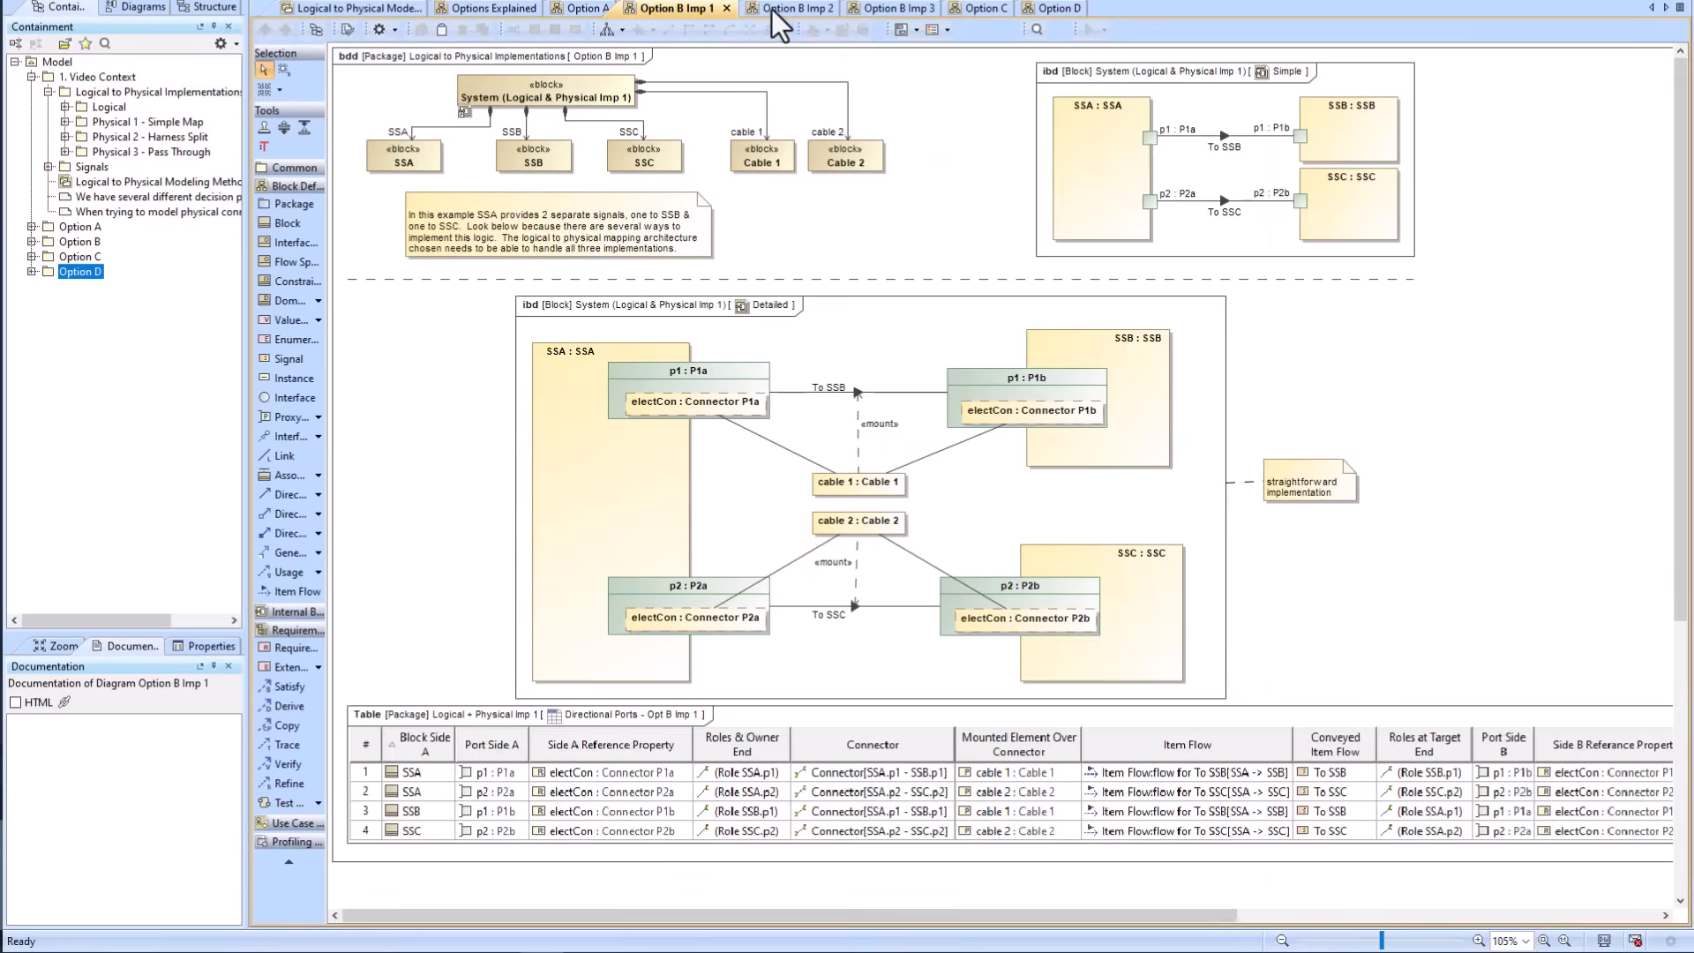
# Step: Review the Option B Imp 2, Option B Imp 3, Option C and Option D diagrams, including Option D's Logical or Physical legend
pyautogui.click(790, 9)
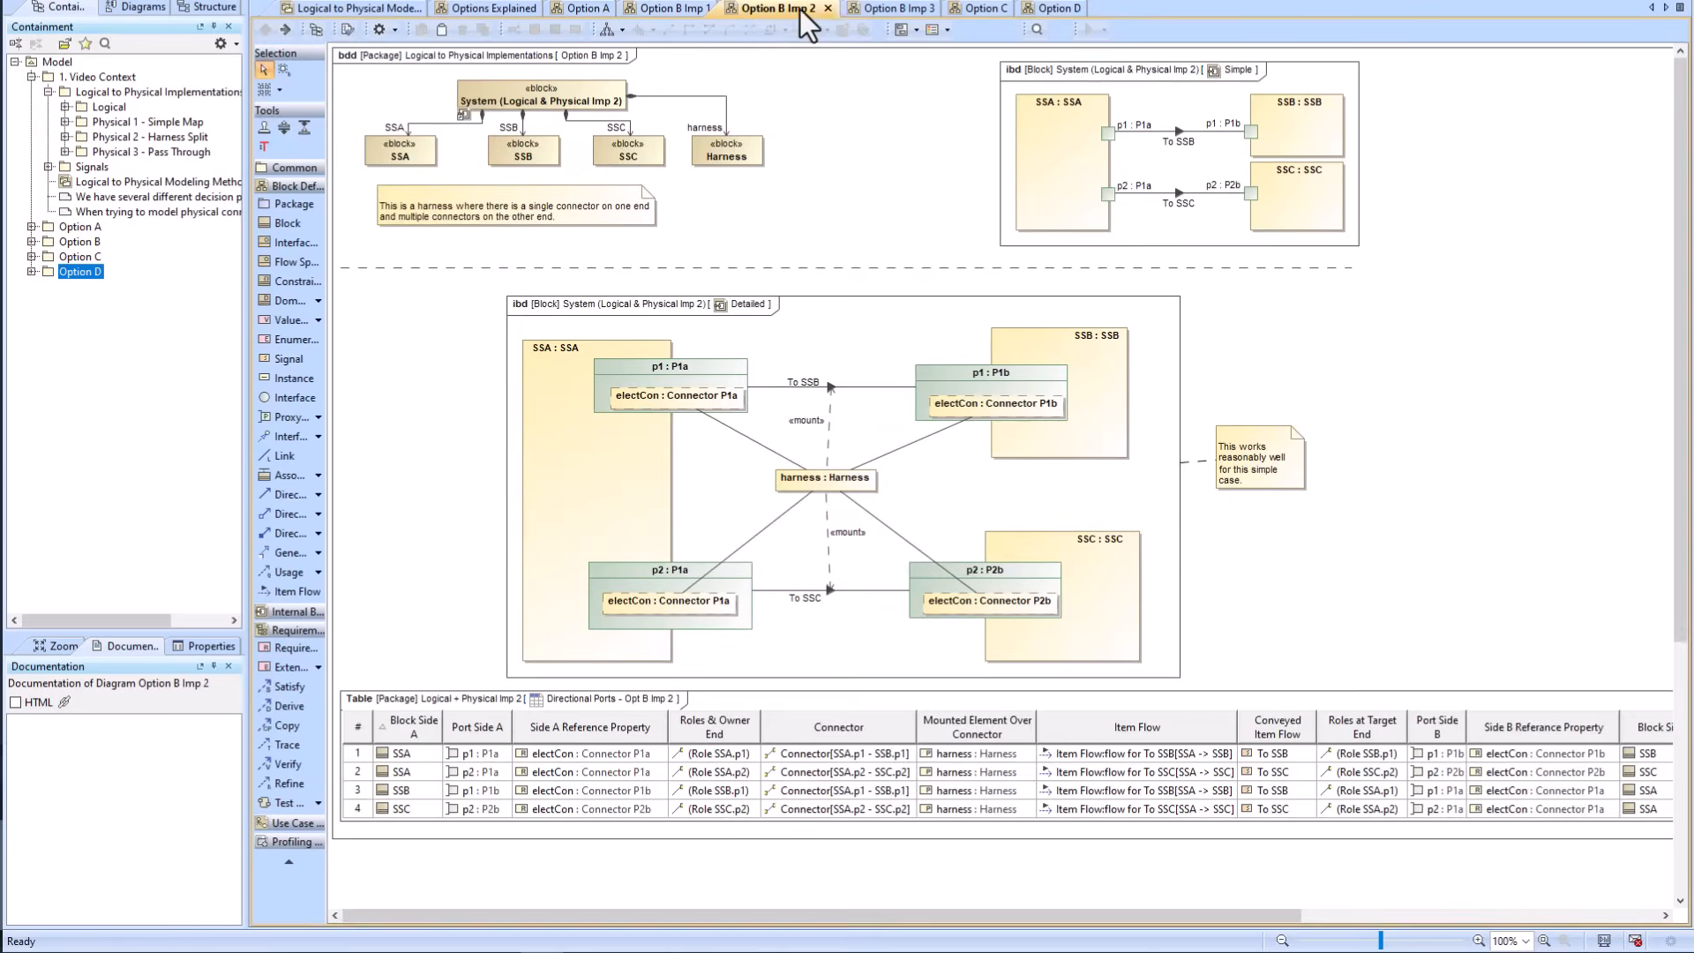
pyautogui.click(896, 9)
pyautogui.click(976, 9)
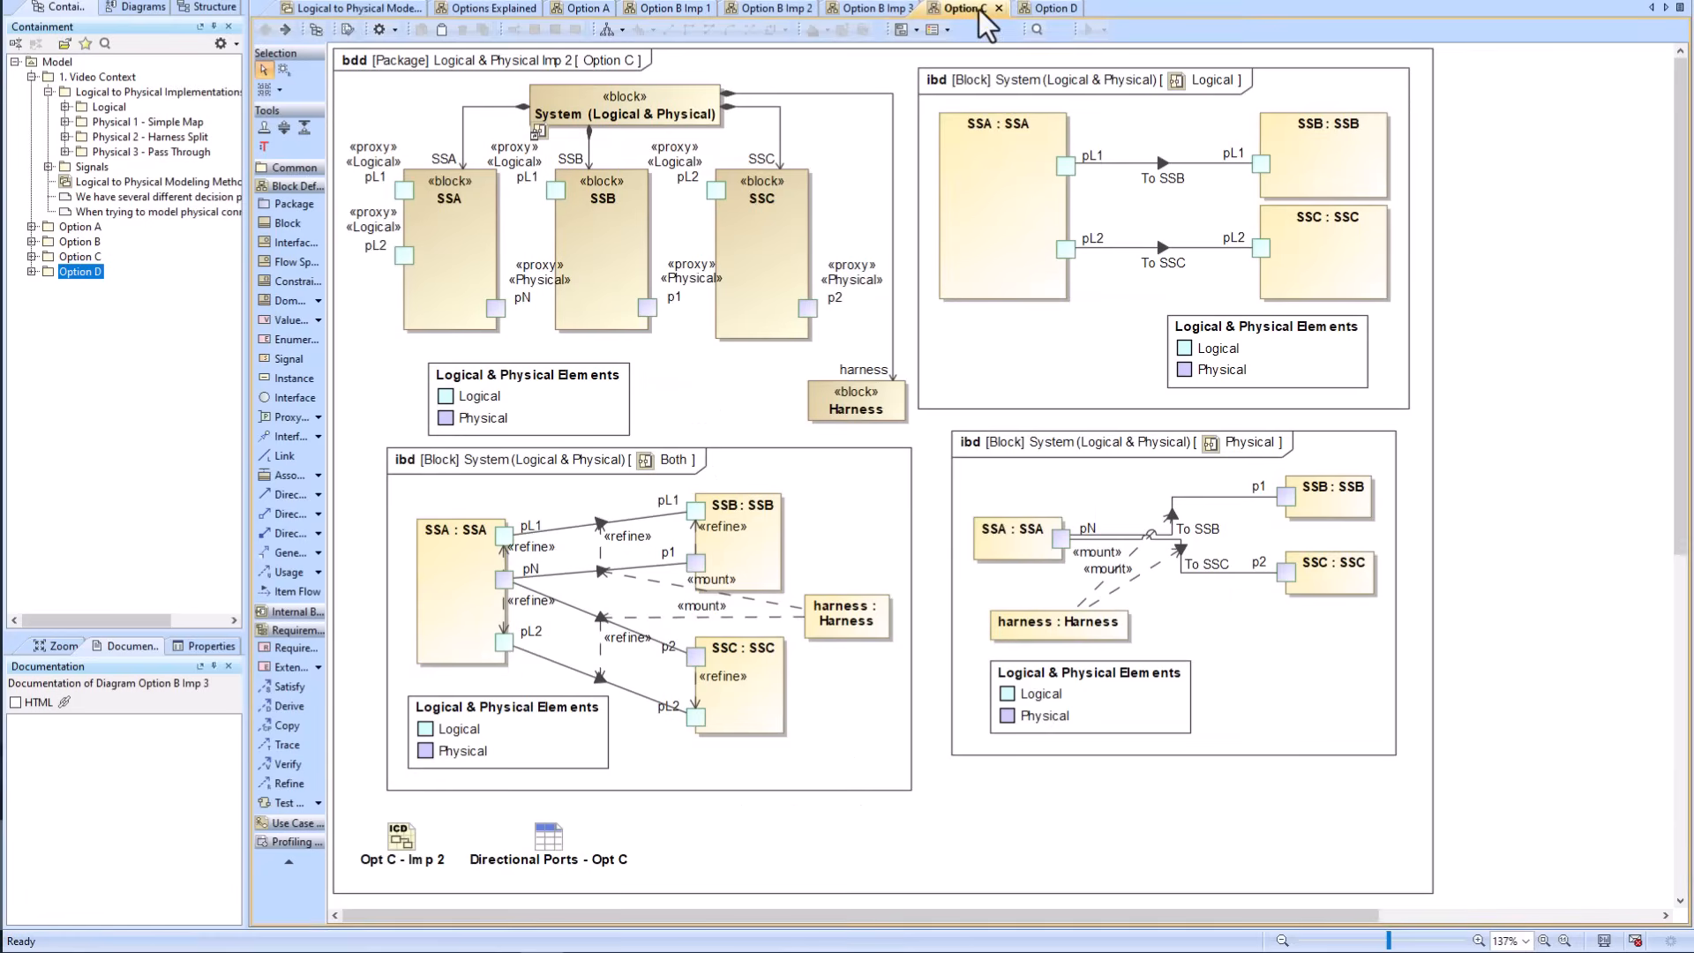
pyautogui.click(1041, 8)
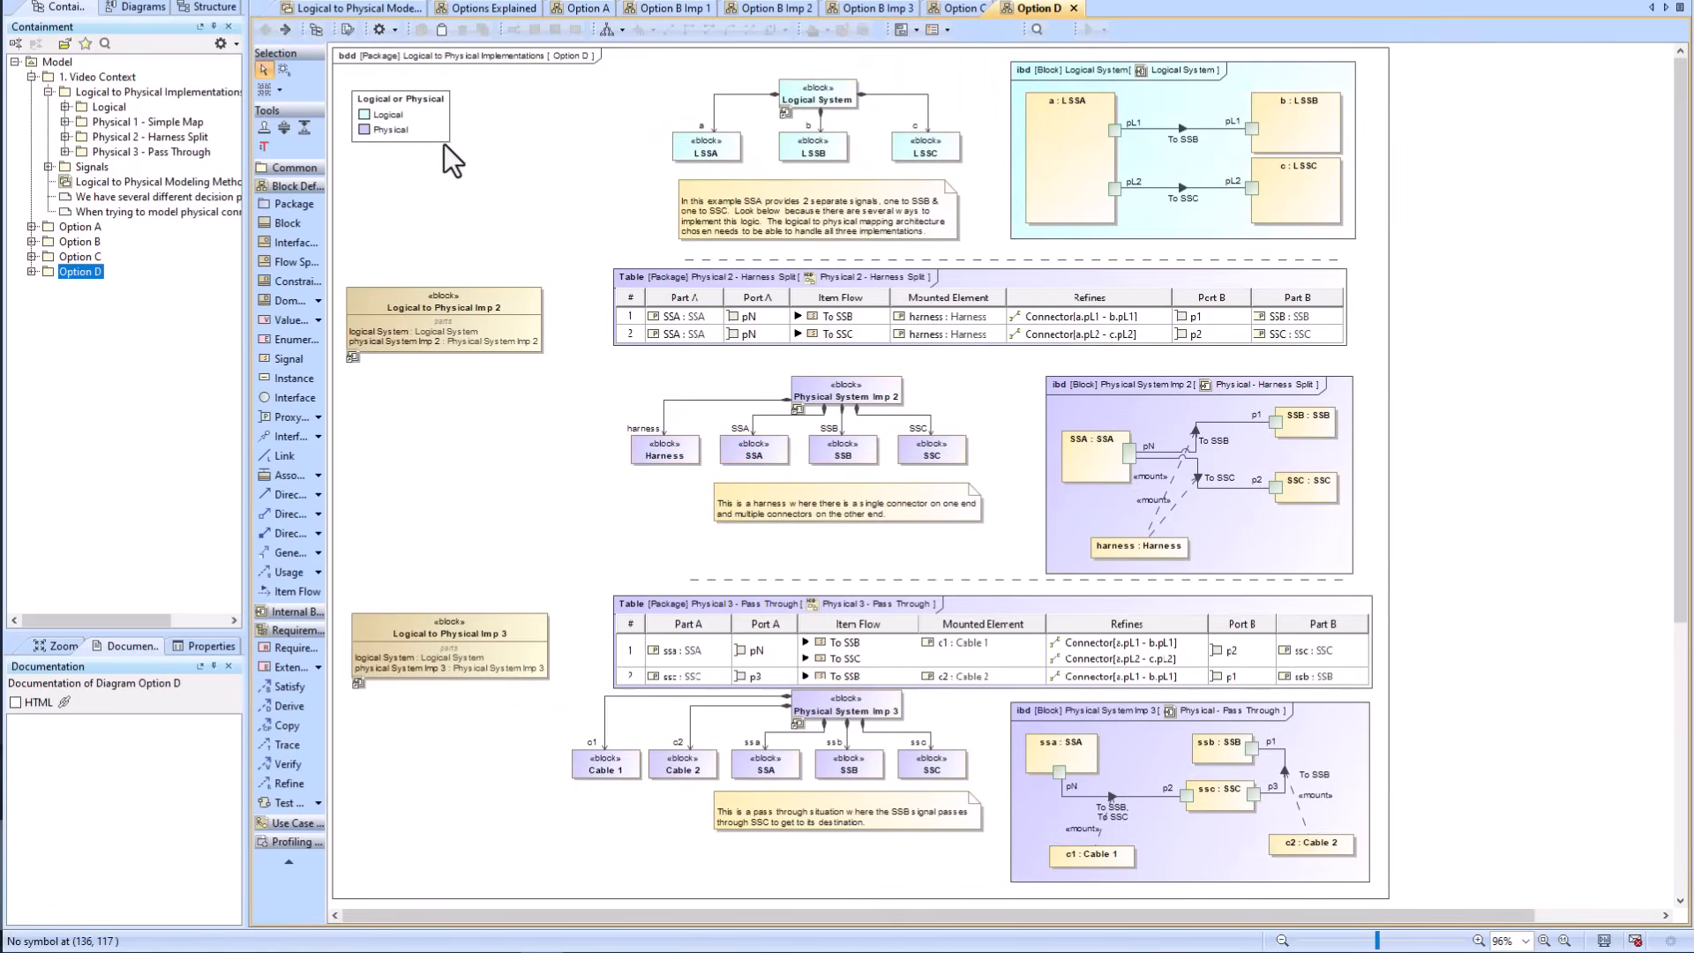
pyautogui.click(428, 128)
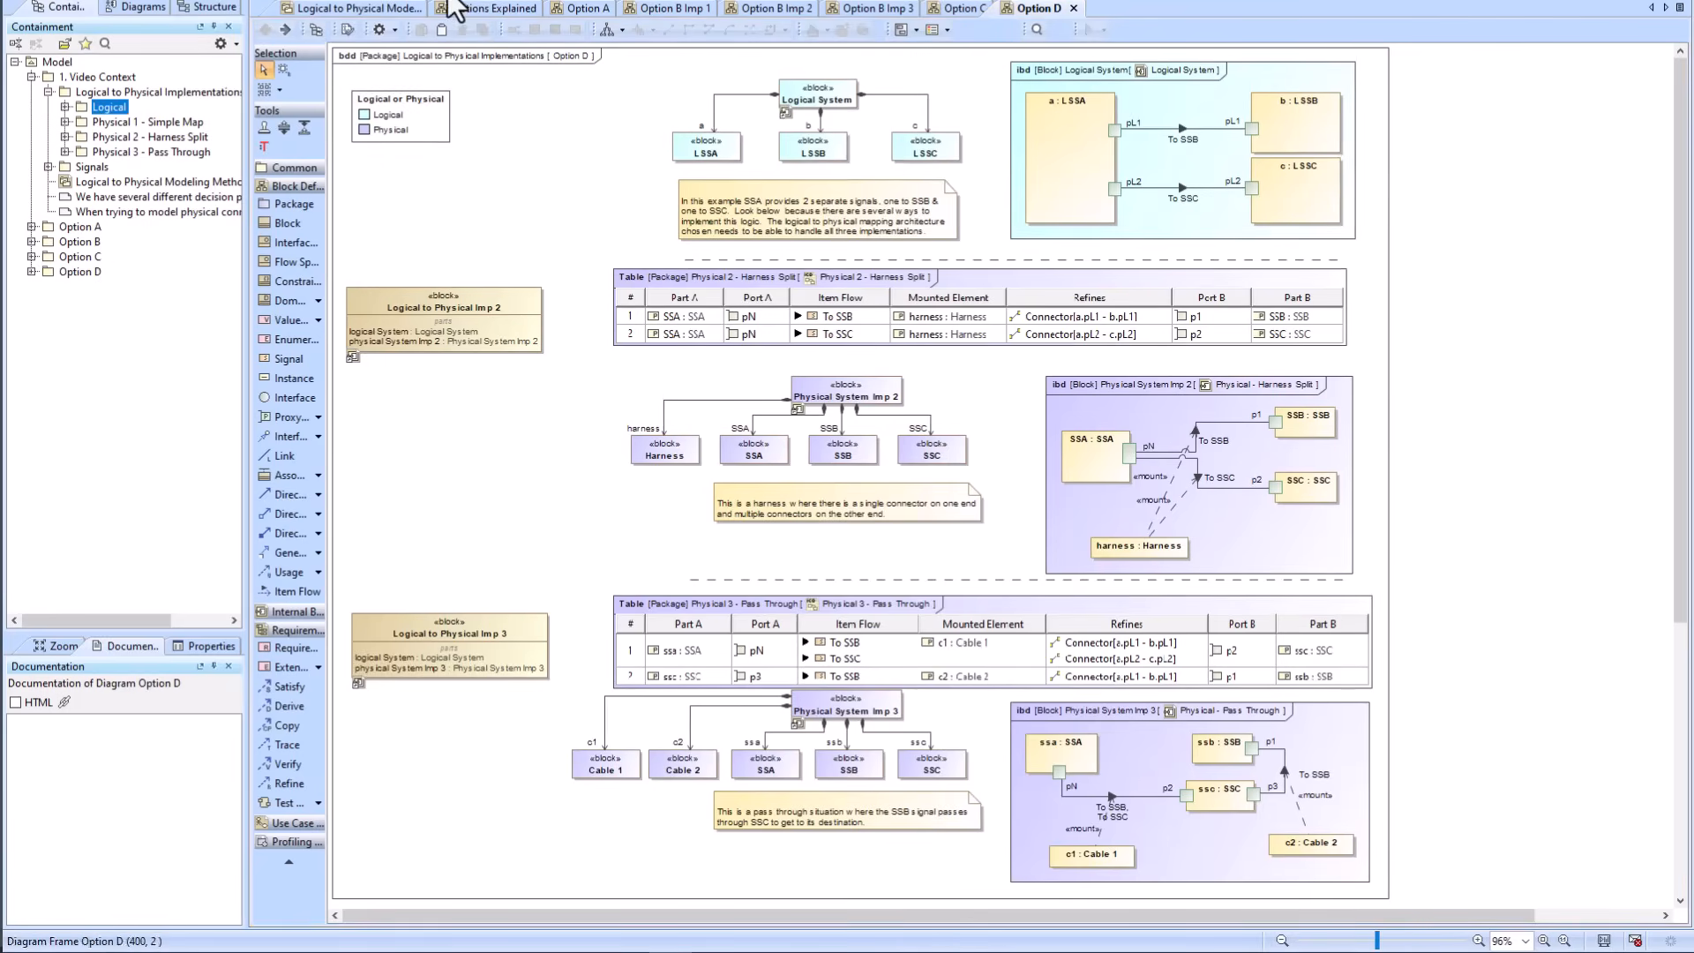
# Step: Open the specification of the Logical or Physical legend on the Options Explained diagram
pyautogui.click(469, 7)
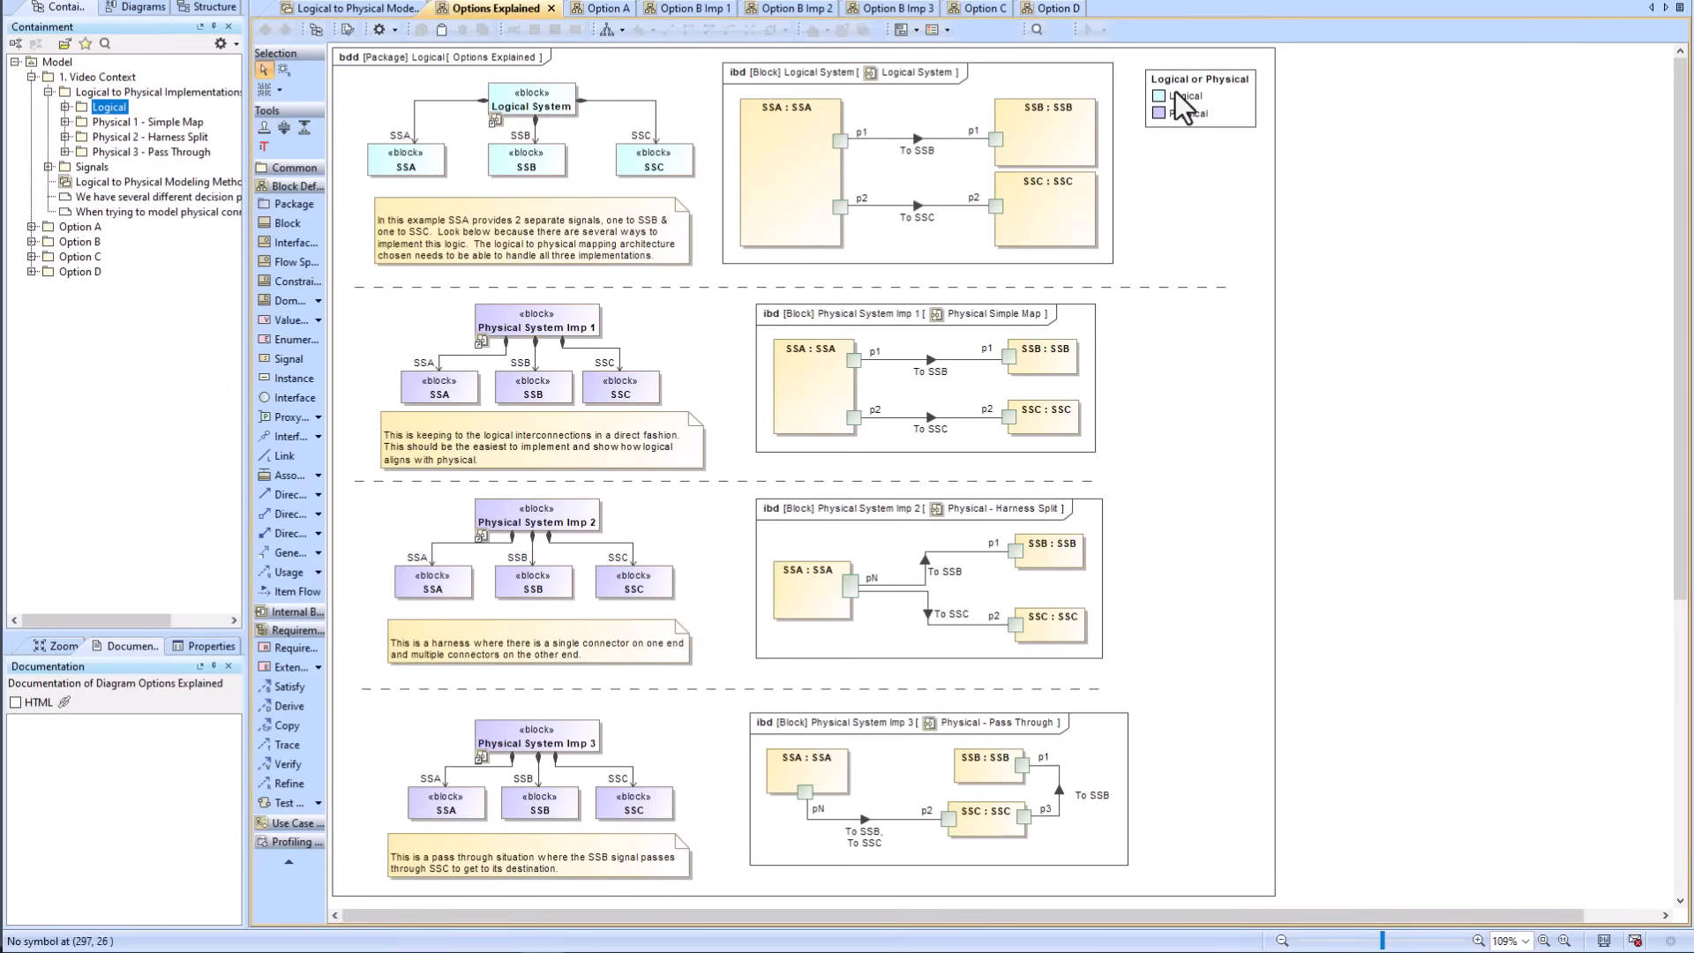
pyautogui.click(1221, 84)
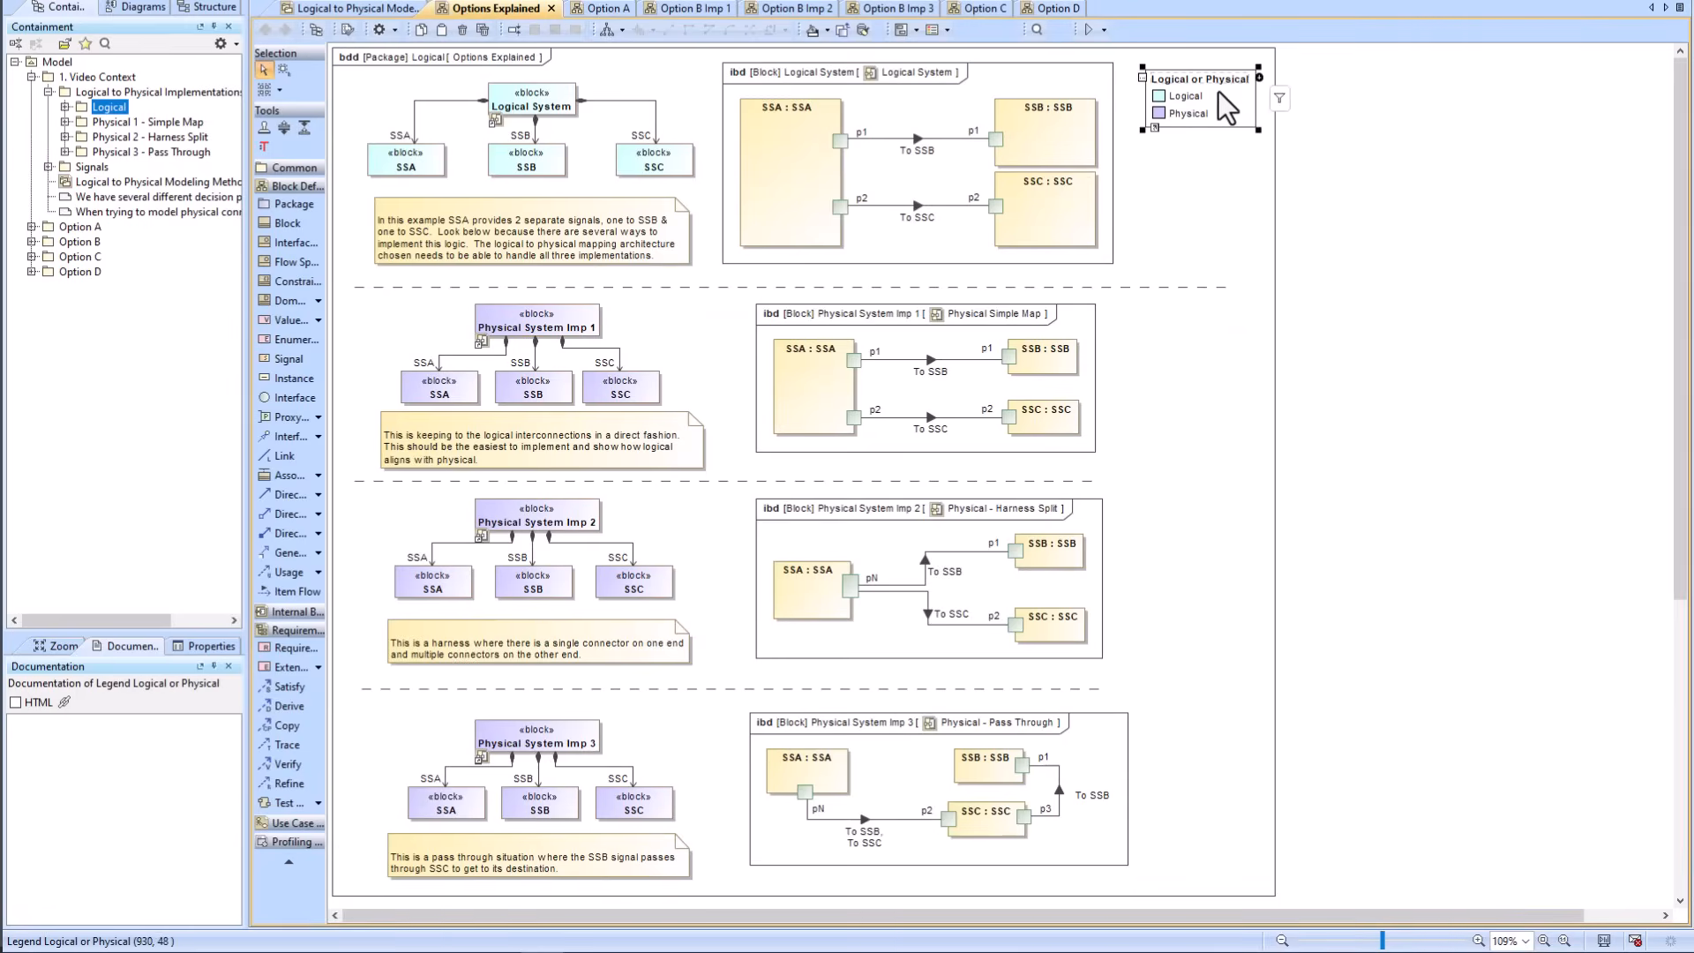
pyautogui.rightClick(1207, 84)
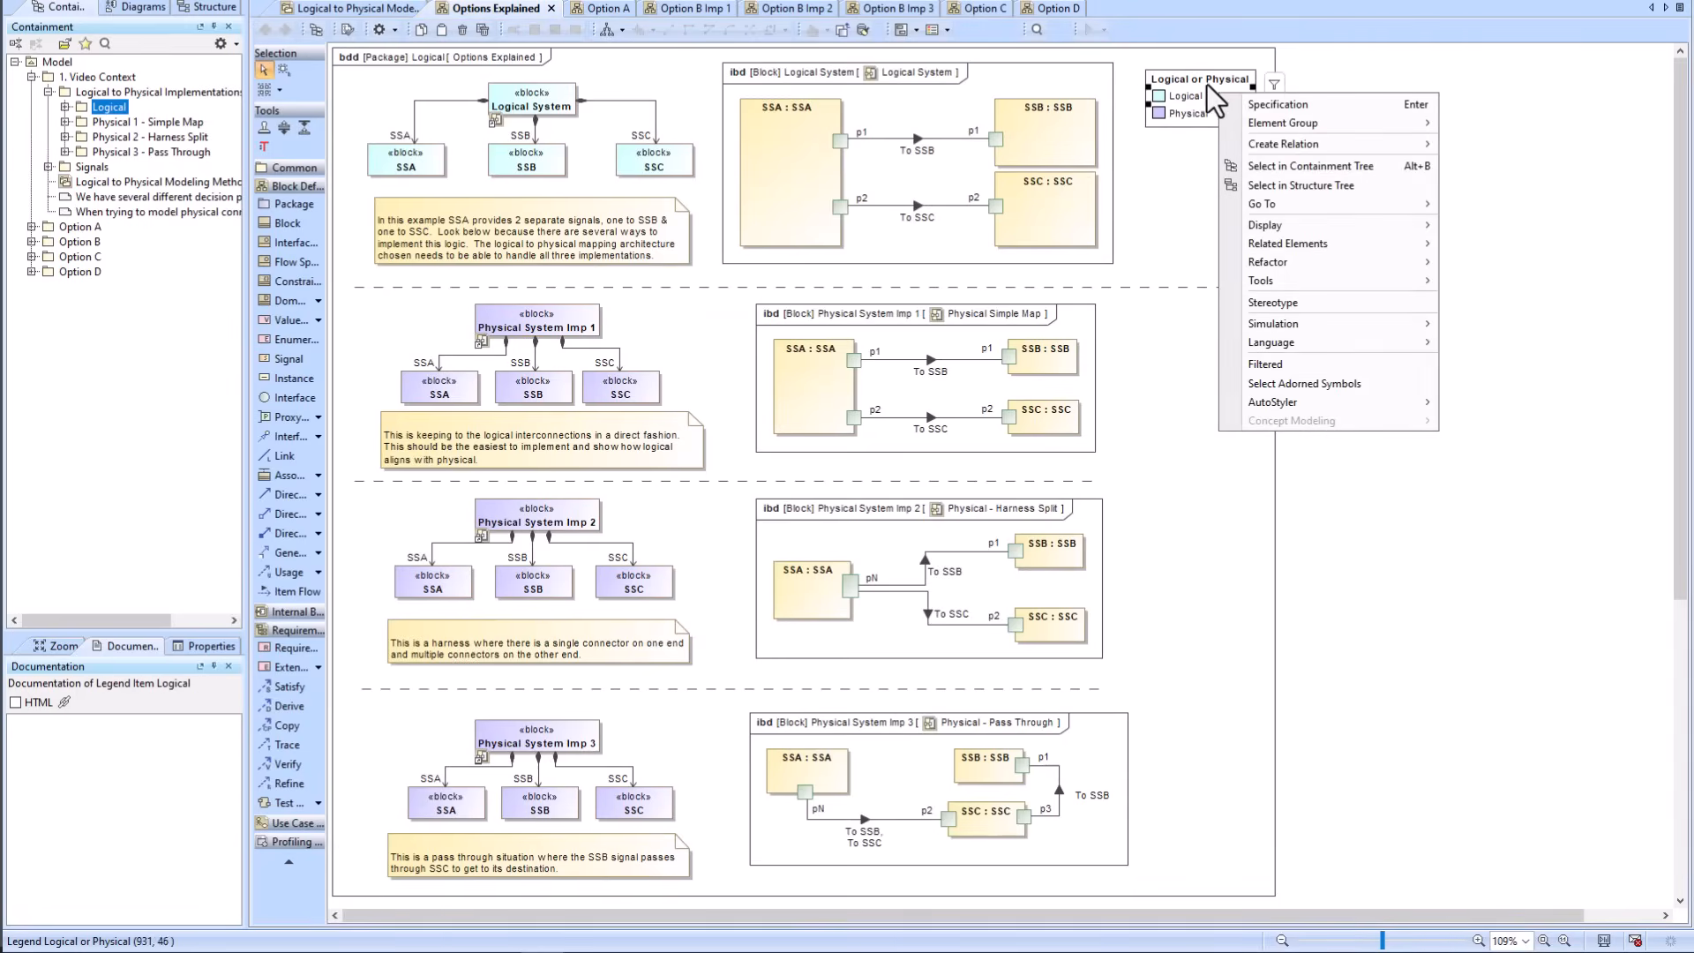
pyautogui.press('Escape')
pyautogui.click(1192, 80)
pyautogui.rightClick(1192, 80)
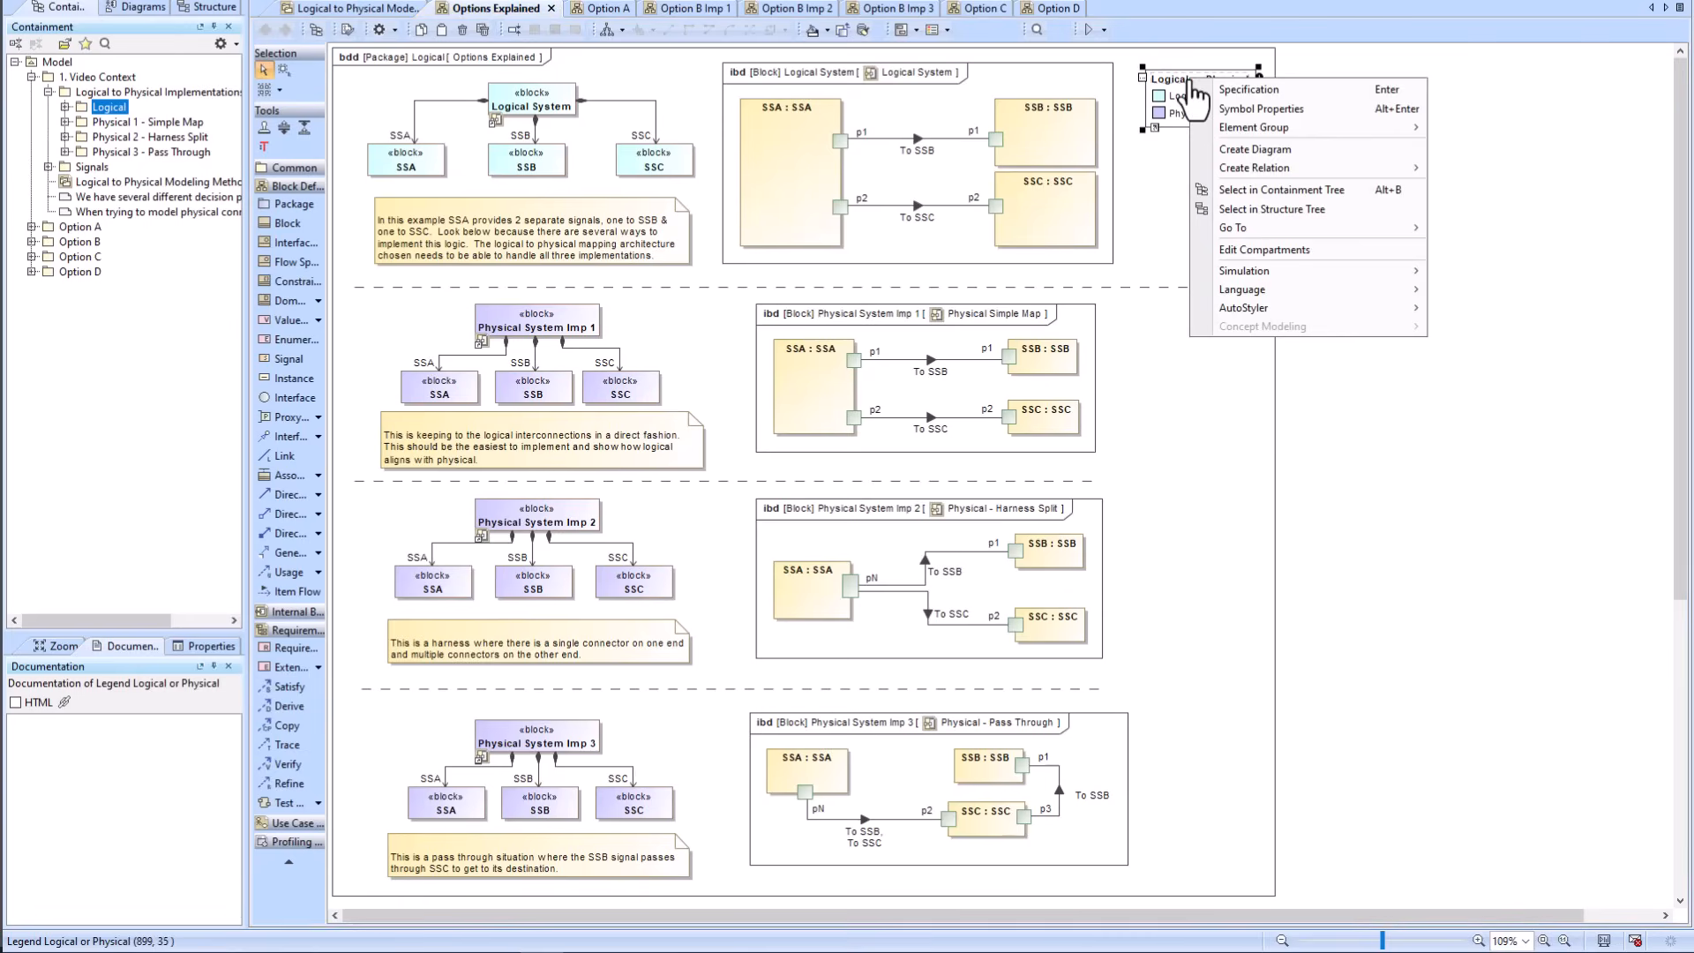
pyautogui.click(1277, 92)
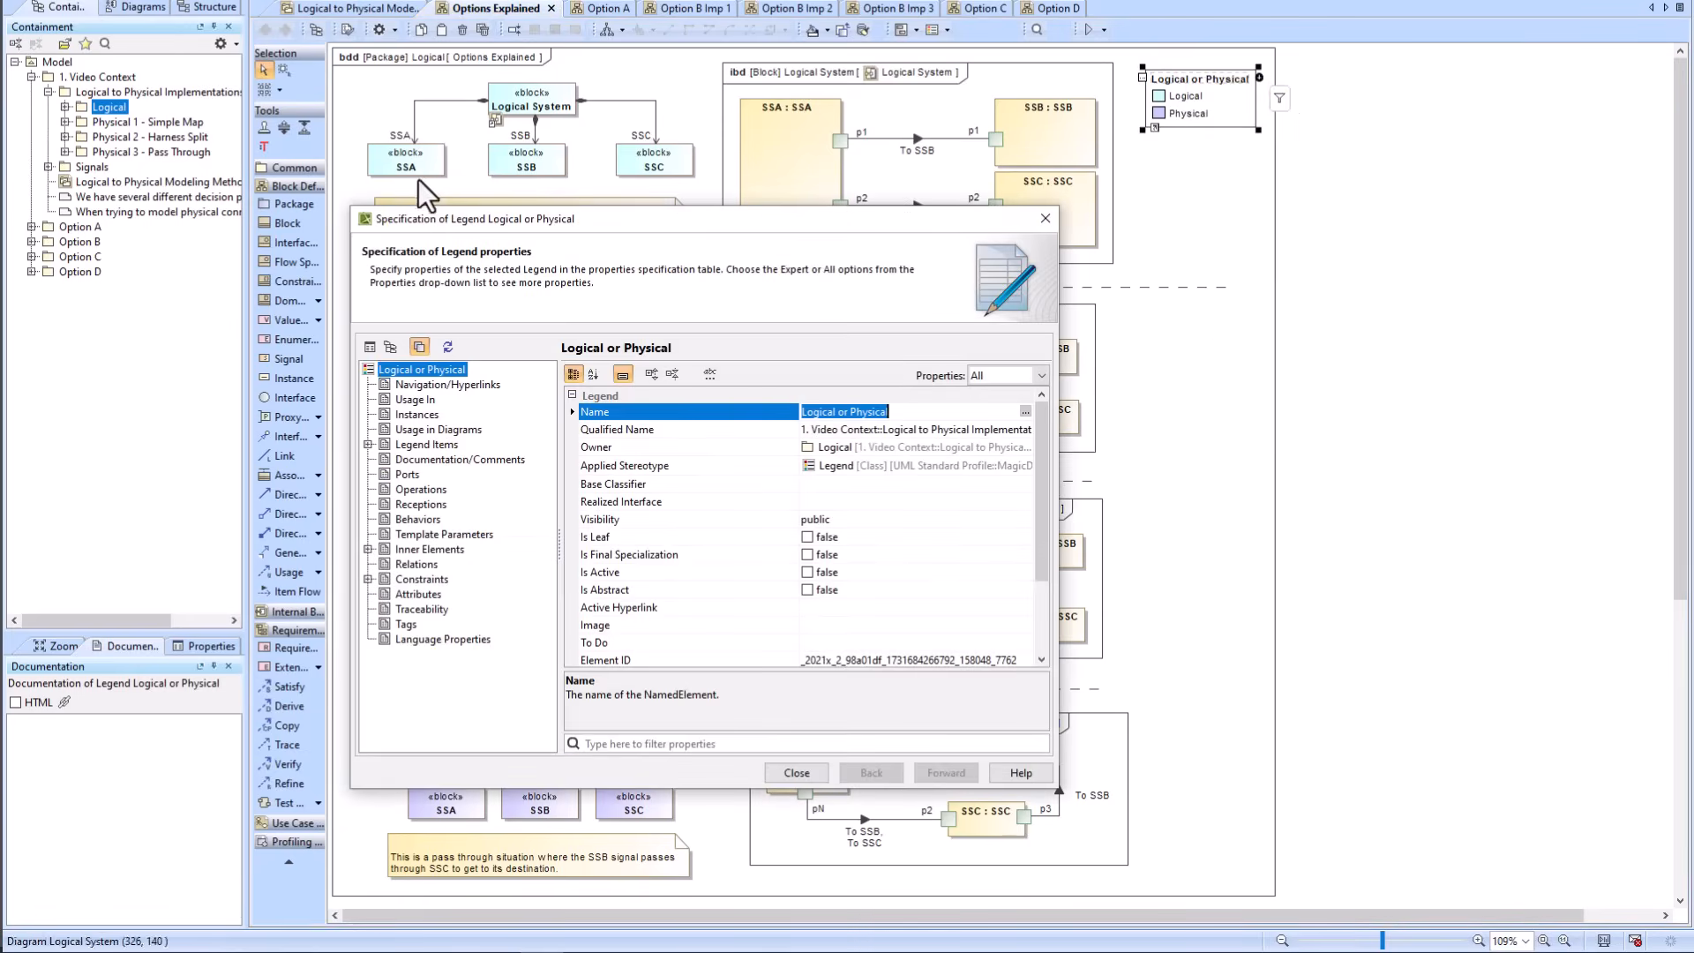
# Step: Expand the Logical package in the model and view the Apply To settings in a widened specification of the legend's Logical item
pyautogui.click(63, 107)
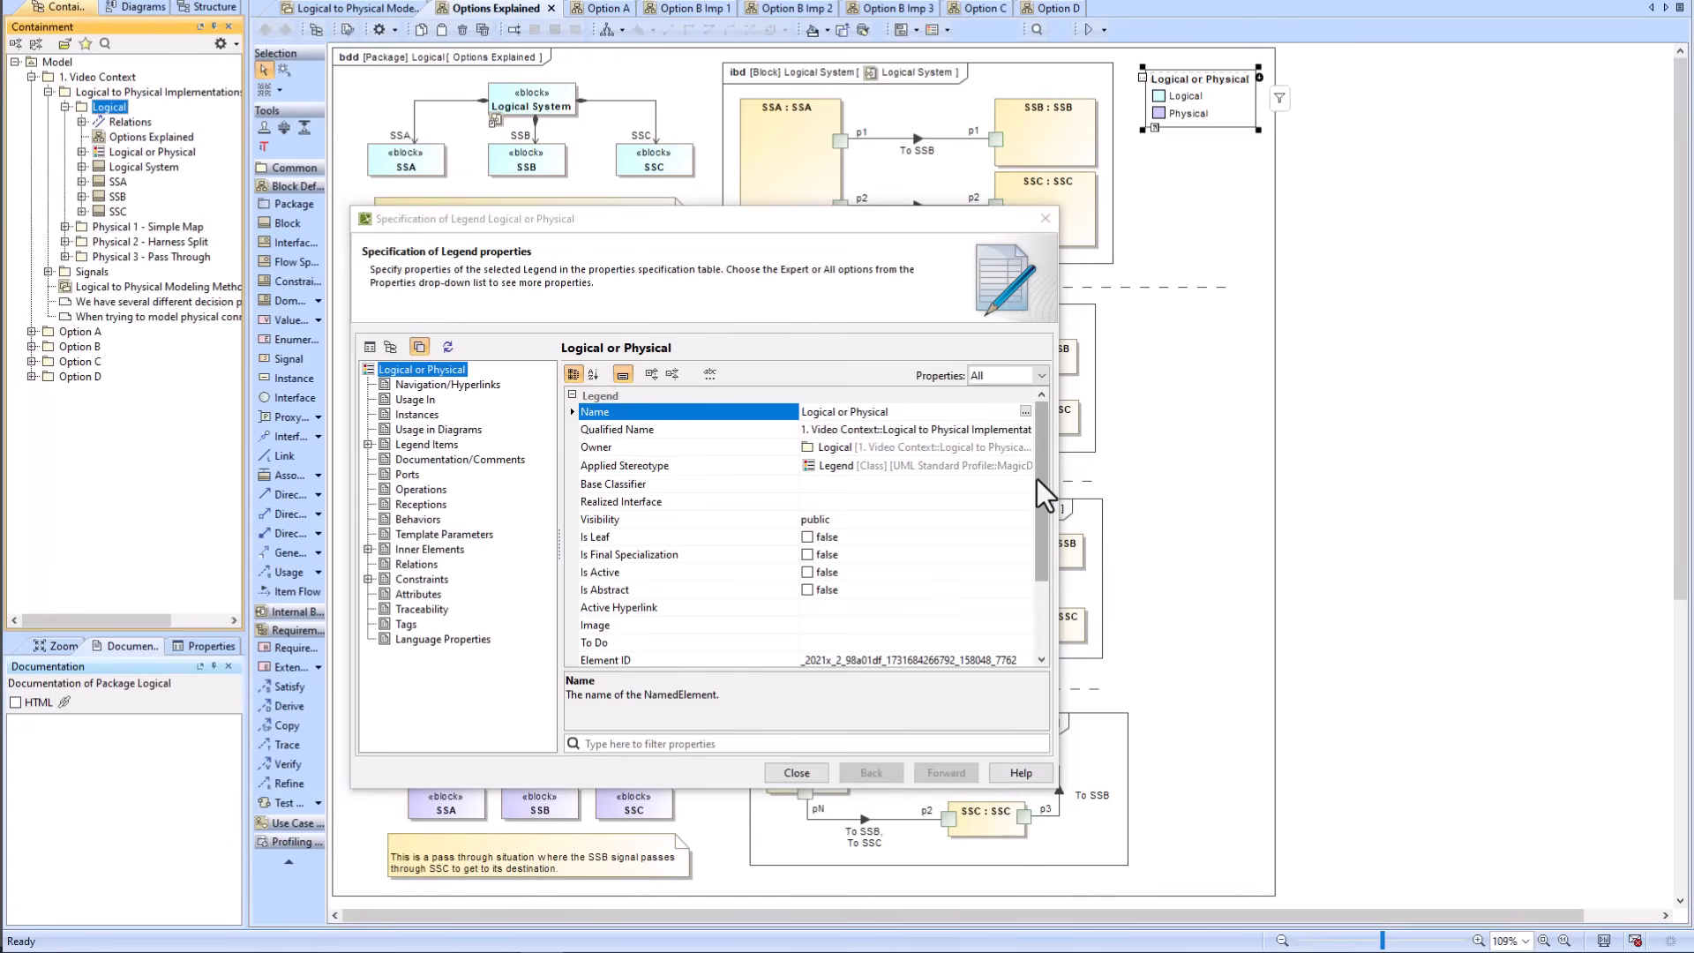
pyautogui.moveTo(1036, 480); pyautogui.dragTo(1036, 612)
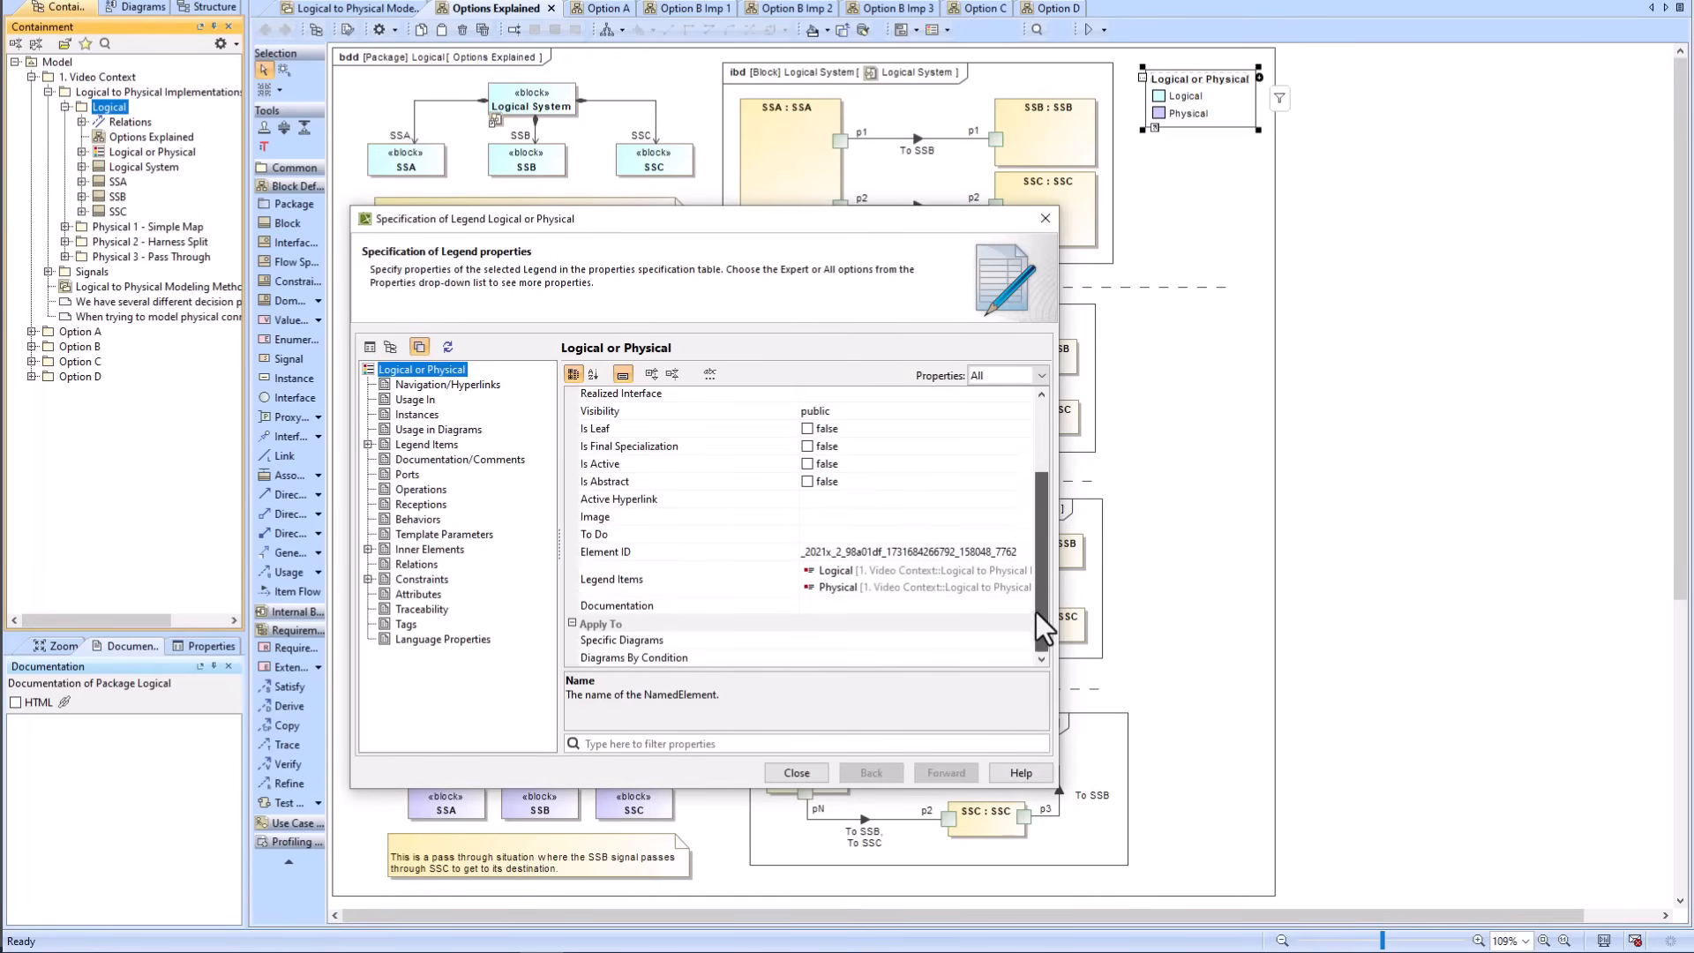
pyautogui.click(822, 570)
pyautogui.rightClick(833, 490)
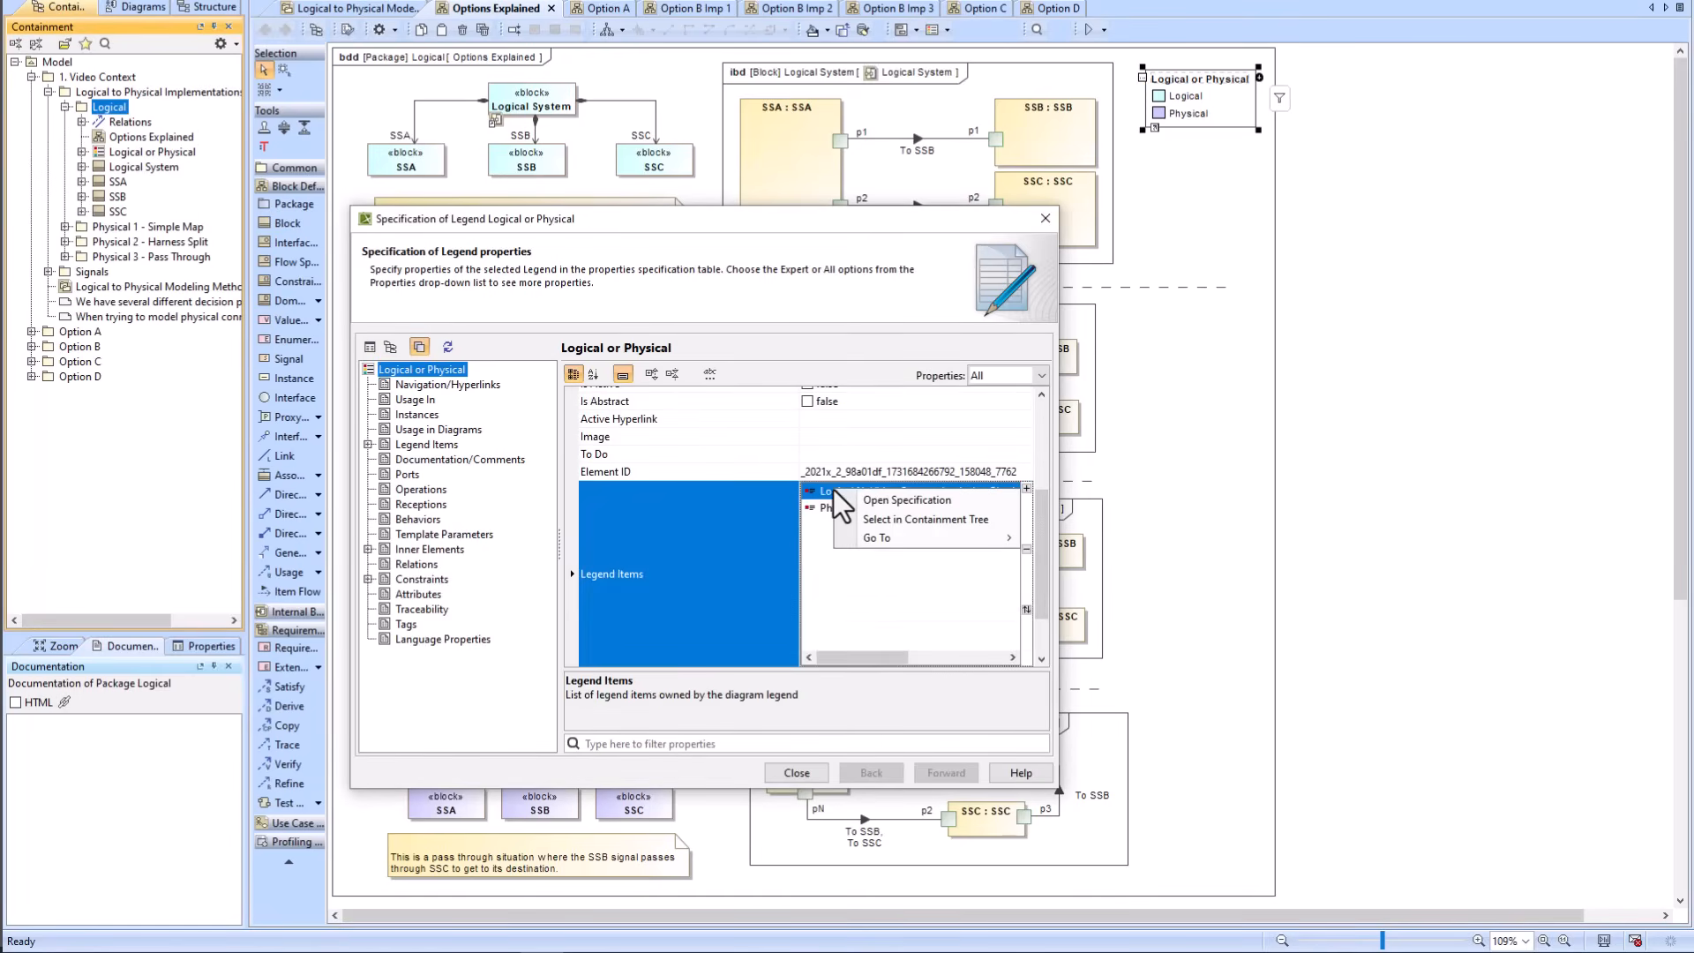
pyautogui.moveTo(886, 539)
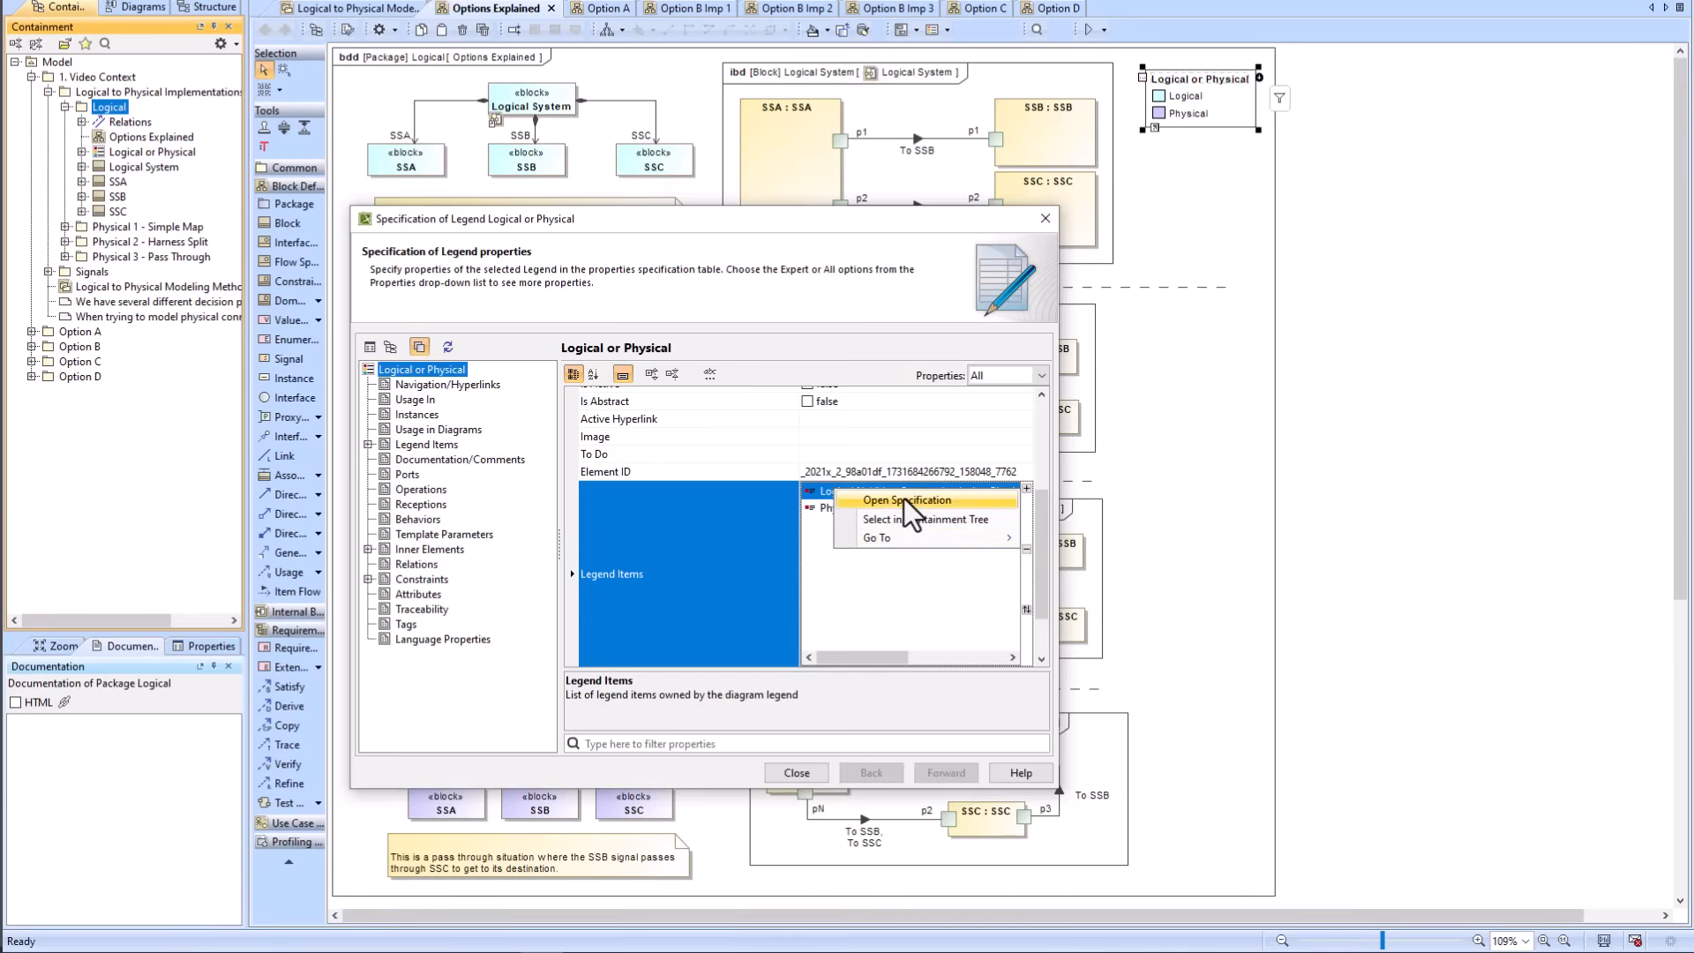
pyautogui.click(904, 499)
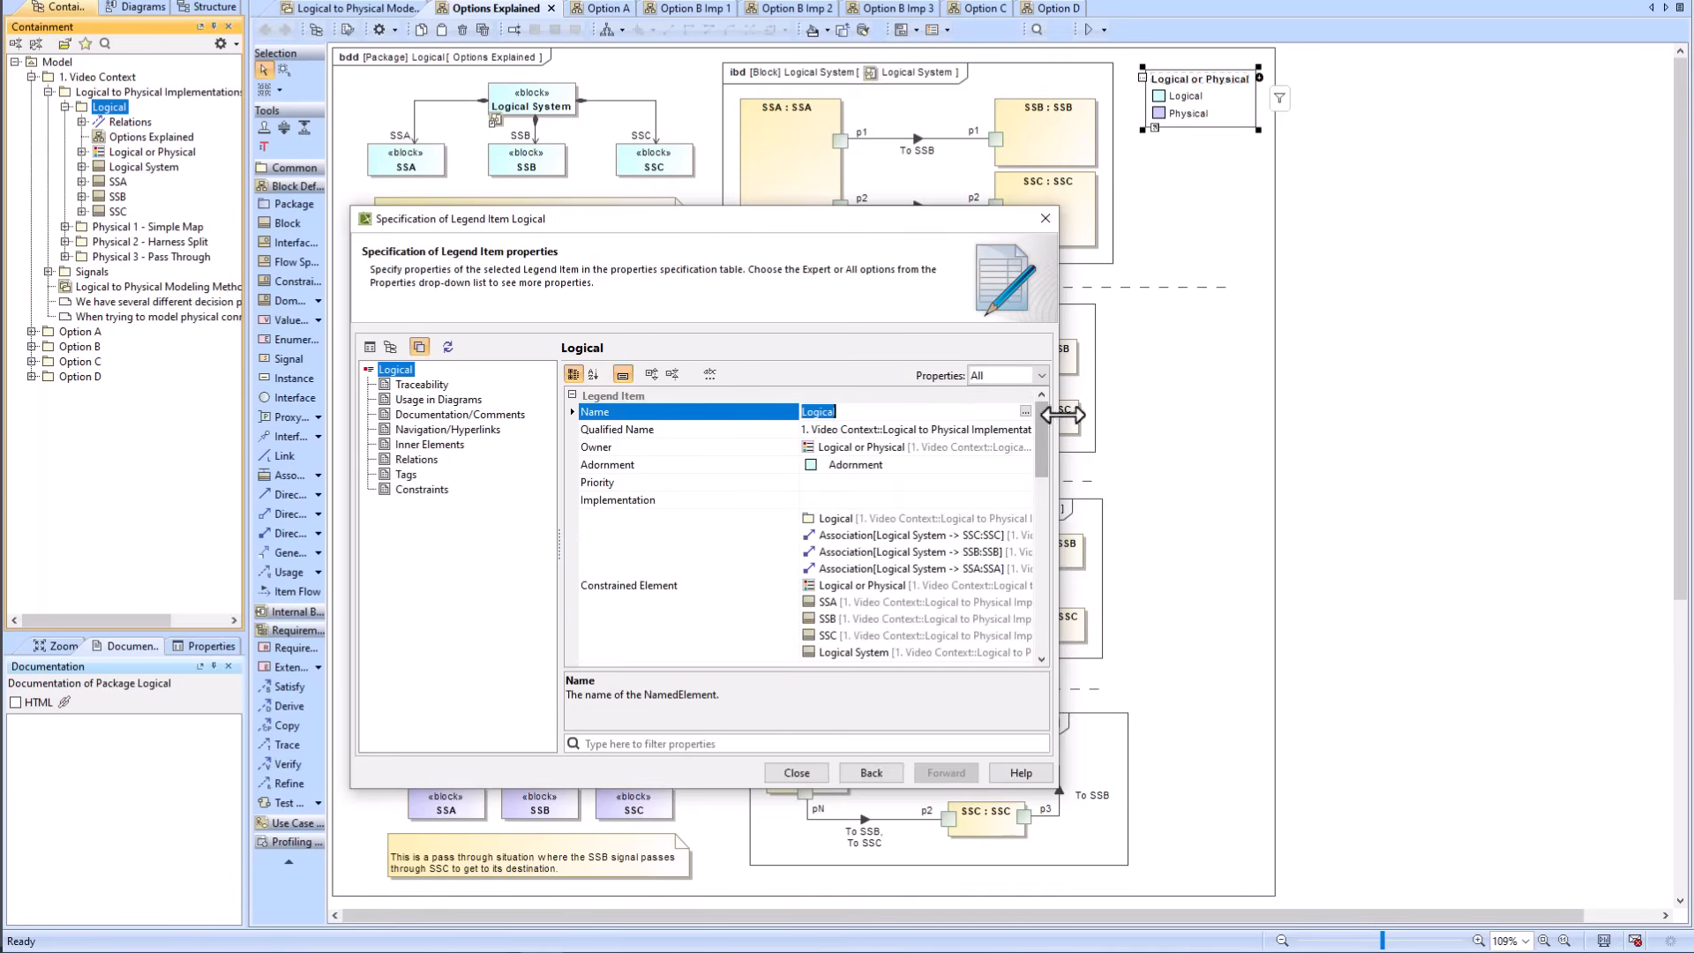
pyautogui.moveTo(1059, 416); pyautogui.dragTo(1263, 607)
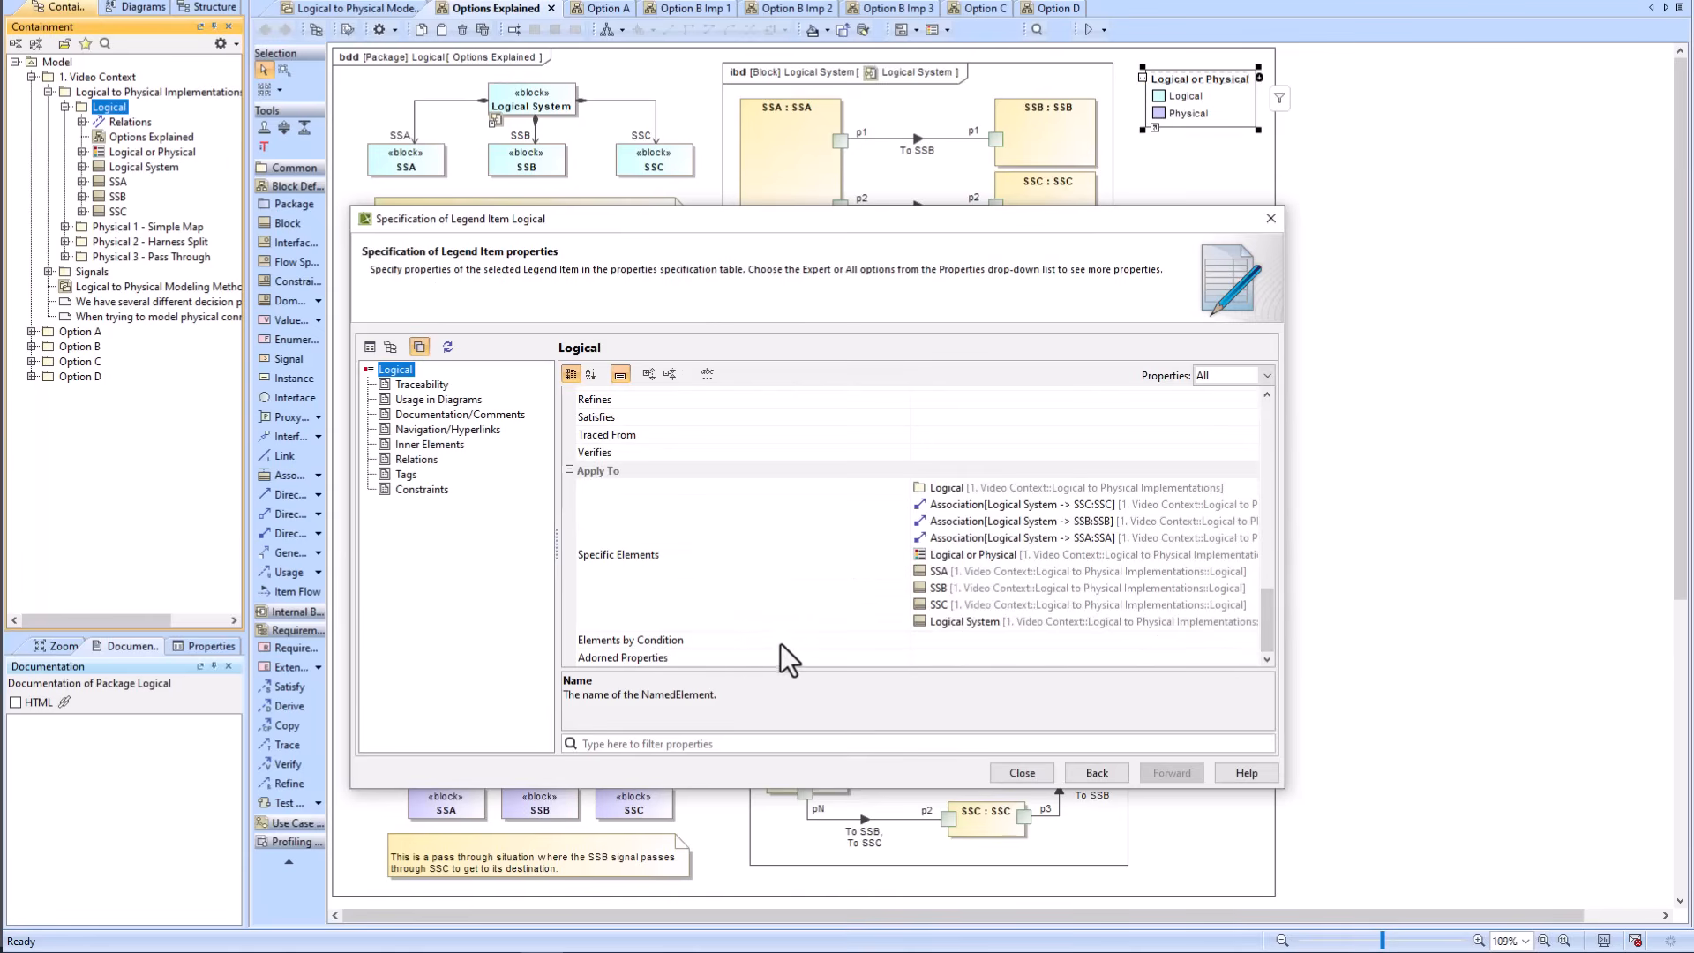
# Step: Examine the Logical legend item's Elements by Condition and Specific Elements settings, including the selected elements list
pyautogui.click(939, 638)
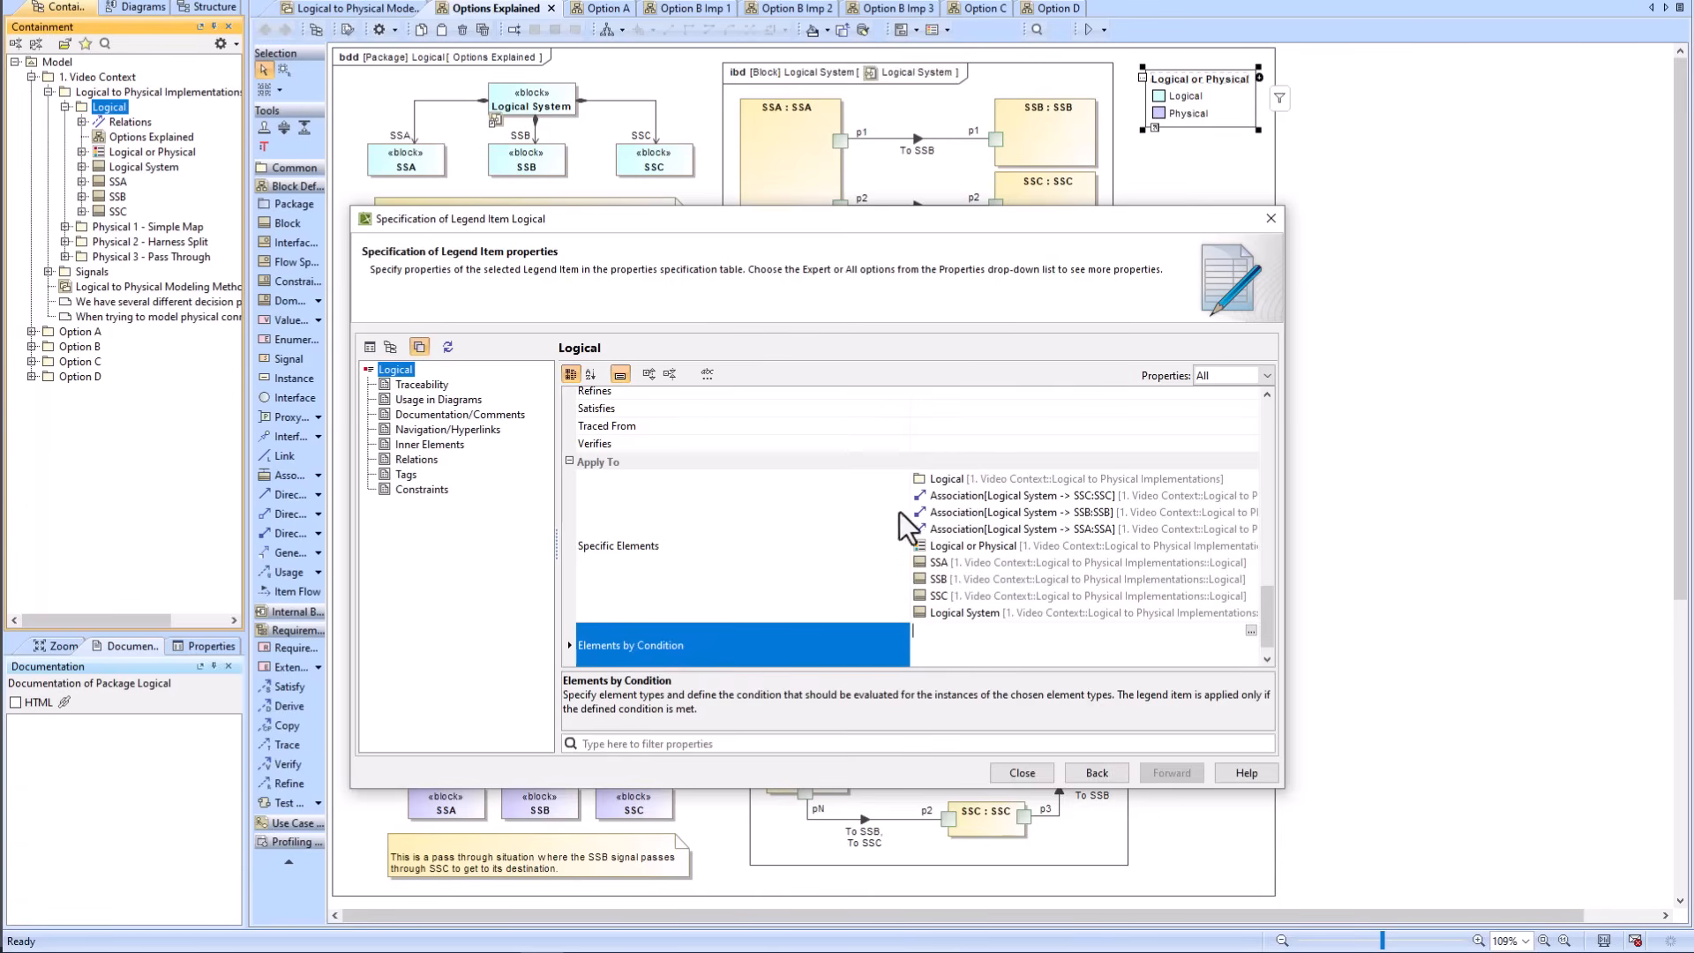
pyautogui.moveTo(800, 230); pyautogui.dragTo(688, 289)
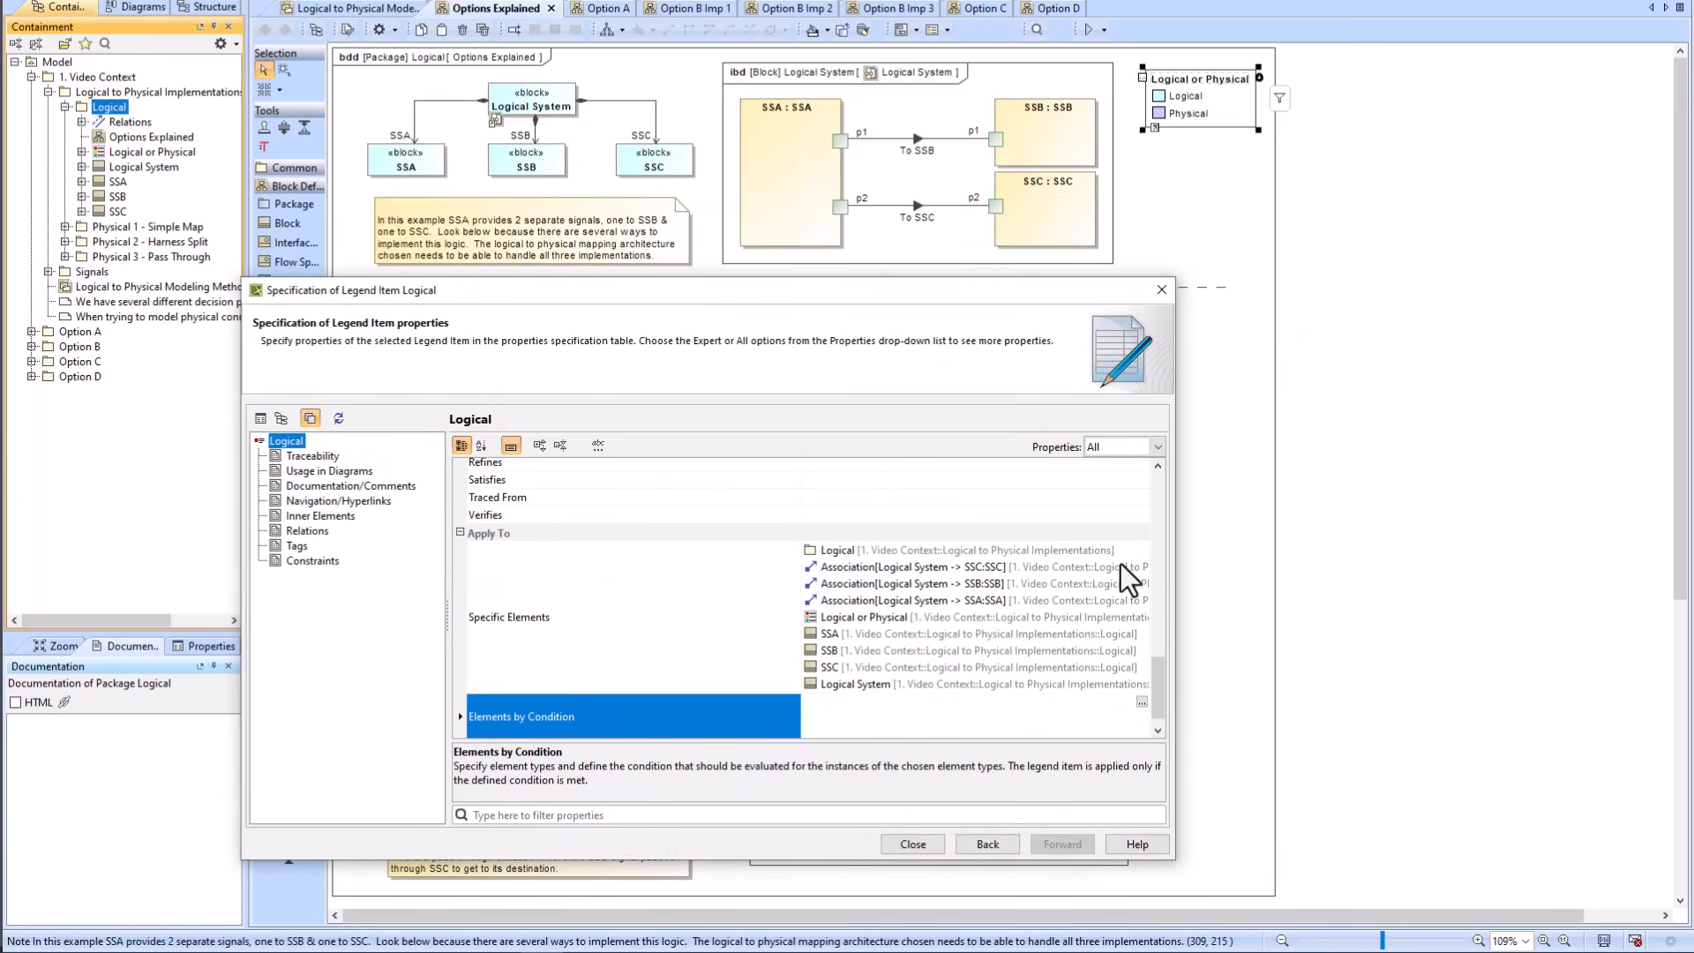
pyautogui.click(1109, 583)
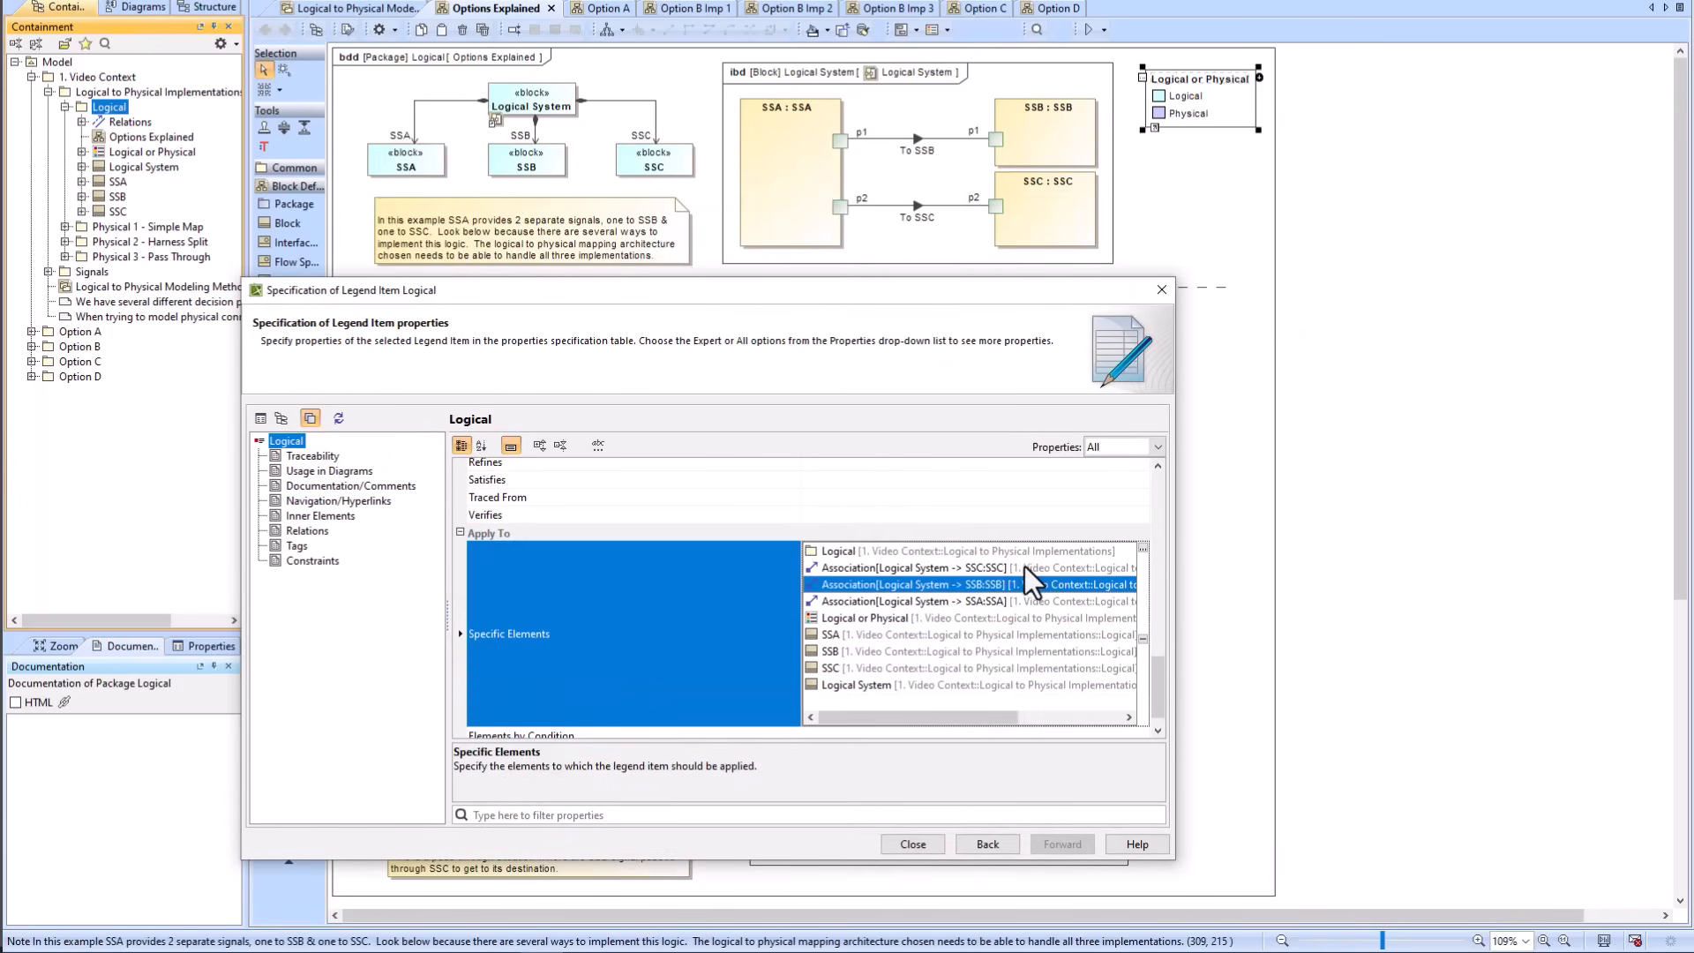
pyautogui.click(1144, 548)
pyautogui.moveTo(807, 148); pyautogui.dragTo(1025, 155)
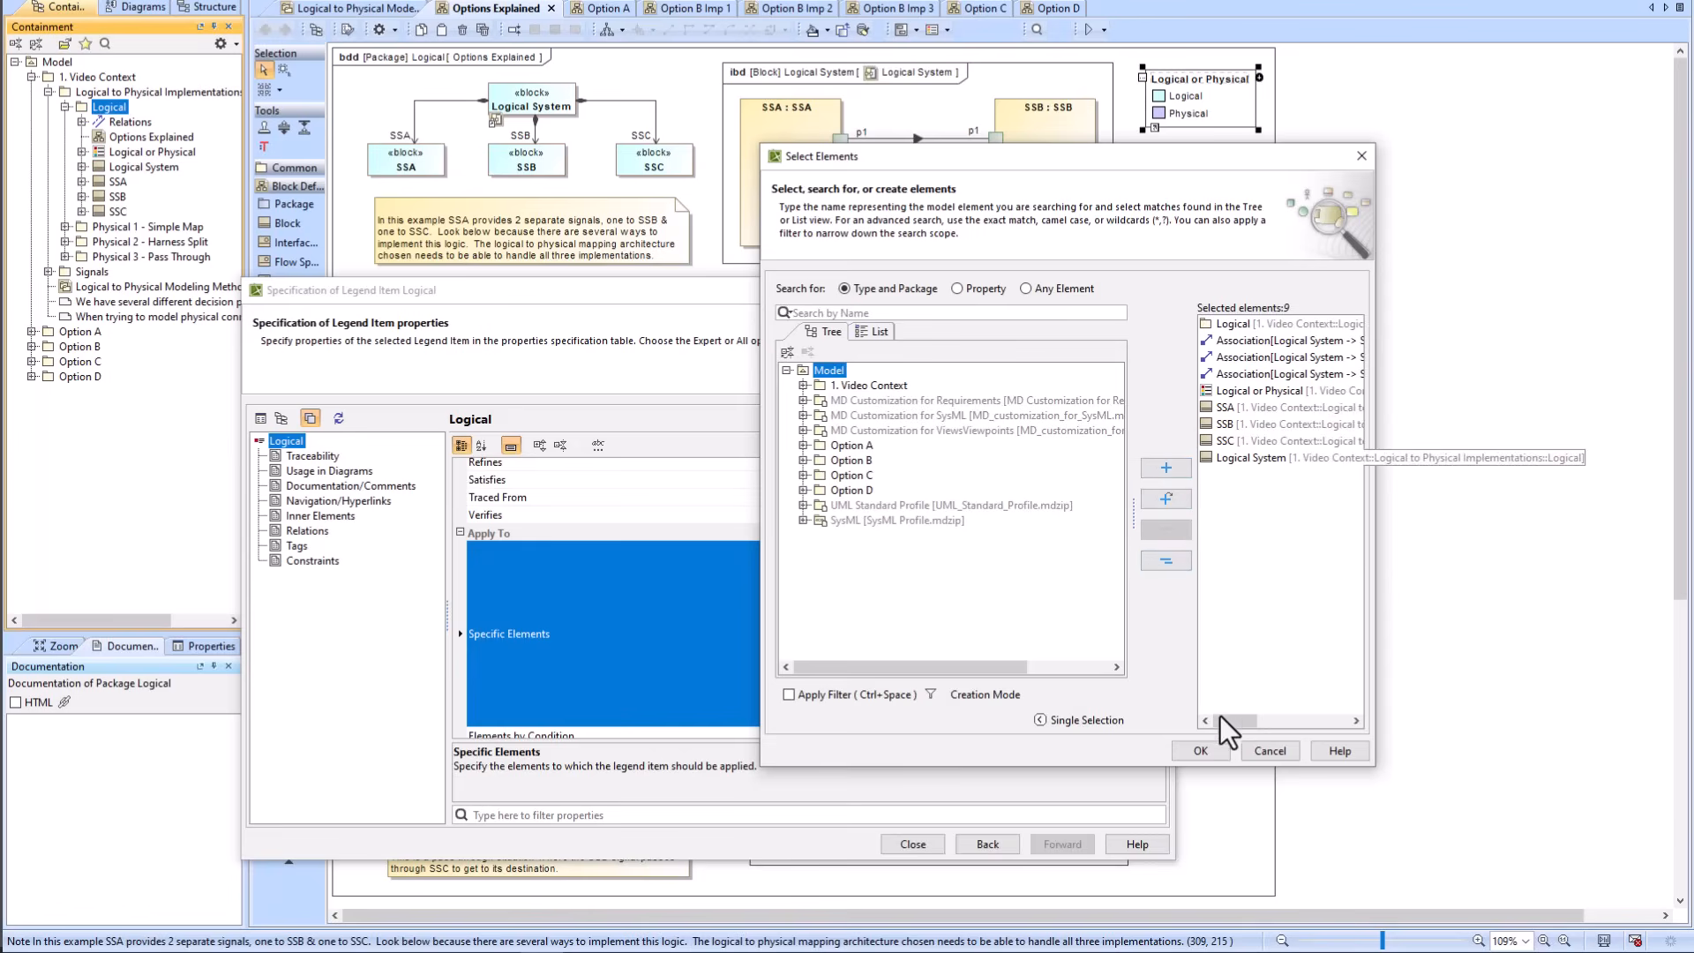
pyautogui.click(1208, 749)
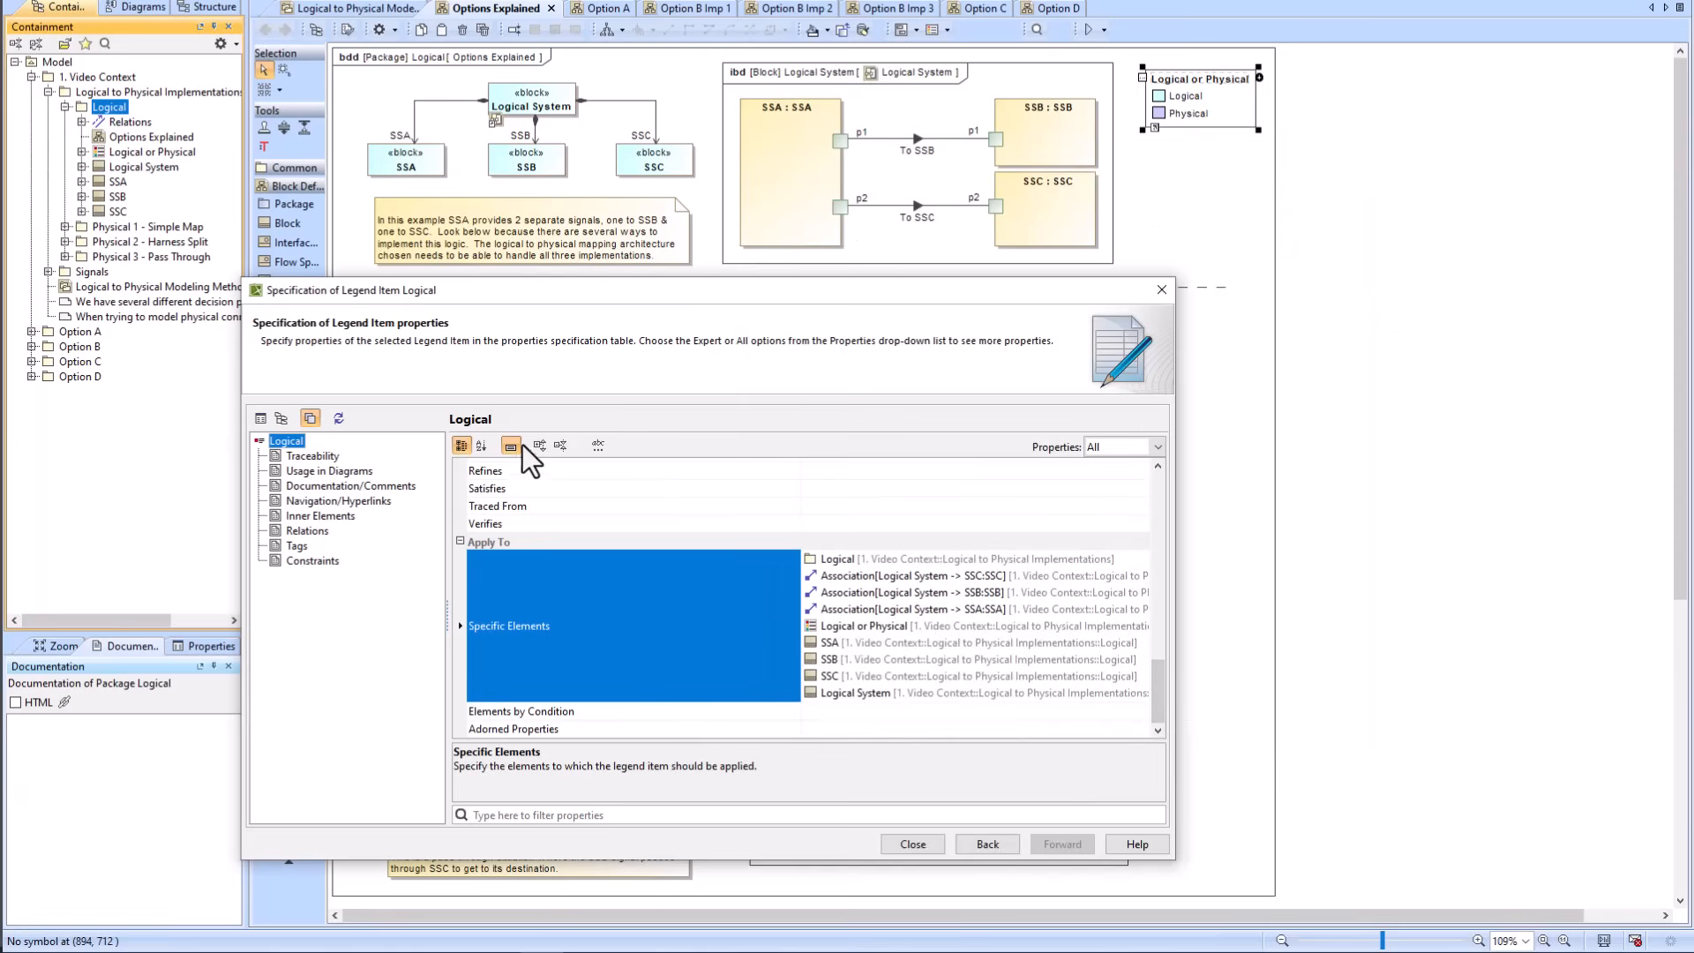
pyautogui.scroll(10, 949, 559)
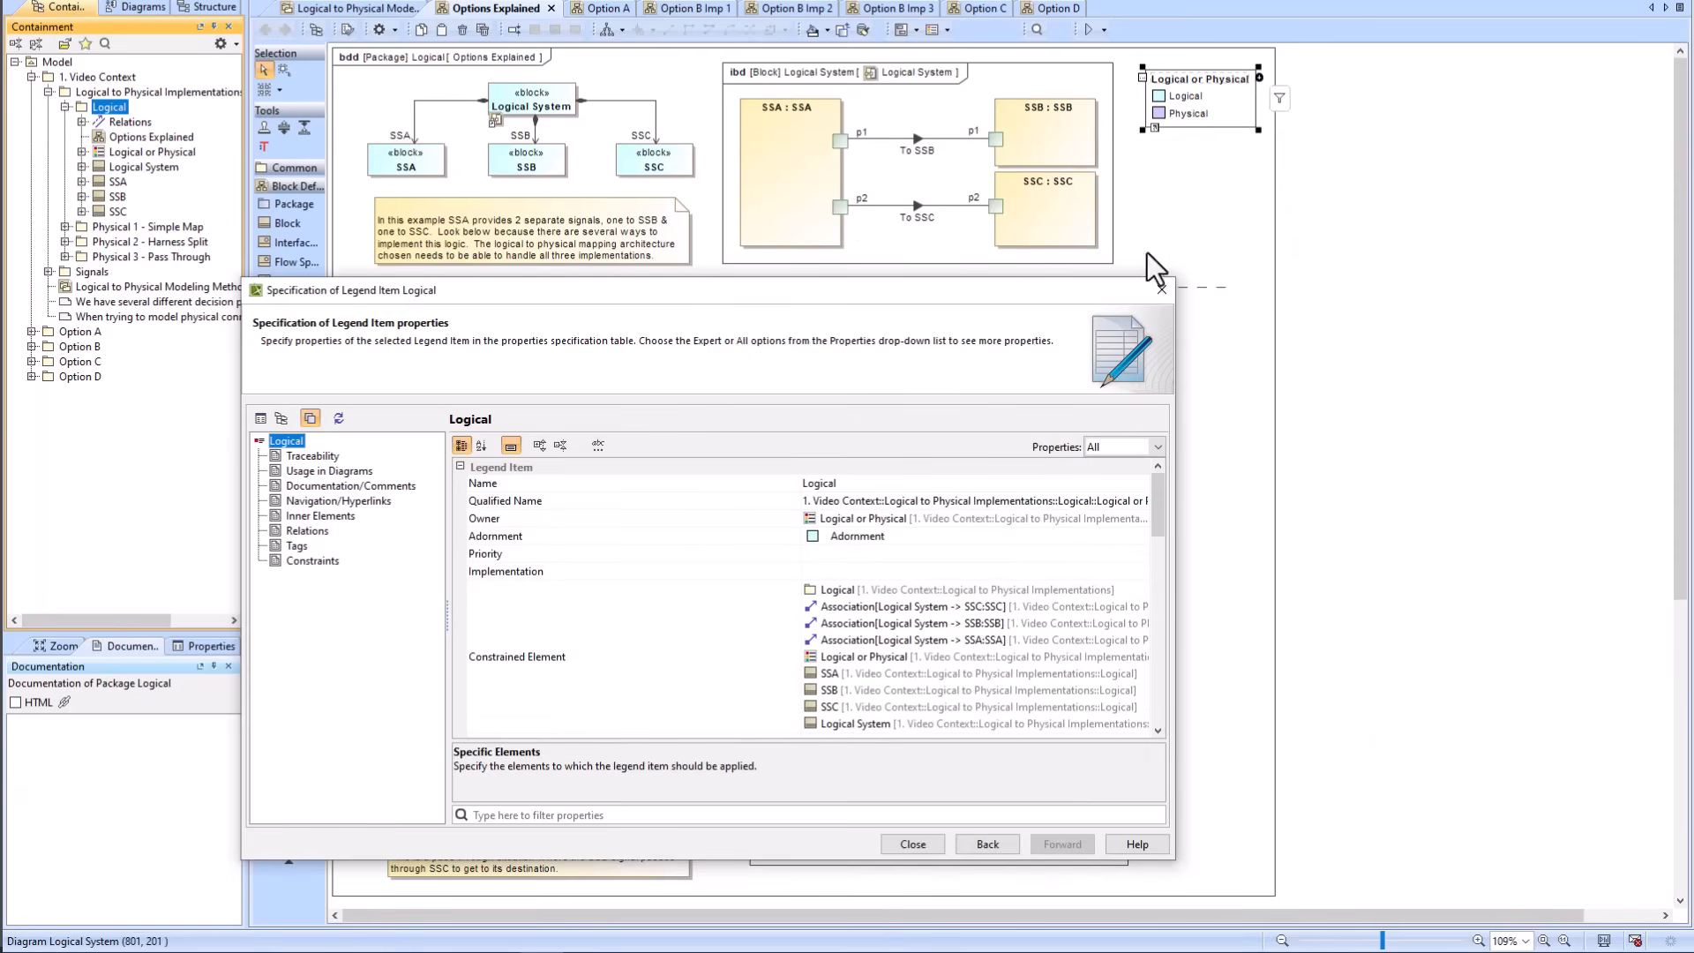
# Step: Return to the legend's specification and open the specification of its Physical item
pyautogui.click(988, 840)
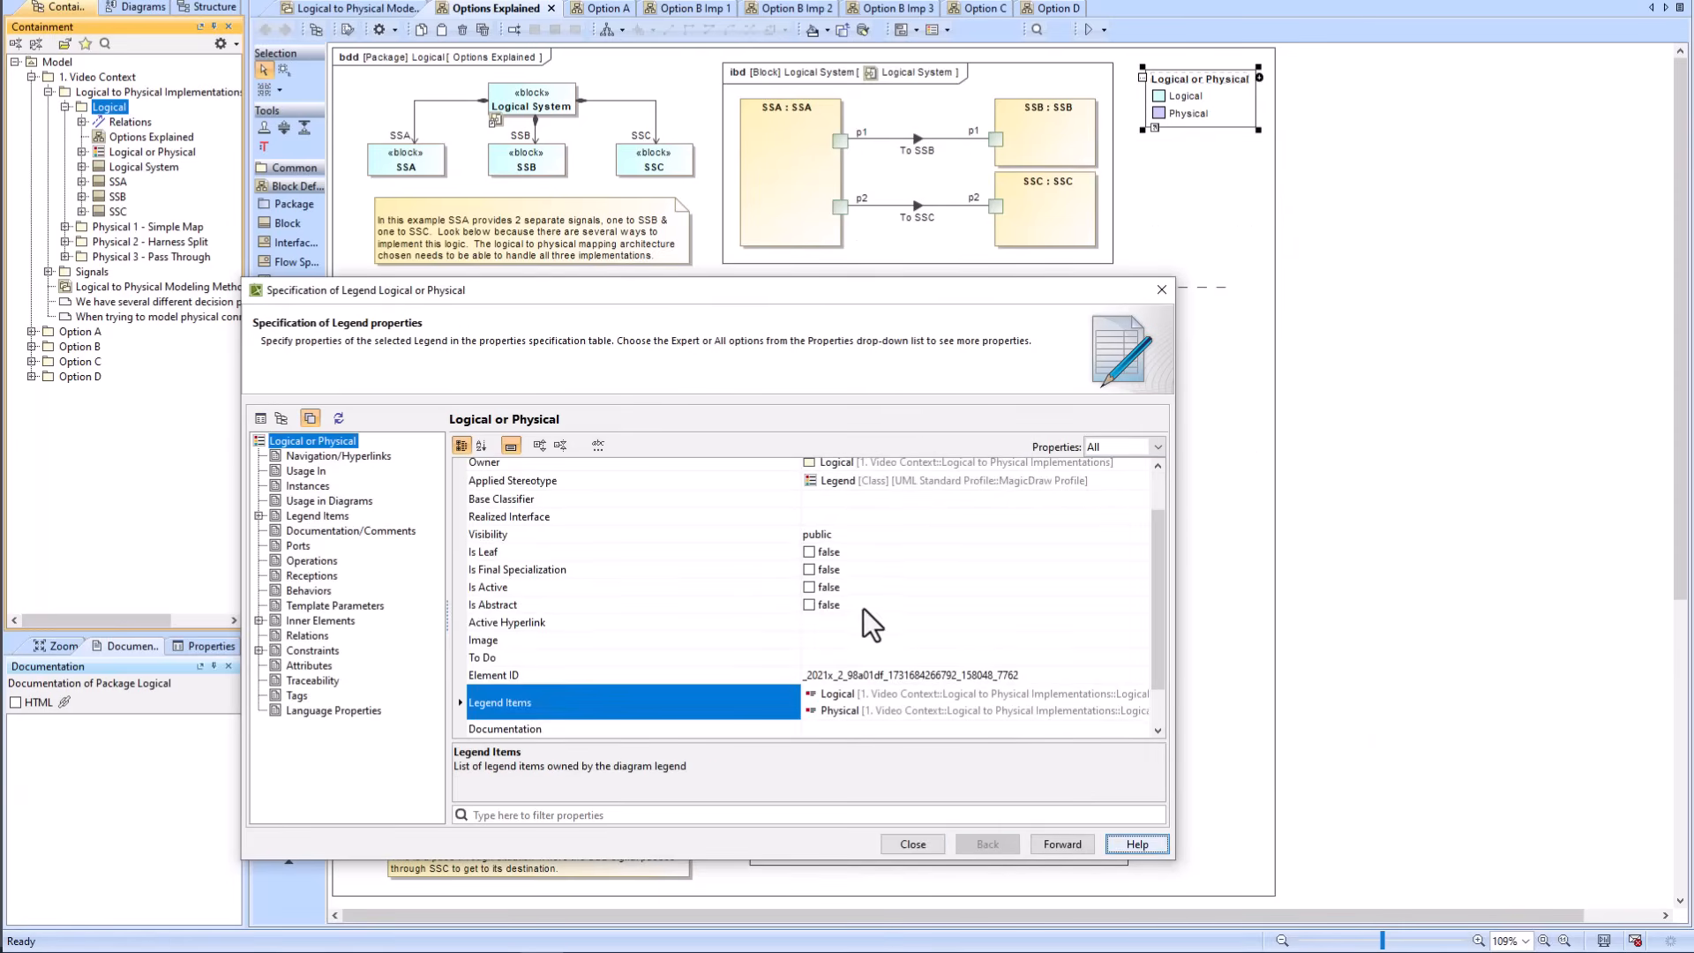
pyautogui.scroll(-1, 867, 606)
pyautogui.click(834, 663)
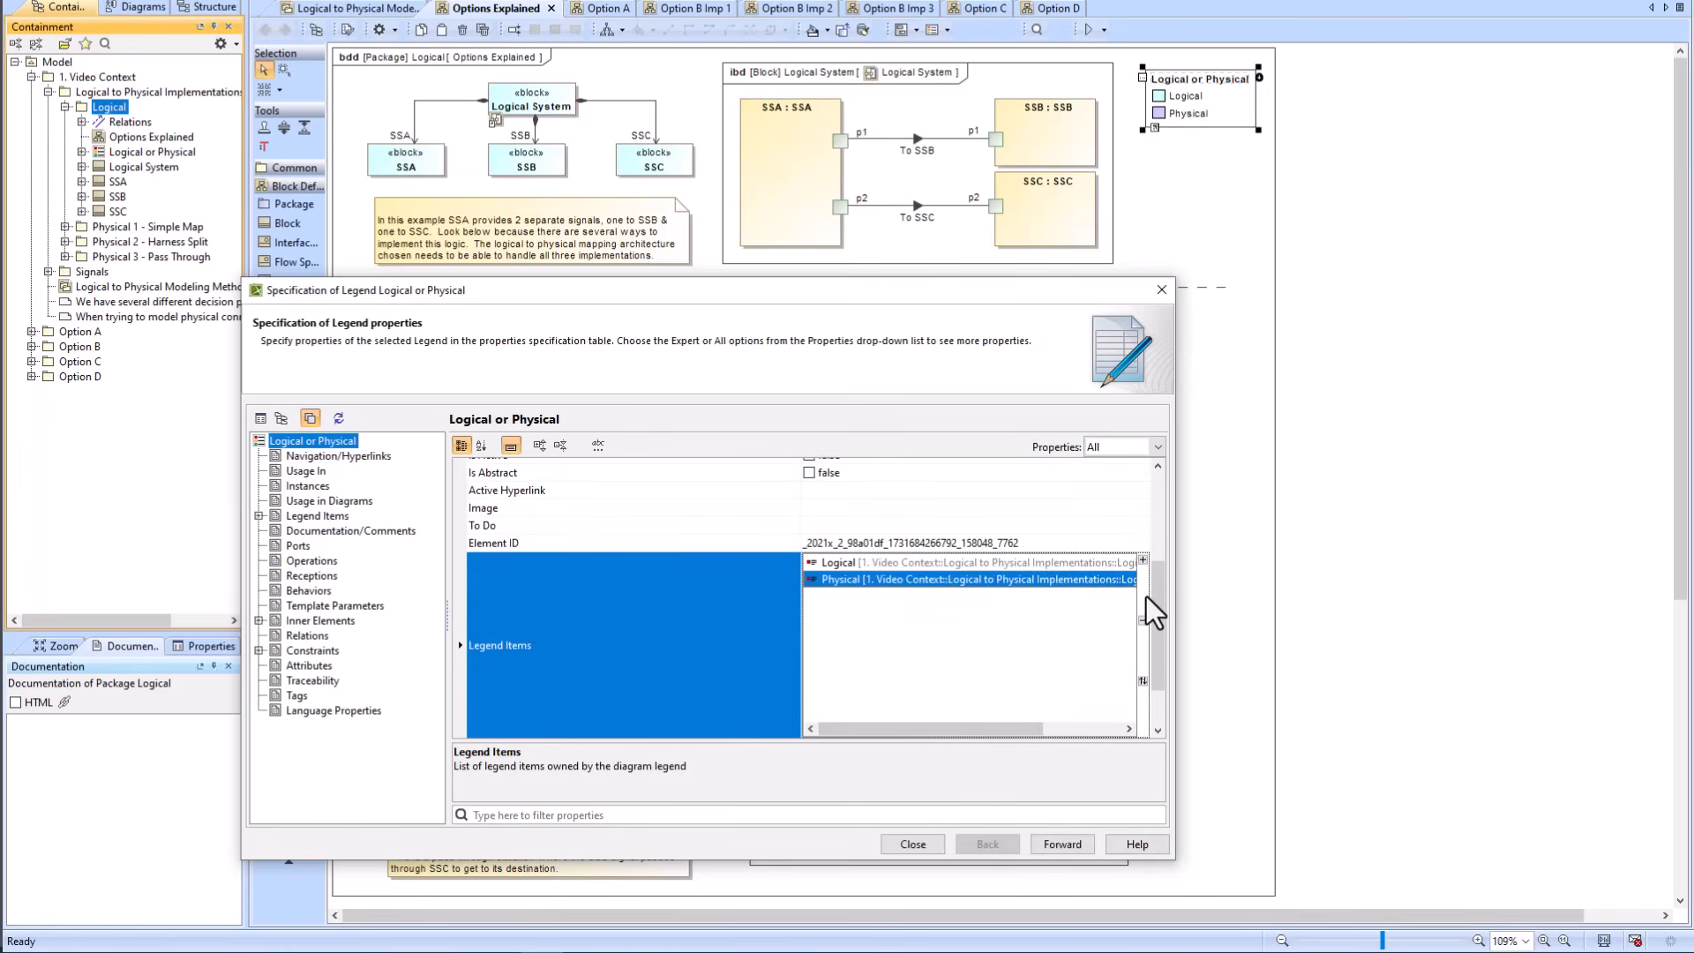
pyautogui.doubleClick(1047, 575)
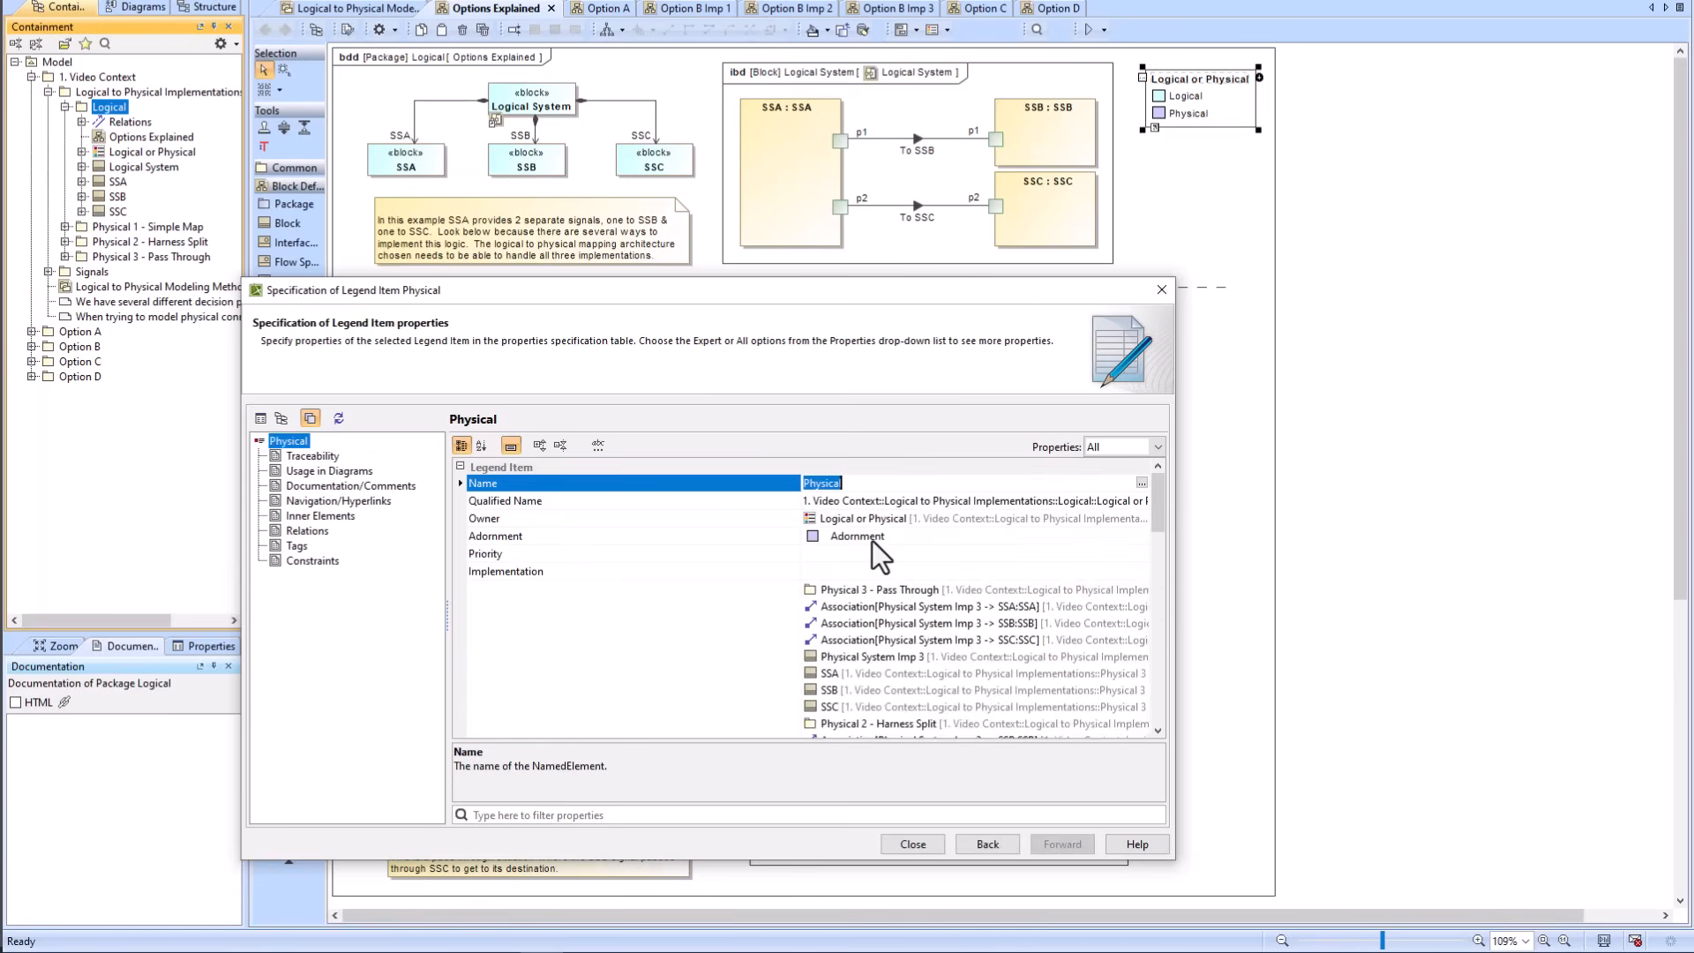
# Step: Examine the specific elements assigned to the Physical legend item, including its full selected elements list in a widened selection window
pyautogui.scroll(-2, 858, 634)
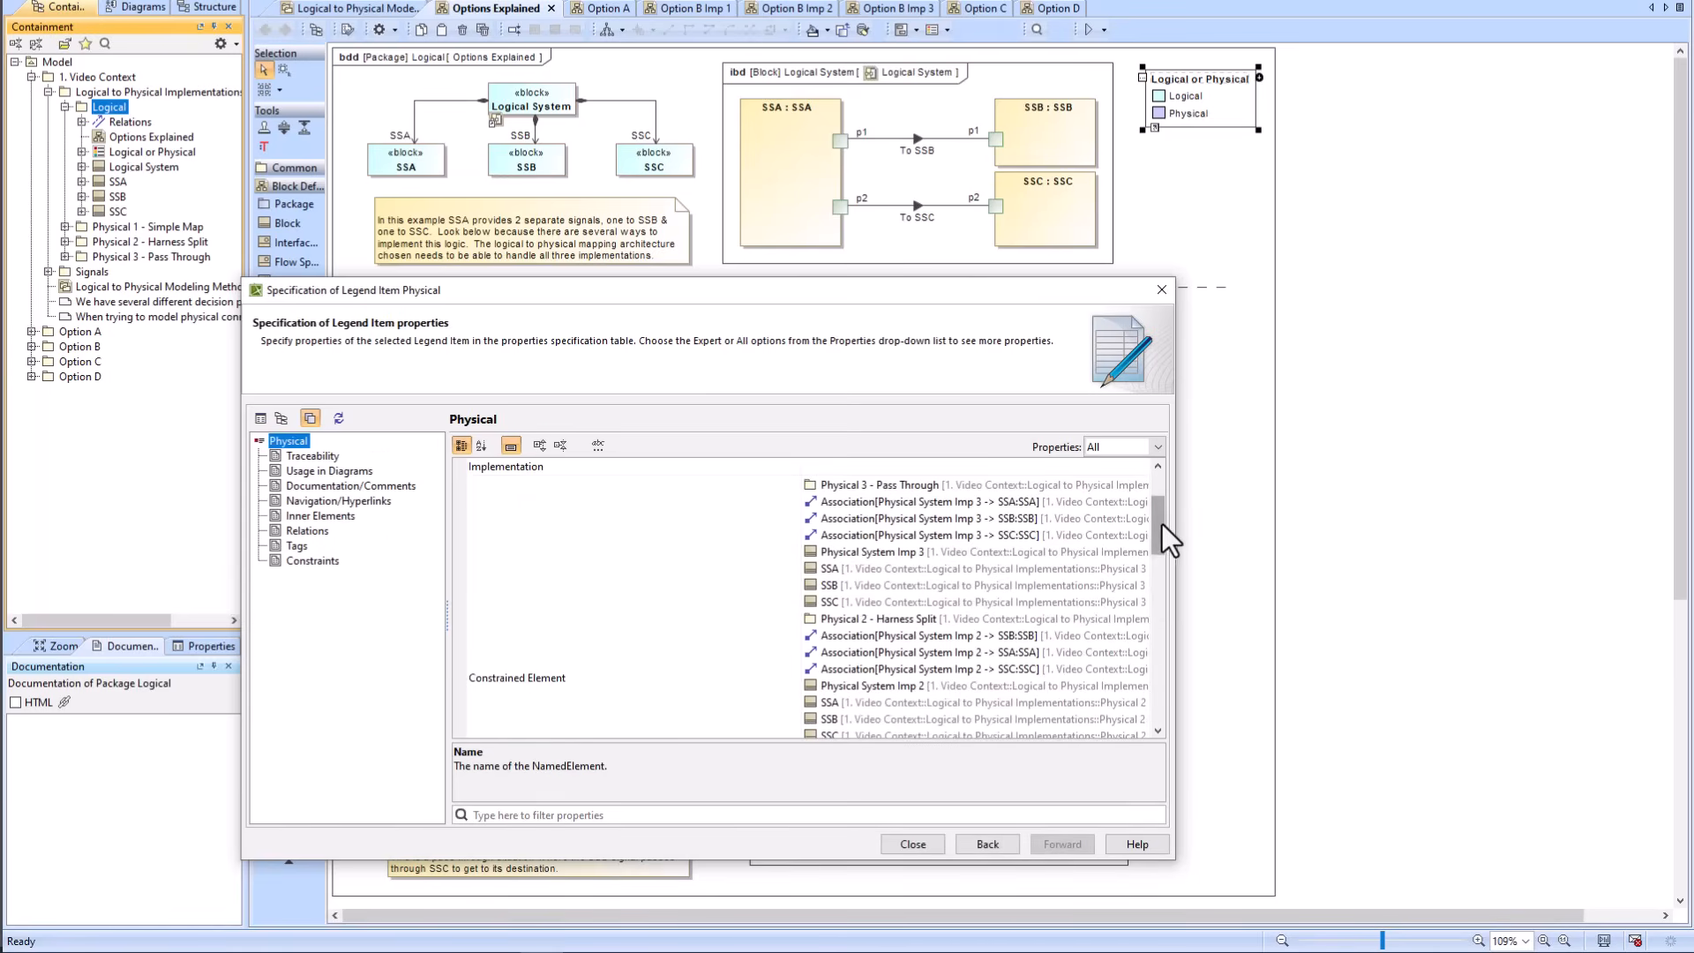
pyautogui.moveTo(1162, 524); pyautogui.dragTo(1159, 750)
pyautogui.scroll(5, 940, 563)
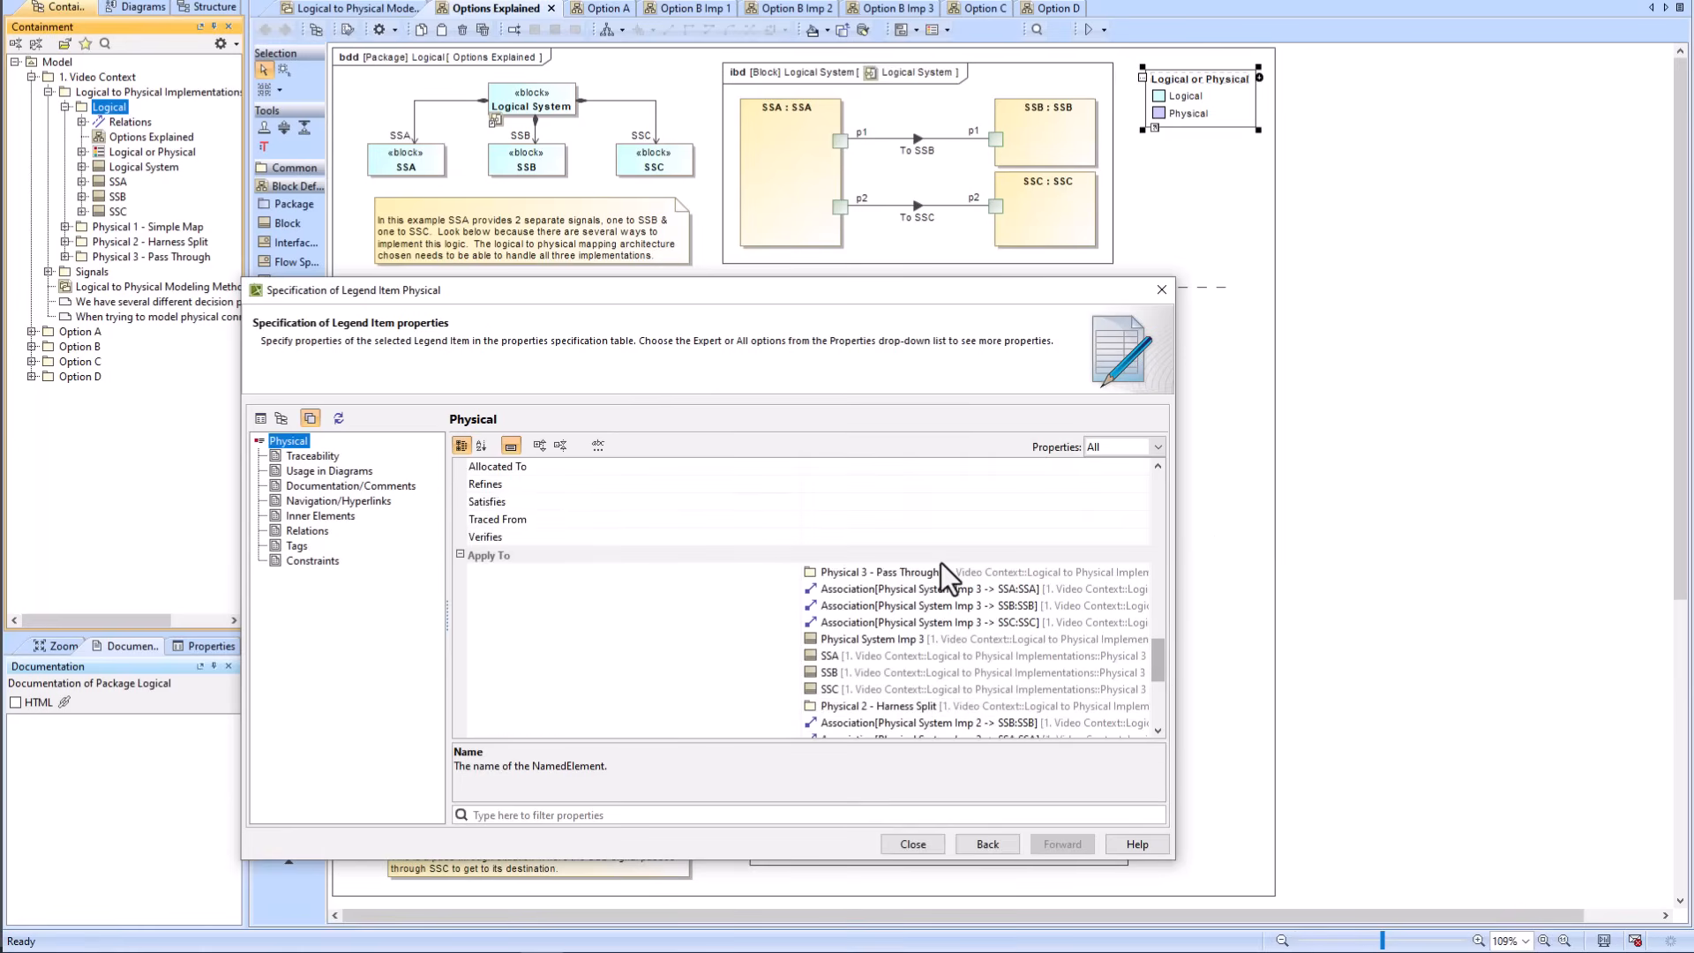
pyautogui.scroll(-1, 888, 570)
pyautogui.click(928, 614)
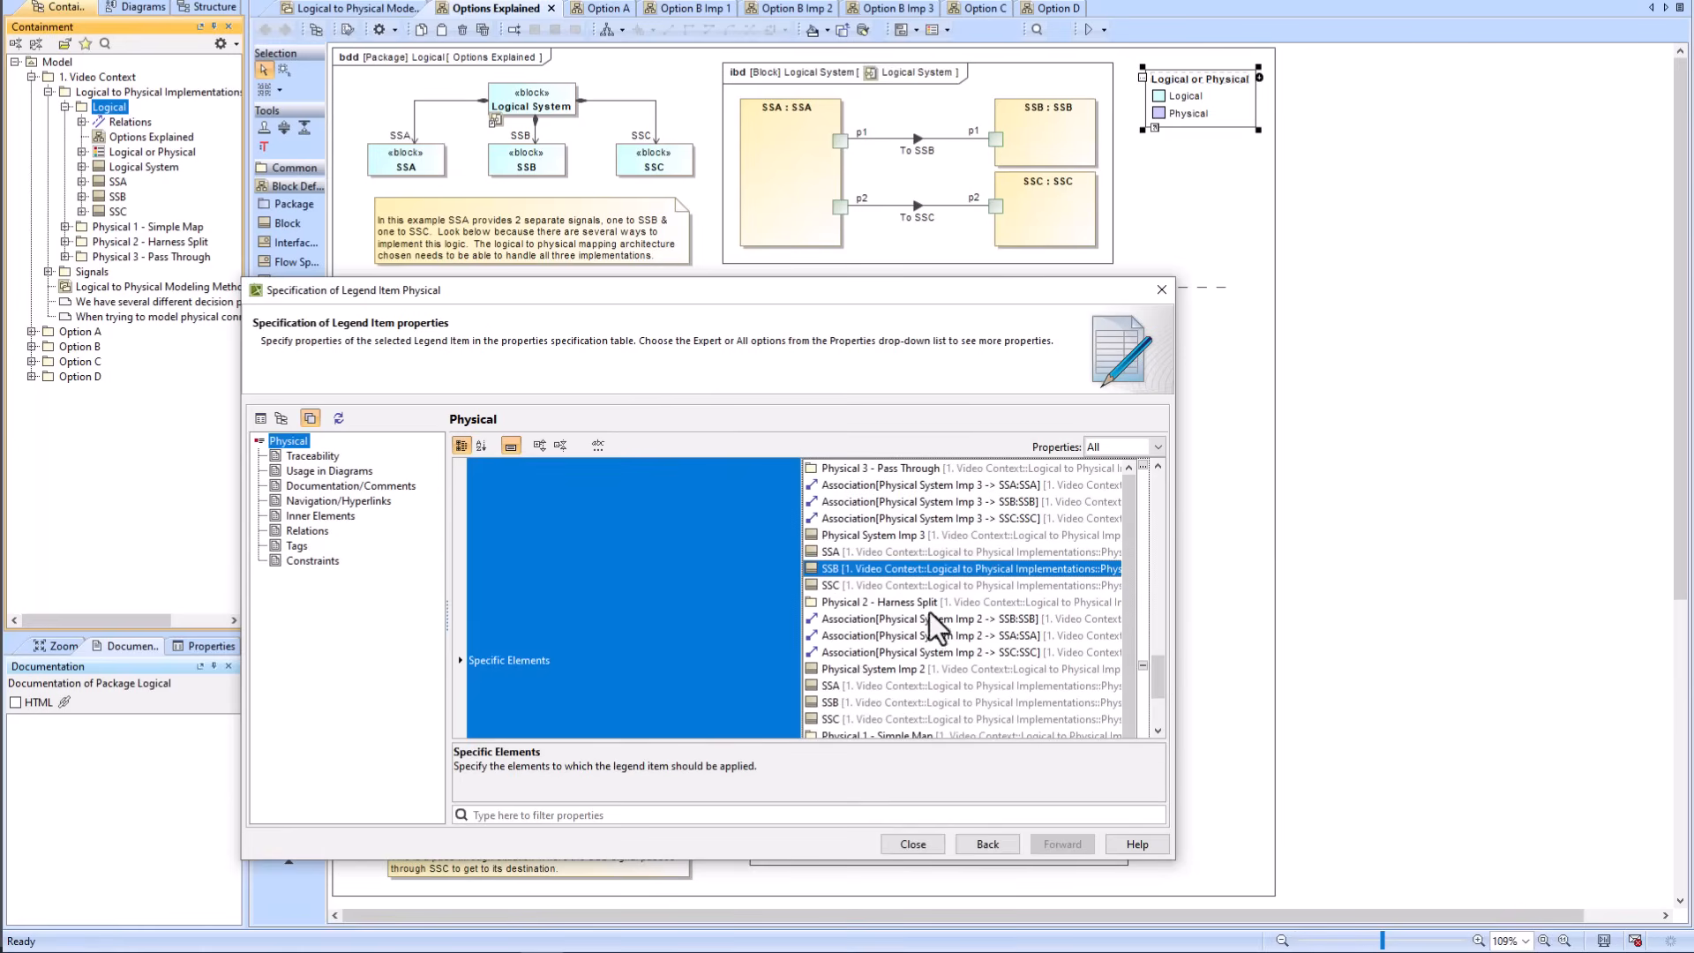
pyautogui.click(1143, 469)
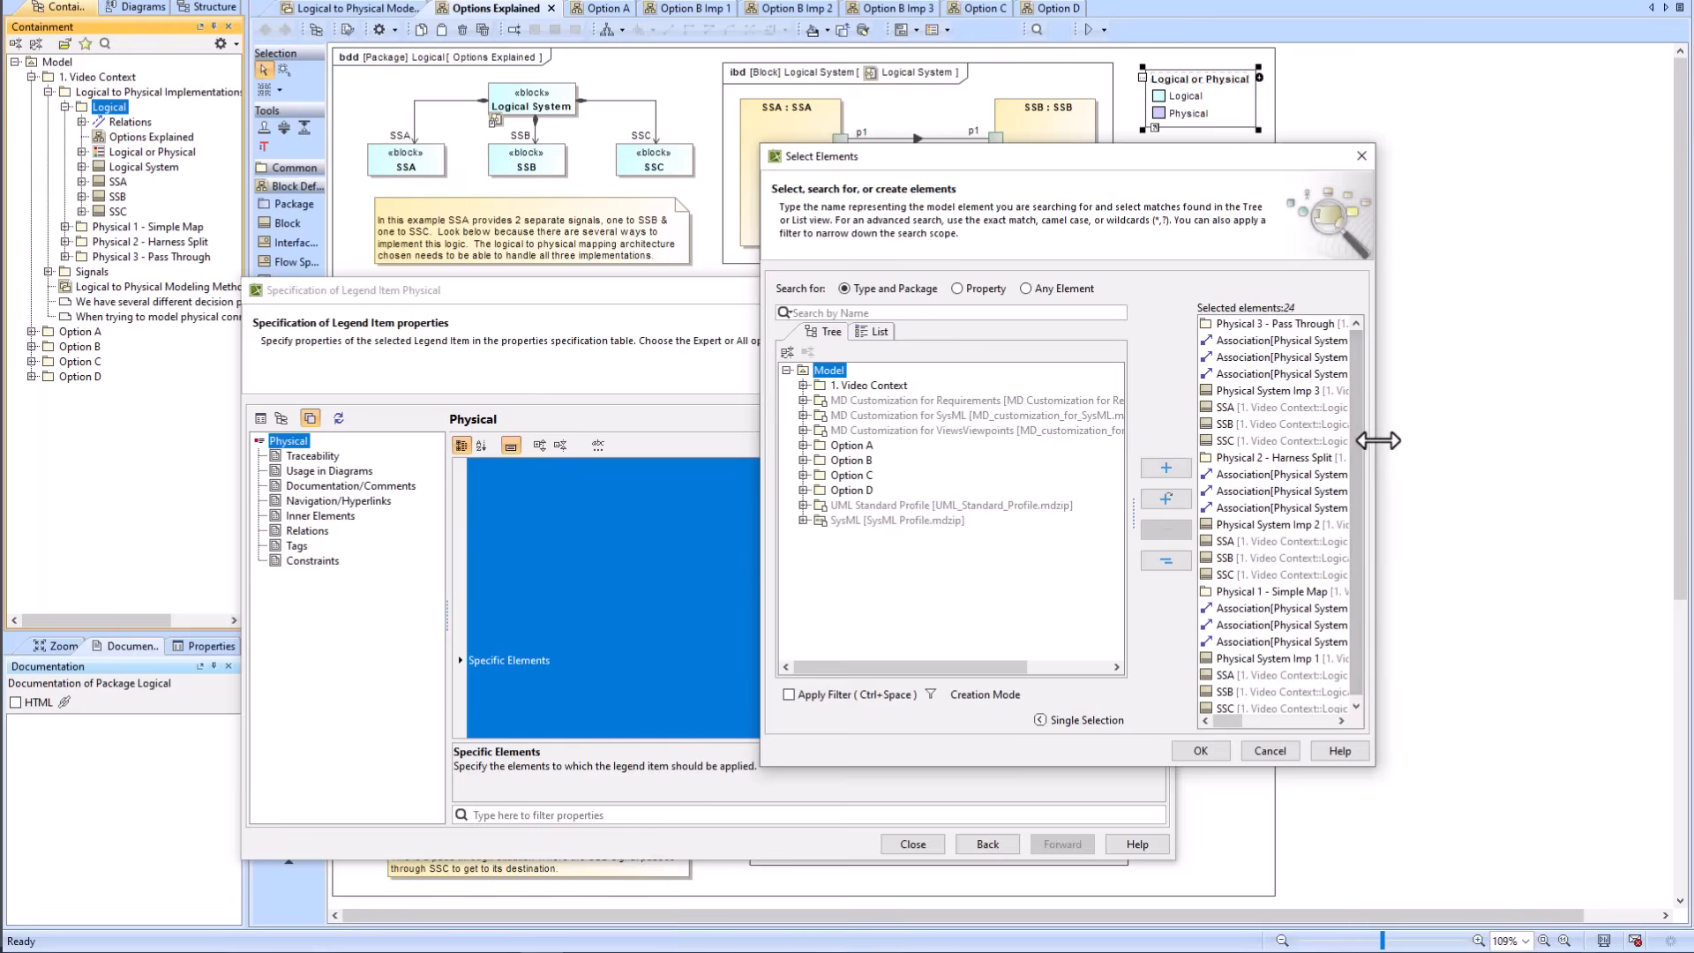
pyautogui.moveTo(1374, 442); pyautogui.dragTo(1571, 441)
pyautogui.moveTo(1215, 161); pyautogui.dragTo(1096, 170)
pyautogui.click(1438, 165)
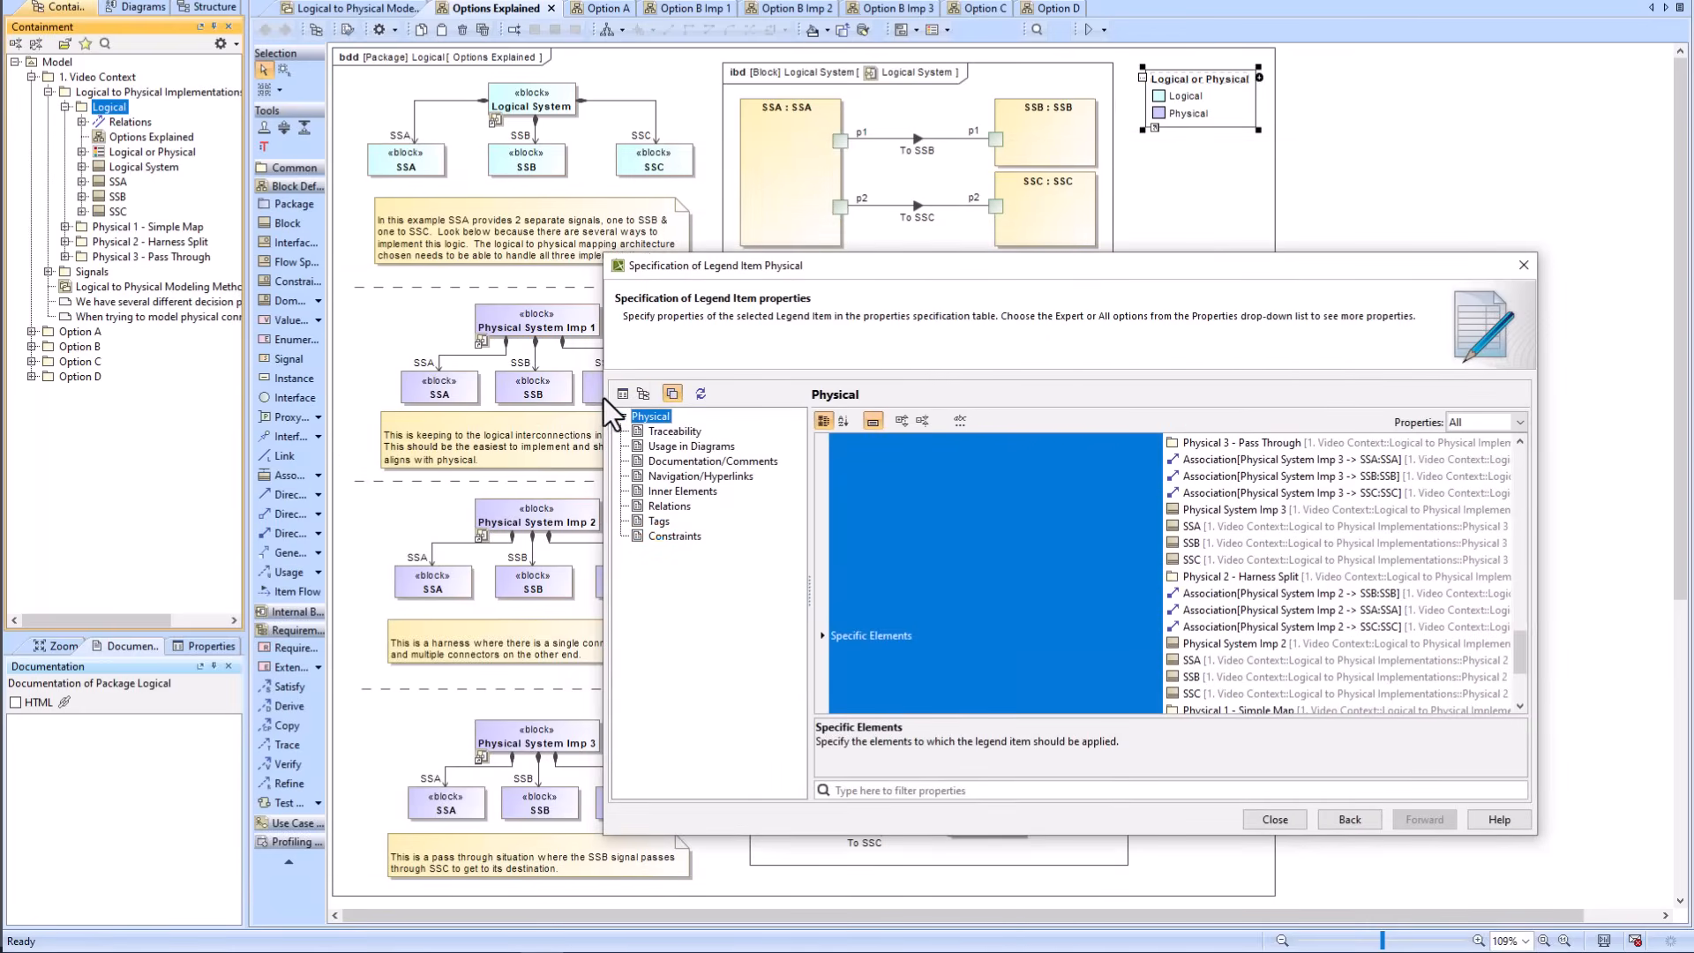
# Step: Select Physical System Imp 1, 2 and 3 with their SSA, SSB and SSC blocks on the diagram and locate them in the containment tree
pyautogui.moveTo(600, 399); pyautogui.dragTo(885, 388)
pyautogui.click(561, 335)
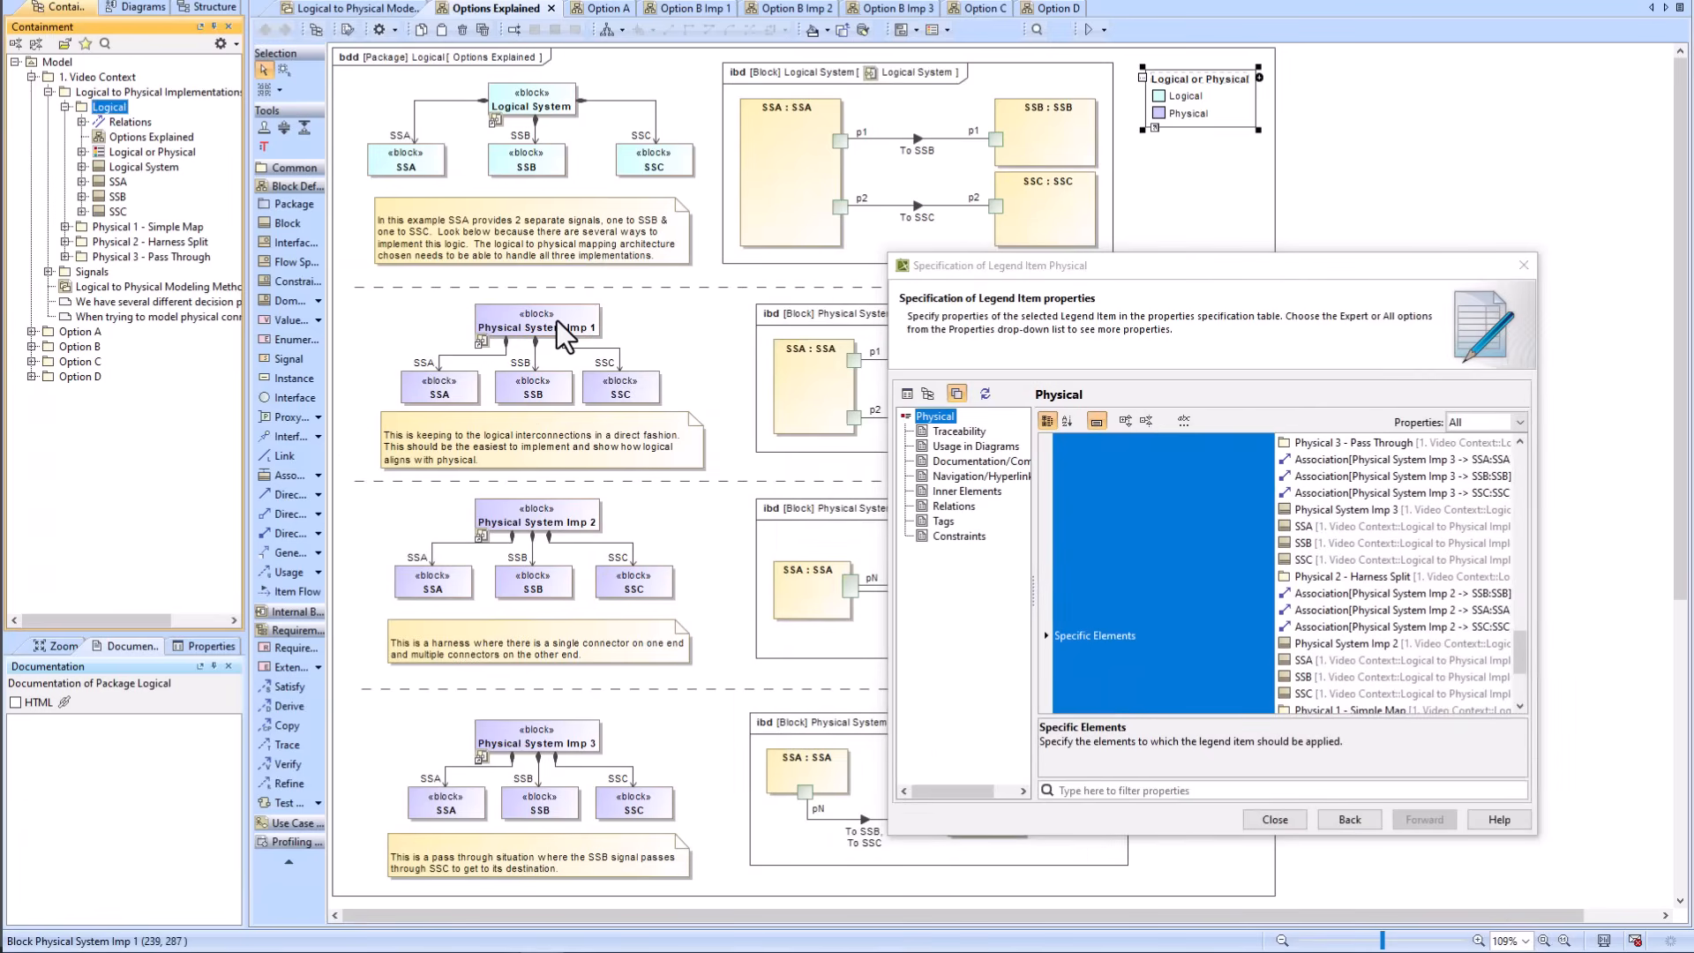
pyautogui.click(538, 328)
pyautogui.keyDown('shift'); pyautogui.click(455, 374); pyautogui.keyUp('shift')
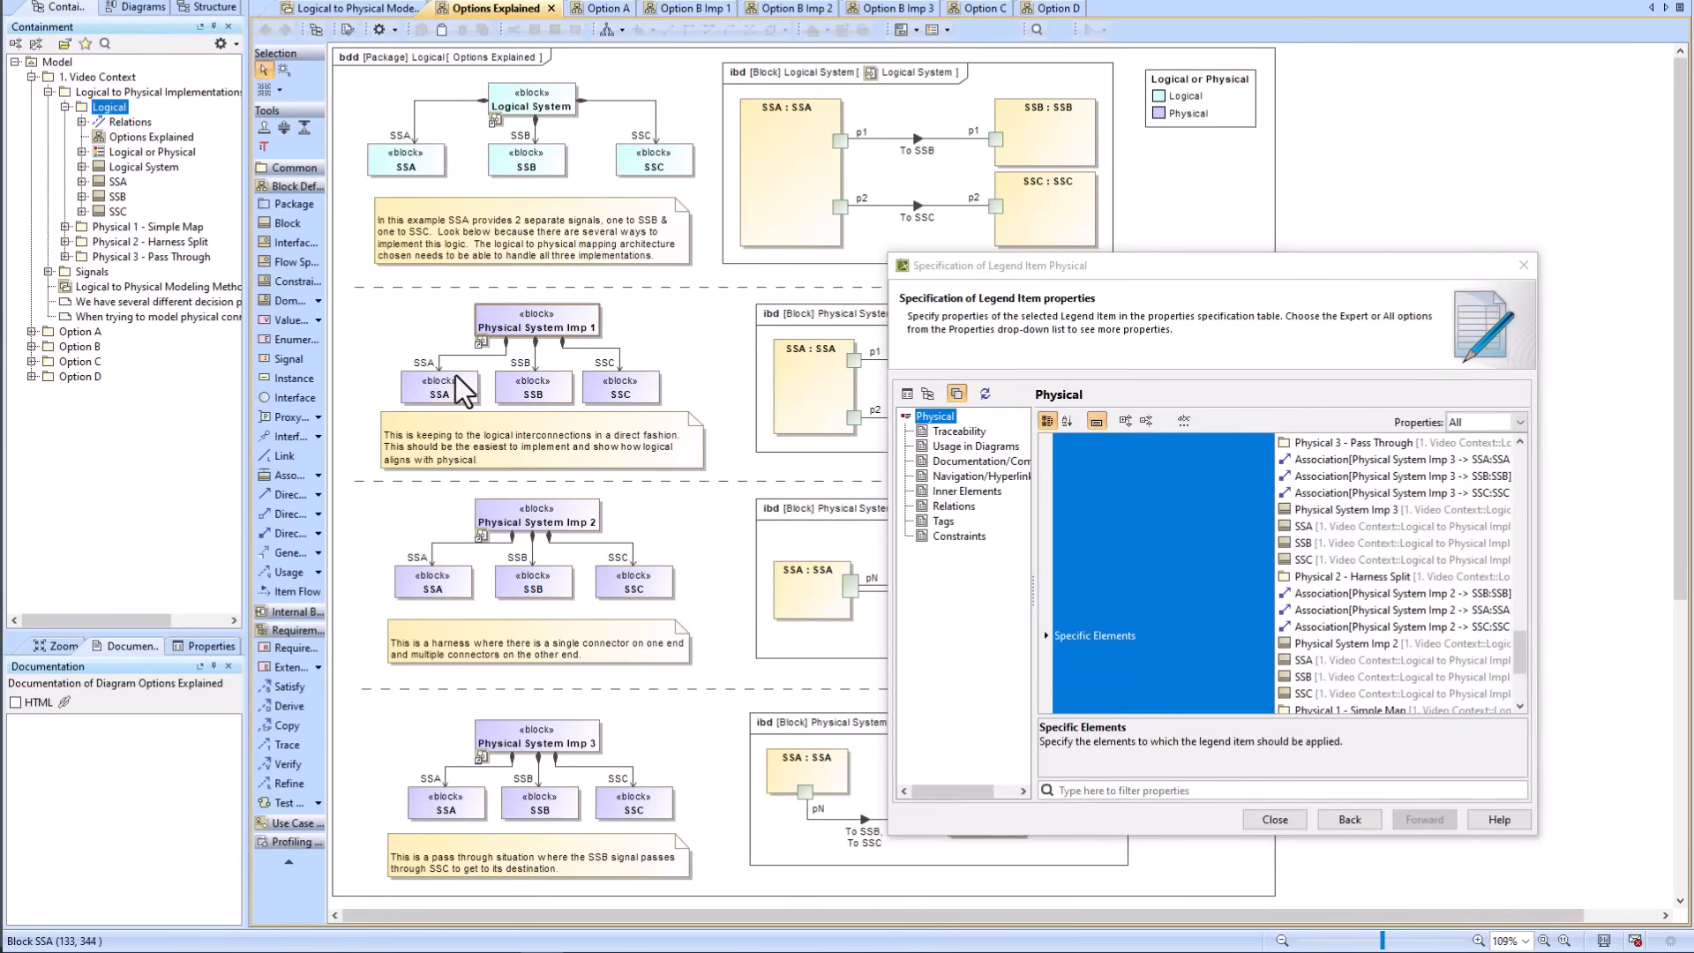
pyautogui.keyDown('shift'); pyautogui.click(527, 379); pyautogui.keyUp('shift')
pyautogui.keyDown('shift'); pyautogui.click(621, 379); pyautogui.keyUp('shift')
pyautogui.keyDown('shift'); pyautogui.click(536, 520); pyautogui.keyUp('shift')
pyautogui.keyDown('shift'); pyautogui.click(441, 586); pyautogui.keyUp('shift')
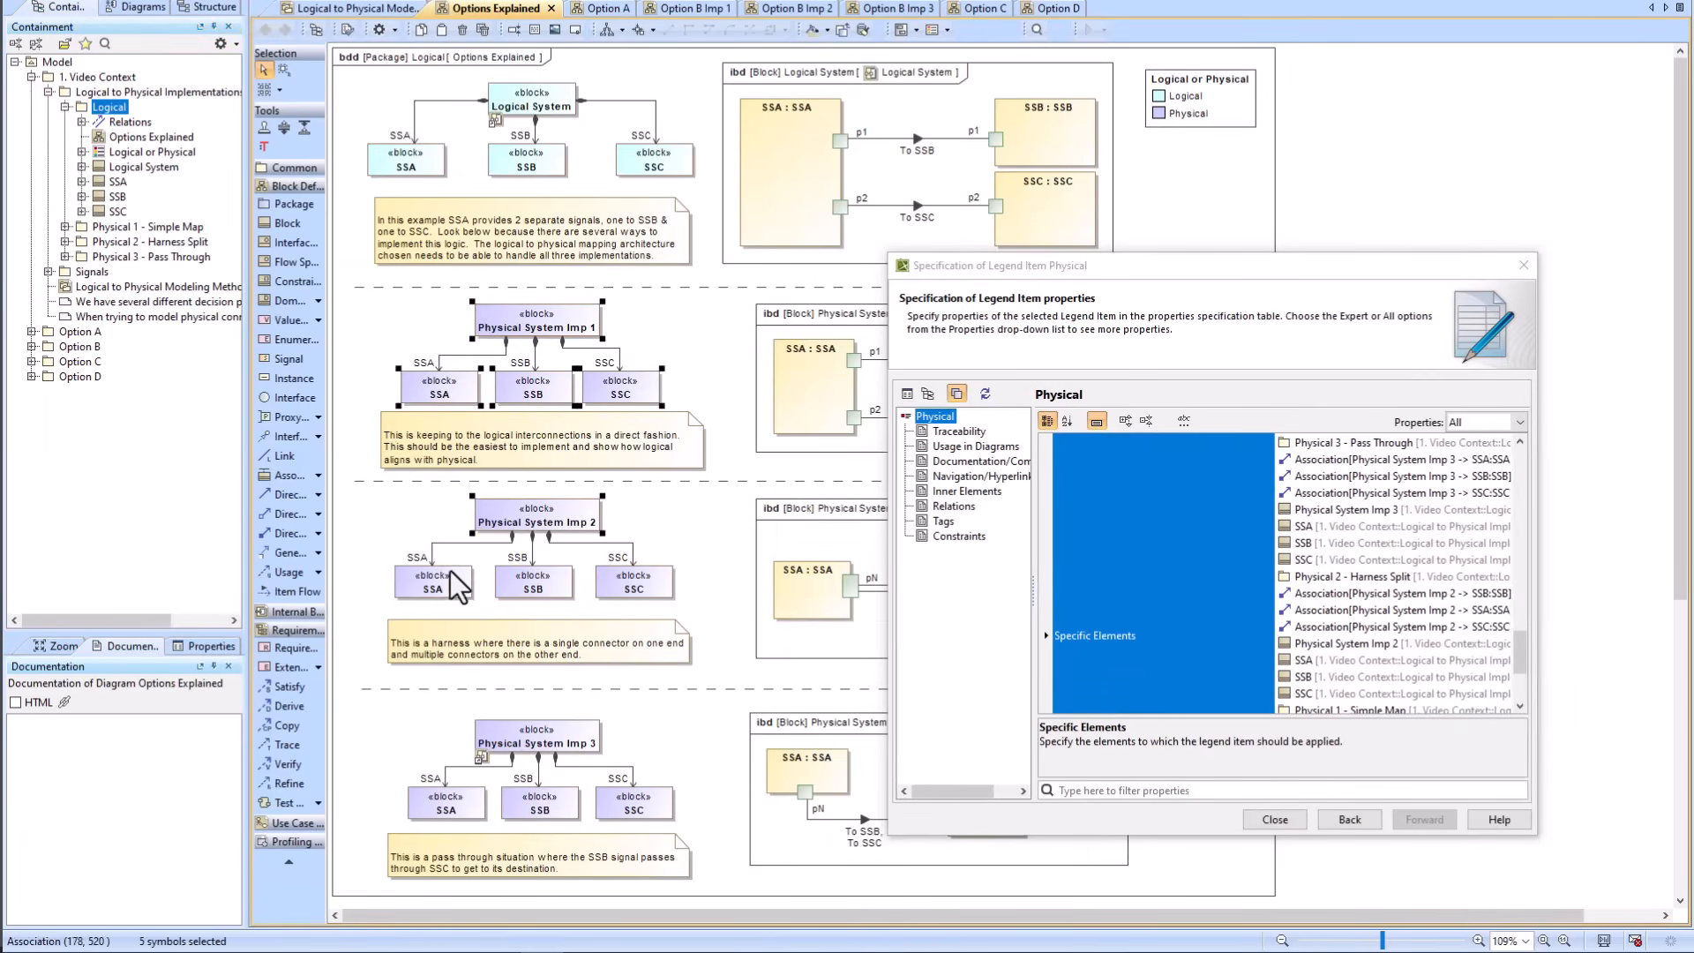
pyautogui.keyDown('shift'); pyautogui.click(538, 586); pyautogui.keyUp('shift')
pyautogui.keyDown('shift'); pyautogui.click(634, 586); pyautogui.keyUp('shift')
pyautogui.keyDown('shift'); pyautogui.click(531, 725); pyautogui.keyUp('shift')
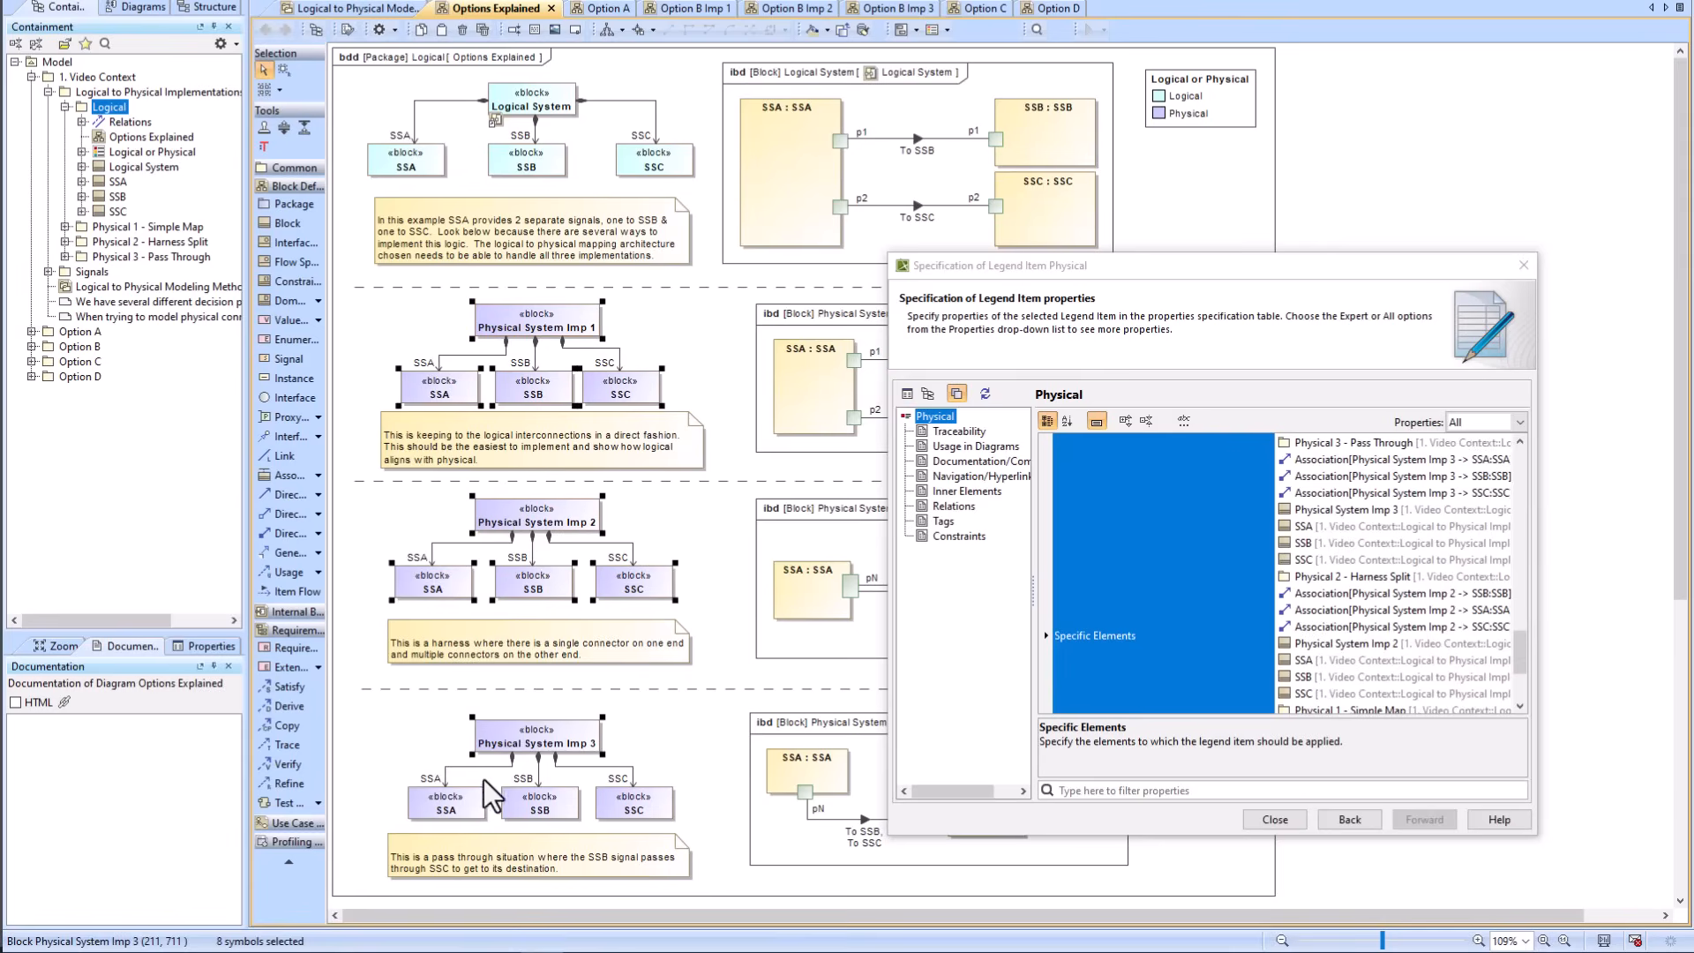
pyautogui.keyDown('shift'); pyautogui.click(480, 799); pyautogui.keyUp('shift')
pyautogui.keyDown('shift'); pyautogui.click(510, 807); pyautogui.keyUp('shift')
pyautogui.keyDown('shift'); pyautogui.click(627, 808); pyautogui.keyUp('shift')
pyautogui.keyDown('shift'); pyautogui.click(628, 806); pyautogui.keyUp('shift')
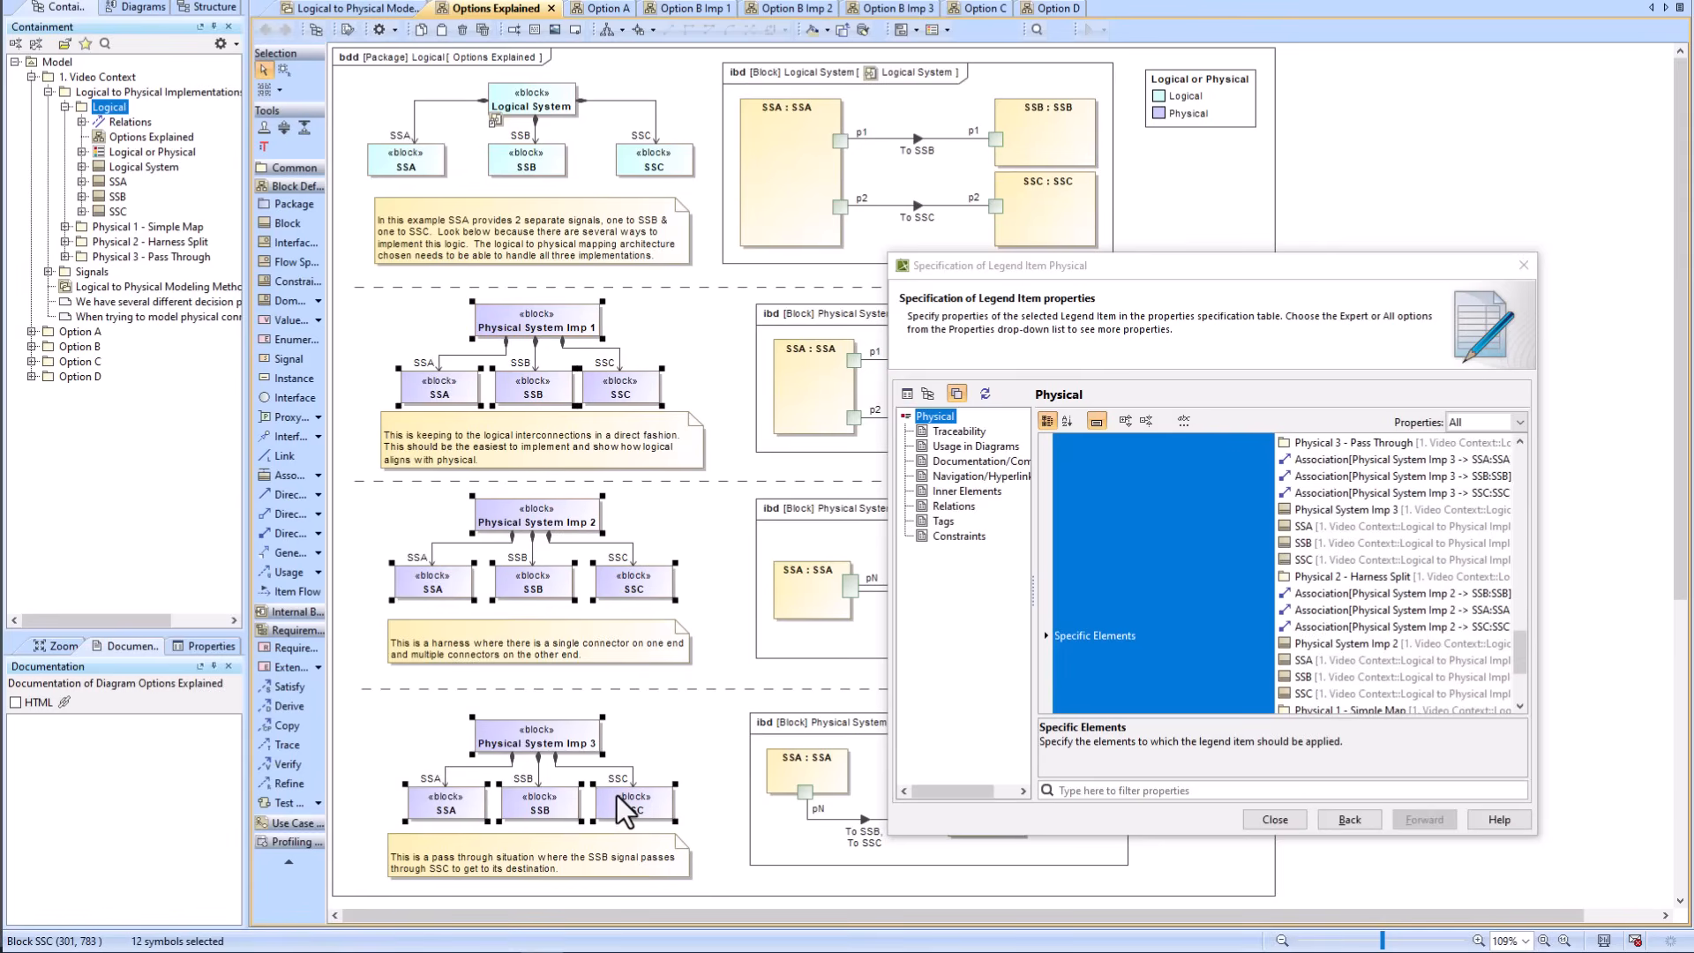
pyautogui.hotkey('alt', 'b')
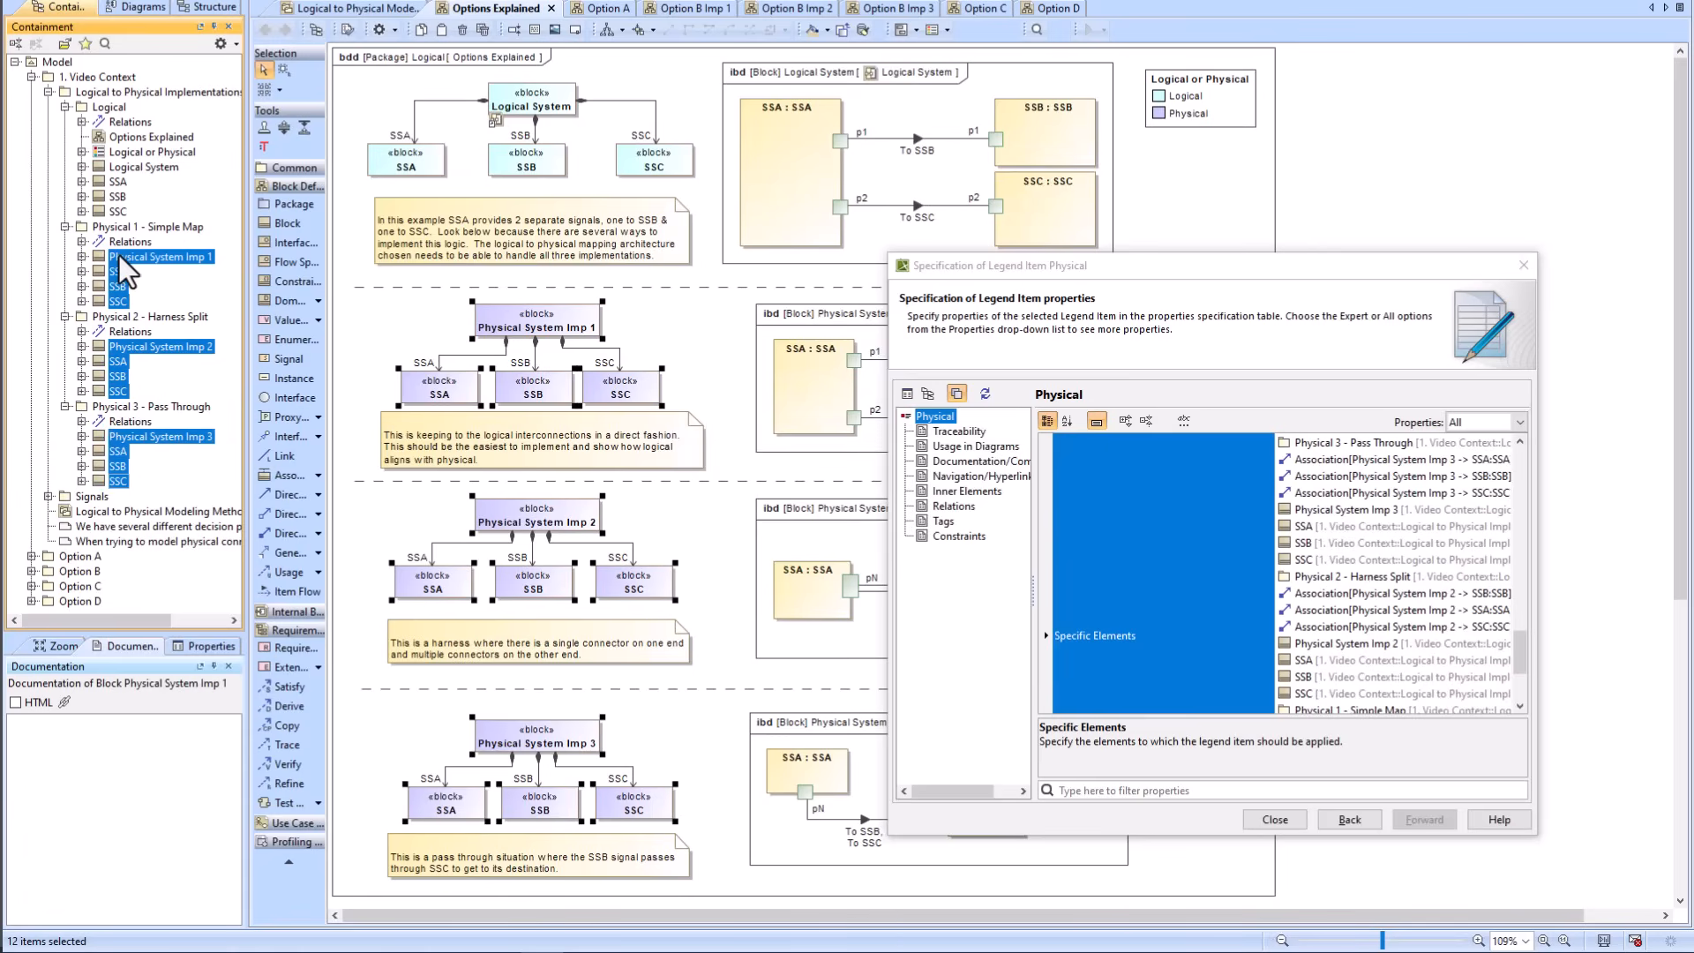
# Step: Assign the selected Physical System Imp 1, 2 and 3 blocks and their SSA, SSB and SSC blocks to the Physical item's Specific Elements
pyautogui.moveTo(119, 256); pyautogui.dragTo(1331, 491)
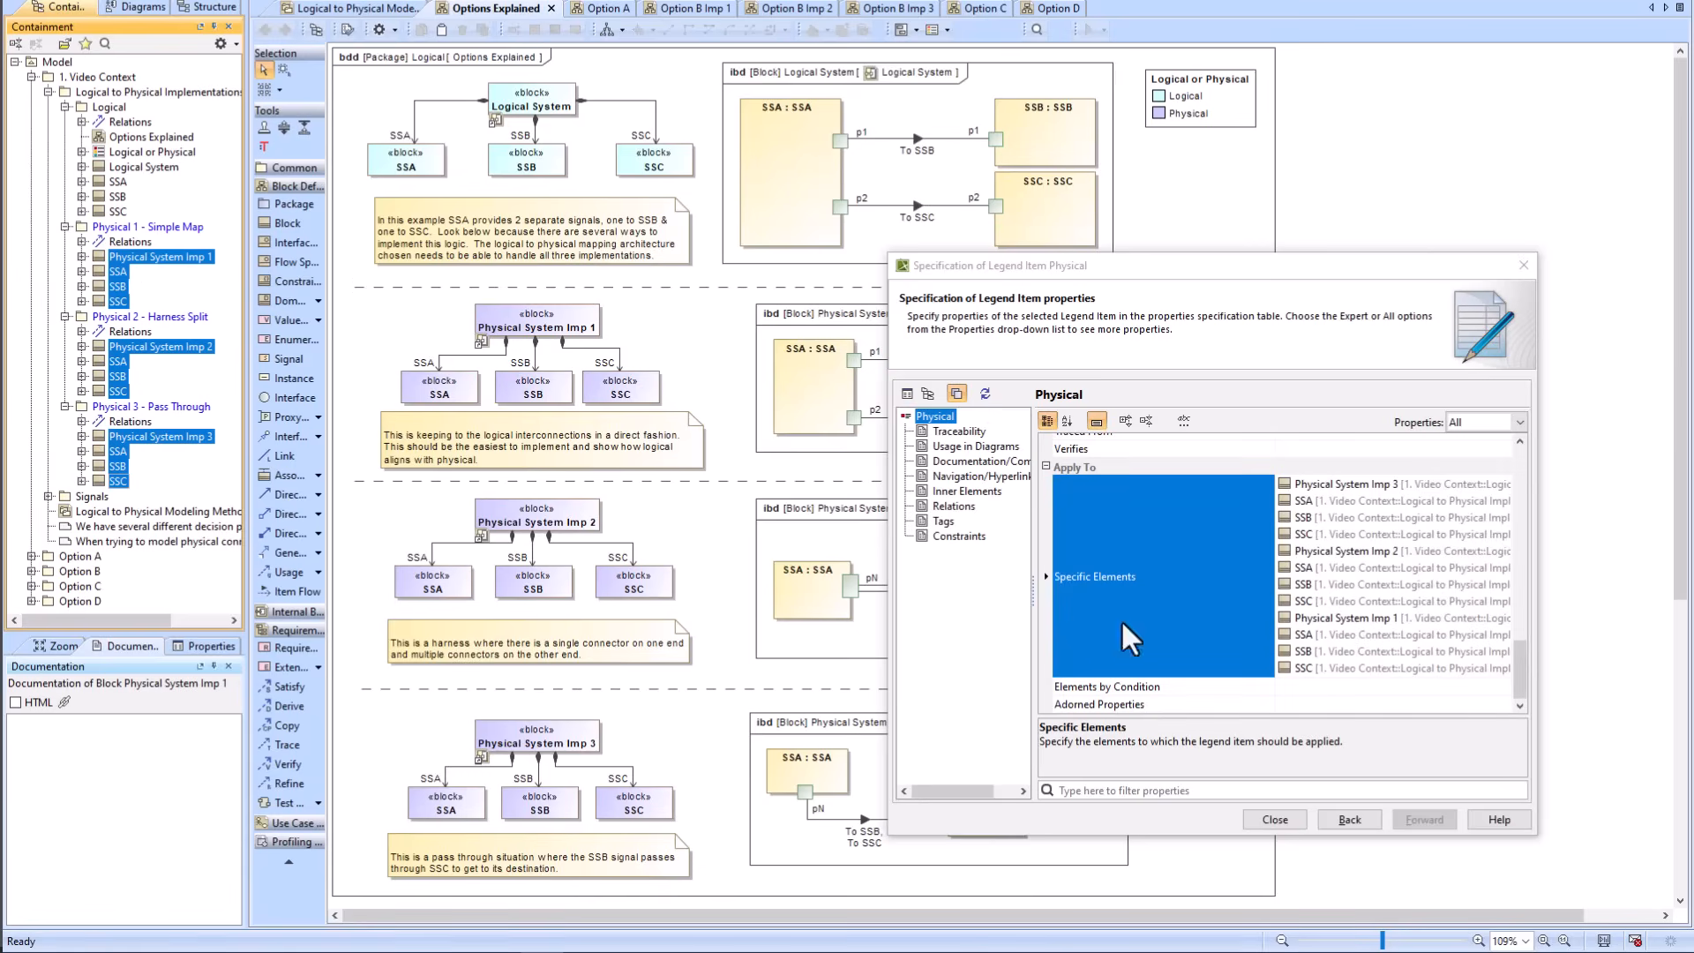
pyautogui.moveTo(1004, 266); pyautogui.dragTo(877, 205)
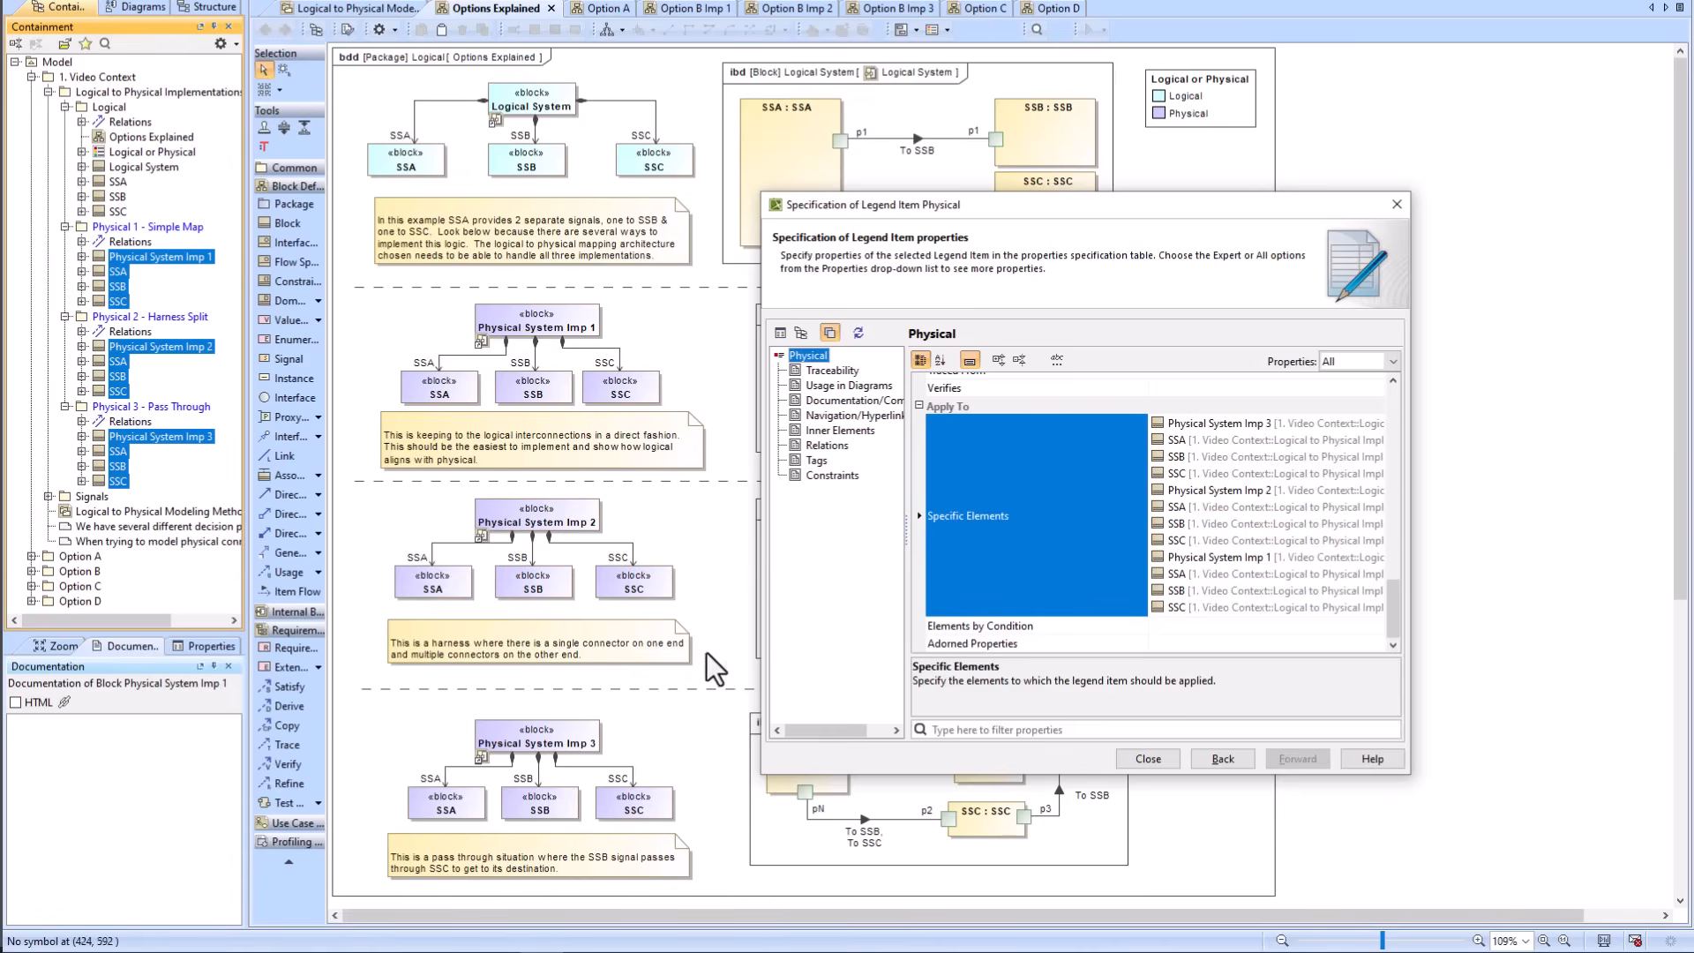
pyautogui.moveTo(1029, 212); pyautogui.dragTo(1015, 267)
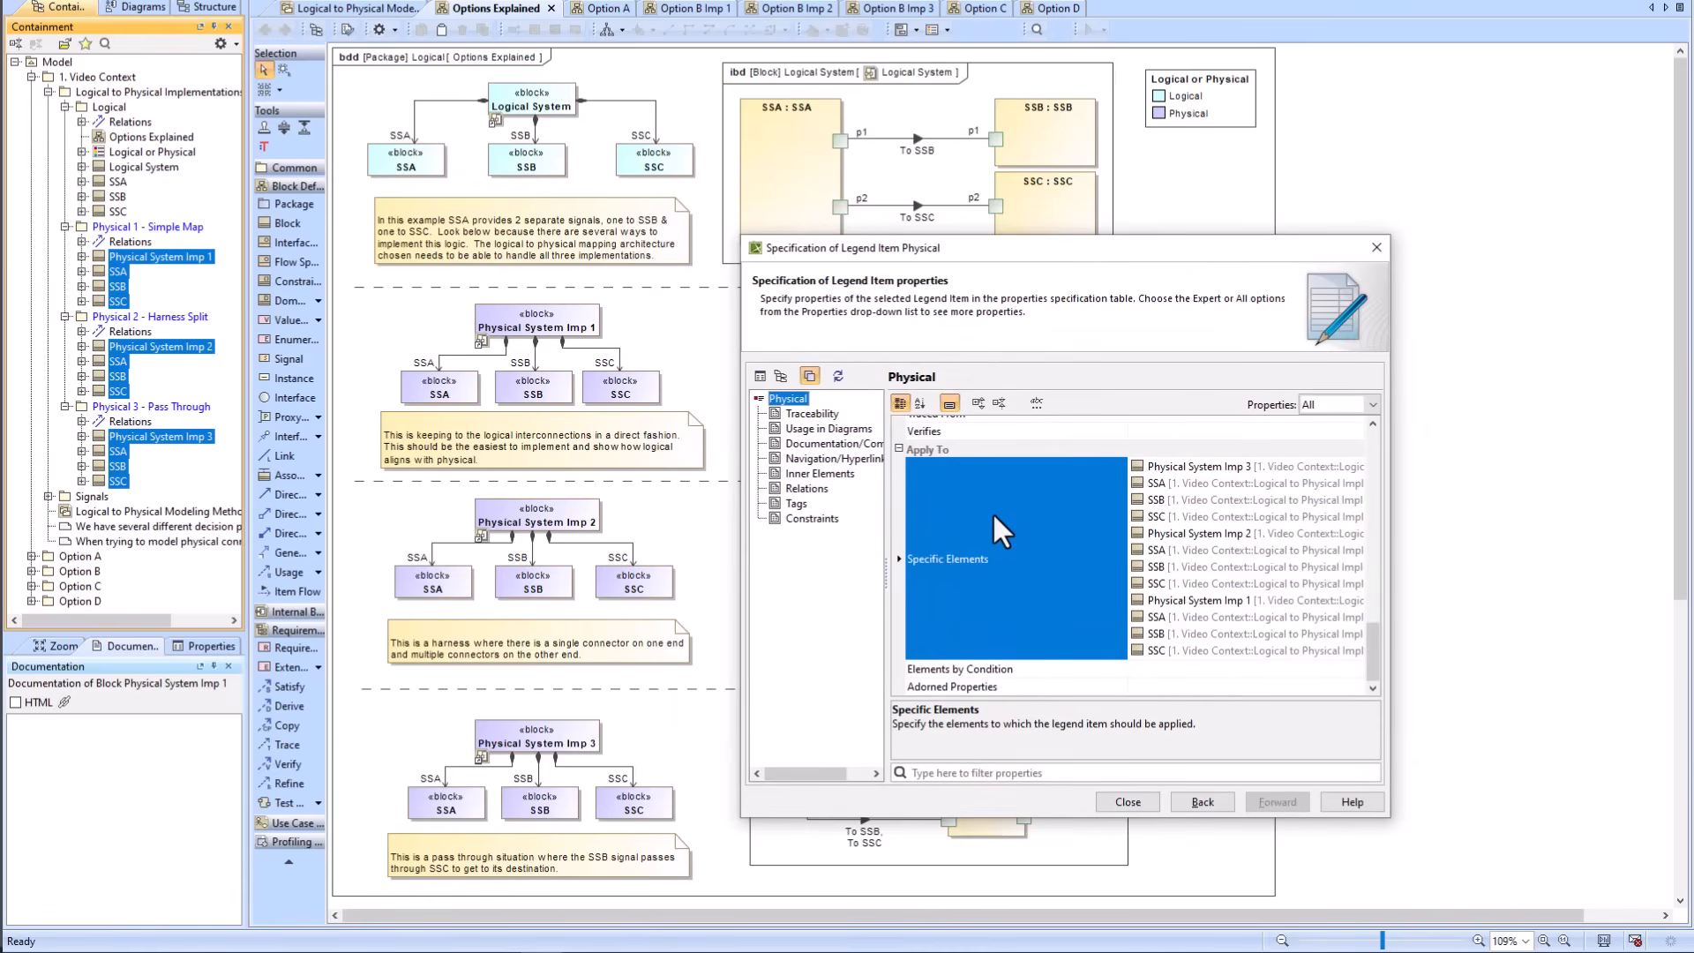
# Step: Locate all symbols of the three physical implementations in the containment tree, and close the legend's specification
pyautogui.click(410, 322)
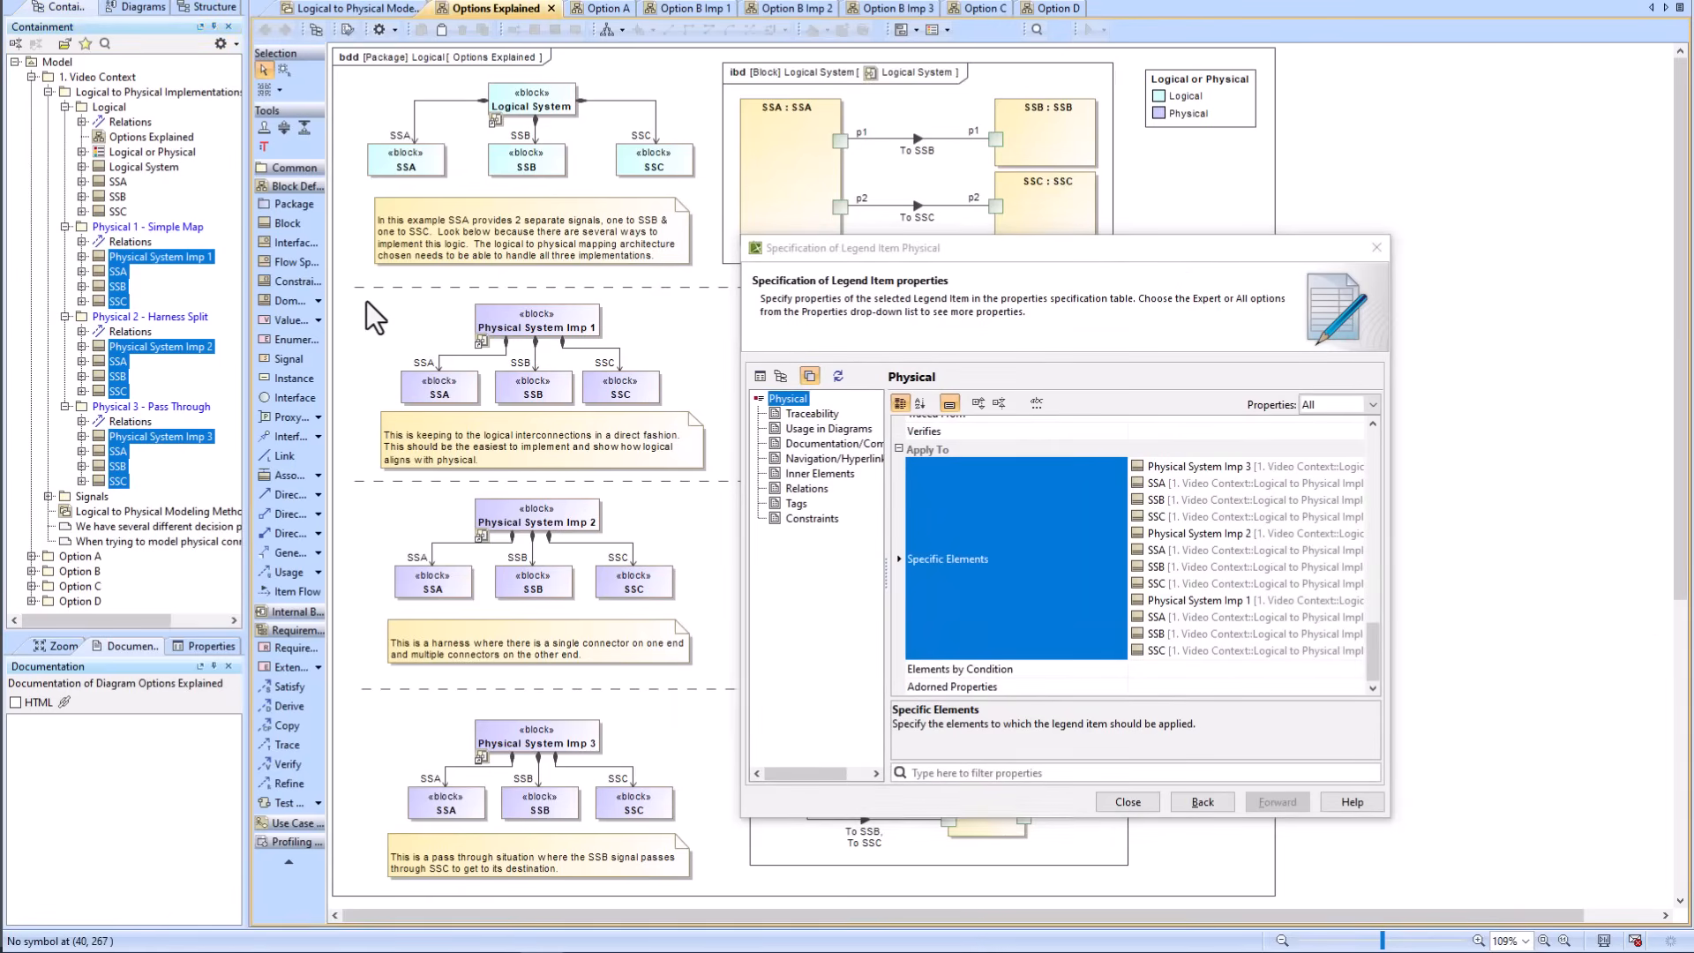
pyautogui.moveTo(381, 310); pyautogui.dragTo(718, 871)
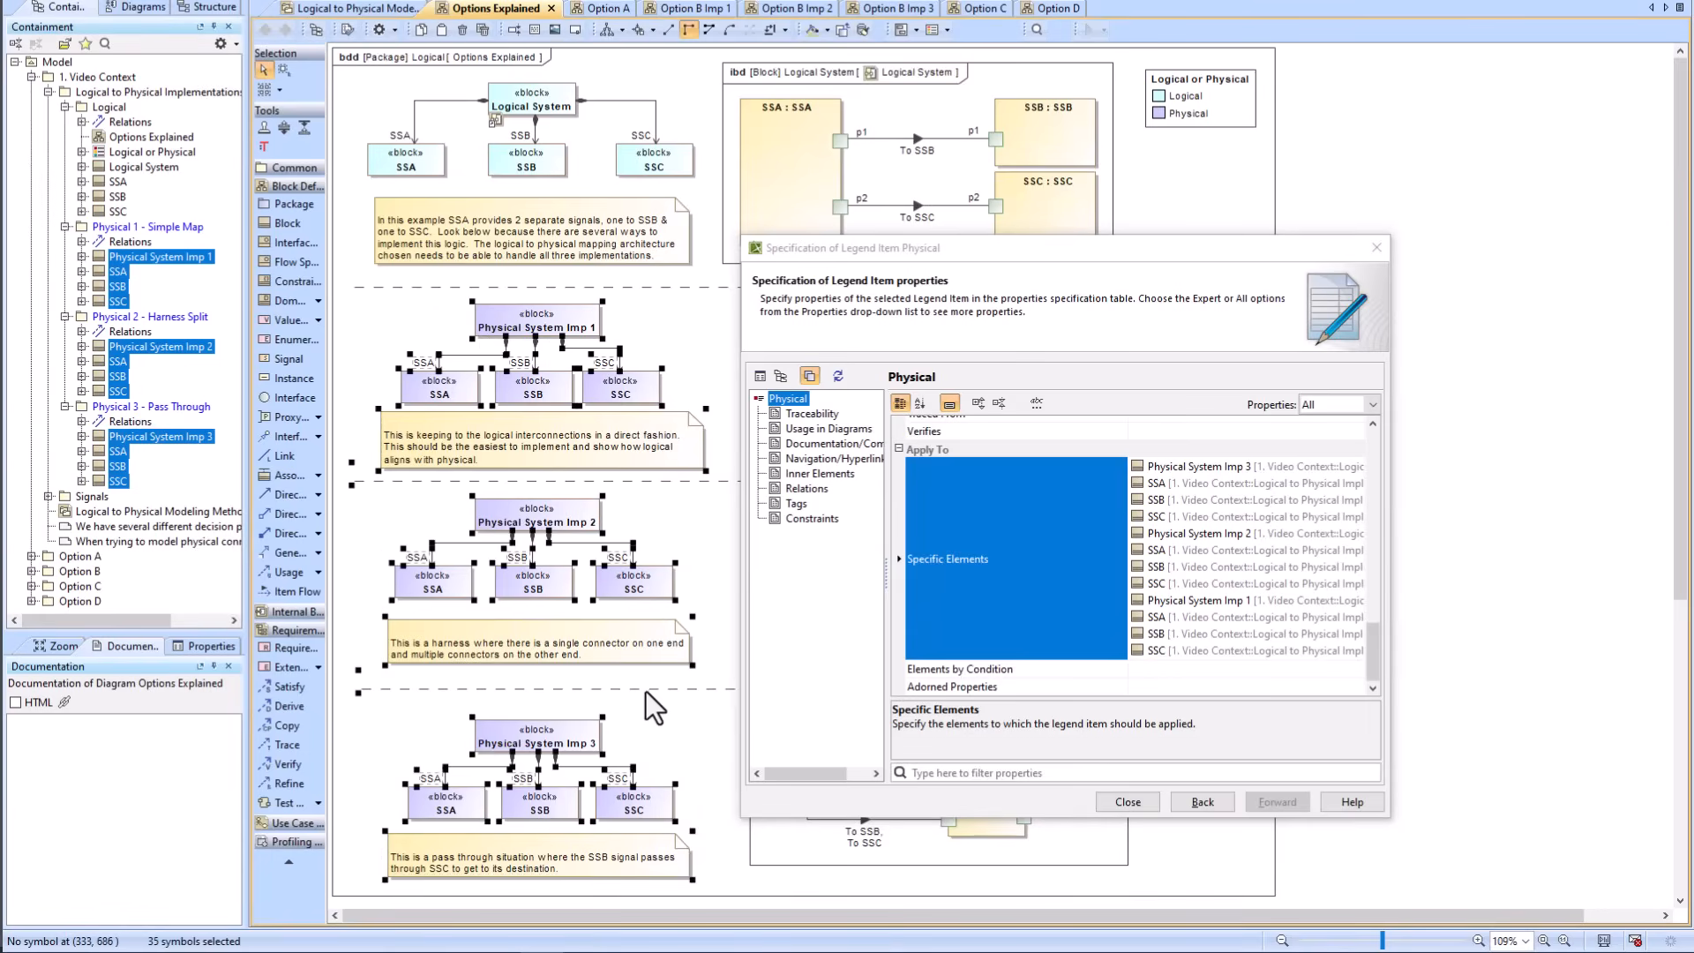
pyautogui.hotkey('alt', 'b')
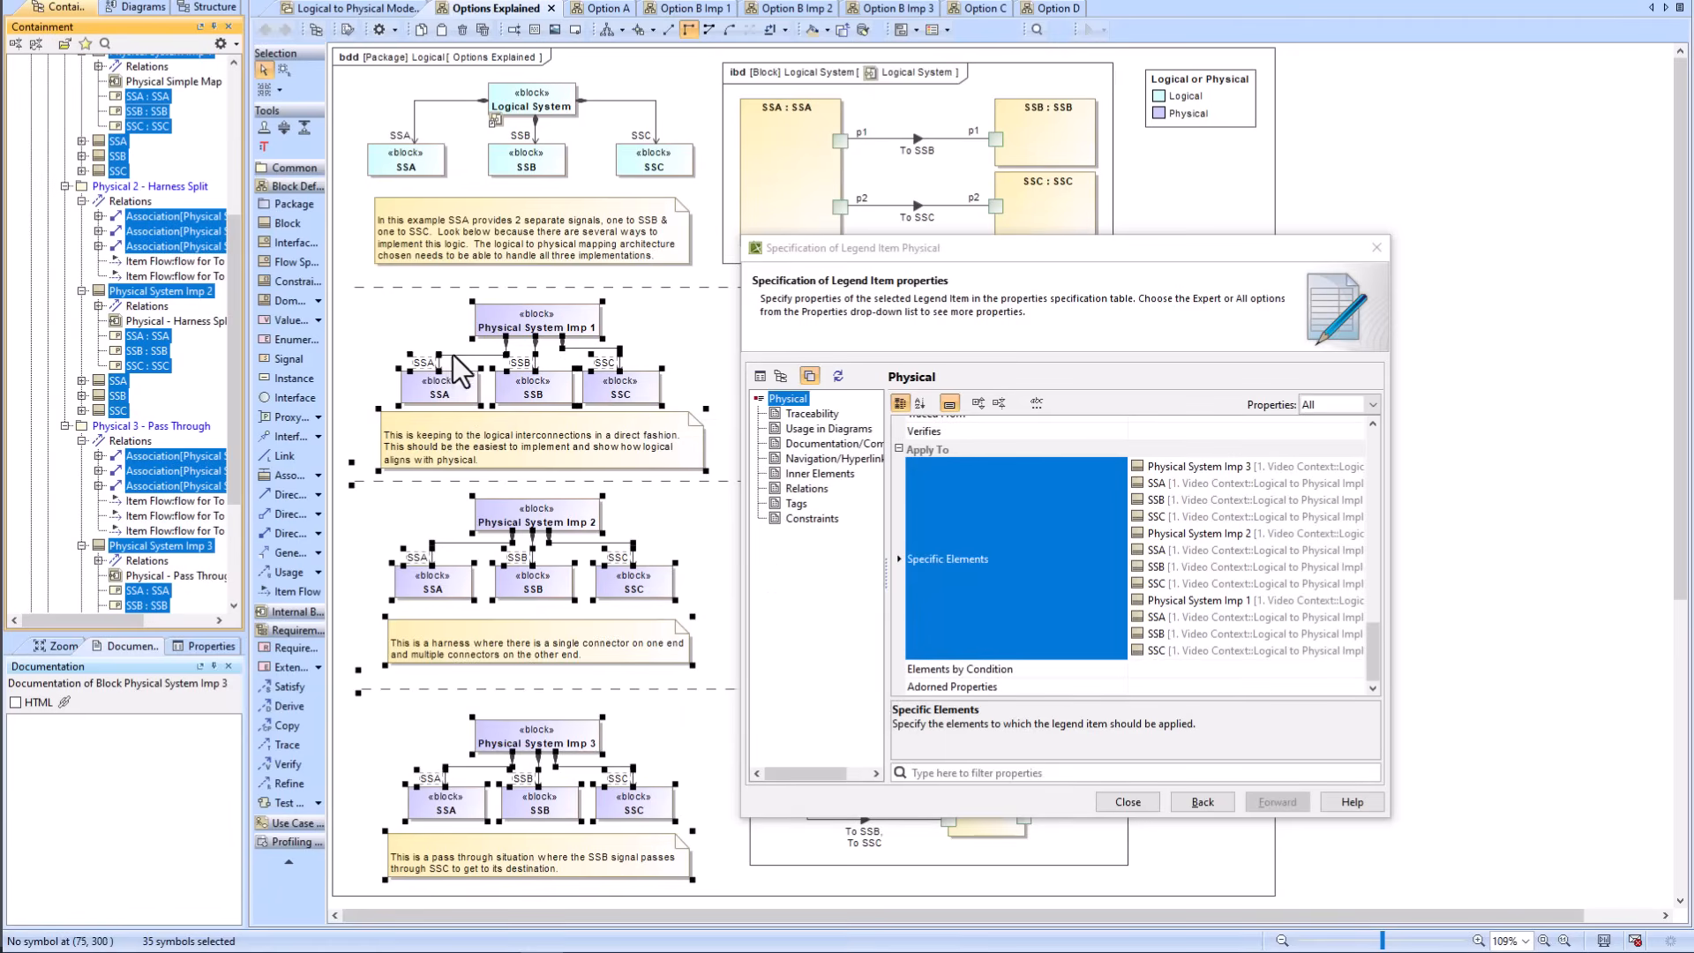
pyautogui.click(412, 333)
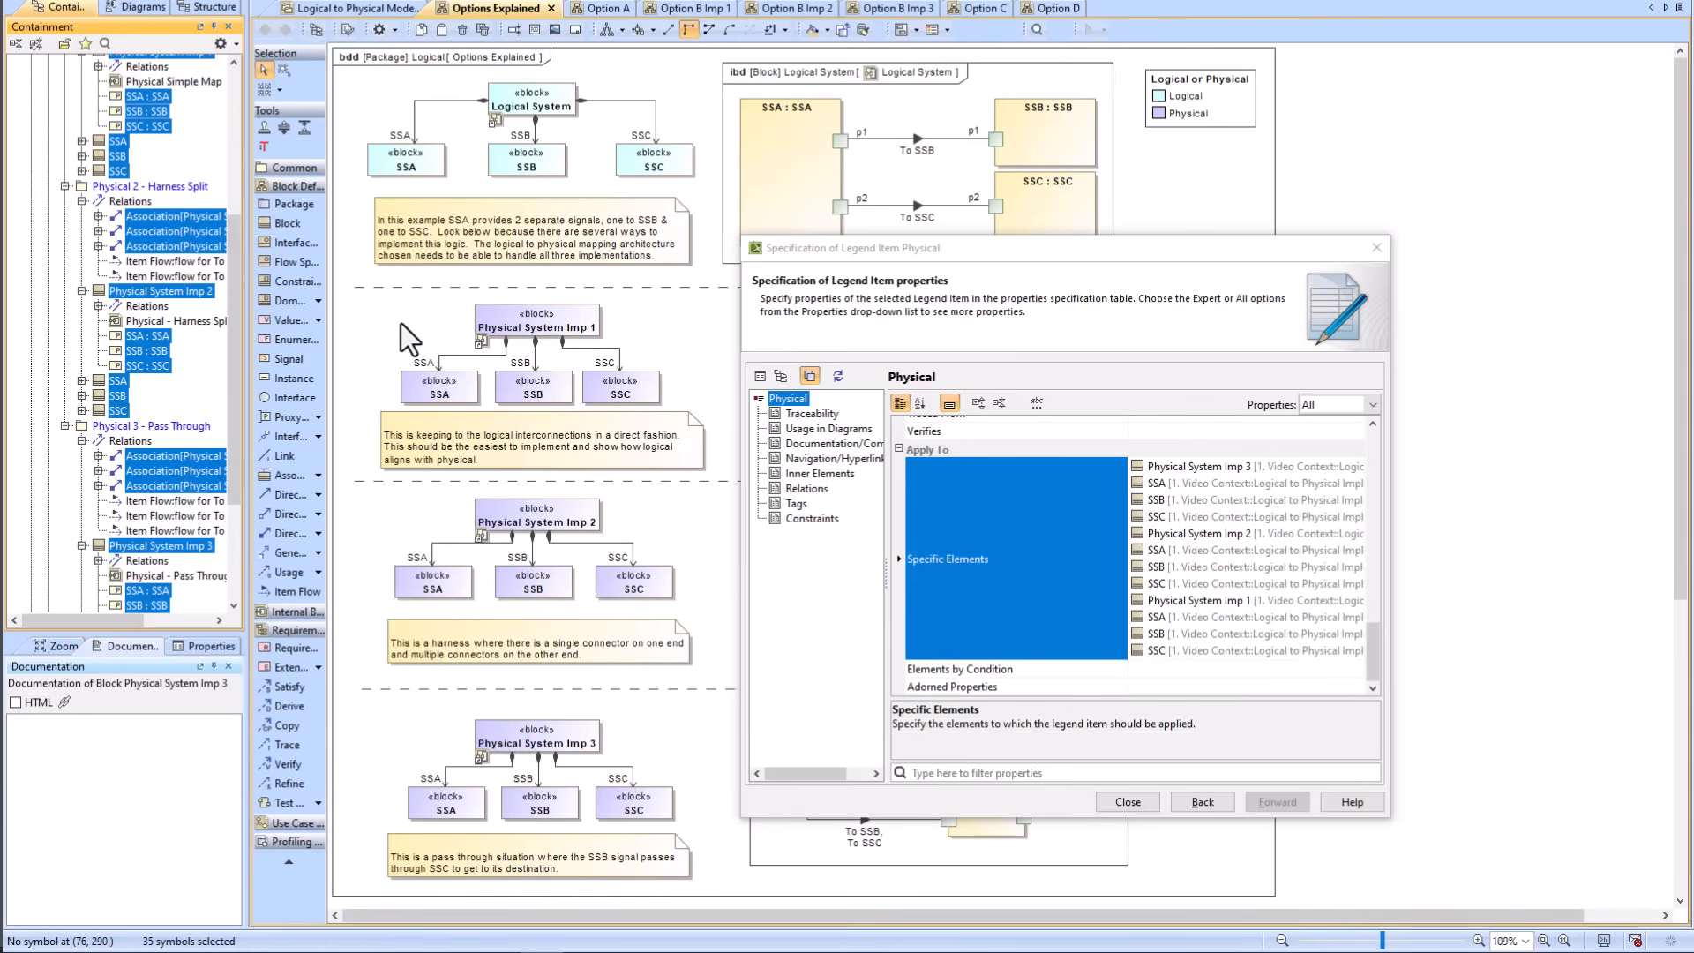
pyautogui.click(1201, 802)
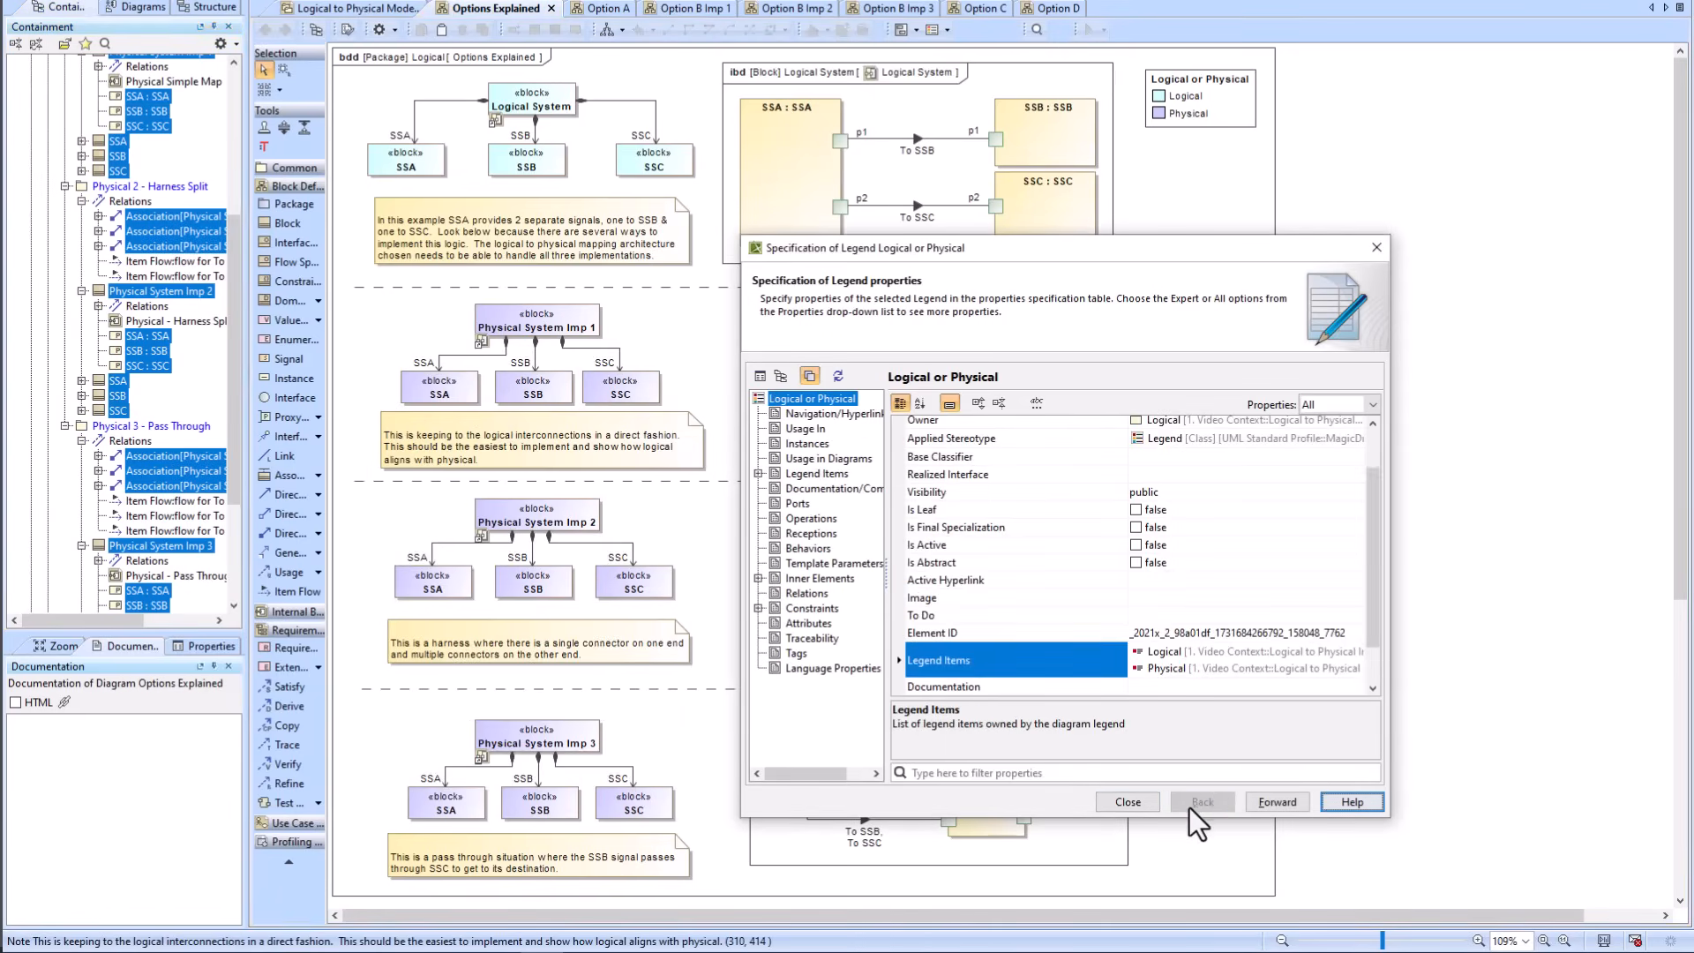
pyautogui.click(1127, 803)
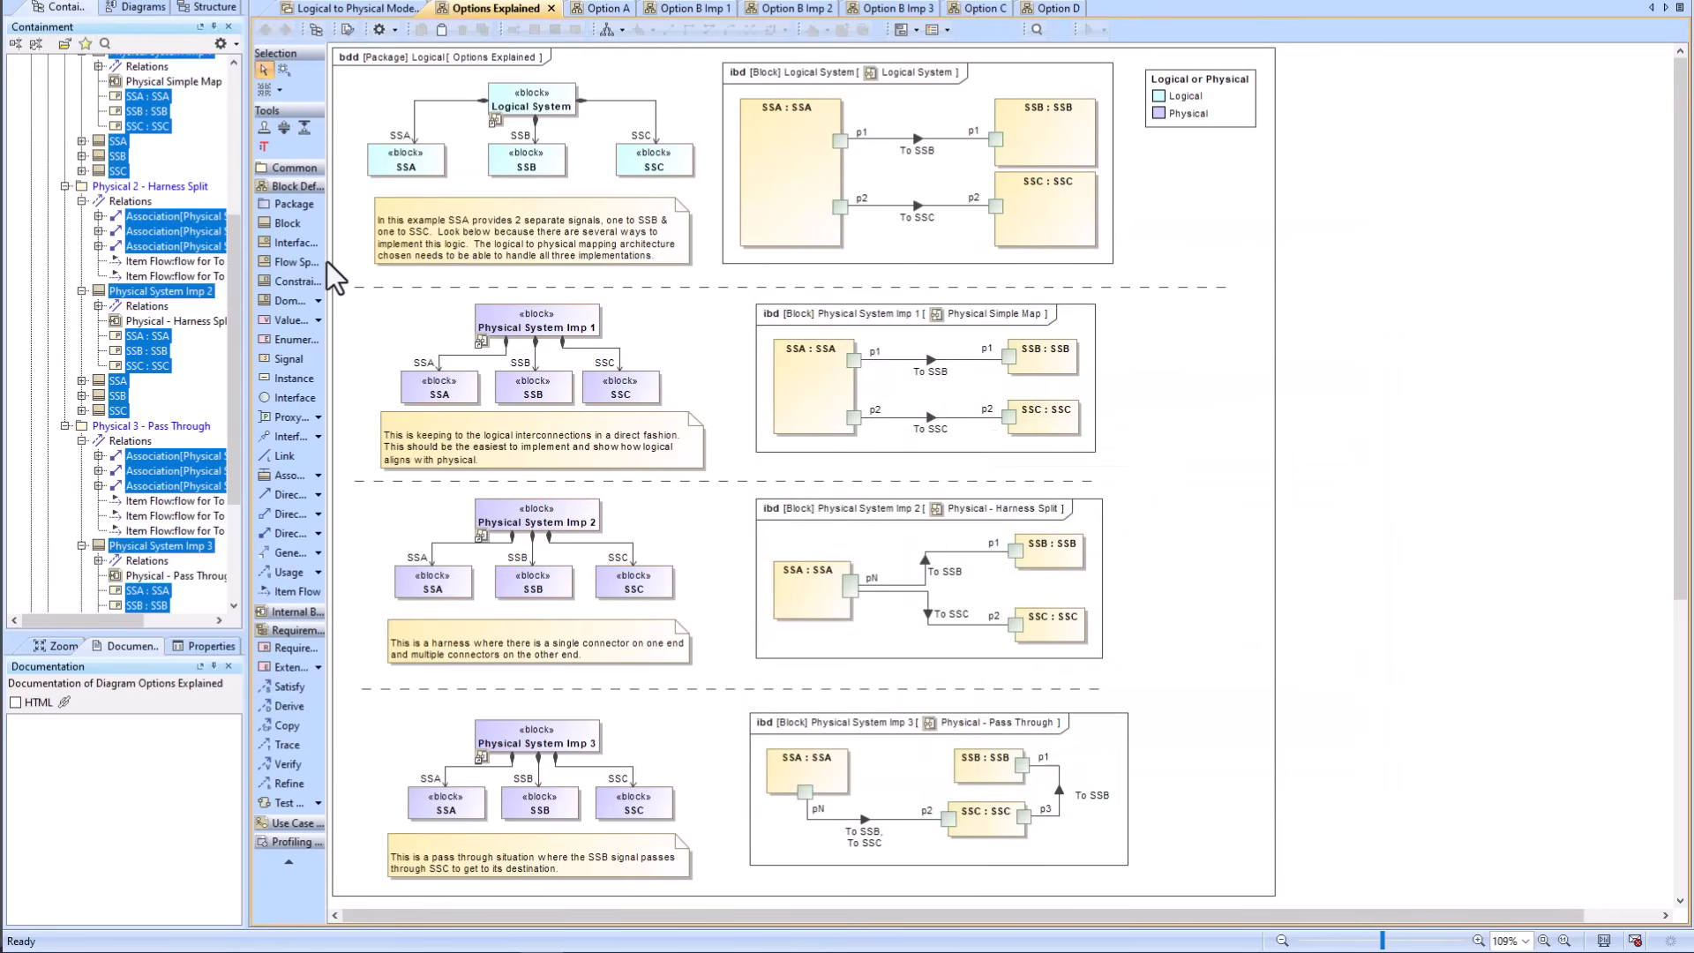
# Step: Widen the diagram palette and place a new Legend beside the Physical Simple Map frame
pyautogui.moveTo(327, 262); pyautogui.dragTo(386, 263)
pyautogui.click(305, 148)
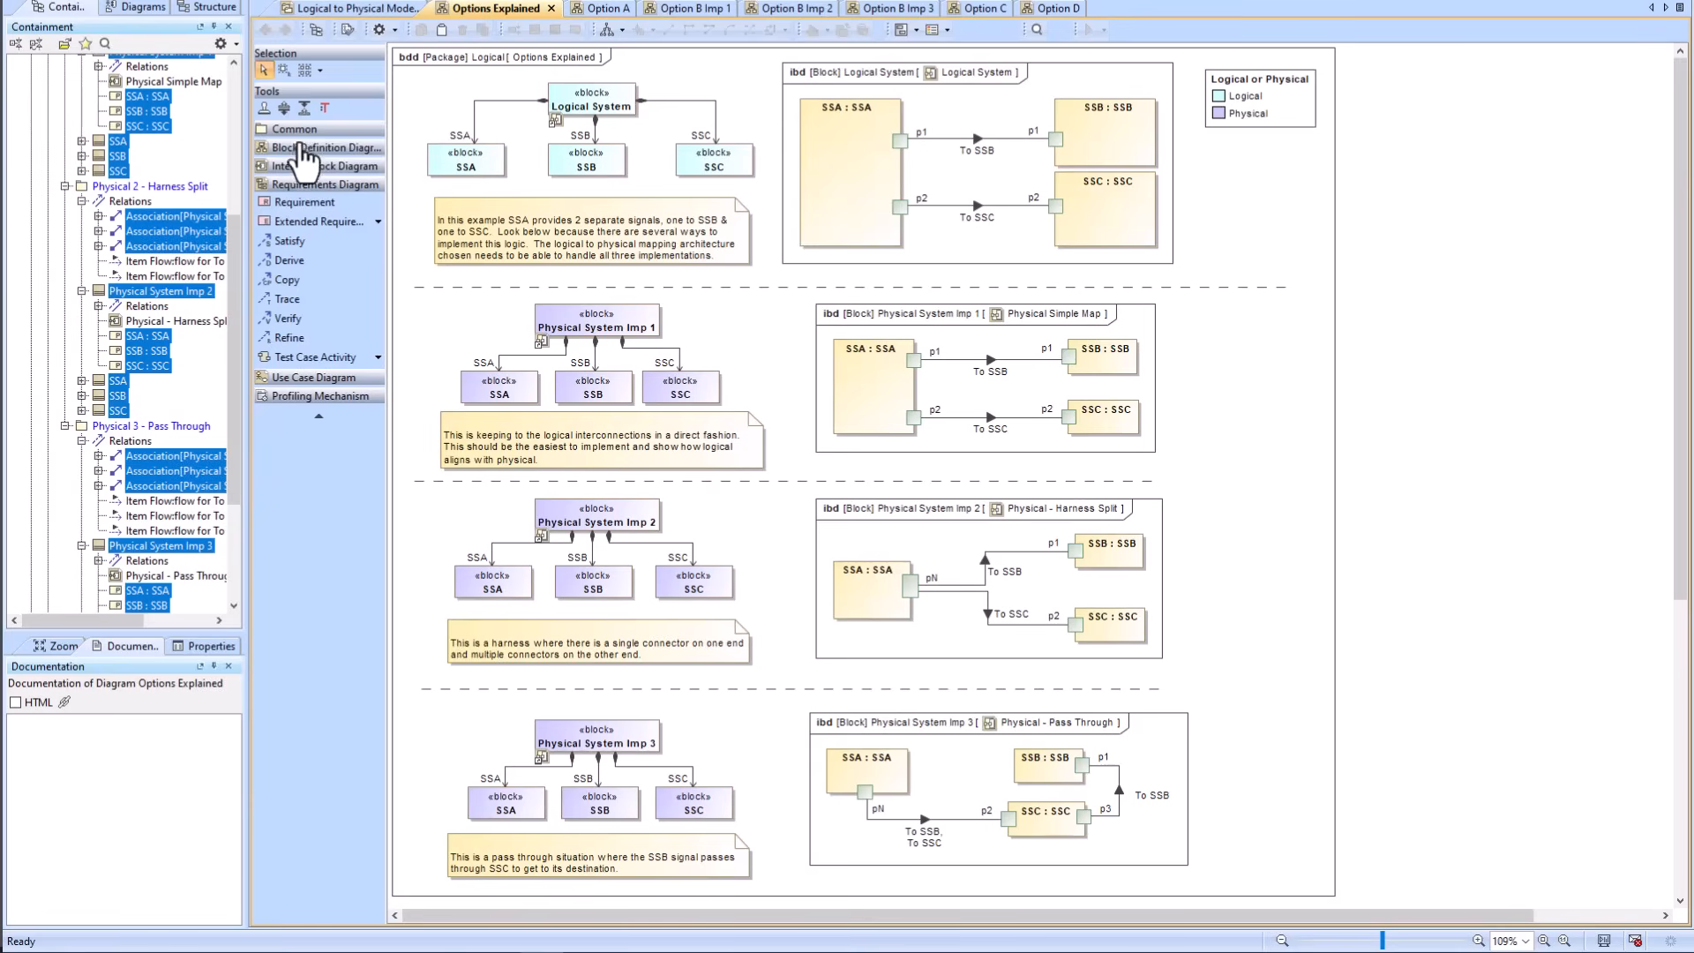
pyautogui.click(309, 131)
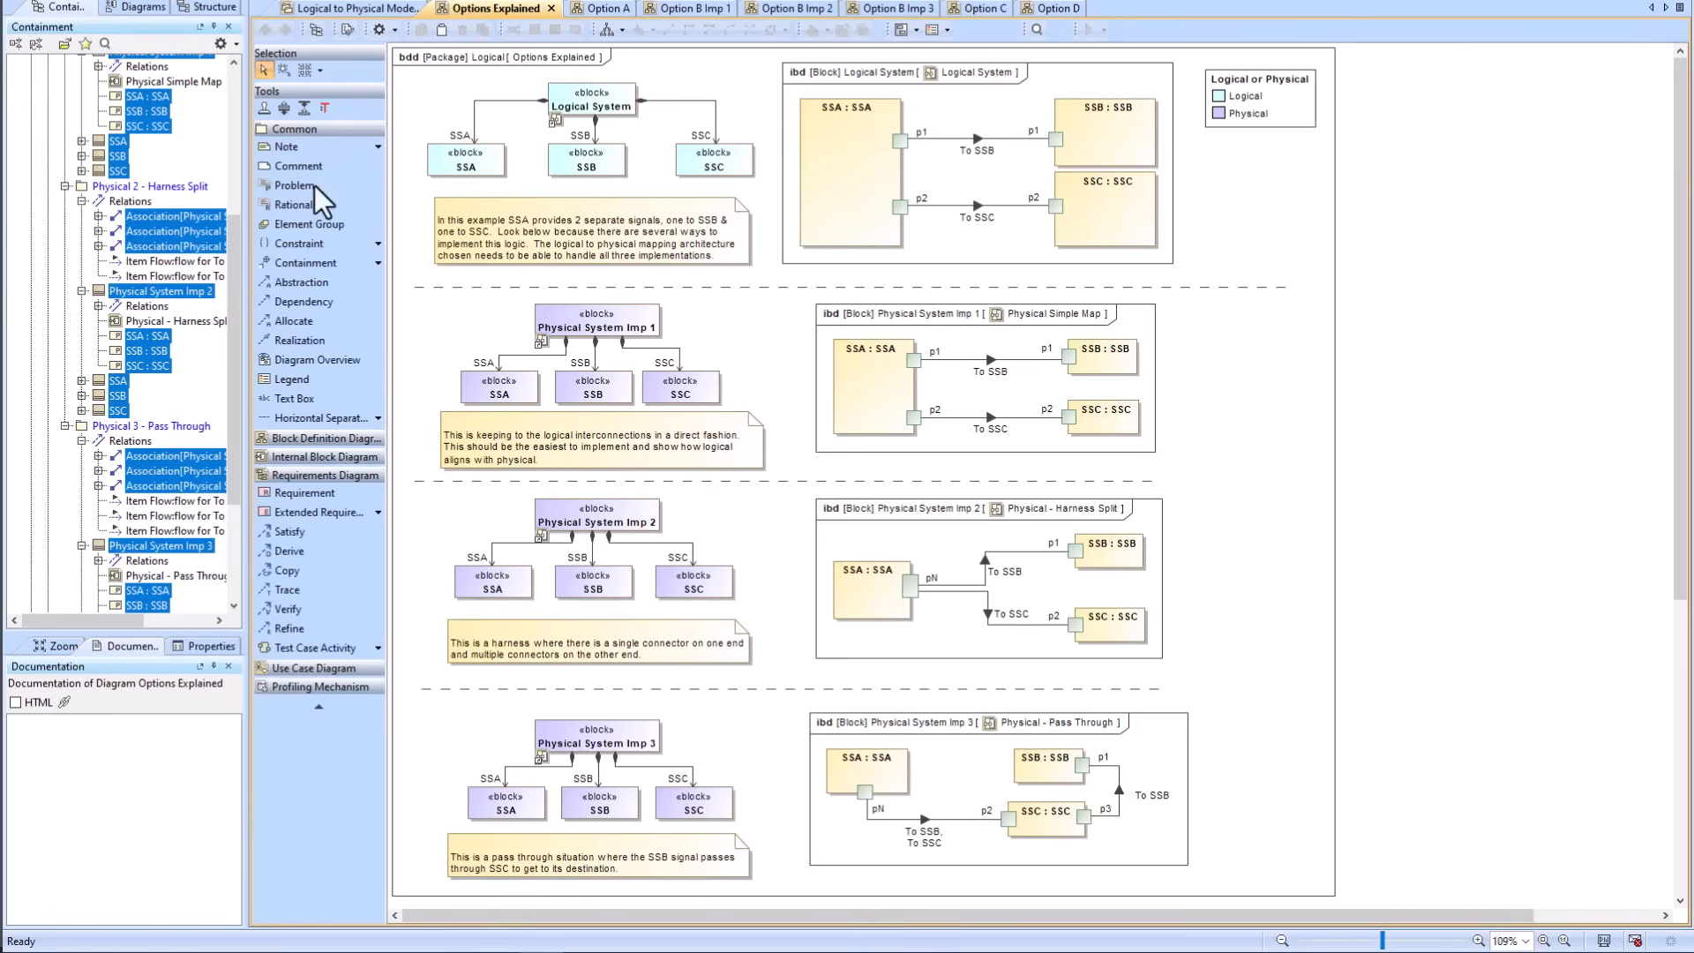
pyautogui.click(299, 381)
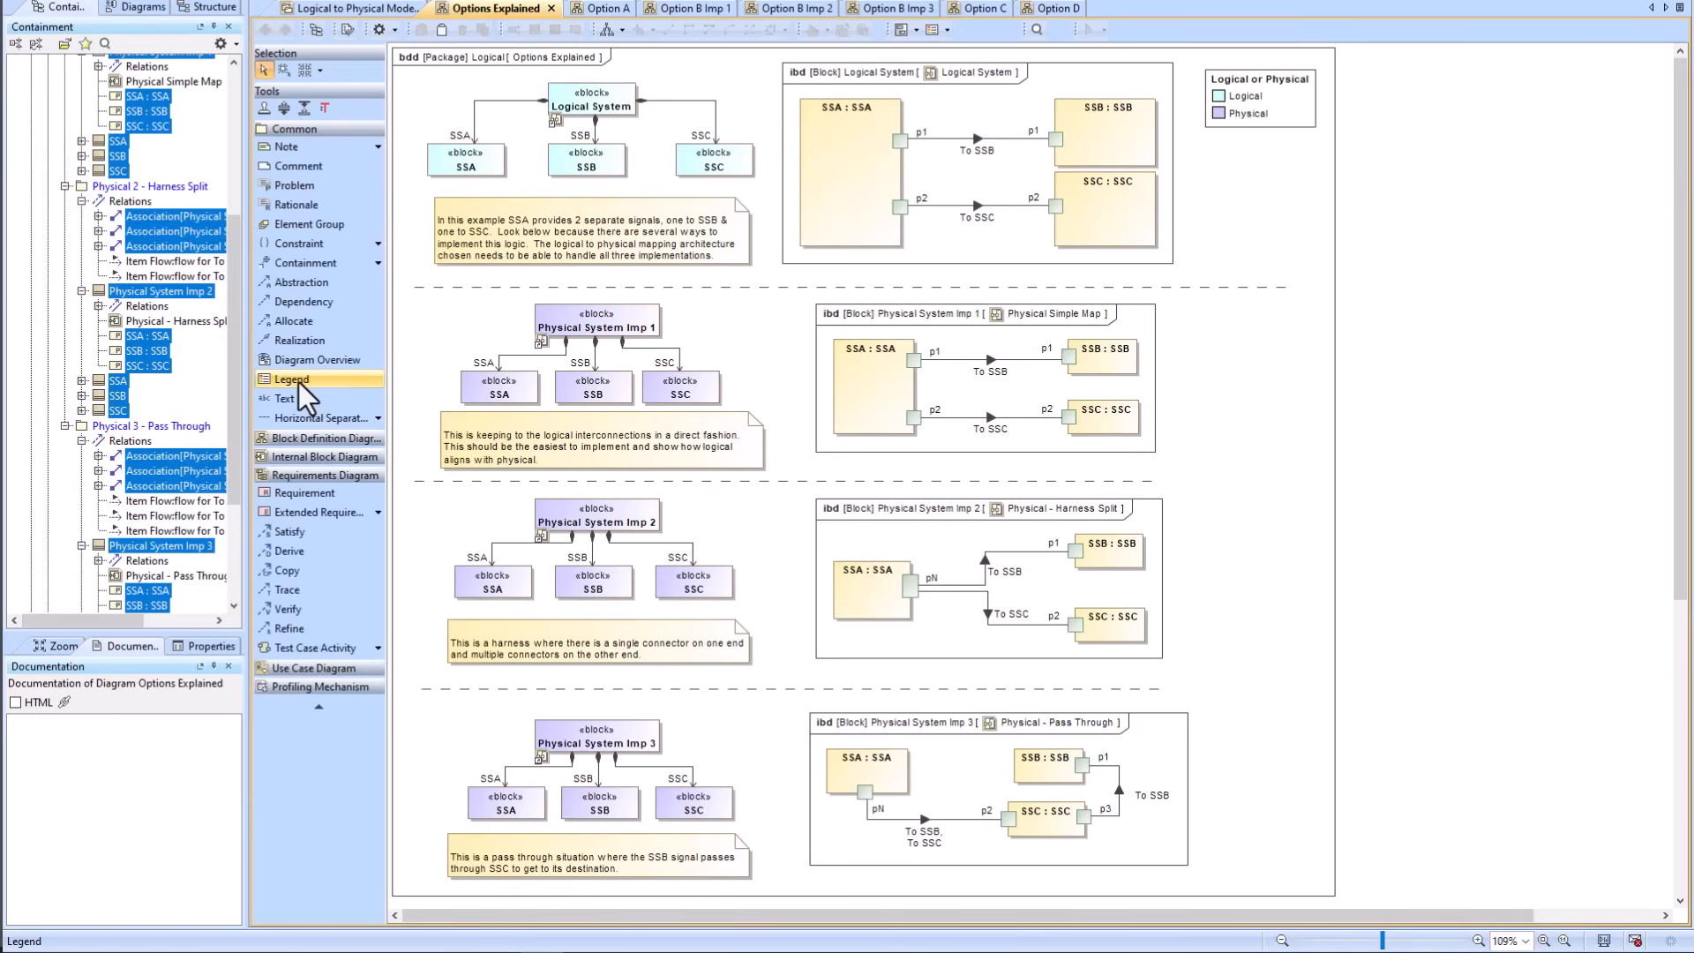
pyautogui.click(1182, 370)
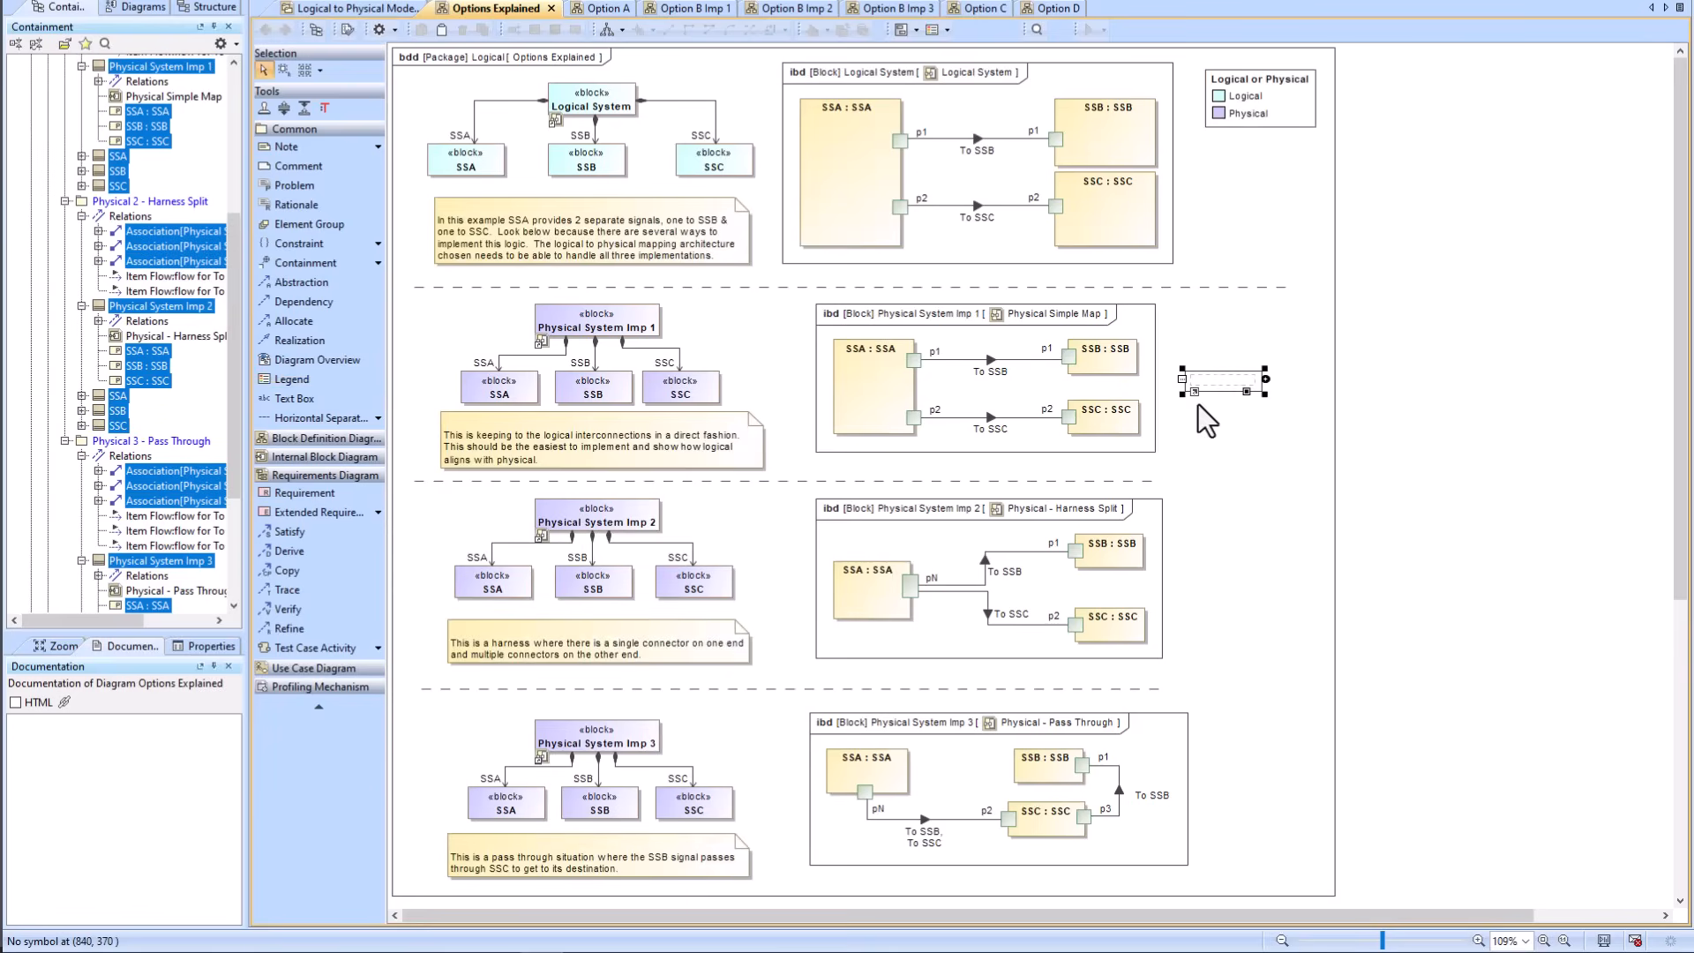
# Step: Create a legend item in the new legend and name it Logical
pyautogui.click(1265, 379)
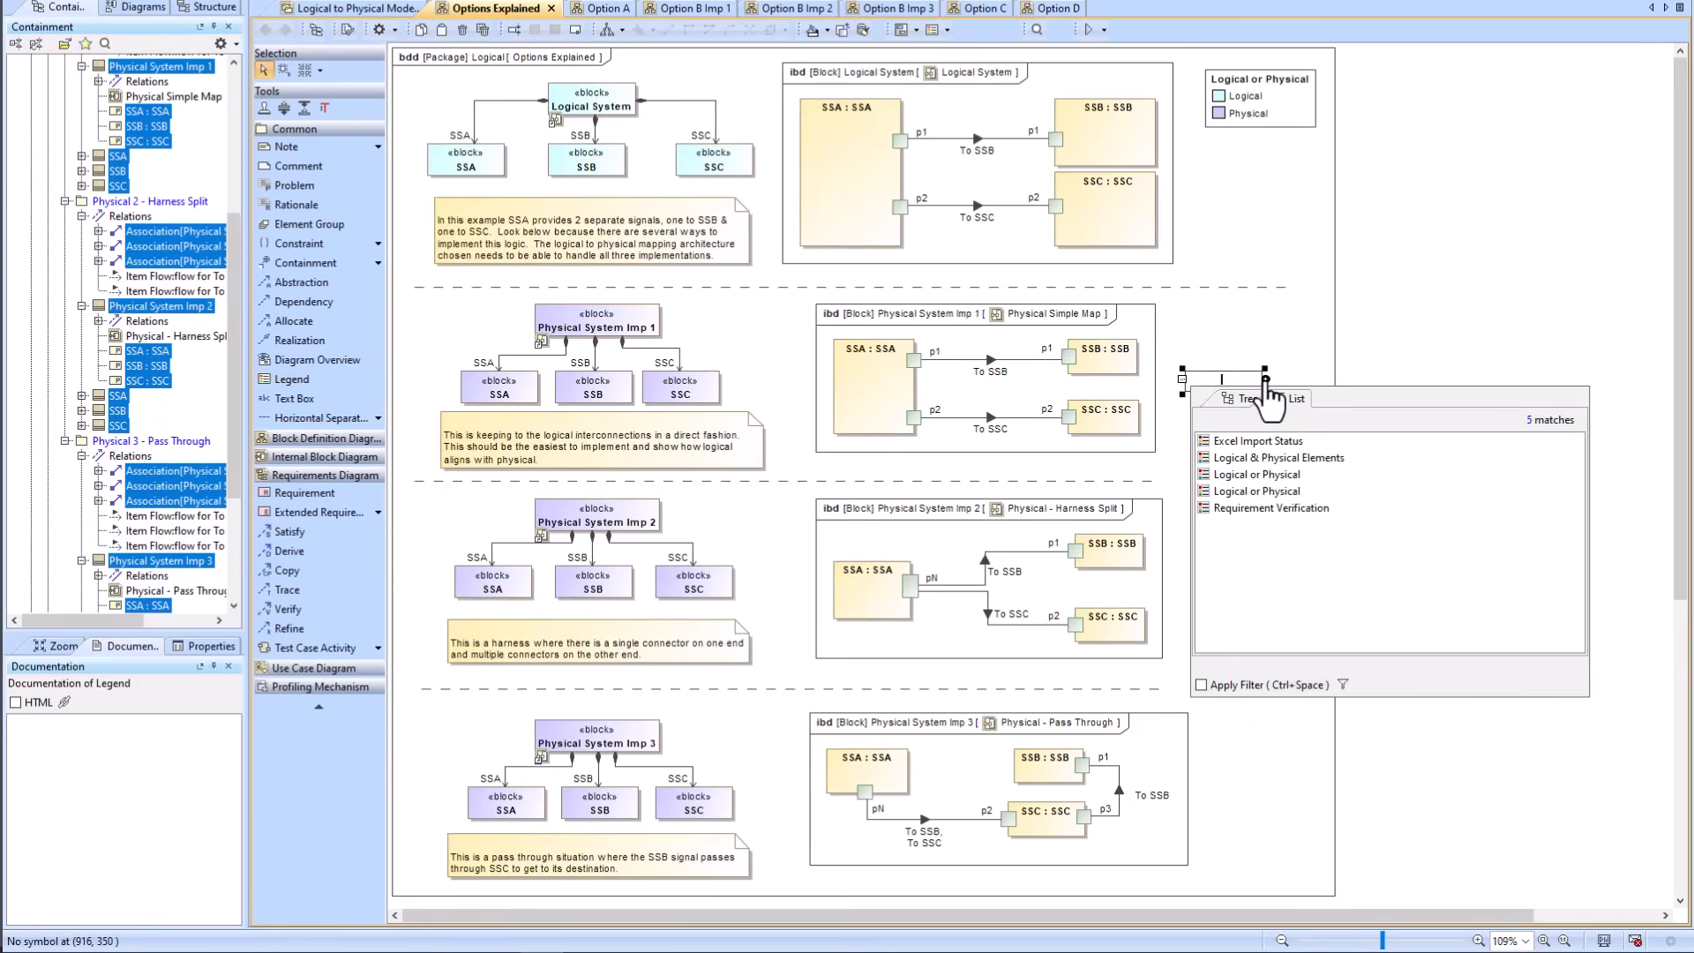
pyautogui.click(1265, 380)
pyautogui.click(1266, 379)
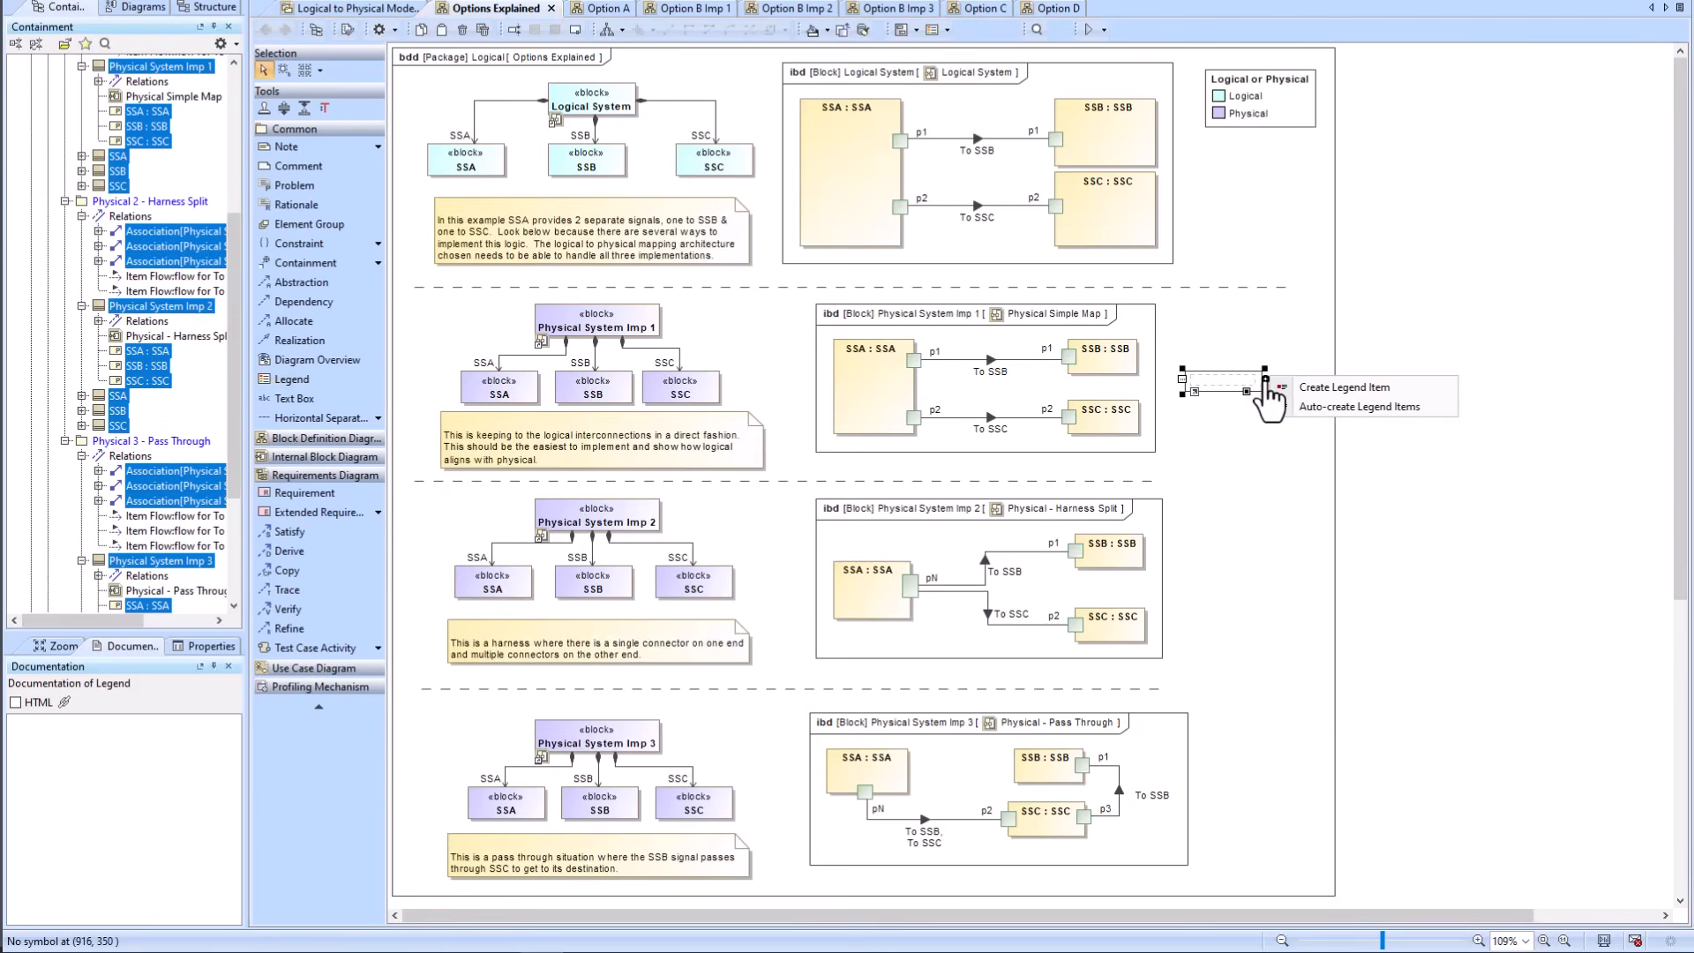
pyautogui.click(1341, 390)
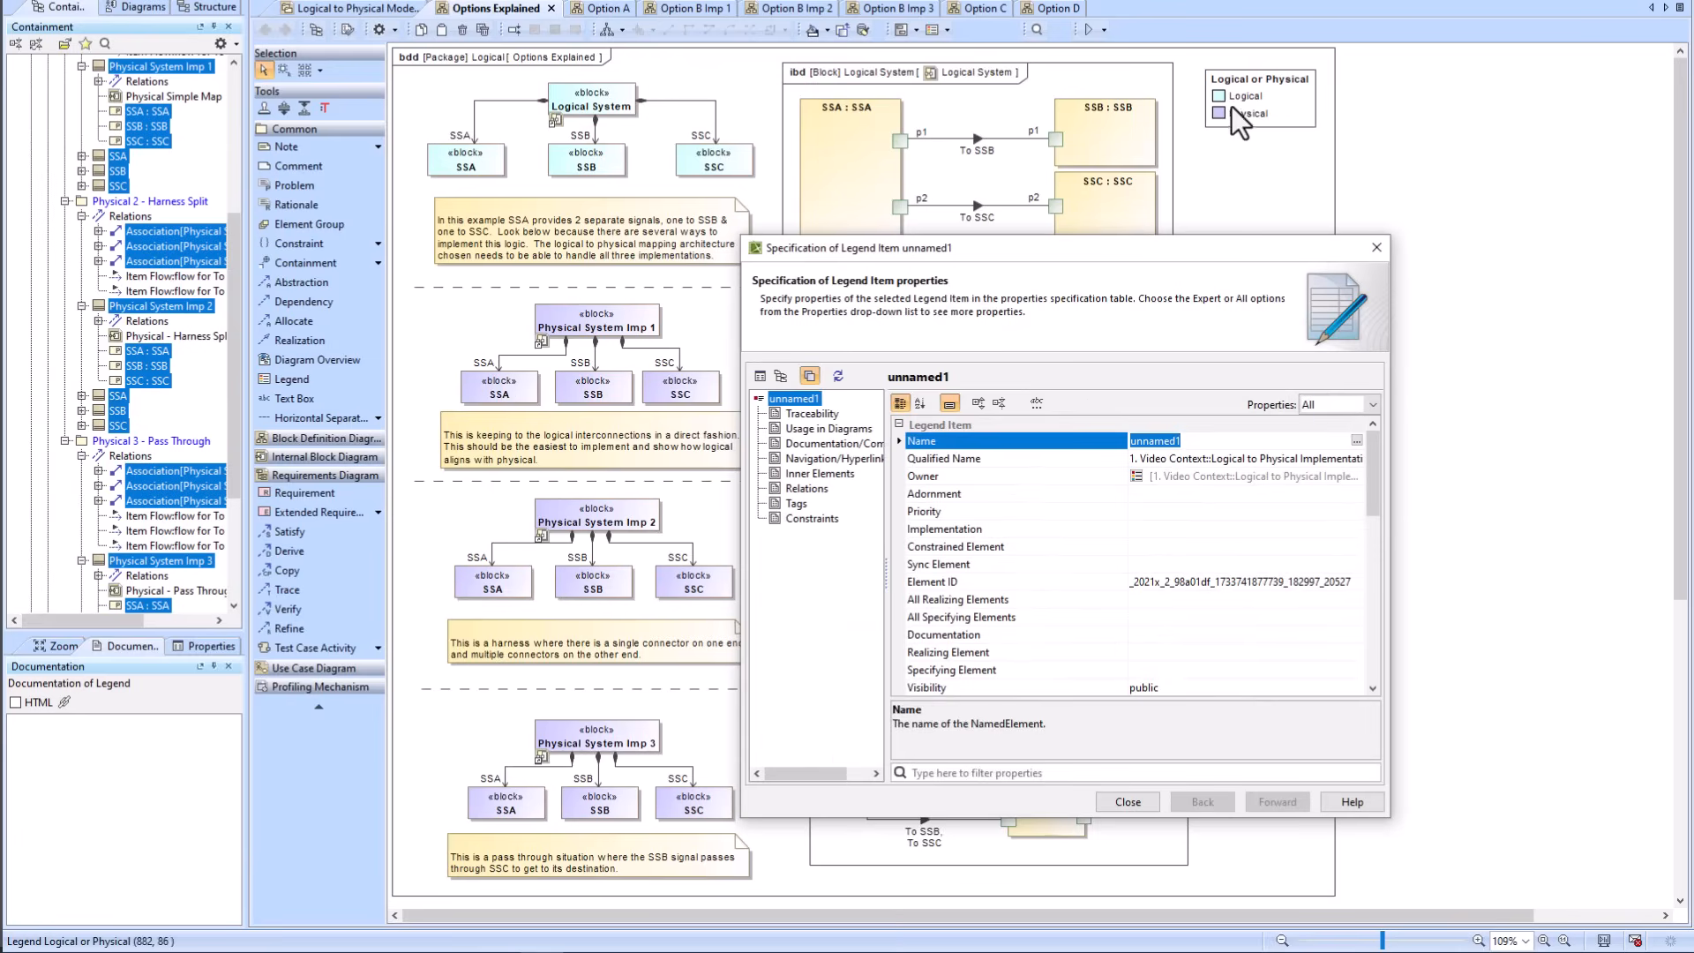
pyautogui.write('Lo')
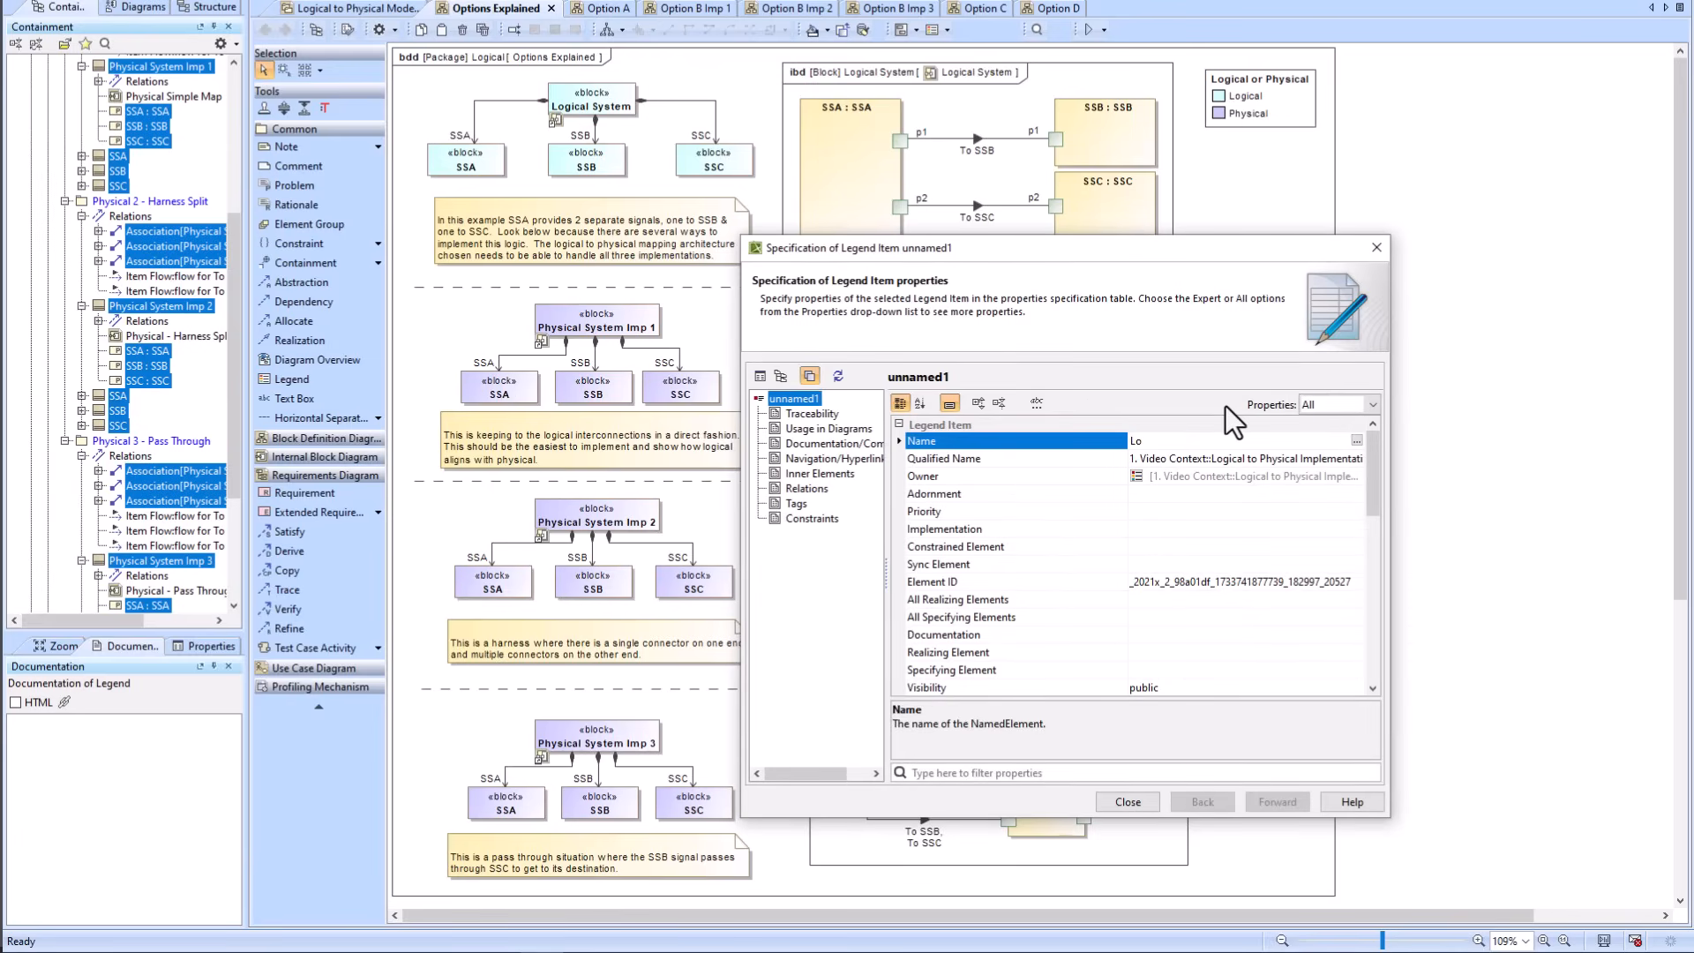
pyautogui.write('gical')
# Step: Set the new Logical item's adornment fill color to the cyan swatch RGB [51, 255, 255]
pyautogui.click(1146, 492)
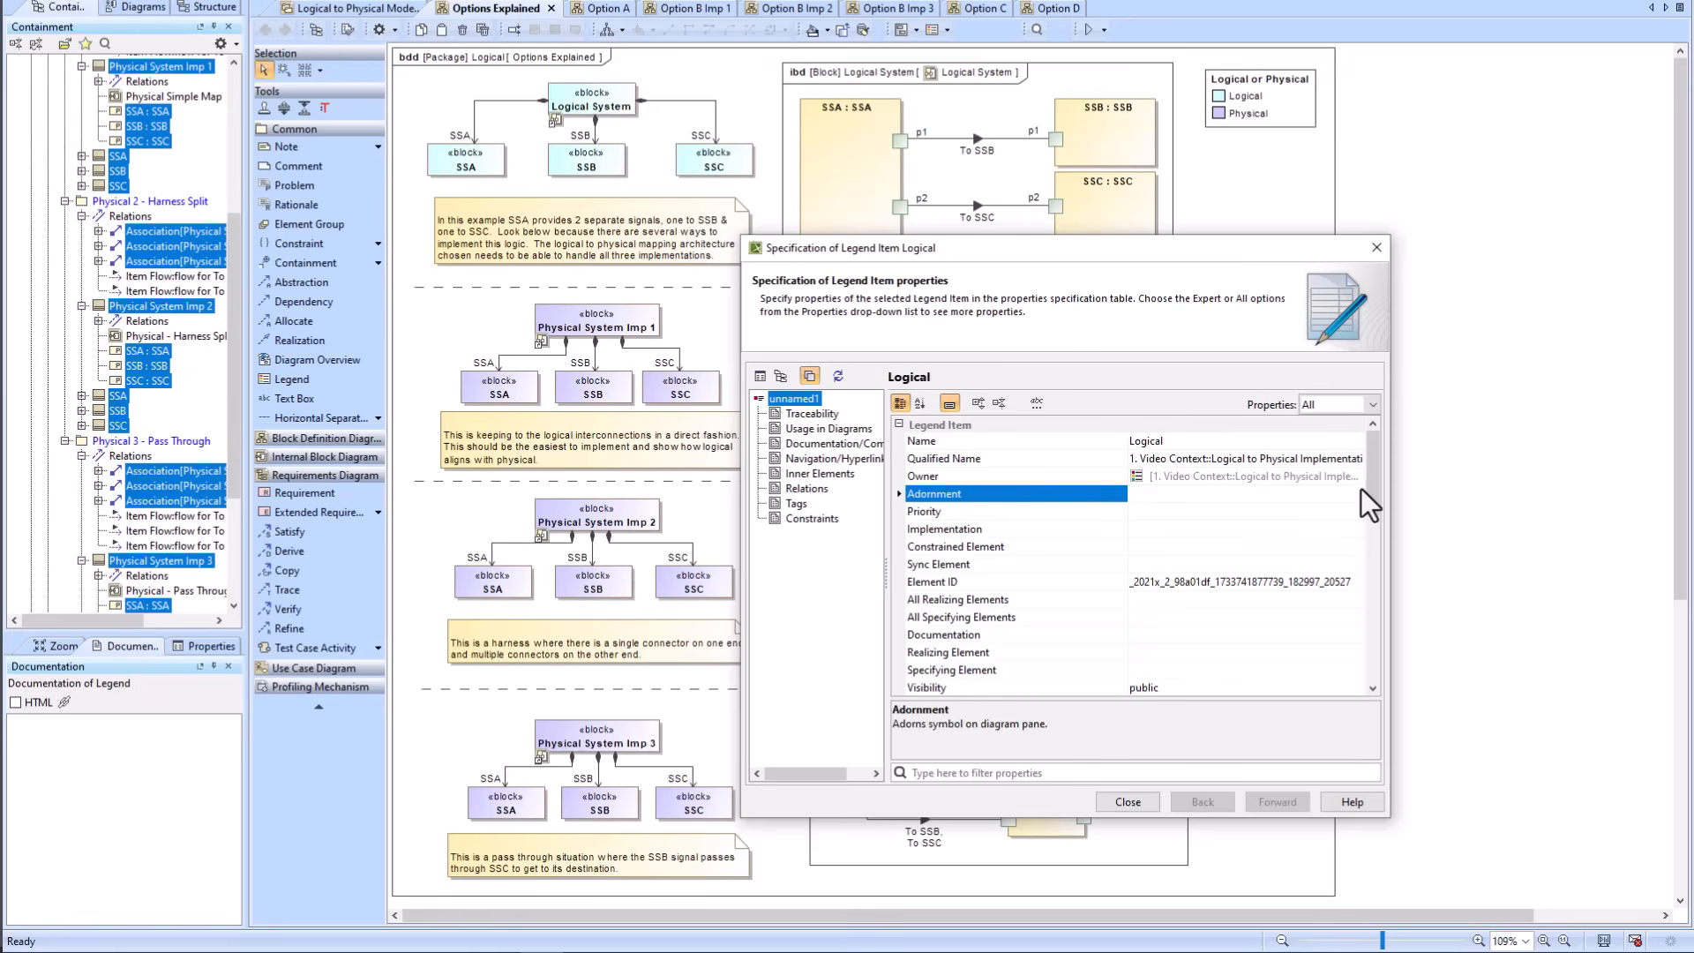
pyautogui.click(1357, 494)
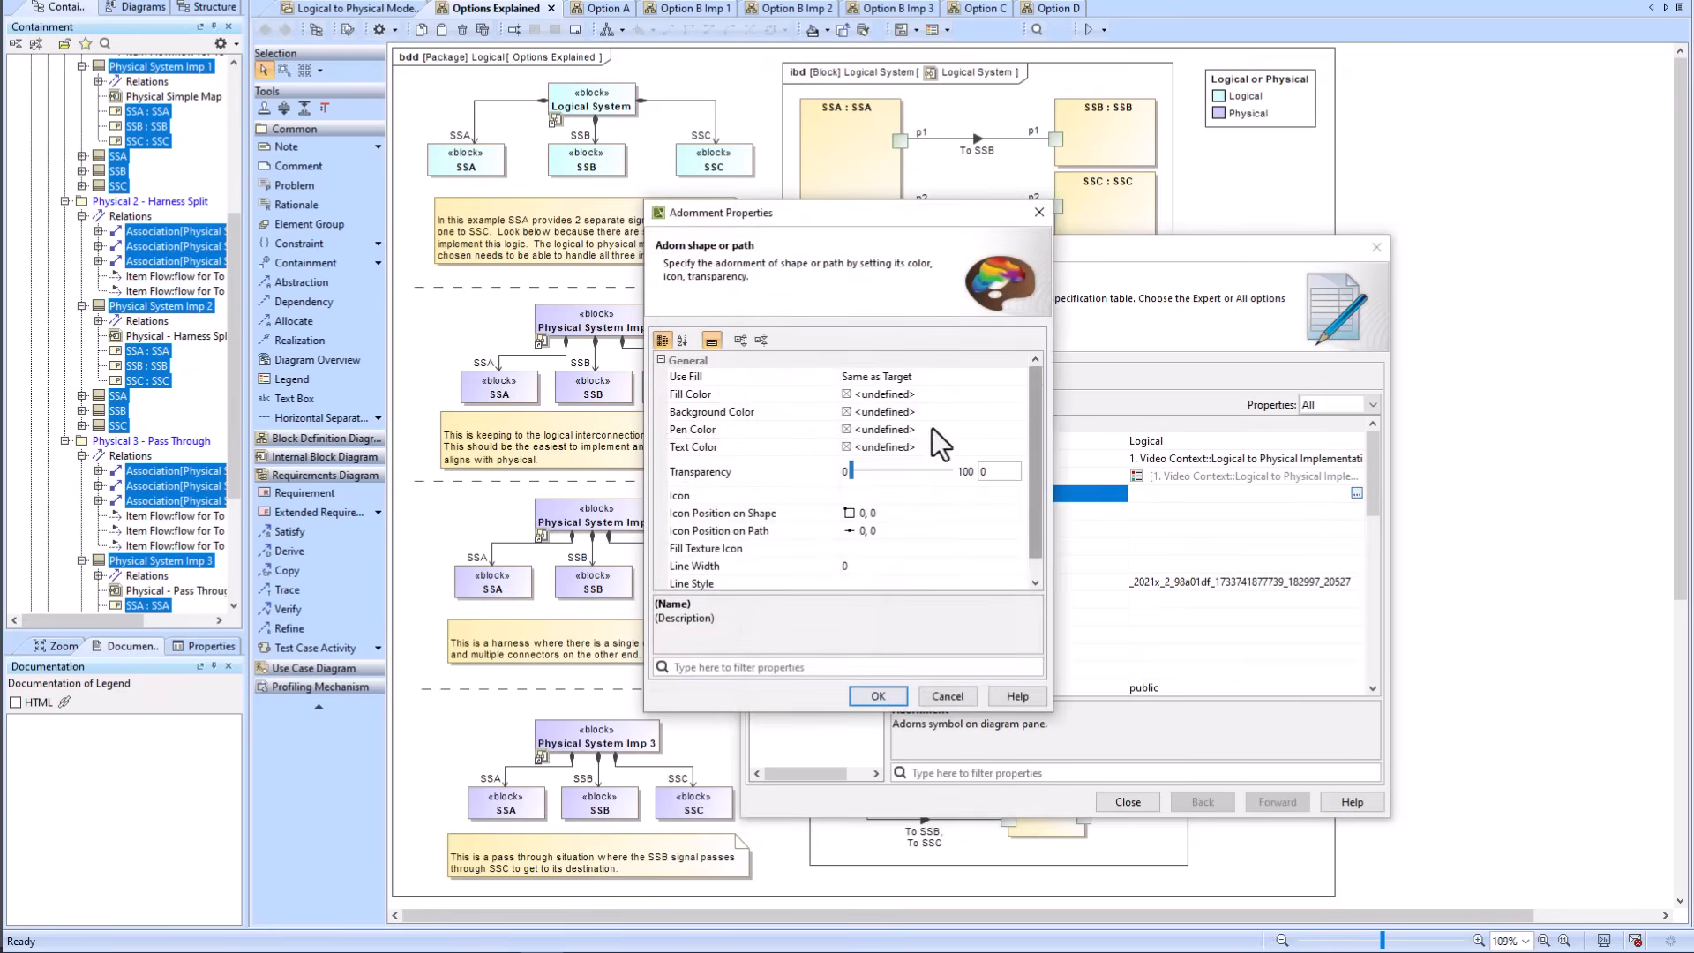
pyautogui.click(930, 394)
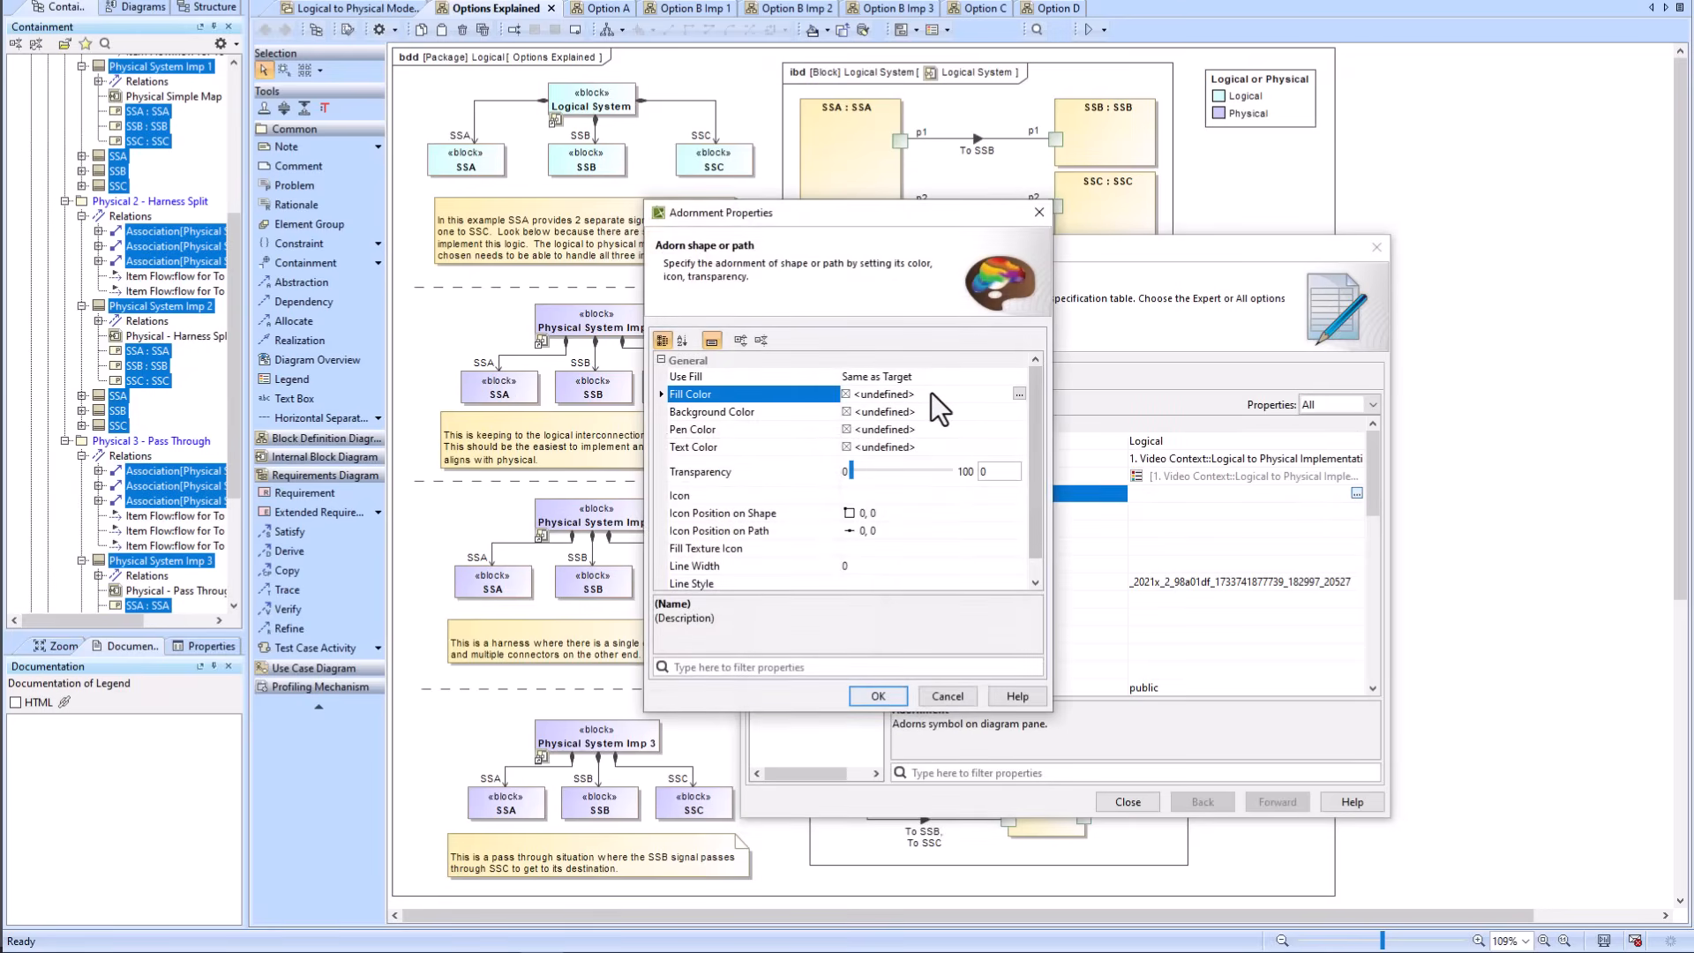
pyautogui.click(1019, 393)
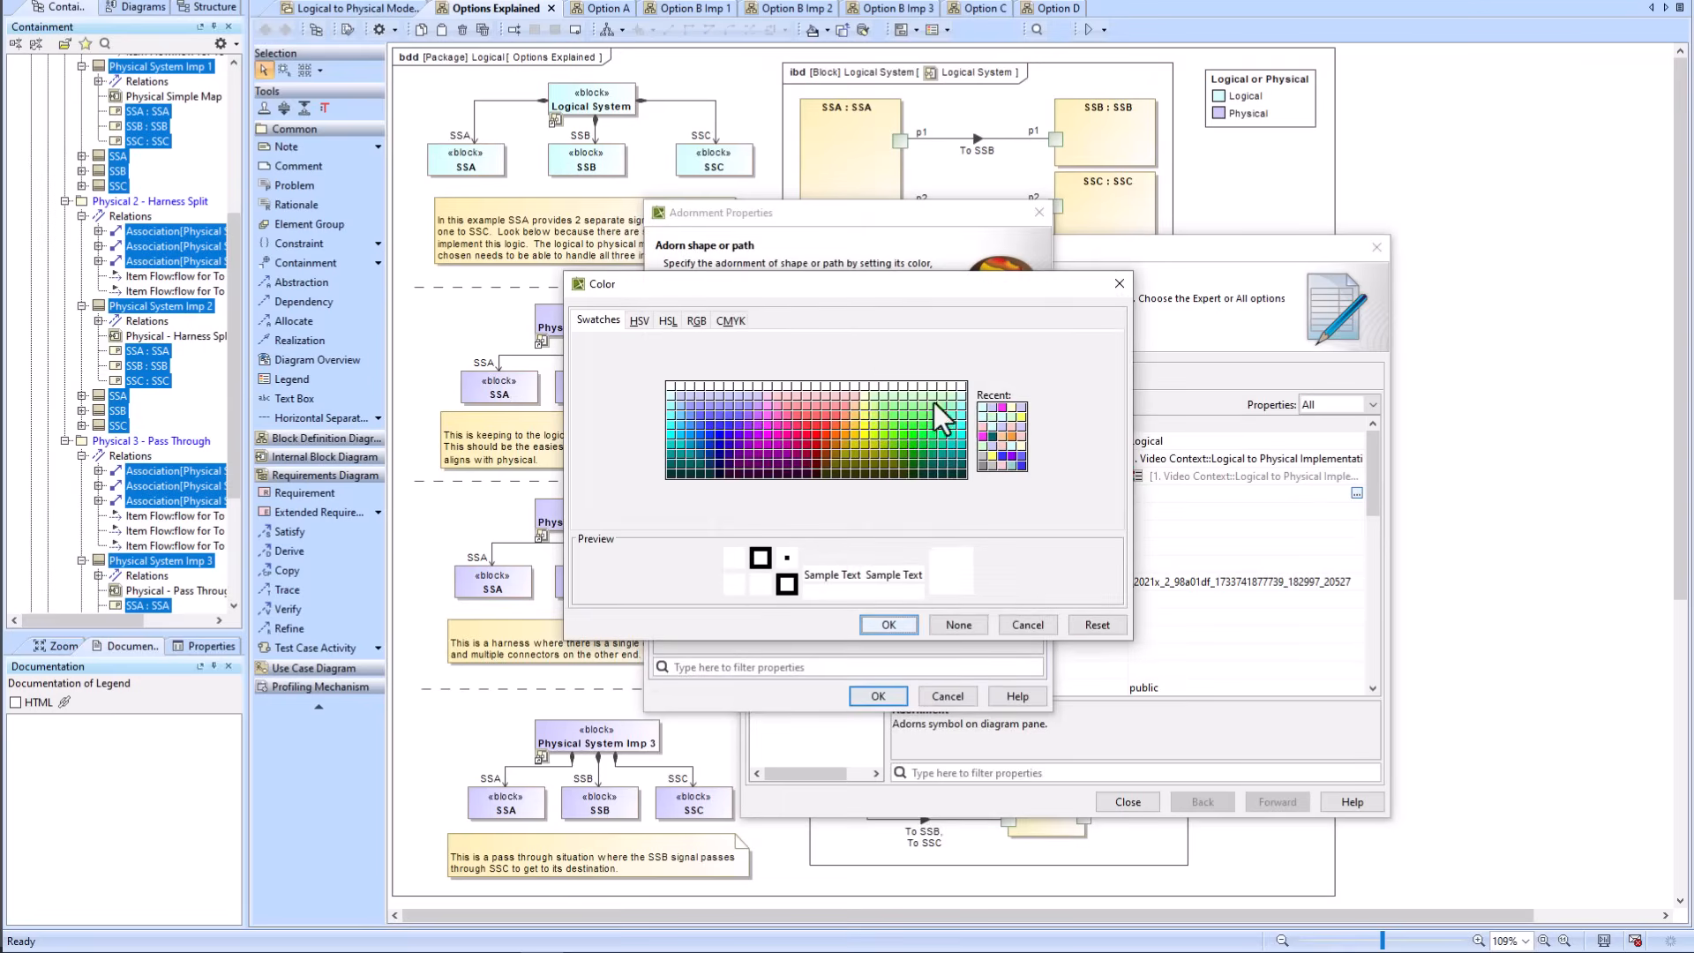
pyautogui.click(669, 395)
pyautogui.click(668, 427)
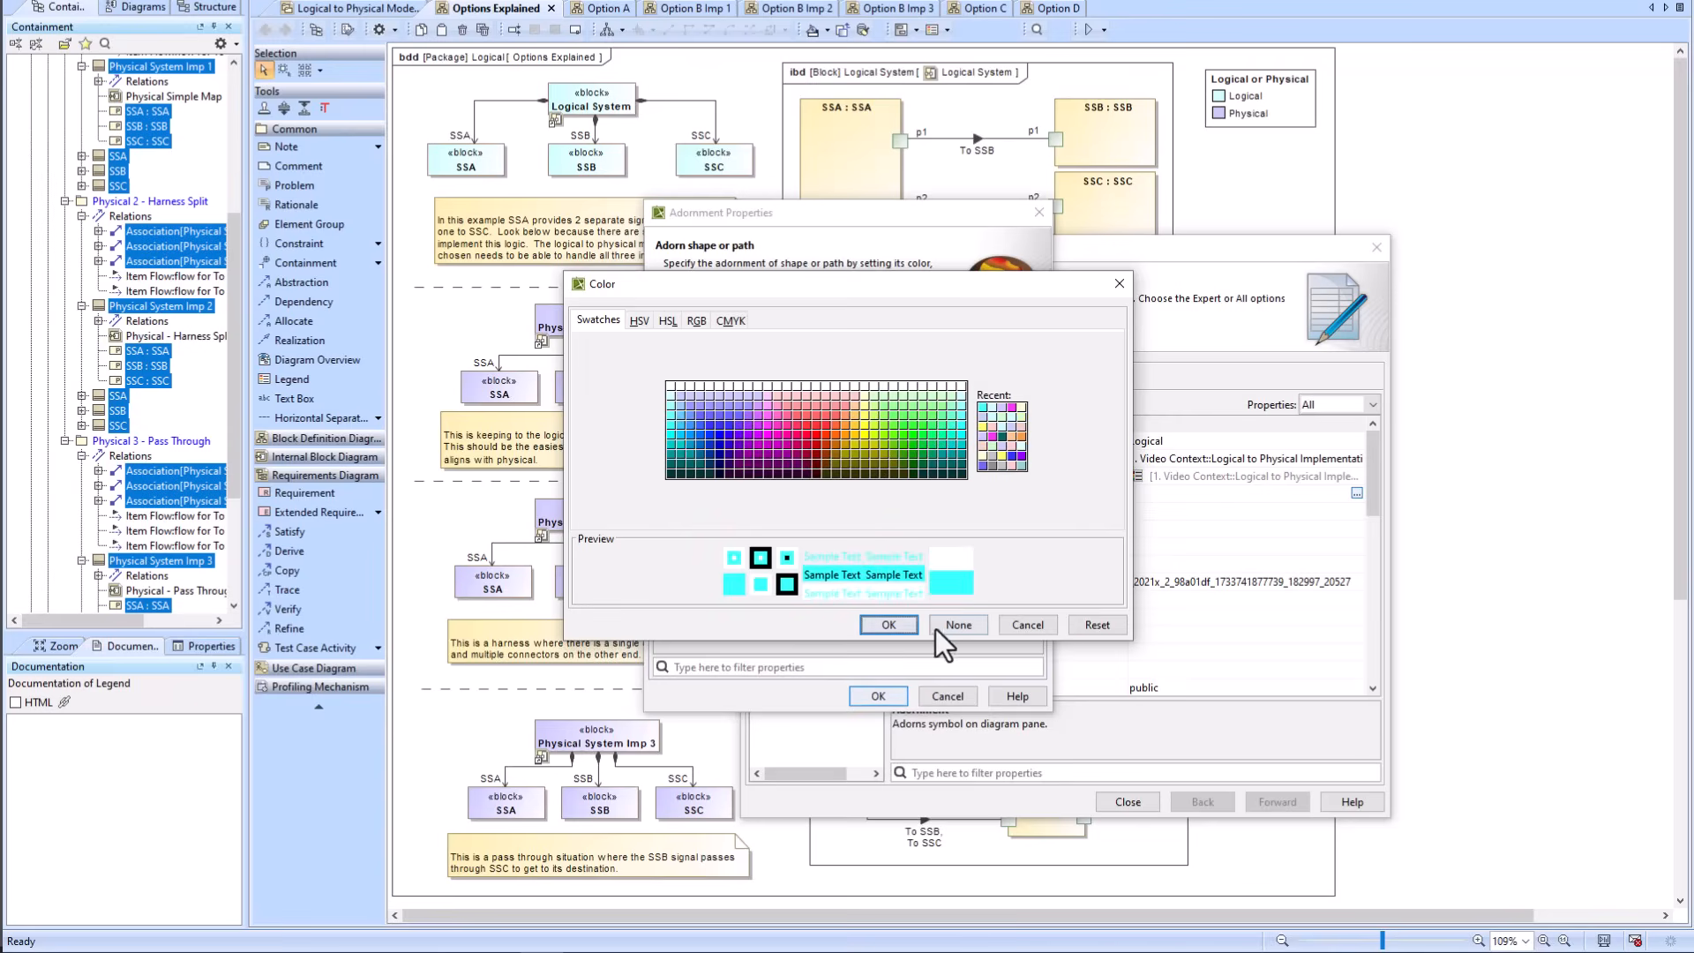
pyautogui.click(884, 622)
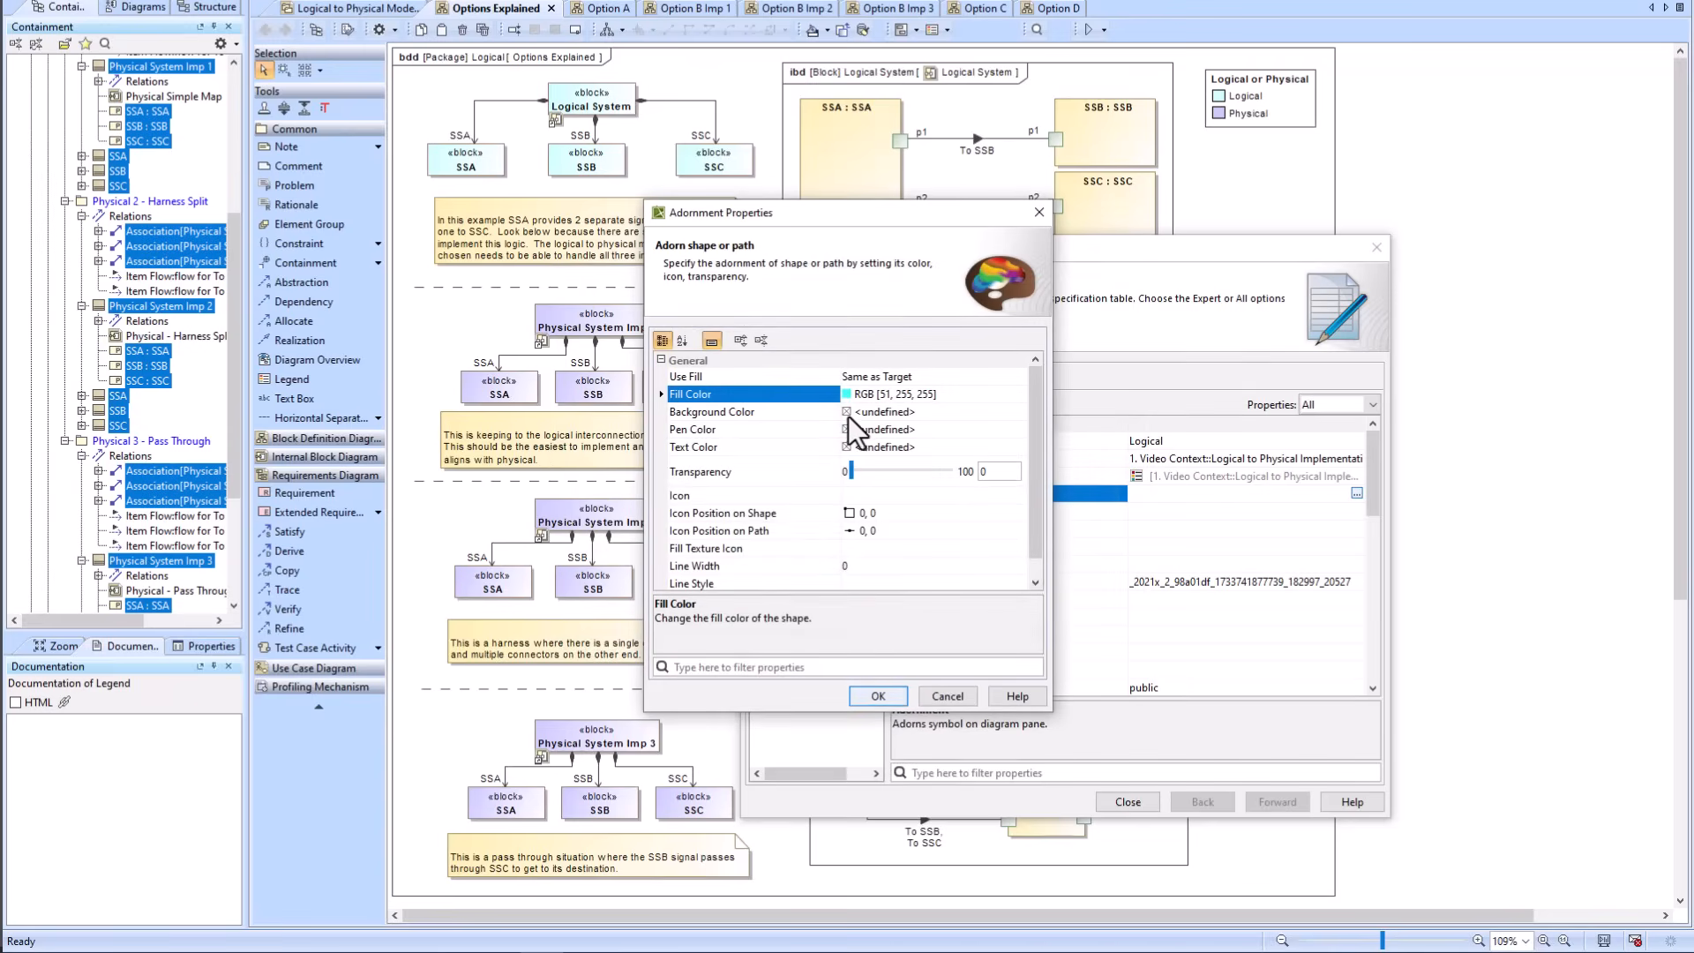
pyautogui.click(891, 693)
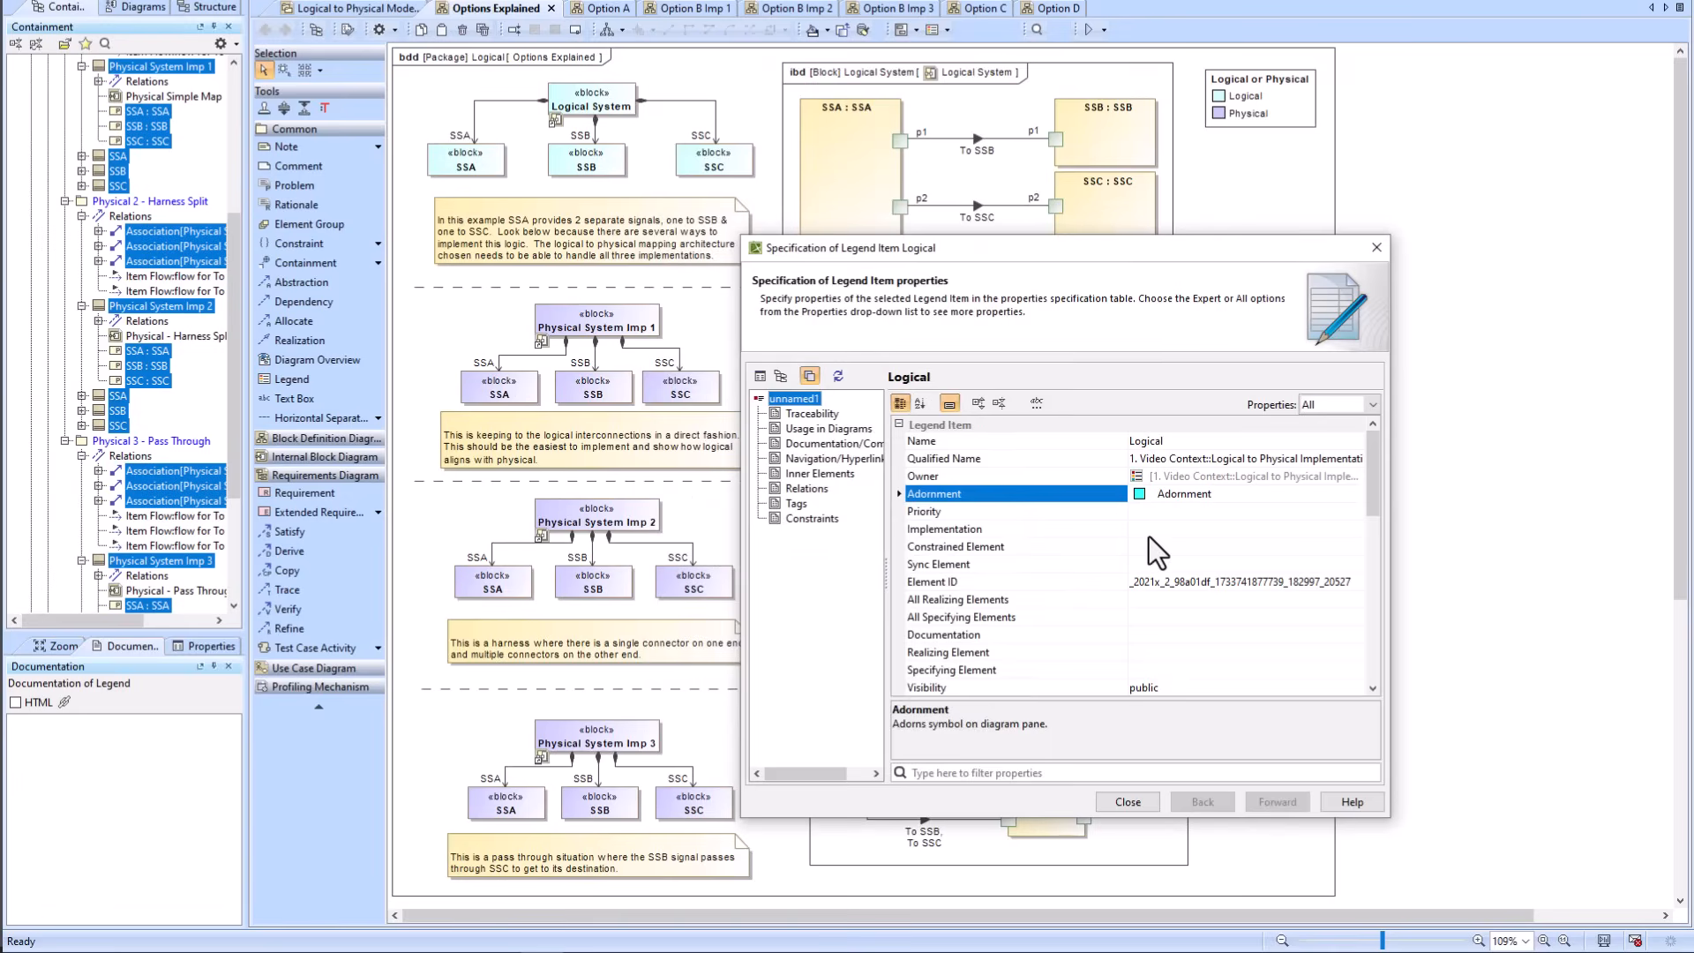
# Step: View the new Logical item's Specific Elements property under Apply To, and close its specification
pyautogui.moveTo(1374, 459); pyautogui.dragTo(1373, 544)
pyautogui.moveTo(1205, 256); pyautogui.dragTo(884, 239)
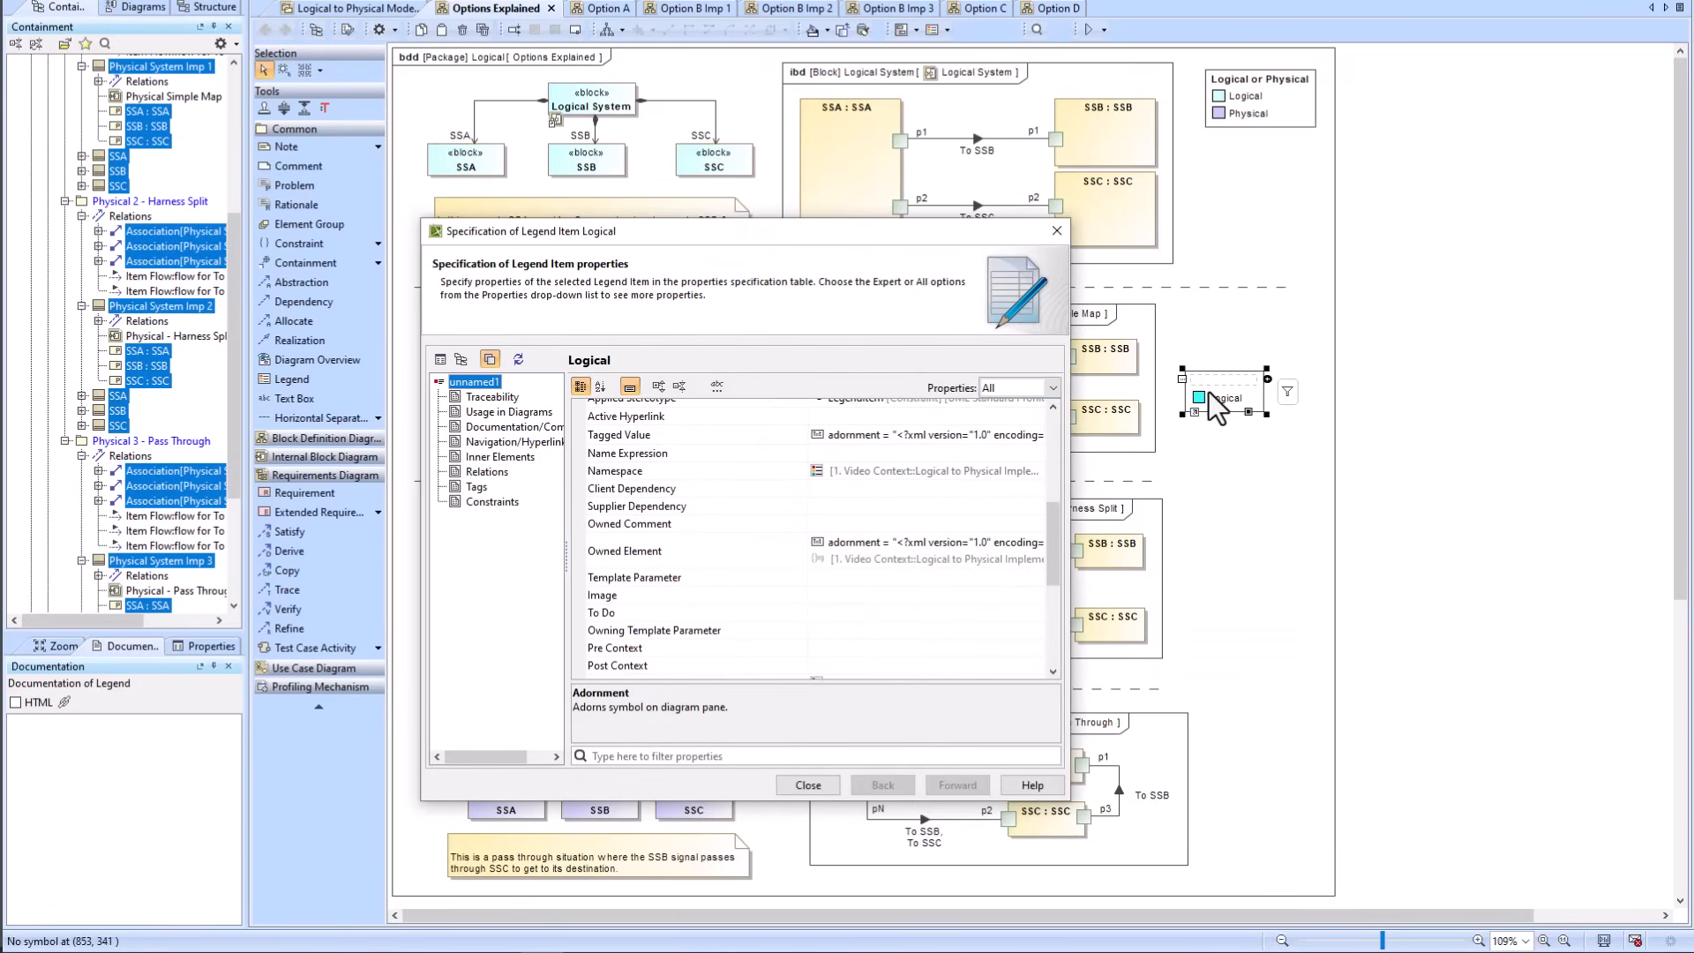
pyautogui.moveTo(1059, 531); pyautogui.dragTo(1034, 635)
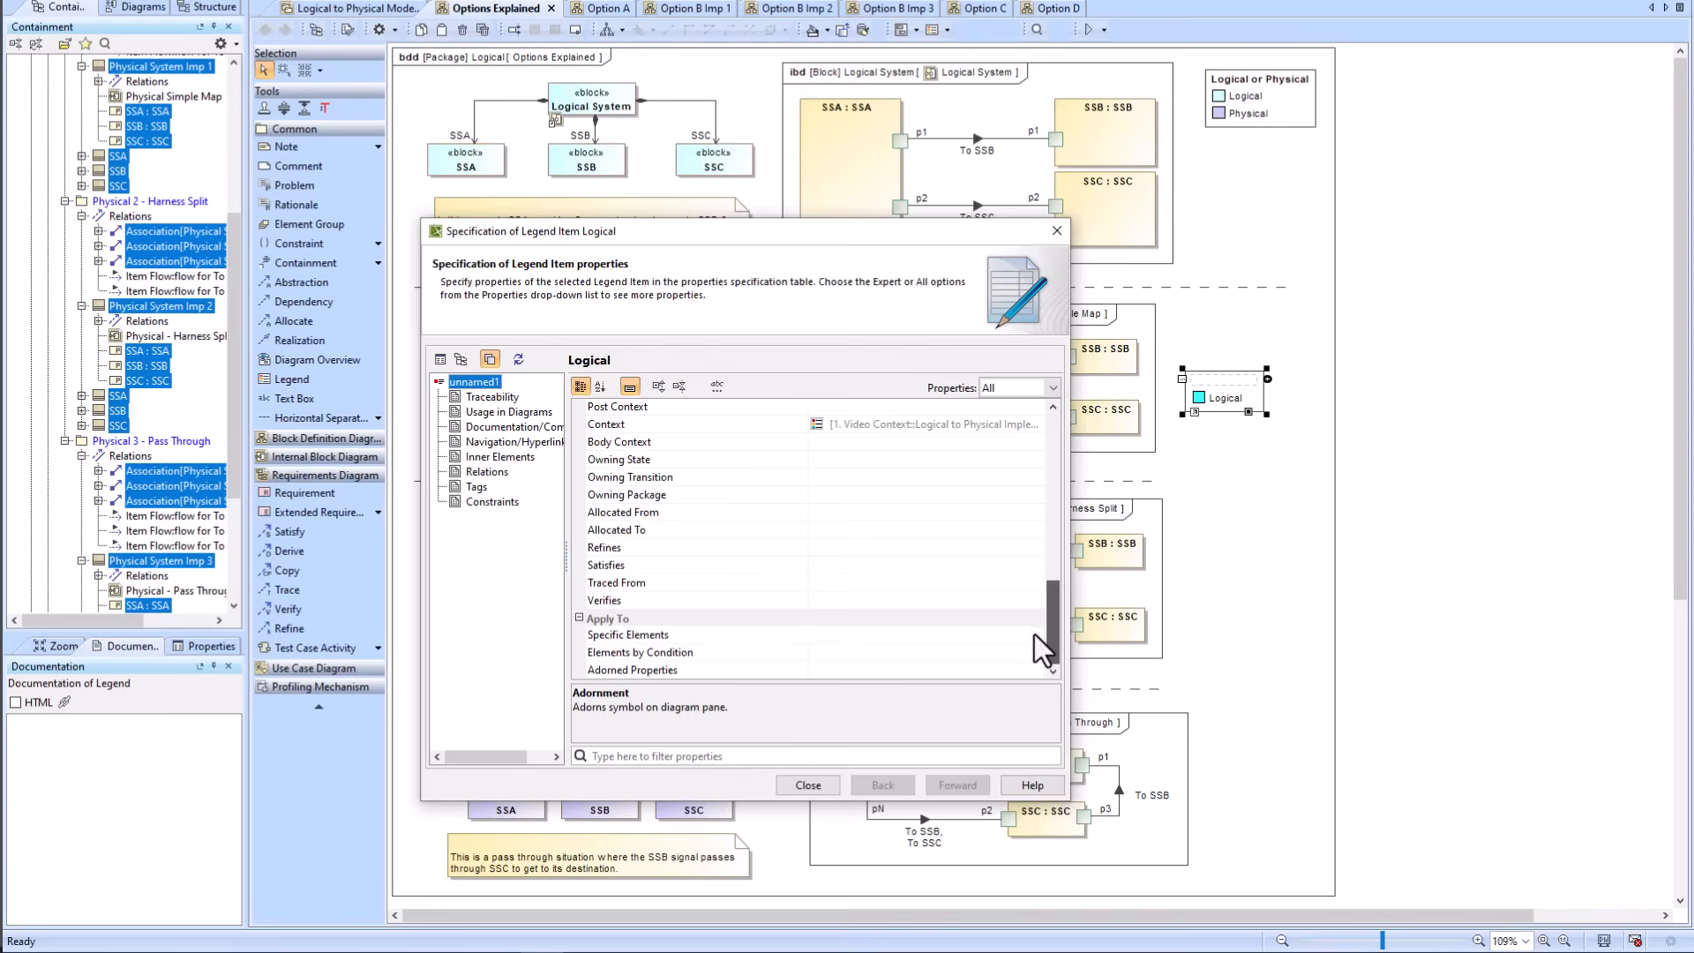
pyautogui.click(848, 633)
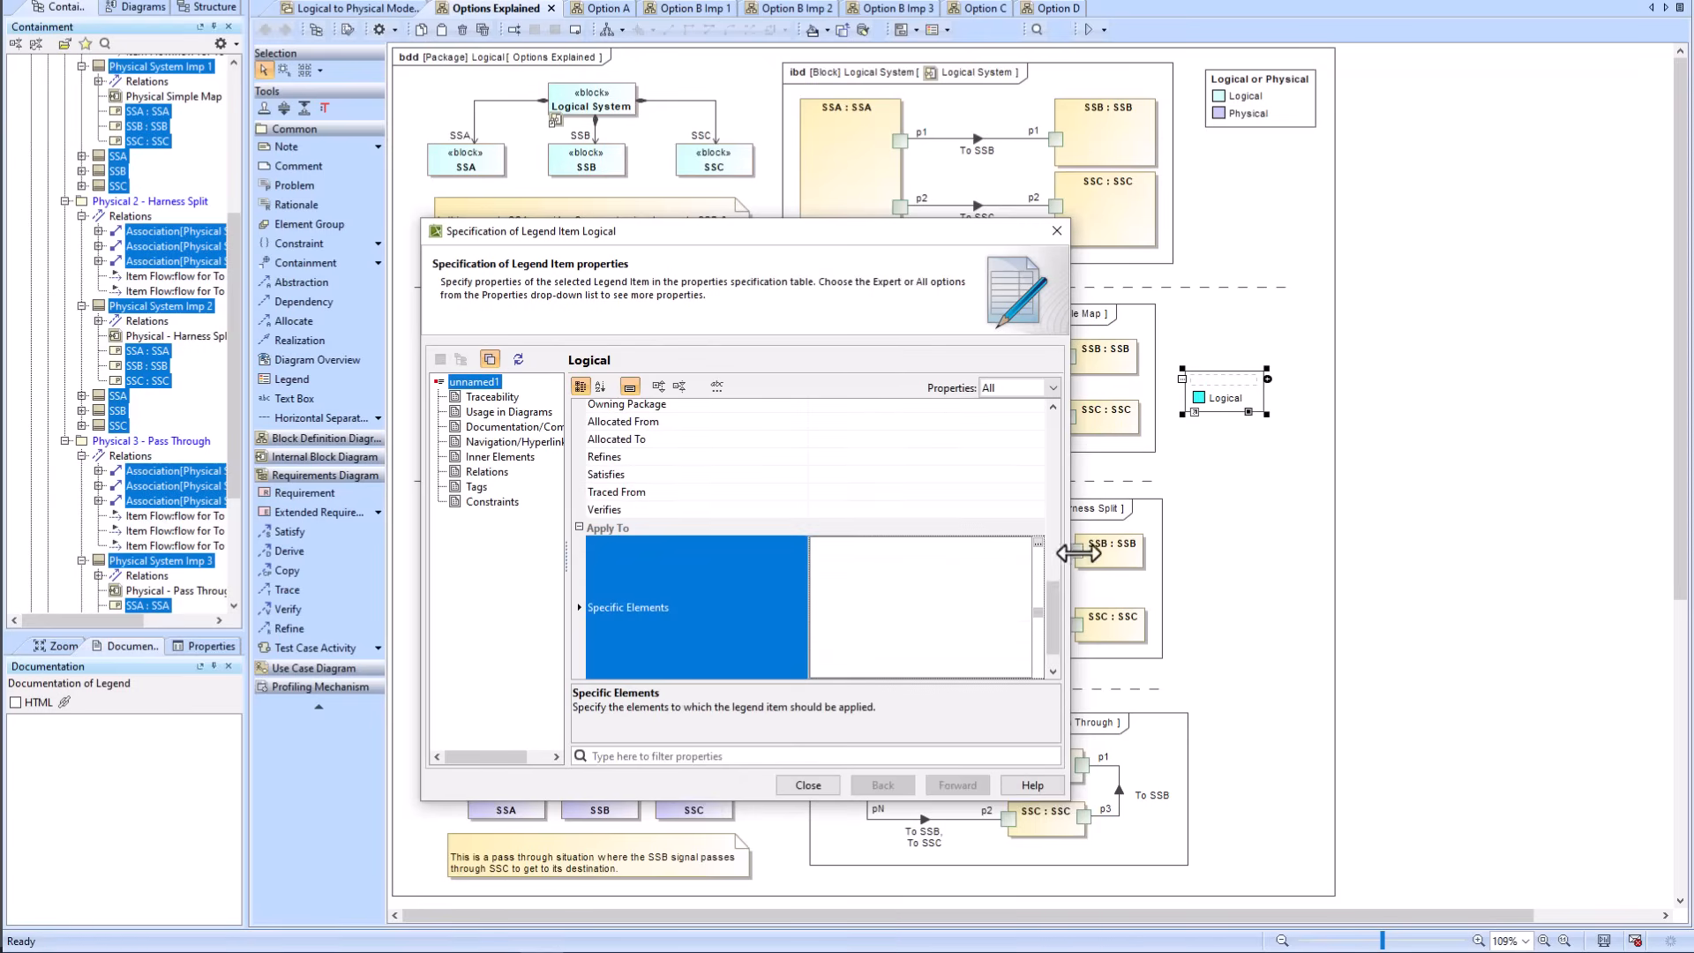
pyautogui.click(808, 781)
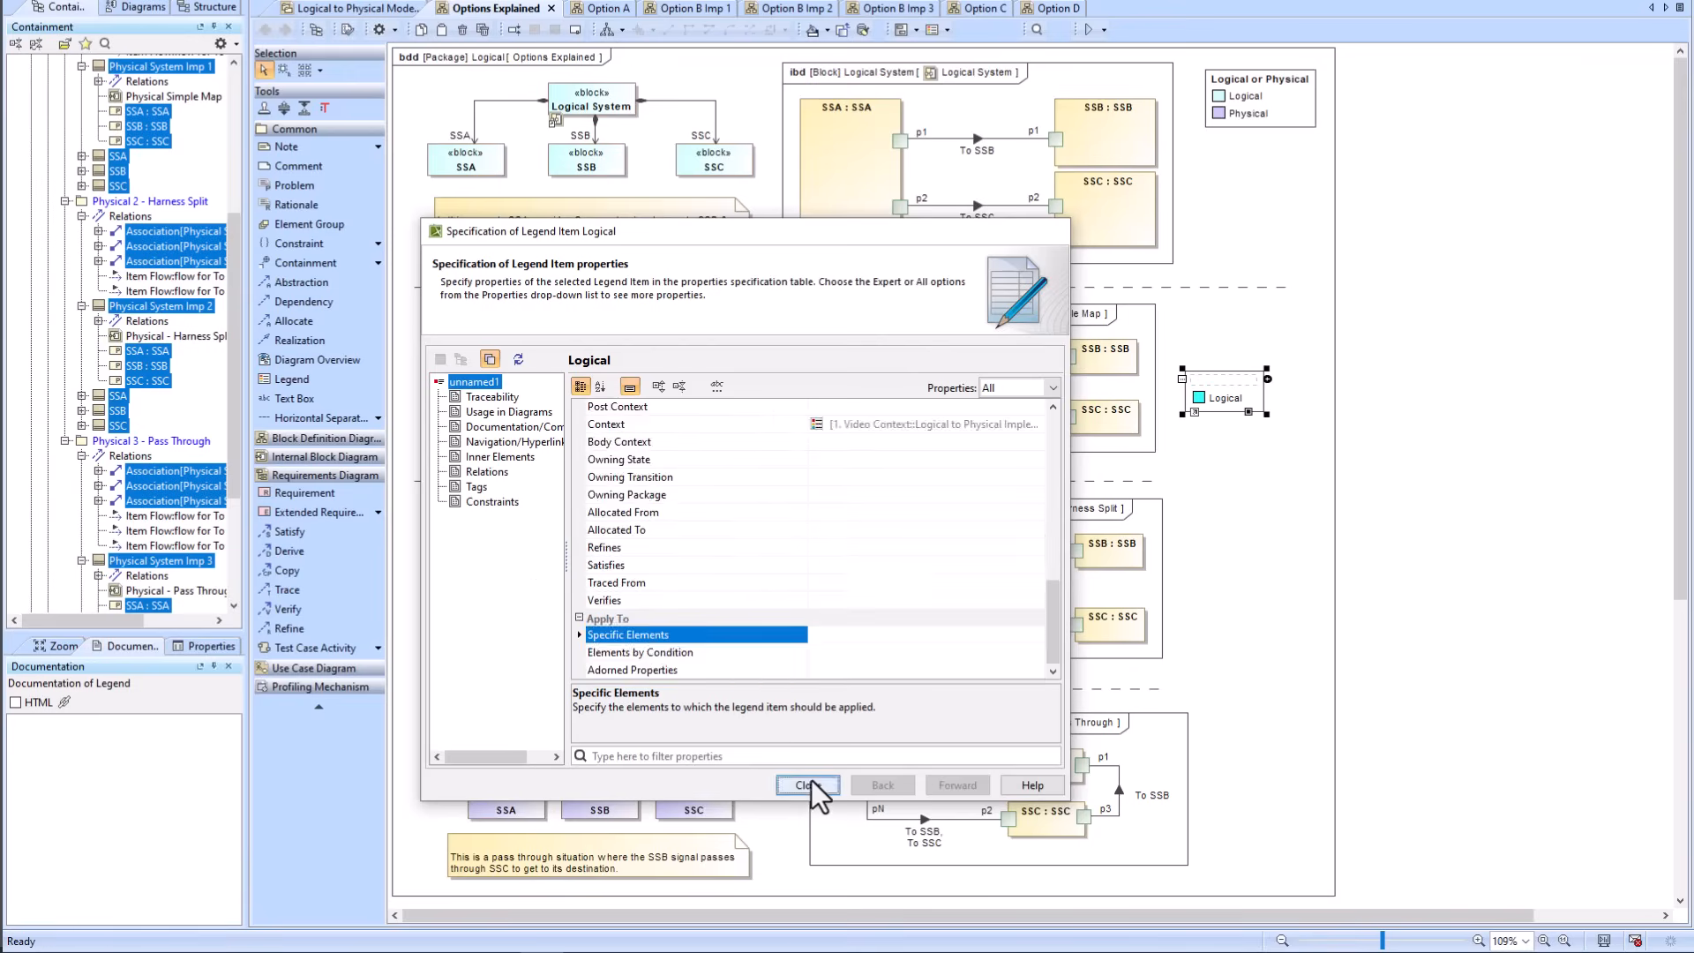
# Step: Delete the new unnamed legend from the Logical package in the containment tree, and collapse the tree to its top-level packages
pyautogui.click(1262, 487)
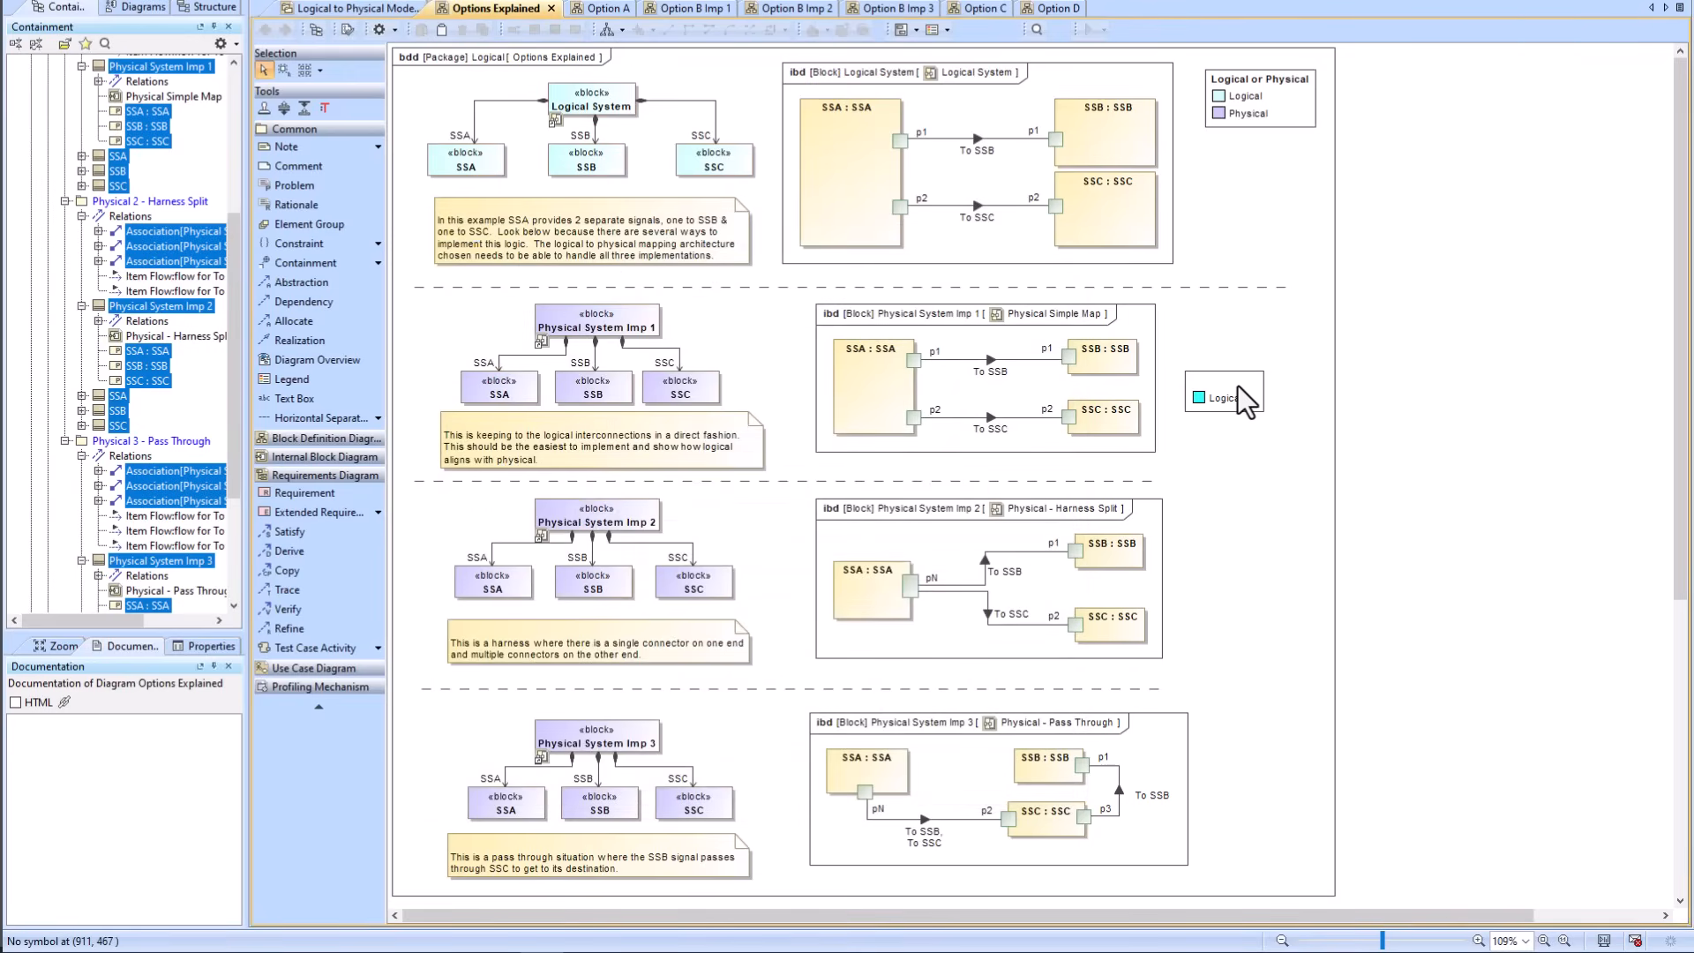
pyautogui.click(1232, 381)
pyautogui.hotkey('alt', 'b')
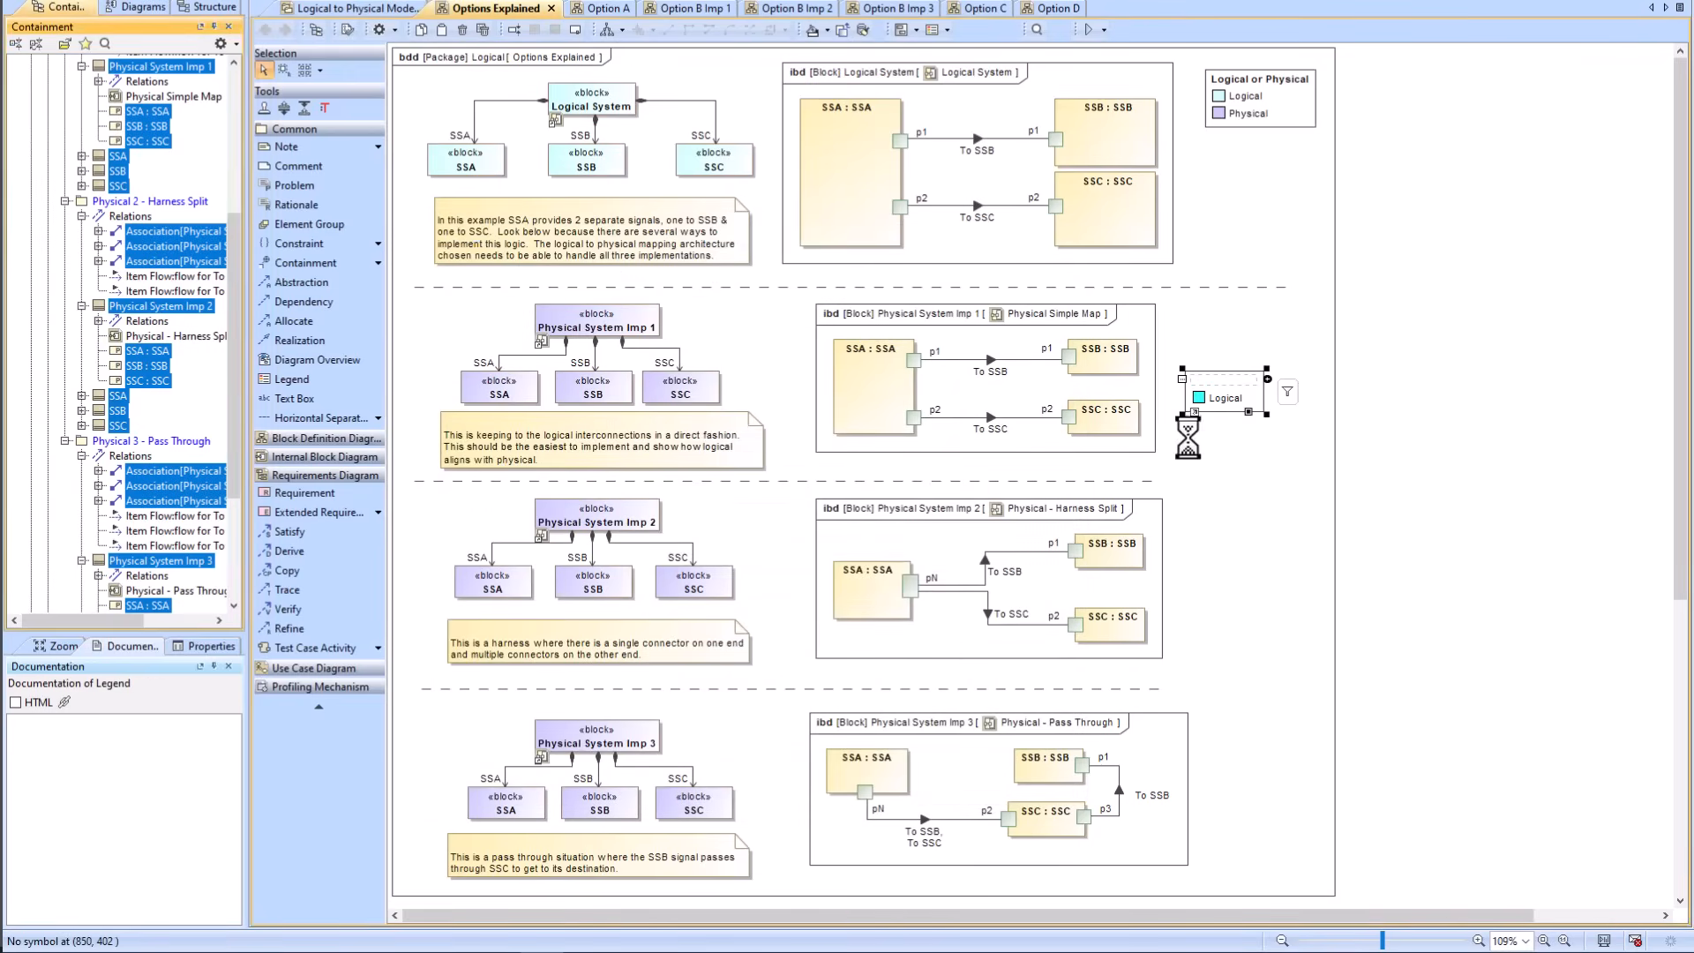
pyautogui.scroll(2, 85, 180)
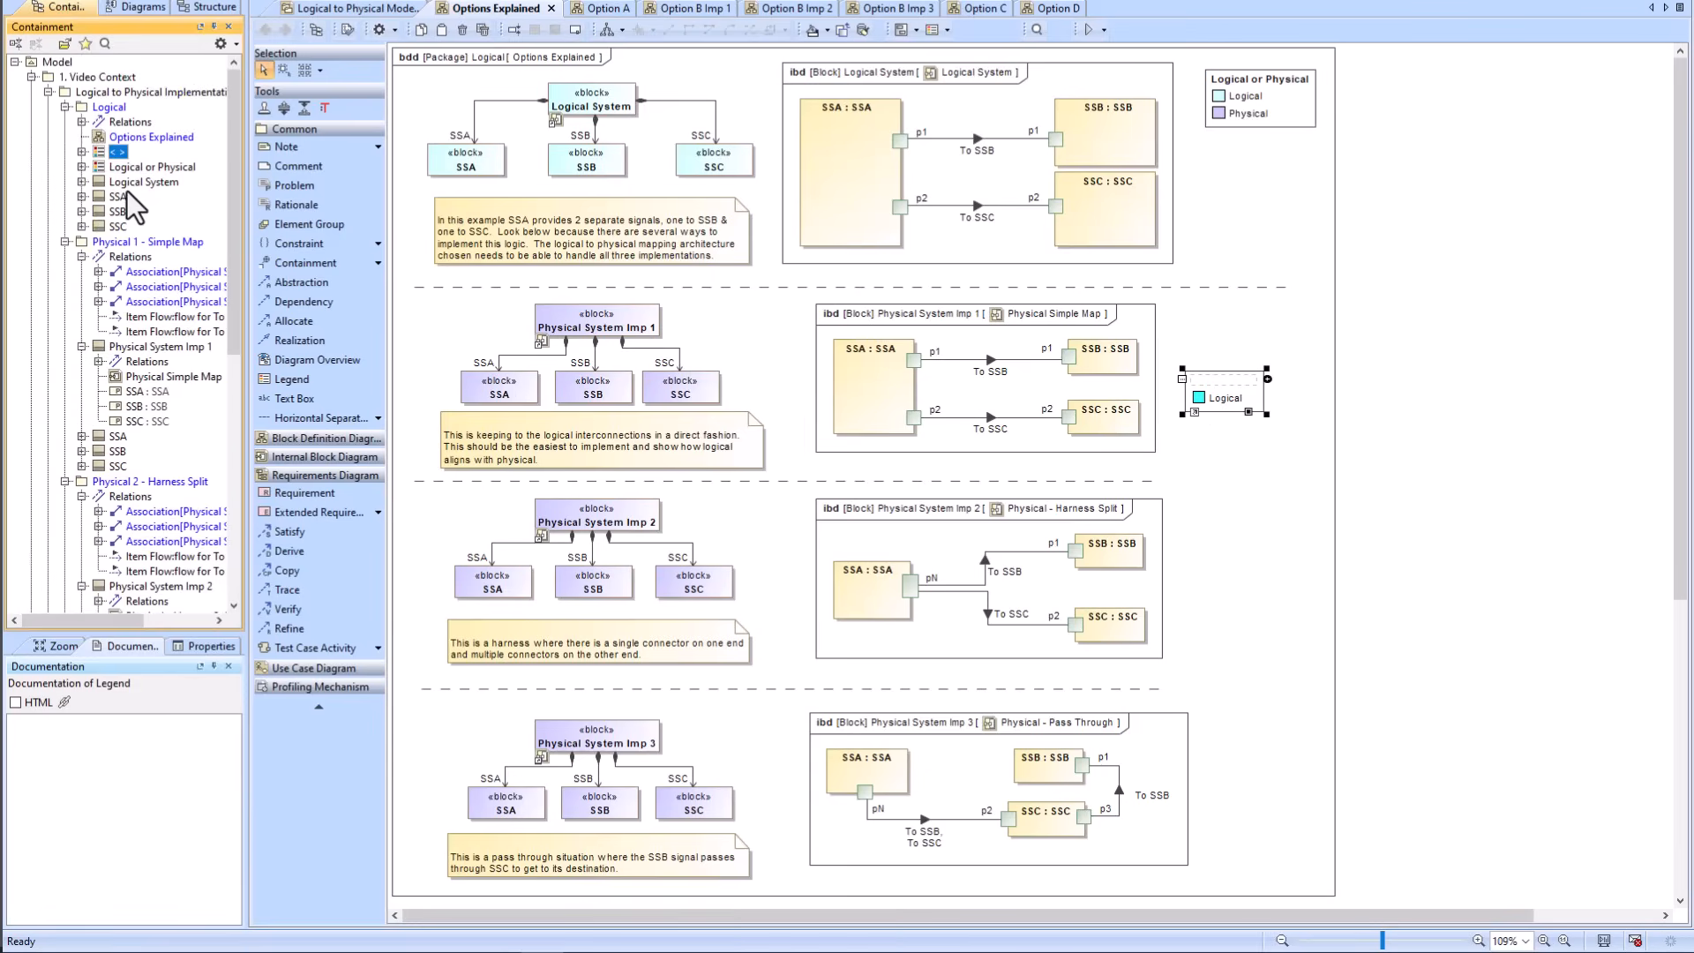
pyautogui.press('Delete')
pyautogui.click(1562, 408)
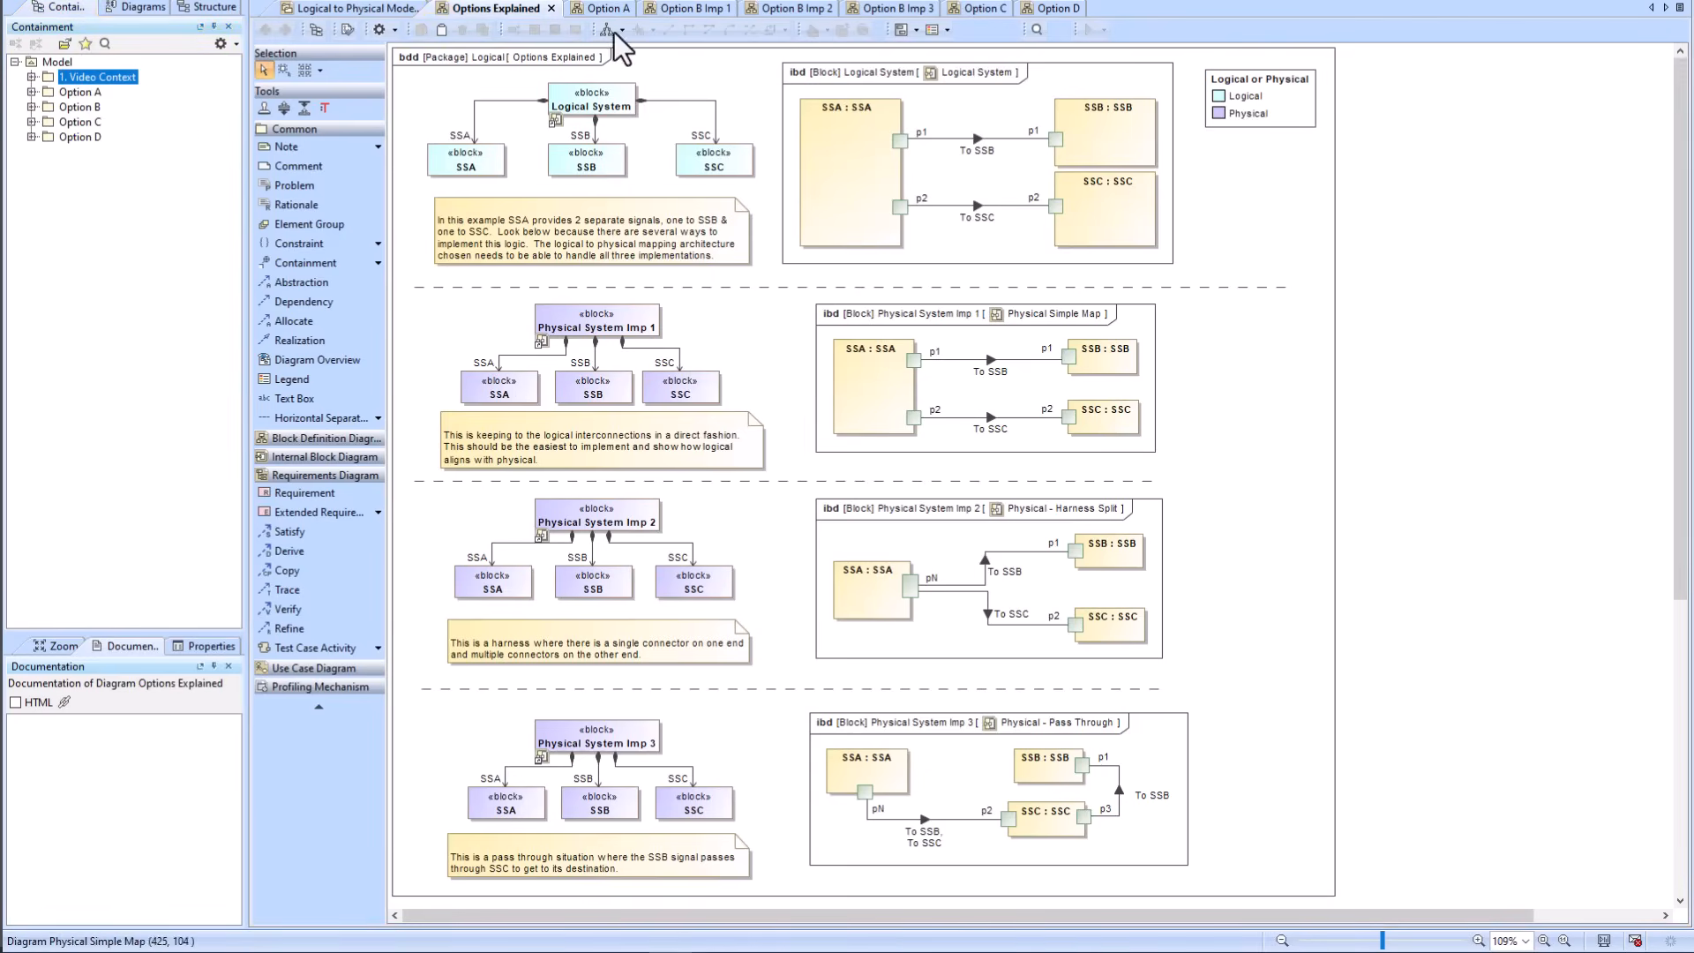
# Step: View the Option A diagram, and open the Option B Imp 1 diagram to examine its Directional Ports - Opt B Imp 1 table
pyautogui.click(596, 11)
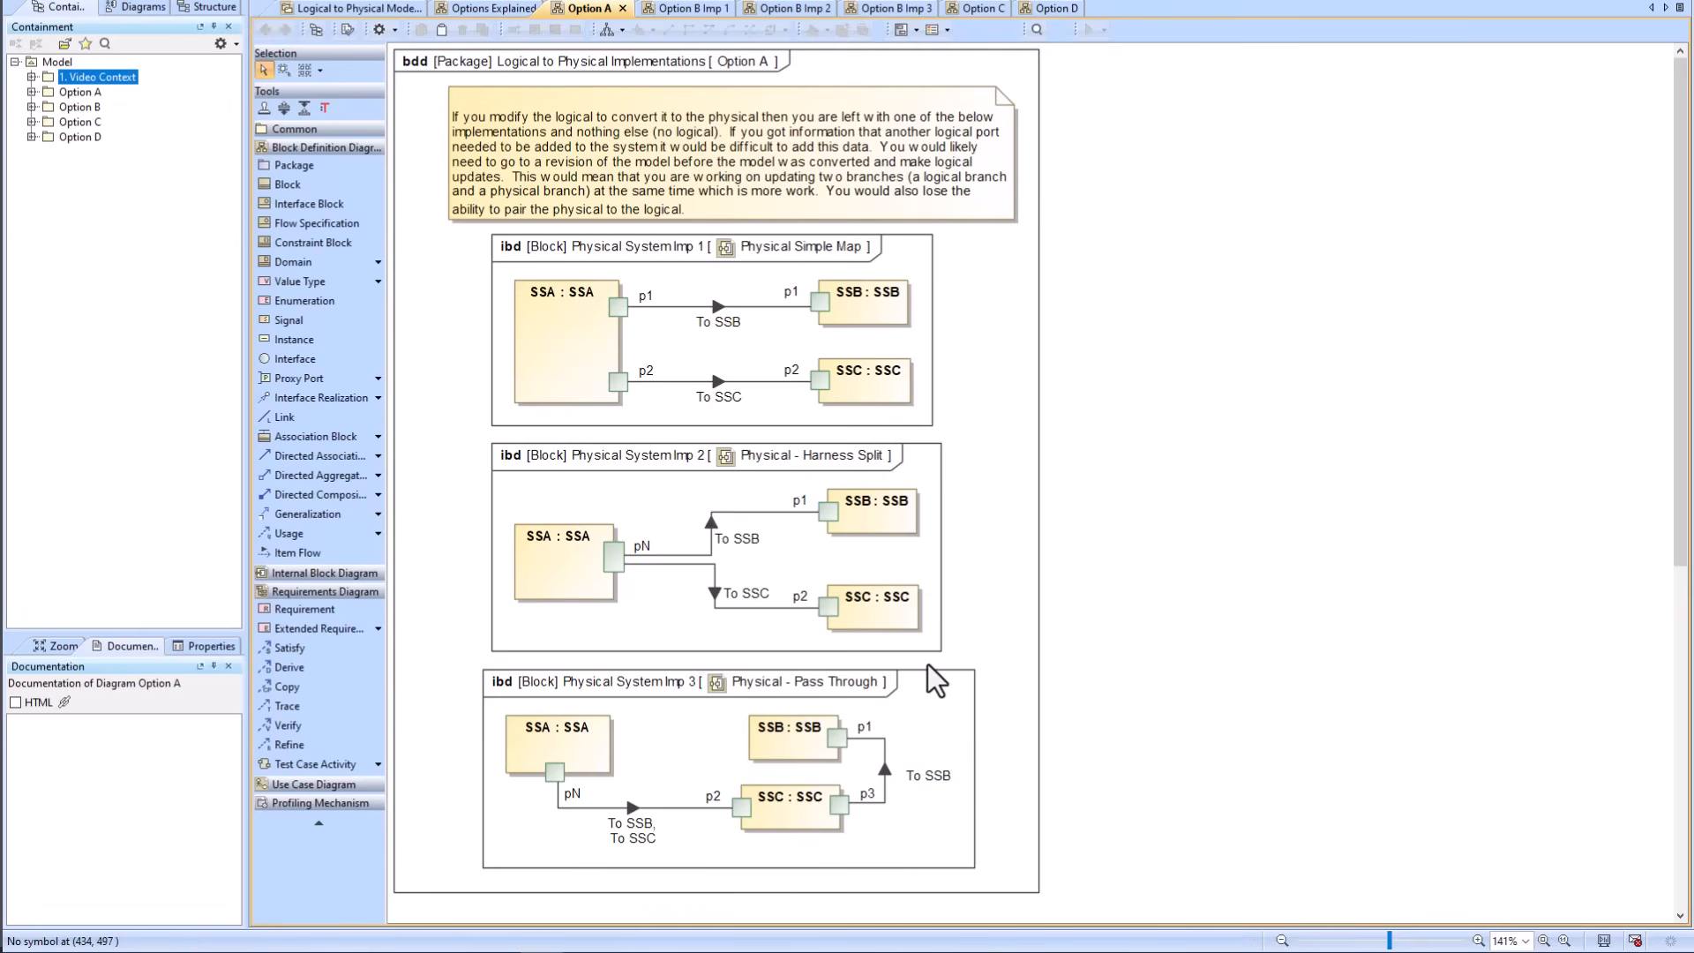
pyautogui.click(687, 9)
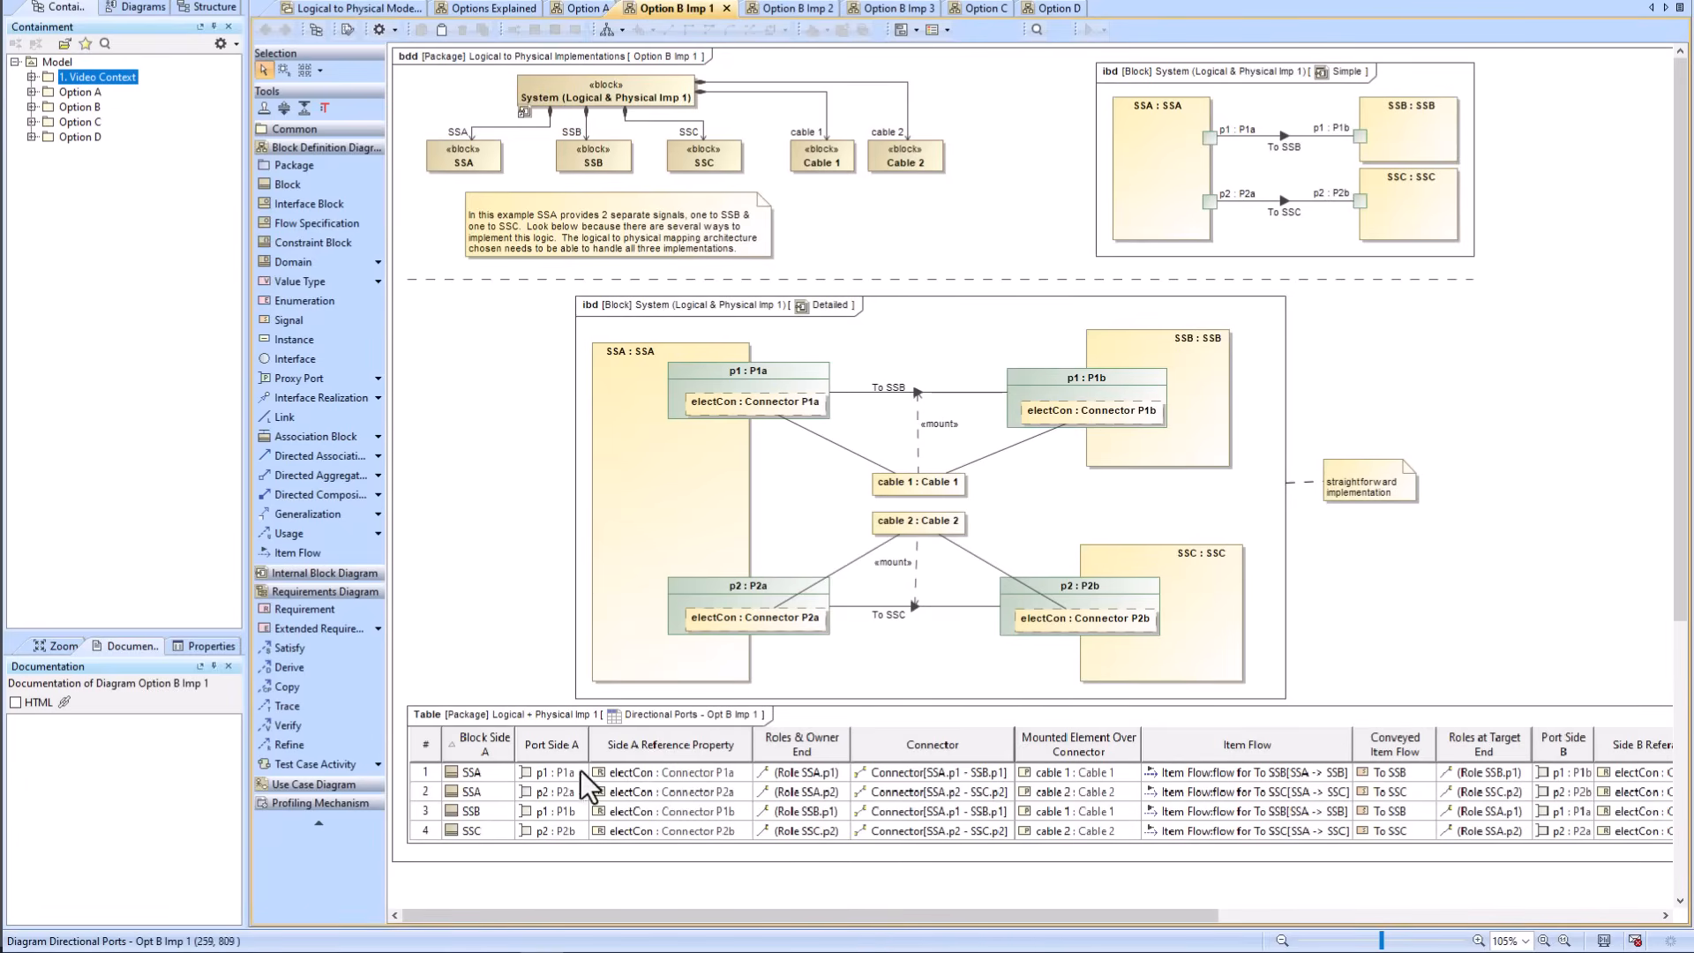
pyautogui.click(518, 724)
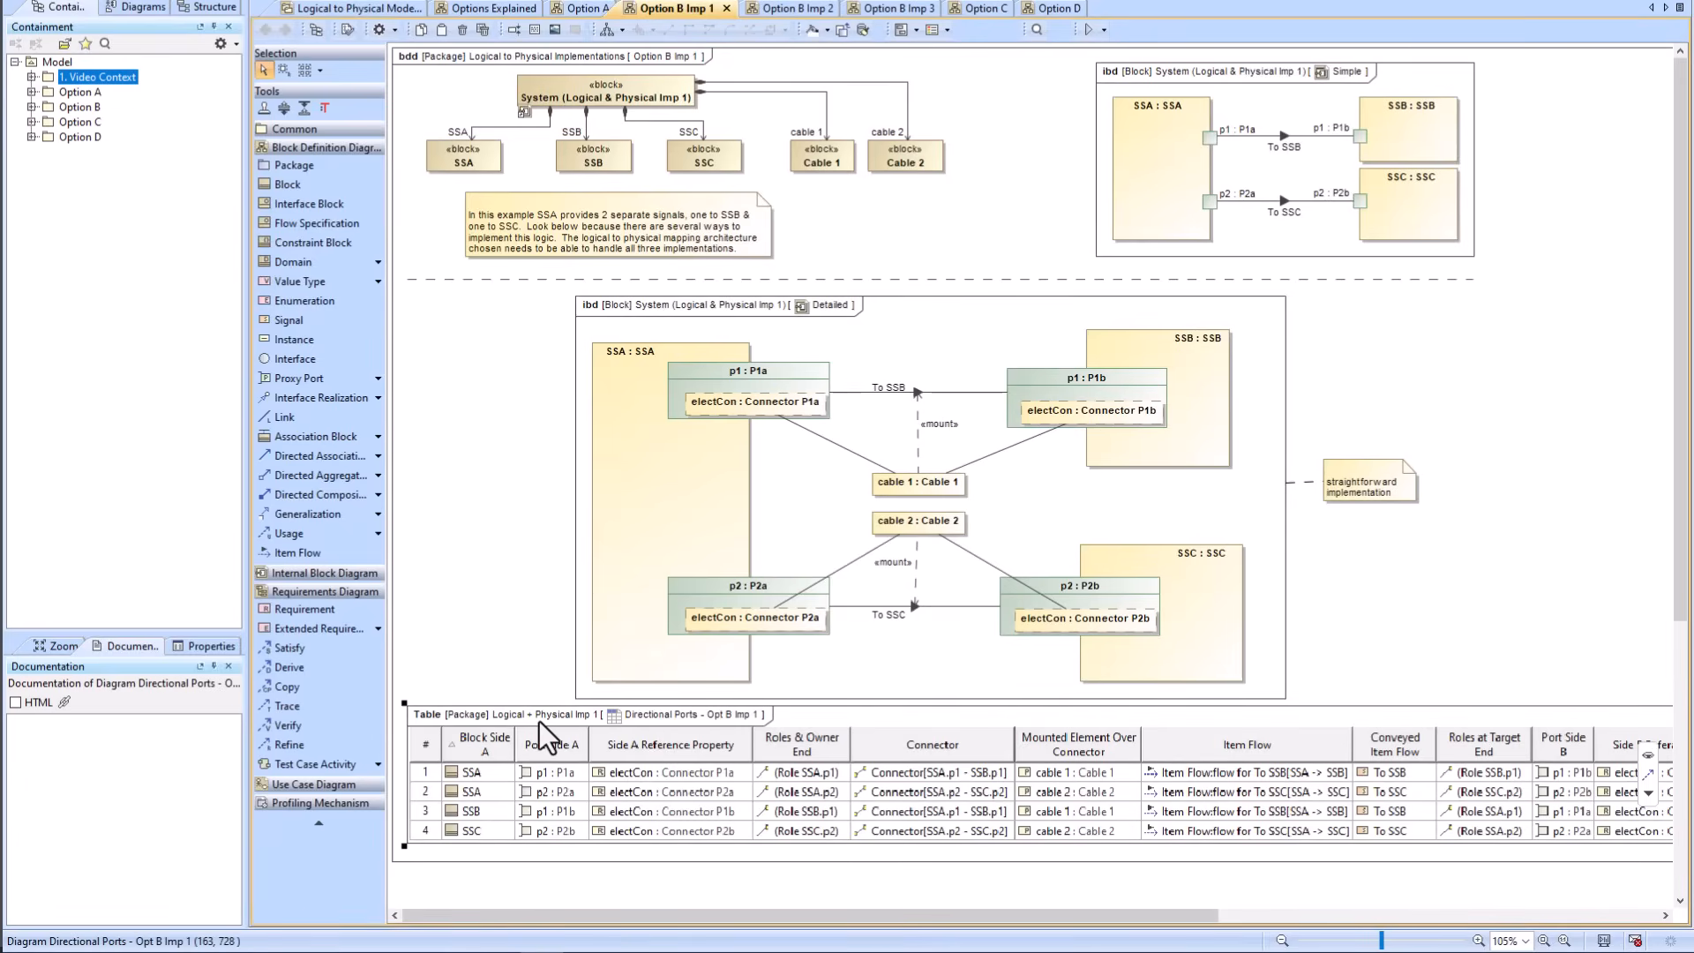
# Step: Locate the Directional Ports - Opt B Imp 1 table in the containment tree and create a generic table in its Logical + Physical Imp 1 package
pyautogui.doubleClick(538, 722)
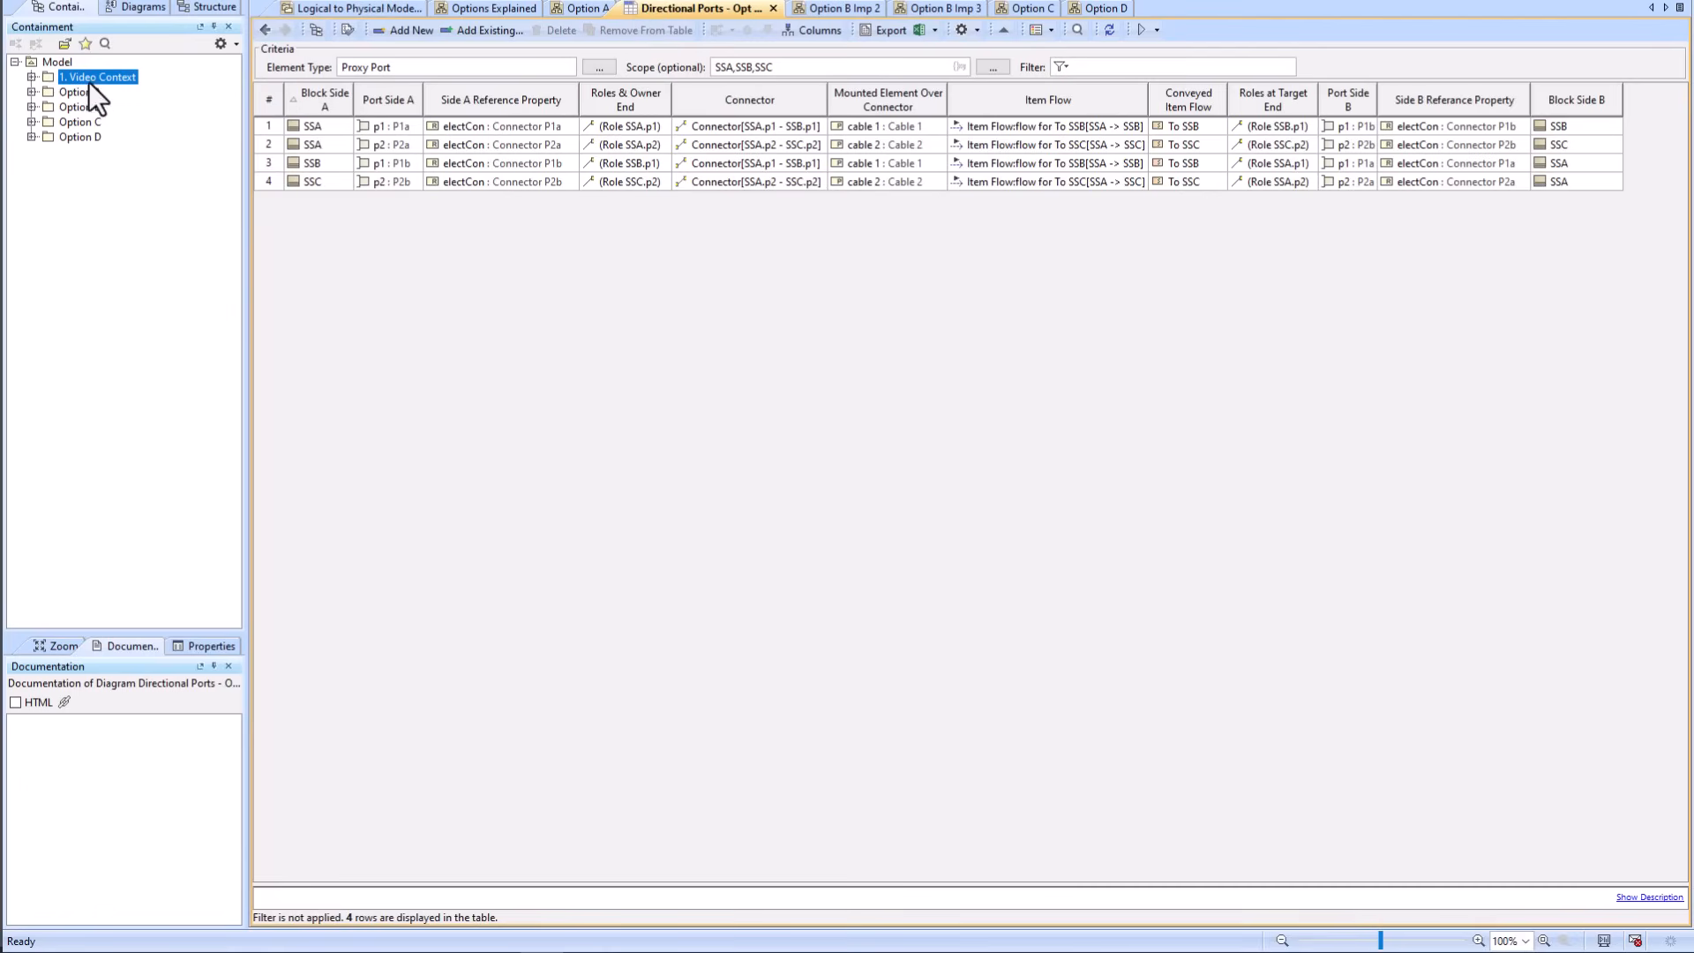
pyautogui.hotkey('alt', 'b')
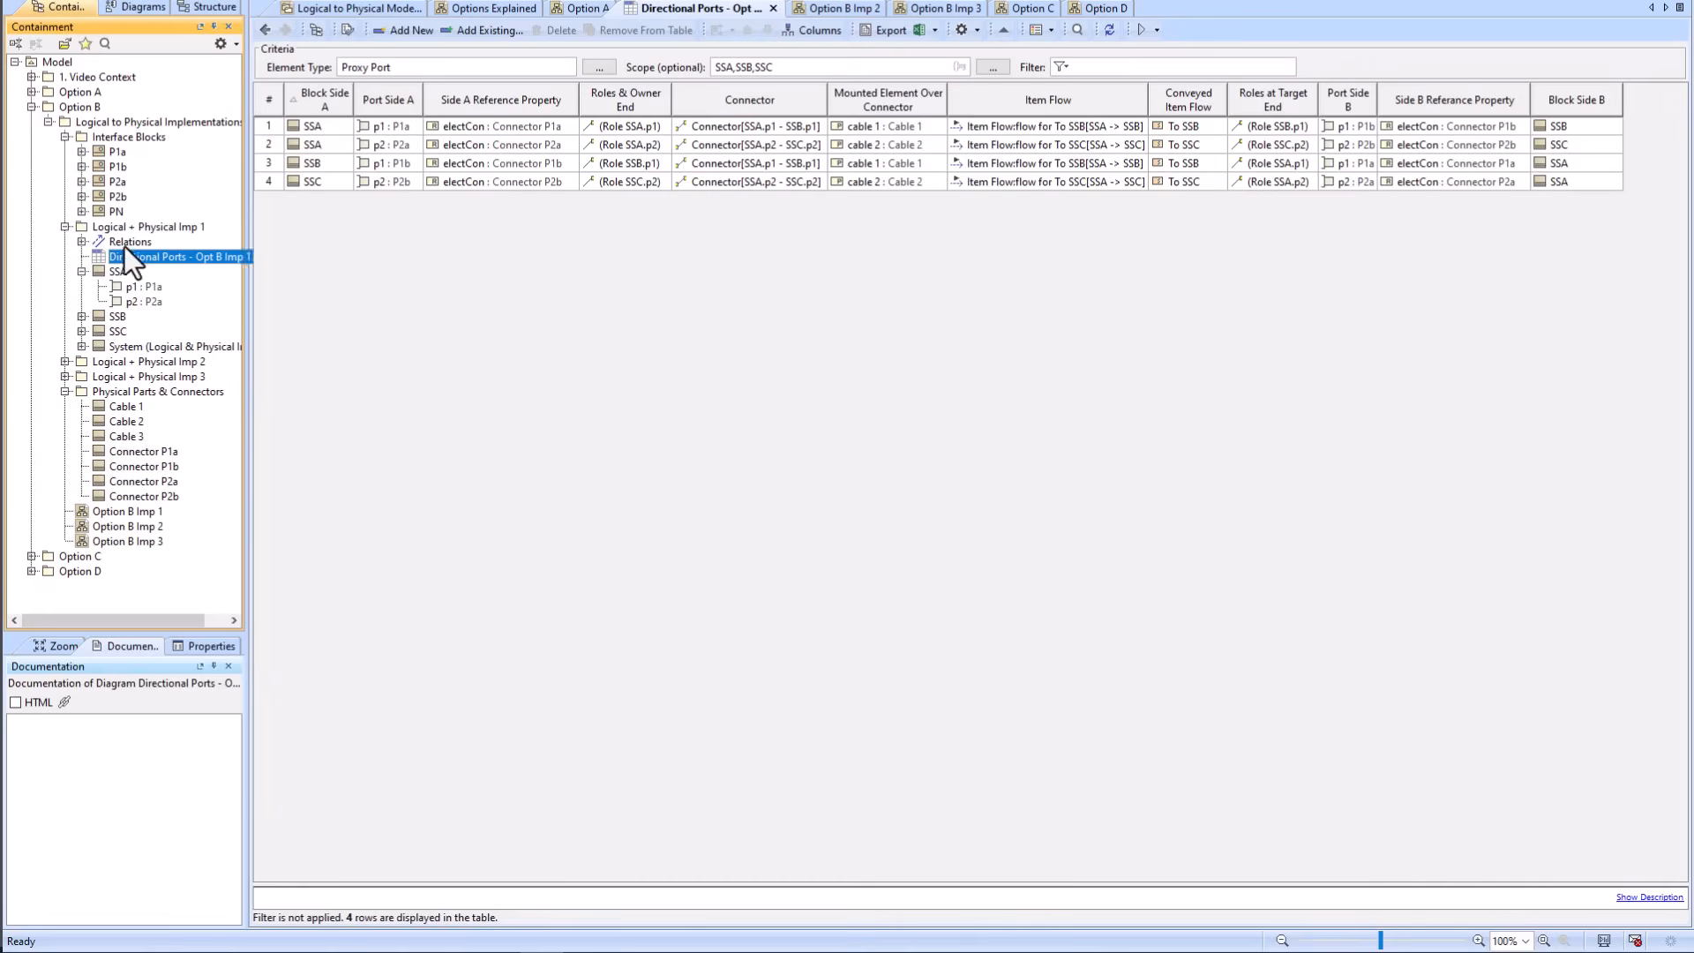
pyautogui.rightClick(118, 225)
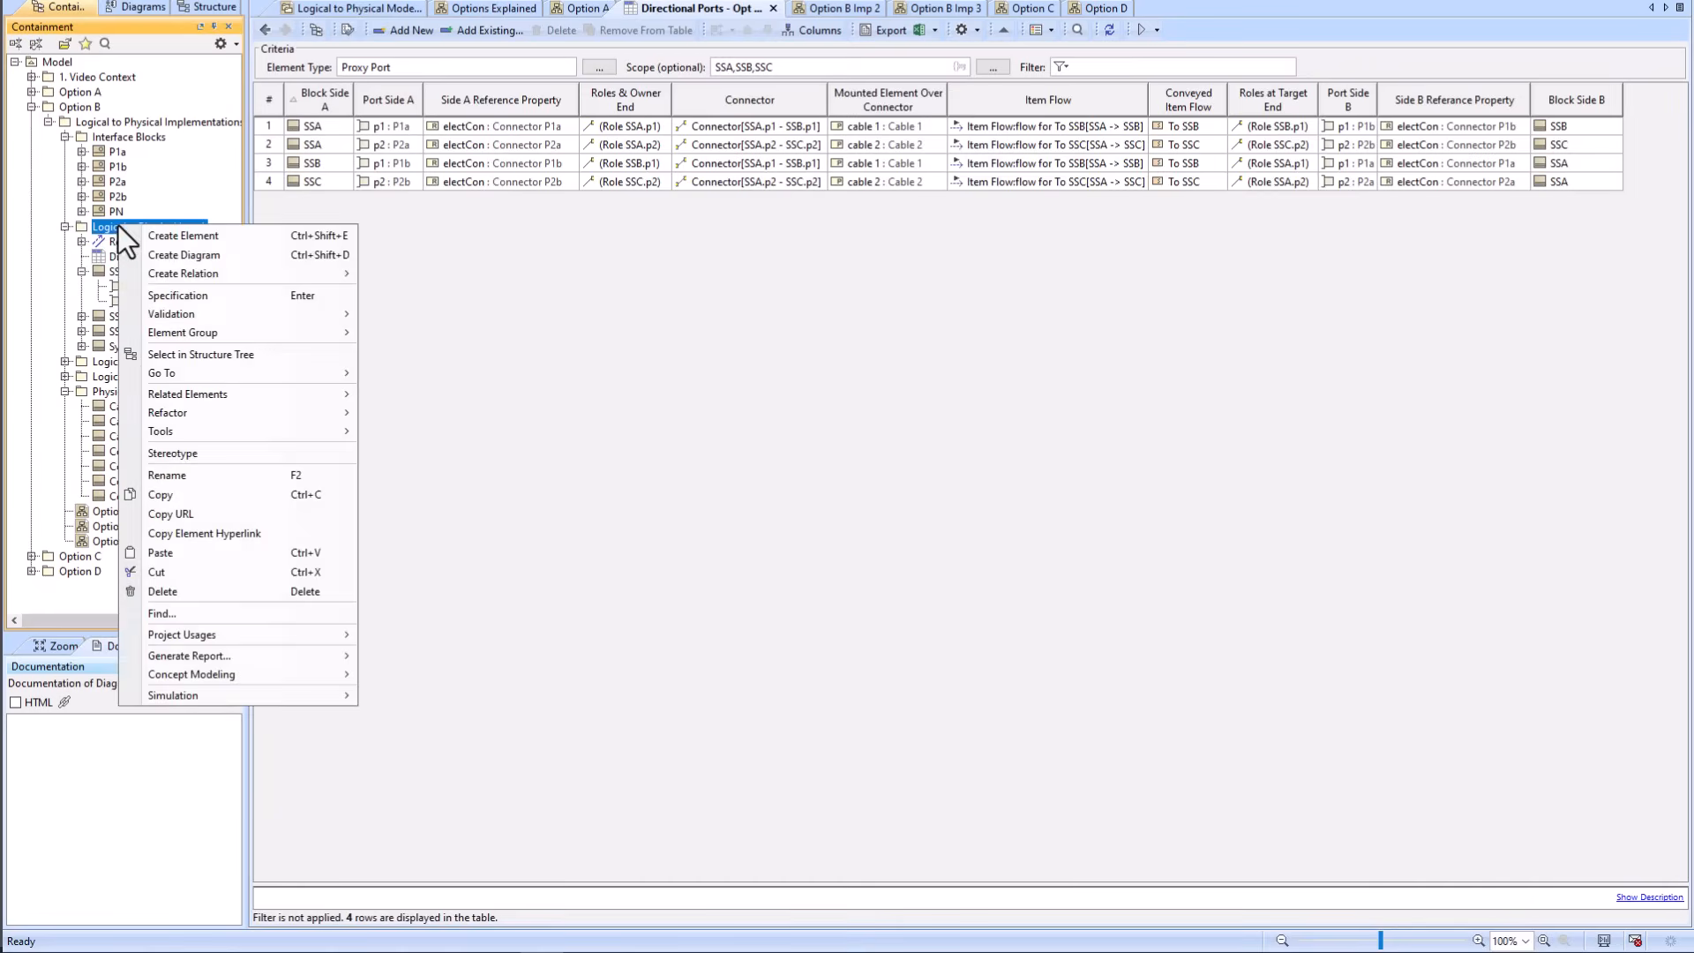
pyautogui.click(251, 249)
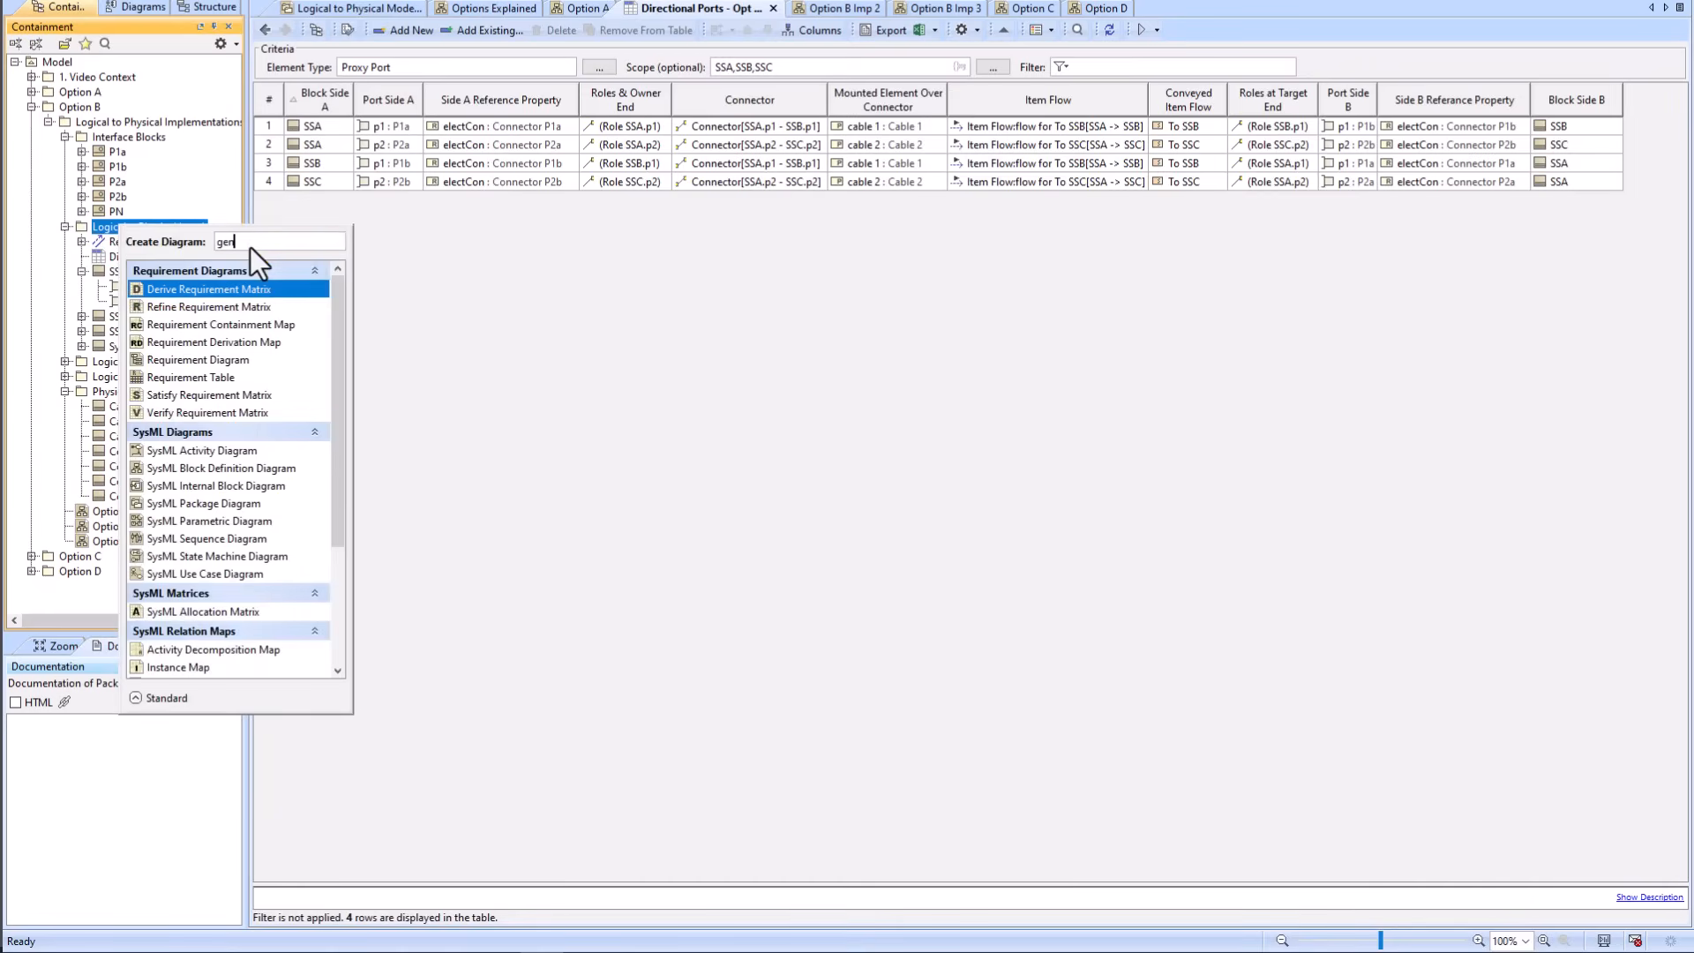
pyautogui.click(235, 288)
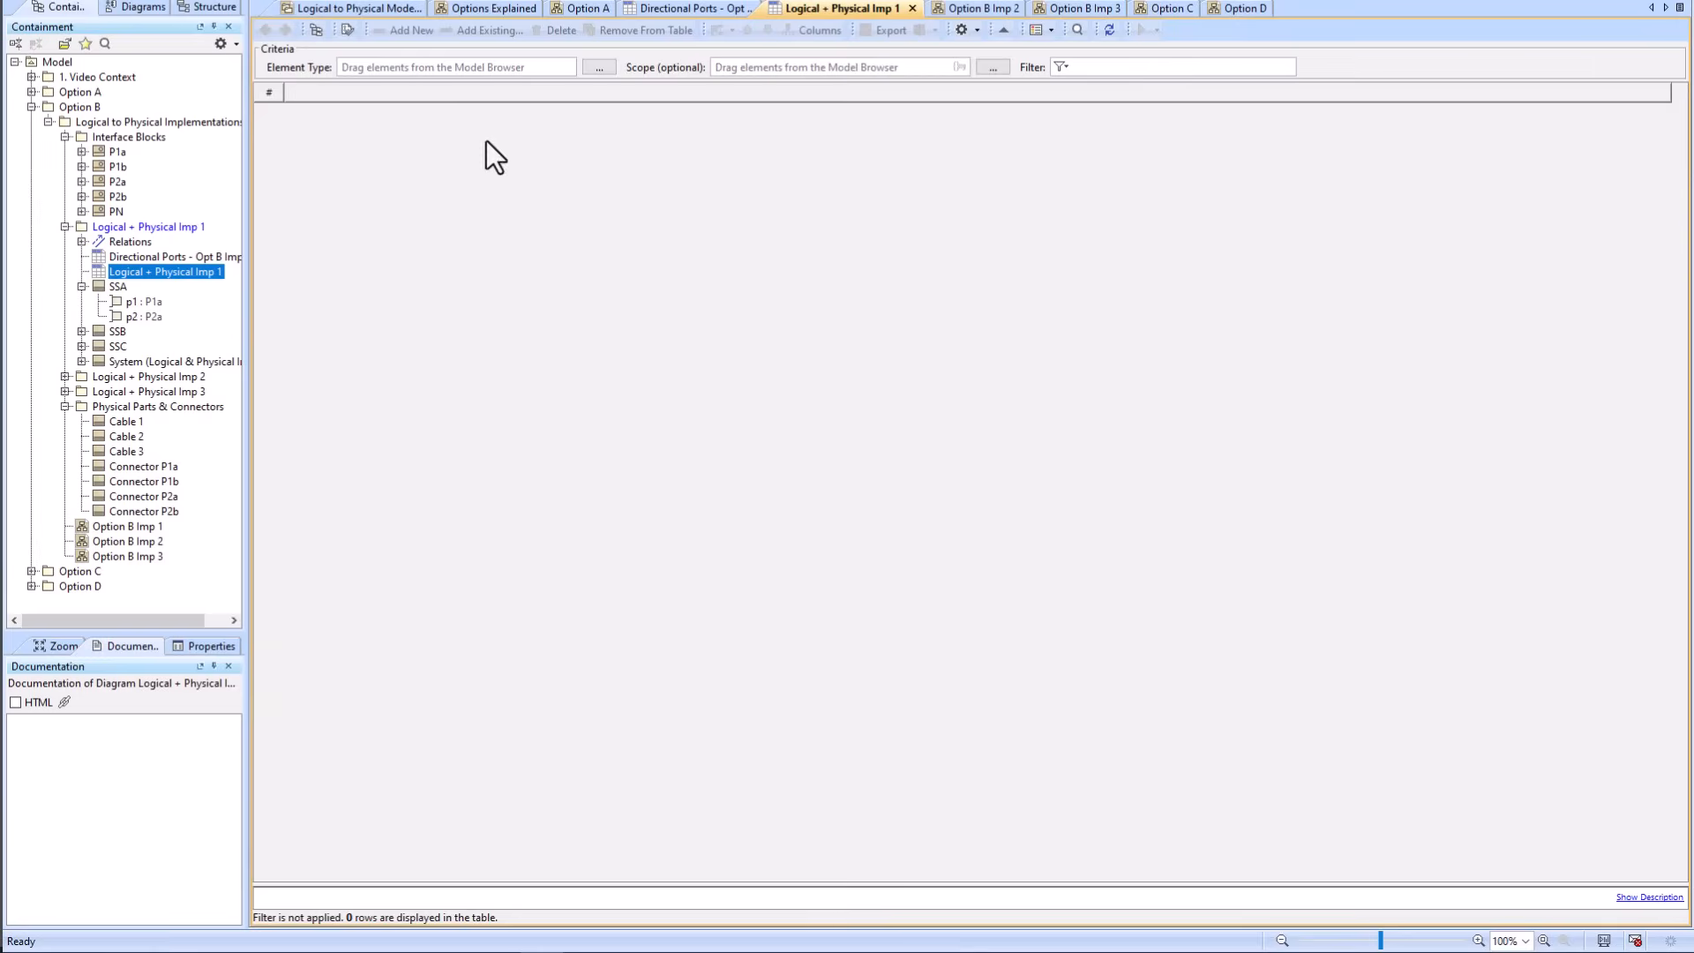
# Step: Set the new Logical + Physical Imp 1 table's element type to Proxy Port, using port p1 of SSA as the source
pyautogui.click(674, 7)
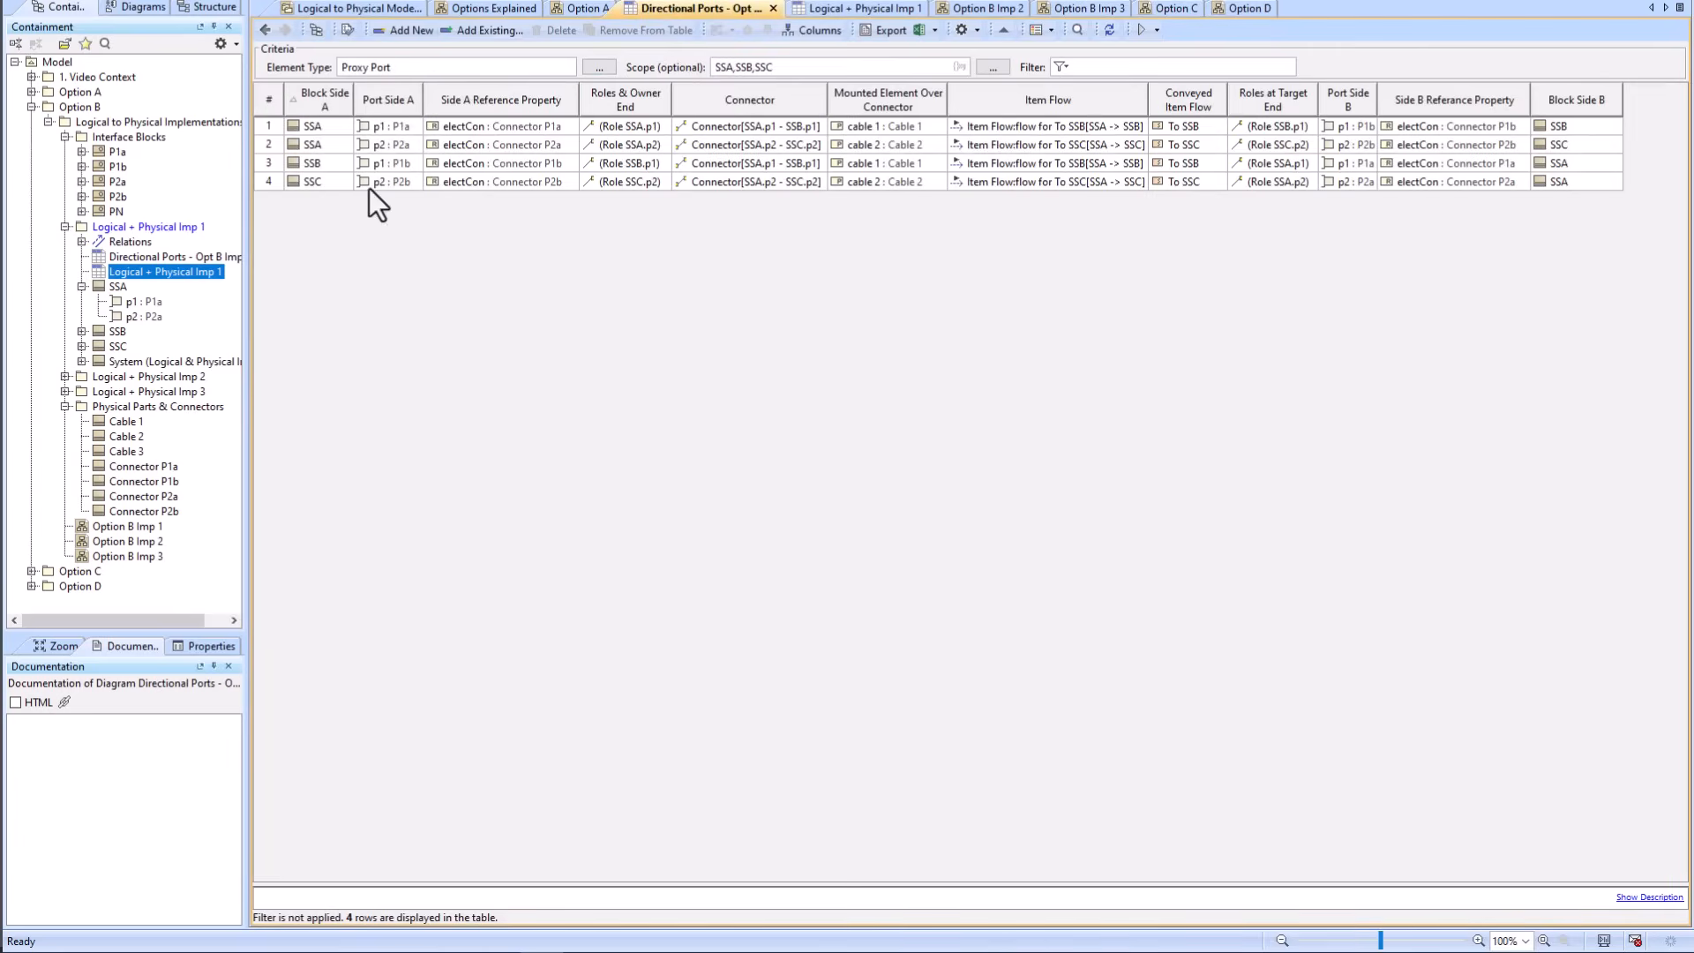
pyautogui.click(810, 7)
pyautogui.moveTo(128, 301); pyautogui.dragTo(447, 68)
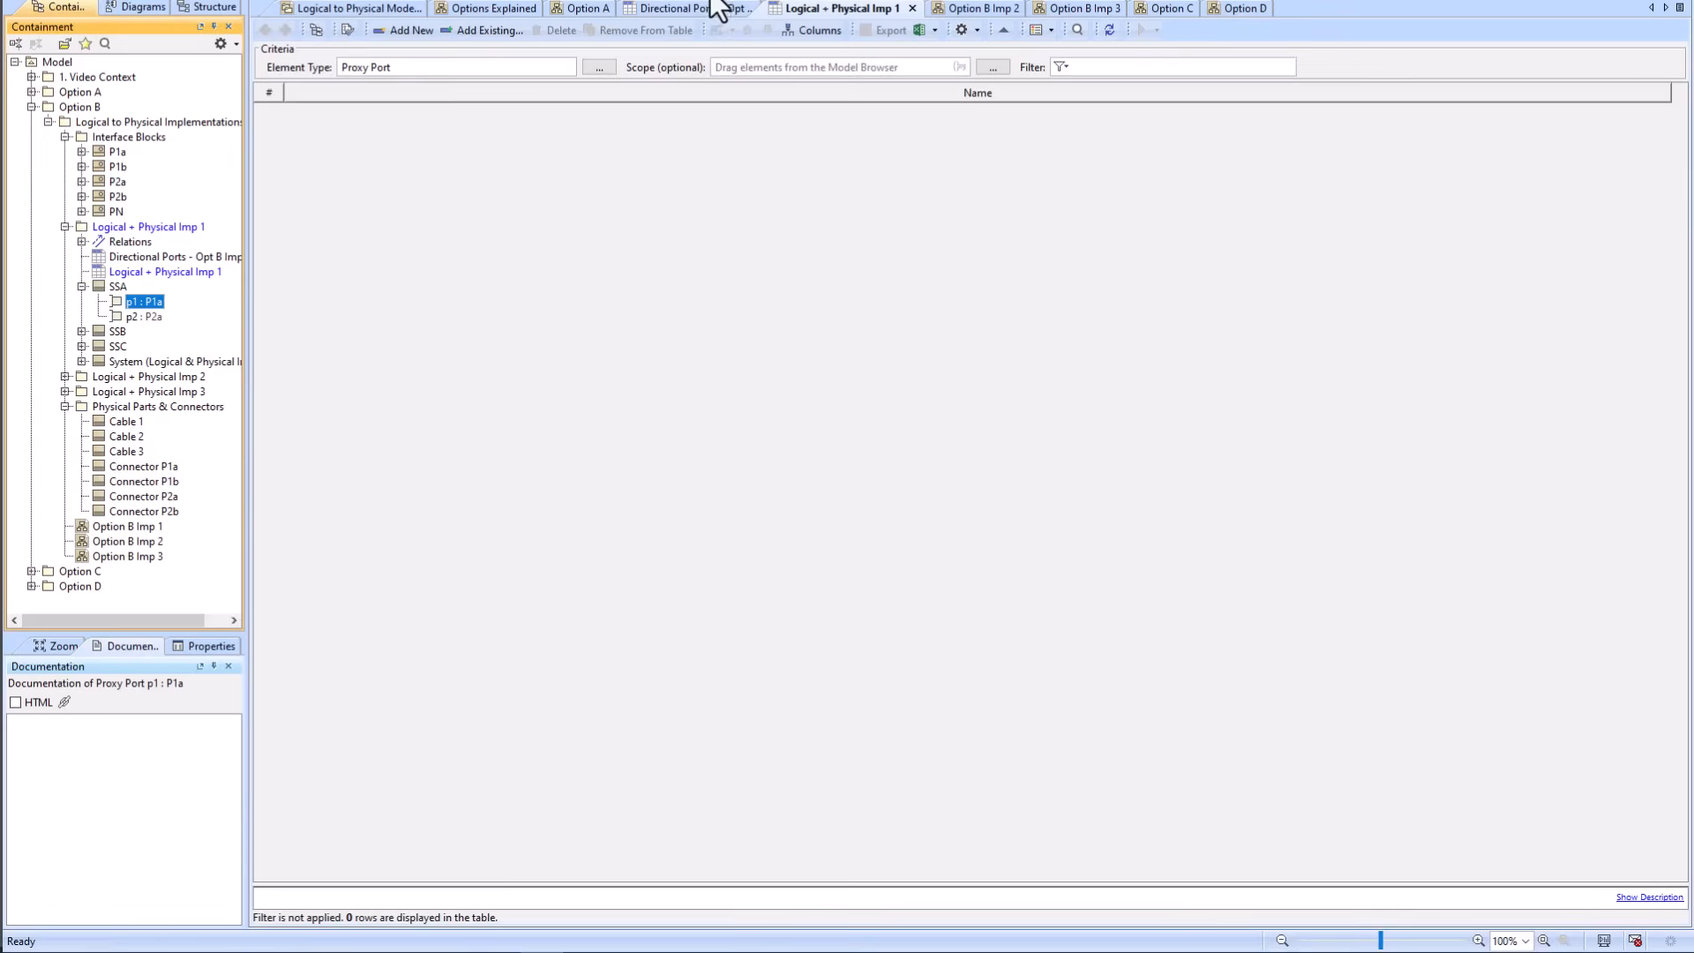
# Step: Set the new table's scope to blocks SSA, SSB and SSC, and narrow its Name column
pyautogui.click(680, 8)
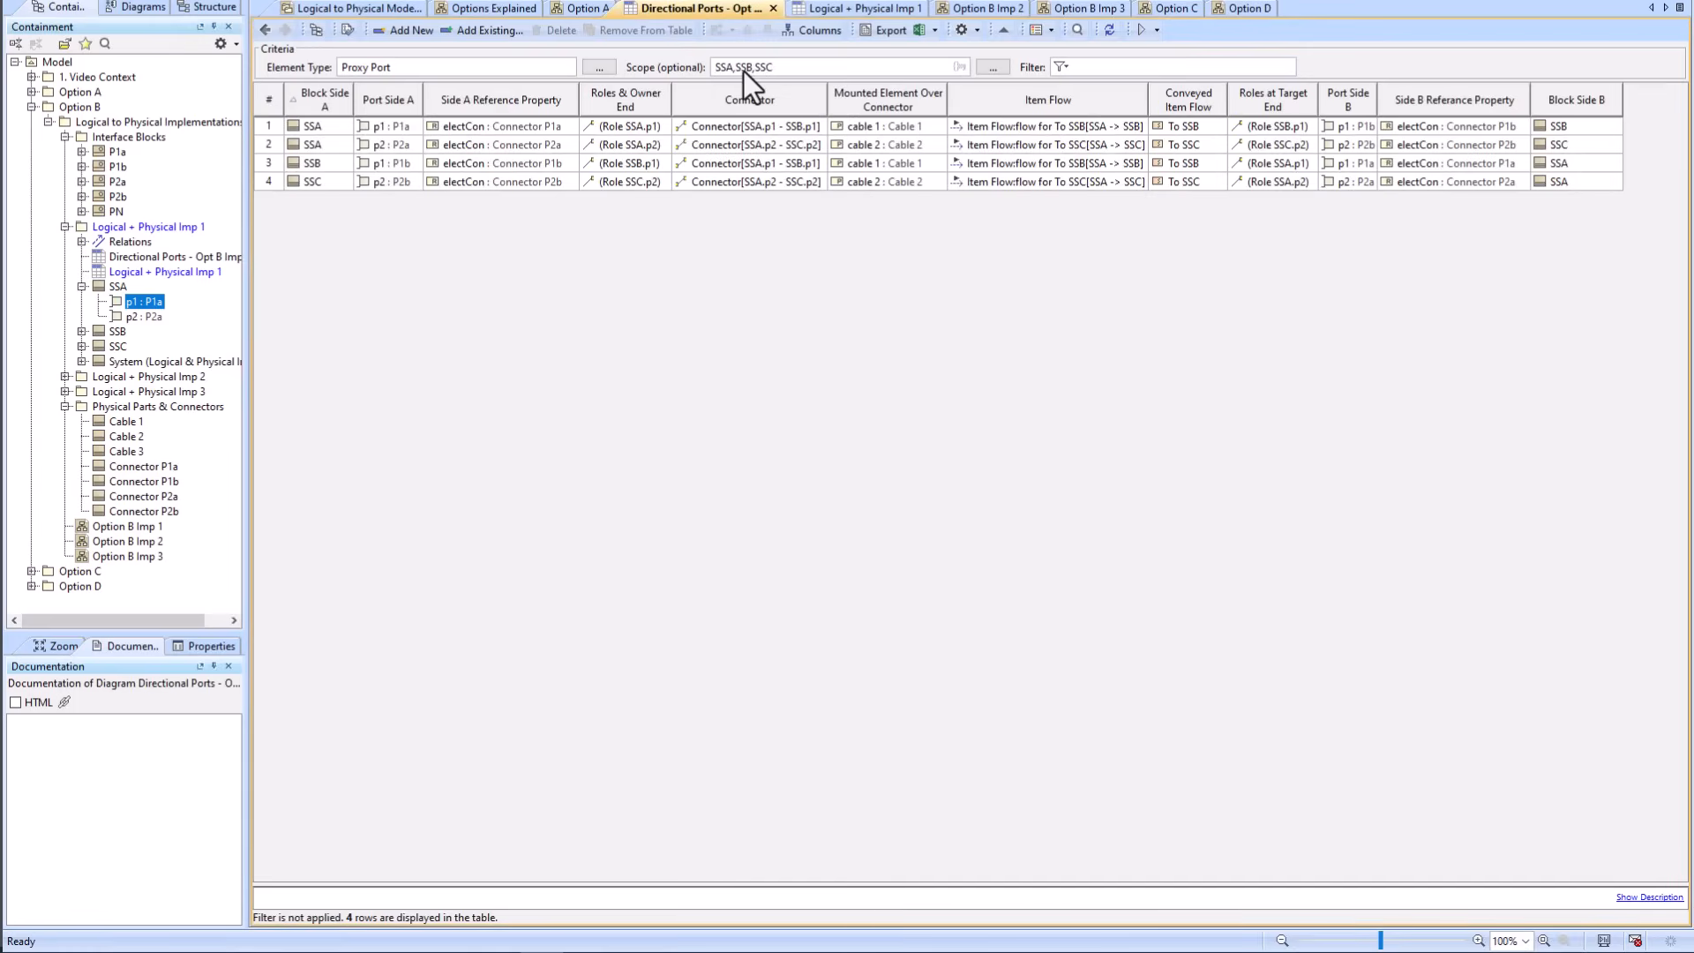
pyautogui.click(120, 286)
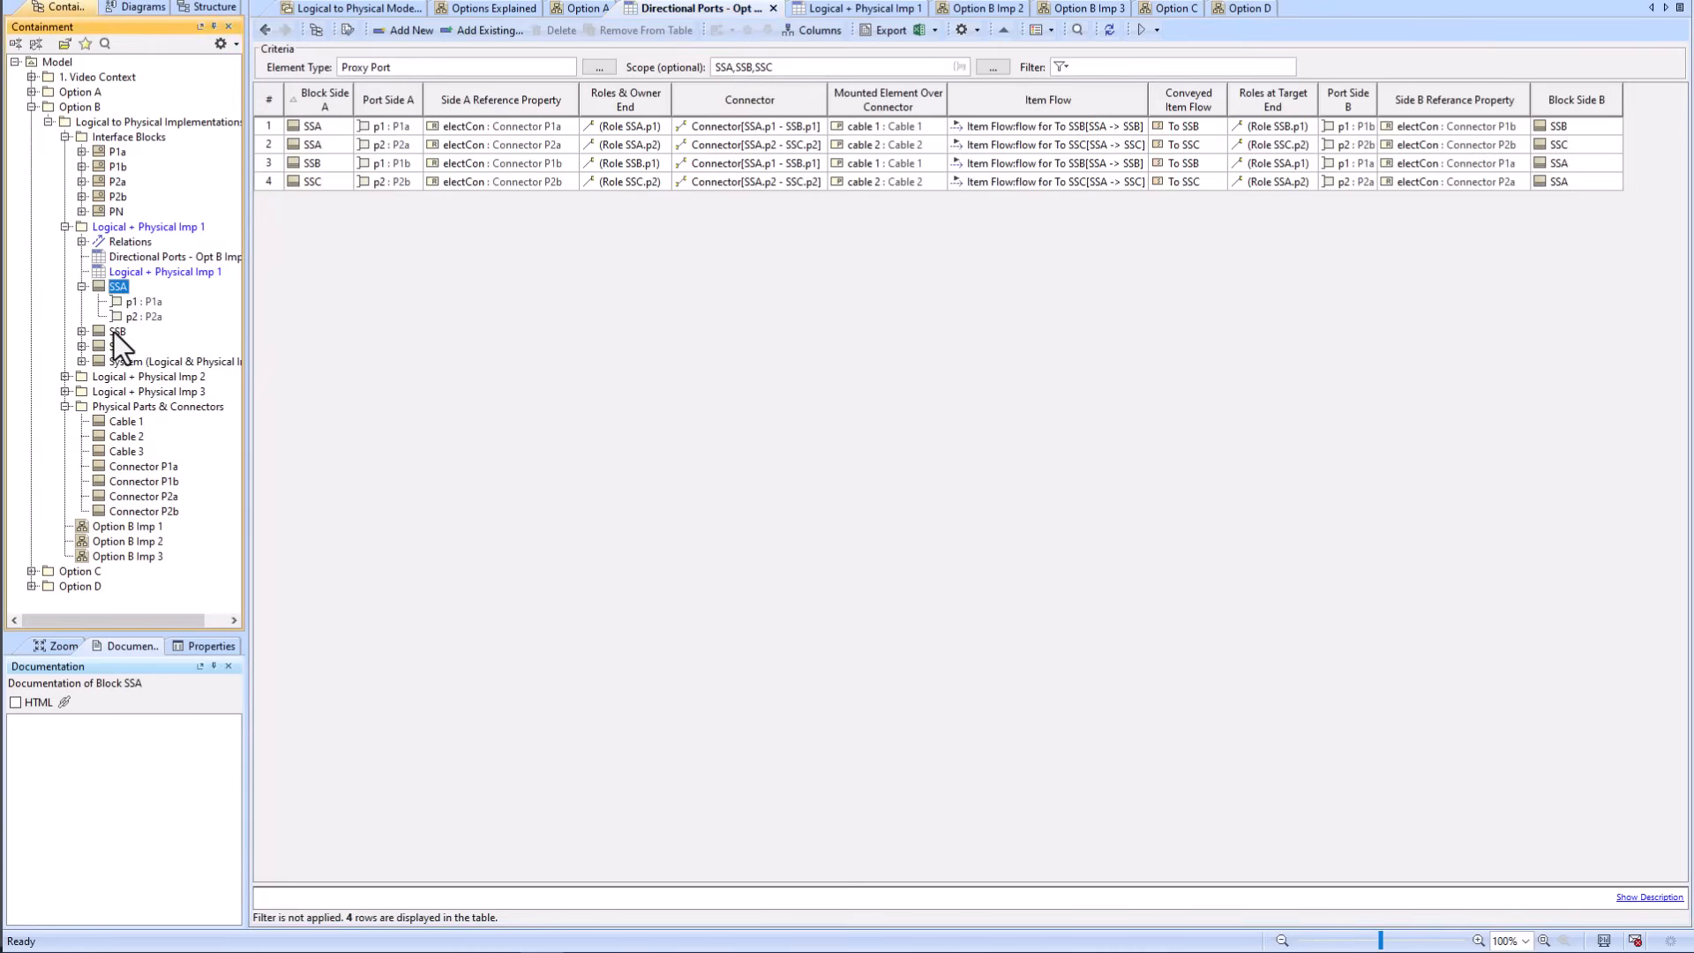
pyautogui.keyDown('shift'); pyautogui.click(116, 332); pyautogui.keyUp('shift')
pyautogui.click(82, 287)
pyautogui.click(114, 317)
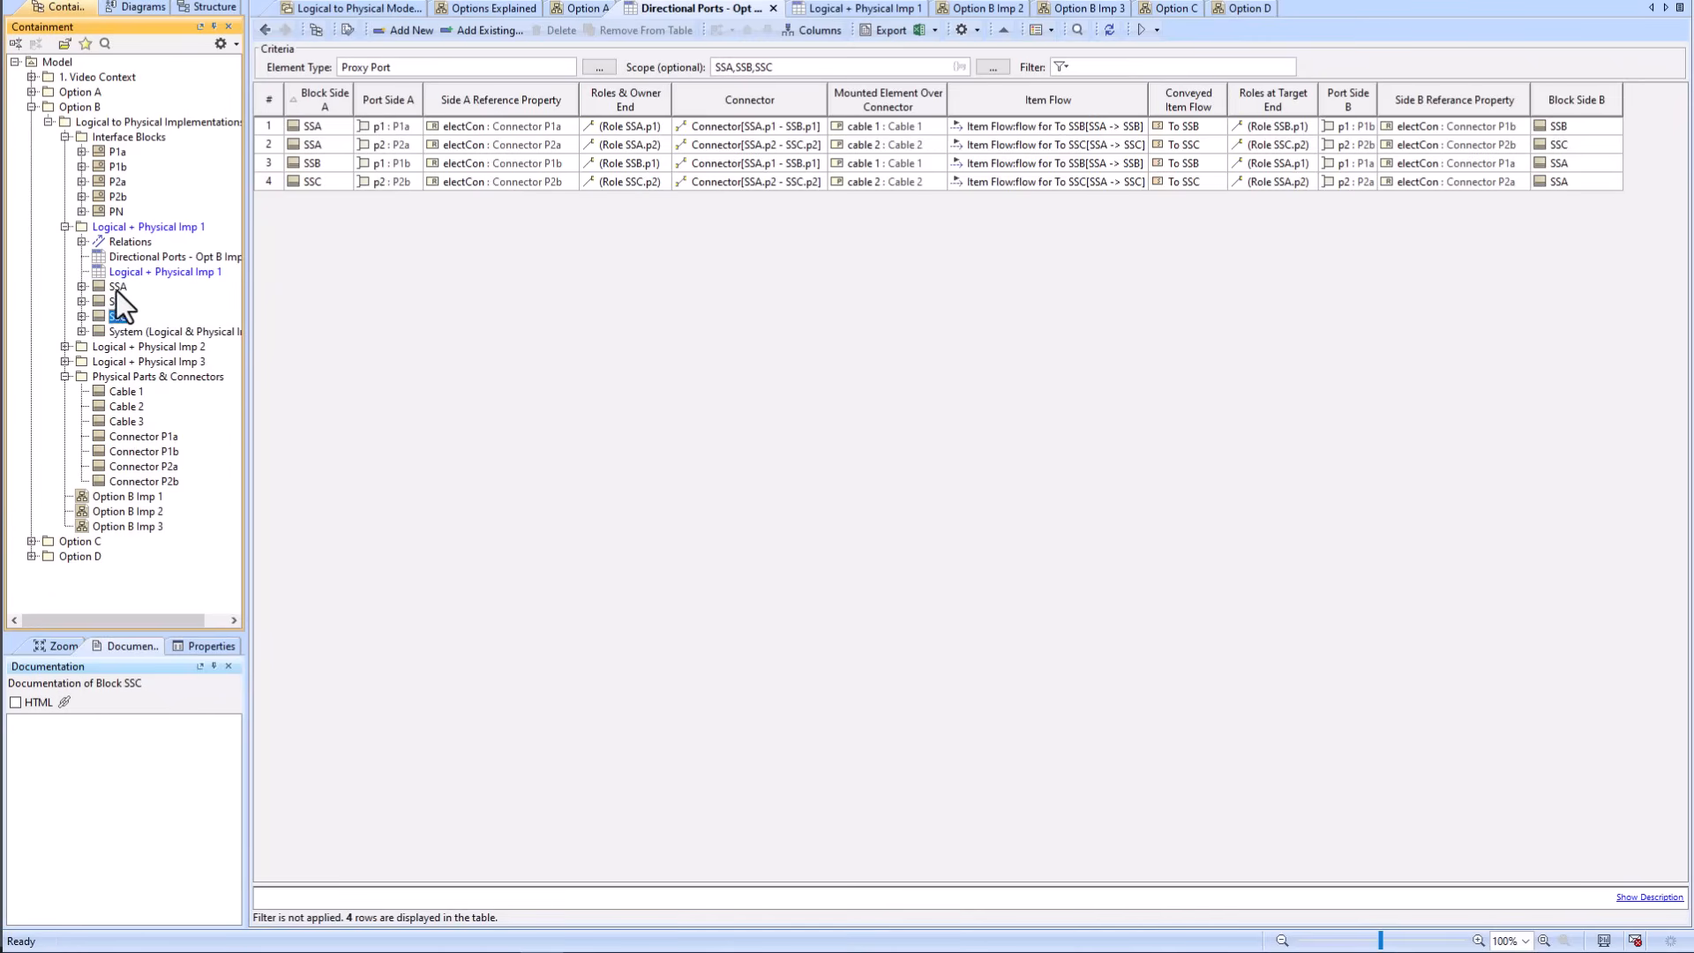
pyautogui.keyDown('shift'); pyautogui.click(115, 302); pyautogui.keyUp('shift')
pyautogui.moveTo(119, 288); pyautogui.dragTo(782, 67)
pyautogui.click(835, 10)
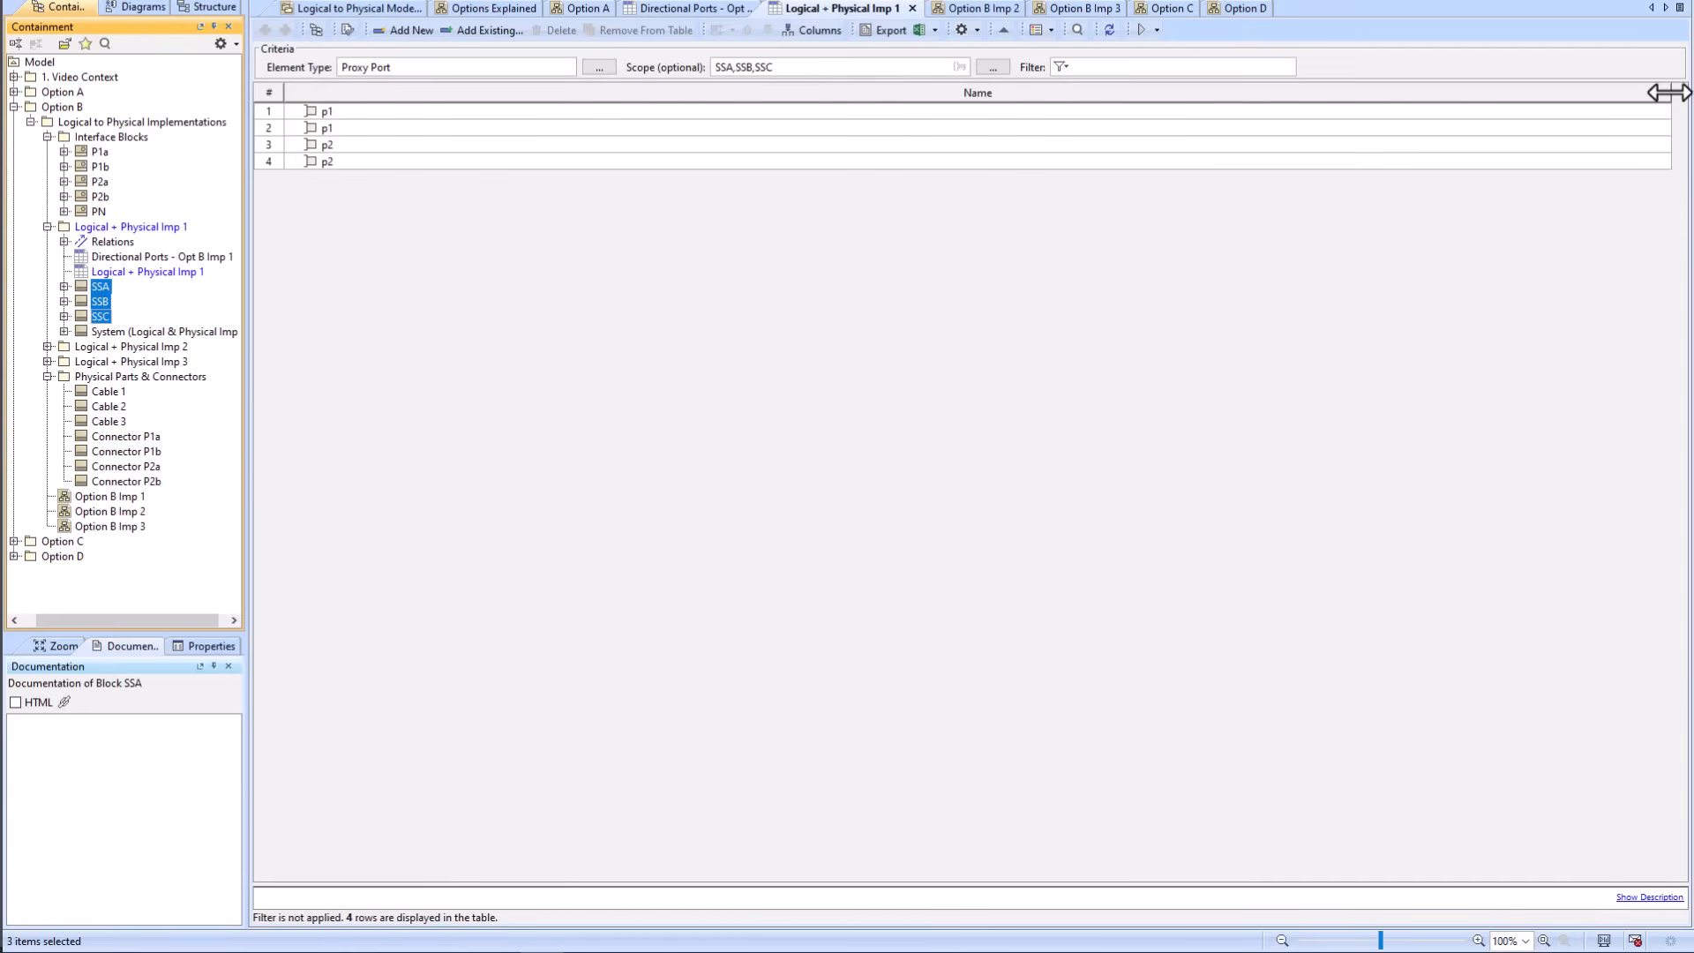
pyautogui.moveTo(1670, 93); pyautogui.dragTo(371, 110)
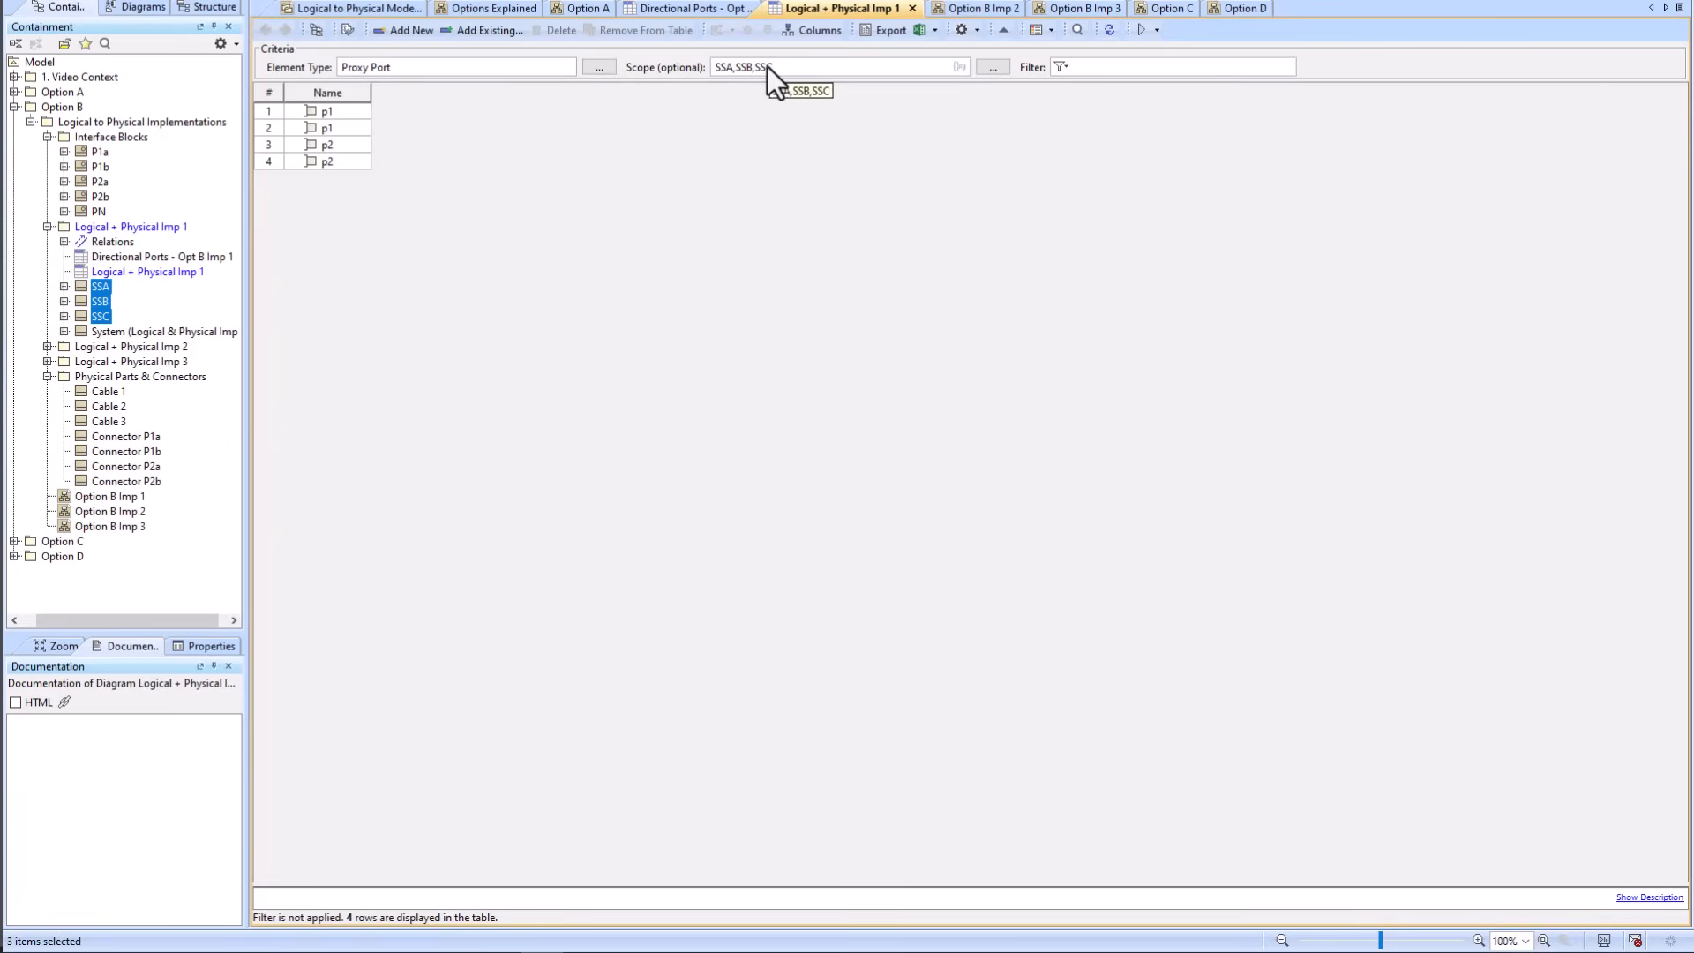
# Step: Open the Block Side A custom column of the Directional Ports table and examine its Metachain Navigation, Find and Implied Relation operations
pyautogui.click(665, 9)
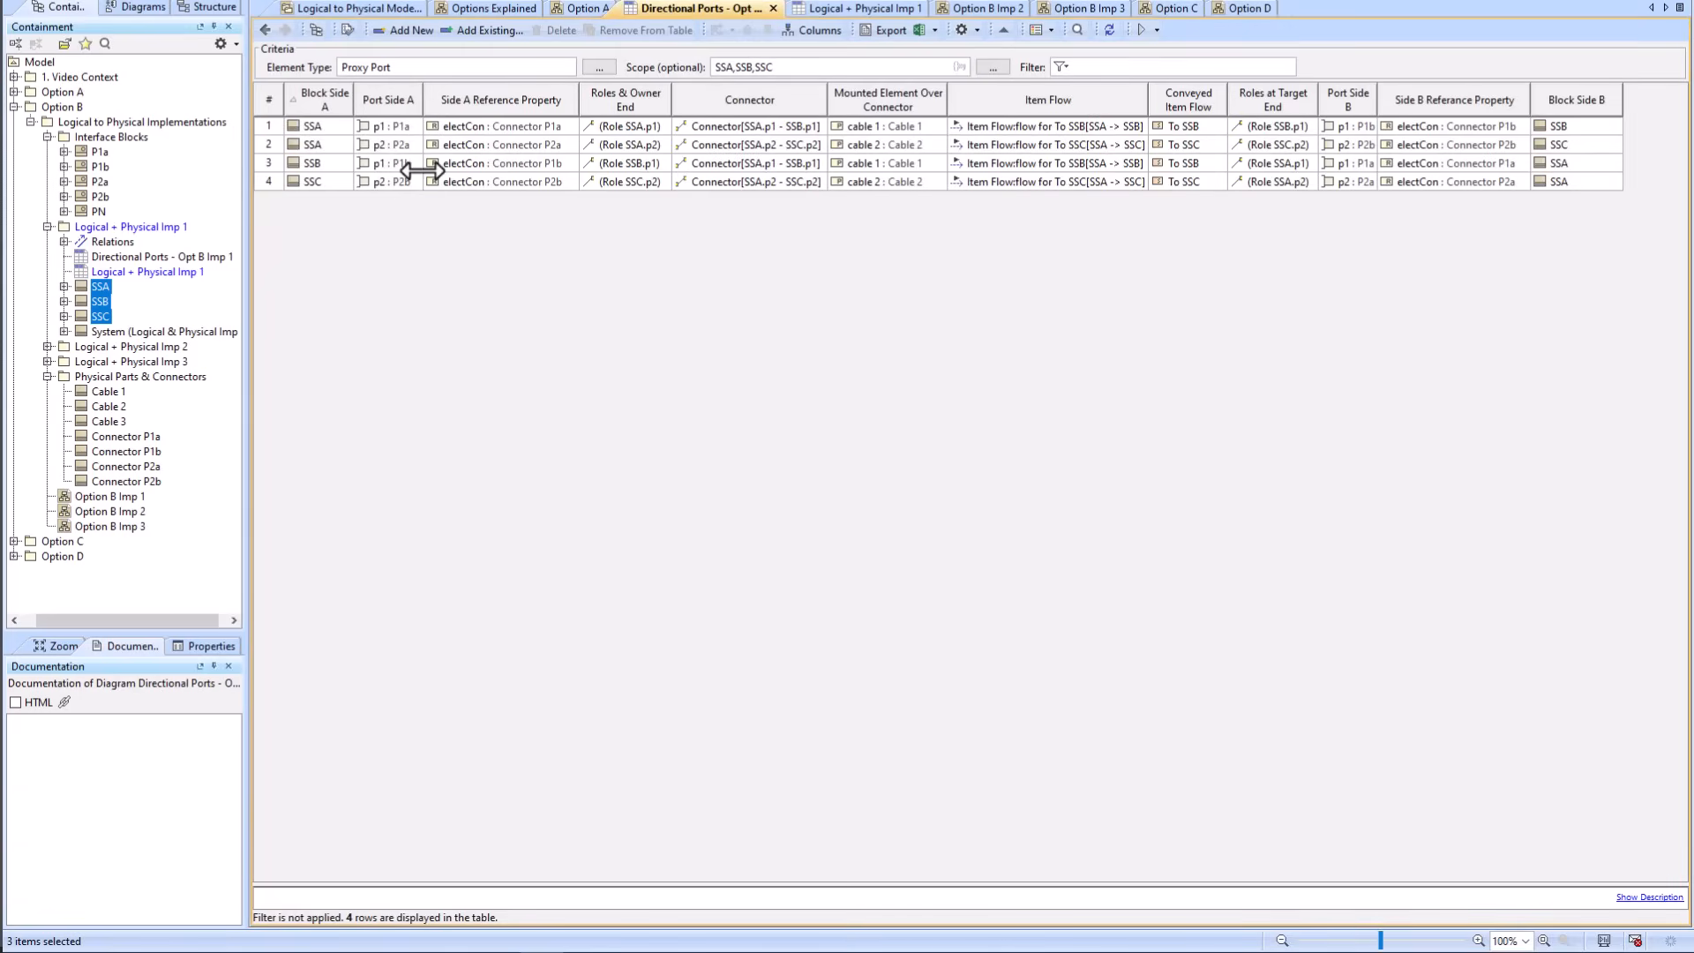
pyautogui.rightClick(331, 104)
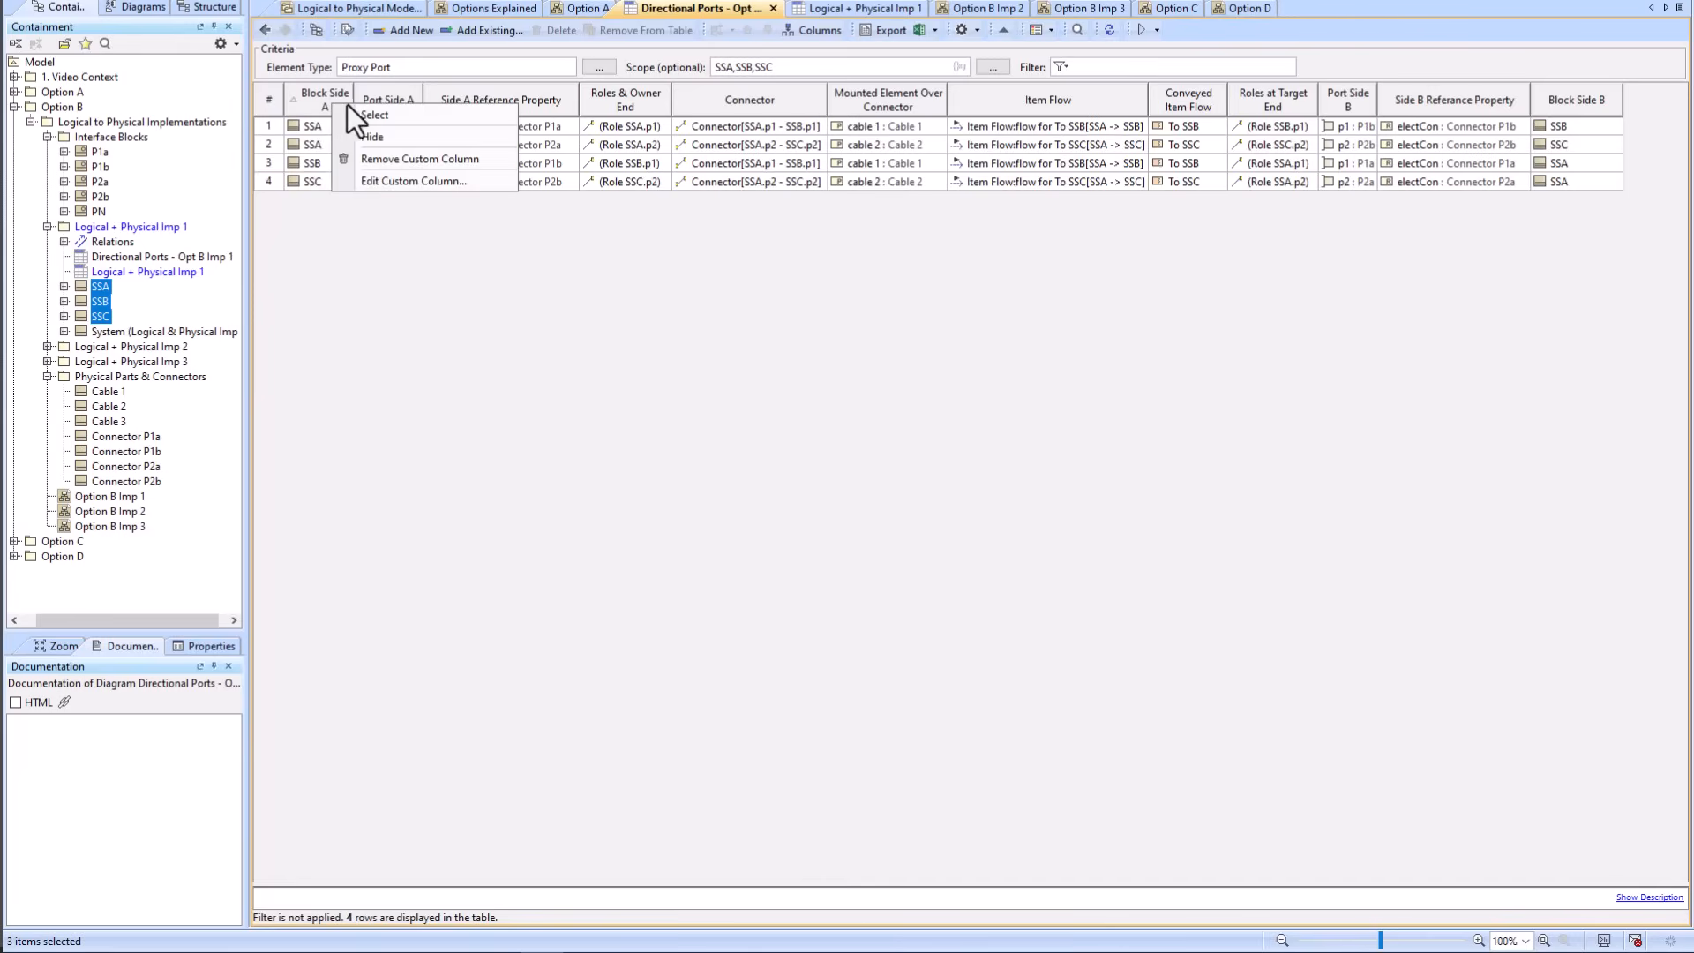
pyautogui.click(389, 178)
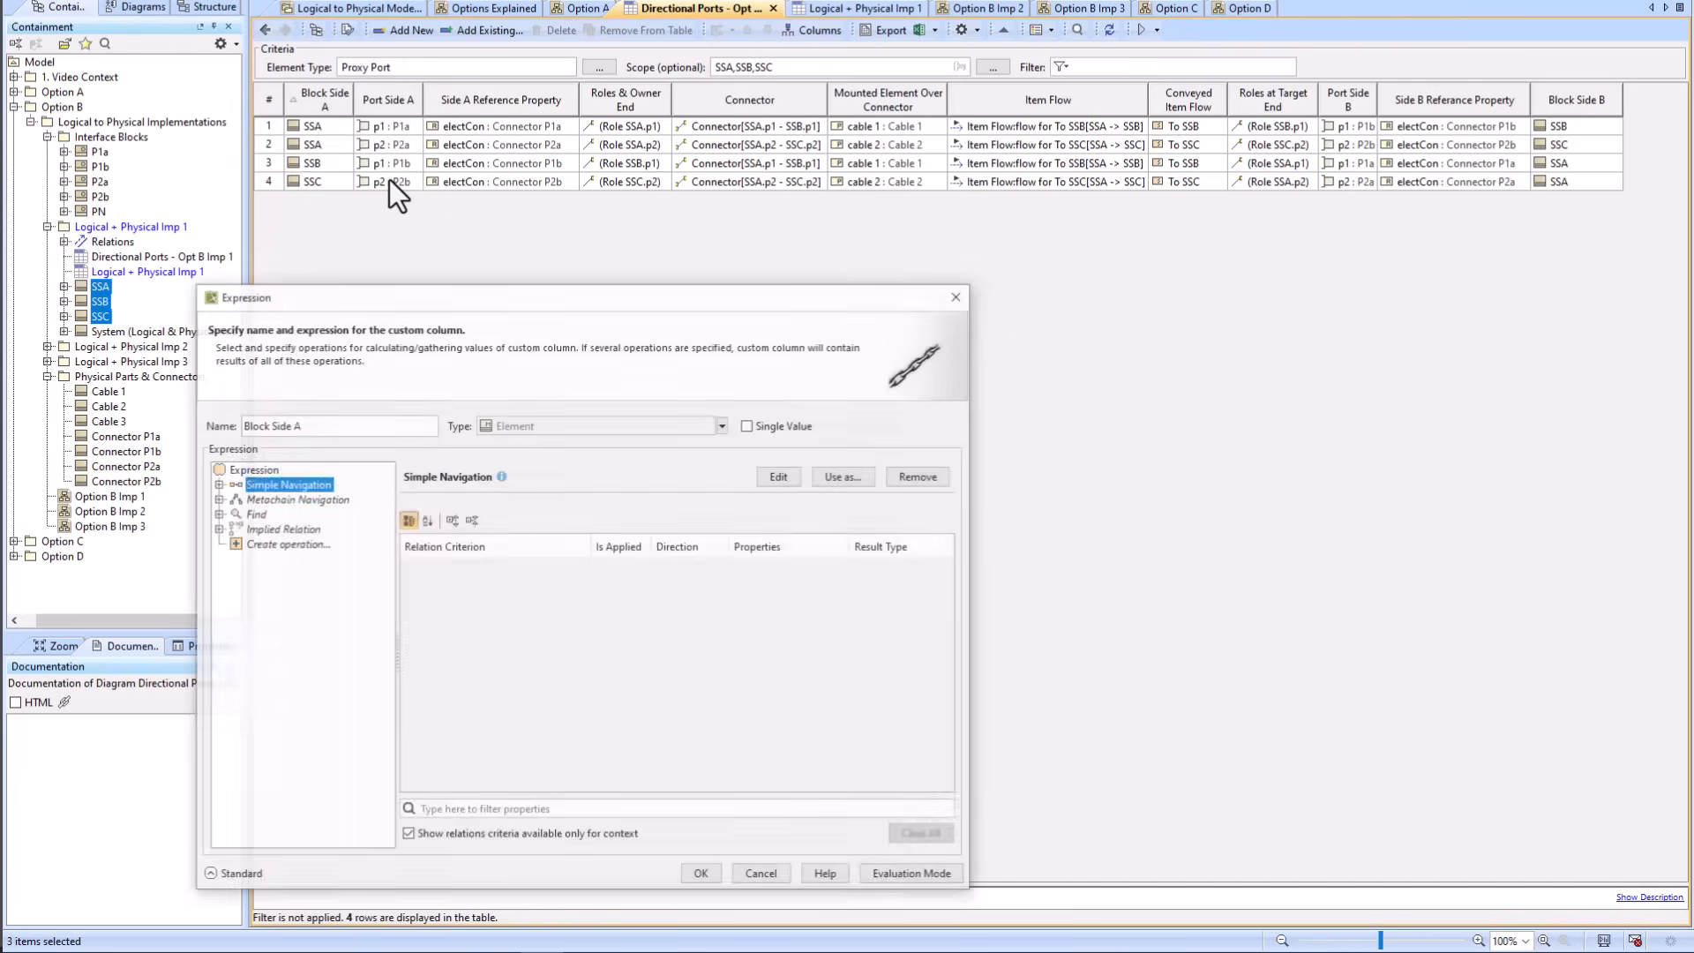
pyautogui.moveTo(452, 279); pyautogui.dragTo(505, 224)
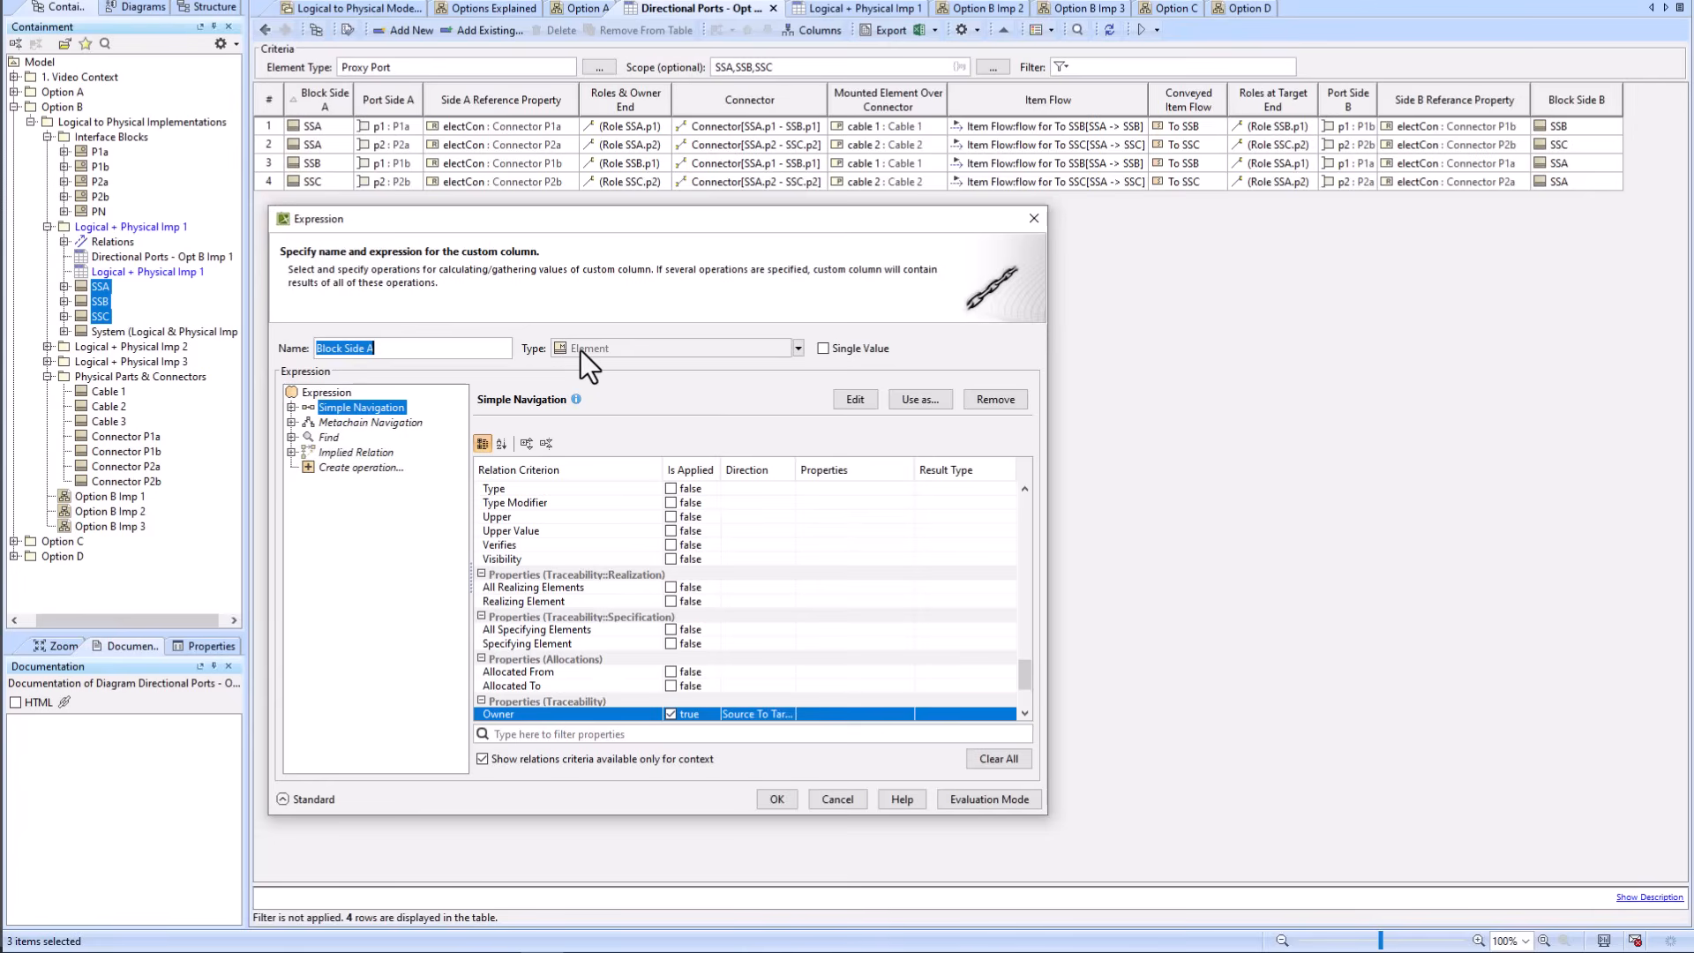
pyautogui.click(399, 352)
pyautogui.click(346, 423)
pyautogui.click(324, 435)
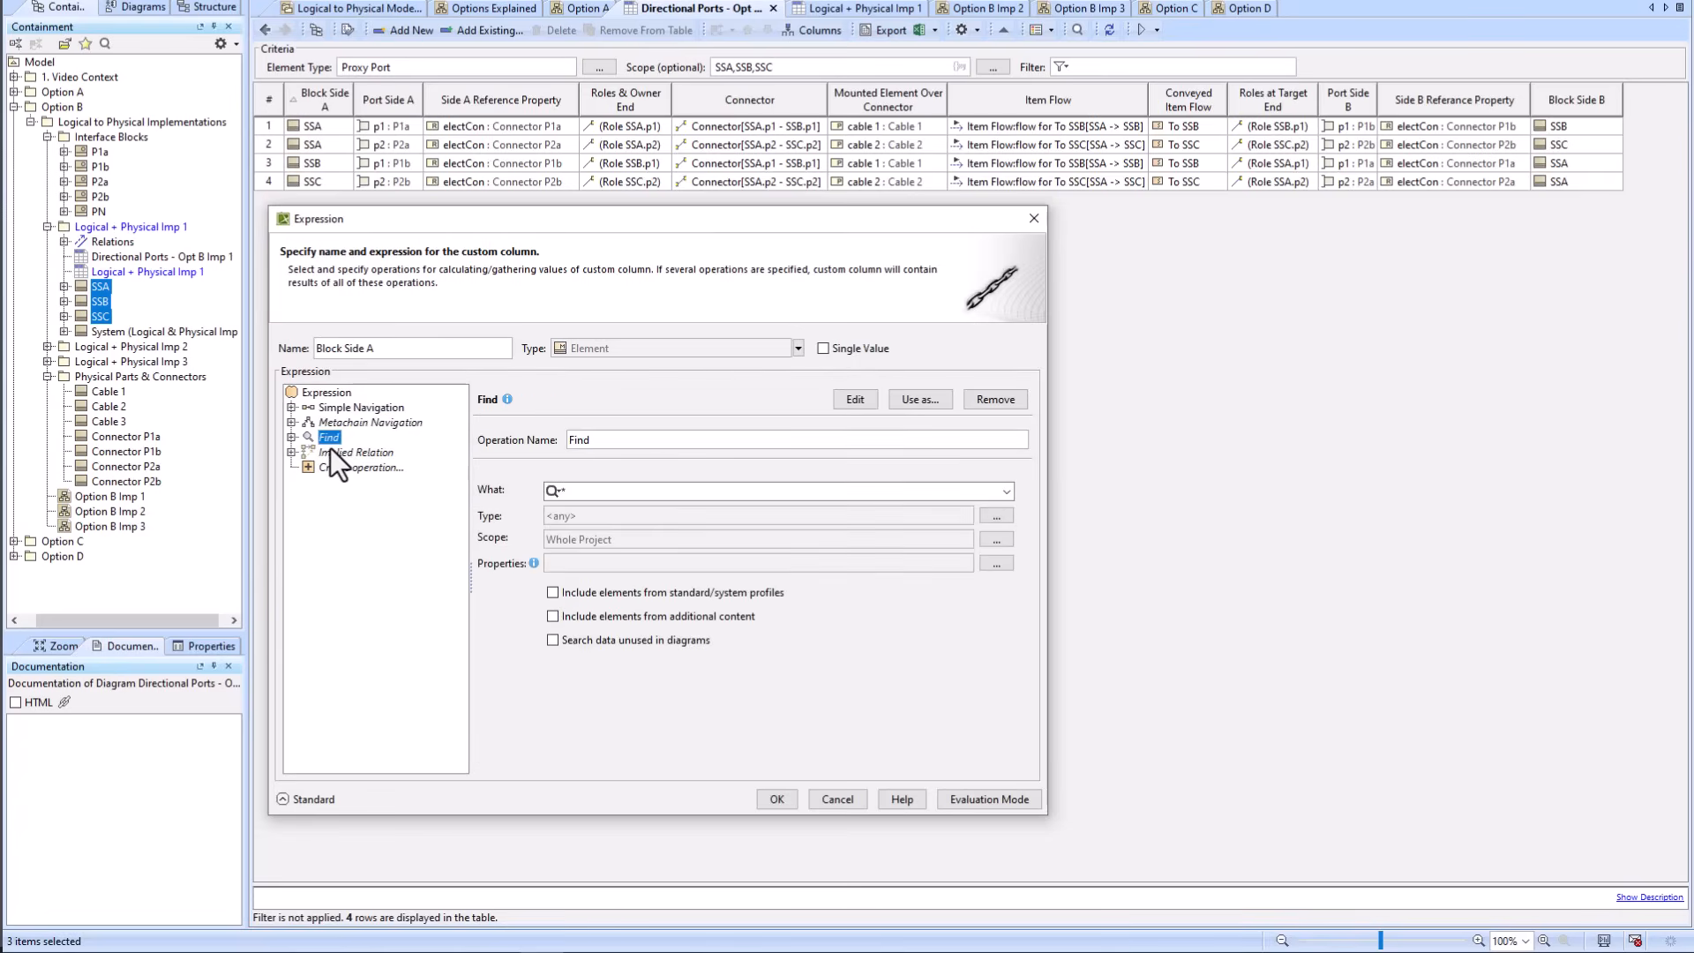
pyautogui.click(330, 449)
pyautogui.click(330, 425)
pyautogui.click(327, 436)
pyautogui.click(335, 452)
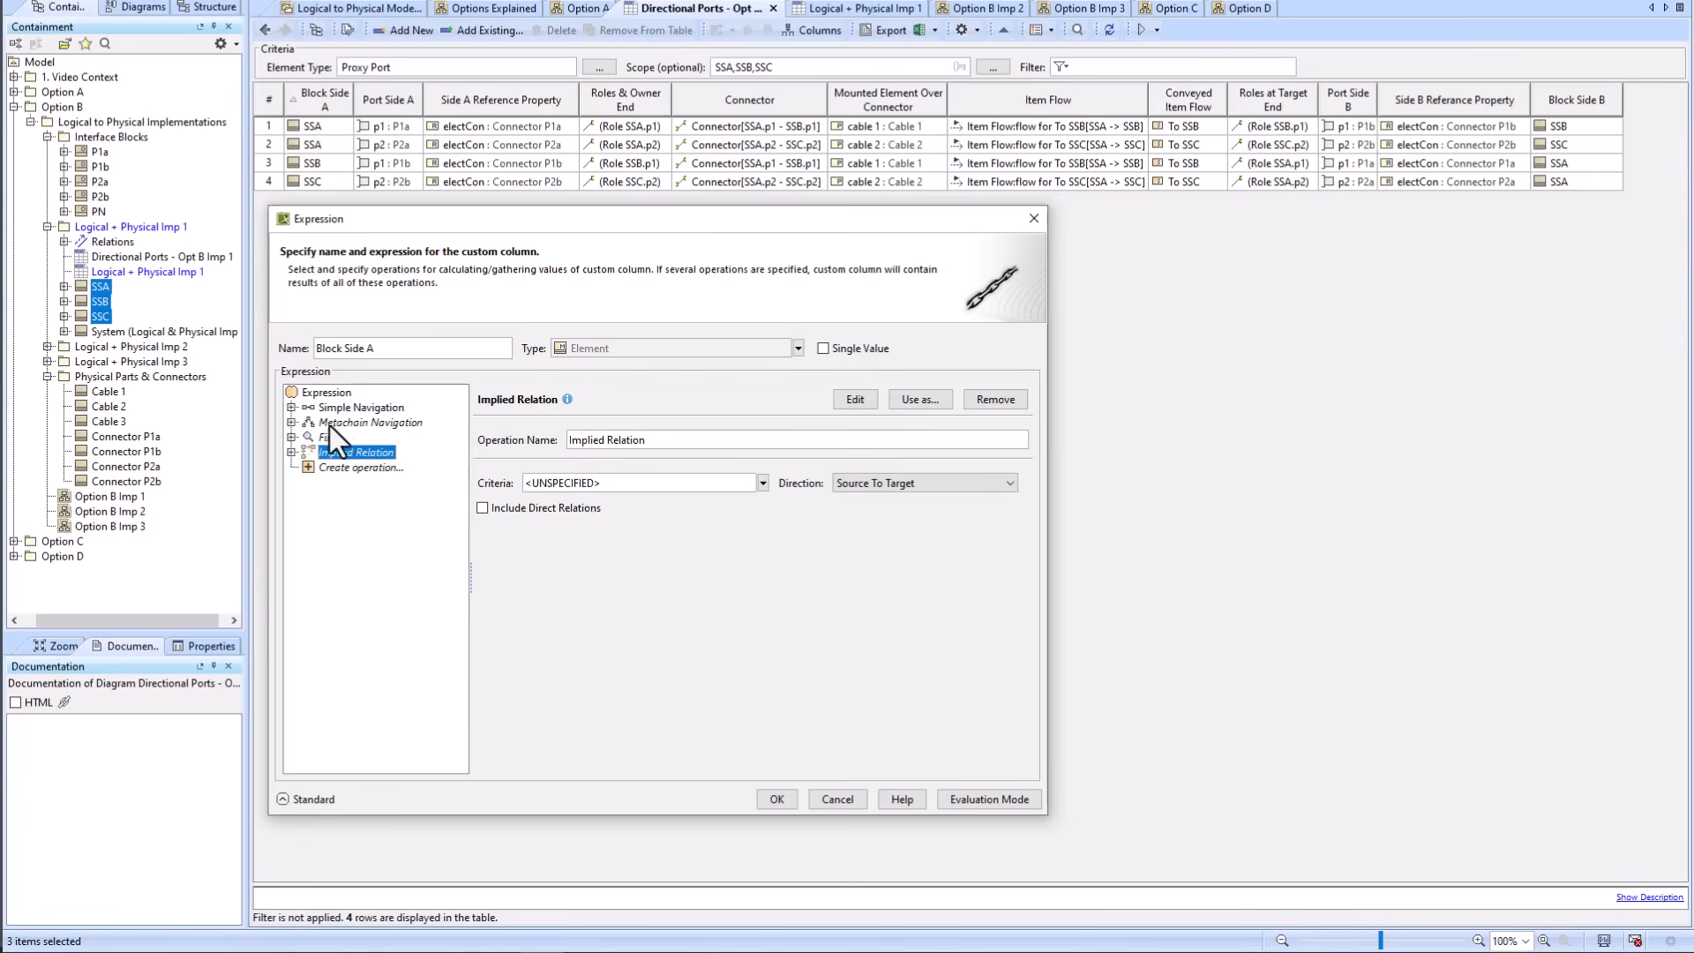
pyautogui.click(331, 420)
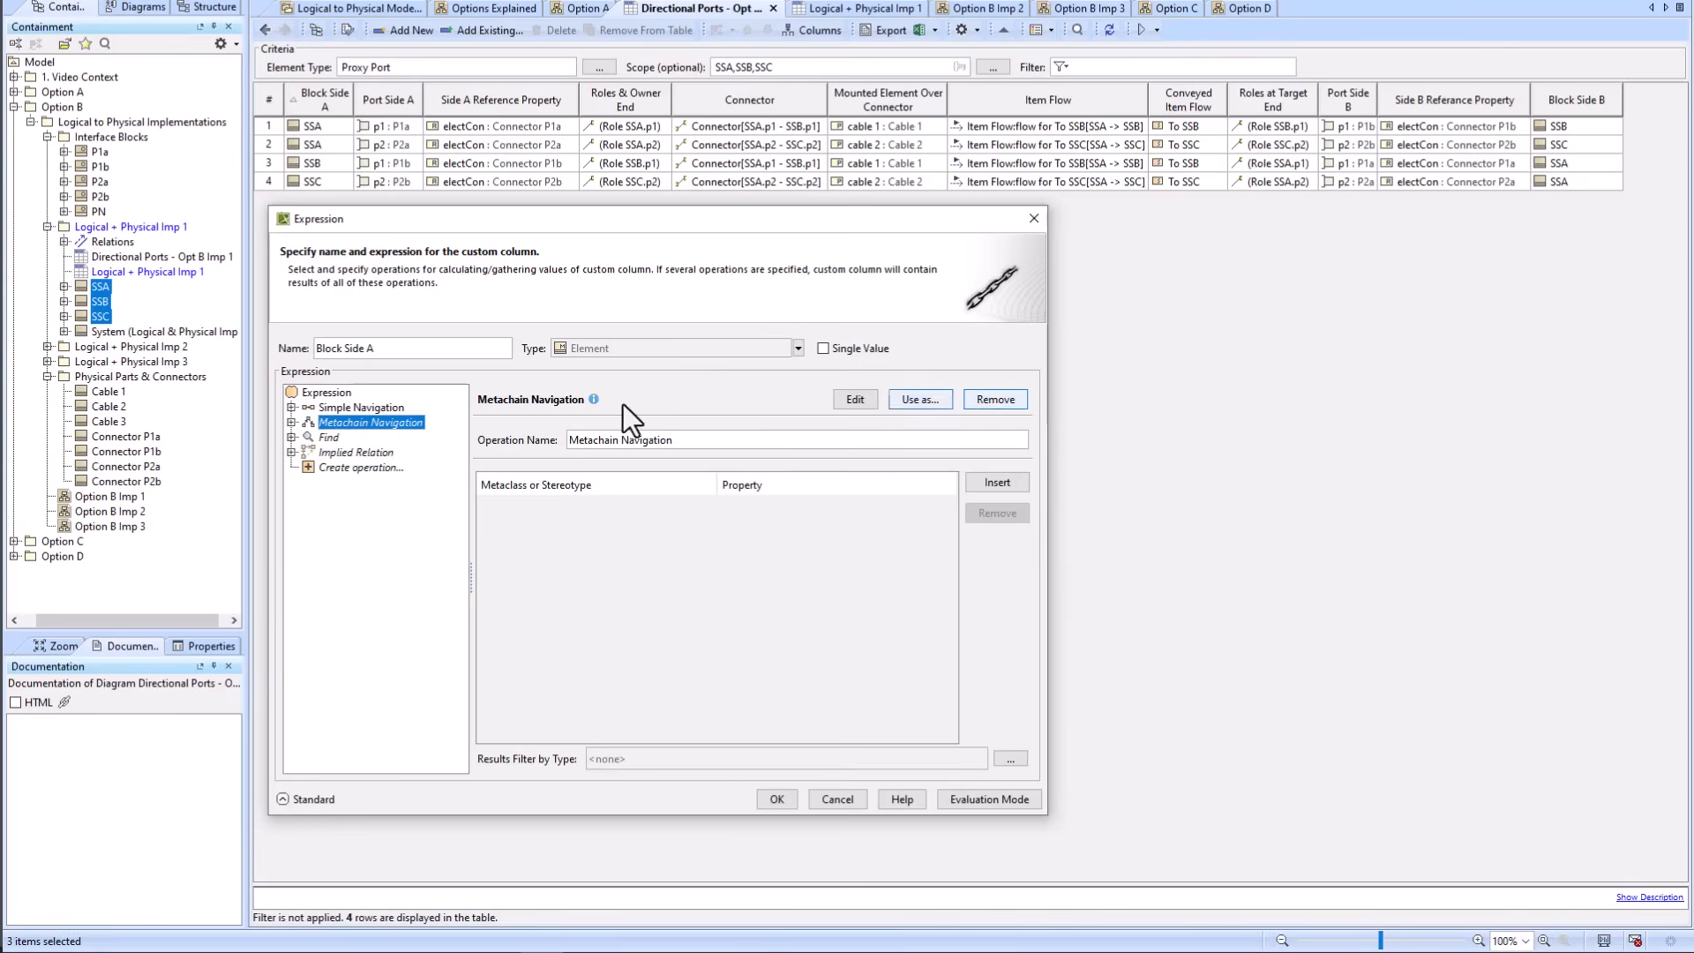
# Step: Remove the Metachain Navigation, Find and Implied Relation operations from the Block Side A expression
pyautogui.click(992, 400)
pyautogui.click(992, 399)
pyautogui.click(992, 400)
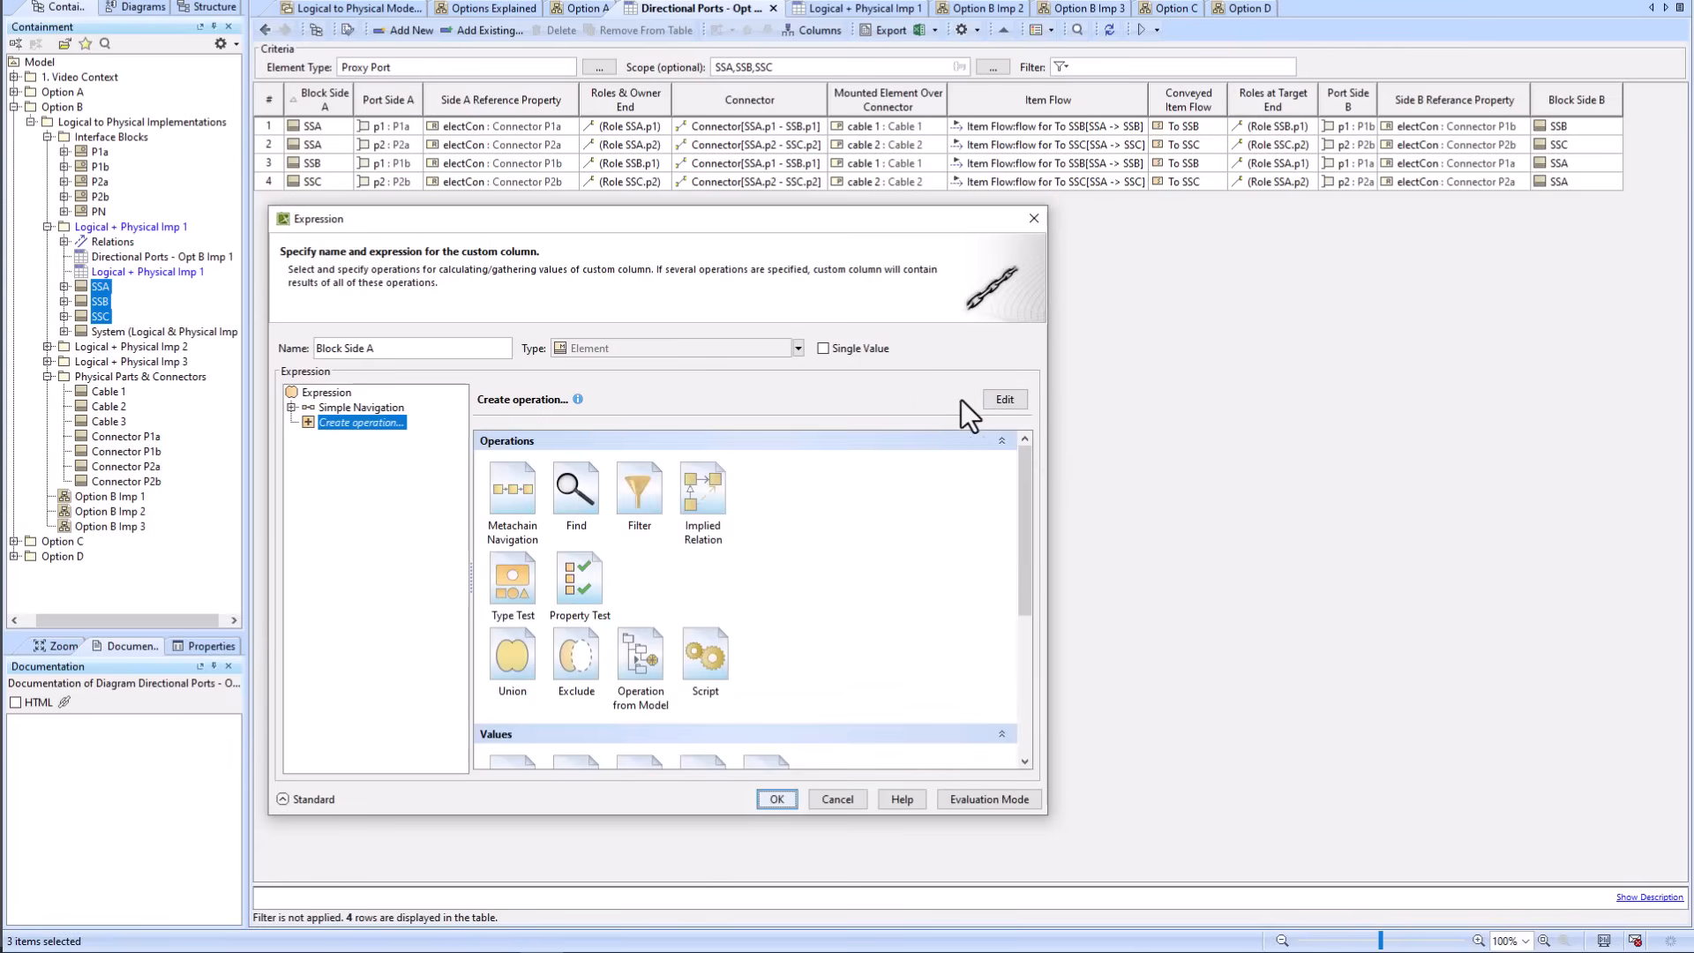
# Step: Examine the Simple Navigation operation of Block Side A with its Owner criterion and context, and cancel the expression dialog
pyautogui.click(291, 406)
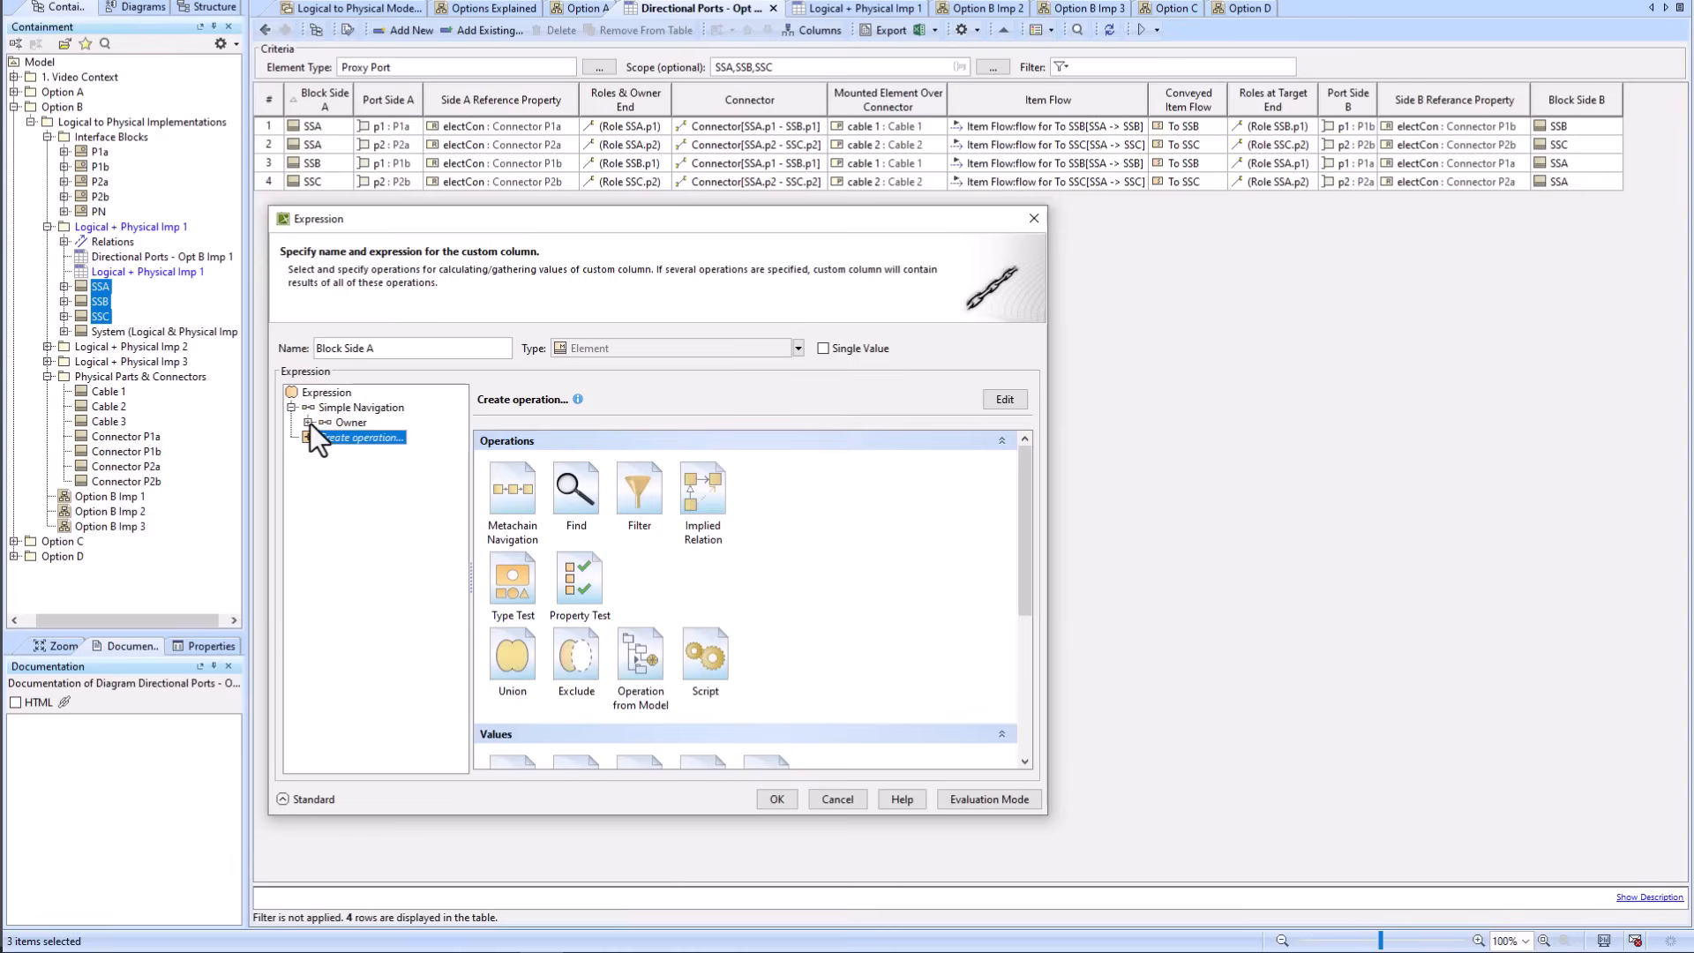
pyautogui.click(308, 421)
pyautogui.click(378, 437)
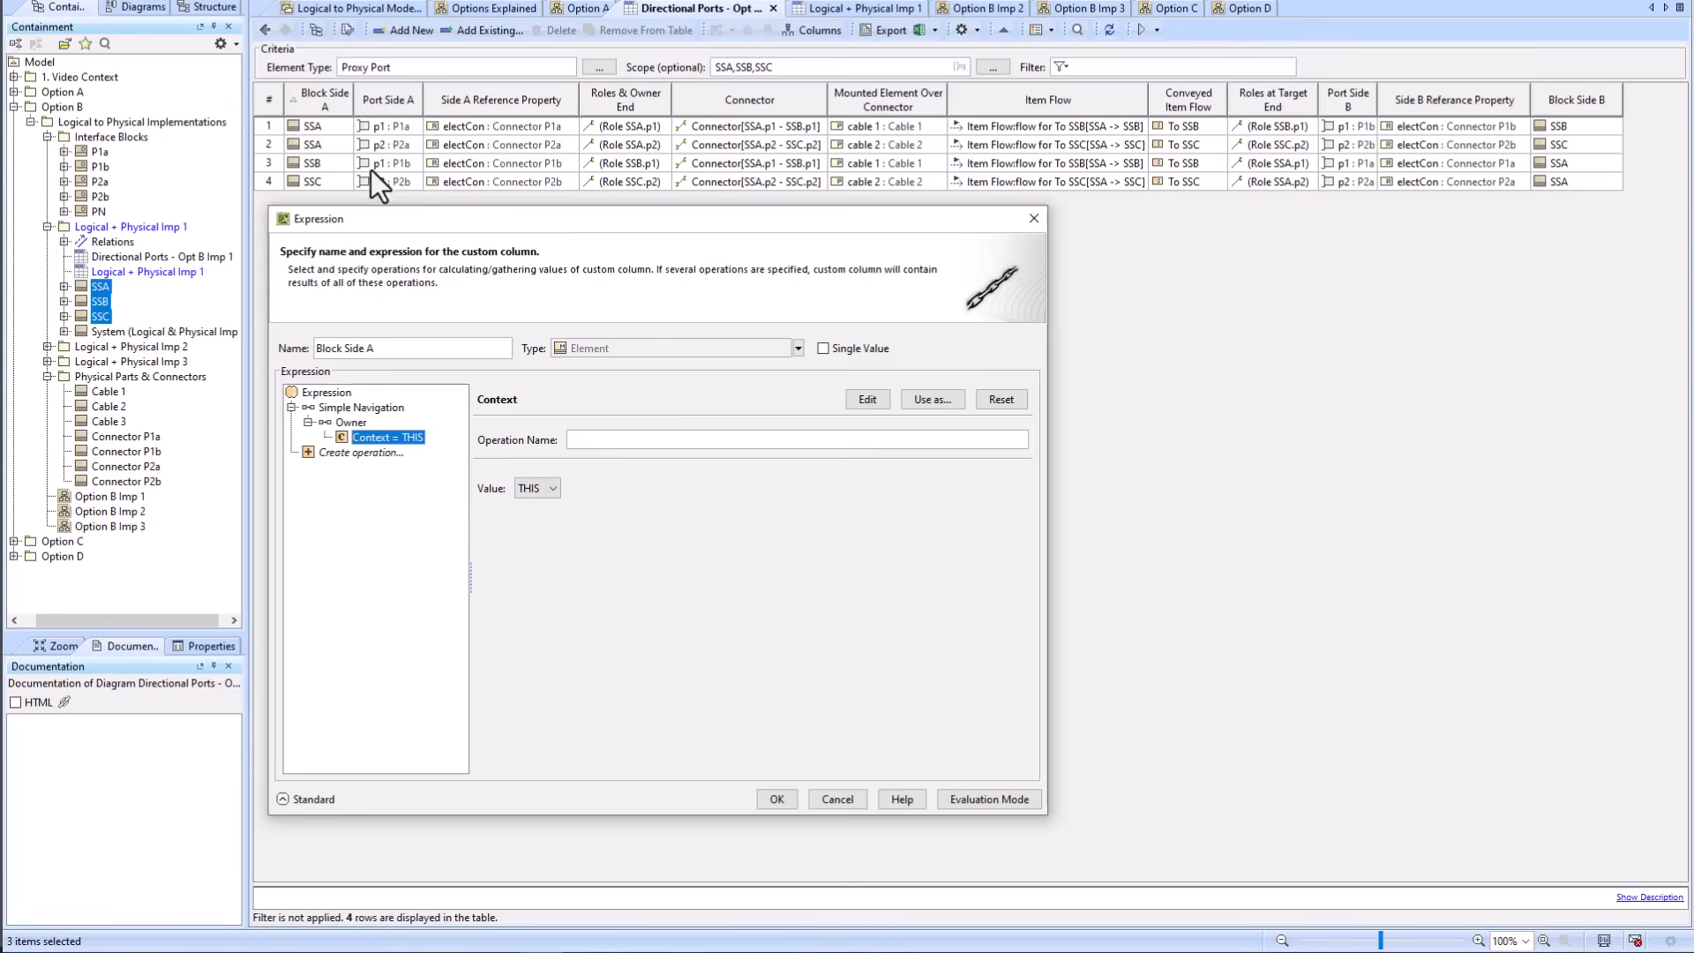
pyautogui.click(351, 423)
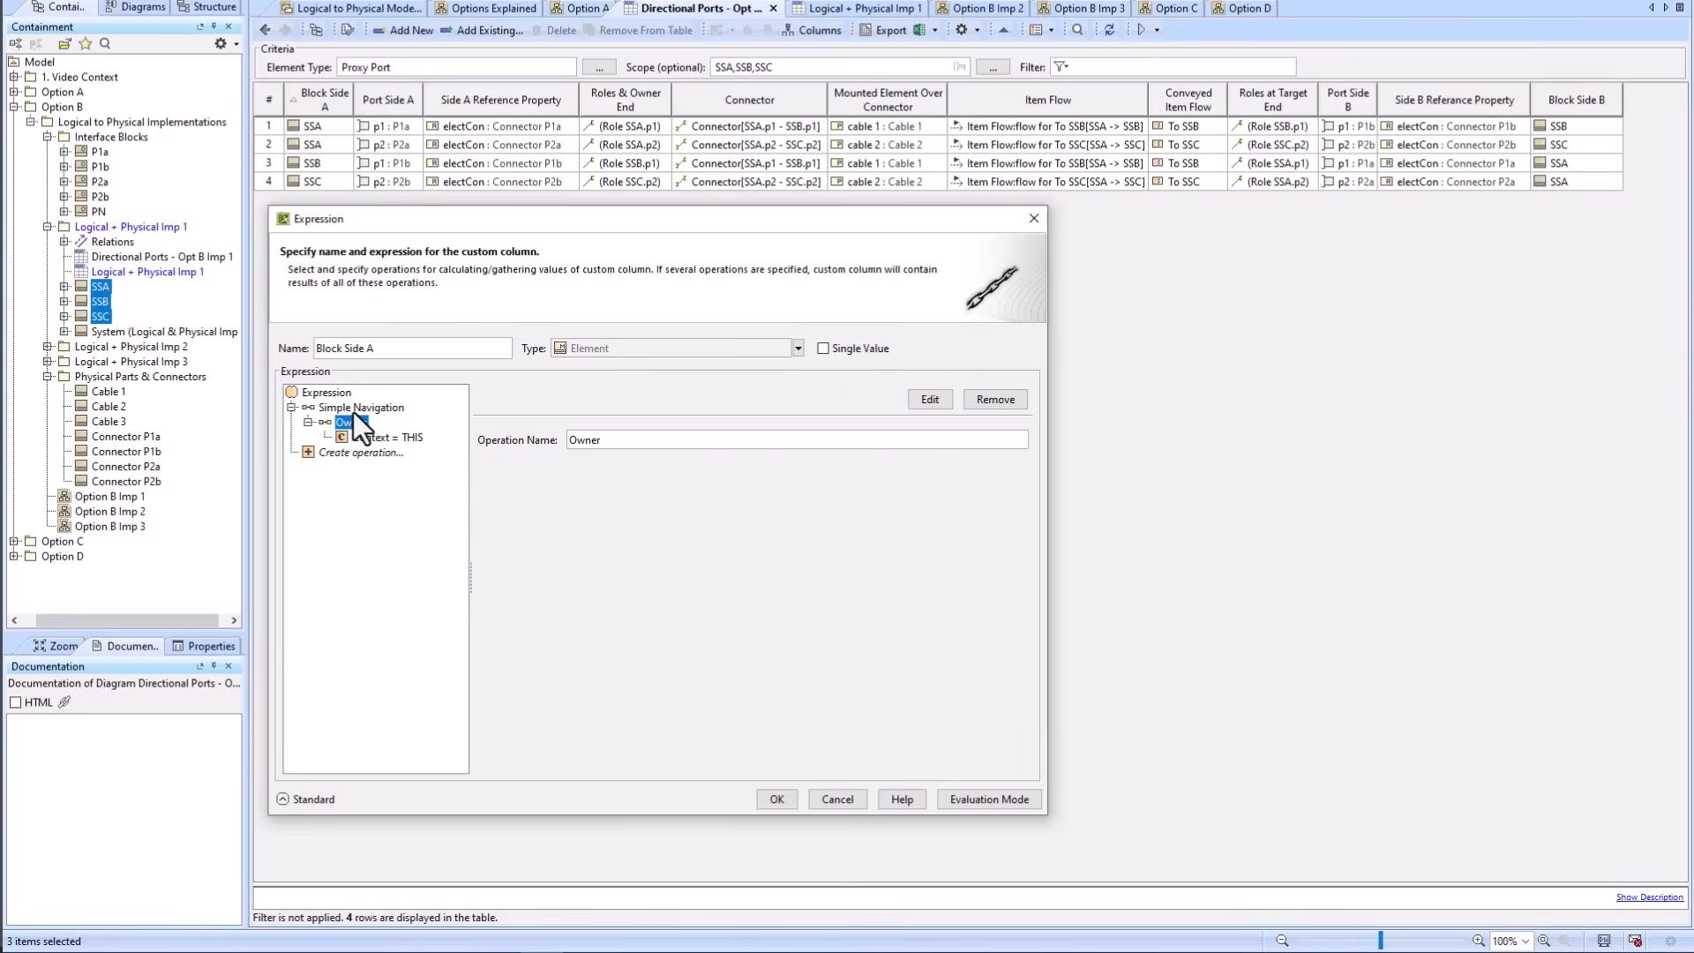
pyautogui.click(350, 410)
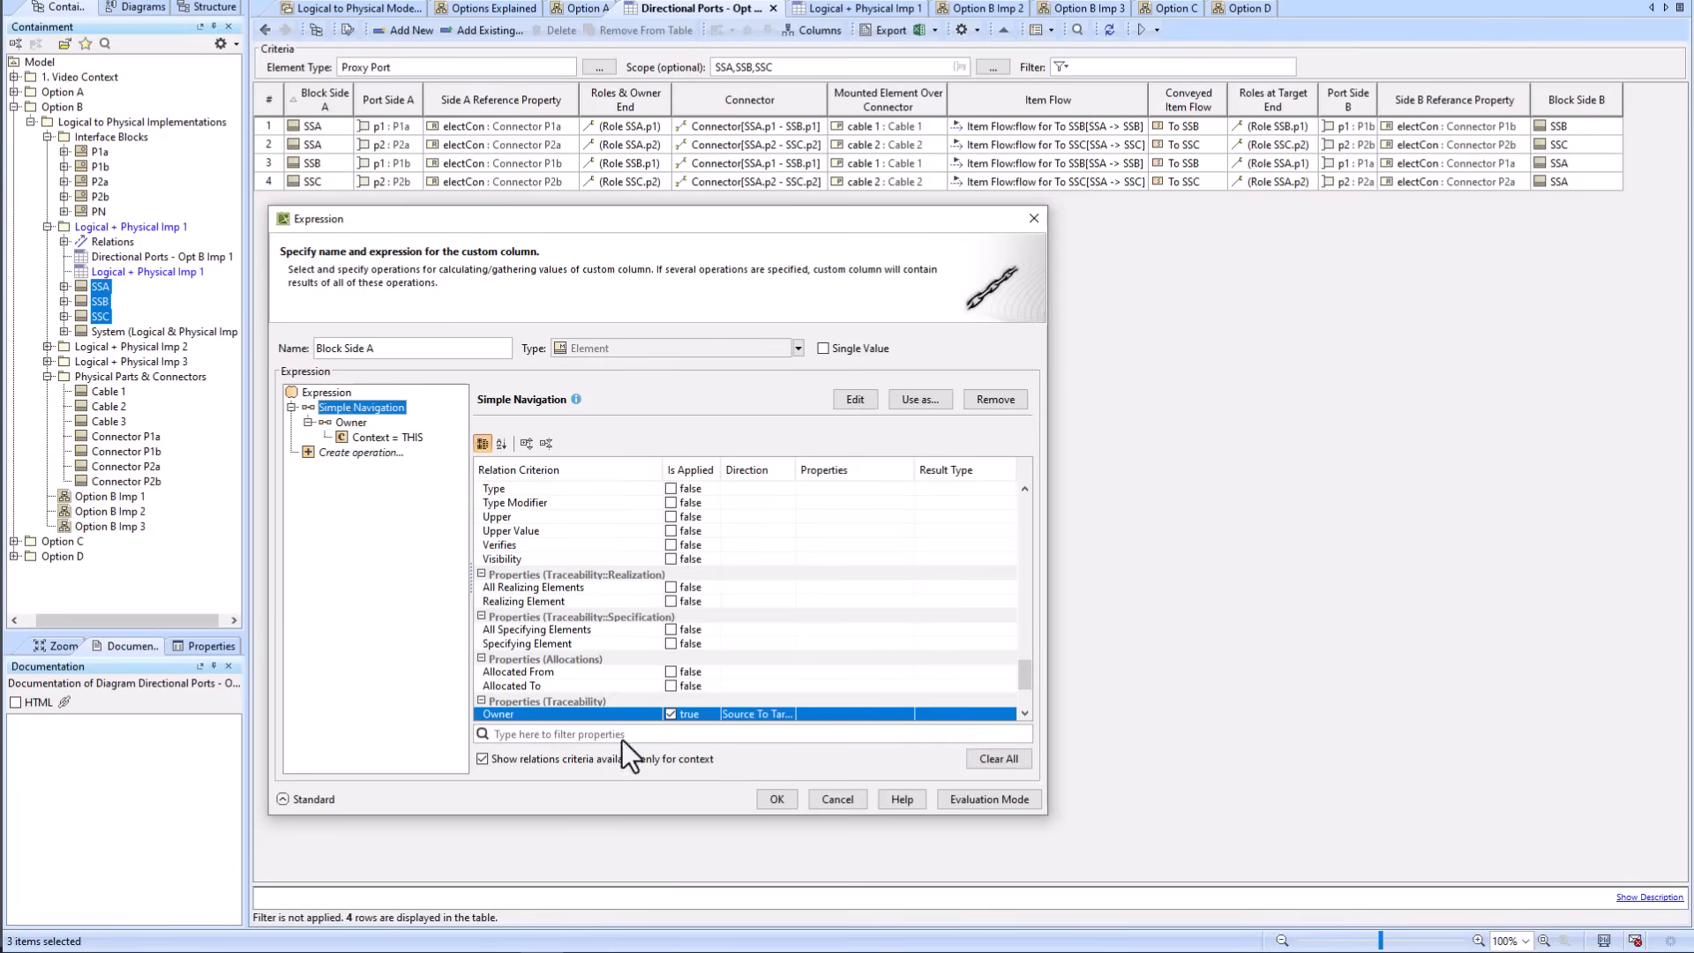
pyautogui.click(838, 798)
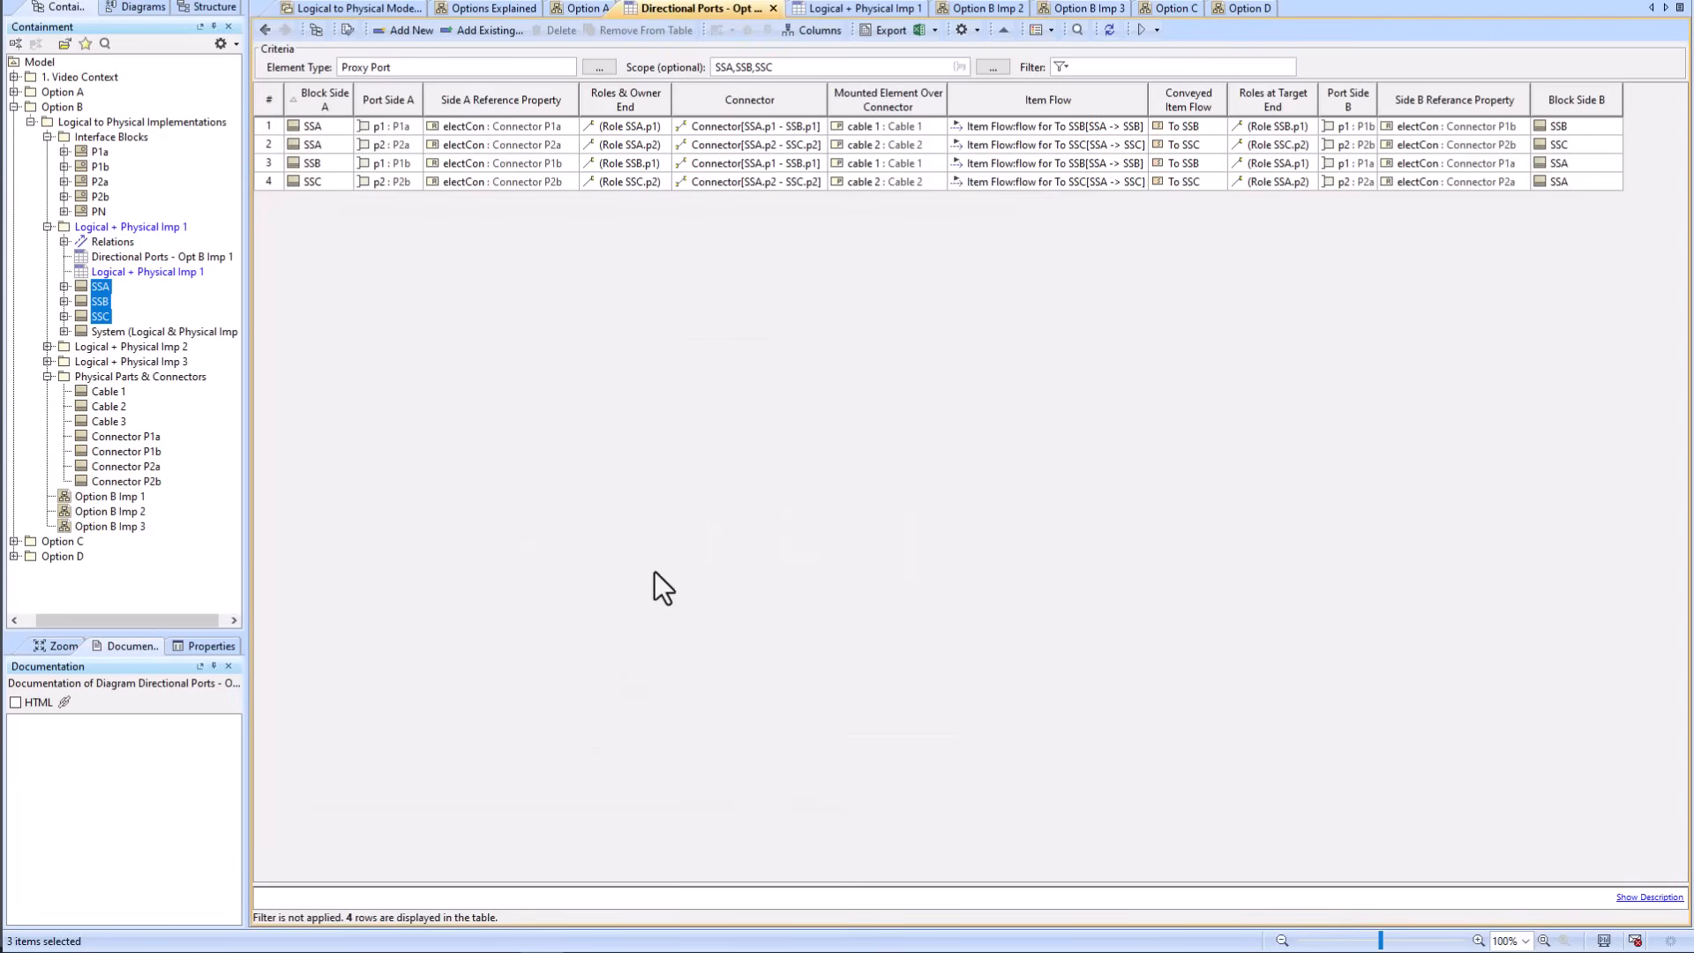
# Step: Open the specification of proxy port p1 in the table's first row and filter its properties by owner
pyautogui.rightClick(372, 123)
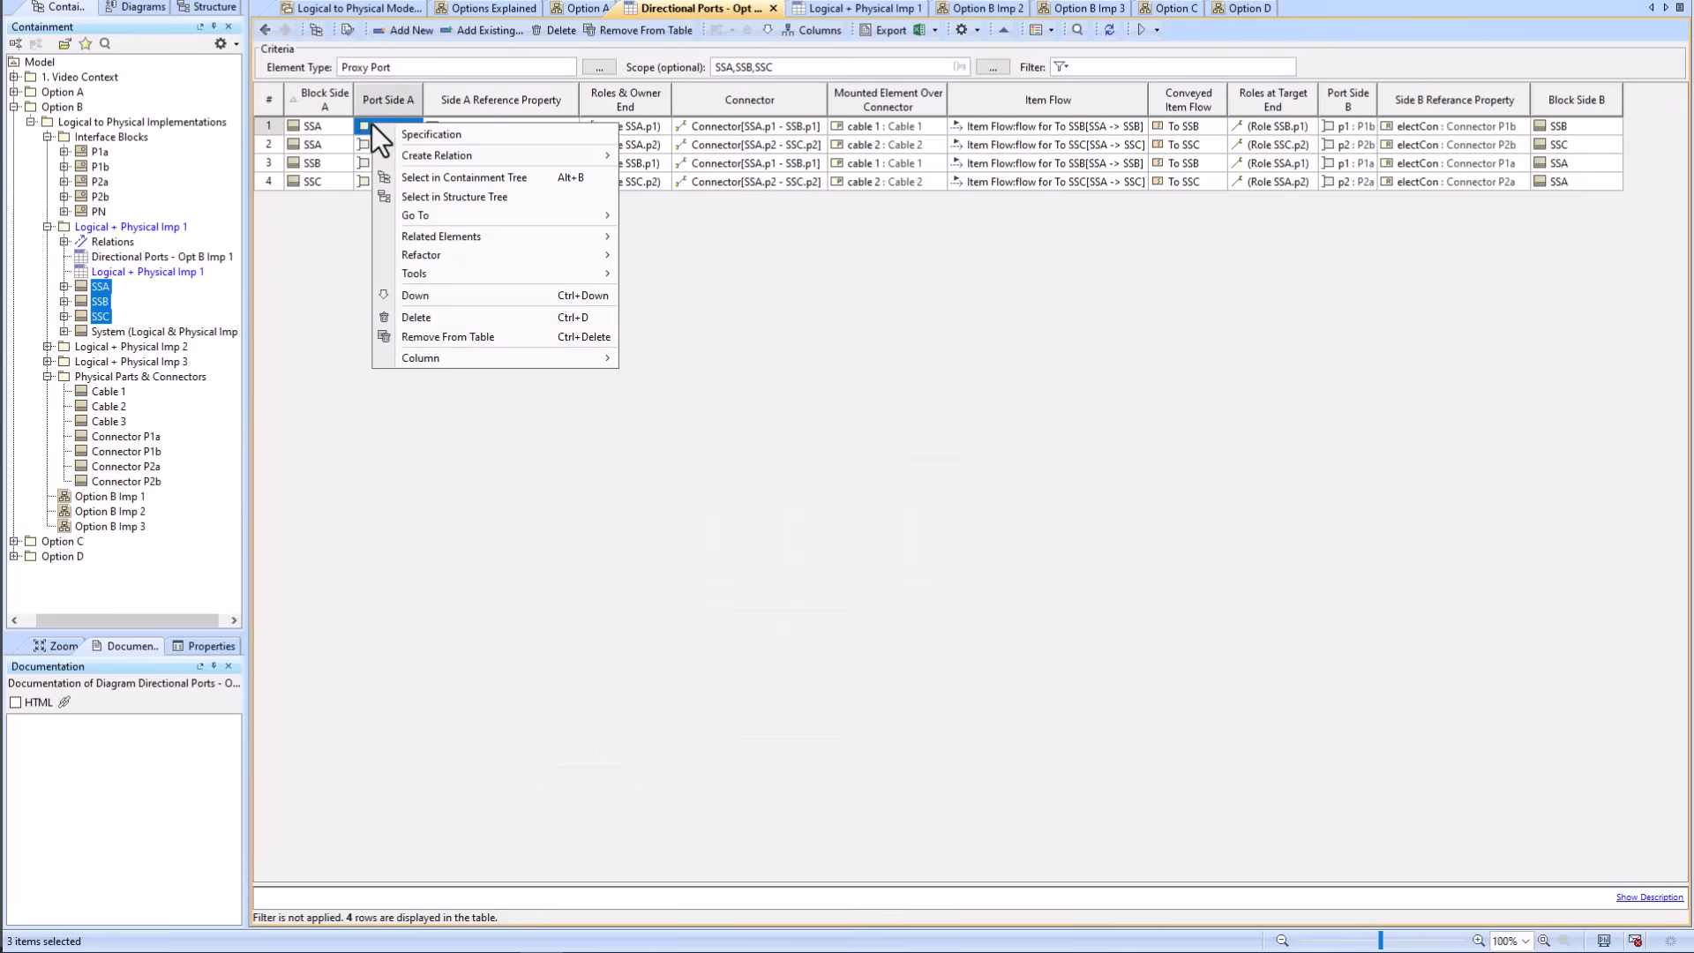
pyautogui.click(457, 132)
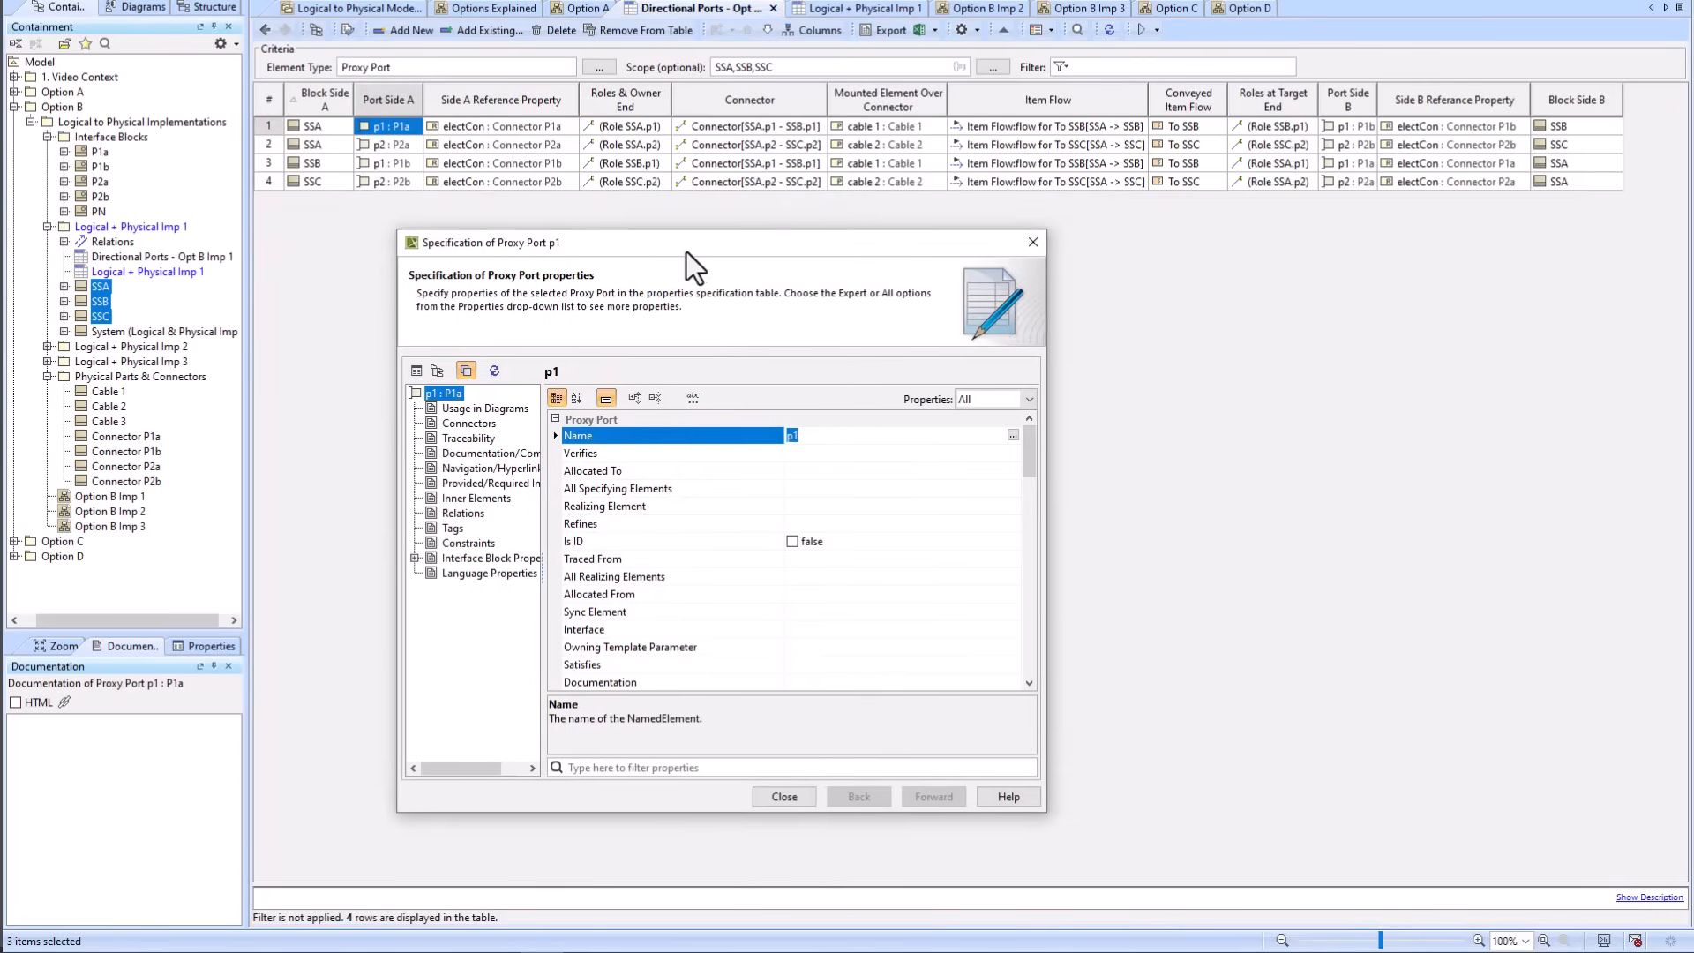
pyautogui.moveTo(686, 251); pyautogui.dragTo(673, 259)
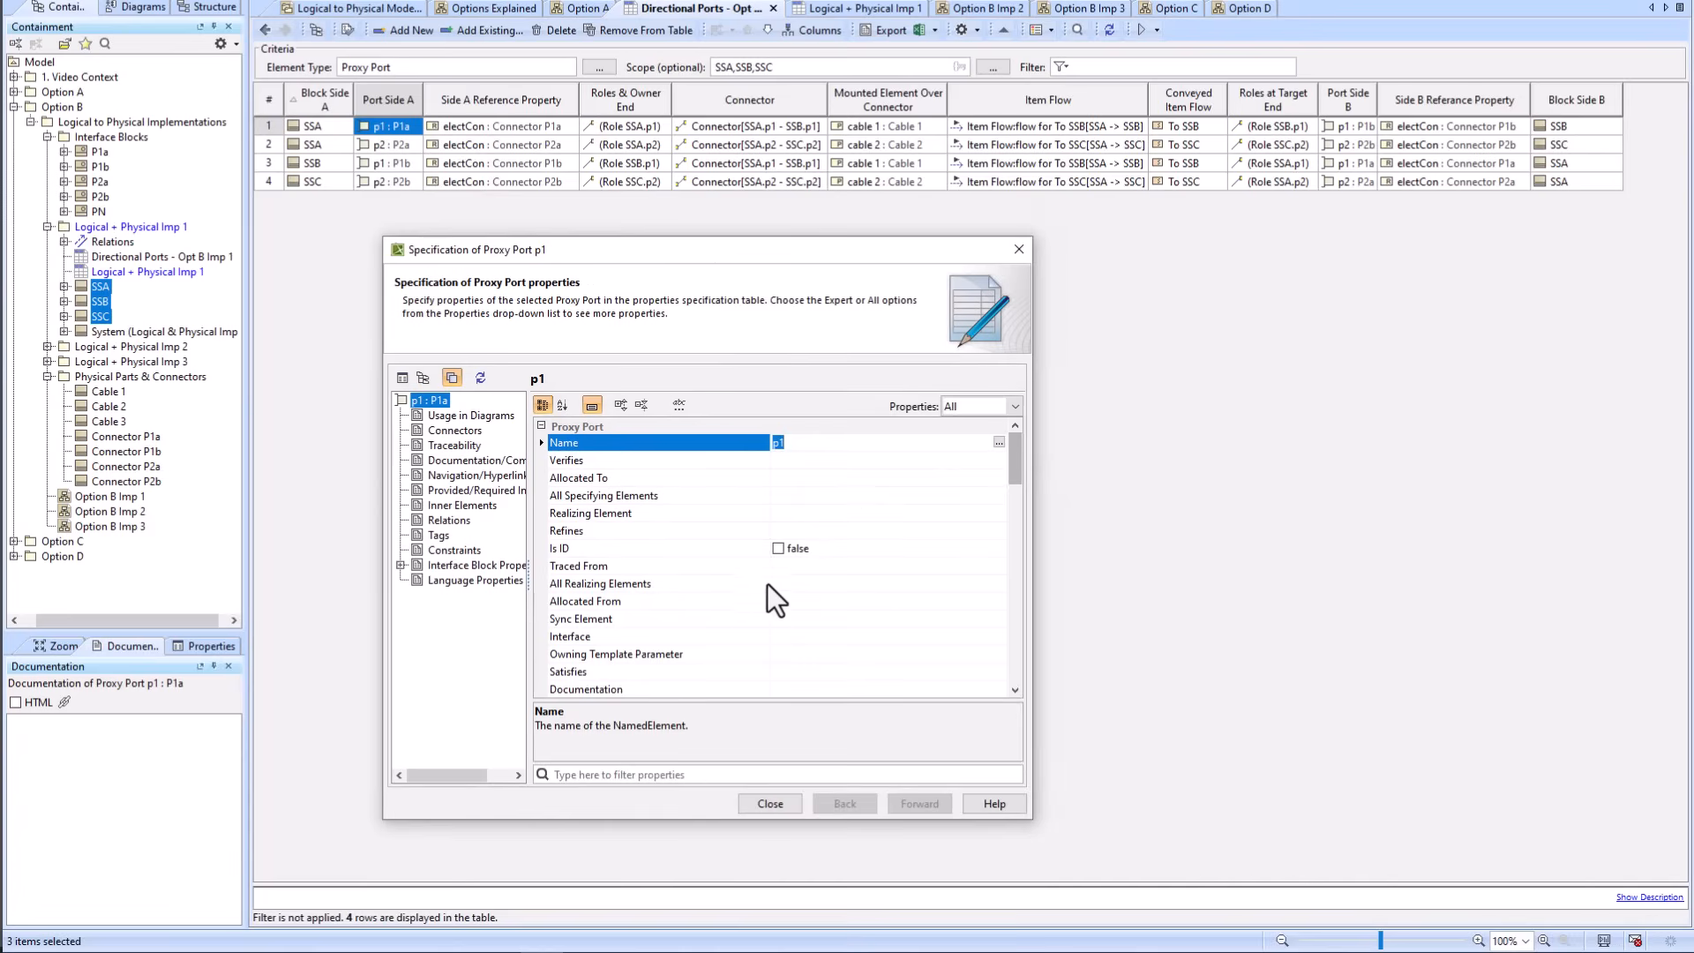
pyautogui.click(718, 775)
pyautogui.write('cwner')
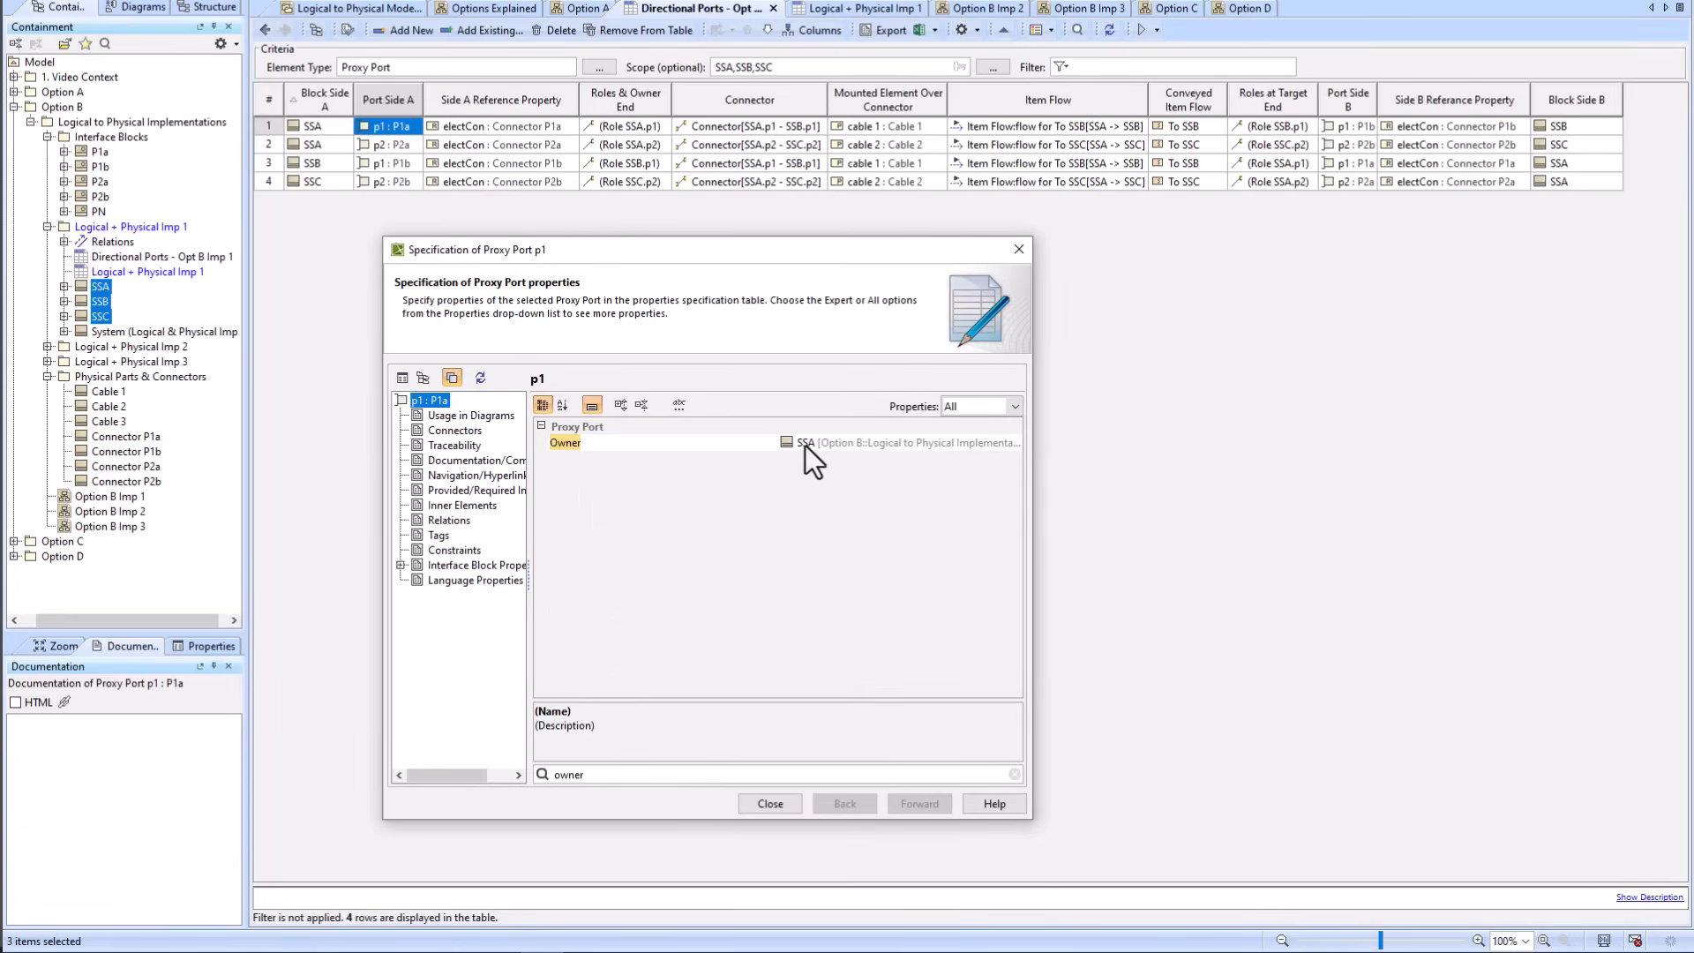
# Step: View the specification of block SSA through port p1's Owner property, and close it
pyautogui.click(804, 445)
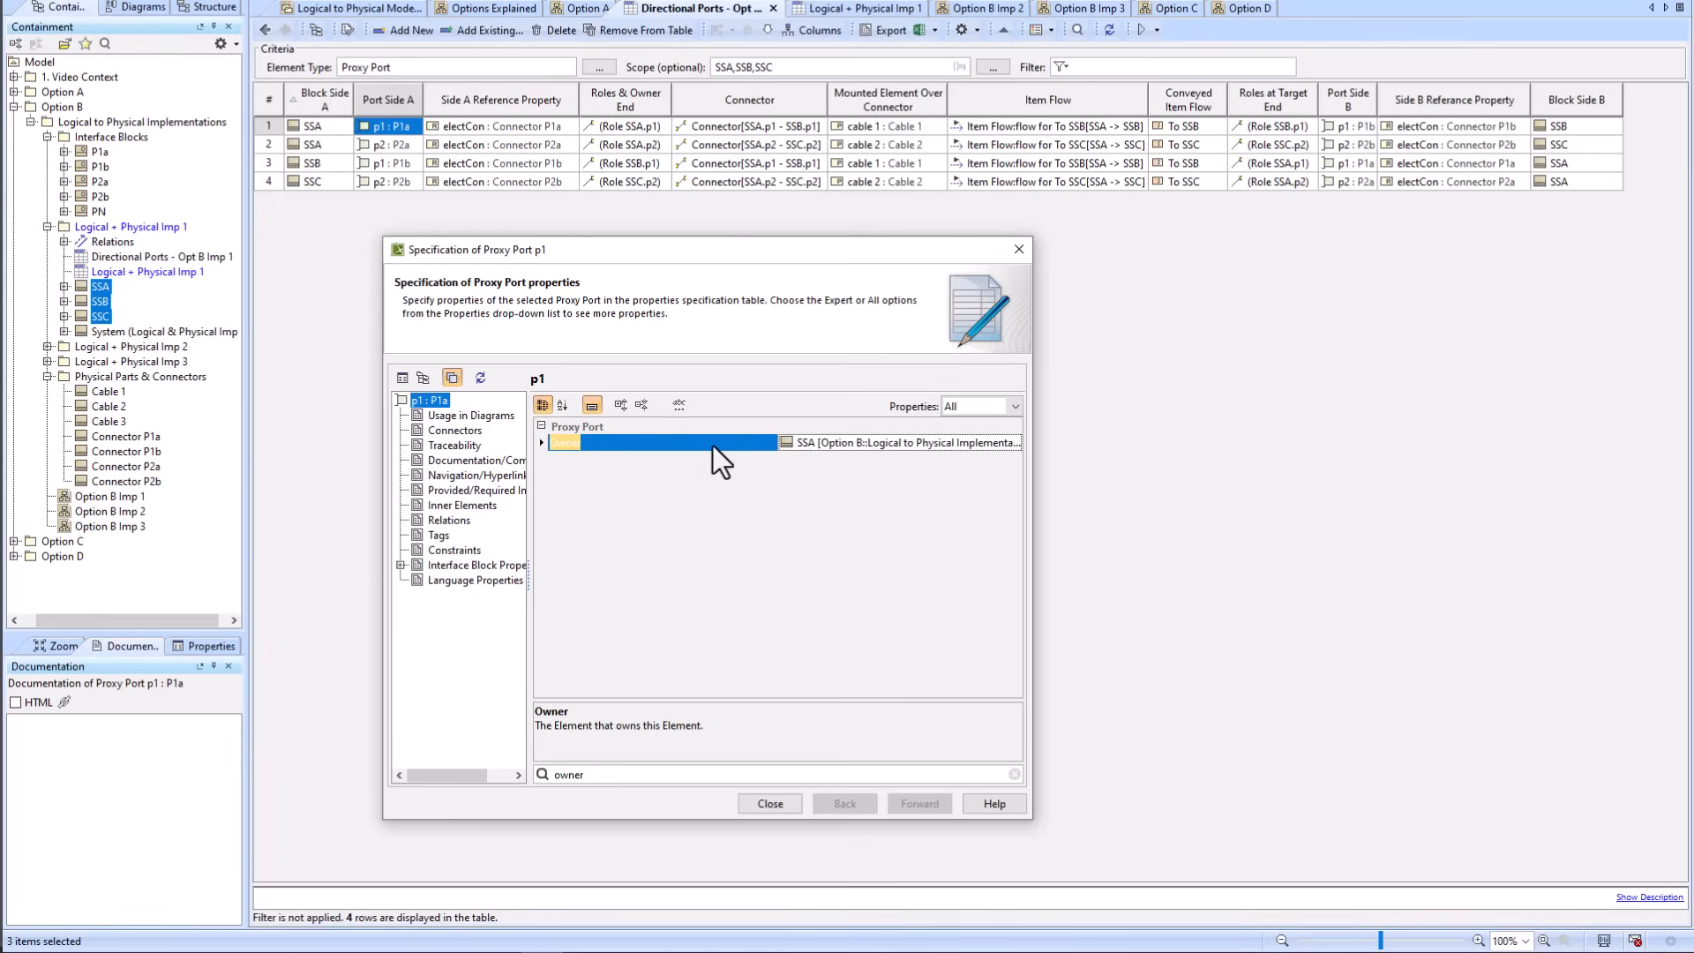
pyautogui.rightClick(813, 444)
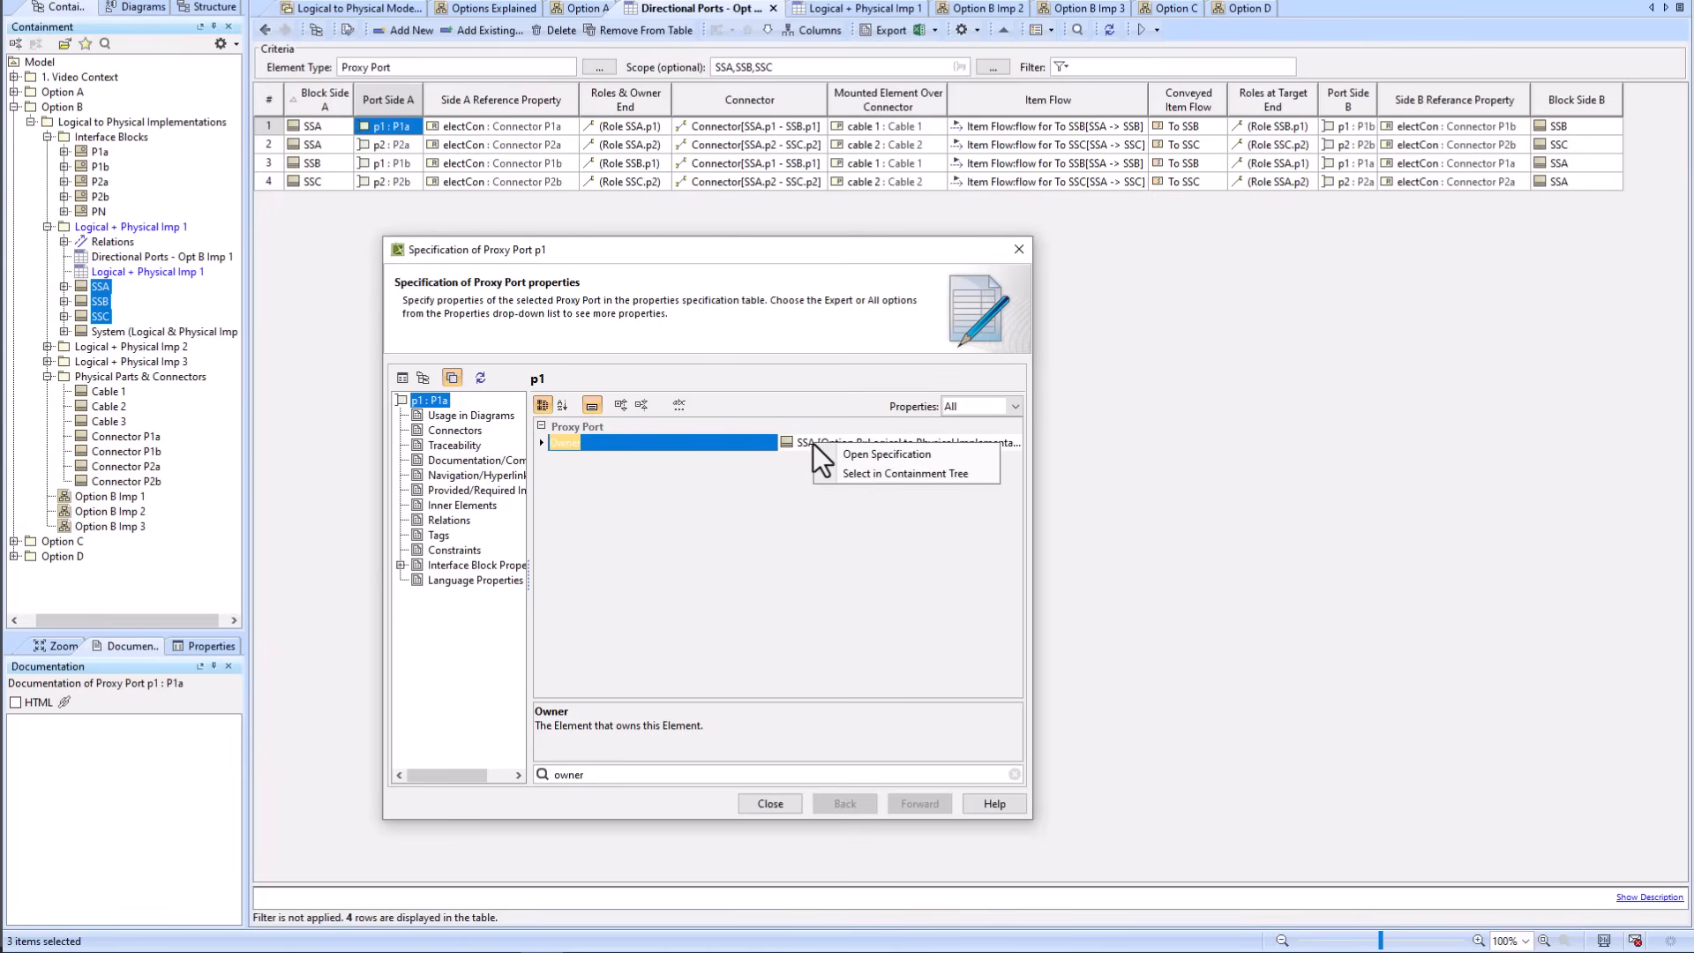
pyautogui.click(868, 454)
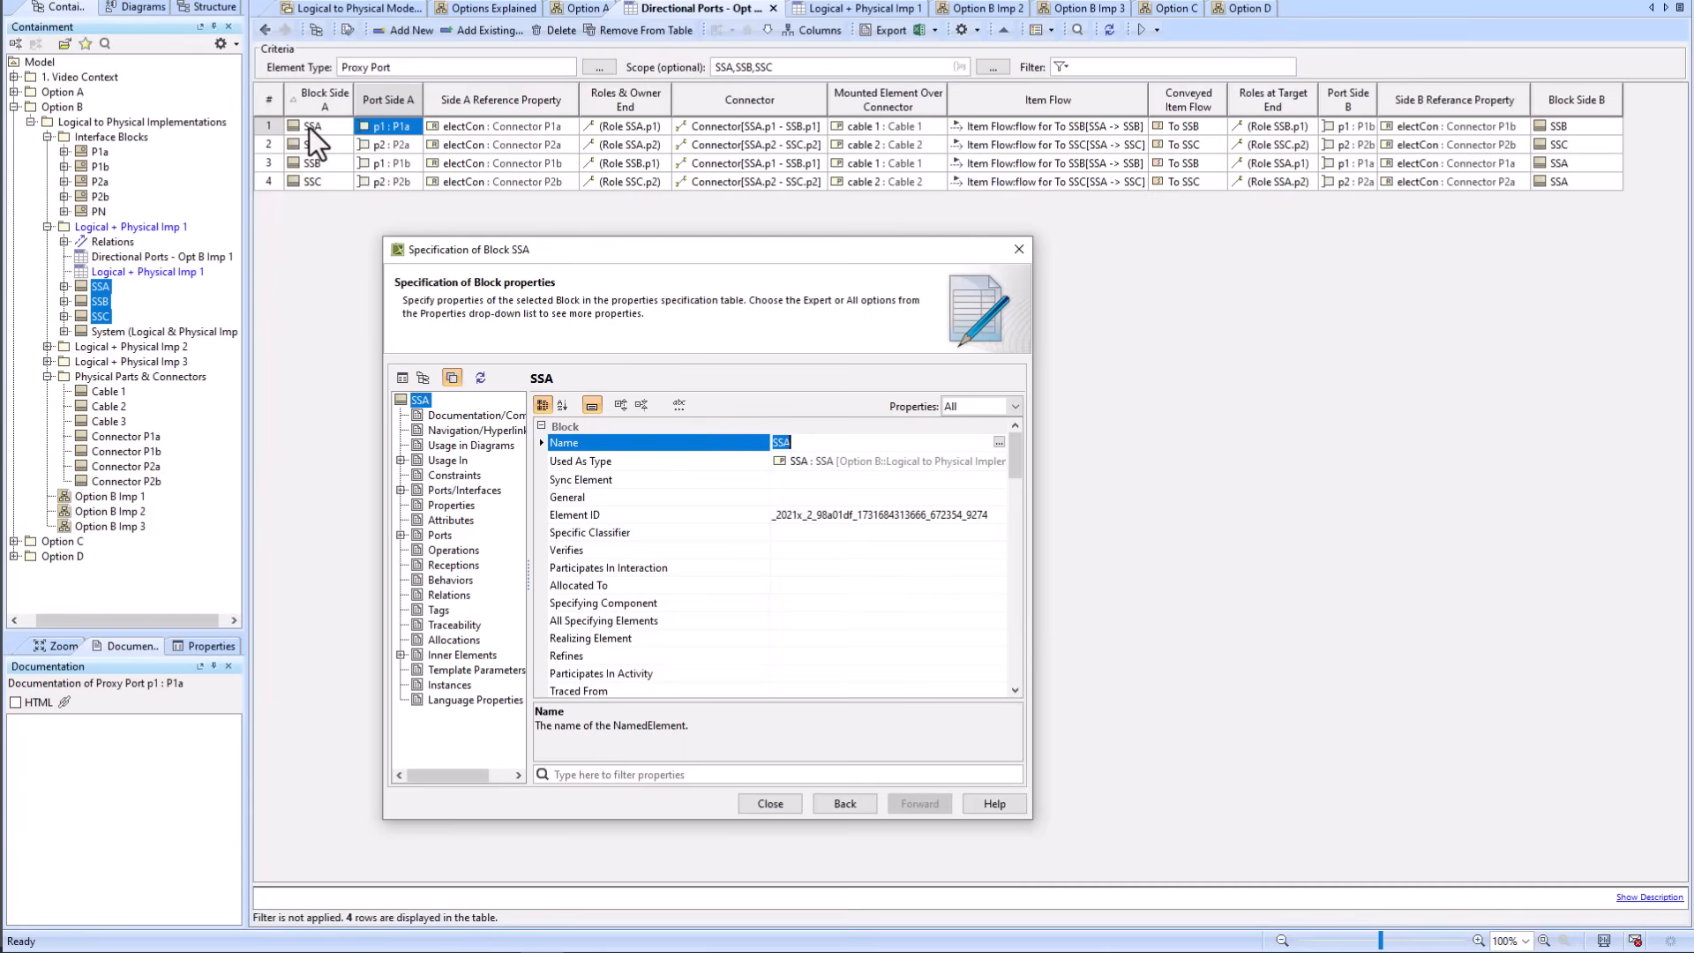
pyautogui.click(1017, 250)
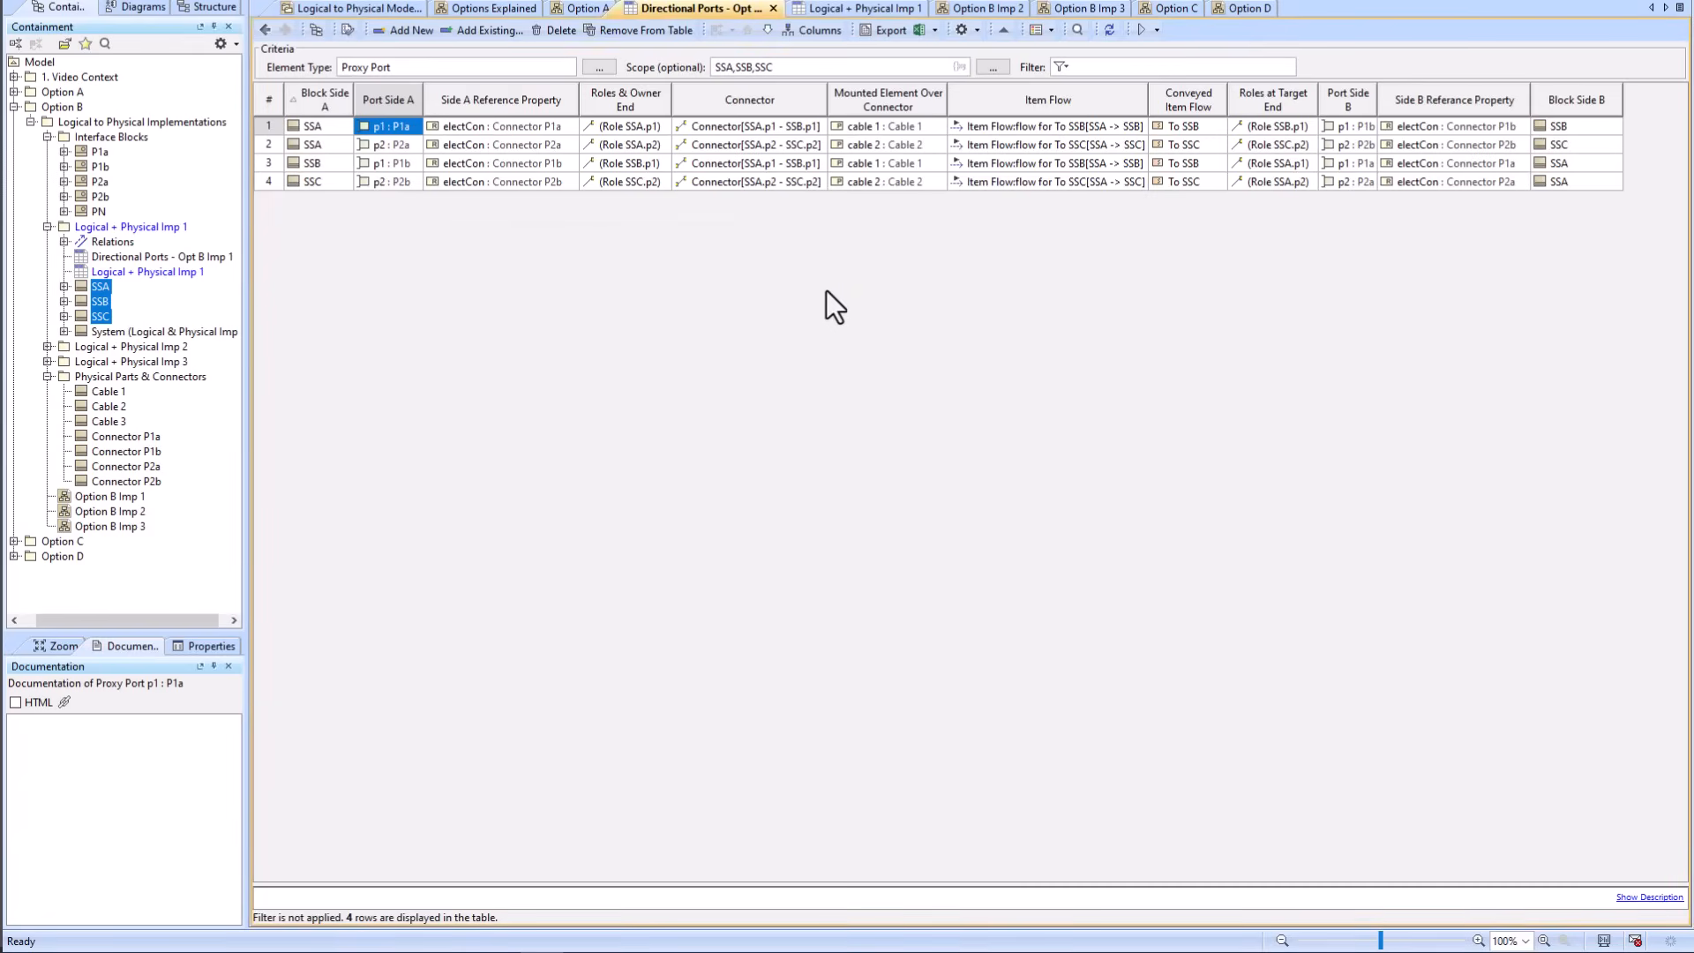
# Step: Open the Port Side A column's custom expression and view its THIS contextual variable in Standard and Expert modes
pyautogui.rightClick(389, 93)
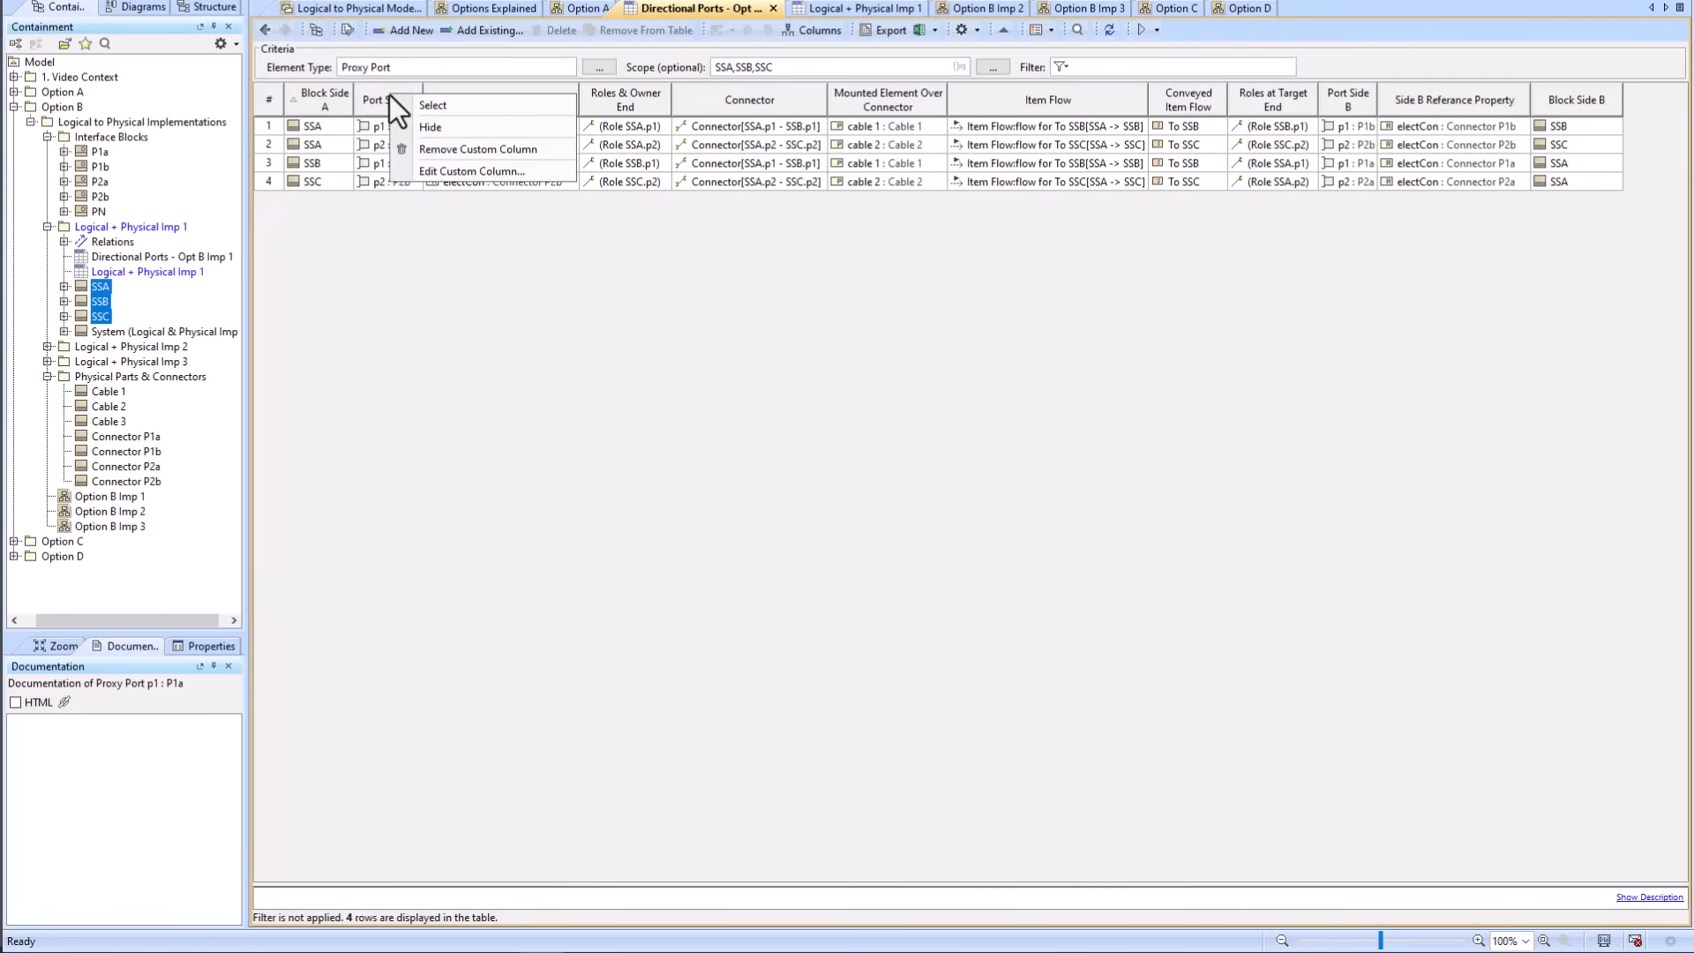
pyautogui.click(455, 168)
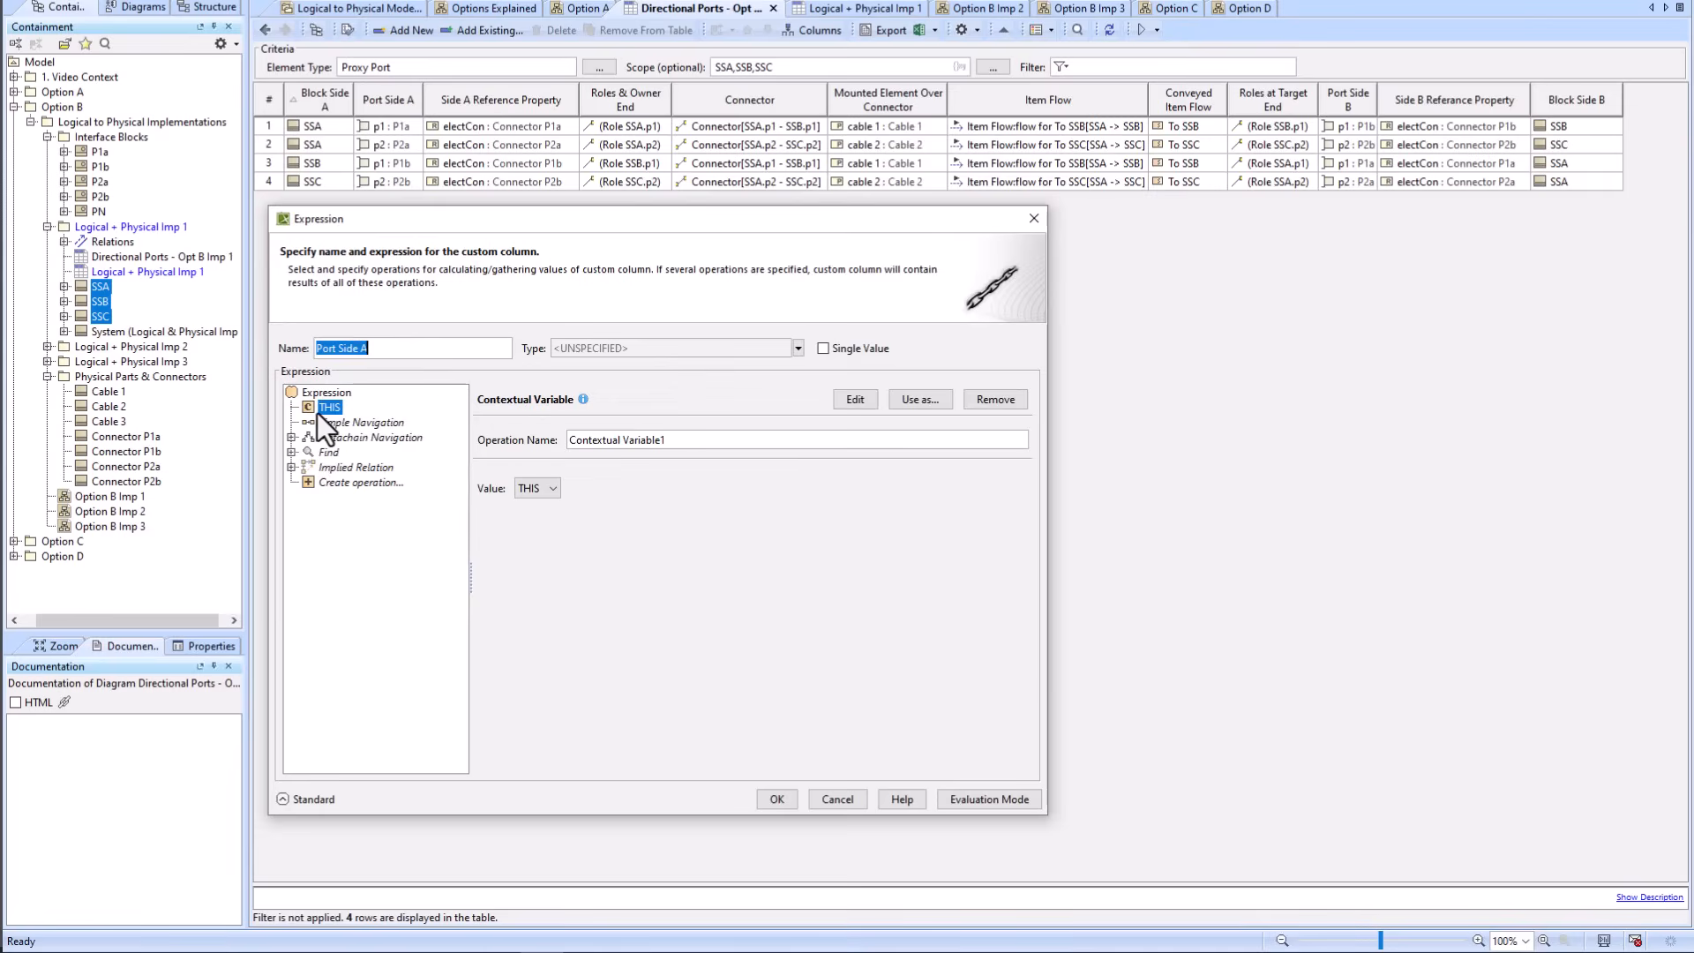
pyautogui.click(310, 799)
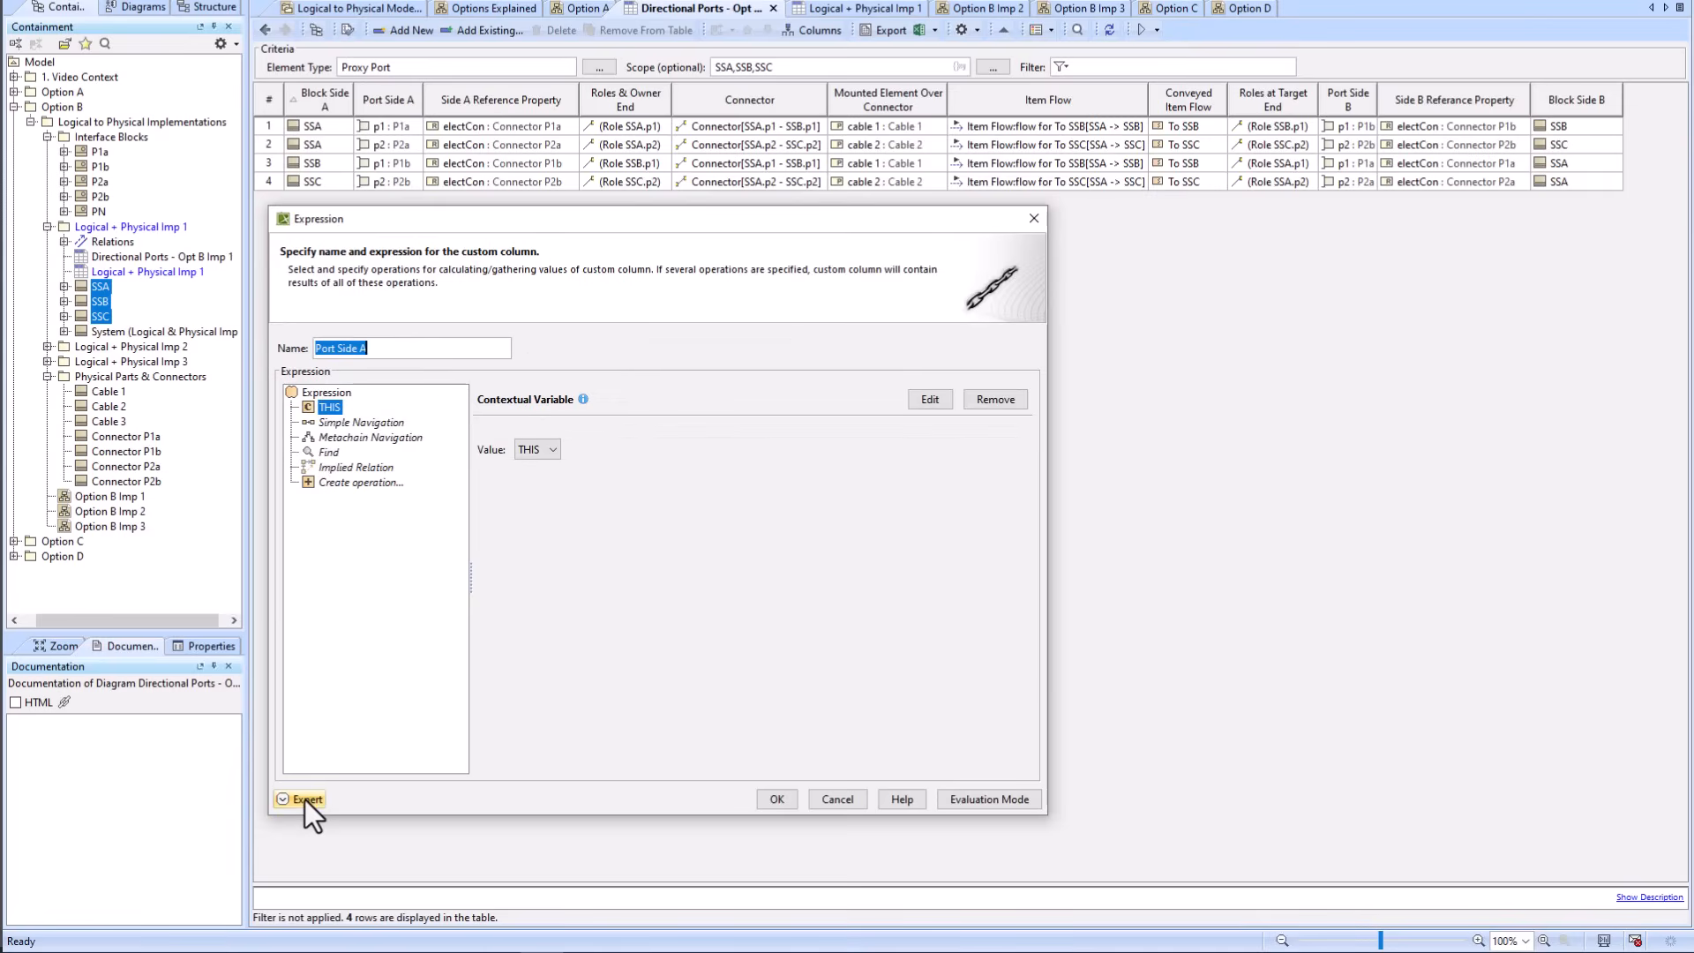
pyautogui.click(309, 798)
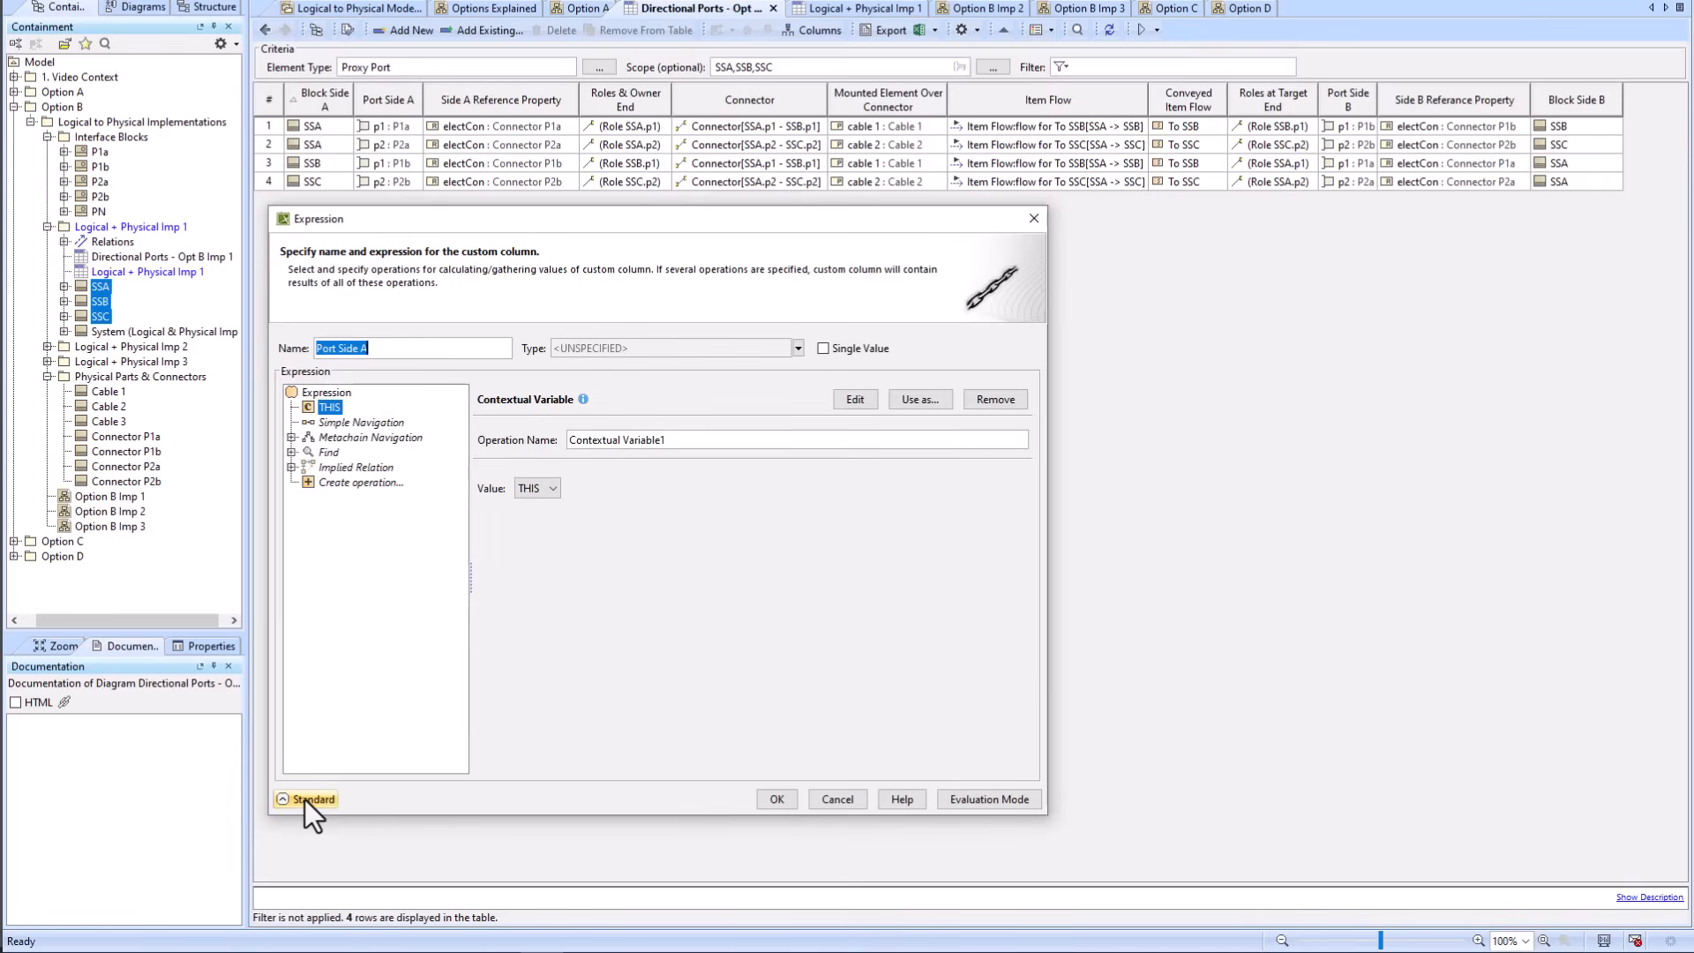
# Step: Add a contextual variable operation with value THIS to the Port Side A expression, and remove it again
pyautogui.click(341, 483)
pyautogui.moveTo(1025, 526); pyautogui.dragTo(1020, 696)
pyautogui.click(578, 697)
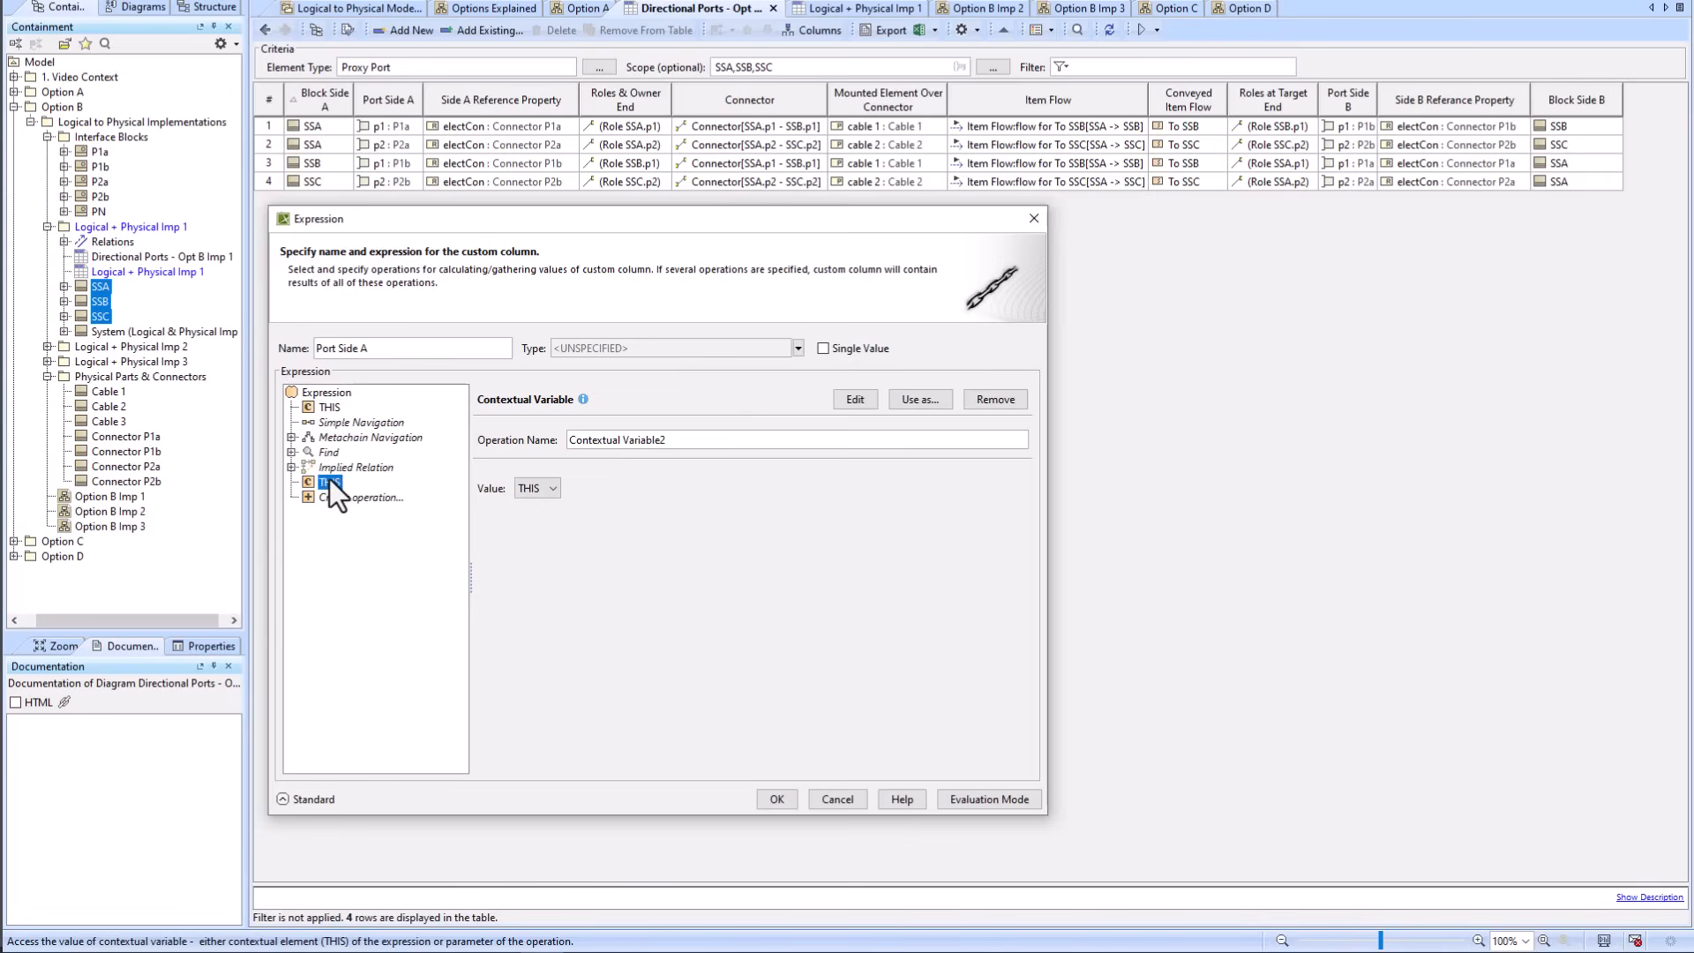
pyautogui.click(999, 393)
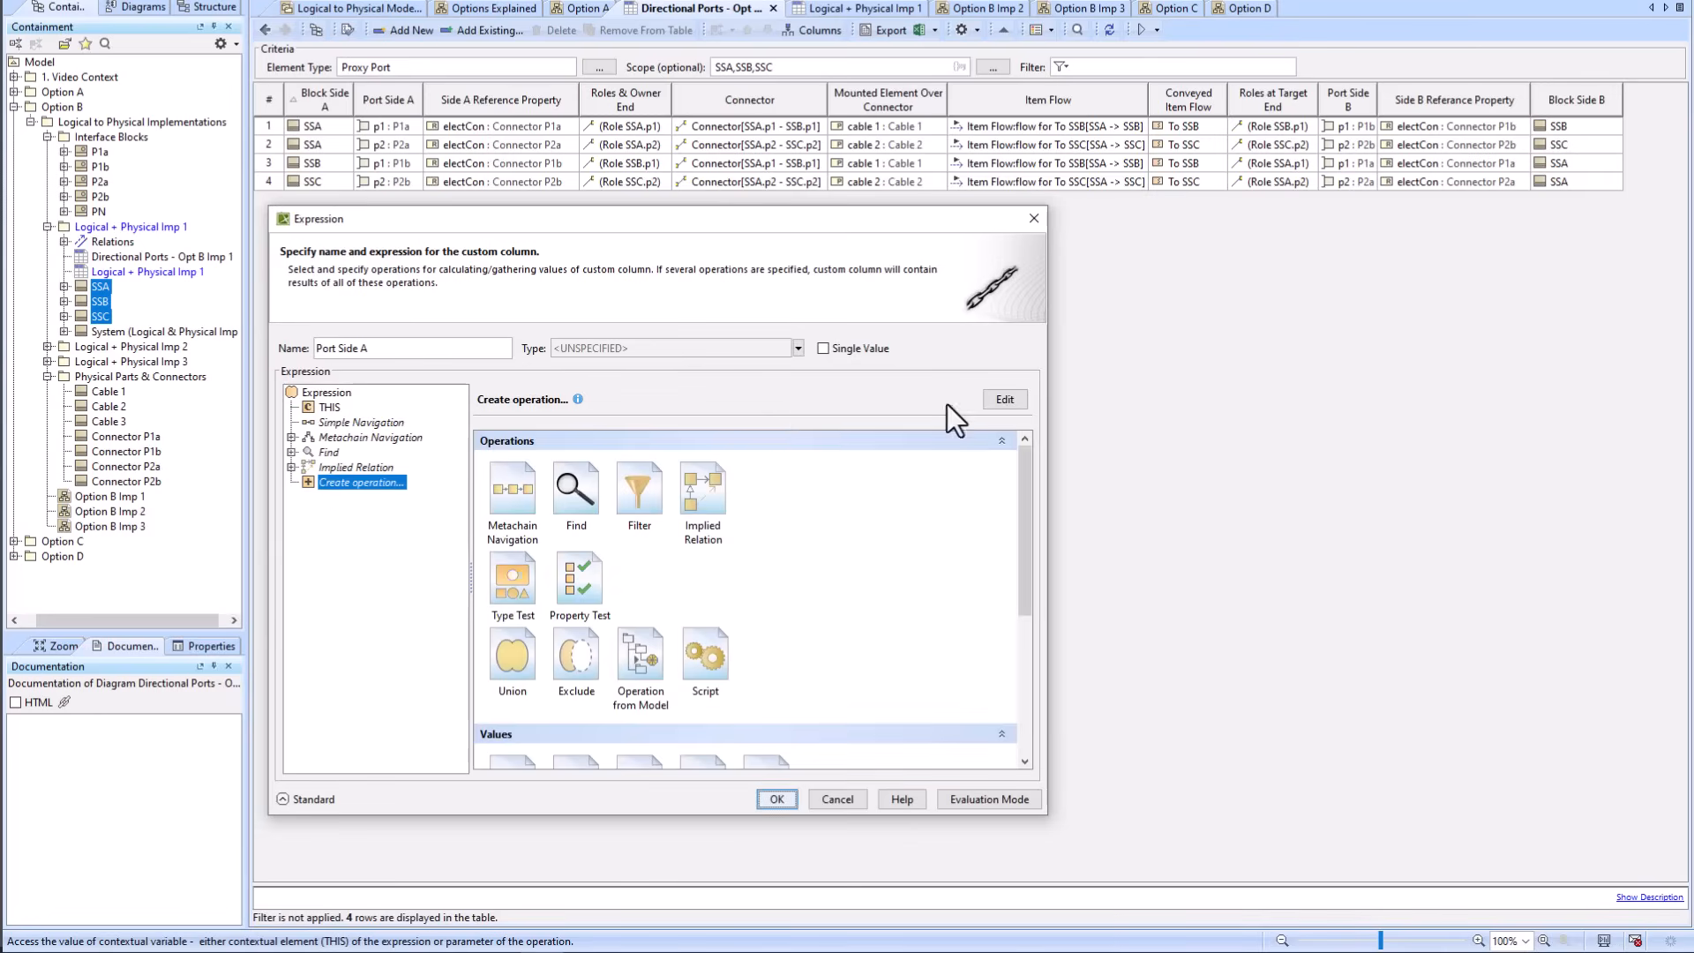
# Step: Remove the Simple Navigation, Metachain Navigation, Find and Implied Relation operations from the Port Side A expression, keeping only THIS
pyautogui.click(334, 420)
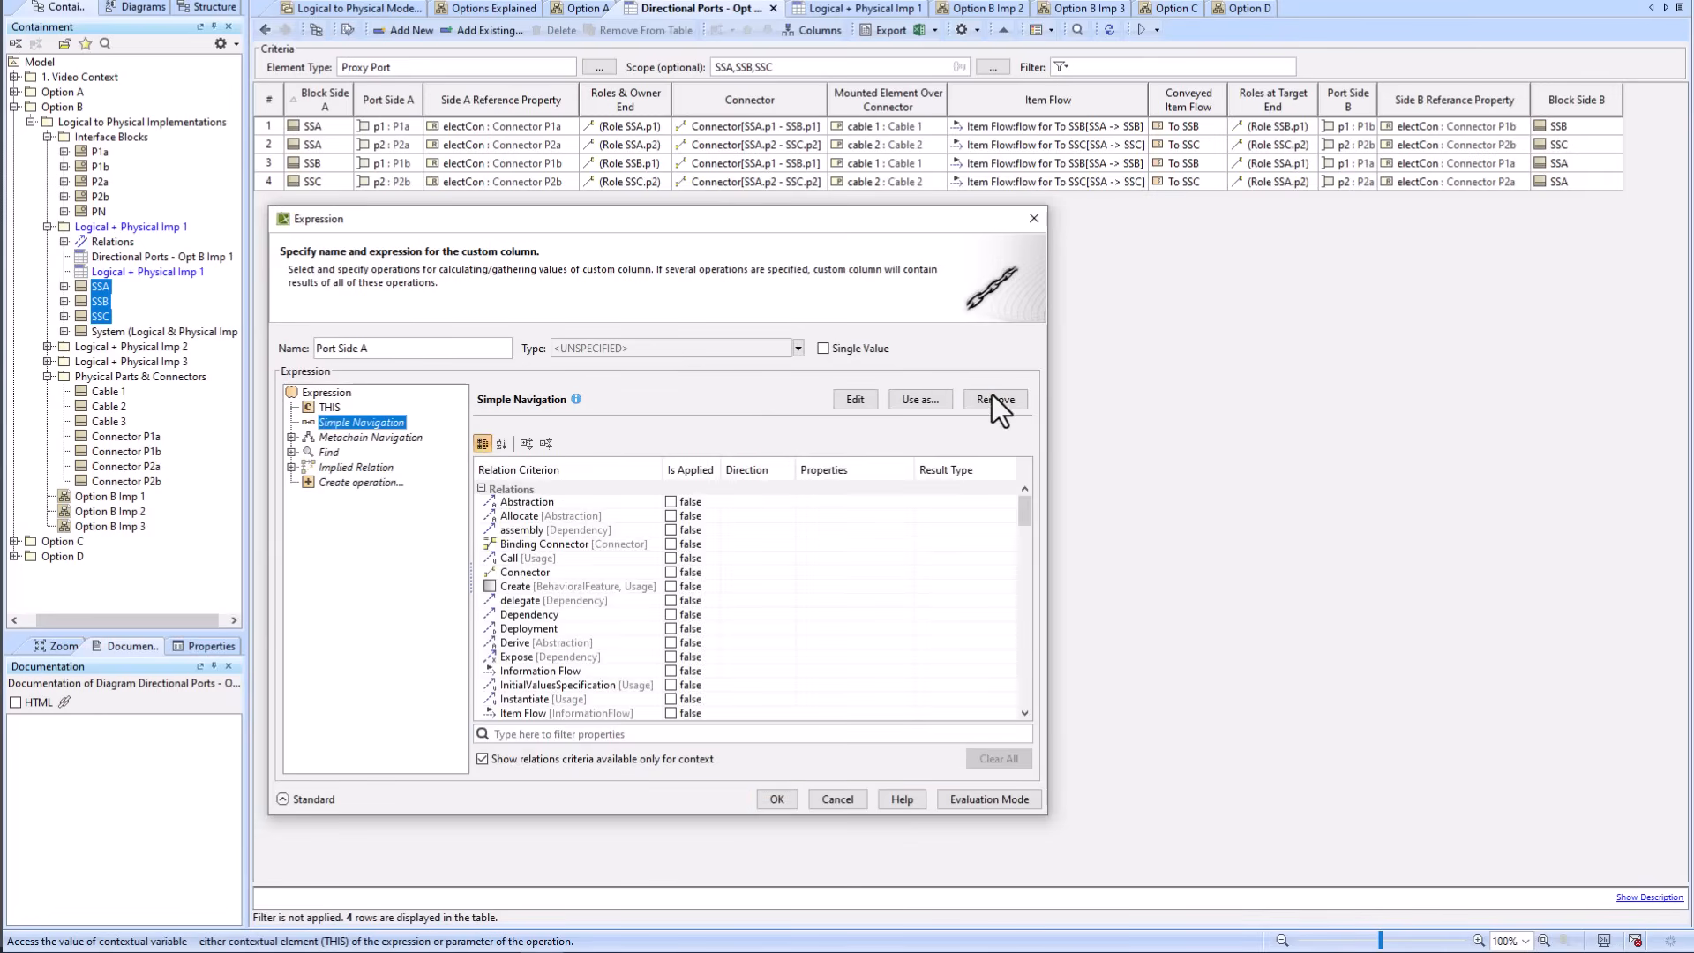
pyautogui.click(992, 394)
pyautogui.click(992, 394)
pyautogui.click(992, 394)
pyautogui.click(991, 394)
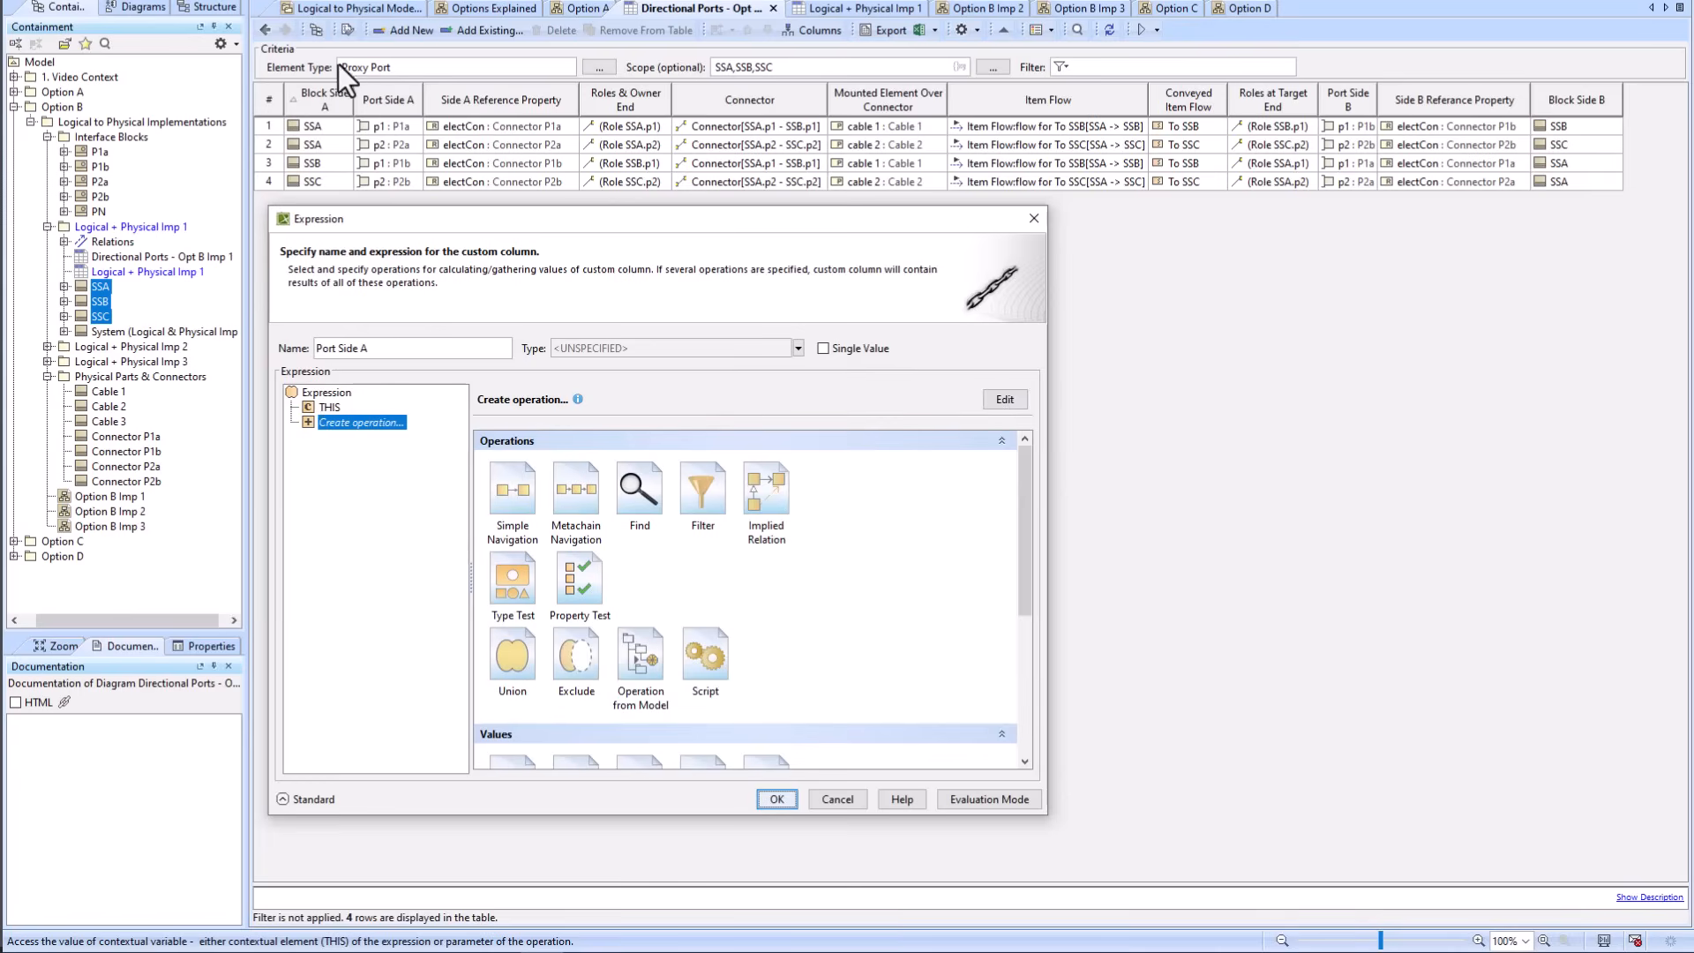
pyautogui.click(776, 799)
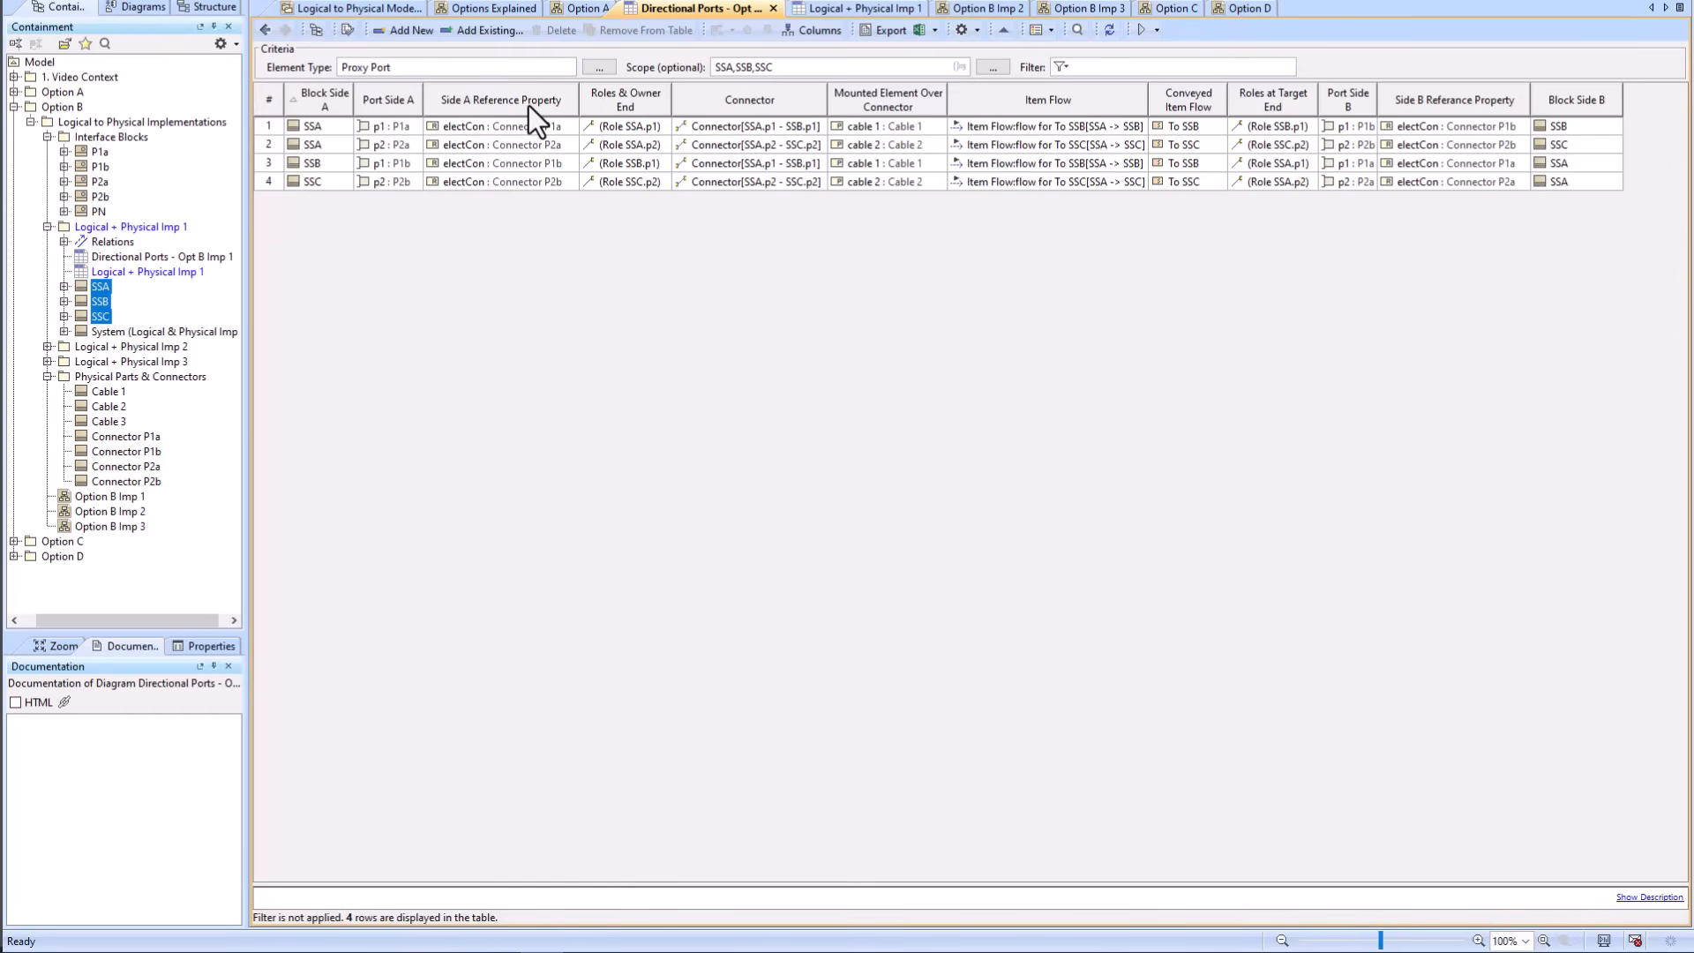
# Step: Look over the Option B Imp 1 diagram, and view proxy port p1's specification from the reopened Directional Ports table
pyautogui.click(261, 29)
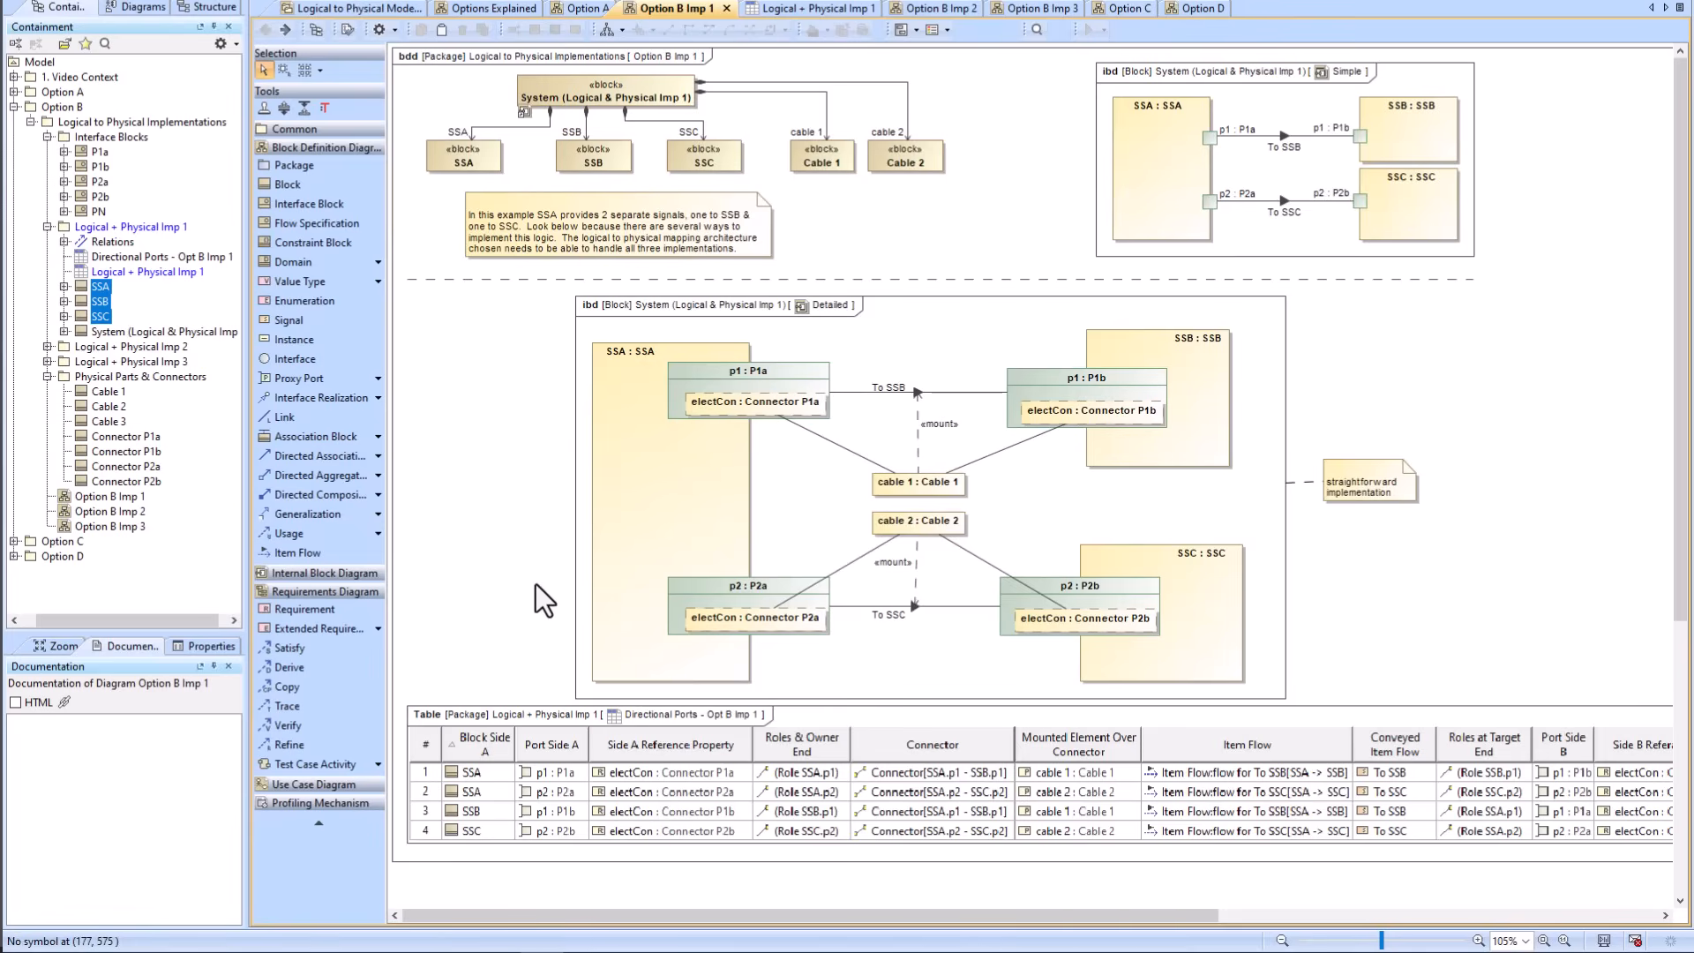
pyautogui.doubleClick(543, 765)
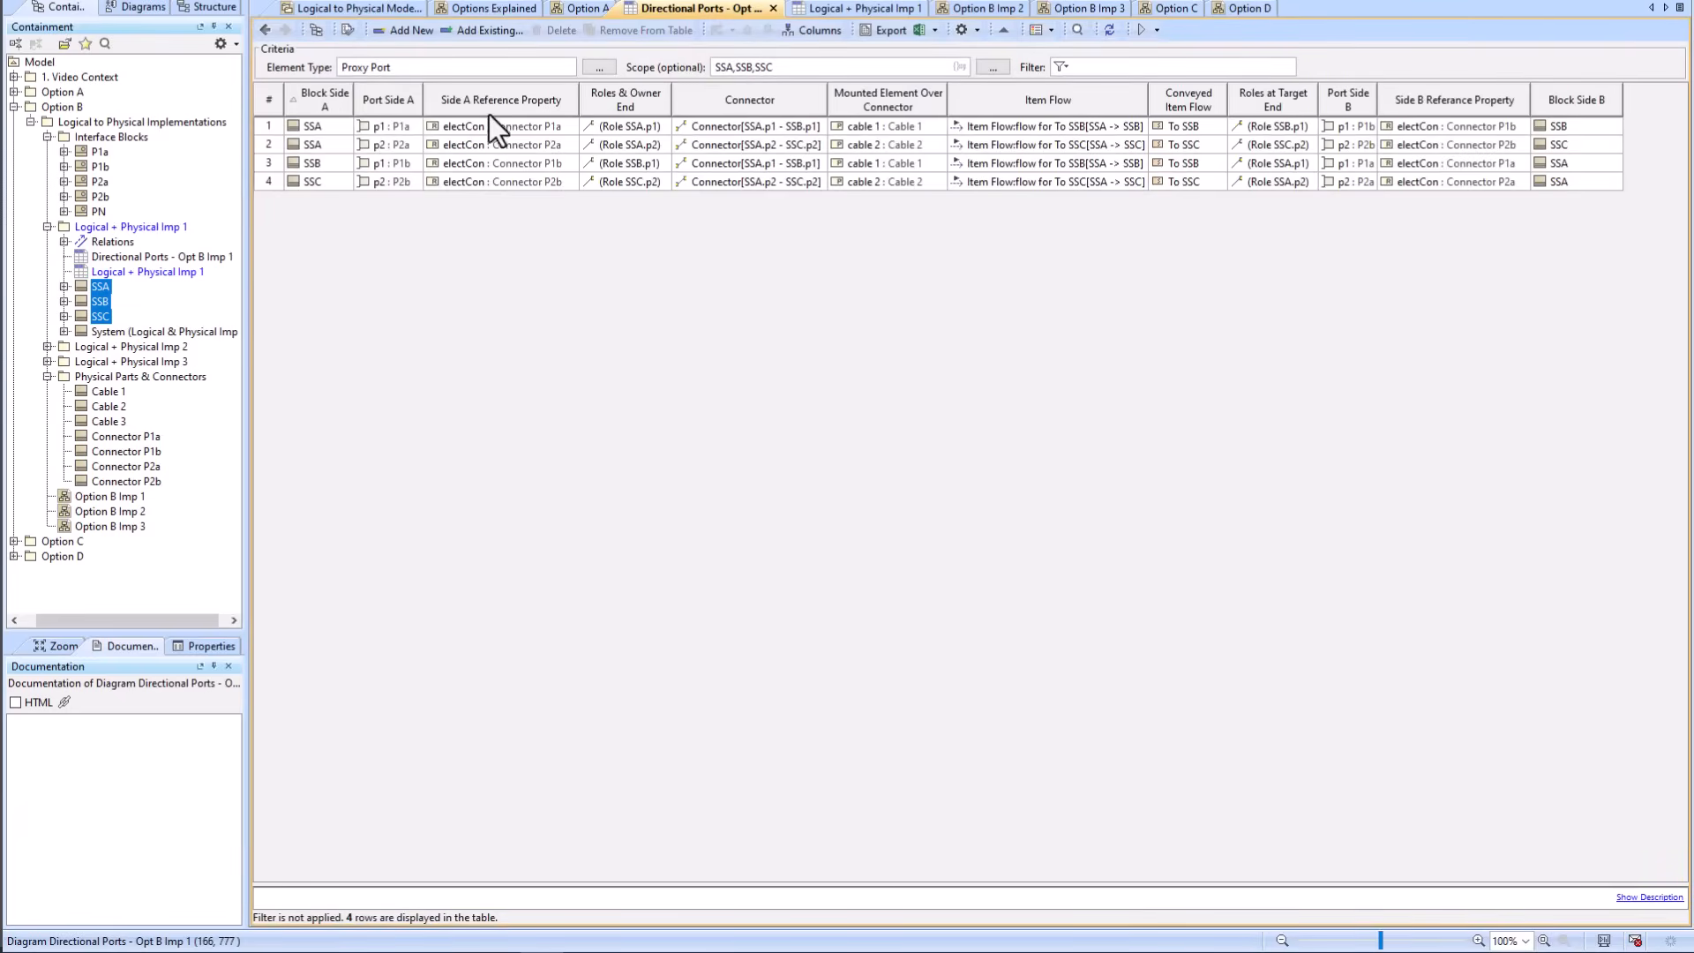
pyautogui.rightClick(393, 125)
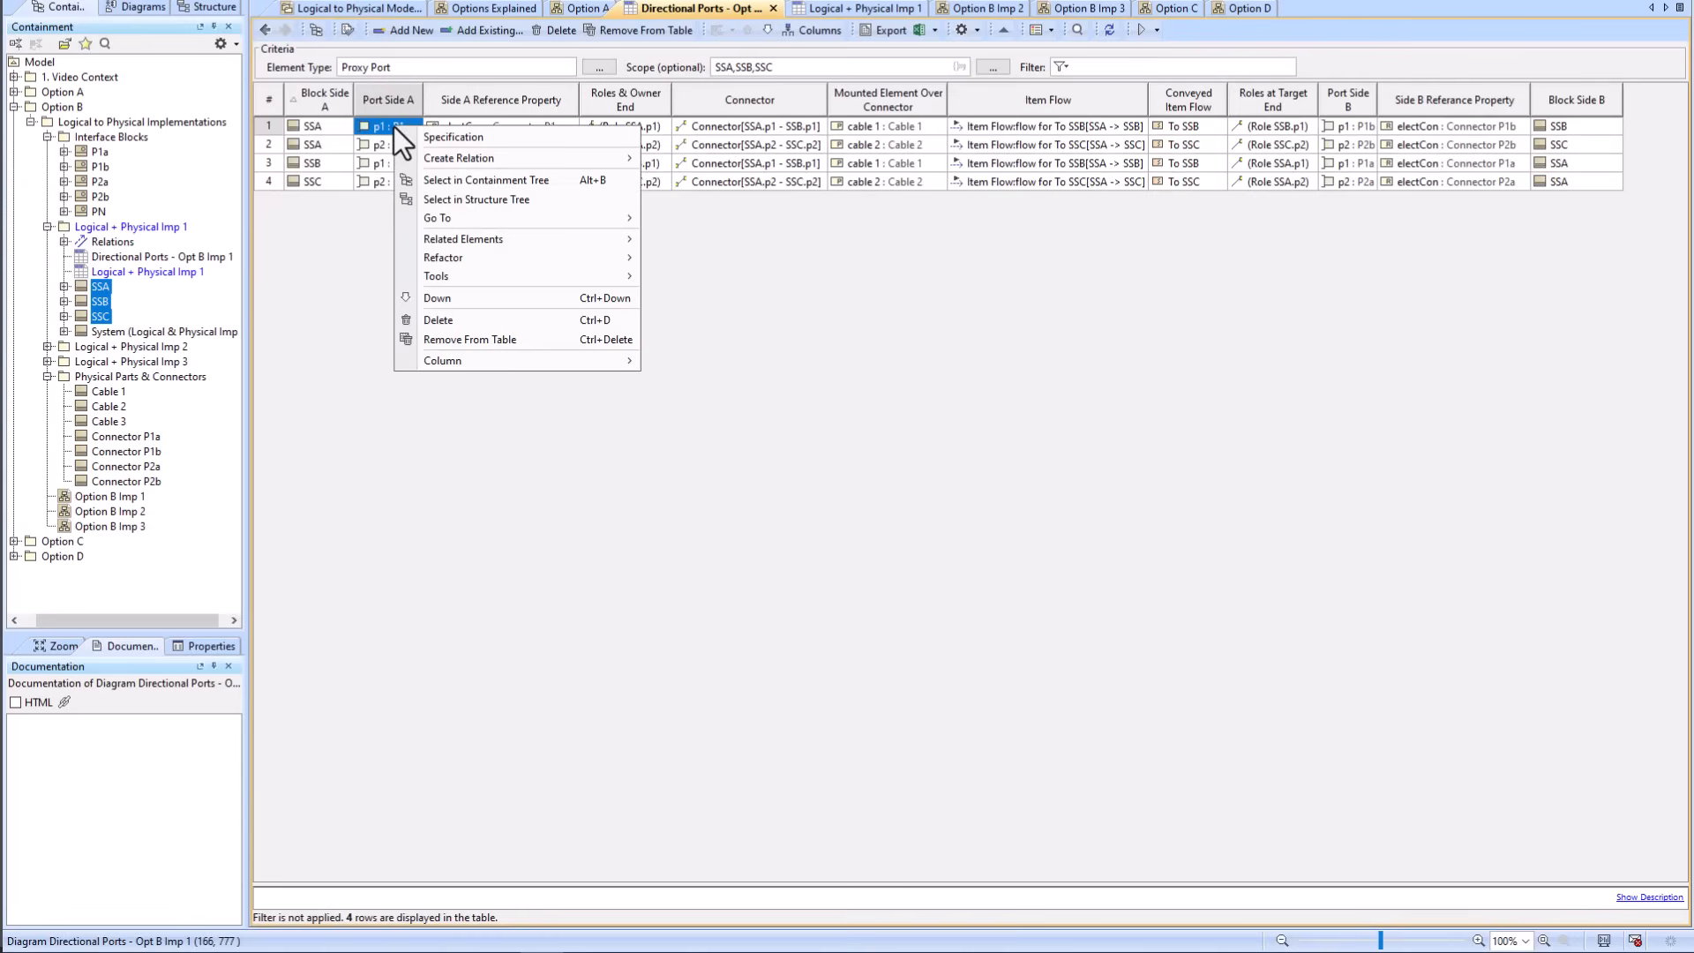
pyautogui.click(464, 135)
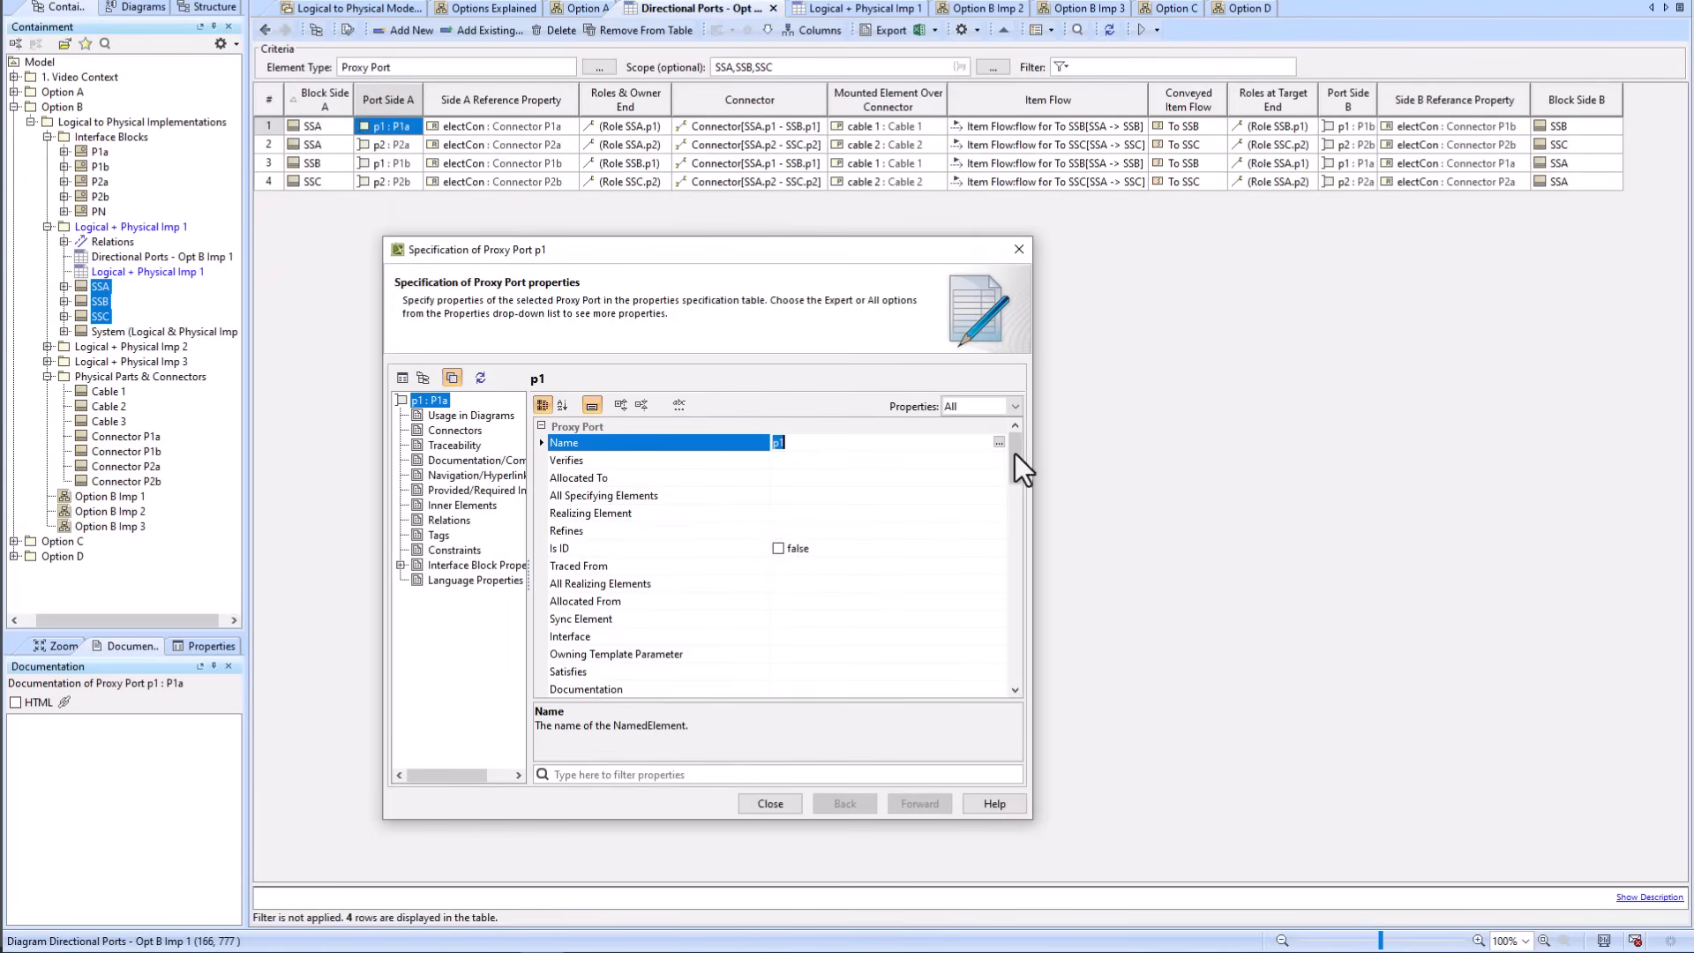
pyautogui.moveTo(1014, 454)
pyautogui.mouseDown()
pyautogui.moveTo(1009, 665)
pyautogui.moveTo(1015, 432)
pyautogui.mouseUp()
pyautogui.click(771, 803)
# Step: Open the Side A Reference Property column's expression and remove its Simple Navigation, Find and Implied Relation operations
pyautogui.rightClick(484, 93)
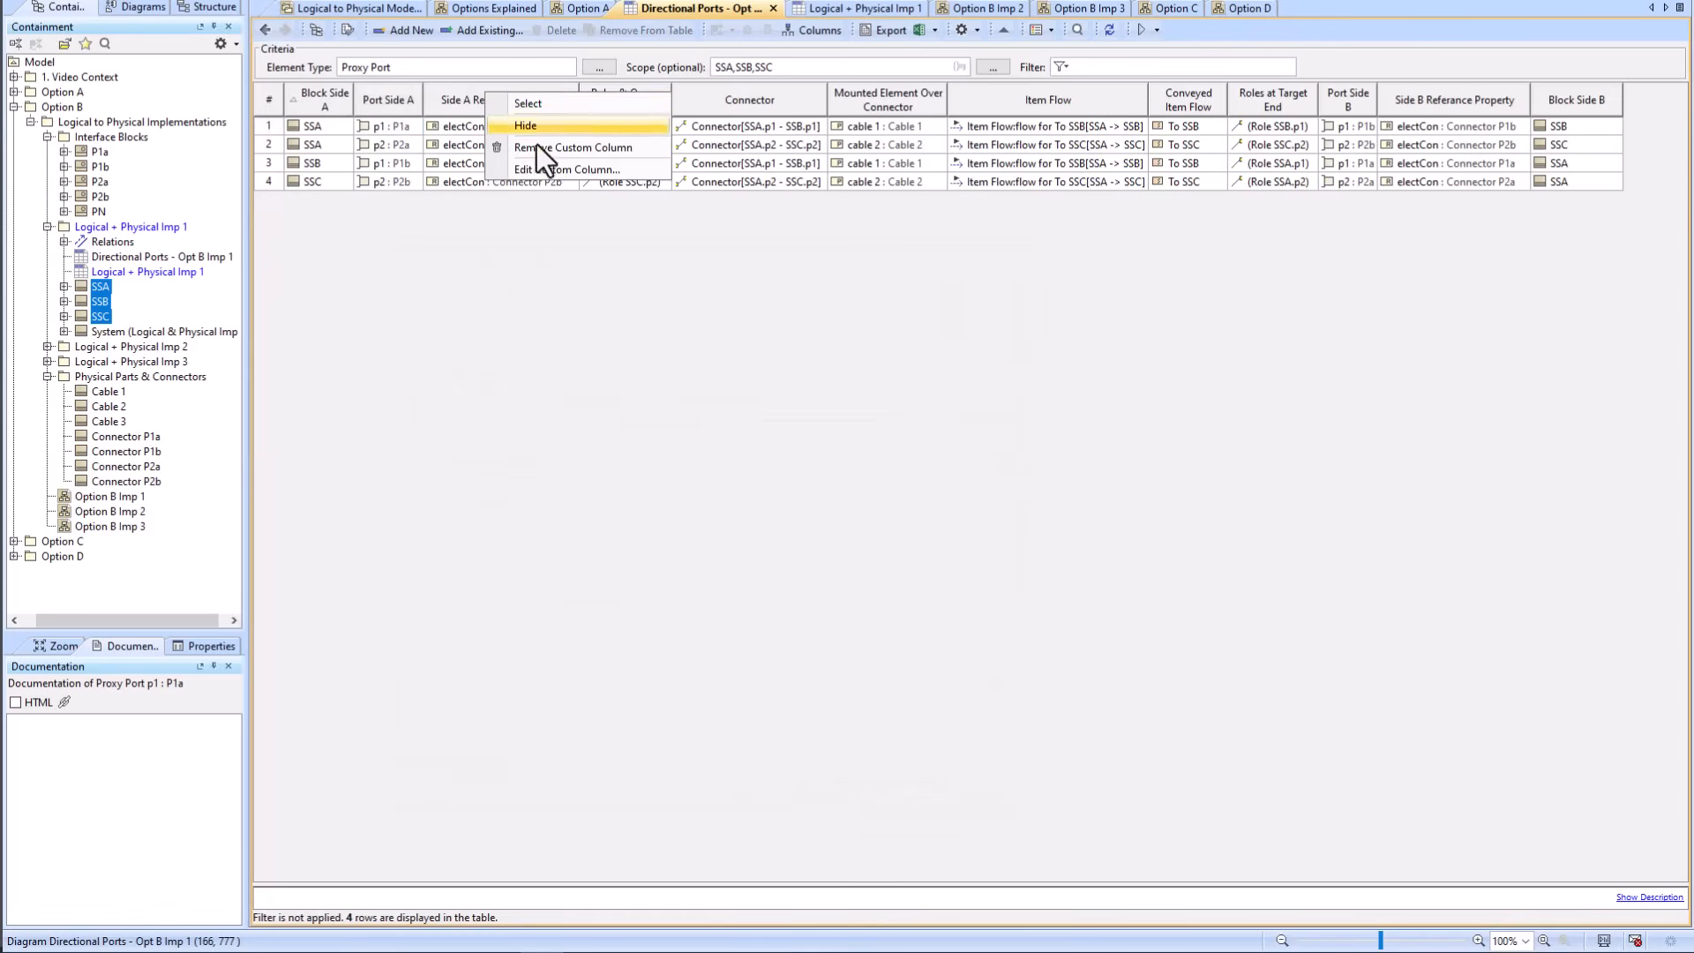
pyautogui.click(539, 168)
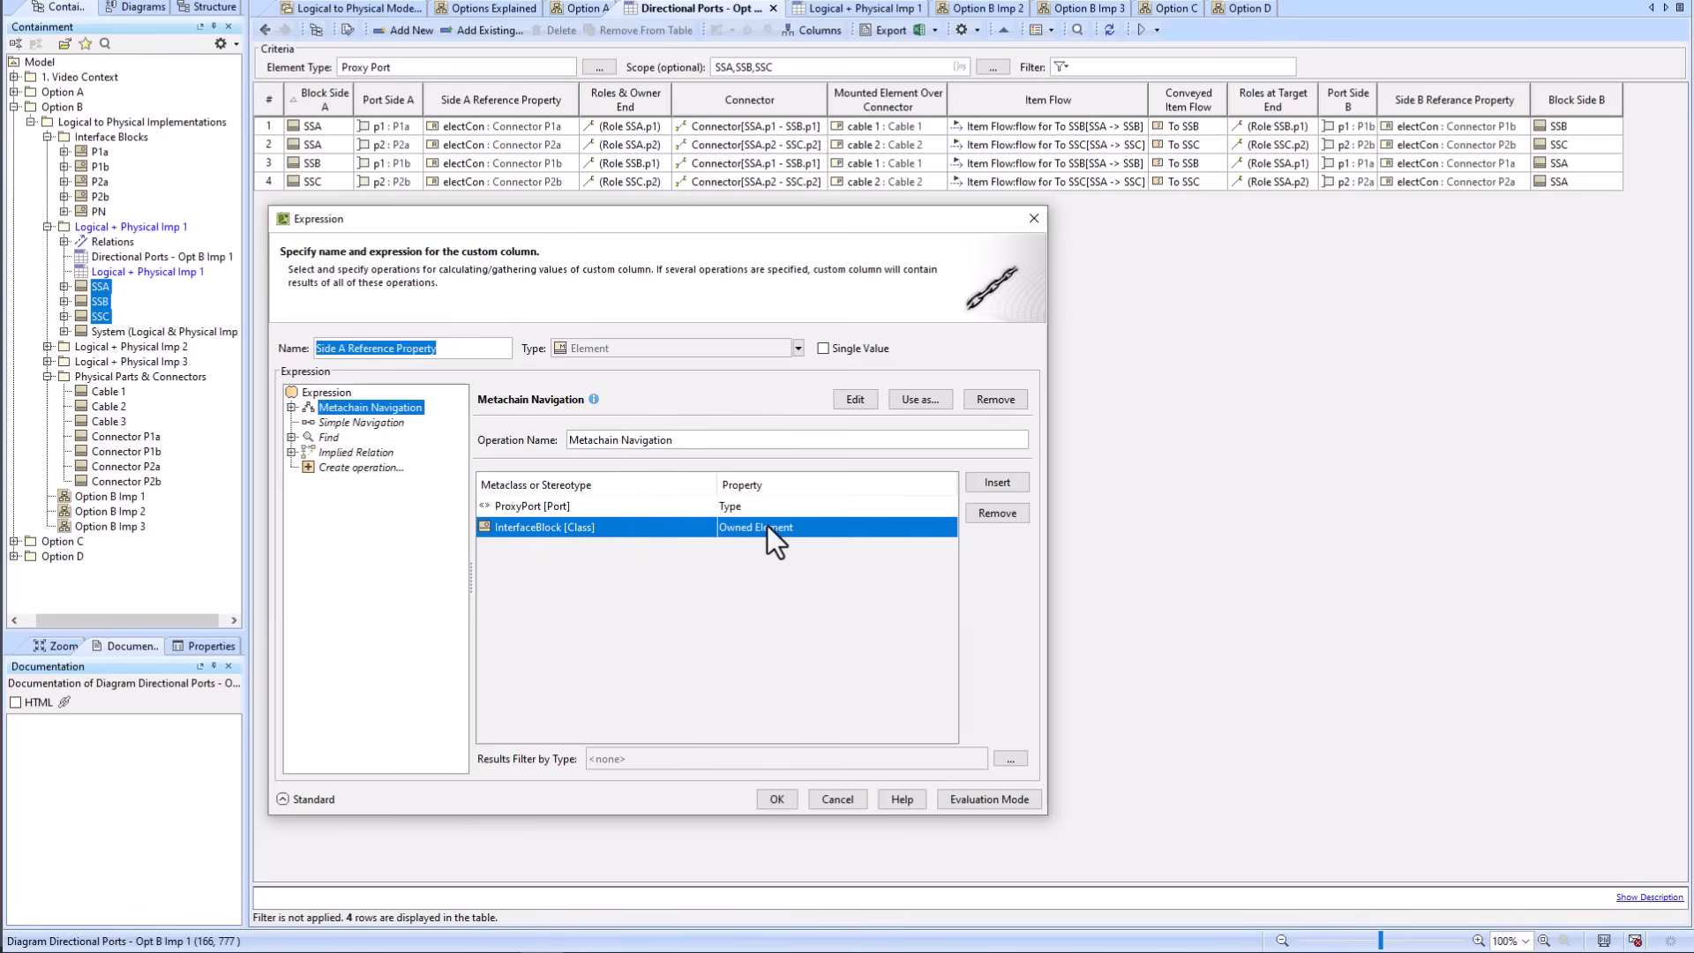
pyautogui.click(353, 421)
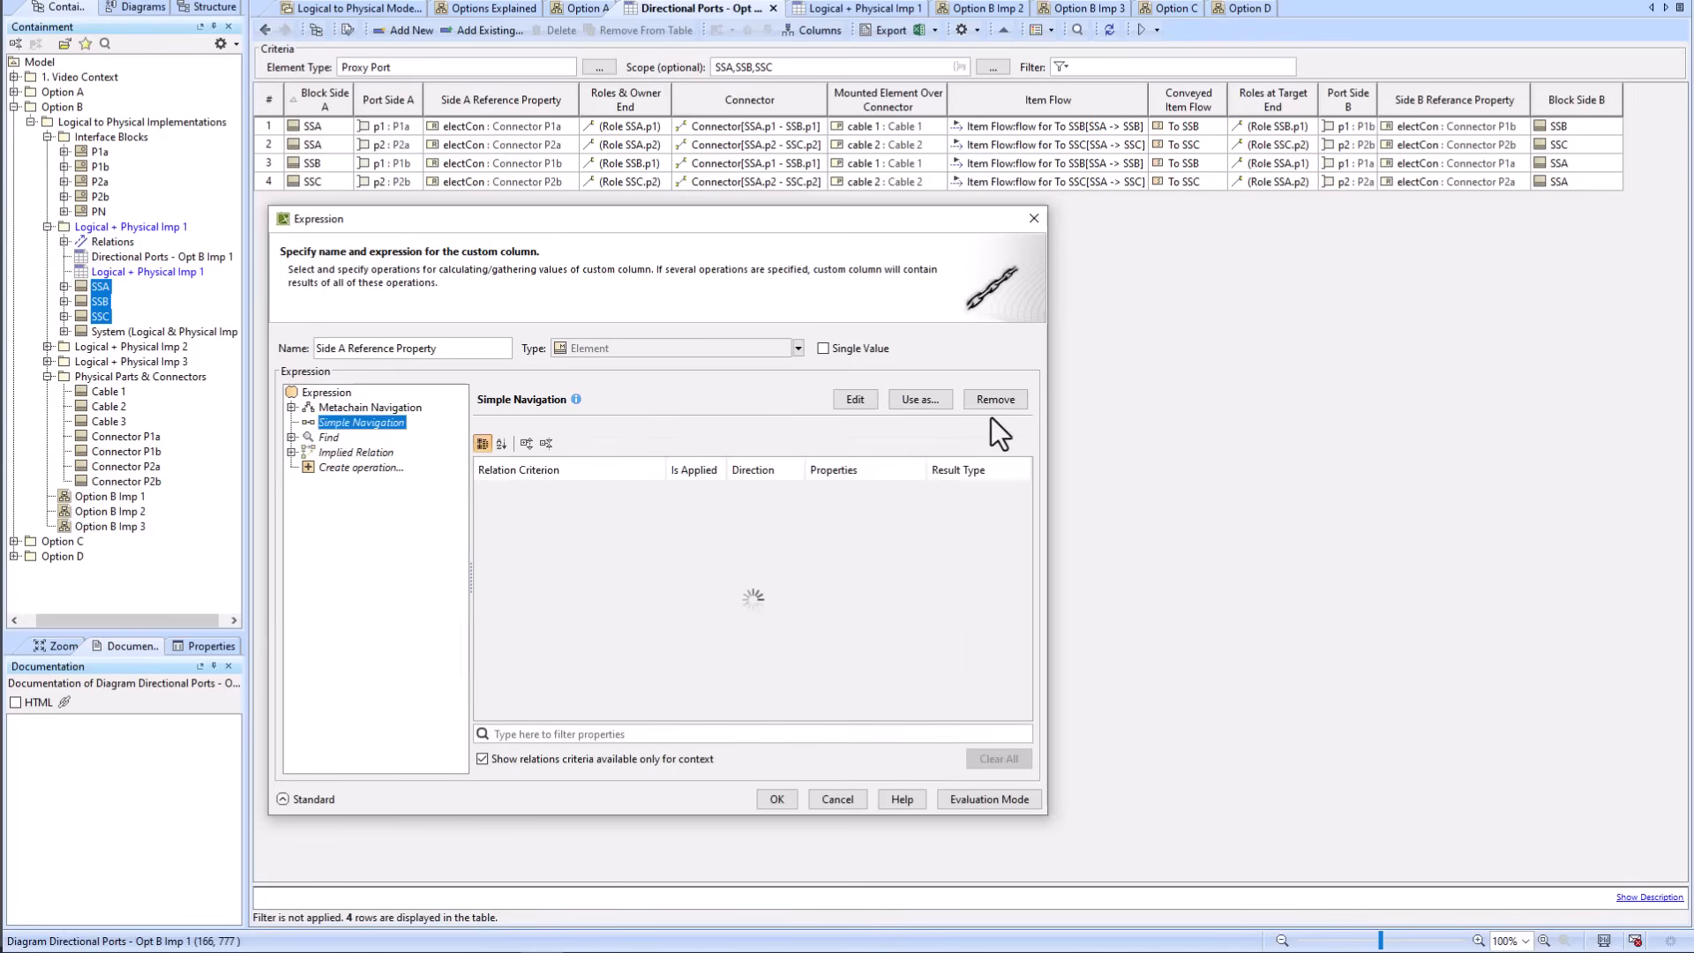
pyautogui.click(1011, 402)
pyautogui.click(1011, 402)
pyautogui.click(1011, 402)
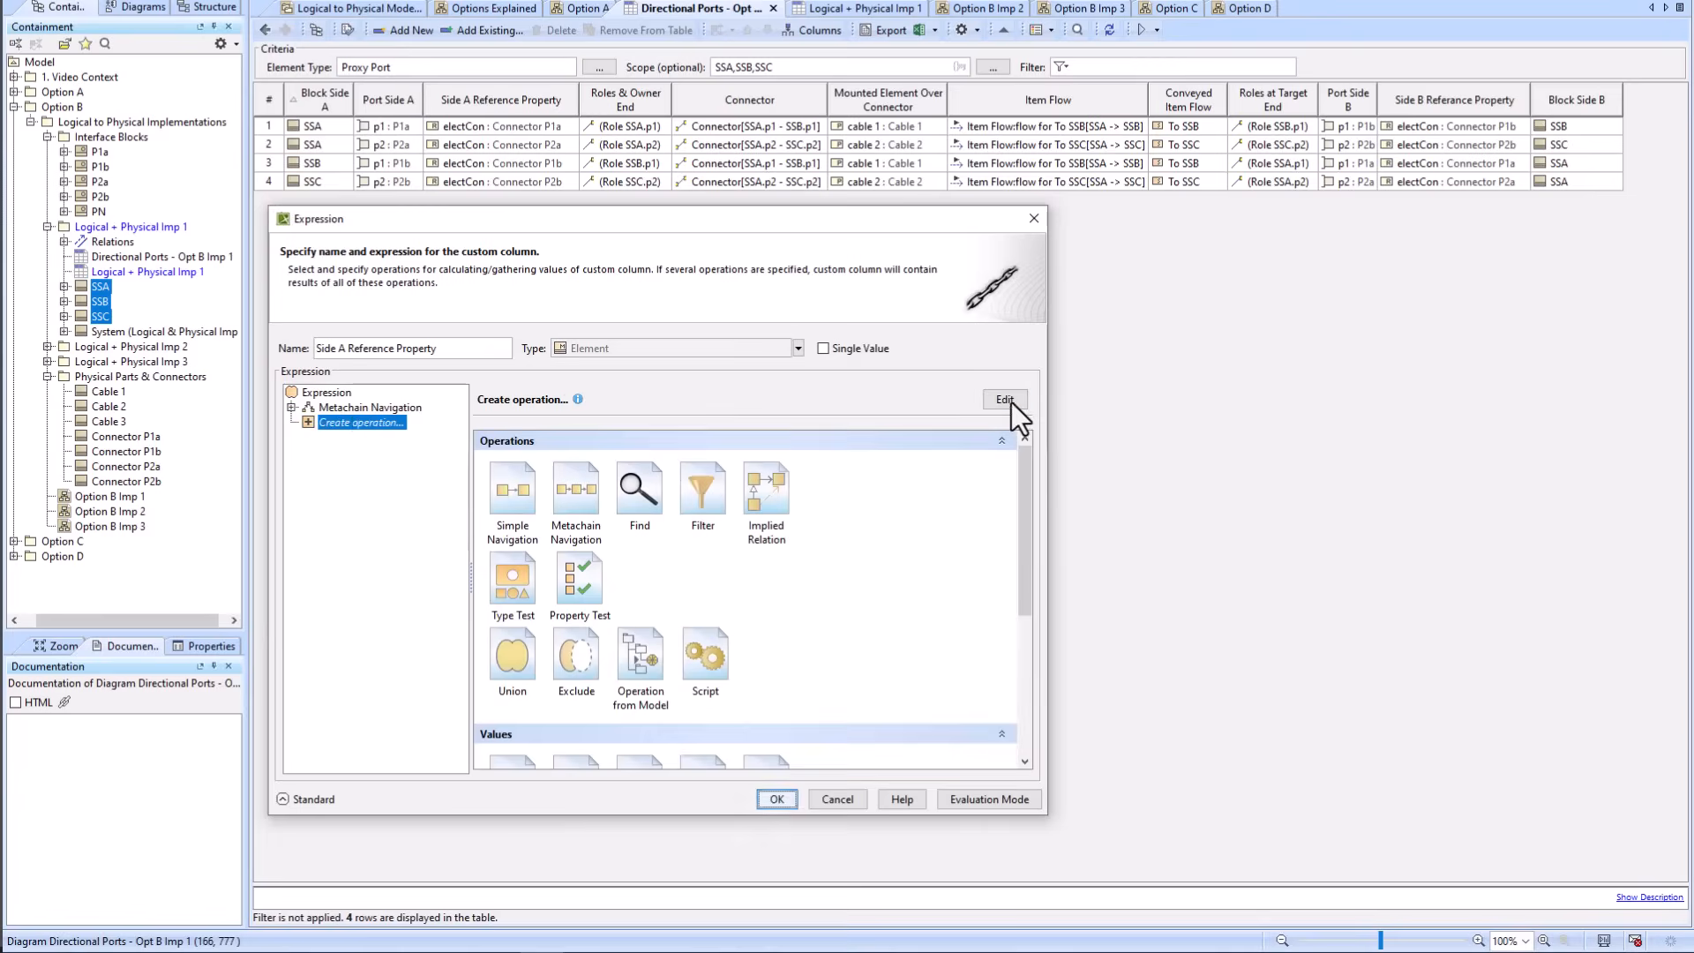
# Step: Examine the Metachain Navigation operation of Side A Reference Property with its context and property chain, and cancel the expression dialog
pyautogui.click(352, 407)
pyautogui.click(290, 407)
pyautogui.click(366, 422)
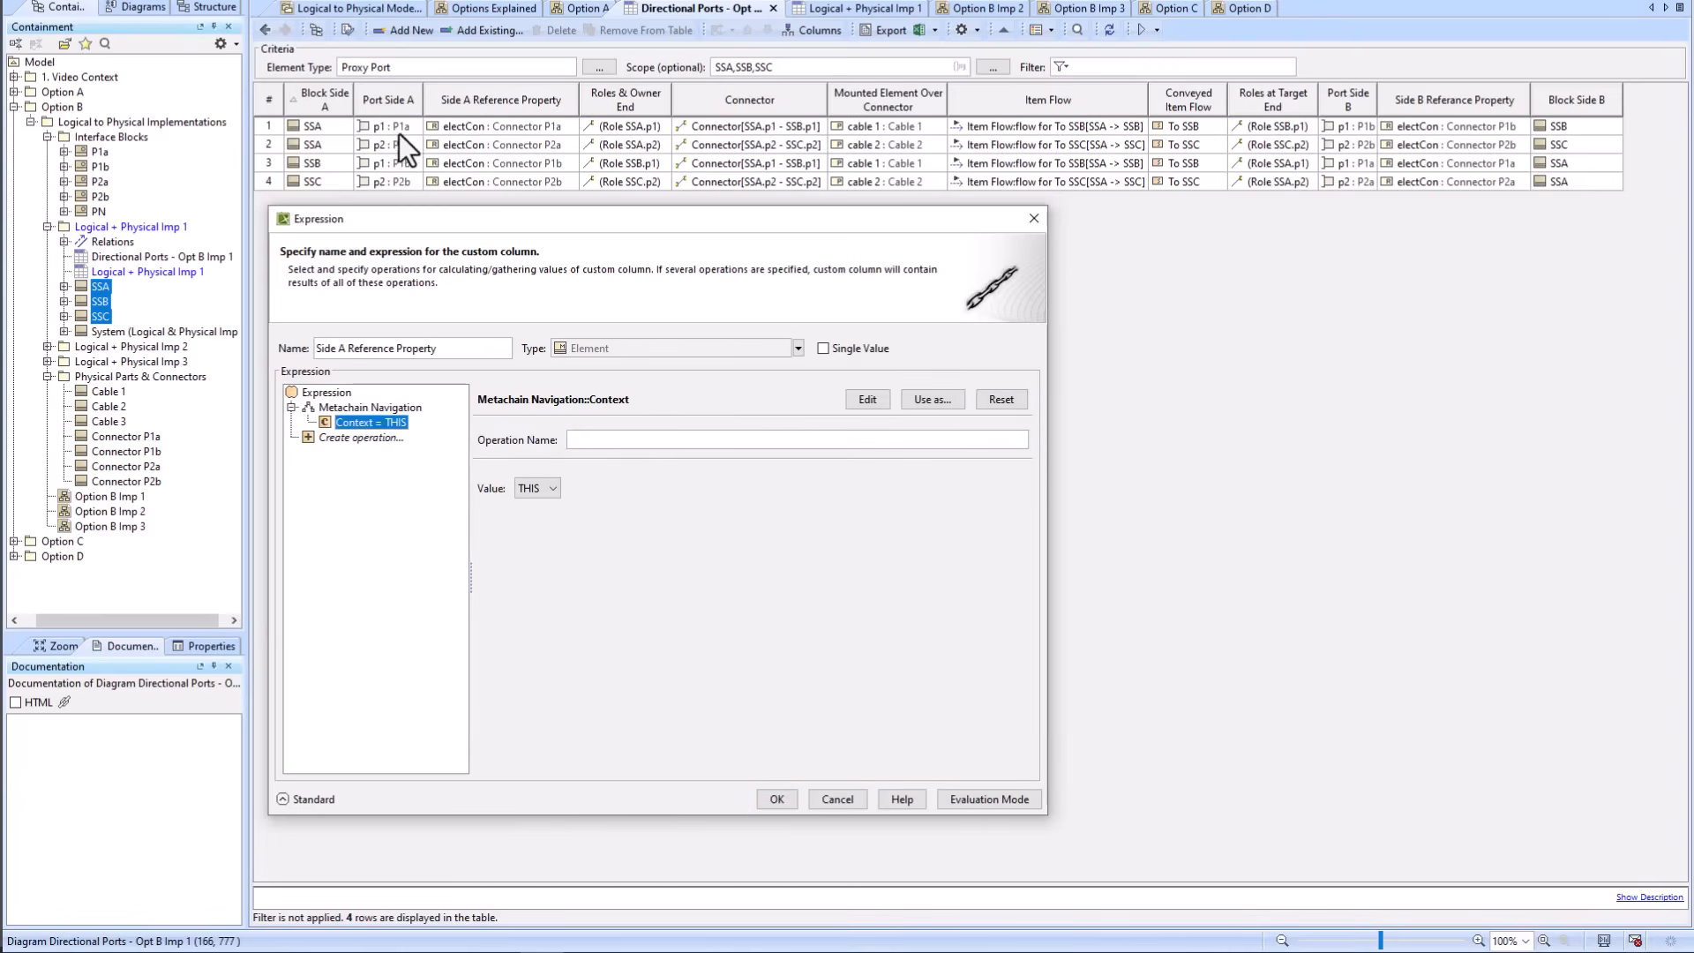
pyautogui.click(341, 408)
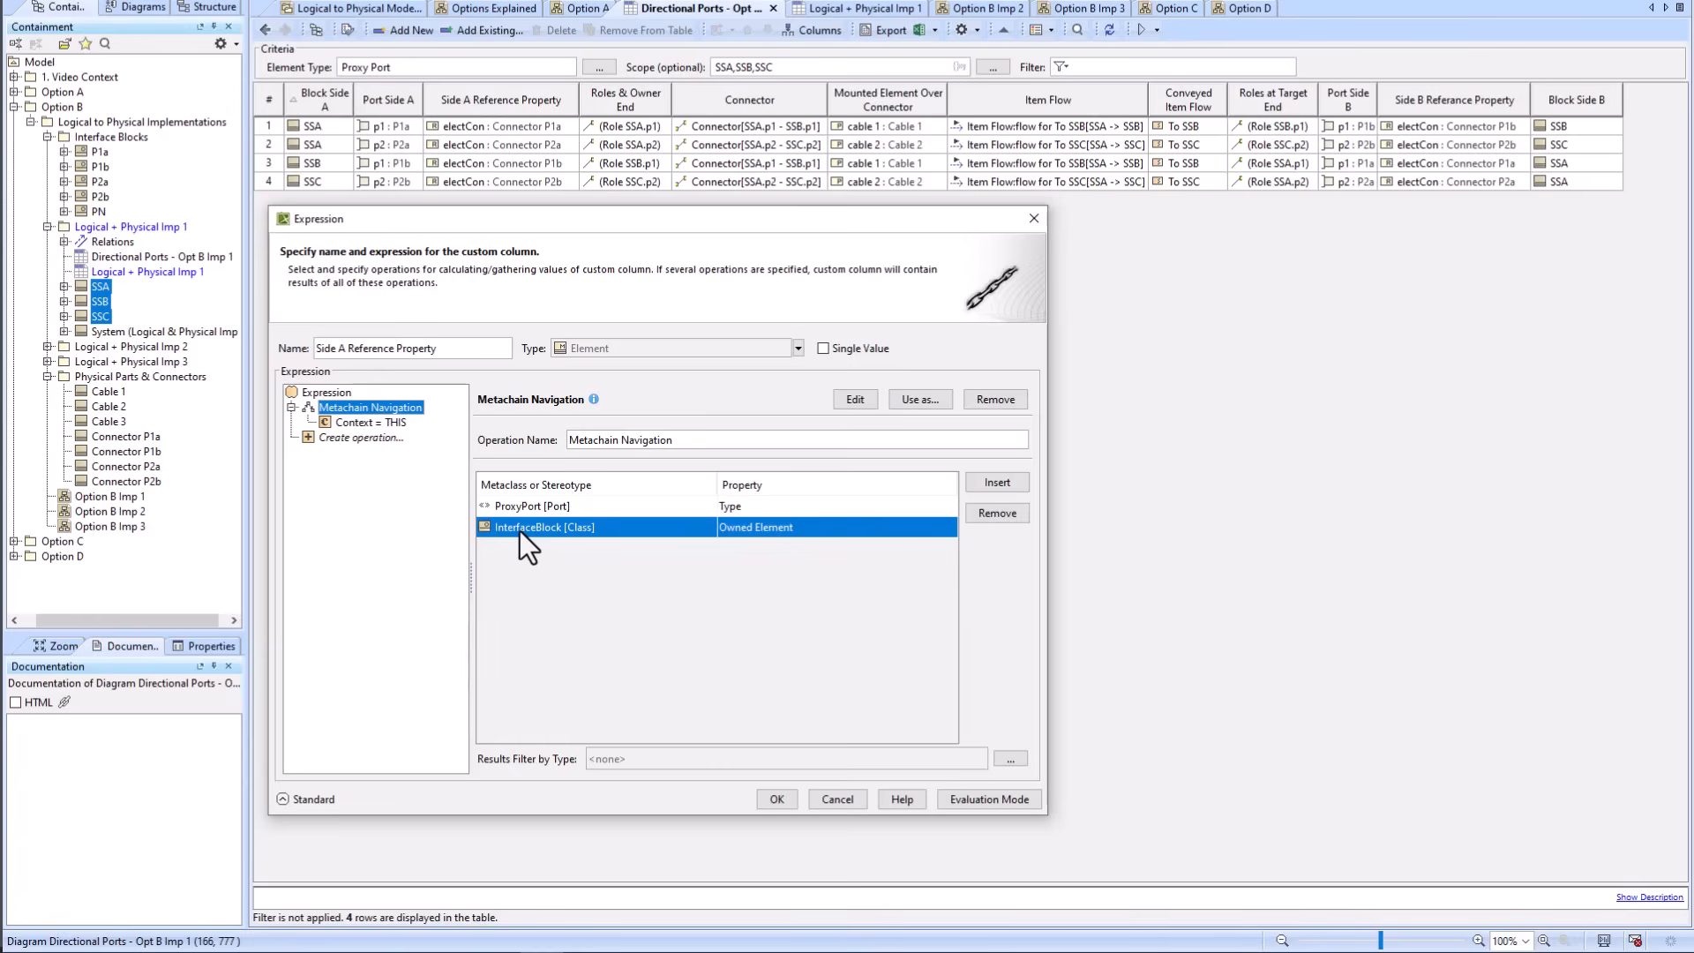
pyautogui.click(839, 798)
# Step: Open the specification of proxy port p1 in the table's first row and filter its properties by type
pyautogui.rightClick(385, 125)
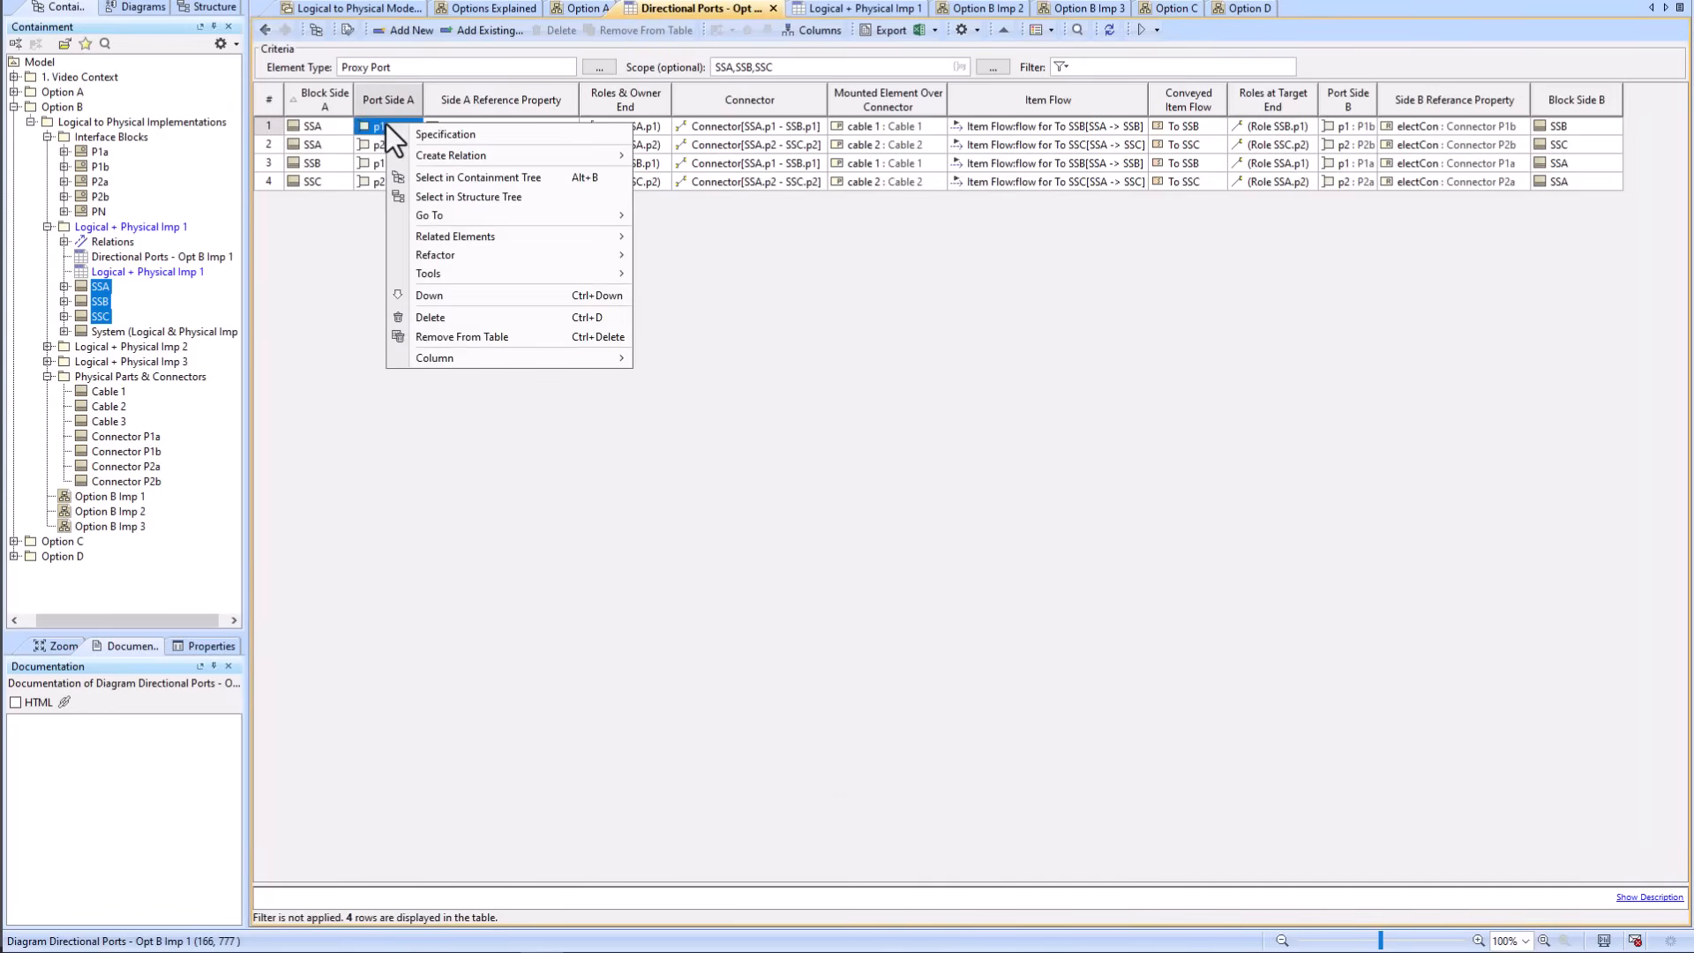
pyautogui.click(442, 137)
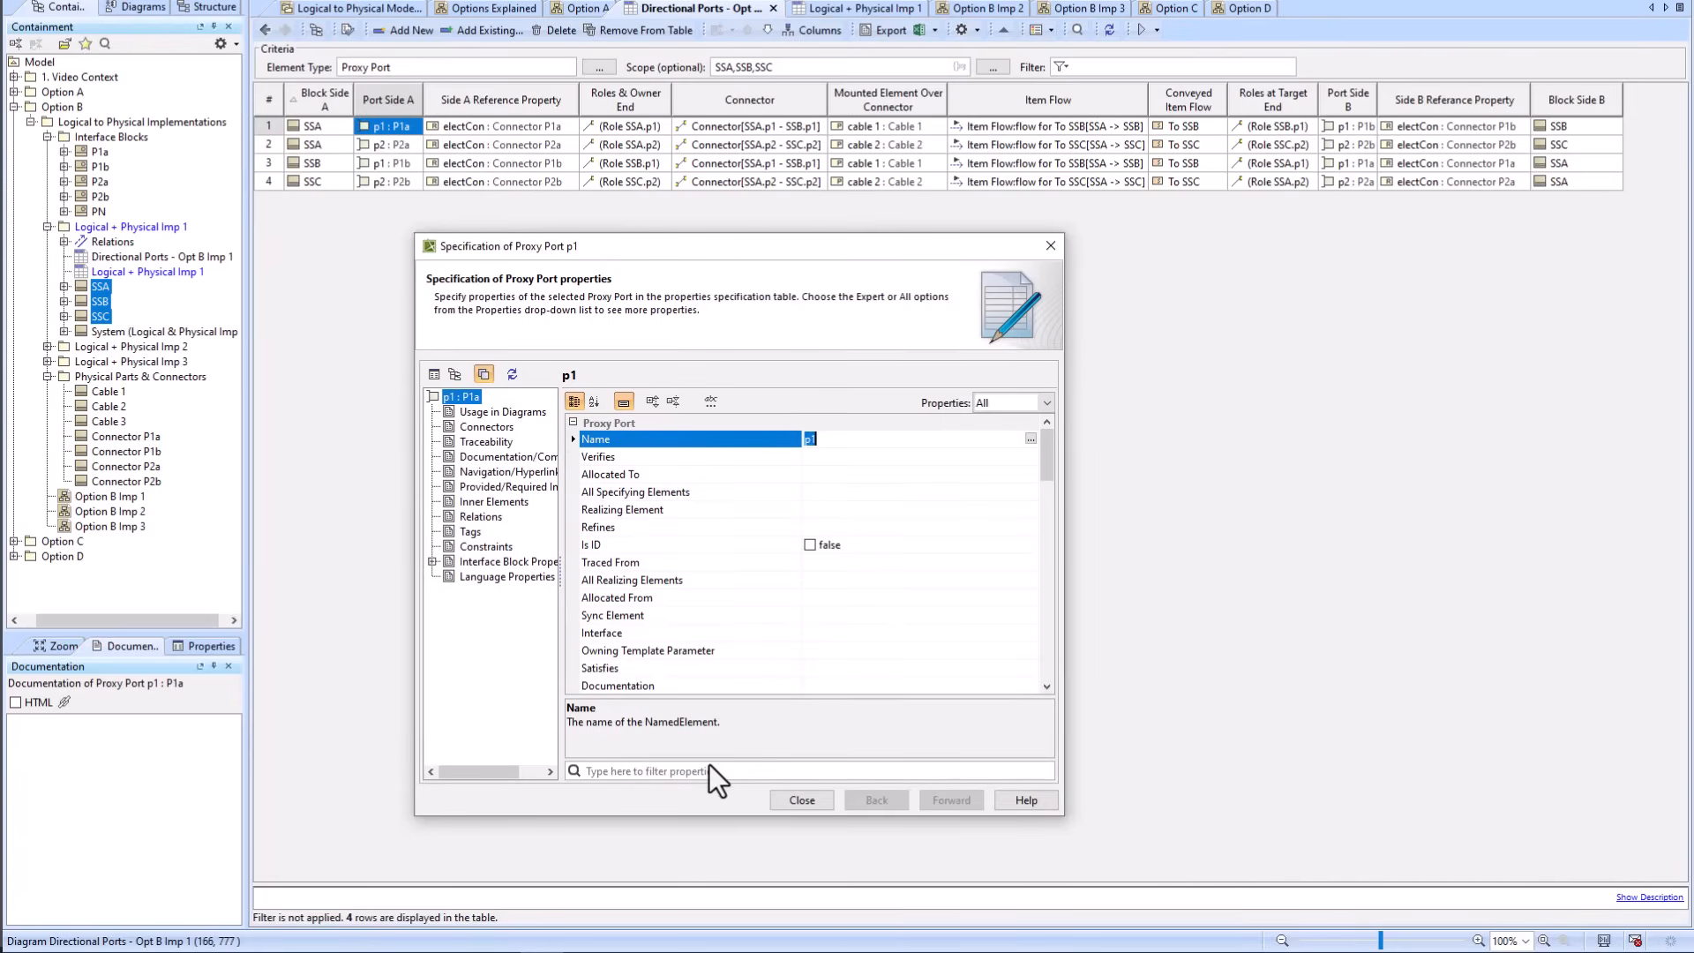
pyautogui.click(693, 772)
pyautogui.write('type')
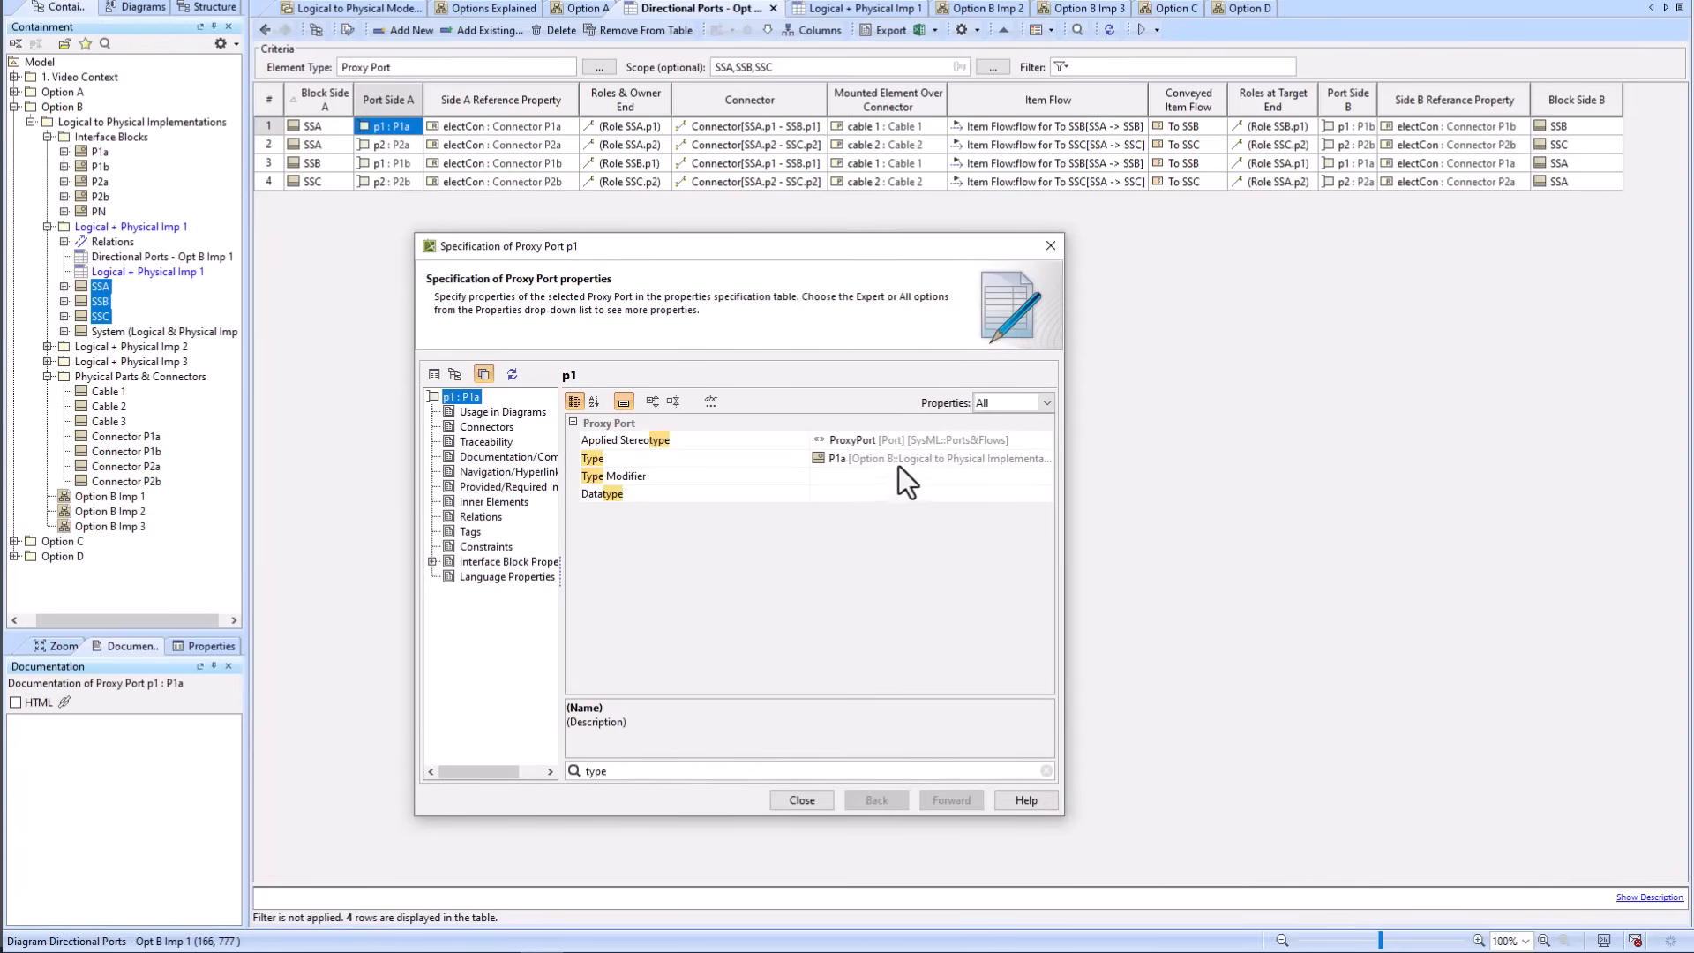
# Step: Open interface block P1a's specification through port p1's Type property, view its Owned Element property, and close it
pyautogui.click(898, 465)
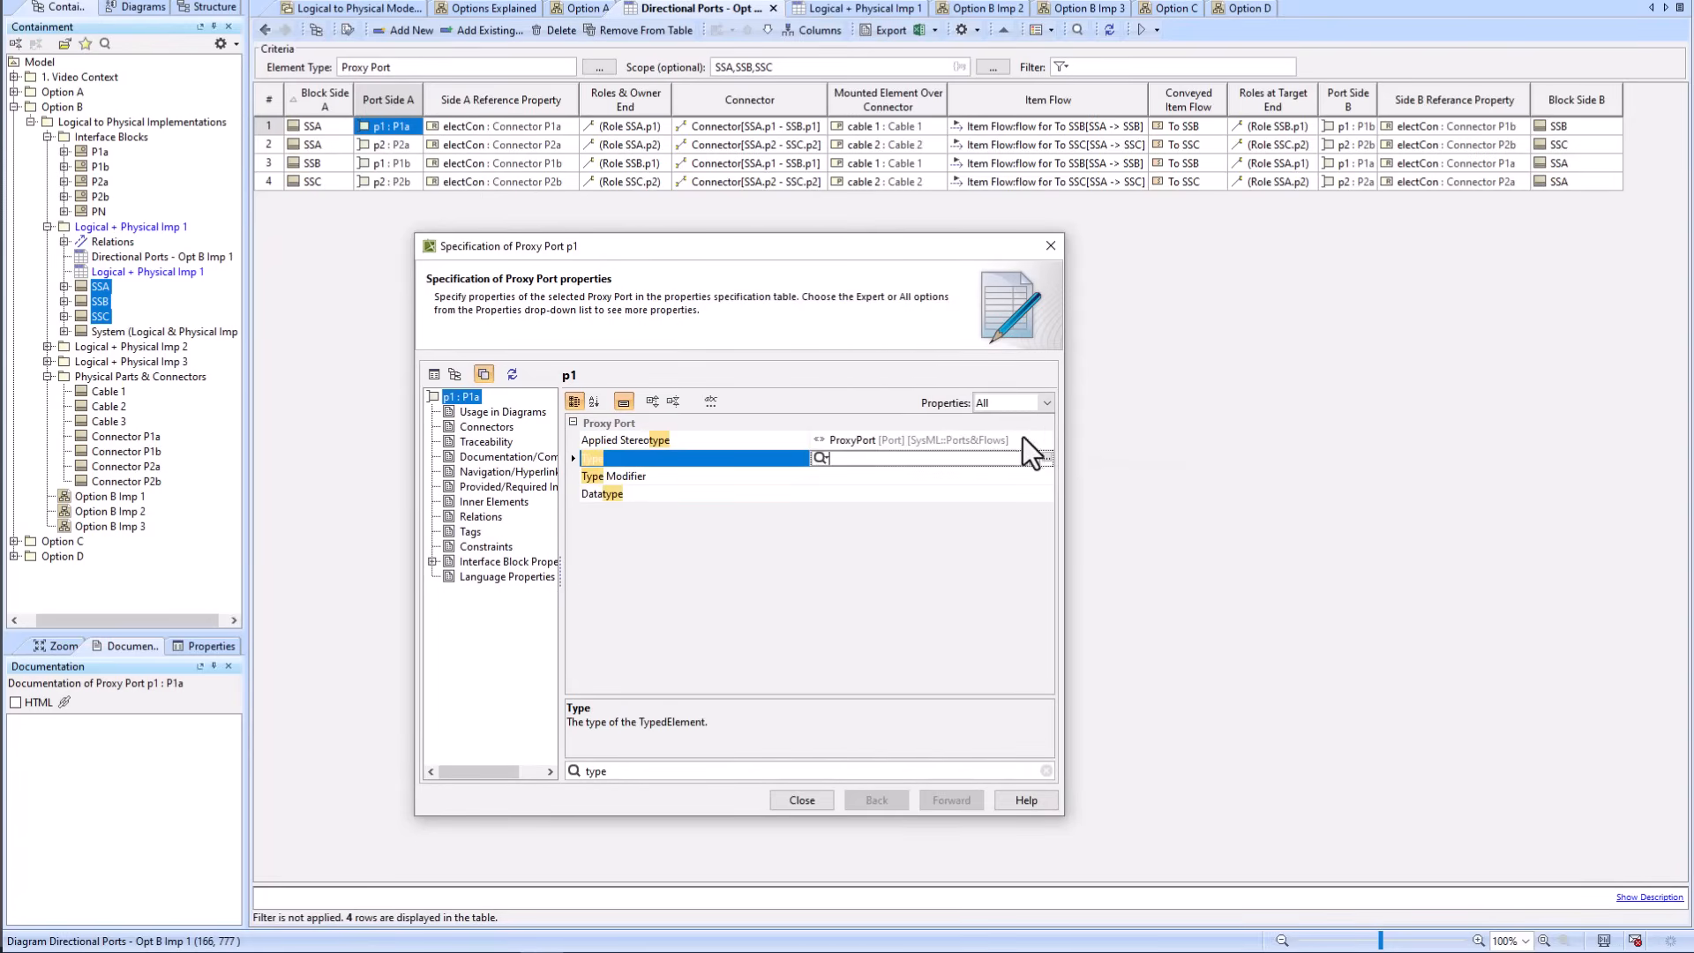
pyautogui.press('Escape')
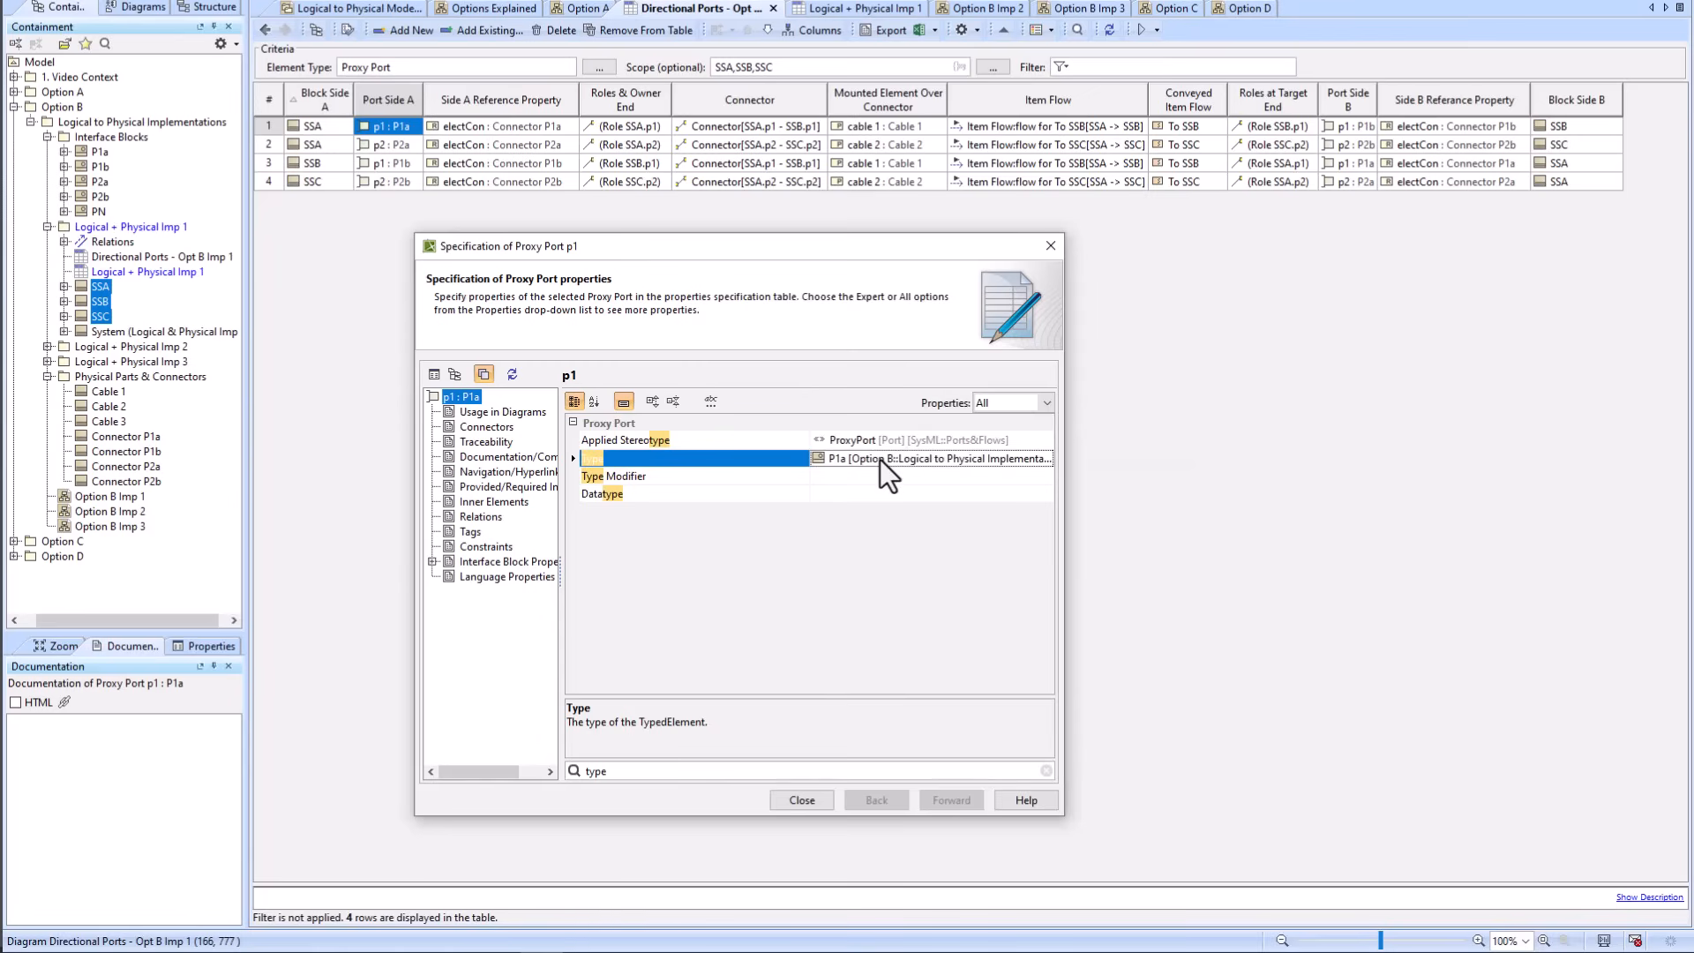
pyautogui.rightClick(880, 459)
pyautogui.click(958, 468)
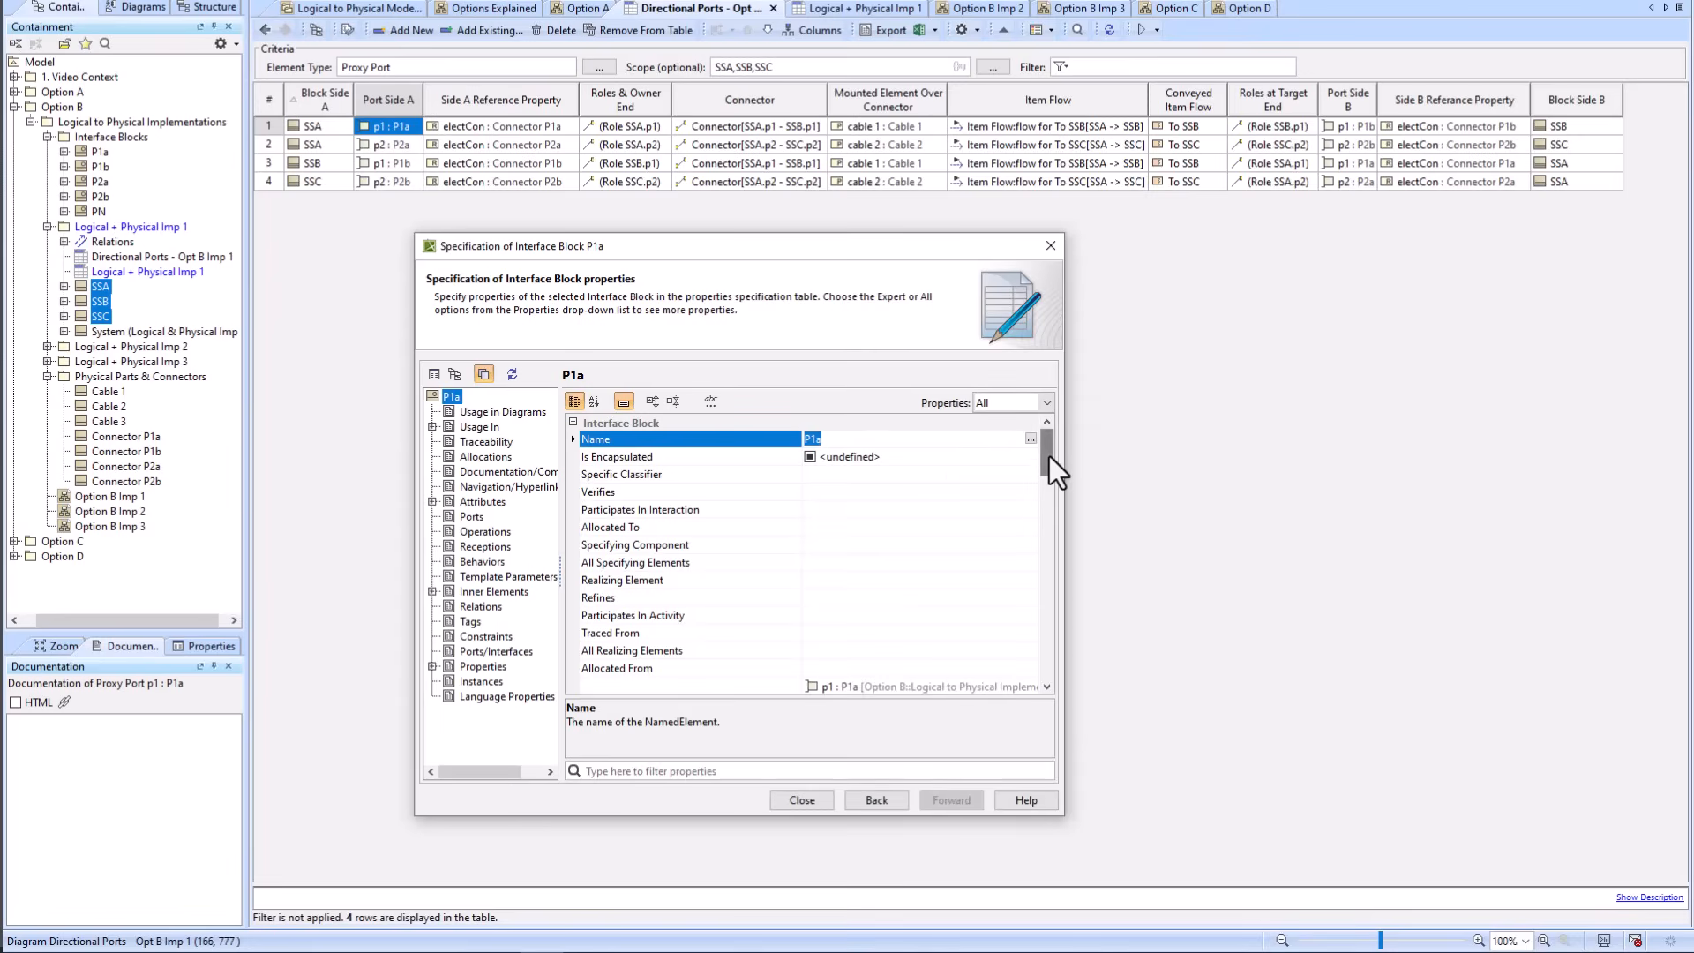
pyautogui.moveTo(1050, 457); pyautogui.dragTo(1052, 561)
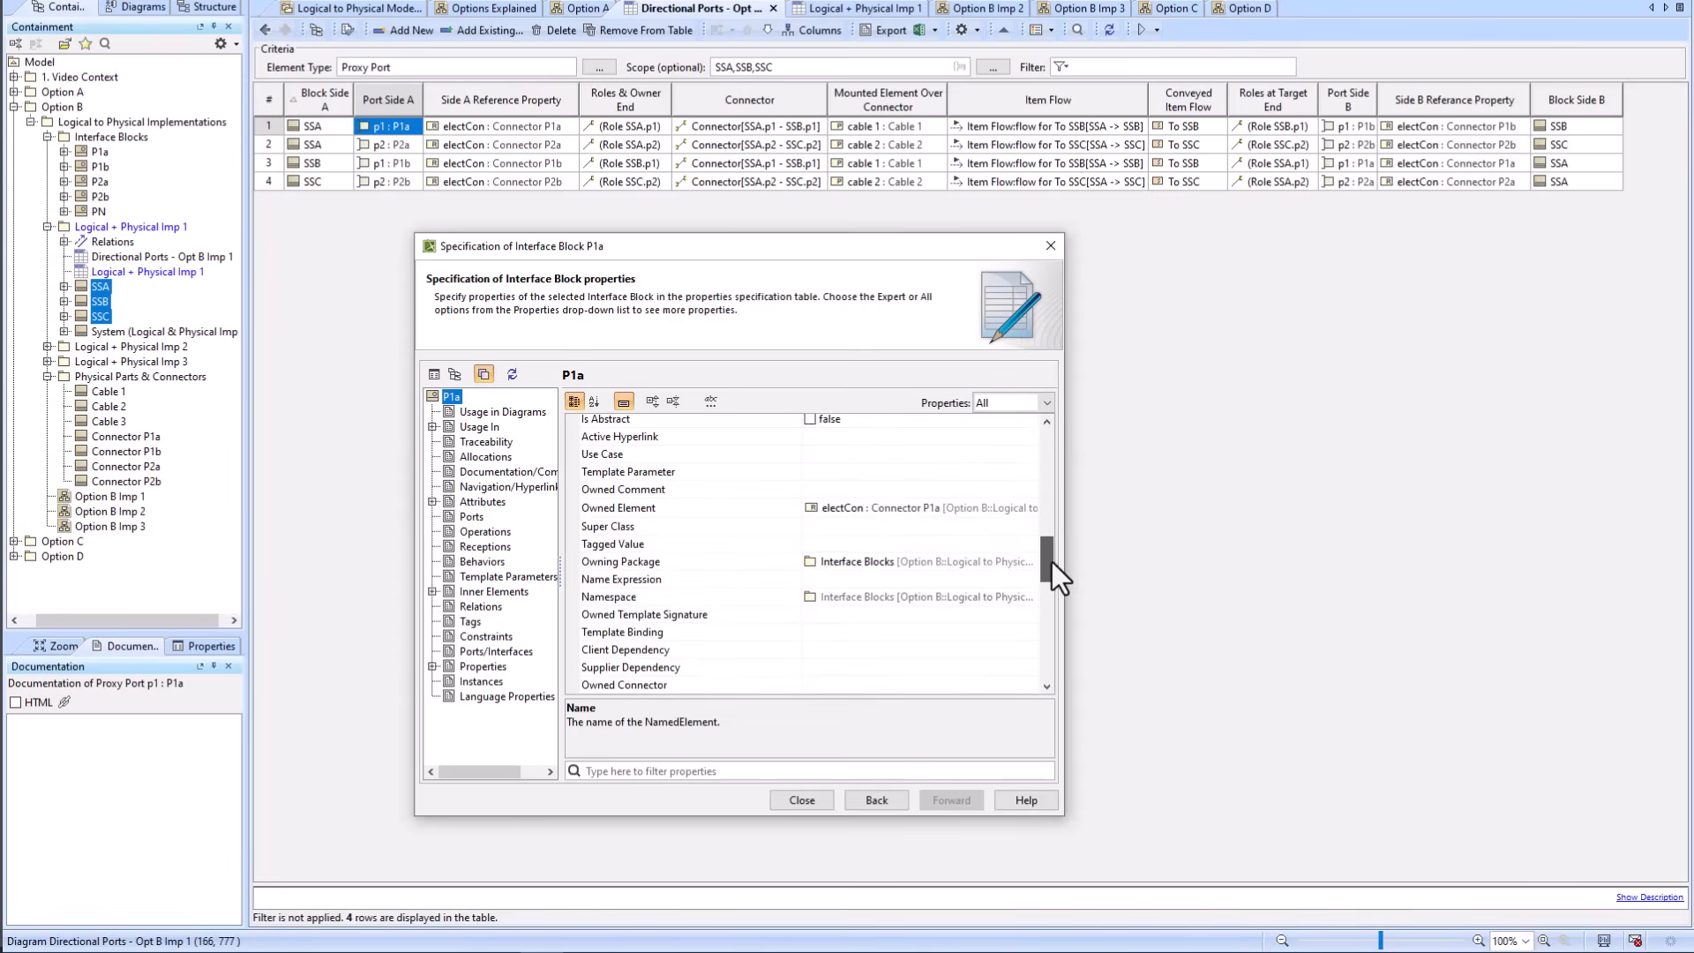
pyautogui.click(646, 508)
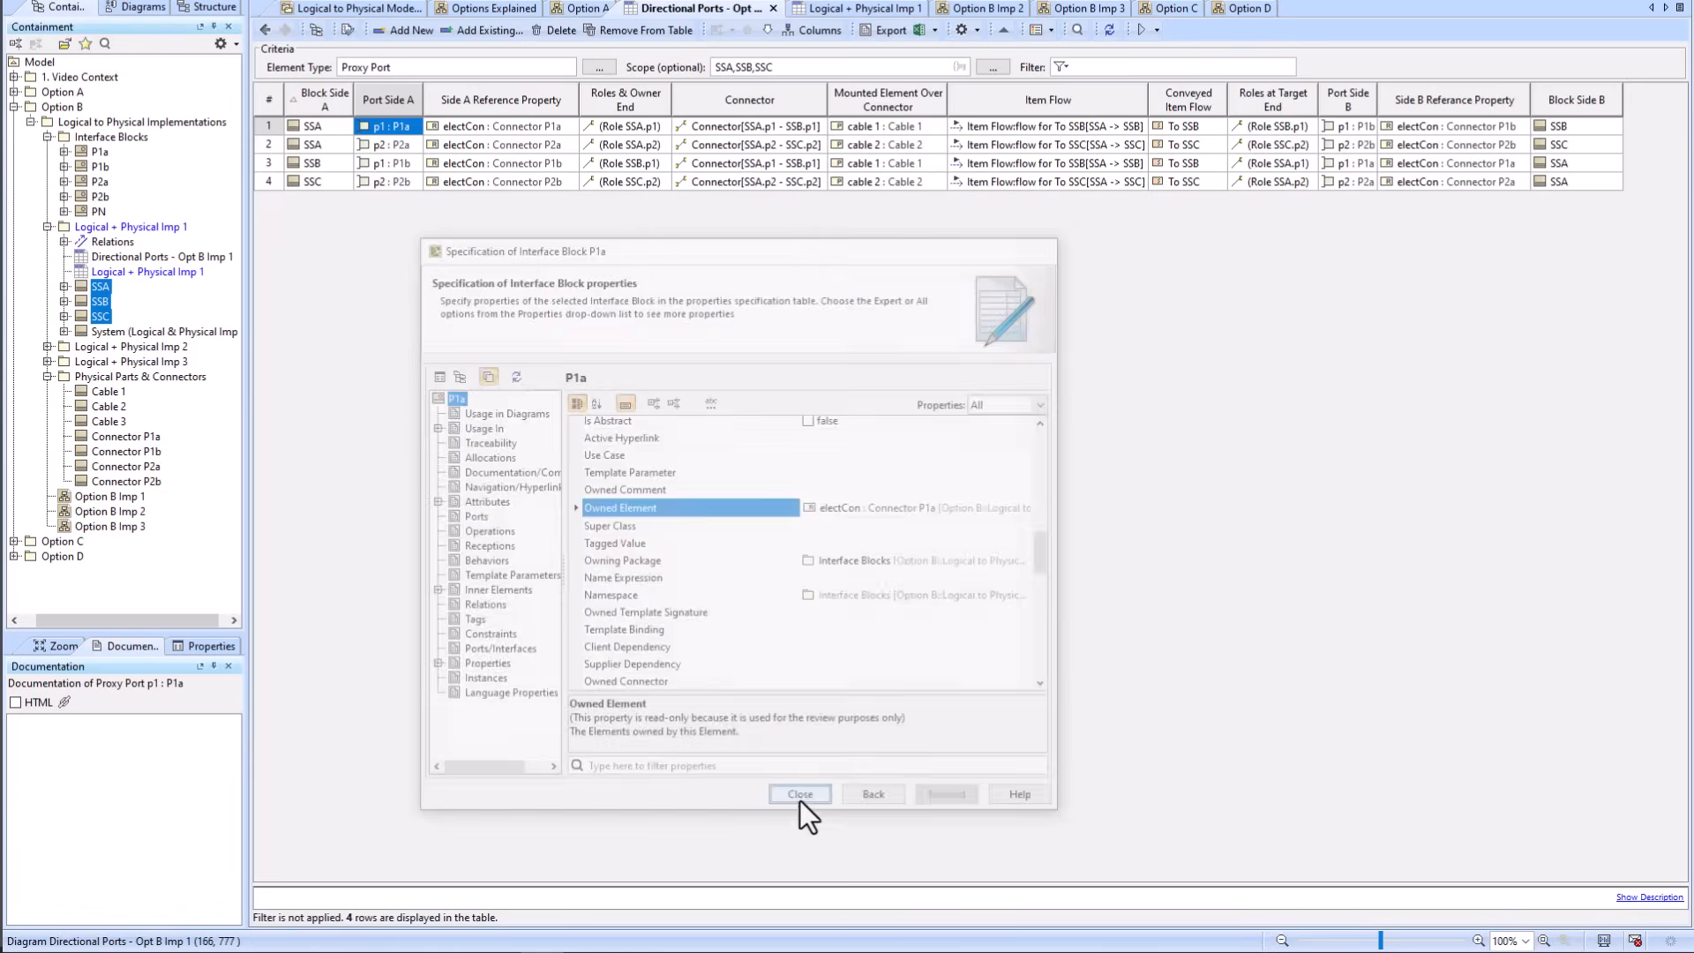
pyautogui.click(799, 800)
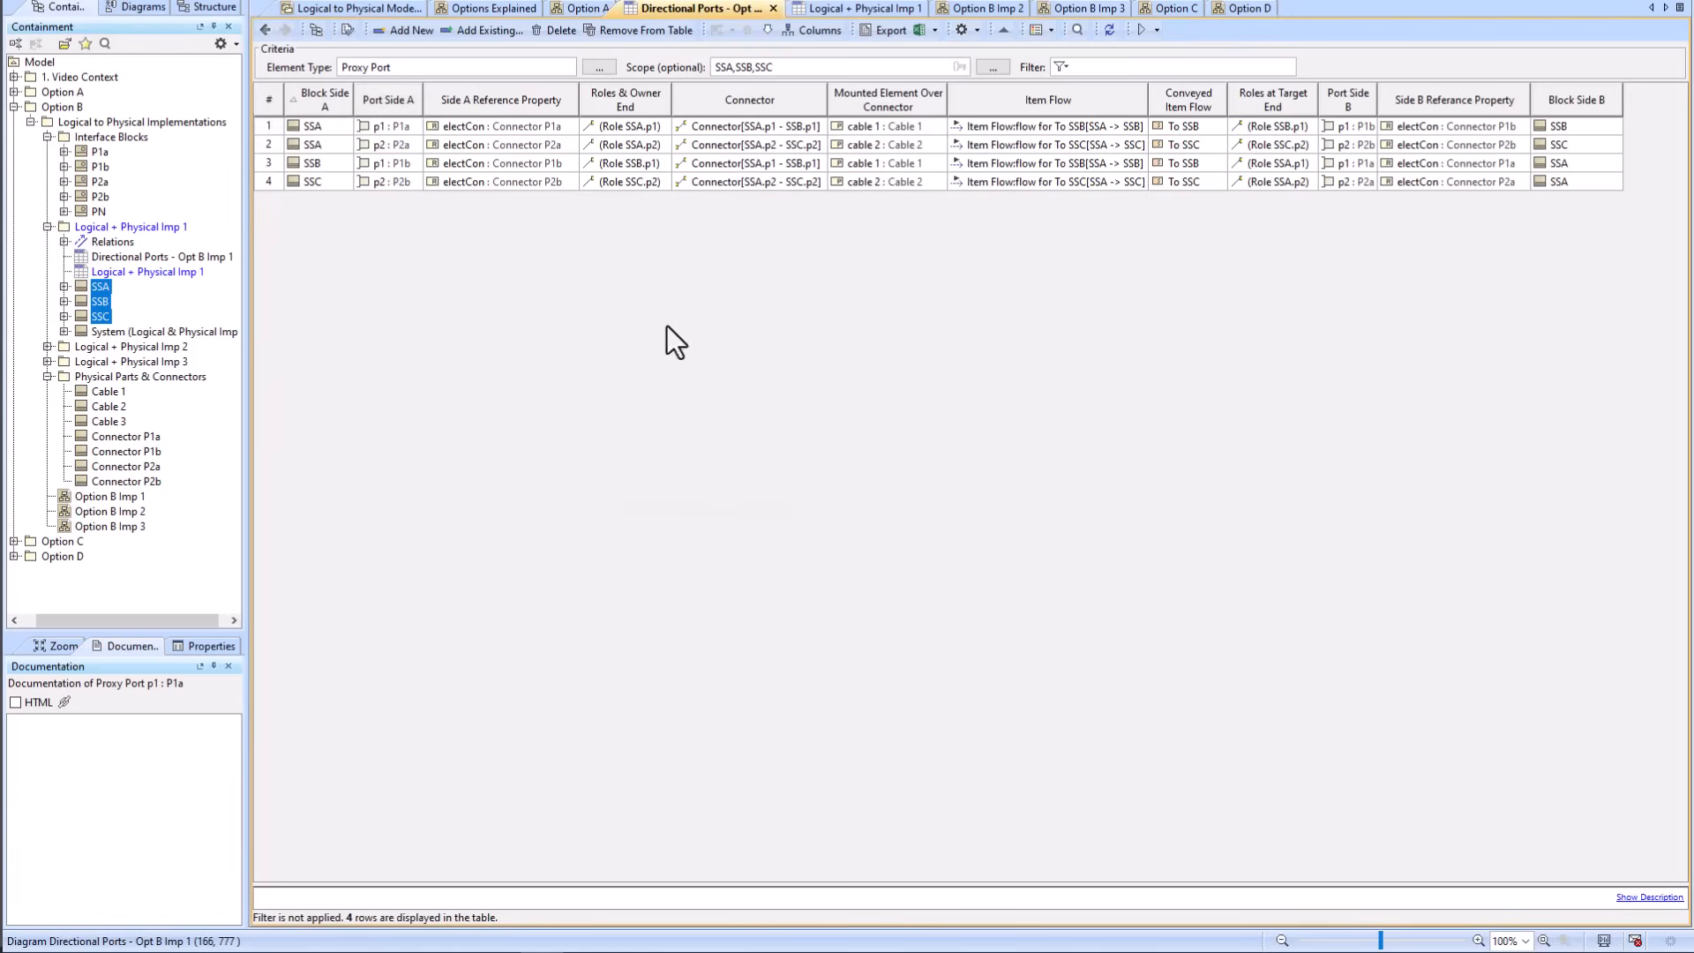
# Step: Open the Roles & Owner End column's expression and remove its Simple Navigation, Find and Implied Relation operations
pyautogui.rightClick(633, 98)
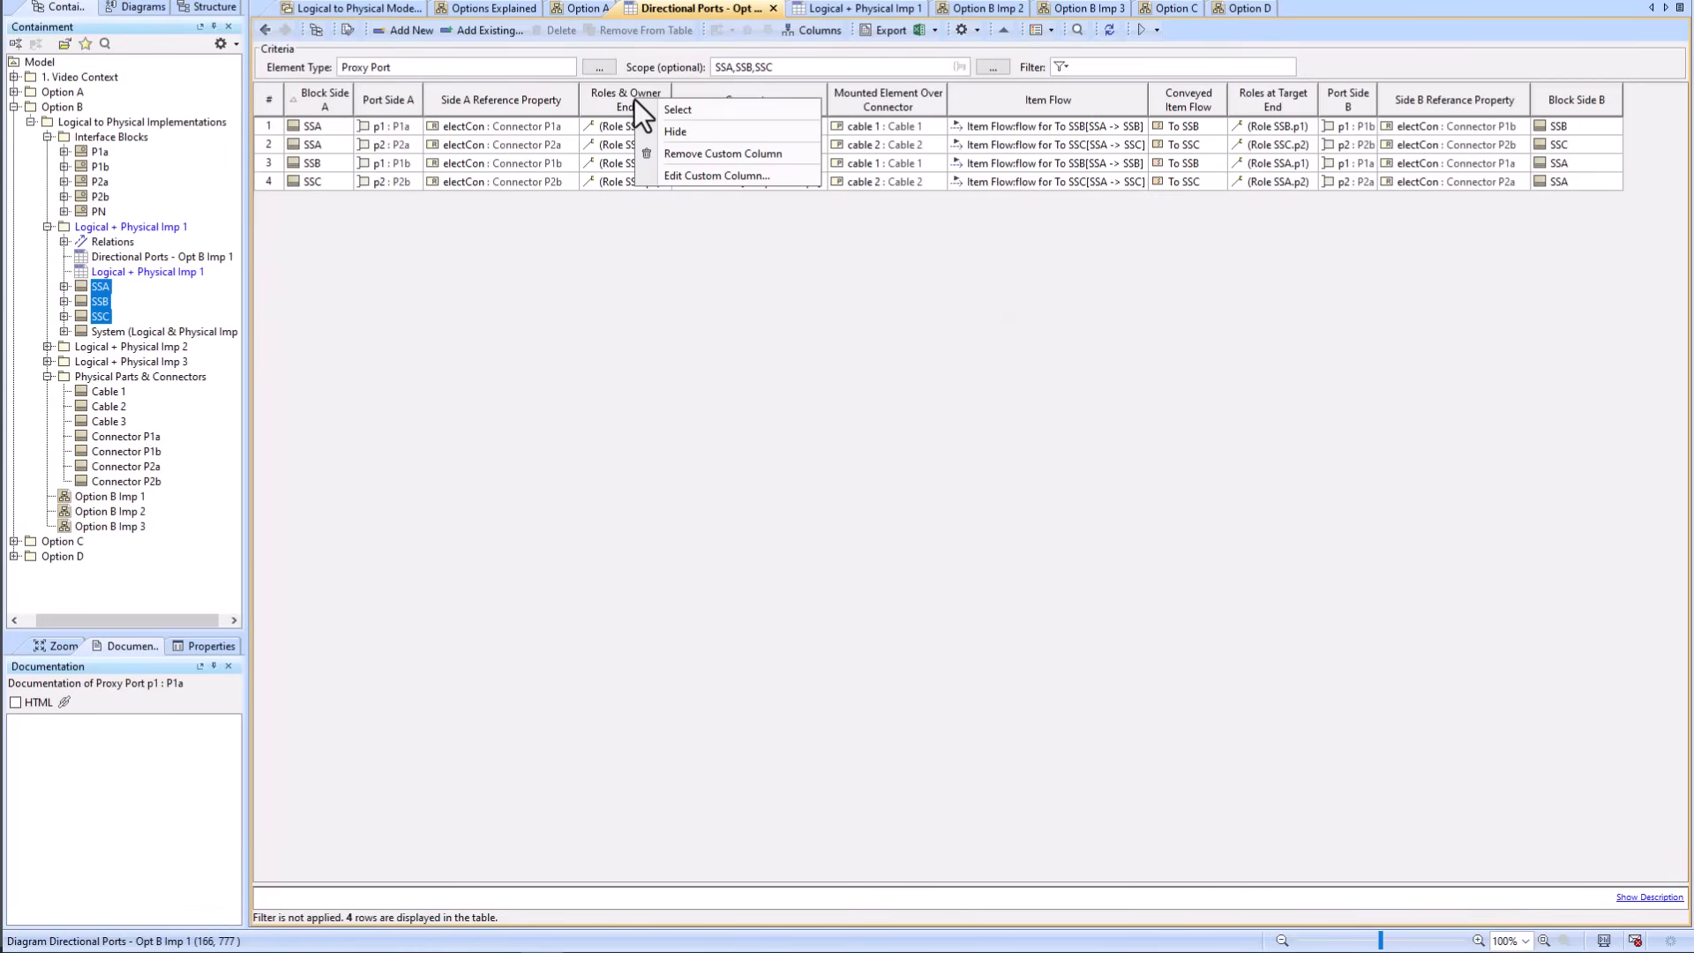
pyautogui.click(681, 175)
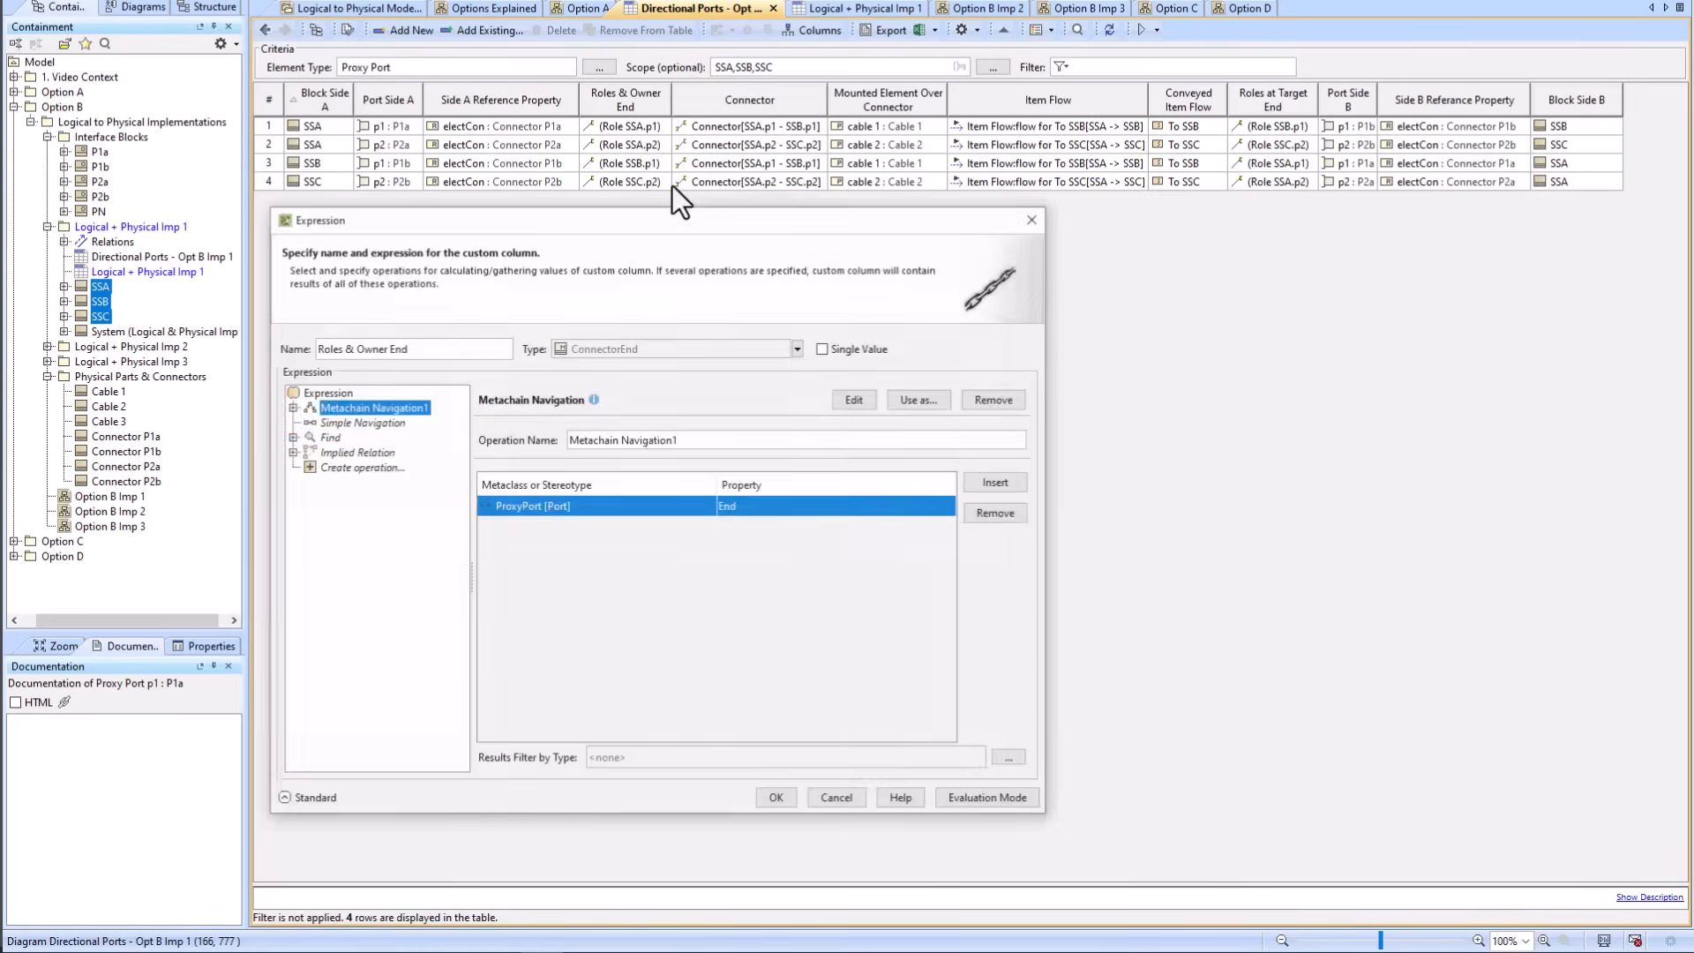
pyautogui.moveTo(633, 223); pyautogui.dragTo(722, 227)
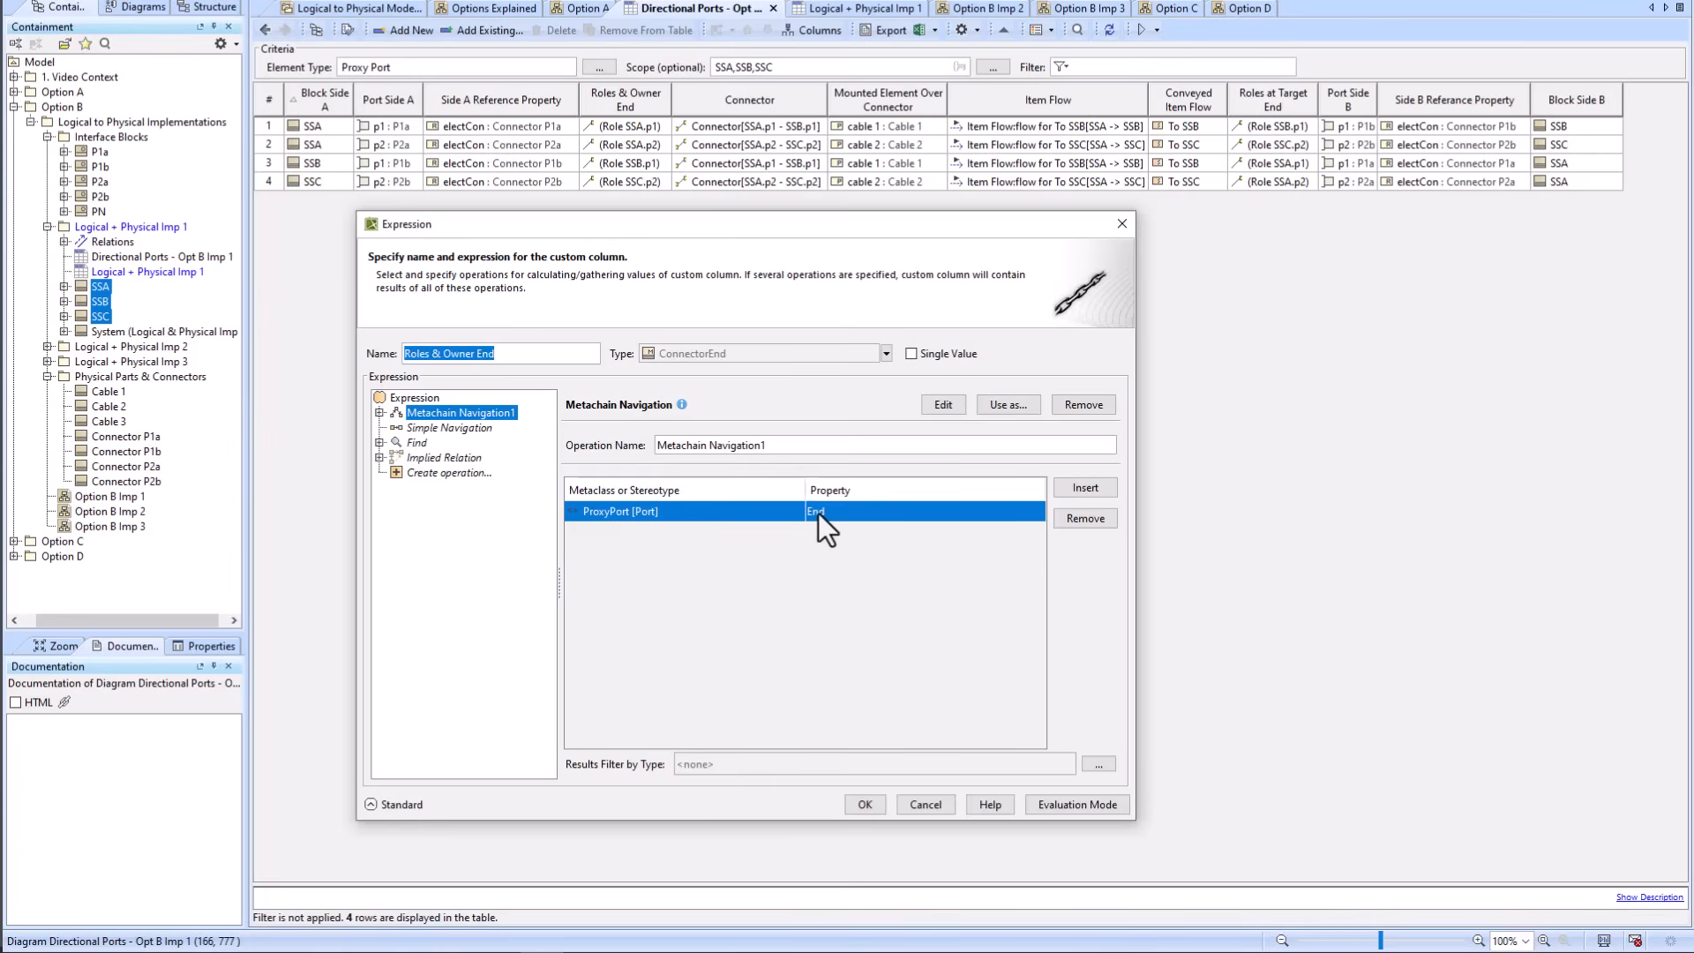
pyautogui.click(436, 427)
pyautogui.click(1076, 408)
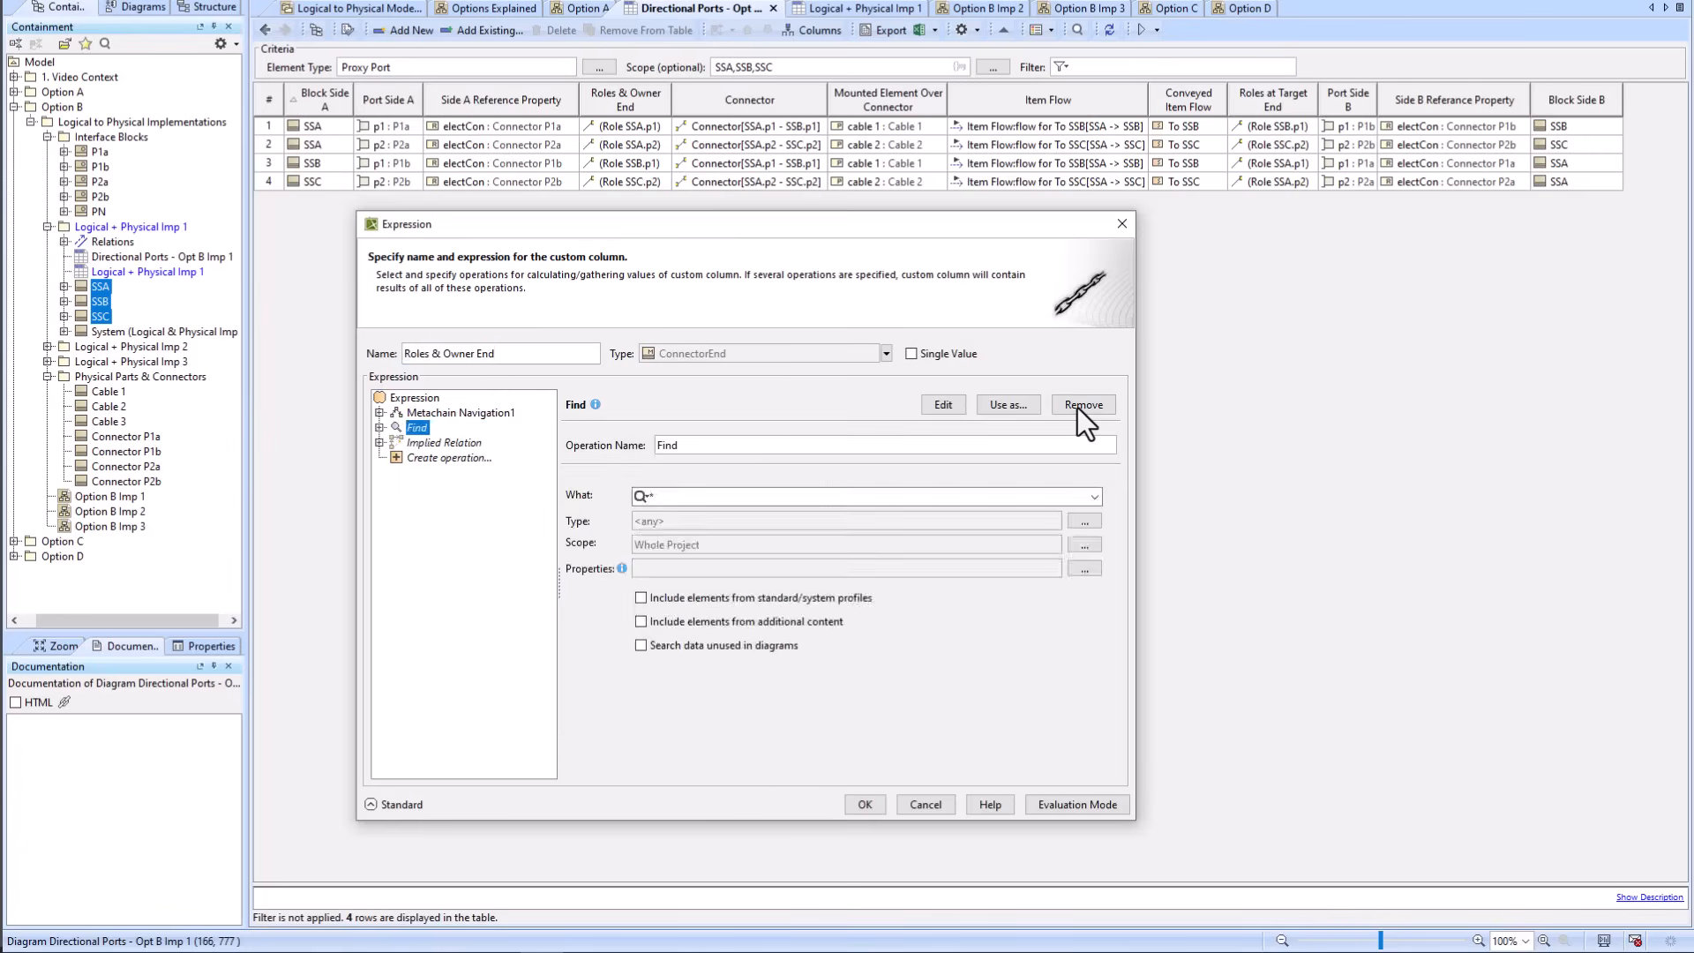
pyautogui.click(1077, 408)
pyautogui.click(1077, 408)
# Step: Examine the Metachain Navigation1 operation of Roles & Owner End with its context and End property, and close the expression dialog
pyautogui.click(462, 413)
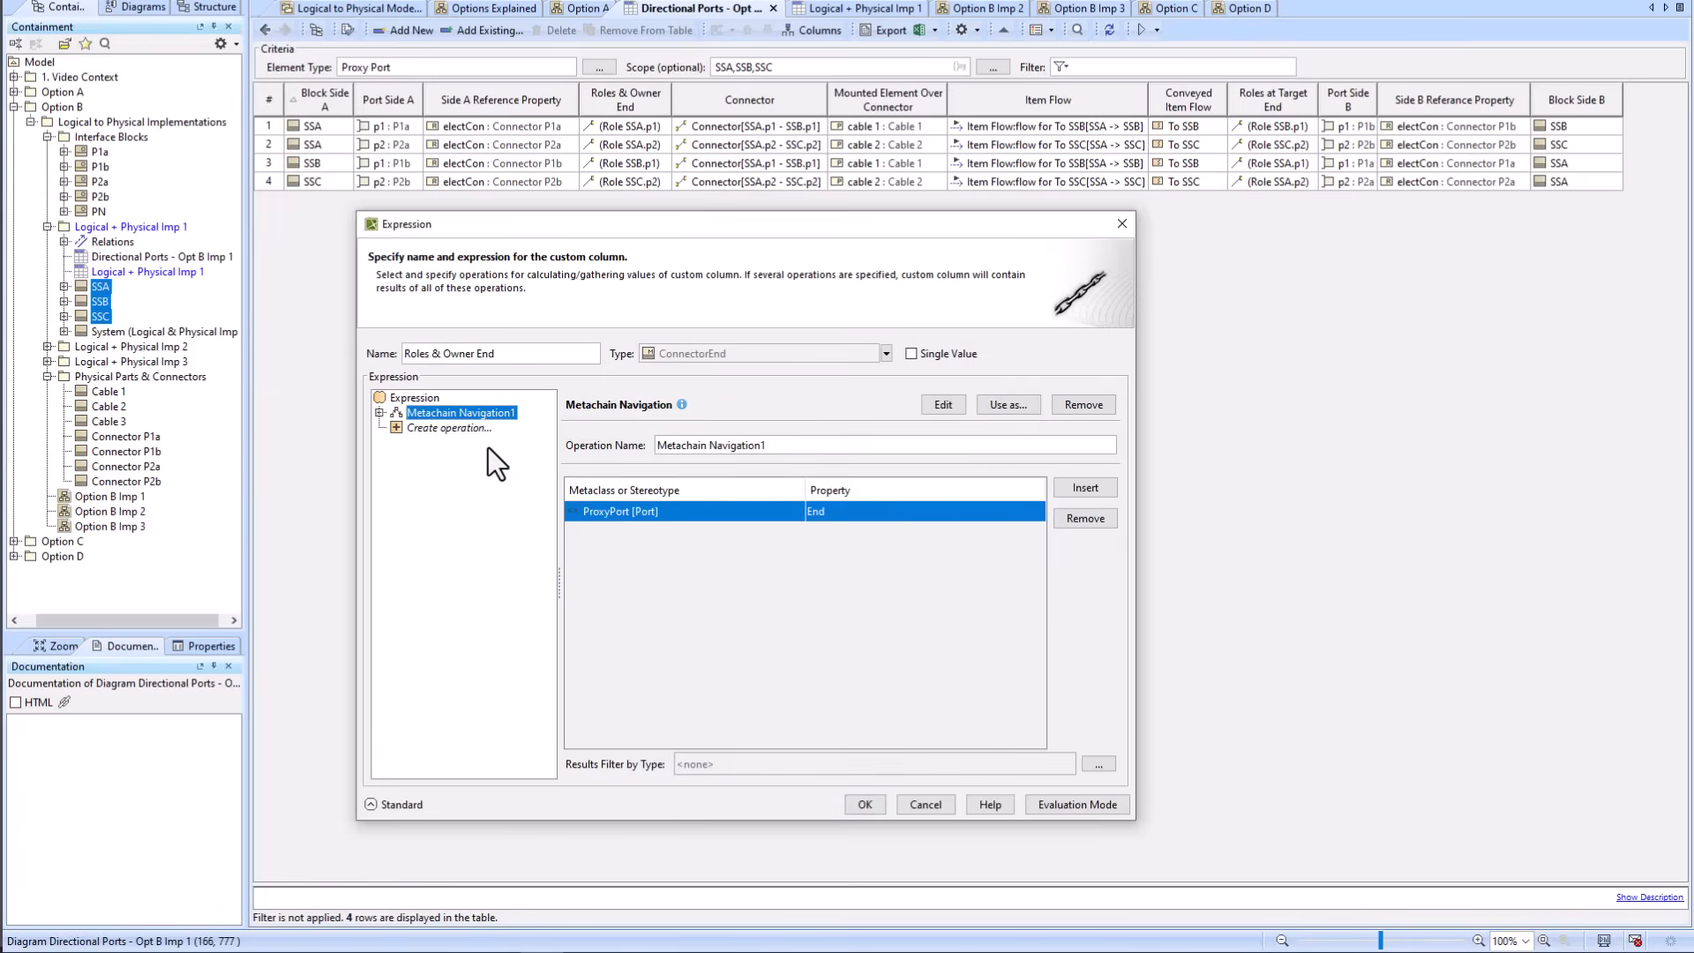
pyautogui.click(380, 412)
pyautogui.click(443, 429)
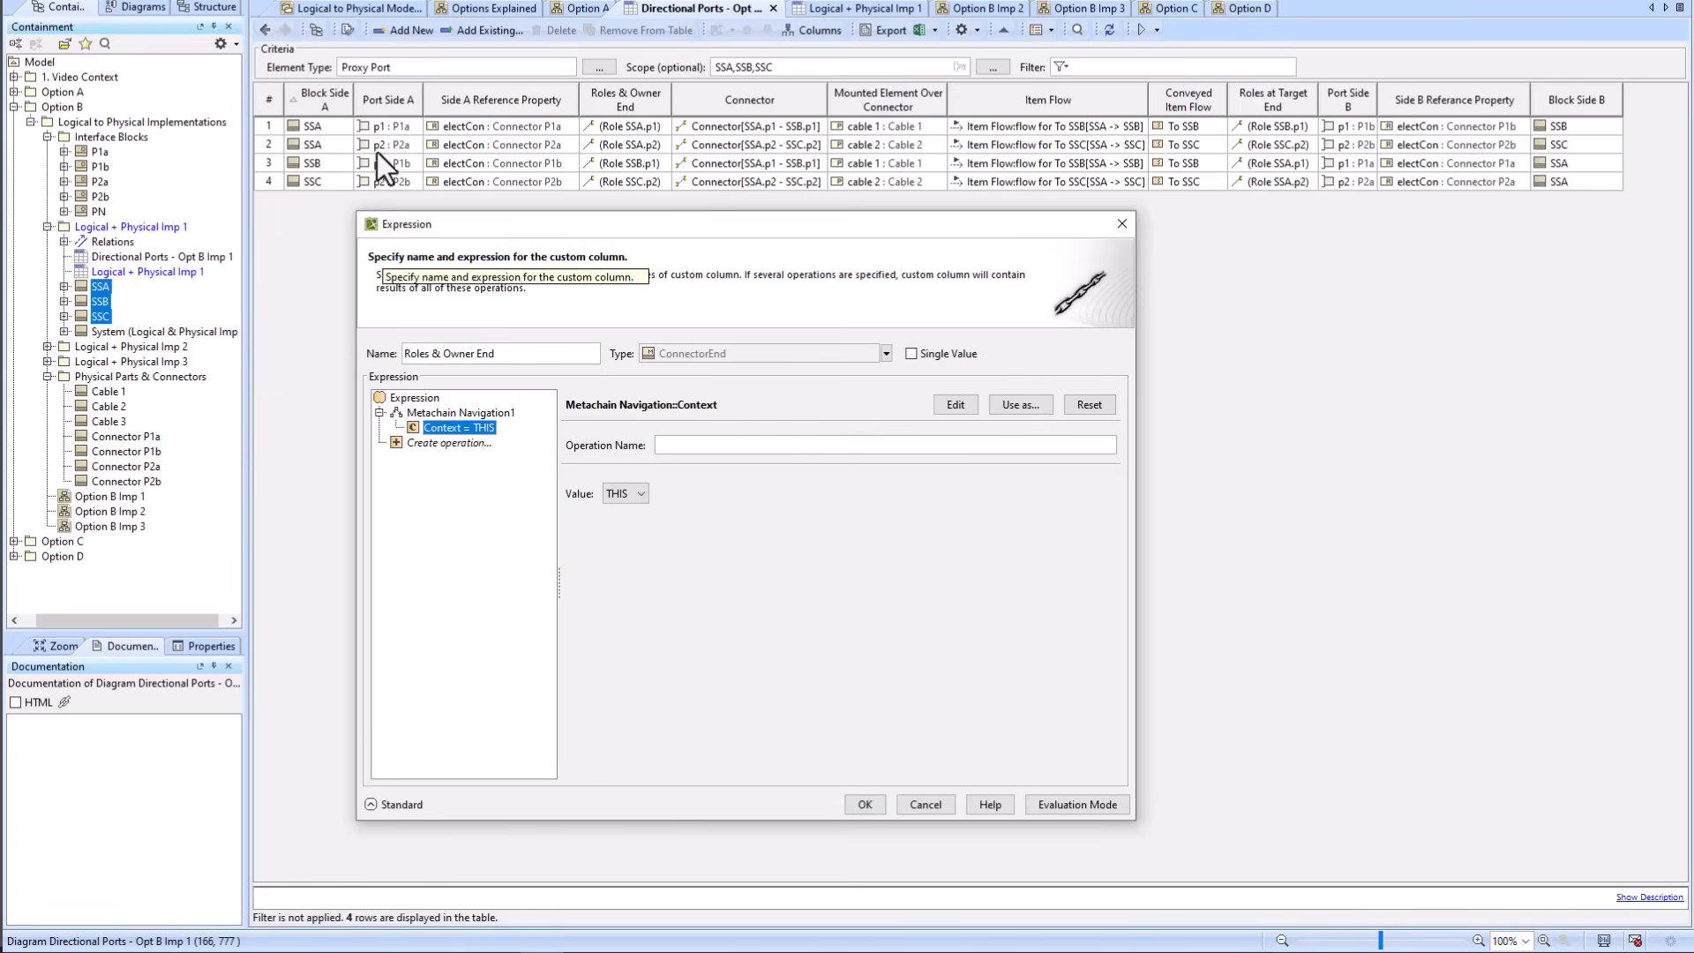
pyautogui.click(447, 413)
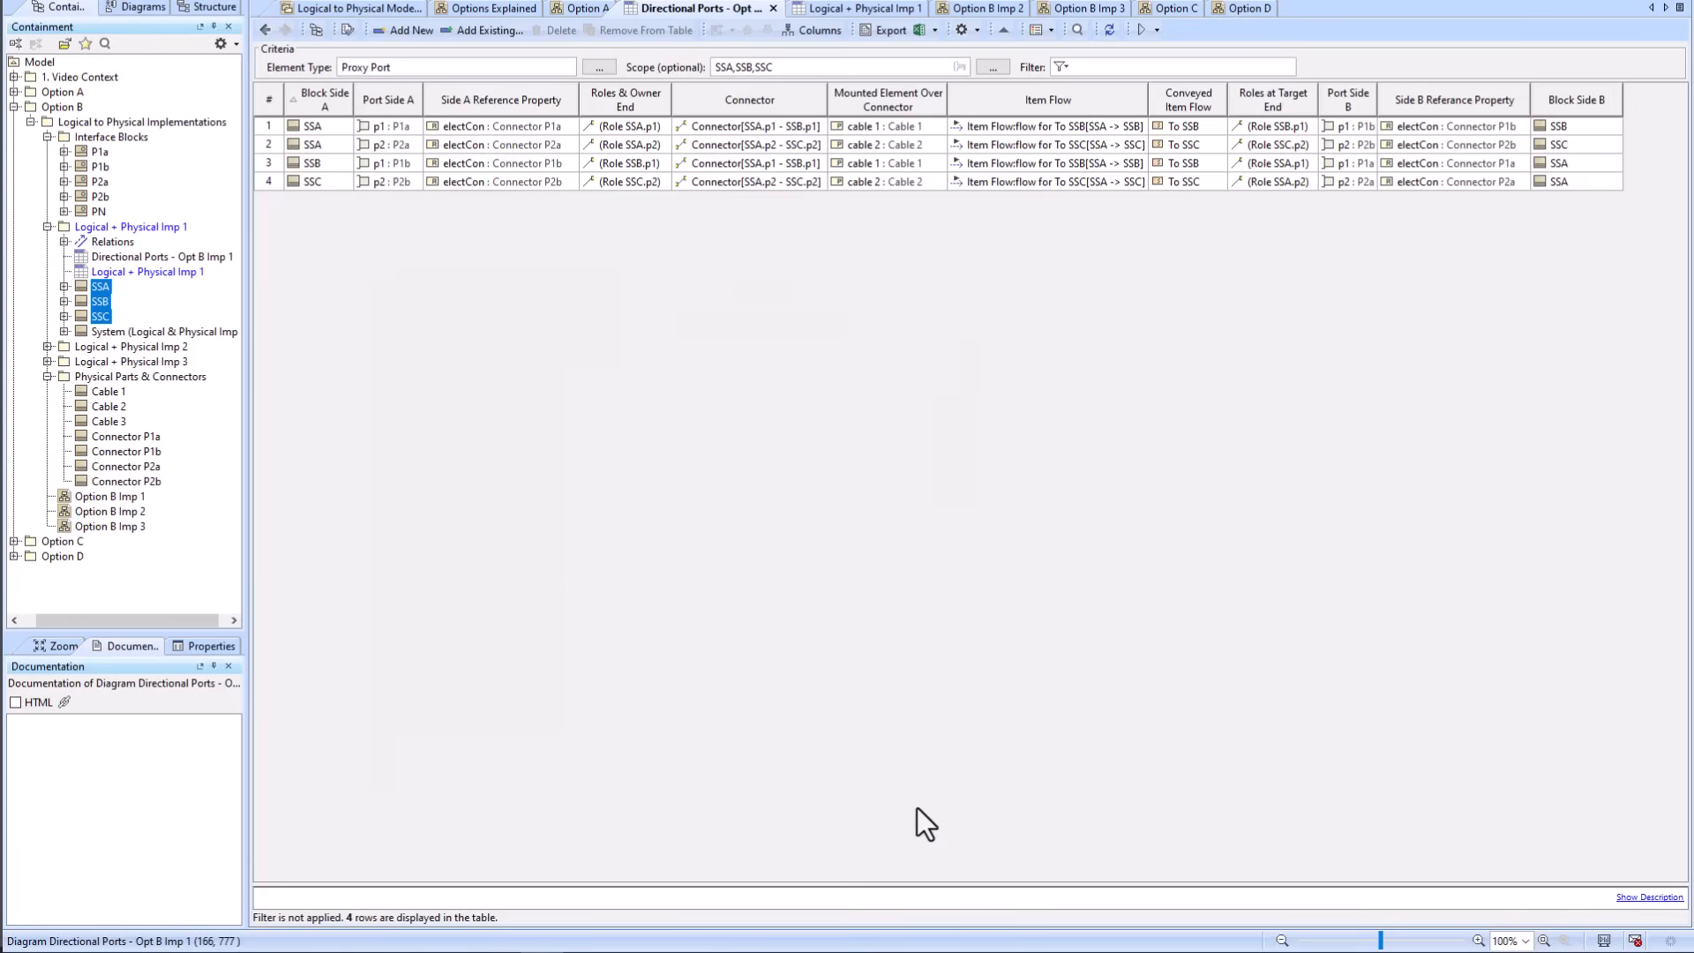
# Step: Open the Connector column's expression, examine its Roles Owner metachain navigation, and close it without changes
pyautogui.click(918, 806)
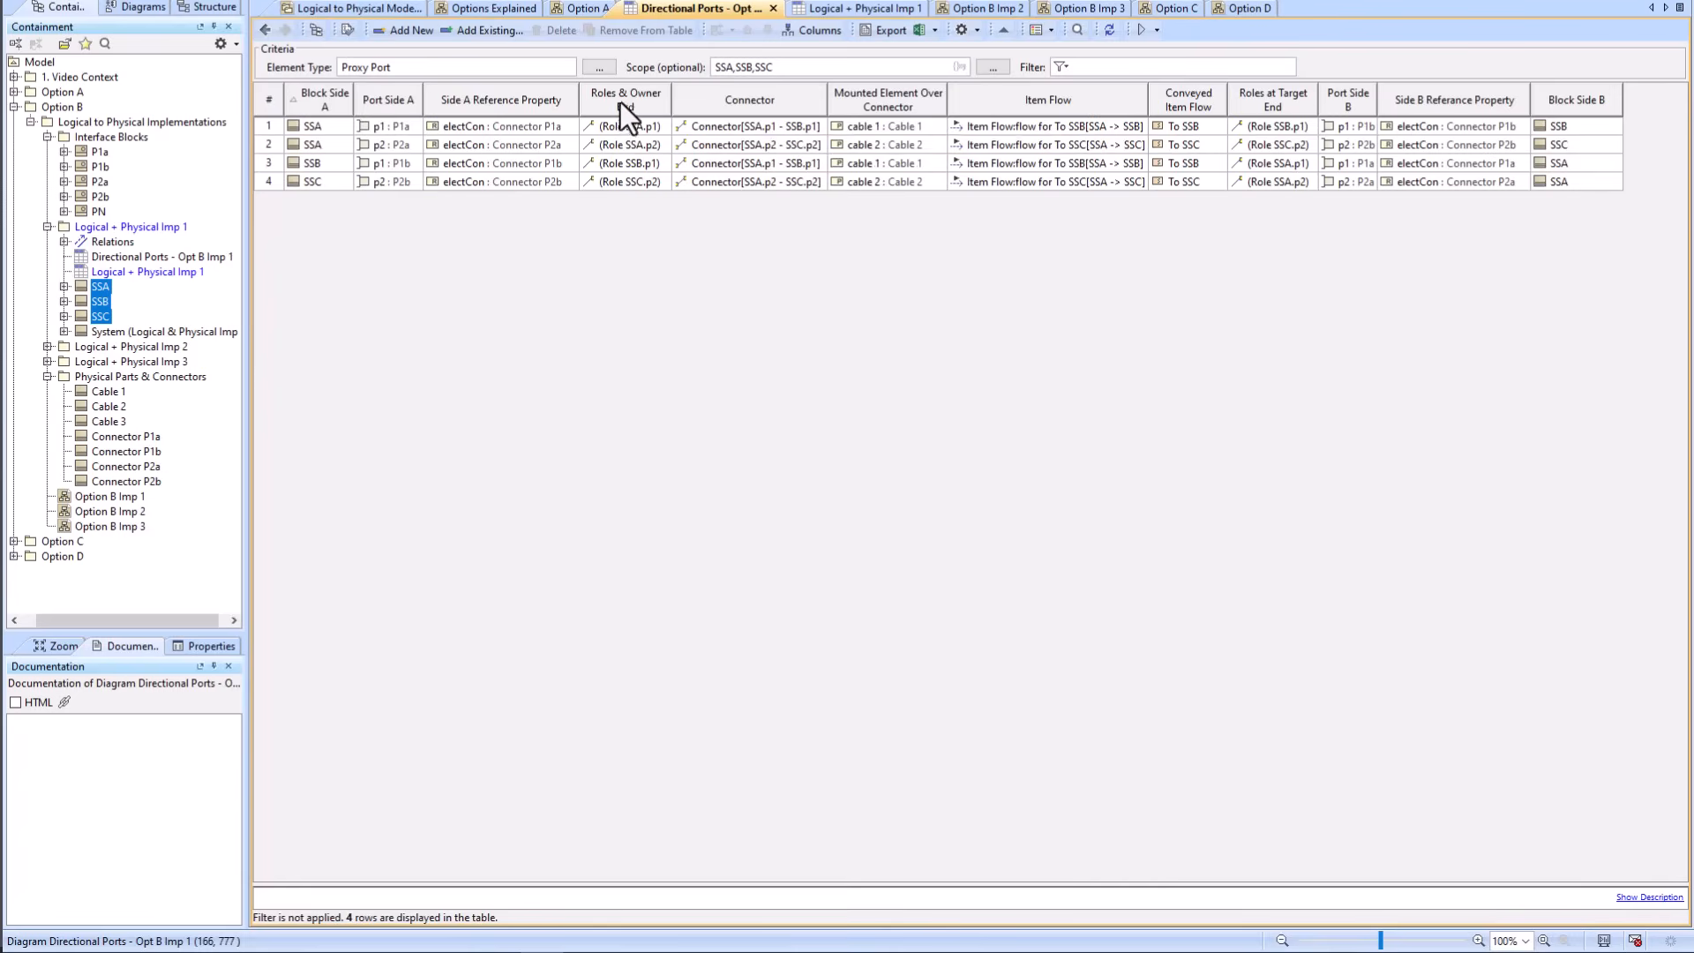
pyautogui.rightClick(744, 104)
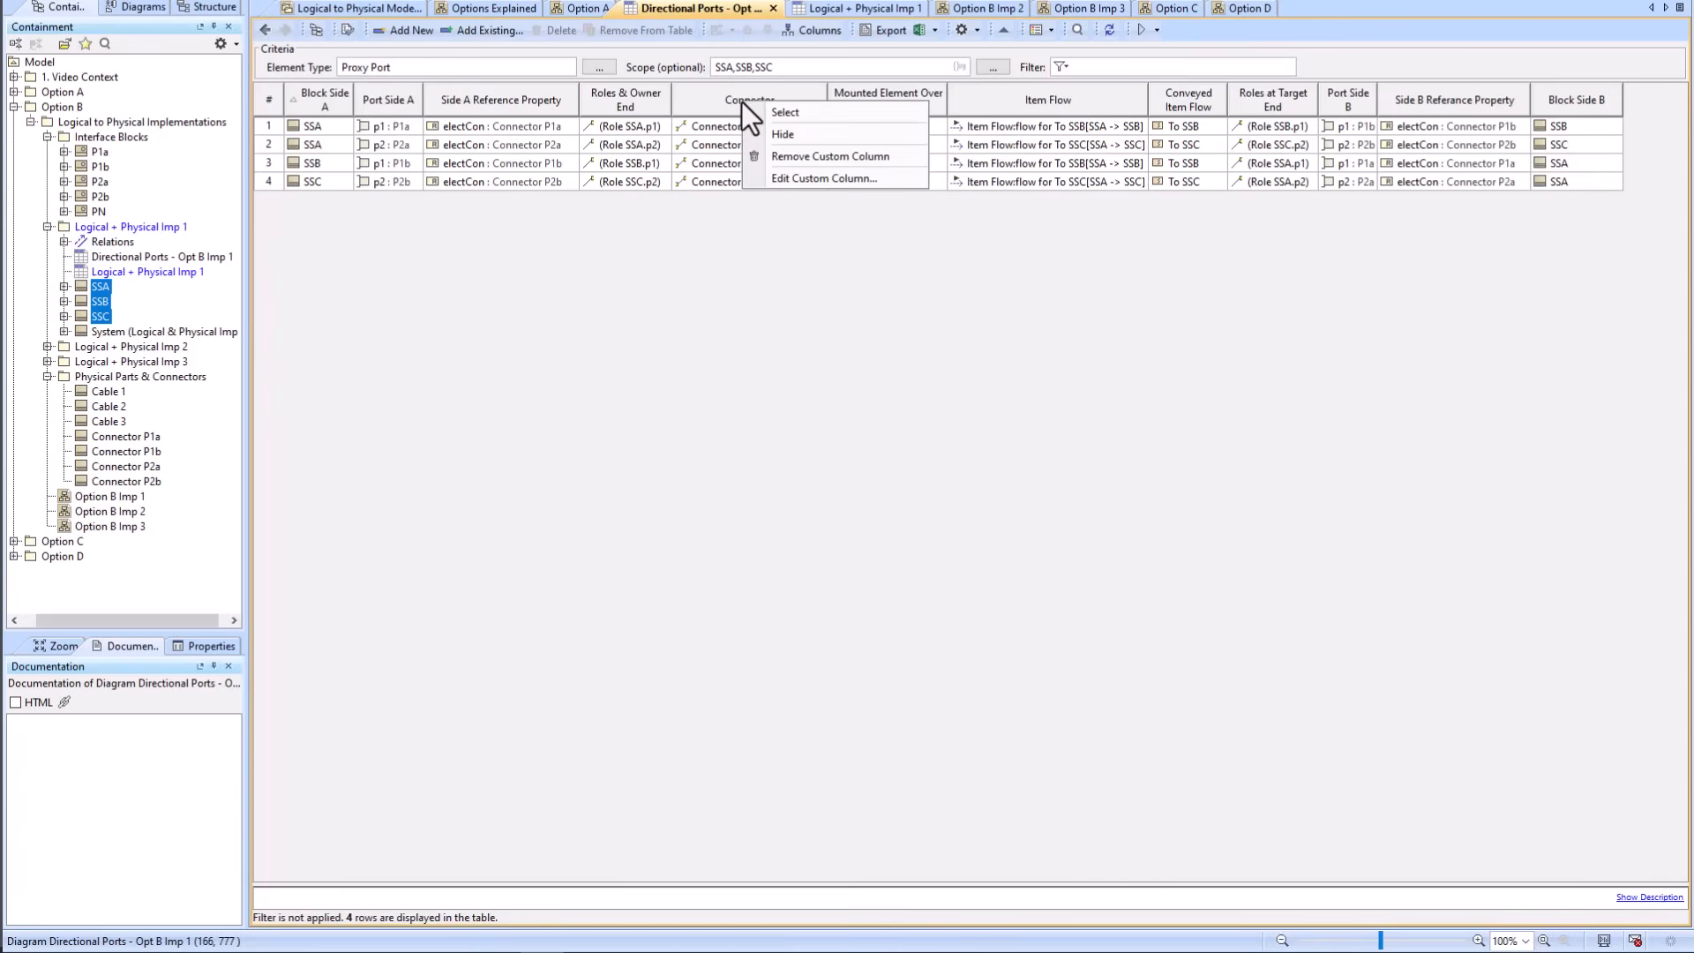
pyautogui.click(786, 180)
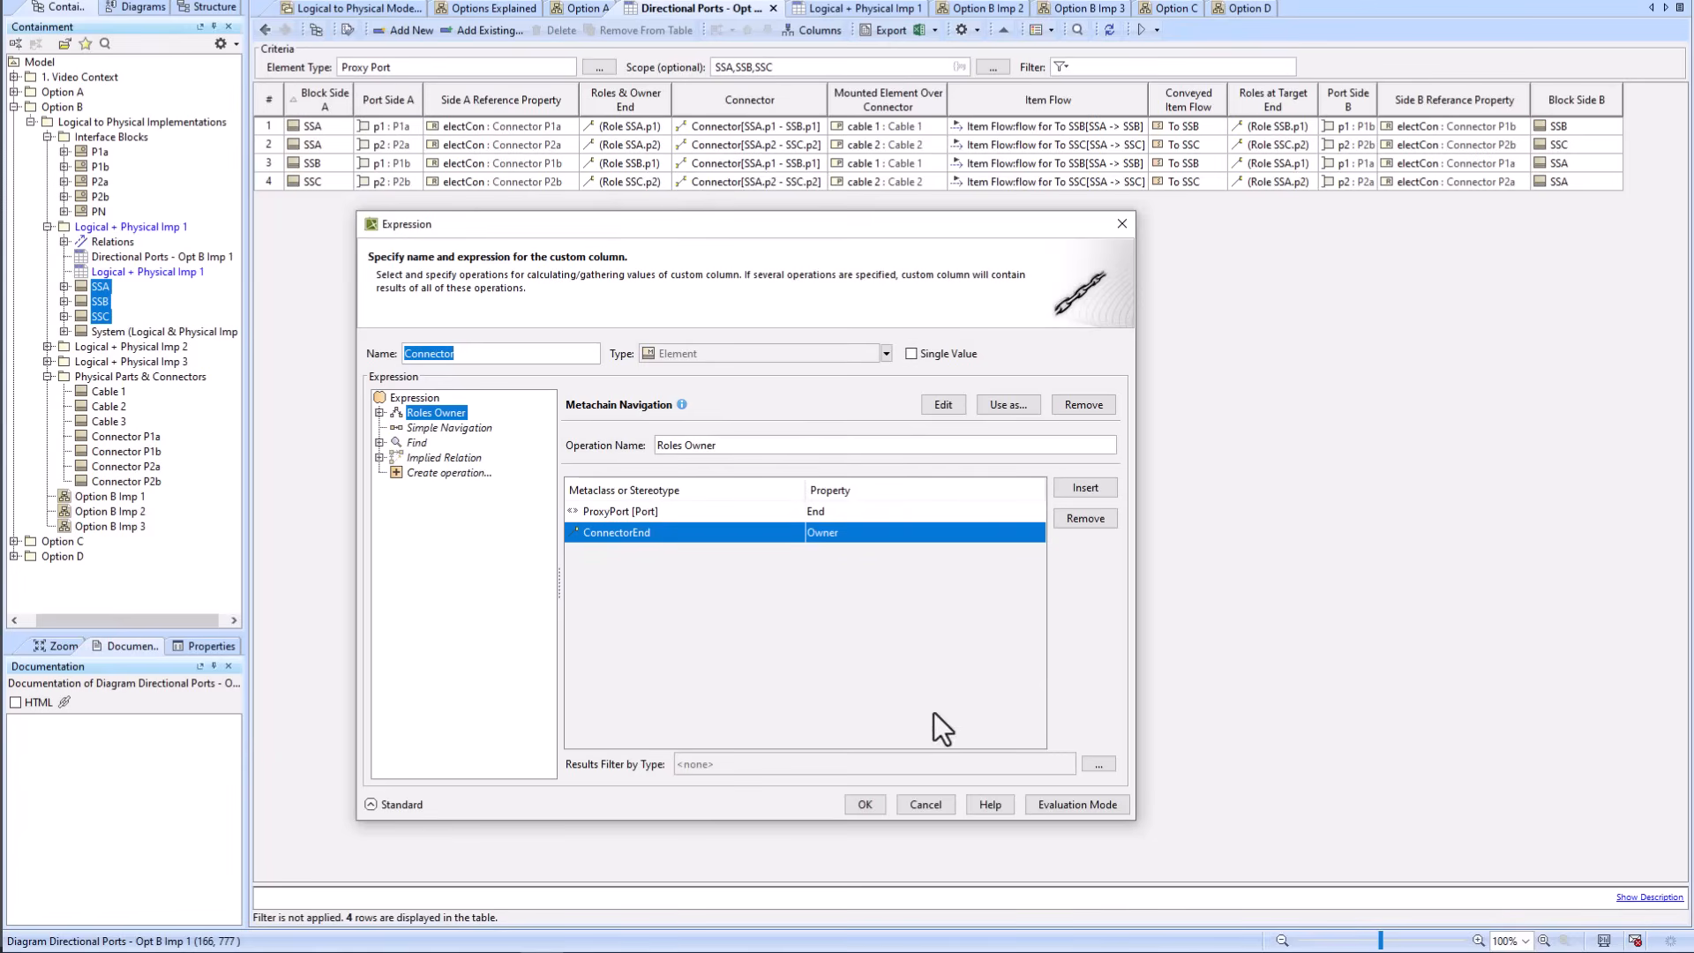
pyautogui.click(925, 804)
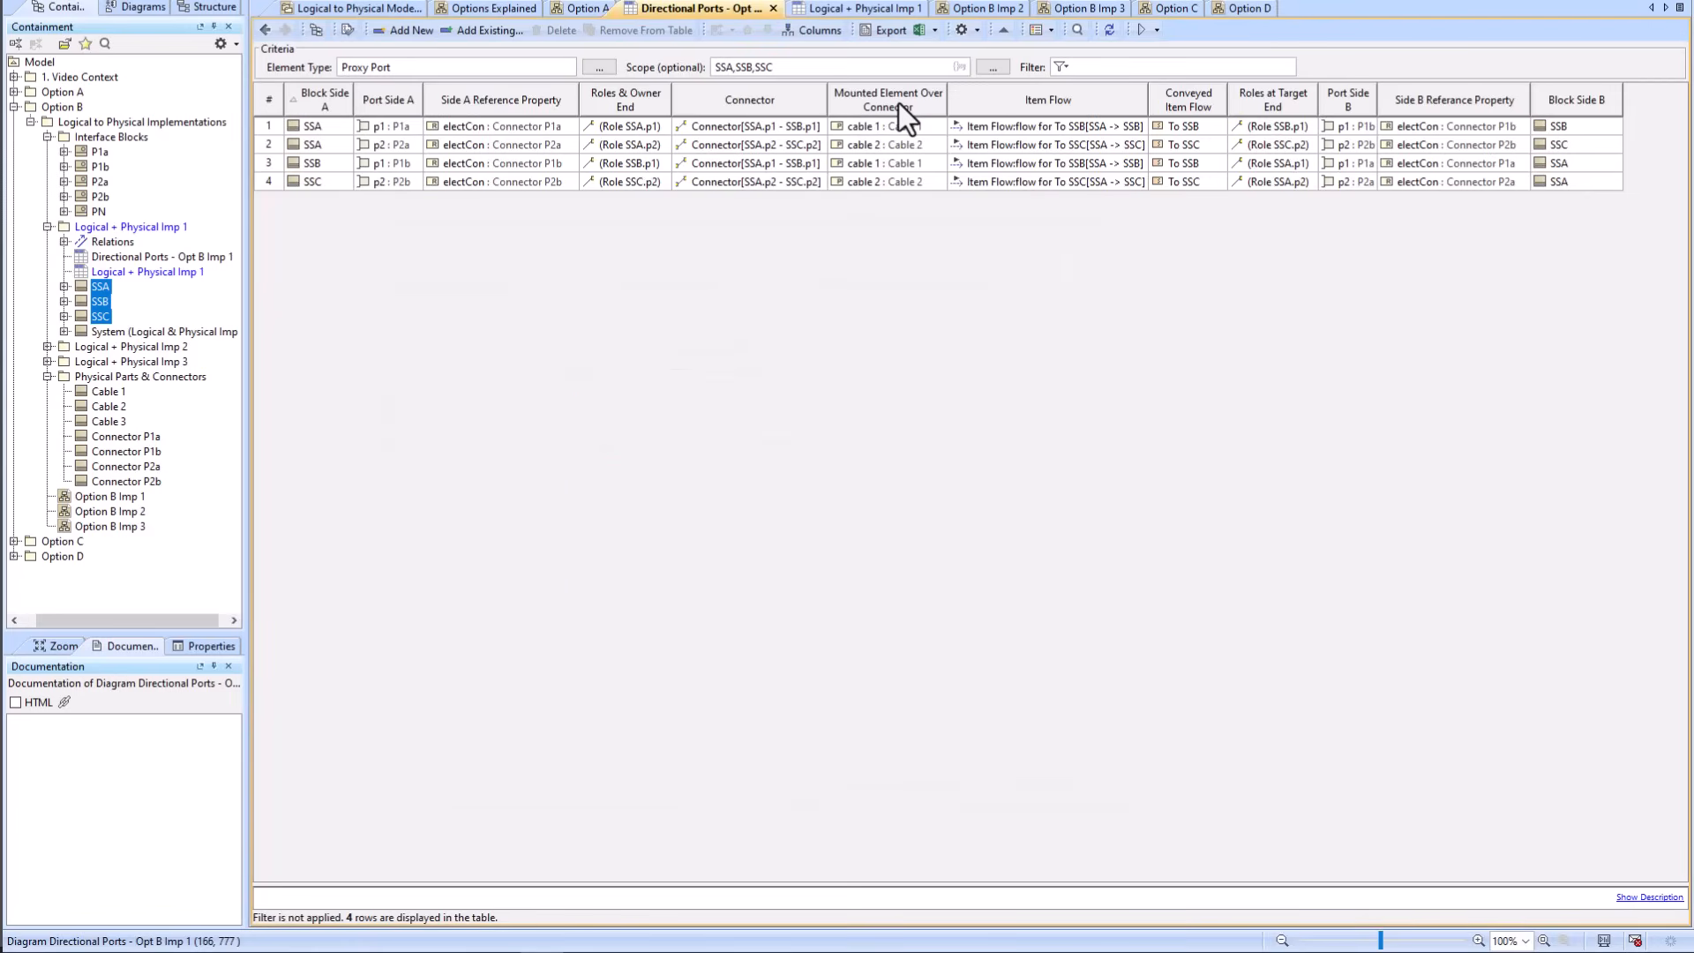
# Step: Open the specification of the first row's connector and follow its Supplier Dependency to the Mount relation's specification
pyautogui.rightClick(711, 128)
pyautogui.moveTo(766, 132)
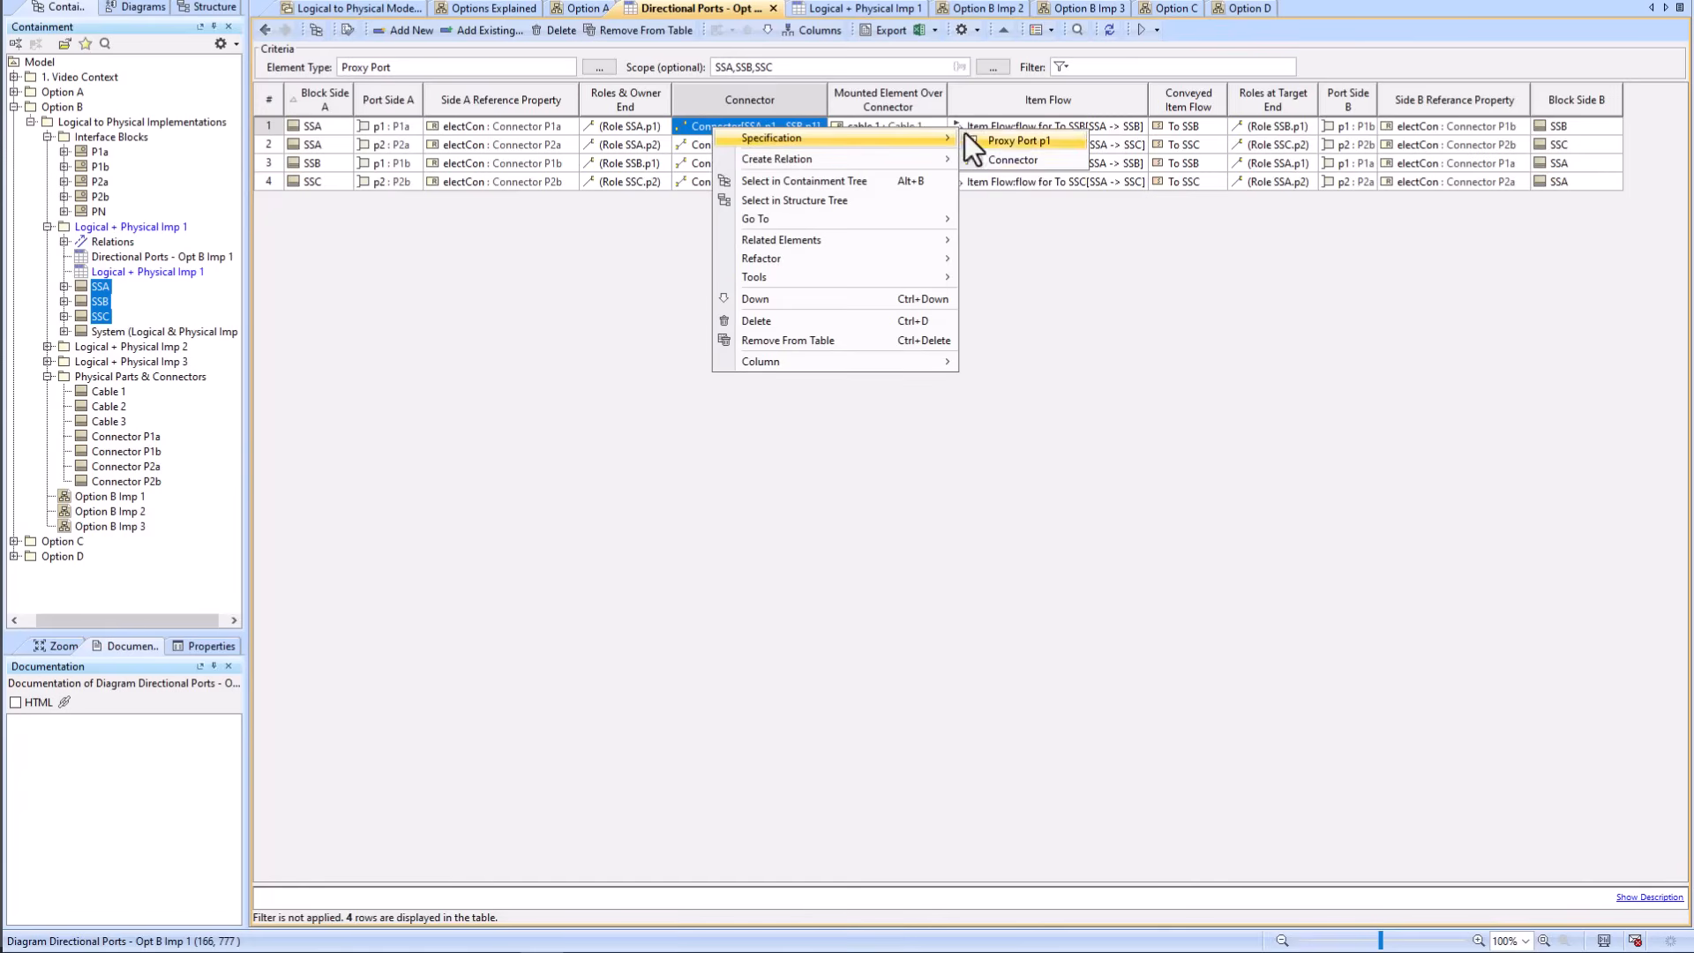
pyautogui.click(1012, 160)
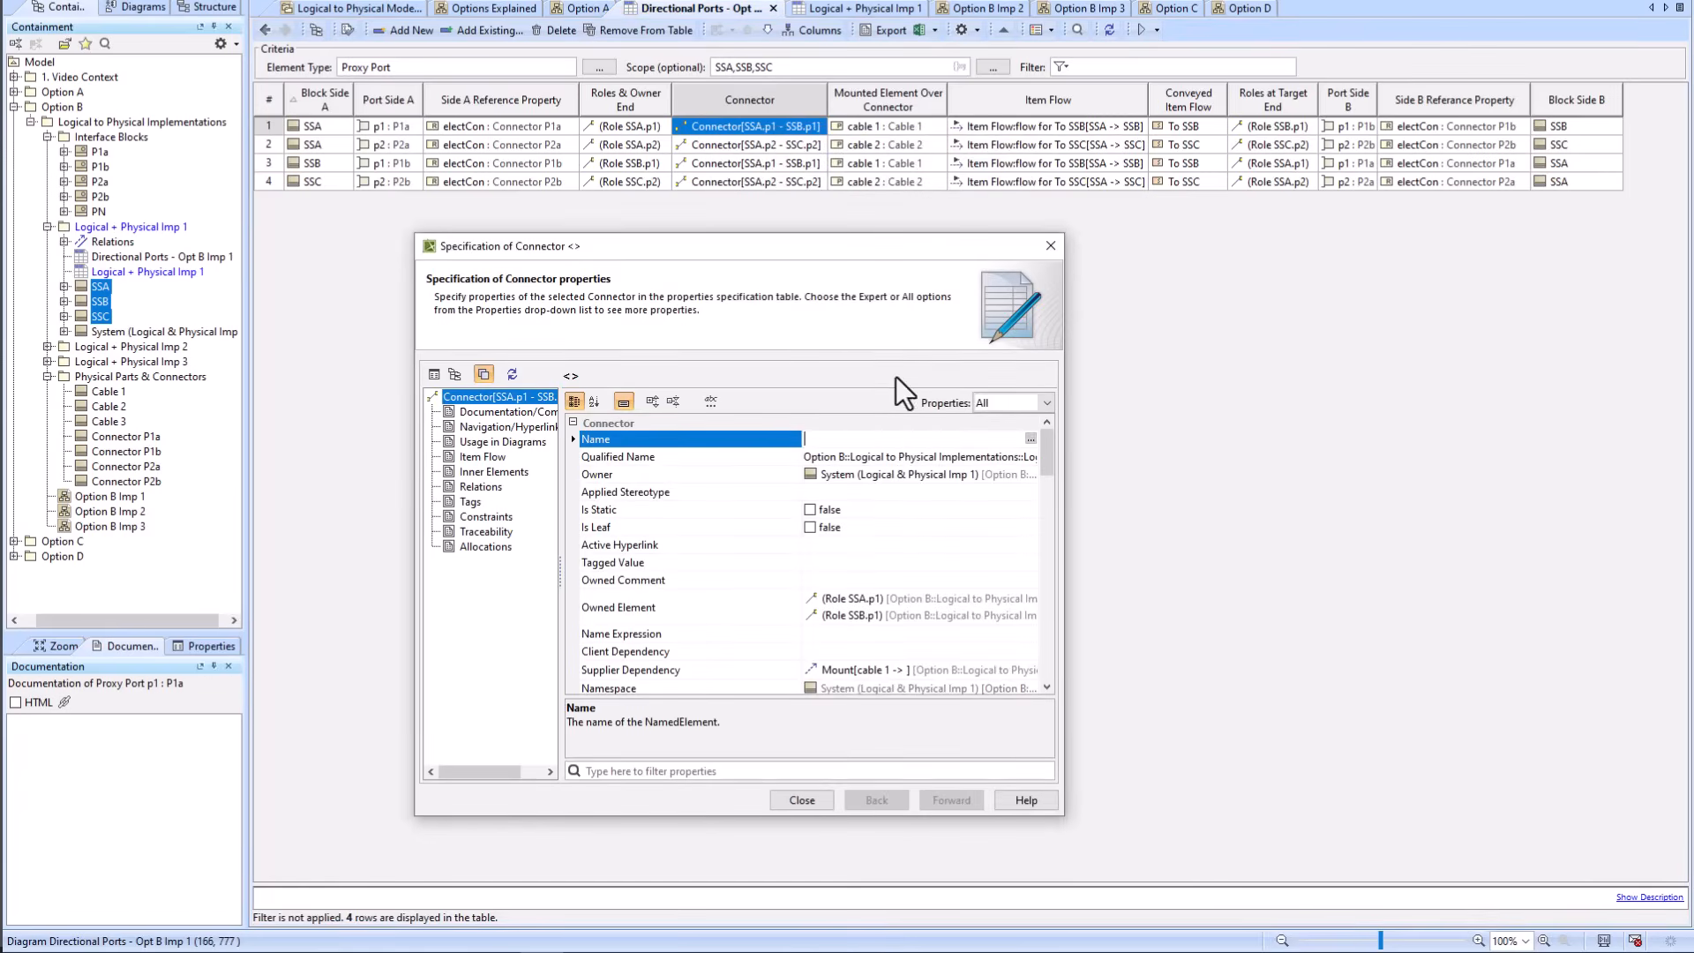
pyautogui.moveTo(1046, 452); pyautogui.dragTo(1046, 480)
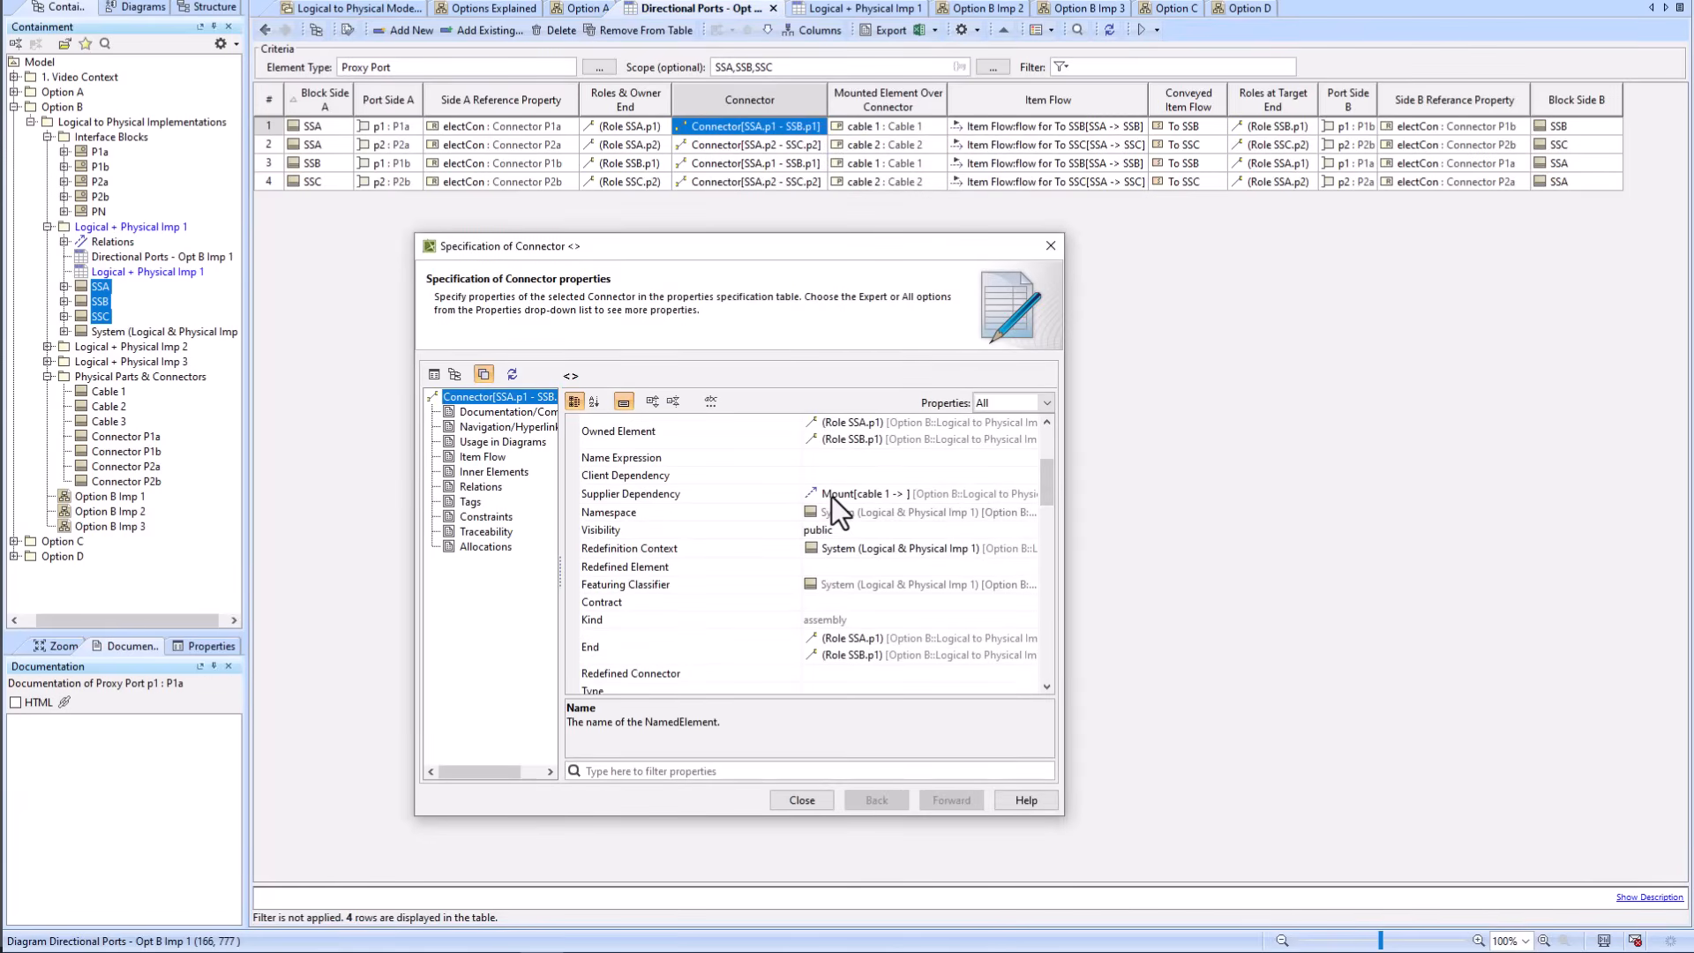
pyautogui.click(831, 496)
pyautogui.rightClick(829, 494)
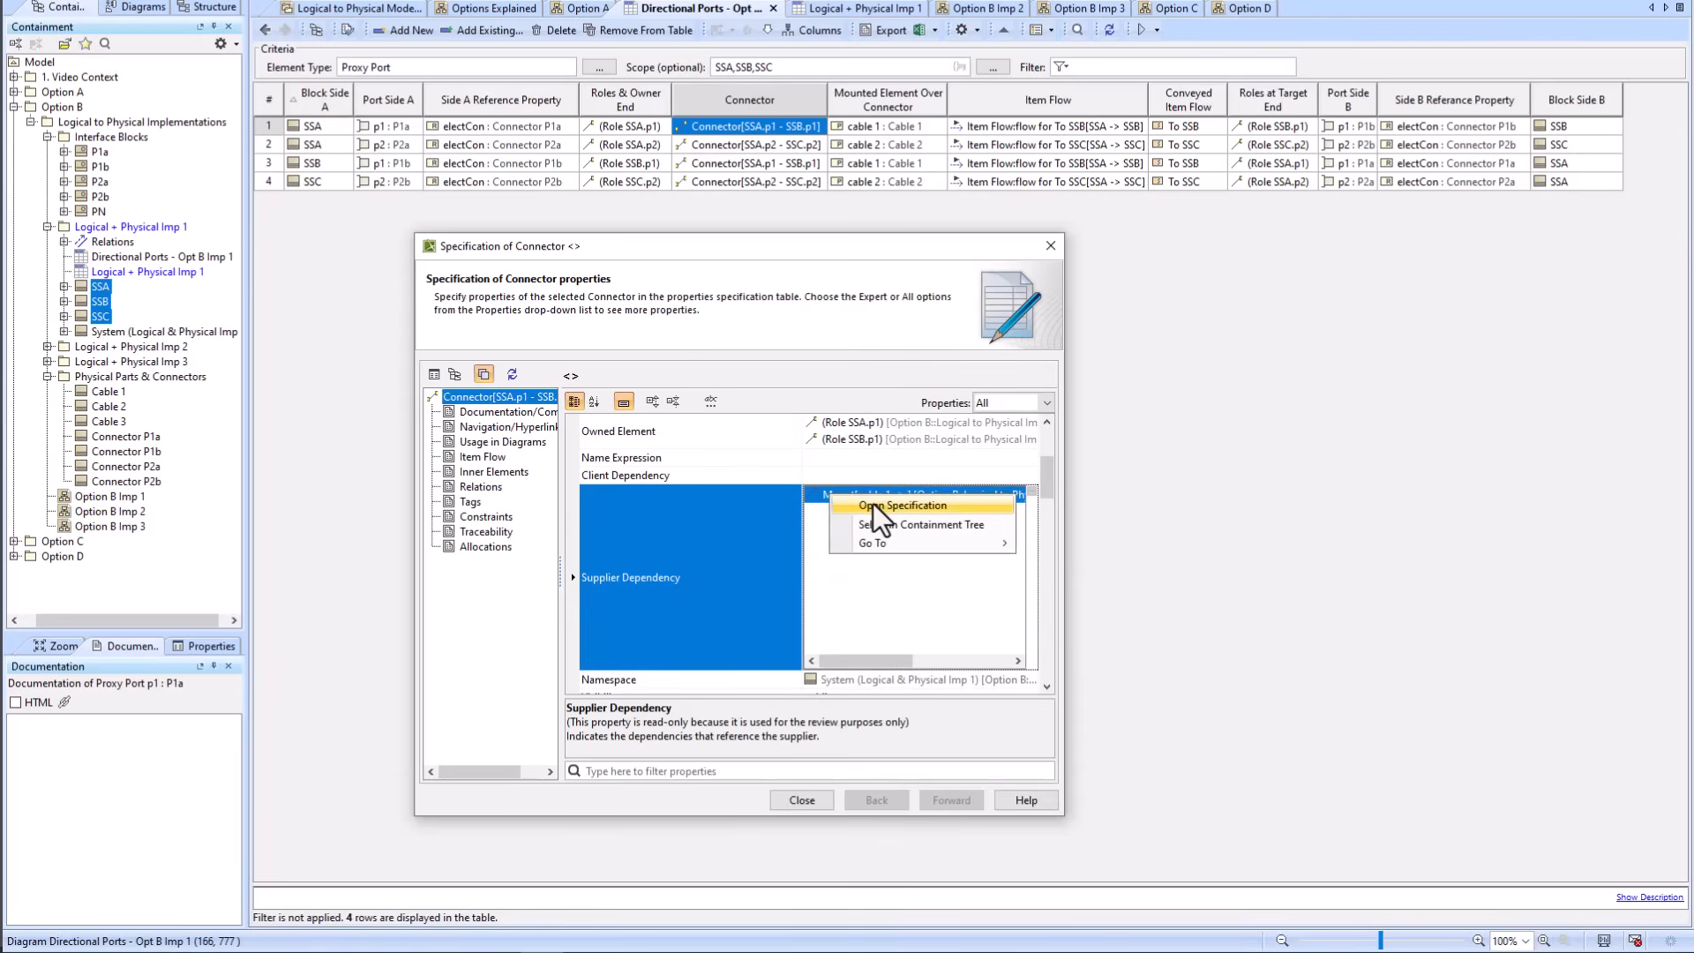
pyautogui.click(871, 503)
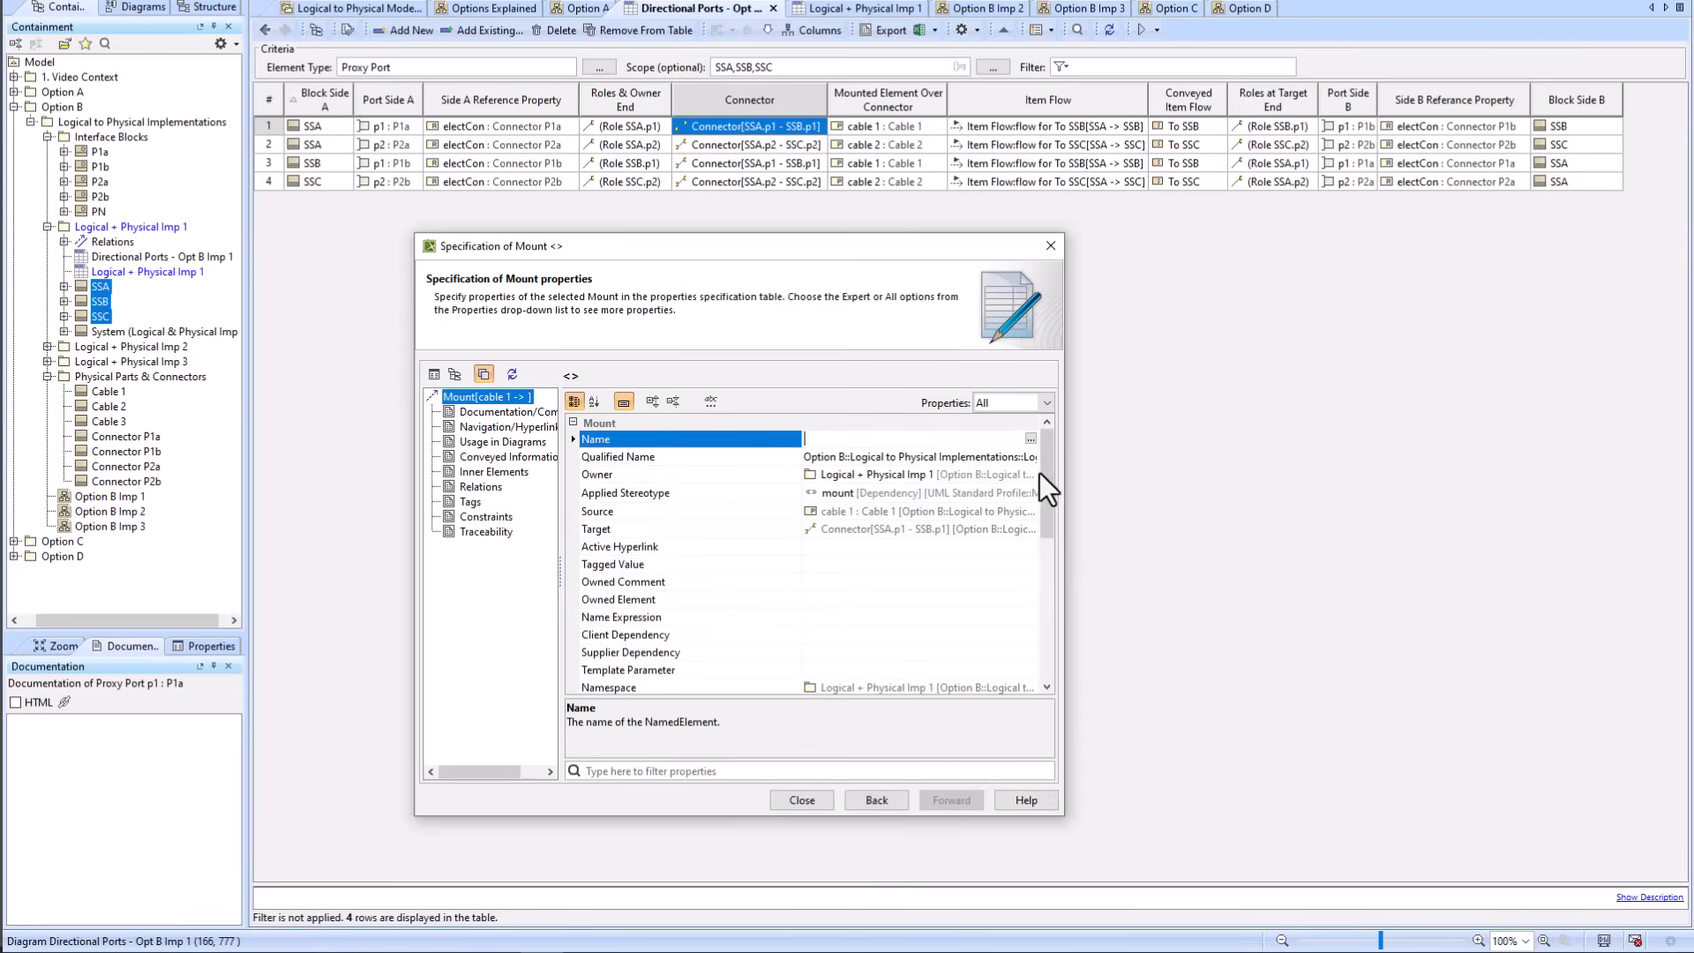
# Step: View the Source property of the Mount relation and close its specification
pyautogui.moveTo(1043, 476)
pyautogui.mouseDown()
pyautogui.moveTo(1046, 623)
pyautogui.moveTo(1051, 457)
pyautogui.mouseUp()
pyautogui.click(833, 511)
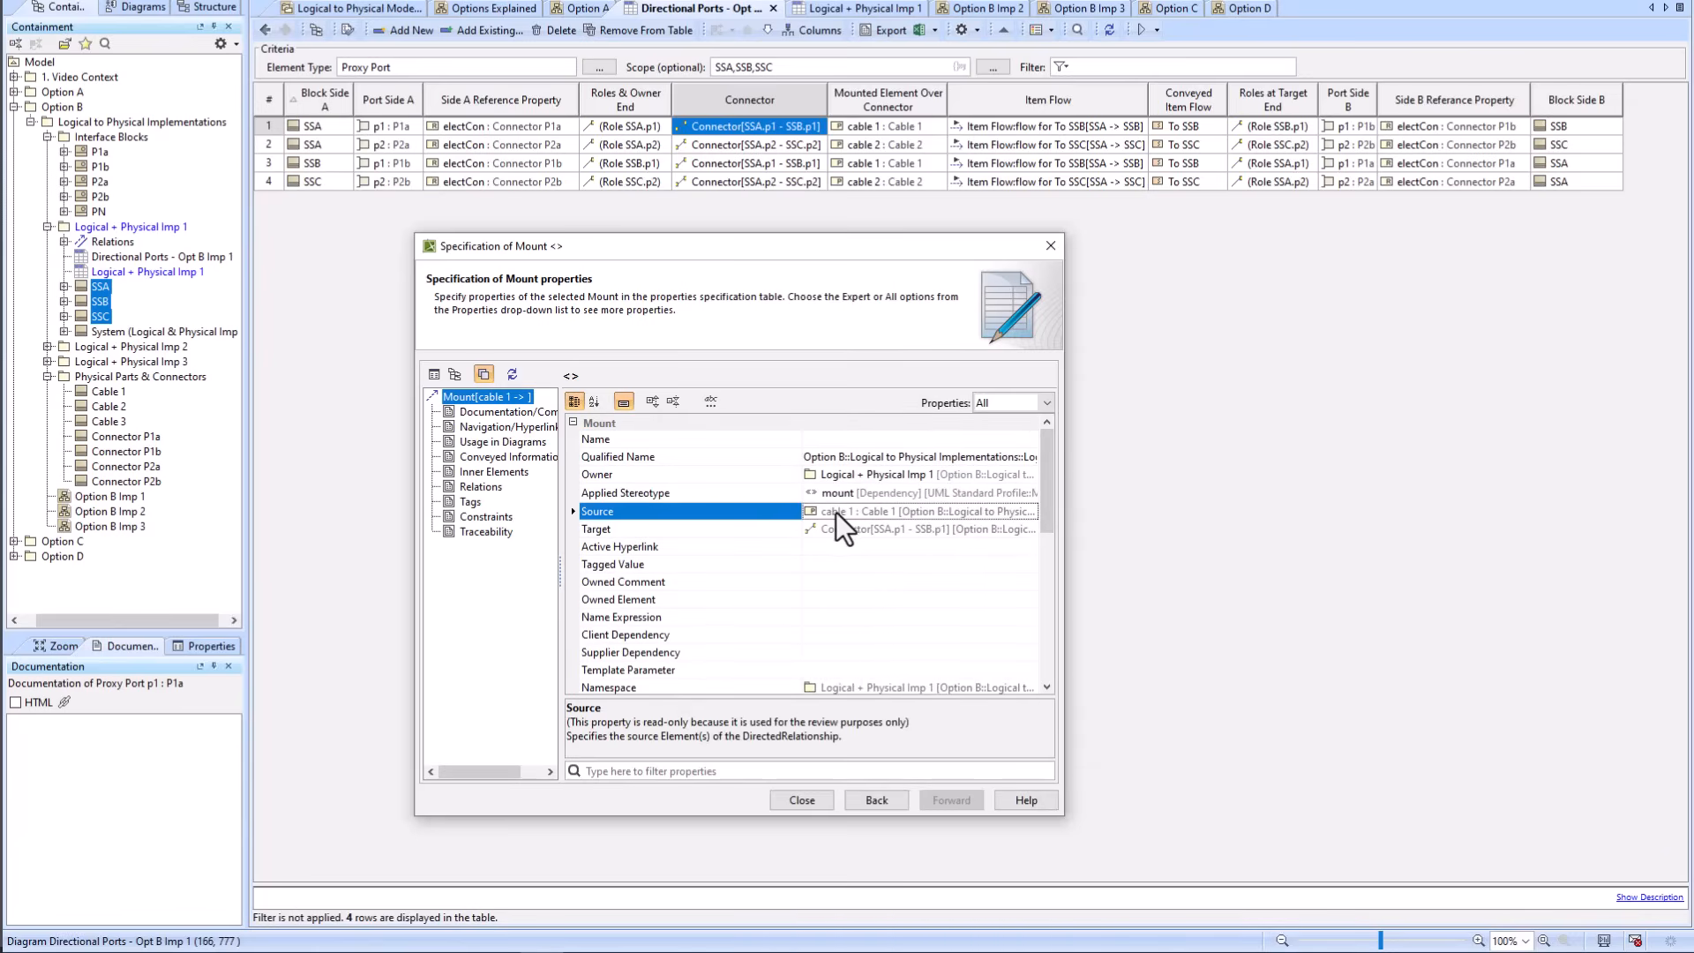
pyautogui.click(802, 801)
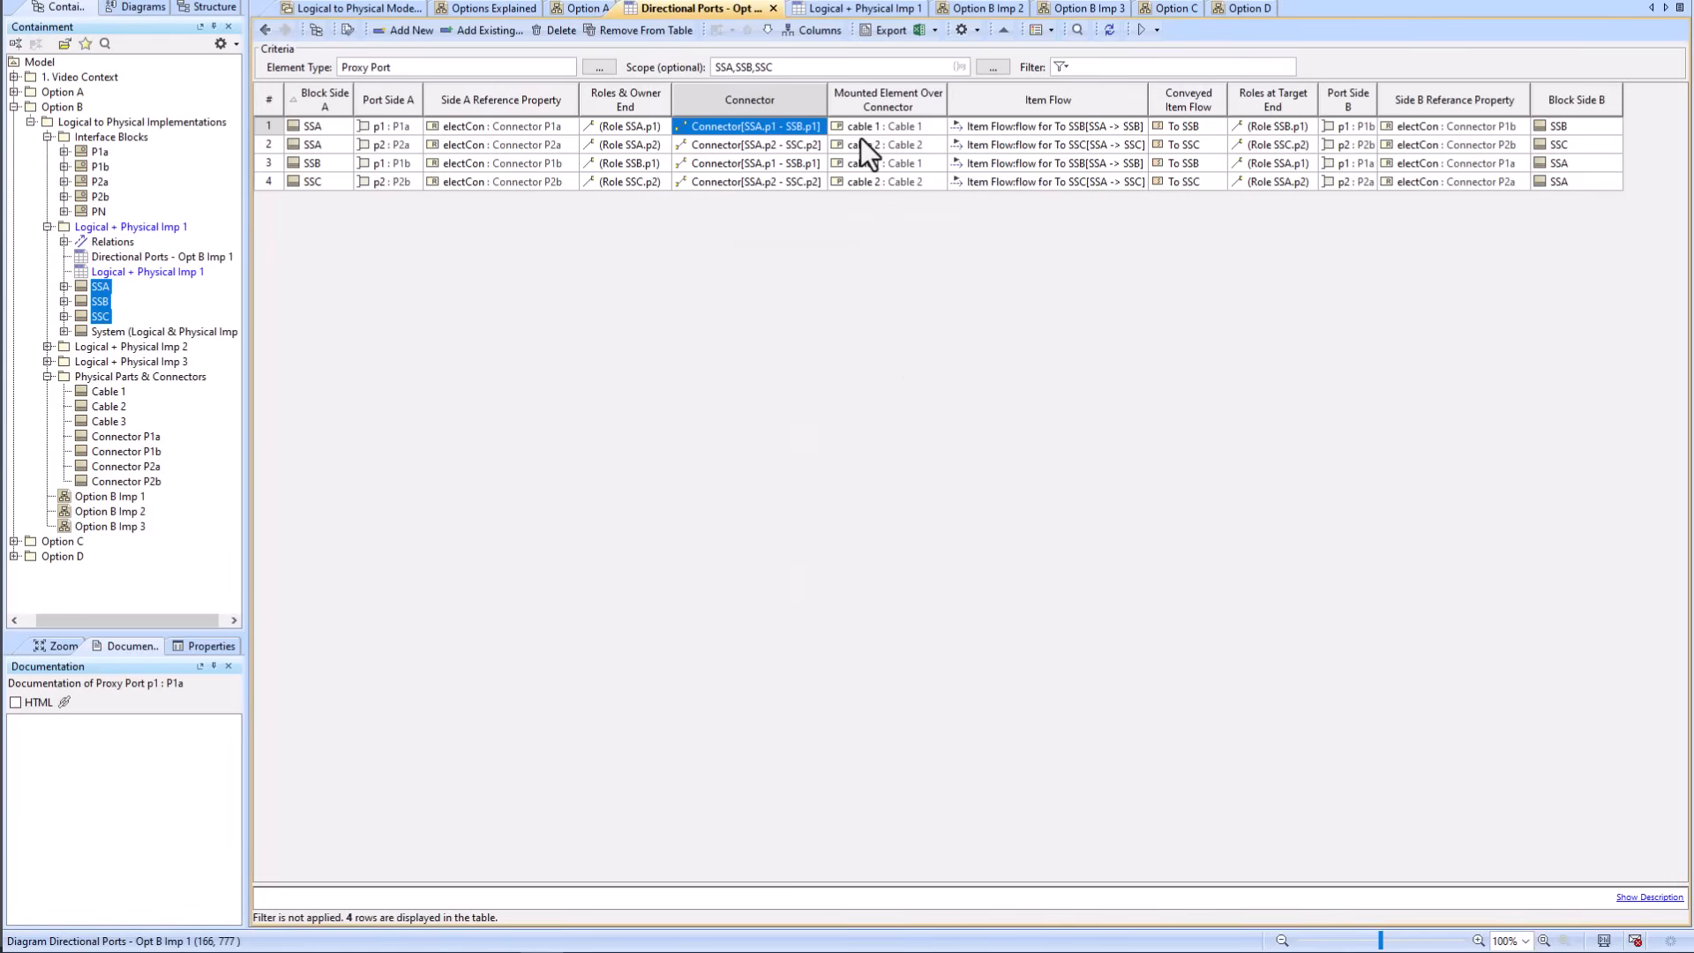
# Step: Open the Mounted Element Over Connector column's expression and remove its Simple Navigation, Find and Implied Relation operations
pyautogui.rightClick(871, 104)
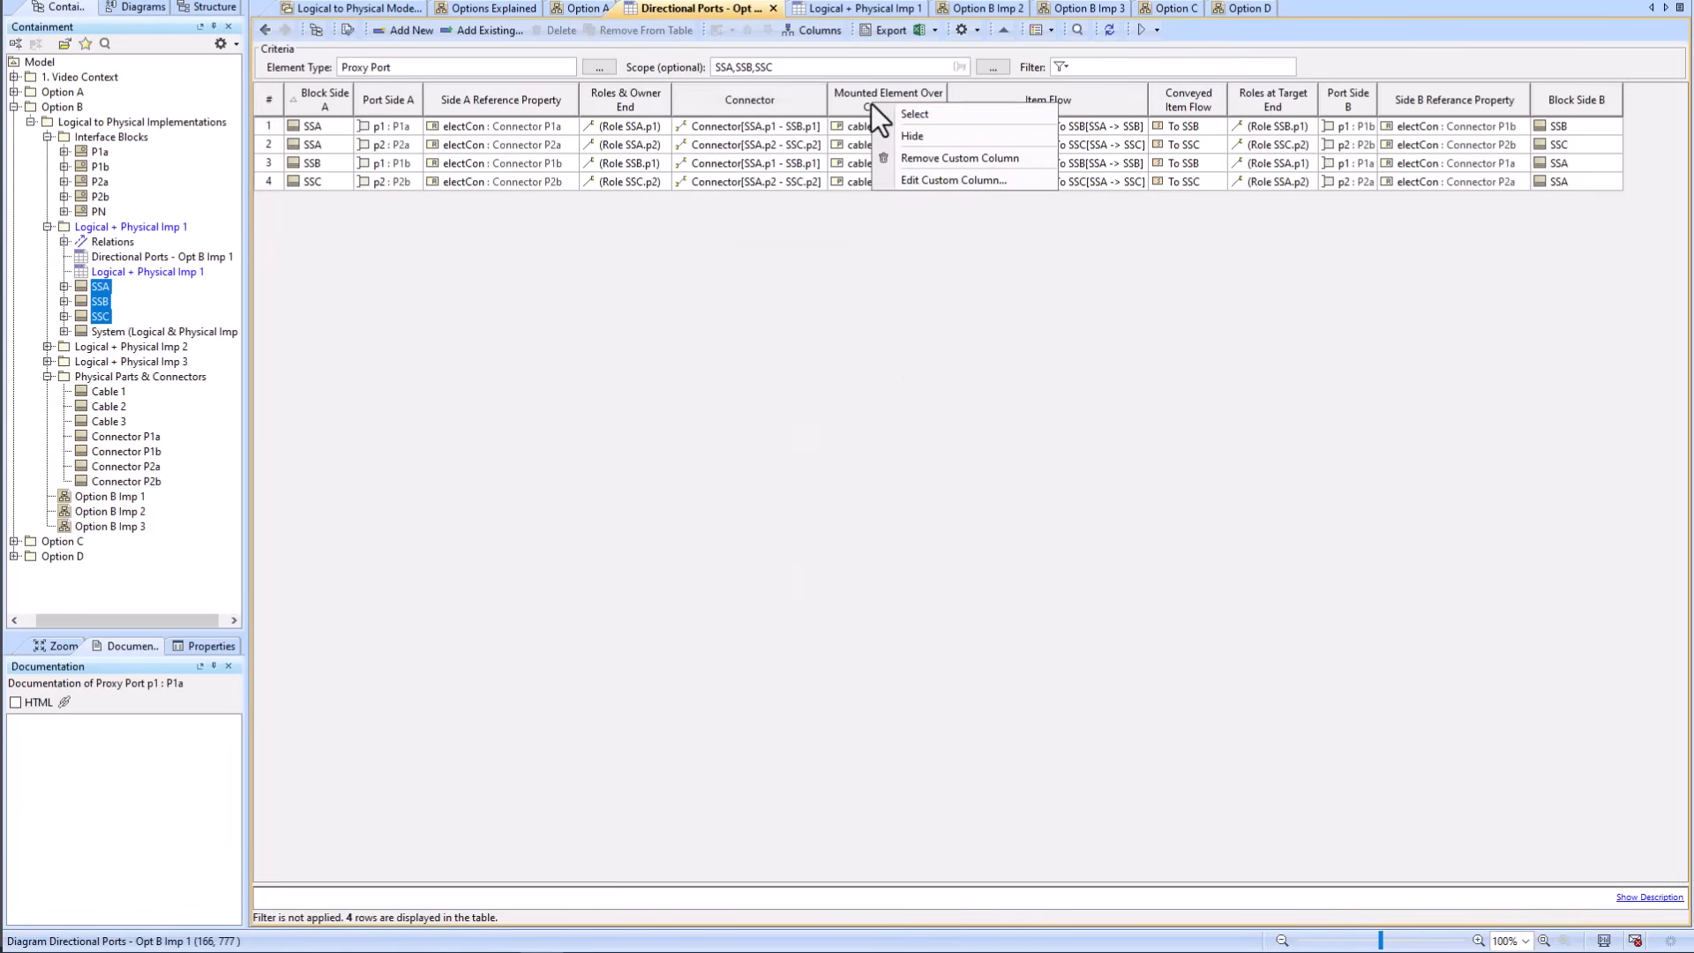
pyautogui.click(924, 182)
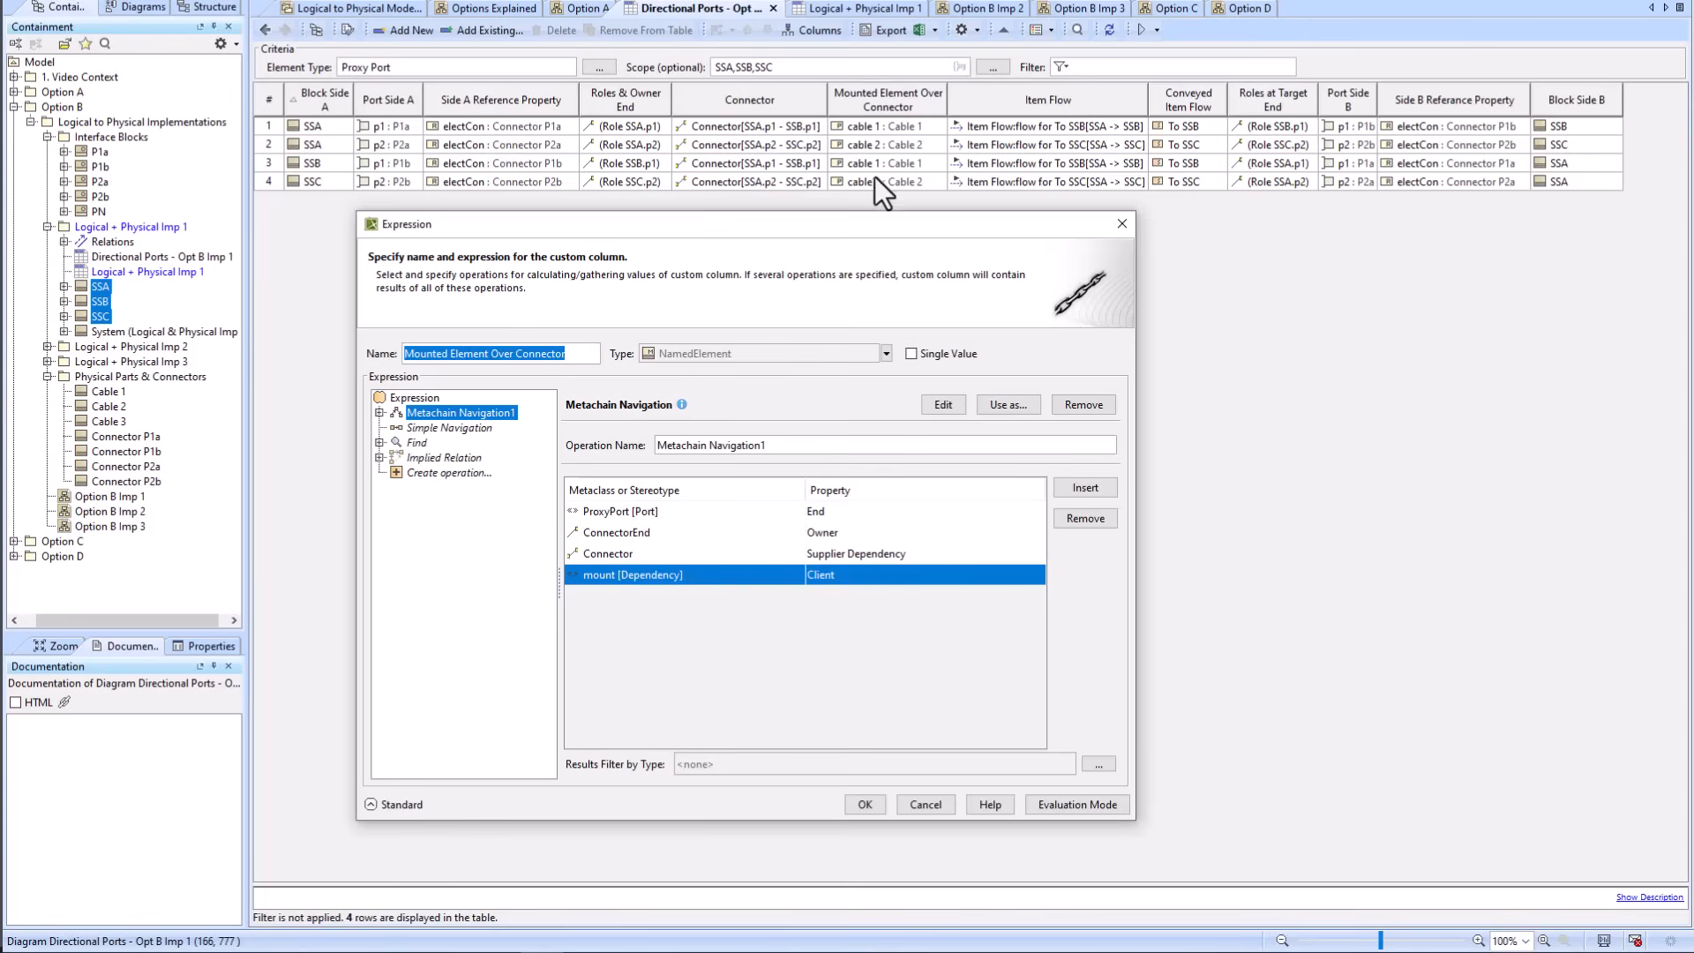
pyautogui.click(427, 430)
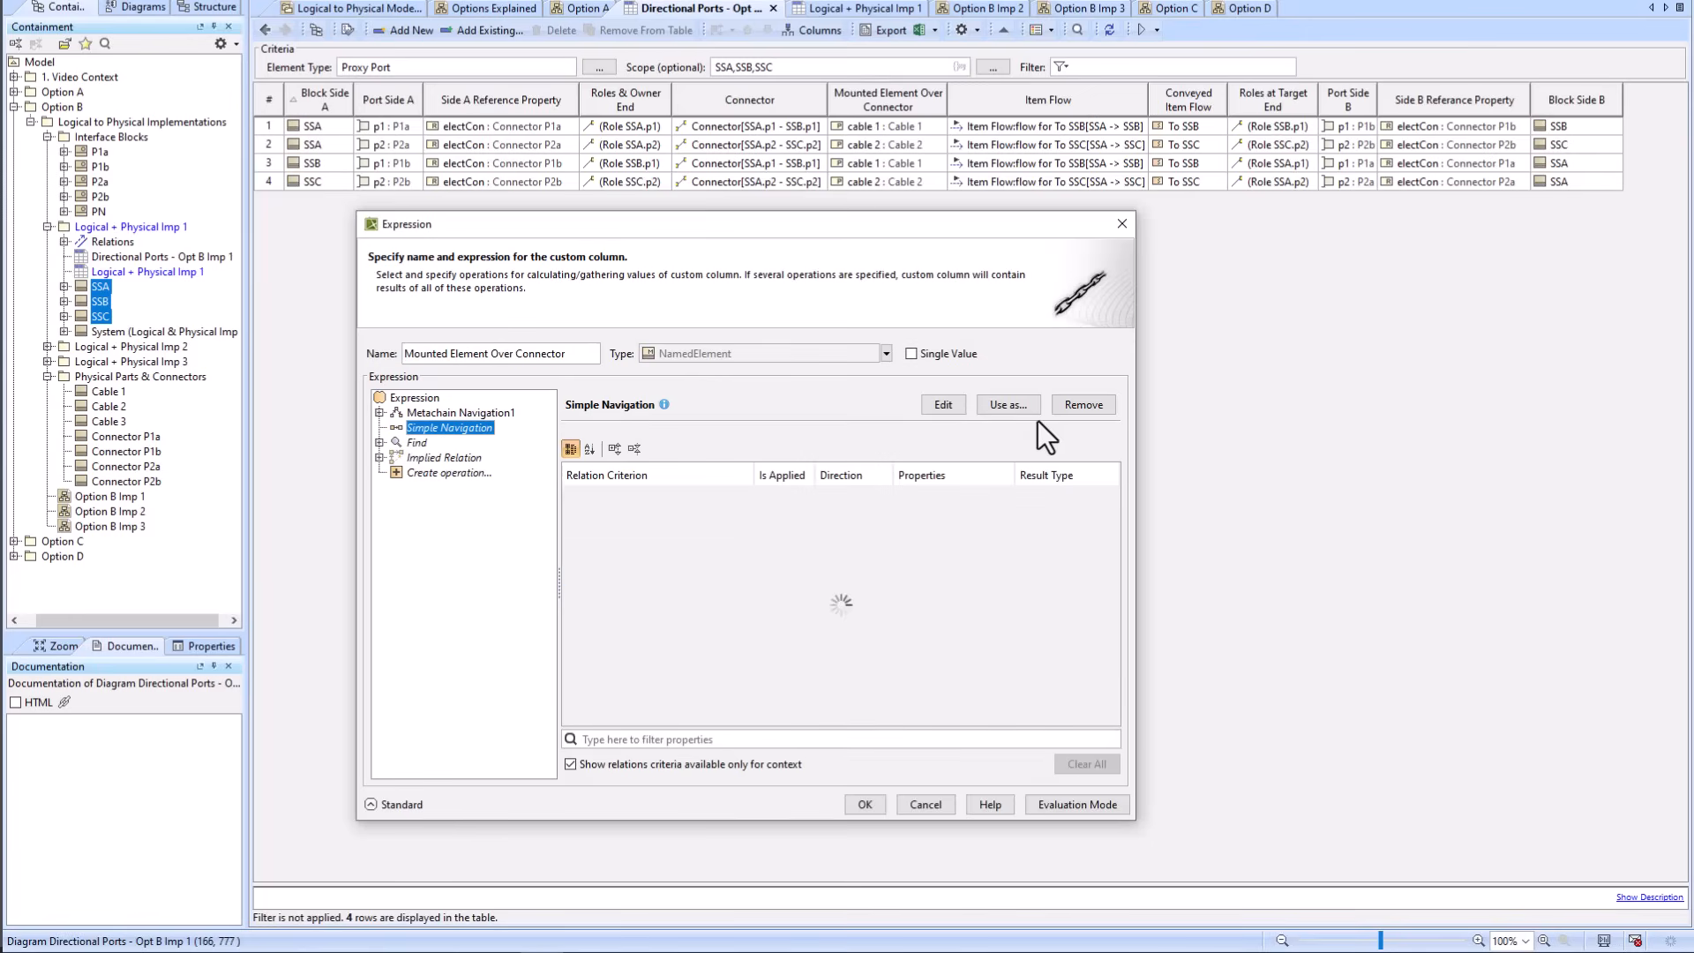
pyautogui.click(1077, 404)
pyautogui.click(1076, 404)
pyautogui.click(1077, 404)
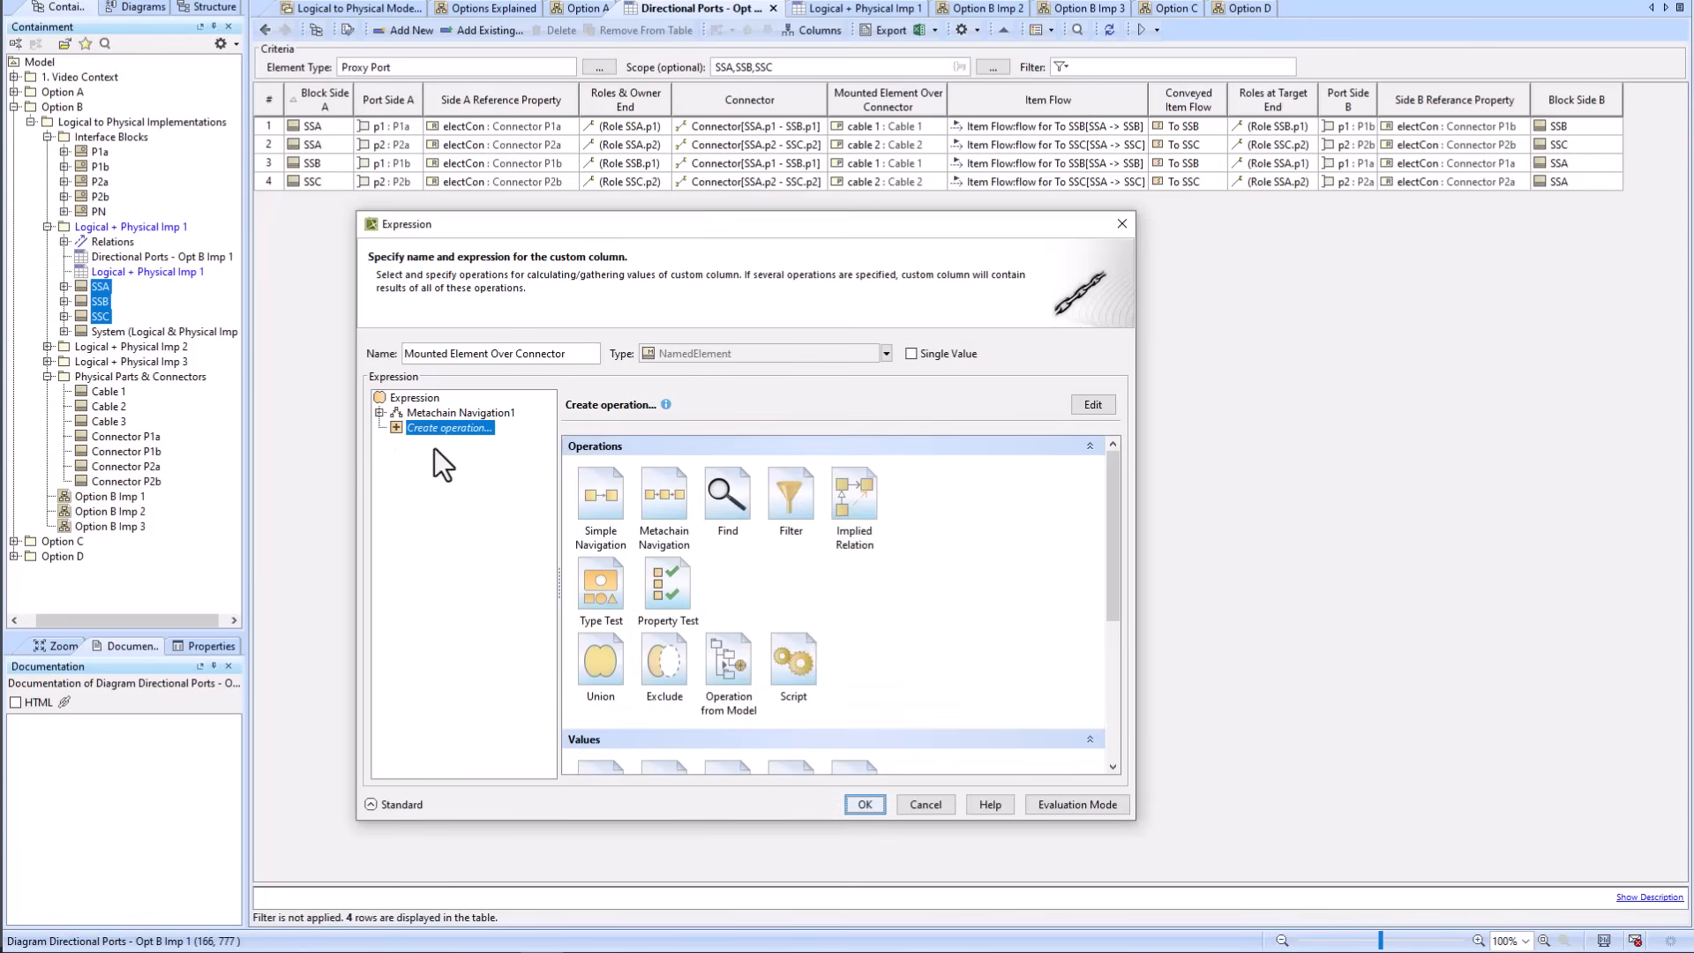
# Step: Examine the context and metachain of Metachain Navigation1 in Mounted Element Over Connector, and cancel the expression dialog
pyautogui.click(379, 413)
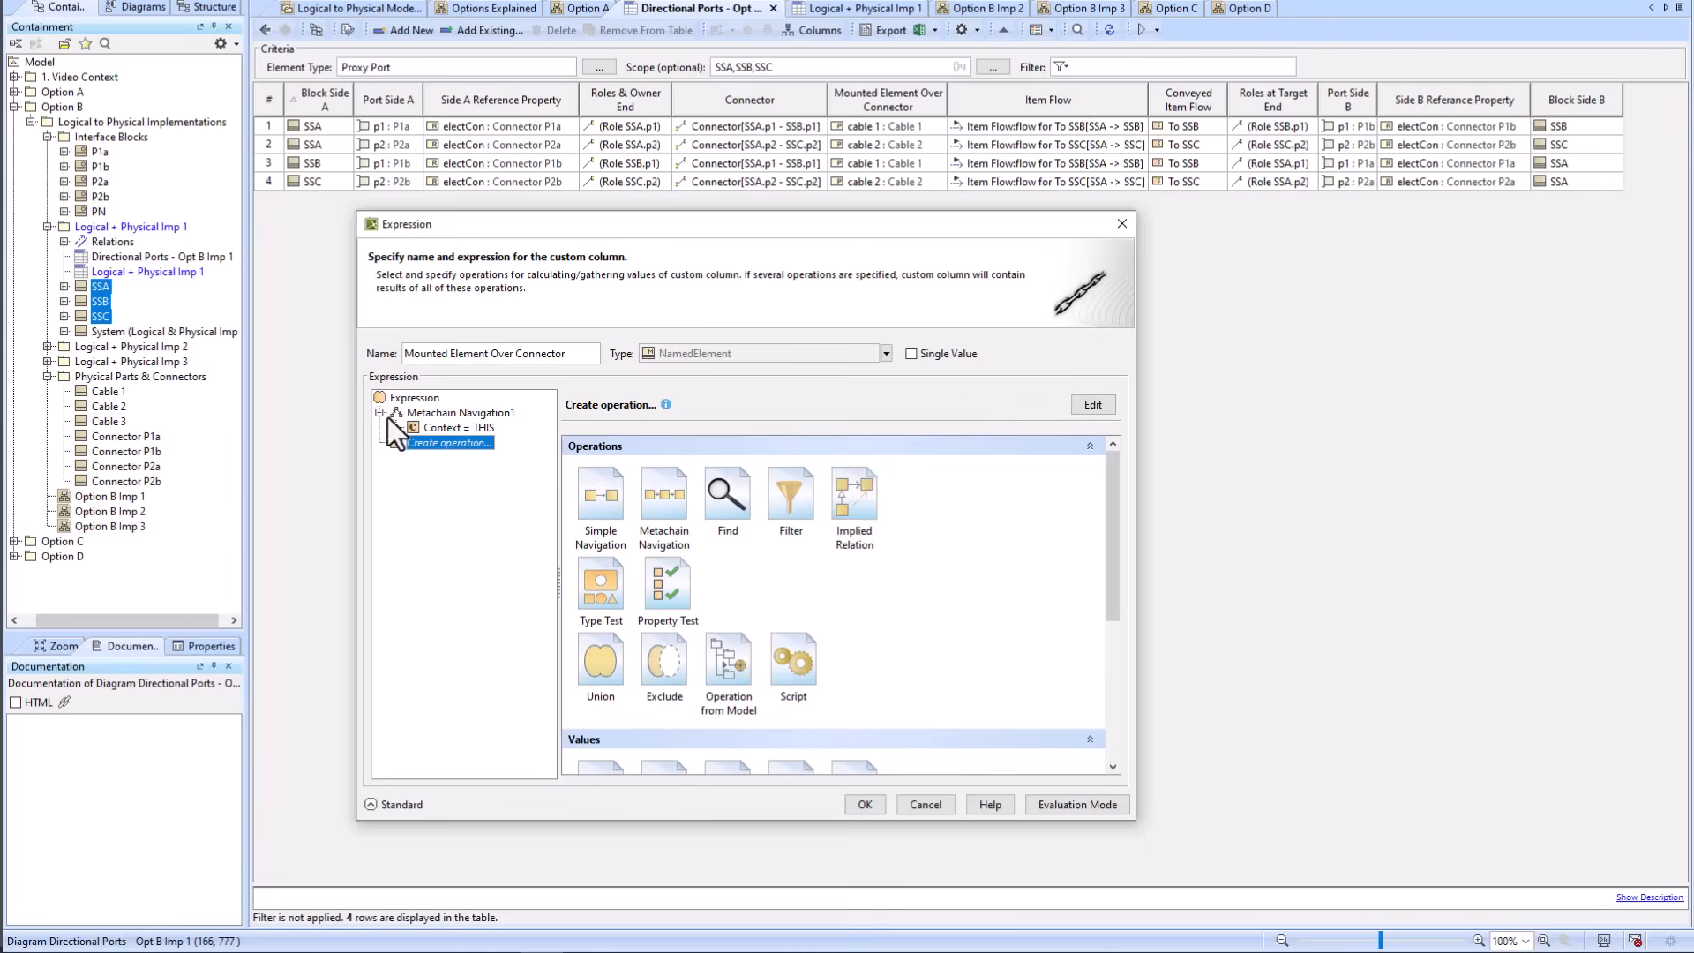
pyautogui.click(448, 413)
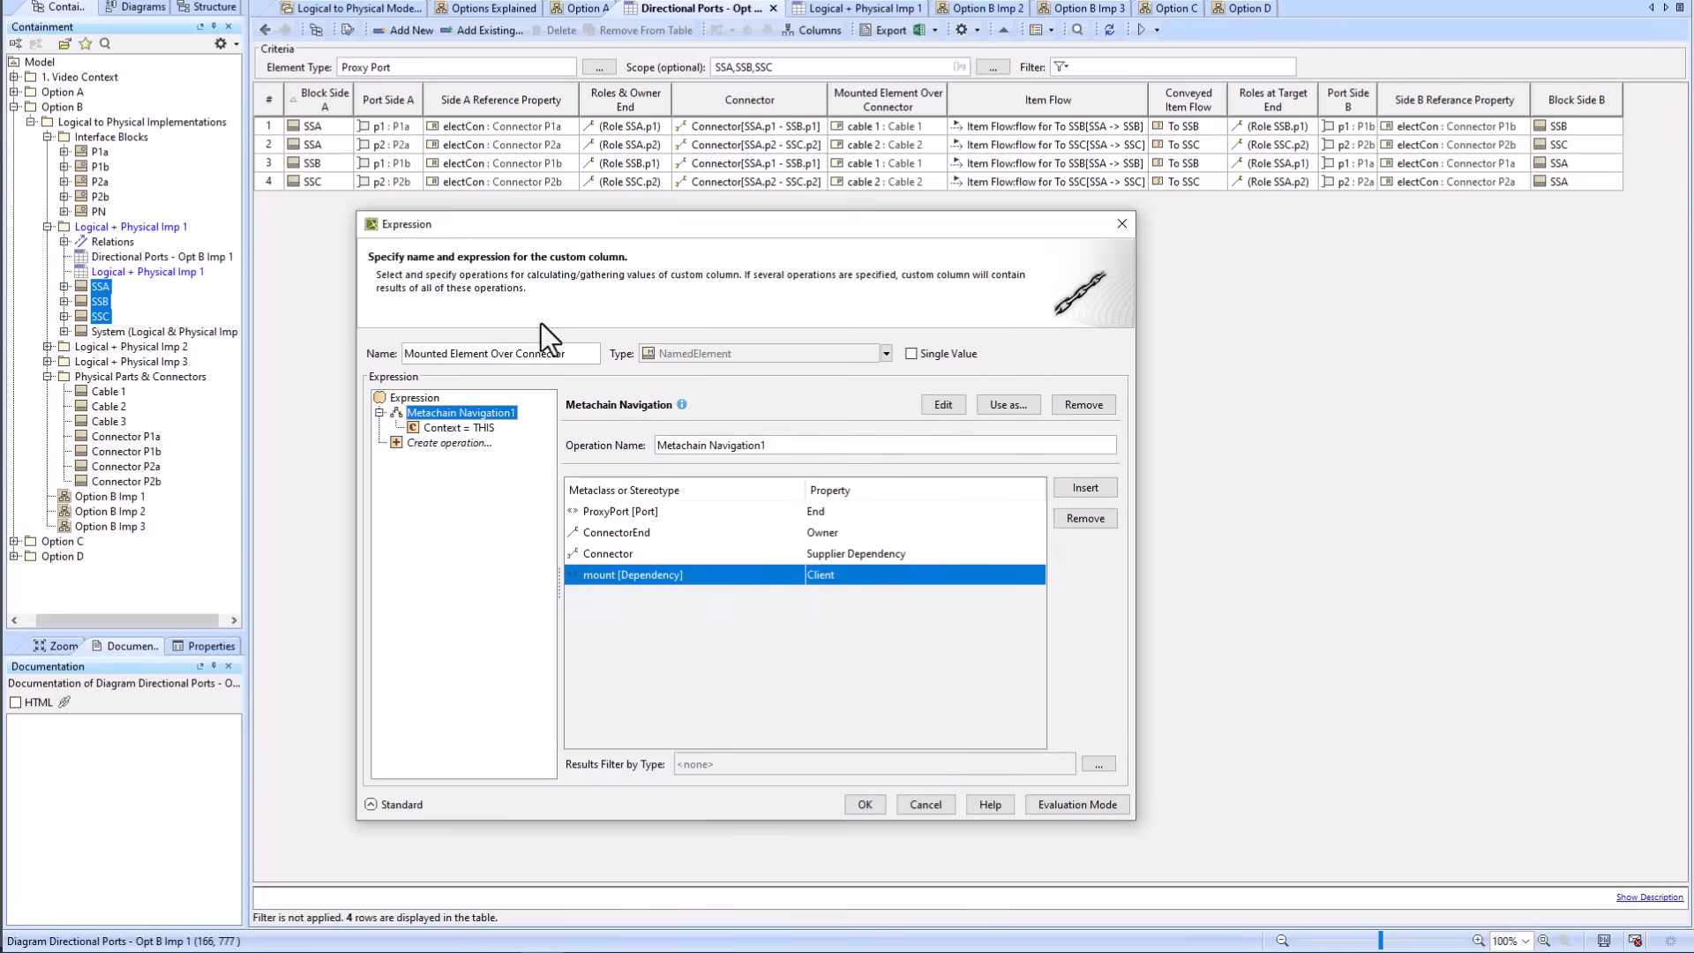
pyautogui.click(923, 806)
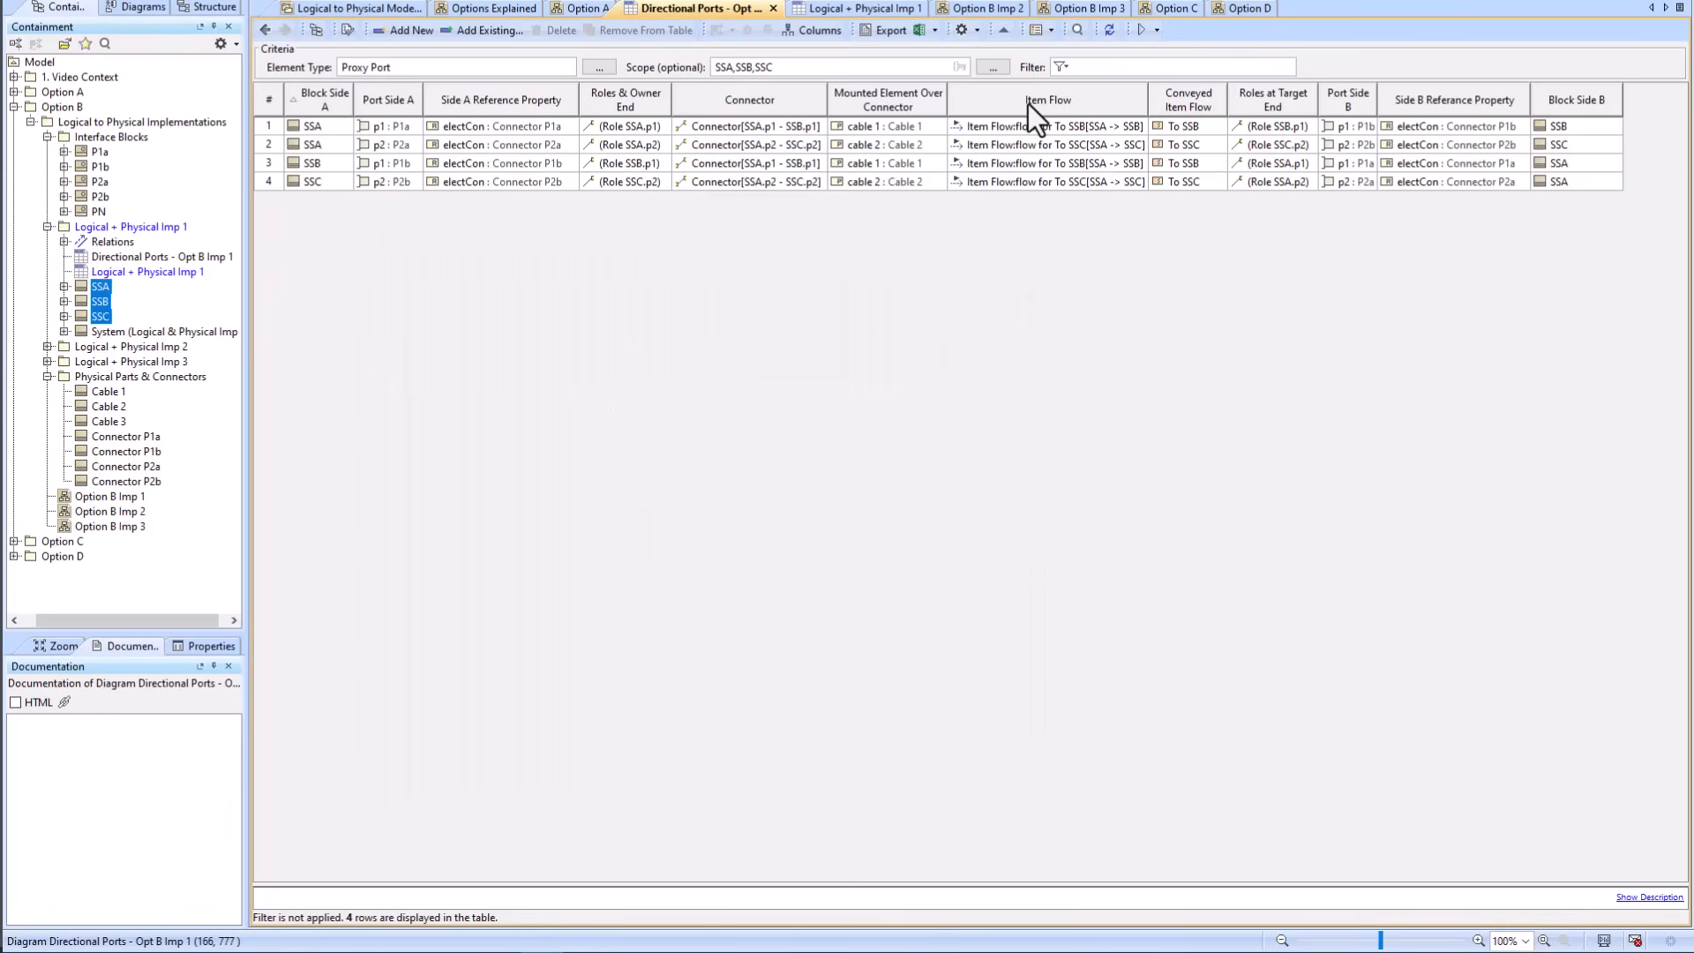
# Step: Open the Item Flow column's expression and remove its Simple Navigation, Find and Implied Relation operations
pyautogui.rightClick(1087, 97)
pyautogui.click(1134, 174)
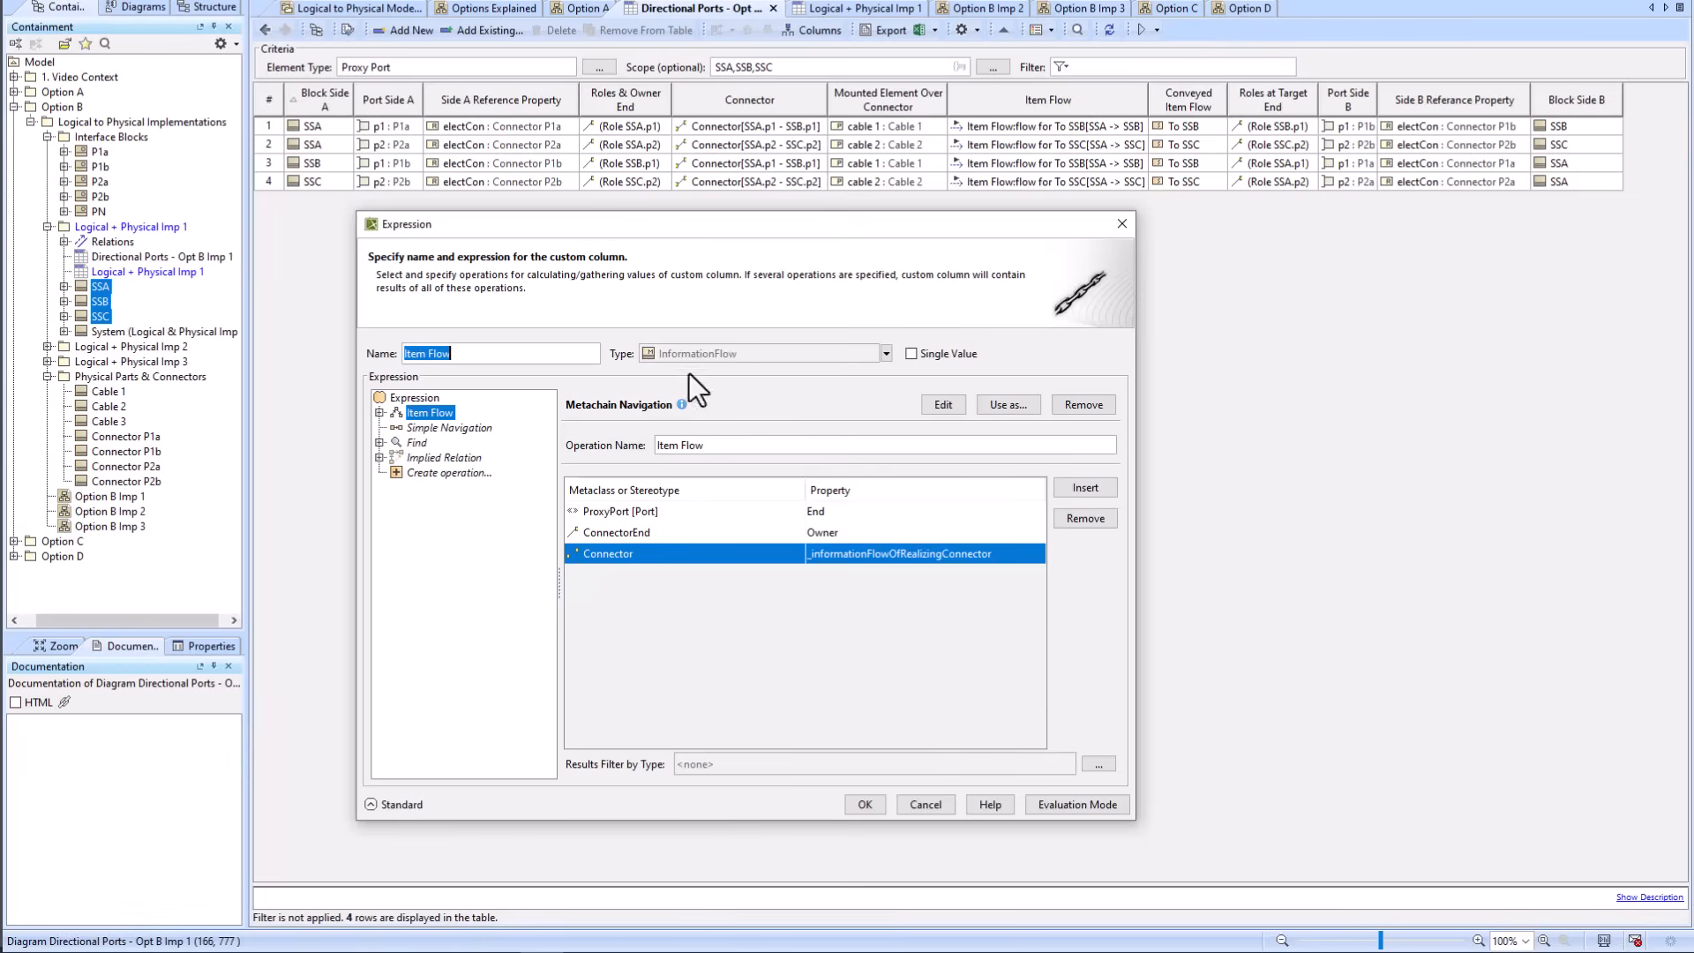
pyautogui.click(437, 431)
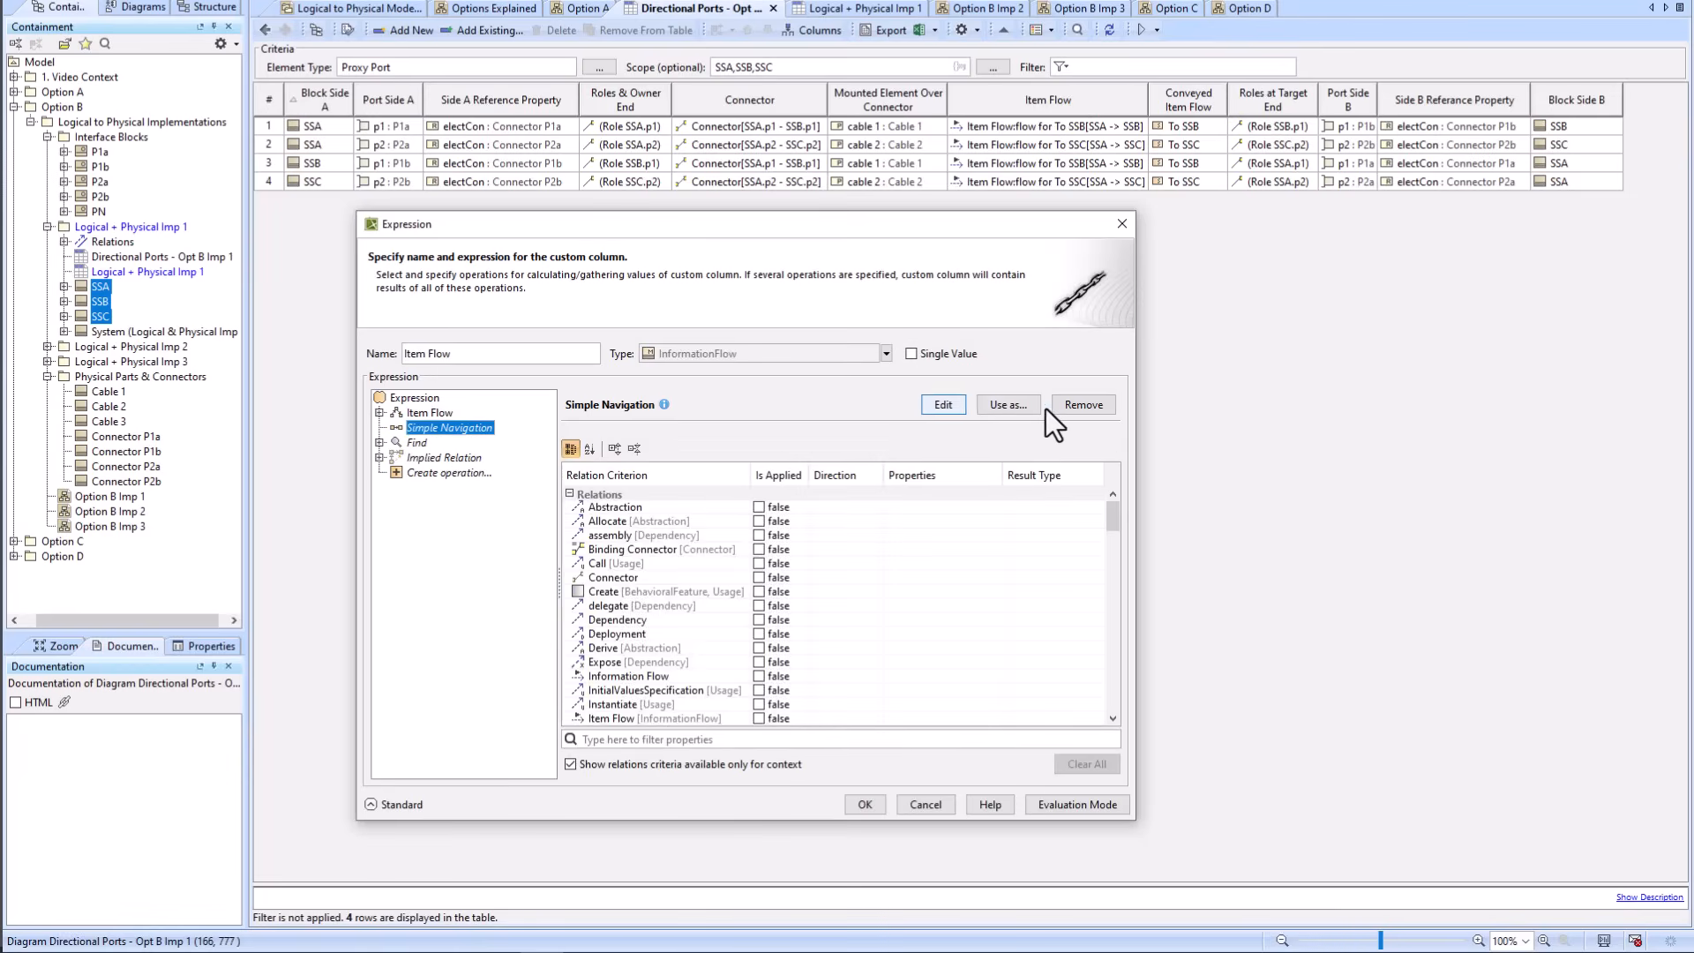
pyautogui.click(1082, 407)
pyautogui.click(1081, 405)
pyautogui.click(1081, 405)
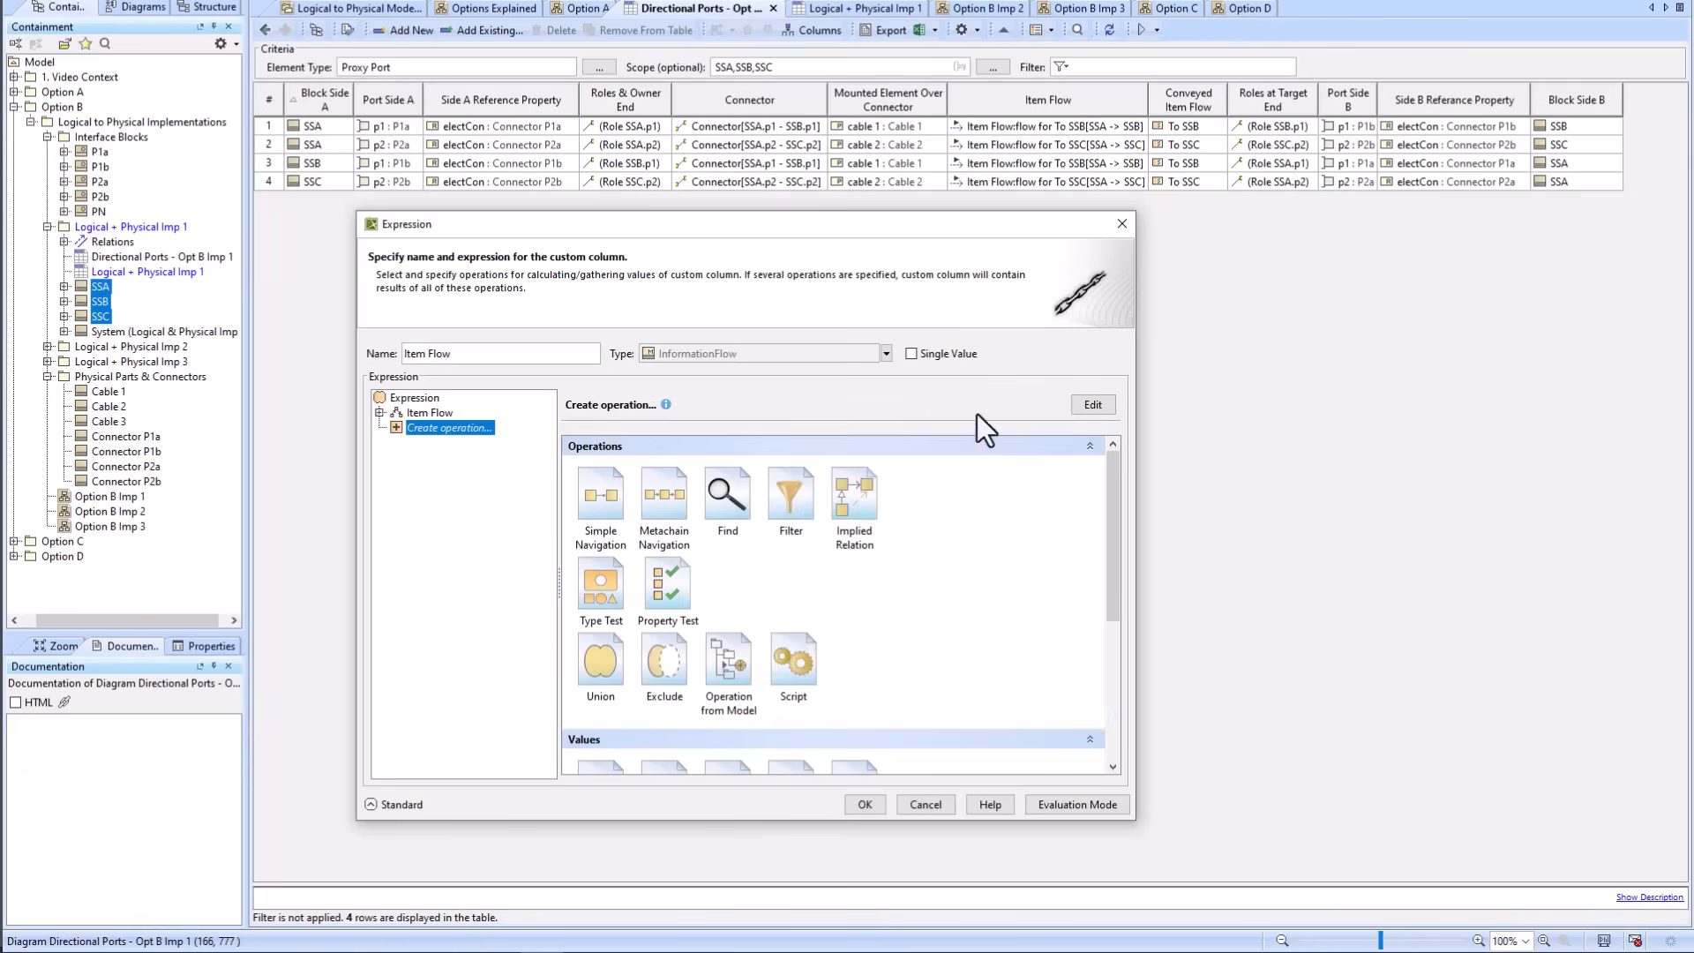
# Step: Examine the context of the Item Flow metachain operation and cancel the expression dialog
pyautogui.click(379, 412)
pyautogui.click(491, 428)
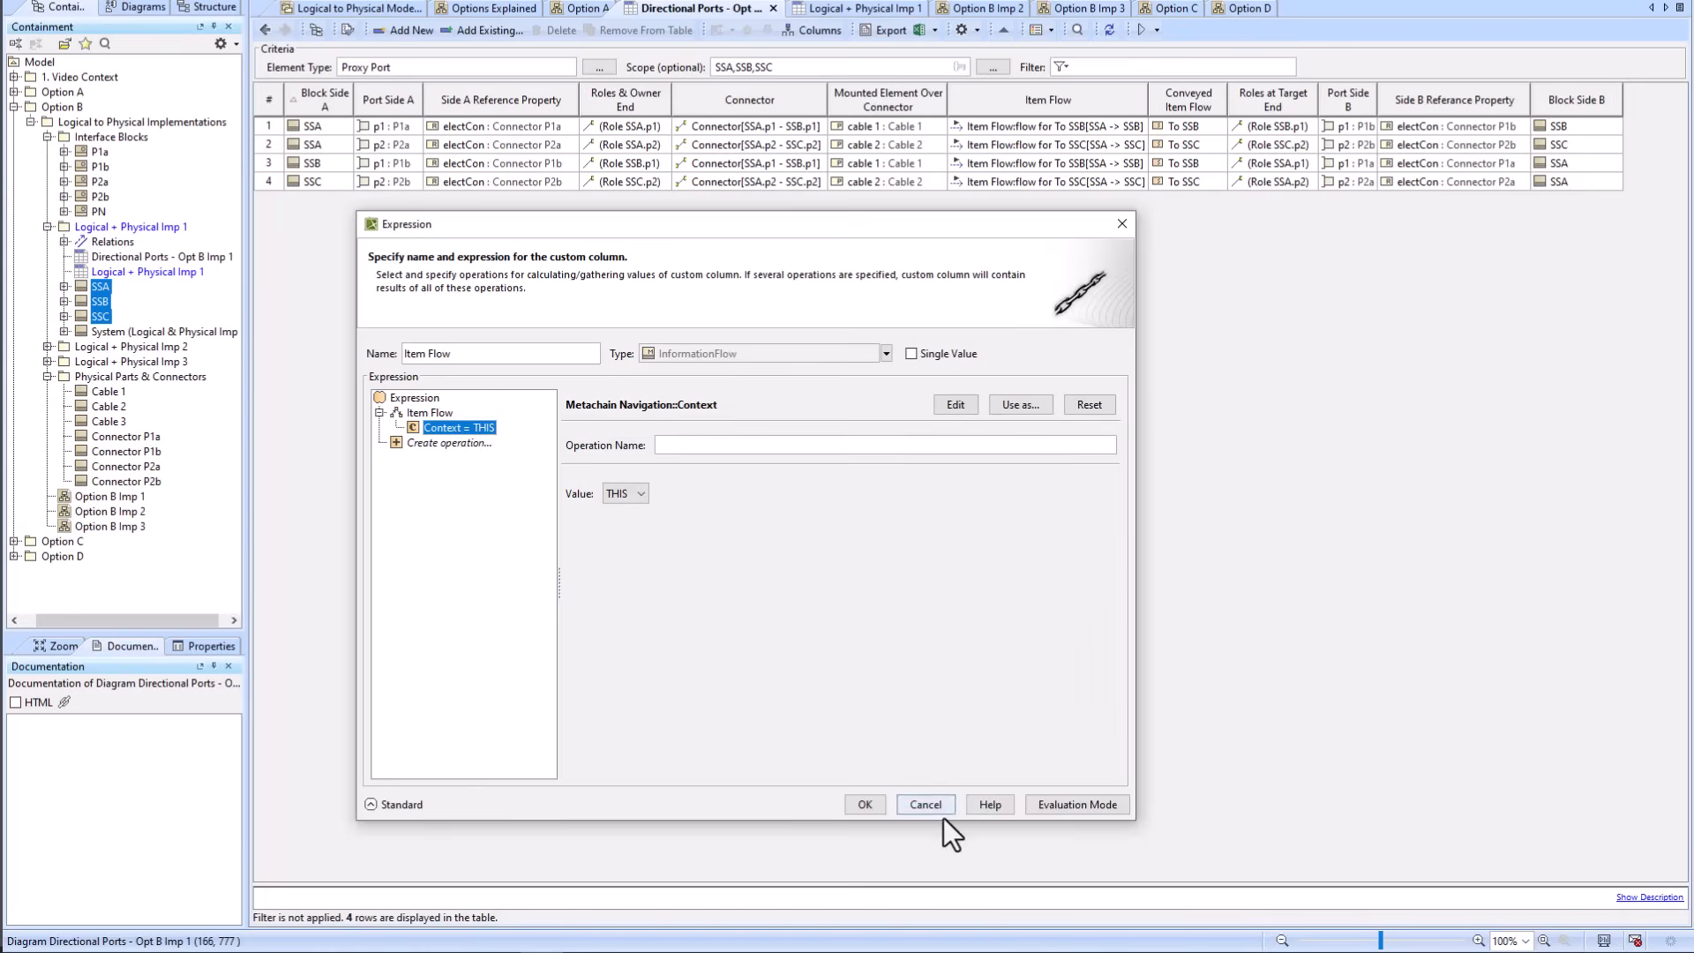
pyautogui.click(924, 805)
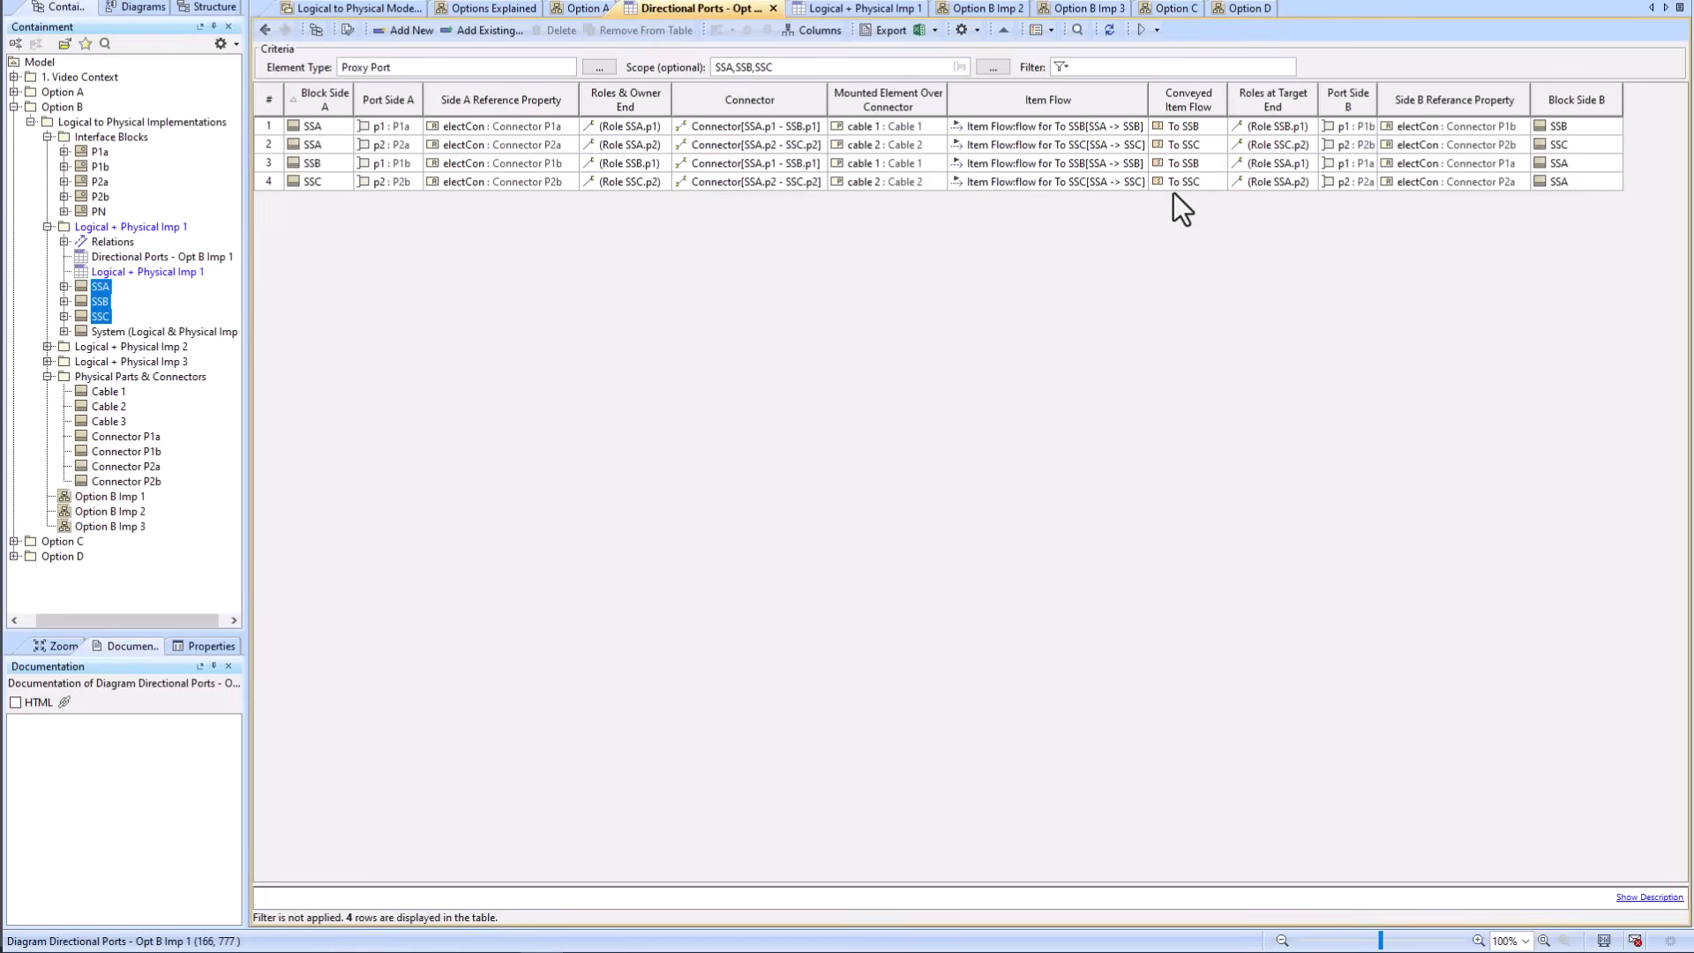
# Step: Open the Conveyed Item Flow column's expression, examine its metachain down to InformationFlow's Conveyed property, and accept the dialog
pyautogui.rightClick(1182, 106)
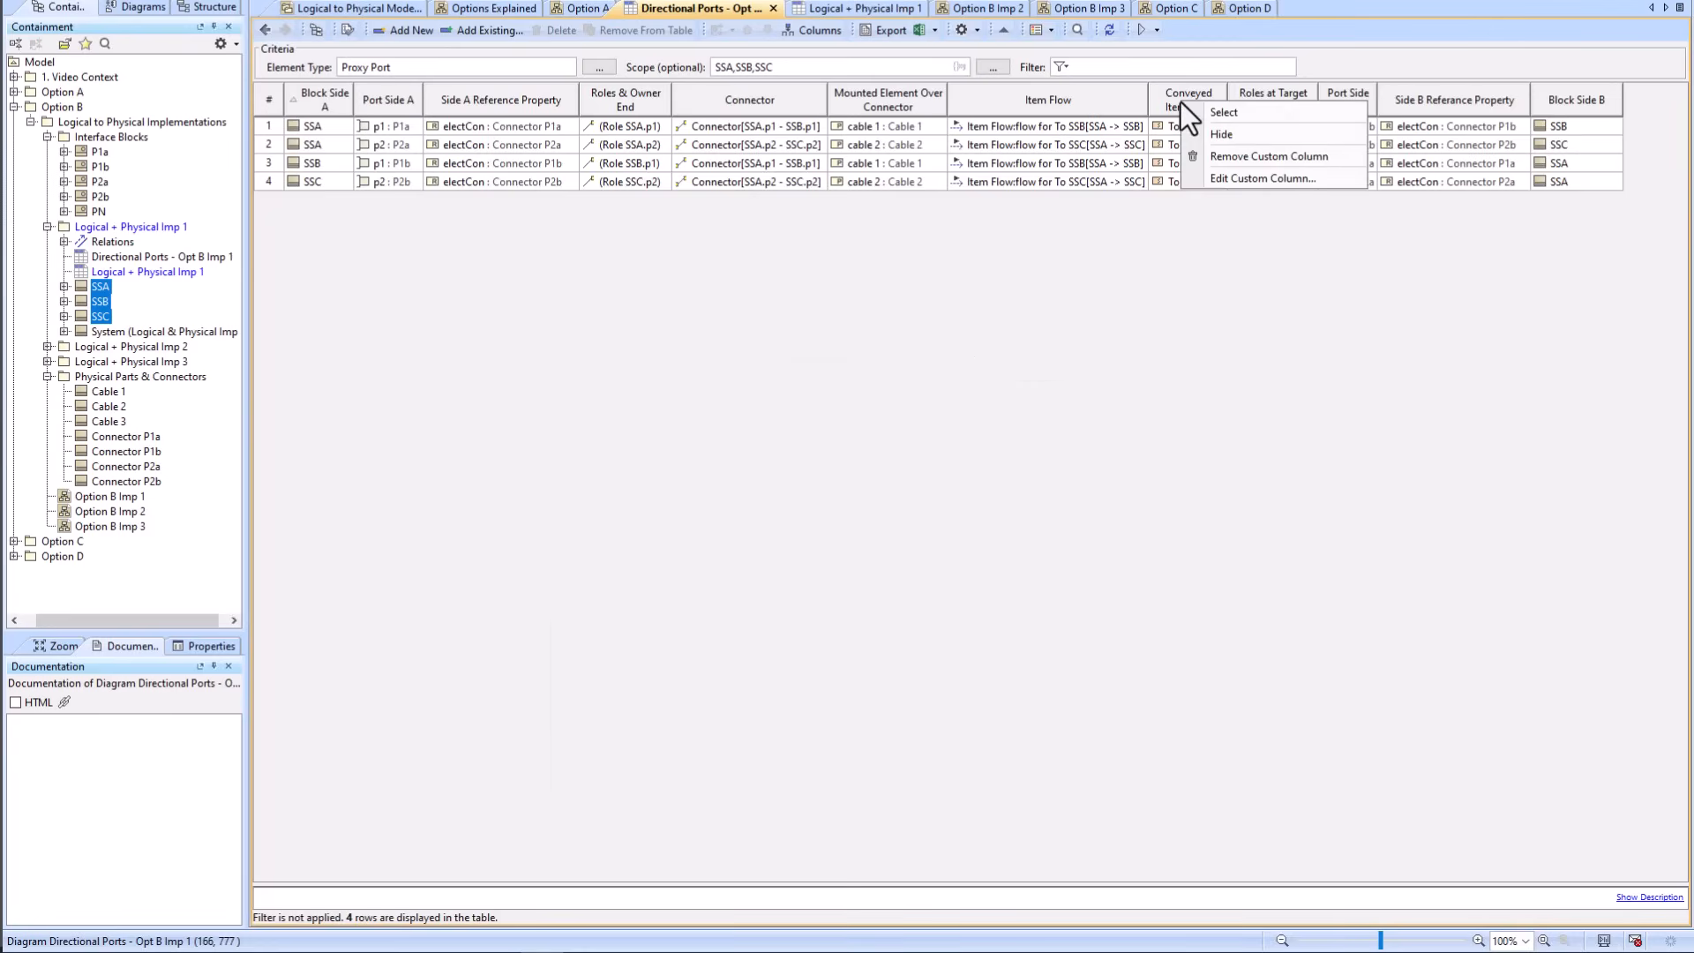
pyautogui.click(1232, 175)
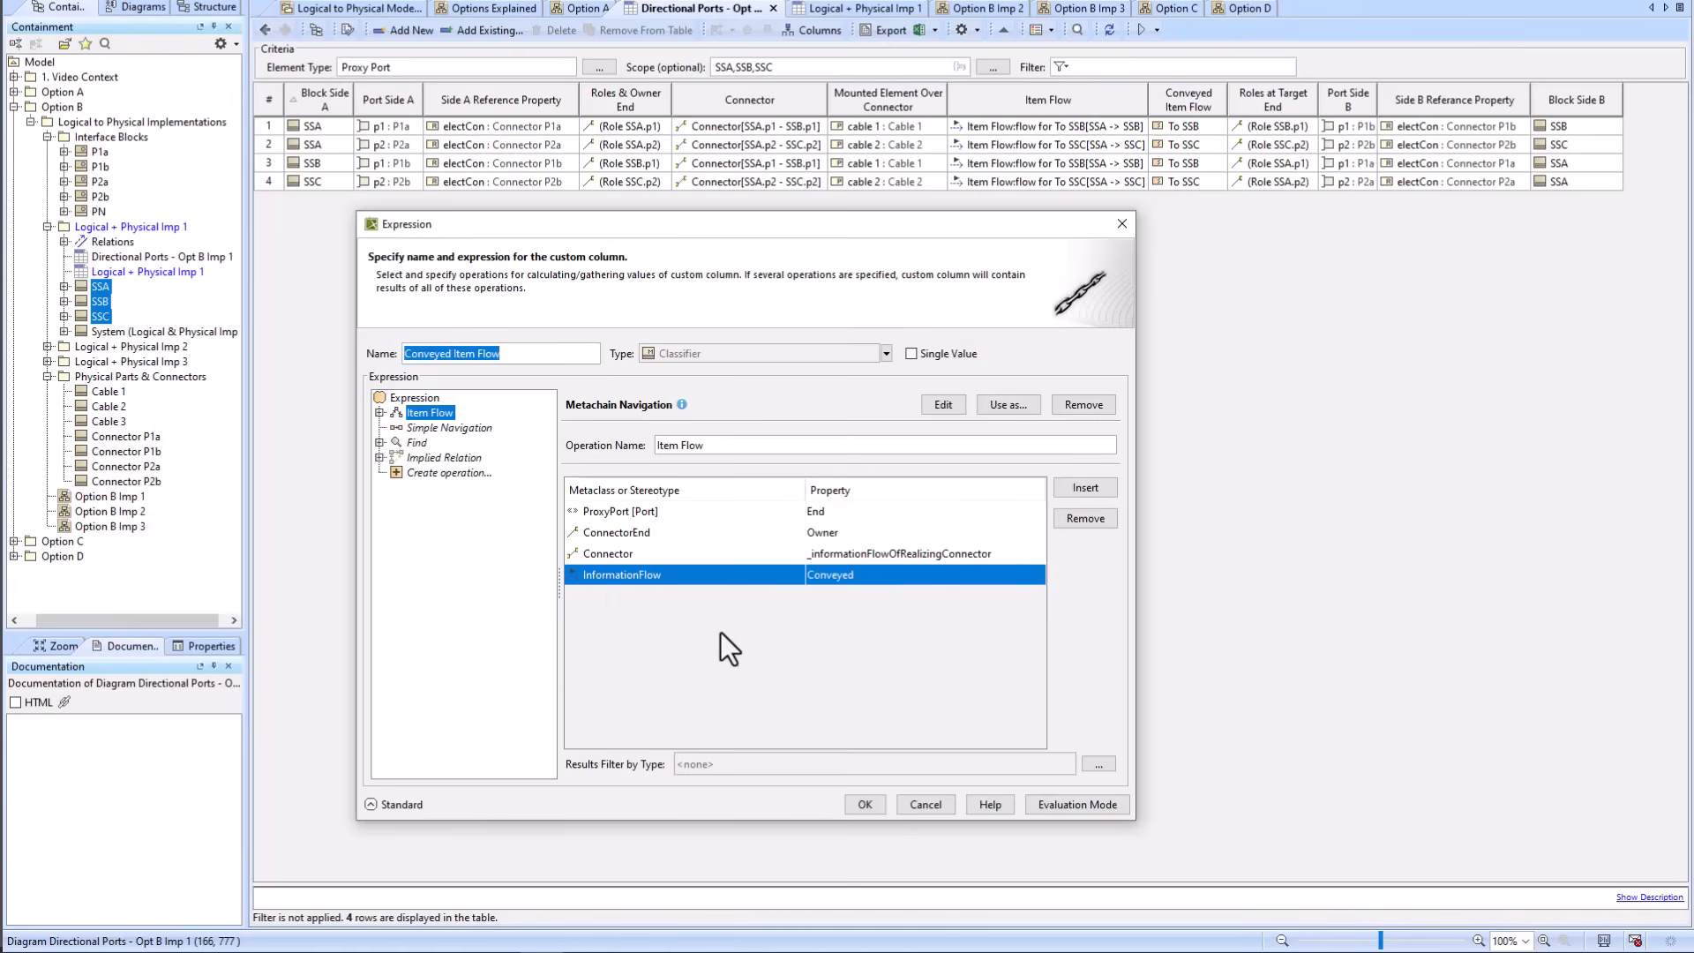
pyautogui.click(866, 803)
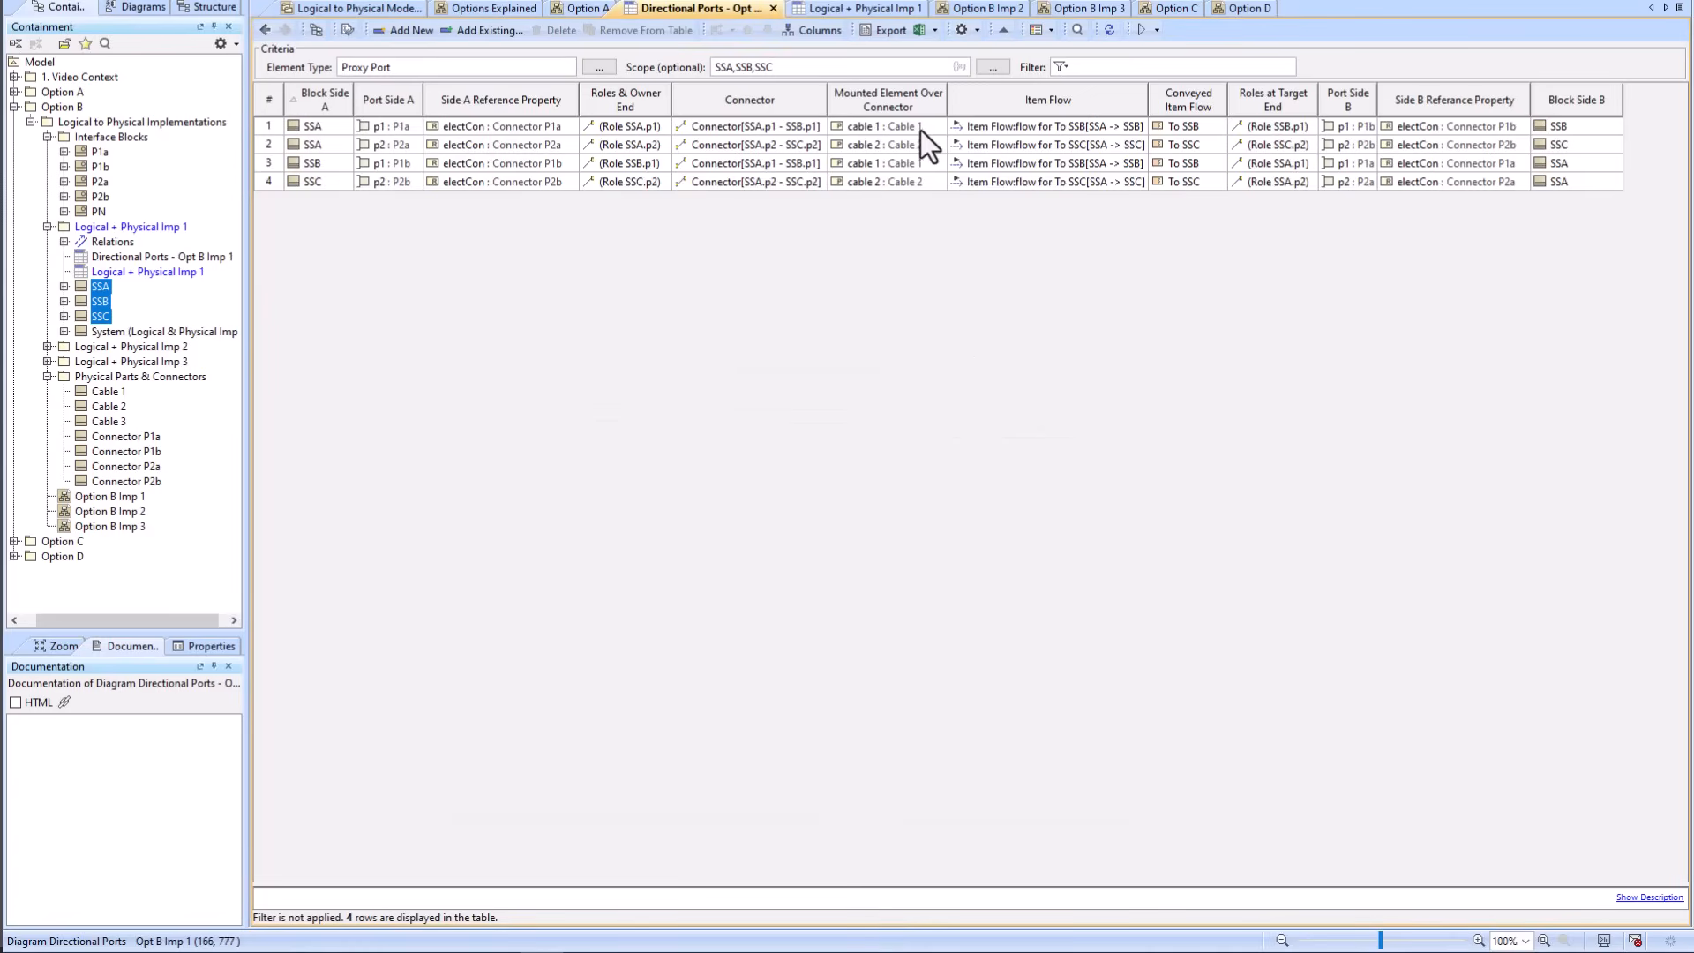
# Step: Open the specification of the first row's connector and select the entry in its Item Flow list
pyautogui.rightClick(776, 129)
pyautogui.moveTo(818, 138)
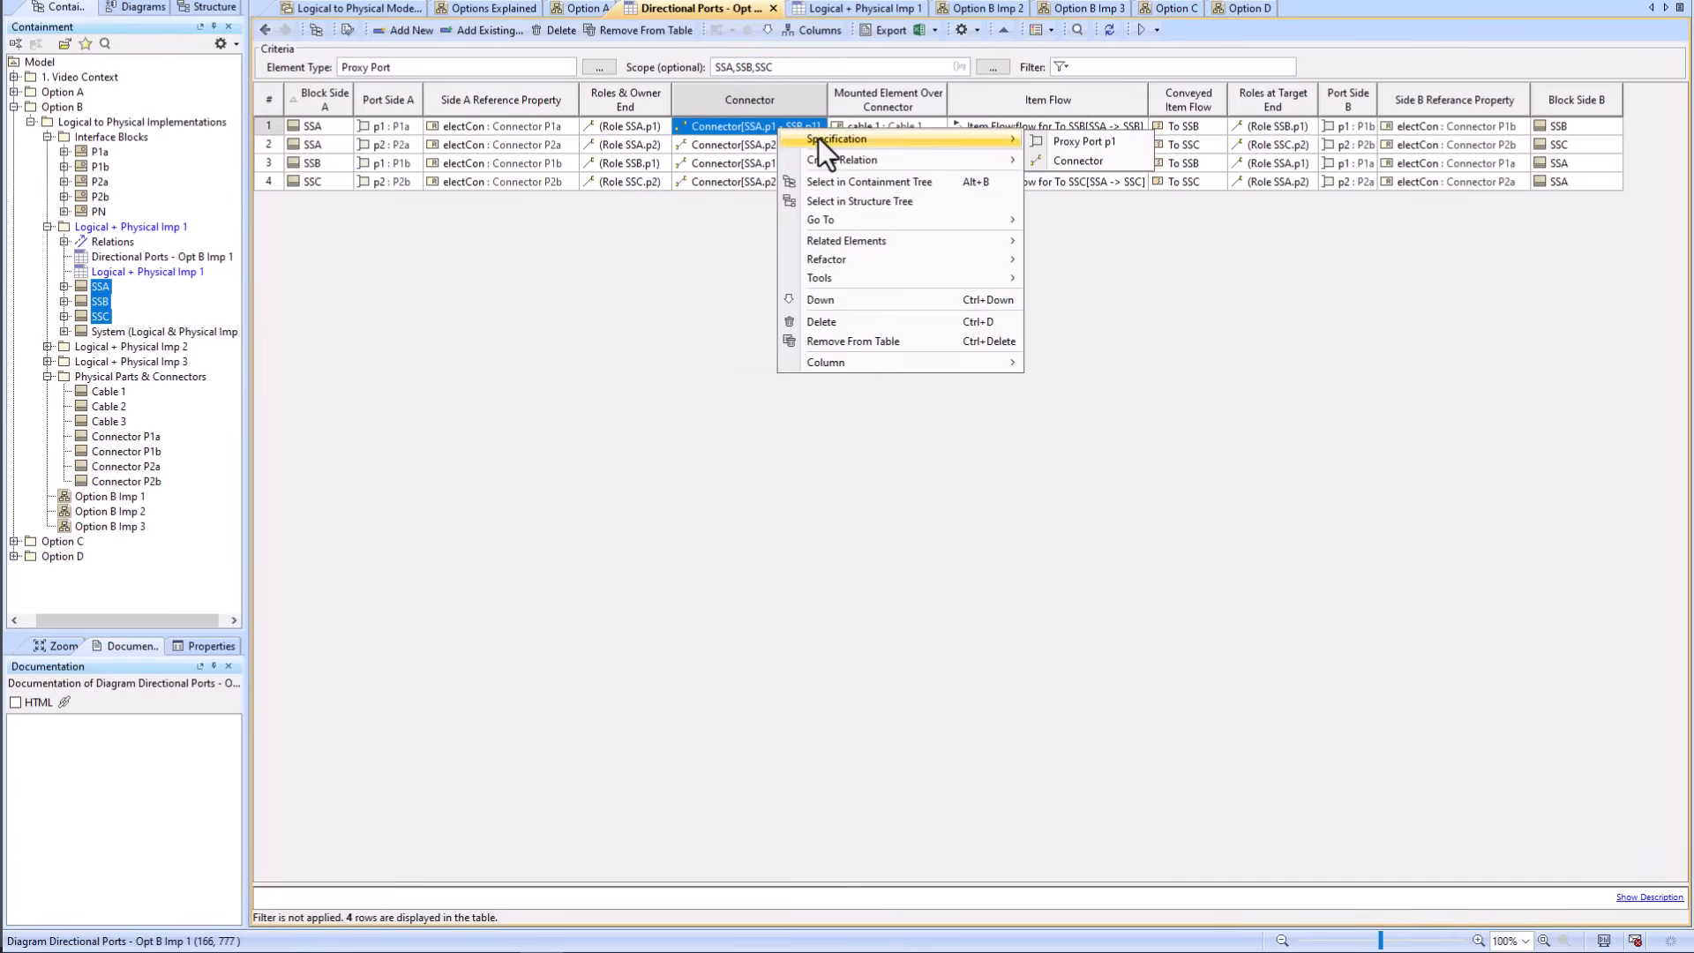
pyautogui.click(1071, 159)
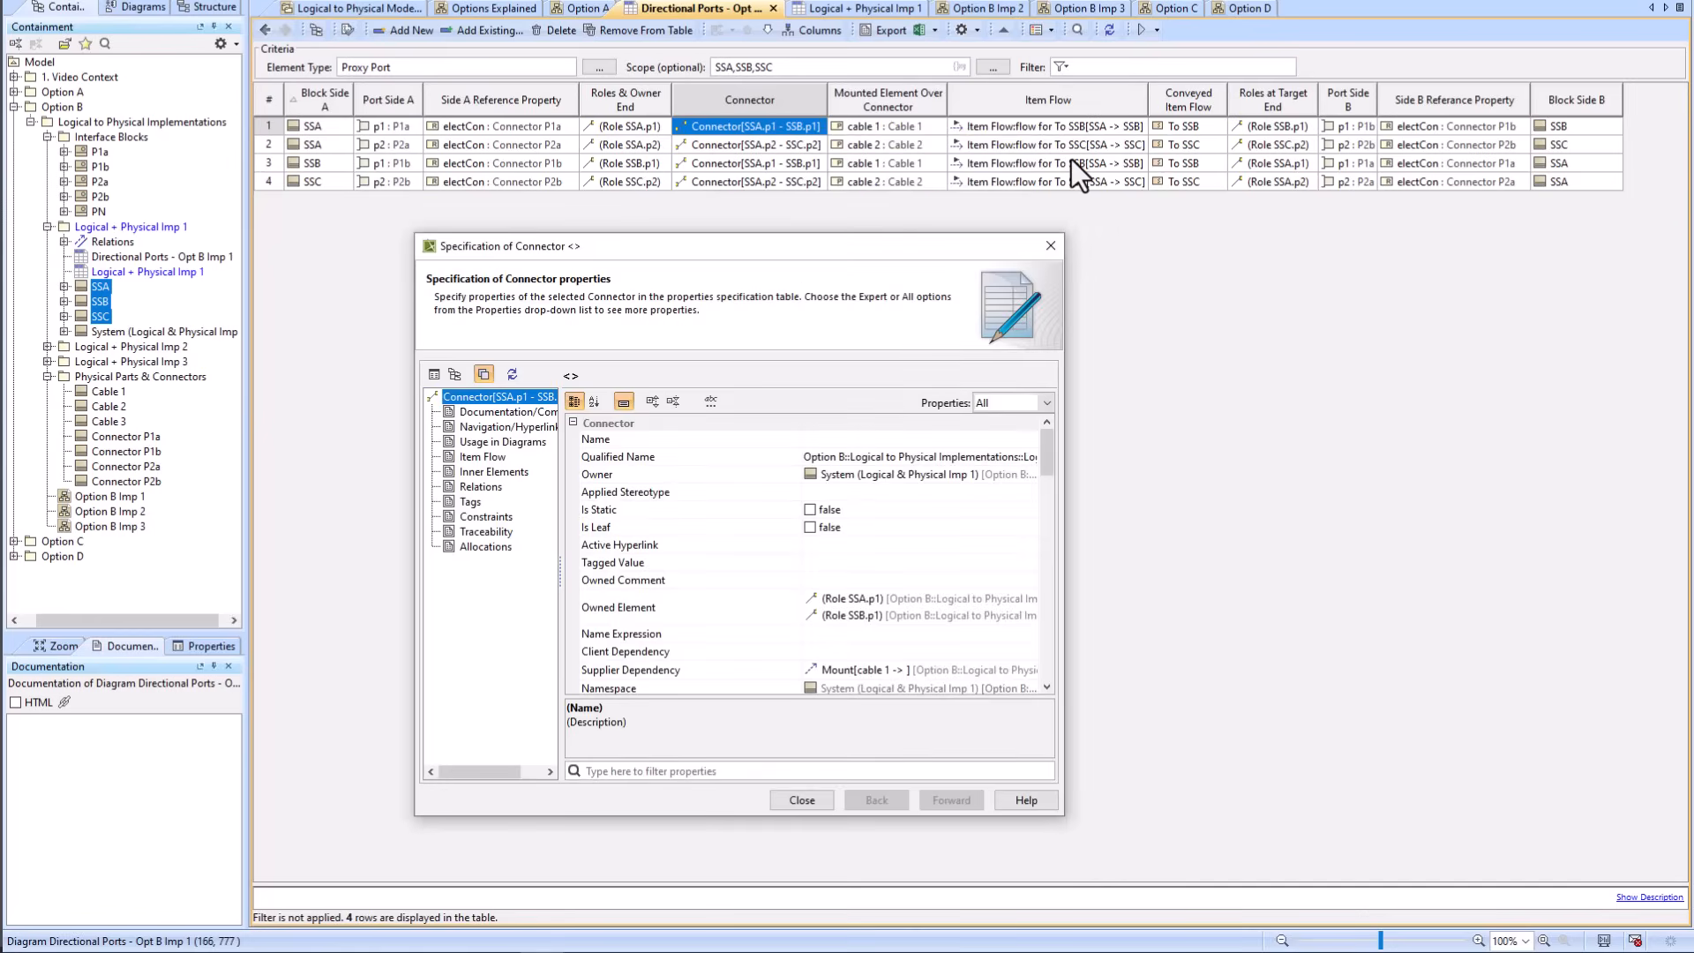
pyautogui.moveTo(1046, 462)
pyautogui.mouseDown()
pyautogui.moveTo(1046, 676)
pyautogui.moveTo(1051, 545)
pyautogui.mouseUp()
pyautogui.click(475, 458)
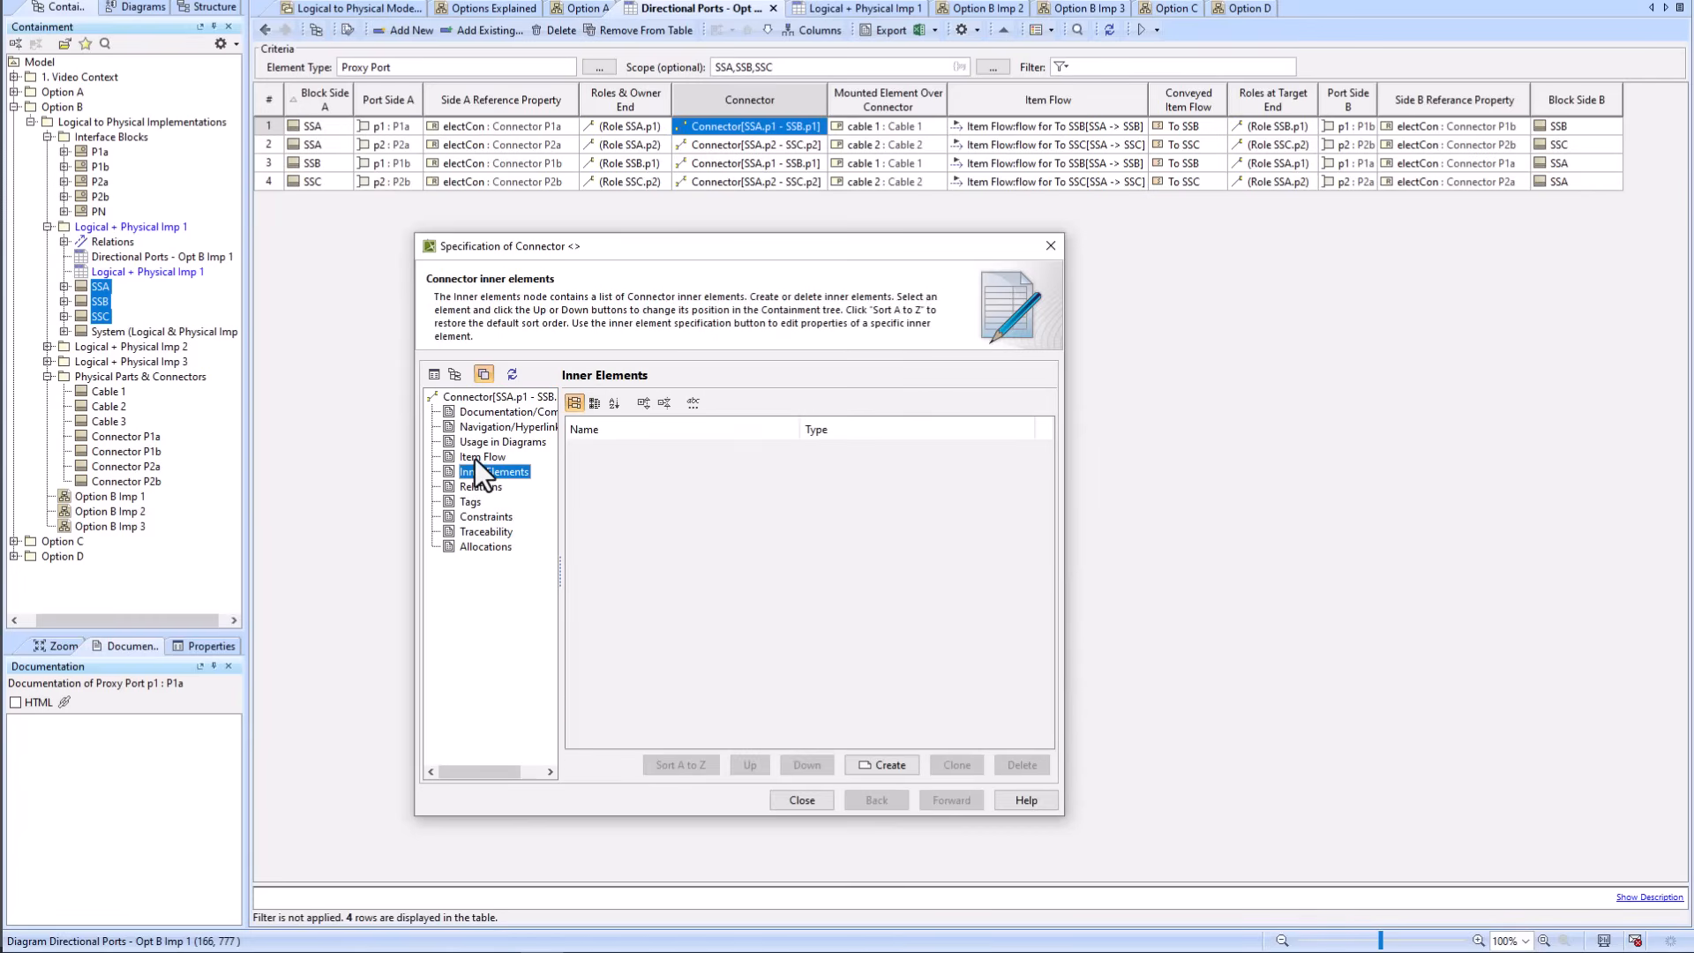
pyautogui.click(618, 468)
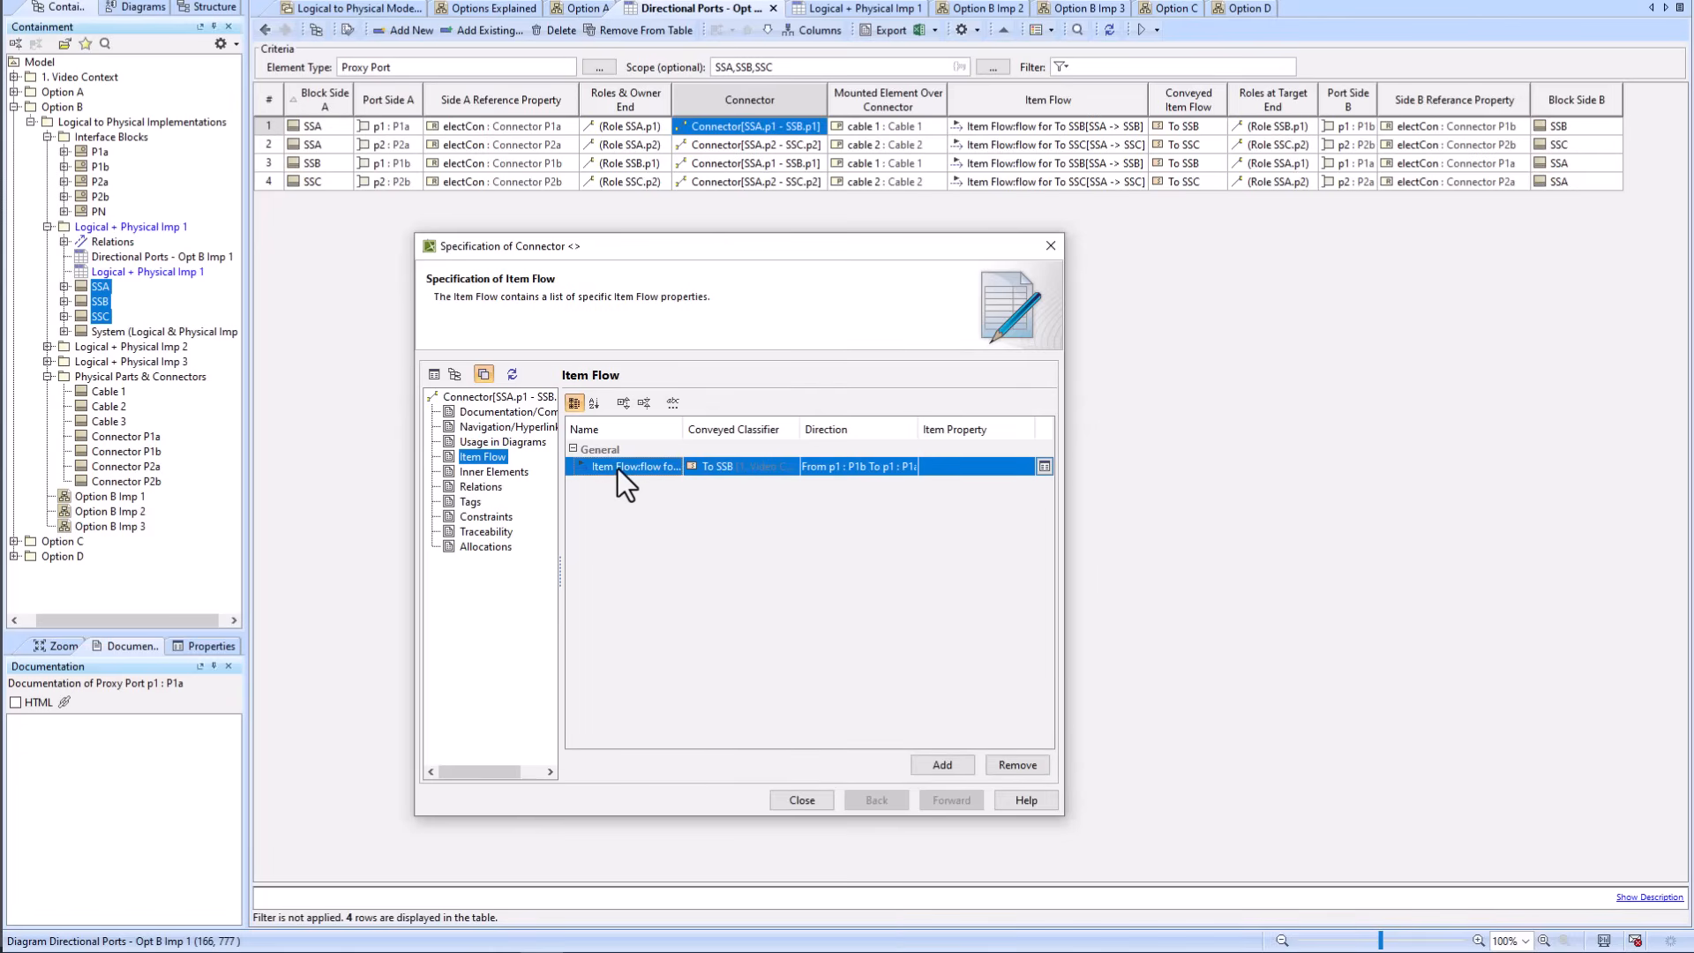
# Step: Open the item flow's specification, follow its Conveyed property to the To SSB signal's specification, and close it
pyautogui.rightClick(618, 468)
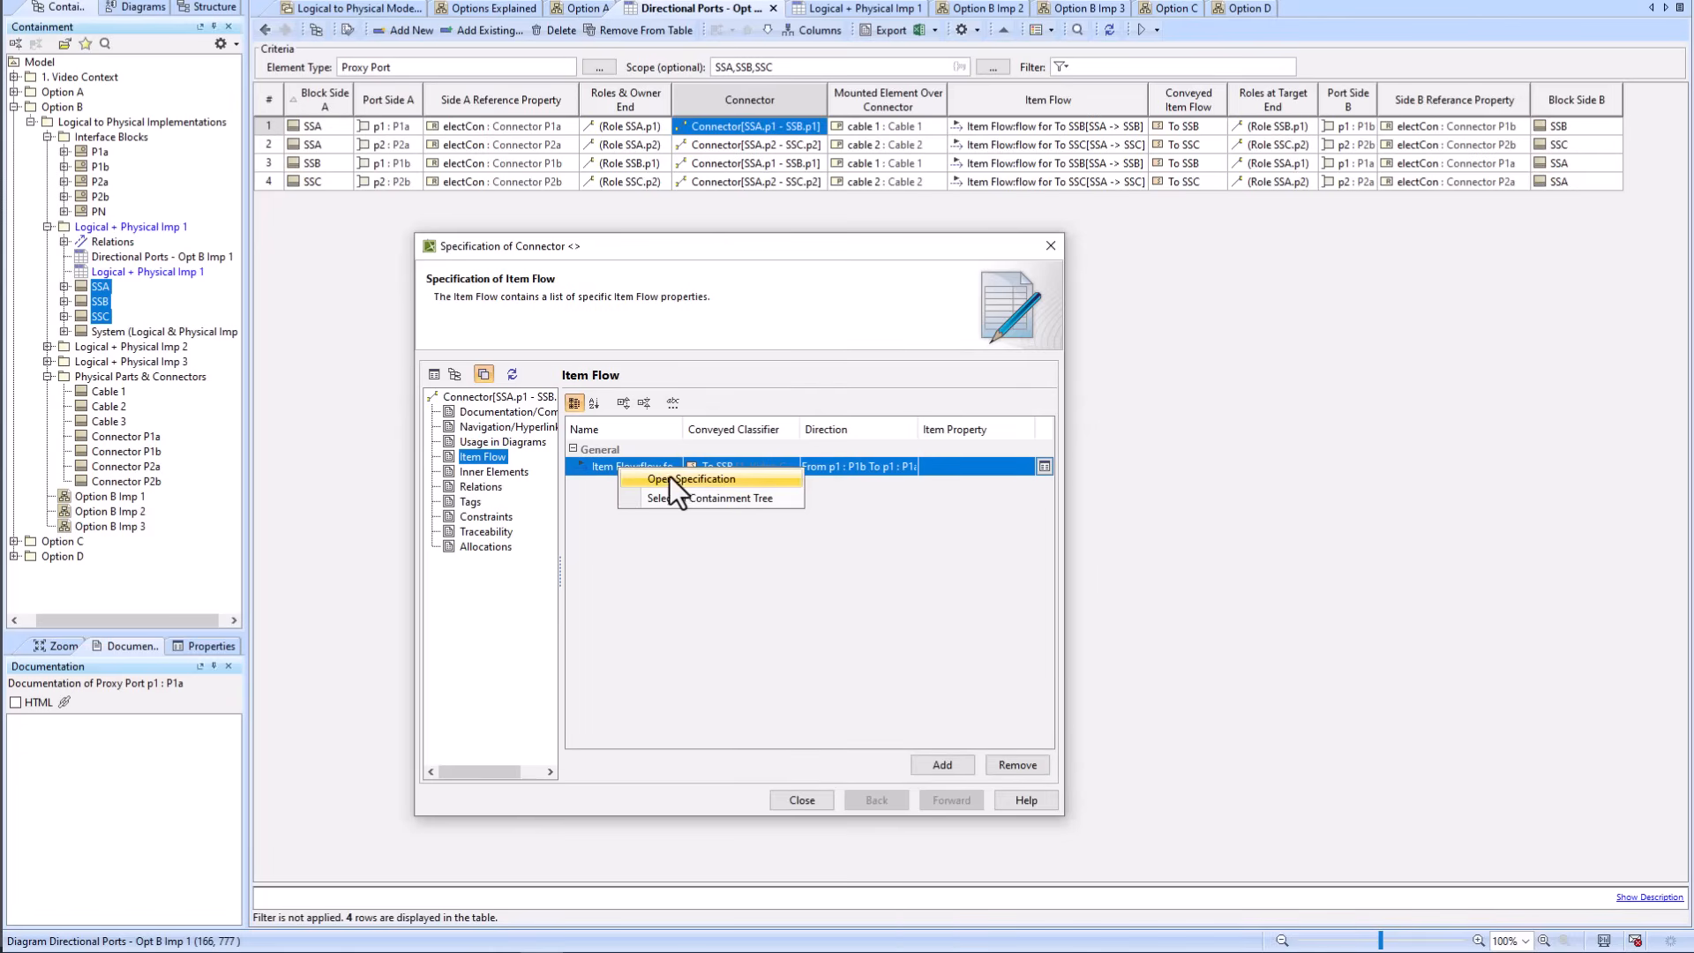
pyautogui.click(662, 478)
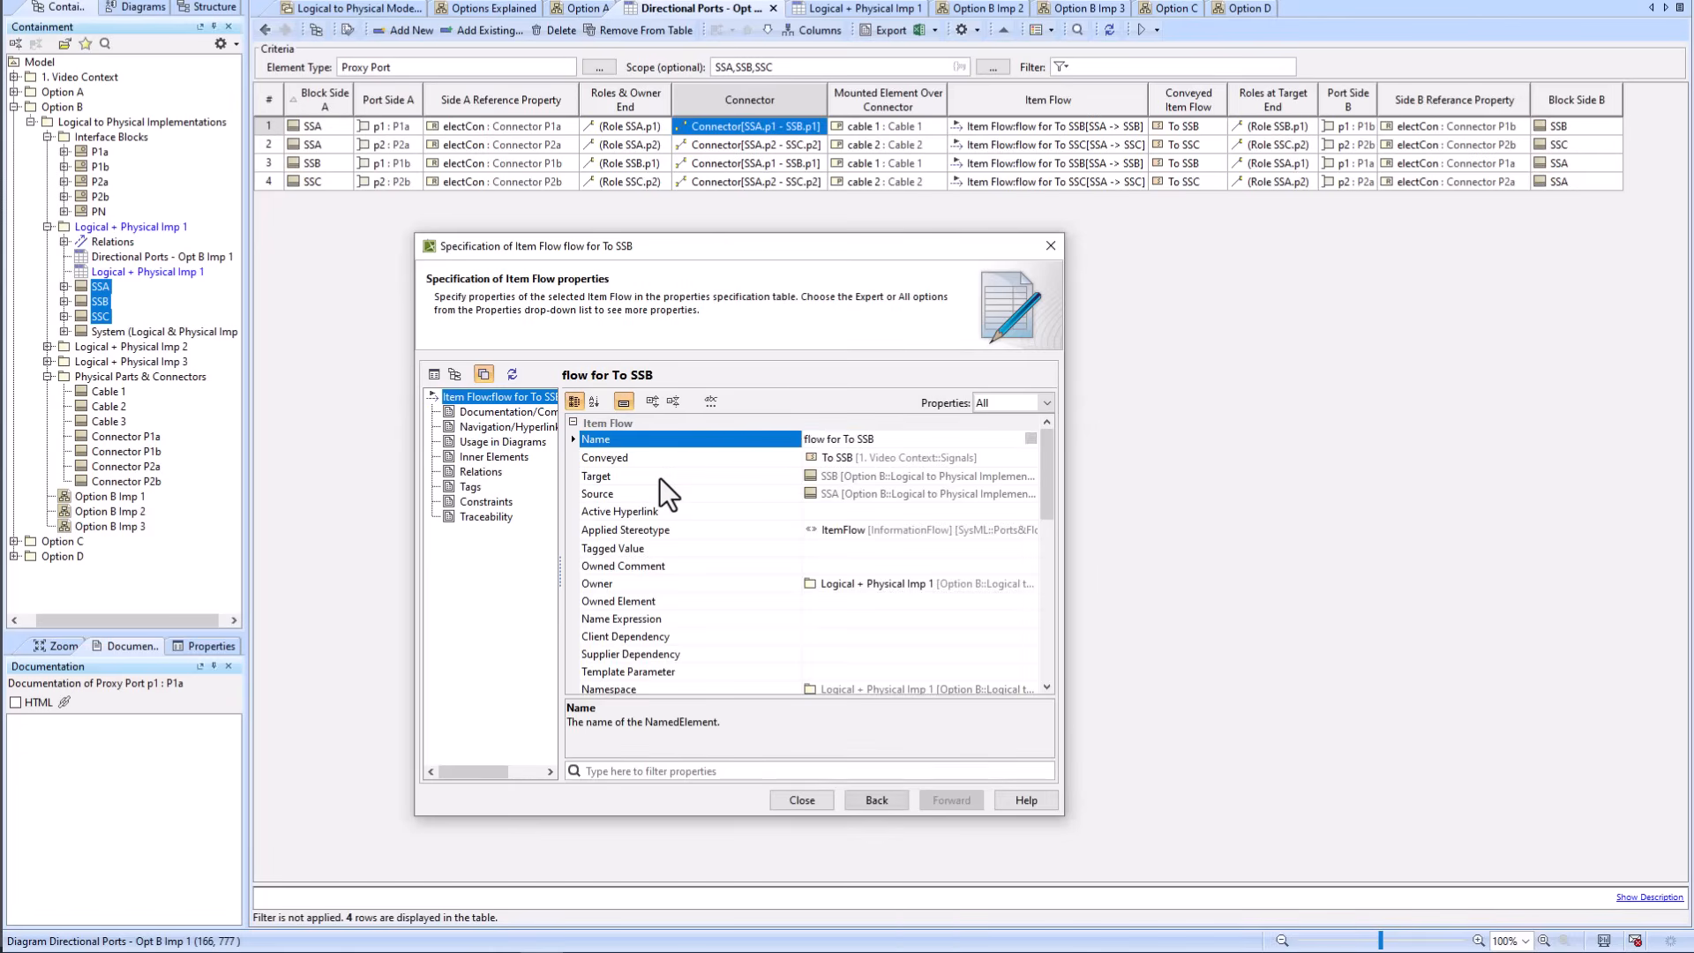
pyautogui.rightClick(833, 459)
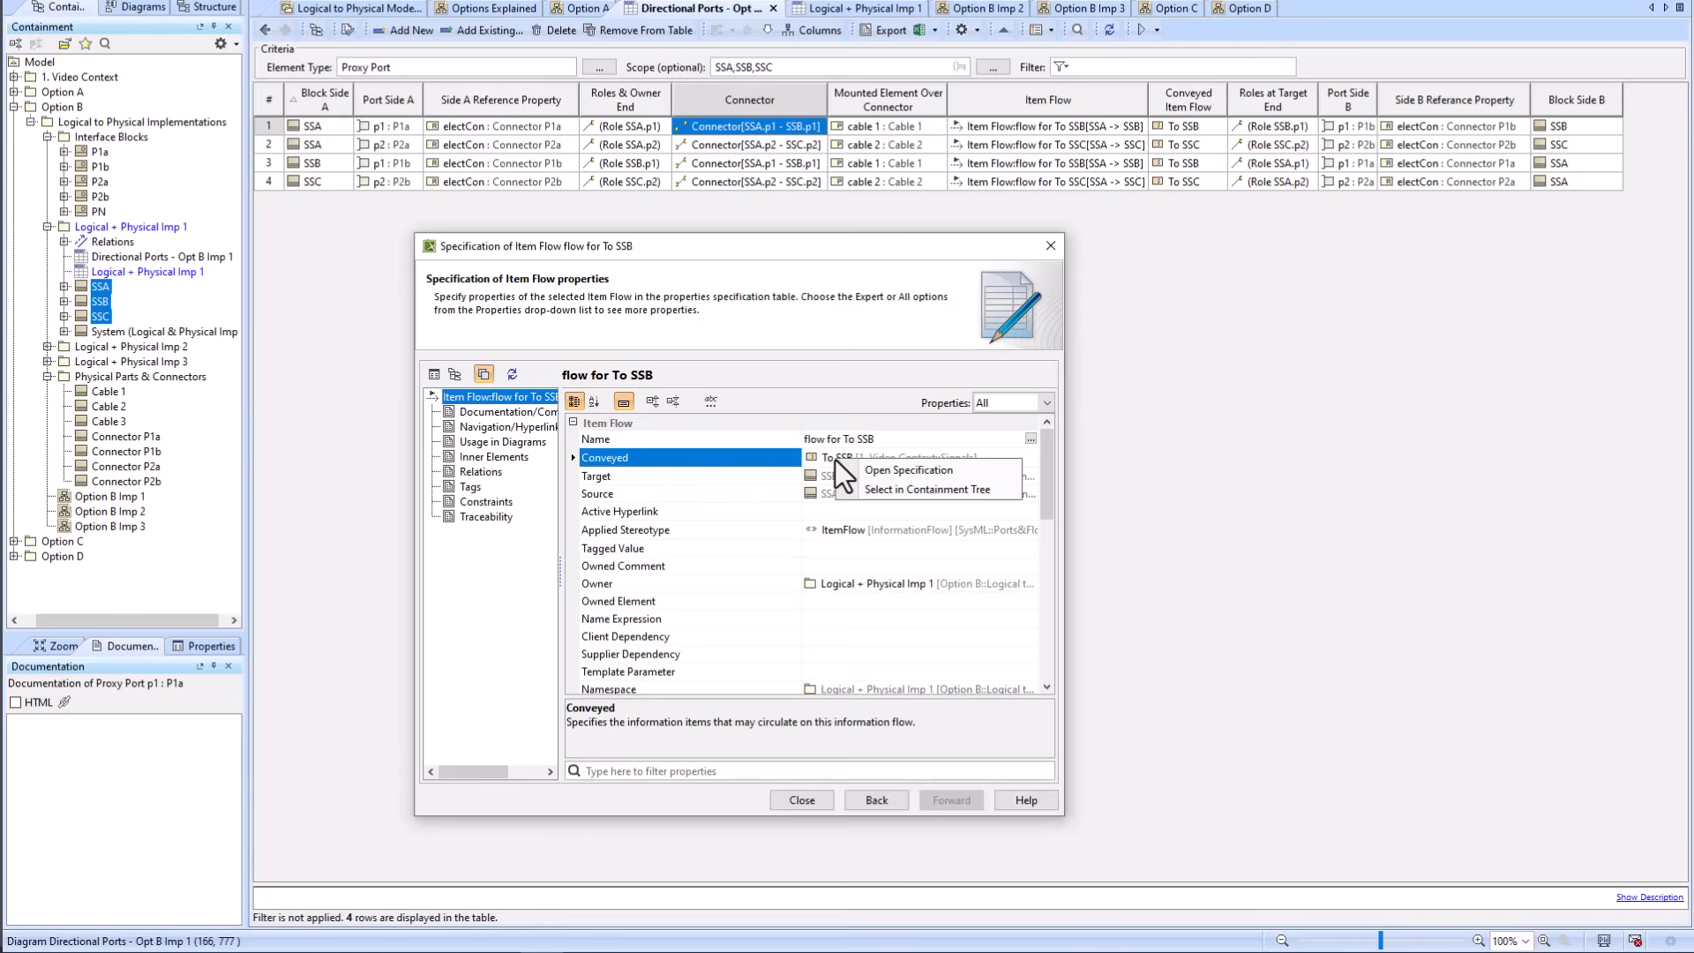
pyautogui.click(893, 470)
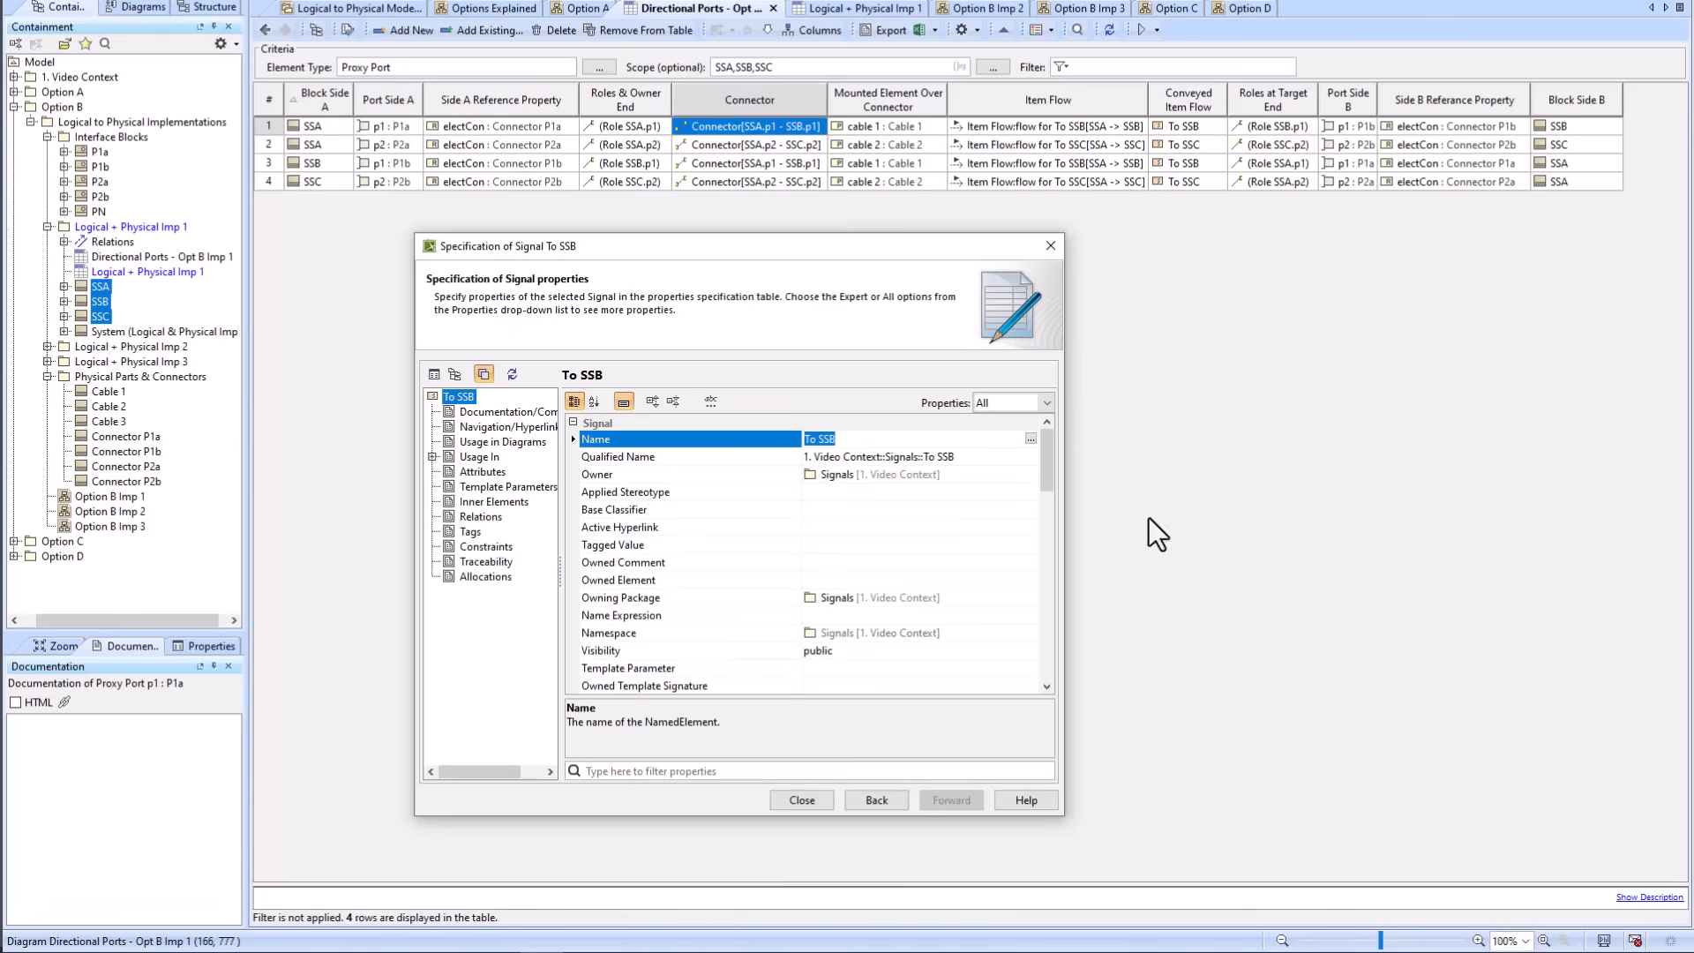
pyautogui.click(802, 800)
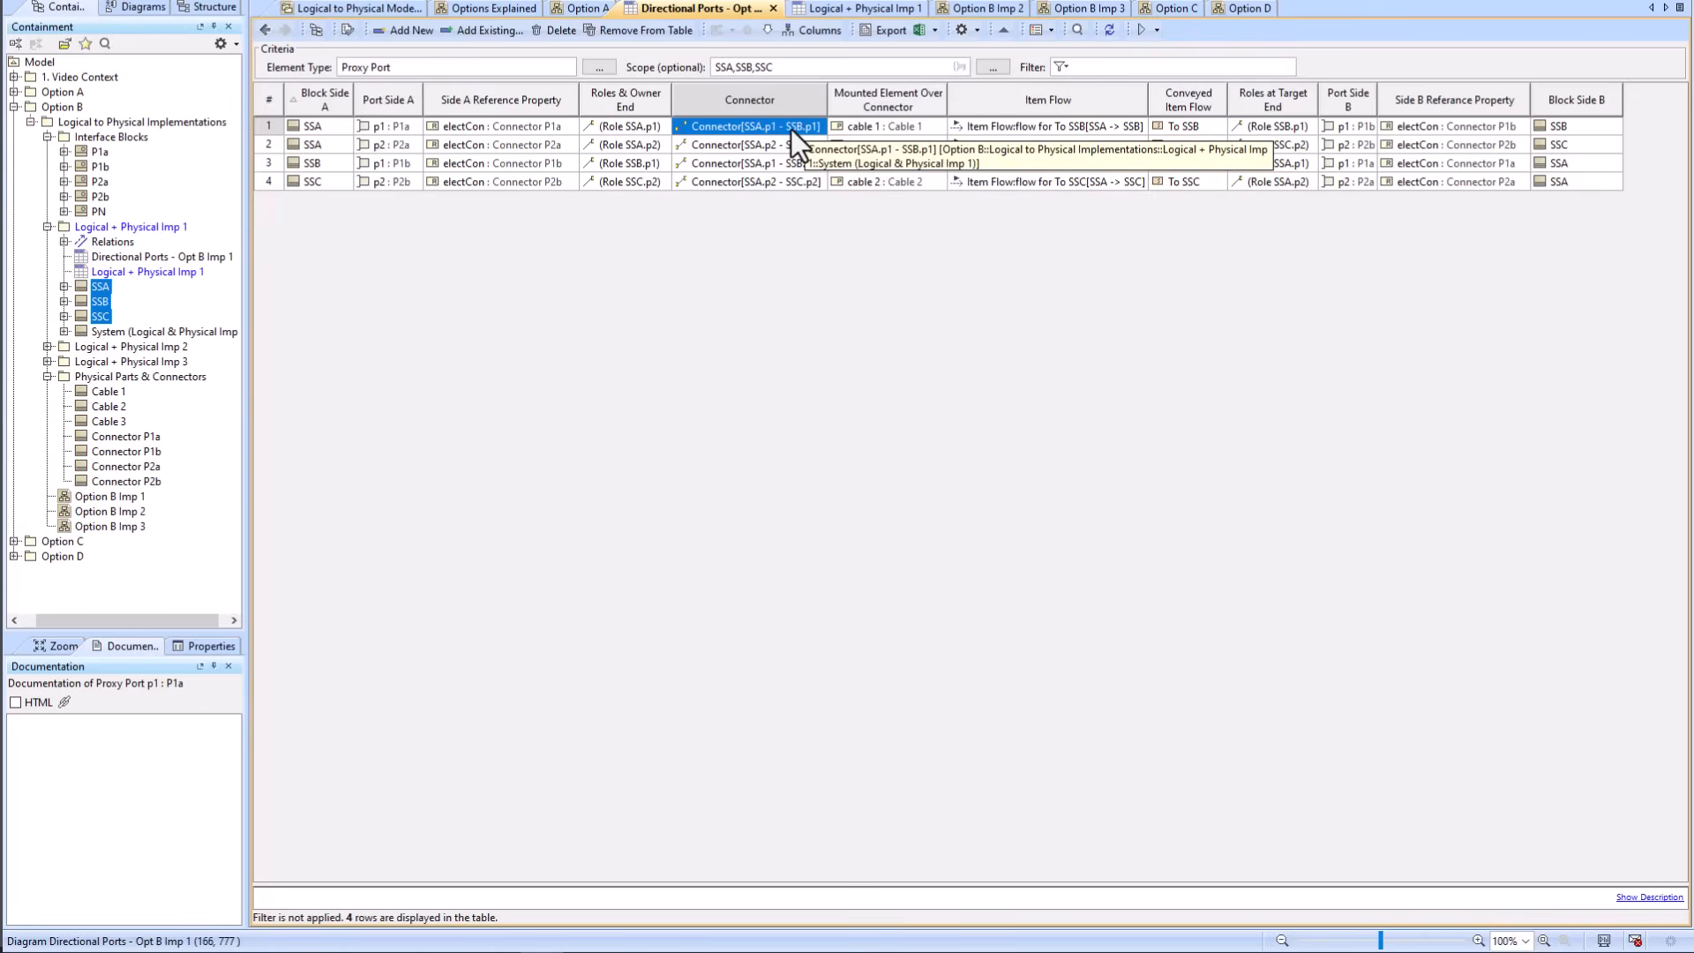
# Step: Compare the first row's role at the owner end with its role at the target end
pyautogui.click(614, 129)
pyautogui.click(1263, 129)
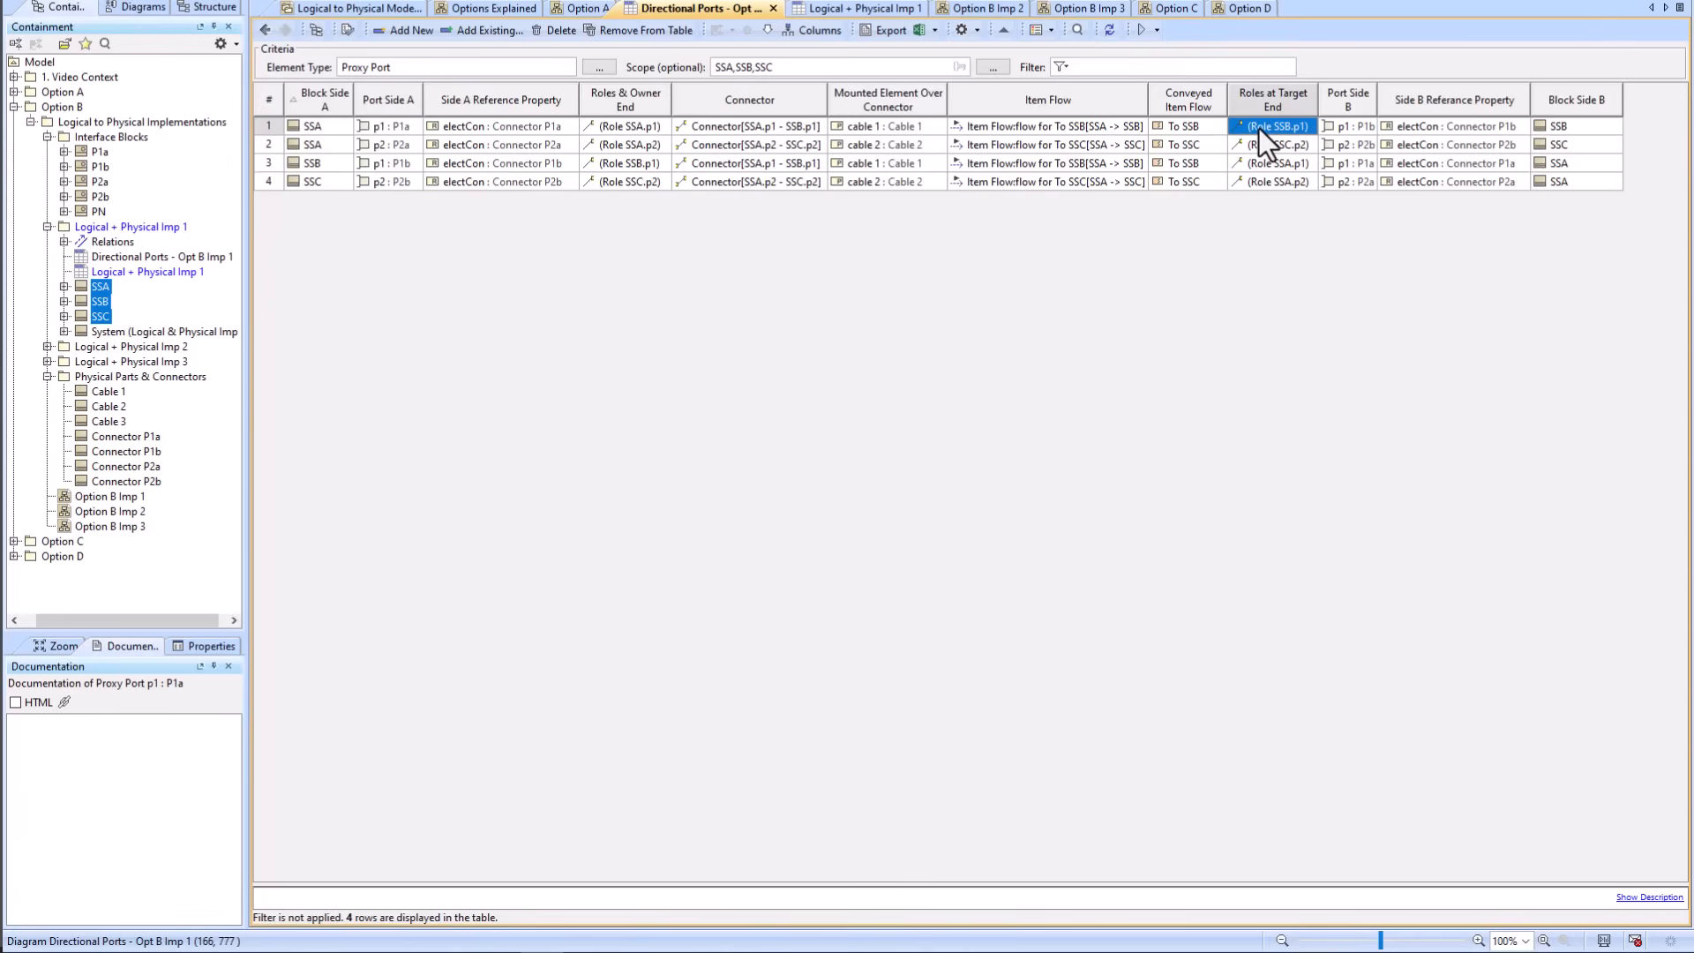
pyautogui.click(637, 125)
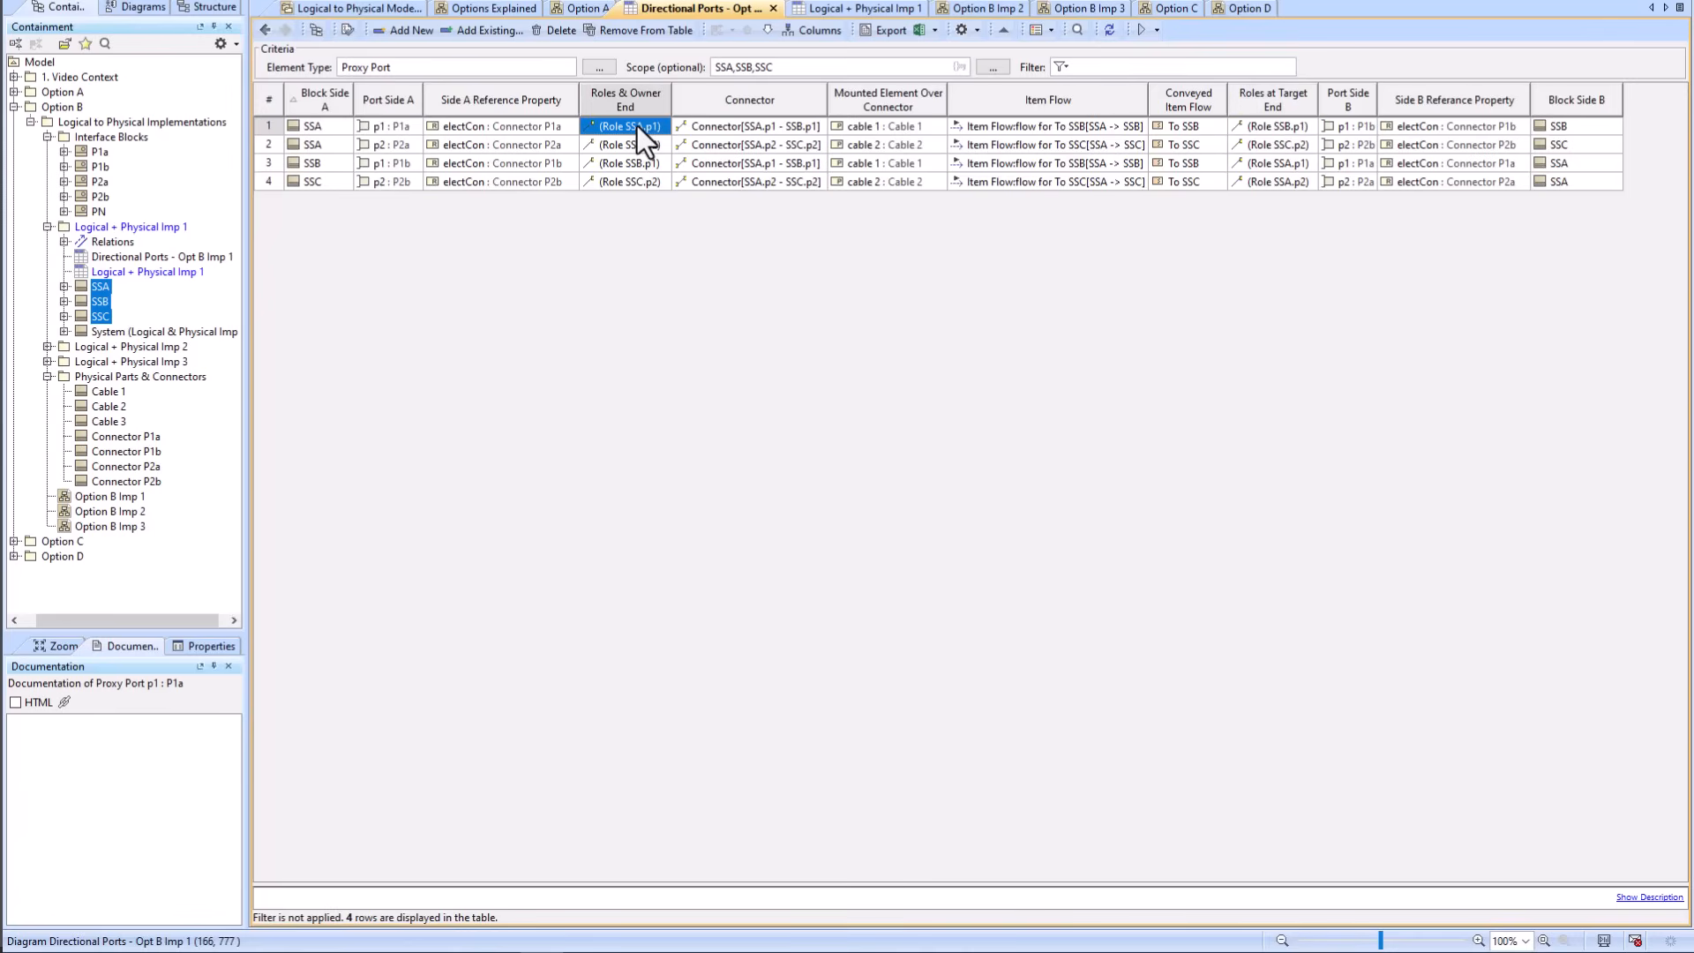
# Step: Open the Roles at Target End column's expression and expand the From and Excluded parts of its Exclude1 operation
pyautogui.rightClick(1274, 99)
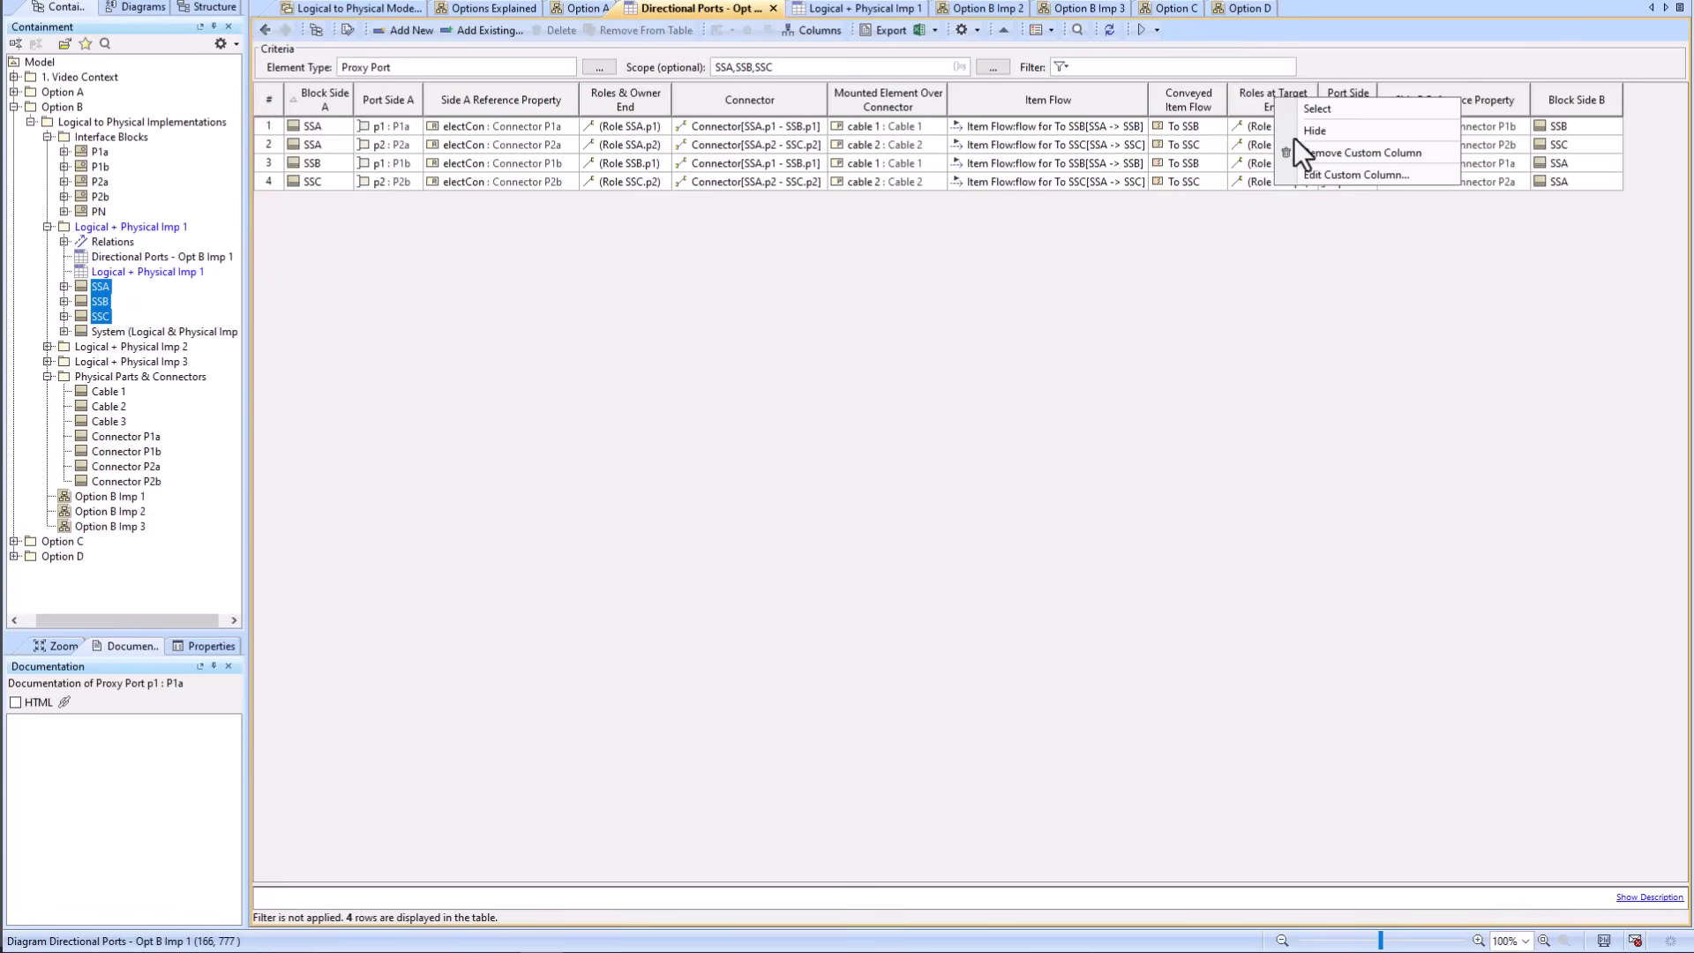
pyautogui.click(1326, 175)
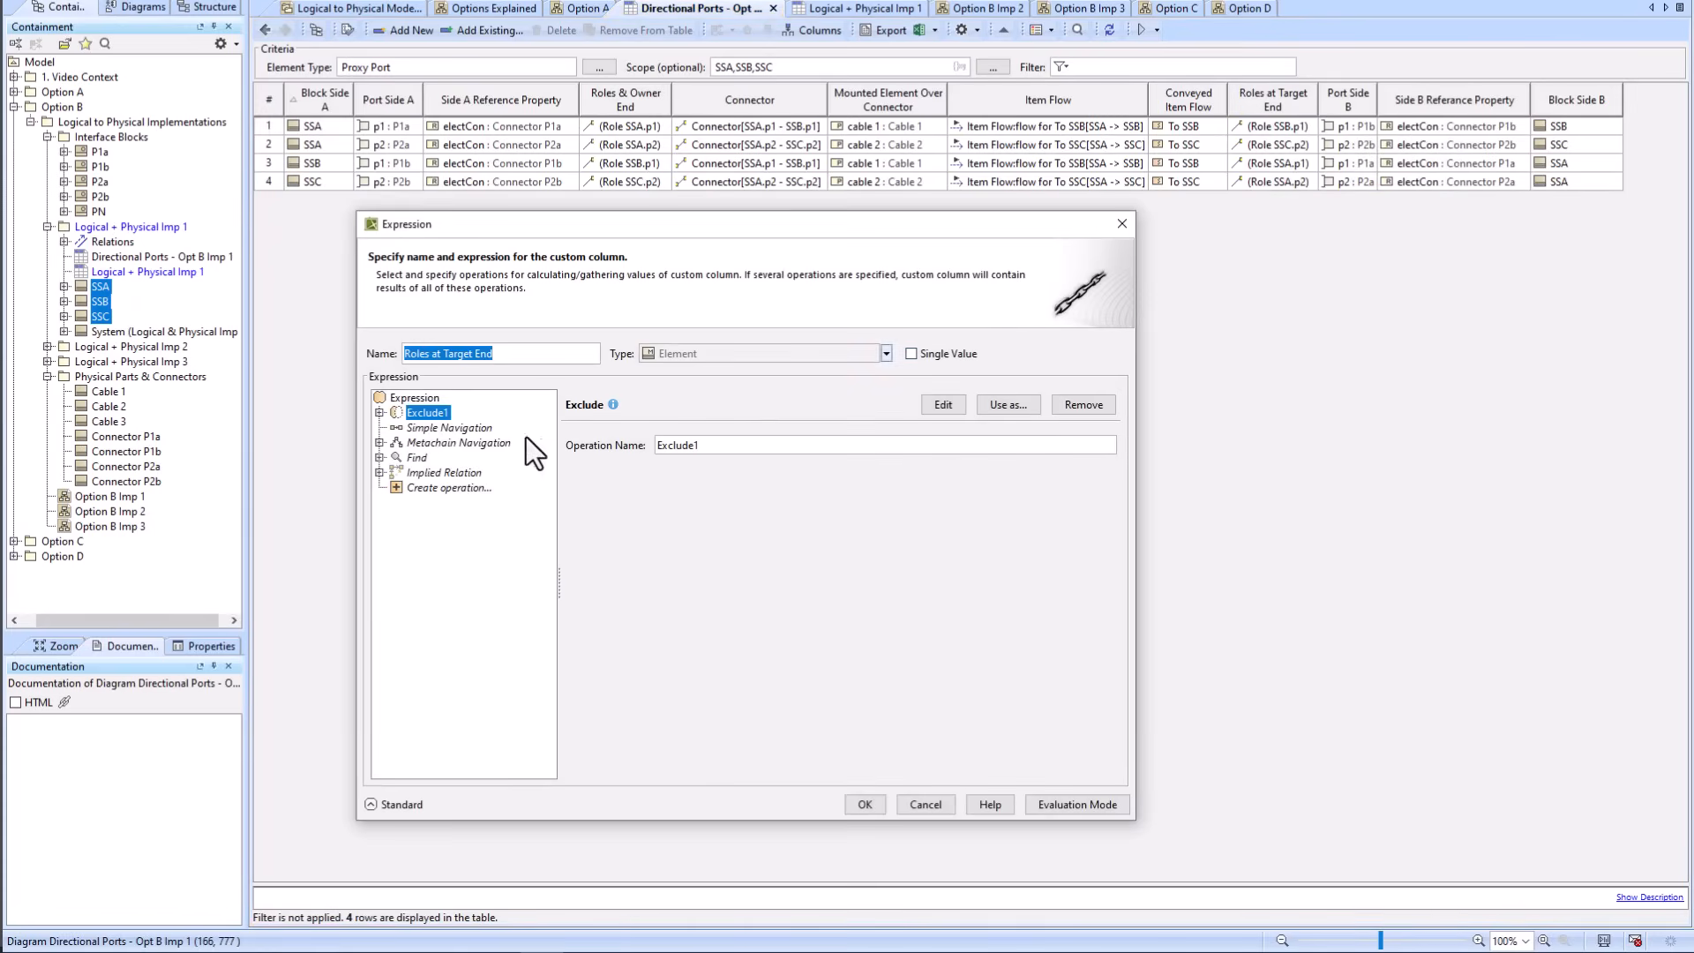
pyautogui.click(380, 412)
pyautogui.click(396, 427)
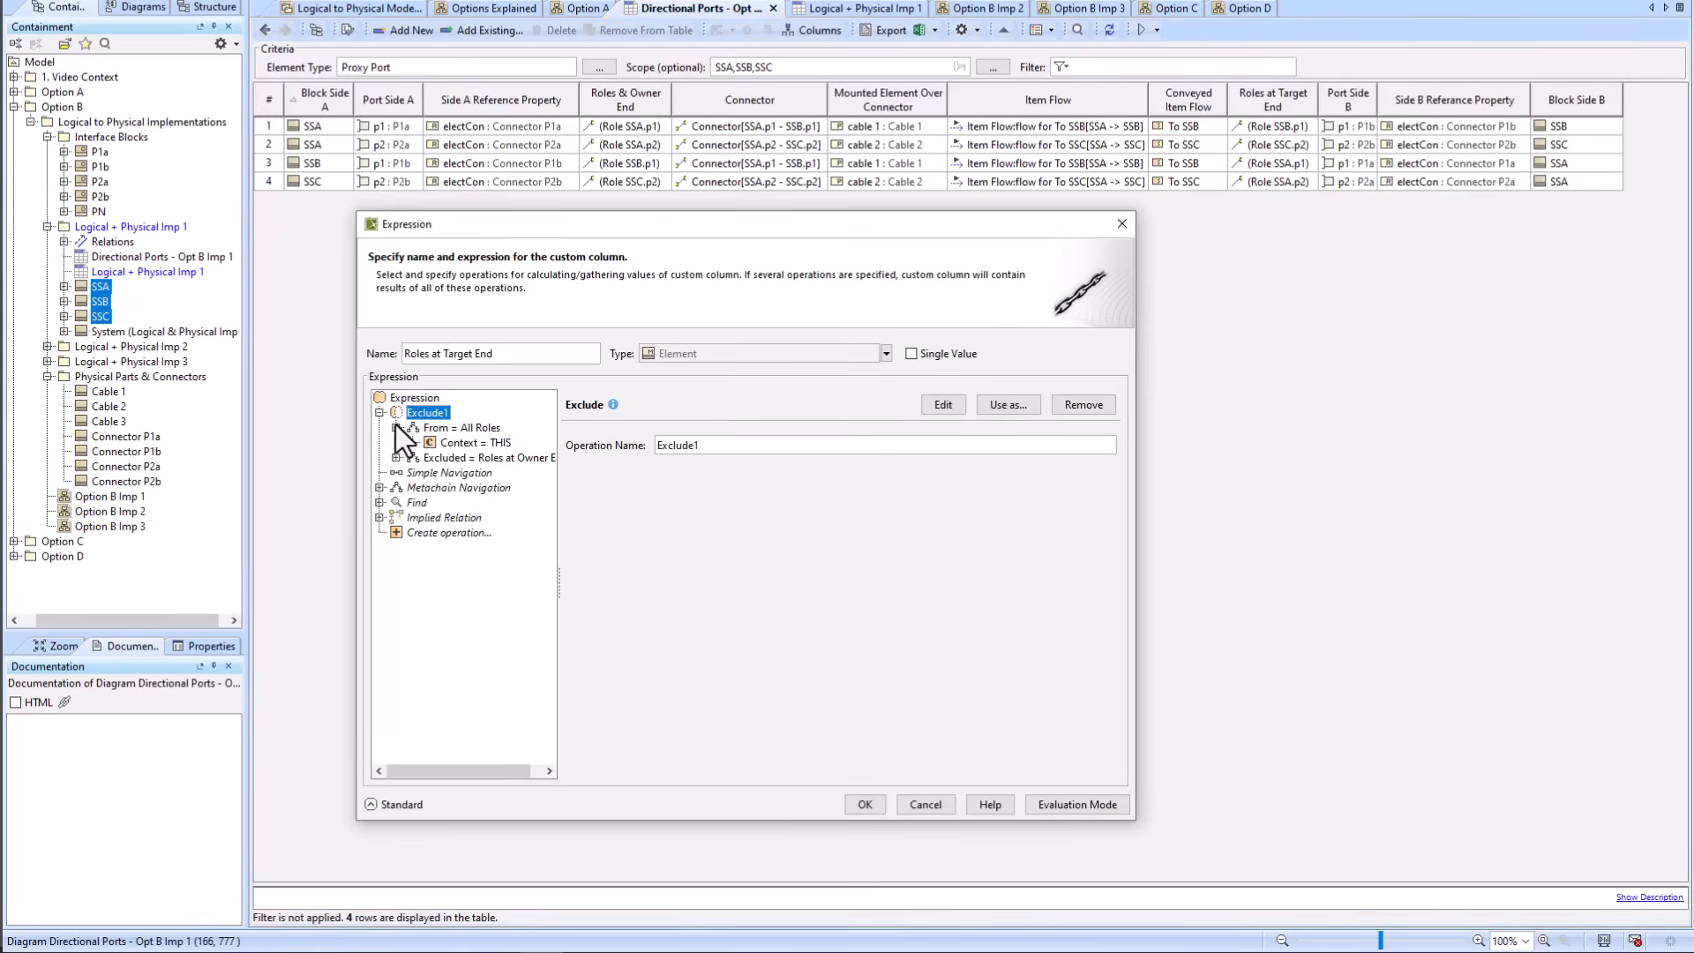
pyautogui.click(396, 457)
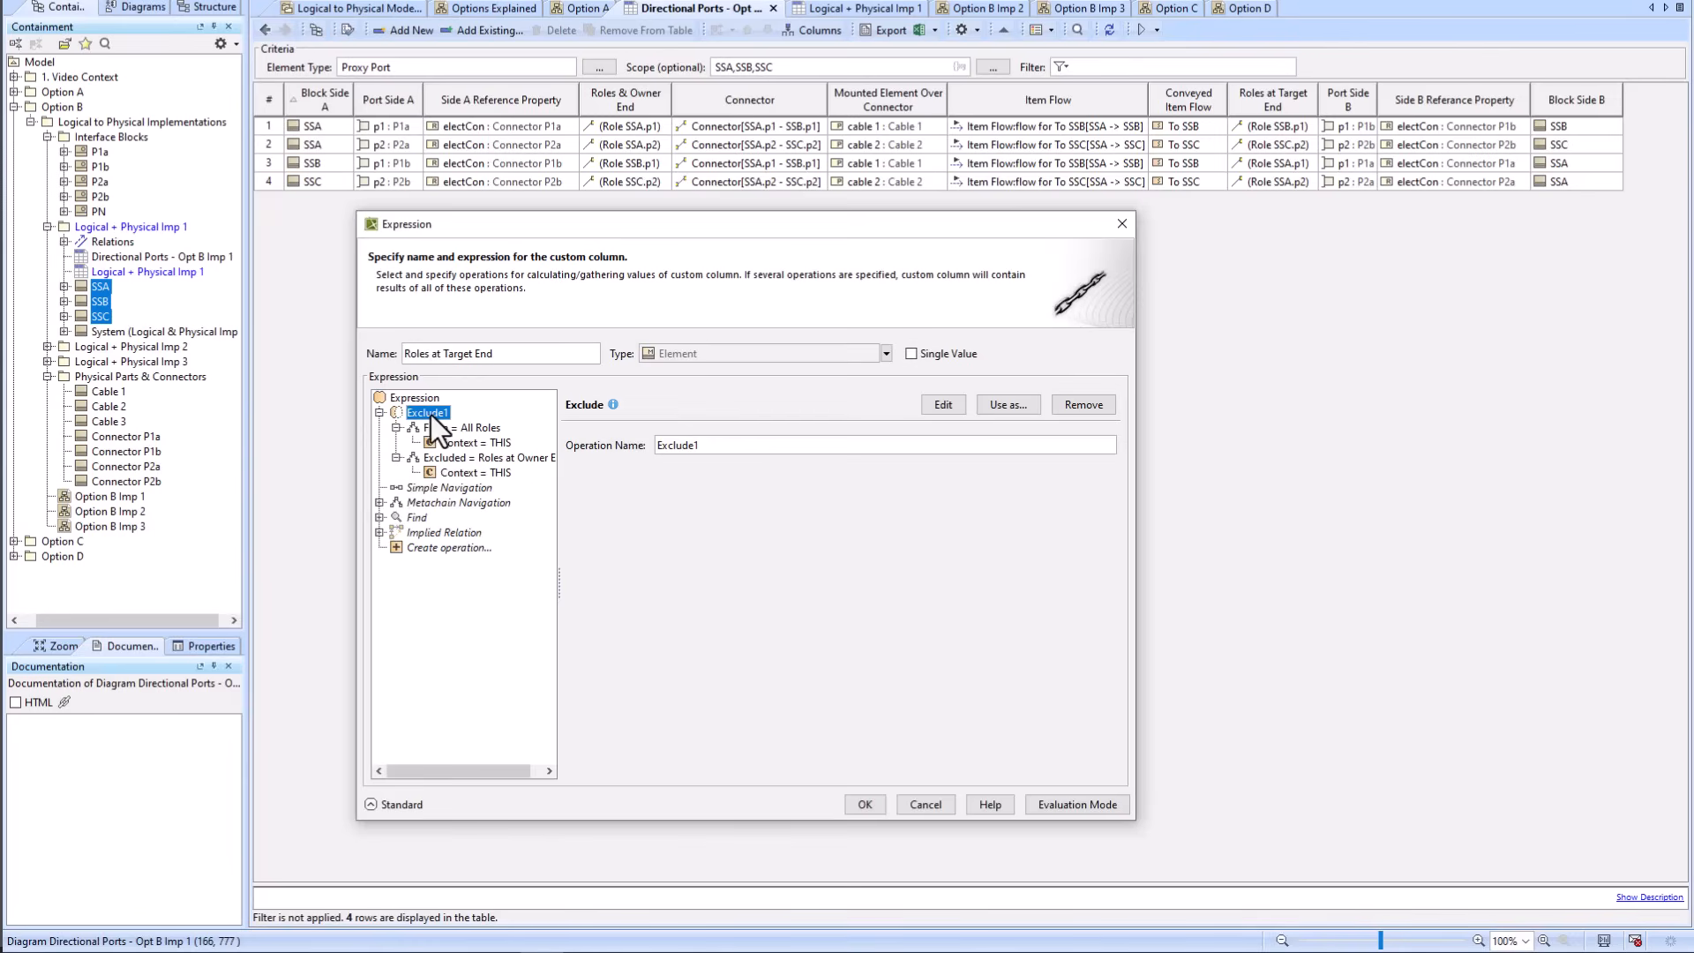
# Step: Remove the Simple Navigation, Metachain Navigation, Find and Implied Relation placeholder operations from the expression
pyautogui.click(427, 488)
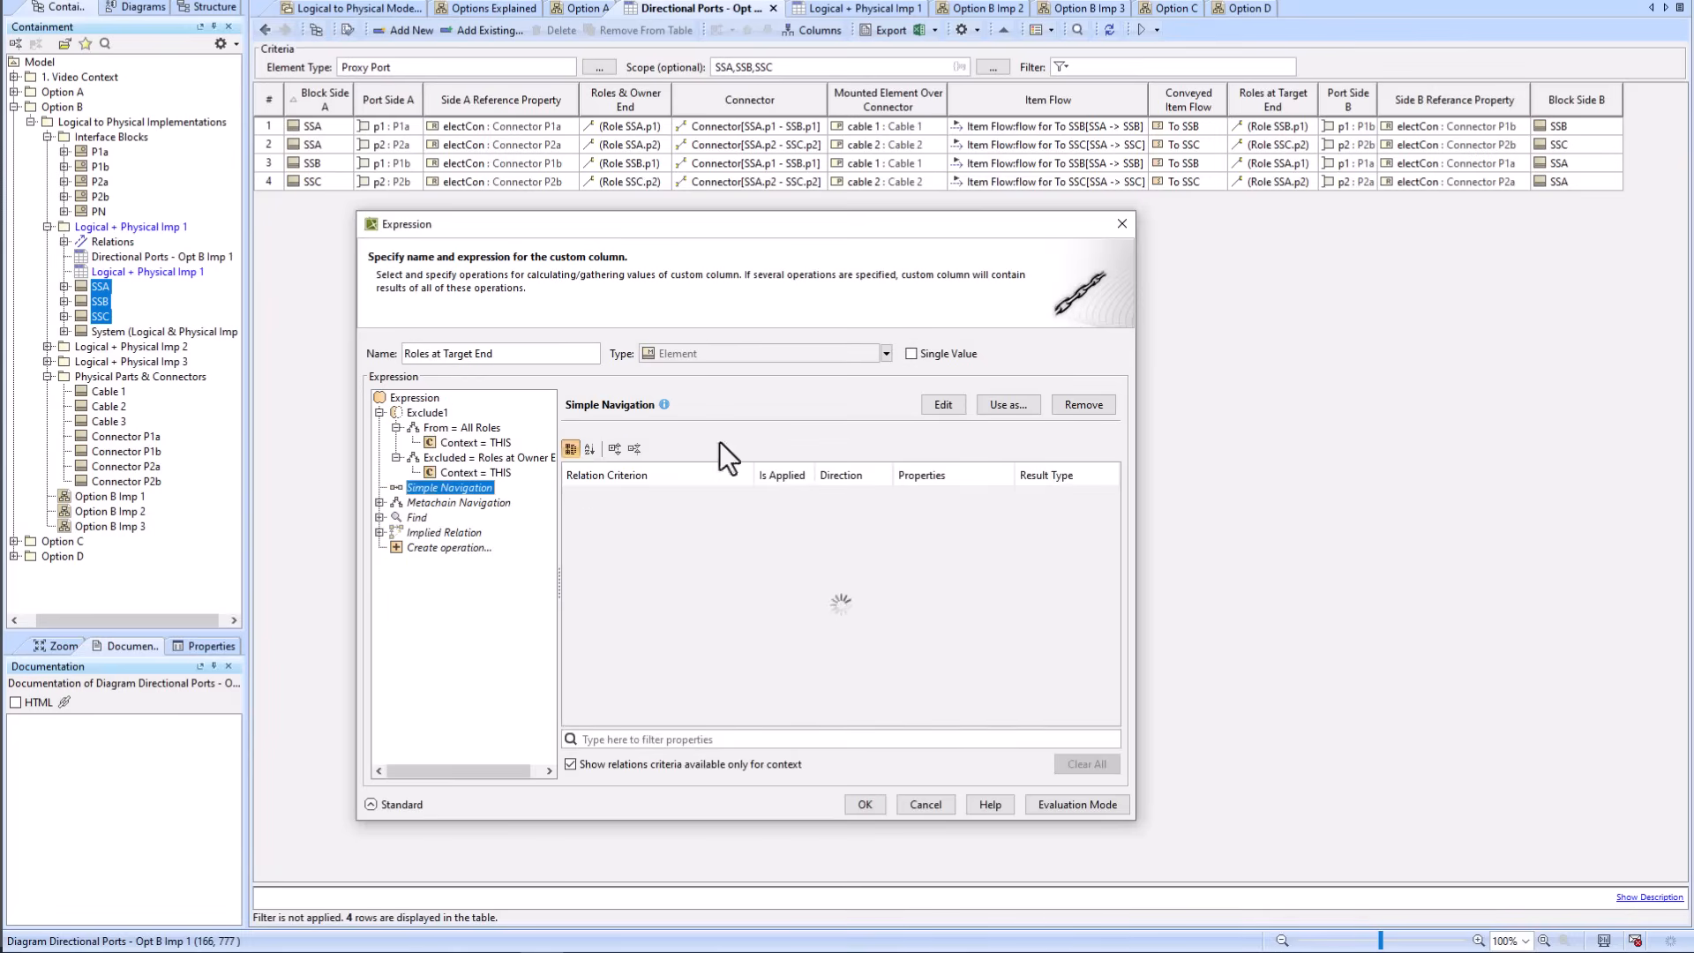
pyautogui.click(1073, 406)
pyautogui.click(1074, 405)
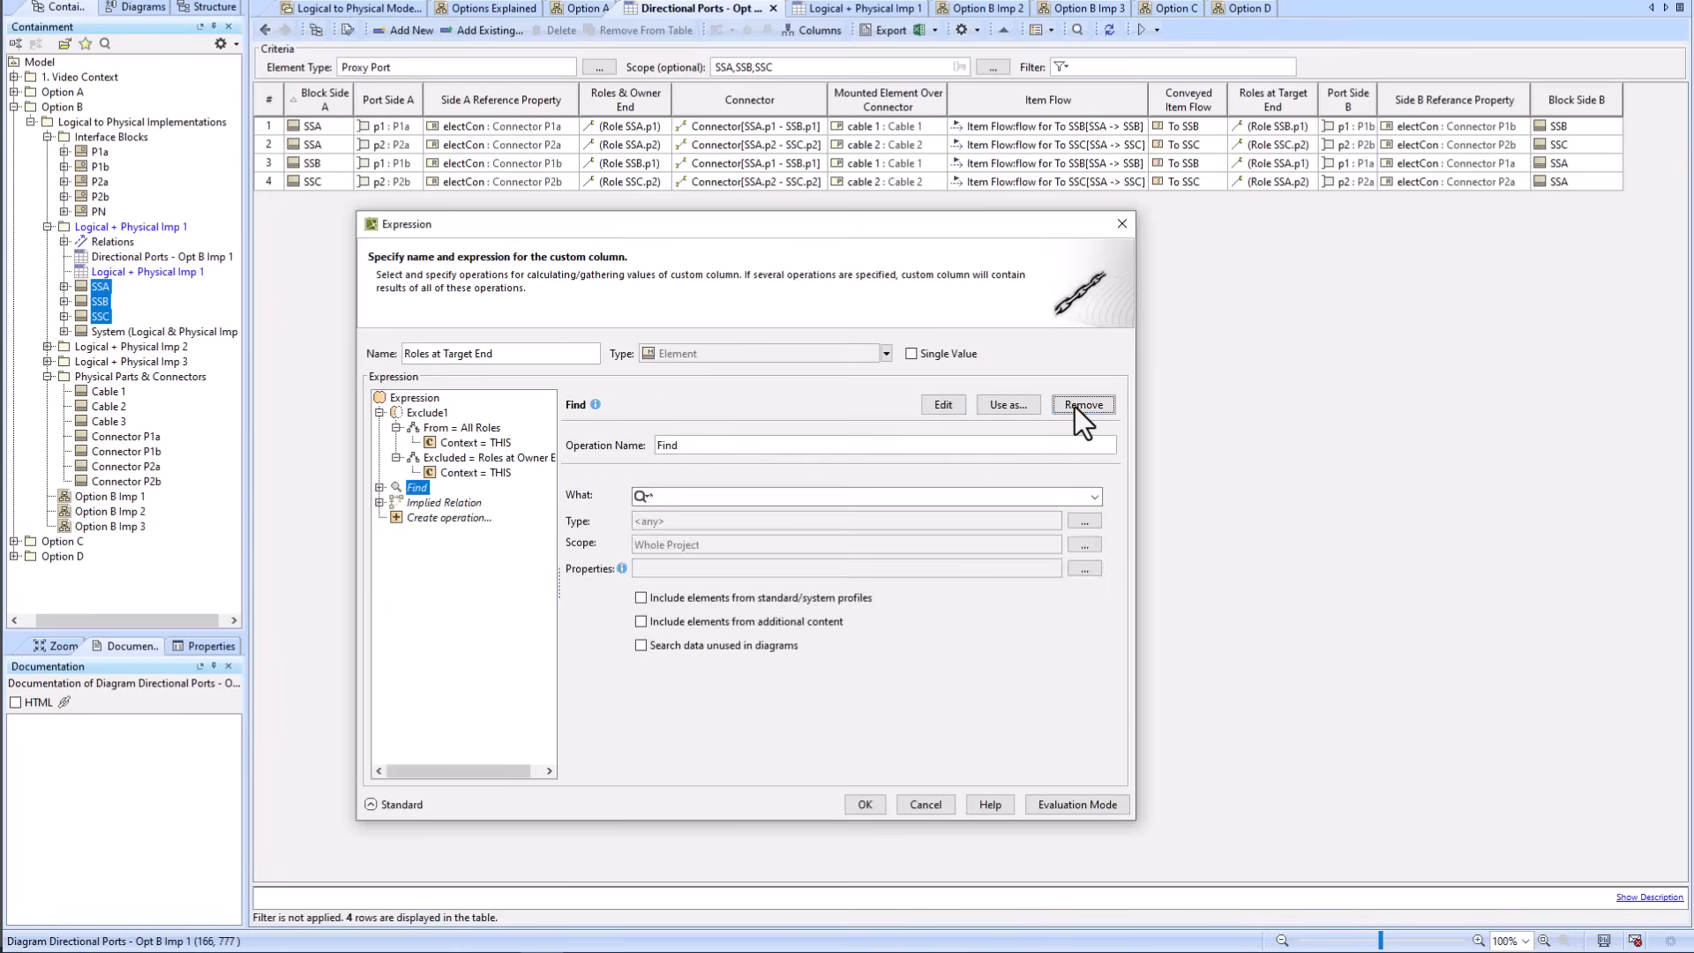
pyautogui.click(1075, 406)
pyautogui.click(1075, 406)
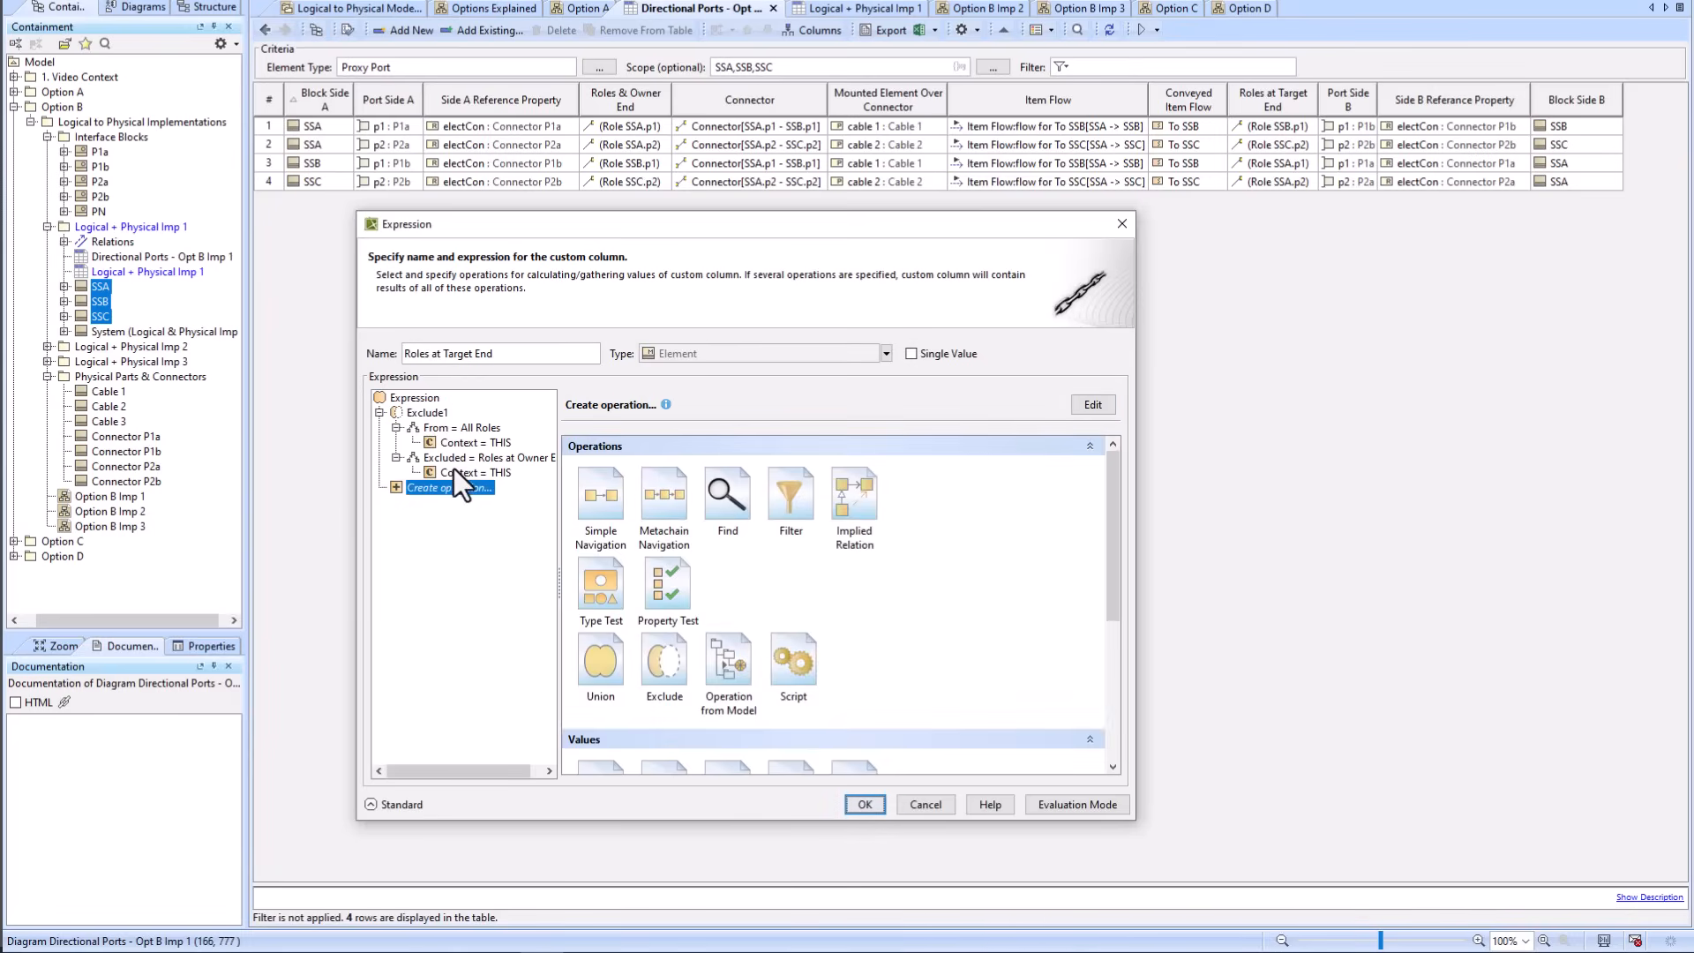
# Step: Examine the contexts and metachains of the Exclude operation's From = All Roles and Excluded = Roles at Owner End parts
pyautogui.click(452, 442)
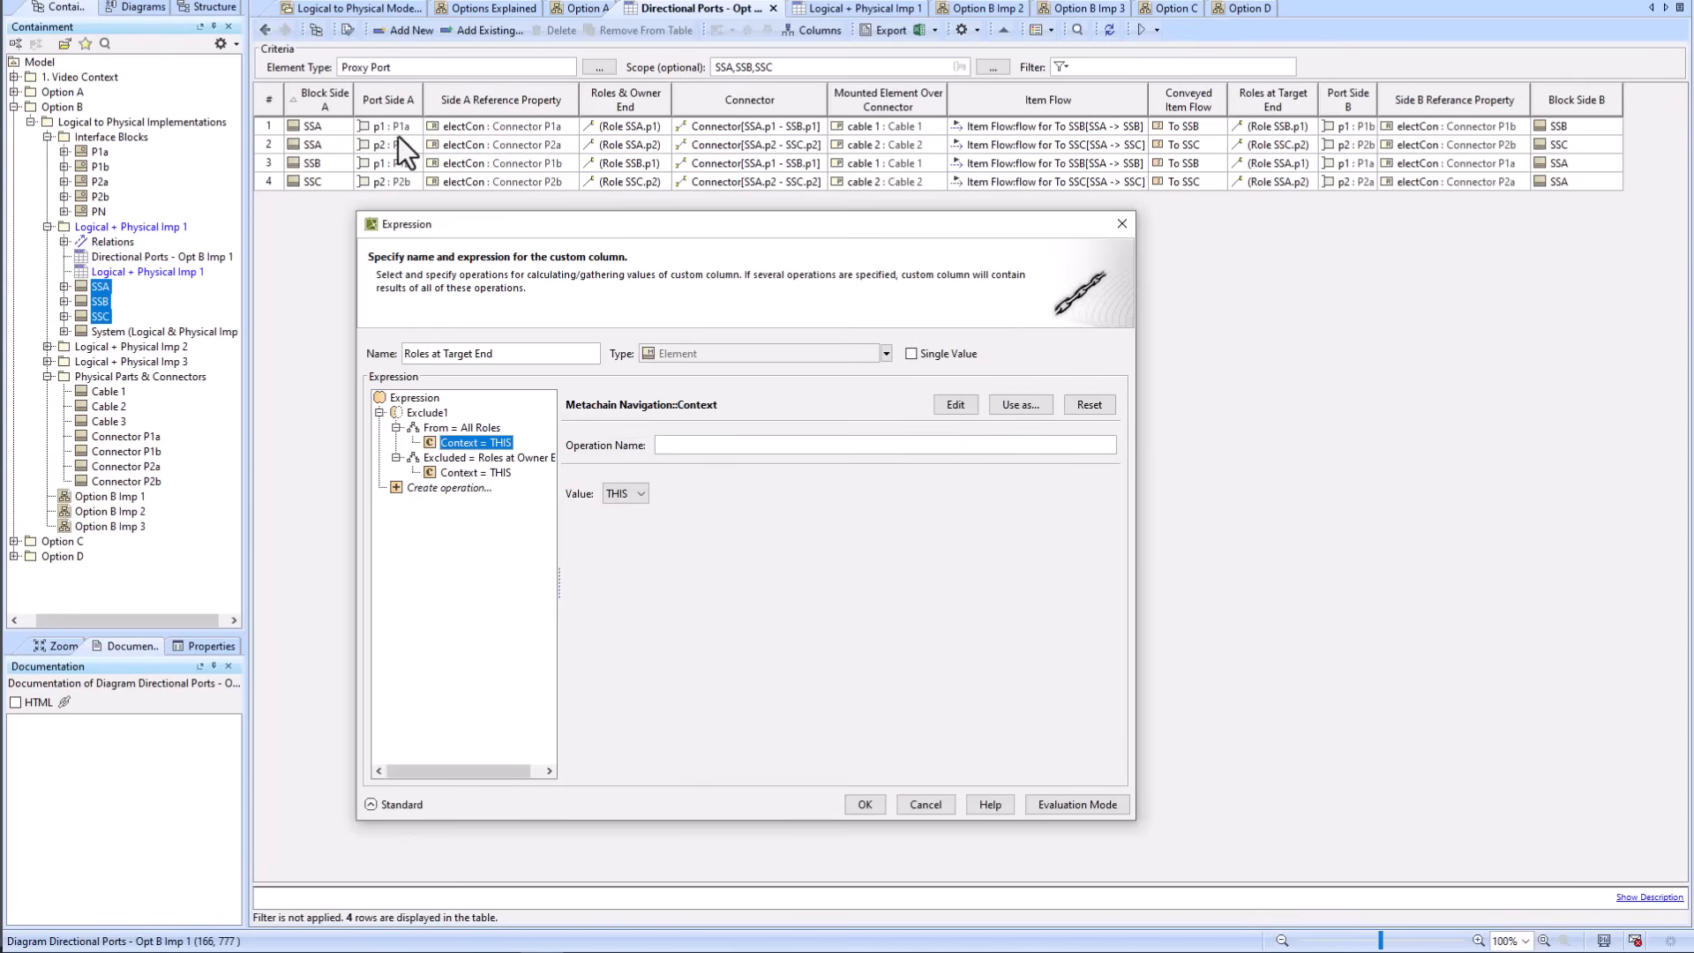
pyautogui.click(452, 459)
pyautogui.click(437, 427)
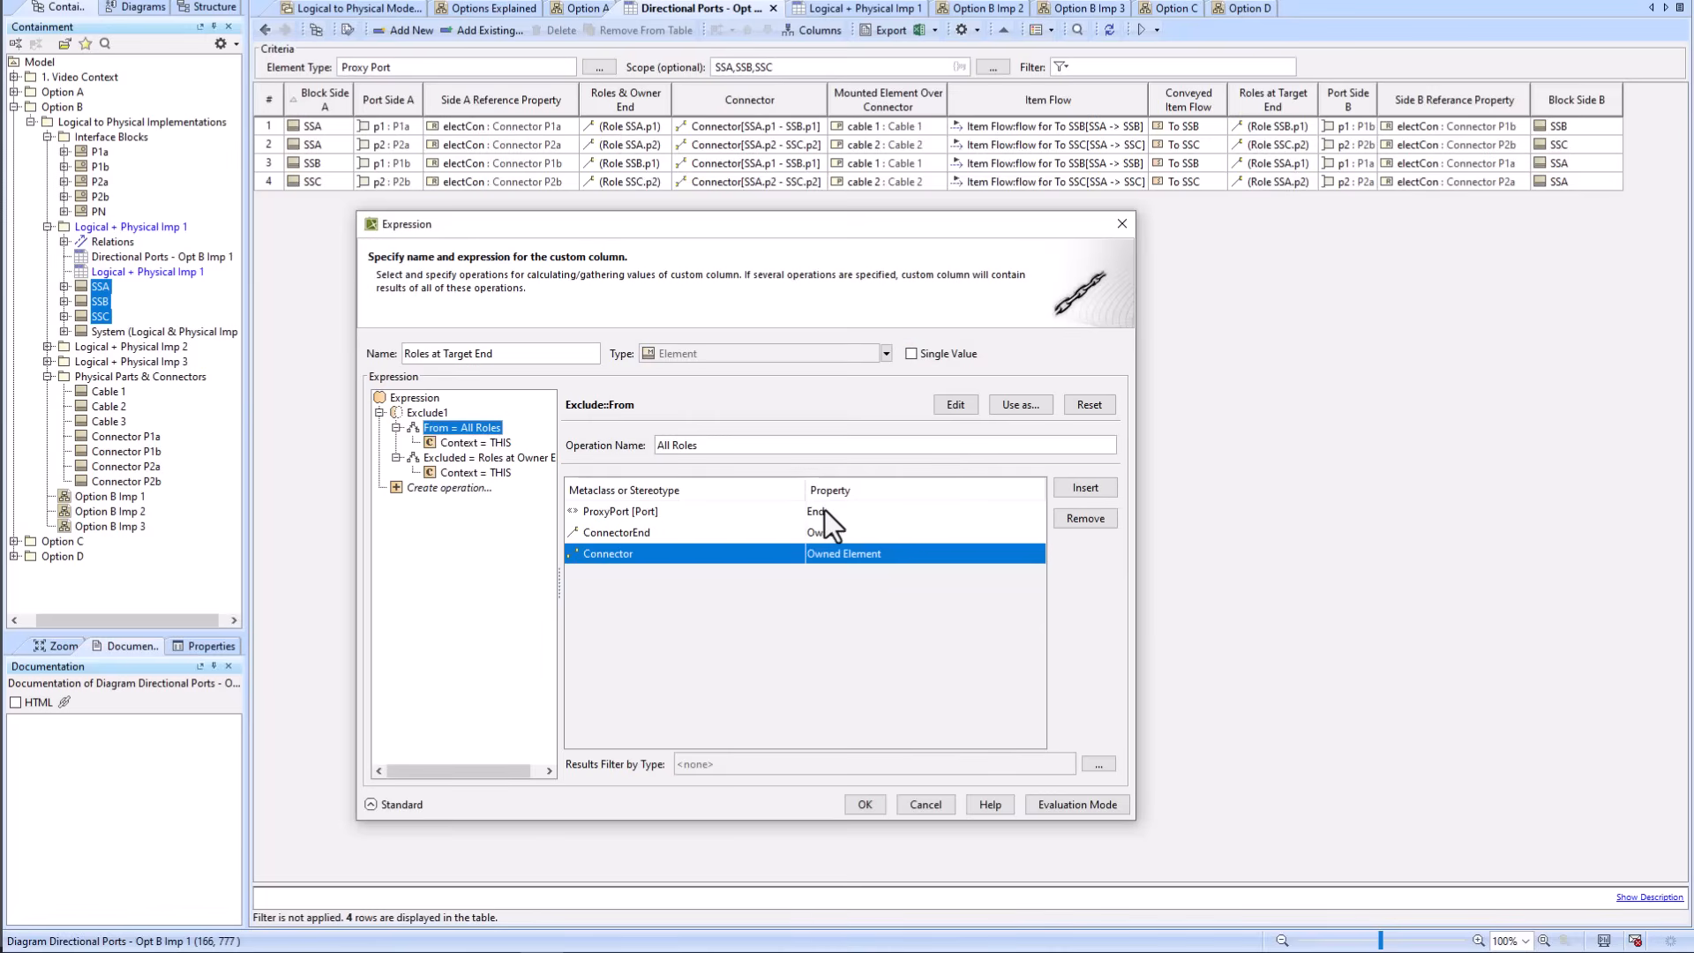
pyautogui.click(457, 458)
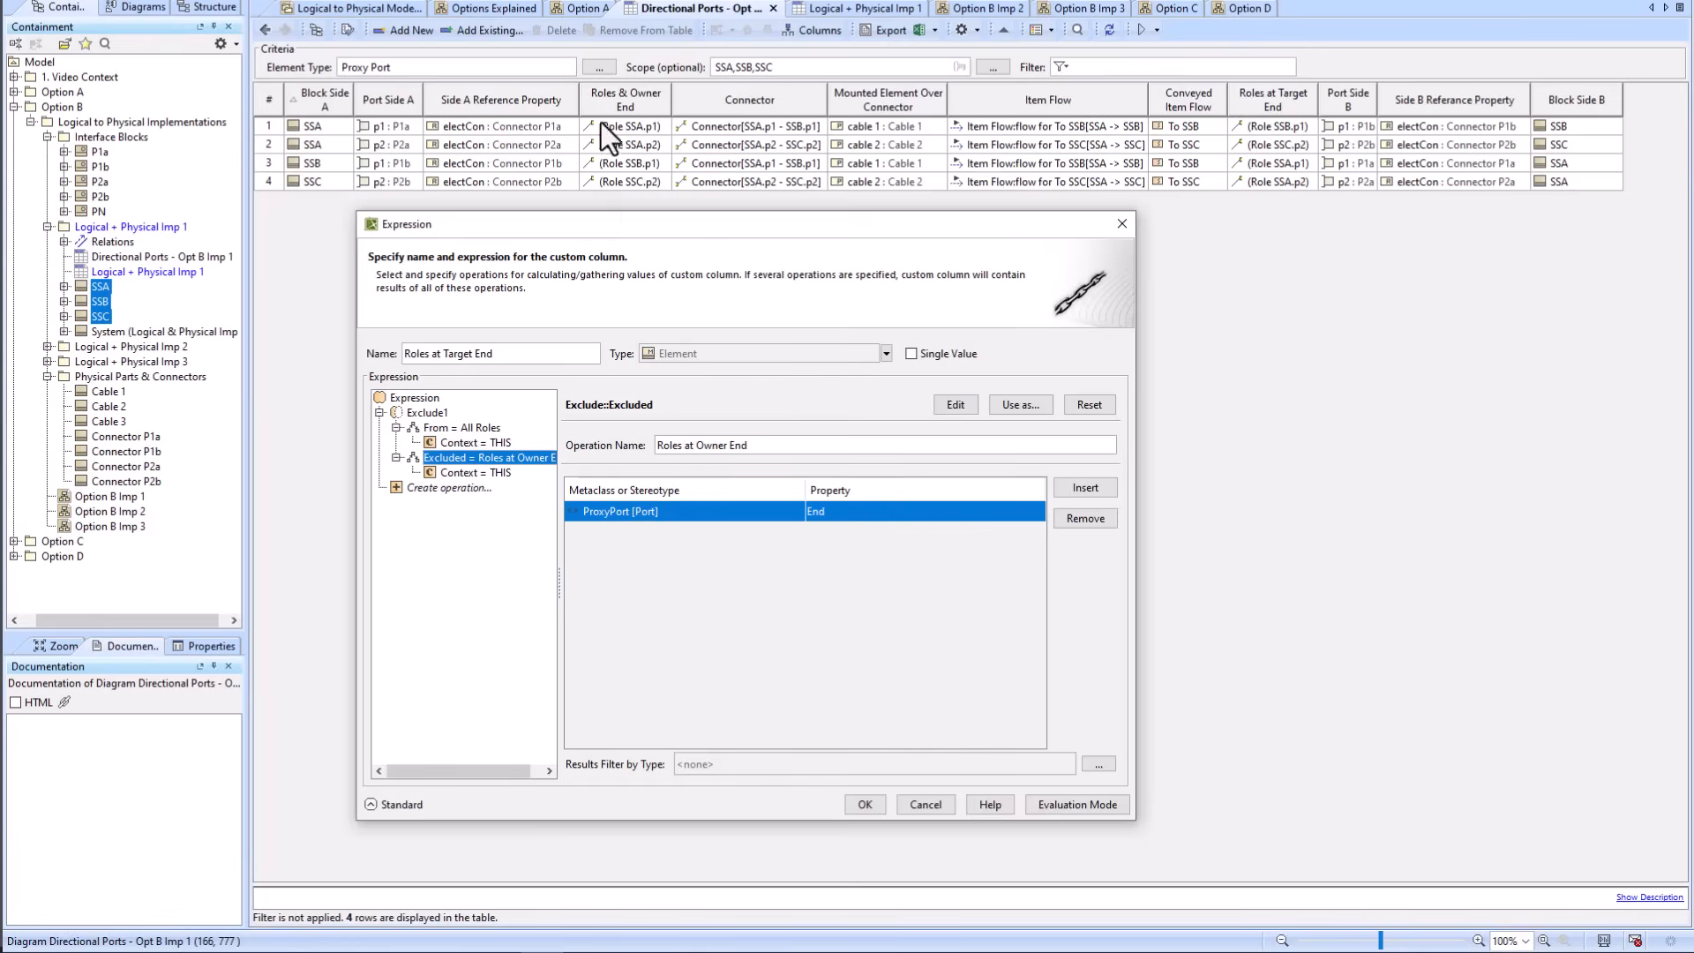
pyautogui.click(460, 427)
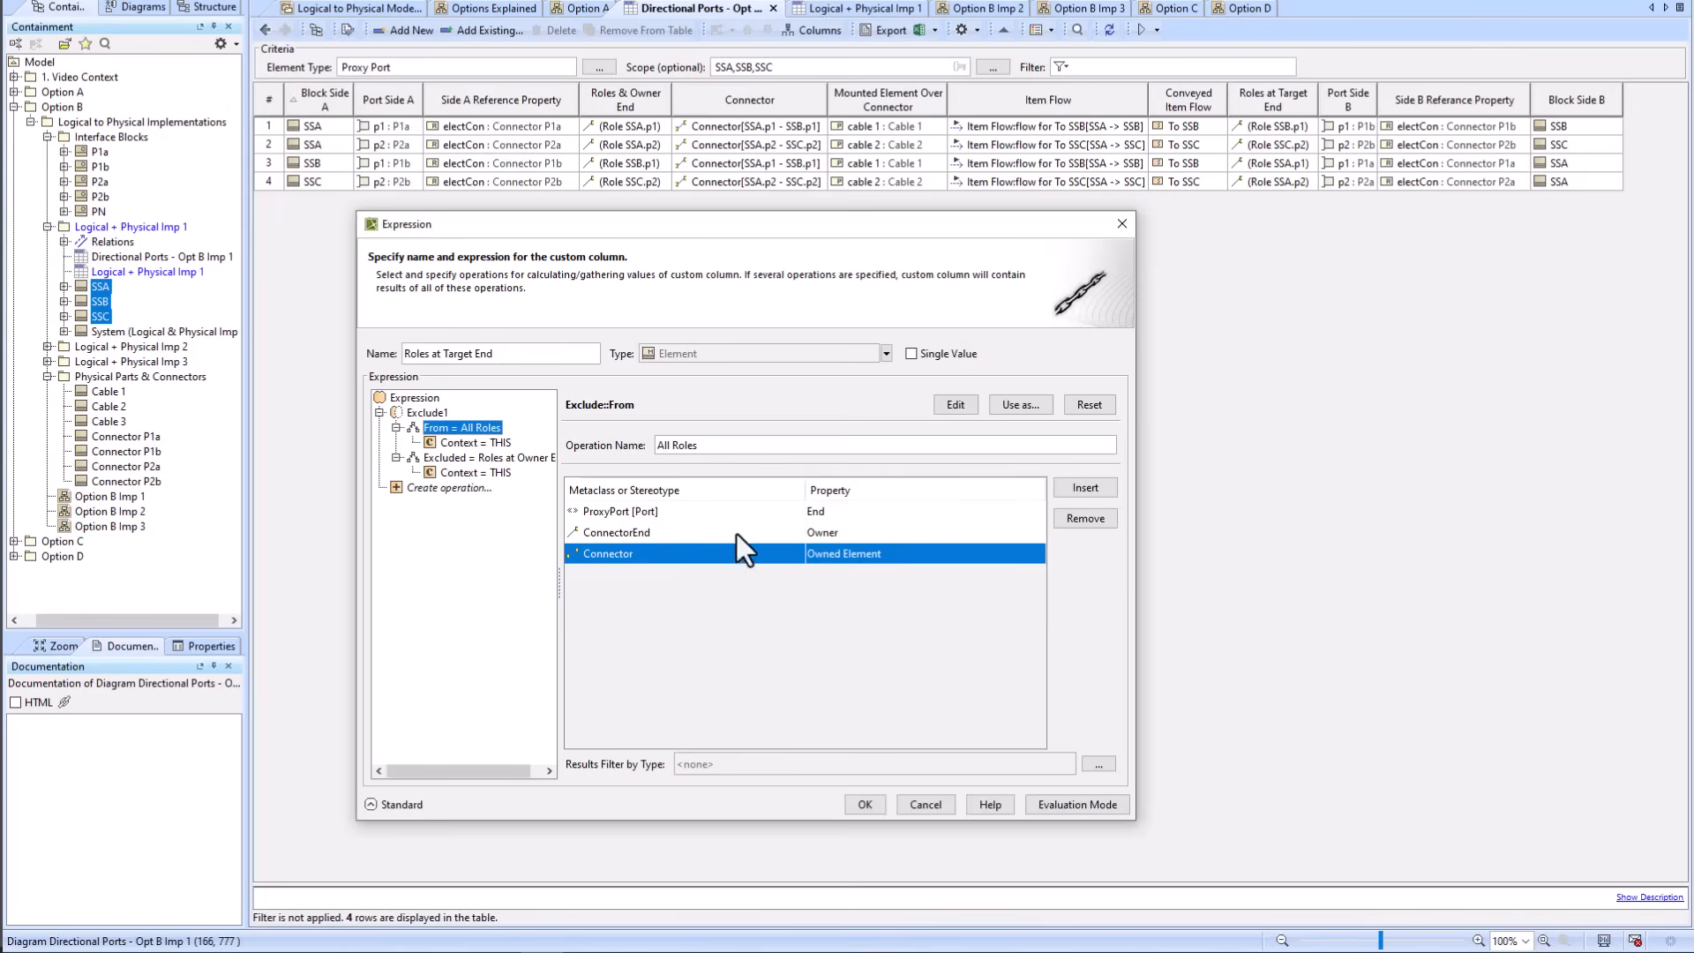
pyautogui.click(445, 457)
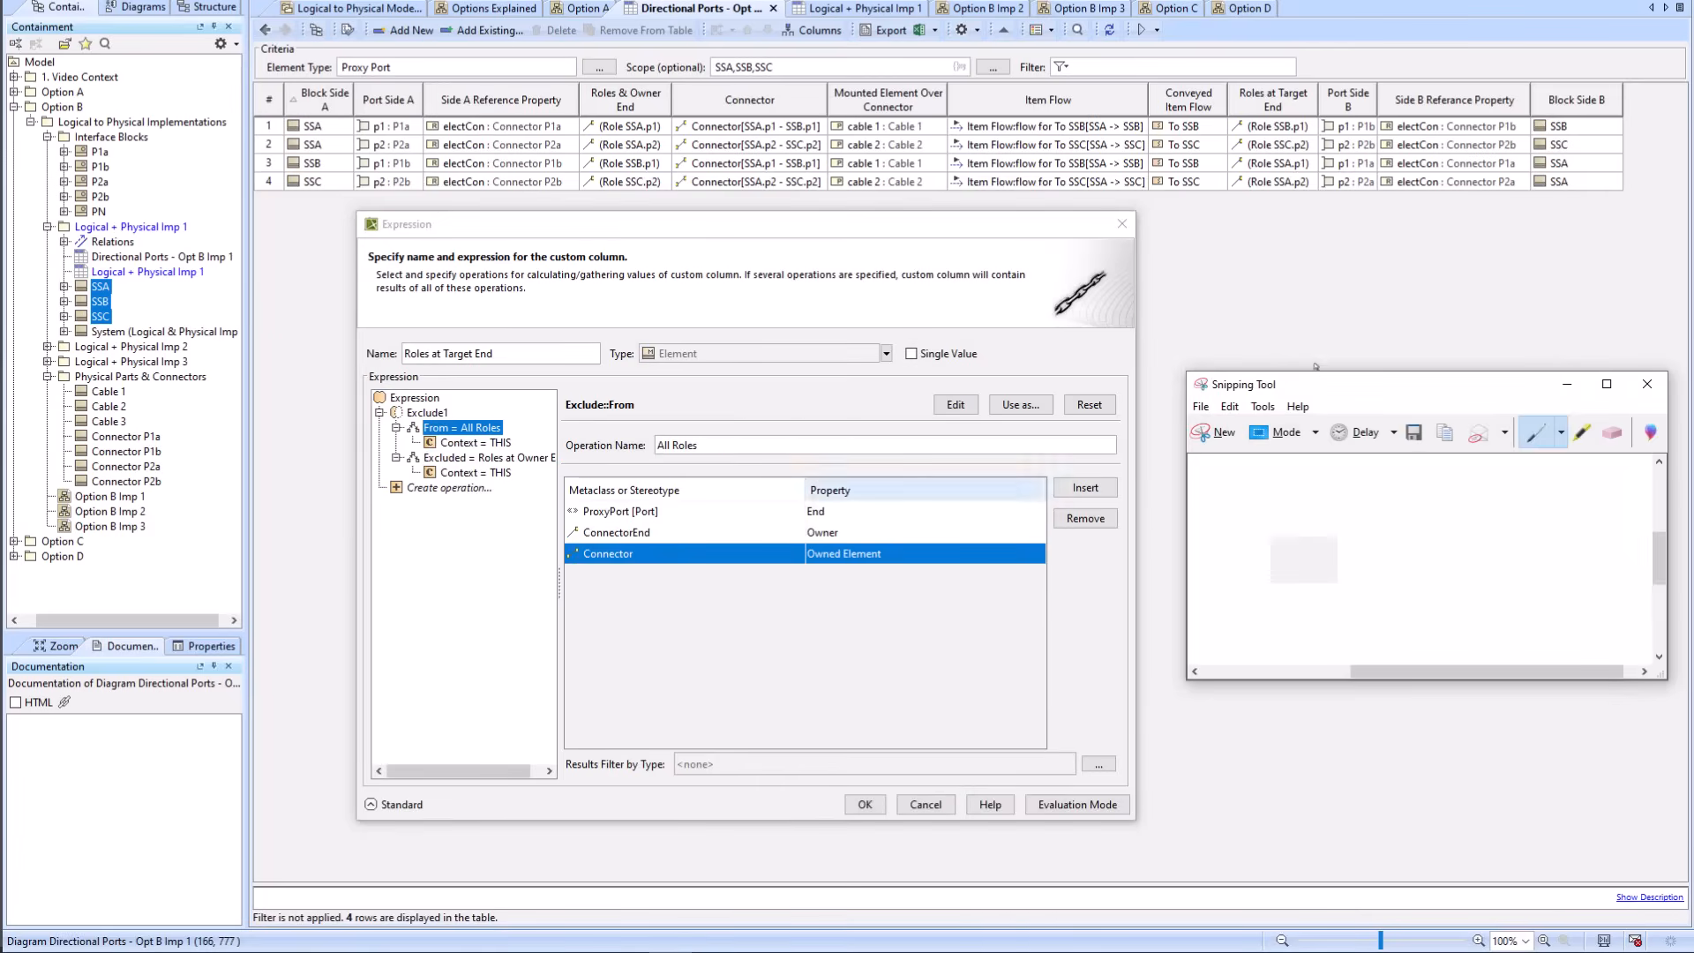
# Step: Capture the Expression dialog showing the All Roles metachain with Snipping Tool and cancel the dialog
pyautogui.click(1214, 433)
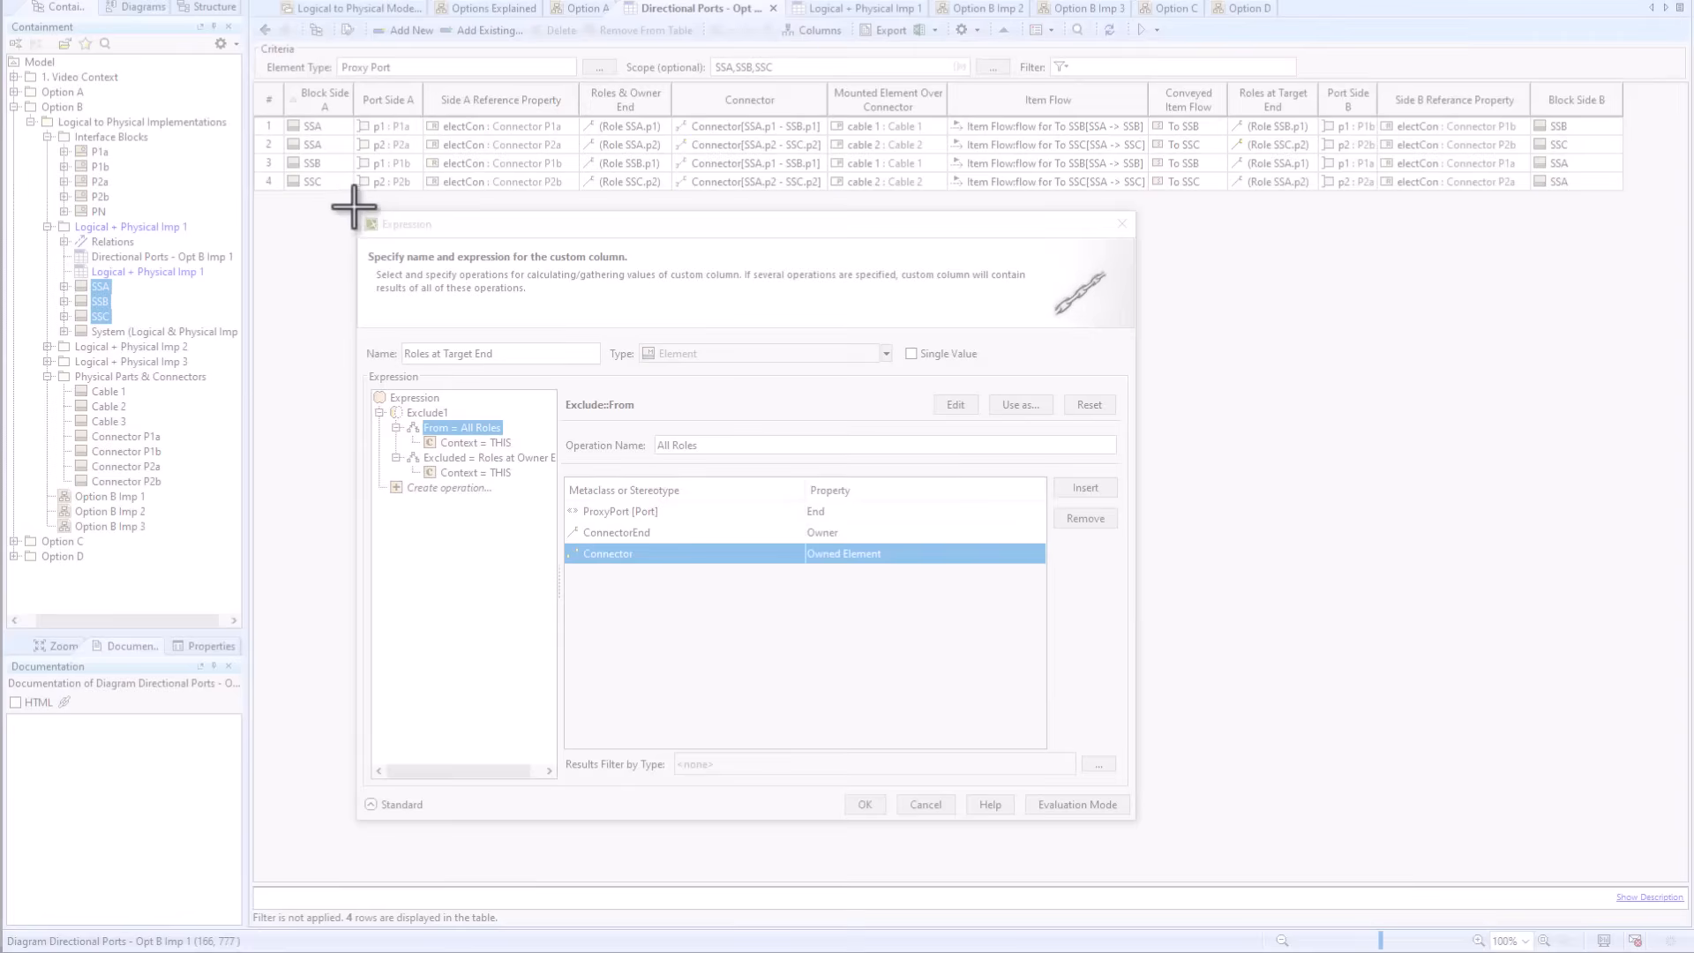
pyautogui.moveTo(352, 209); pyautogui.dragTo(1139, 829)
pyautogui.click(1134, 56)
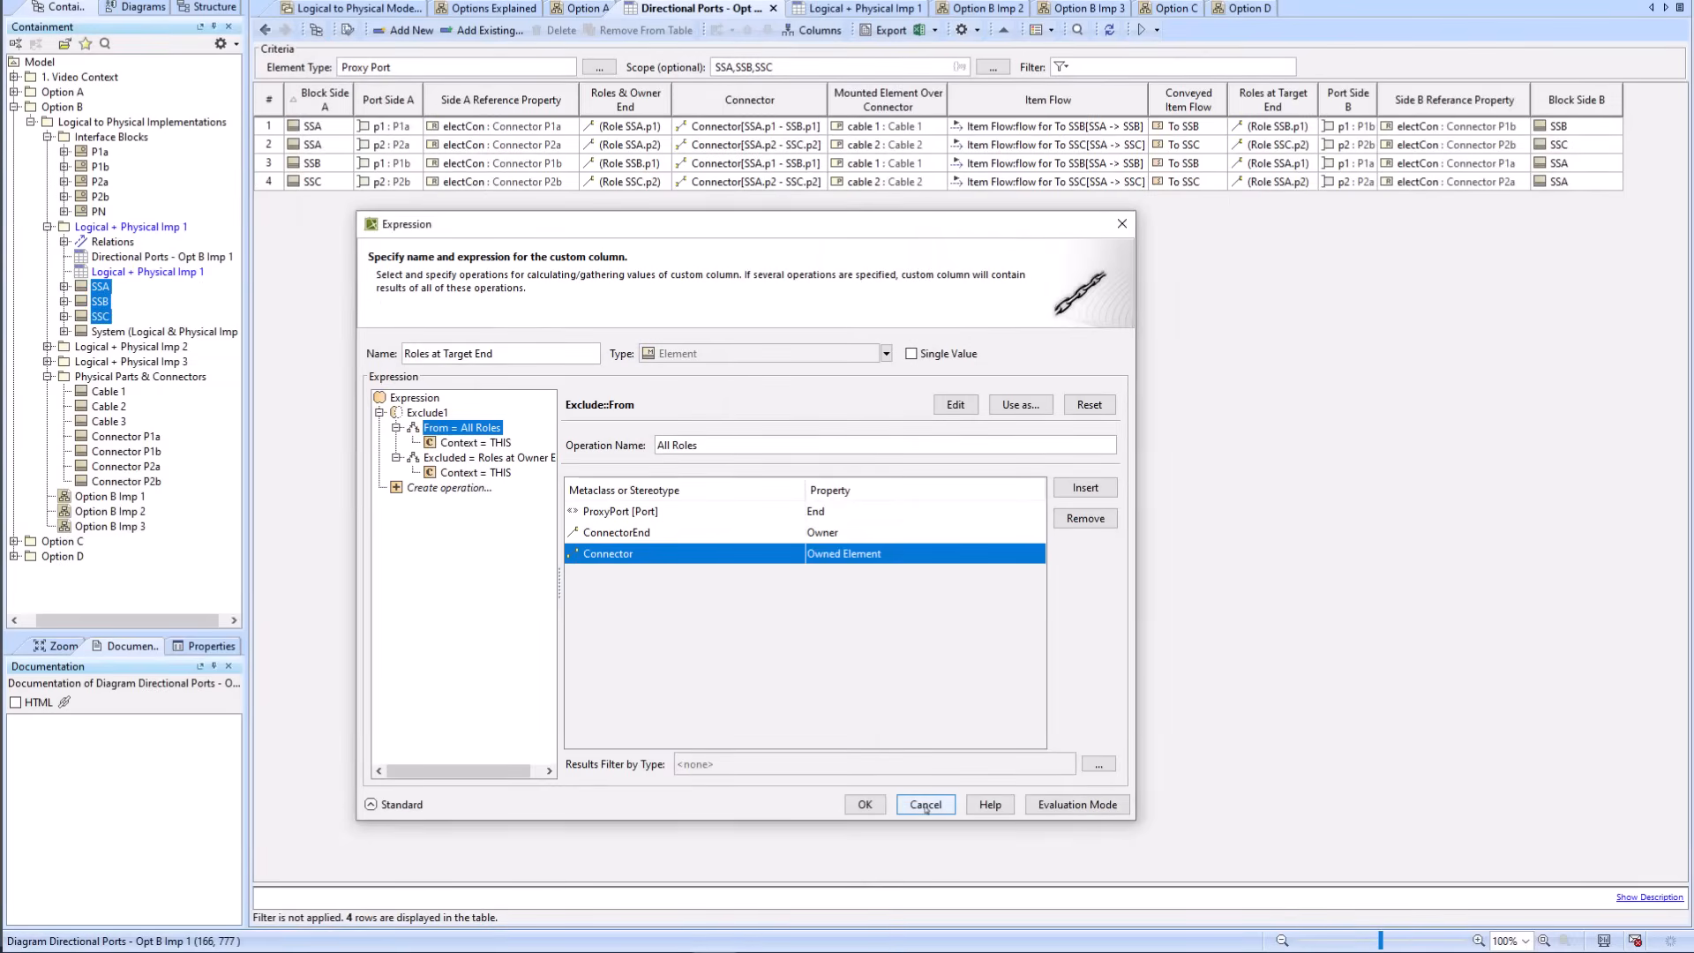
pyautogui.click(925, 805)
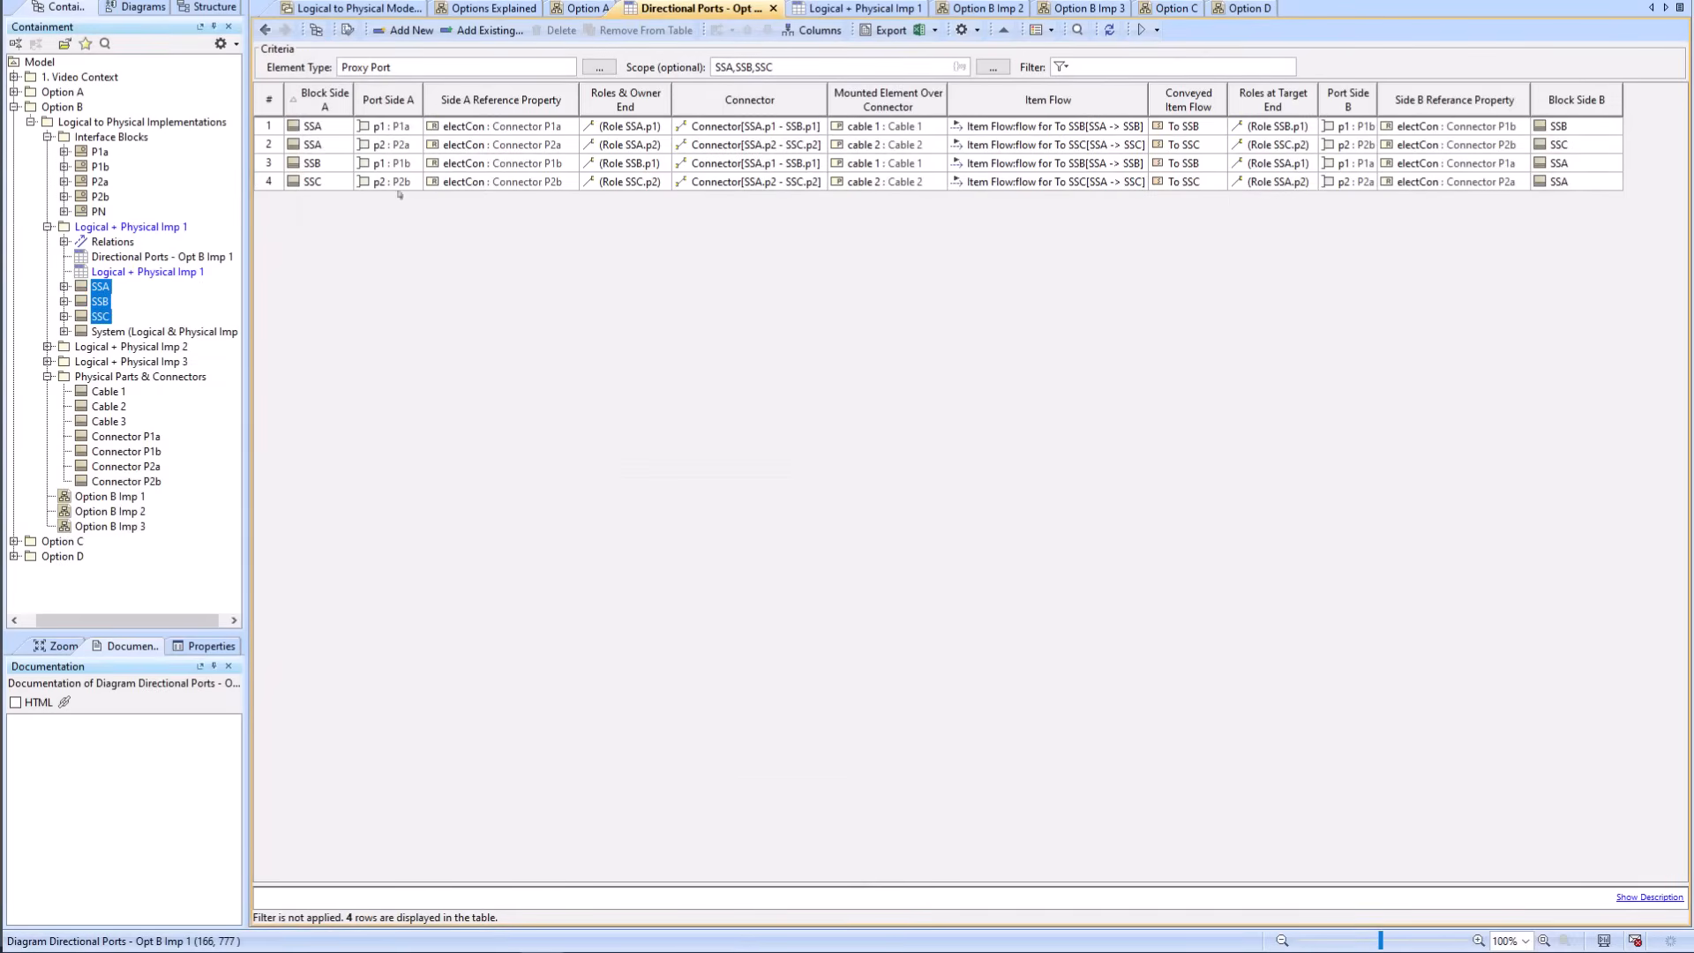
# Step: Find the End property in the specification of the first row's port p1 and draw an arrow from ProxyPort to End on the snip
pyautogui.rightClick(384, 128)
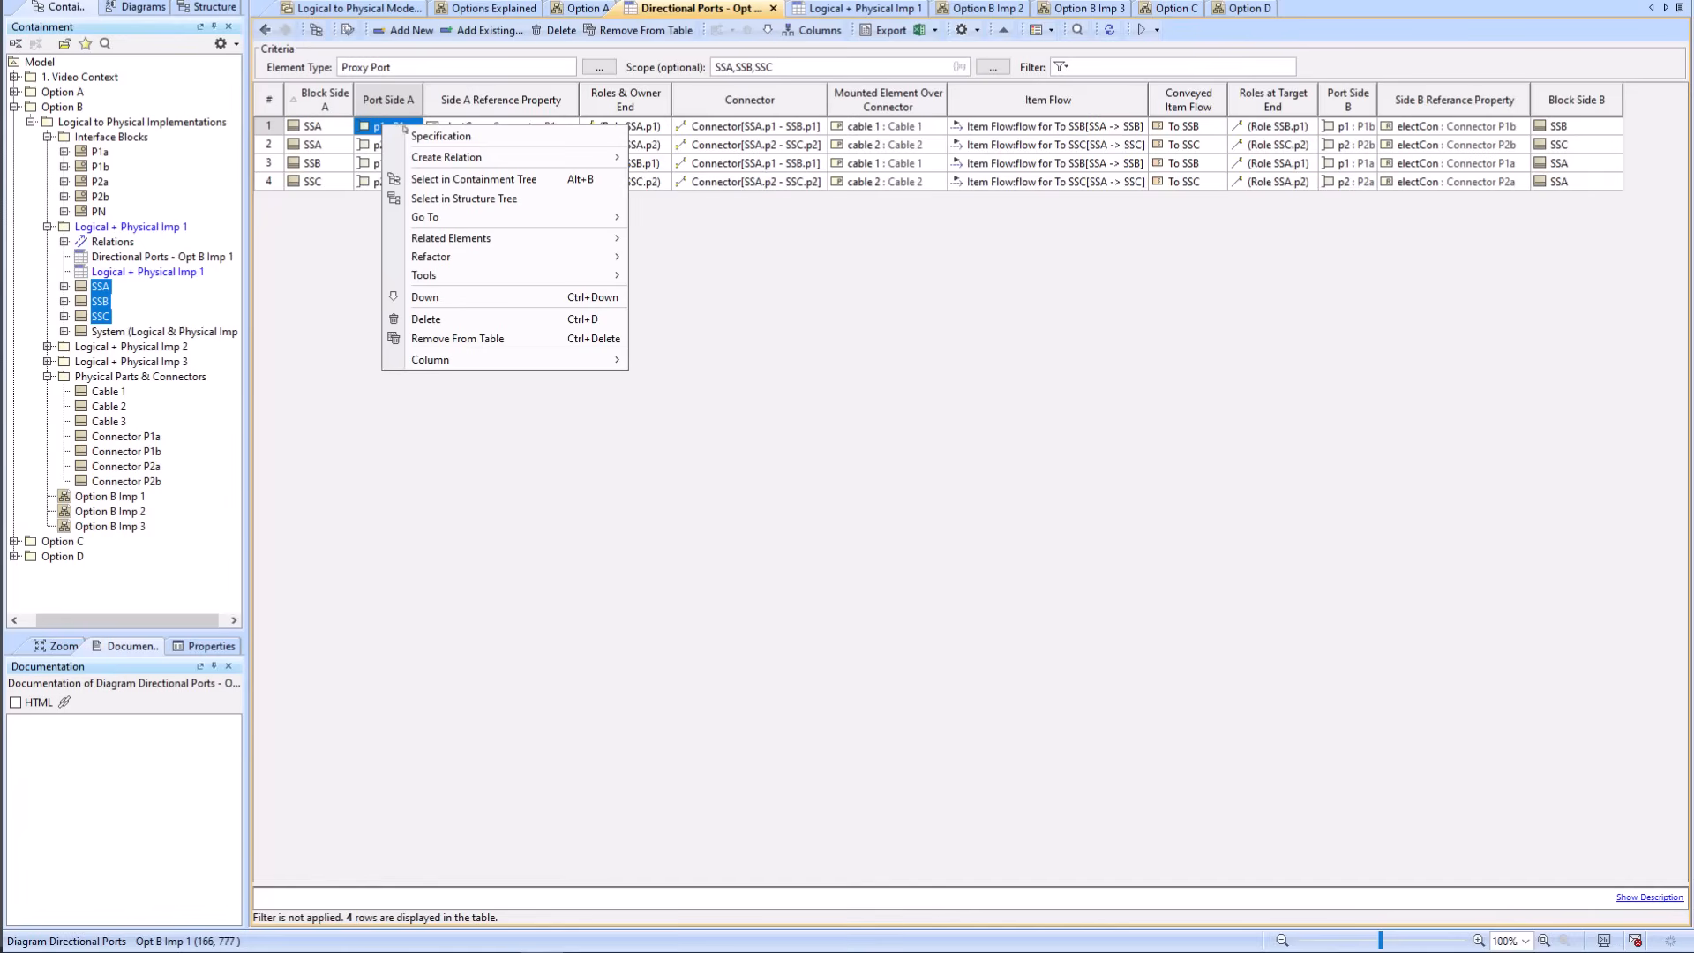
pyautogui.click(443, 137)
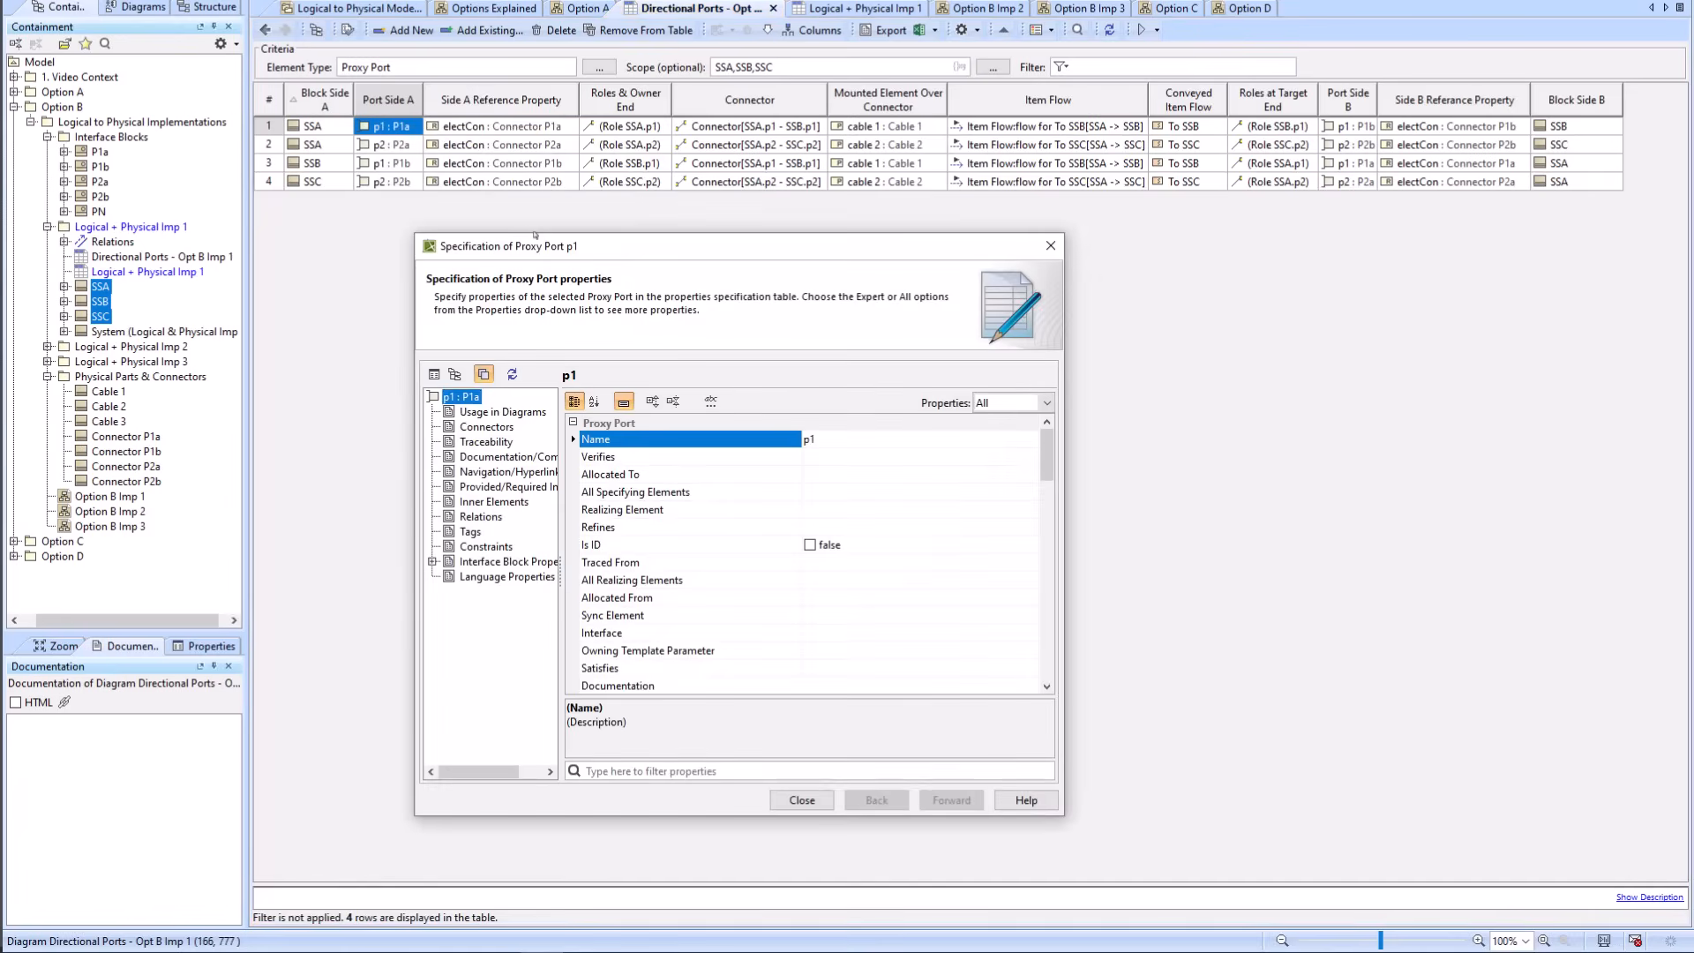
pyautogui.moveTo(578, 250); pyautogui.dragTo(498, 231)
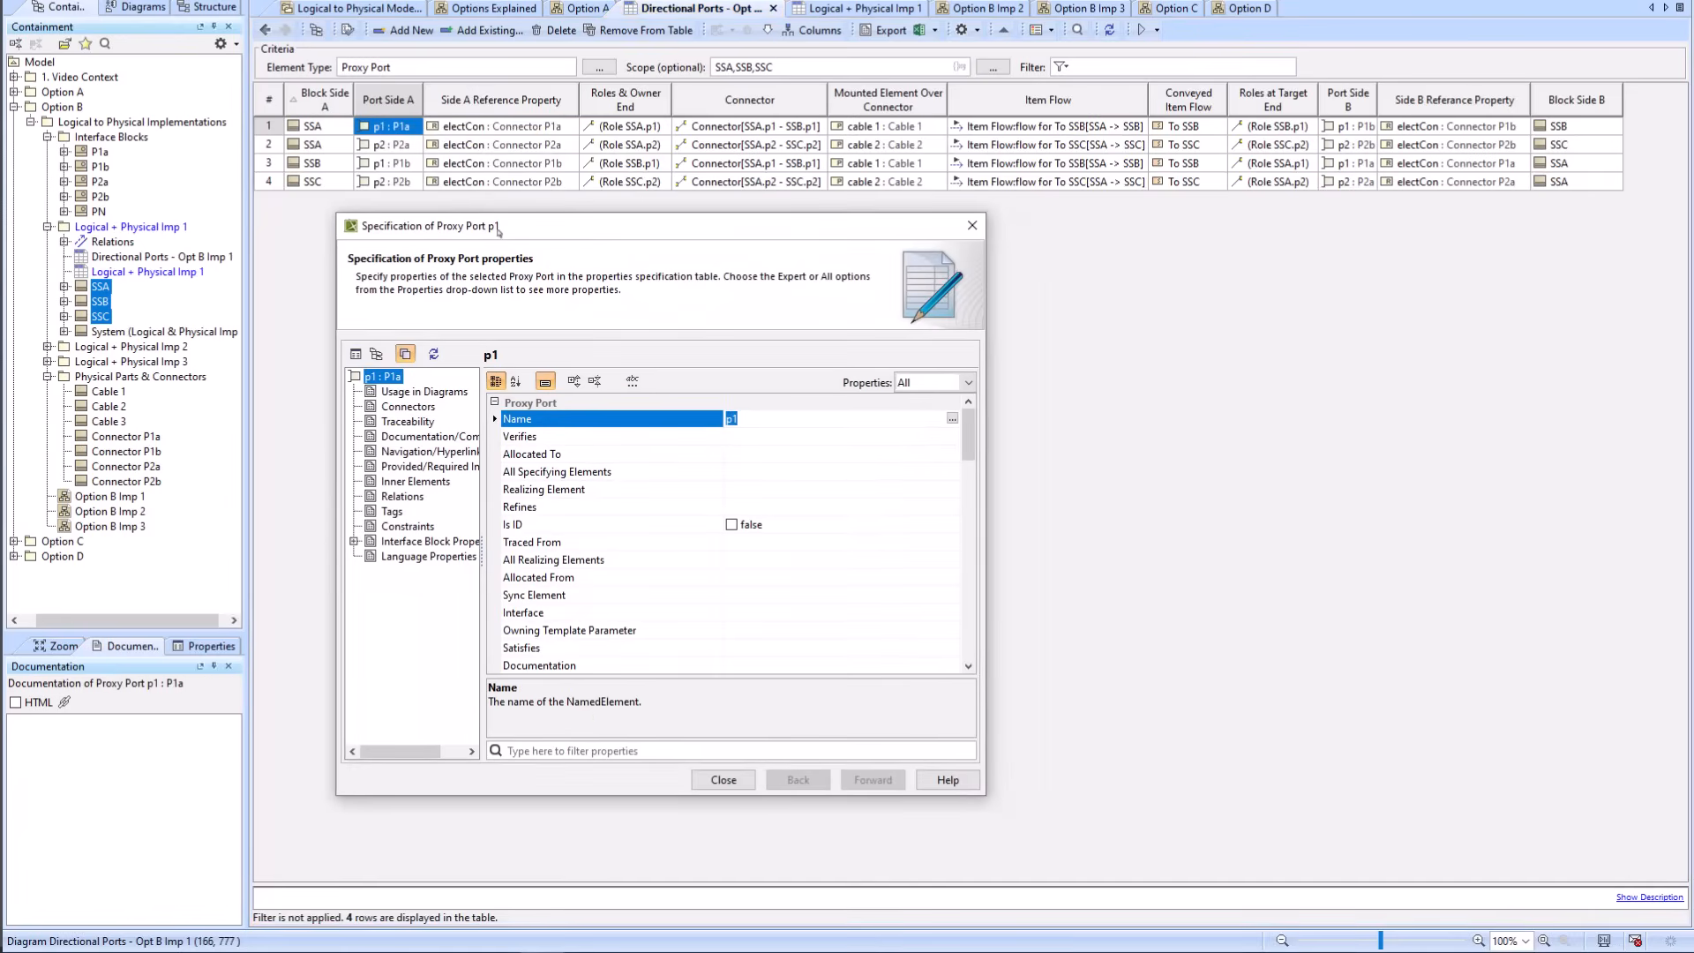
pyautogui.moveTo(969, 433); pyautogui.dragTo(977, 512)
pyautogui.scroll(-8, 602, 474)
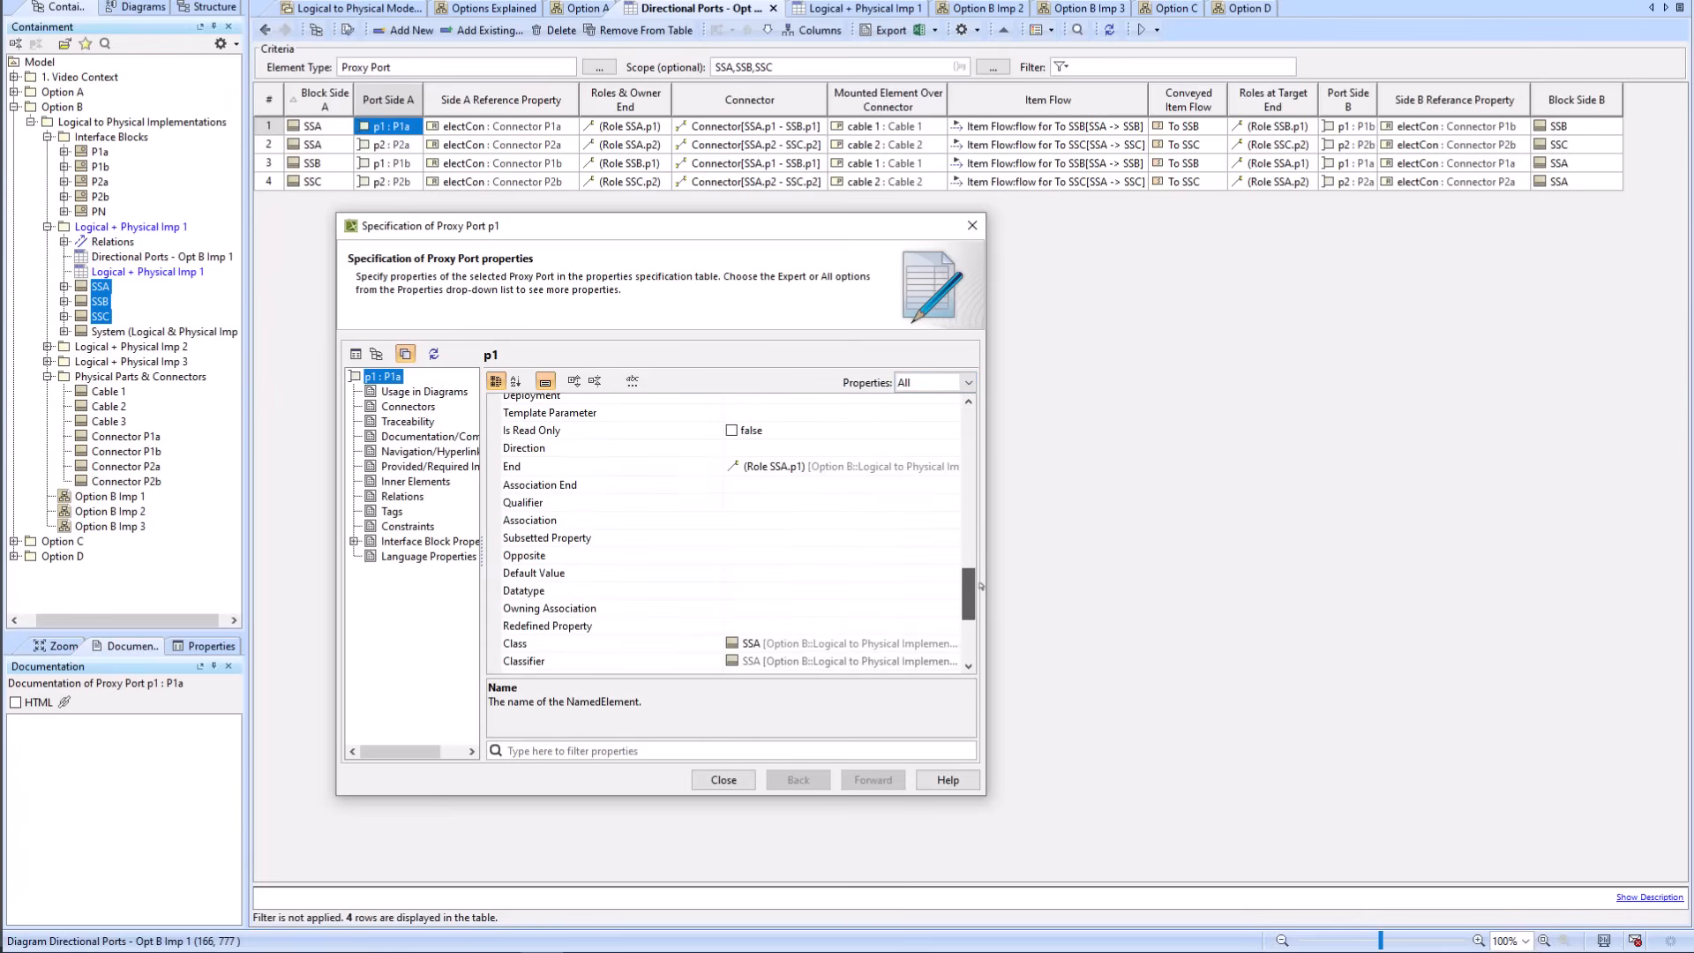
pyautogui.click(602, 472)
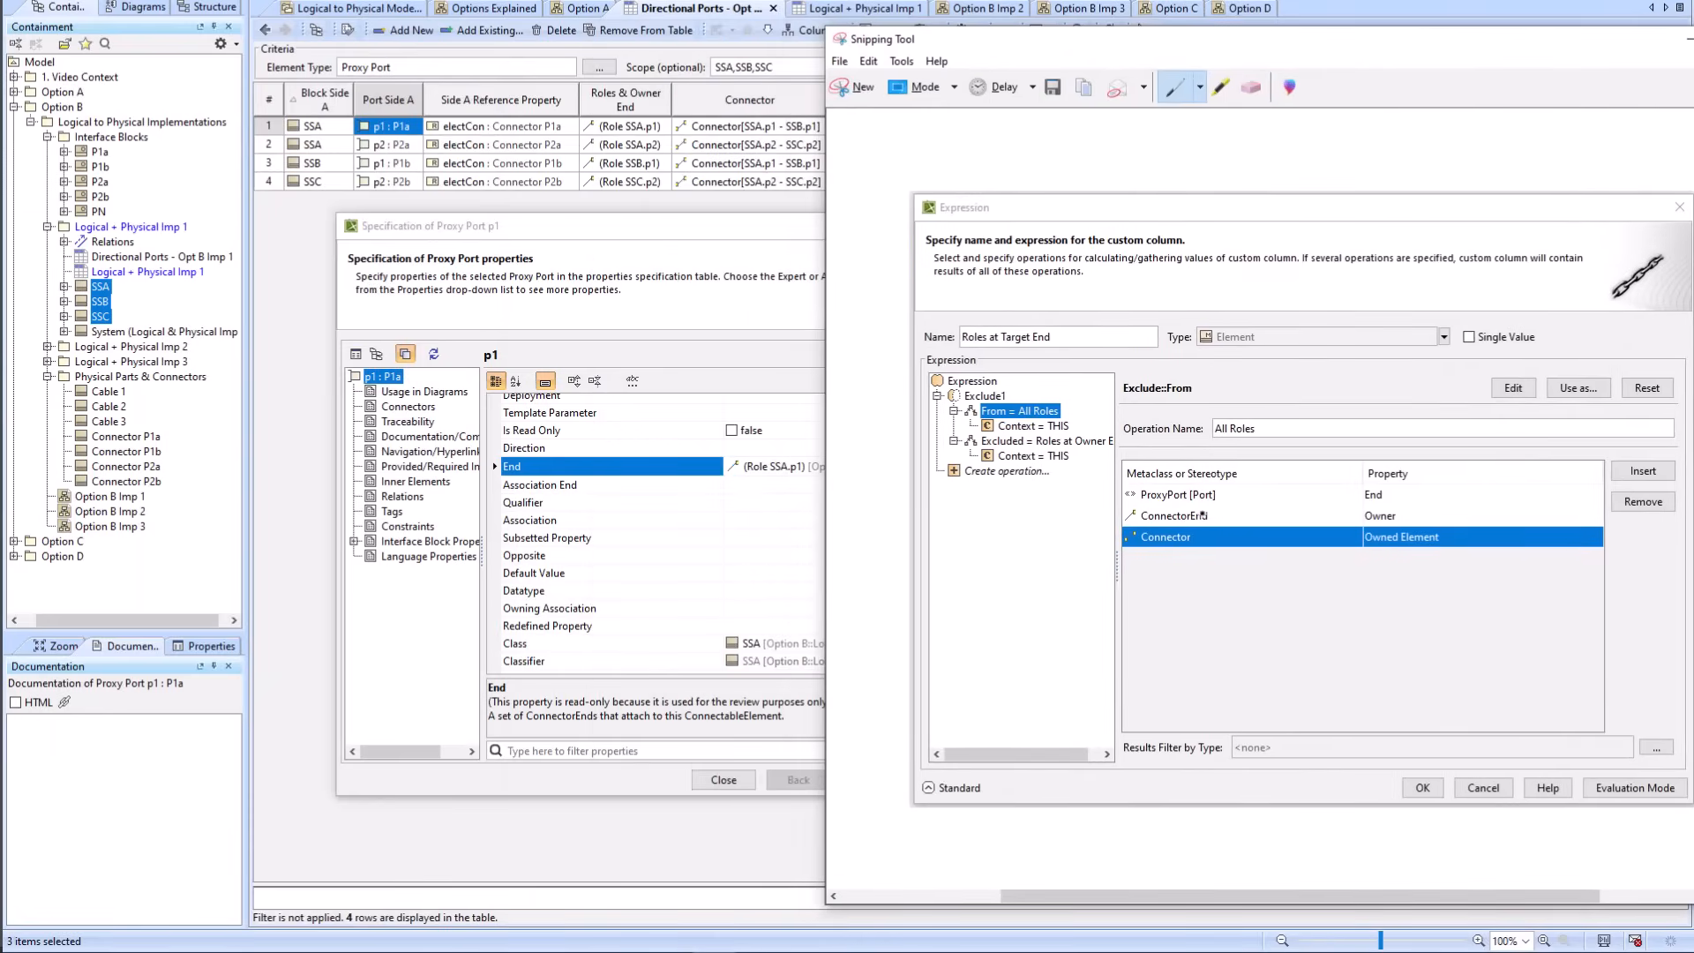
pyautogui.moveTo(1224, 497); pyautogui.dragTo(1335, 501)
# Step: Open the specification of the connector end (Role SSA.p1) and draw an arrow from ConnectorEnd to Owner on the snip
pyautogui.rightClick(750, 474)
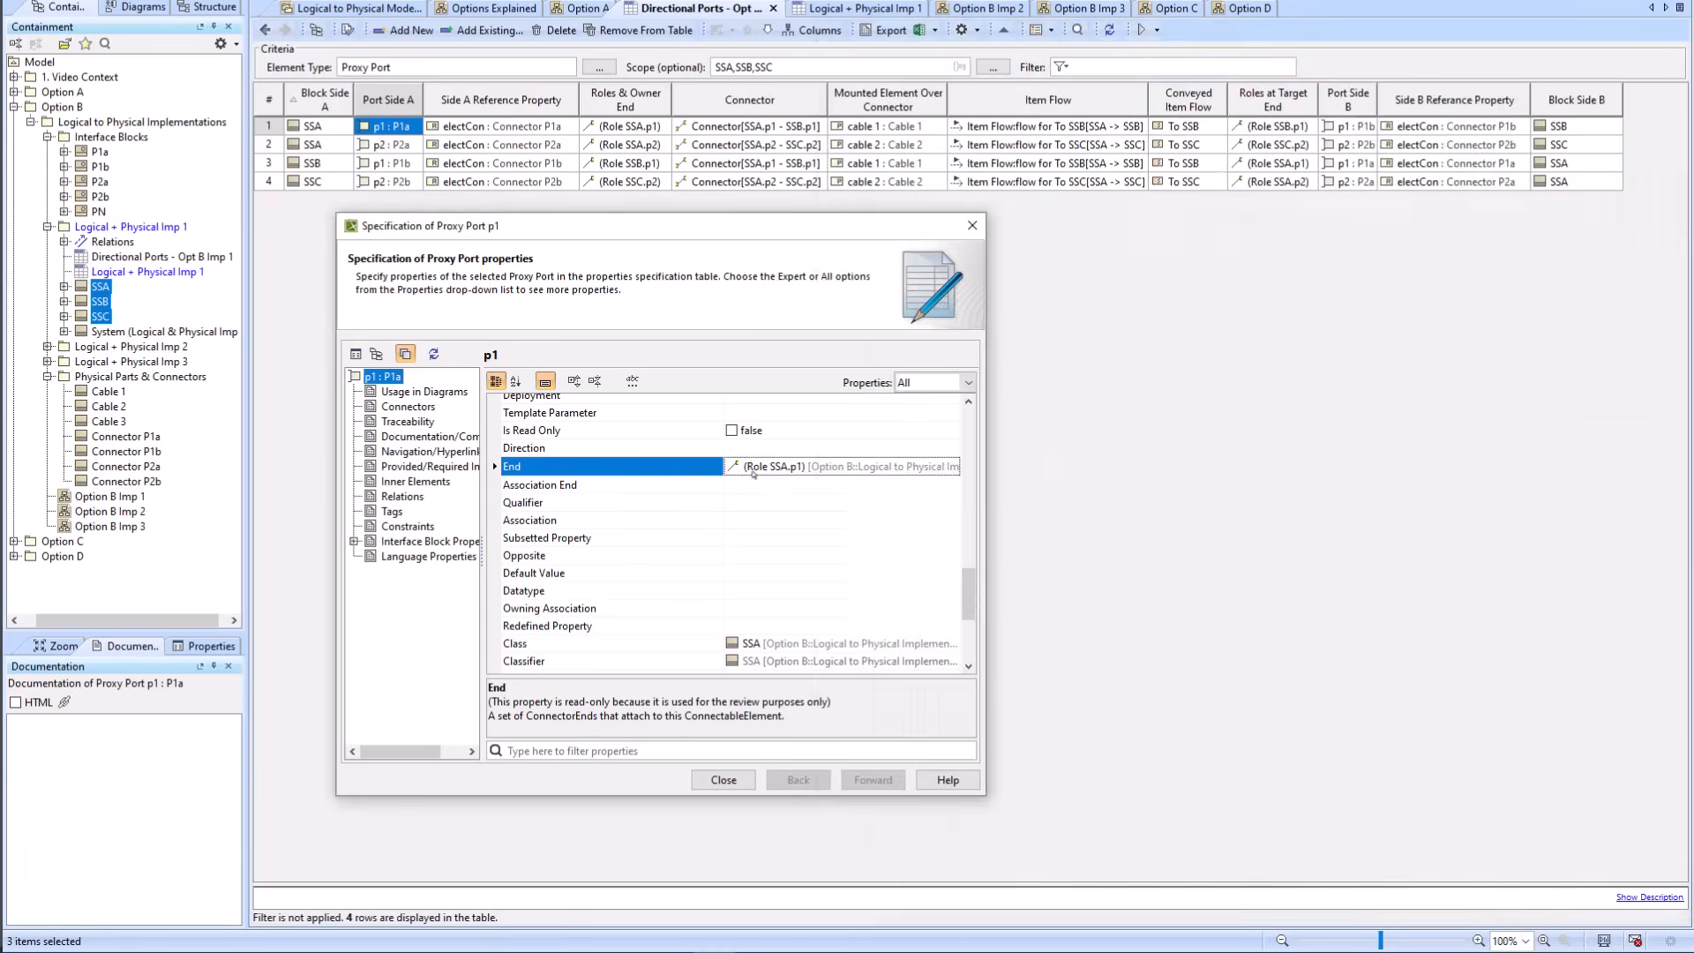
pyautogui.click(816, 482)
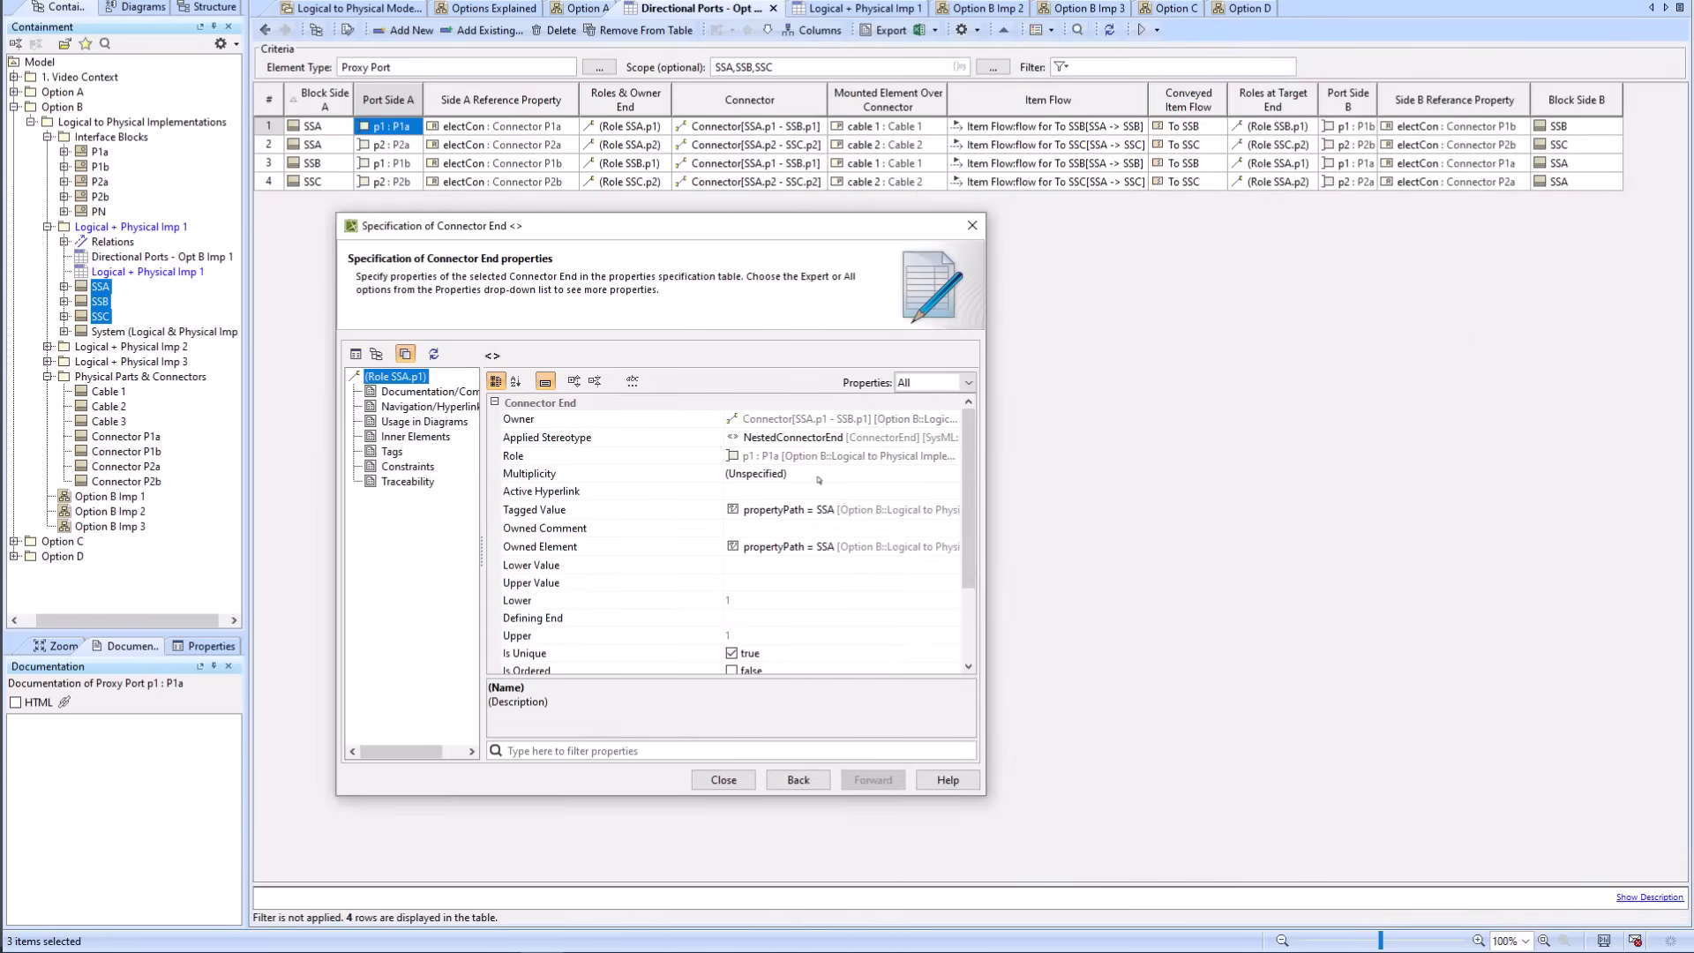
pyautogui.hotkey('alt', 'Tab')
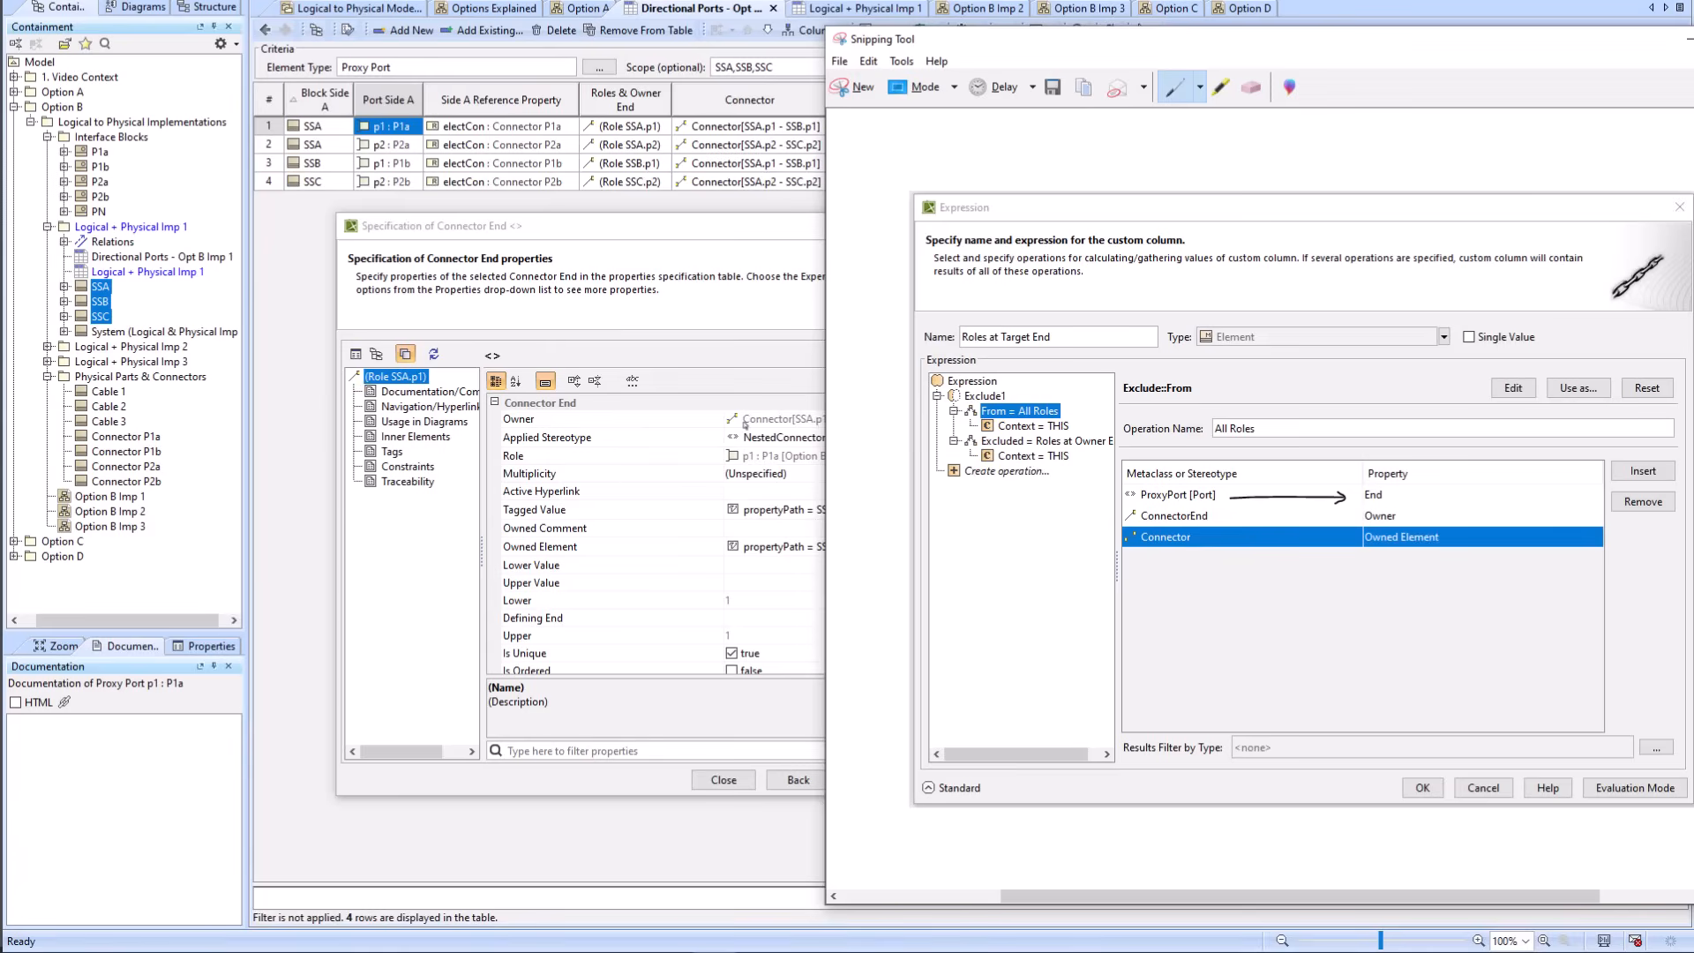
pyautogui.moveTo(1231, 519); pyautogui.dragTo(1335, 518)
# Step: Follow the connector end's Owner property to the connector's specification and examine its Owned Element property against the snip
pyautogui.click(755, 422)
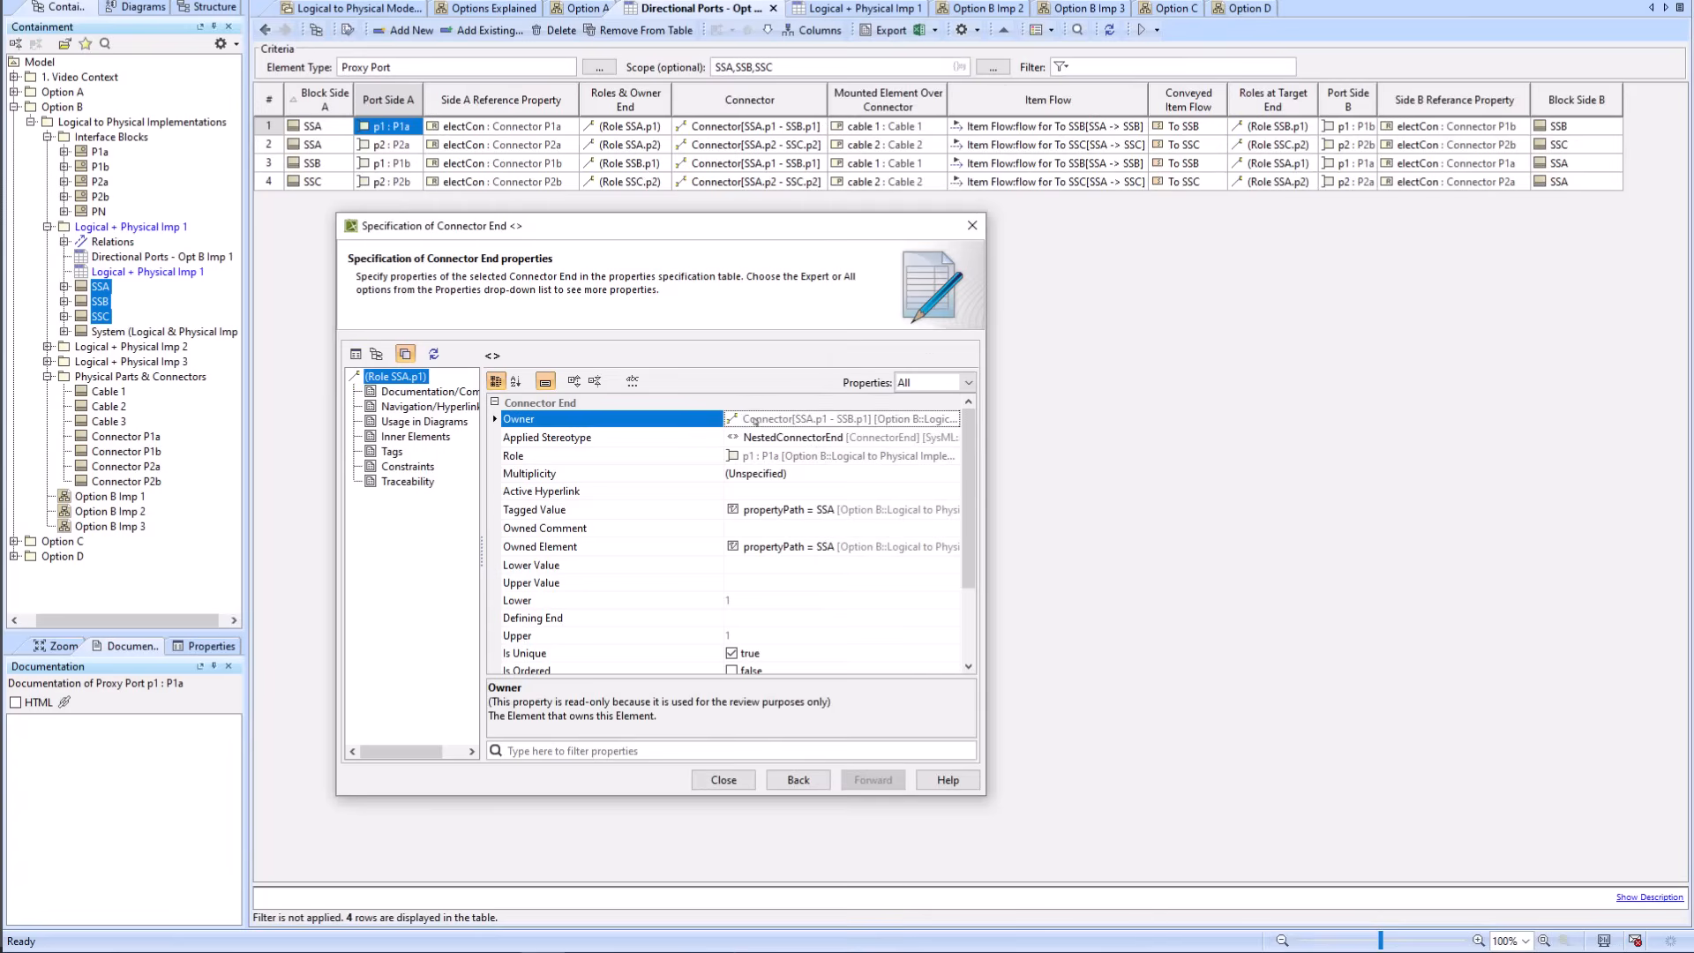
pyautogui.rightClick(755, 422)
pyautogui.click(794, 429)
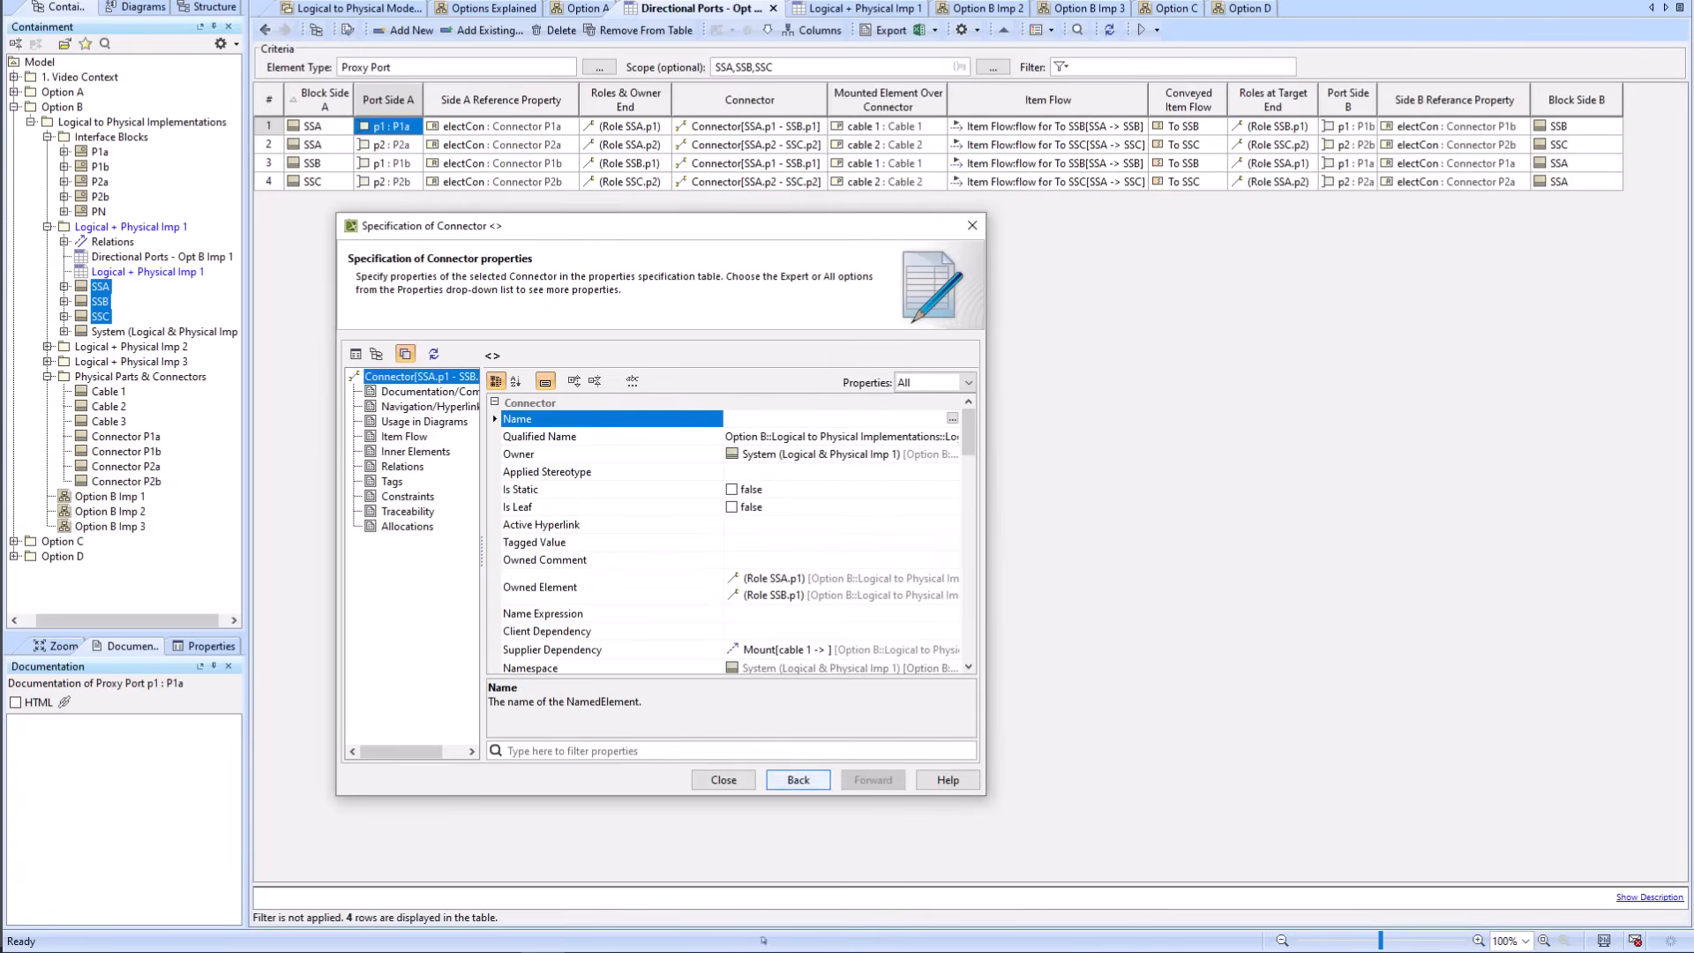
pyautogui.hotkey('alt', 'Tab')
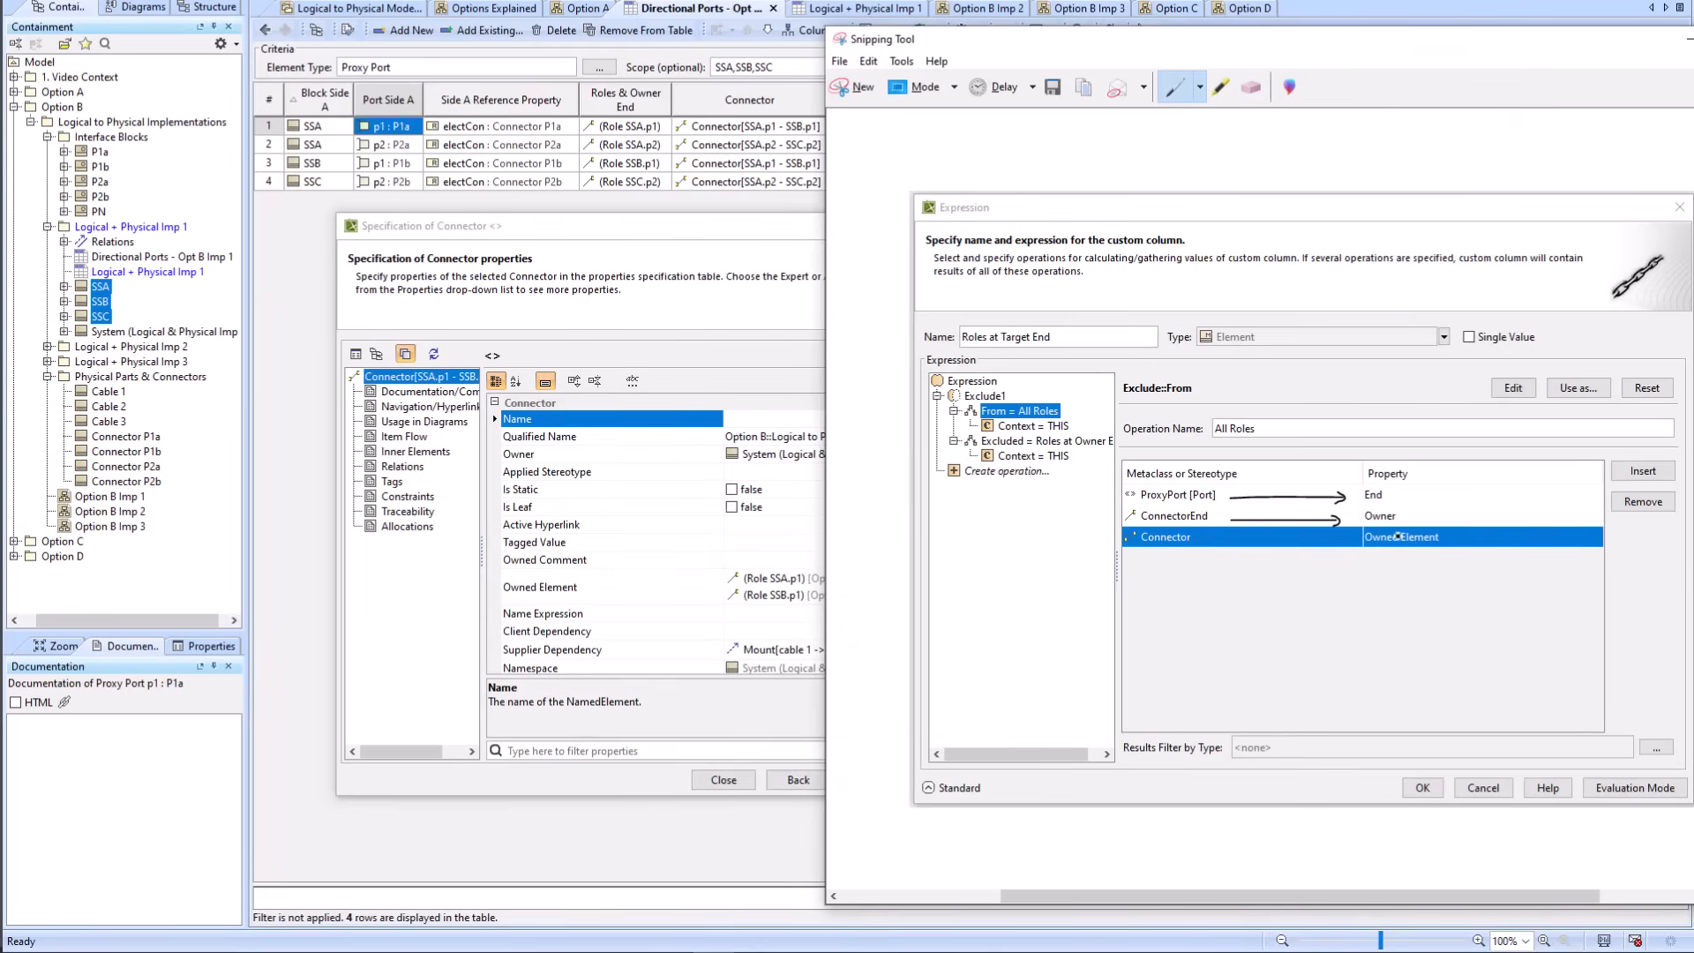
pyautogui.click(552, 587)
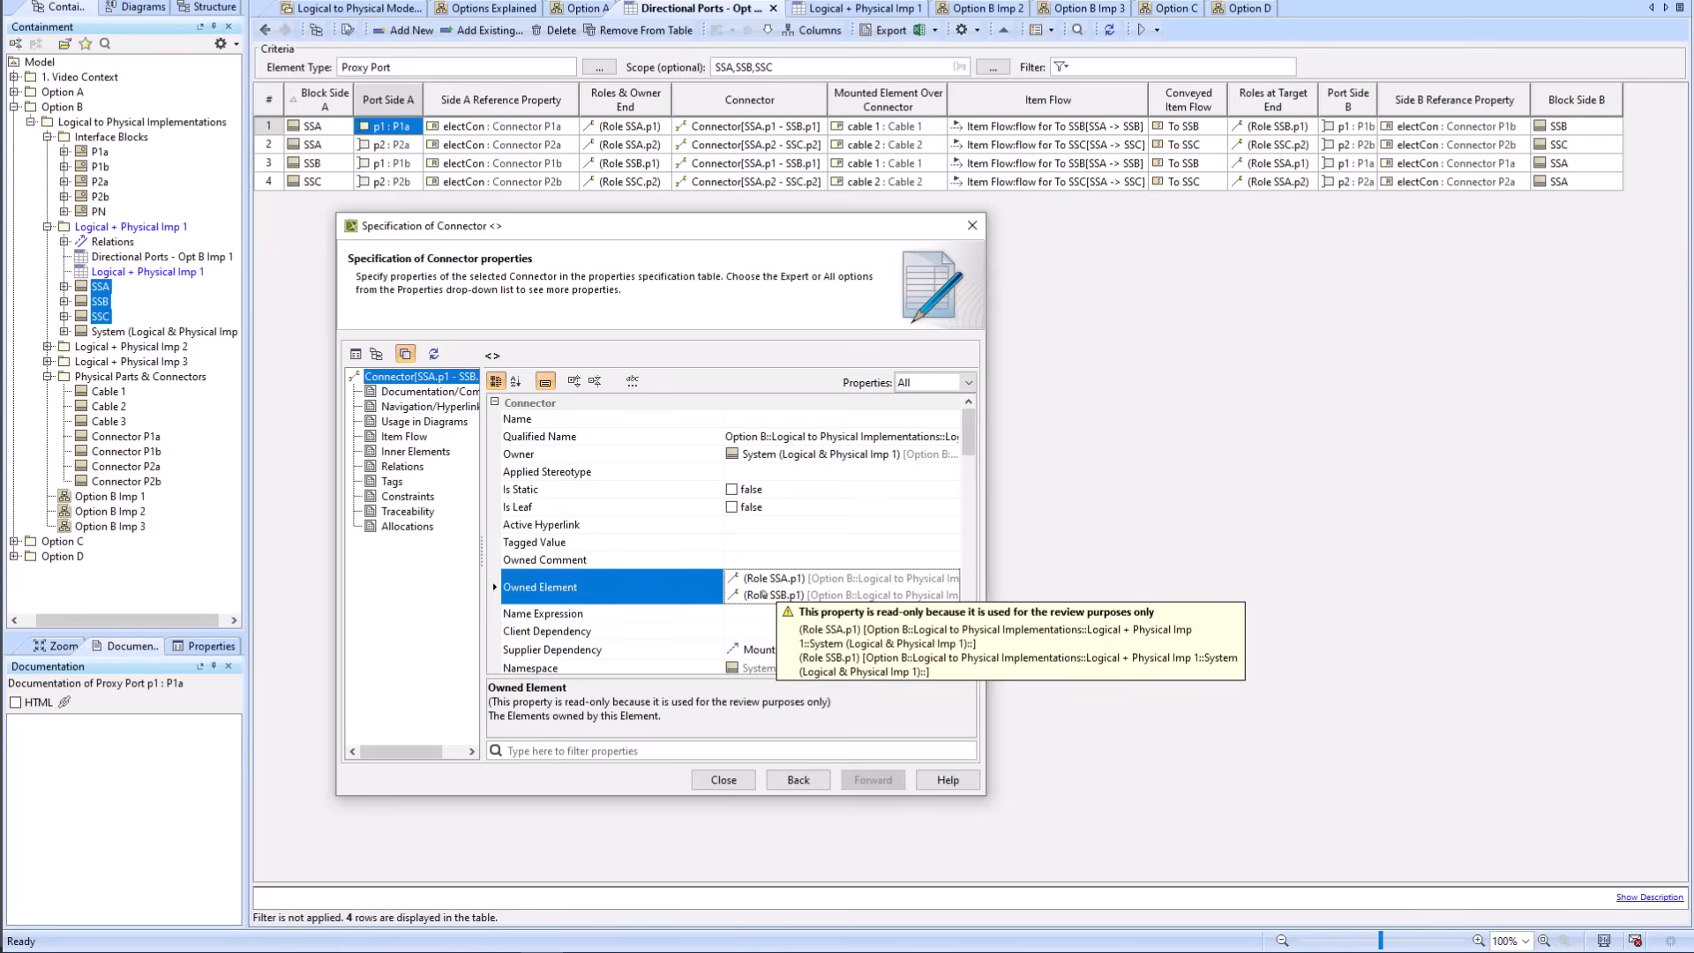
# Step: On the snip, circle From = All Roles, underline ProxyPort and End, and mark the Excluded operation
pyautogui.click(747, 952)
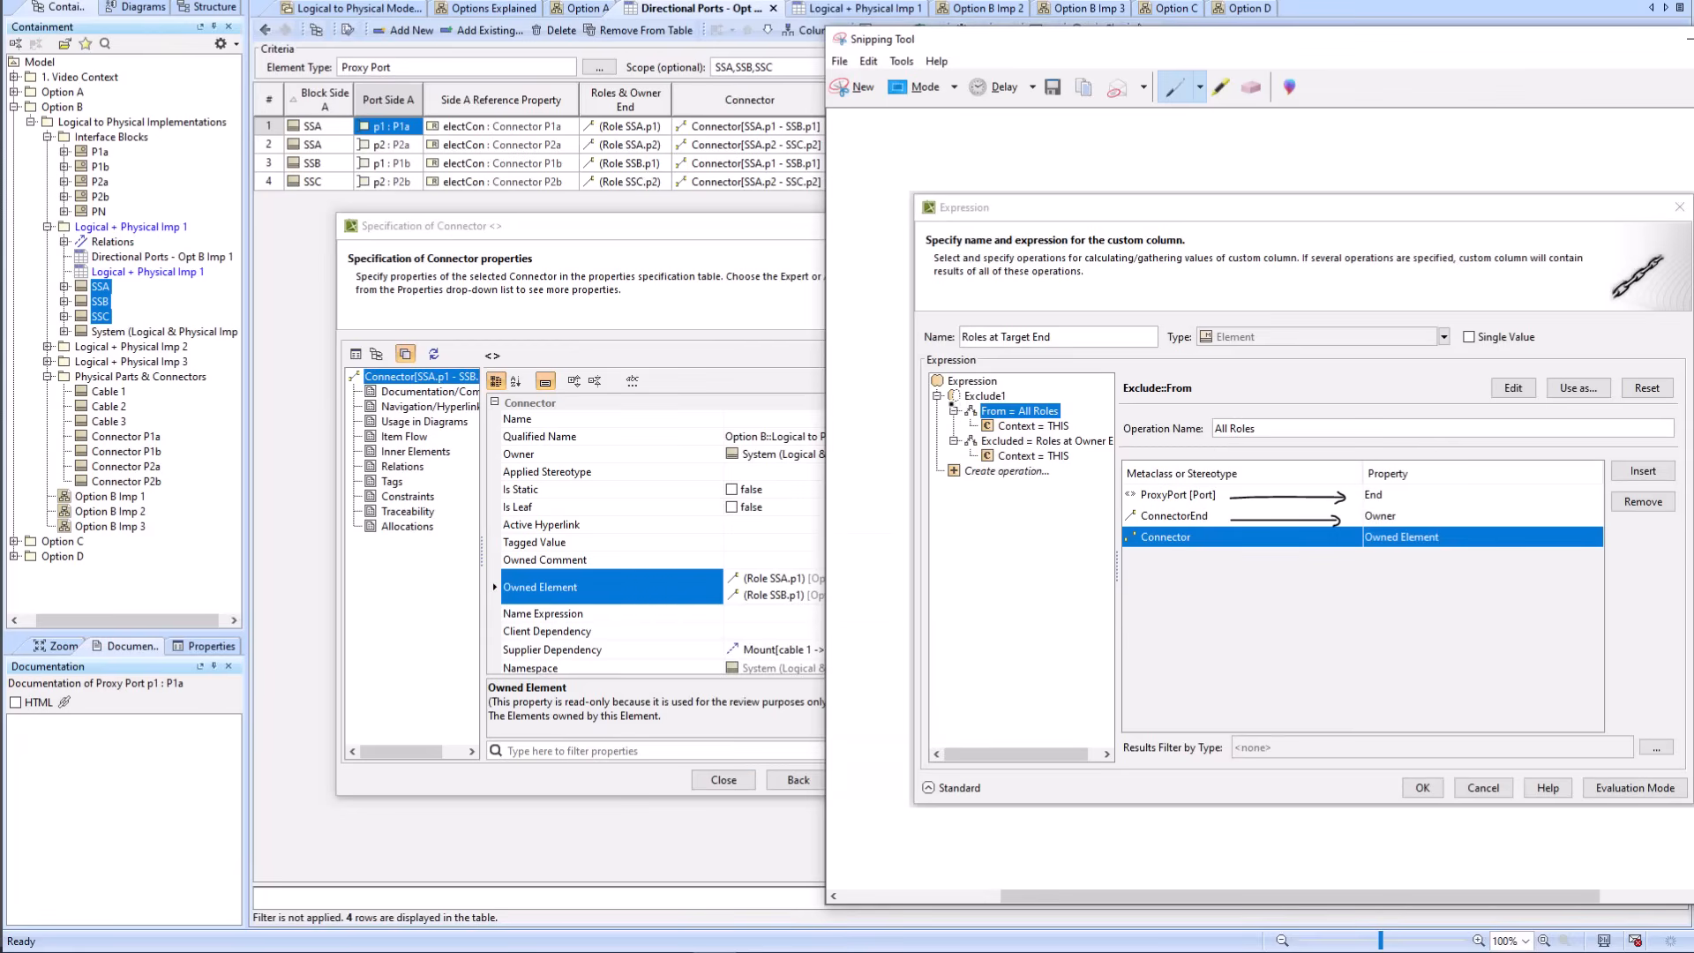
pyautogui.moveTo(956, 404)
pyautogui.mouseDown()
pyautogui.moveTo(988, 422)
pyautogui.moveTo(1072, 410)
pyautogui.moveTo(957, 402)
pyautogui.moveTo(1037, 424)
pyautogui.moveTo(1023, 447)
pyautogui.mouseUp()
pyautogui.moveTo(1139, 503); pyautogui.dragTo(1183, 499)
pyautogui.moveTo(1364, 504); pyautogui.dragTo(1401, 502)
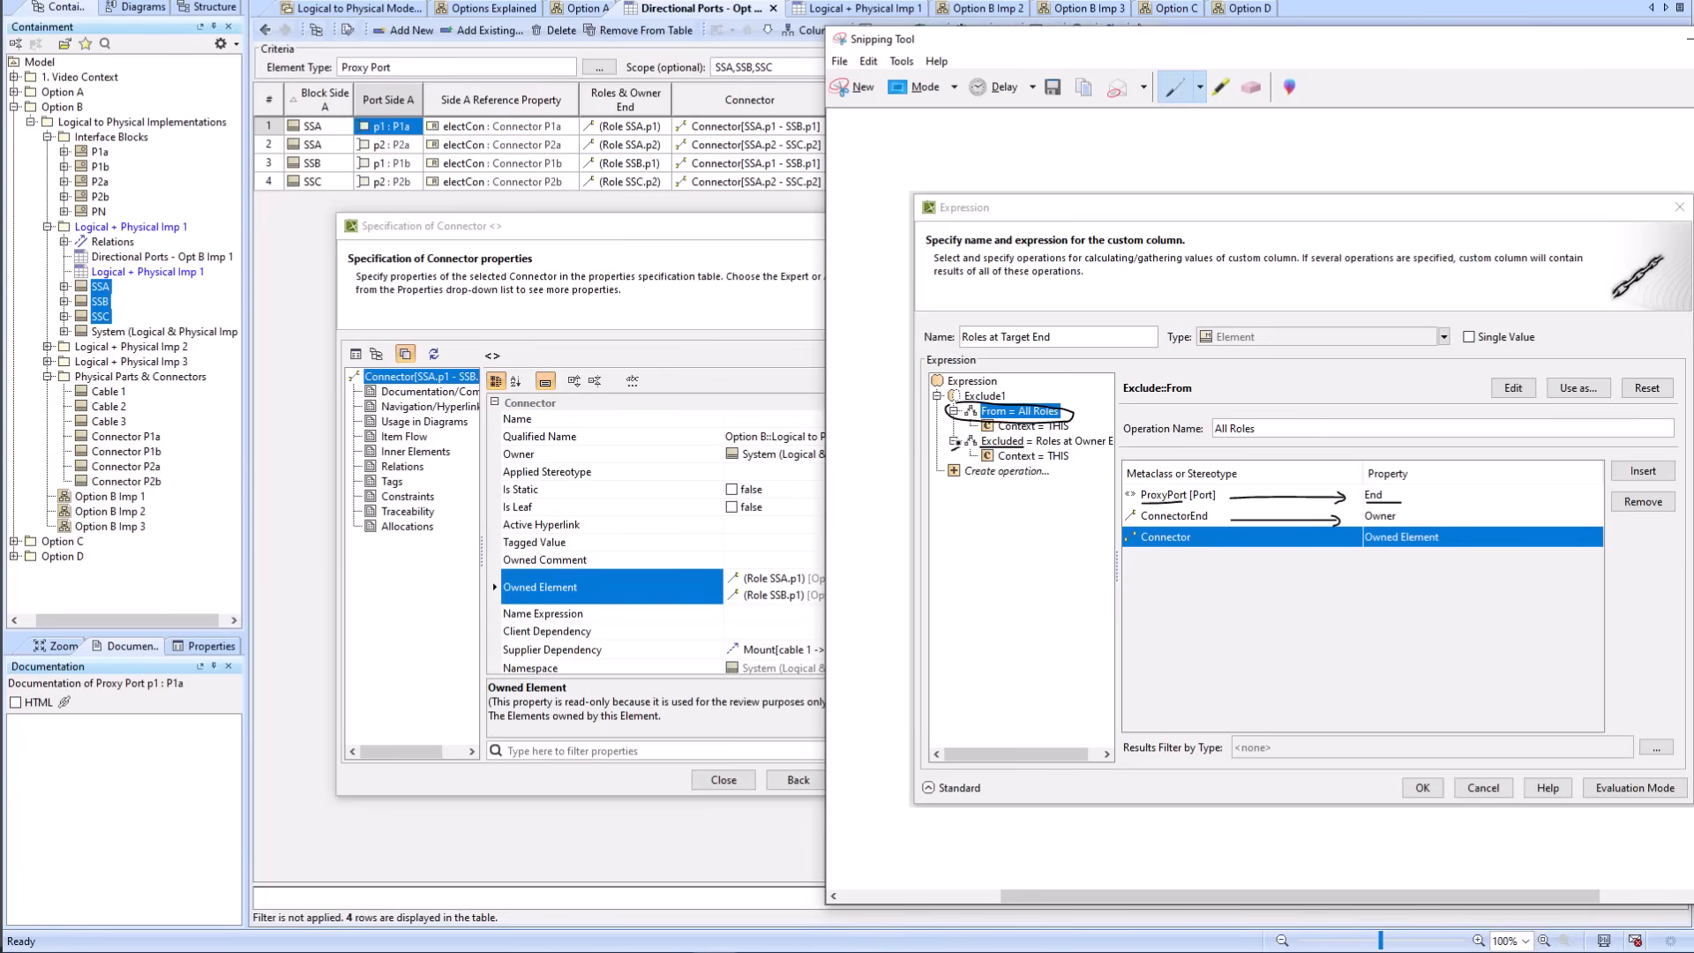
pyautogui.moveTo(967, 442); pyautogui.dragTo(946, 455)
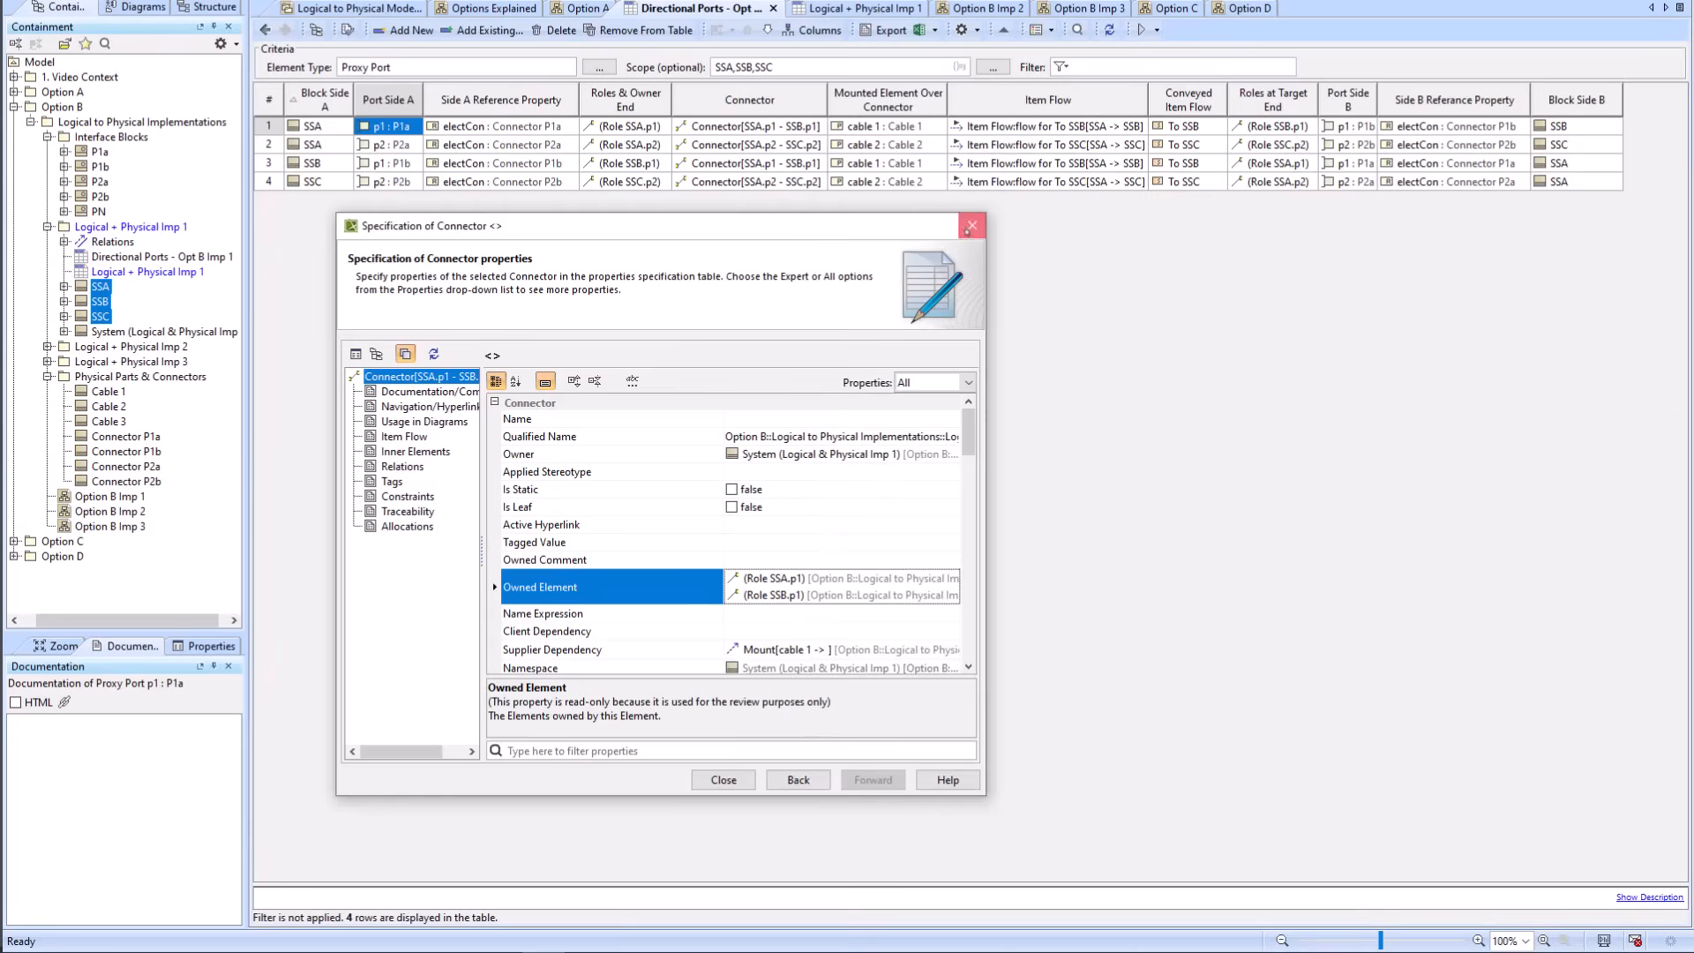
# Step: Close the connector's specification and return to port p1's specification, selecting the role listed in its End property
pyautogui.click(723, 779)
pyautogui.rightClick(390, 126)
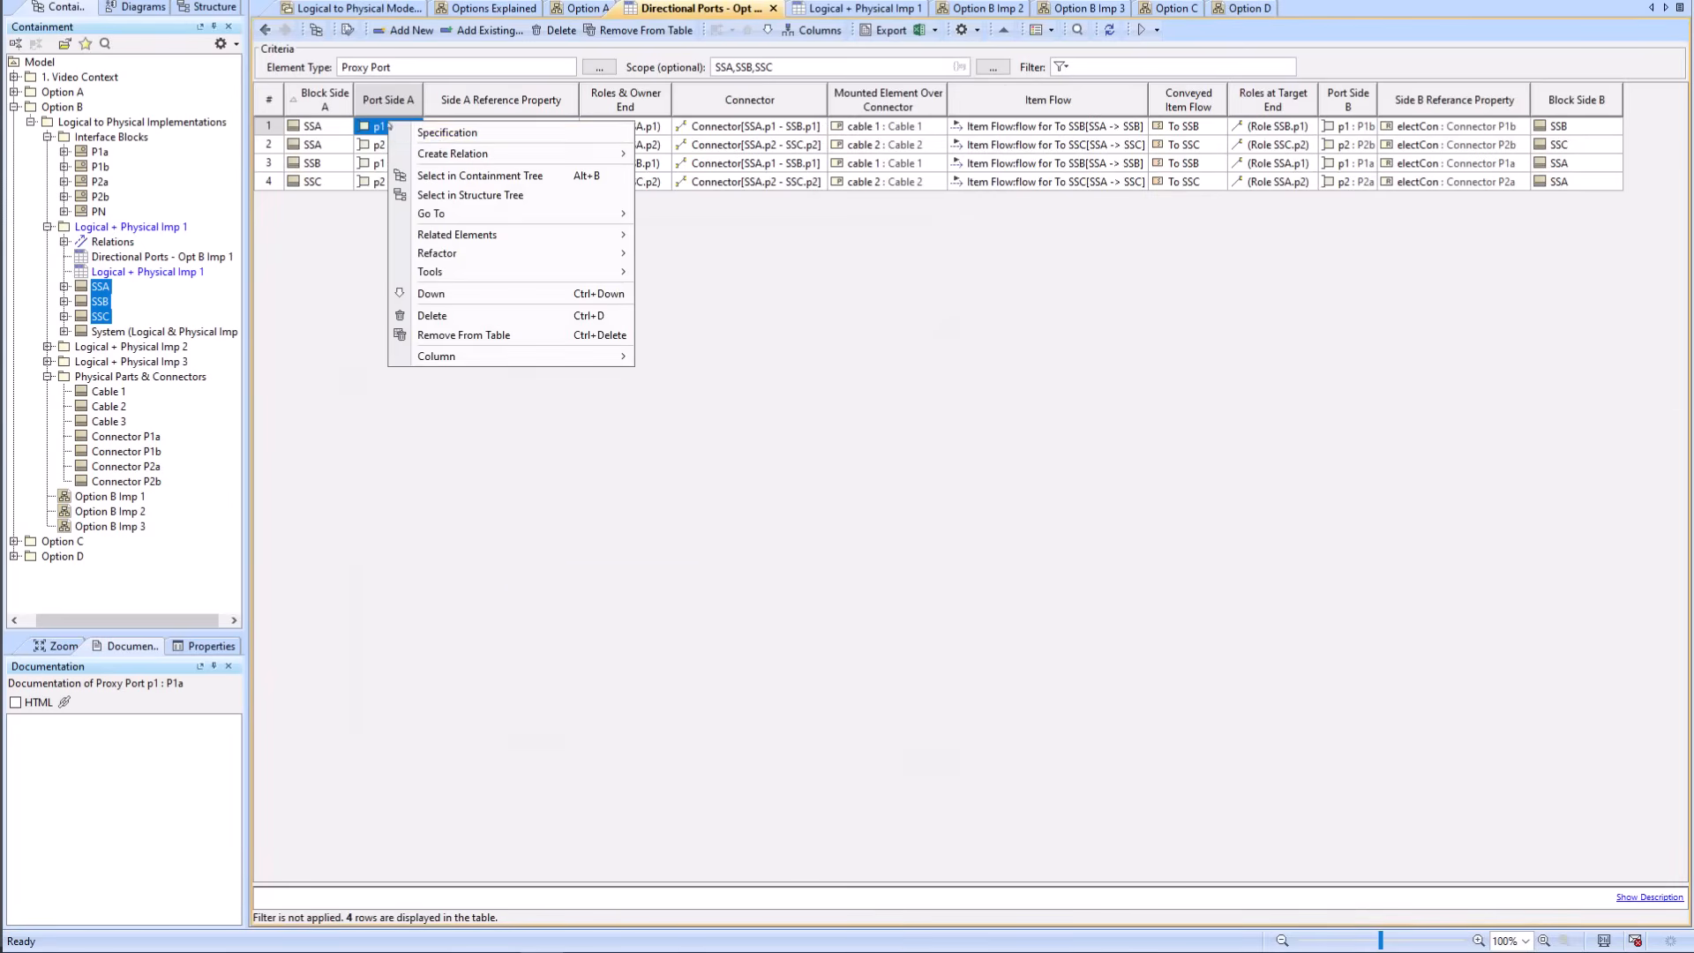
pyautogui.click(446, 133)
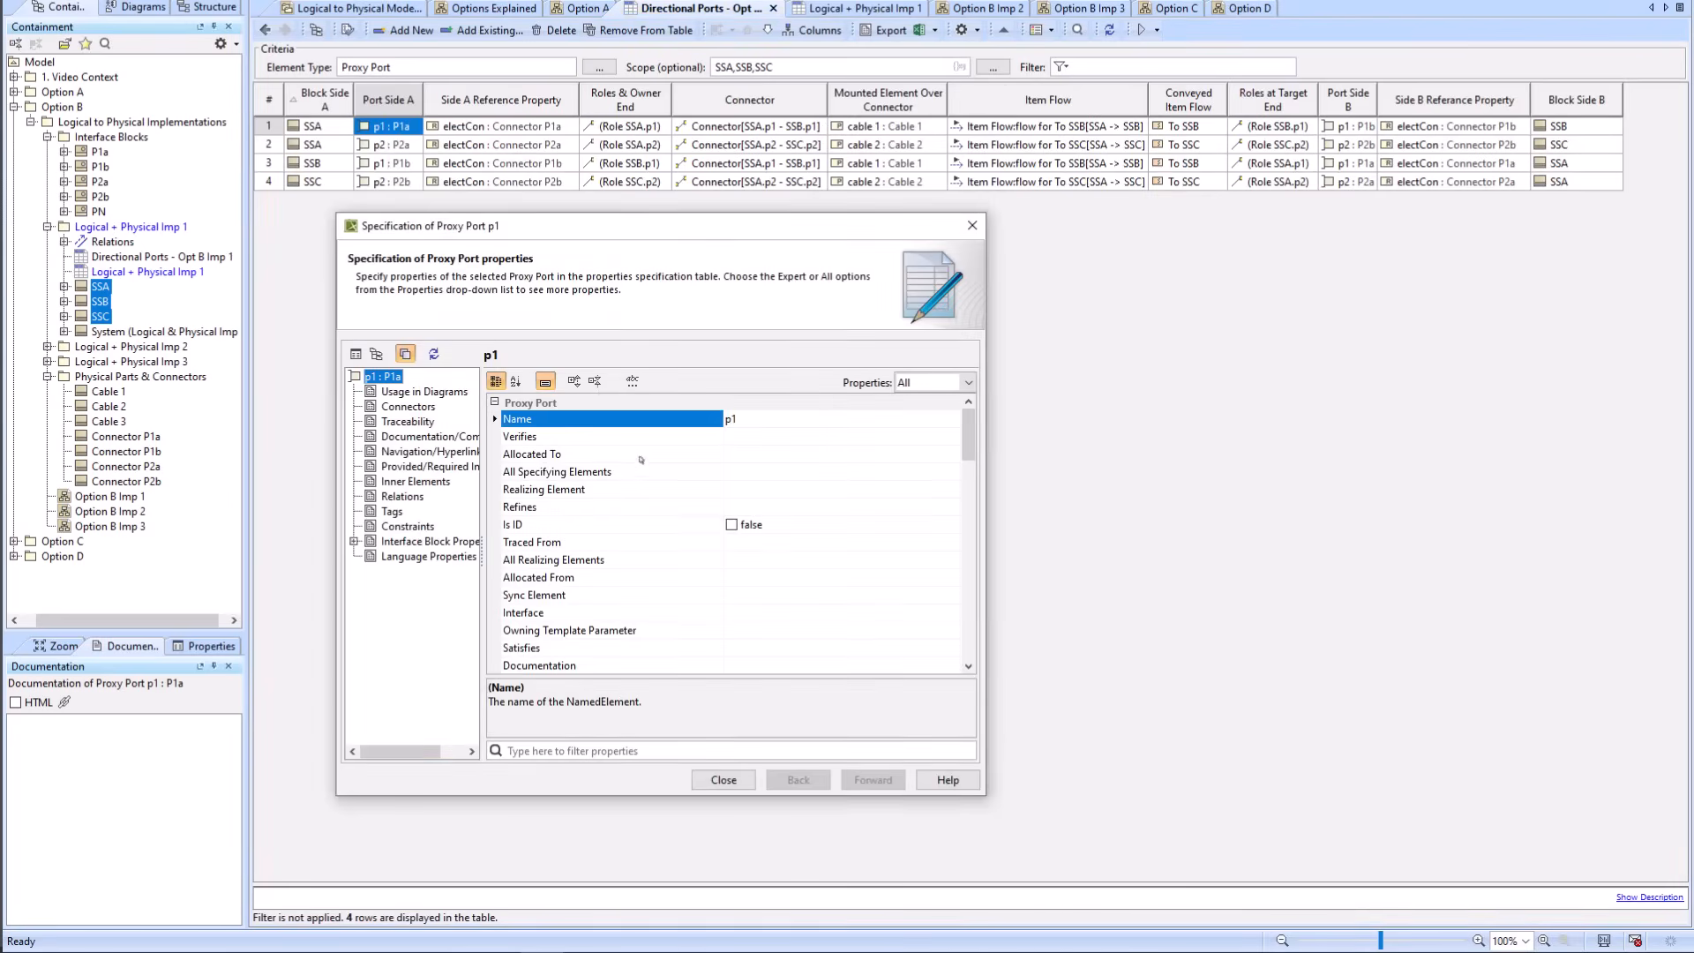
pyautogui.moveTo(967, 461); pyautogui.dragTo(953, 568)
pyautogui.click(756, 499)
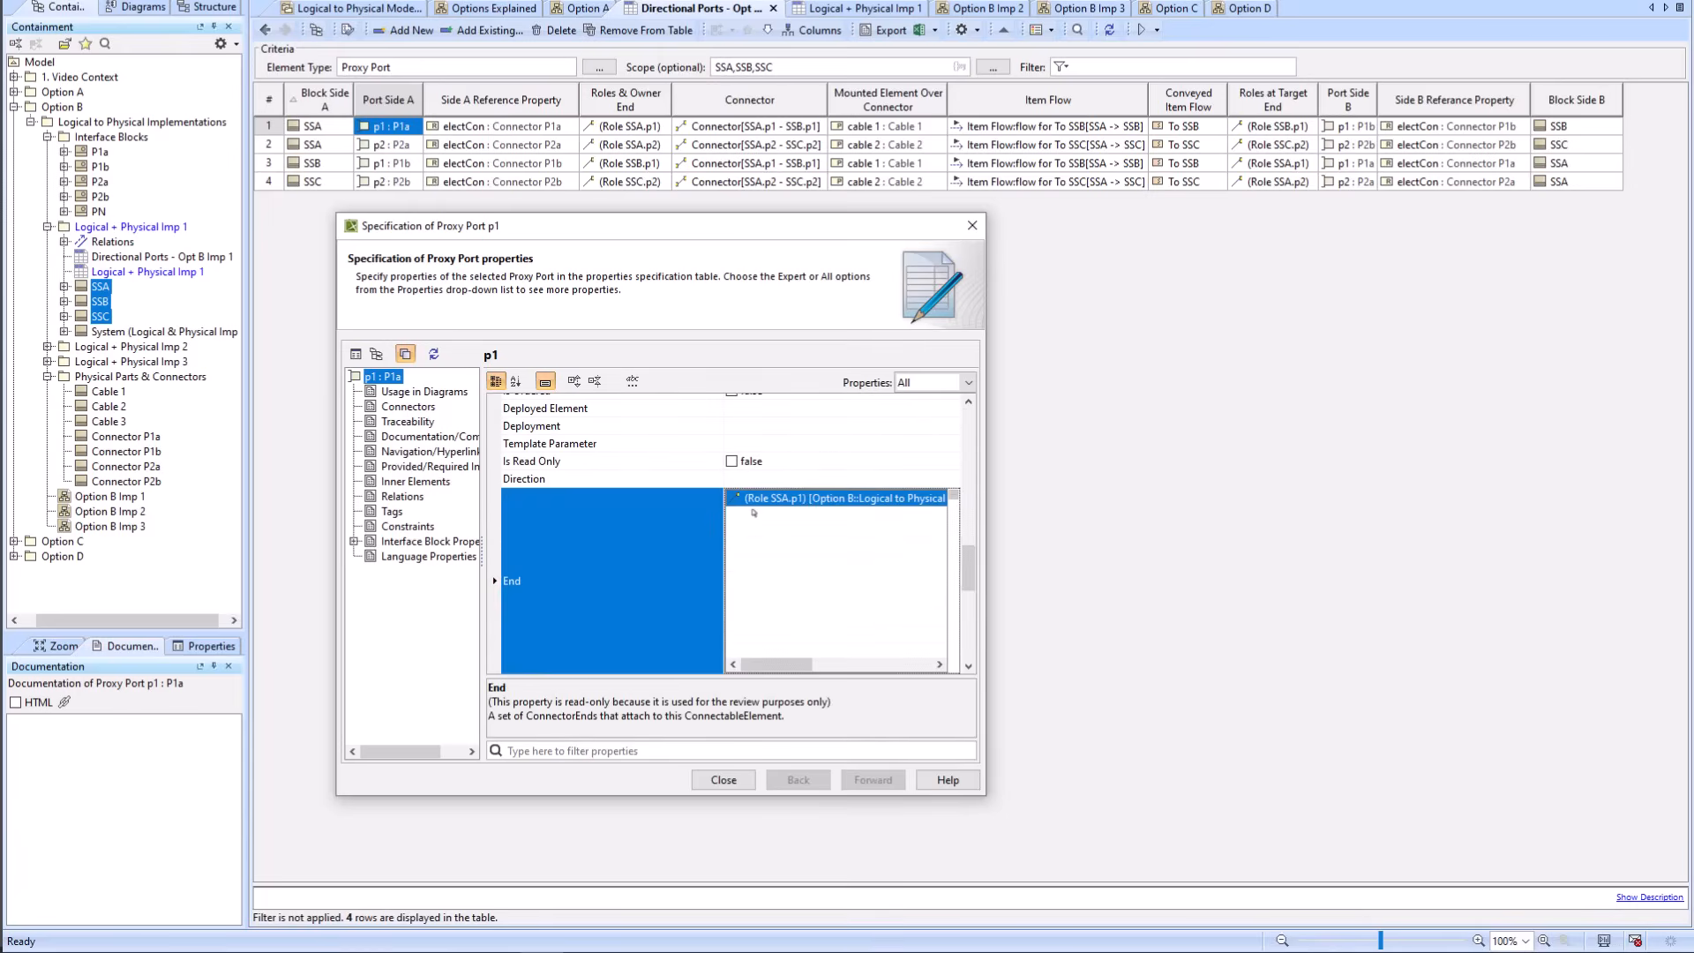
# Step: Open the specification of the connector end Role SSA.p1 from port p1's End property, examine it and close it
pyautogui.rightClick(783, 507)
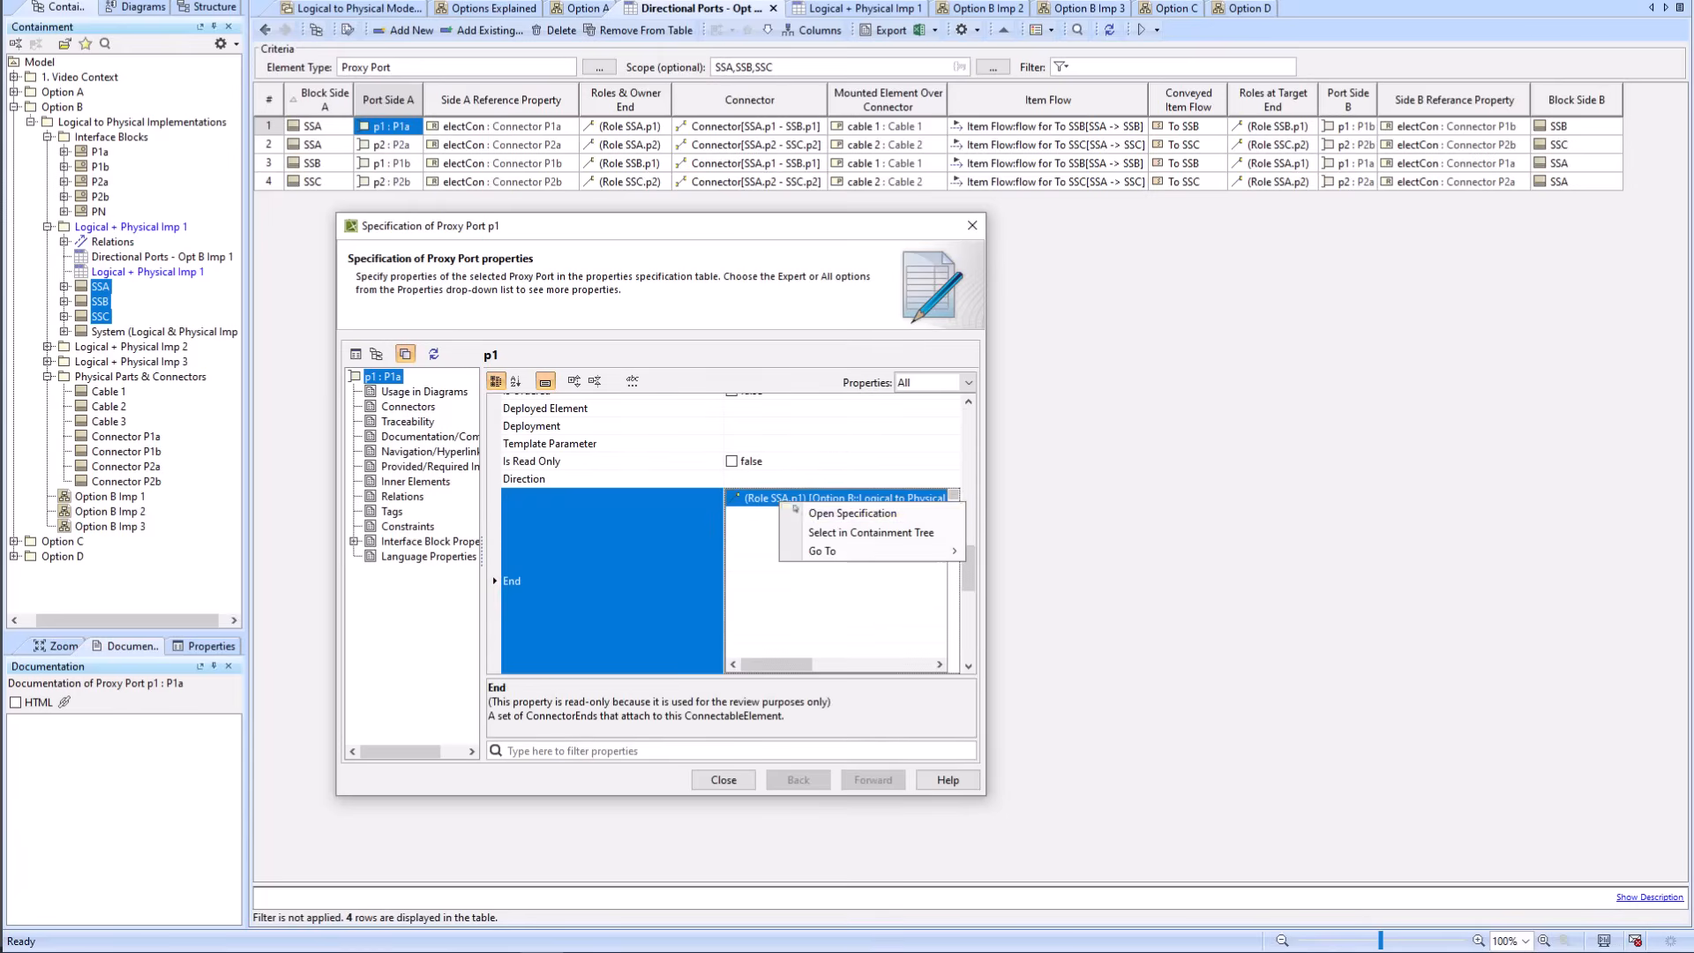
pyautogui.click(816, 516)
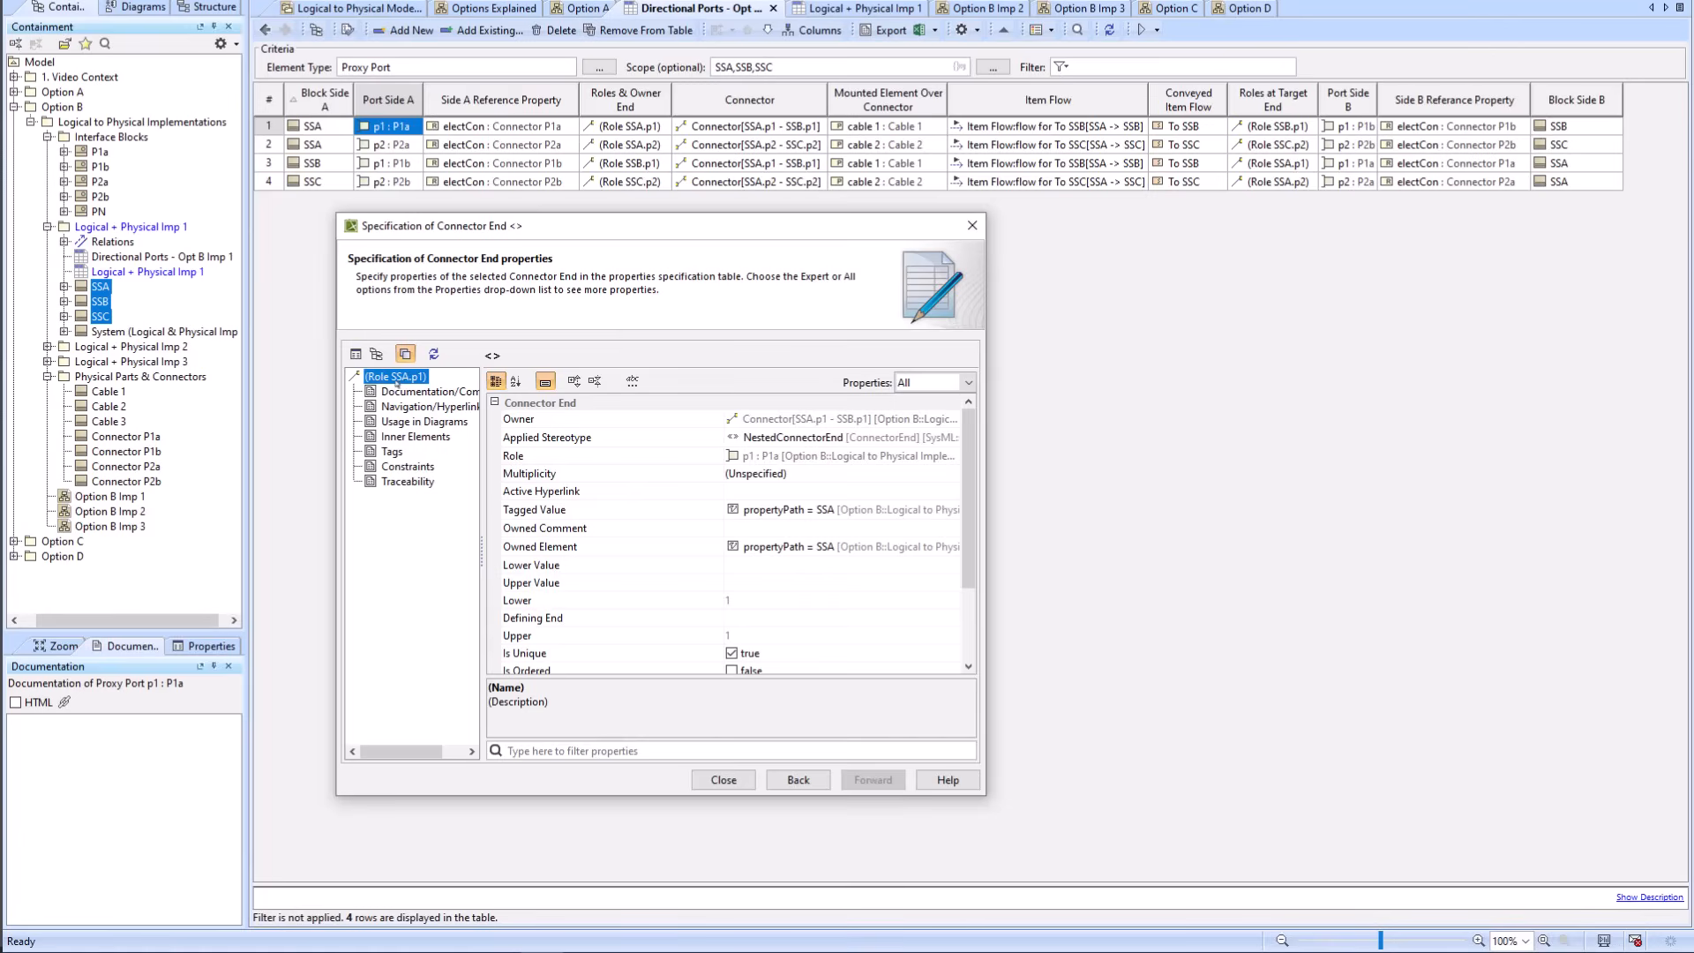
pyautogui.click(736, 779)
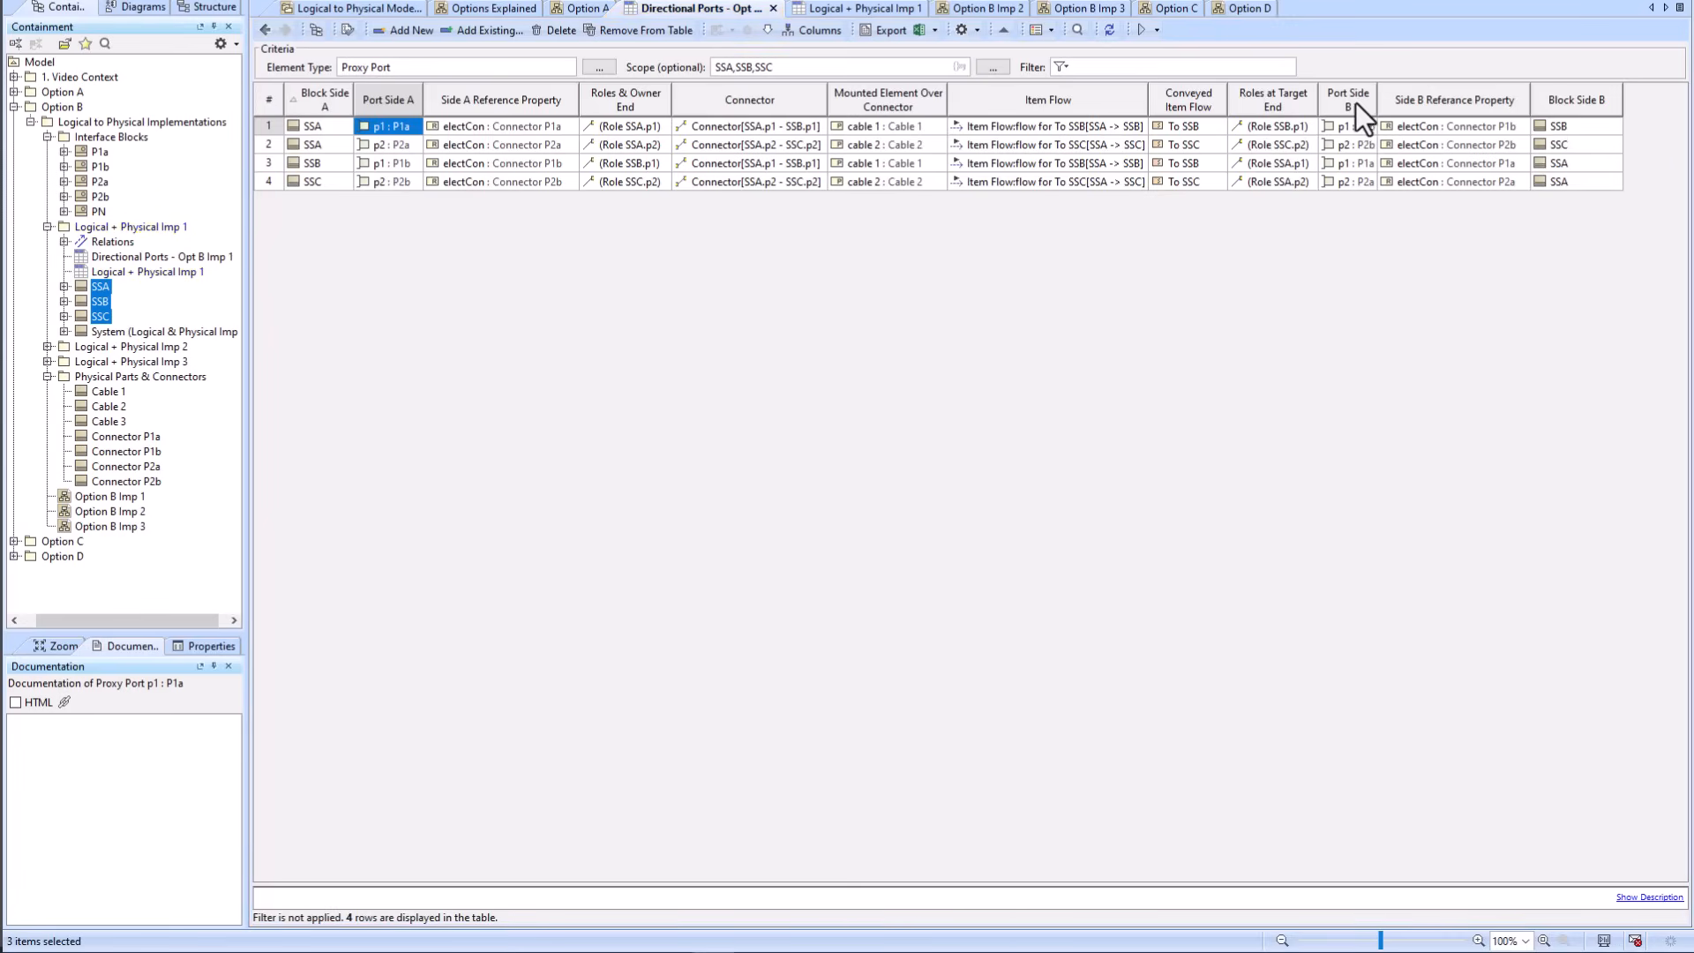
# Step: Open the Port Side B custom column's expression and remove its unused Simple Navigation, Find and Implied Relation operations
pyautogui.rightClick(1358, 102)
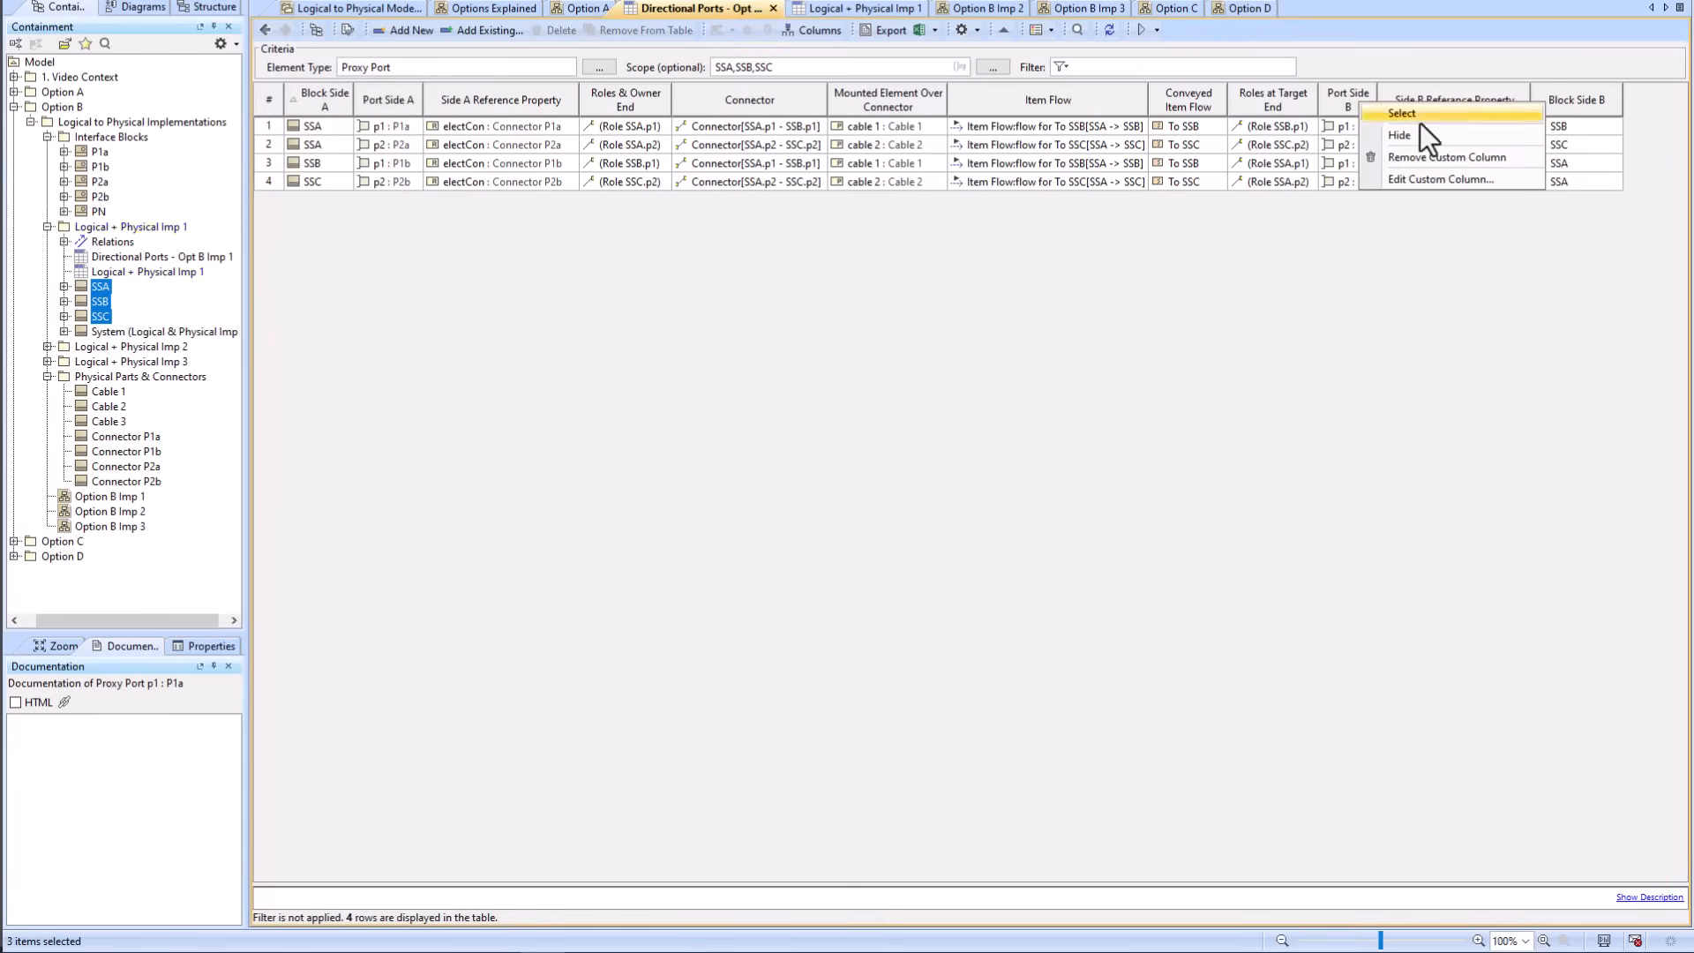
pyautogui.click(1410, 179)
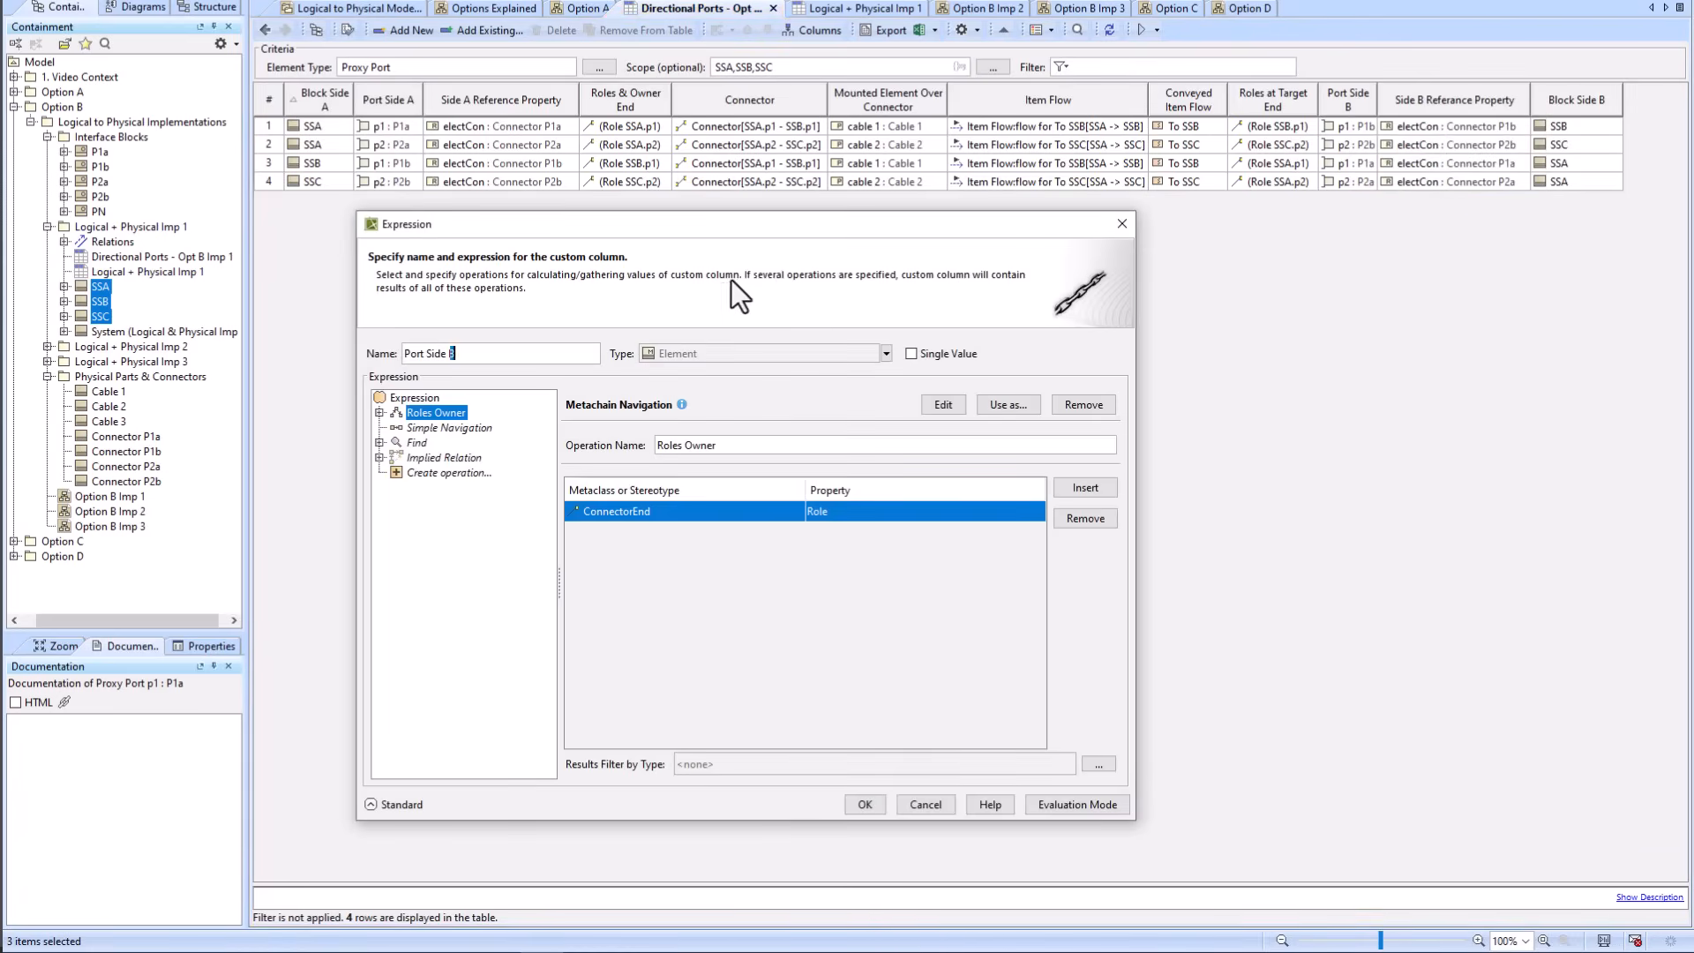
pyautogui.click(427, 427)
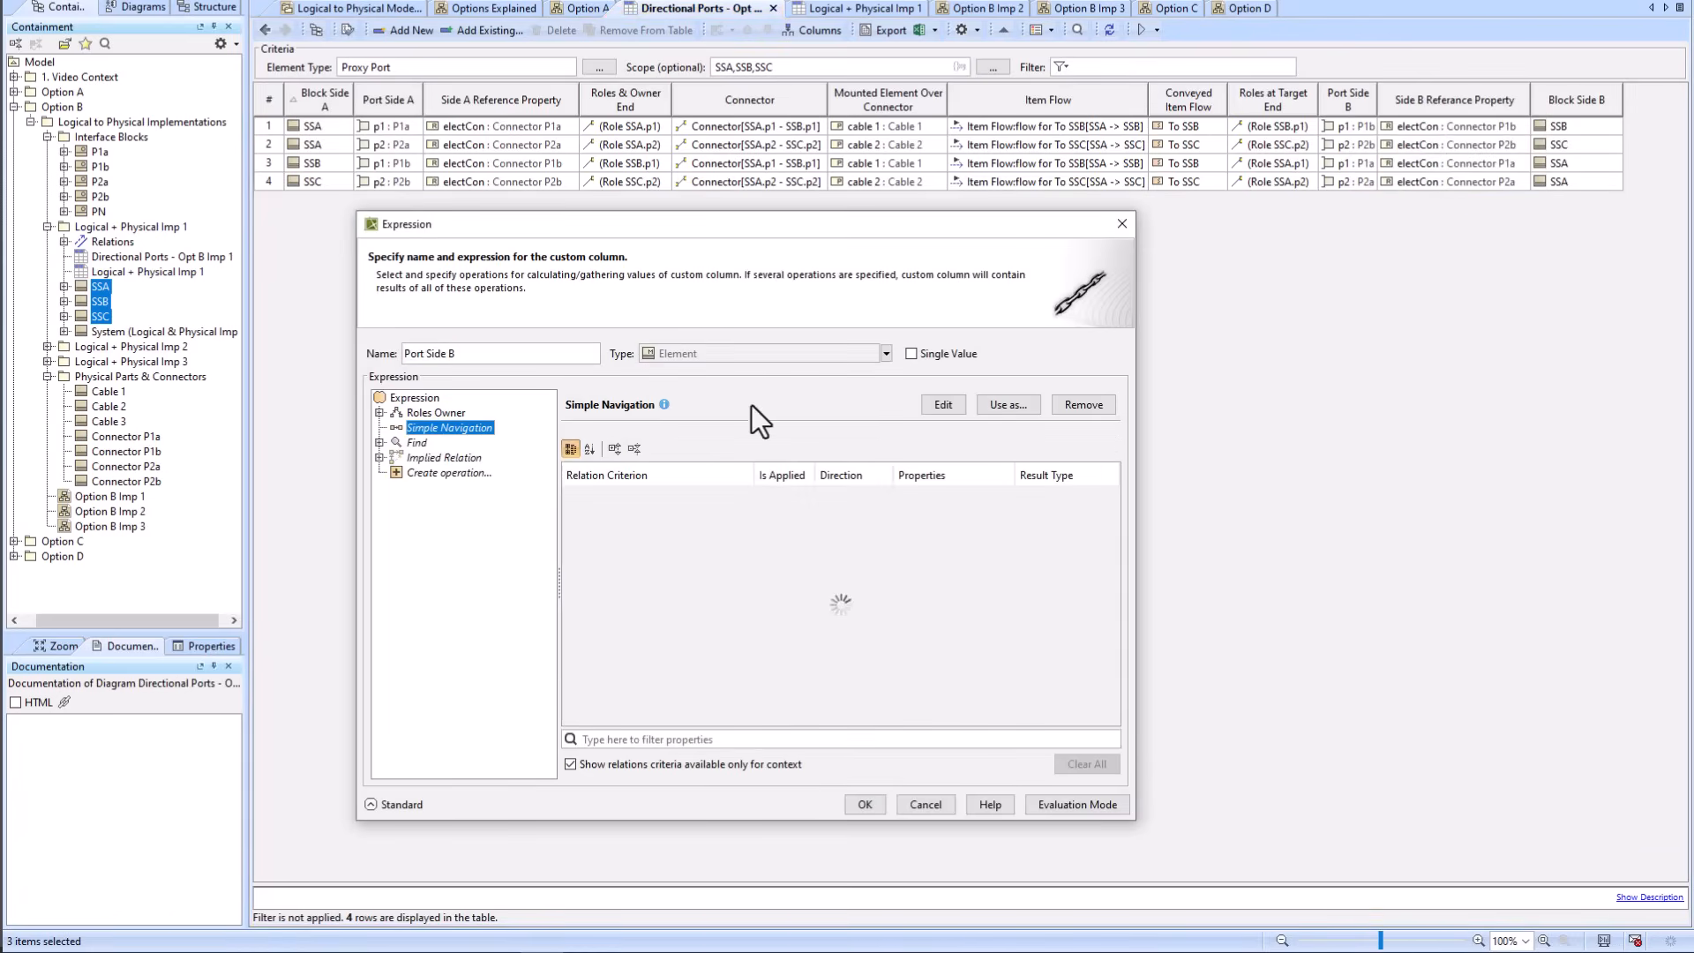
pyautogui.click(1108, 401)
pyautogui.click(1108, 402)
pyautogui.click(1108, 403)
pyautogui.click(444, 412)
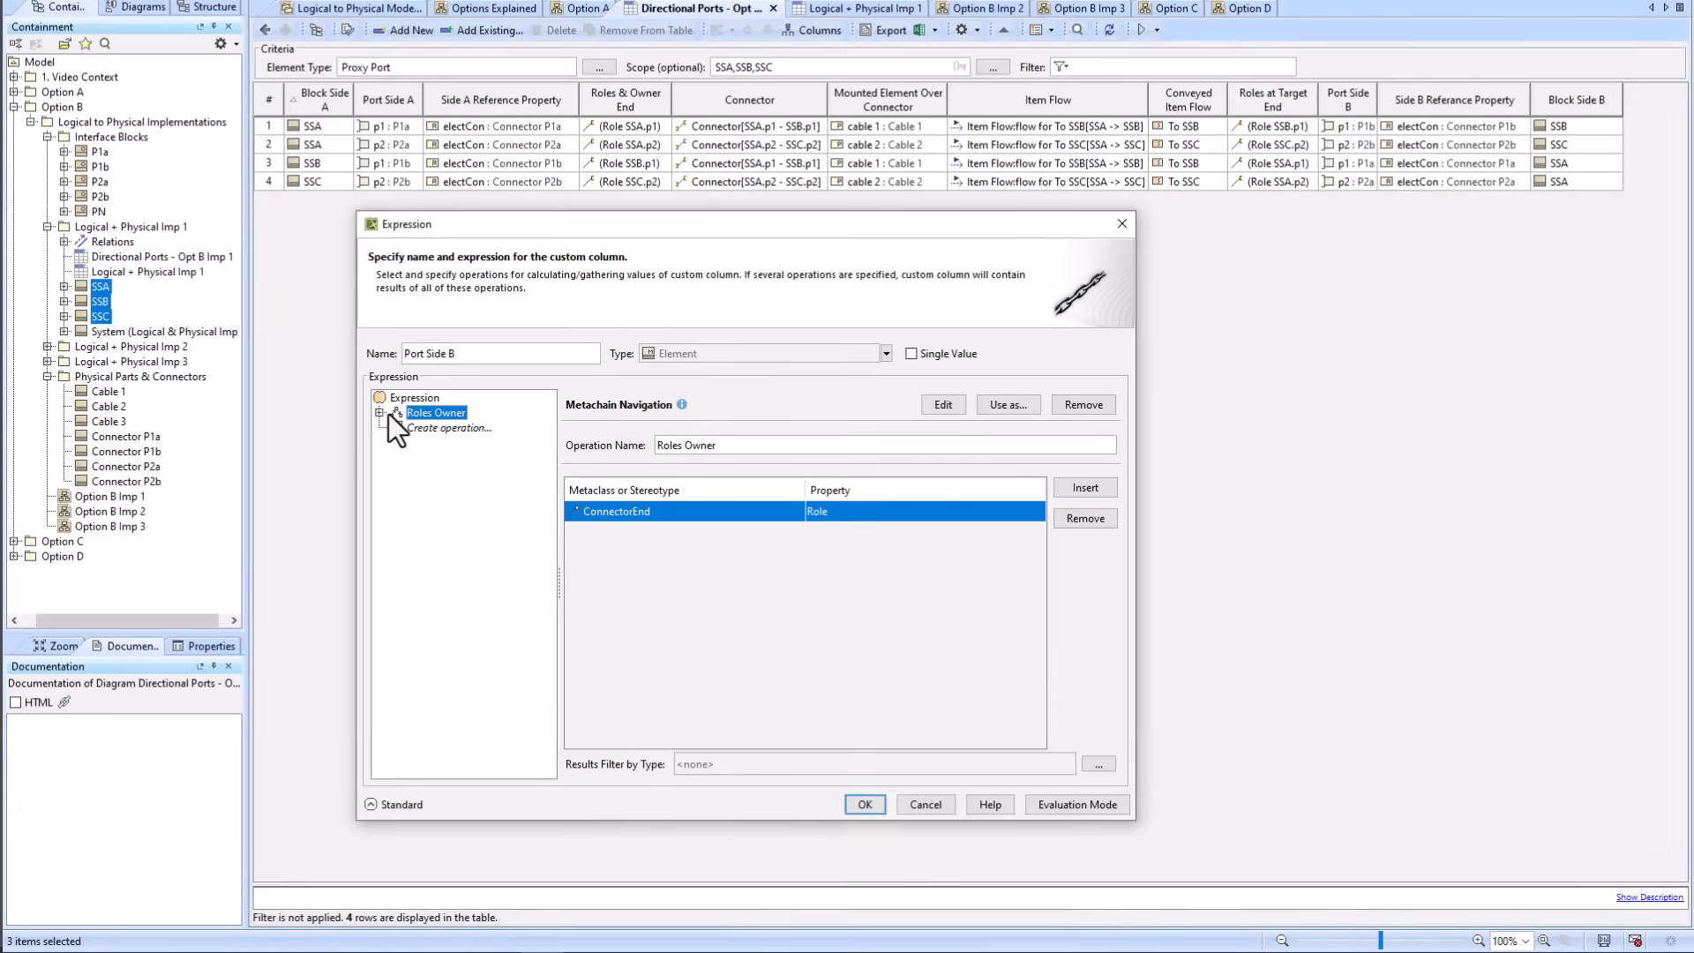
# Step: Expand Roles Owner to examine its Exclude1 context and its ConnectorEnd Role metachain, and close the expression without saving
pyautogui.click(380, 412)
pyautogui.click(393, 426)
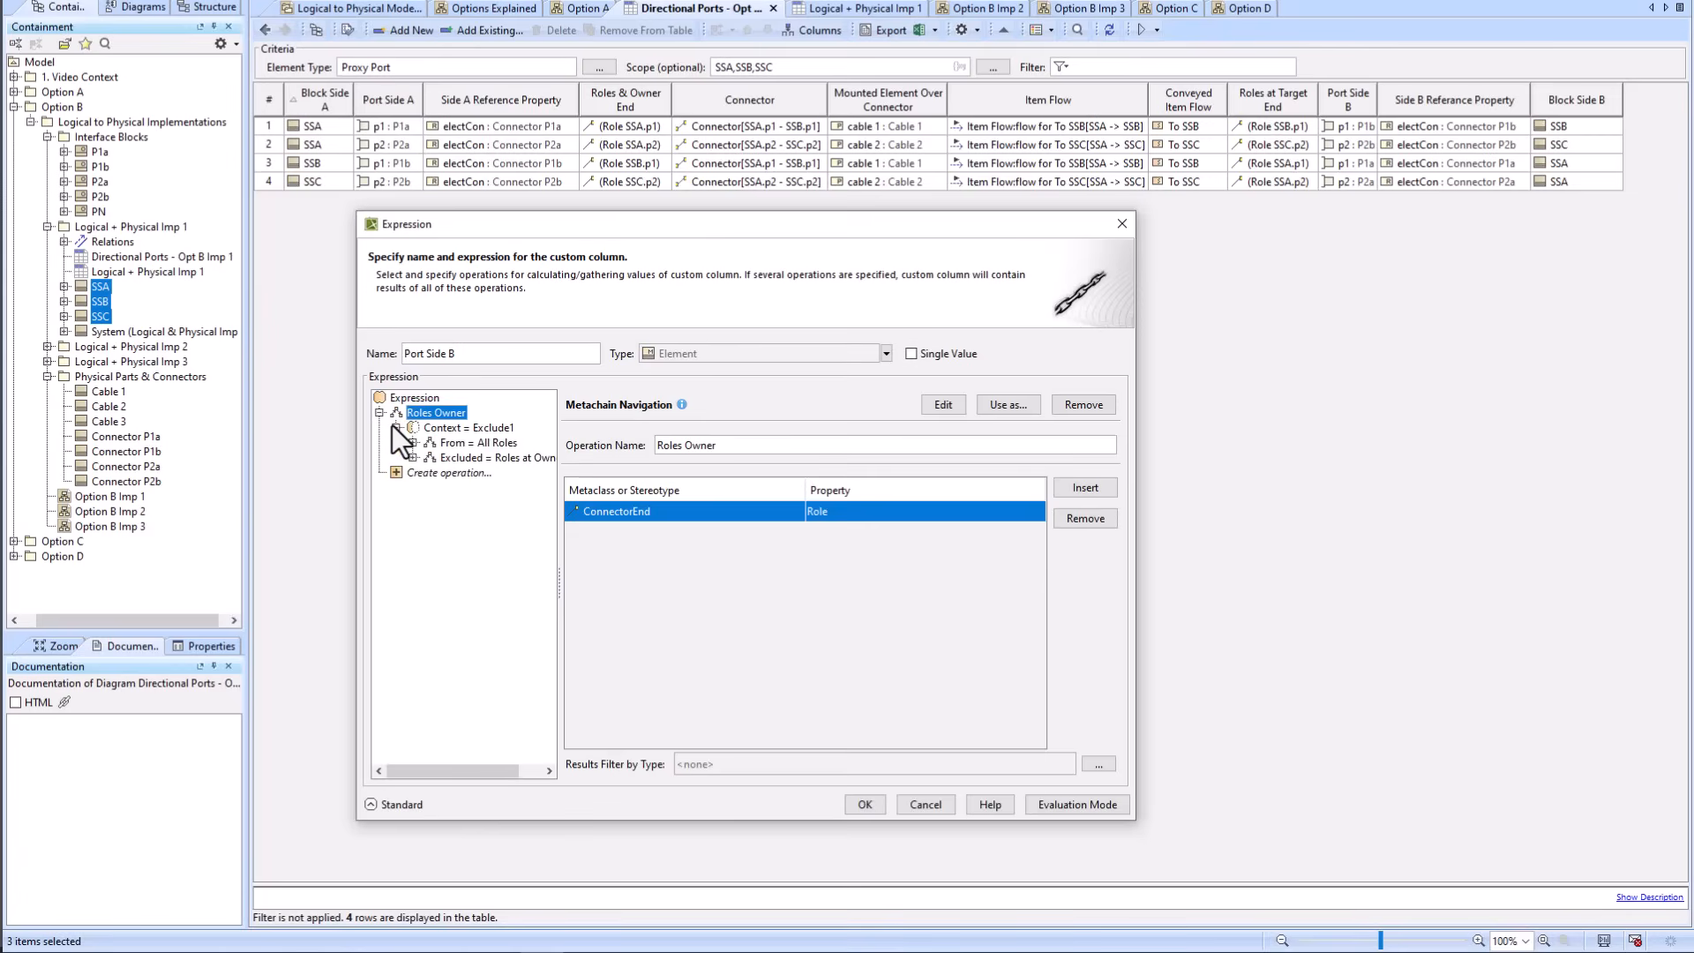
pyautogui.click(466, 427)
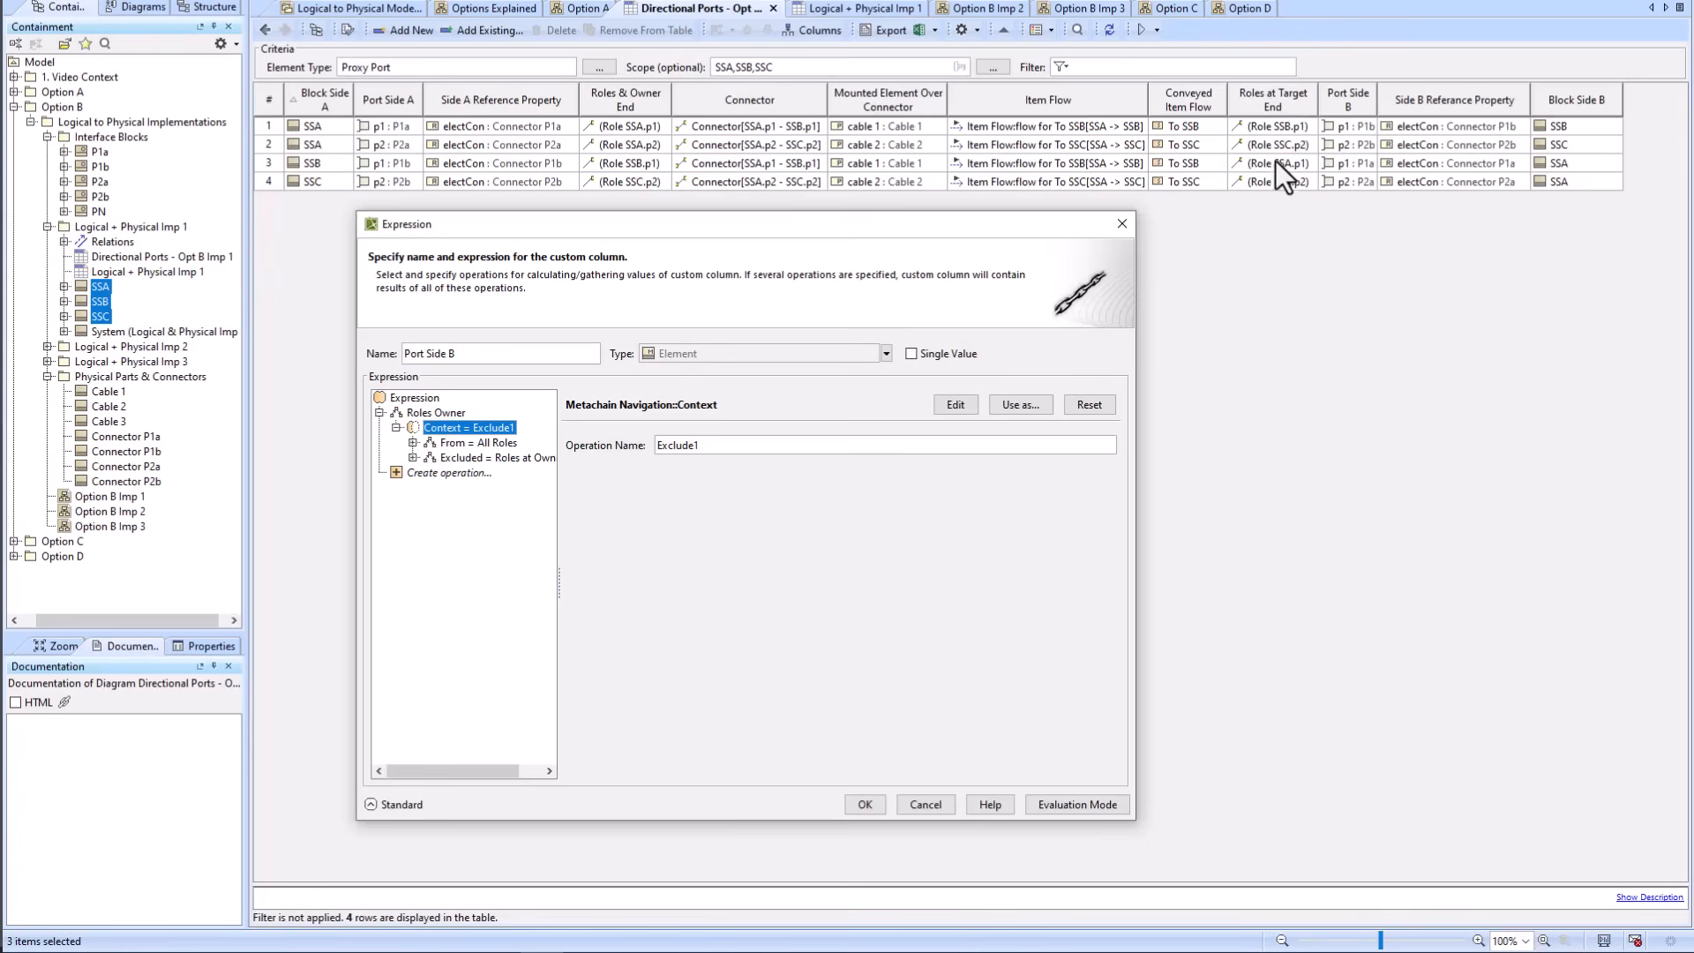
pyautogui.click(432, 413)
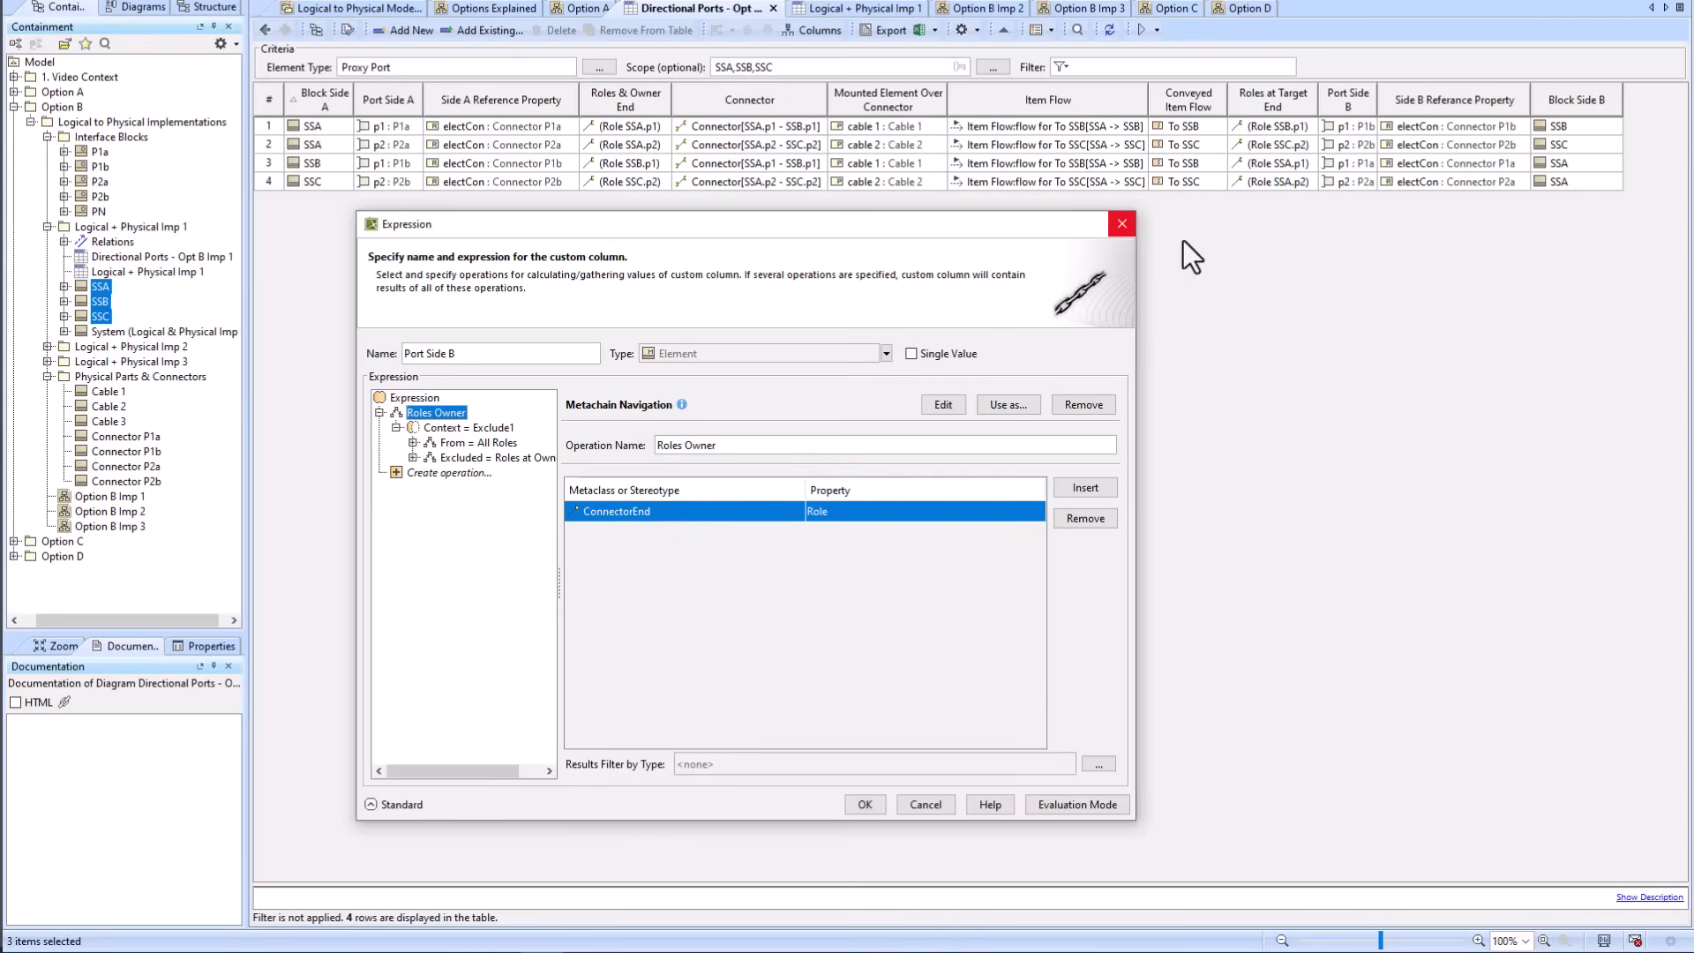
pyautogui.click(1121, 224)
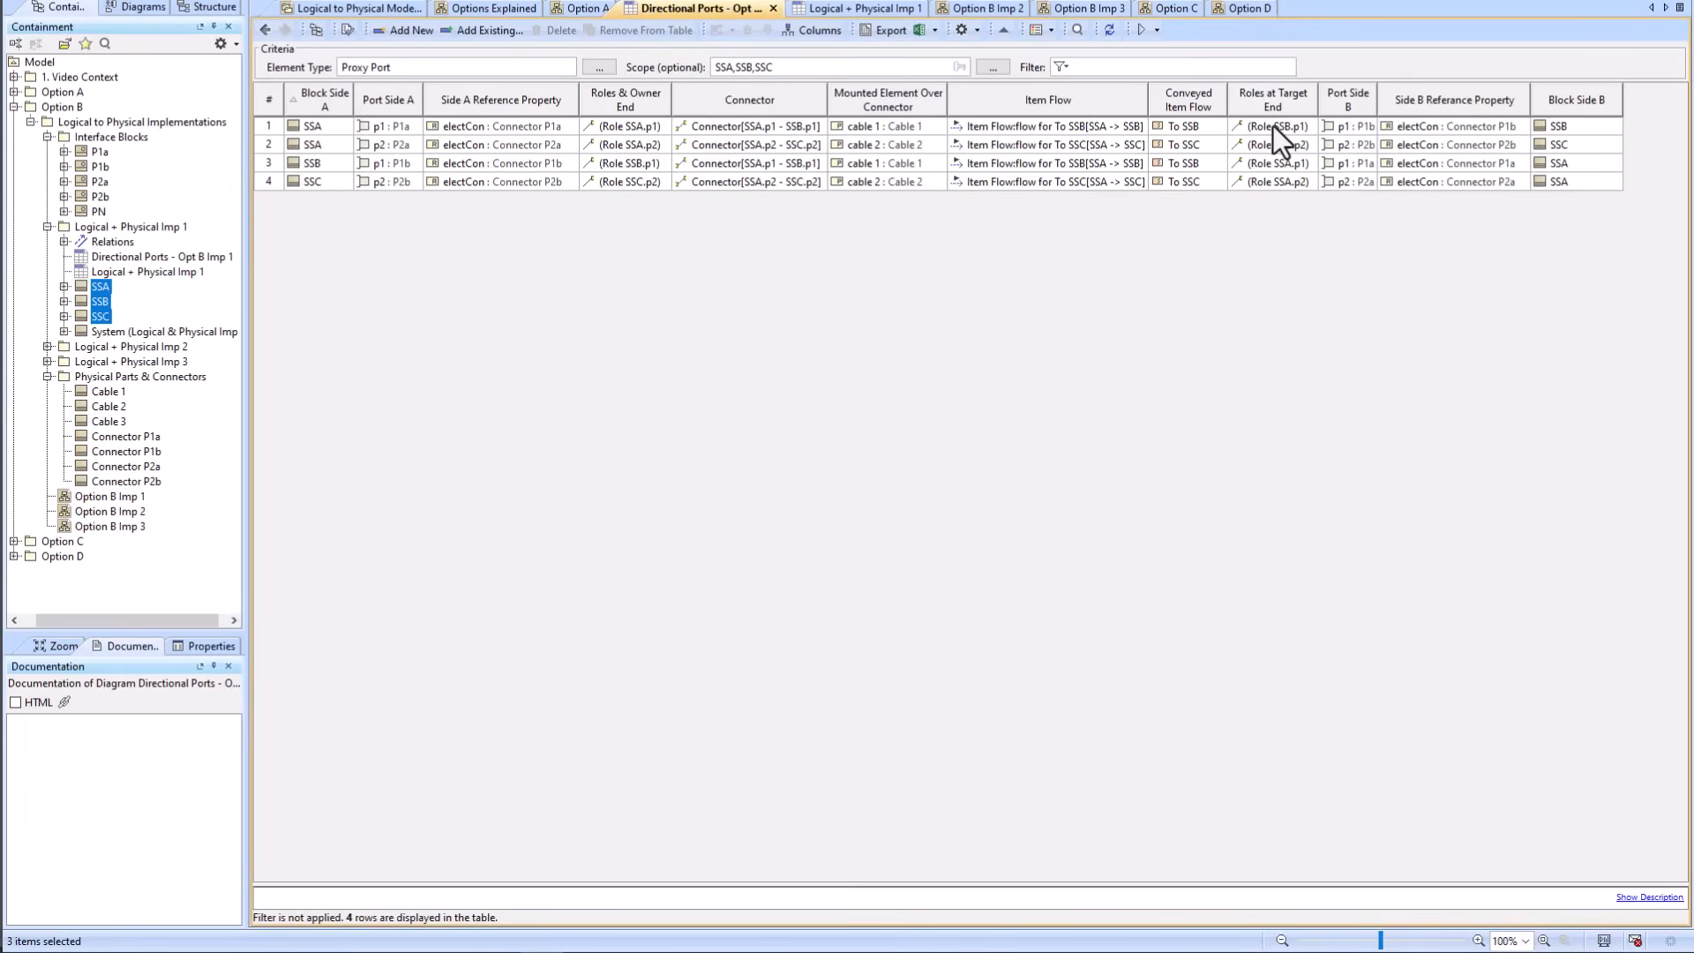
# Step: Open the specification of the target-end role SSB.p1, follow its Role property to the proxy port's specification, and close it
pyautogui.rightClick(1273, 125)
pyautogui.moveTo(1307, 136)
pyautogui.click(1570, 156)
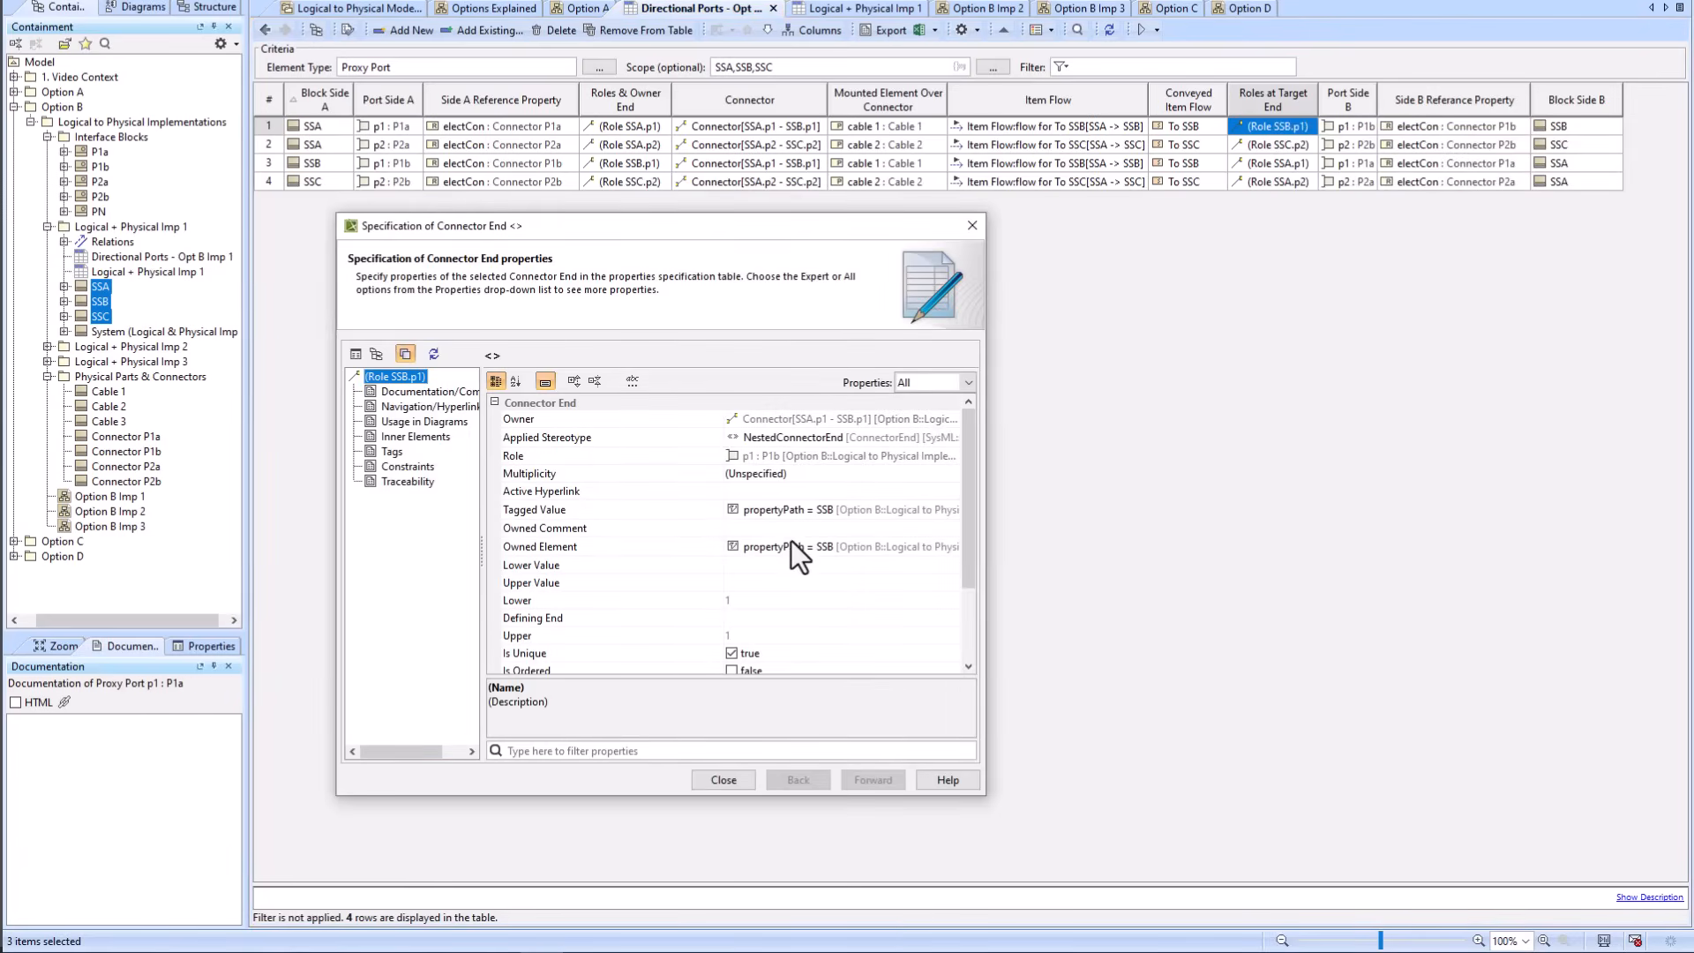
pyautogui.click(590, 459)
pyautogui.rightClick(755, 455)
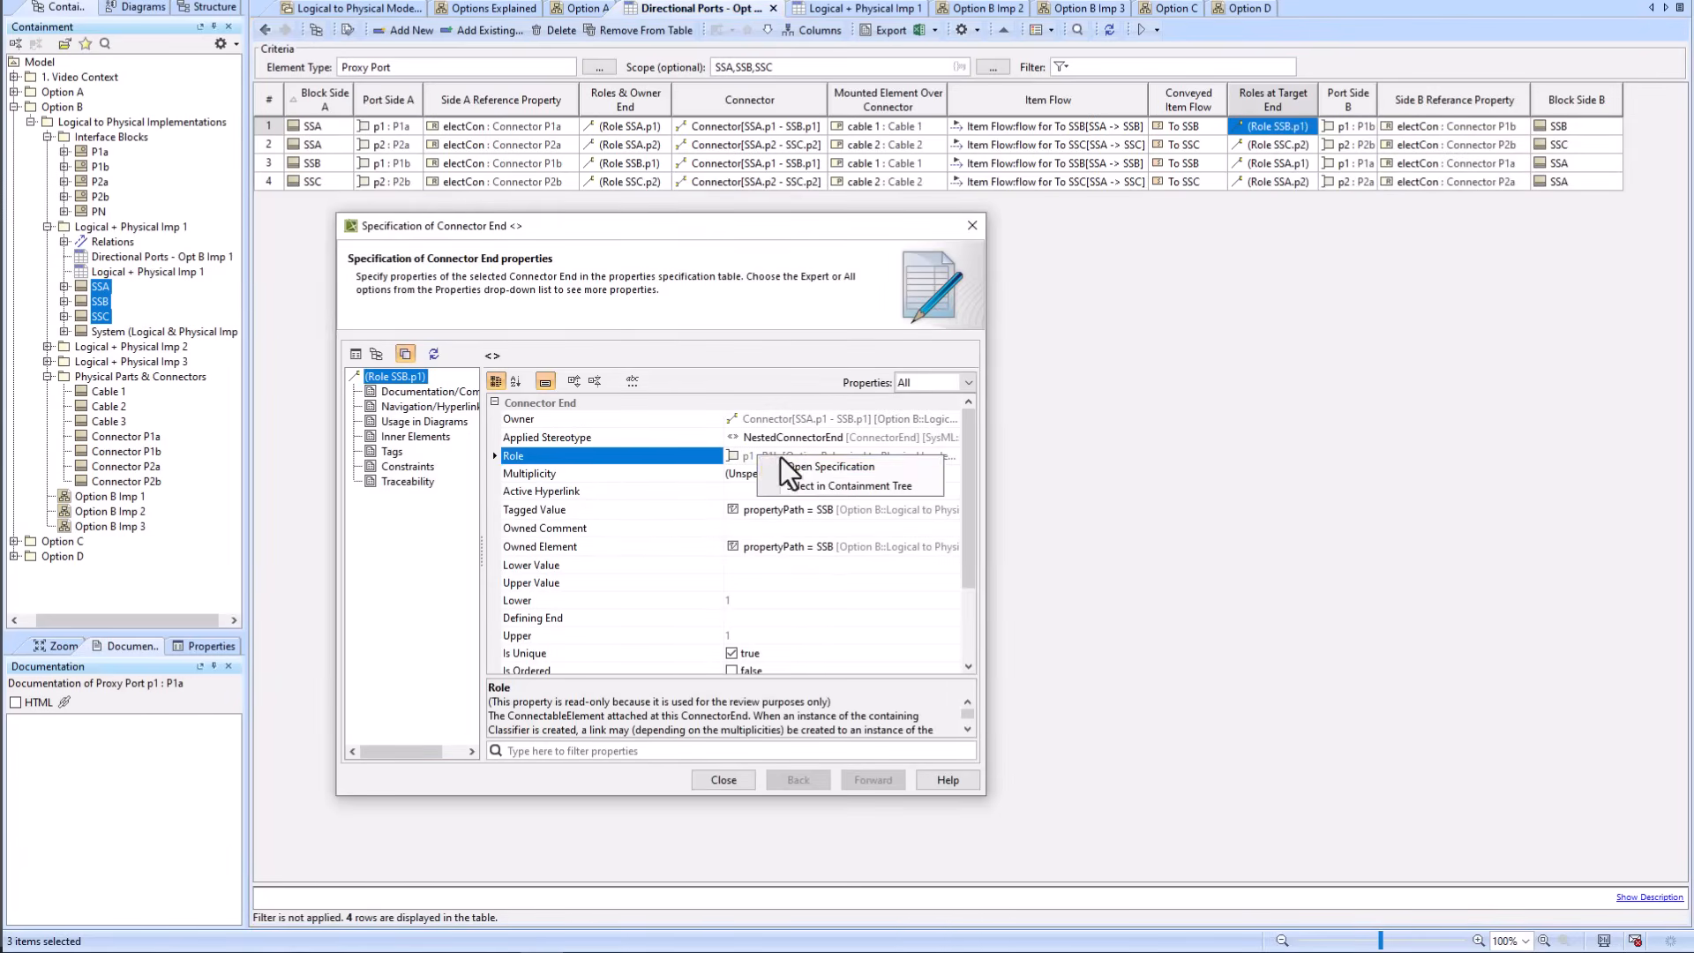
pyautogui.click(814, 462)
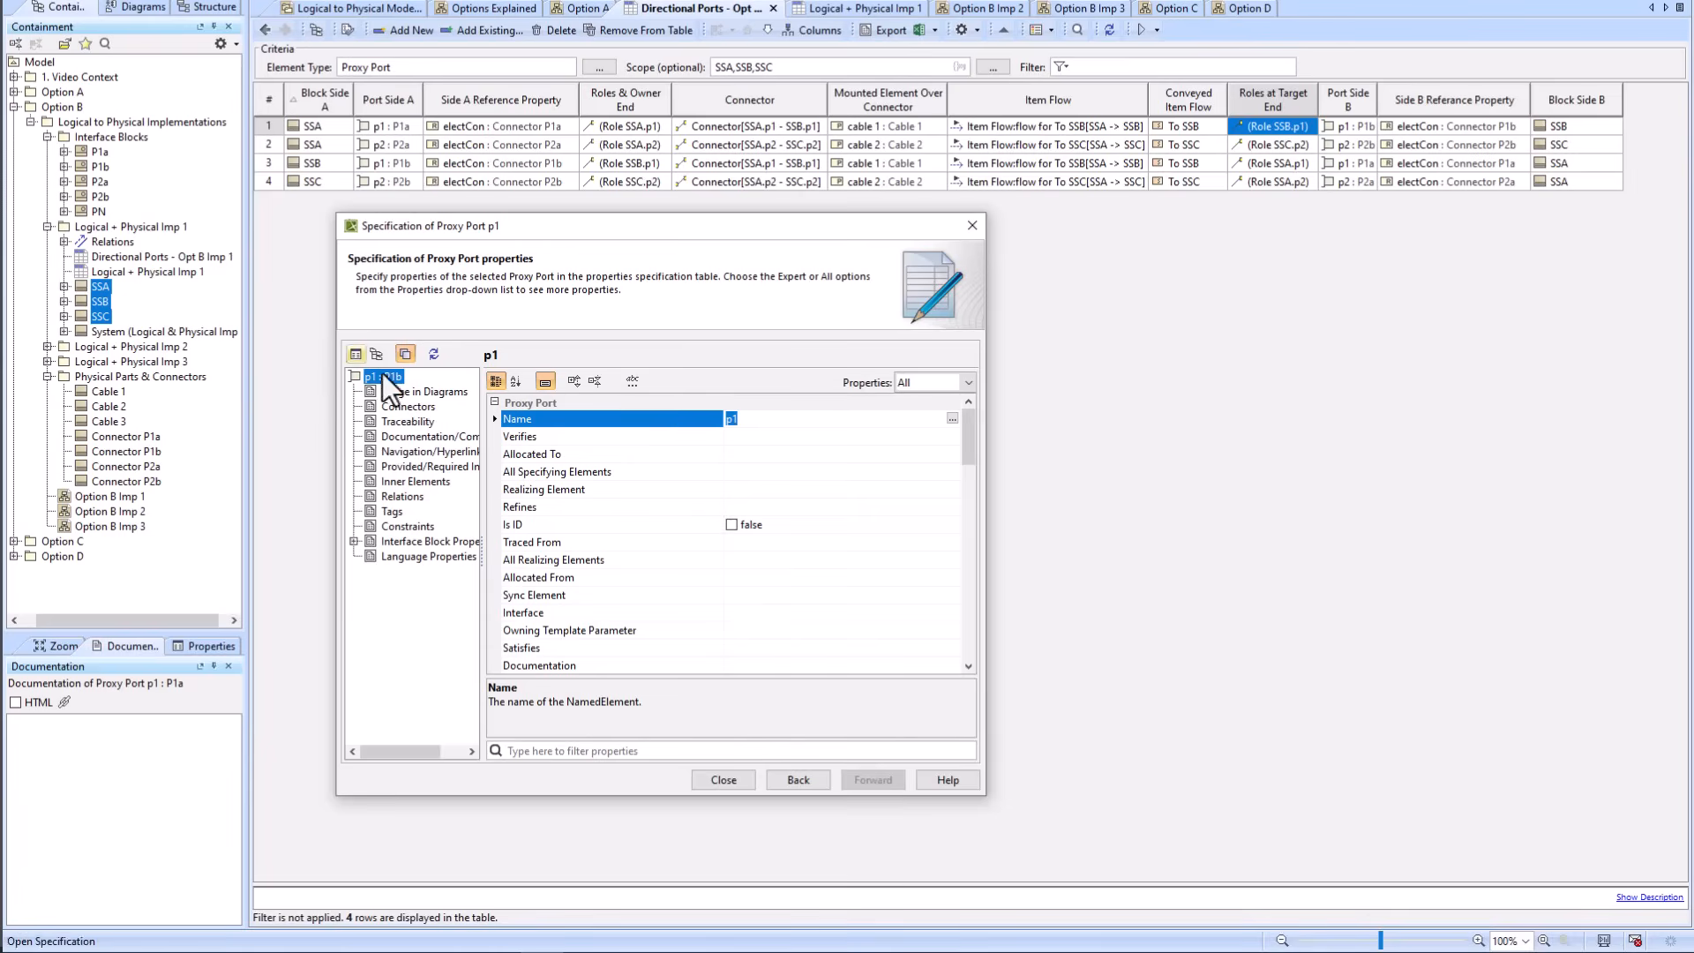
pyautogui.click(973, 226)
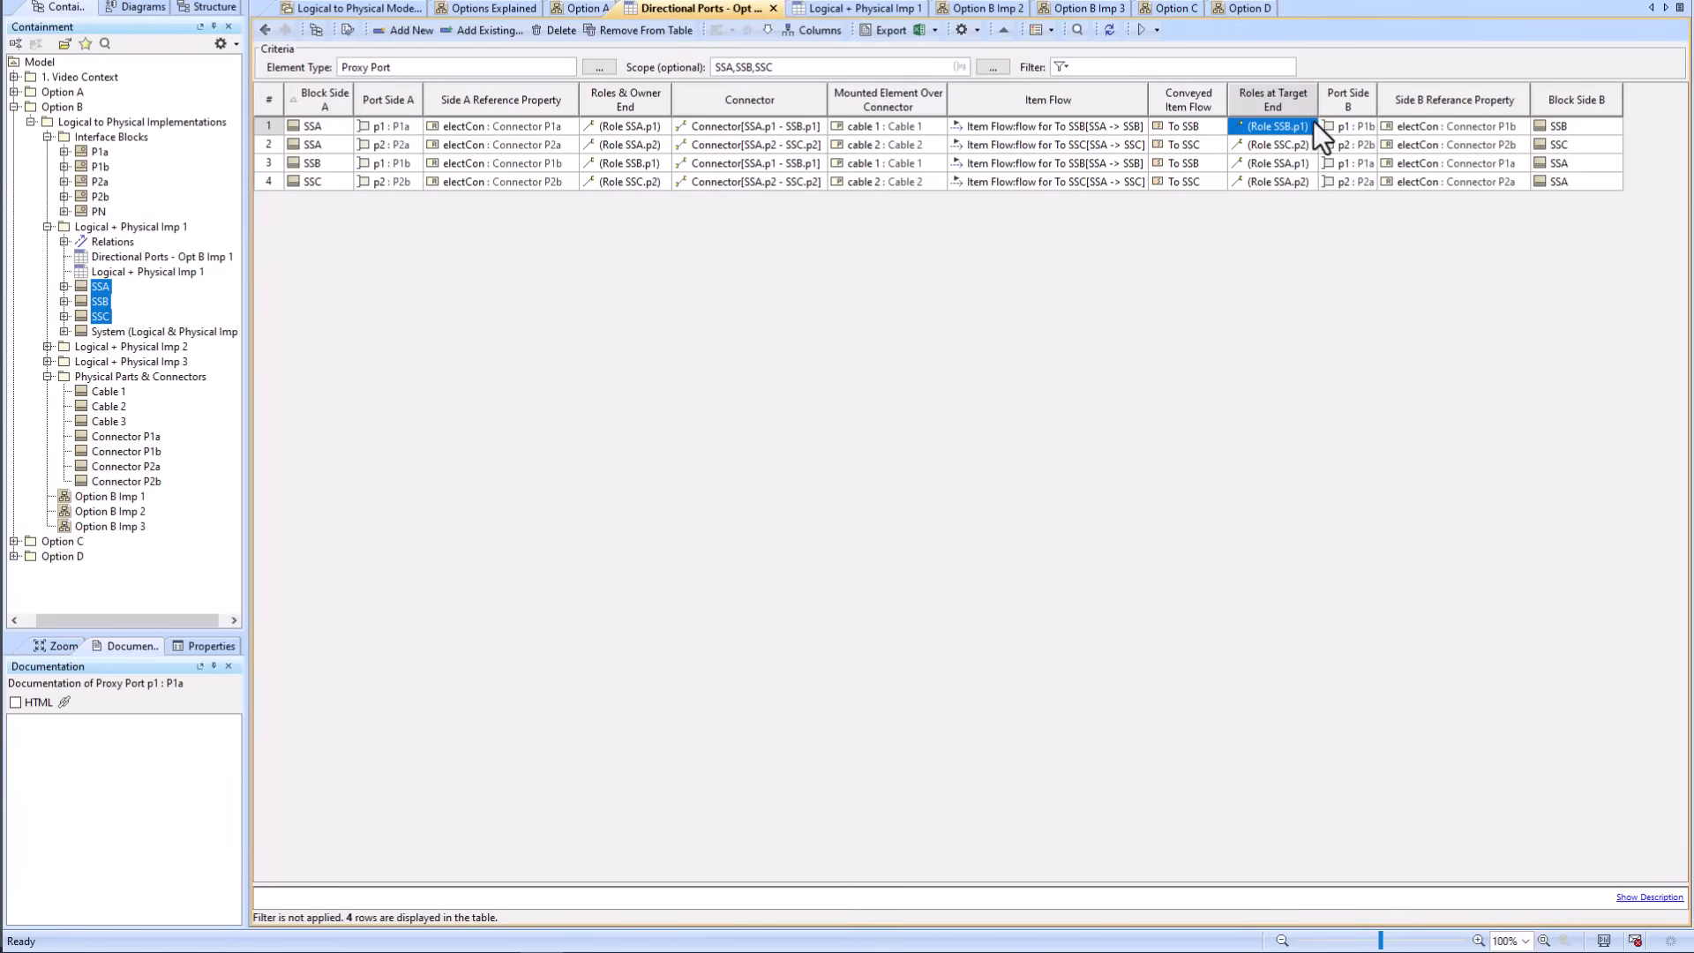
# Step: Open the Roles at Target End column's expression, expand Exclude1 to examine its From and Excluded operations, and cancel
pyautogui.rightClick(1283, 99)
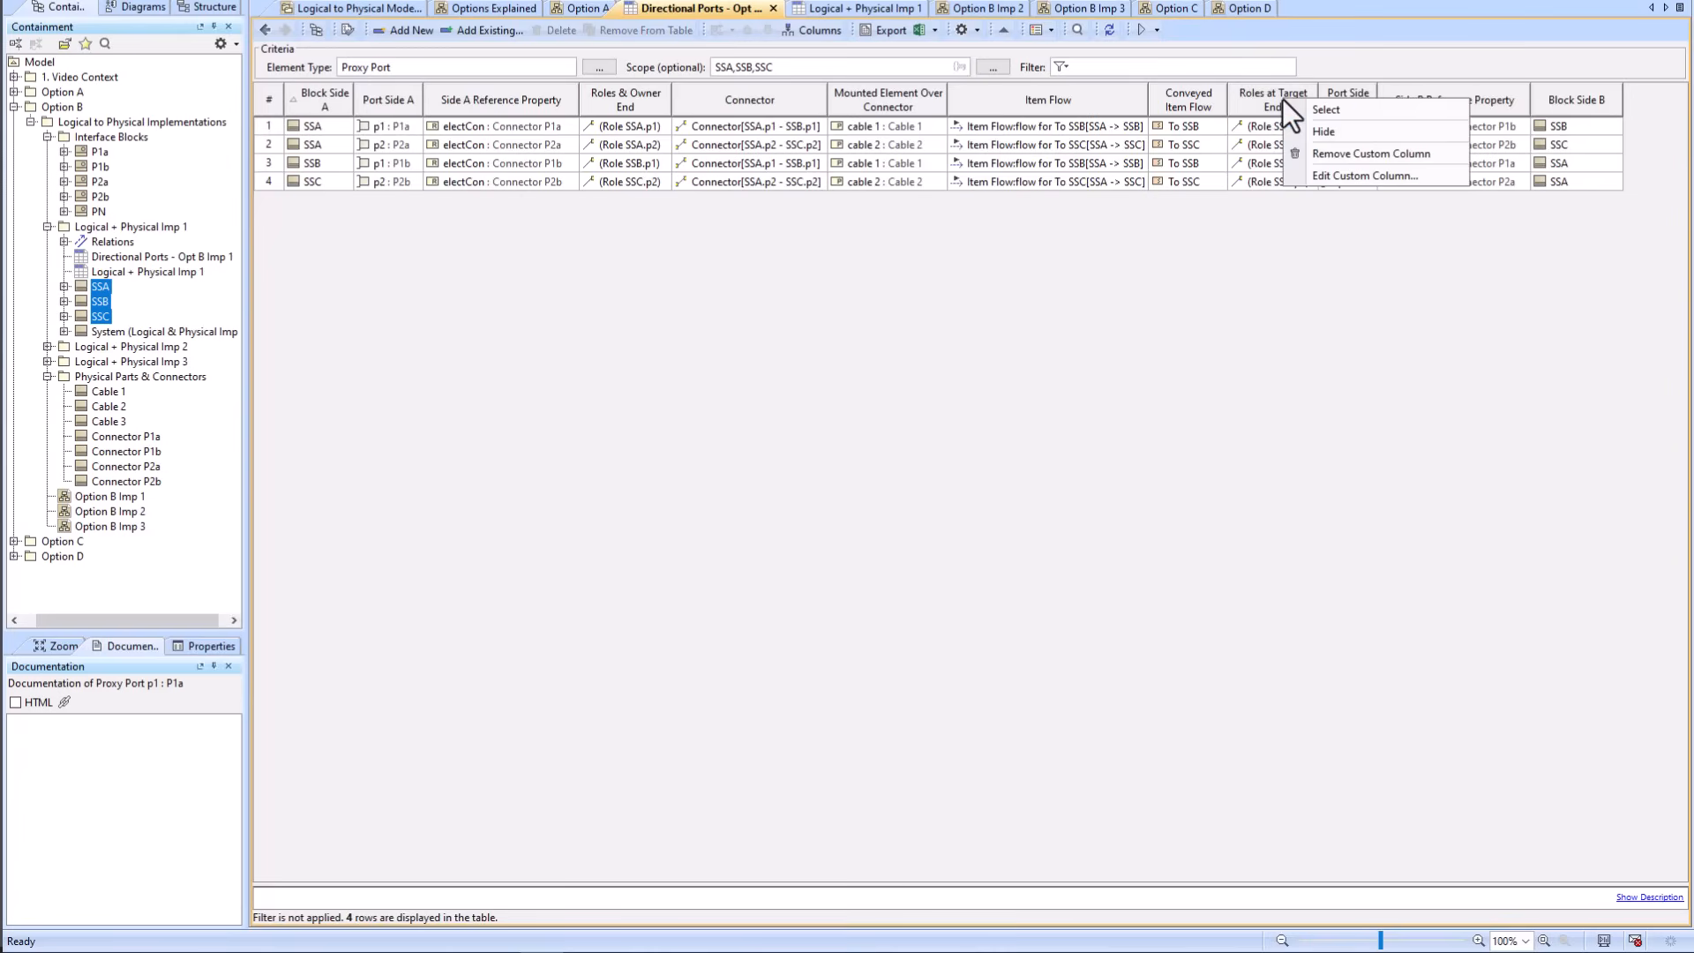
pyautogui.click(1322, 176)
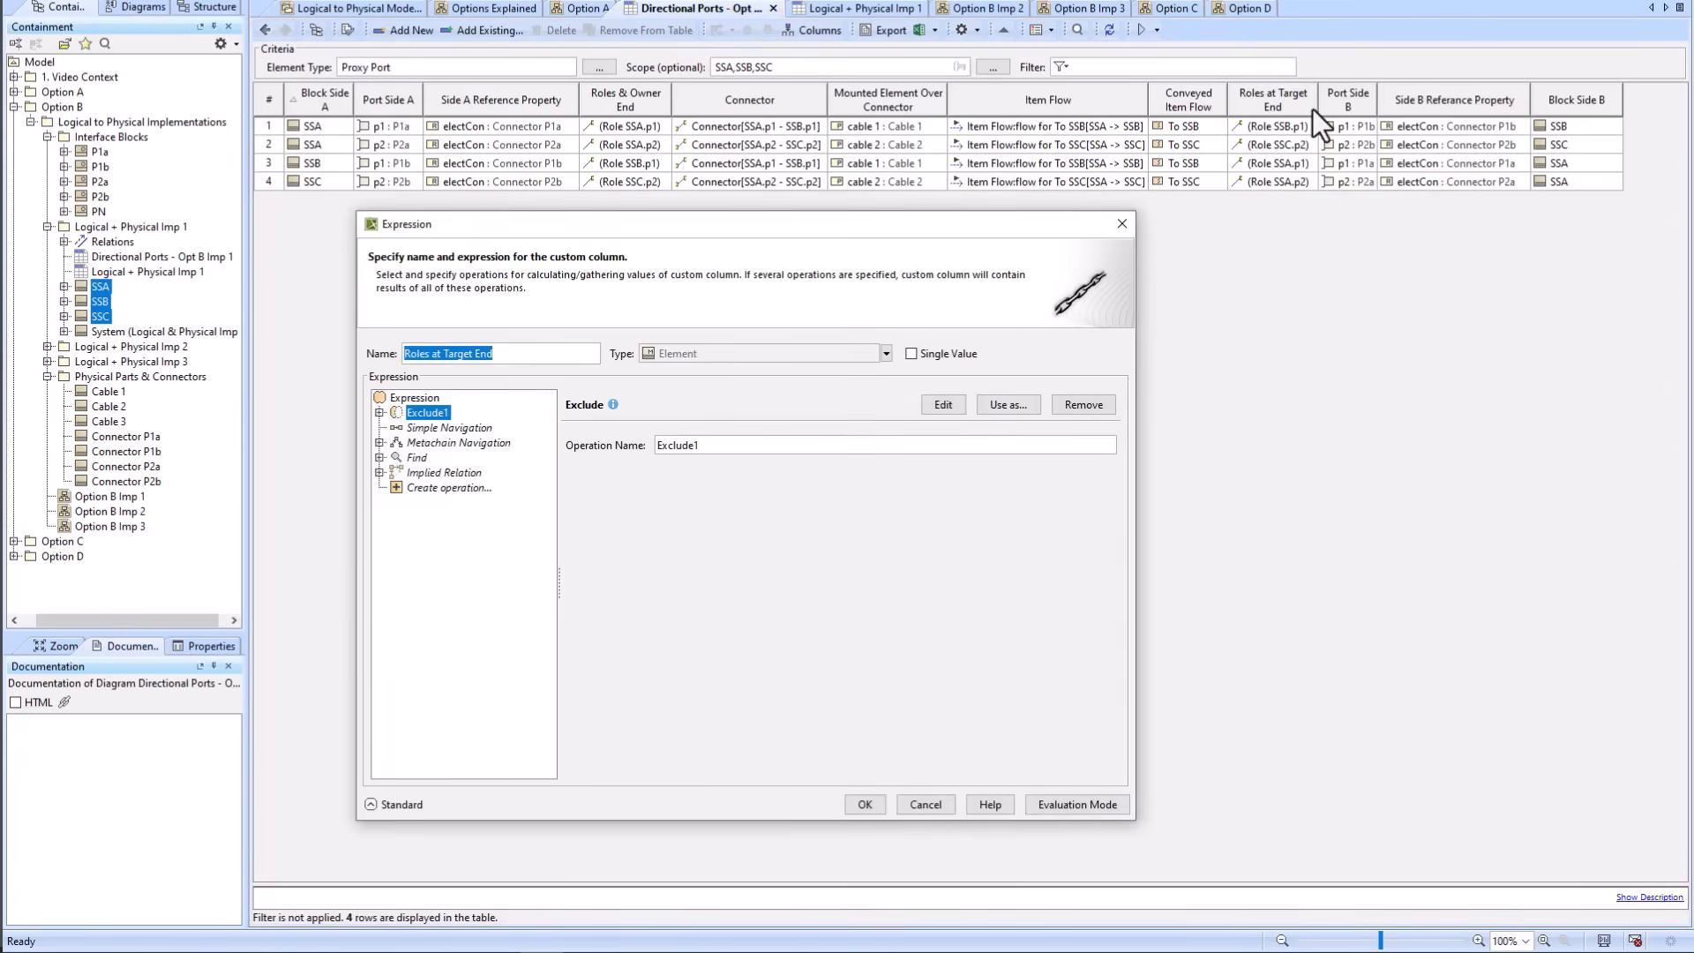
pyautogui.click(379, 412)
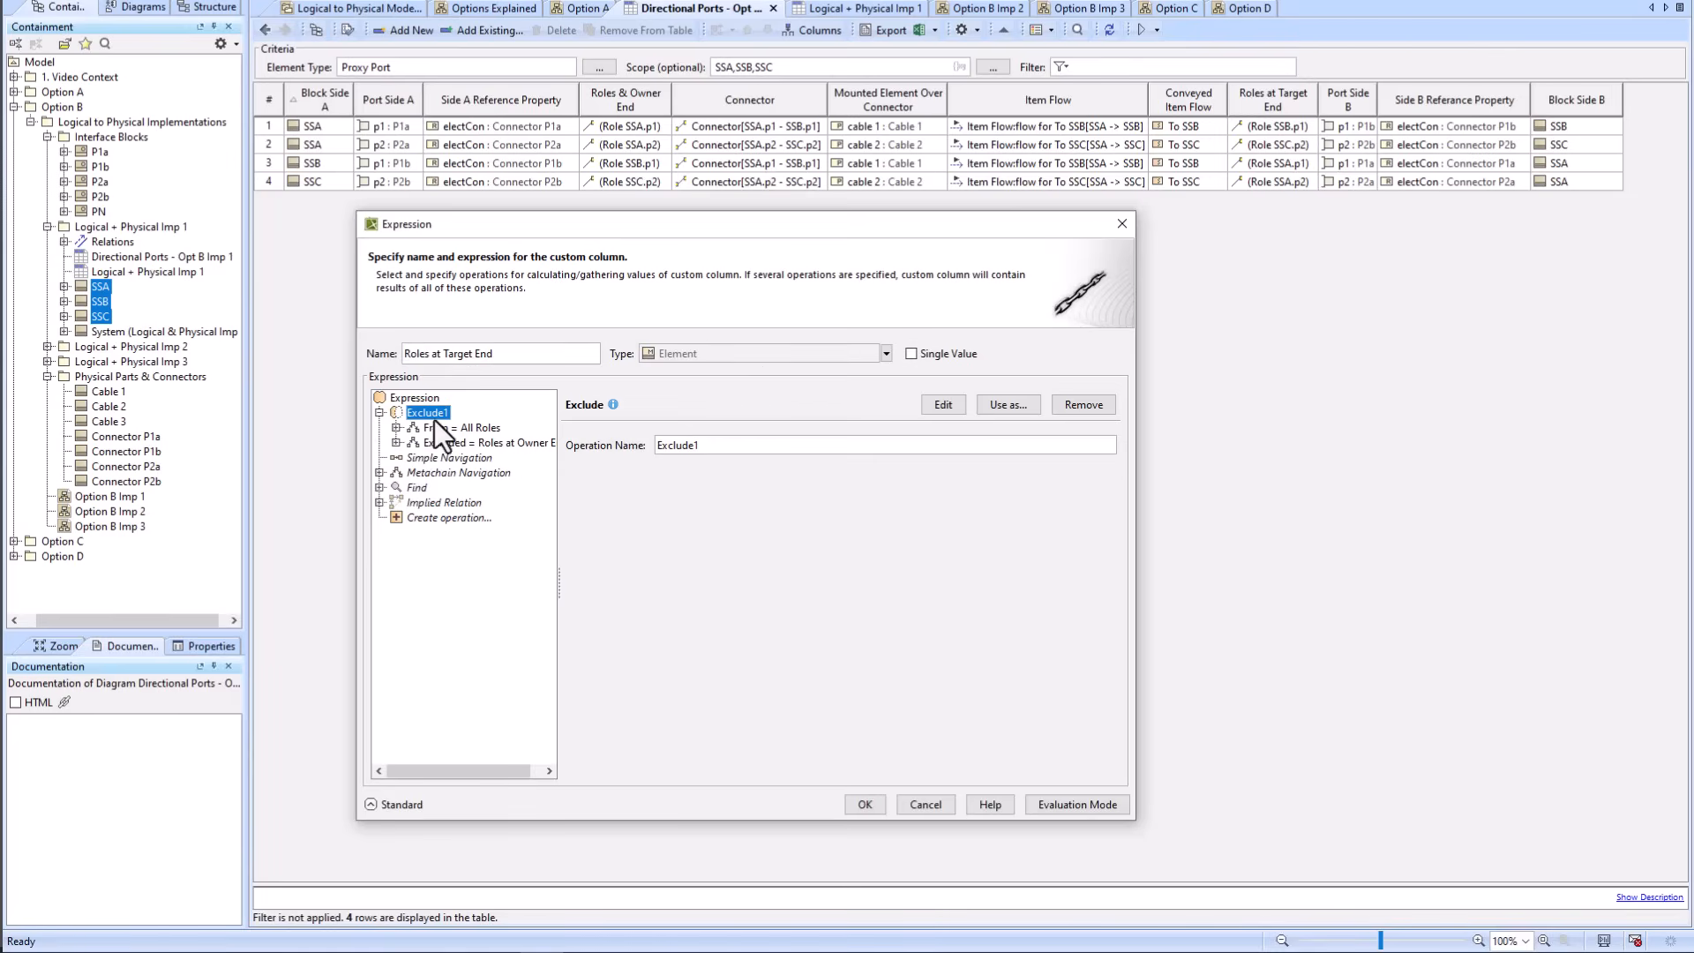
pyautogui.click(939, 406)
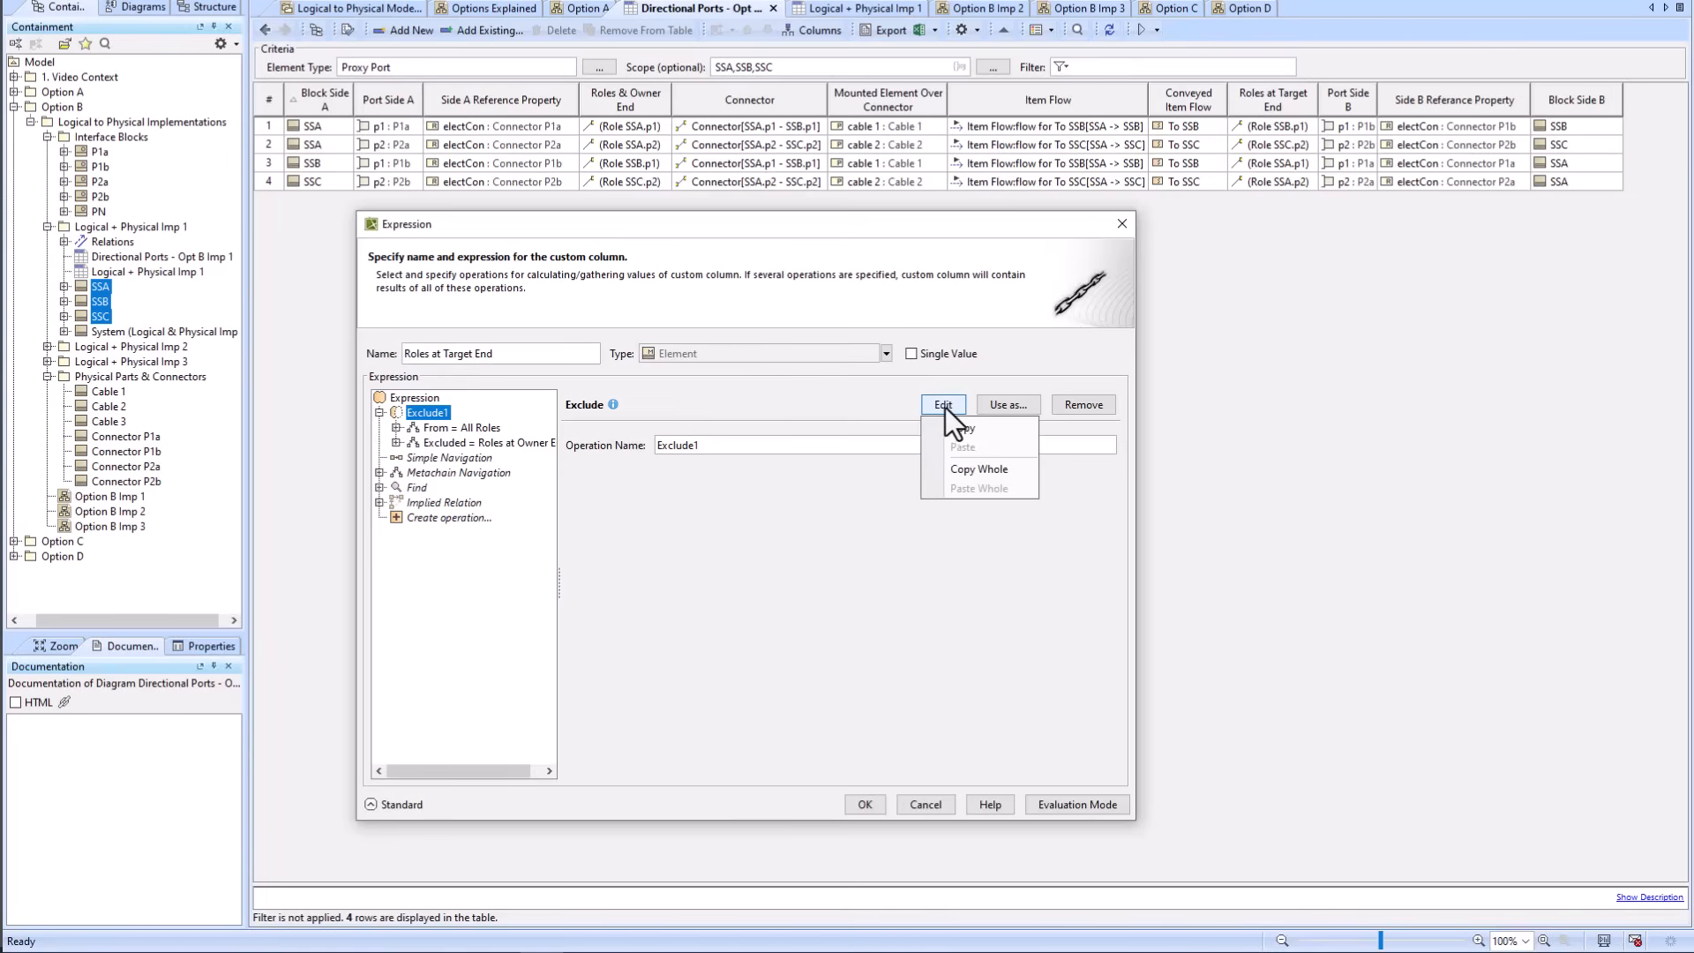
pyautogui.click(908, 804)
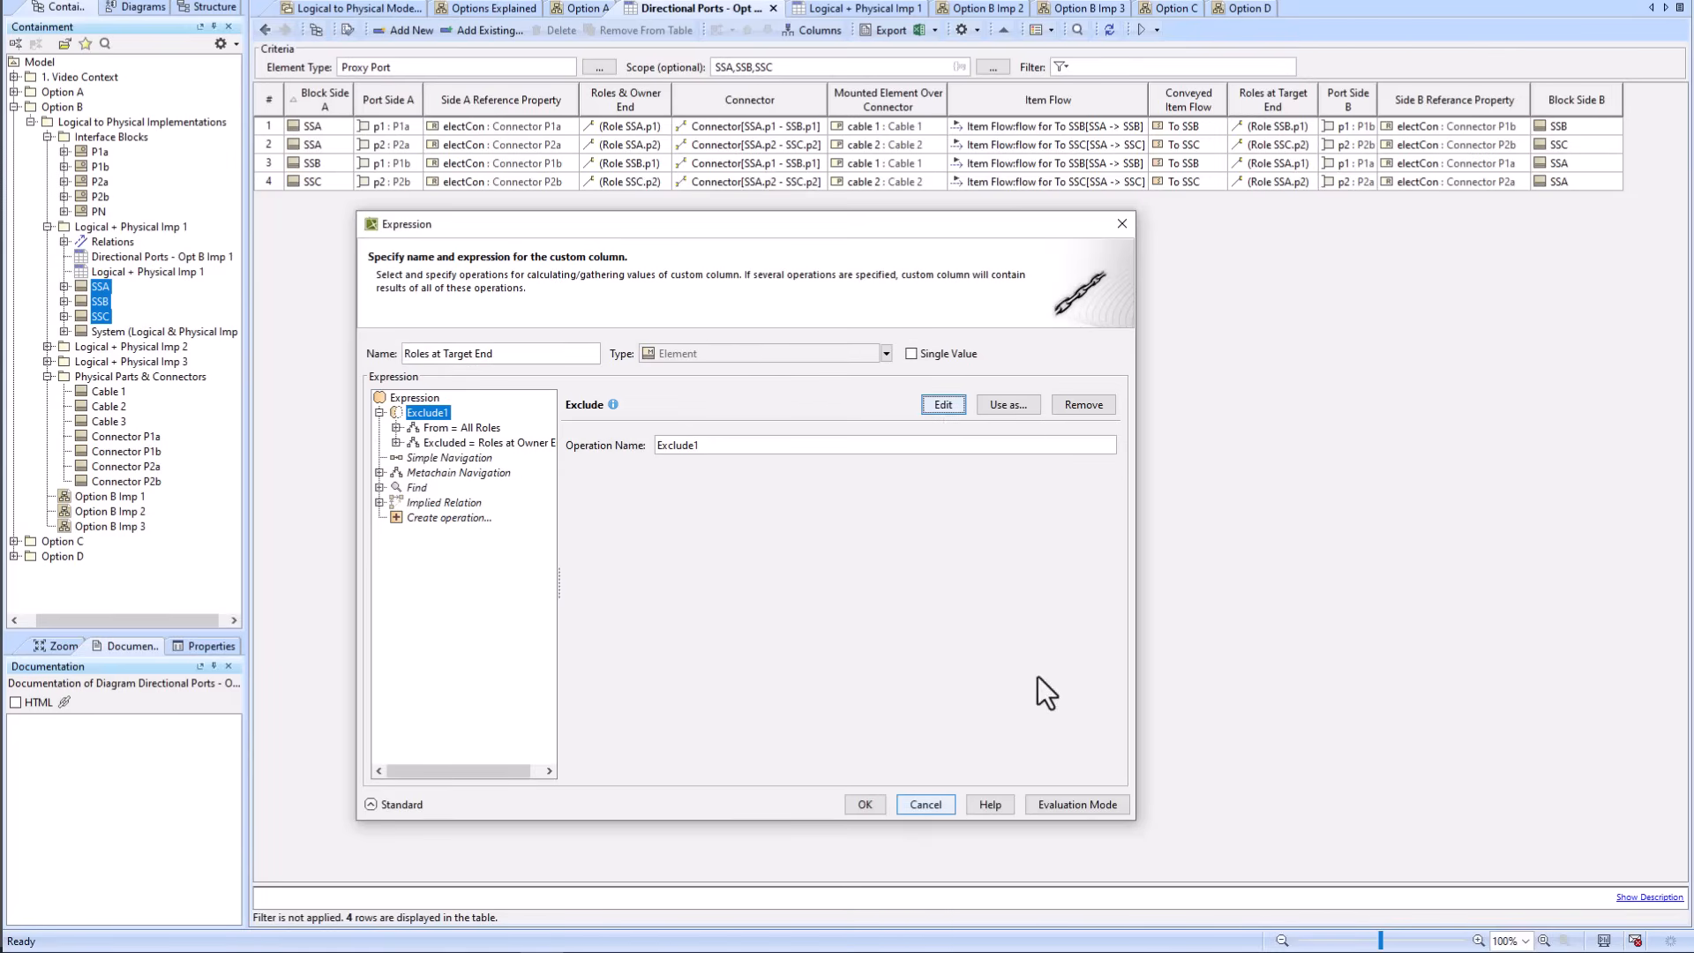
pyautogui.click(944, 805)
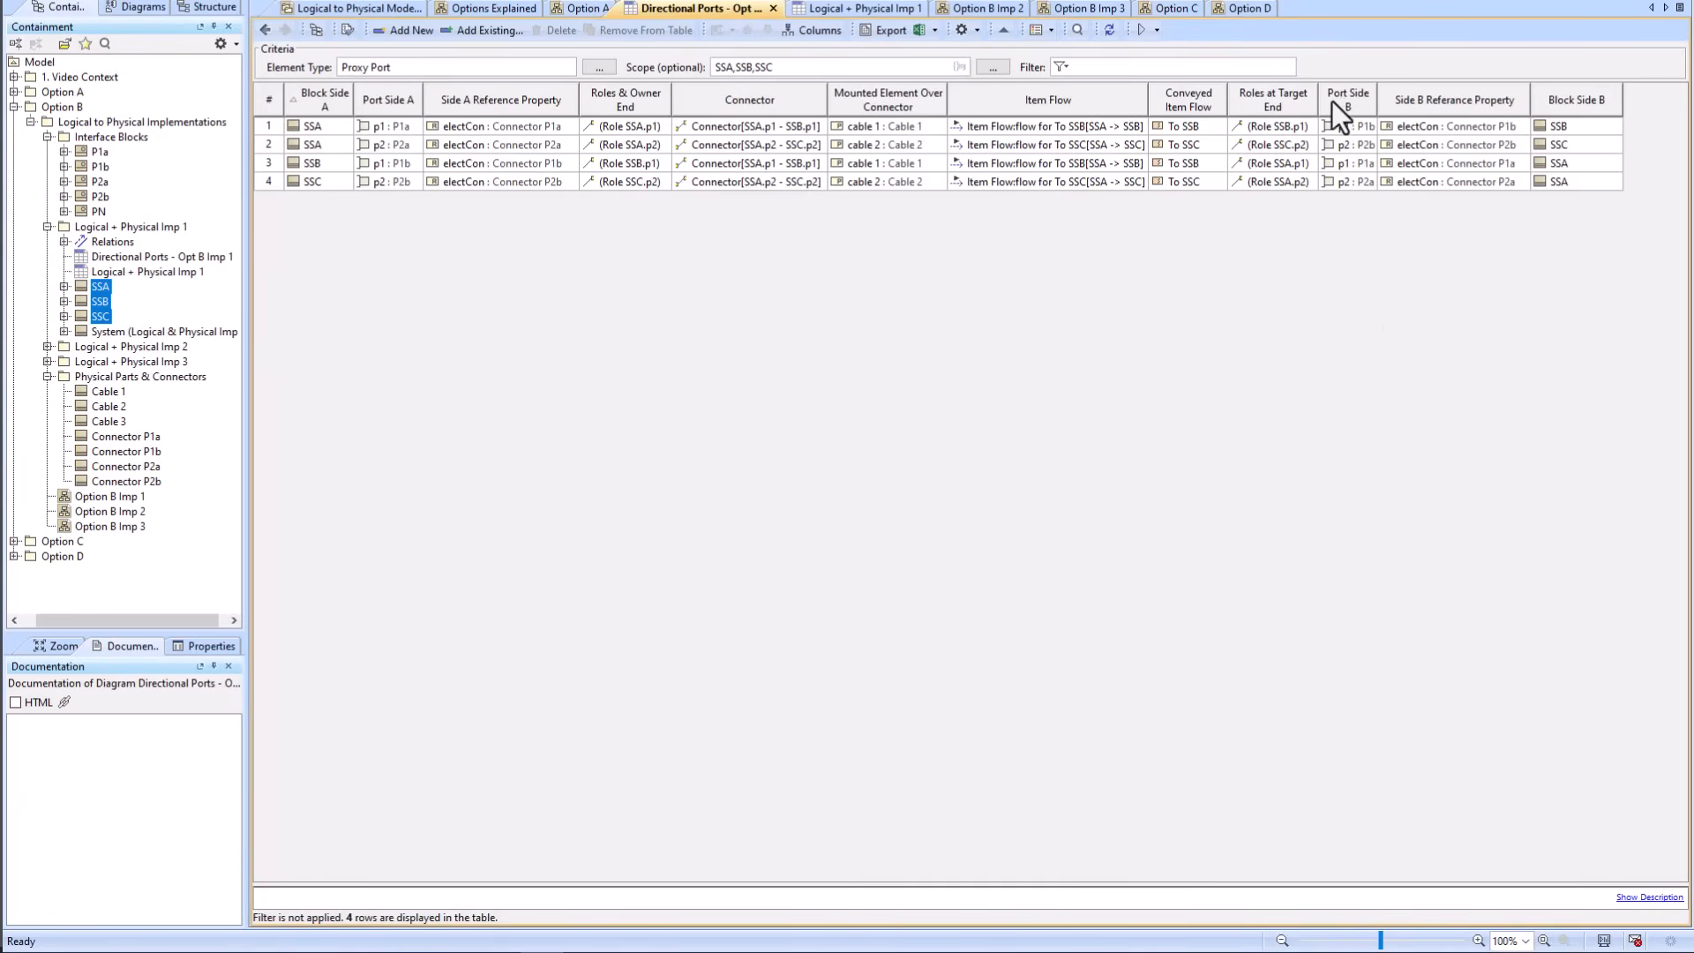
# Step: Reopen the Roles at Target End column's expression and copy its Exclude1 operation, then close the expression
pyautogui.rightClick(1254, 103)
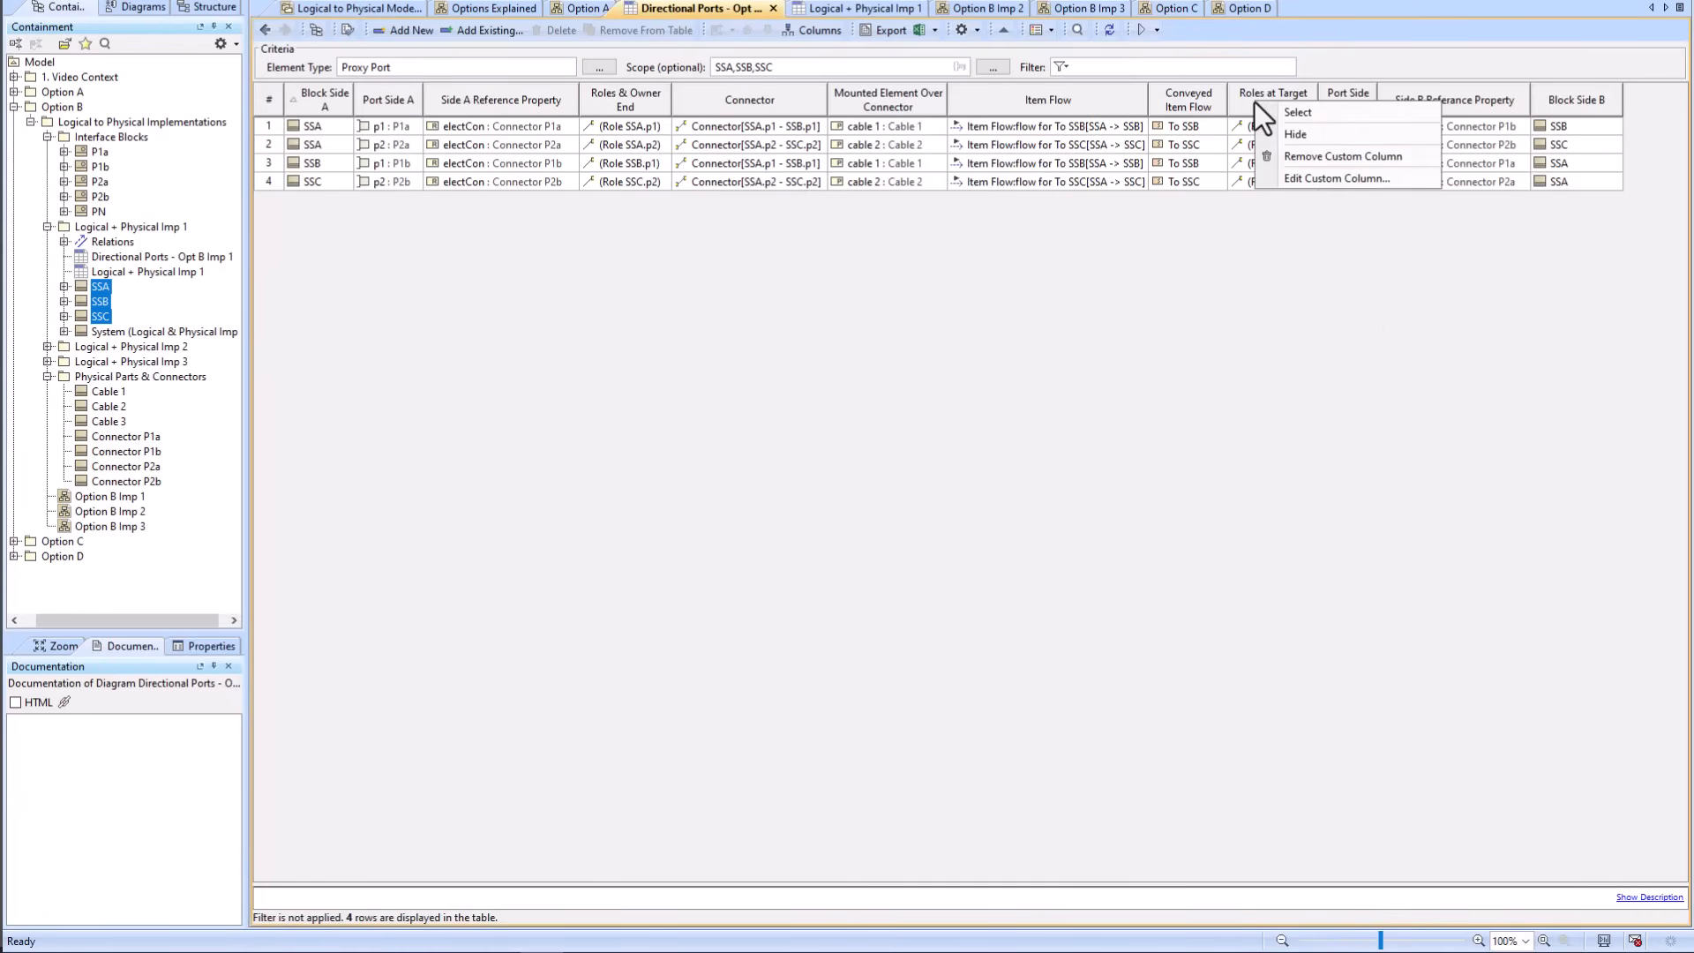
pyautogui.click(1322, 178)
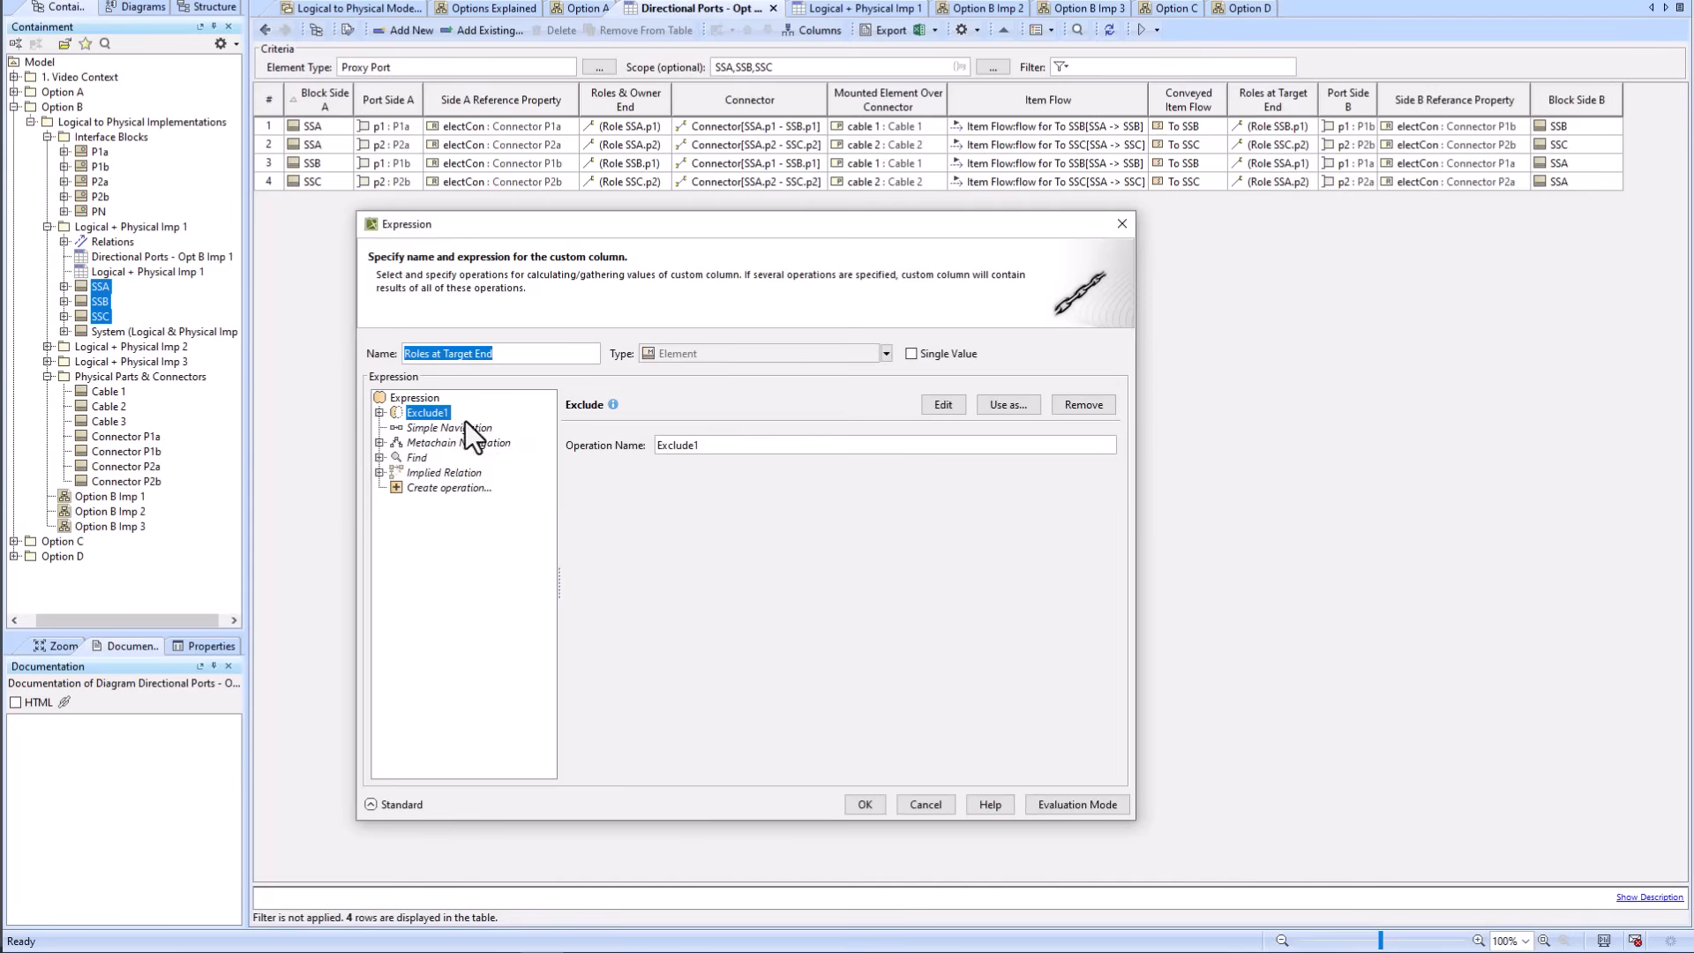
pyautogui.click(942, 406)
pyautogui.click(908, 692)
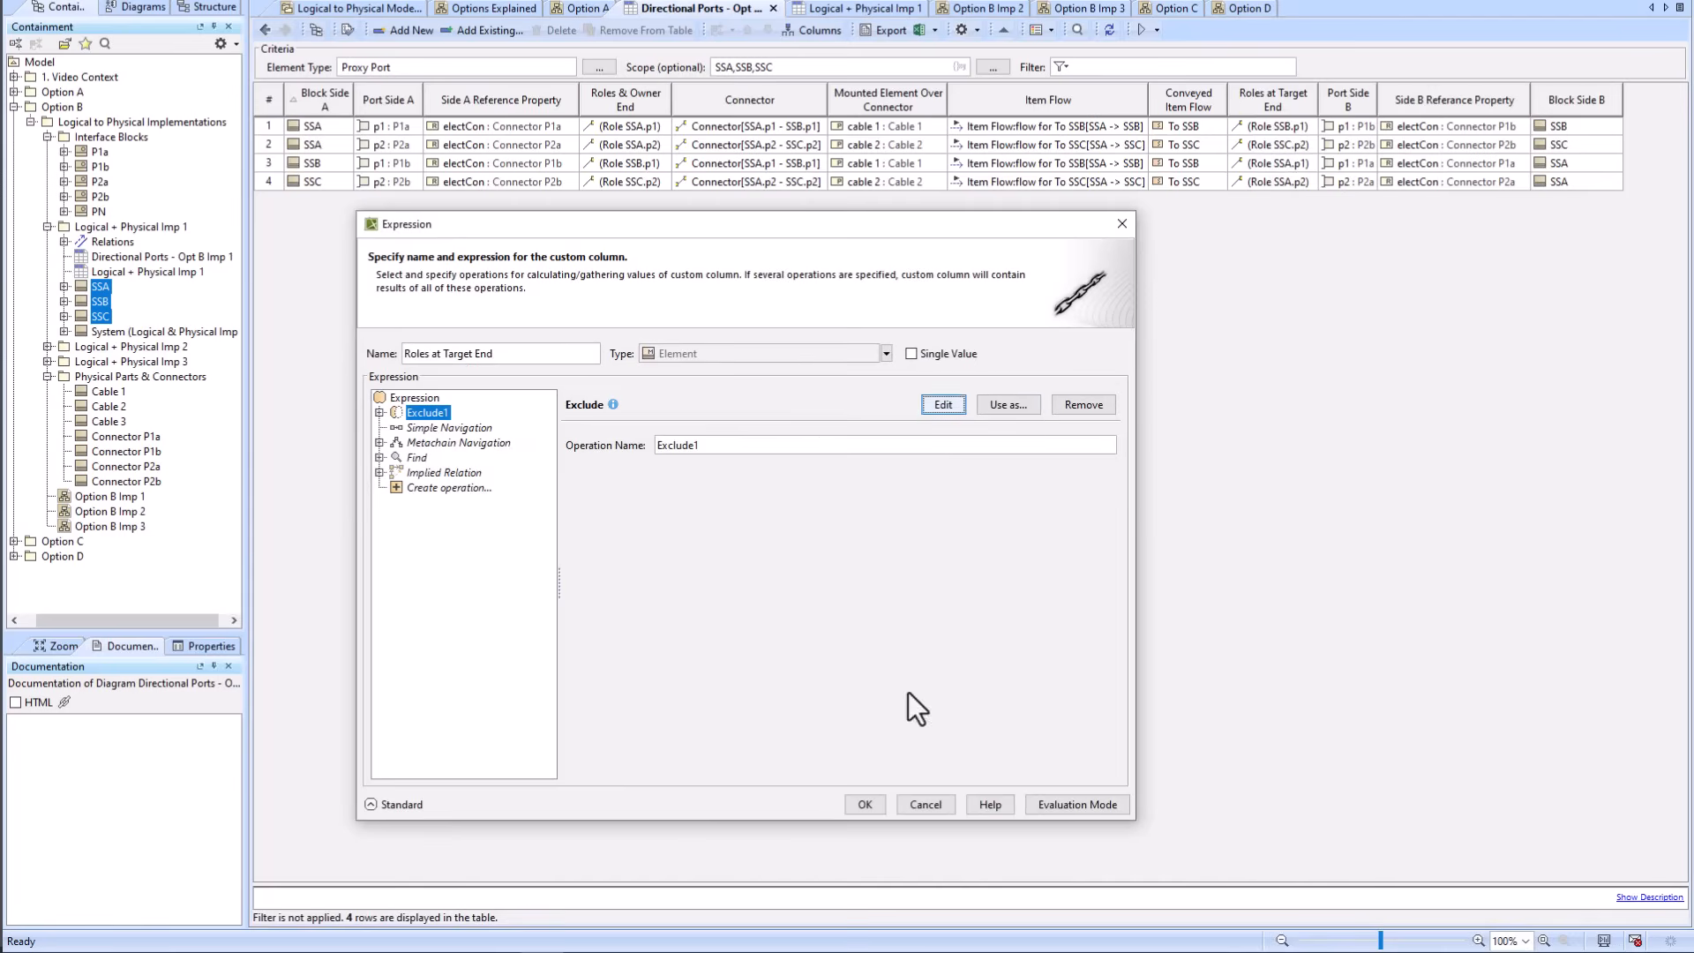
pyautogui.click(860, 808)
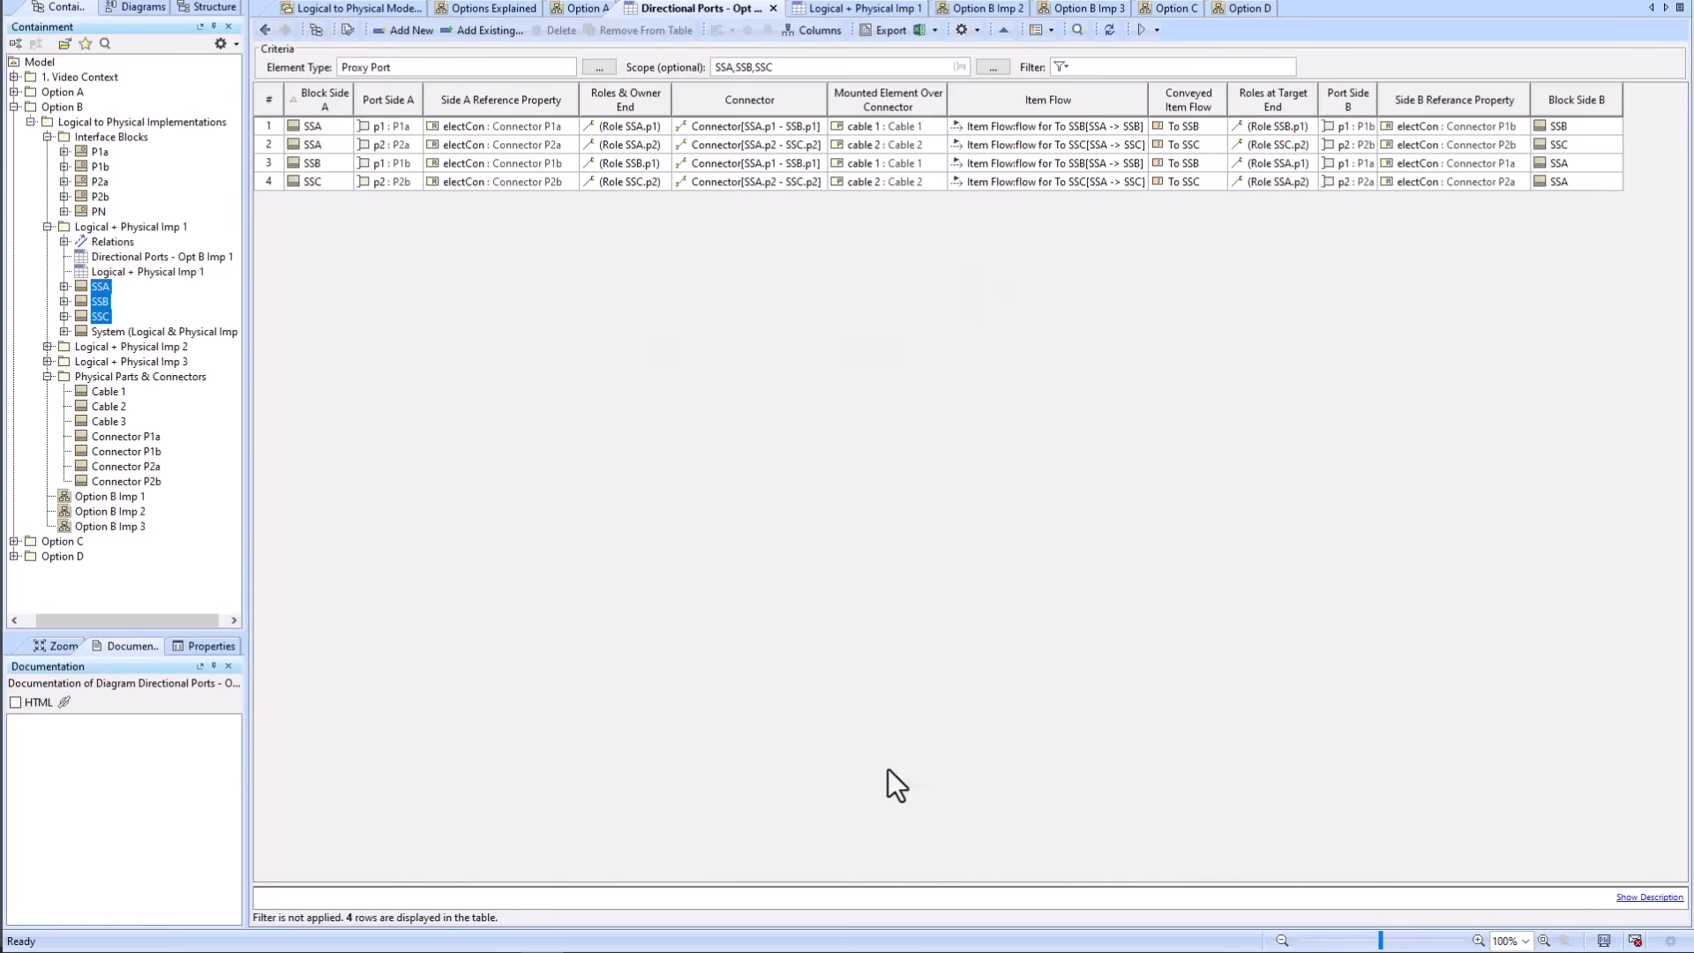
# Step: Start a new custom column and paste the copied Exclude1 operation into its root Expression
pyautogui.click(817, 39)
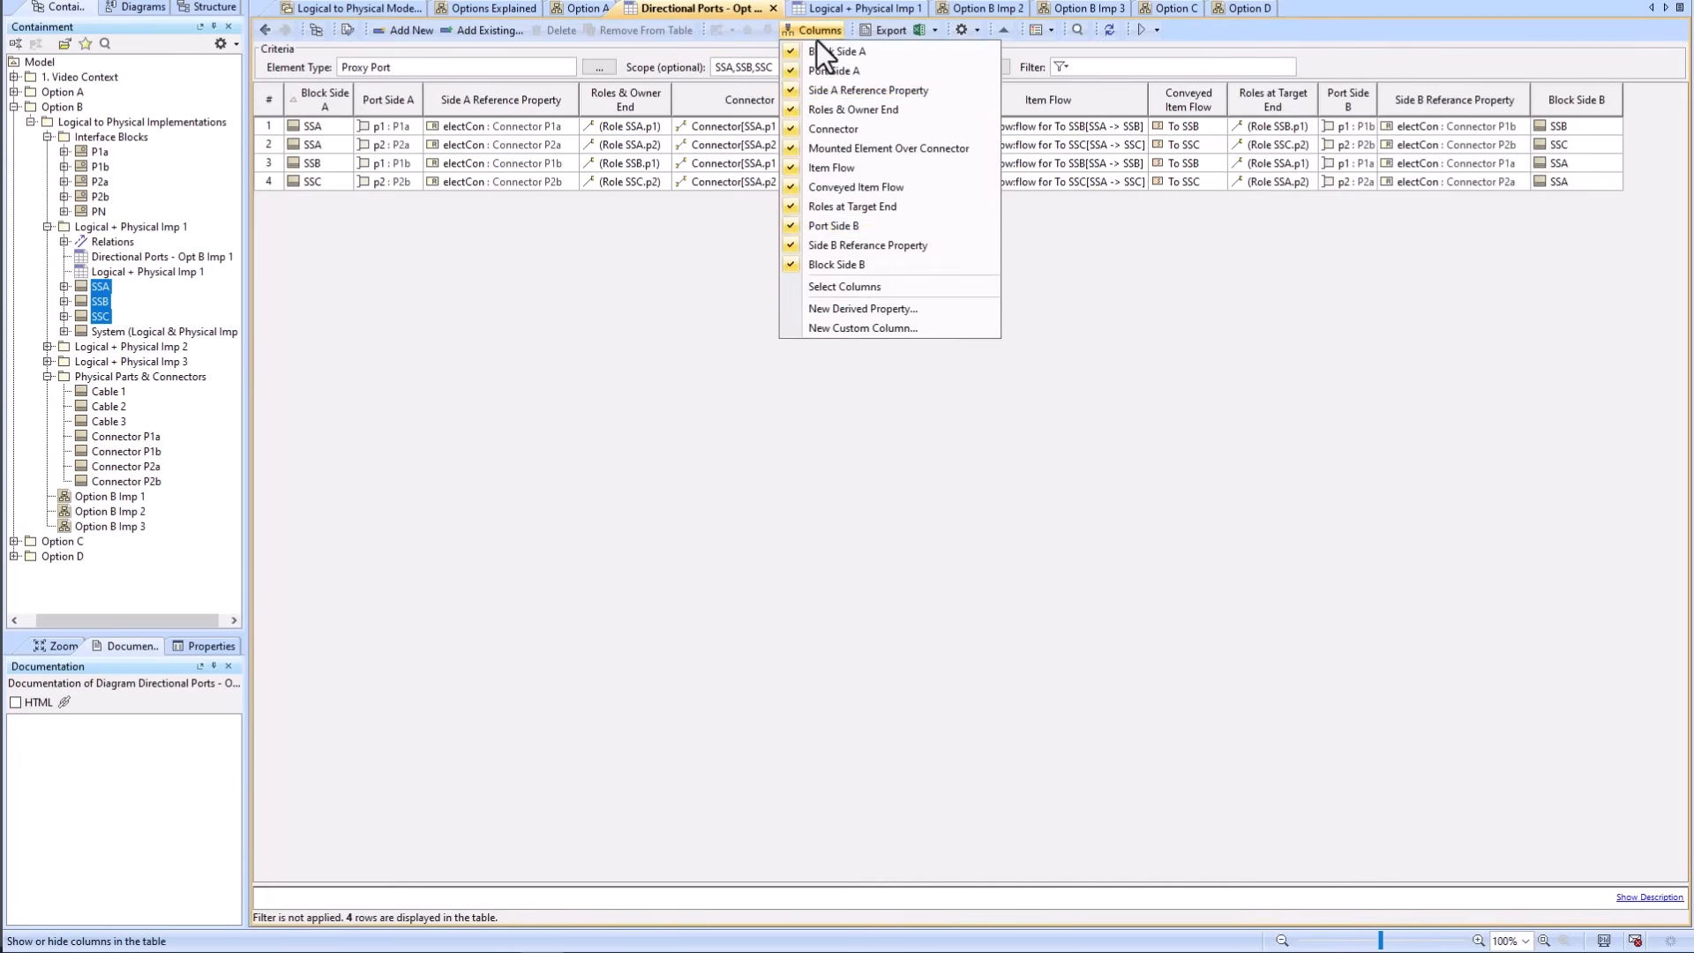
pyautogui.click(866, 329)
pyautogui.click(942, 404)
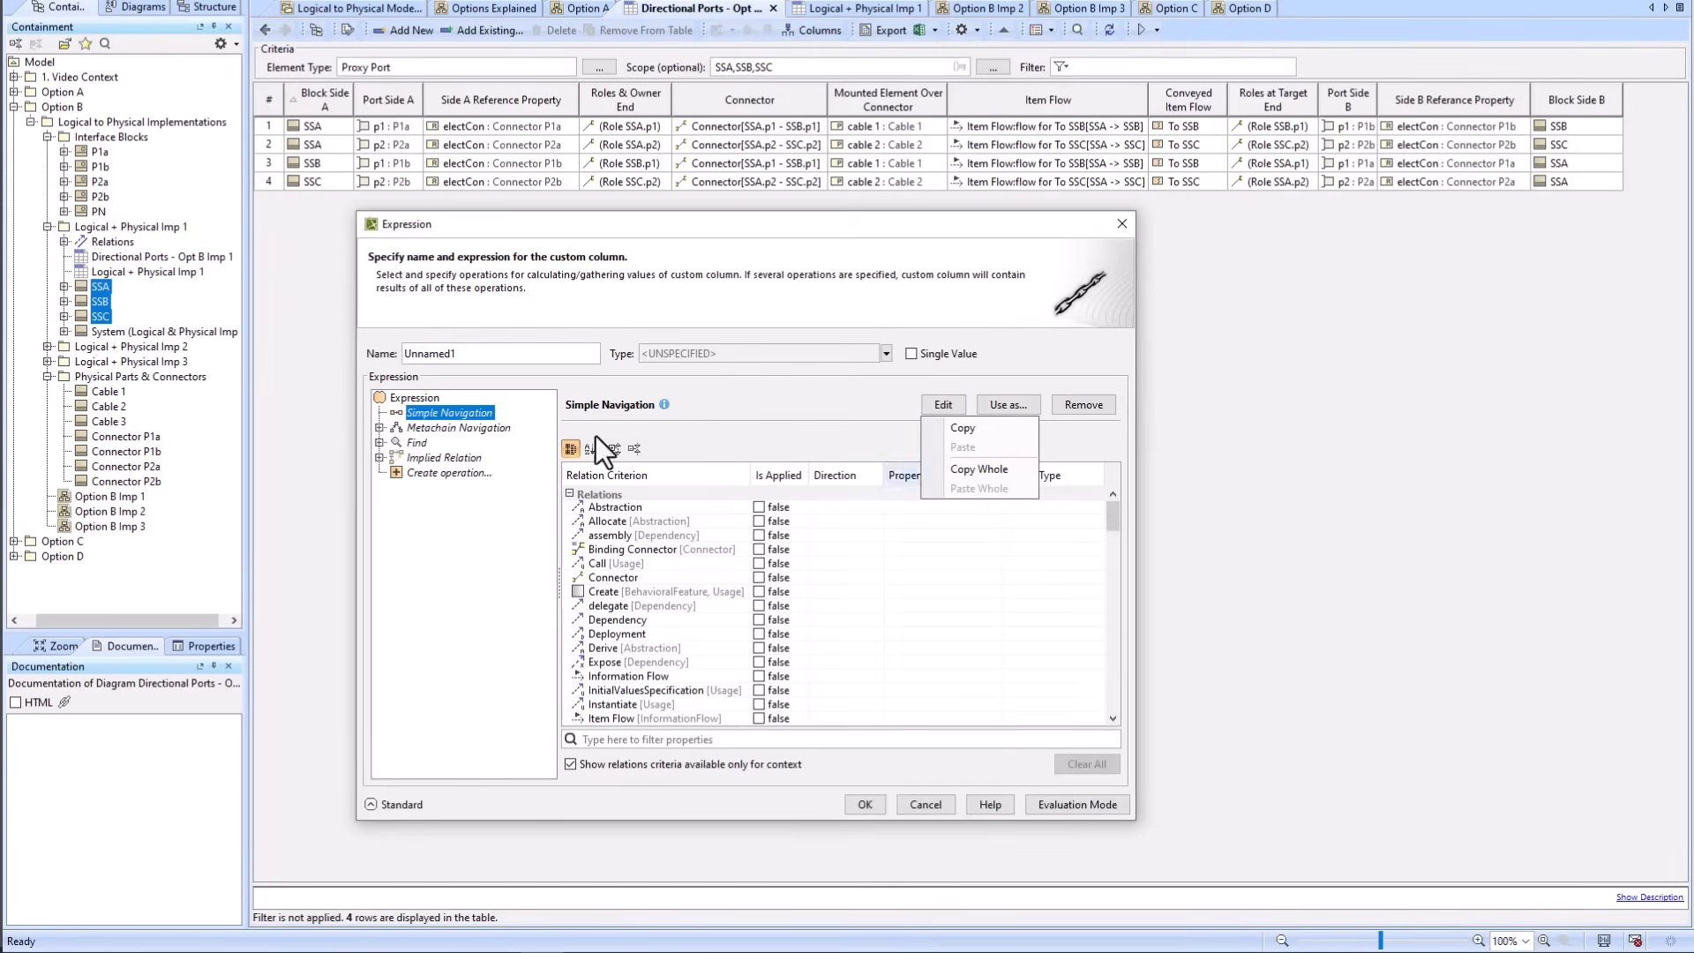
pyautogui.click(415, 415)
pyautogui.click(414, 398)
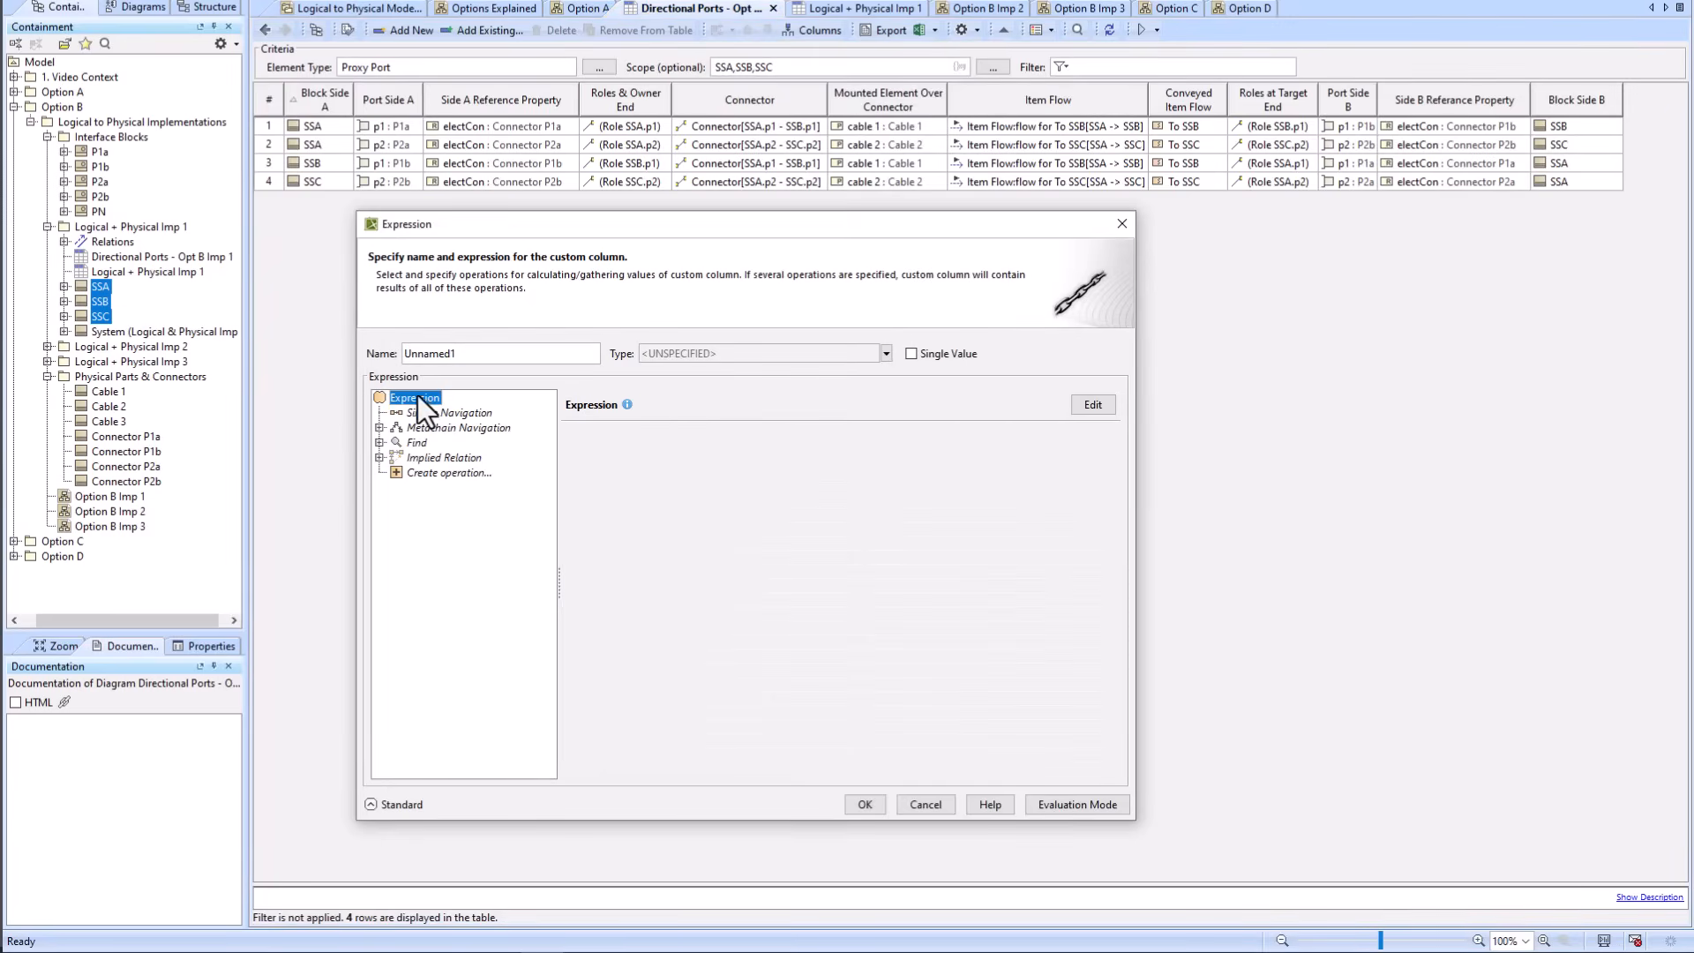
pyautogui.click(1109, 406)
pyautogui.click(1103, 406)
pyautogui.click(1103, 406)
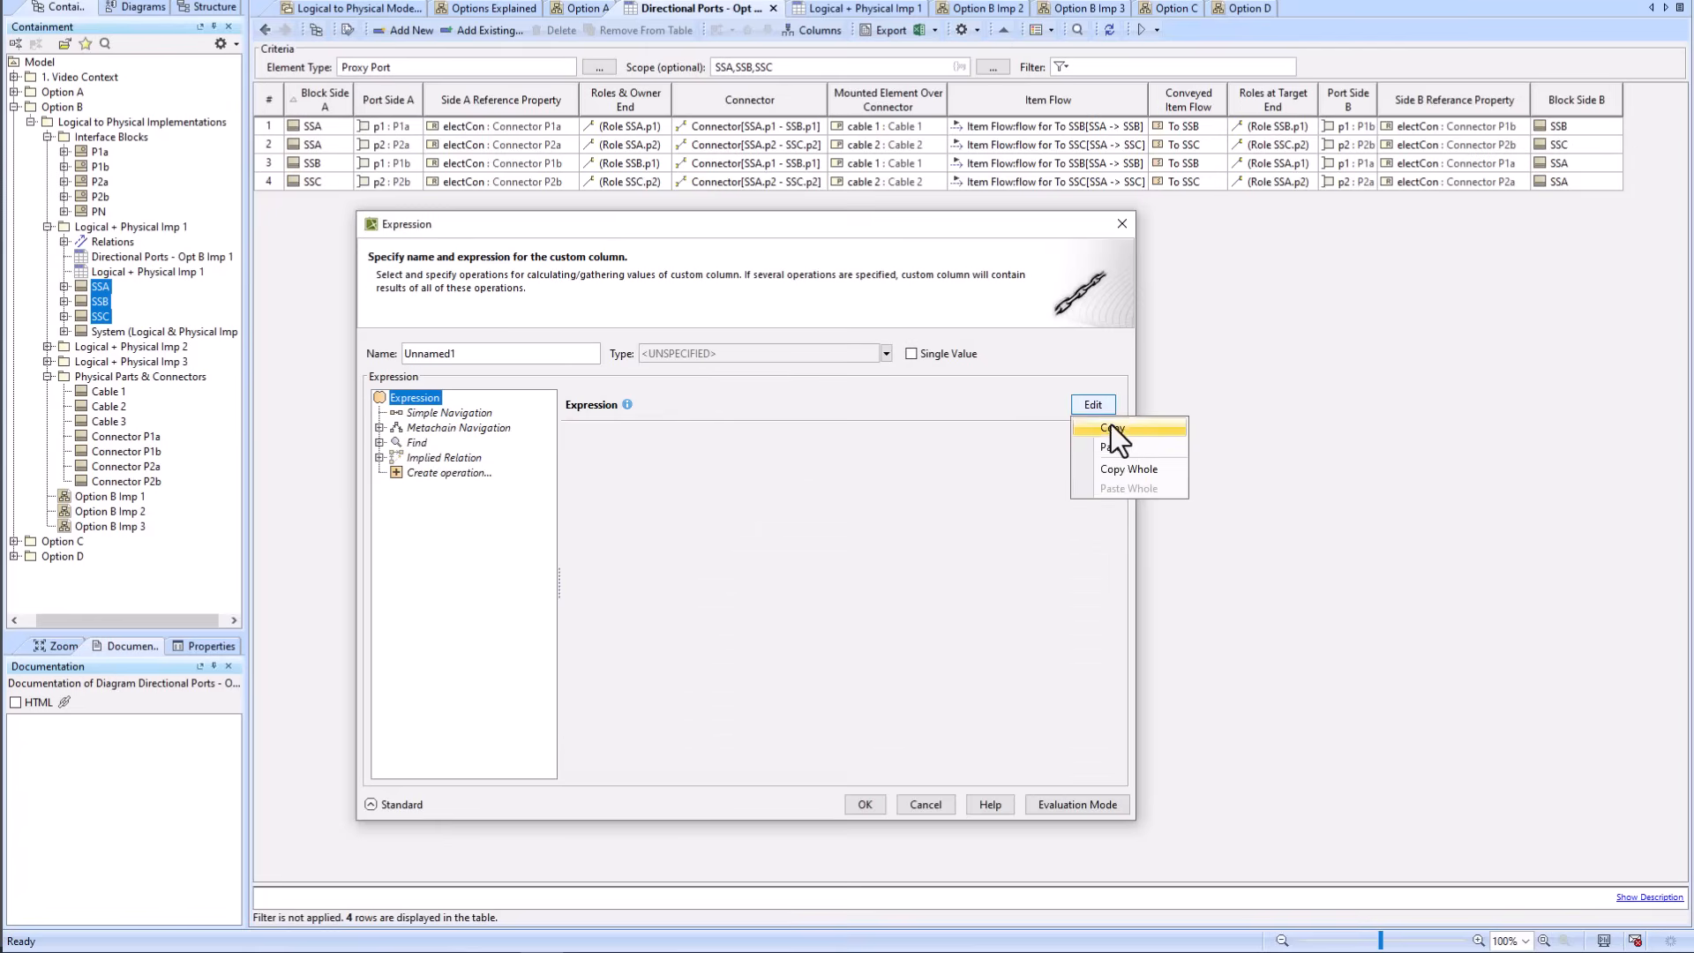
pyautogui.click(1116, 446)
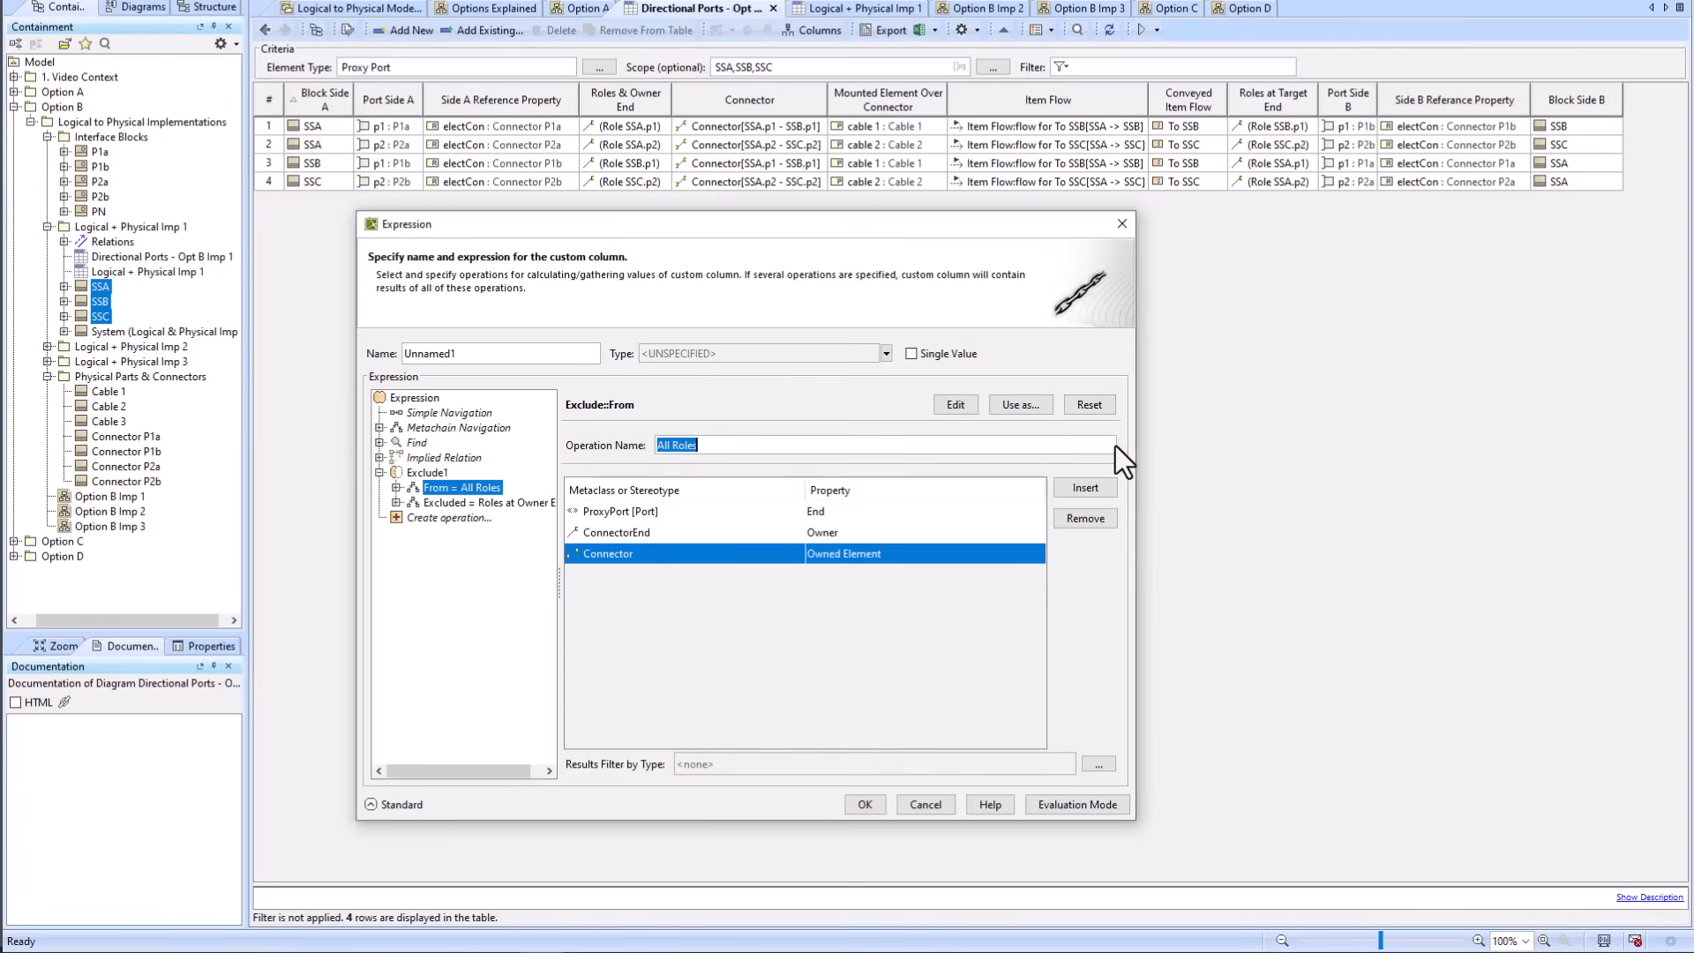
# Step: Expand the pasted Exclude1 and the Metachain Navigation operation, and move Exclude1 into the Metachain Navigation's Context
pyautogui.click(421, 473)
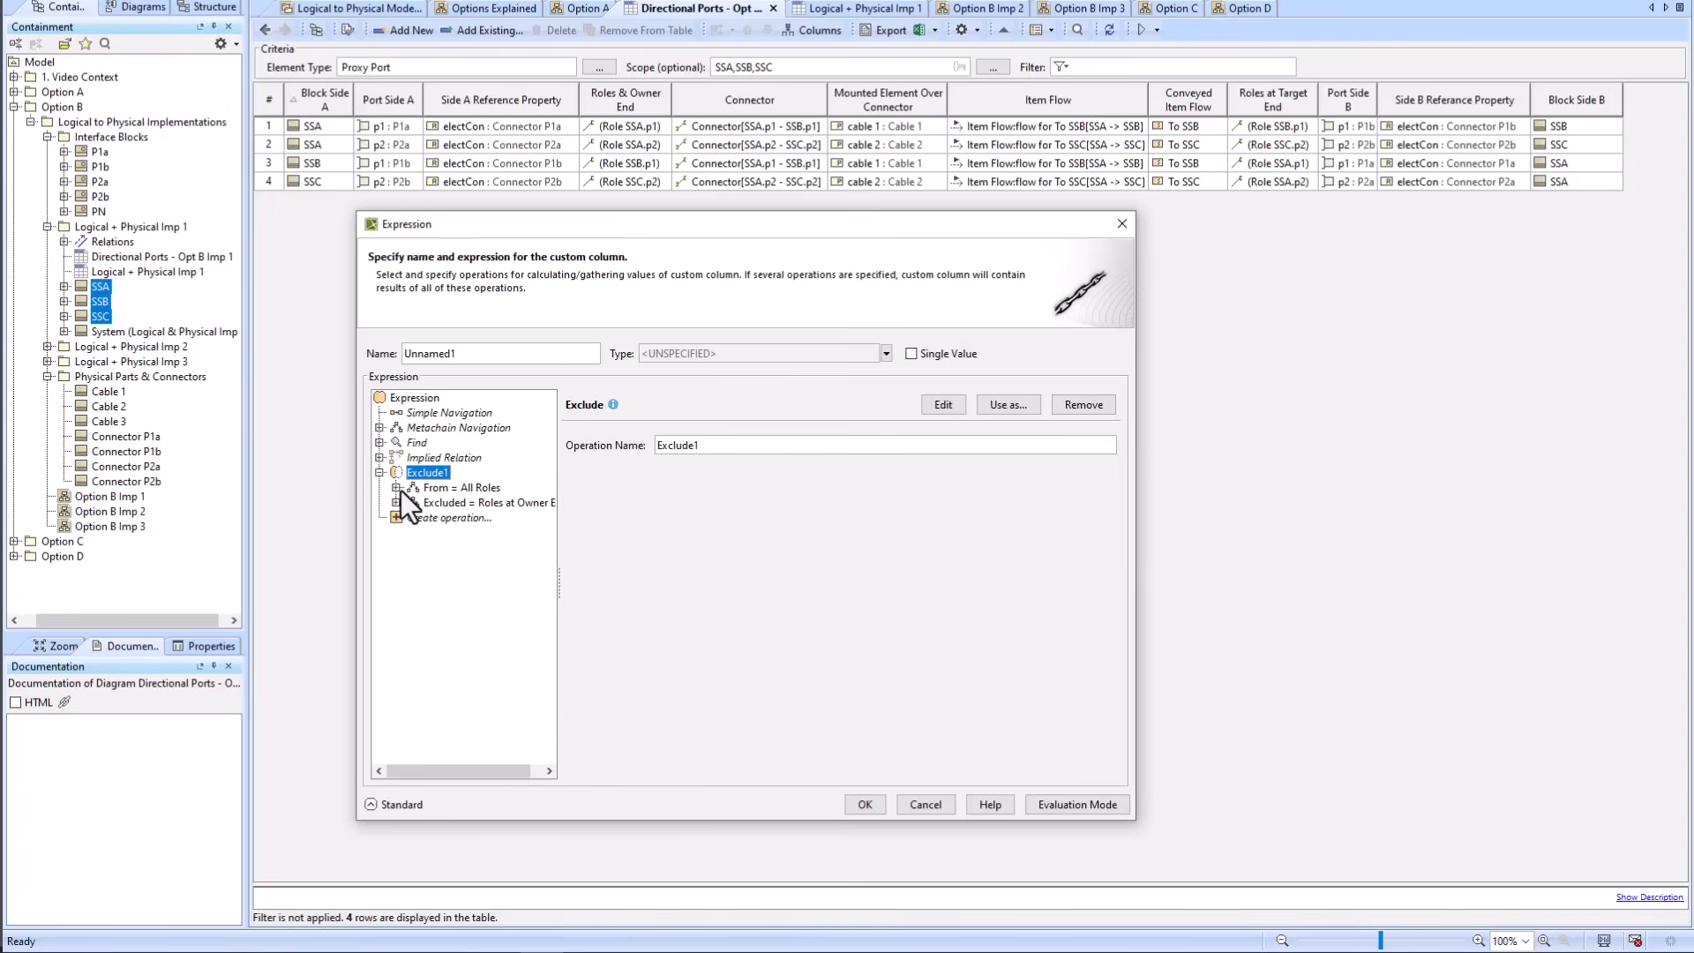
pyautogui.click(397, 488)
pyautogui.click(397, 518)
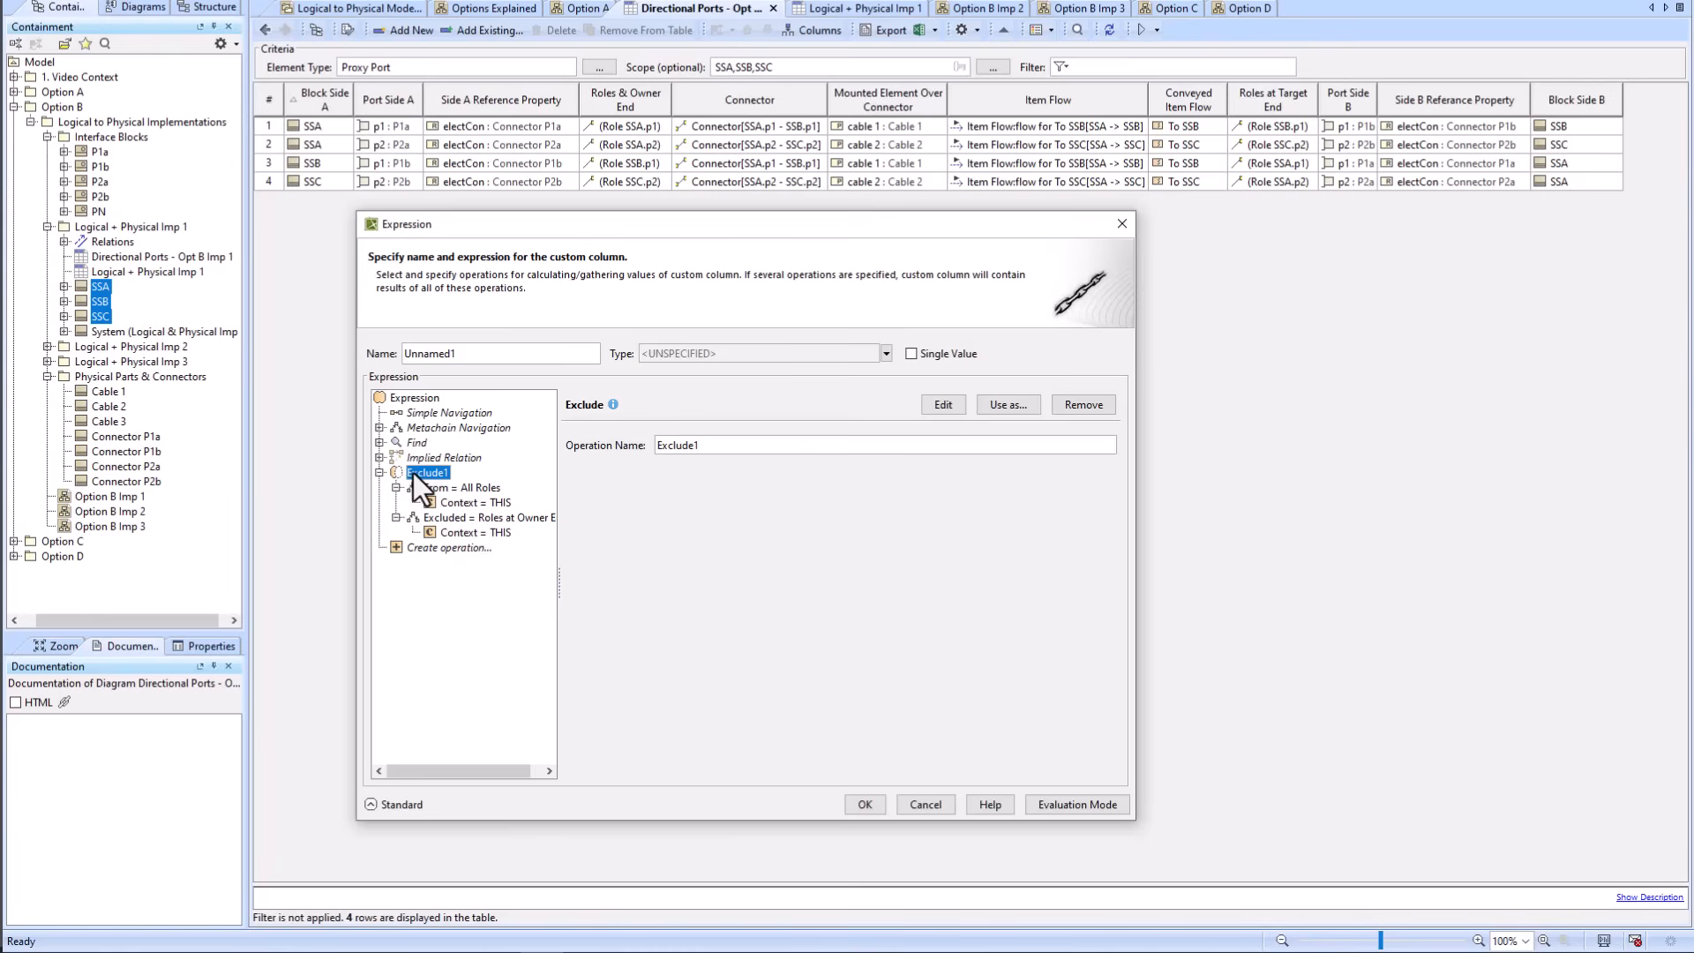
pyautogui.click(401, 427)
pyautogui.click(378, 427)
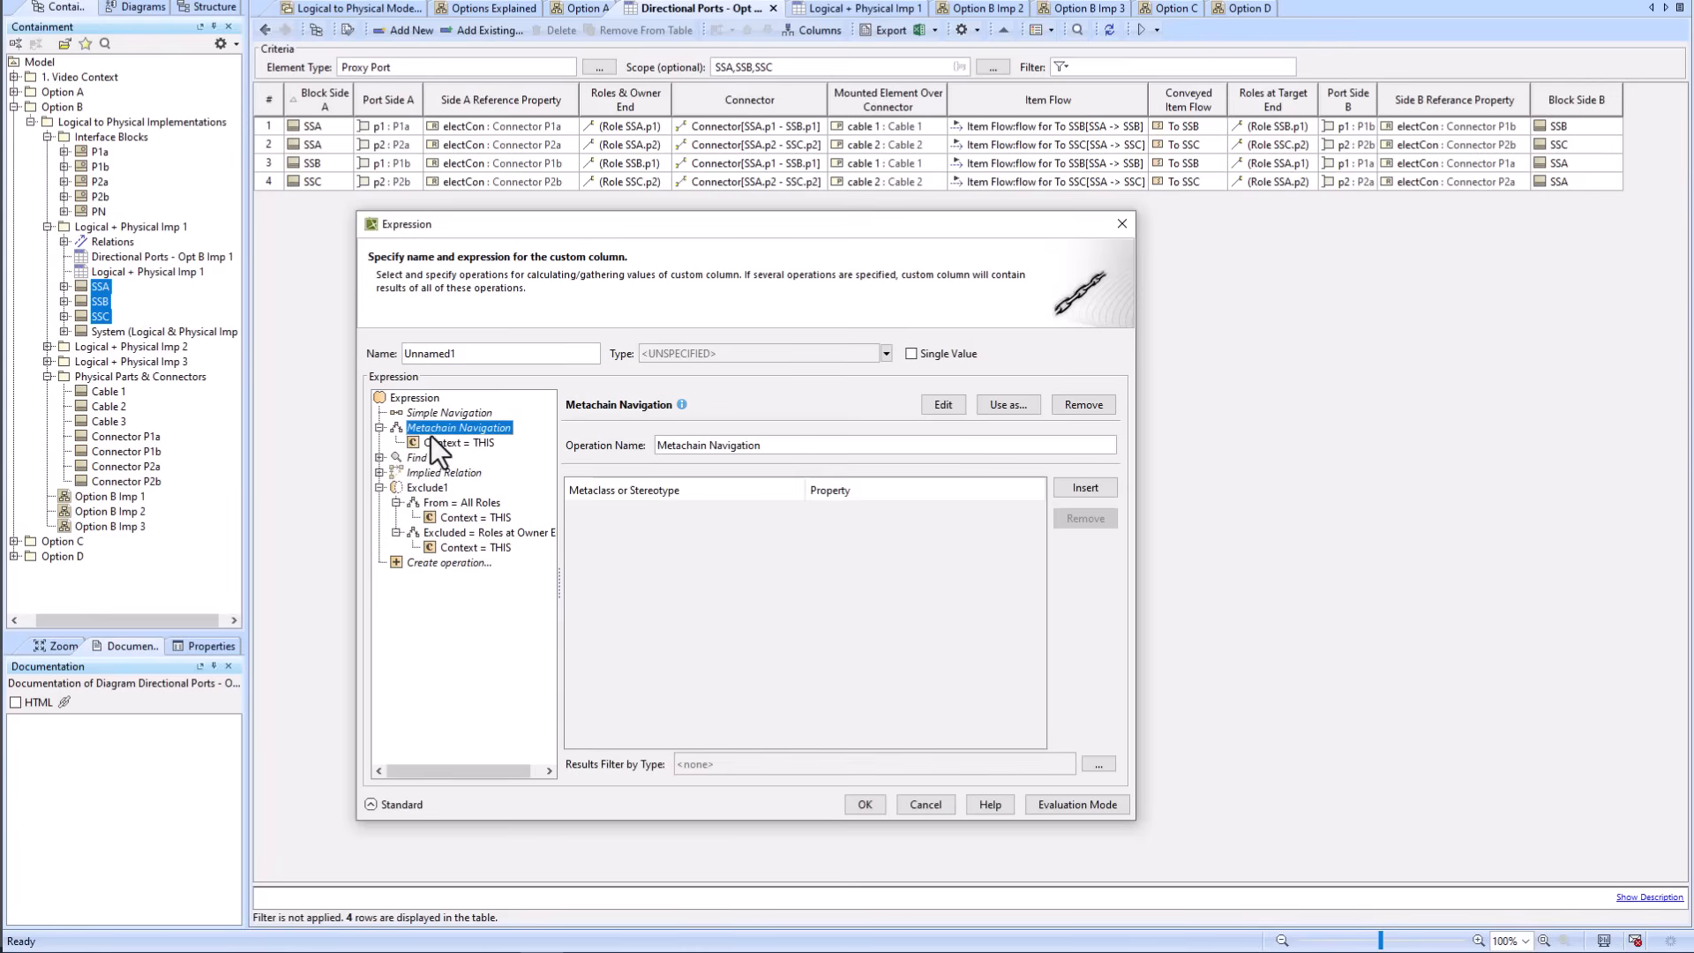
pyautogui.moveTo(424, 488); pyautogui.dragTo(442, 440)
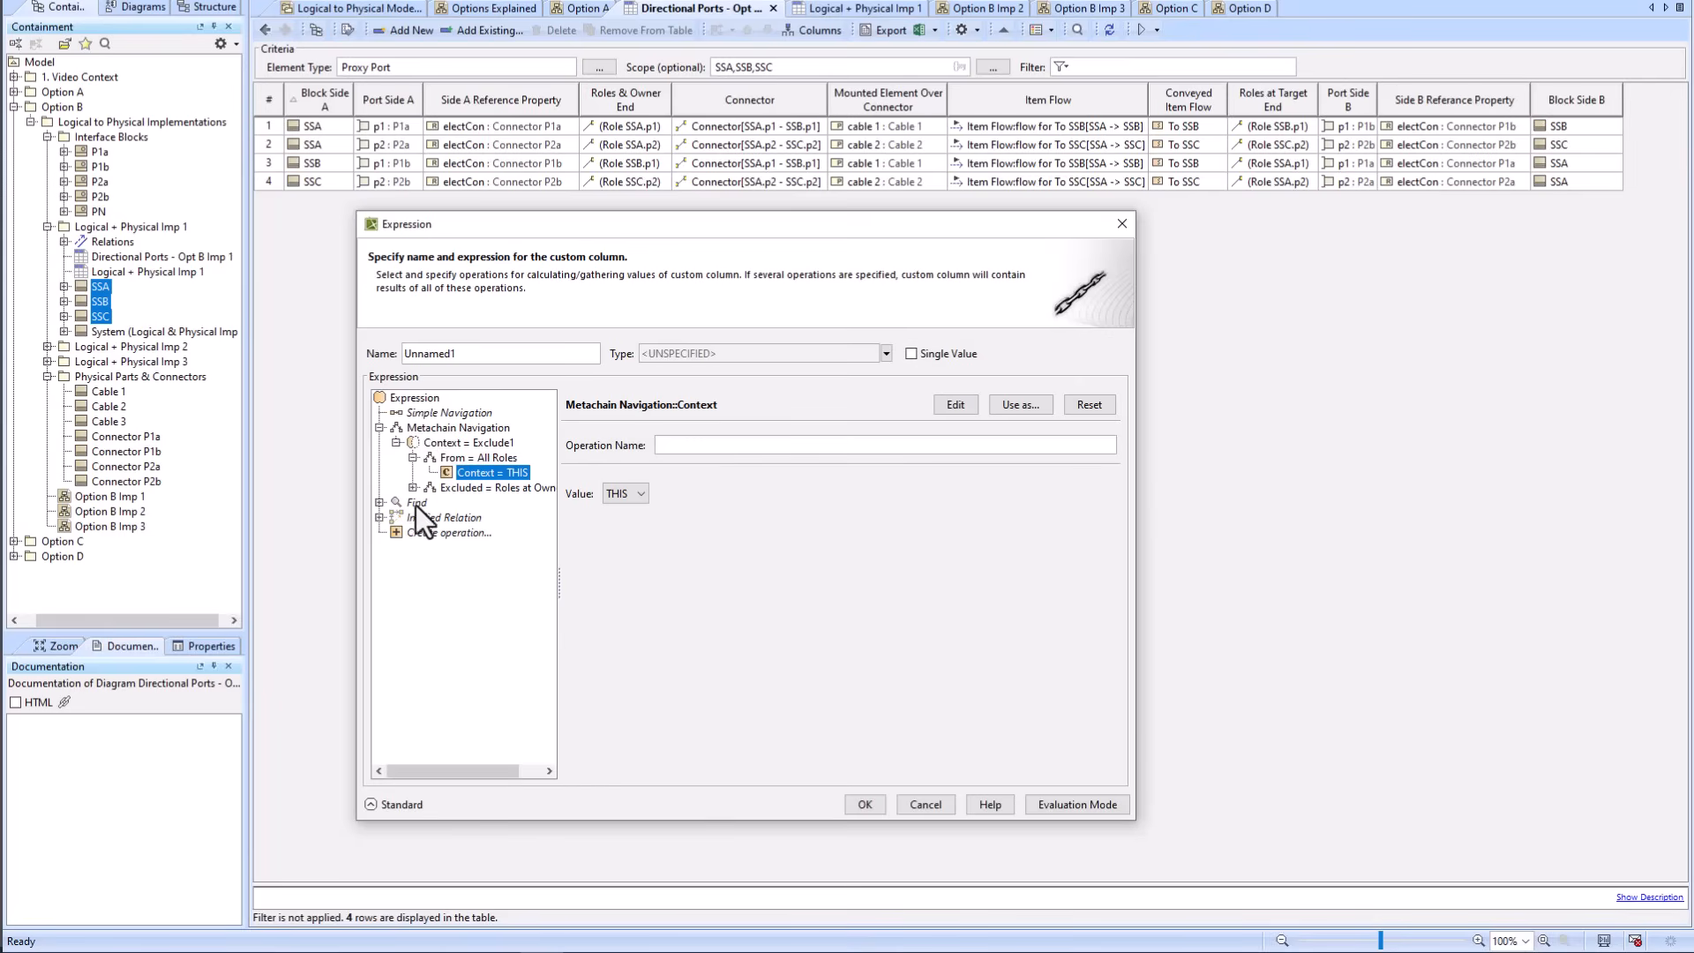
# Step: Remove the unused Find operation from the new column's expression
pyautogui.click(380, 501)
pyautogui.click(379, 500)
pyautogui.click(412, 502)
pyautogui.press('Delete')
pyautogui.press('Delete')
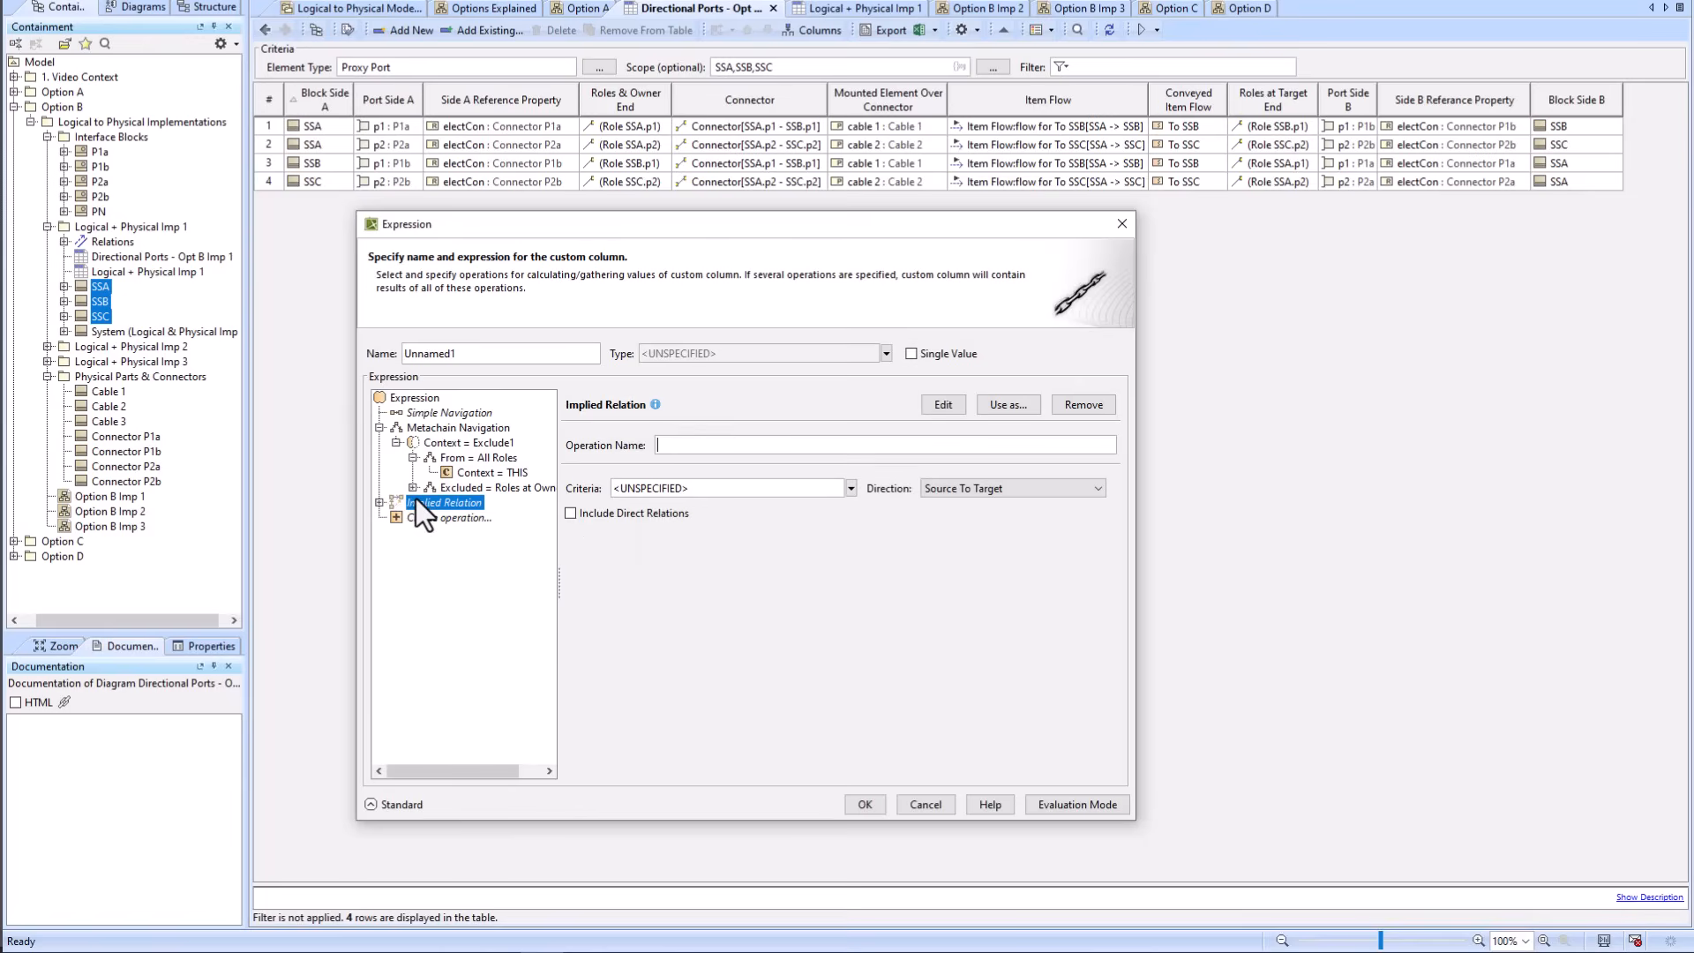
# Step: Remove the unused Implied Relation and Simple Navigation operations from the new column's expression, and insert a first row in its Metachain Navigation
pyautogui.press('Delete')
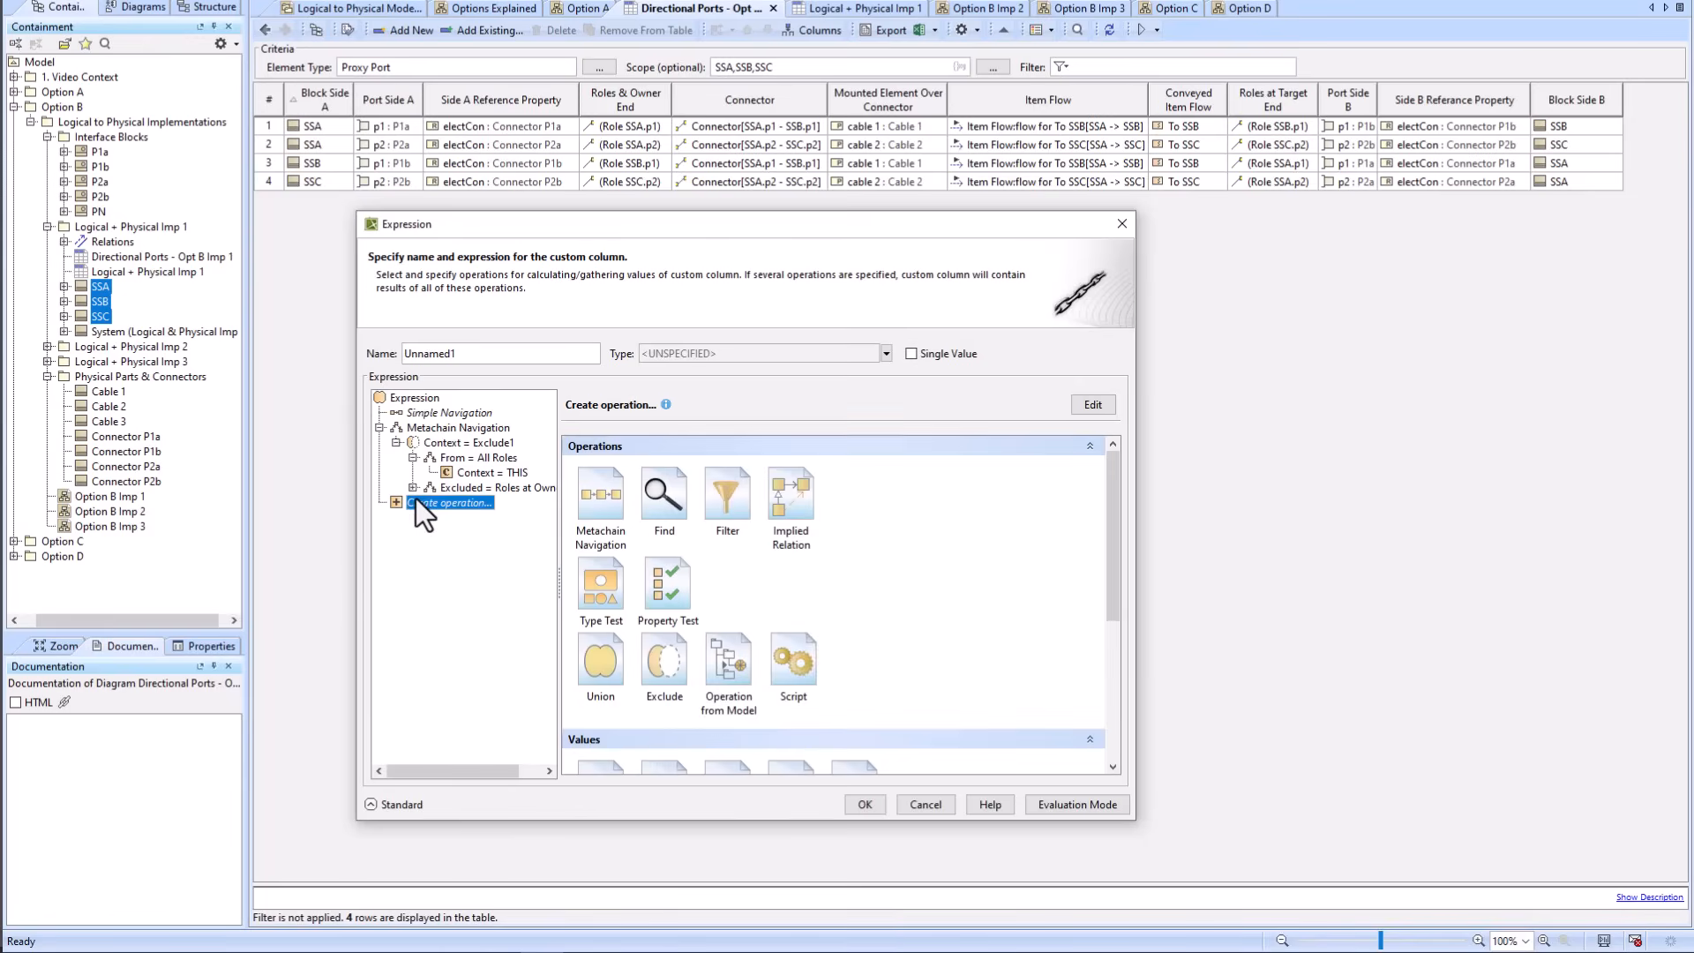
pyautogui.click(436, 429)
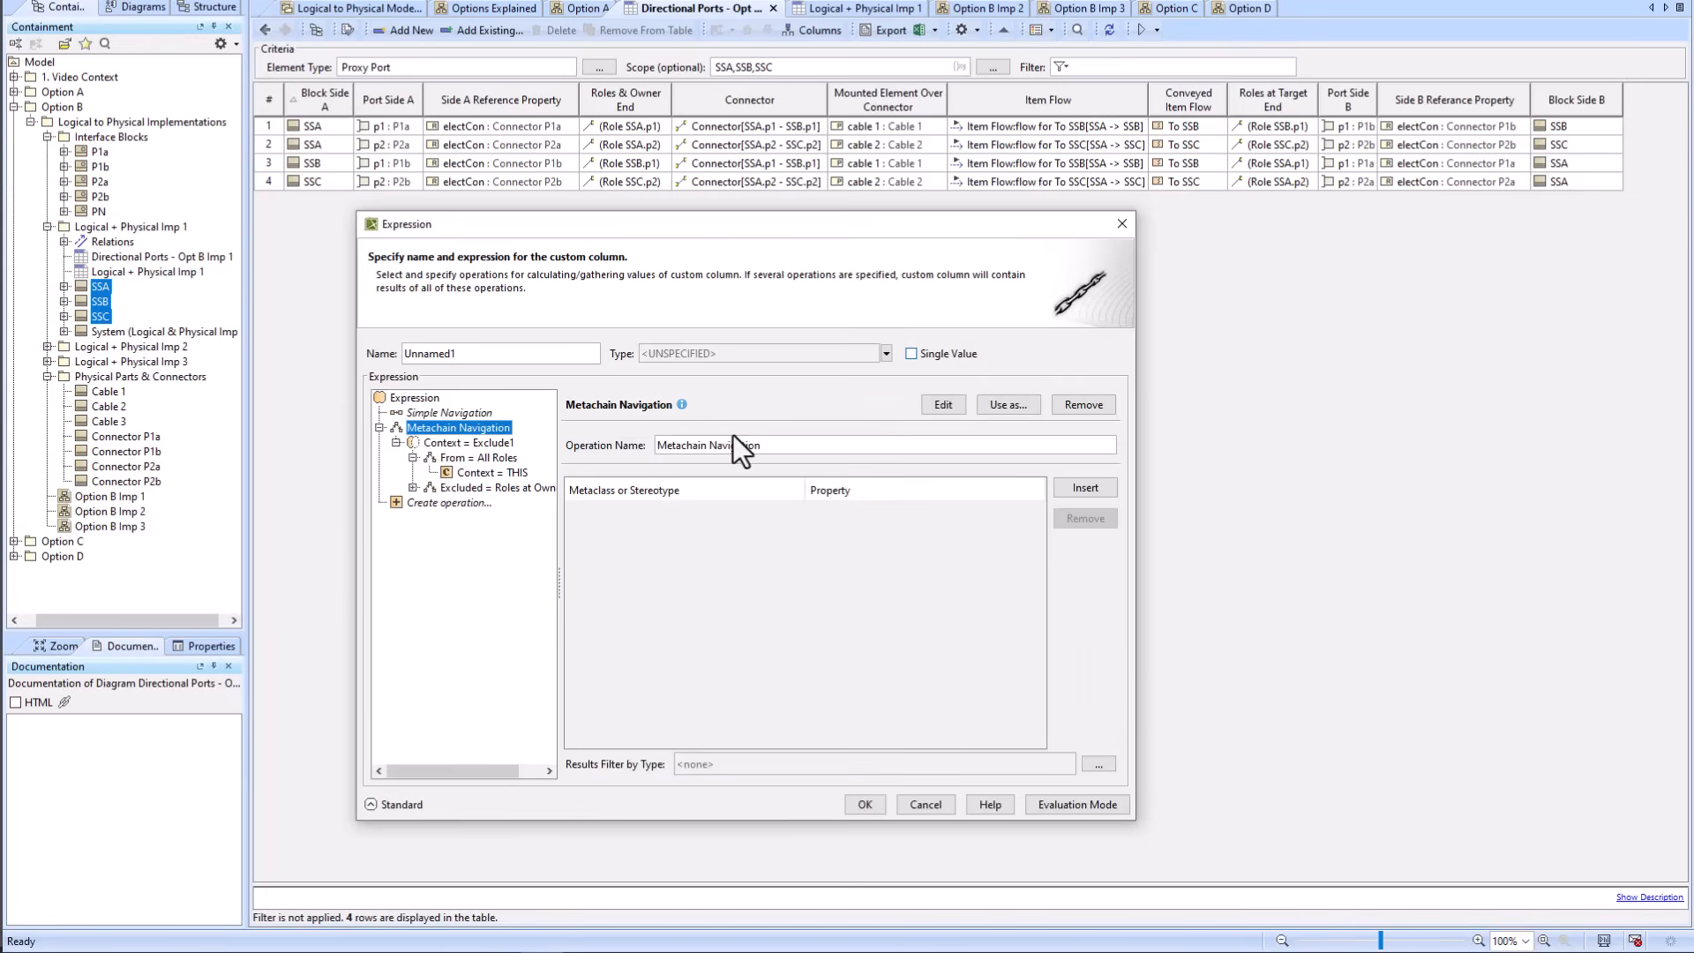
pyautogui.click(1084, 487)
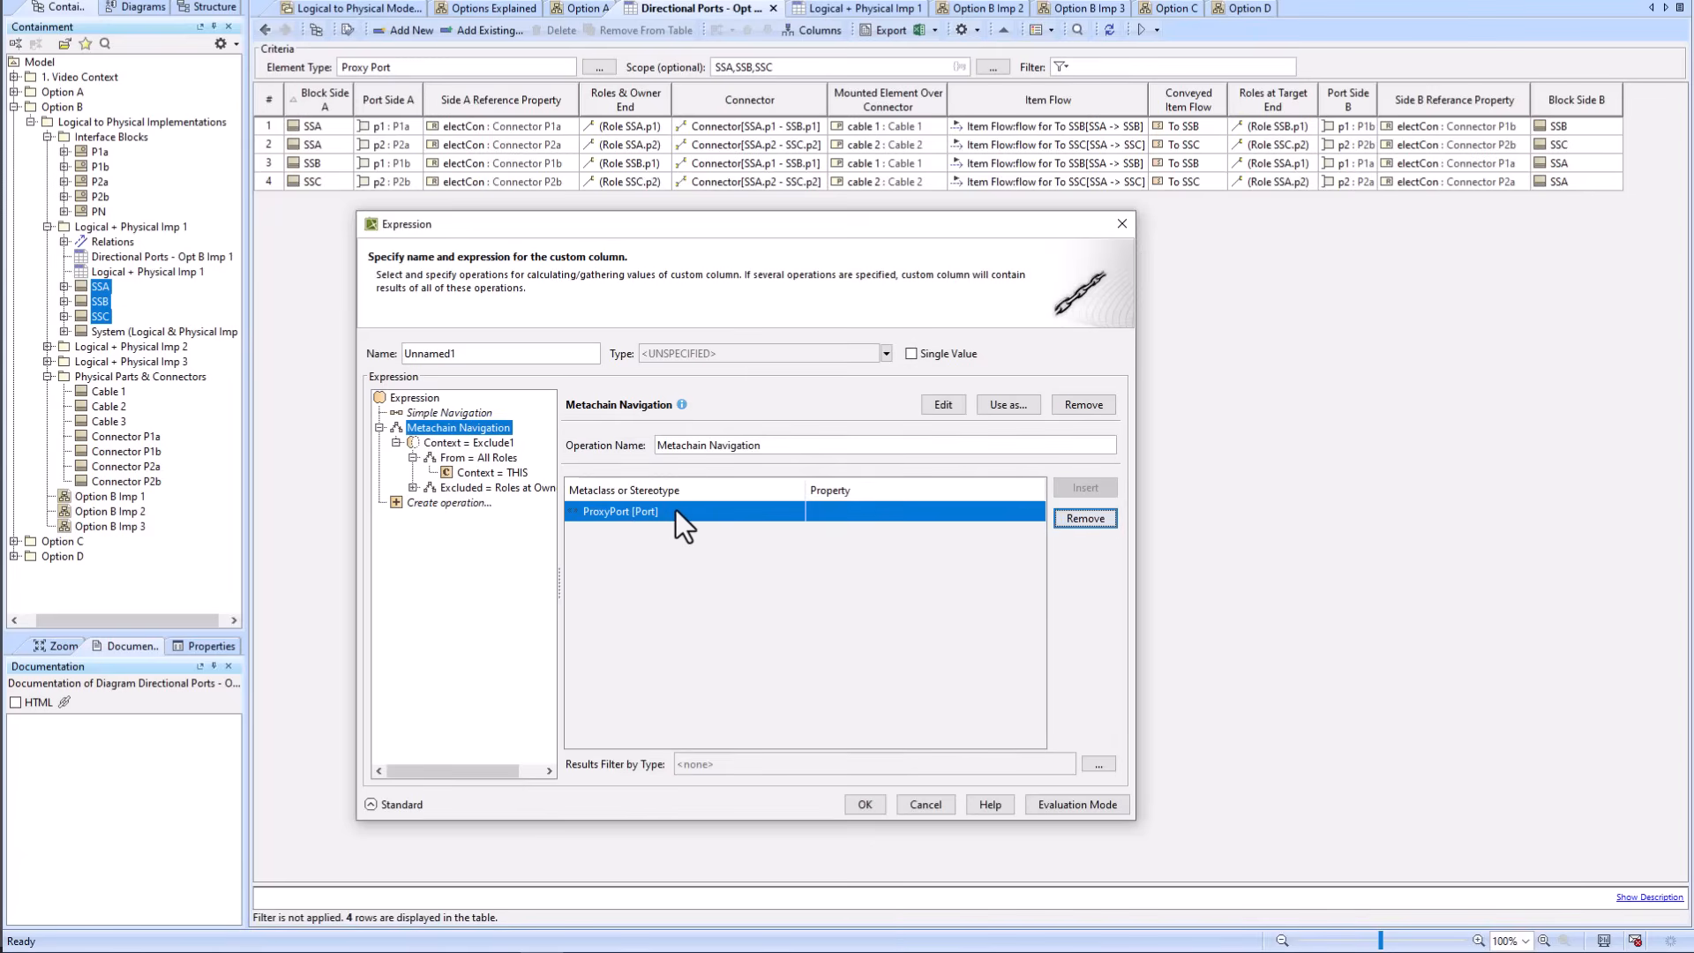
pyautogui.click(676, 510)
pyautogui.click(797, 511)
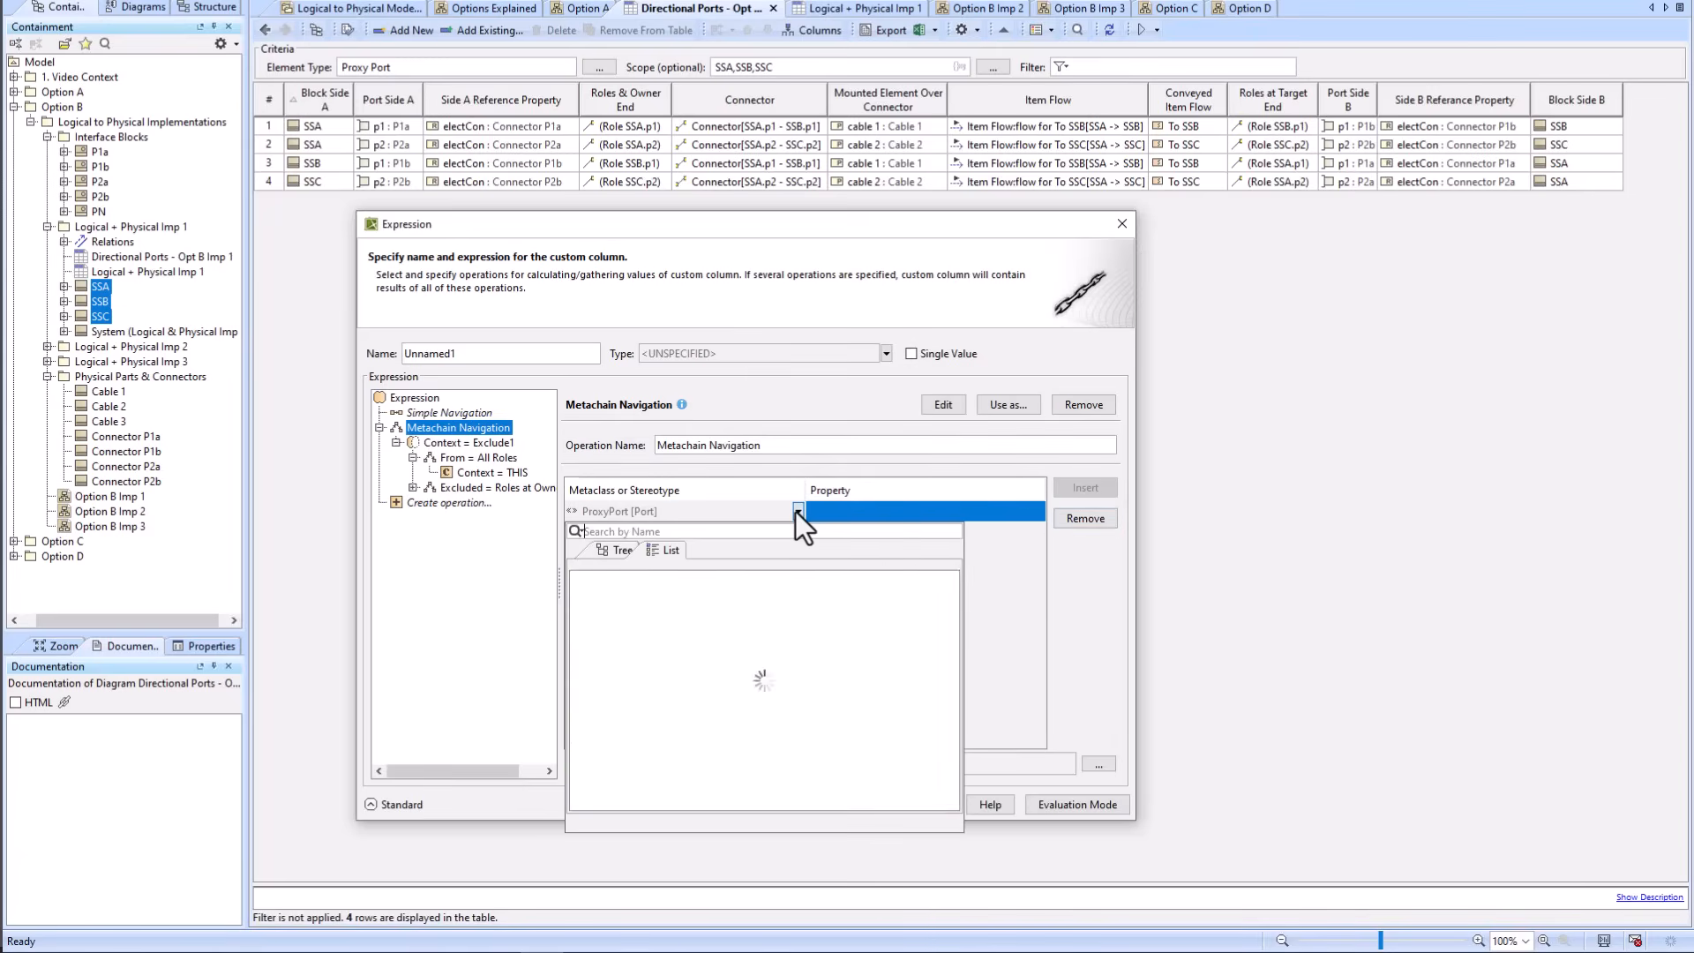
pyautogui.click(1015, 543)
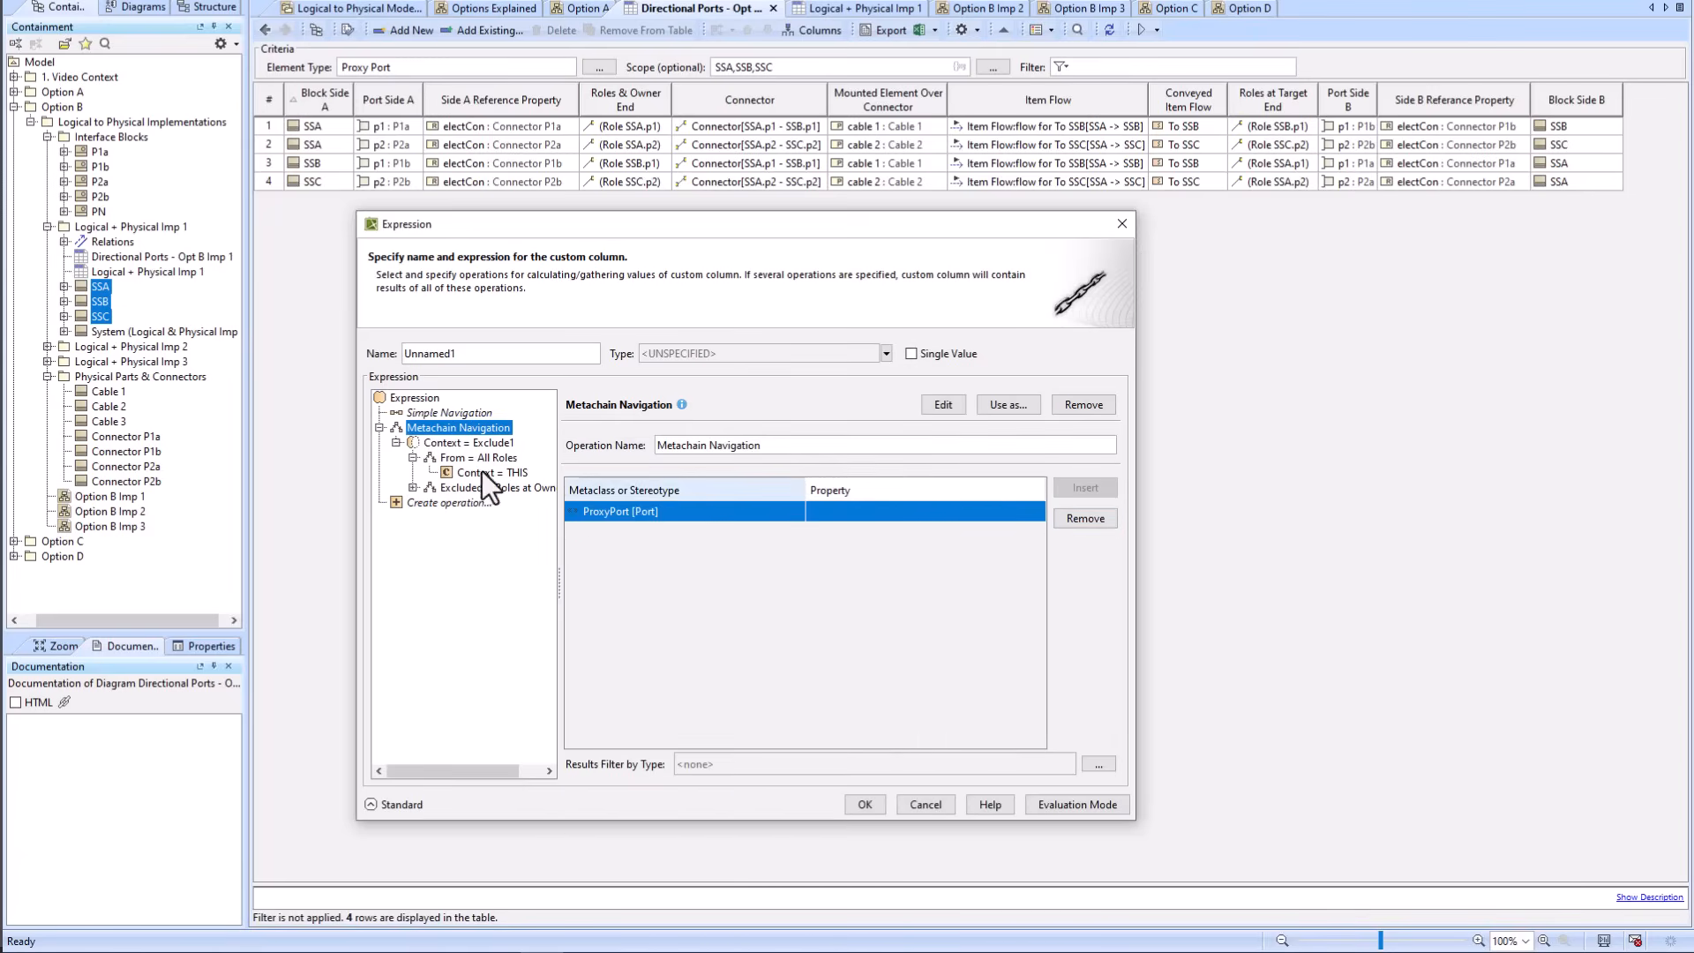
pyautogui.click(445, 413)
pyautogui.press('Delete')
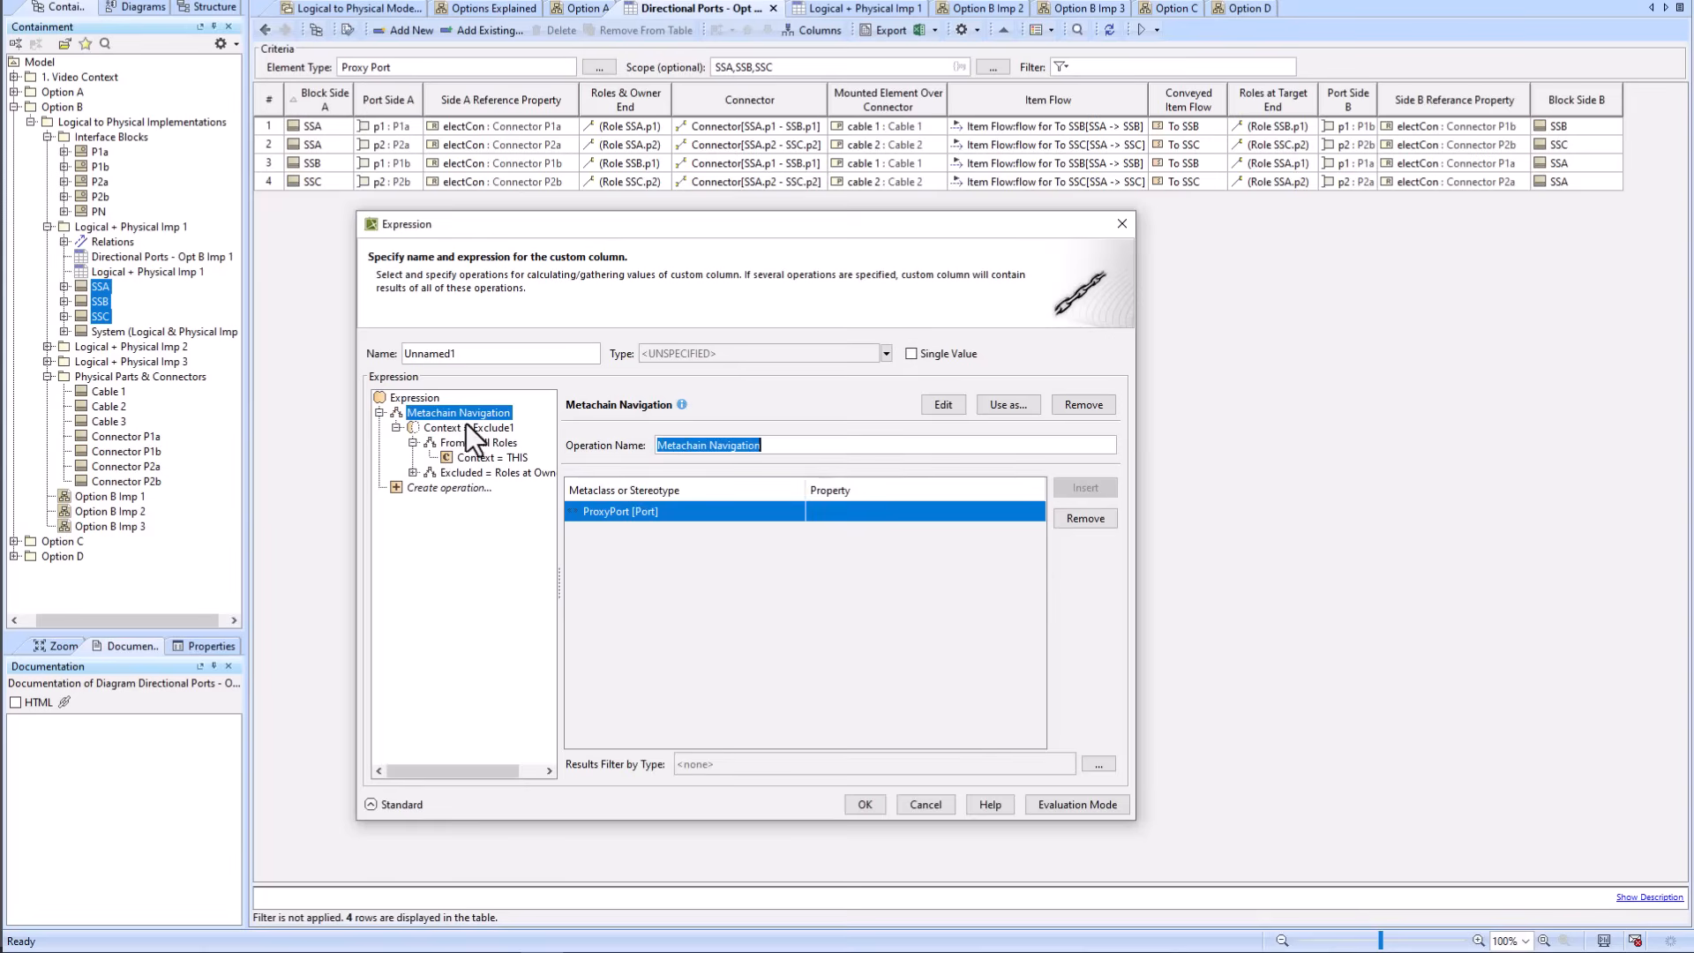
# Step: Replace the Metachain Navigation's ProxyPort row with a fresh row that uses the ConnectorEnd metaclass
pyautogui.click(450, 423)
pyautogui.click(450, 415)
pyautogui.click(1070, 518)
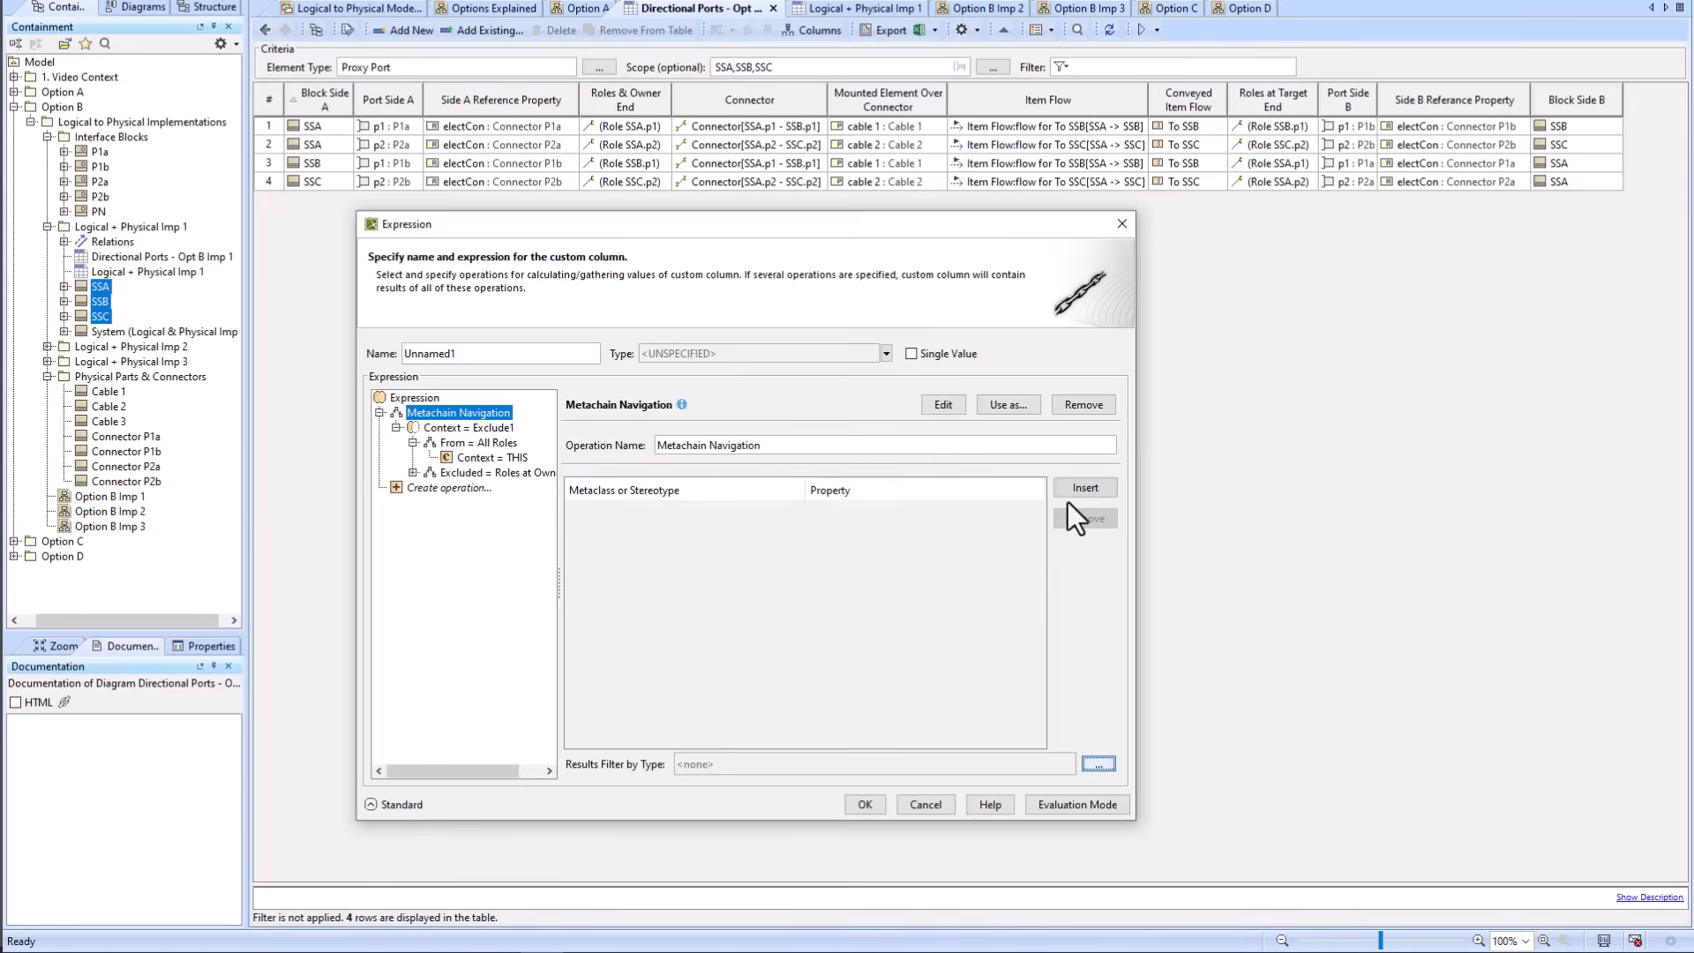
pyautogui.click(1078, 490)
pyautogui.click(729, 509)
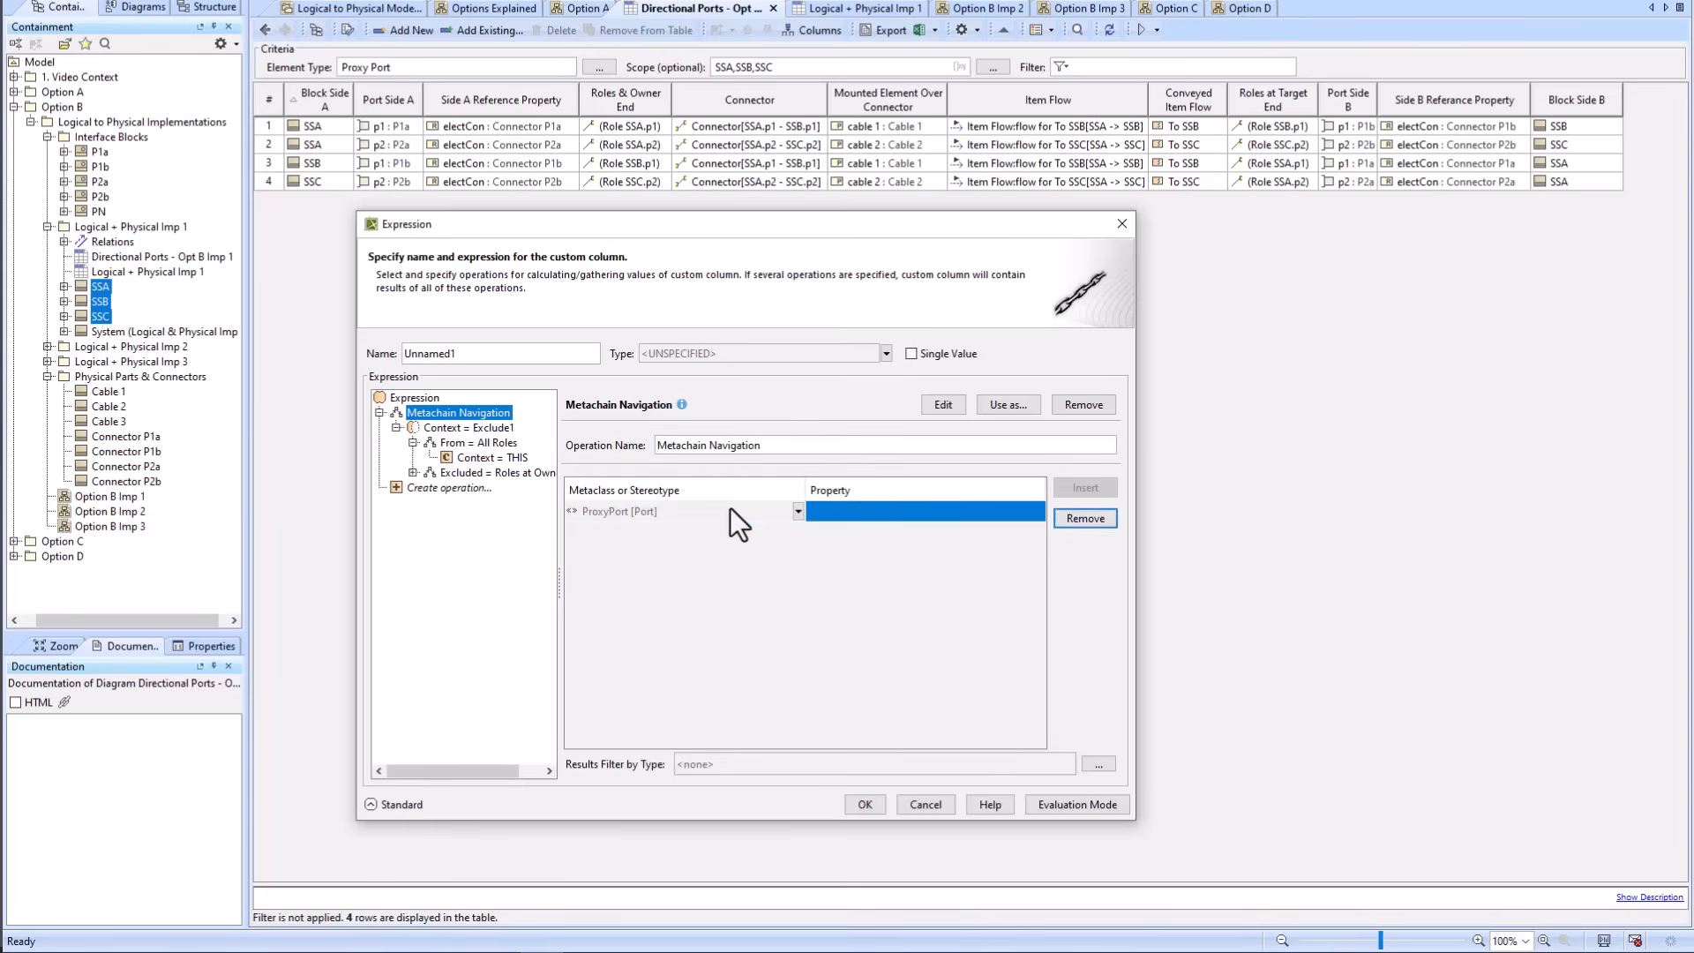
pyautogui.click(797, 511)
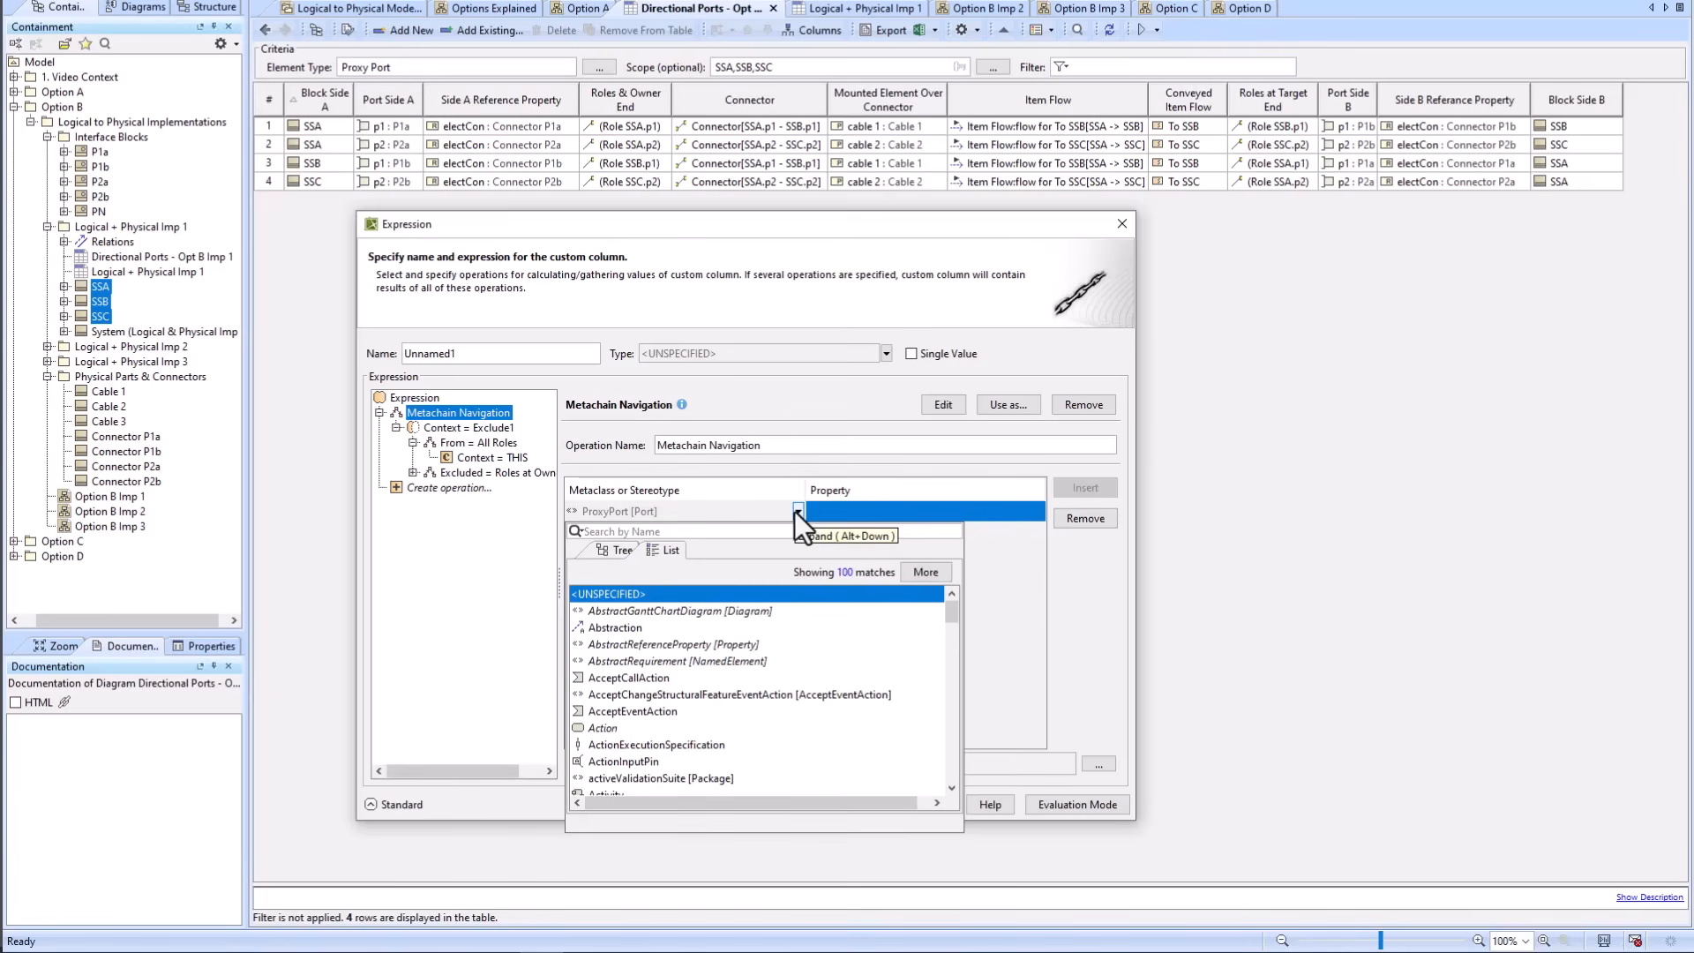
pyautogui.write('con')
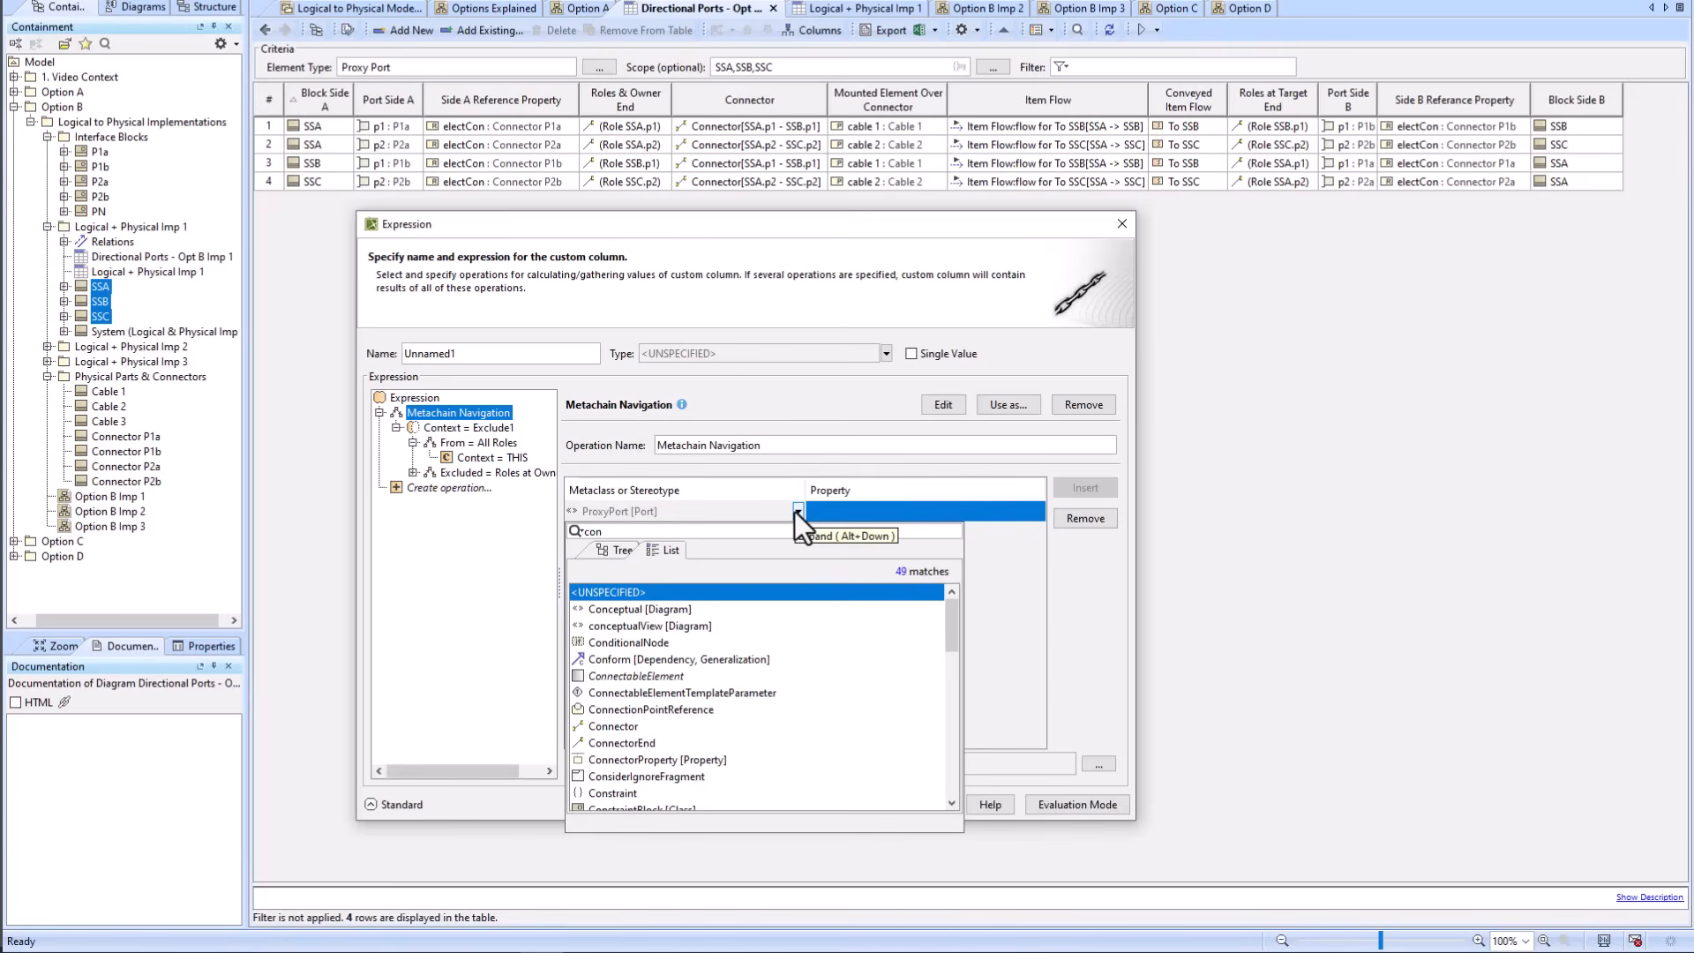
pyautogui.write('nec')
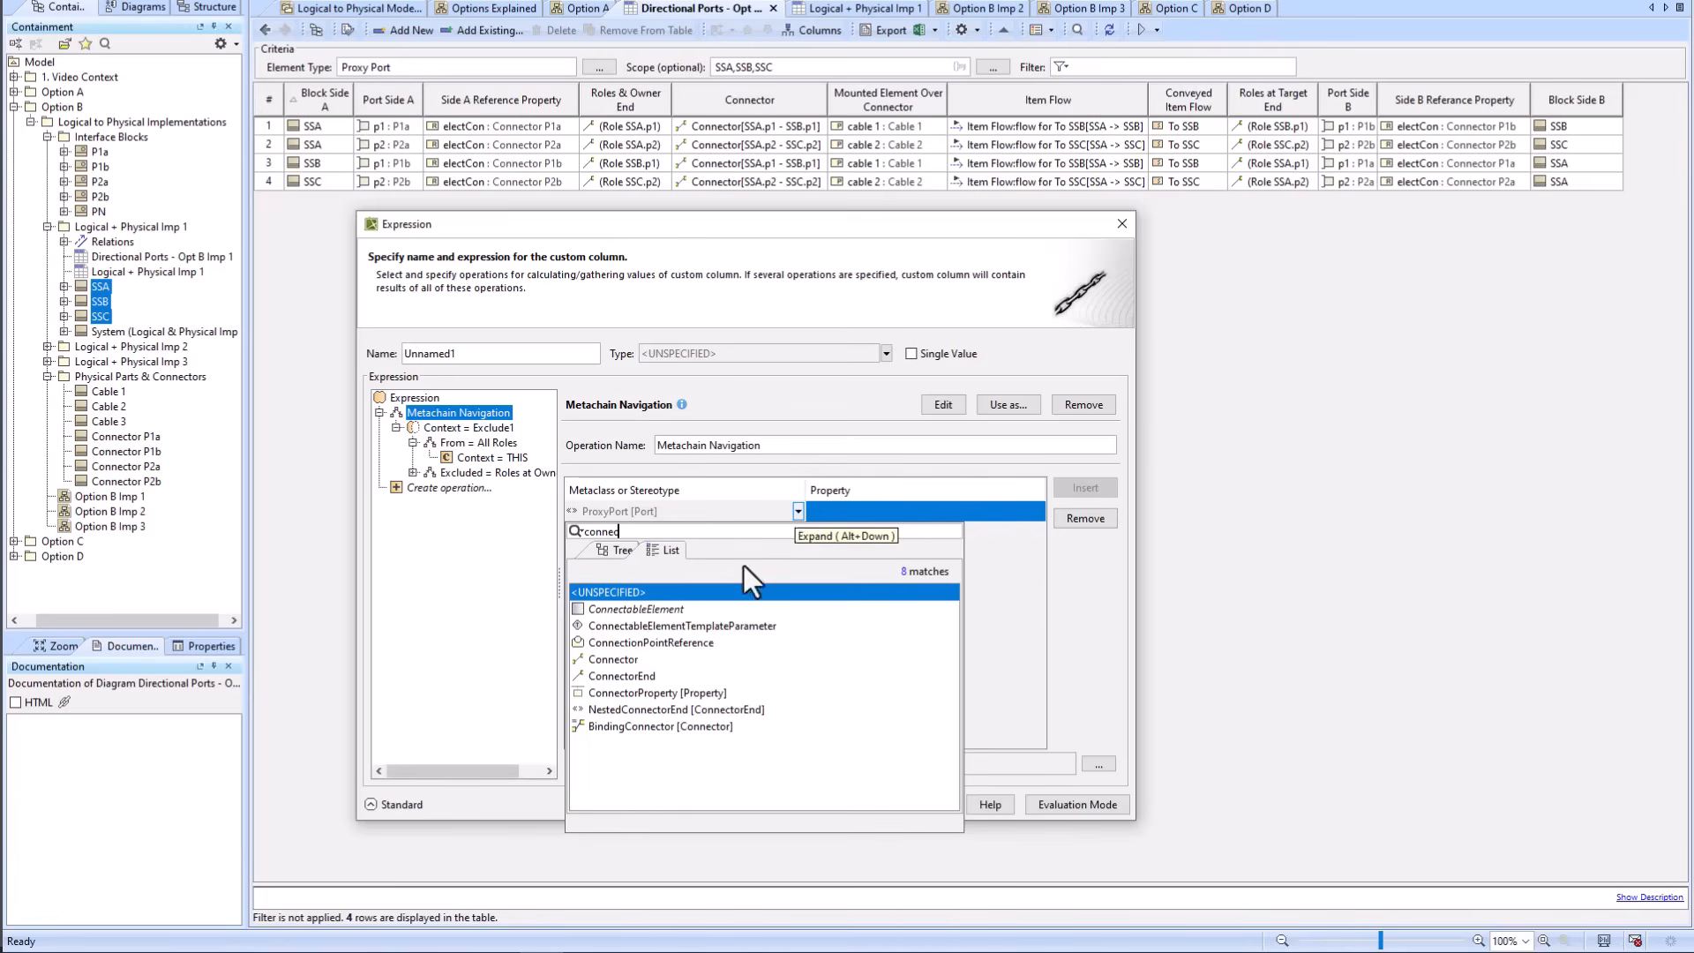
pyautogui.click(618, 677)
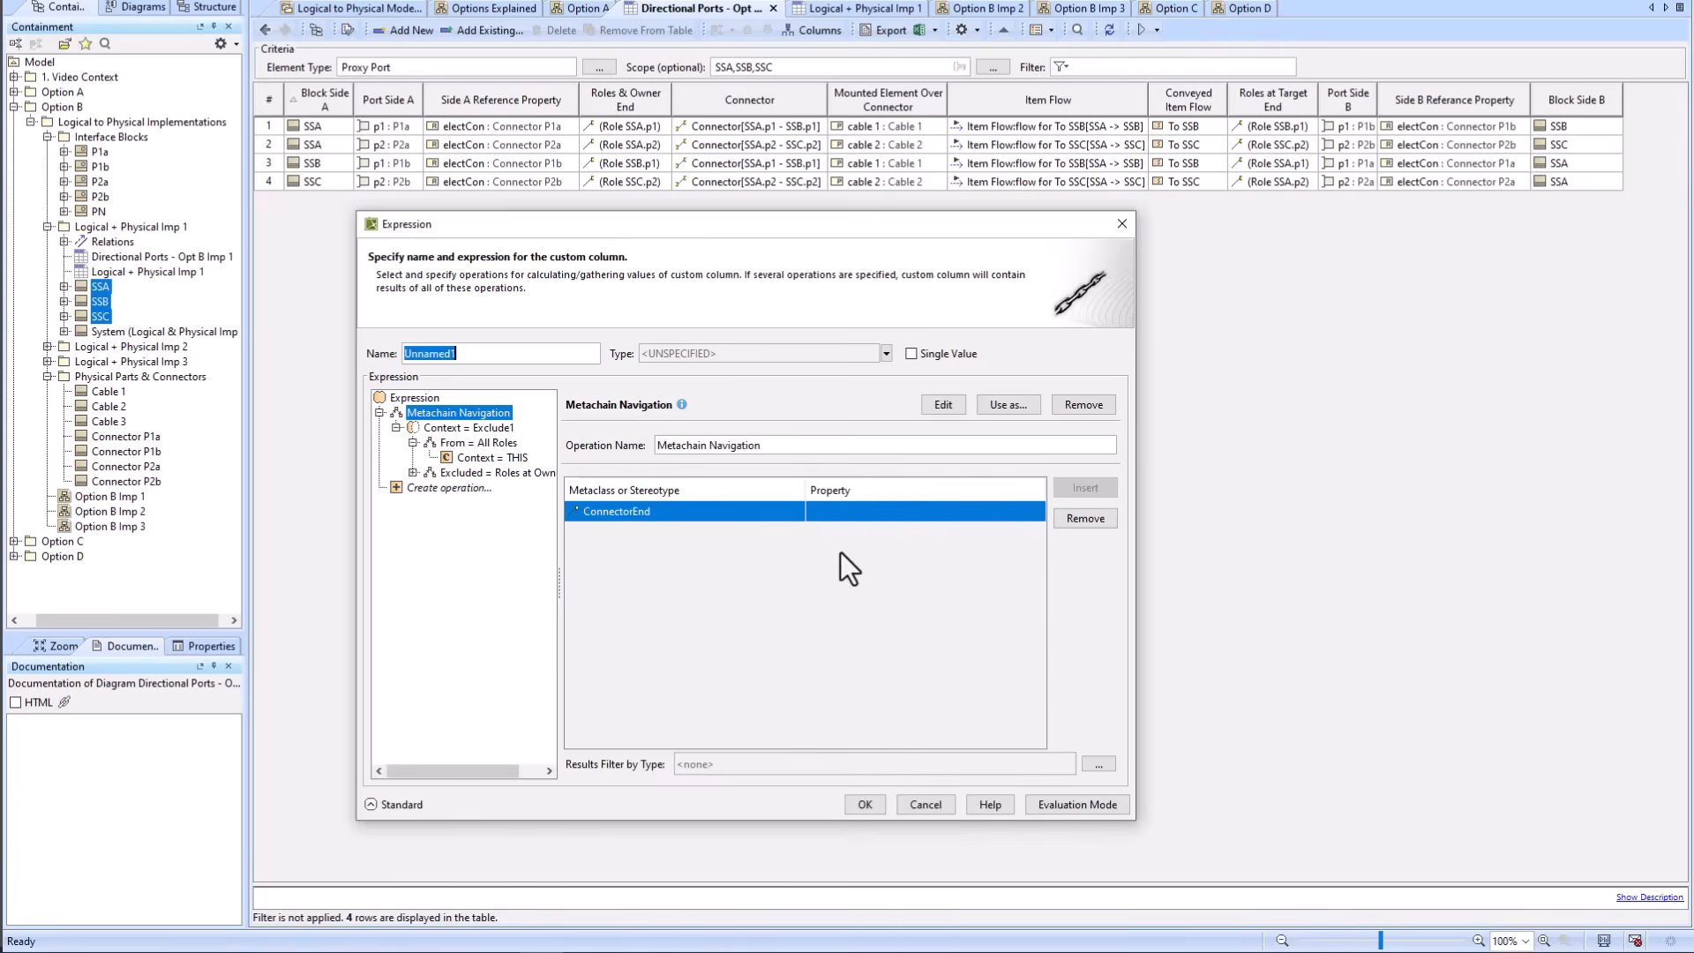
# Step: Set the ConnectorEnd row's property to Role and apply the new custom column to the table
pyautogui.click(907, 520)
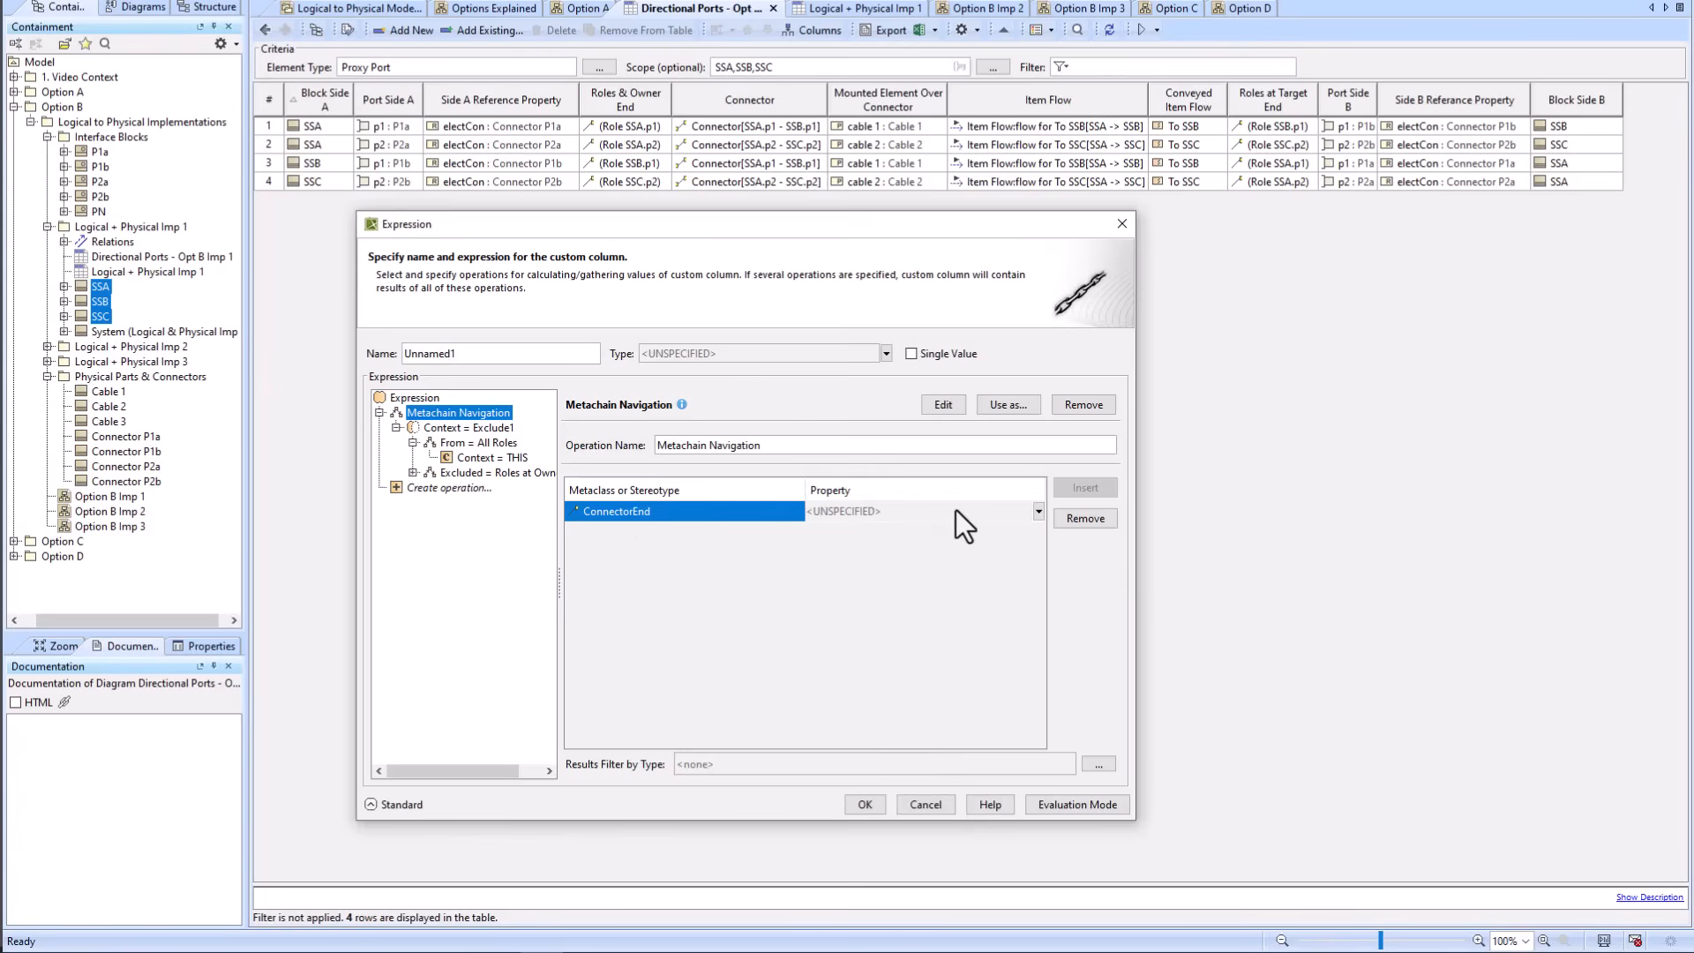
pyautogui.click(956, 510)
pyautogui.write('role')
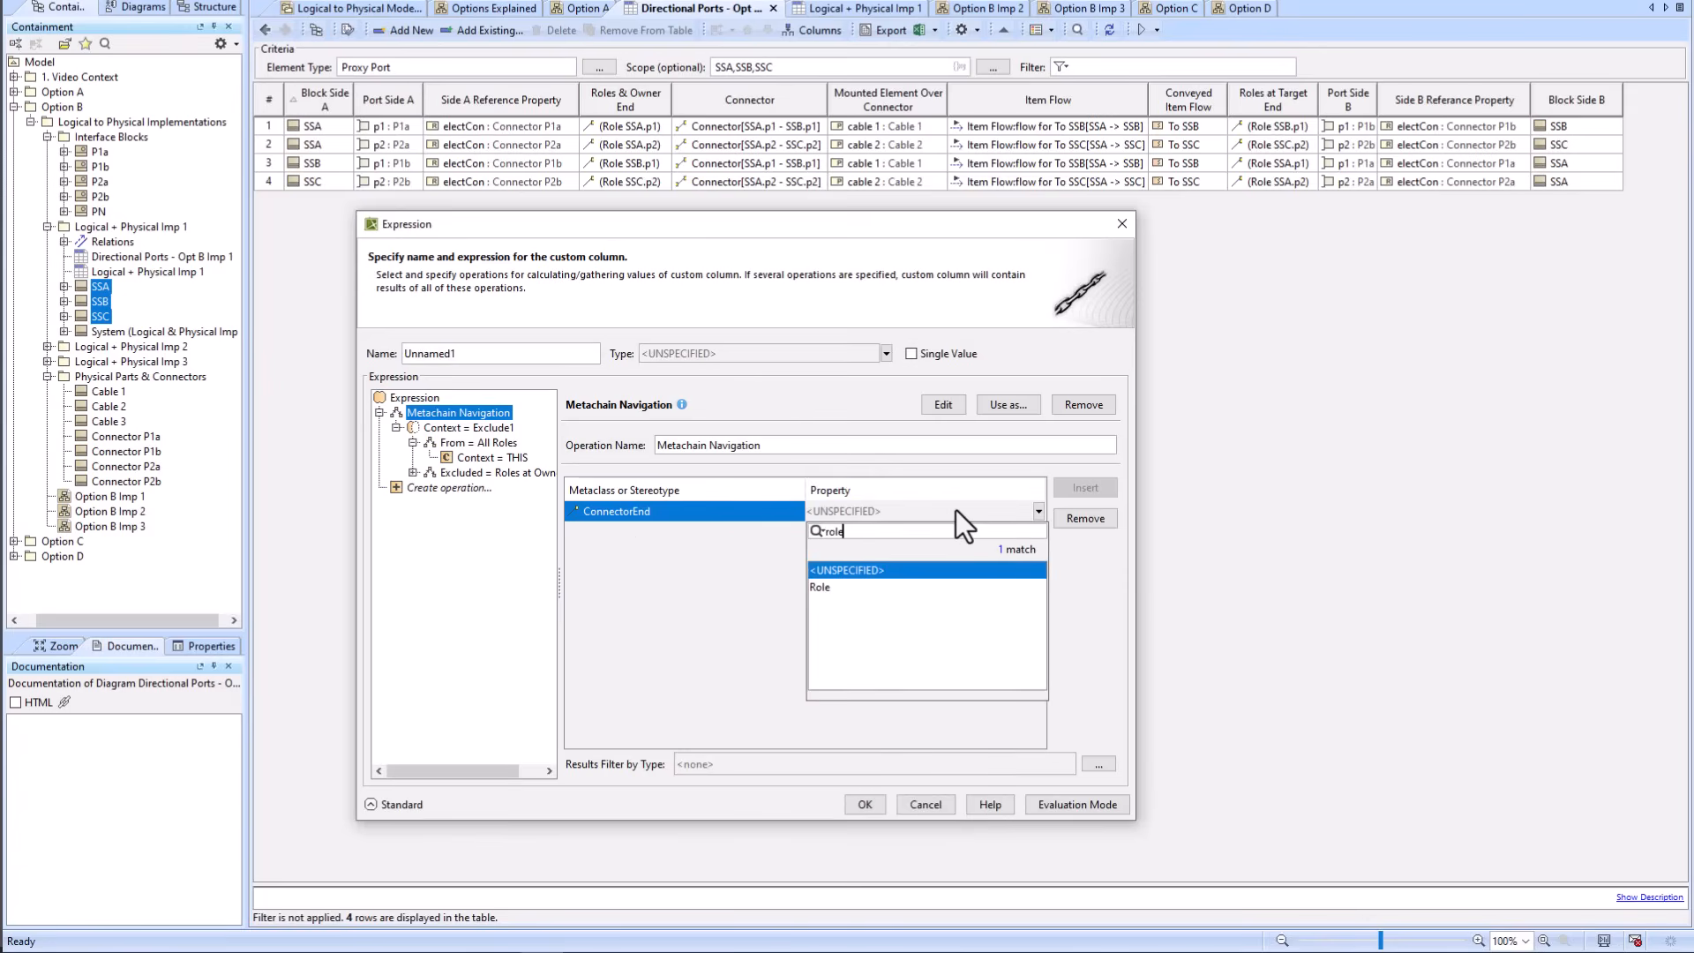
pyautogui.click(869, 585)
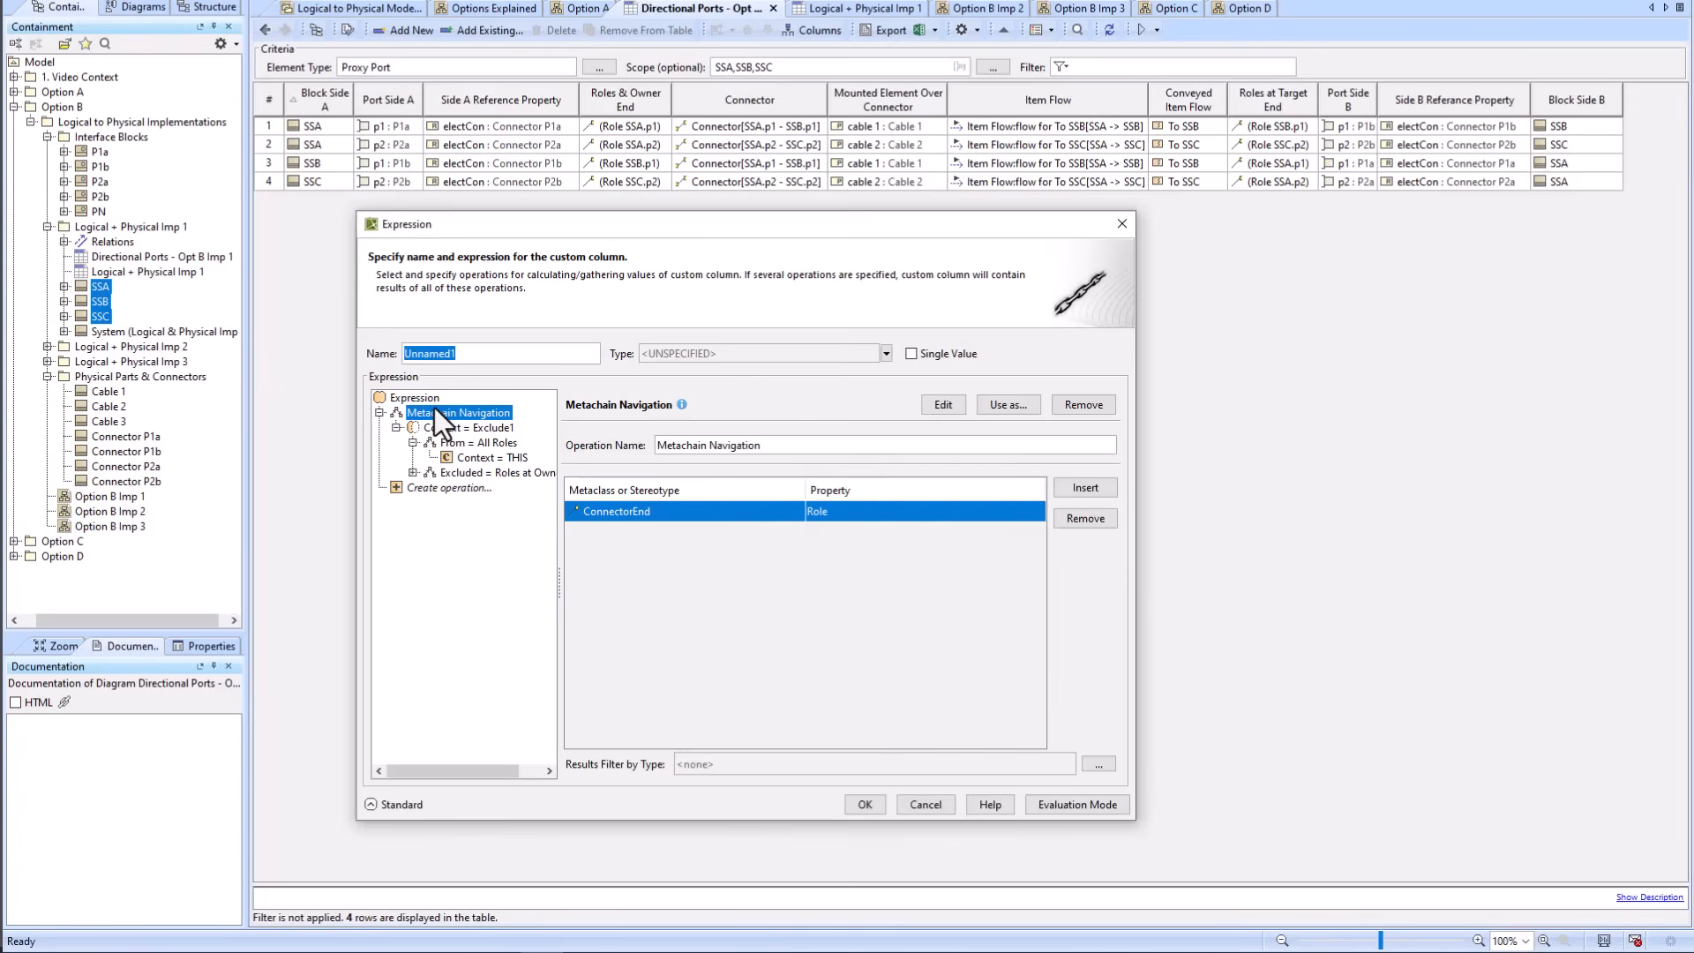
pyautogui.click(863, 803)
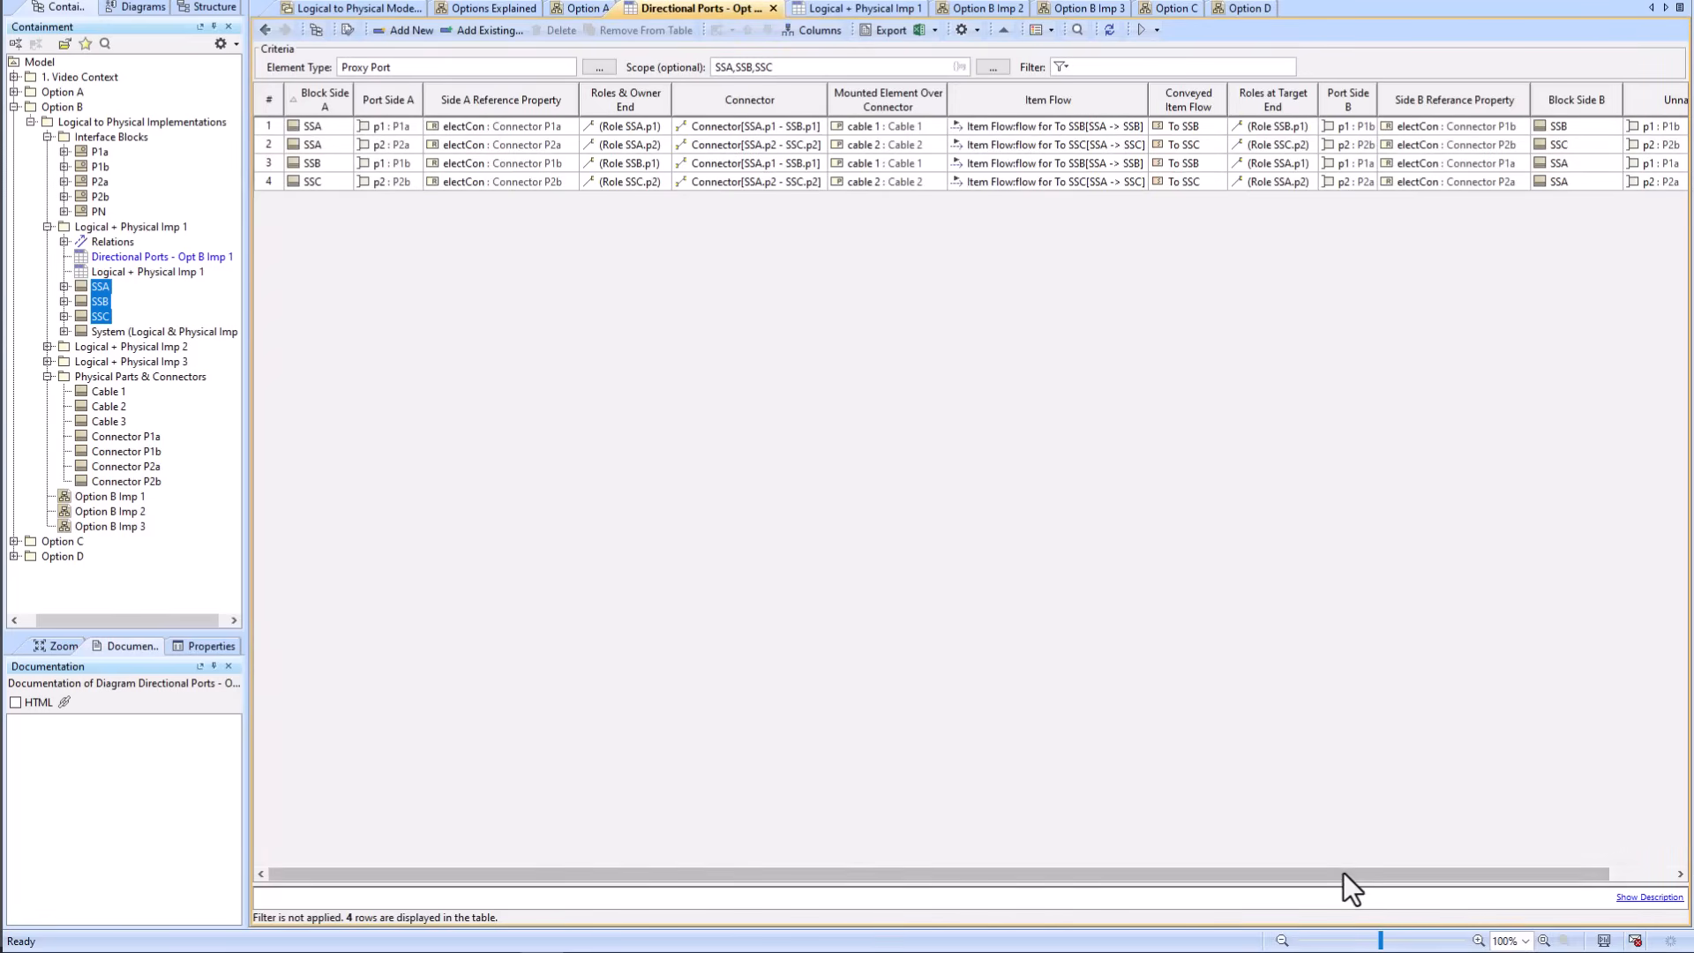
# Step: Remove the unnamed demonstration custom column from the end of the Directional Ports table
pyautogui.moveTo(1343, 871); pyautogui.dragTo(1491, 875)
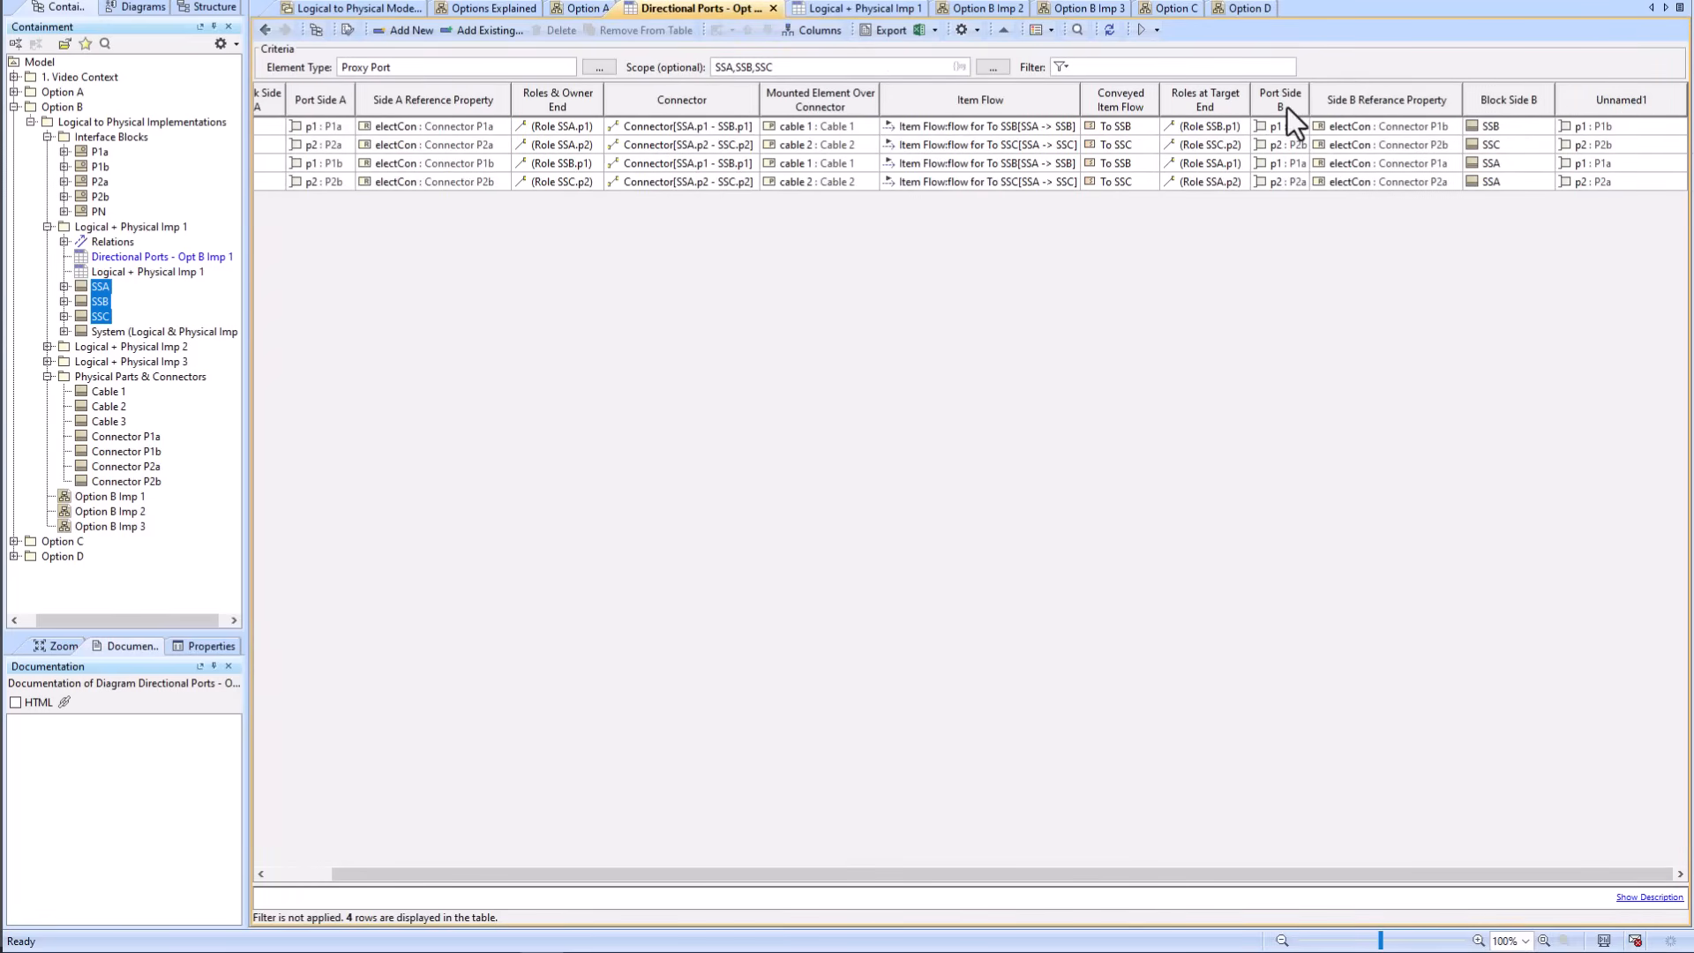
pyautogui.rightClick(1590, 94)
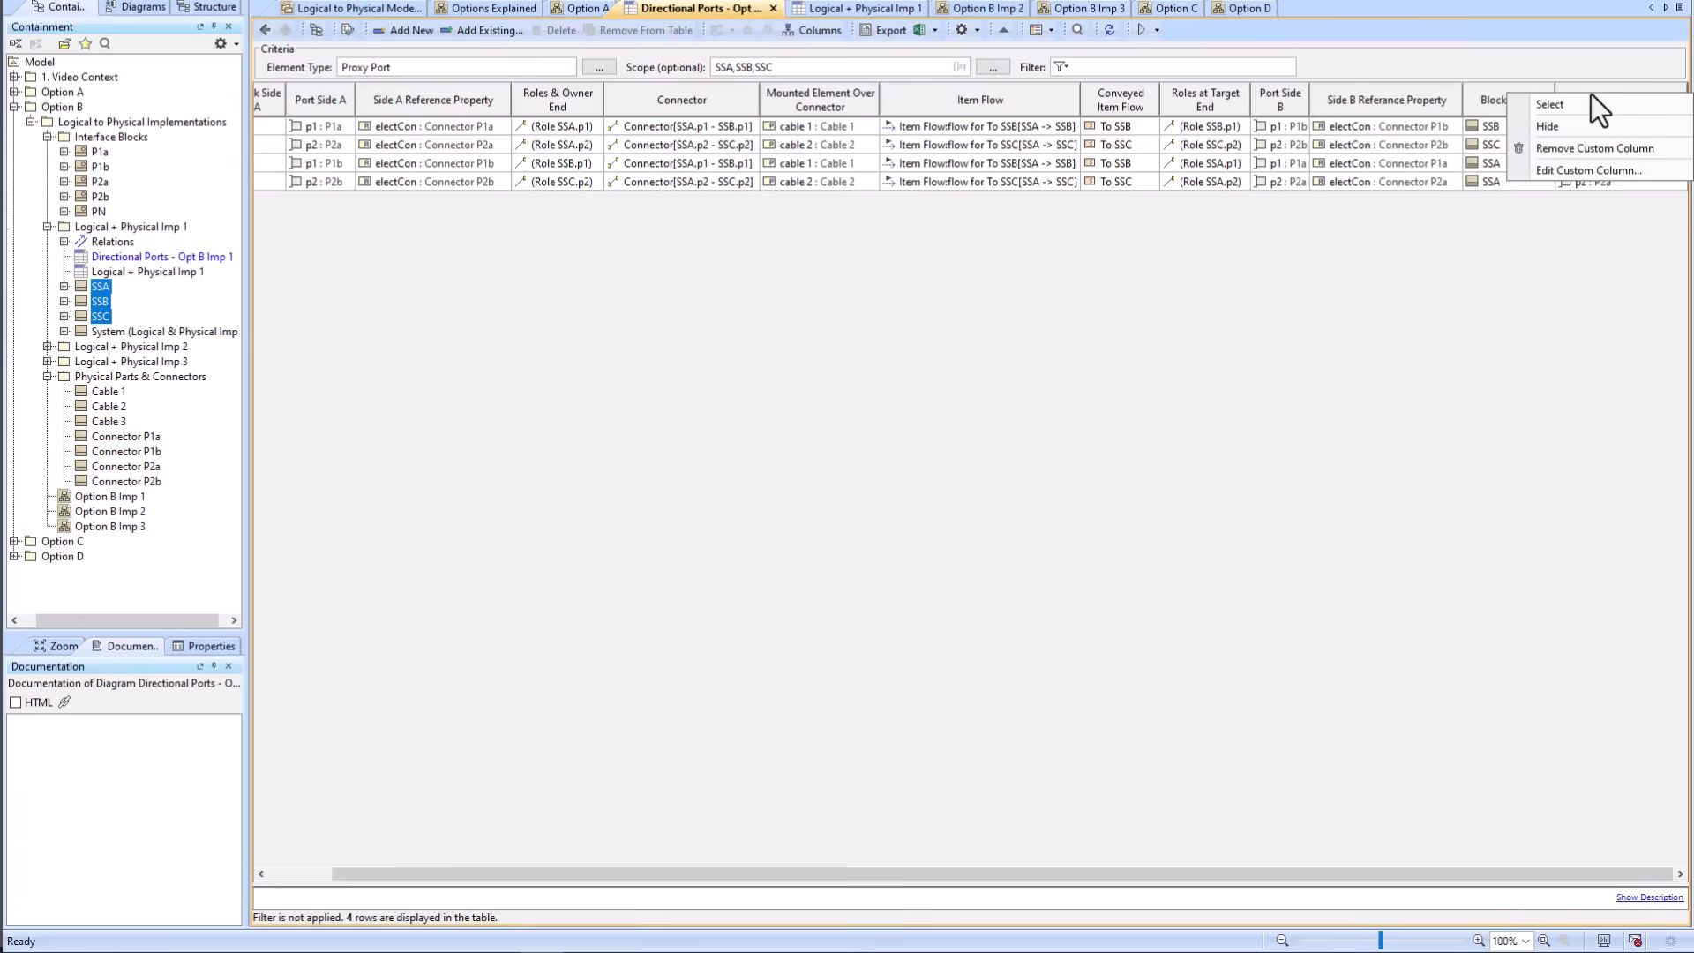
pyautogui.click(1574, 151)
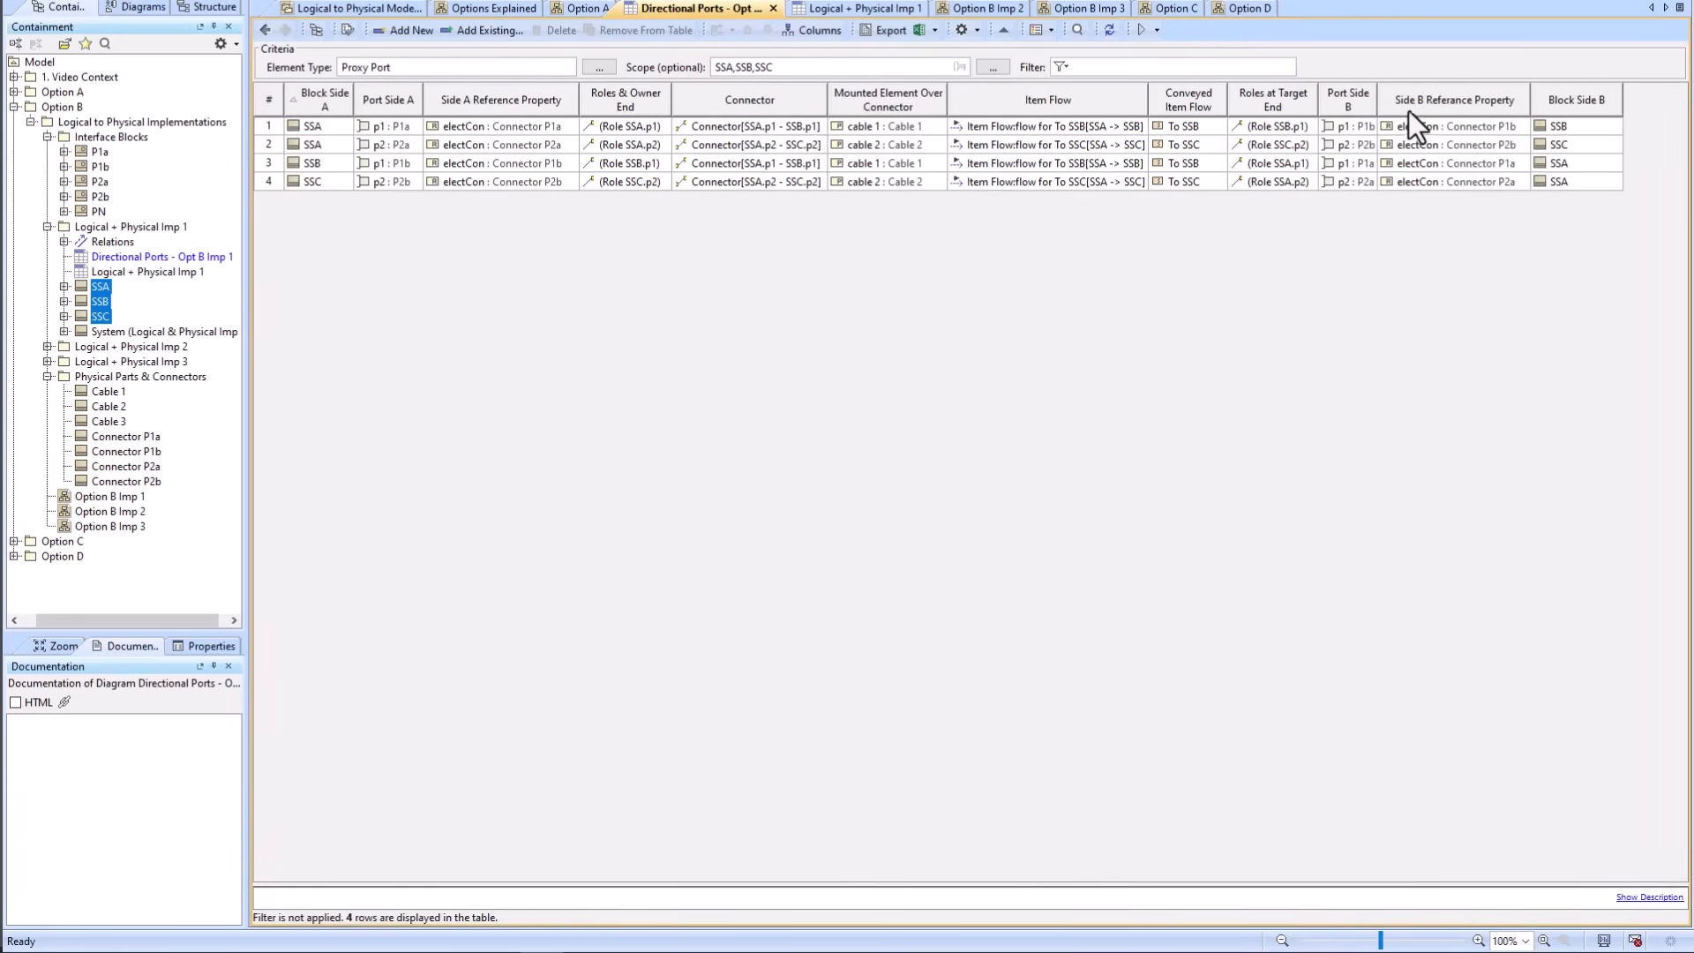
# Step: Open the Side B reference property column's expression and correct the spelling of its name to Side B Reference Property
pyautogui.rightClick(1457, 99)
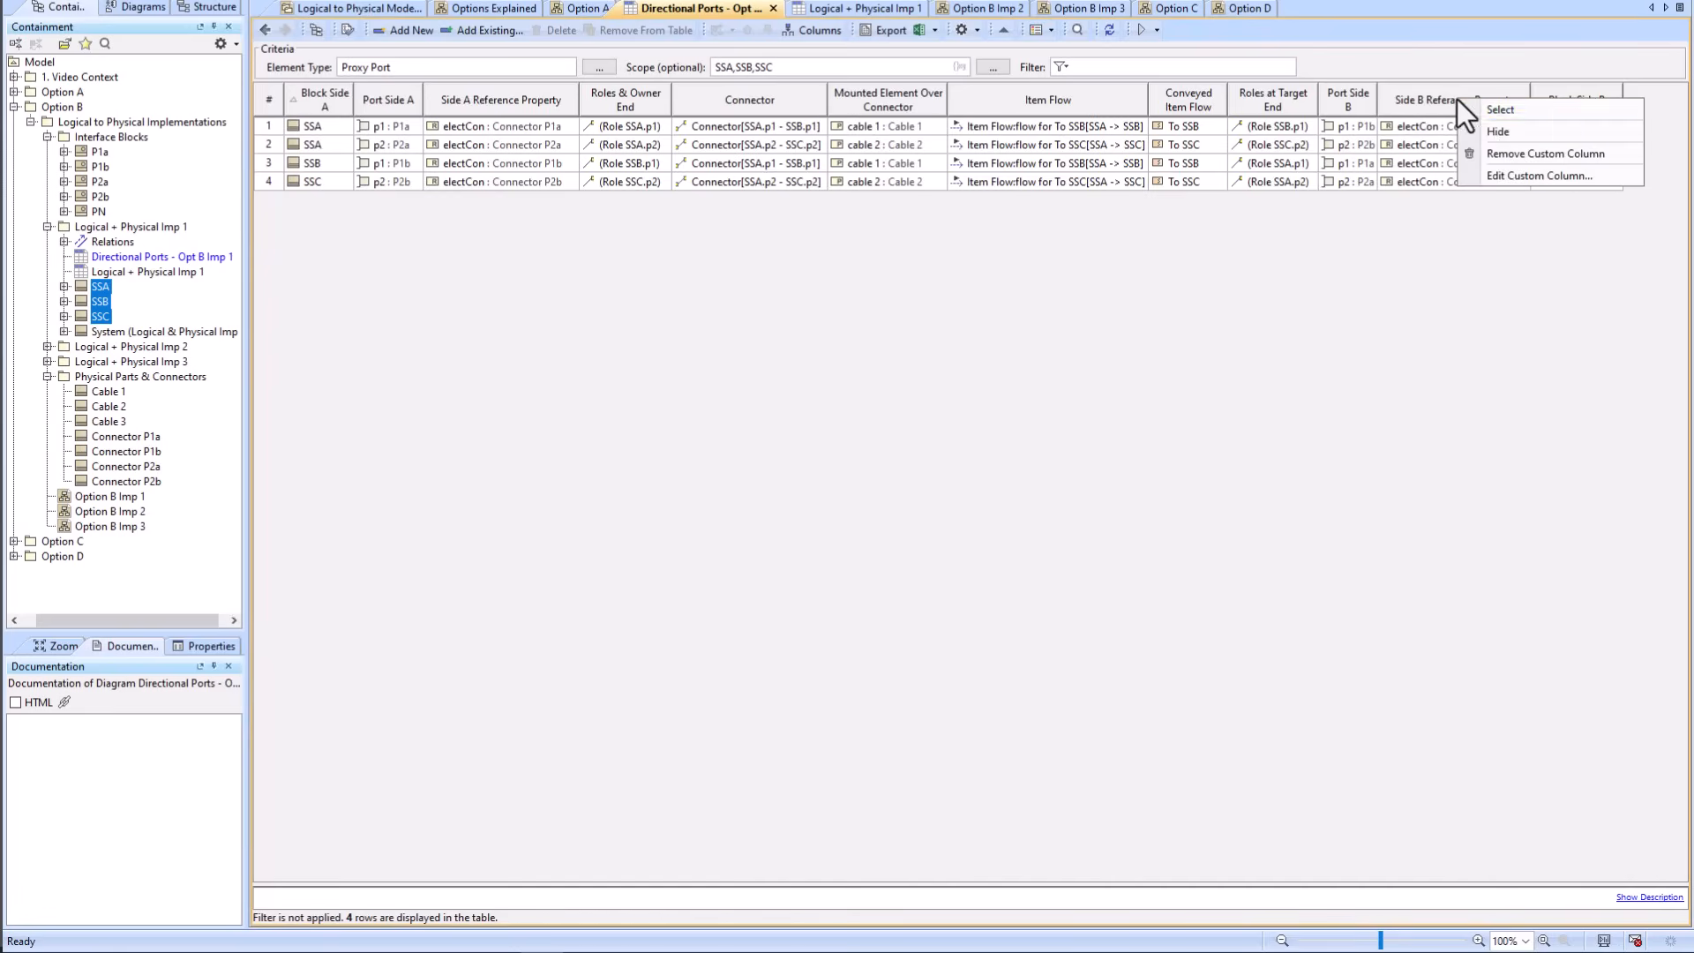
pyautogui.click(1516, 171)
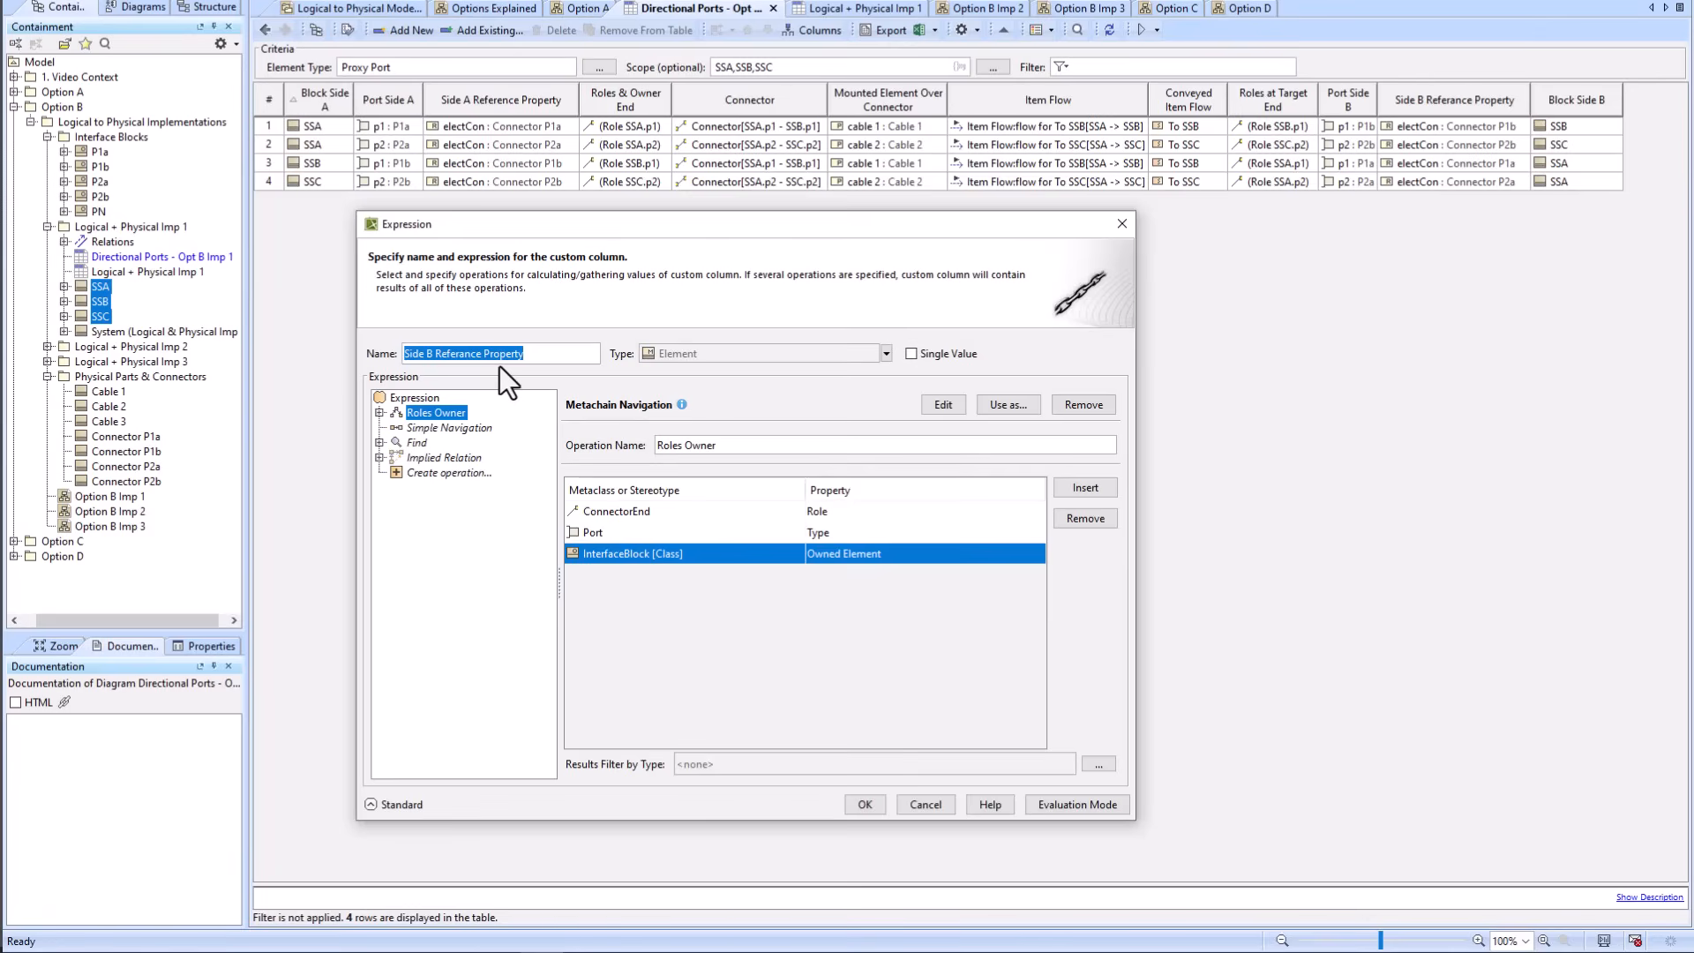
pyautogui.click(463, 353)
pyautogui.press('BackSpace')
pyautogui.write('e')
# Step: Examine the Roles Owner navigation chain and its Exclude1 context, and apply the renamed column's expression
pyautogui.click(380, 412)
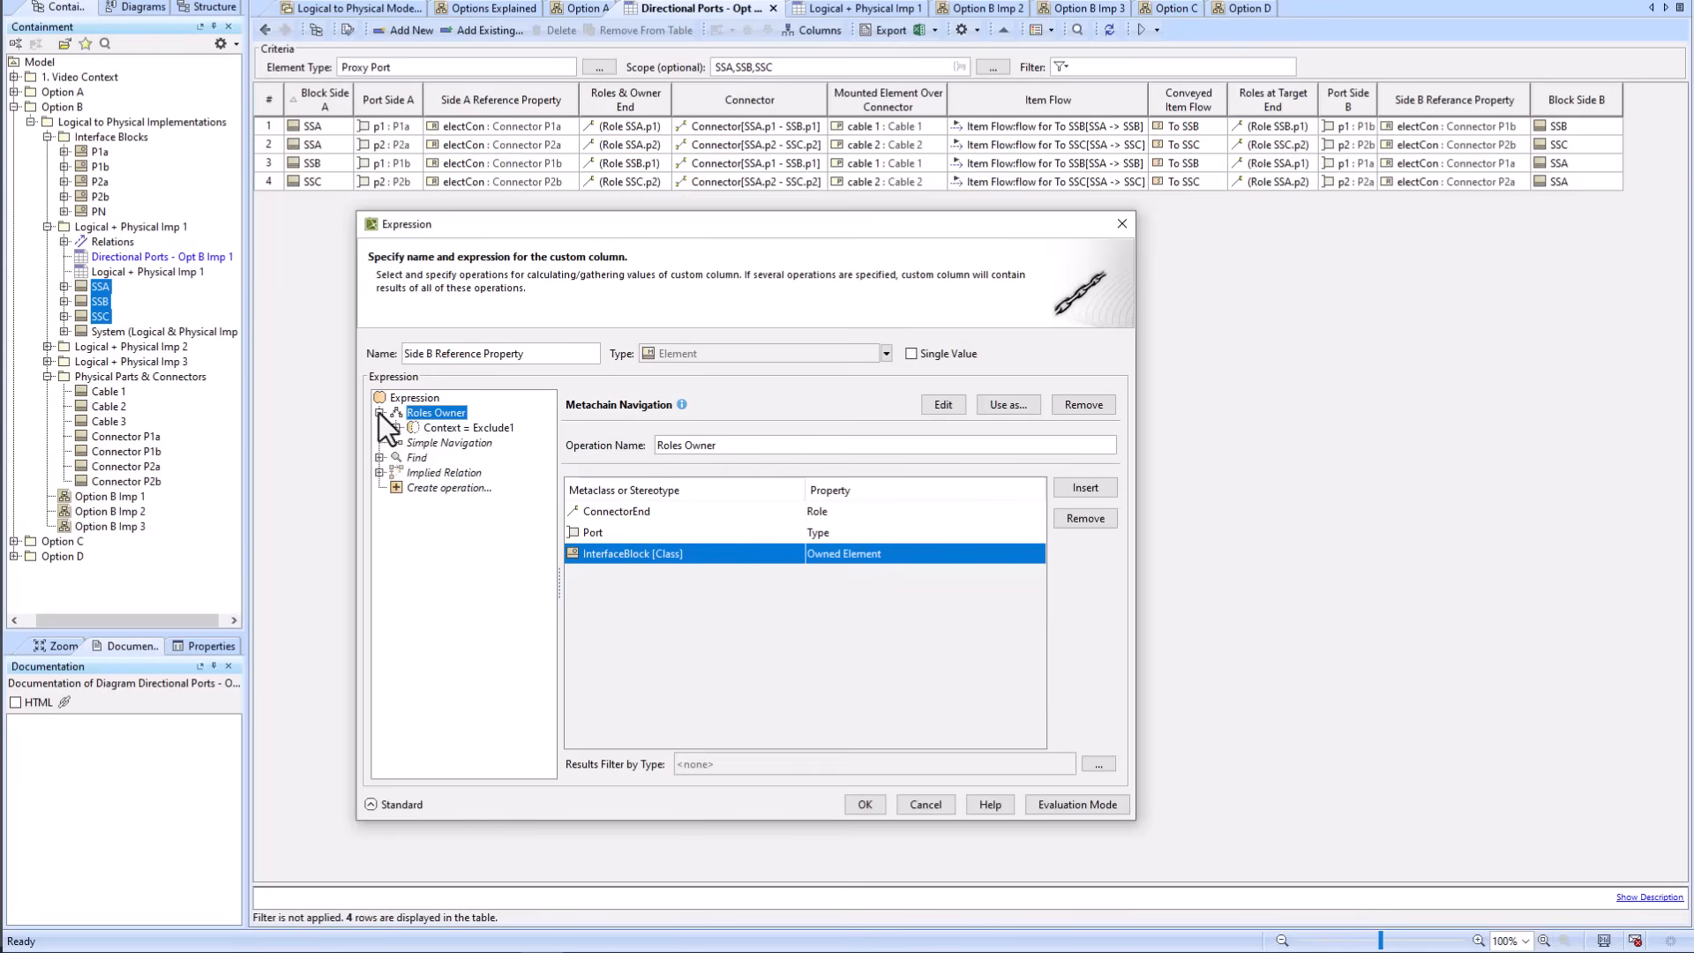
pyautogui.click(437, 427)
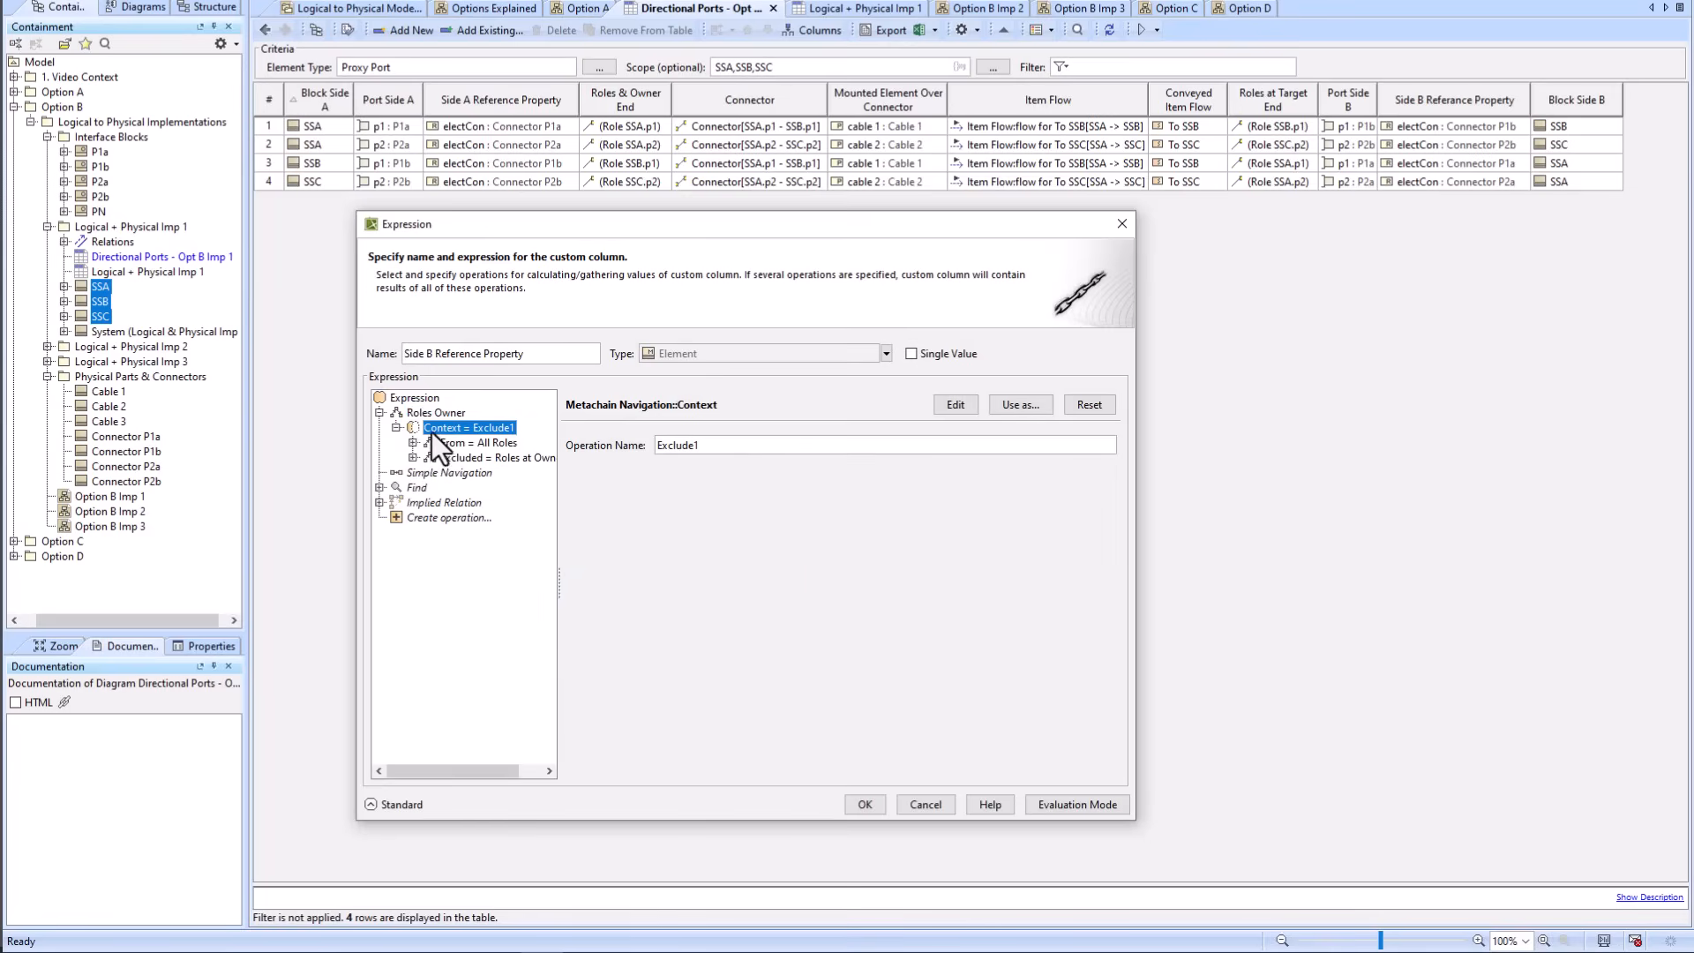
pyautogui.click(434, 412)
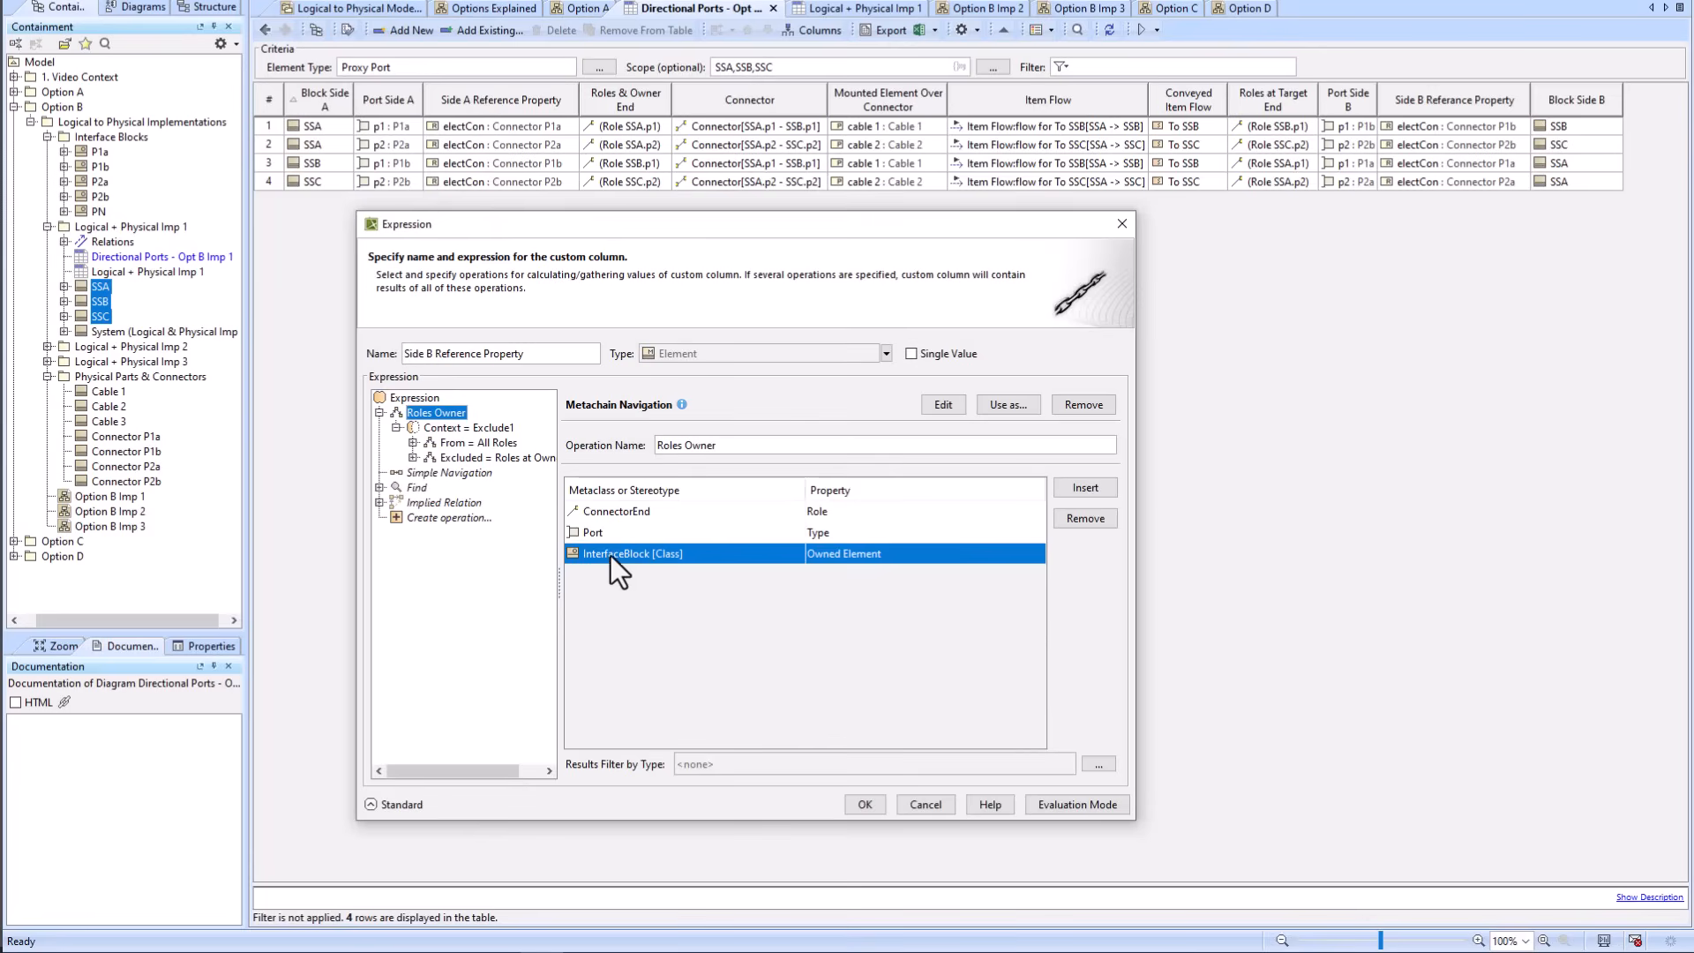
pyautogui.click(448, 428)
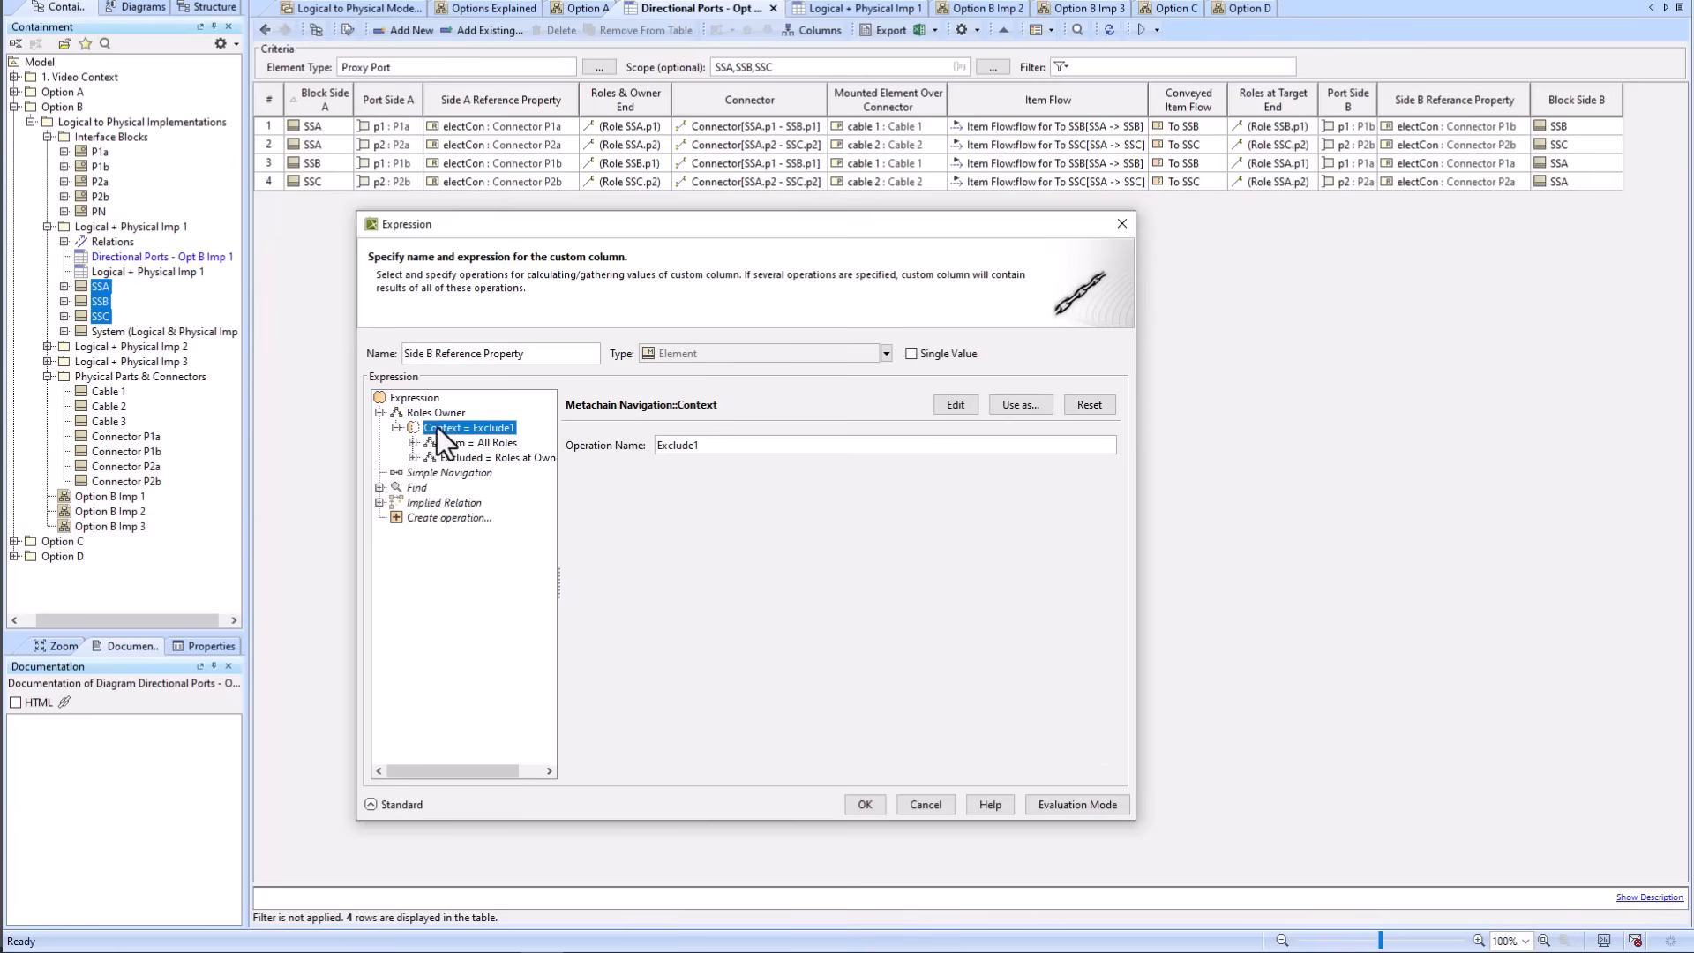
pyautogui.click(865, 803)
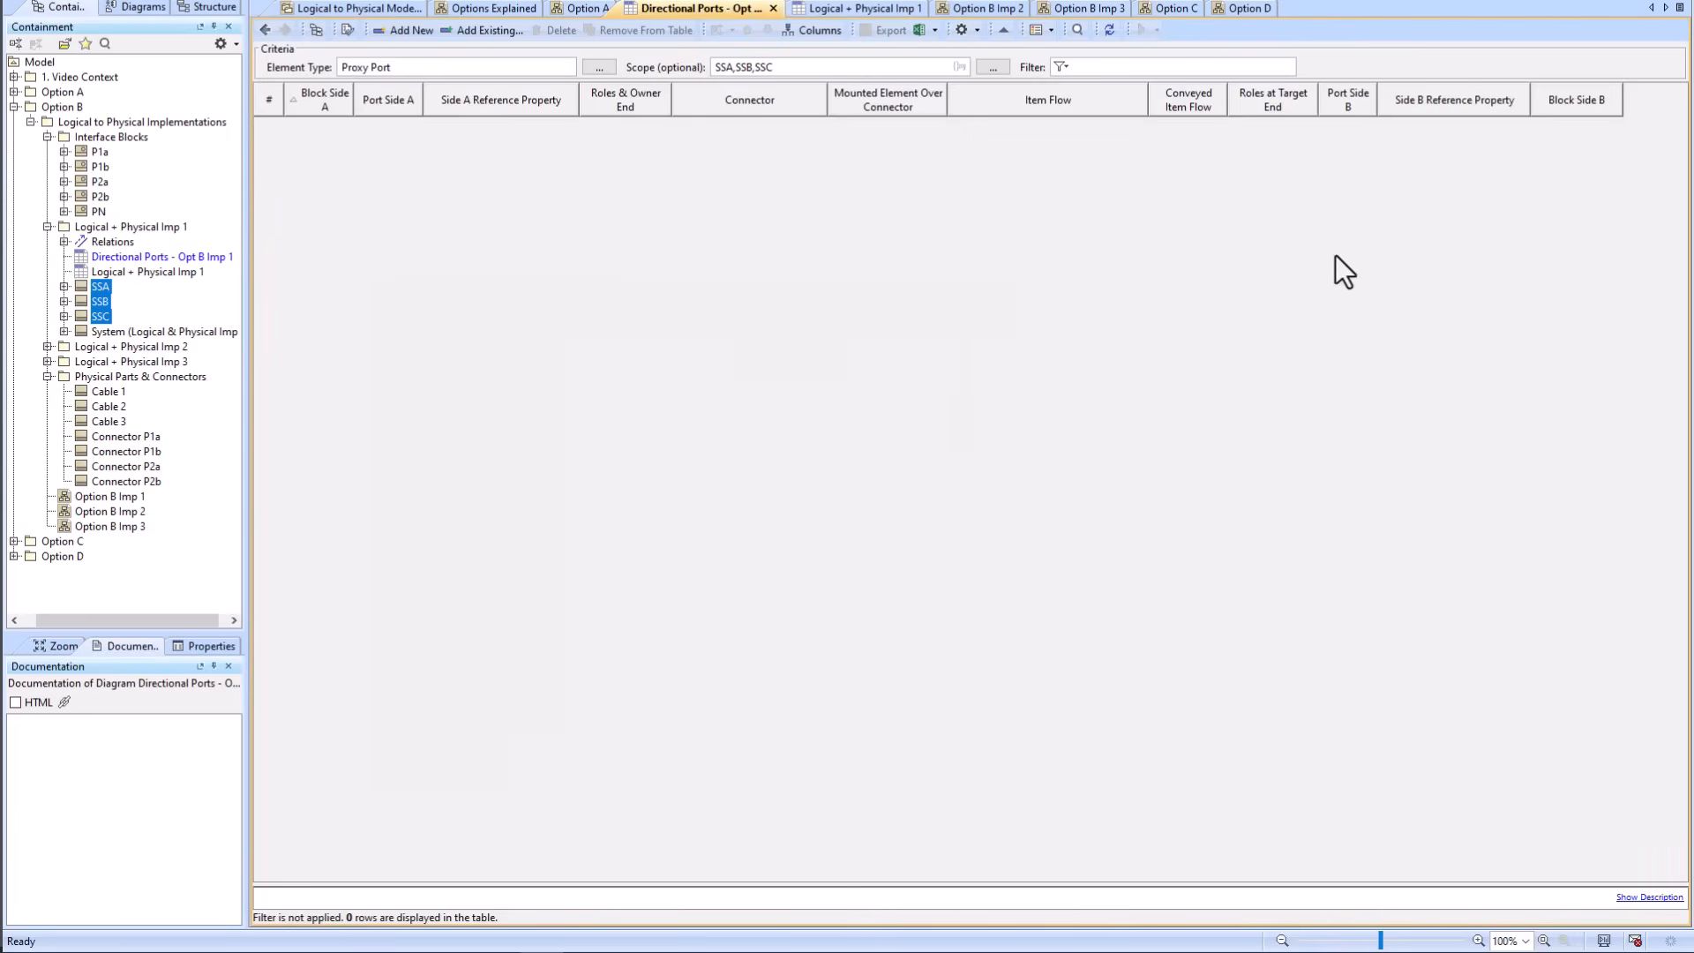
# Step: Open the Block Side B column's expression, examine its Roles Owner chain and expanded Exclude1 context, and close the expression
pyautogui.rightClick(1570, 101)
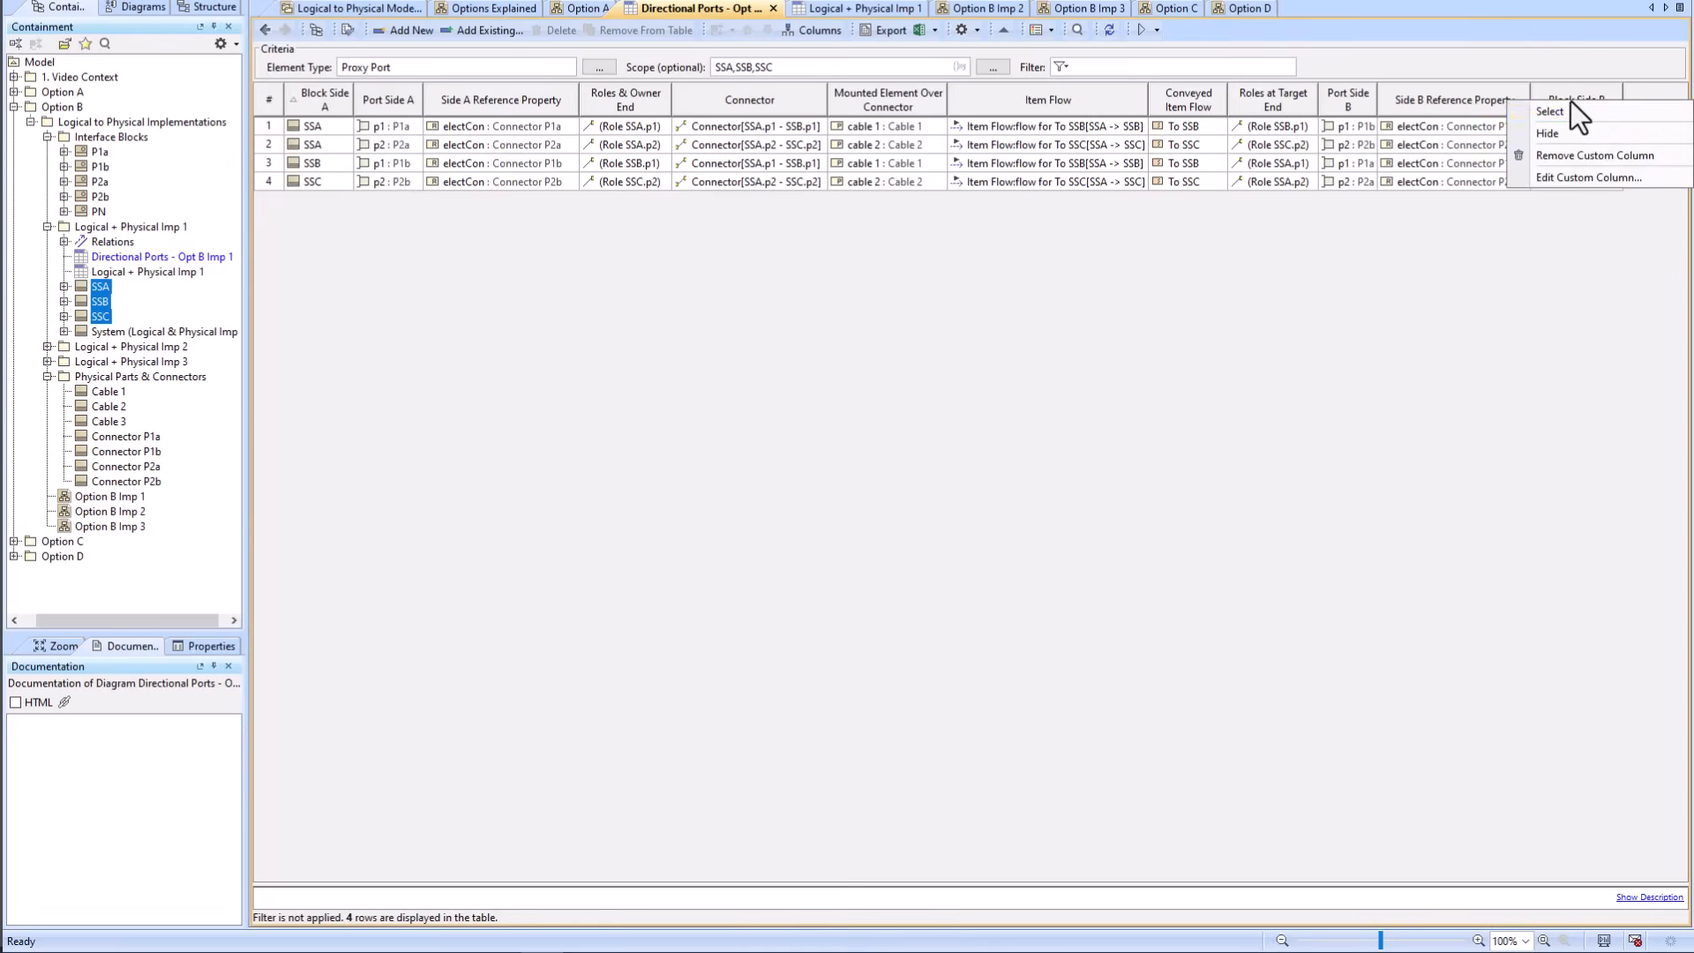
pyautogui.click(1571, 177)
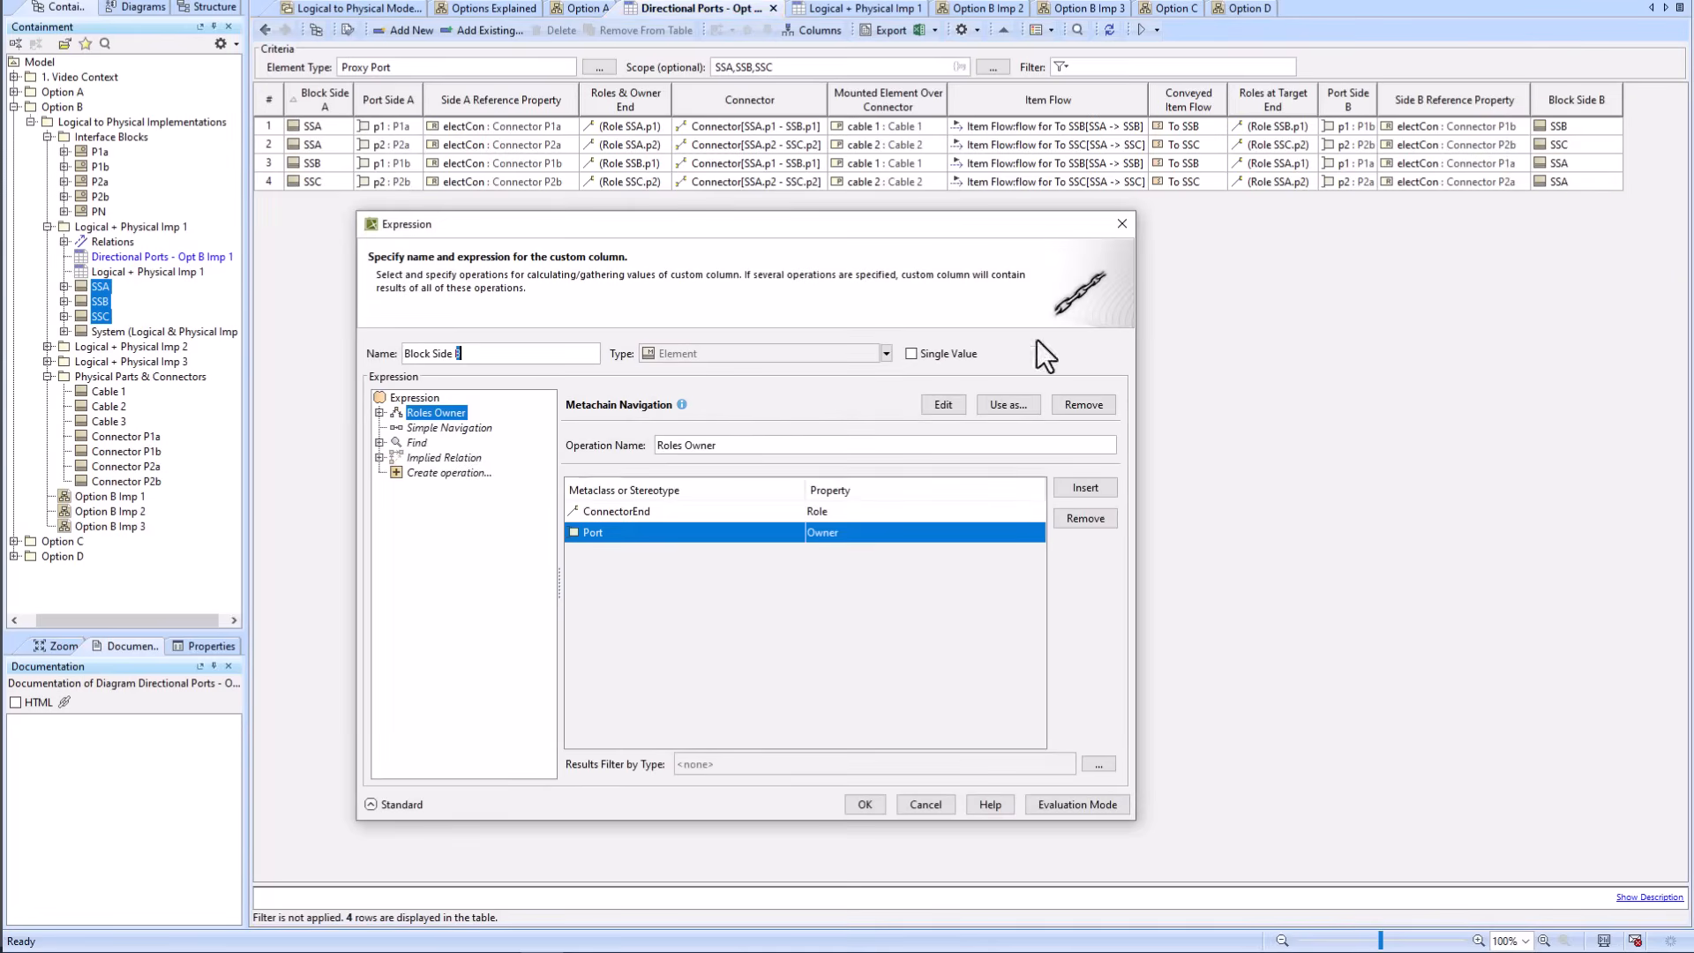
pyautogui.click(378, 411)
pyautogui.click(422, 429)
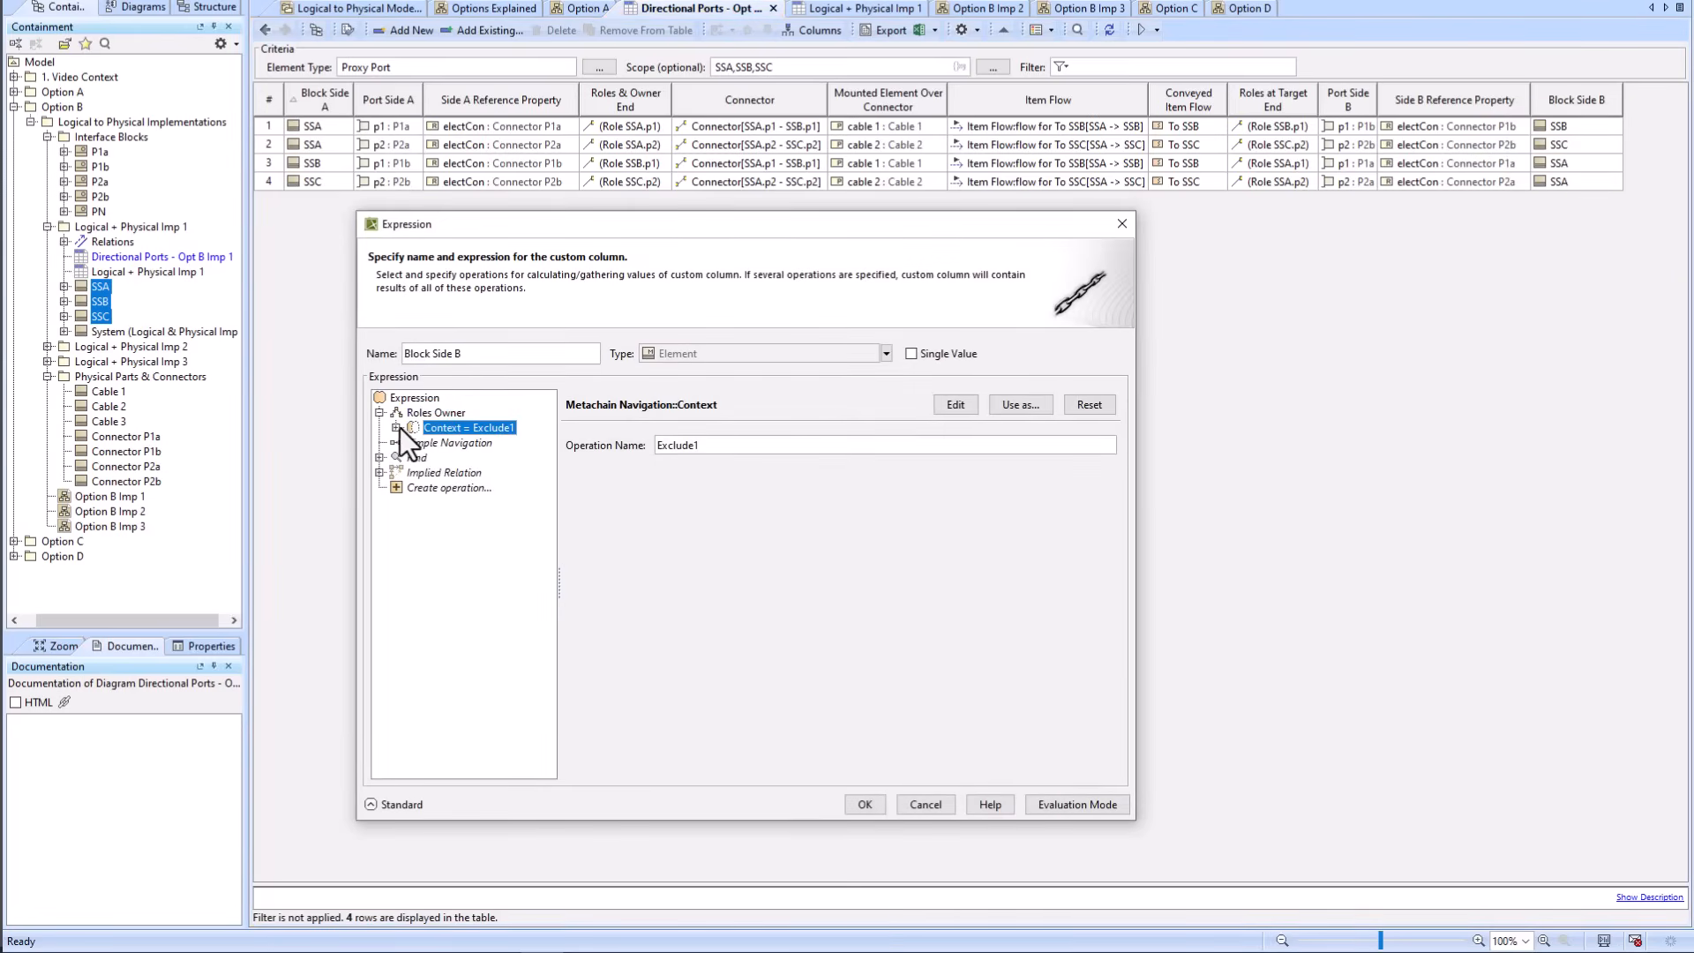
pyautogui.click(397, 428)
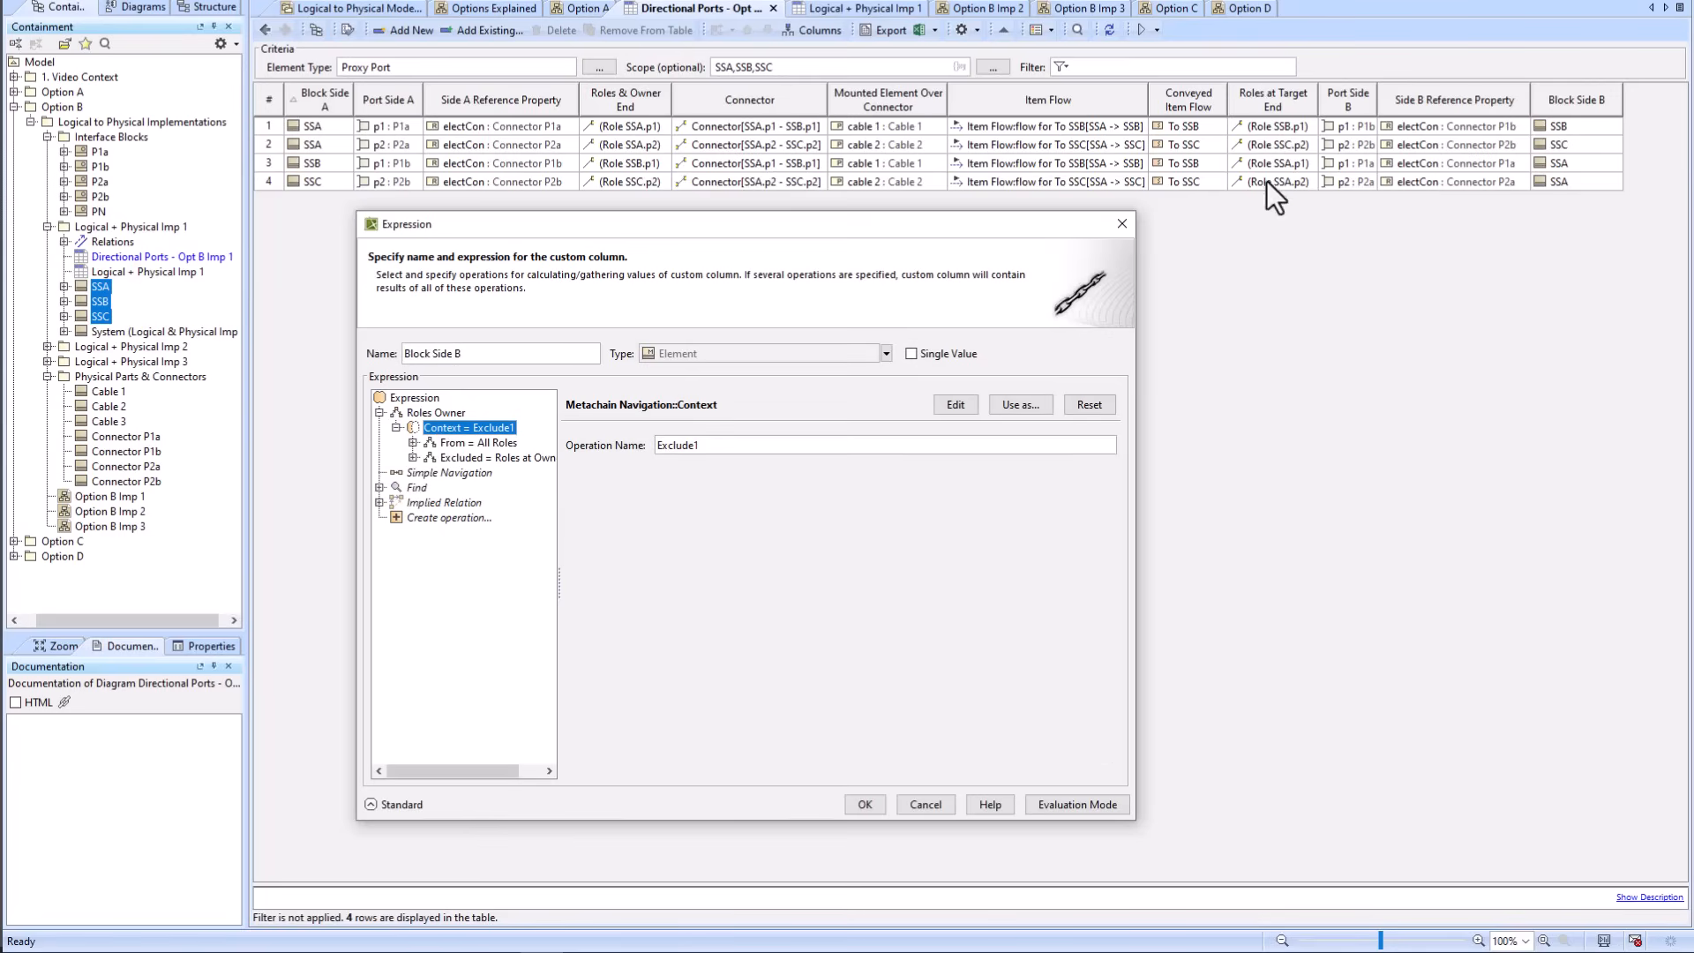
pyautogui.click(452, 414)
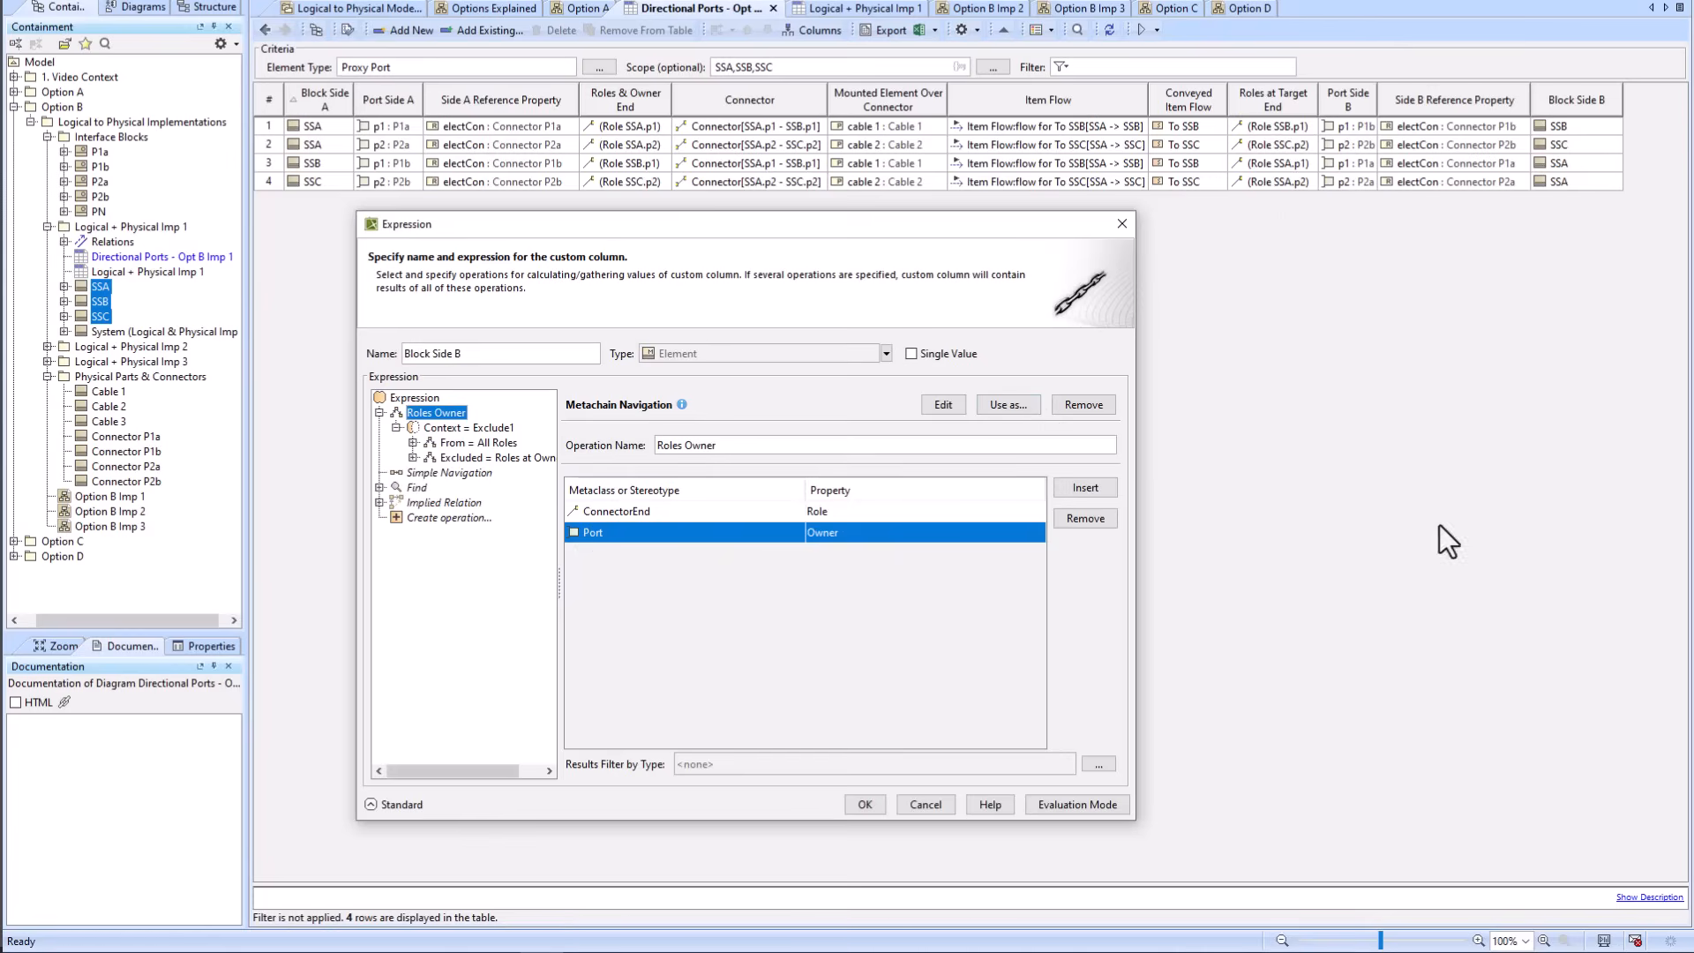
pyautogui.click(870, 812)
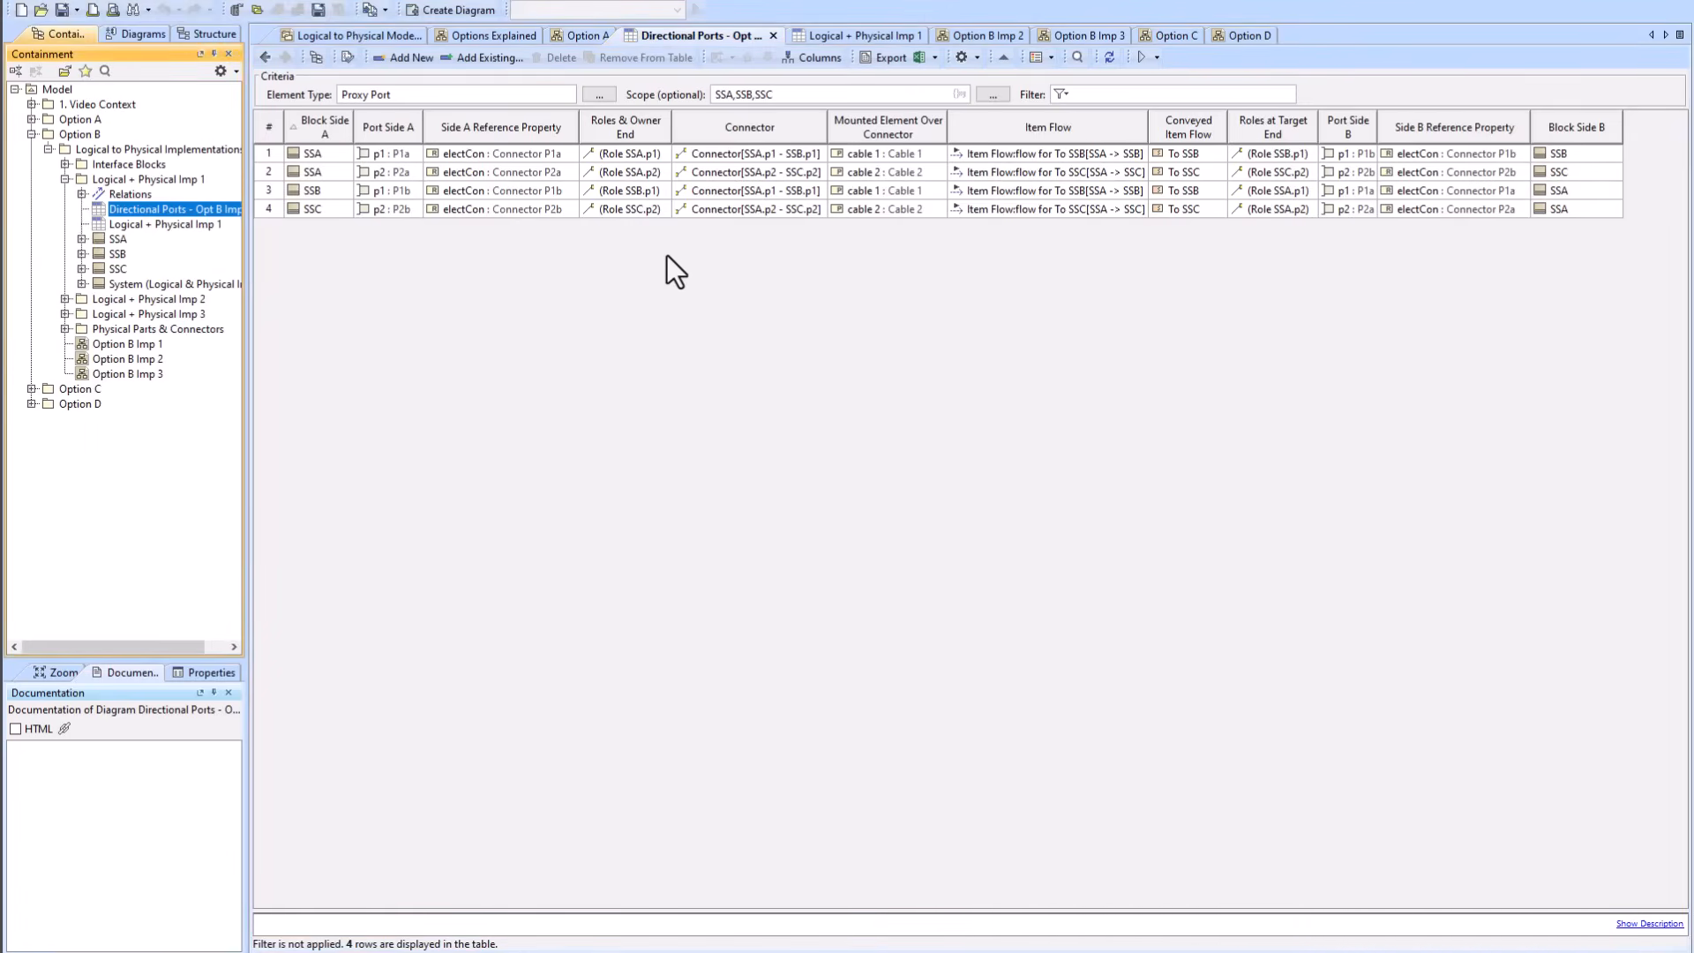
# Step: Return to the Option B Imp 1 diagram, switch to the Logical + Physical Imp 1 table, and locate that table in the containment tree
pyautogui.click(263, 55)
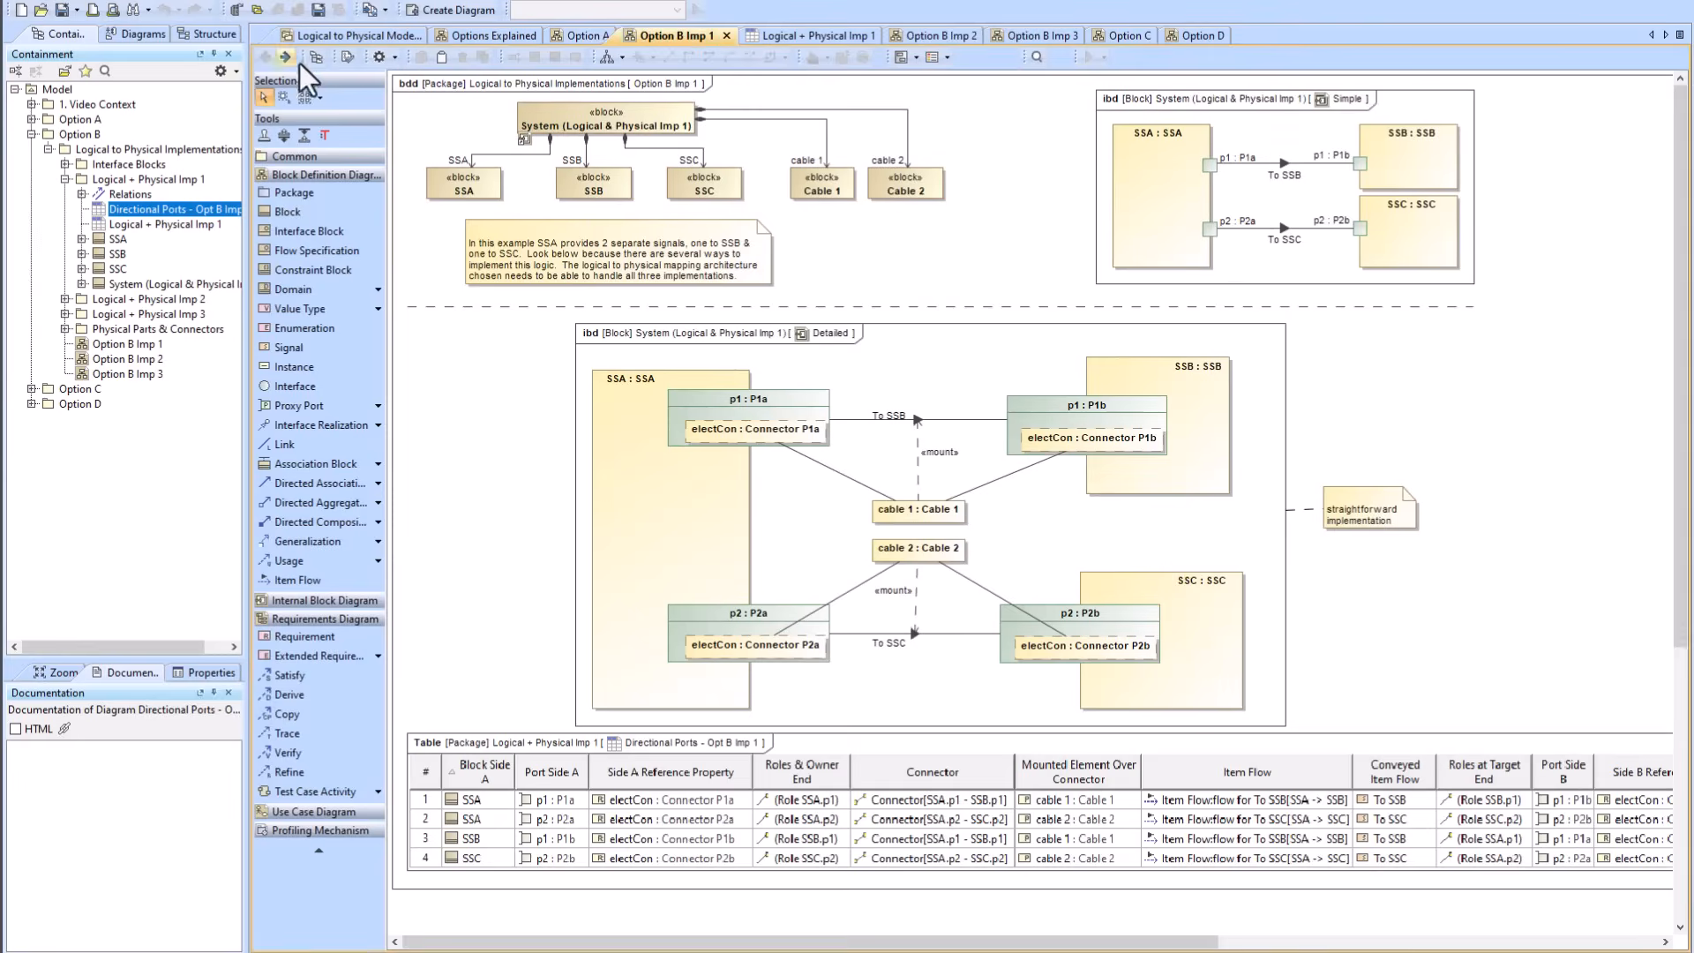
pyautogui.click(798, 38)
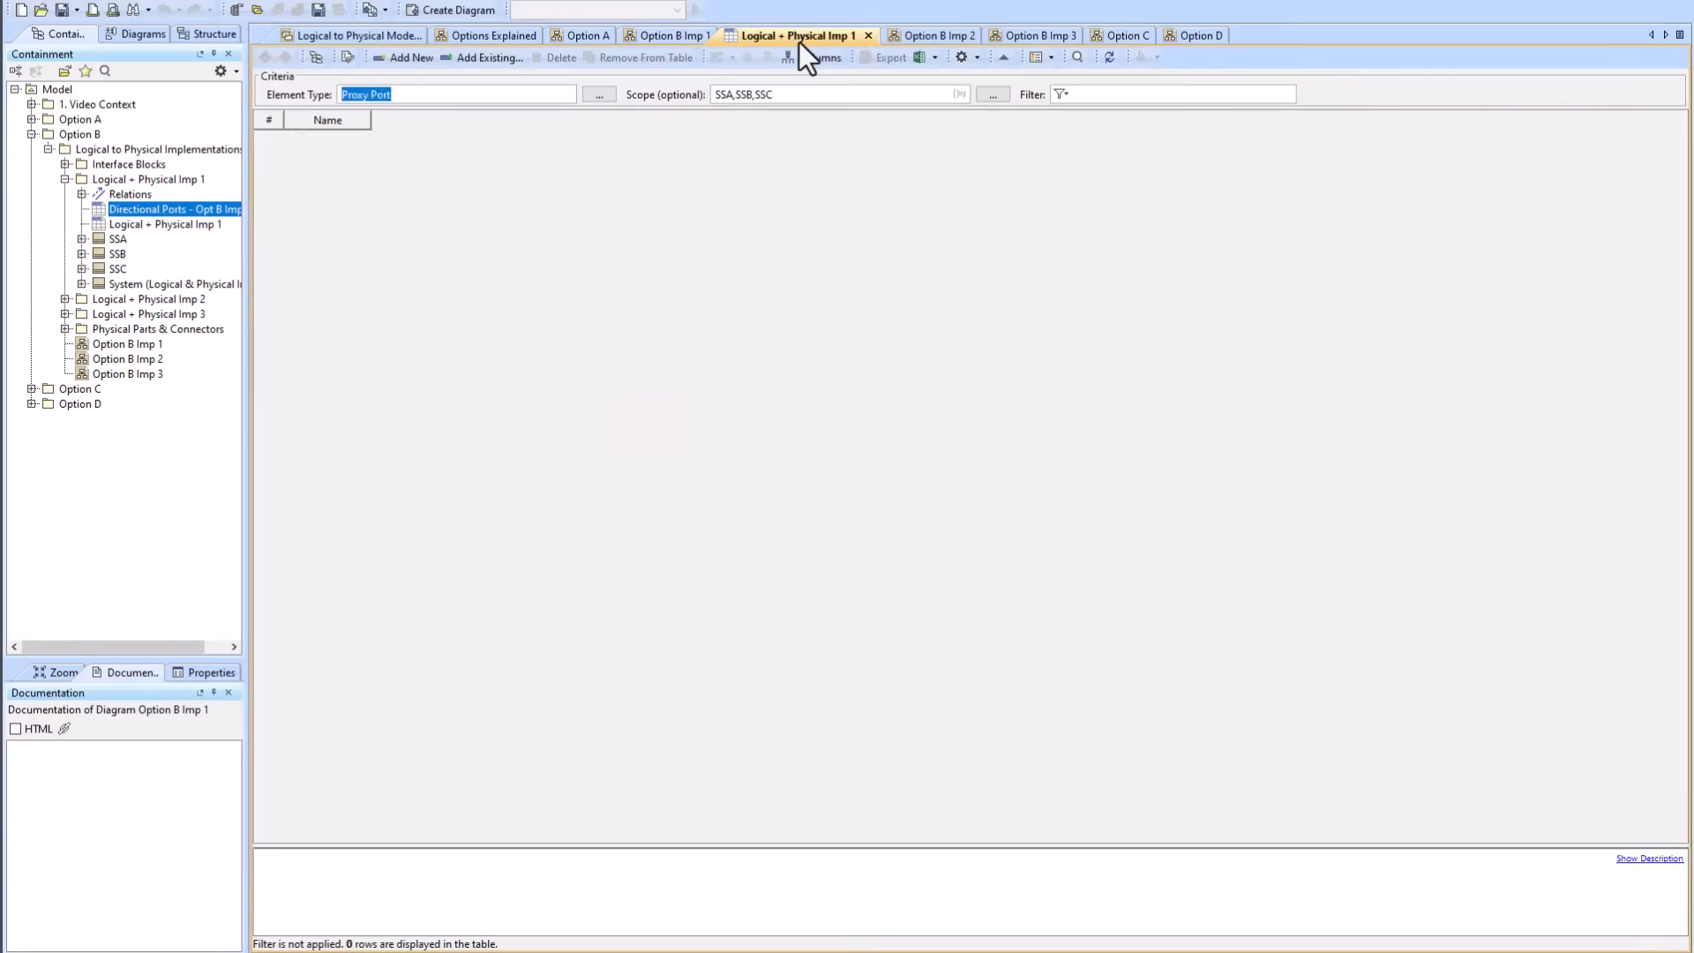
pyautogui.hotkey('alt', 'b')
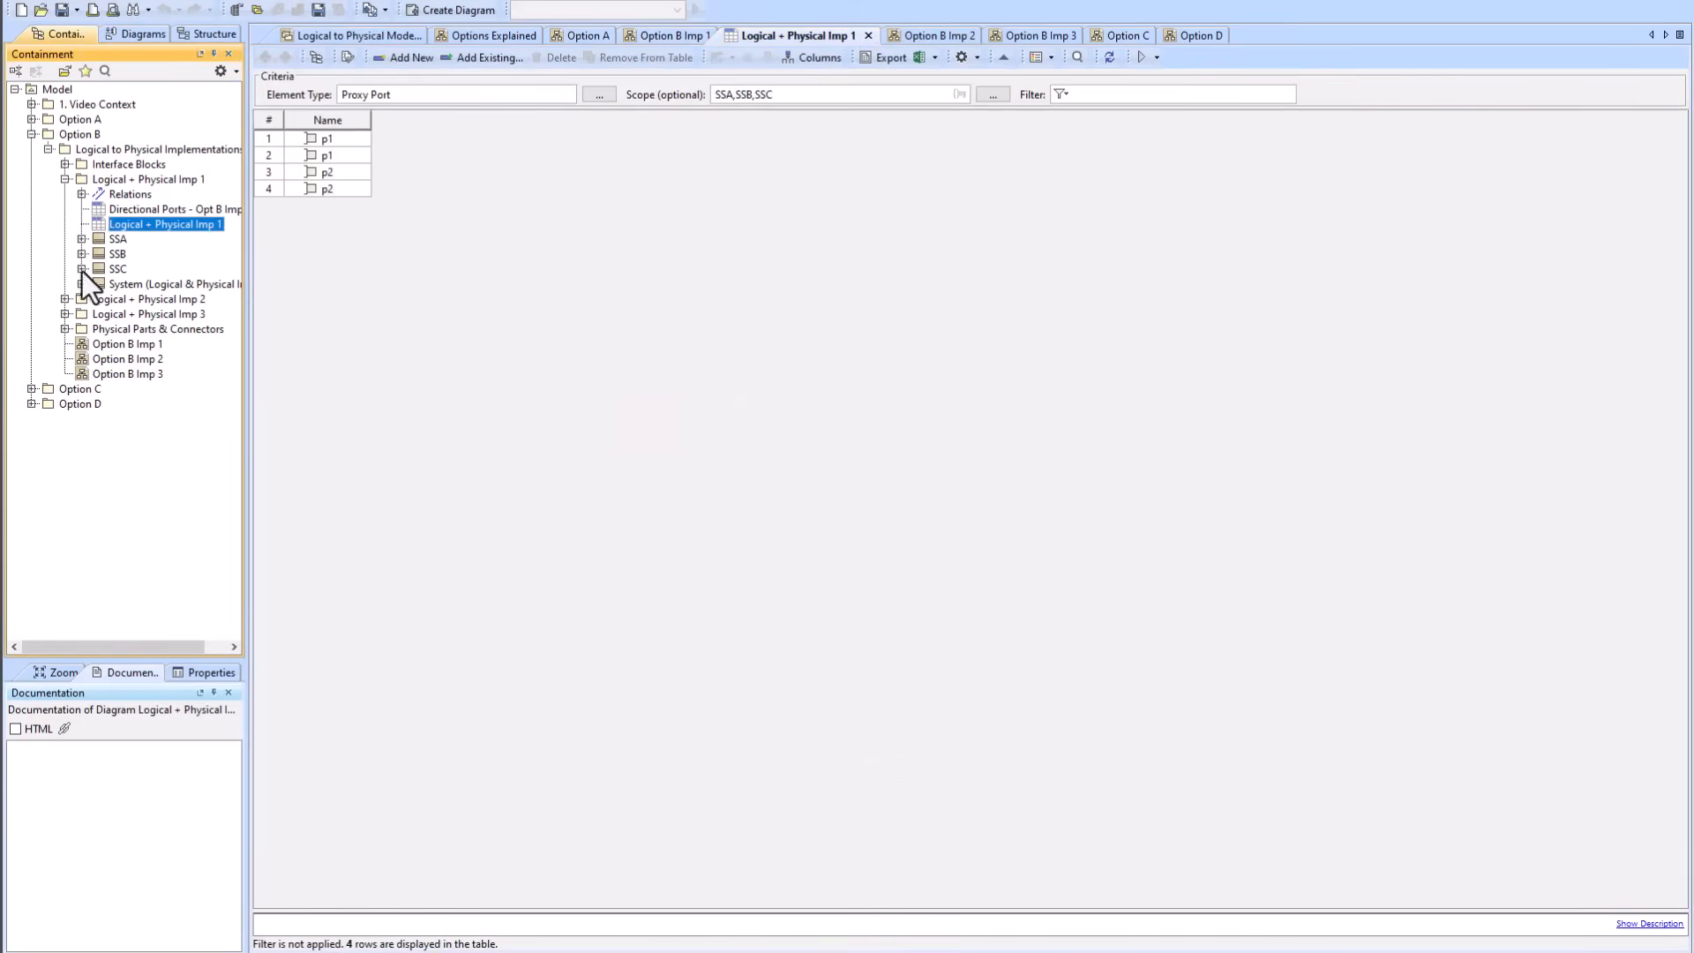
# Step: Delete the Logical + Physical Imp 1 table from the Logical + Physical Imp 1 package
pyautogui.press('Delete')
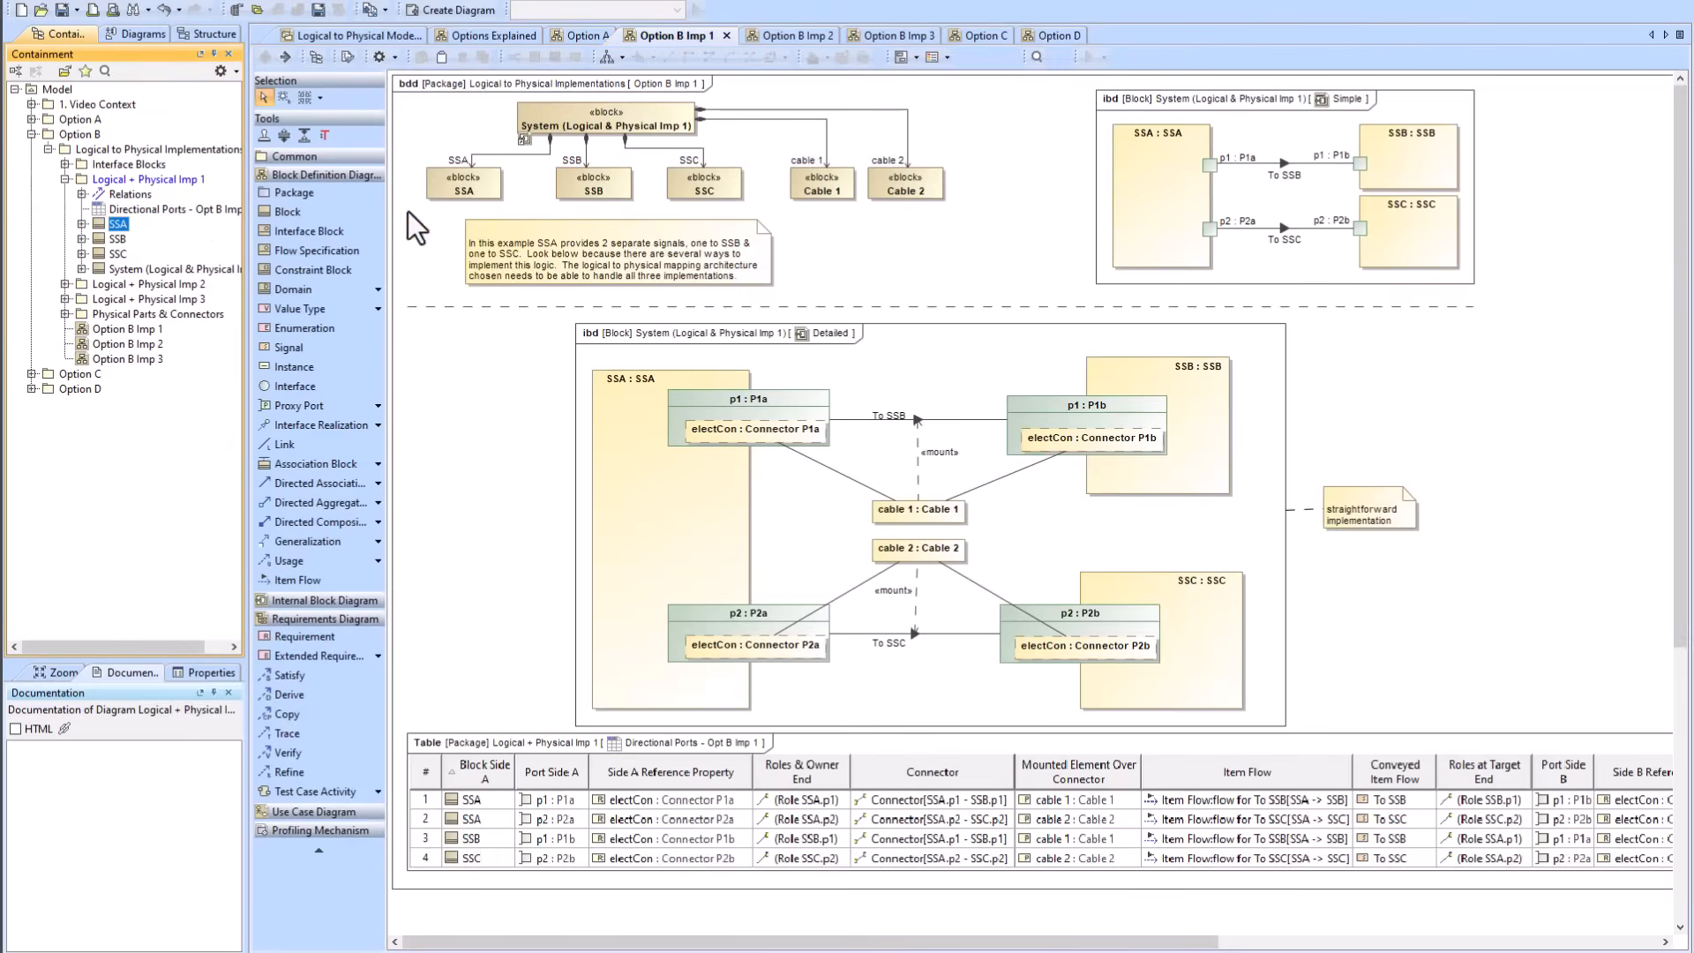
# Step: Compare the Option B Imp 1, Imp 2 and Imp 3 diagrams, including the detailed block views and their Directional Ports tables
pyautogui.click(780, 36)
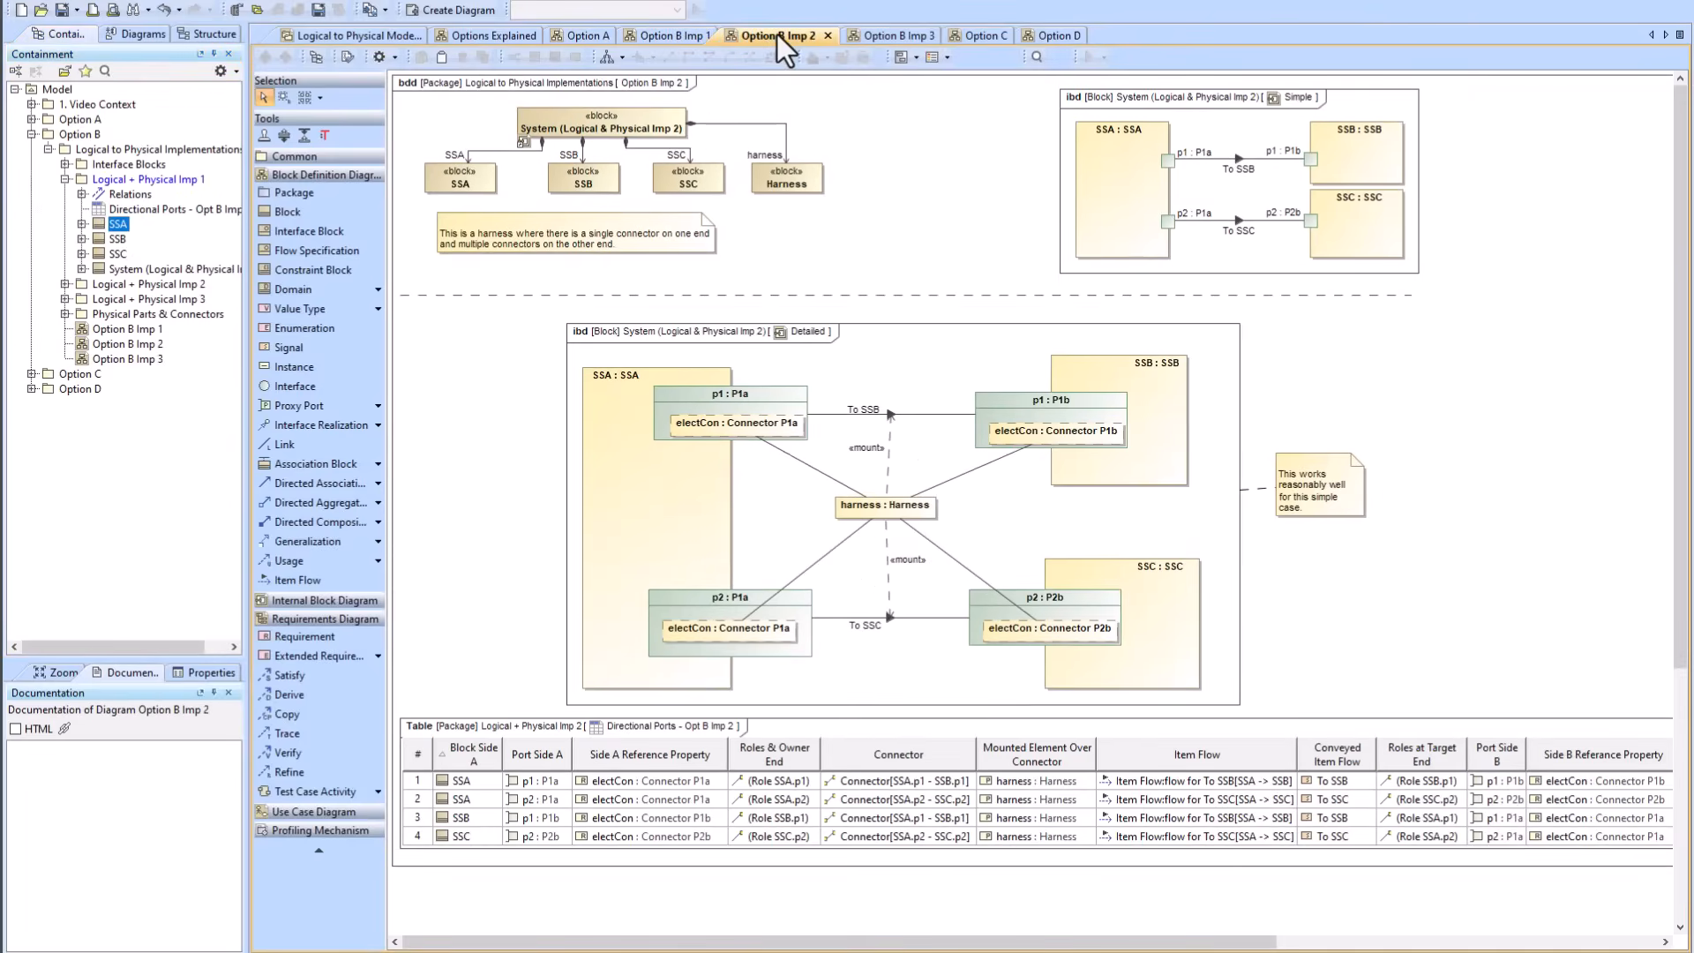
pyautogui.click(668, 35)
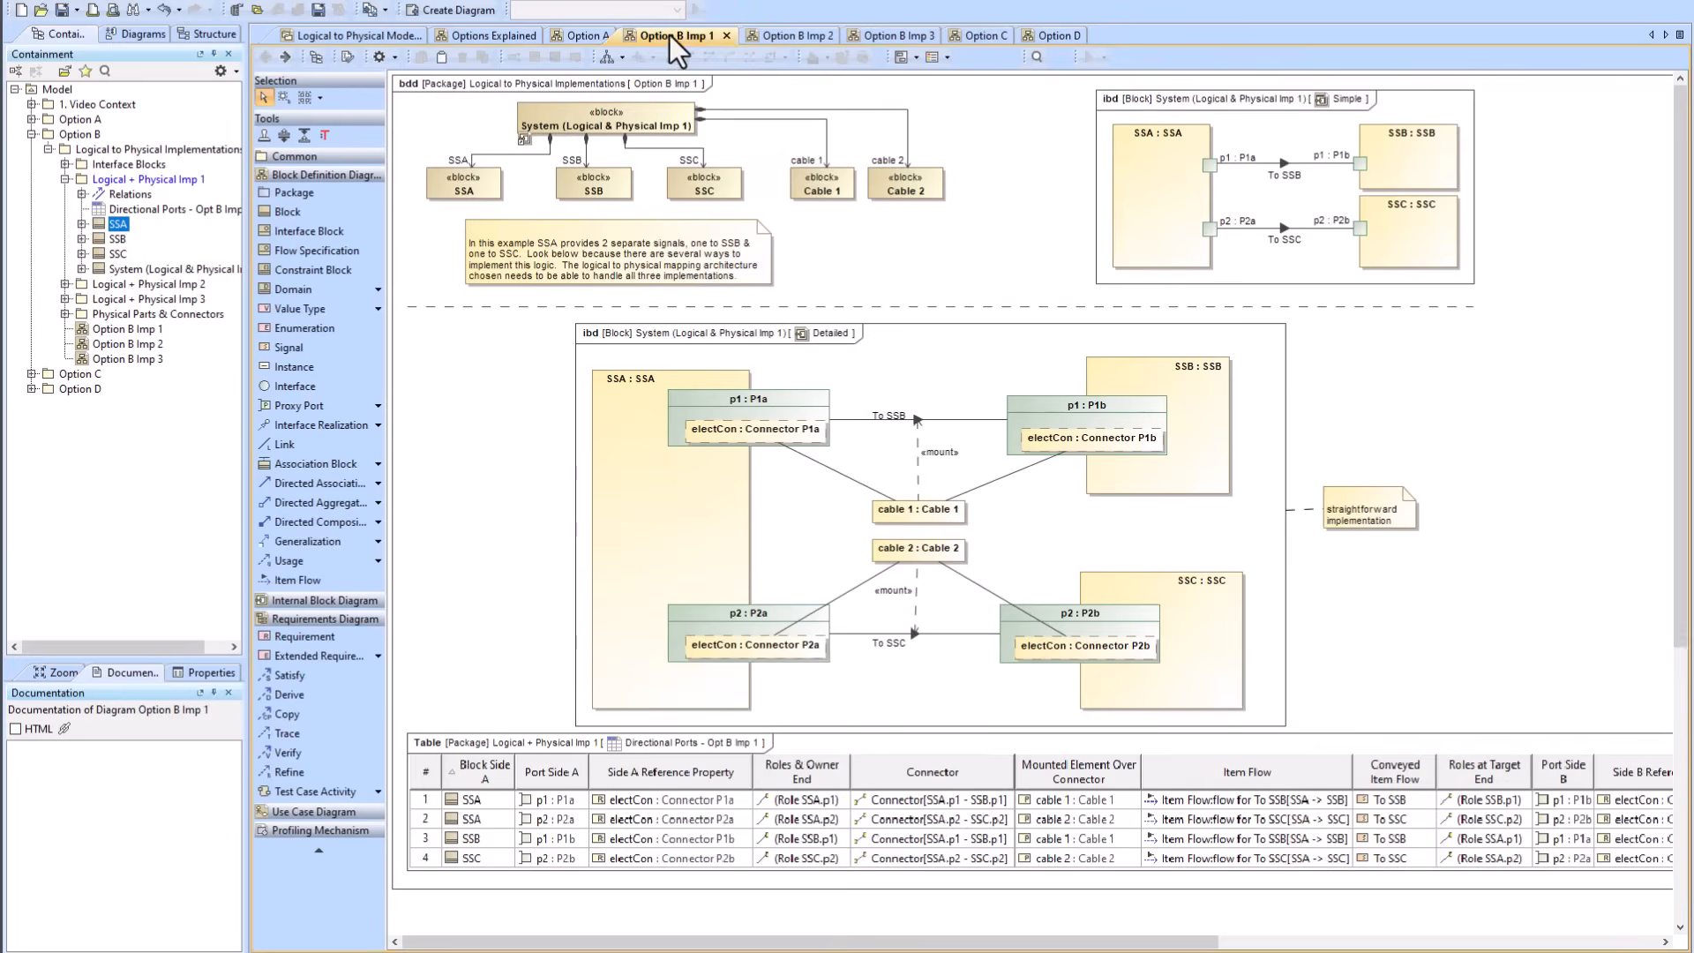
pyautogui.click(775, 36)
pyautogui.click(888, 36)
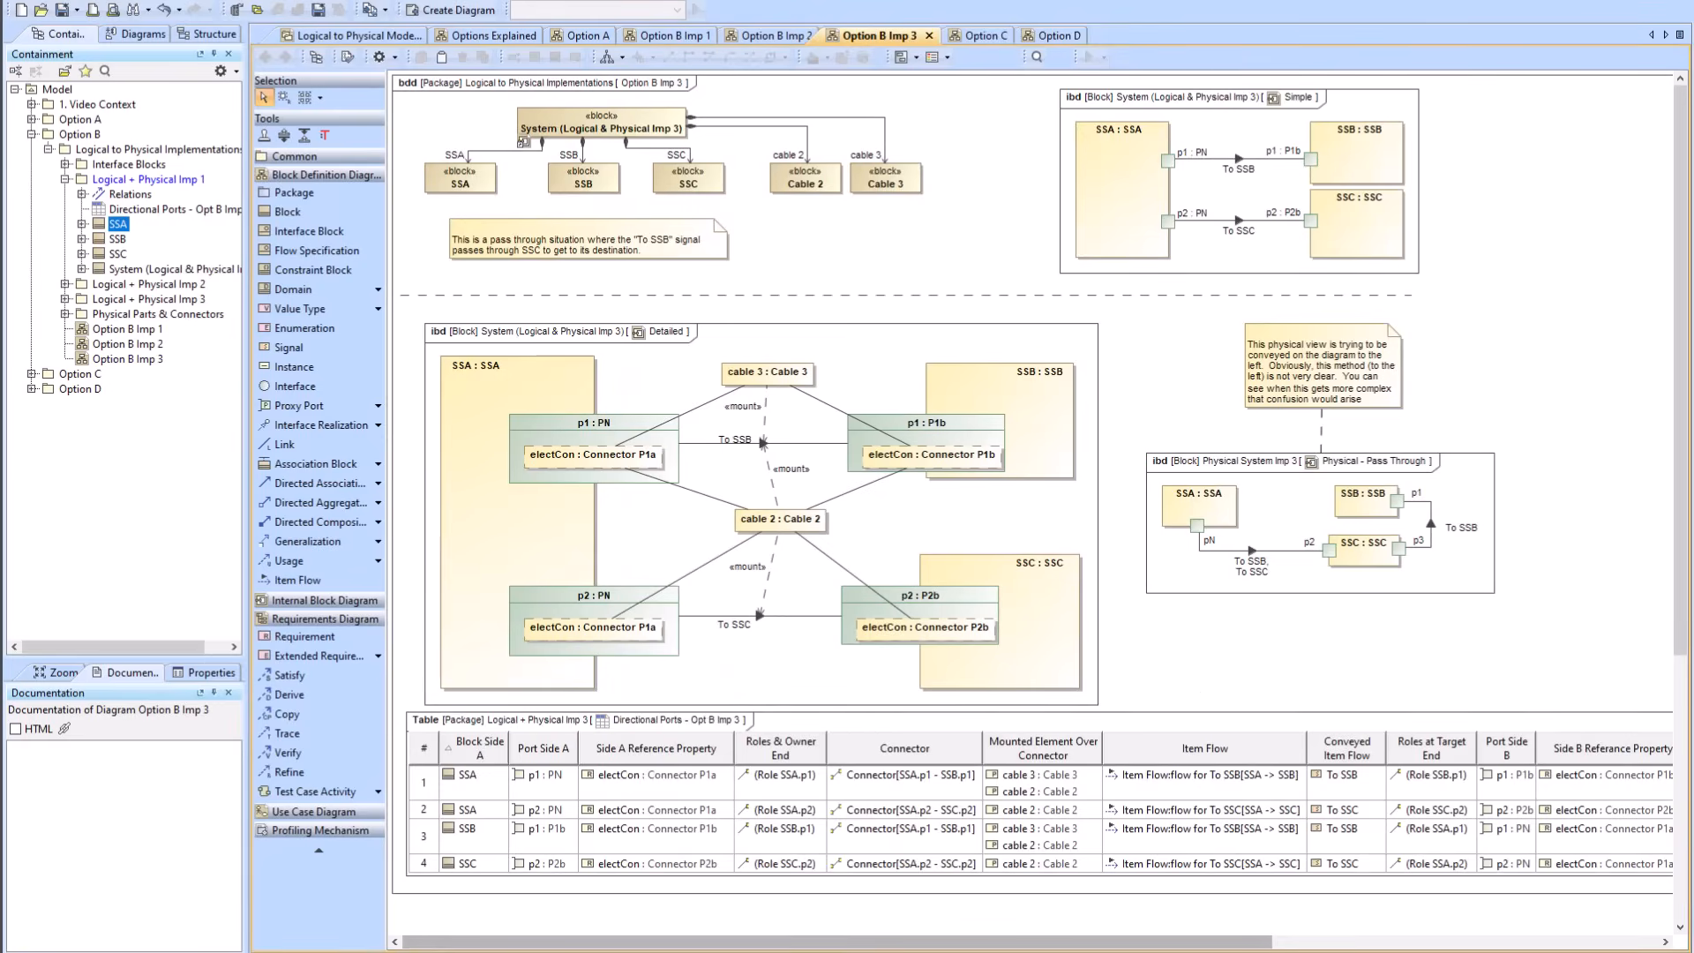
pyautogui.moveTo(823, 947)
pyautogui.mouseDown()
pyautogui.moveTo(976, 947)
pyautogui.moveTo(824, 947)
pyautogui.mouseUp()
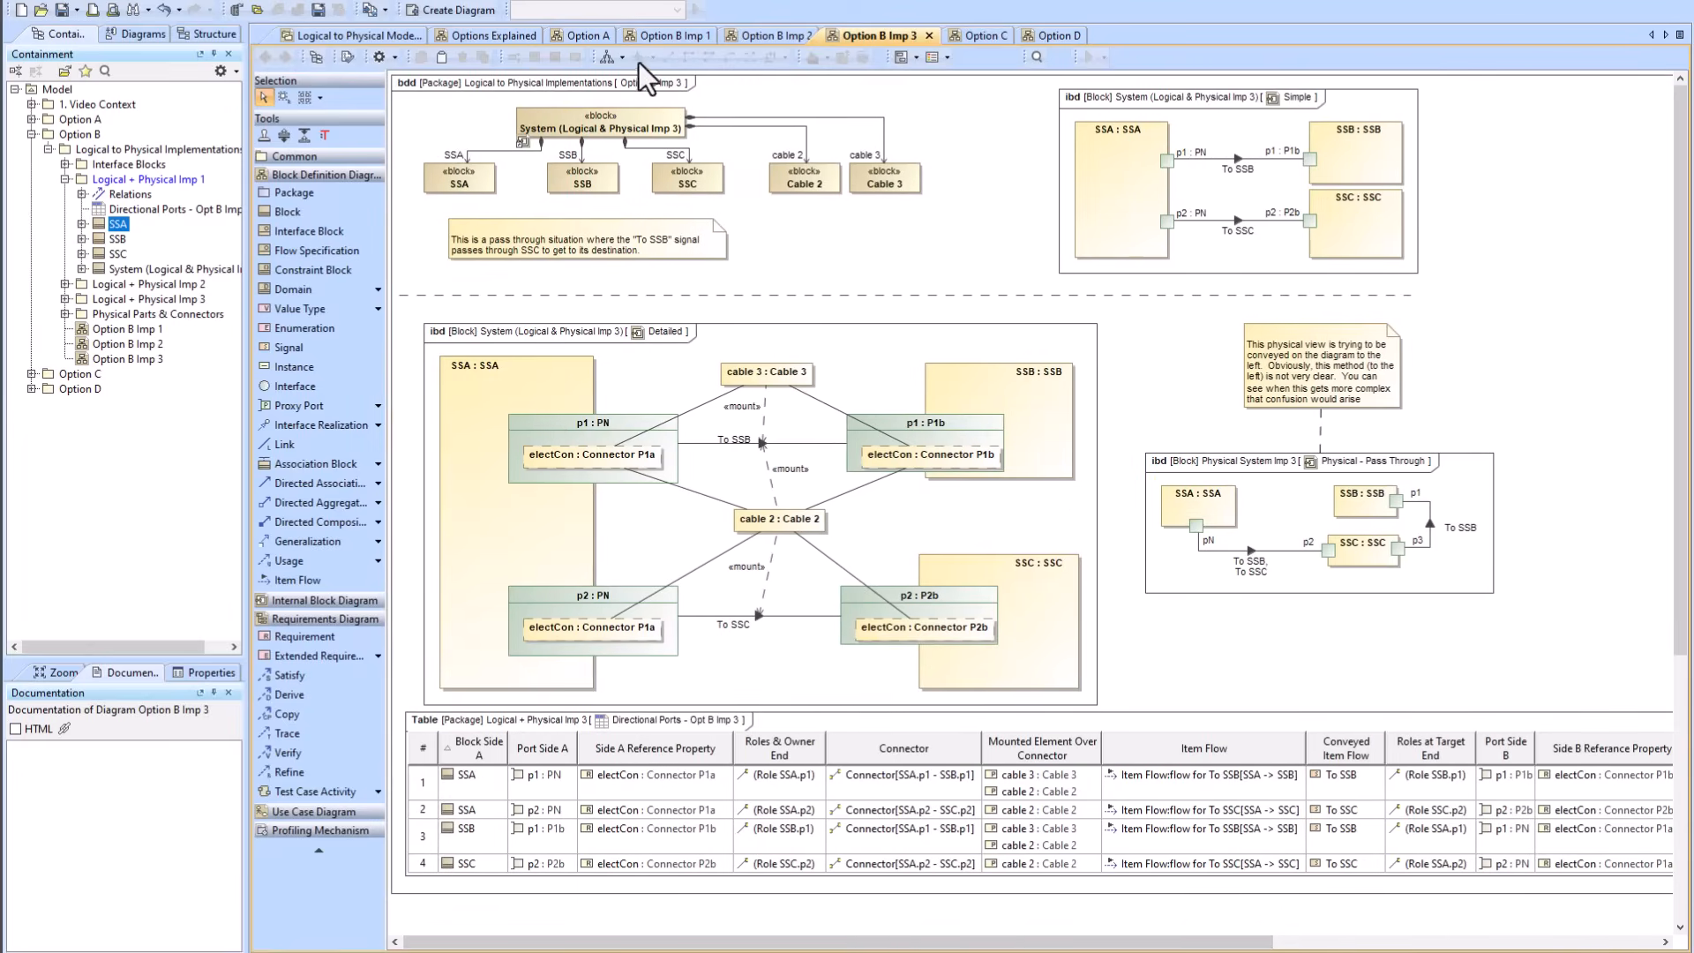
pyautogui.click(659, 39)
pyautogui.click(767, 36)
pyautogui.click(891, 36)
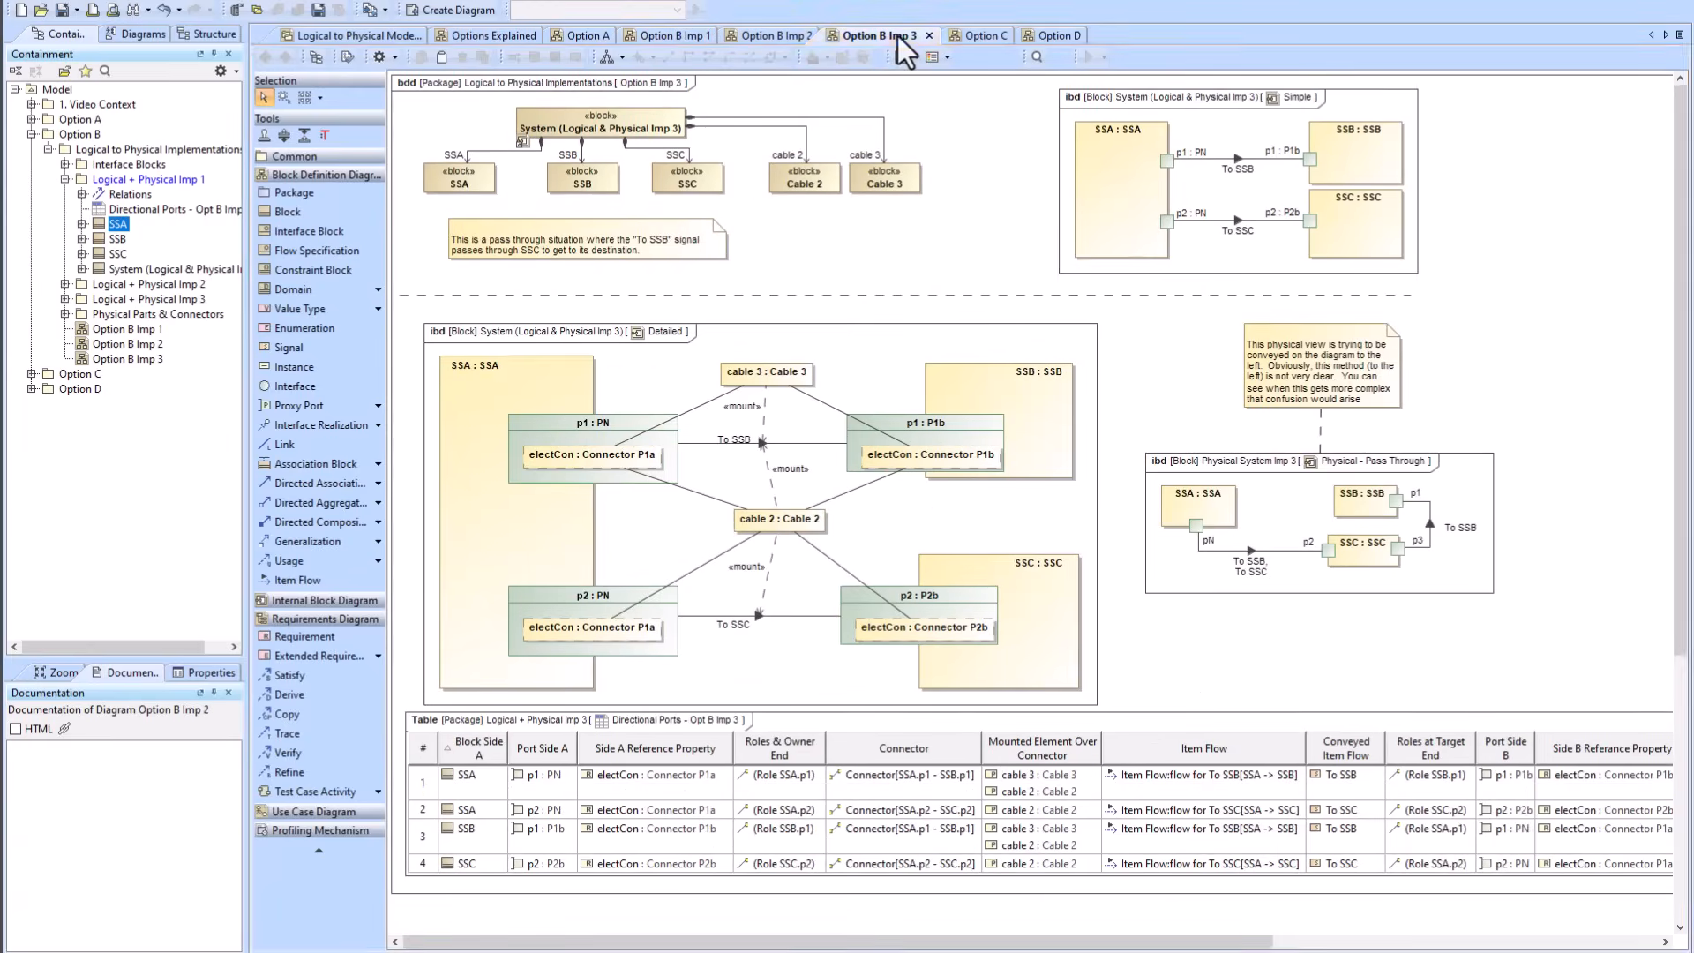
# Step: Open the Option C diagram and locate its Logical & Physical Elements legend and the Logical & Physical Stereotypes profile in the containment tree
pyautogui.click(969, 37)
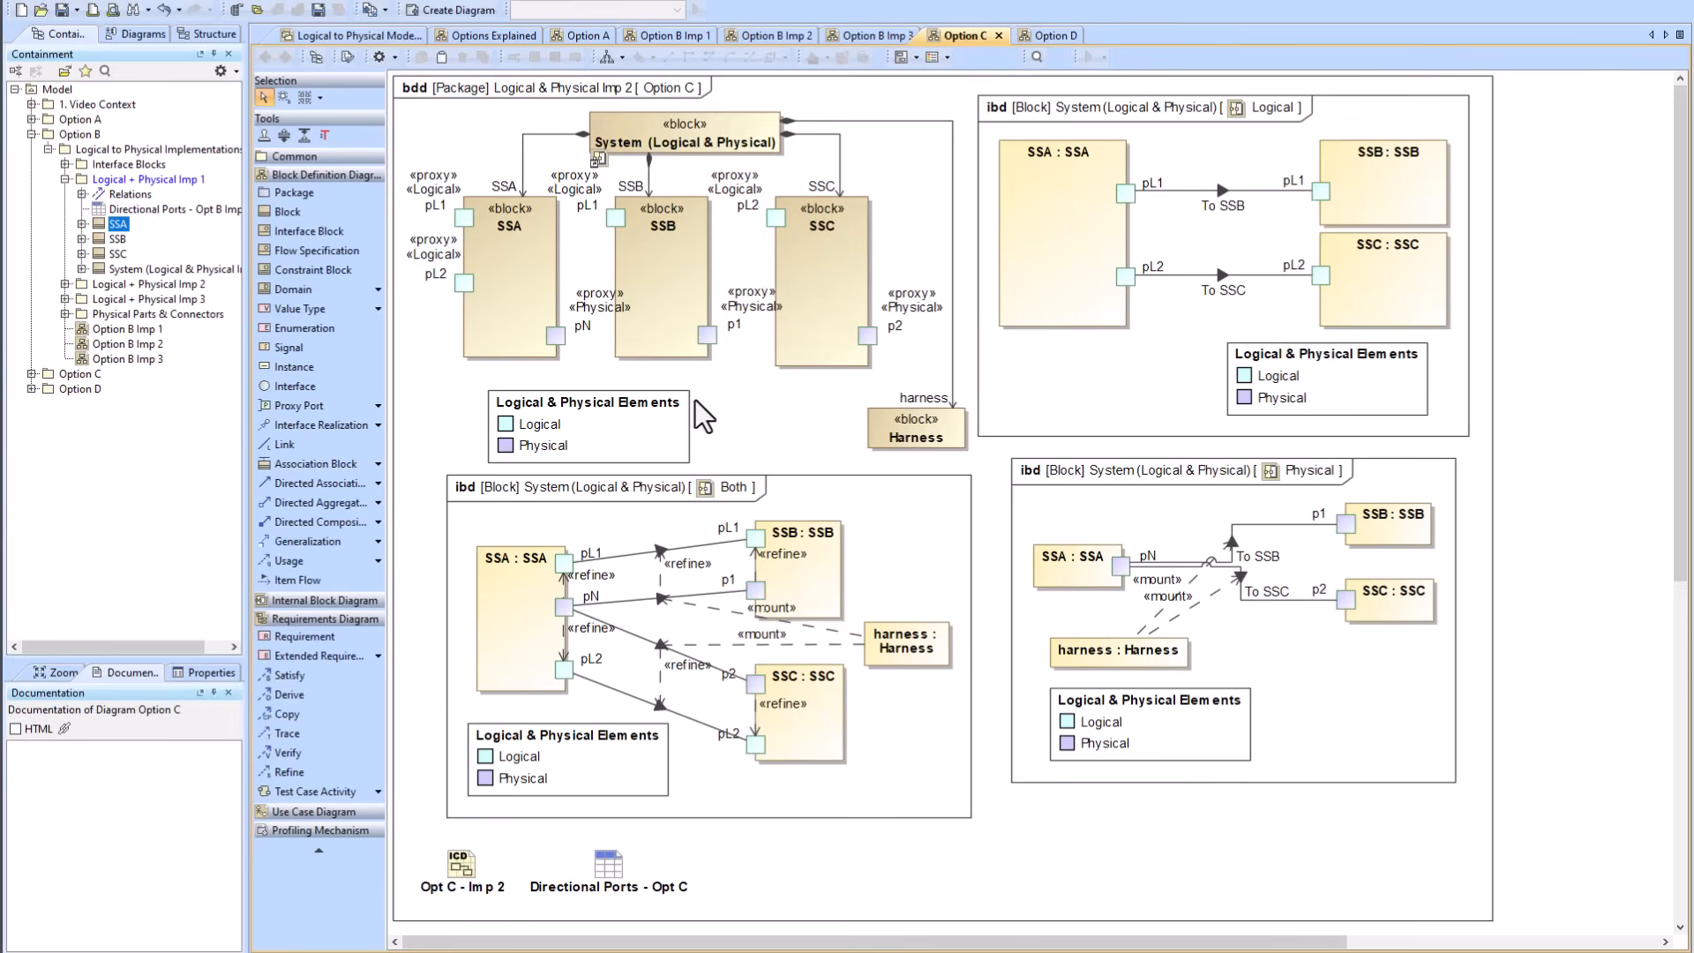
pyautogui.click(586, 417)
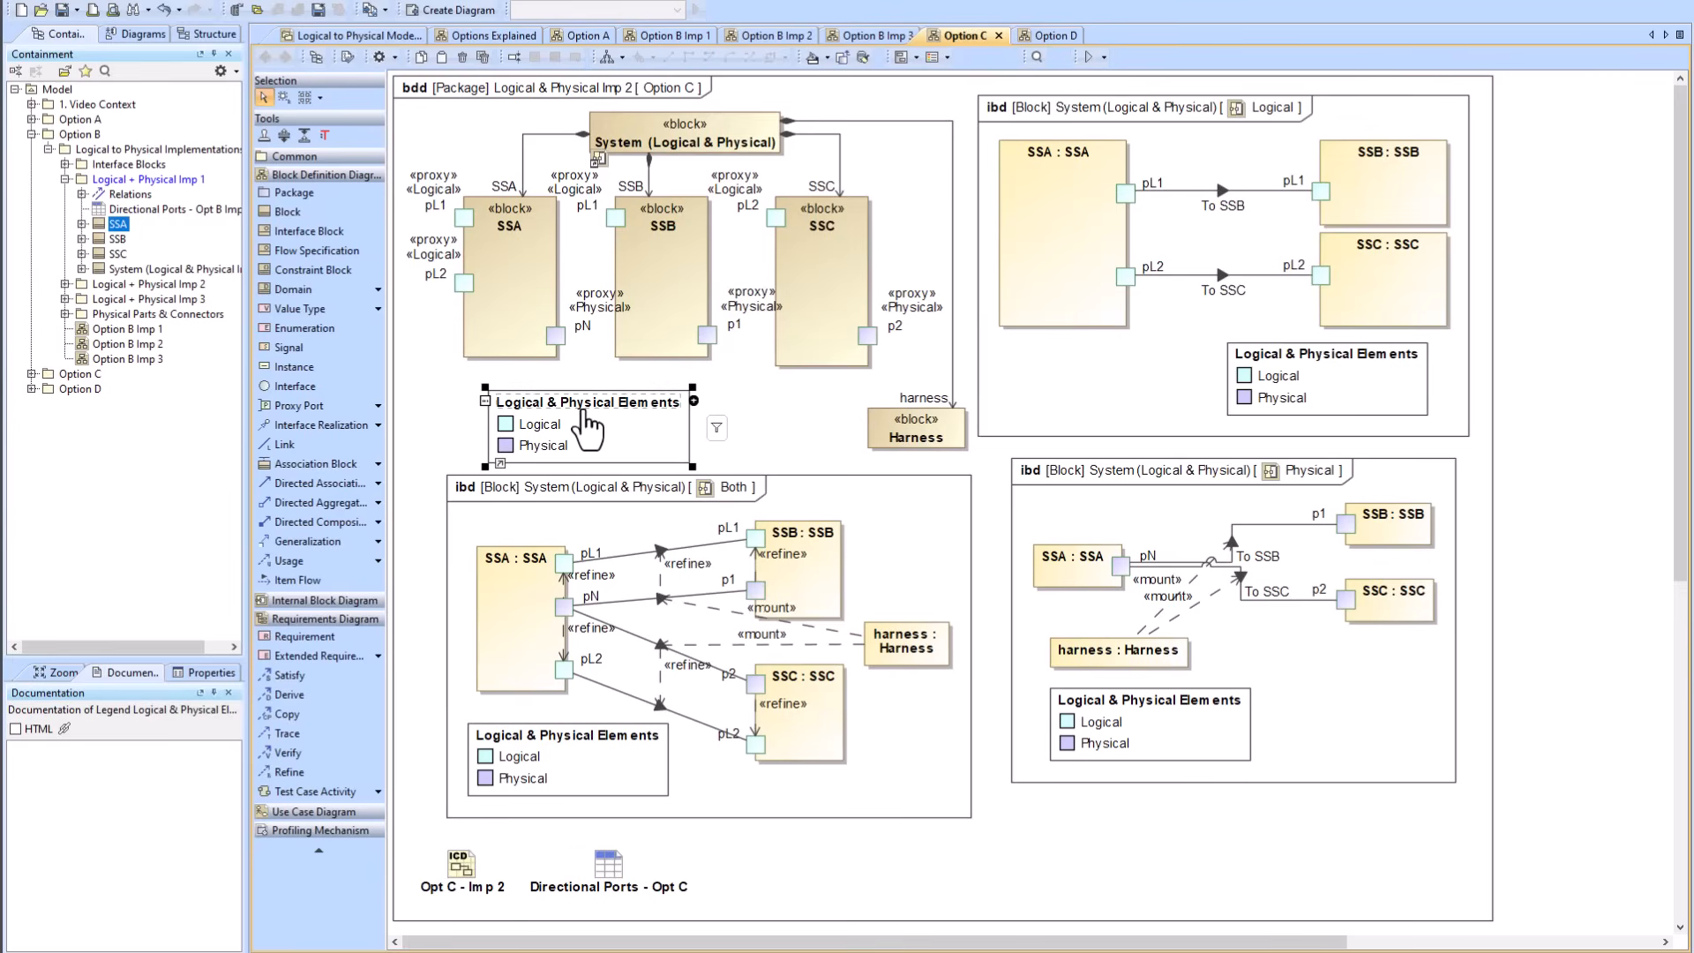
pyautogui.hotkey('alt', 'b')
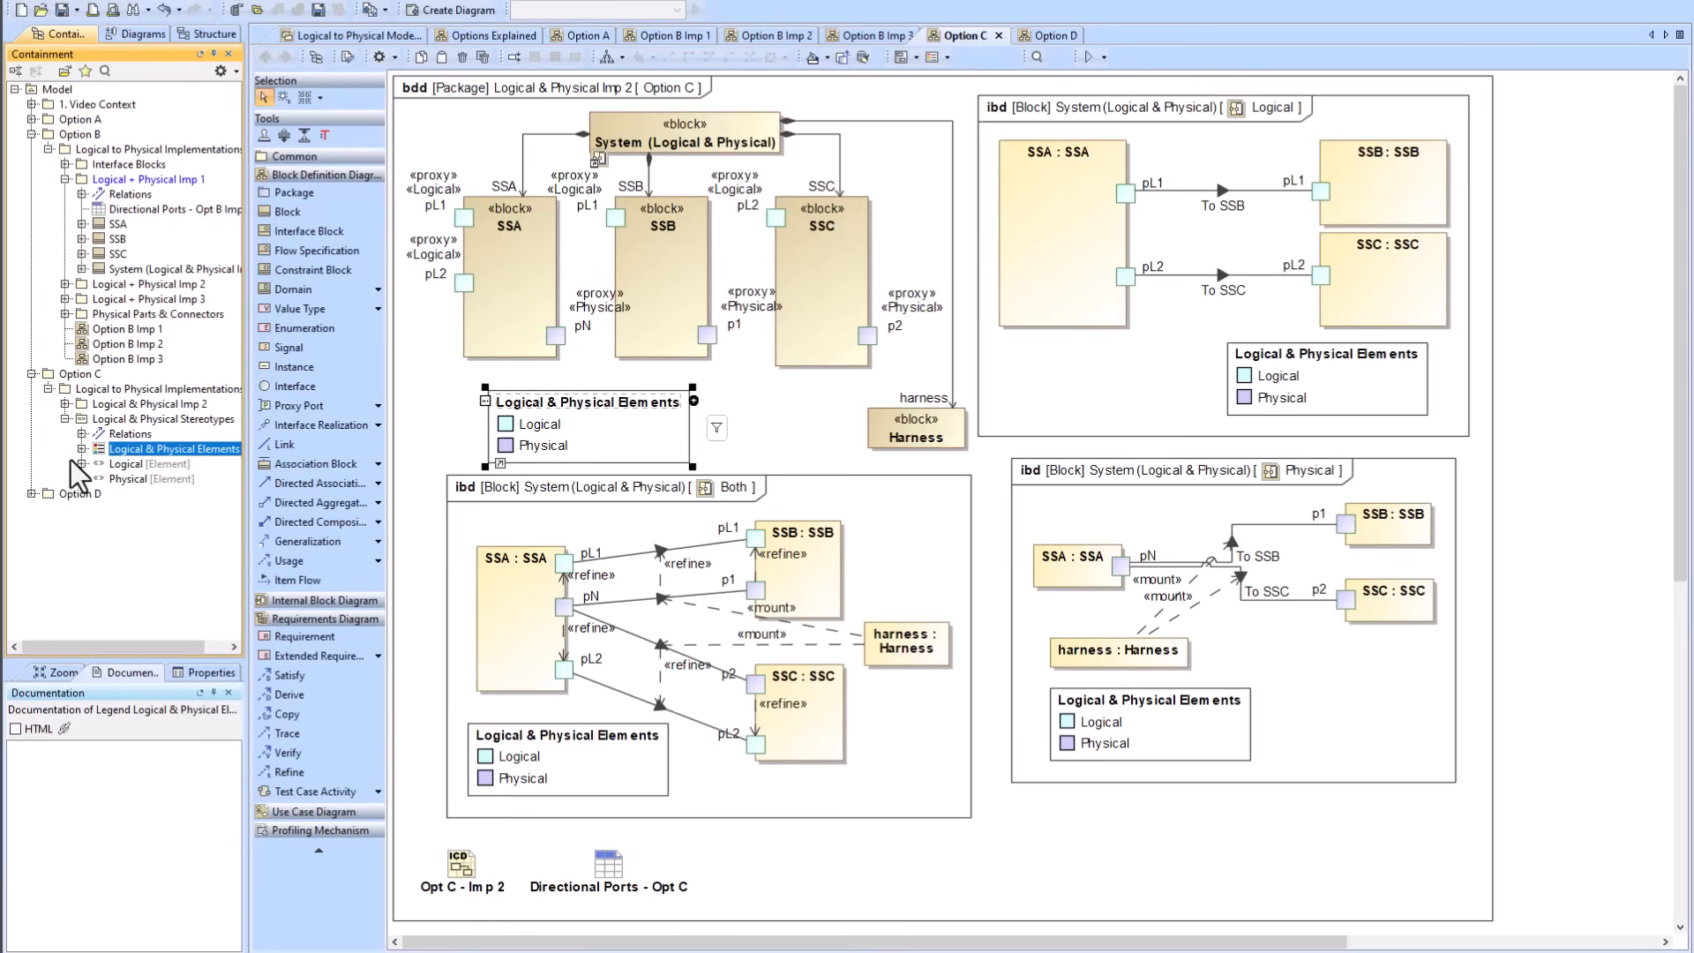
pyautogui.click(111, 419)
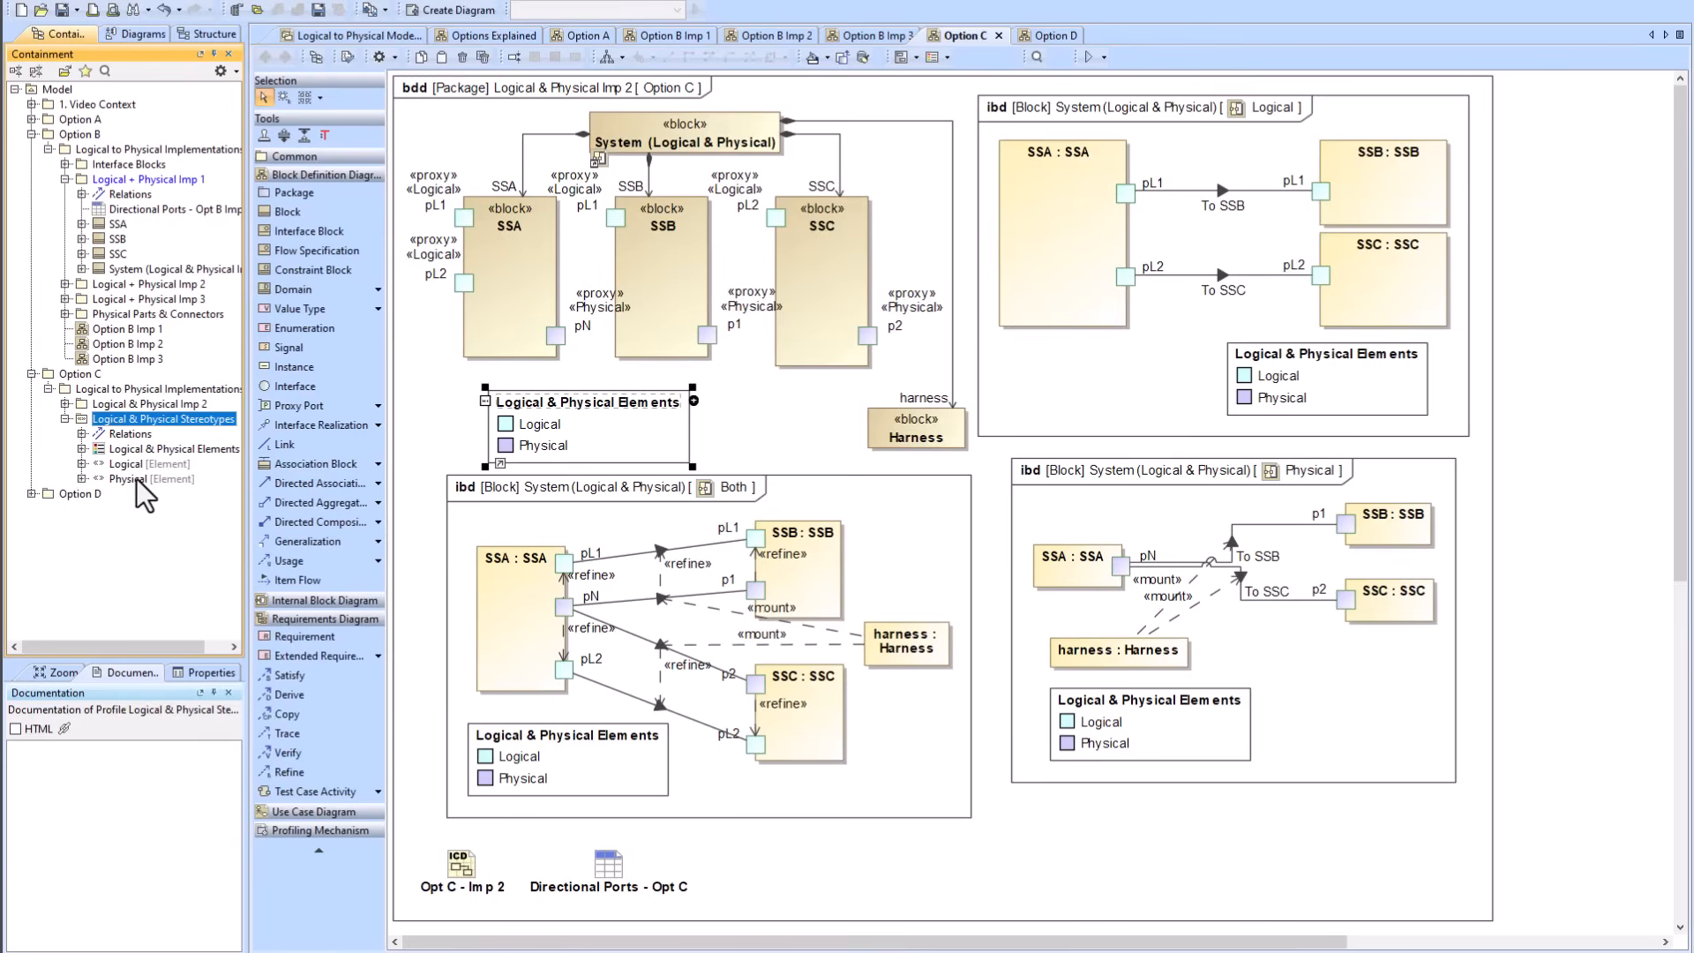
pyautogui.click(782, 432)
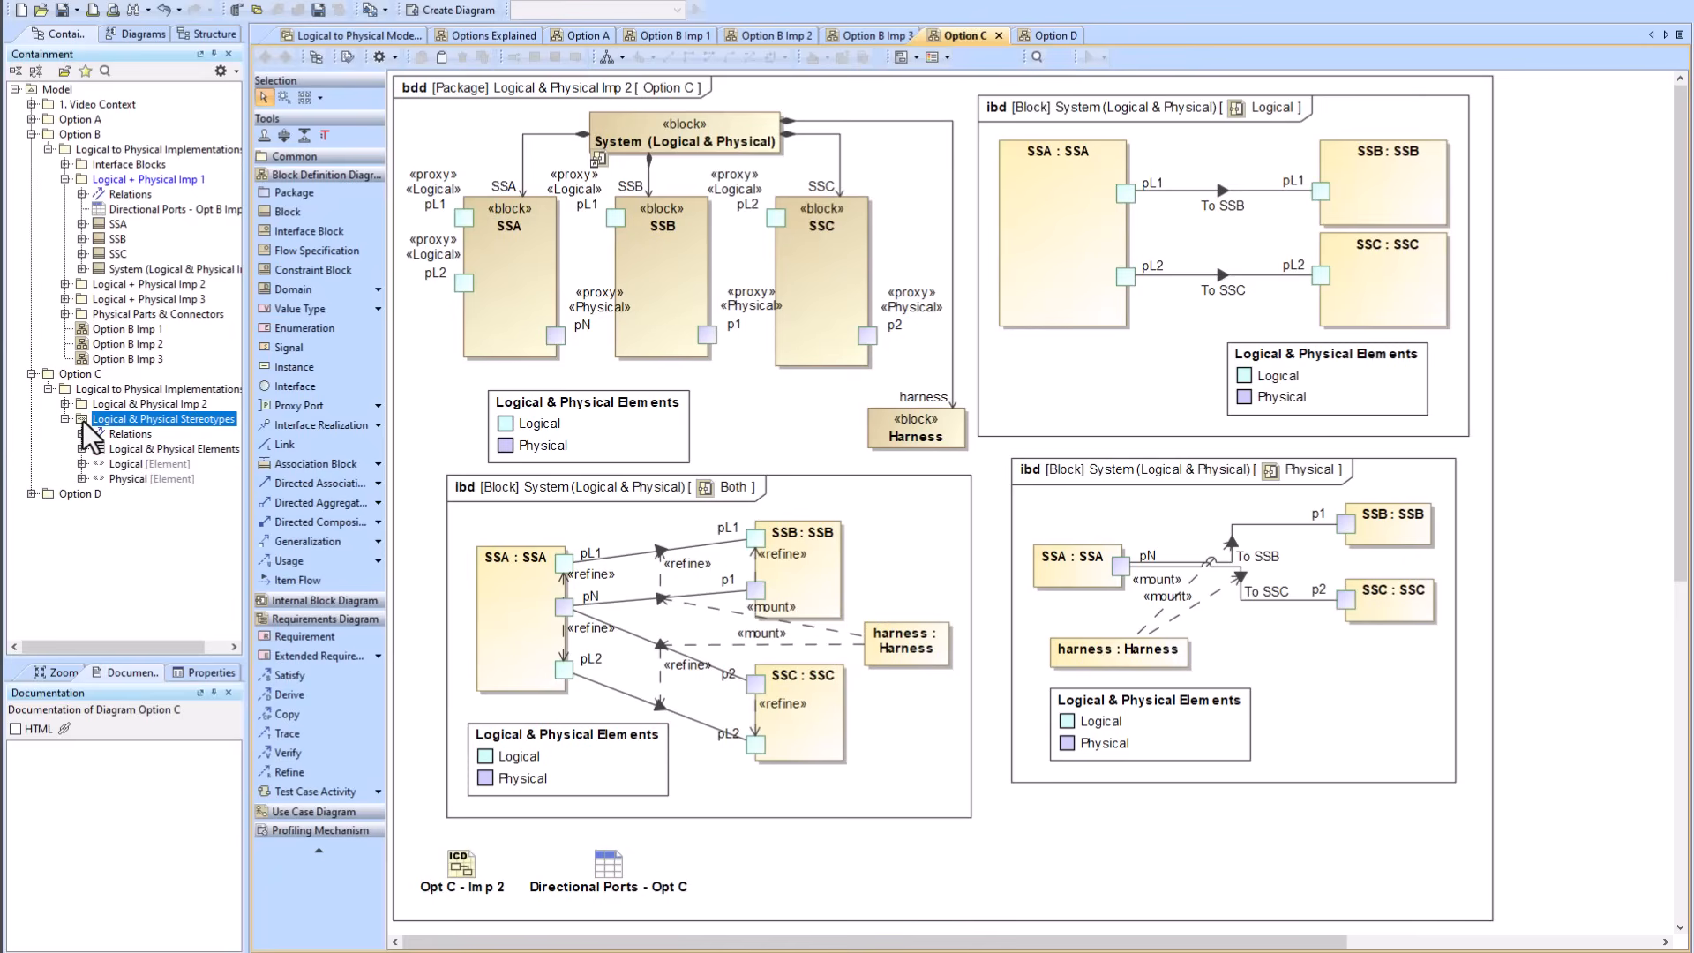
pyautogui.rightClick(84, 390)
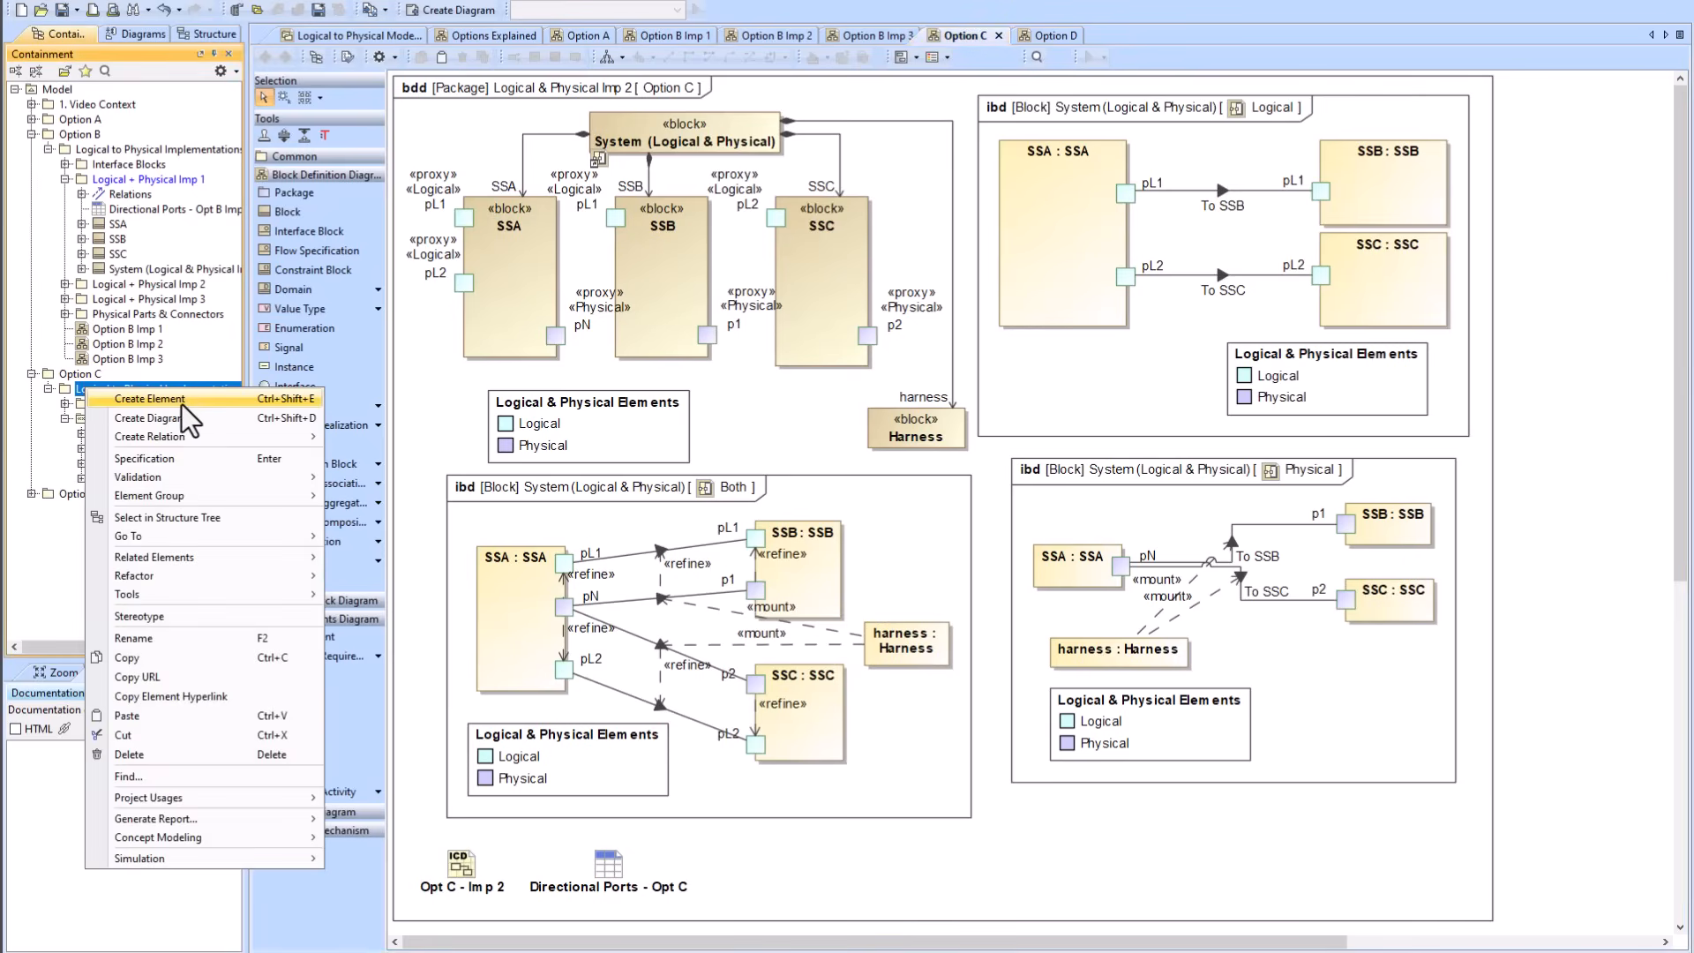
pyautogui.click(174, 399)
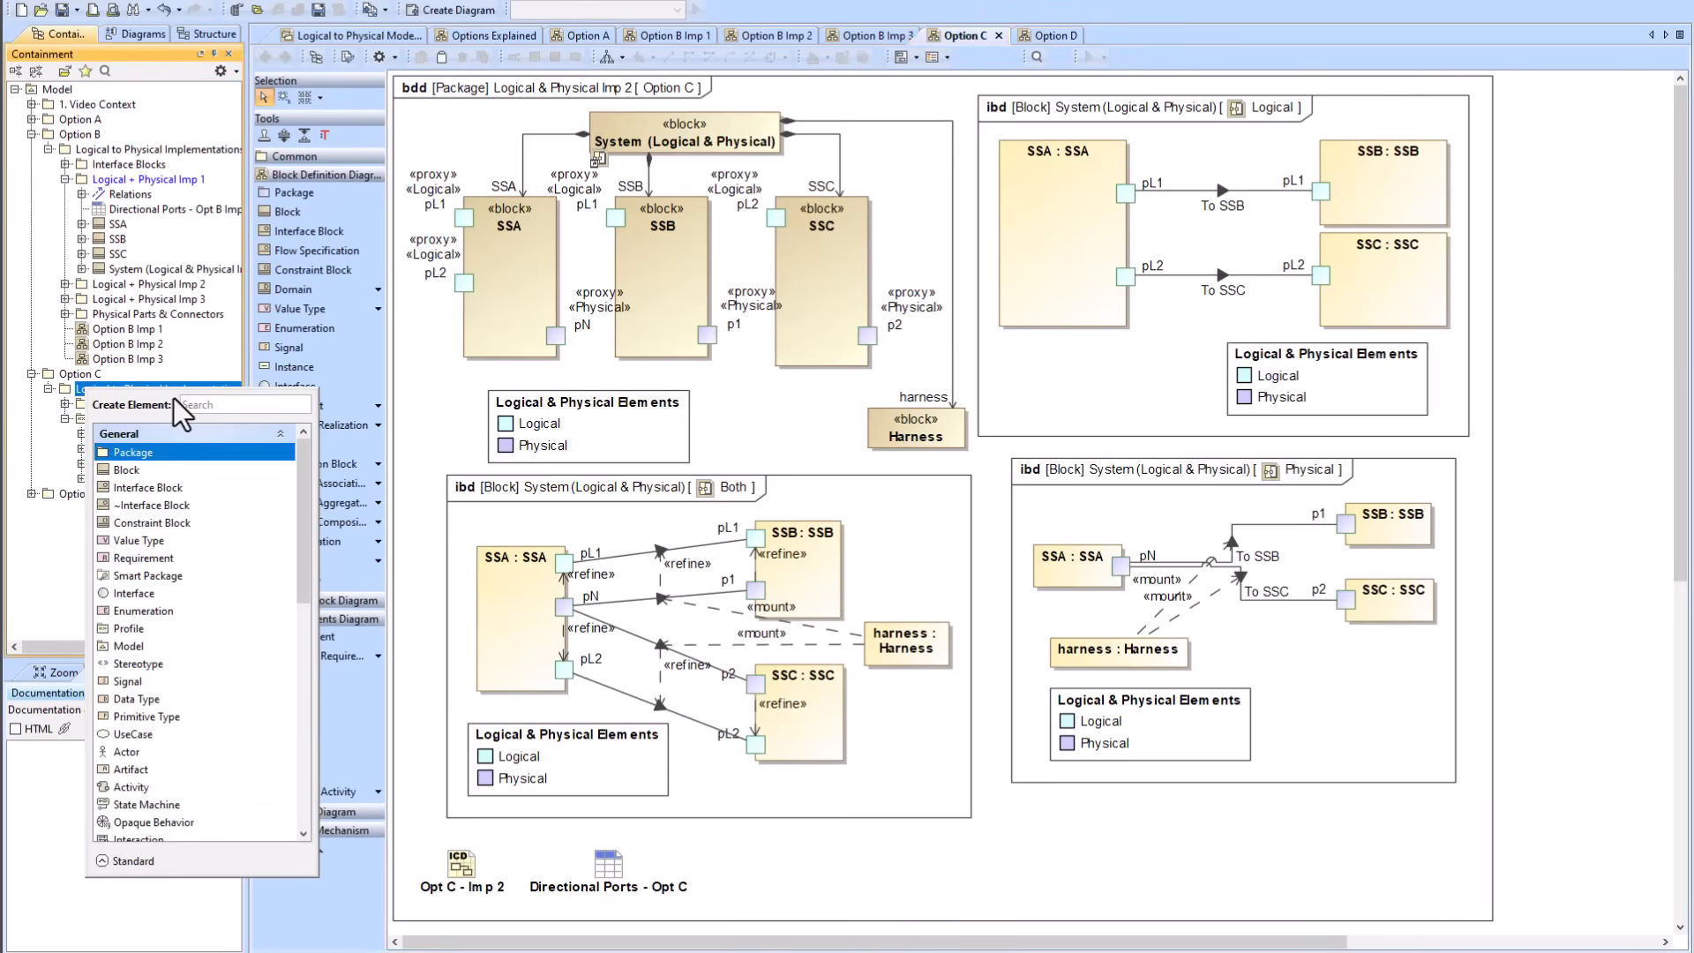
pyautogui.write('pro')
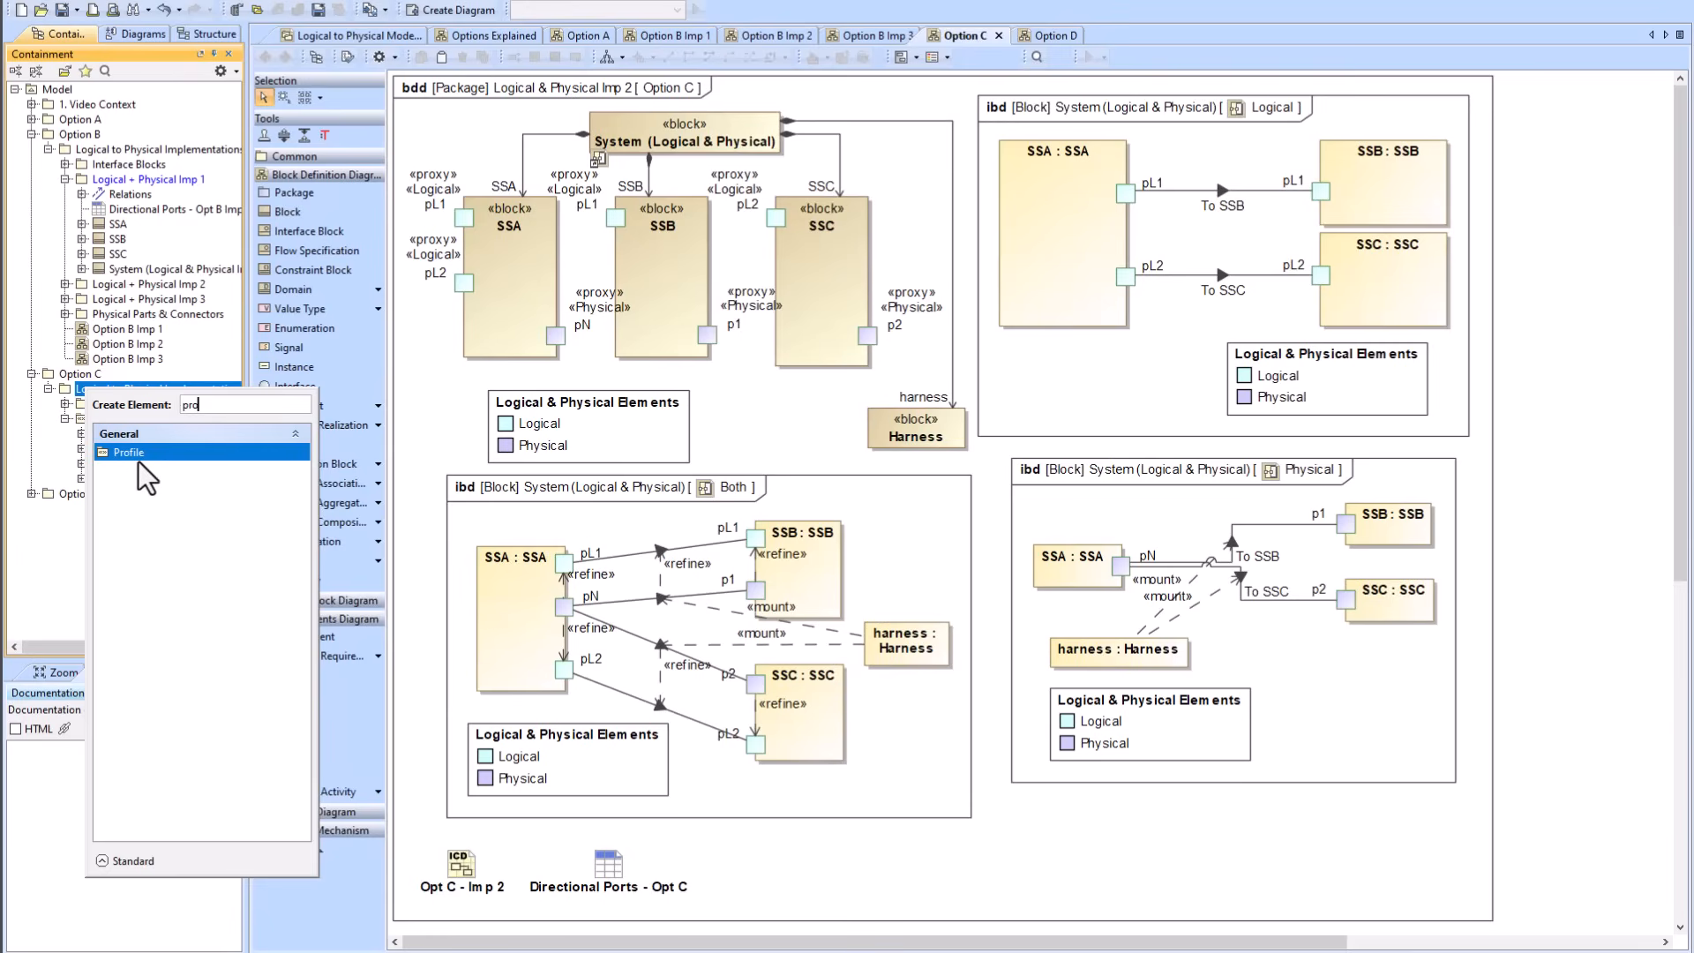
pyautogui.click(68, 533)
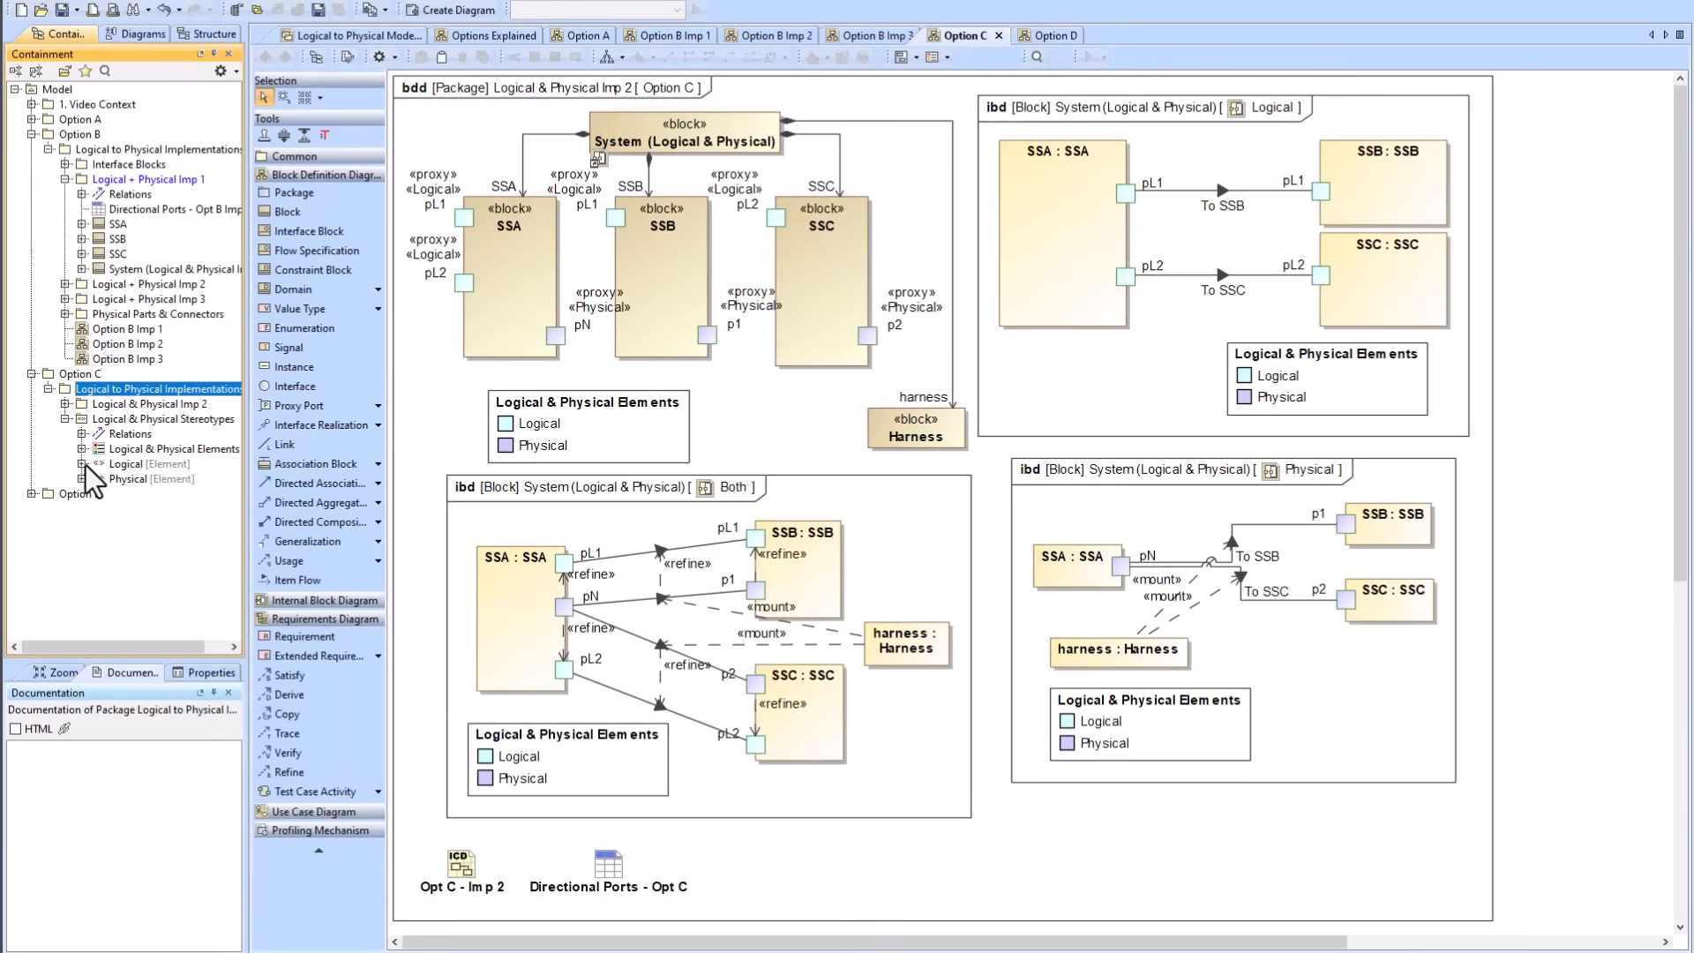
# Step: Create a stereotype named New Stereotype inside the Logical & Physical Stereotypes profile
pyautogui.click(116, 465)
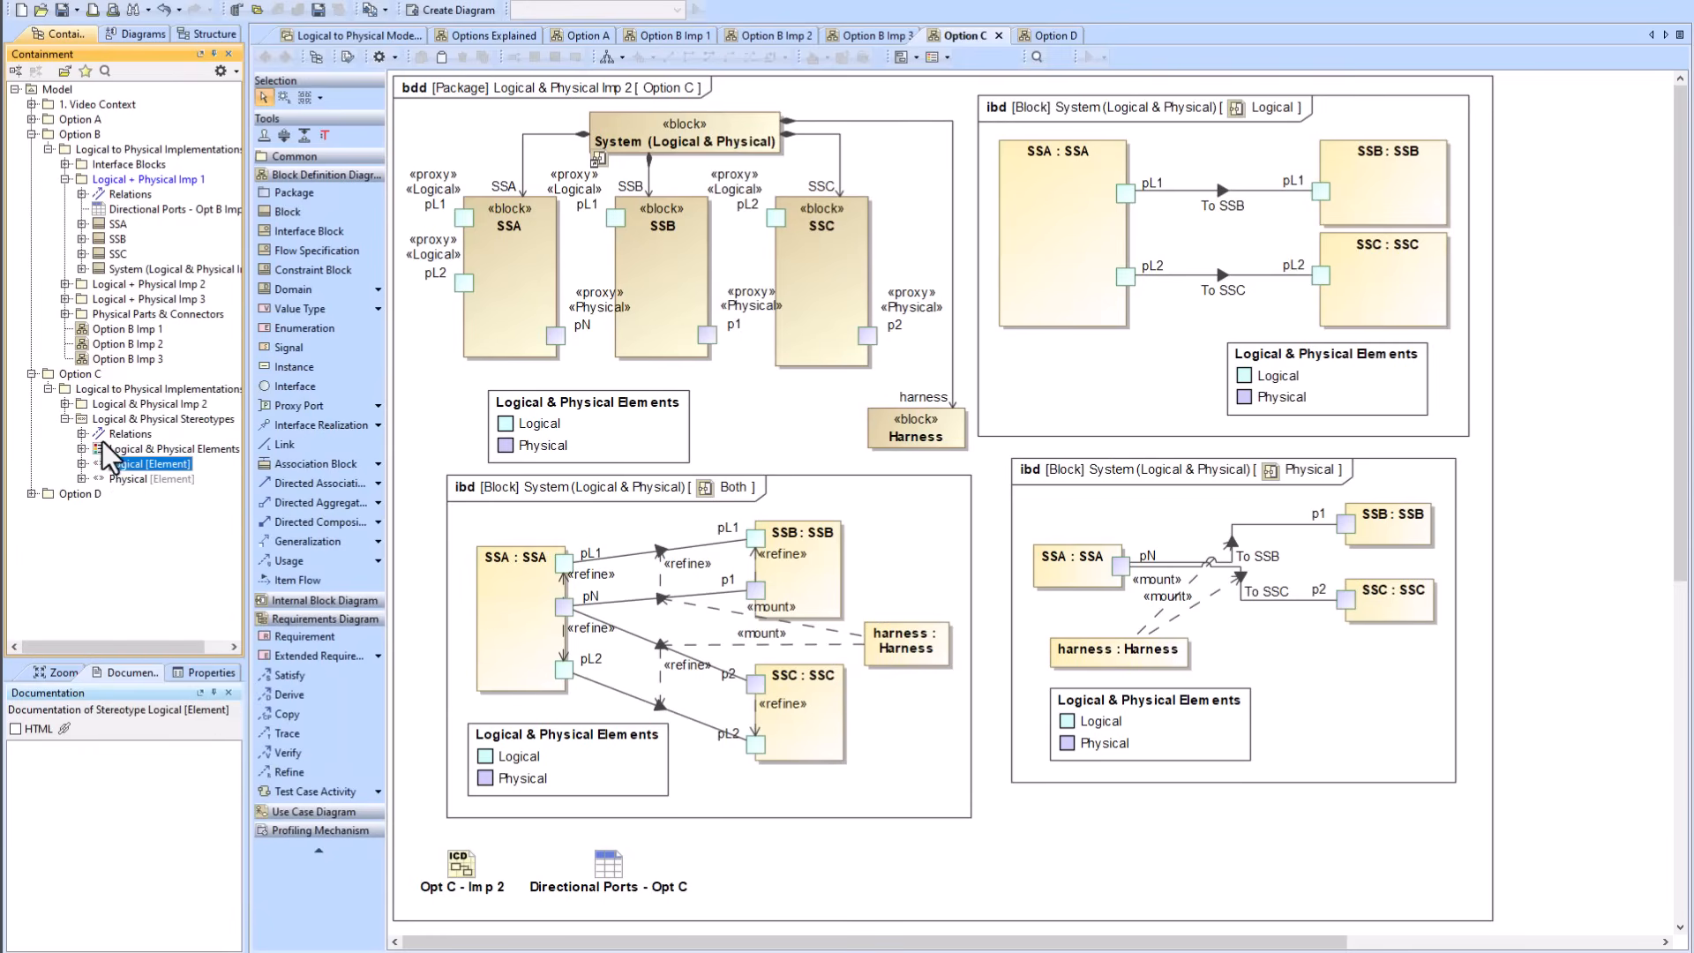
pyautogui.rightClick(120, 421)
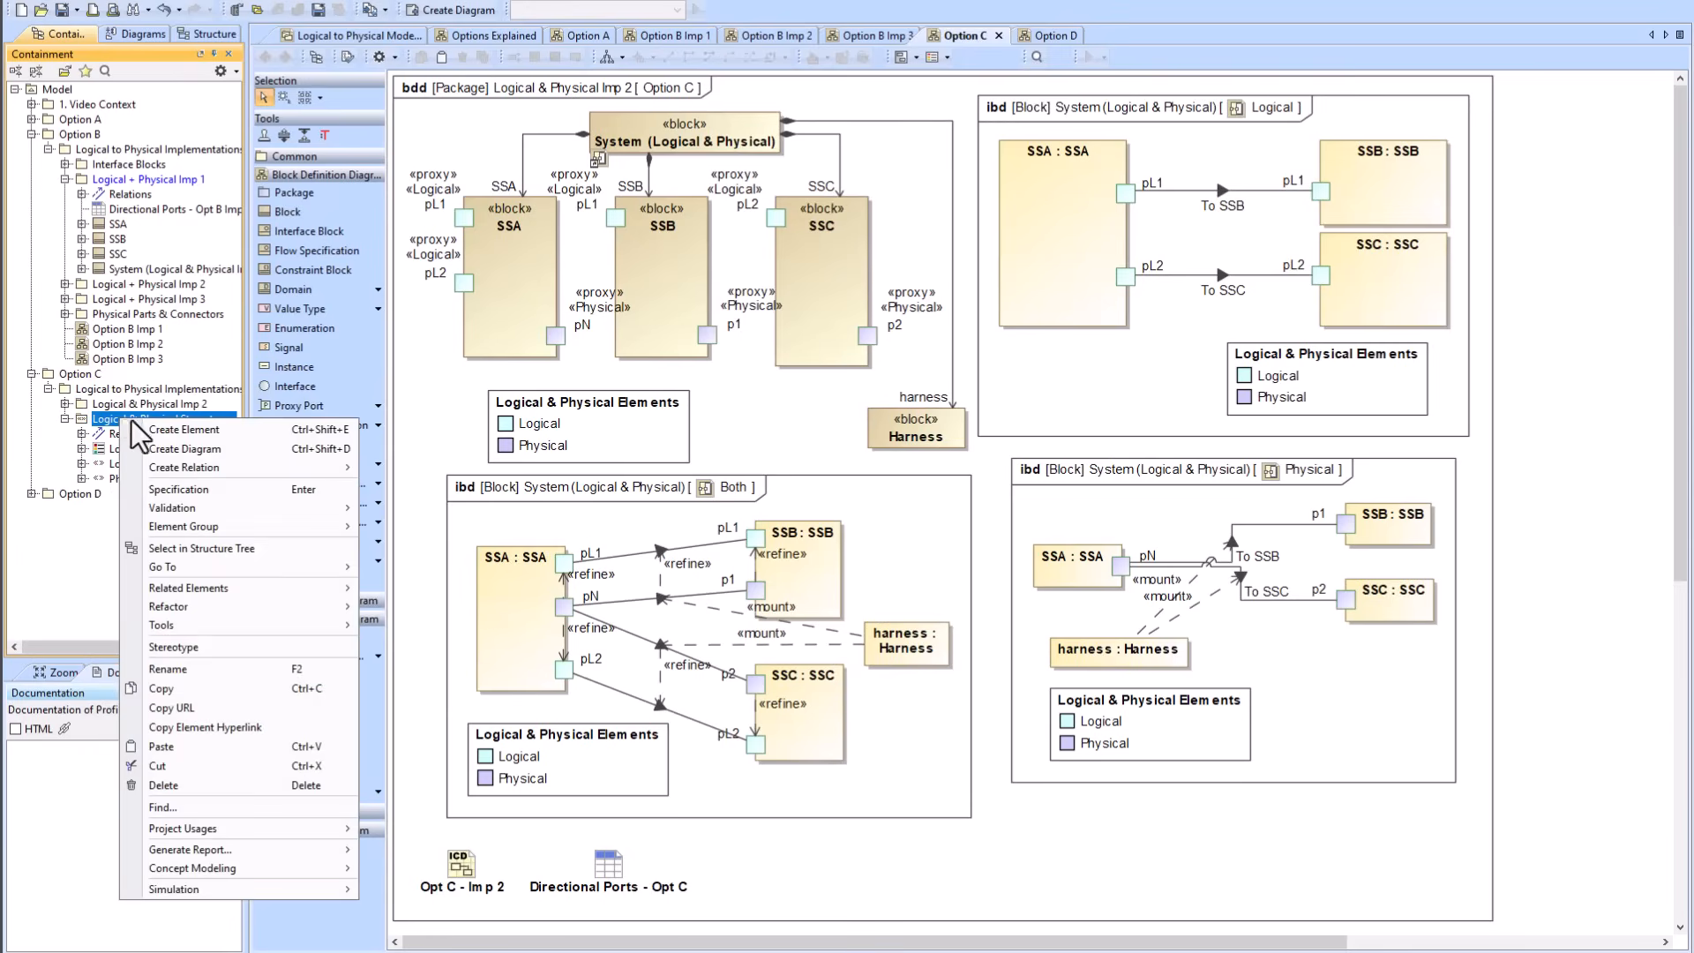
pyautogui.click(183, 429)
pyautogui.write('ster')
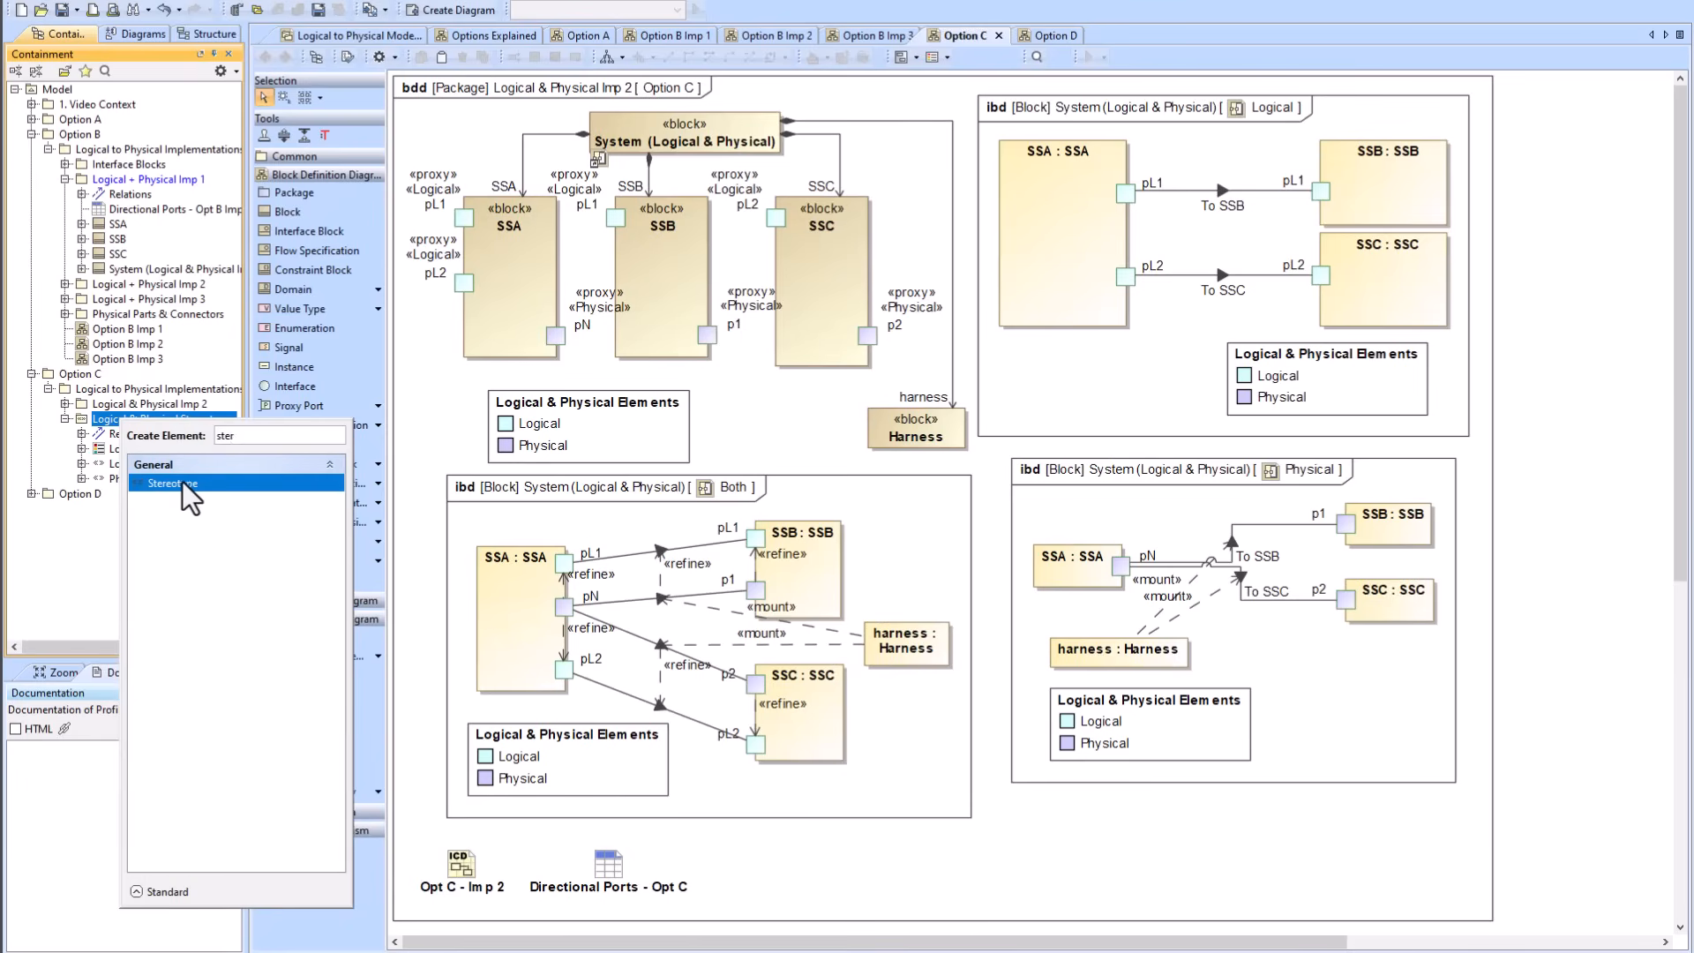
pyautogui.click(183, 483)
pyautogui.write('New Stereotype')
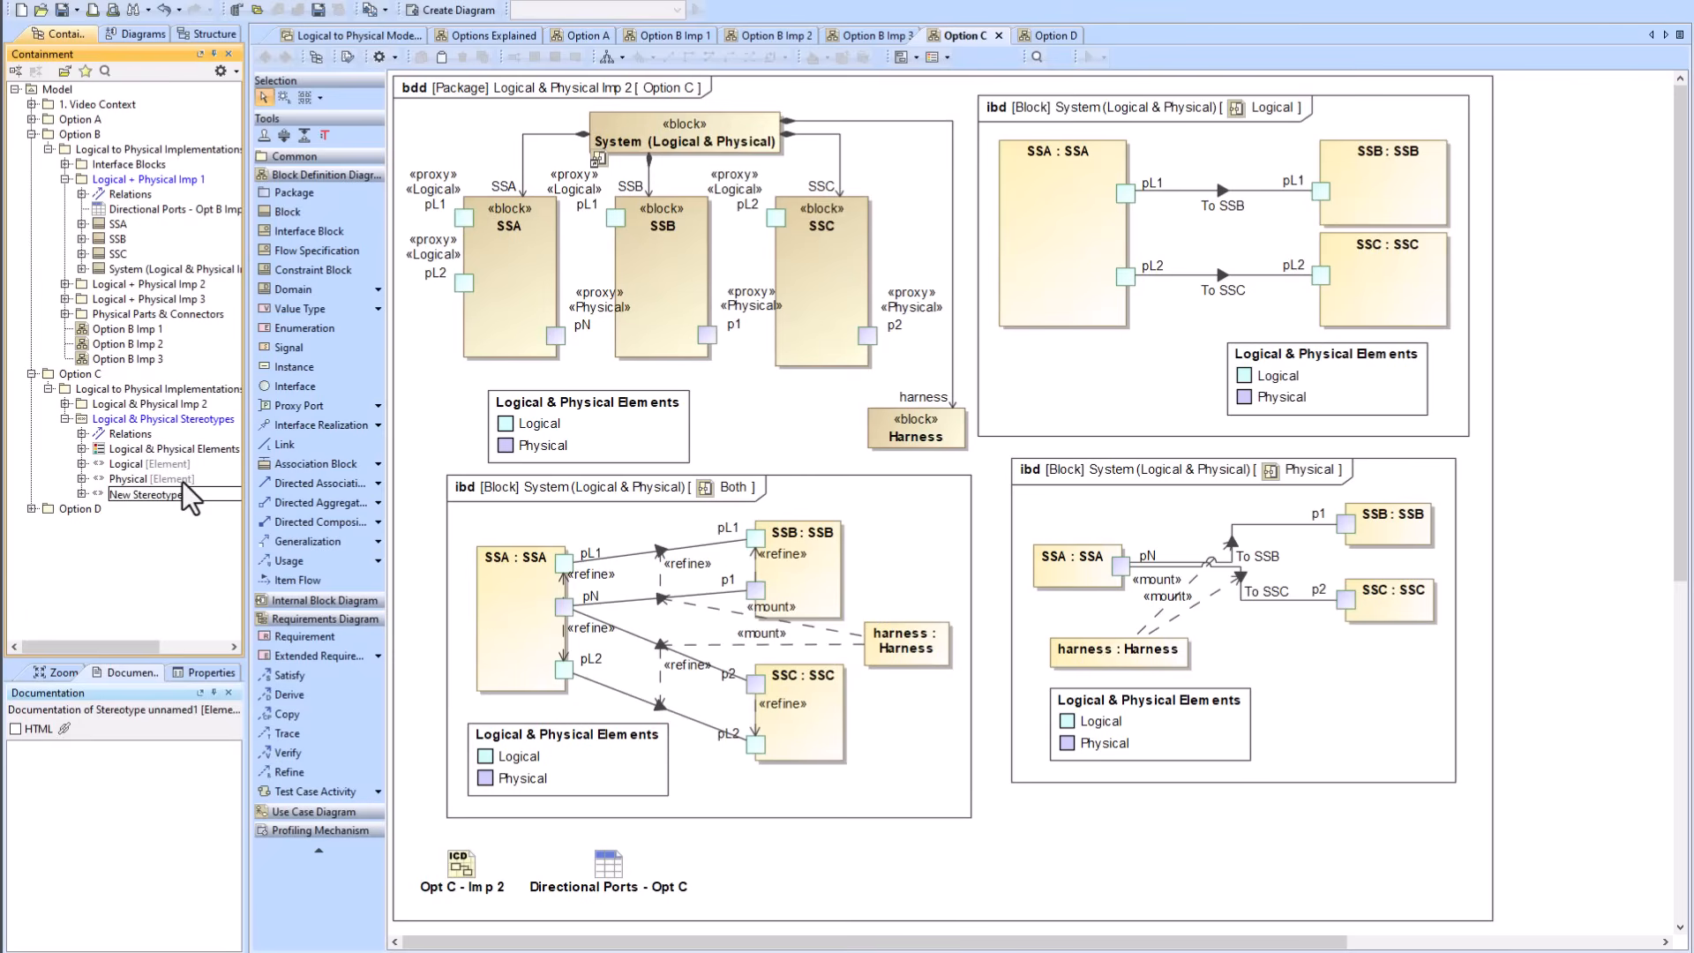
pyautogui.click(173, 448)
# Step: Apply New Stereotype to port p1 of block SSB on the Option C diagram, and undo it
pyautogui.click(136, 479)
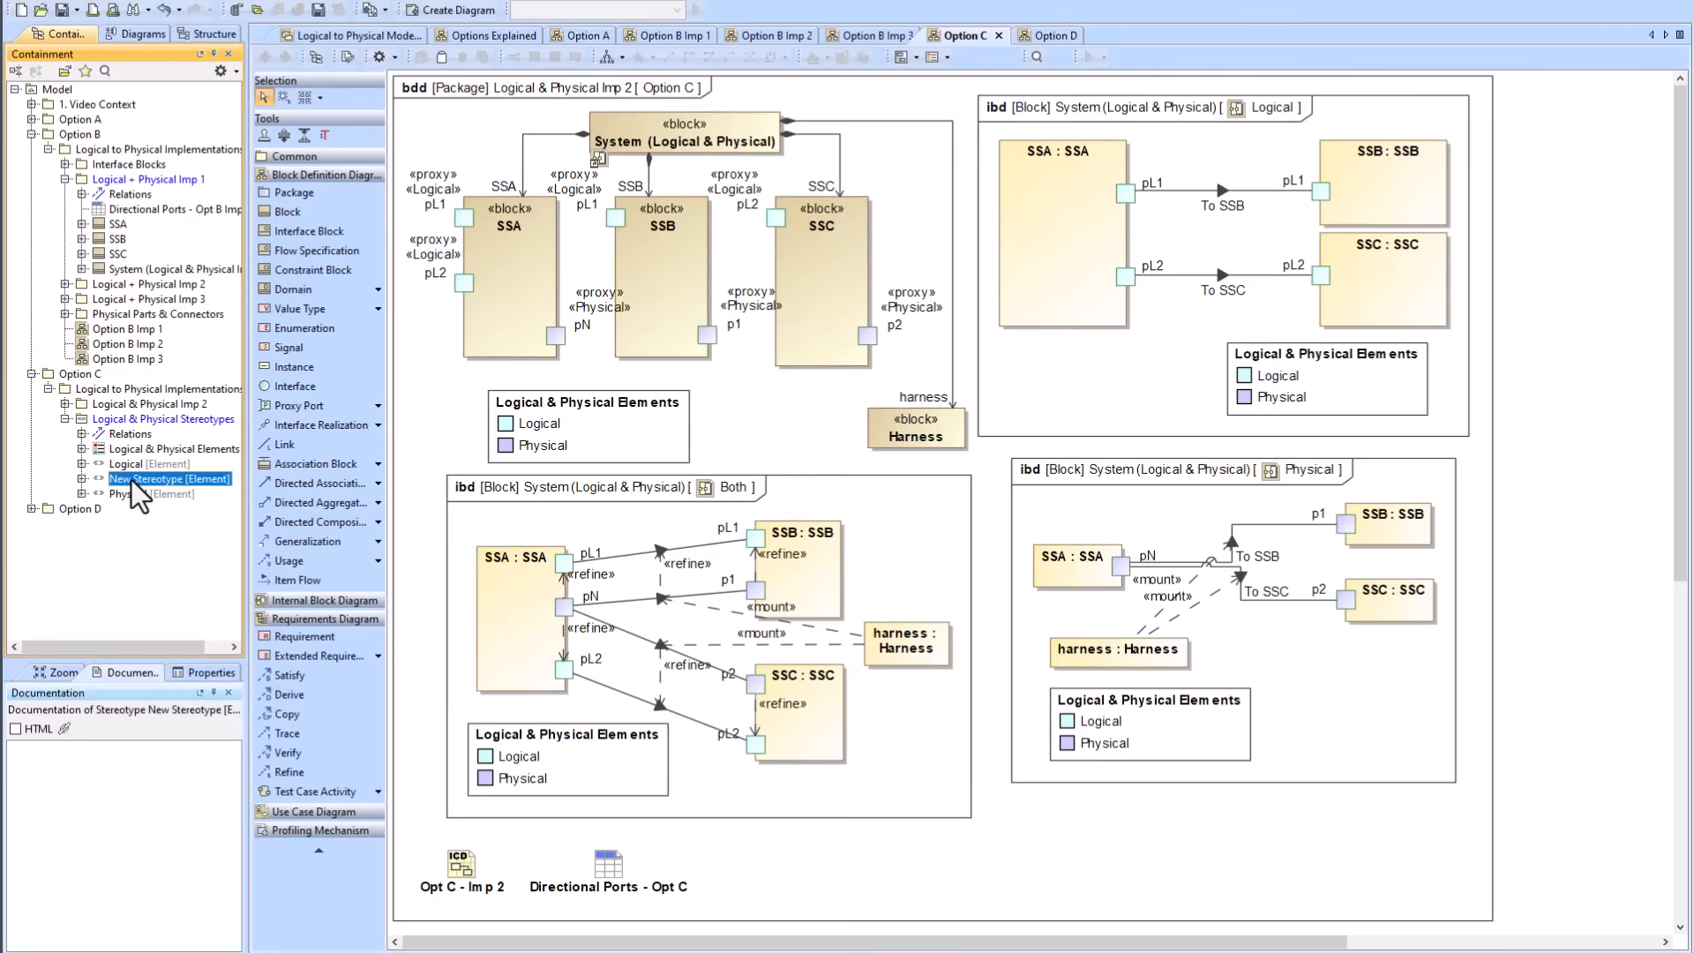
pyautogui.moveTo(131, 479); pyautogui.dragTo(711, 332)
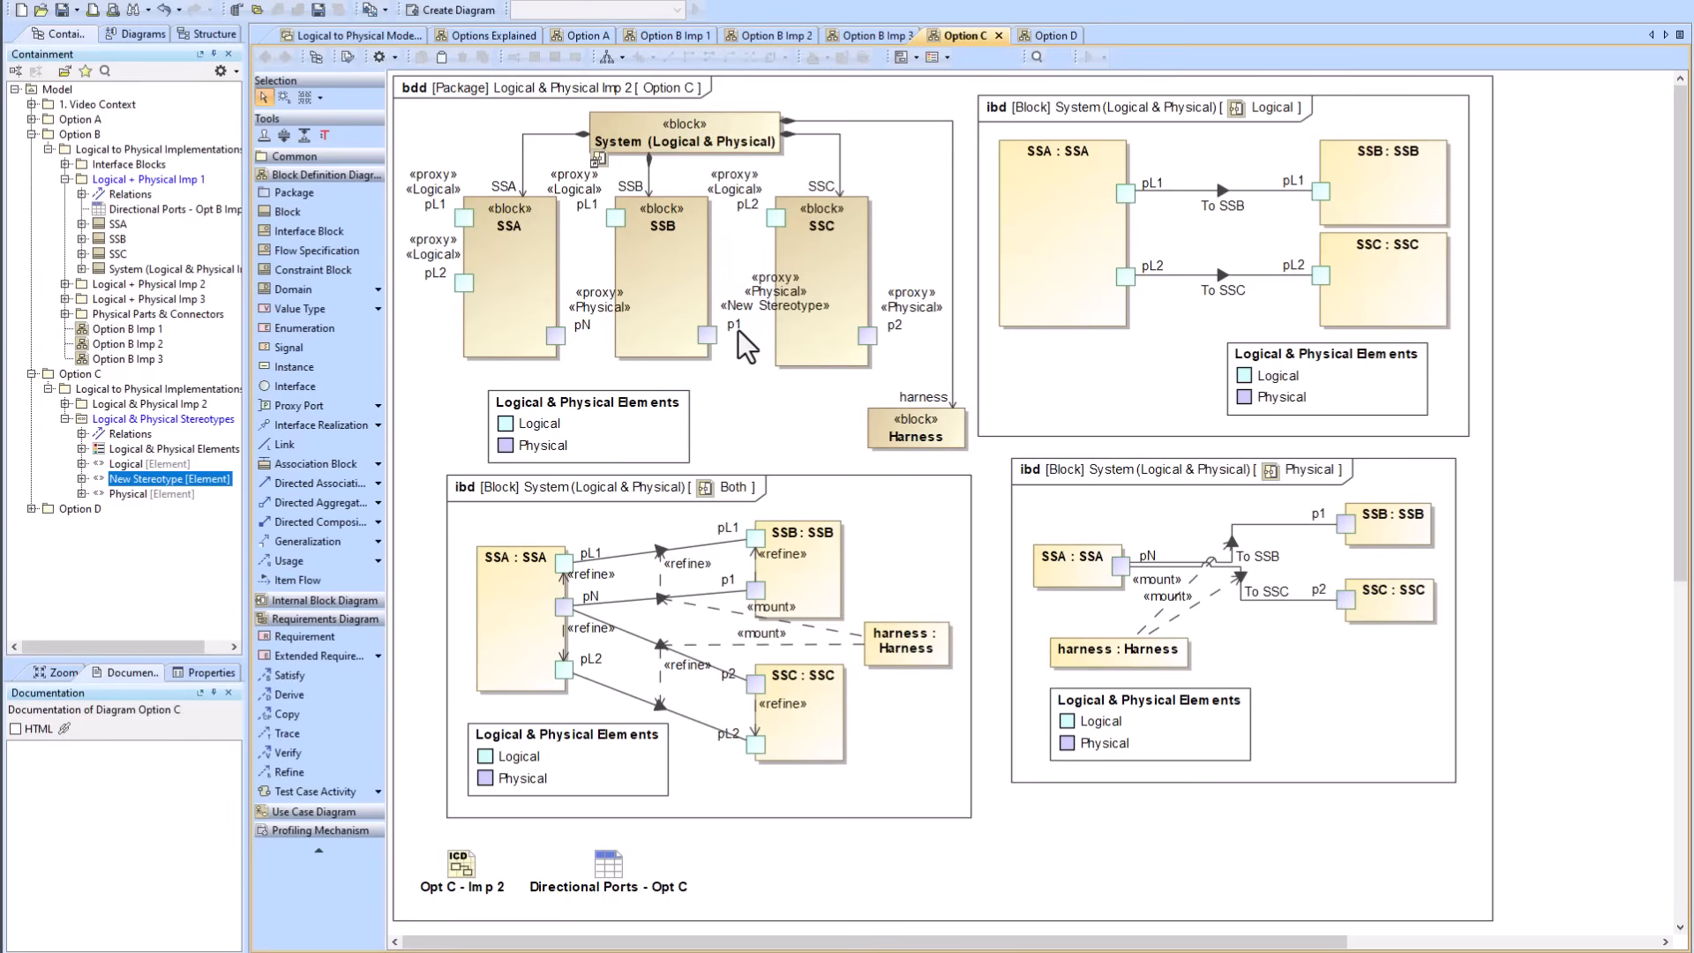
pyautogui.hotkey('ctrl', 'z')
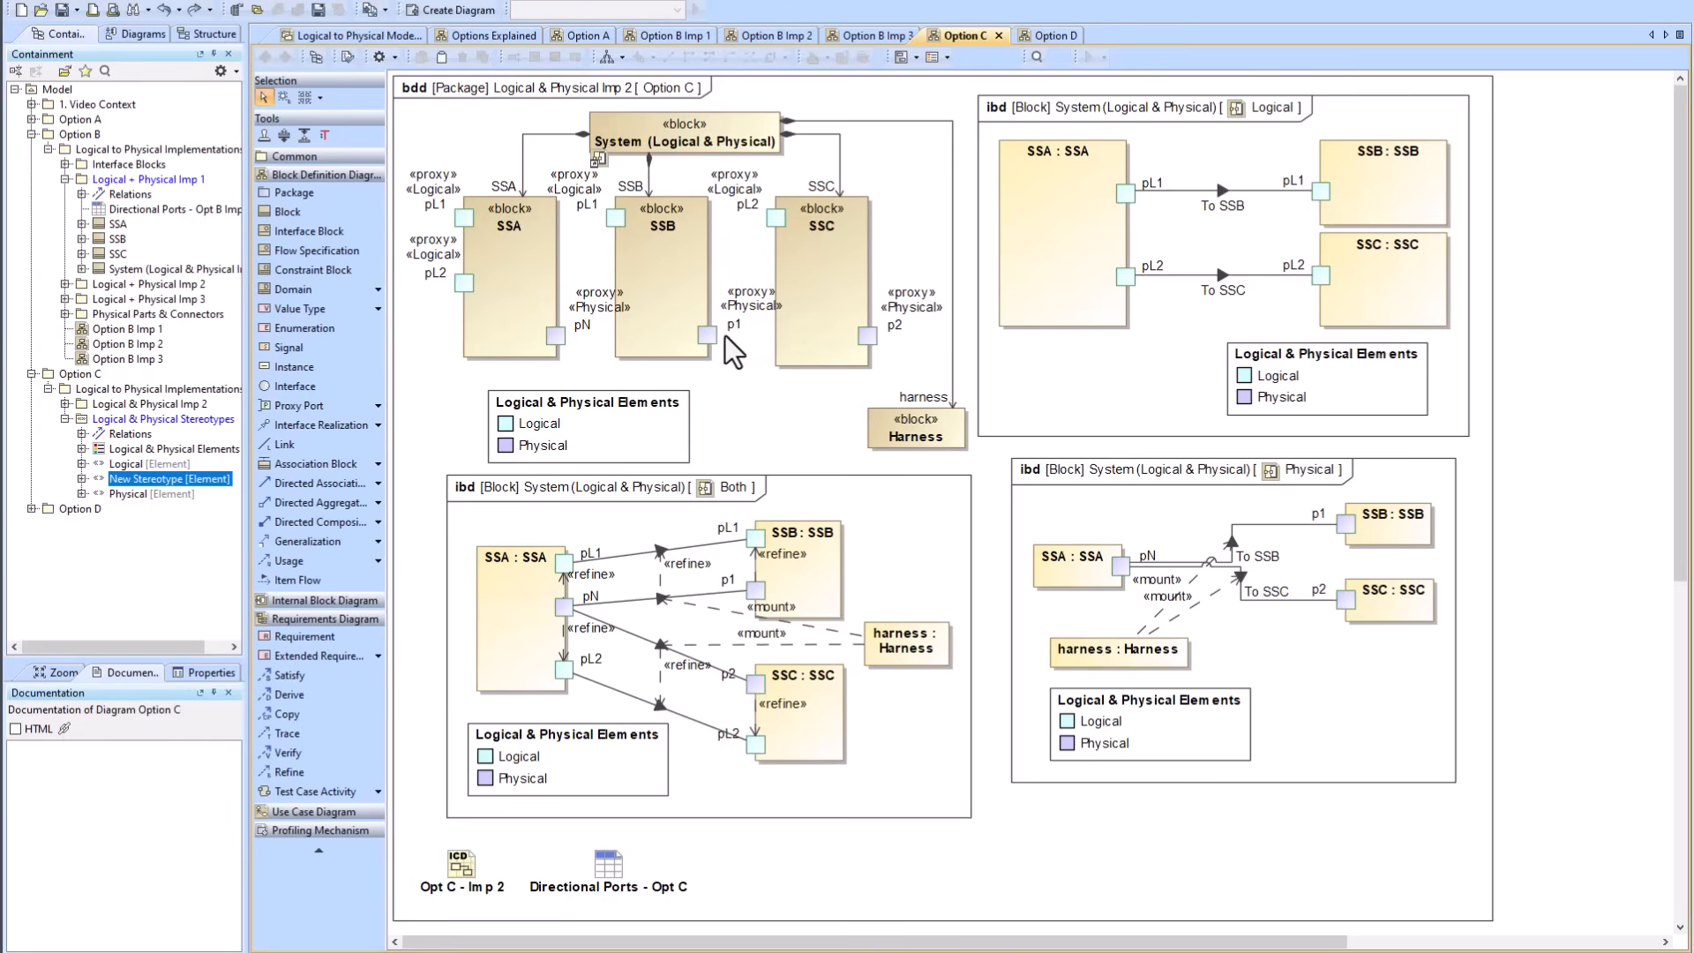
# Step: Add New Stereotype to the applied stereotypes in the specification of SSA's proxy port pN, and close the specification
pyautogui.rightClick(556, 337)
pyautogui.click(585, 346)
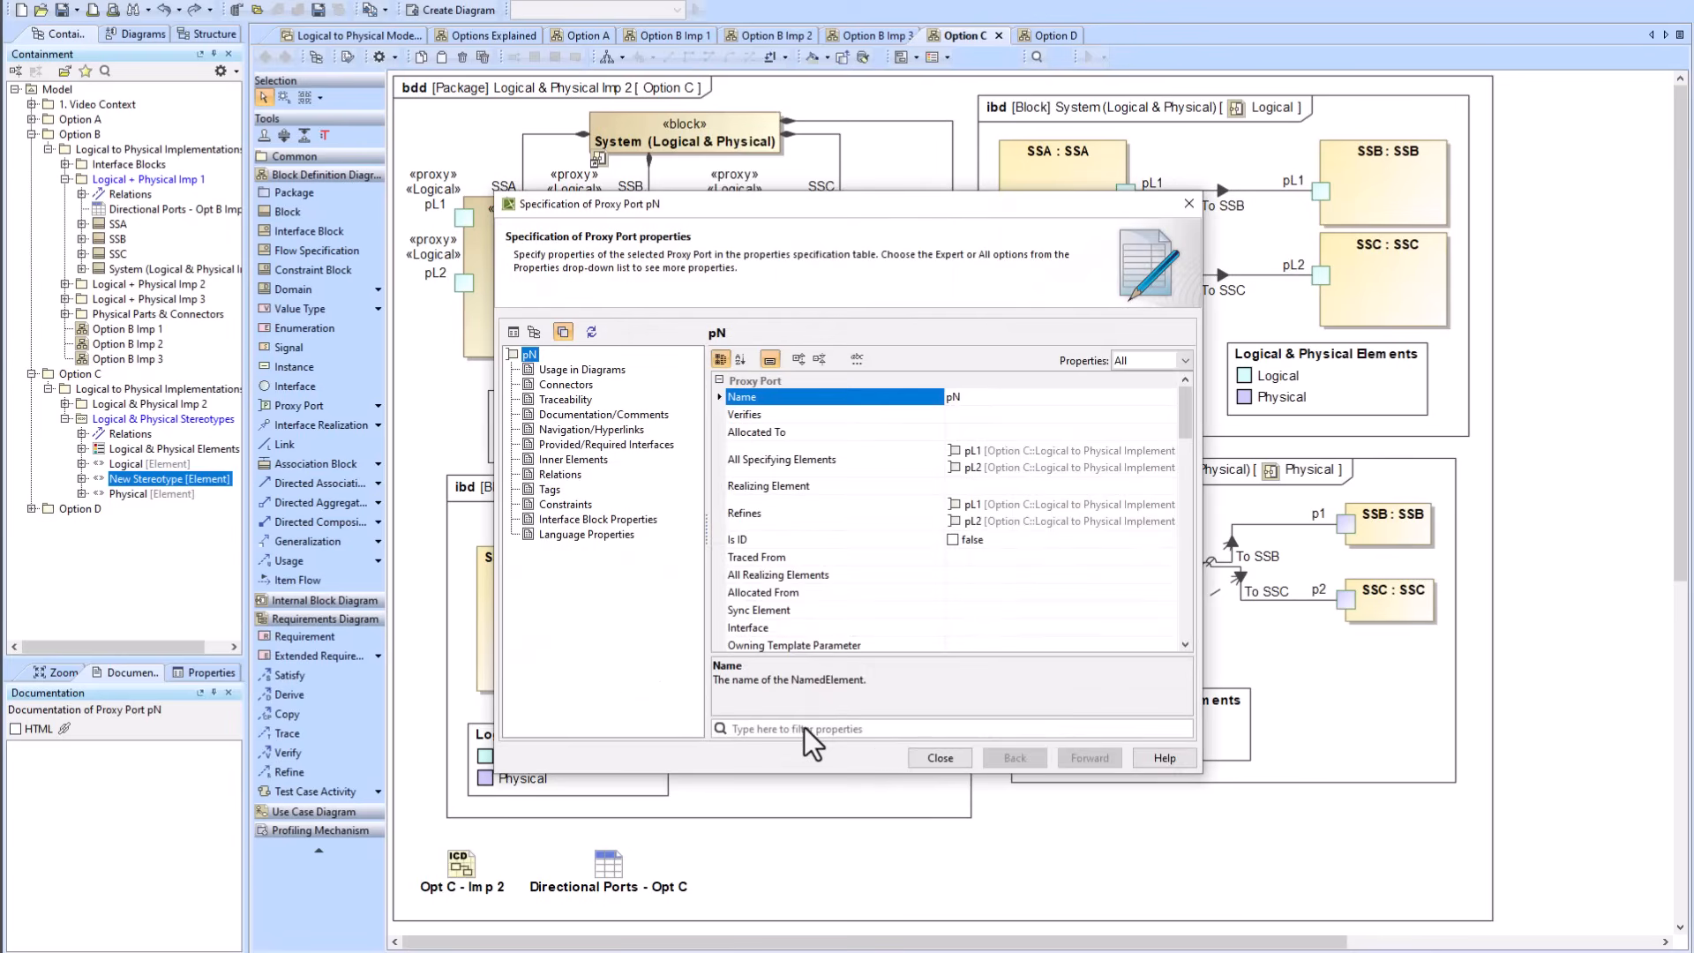
pyautogui.write('ster')
pyautogui.click(1071, 400)
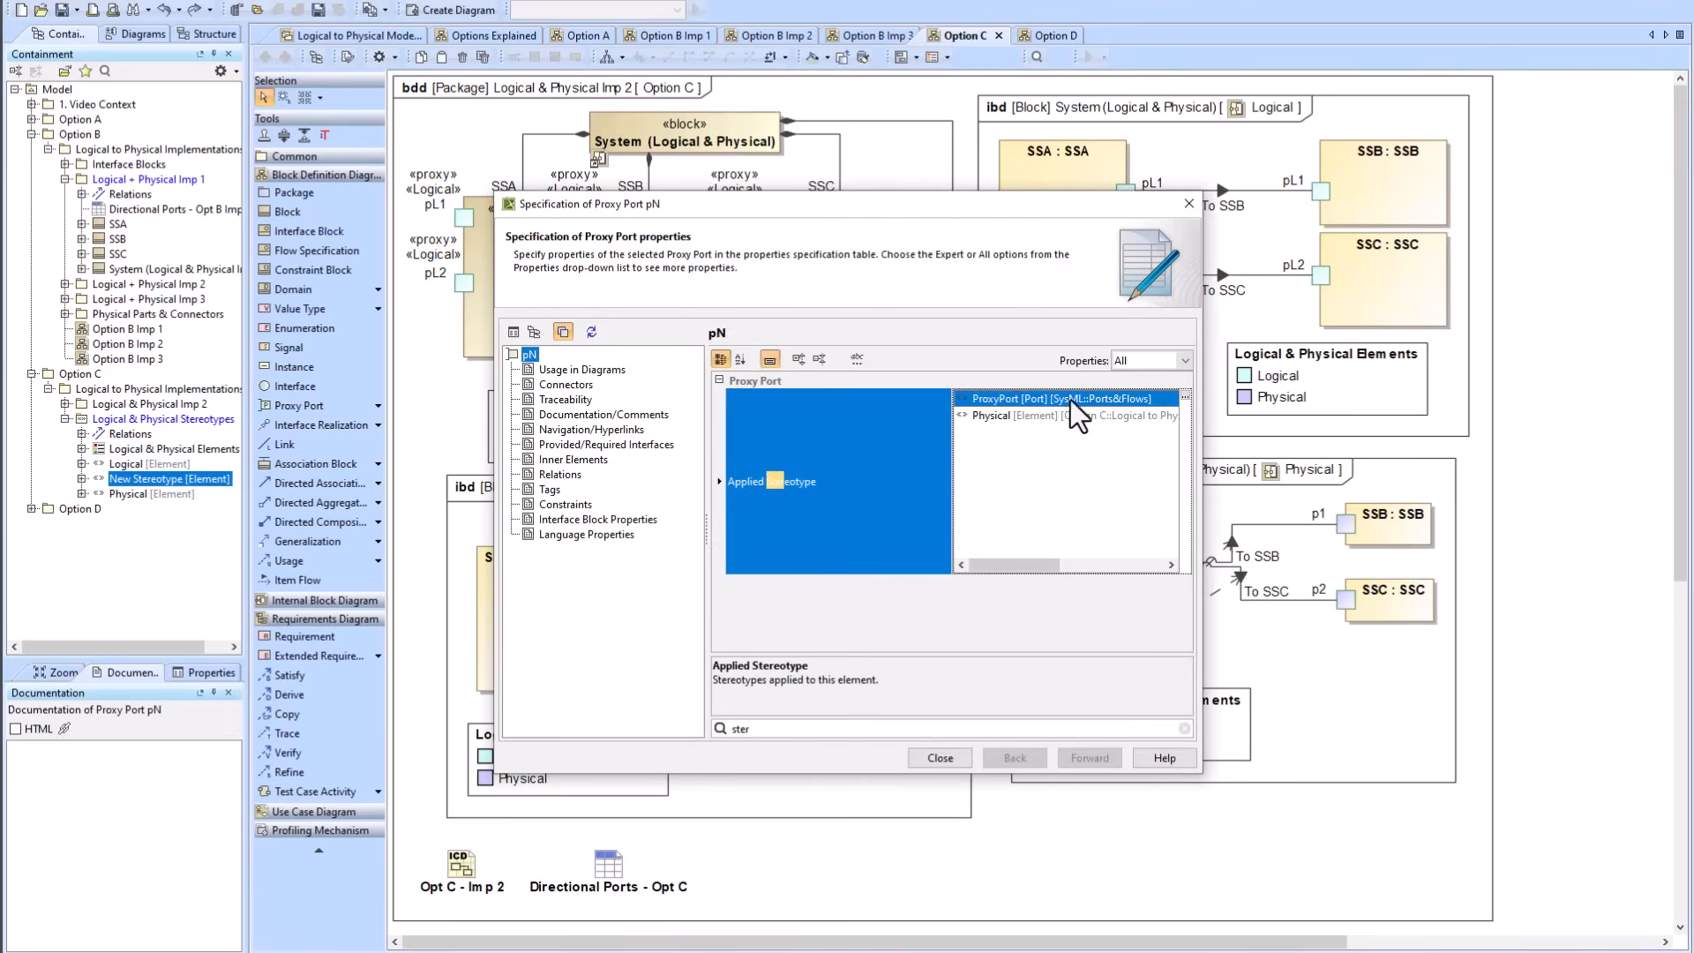
pyautogui.click(1183, 397)
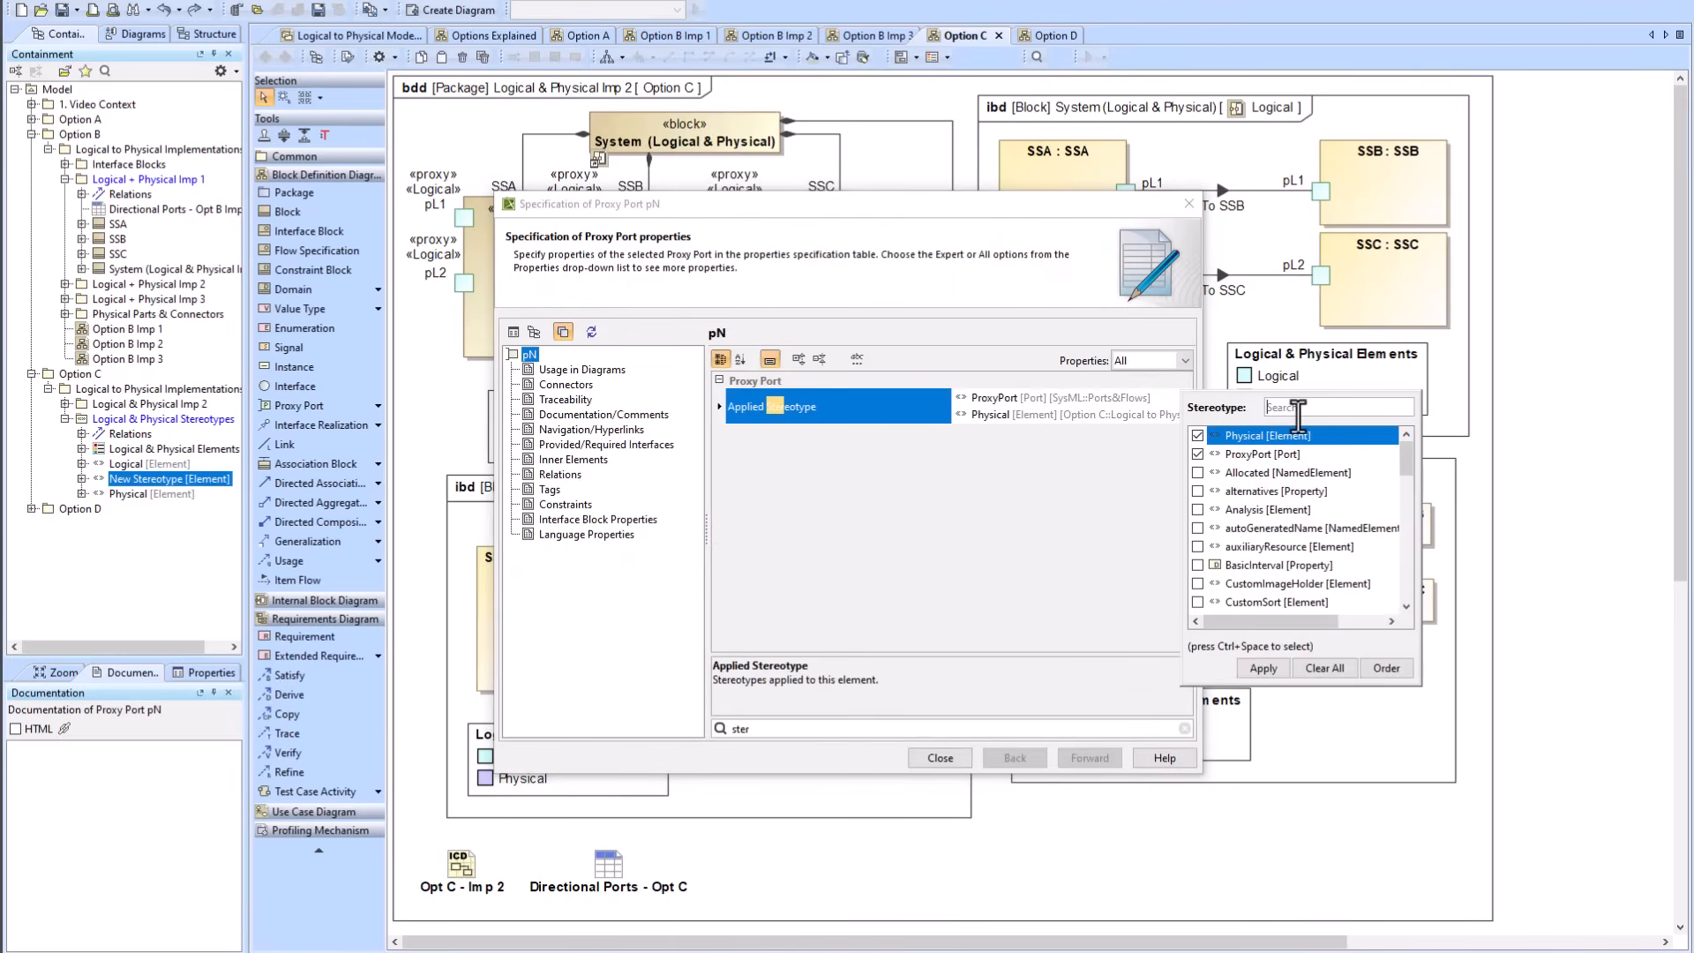
pyautogui.write('New')
pyautogui.click(1196, 436)
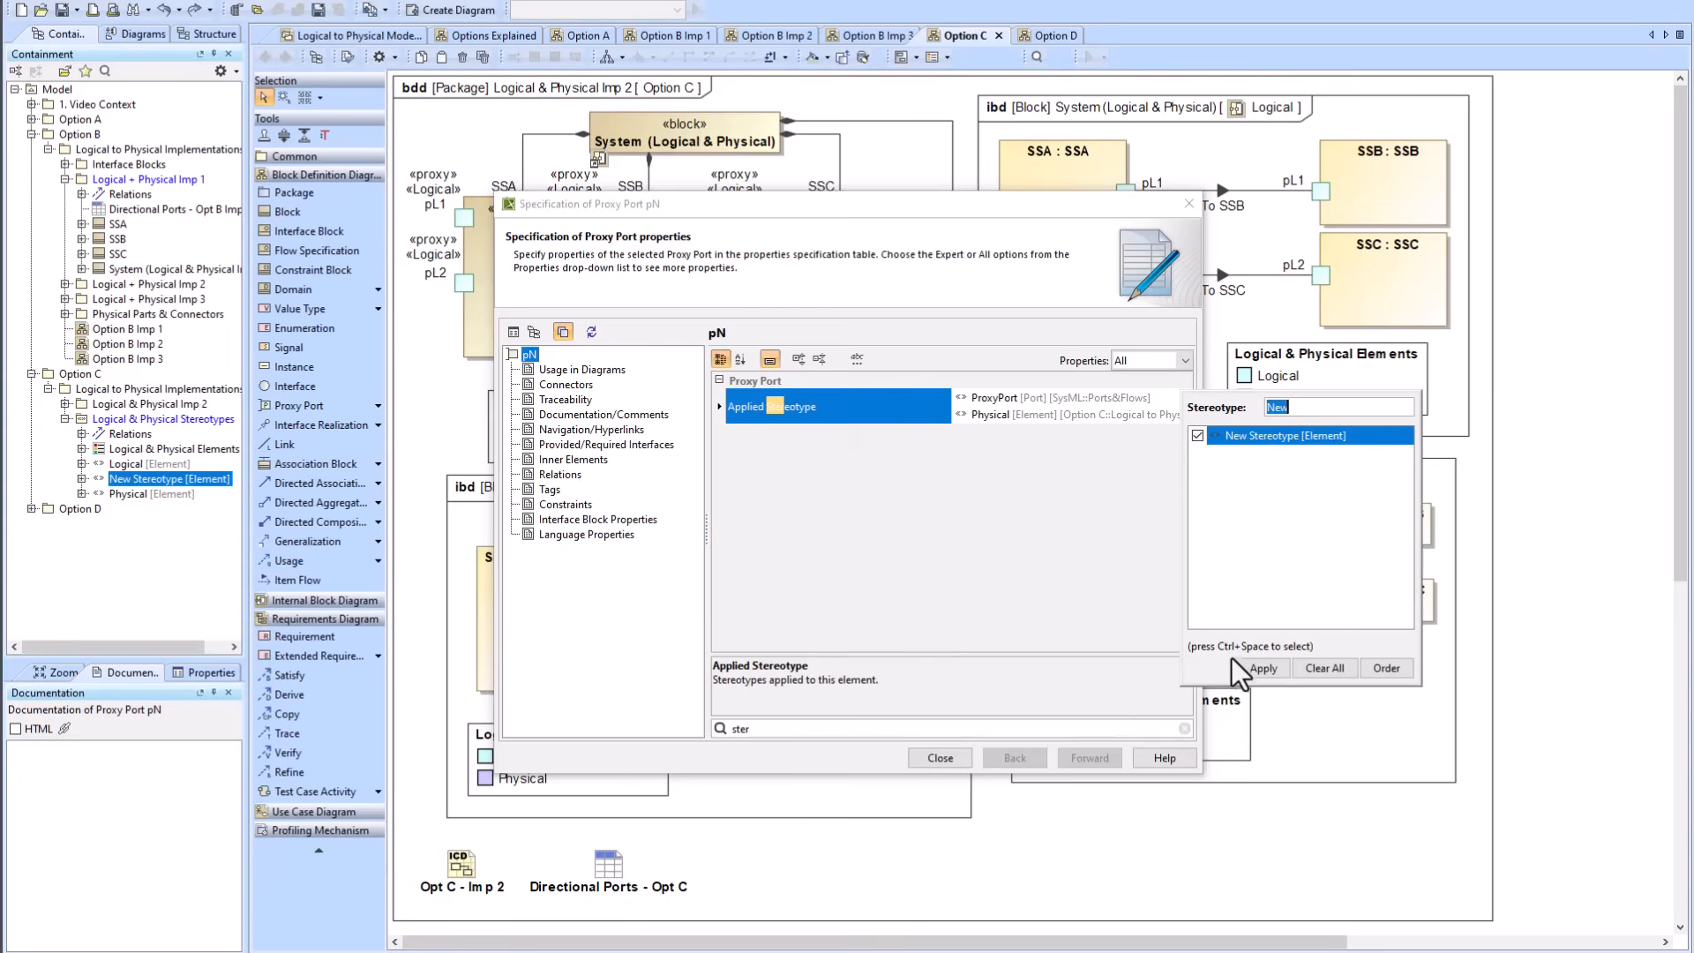
pyautogui.click(1252, 663)
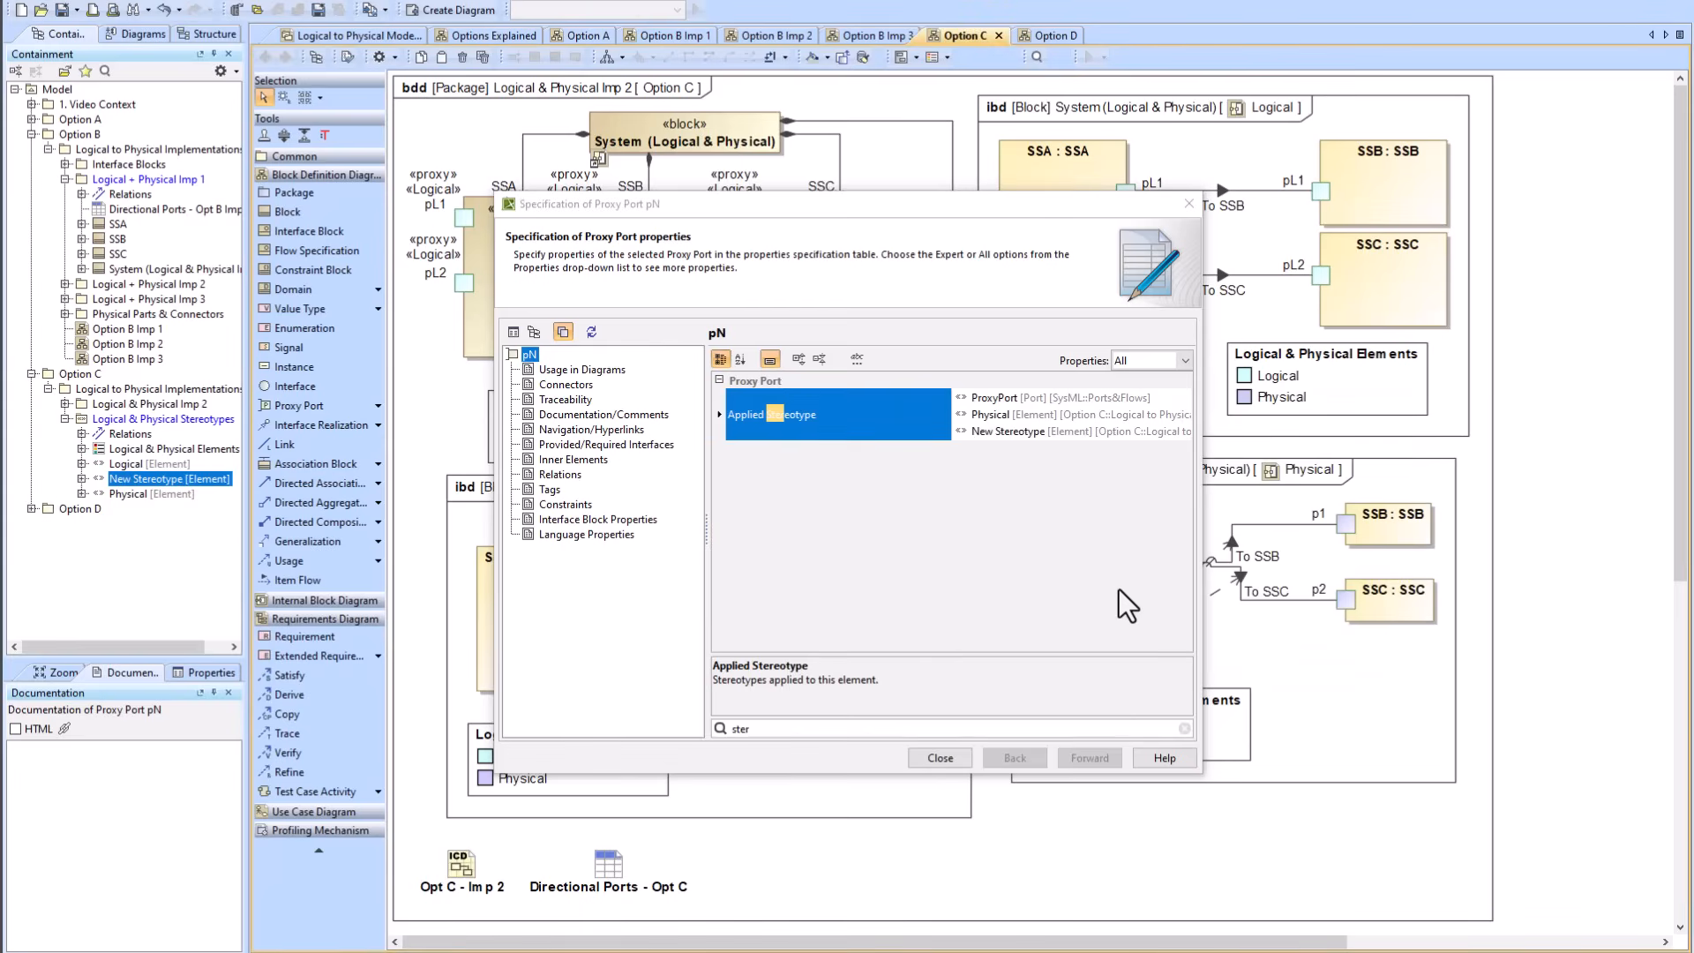
pyautogui.click(926, 759)
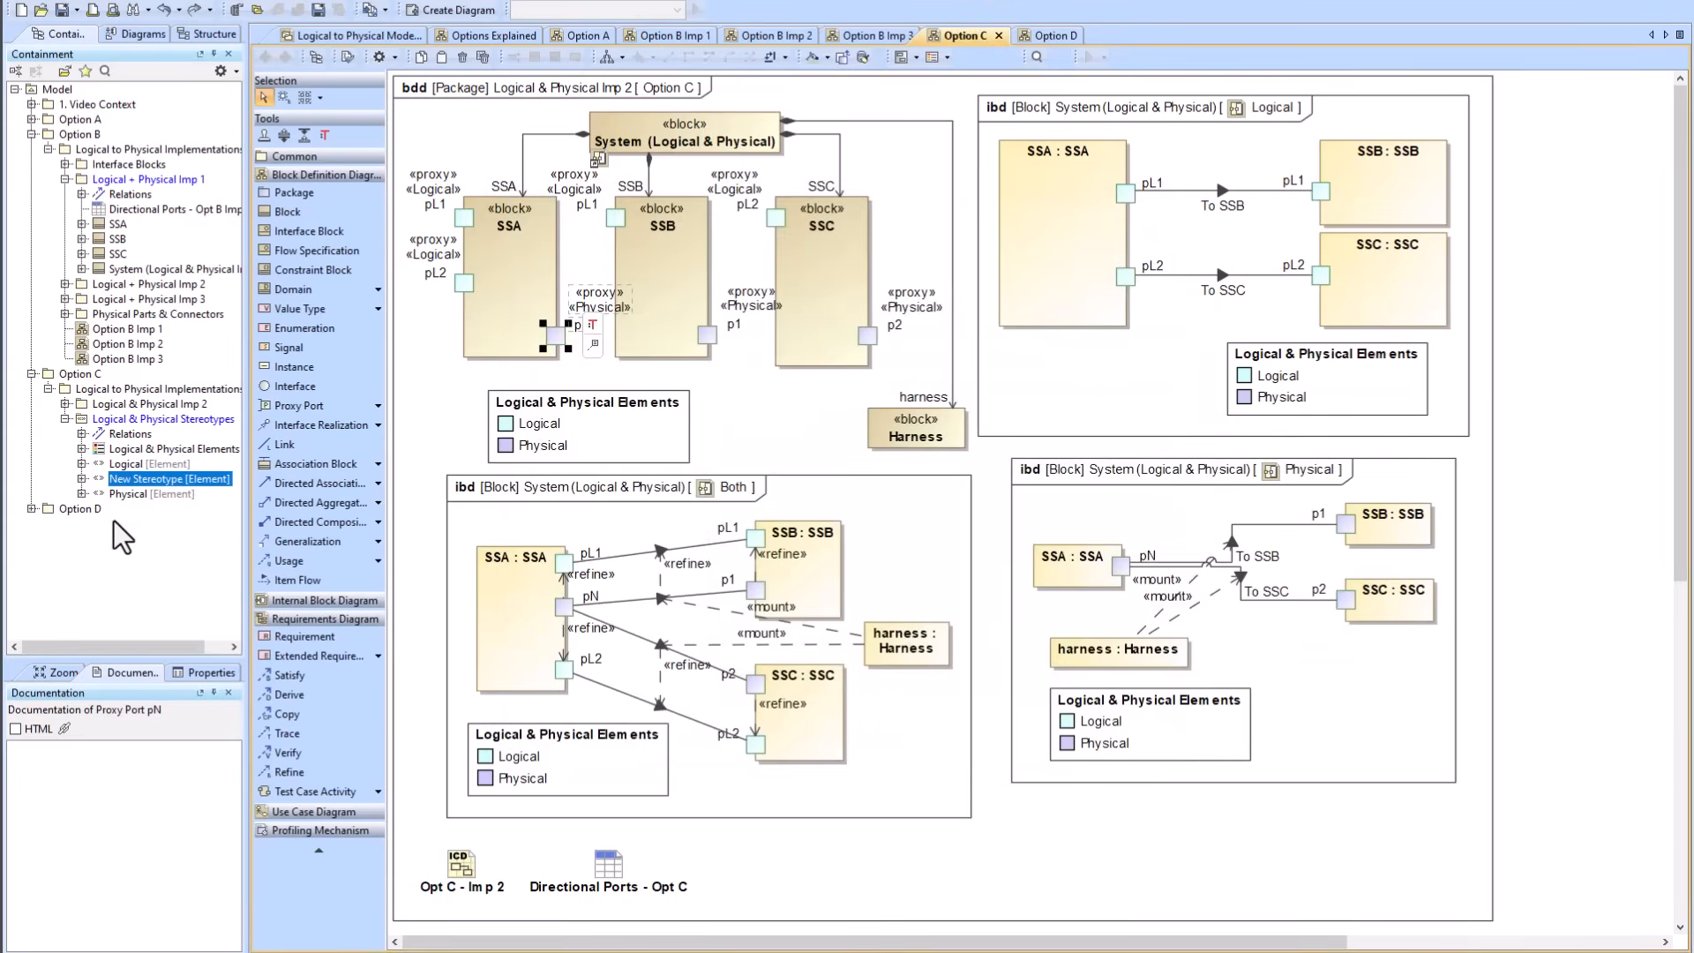
# Step: Examine the contents of the Logical and Physical stereotypes in the containment tree, and collapse both again
pyautogui.click(81, 464)
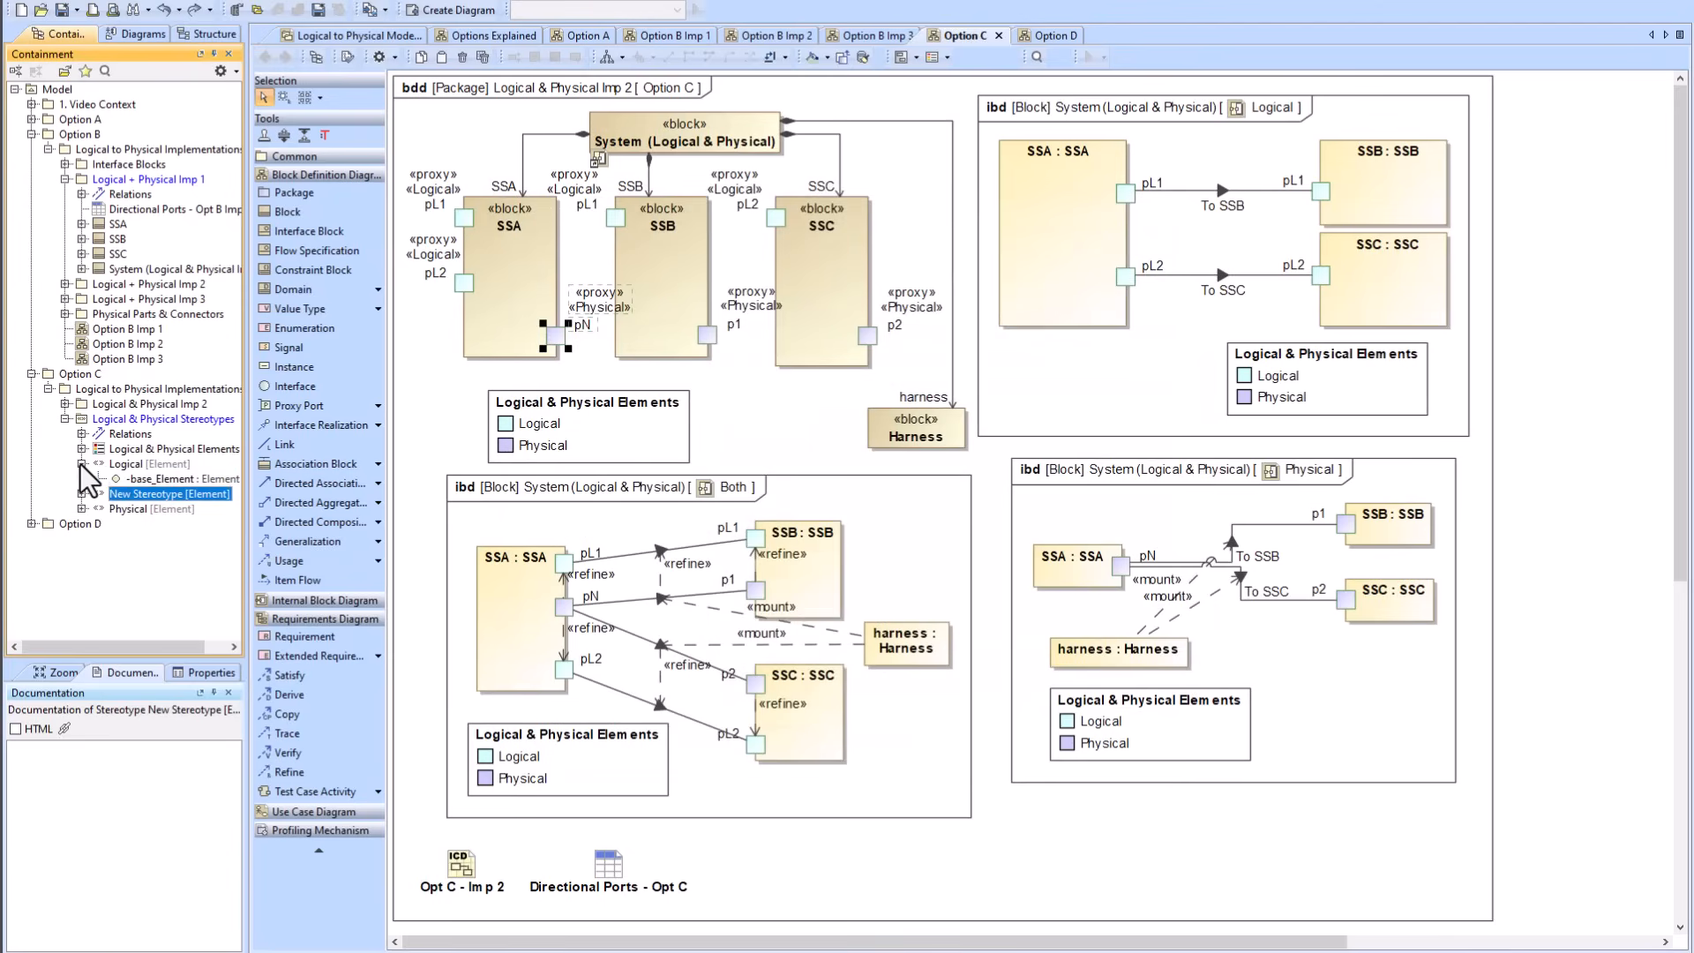
pyautogui.click(81, 509)
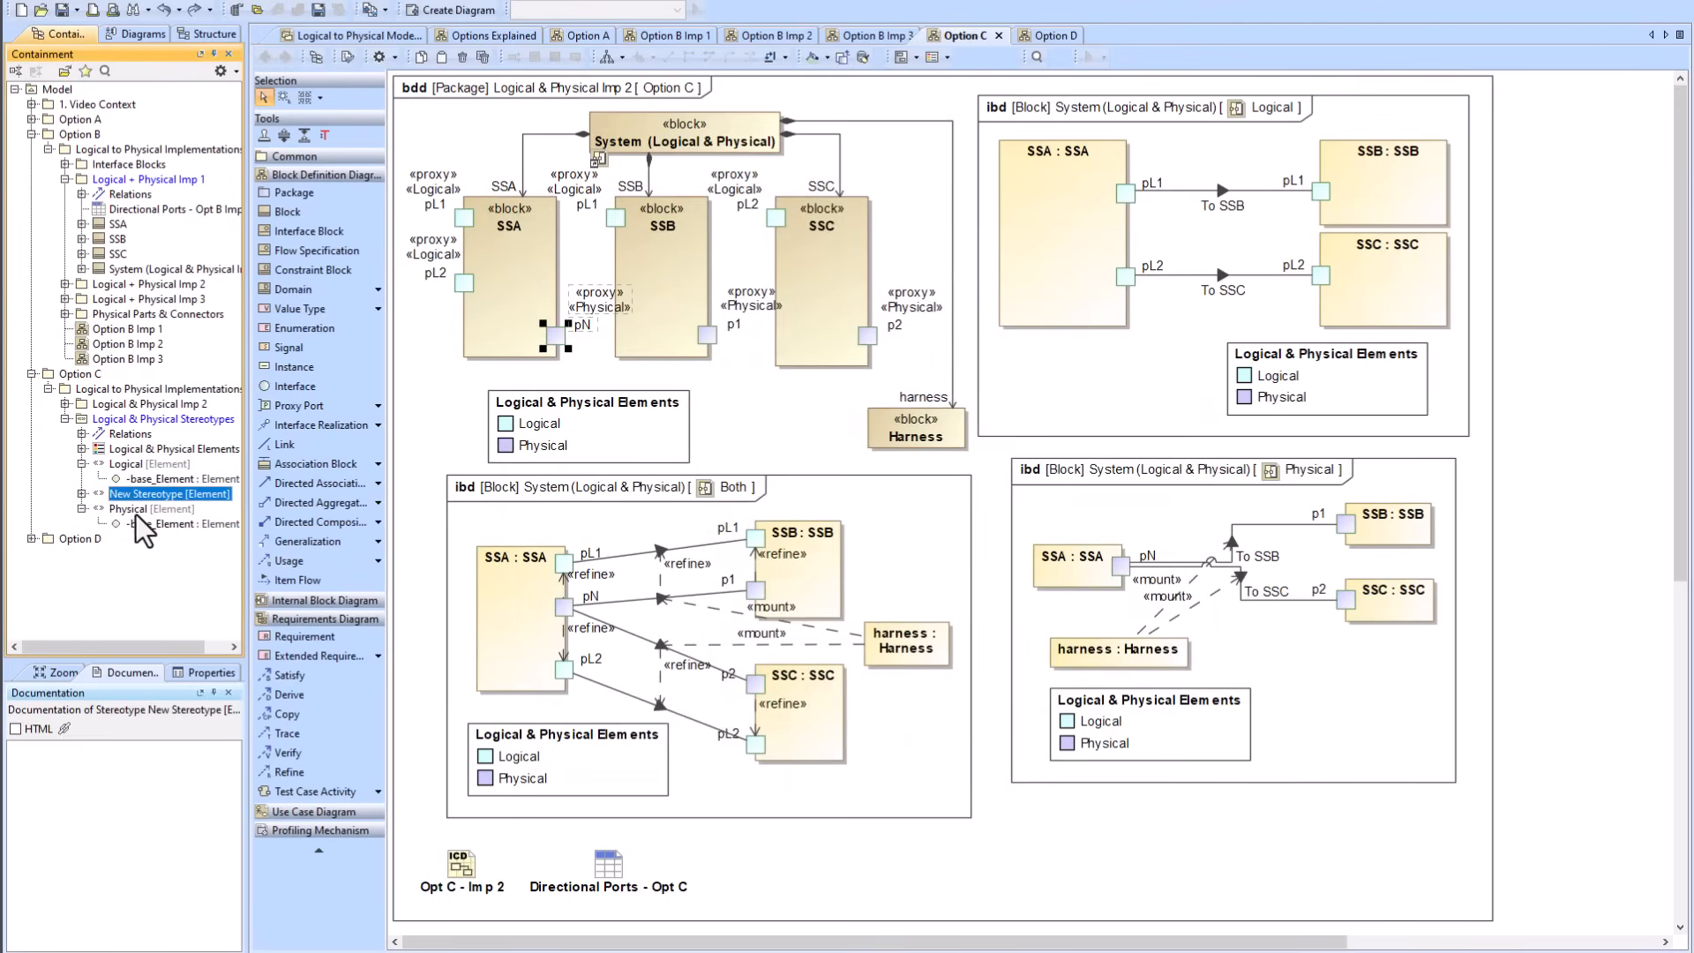
pyautogui.click(82, 510)
pyautogui.click(81, 464)
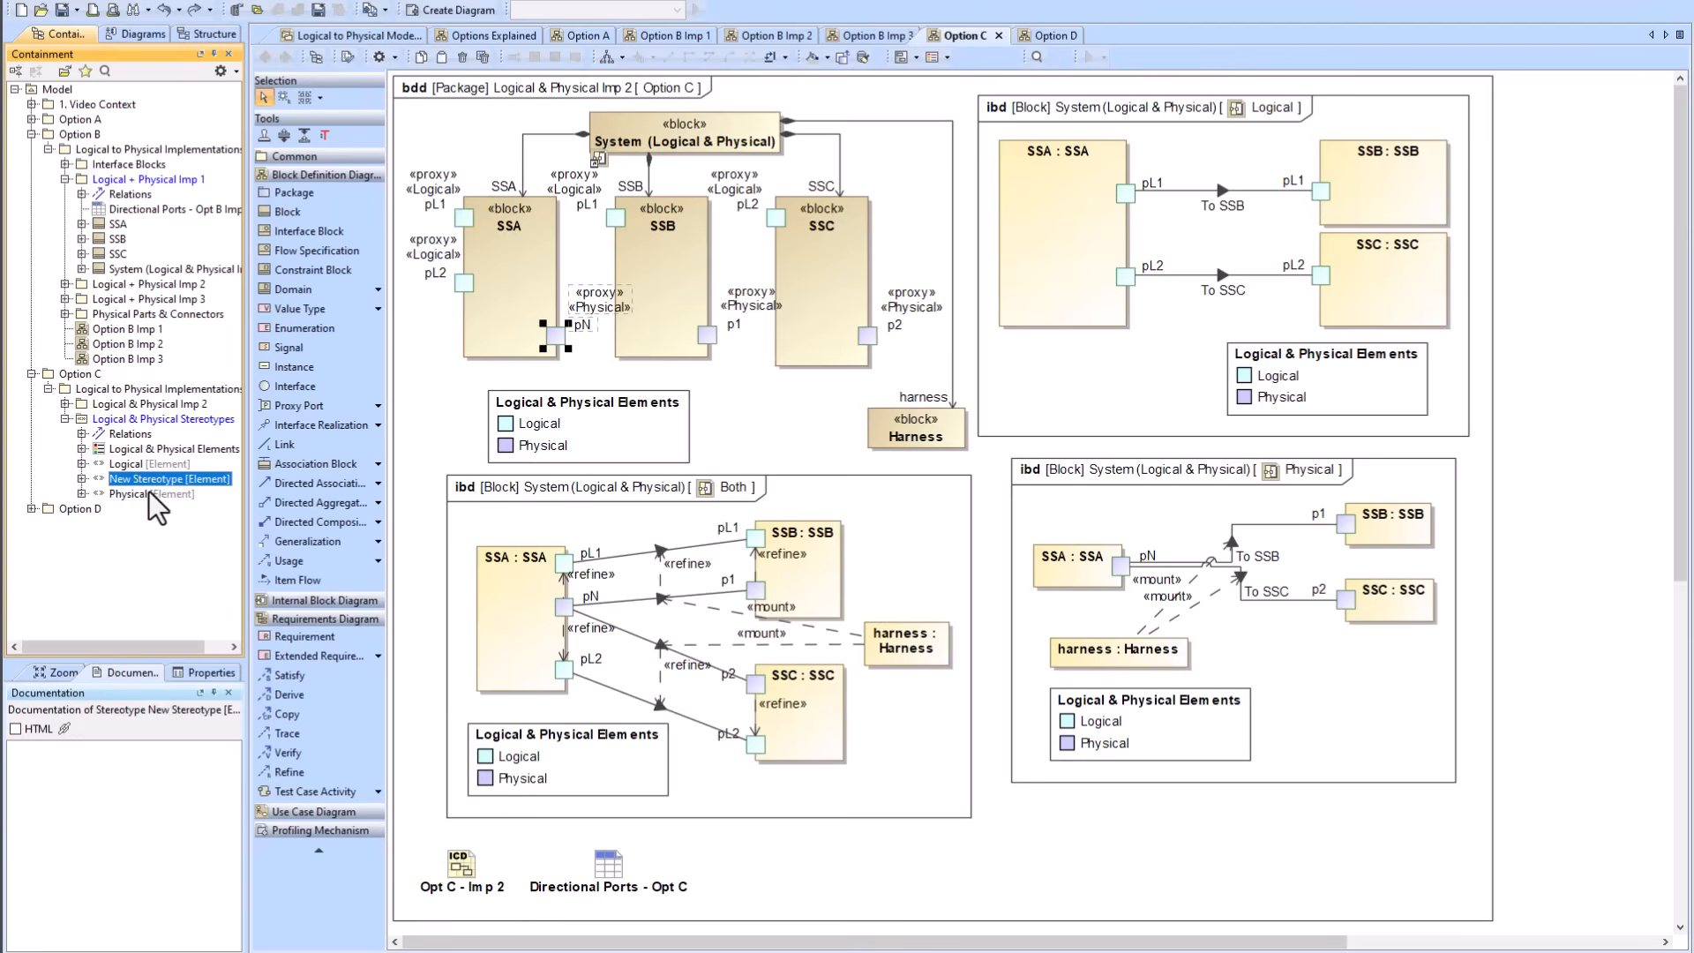
# Step: Move New Stereotype out of the Logical & Physical Stereotypes profile directly into the Option C package
pyautogui.click(120, 464)
pyautogui.click(125, 483)
pyautogui.moveTo(130, 484); pyautogui.dragTo(90, 379)
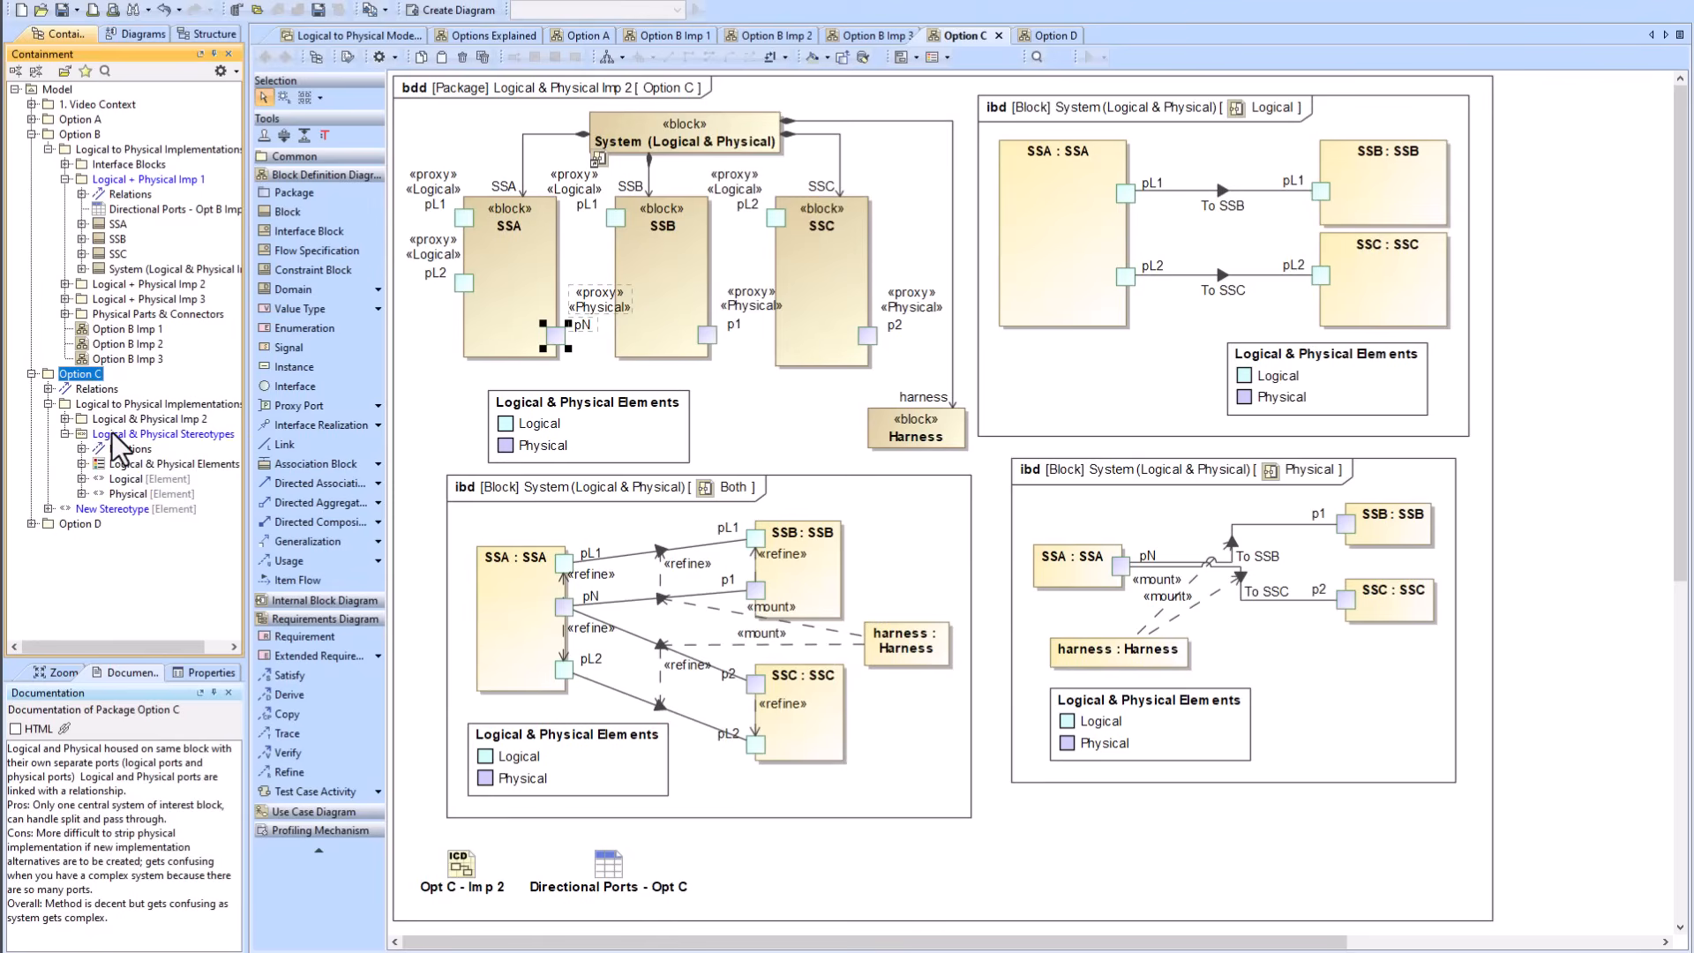
# Step: Place New Stereotype on the Option C diagram in the empty area below the Physical internal block diagram
pyautogui.click(95, 509)
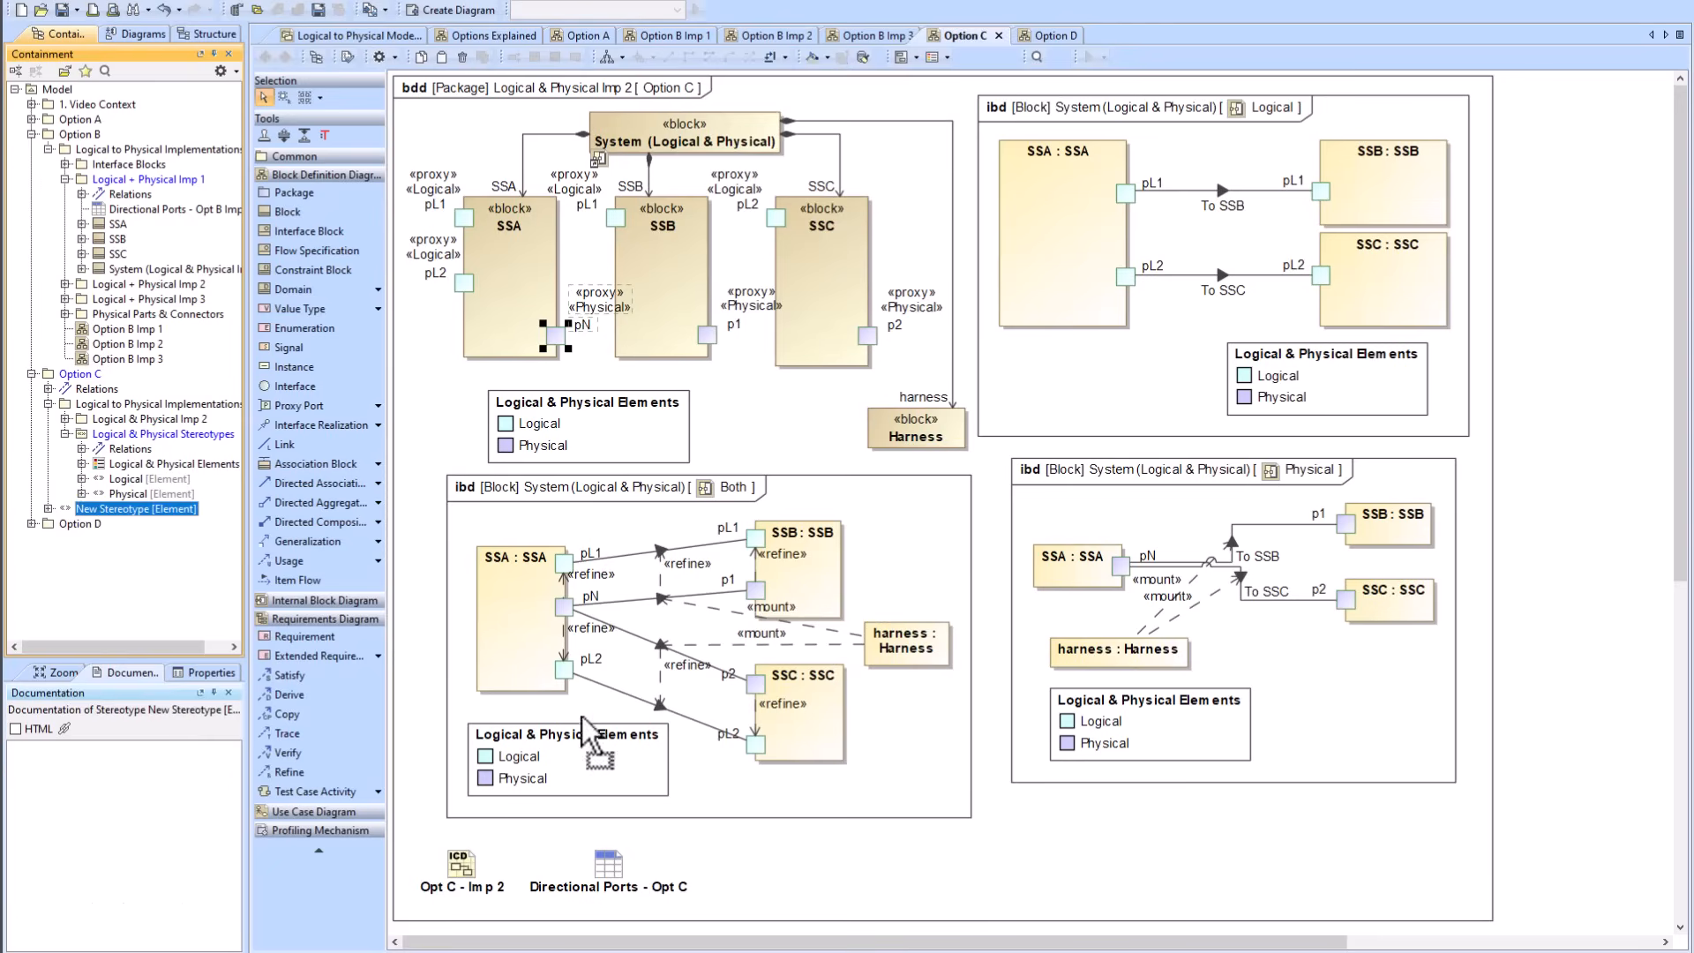
pyautogui.click(1037, 852)
pyautogui.moveTo(1047, 887); pyautogui.dragTo(1065, 833)
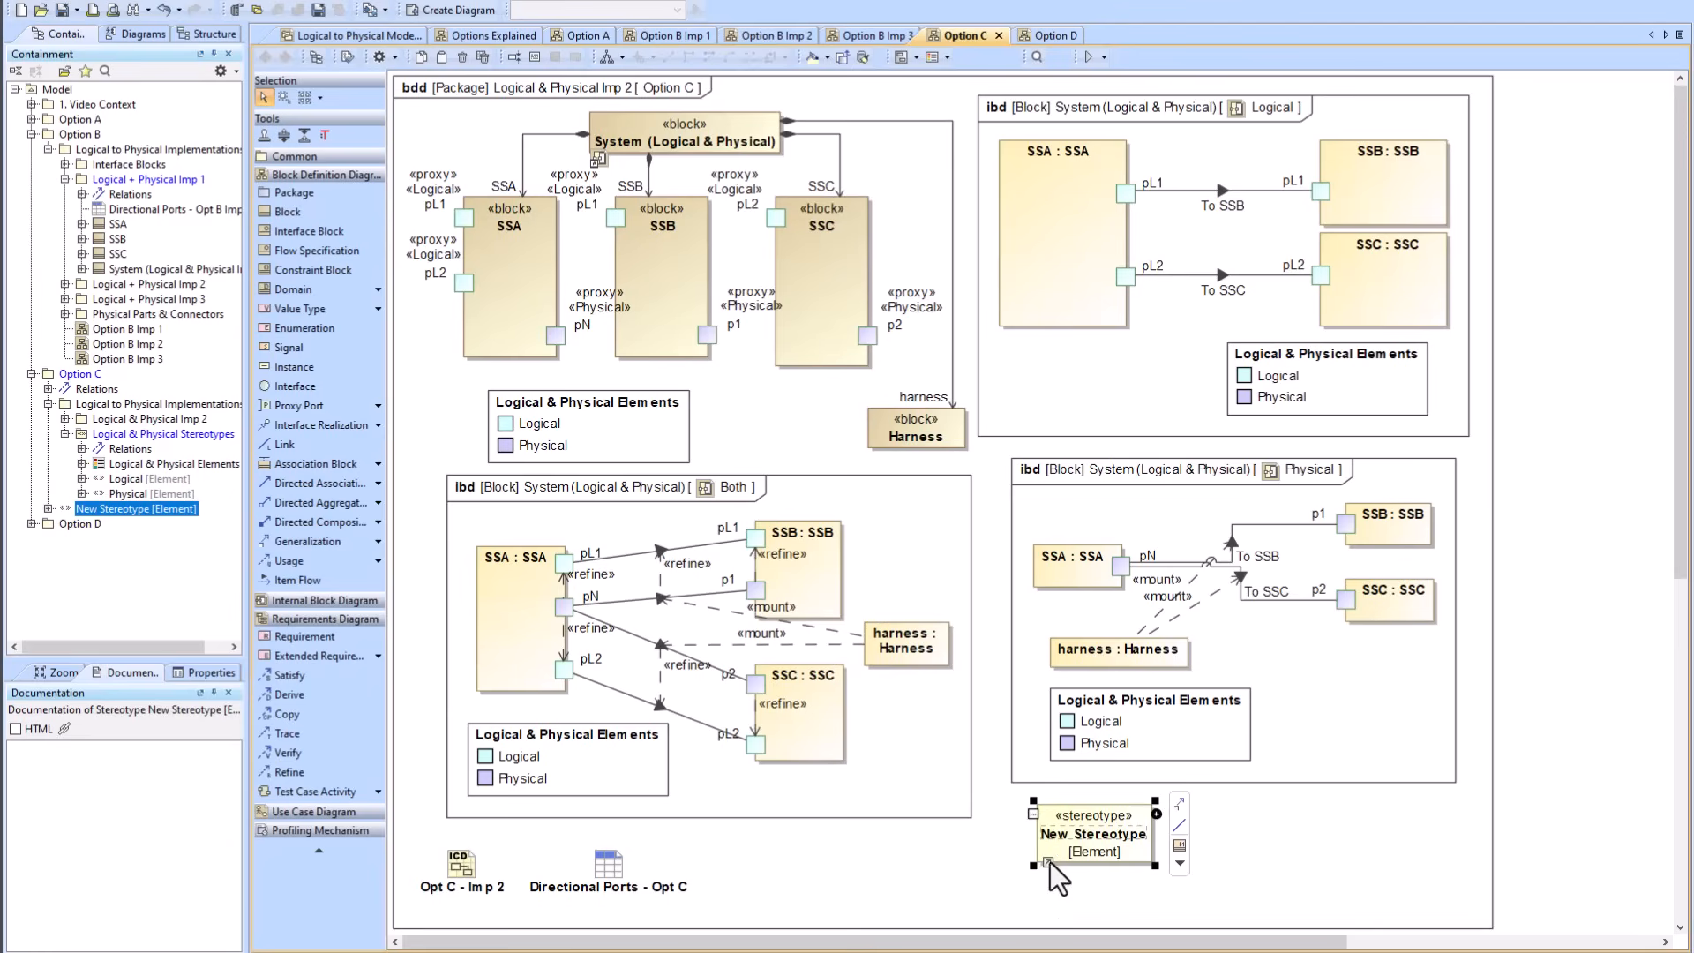
pyautogui.click(1268, 850)
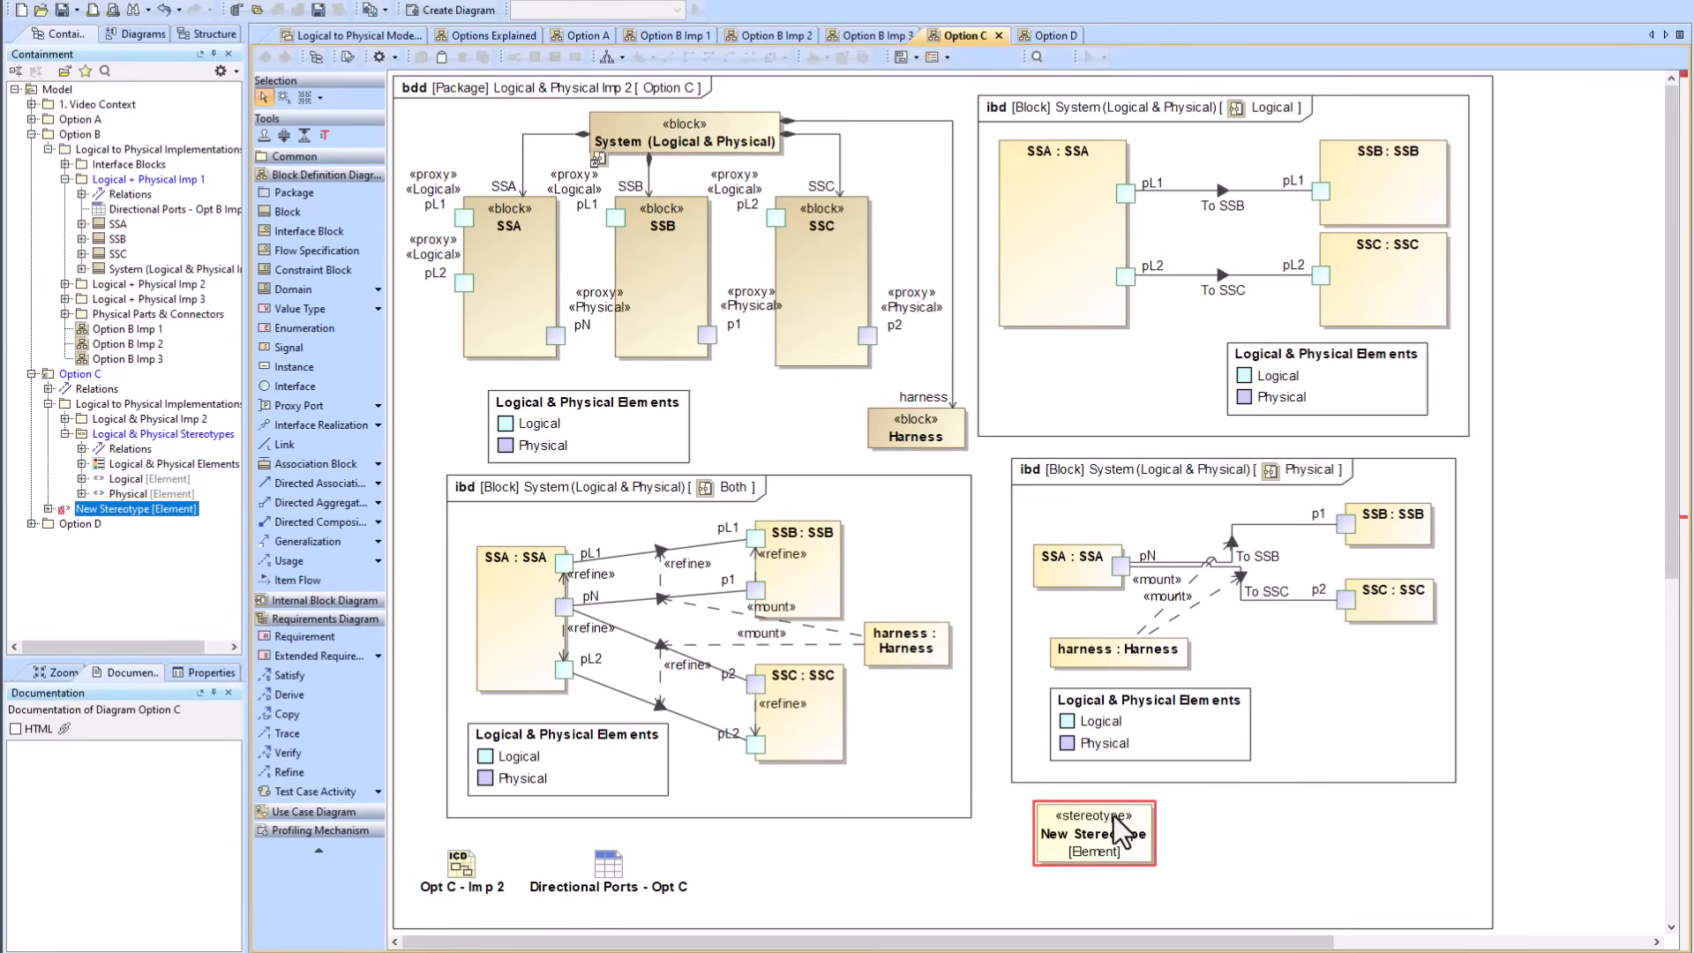
# Step: Move New Stereotype back into the Logical & Physical Stereotypes profile, and delete it from the model
pyautogui.moveTo(1114, 817)
pyautogui.moveTo(60, 511)
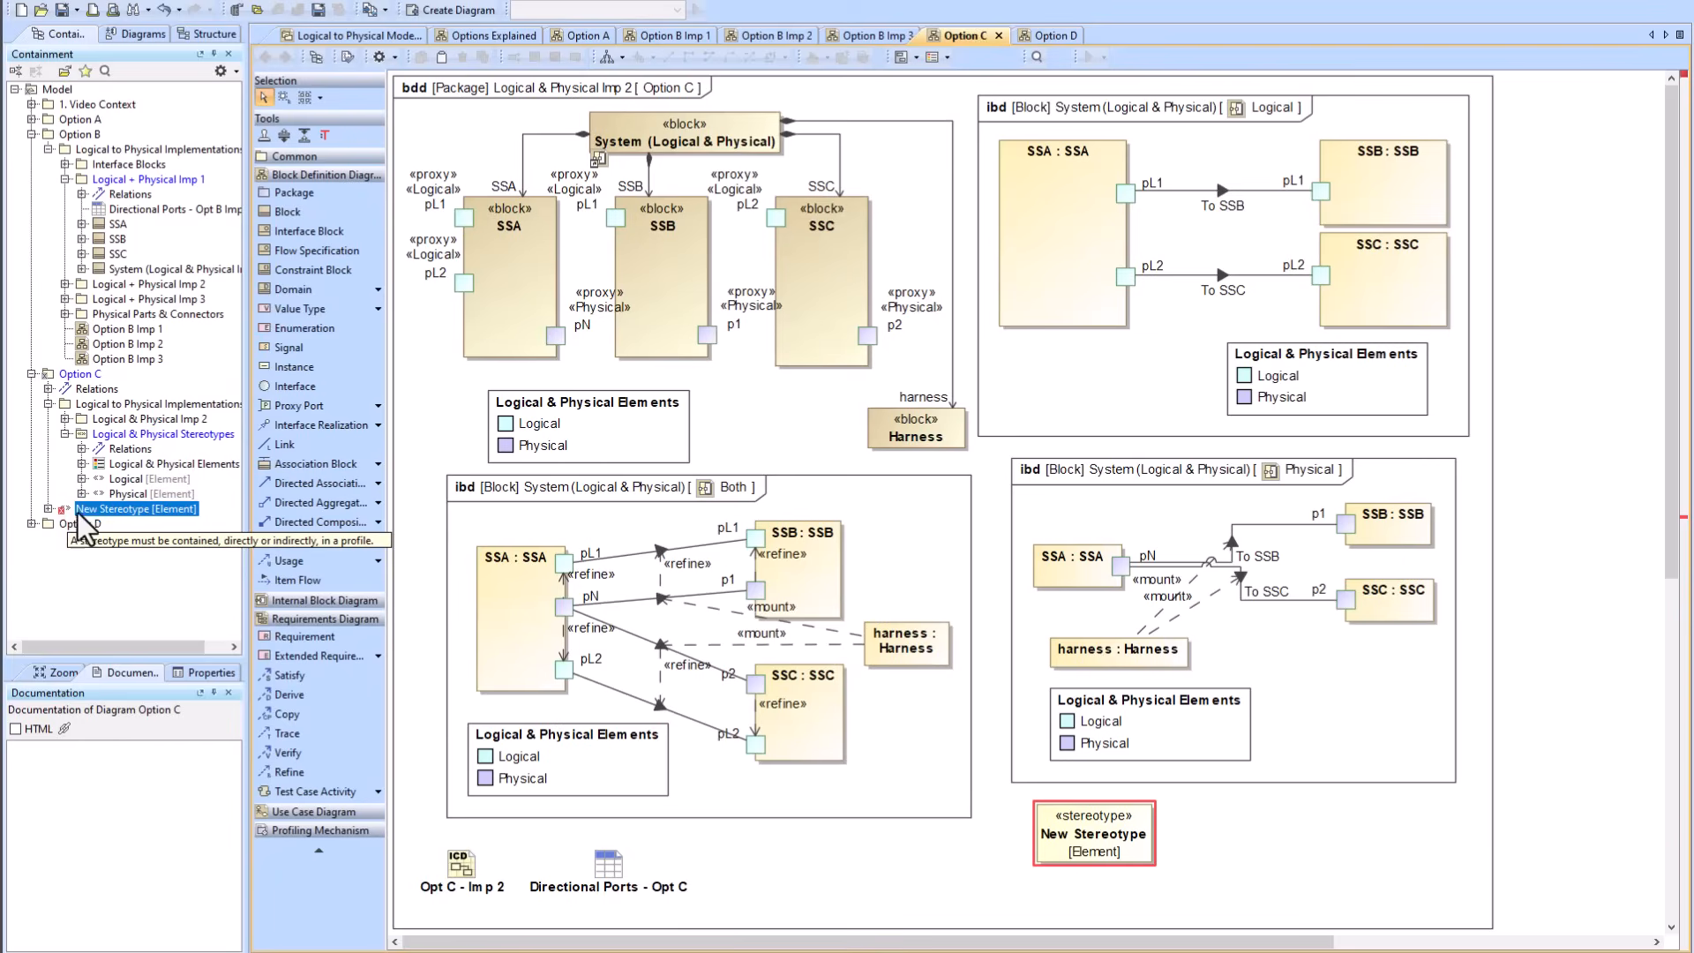
pyautogui.moveTo(95, 511); pyautogui.dragTo(163, 433)
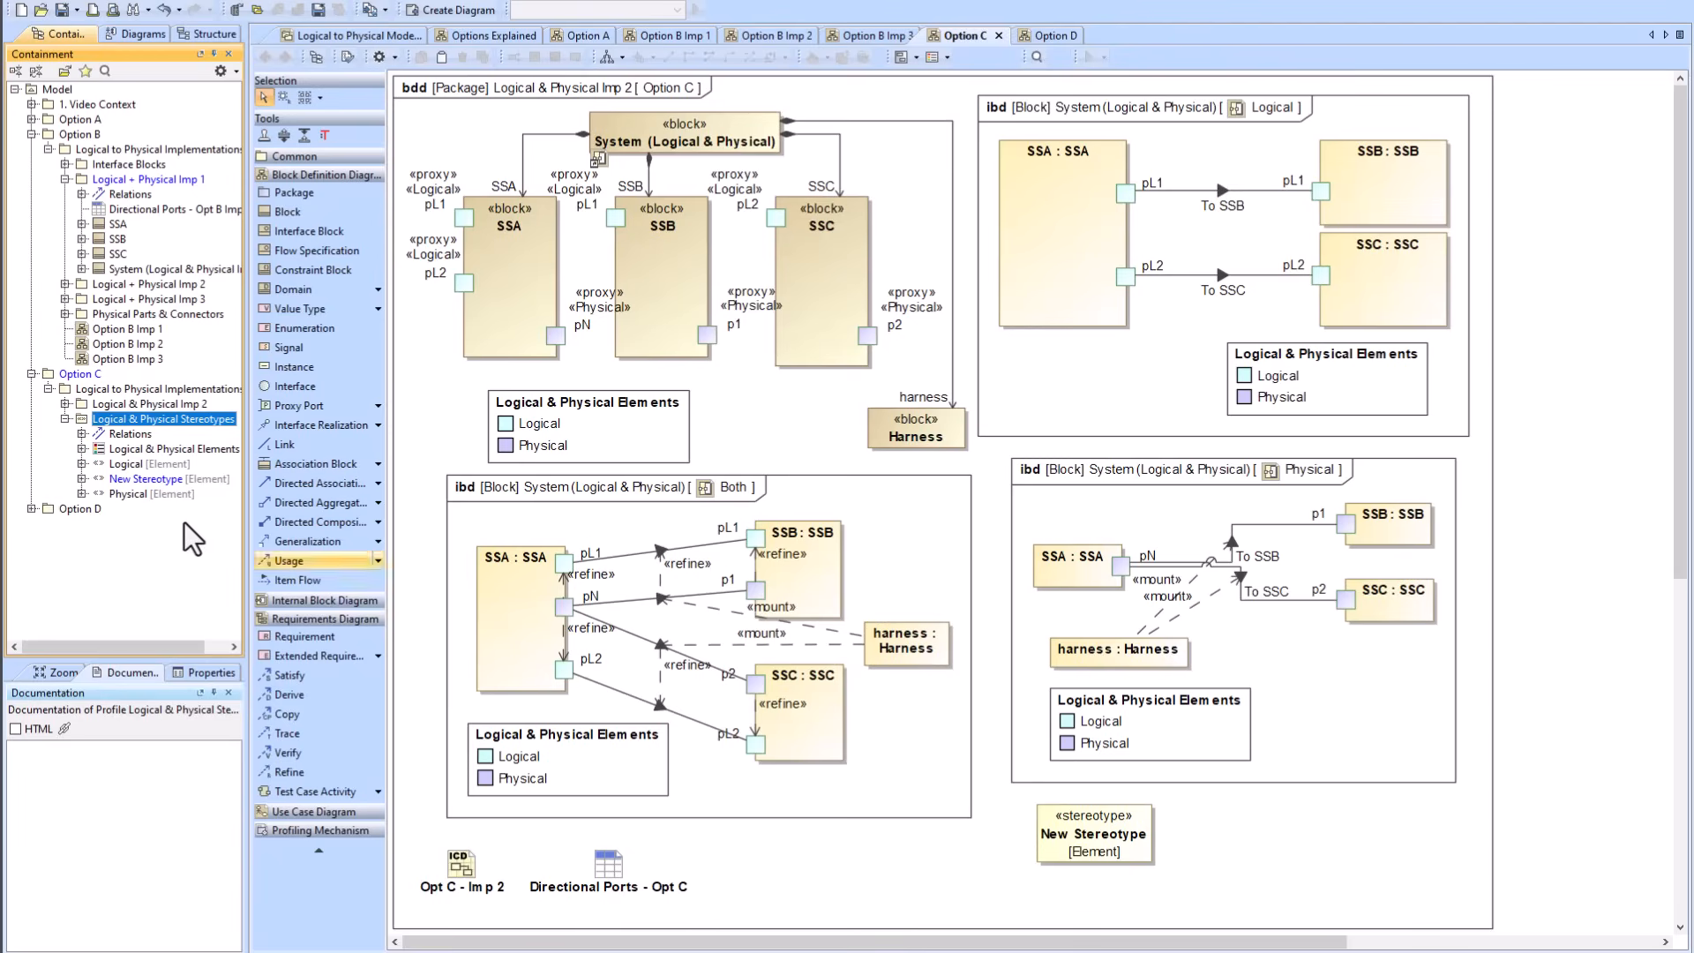
pyautogui.click(116, 479)
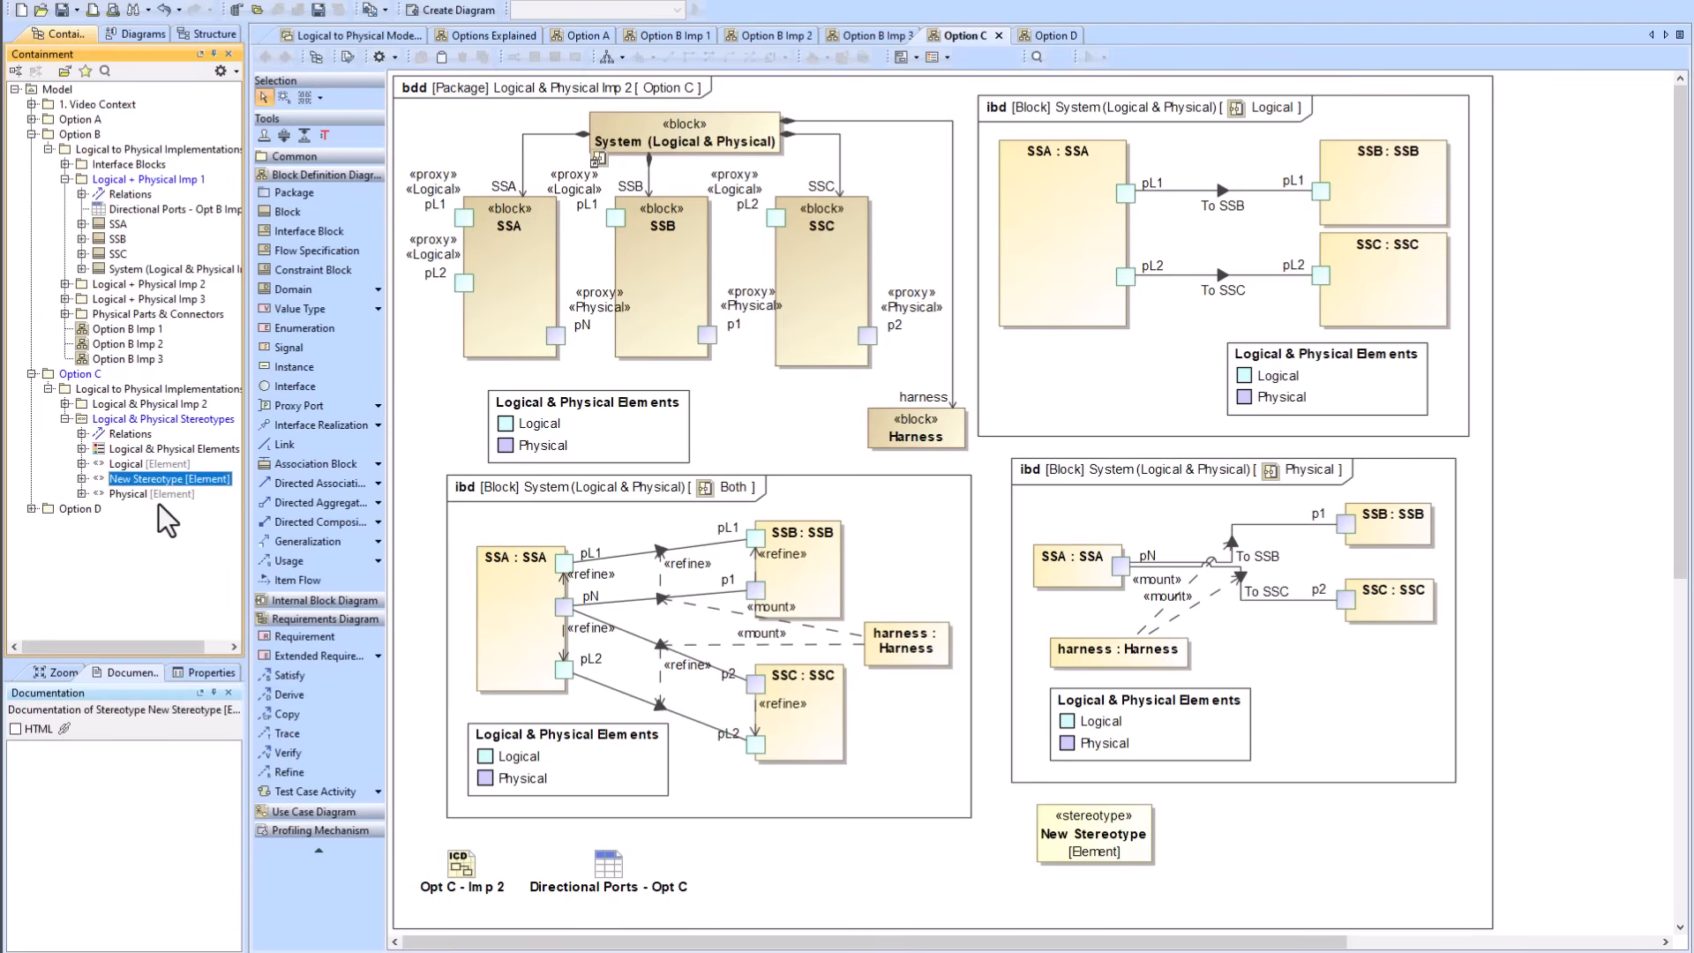
pyautogui.press('Delete')
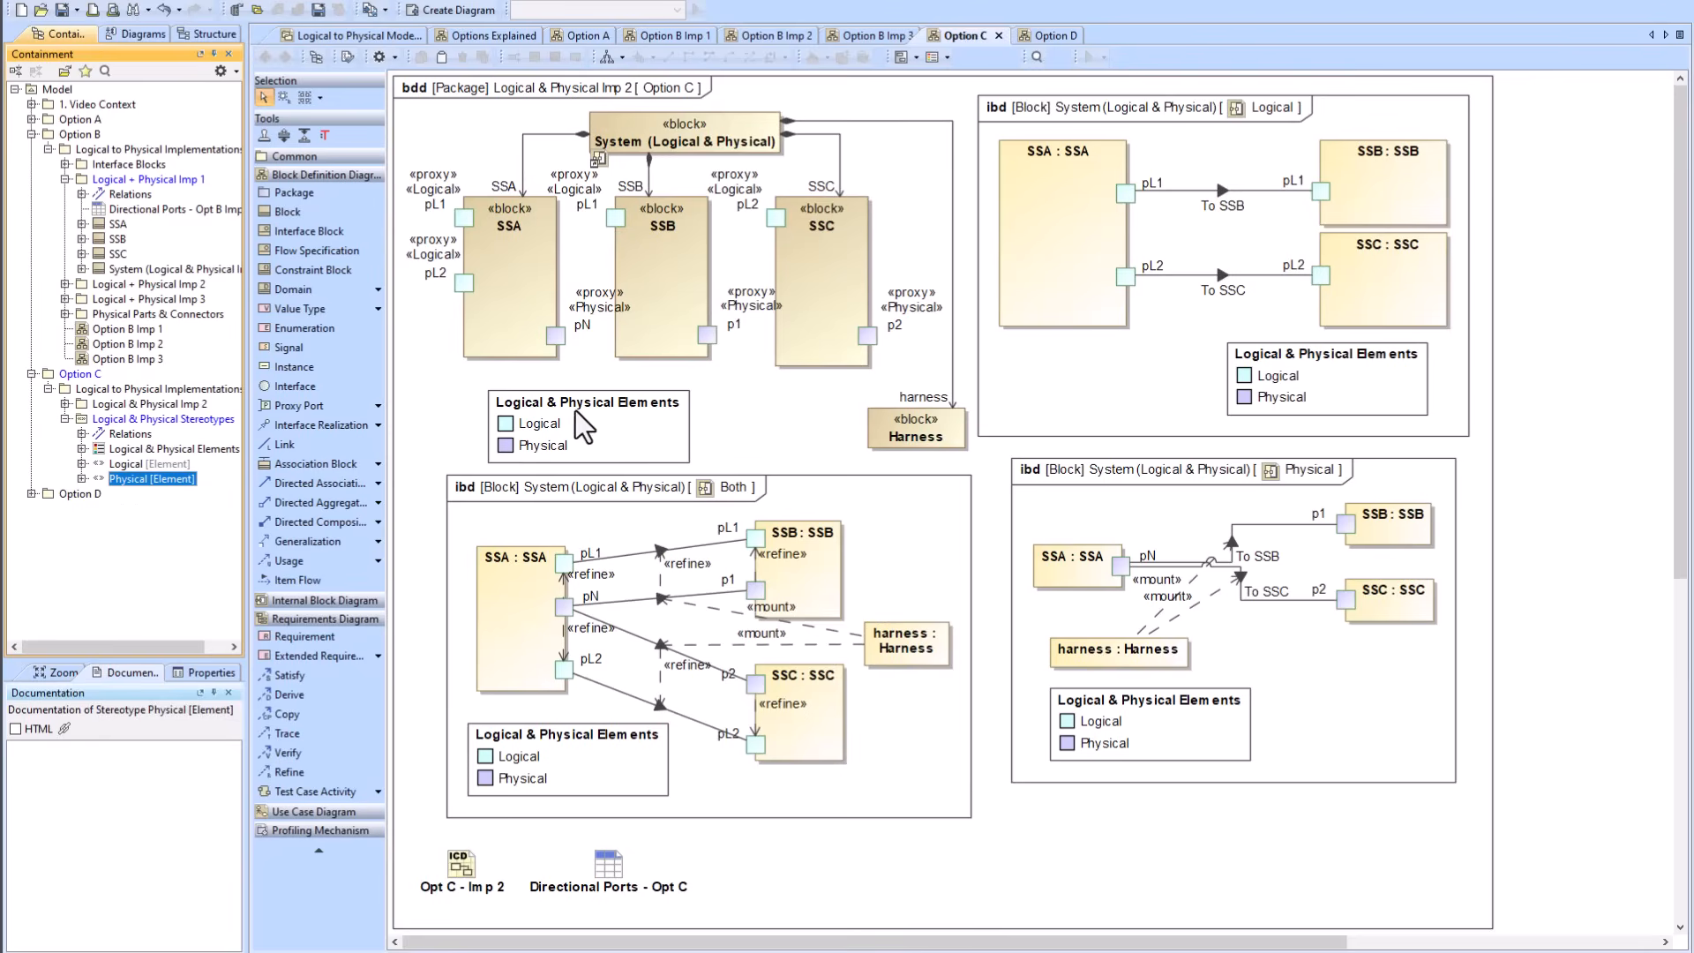
# Step: Open the specification of the Logical & Physical Elements legend below the SSA block, and show its list of legend items
pyautogui.rightClick(610, 402)
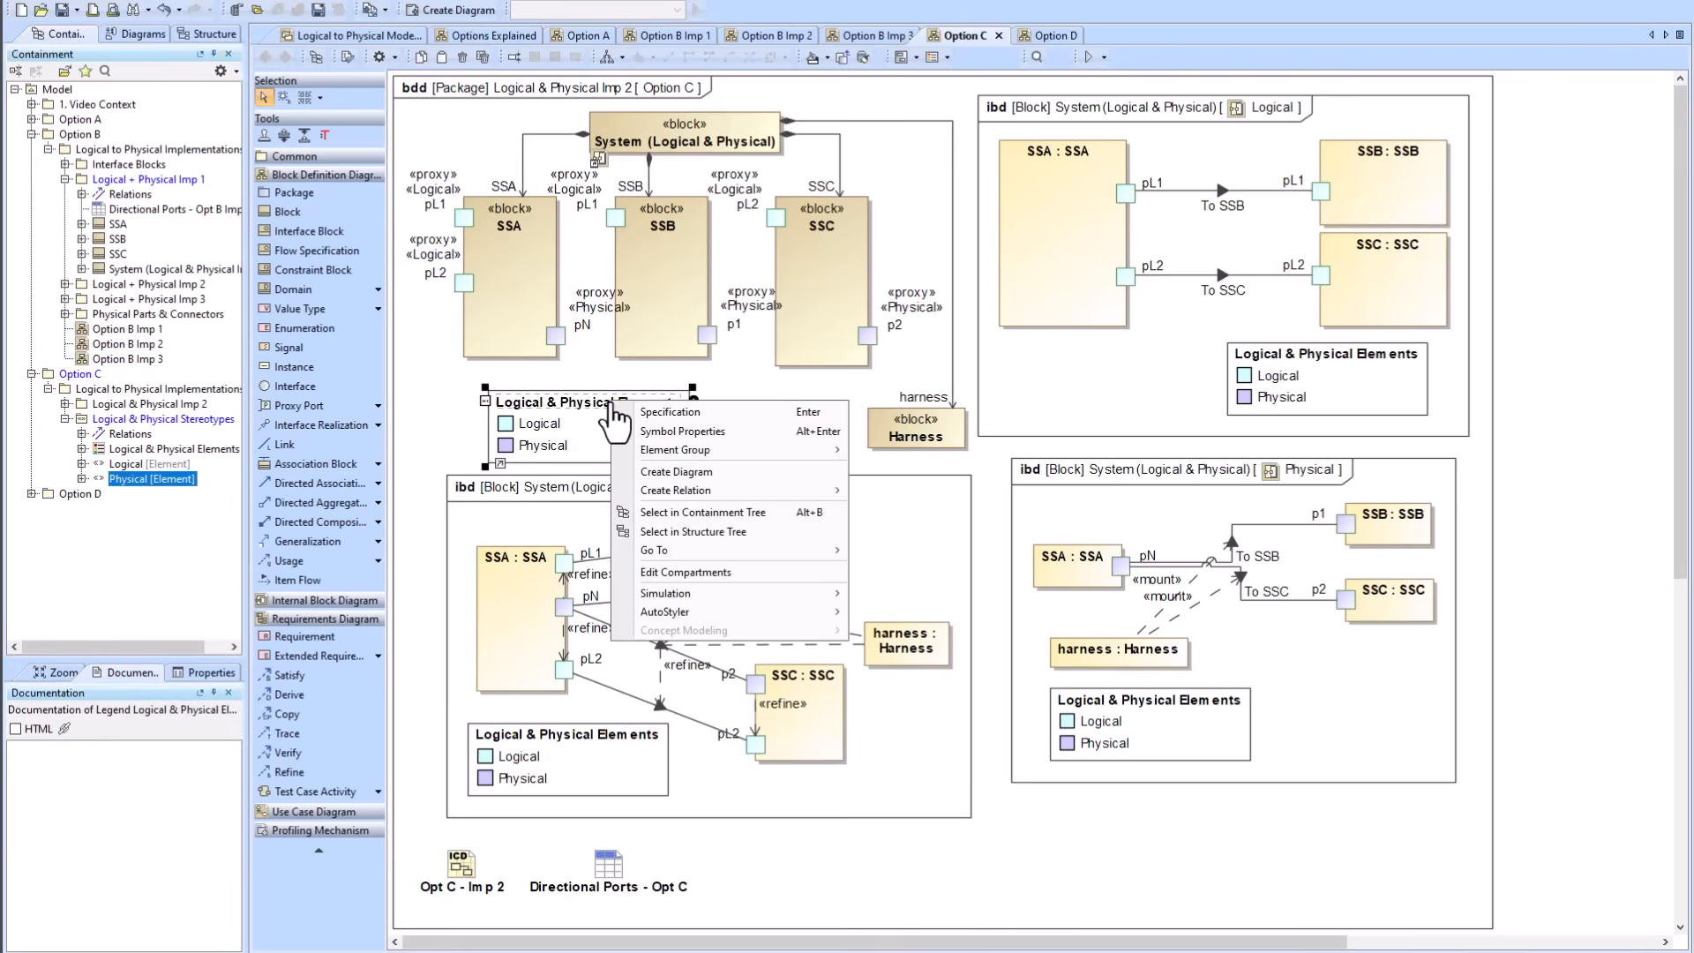
pyautogui.click(709, 409)
pyautogui.moveTo(749, 205); pyautogui.dragTo(1013, 188)
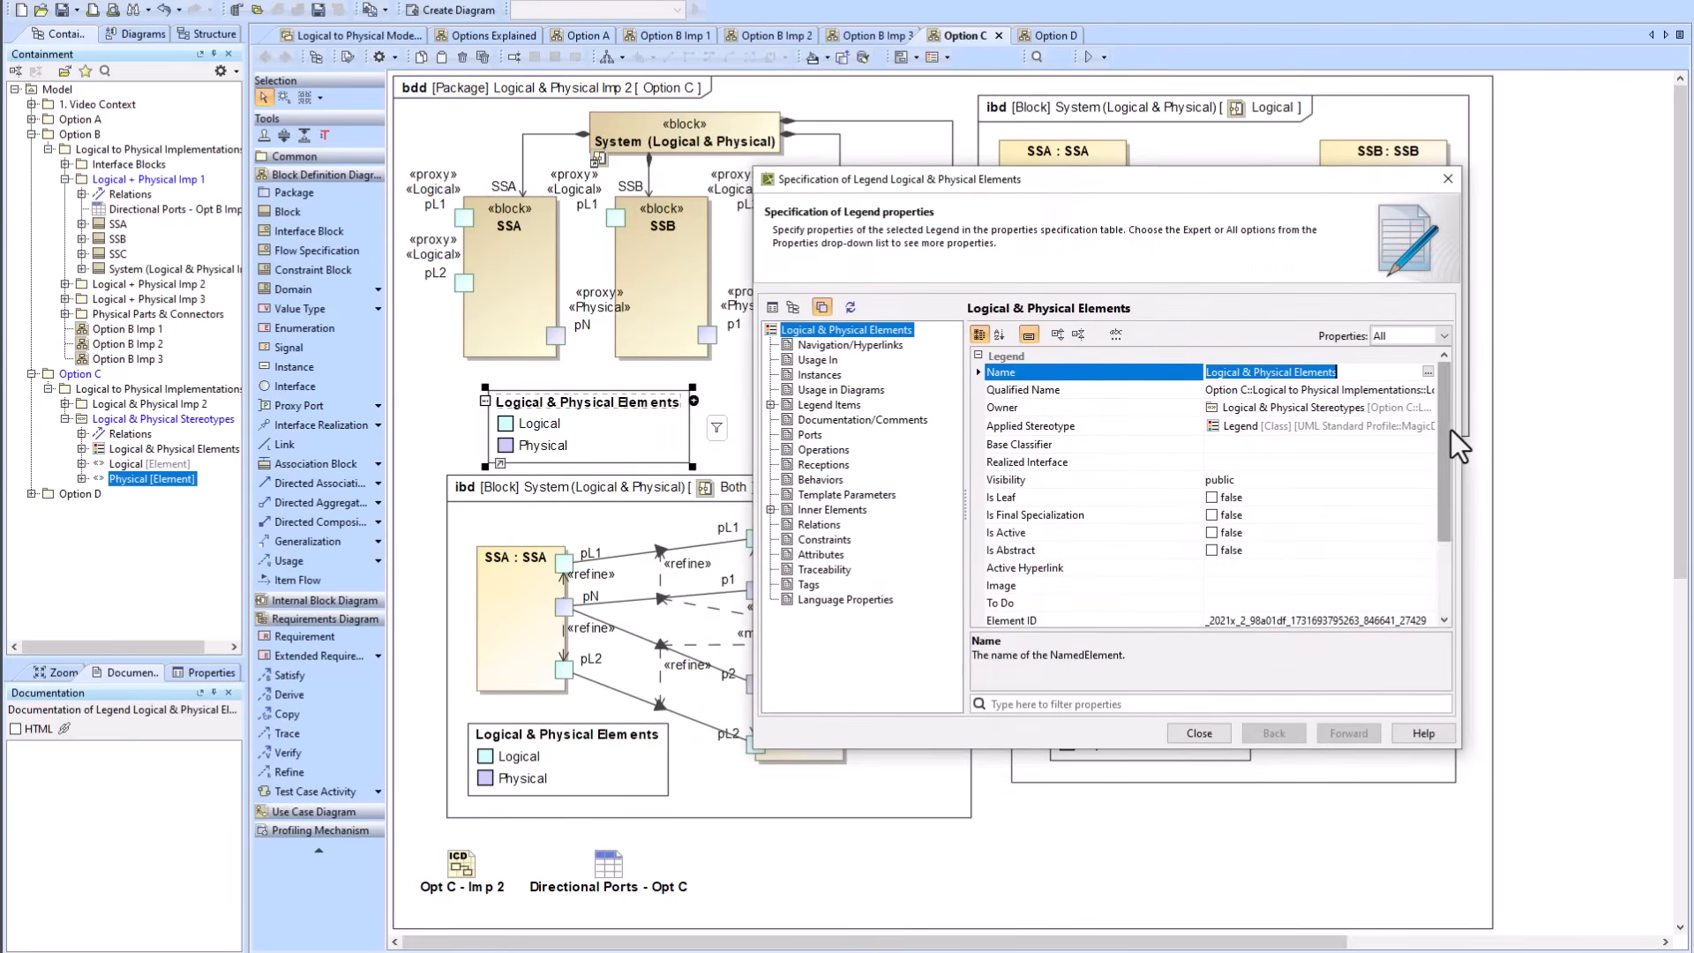
pyautogui.moveTo(1450, 431); pyautogui.dragTo(1442, 607)
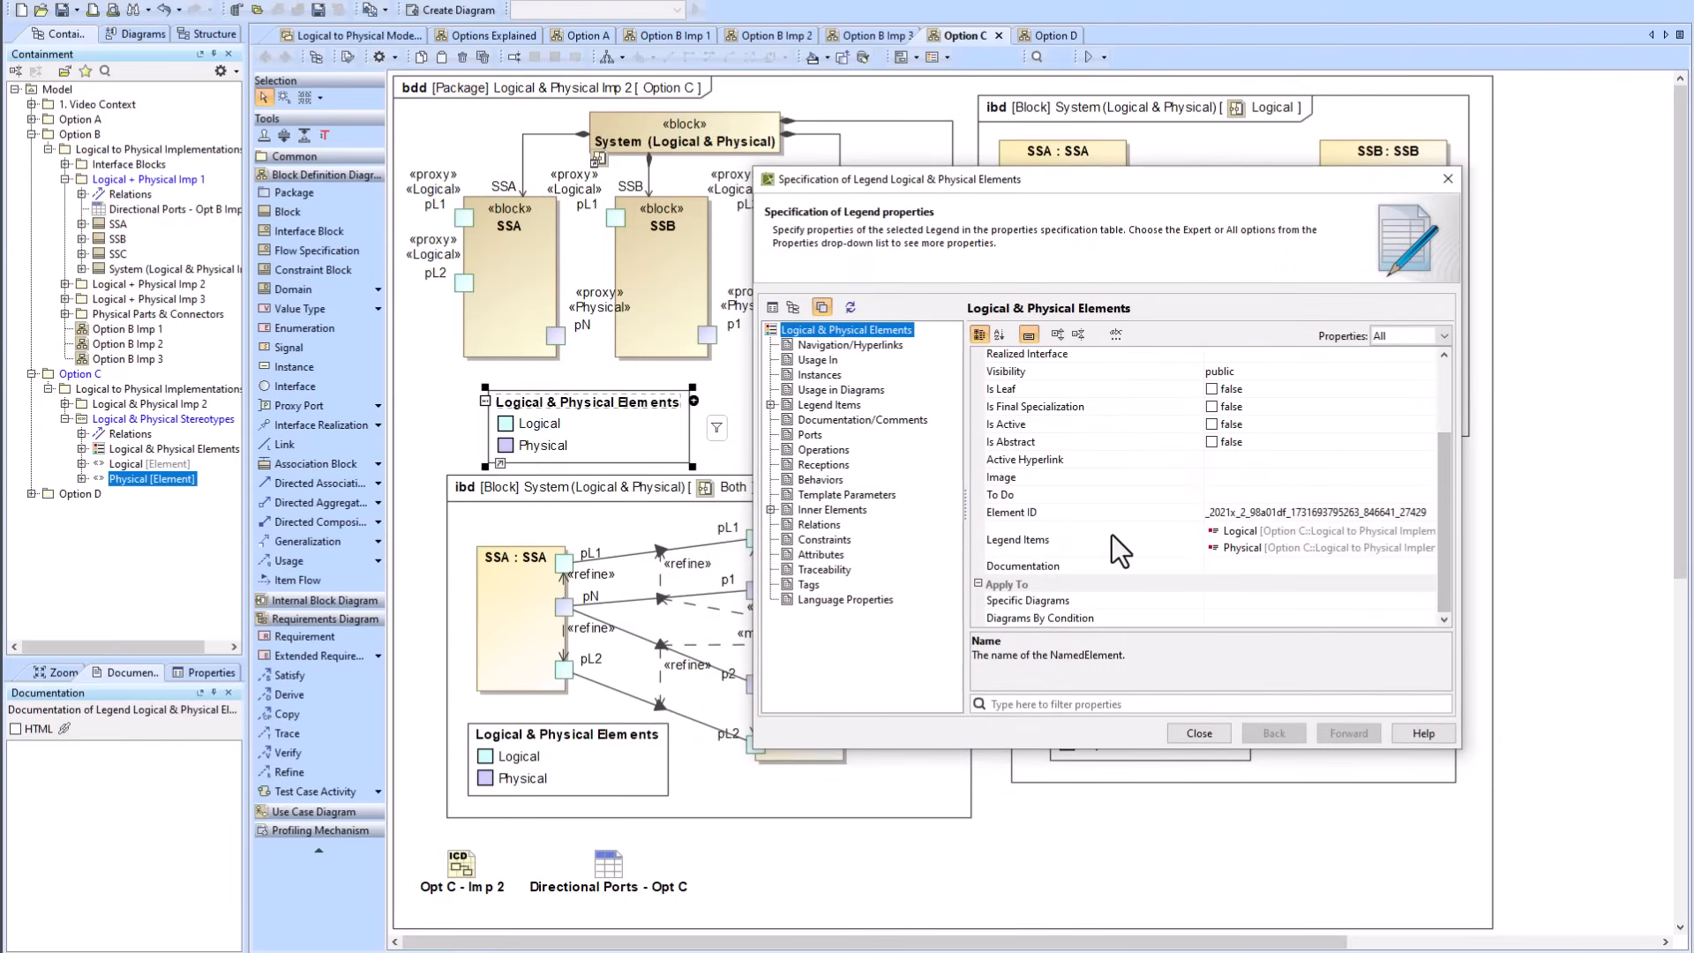
pyautogui.click(1233, 531)
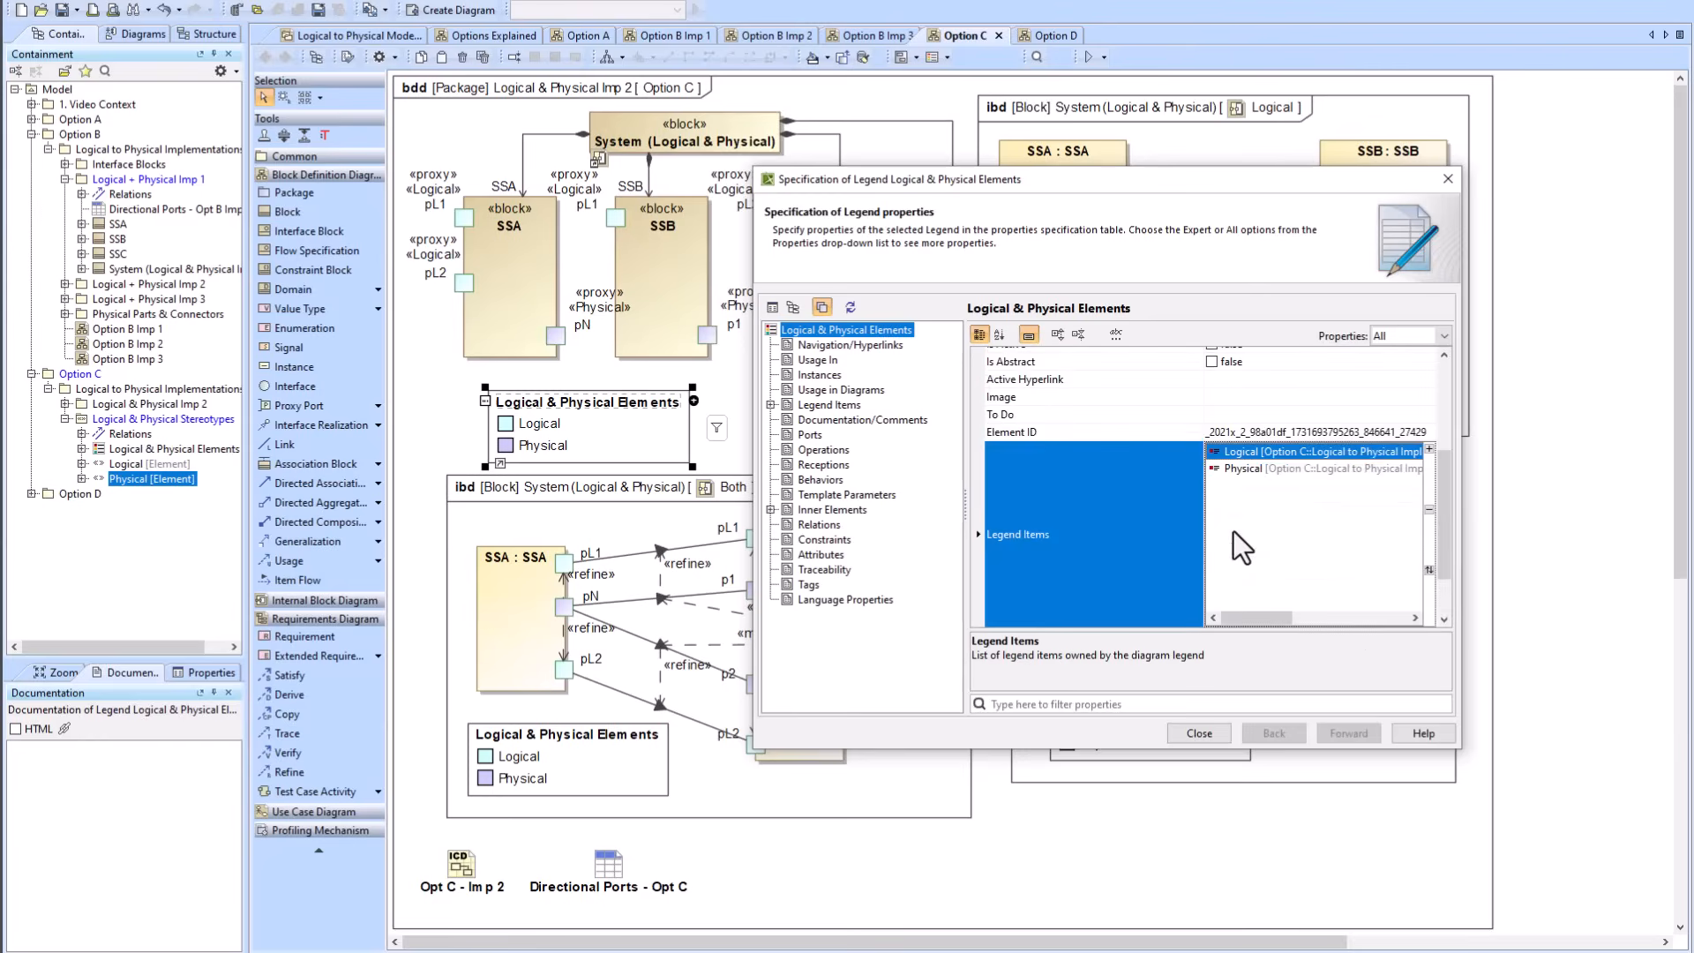
# Step: Open the specification of the Logical legend item and its Elements by Condition expression
pyautogui.rightClick(1240, 450)
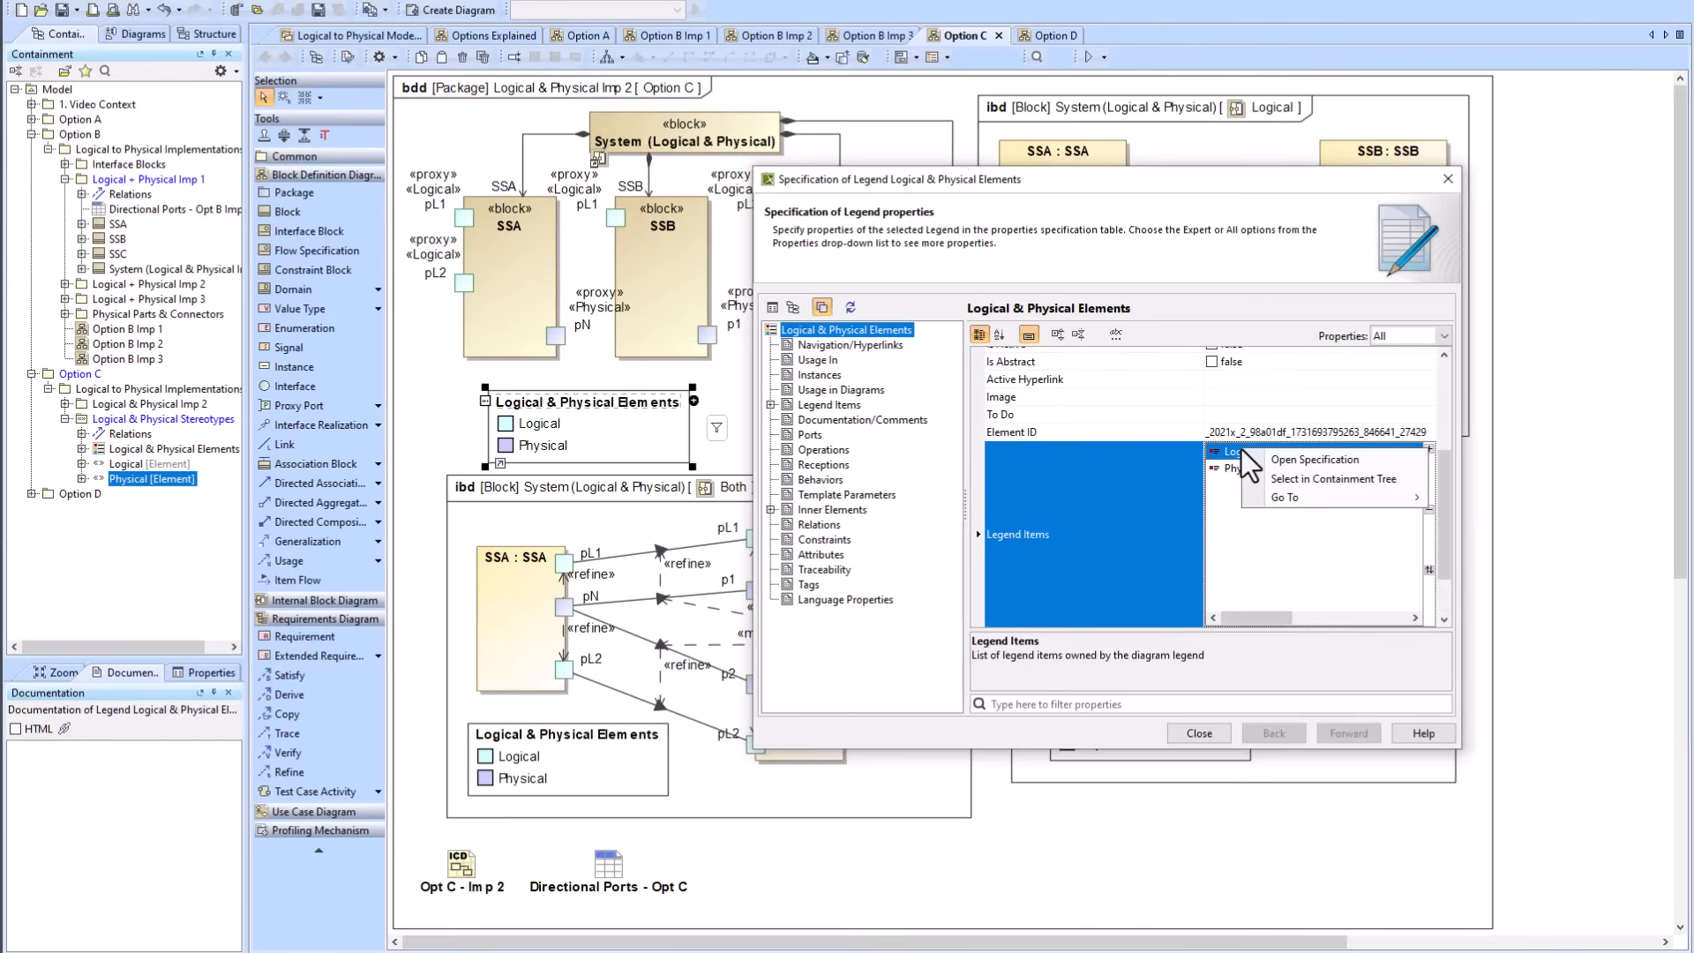
pyautogui.click(1309, 459)
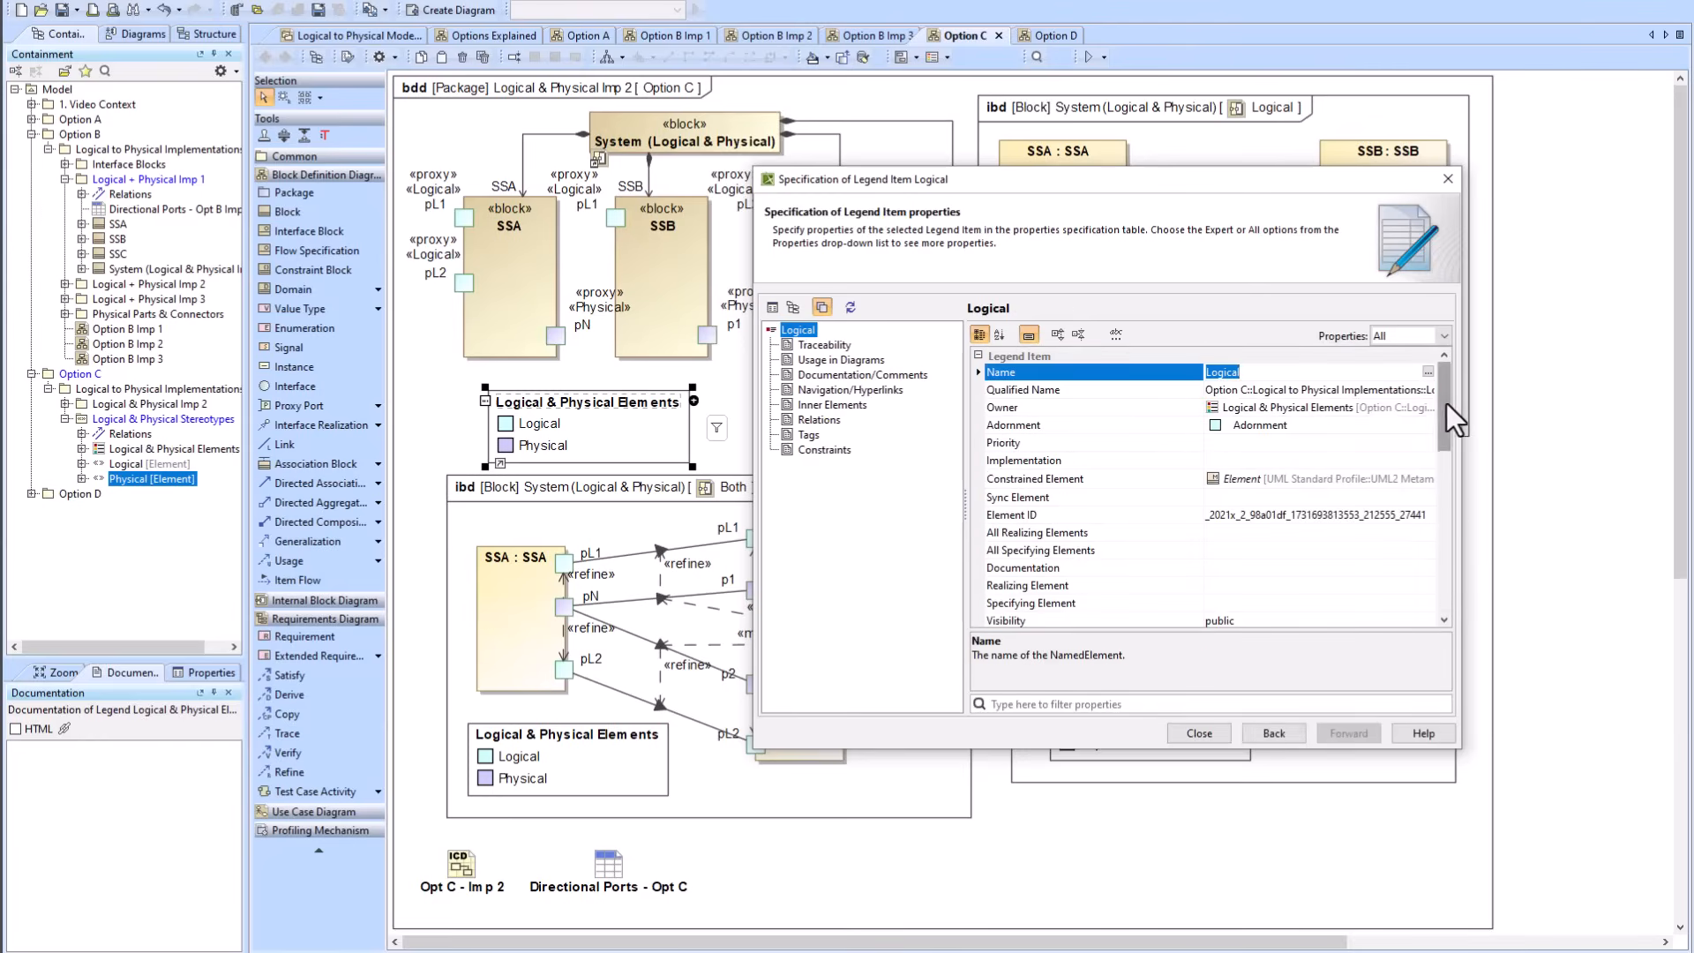
pyautogui.moveTo(1446, 406); pyautogui.dragTo(1449, 598)
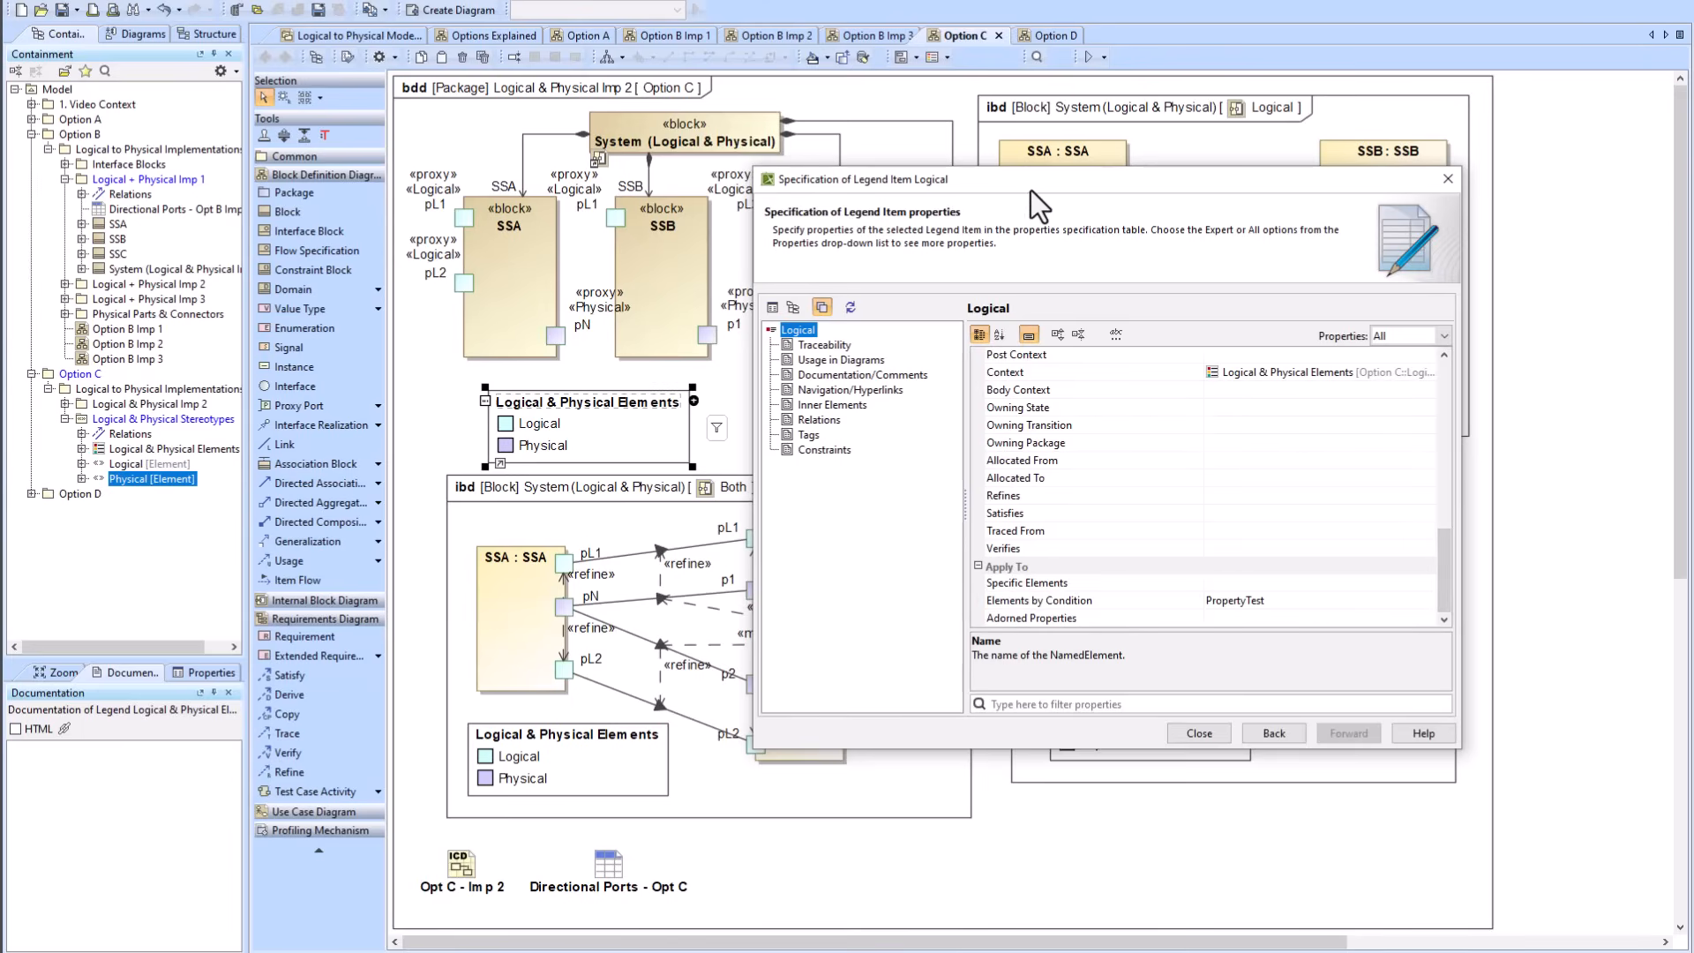
pyautogui.moveTo(1037, 203); pyautogui.dragTo(1170, 335)
pyautogui.click(1427, 743)
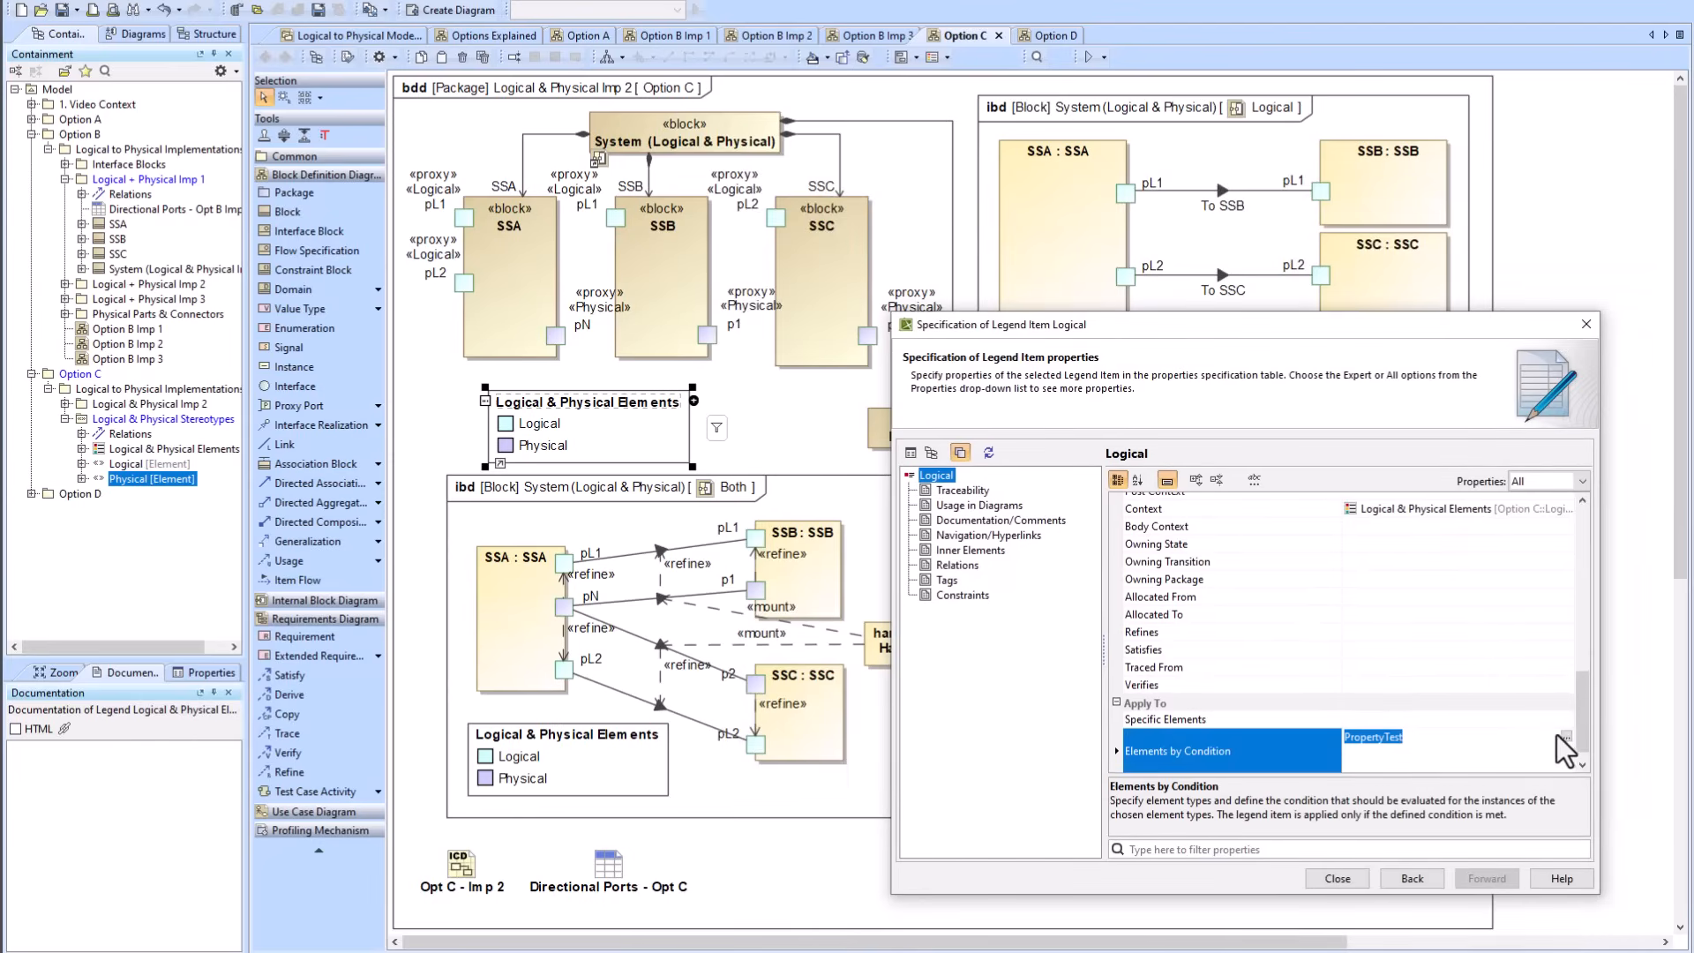
pyautogui.click(1566, 736)
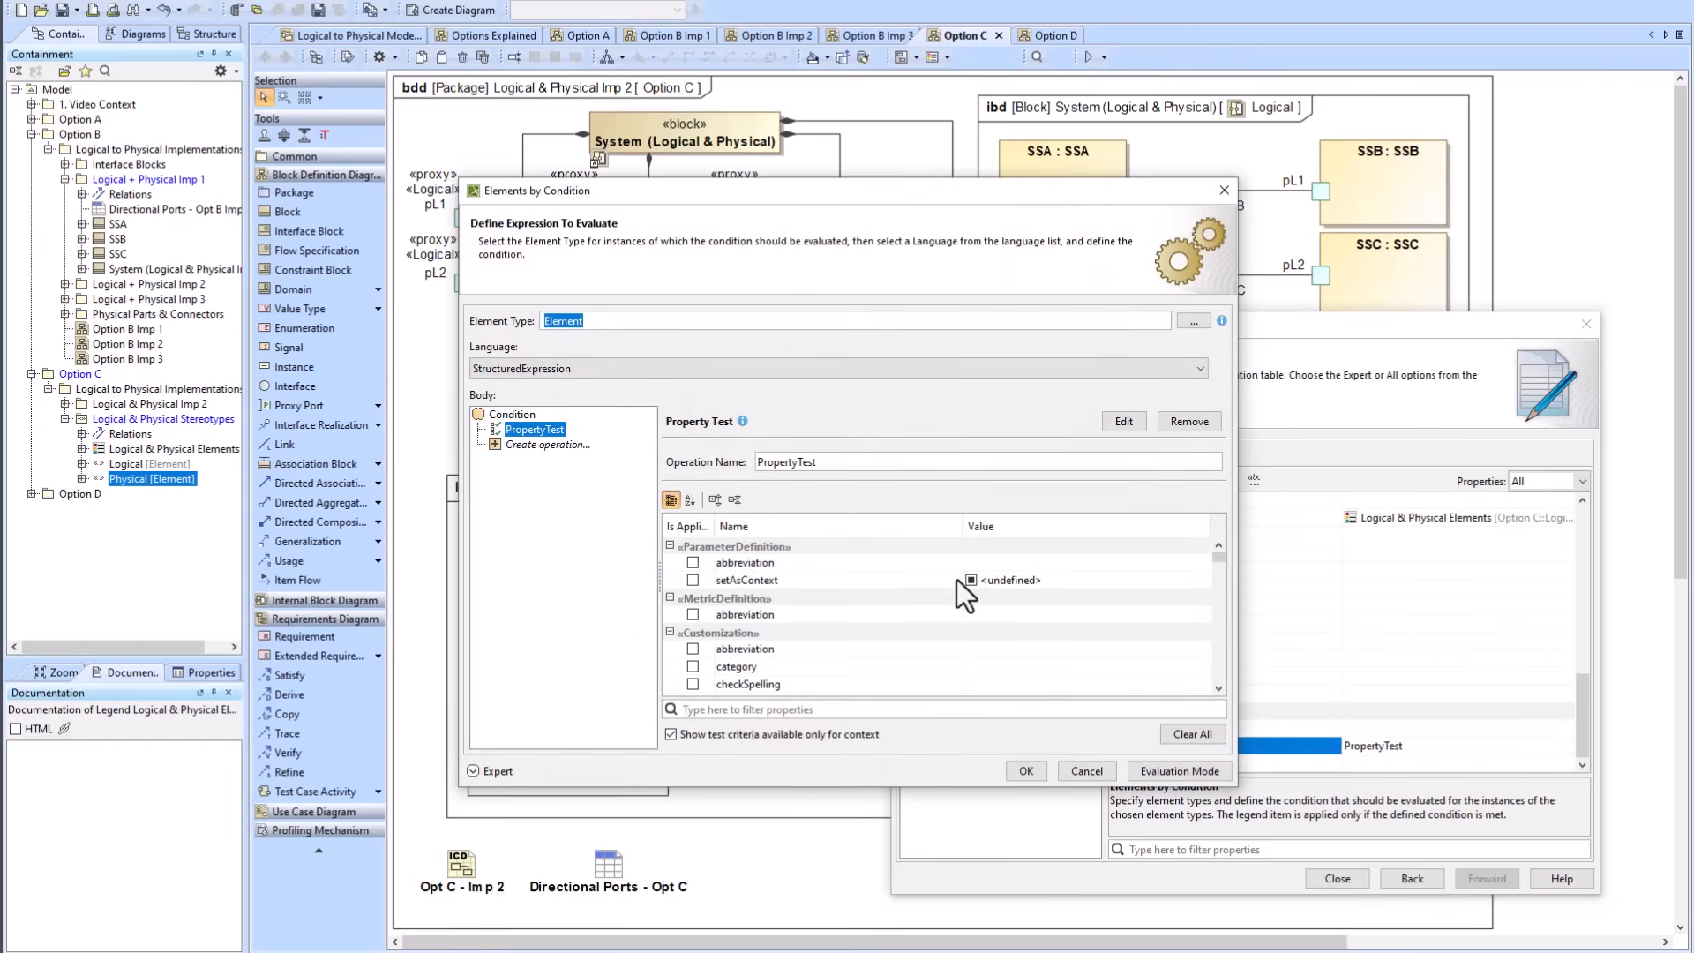
# Step: Examine the PropertyTest operation of the Logical condition in Expert mode, including its Element parameter, with the dialog moved clear of the specification
pyautogui.scroll(-5, 957, 591)
pyautogui.click(513, 431)
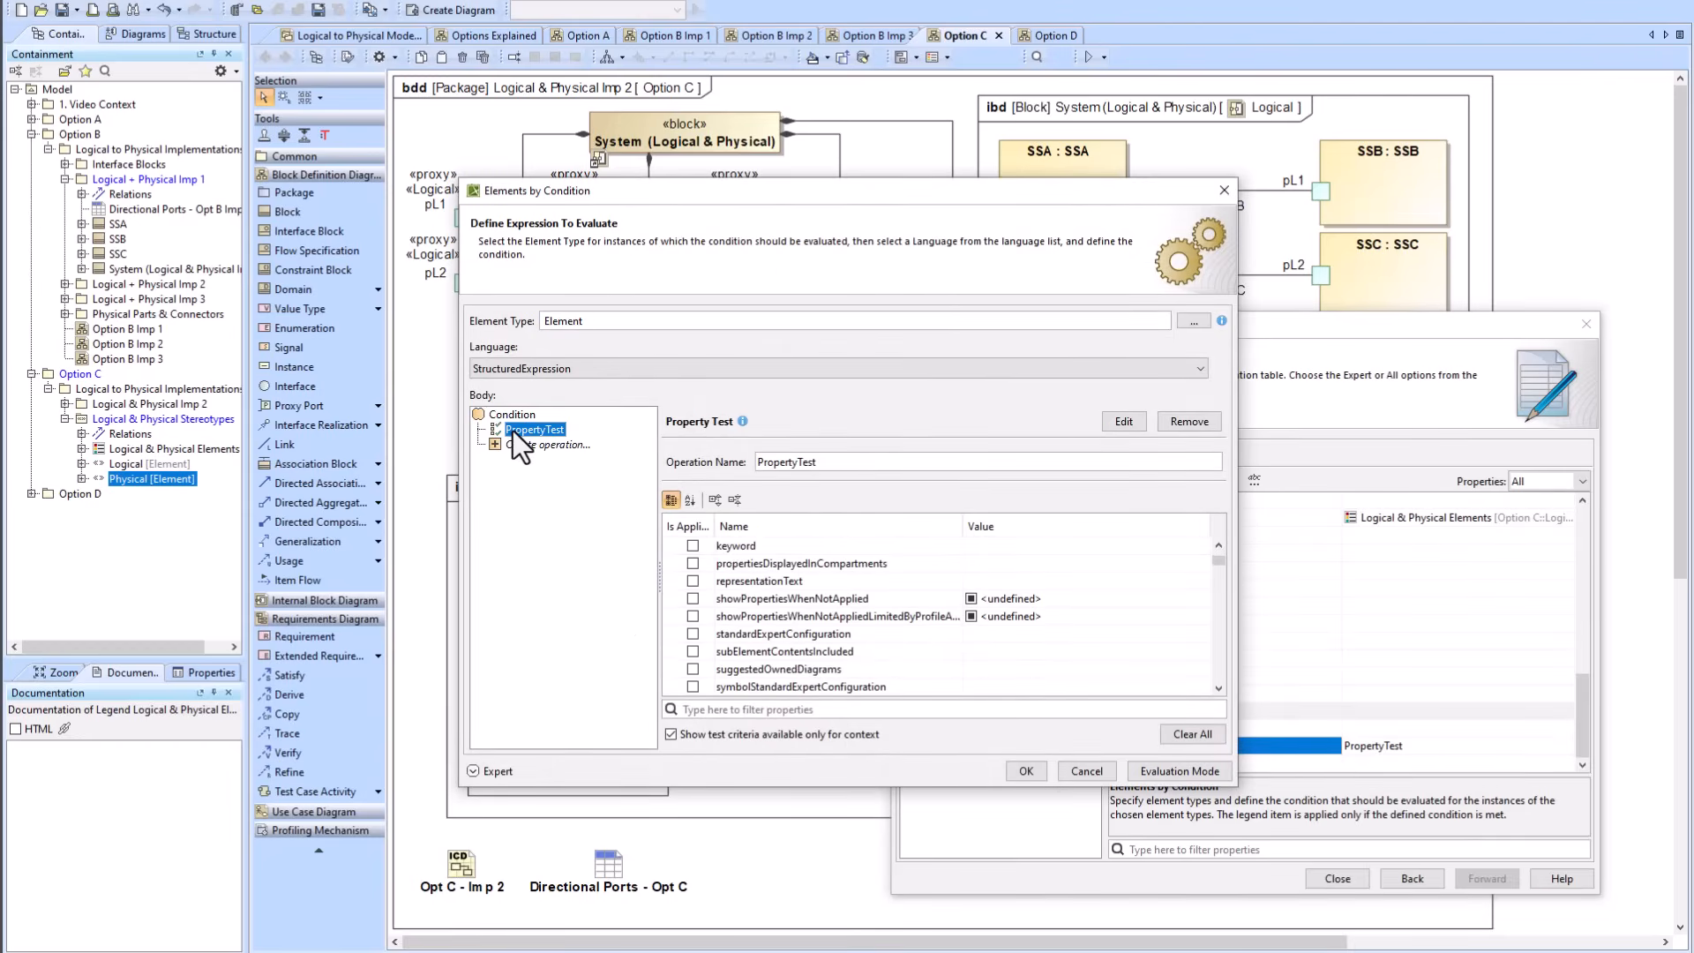
pyautogui.click(487, 771)
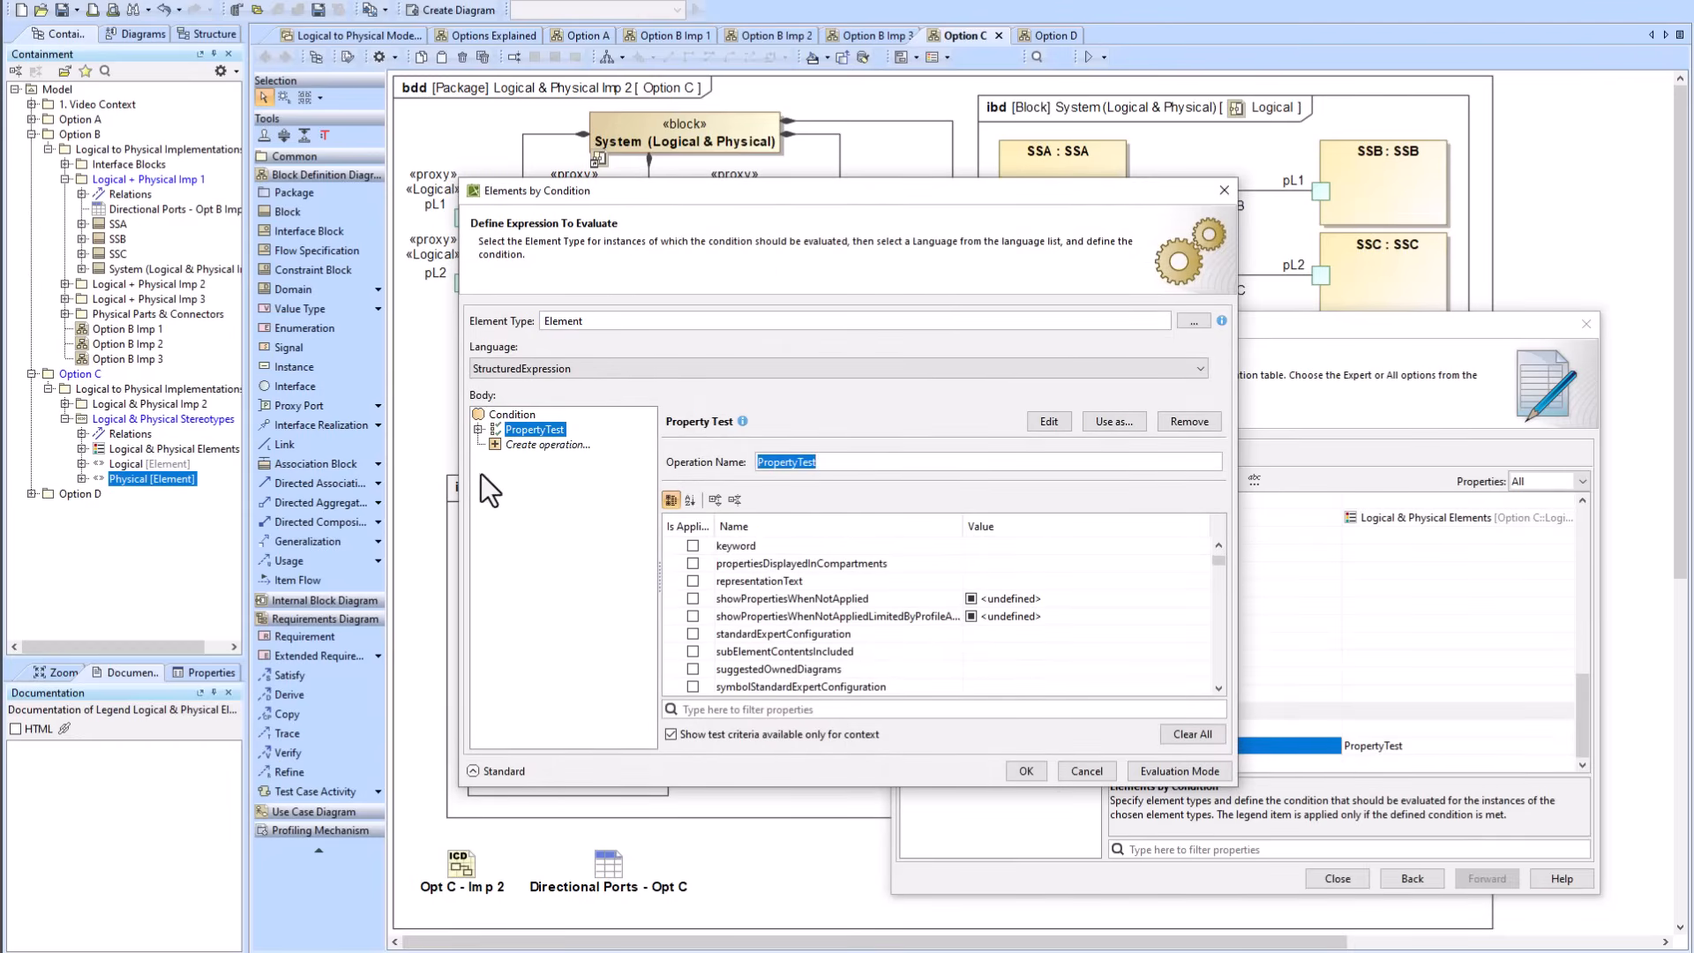
pyautogui.click(478, 428)
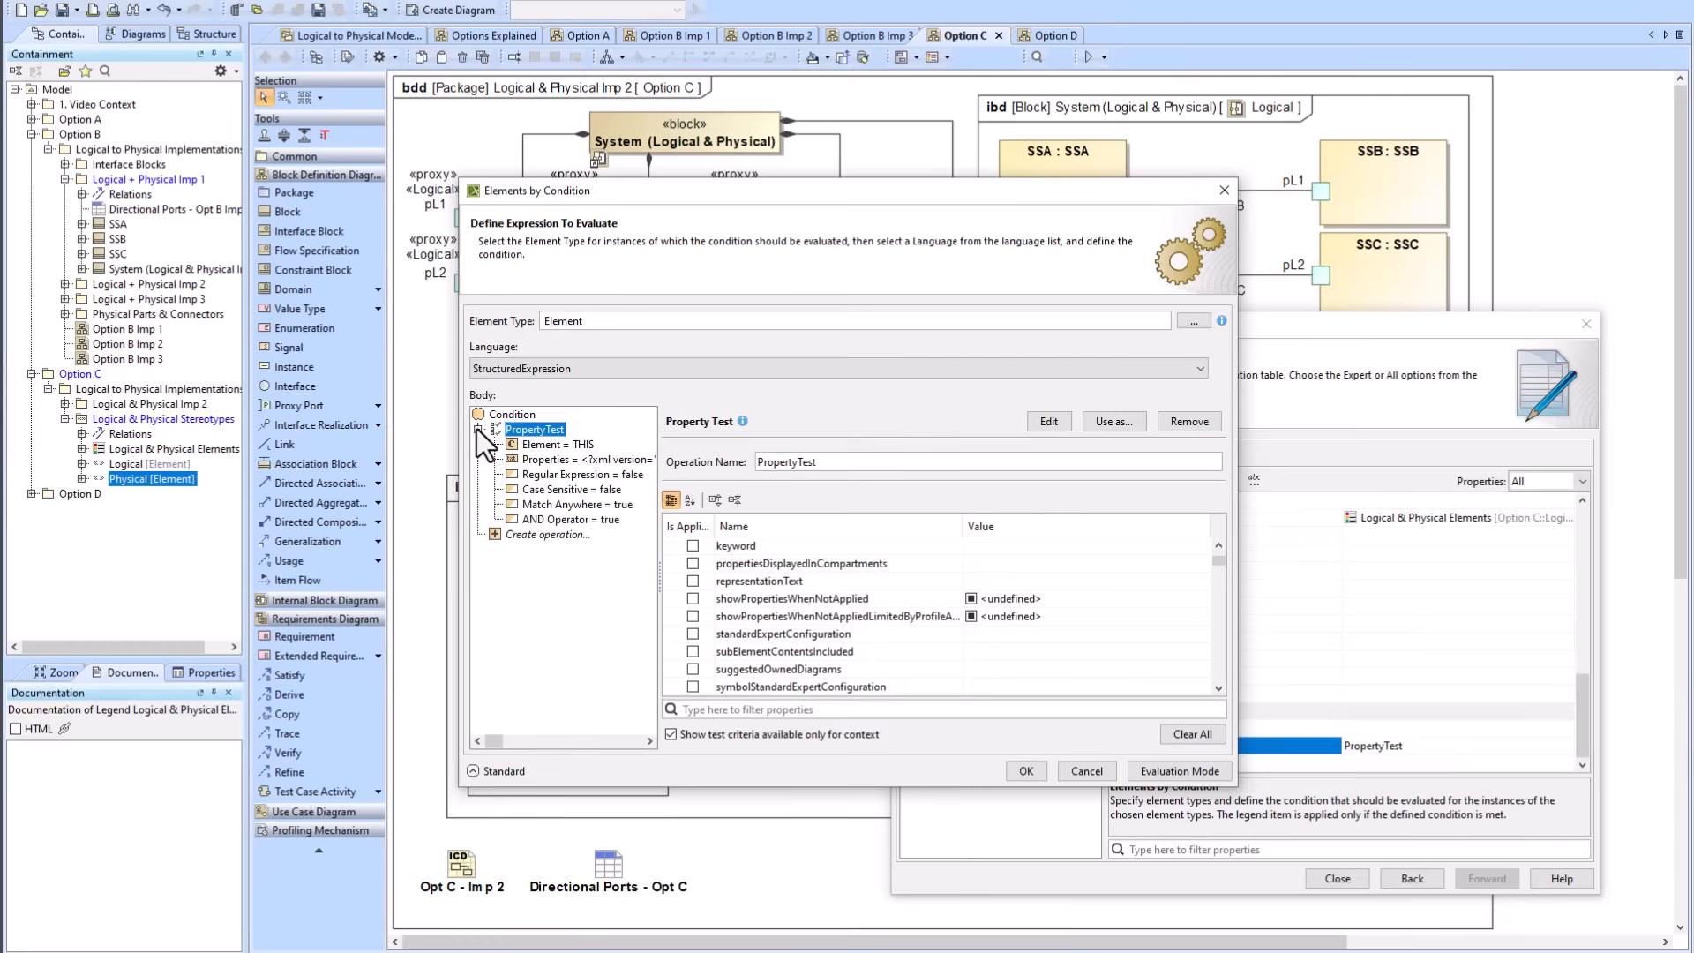
pyautogui.click(542, 444)
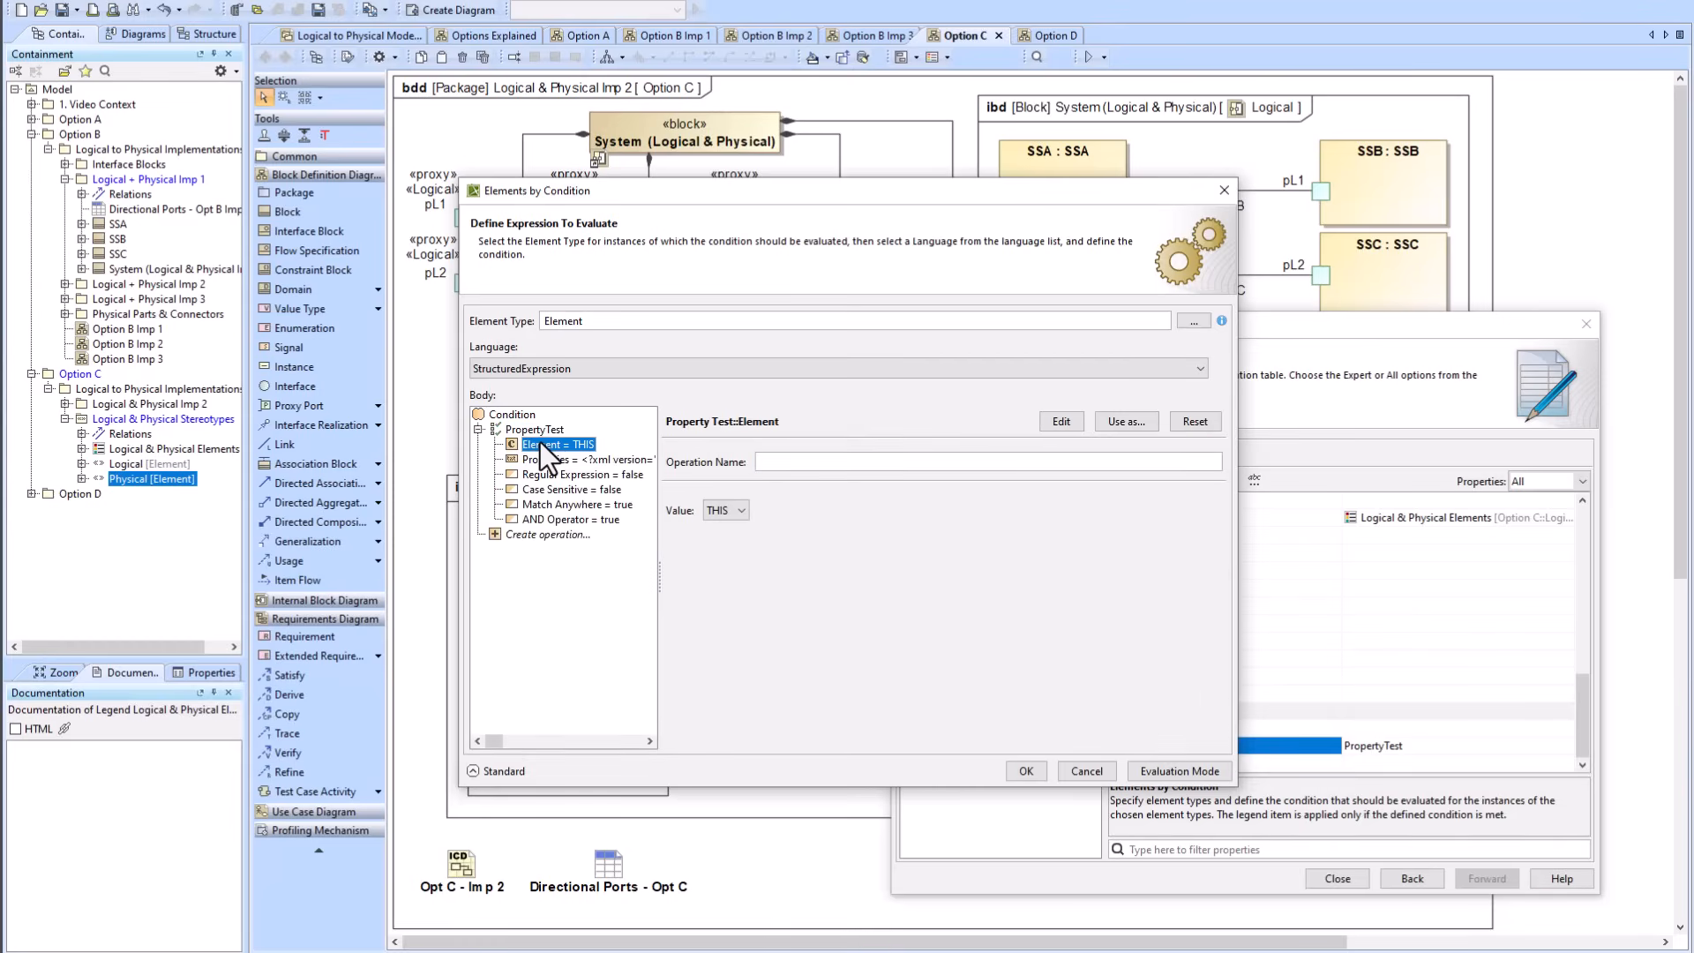
pyautogui.moveTo(768, 190); pyautogui.dragTo(1215, 367)
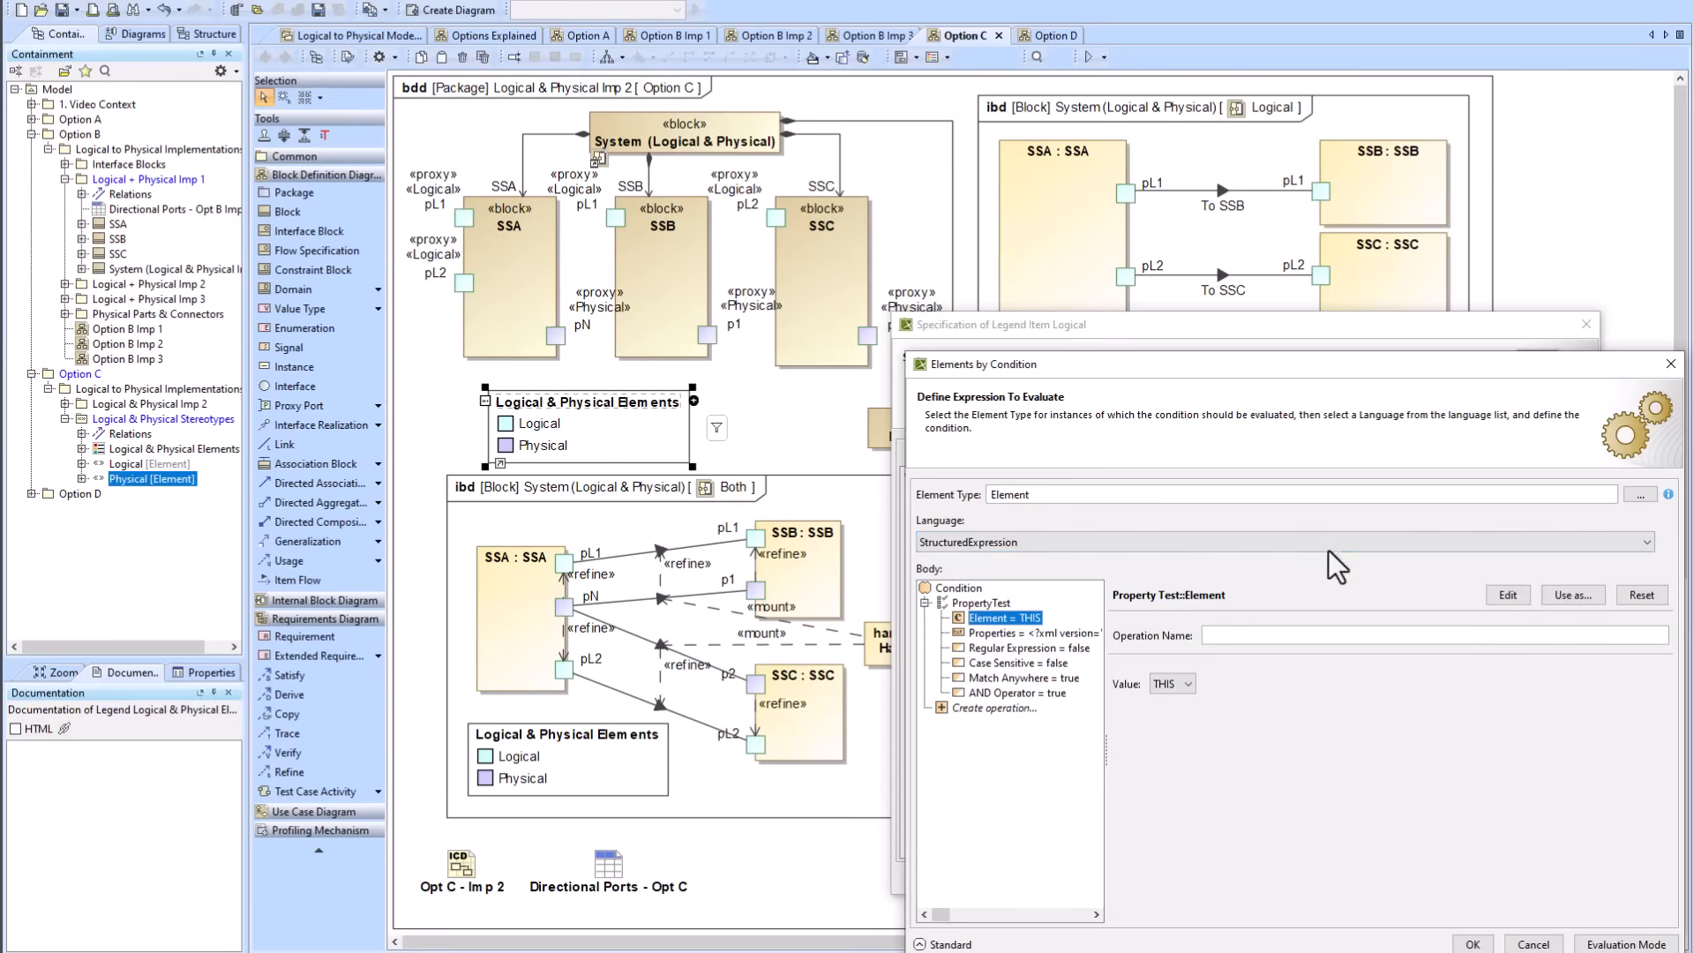
pyautogui.moveTo(1096, 372); pyautogui.dragTo(305, 113)
pyautogui.click(198, 342)
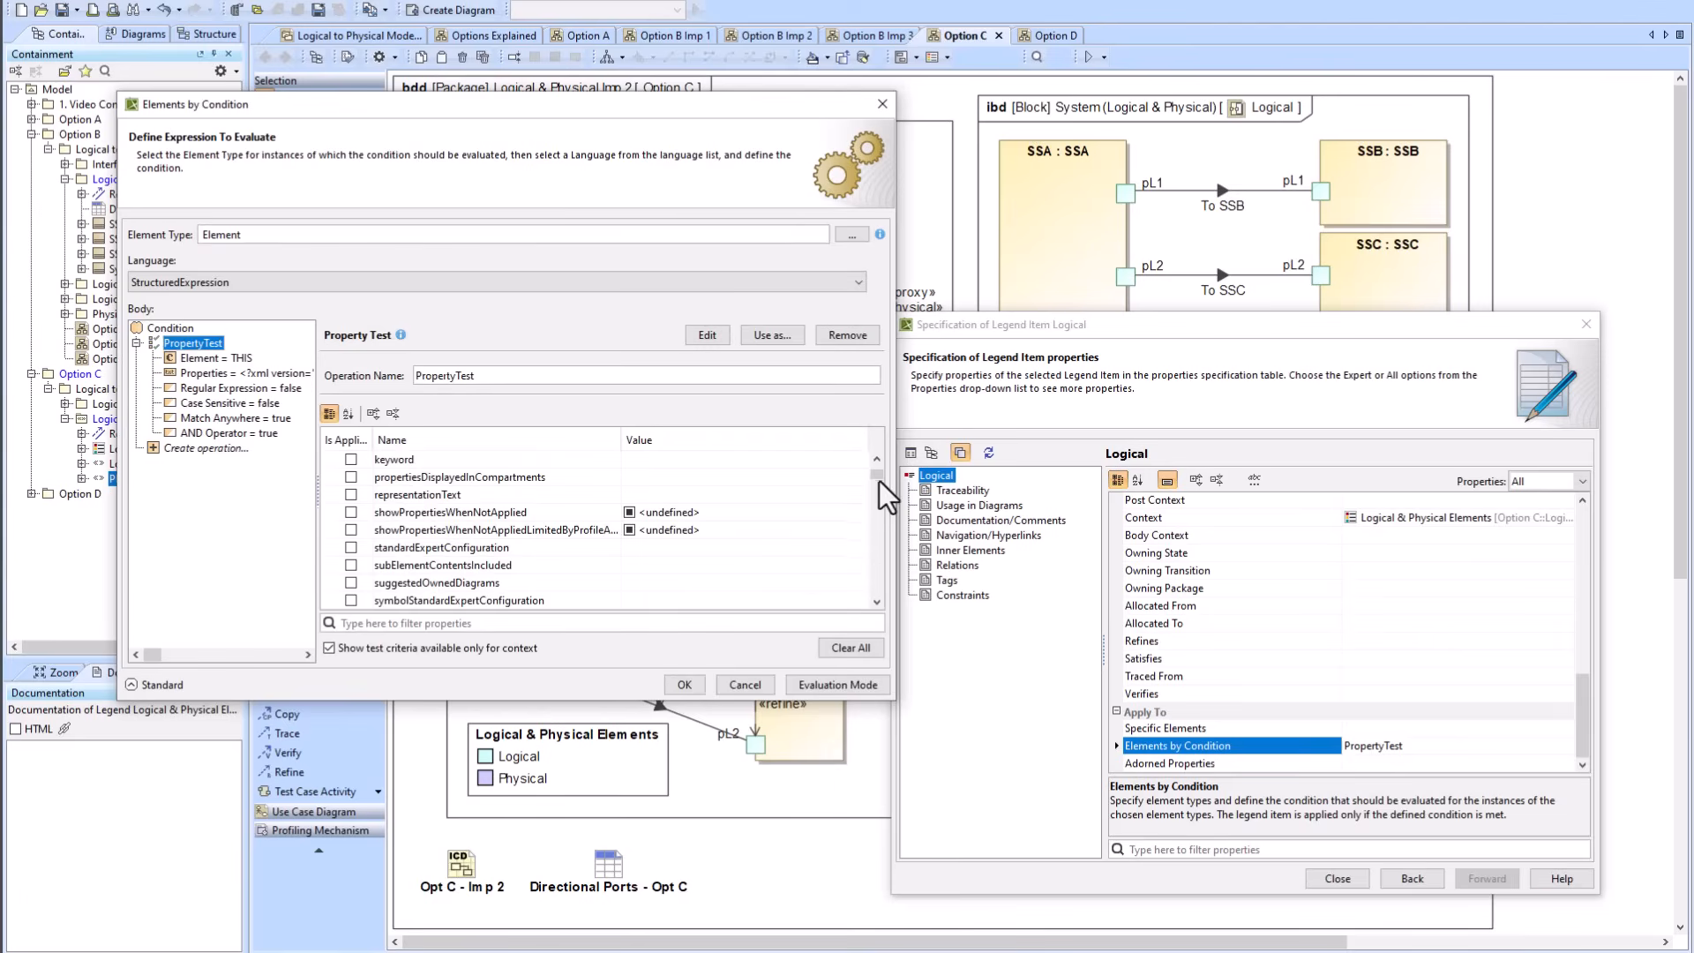
# Step: Filter the PropertyTest properties by "stereotype", check the Applied Stereotype criterion in the enlarged dialog, and confirm the Logical condition
pyautogui.moveTo(881, 478); pyautogui.dragTo(881, 493)
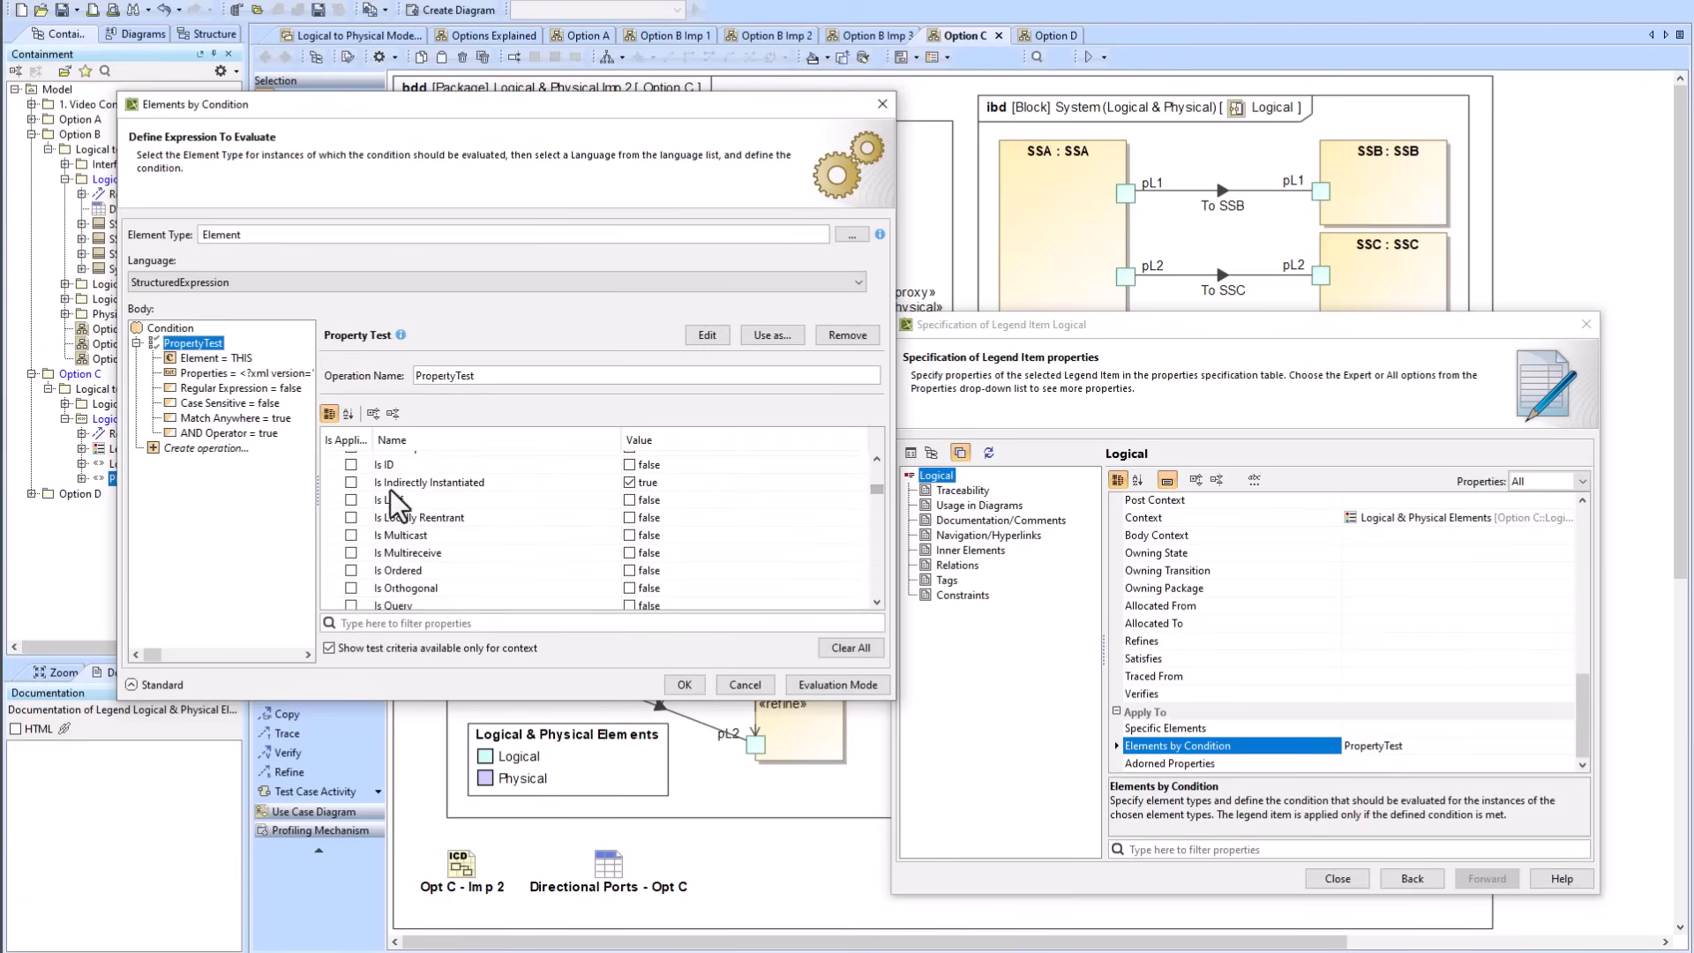
pyautogui.click(472, 624)
pyautogui.write('ste')
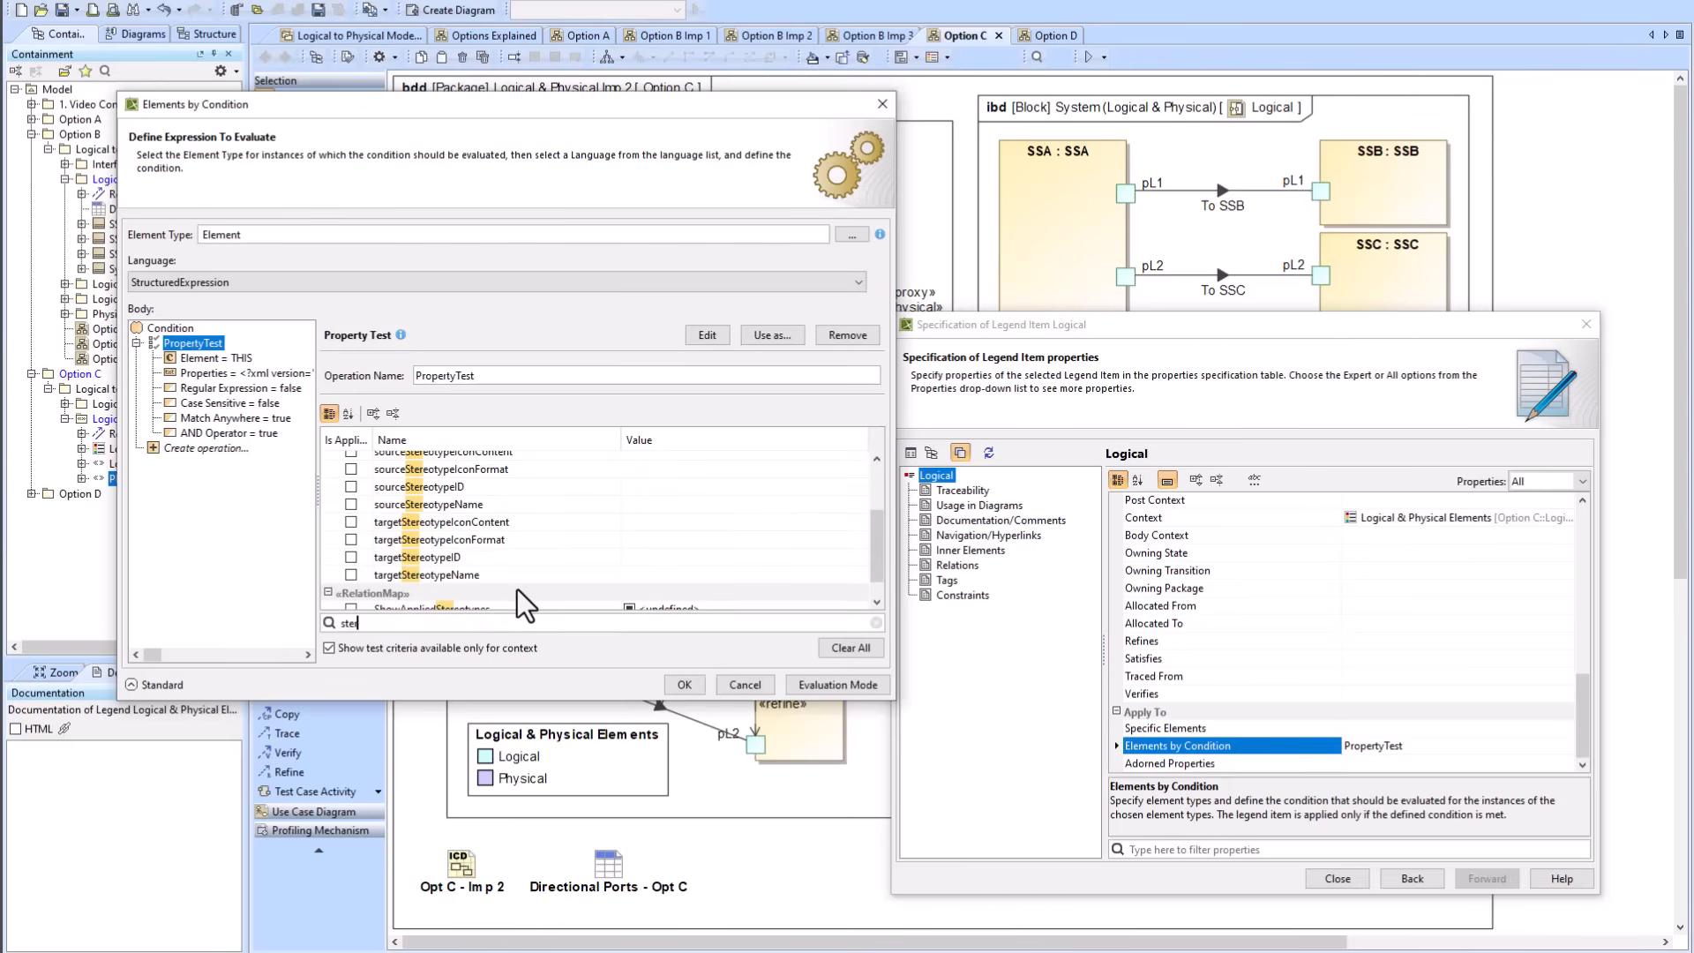
pyautogui.write('reo')
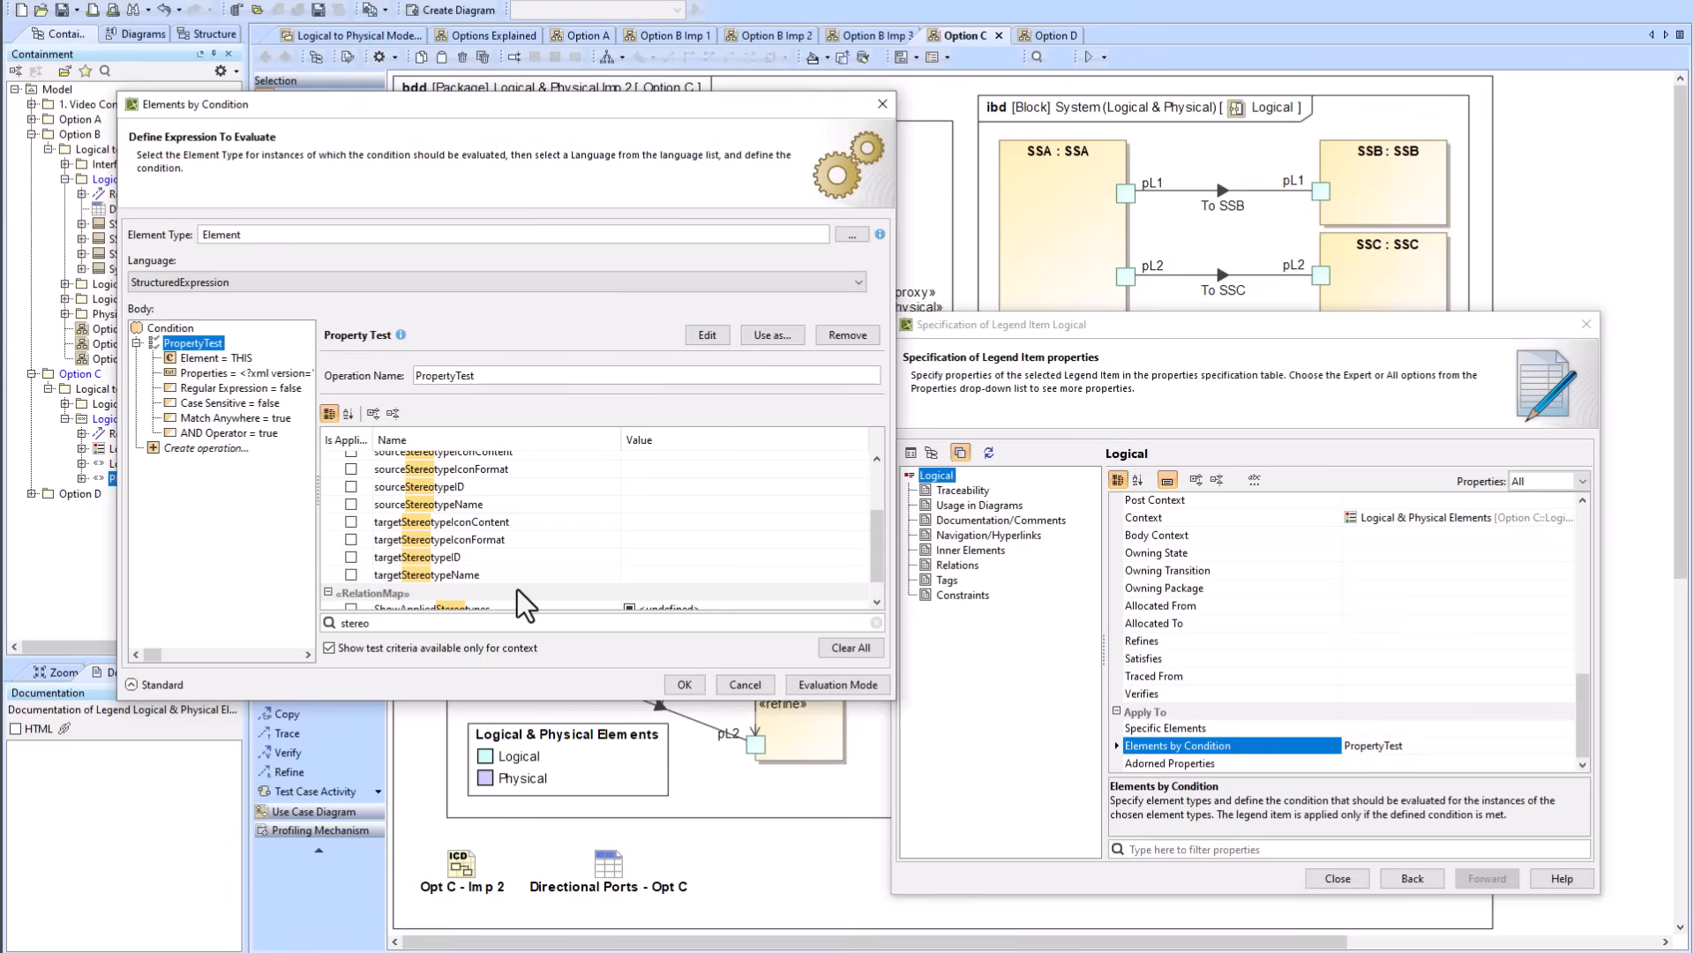
pyautogui.write('type')
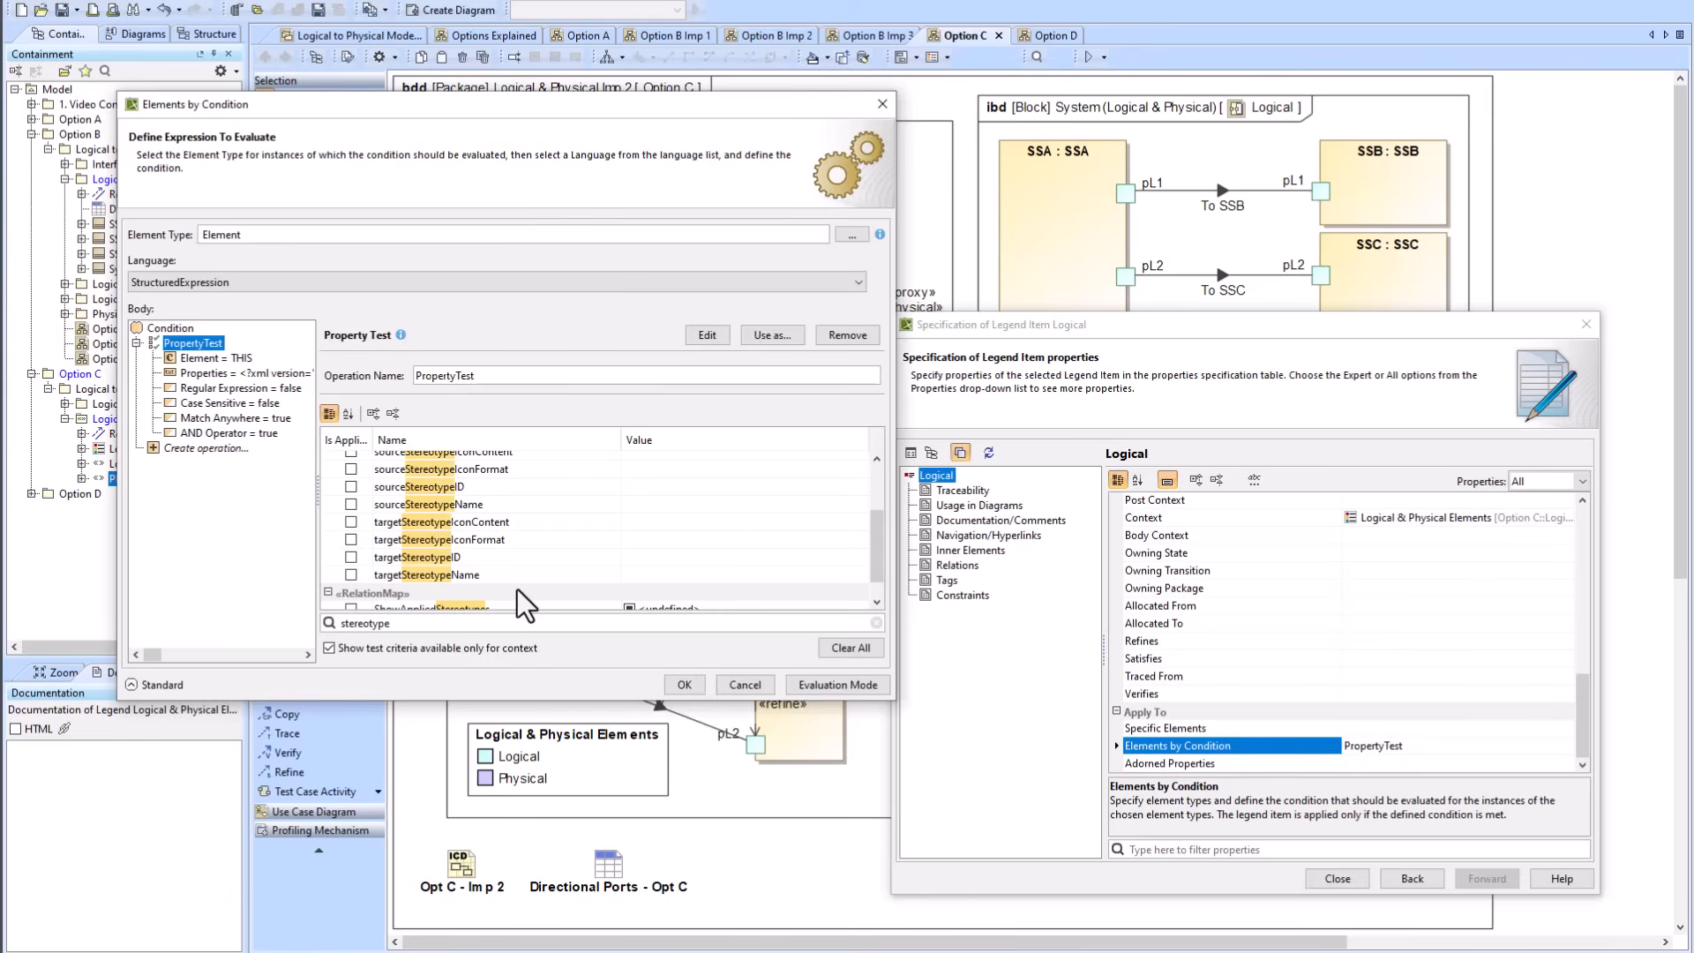
pyautogui.moveTo(553, 700); pyautogui.dragTo(555, 908)
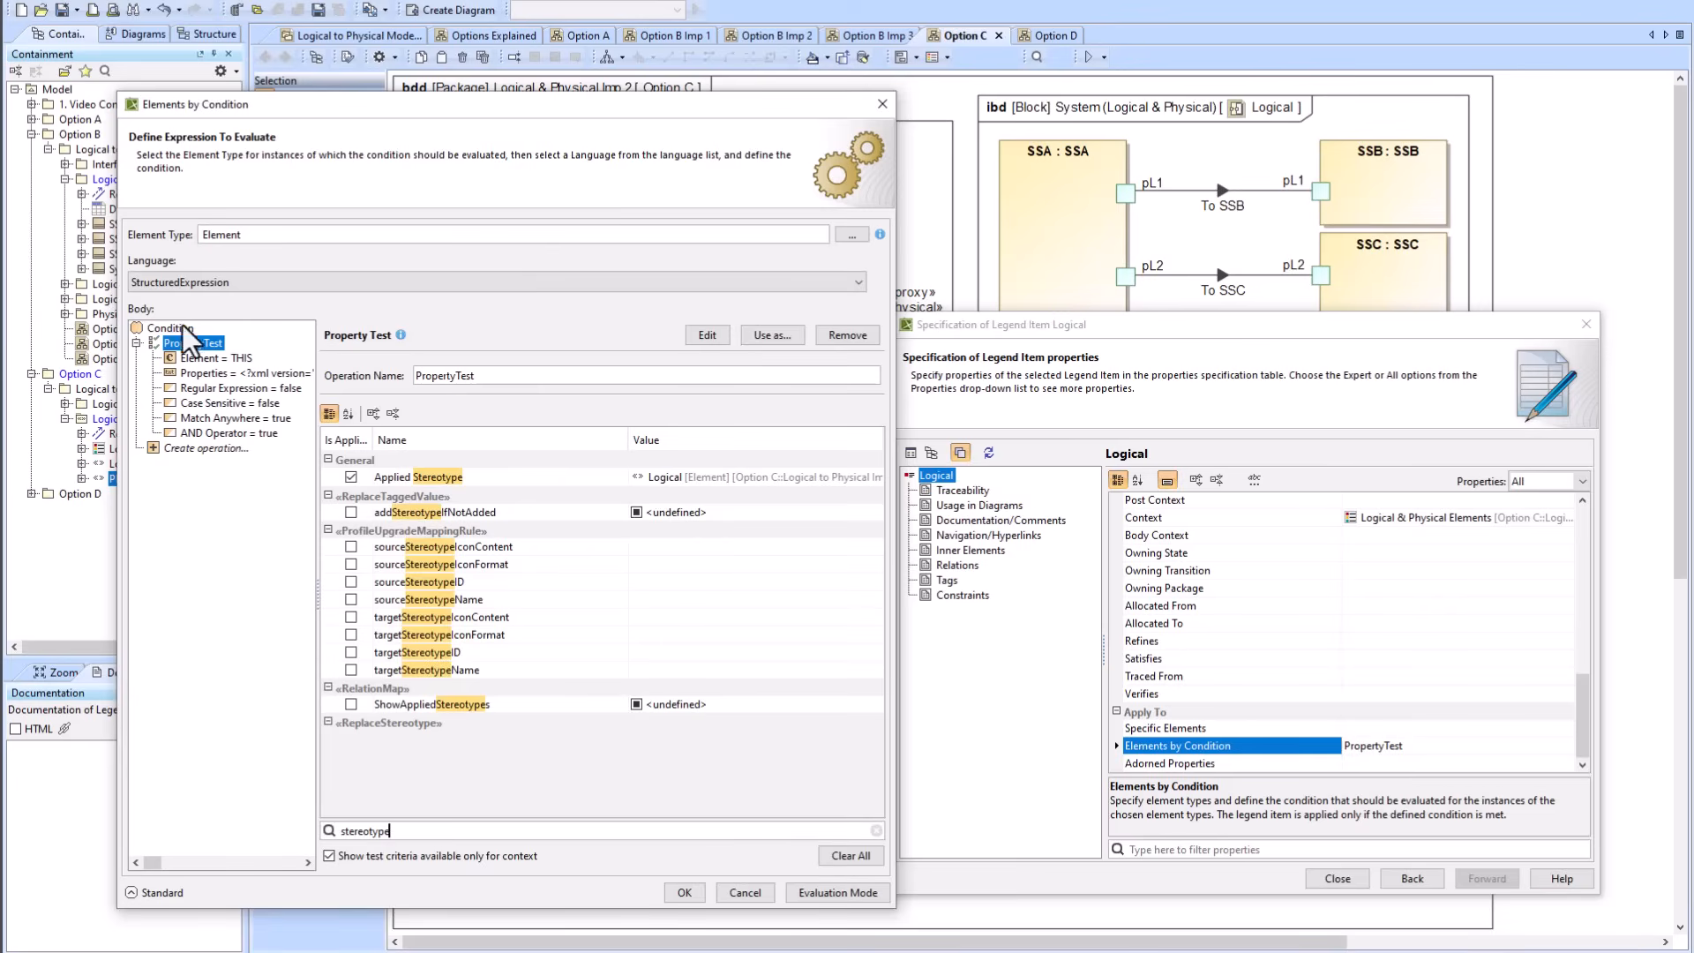
pyautogui.click(683, 893)
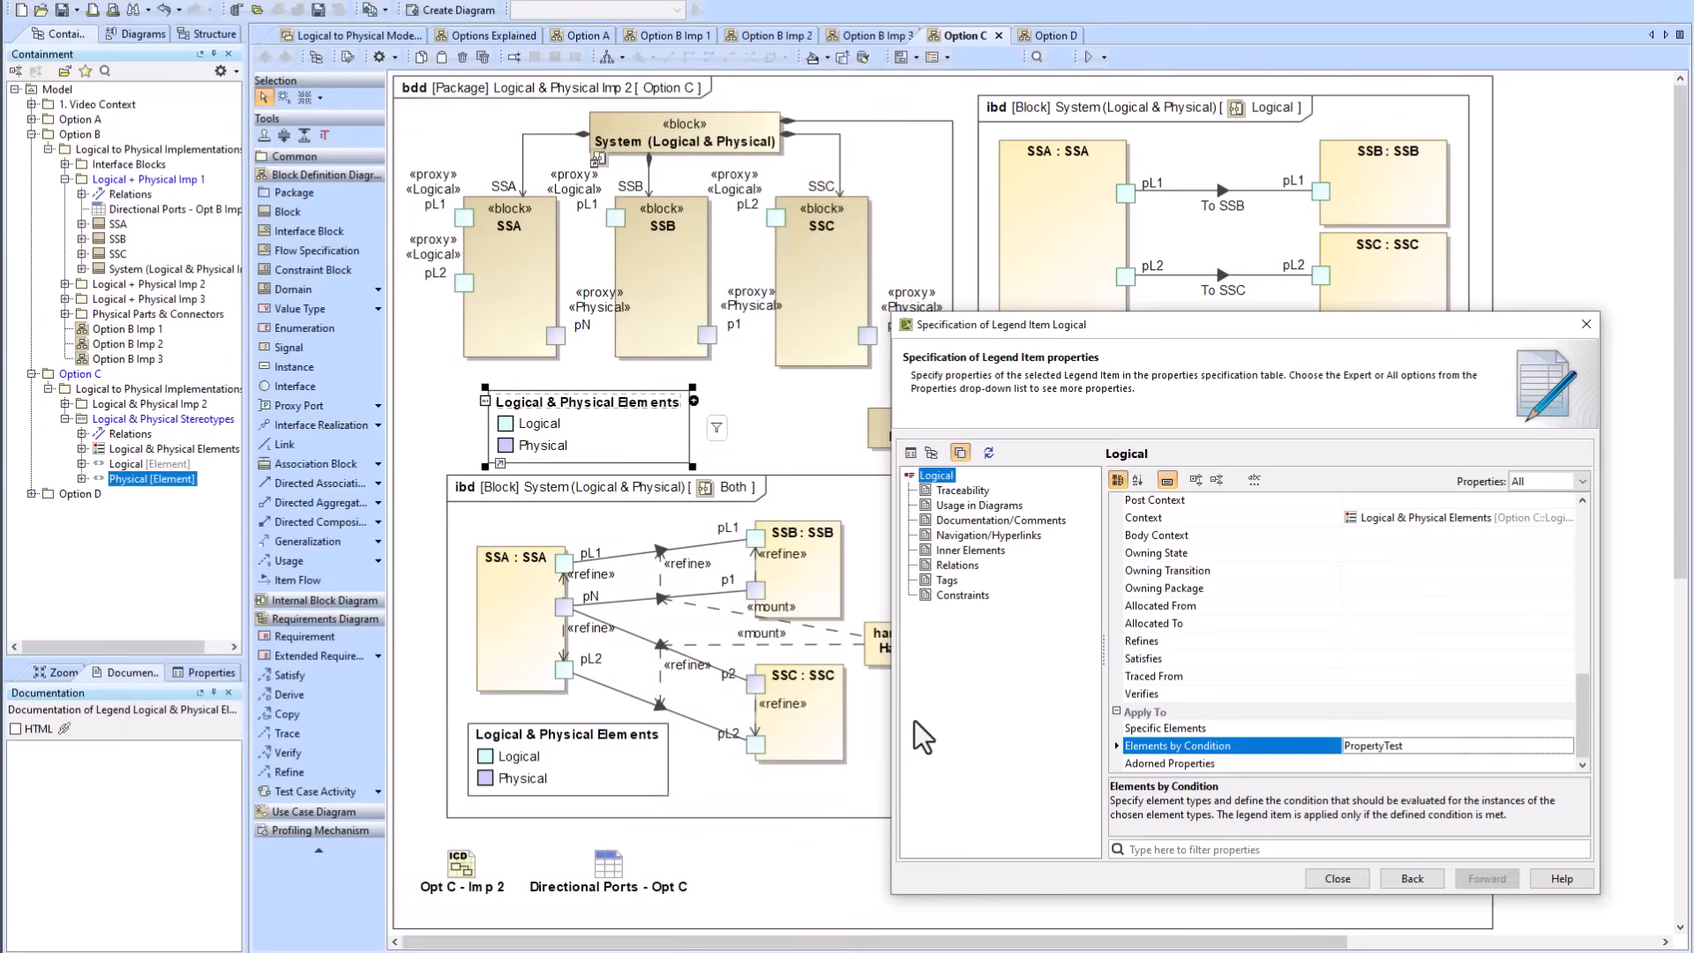
# Step: Apply the Logical stereotype to the SSA block on the Option C diagram, and undo it
pyautogui.moveTo(1153, 327); pyautogui.dragTo(1156, 341)
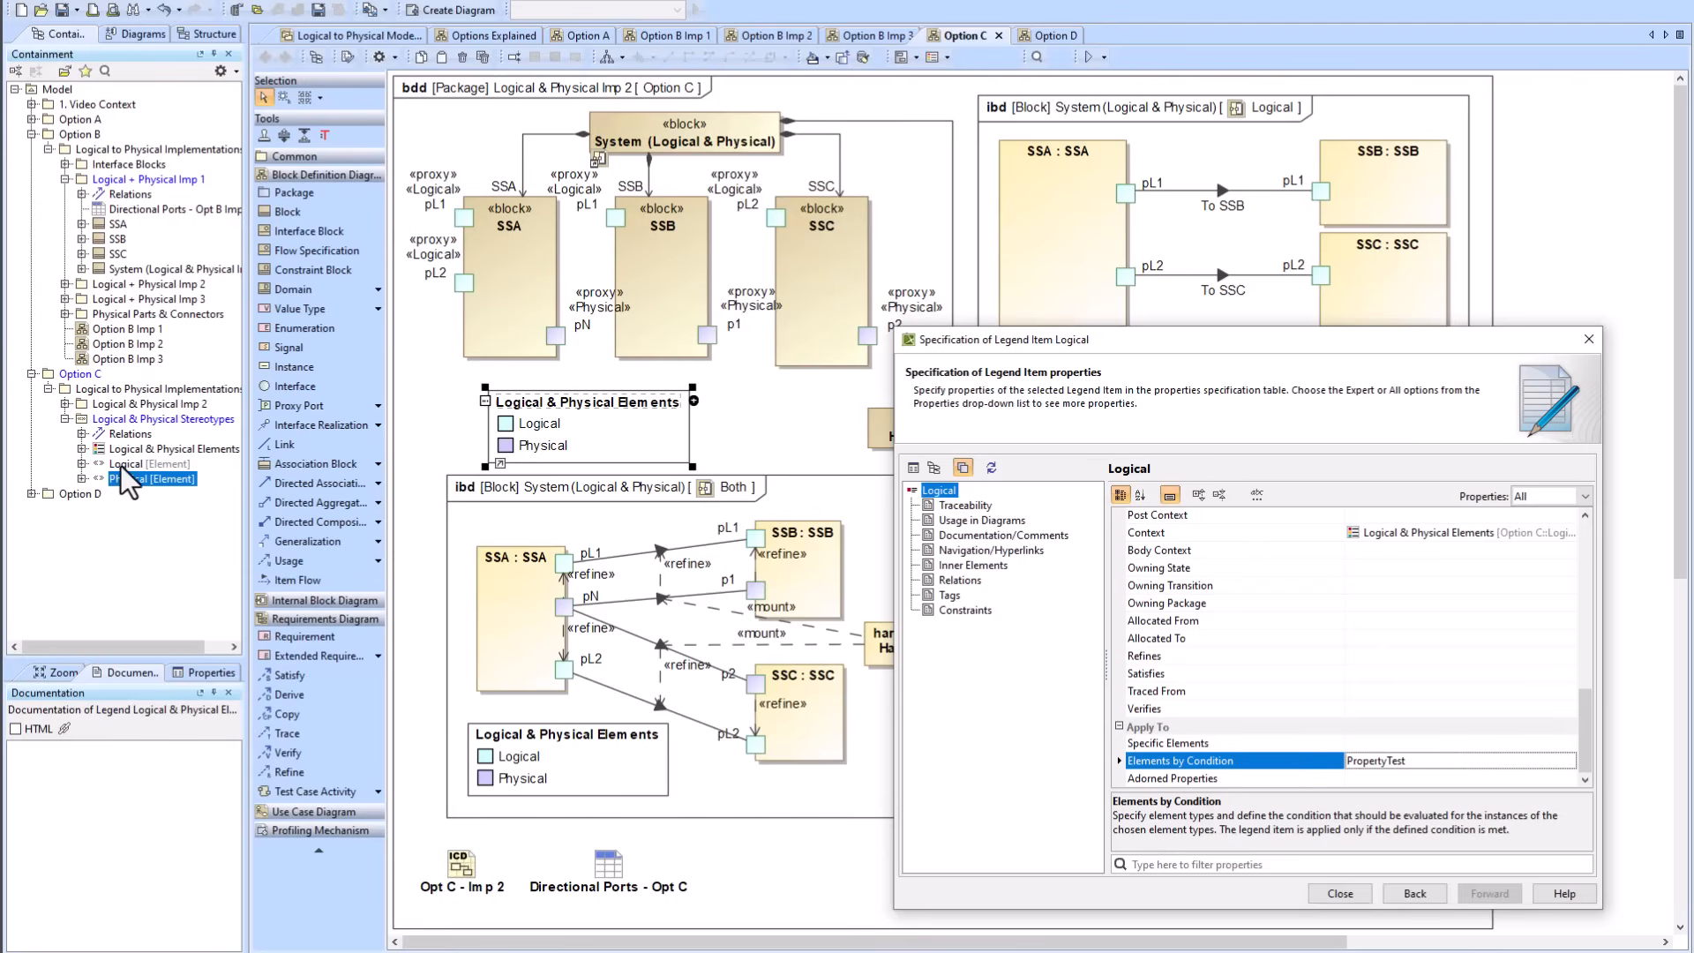
pyautogui.moveTo(120, 465); pyautogui.dragTo(534, 302)
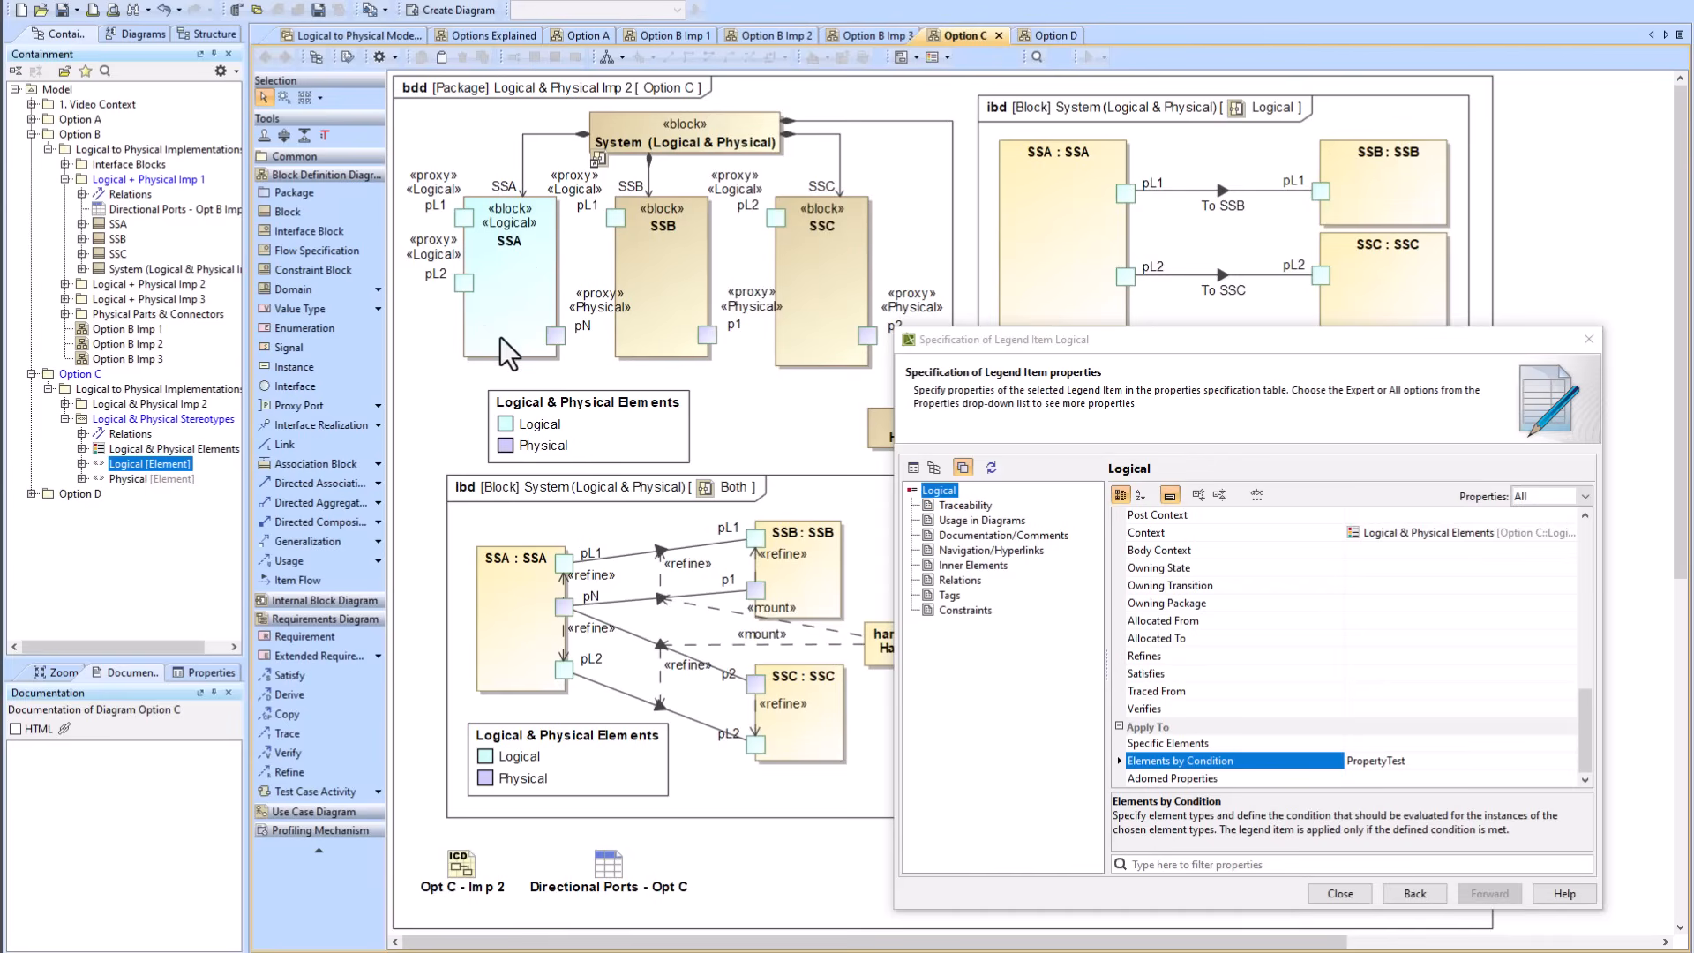
pyautogui.hotkey('ctrl', 'z')
# Step: Return to the legend's specification, and open the Physical legend item's specification and its Elements by Condition expression
pyautogui.click(1421, 897)
pyautogui.click(1387, 776)
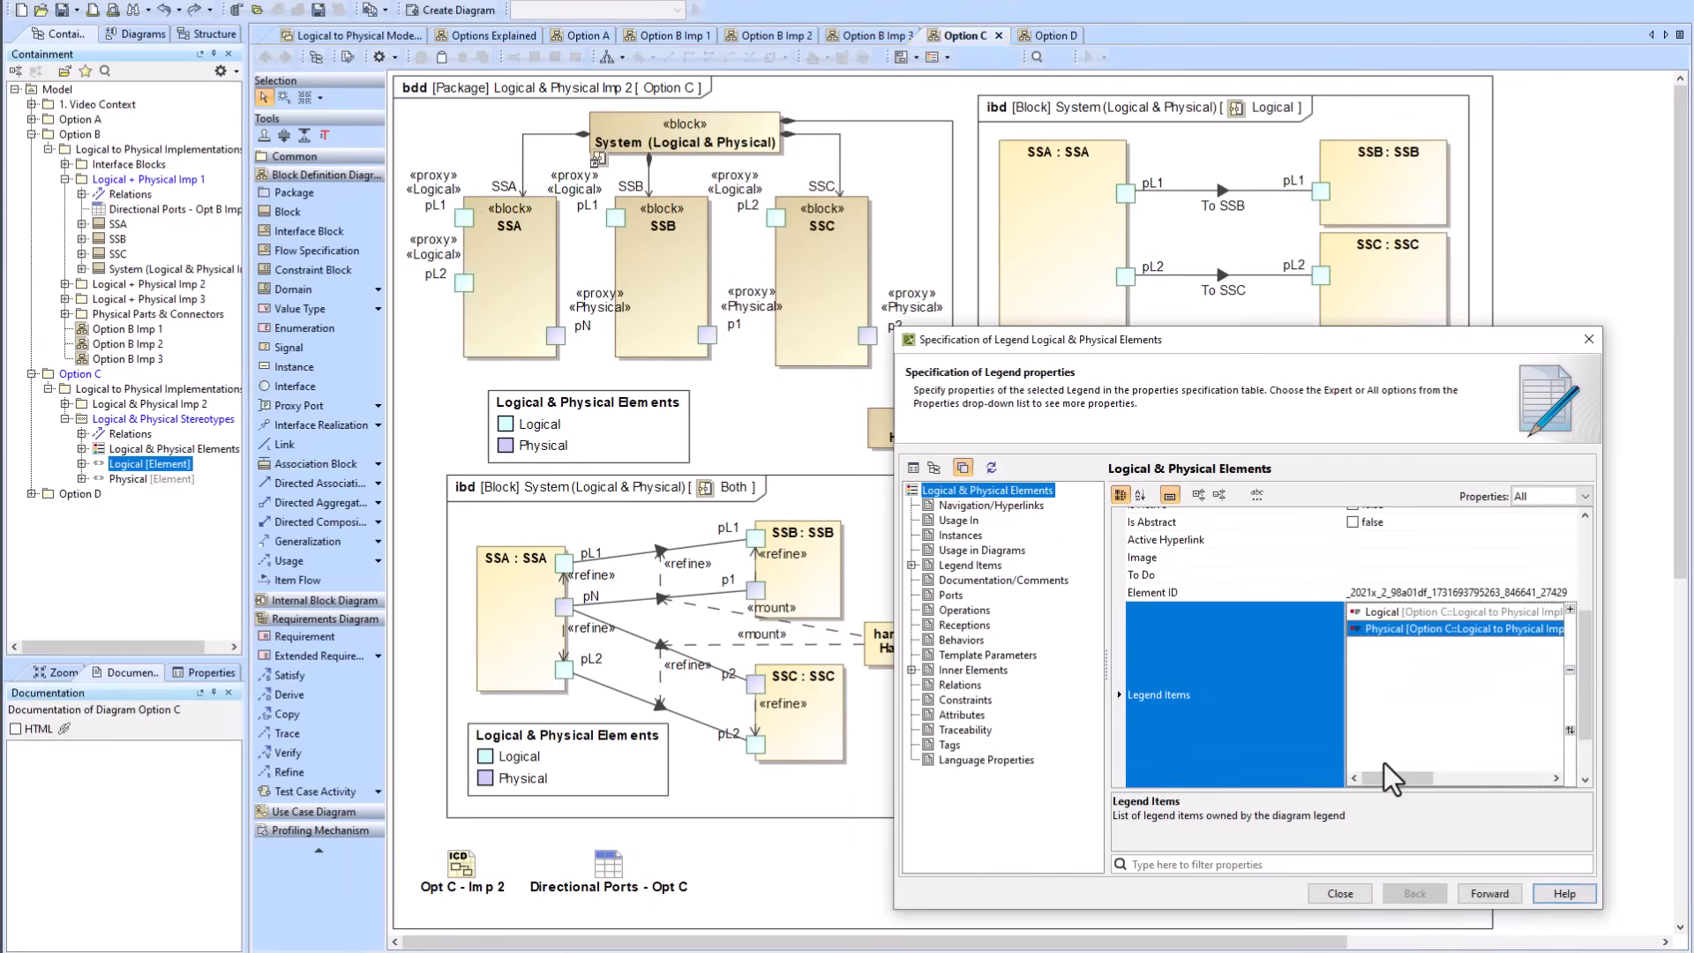
pyautogui.rightClick(1512, 628)
pyautogui.click(1553, 637)
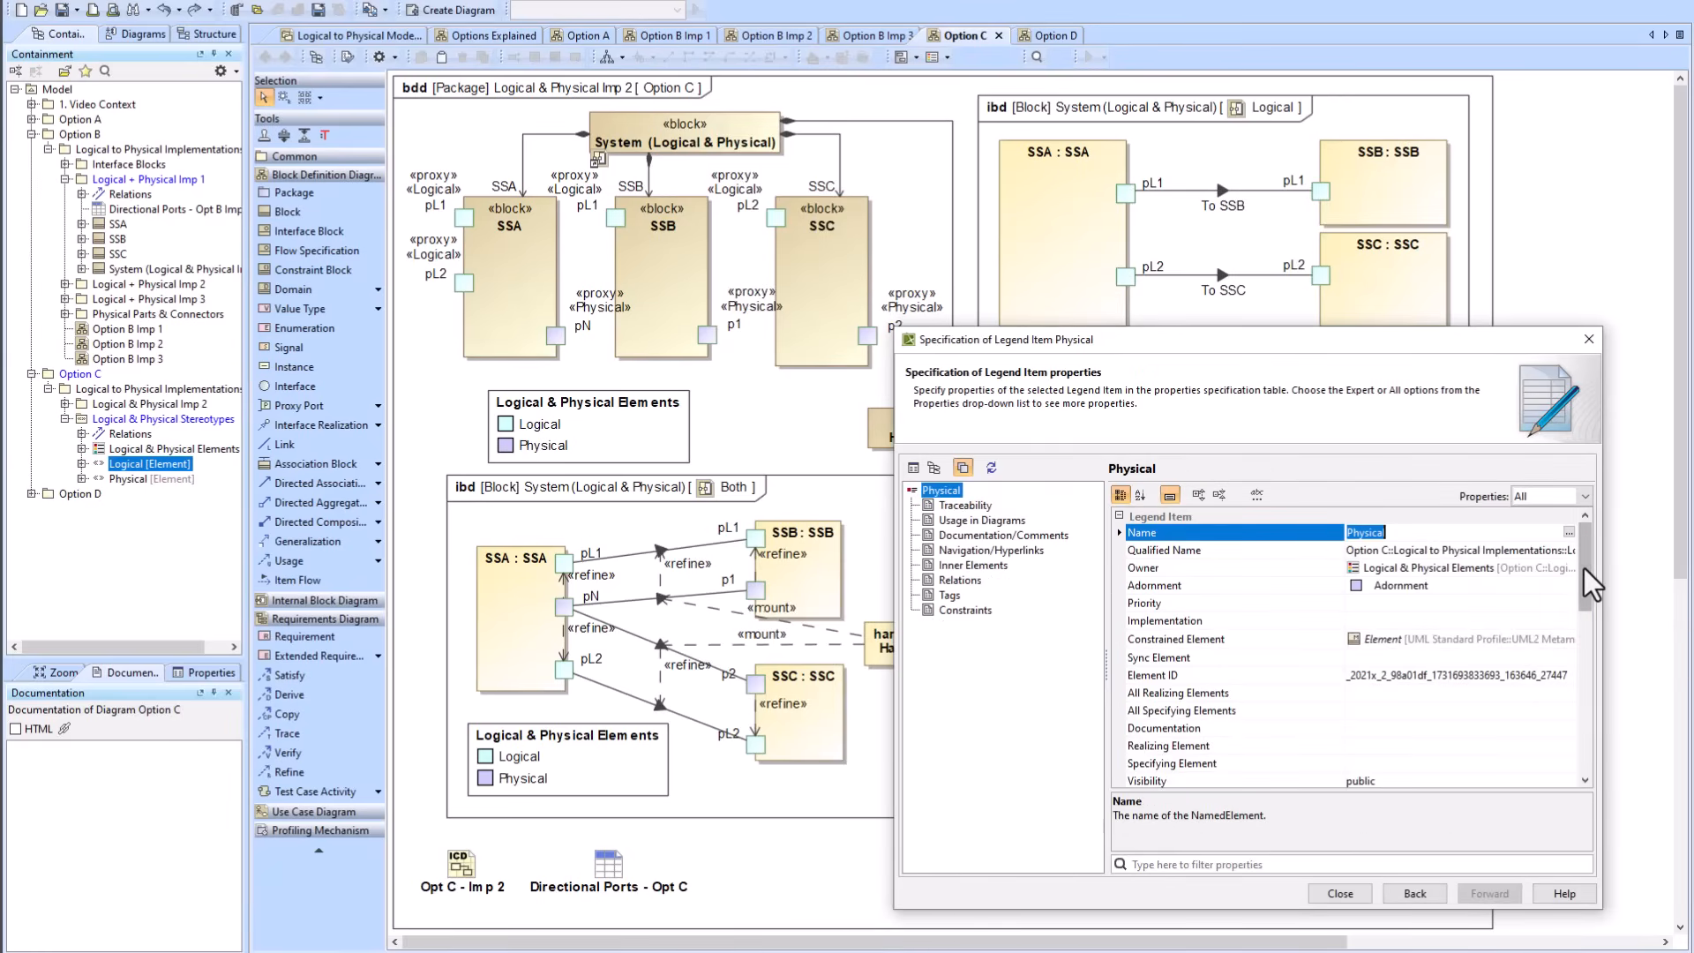
pyautogui.moveTo(1585, 568); pyautogui.dragTo(1582, 750)
pyautogui.click(1438, 765)
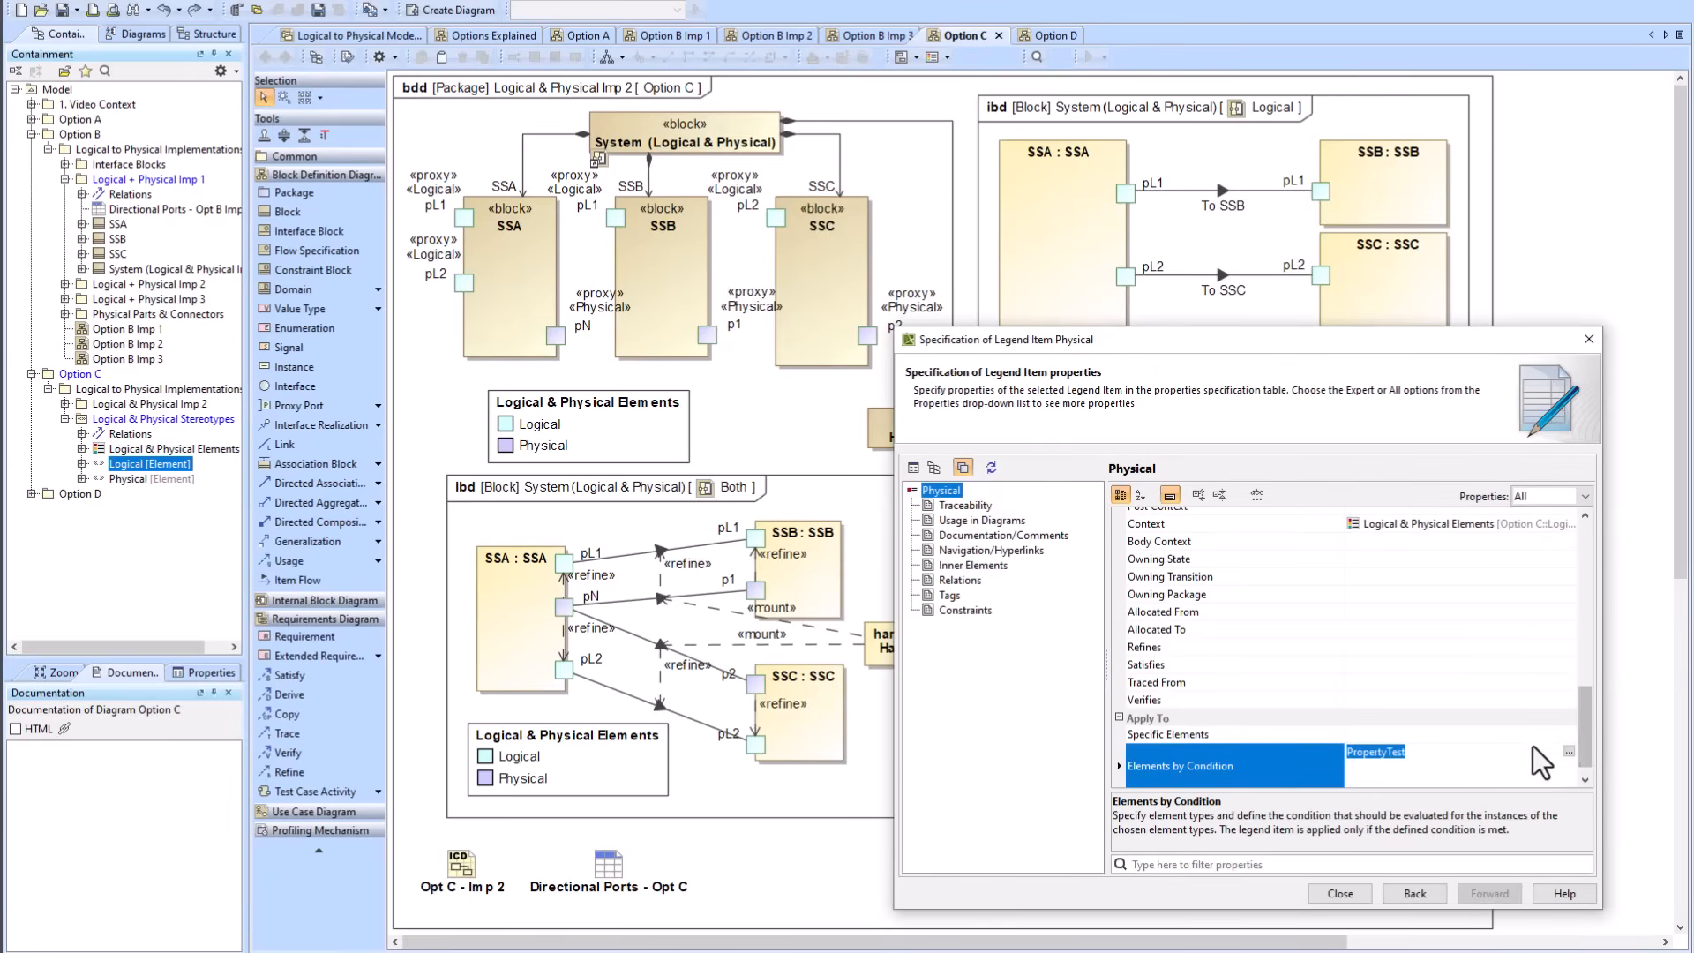
pyautogui.click(1569, 760)
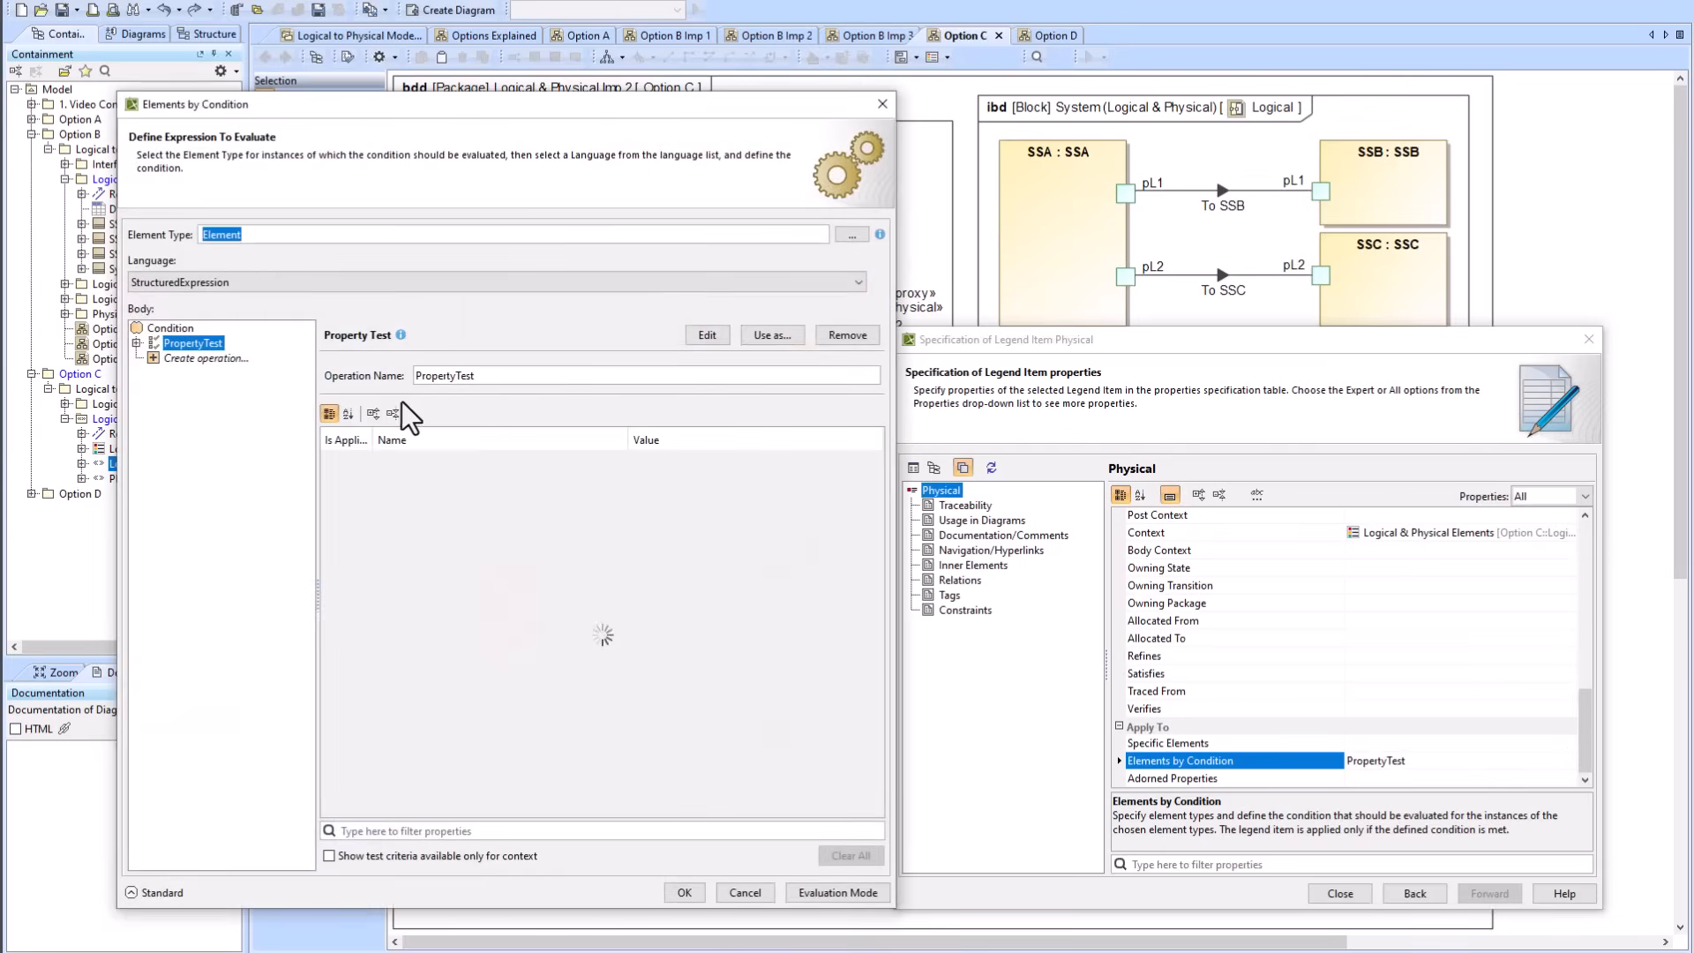
# Step: Expand the Physical condition's PropertyTest operation, and filter its properties by "appl" to check the Applied Stereotype criterion
pyautogui.click(136, 343)
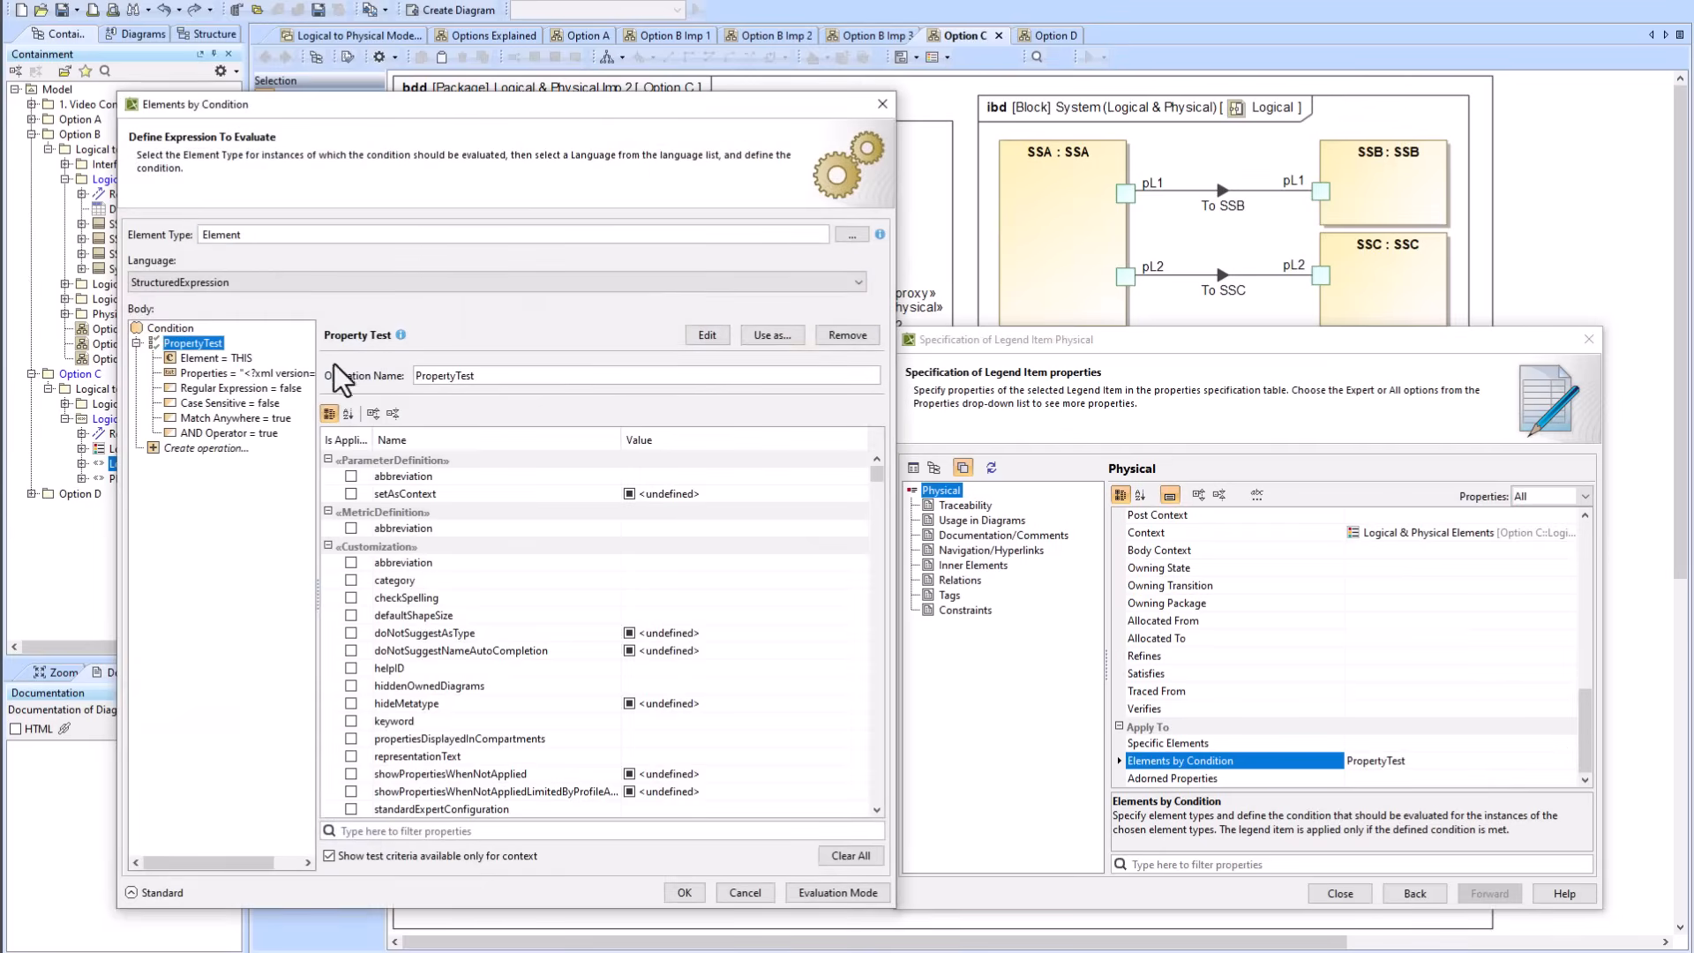
pyautogui.doubleClick(524, 374)
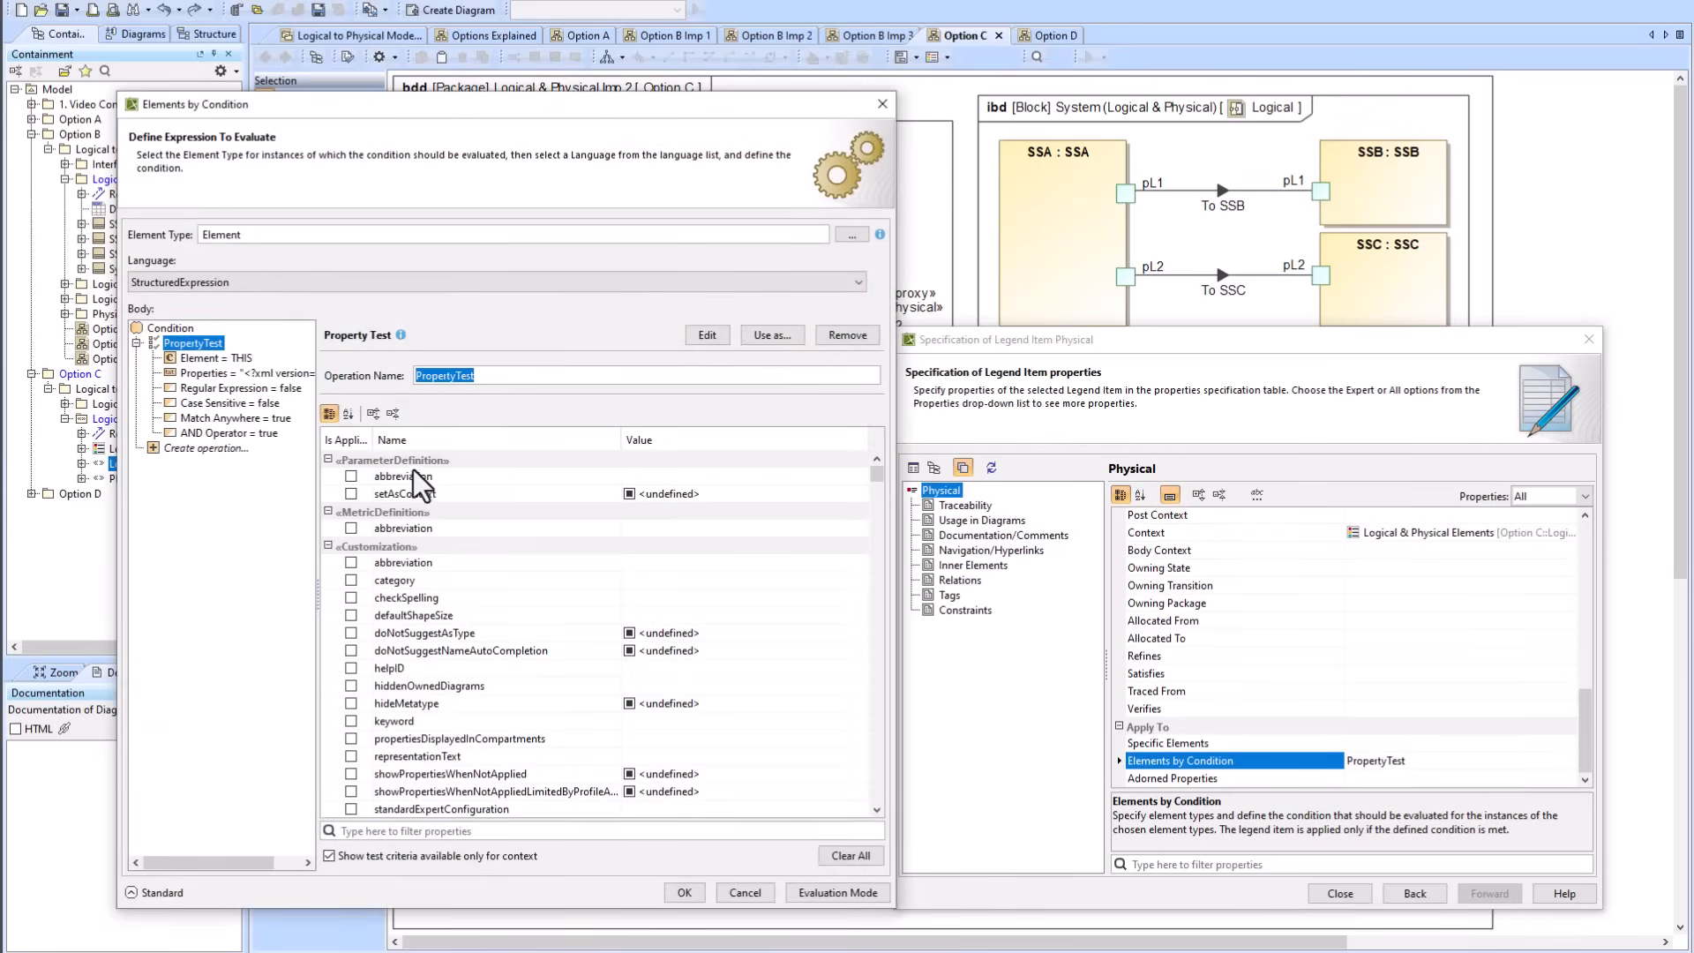
pyautogui.scroll(-5, 401, 462)
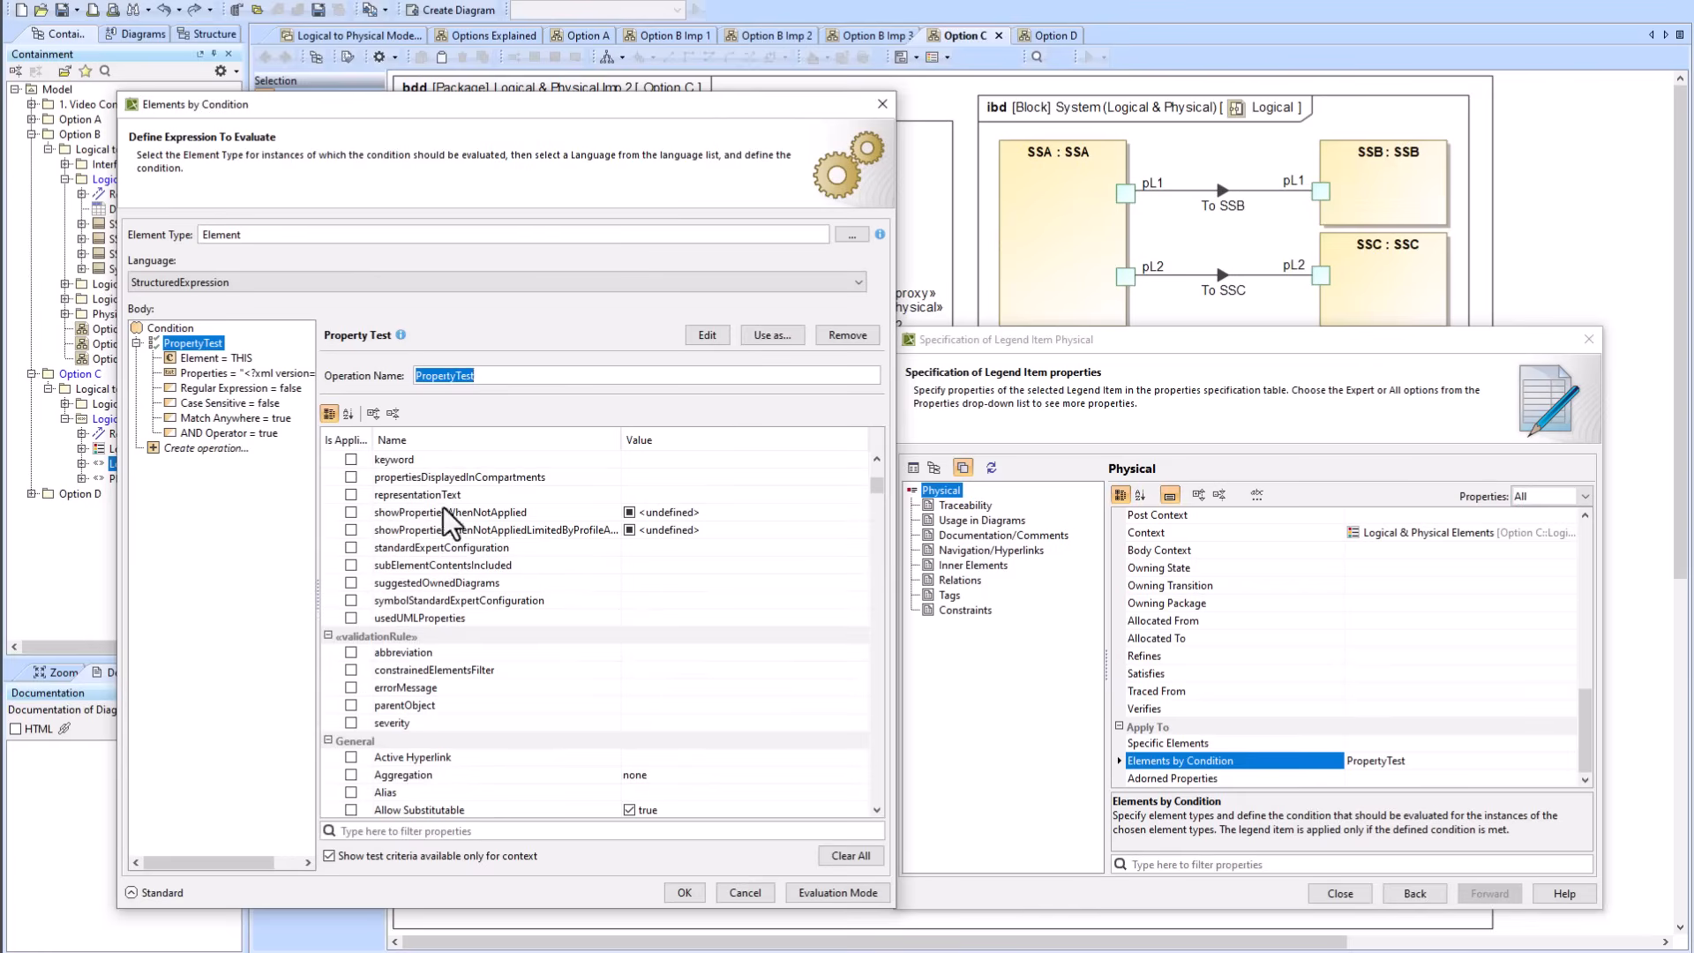
pyautogui.click(481, 831)
pyautogui.write('appl')
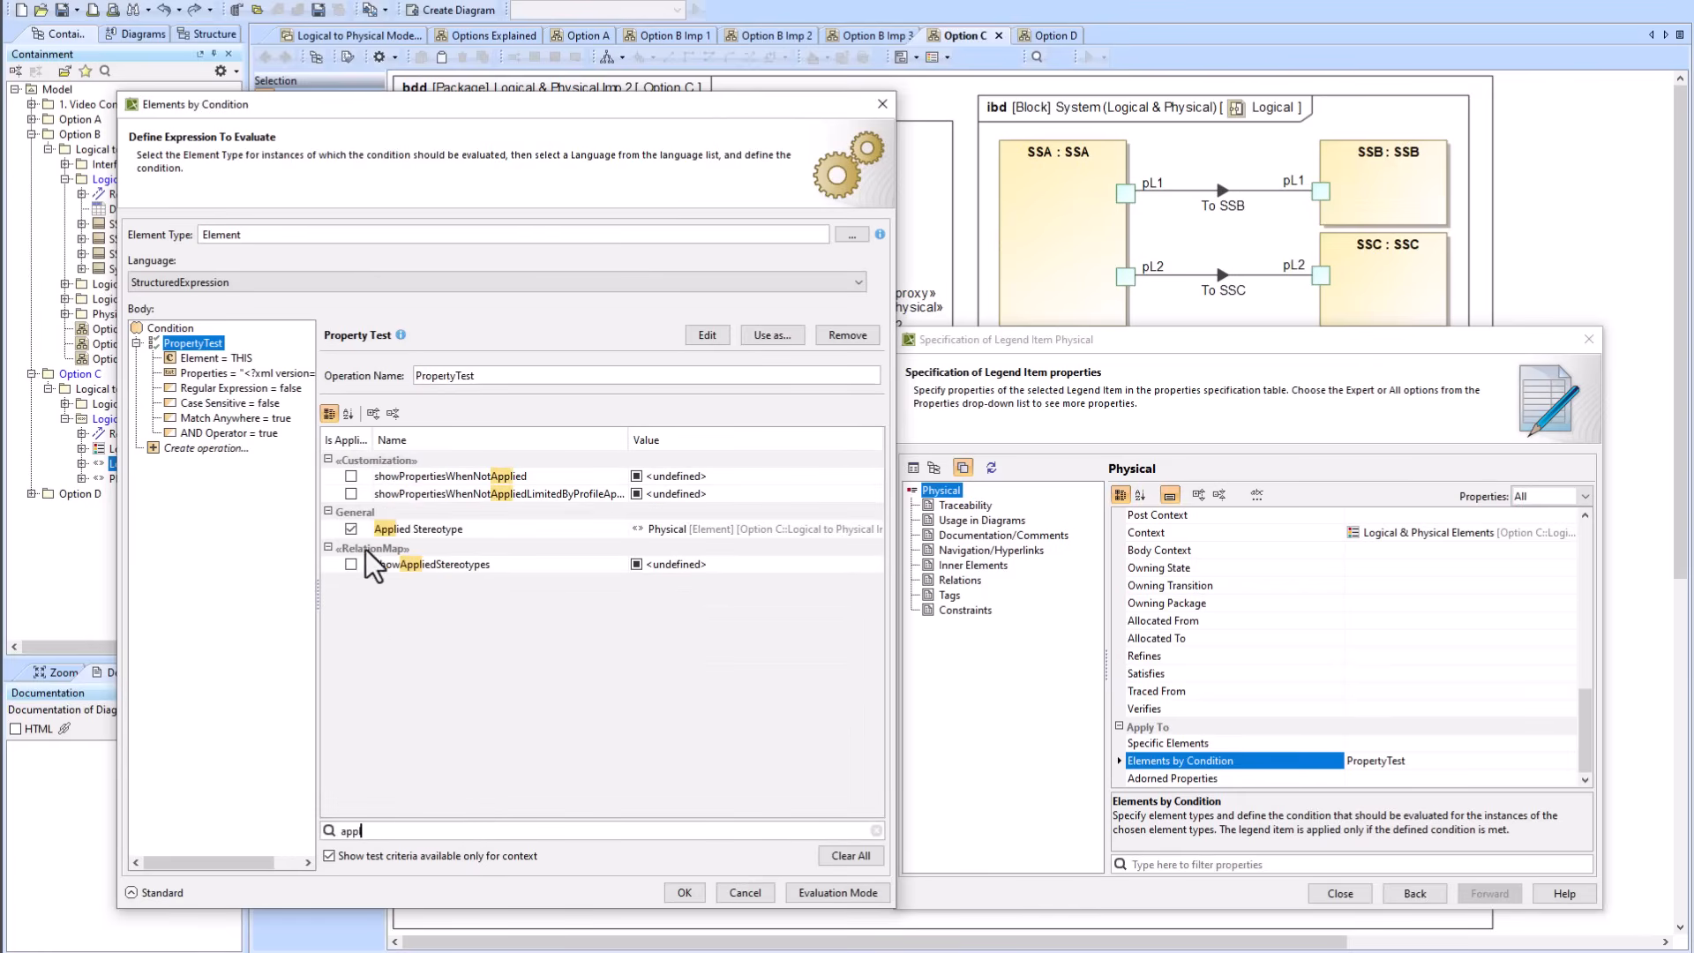
# Step: Inspect the stereotype set in the Physical condition's Applied Stereotype criterion, cancel the condition editor, and close the legend specification
pyautogui.click(677, 529)
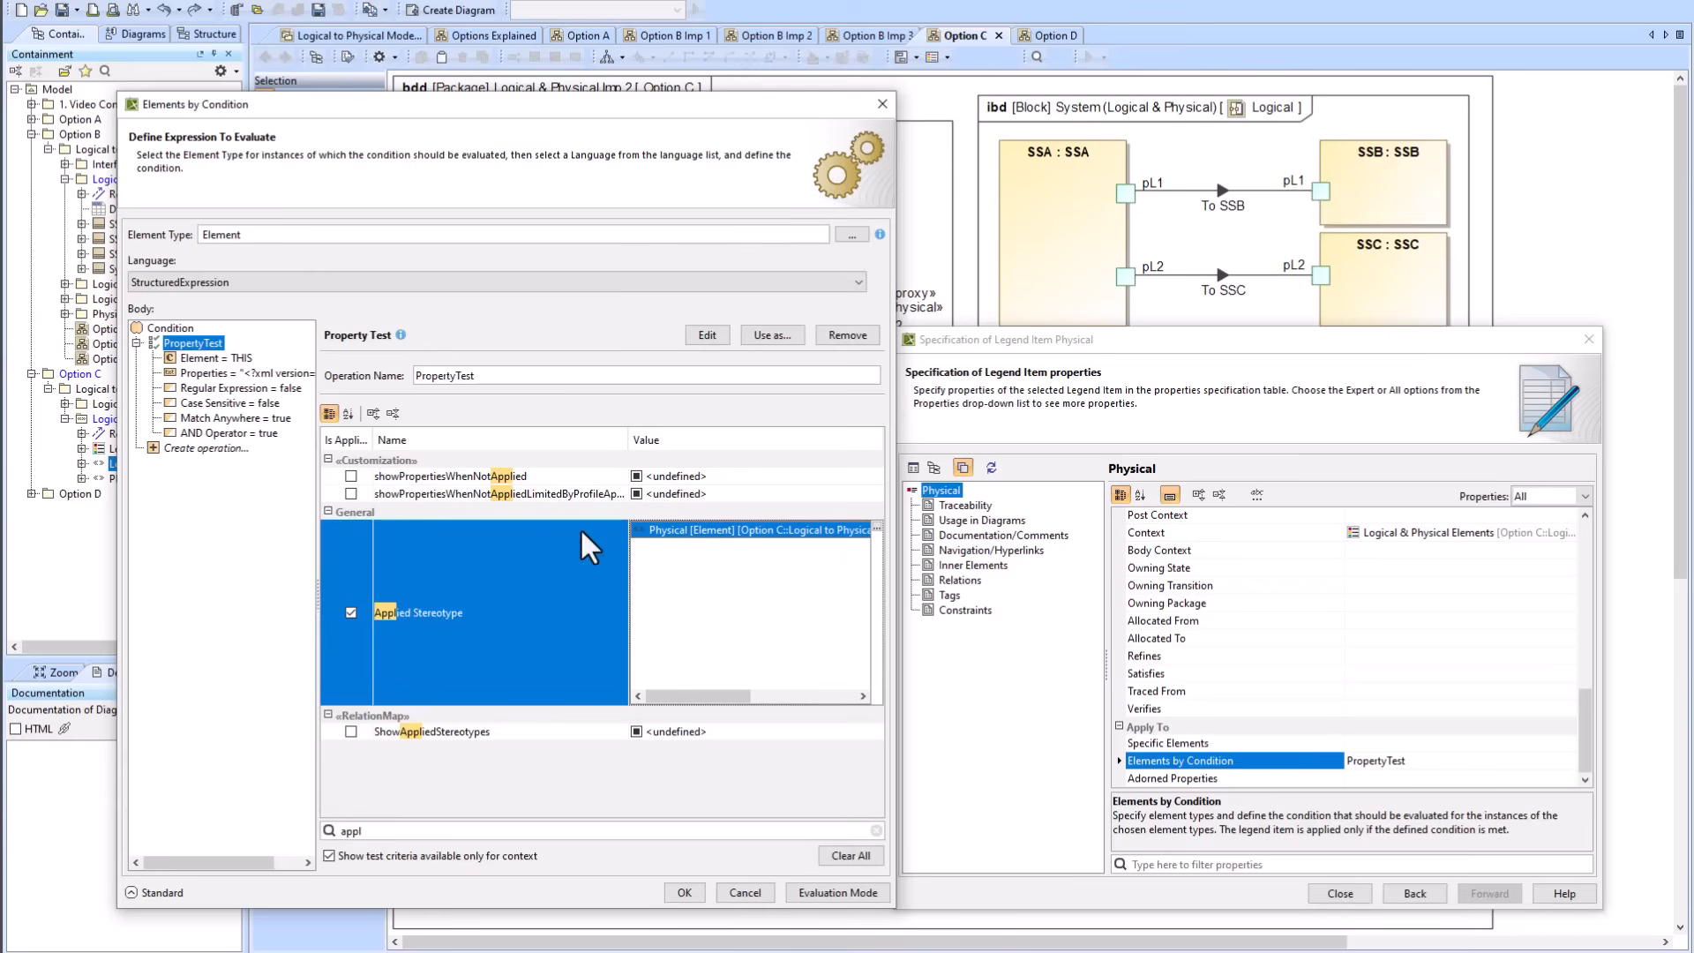
pyautogui.moveTo(392, 114); pyautogui.dragTo(534, 112)
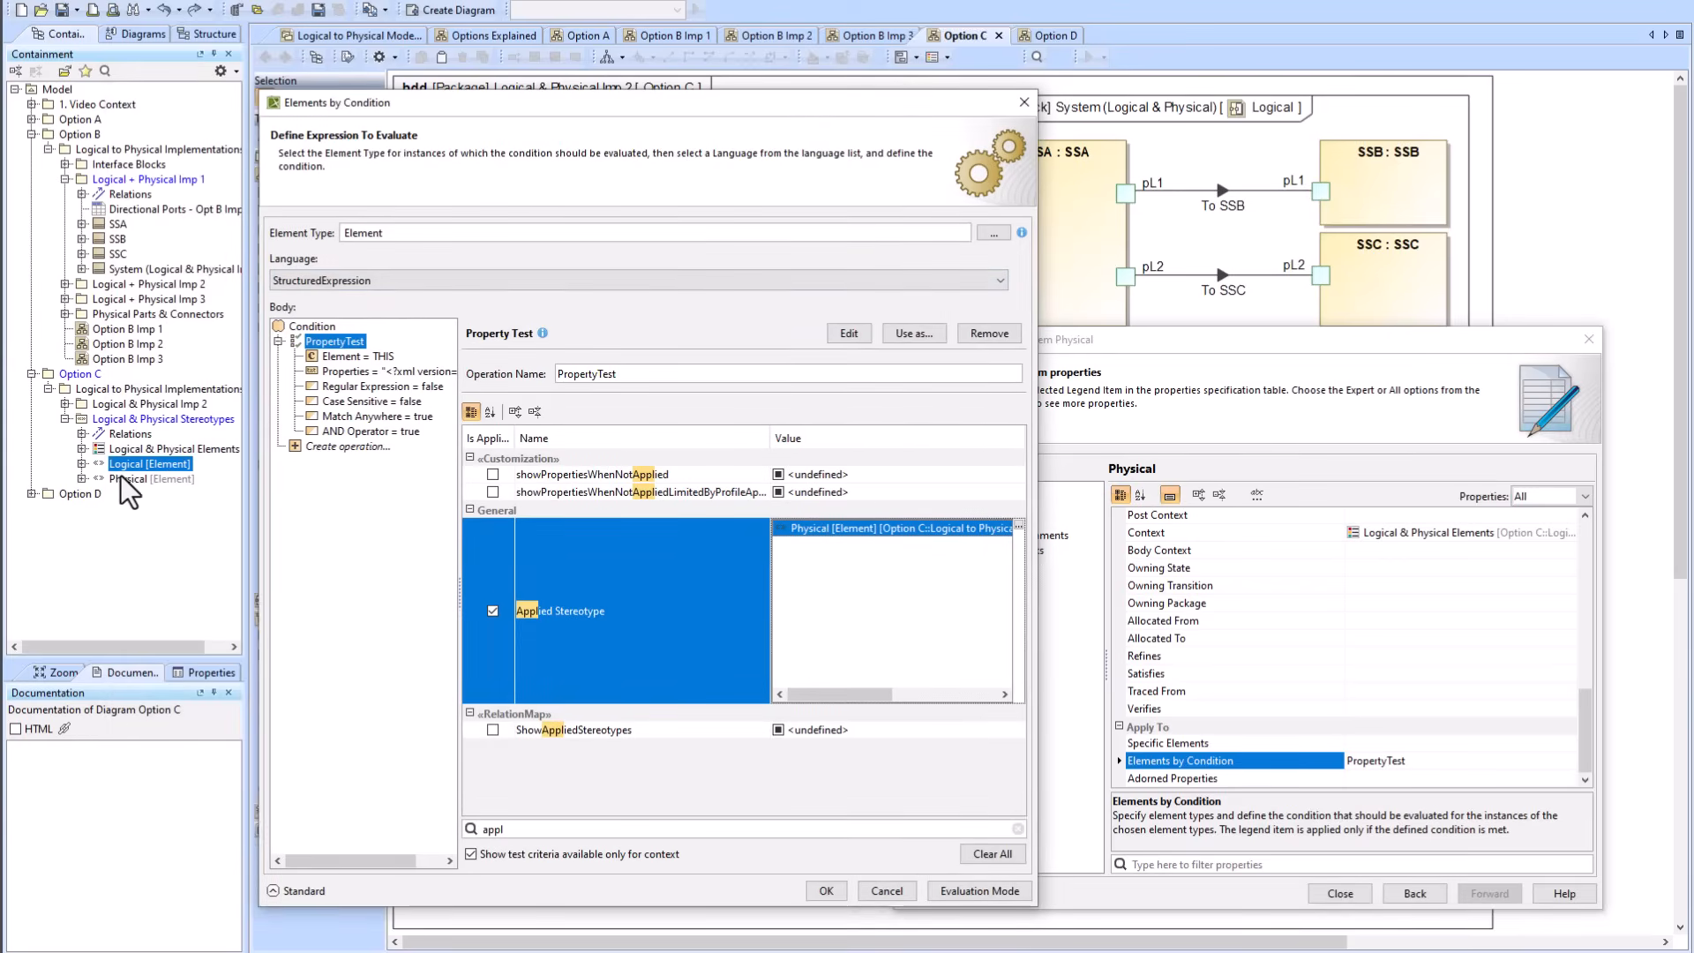
pyautogui.click(889, 892)
pyautogui.click(1414, 893)
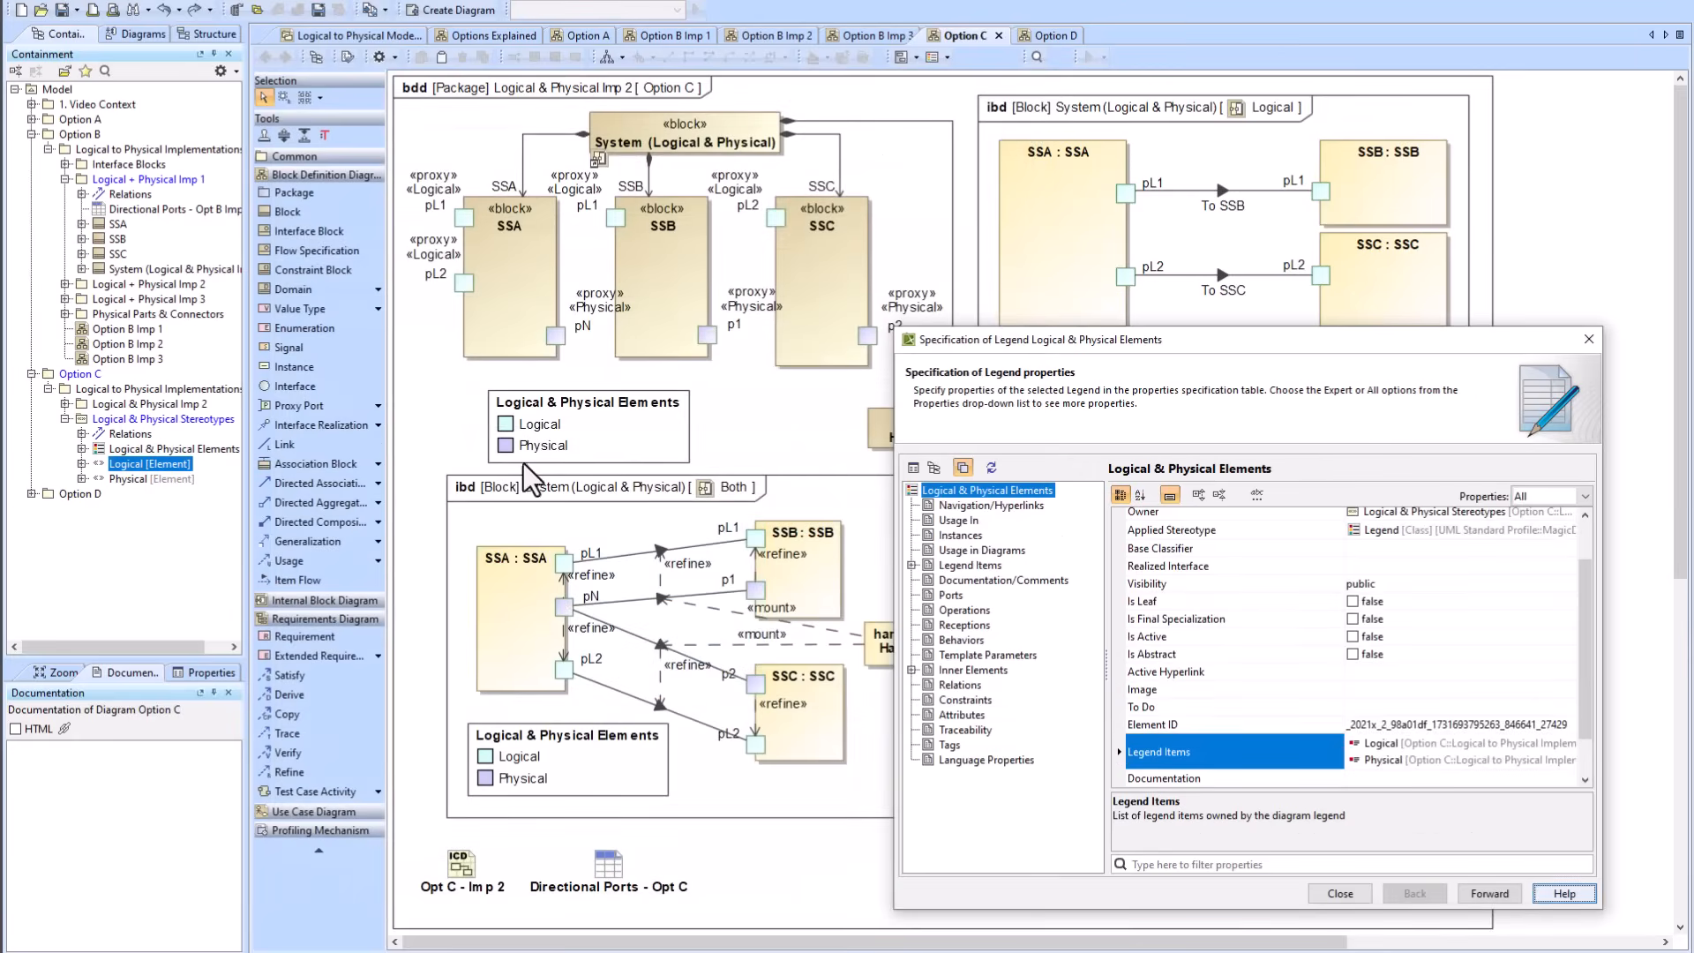
pyautogui.click(1340, 893)
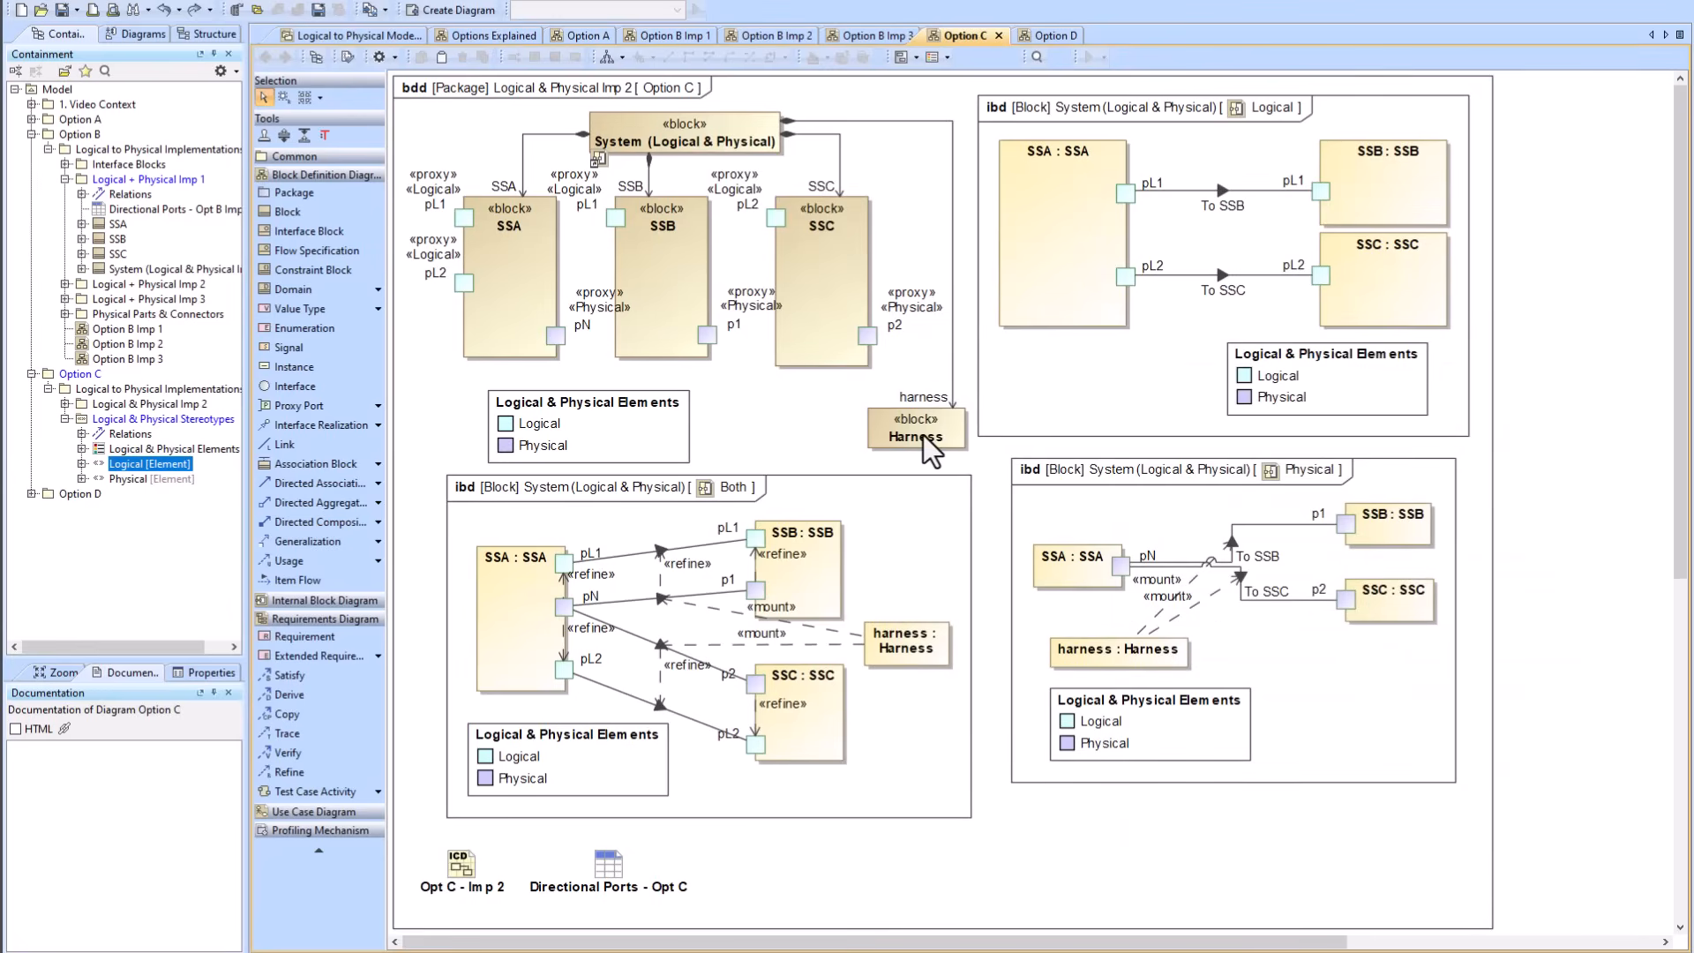
# Step: Open the Both internal block diagram and delete its Logical & Physical Elements legend without keeping the legend adornments
pyautogui.click(163, 449)
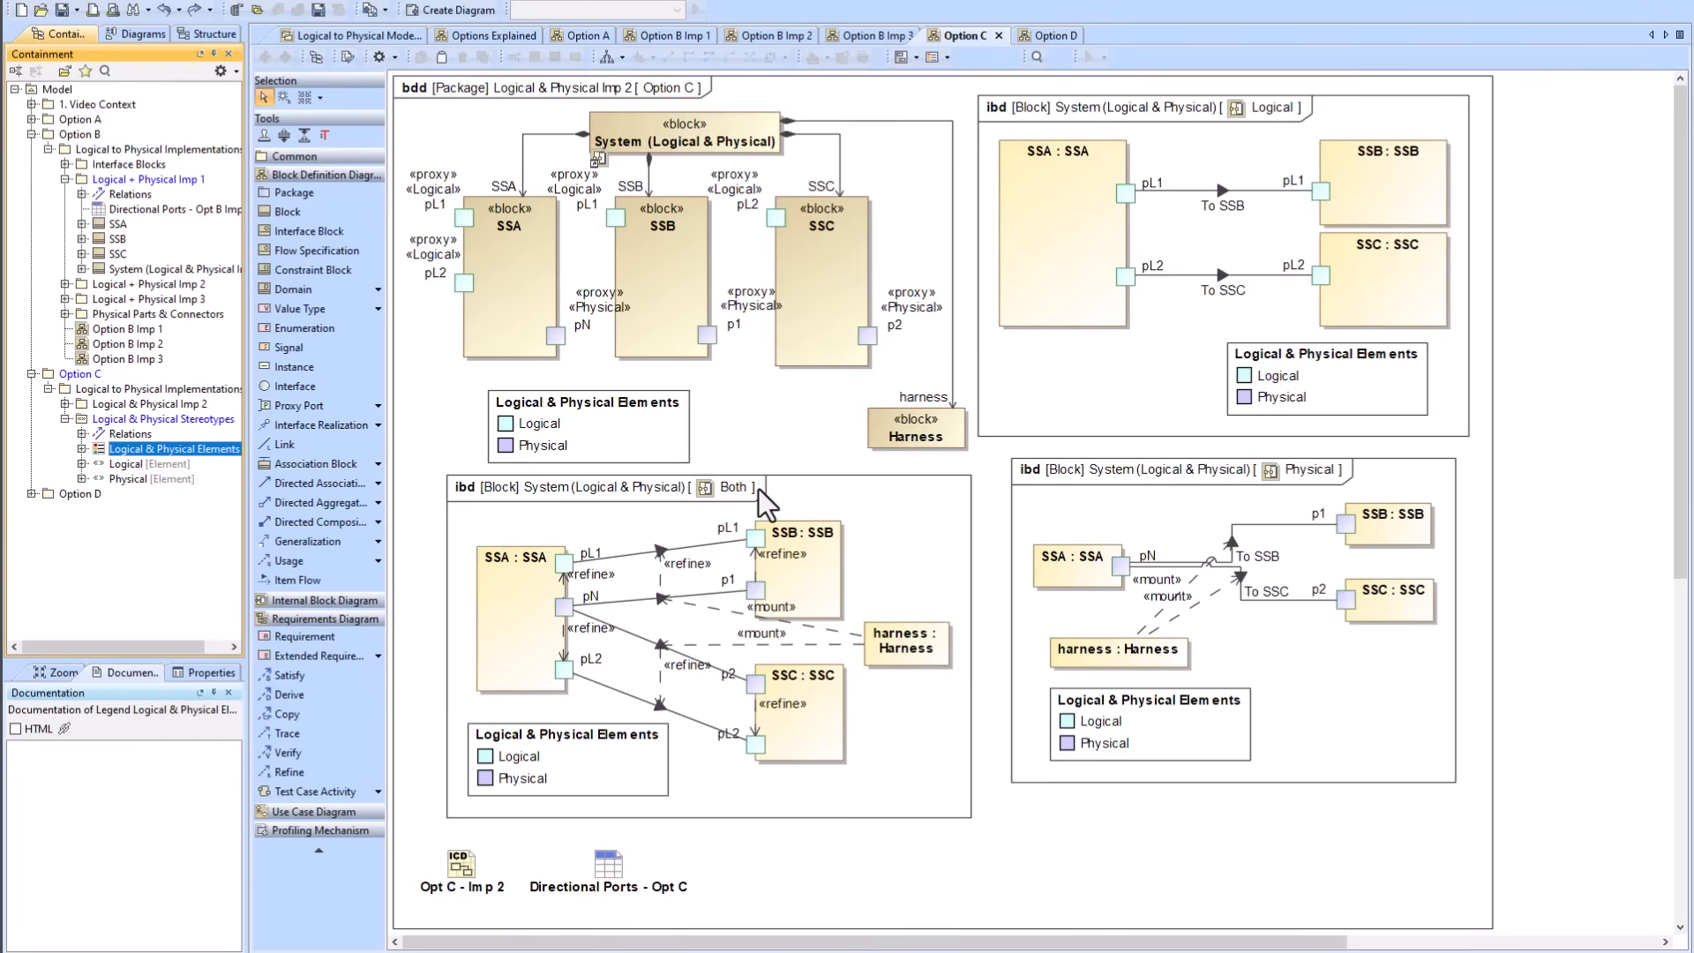
pyautogui.click(1050, 507)
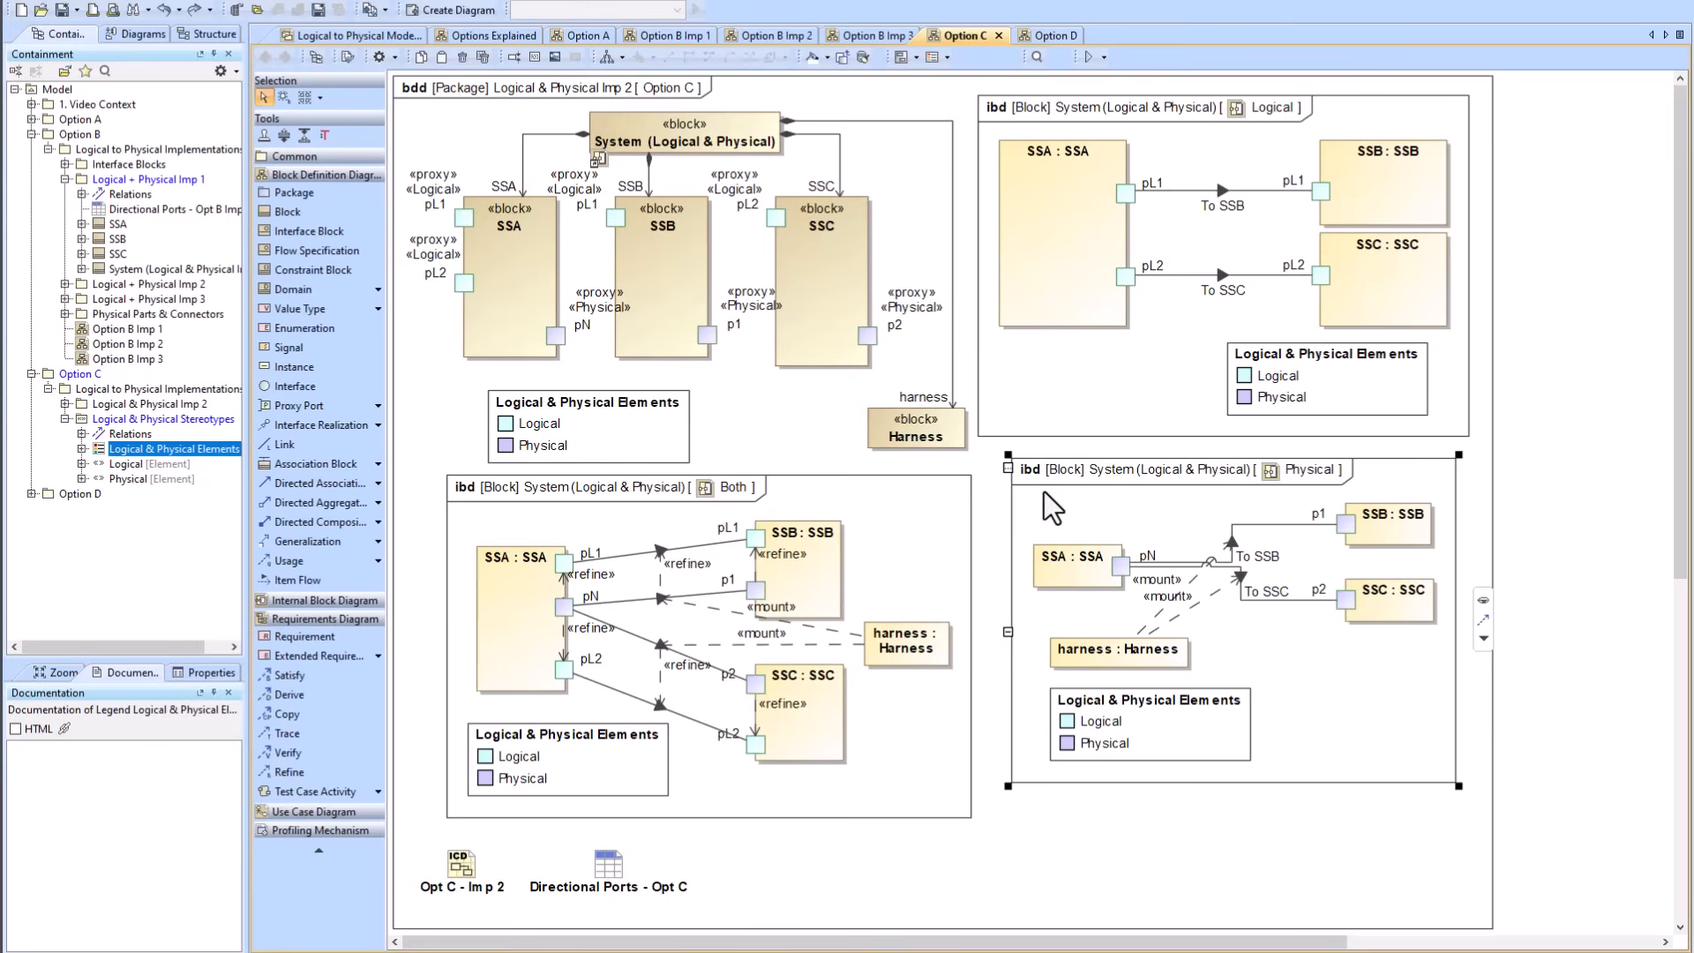
pyautogui.click(813, 468)
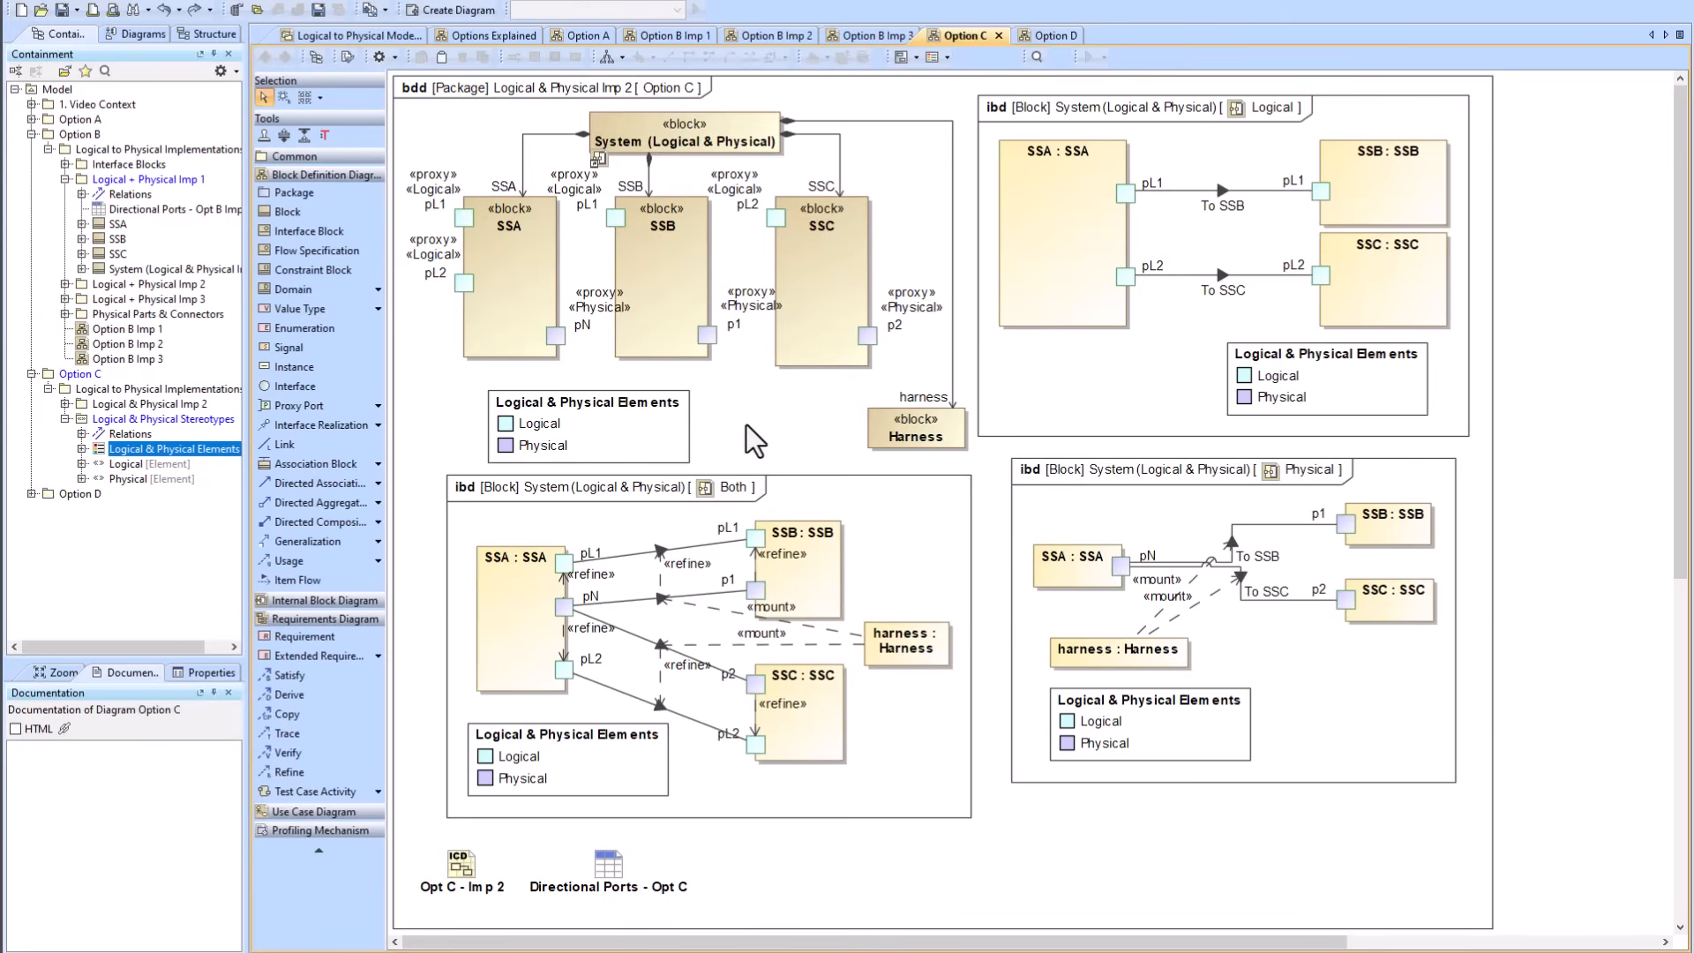
pyautogui.click(709, 619)
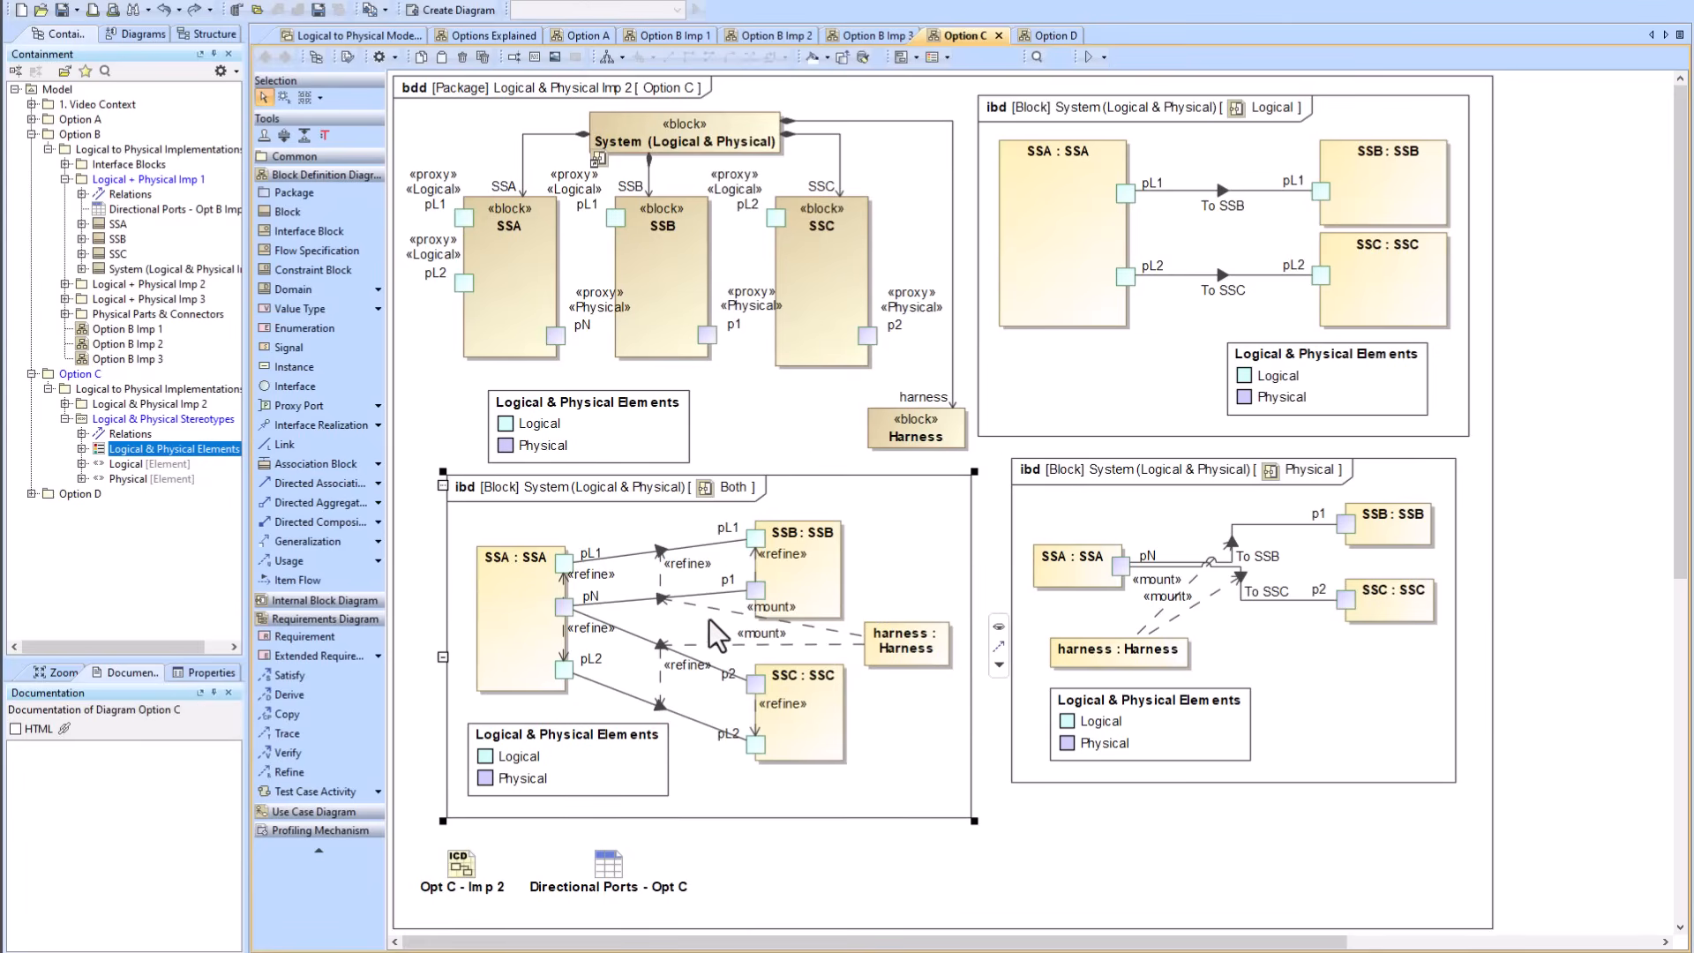
pyautogui.doubleClick(591, 521)
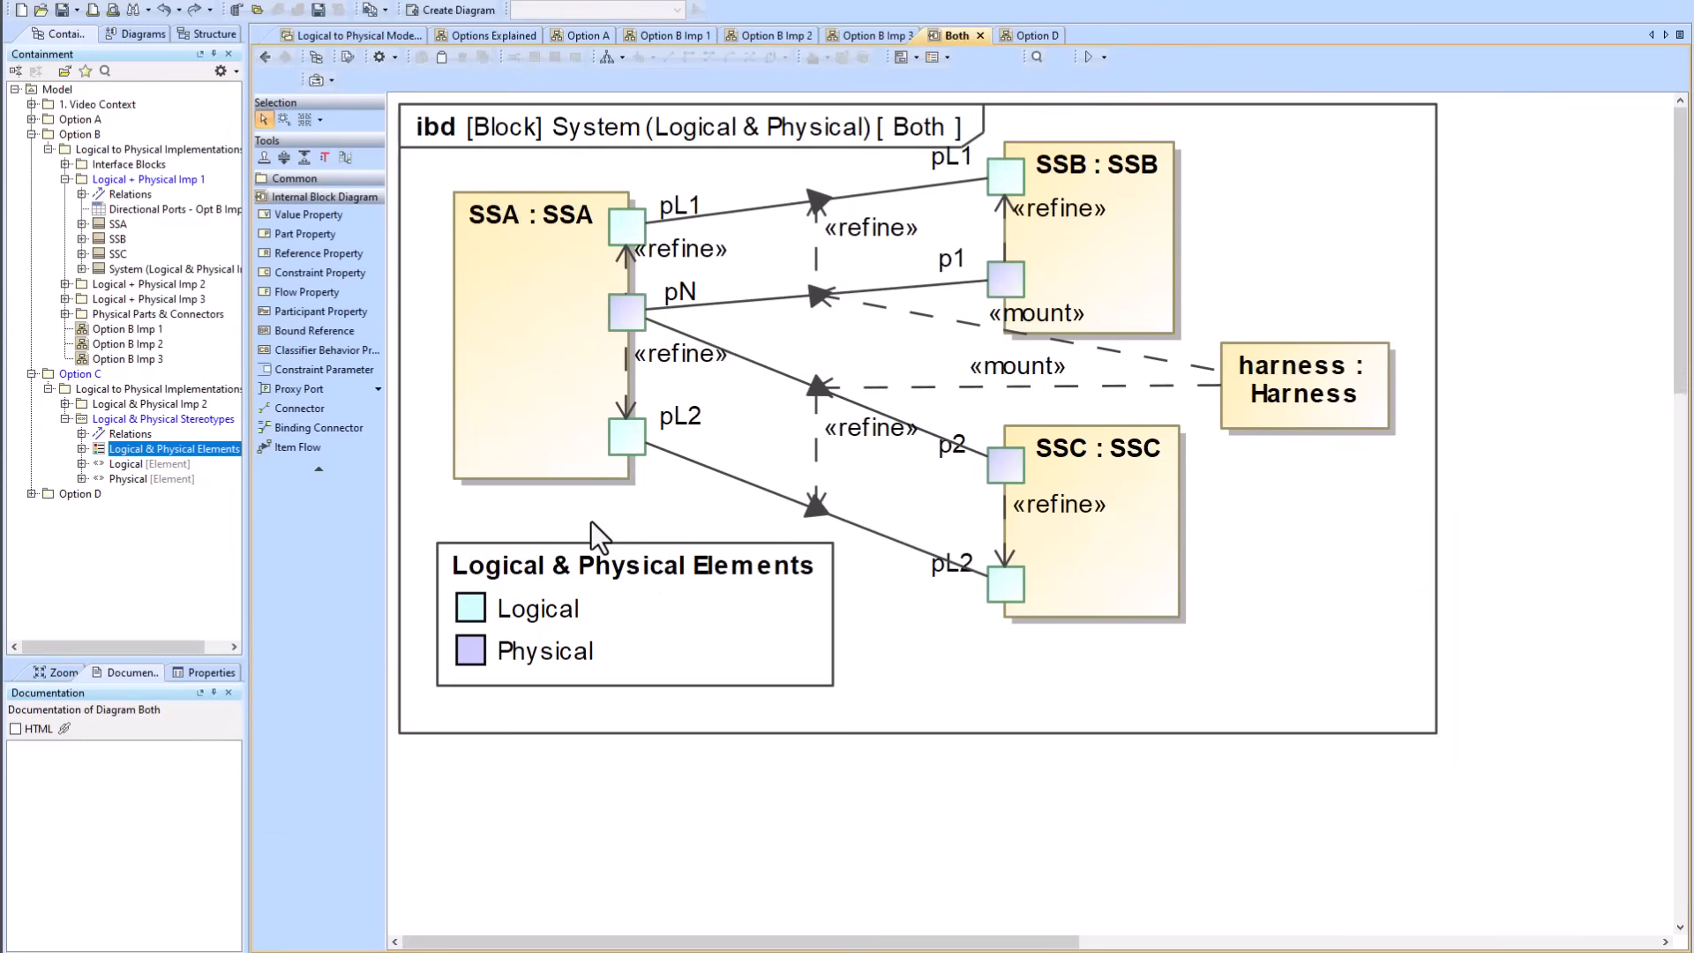
pyautogui.click(676, 599)
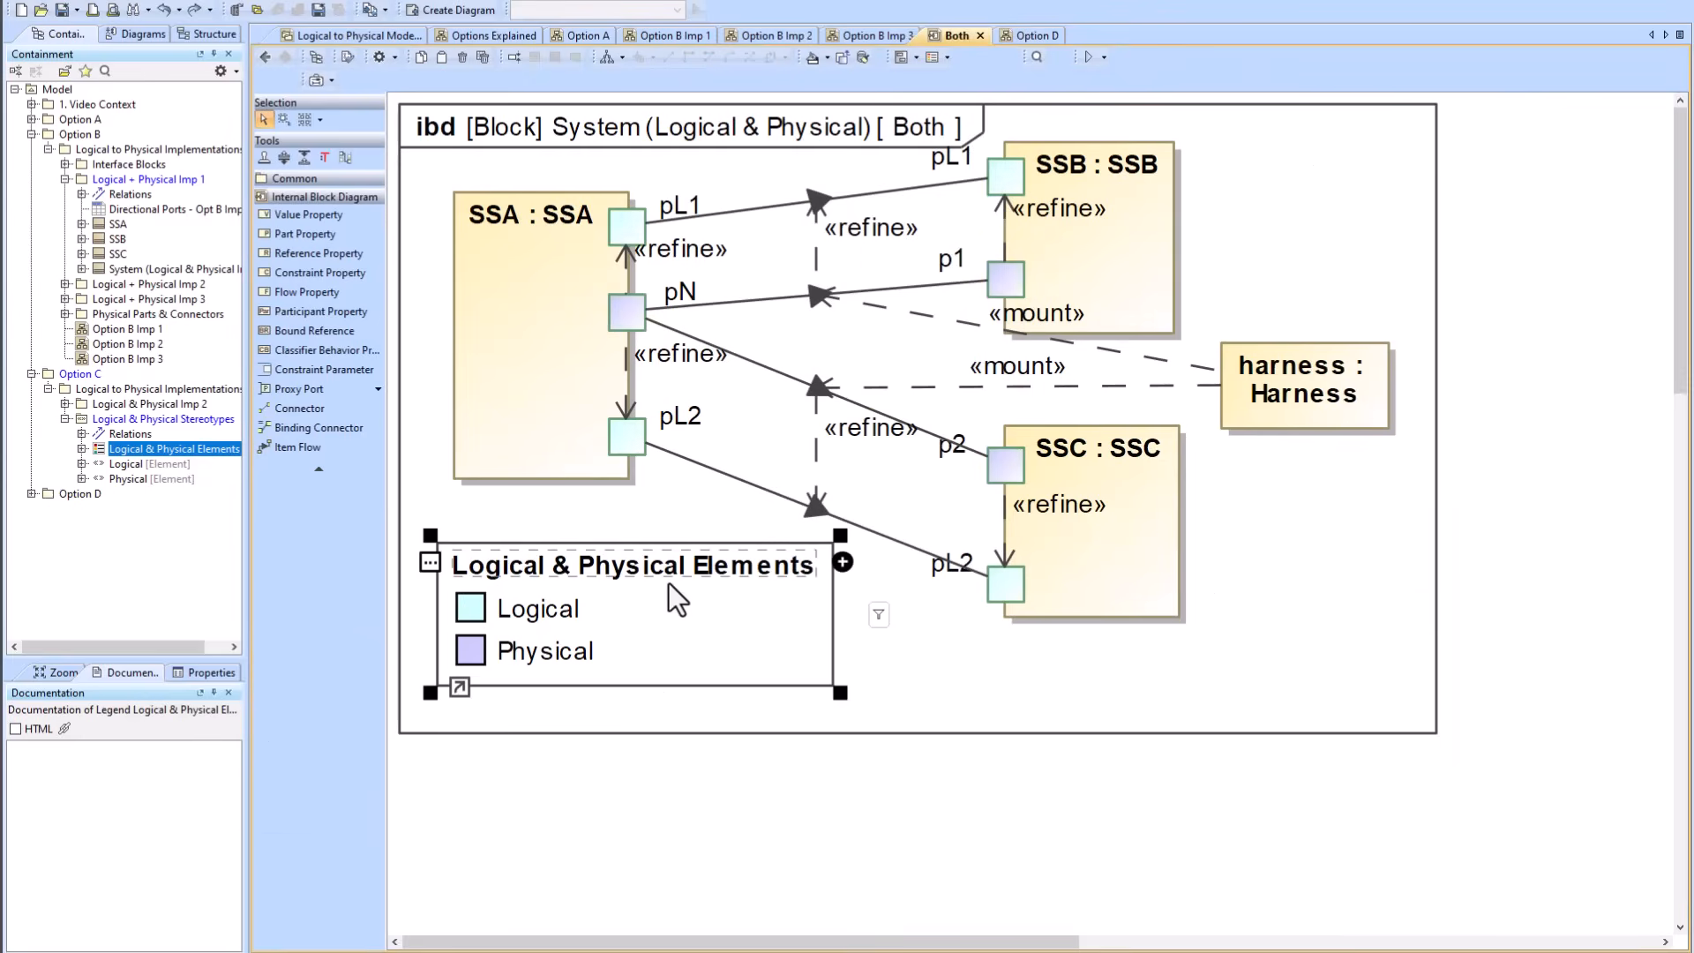
pyautogui.press('Delete')
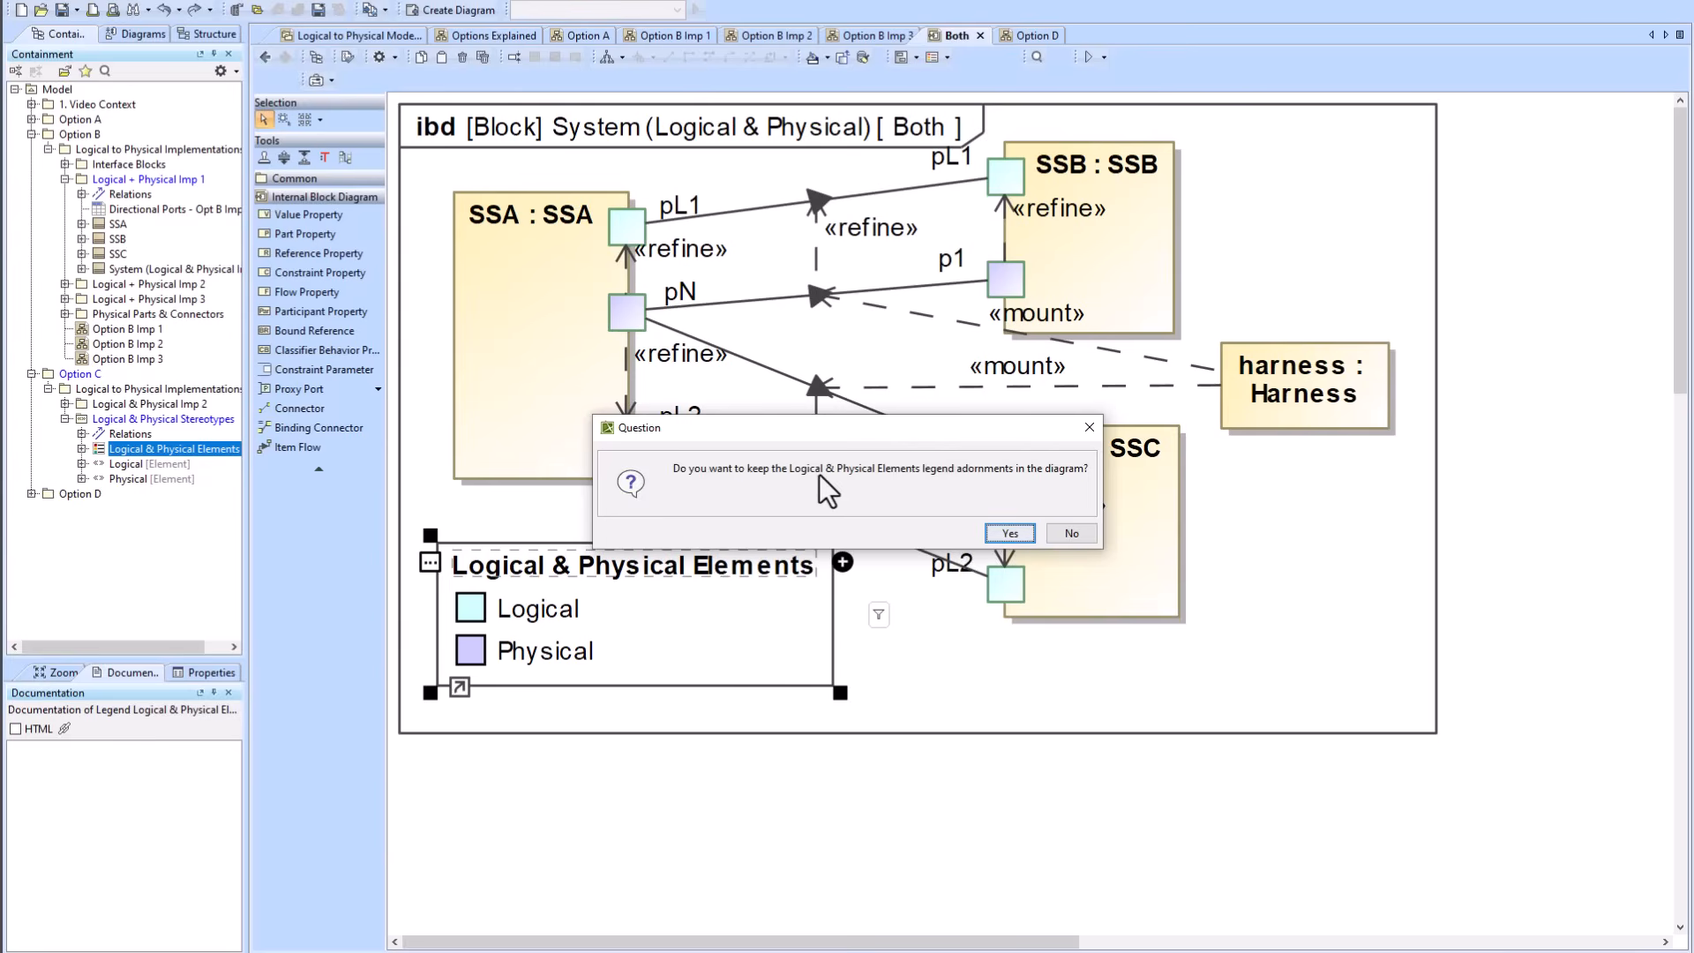
pyautogui.click(1071, 534)
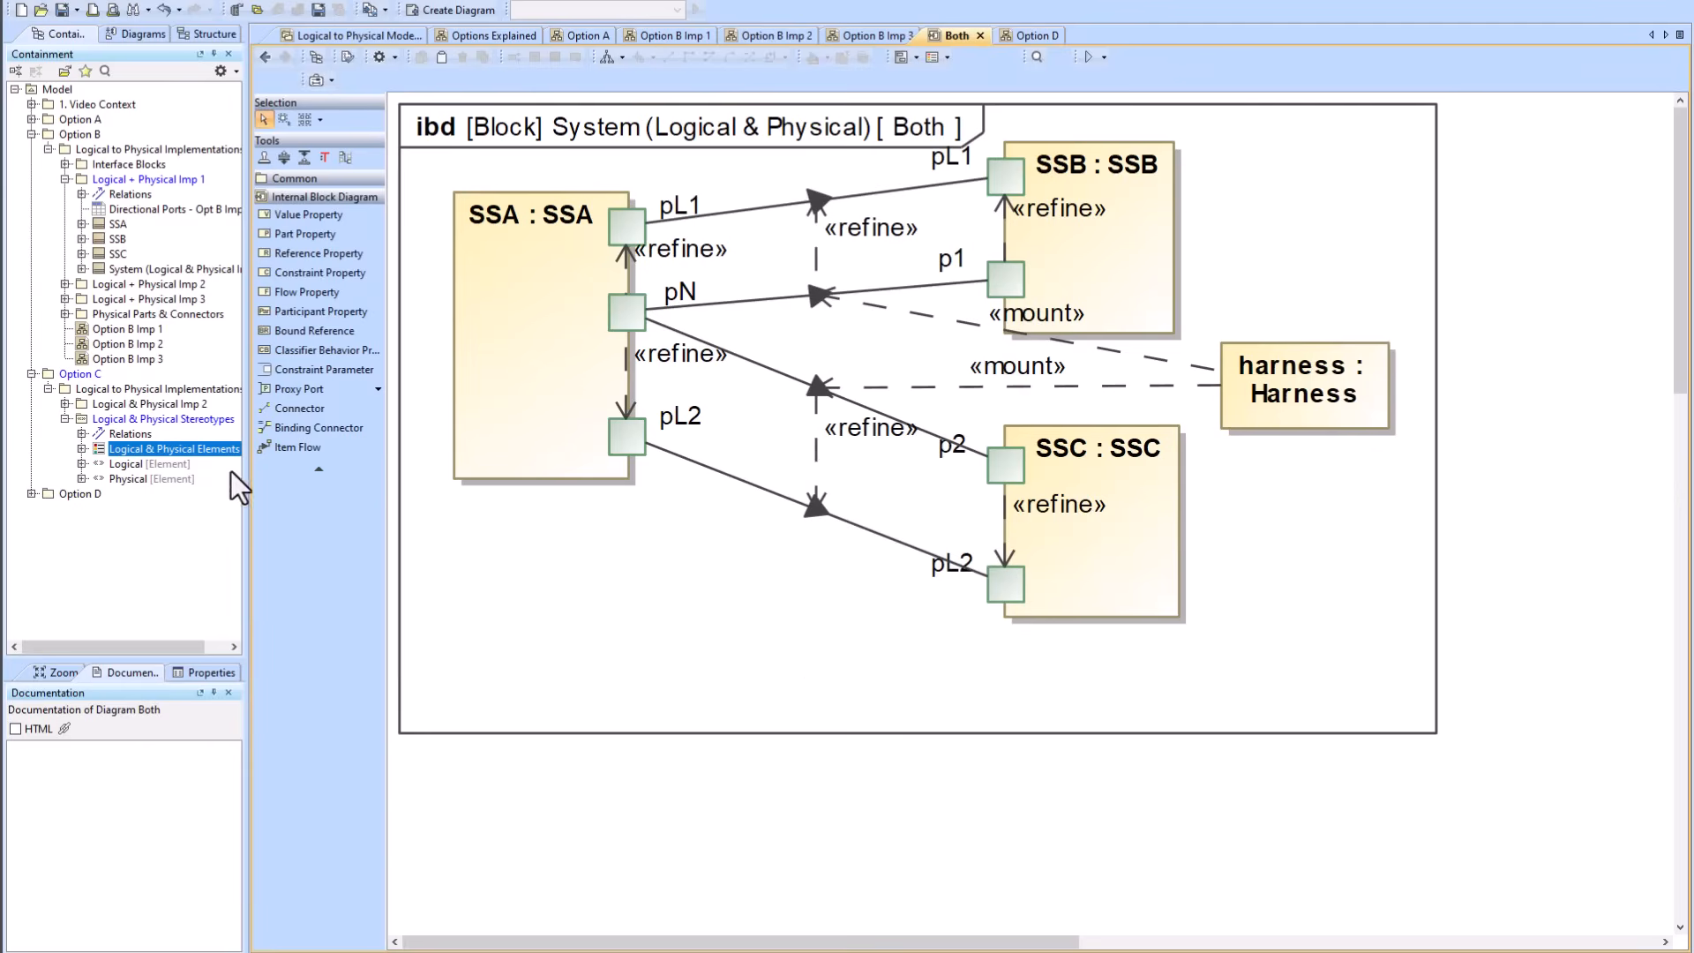
# Step: Place the Logical & Physical Elements legend back on the Both diagram below the SSA part, and return to the Option C diagram
pyautogui.moveTo(166, 457); pyautogui.dragTo(528, 554)
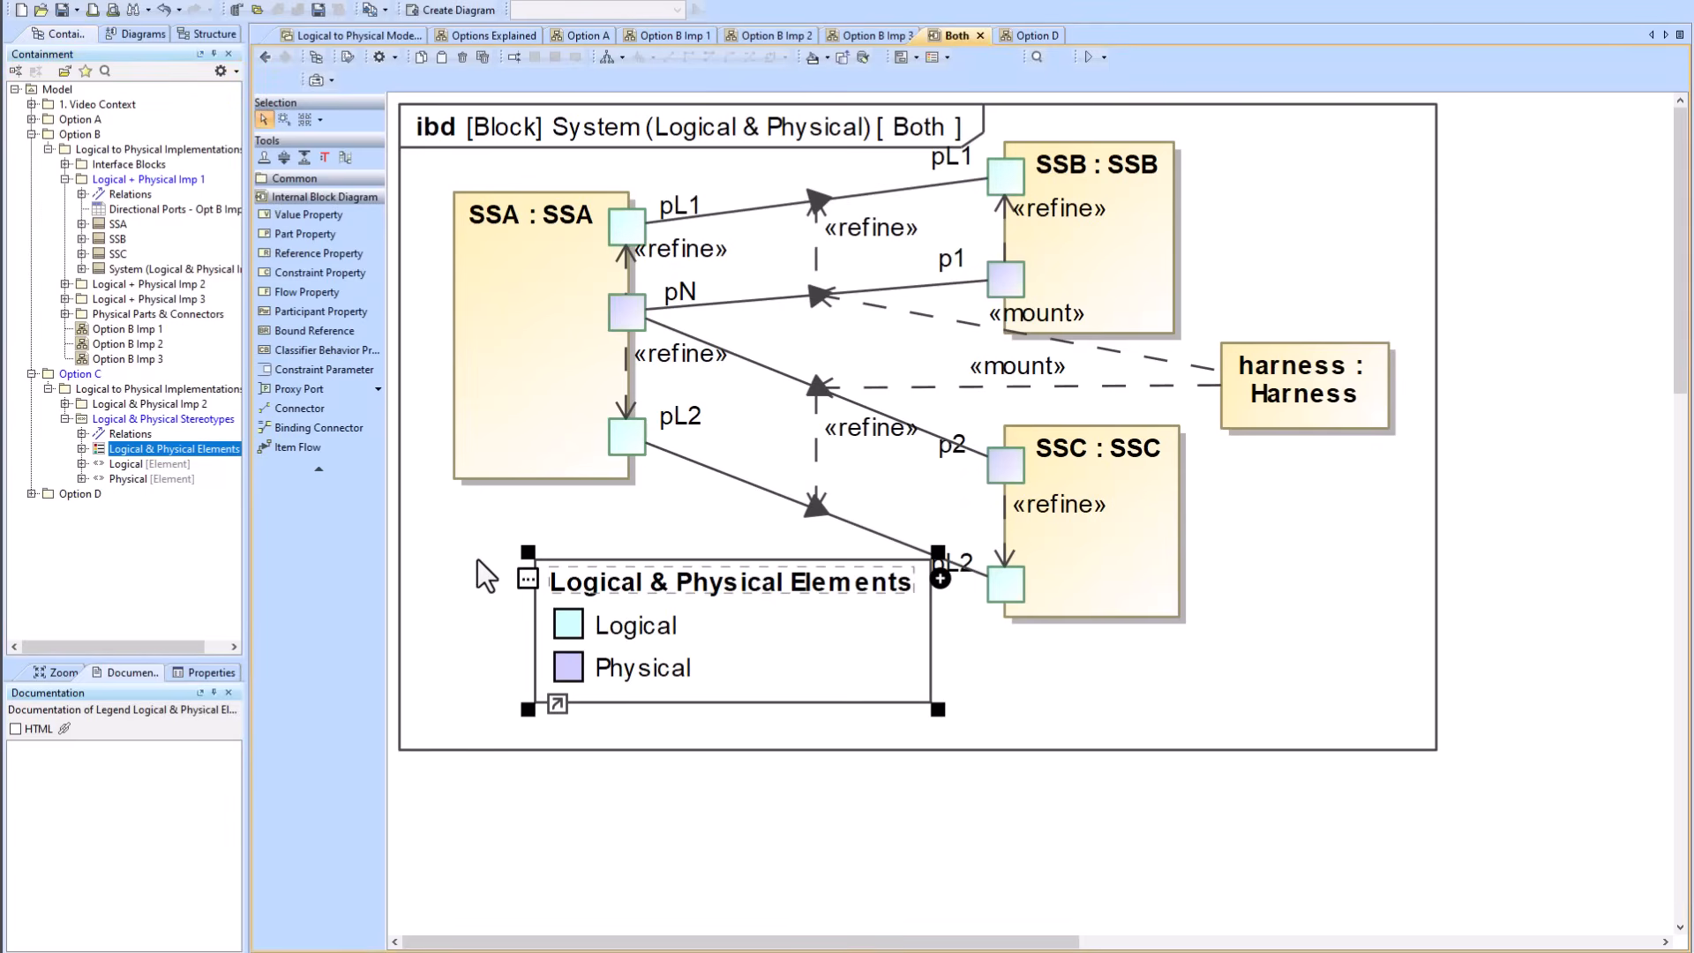
pyautogui.moveTo(673, 594); pyautogui.dragTo(616, 594)
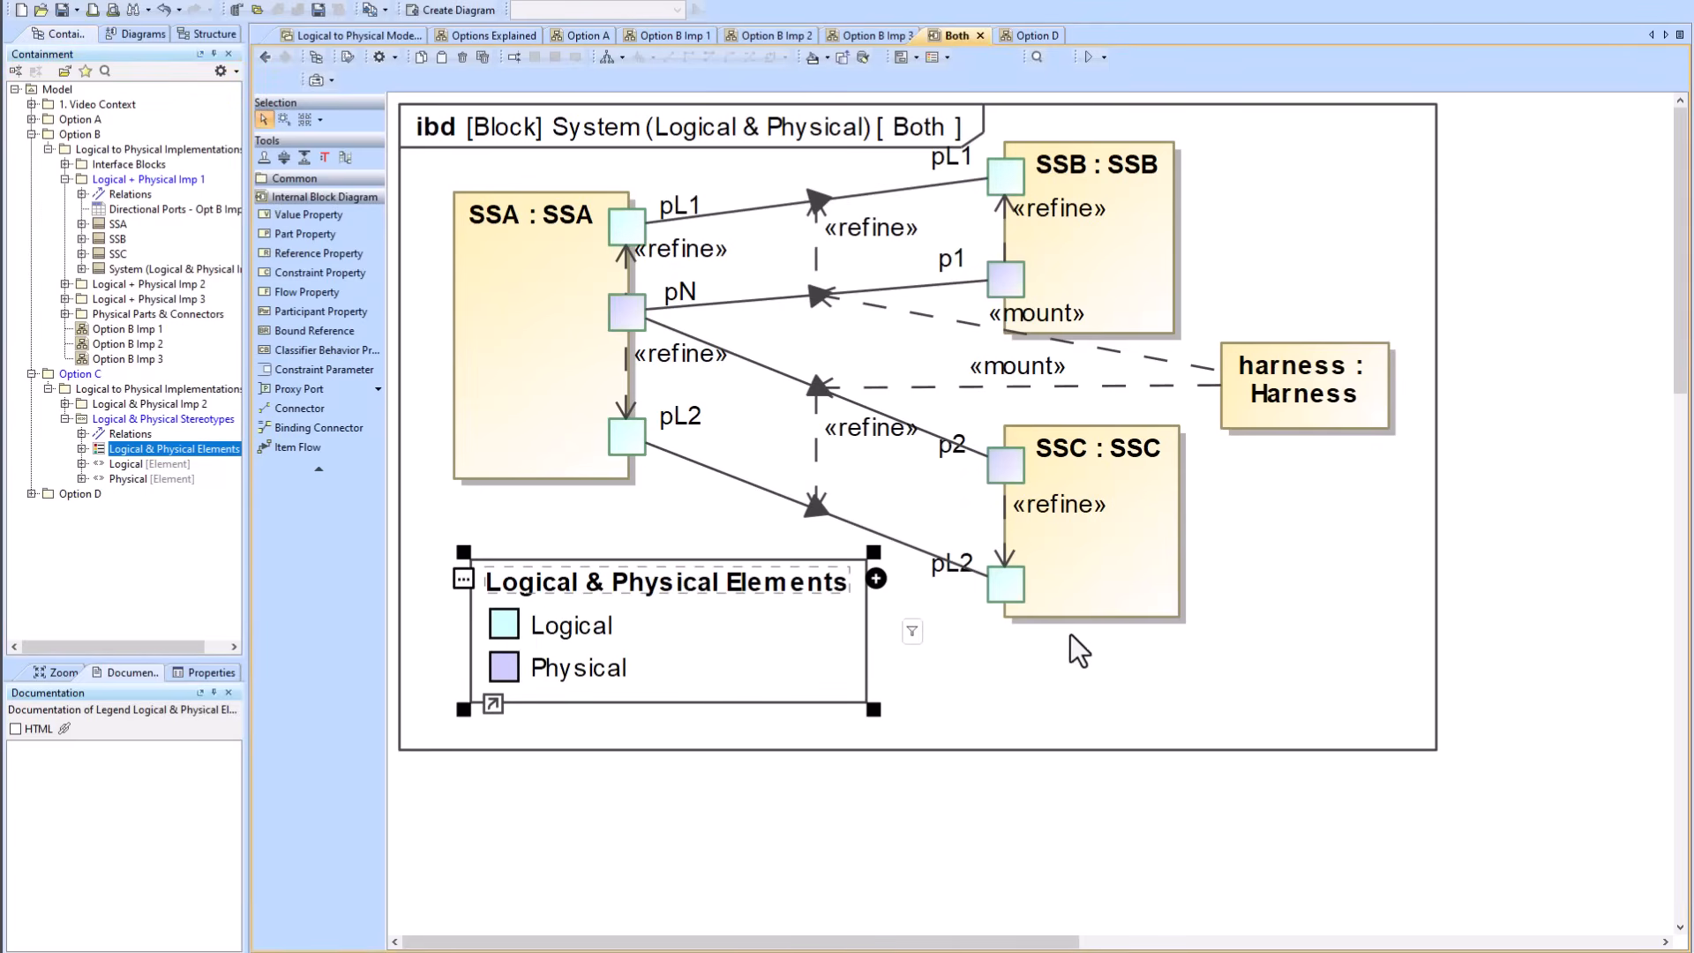
pyautogui.click(1204, 666)
pyautogui.click(265, 56)
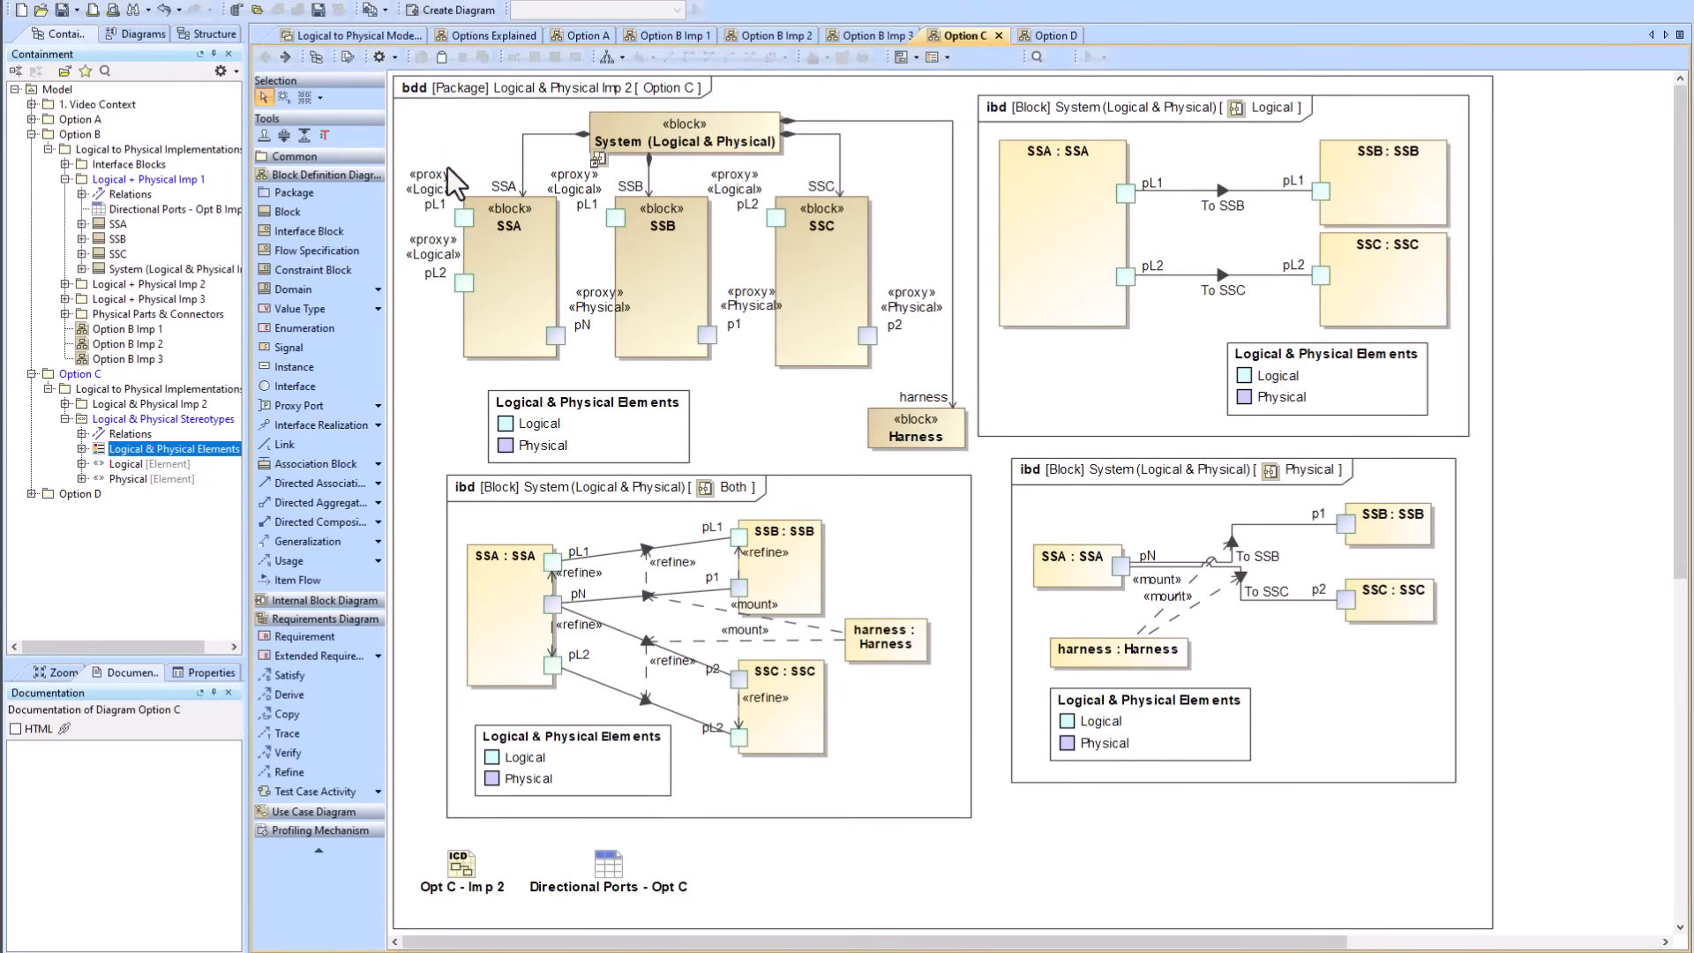
# Step: Delete the legend from the Both diagram while keeping its adornments, and shrink the diagram frame closer to the contents
pyautogui.click(589, 423)
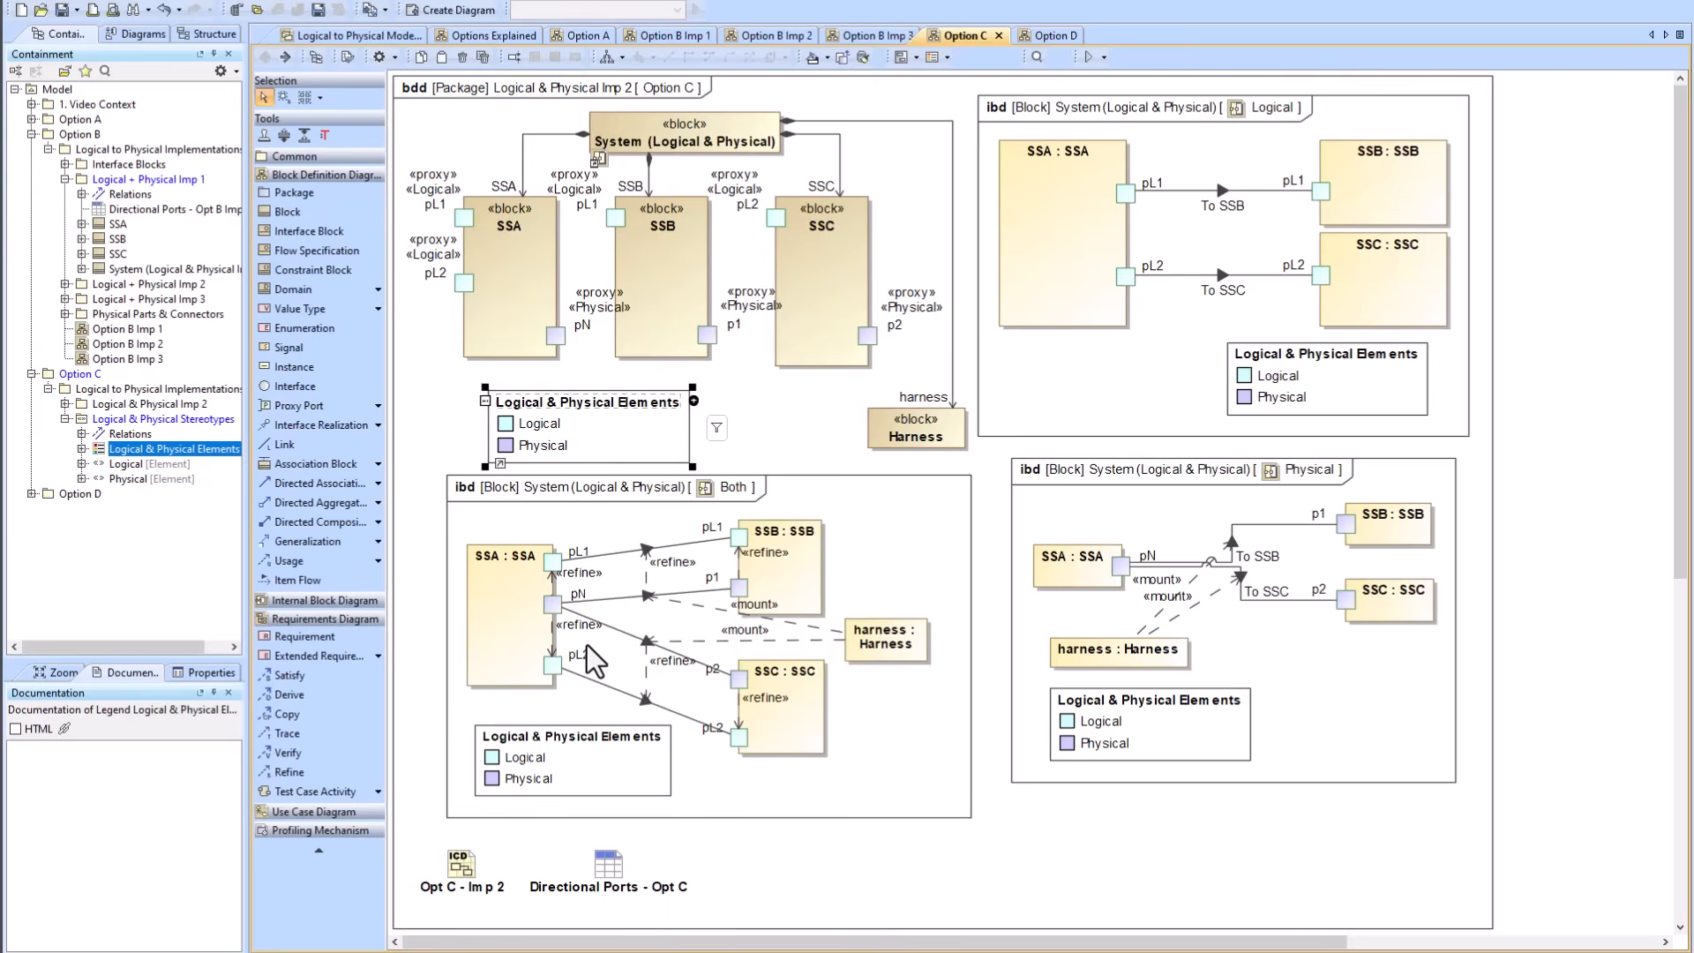
pyautogui.click(1208, 349)
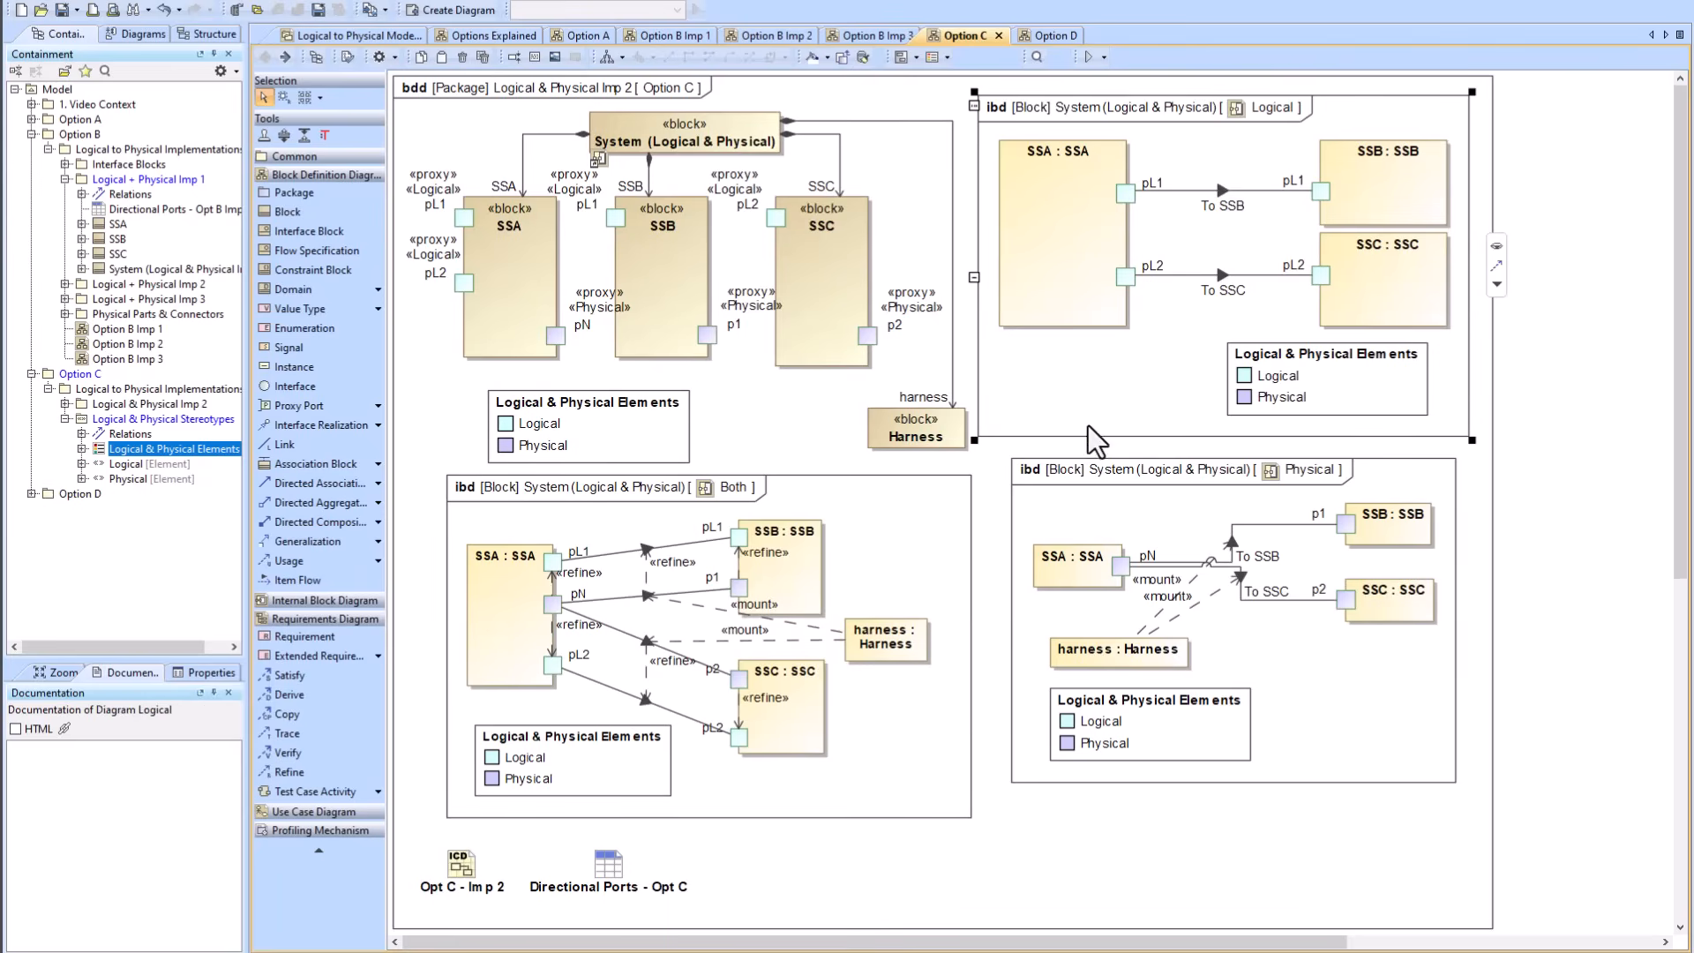
pyautogui.doubleClick(892, 542)
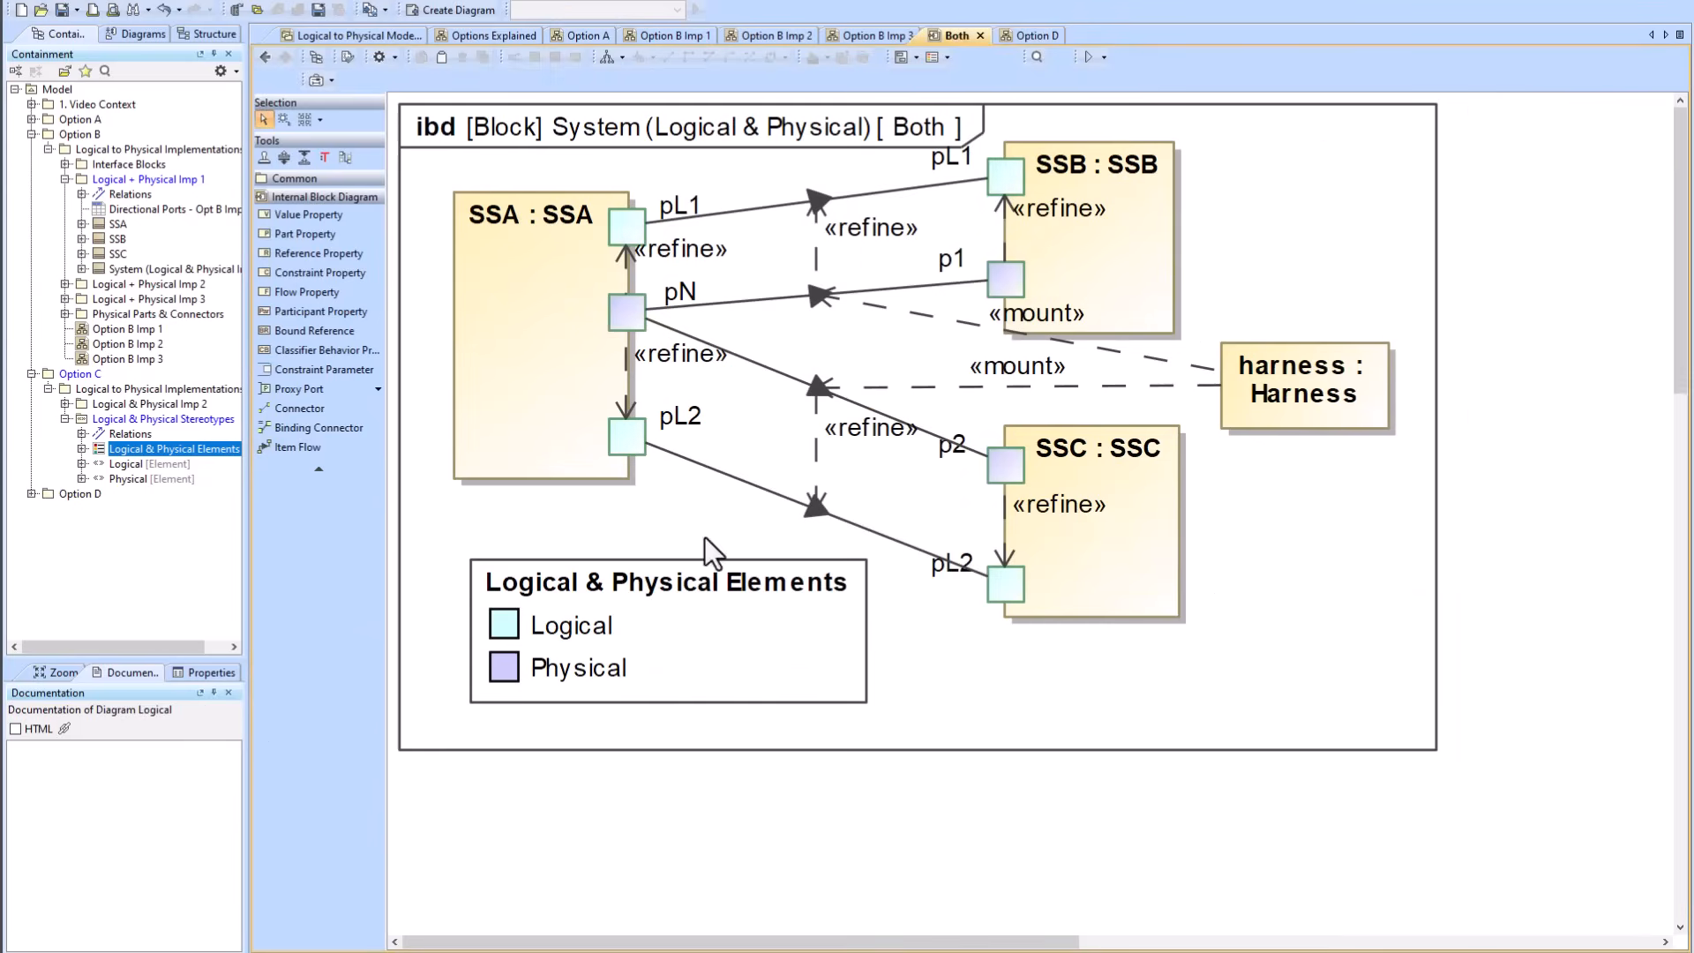
pyautogui.click(684, 582)
pyautogui.press('Delete')
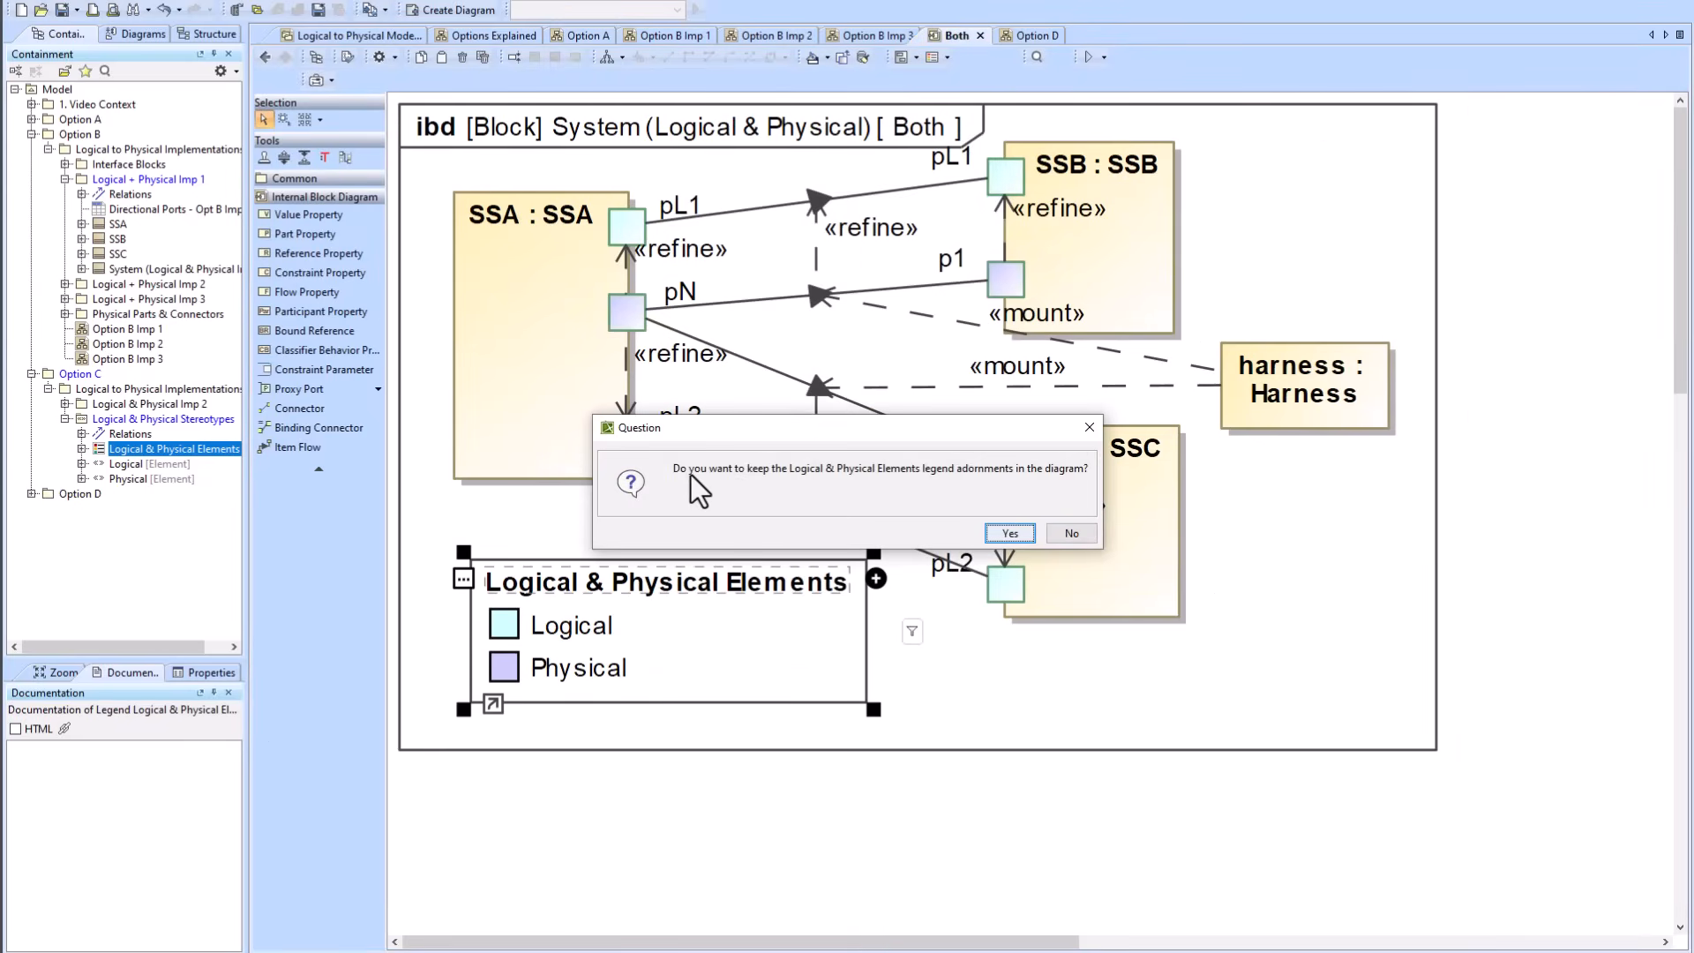
pyautogui.click(1009, 533)
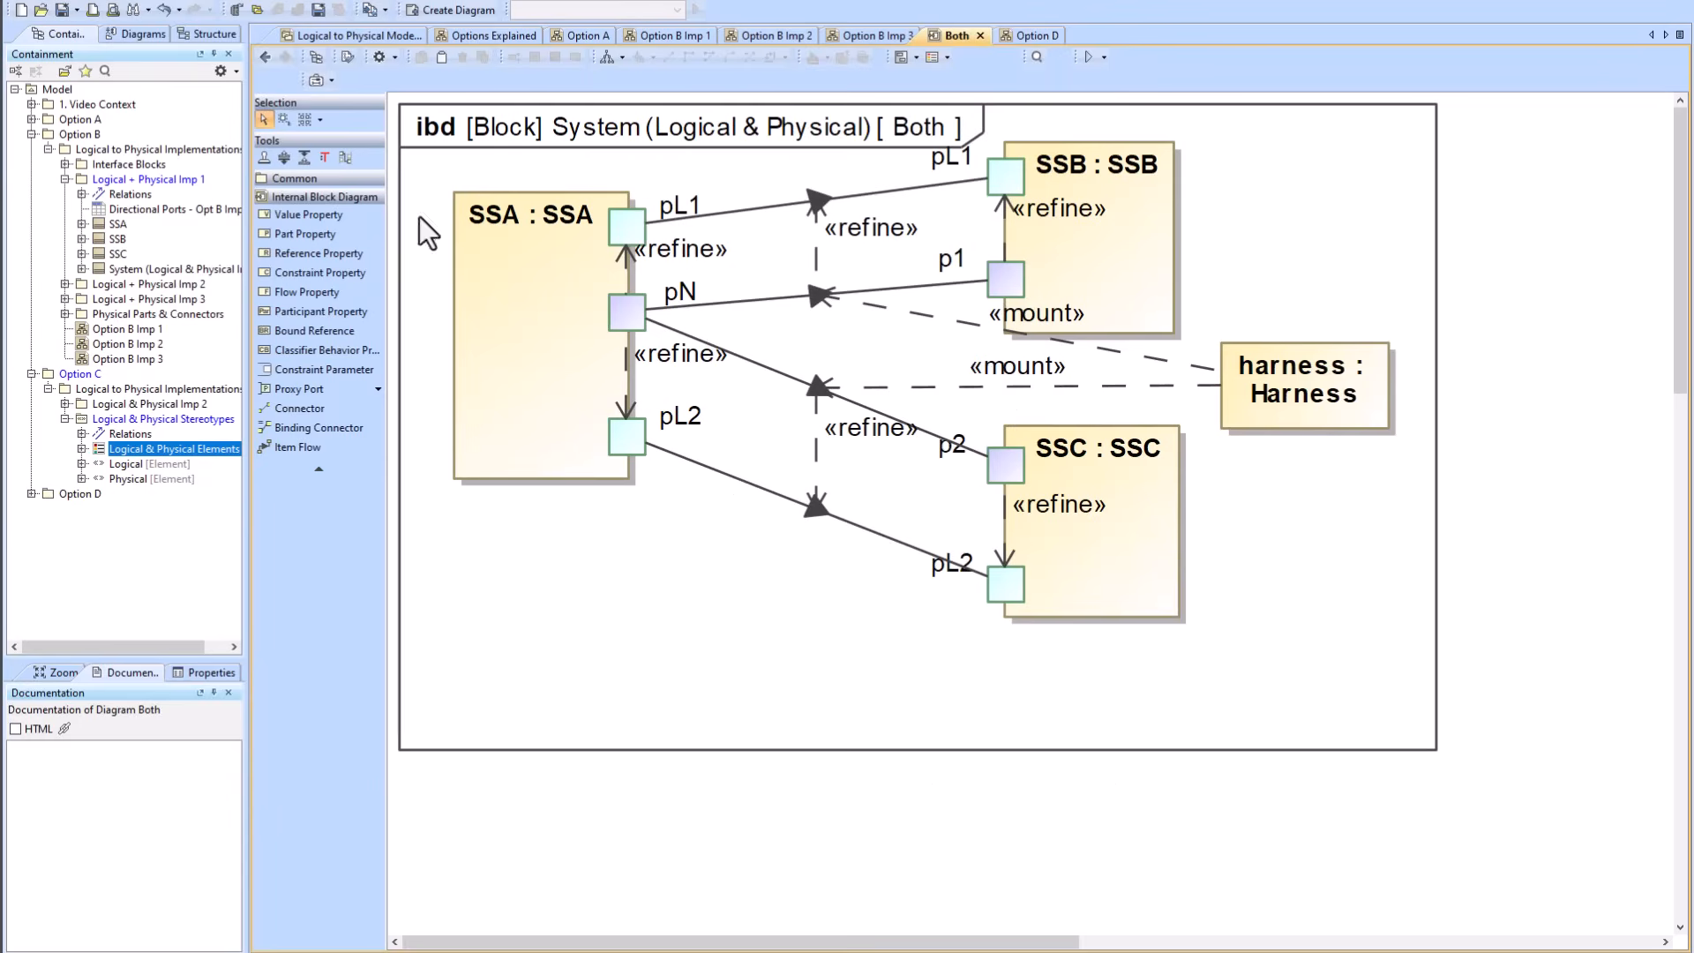
pyautogui.click(1398, 751)
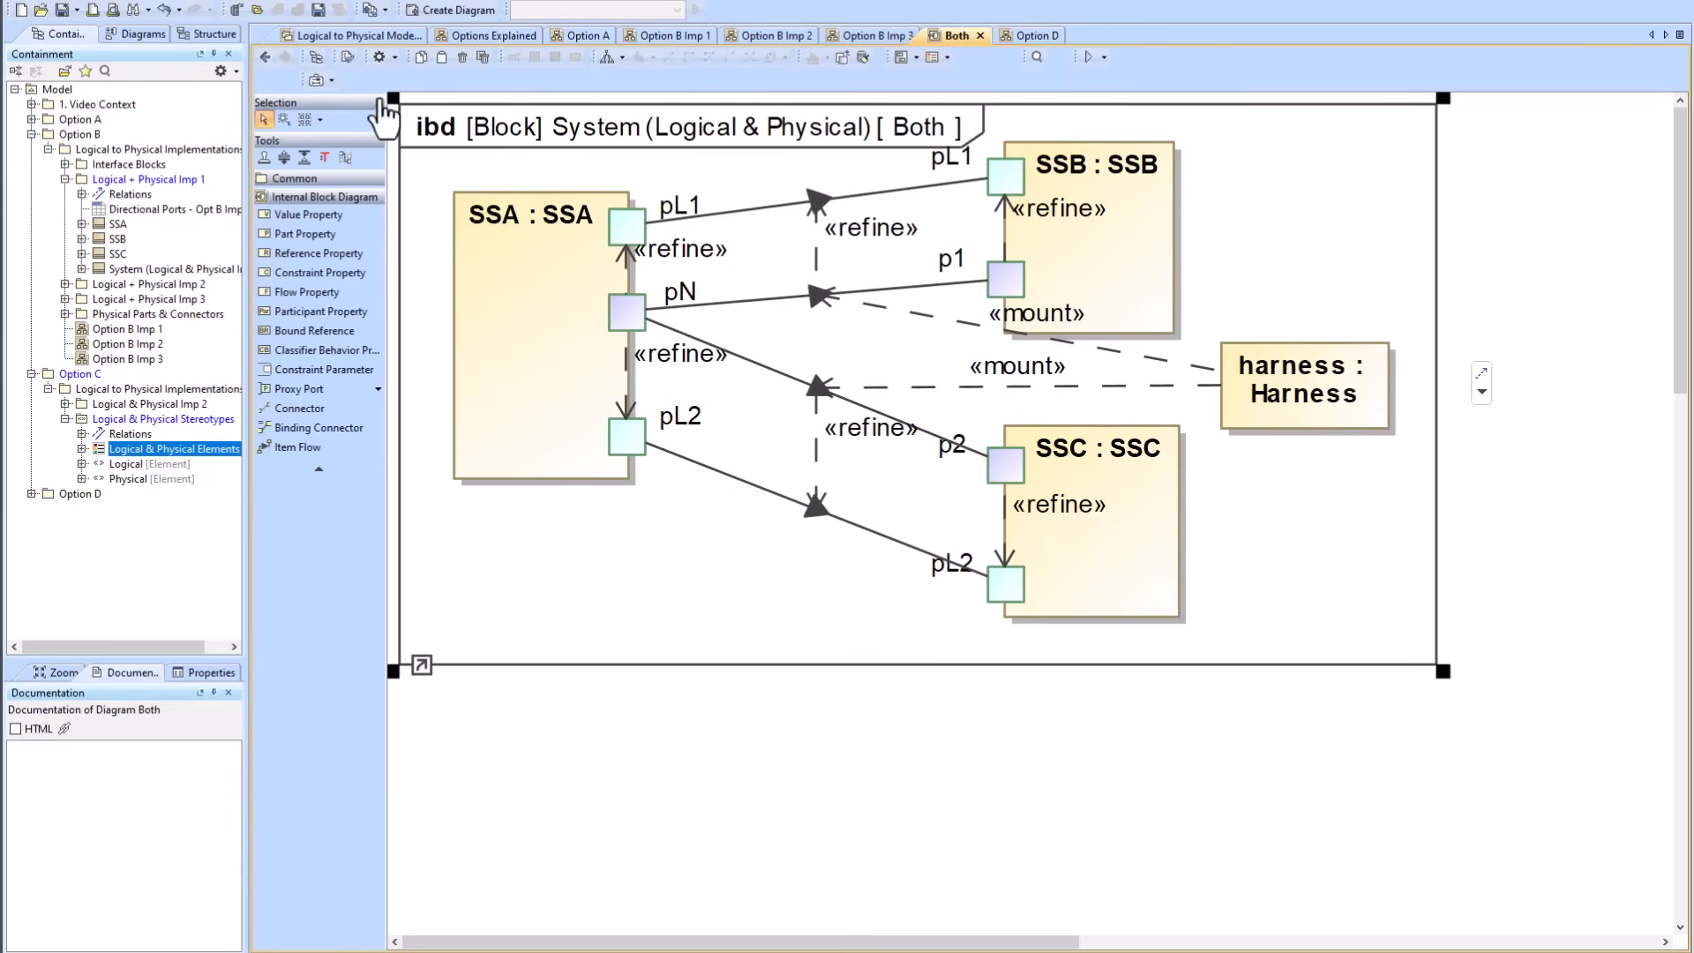
pyautogui.click(265, 56)
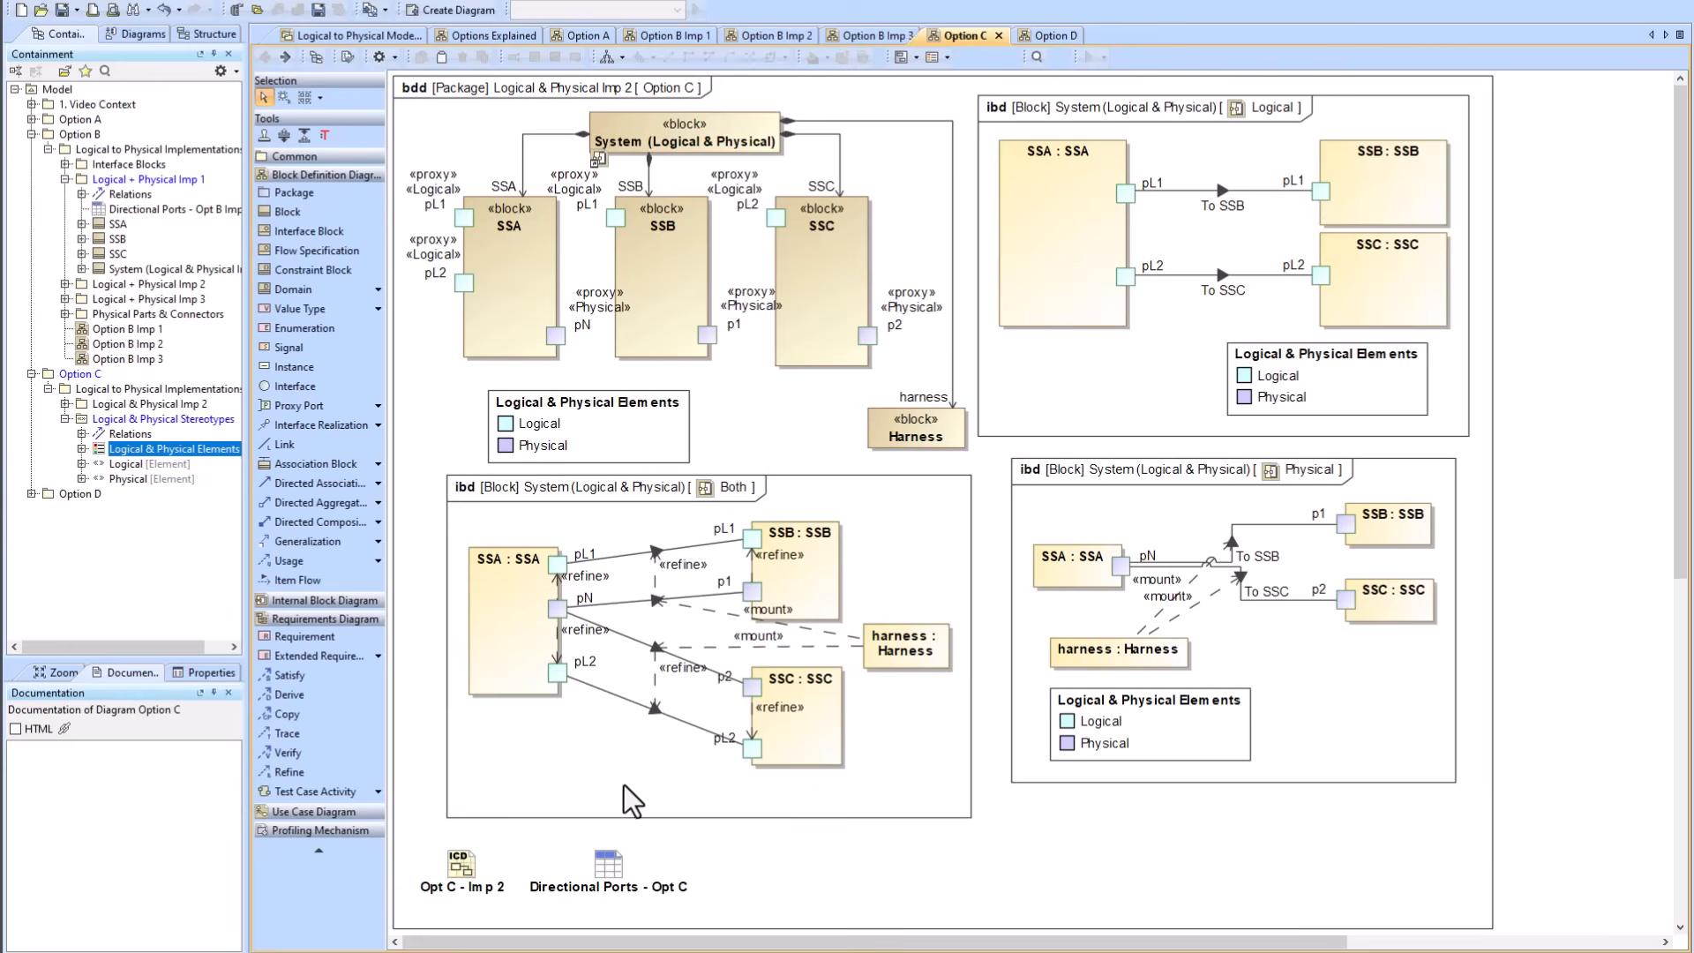
# Step: Open the Opt C - Imp 2 connector table from the Option C diagram
pyautogui.click(574, 422)
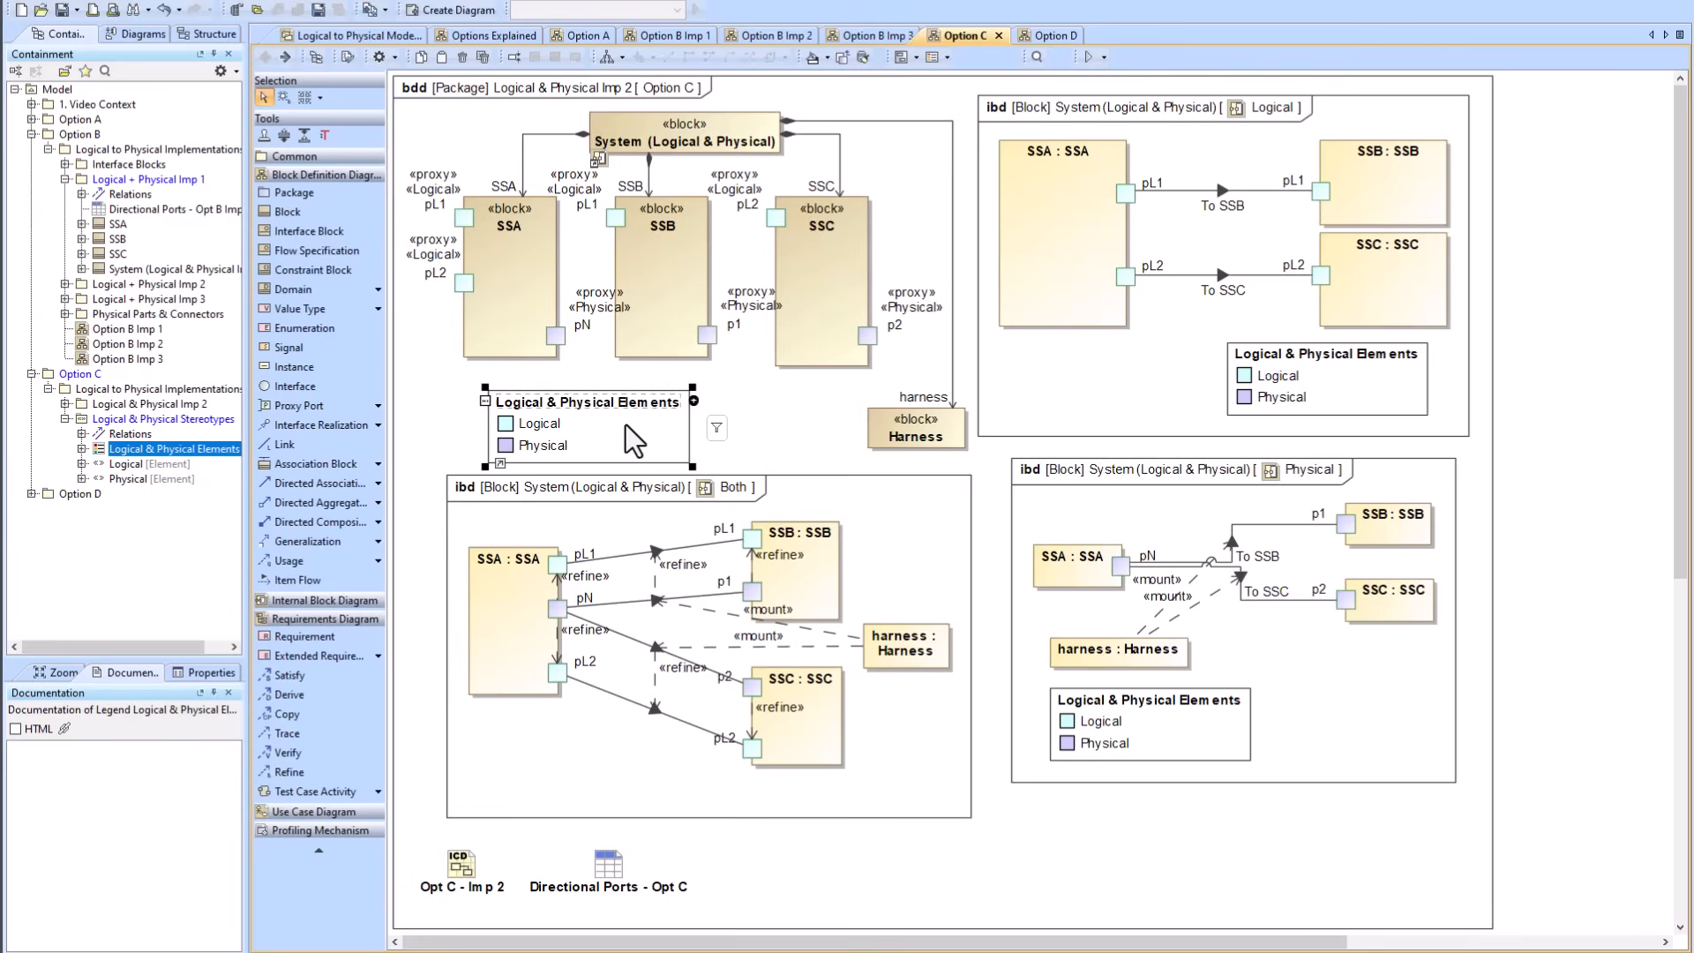
pyautogui.click(820, 455)
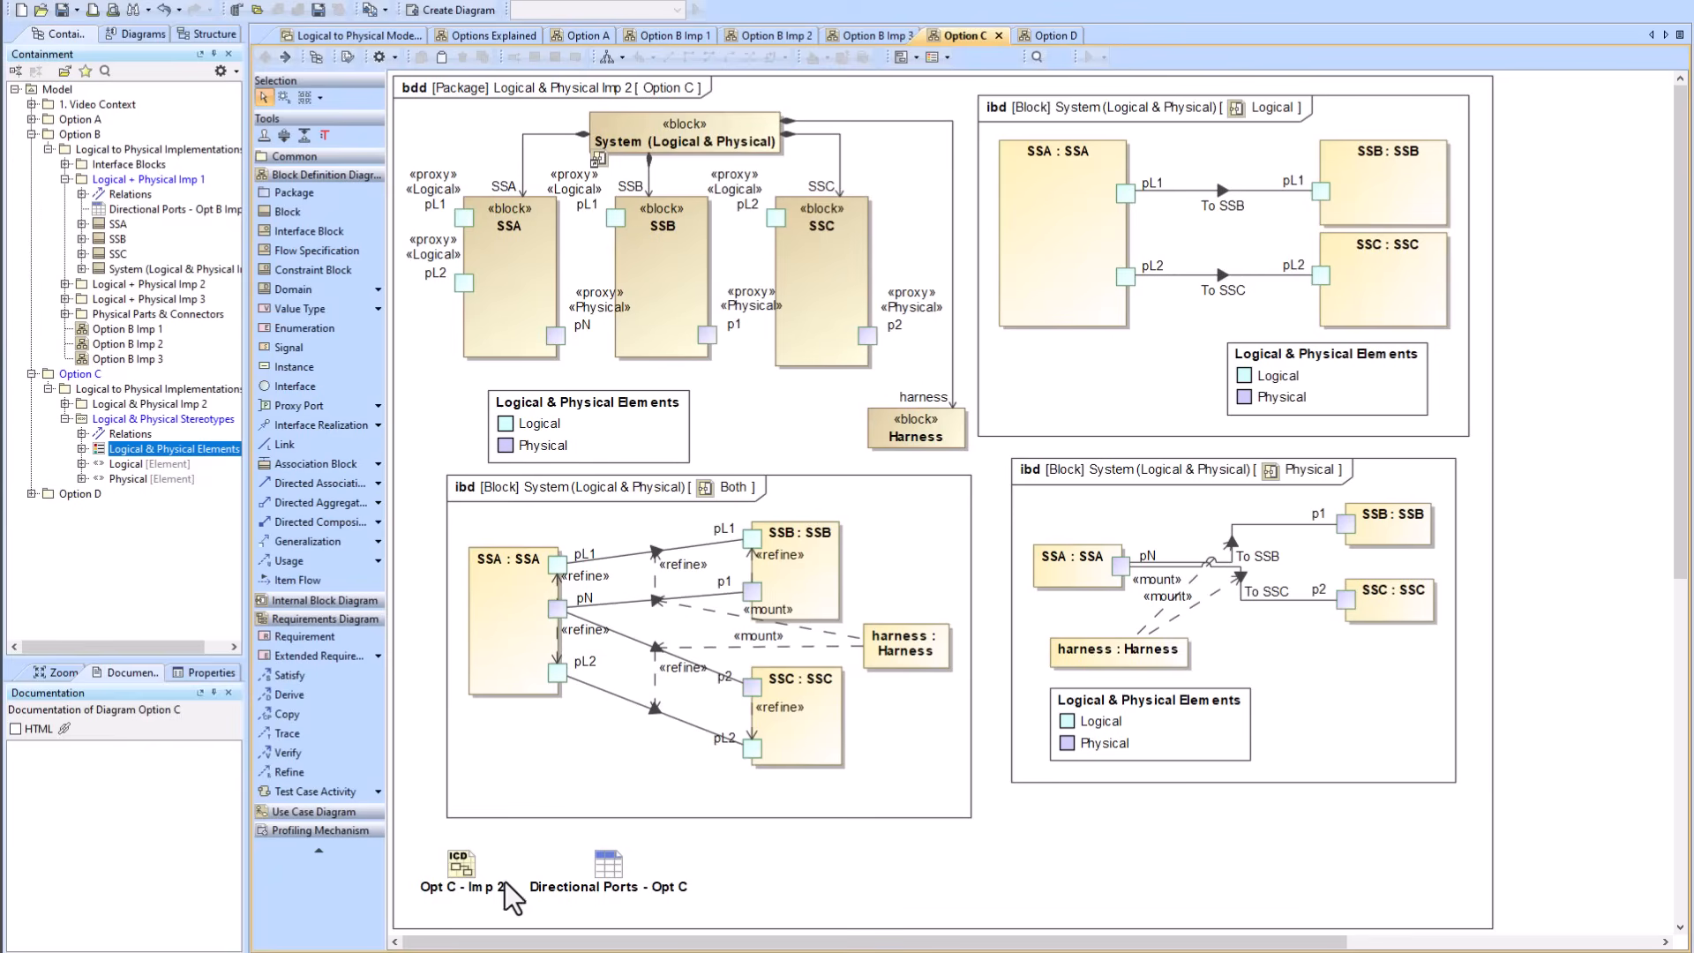
pyautogui.click(462, 871)
pyautogui.click(604, 871)
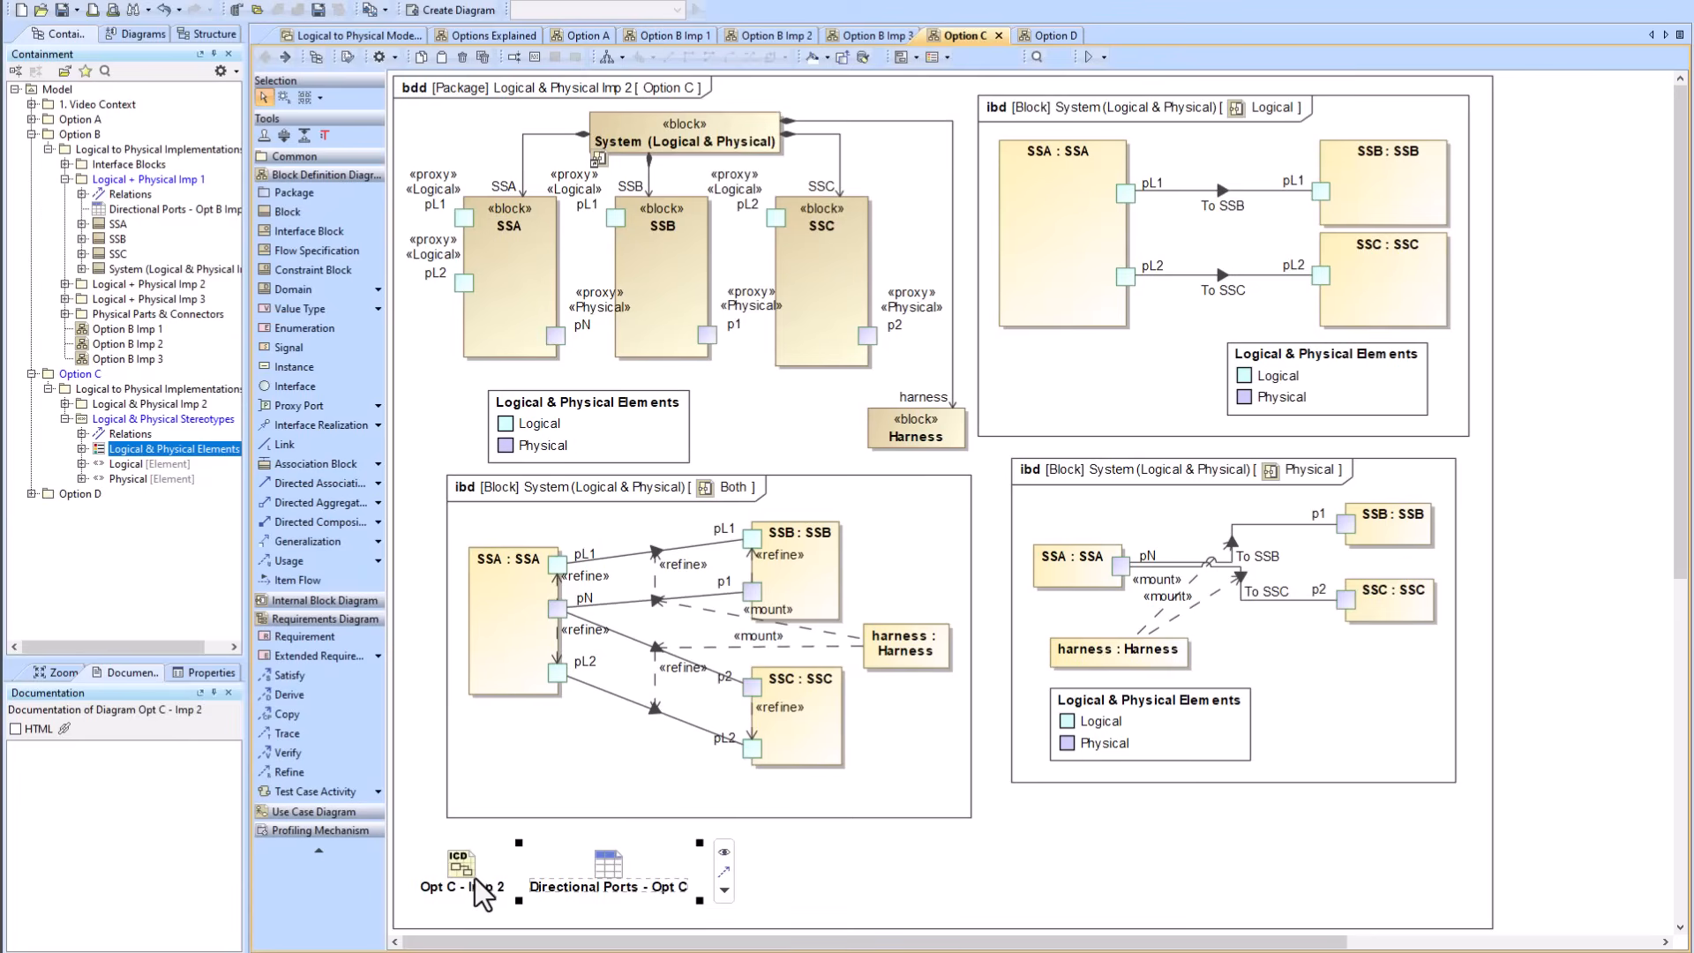
pyautogui.click(471, 877)
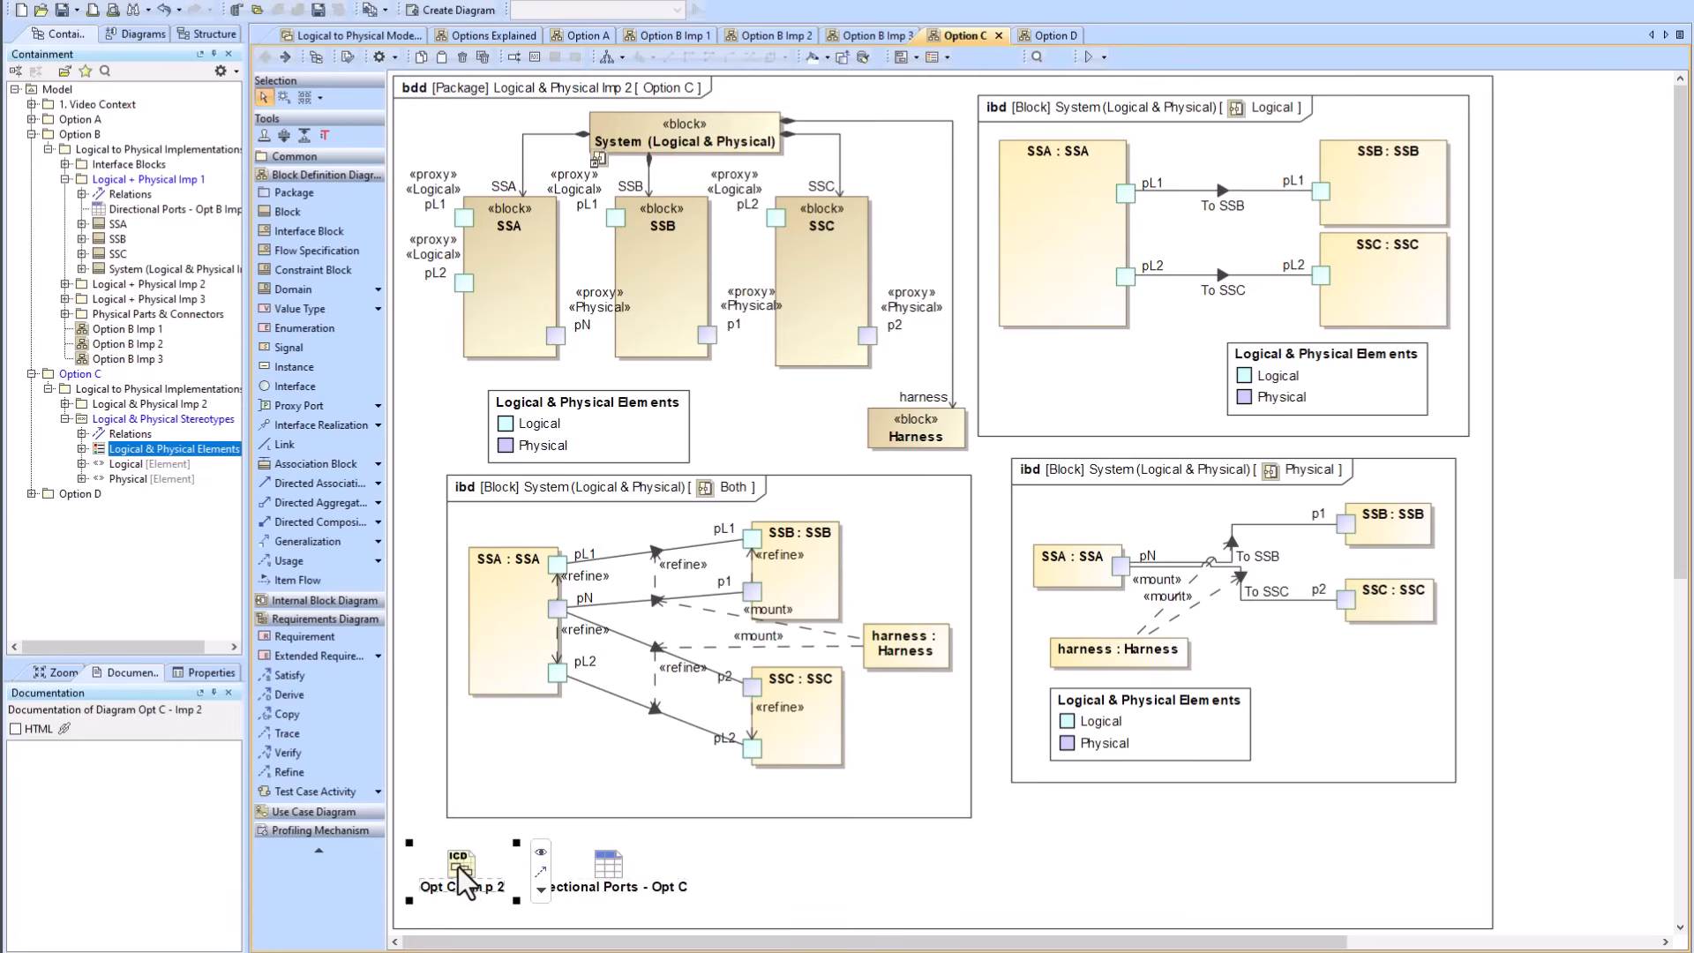
pyautogui.doubleClick(458, 866)
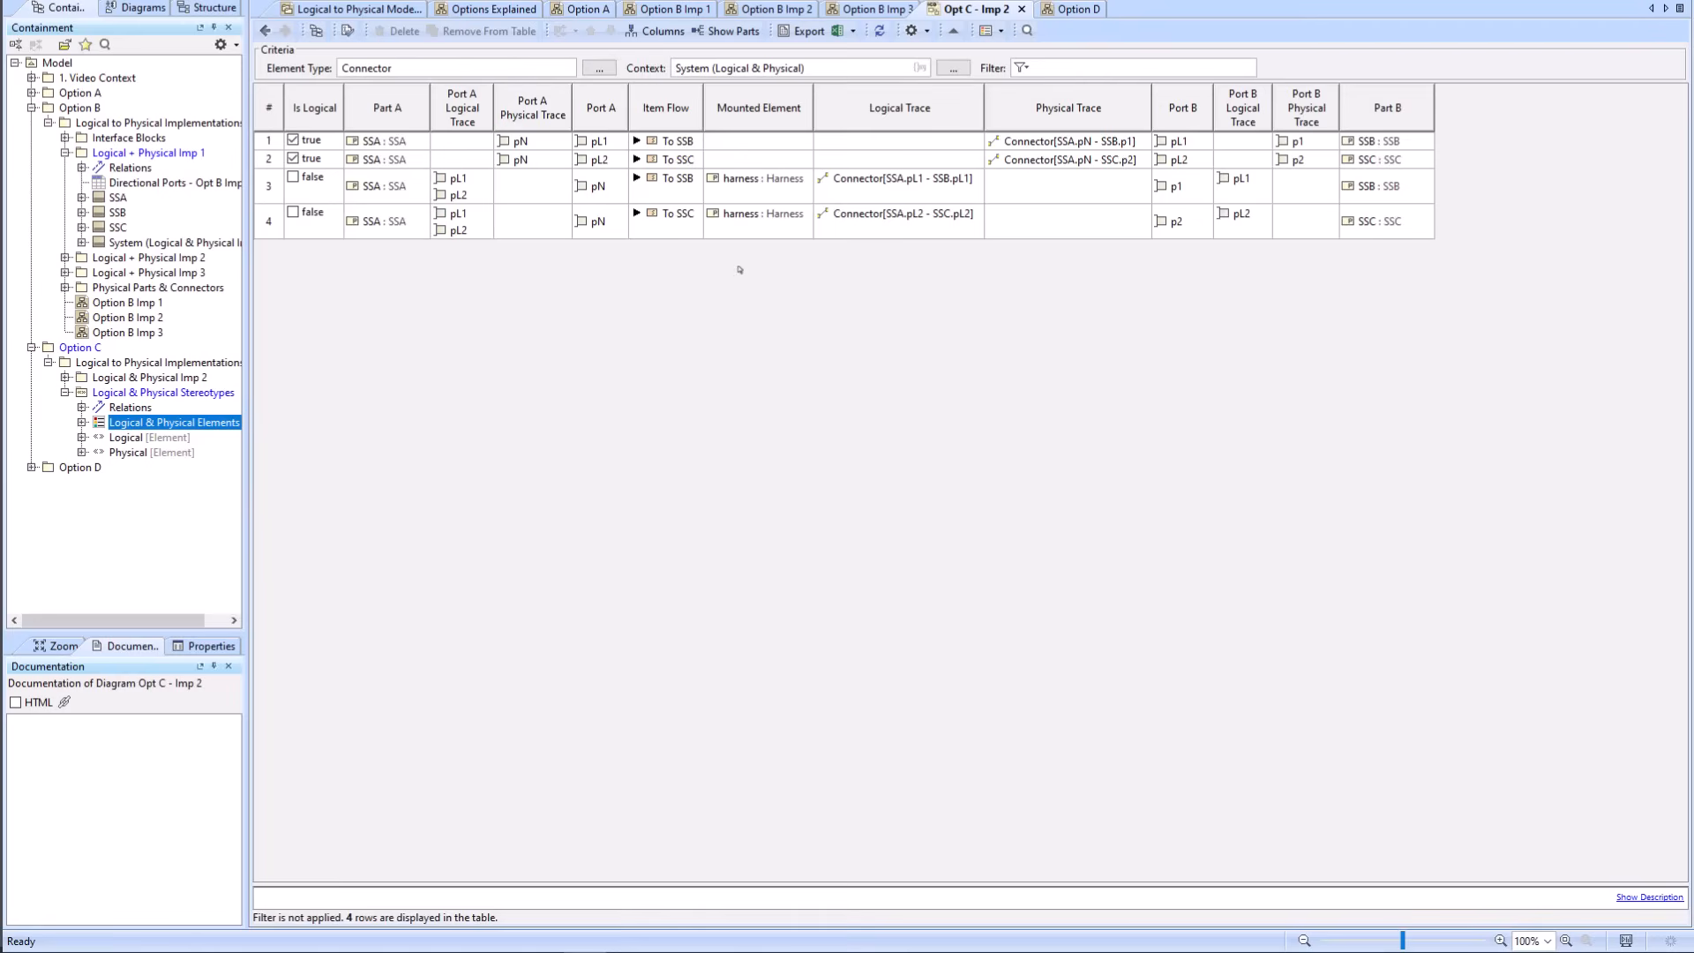
# Step: Bring up the options for the Port A column in the Opt C - Imp 2 table
pyautogui.rightClick(589, 108)
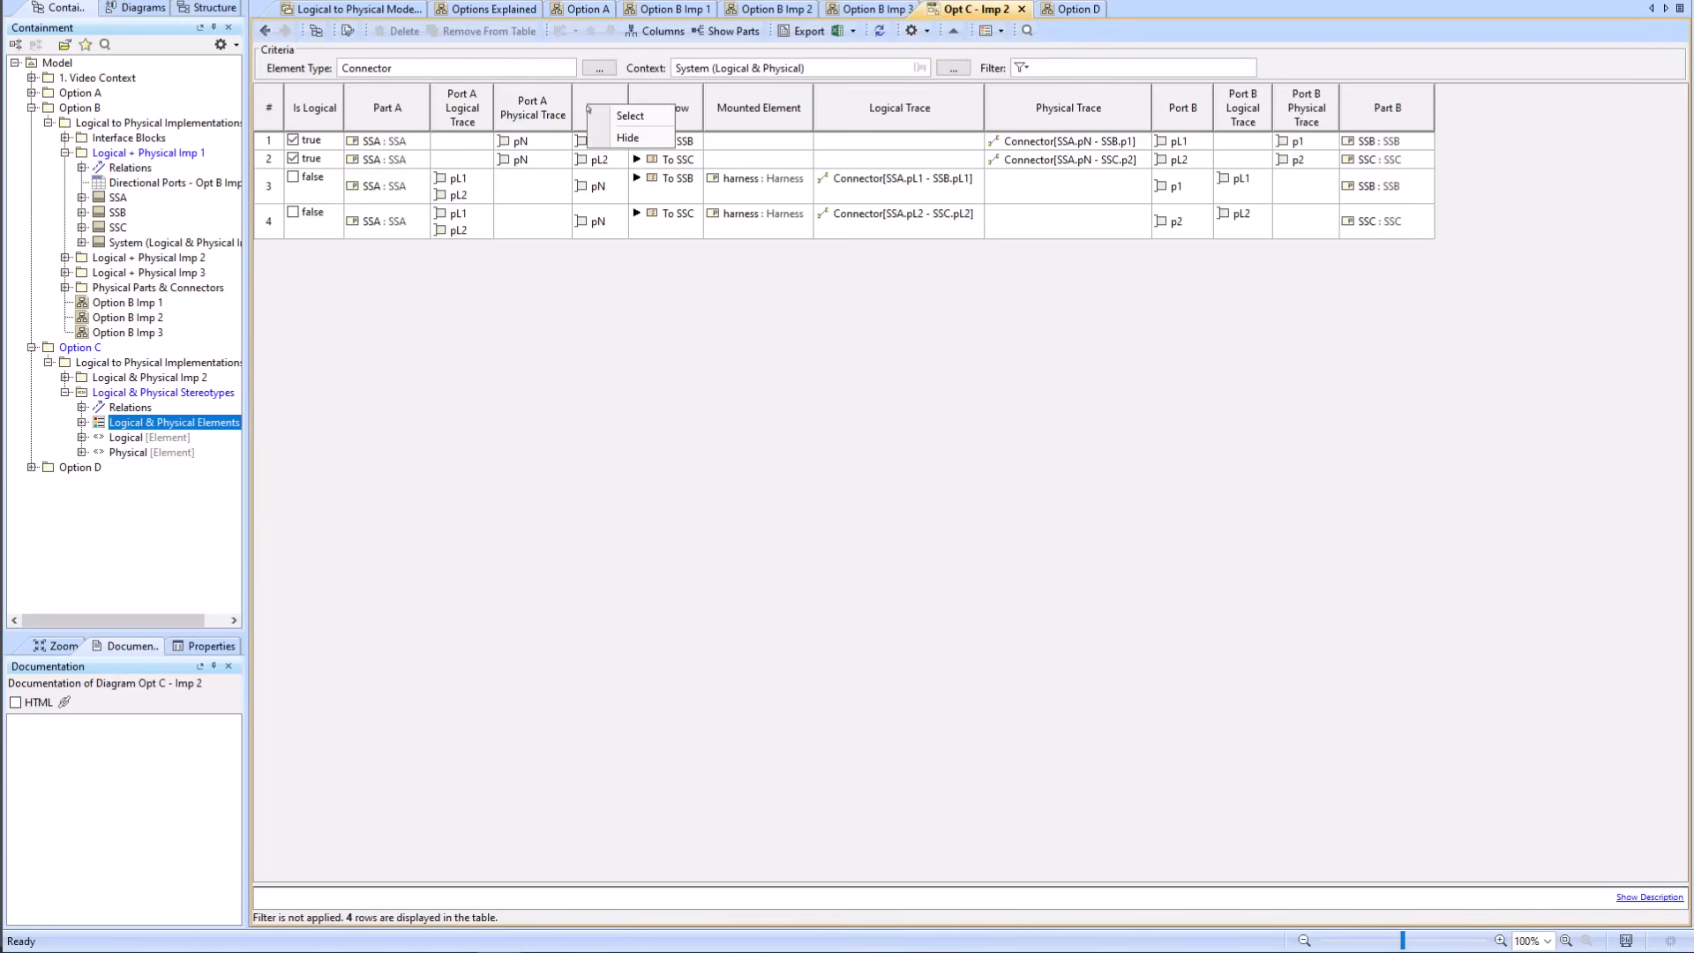
pyautogui.click(581, 361)
pyautogui.rightClick(610, 109)
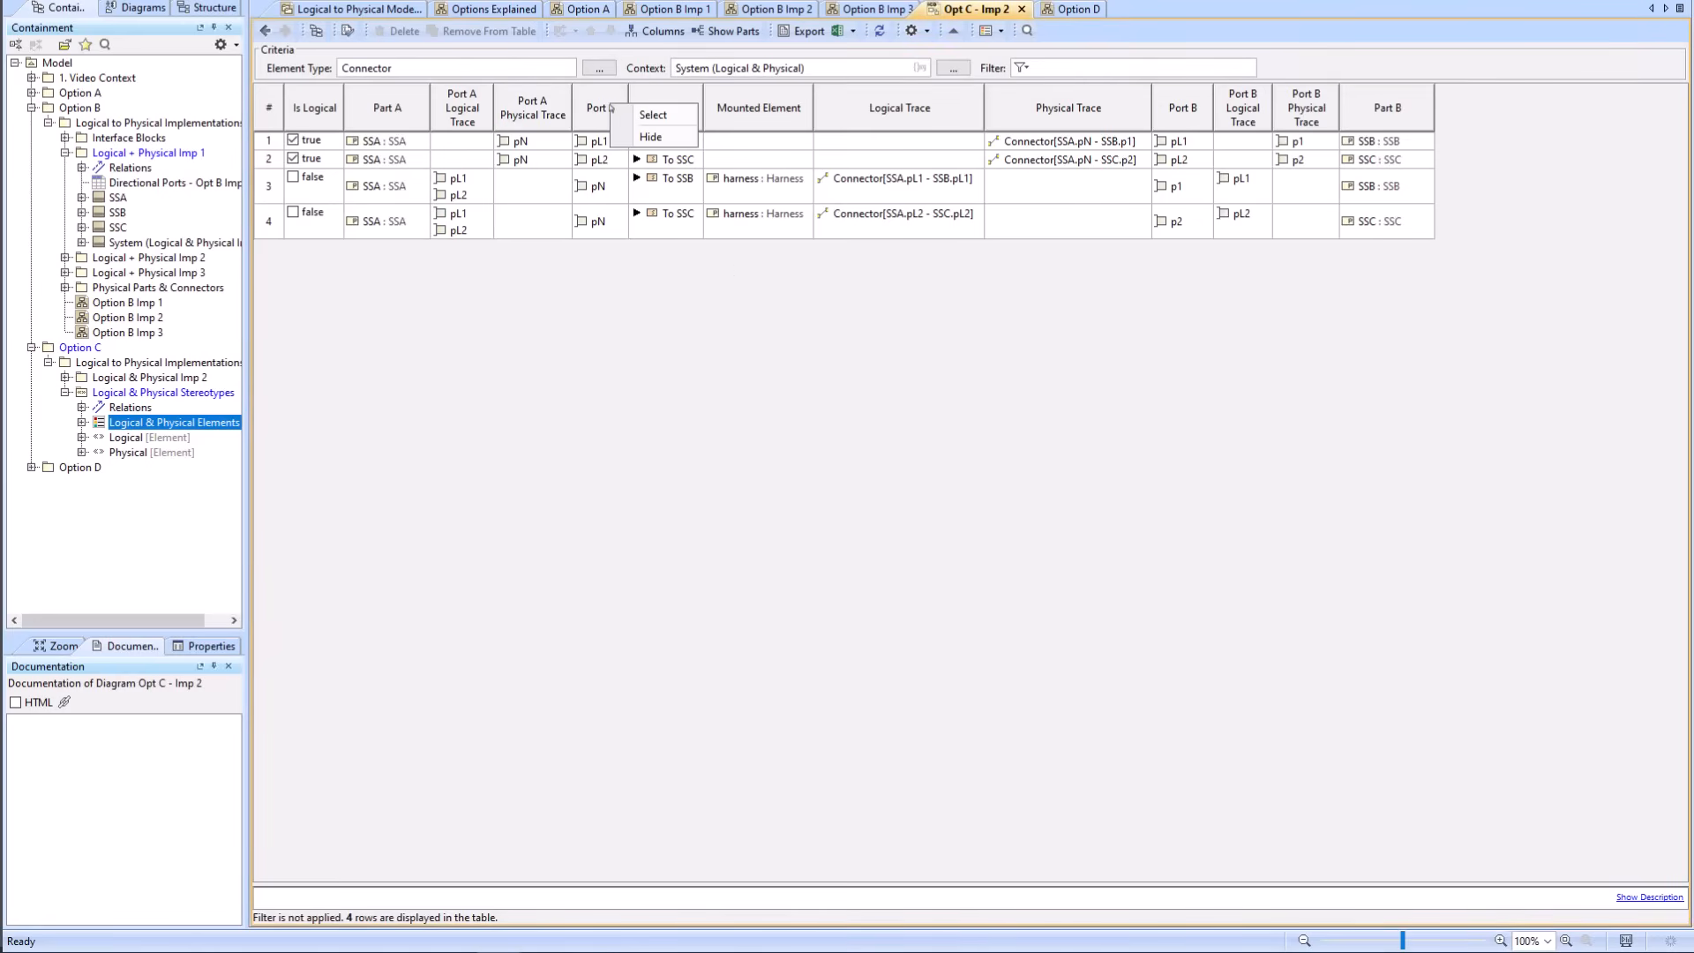
# Step: Go back to the Option C diagram and reopen the Opt C - Imp 2 table from it
pyautogui.click(602, 286)
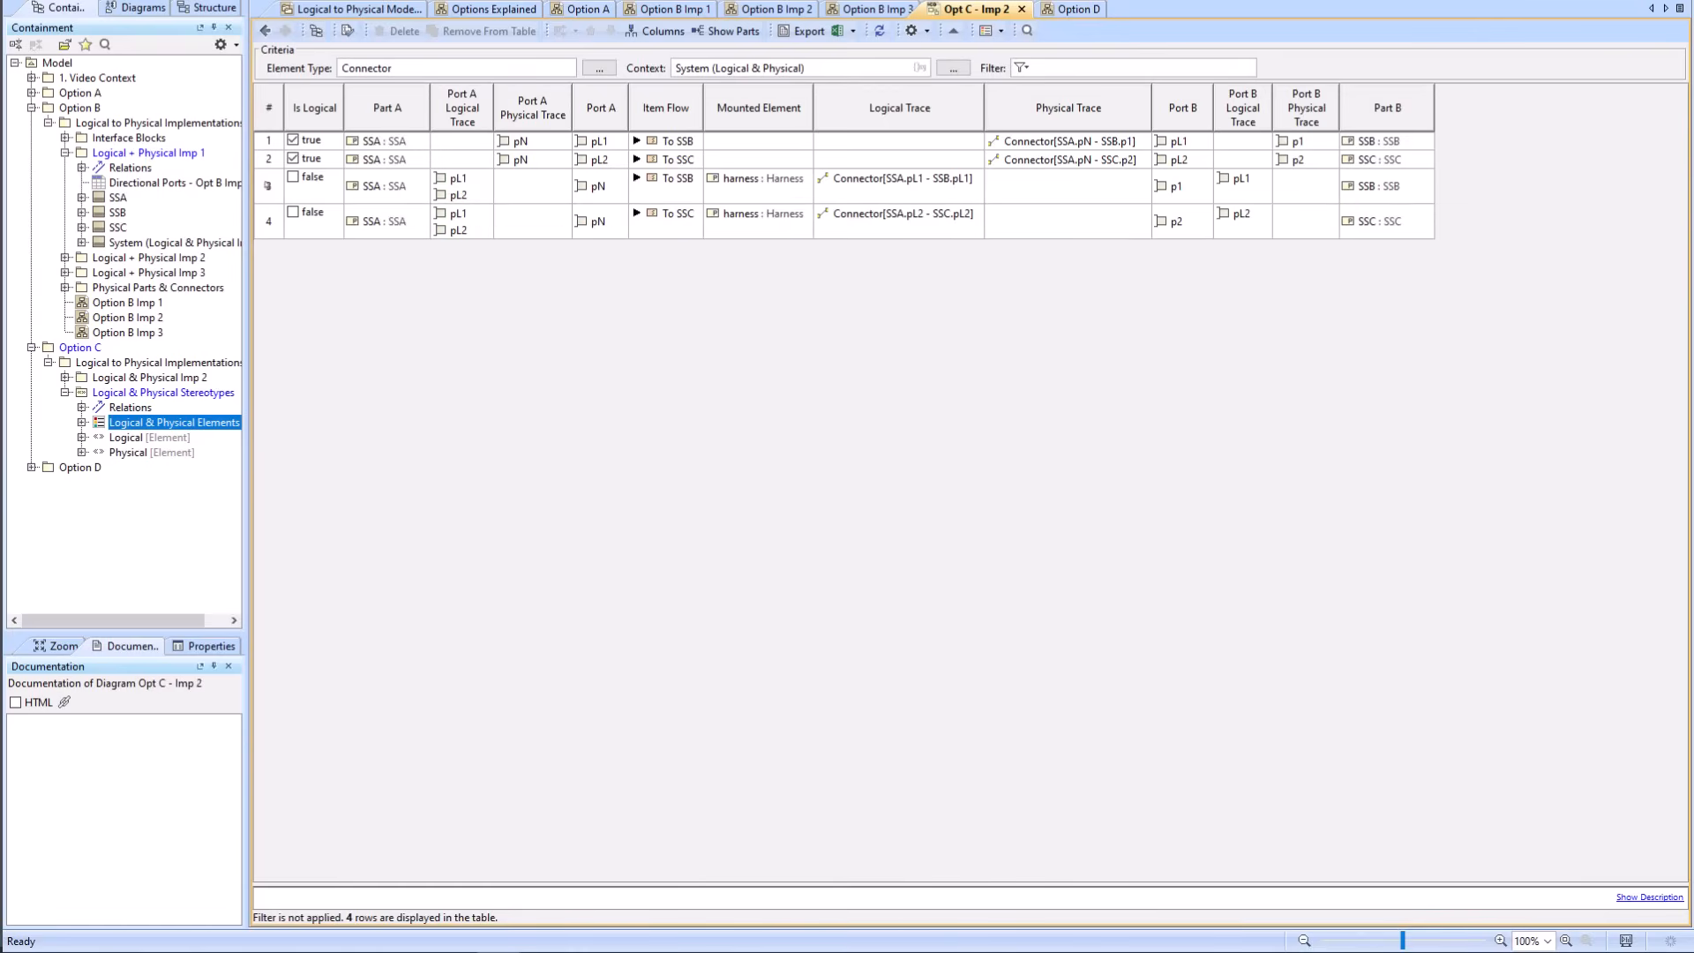
pyautogui.click(265, 30)
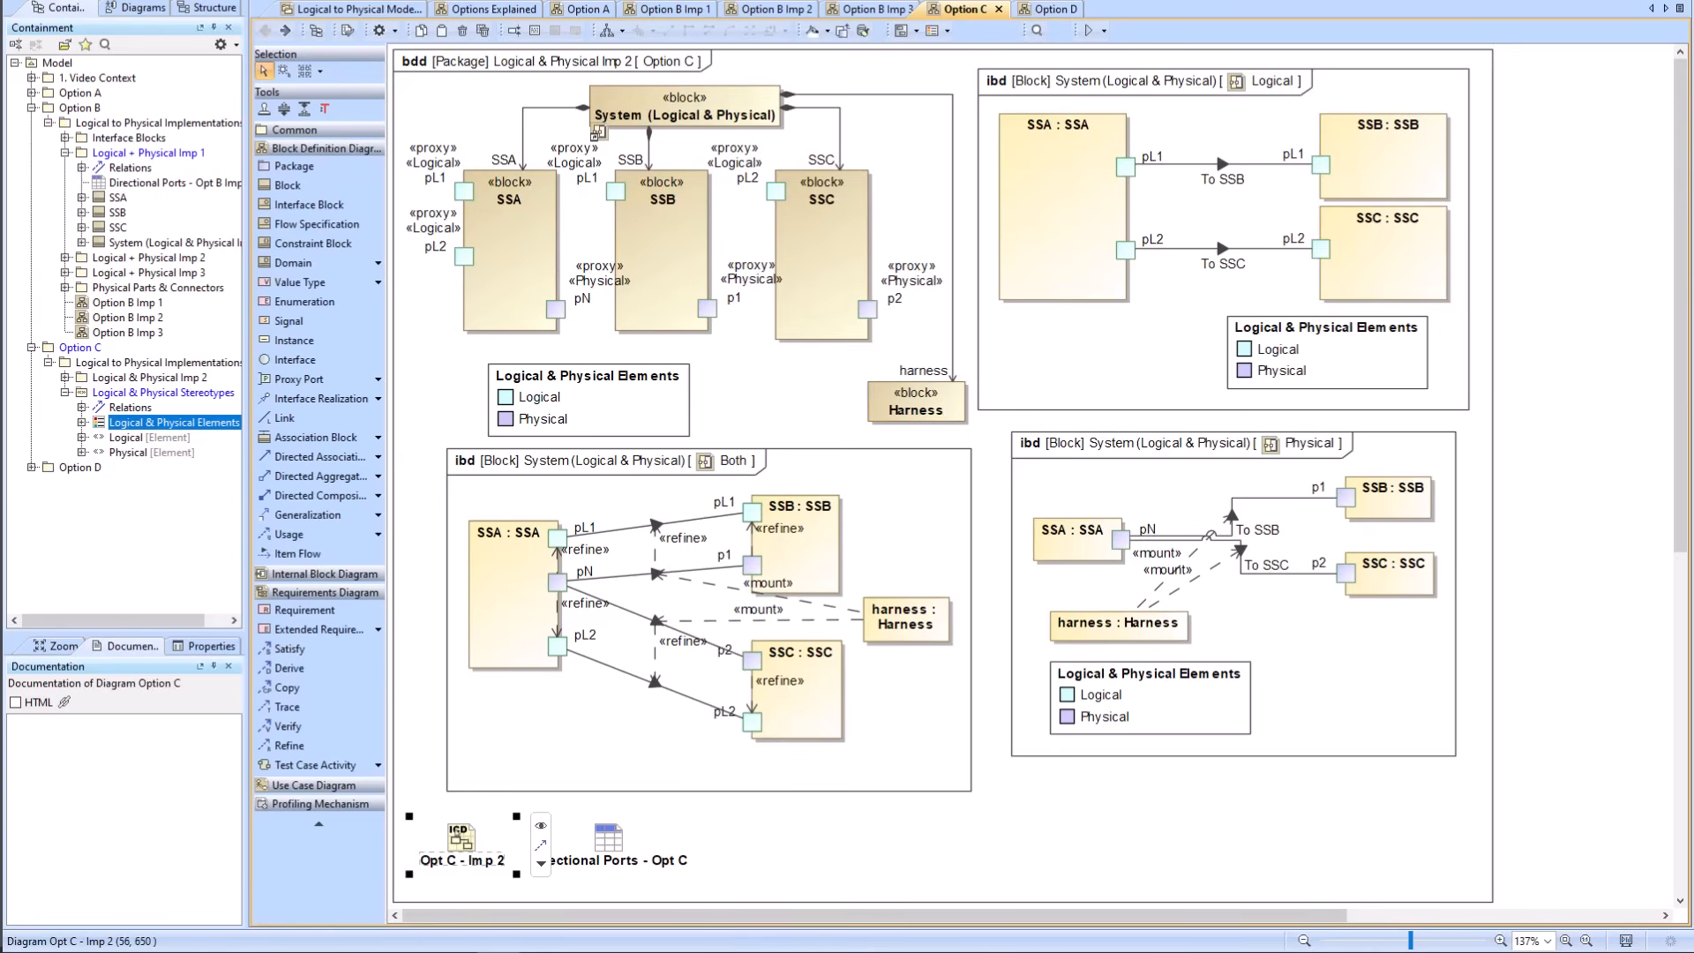
pyautogui.doubleClick(461, 838)
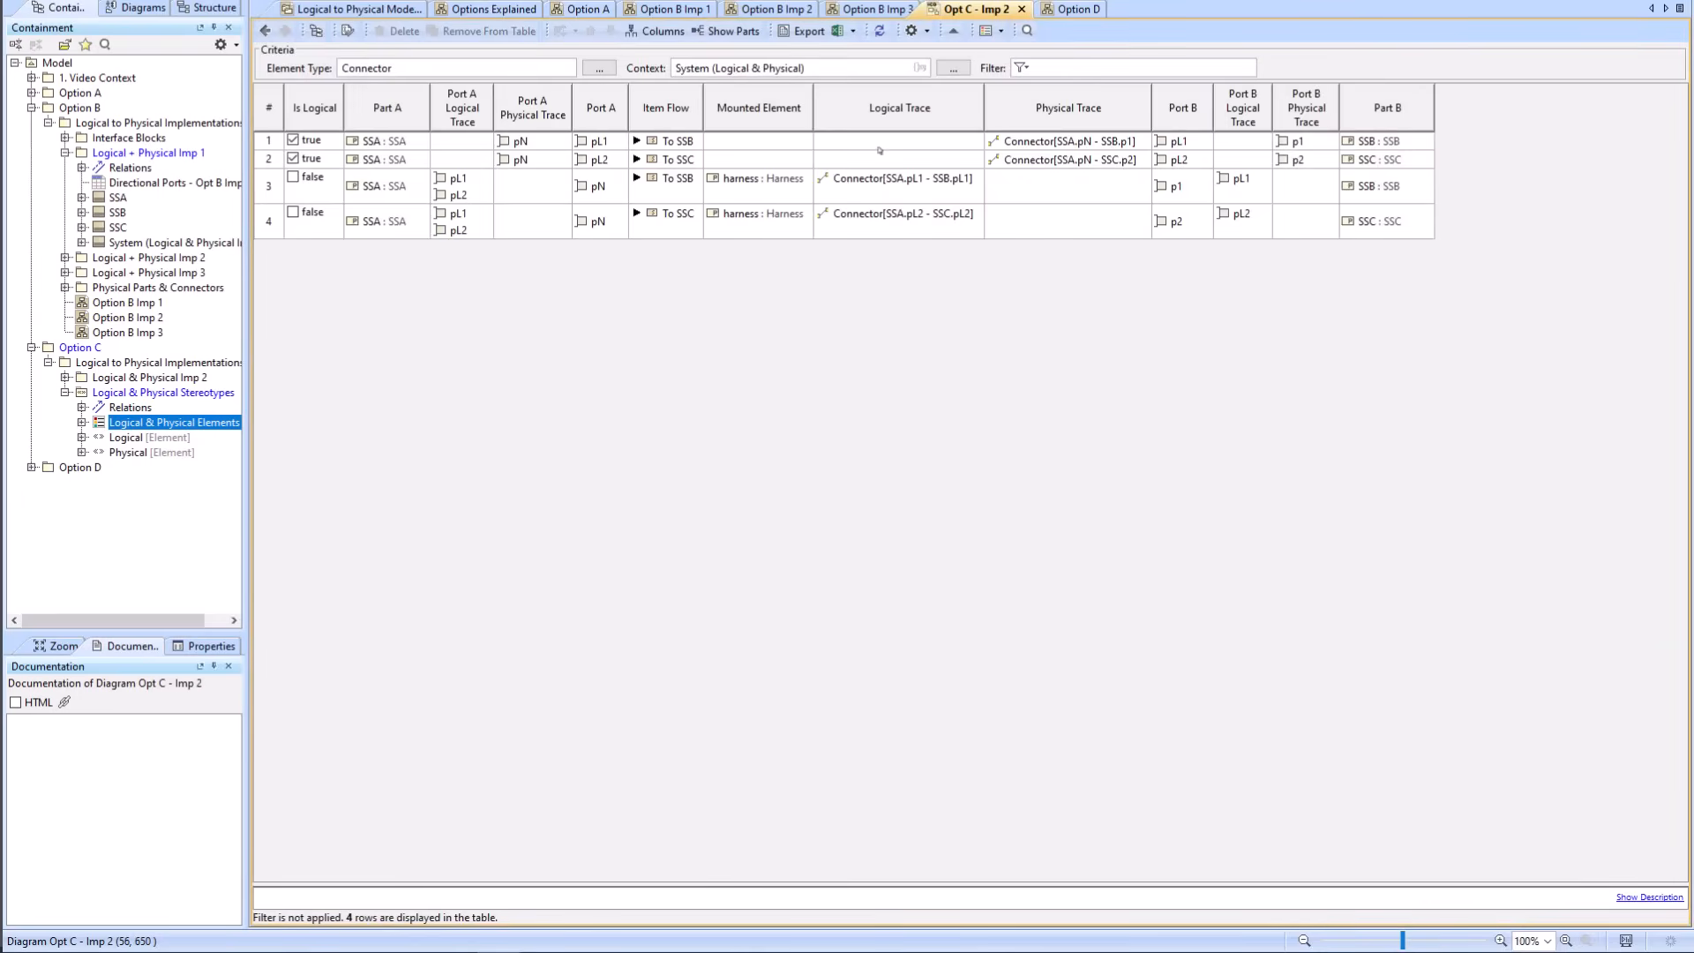
# Step: Open the Logical Trace column's expression and remove the unused Simple Navigation, Find and Implied Relation operations
pyautogui.rightClick(855, 113)
pyautogui.click(908, 184)
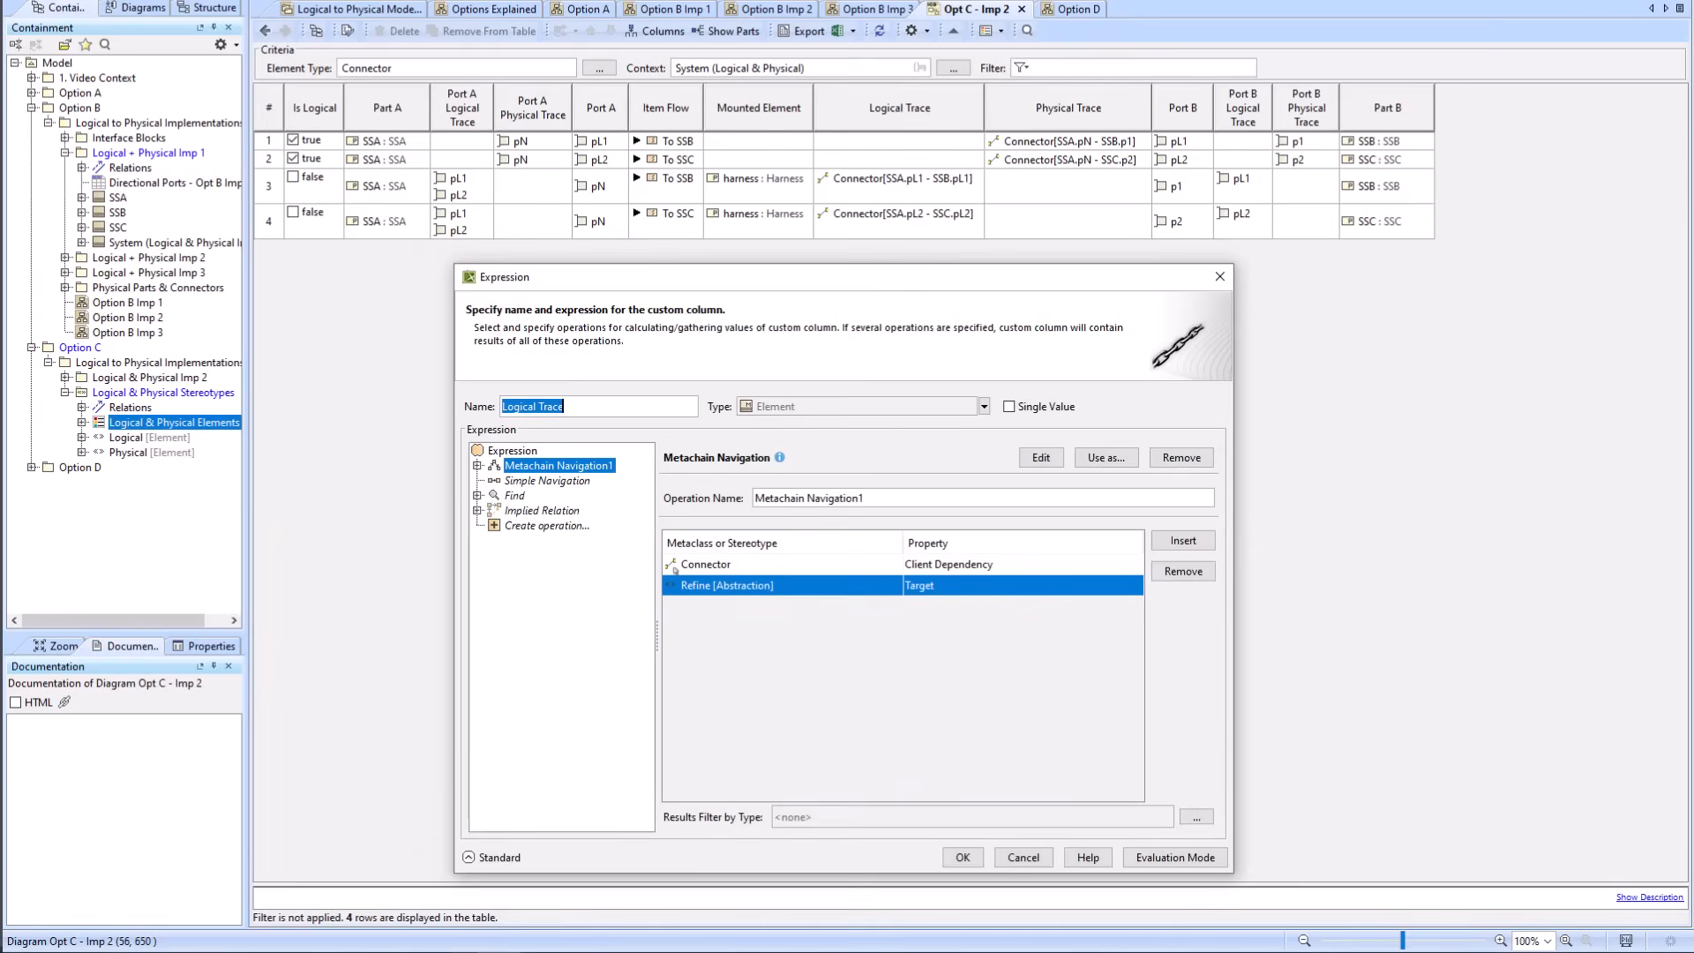
pyautogui.click(537, 481)
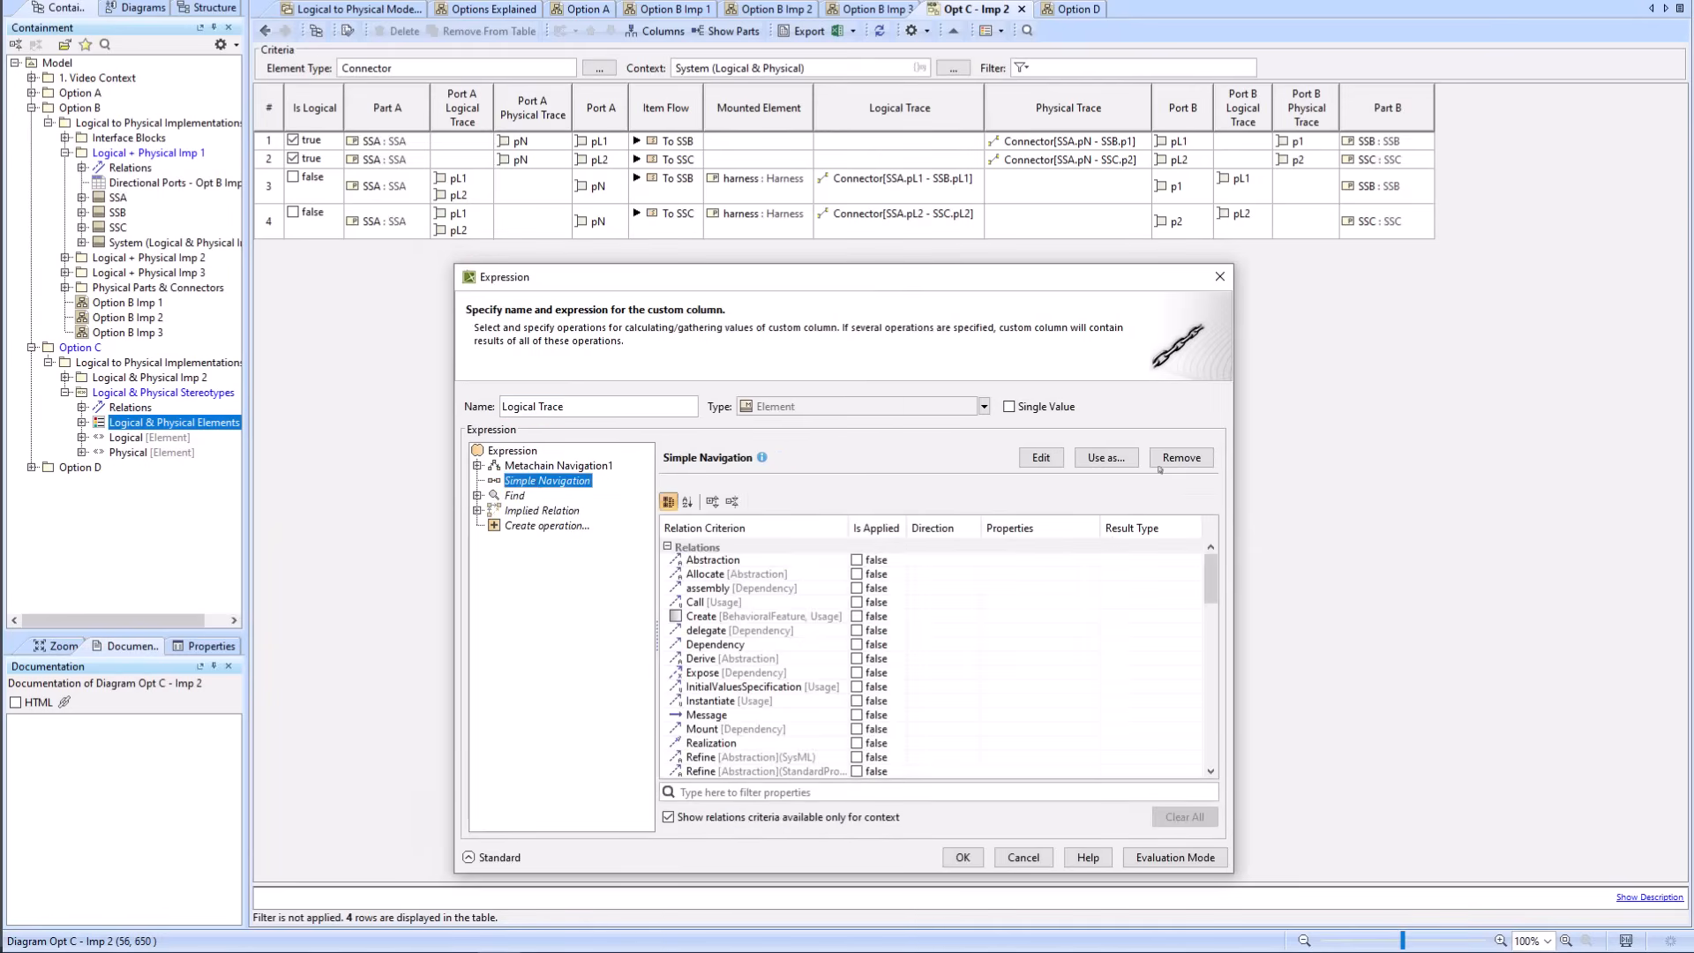
pyautogui.click(1180, 459)
pyautogui.click(1180, 459)
pyautogui.click(1180, 459)
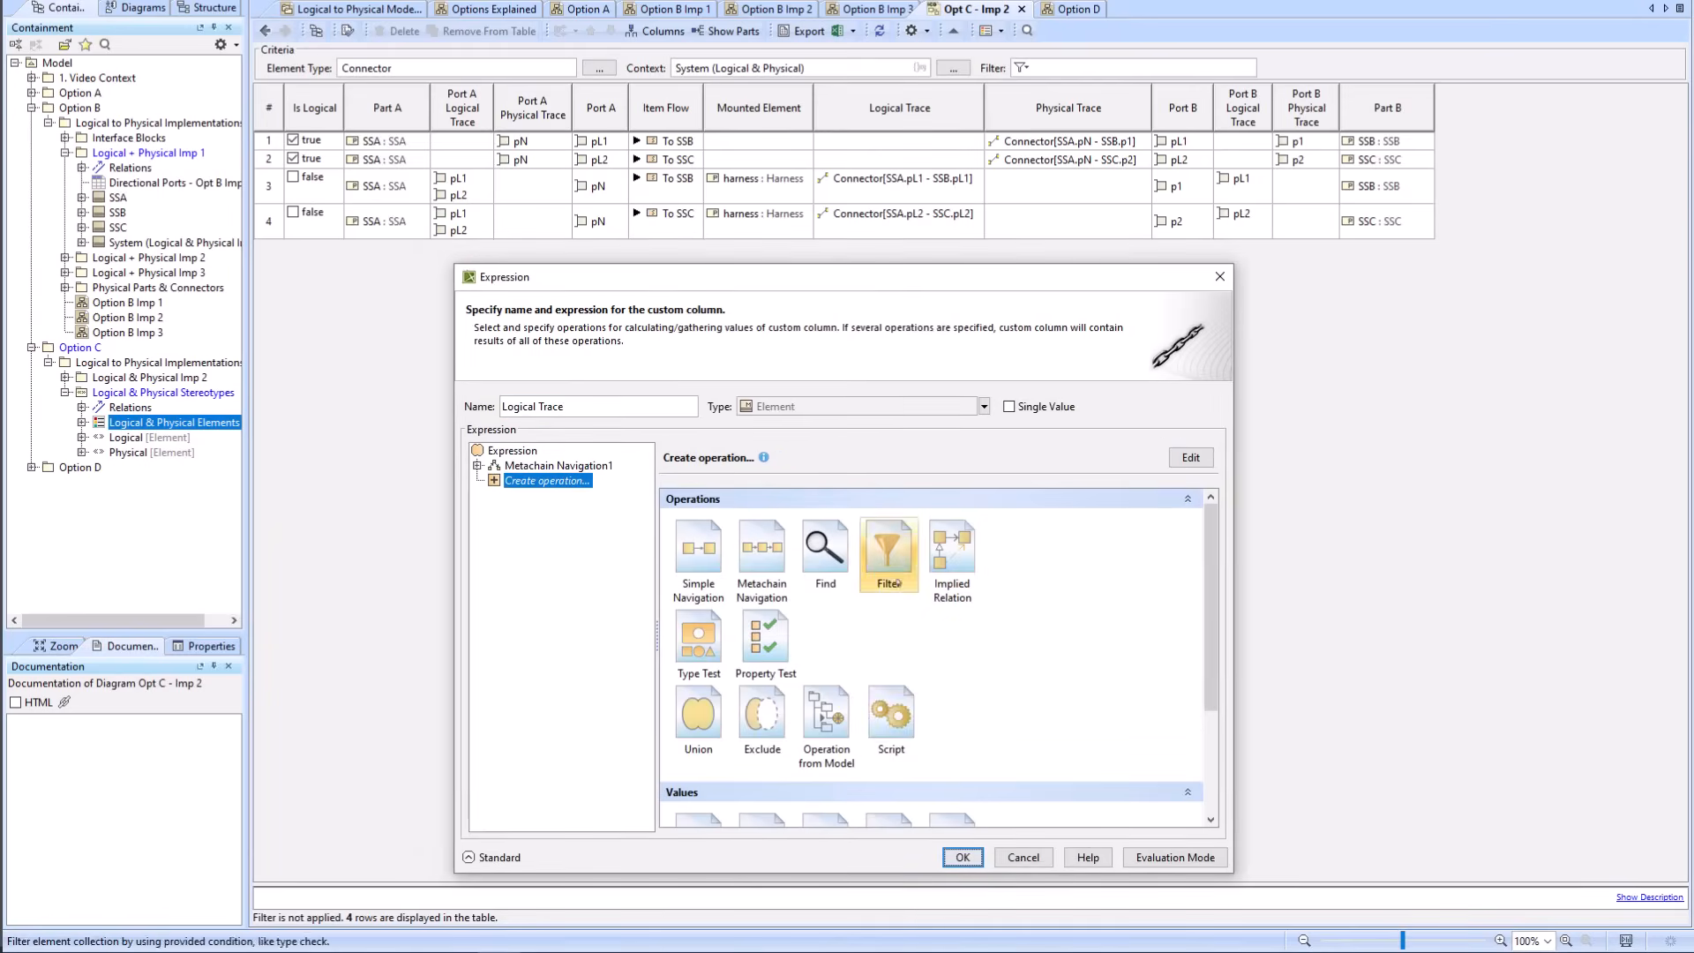
# Step: Expand Metachain Navigation1 and examine its context value and its Connector and Refine chain
pyautogui.click(476, 469)
pyautogui.click(477, 466)
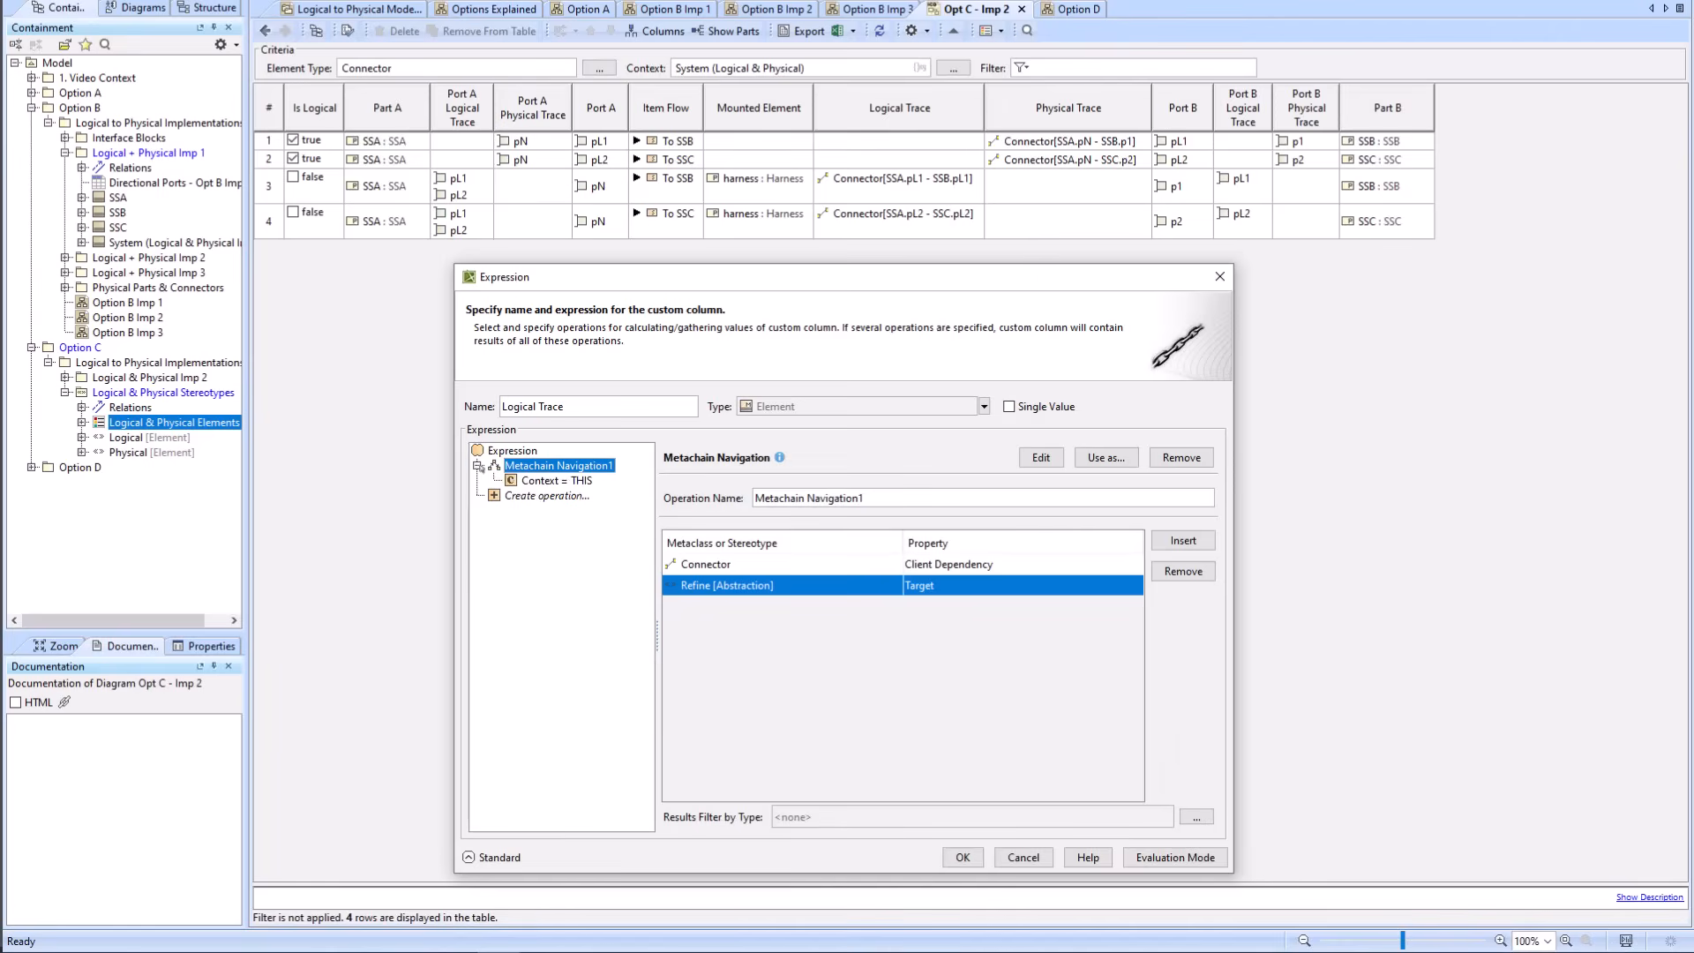
pyautogui.click(539, 481)
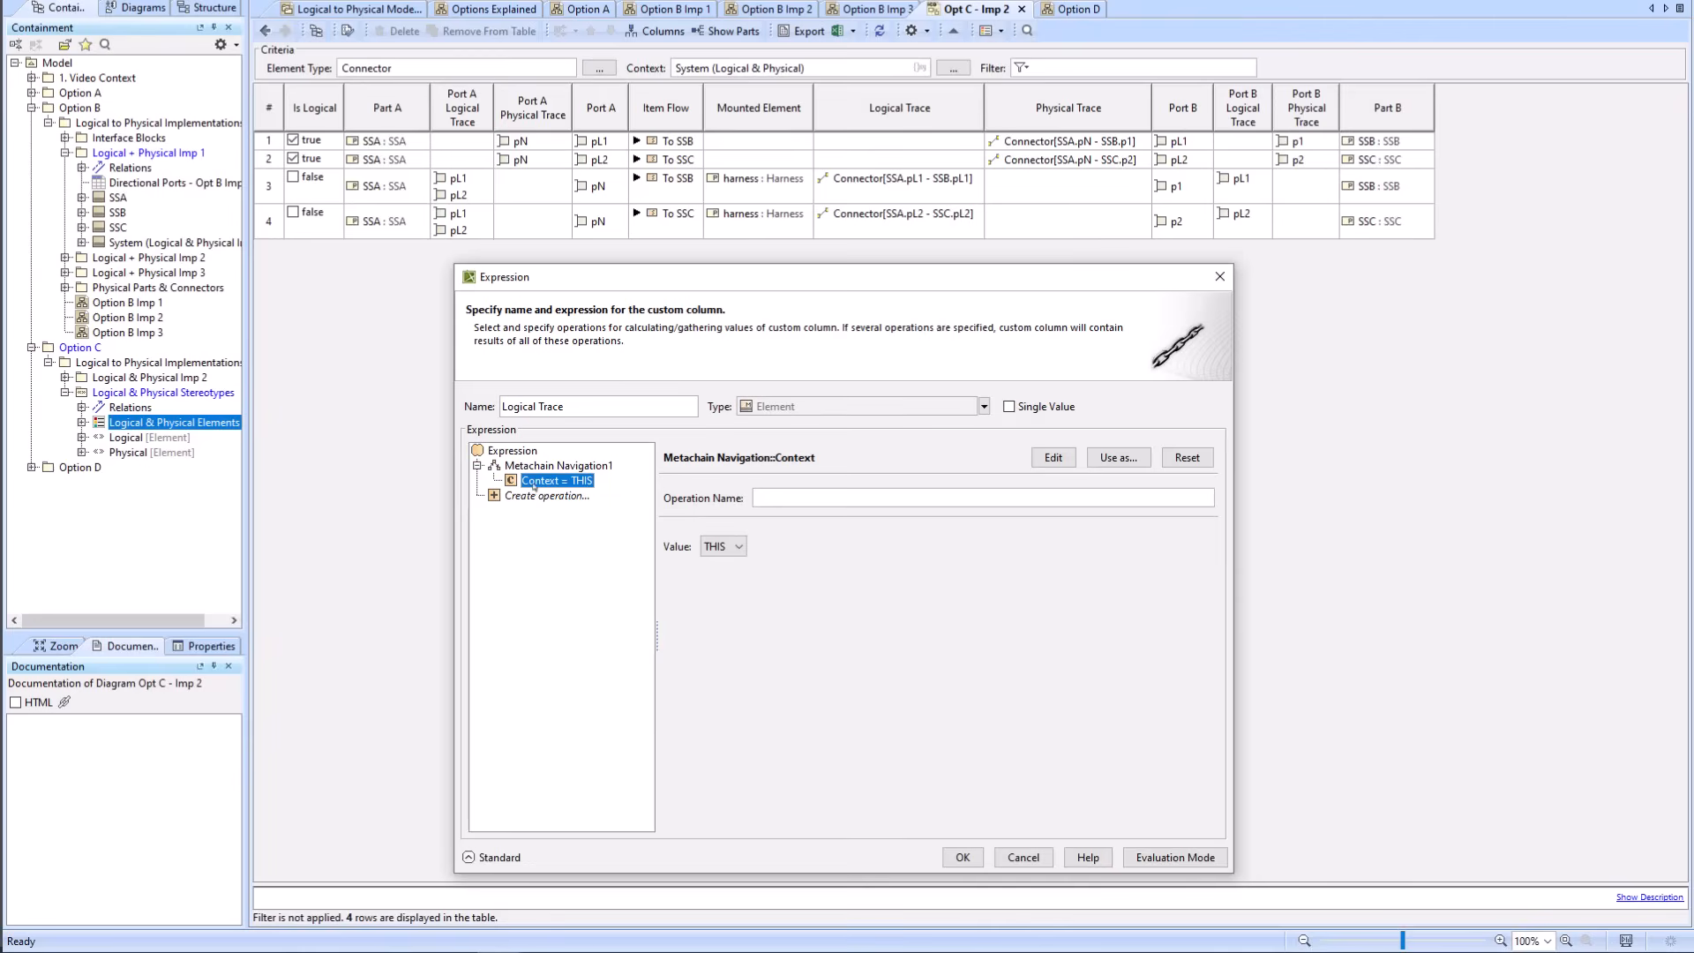
pyautogui.press('Up')
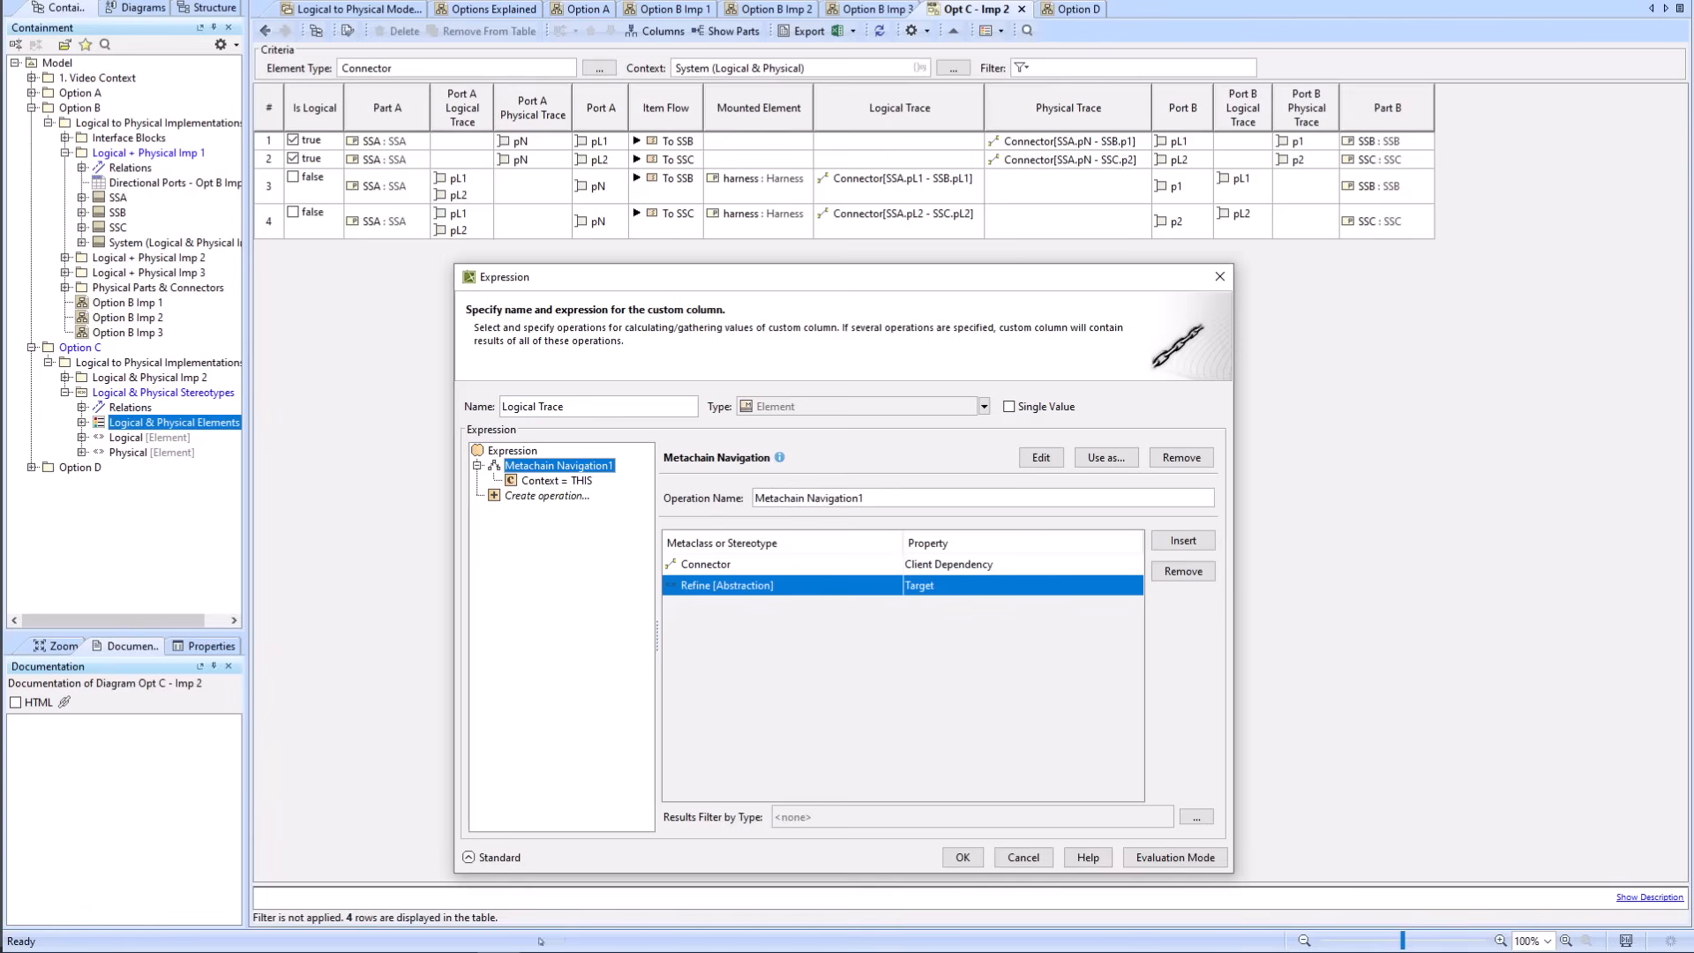
# Step: Capture the Logical Trace Expression dialog with the Snipping Tool, setting the snip aside and closing the dialog
pyautogui.press('super')
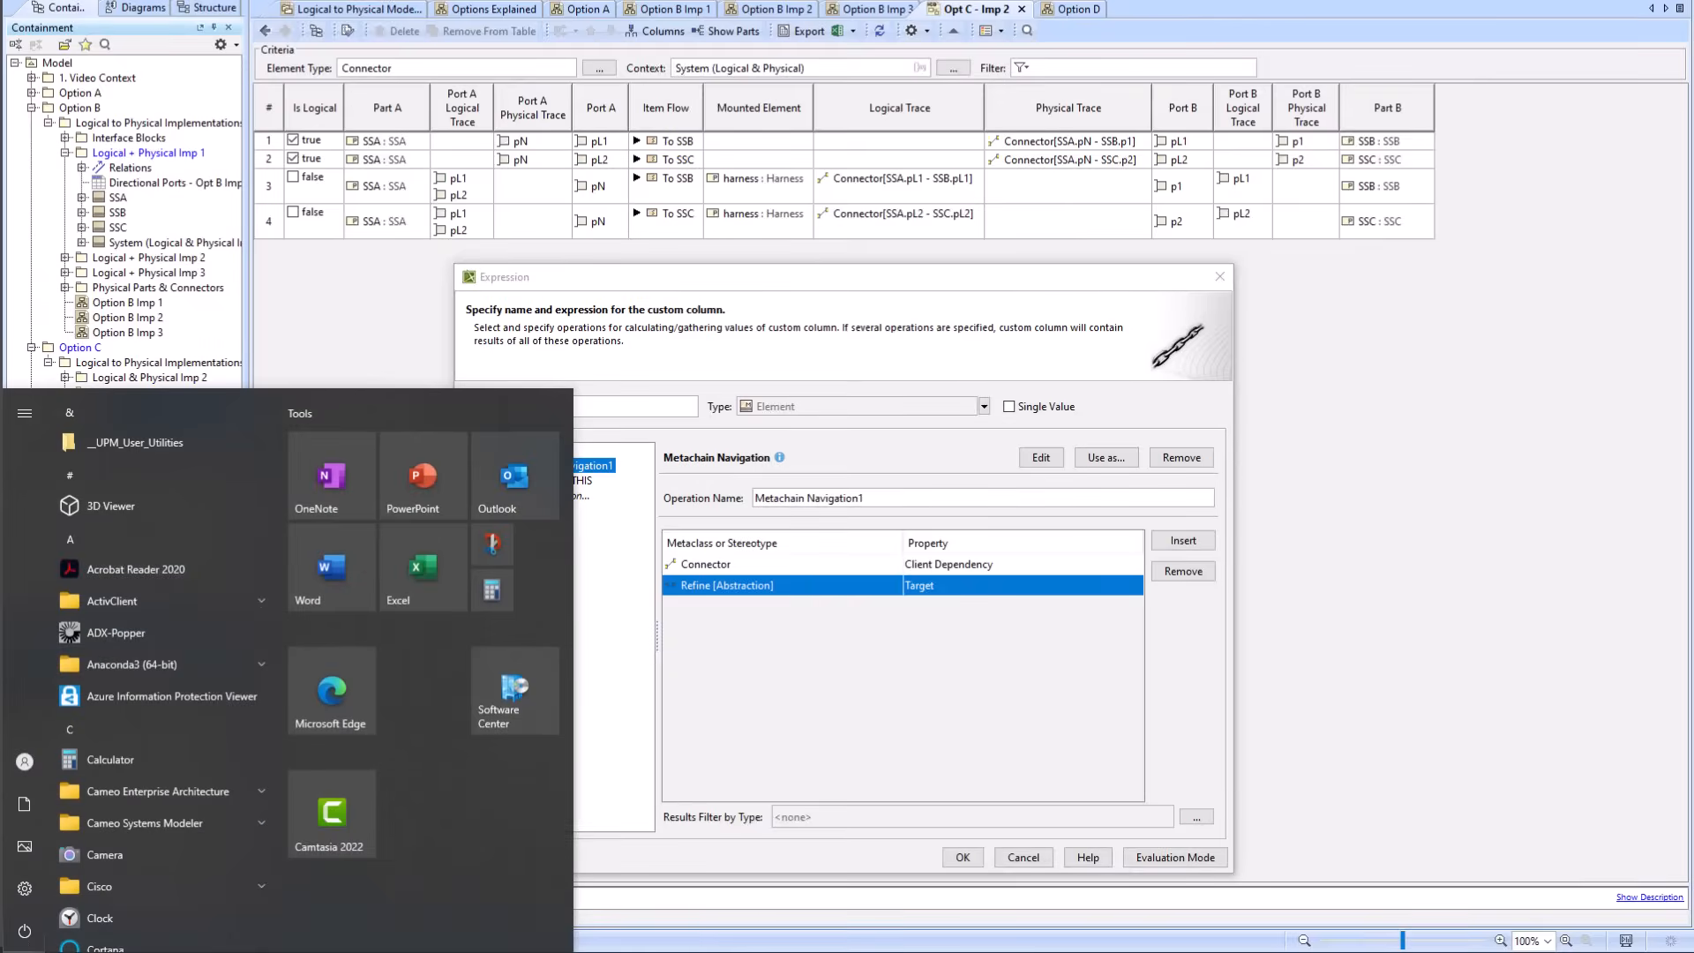
pyautogui.write('sni')
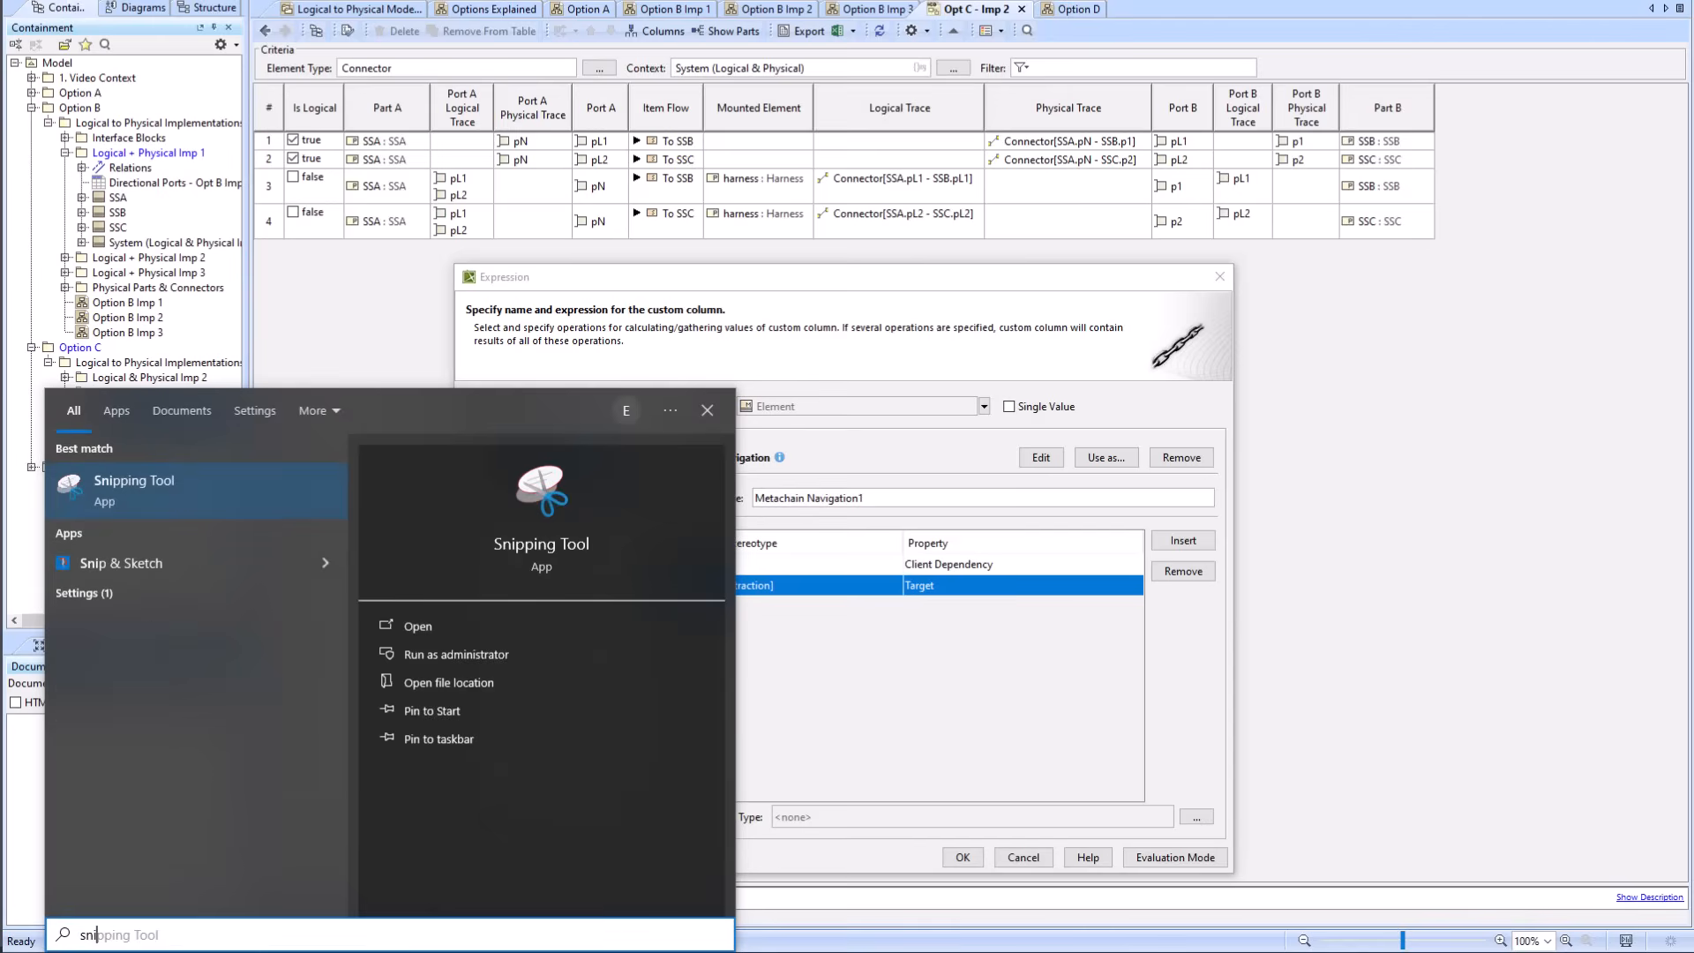
pyautogui.click(123, 505)
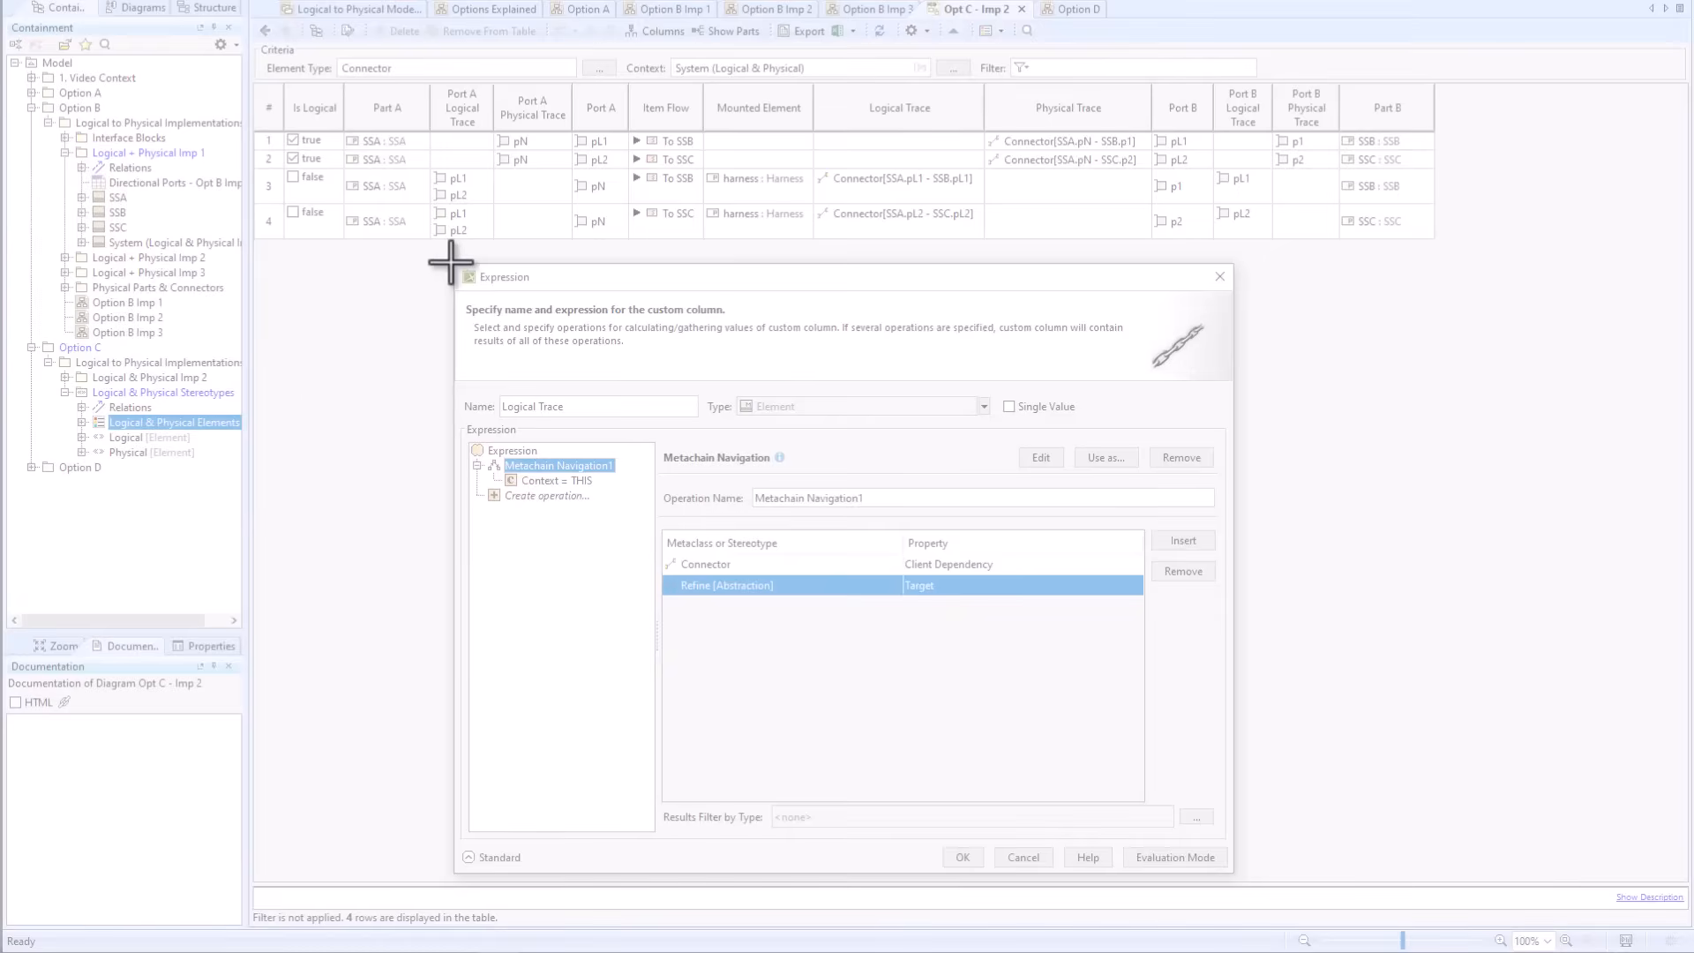
pyautogui.moveTo(451, 263); pyautogui.dragTo(1237, 879)
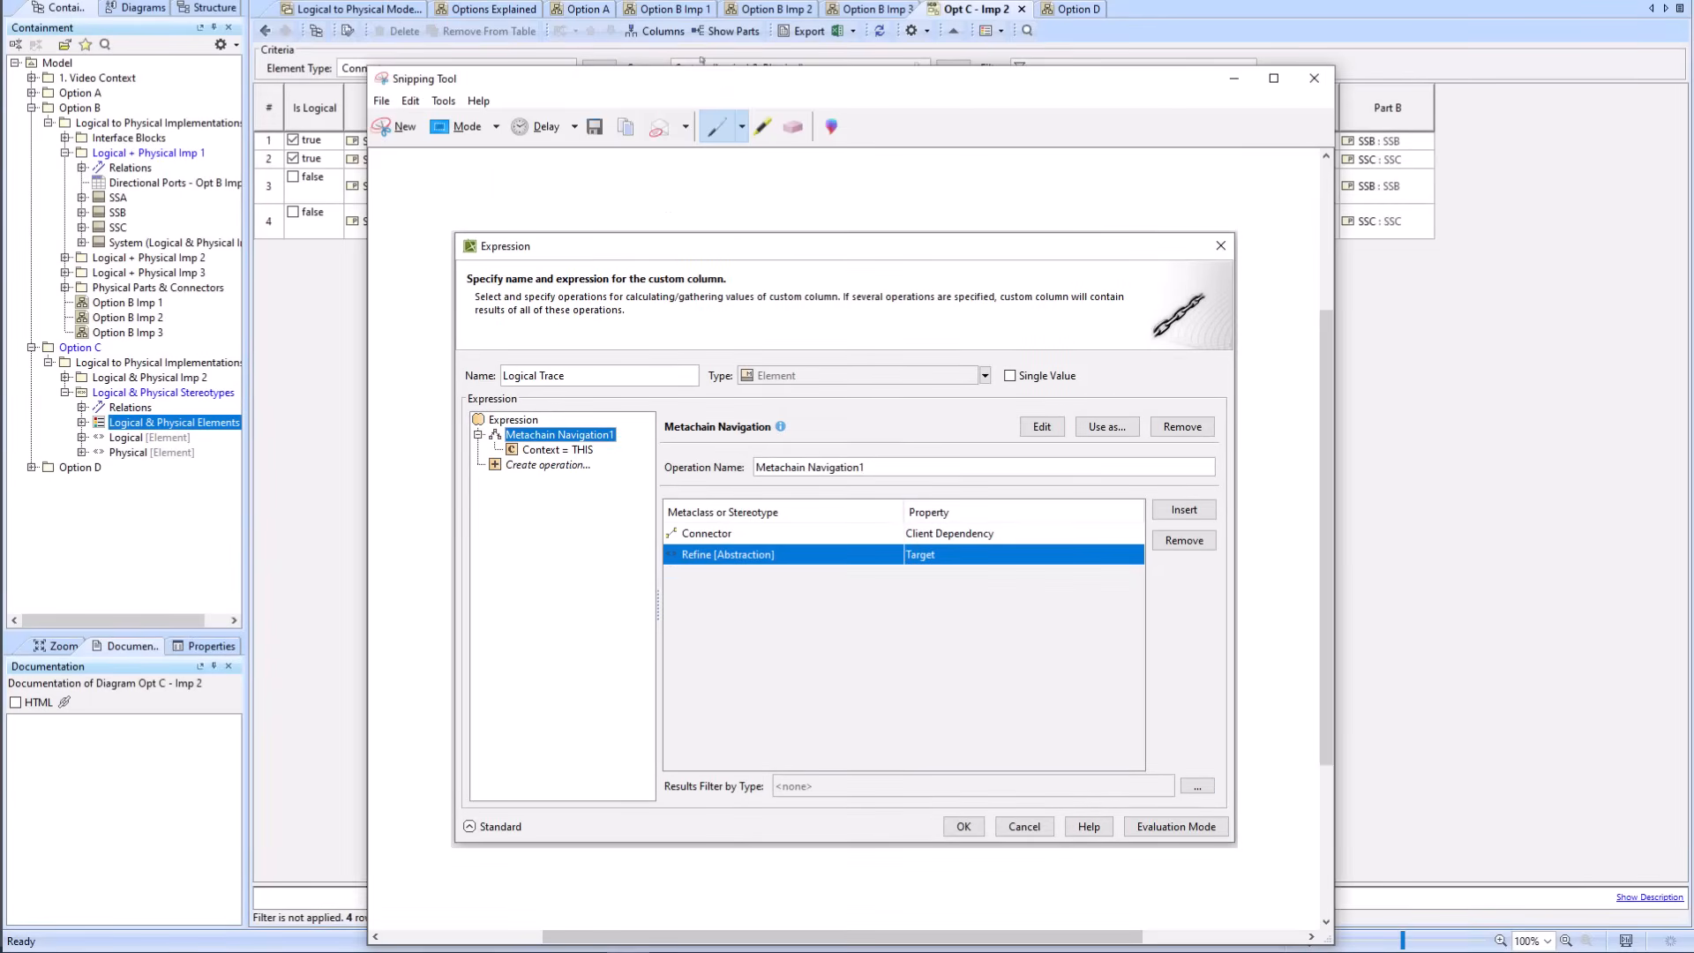
pyautogui.moveTo(702, 76); pyautogui.dragTo(0, 77)
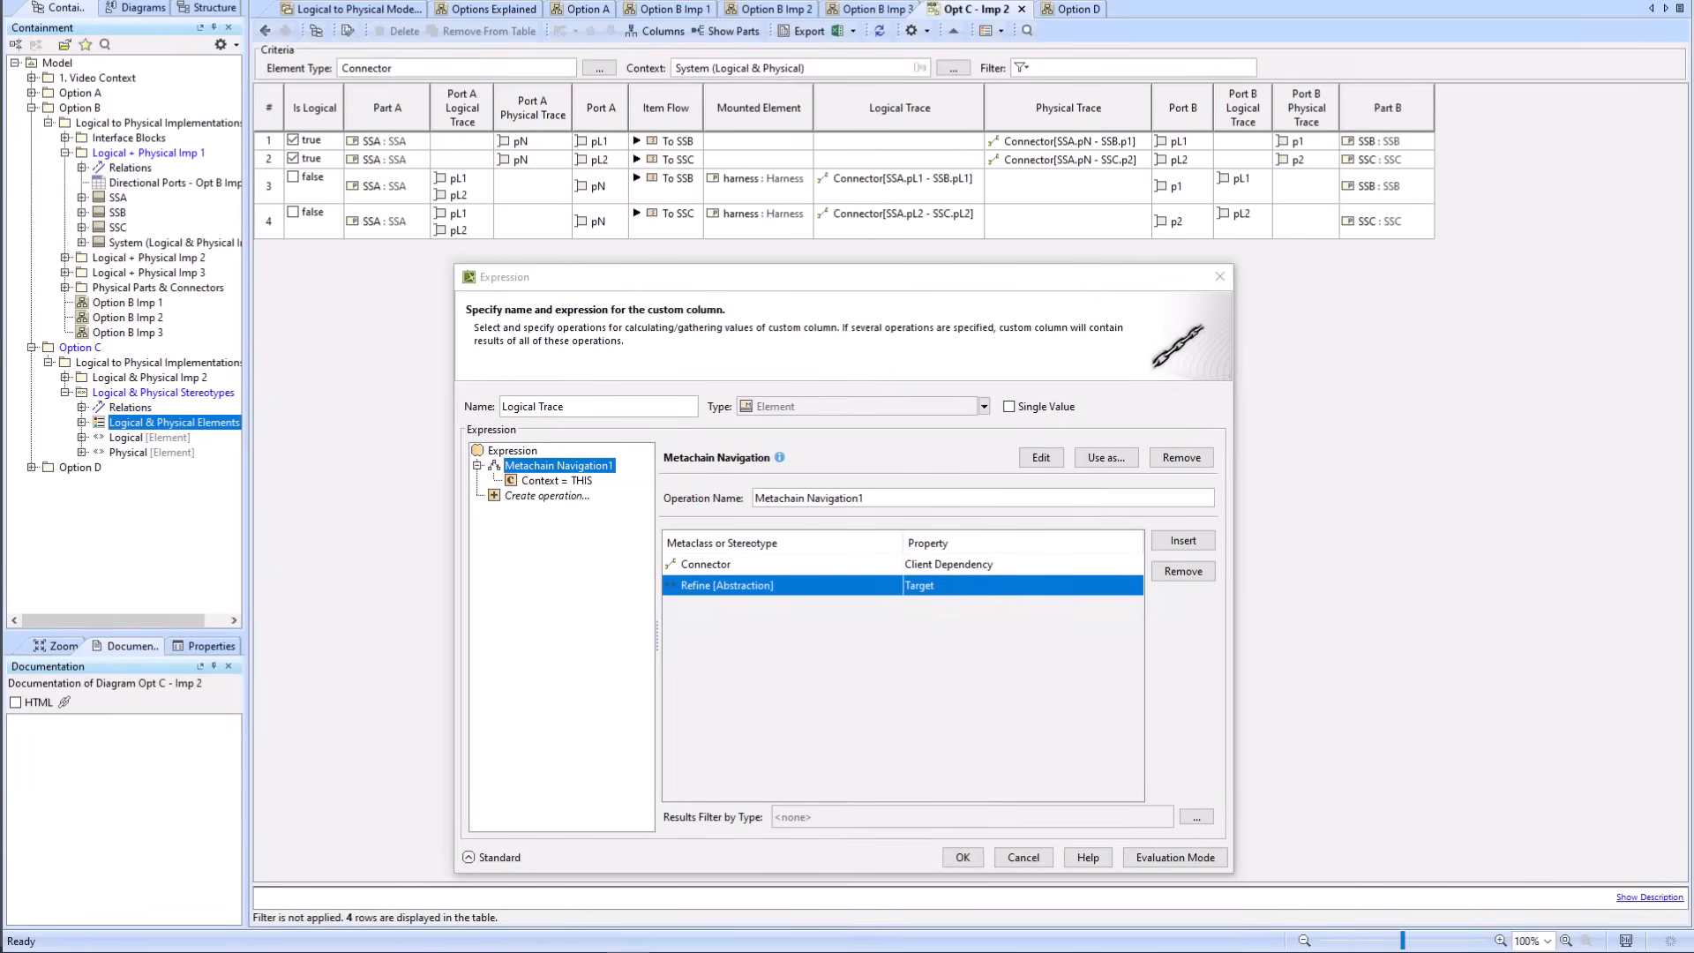
pyautogui.click(1219, 276)
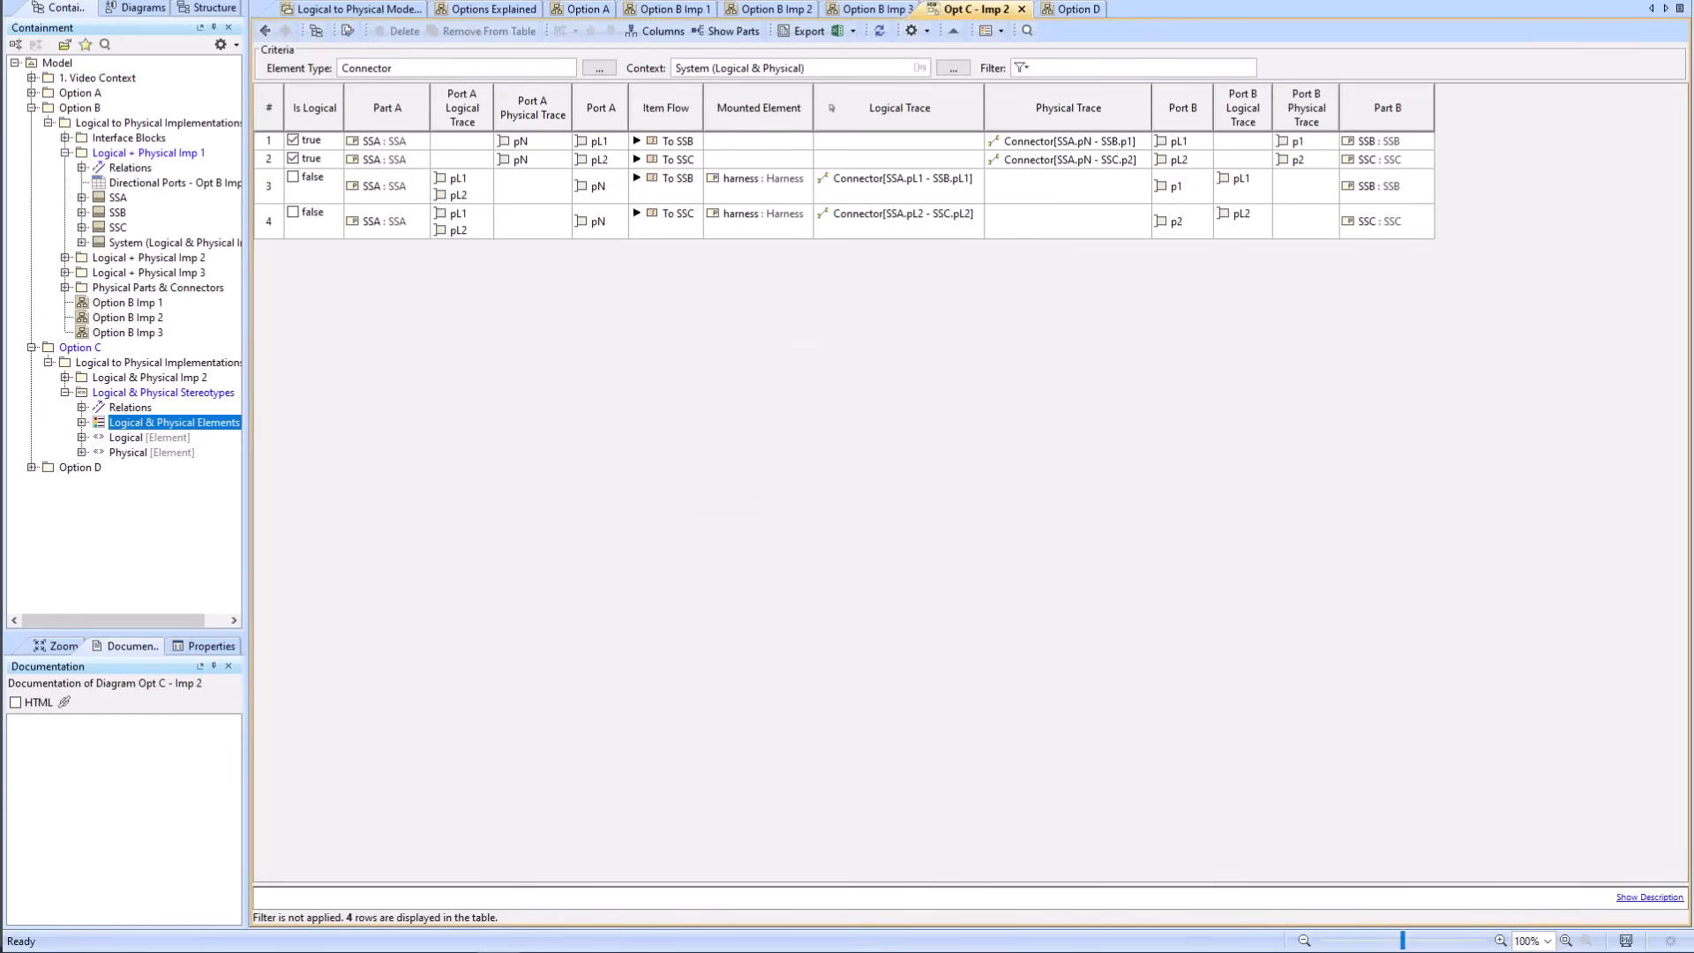
# Step: Create a custom column named THIS and place it between the Logical Trace and Physical Trace columns
pyautogui.click(654, 30)
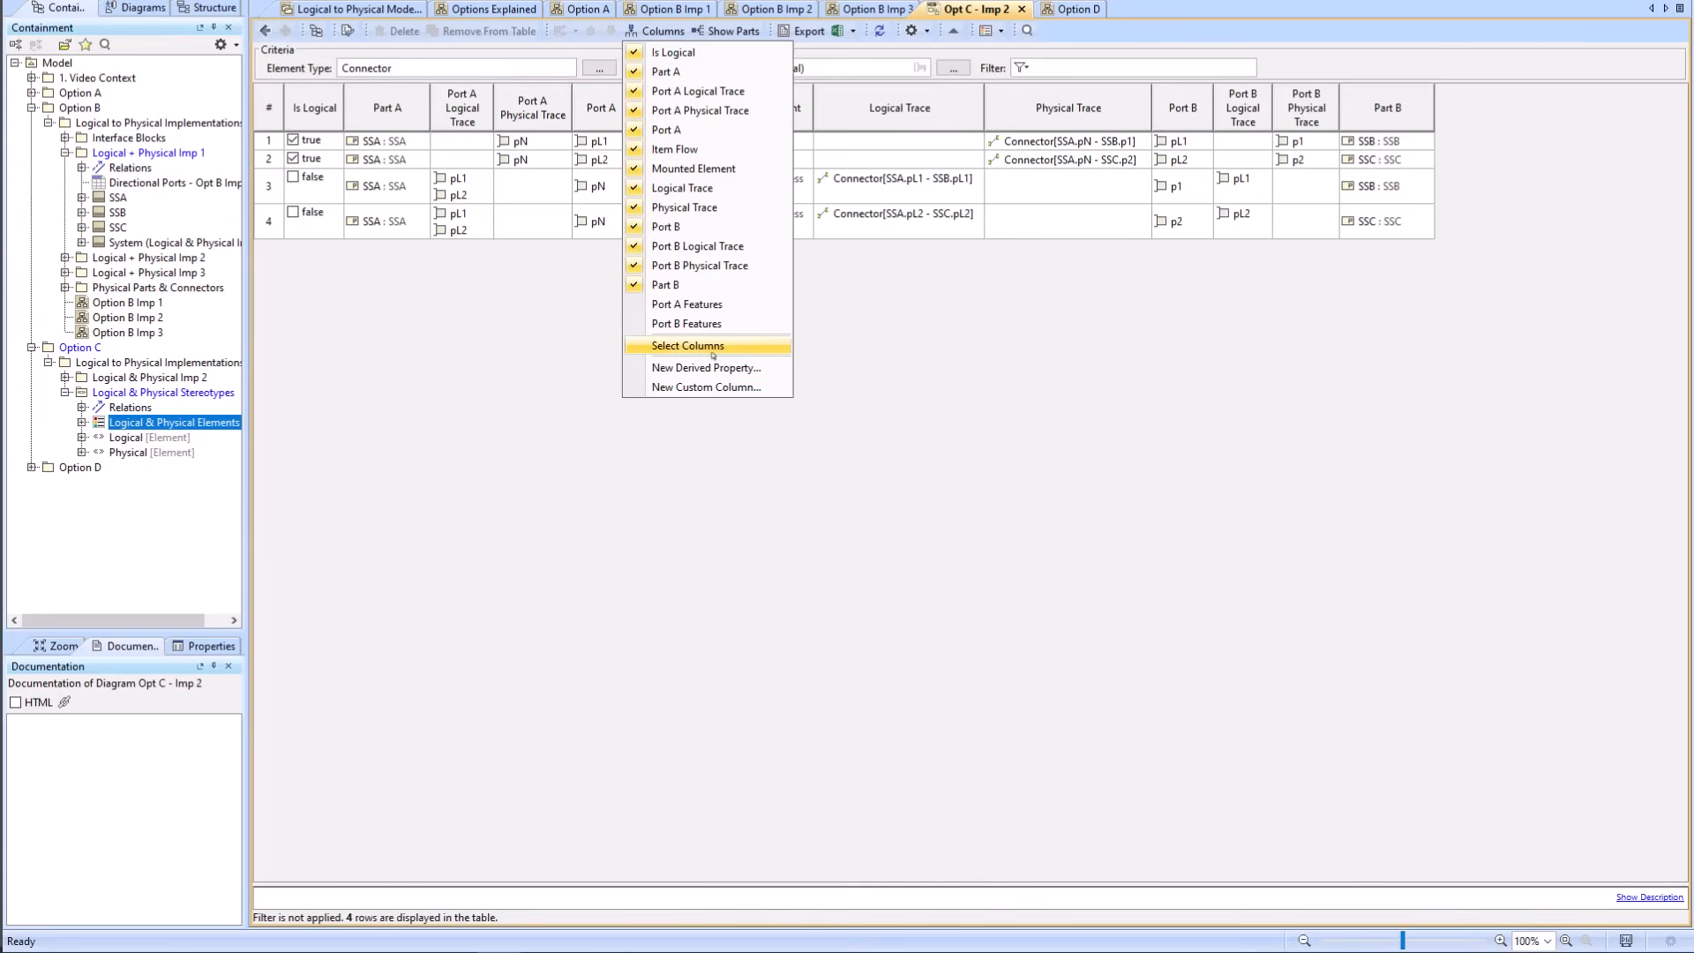
pyautogui.click(706, 386)
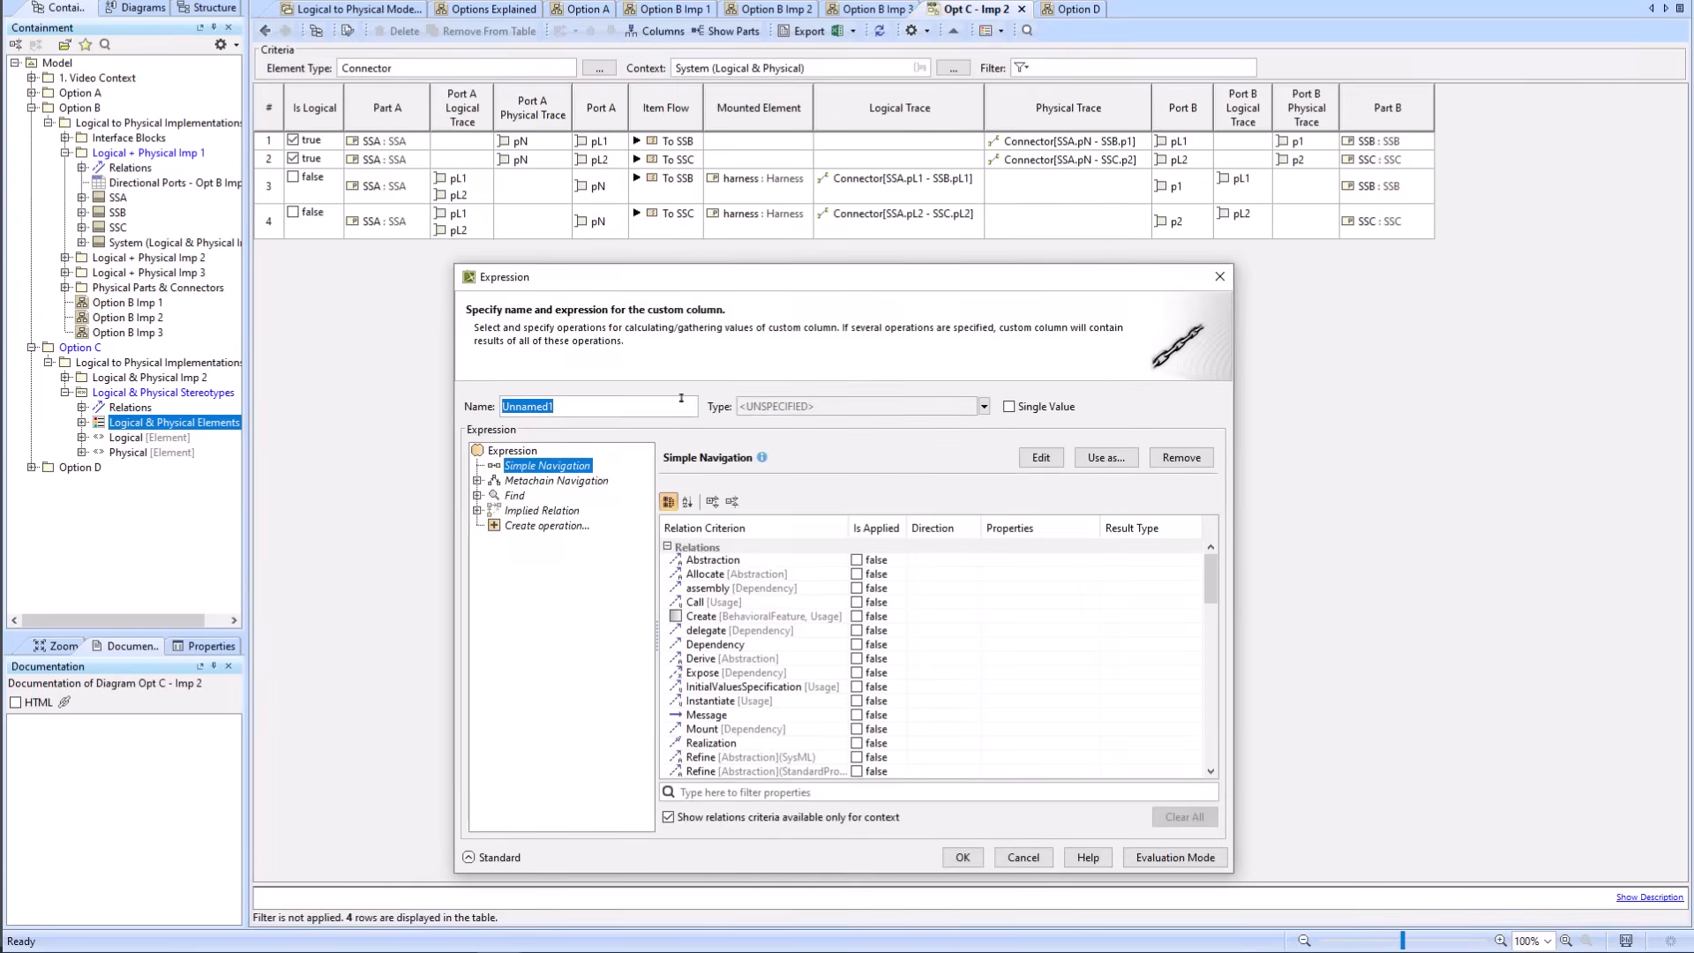
pyautogui.write('Th')
pyautogui.write('HIS')
pyautogui.click(963, 857)
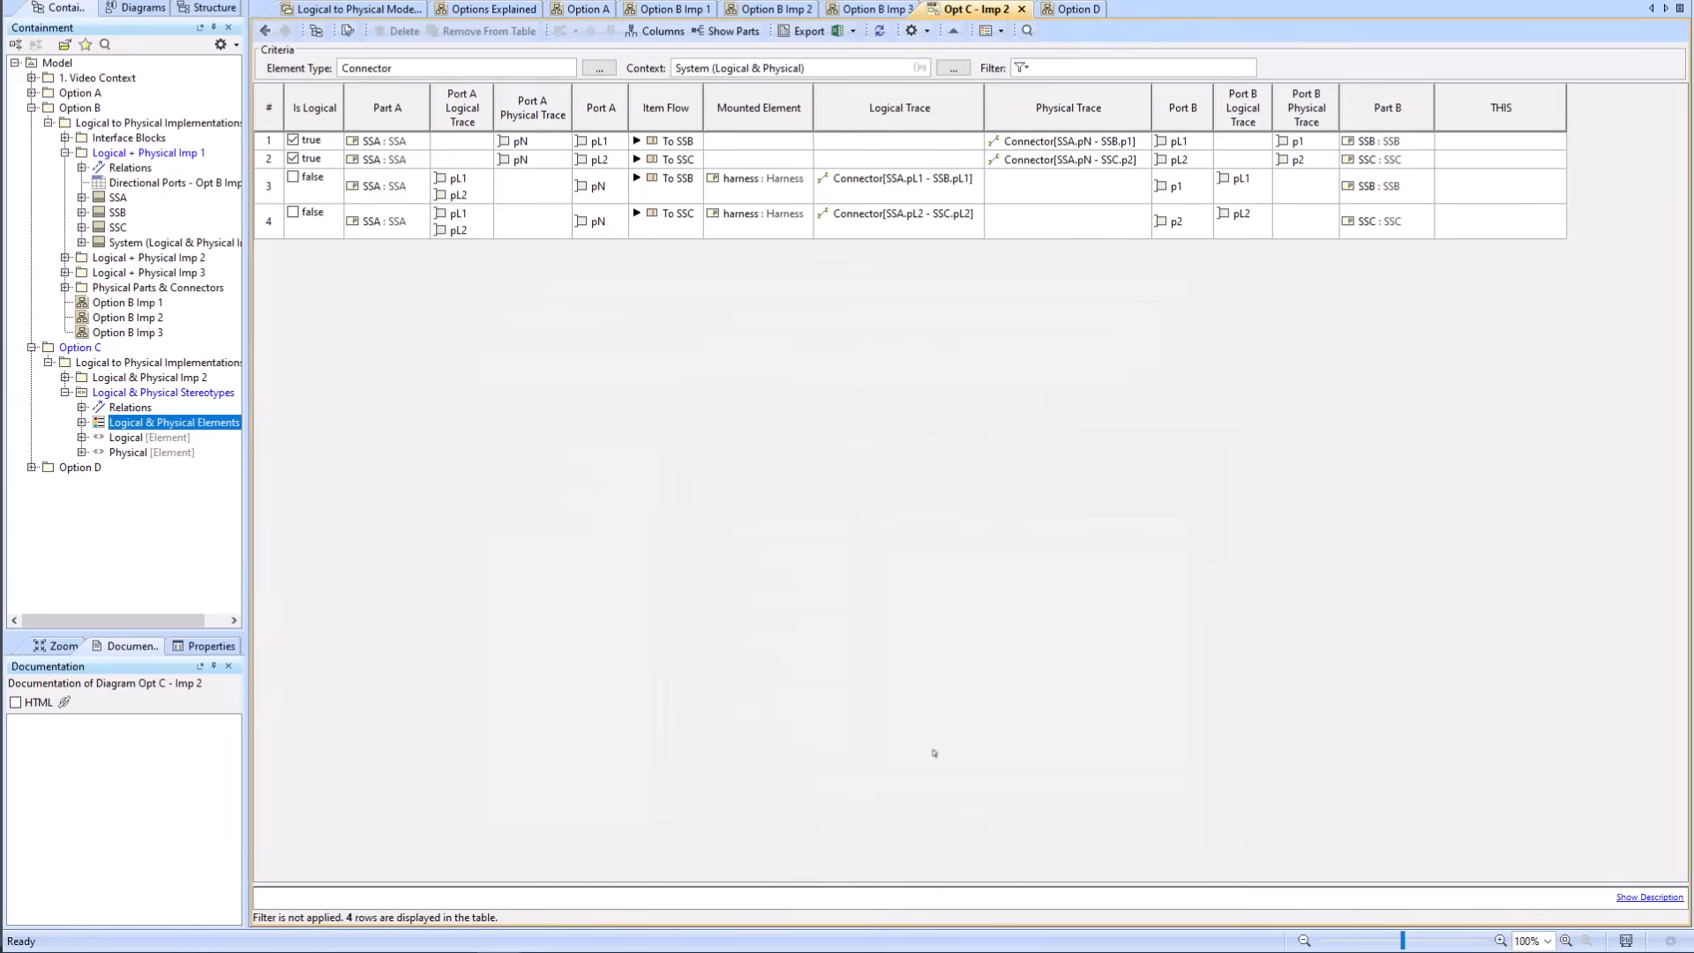
pyautogui.moveTo(1500, 107); pyautogui.dragTo(1028, 122)
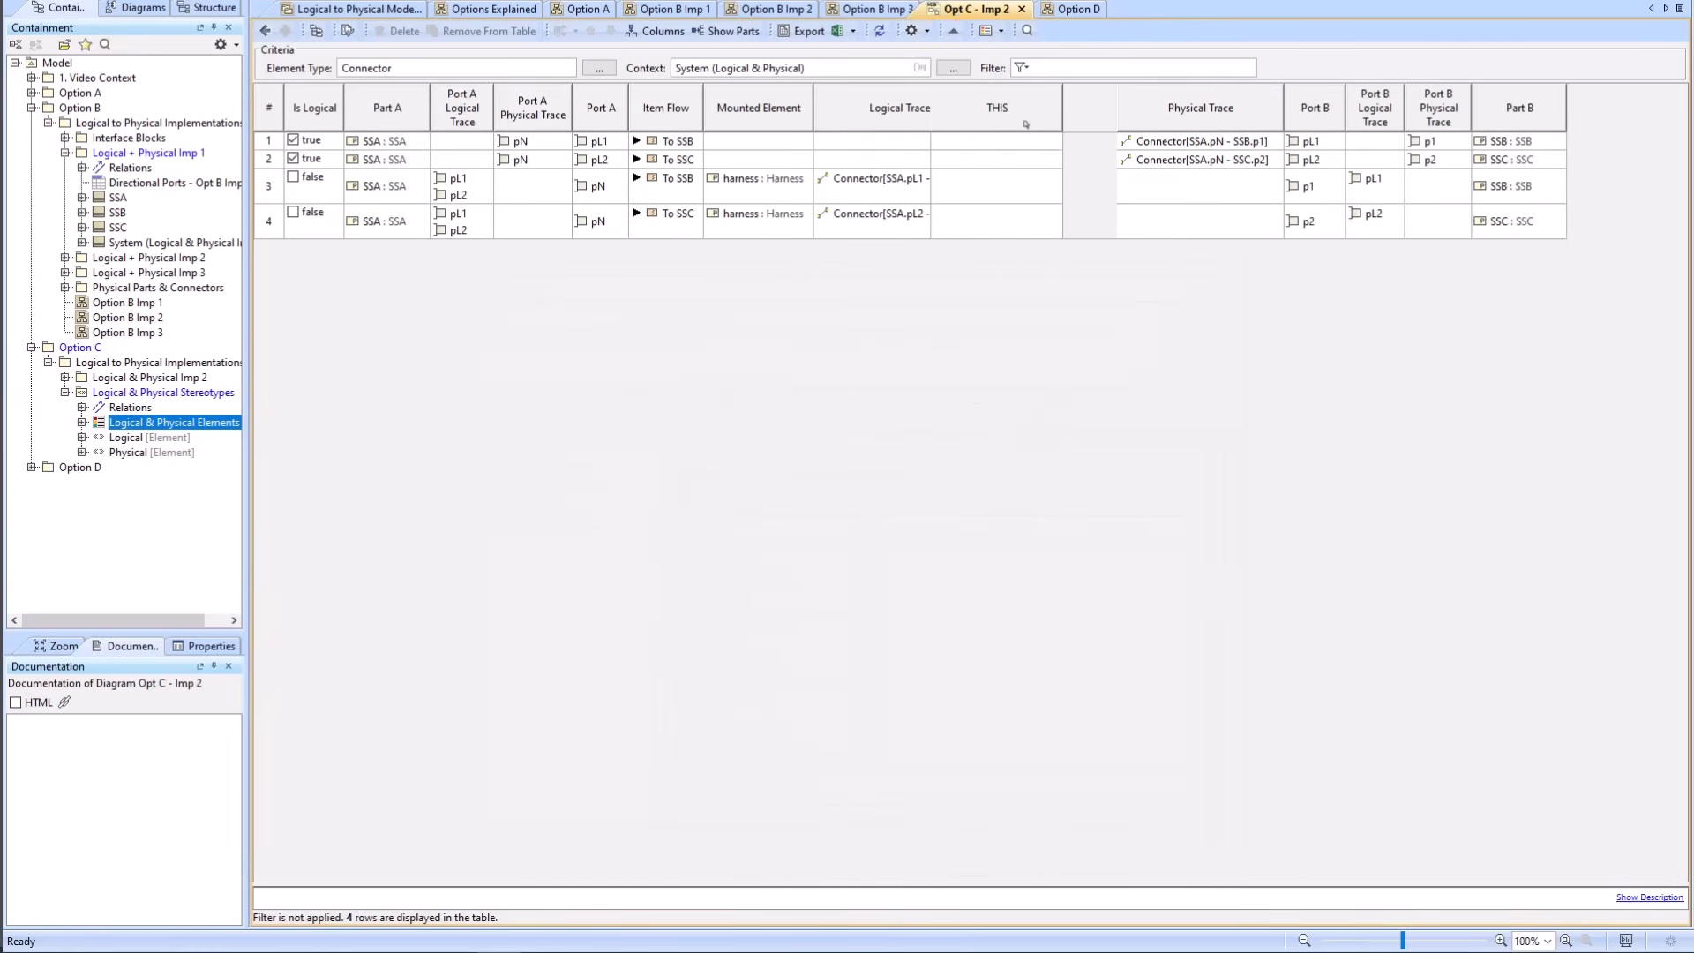
# Step: Replace the THIS column's Simple Navigation with a Contextual Variable set to THIS, and widen the column to fit the connector names
pyautogui.rightClick(1028, 122)
pyautogui.click(1064, 194)
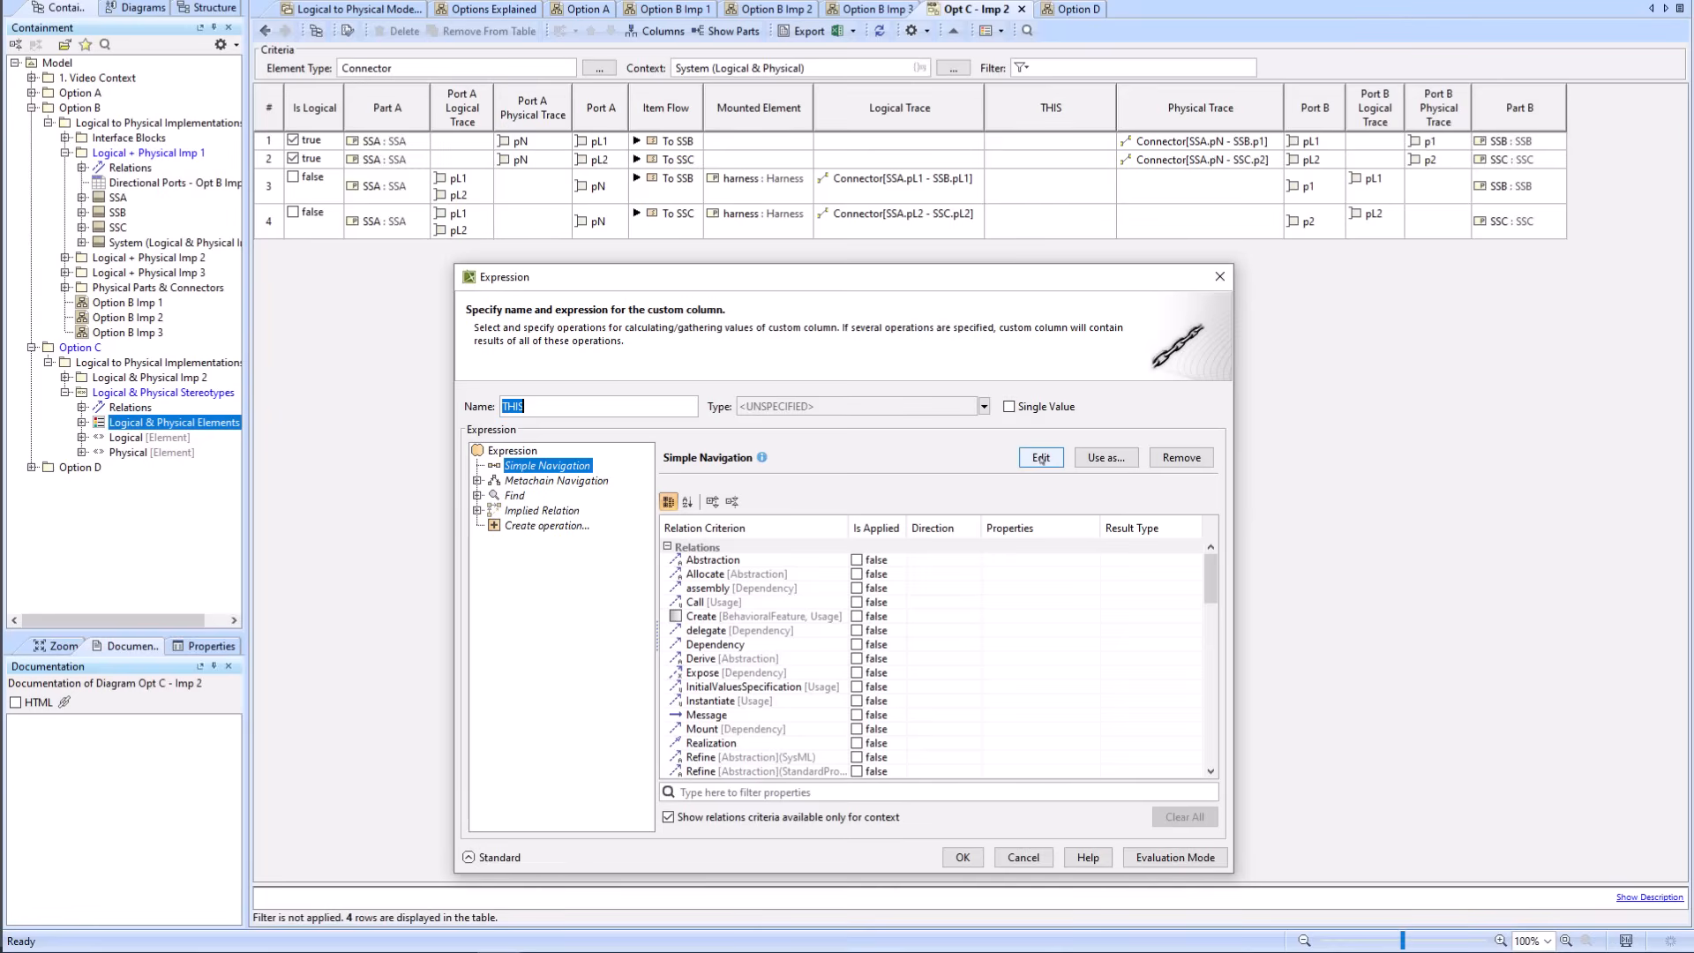
pyautogui.click(1181, 457)
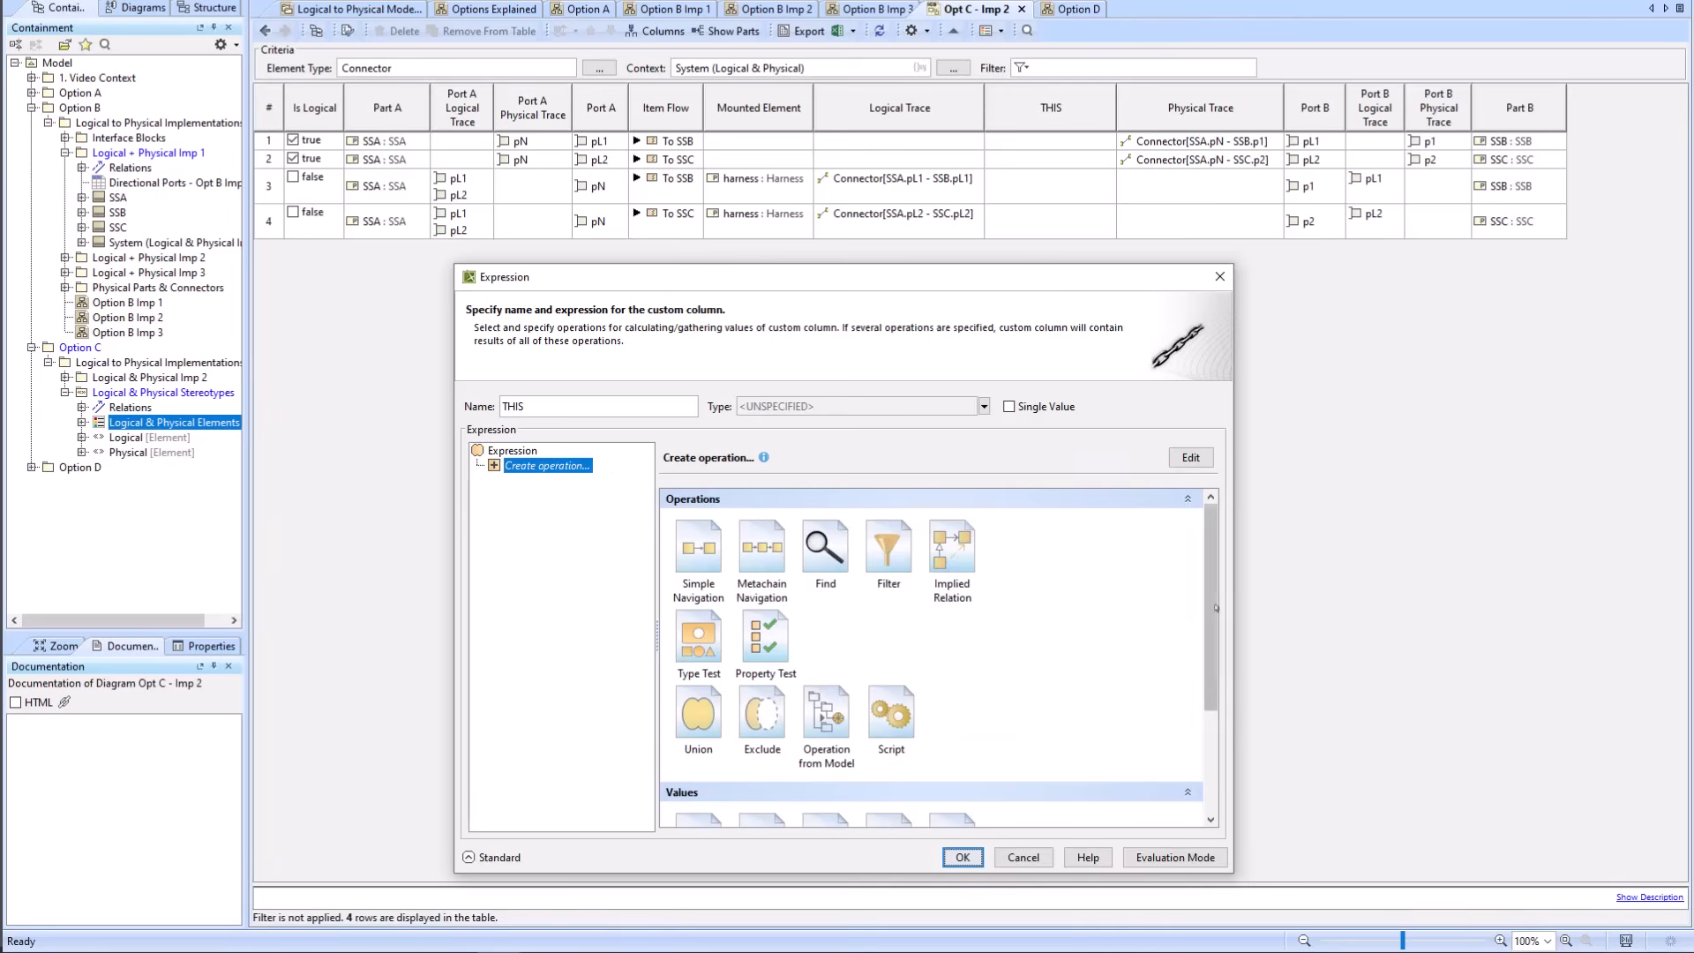
pyautogui.moveTo(1211, 609); pyautogui.dragTo(1212, 721)
pyautogui.click(713, 818)
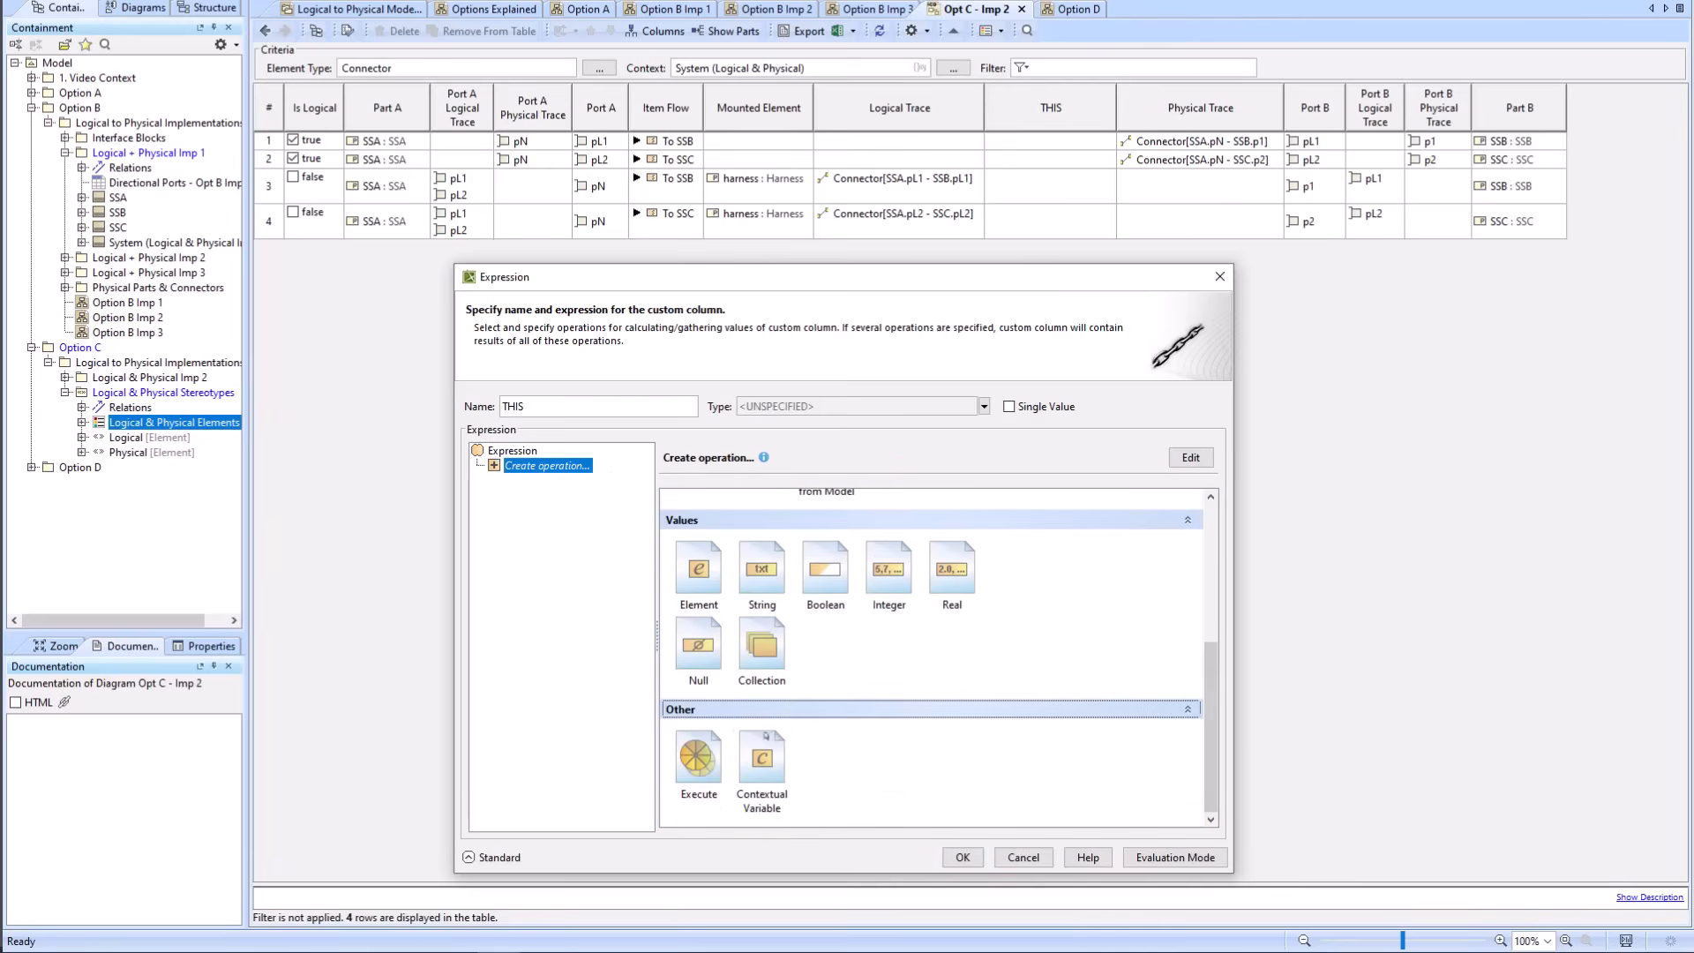
pyautogui.click(762, 763)
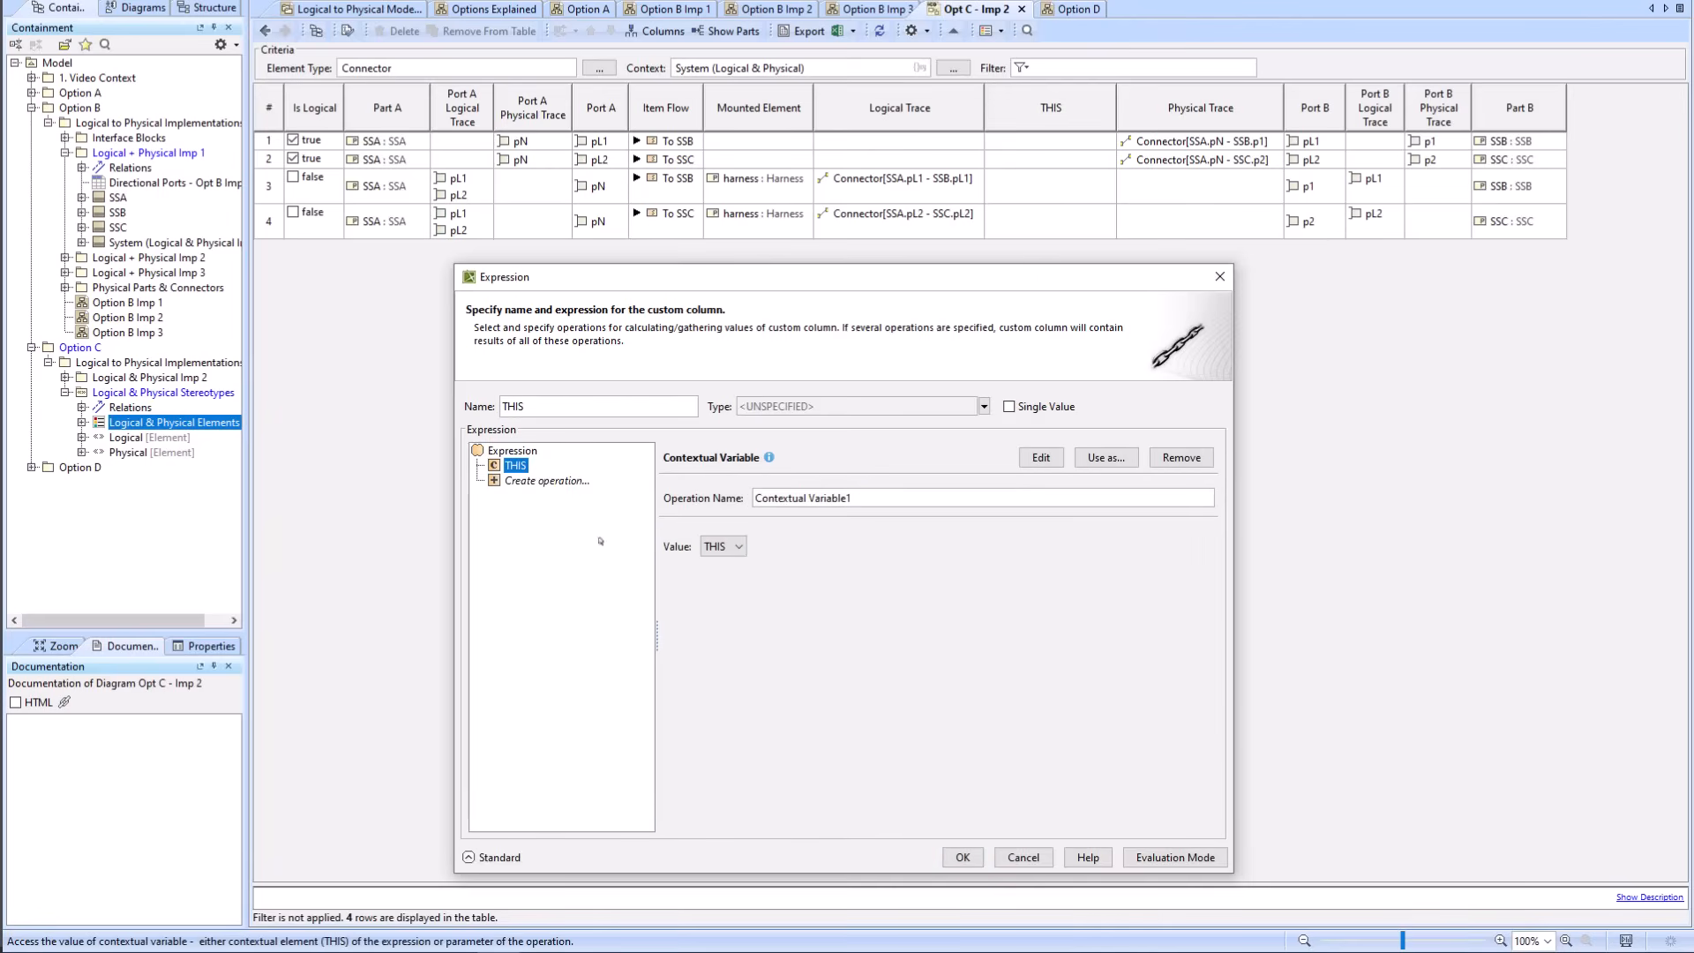
pyautogui.click(962, 857)
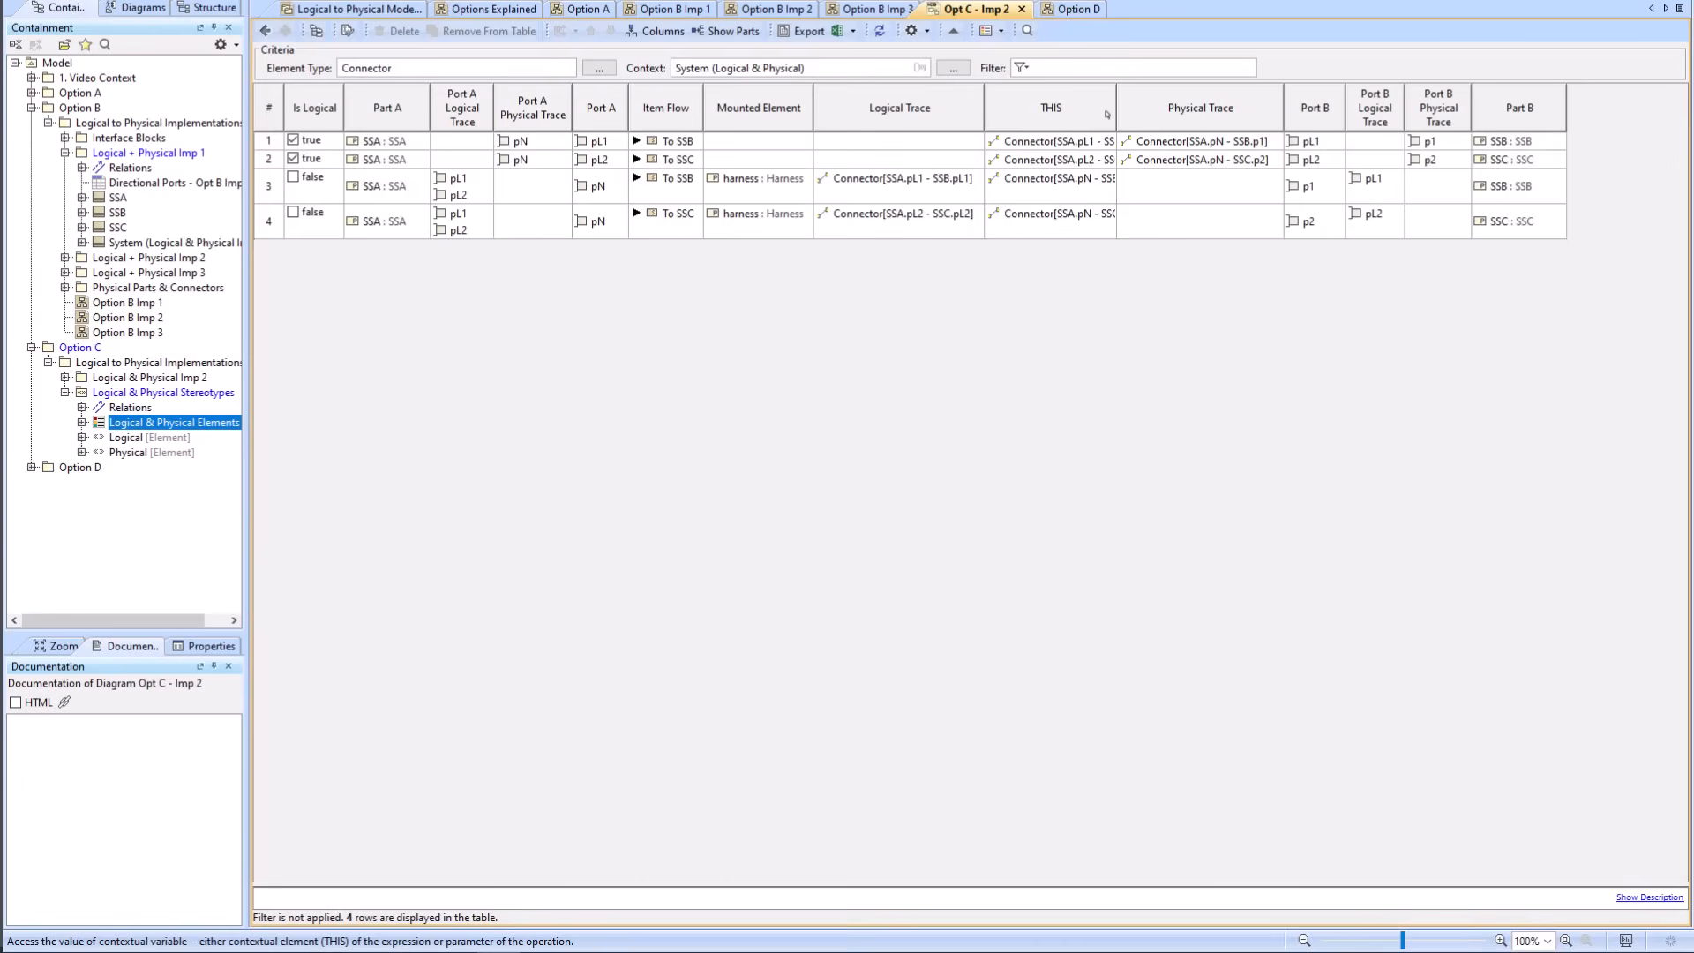
pyautogui.moveTo(1116, 105); pyautogui.dragTo(1160, 106)
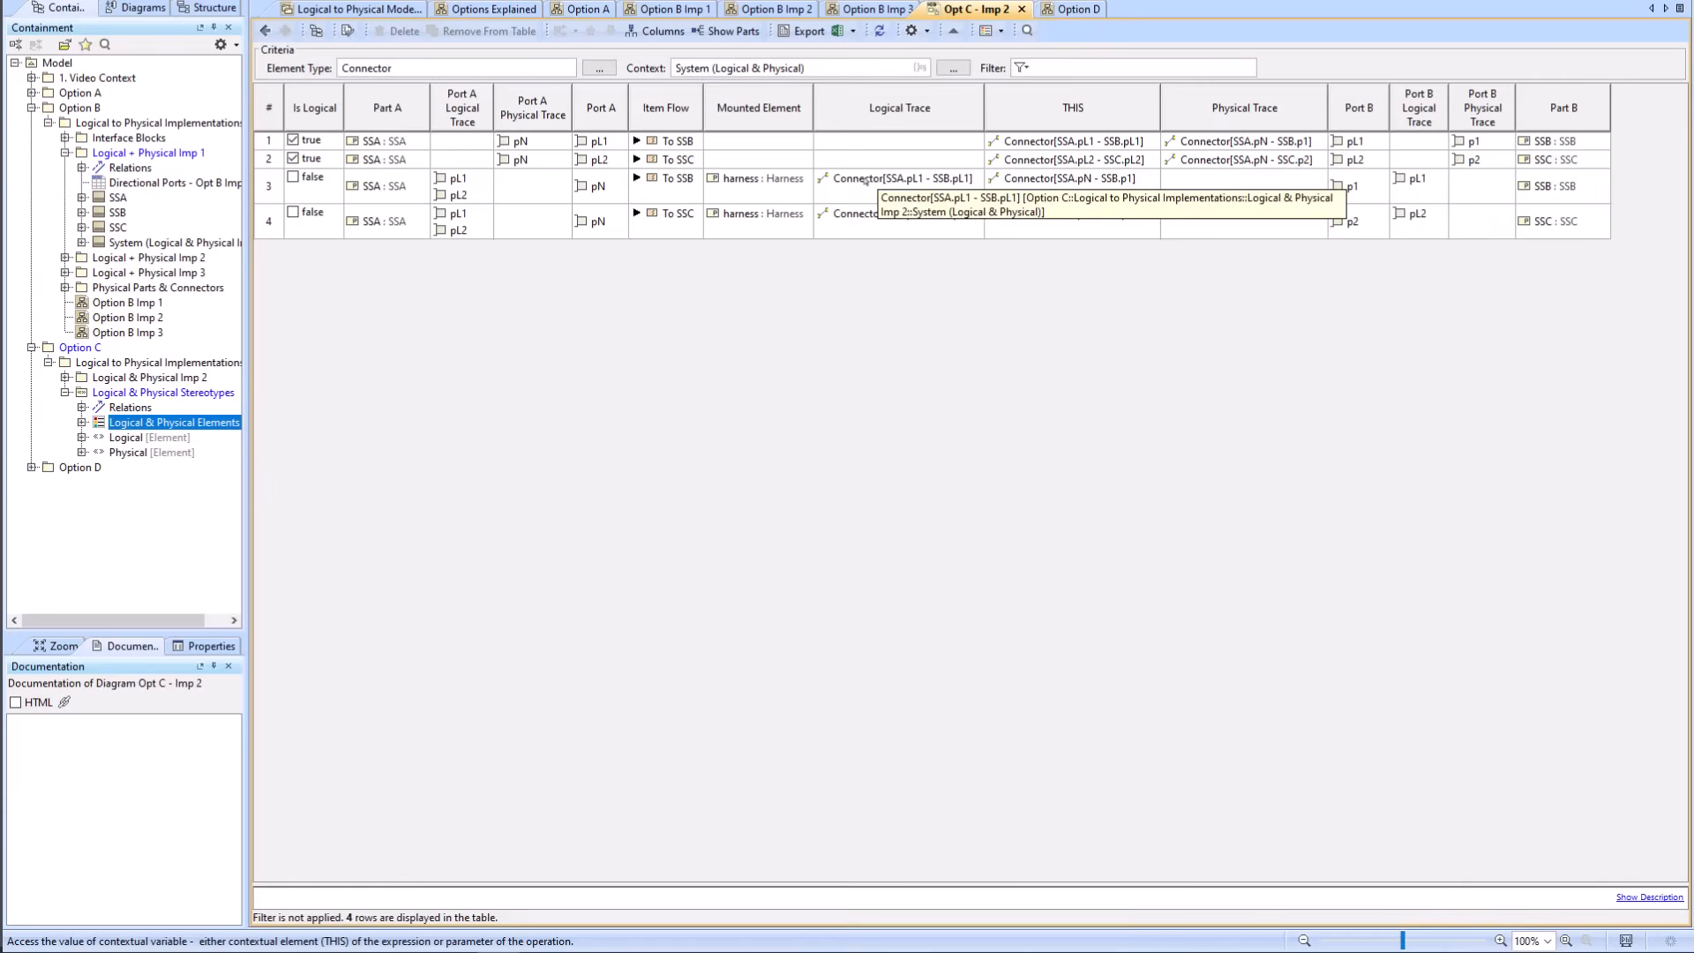
# Step: Open the specification of Connector[SSA.pN - SSB.p1] from row 3 and arrange it side by side with the expression snip
pyautogui.rightClick(1034, 181)
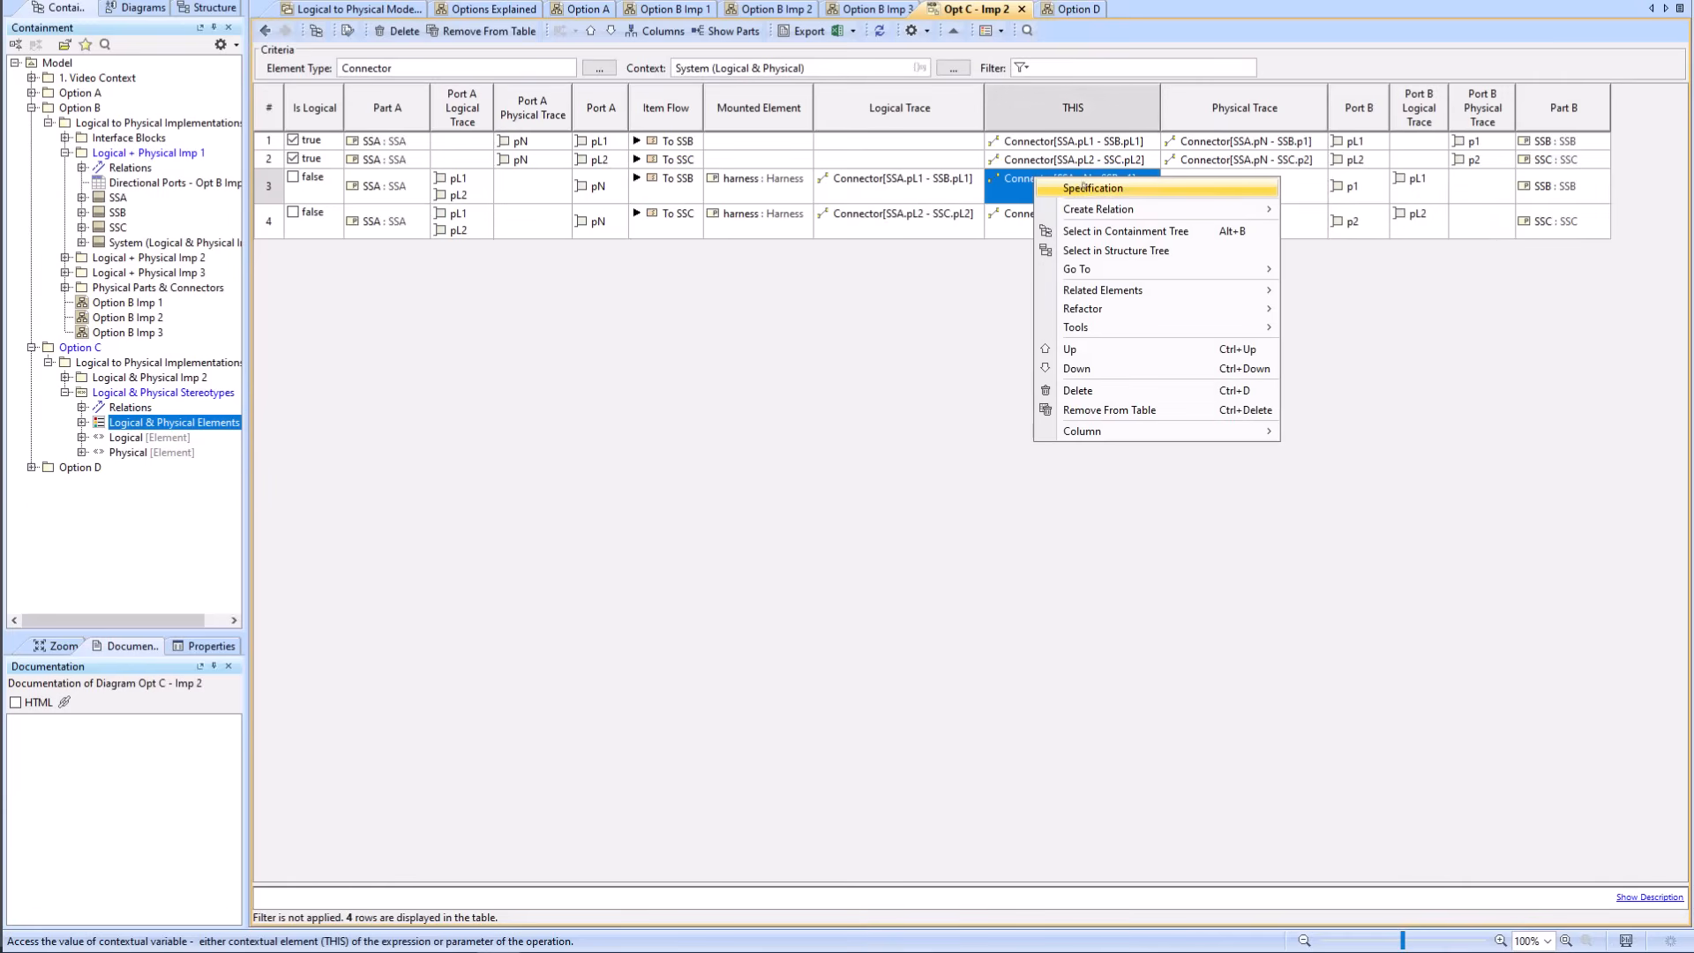
pyautogui.click(1087, 186)
pyautogui.moveTo(1112, 323); pyautogui.dragTo(243, 289)
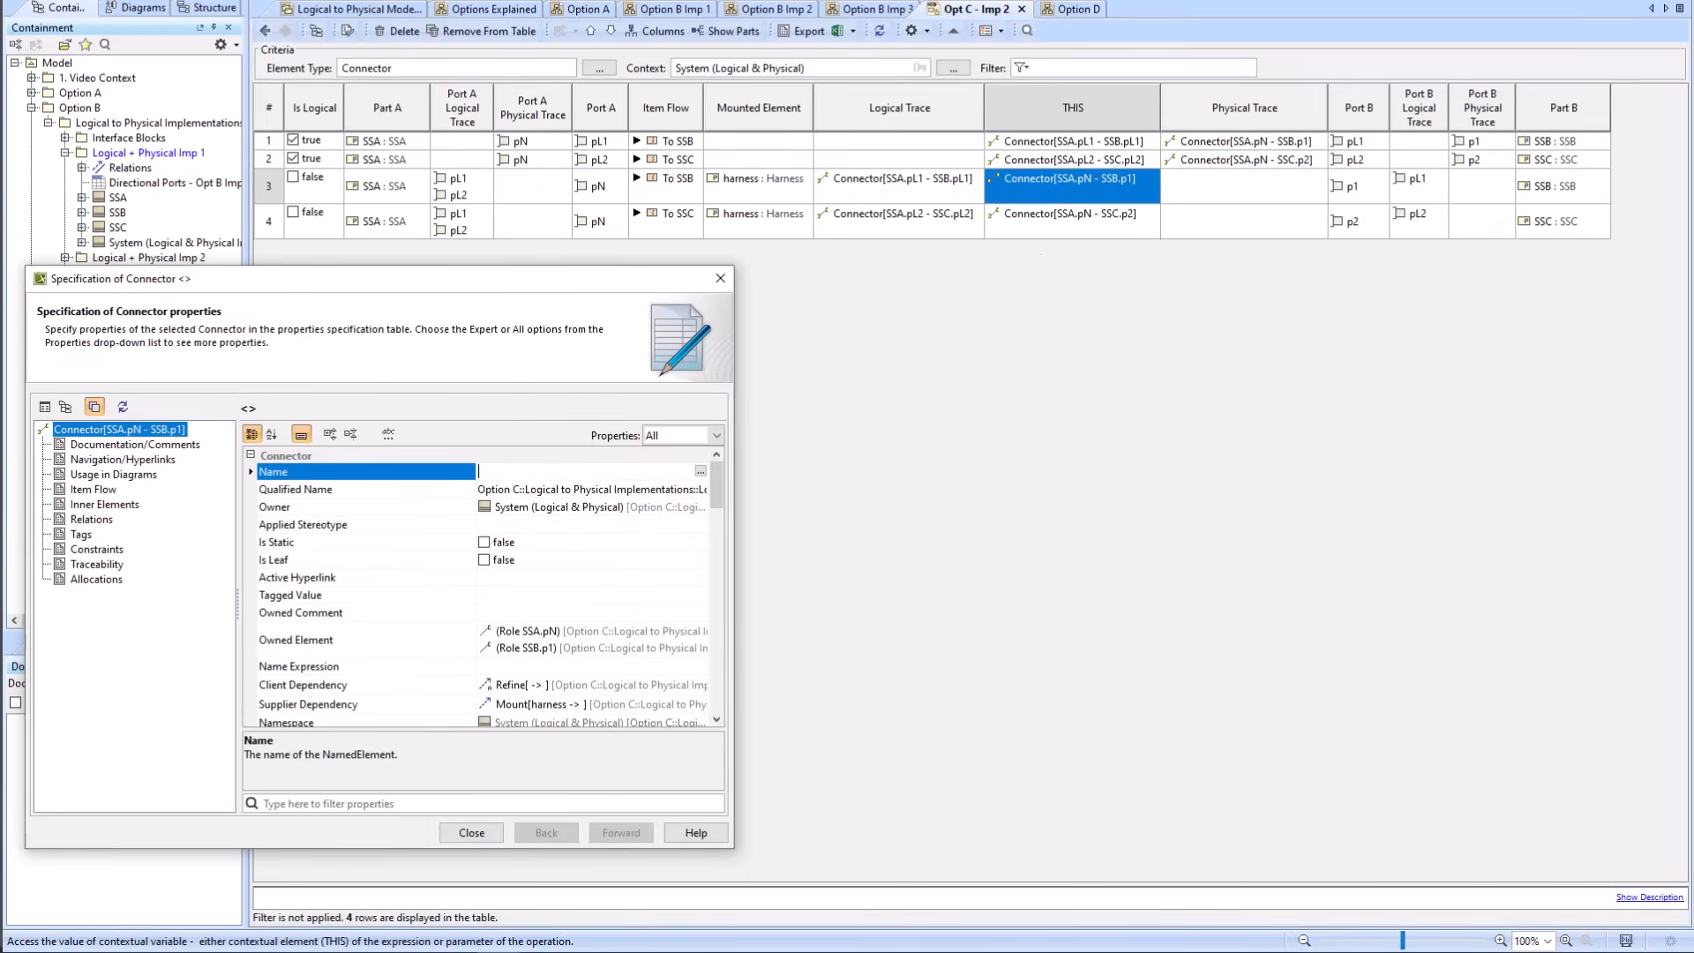
pyautogui.moveTo(0, 35); pyautogui.dragTo(1073, 74)
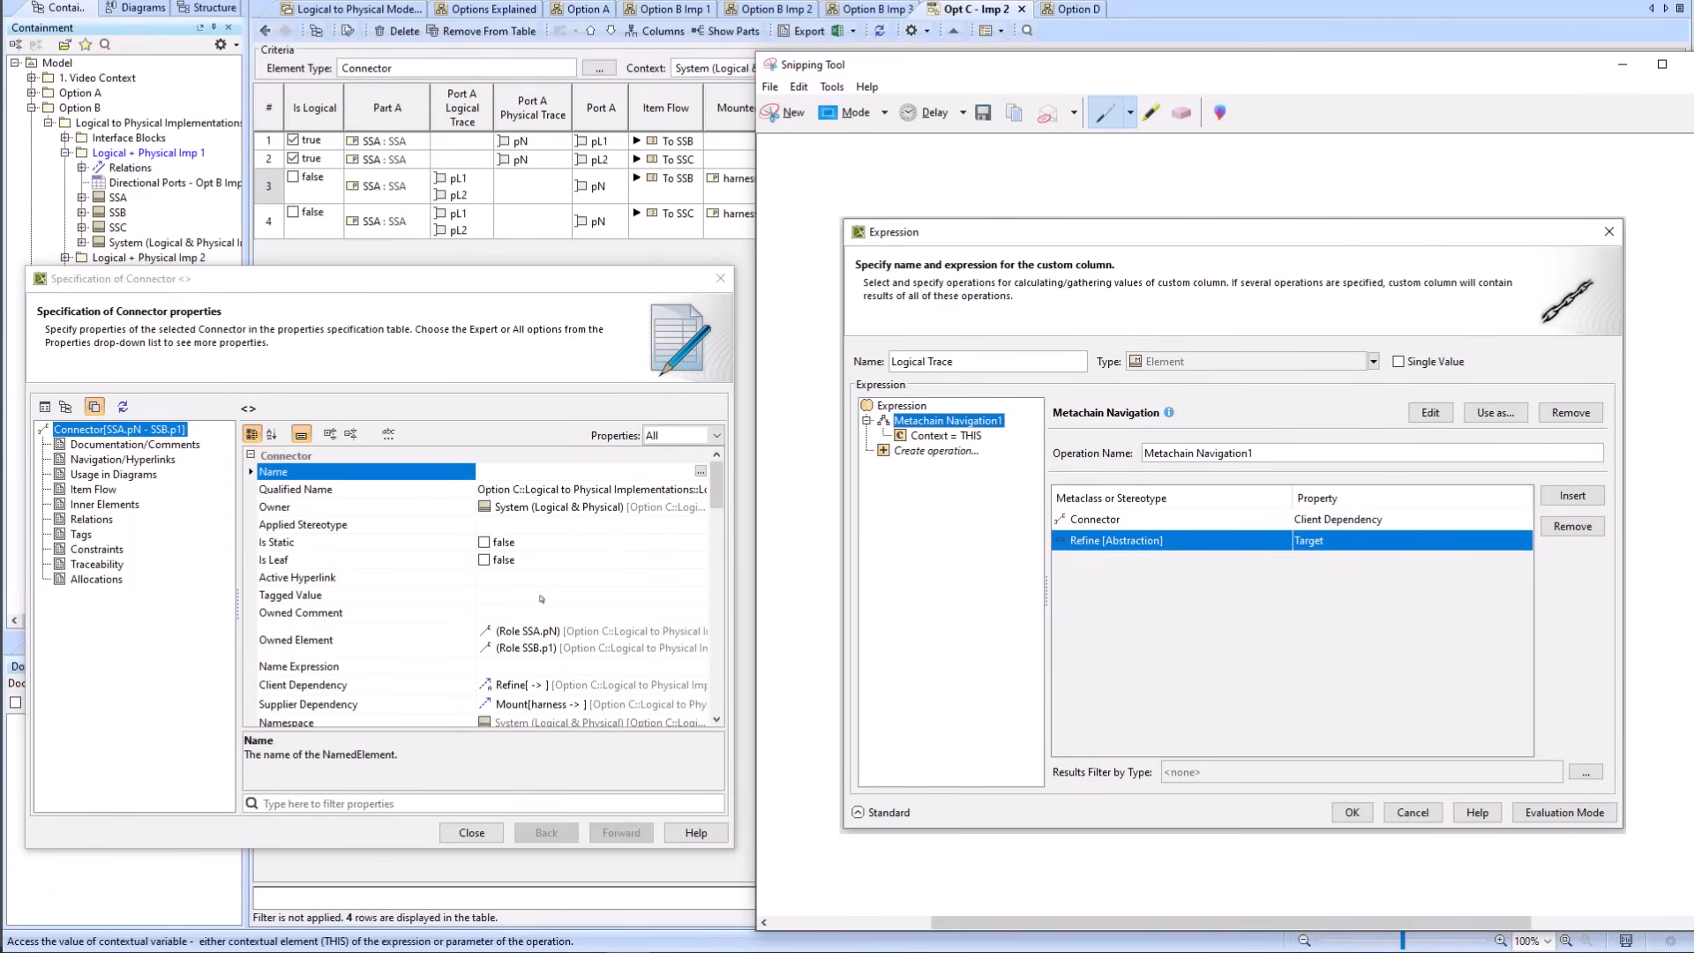
# Step: Open the specification of the connector's Client Dependency Refine relation, and draw an arrow from Connector to Client Dependency on the snip
pyautogui.click(515, 686)
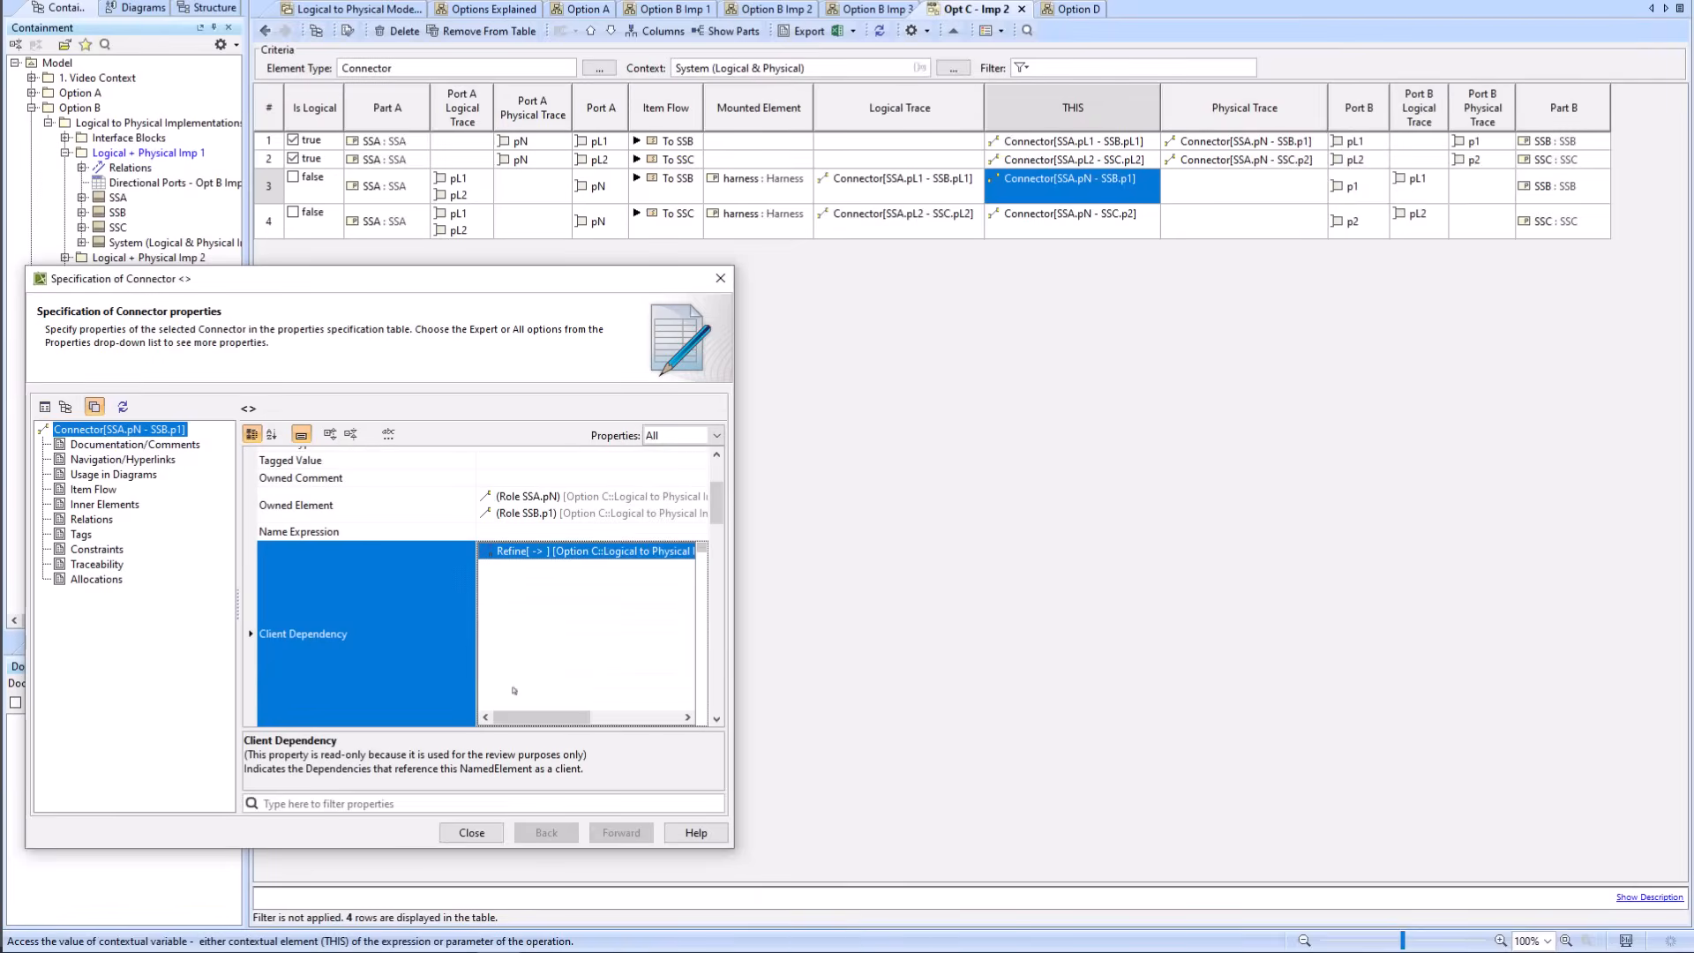
pyautogui.rightClick(504, 553)
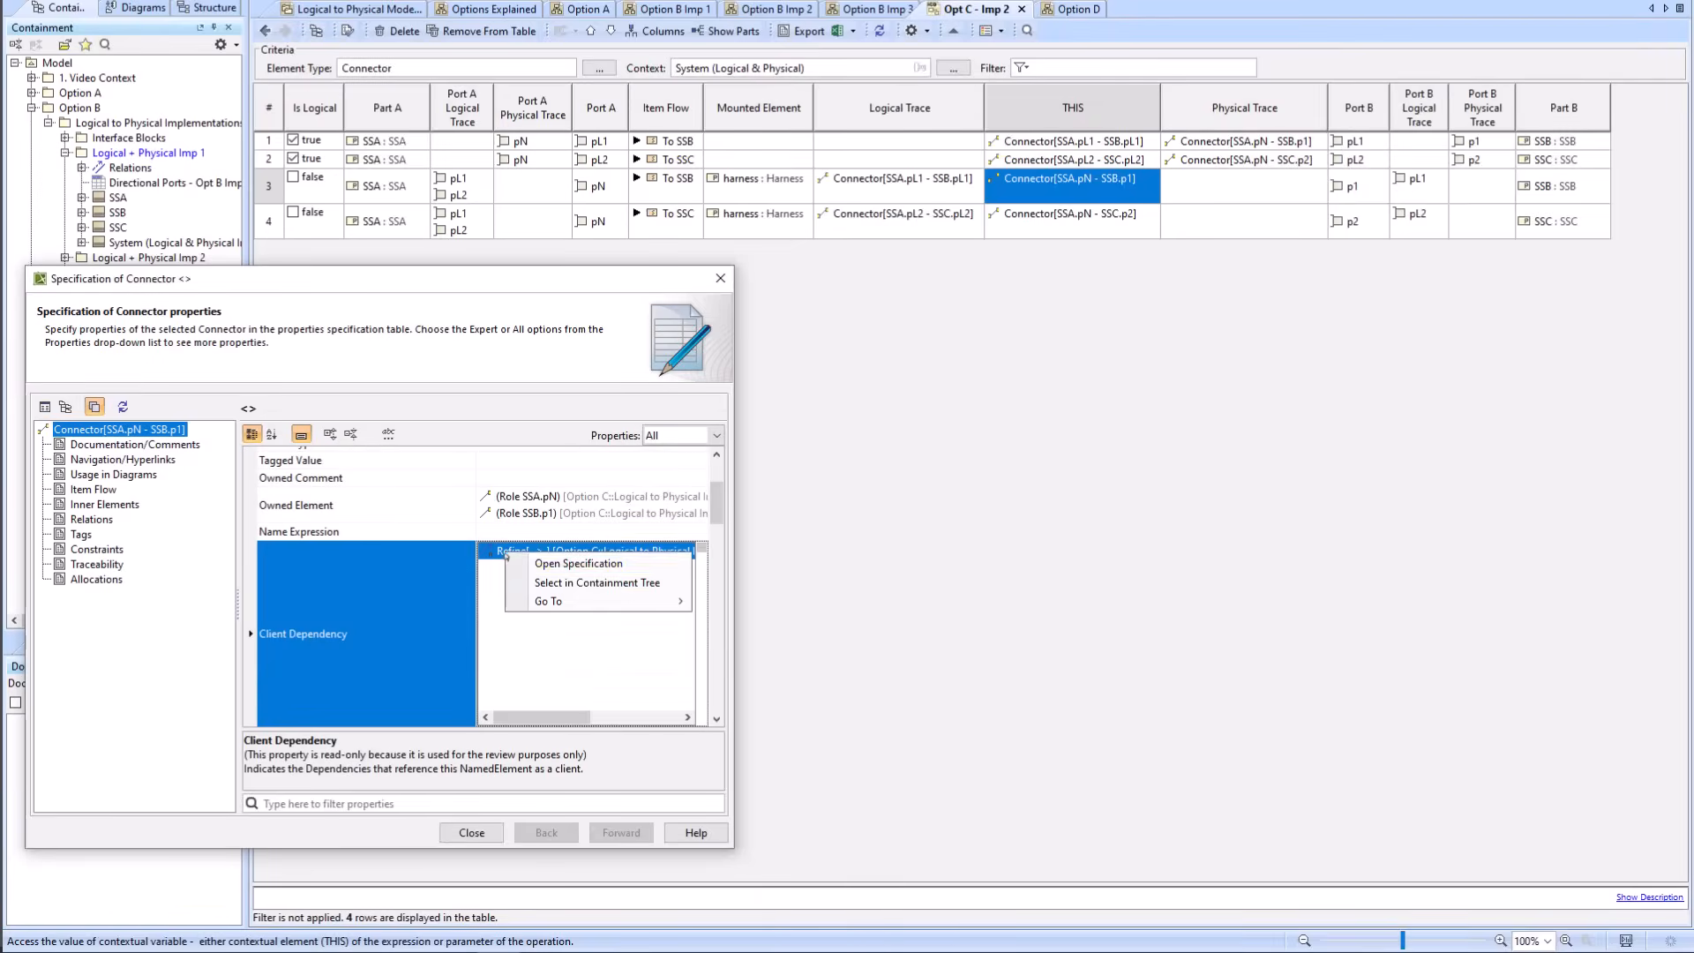
pyautogui.click(587, 565)
pyautogui.hotkey('alt', 'Tab')
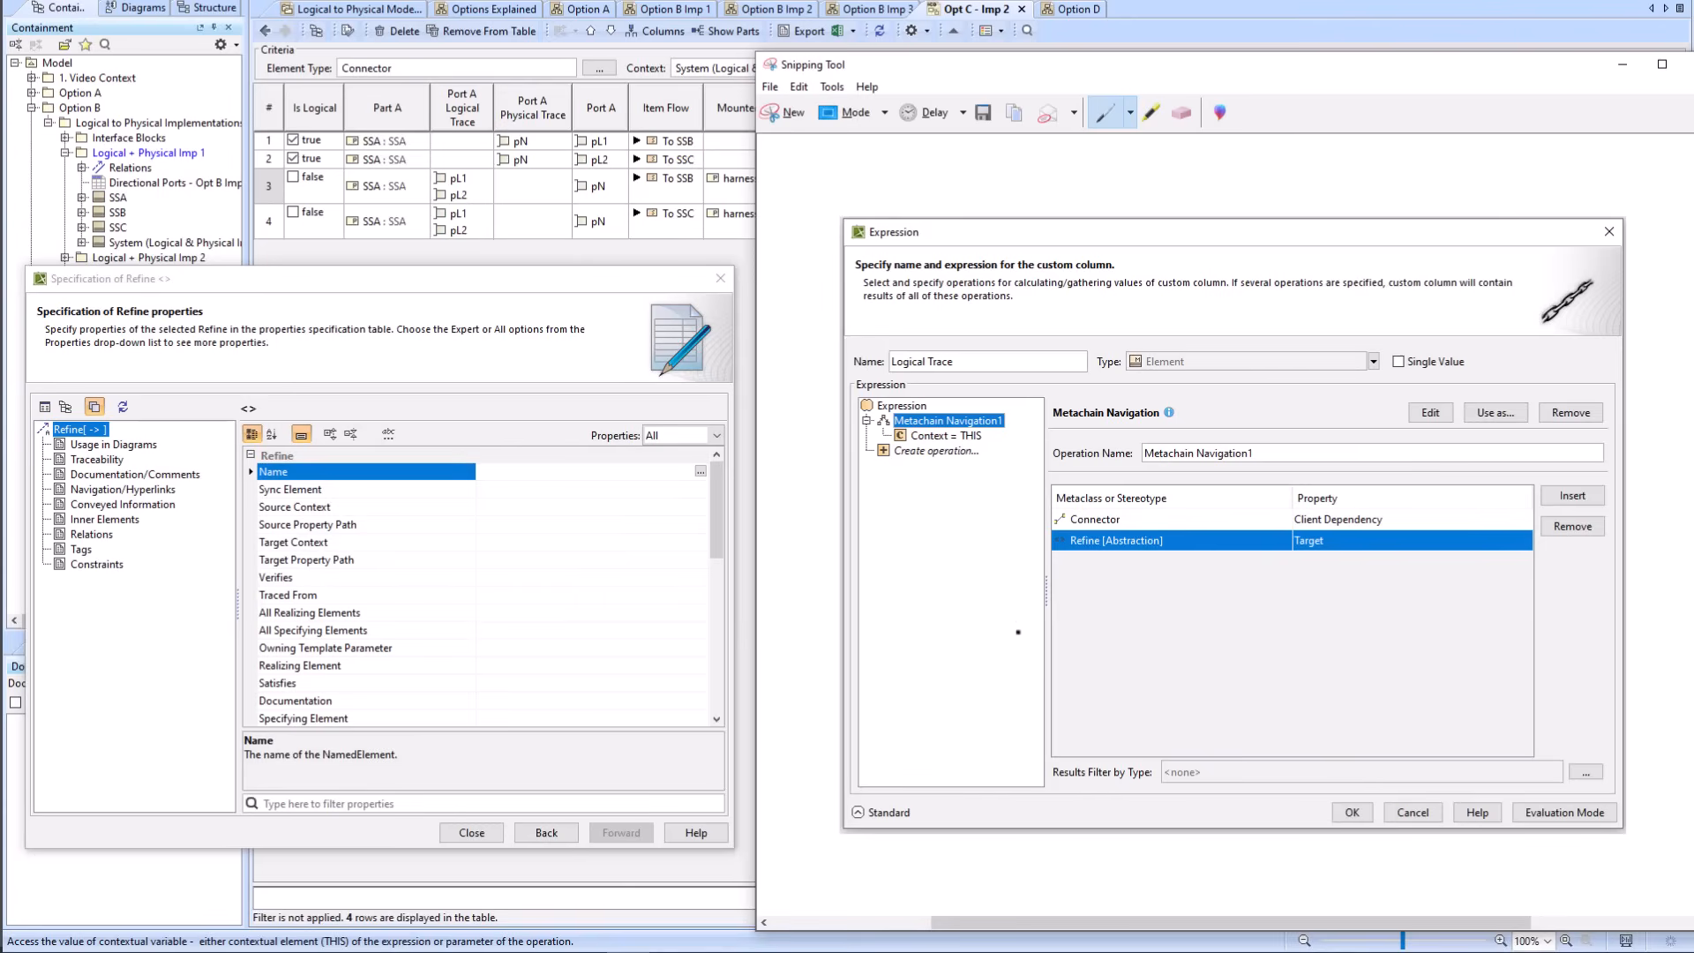
pyautogui.moveTo(1146, 522)
pyautogui.mouseDown()
pyautogui.moveTo(1264, 519)
pyautogui.moveTo(1246, 530)
pyautogui.mouseUp()
# Step: Look through the Refine relation's properties, including its source, target, client and supplier
pyautogui.scroll(-5, 483, 548)
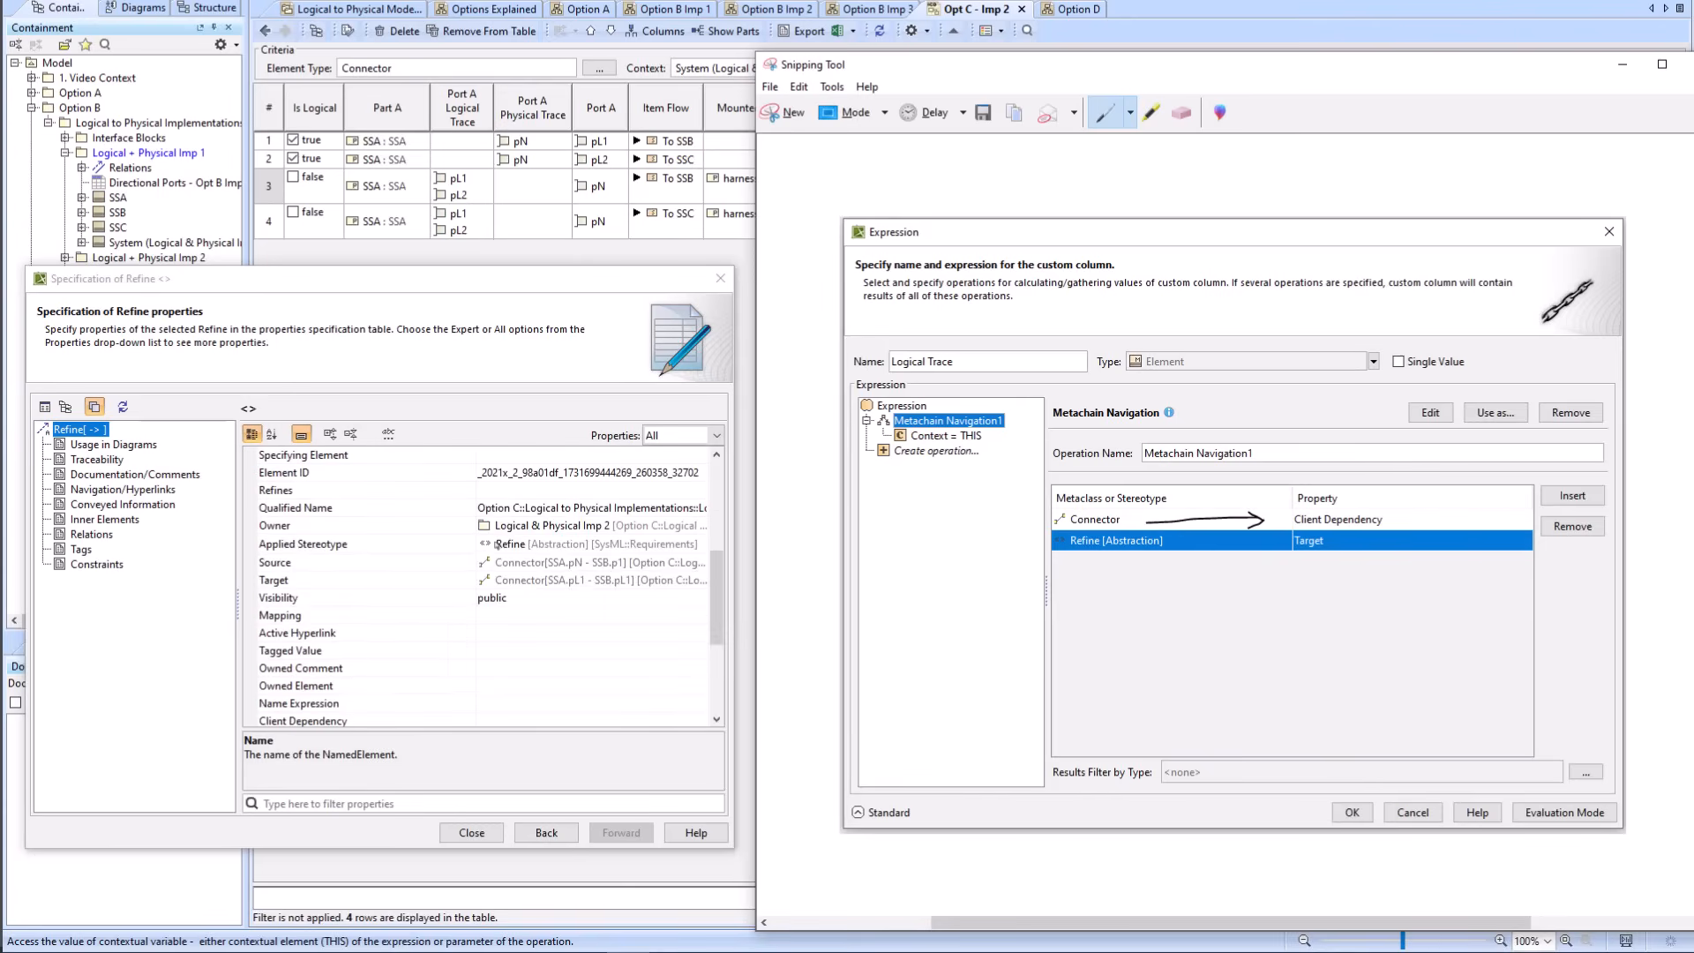
pyautogui.scroll(2, 482, 565)
pyautogui.scroll(-3, 483, 580)
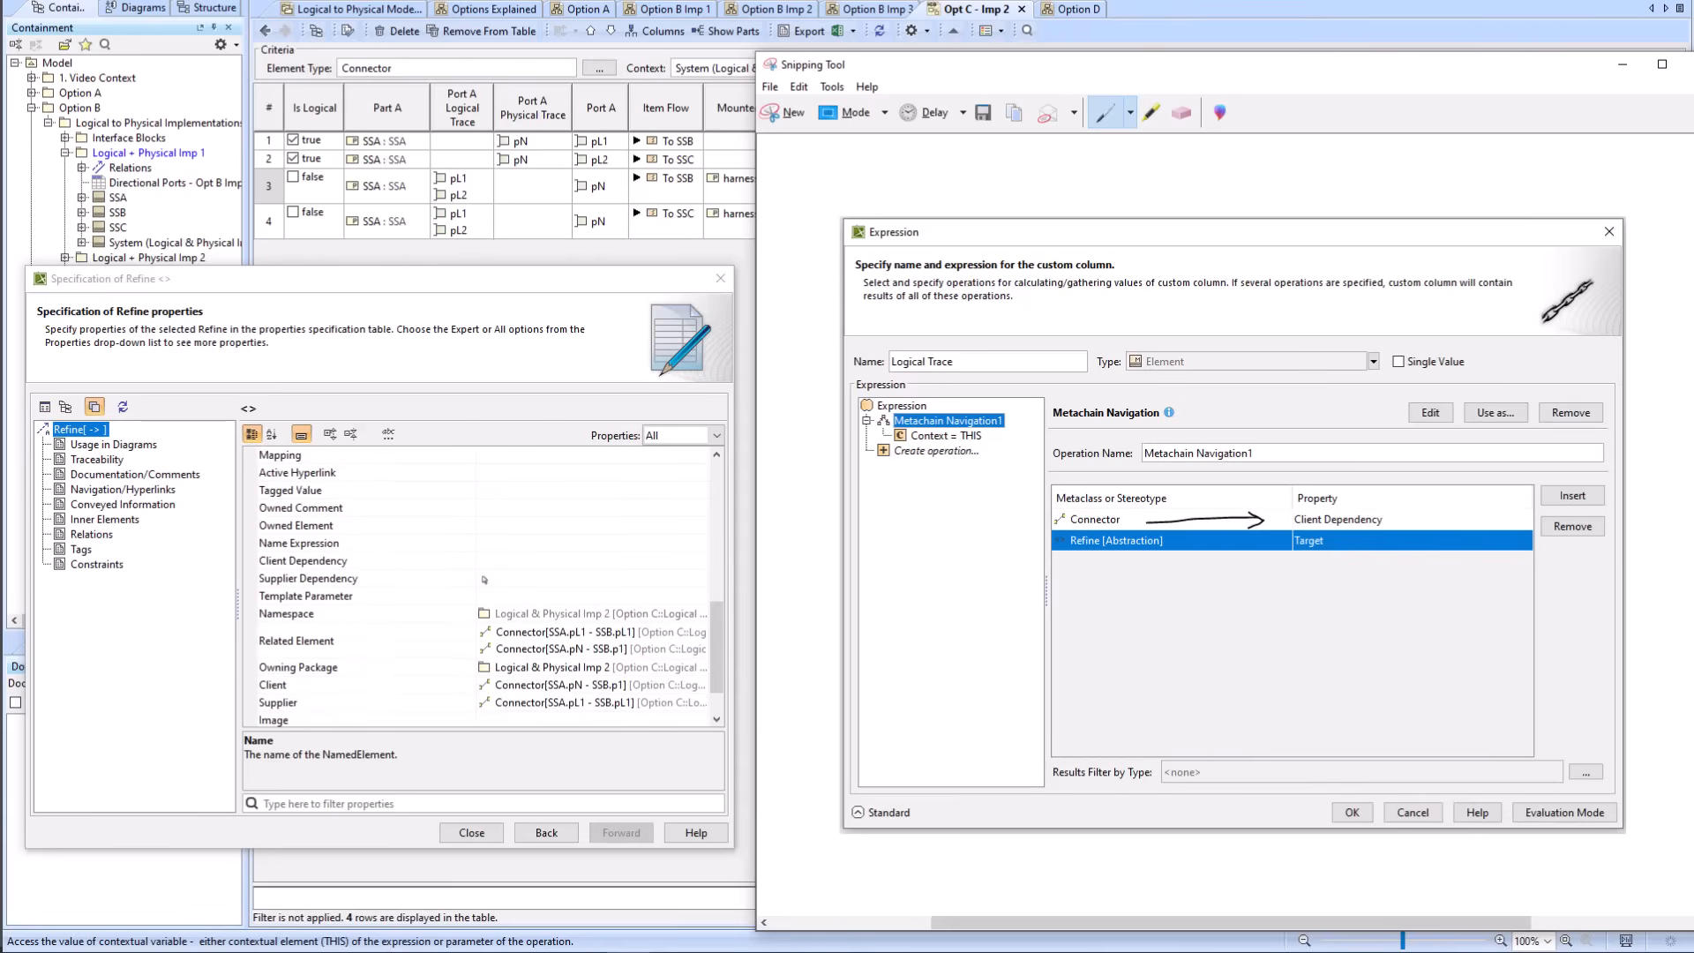
pyautogui.scroll(2, 484, 578)
pyautogui.scroll(-4, 484, 577)
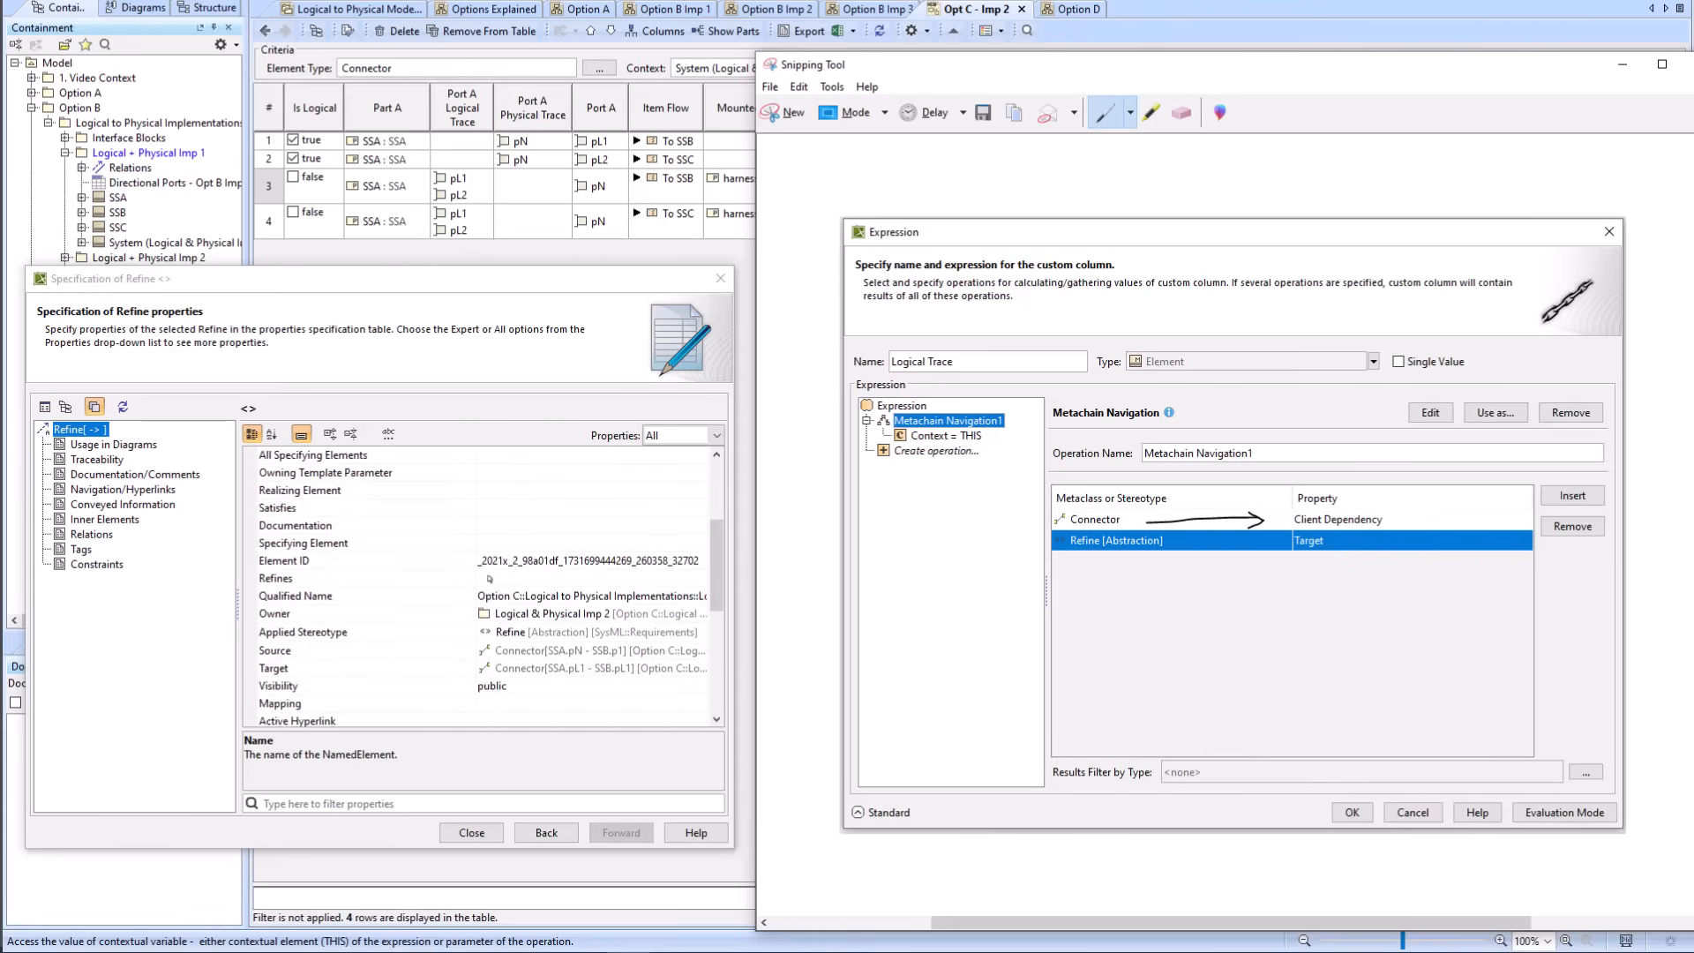
pyautogui.scroll(-2, 507, 553)
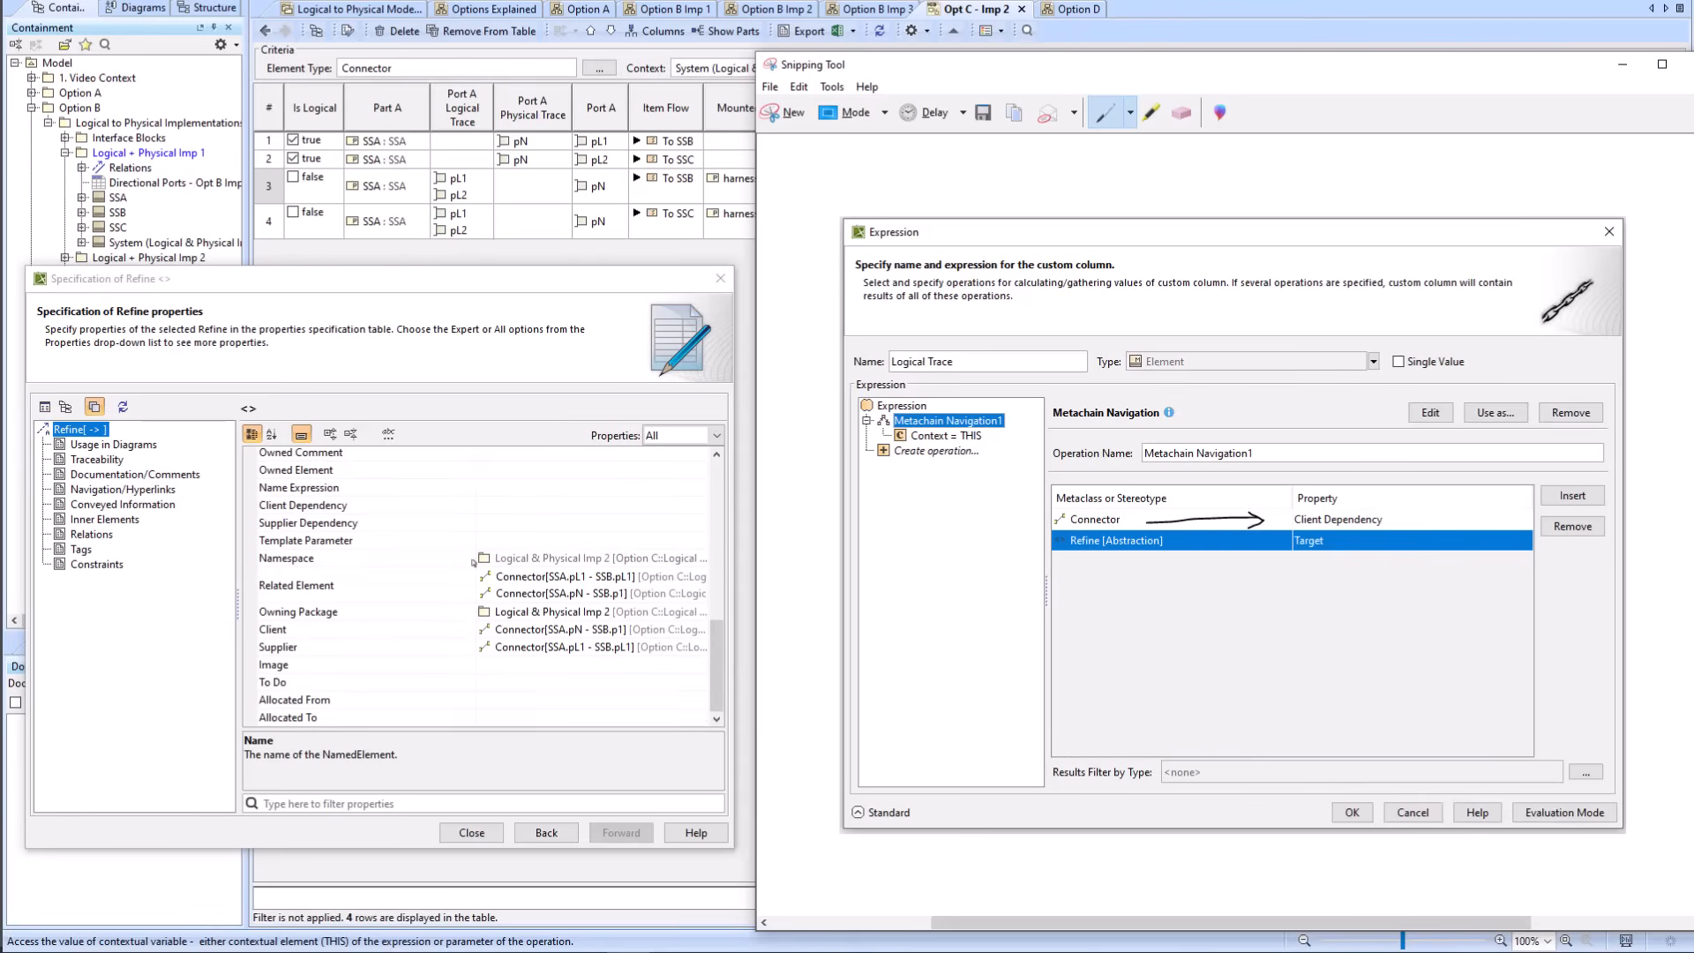
# Step: Filter the Refine relation's properties by "tar" and open the specification of its Target connector
pyautogui.click(394, 804)
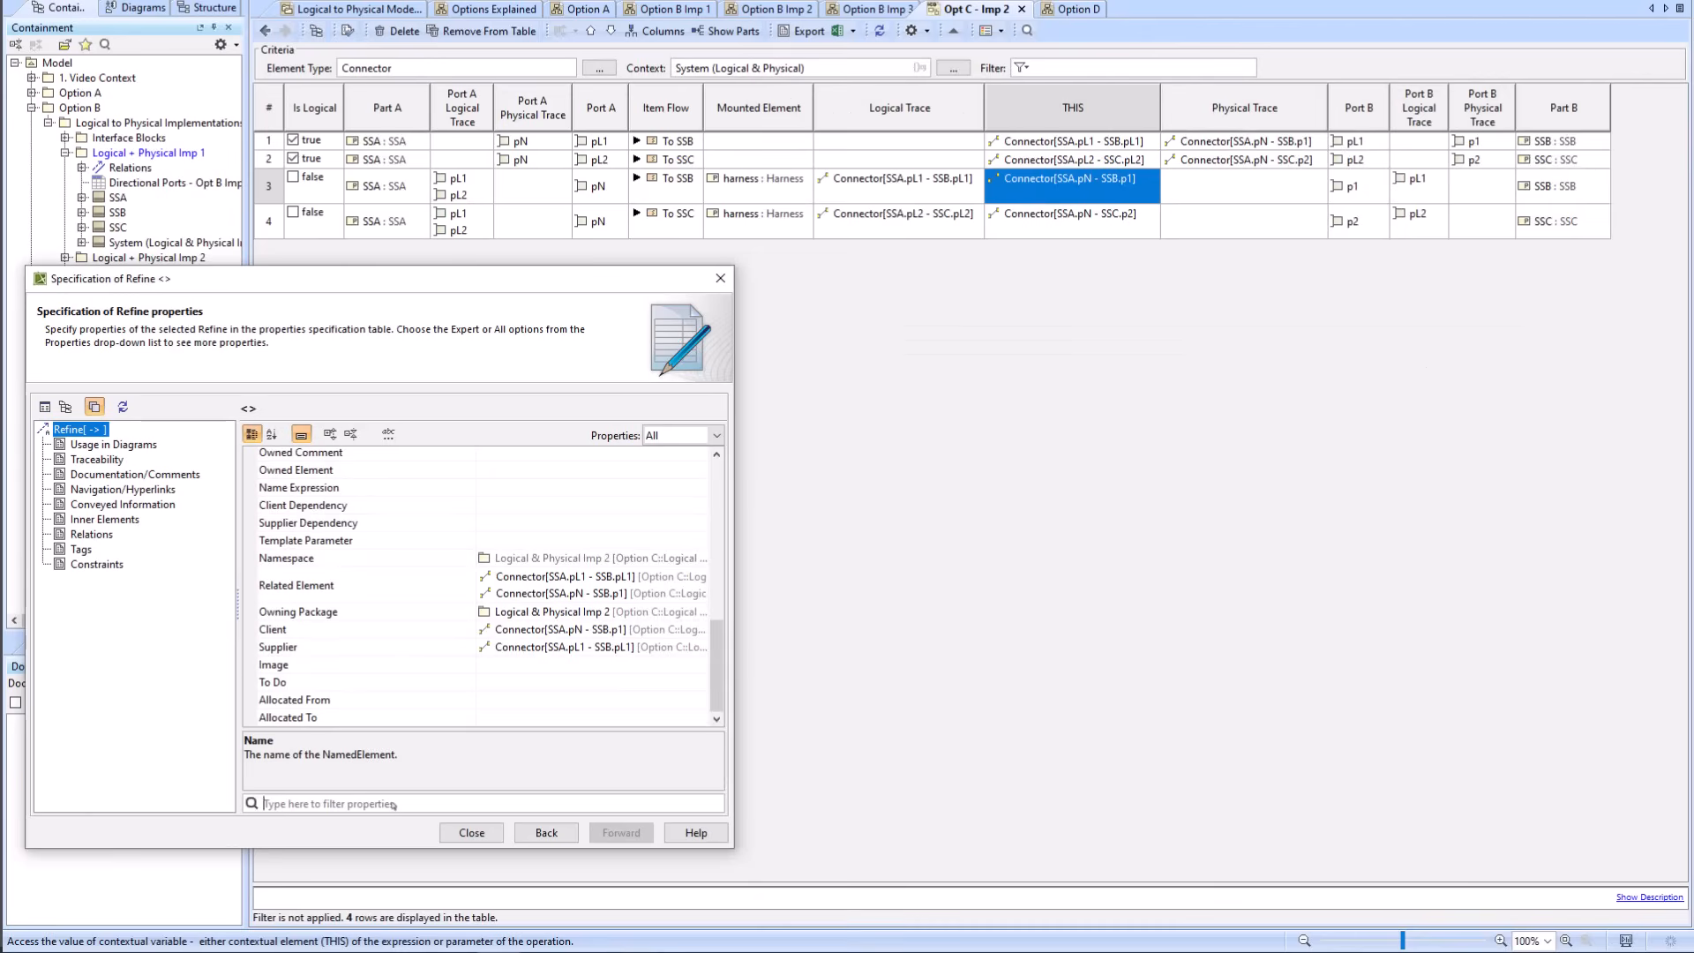
pyautogui.write('ta')
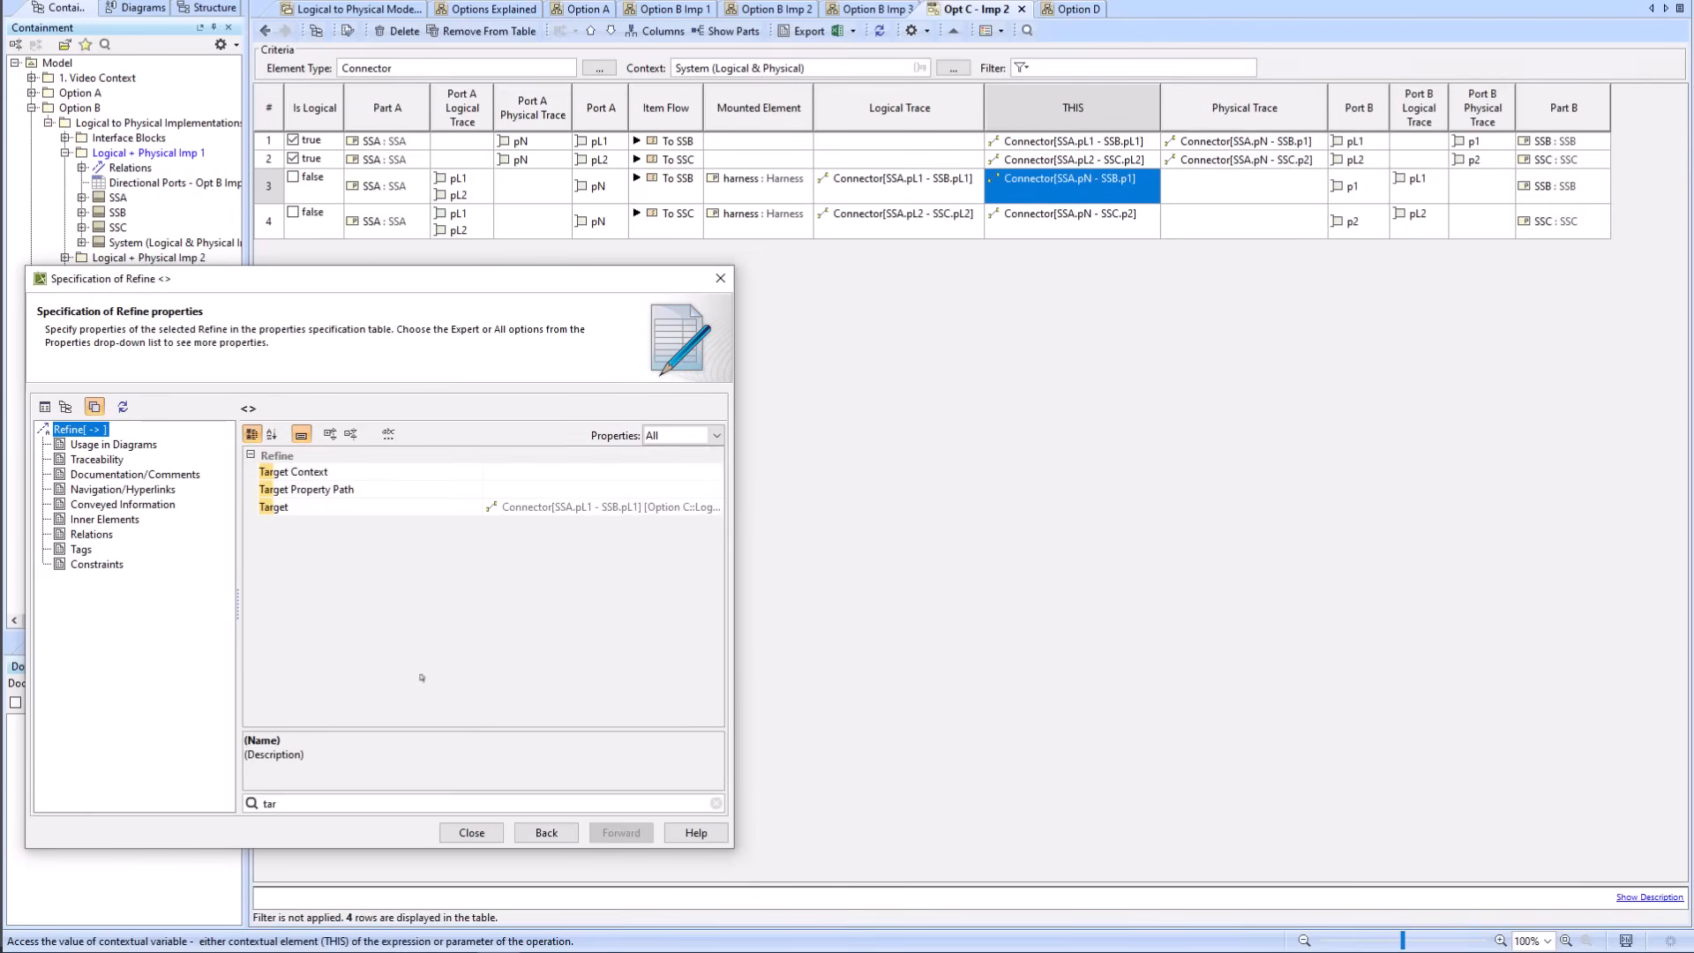
pyautogui.write('r')
pyautogui.click(523, 509)
pyautogui.rightClick(534, 508)
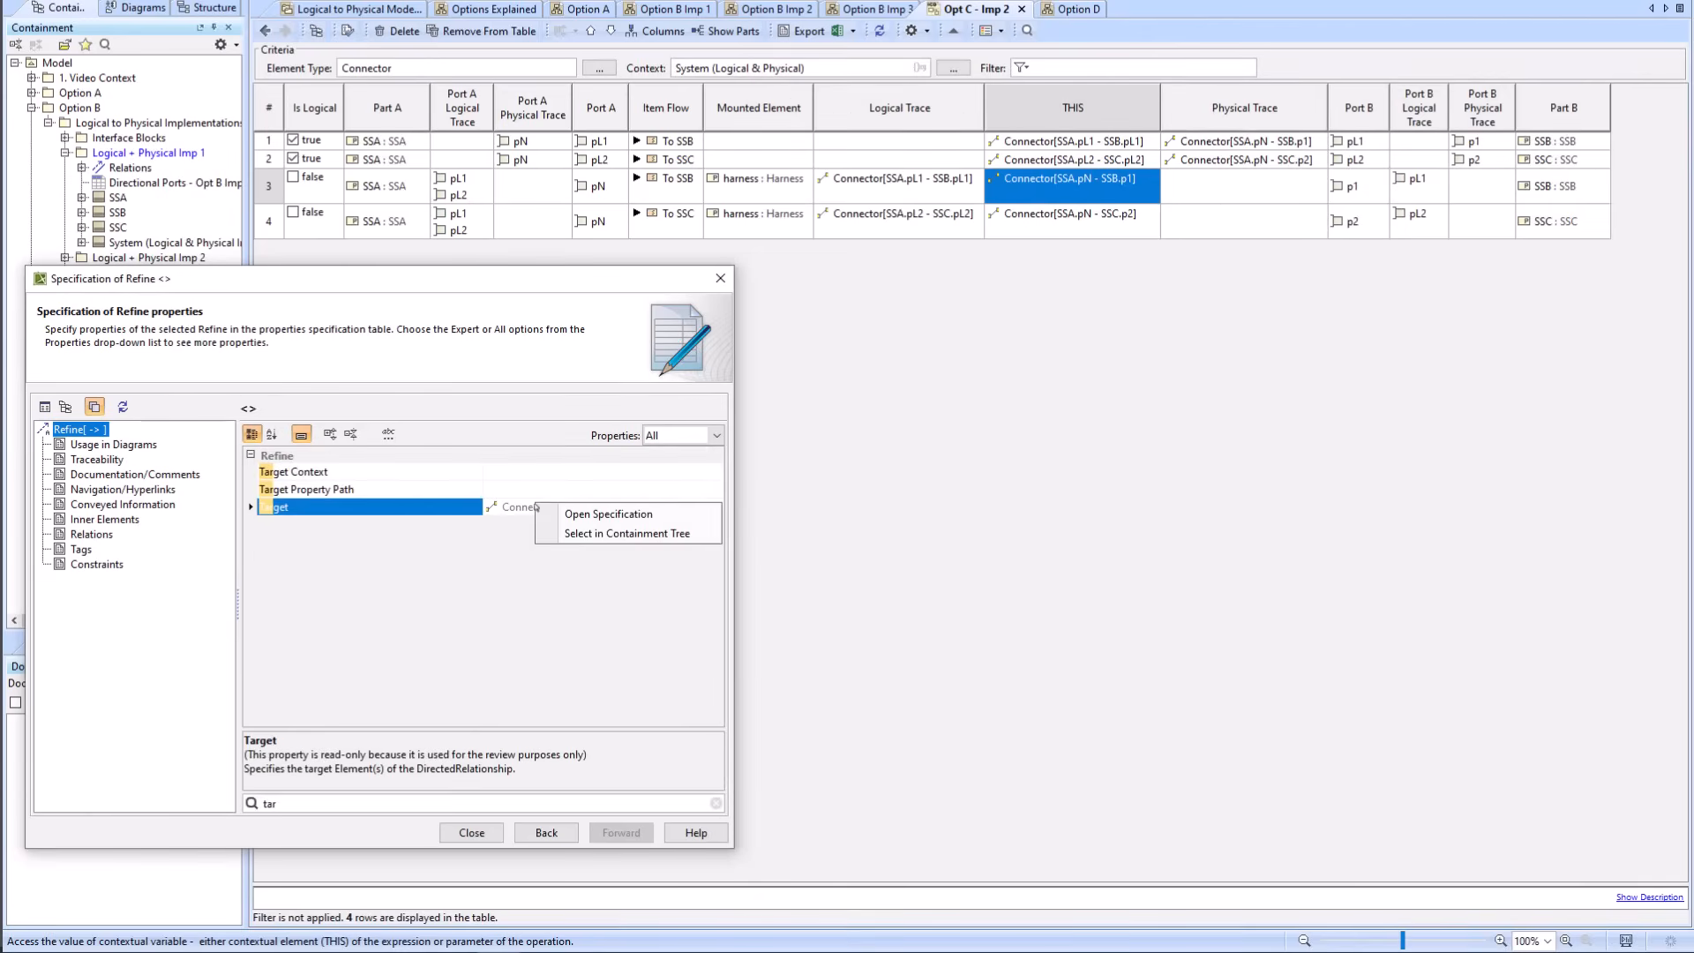
pyautogui.click(596, 515)
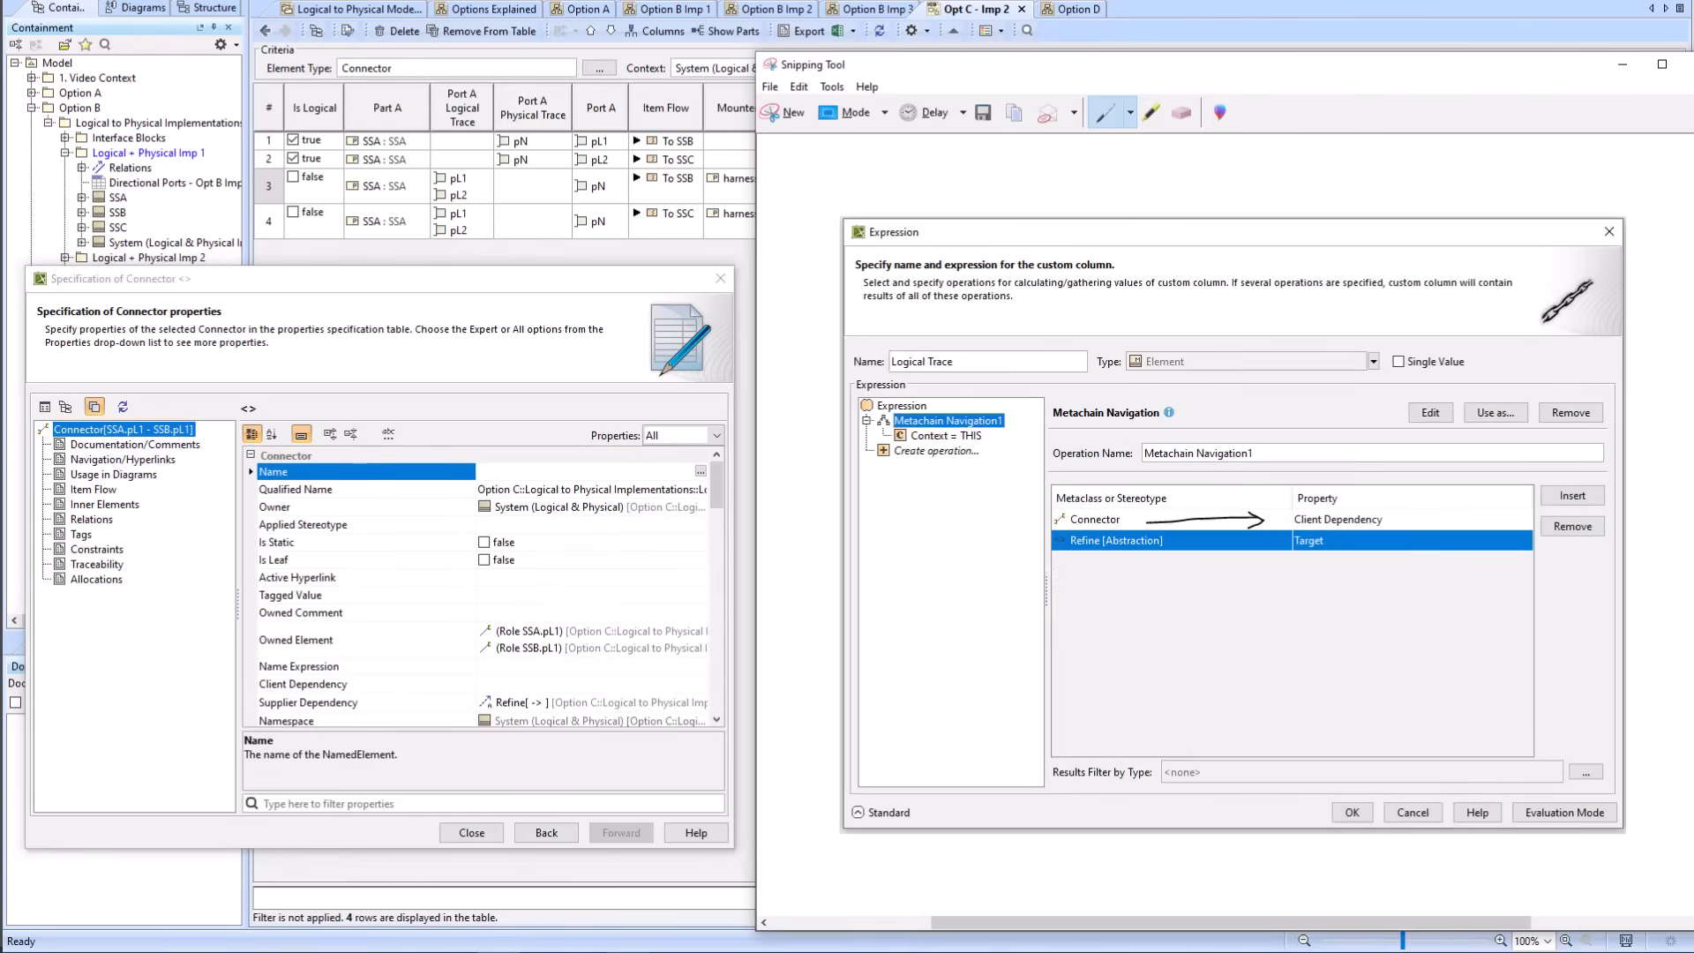
# Step: Draw an arrow from Refine to Target on the expression snip, minimize the snip and close the connector's specification
pyautogui.moveTo(1186, 542); pyautogui.dragTo(1265, 549)
pyautogui.click(1621, 63)
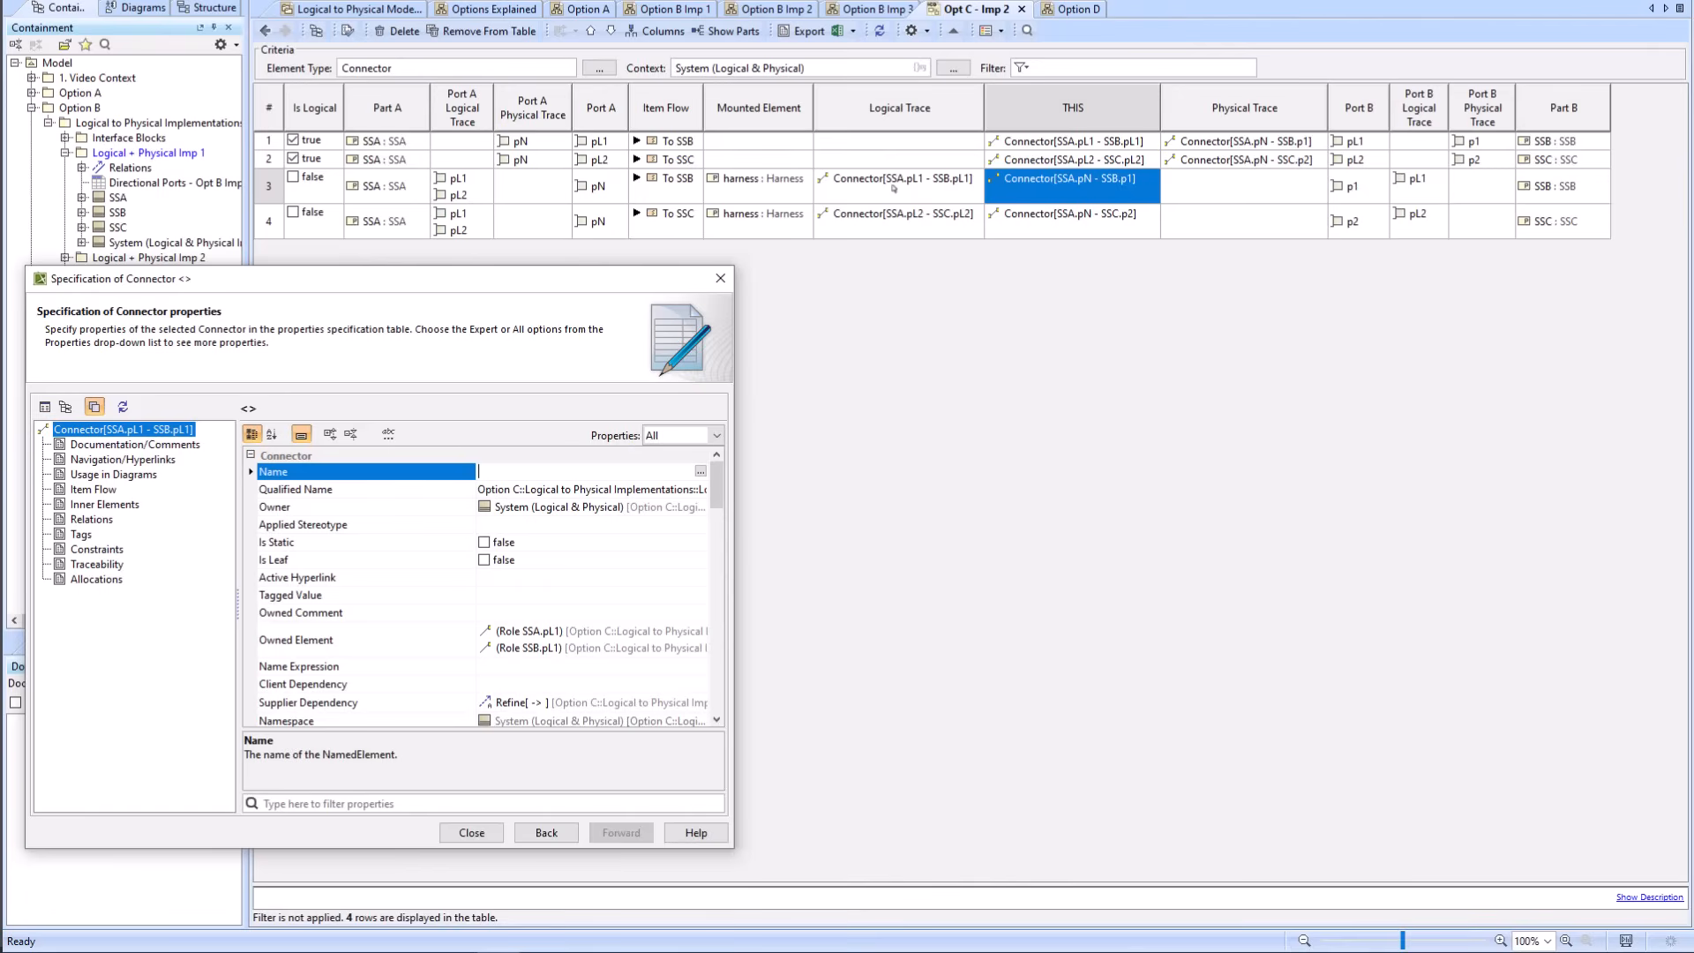
pyautogui.click(720, 278)
# Step: Review the metachain expressions of the Logical Trace and Physical Trace columns, cancelling out of each
pyautogui.rightClick(891, 110)
pyautogui.click(926, 186)
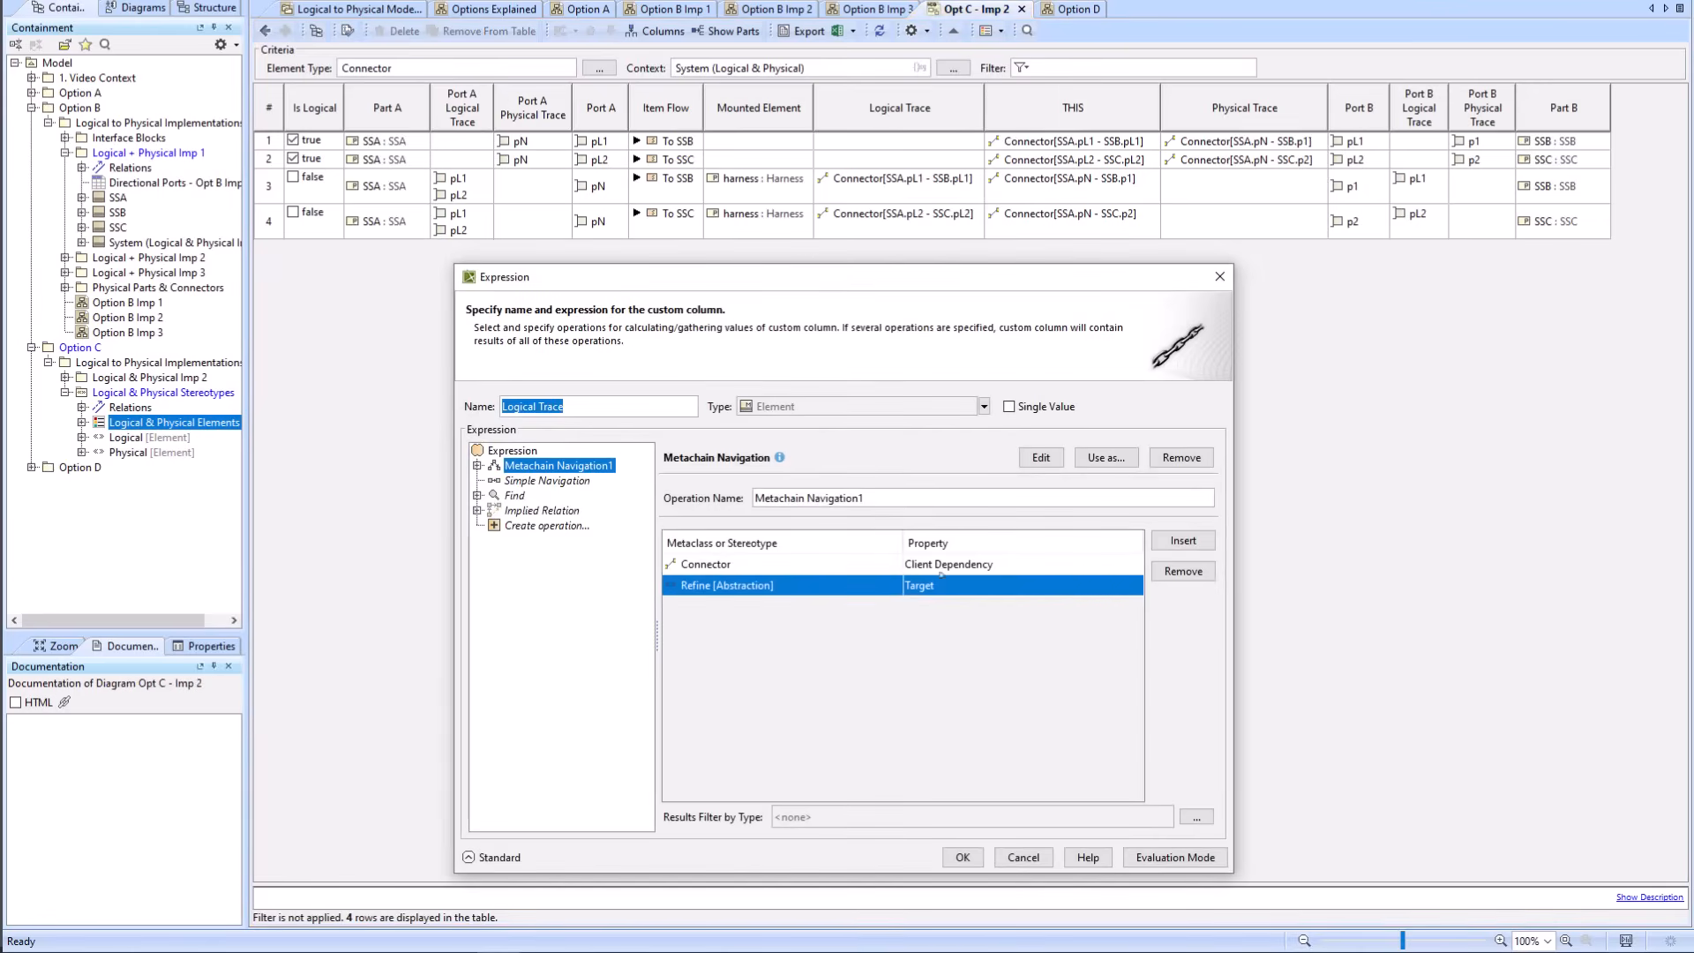
pyautogui.click(1024, 857)
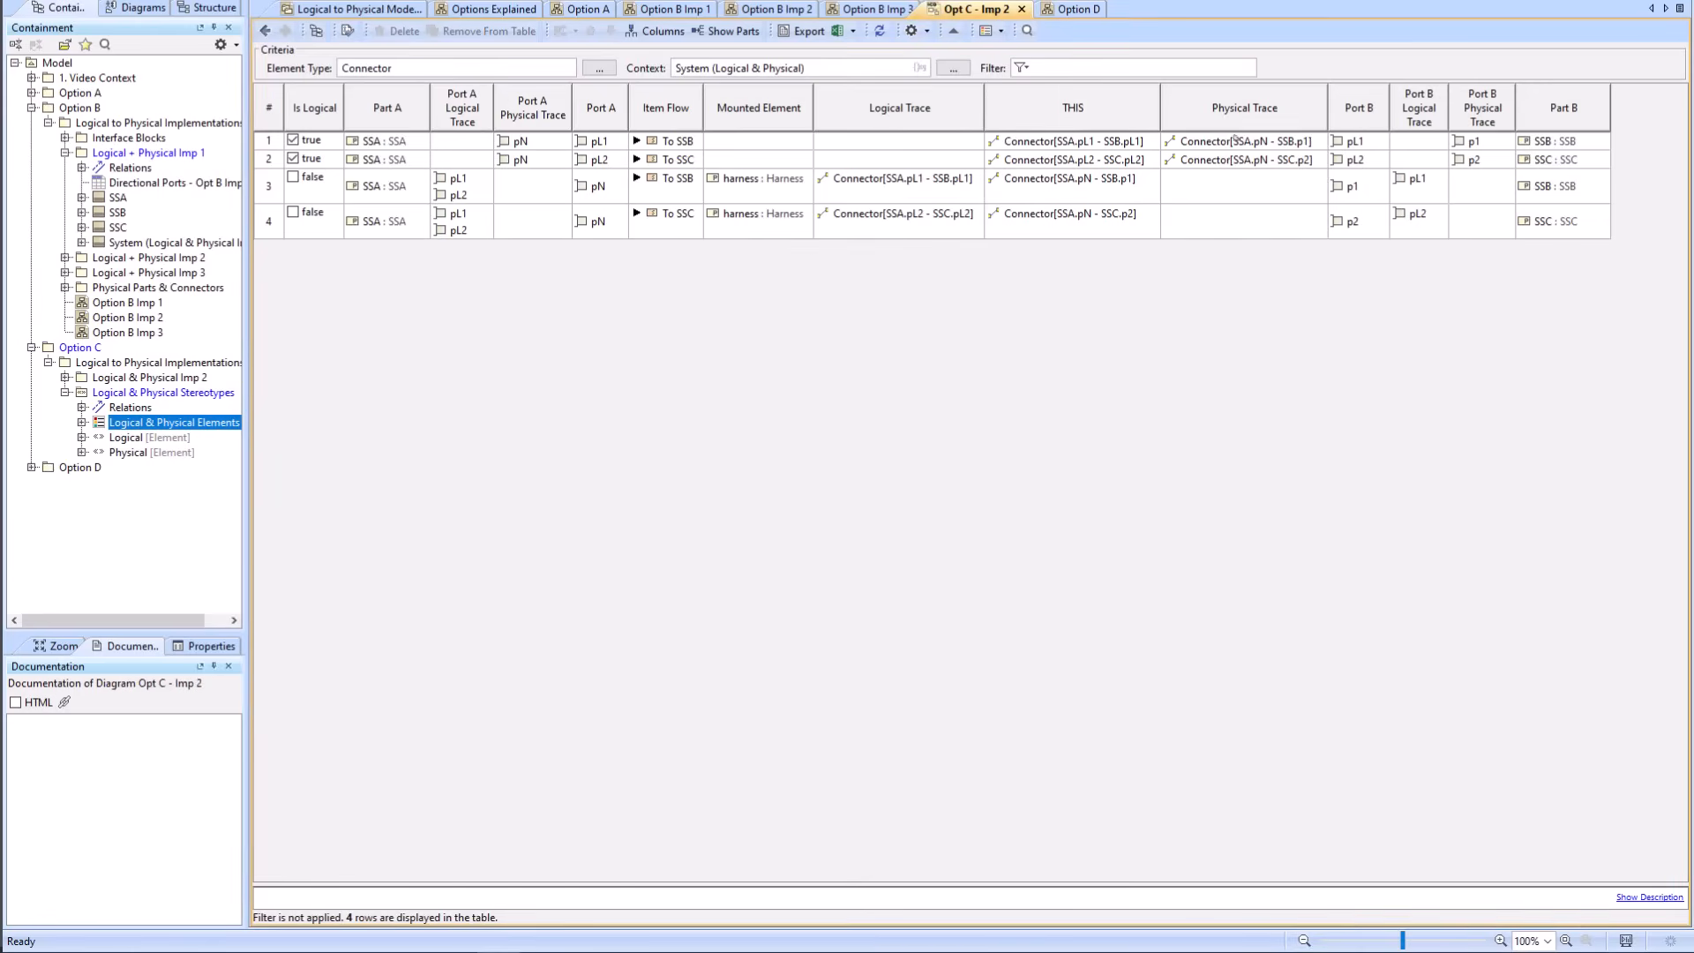
pyautogui.rightClick(1239, 106)
pyautogui.click(1320, 177)
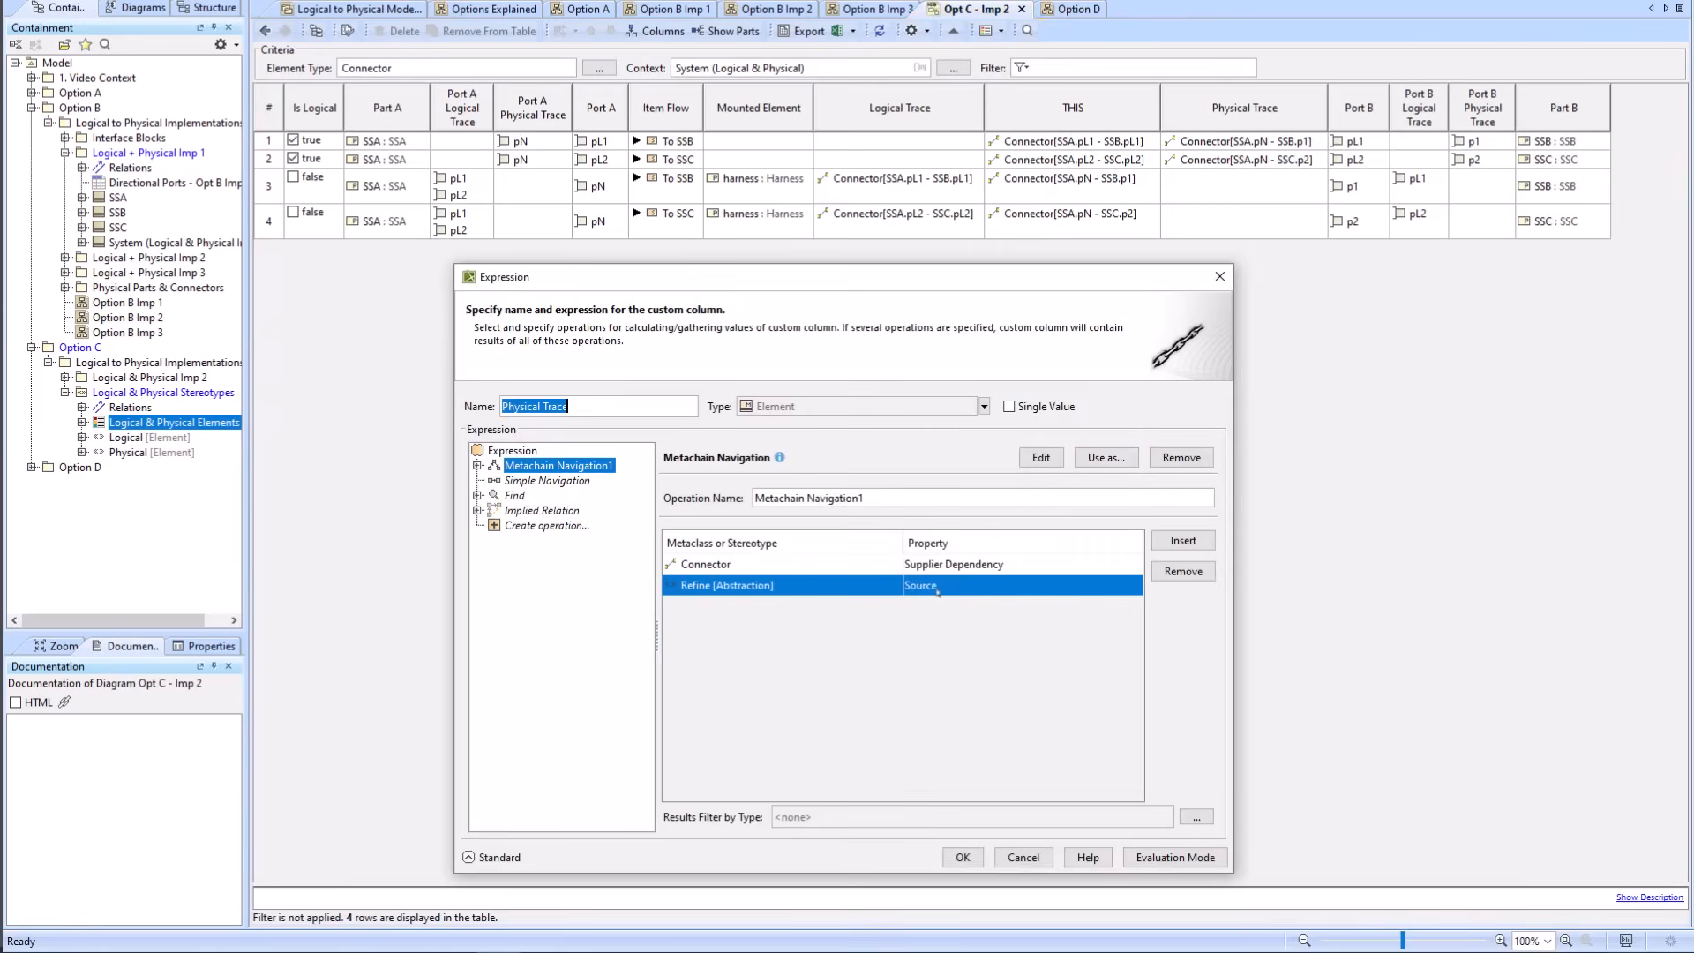
pyautogui.click(1023, 857)
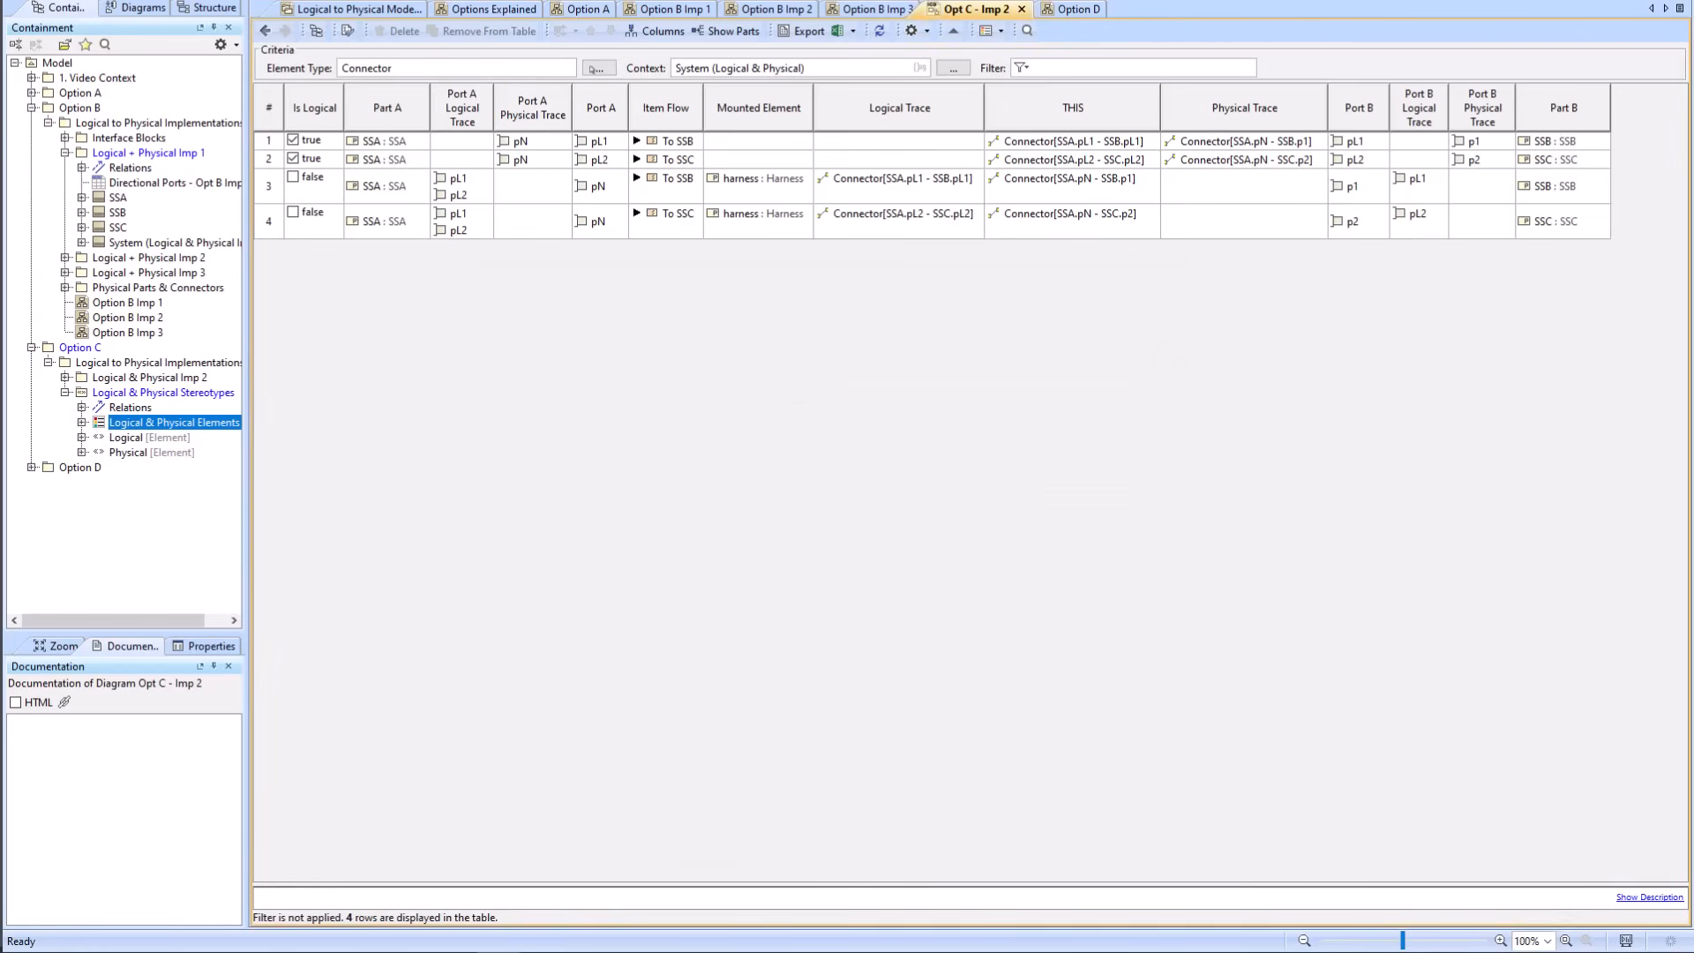
# Step: Examine the refine and mount relations on the Option C diagram, and return to the Opt C - Imp 2 table
pyautogui.click(265, 30)
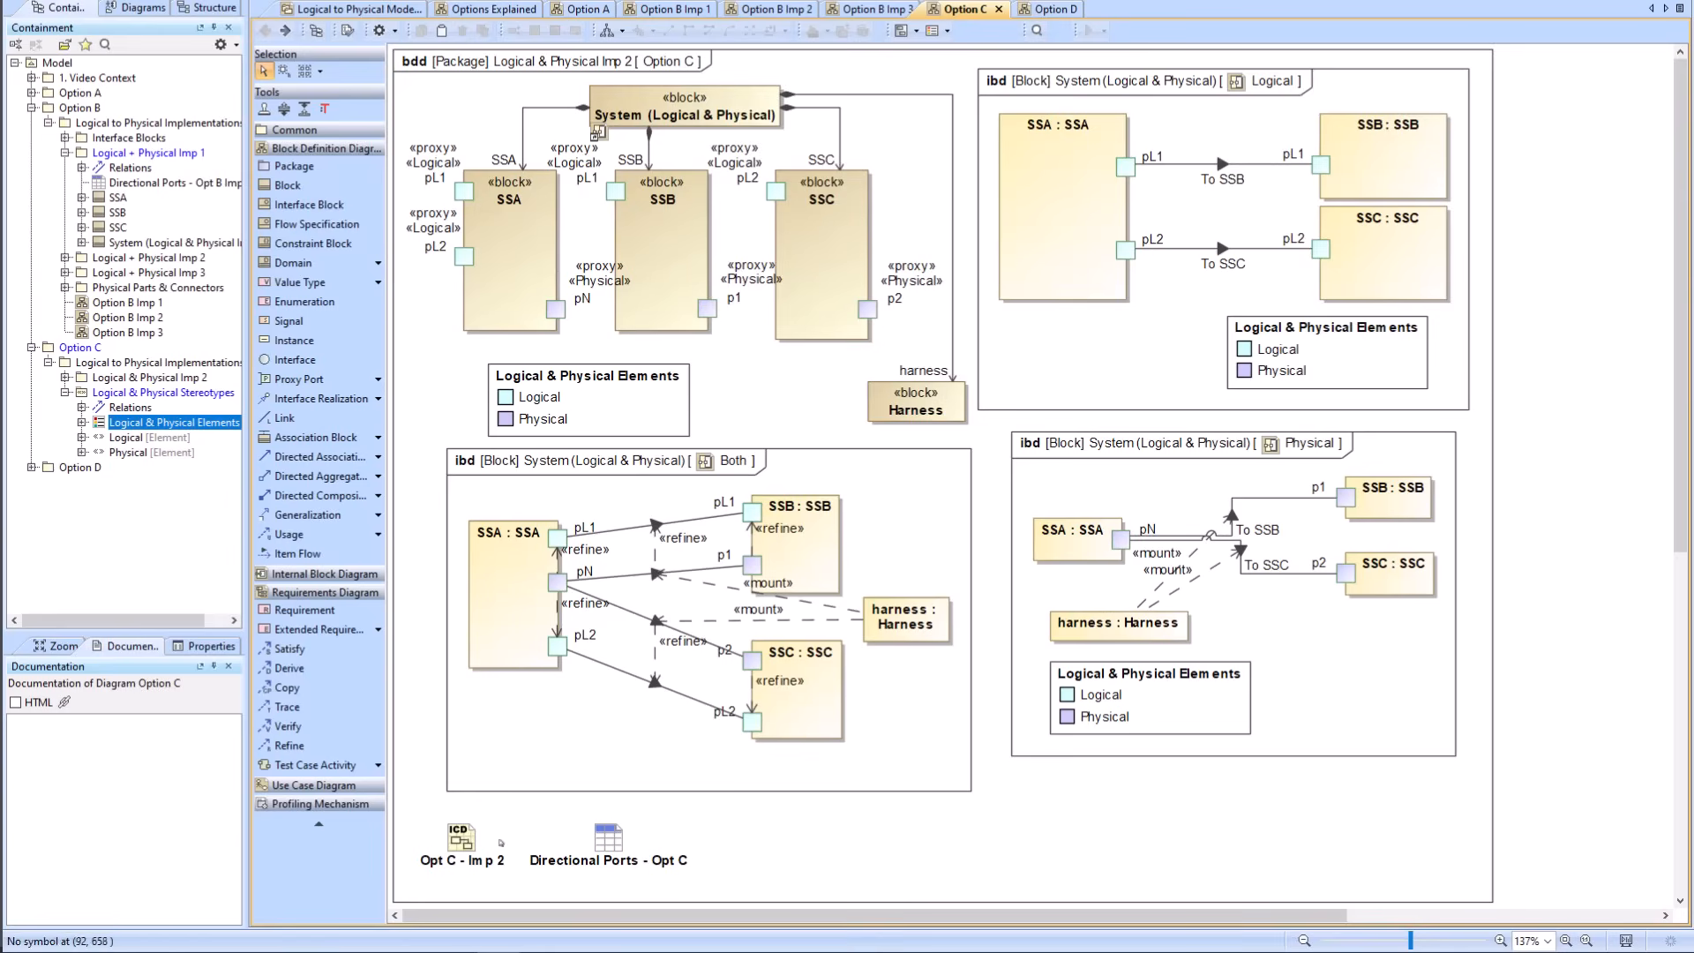
pyautogui.doubleClick(460, 837)
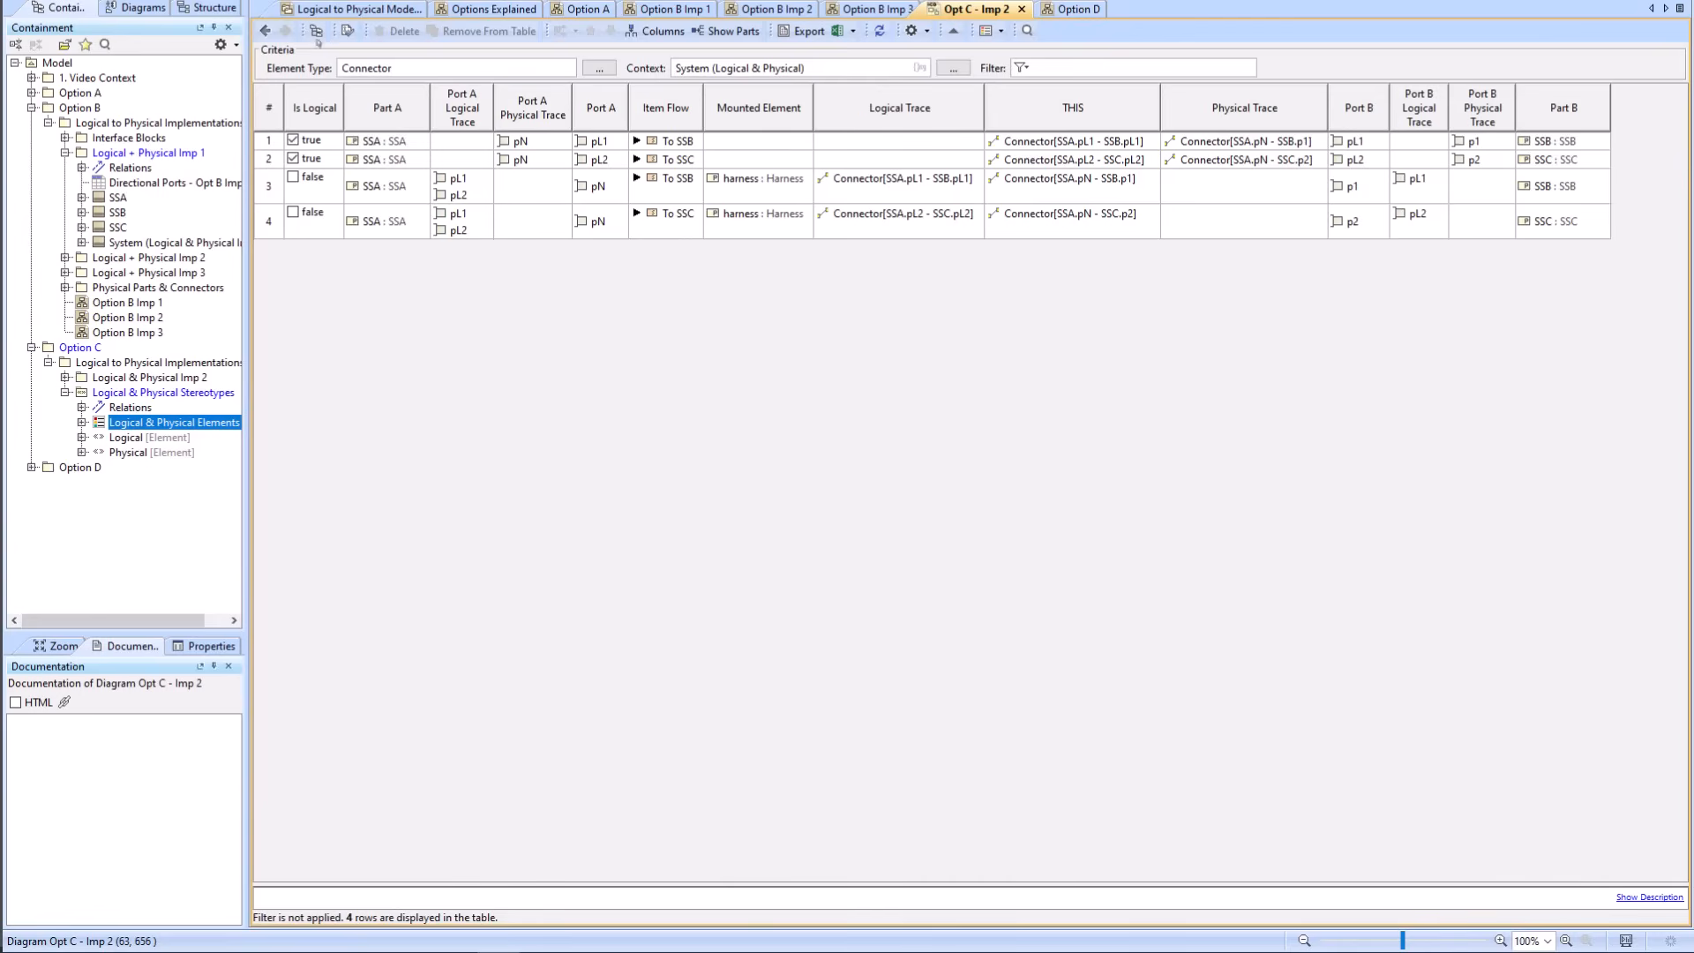
pyautogui.click(264, 30)
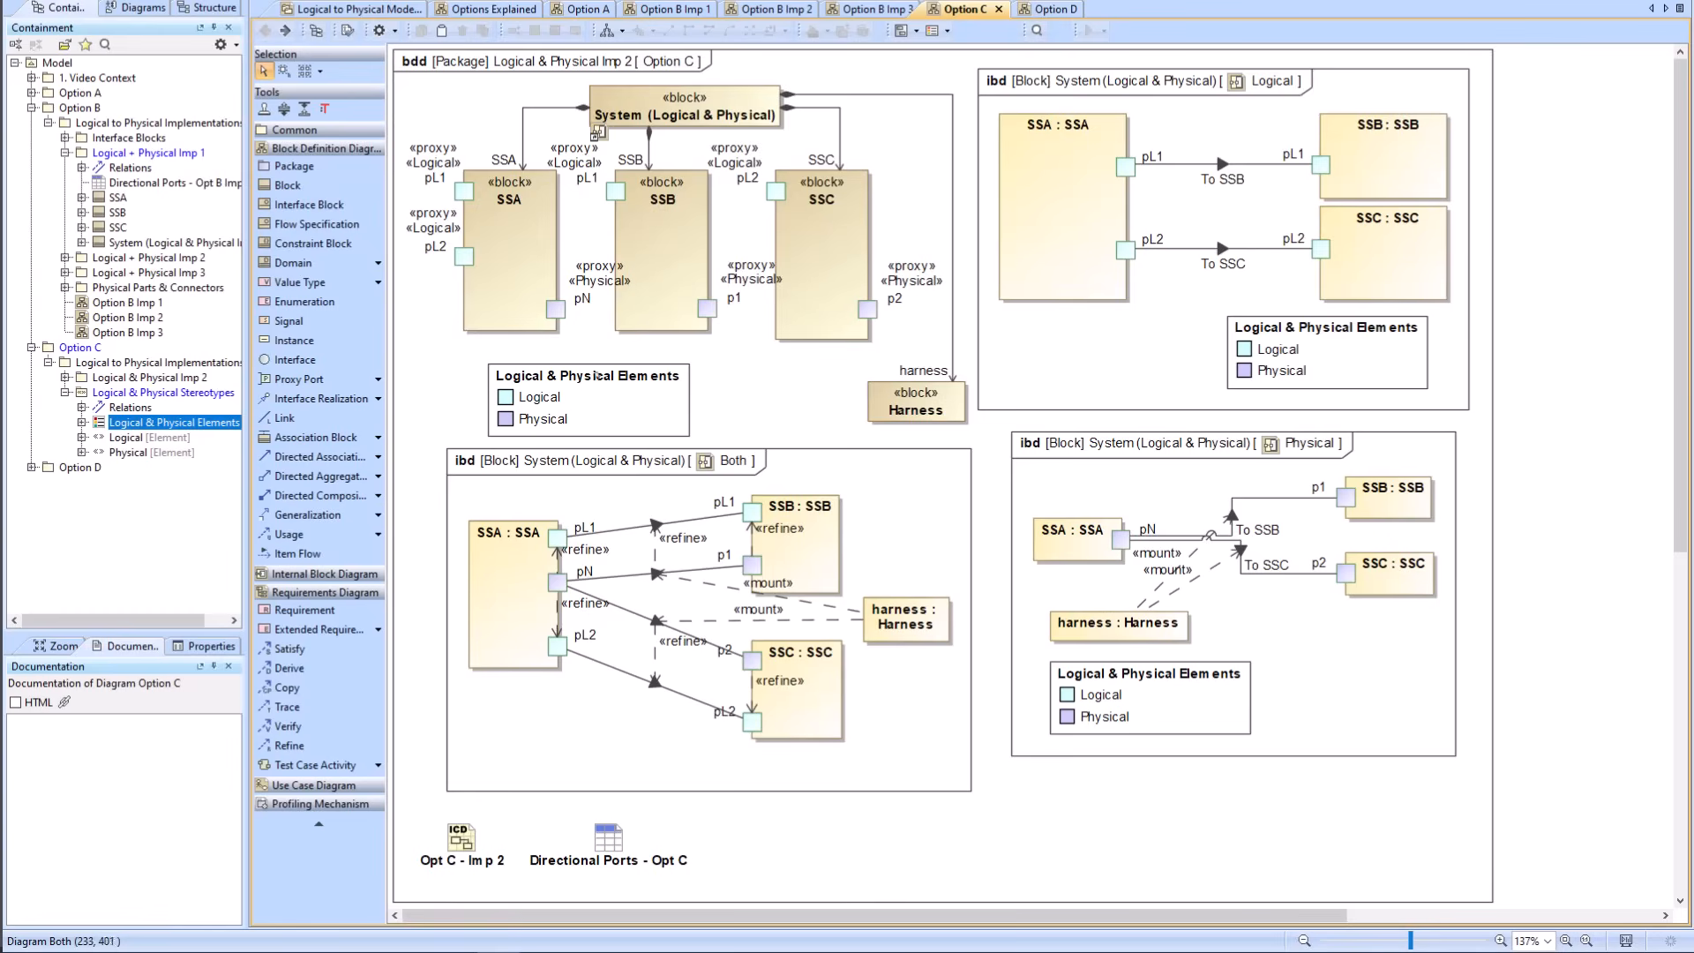
pyautogui.click(285, 30)
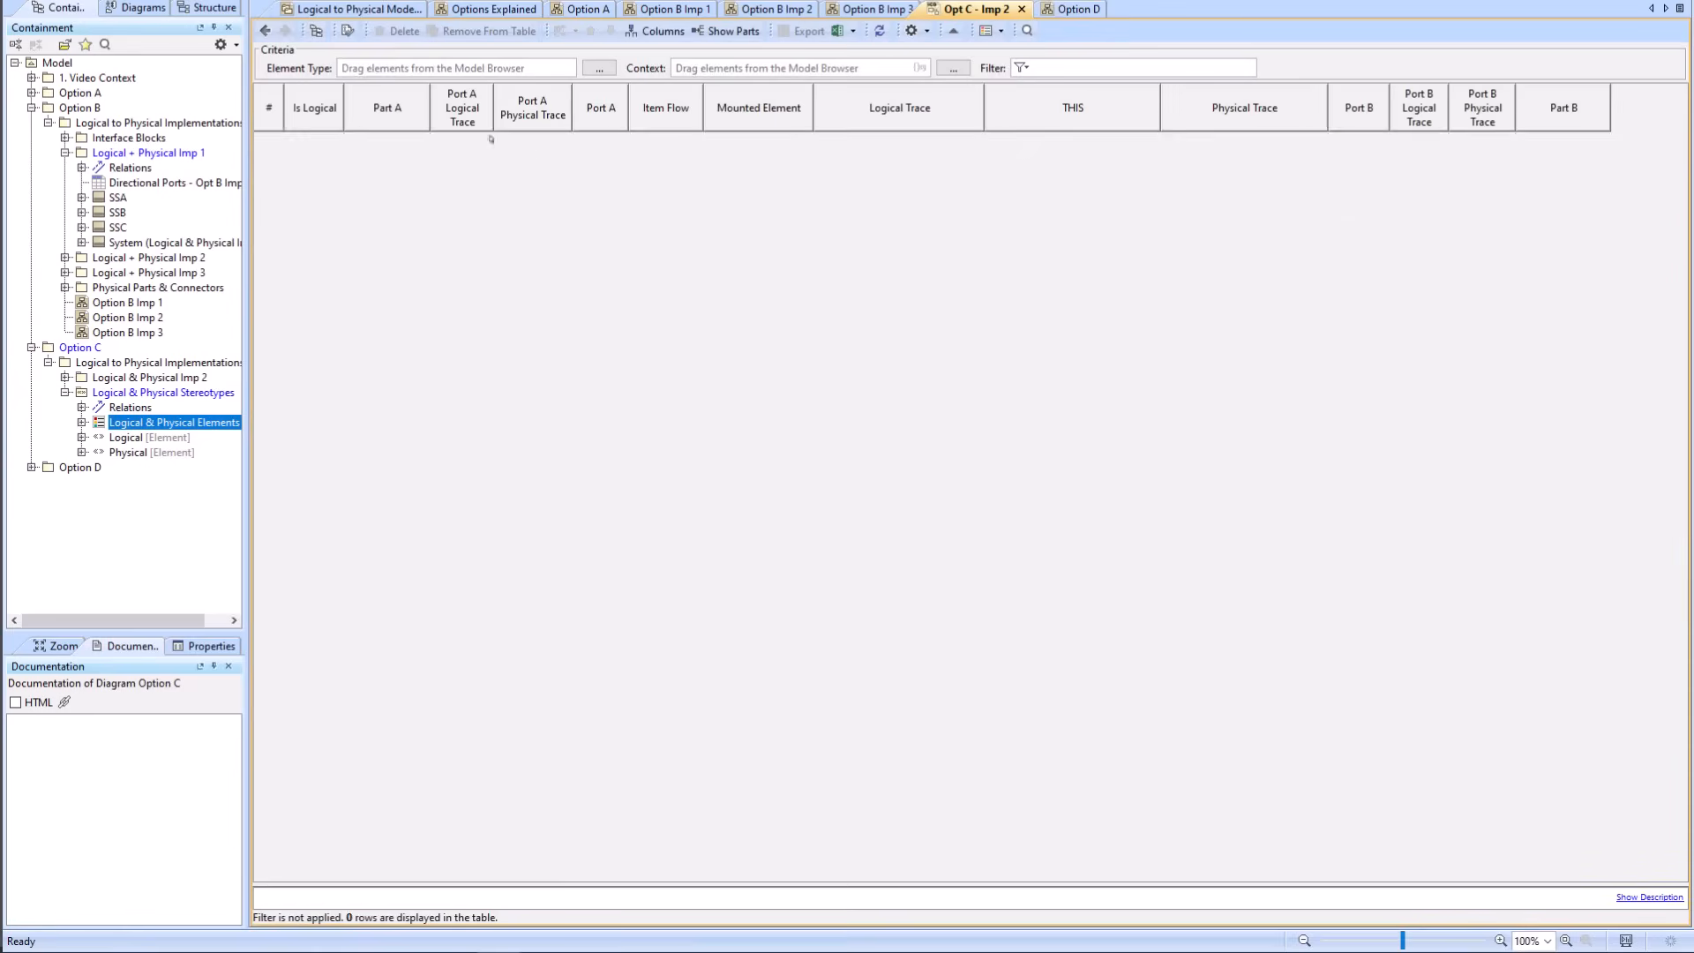
# Step: Open the Mounted Element column's expression and remove the suggested Simple Navigation, Find and Implied Relation operations, showing Metachain Navigation1
pyautogui.rightClick(741, 112)
pyautogui.click(799, 185)
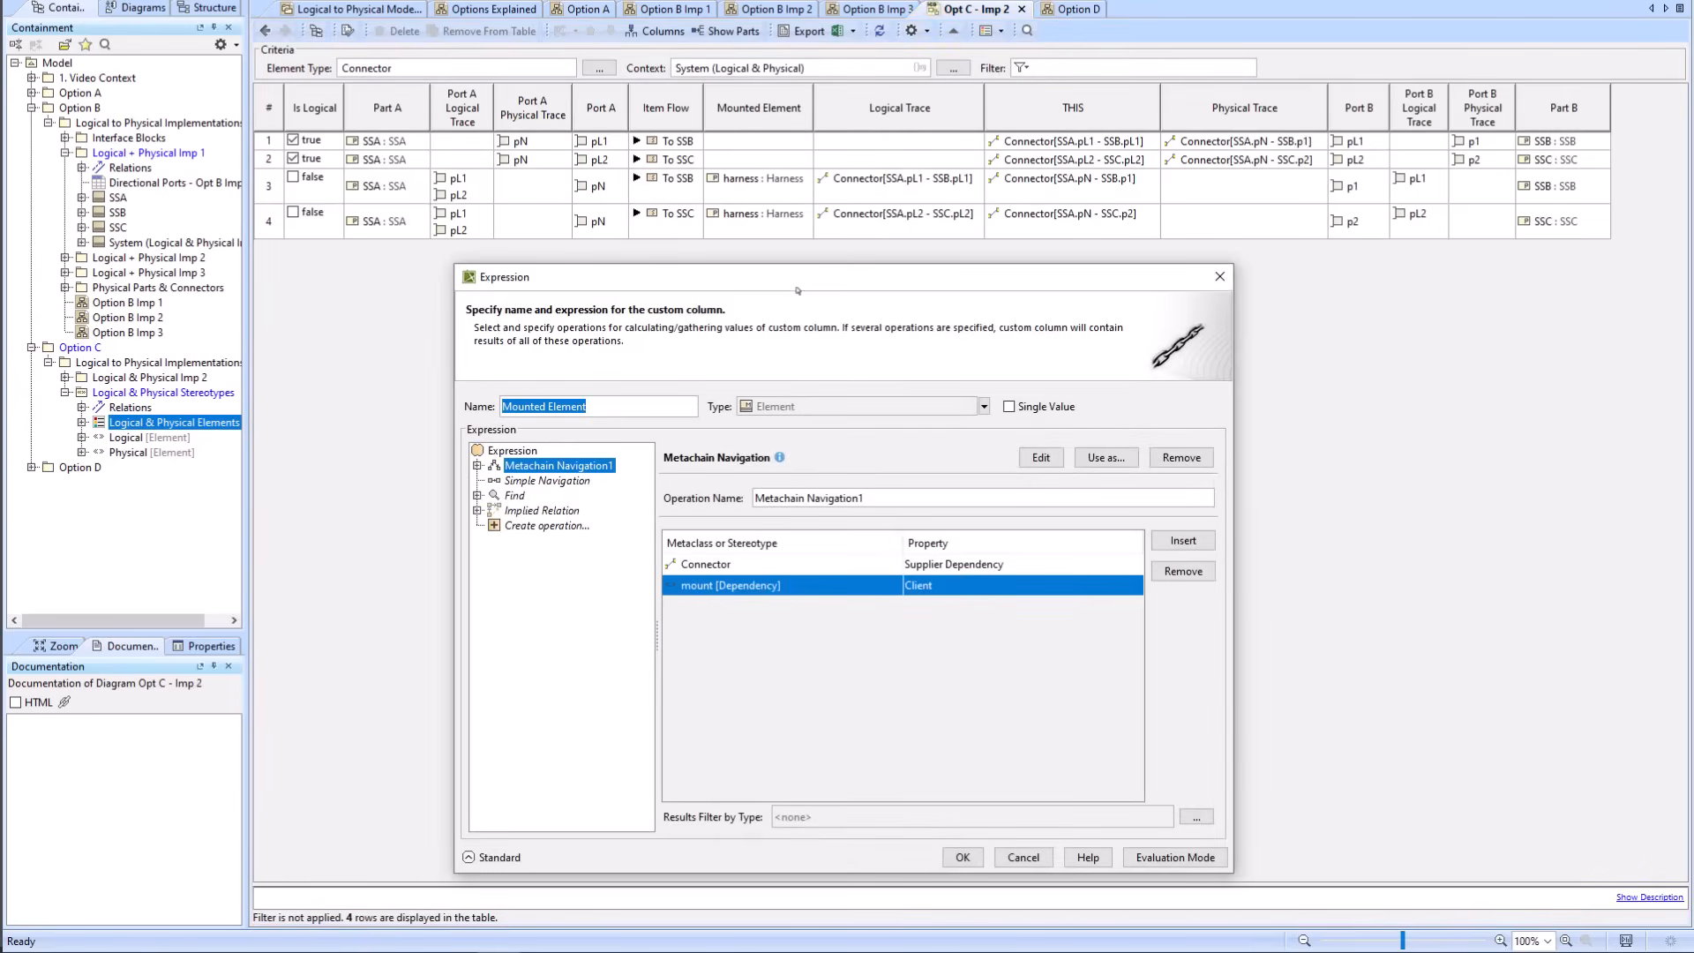
pyautogui.moveTo(797, 290); pyautogui.dragTo(638, 277)
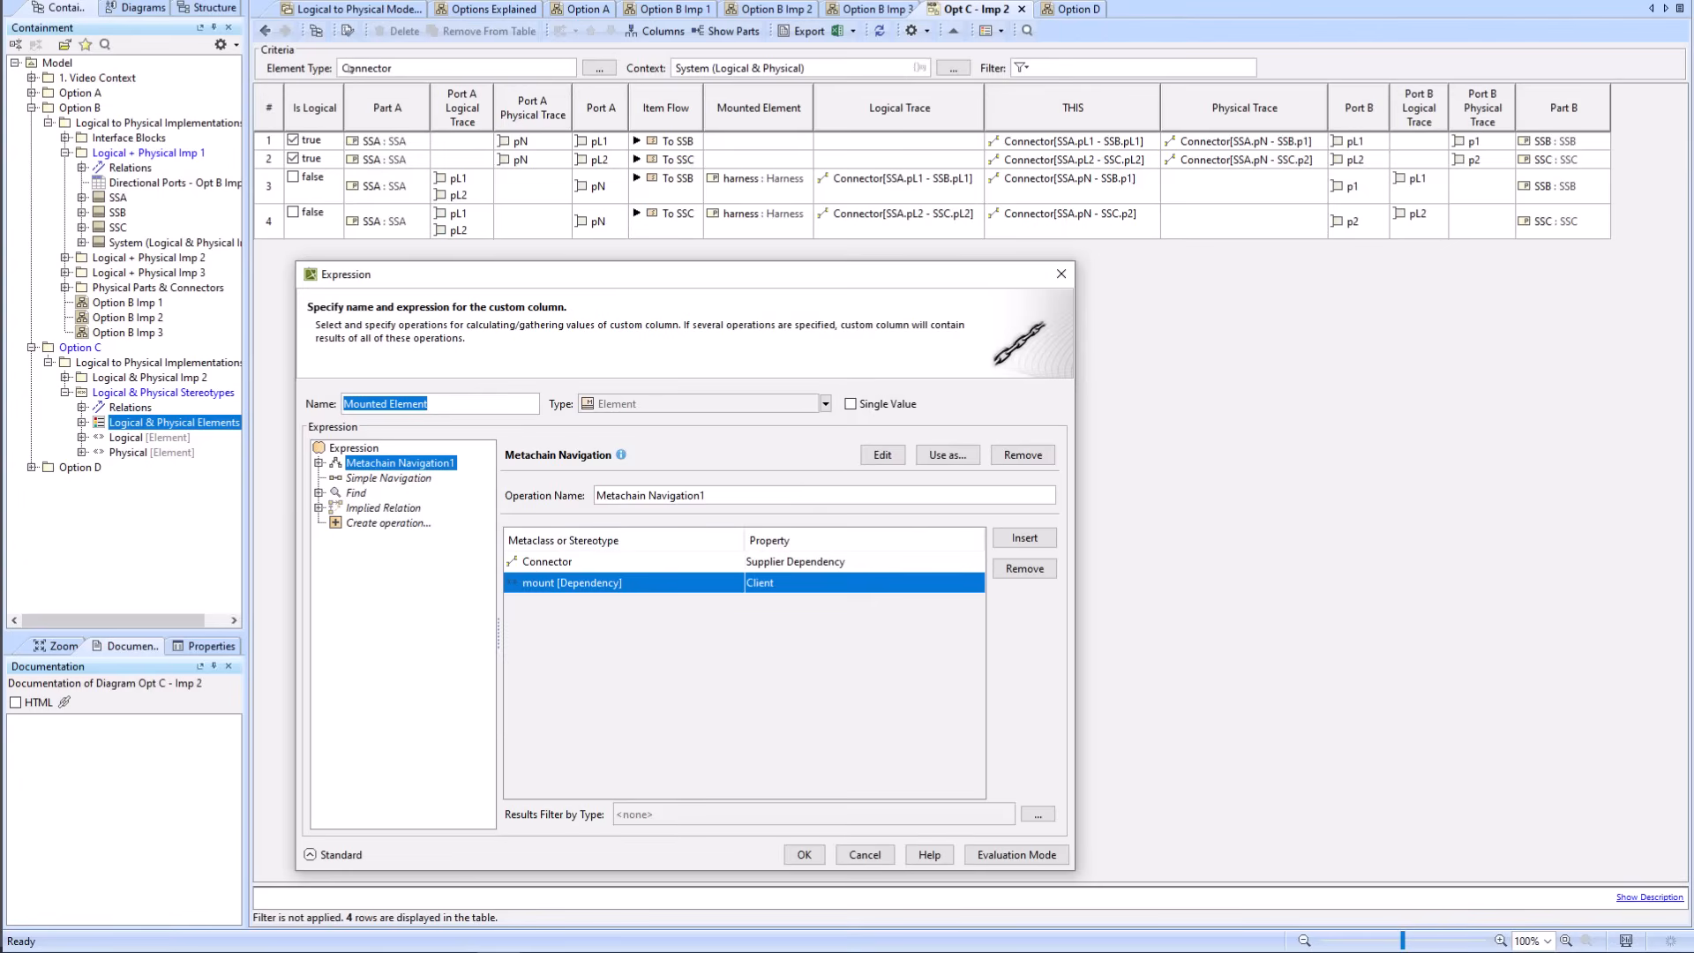
pyautogui.click(344, 478)
pyautogui.click(1023, 455)
pyautogui.click(1024, 455)
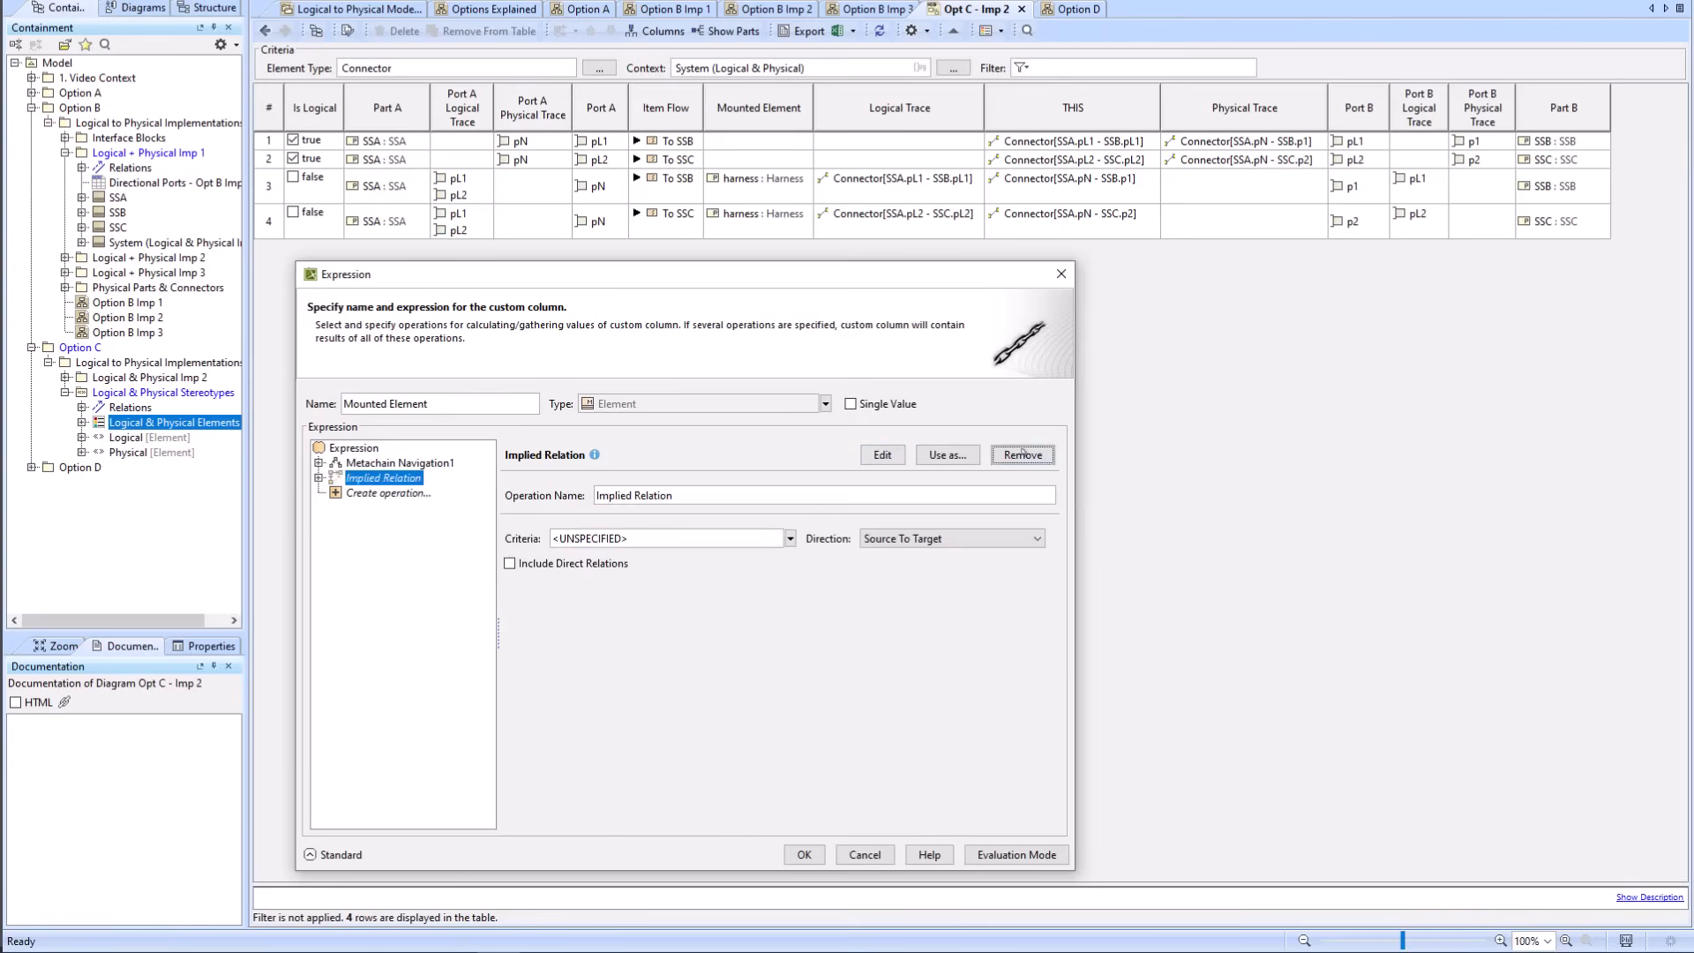
pyautogui.click(1023, 455)
pyautogui.click(386, 478)
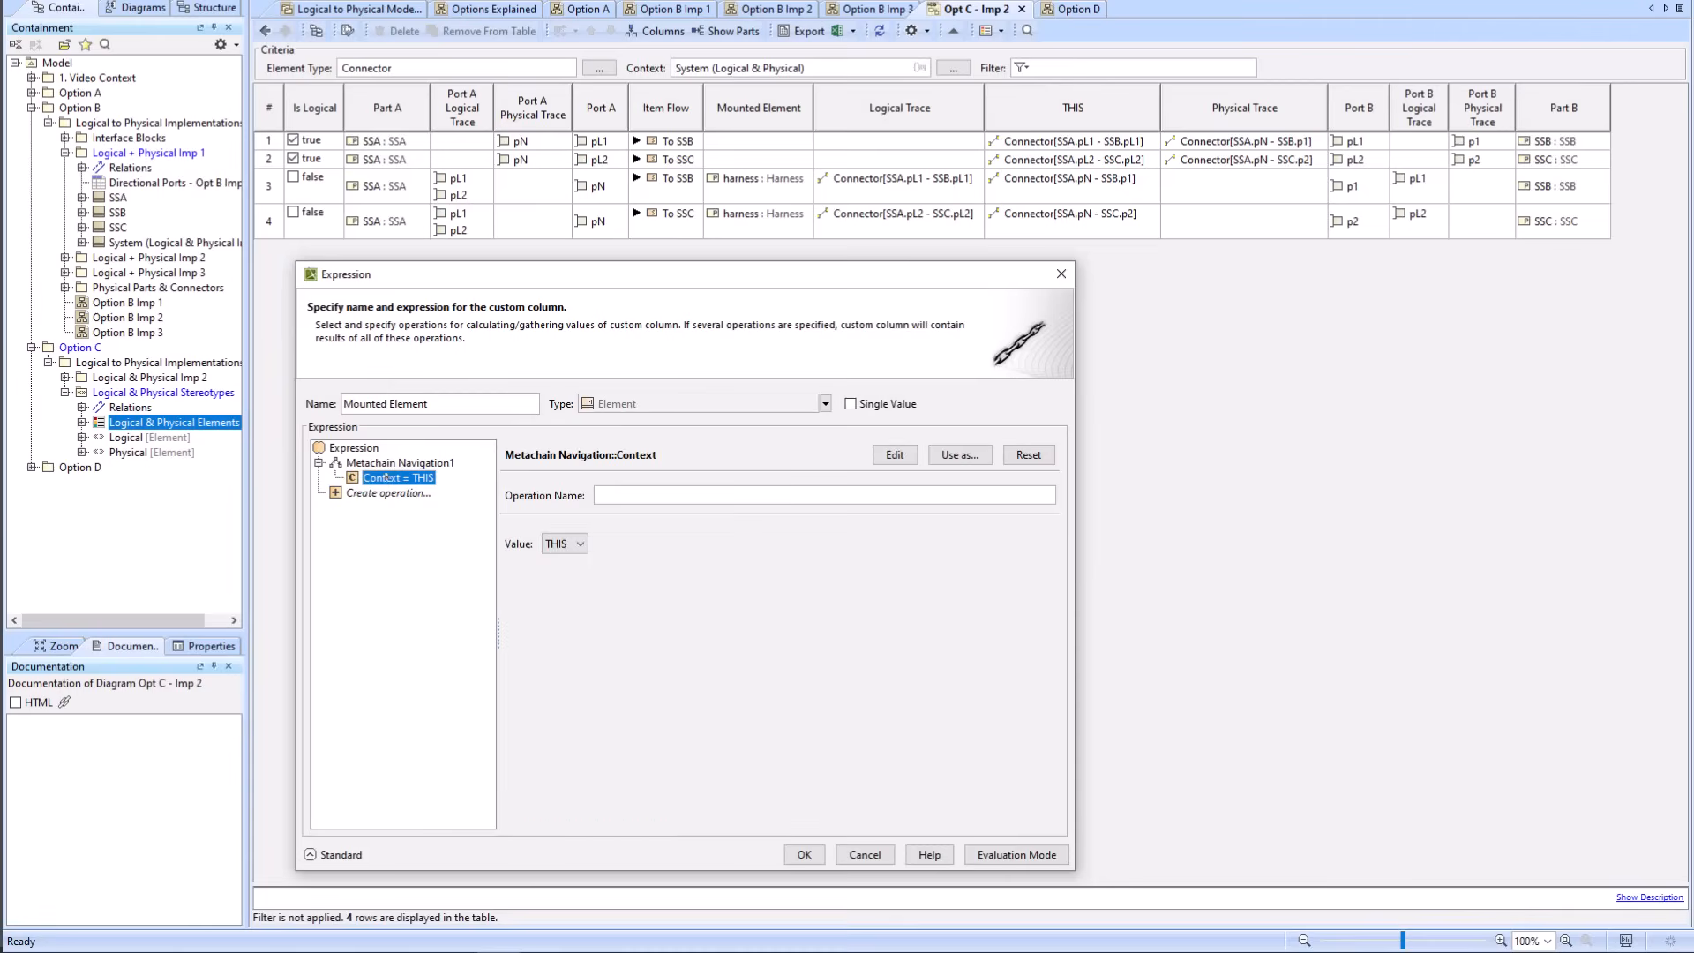
pyautogui.click(397, 463)
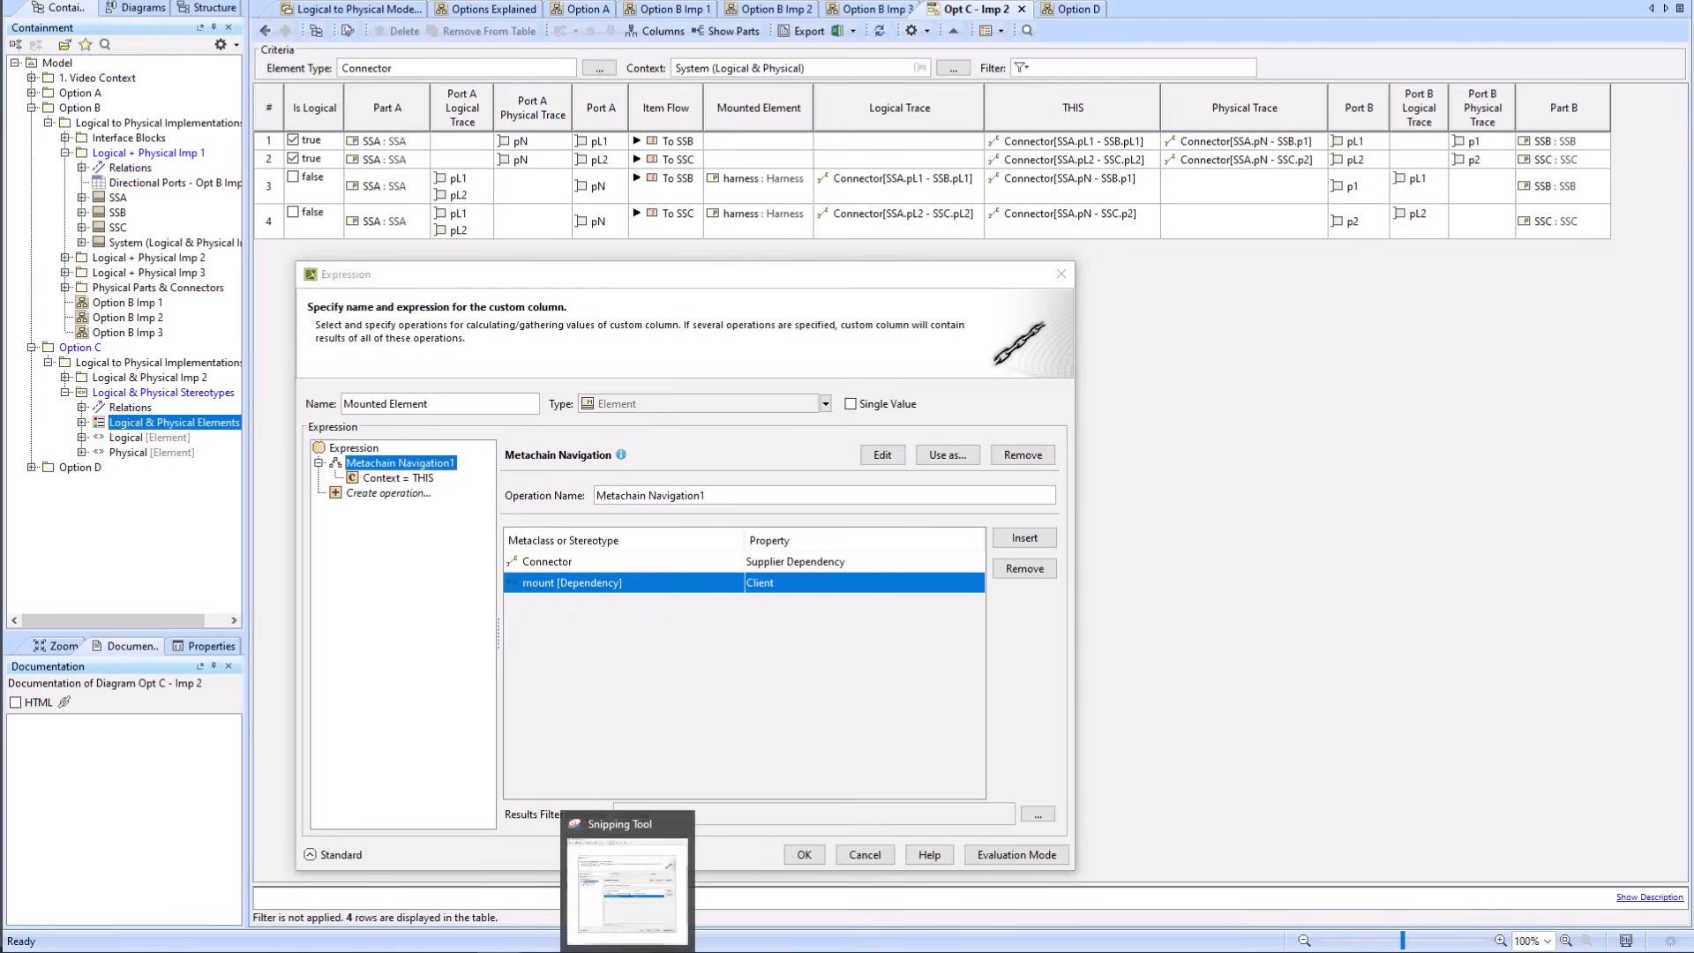
# Step: Capture a new snip of the Mounted Element expression, move it clear of the specification area, and close the Expression dialog
pyautogui.click(628, 951)
pyautogui.click(783, 114)
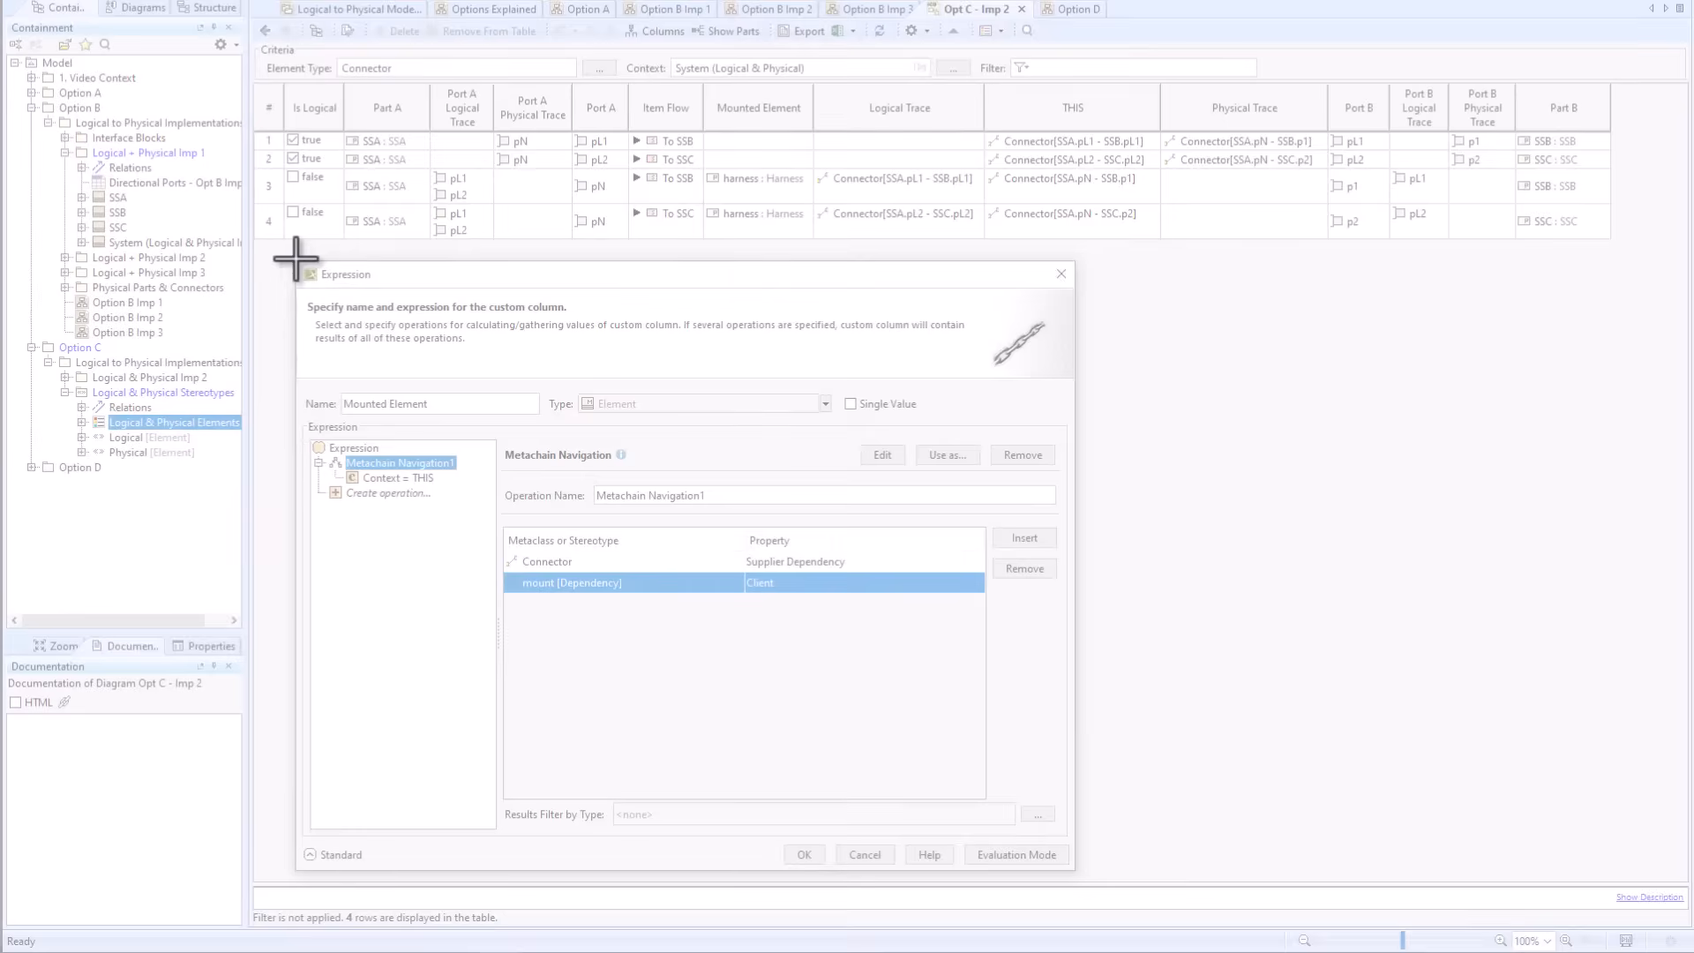
pyautogui.moveTo(294, 258); pyautogui.dragTo(1081, 875)
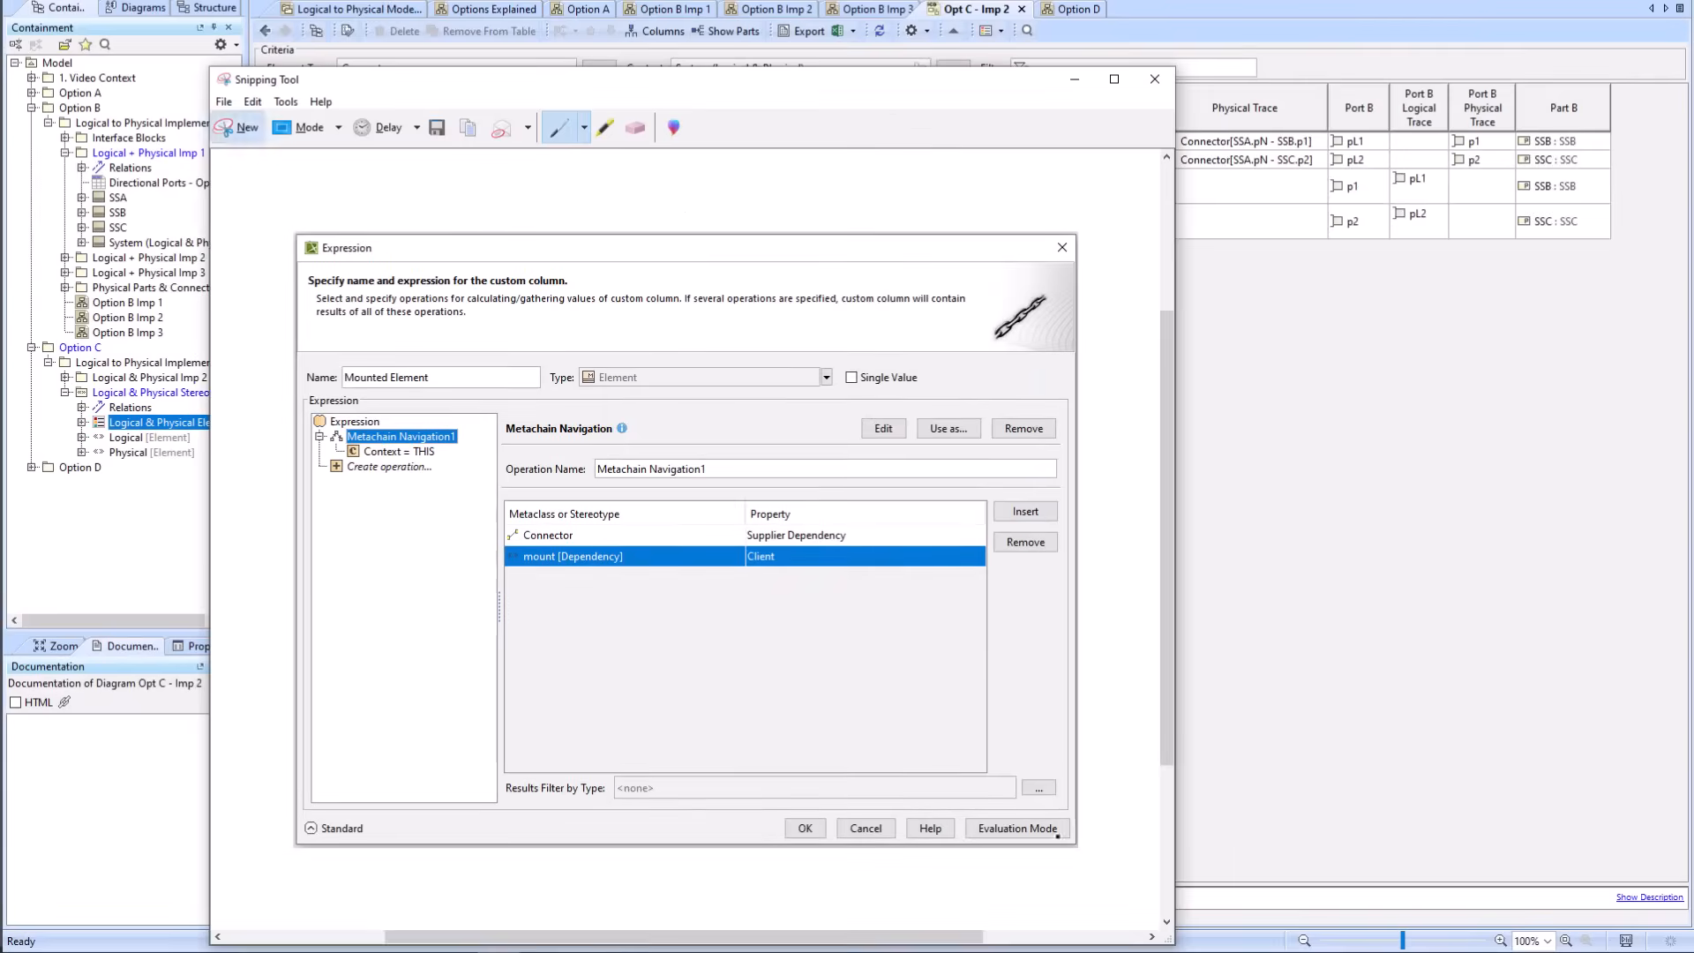
pyautogui.moveTo(800, 70); pyautogui.dragTo(1350, 50)
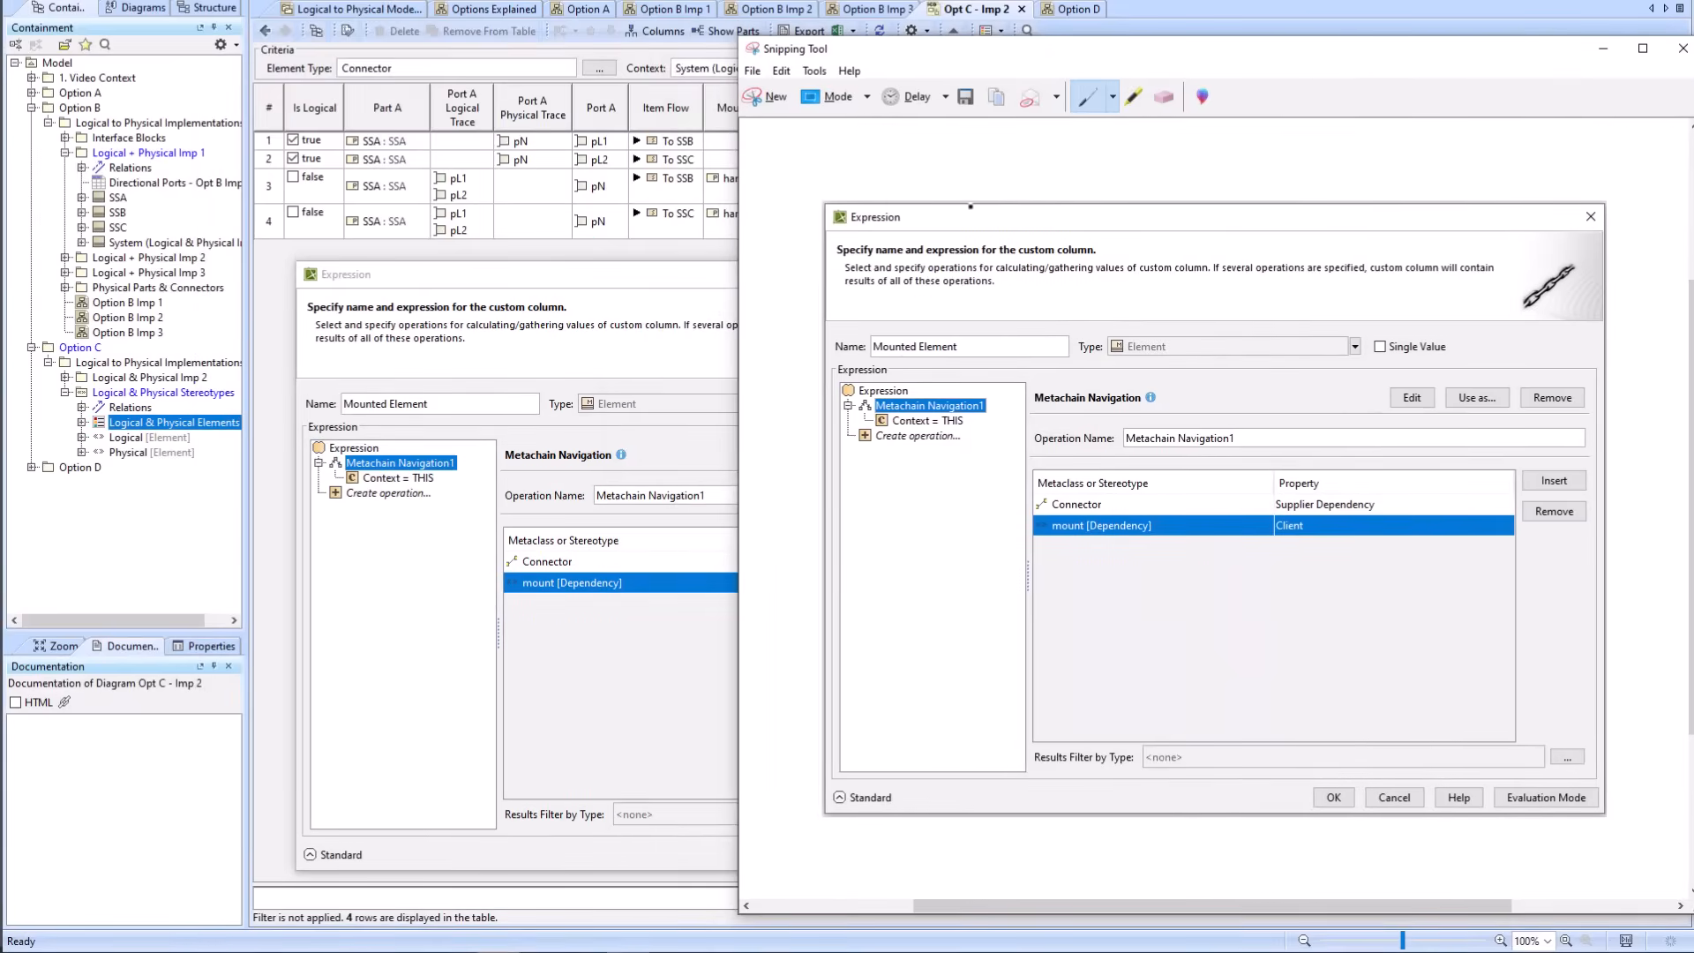
pyautogui.moveTo(867, 51); pyautogui.dragTo(1054, 193)
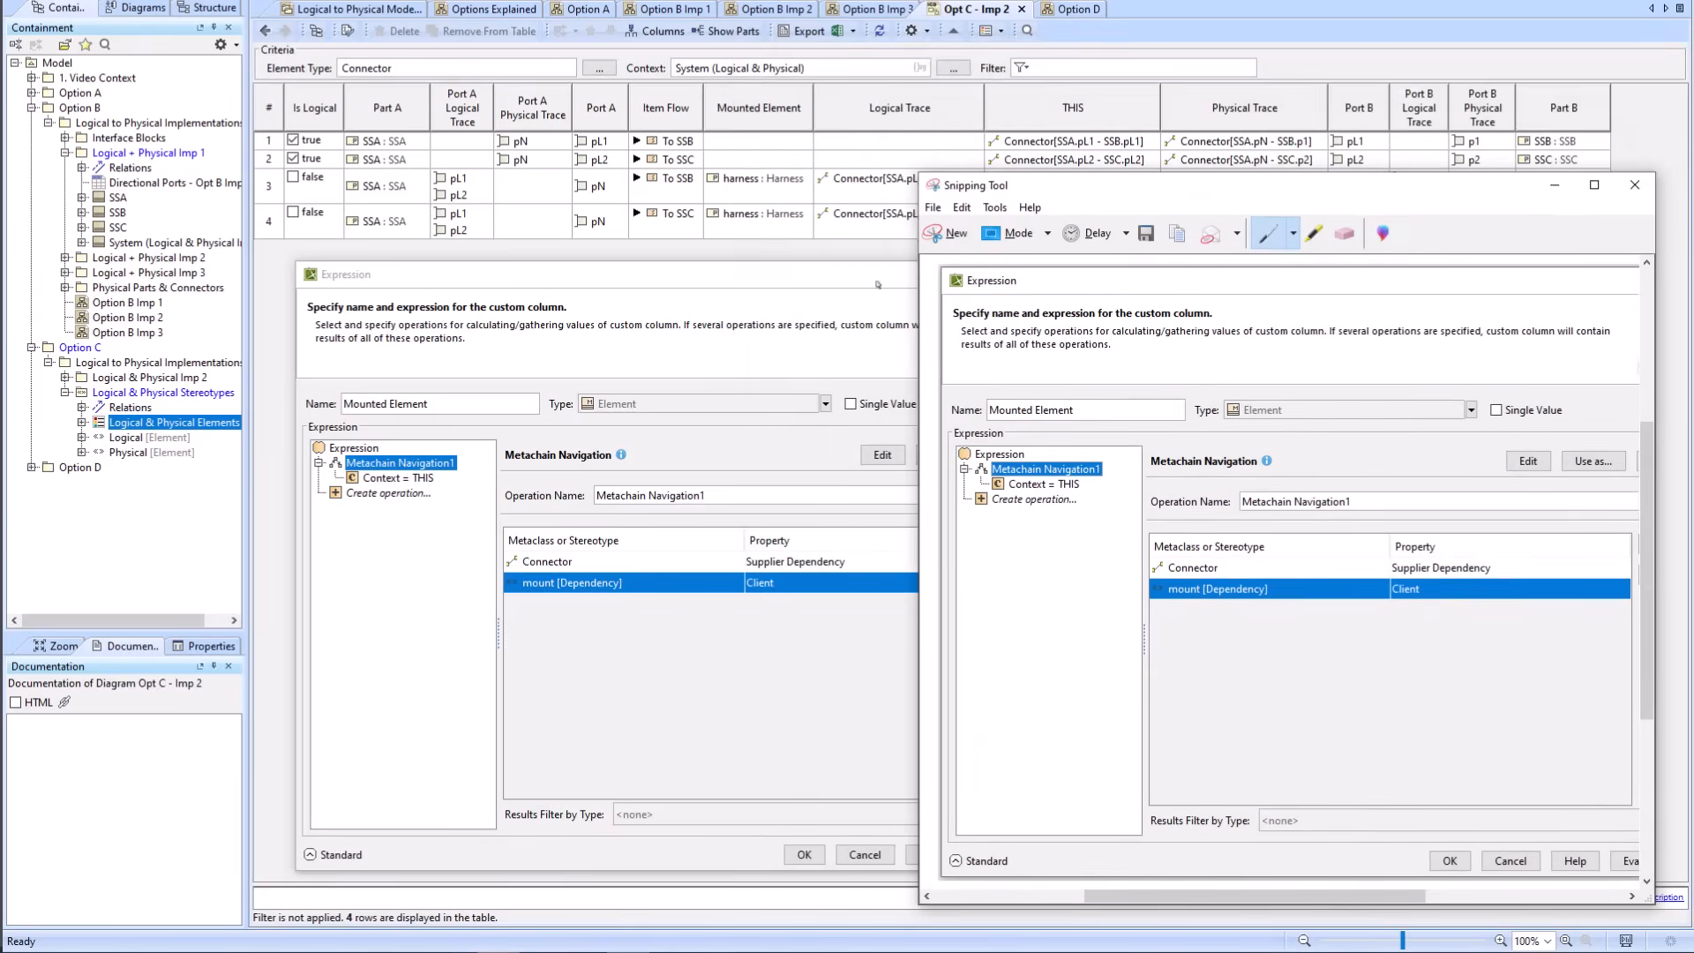
pyautogui.click(774, 279)
pyautogui.click(1059, 275)
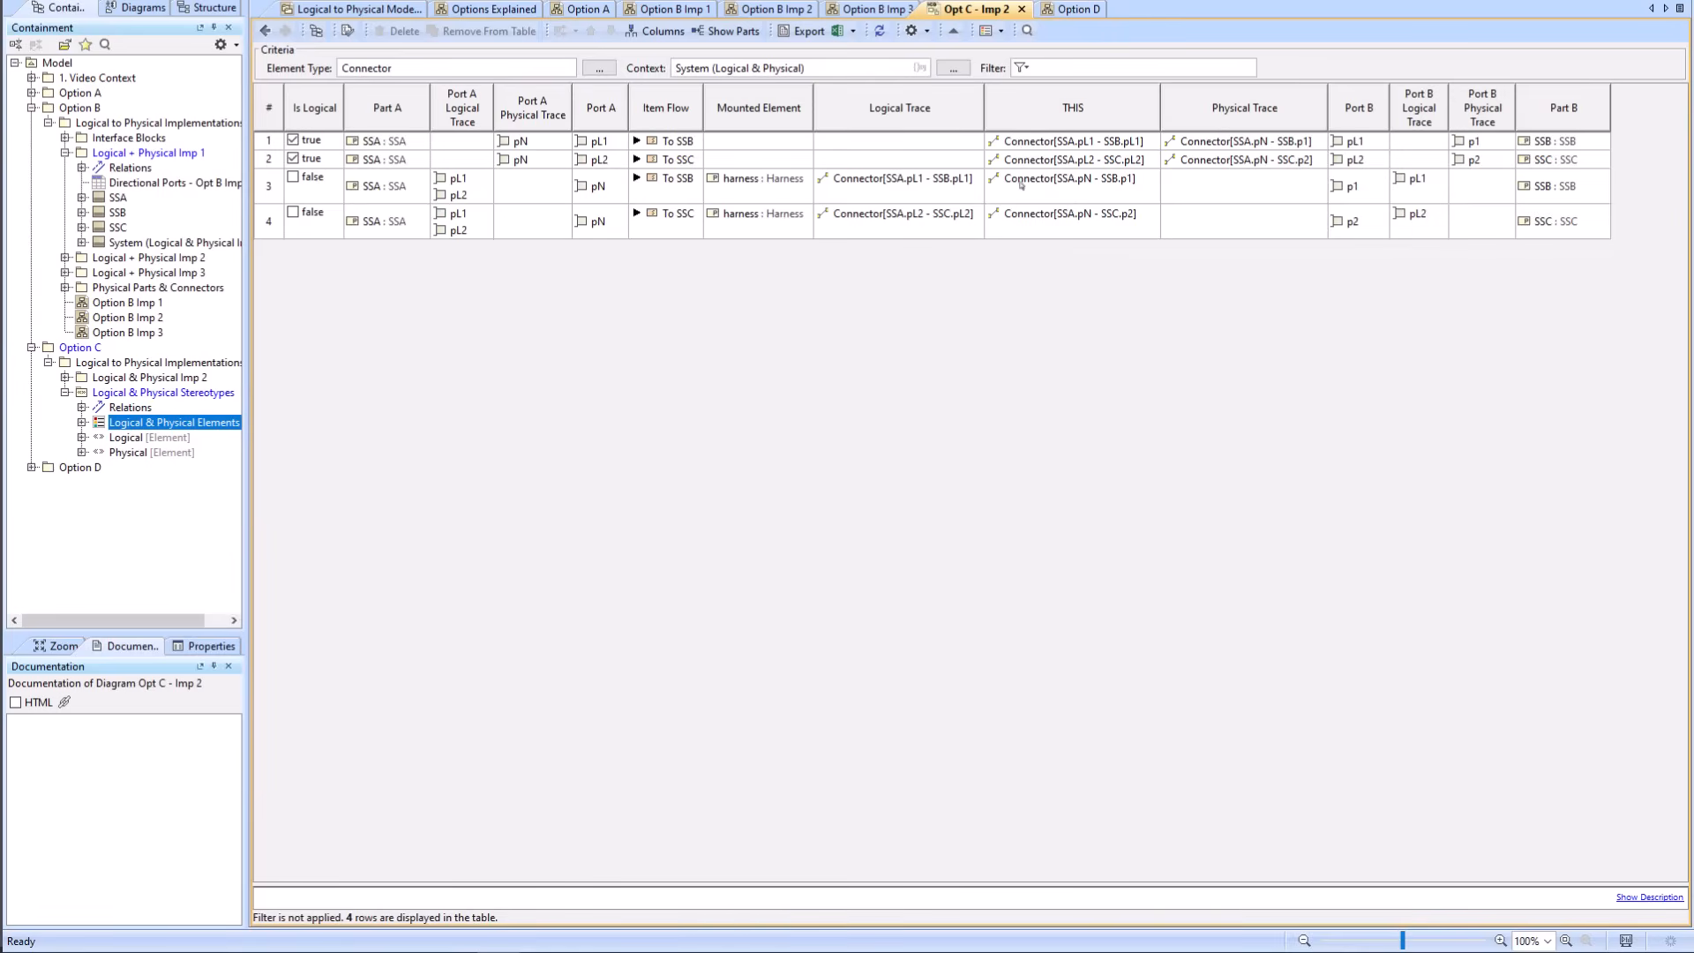
# Step: Open the specification of Connector[SSA.pN - SSB.p1] from row 3 and arrange it side by side with the Mounted Element snip
pyautogui.click(1089, 179)
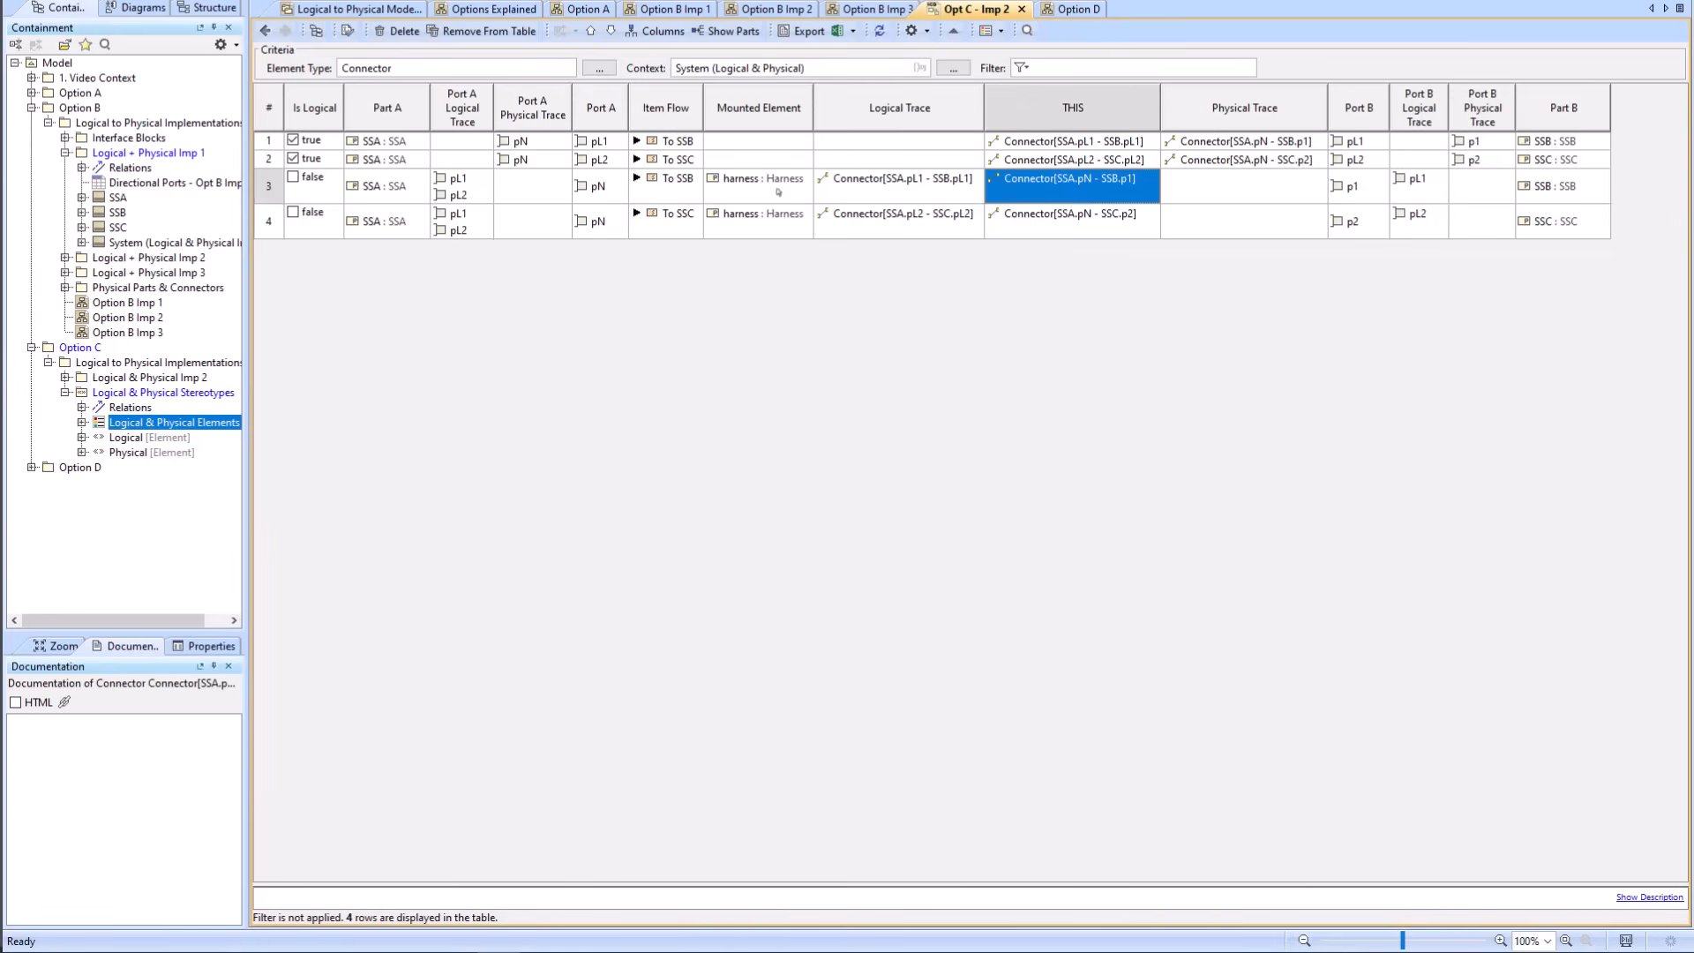
pyautogui.rightClick(1020, 181)
pyautogui.click(1077, 190)
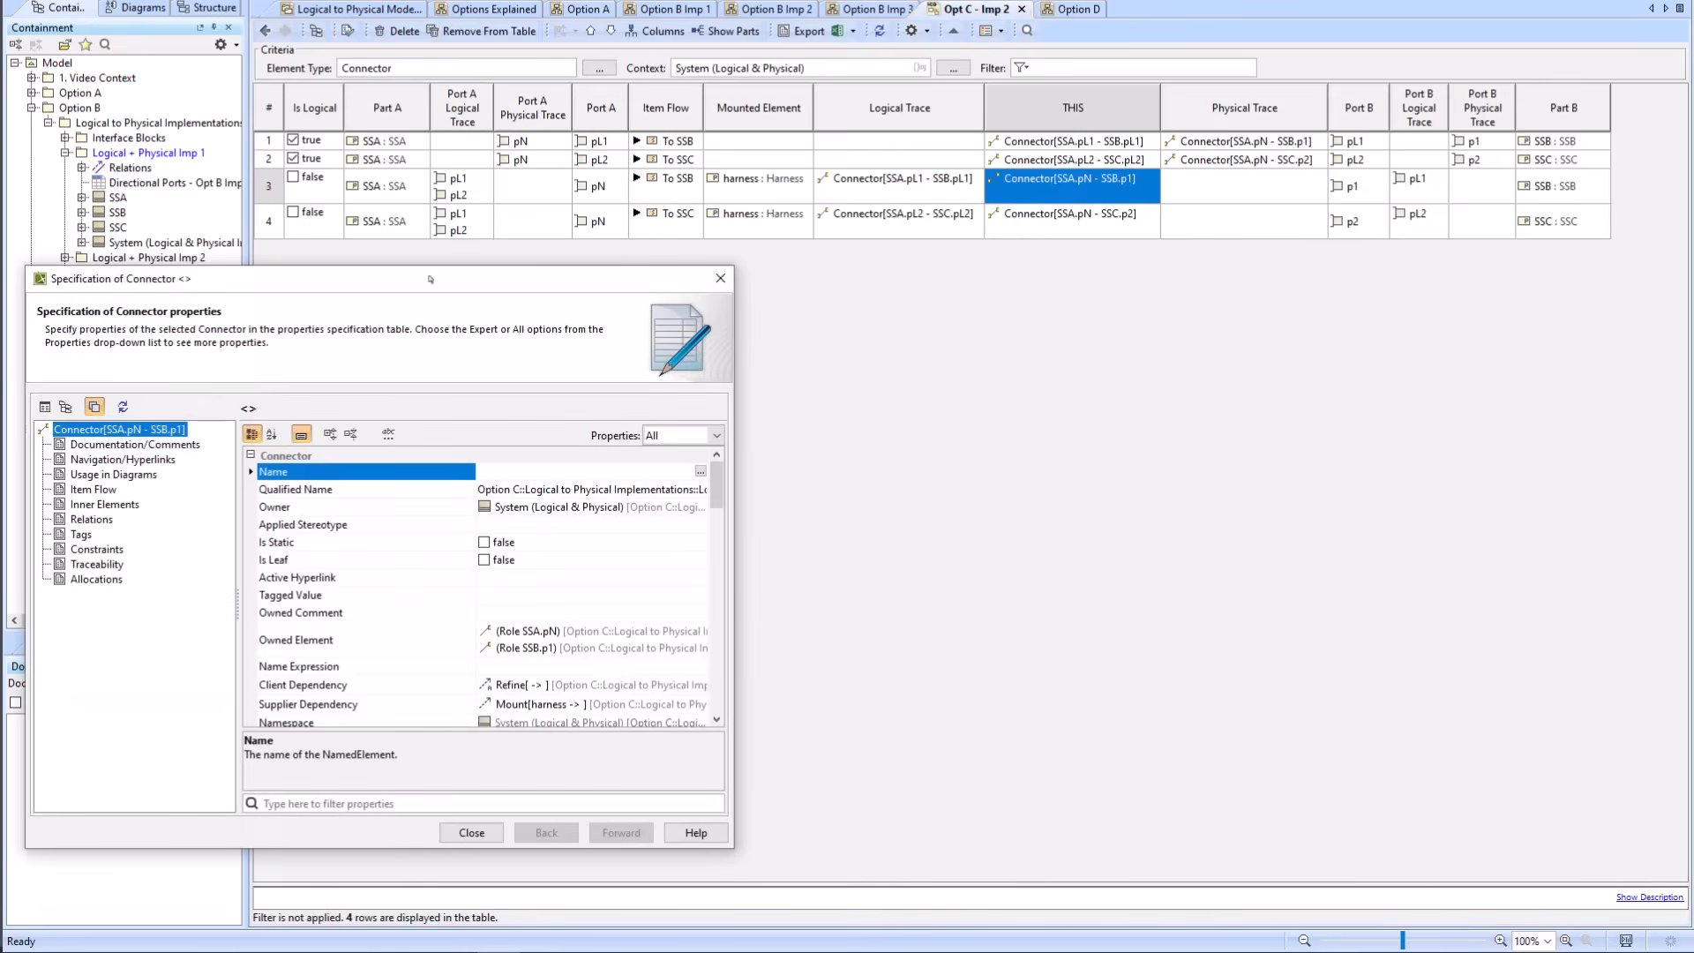
pyautogui.click(621, 950)
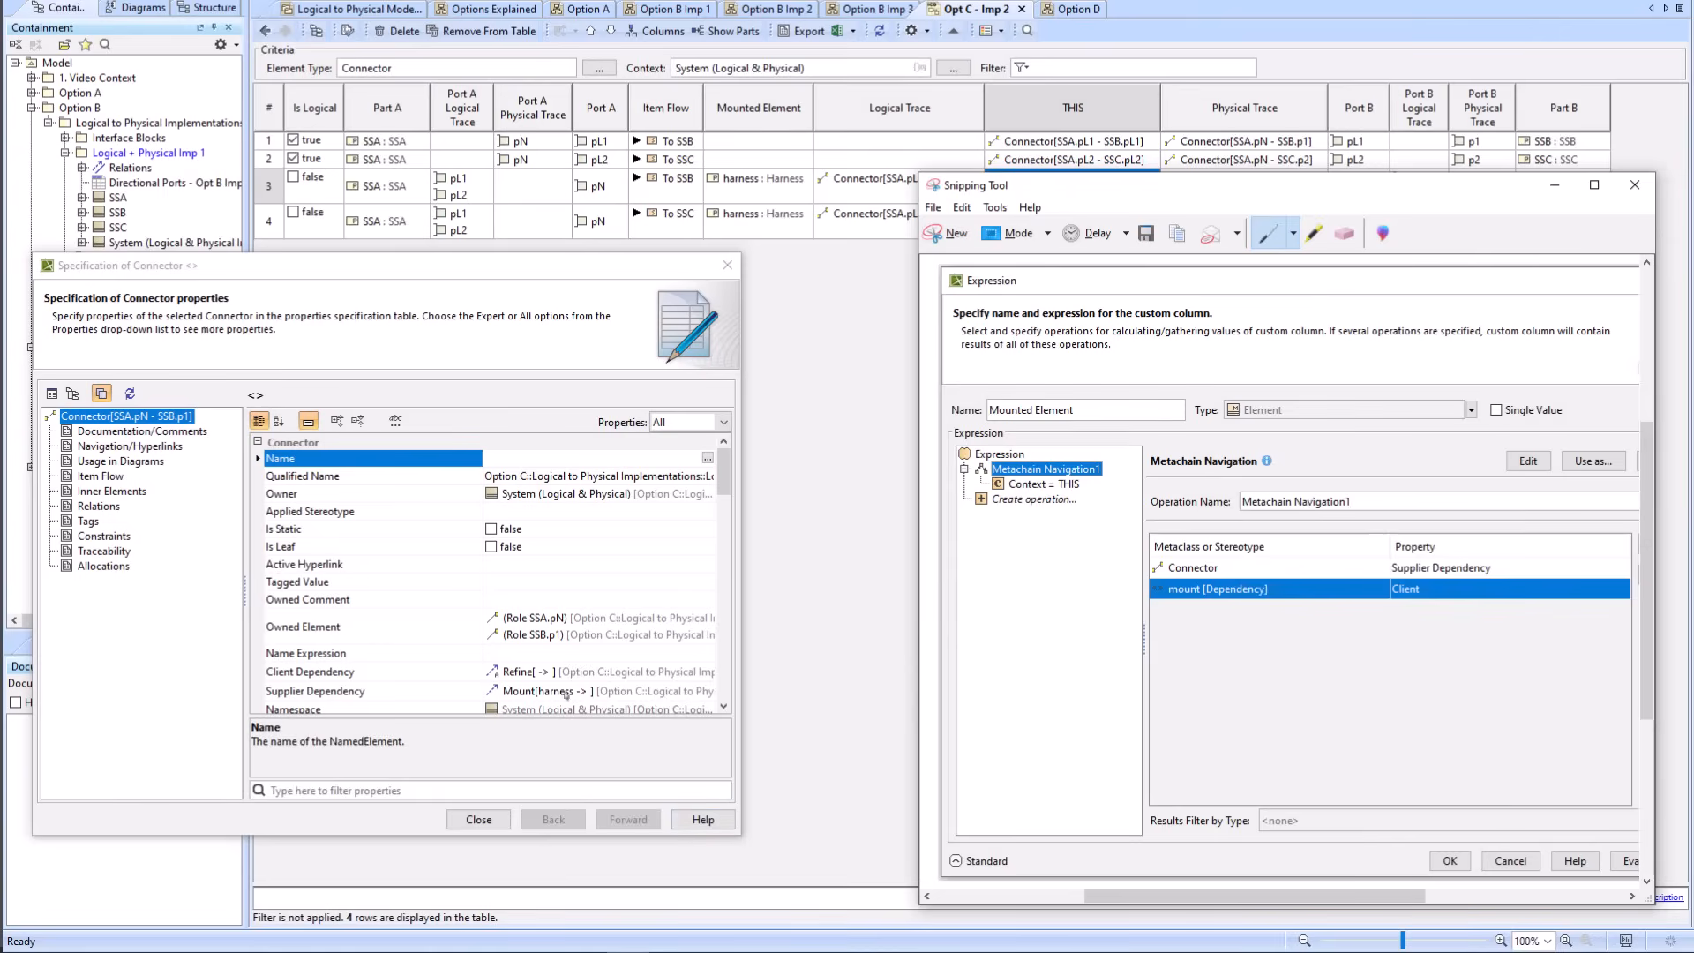
# Step: Open the specification of the connector's Supplier Dependency Mount relation, and draw an arrow from Connector to Supplier Dependency on the snip
pyautogui.click(517, 693)
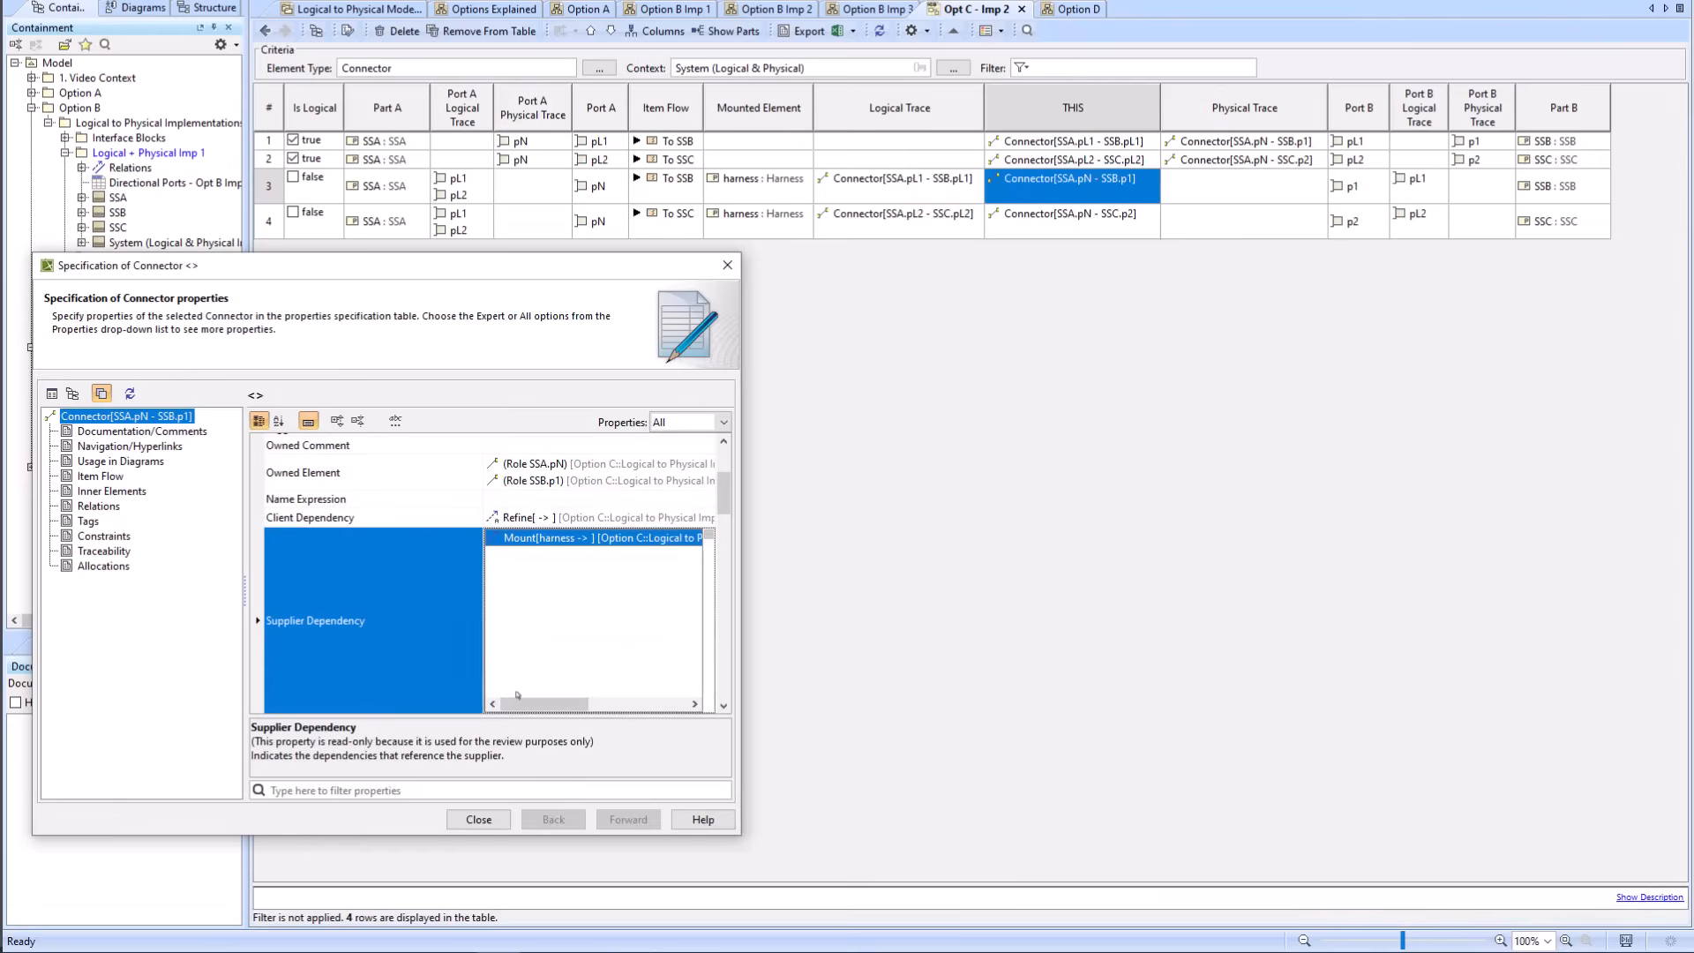
pyautogui.rightClick(513, 547)
pyautogui.rightClick(500, 540)
pyautogui.moveTo(563, 587)
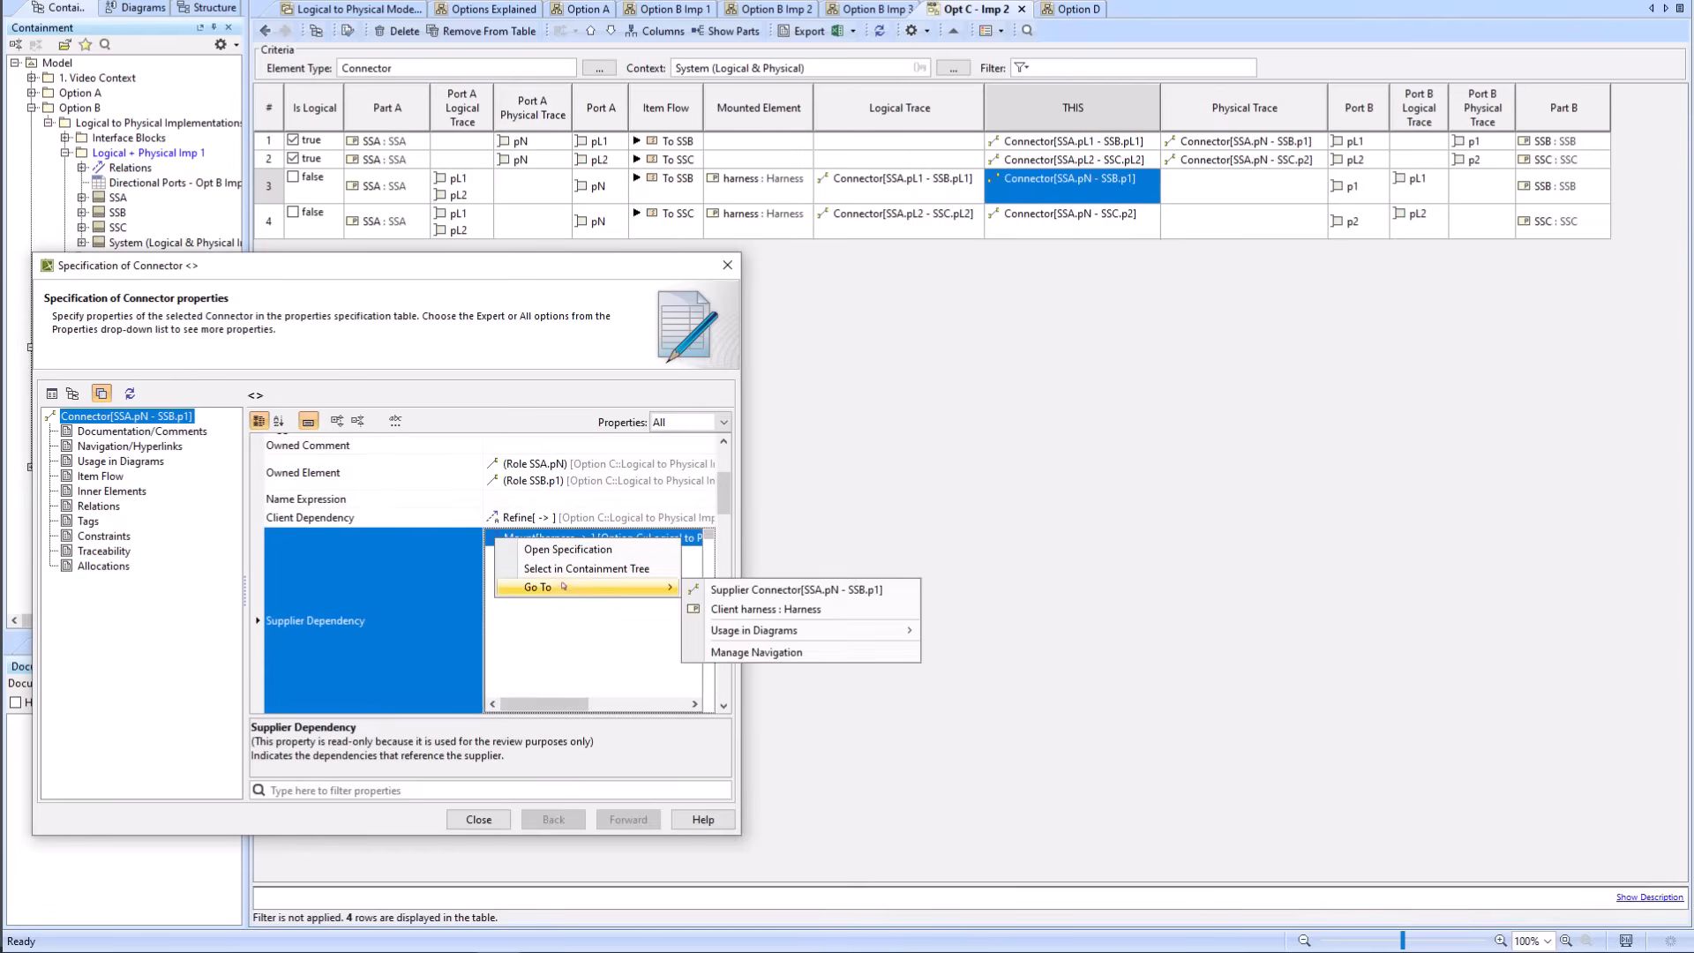
pyautogui.click(565, 550)
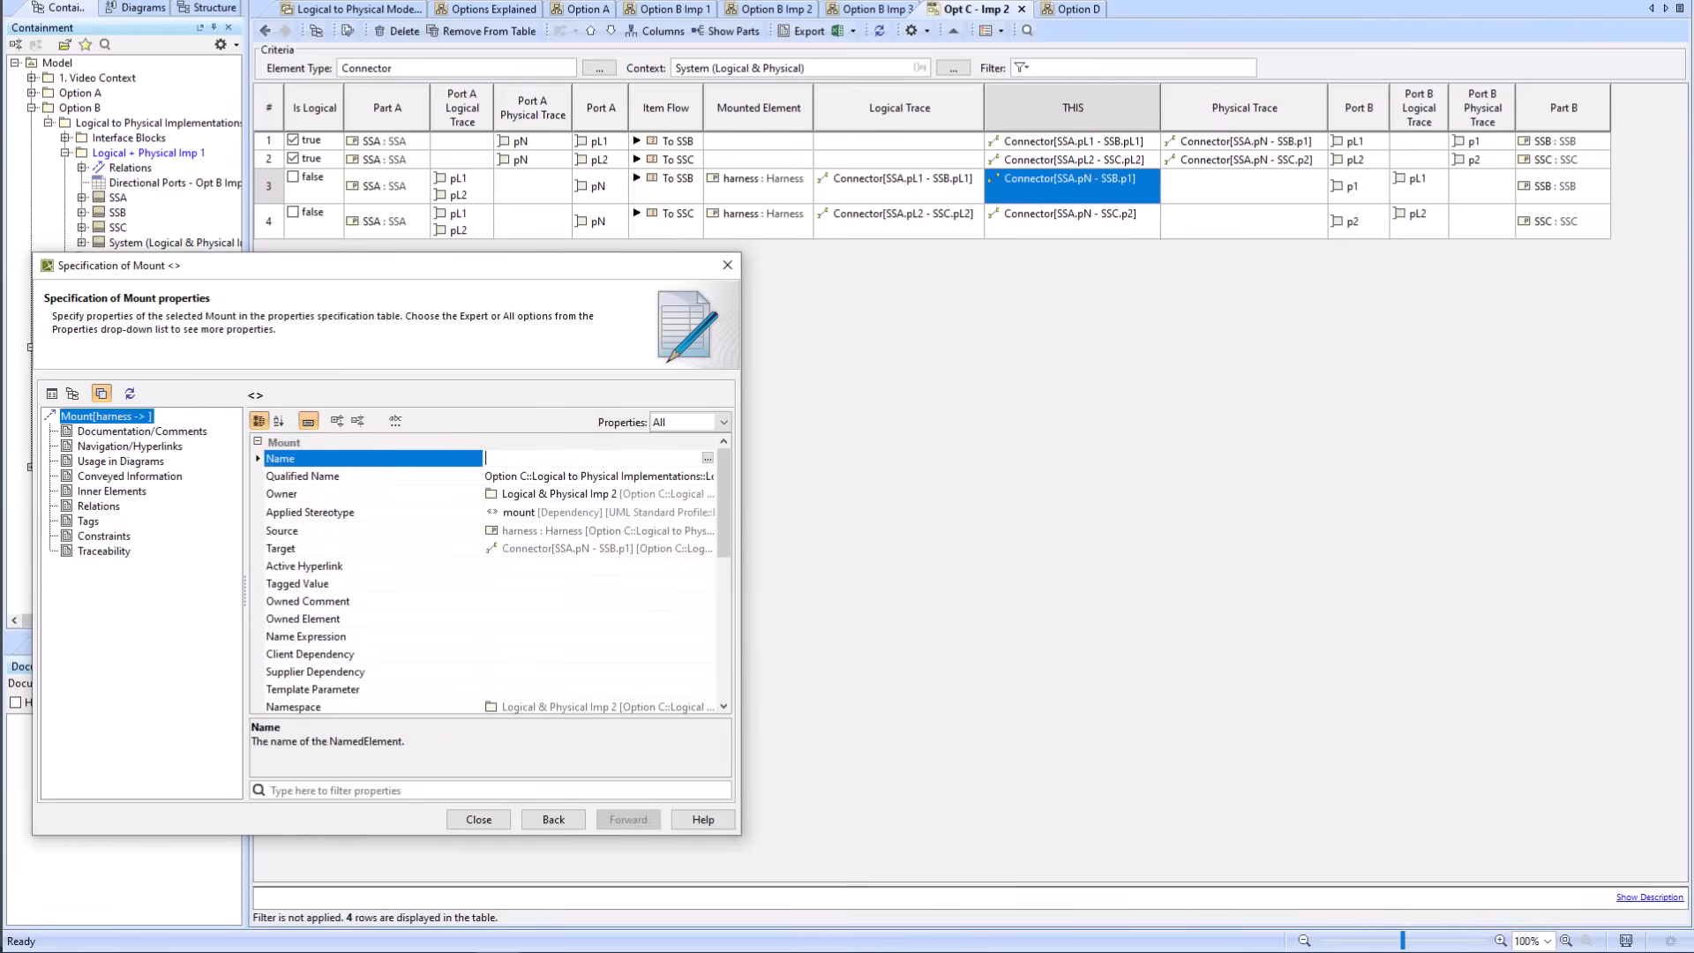
pyautogui.click(499, 951)
pyautogui.moveTo(1293, 574); pyautogui.dragTo(1342, 580)
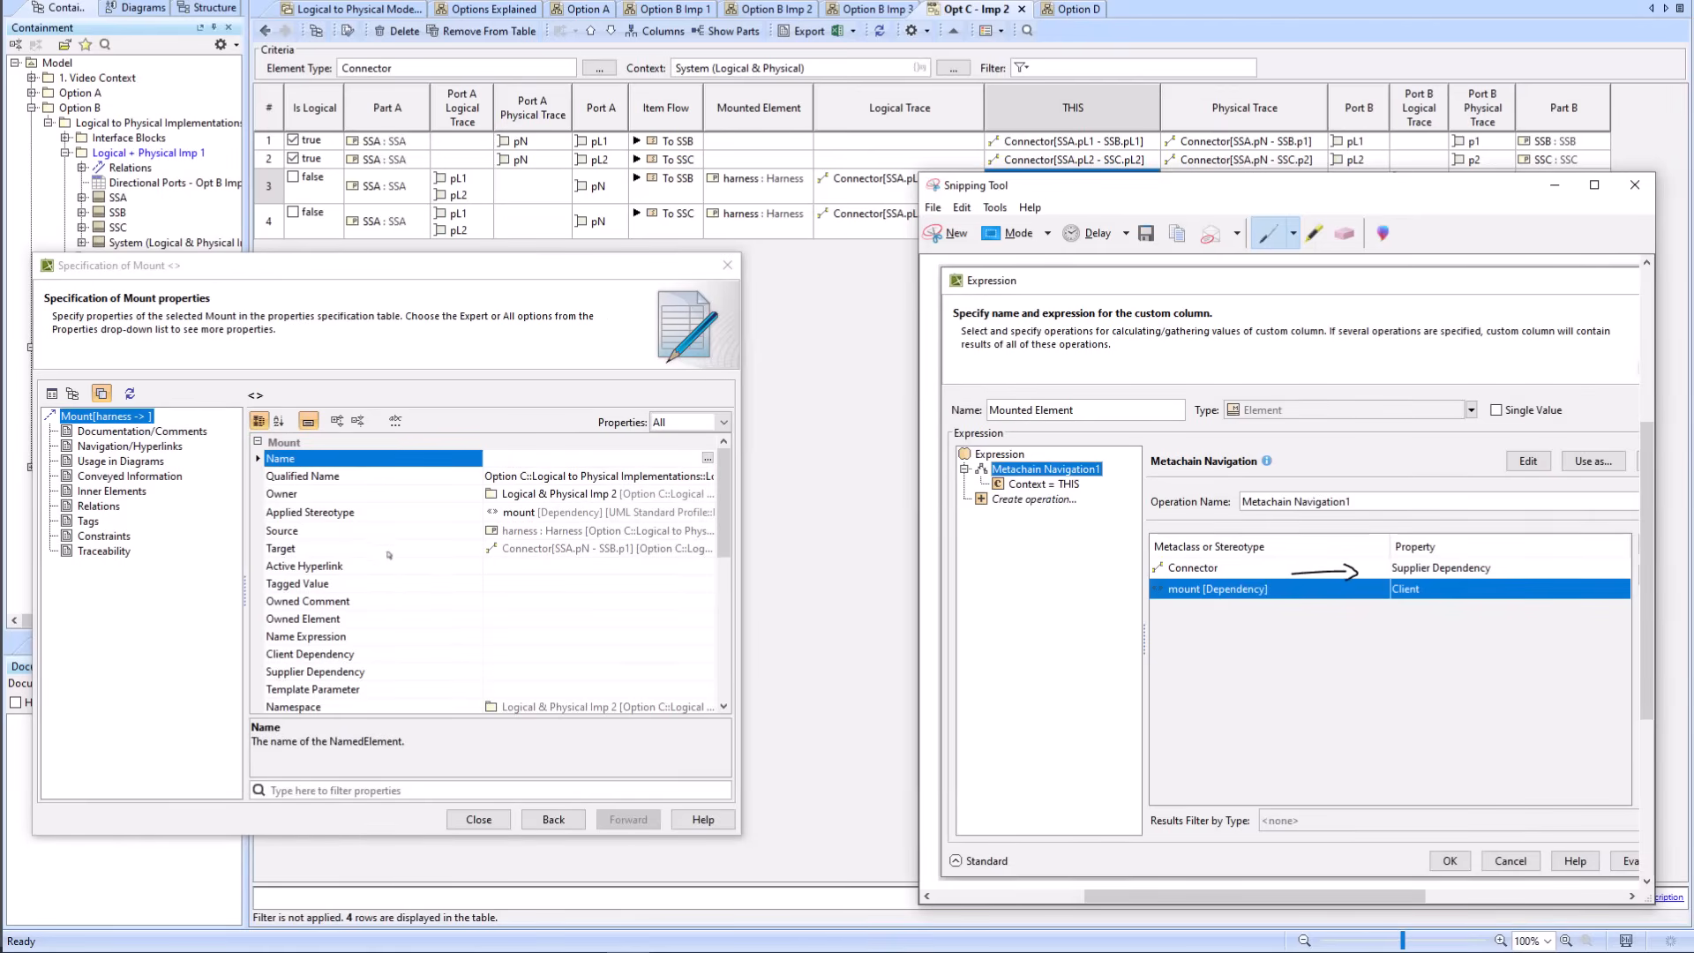
# Step: Compare the Mount relation's Client and Supplier properties, and open the specification of the client harness : Harness
pyautogui.scroll(-4, 441, 572)
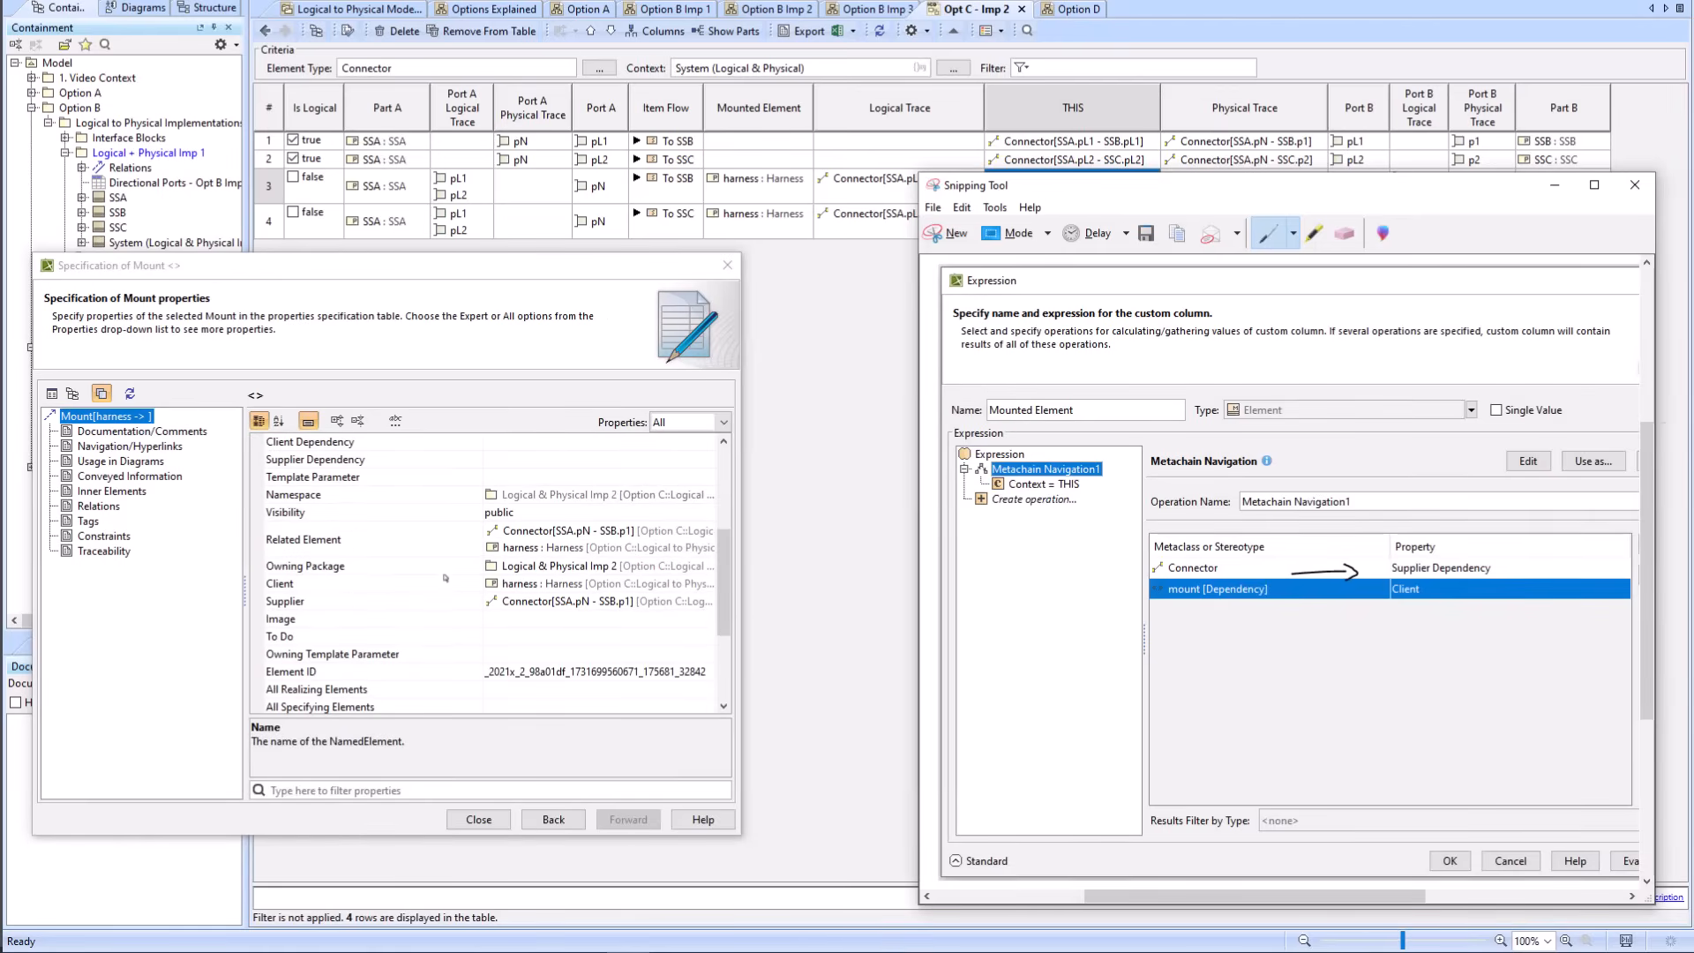
pyautogui.click(522, 586)
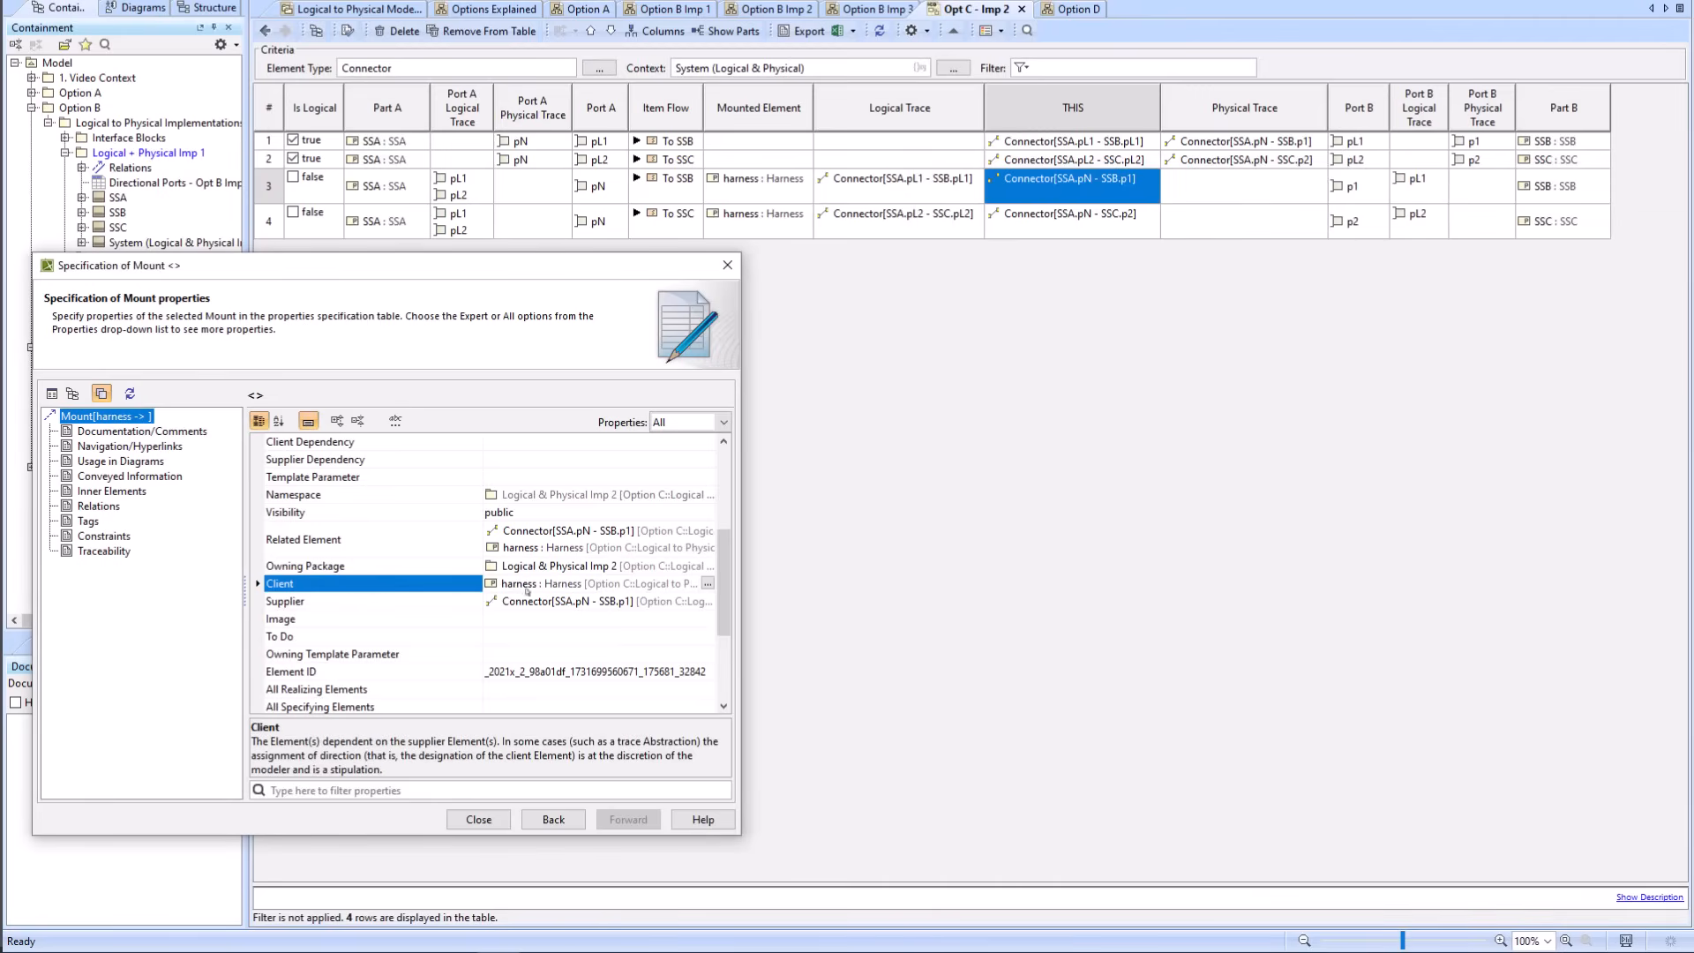
pyautogui.click(461, 601)
pyautogui.click(524, 587)
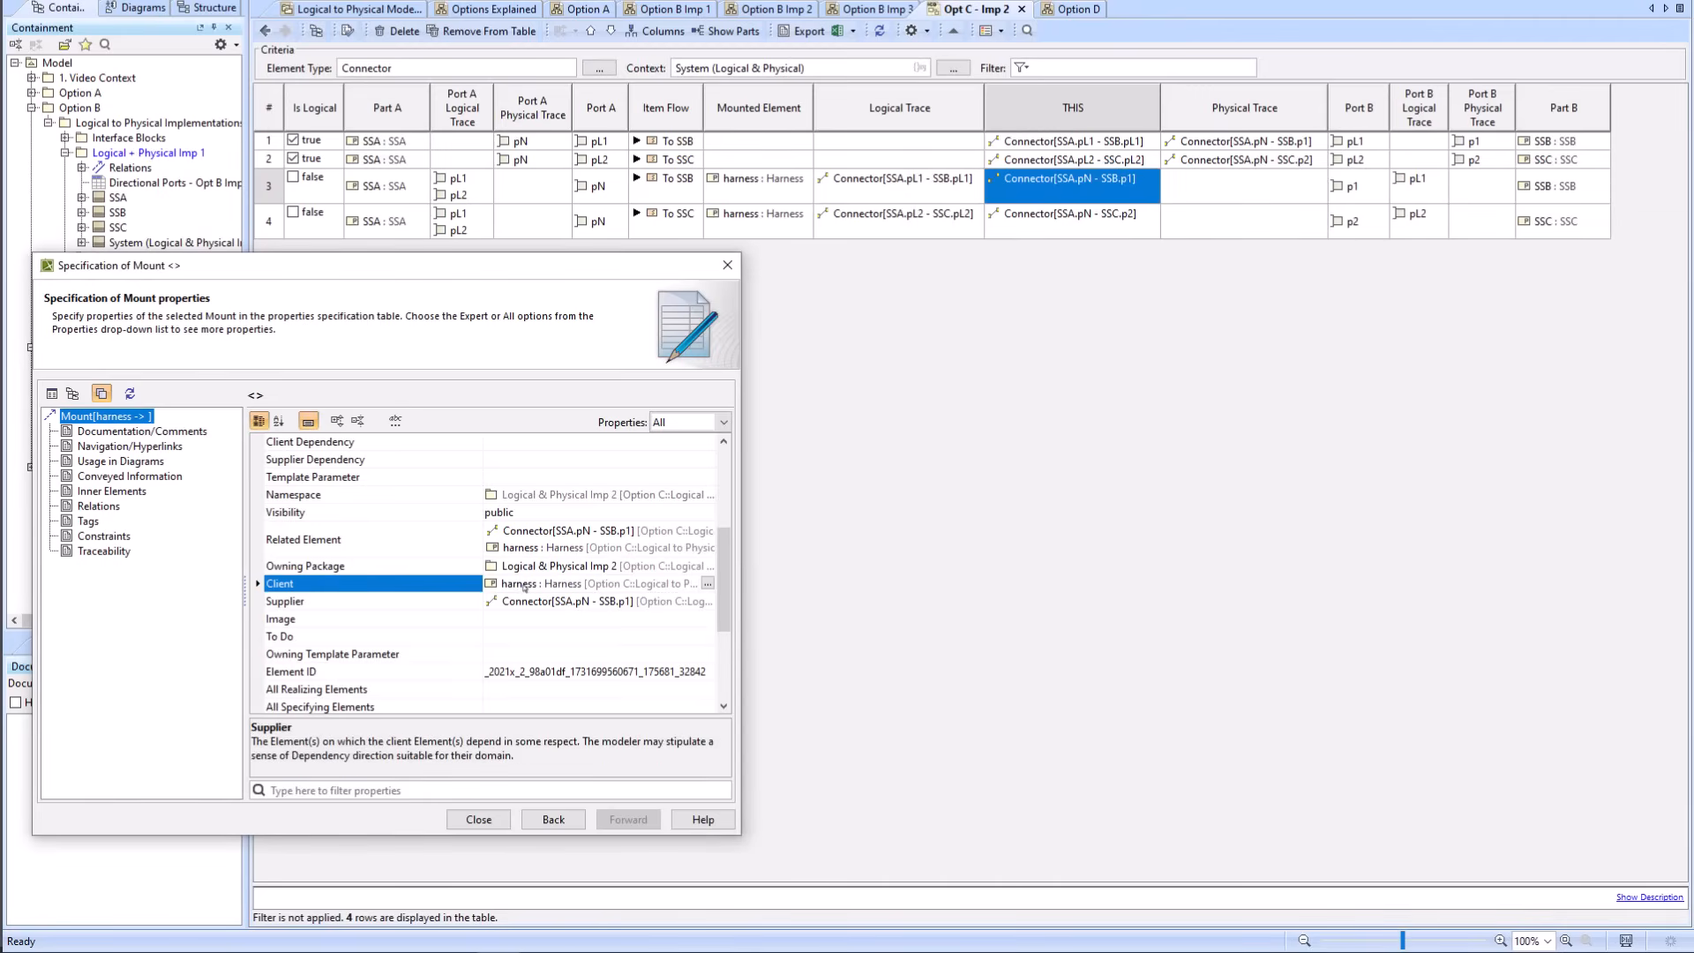
pyautogui.click(407, 599)
pyautogui.click(549, 585)
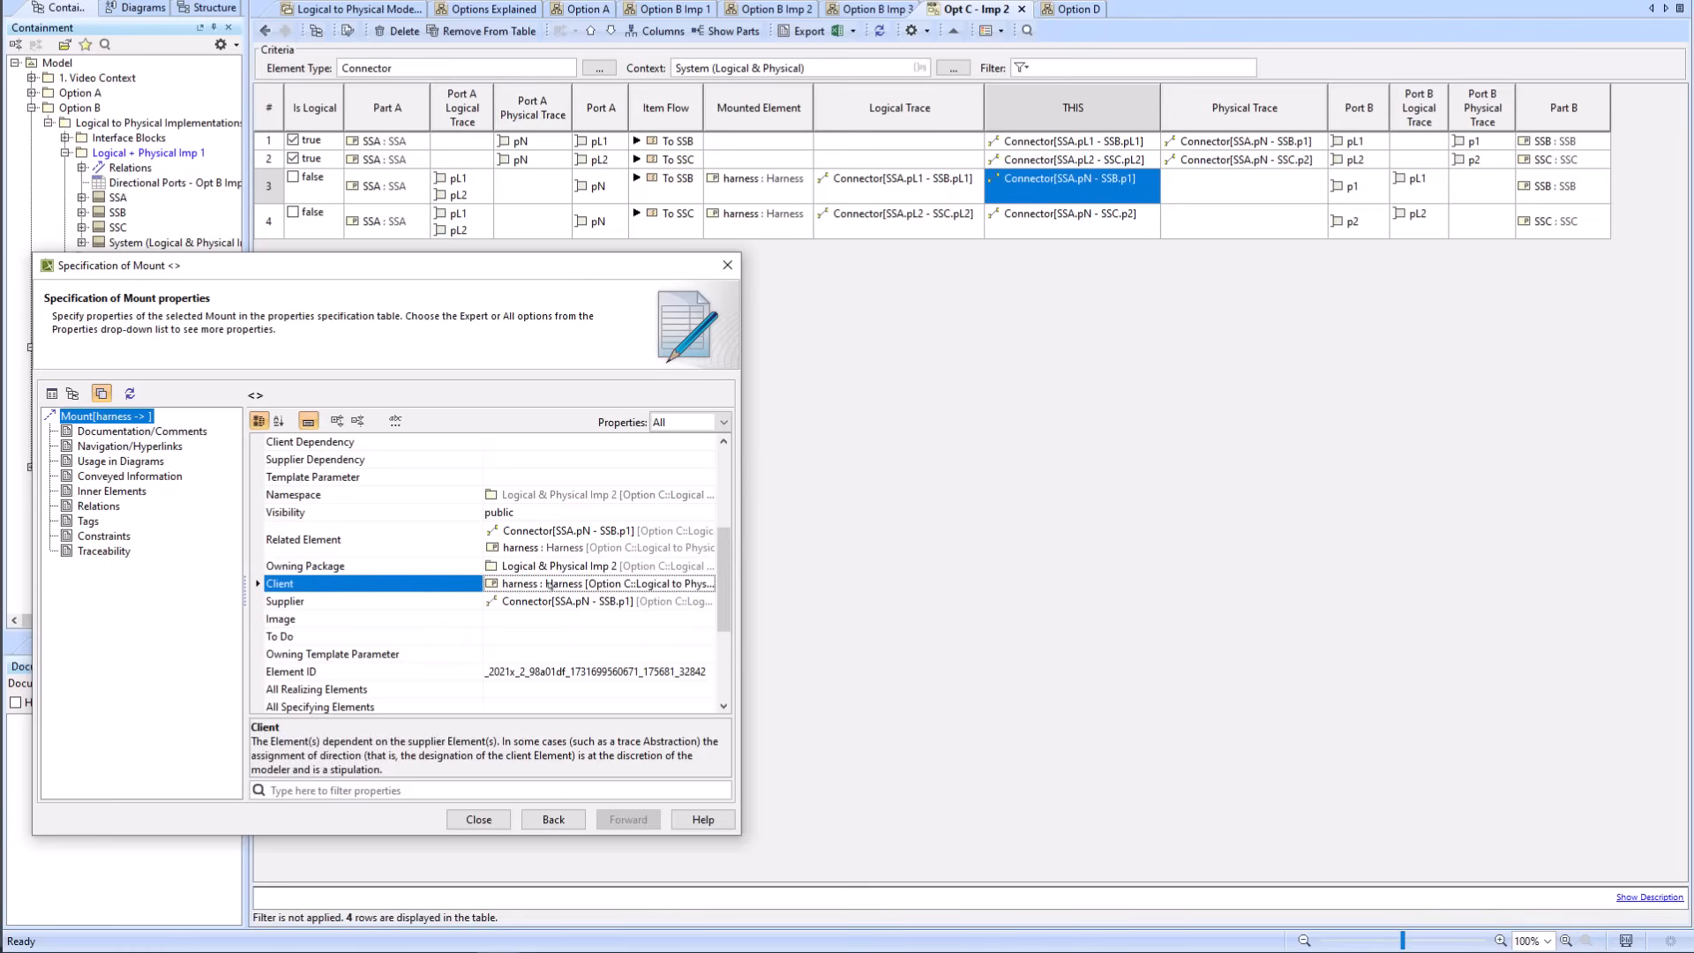
pyautogui.rightClick(550, 585)
pyautogui.click(626, 593)
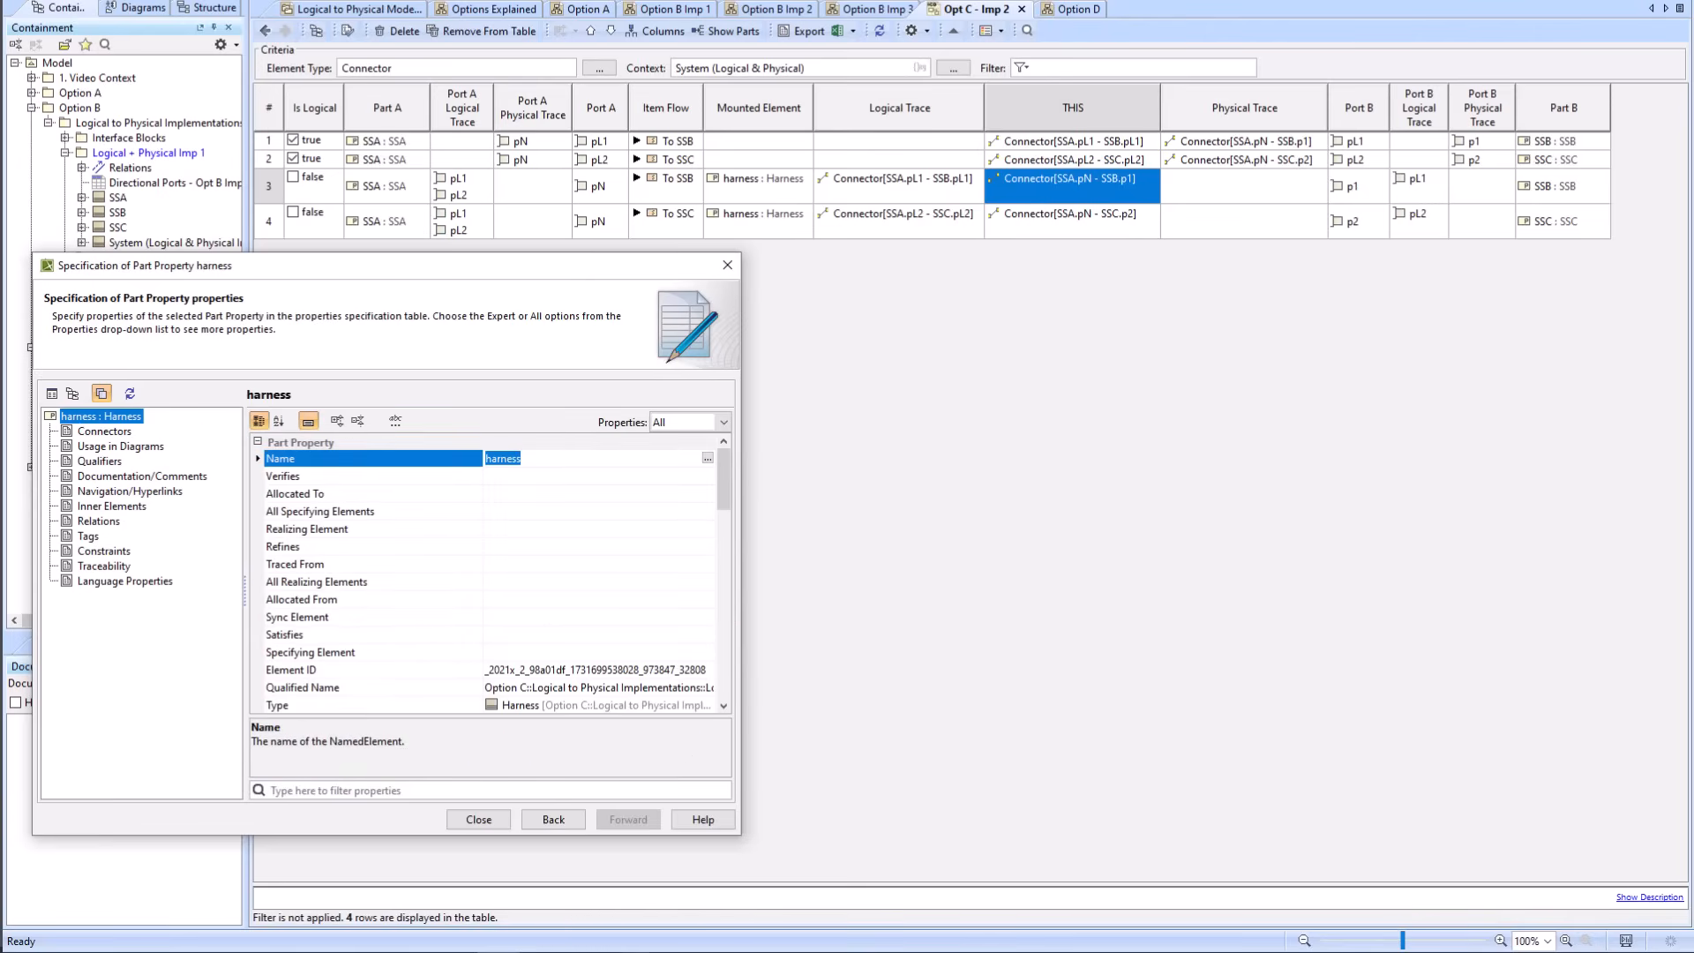
# Step: Return to the Mounted Element snip, draw an arrow from mount [Dependency] to Client, and underline the column name Mounted Element
pyautogui.hotkey('alt', 'Tab')
pyautogui.moveTo(1305, 593); pyautogui.dragTo(1359, 590)
pyautogui.moveTo(1343, 578)
pyautogui.mouseDown()
pyautogui.moveTo(1359, 585)
pyautogui.moveTo(1334, 606)
pyautogui.mouseUp()
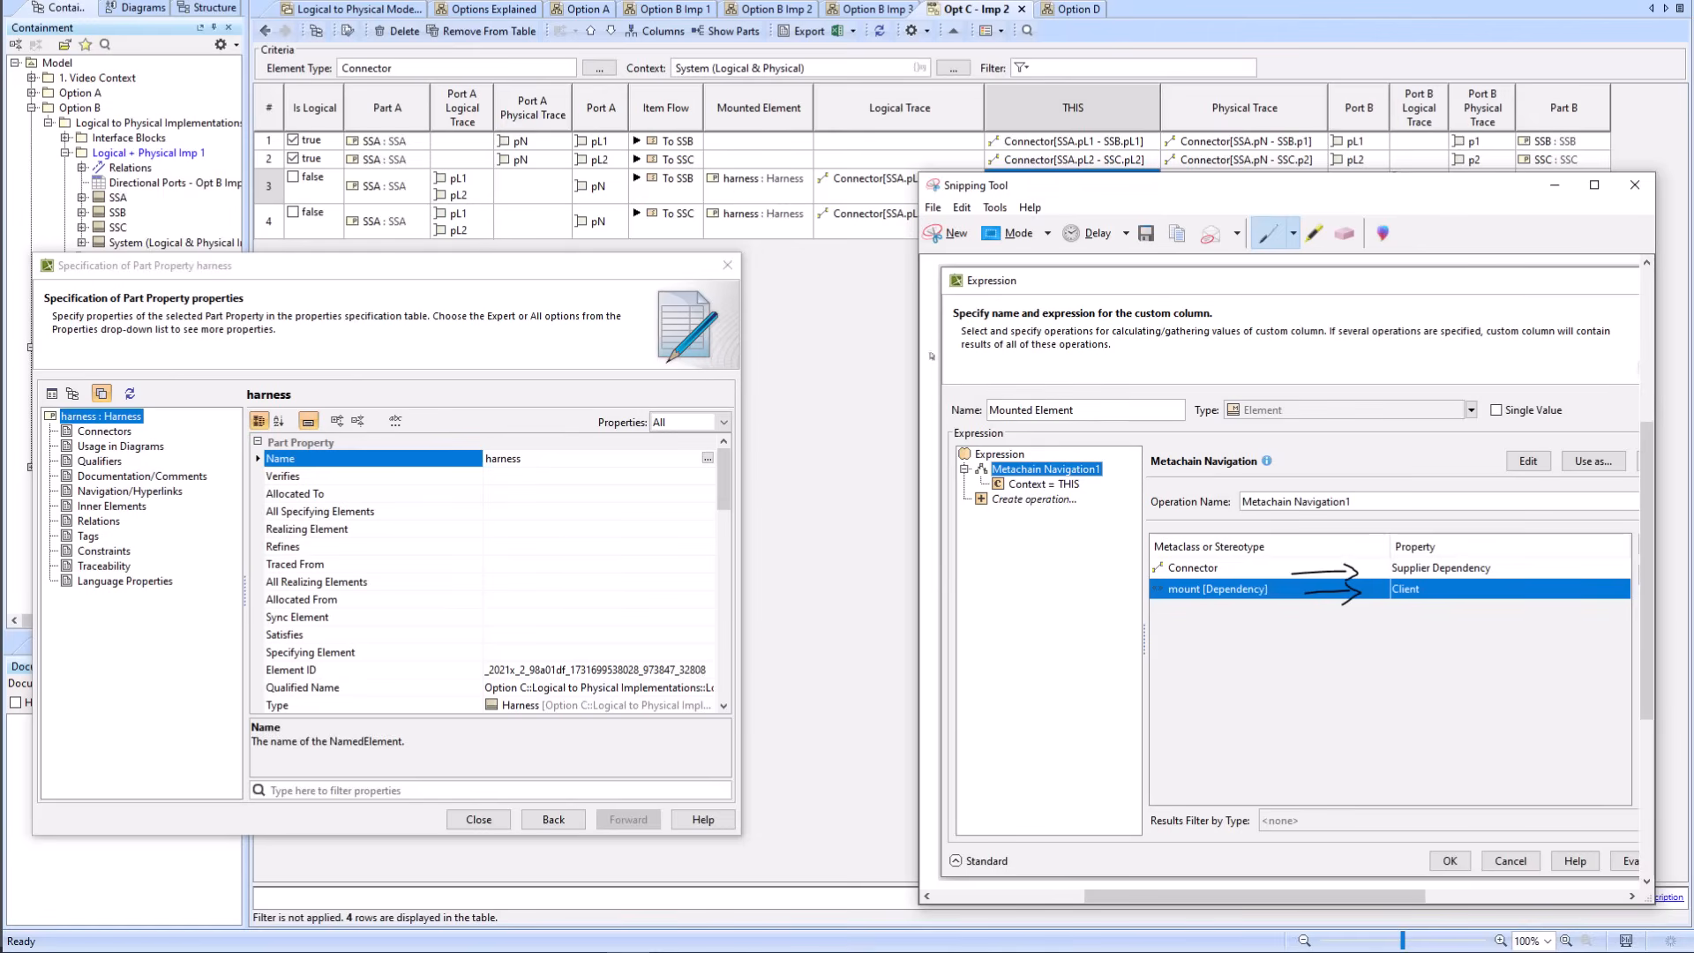
pyautogui.moveTo(991, 423); pyautogui.dragTo(1073, 420)
# Step: Keep the Mounted Element snip unsaved but minimized, and close the harness part property's specification
pyautogui.click(1635, 185)
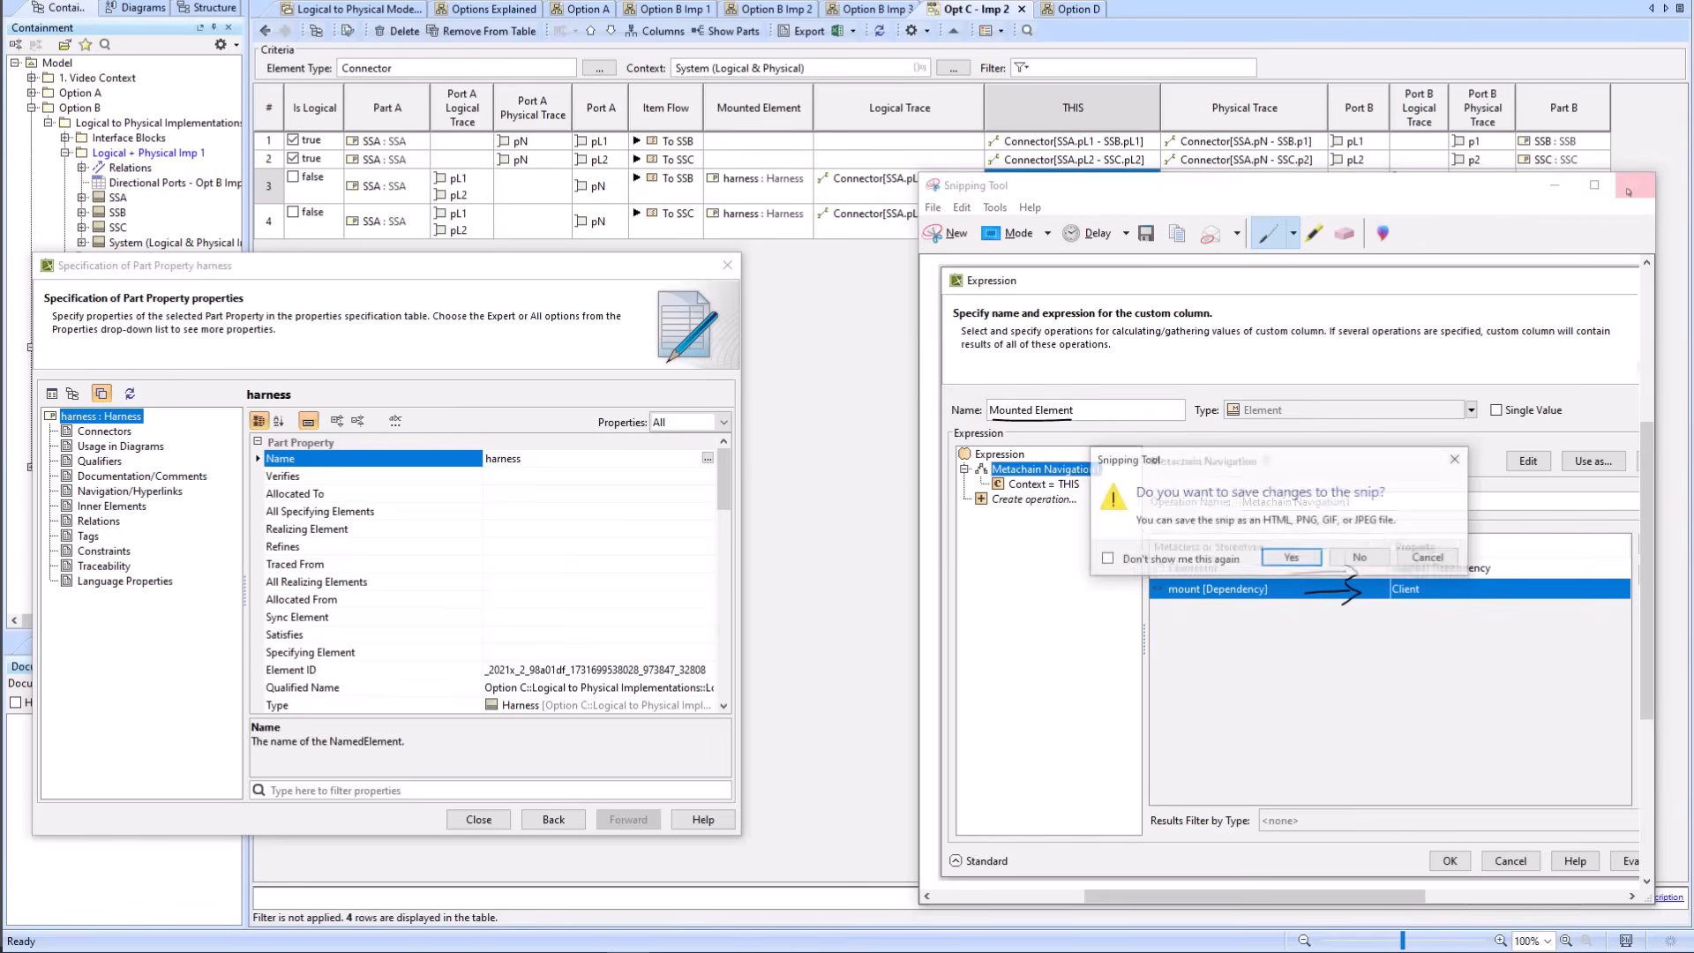
pyautogui.click(1442, 557)
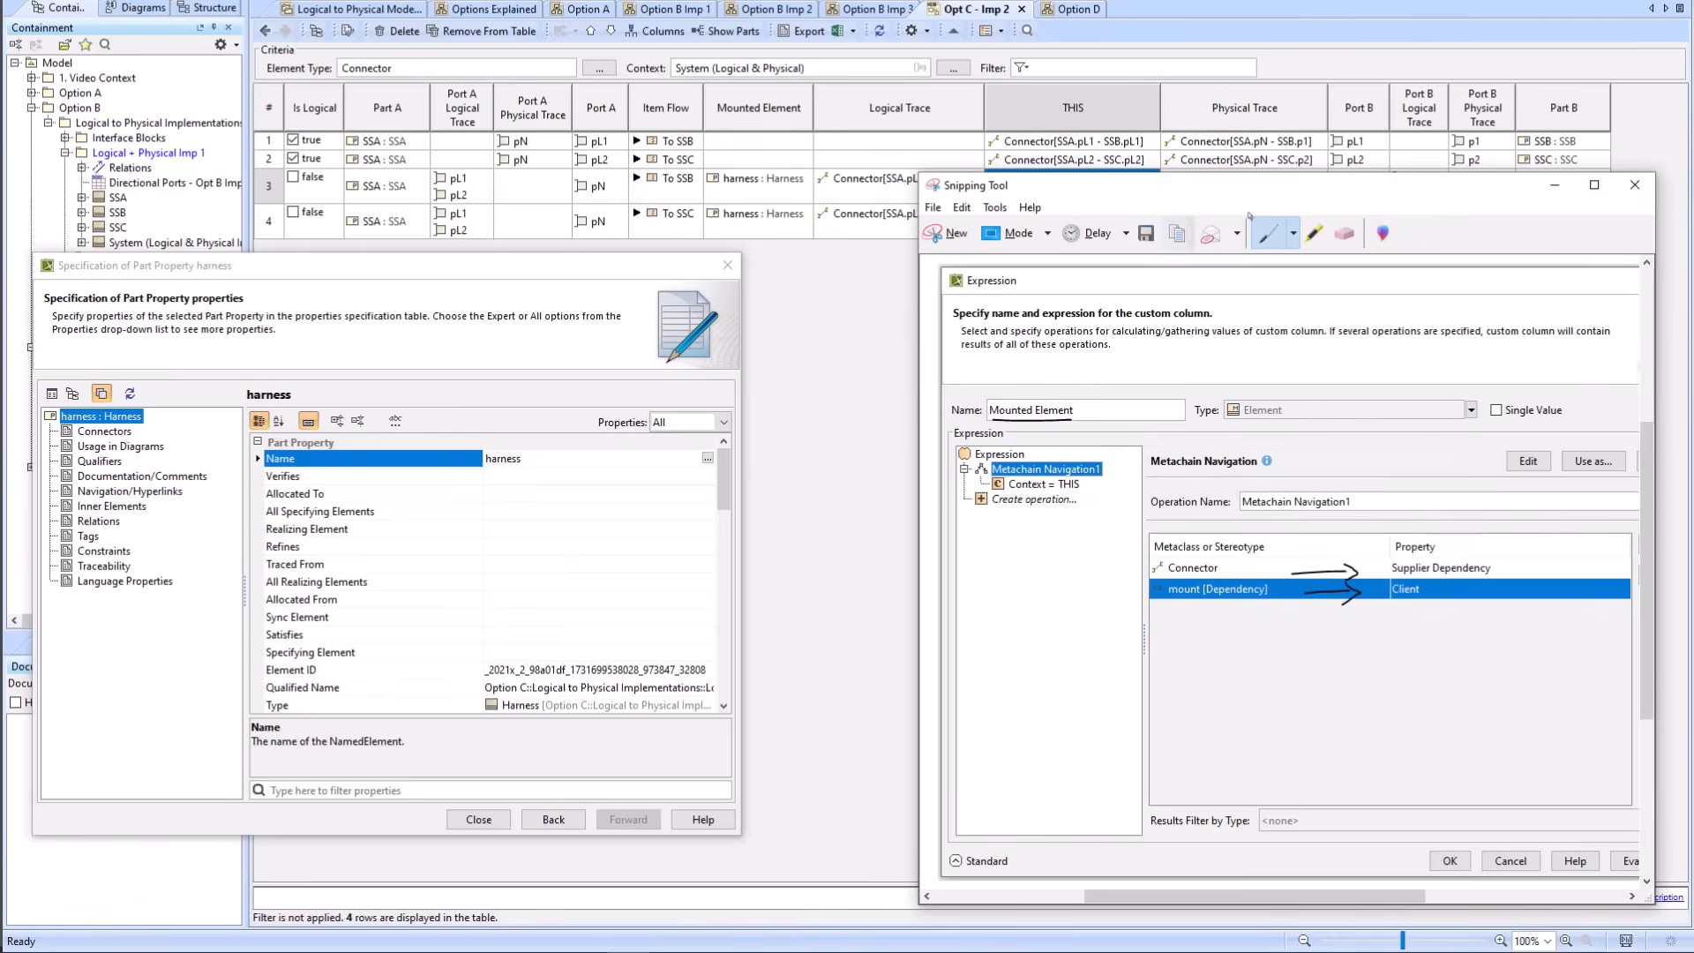
pyautogui.click(1555, 185)
pyautogui.click(728, 264)
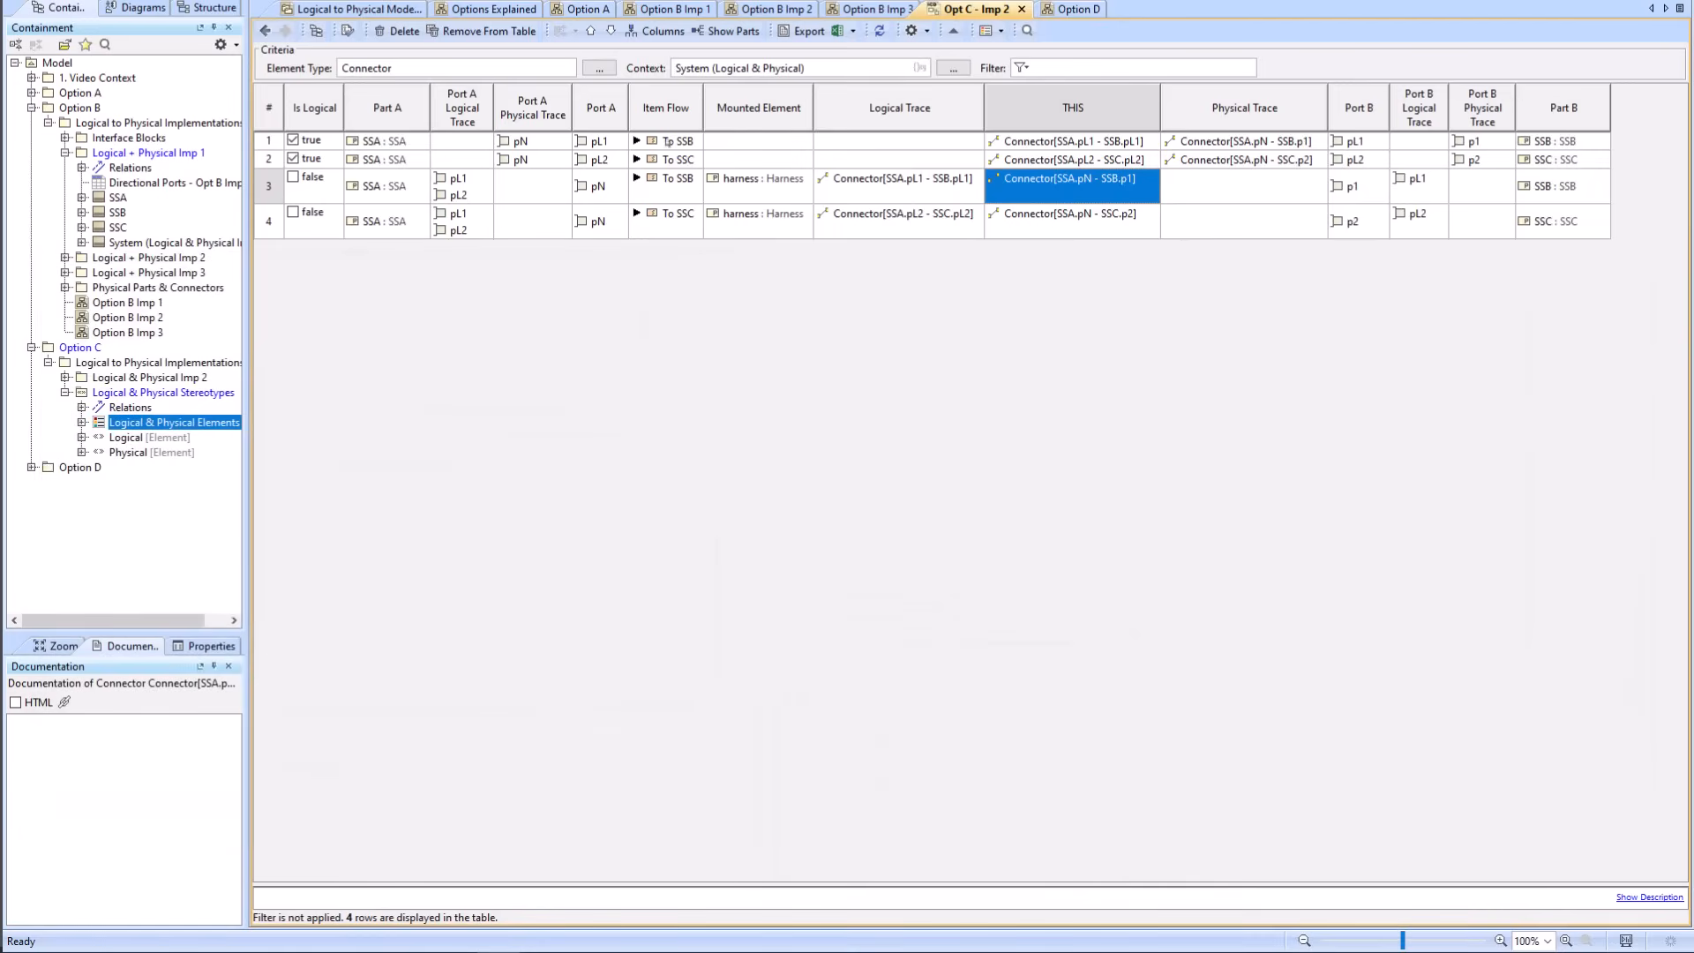
pyautogui.rightClick(649, 104)
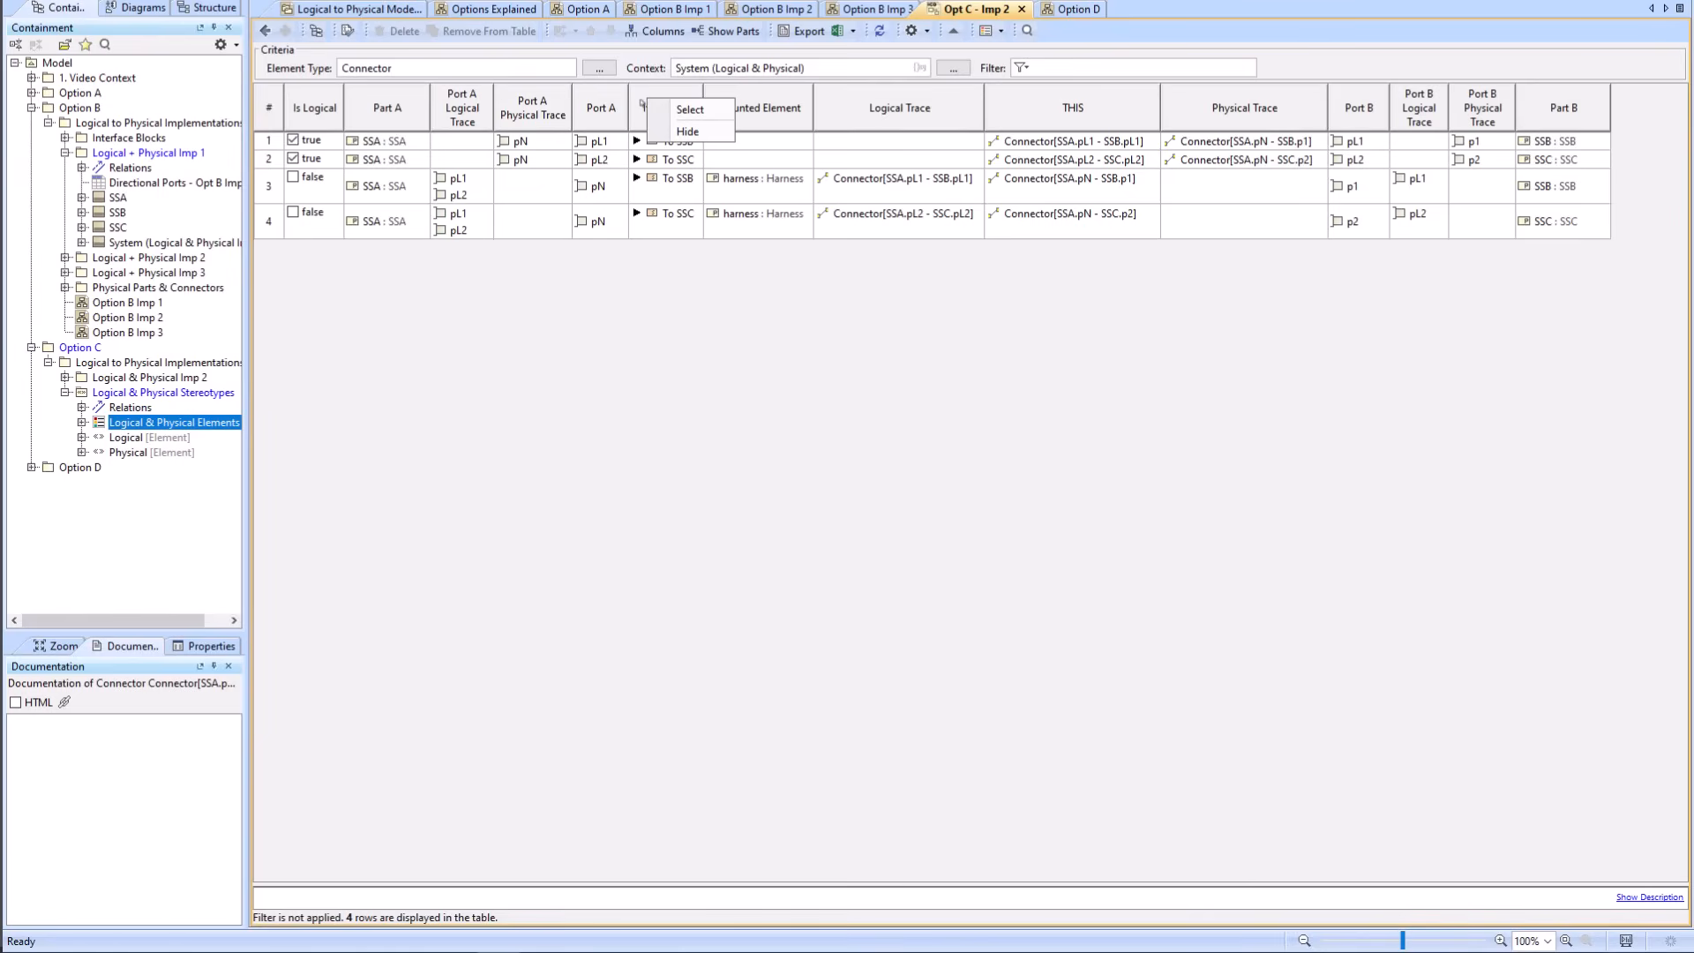
pyautogui.click(648, 266)
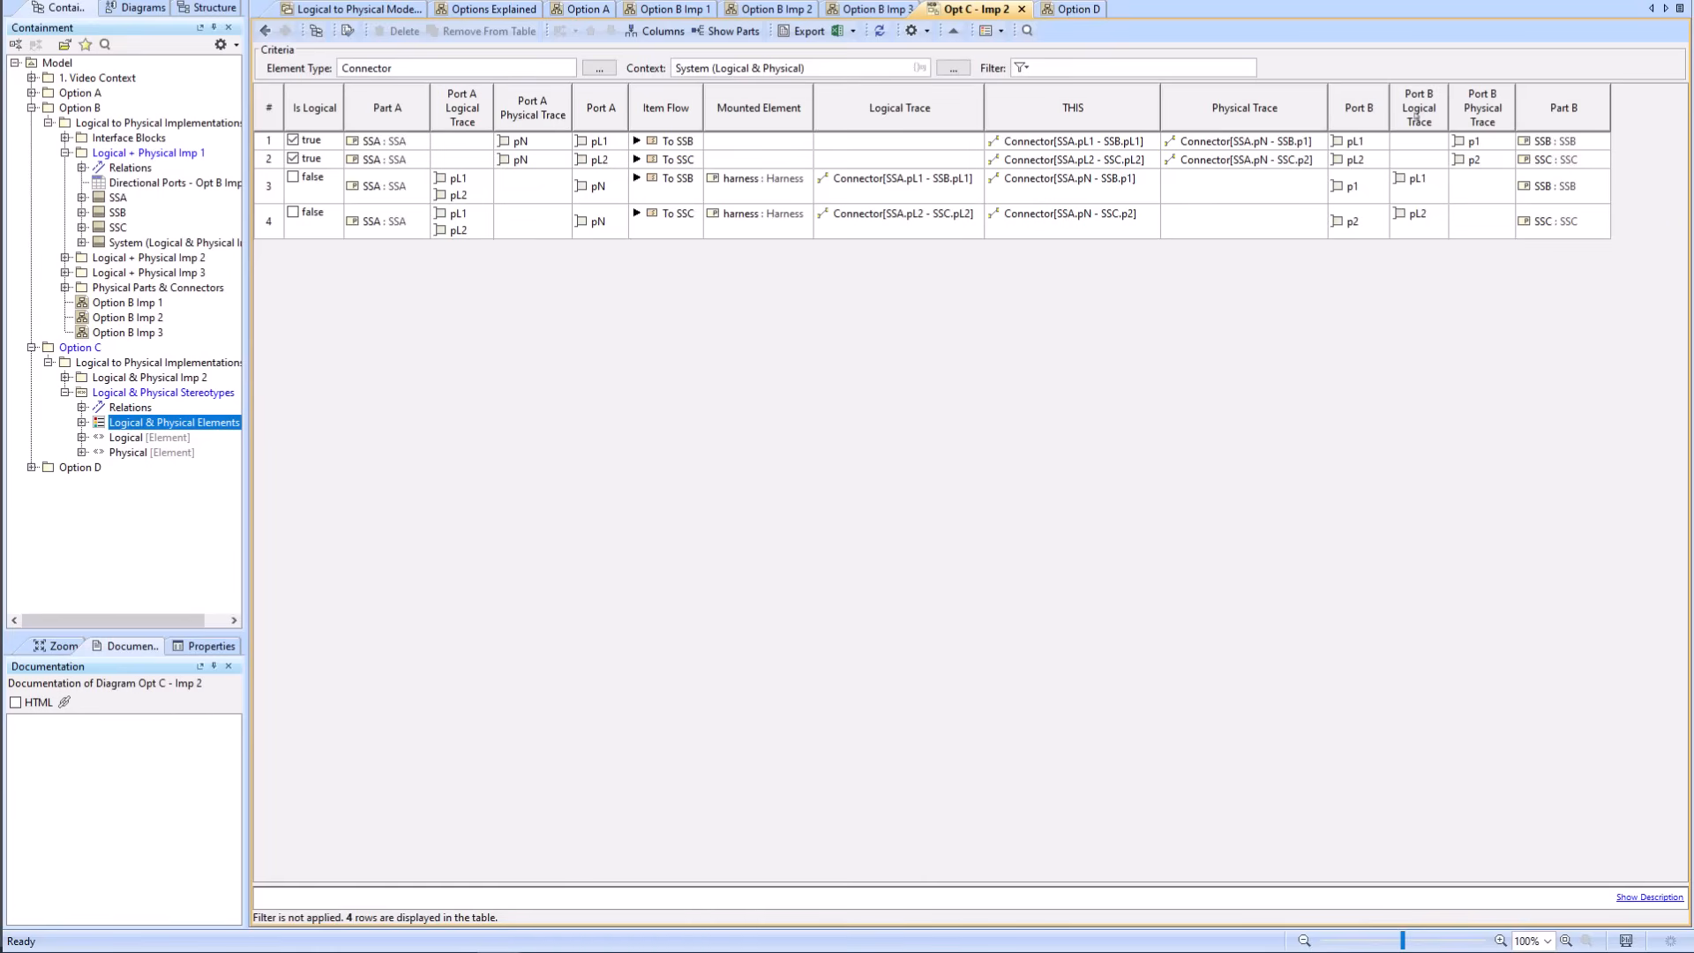
# Step: Open the Port A Logical Trace column's expression and remove the unused Simple Navigation, Find and Implied Relation operations
pyautogui.rightClick(465, 109)
pyautogui.click(519, 180)
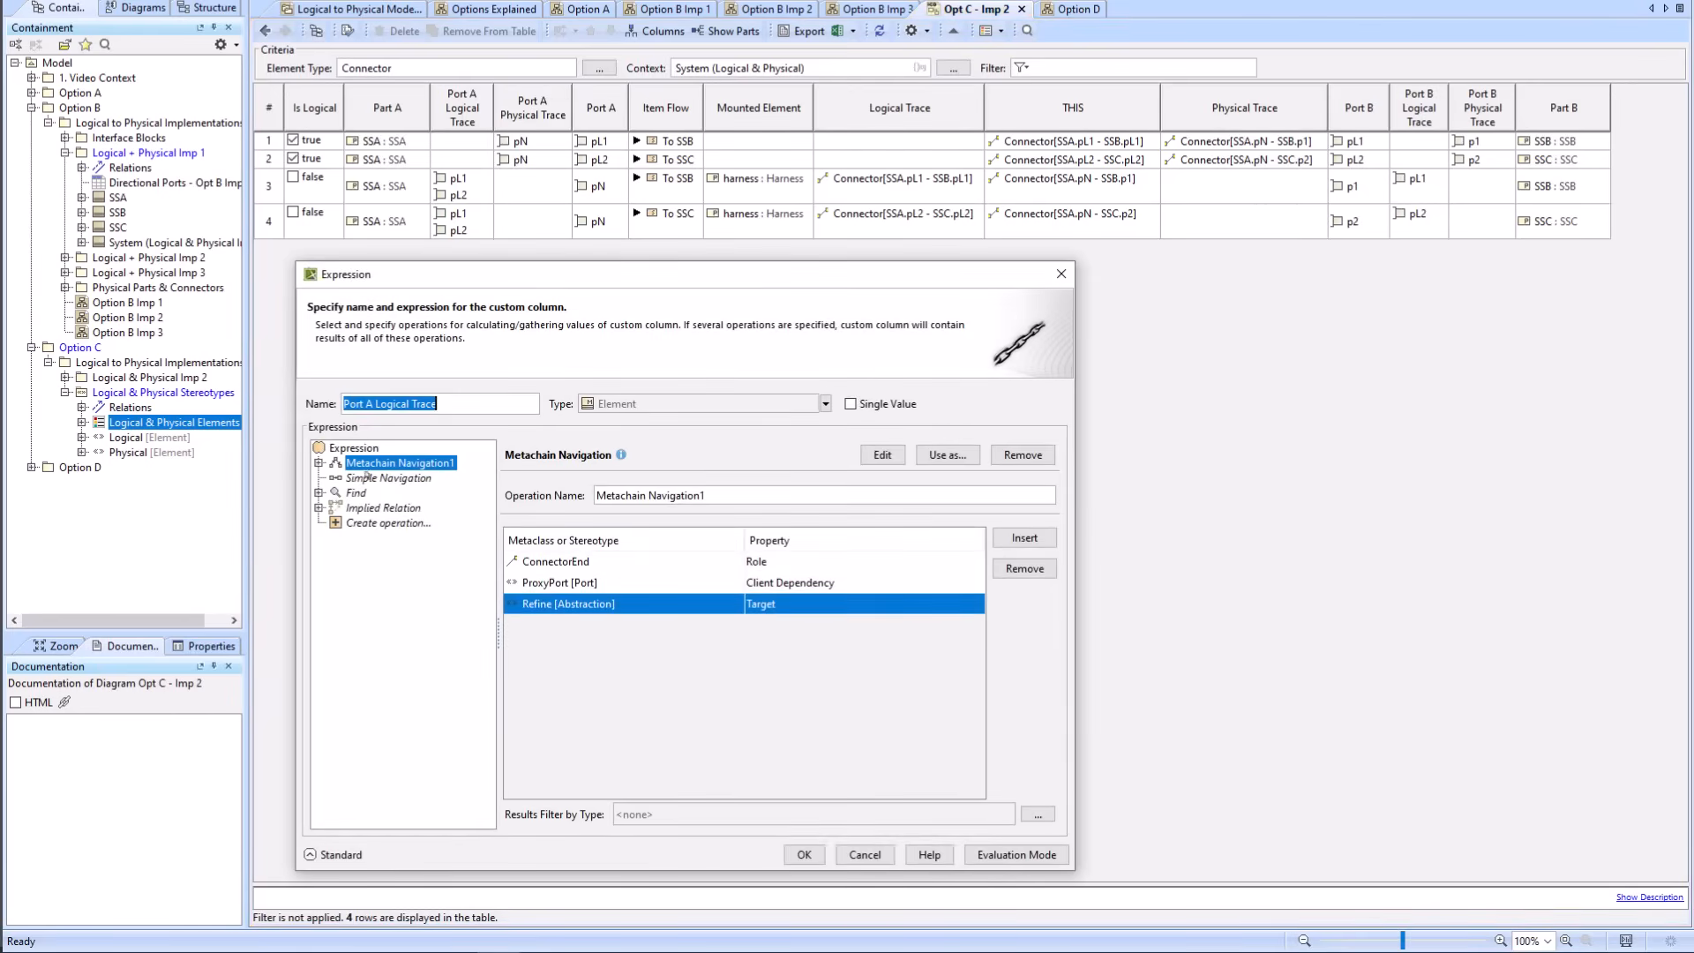
pyautogui.click(388, 477)
pyautogui.click(1012, 456)
pyautogui.click(1012, 456)
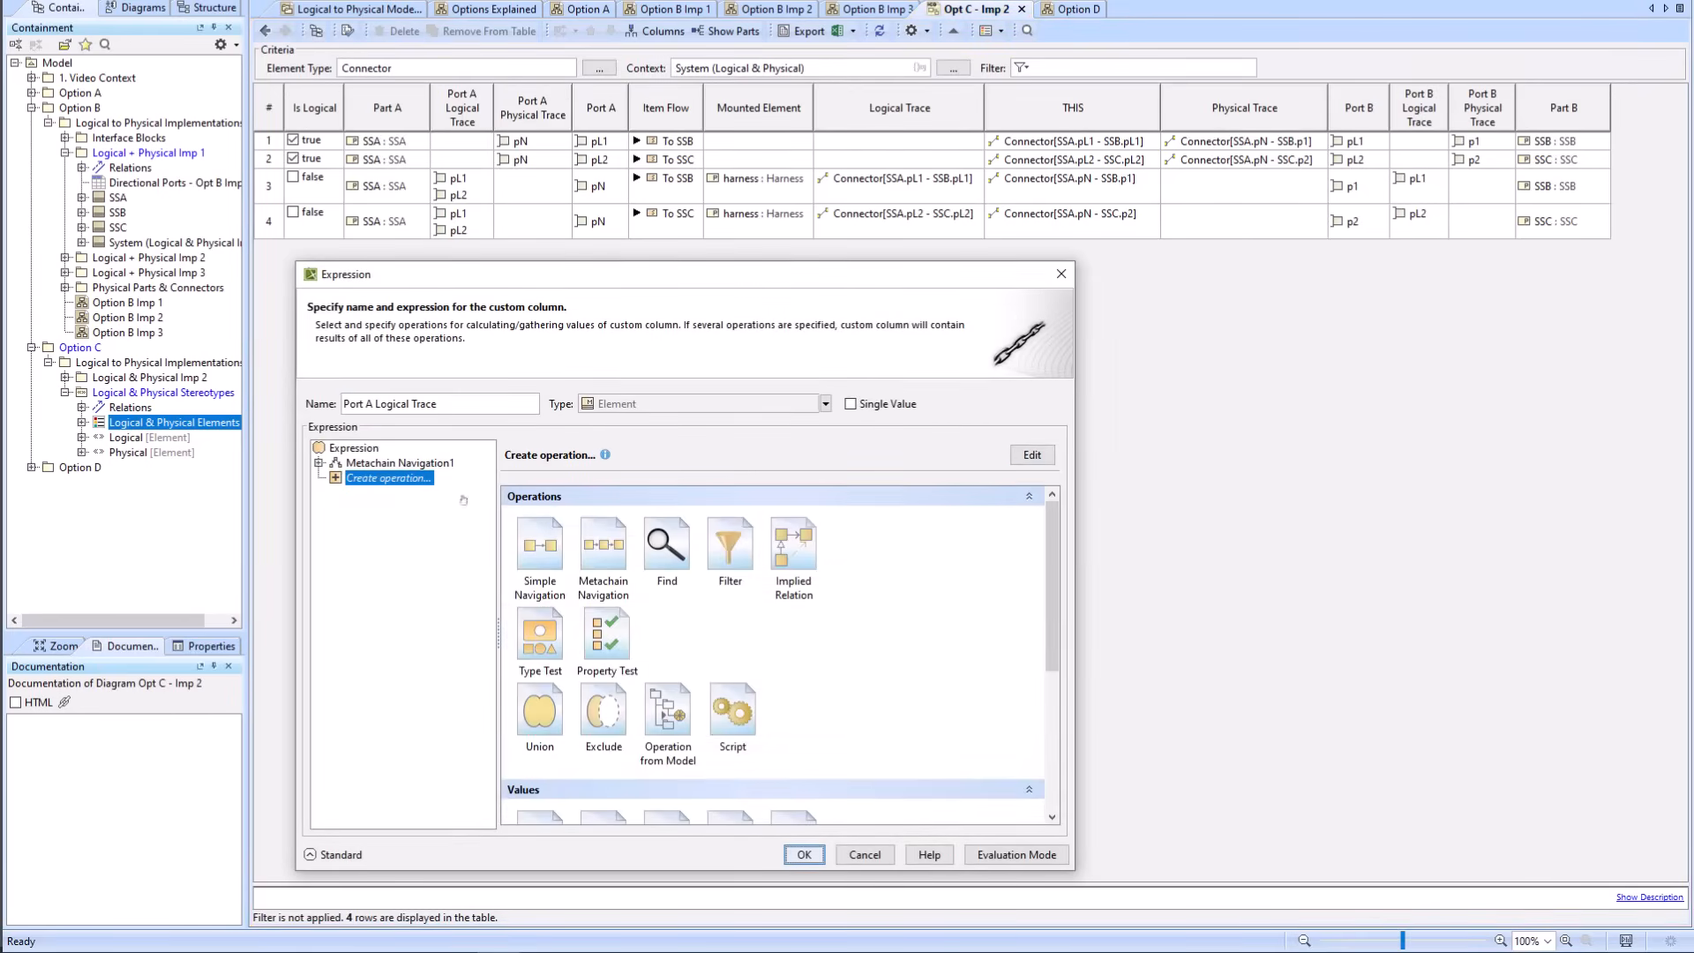
# Step: Expand Metachain Navigation1 and examine its nested THIS context, the input metachain navigation and the First1 operation
pyautogui.click(400, 463)
pyautogui.click(319, 464)
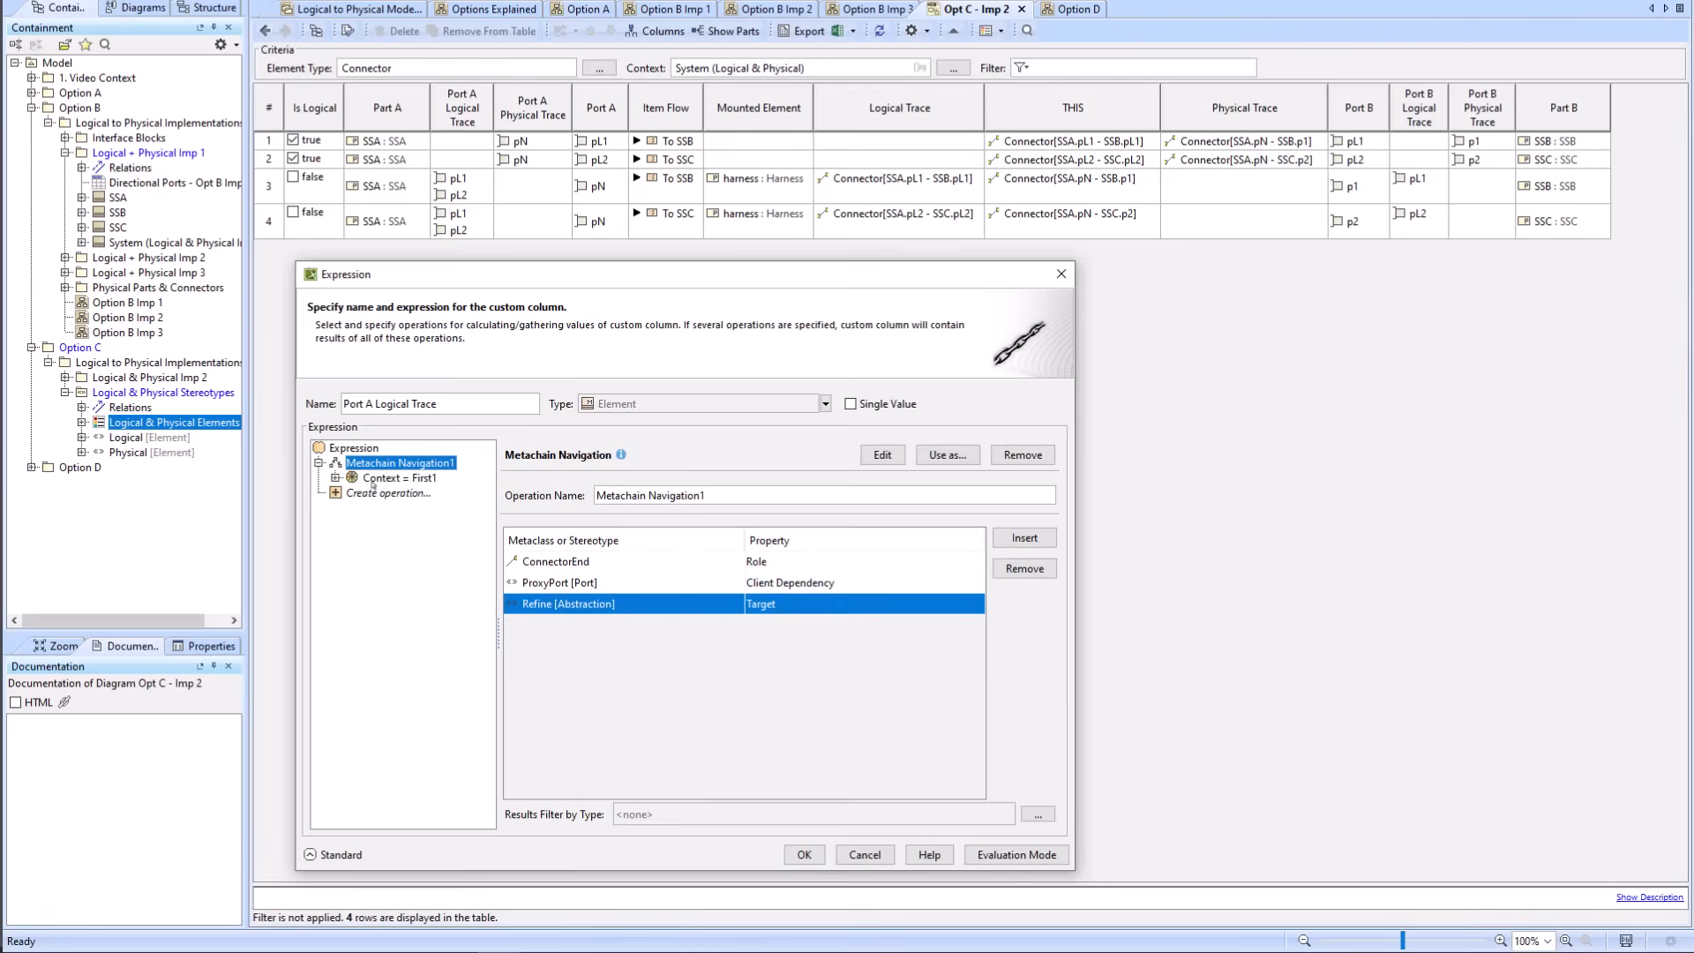
pyautogui.click(335, 478)
pyautogui.click(352, 492)
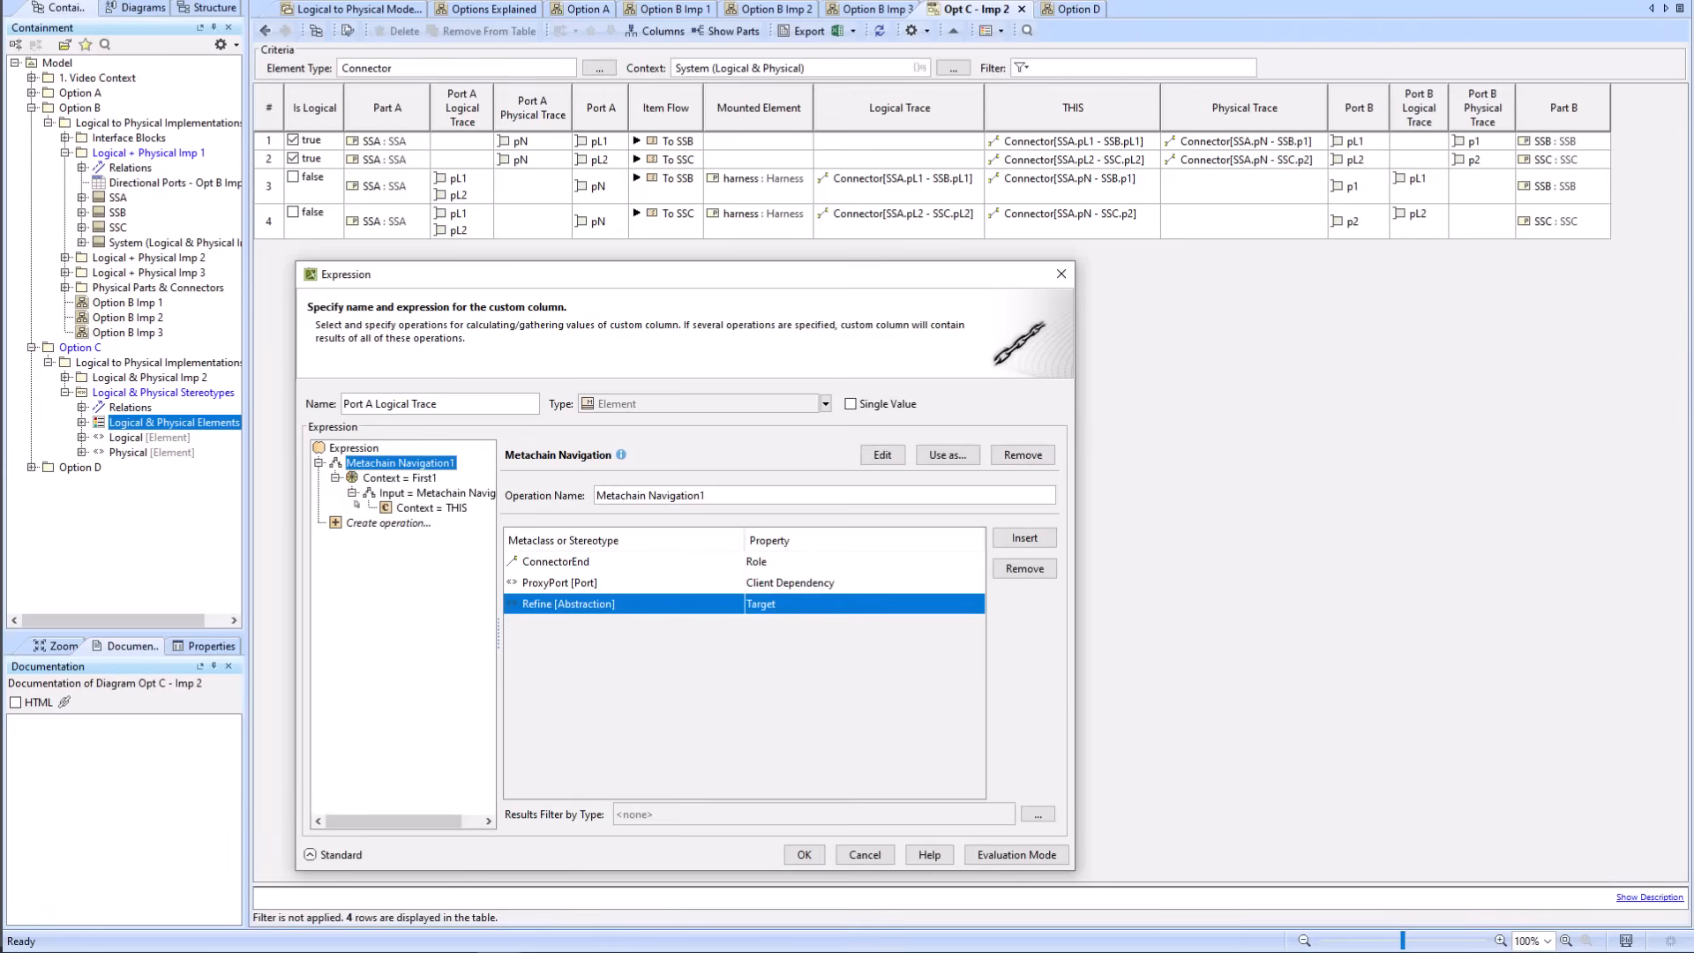
pyautogui.click(418, 508)
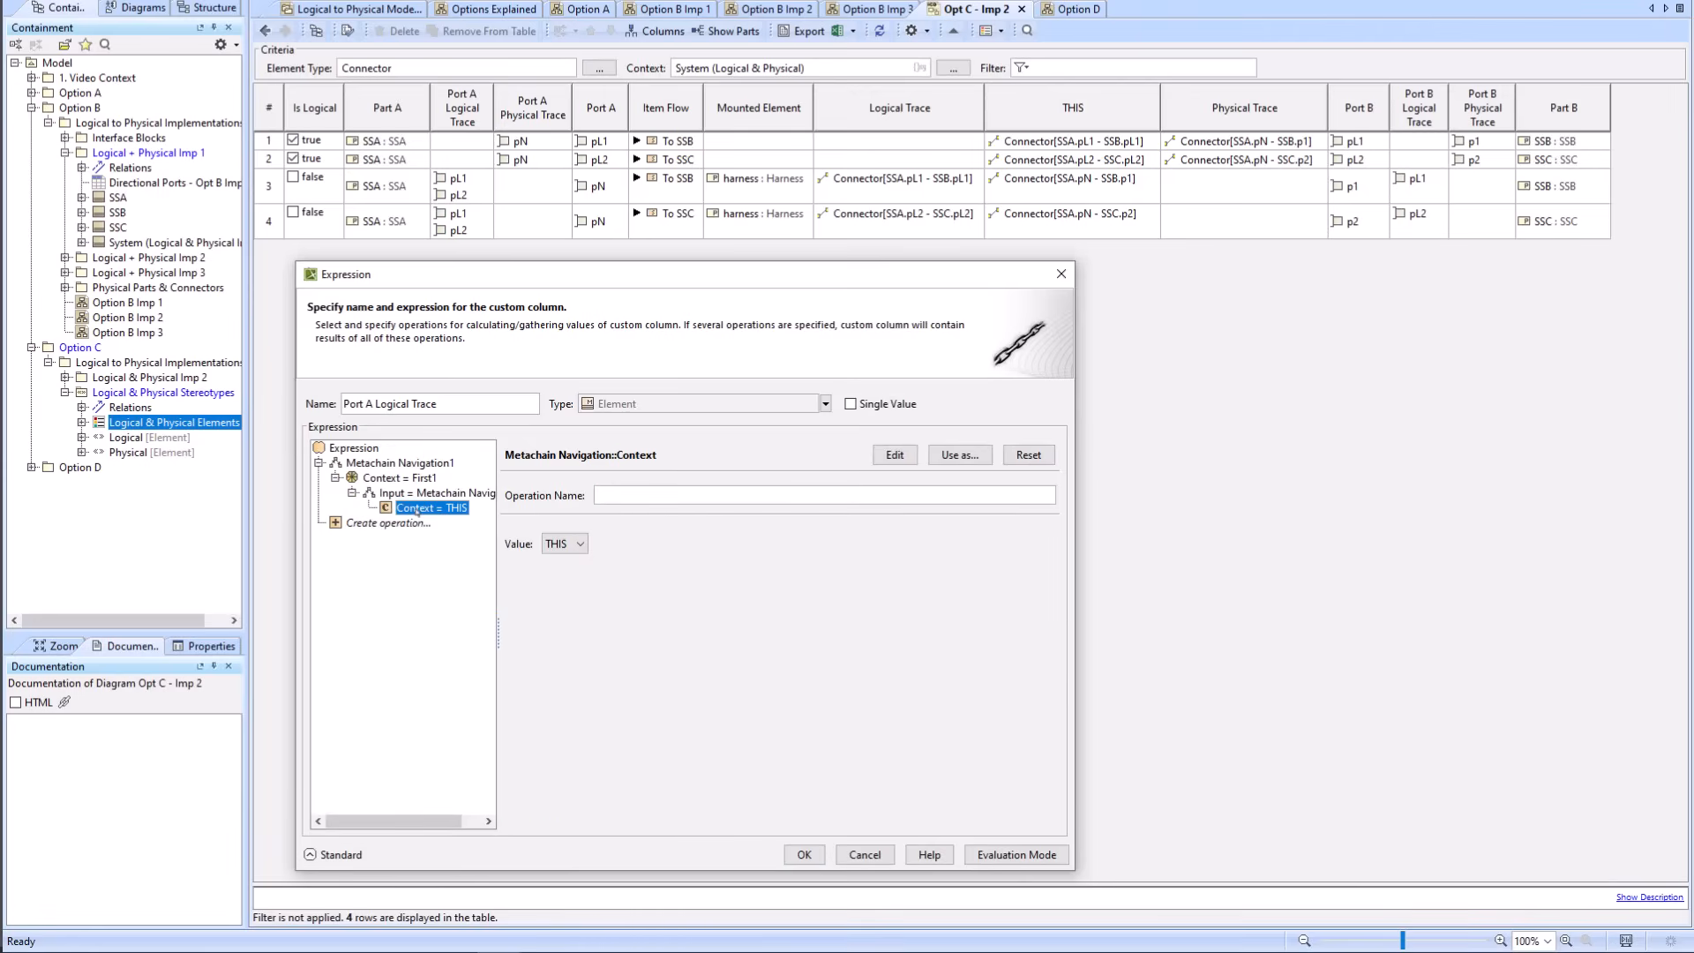
pyautogui.click(413, 494)
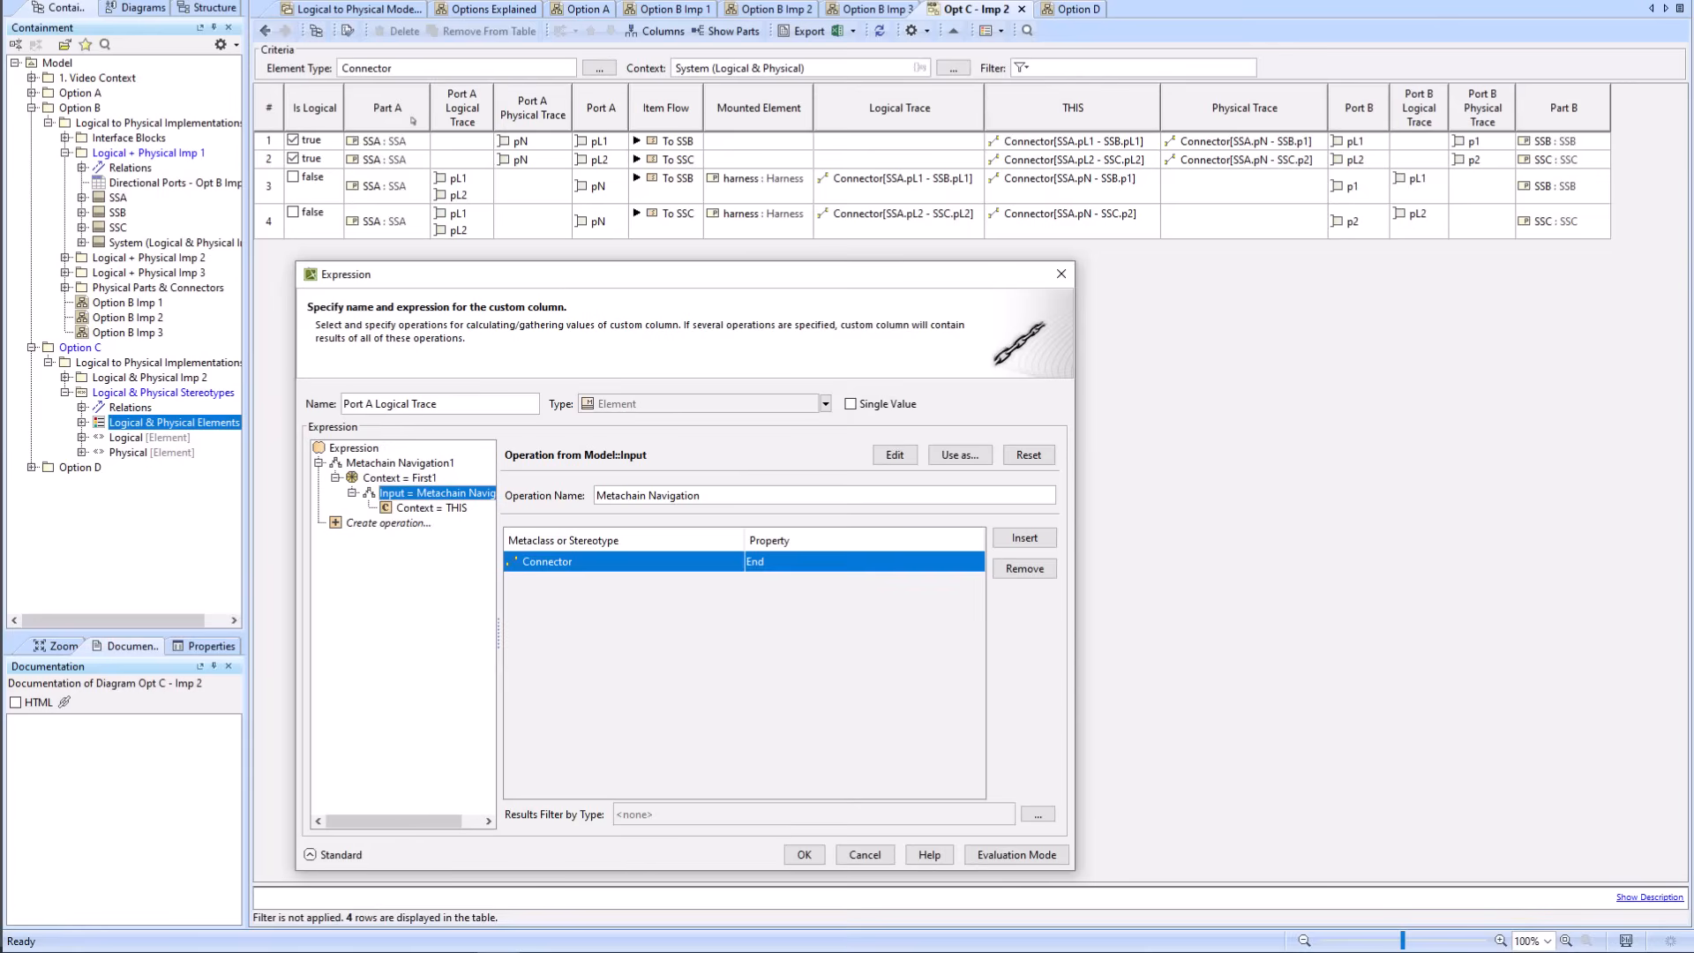
pyautogui.click(384, 478)
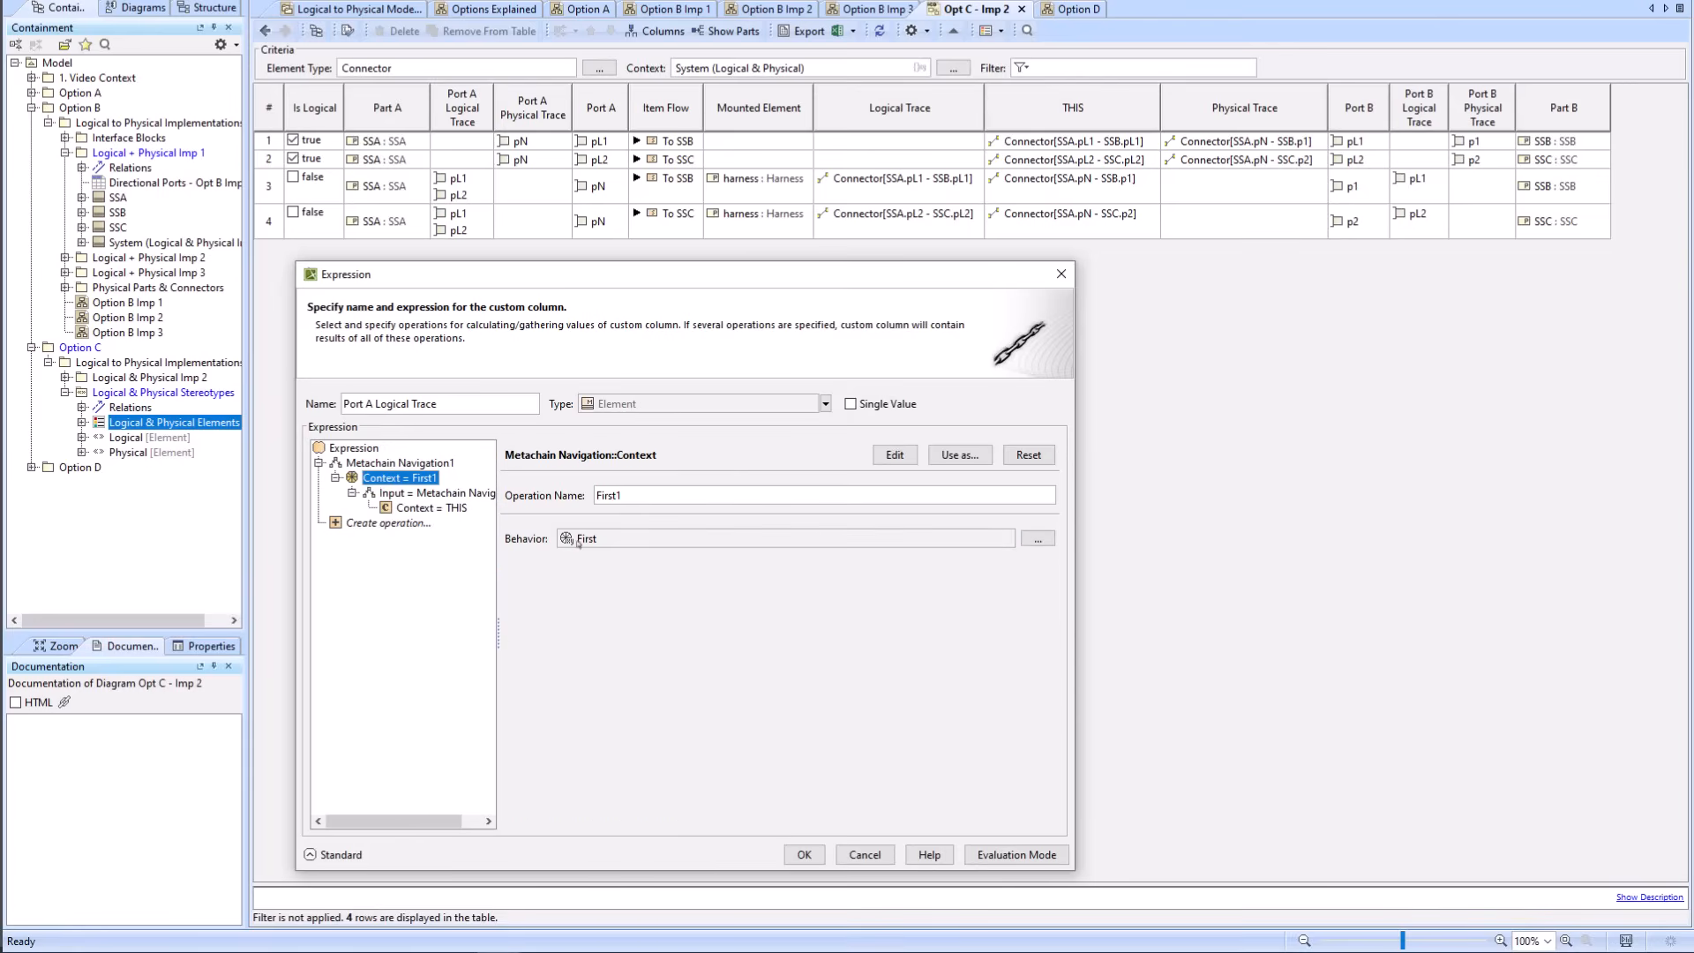
# Step: Look up the First behavior through a new Operation from Model, and cancel without adding it
pyautogui.click(366, 526)
pyautogui.click(664, 722)
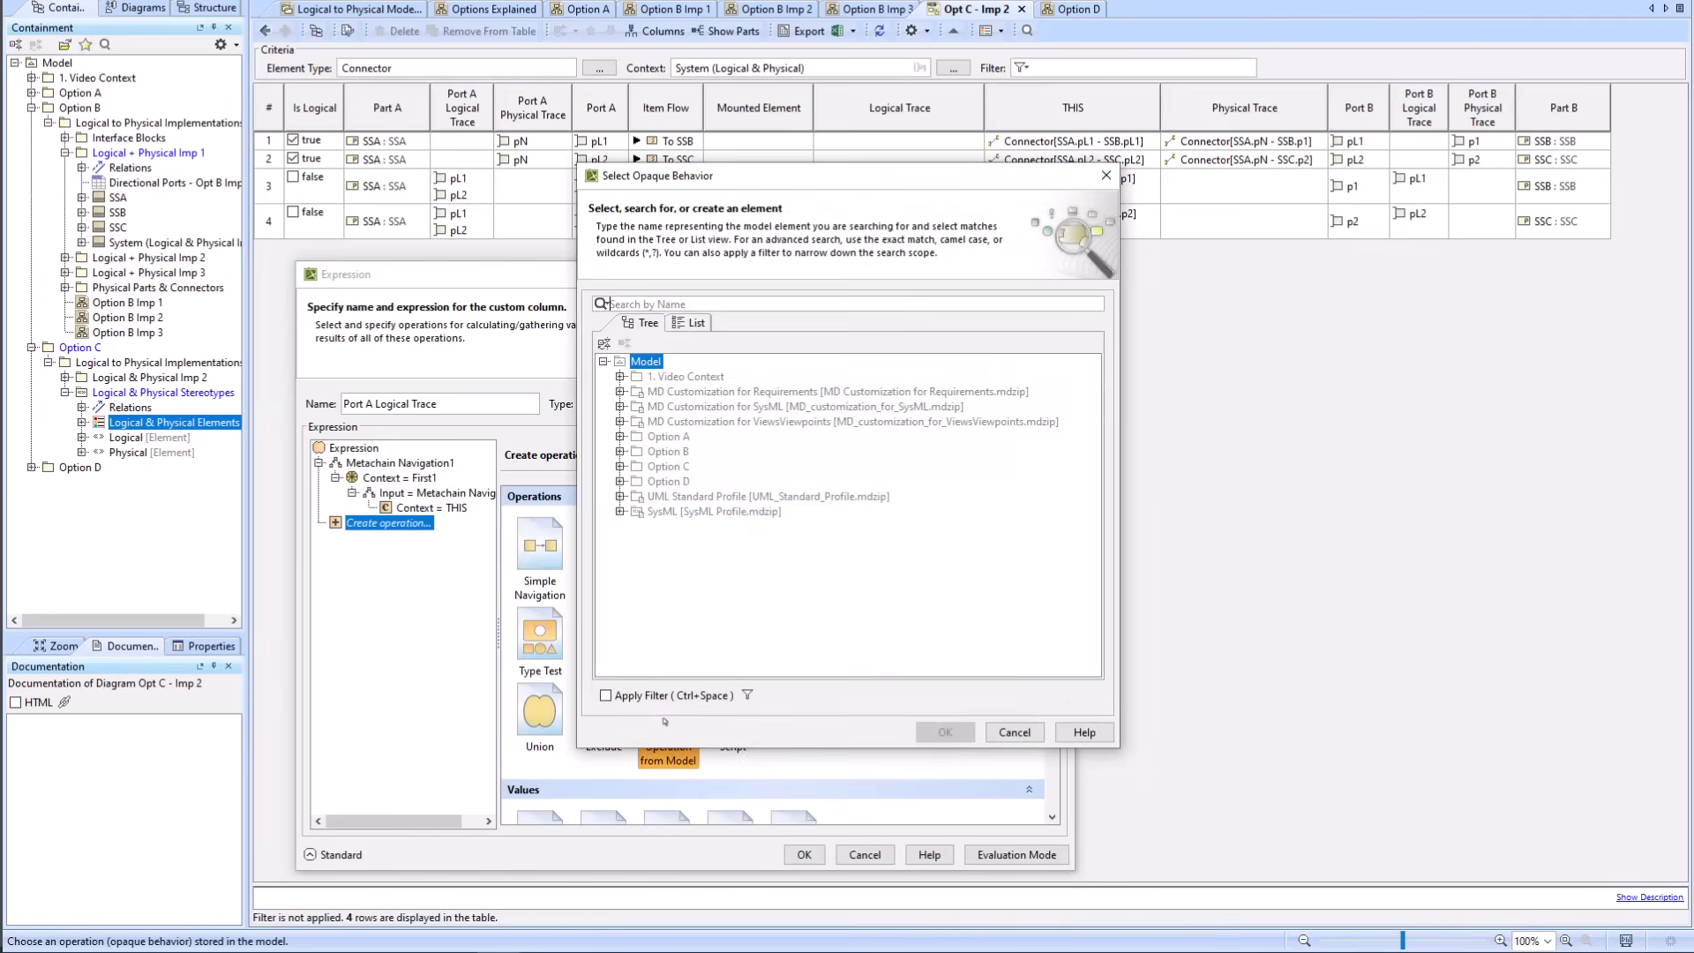
pyautogui.write('Fir')
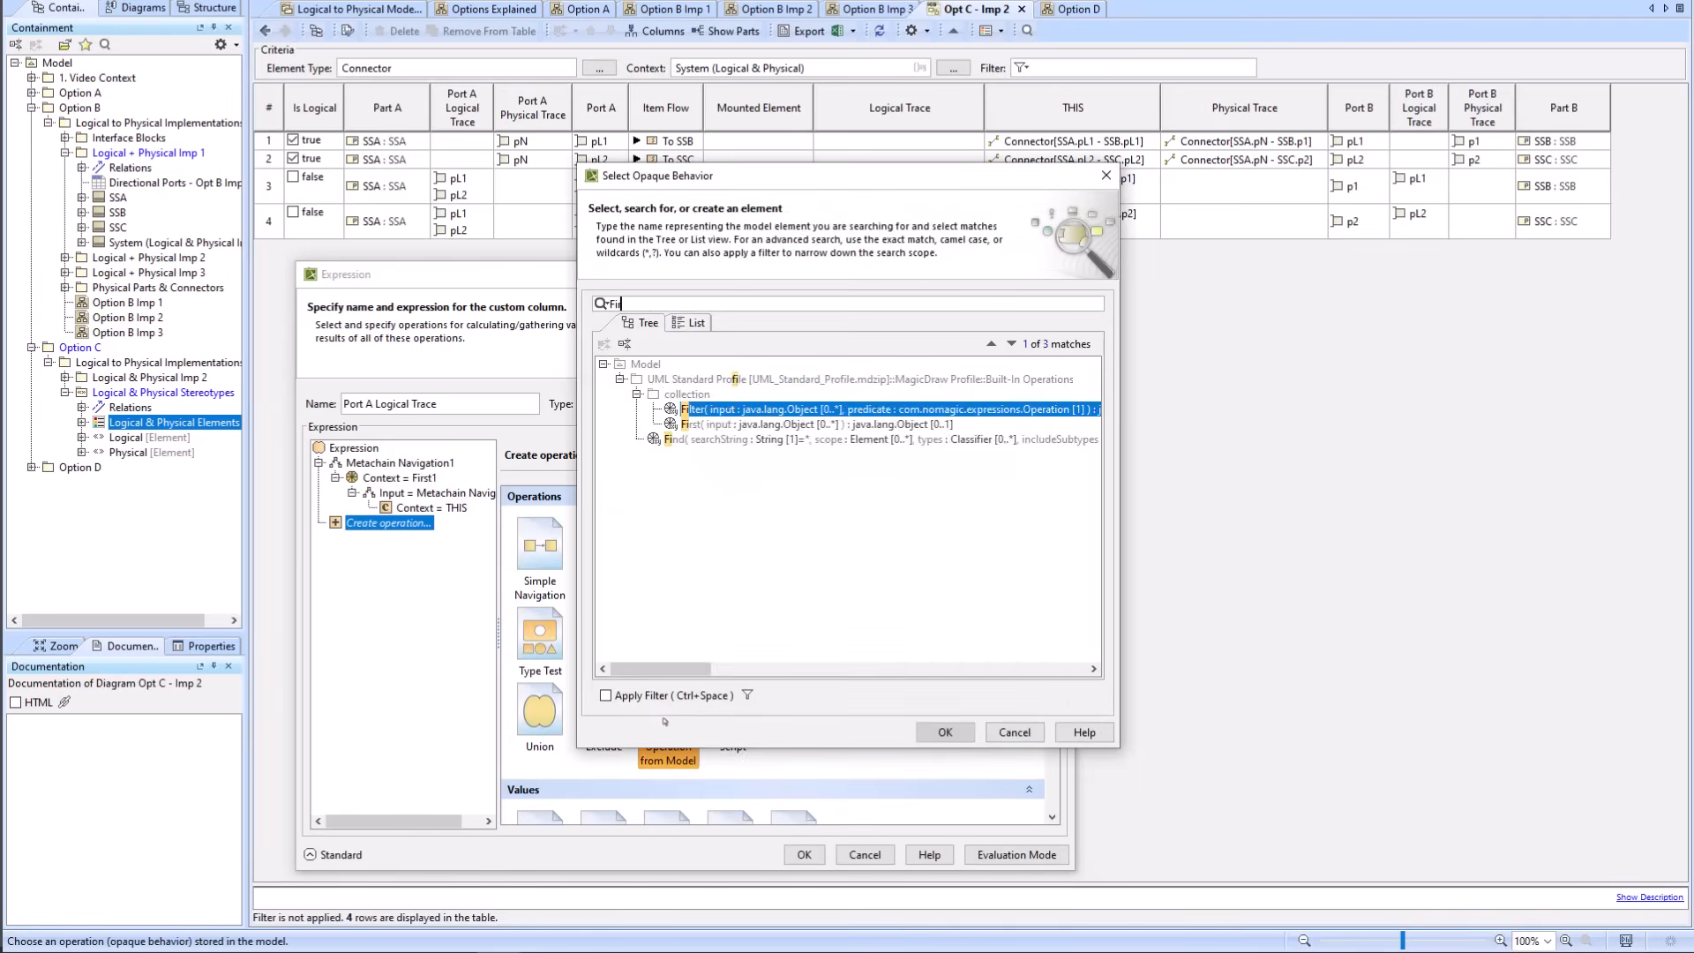
pyautogui.click(1015, 733)
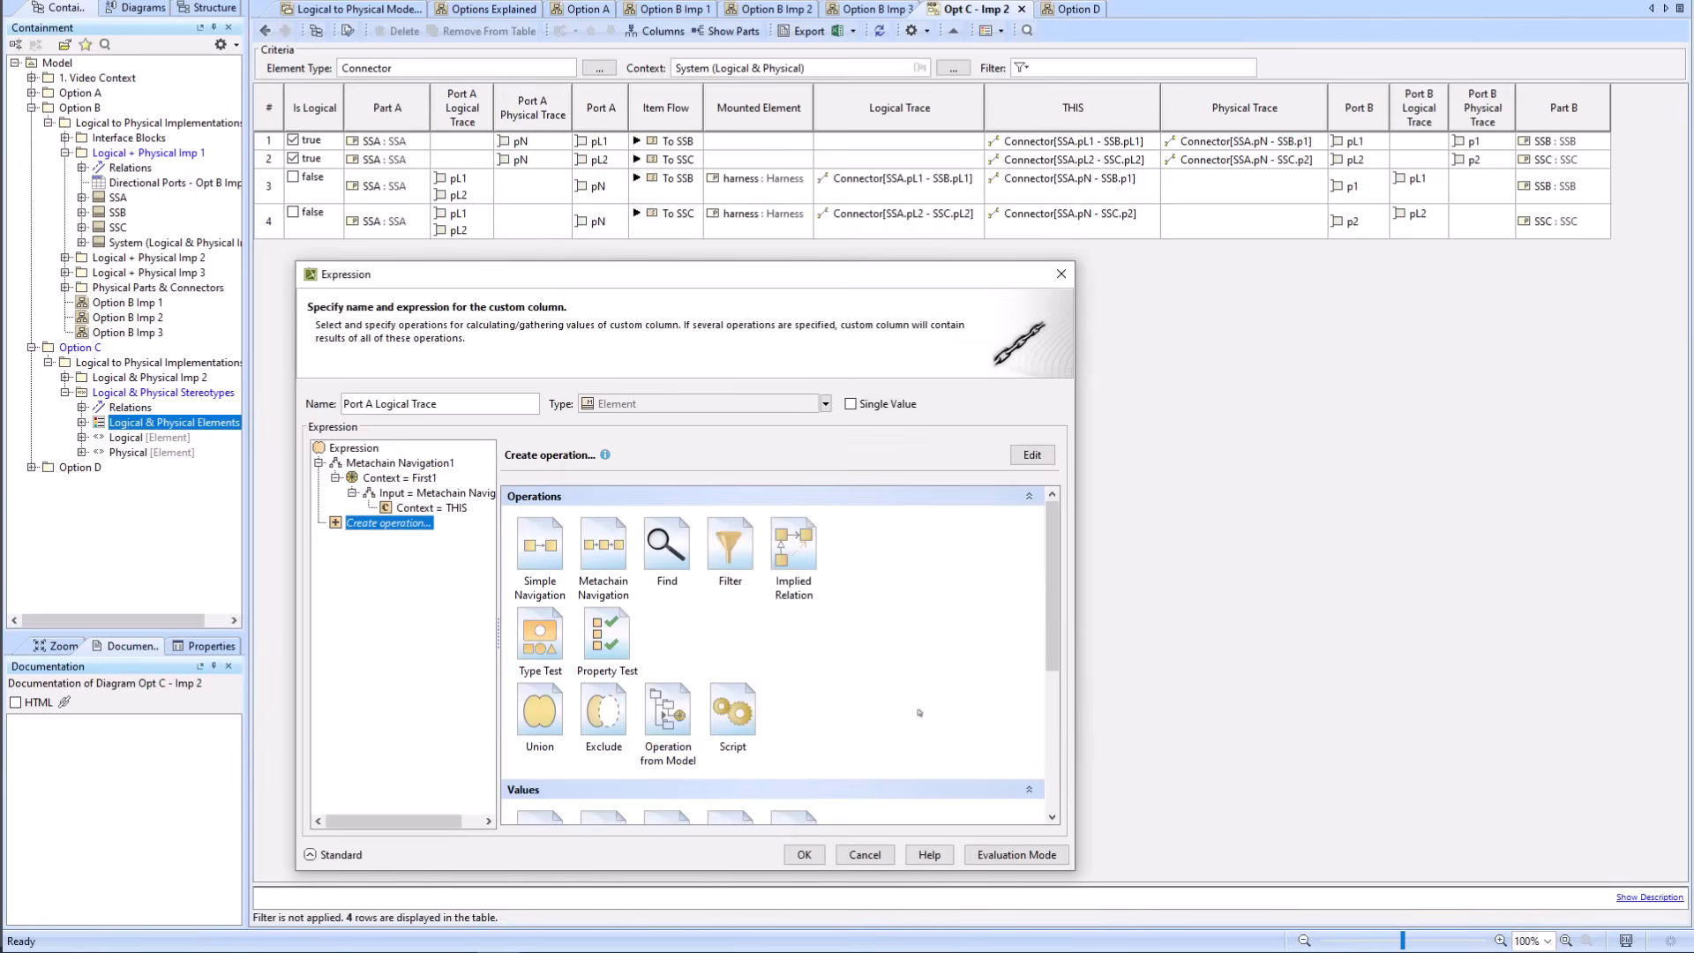
# Step: Compare the First1 context and its Connector End input with the outer metachain's property chain, and close the Port A Logical Trace expression without saving
pyautogui.click(388, 479)
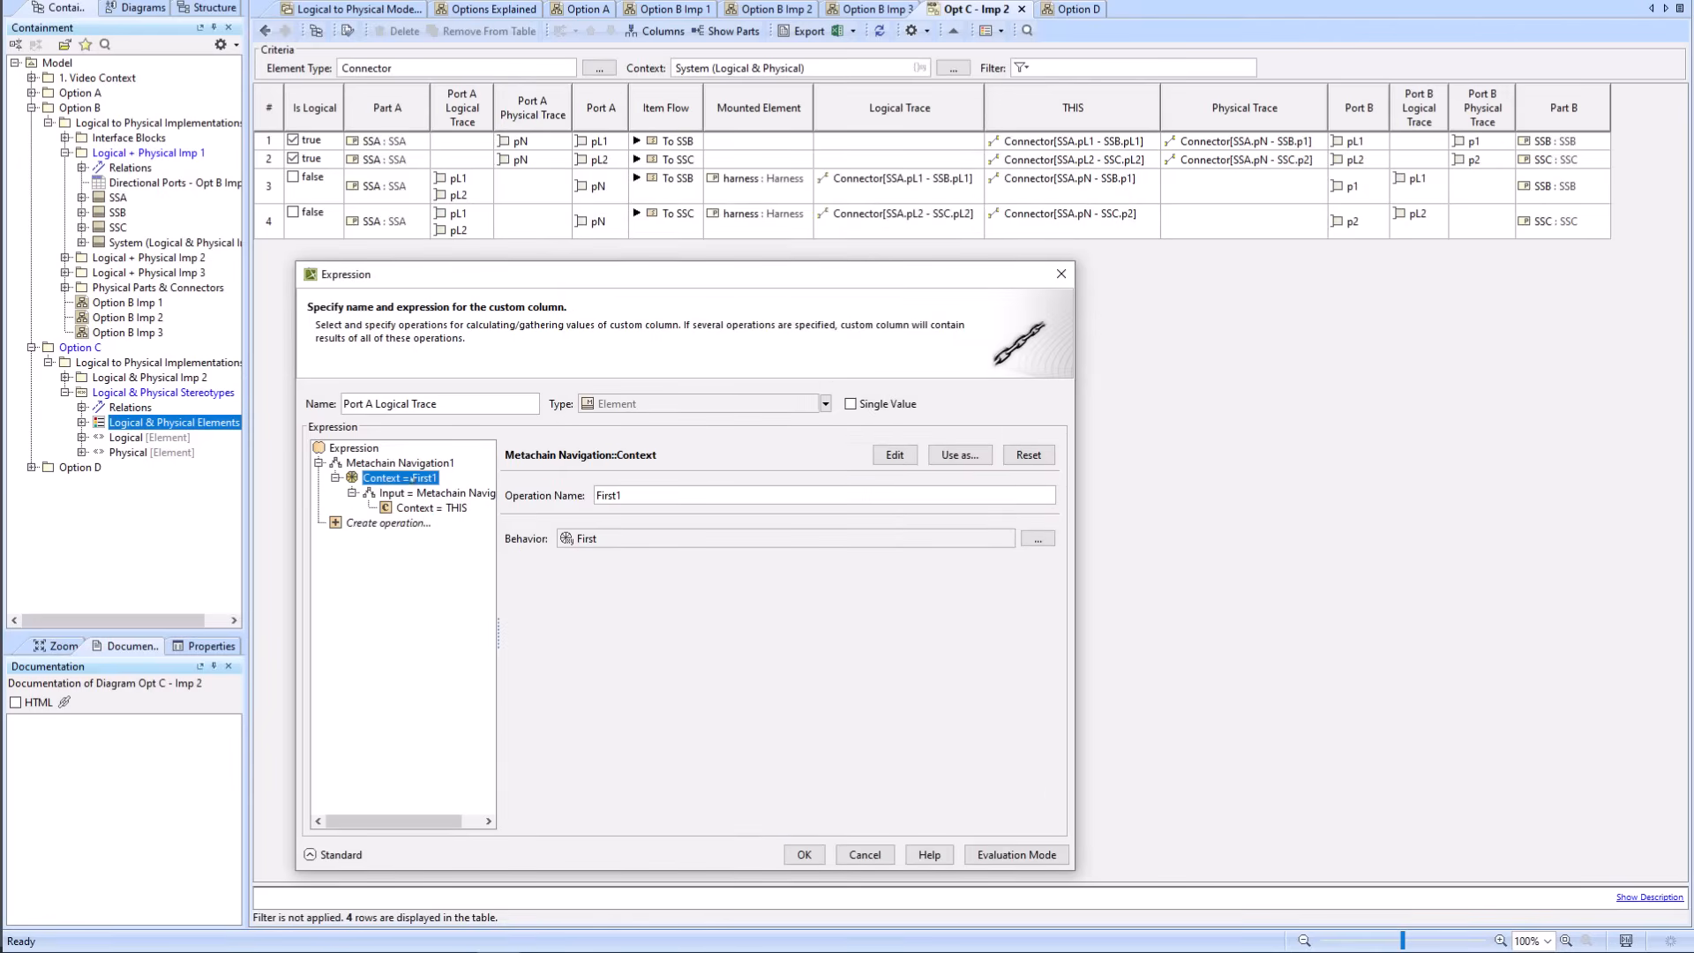
pyautogui.click(420, 493)
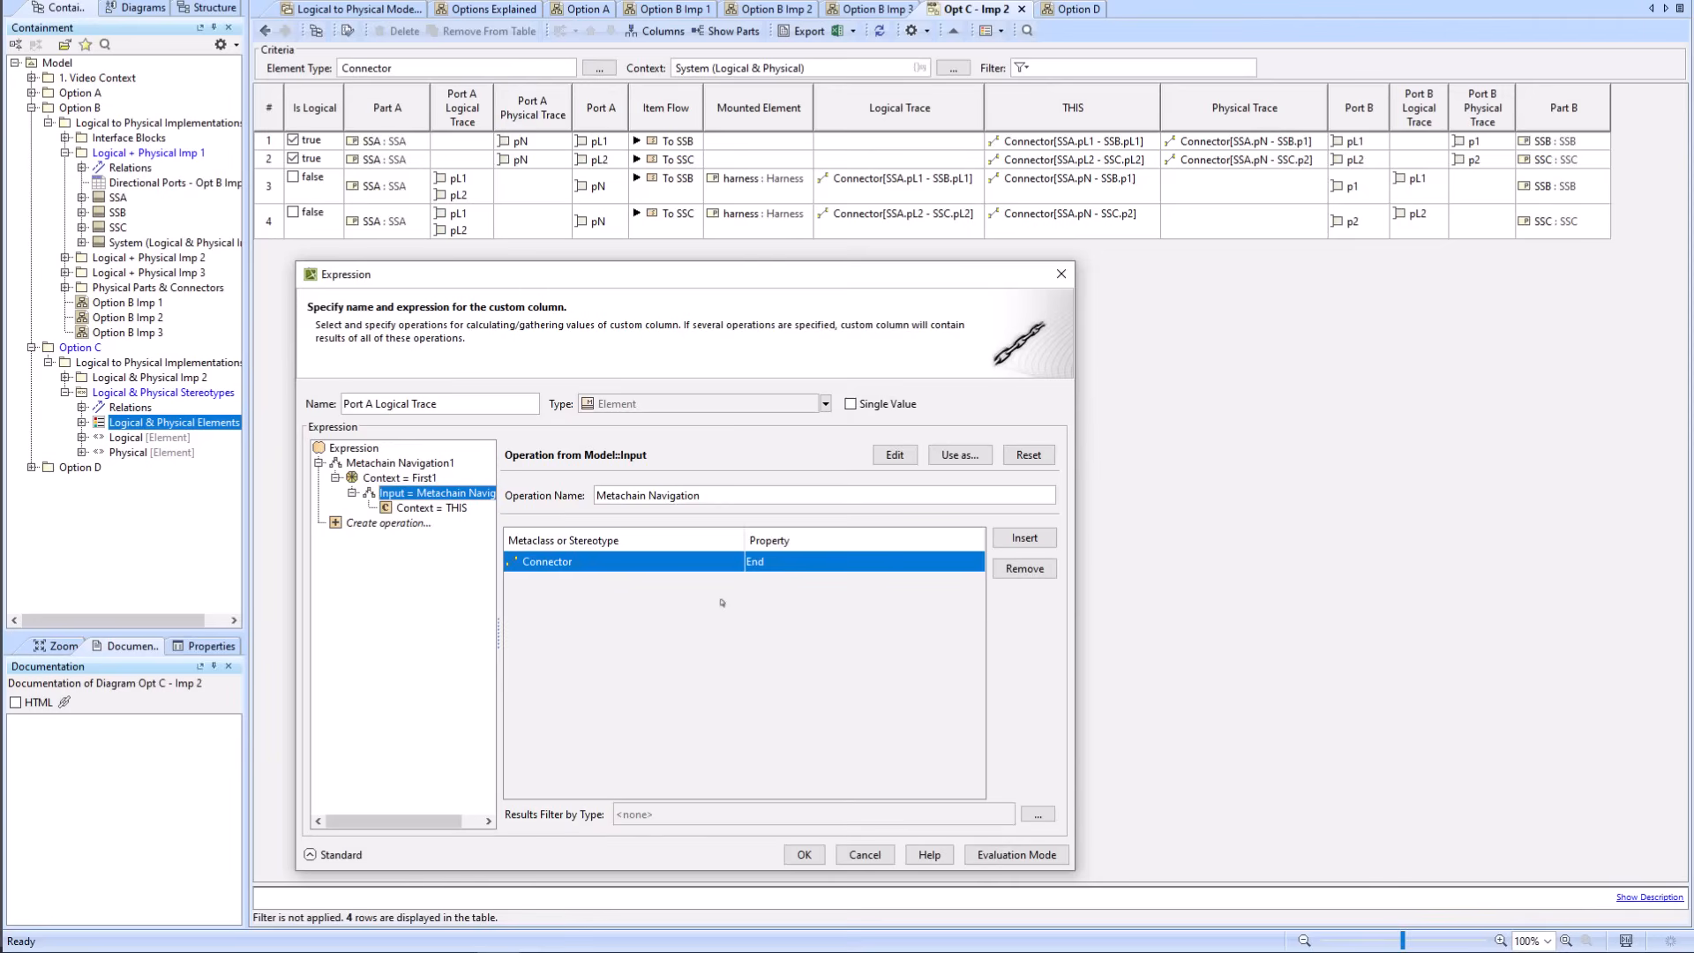
pyautogui.click(415, 478)
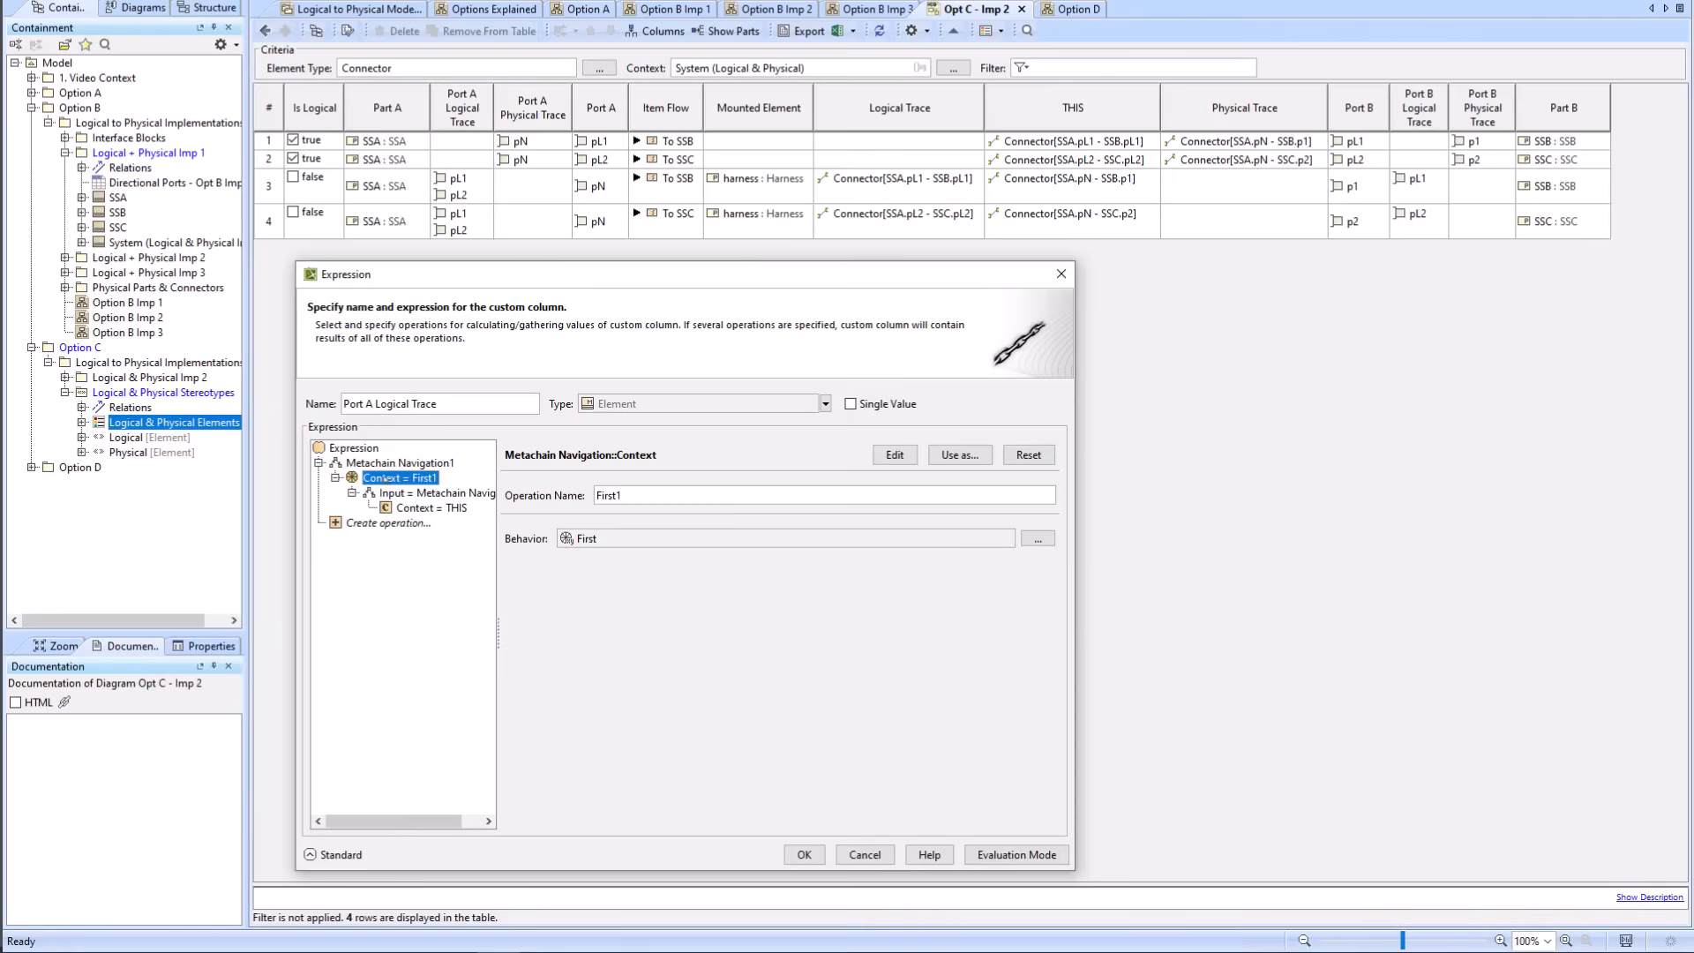
pyautogui.click(404, 462)
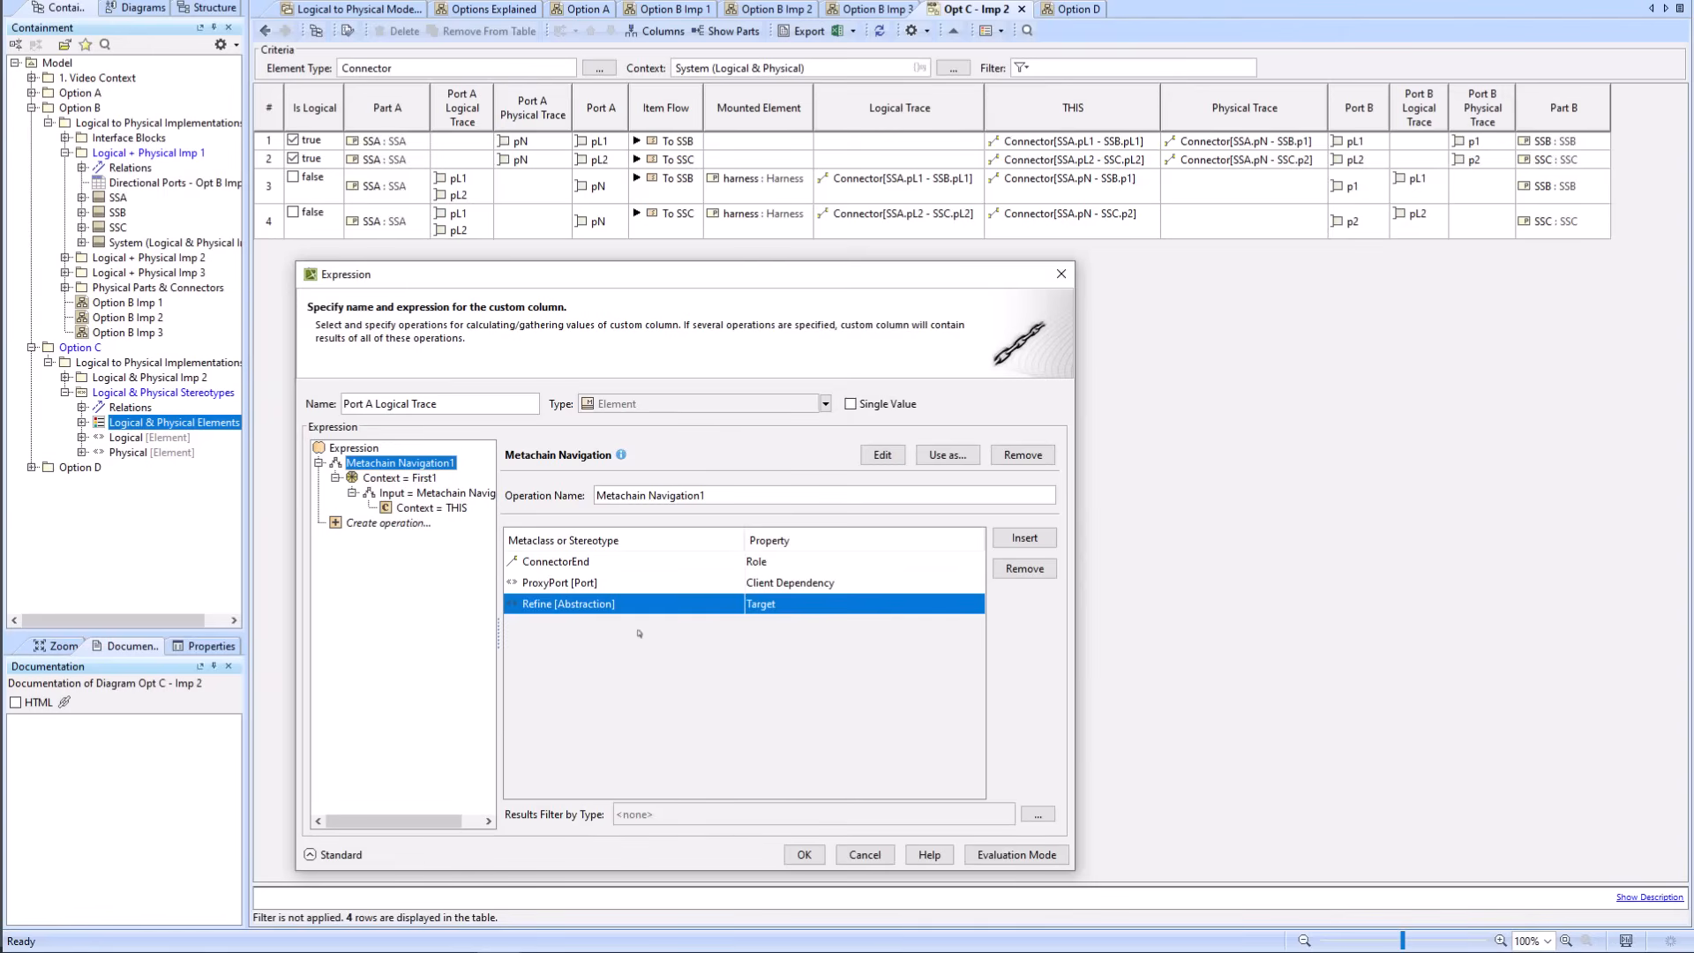
pyautogui.click(388, 478)
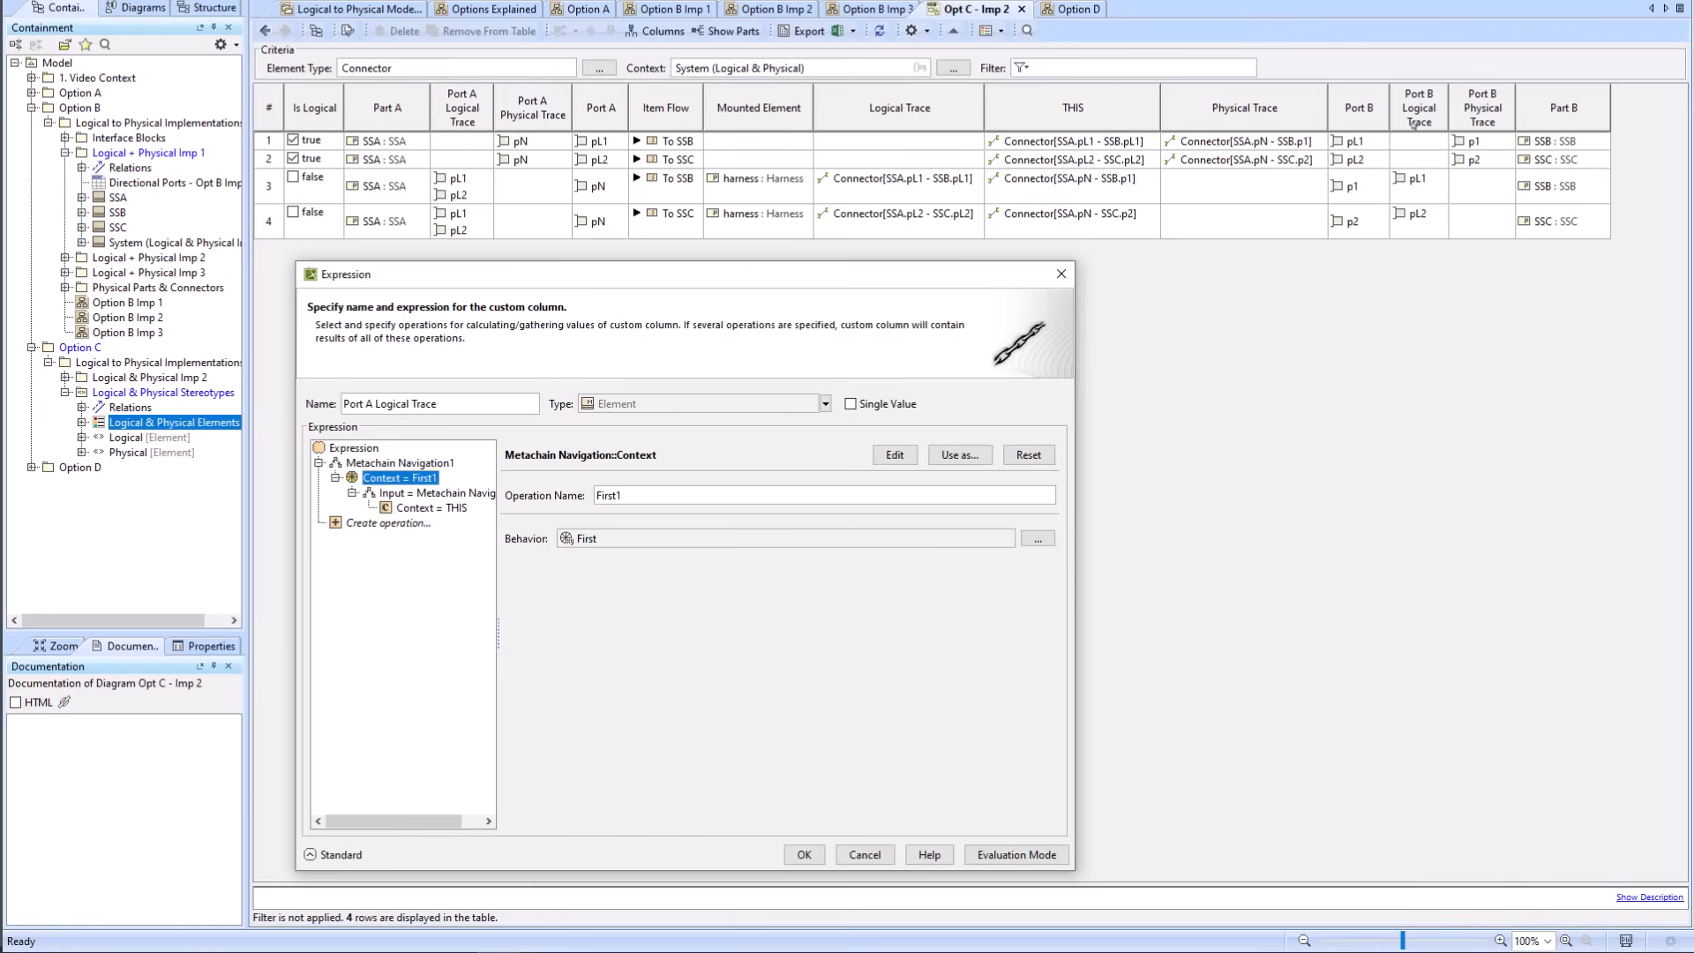
pyautogui.click(395, 464)
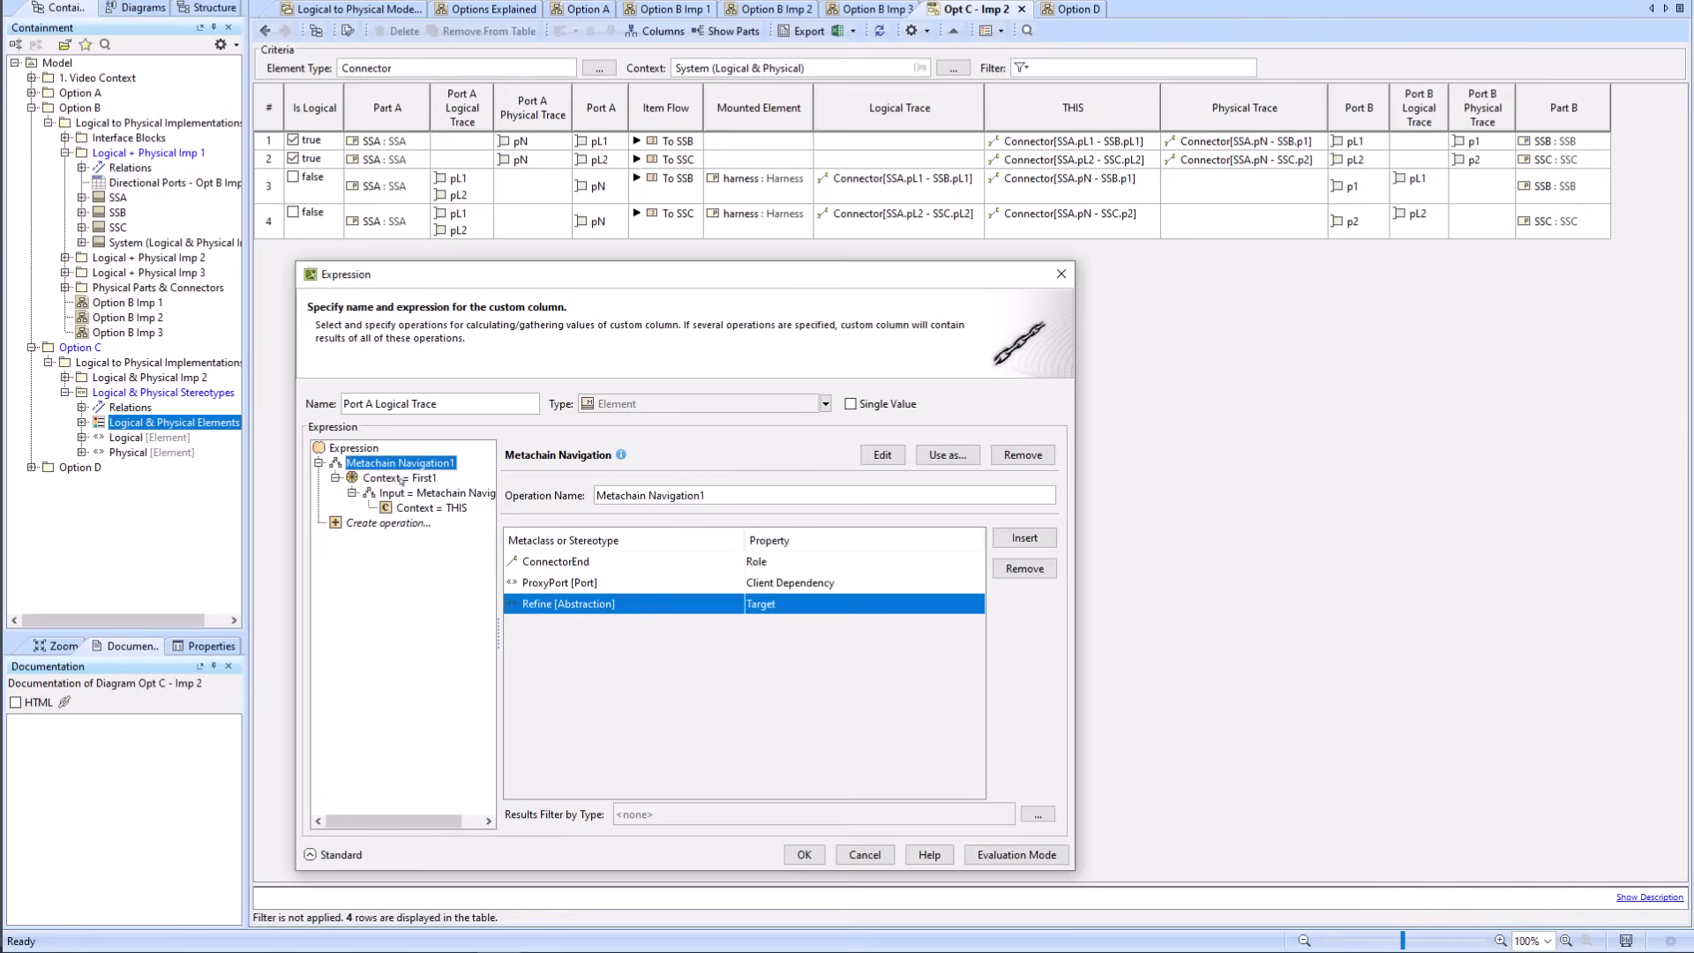
pyautogui.click(402, 479)
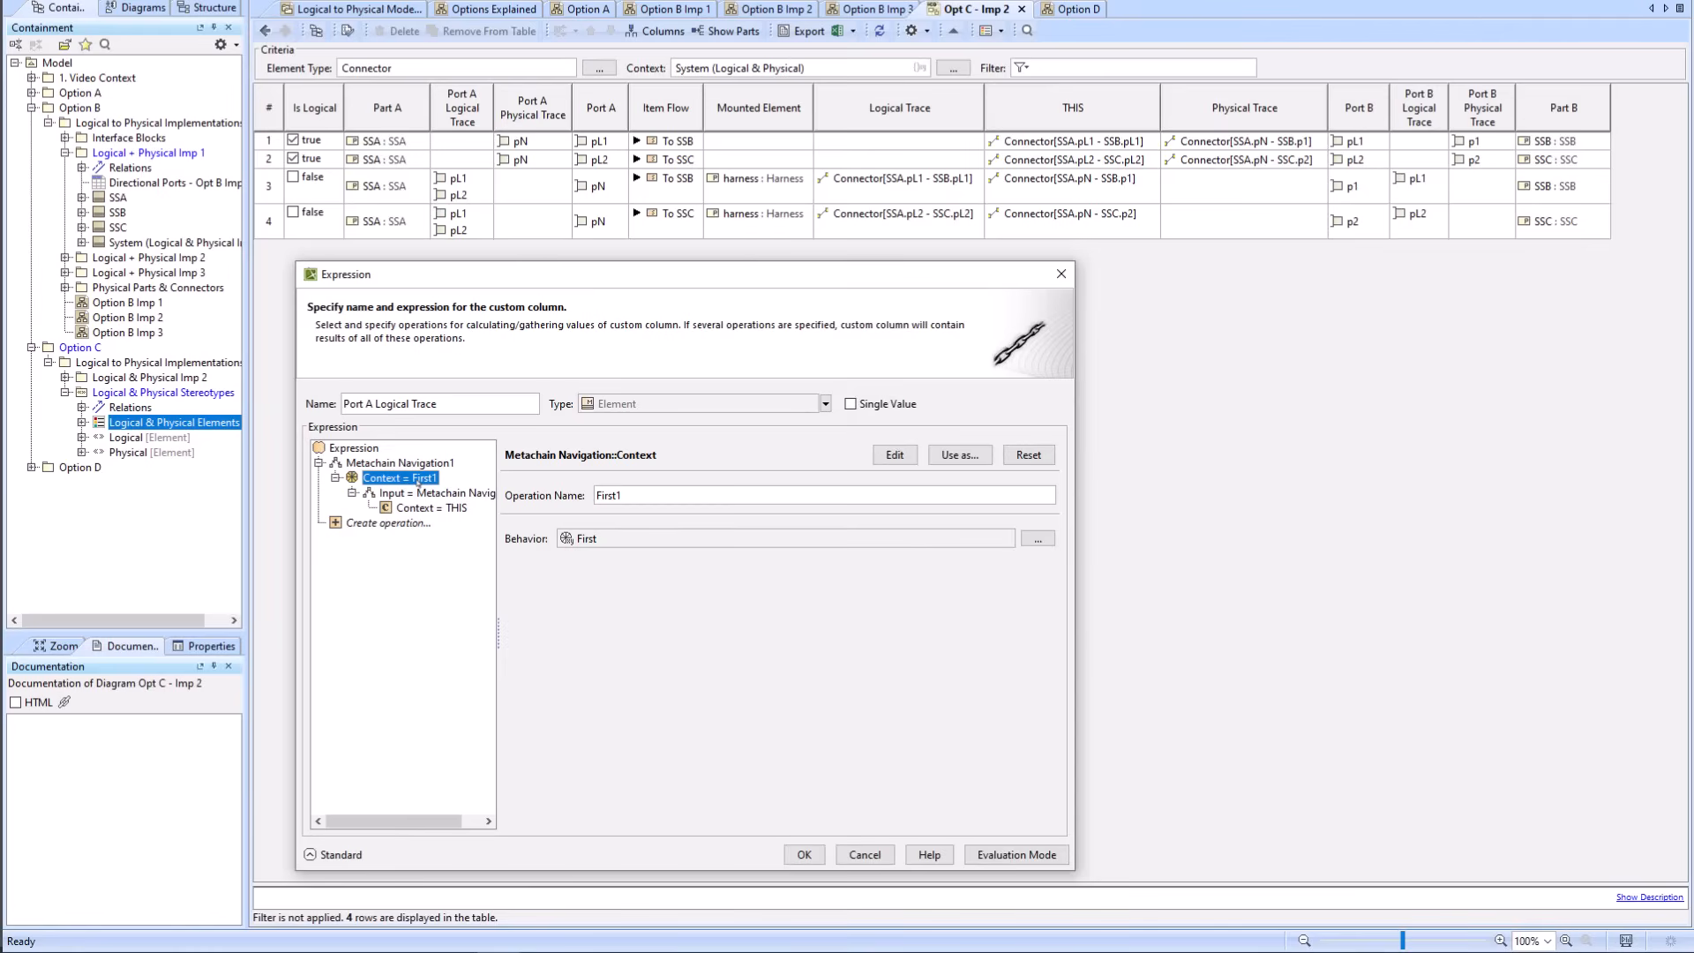
pyautogui.click(862, 856)
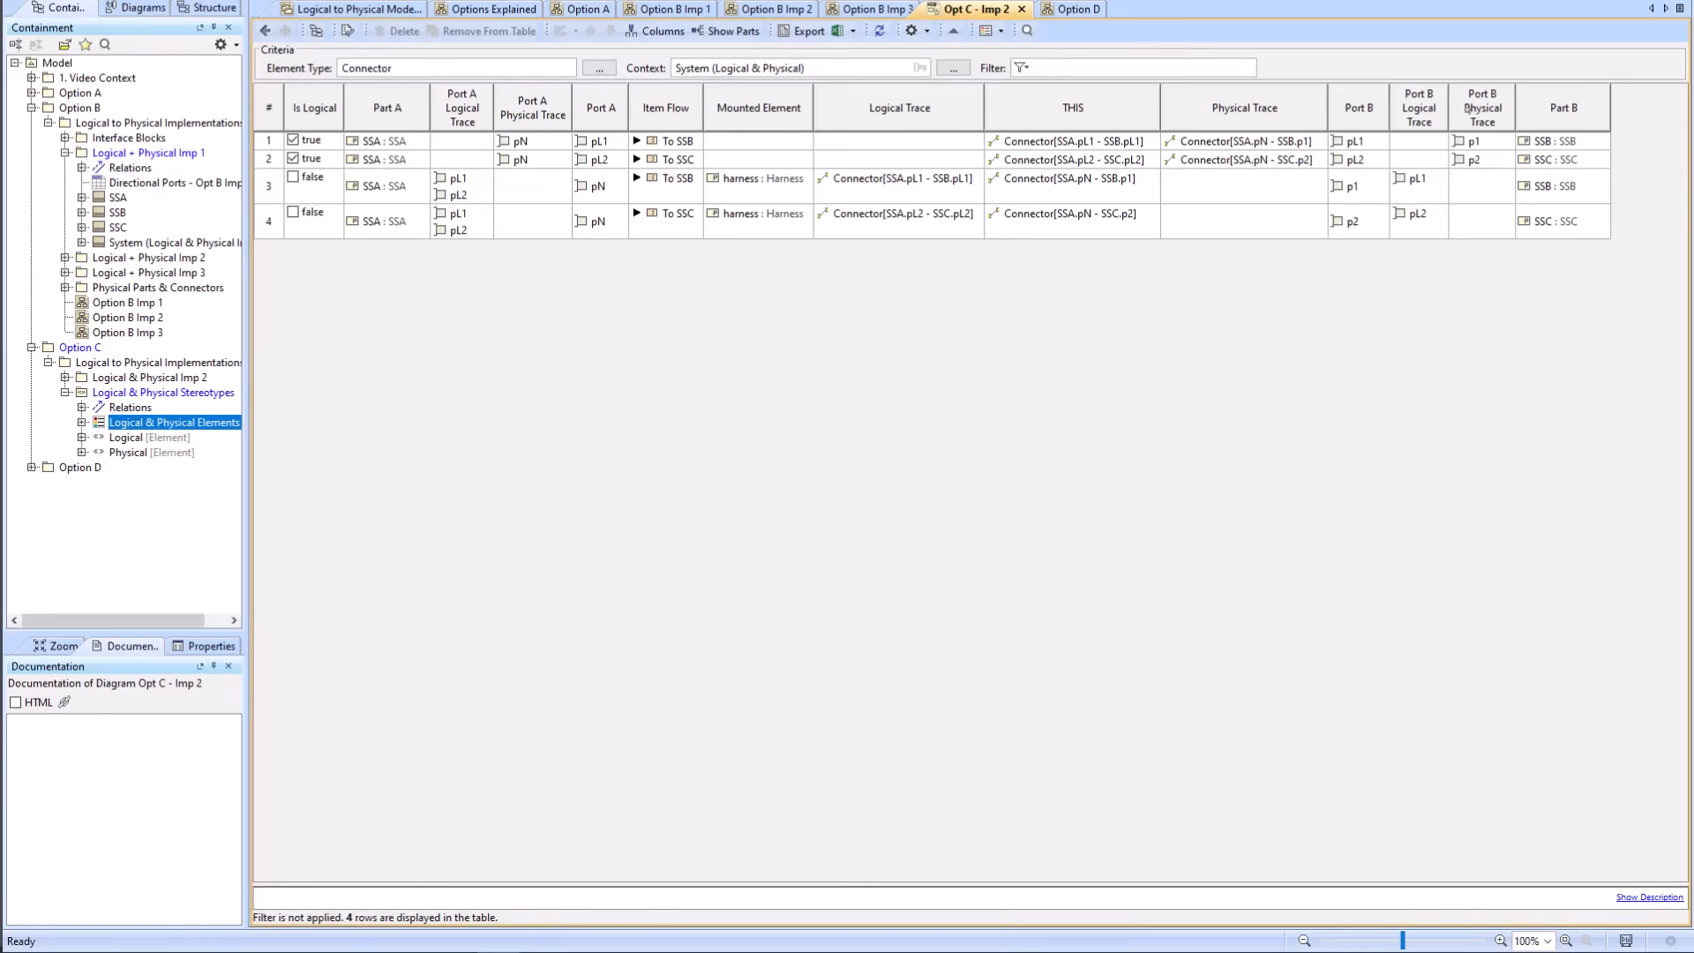
# Step: Open the Port B Logical Trace column's expression and remove the unused Simple Navigation, Find and Implied Relation operations
pyautogui.rightClick(1434, 107)
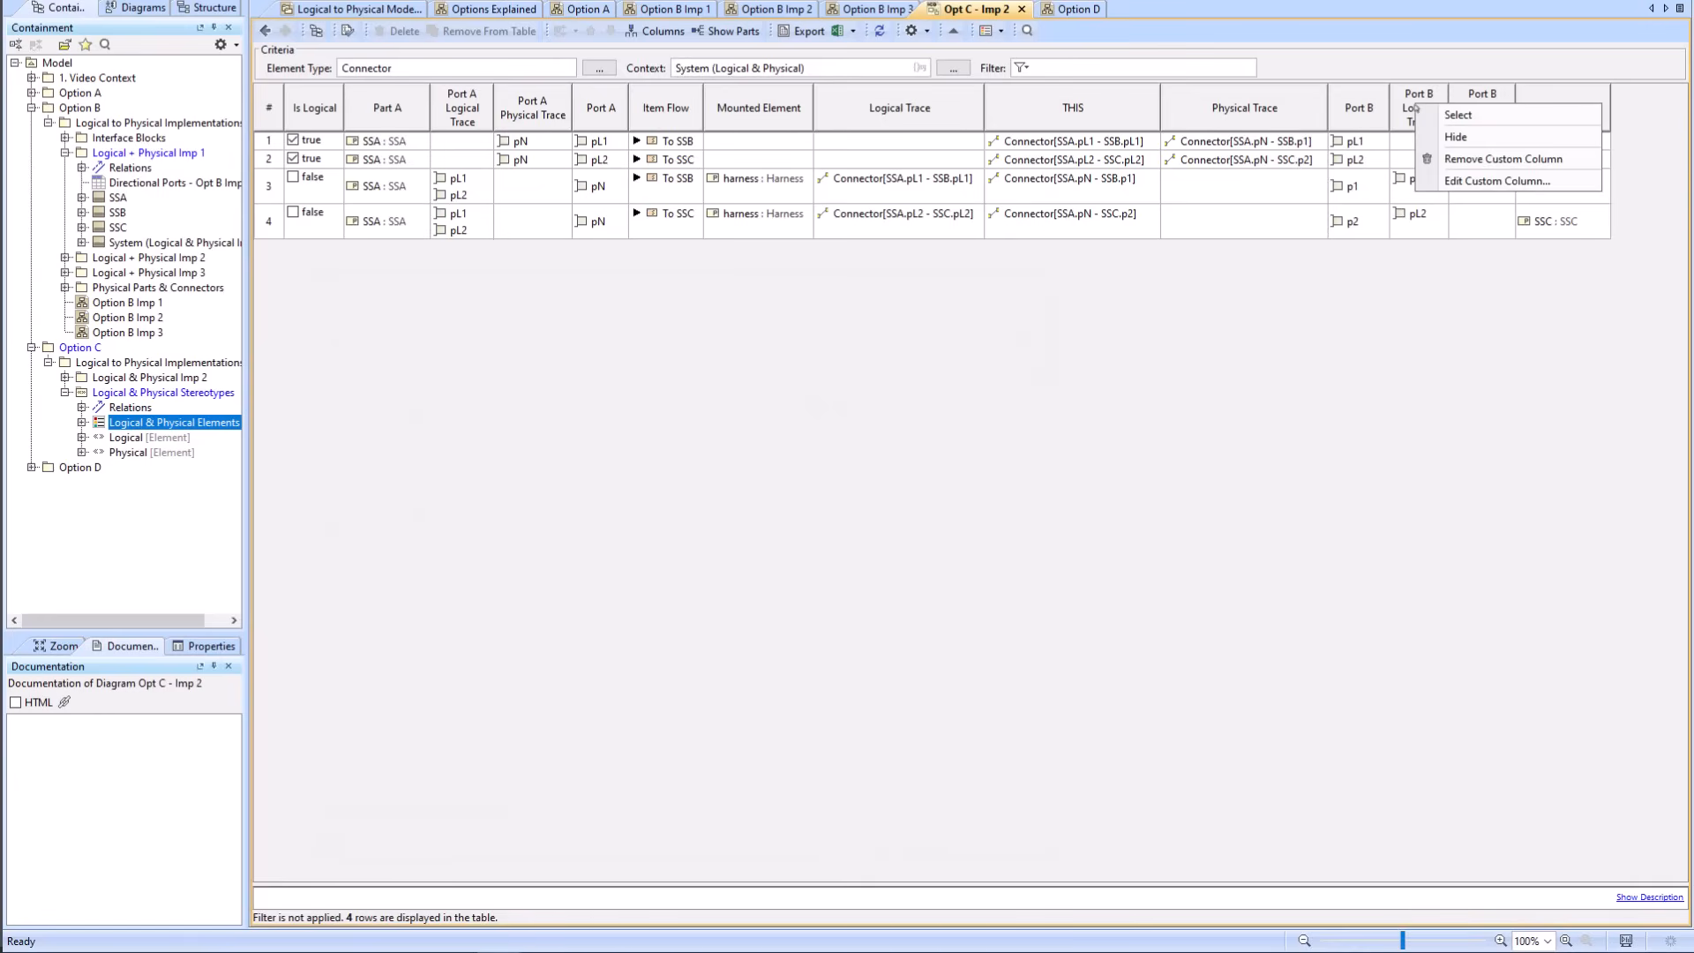
pyautogui.click(1474, 183)
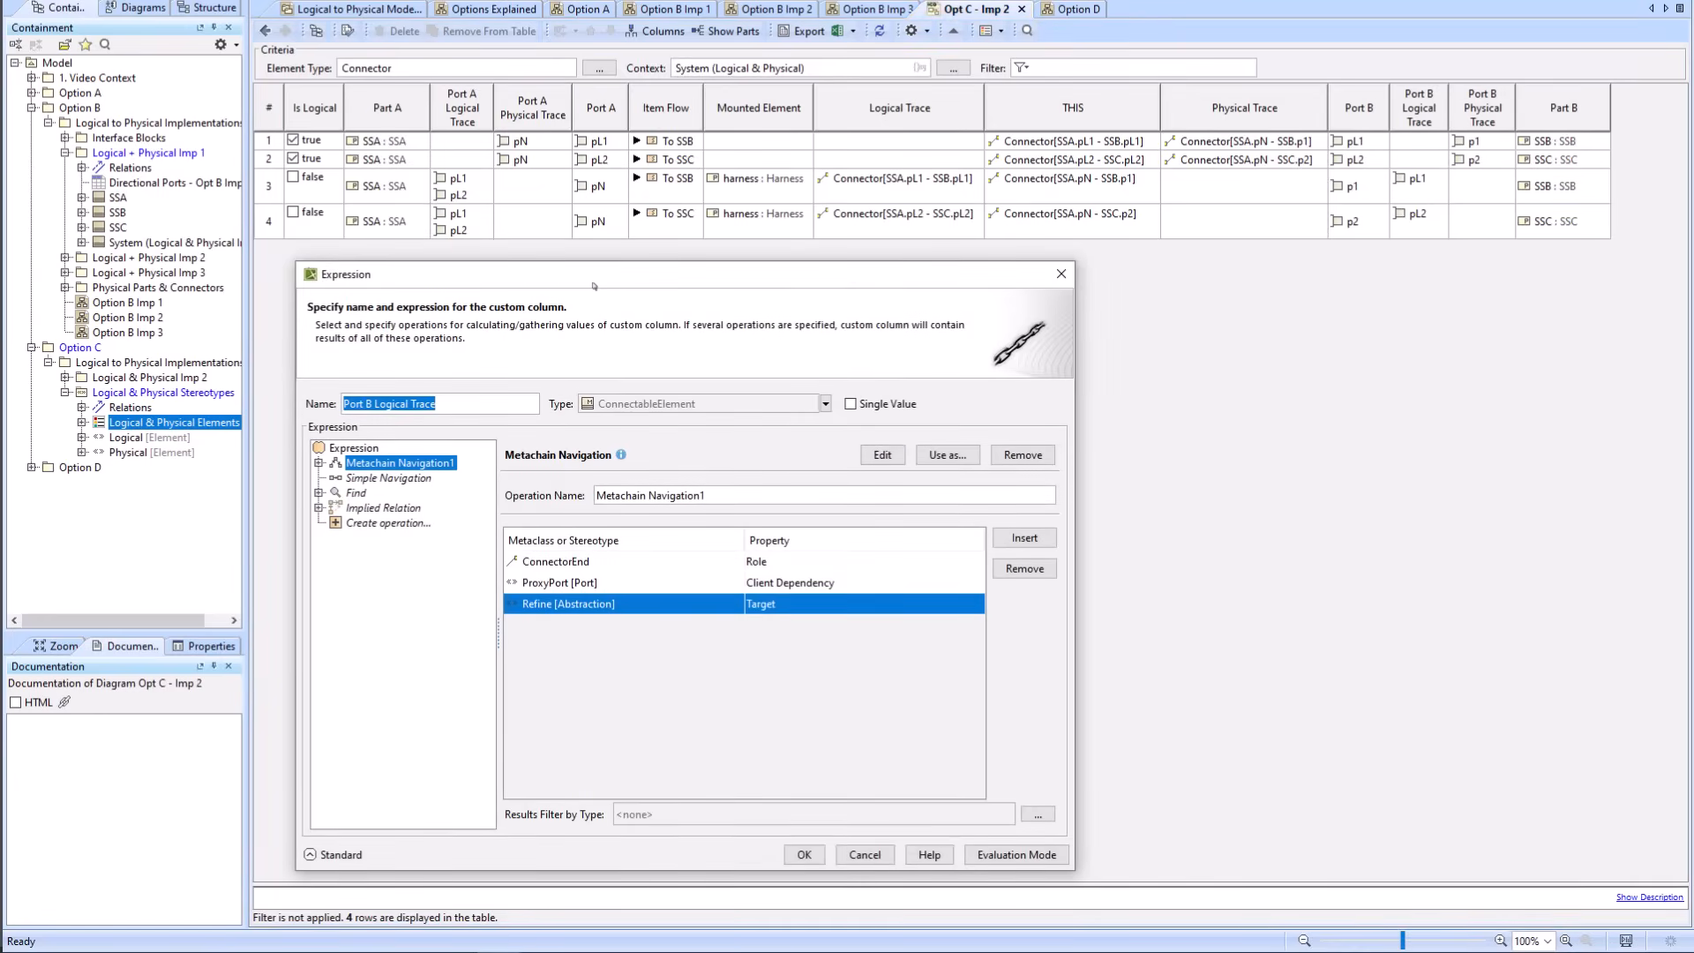
pyautogui.moveTo(594, 286); pyautogui.dragTo(595, 224)
pyautogui.click(389, 417)
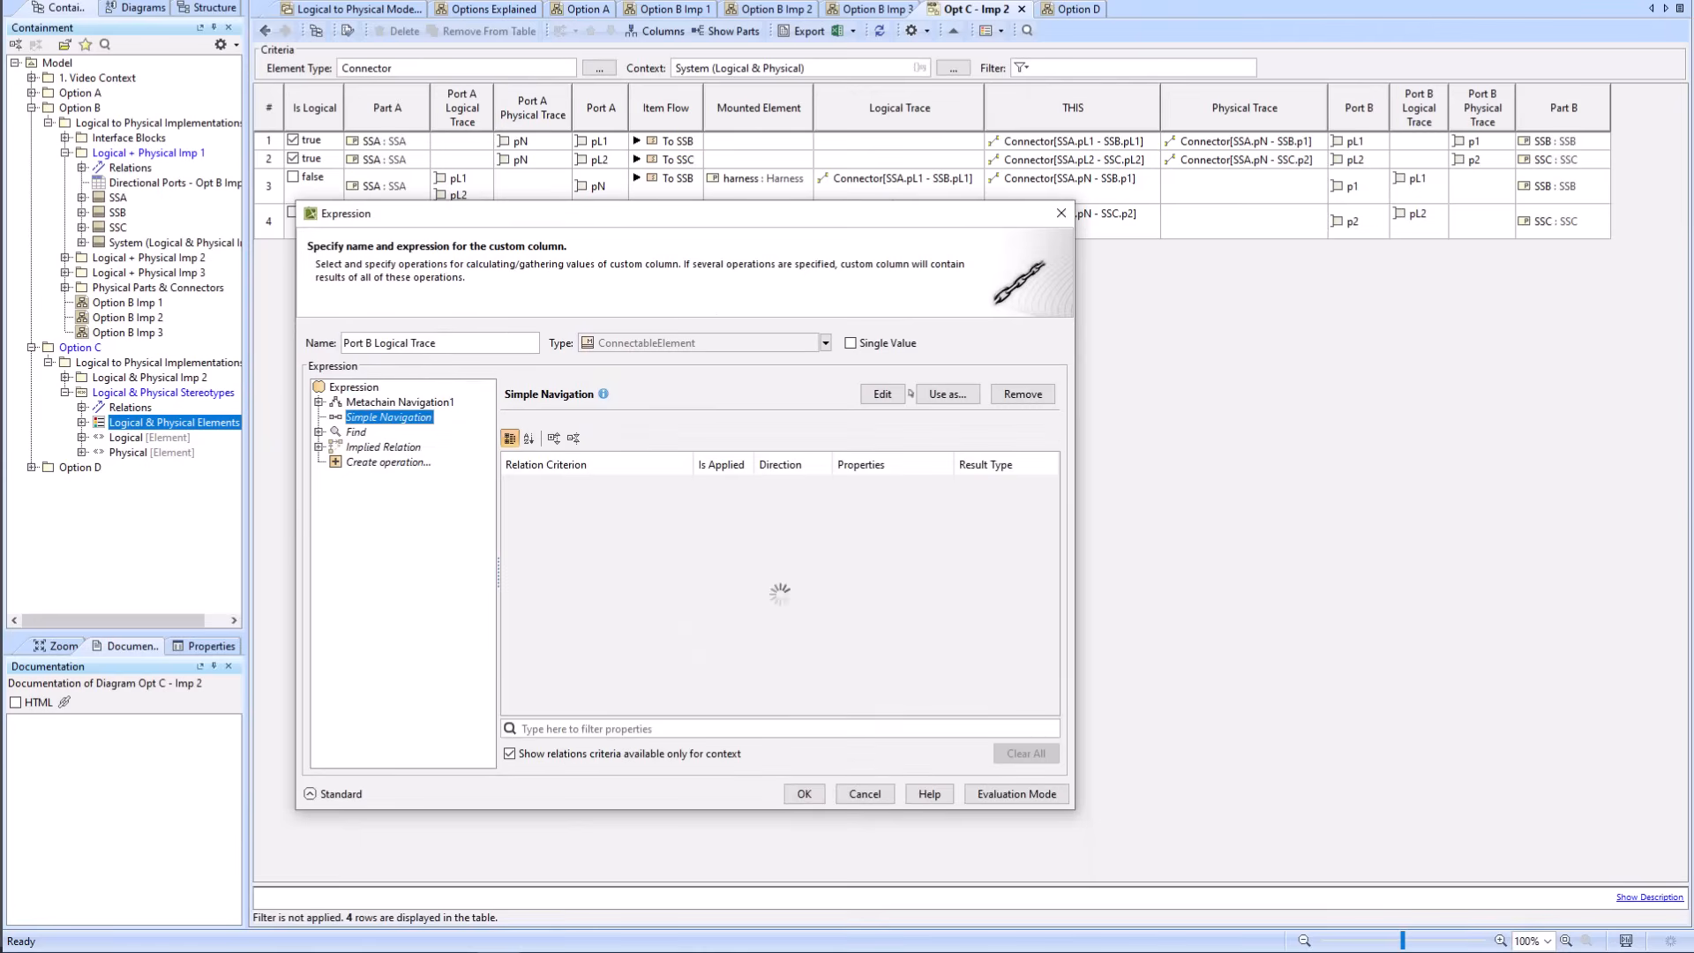
pyautogui.click(1013, 400)
pyautogui.click(1013, 400)
pyautogui.click(1013, 400)
pyautogui.click(1012, 400)
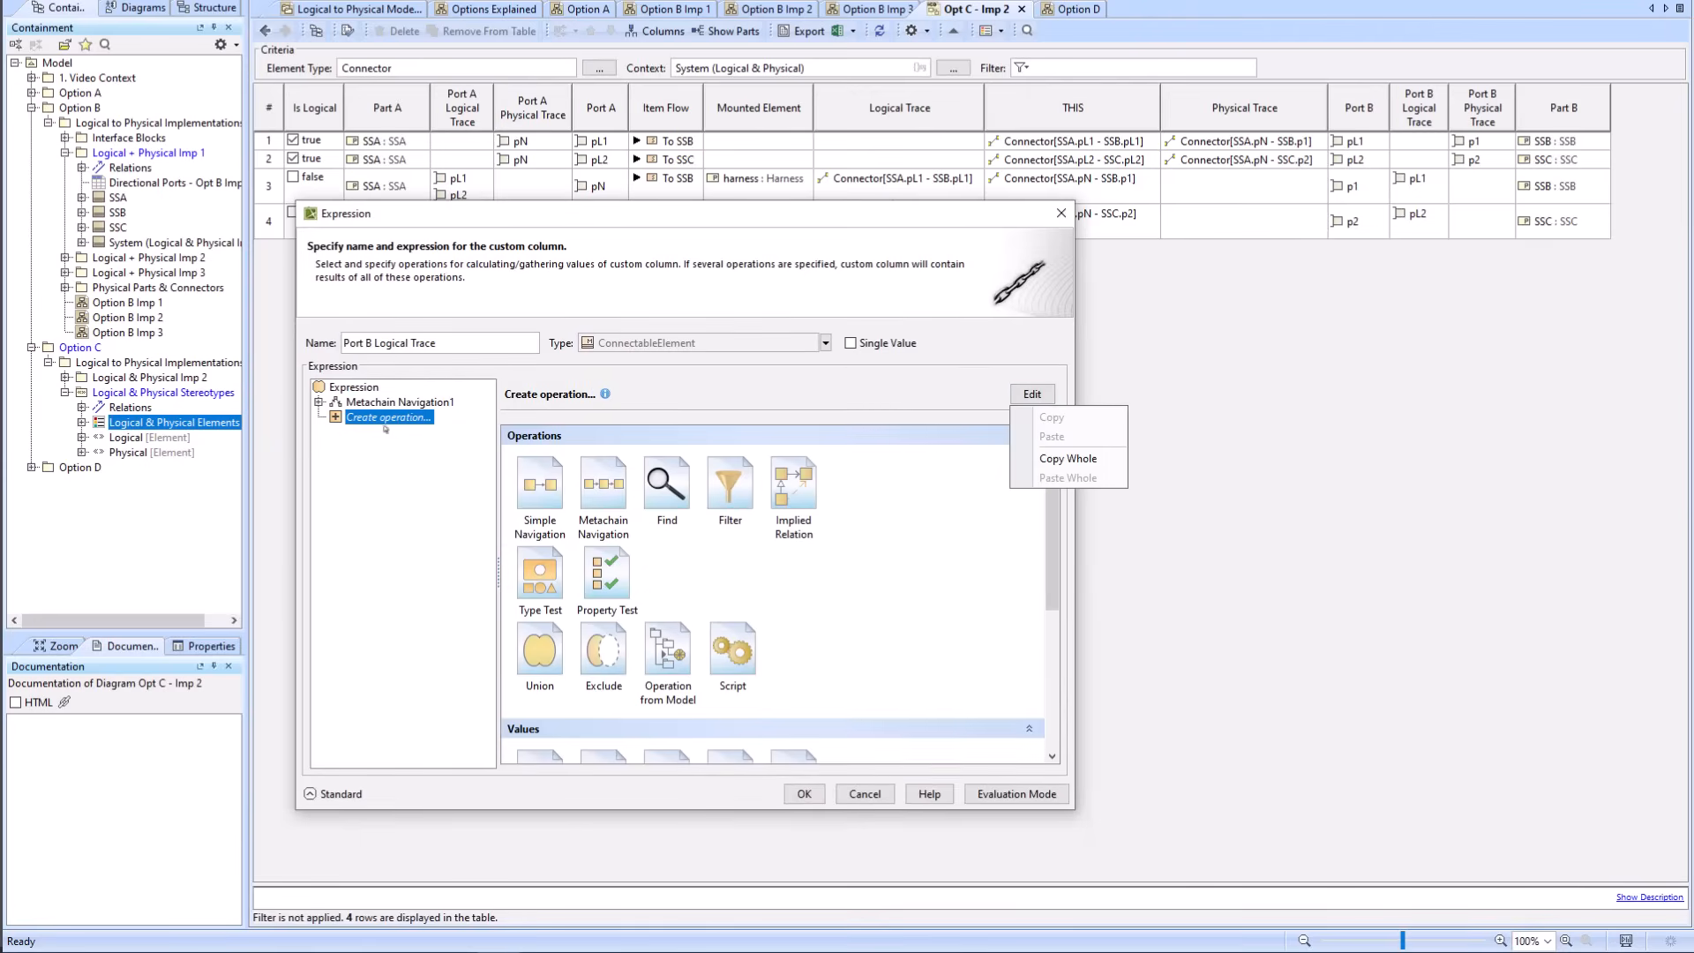
# Step: Expand every level under Metachain Navigation1, including the Exclude1 context, and widen the expression tree to show the full operation names
pyautogui.click(319, 404)
pyautogui.click(319, 403)
pyautogui.click(336, 416)
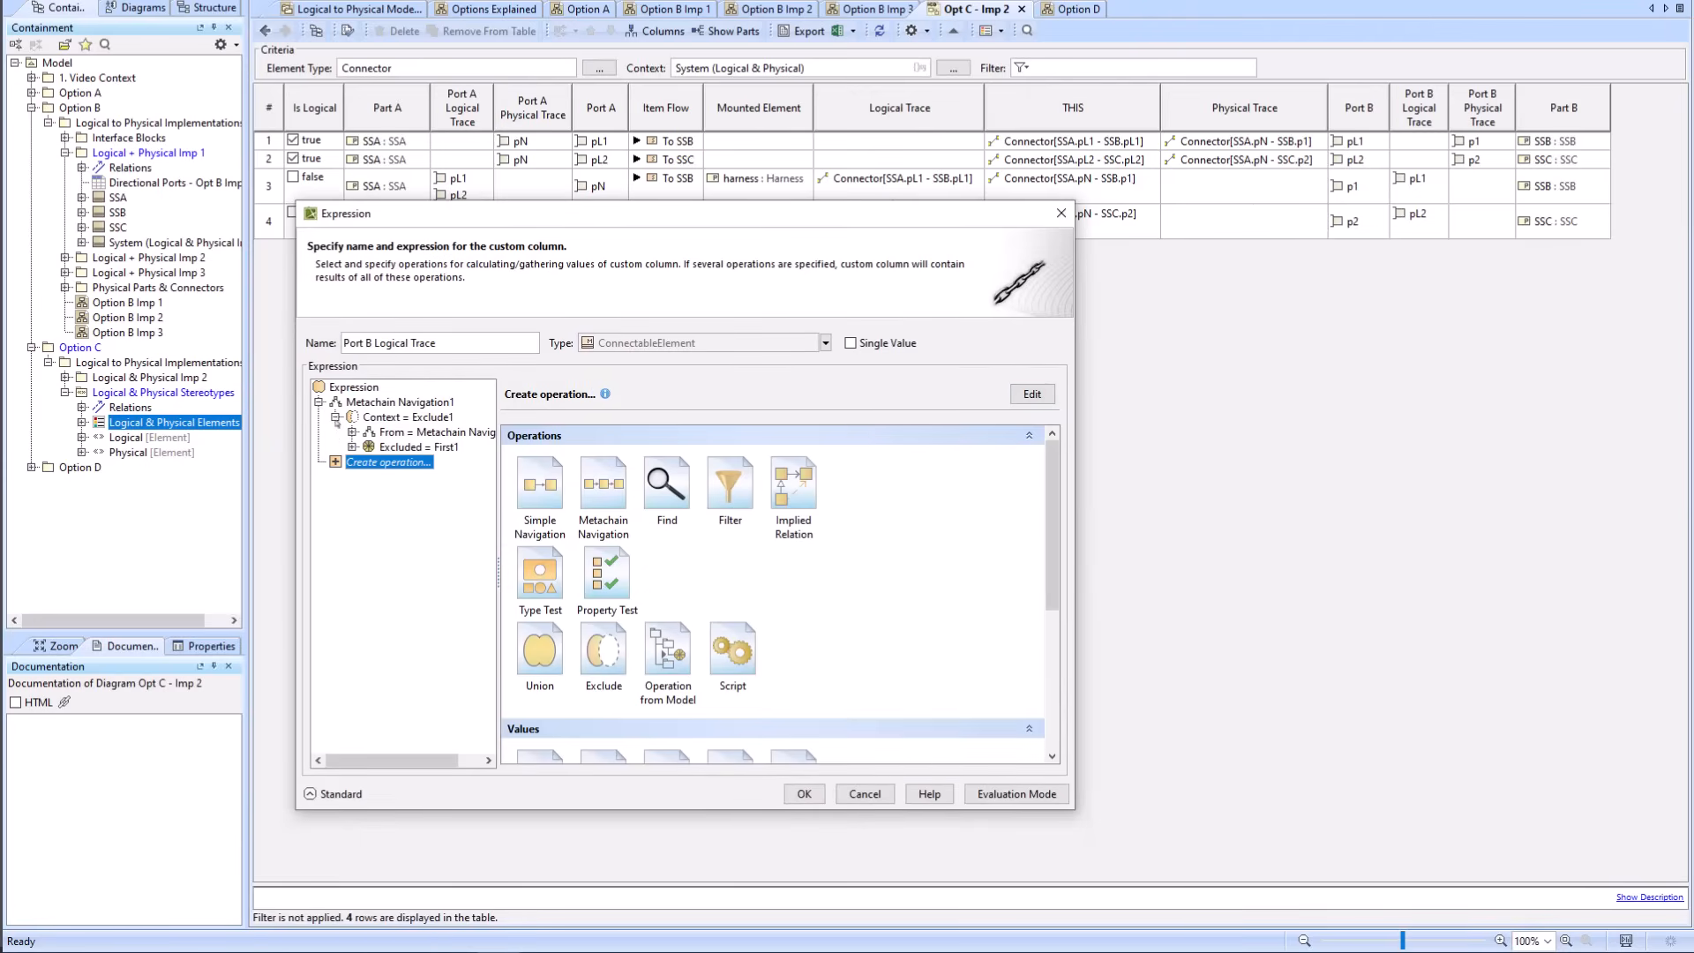
pyautogui.click(352, 431)
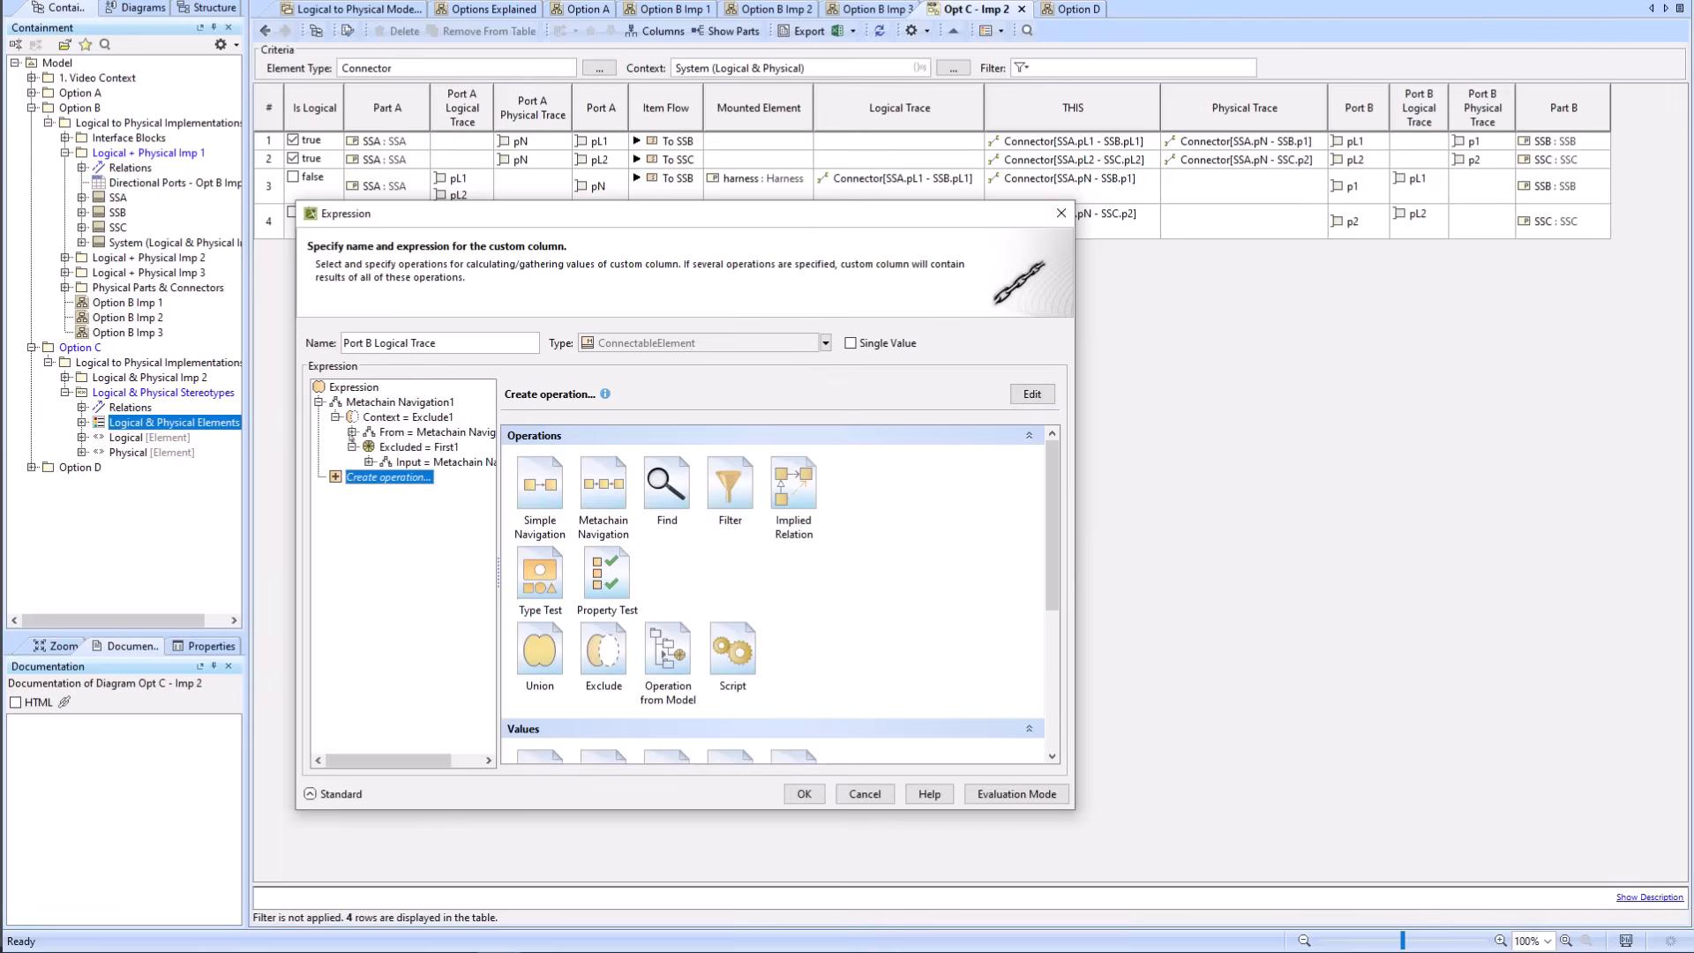
pyautogui.click(352, 461)
pyautogui.click(369, 476)
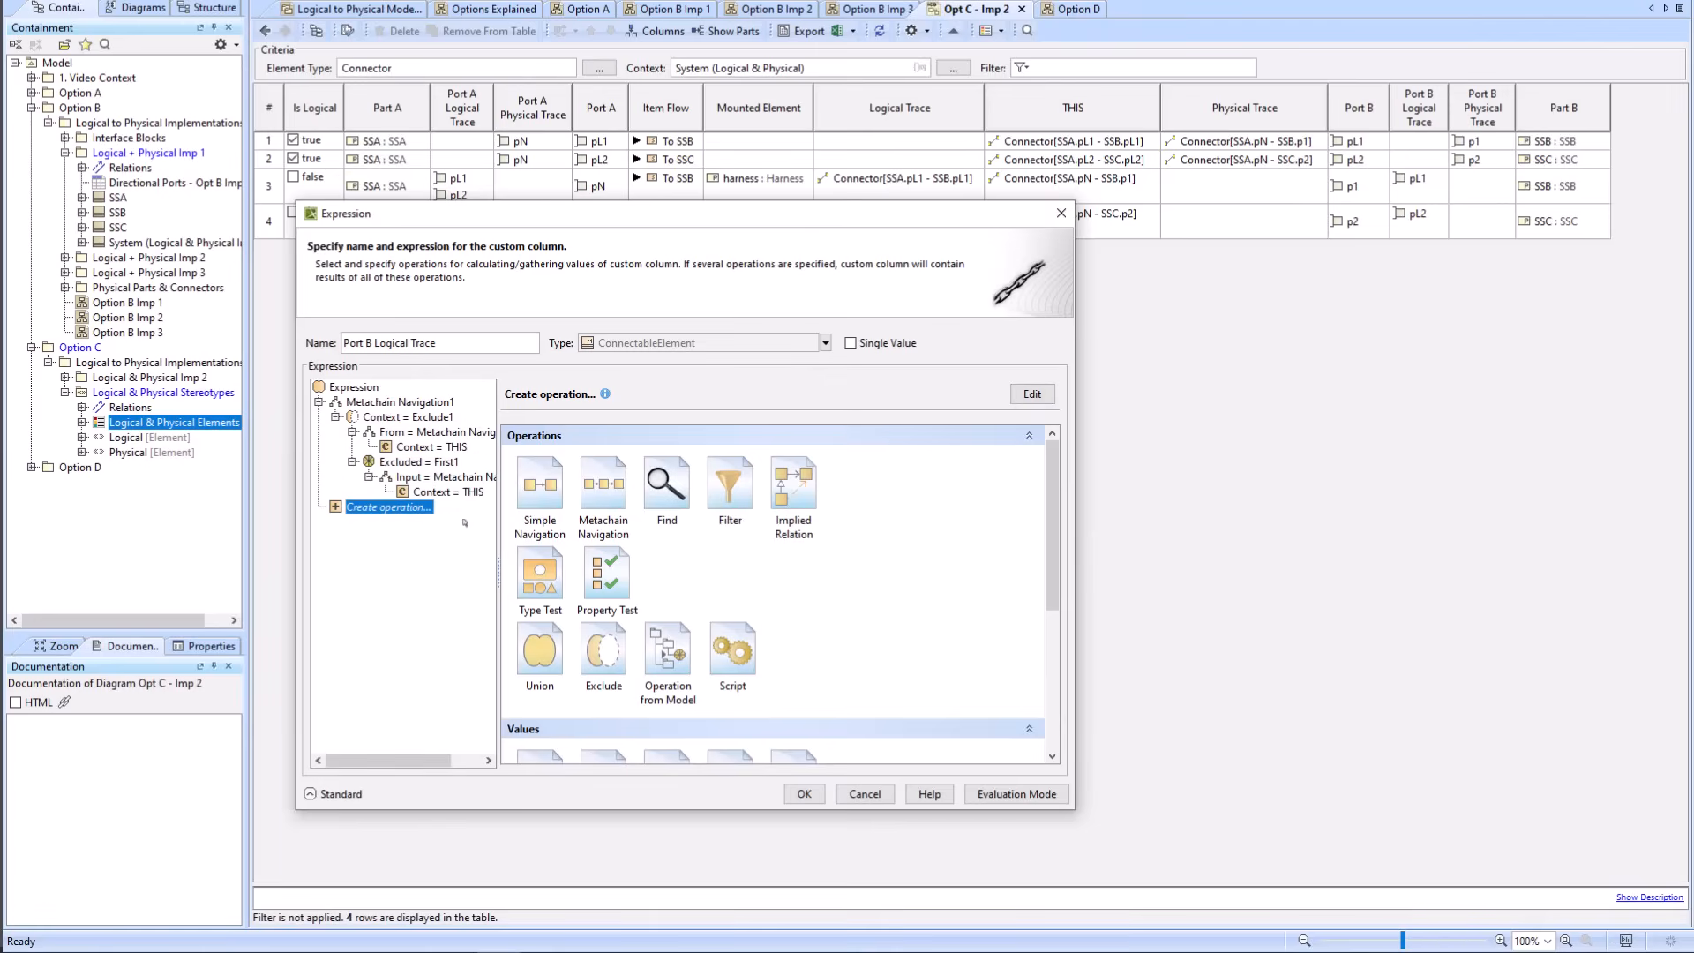
pyautogui.moveTo(498, 512); pyautogui.dragTo(552, 512)
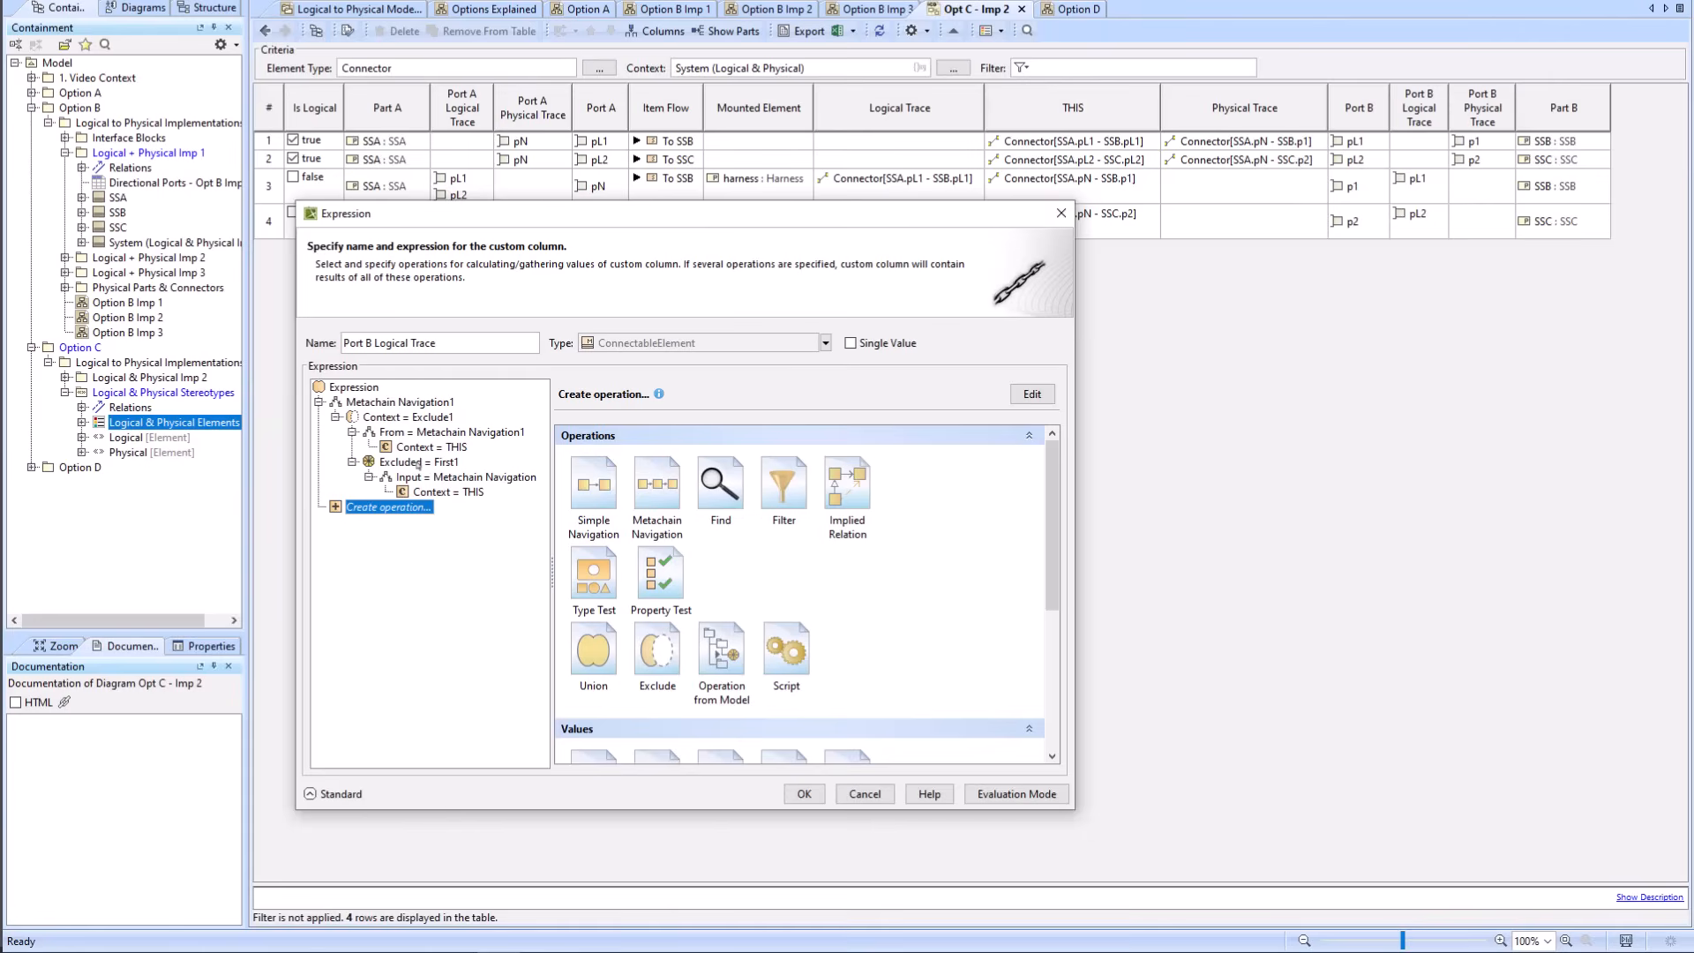
# Step: Examine Exclude1's From metachain navigation, its Excluded First1 operation and the input feeding First1
pyautogui.click(402, 433)
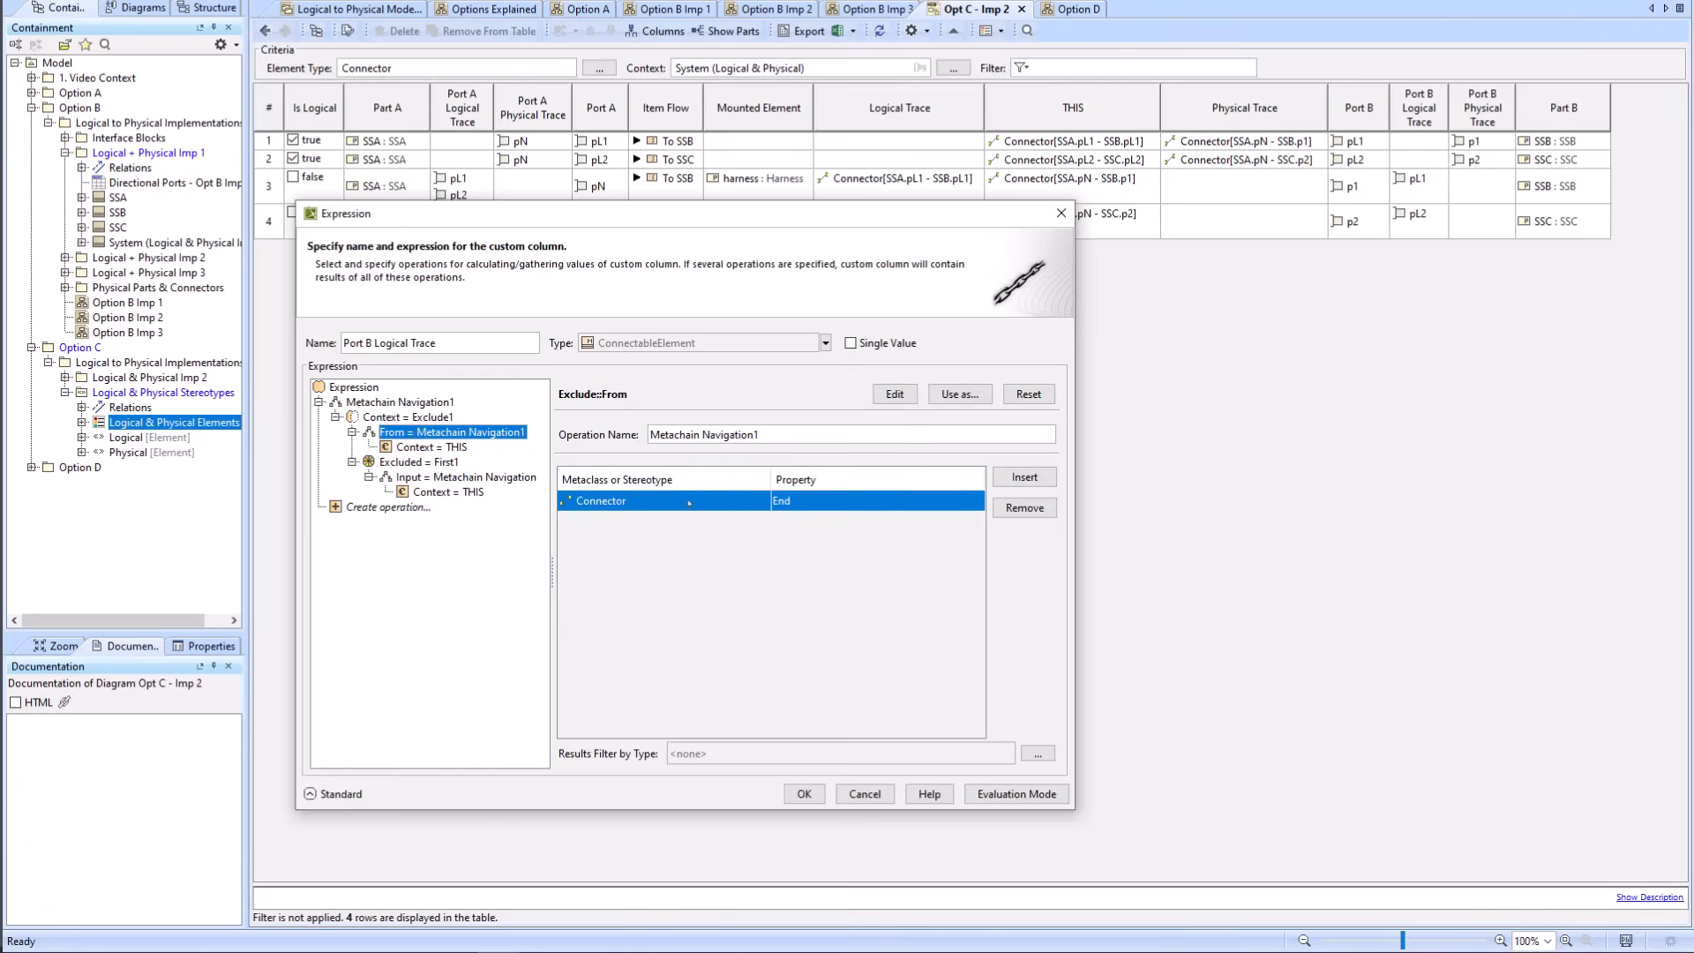
pyautogui.click(414, 463)
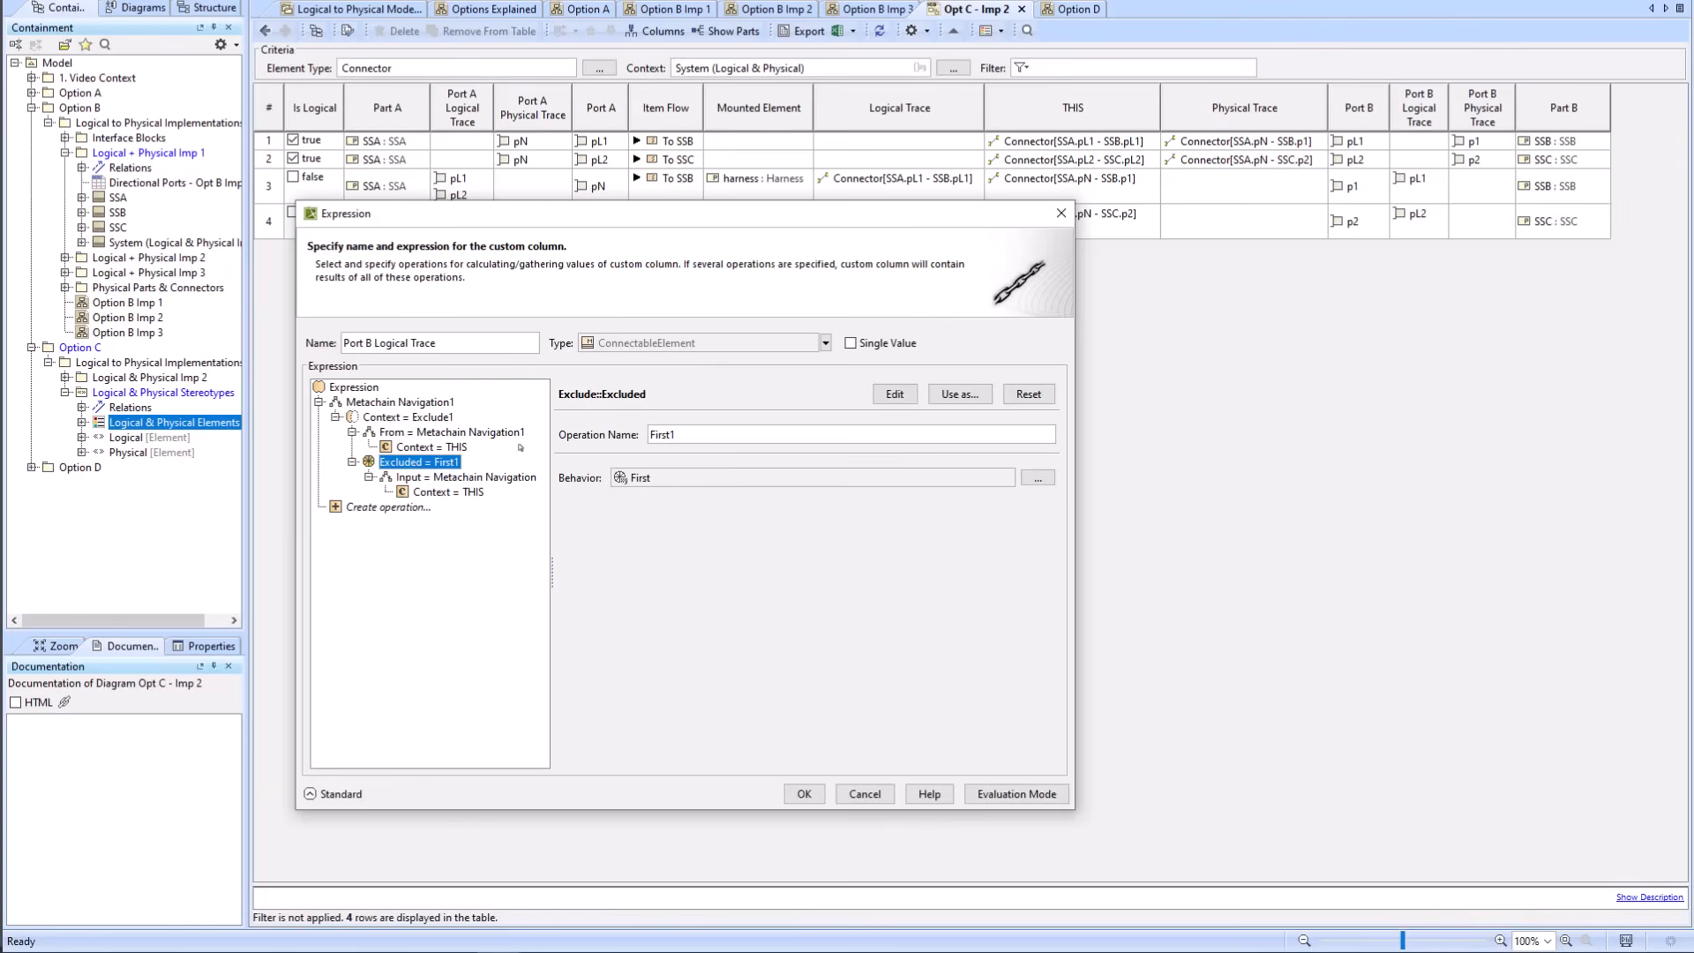
pyautogui.click(438, 481)
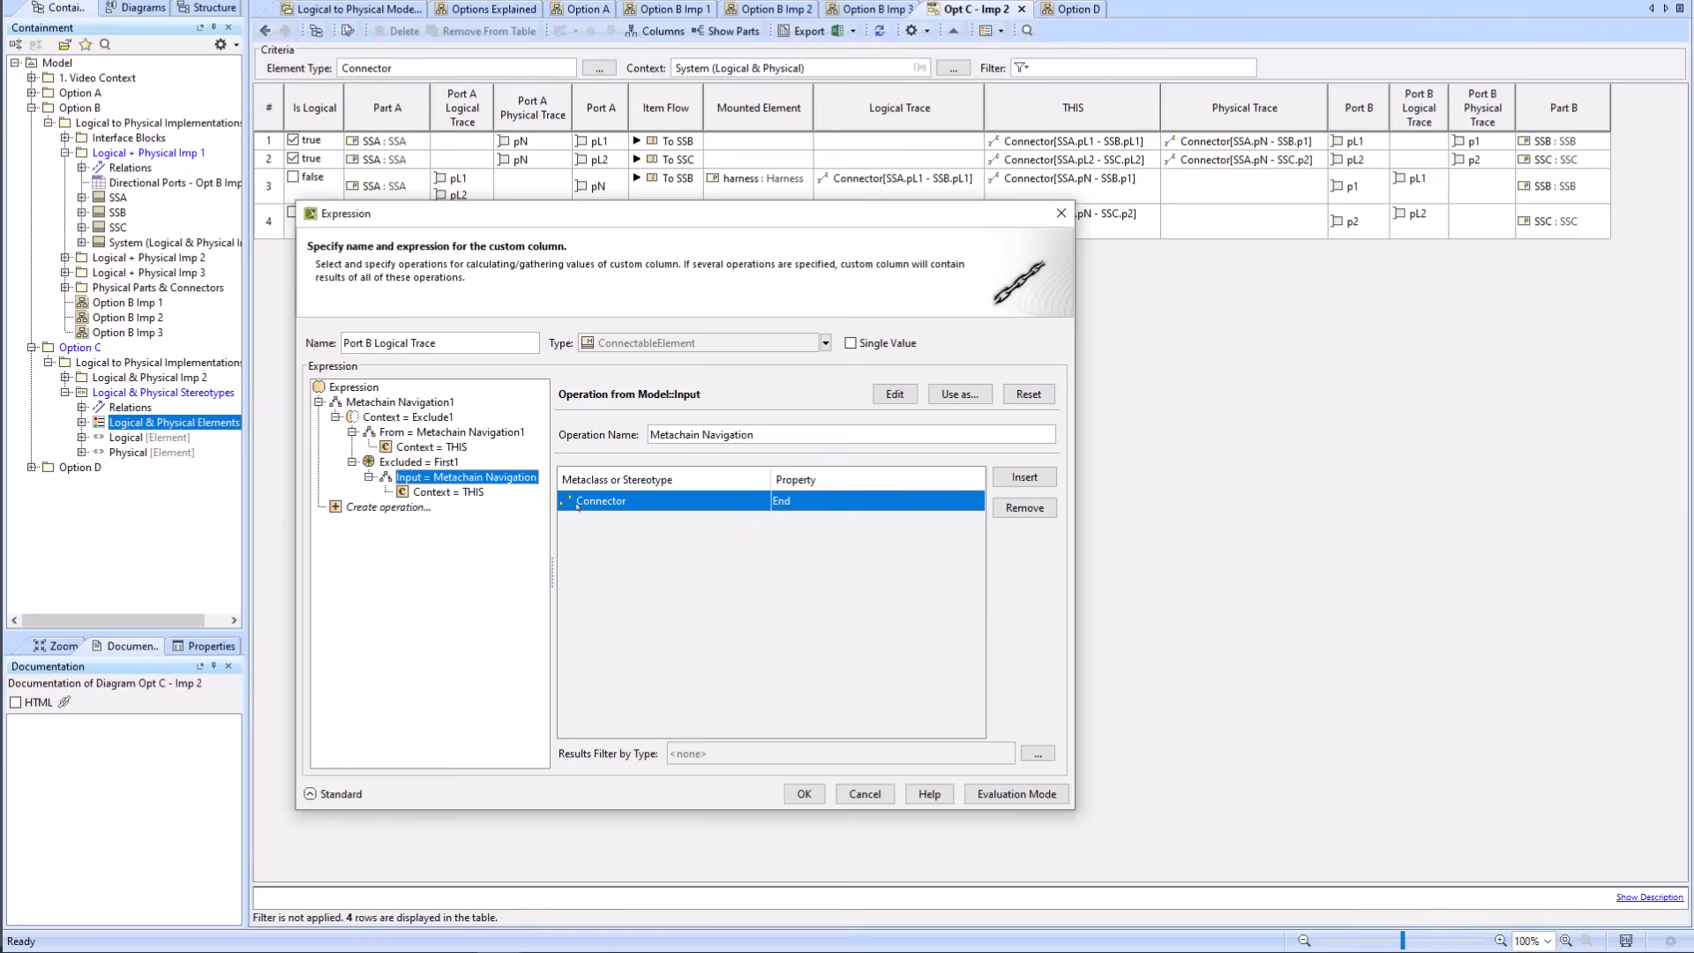
# Step: Examine the Excluded First1, From metachain and Exclude1 context, plus the outer Metachain Navigation1's property chain, in the Port B Logical Trace expression
pyautogui.click(401, 463)
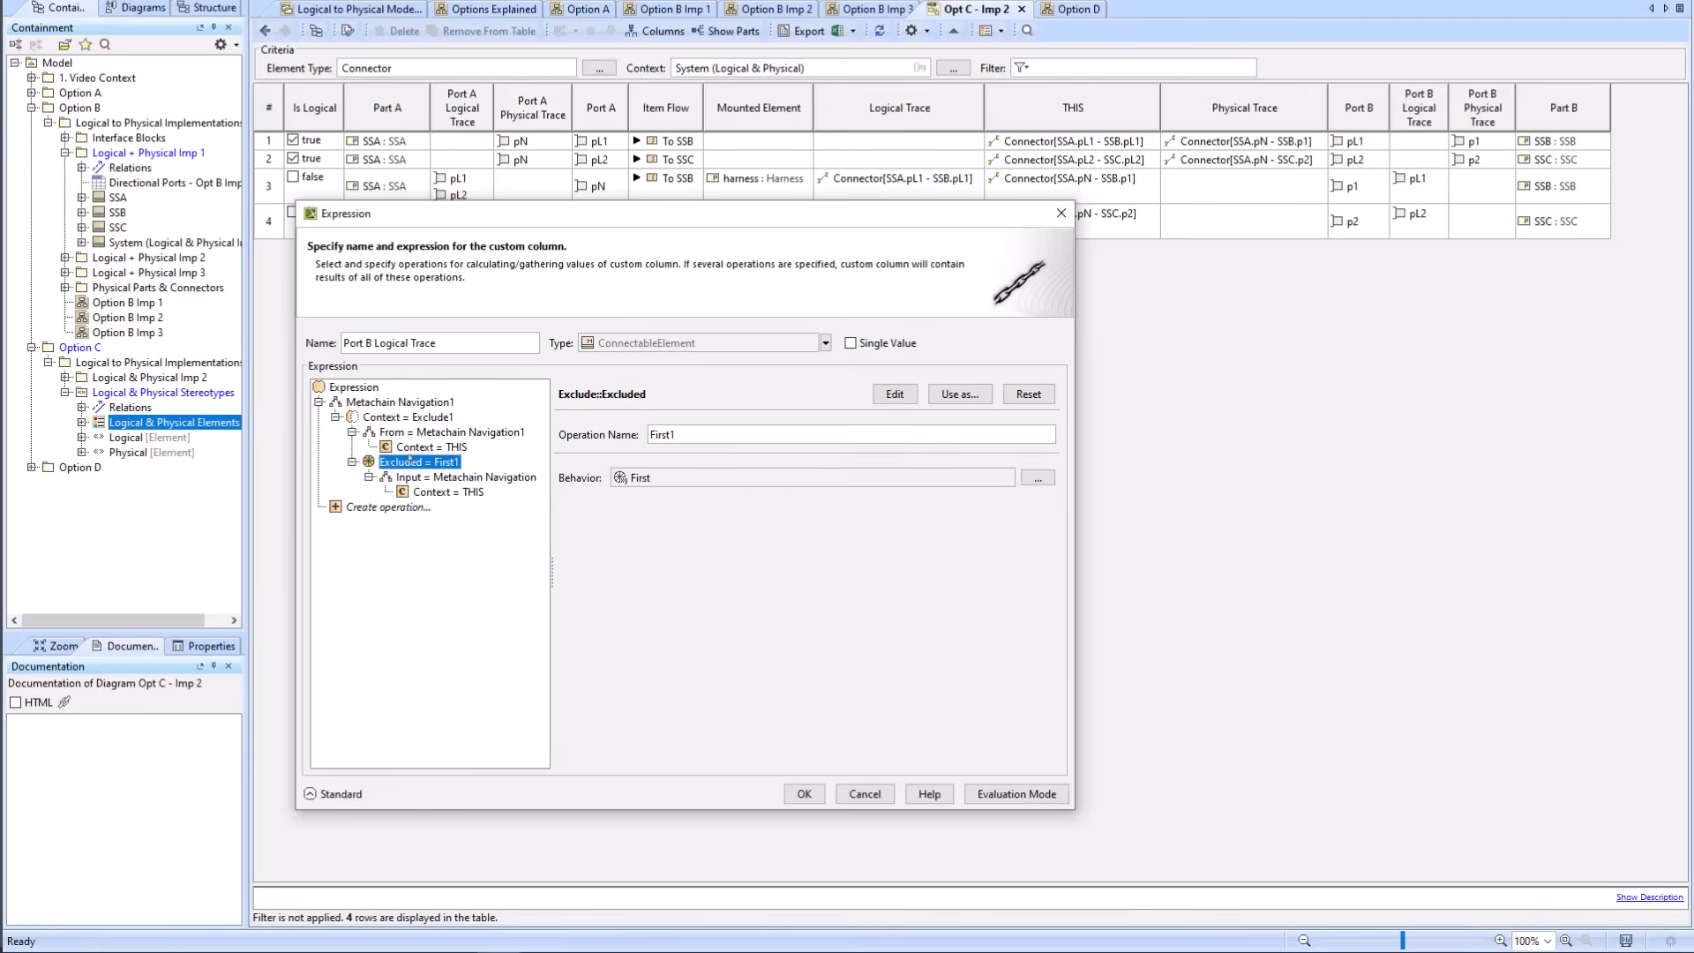
pyautogui.click(398, 433)
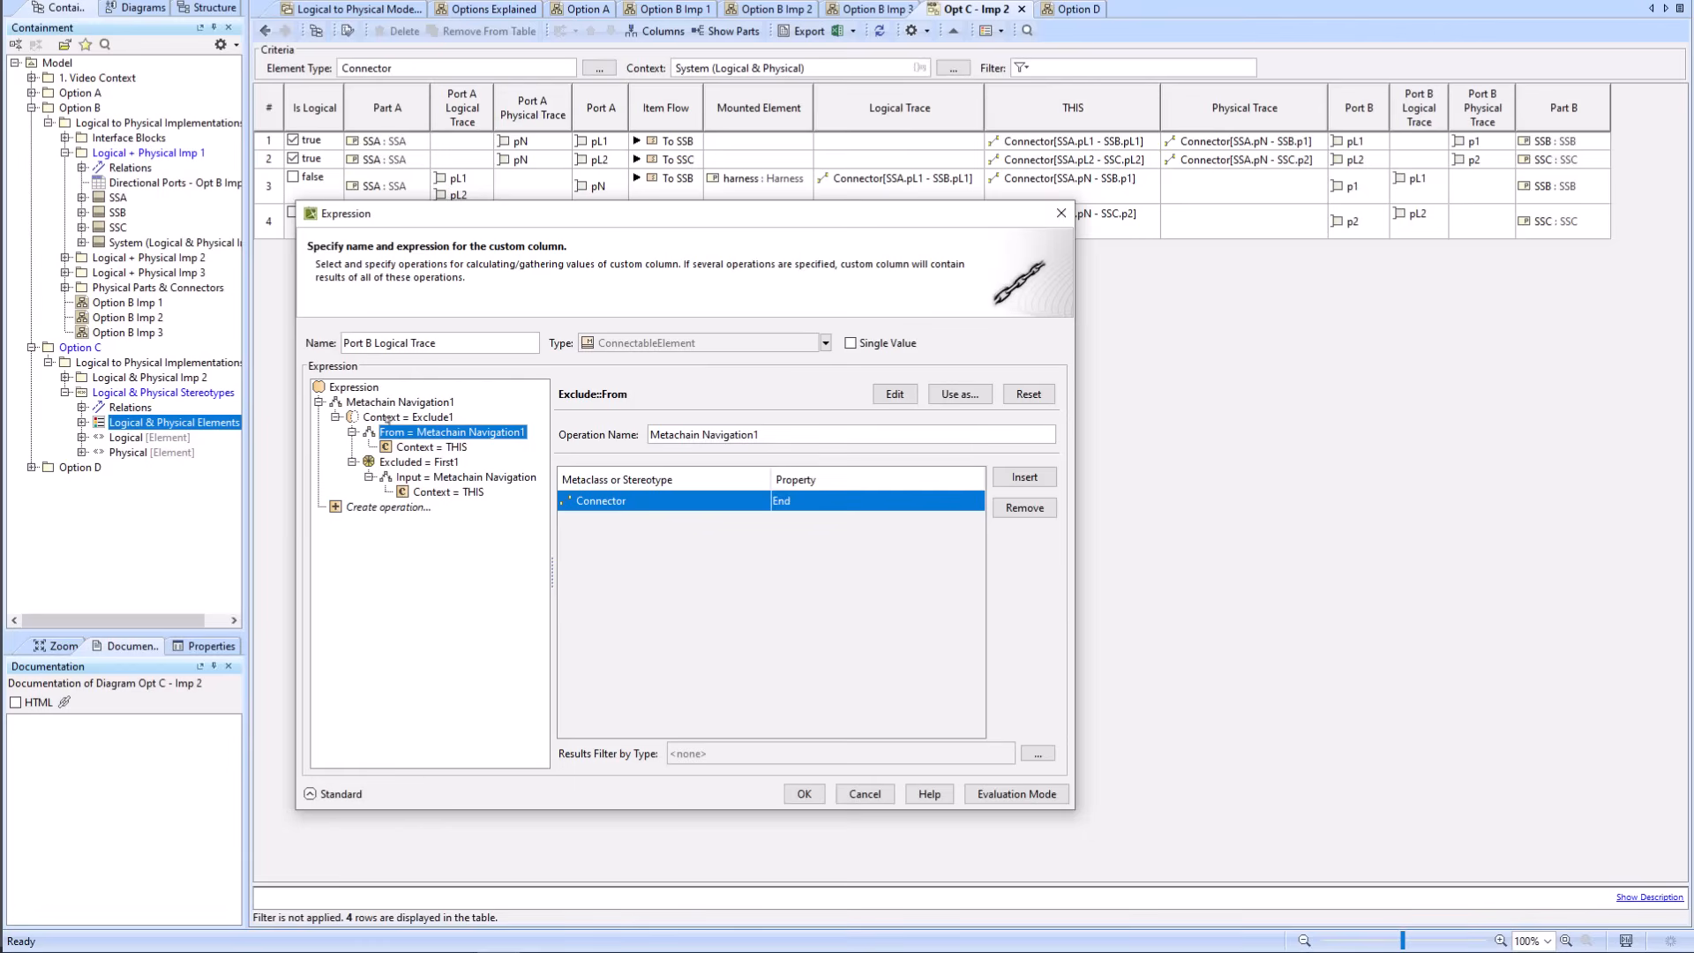
pyautogui.click(388, 418)
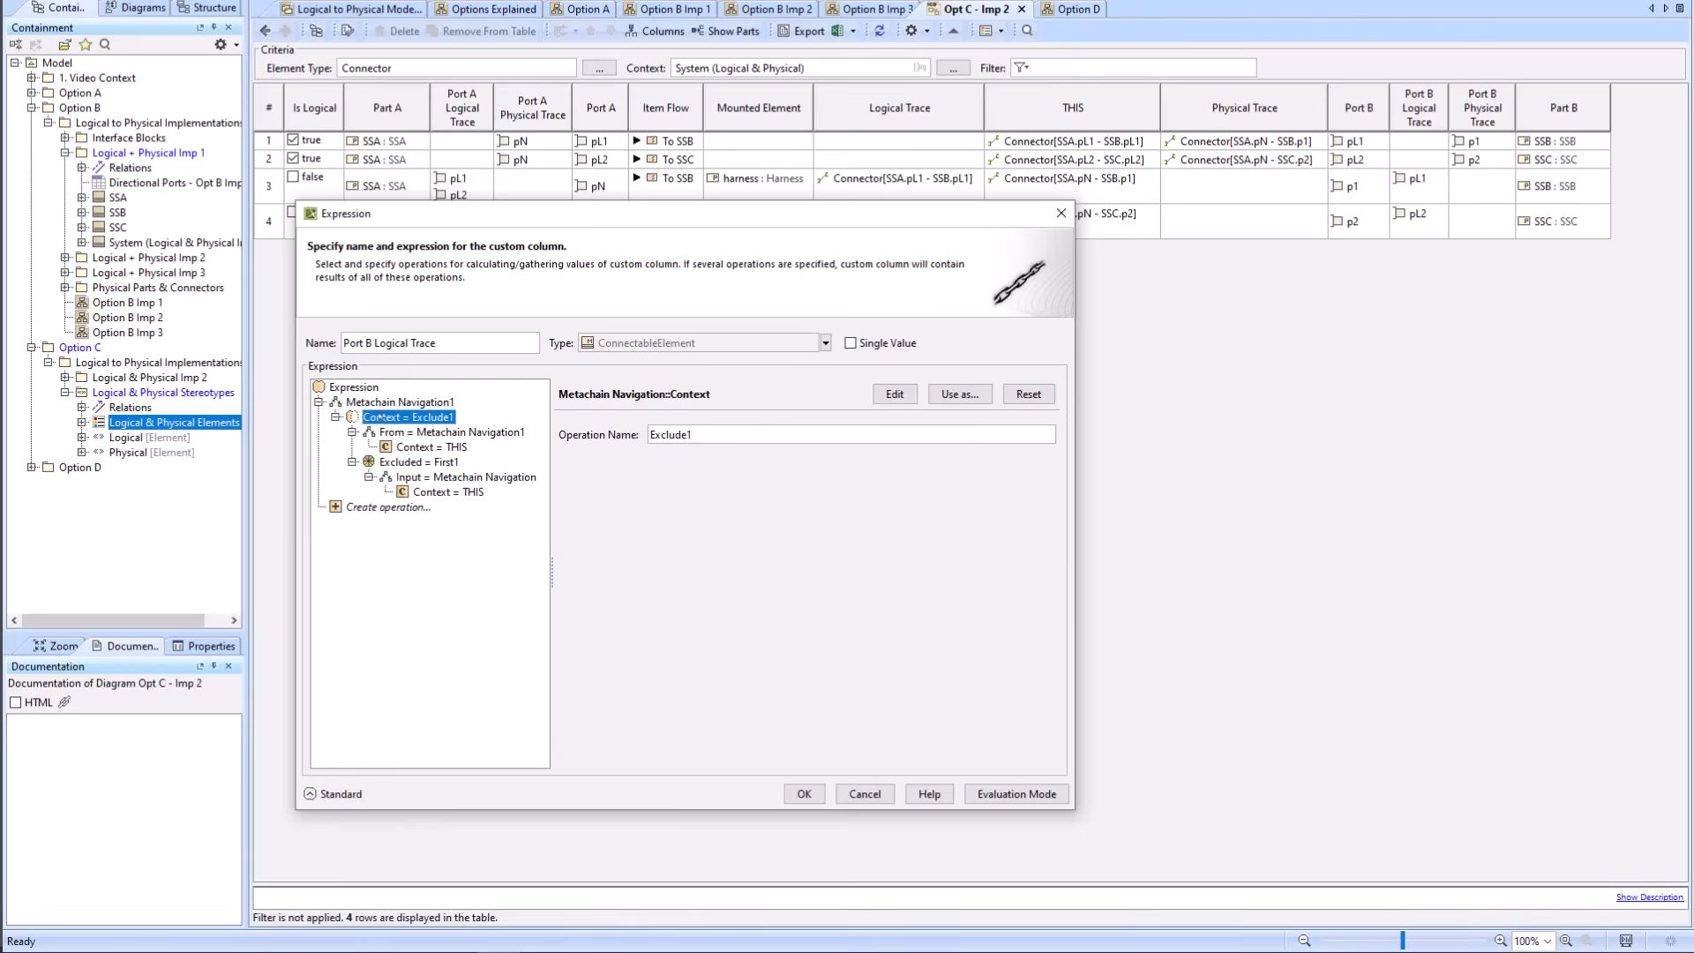
pyautogui.click(377, 403)
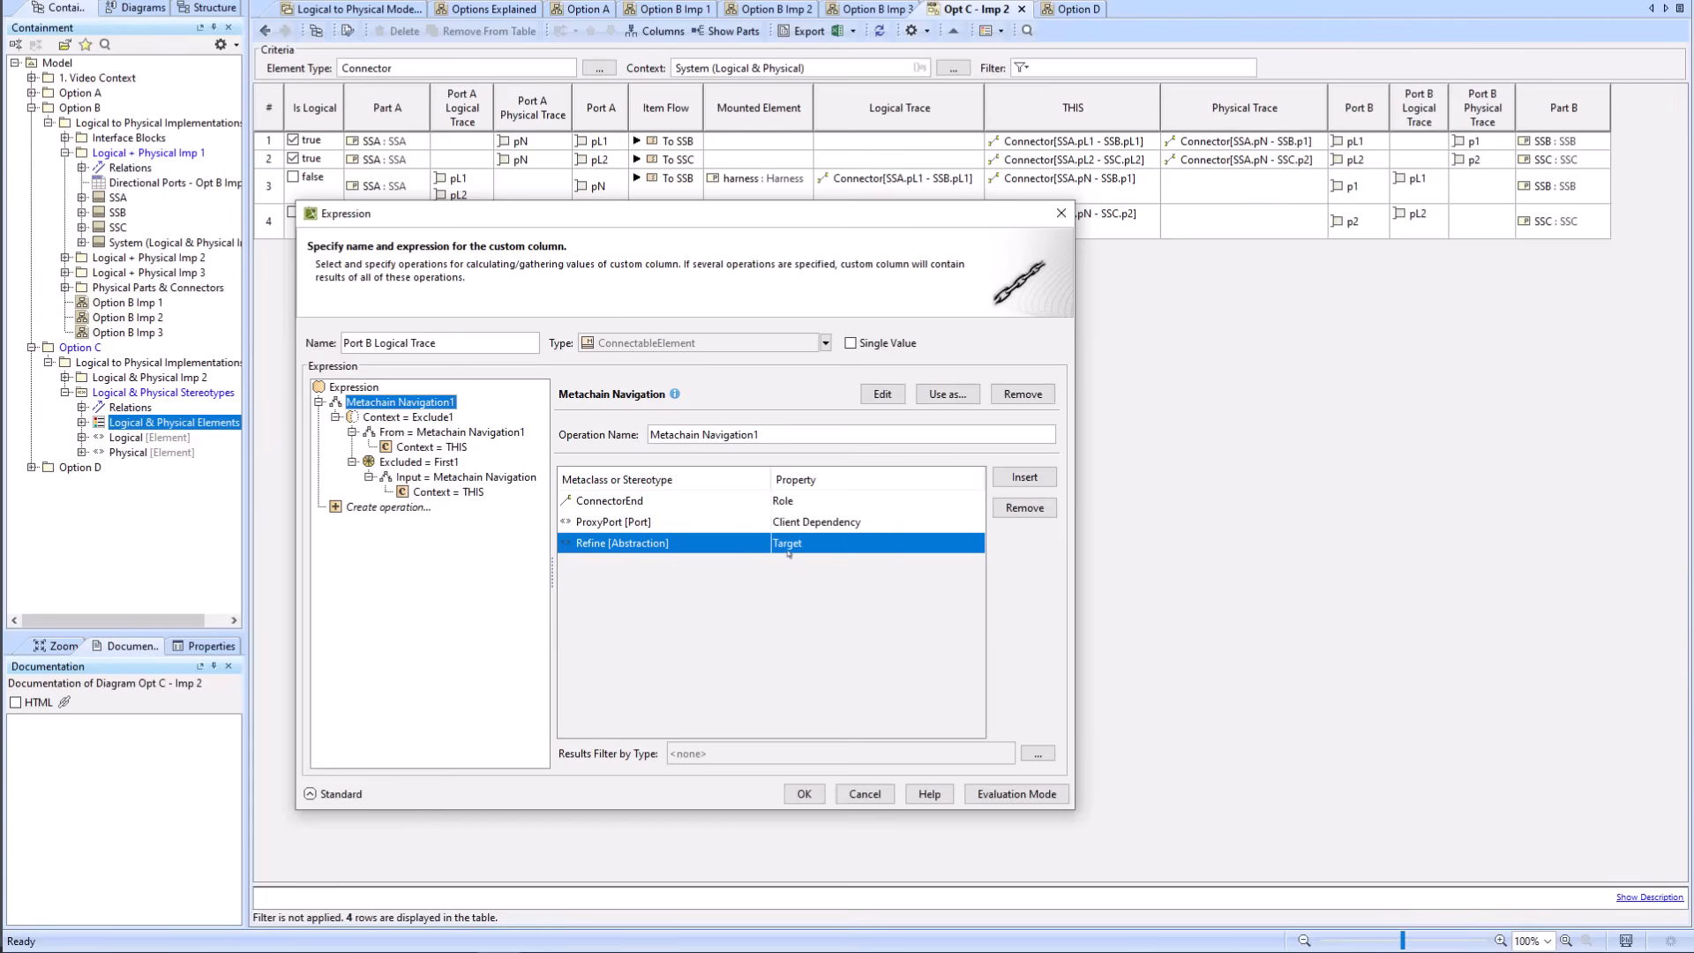
# Step: Switch to Snipping Tool, capture the Port B Logical Trace Expression dialog, and underline the word "Logical" in its name
pyautogui.click(816, 951)
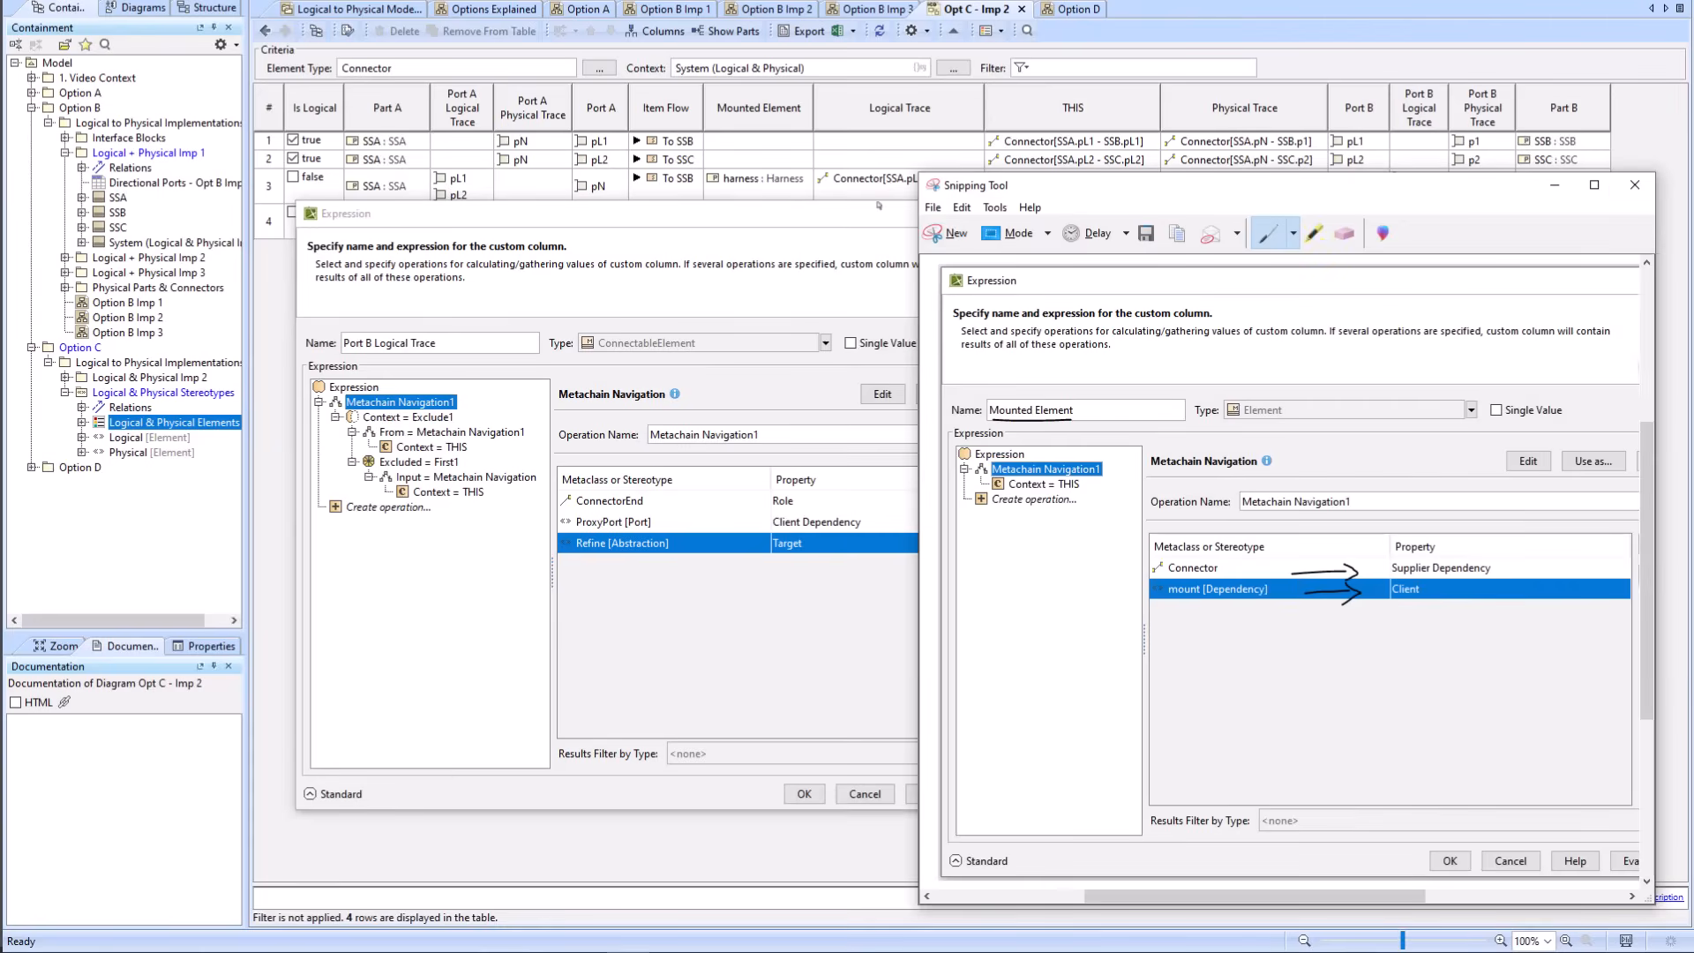
pyautogui.click(950, 233)
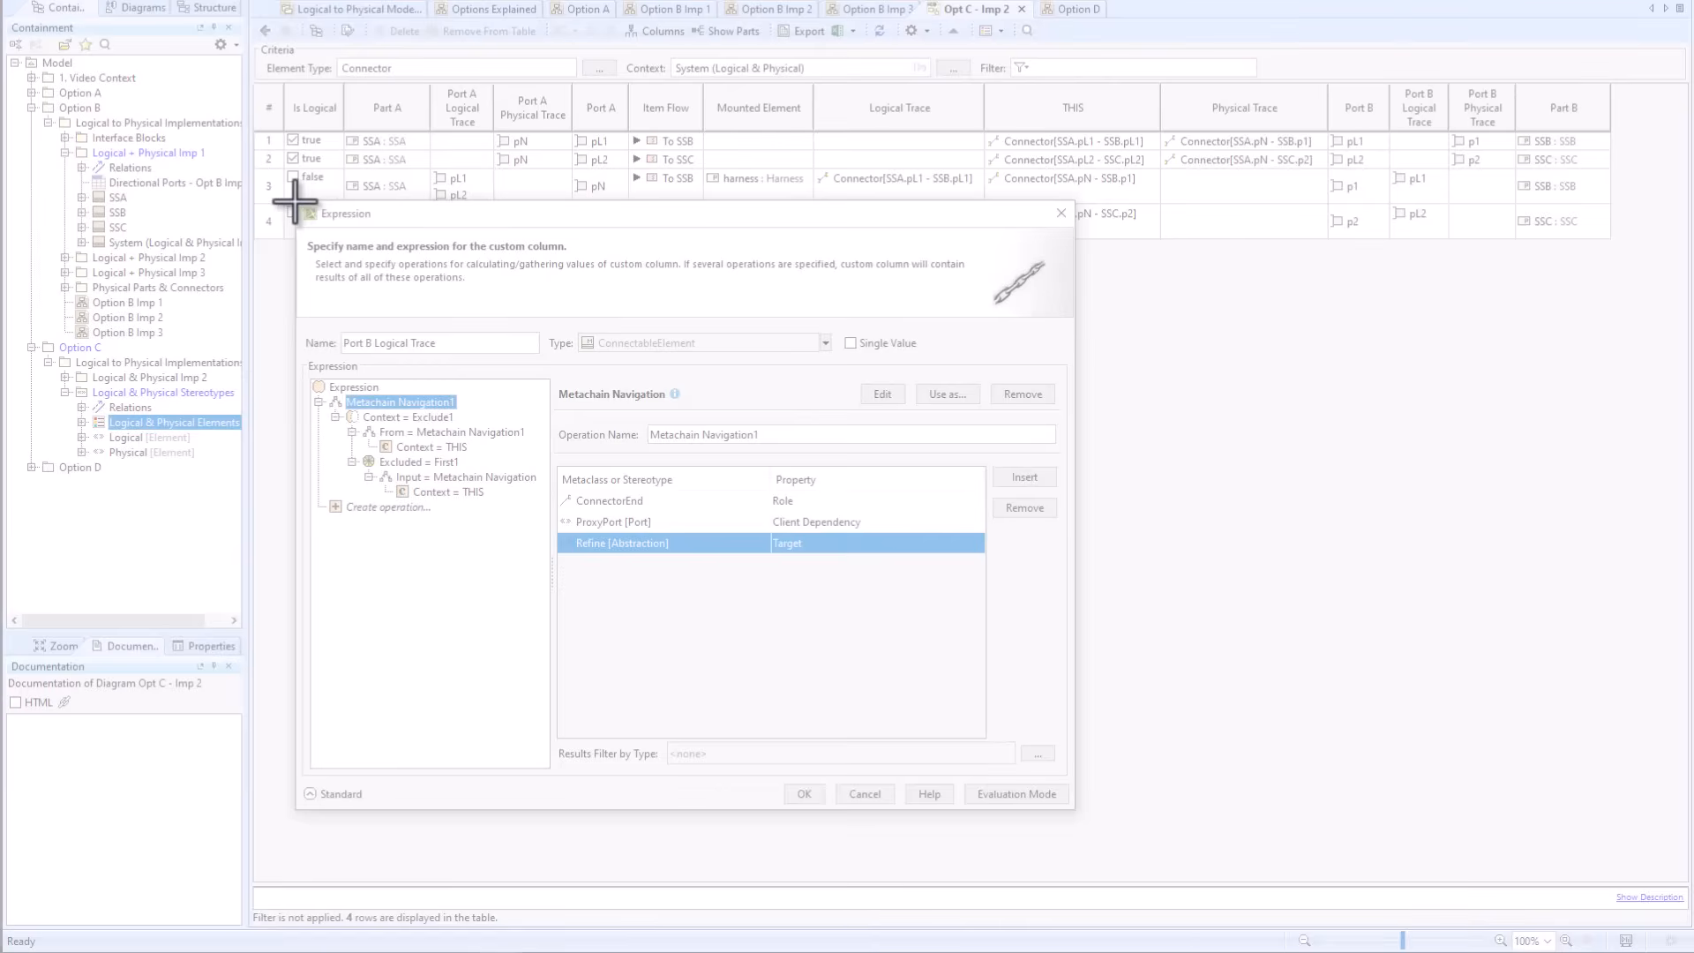
pyautogui.moveTo(293, 201); pyautogui.dragTo(1081, 813)
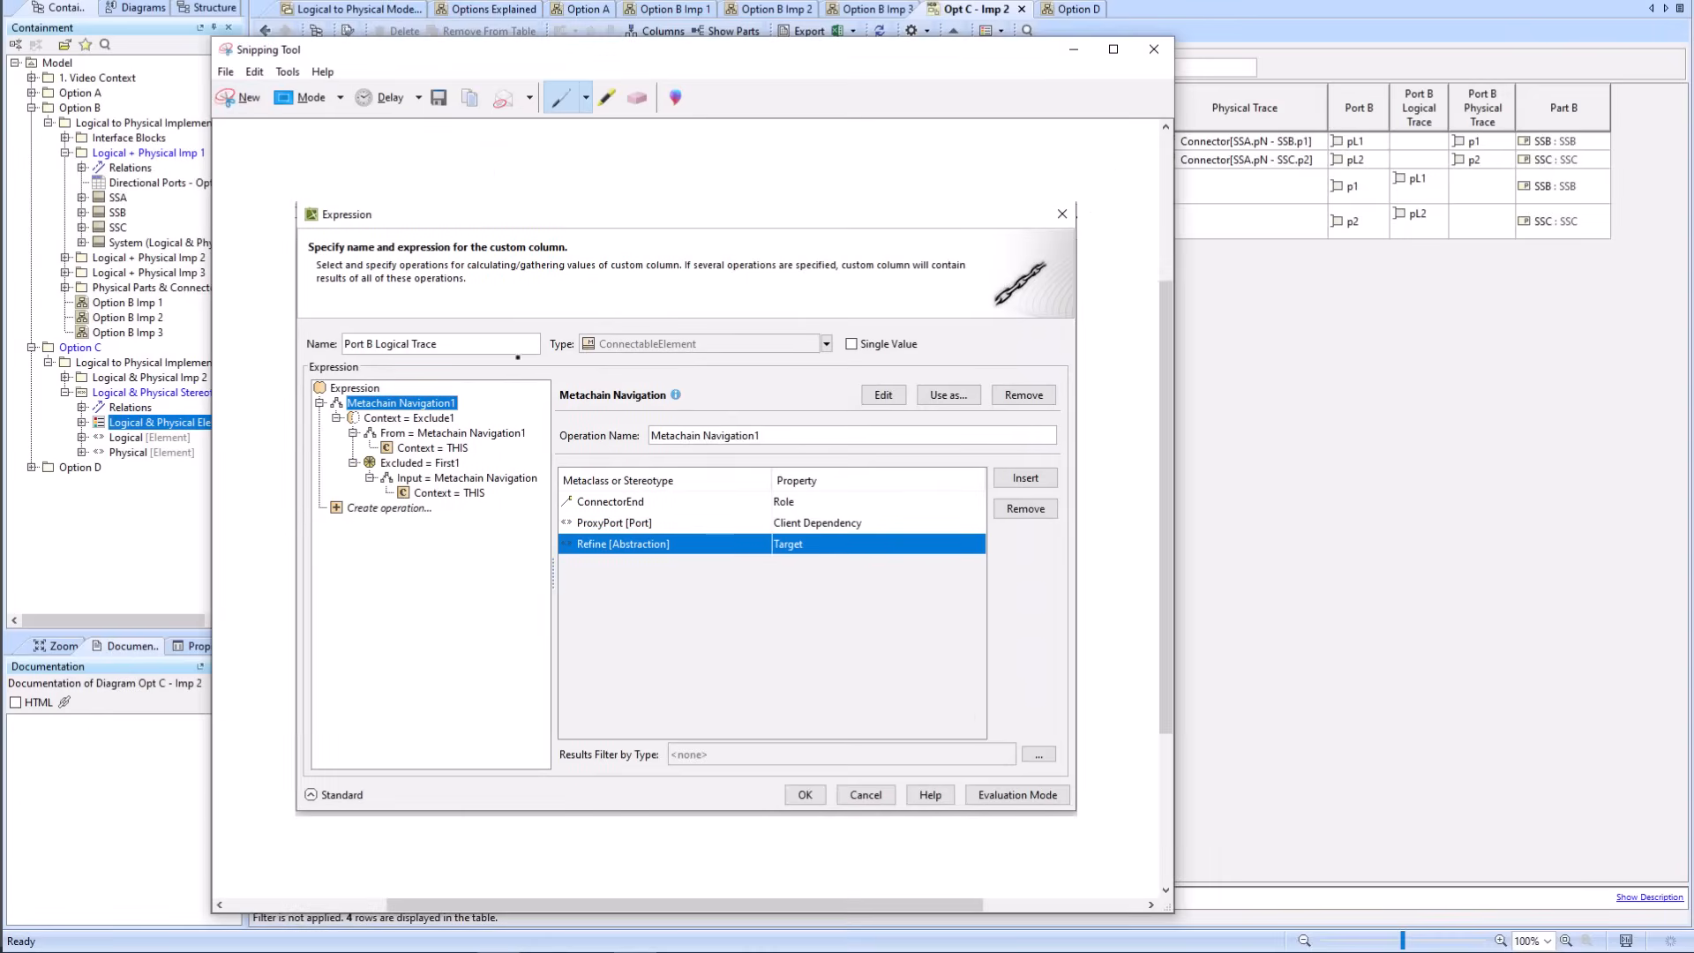
pyautogui.moveTo(376, 350); pyautogui.dragTo(413, 351)
pyautogui.moveTo(1030, 53); pyautogui.dragTo(877, 48)
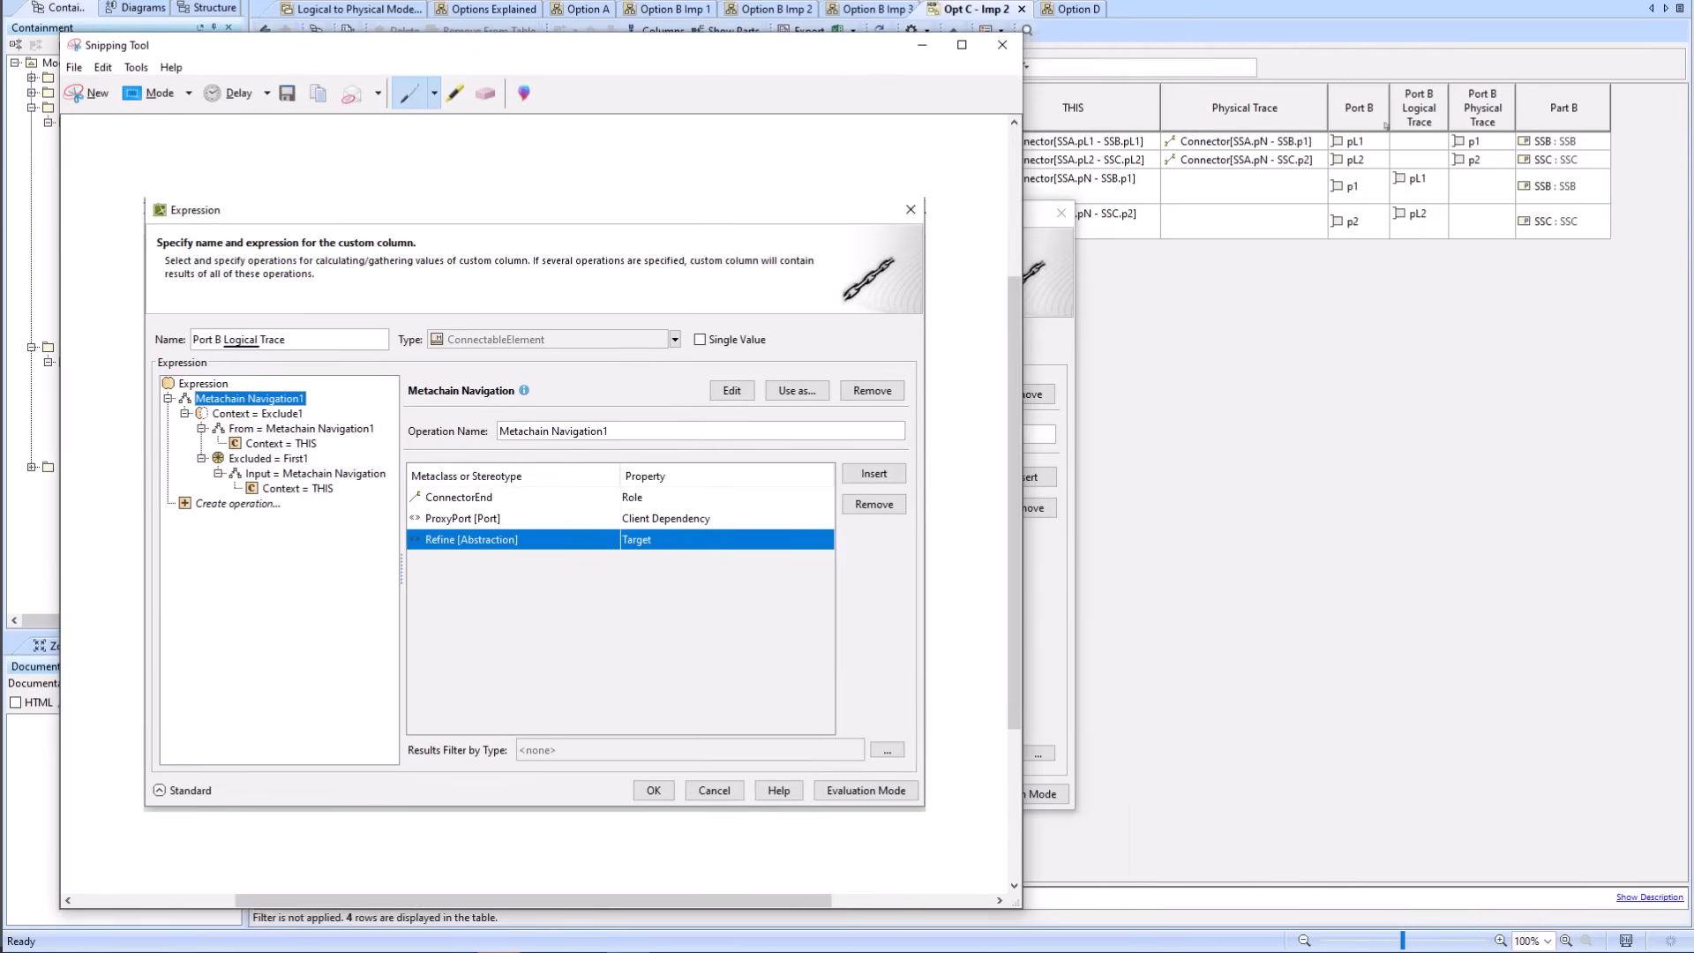
# Step: Close the Port B Logical Trace expression without saving and open the Port B Physical Trace column's expression, clear of the table's first columns
pyautogui.click(1483, 98)
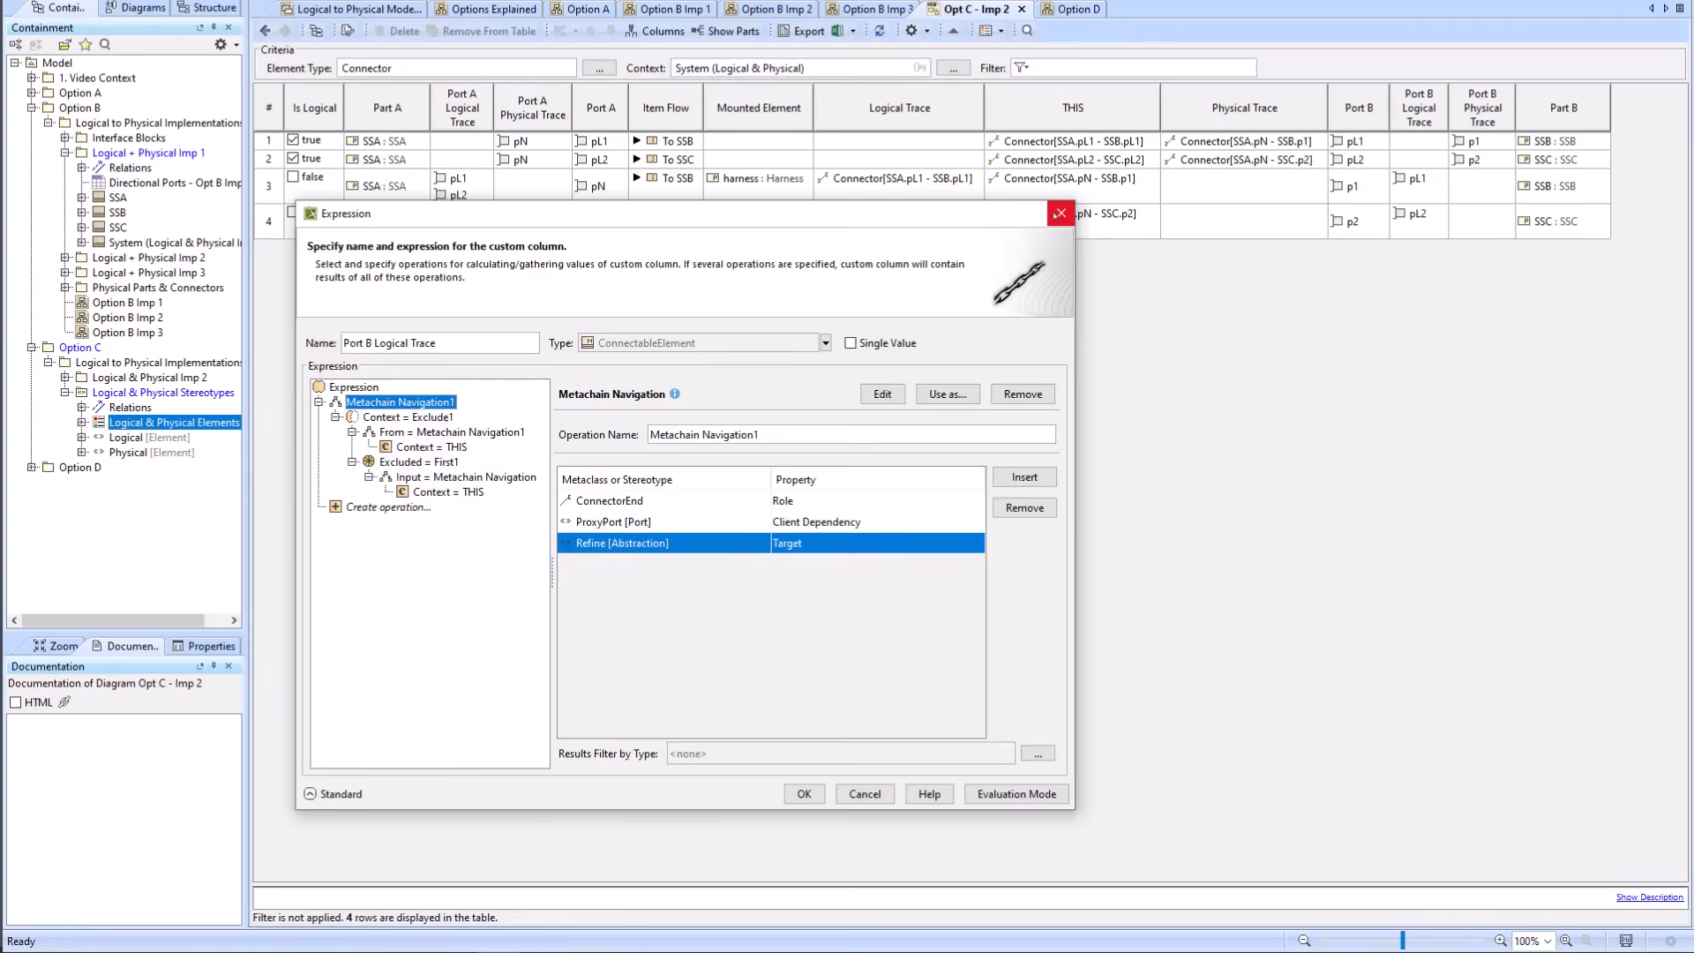
pyautogui.click(1061, 213)
pyautogui.rightClick(1468, 103)
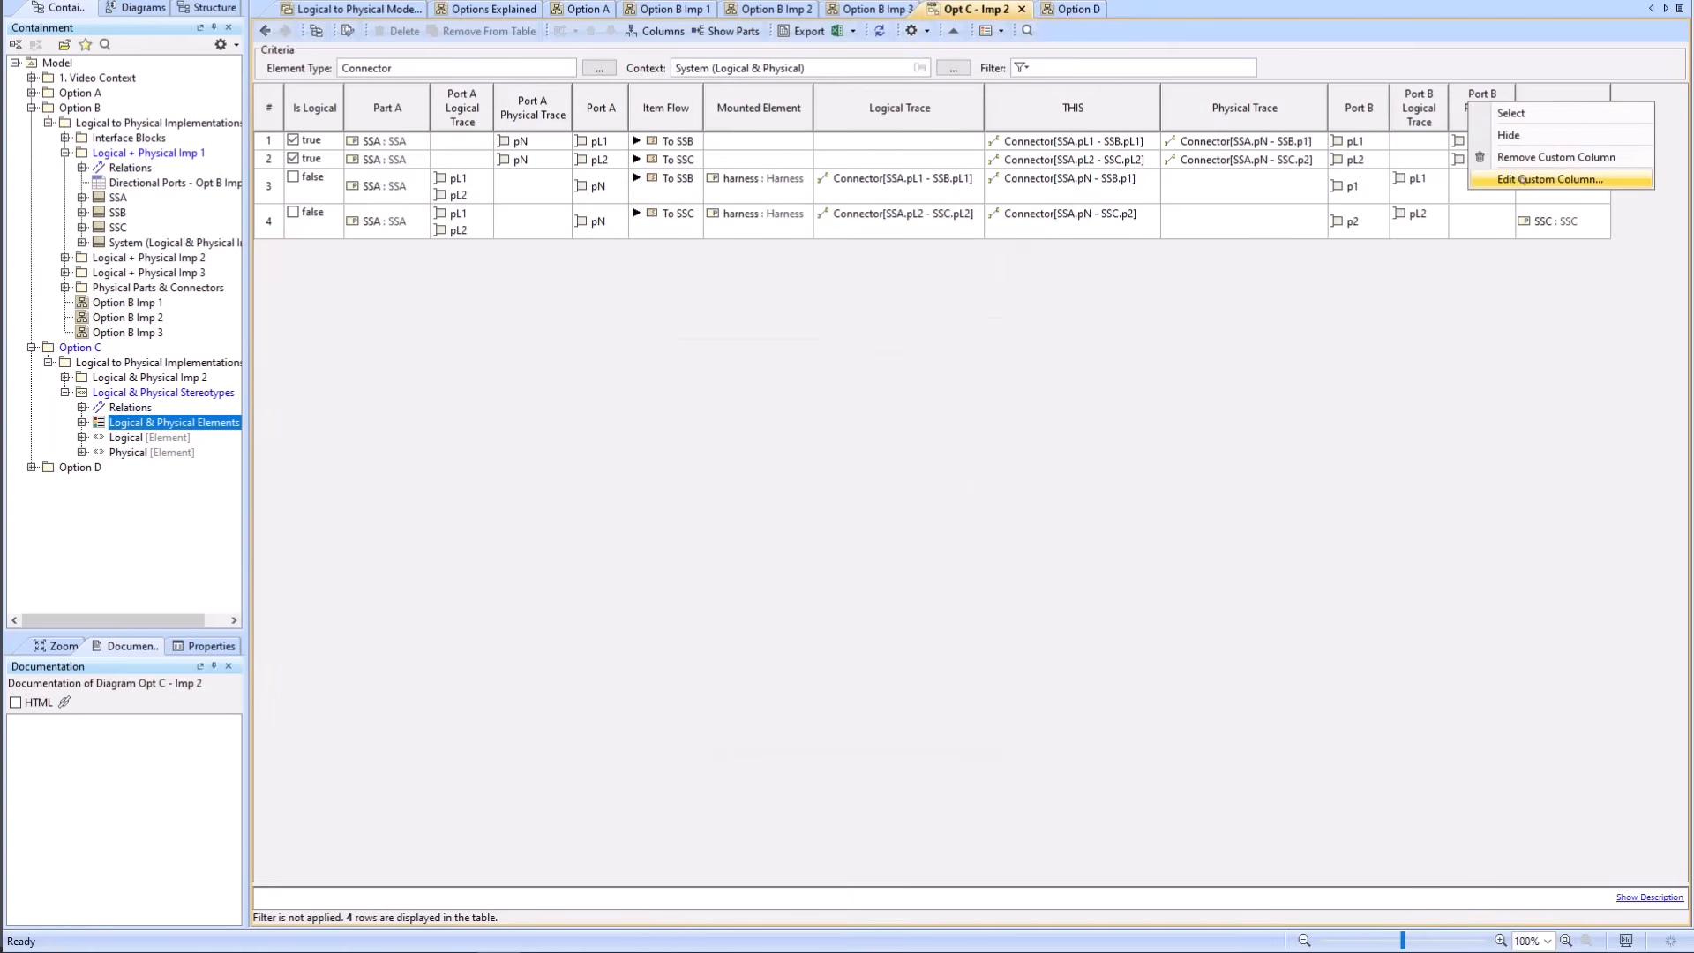
pyautogui.click(1549, 179)
pyautogui.moveTo(791, 220); pyautogui.dragTo(1336, 230)
# Step: Remove the unused Simple Navigation, Find and Implied Relation operations from the Port B Physical Trace expression
pyautogui.click(932, 427)
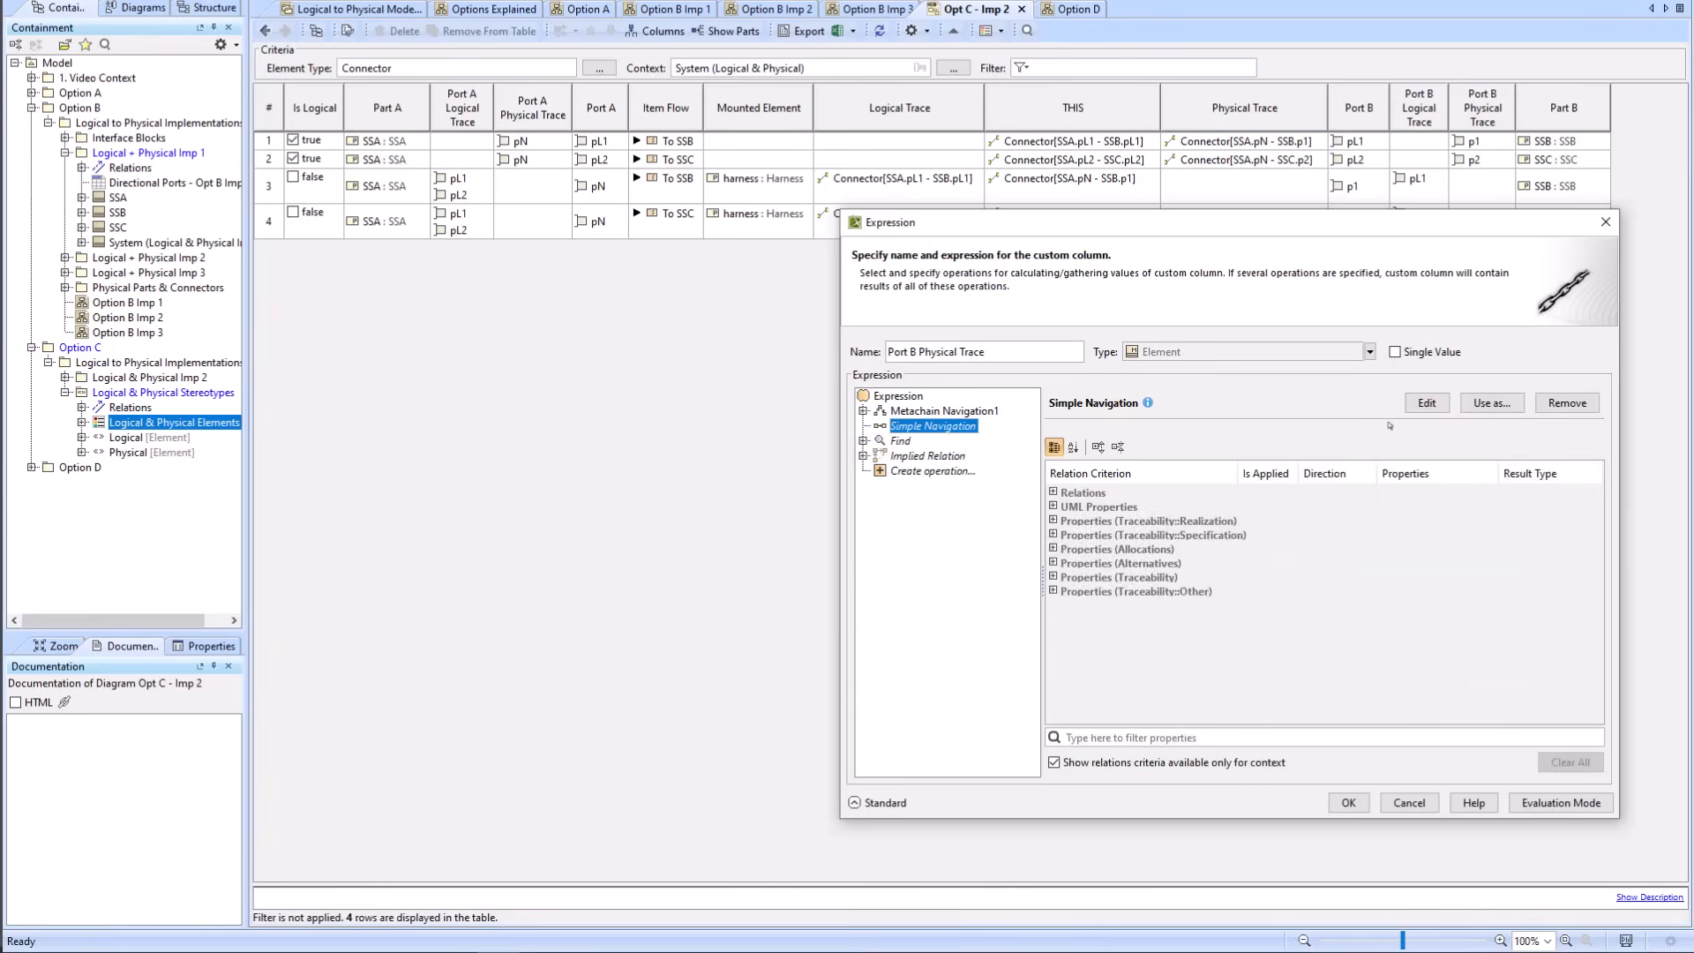
pyautogui.click(1570, 405)
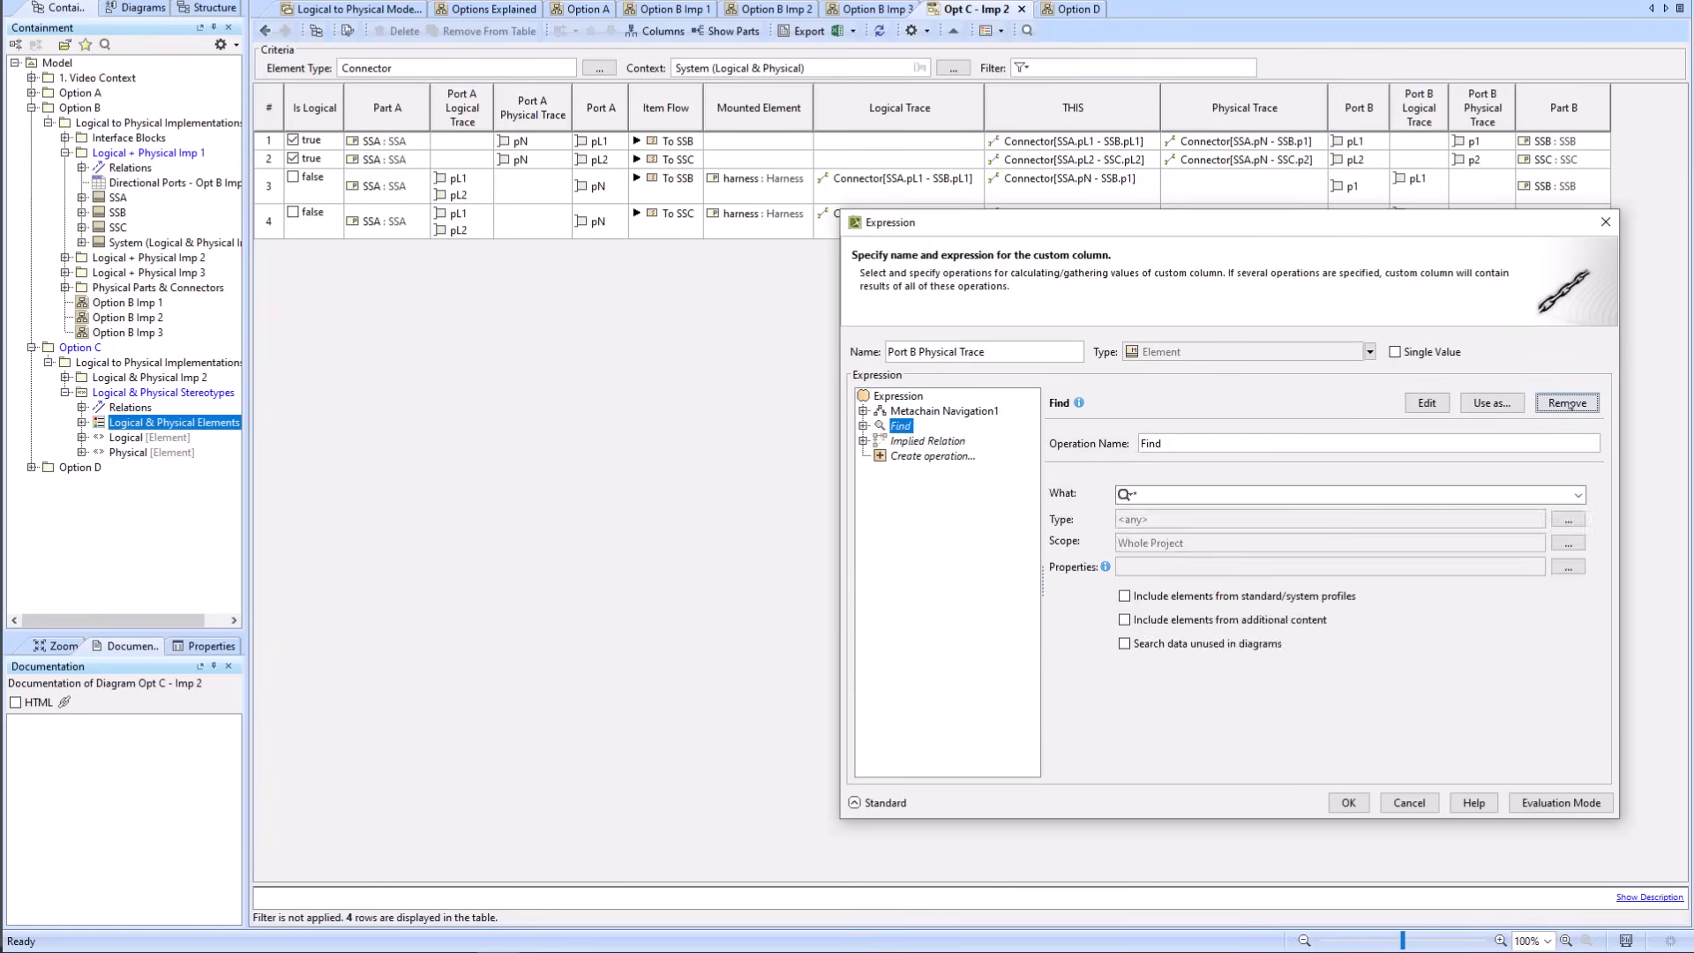
pyautogui.click(1570, 405)
pyautogui.click(1570, 405)
# Step: Expand Metachain Navigation1 in the Port B Physical Trace expression down through Exclude1, its From metachain, First1 and the First1 input
pyautogui.click(922, 412)
pyautogui.click(863, 411)
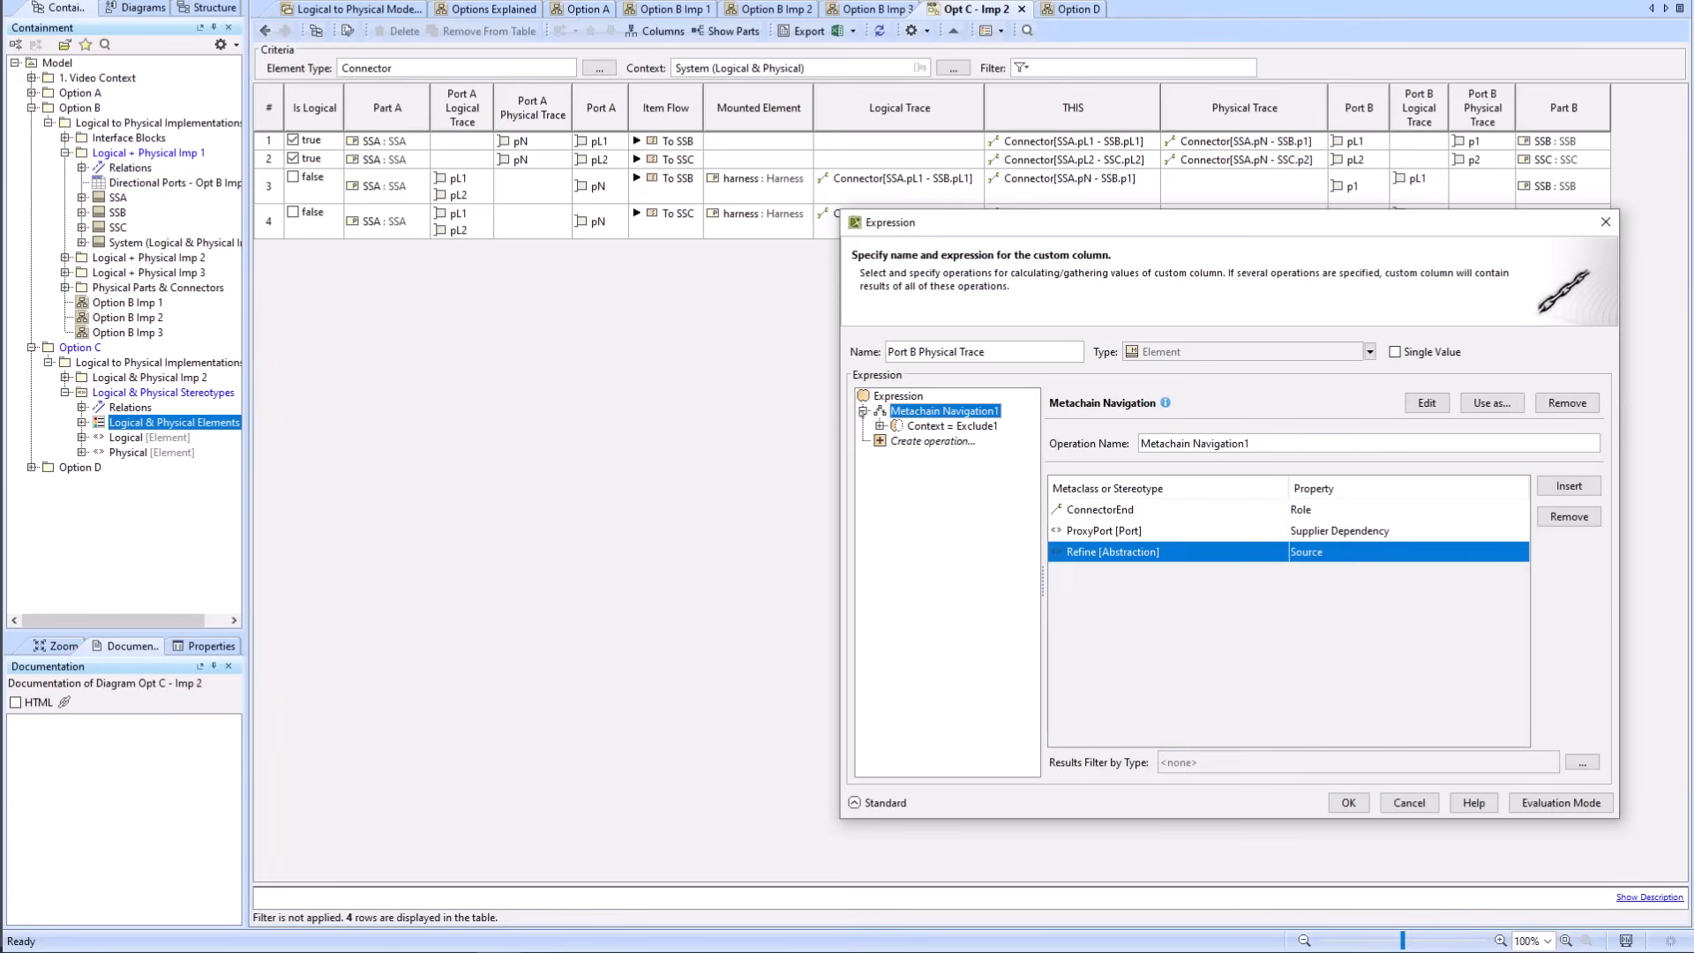
pyautogui.click(880, 426)
pyautogui.click(897, 441)
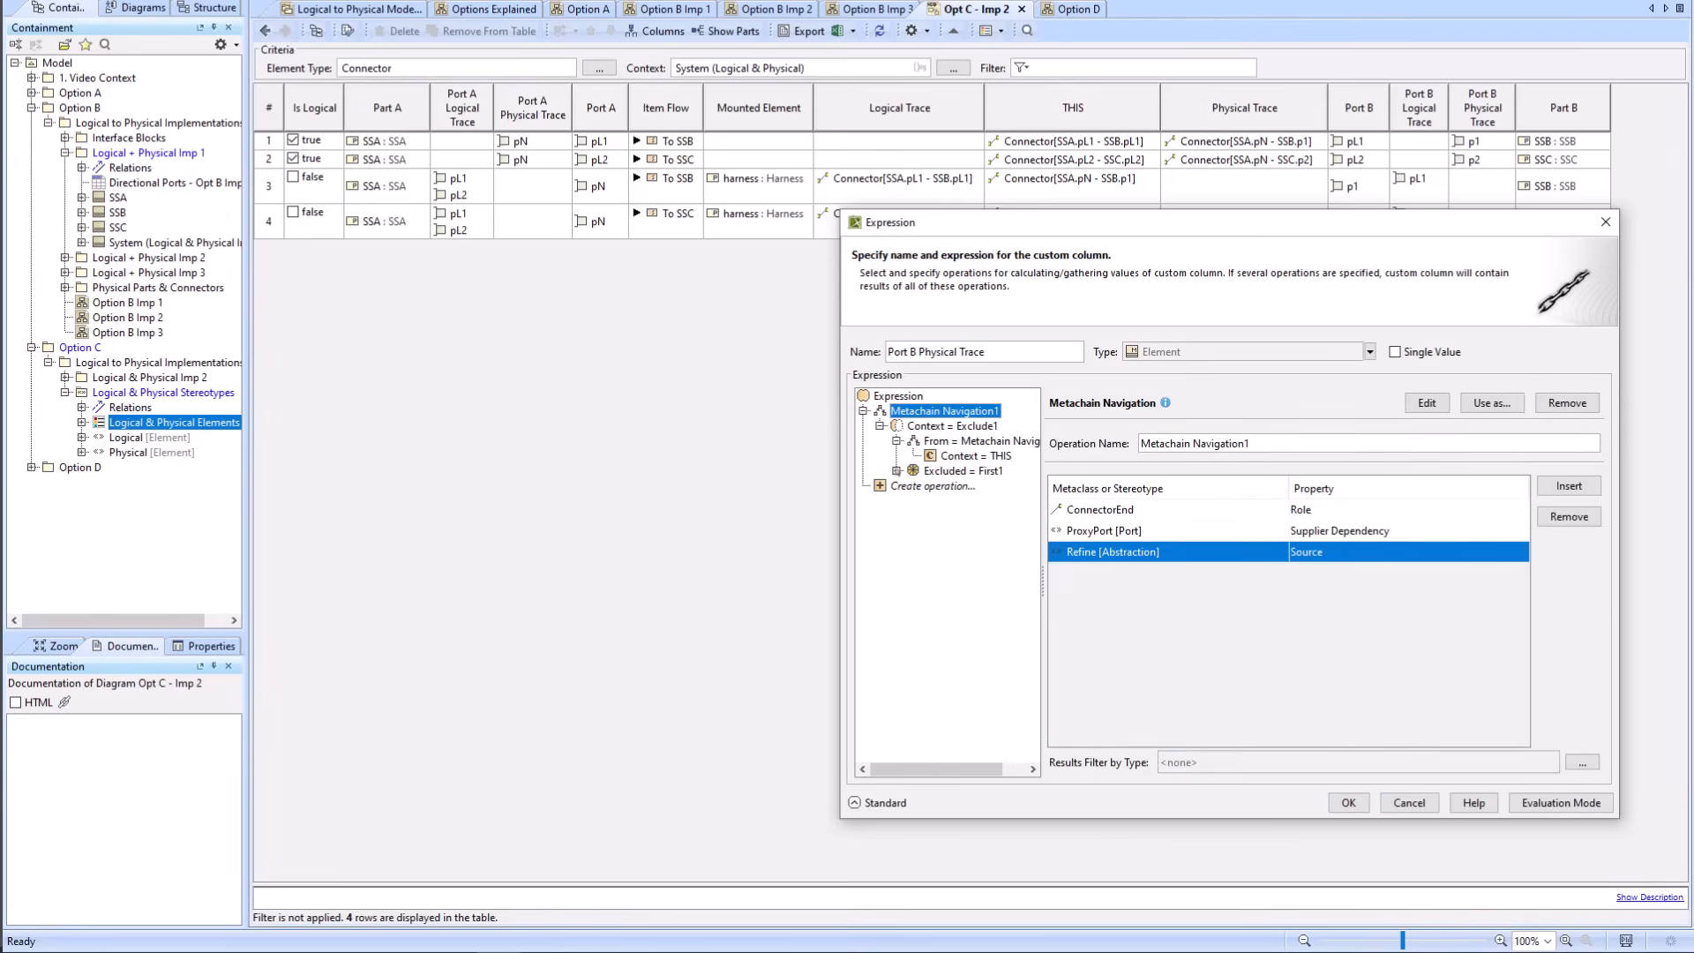
pyautogui.click(897, 471)
pyautogui.click(913, 486)
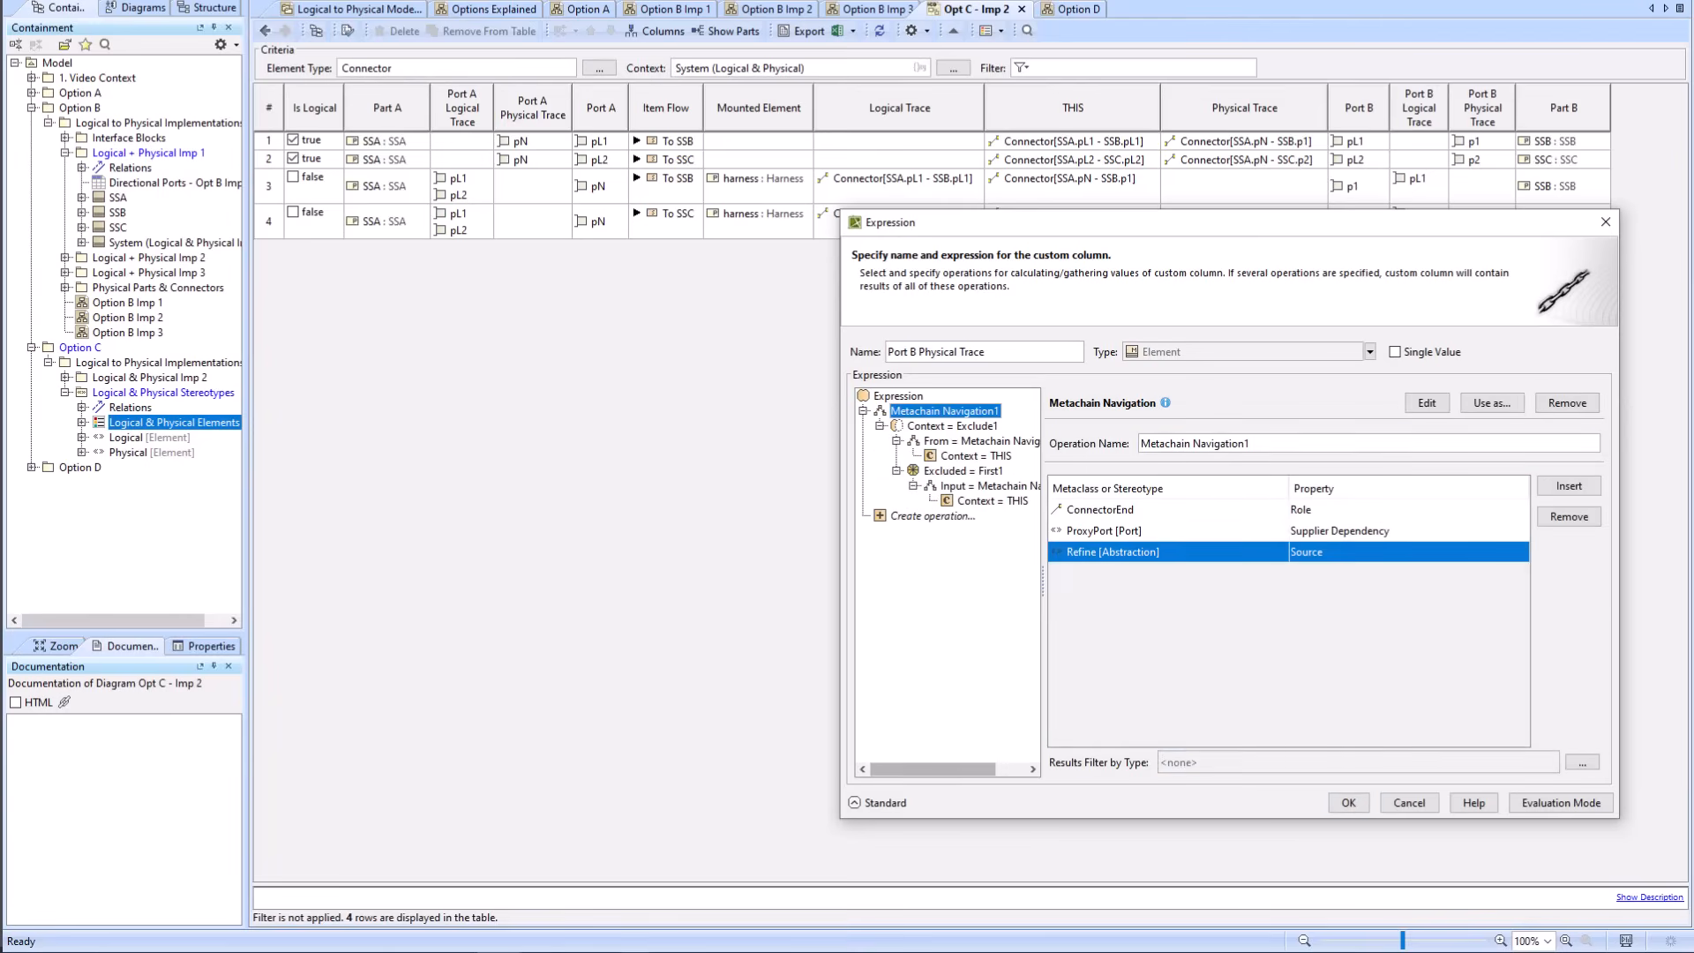
# Step: Compare the Port B Logical Trace snip side by side with the Port B Physical Trace expression, and put both away without saving
pyautogui.click(629, 951)
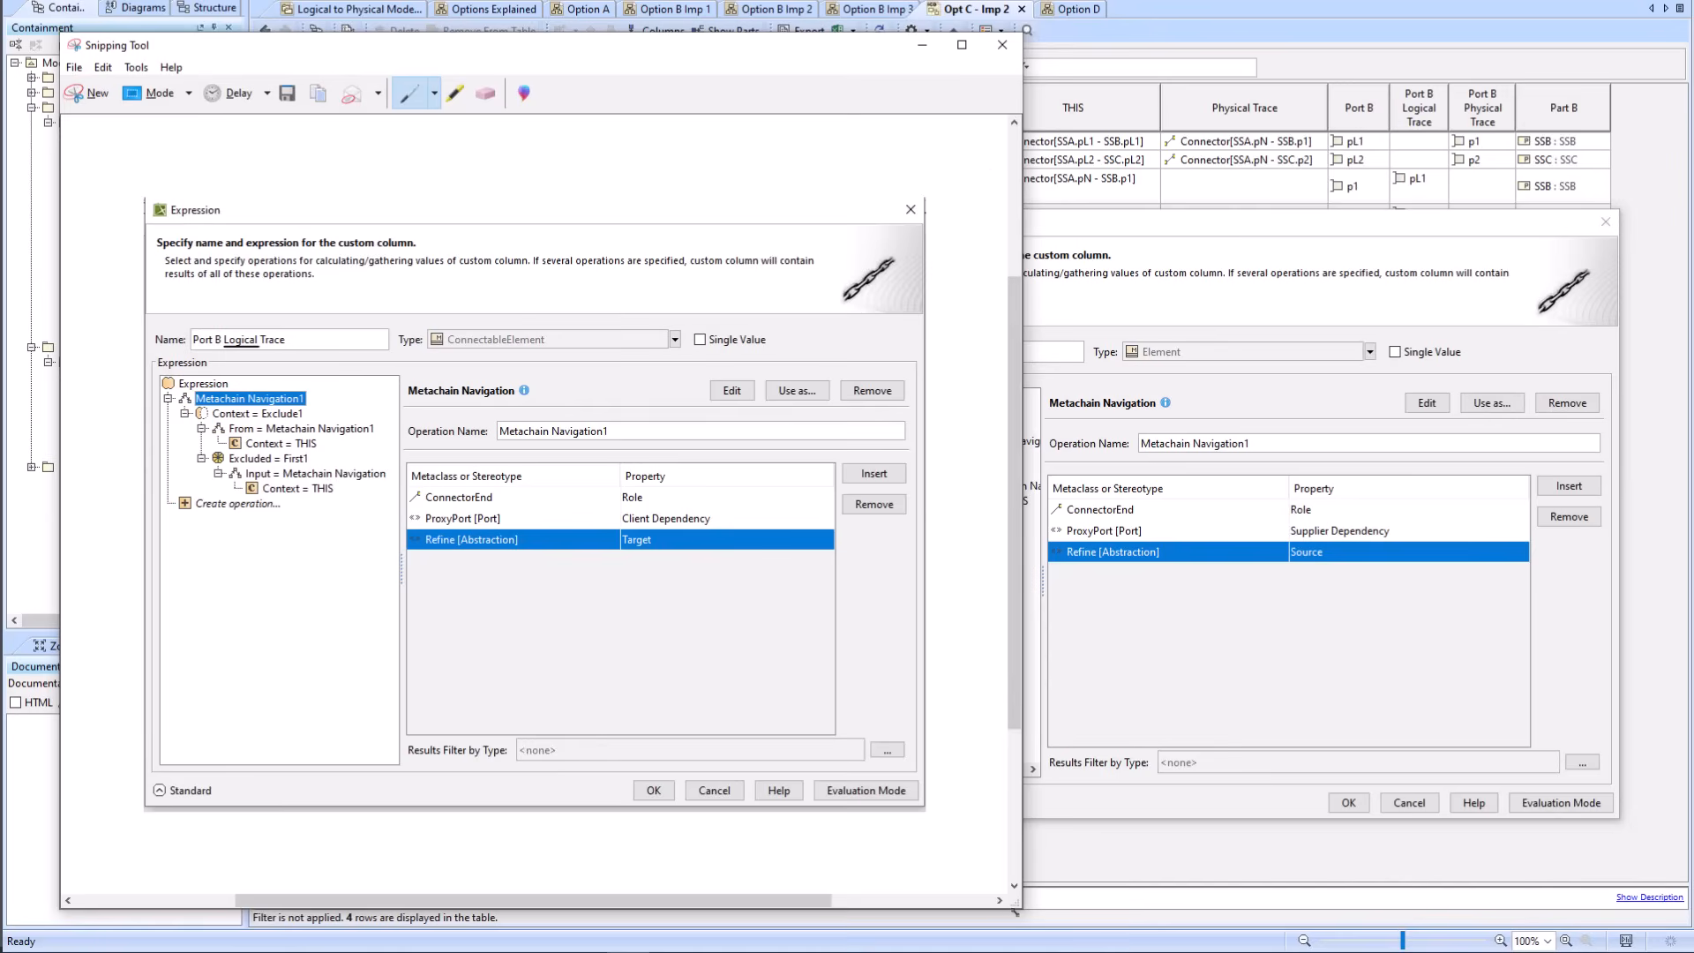
pyautogui.moveTo(1015, 911); pyautogui.dragTo(876, 782)
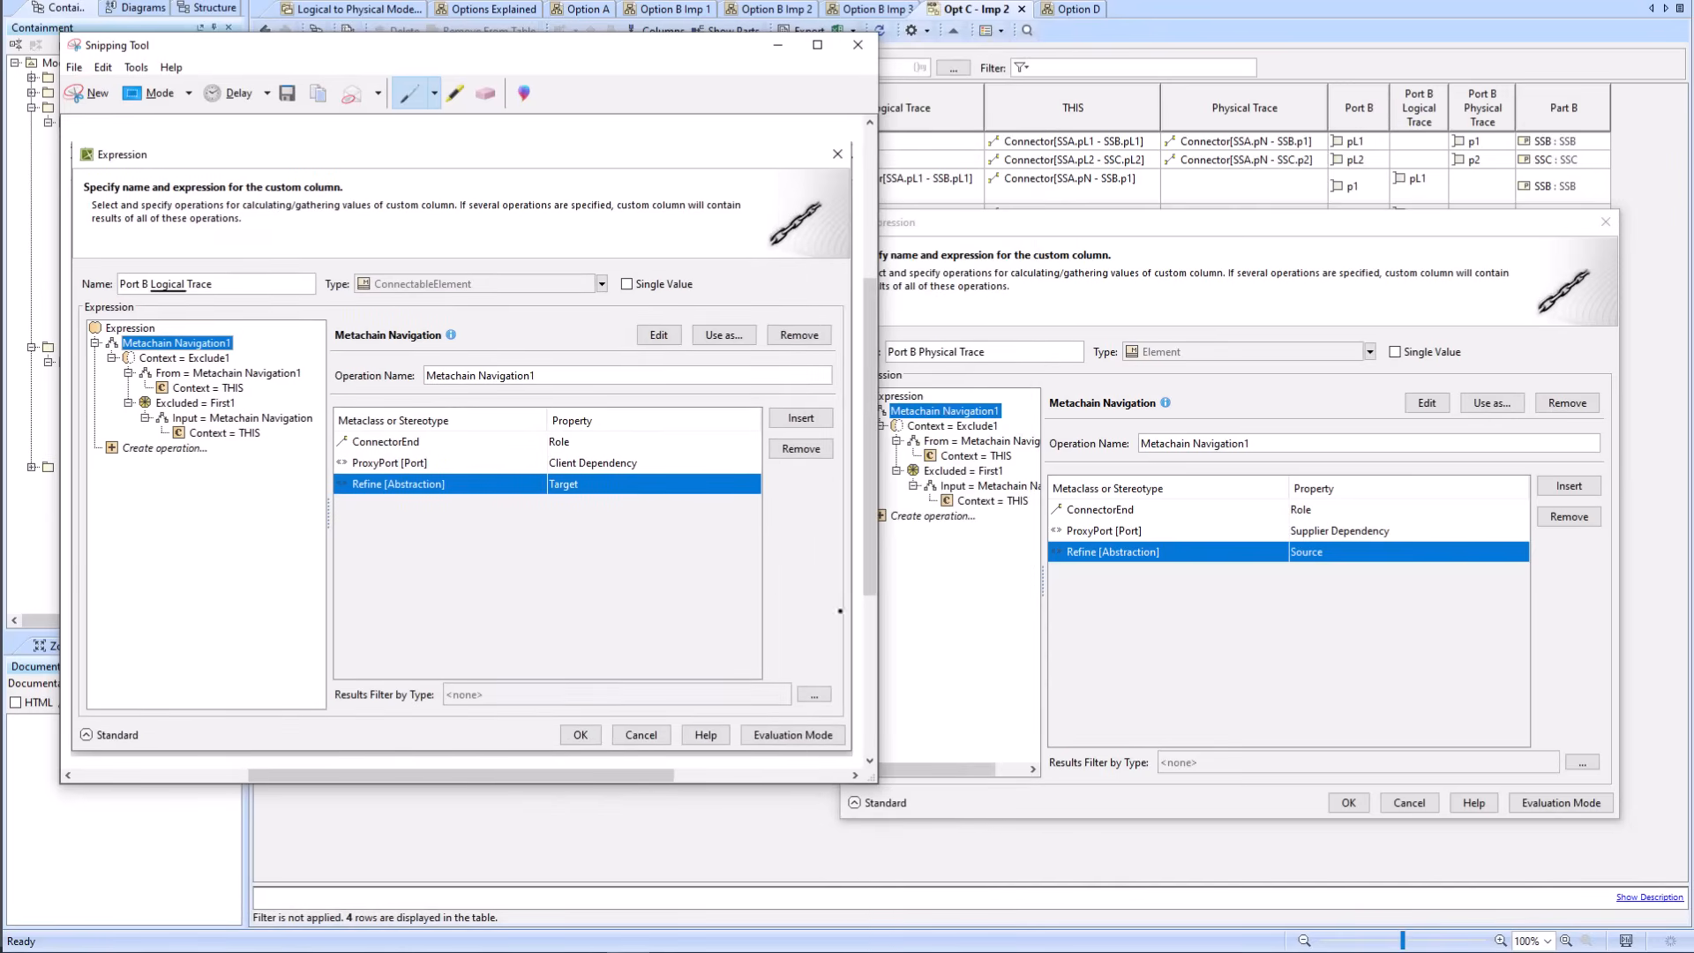
pyautogui.moveTo(628, 52); pyautogui.dragTo(618, 68)
pyautogui.moveTo(574, 113); pyautogui.dragTo(590, 123)
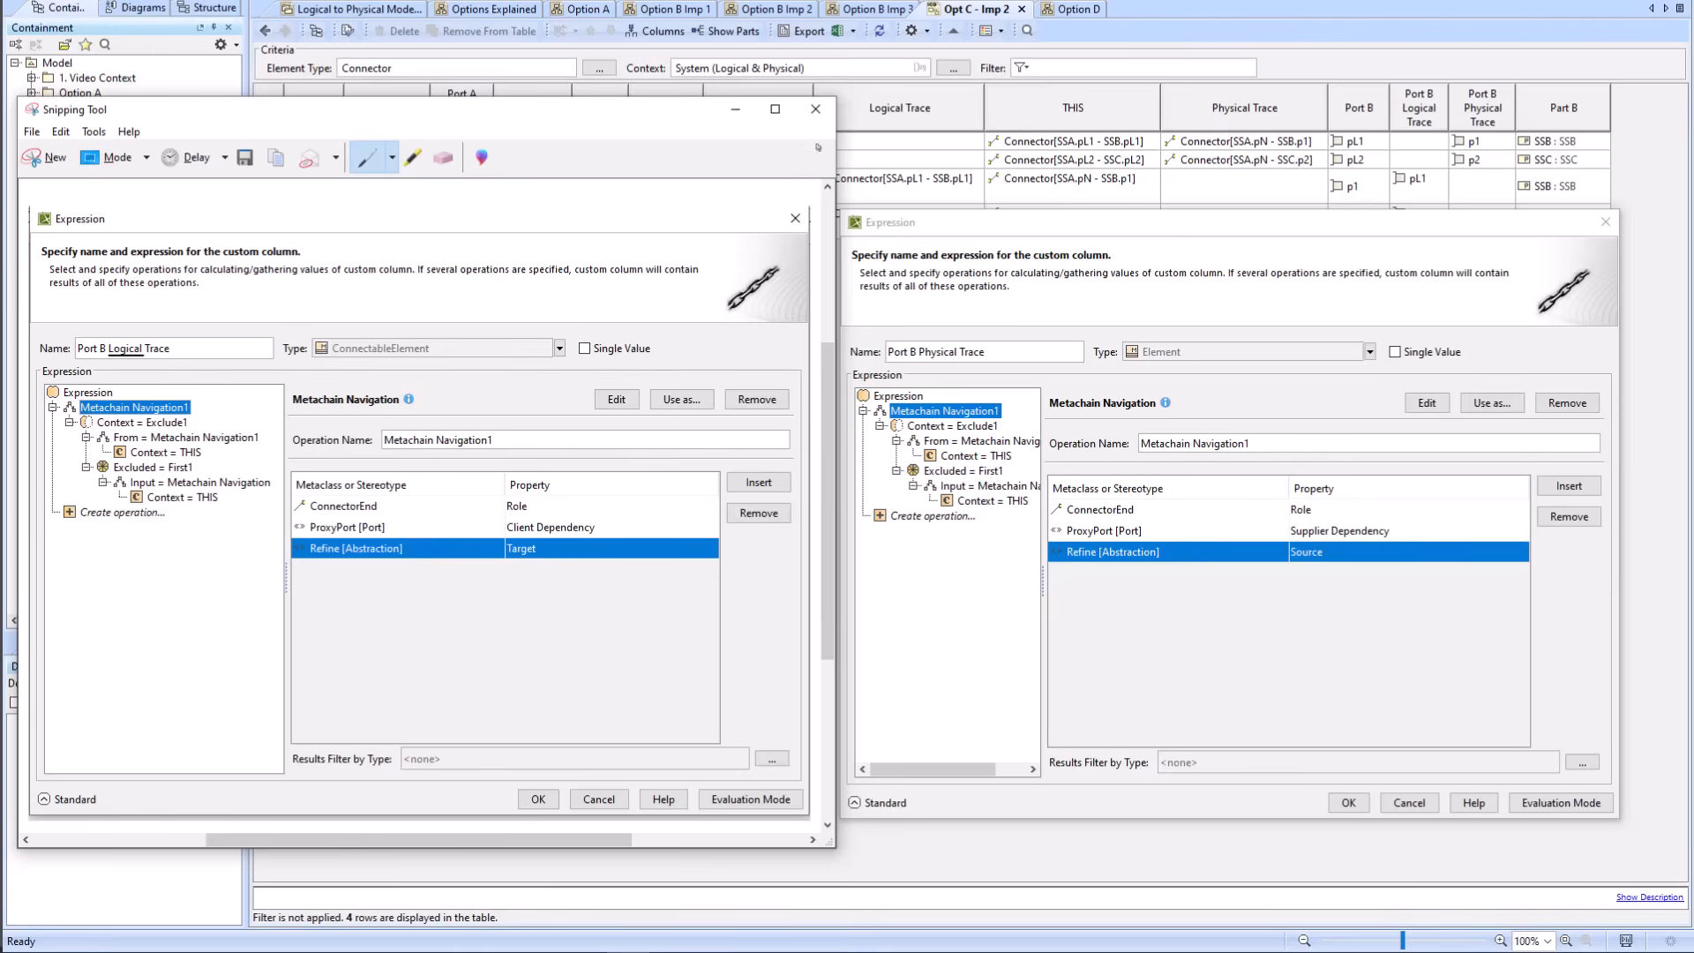
pyautogui.click(816, 108)
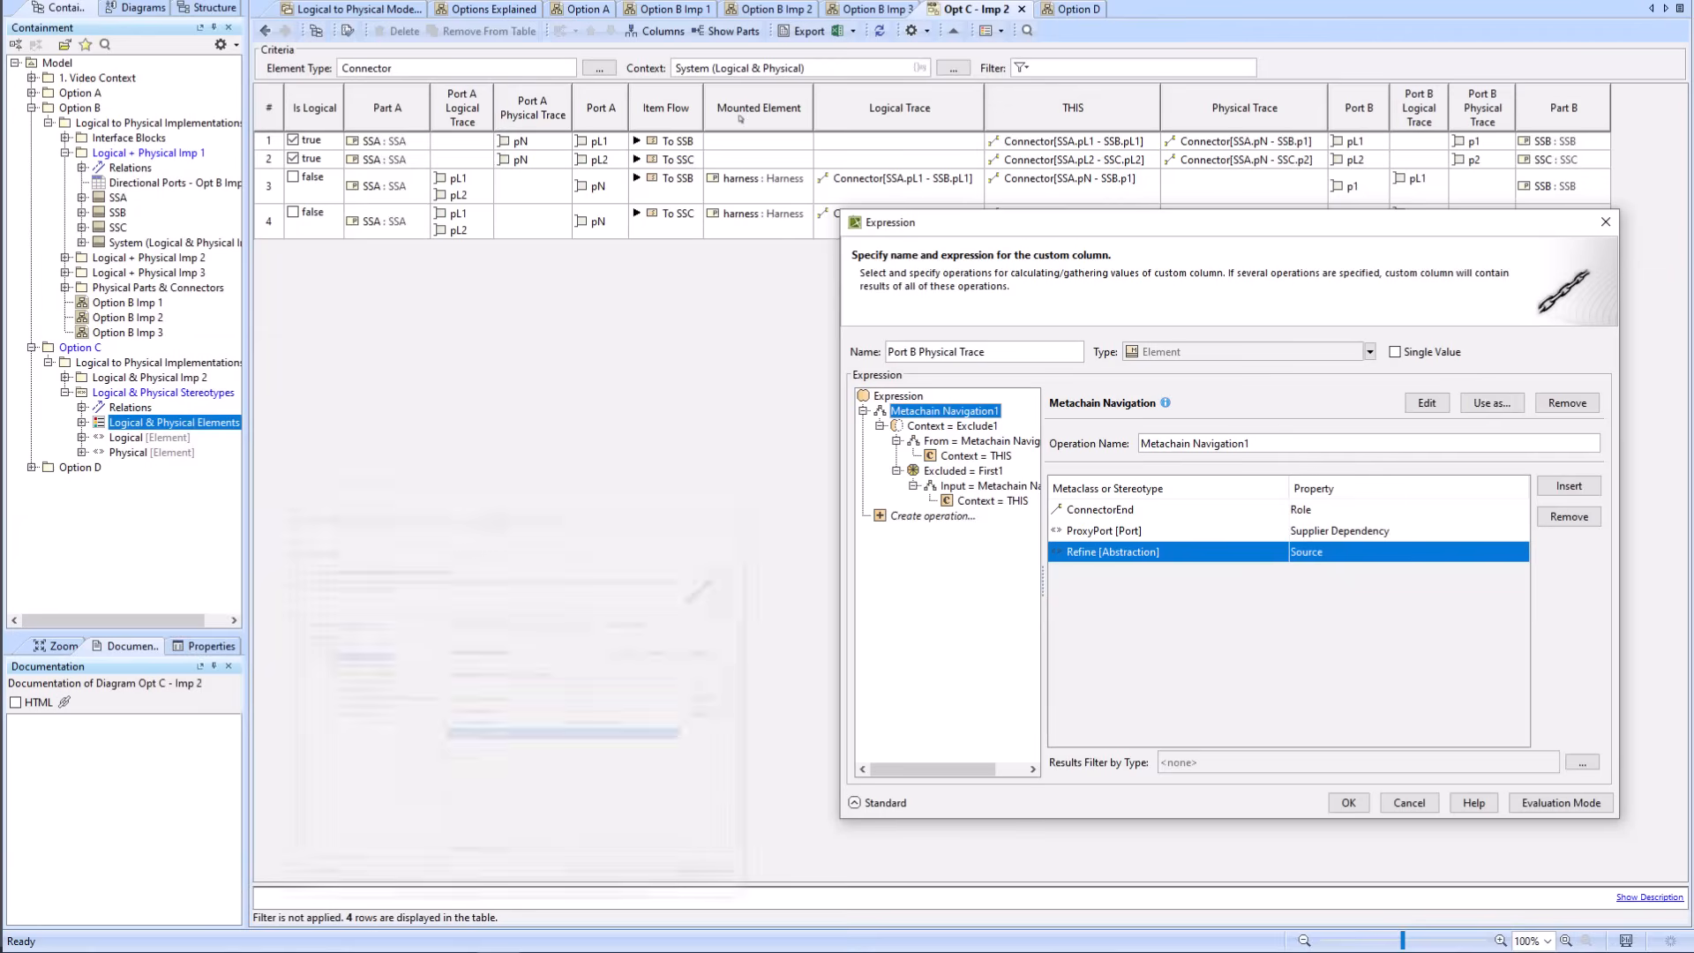
pyautogui.click(1606, 224)
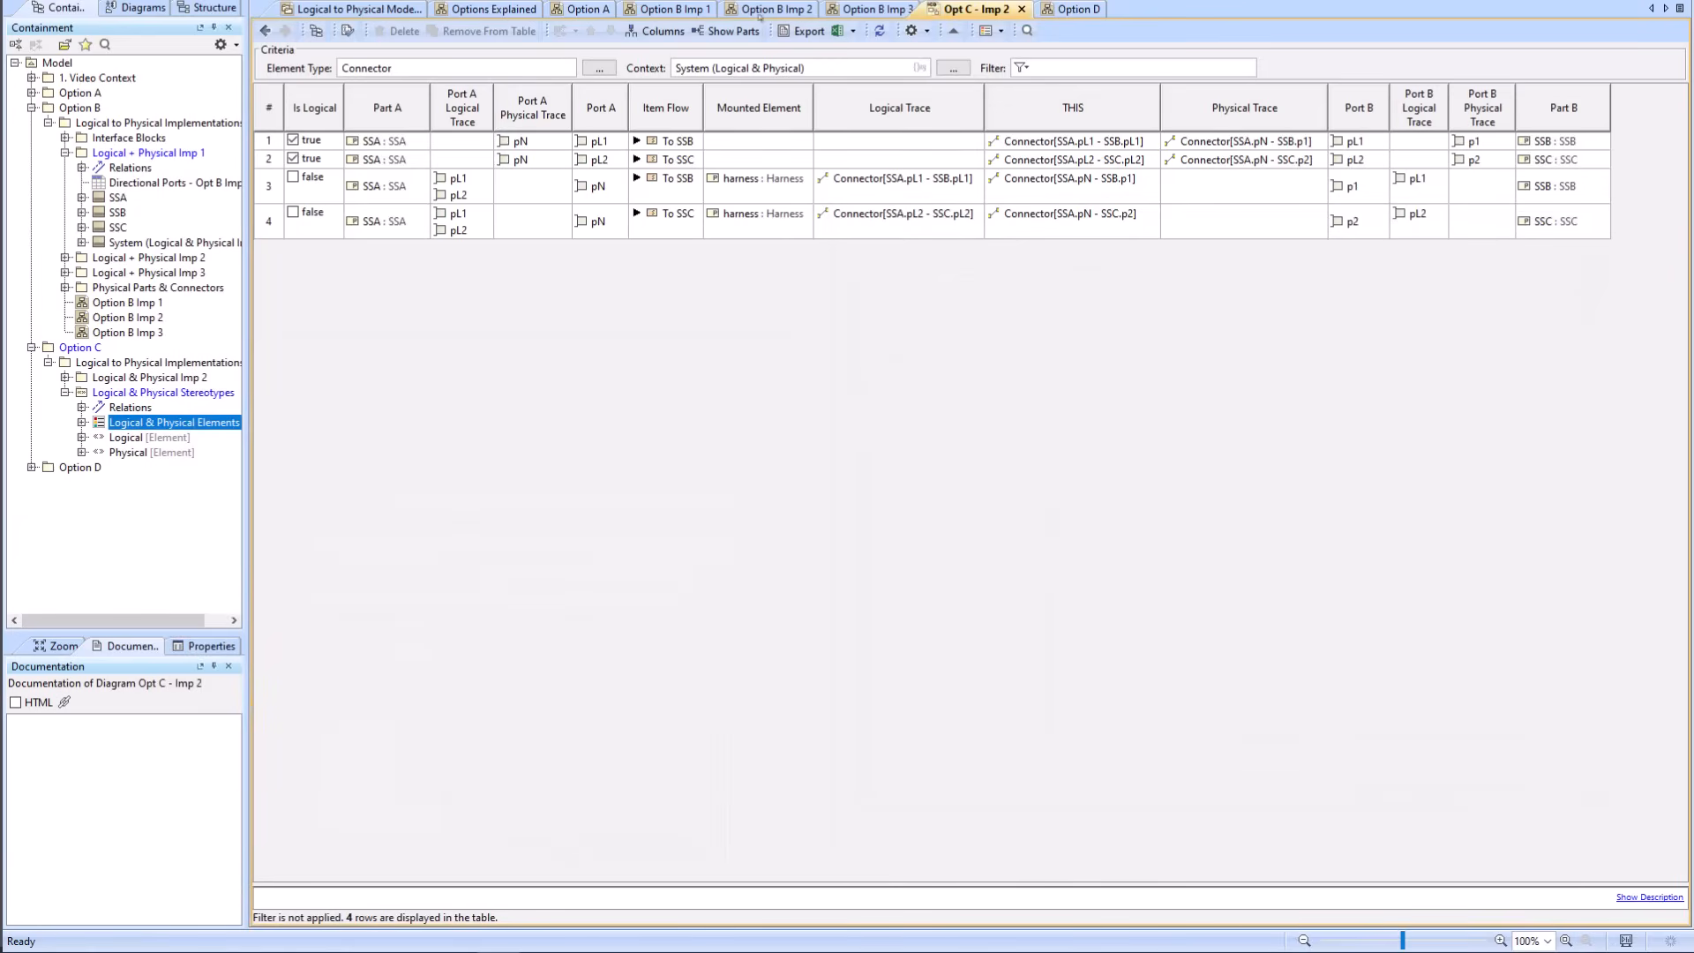
# Step: View the Option C diagram, reopen the Opt C - Imp 2 table, and check the Port B Logical Trace snip against it
pyautogui.click(265, 31)
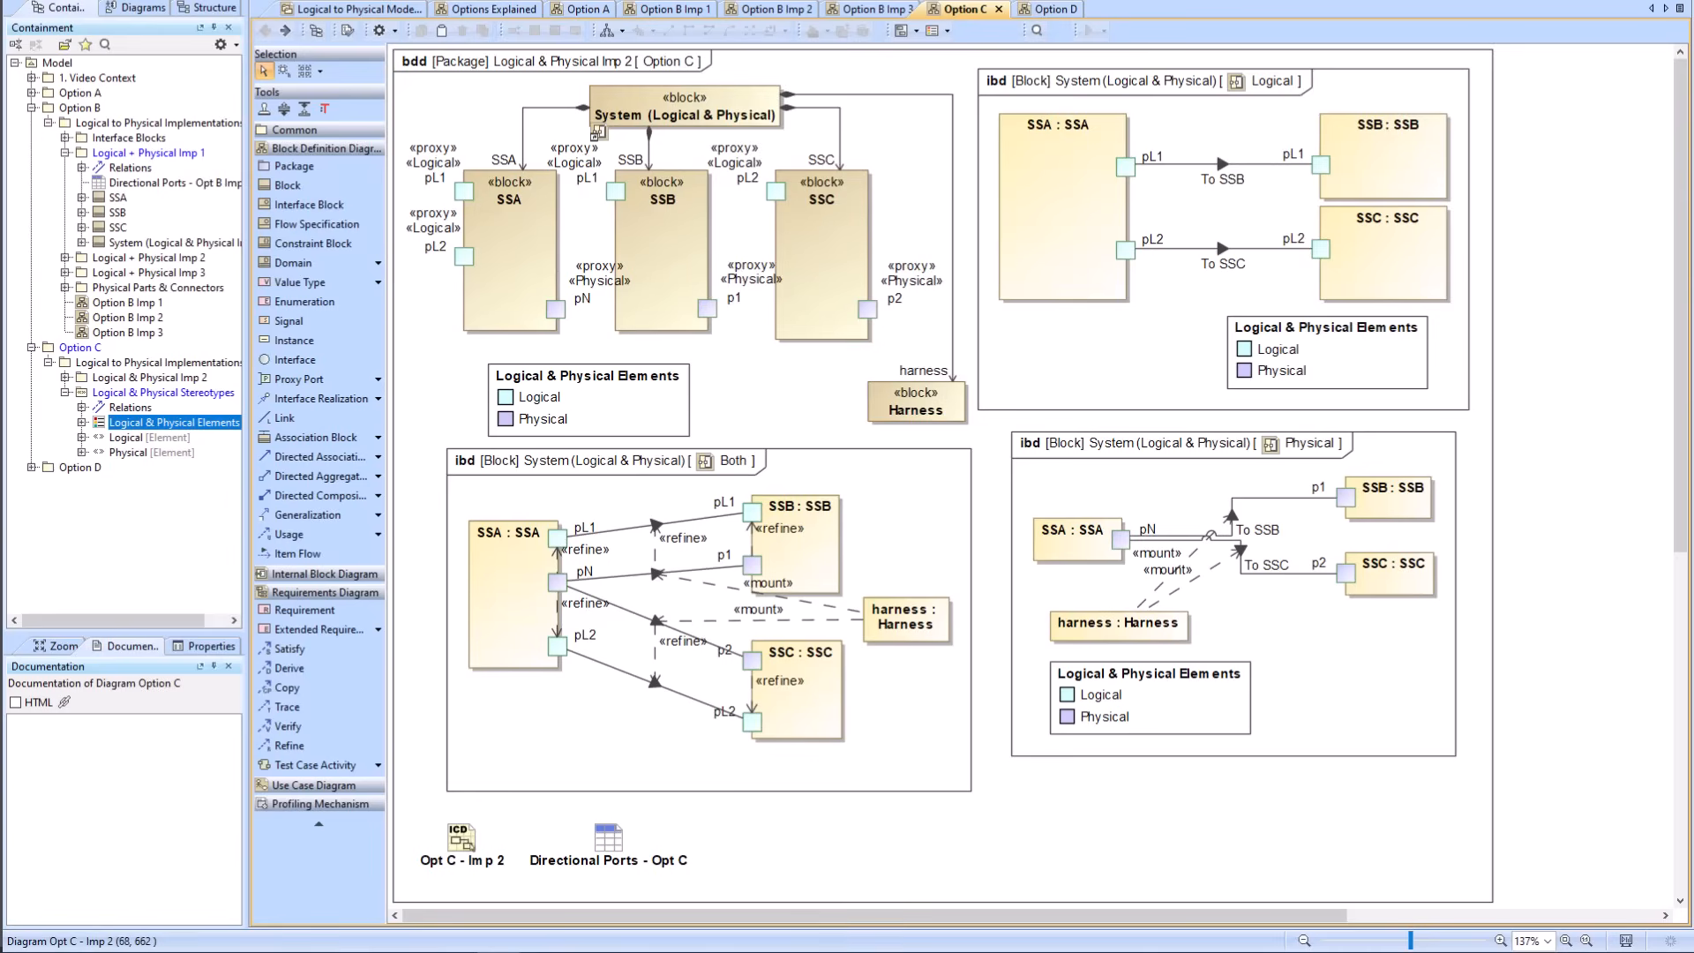
pyautogui.doubleClick(496, 831)
pyautogui.click(627, 952)
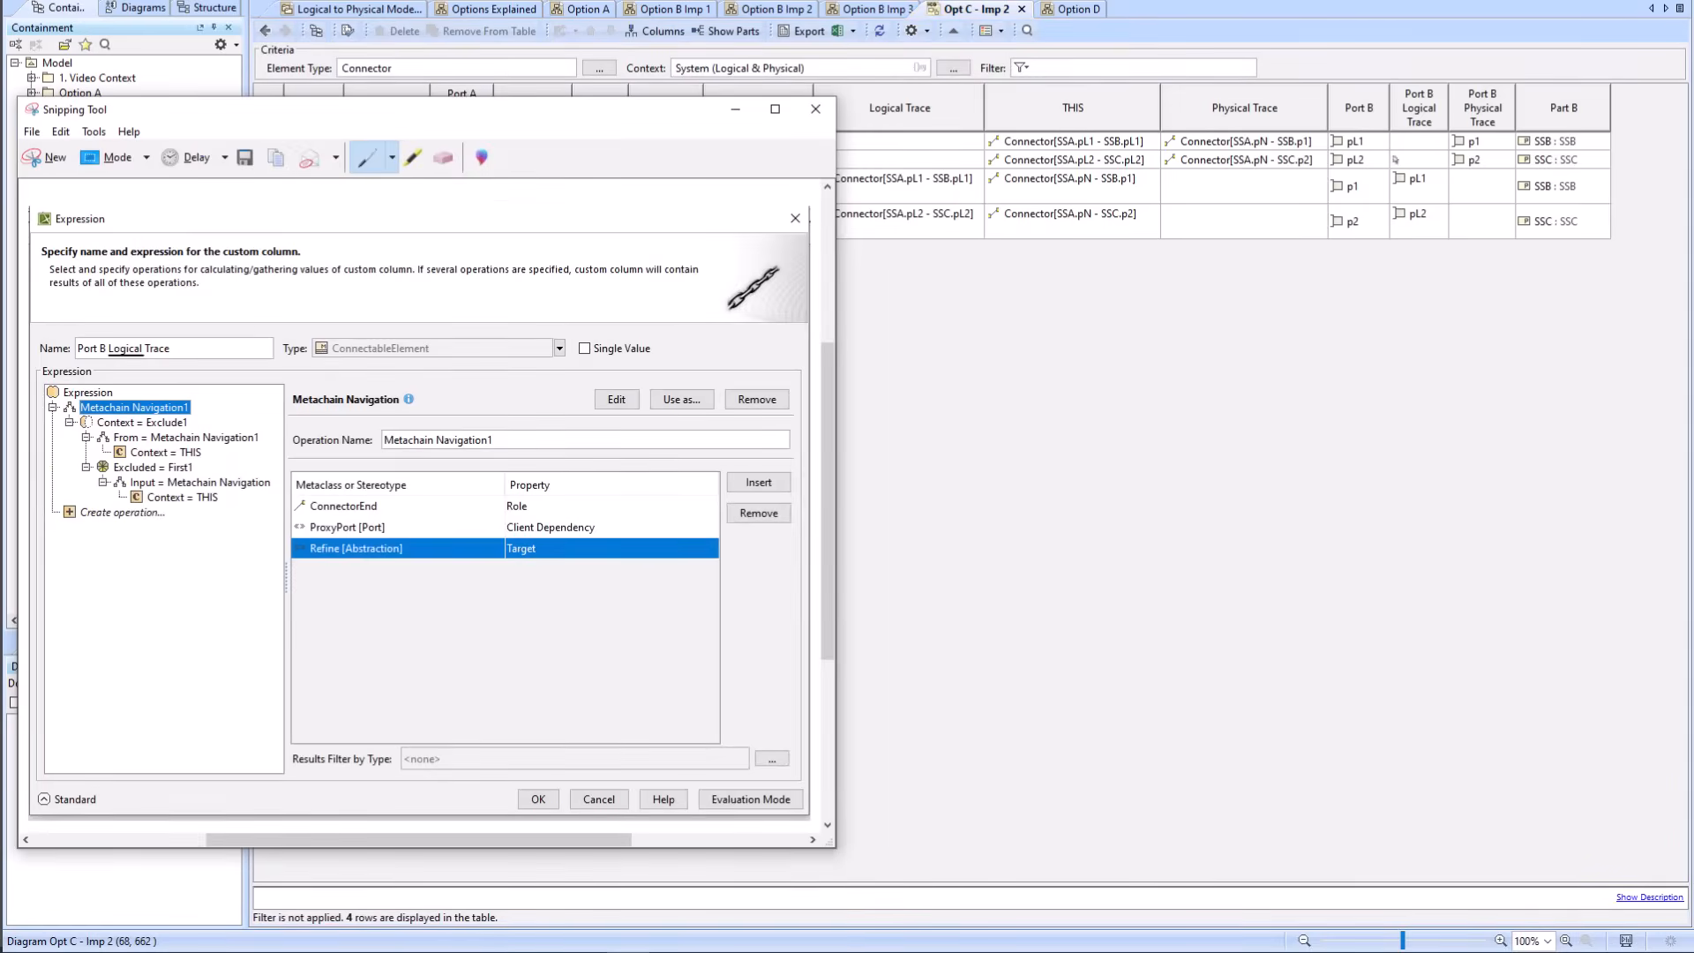
pyautogui.click(735, 109)
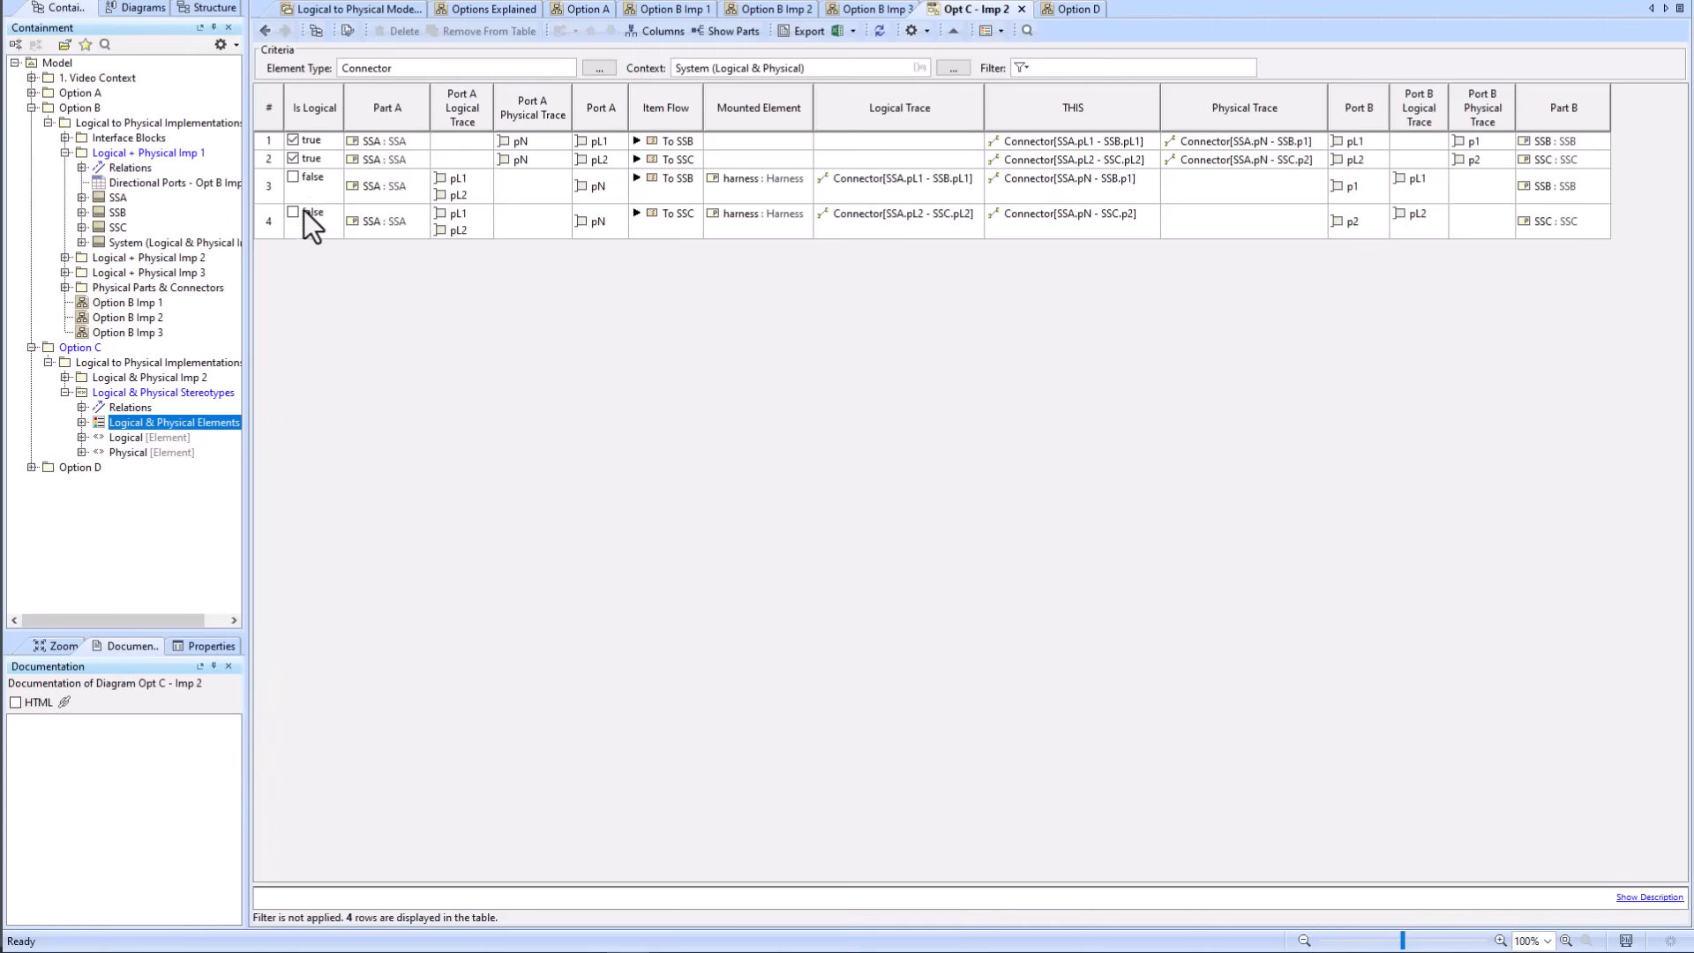
# Step: Open the Is Logical column's expression and remove the unused Simple Navigation, Metachain Navigation, Find and Implied Relation operations
pyautogui.rightClick(318, 102)
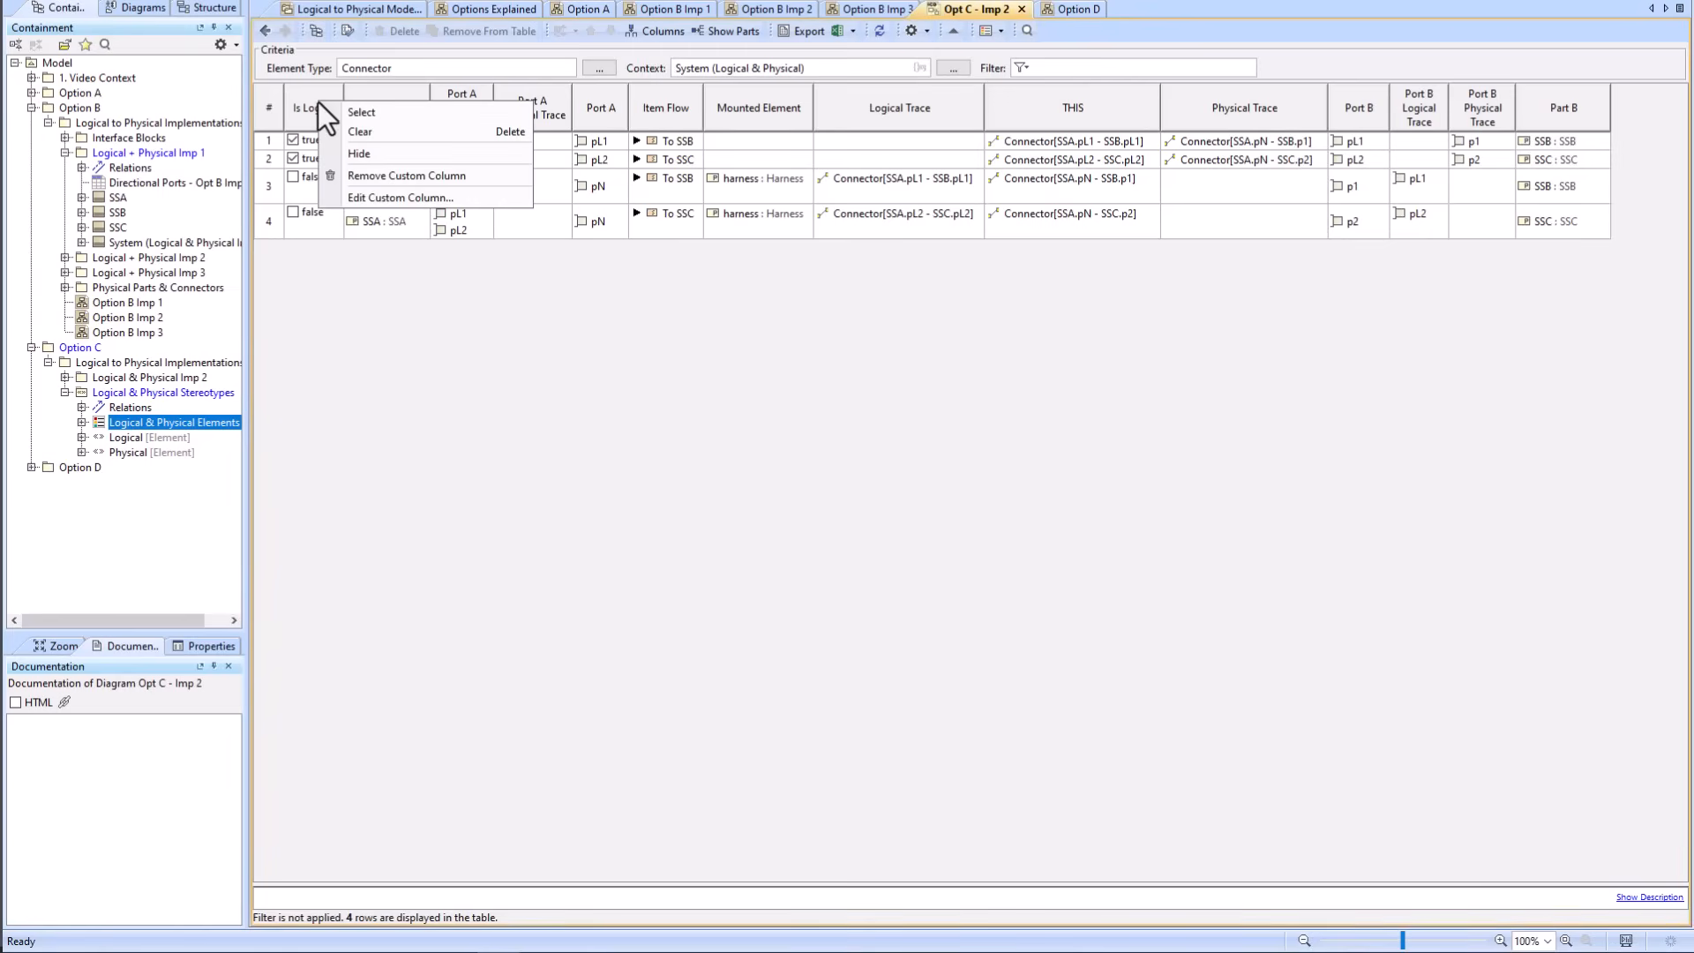
pyautogui.click(374, 203)
pyautogui.moveTo(1084, 219); pyautogui.dragTo(781, 260)
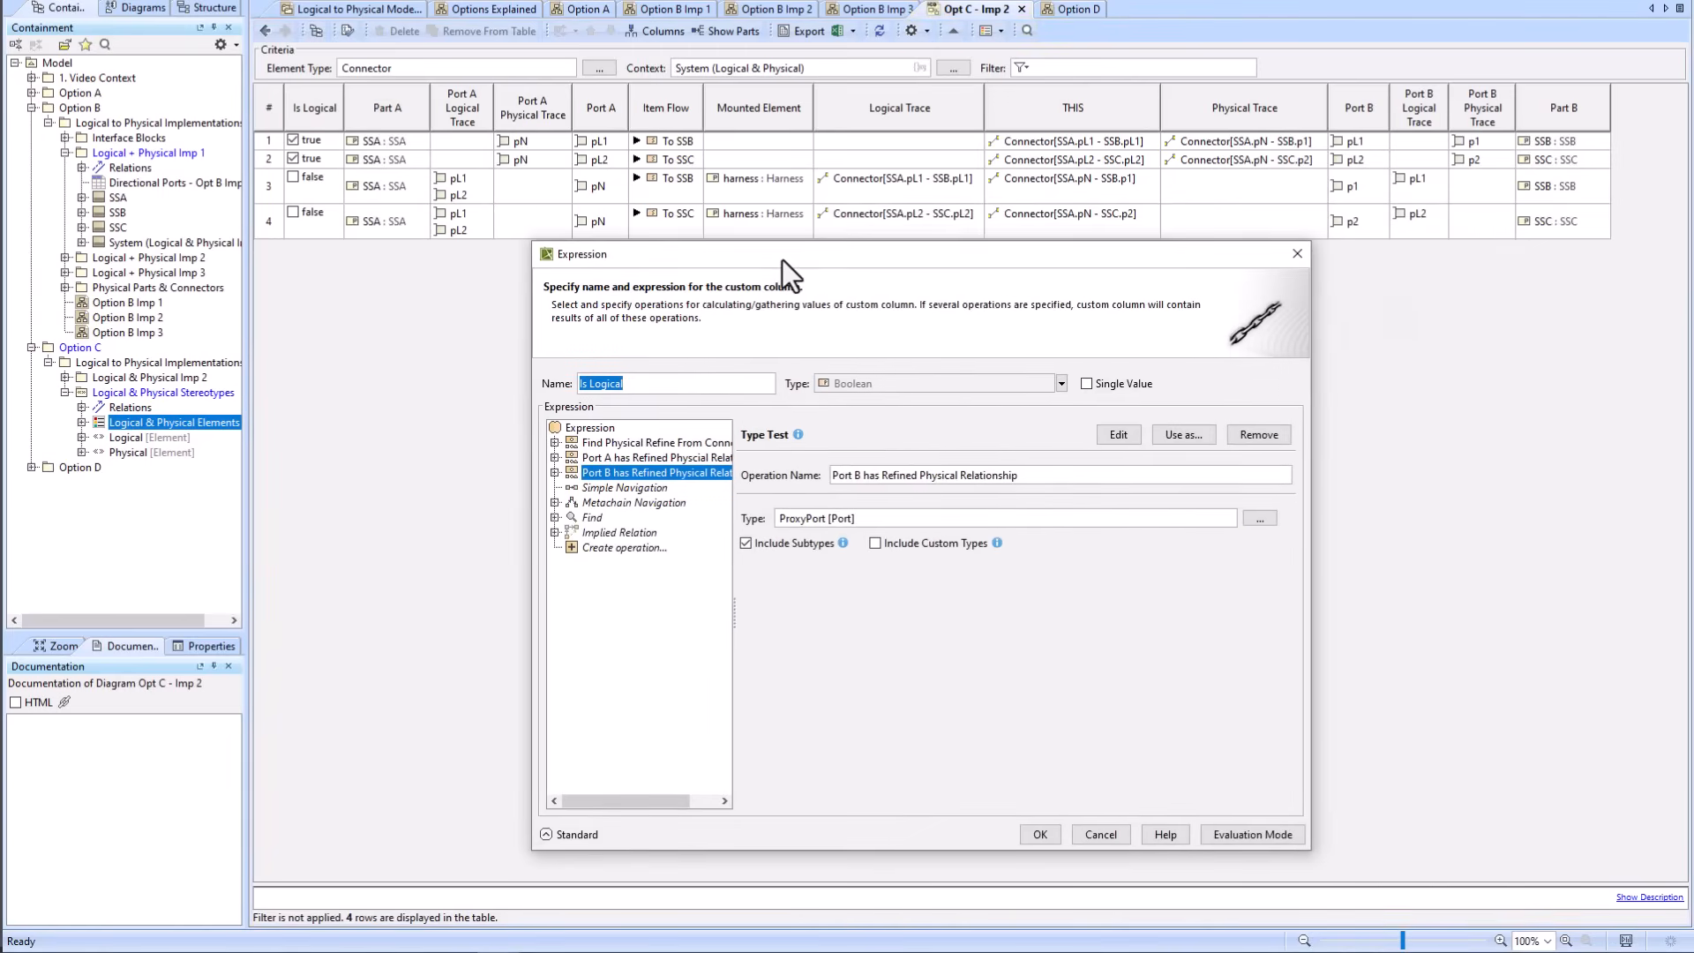
pyautogui.click(611, 489)
pyautogui.click(1247, 436)
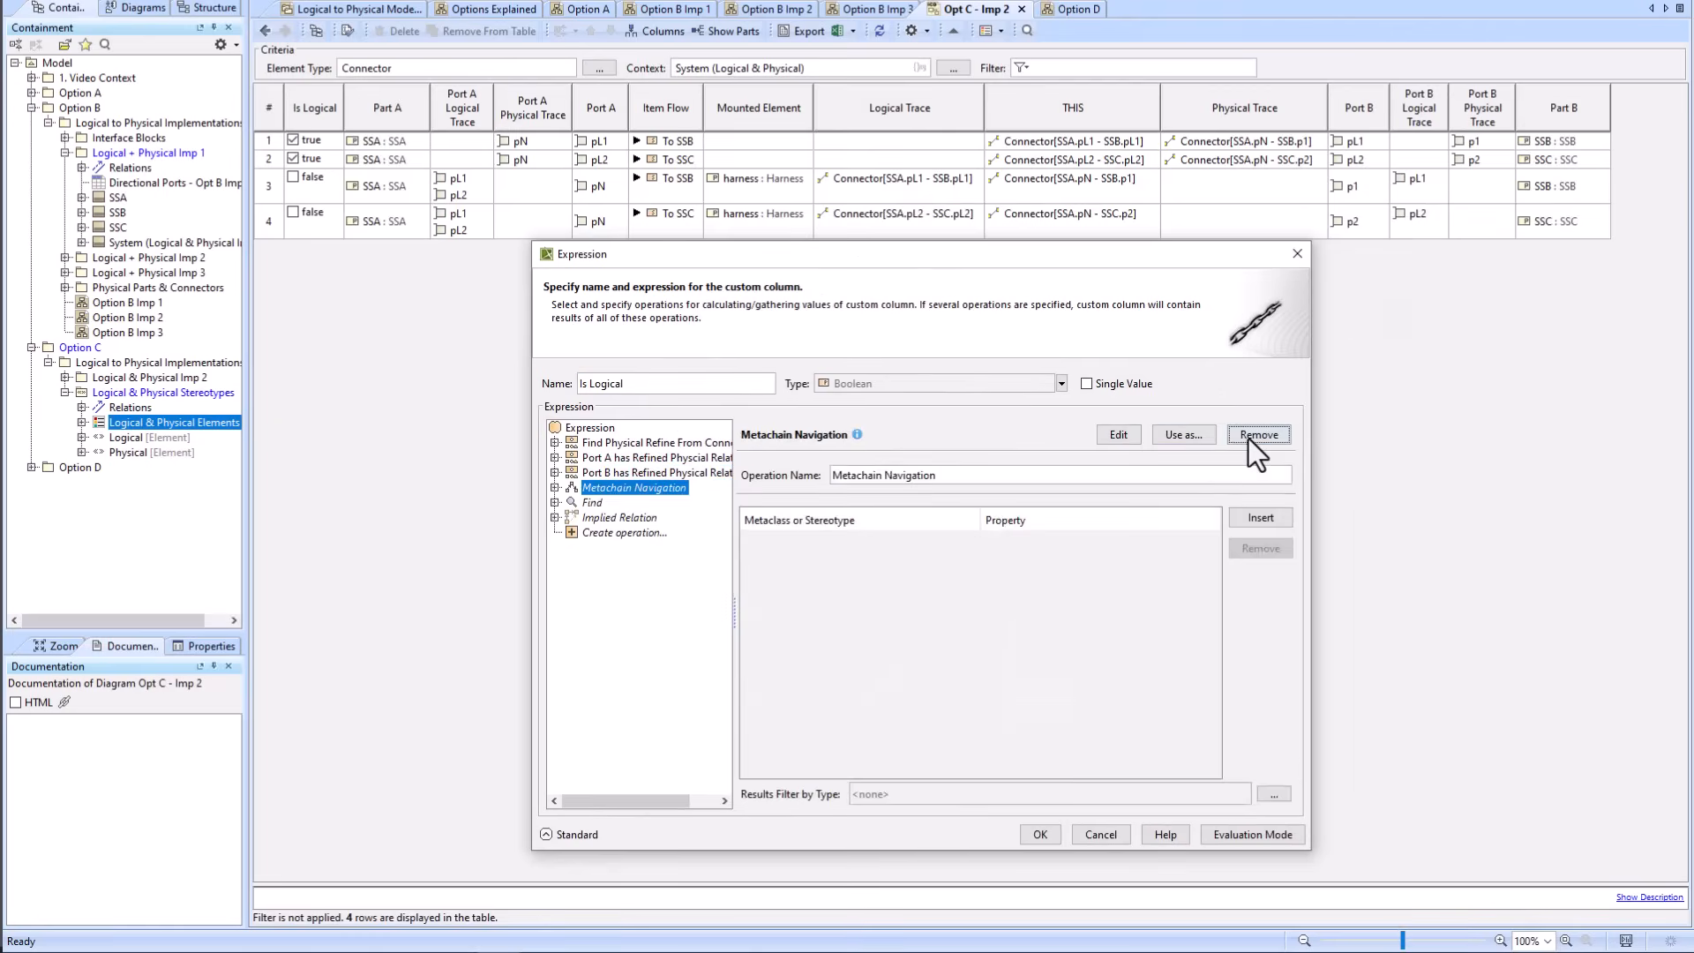
pyautogui.click(1248, 437)
pyautogui.click(1248, 437)
pyautogui.click(1247, 438)
# Step: Expand the connector, Port A and Port B type tests in the Is Logical expression and widen the tree to show their full names
pyautogui.click(554, 473)
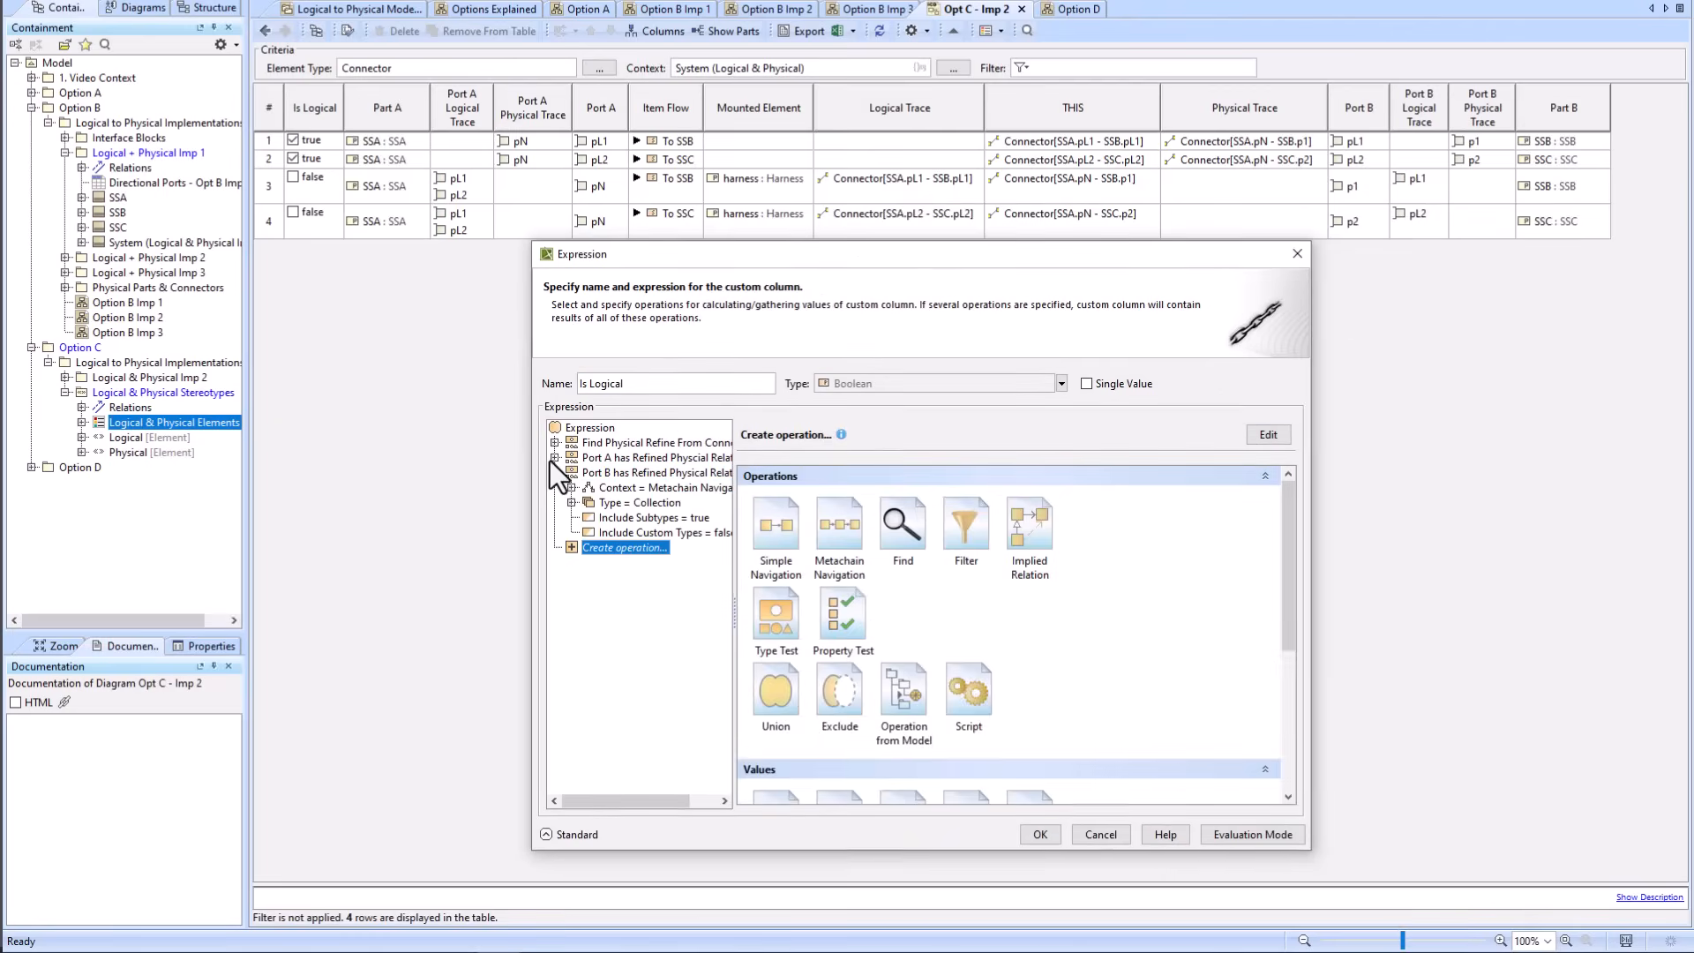
pyautogui.click(554, 458)
pyautogui.click(554, 442)
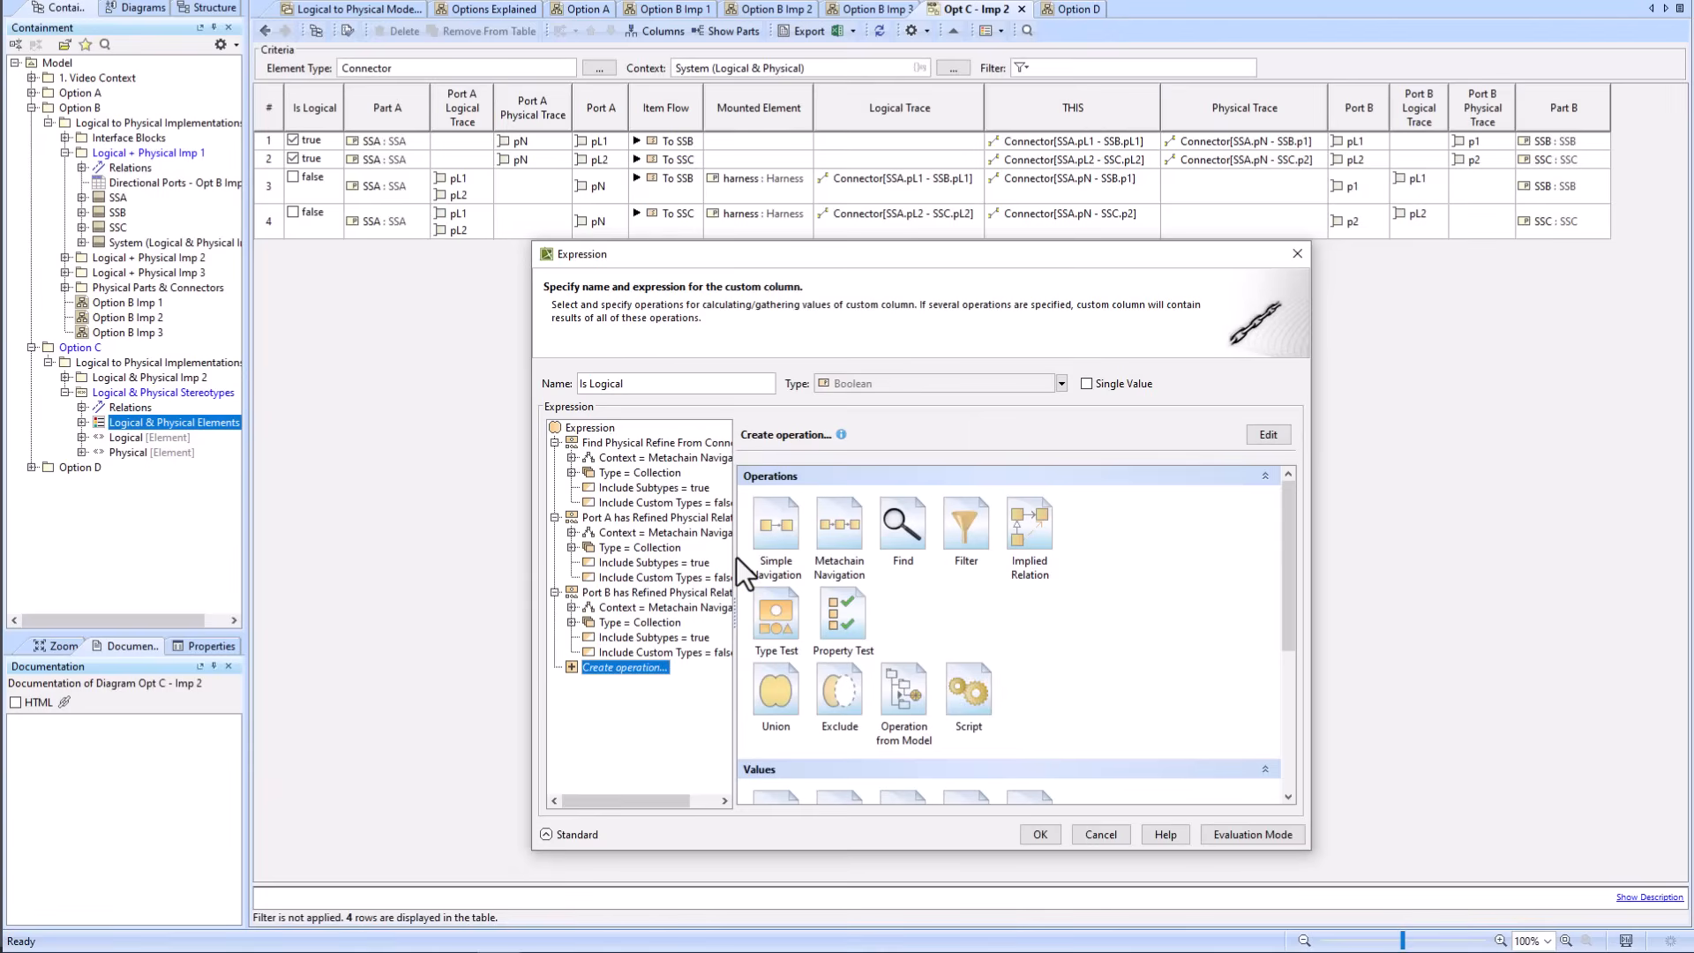
pyautogui.moveTo(736, 557); pyautogui.dragTo(765, 557)
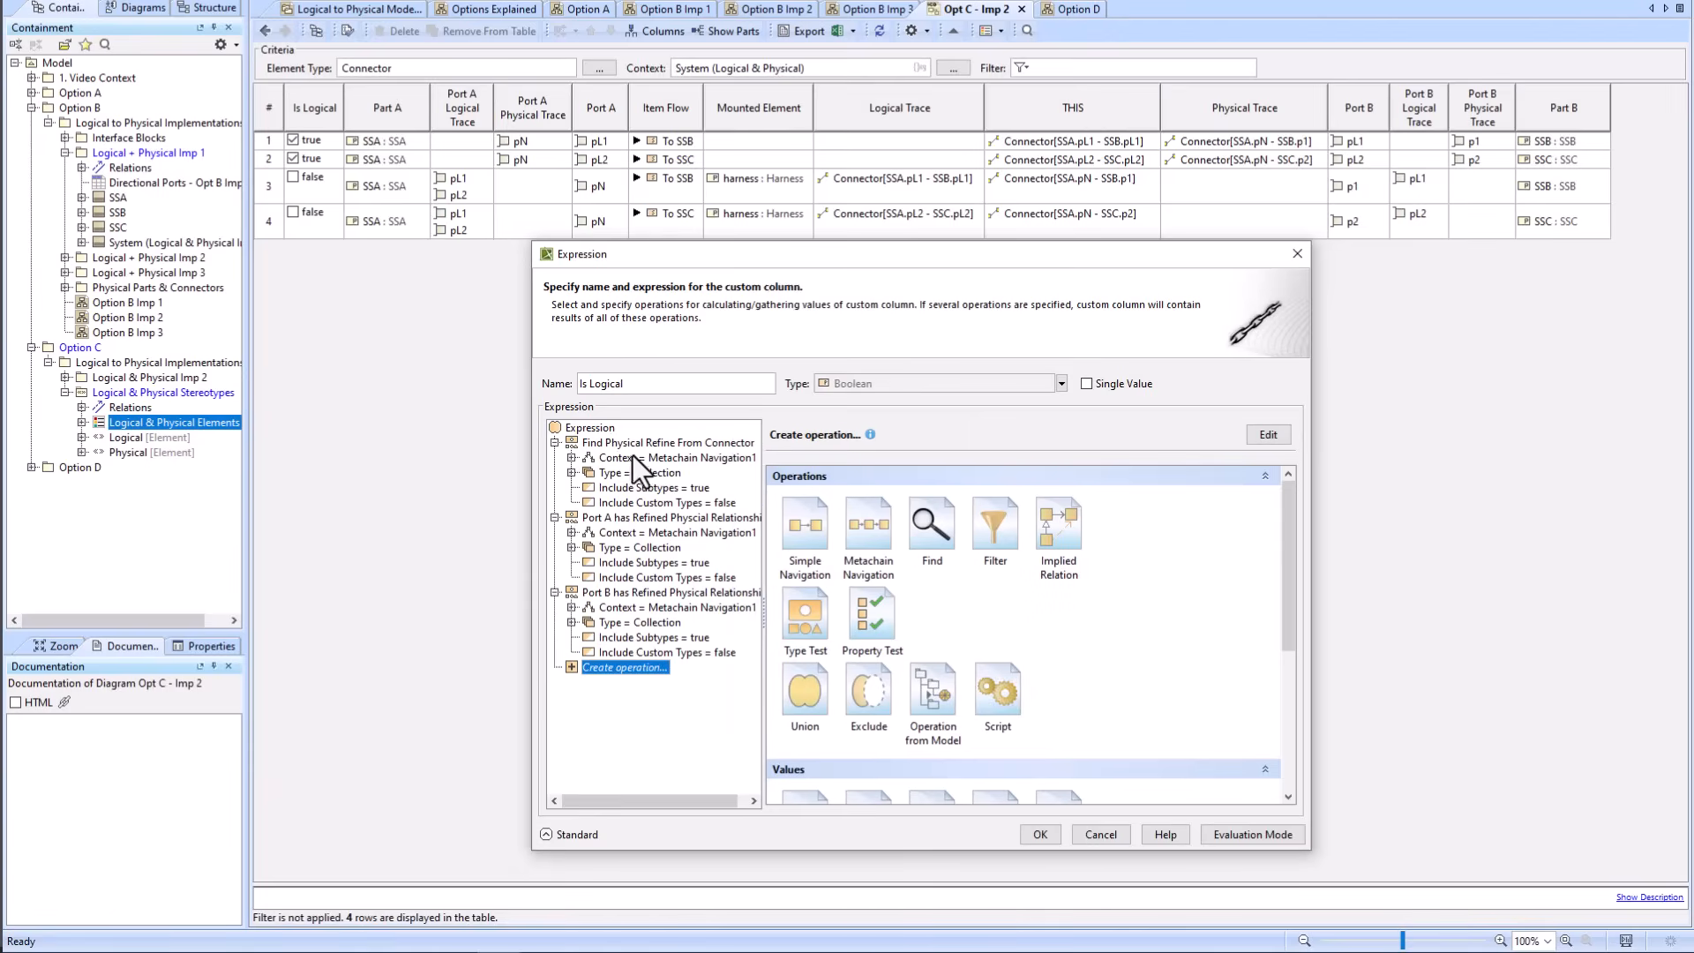
# Step: Examine the connector, Port A and Port B type tests of Is Logical, including their context metachain navigations and tested types
pyautogui.click(606, 443)
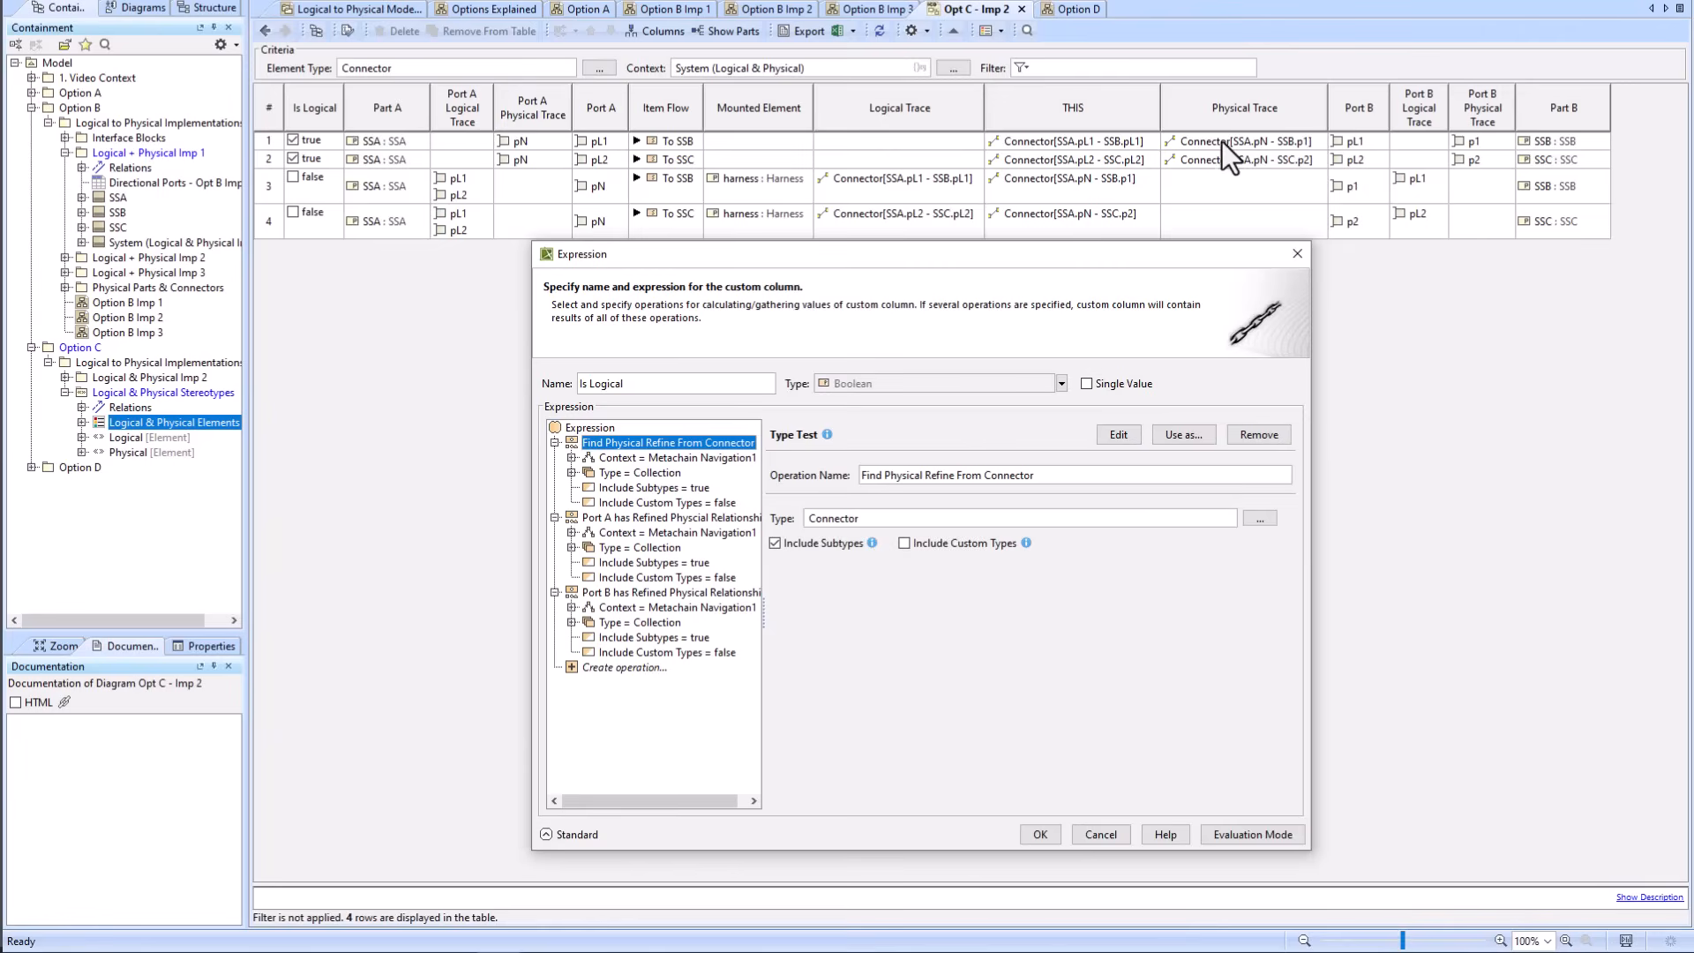
pyautogui.click(618, 457)
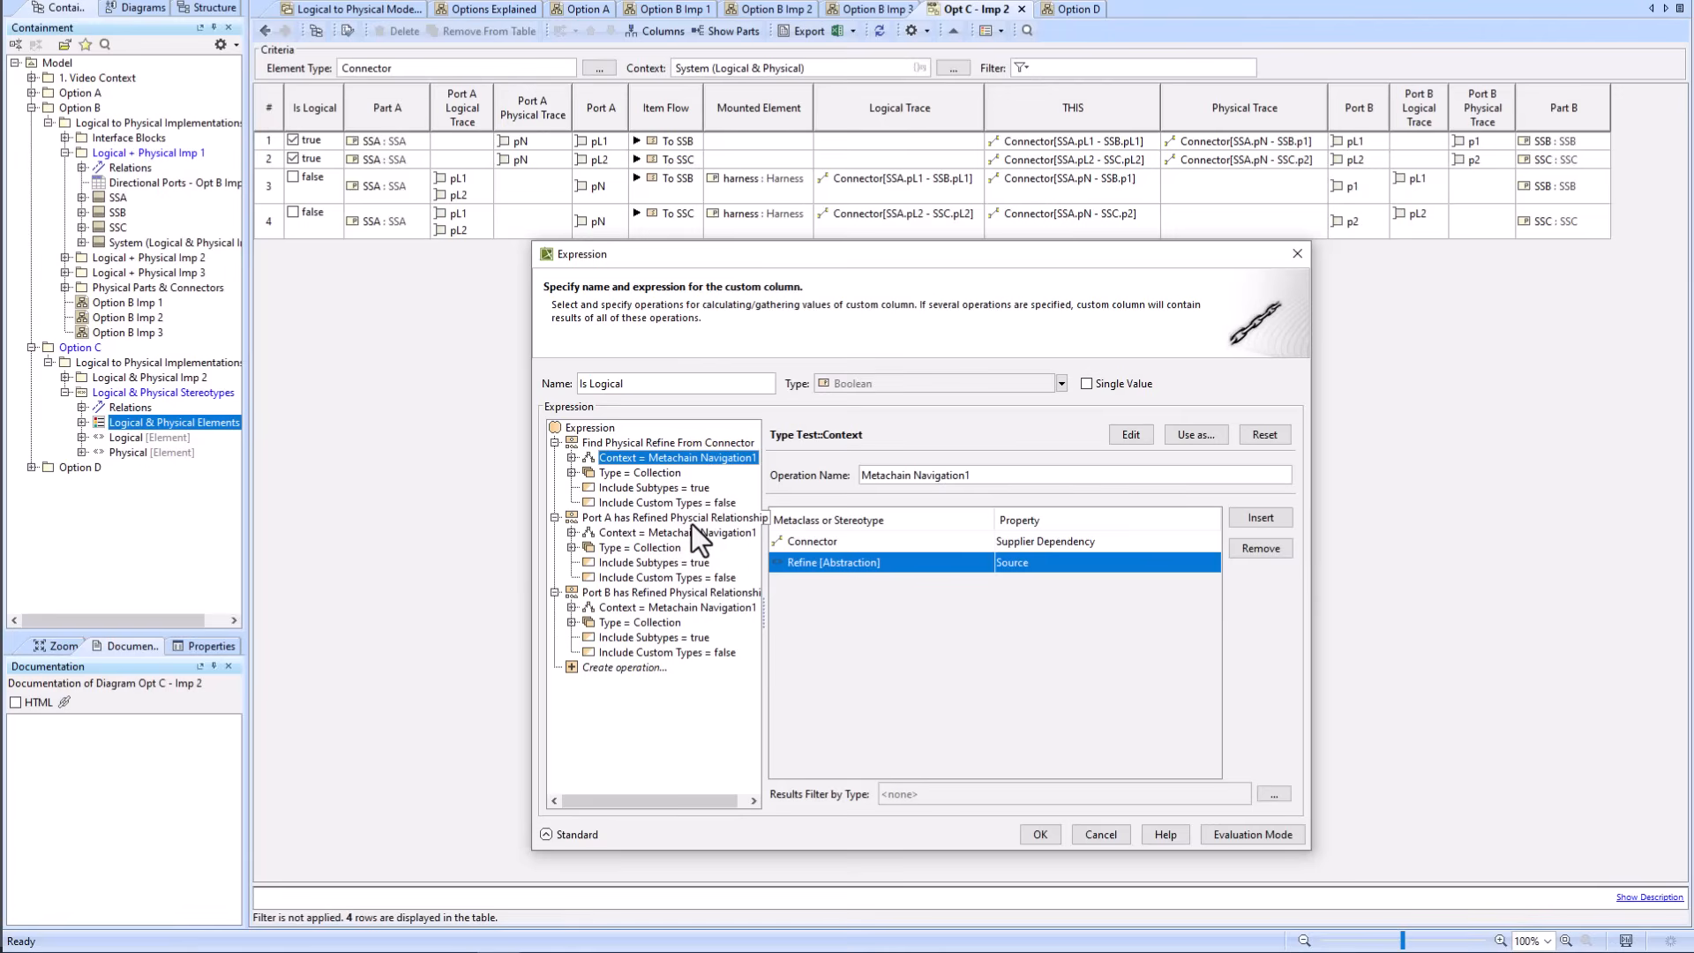
pyautogui.click(631, 533)
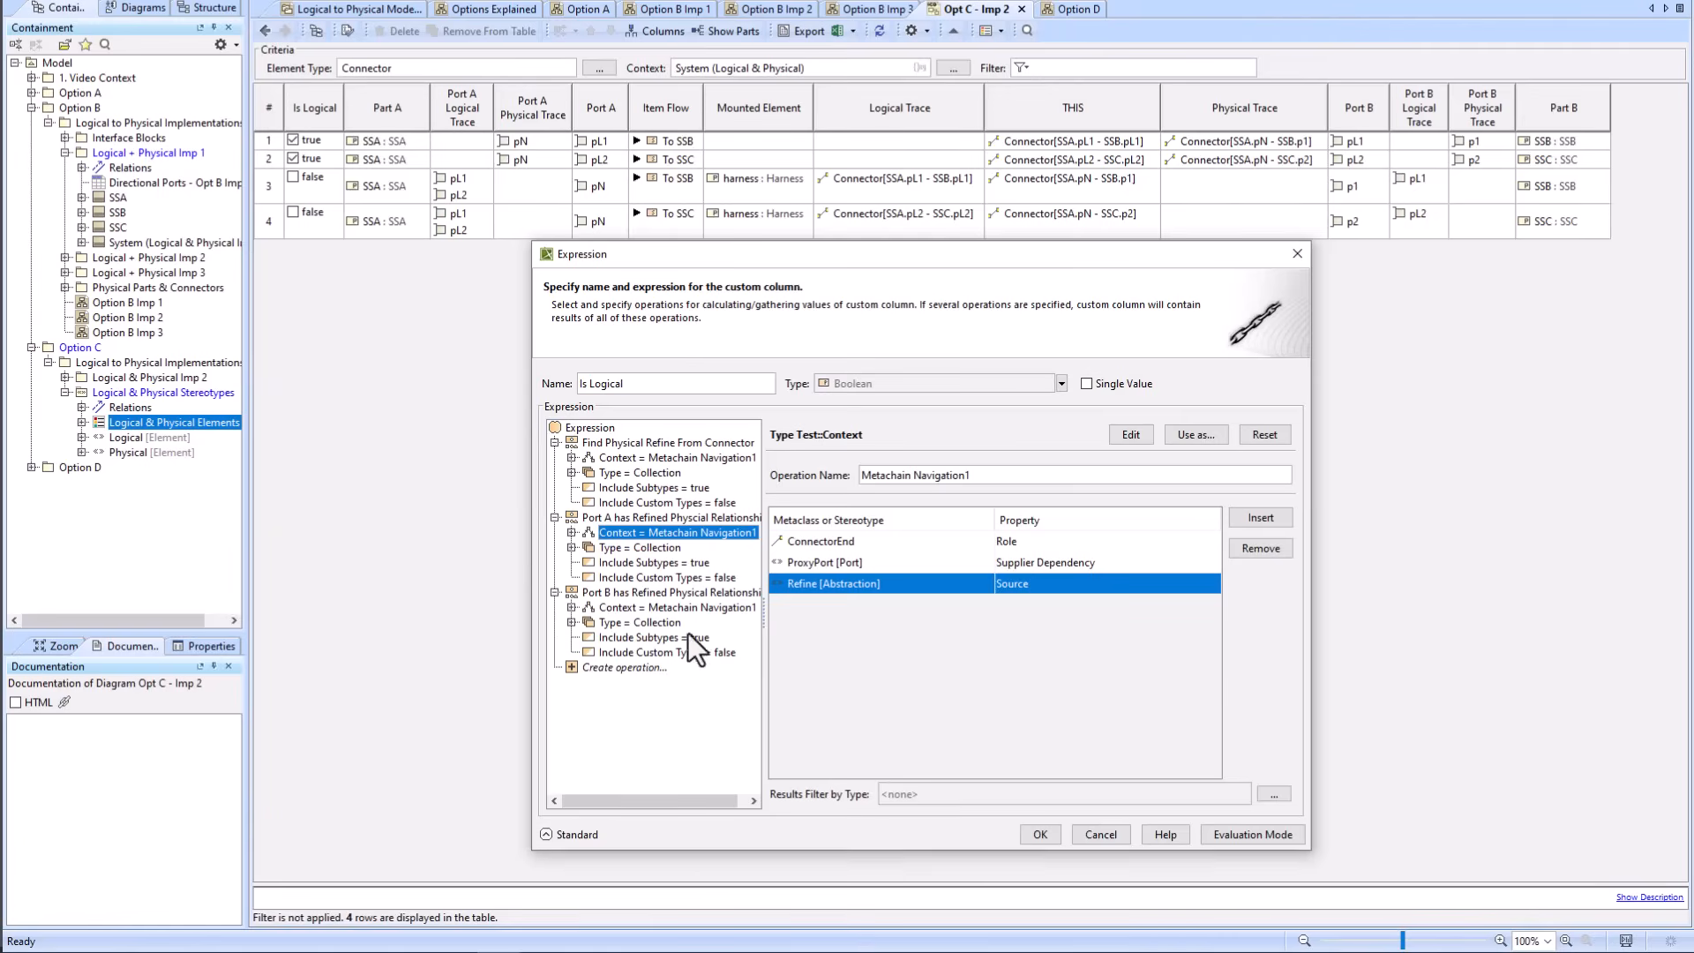
pyautogui.click(647, 595)
pyautogui.click(657, 609)
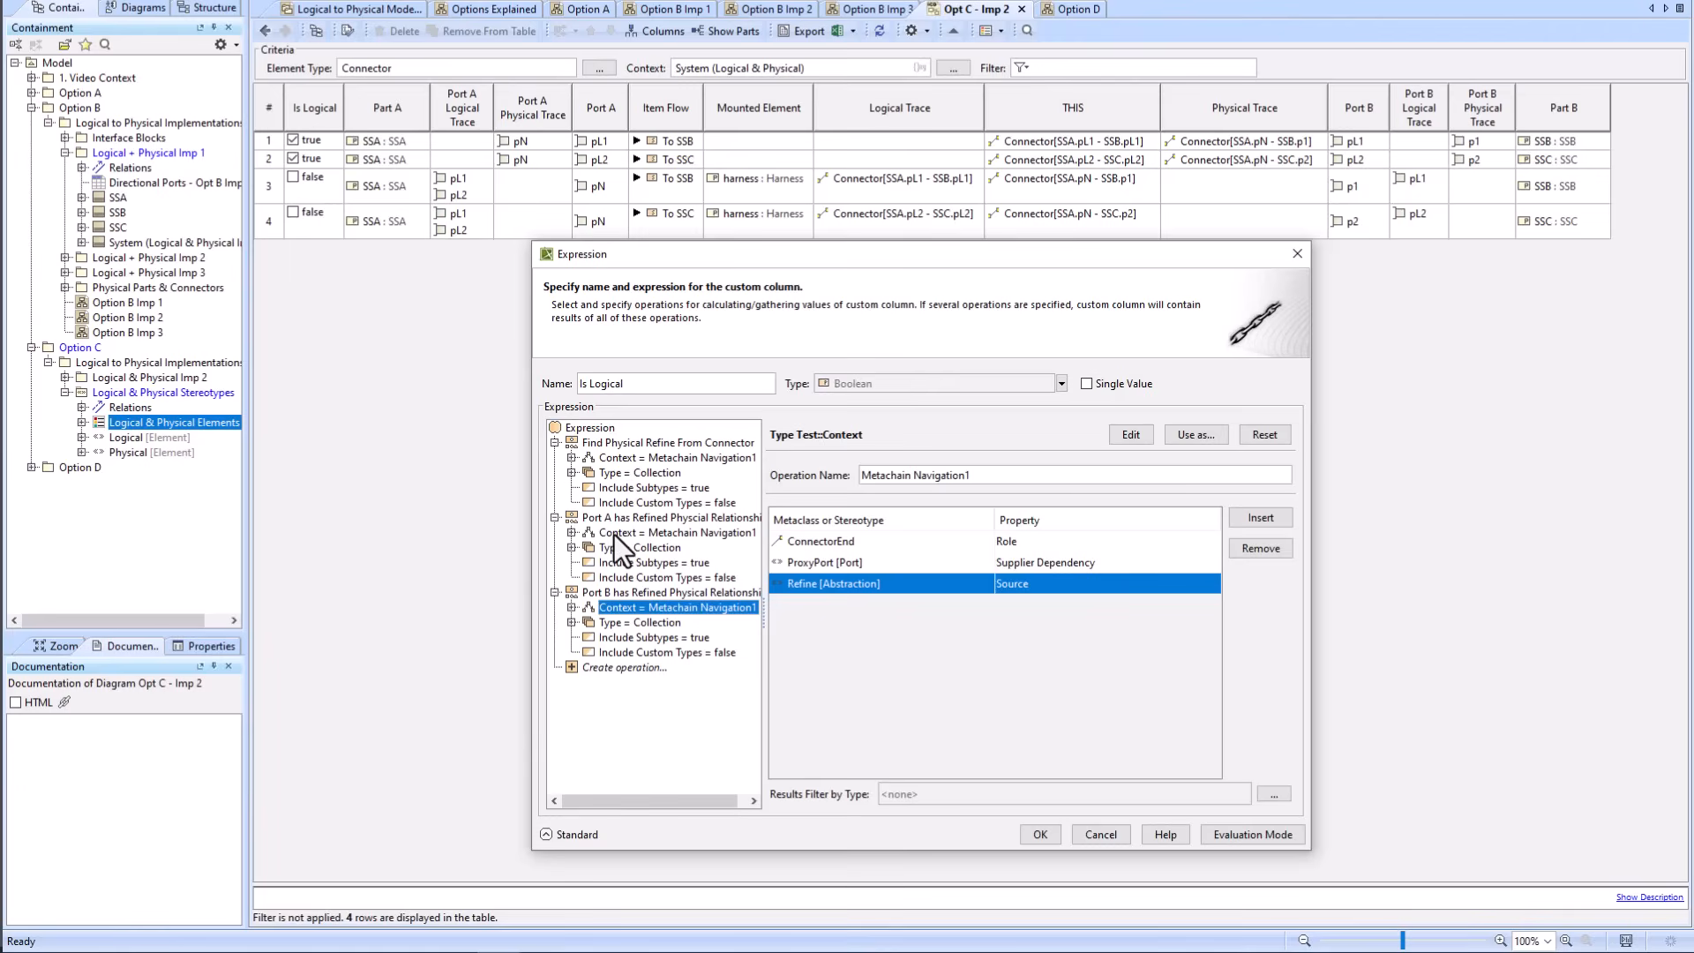
pyautogui.click(616, 442)
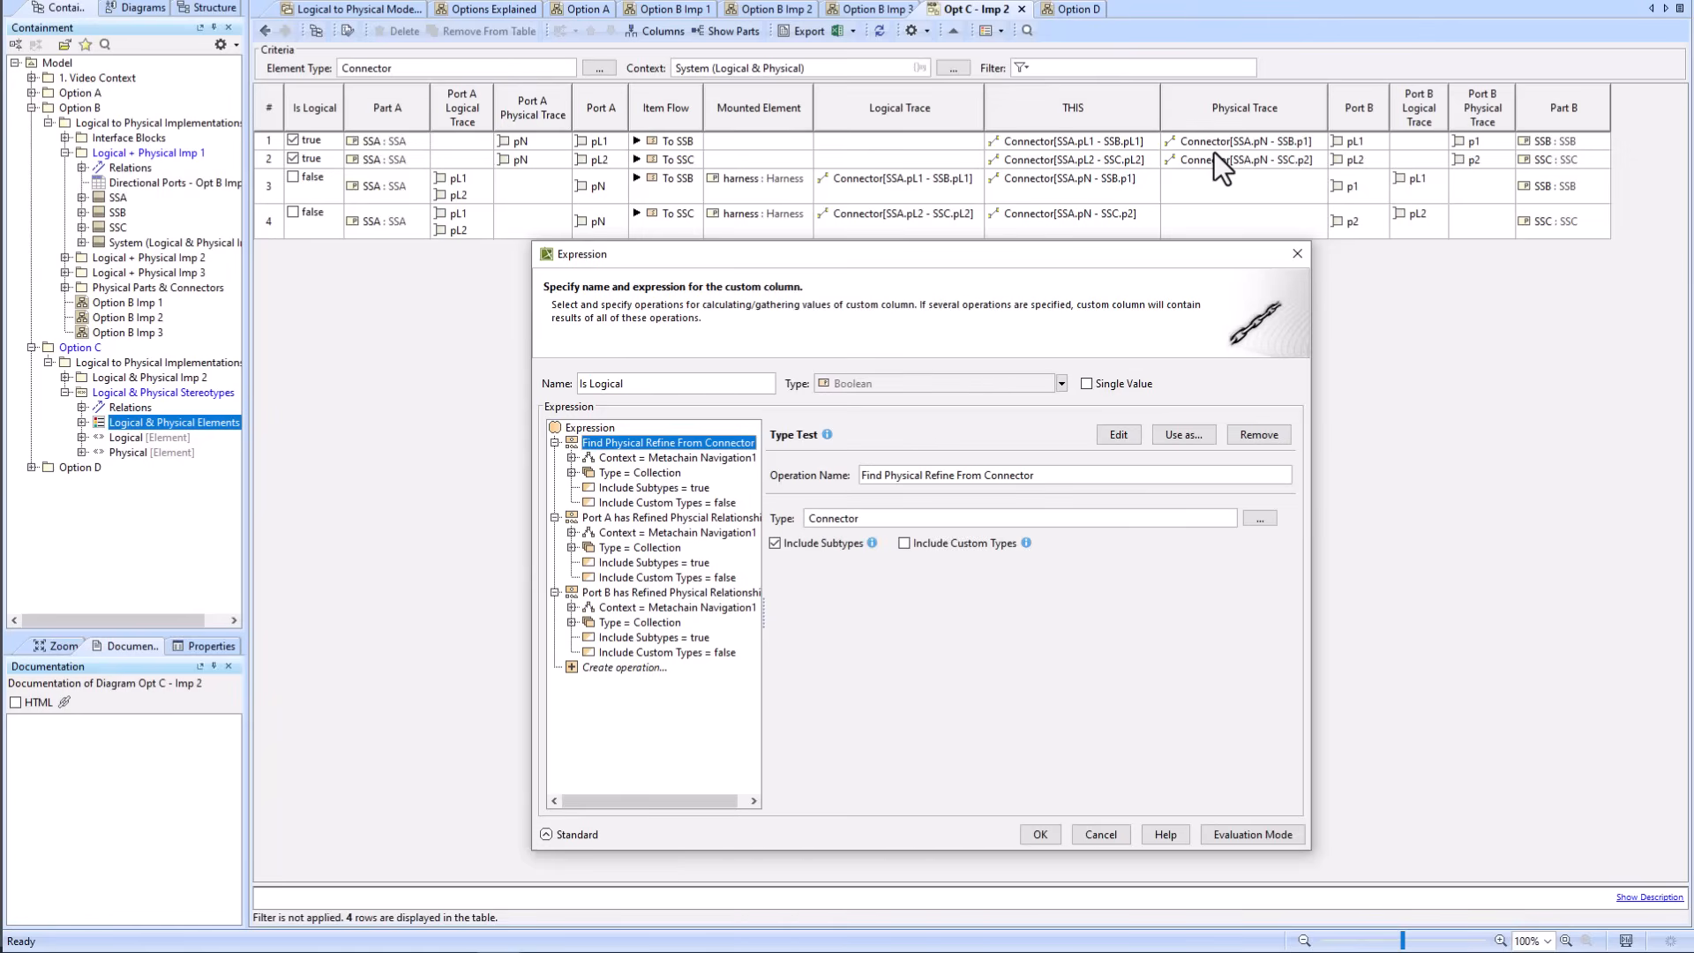
pyautogui.click(649, 519)
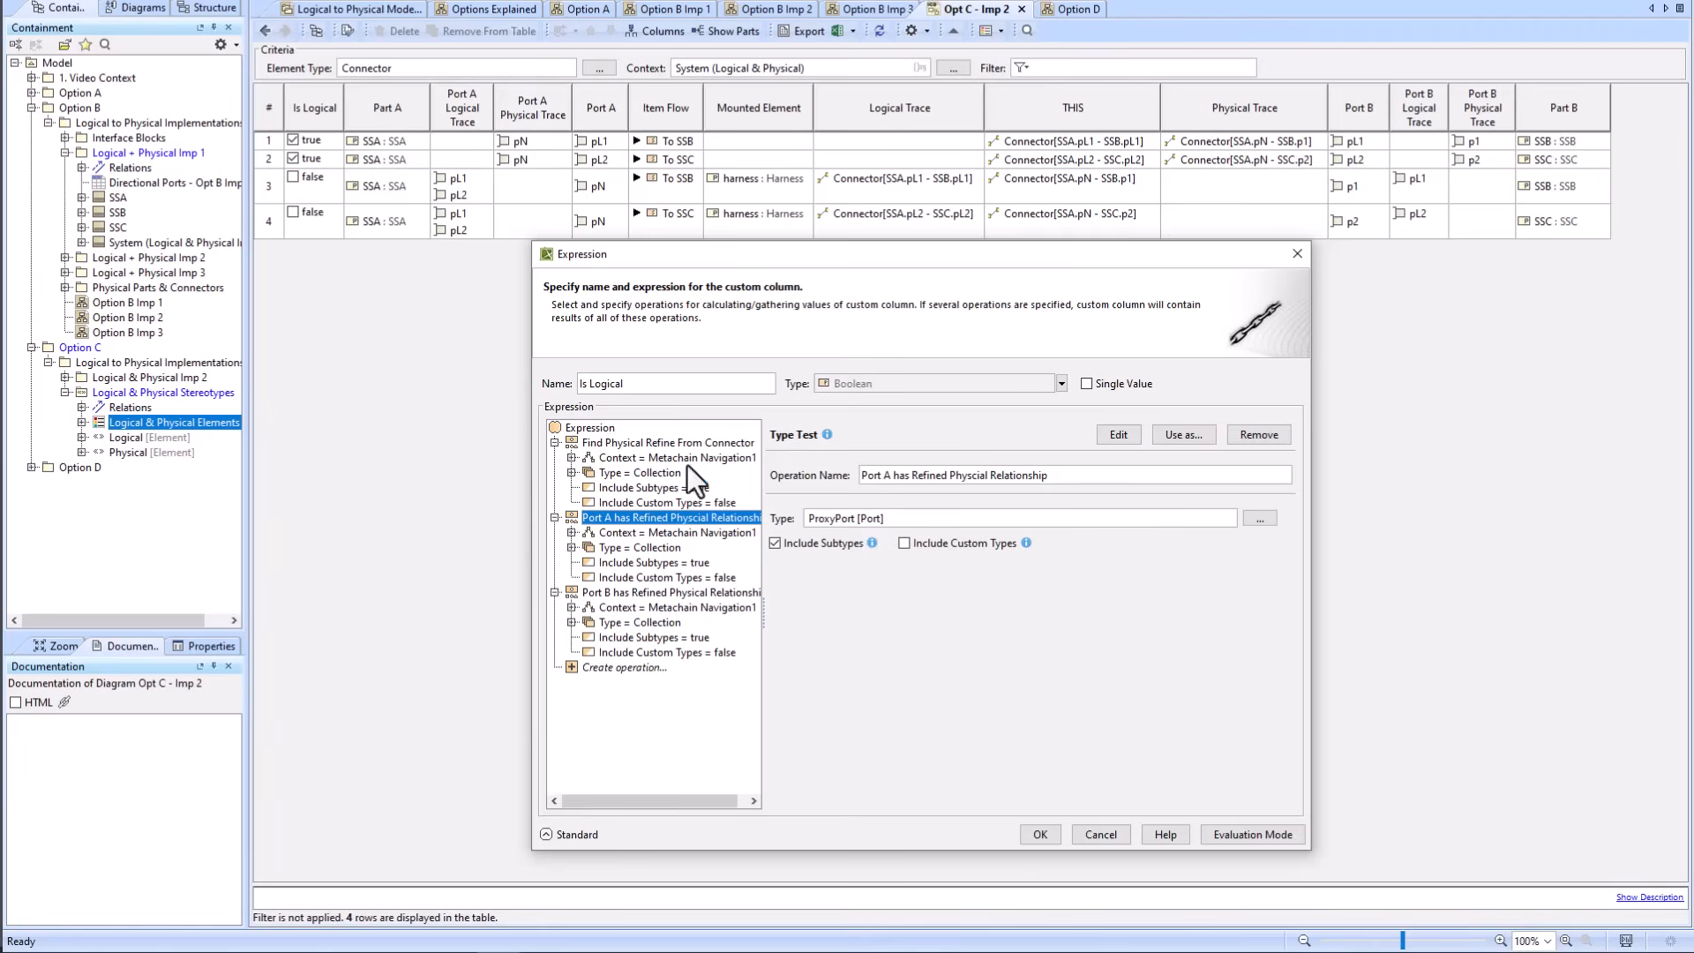
# Step: Finish reviewing the Port B type test, accept the Is Logical expression, and open the Directional Ports - Opt C table from the Option C diagram
pyautogui.click(632, 592)
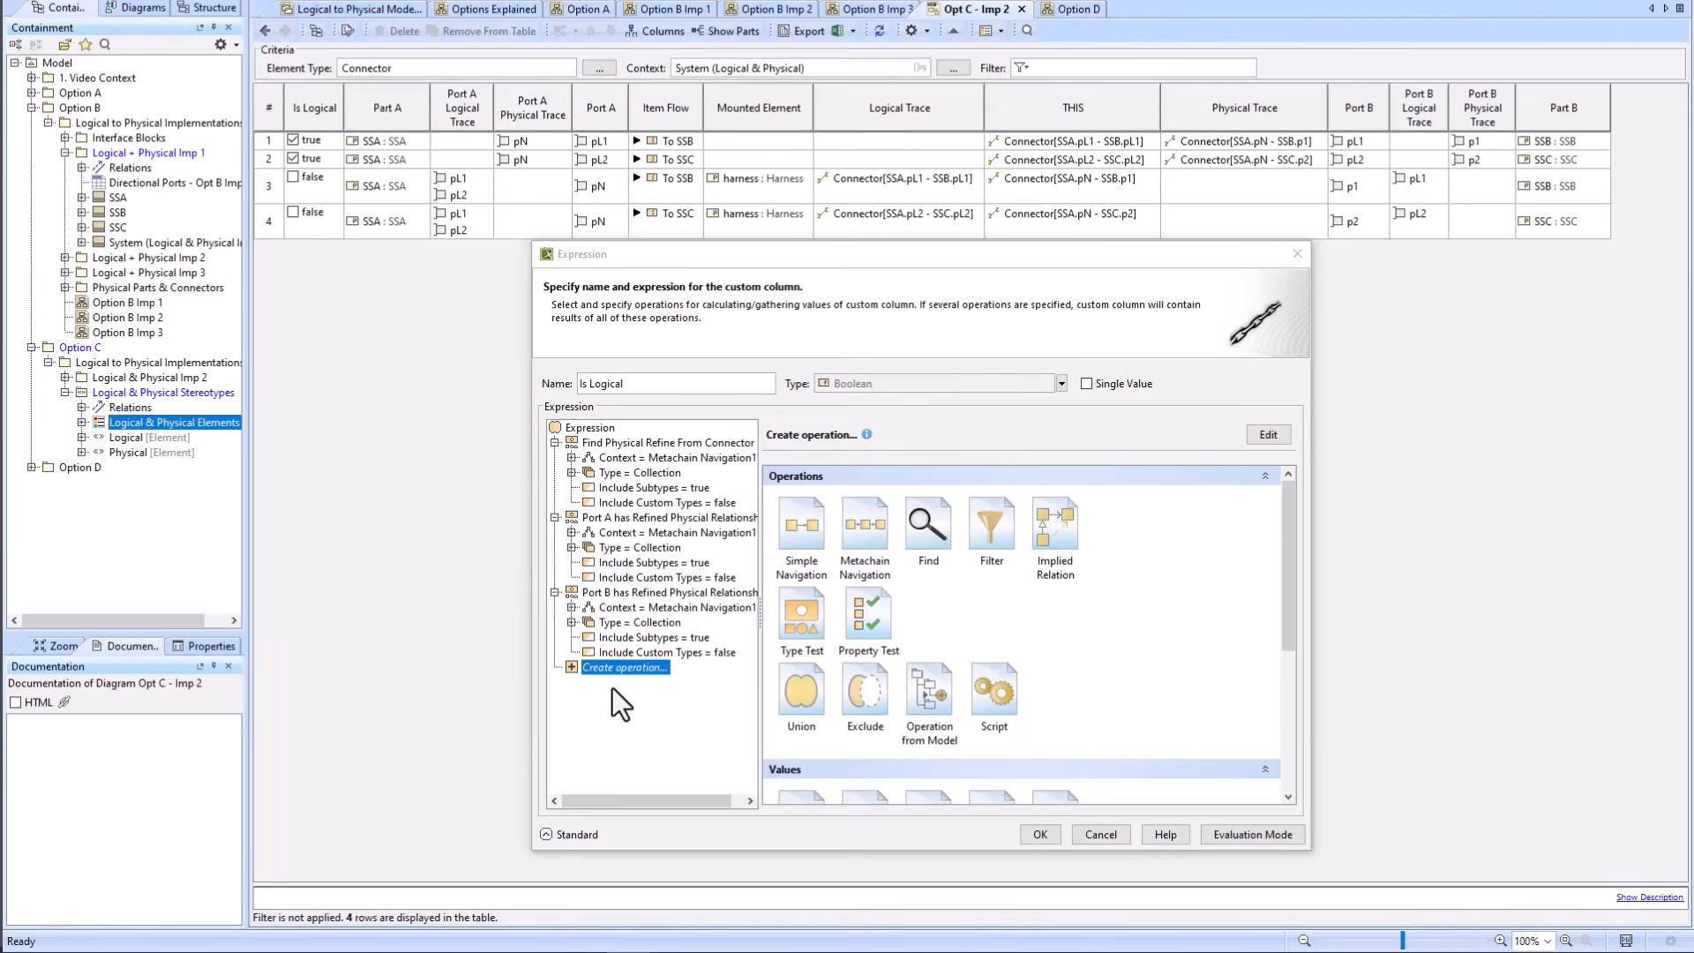
pyautogui.click(1043, 836)
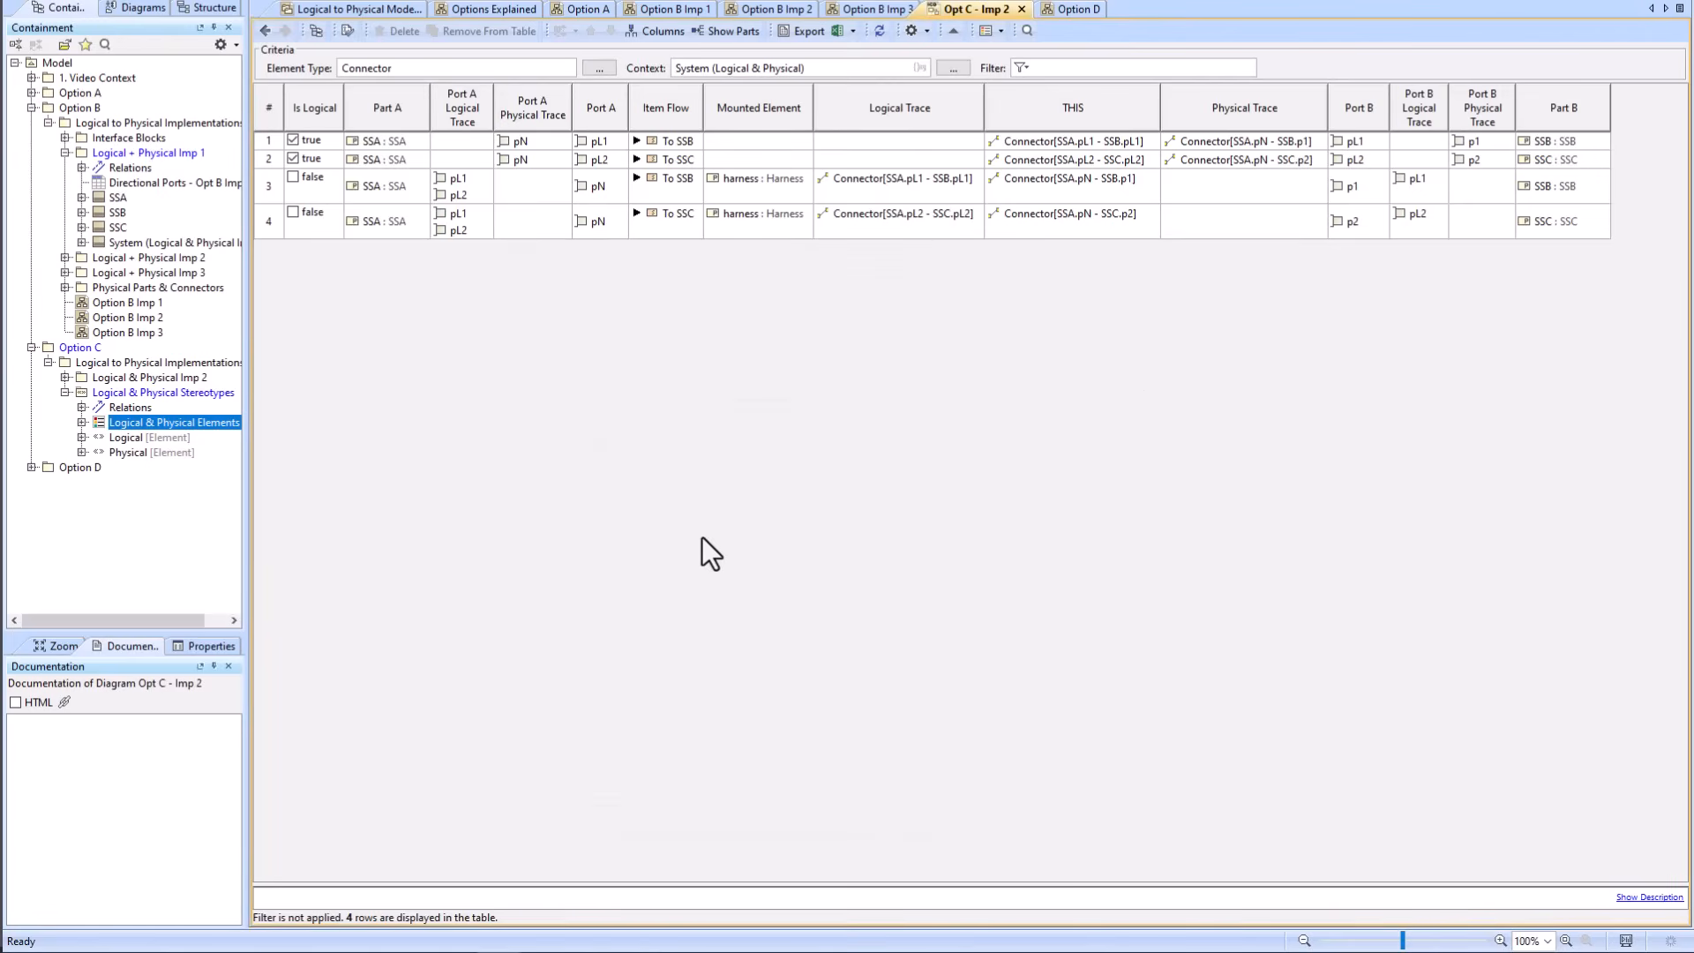
pyautogui.click(265, 33)
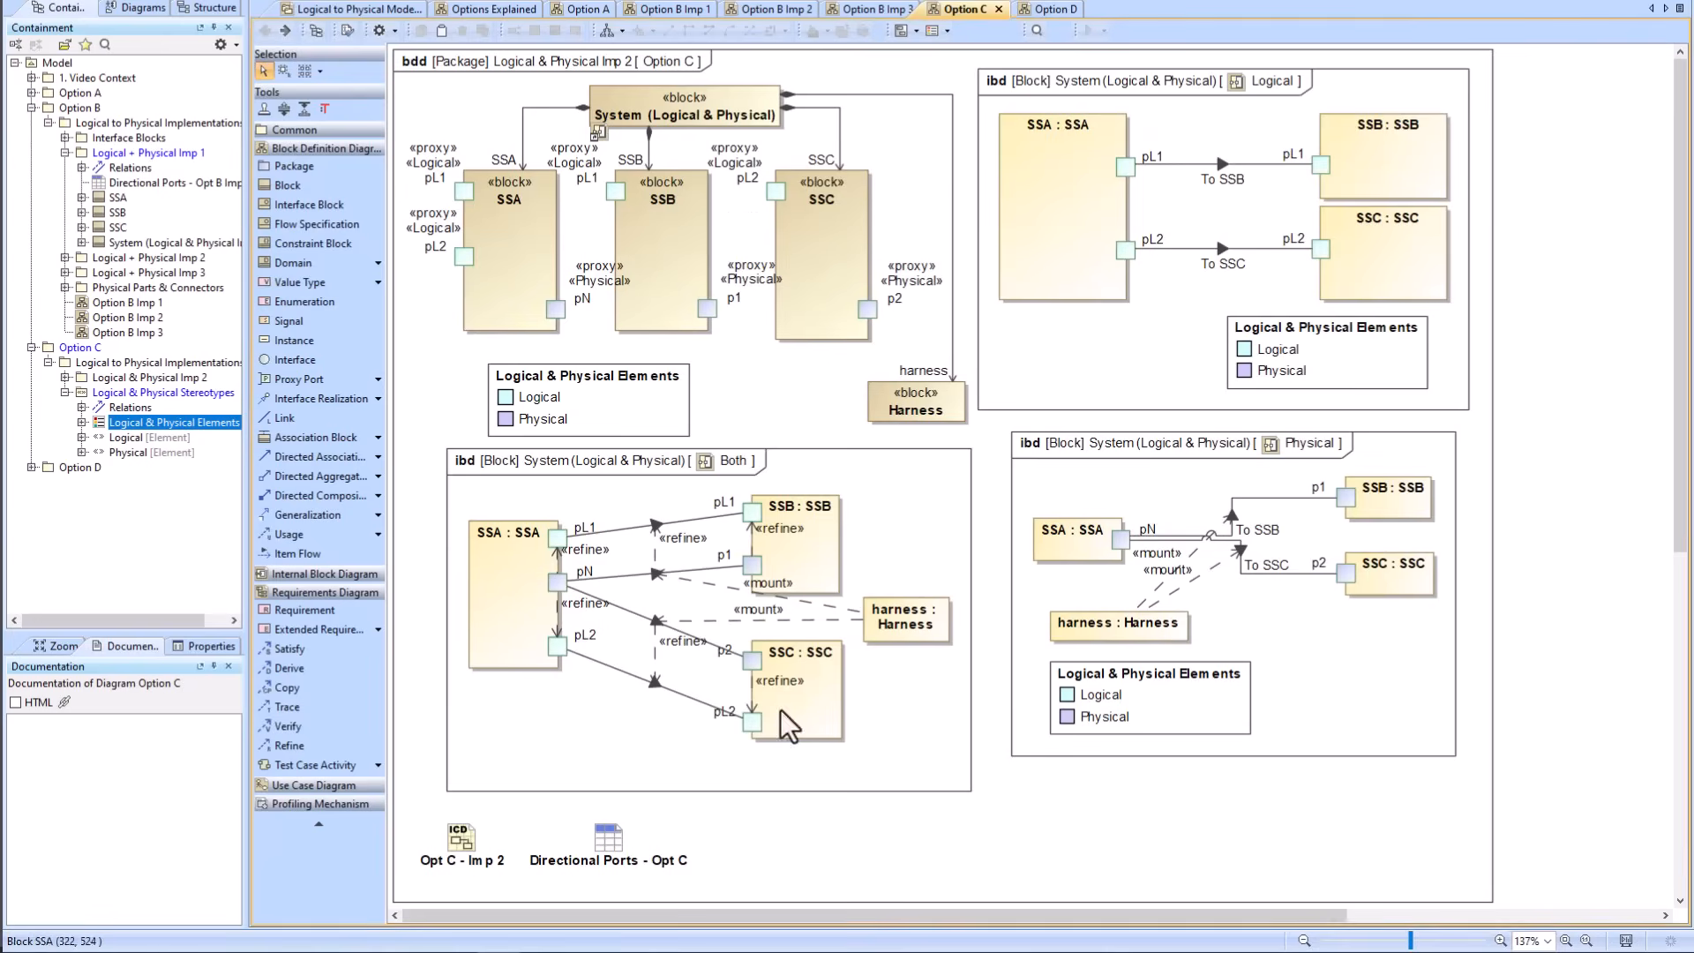
pyautogui.doubleClick(603, 833)
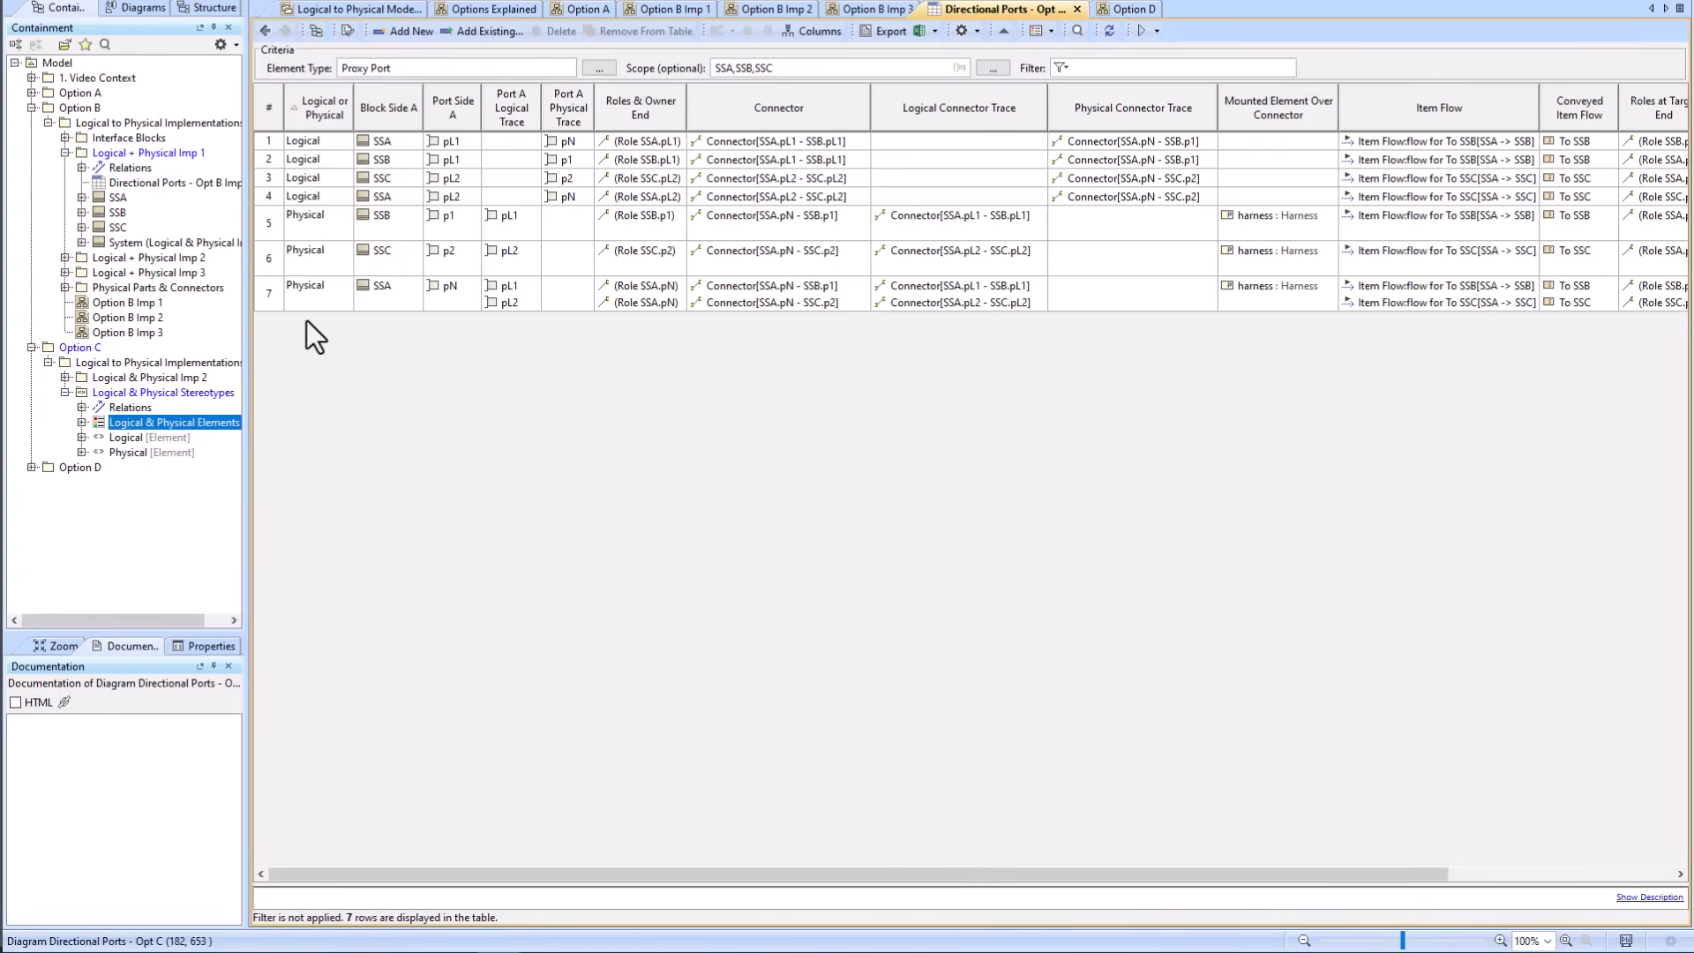
# Step: Open the Logical or Physical column's expression and remove the unused Simple Navigation, Metachain Navigation, Find and Implied Relation operations
pyautogui.rightClick(309, 106)
pyautogui.click(356, 201)
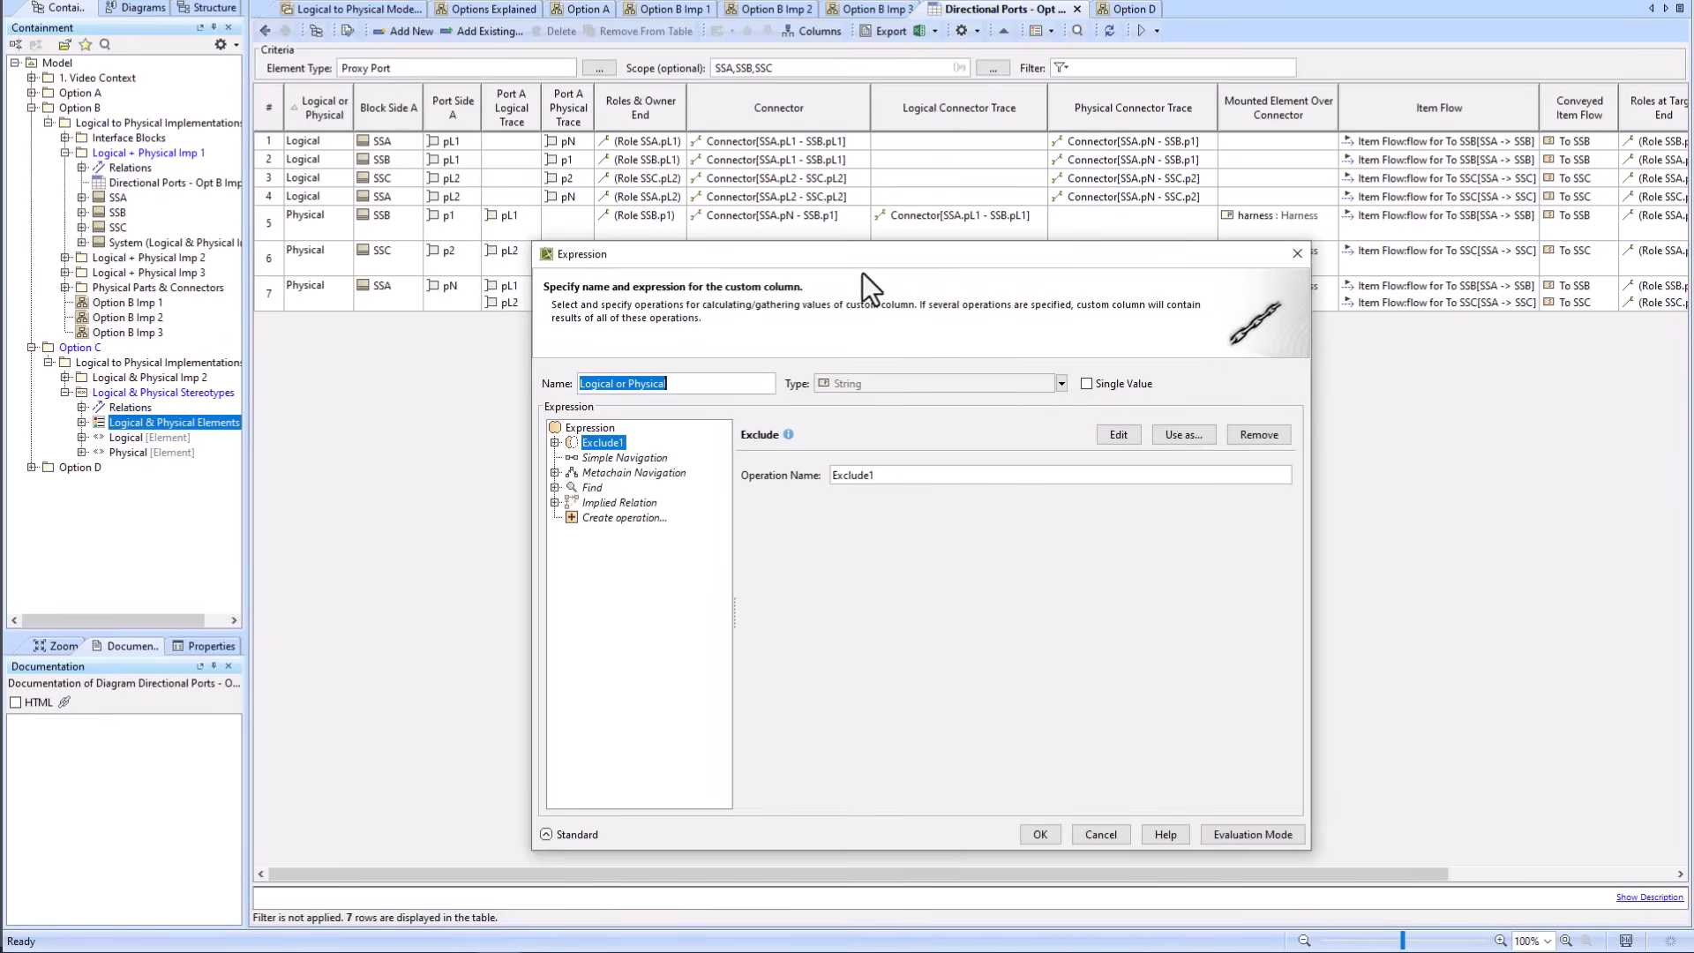
pyautogui.moveTo(850, 259); pyautogui.dragTo(903, 254)
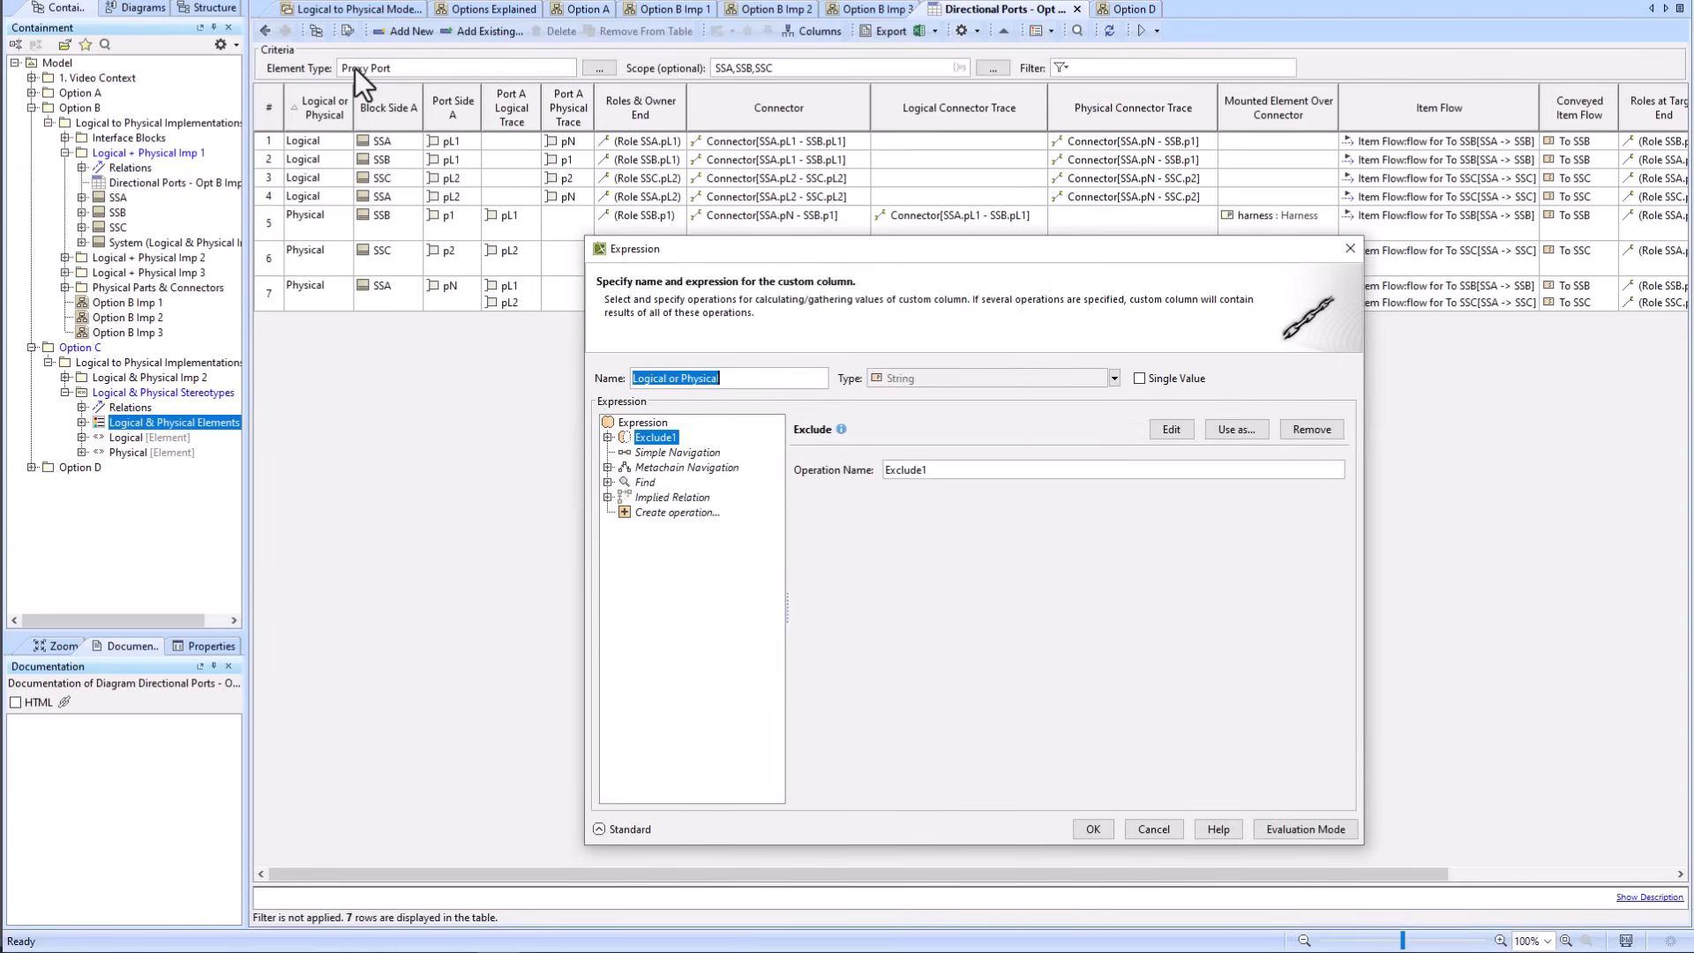
pyautogui.click(642, 453)
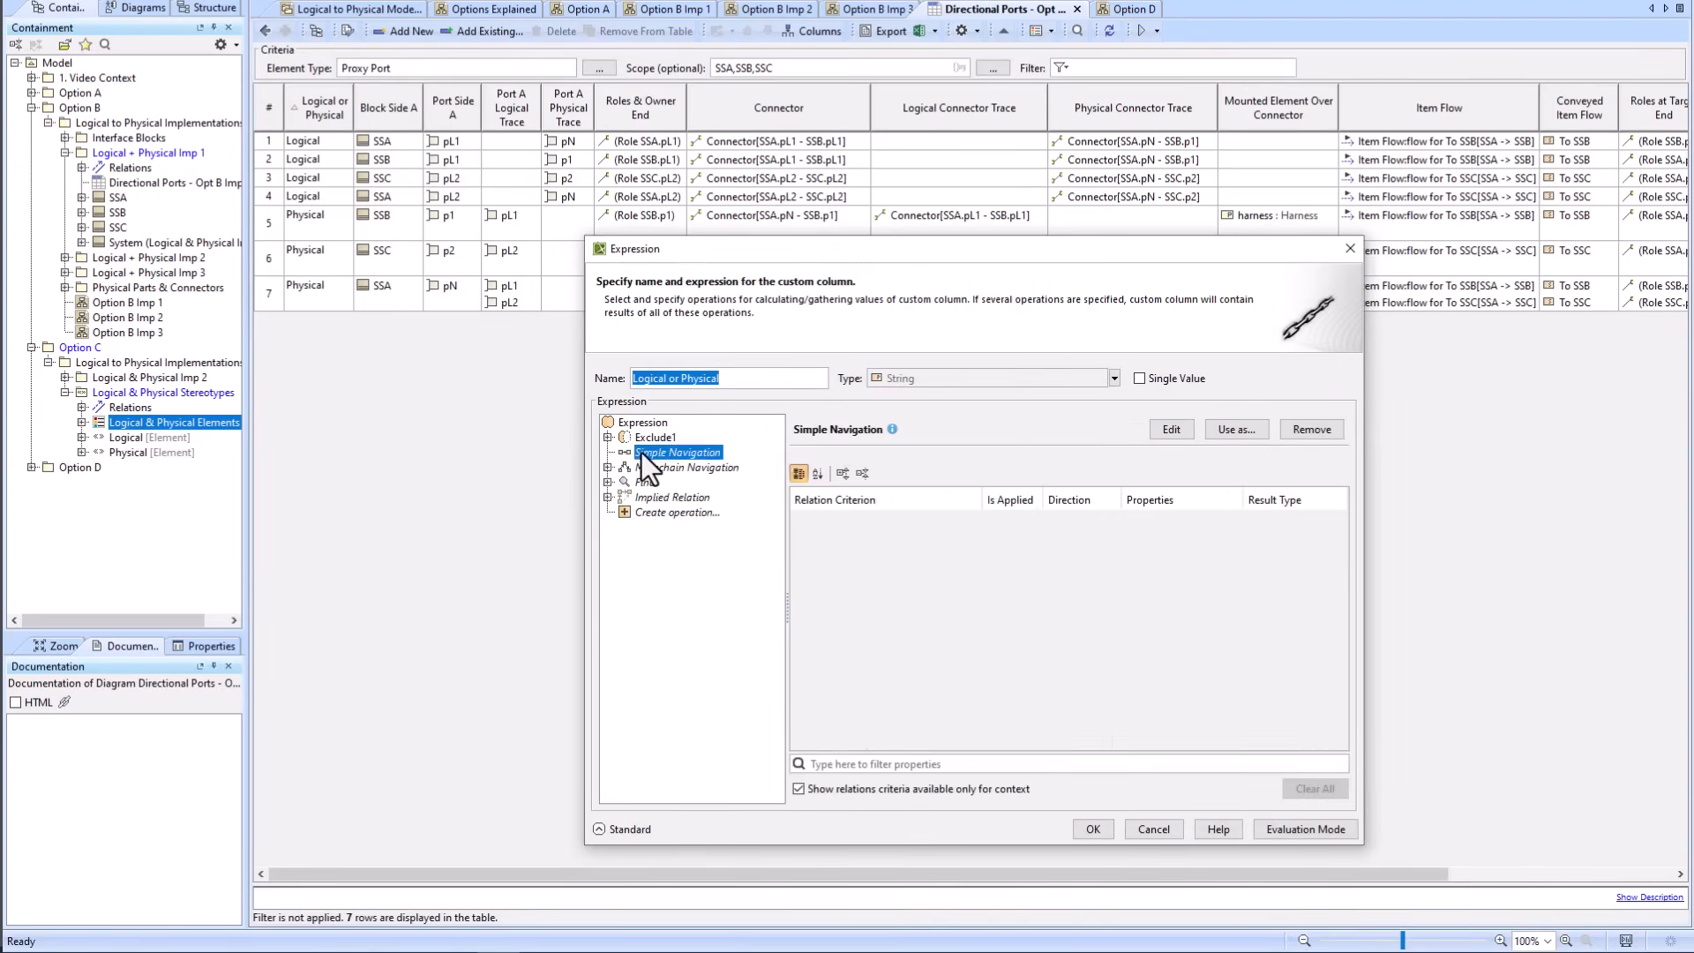
pyautogui.click(1305, 429)
pyautogui.click(1304, 430)
pyautogui.click(1305, 430)
pyautogui.click(1304, 430)
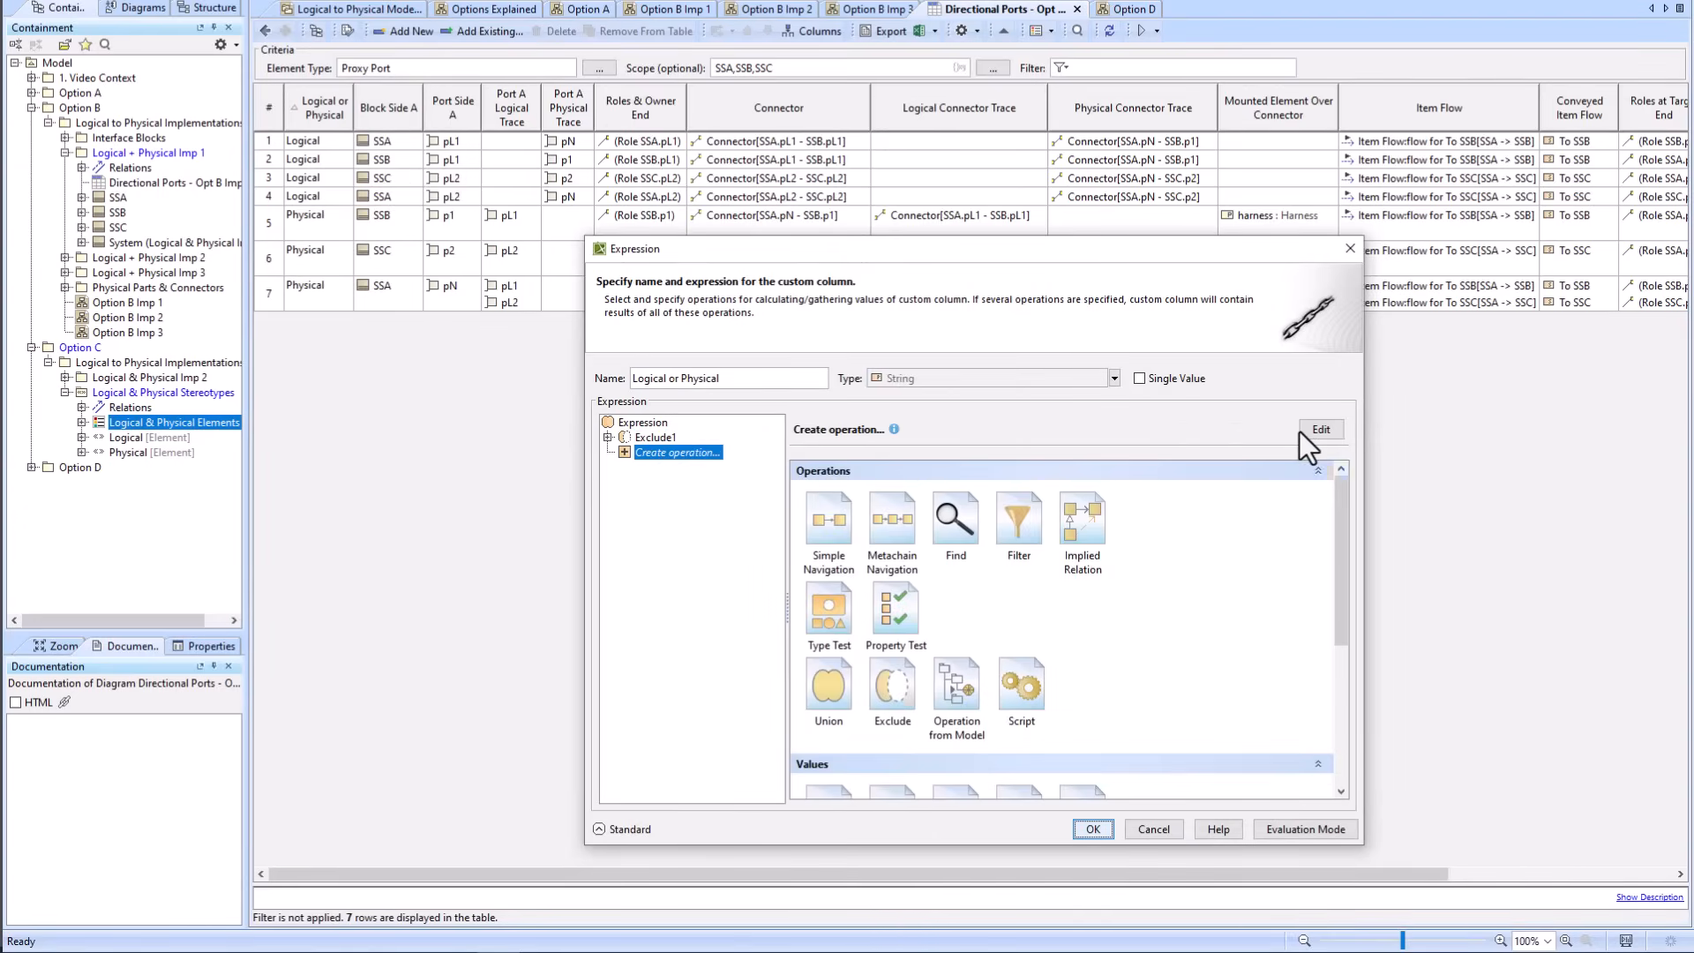
# Step: Expand the Exclude operation and examine its From metachain navigation and its excluded First operation
pyautogui.click(607, 438)
pyautogui.click(624, 452)
pyautogui.click(623, 482)
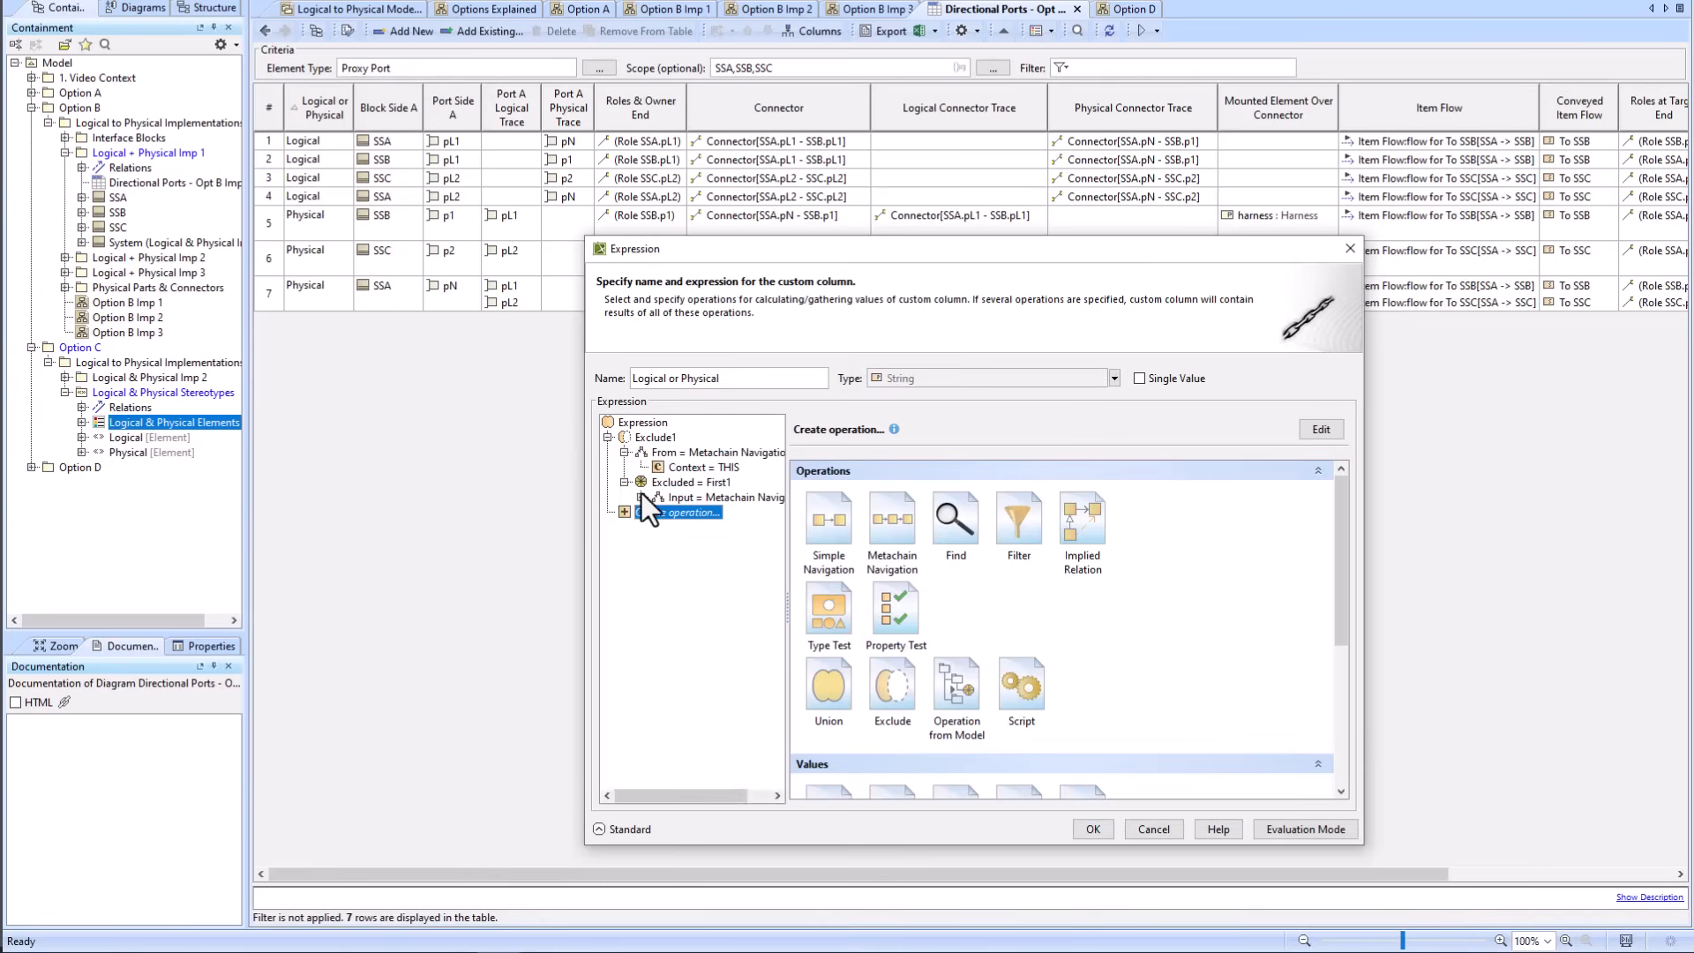
pyautogui.click(641, 498)
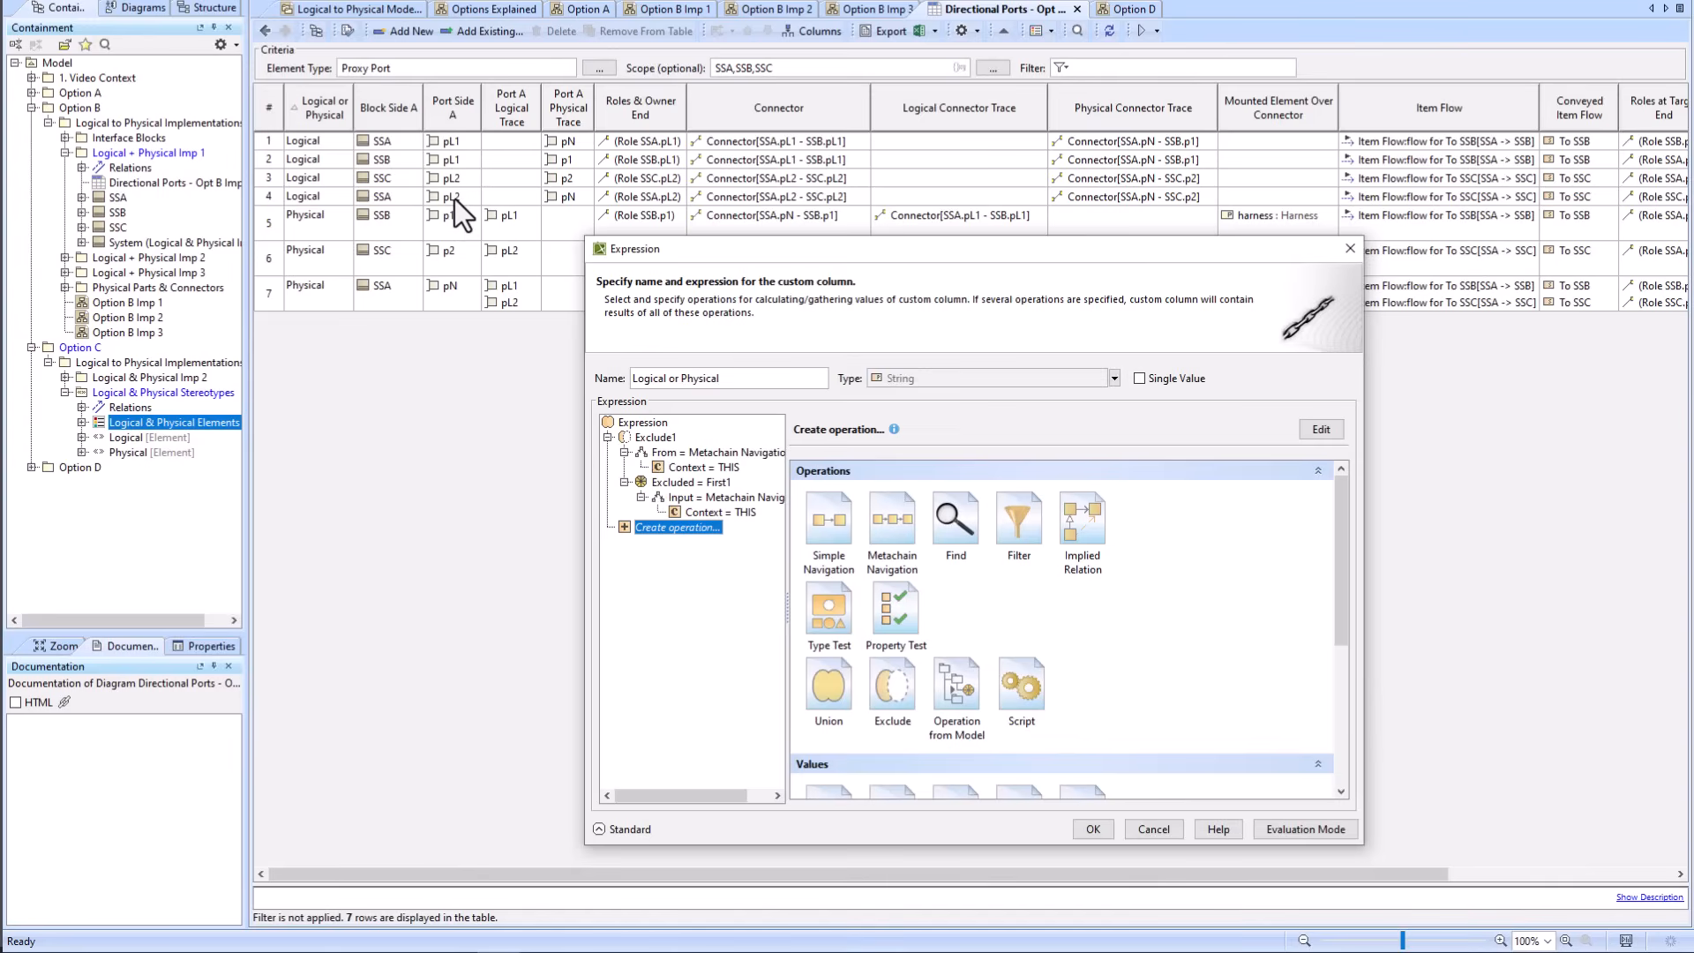
pyautogui.click(672, 482)
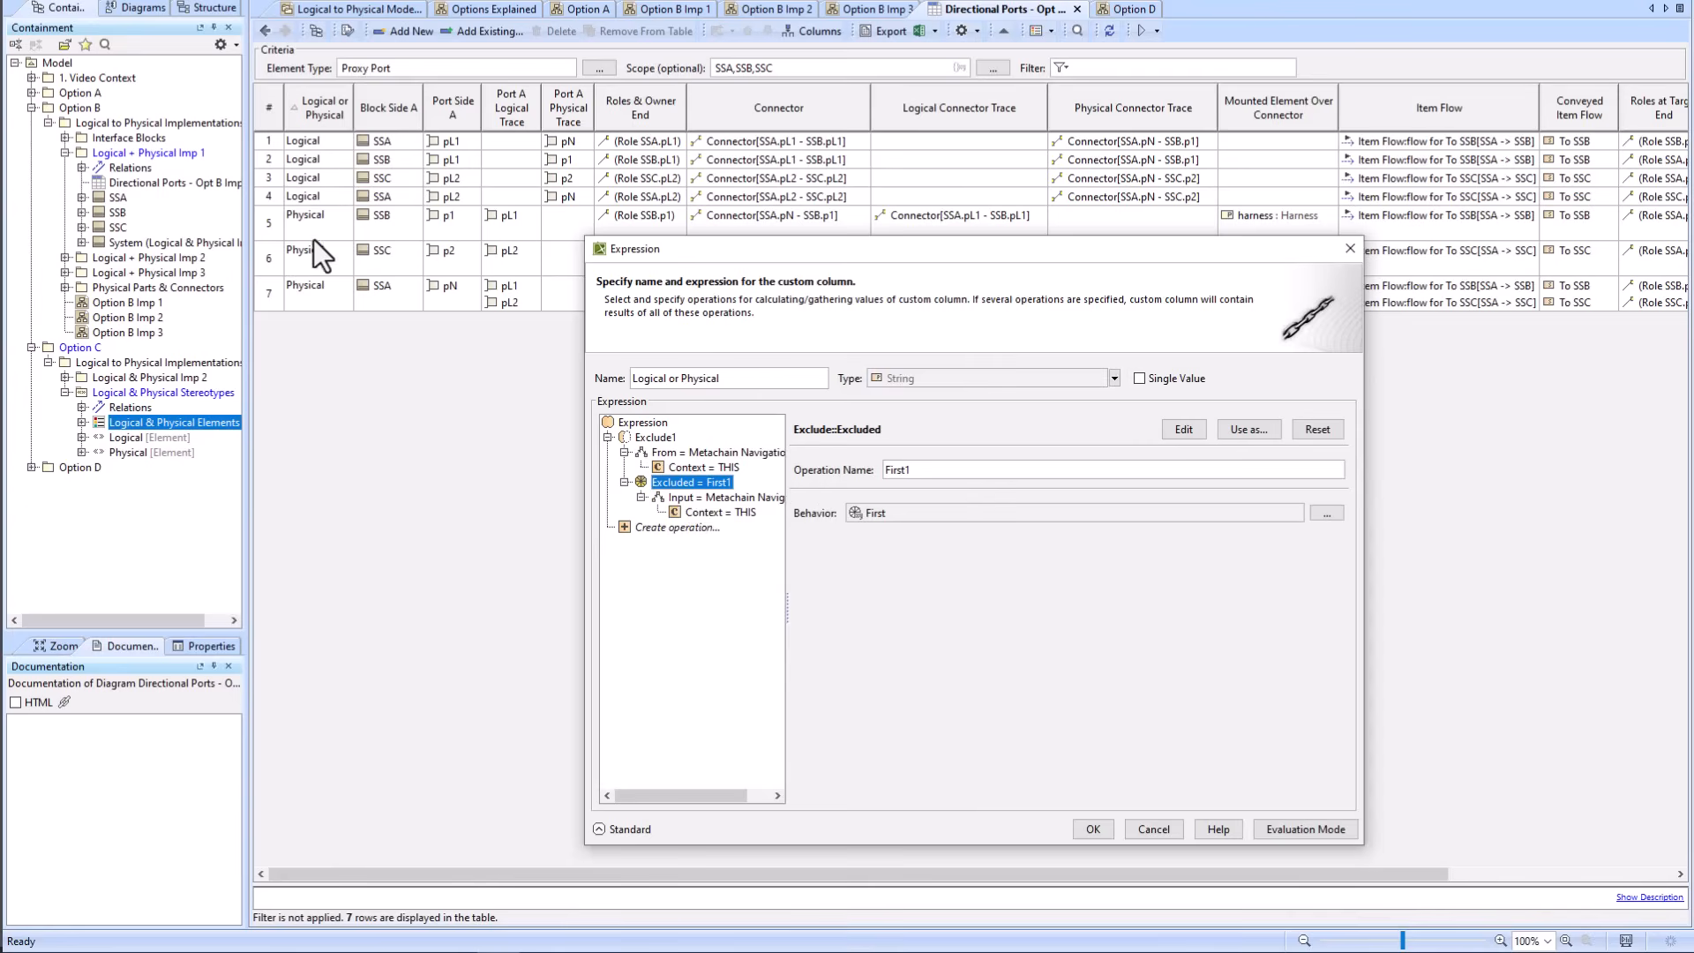
pyautogui.click(670, 452)
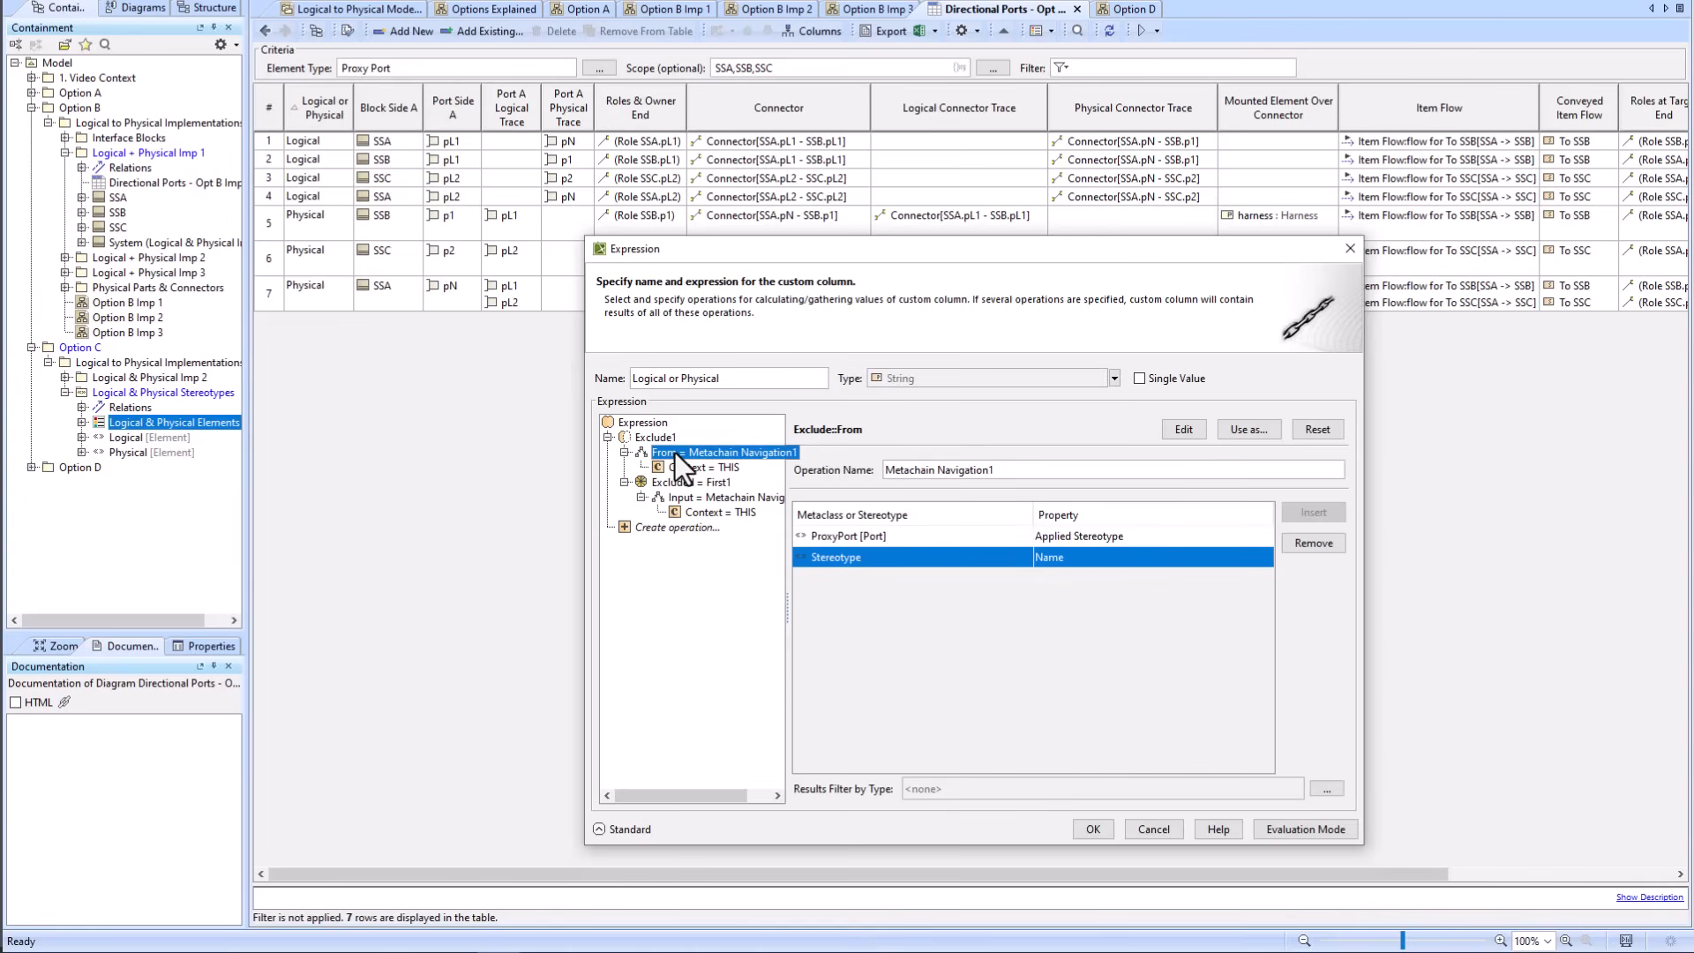
# Step: Move the From metachain navigation out of Exclude, delete the Exclude operation, and apply the reduced Logical or Physical expression
pyautogui.moveTo(672, 453); pyautogui.dragTo(643, 426)
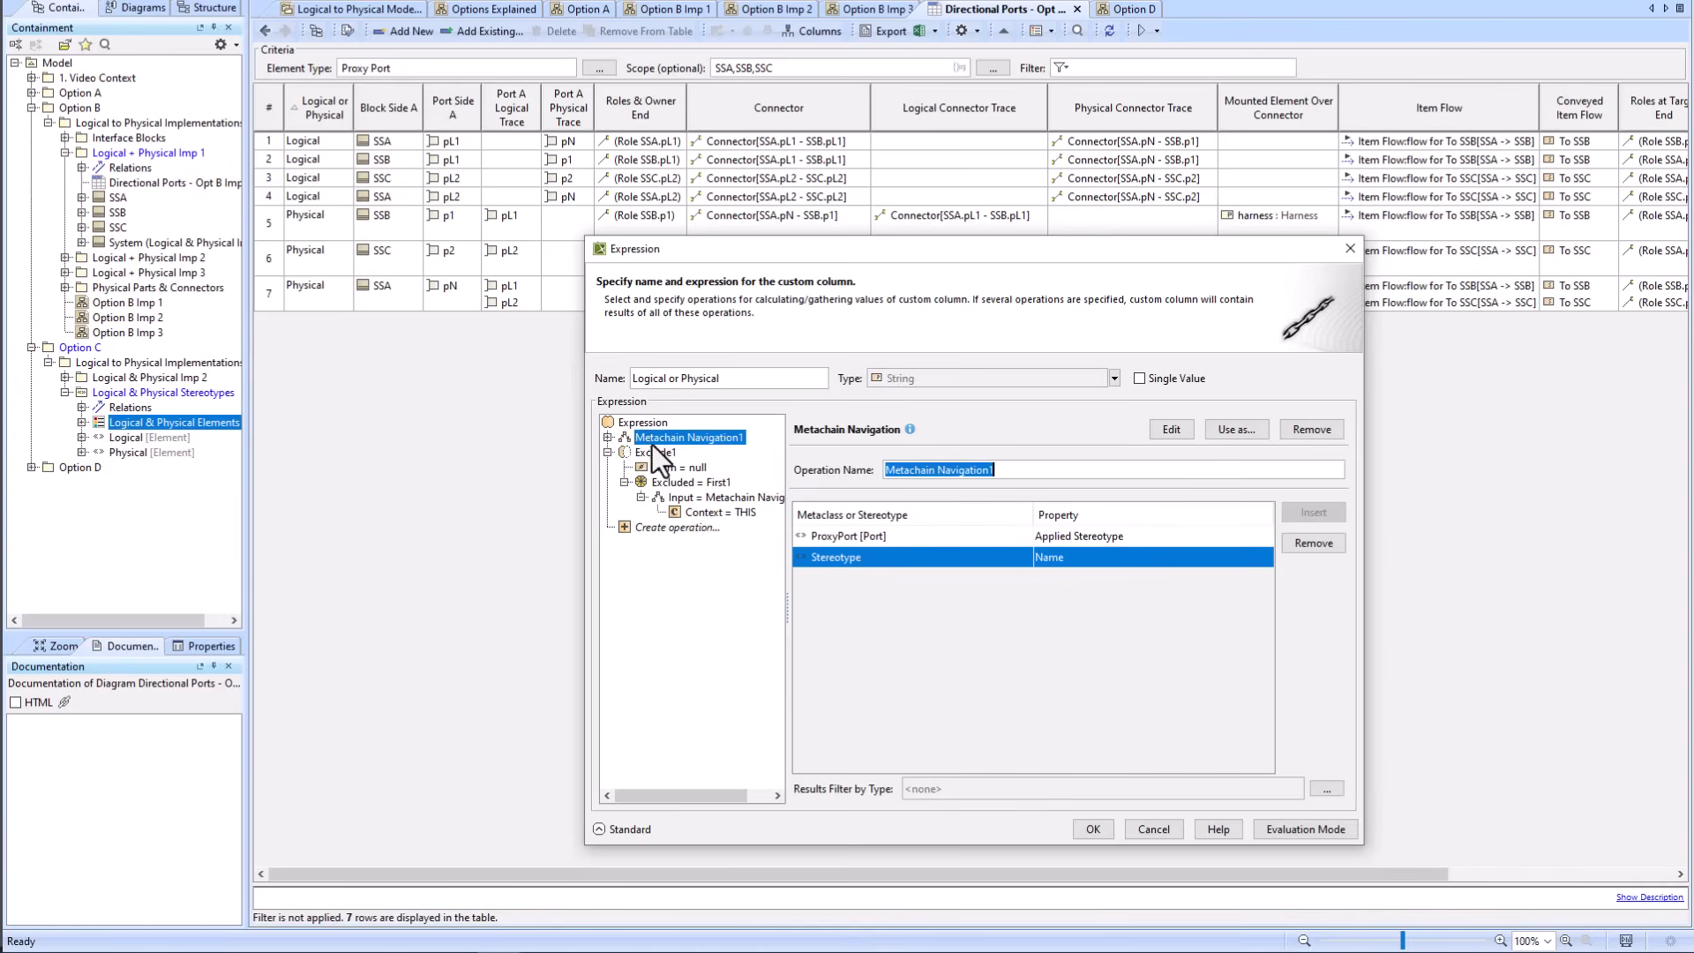
pyautogui.click(653, 450)
pyautogui.press('Delete')
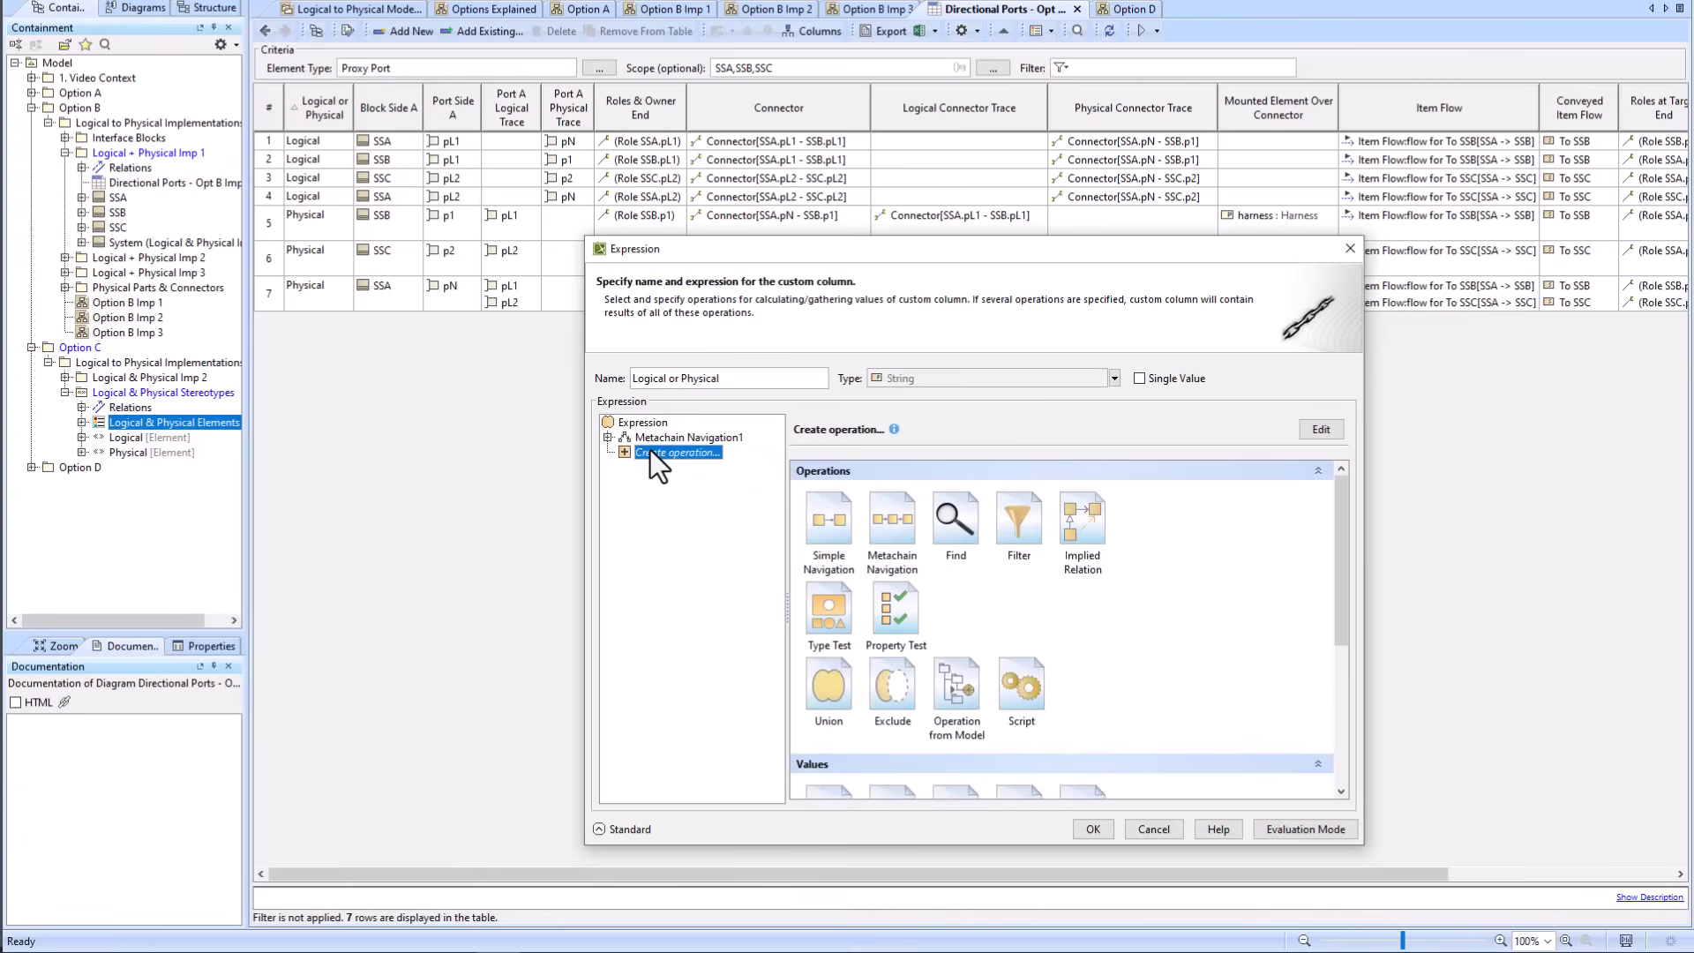
pyautogui.click(607, 438)
pyautogui.click(624, 436)
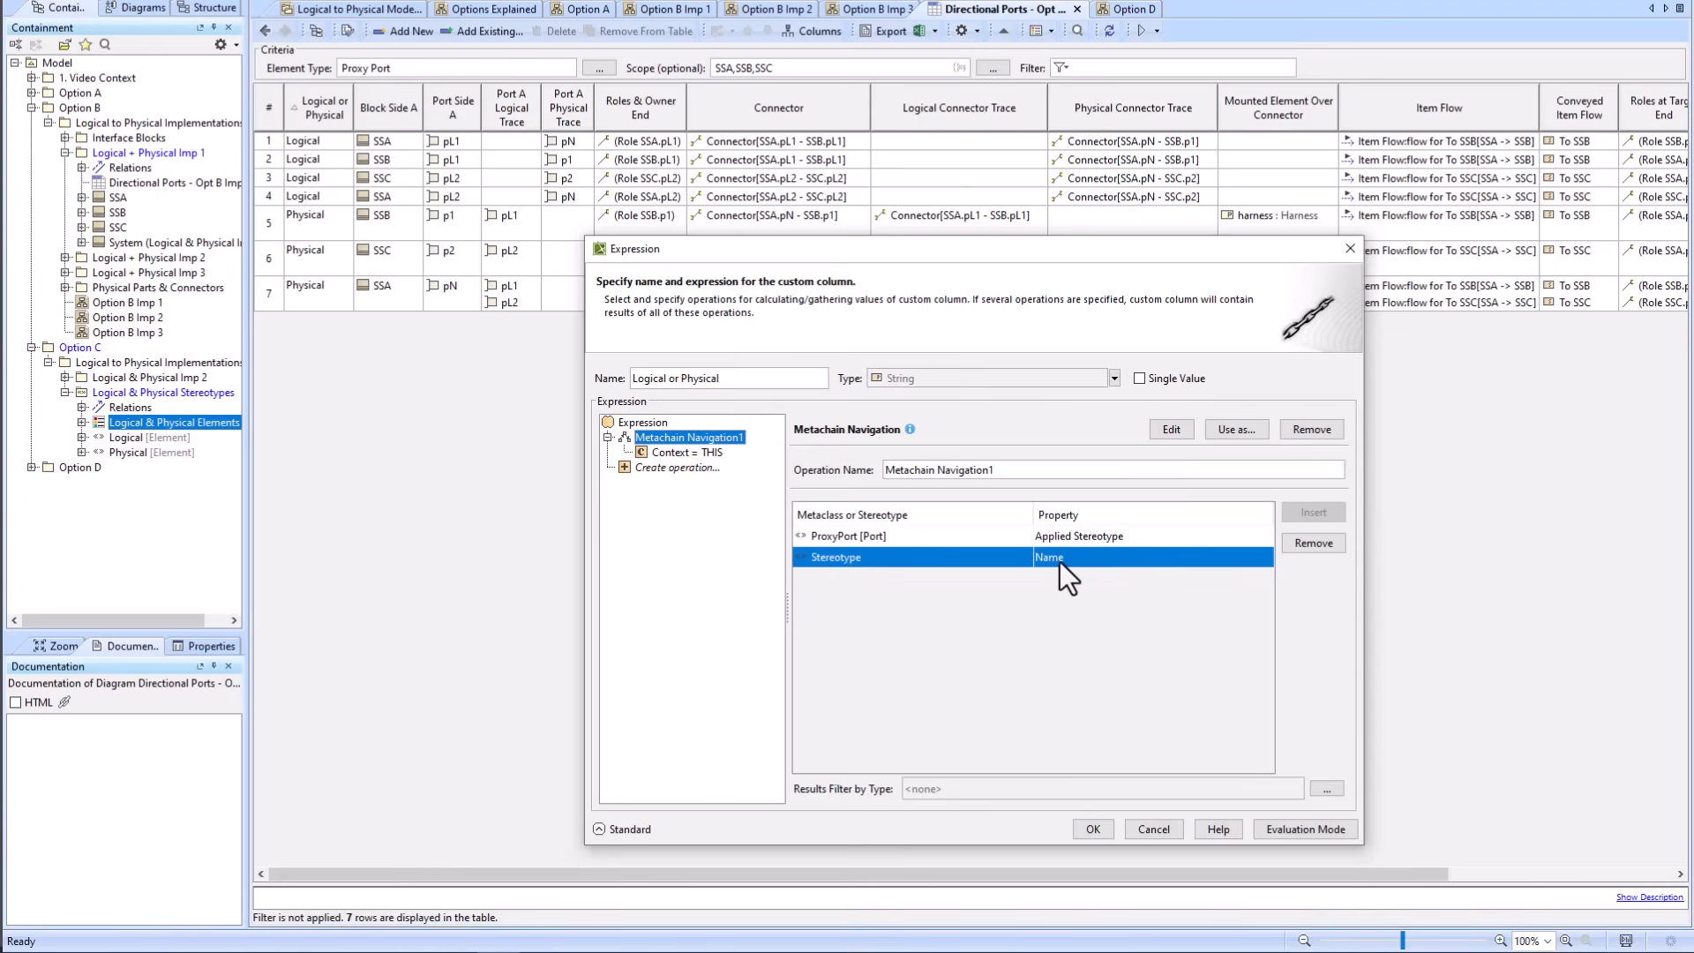
pyautogui.click(1093, 829)
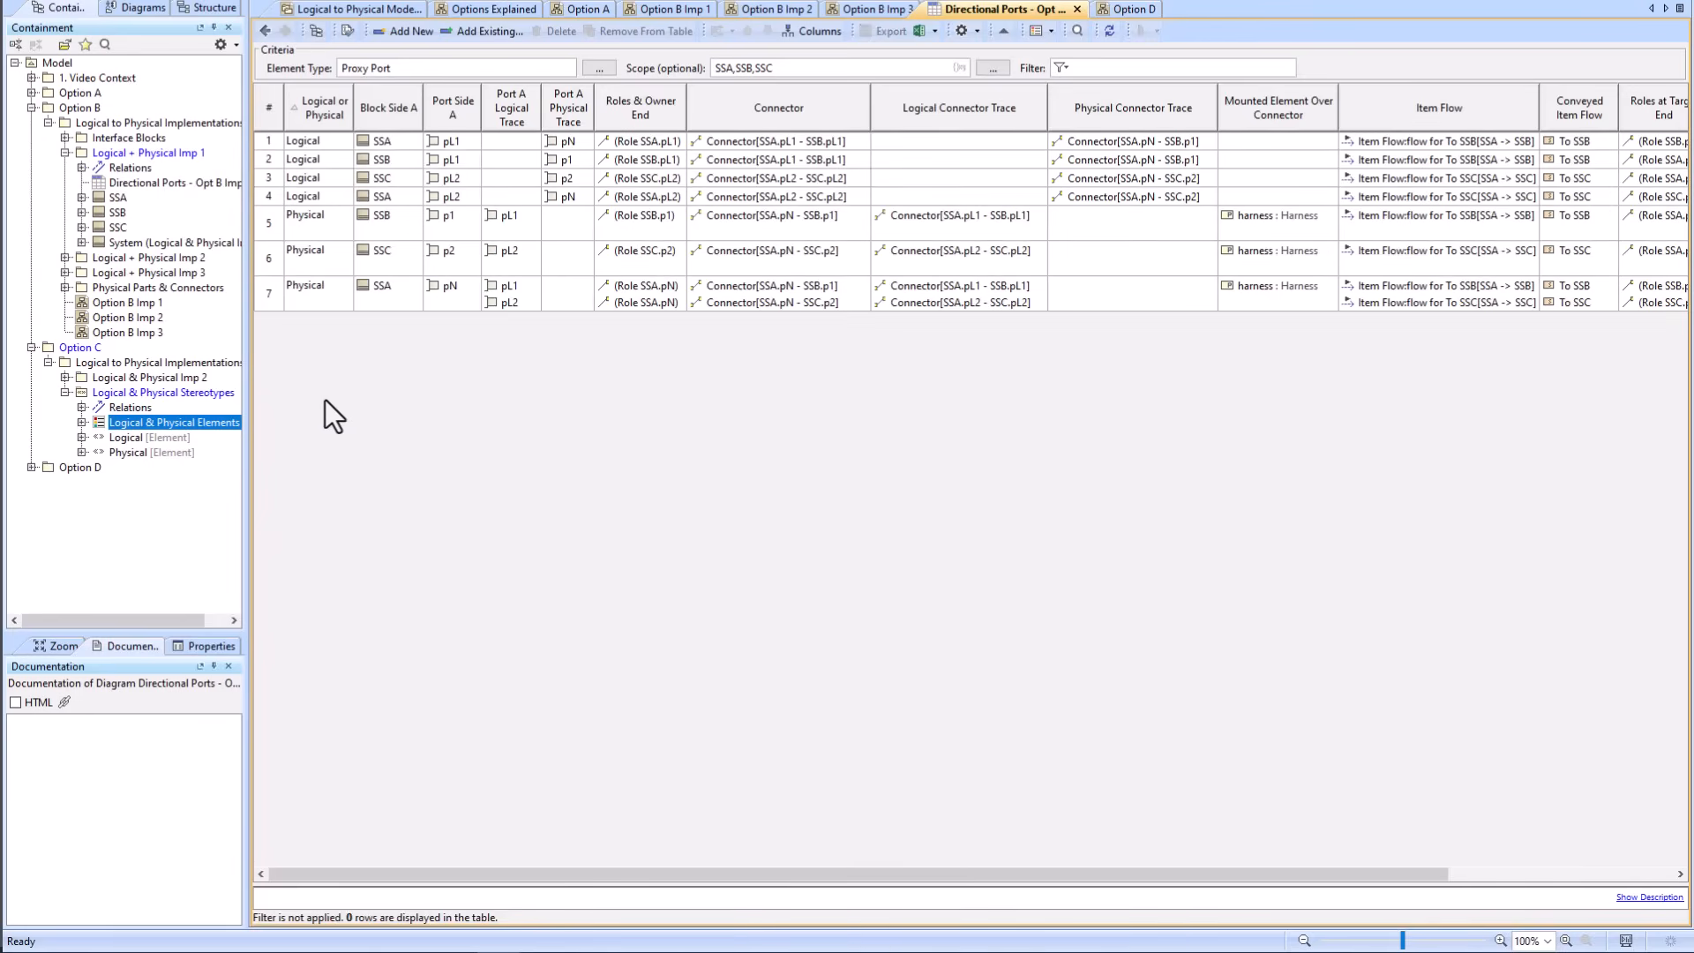
# Step: Reopen the Logical or Physical expression and examine Exclude's From navigation, the excluded First operation, its input navigation and their THIS contexts
pyautogui.rightClick(319, 100)
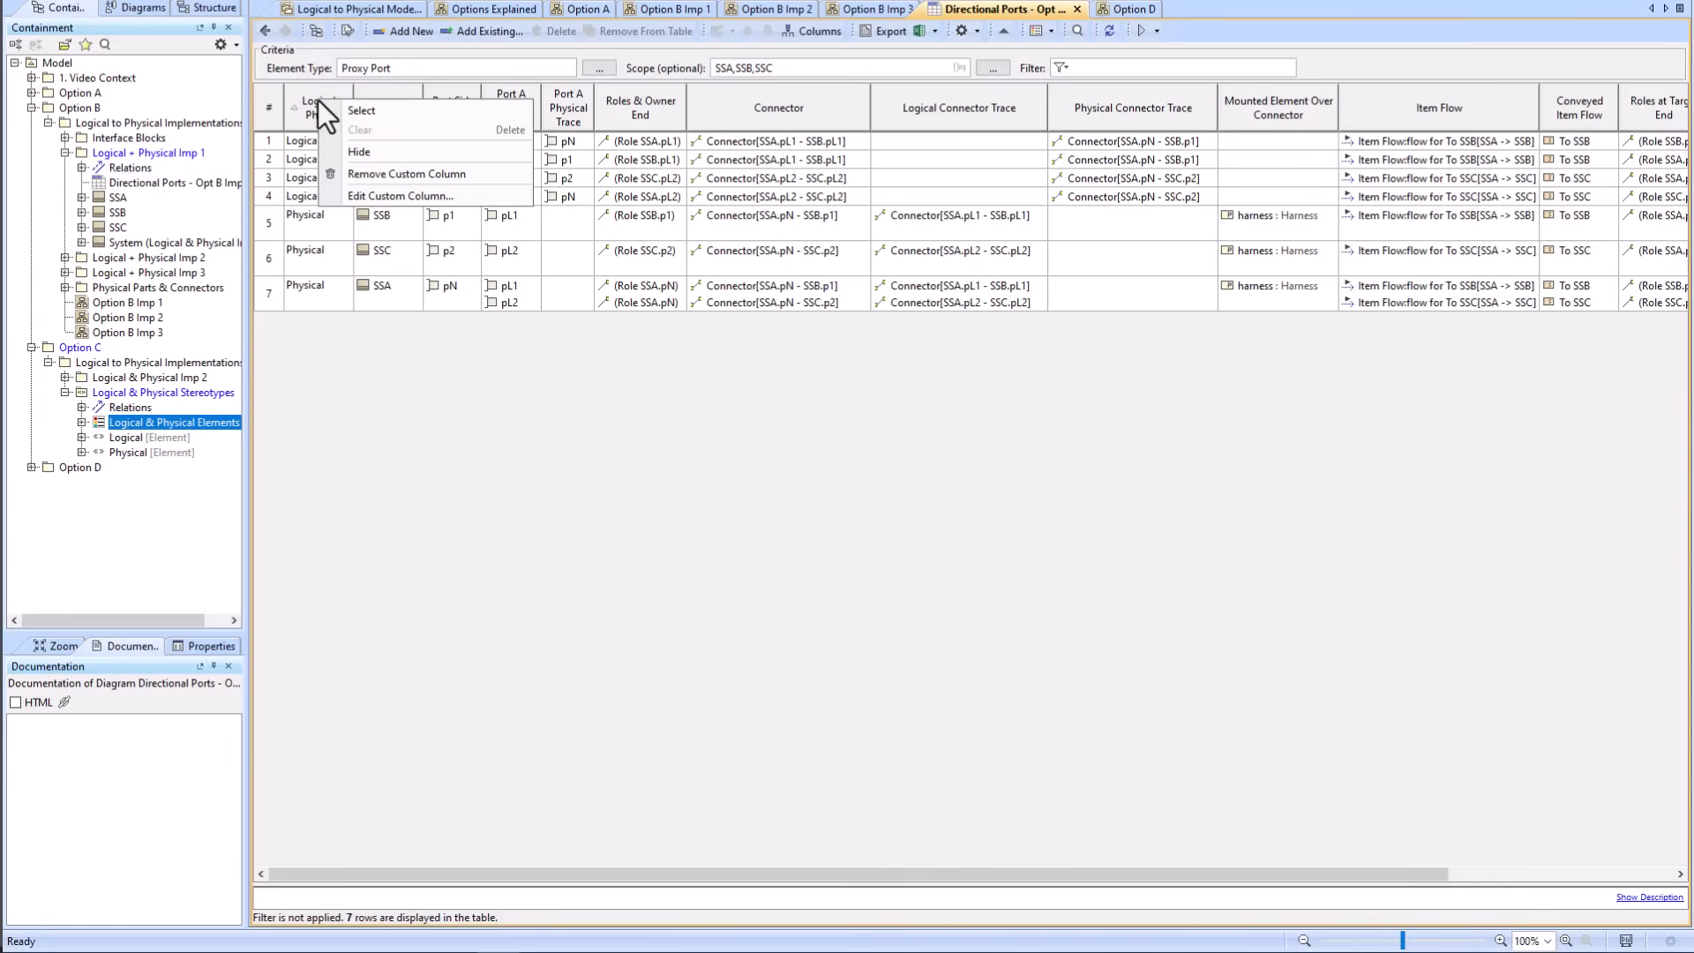
pyautogui.click(393, 194)
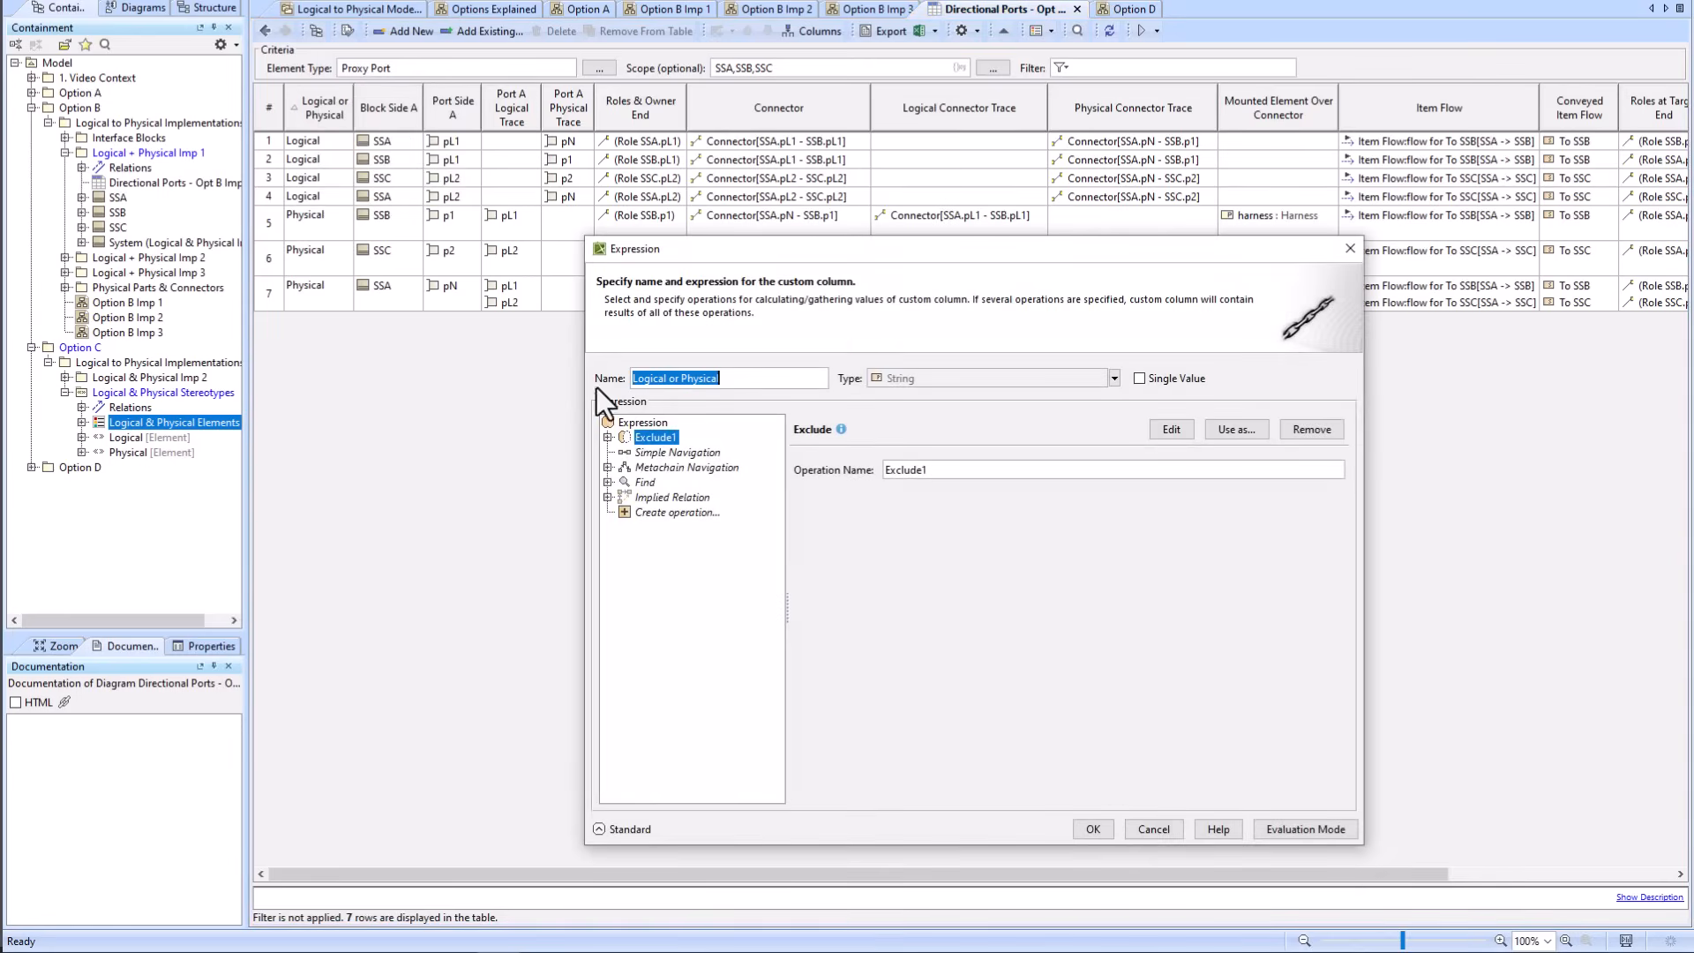
pyautogui.click(607, 436)
pyautogui.click(657, 452)
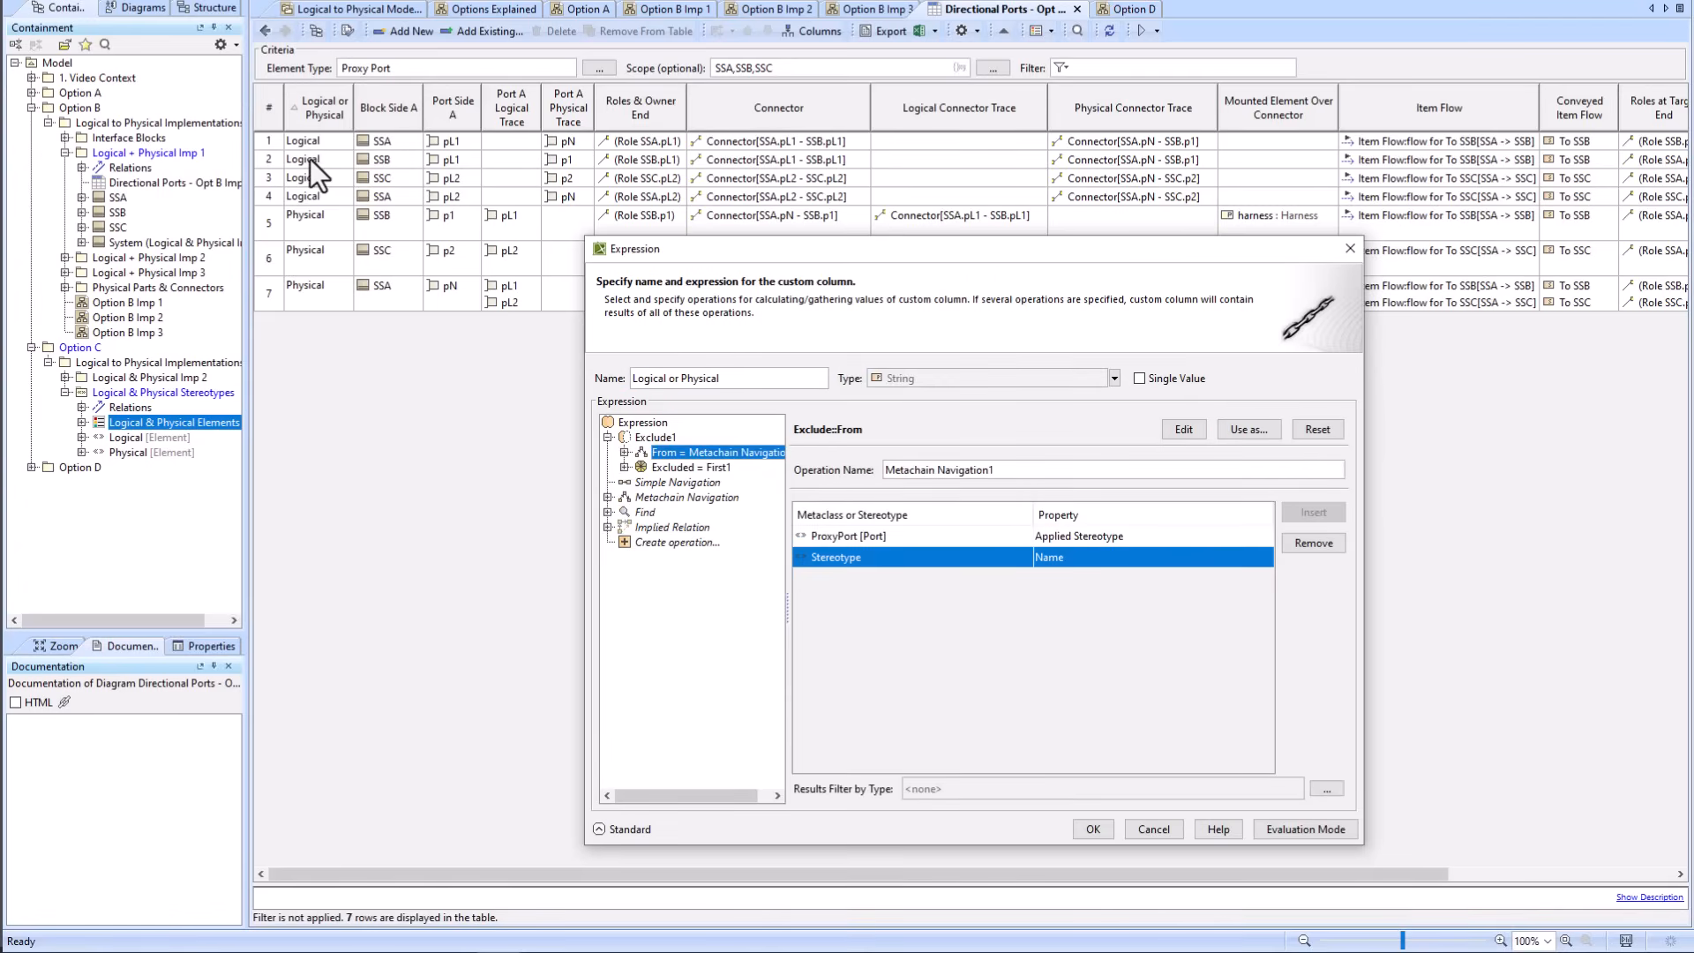
pyautogui.click(674, 467)
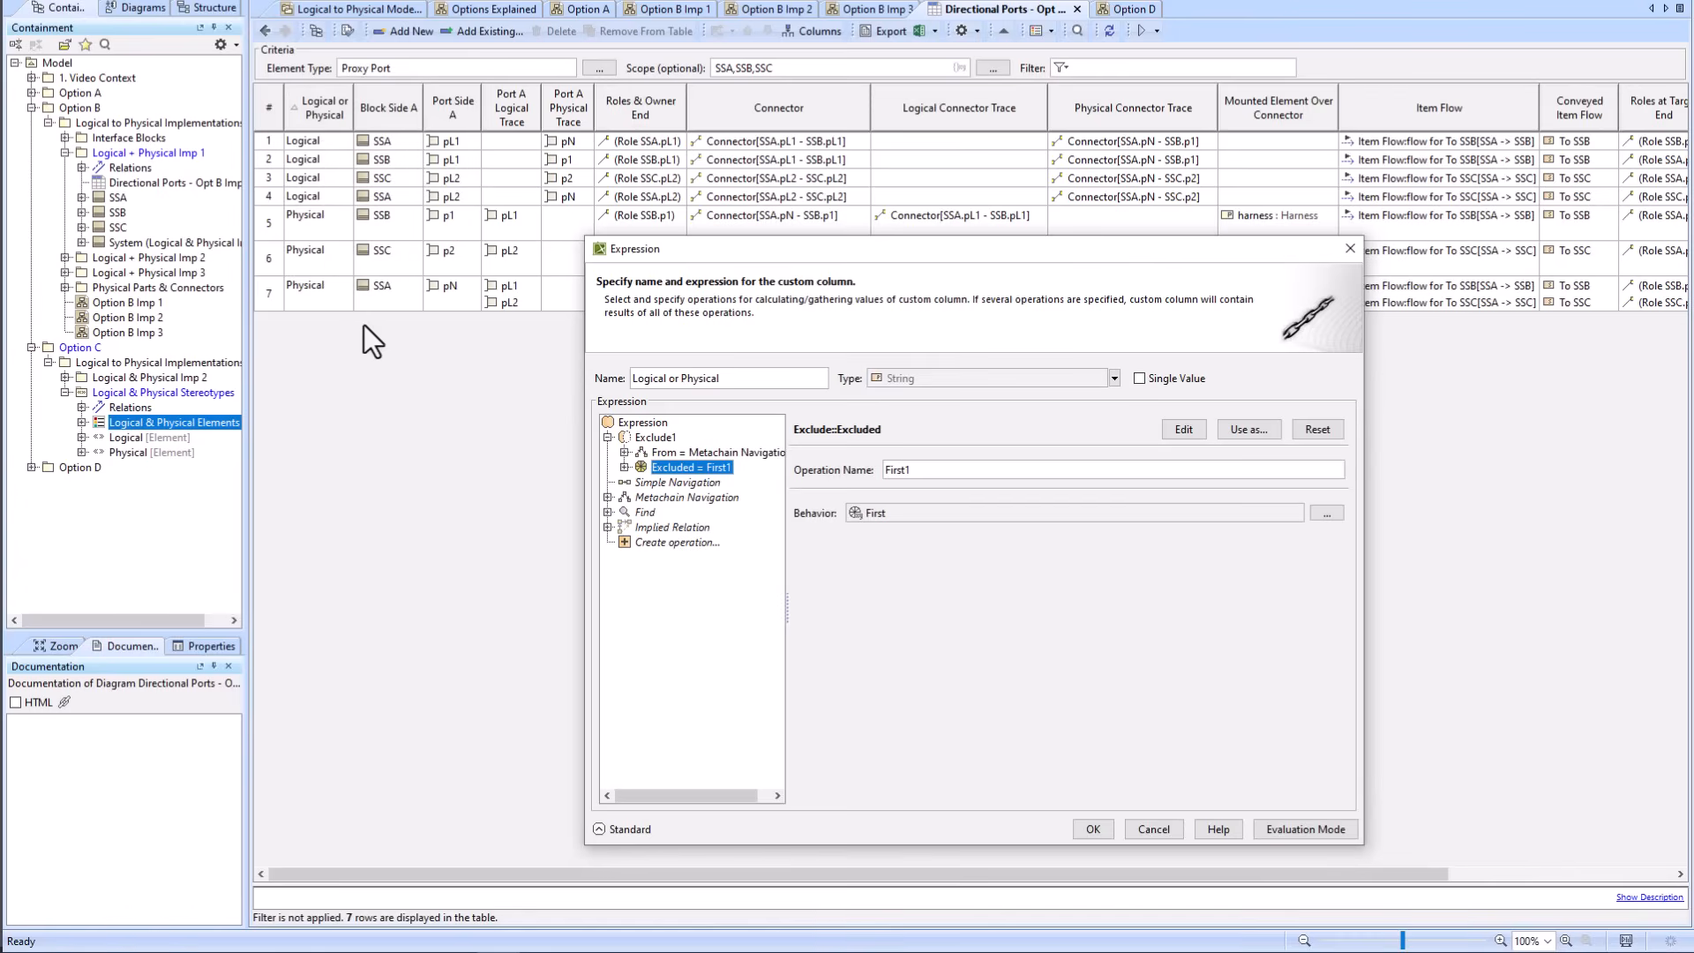
pyautogui.click(624, 467)
pyautogui.click(695, 483)
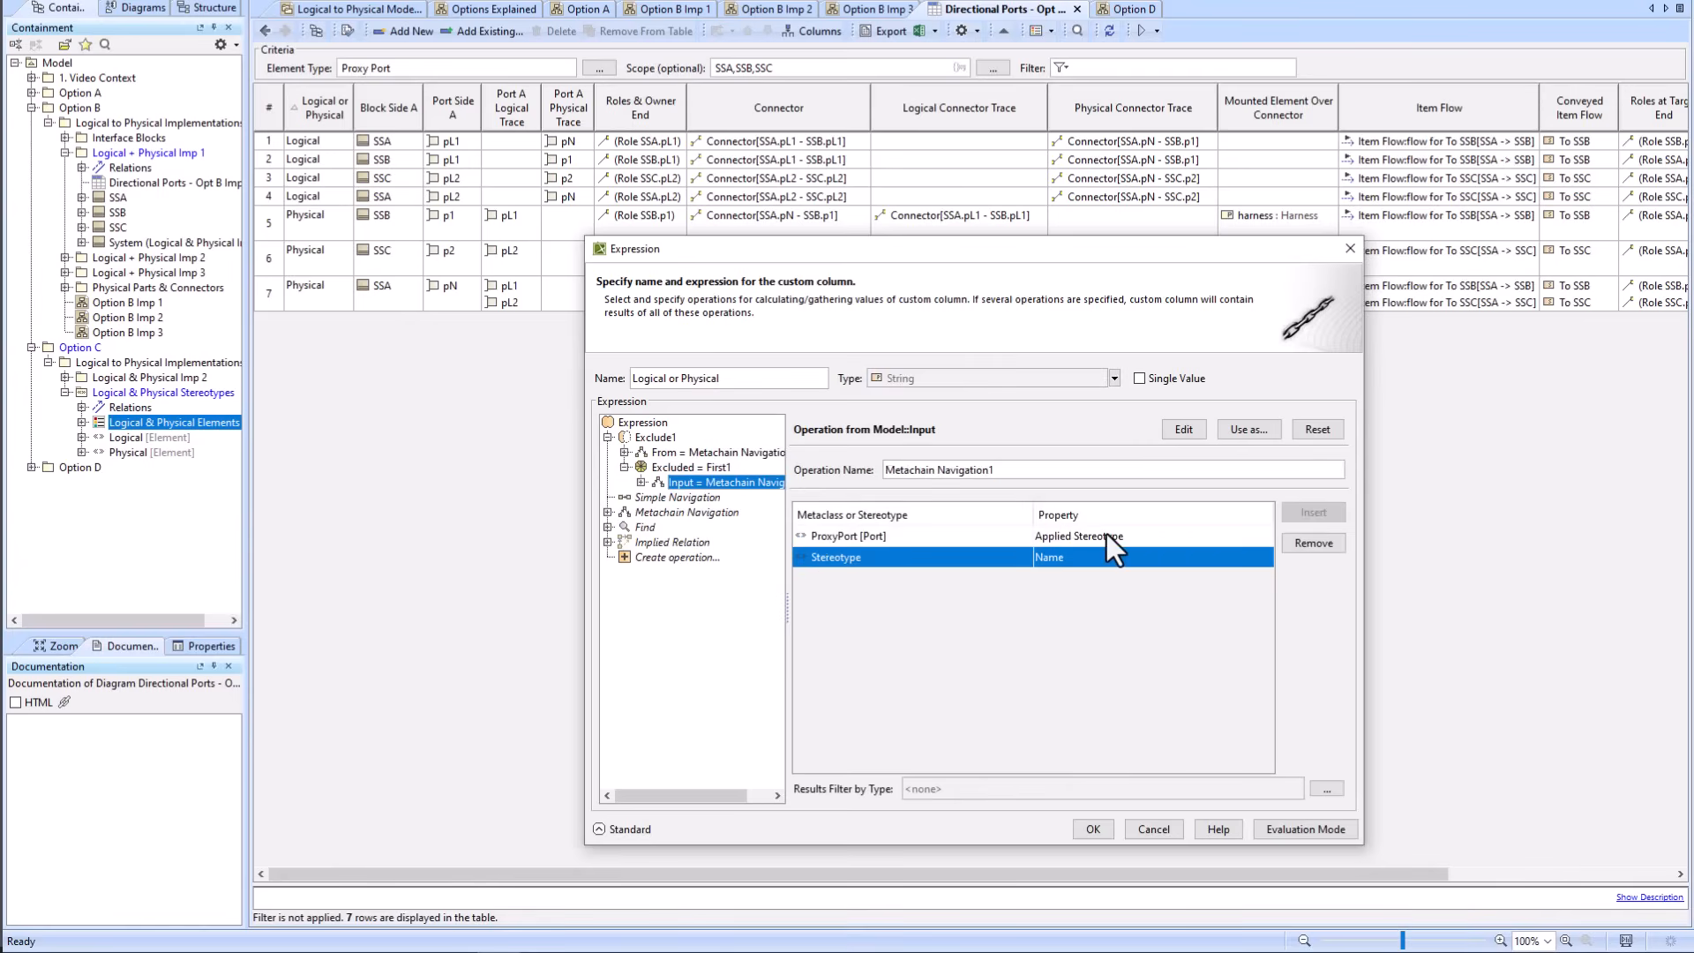
pyautogui.click(640, 482)
pyautogui.click(695, 498)
pyautogui.click(625, 452)
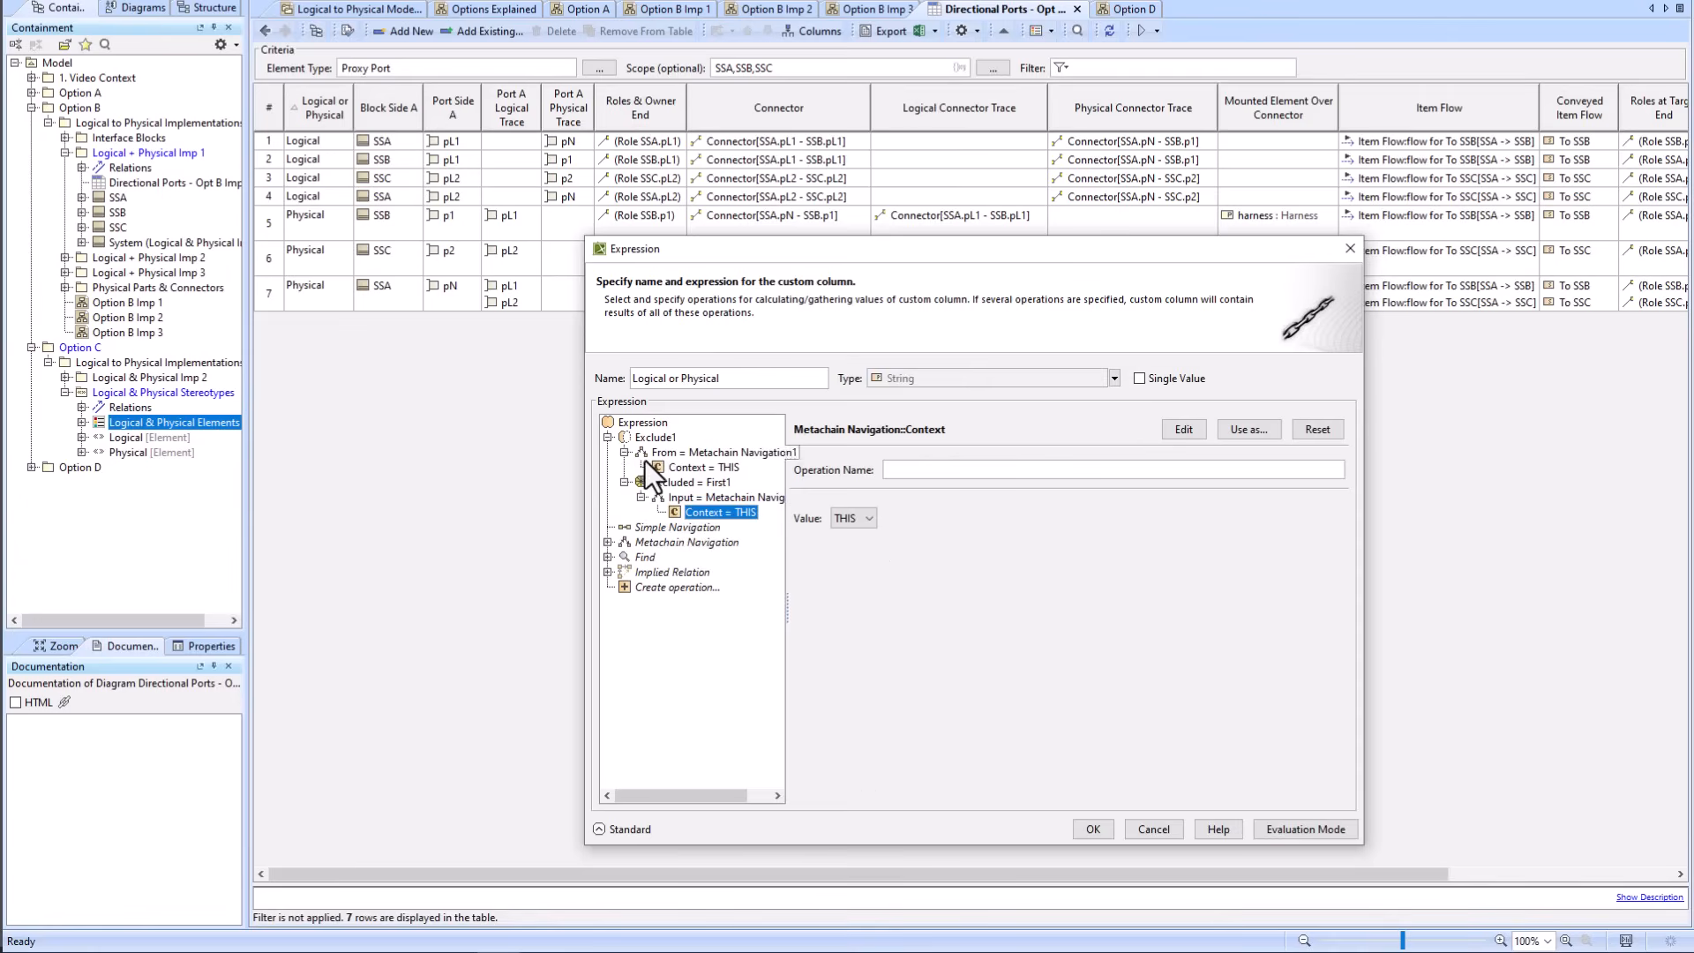
pyautogui.click(667, 467)
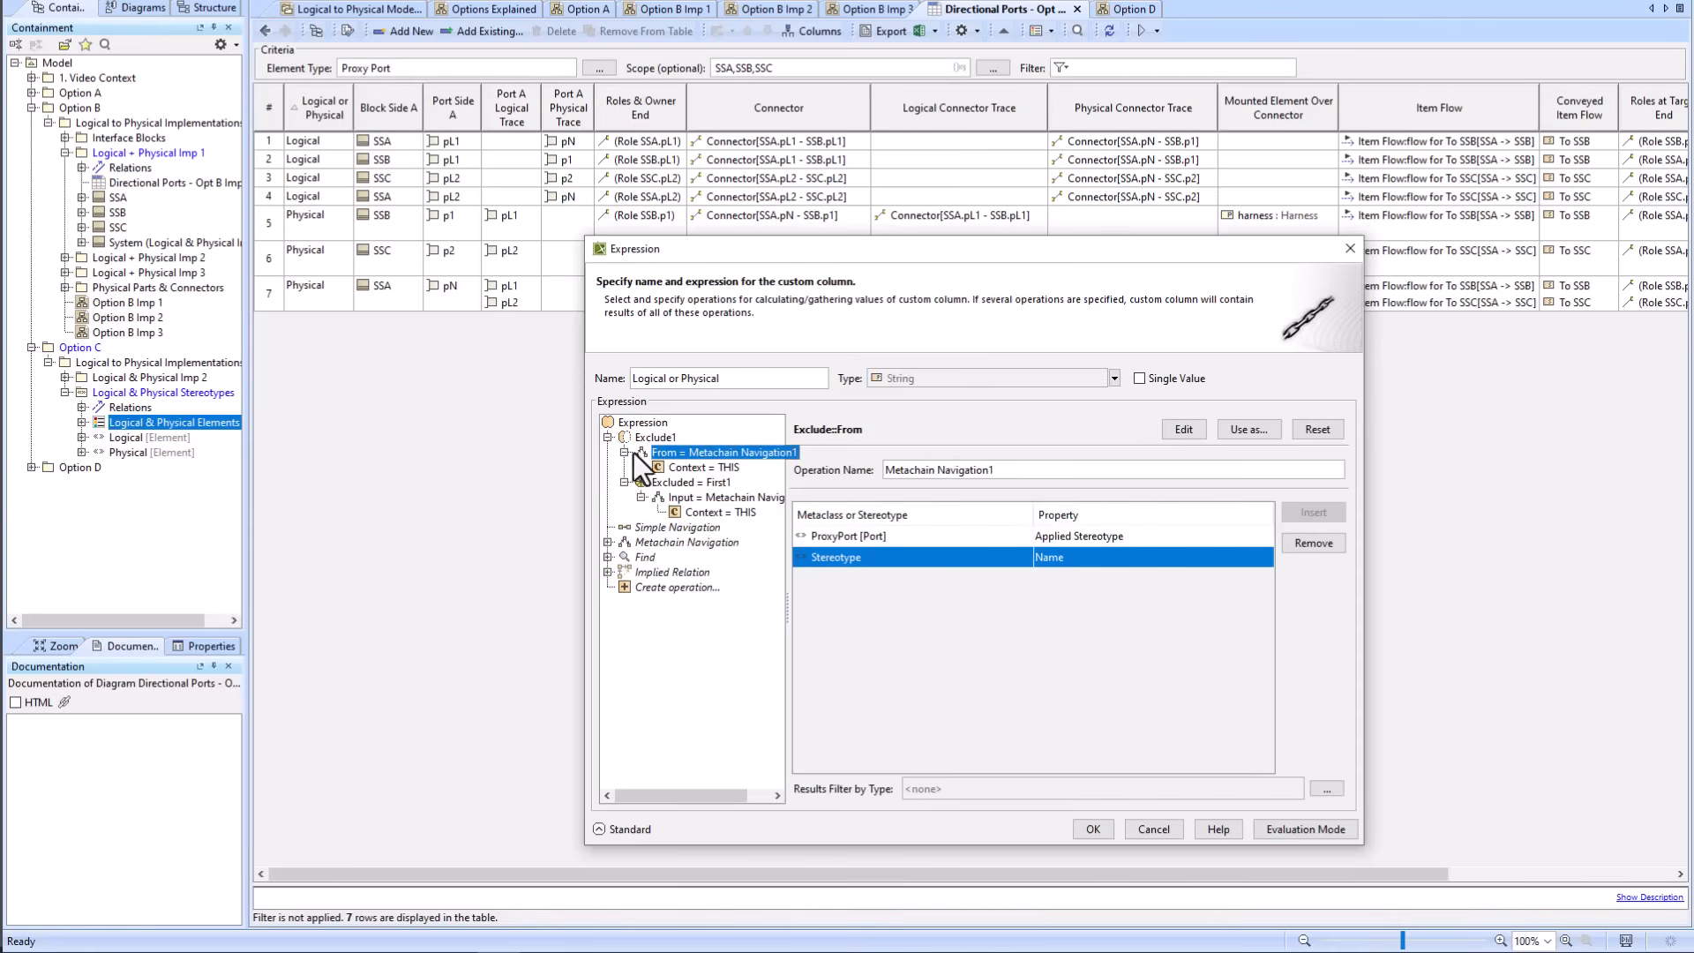
# Step: Remove the unused operations after Exclude and accept the Logical or Physical expression
pyautogui.click(658, 527)
pyautogui.click(1305, 430)
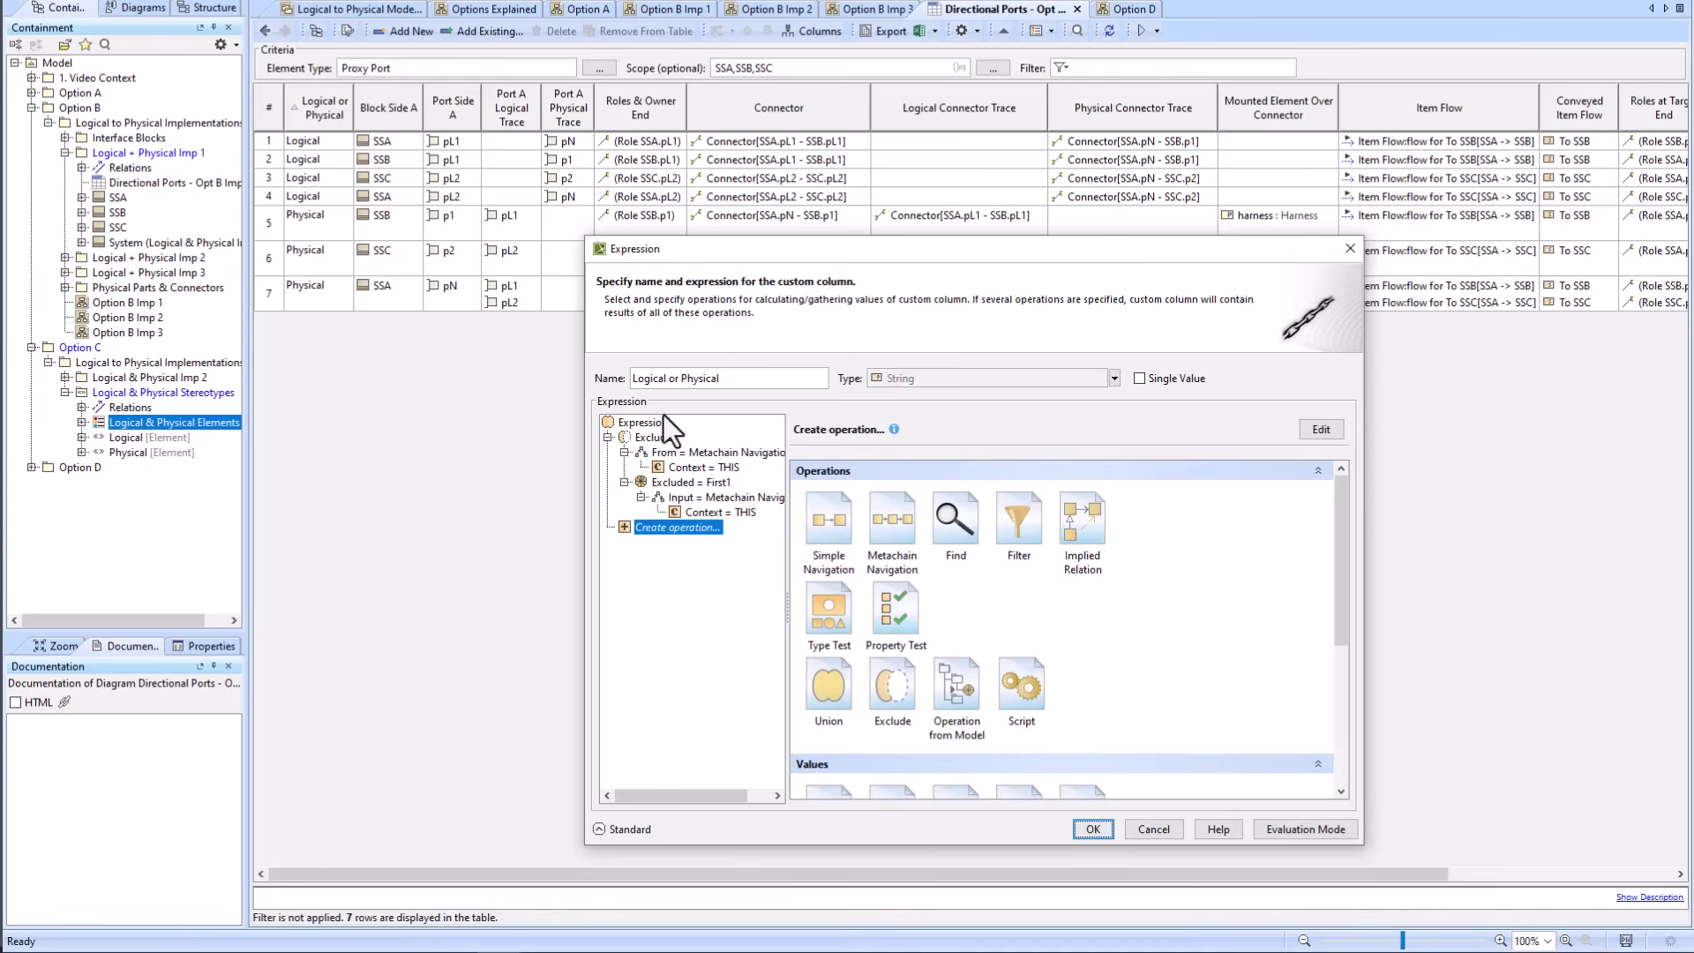
pyautogui.click(1099, 833)
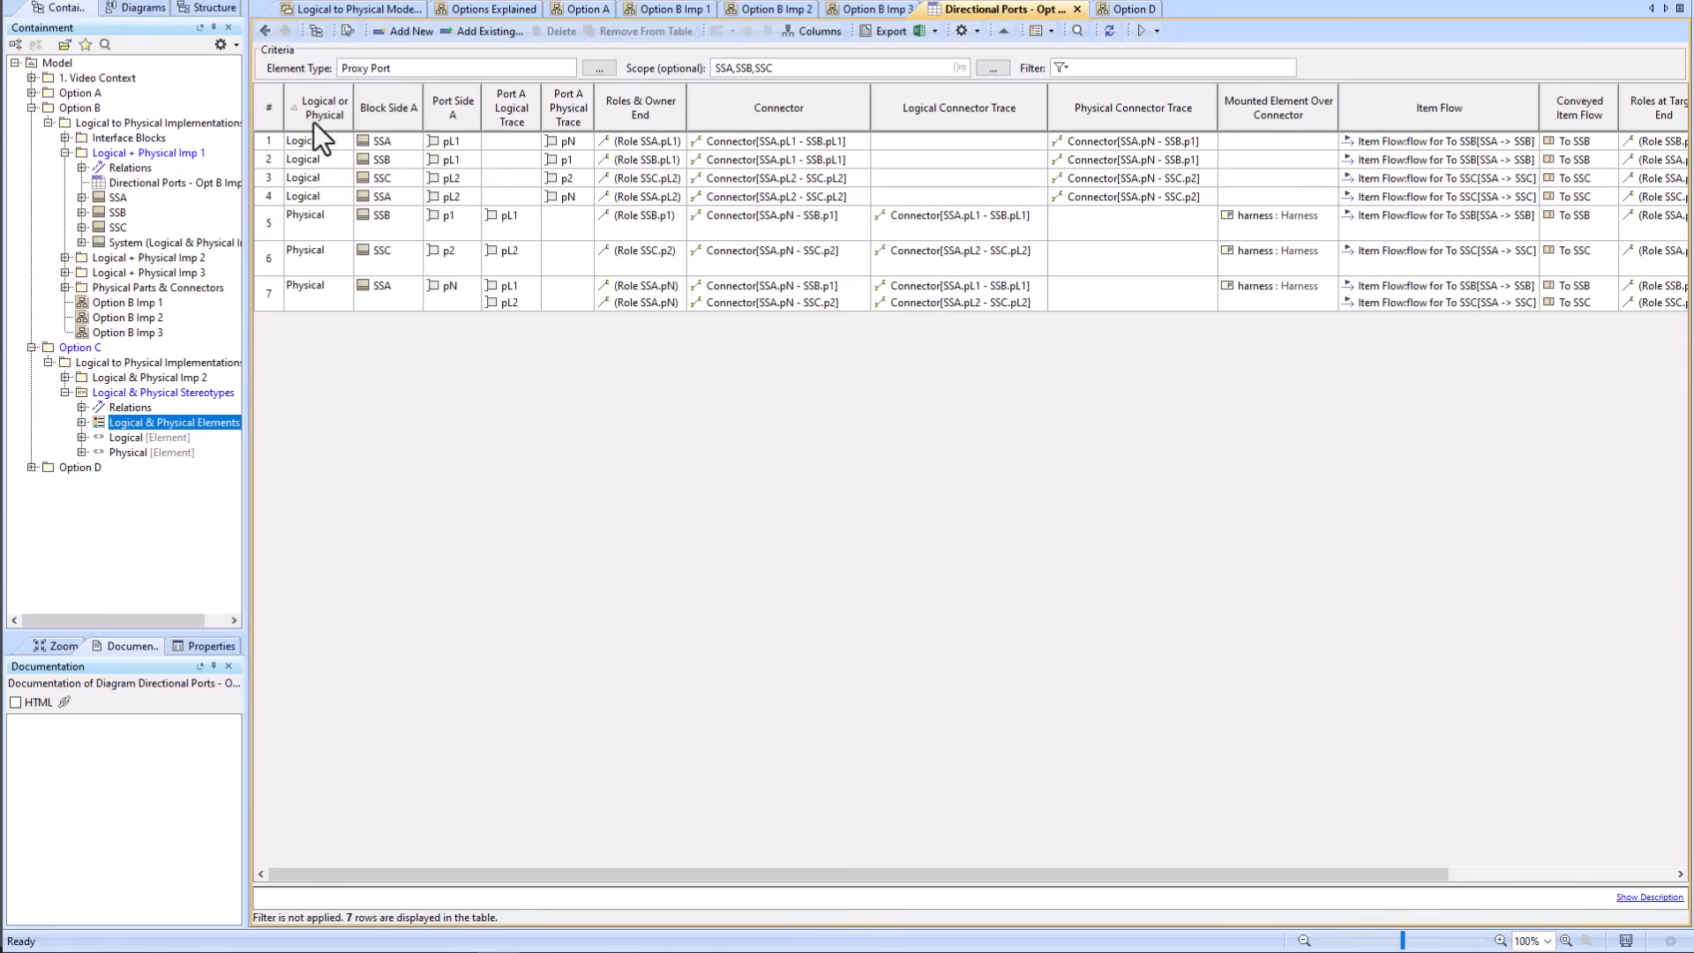
# Step: Return to the Option C diagram and point out the Logical and Physical stereotypes in the containment tree
pyautogui.click(267, 30)
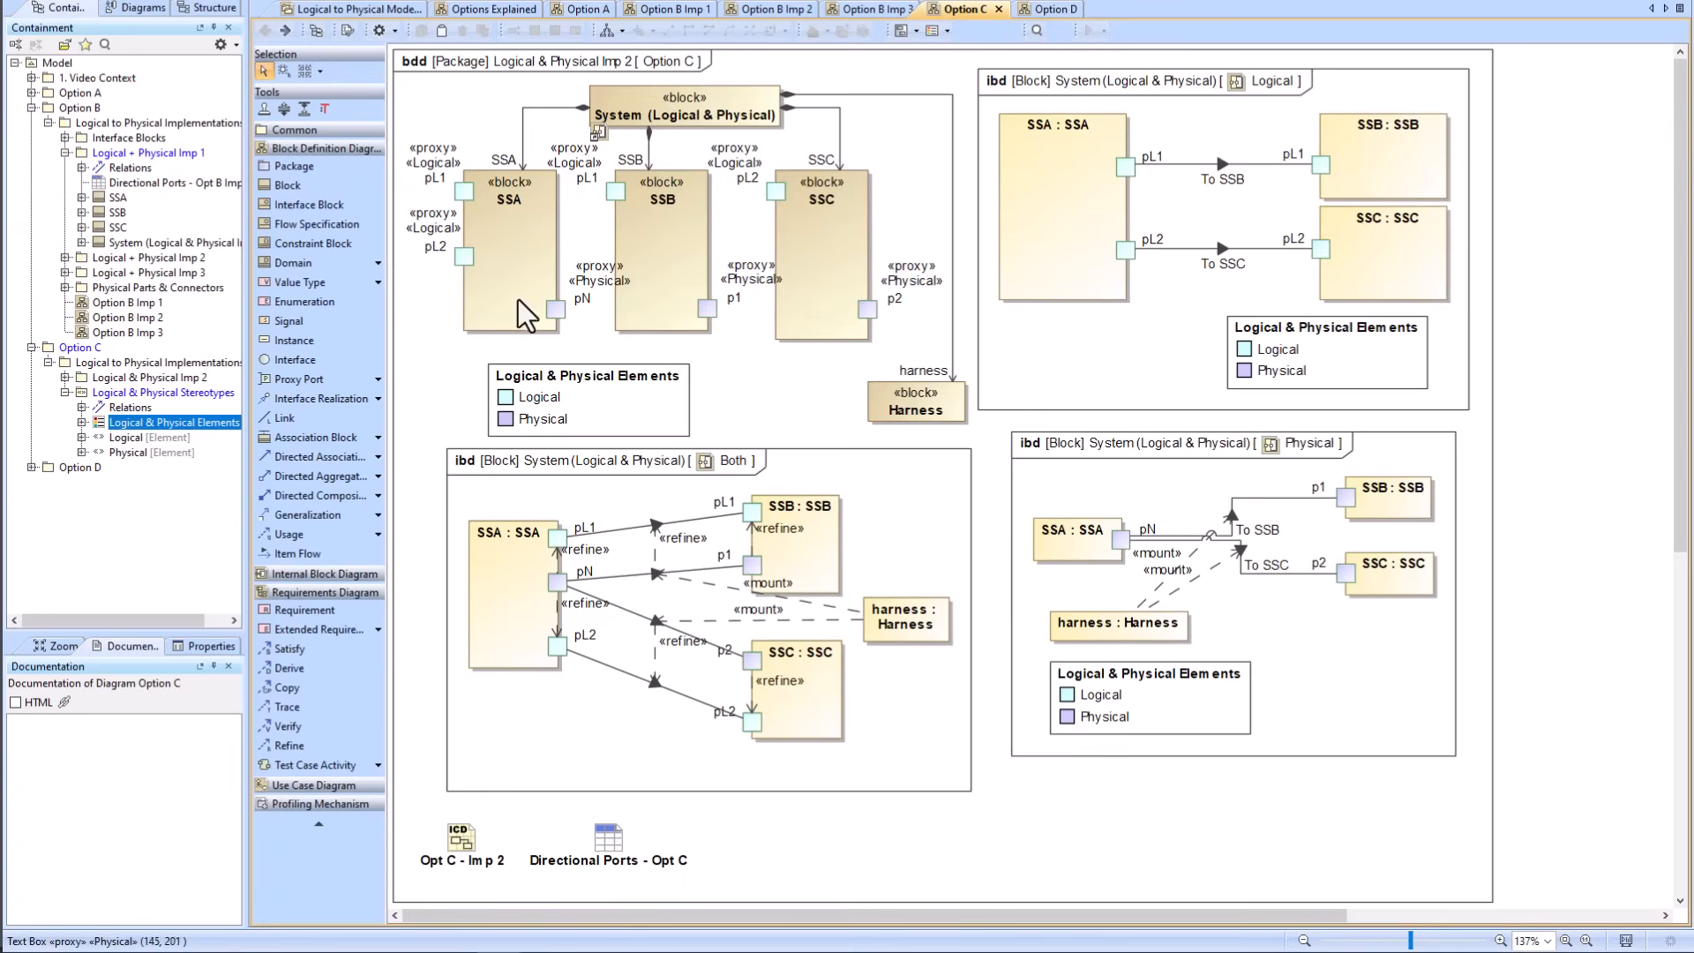
pyautogui.click(127, 436)
pyautogui.click(127, 448)
pyautogui.click(127, 440)
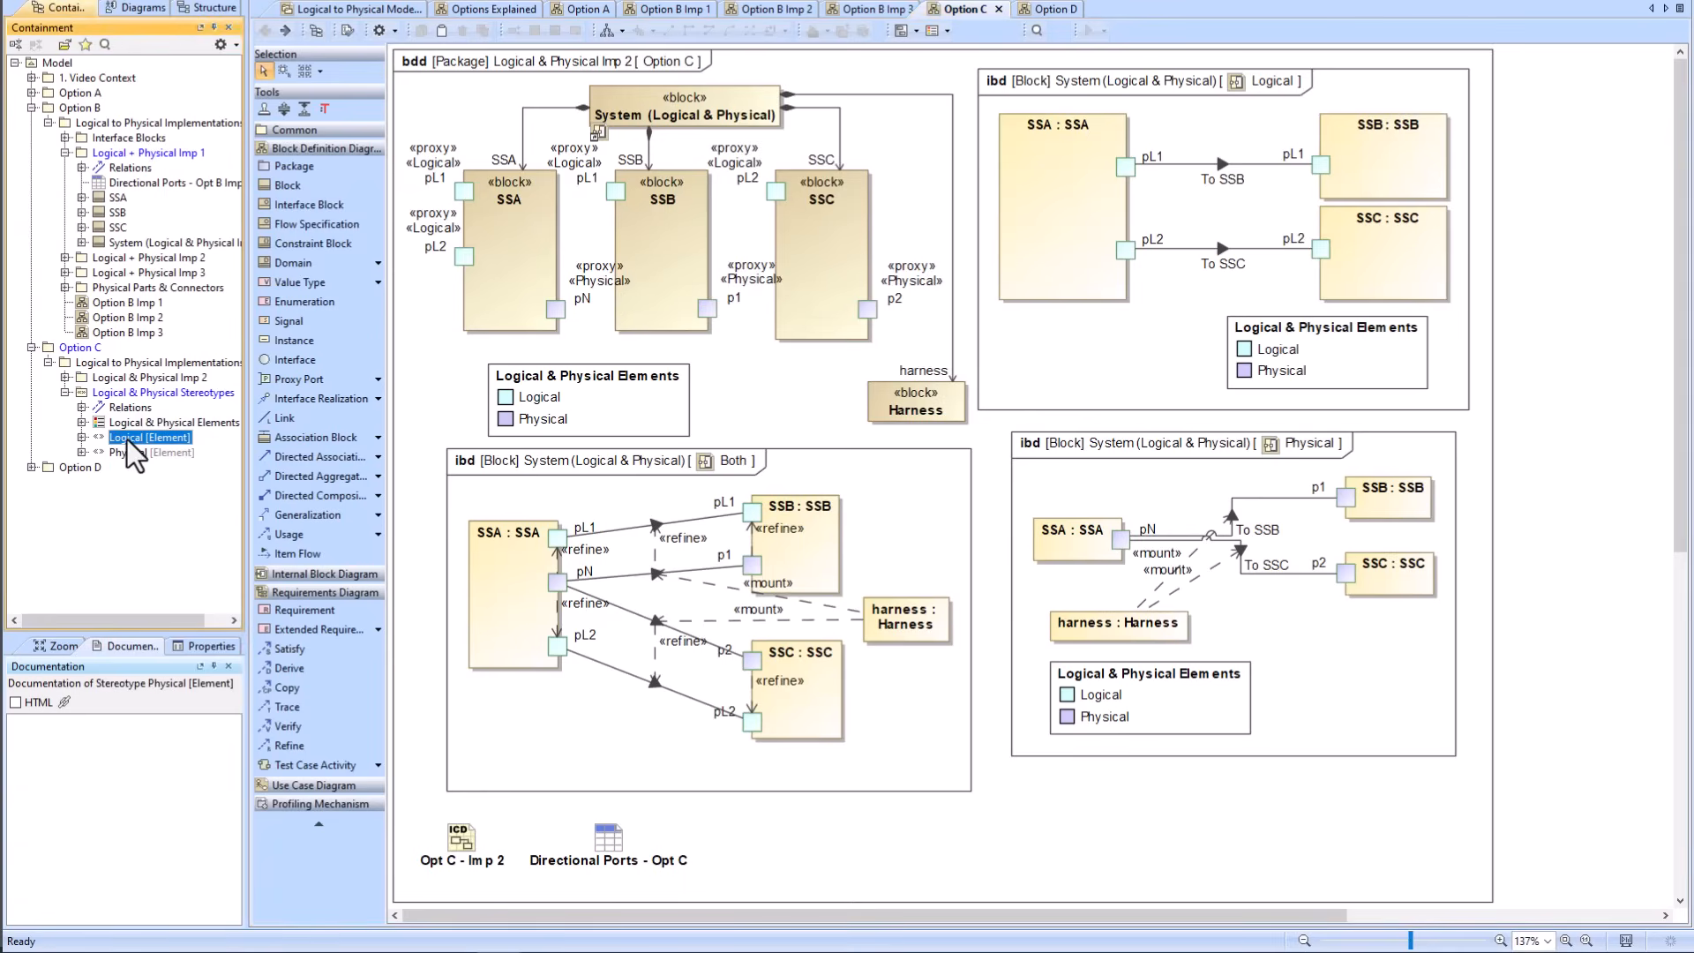
# Step: Reopen the Directional Ports - Opt C table and compare it with the directional ports table of Logical + Physical Imp 1
pyautogui.doubleClick(609, 849)
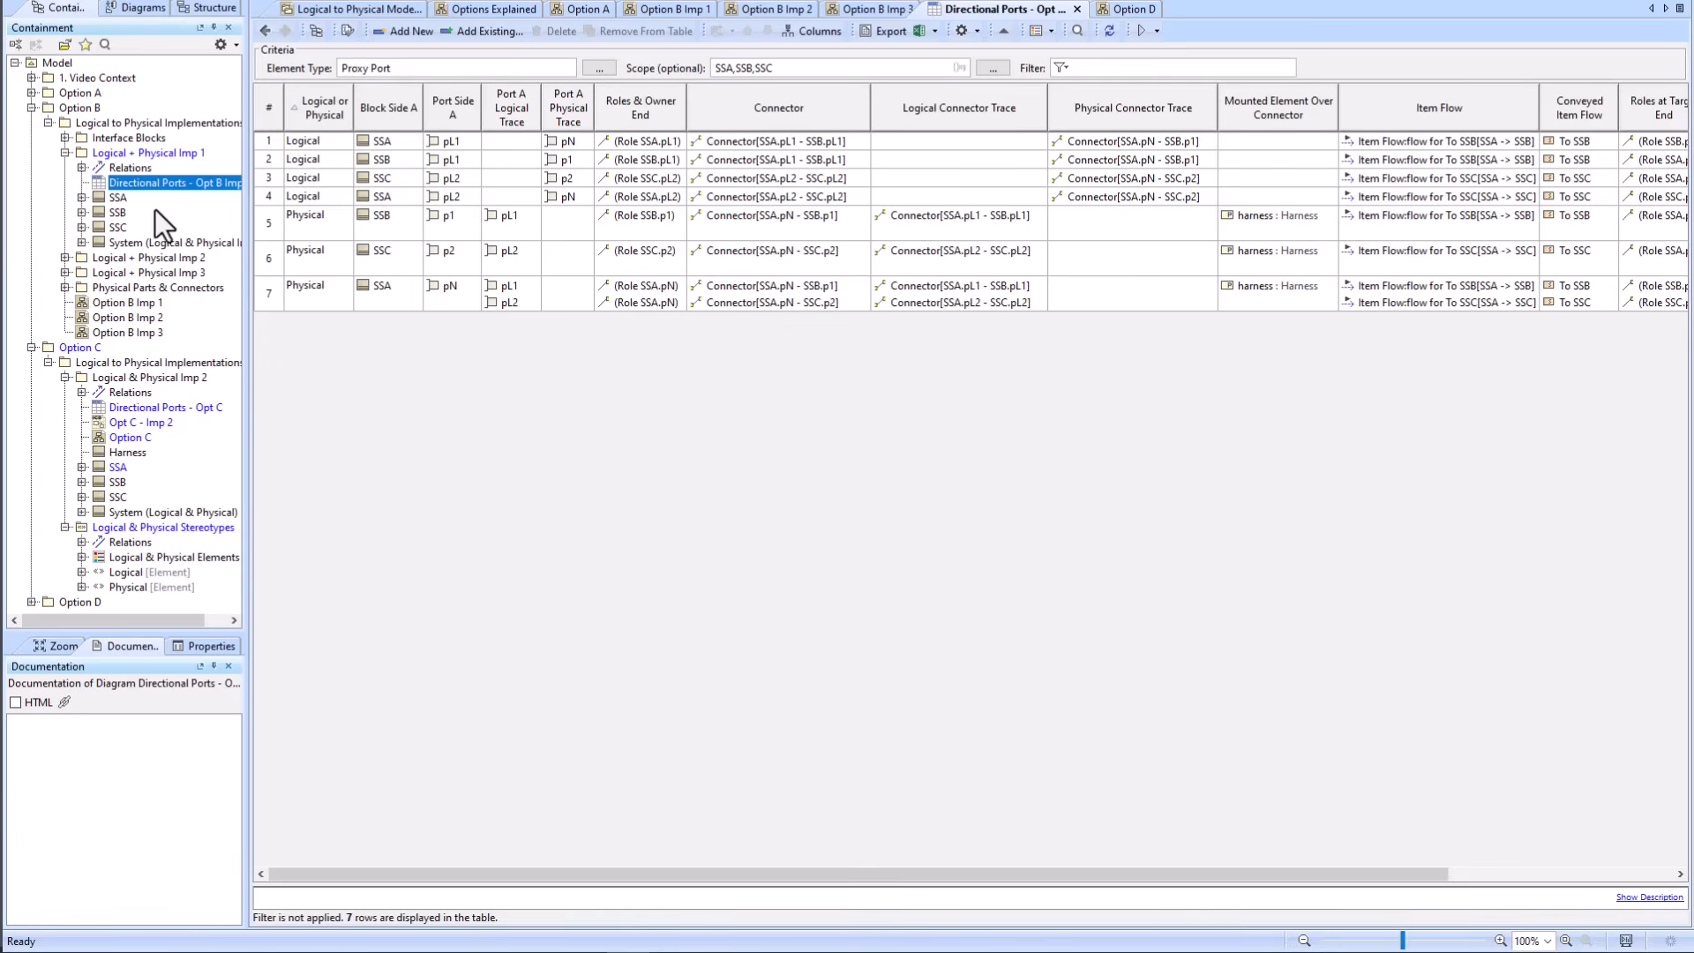
pyautogui.doubleClick(125, 181)
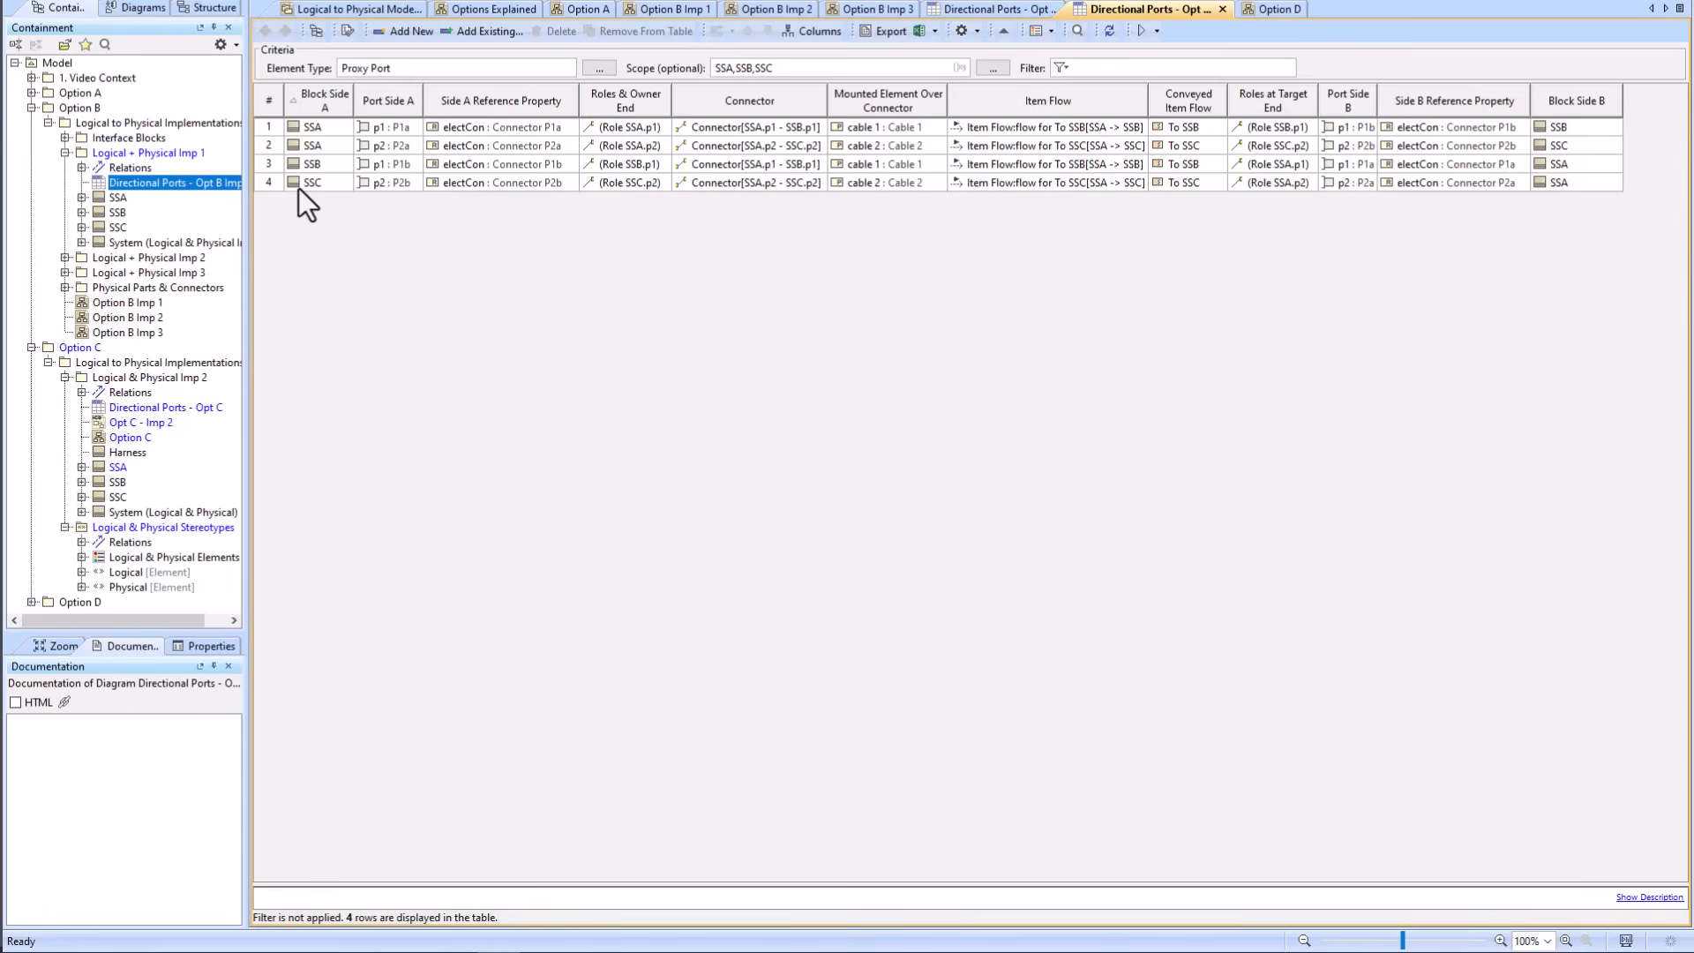
pyautogui.click(1224, 8)
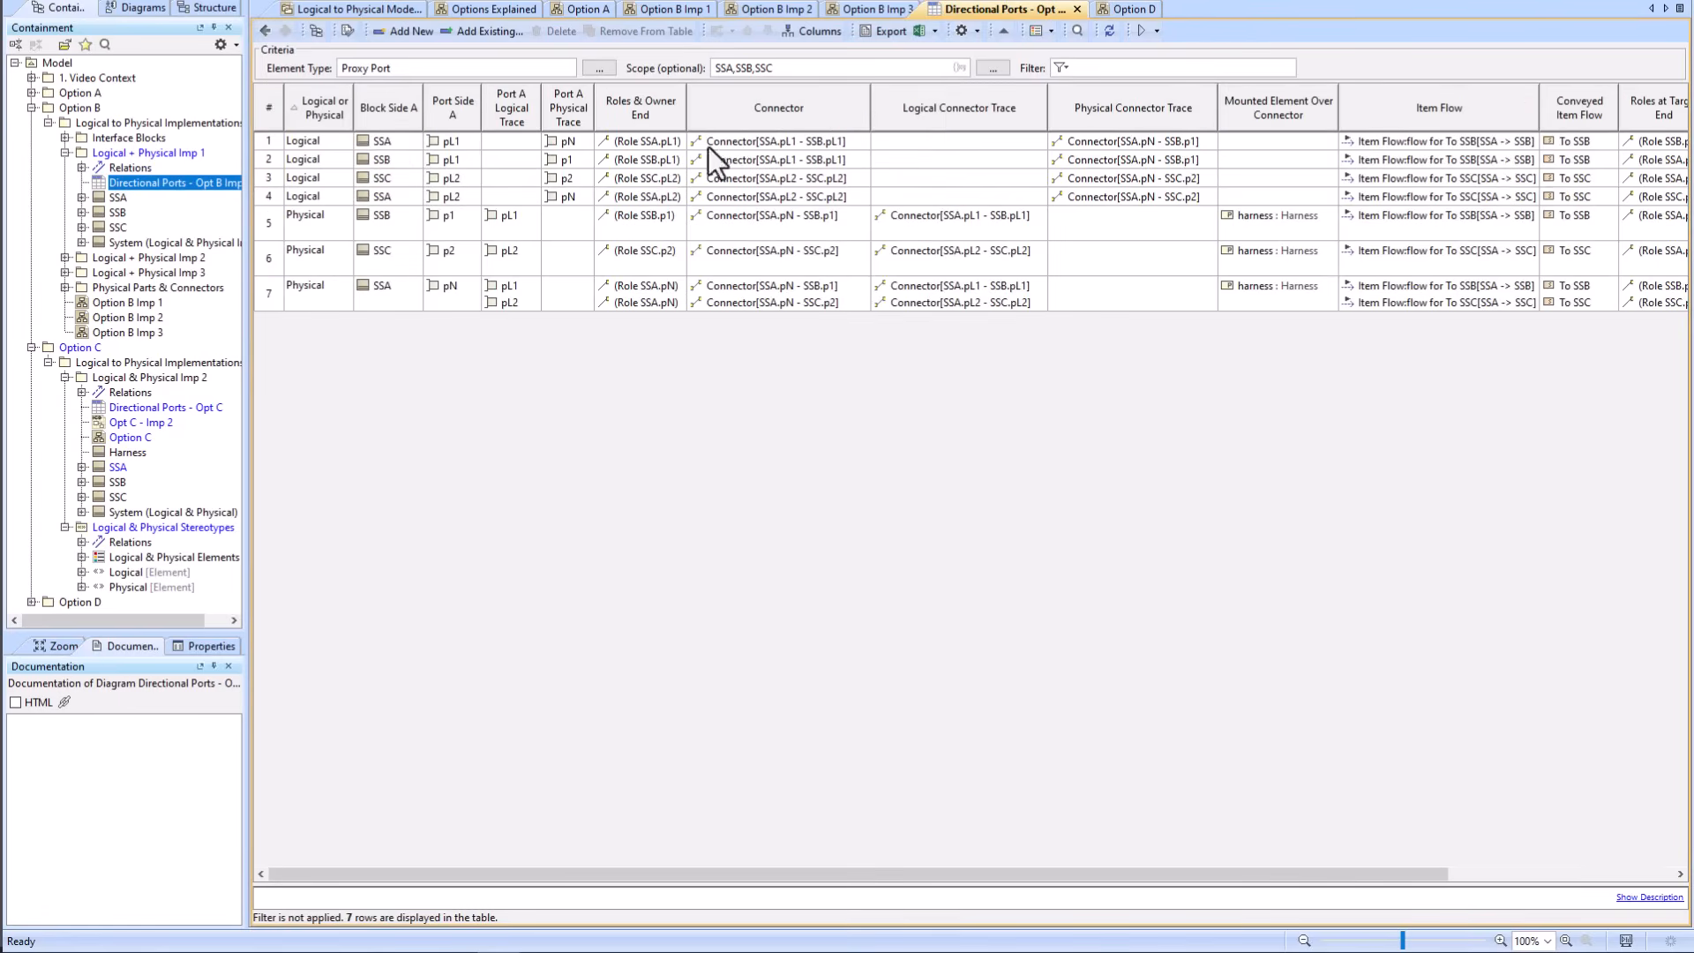
# Step: Examine the custom column expressions behind Block Side A and Port Side A, closing each without changes
pyautogui.rightClick(389, 108)
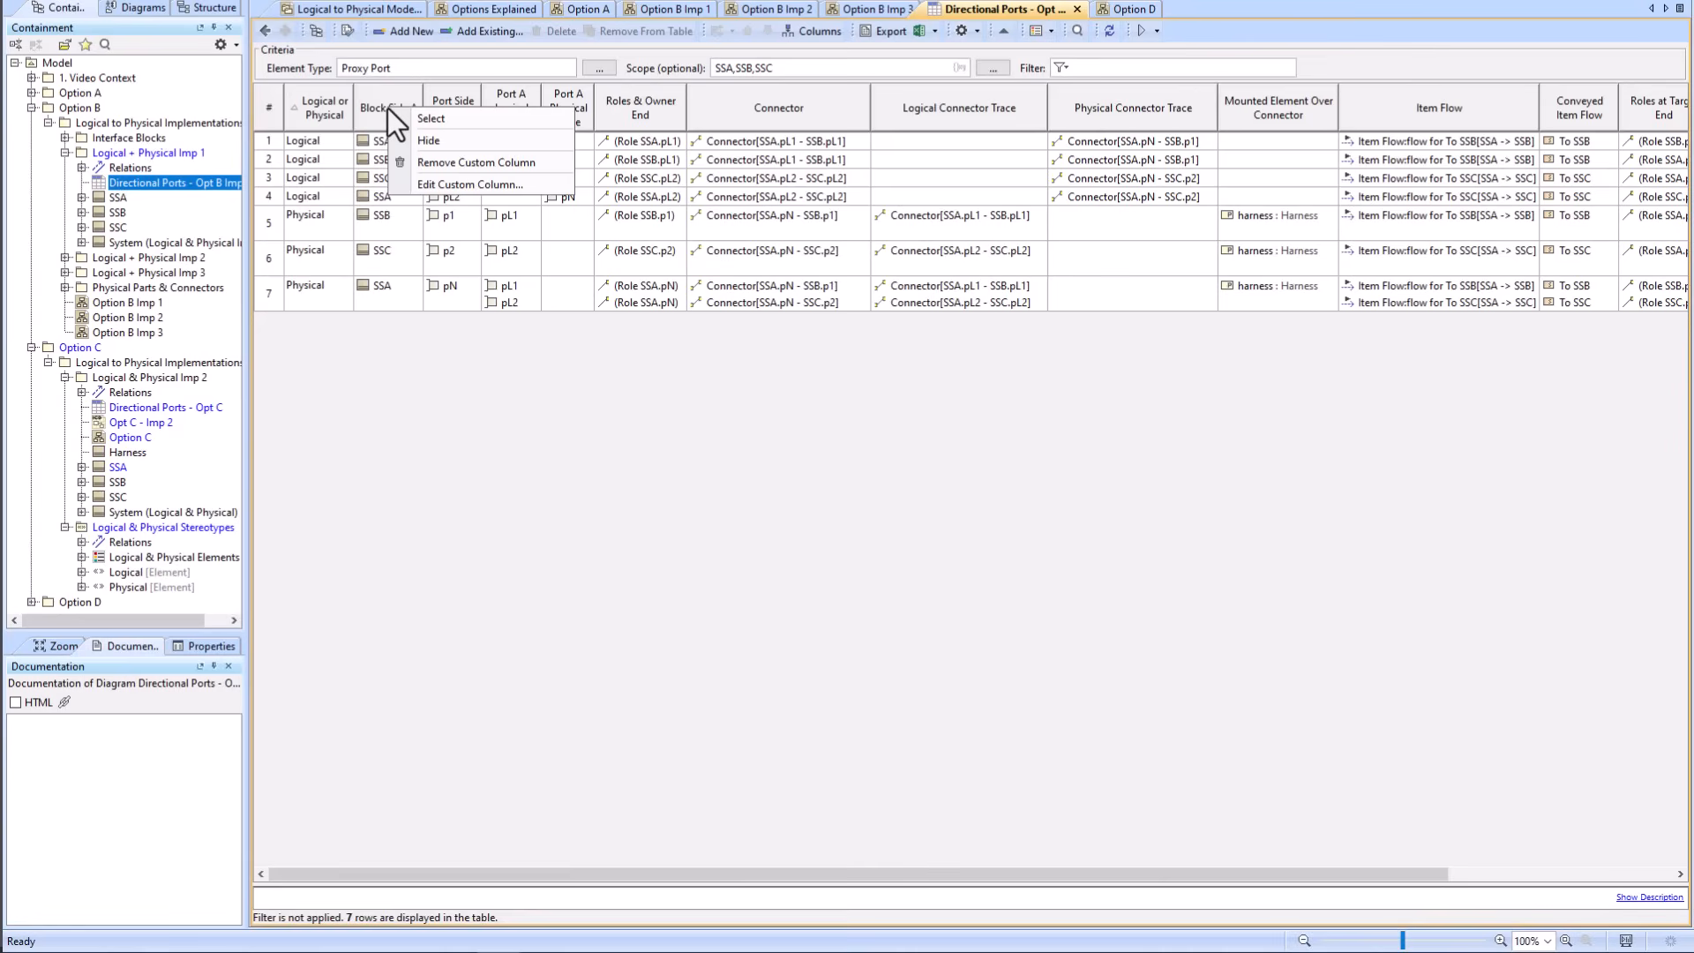
pyautogui.click(466, 179)
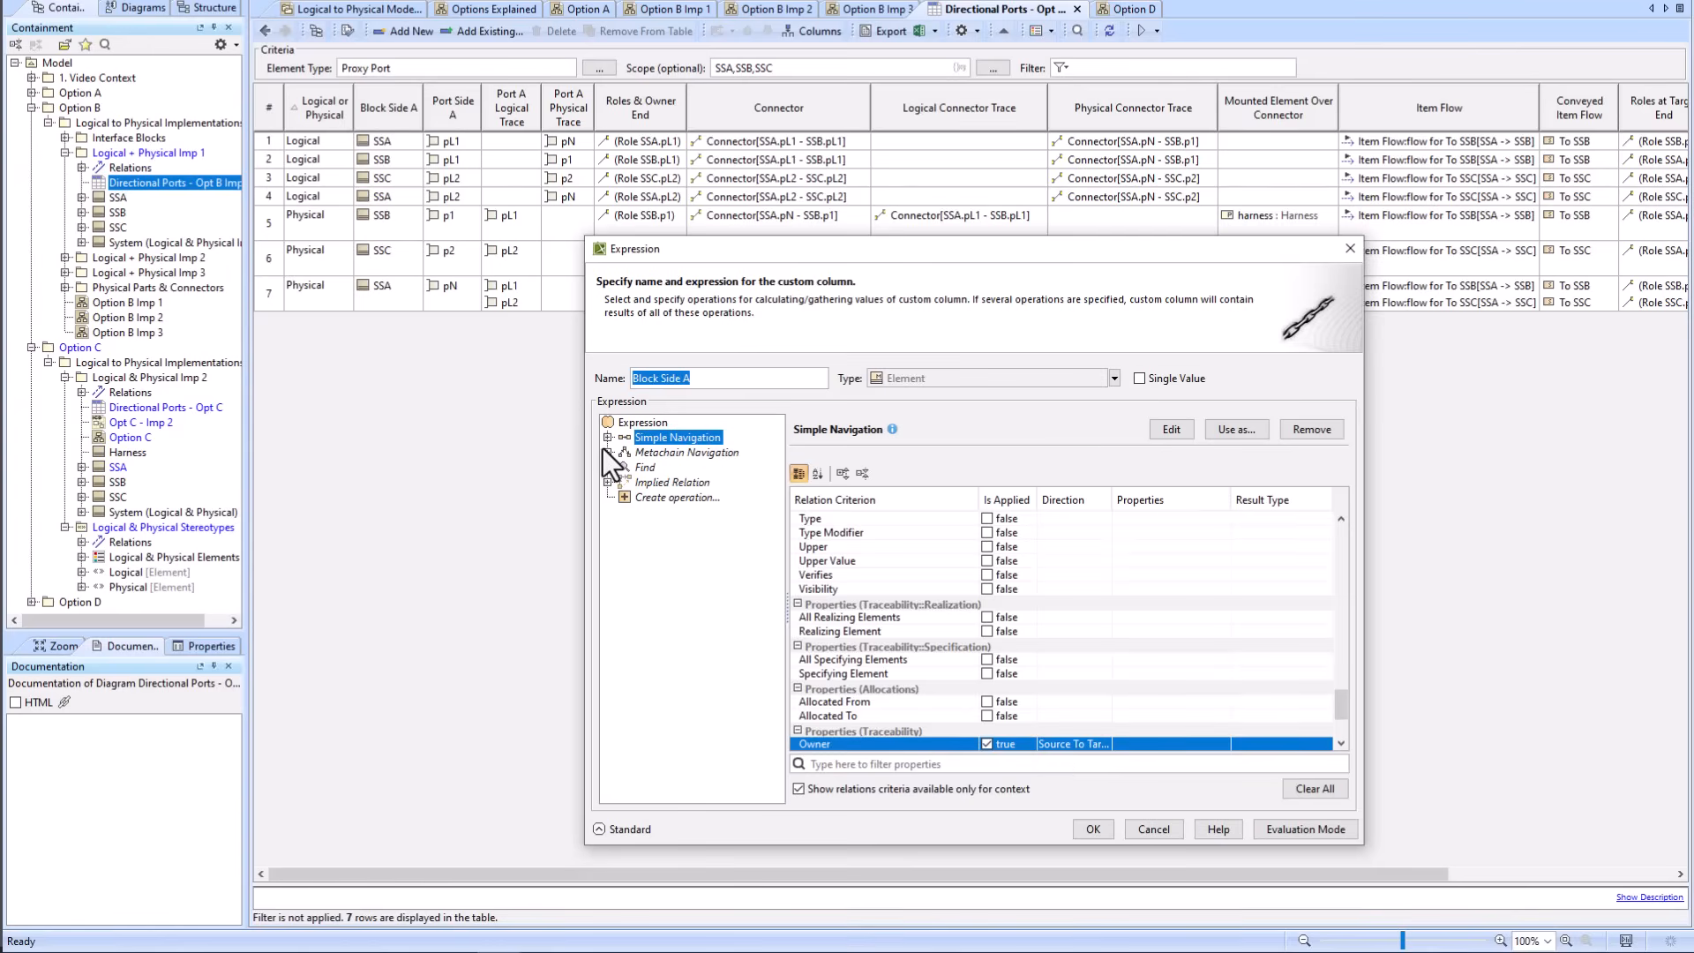
pyautogui.click(1143, 827)
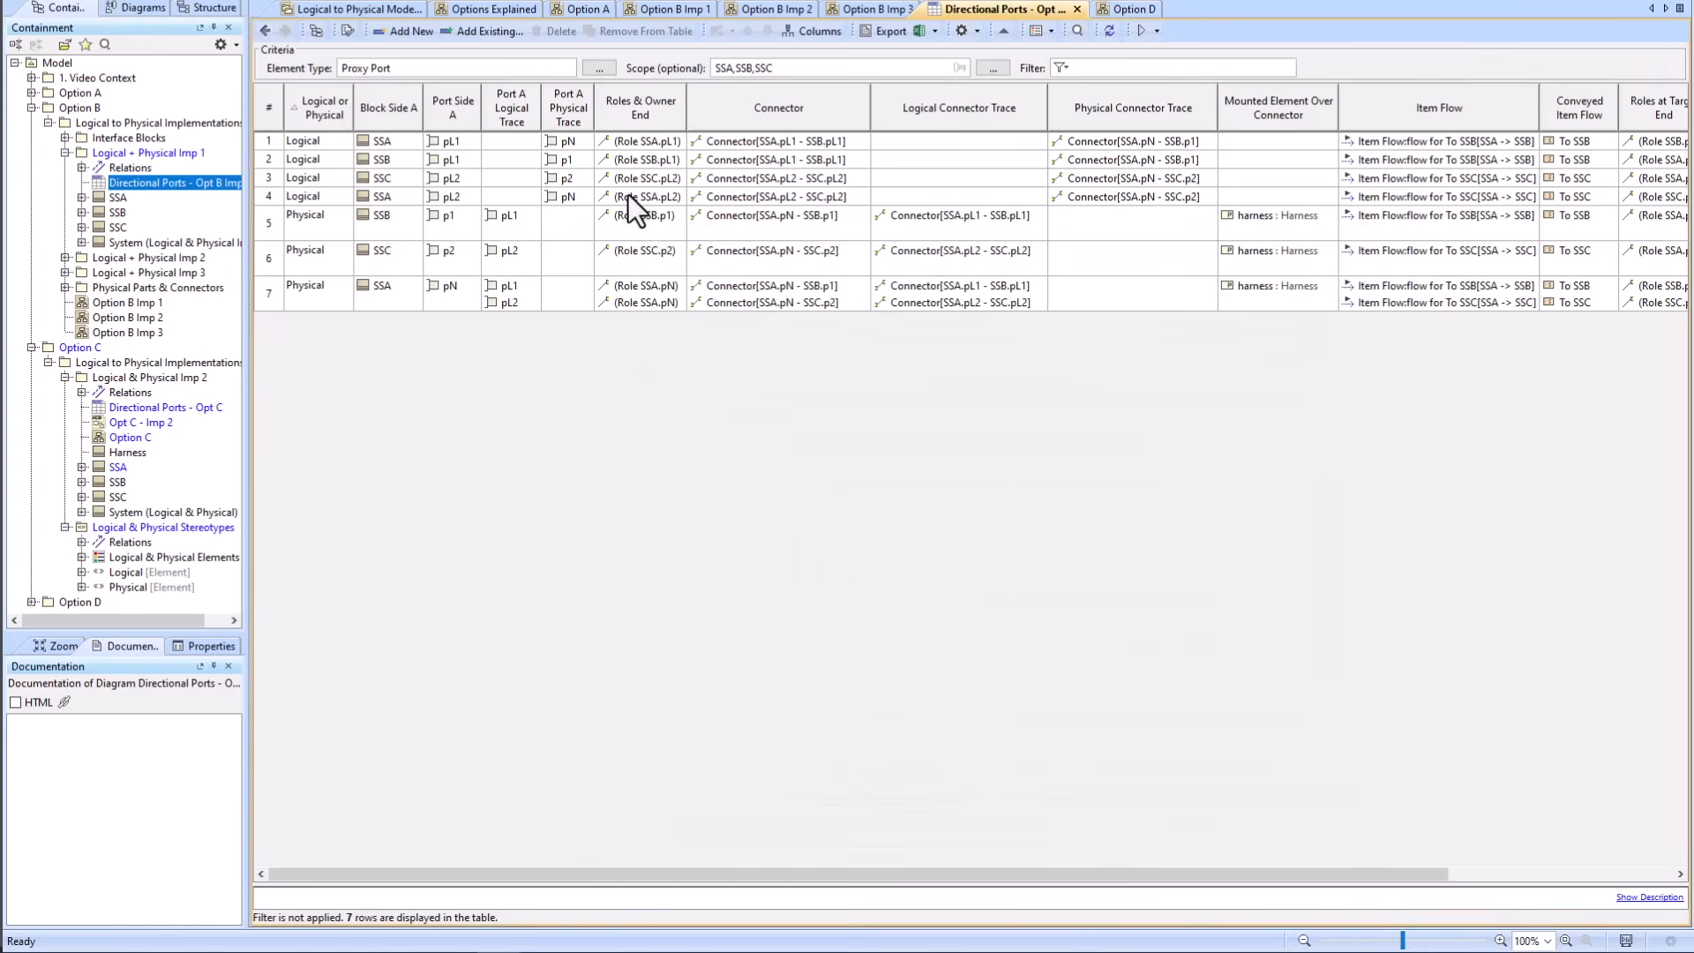
pyautogui.rightClick(448, 112)
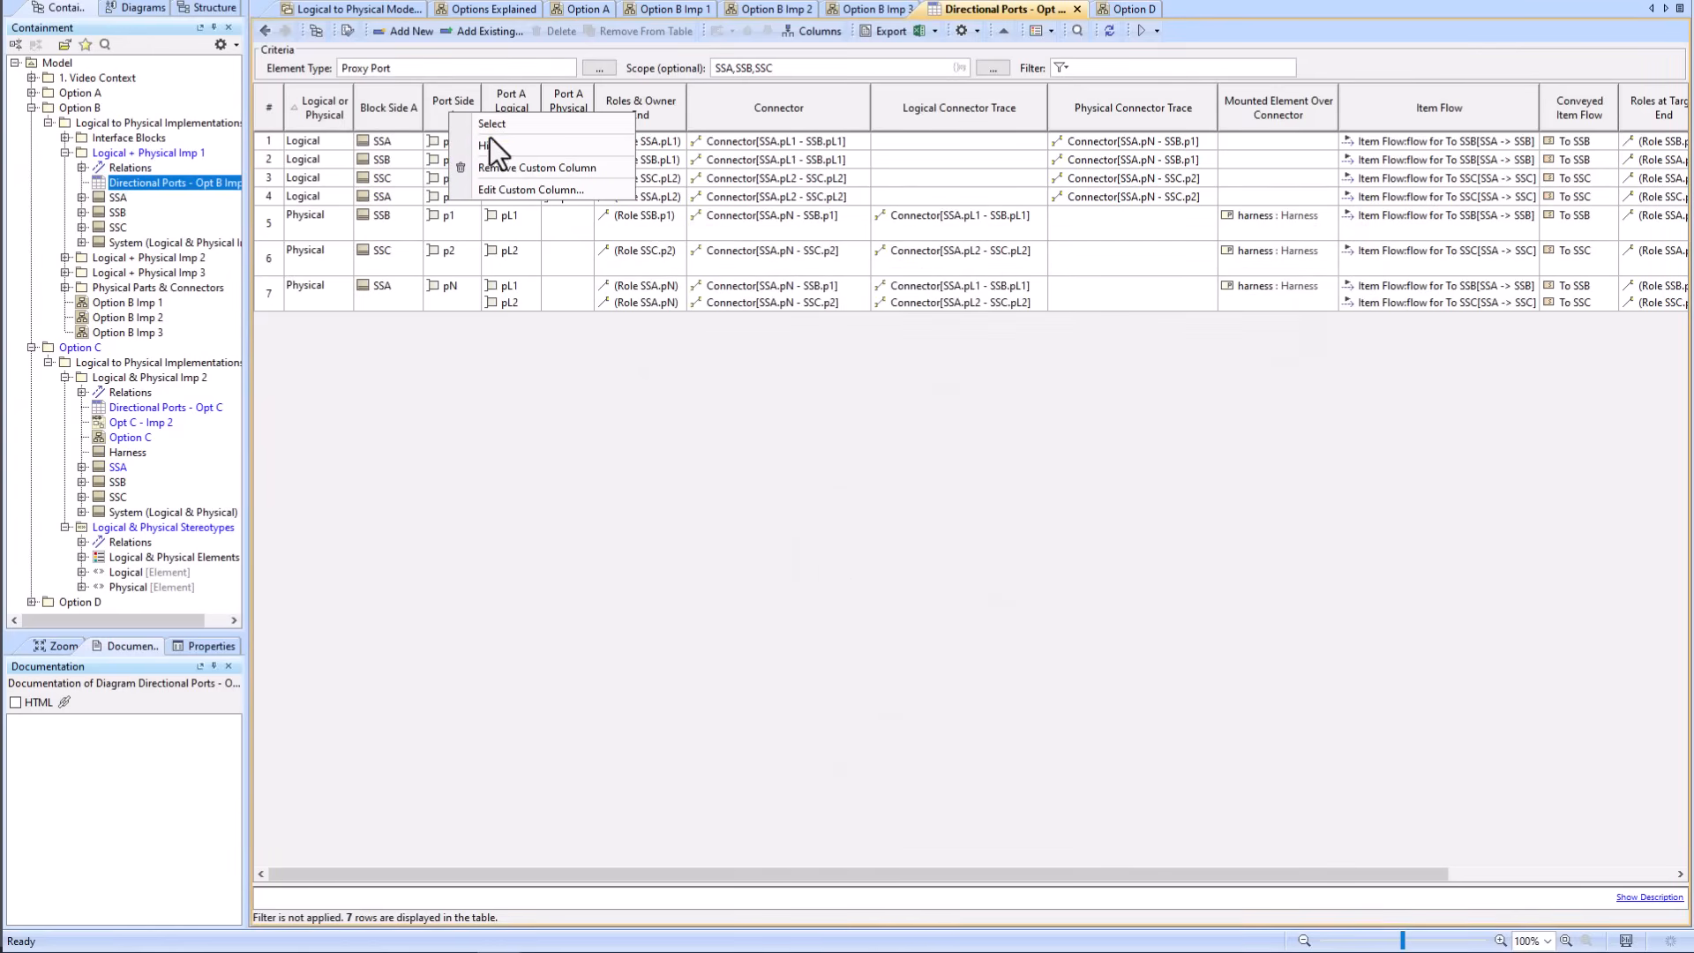
pyautogui.click(520, 191)
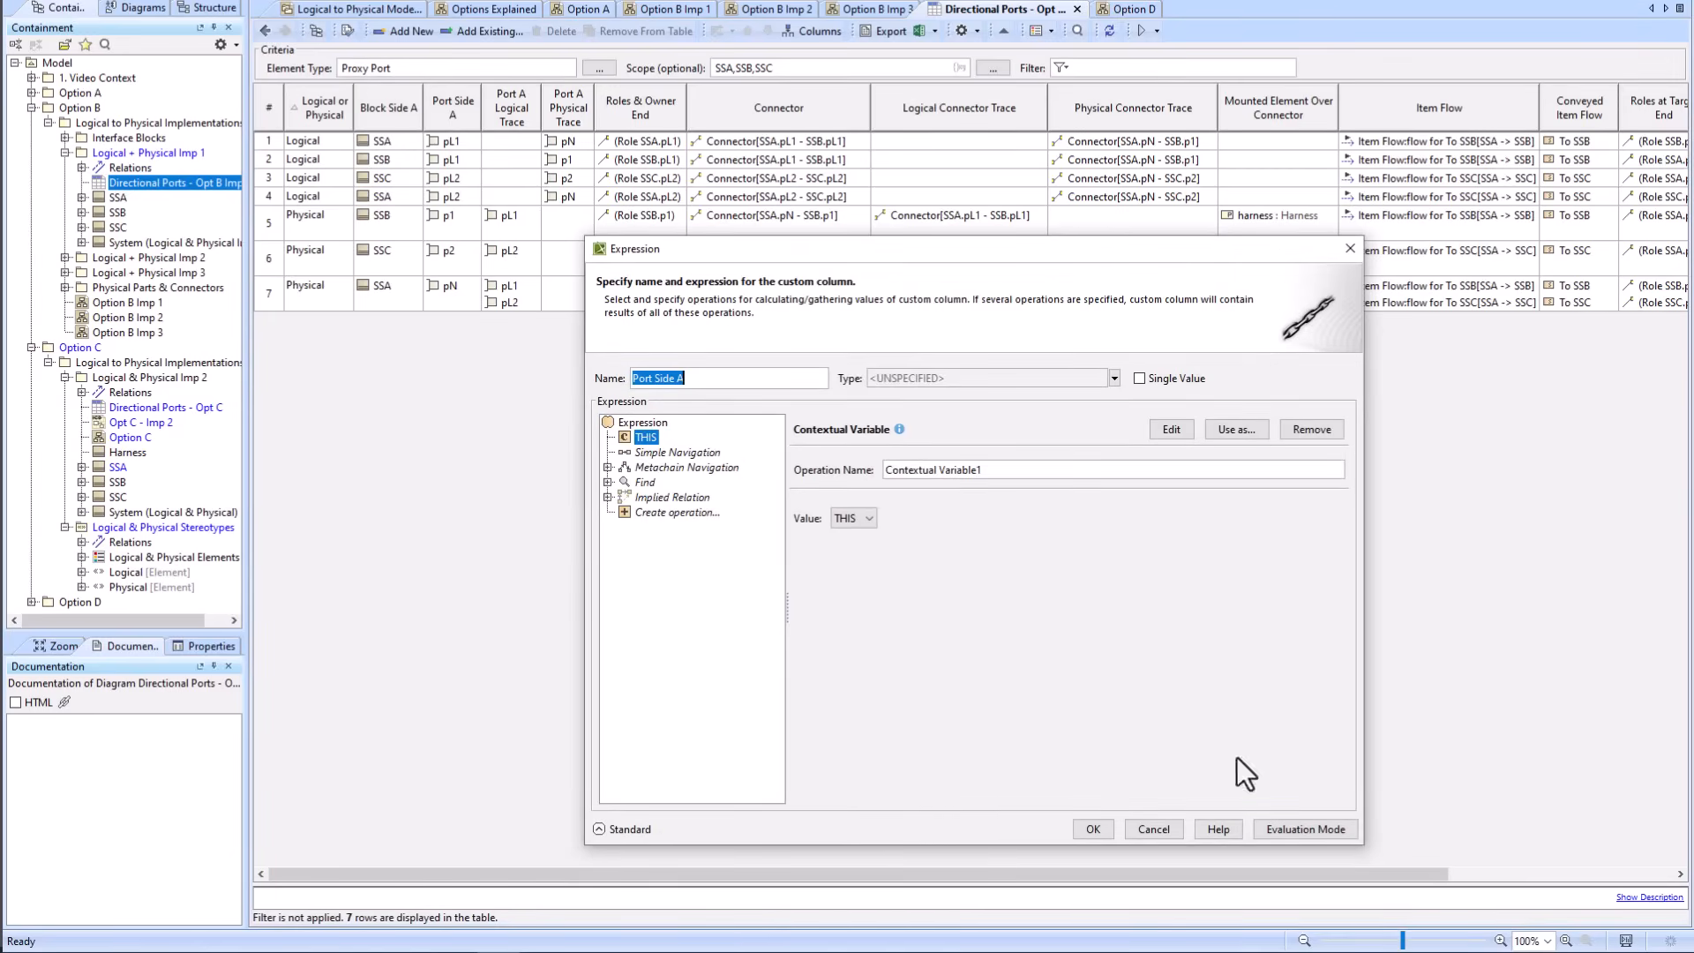
pyautogui.click(1143, 829)
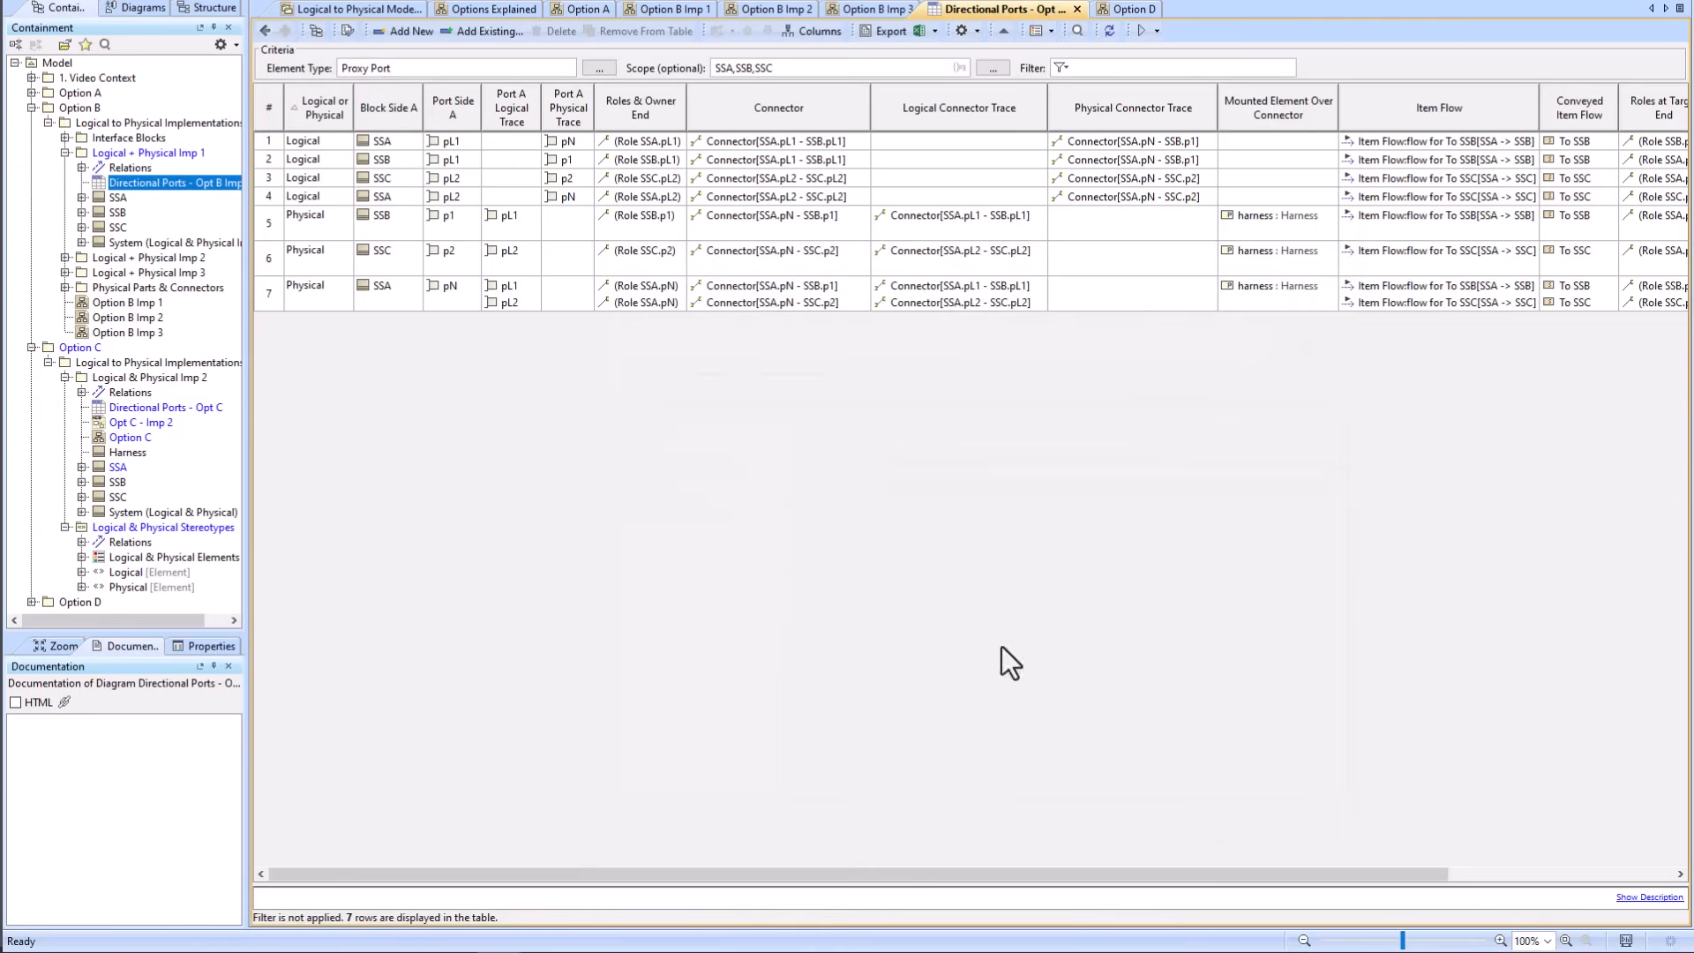
# Step: Compare the Refine navigation, its direction and its context in the Port A Logical Trace and Port A Physical Trace column expressions
pyautogui.rightClick(510, 103)
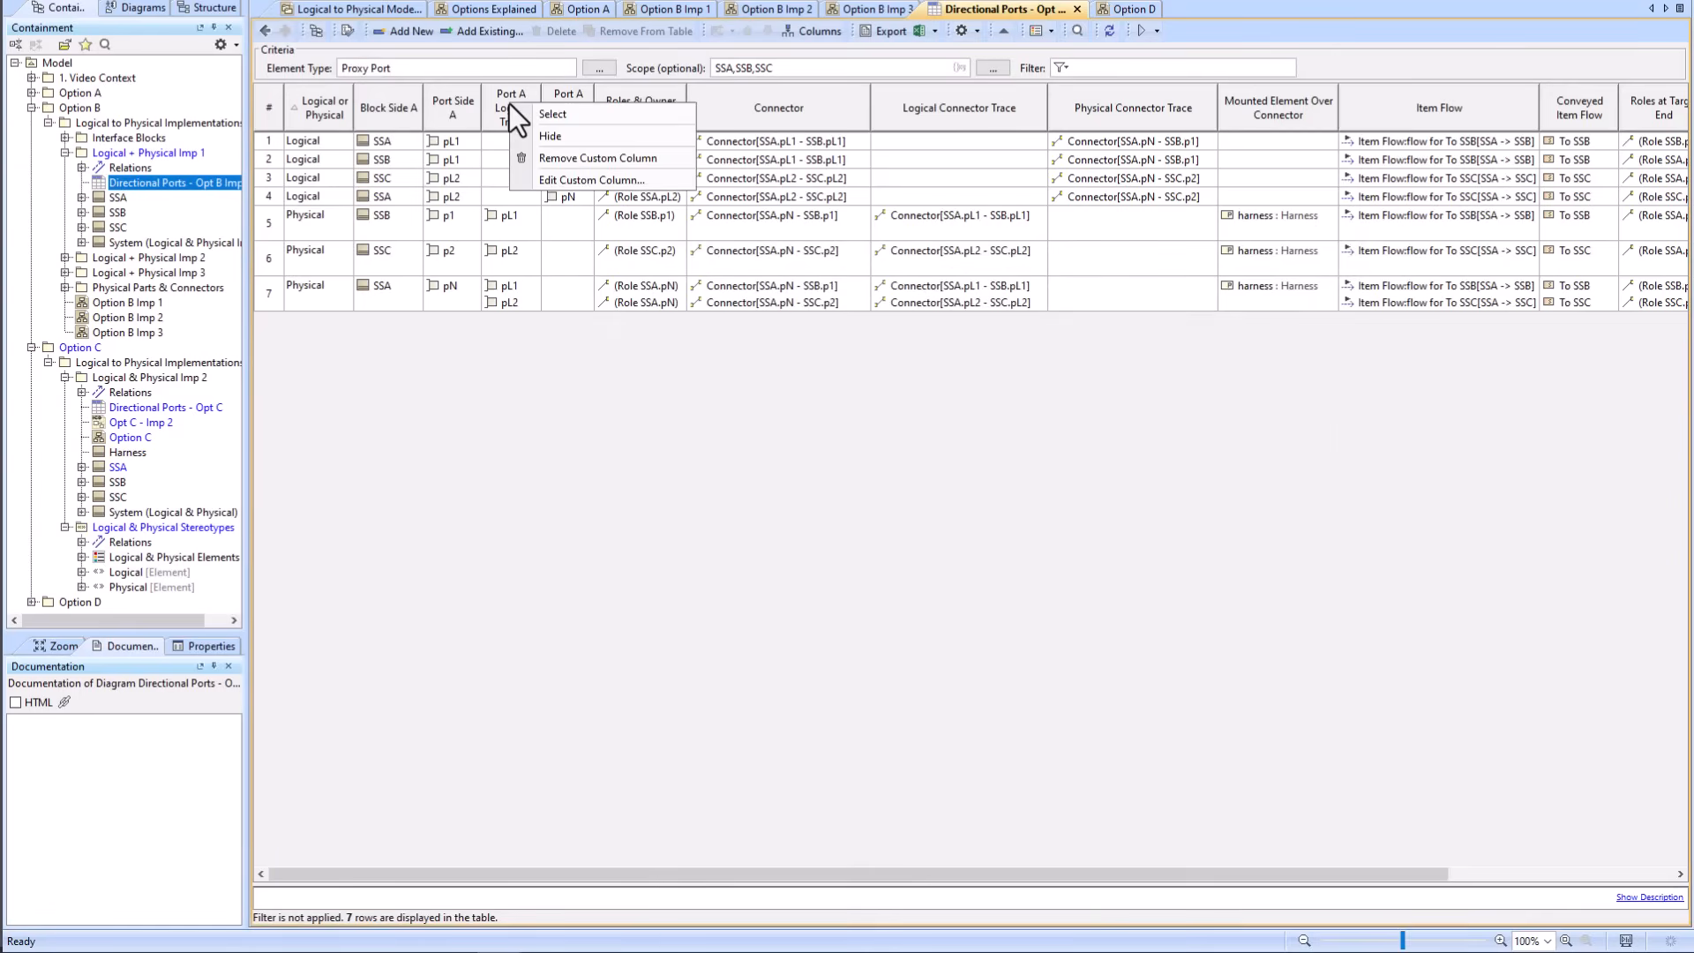
pyautogui.click(578, 178)
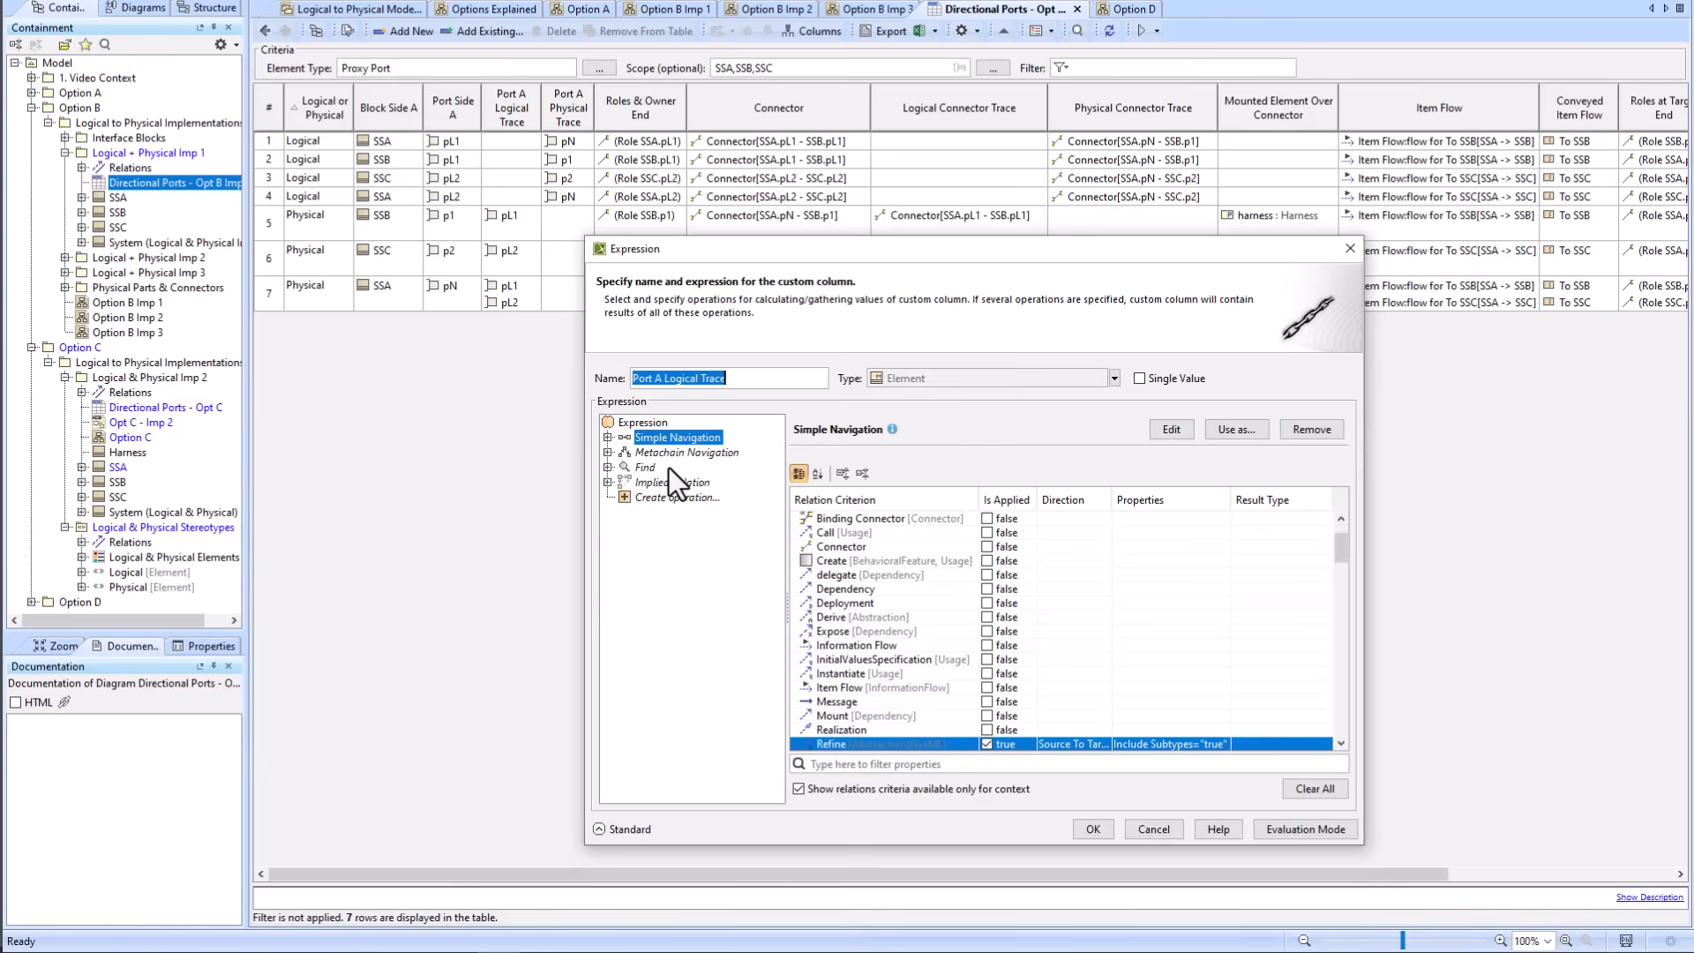
pyautogui.click(607, 436)
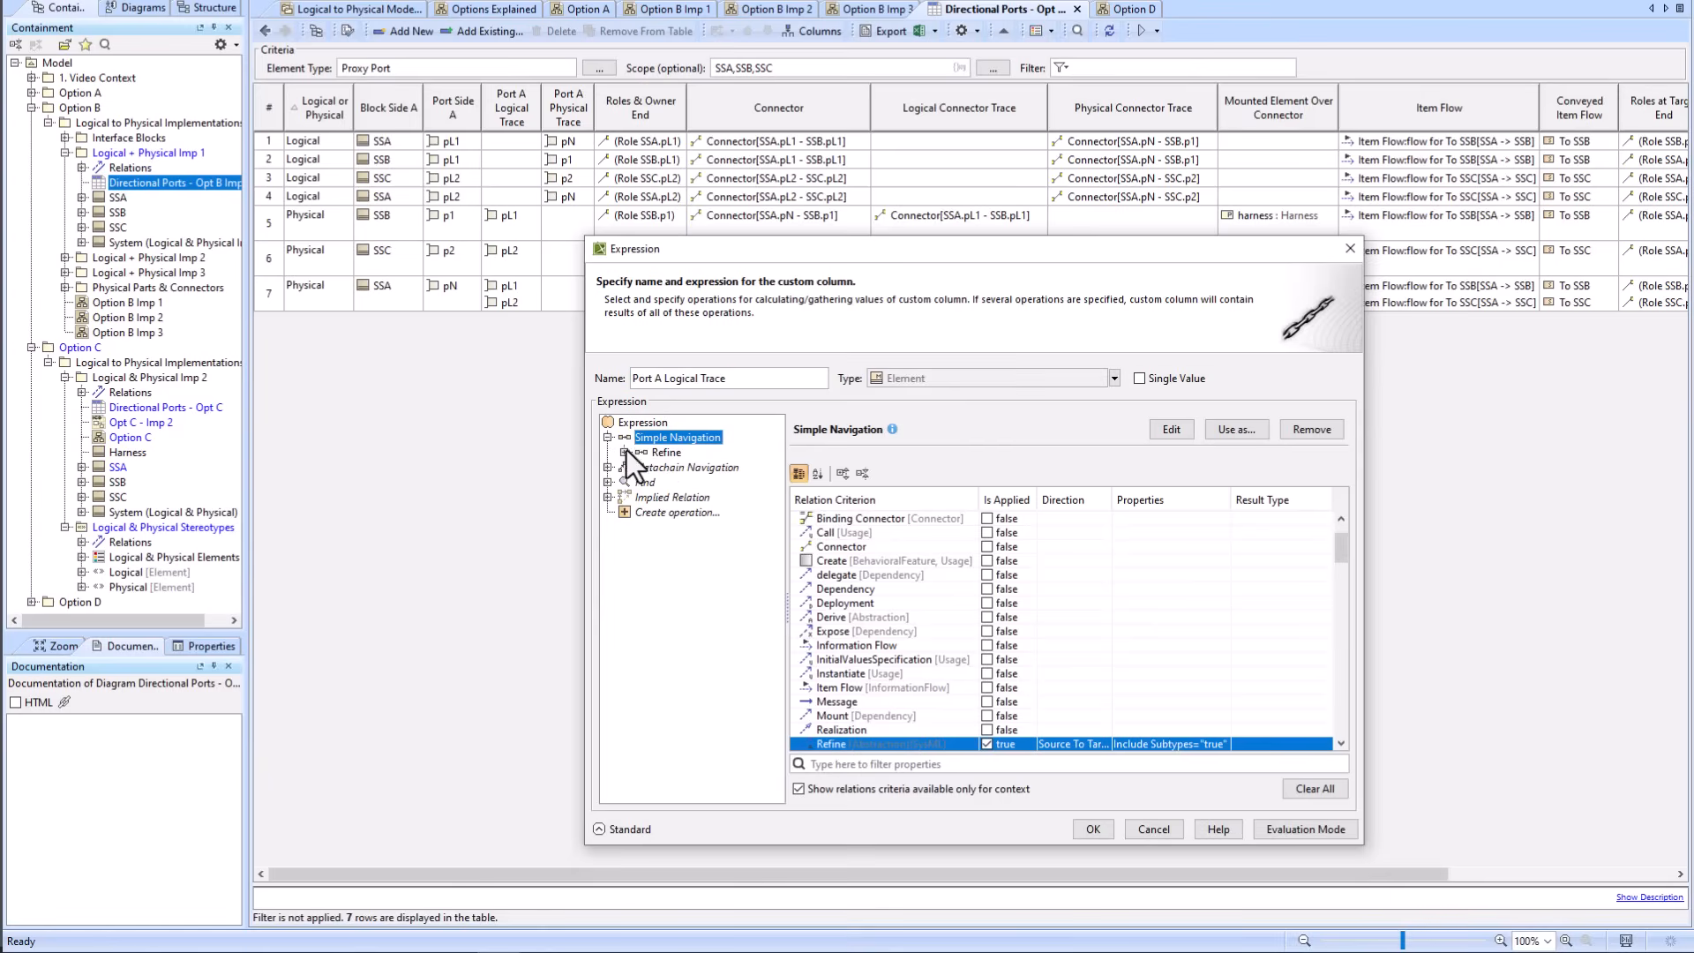
pyautogui.click(624, 452)
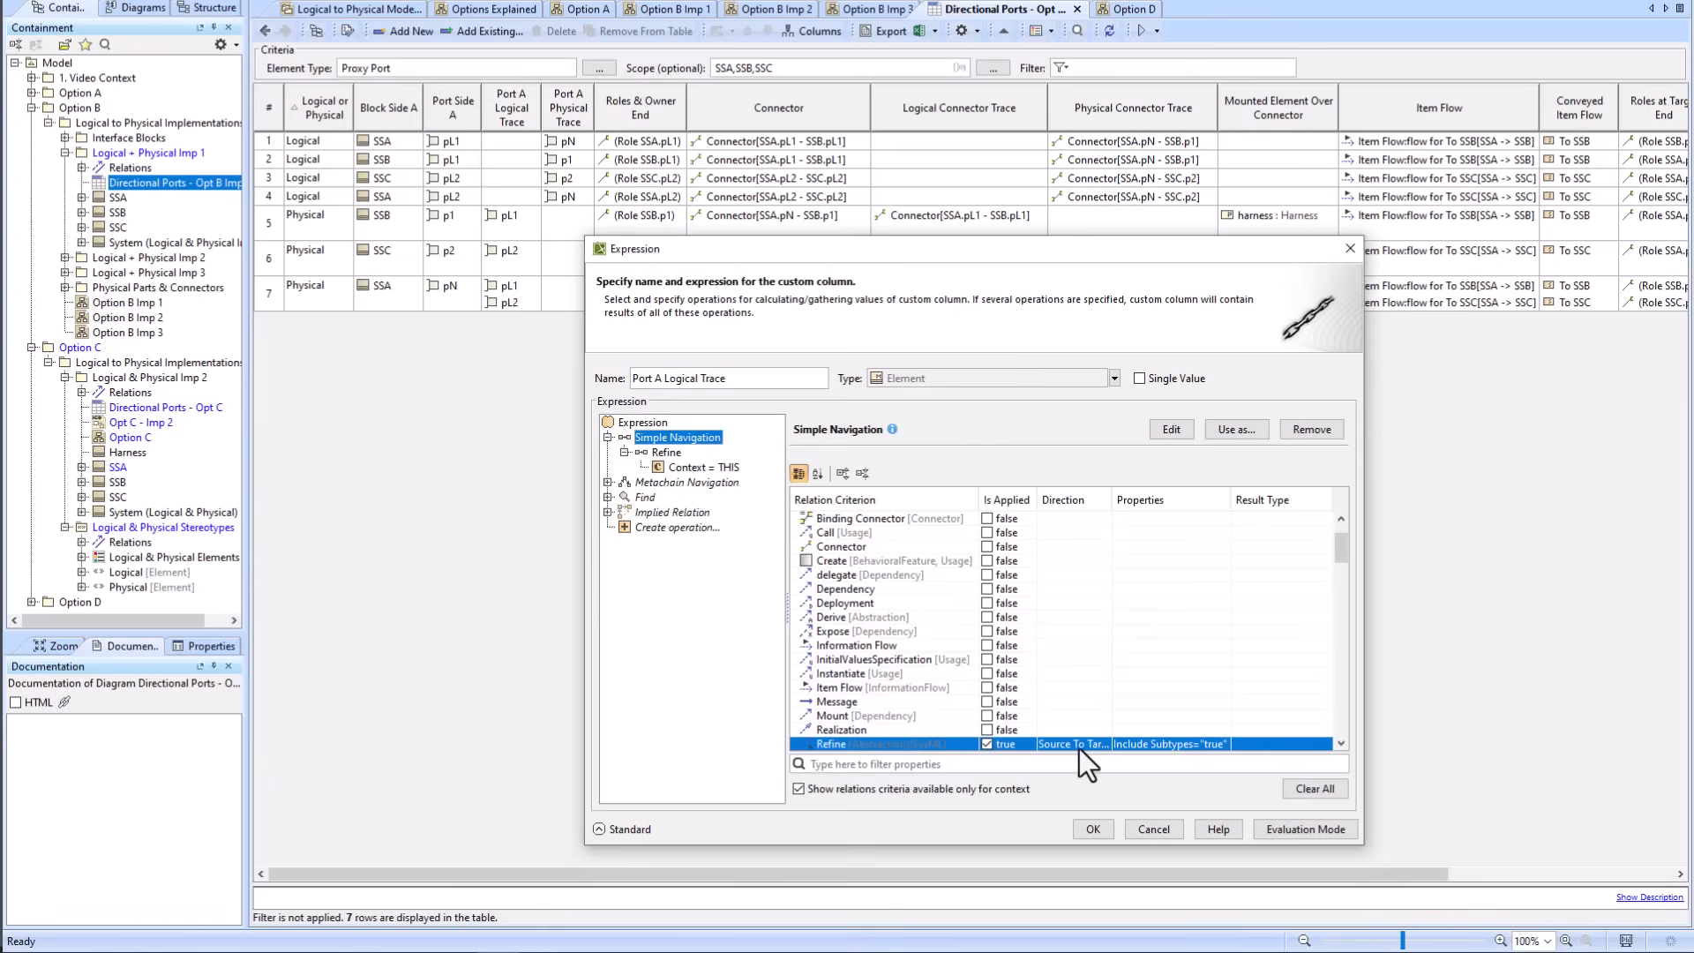
pyautogui.click(1091, 830)
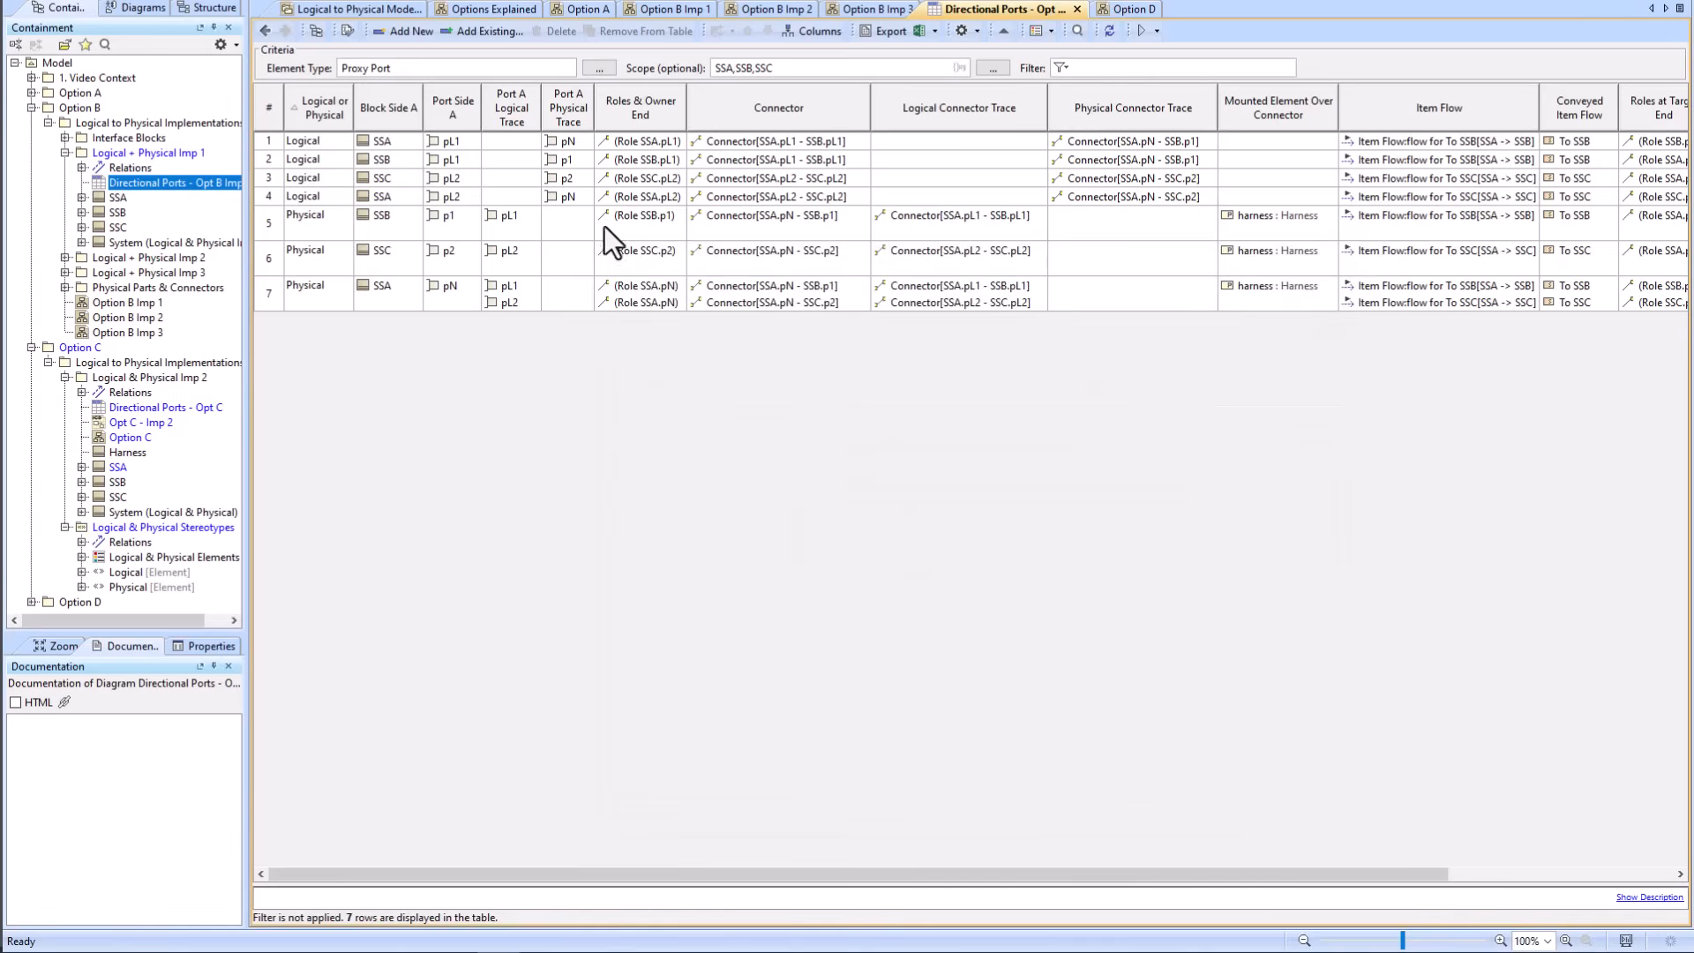
pyautogui.rightClick(559, 99)
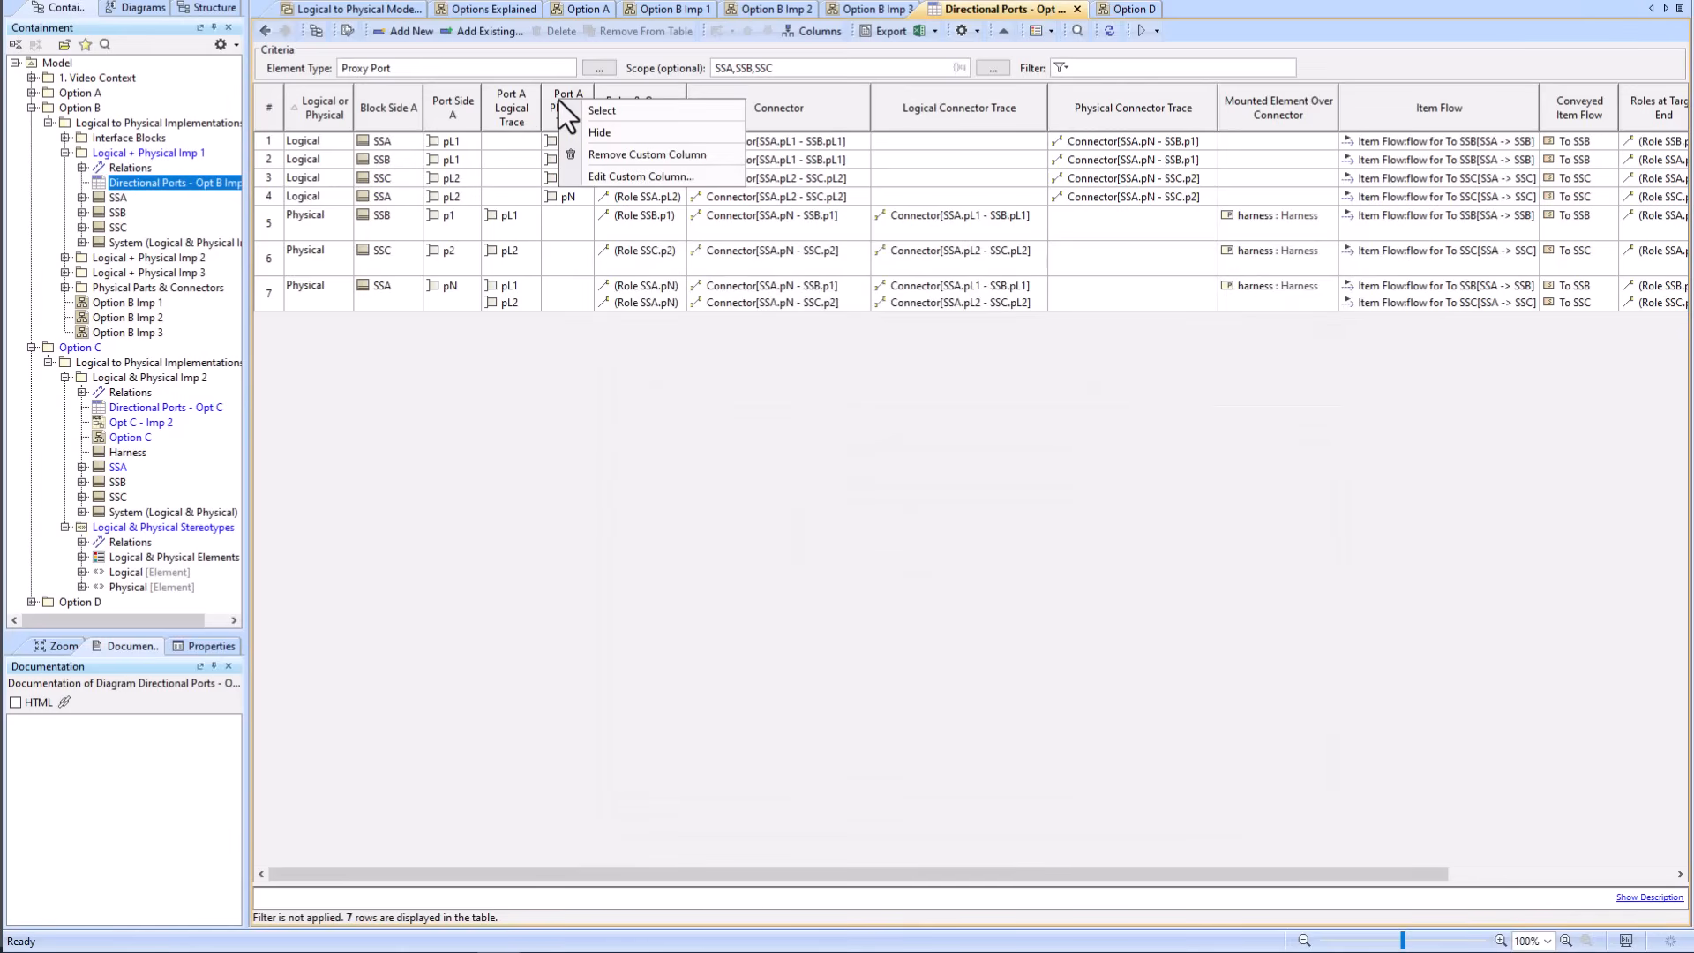
pyautogui.click(605, 177)
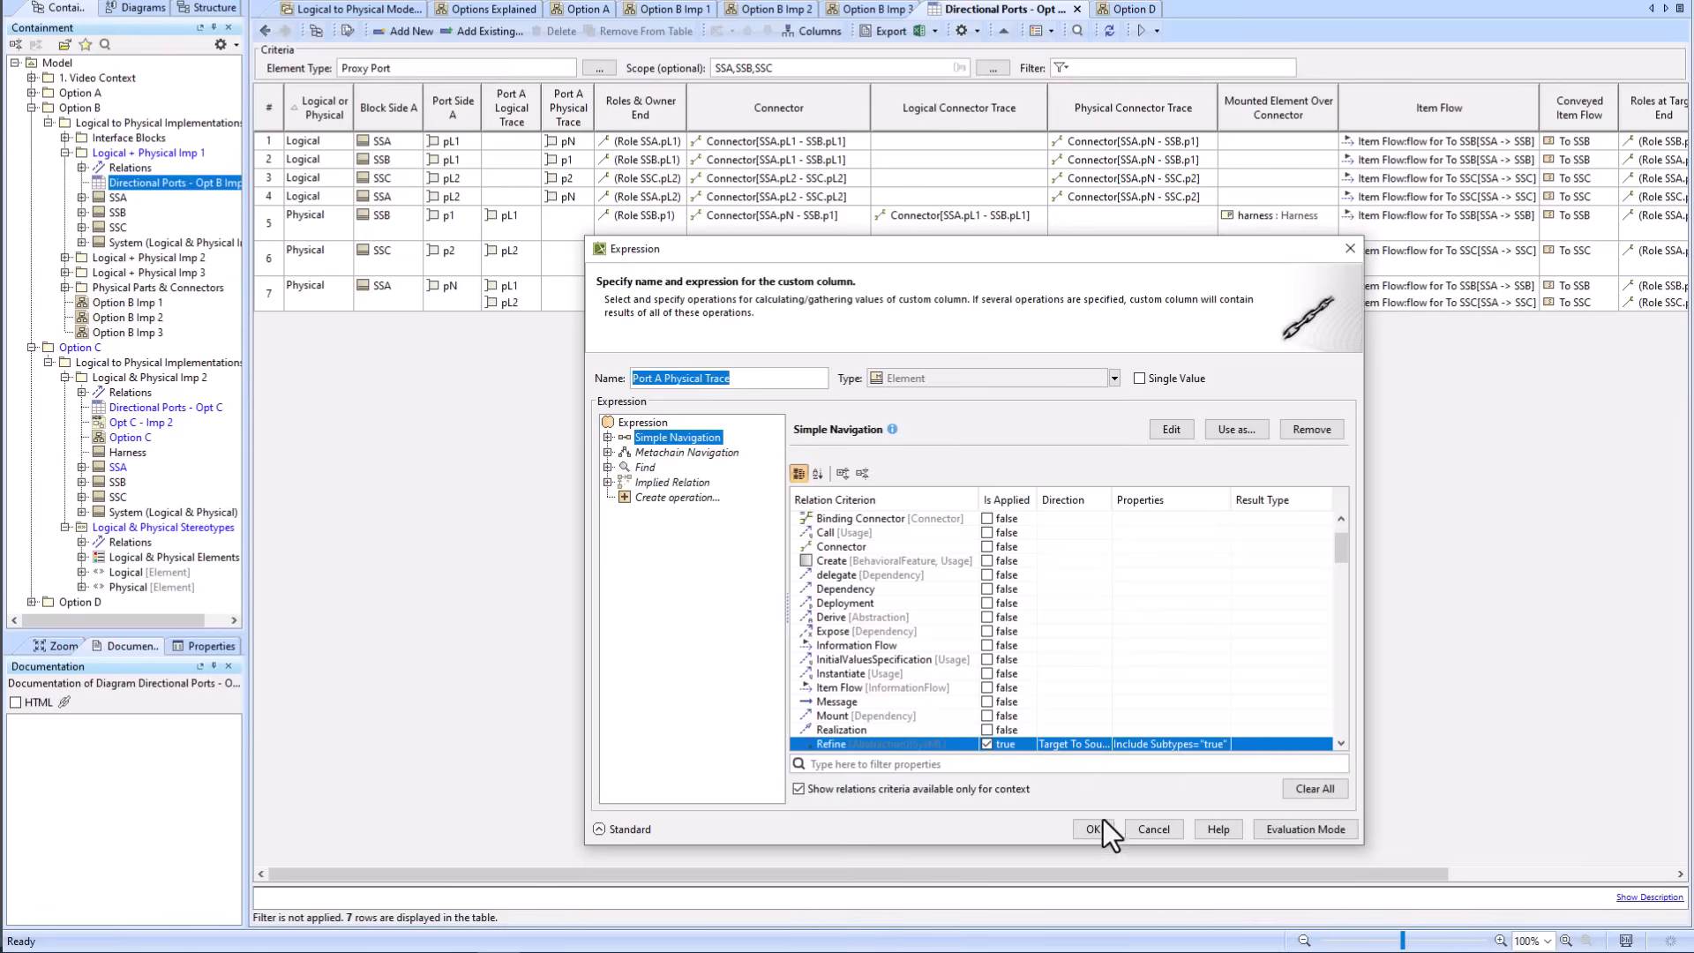
pyautogui.click(1150, 831)
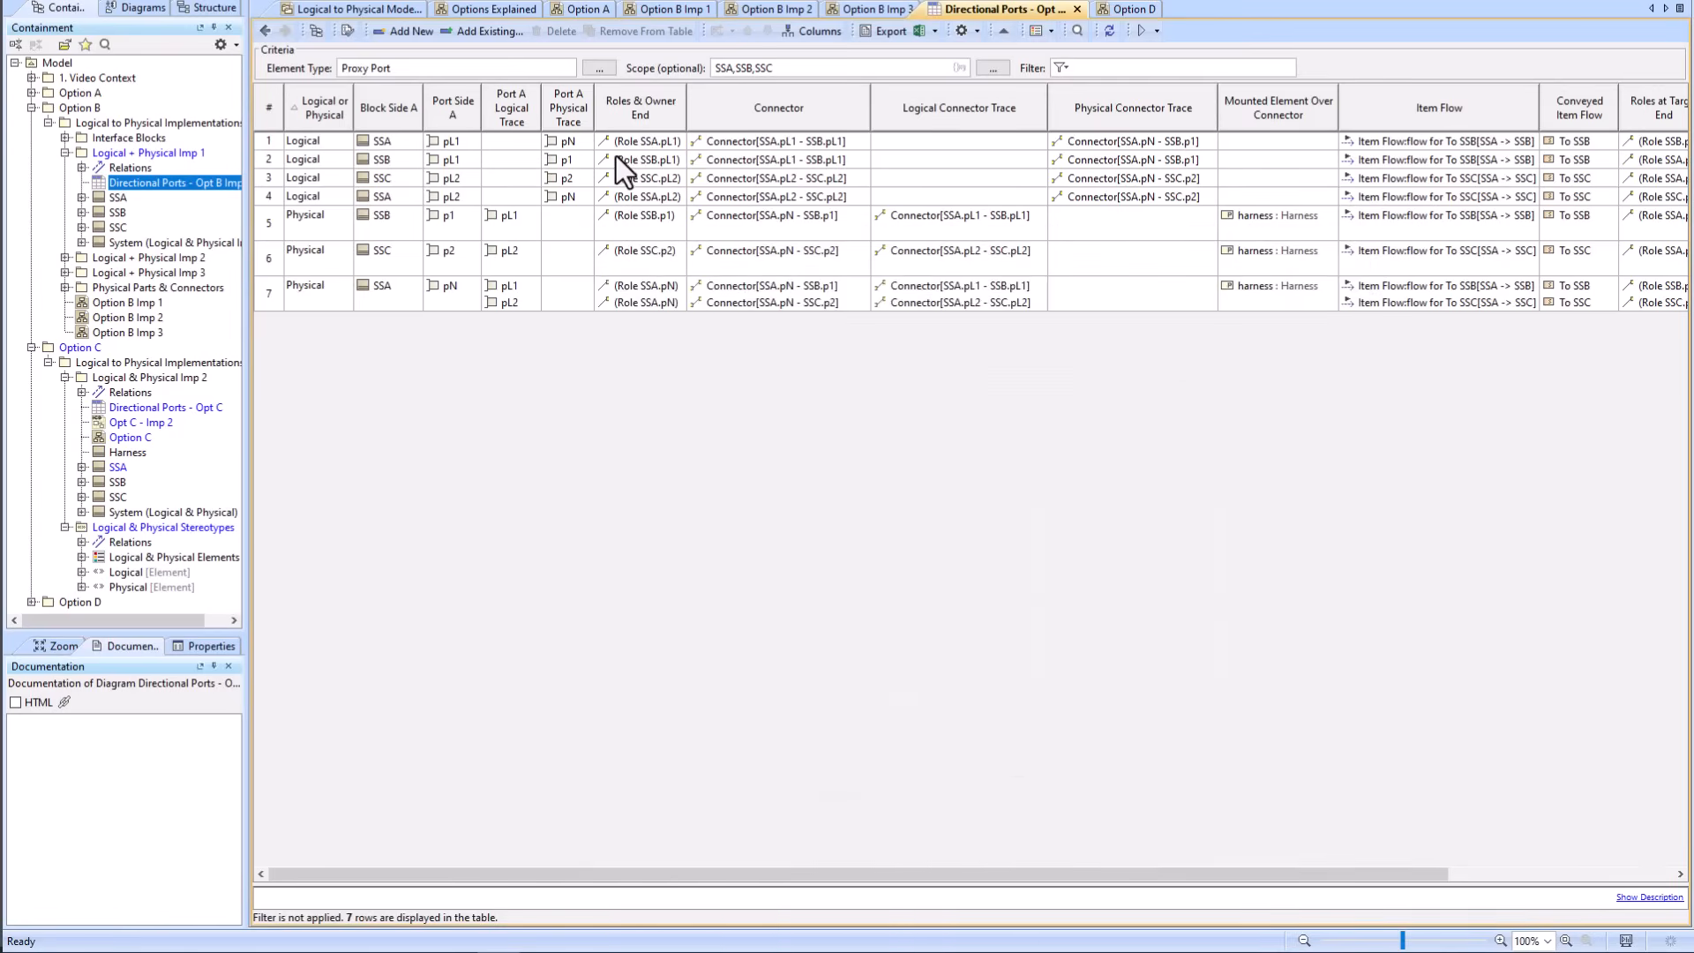
# Step: Examine the Roles & Owner End column's metachain navigation from ProxyPort and its context, leaving the expression unchanged
pyautogui.rightClick(630, 110)
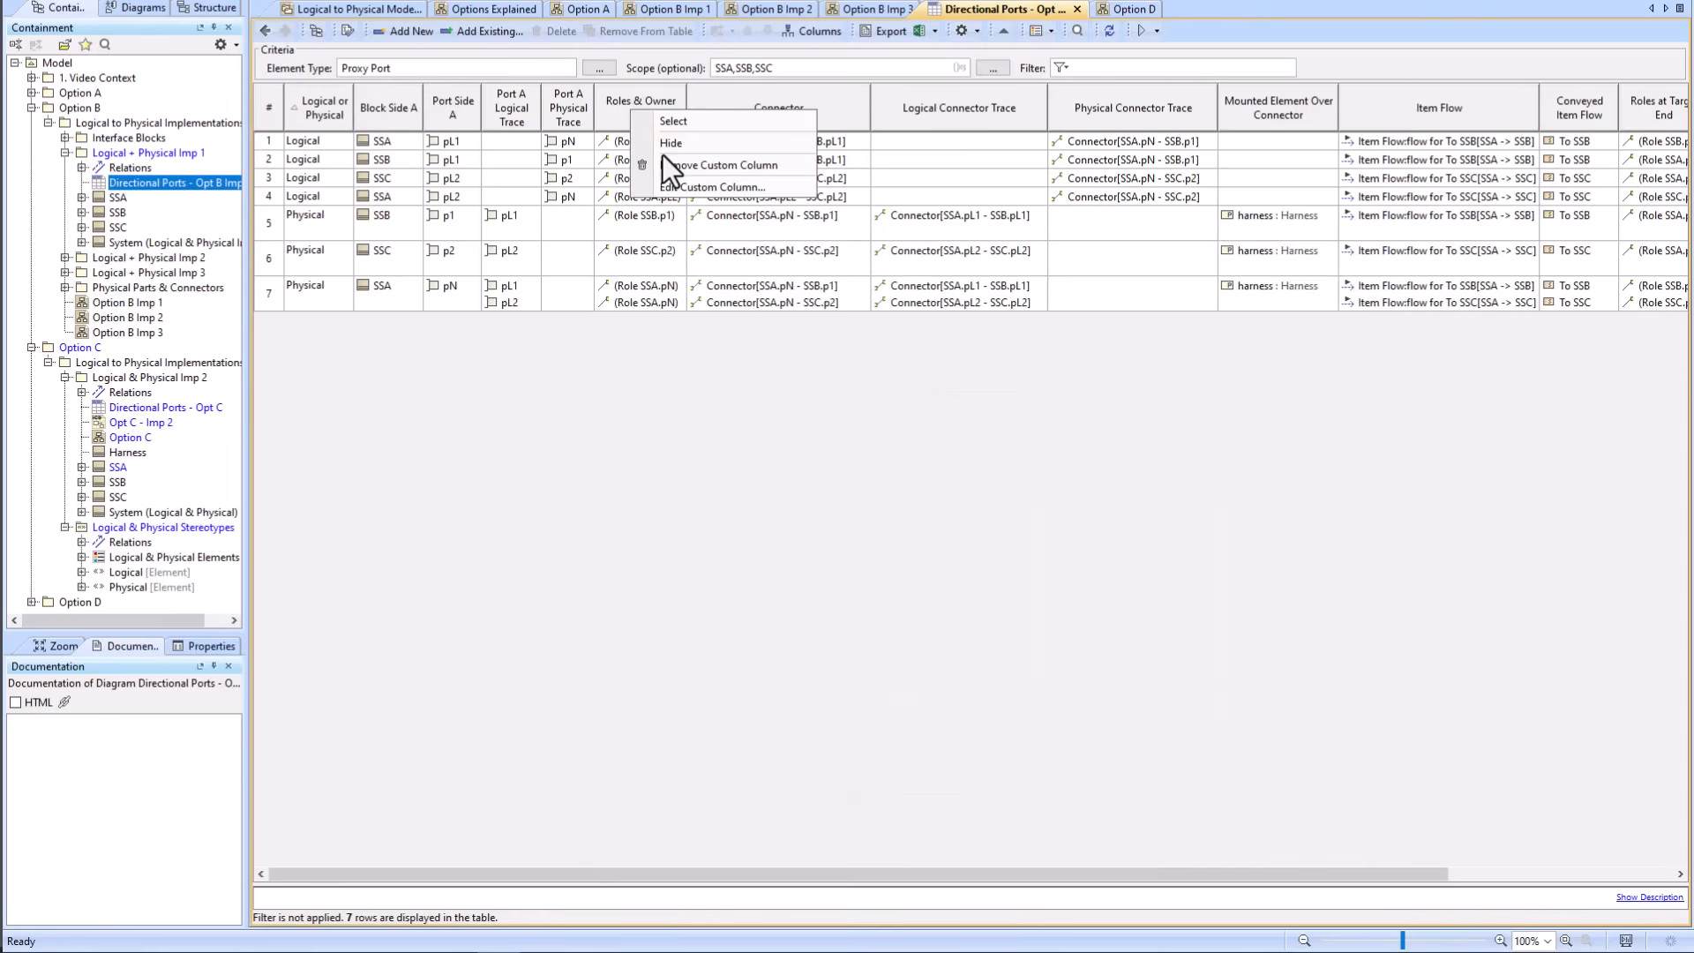
pyautogui.click(697, 188)
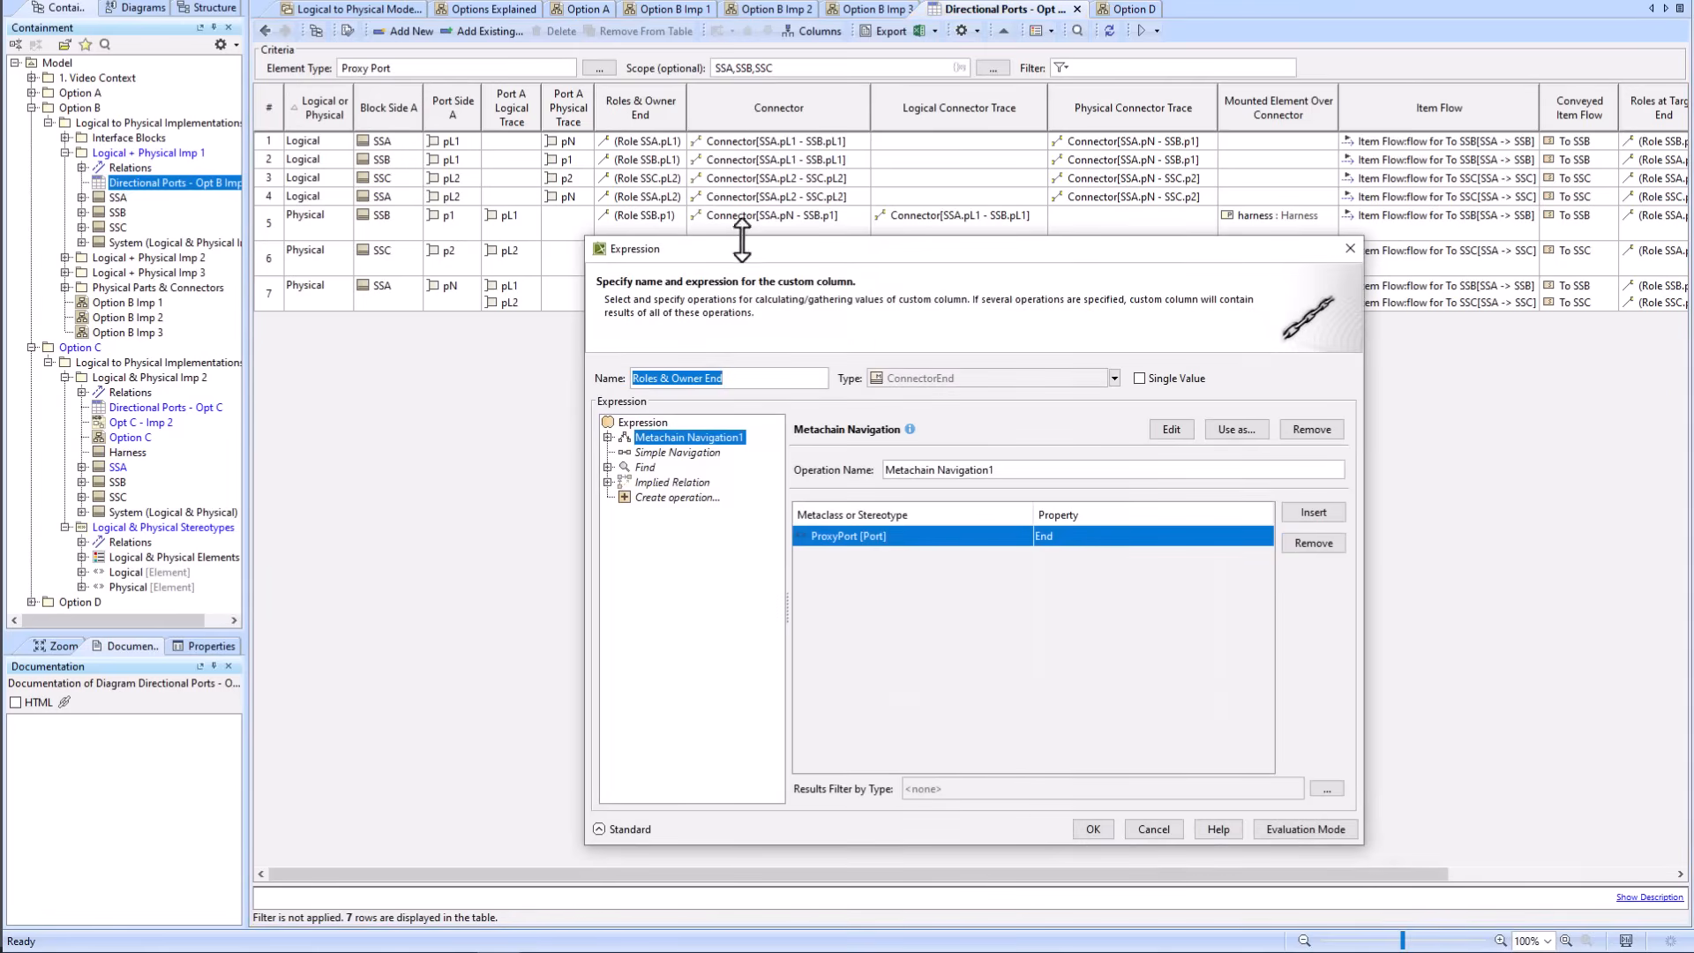
pyautogui.click(608, 437)
pyautogui.click(671, 452)
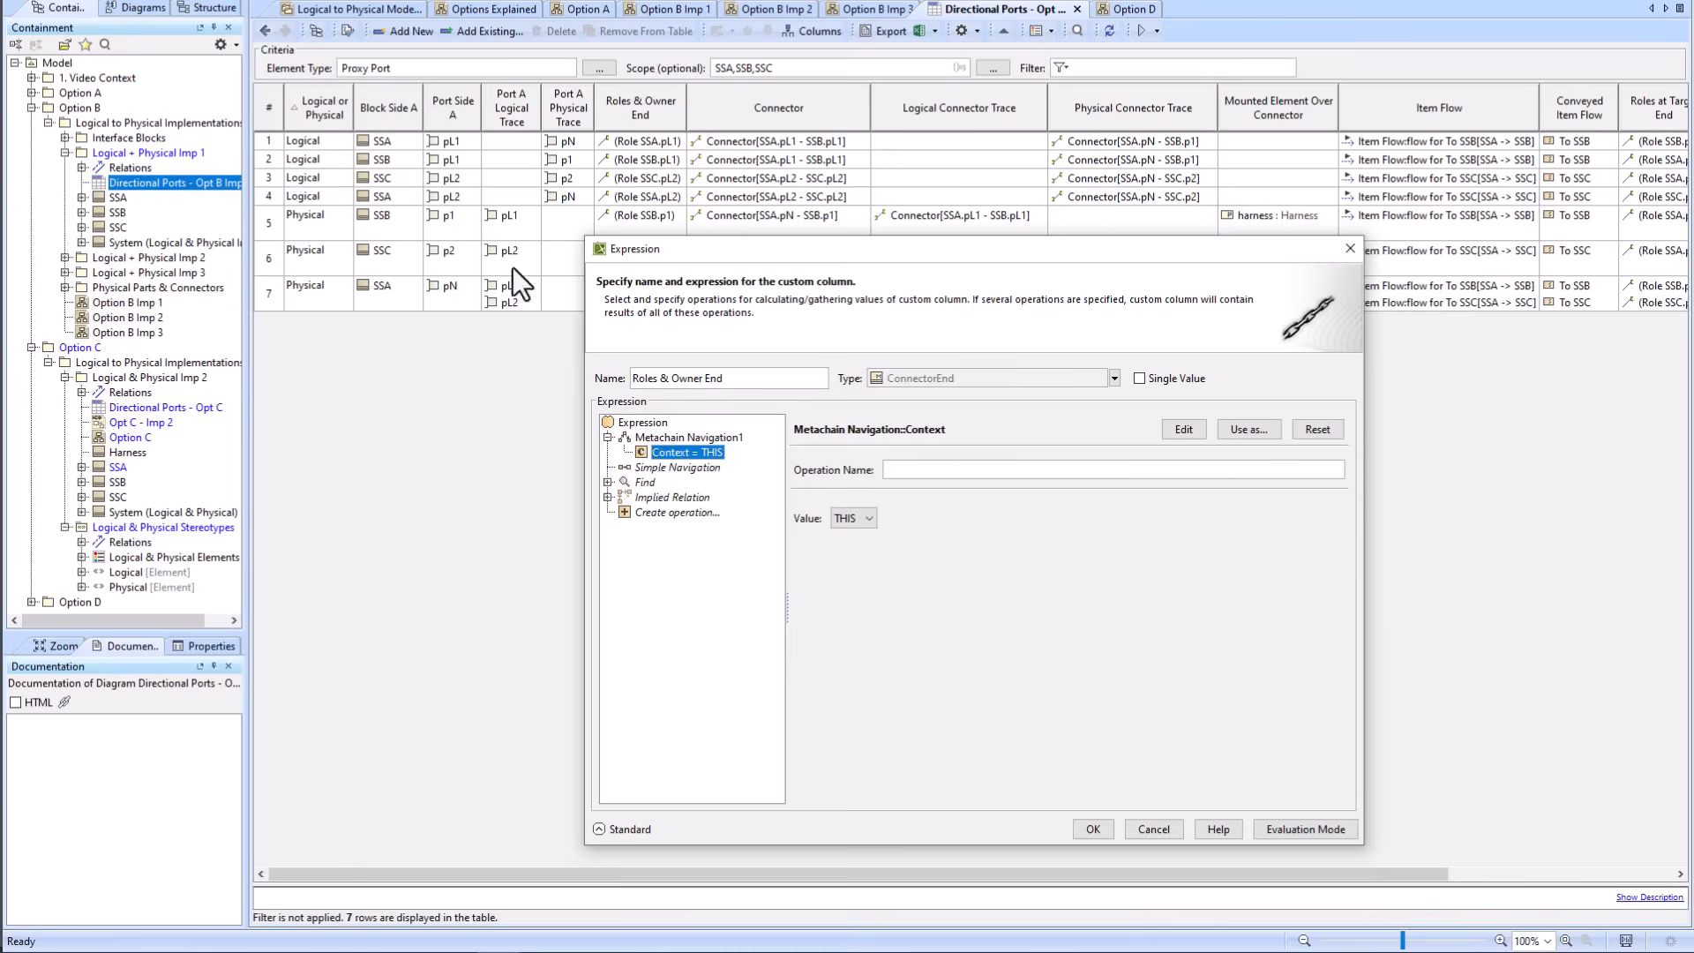
pyautogui.click(667, 438)
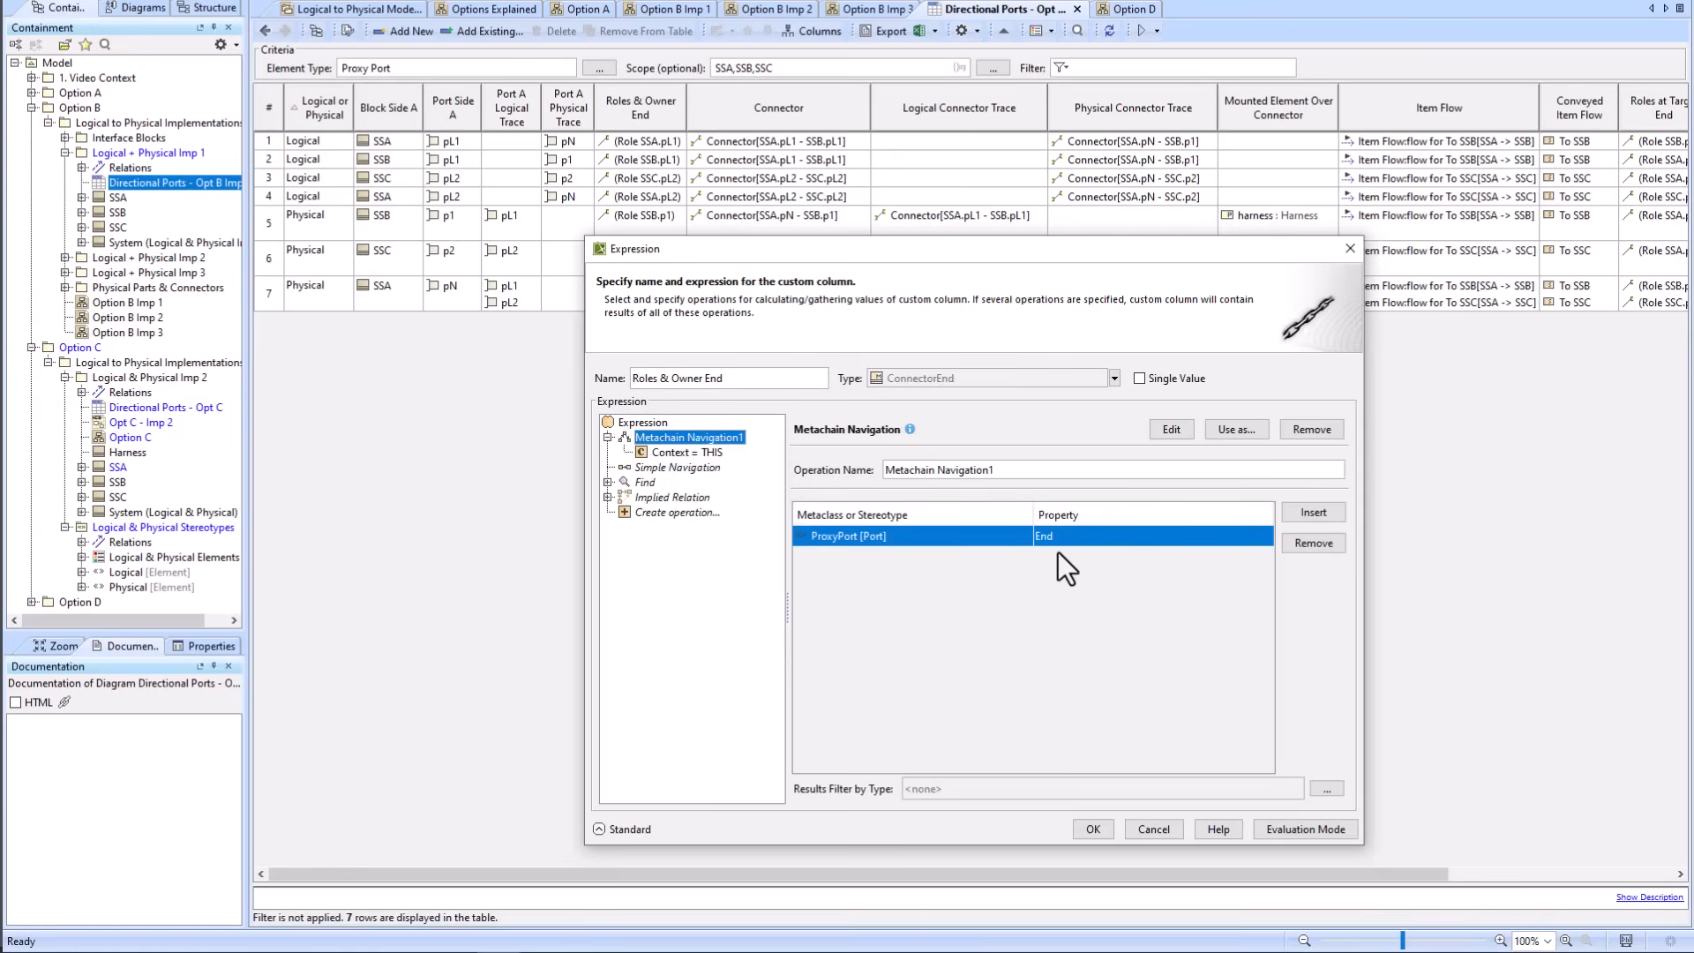
pyautogui.click(1154, 828)
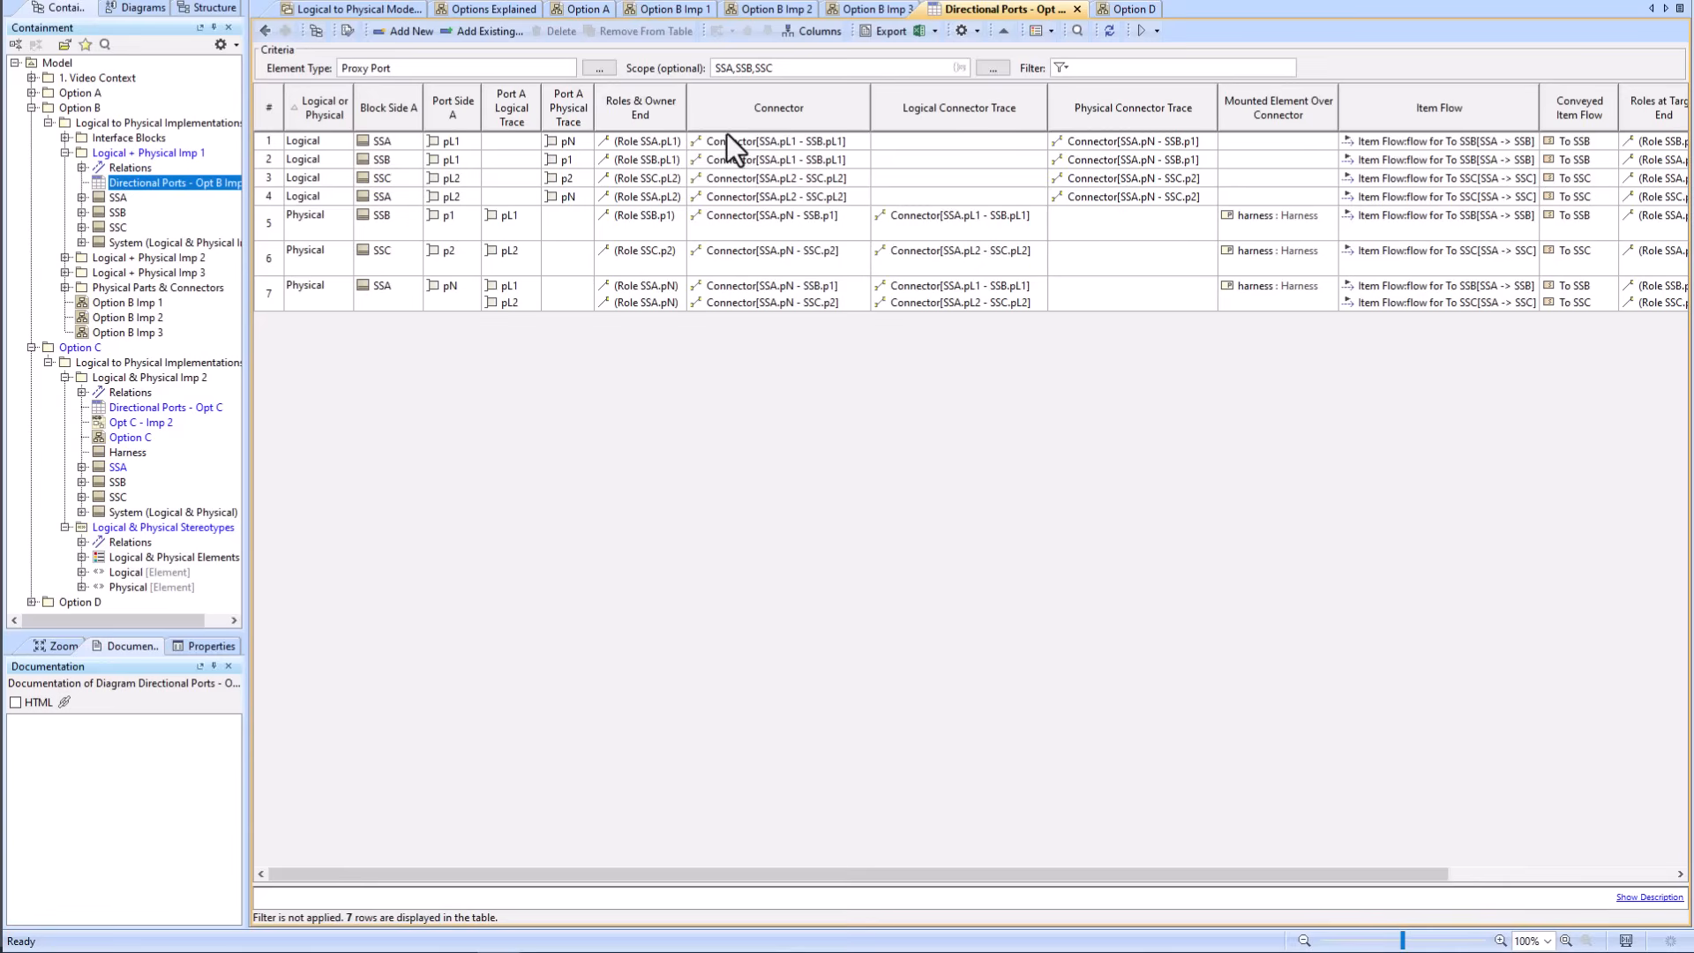
# Step: Review the Connector column's Roles Owner metachain from ProxyPort through ConnectorEnd, and close it without changes
pyautogui.rightClick(716, 109)
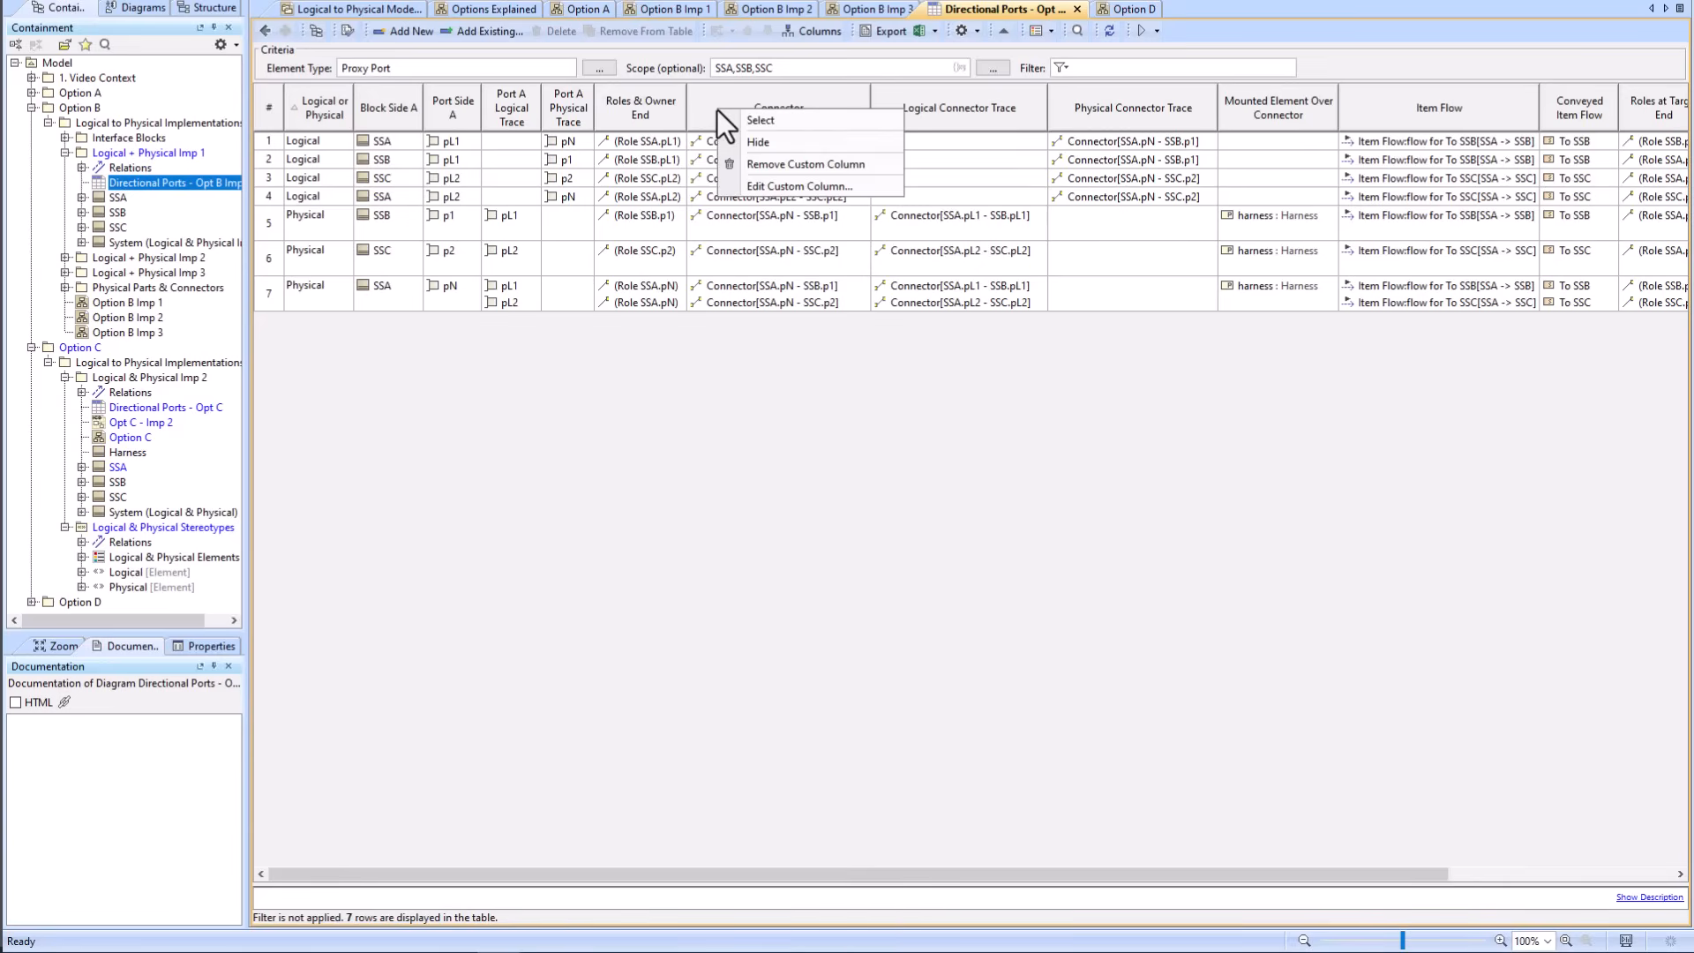
pyautogui.click(777, 187)
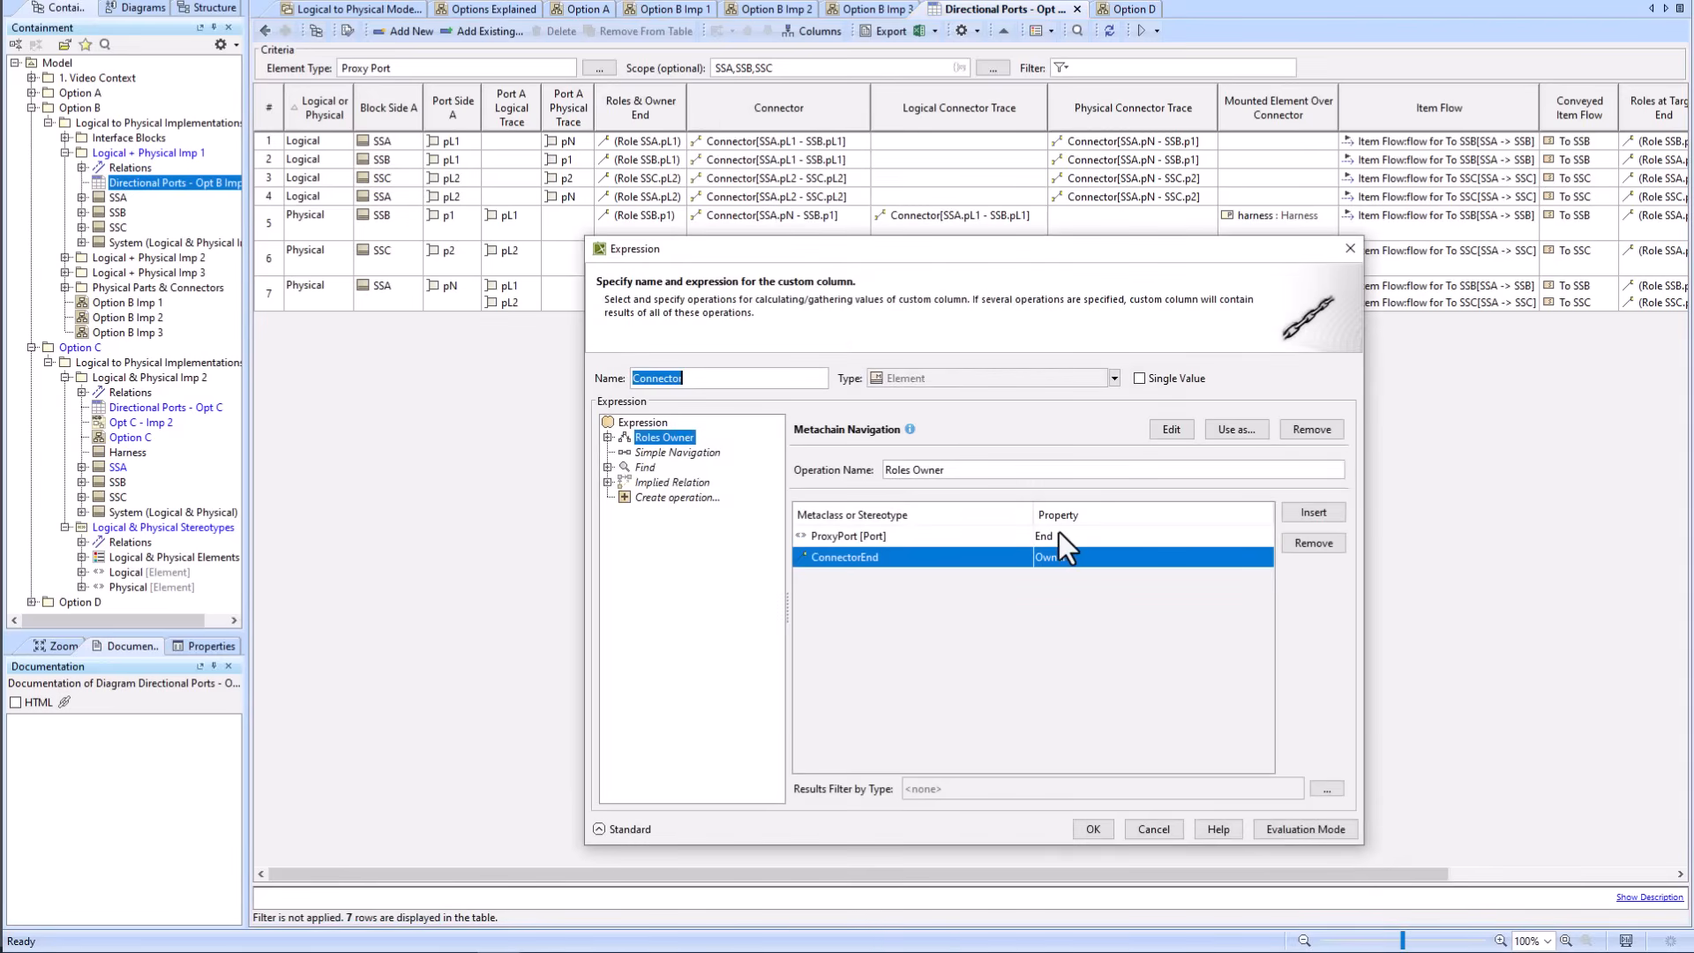
pyautogui.click(1153, 829)
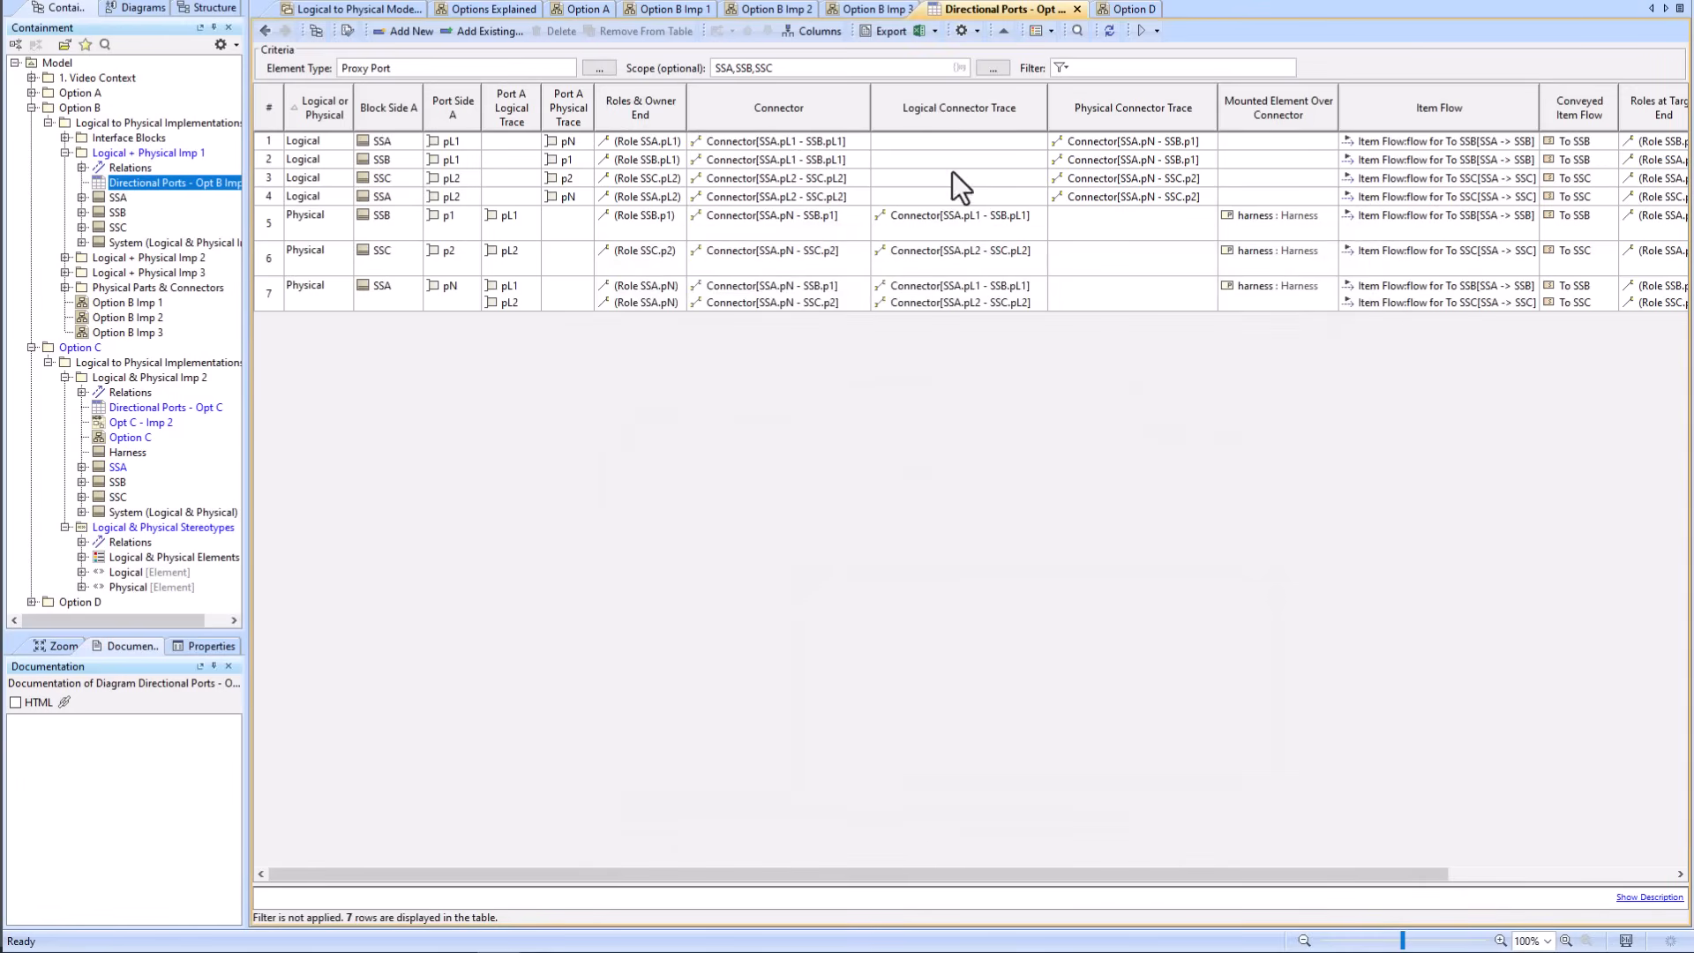
# Step: Compare the Roles Owner metachains of the Logical Connector Trace and Physical Connector Trace columns, including how each follows the Refine relation
pyautogui.rightClick(933, 106)
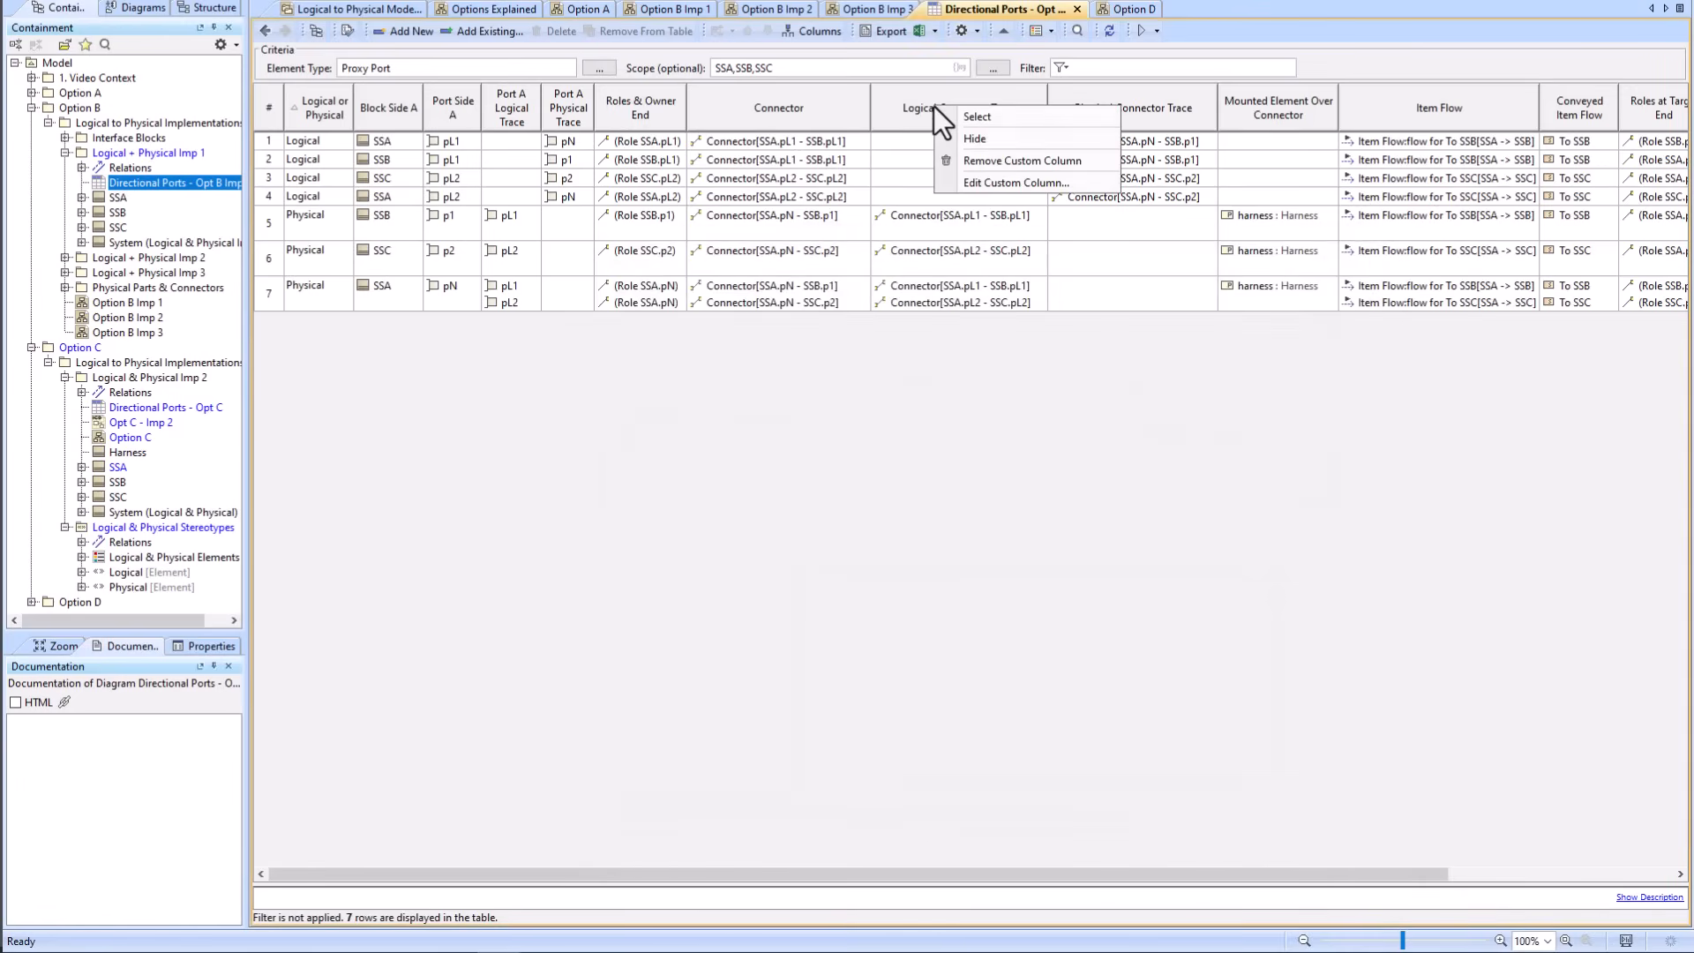
pyautogui.click(975, 181)
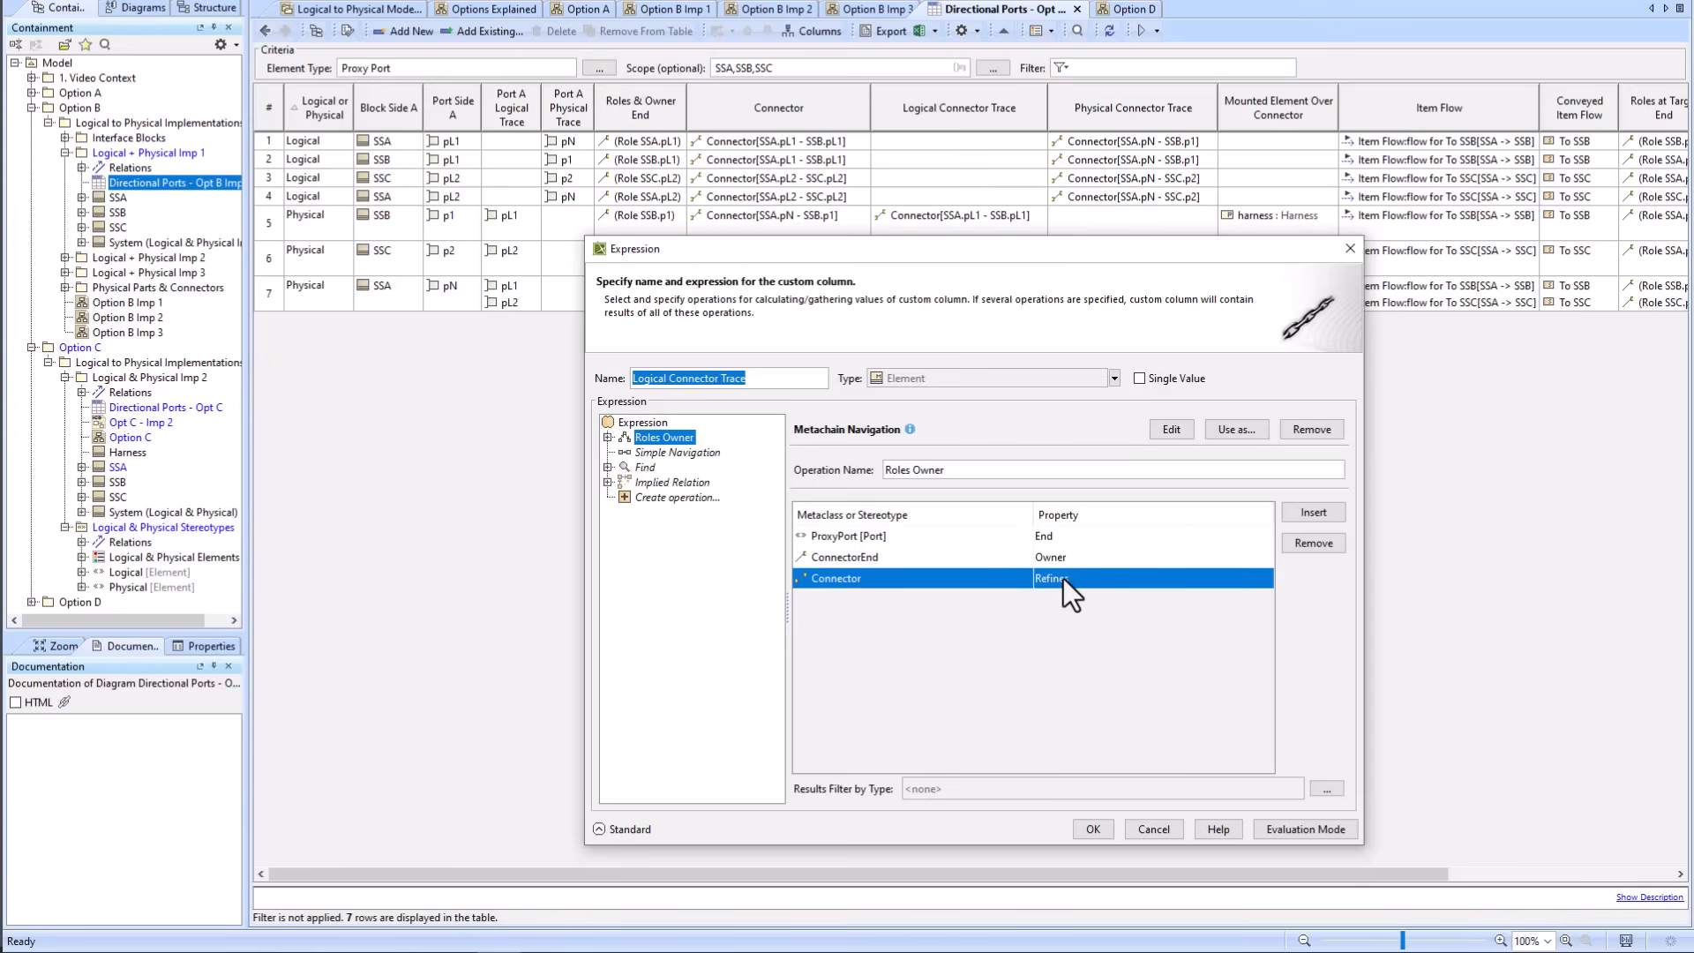
pyautogui.click(607, 437)
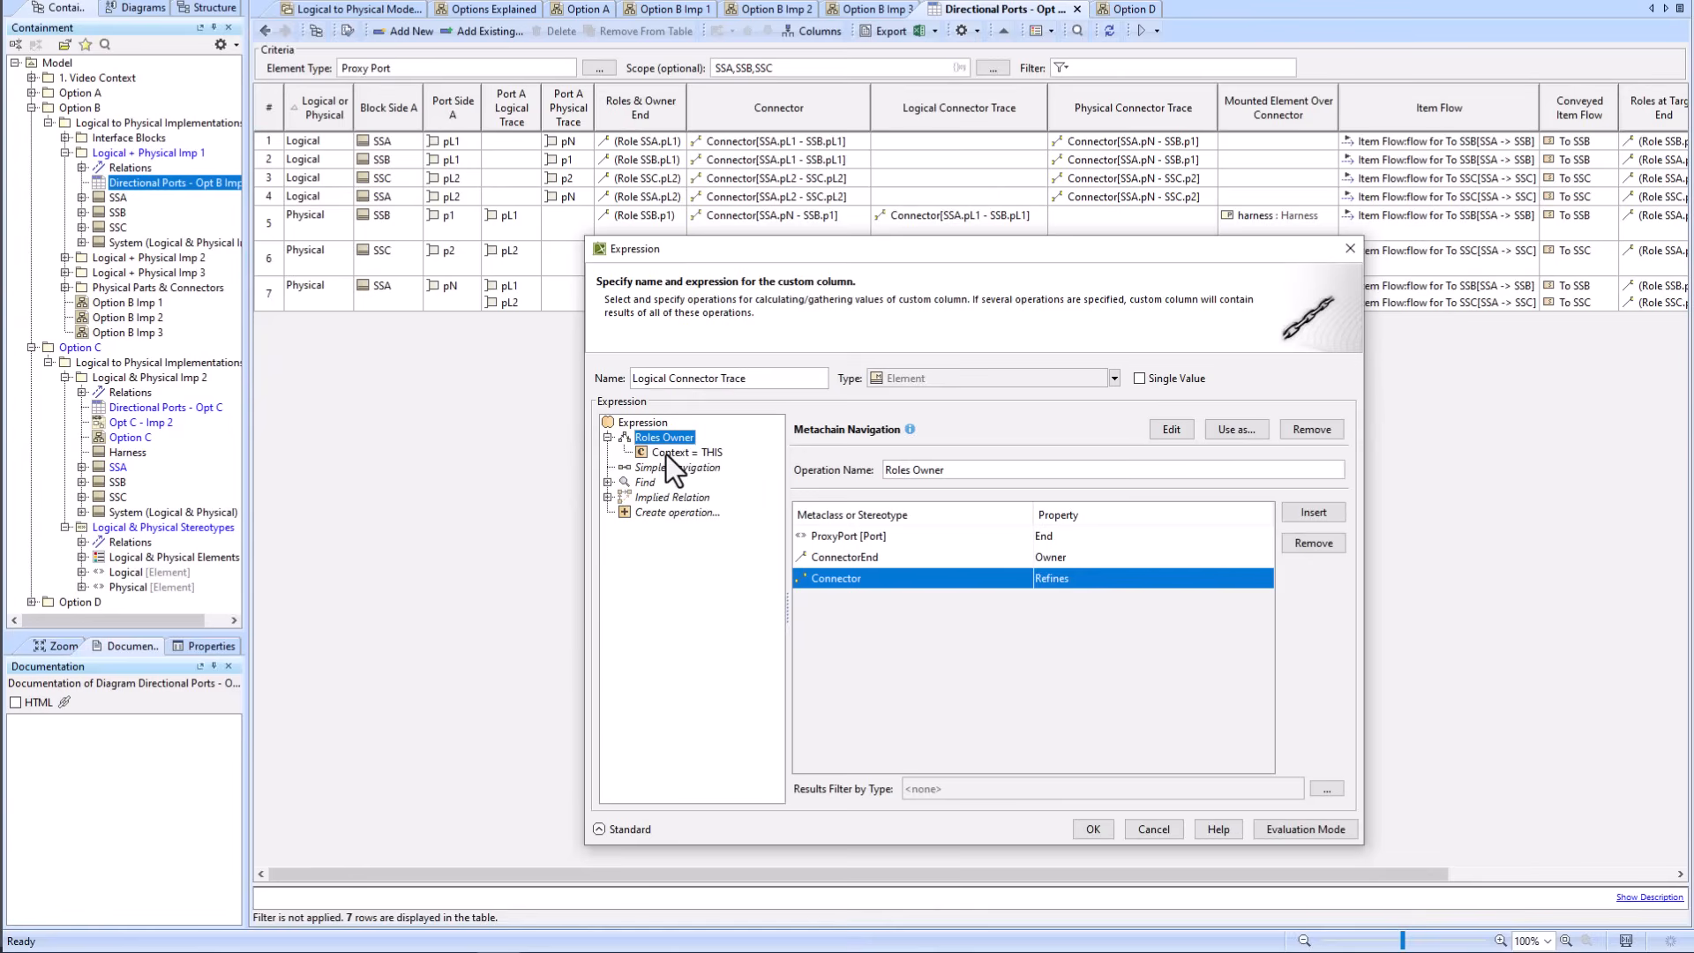
pyautogui.click(1153, 829)
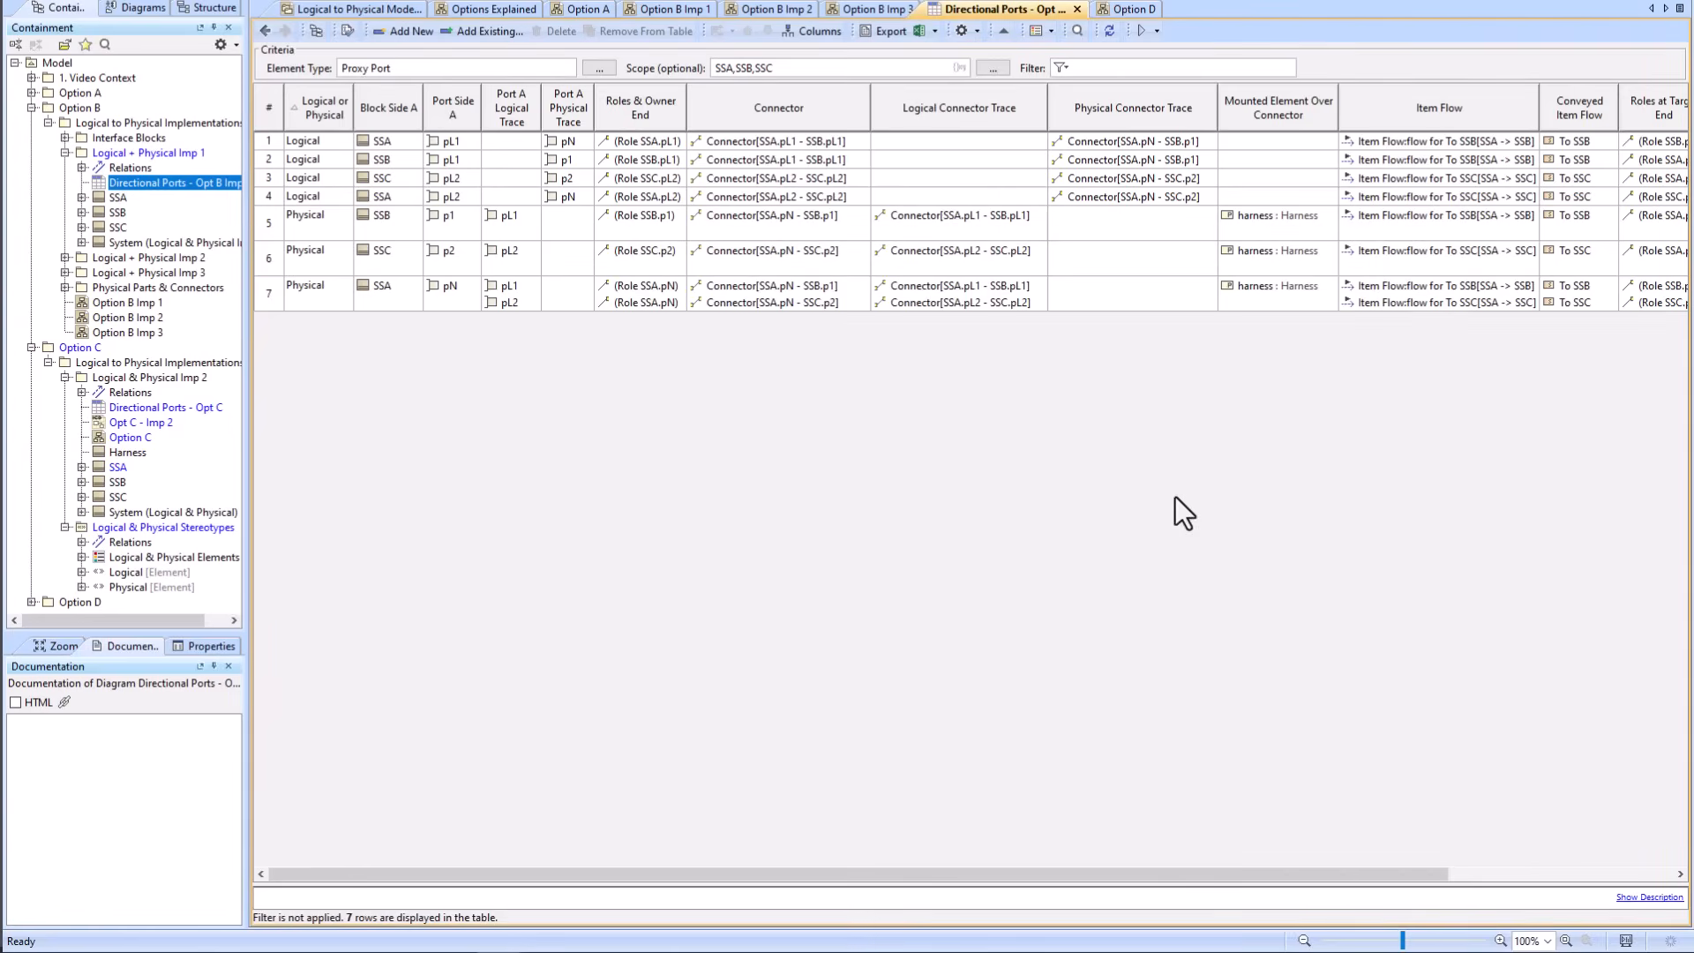
pyautogui.rightClick(1103, 108)
pyautogui.click(1146, 184)
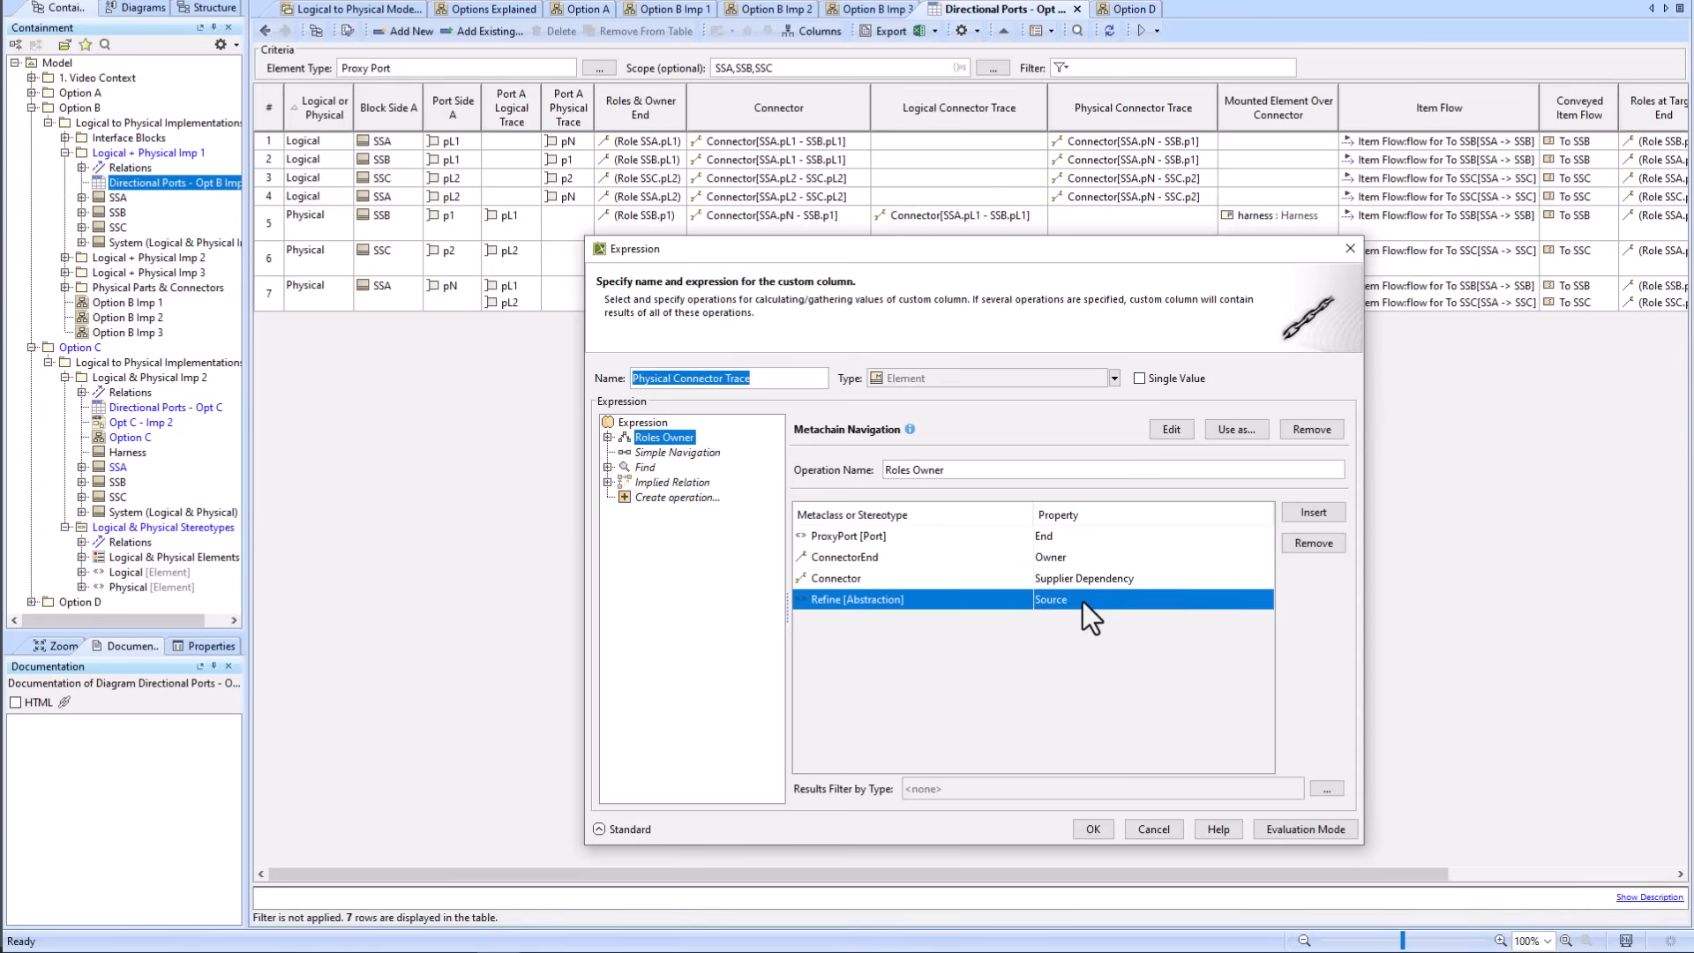
pyautogui.click(1156, 829)
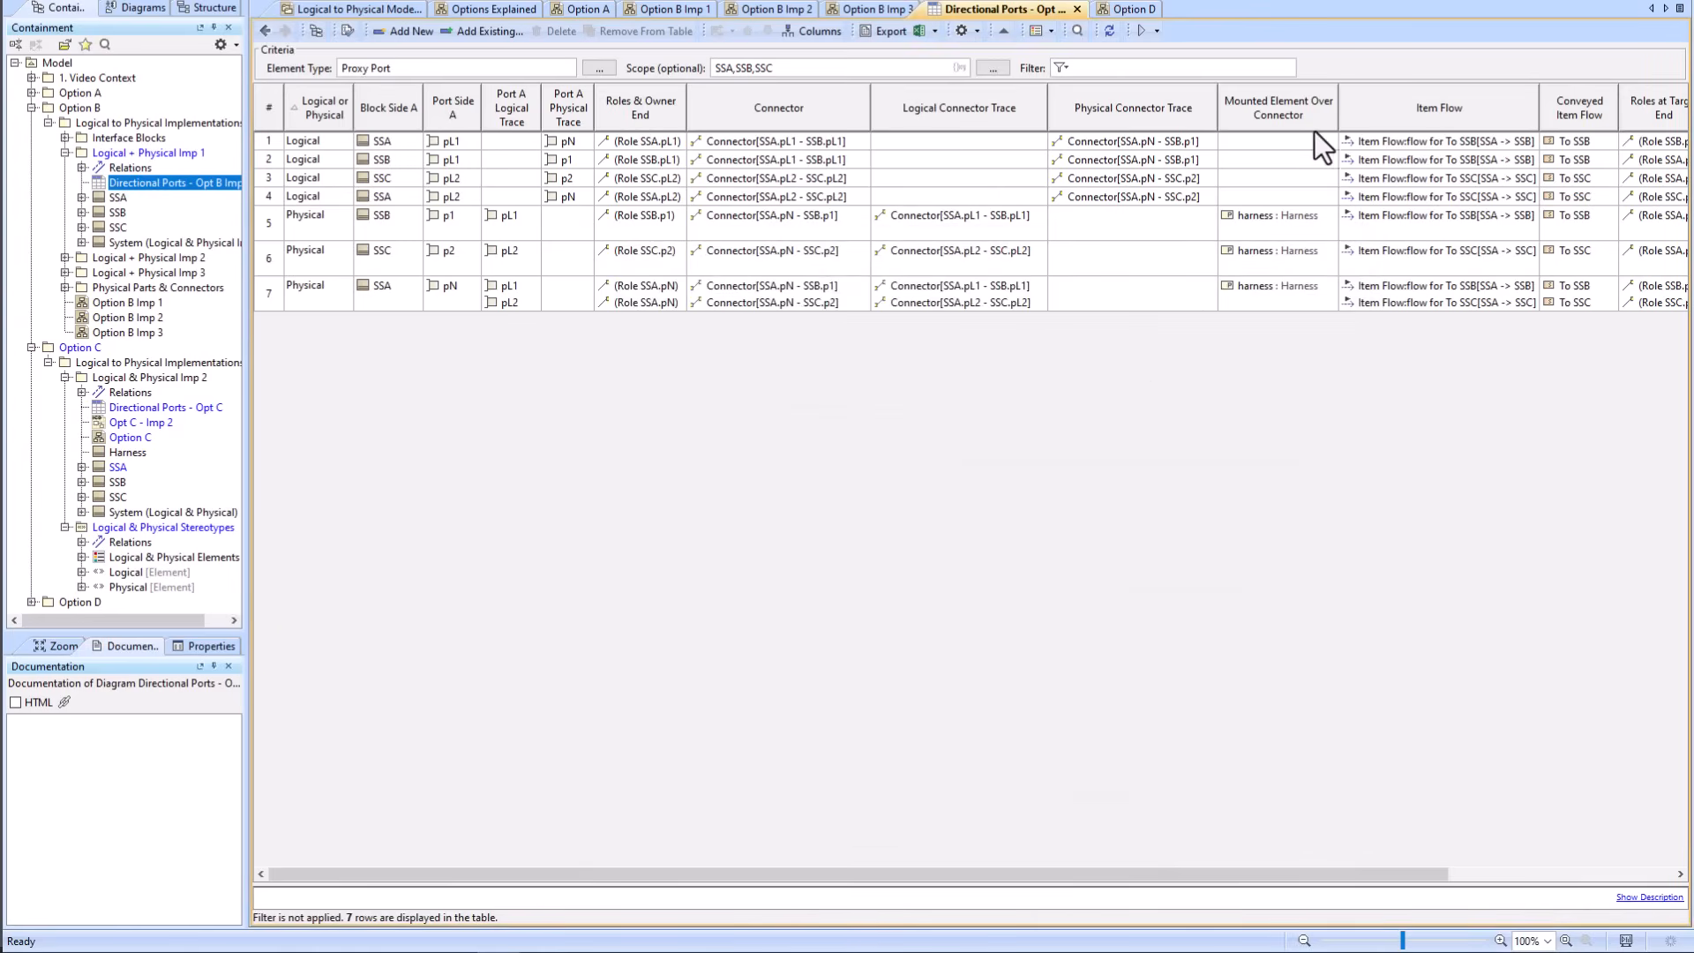
# Step: Examine the Mounted Element Over Connector column's metachain through the mount dependency and its context, and close the expression
pyautogui.rightClick(1283, 114)
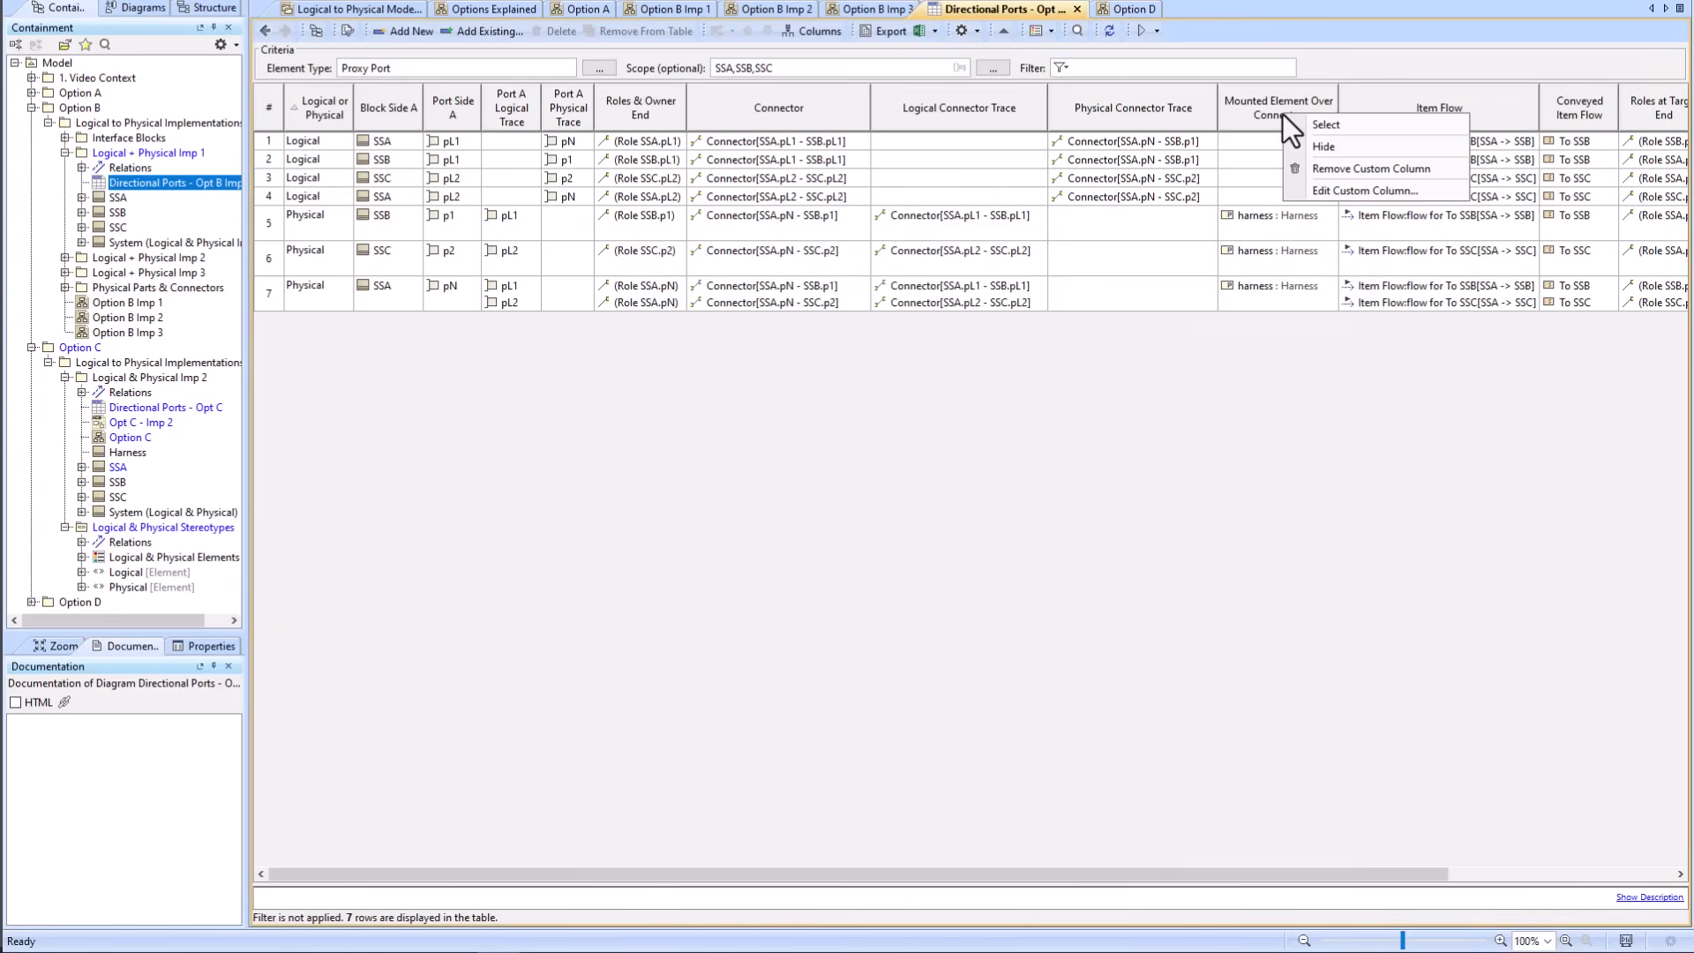
pyautogui.click(1316, 188)
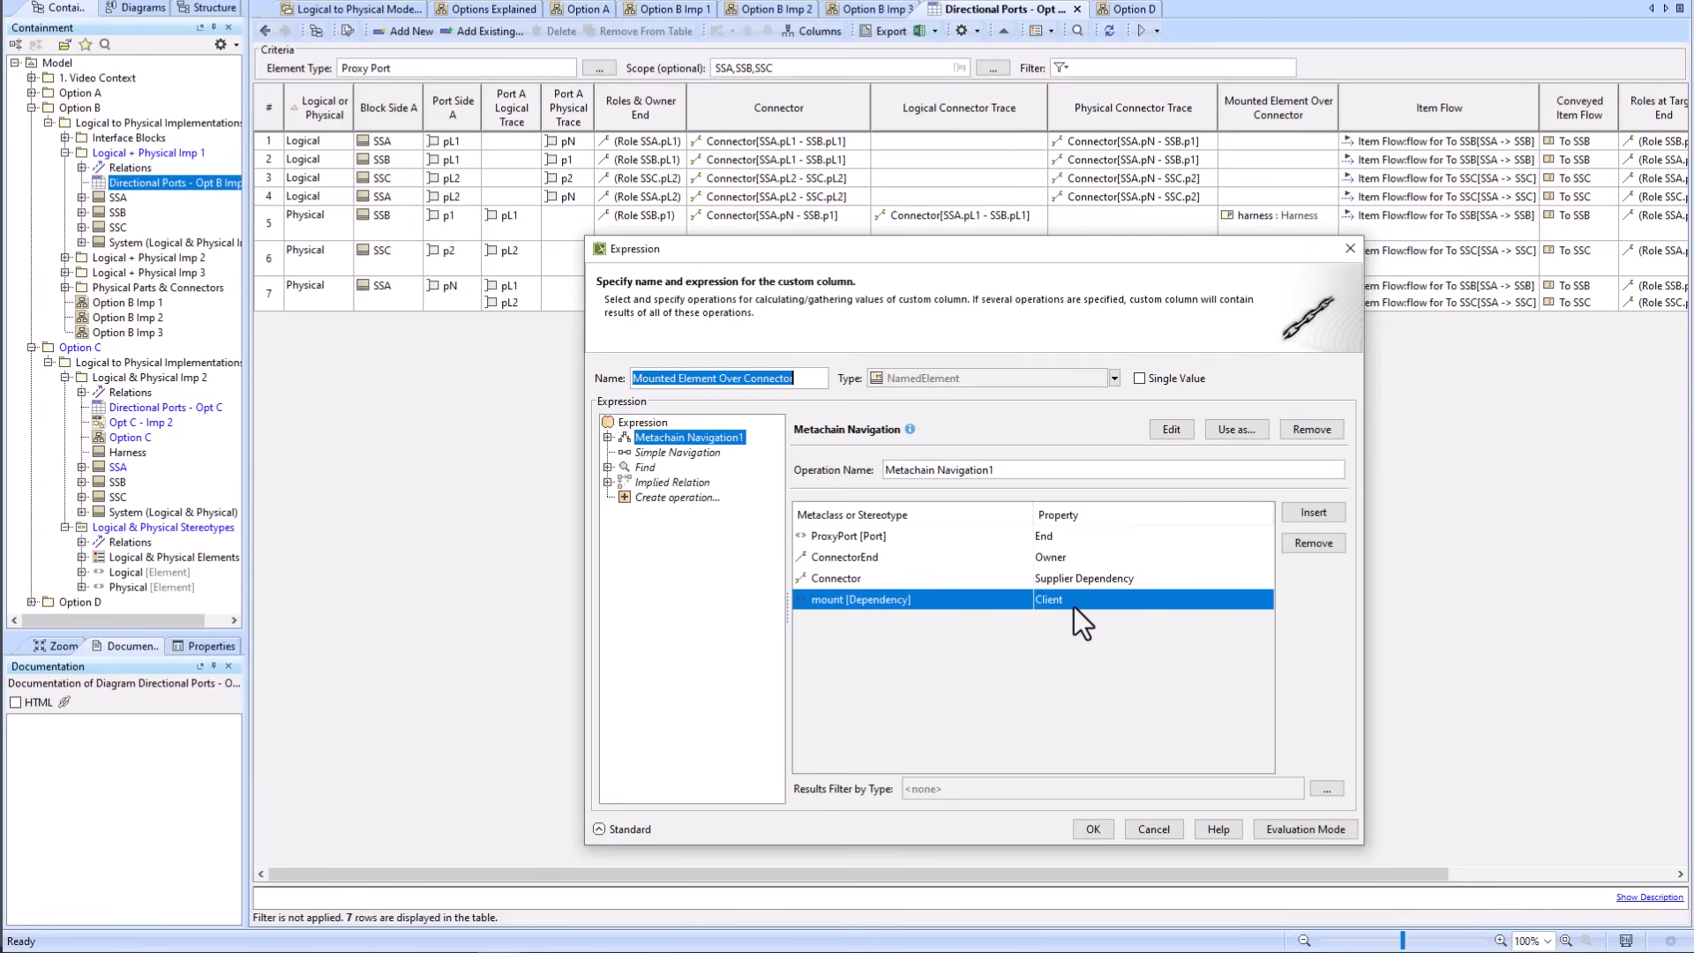
pyautogui.click(607, 437)
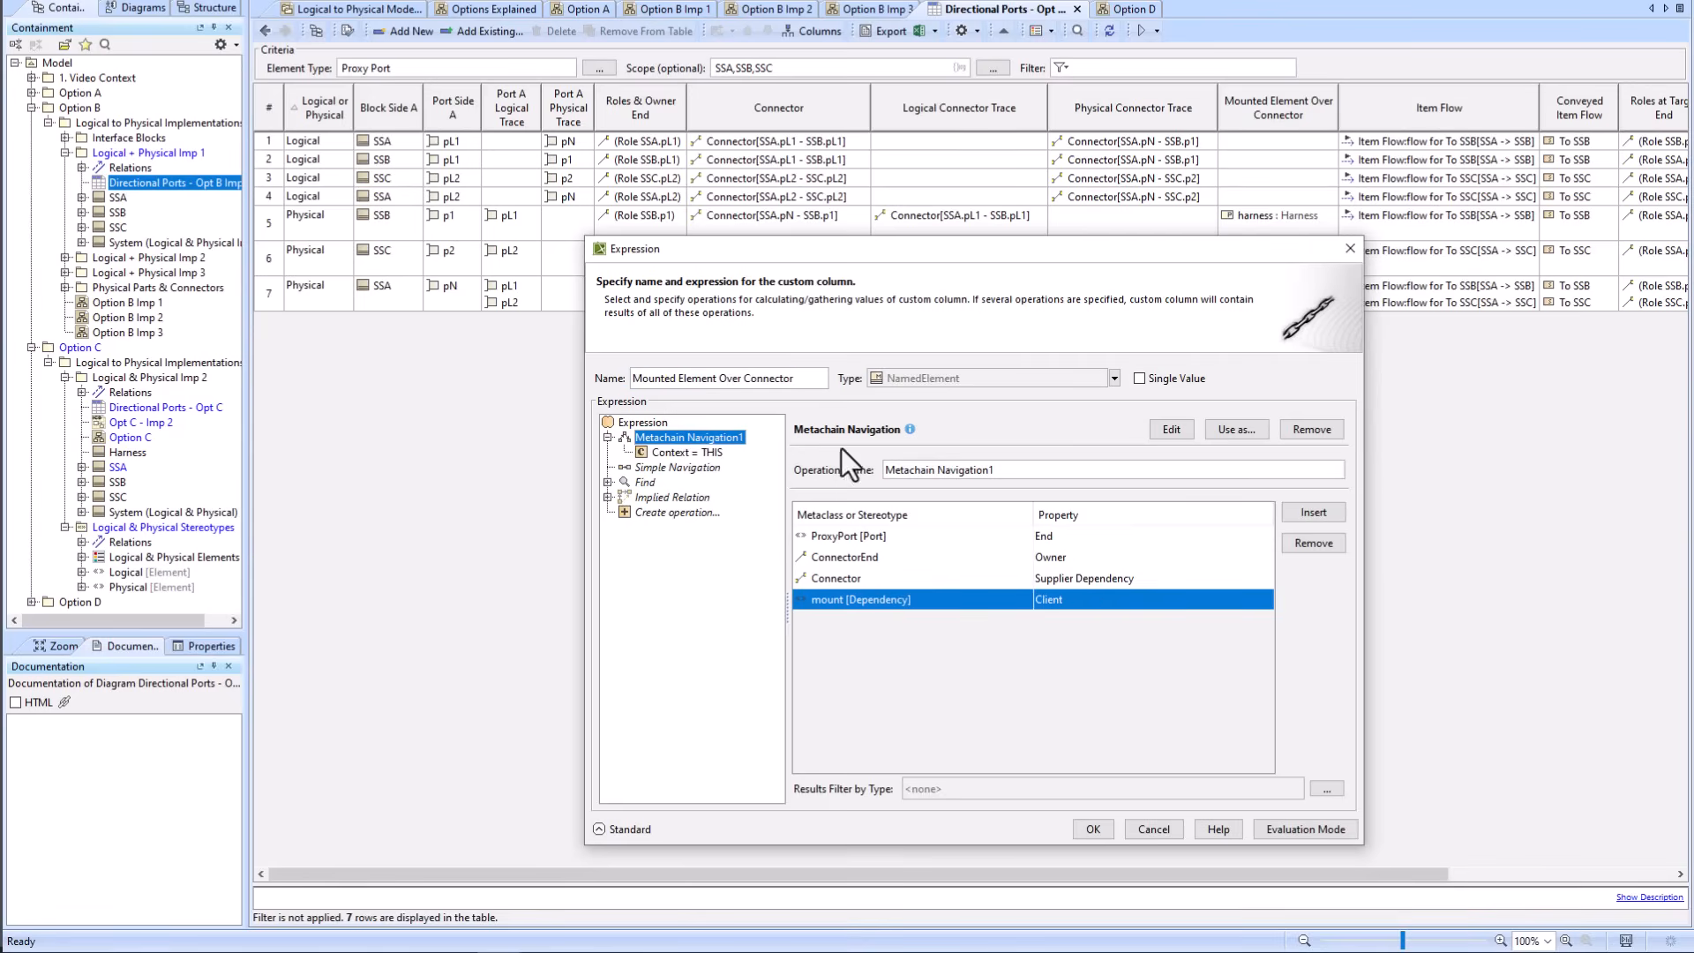
pyautogui.click(1093, 830)
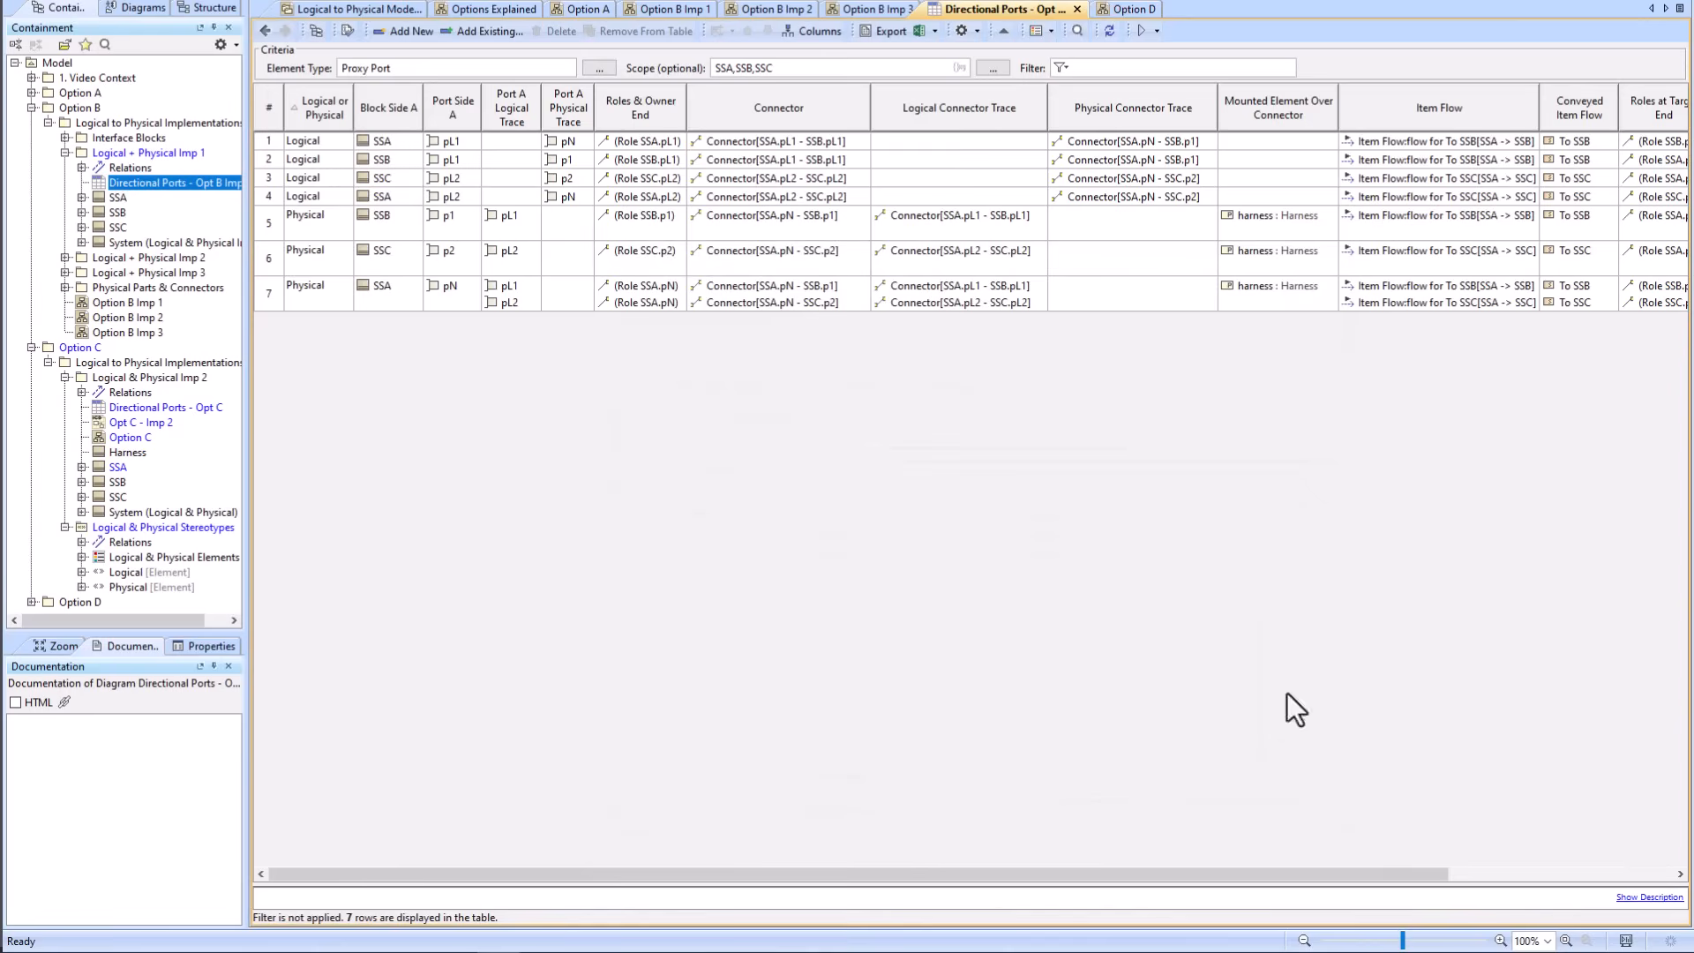
# Step: Examine the Item Flow column's metachain from ProxyPort through Connector to _informationFlowOfRealizingConnector, including its context, and close the expression
pyautogui.rightClick(1447, 95)
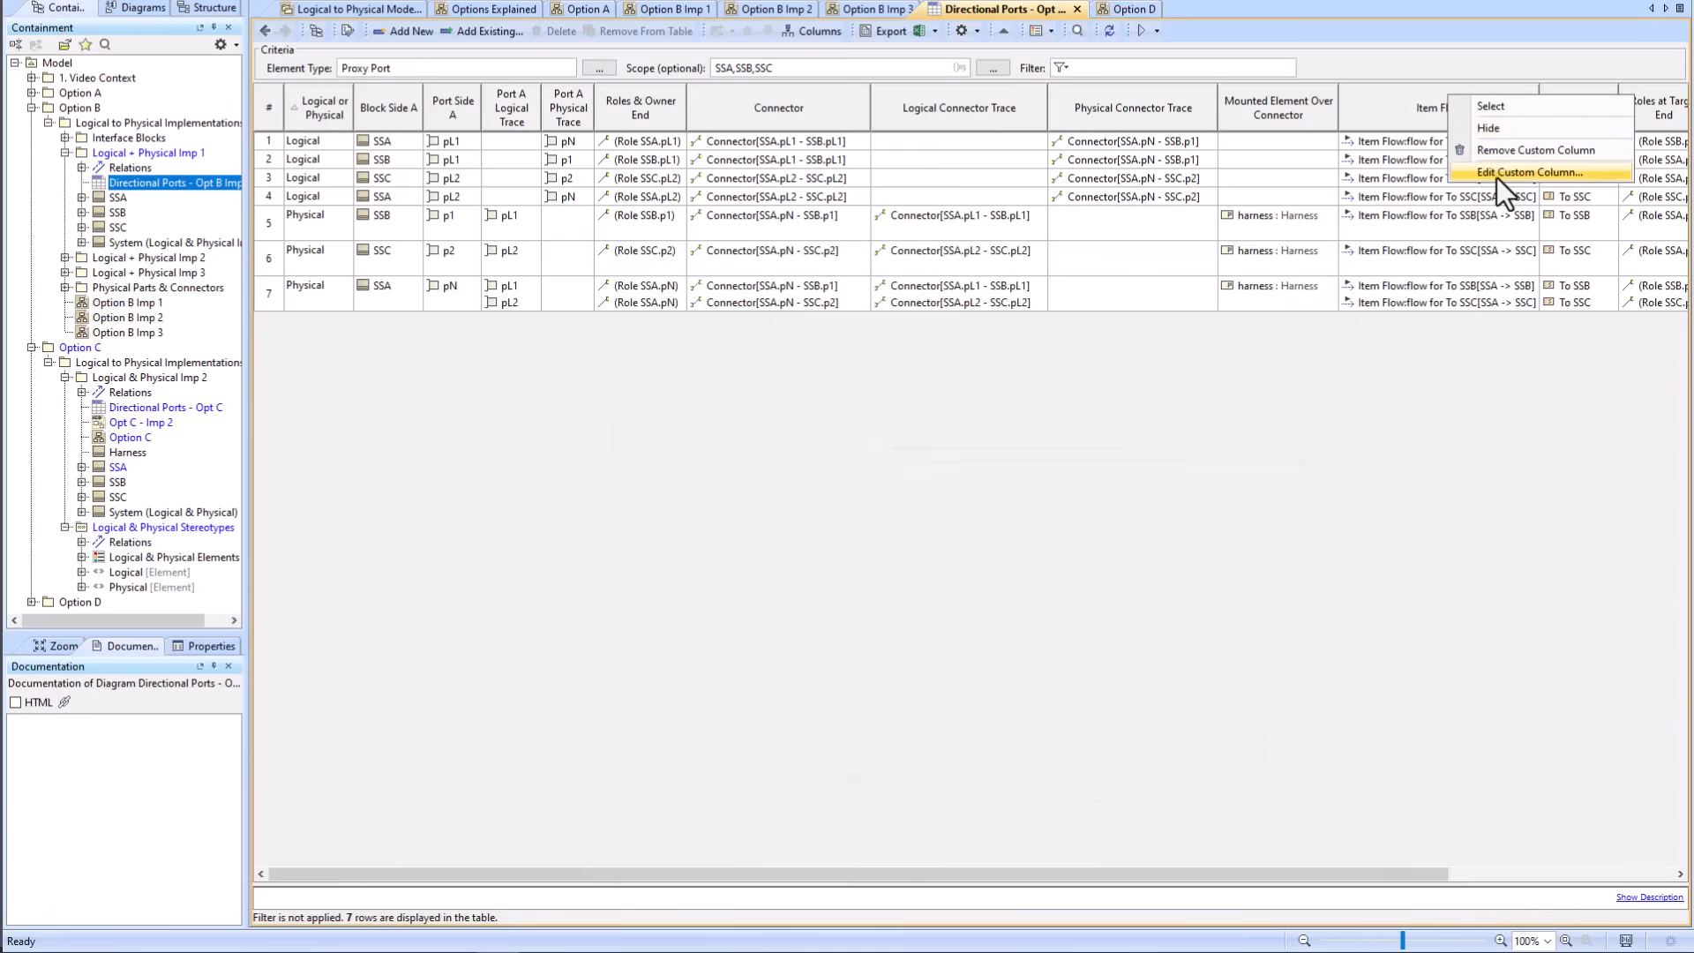
pyautogui.click(1495, 174)
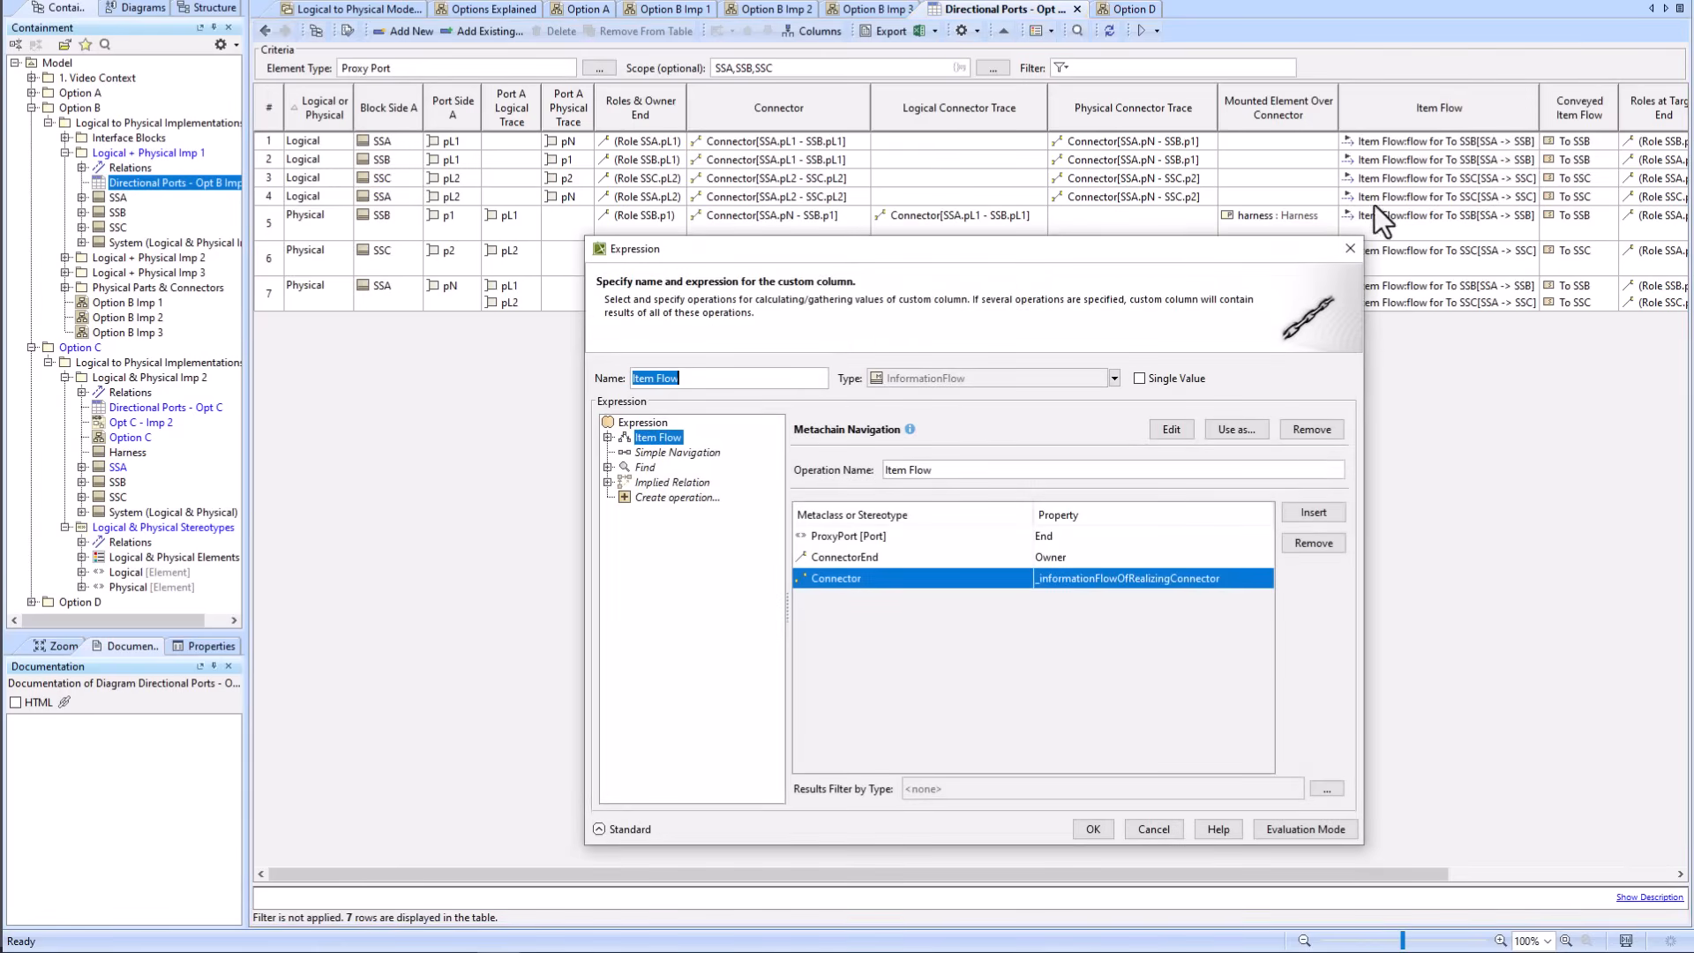
pyautogui.moveTo(1108, 261); pyautogui.dragTo(1046, 230)
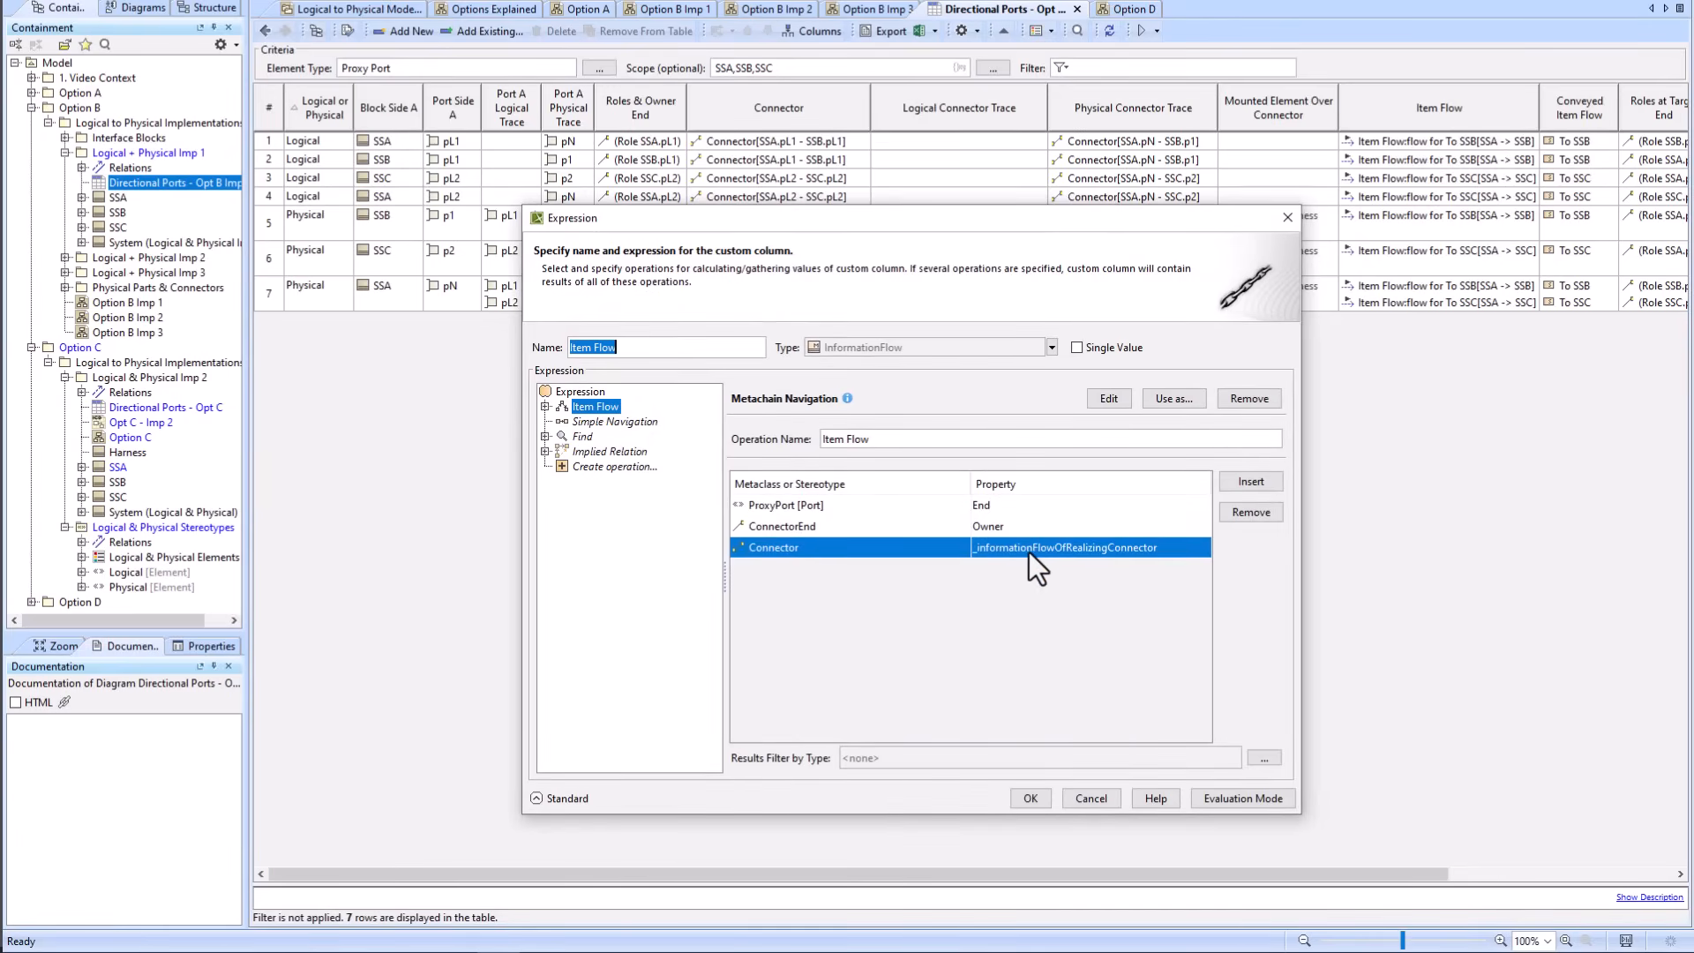
pyautogui.click(543, 406)
pyautogui.click(606, 423)
pyautogui.click(590, 410)
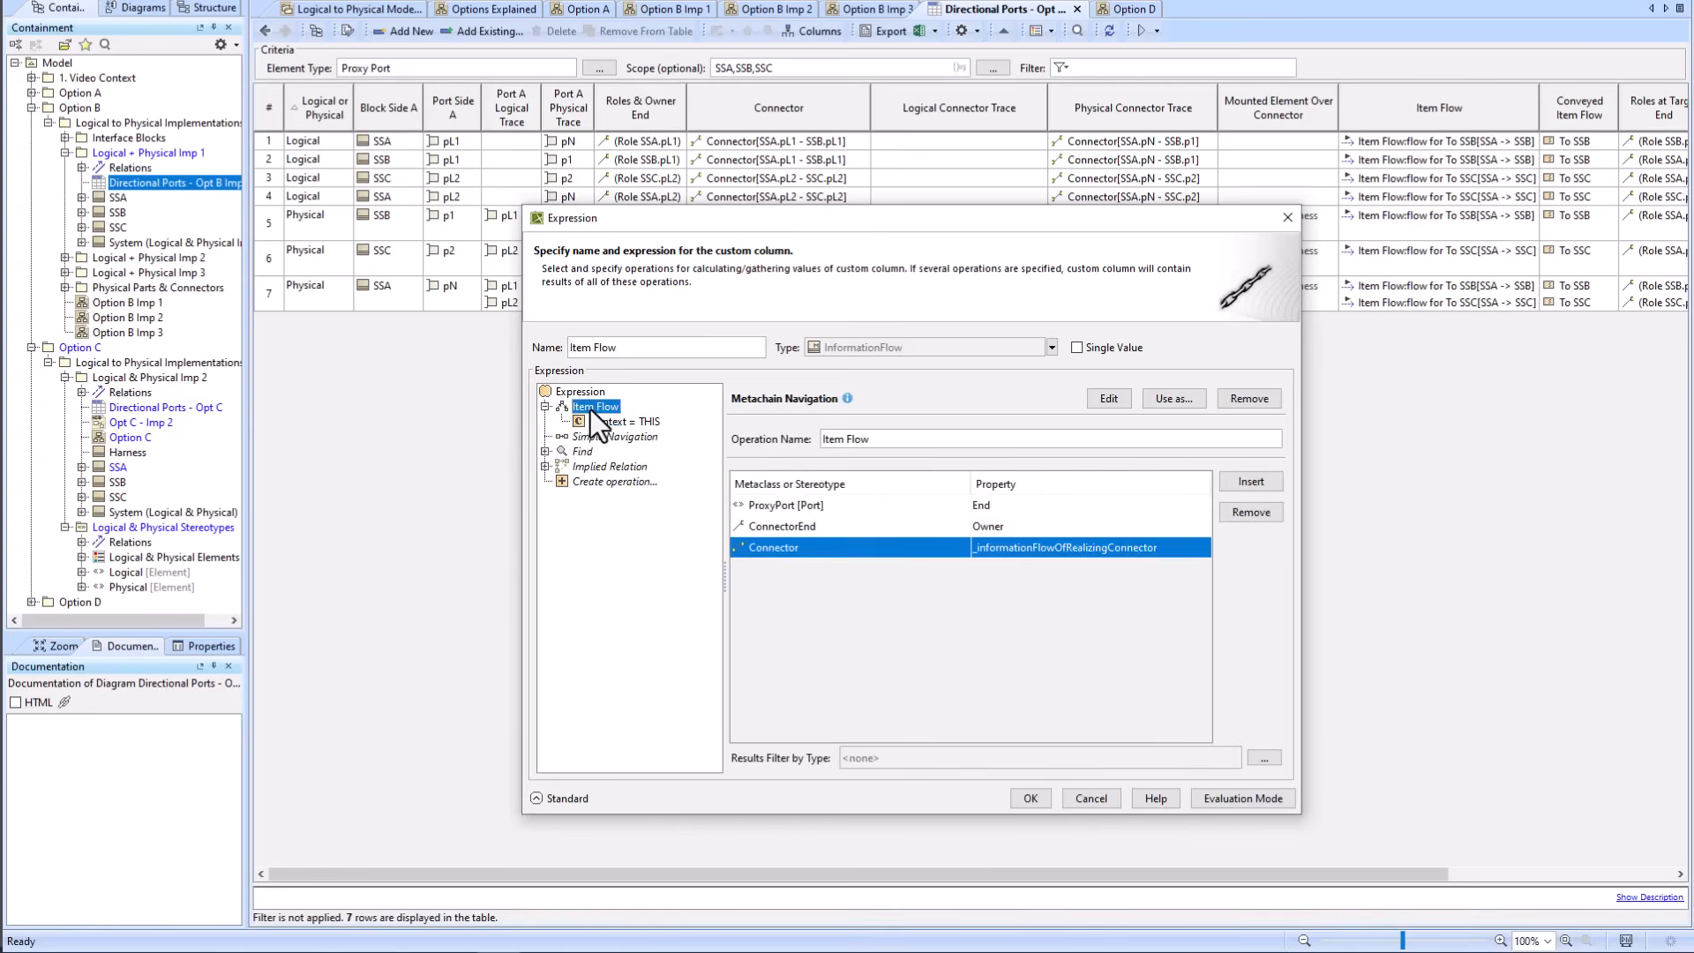
pyautogui.click(1030, 800)
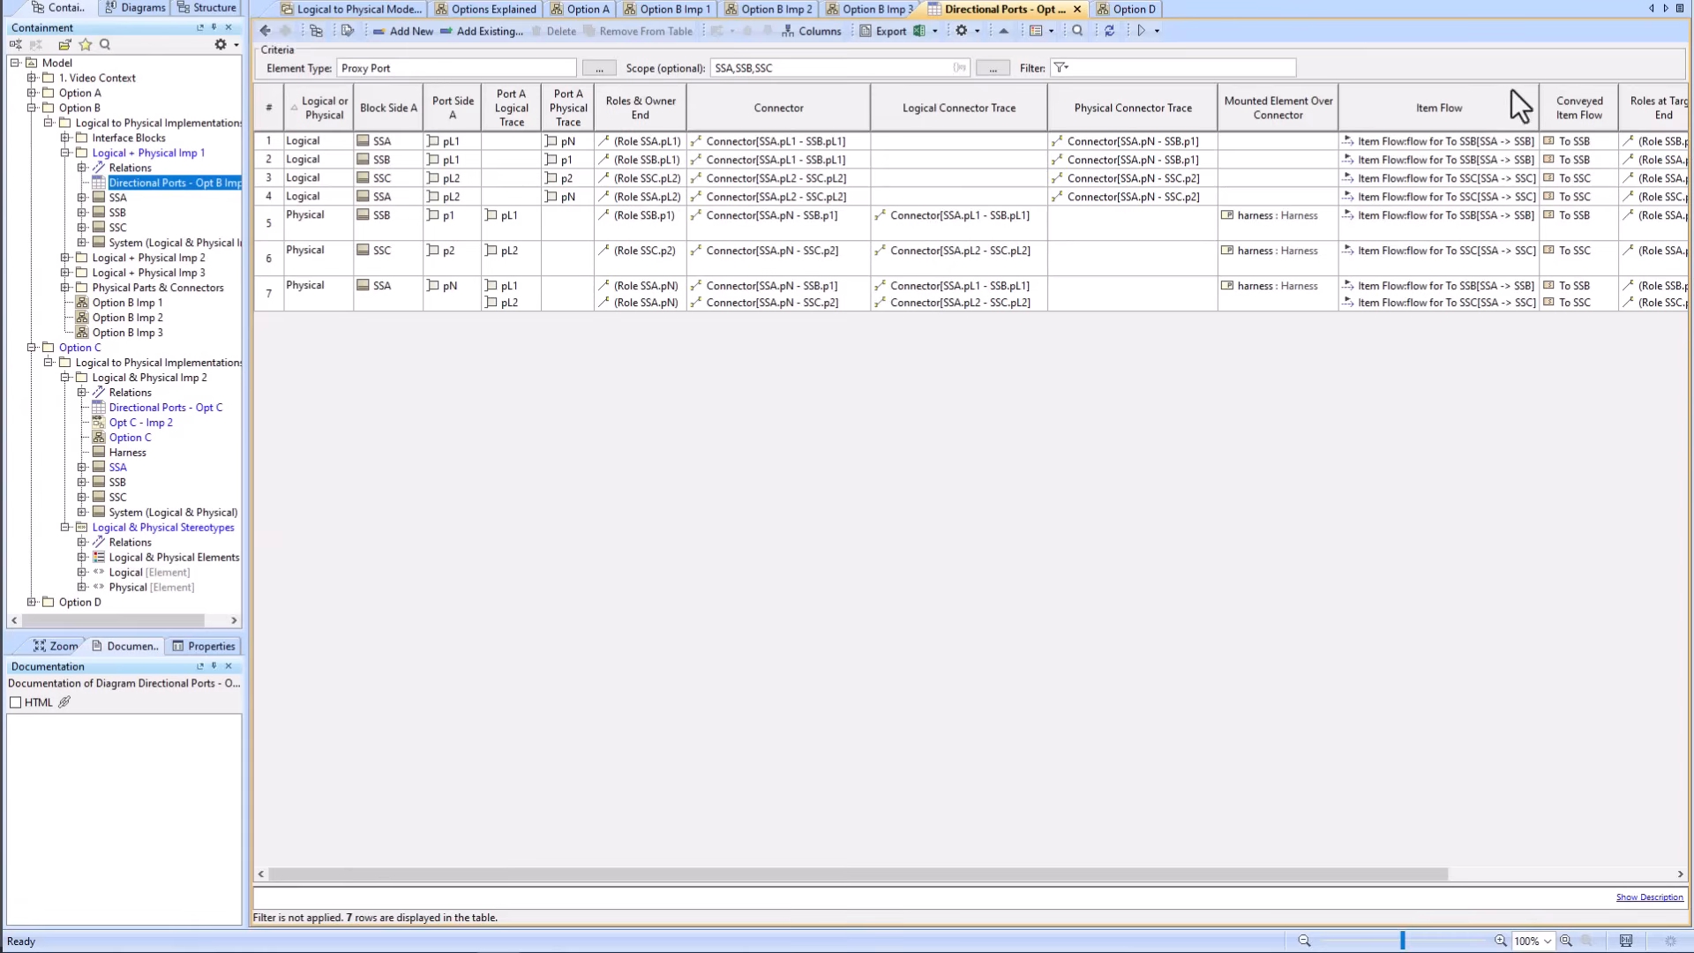
# Step: Review the Conveyed Item Flow column's metachain ending in the InformationFlow Conveyed property, and close it without changes
pyautogui.rightClick(1572, 105)
pyautogui.click(1564, 180)
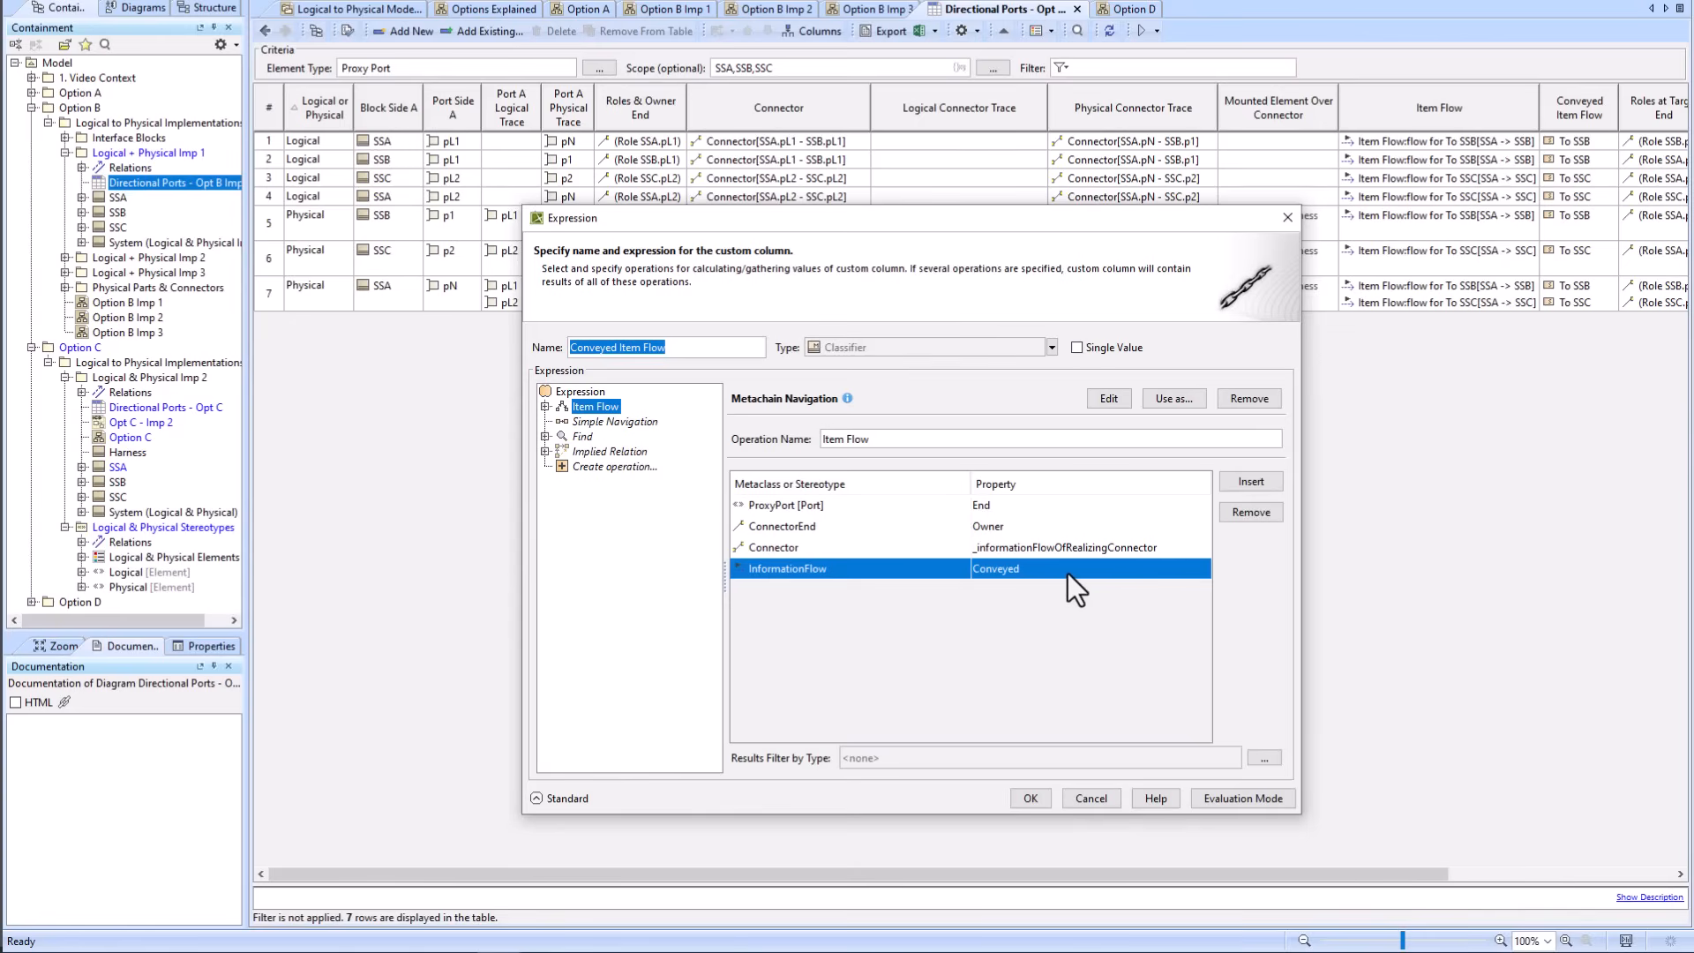
pyautogui.click(1097, 794)
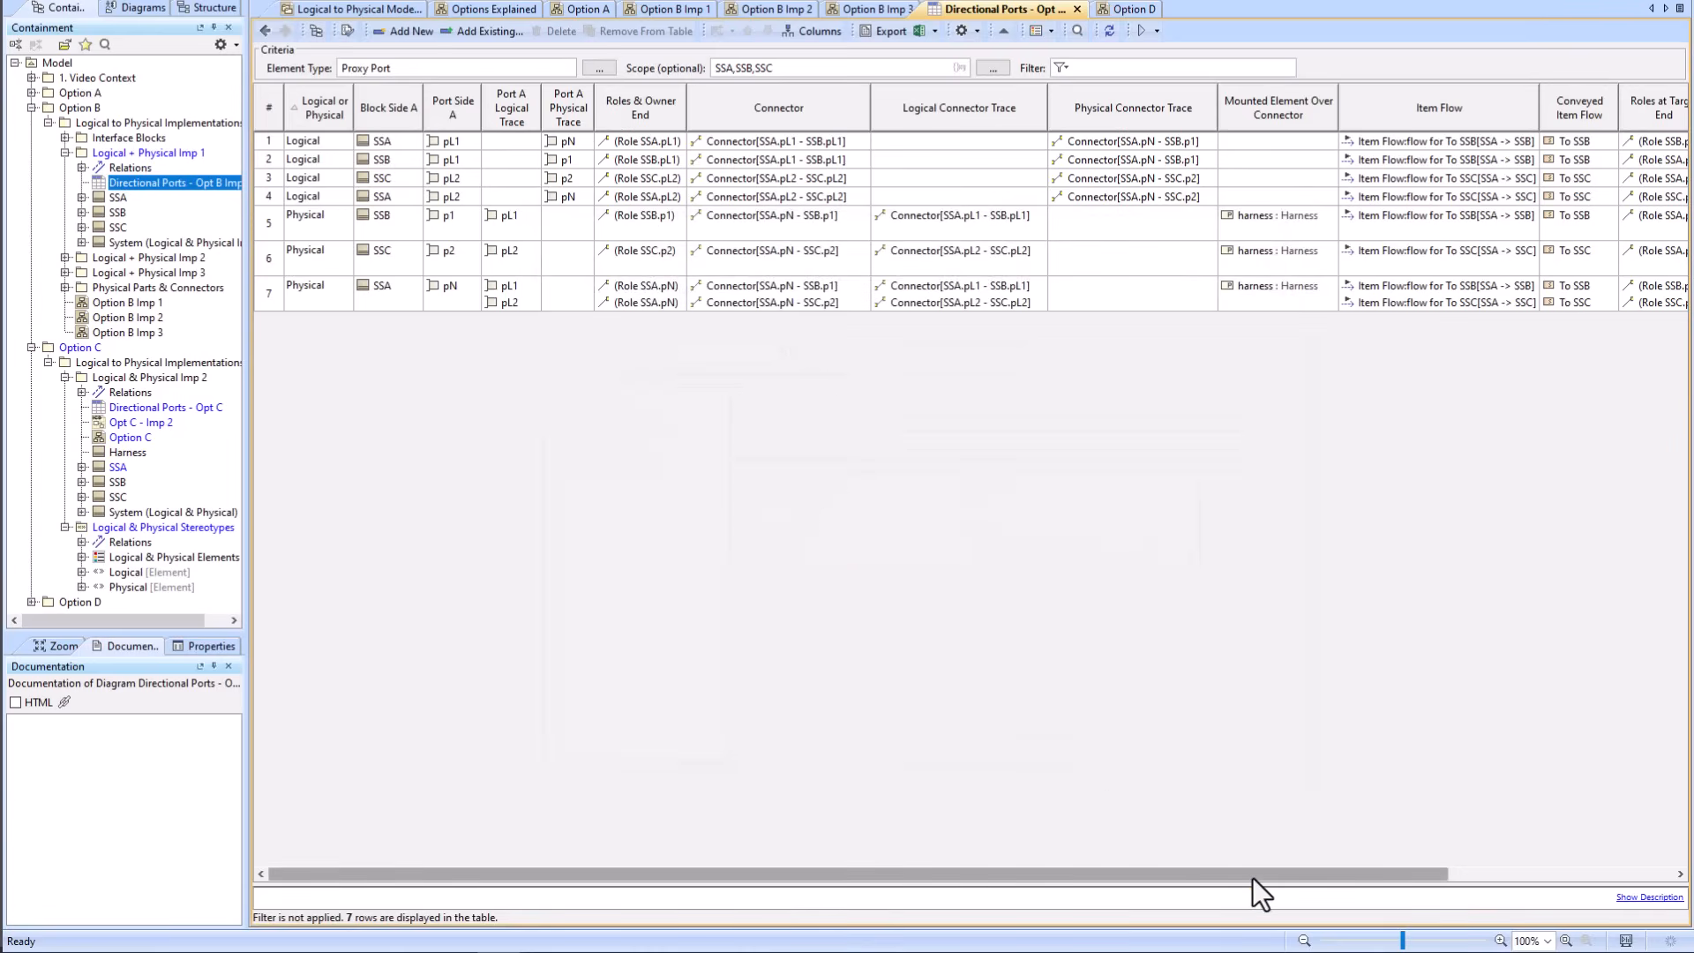
# Step: Open the Roles at Target End column's expression and expand its Exclude operation down to the contexts of both operands
pyautogui.moveTo(1253, 877); pyautogui.dragTo(1552, 880)
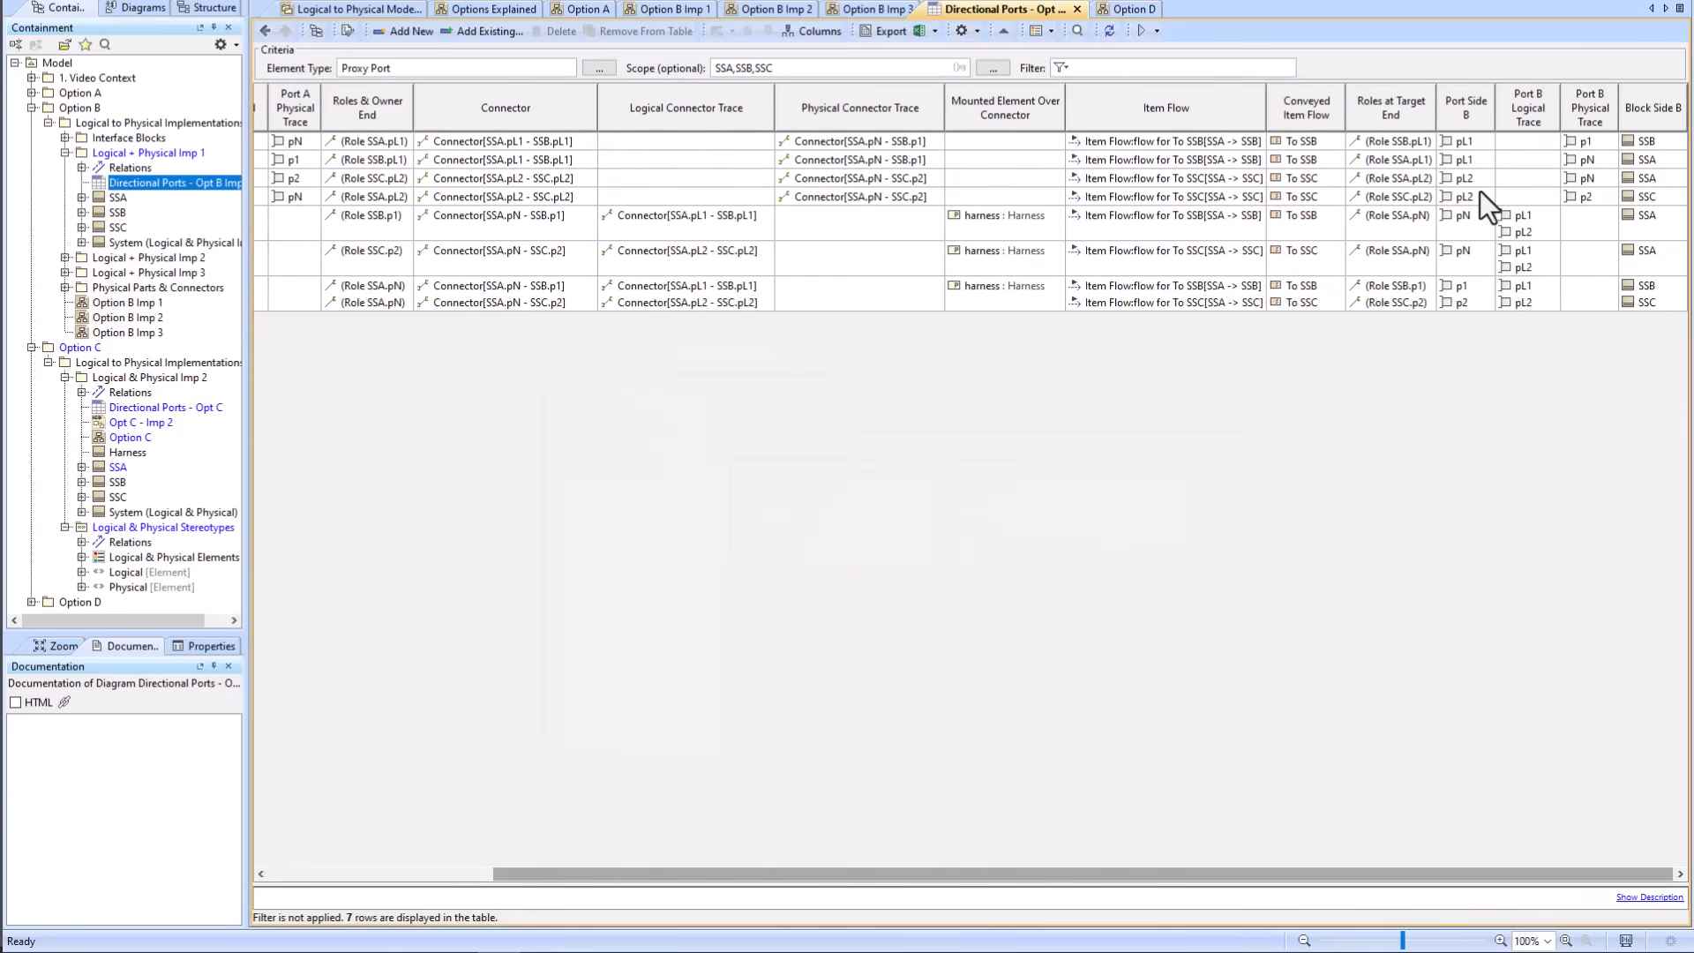
pyautogui.rightClick(1391, 115)
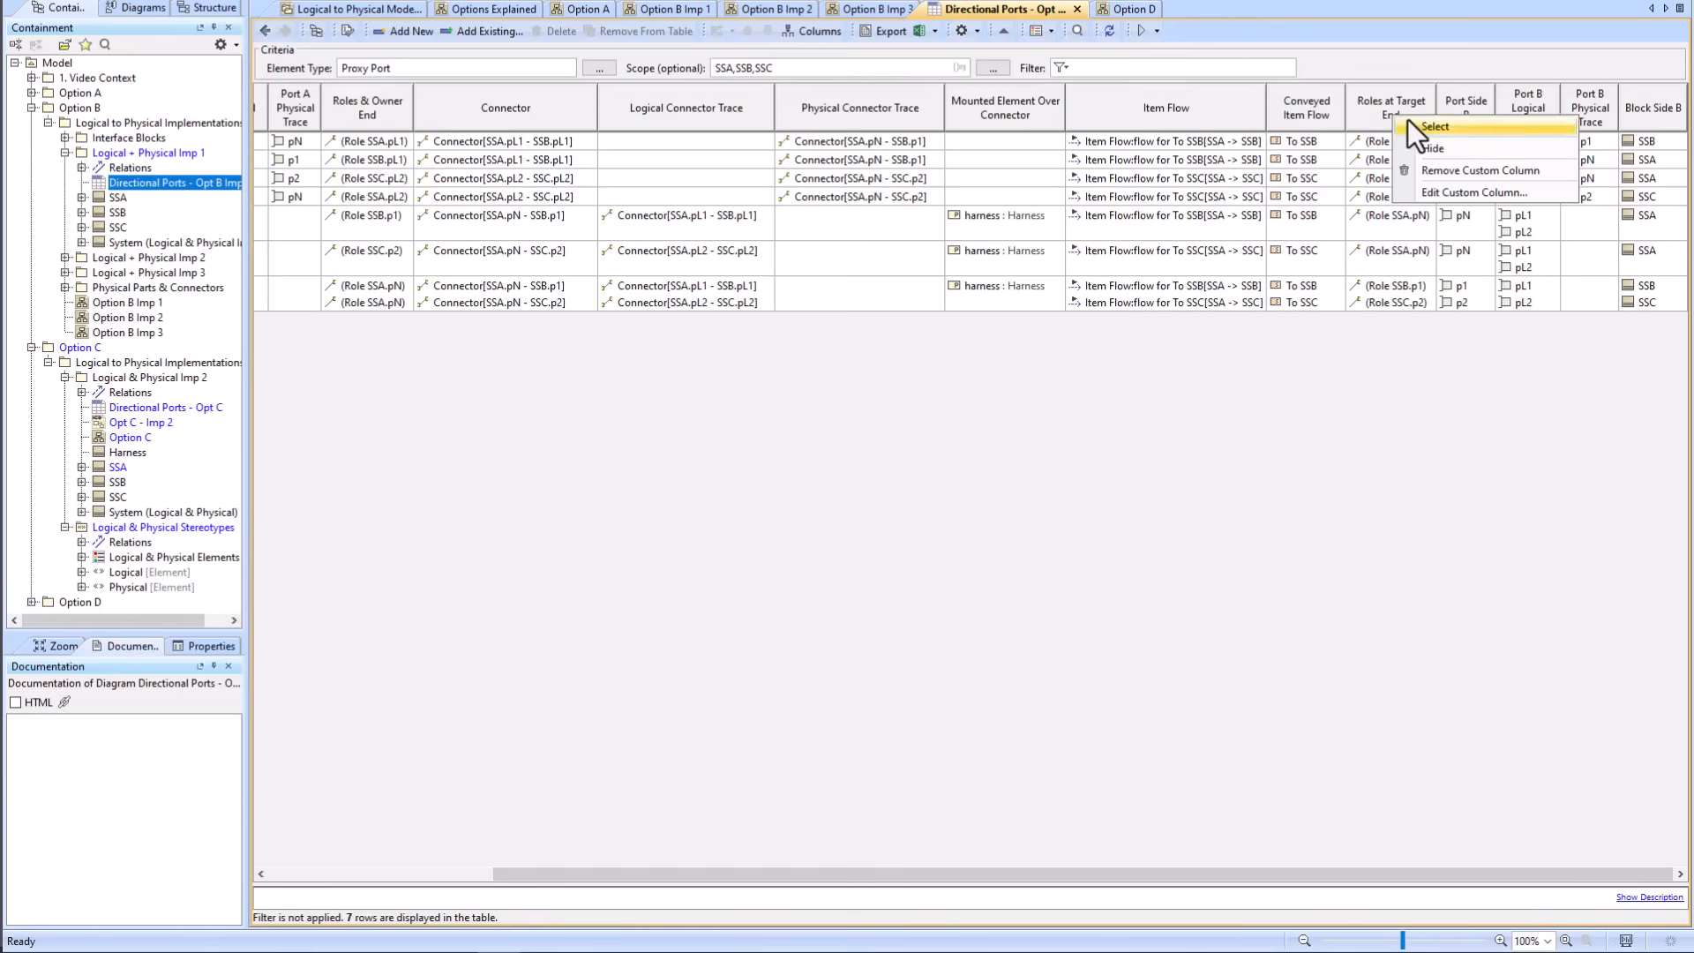
pyautogui.click(1445, 193)
pyautogui.click(540, 405)
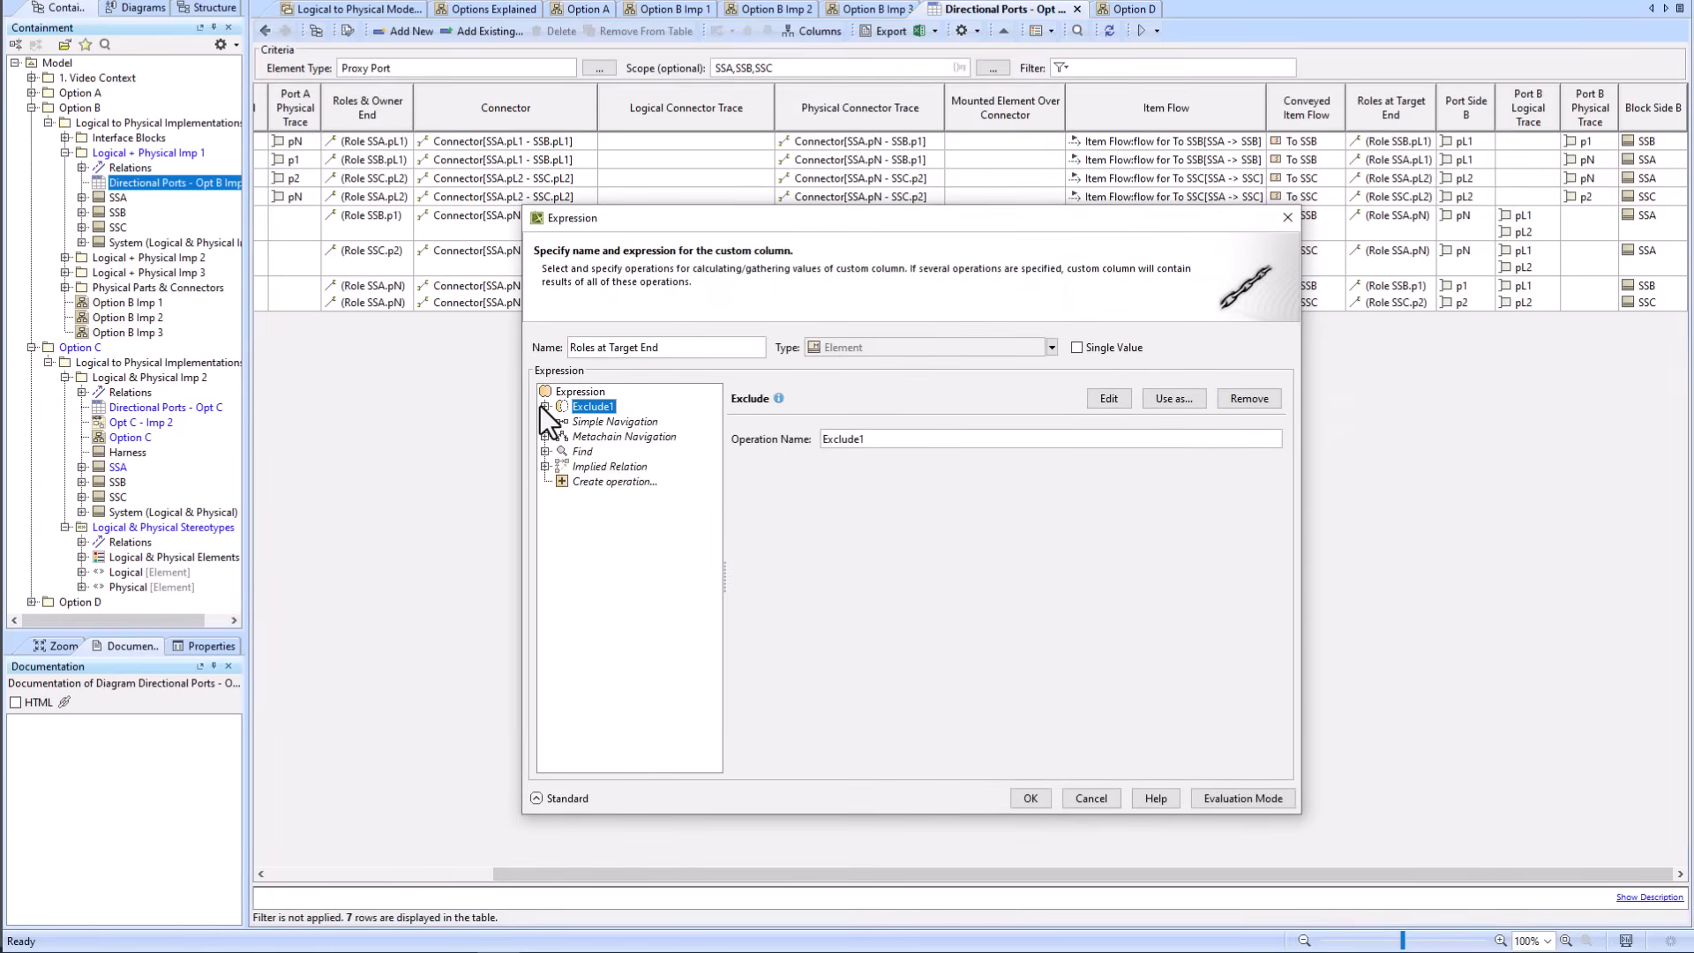
pyautogui.click(542, 405)
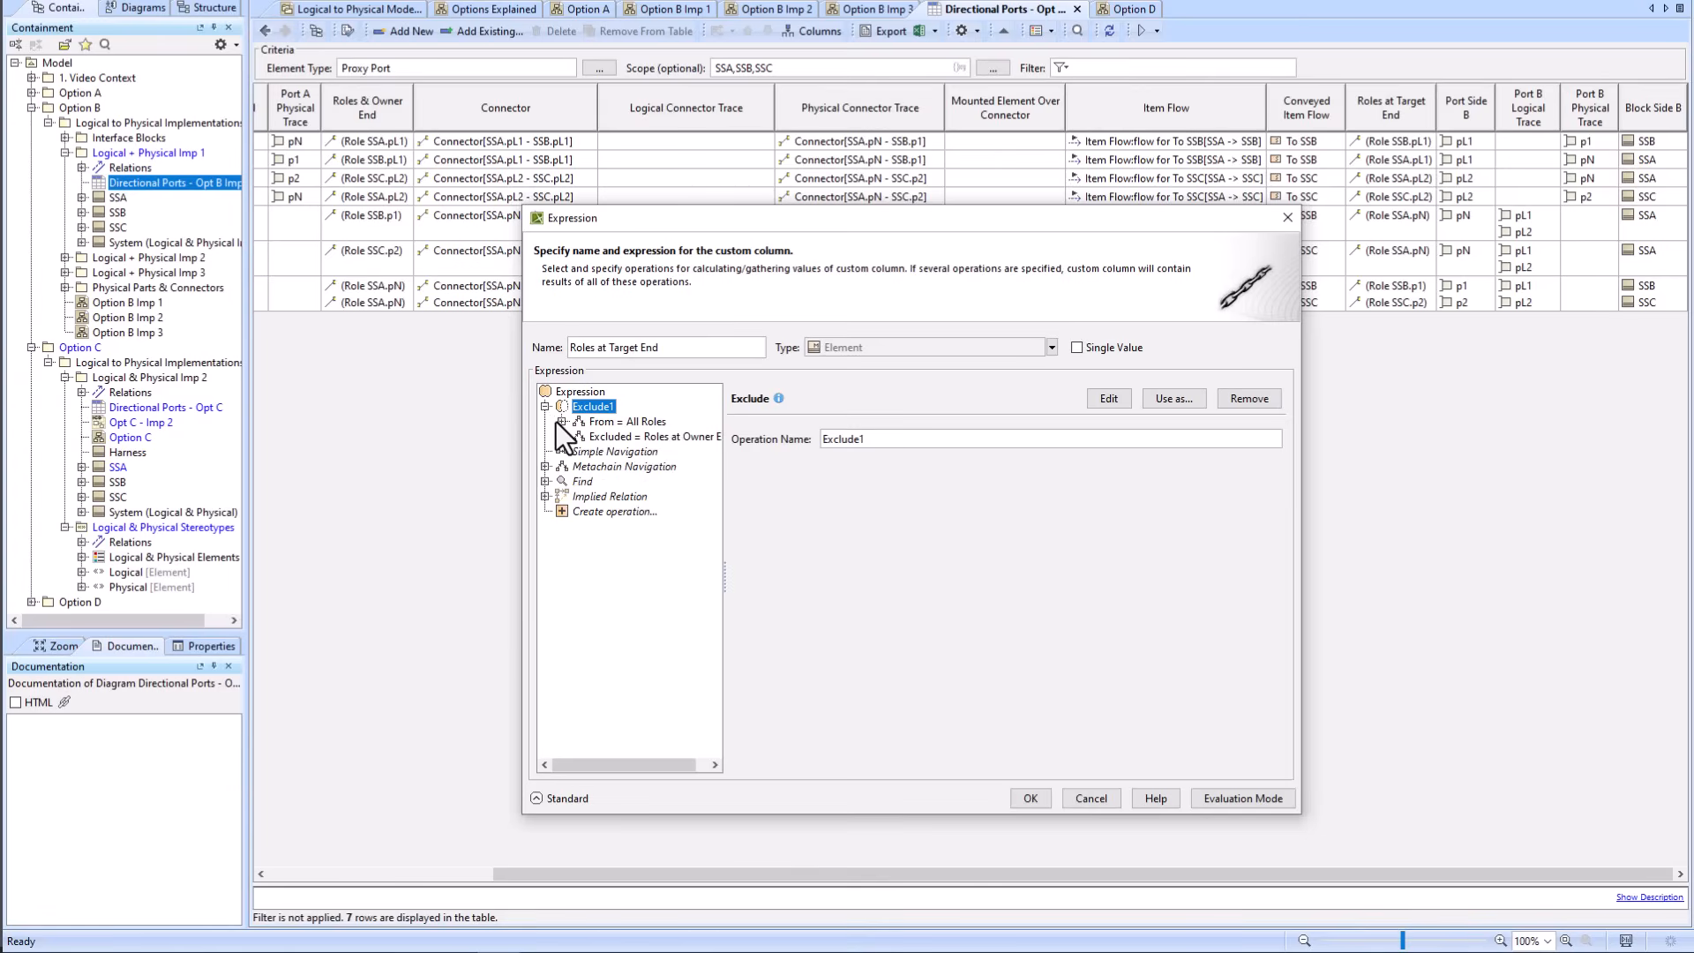
pyautogui.click(561, 422)
pyautogui.click(561, 451)
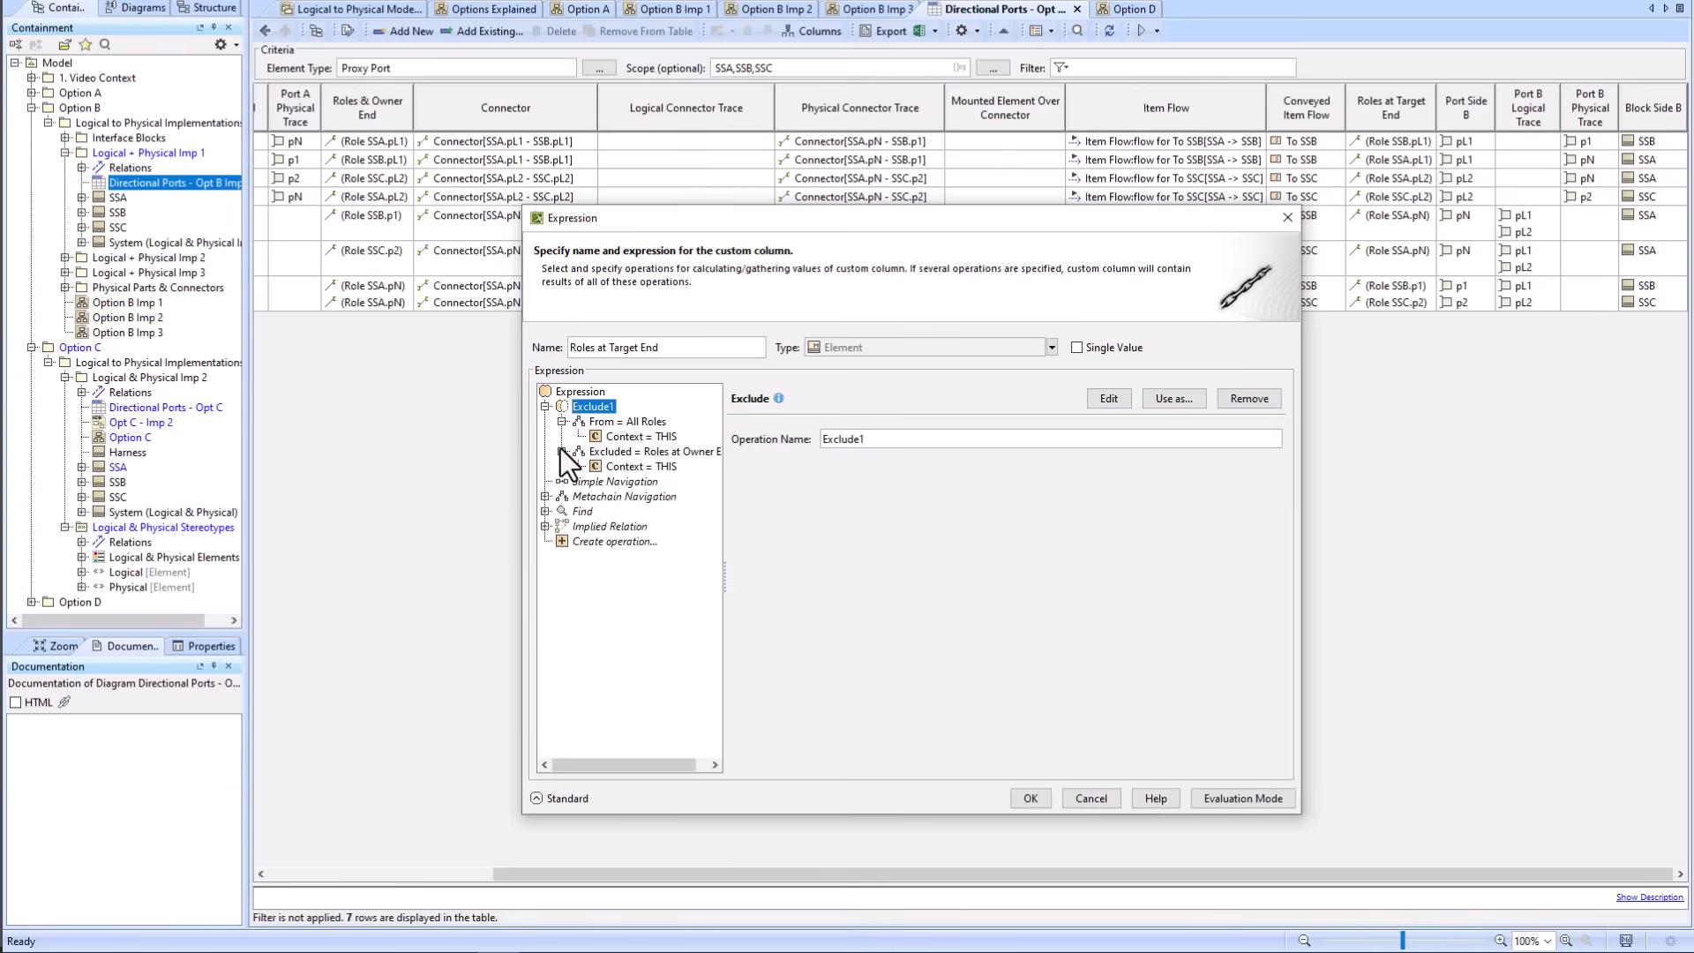
# Step: Compare the All Roles and Roles at Owner End metachains inside the Exclude operation, and close the expression without changes
pyautogui.click(606, 453)
pyautogui.click(620, 421)
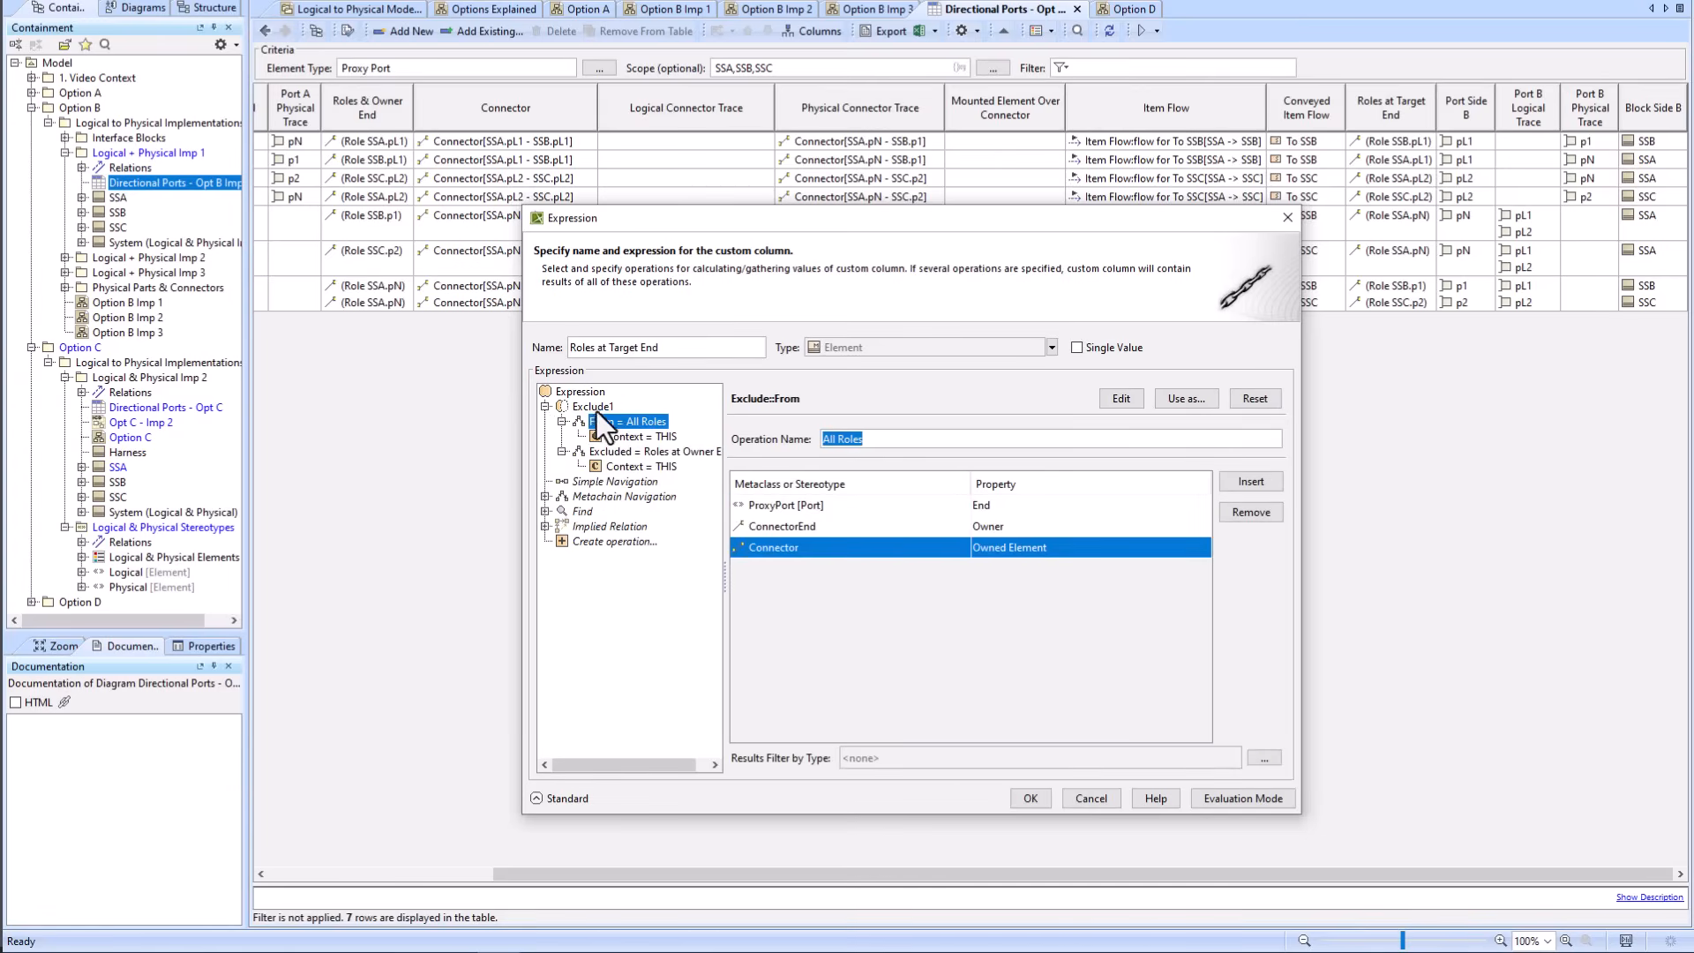
pyautogui.click(595, 407)
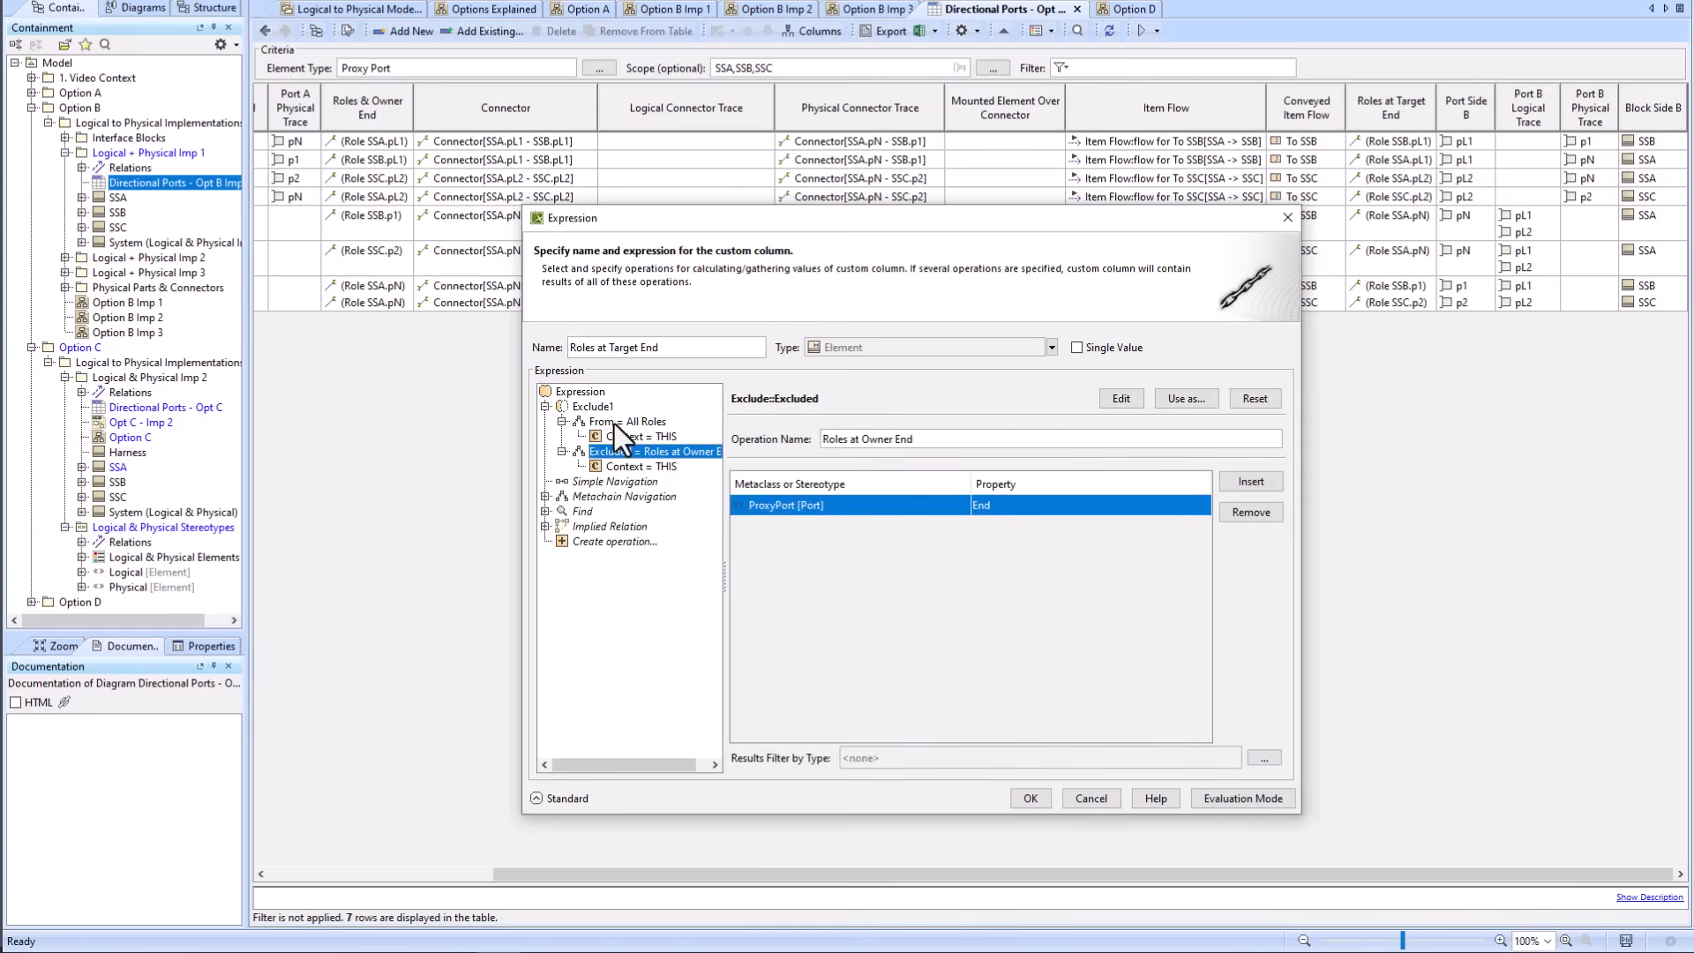
pyautogui.click(614, 424)
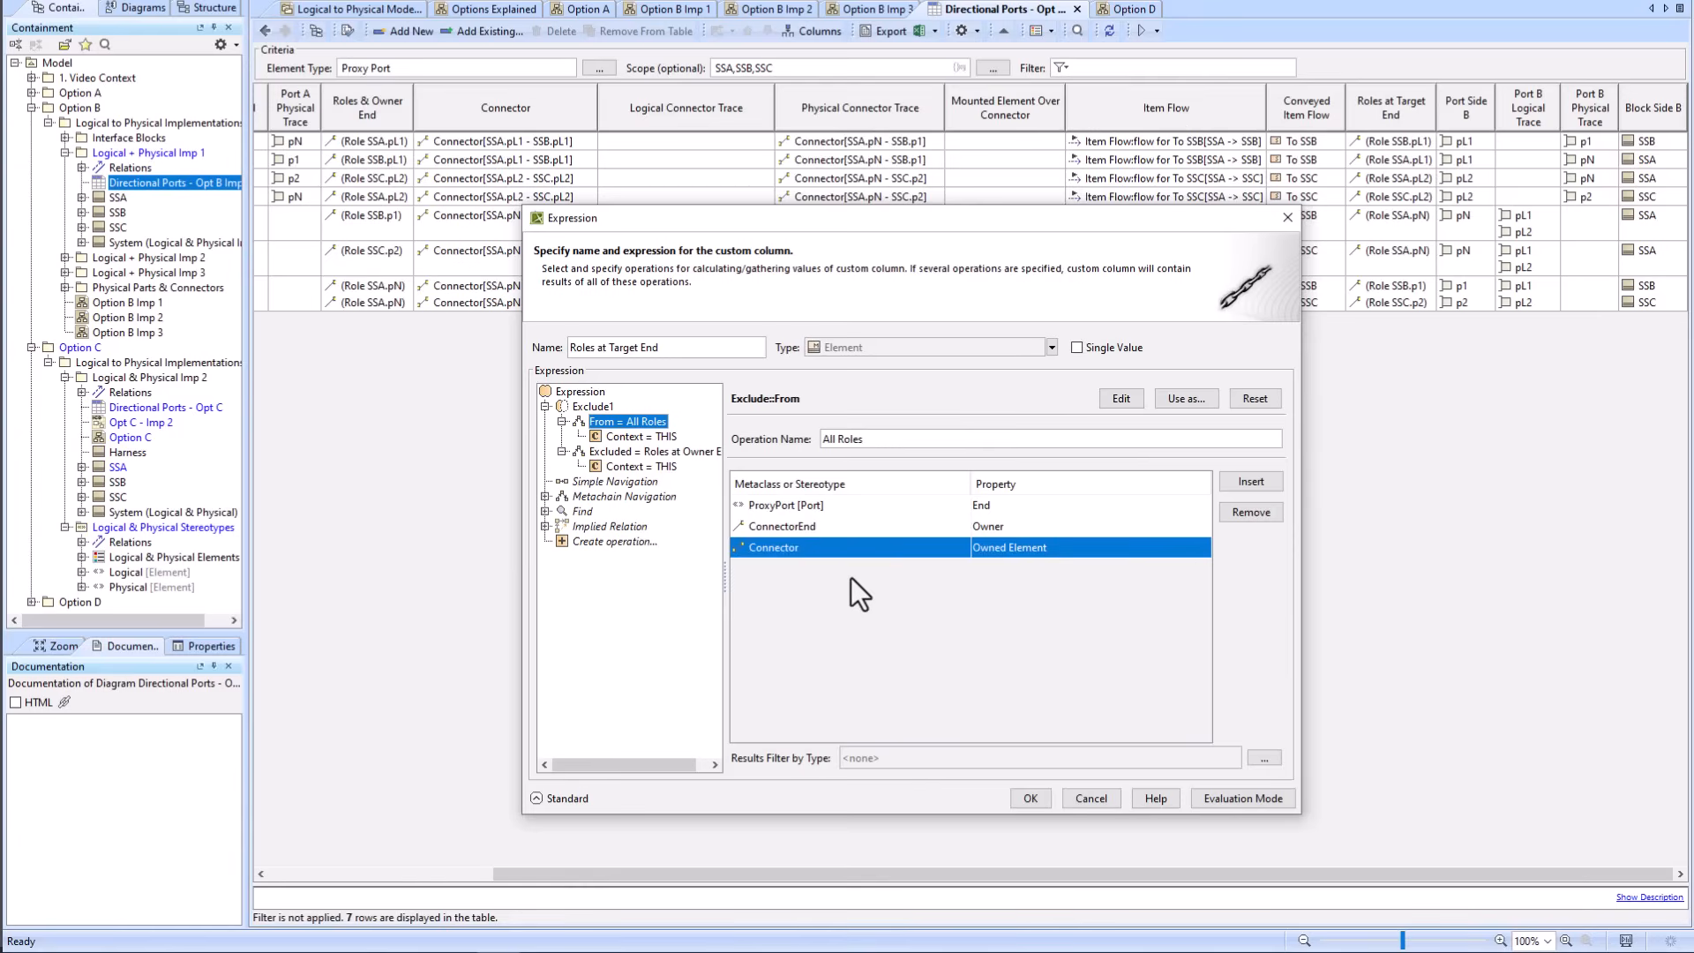
pyautogui.click(630, 452)
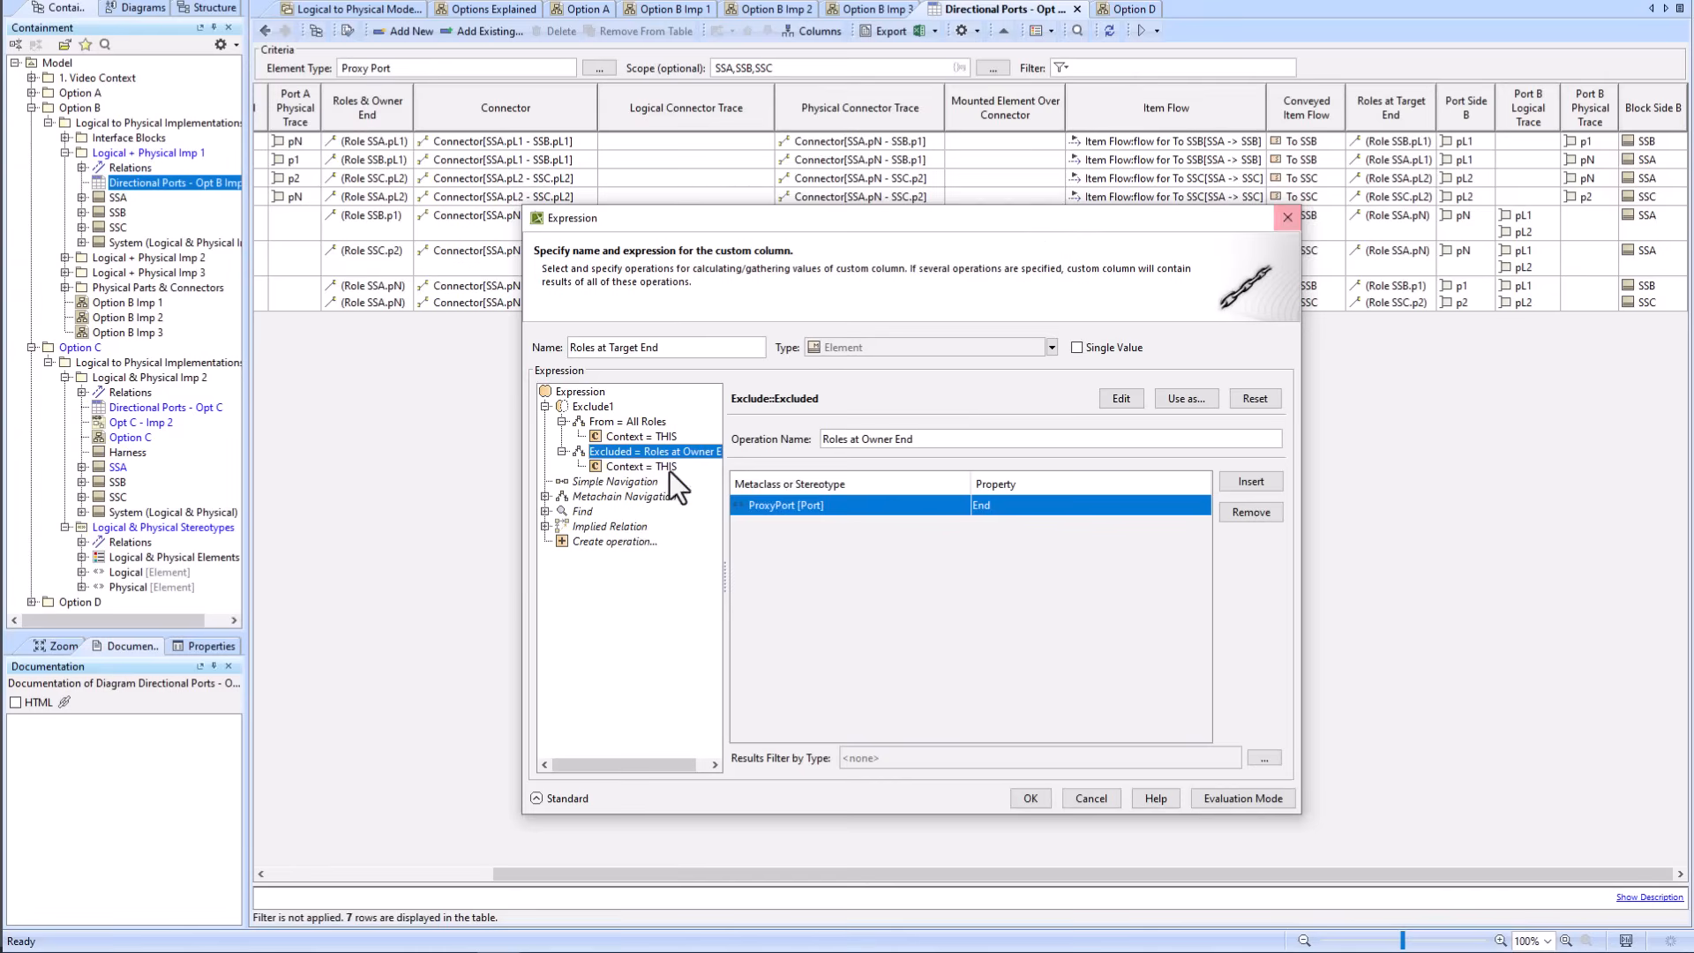
pyautogui.click(1287, 218)
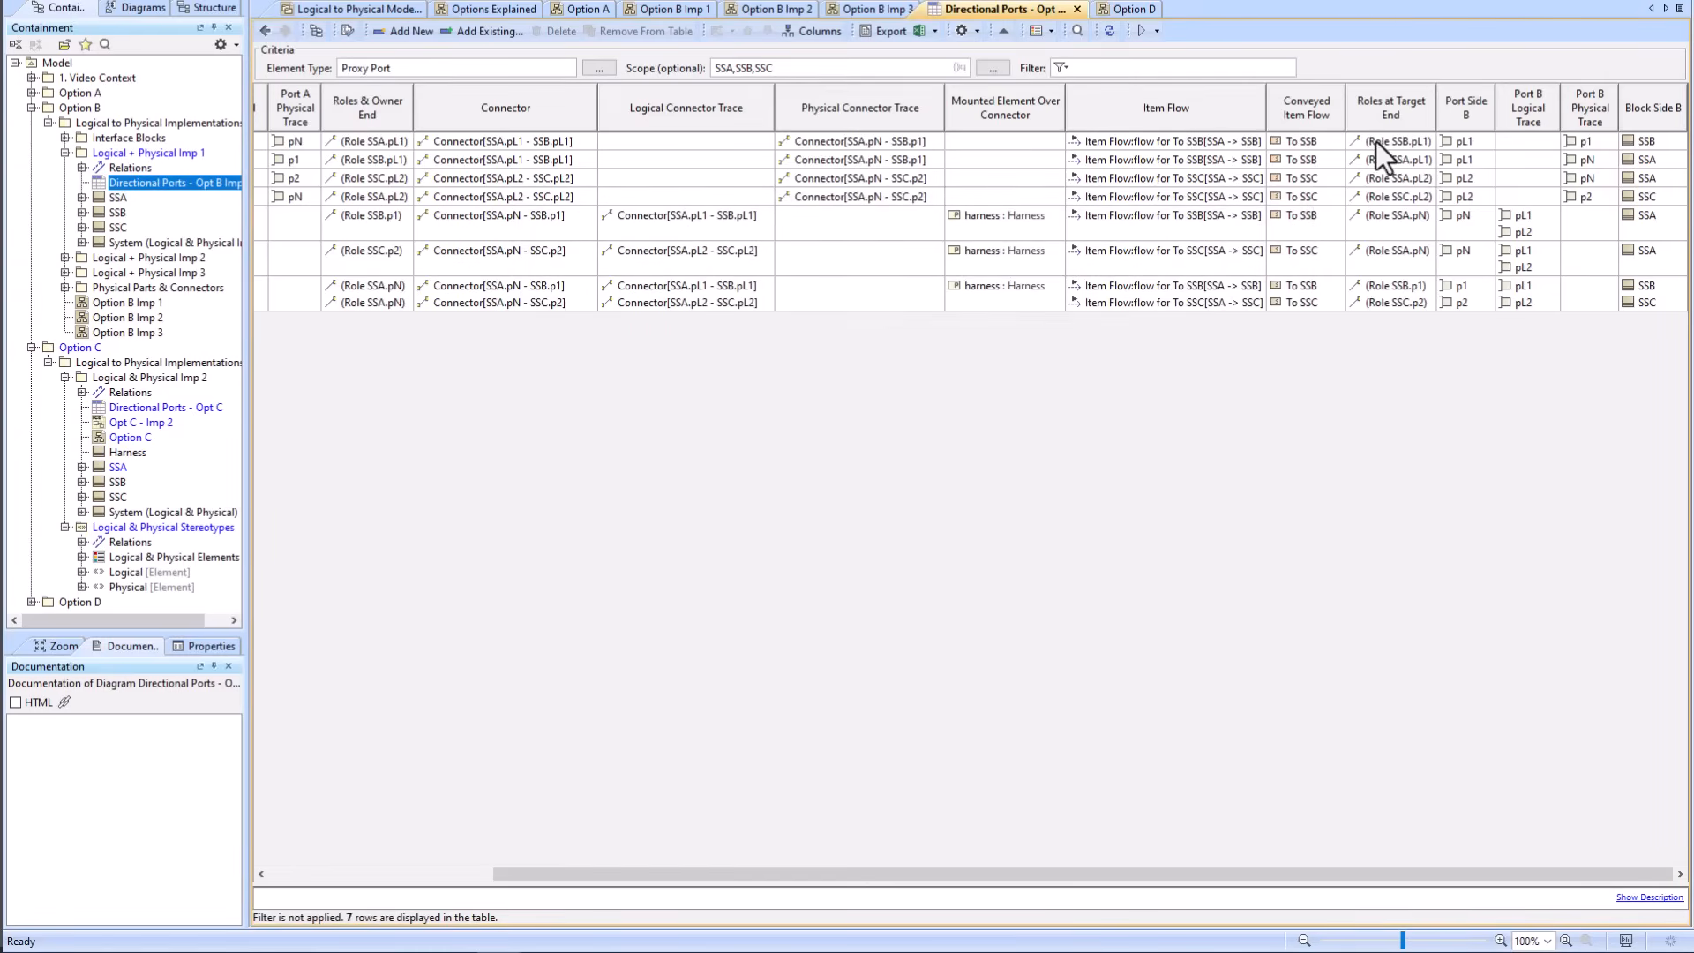
# Step: Examine how the Port Side B column's Roles Owner metachain navigates from its Exclude context to the ConnectorEnd Role, leaving the expression unchanged
pyautogui.rightClick(1467, 112)
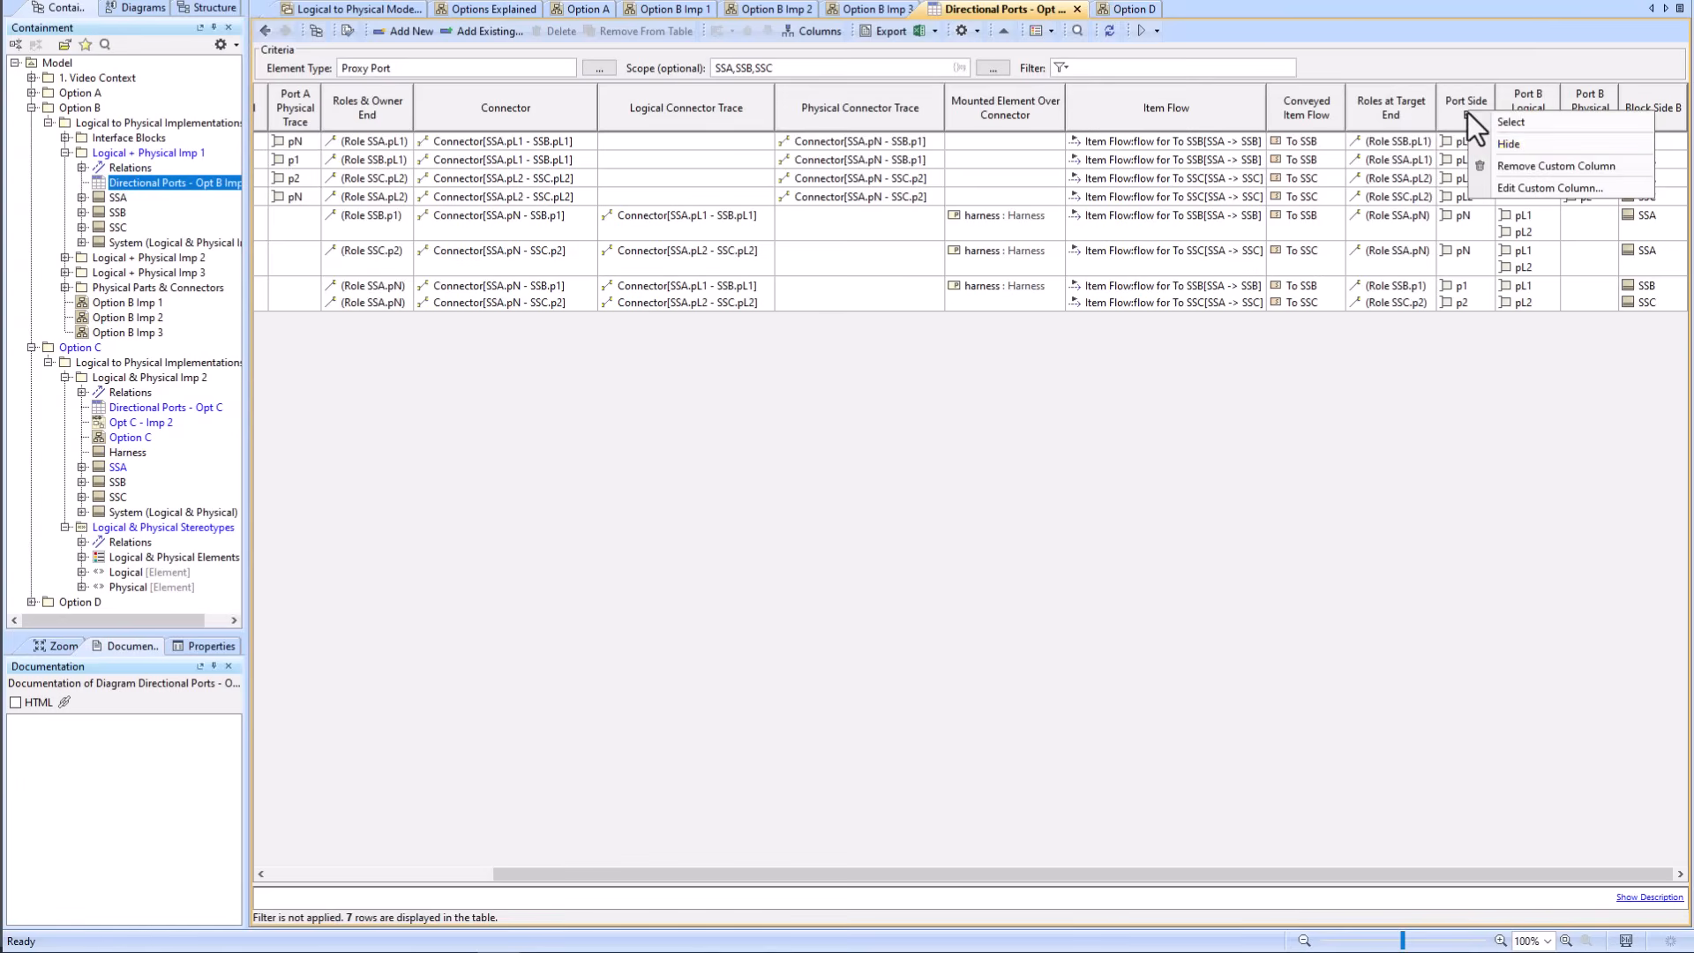
pyautogui.click(1526, 189)
pyautogui.click(545, 406)
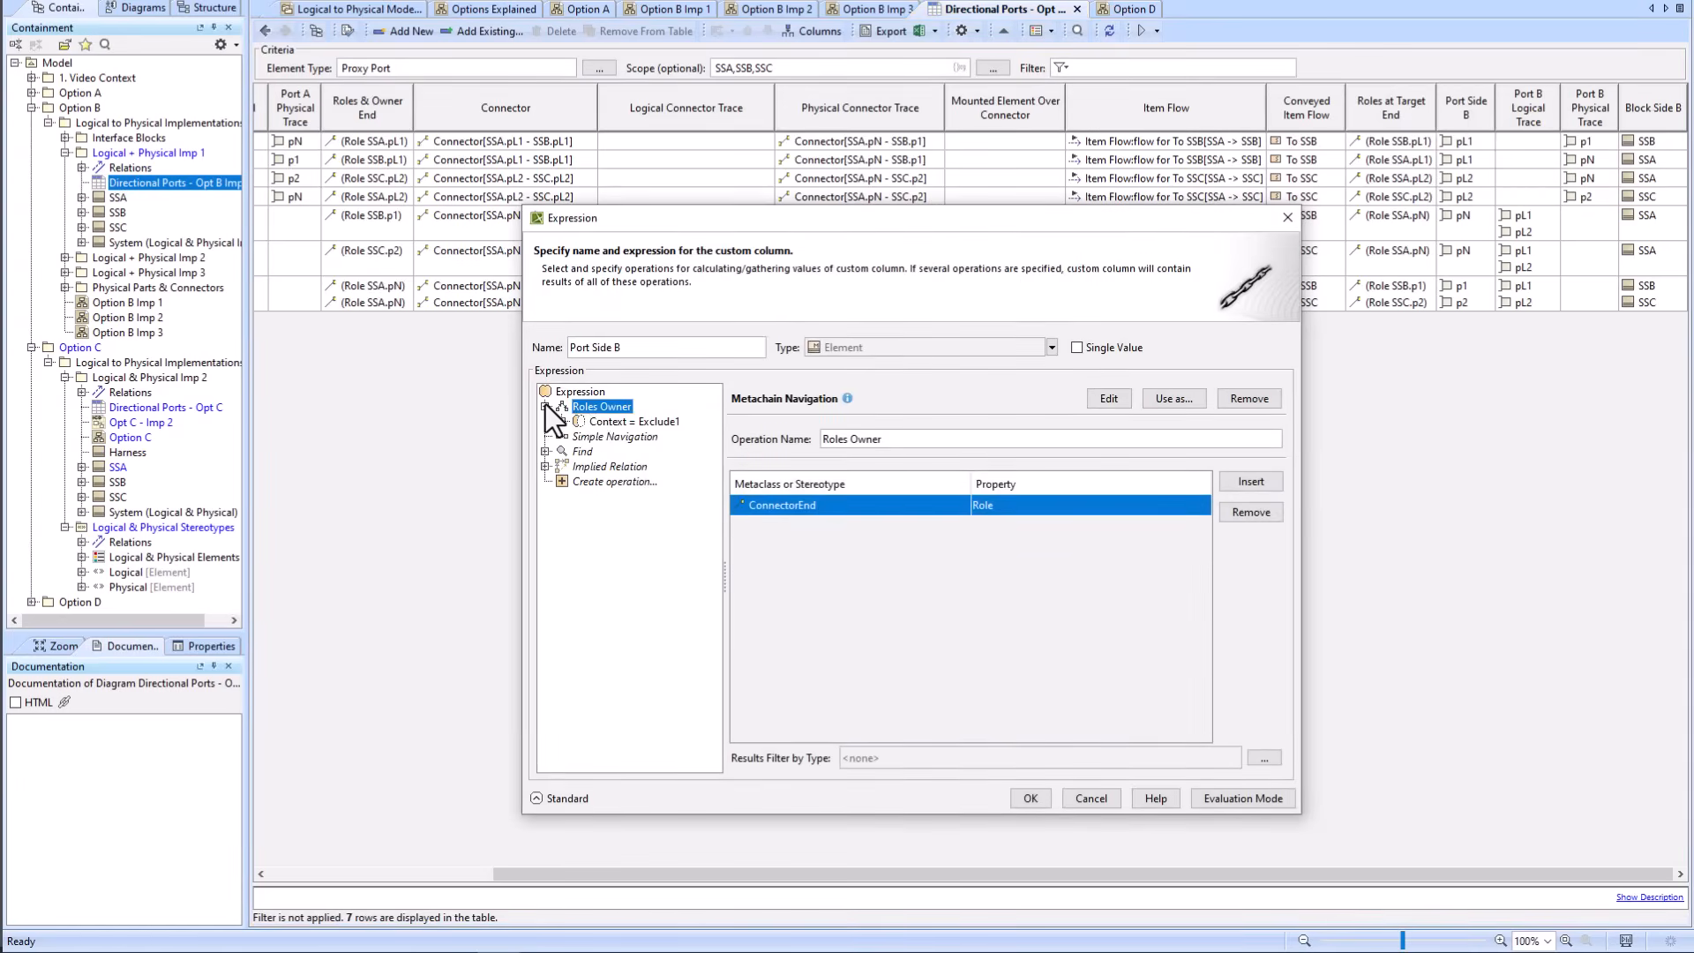
pyautogui.click(618, 422)
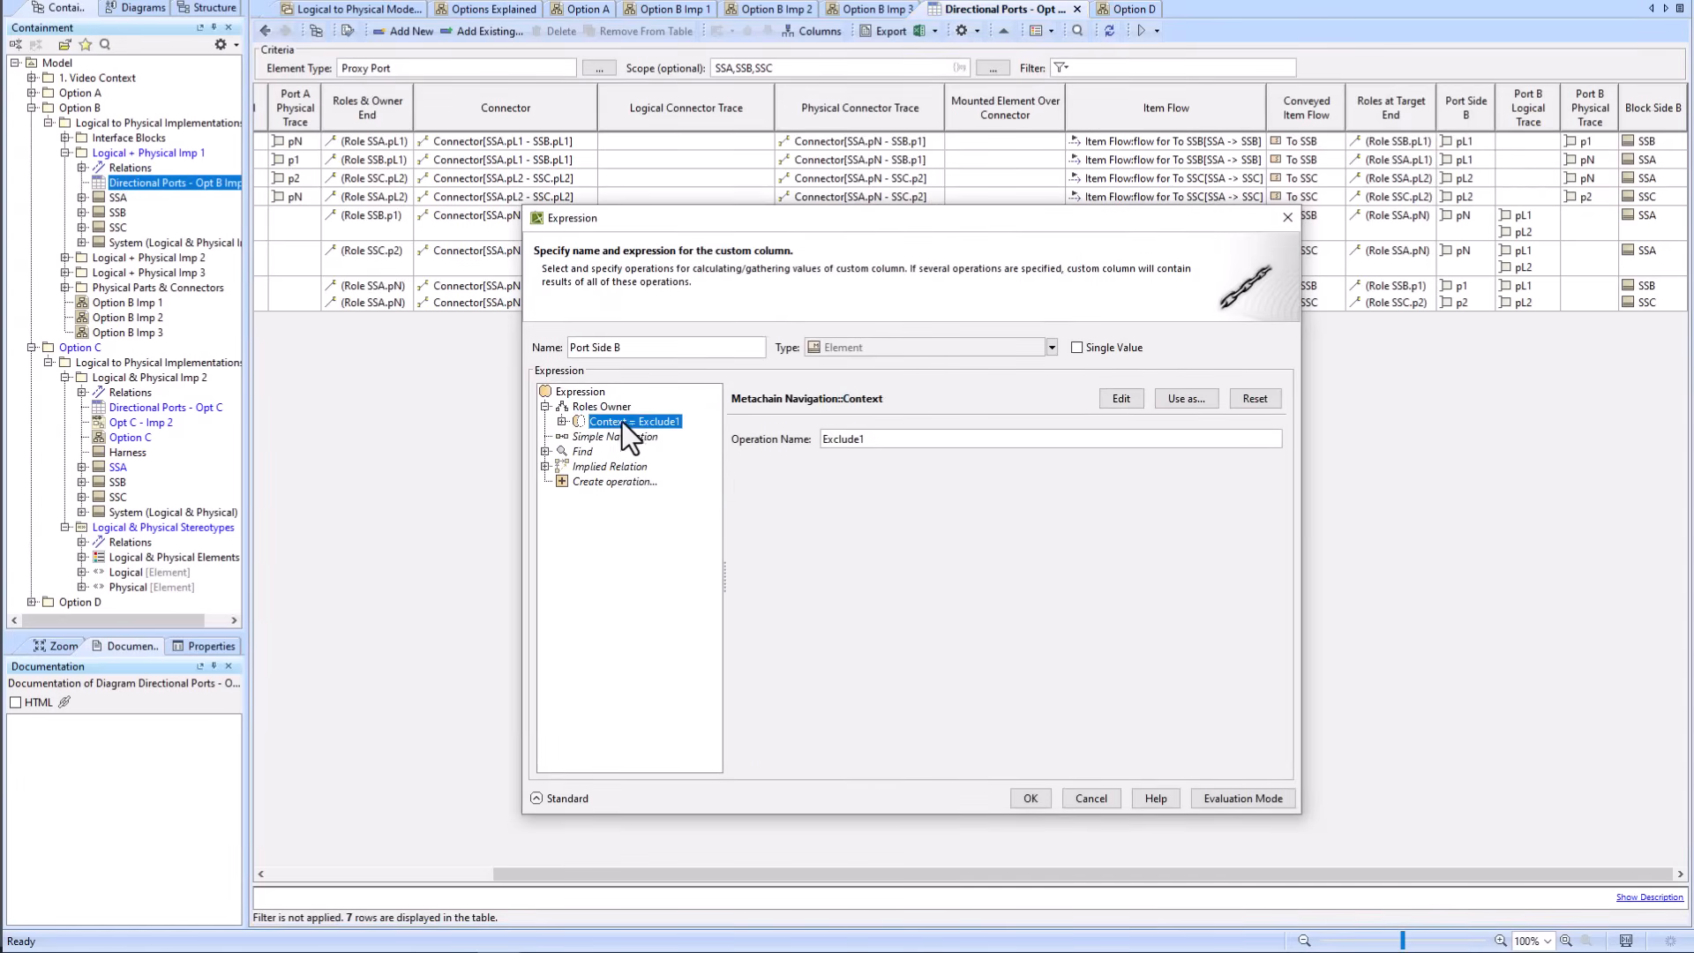
pyautogui.click(560, 421)
pyautogui.click(578, 436)
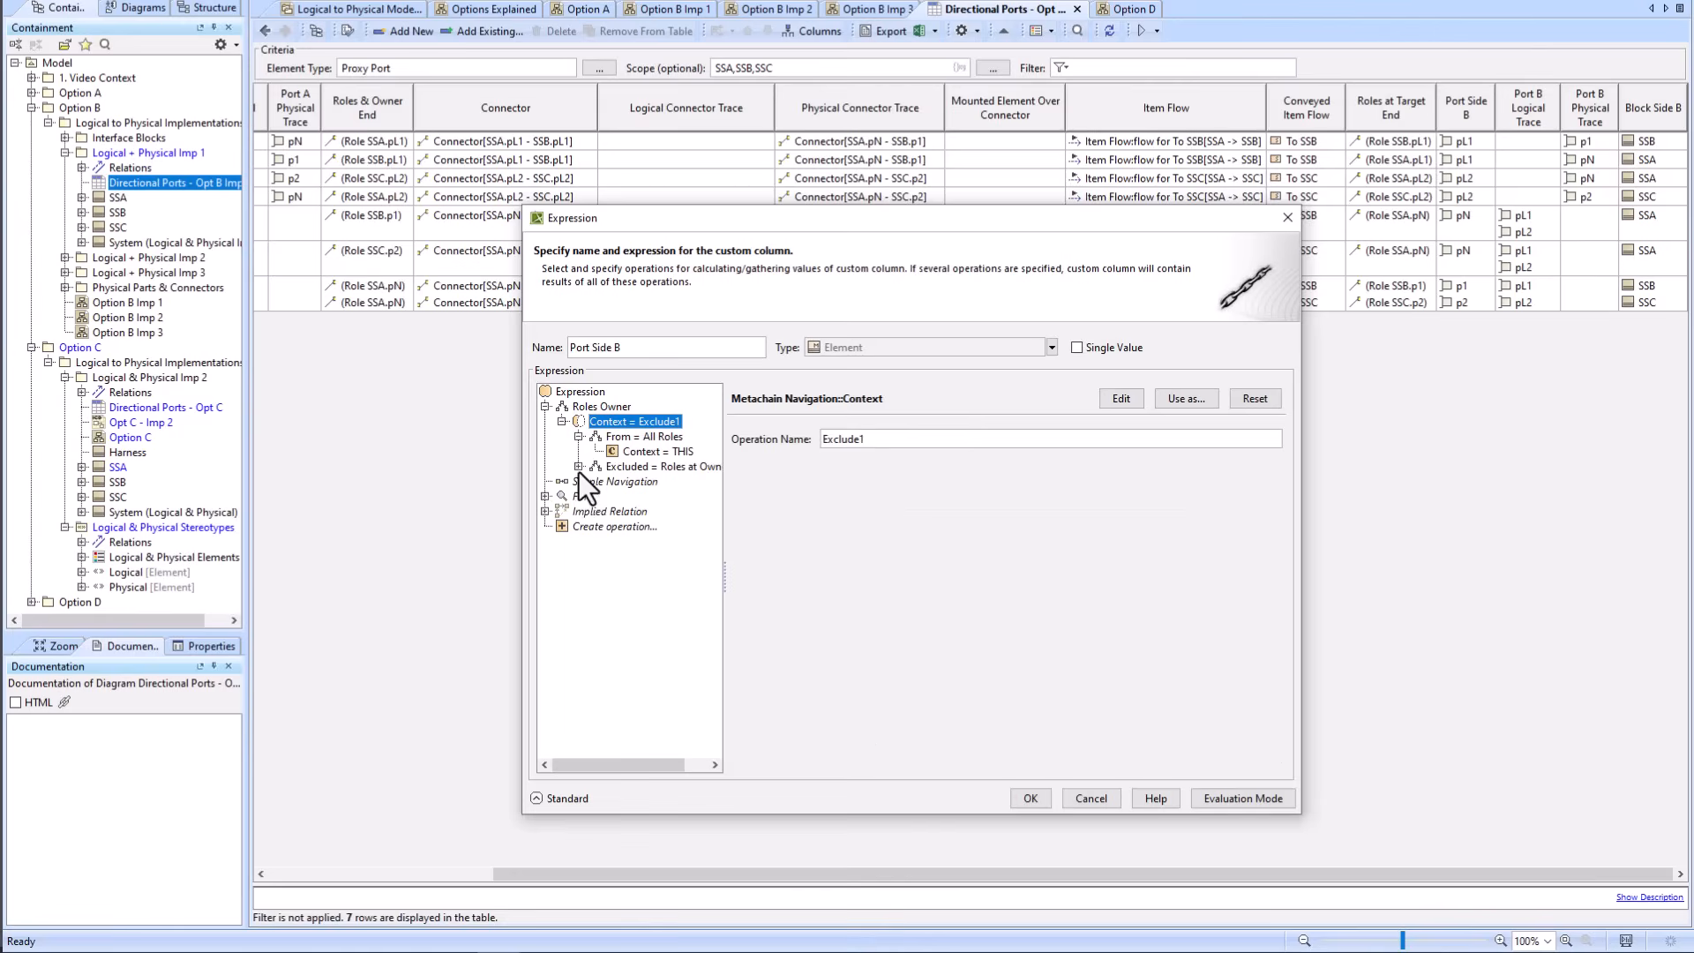
pyautogui.click(579, 466)
pyautogui.click(622, 468)
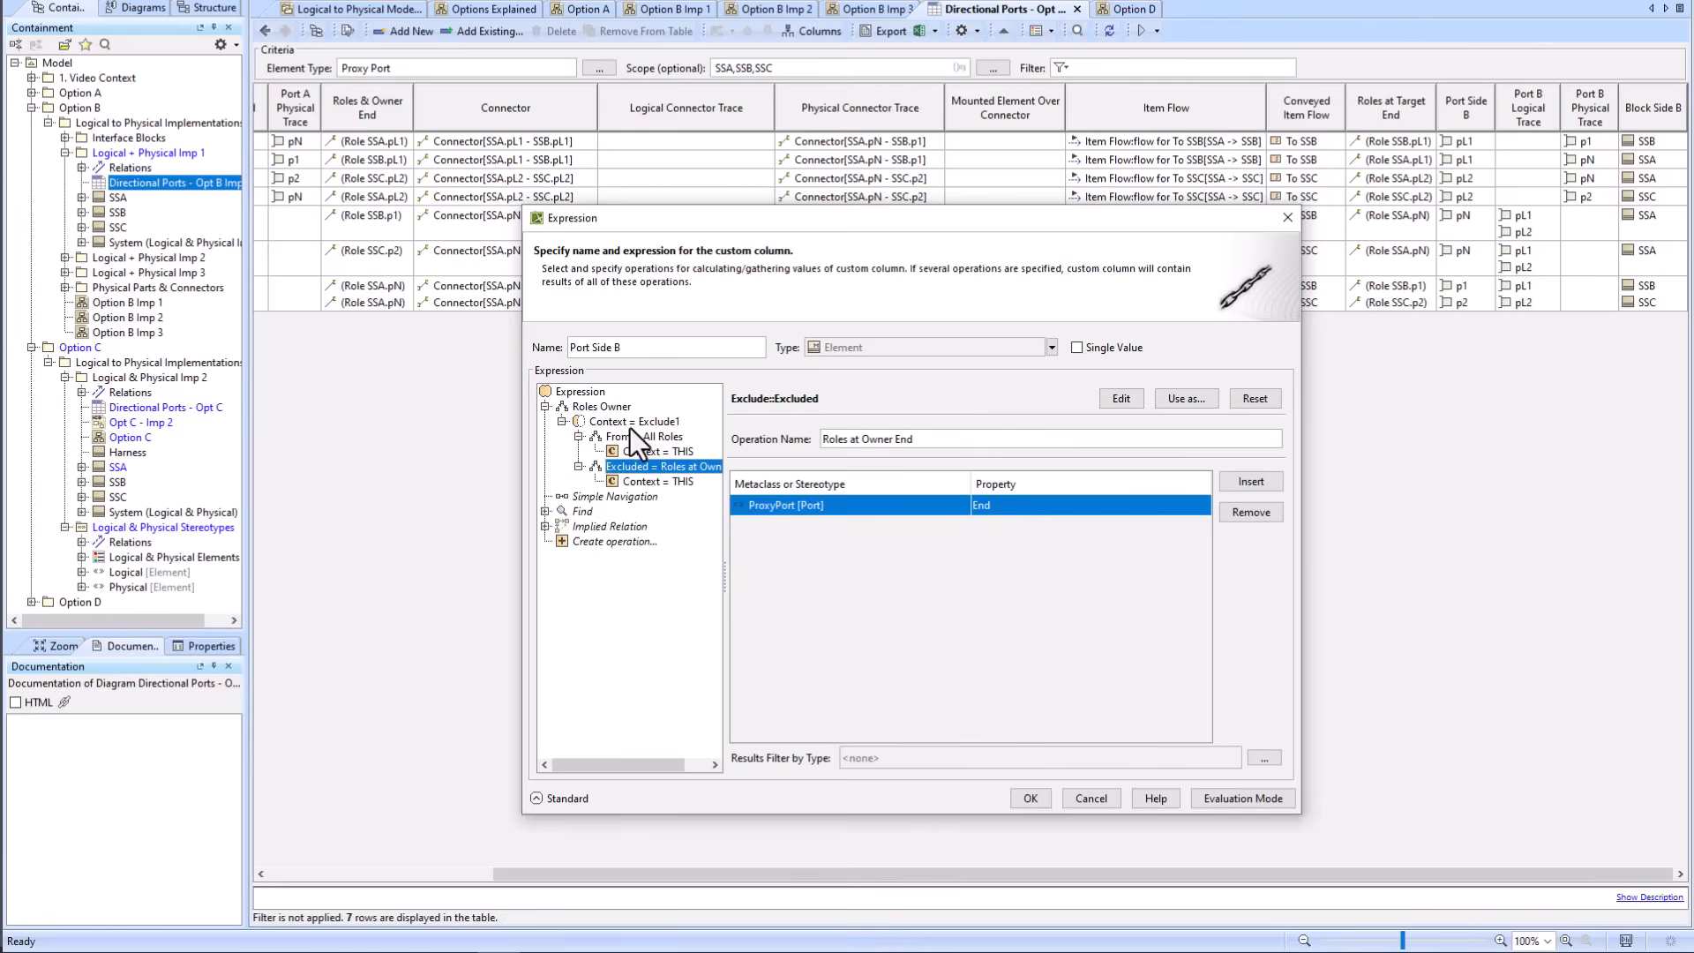
pyautogui.click(630, 436)
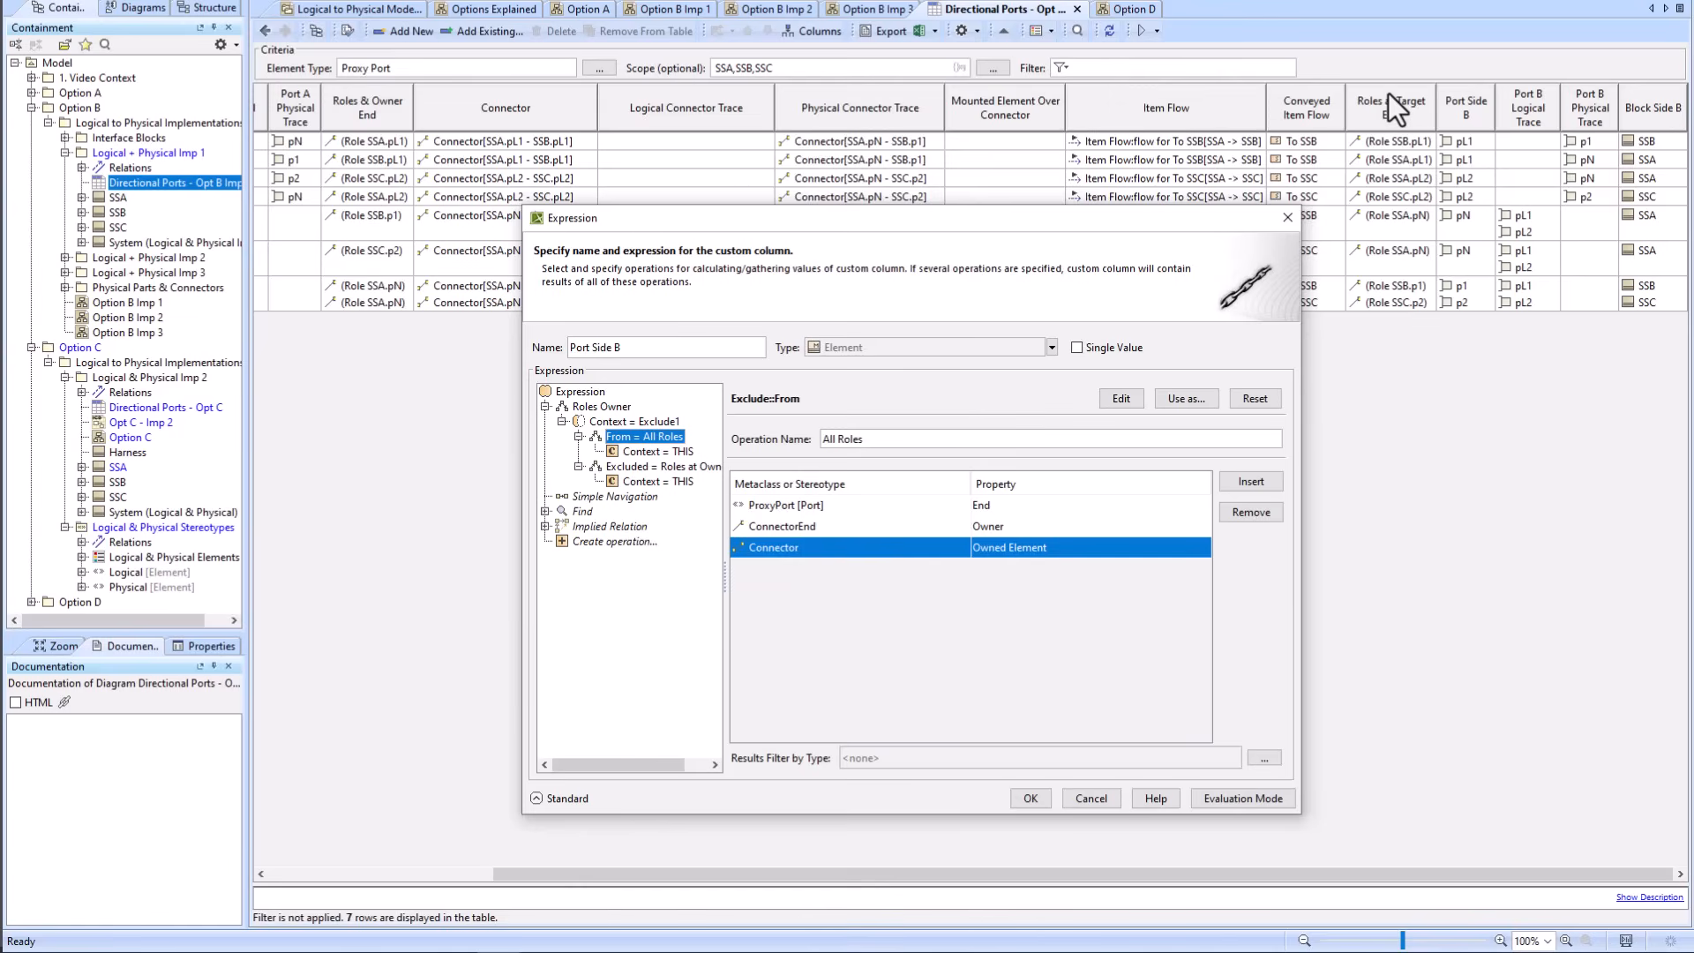
pyautogui.click(609, 406)
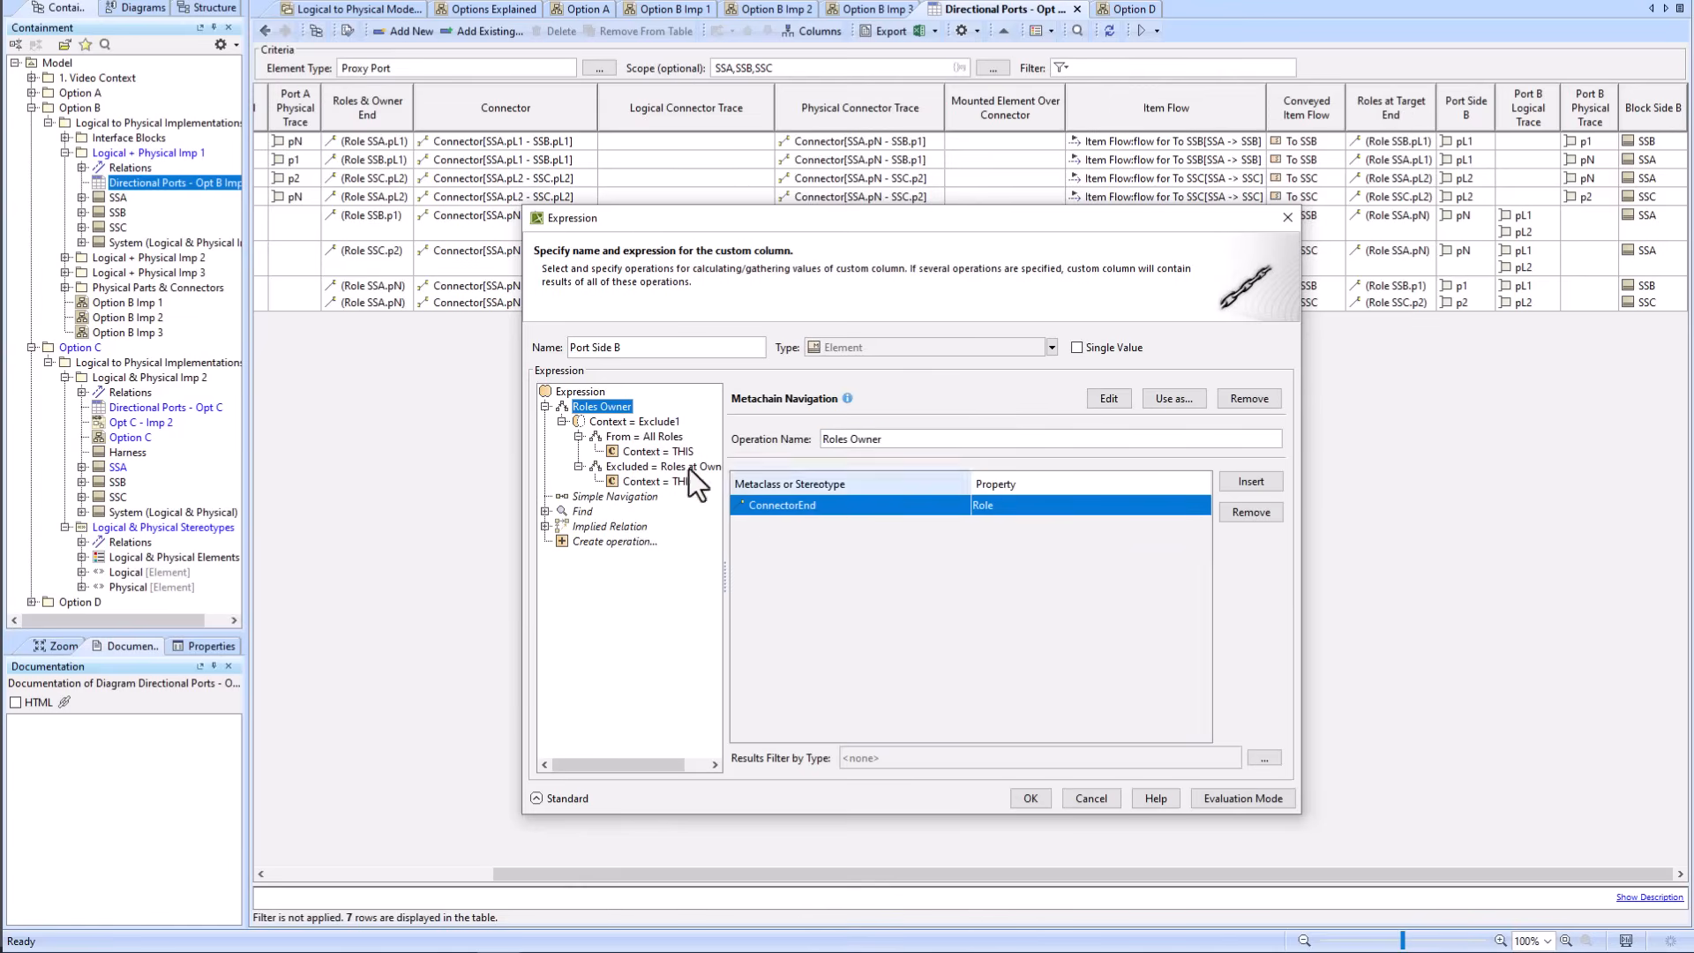
pyautogui.click(1096, 792)
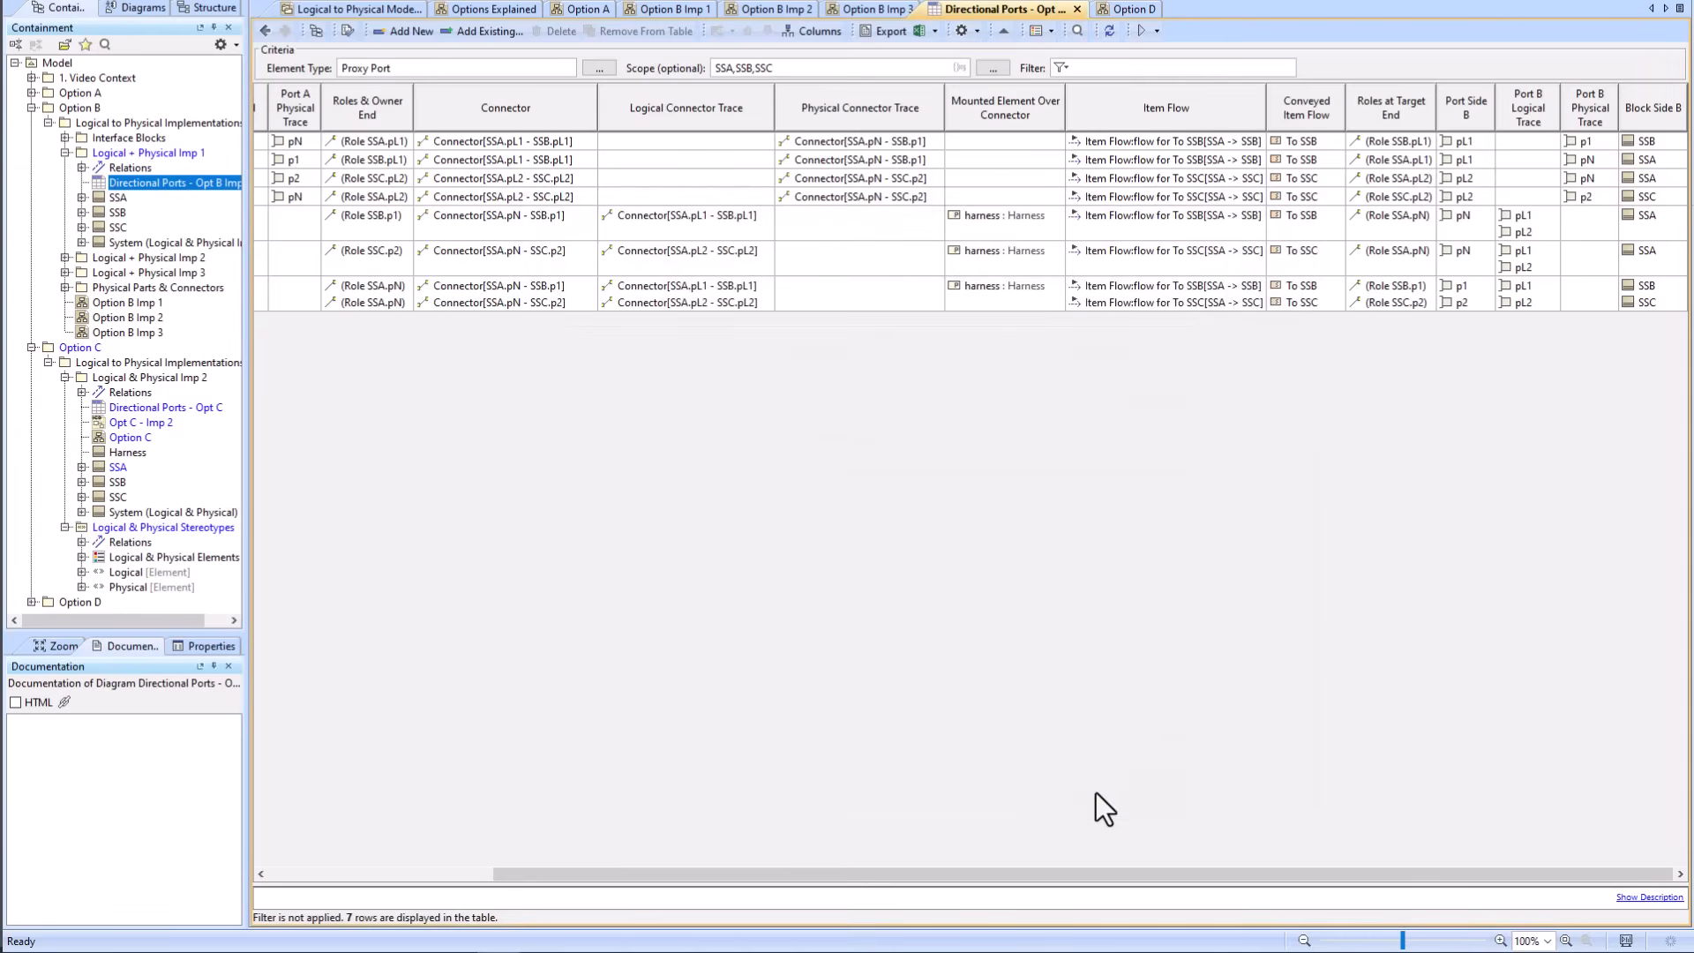
# Step: Examine the Port B Logical Trace column's Exclude context and its metachain through ConnectorEnd Role and Port Refines, and close without changes
pyautogui.rightClick(1530, 107)
pyautogui.click(1560, 187)
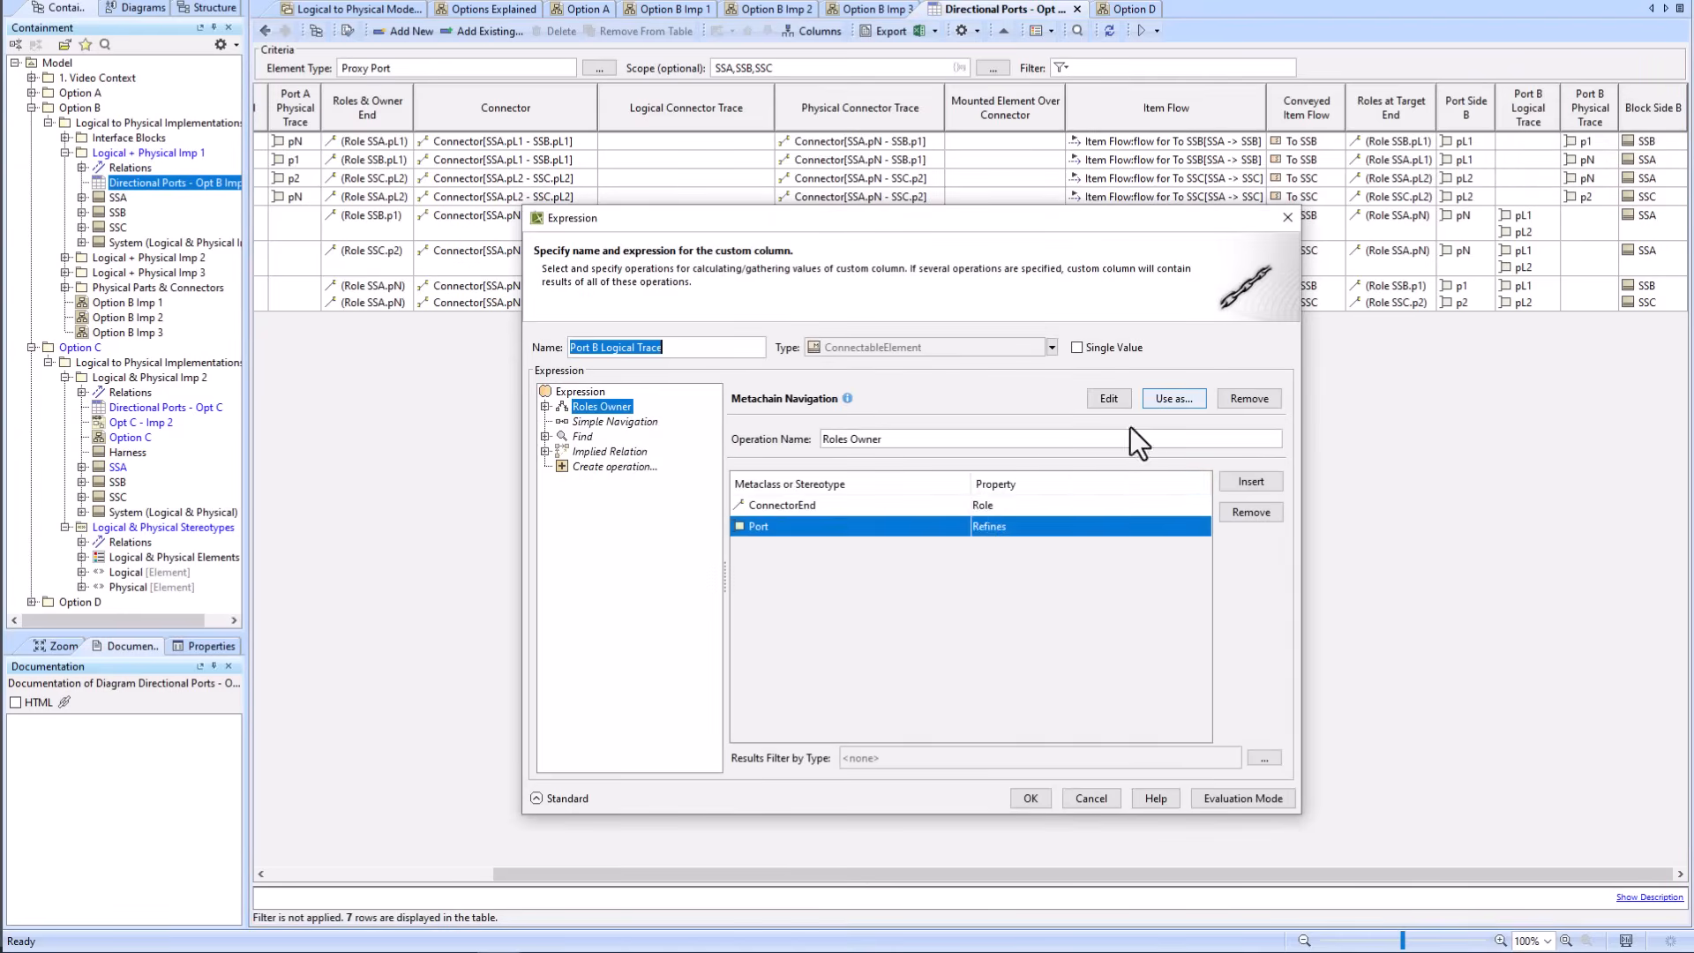
pyautogui.click(541, 406)
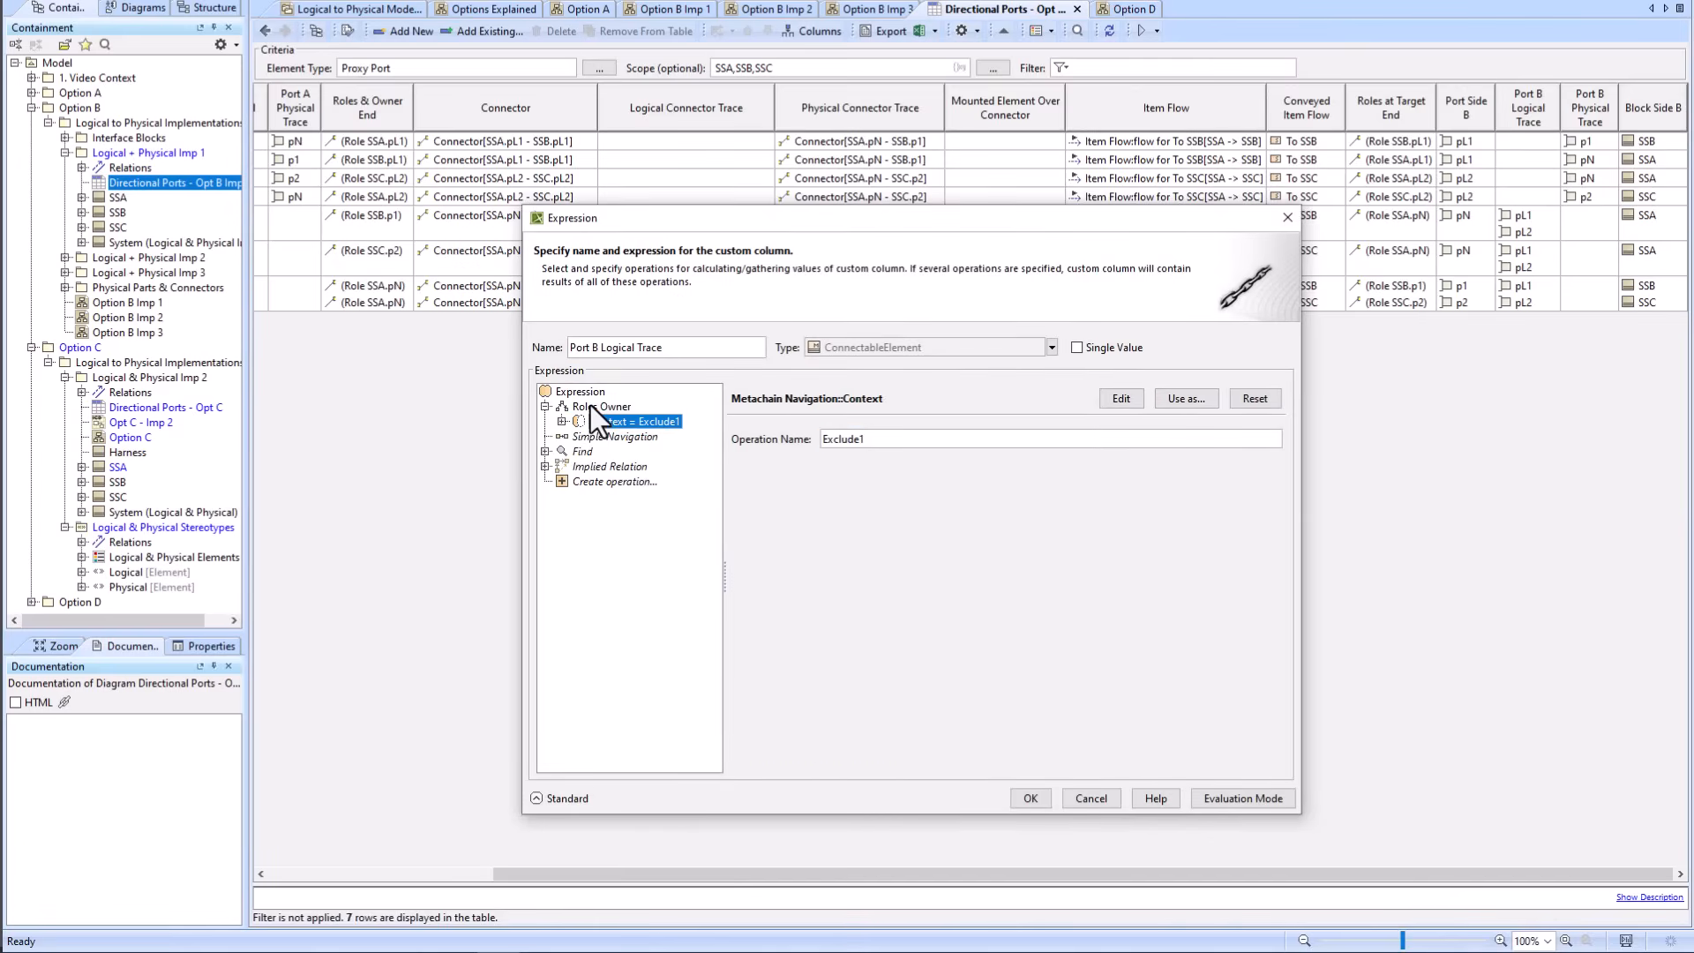
pyautogui.click(562, 421)
pyautogui.click(606, 436)
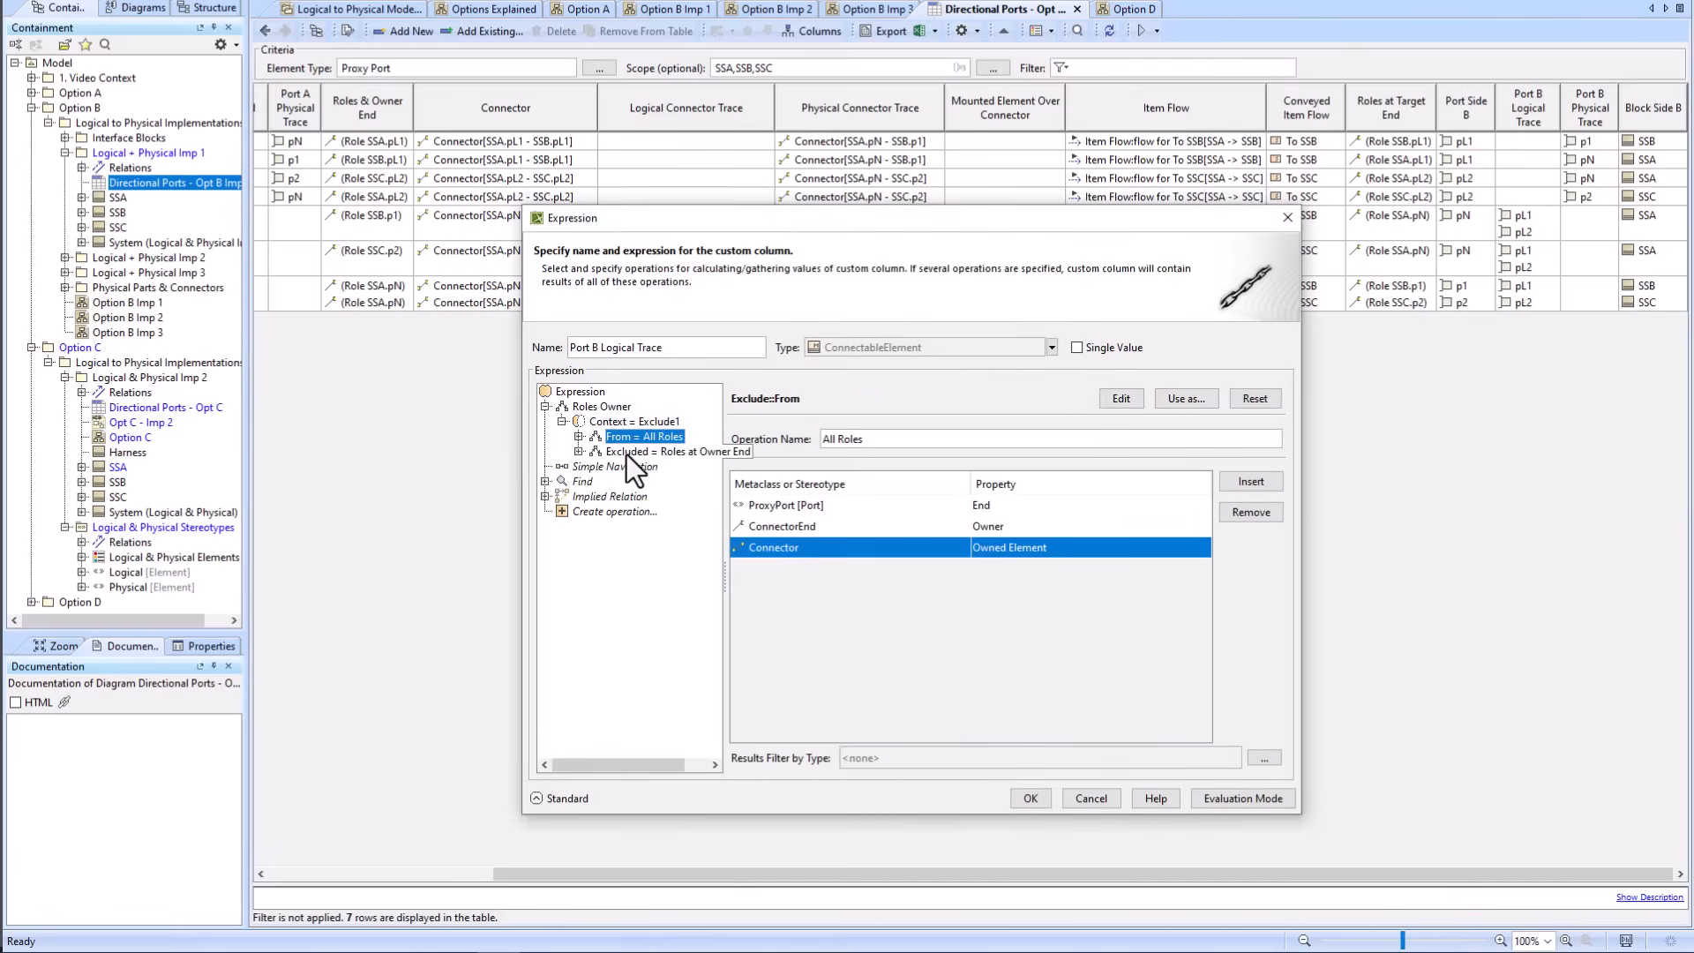
pyautogui.click(628, 452)
pyautogui.click(578, 452)
pyautogui.click(578, 437)
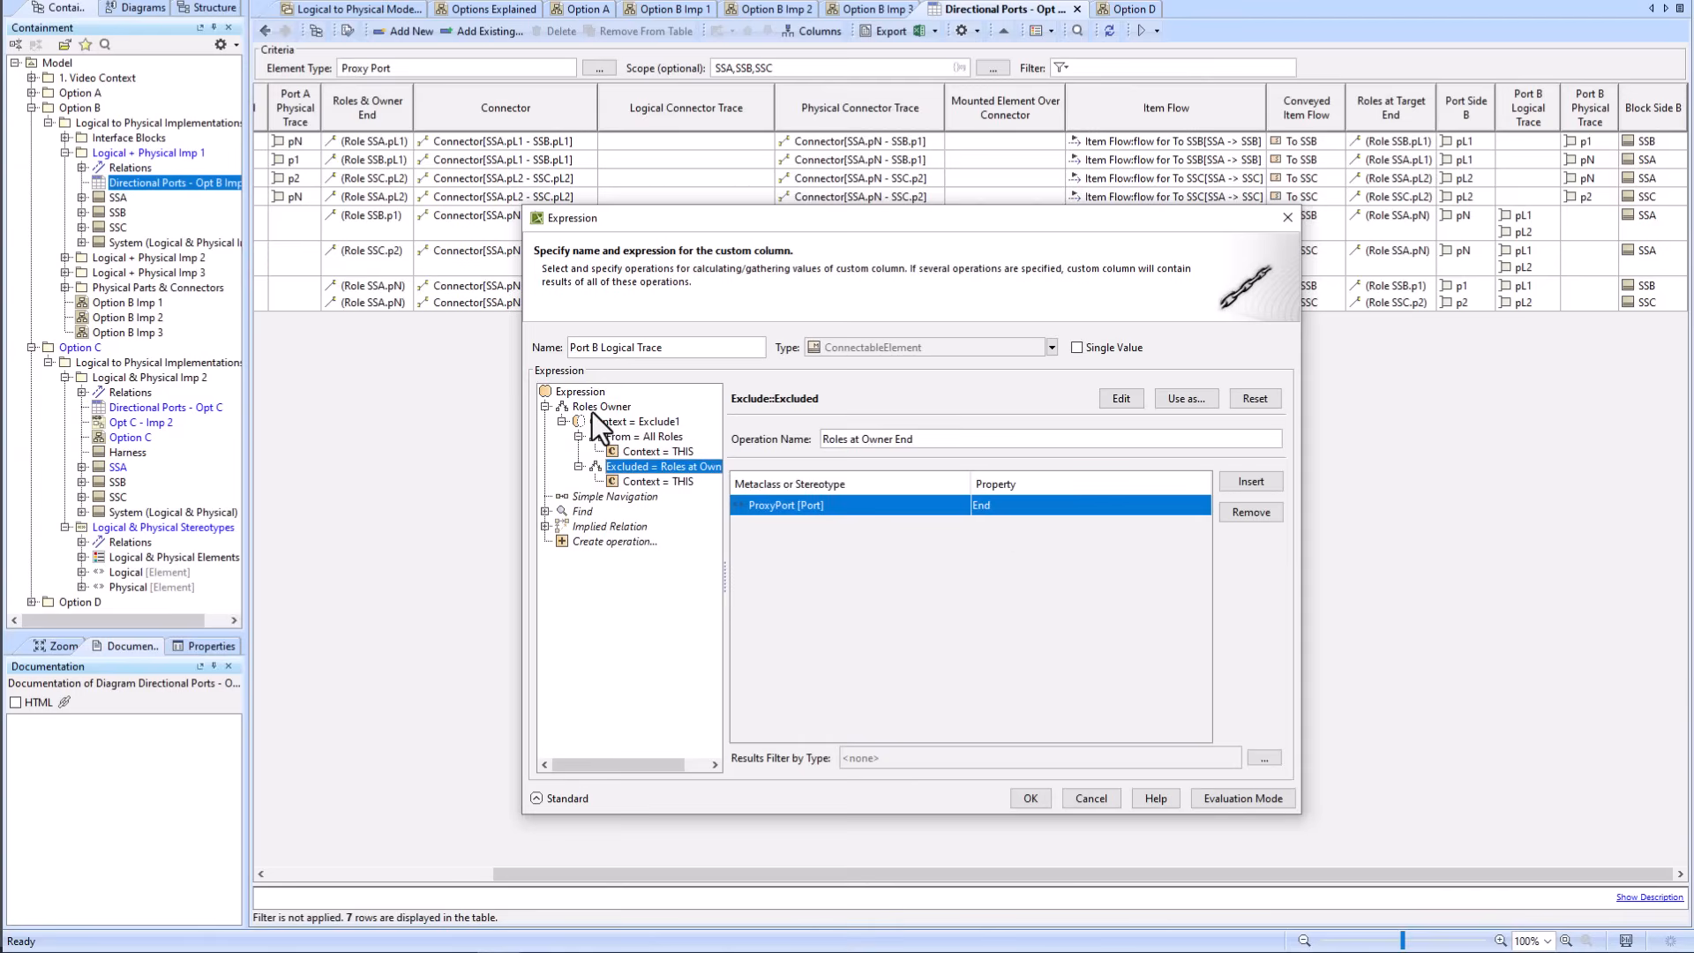
pyautogui.click(592, 407)
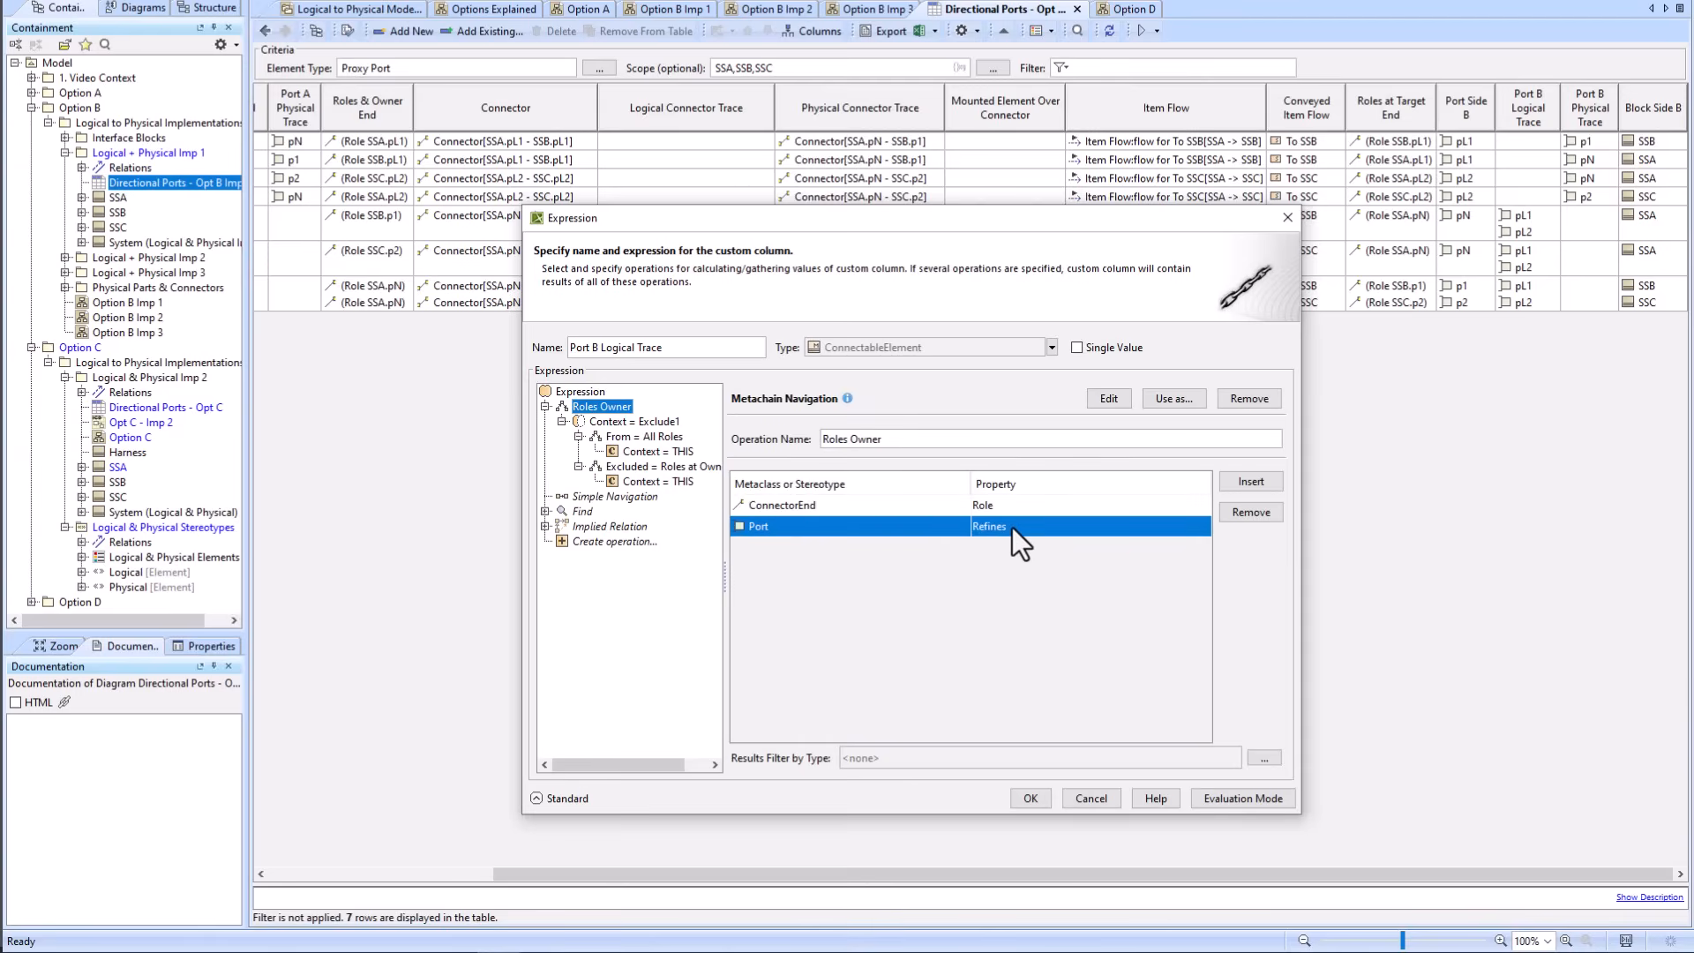
pyautogui.click(1084, 799)
# Step: Examine the Port B Physical Trace column's Exclude context and its All Roles and Roles at Owner End operands, and close without changes
pyautogui.rightClick(1583, 100)
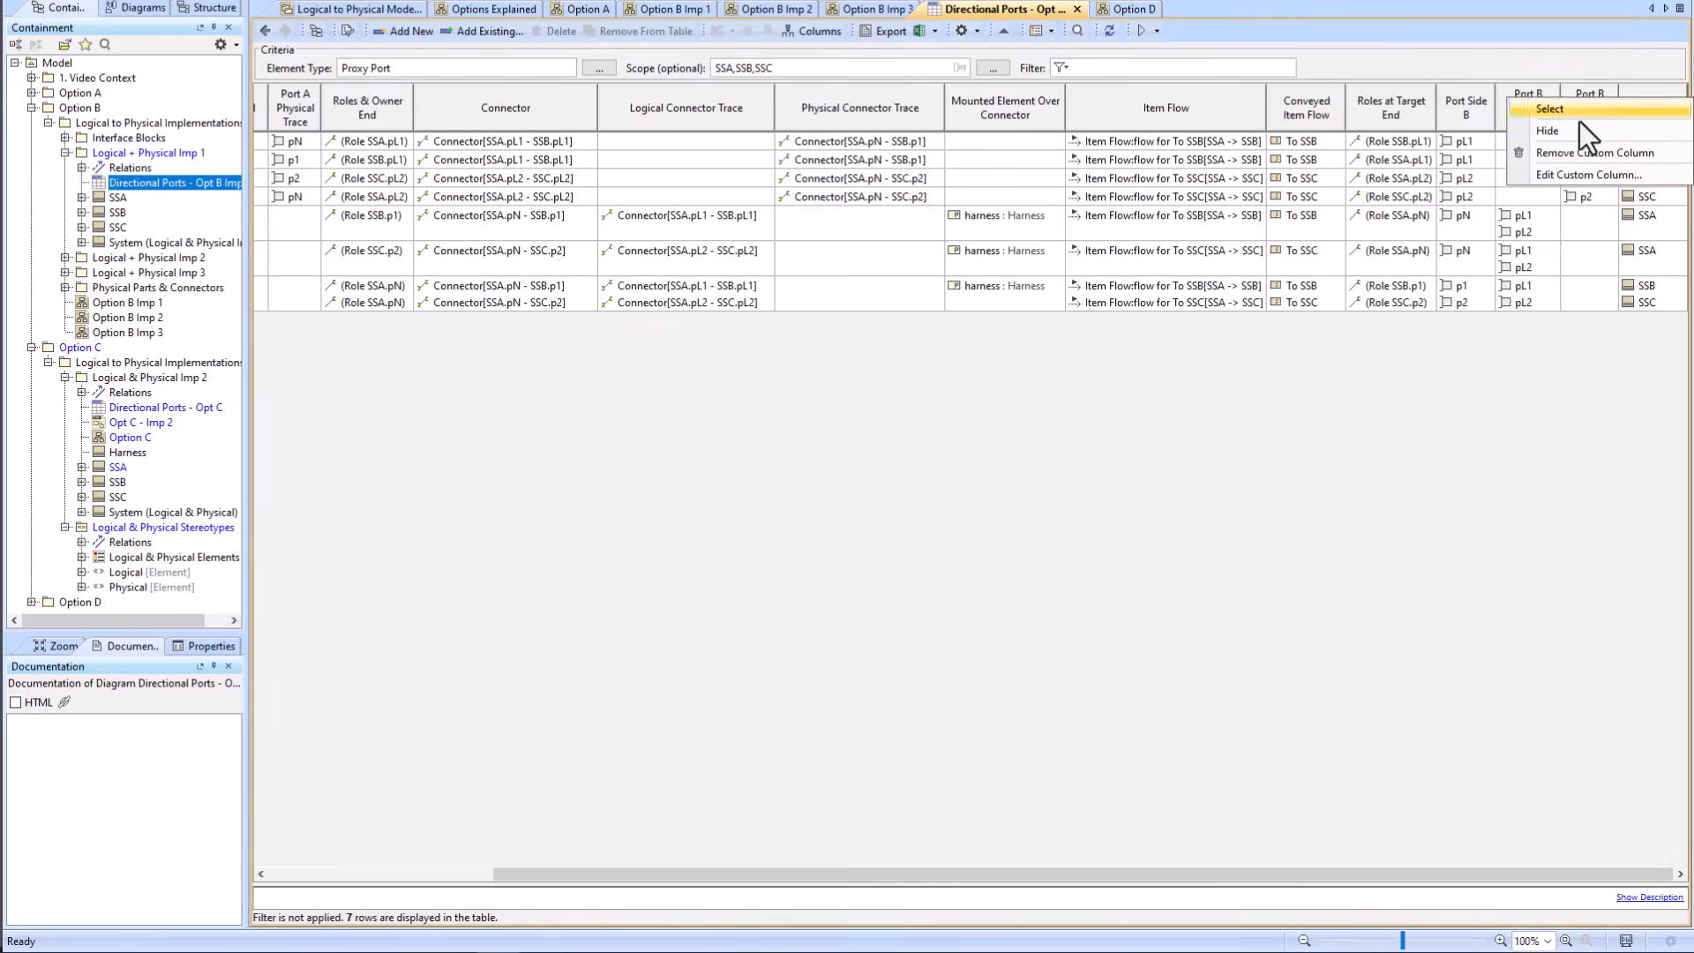
pyautogui.click(1559, 174)
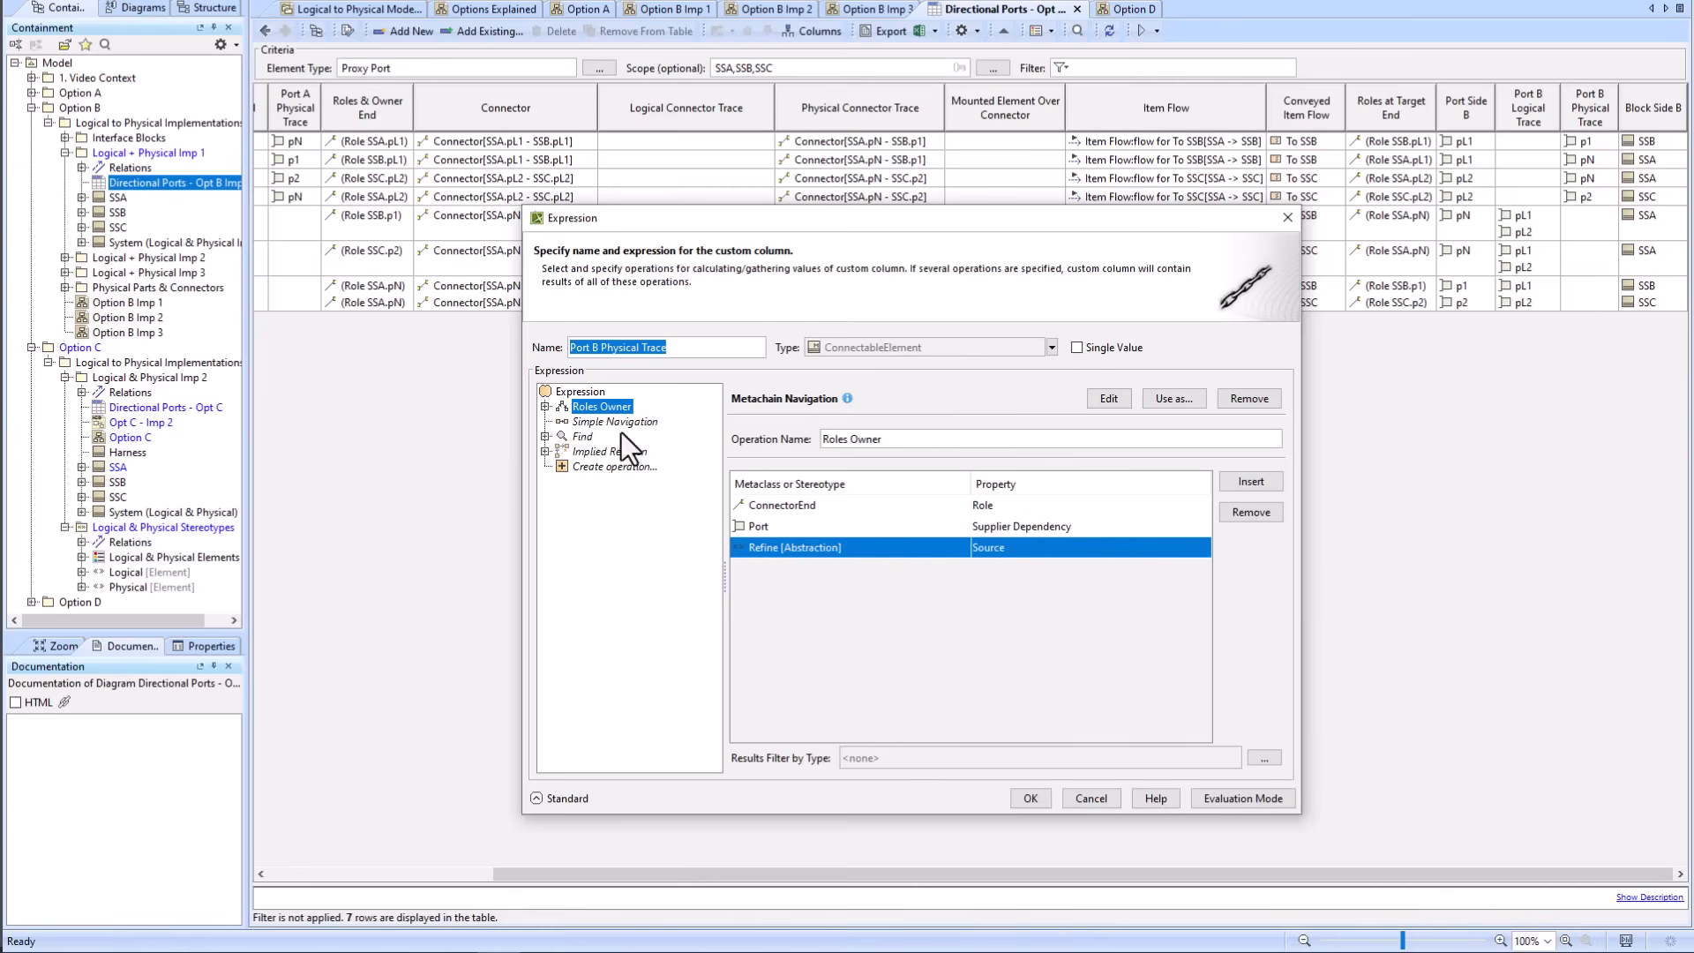
pyautogui.click(546, 406)
pyautogui.click(602, 421)
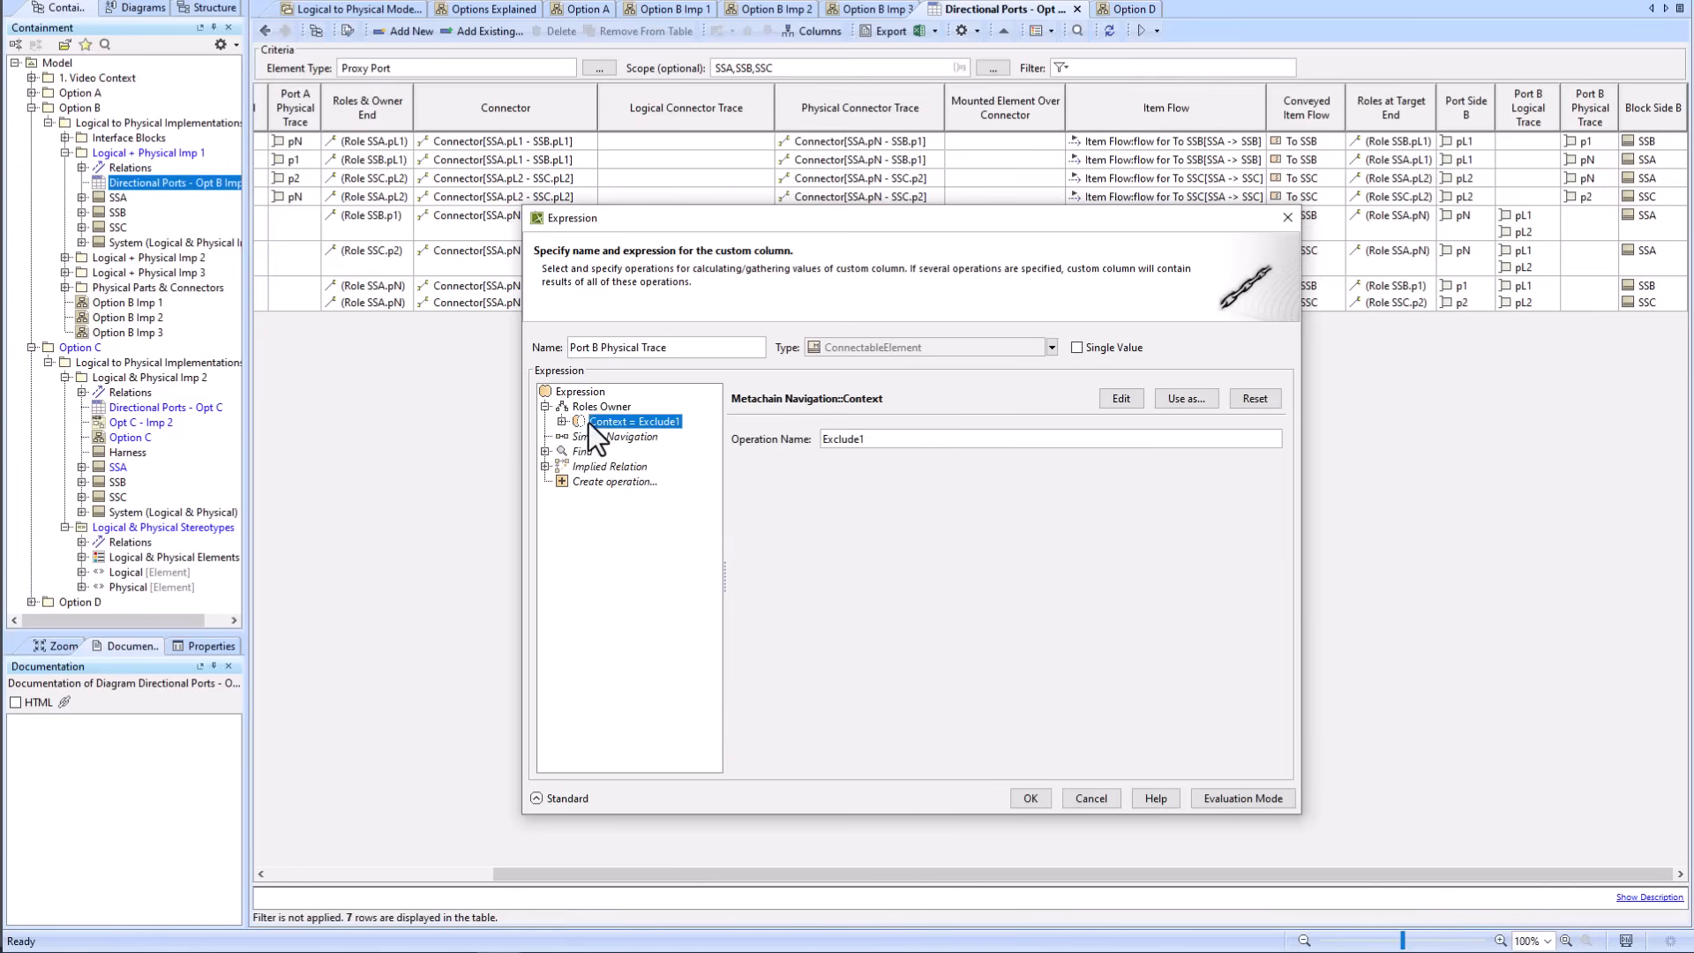
pyautogui.click(562, 422)
pyautogui.click(611, 437)
pyautogui.click(578, 436)
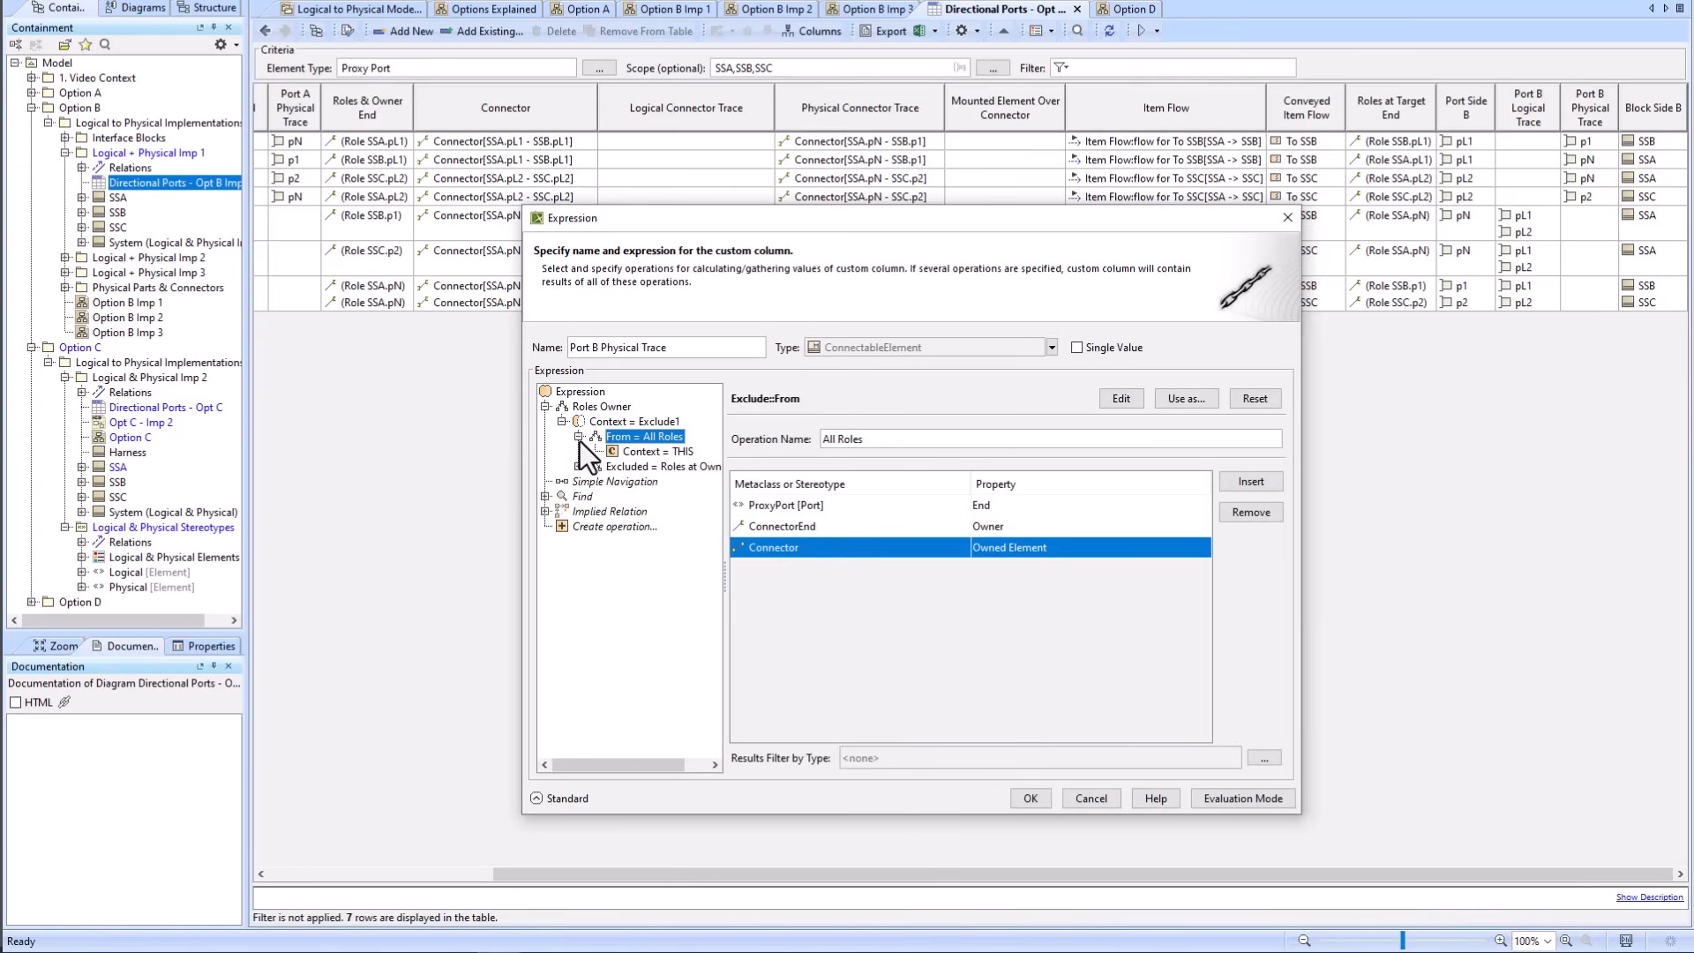
pyautogui.click(579, 467)
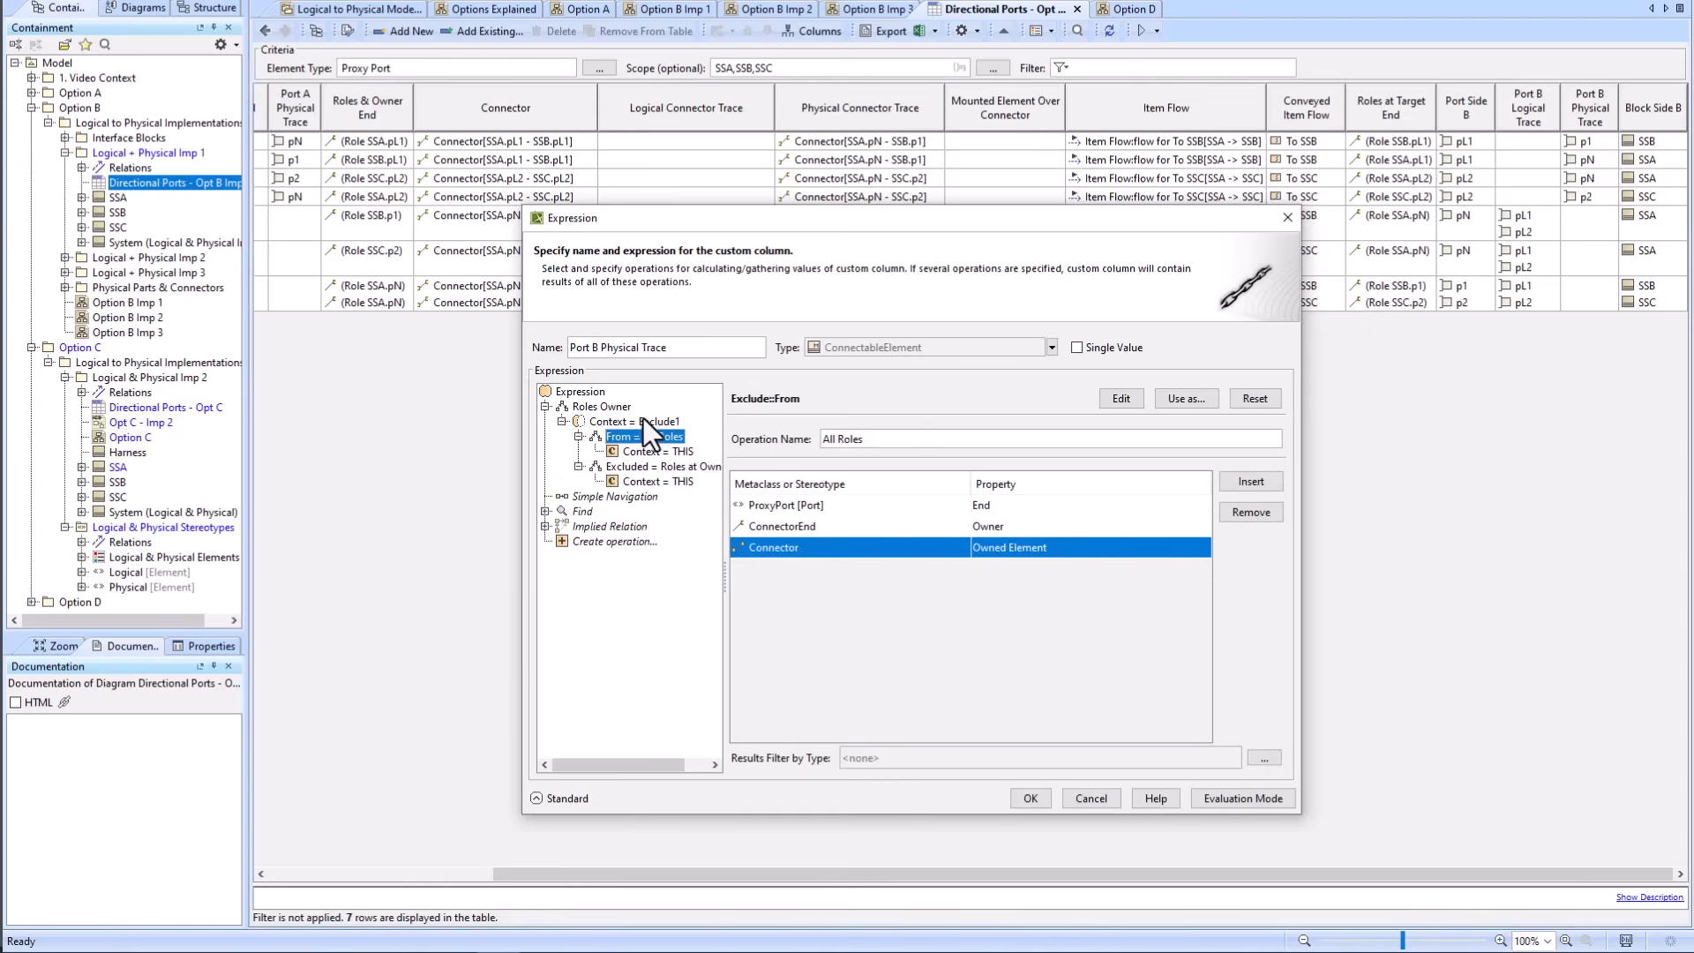
pyautogui.click(642, 467)
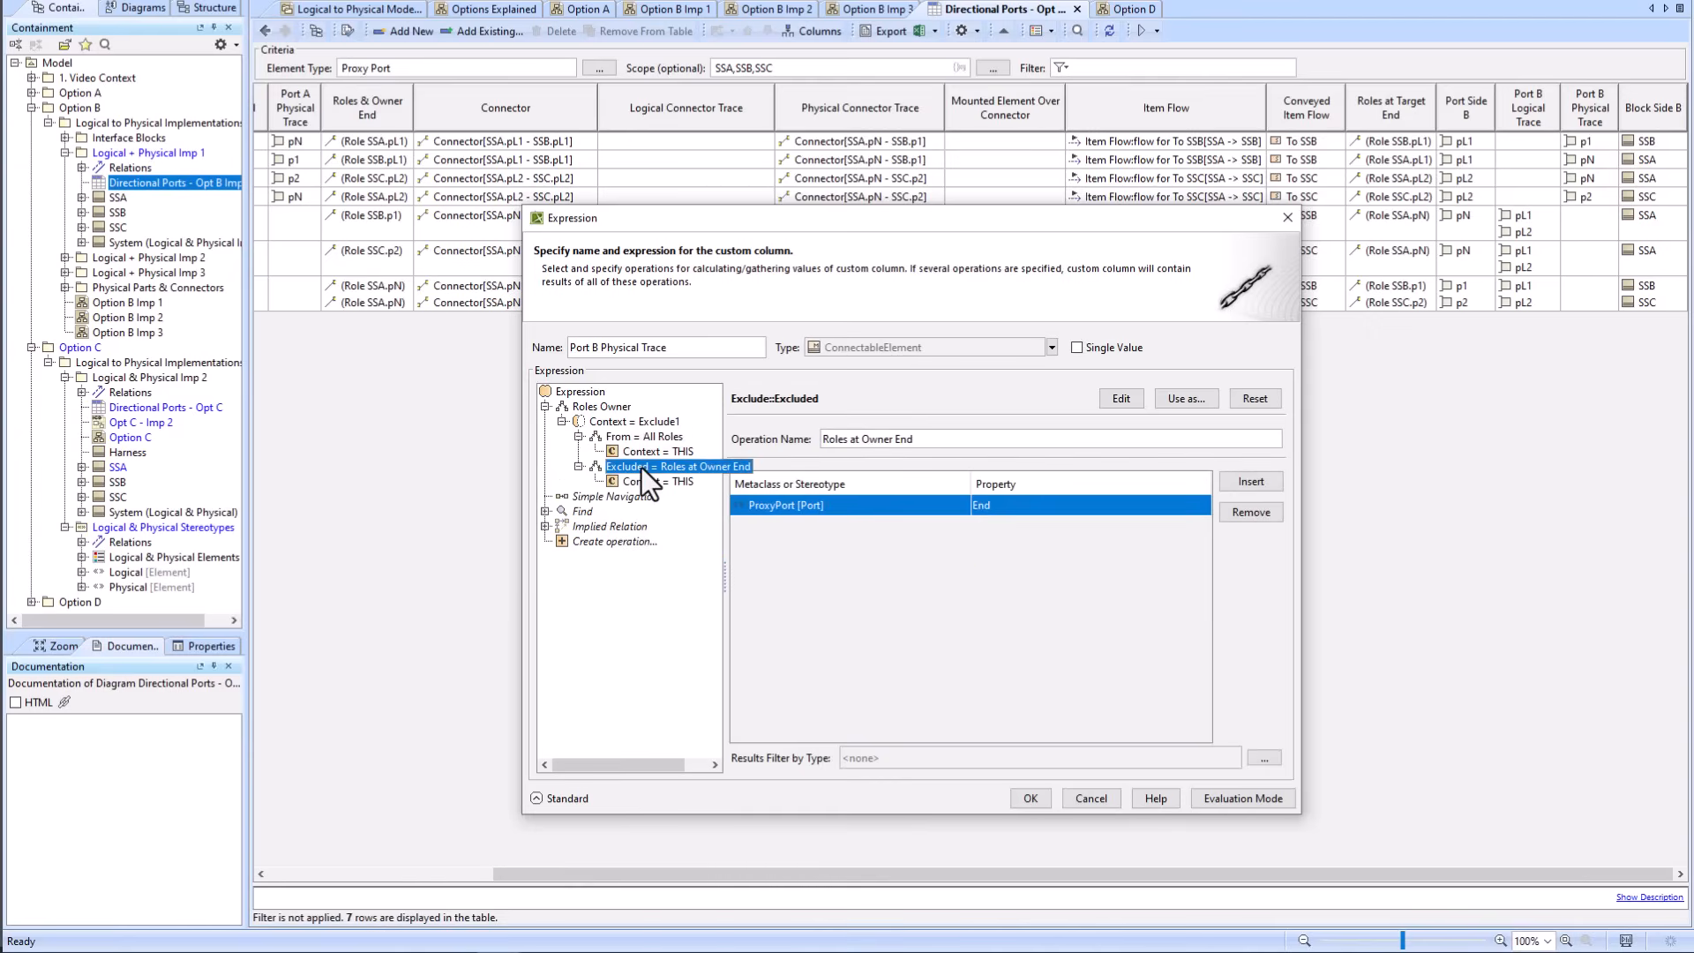
pyautogui.click(1094, 799)
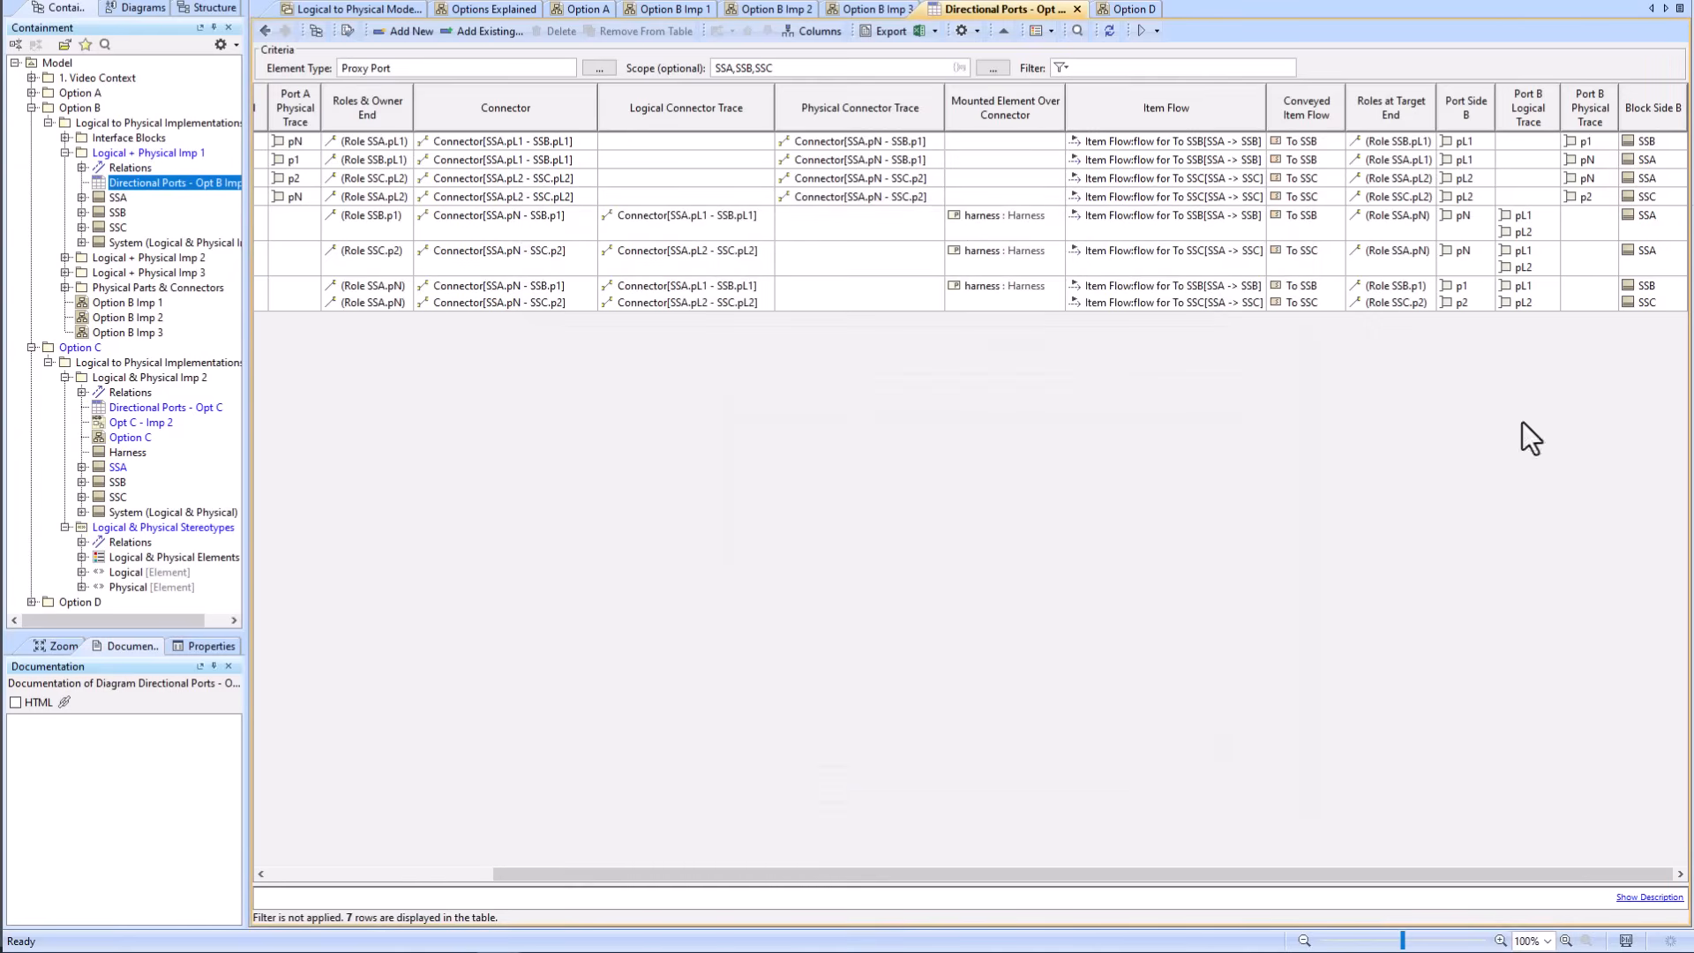
# Step: Examine the Block Side B column's Exclude context and its Roles Owner metachain through ConnectorEnd Role and Port Owner, and close the expression
pyautogui.rightClick(1637, 103)
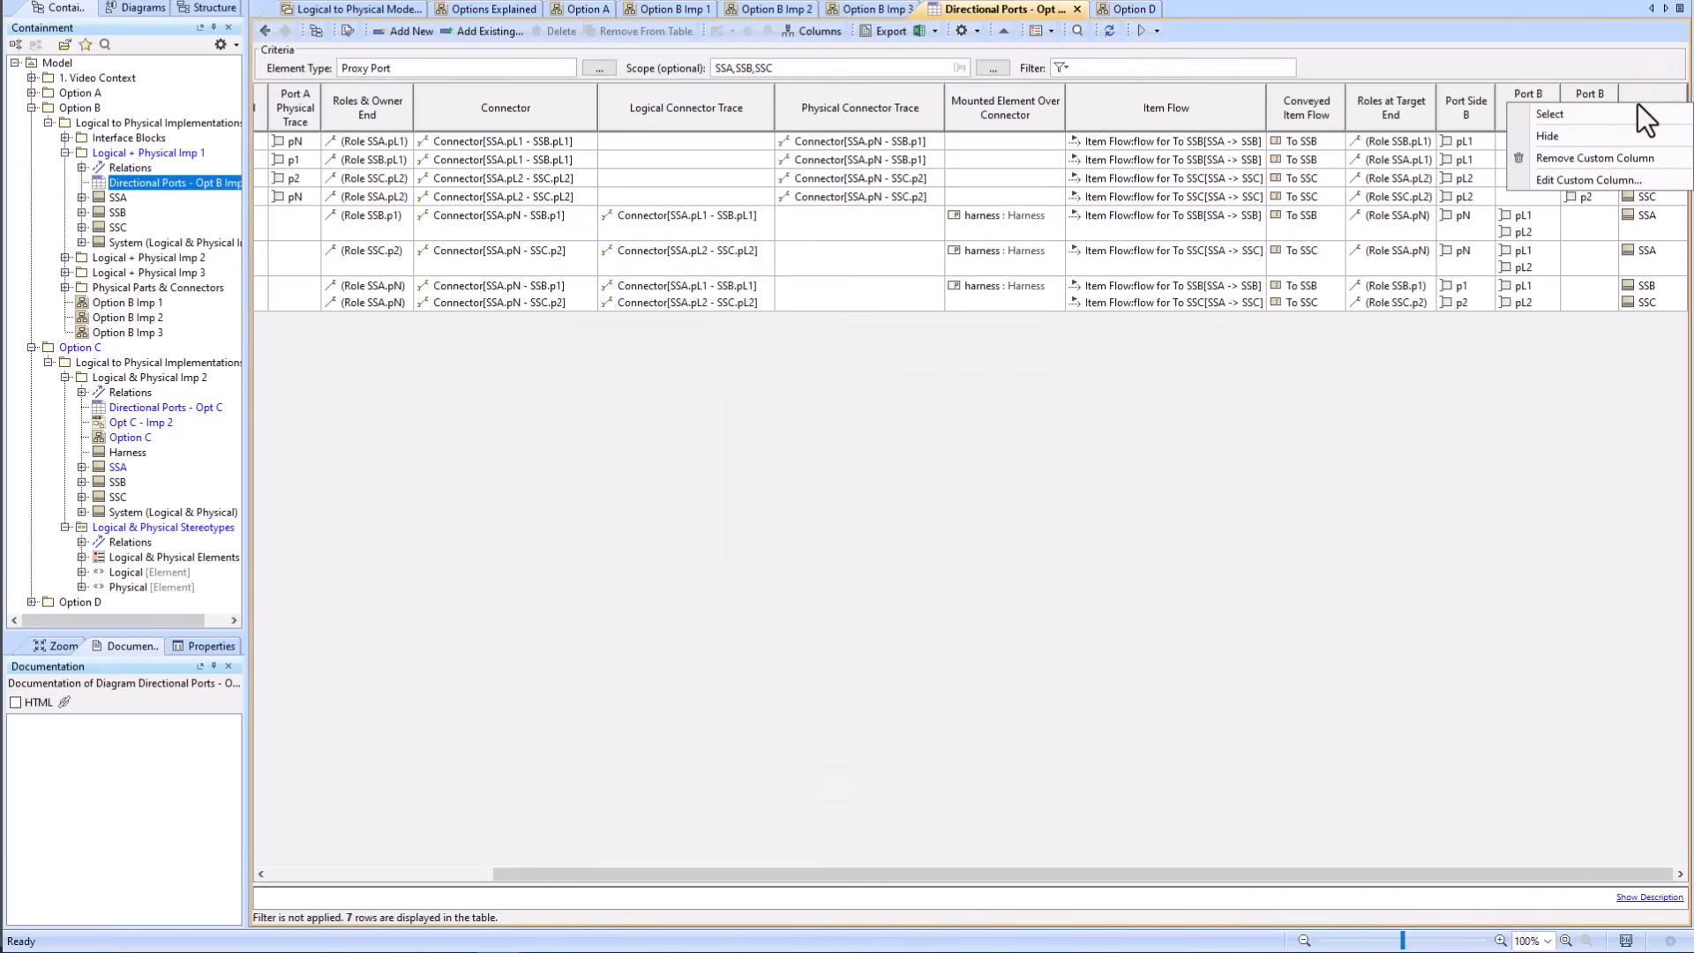
pyautogui.click(1565, 178)
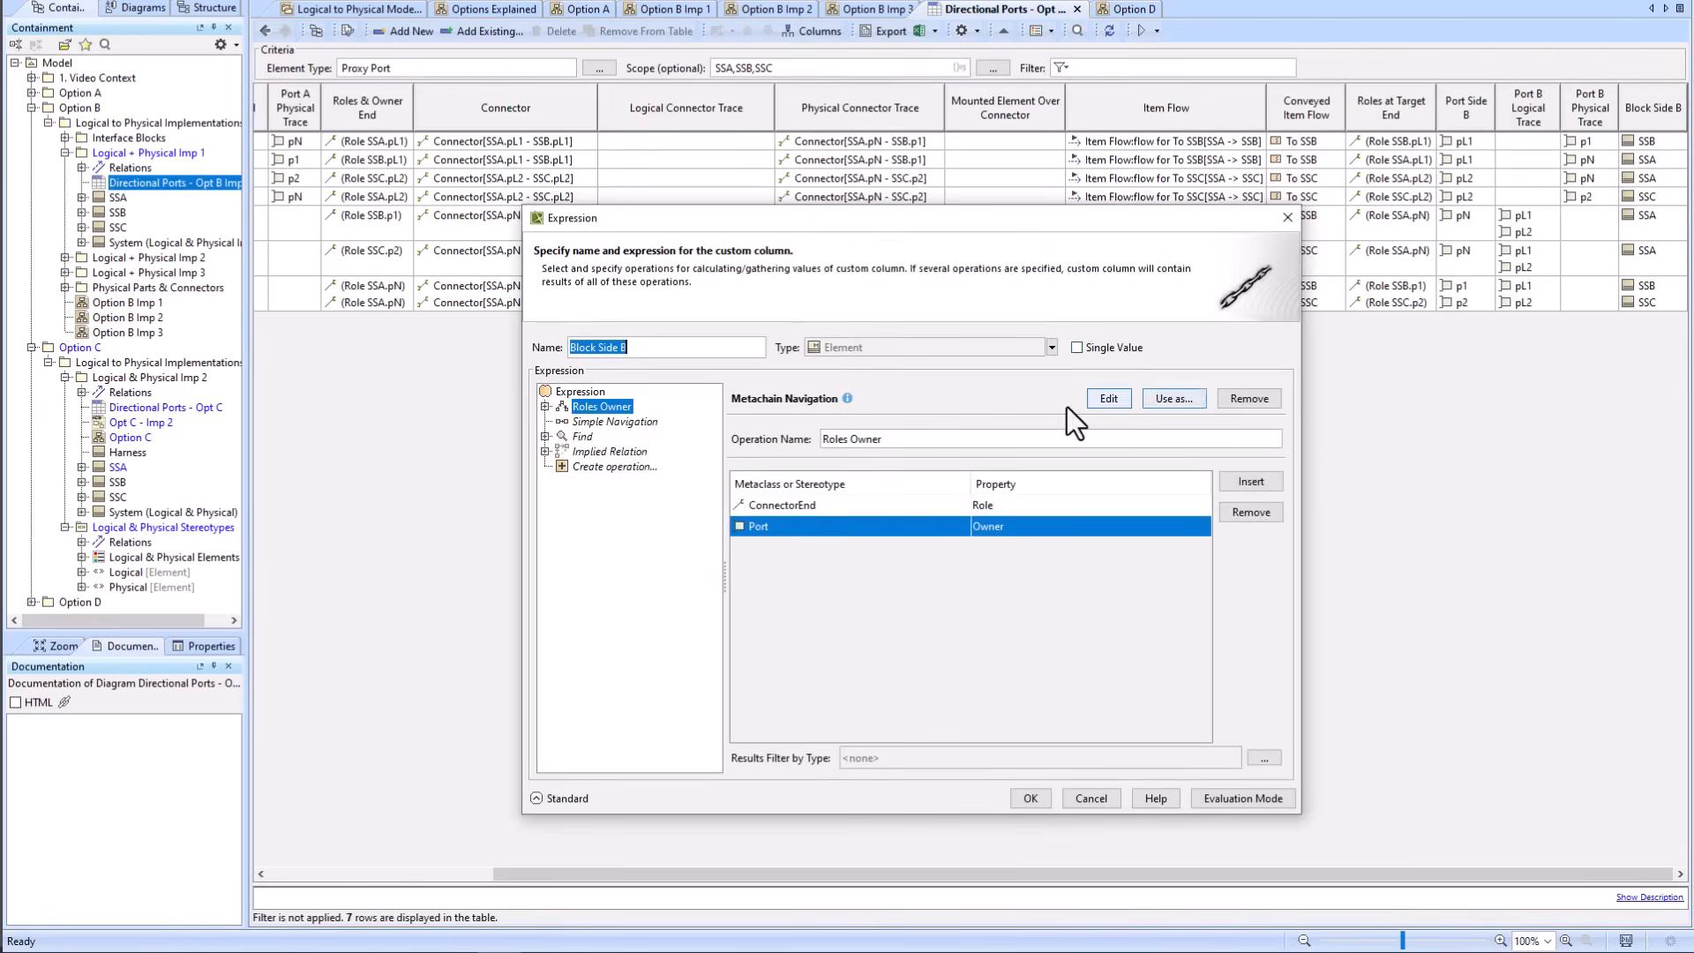
pyautogui.click(545, 406)
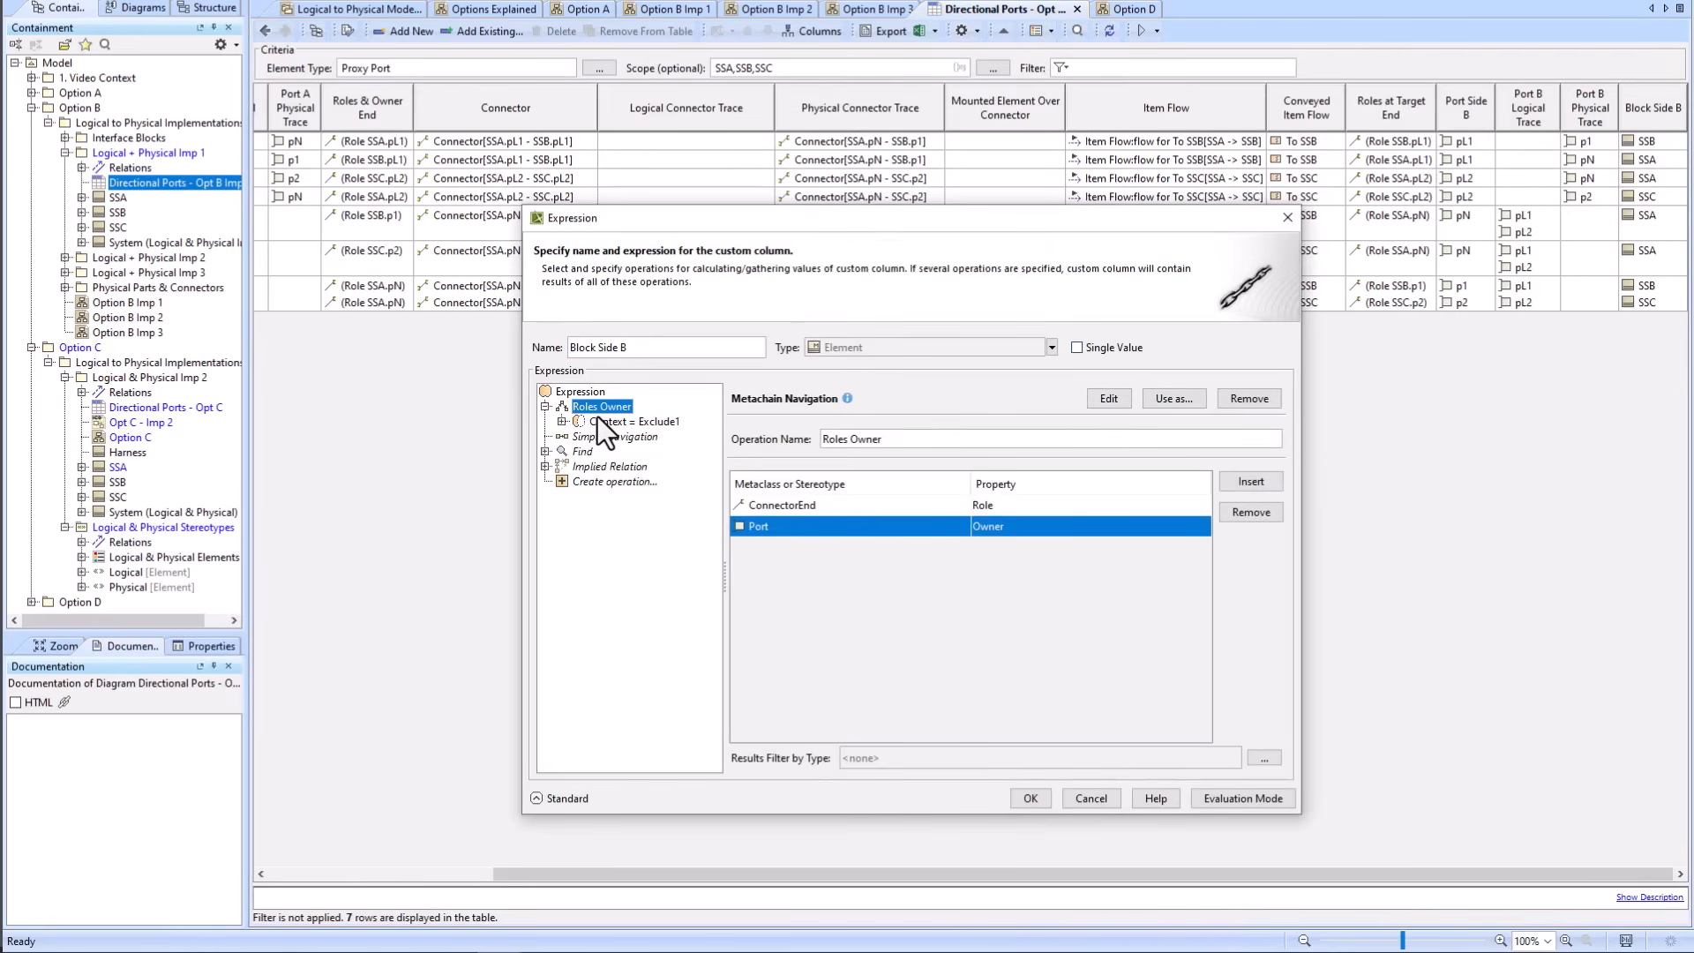
pyautogui.click(602, 422)
pyautogui.click(562, 421)
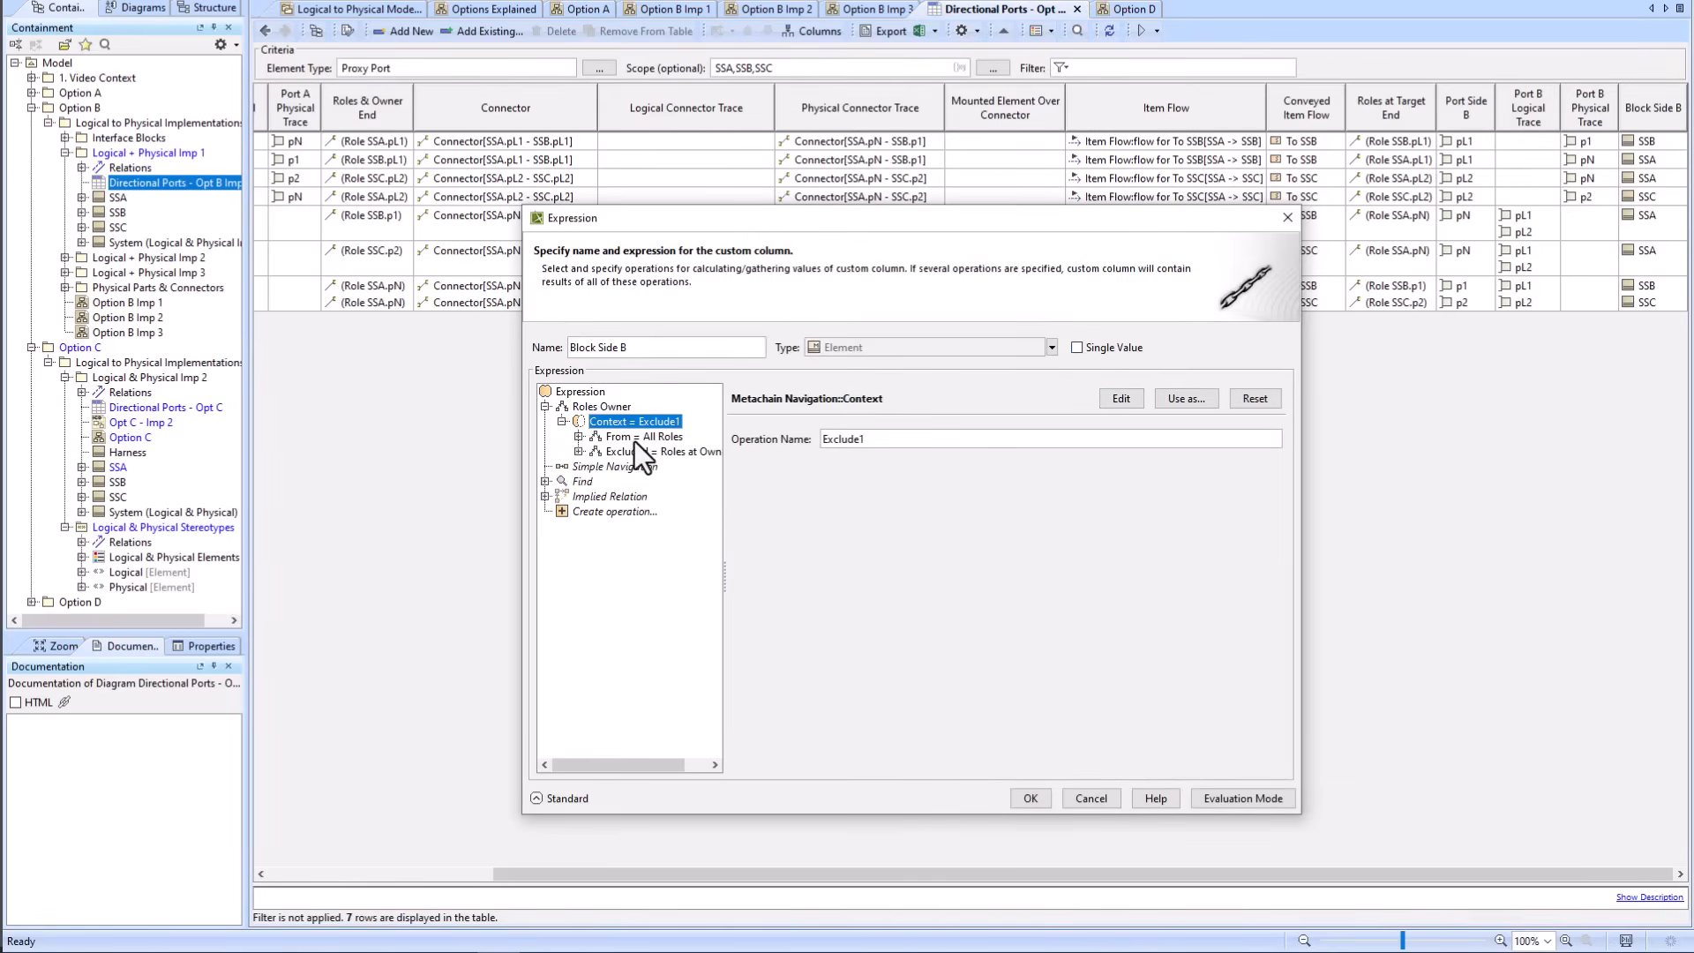
pyautogui.click(617, 438)
pyautogui.click(579, 436)
pyautogui.click(578, 466)
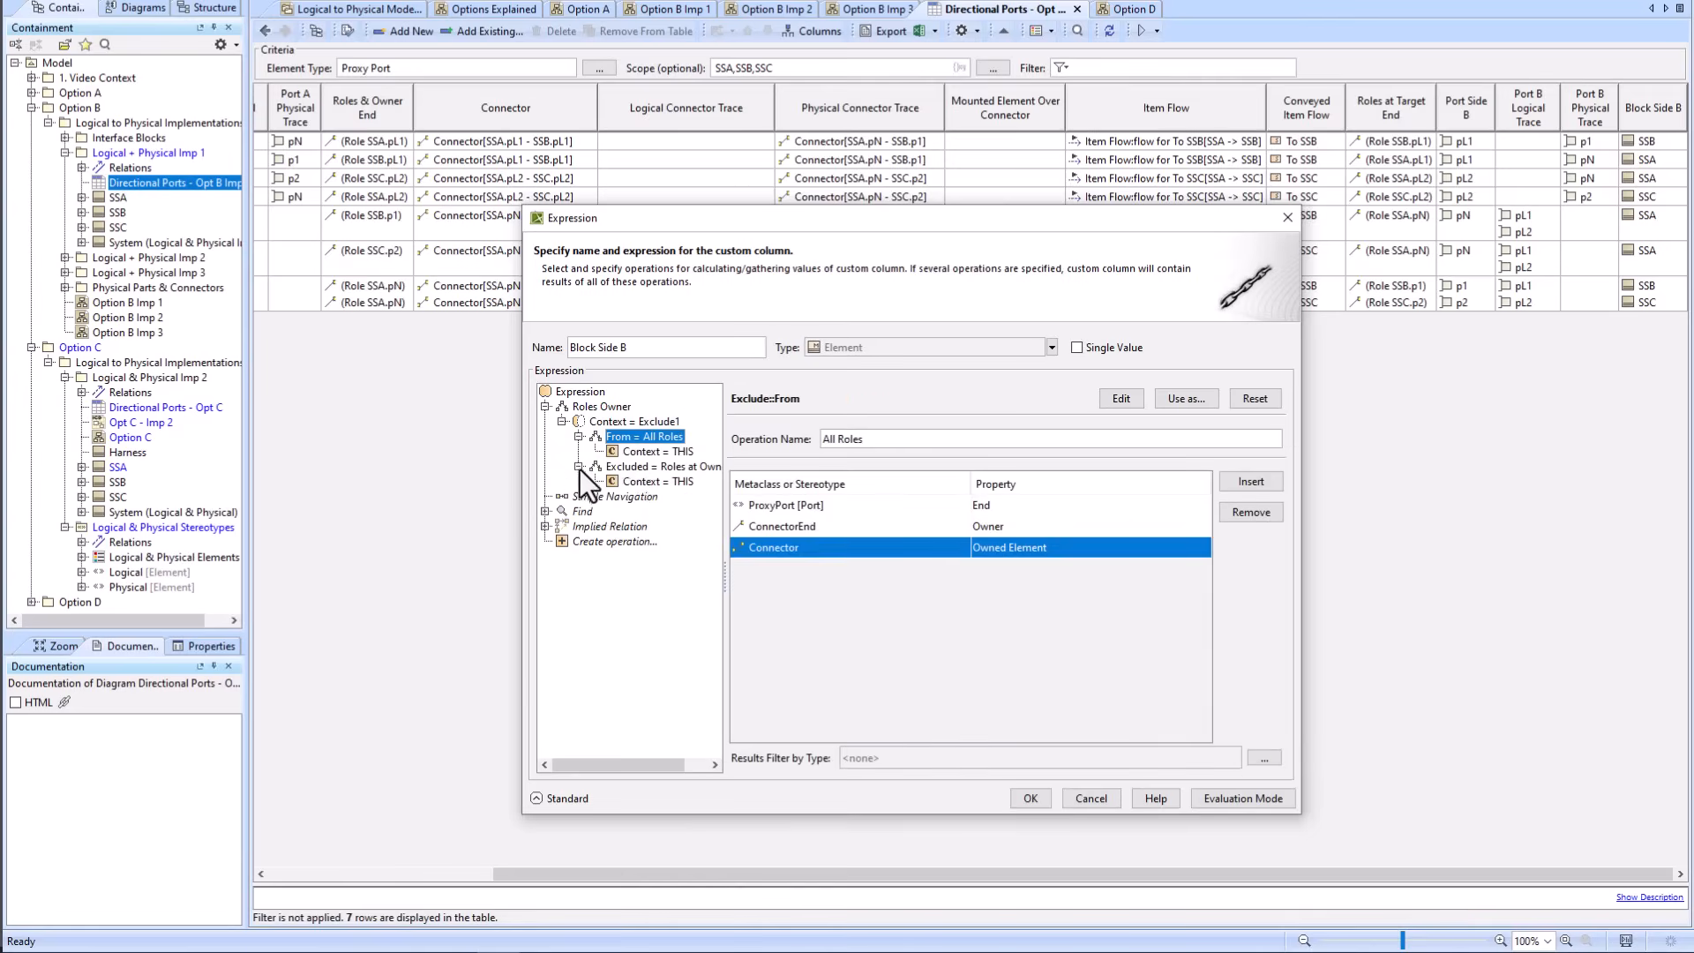
pyautogui.click(636, 466)
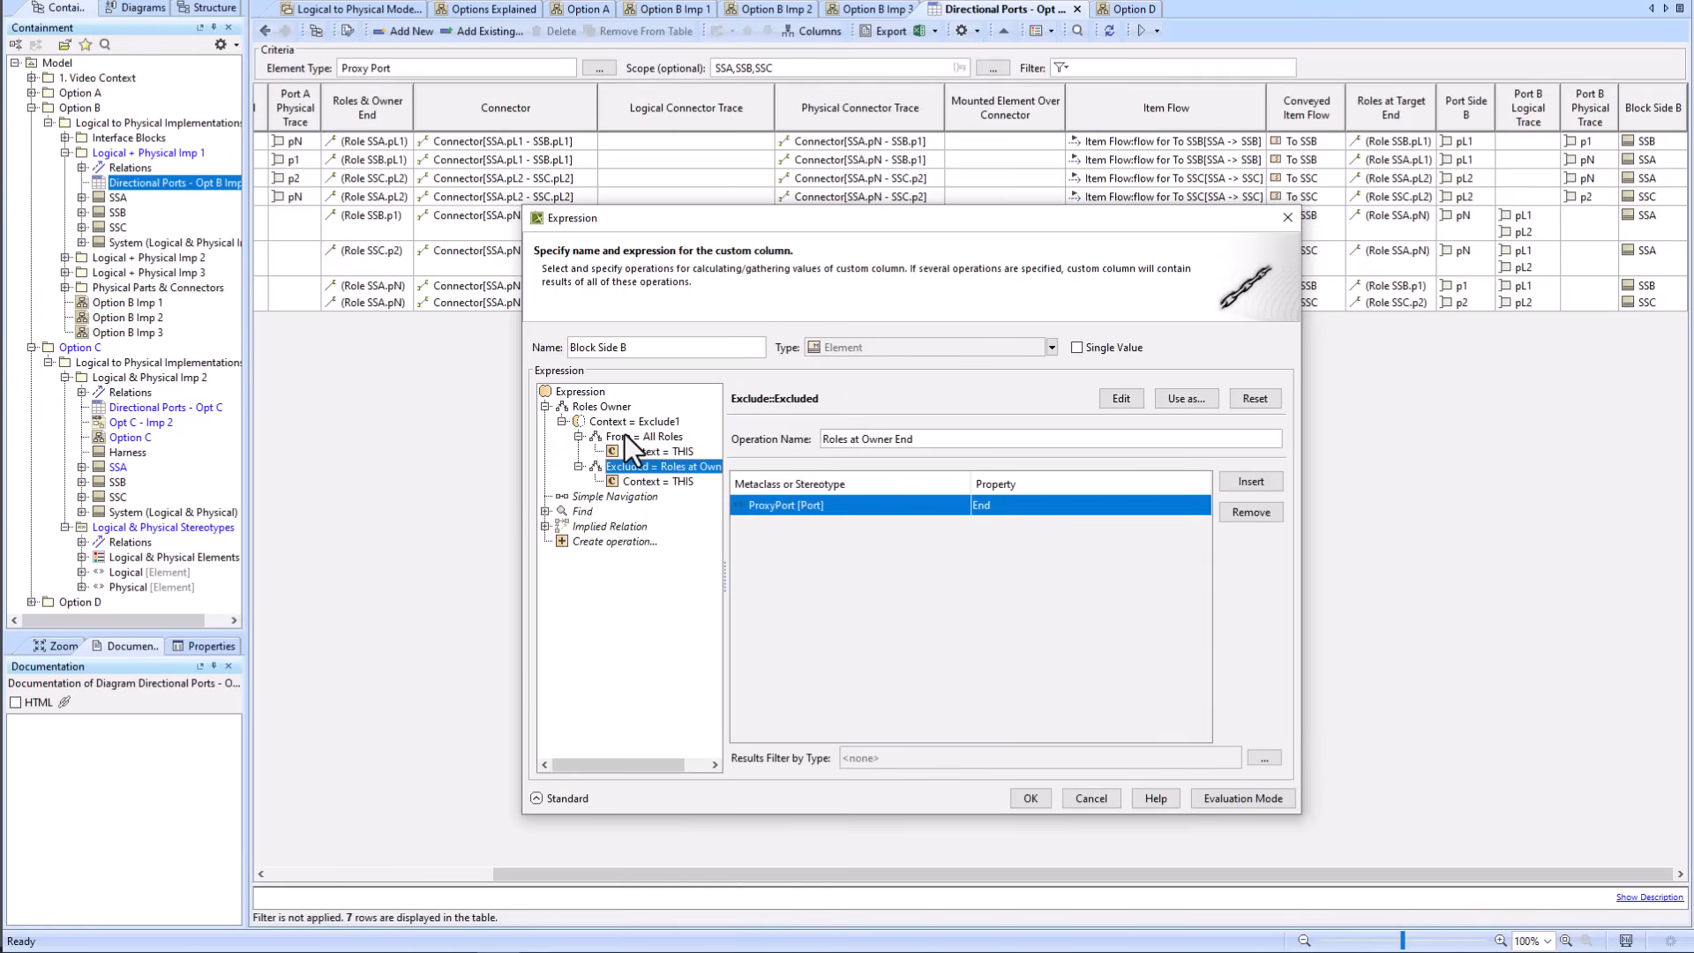
pyautogui.click(624, 435)
pyautogui.click(604, 408)
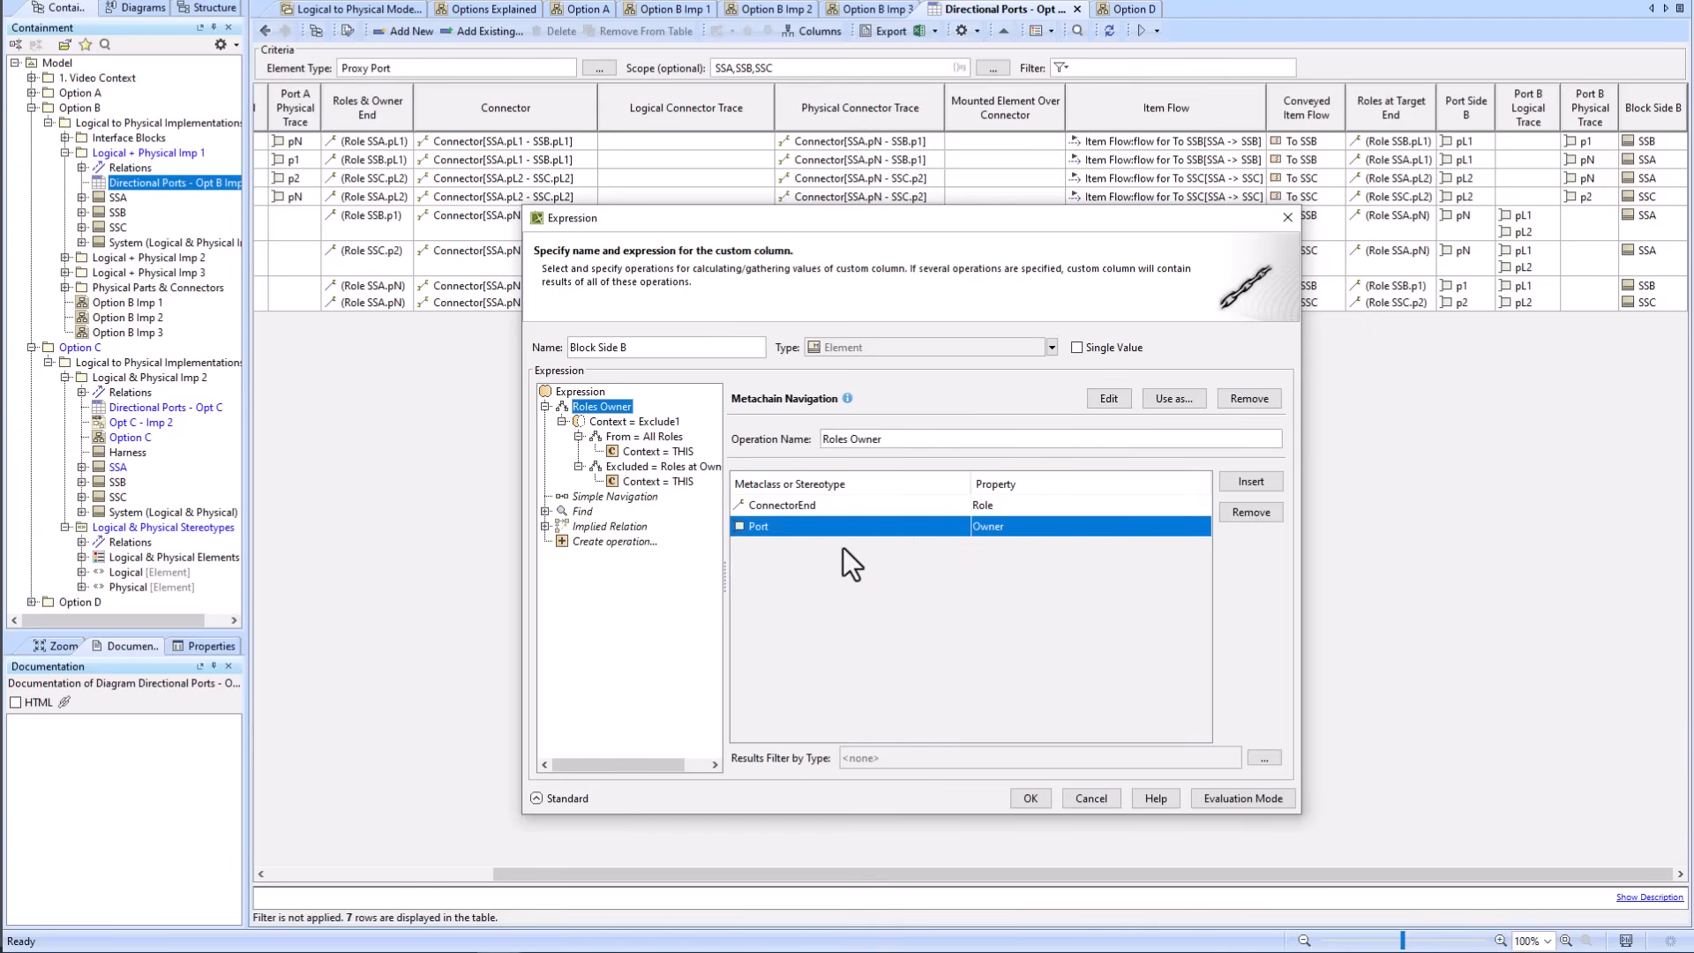
pyautogui.click(1030, 798)
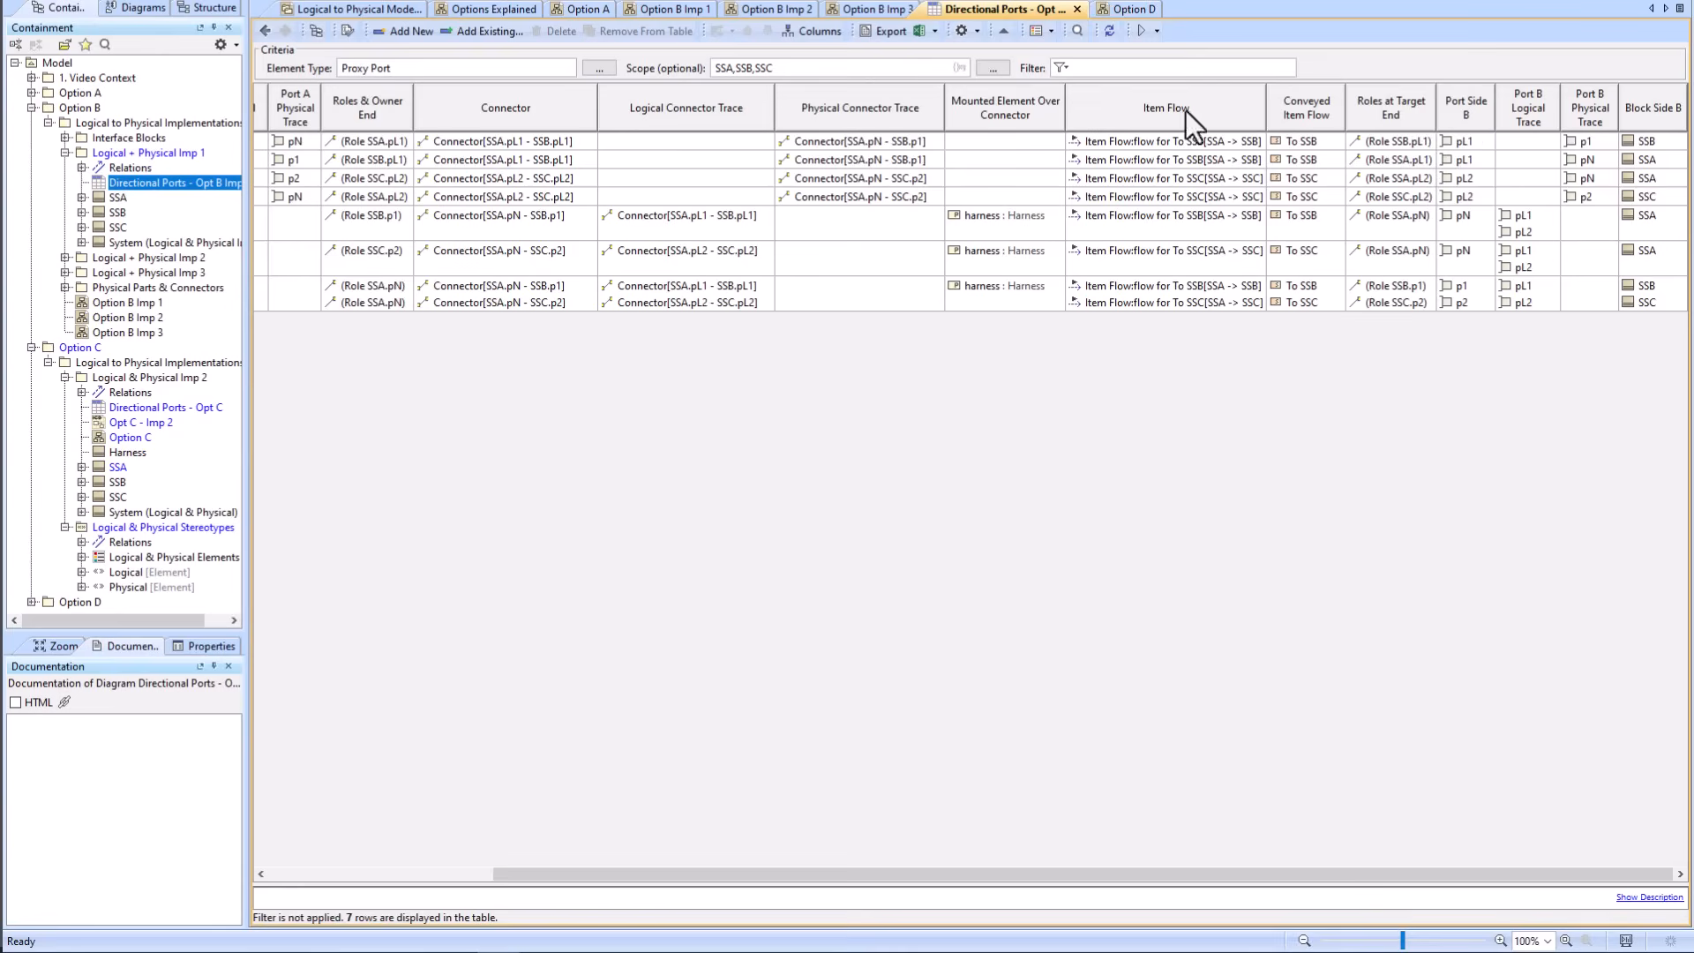
# Step: Review the table's first columns, return to the Option C diagram and switch to the Option D diagram
pyautogui.moveTo(669, 873); pyautogui.dragTo(432, 743)
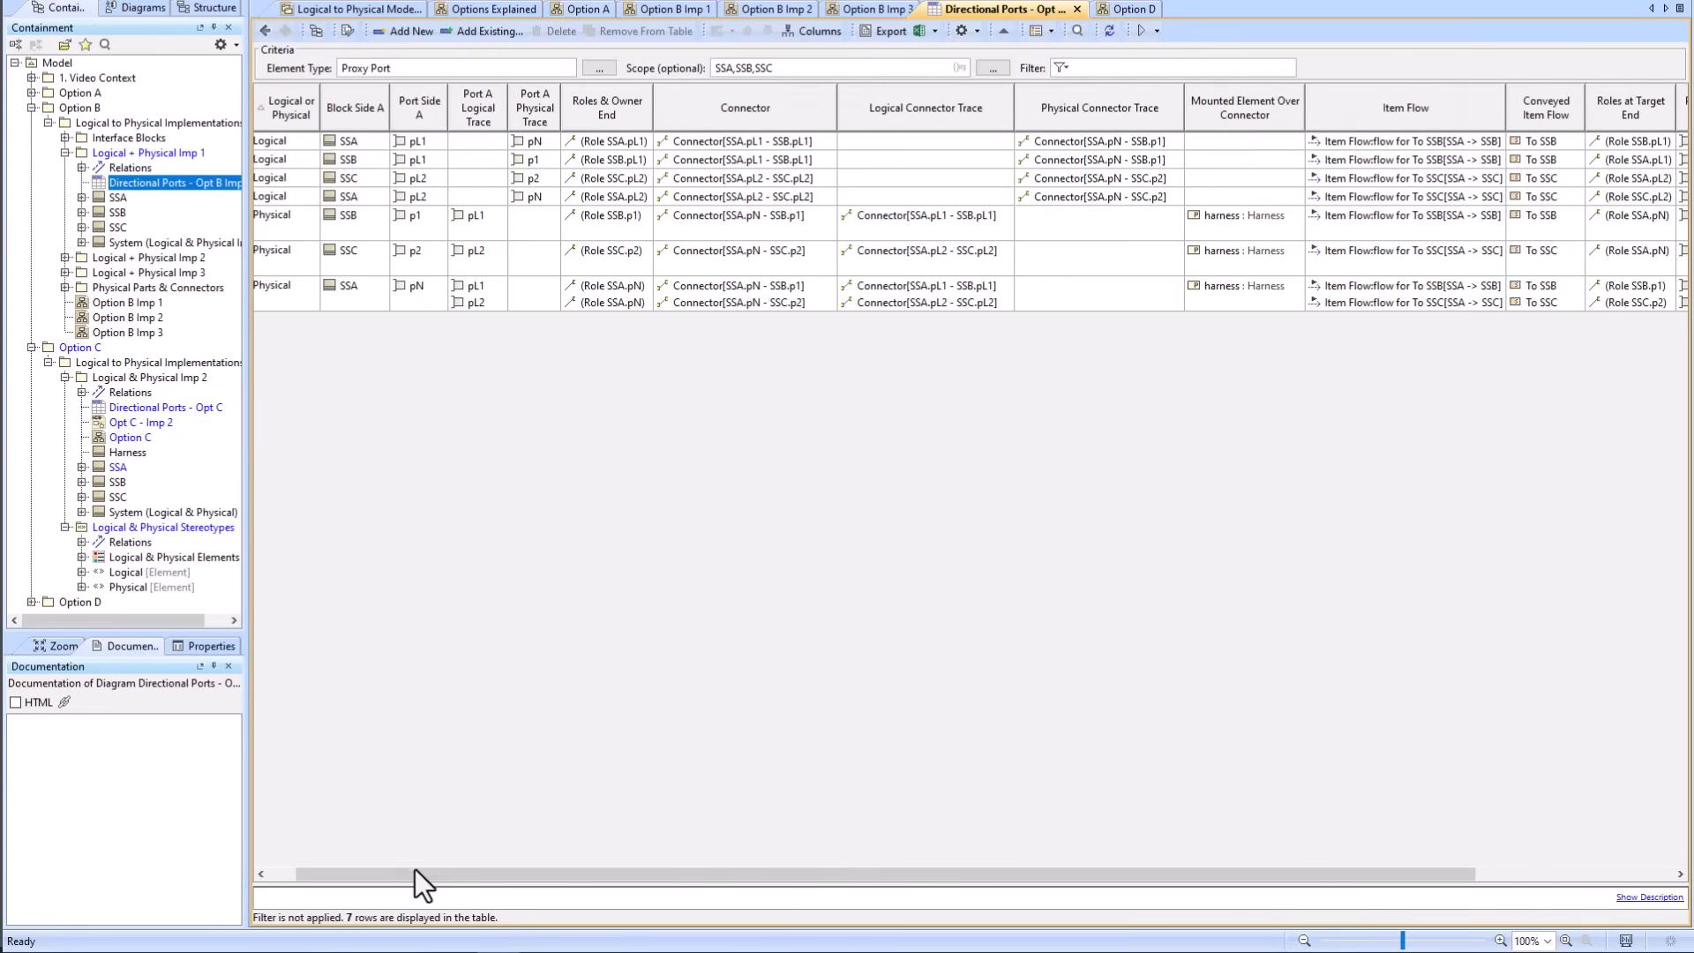
pyautogui.moveTo(415, 870); pyautogui.dragTo(360, 877)
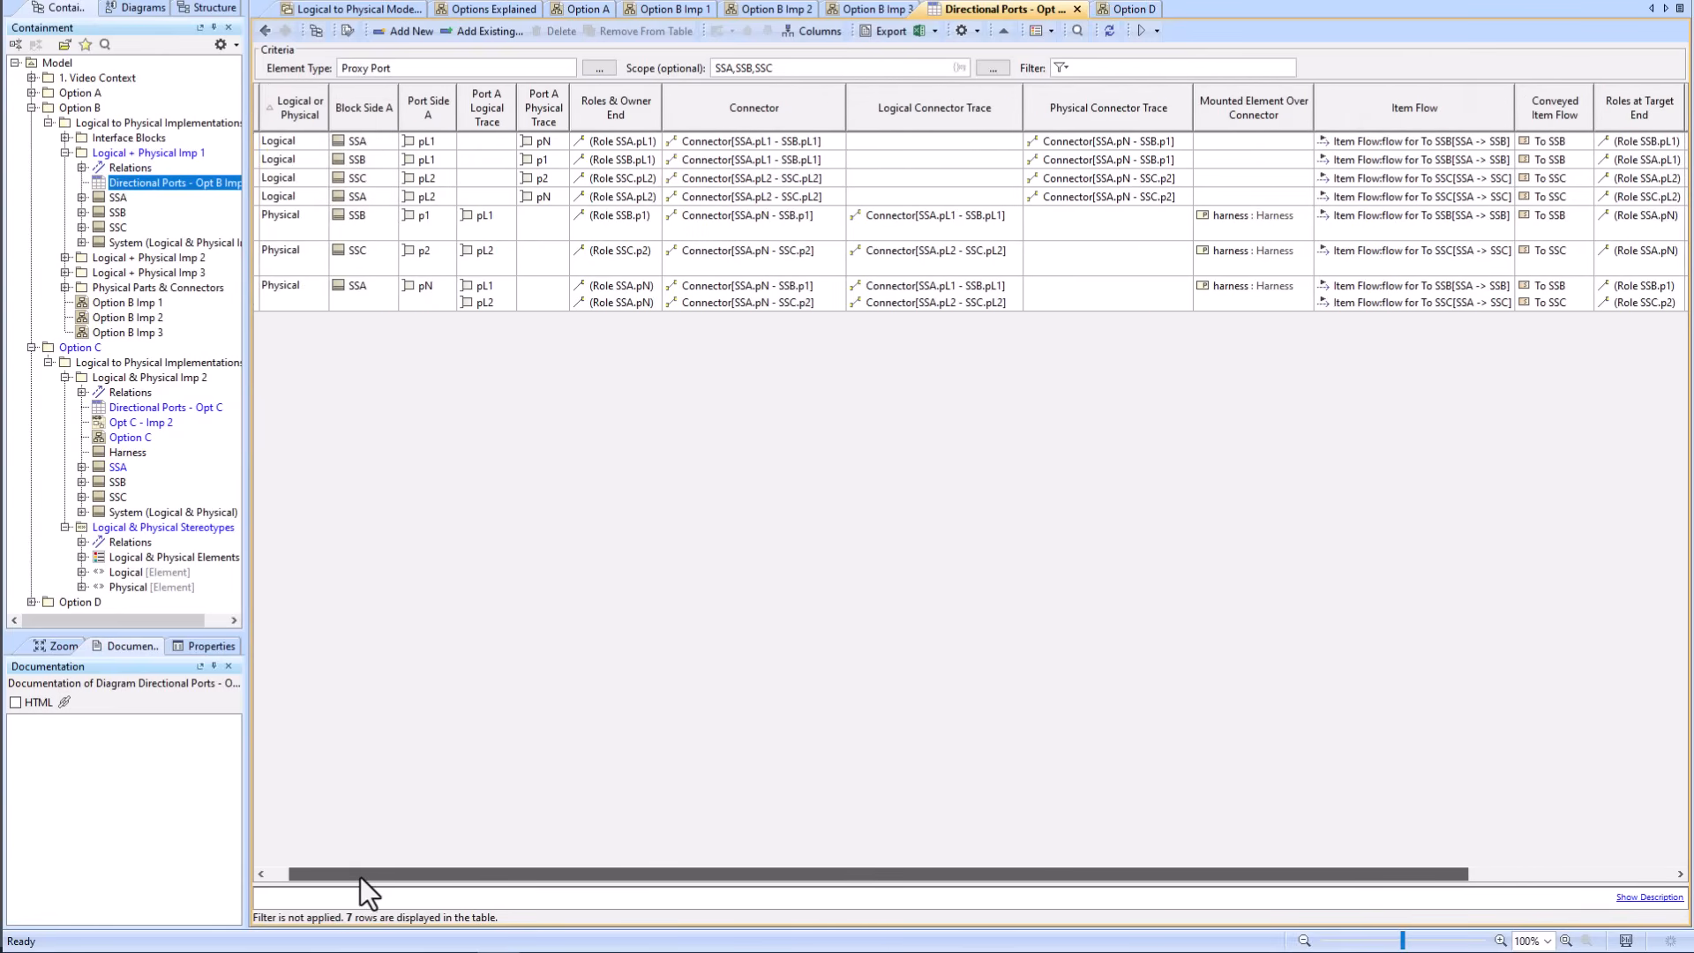
pyautogui.click(263, 33)
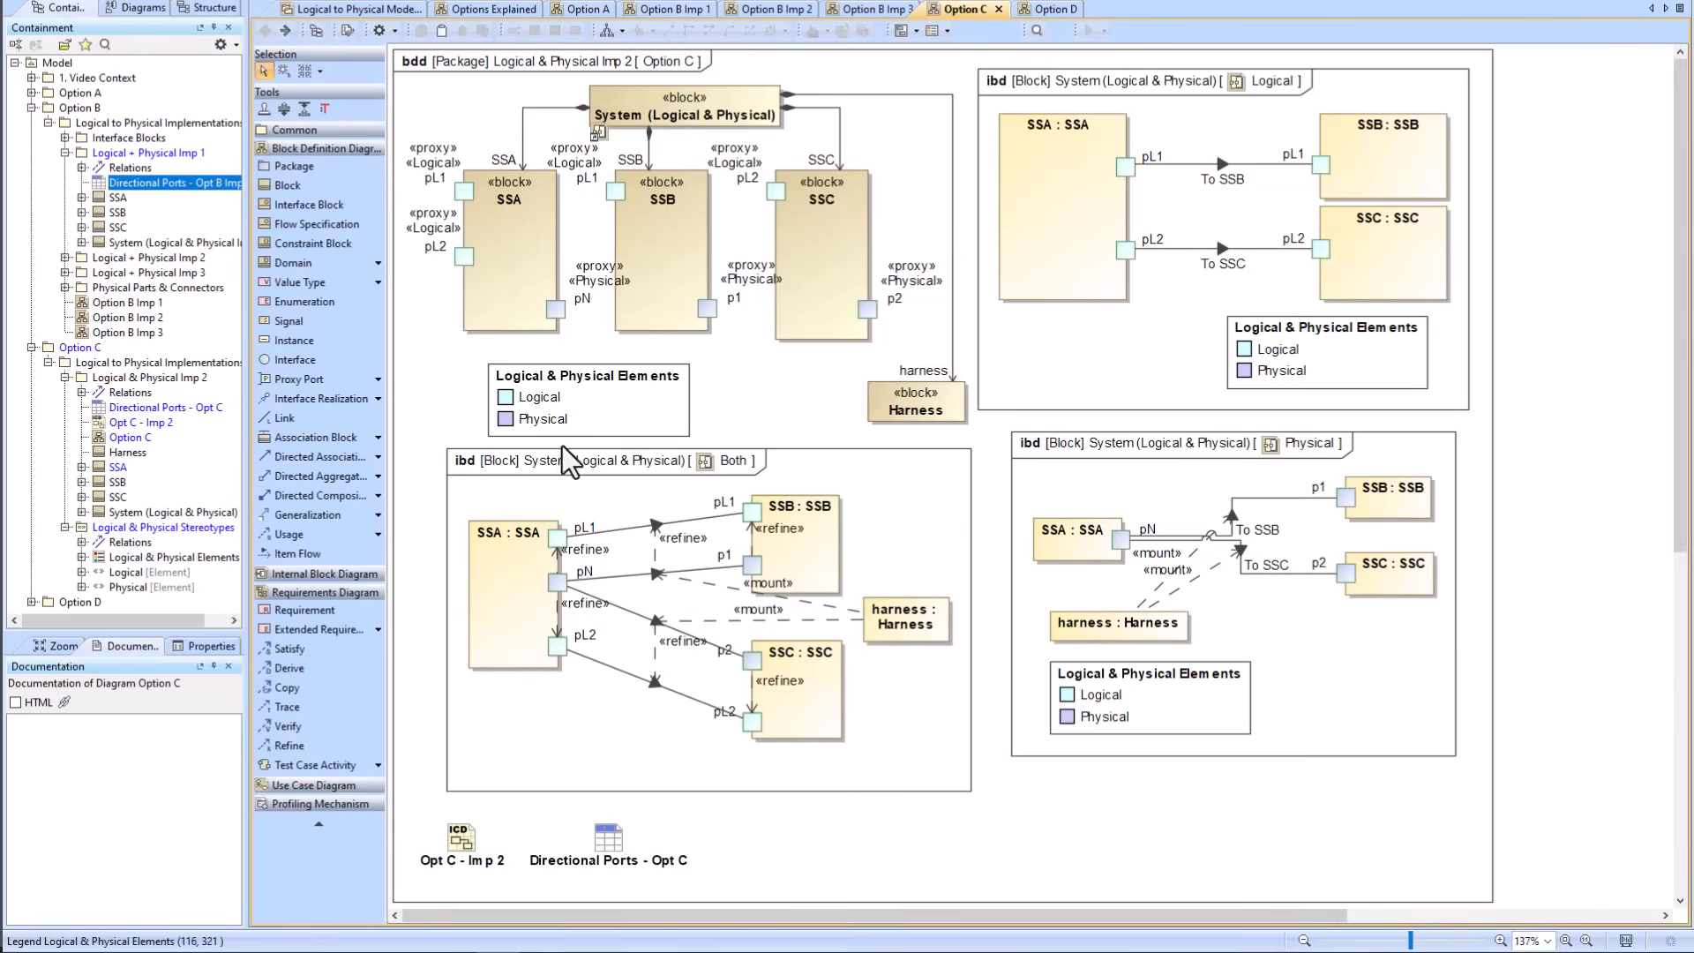
pyautogui.click(1050, 11)
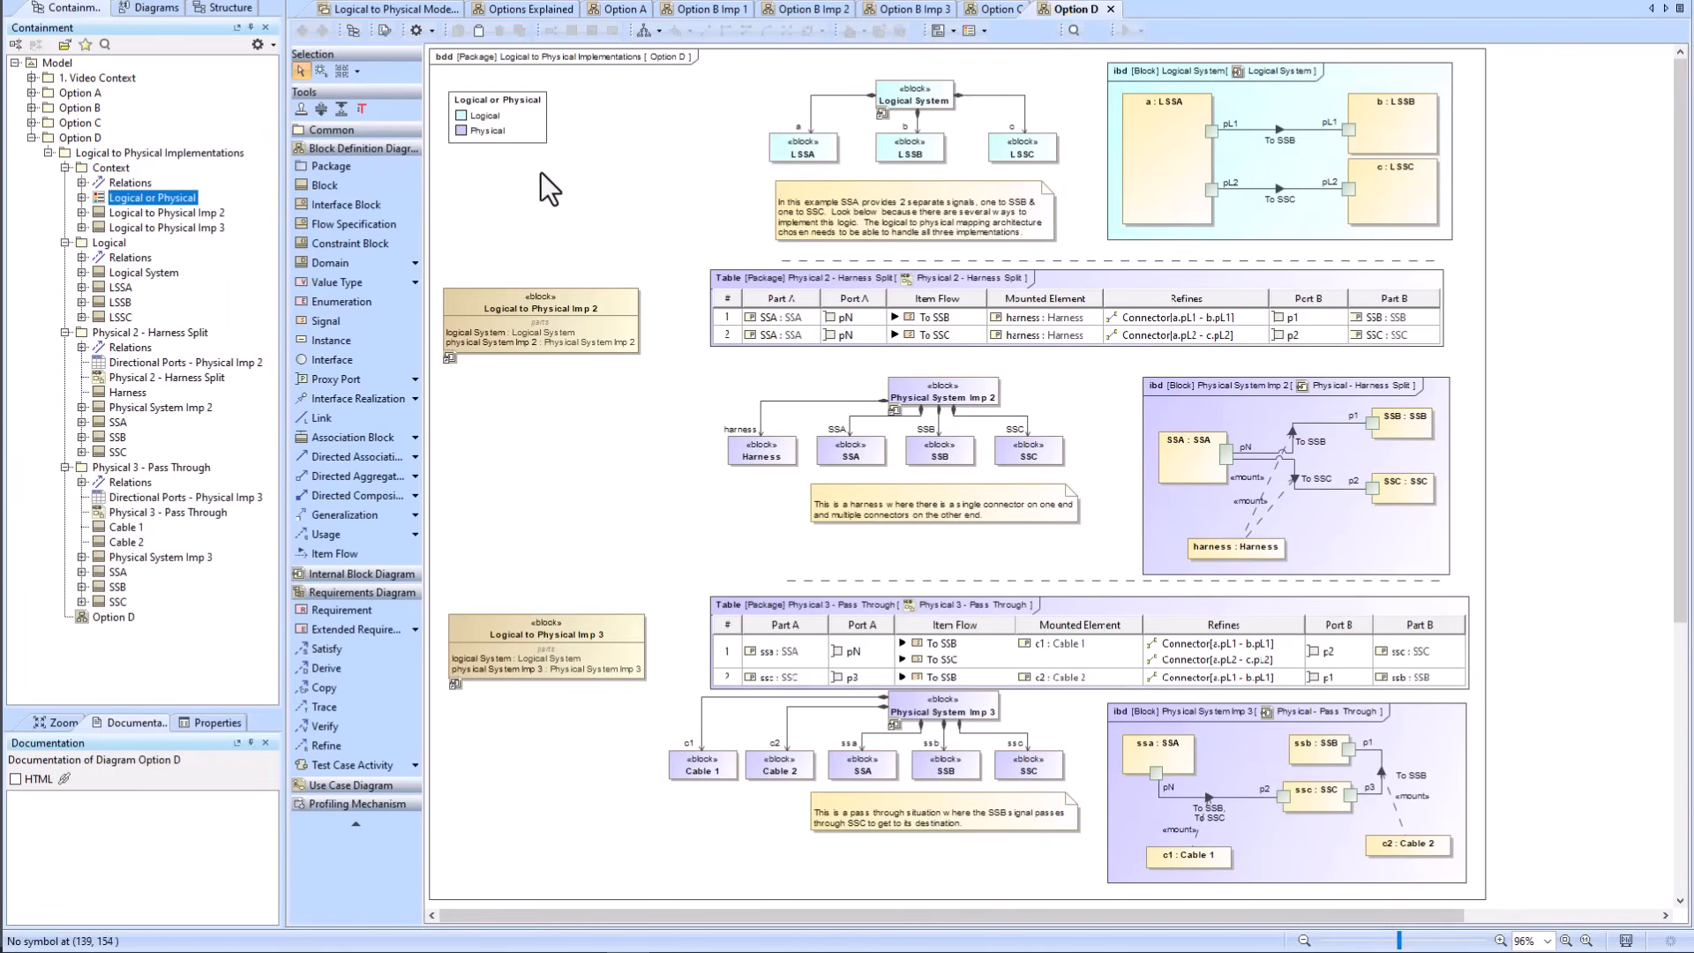
# Step: Open the specification of the Logical or Physical legend and review its legend items and general properties
pyautogui.rightClick(526, 100)
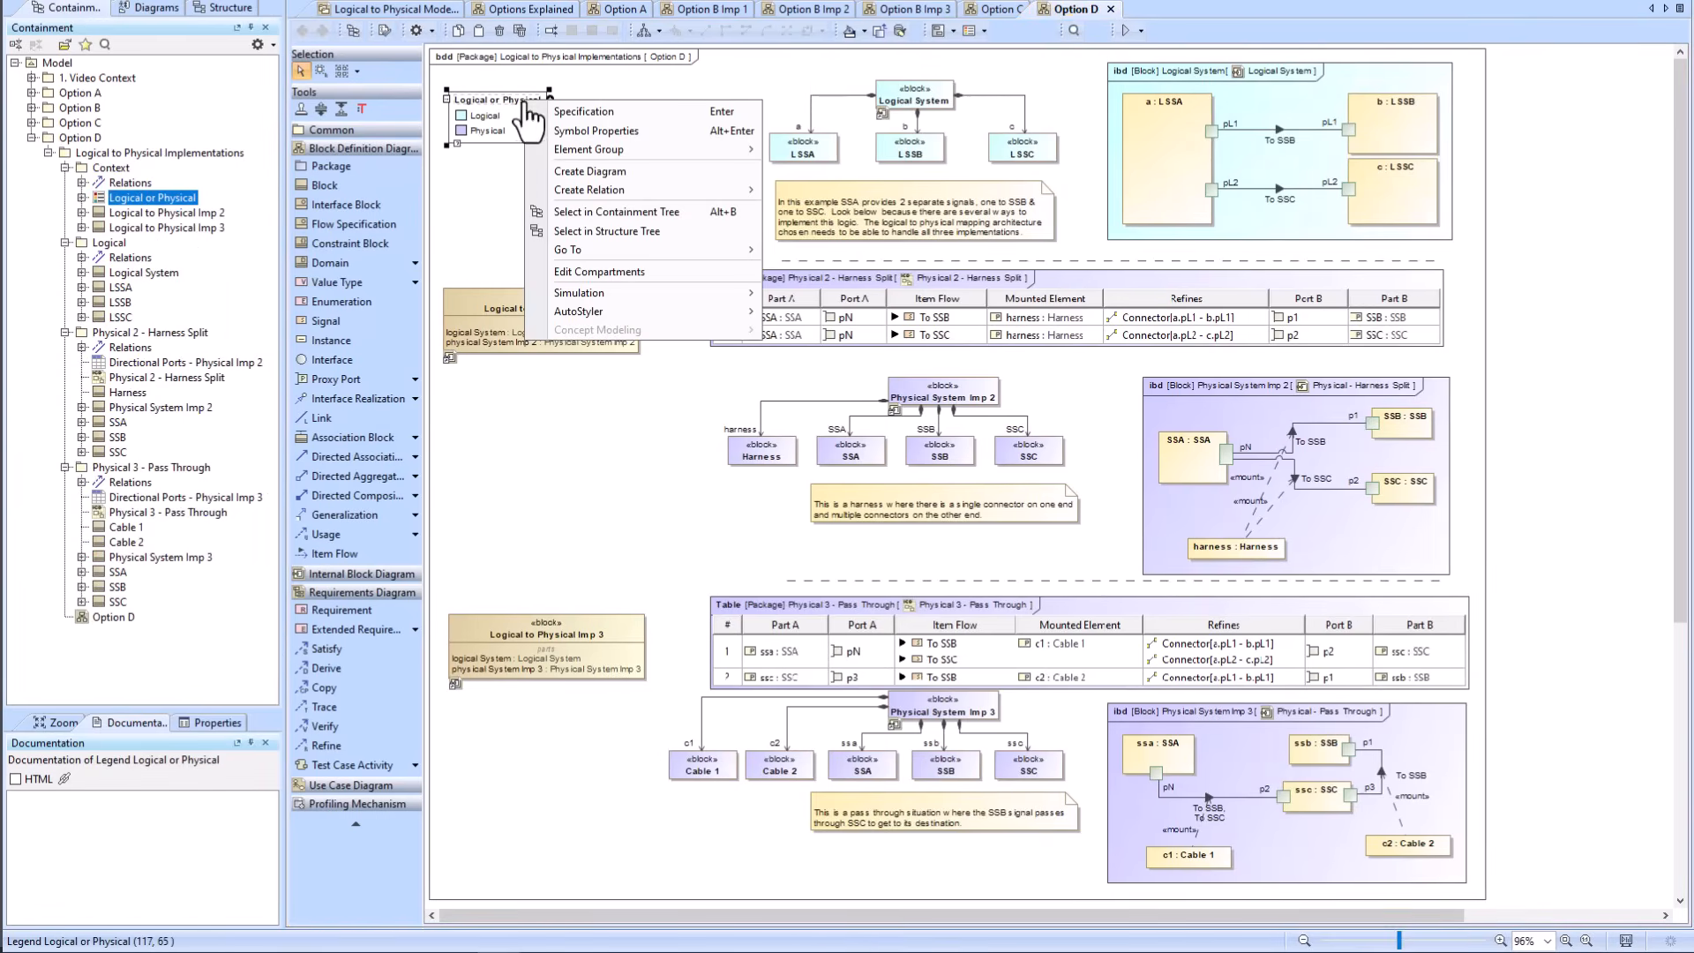
pyautogui.click(572, 110)
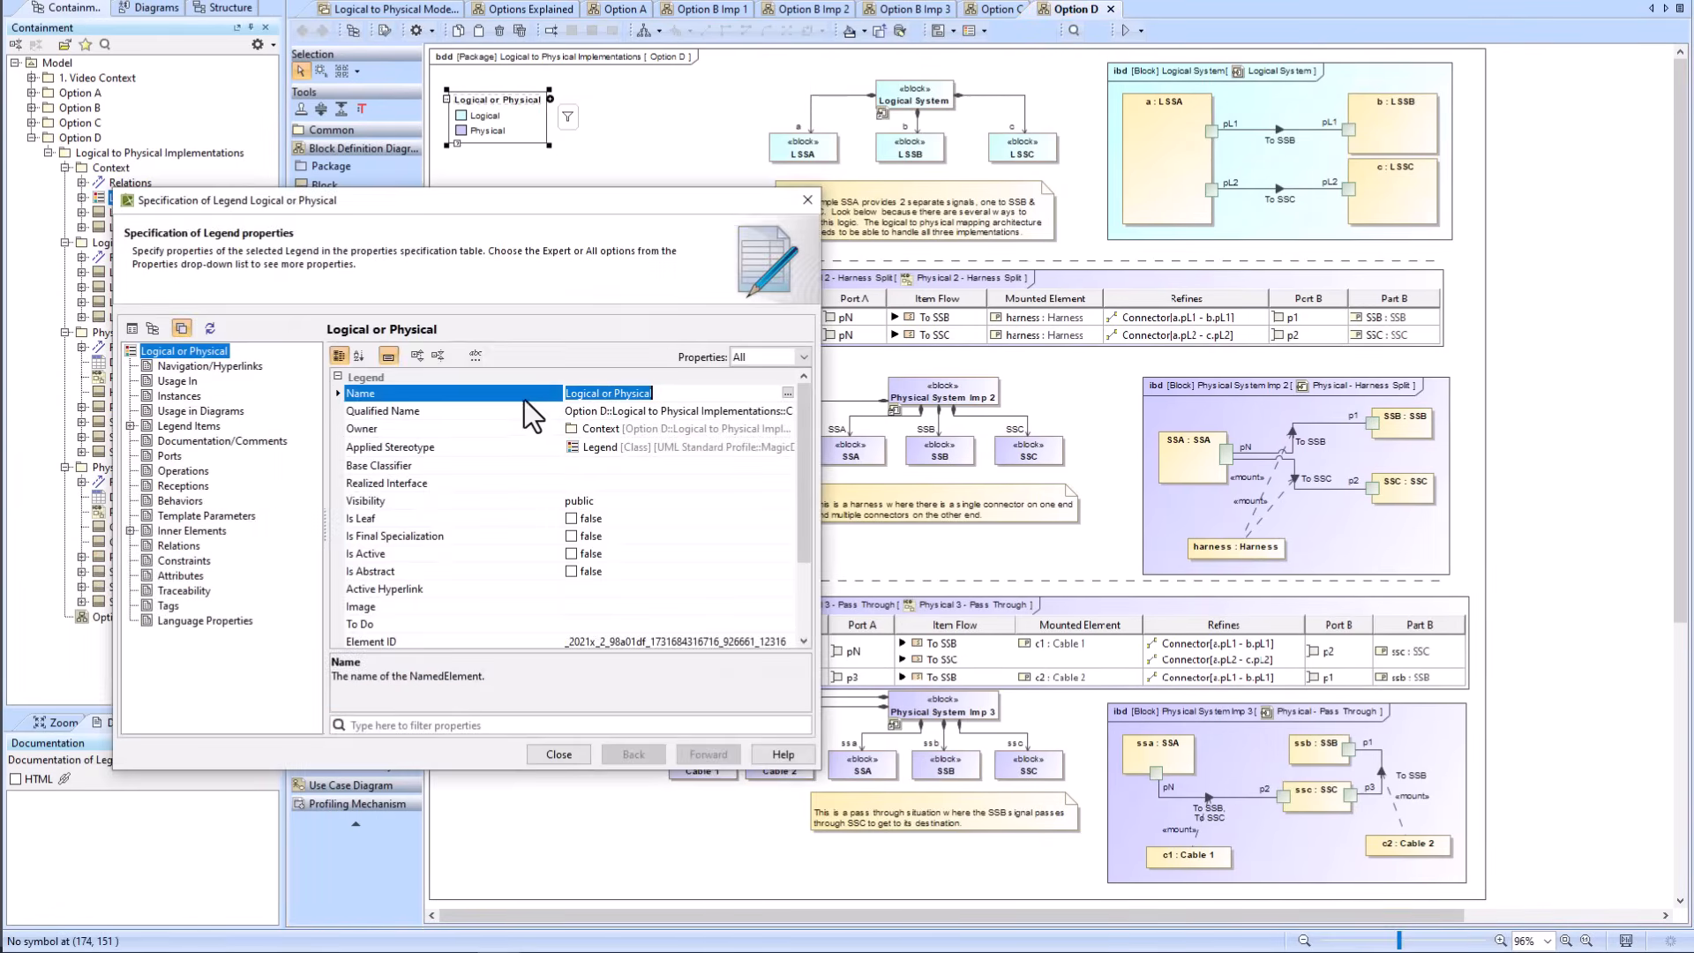
pyautogui.click(189, 426)
pyautogui.click(360, 421)
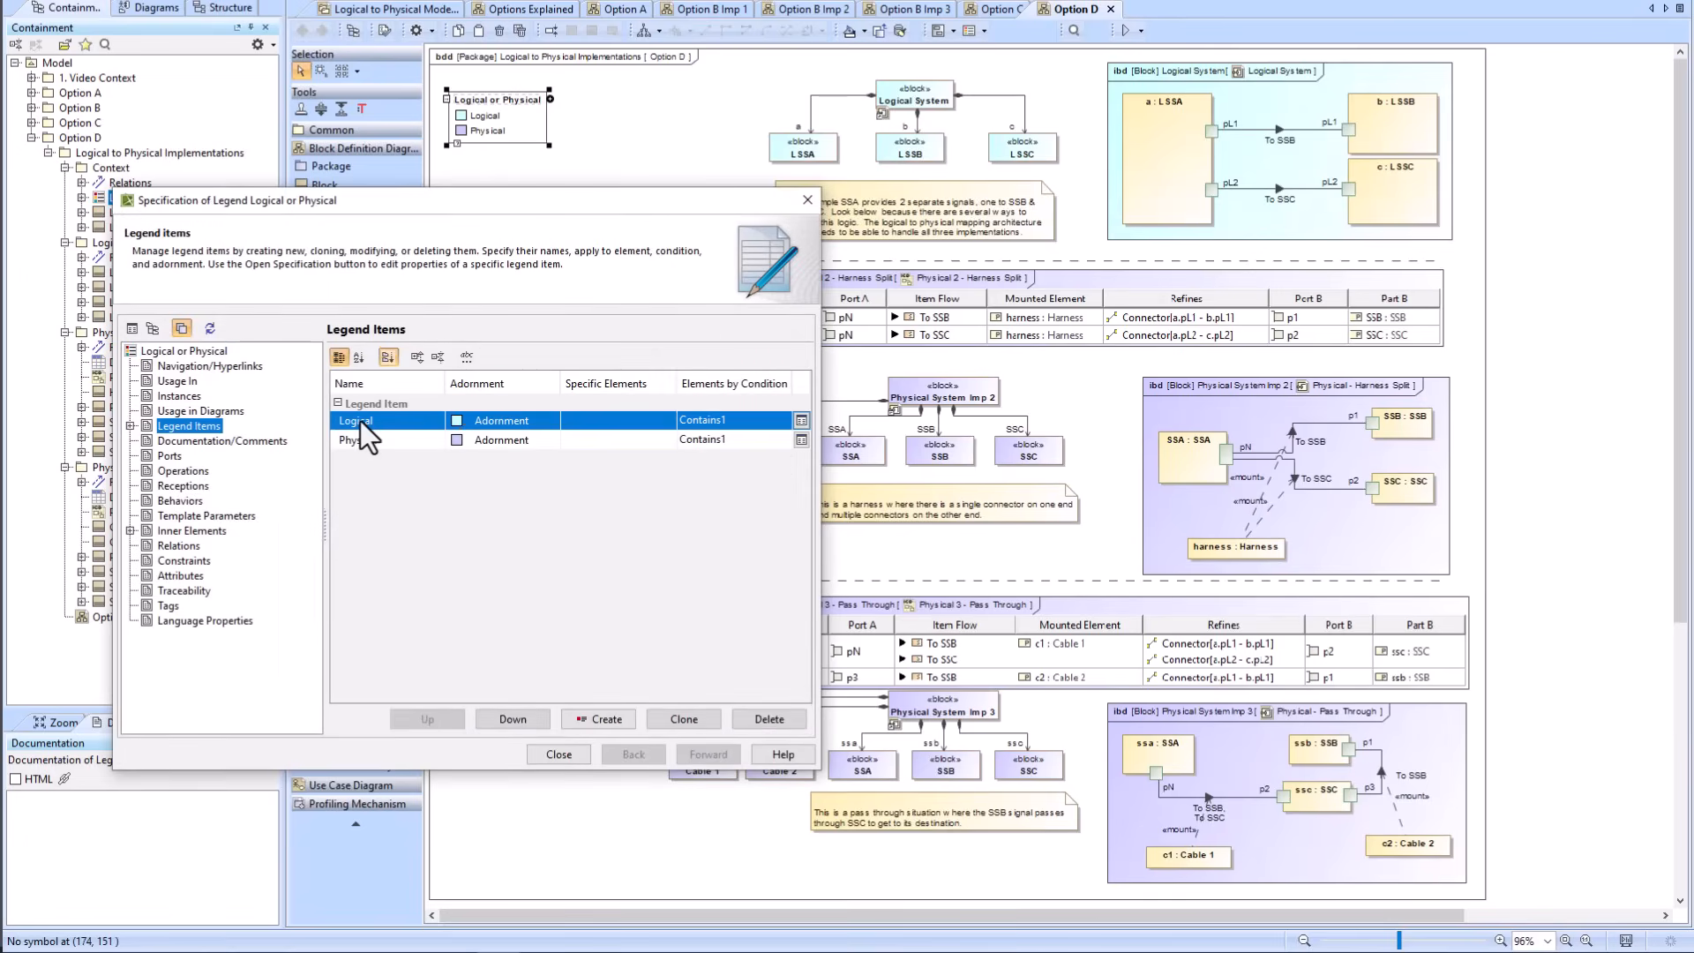
pyautogui.click(173, 353)
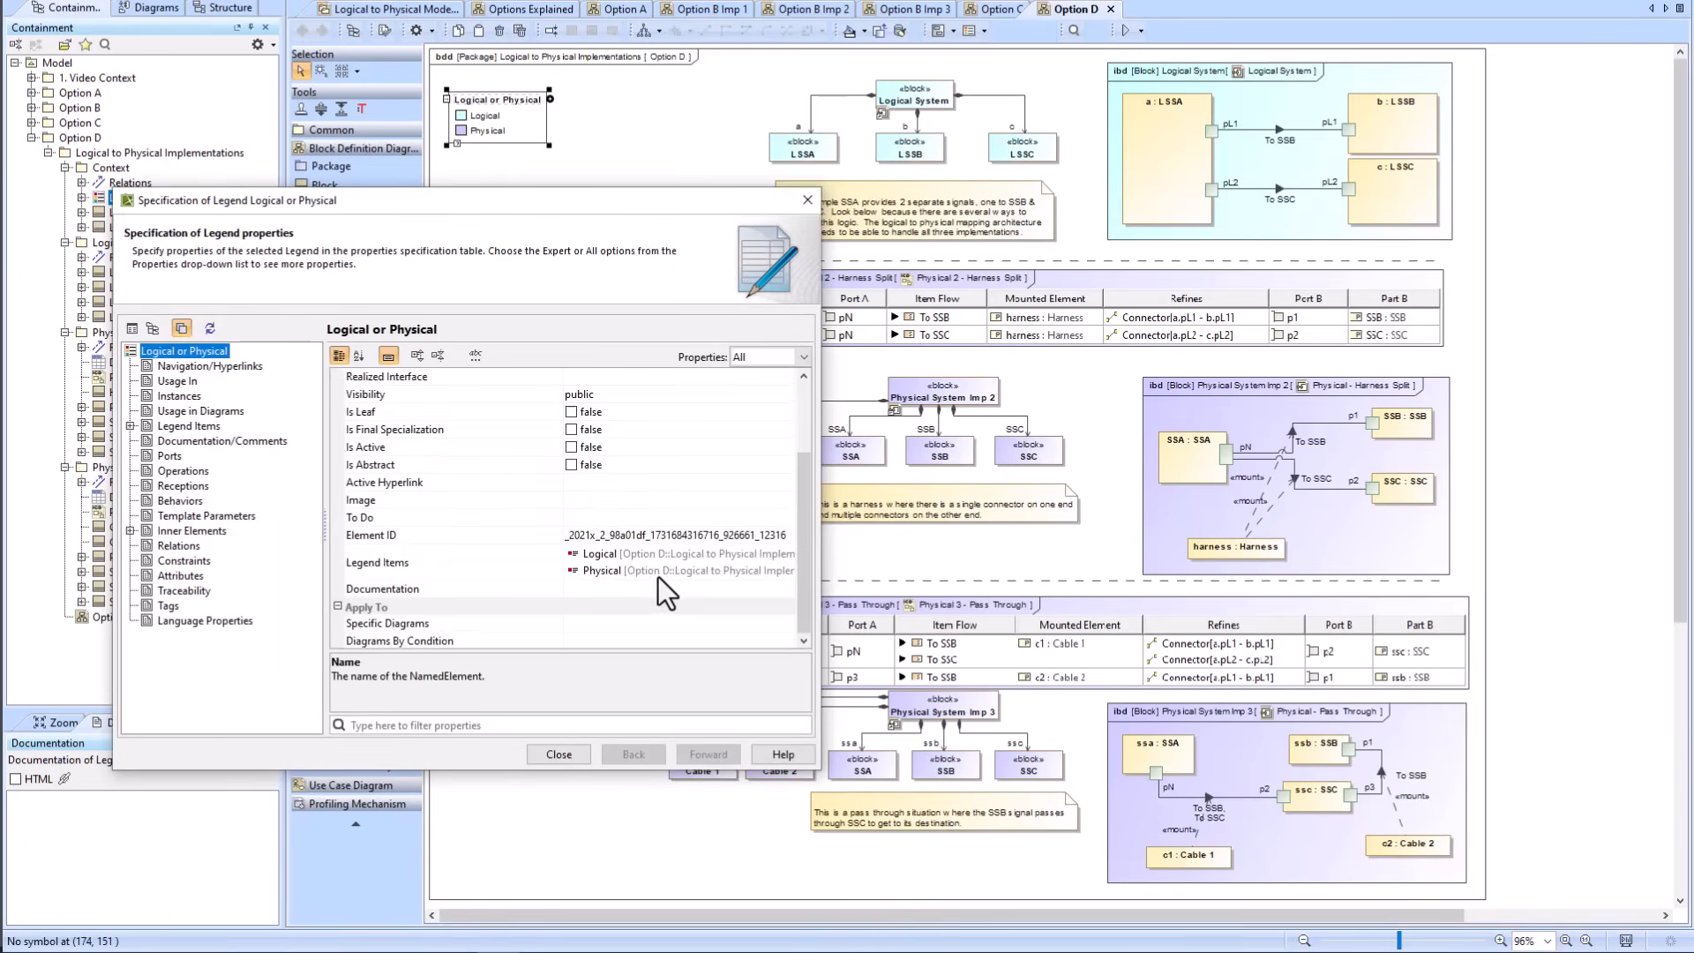
# Step: Open the Logical legend item's specification from the legend's properties and bring up its Elements by Condition expression
pyautogui.click(612, 552)
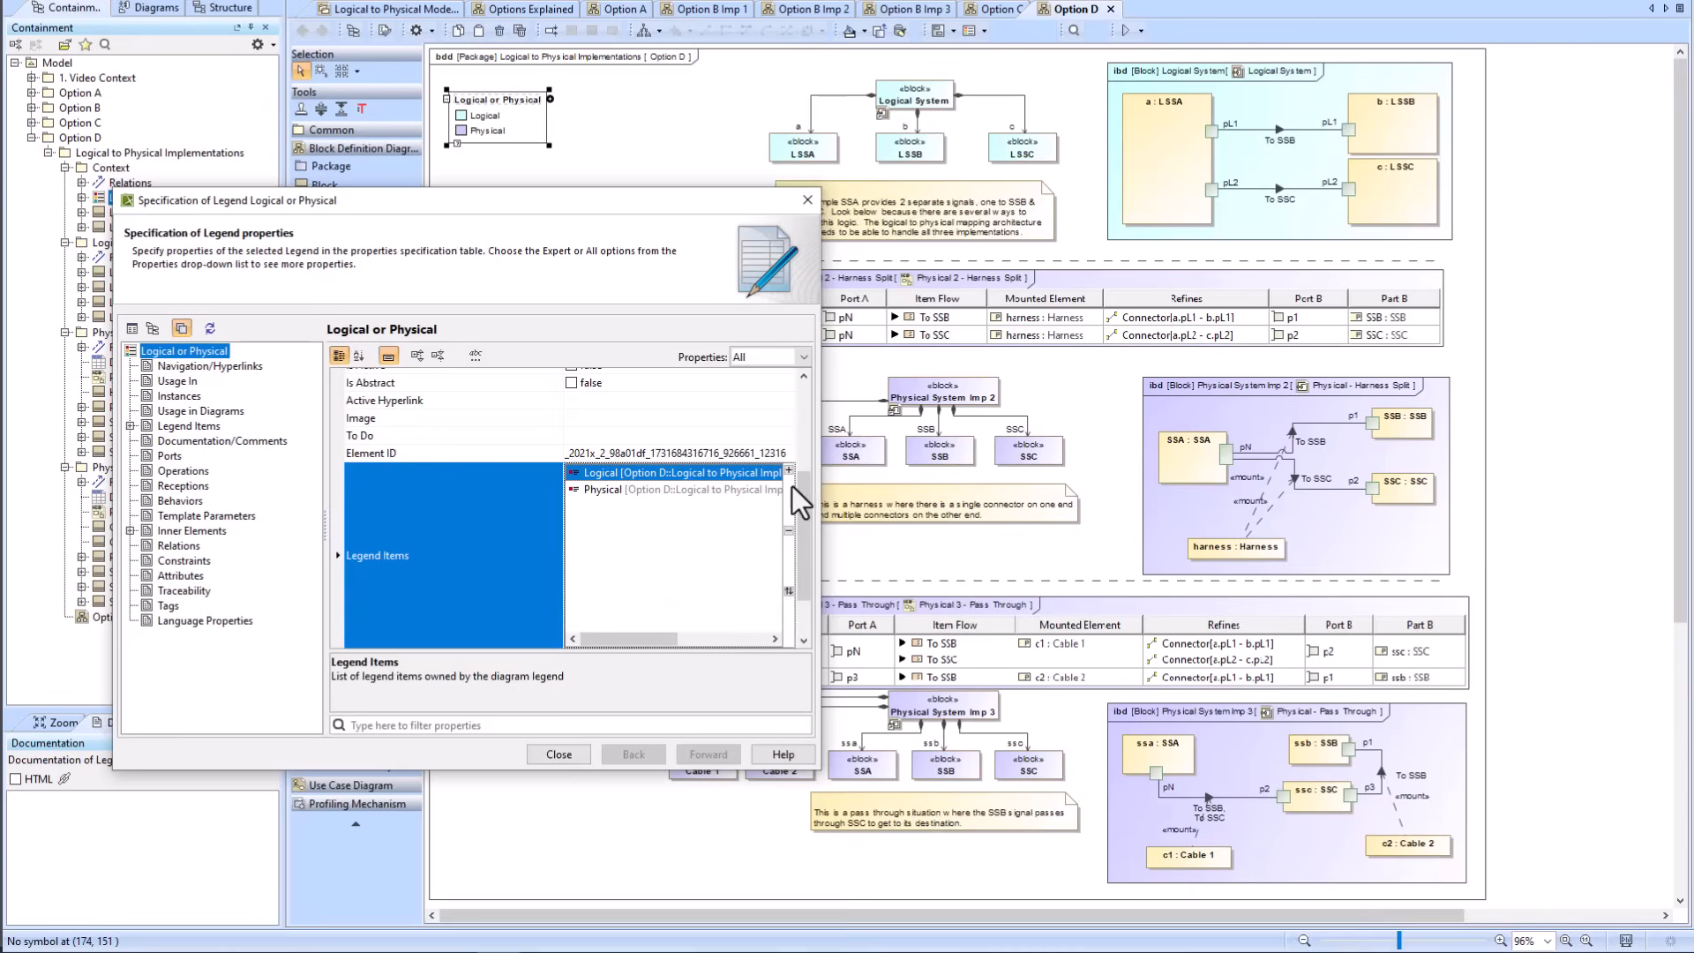
pyautogui.rightClick(697, 473)
pyautogui.click(765, 481)
pyautogui.moveTo(806, 448); pyautogui.dragTo(798, 660)
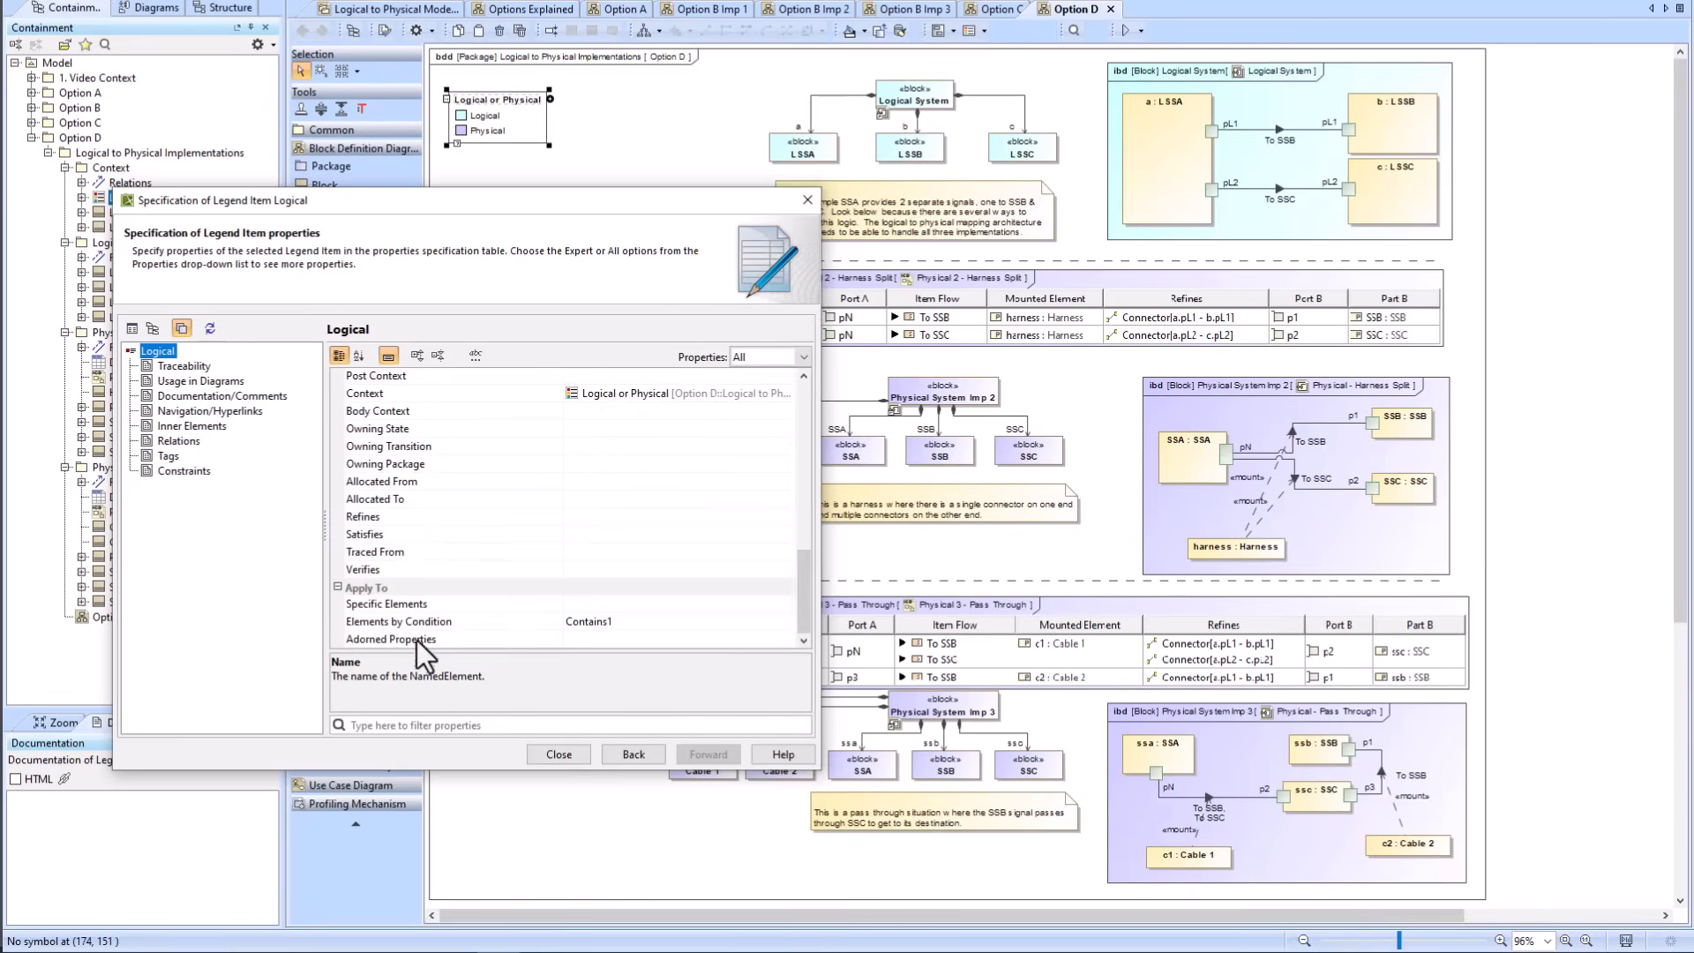
pyautogui.click(654, 628)
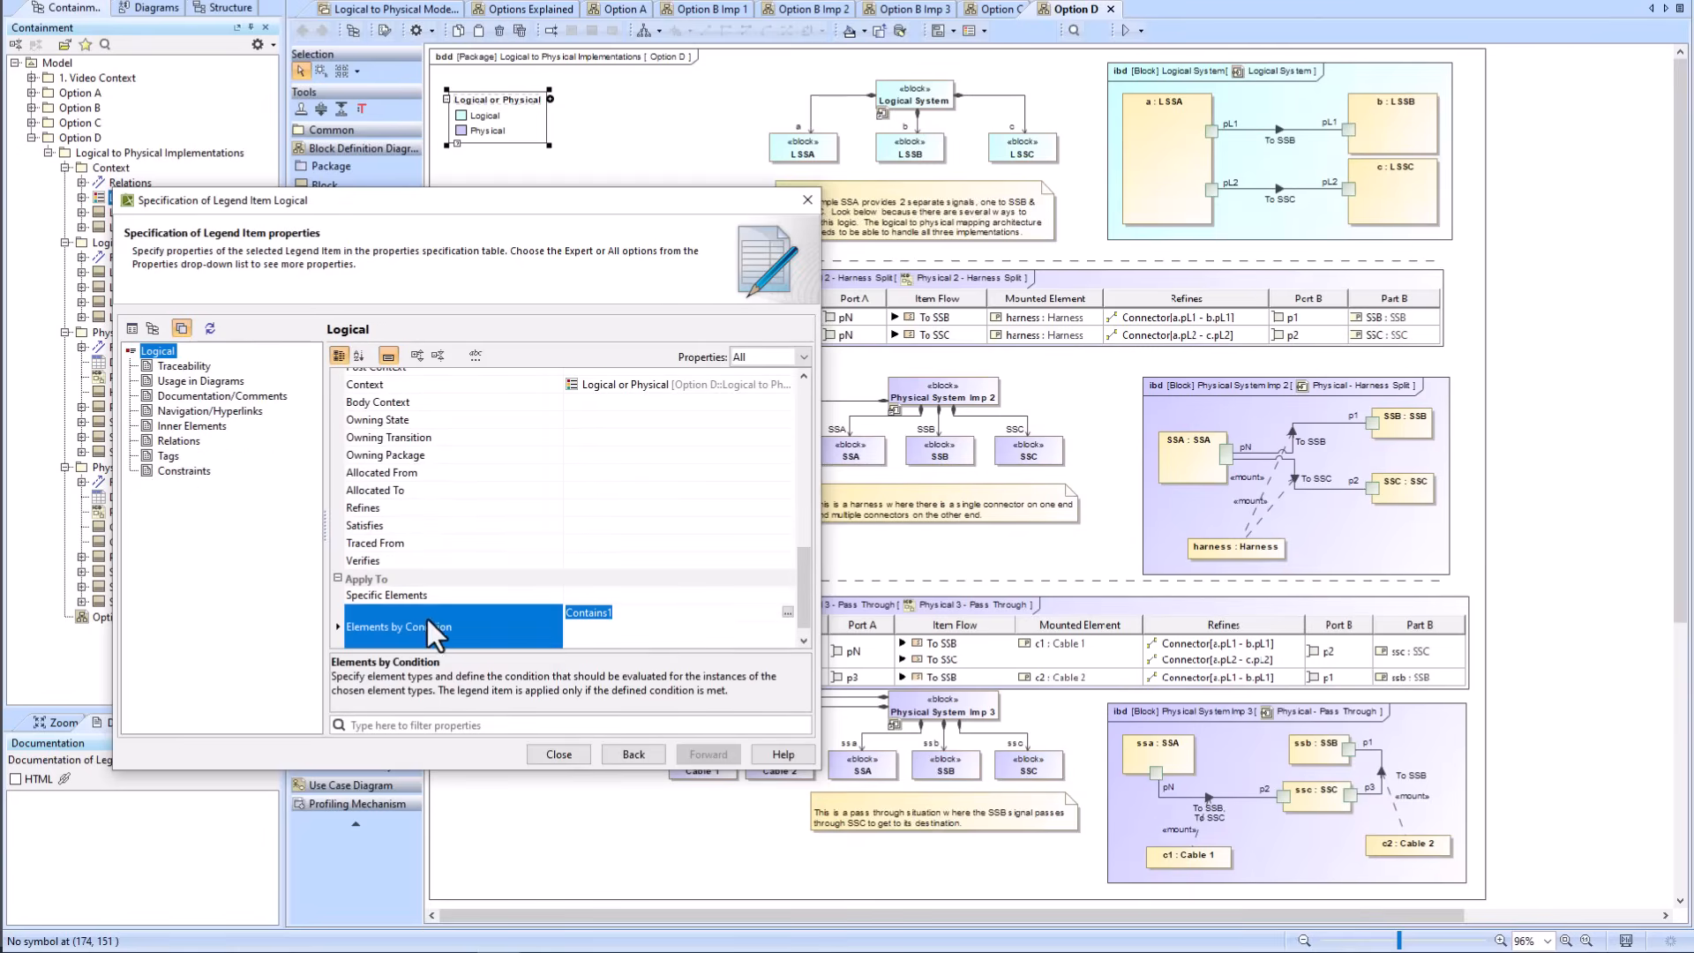
pyautogui.click(787, 612)
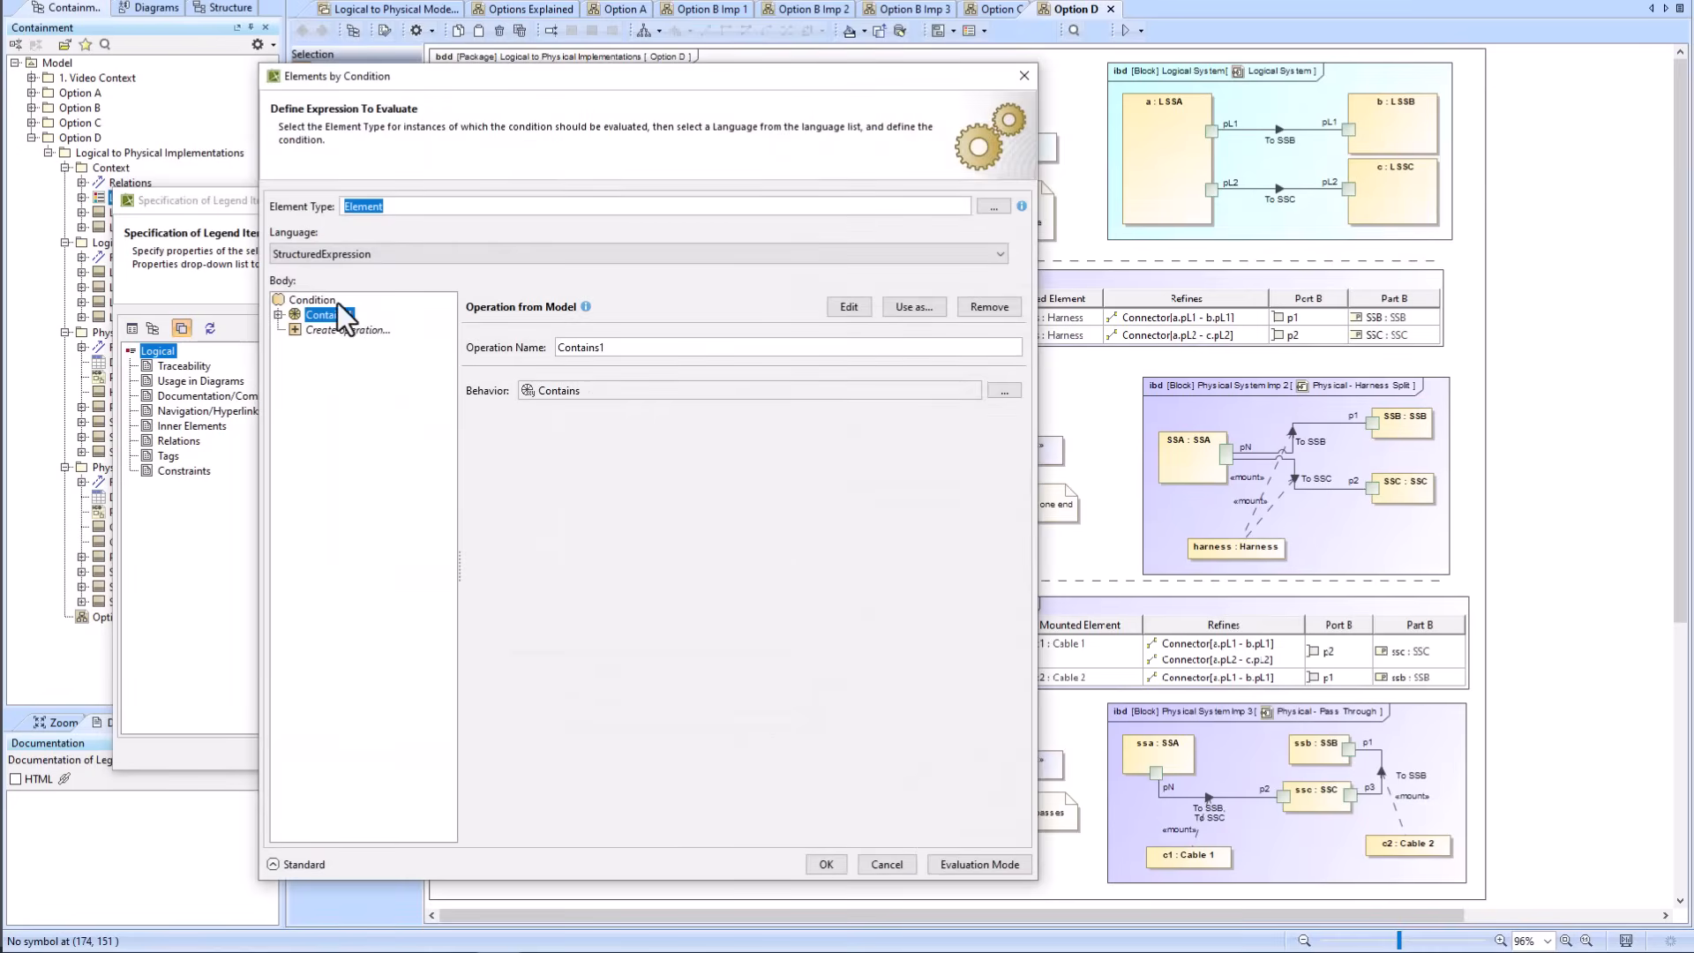
# Step: Examine the Contains condition and its Find input scoped to the Logical package, and close the expression without changes
pyautogui.click(278, 315)
pyautogui.click(296, 330)
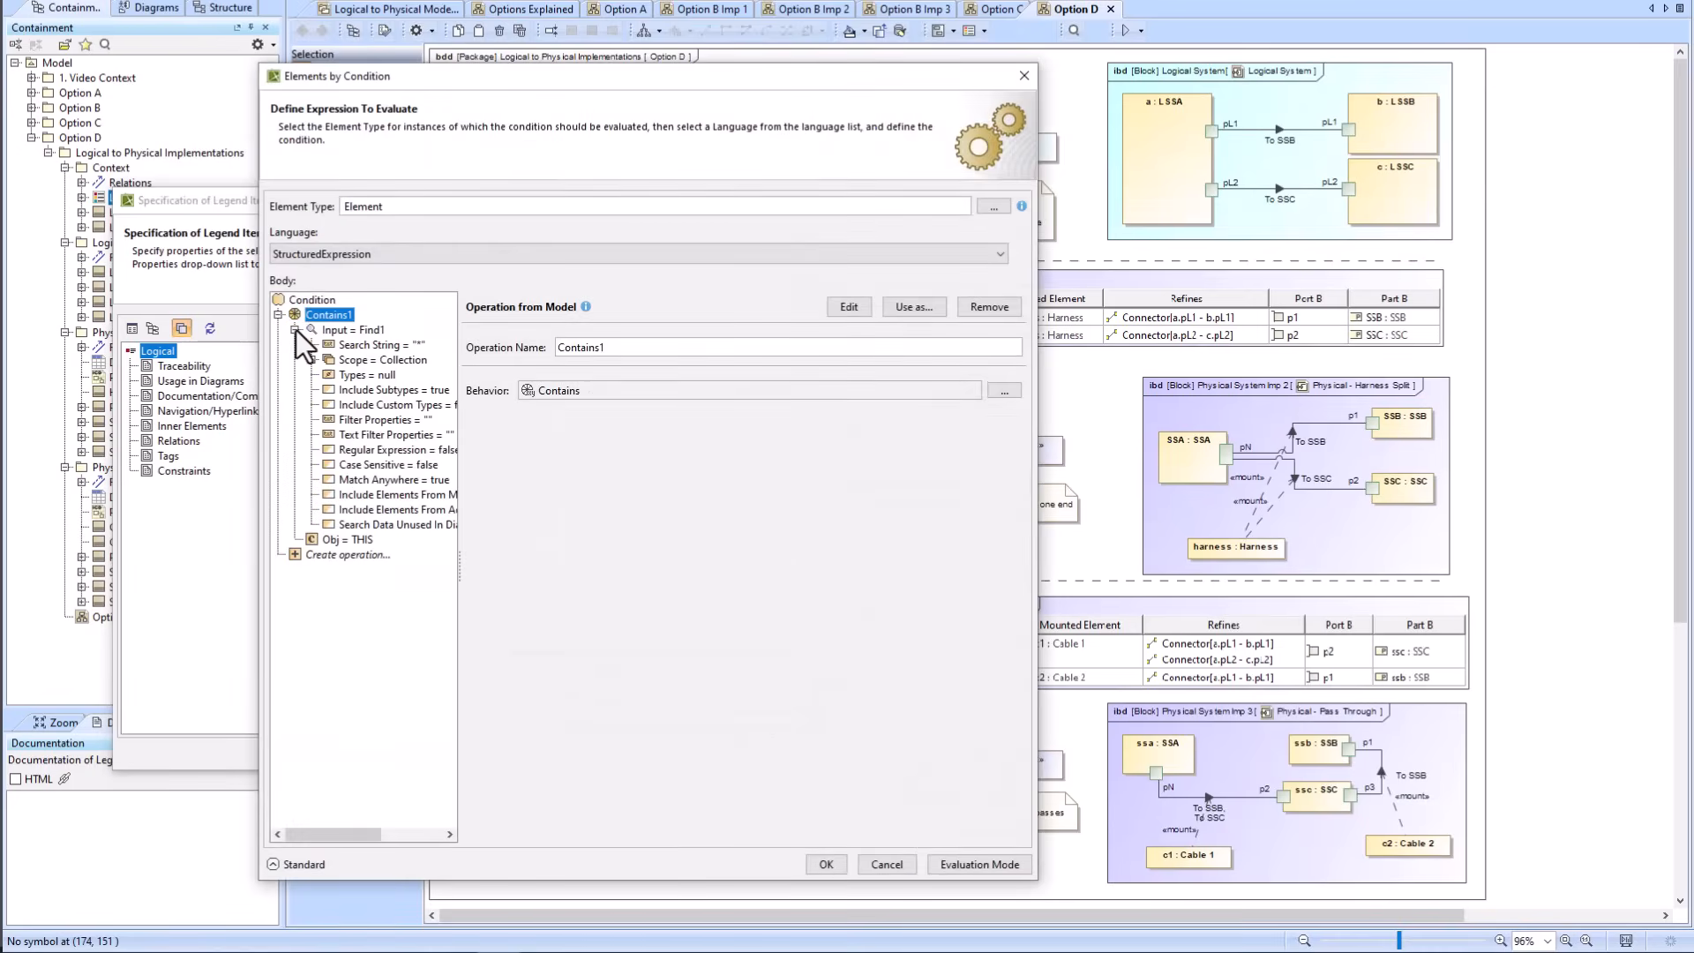
pyautogui.click(347, 331)
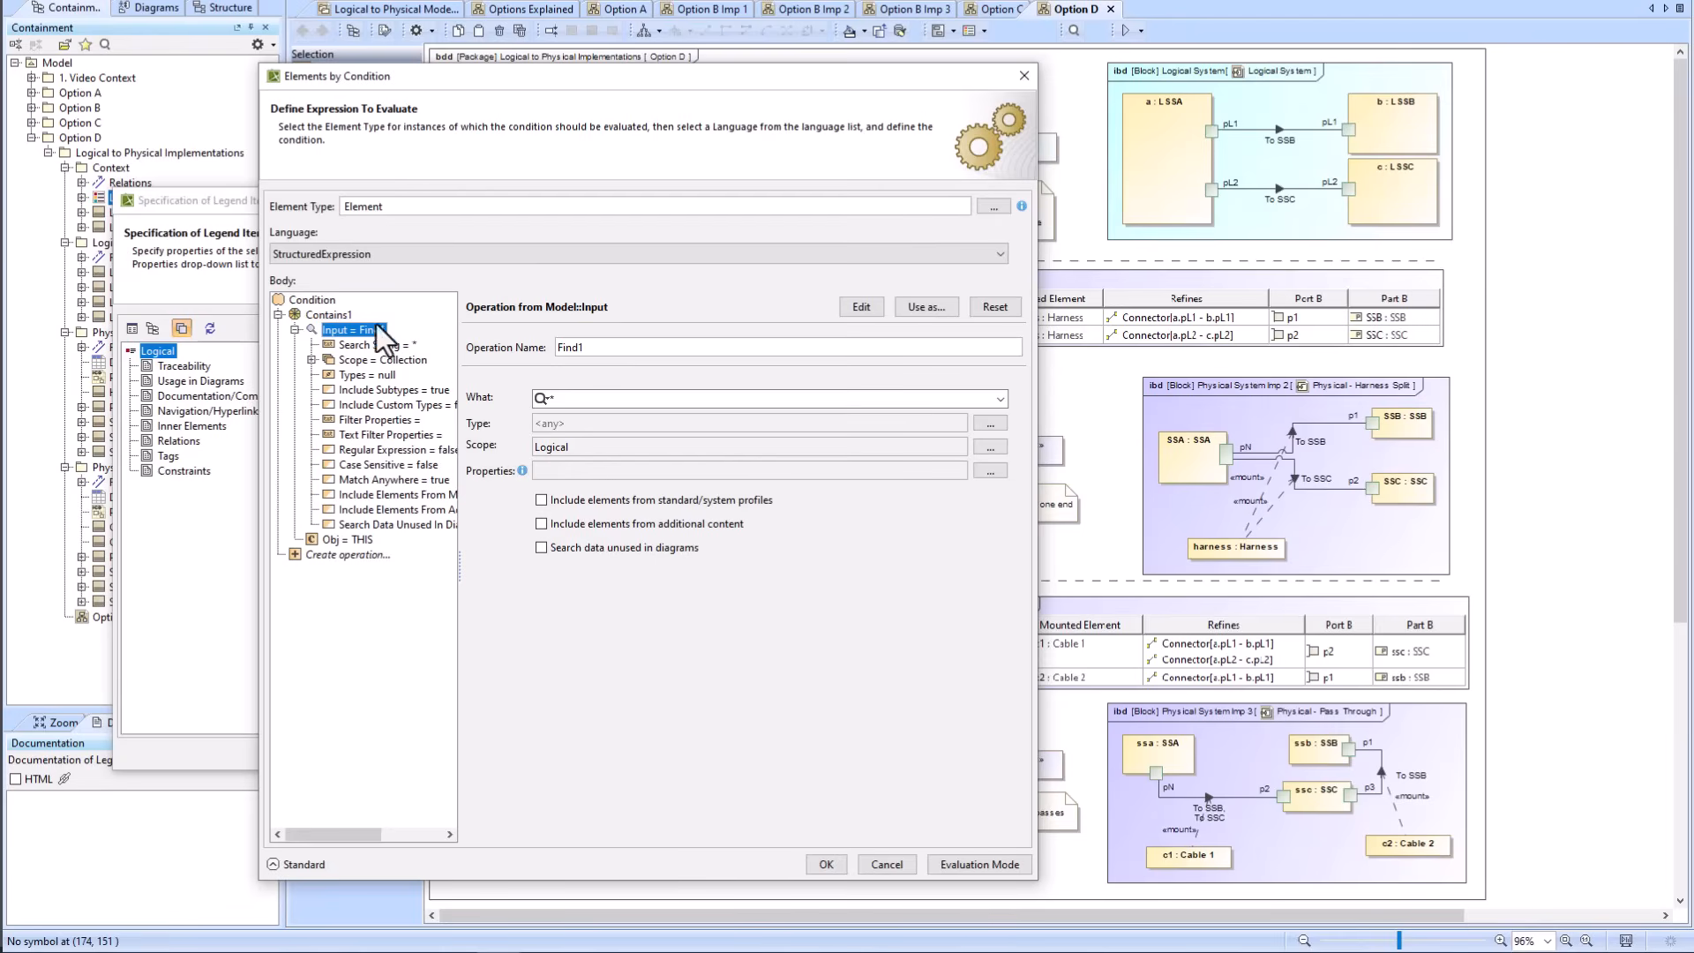
pyautogui.click(323, 313)
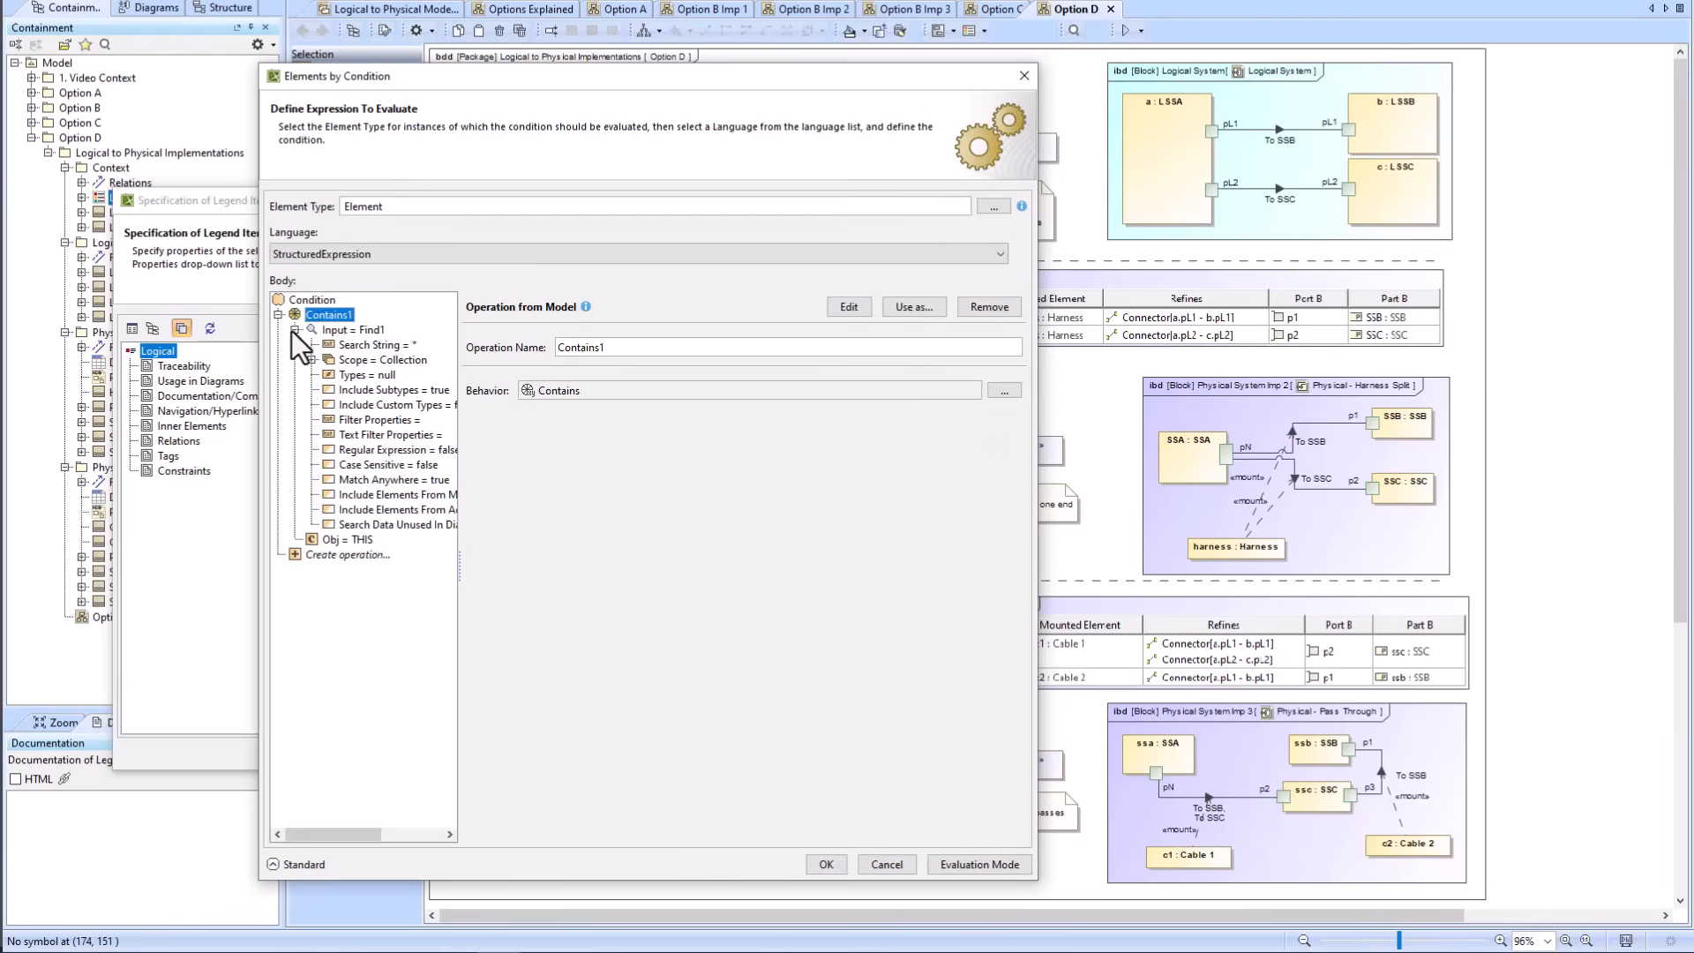
pyautogui.click(296, 329)
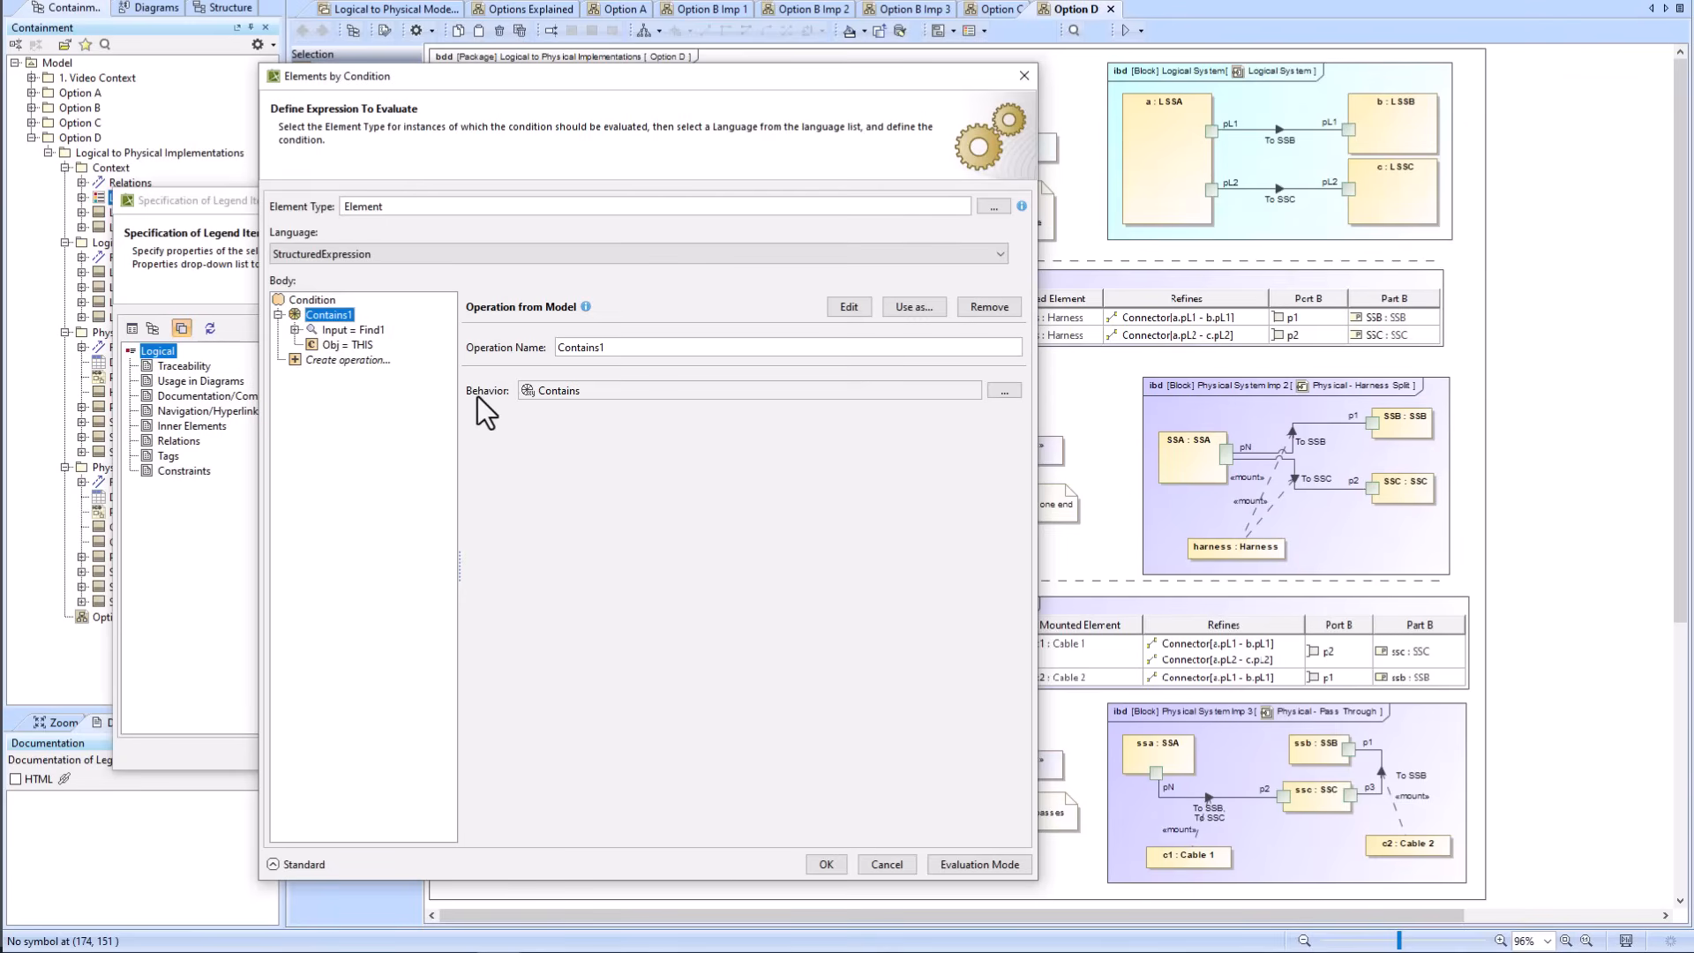
pyautogui.click(868, 861)
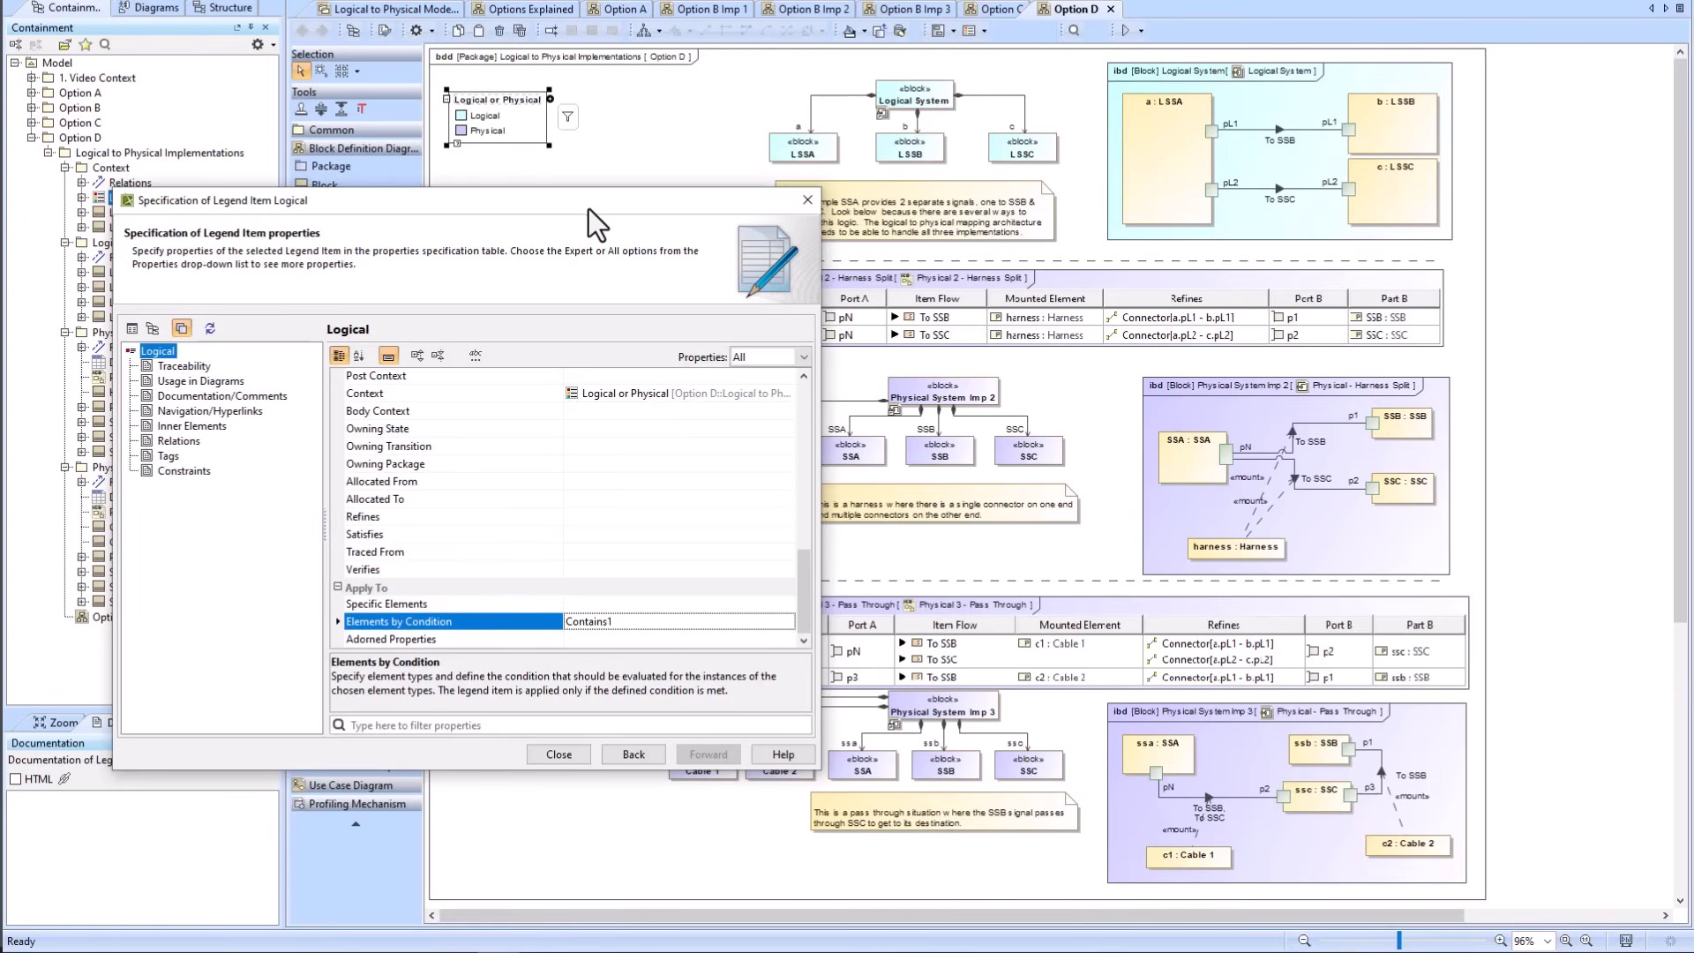
# Step: Uncover the diagram, close the Logical legend item's specification and select the Logical System block in the model tree
pyautogui.moveTo(590, 208); pyautogui.dragTo(863, 297)
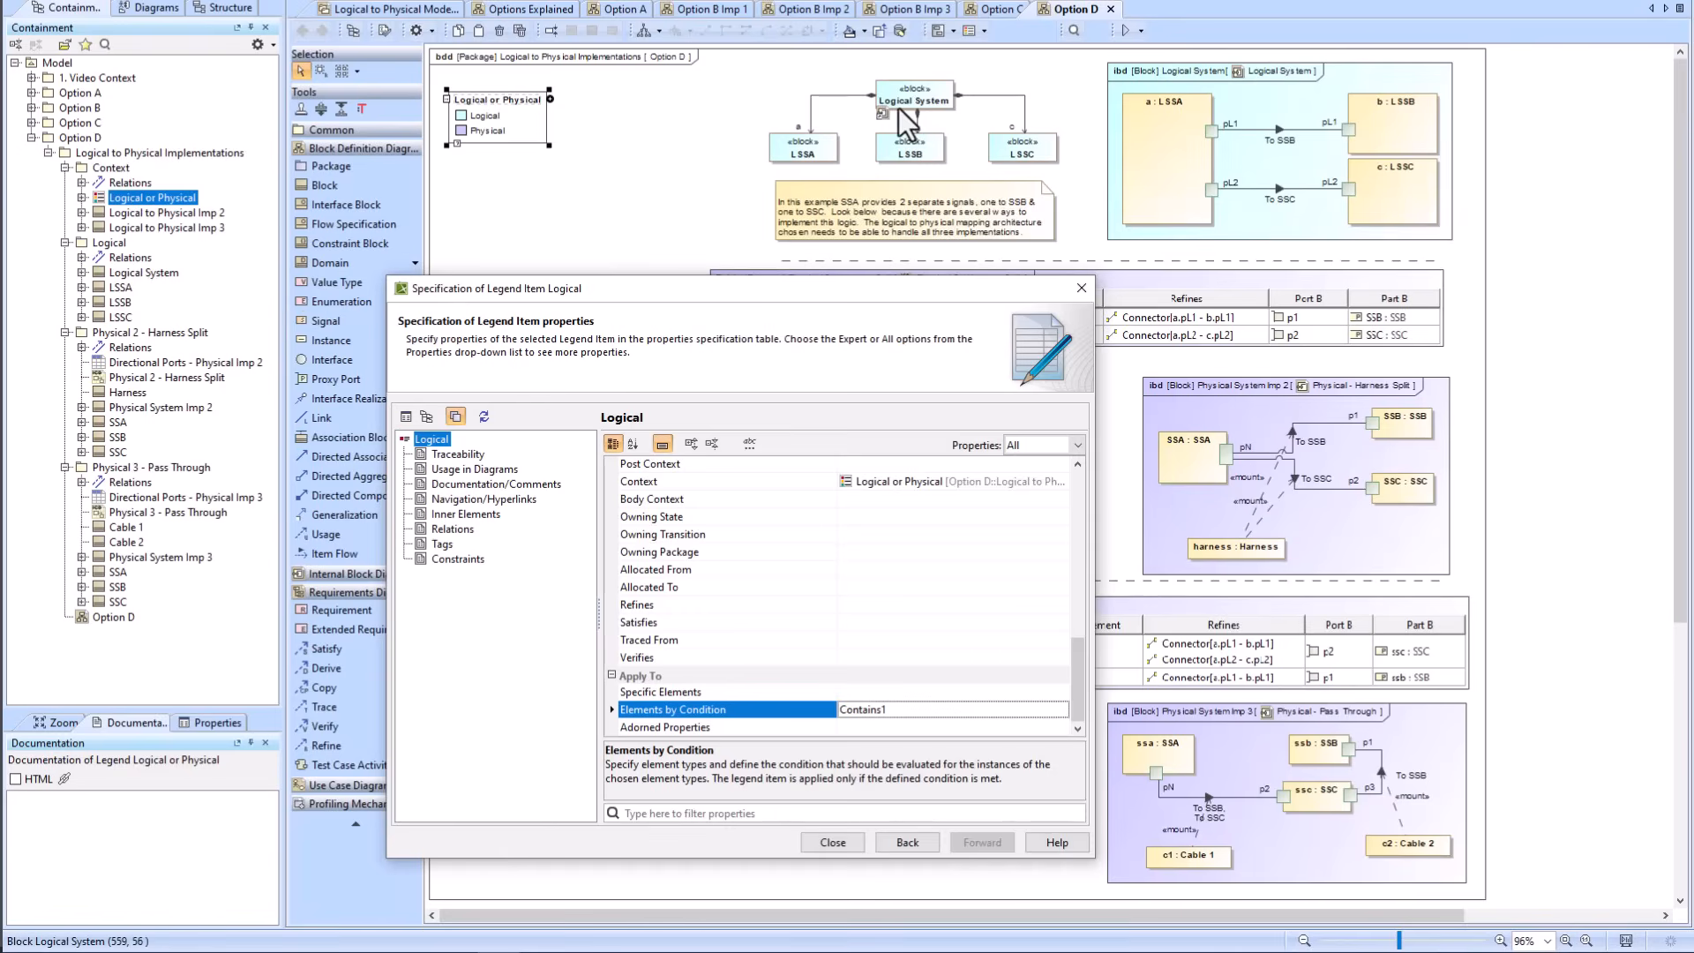
pyautogui.click(1084, 288)
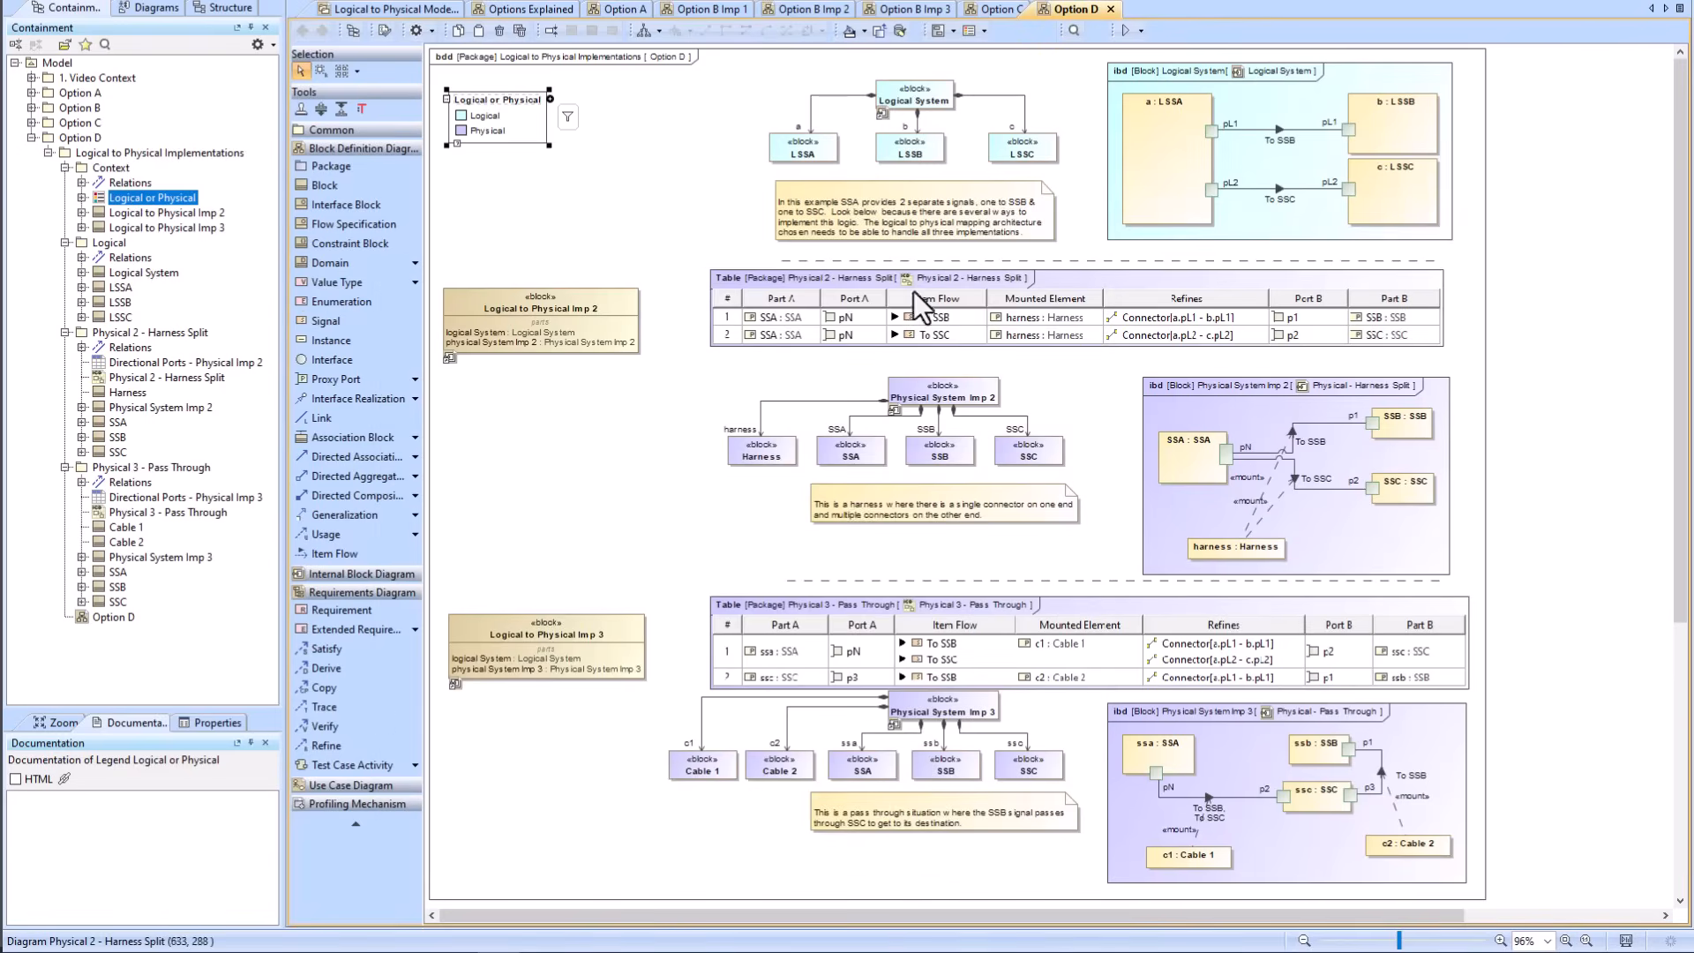
pyautogui.click(127, 273)
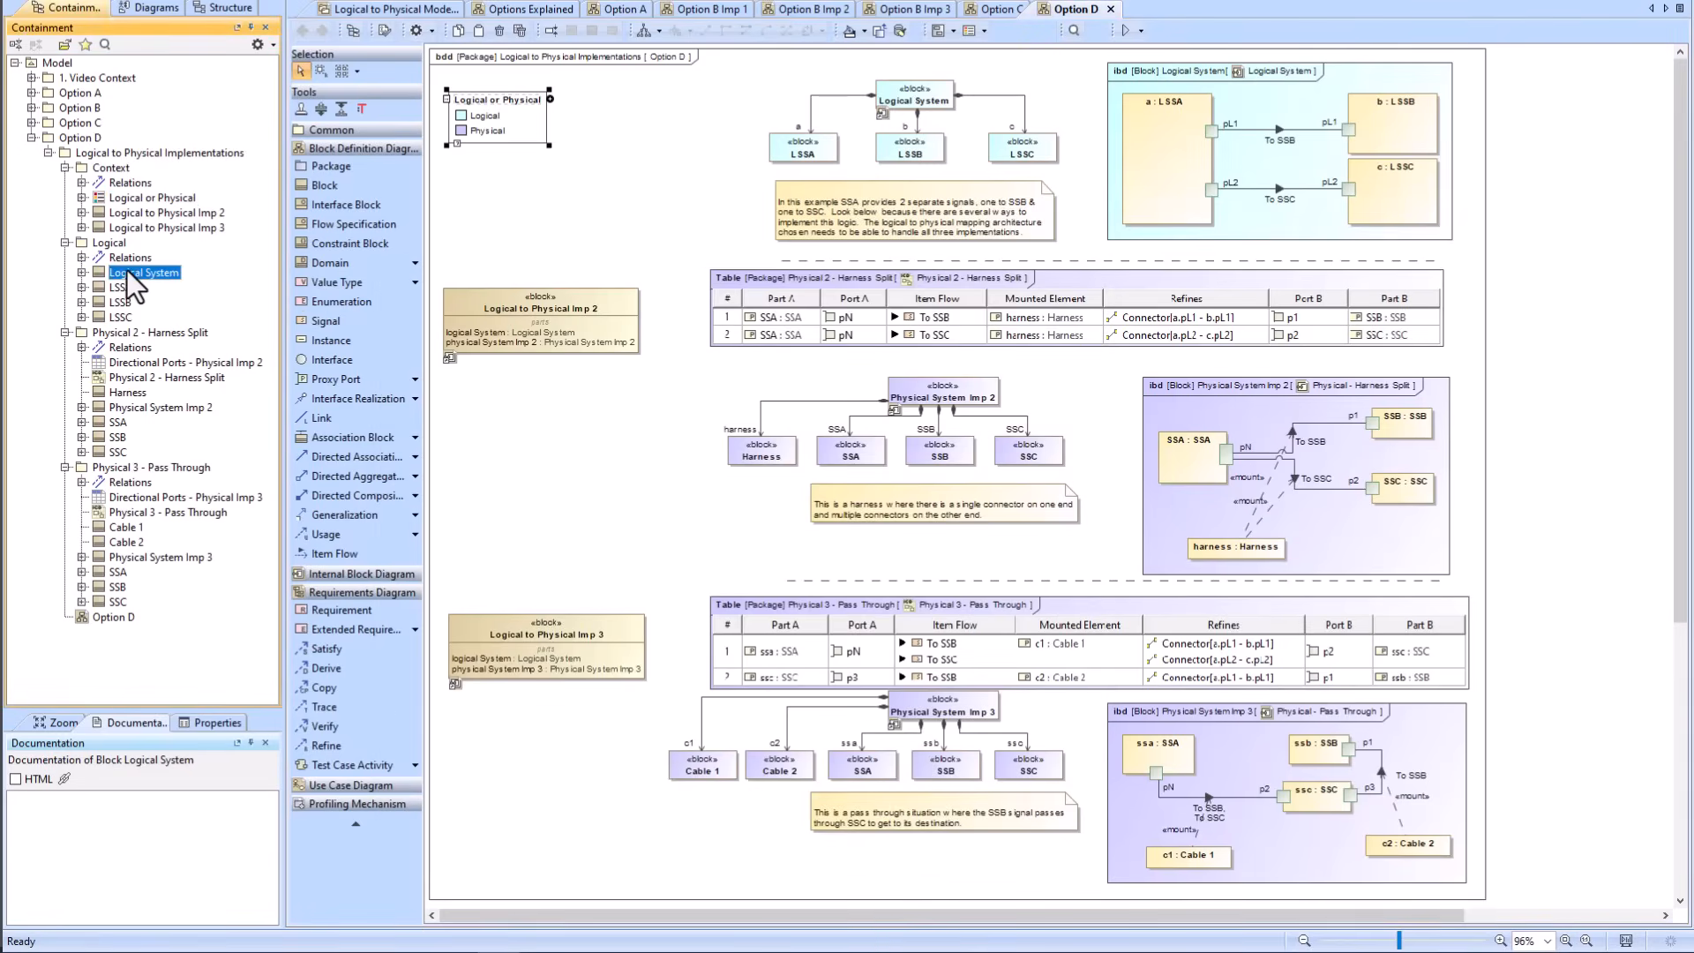
# Step: Move the Logical System block into the Context package and return it to the Logical package to demonstrate the legend's effect
pyautogui.moveTo(127, 270); pyautogui.dragTo(113, 173)
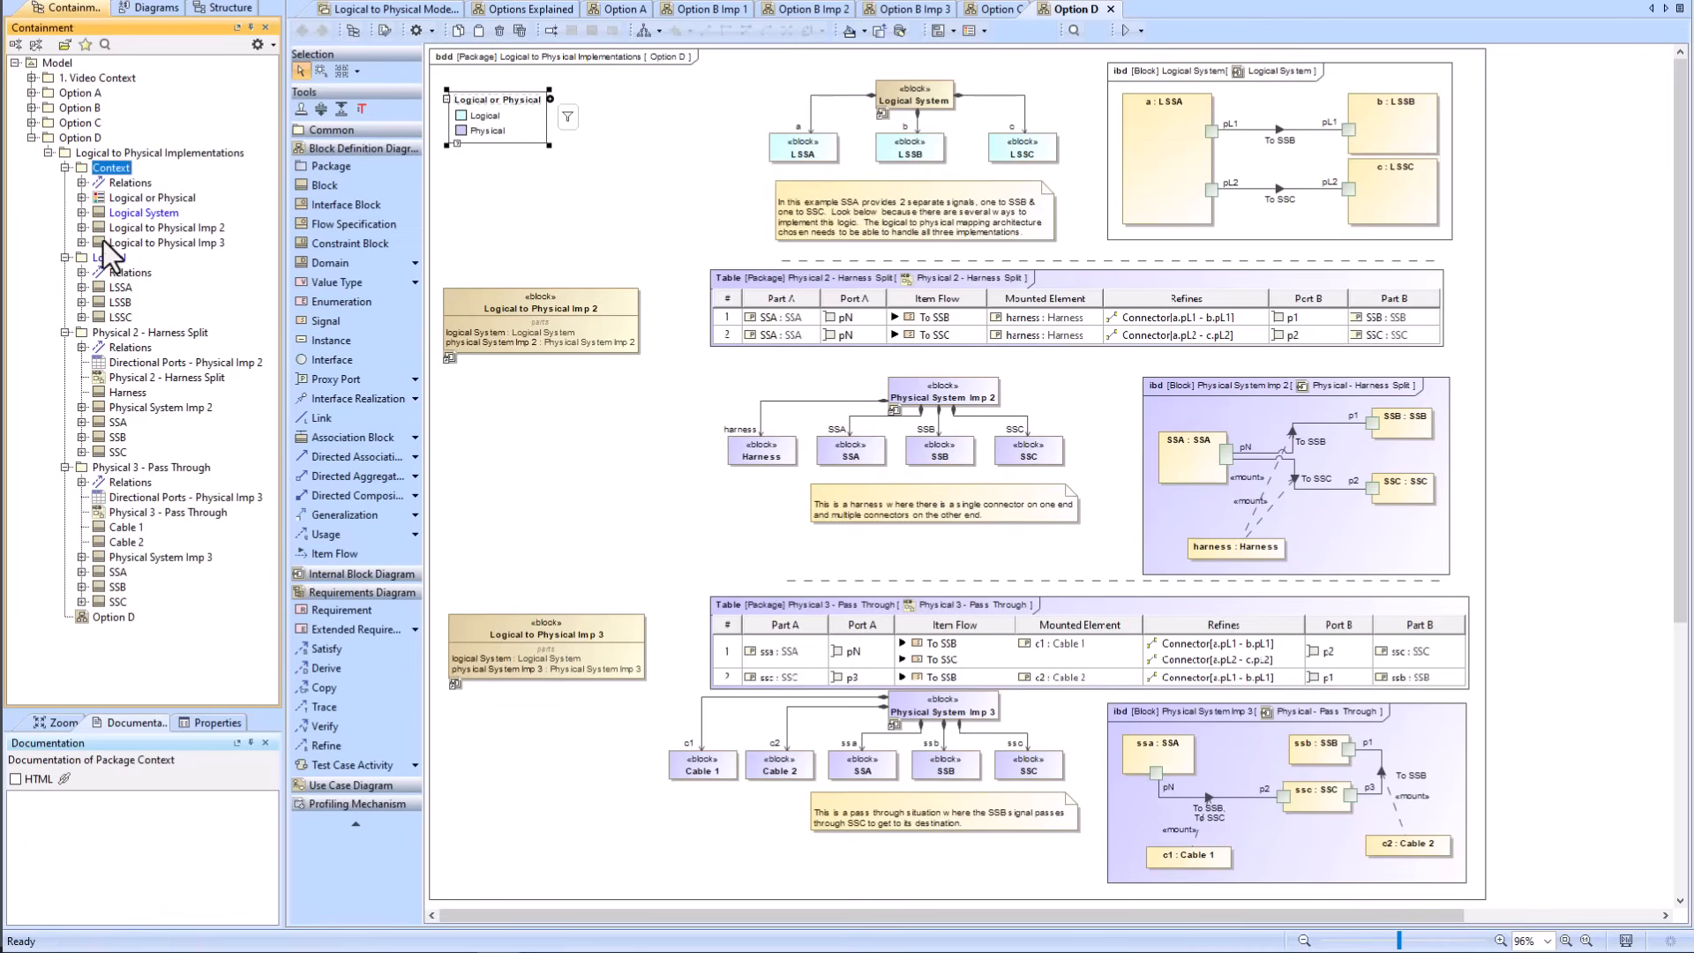
pyautogui.moveTo(131, 217); pyautogui.dragTo(104, 257)
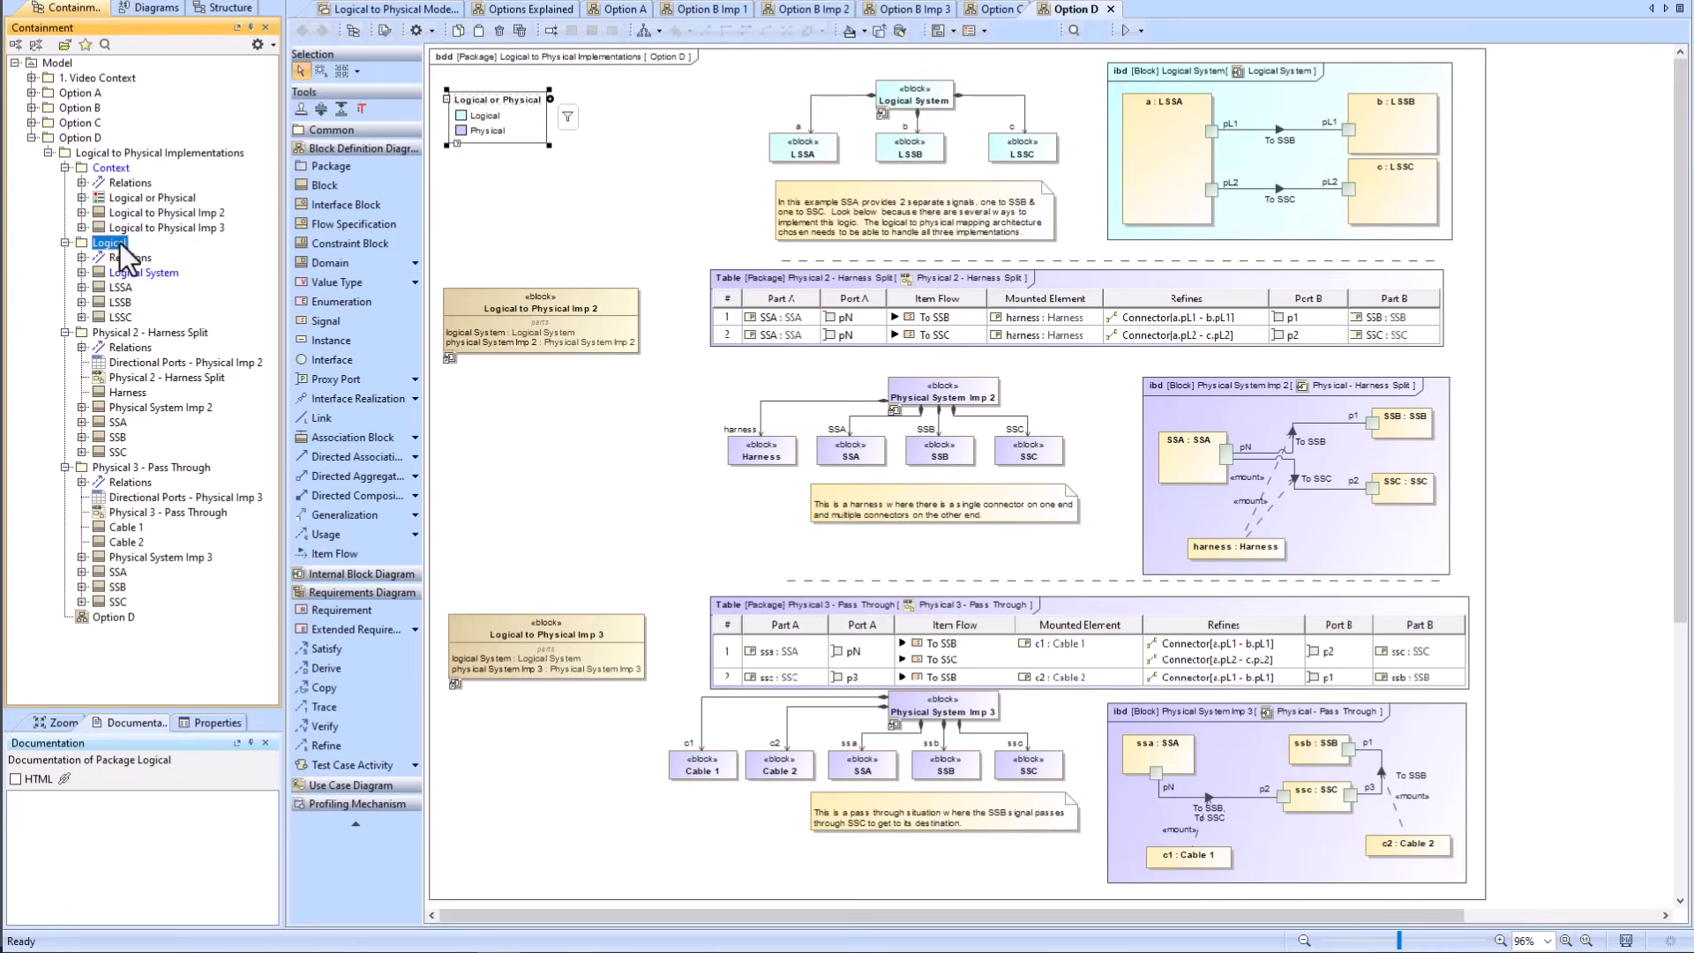
pyautogui.click(612, 213)
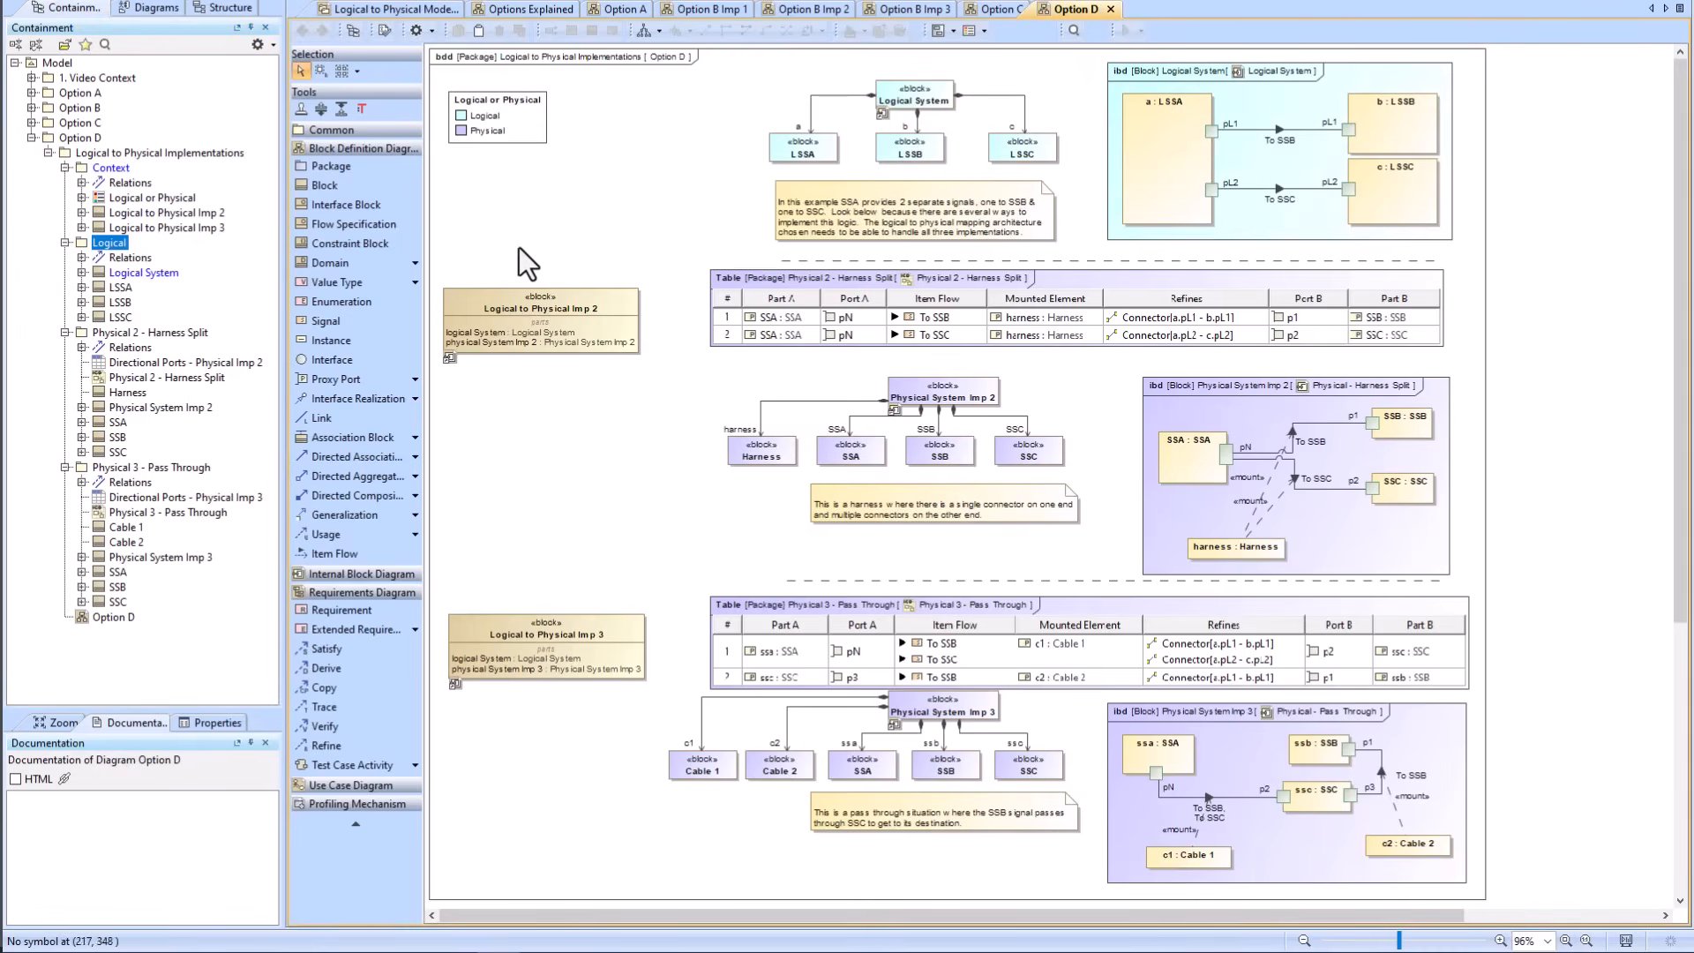
# Step: Open the specification of the Physical legend item and bring up its Elements by Condition expression
pyautogui.click(482, 132)
pyautogui.rightClick(479, 131)
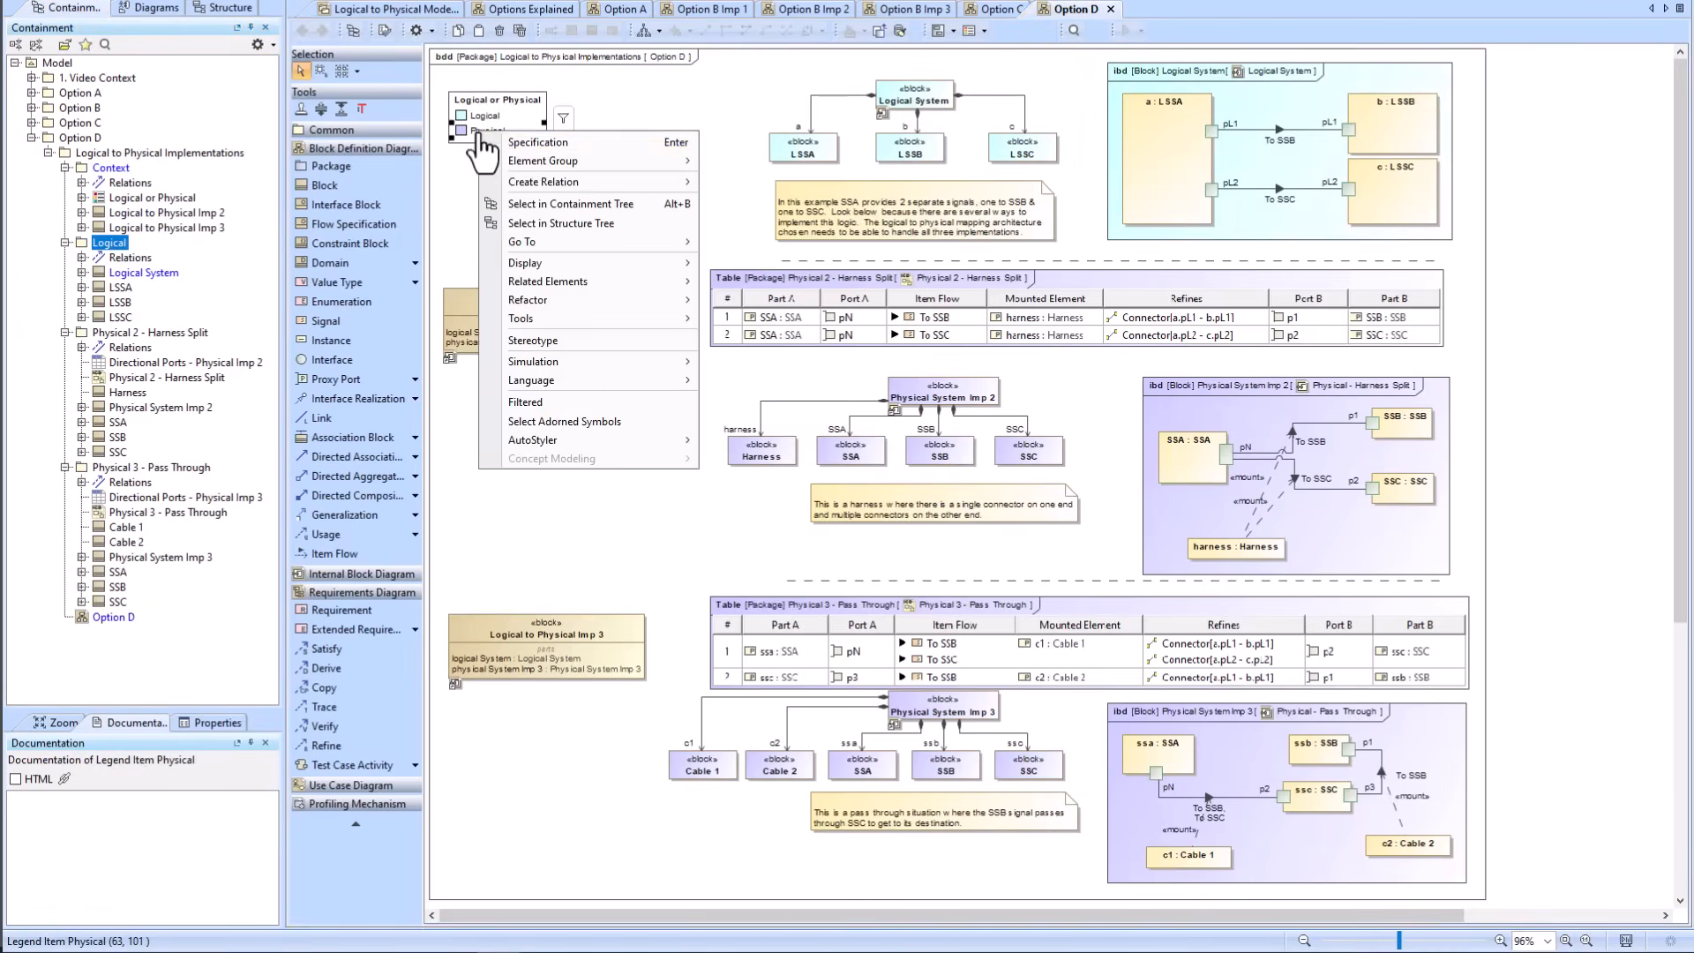
pyautogui.click(529, 146)
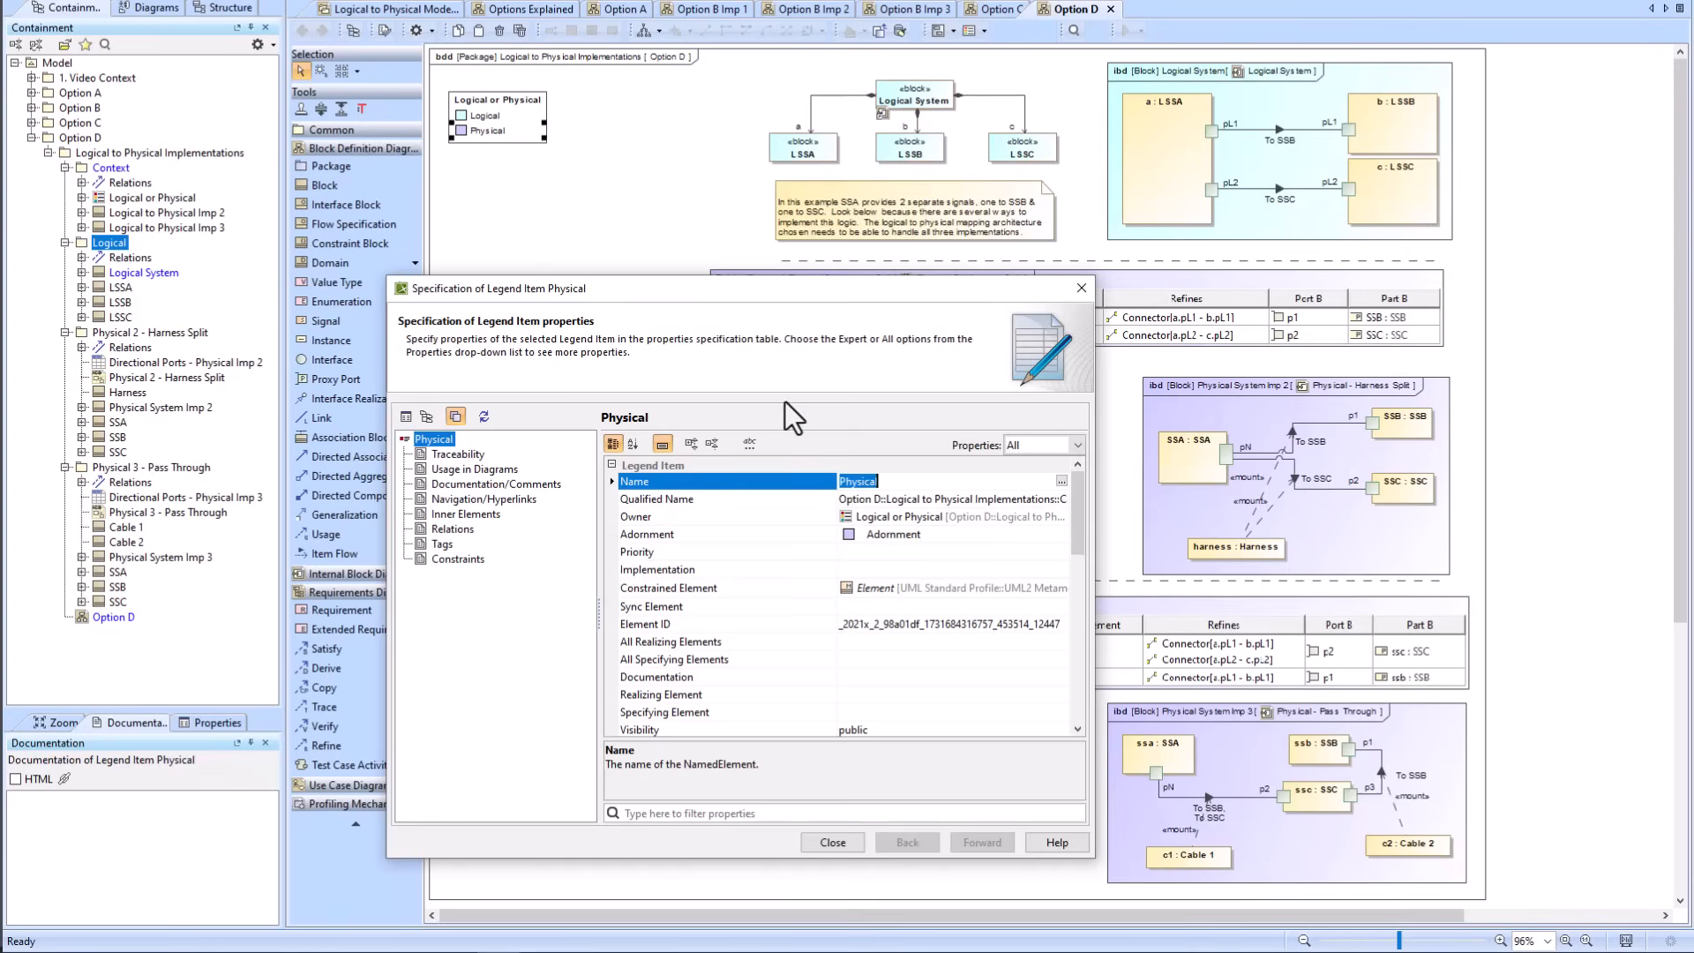
pyautogui.moveTo(1076, 489); pyautogui.dragTo(1003, 695)
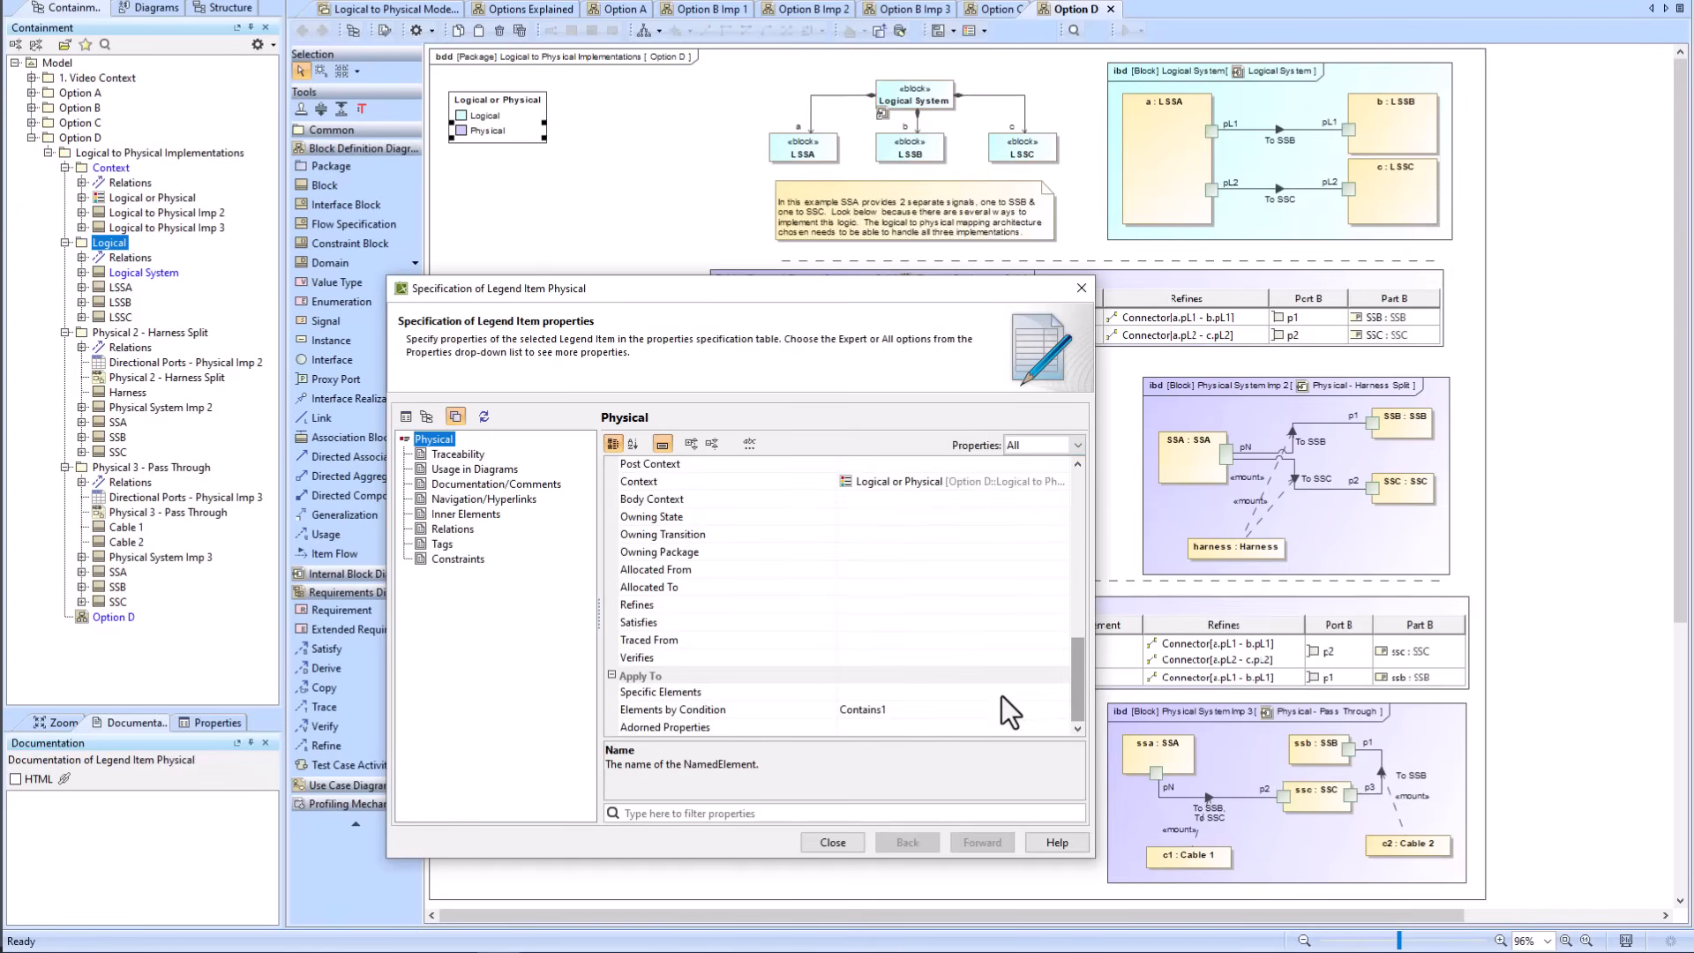
pyautogui.click(1029, 706)
pyautogui.click(1060, 700)
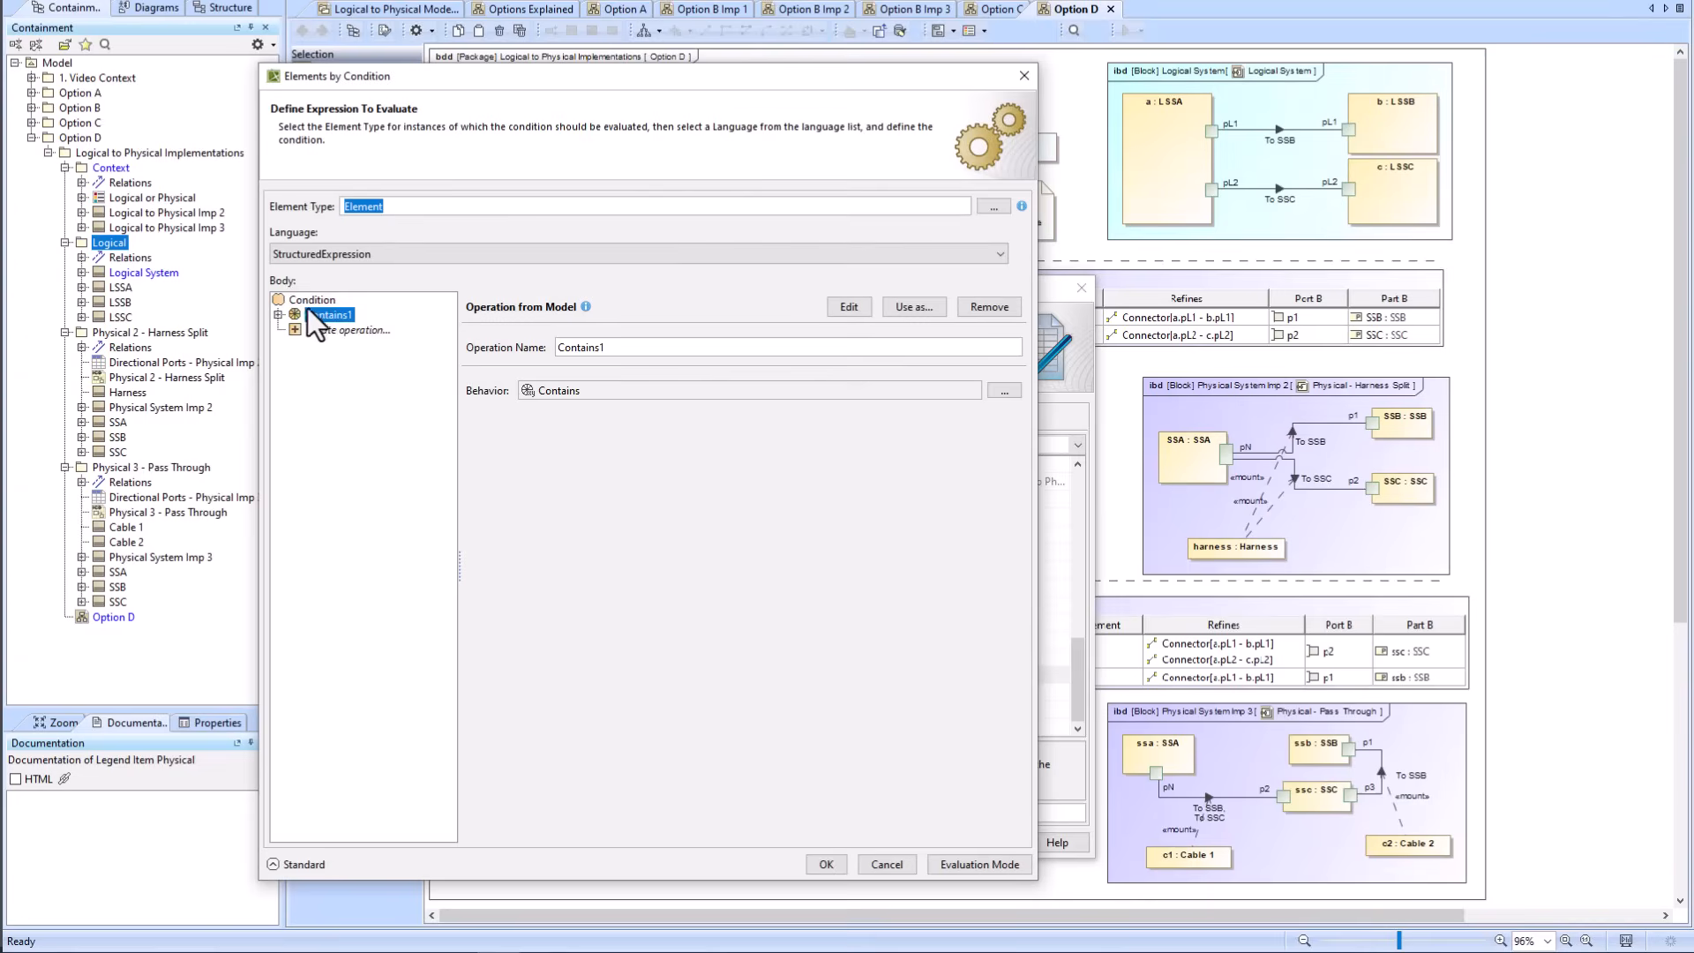
# Step: Examine the Contains condition's THIS object and the physical packages in its Find scope, and close the expression and specification without changes
pyautogui.click(277, 315)
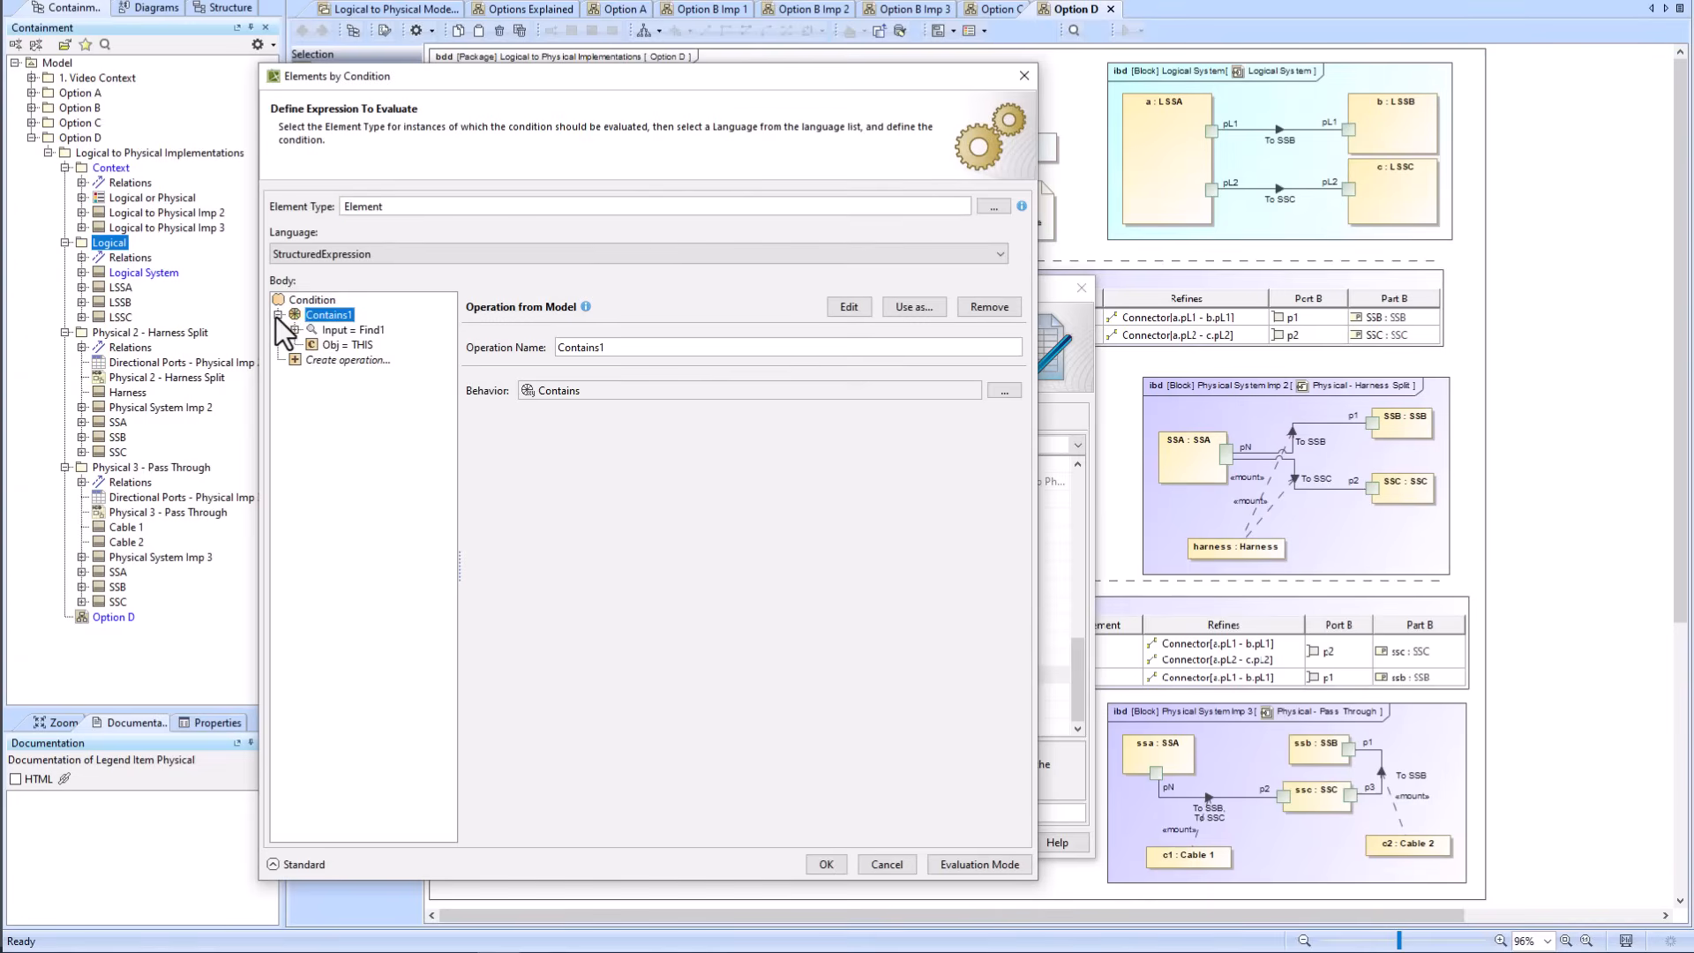
pyautogui.click(337, 345)
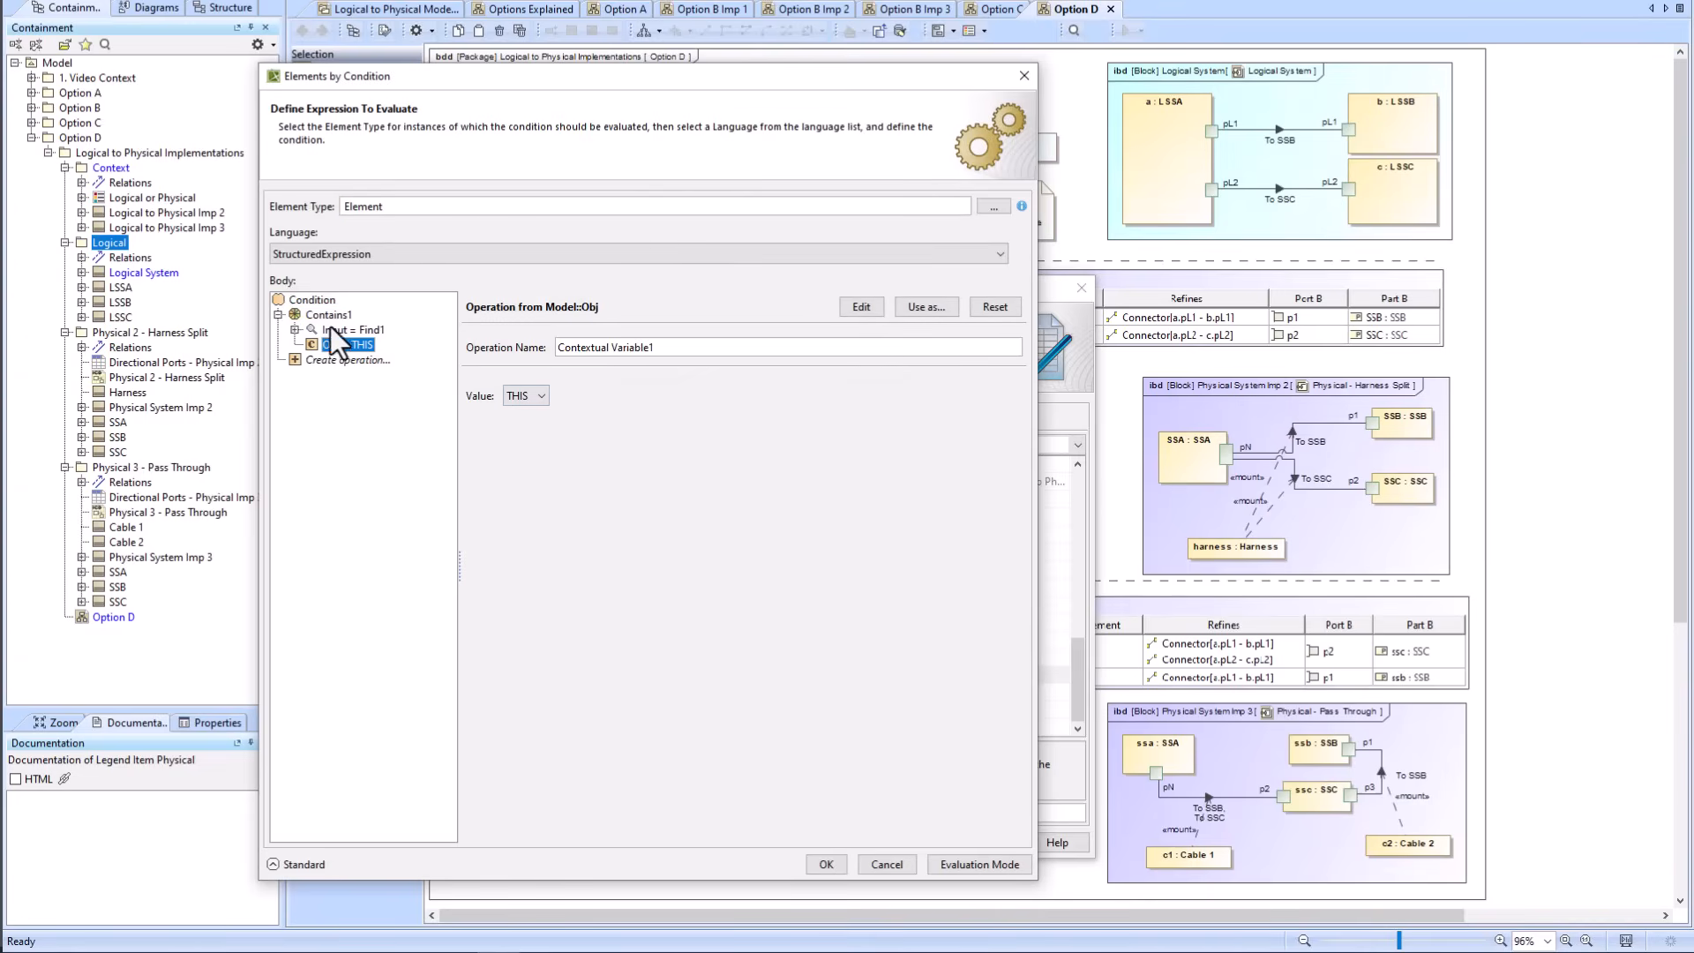
pyautogui.click(353, 330)
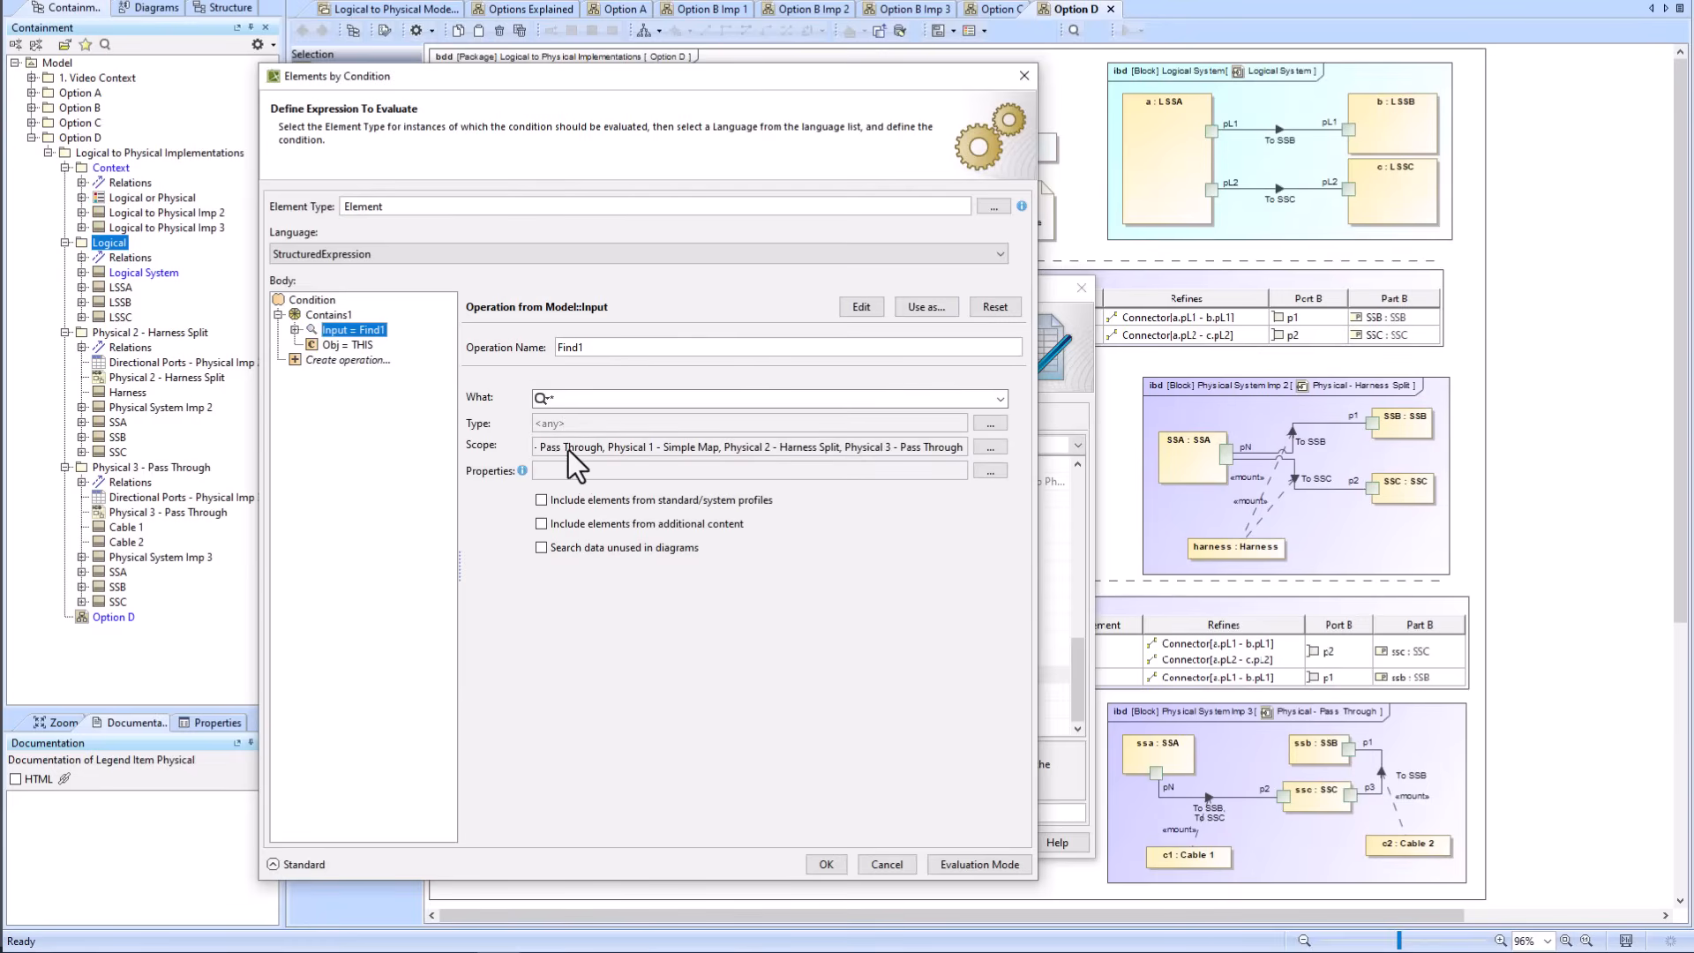
pyautogui.click(997, 447)
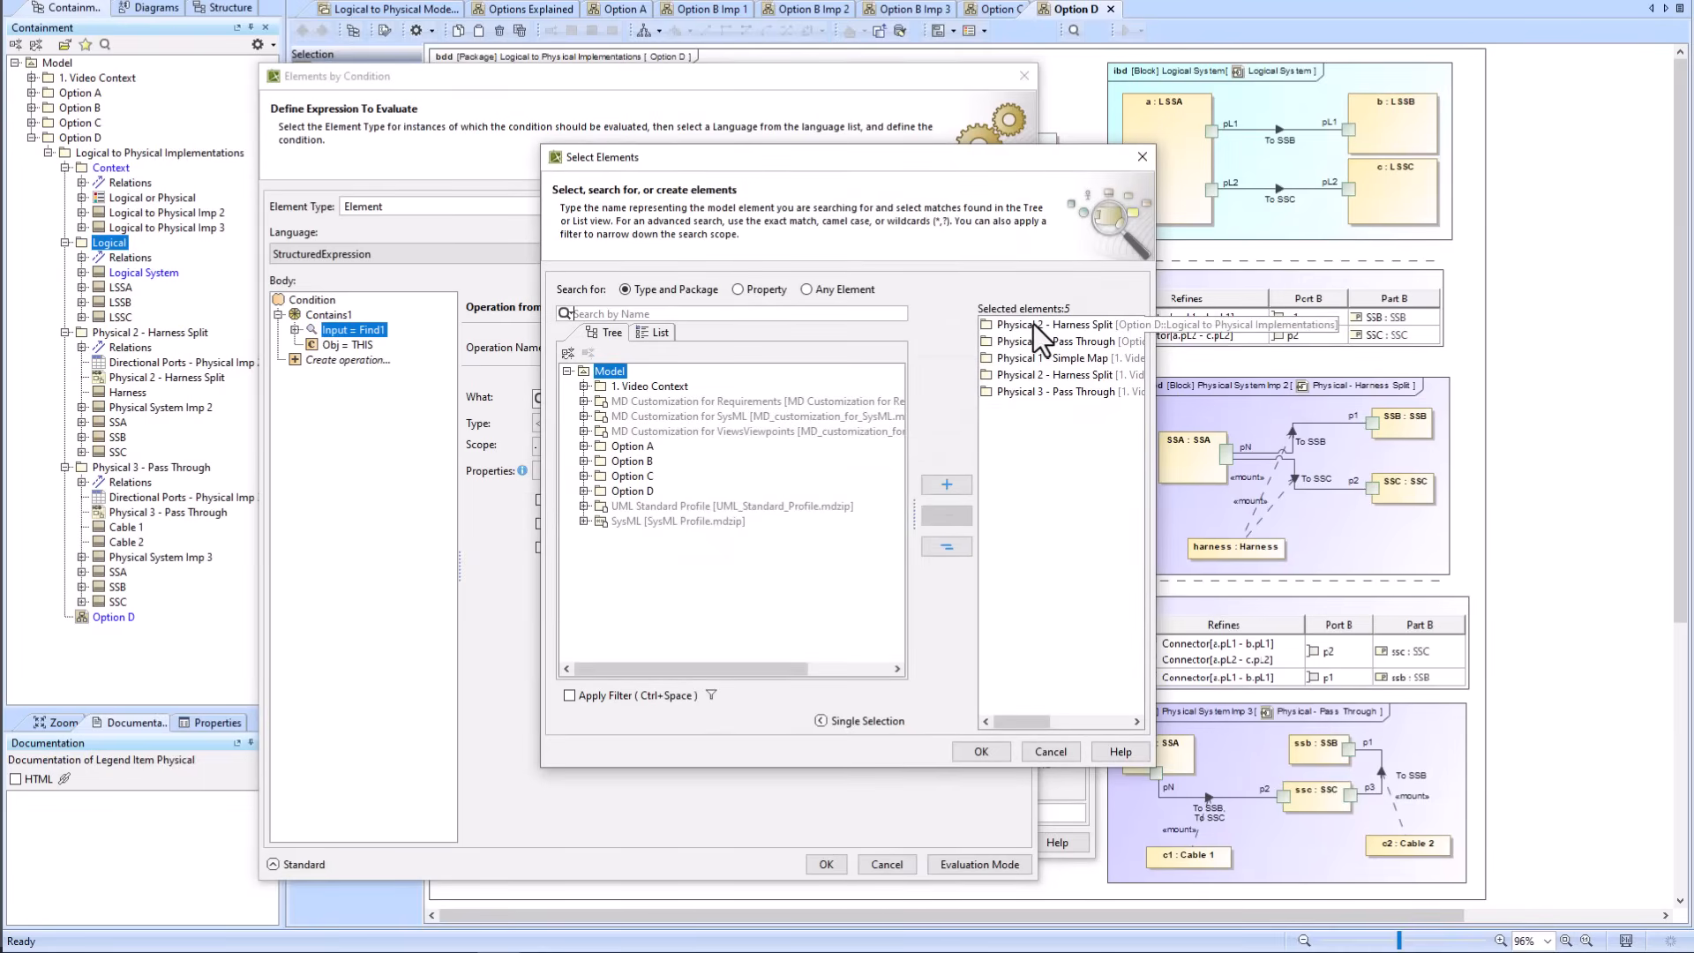
pyautogui.click(982, 752)
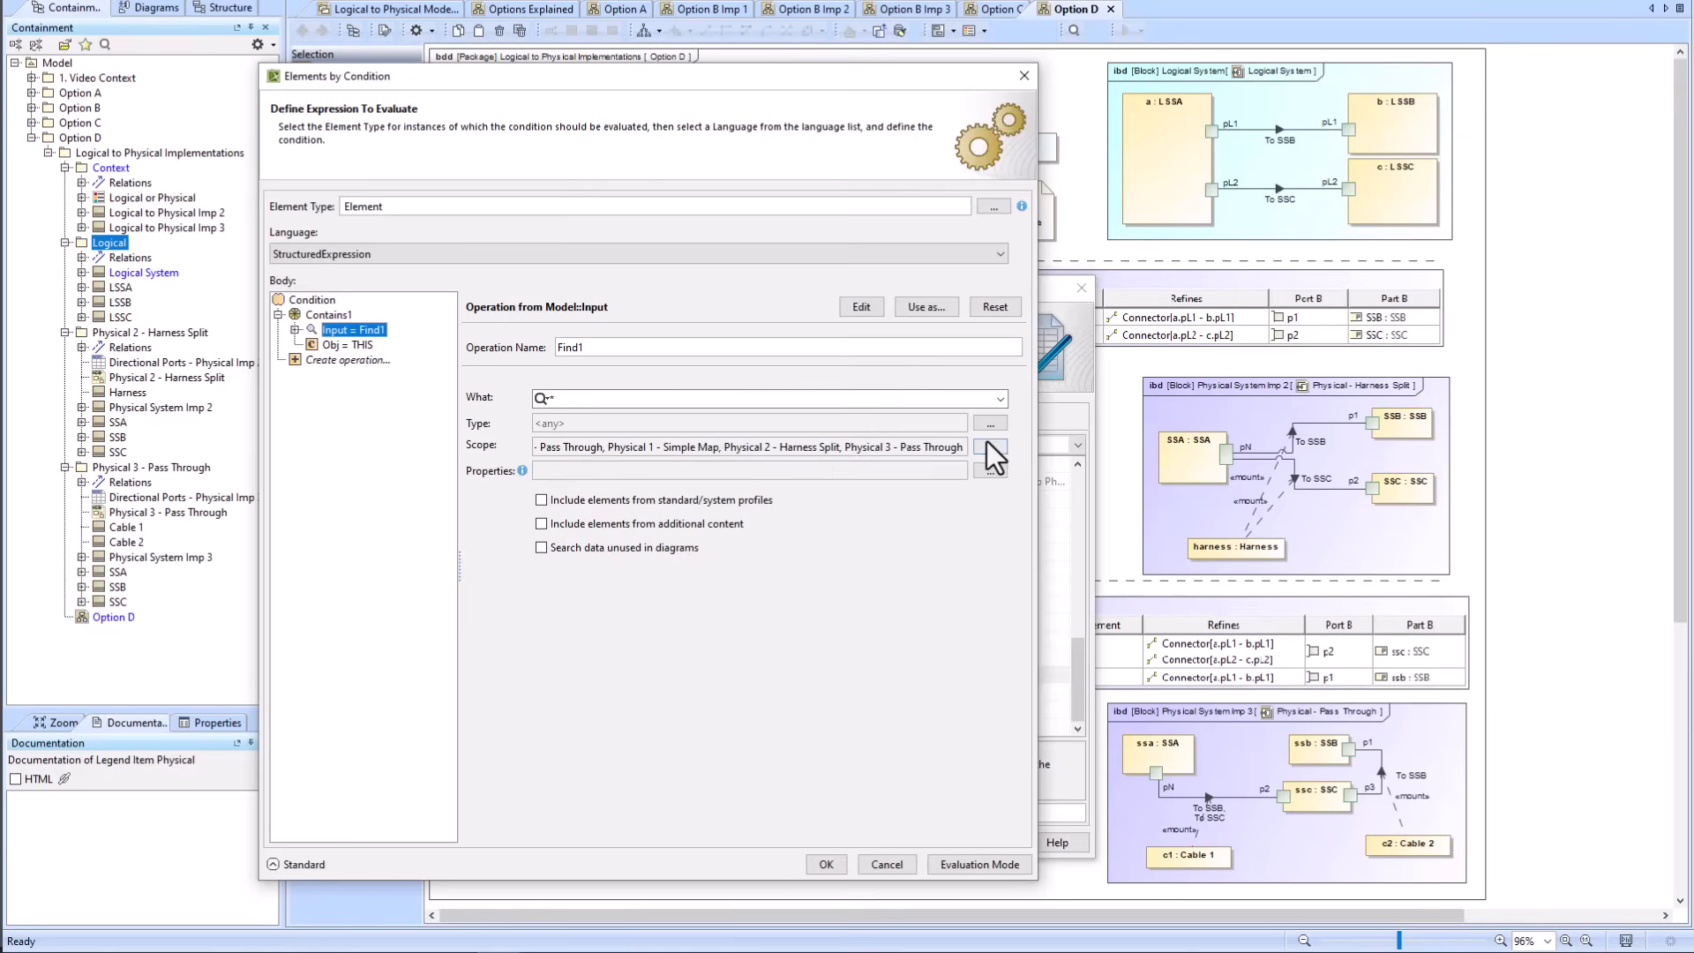
pyautogui.click(826, 864)
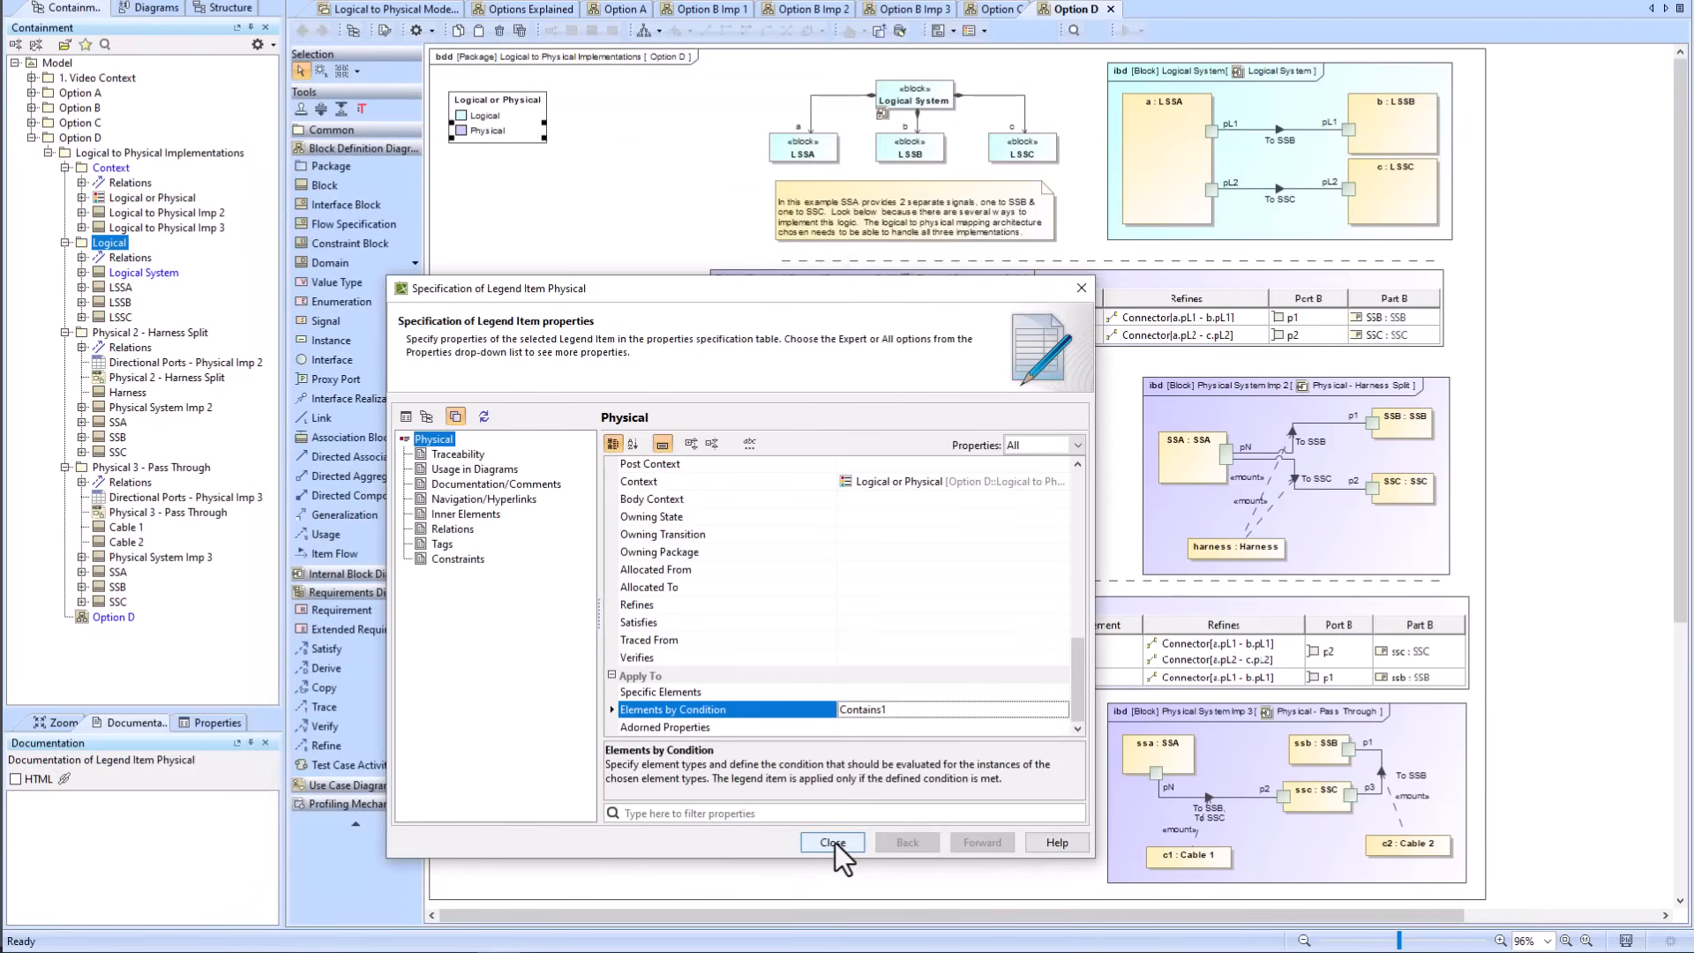
pyautogui.click(833, 842)
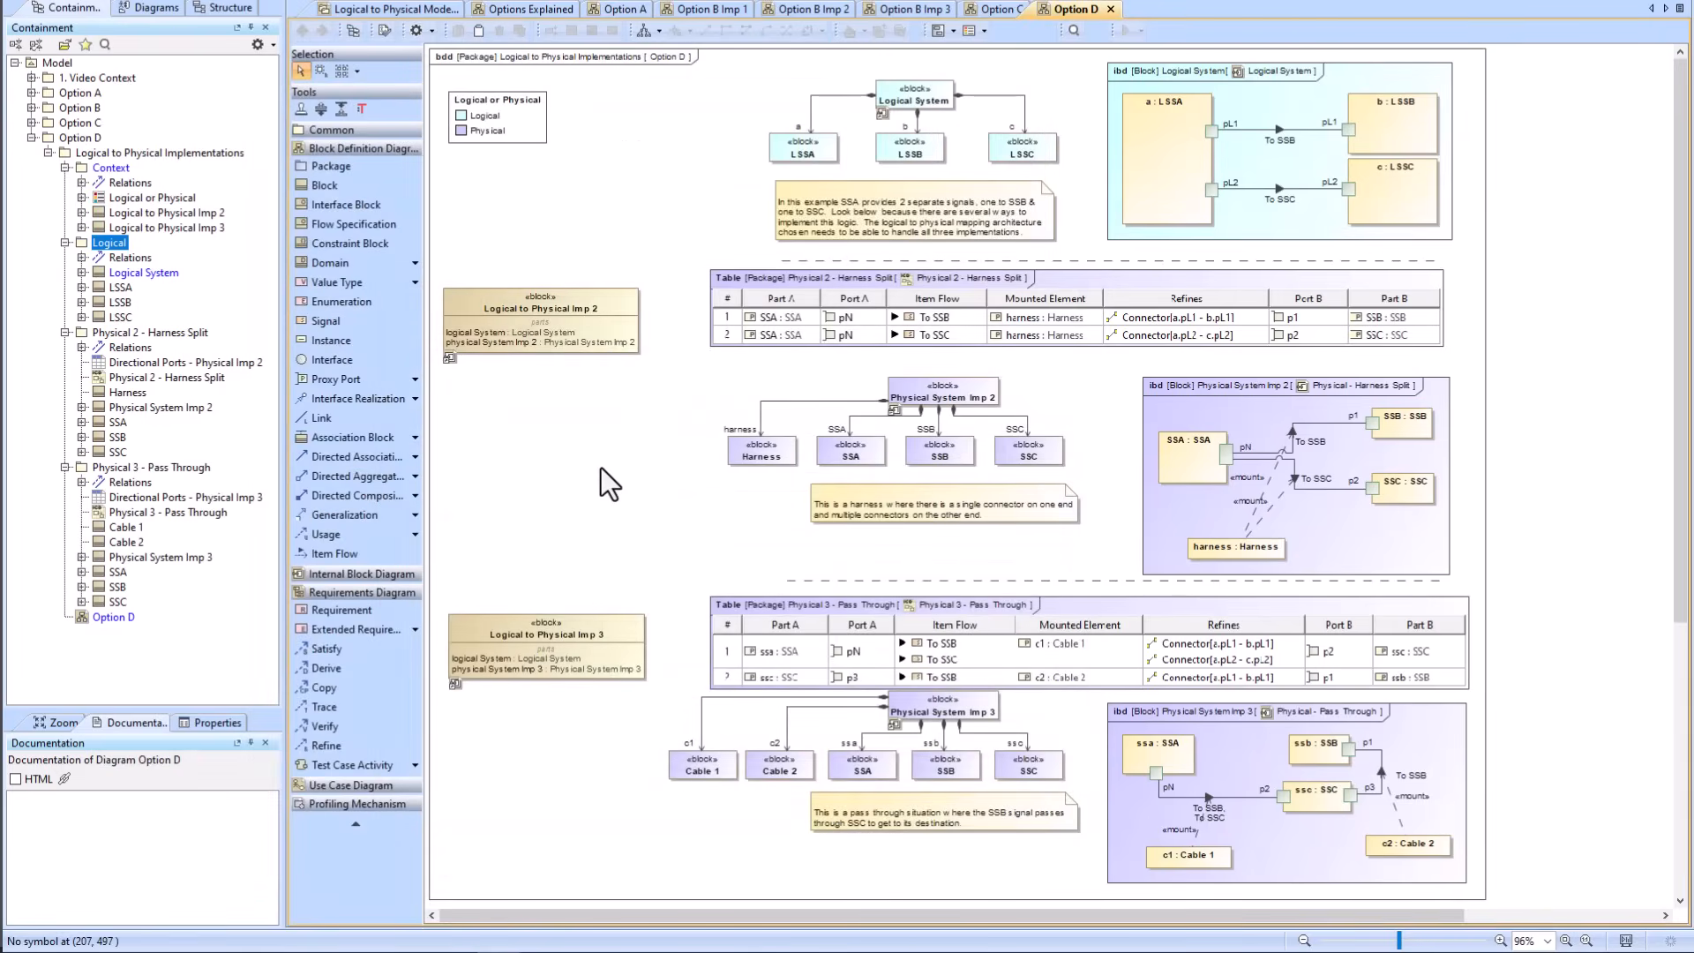
# Step: Move the Logical to Physical Imp 2 block into the Physical 2 - Harness Split package and undo the move
pyautogui.click(155, 212)
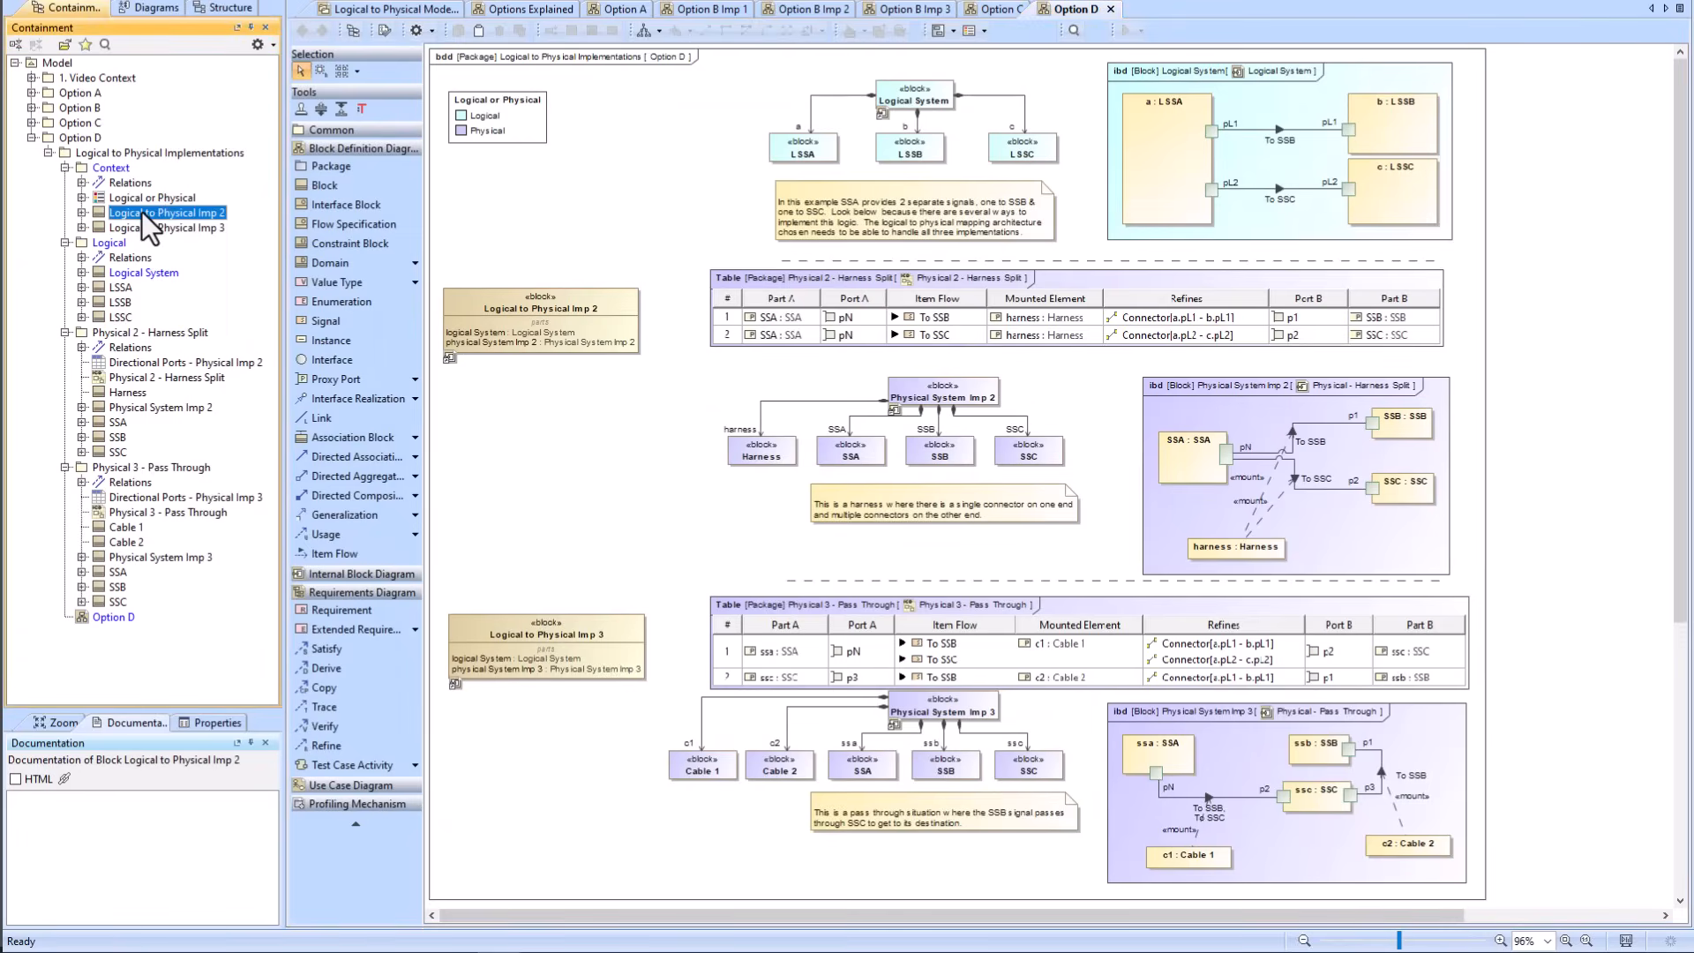
pyautogui.moveTo(141, 212); pyautogui.dragTo(152, 330)
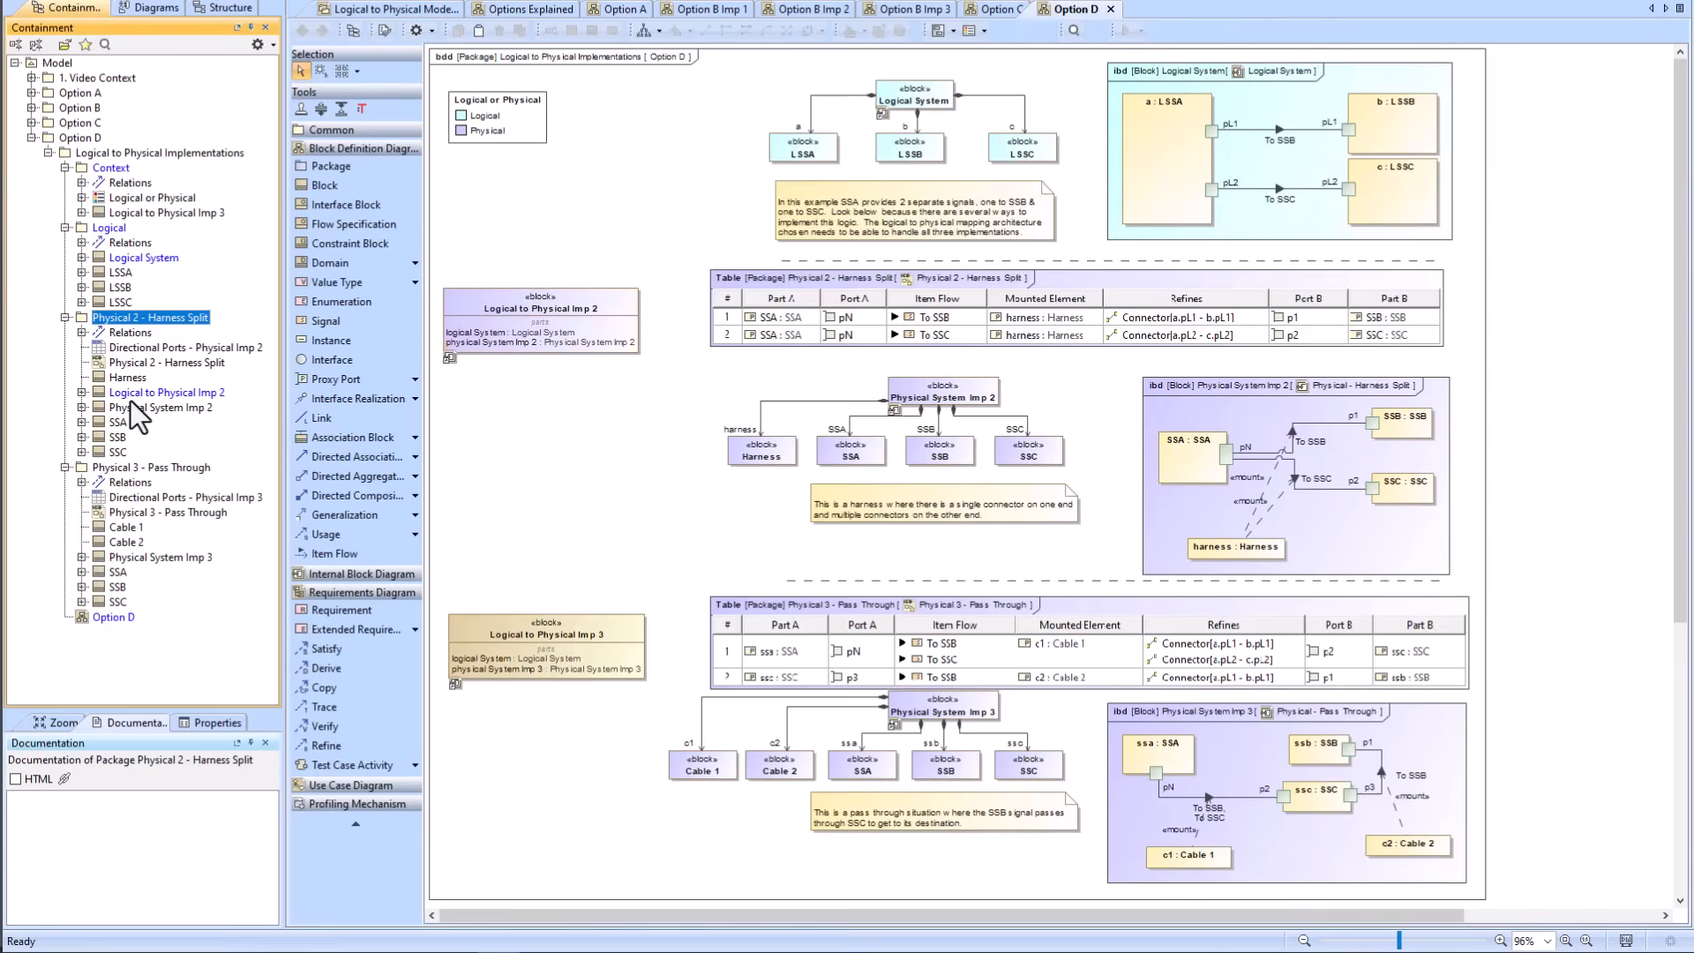
pyautogui.hotkey('ctrl', 'z')
pyautogui.click(512, 436)
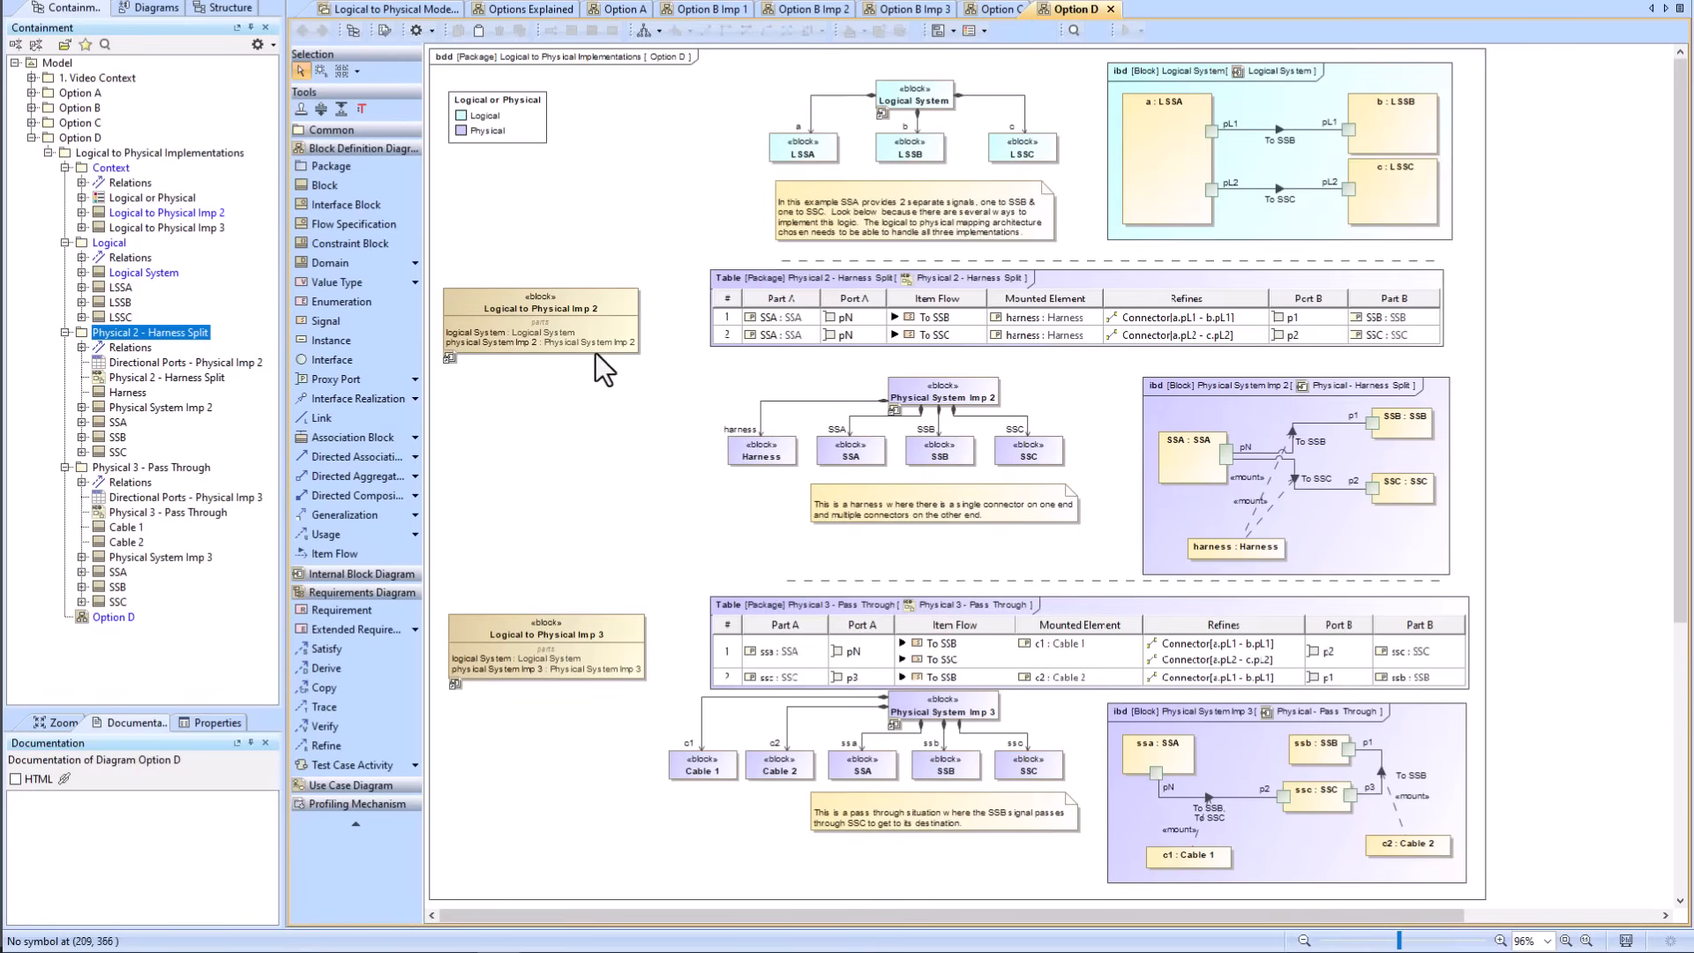
# Step: Open the Logical to Physical Imp 2 internal block diagram and go from it to the Directional Ports - Physical Imp 2 table
pyautogui.click(577, 308)
pyautogui.doubleClick(577, 307)
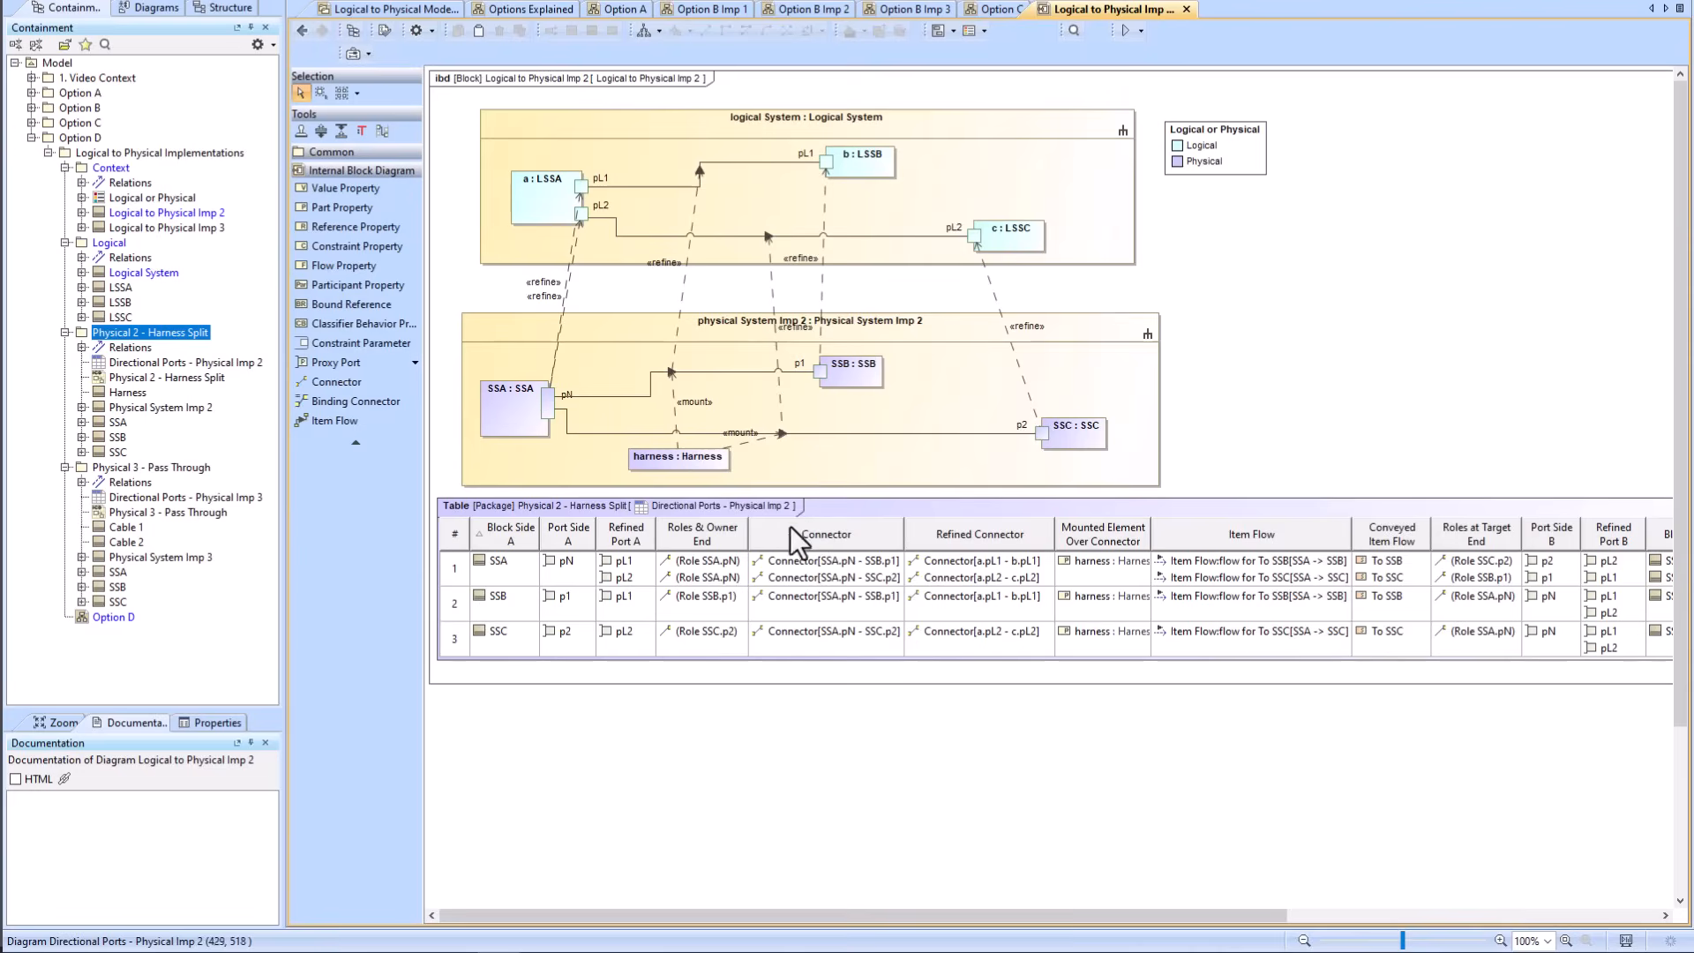
pyautogui.click(500, 514)
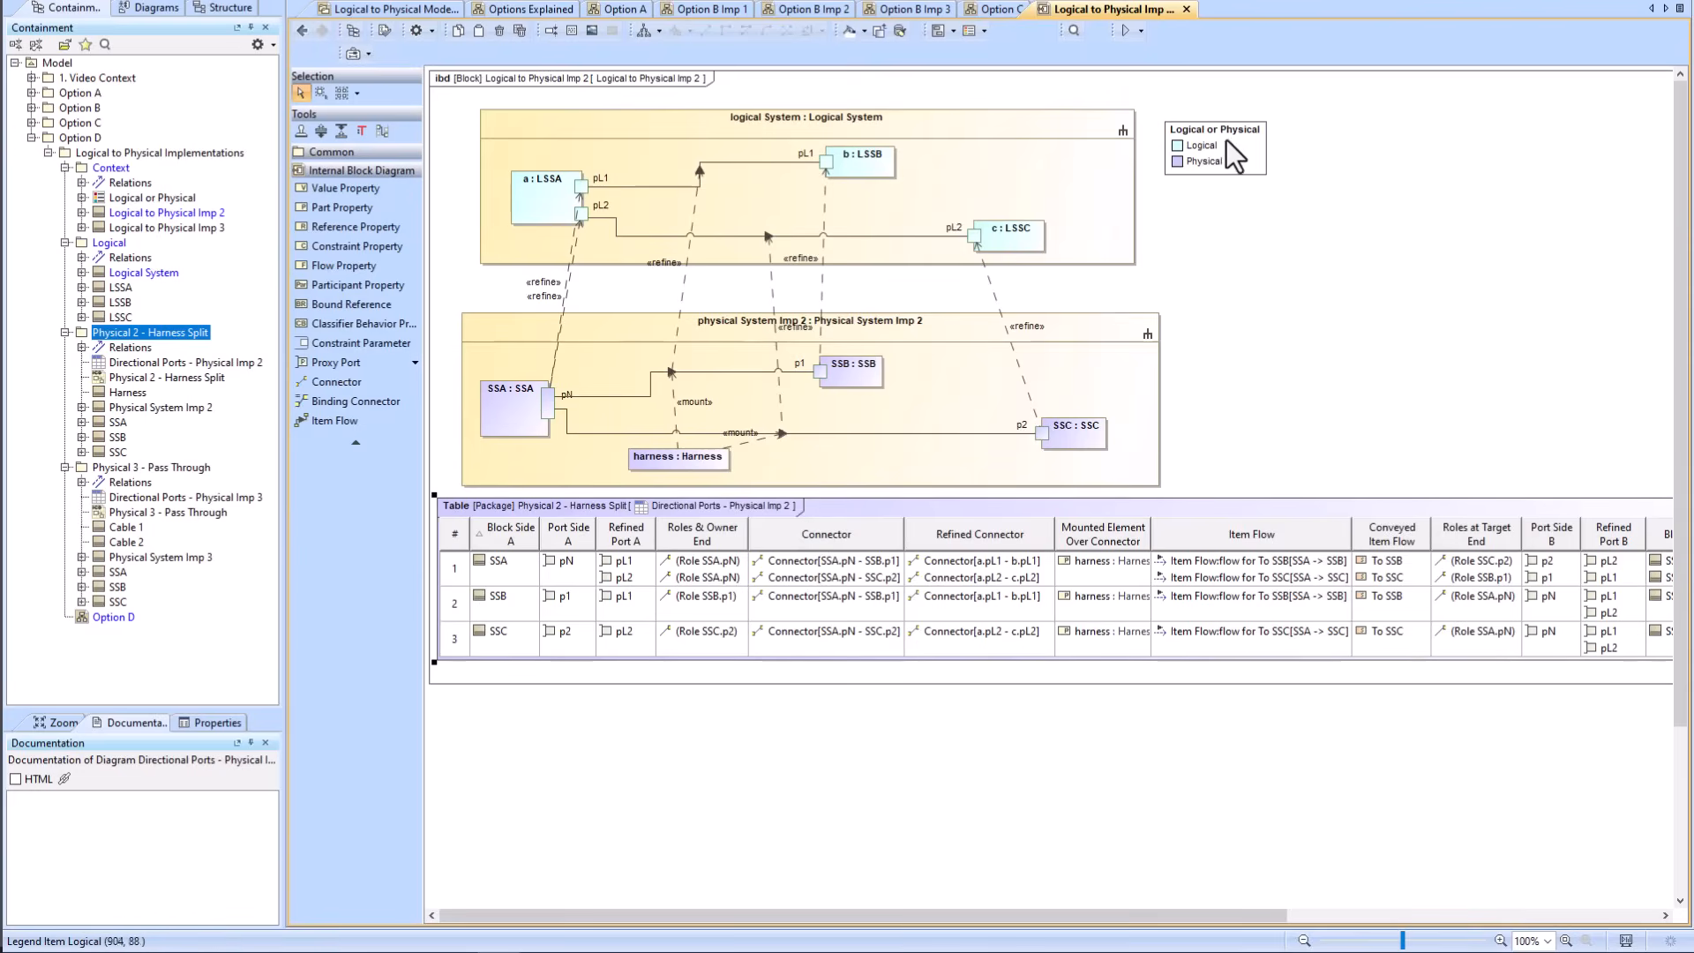
pyautogui.doubleClick(555, 504)
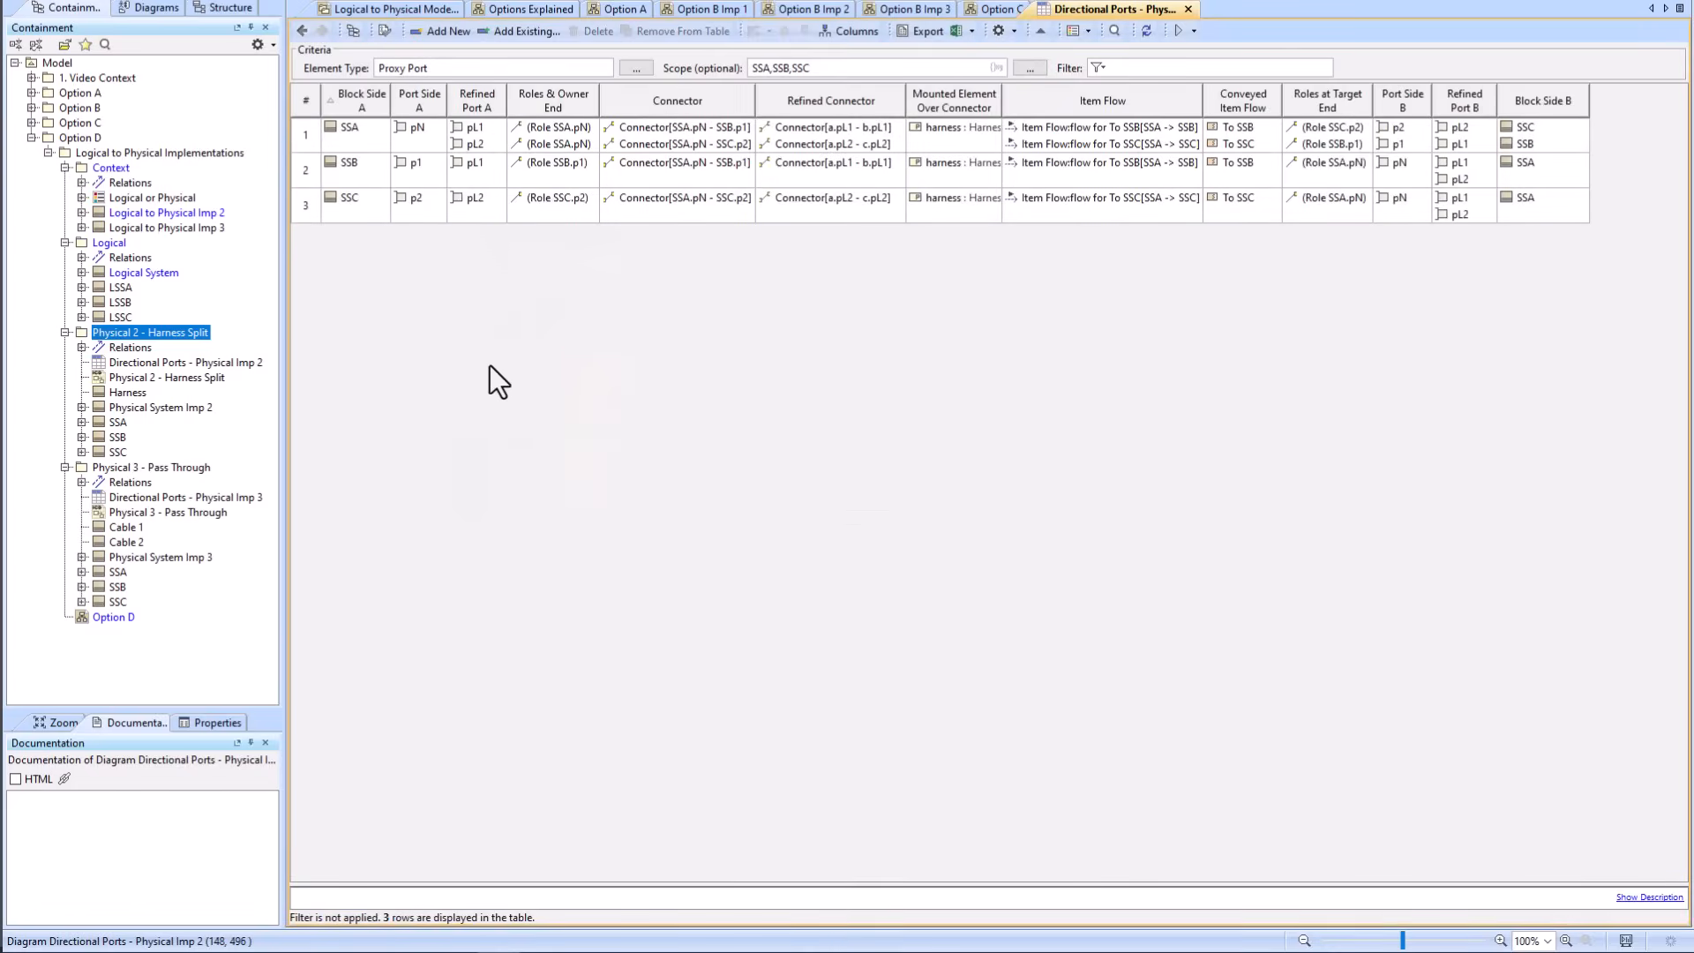
# Step: Remove the unused operations after Simple Navigation from the Block Side A custom column's expression and accept it
pyautogui.rightClick(360, 102)
pyautogui.click(409, 178)
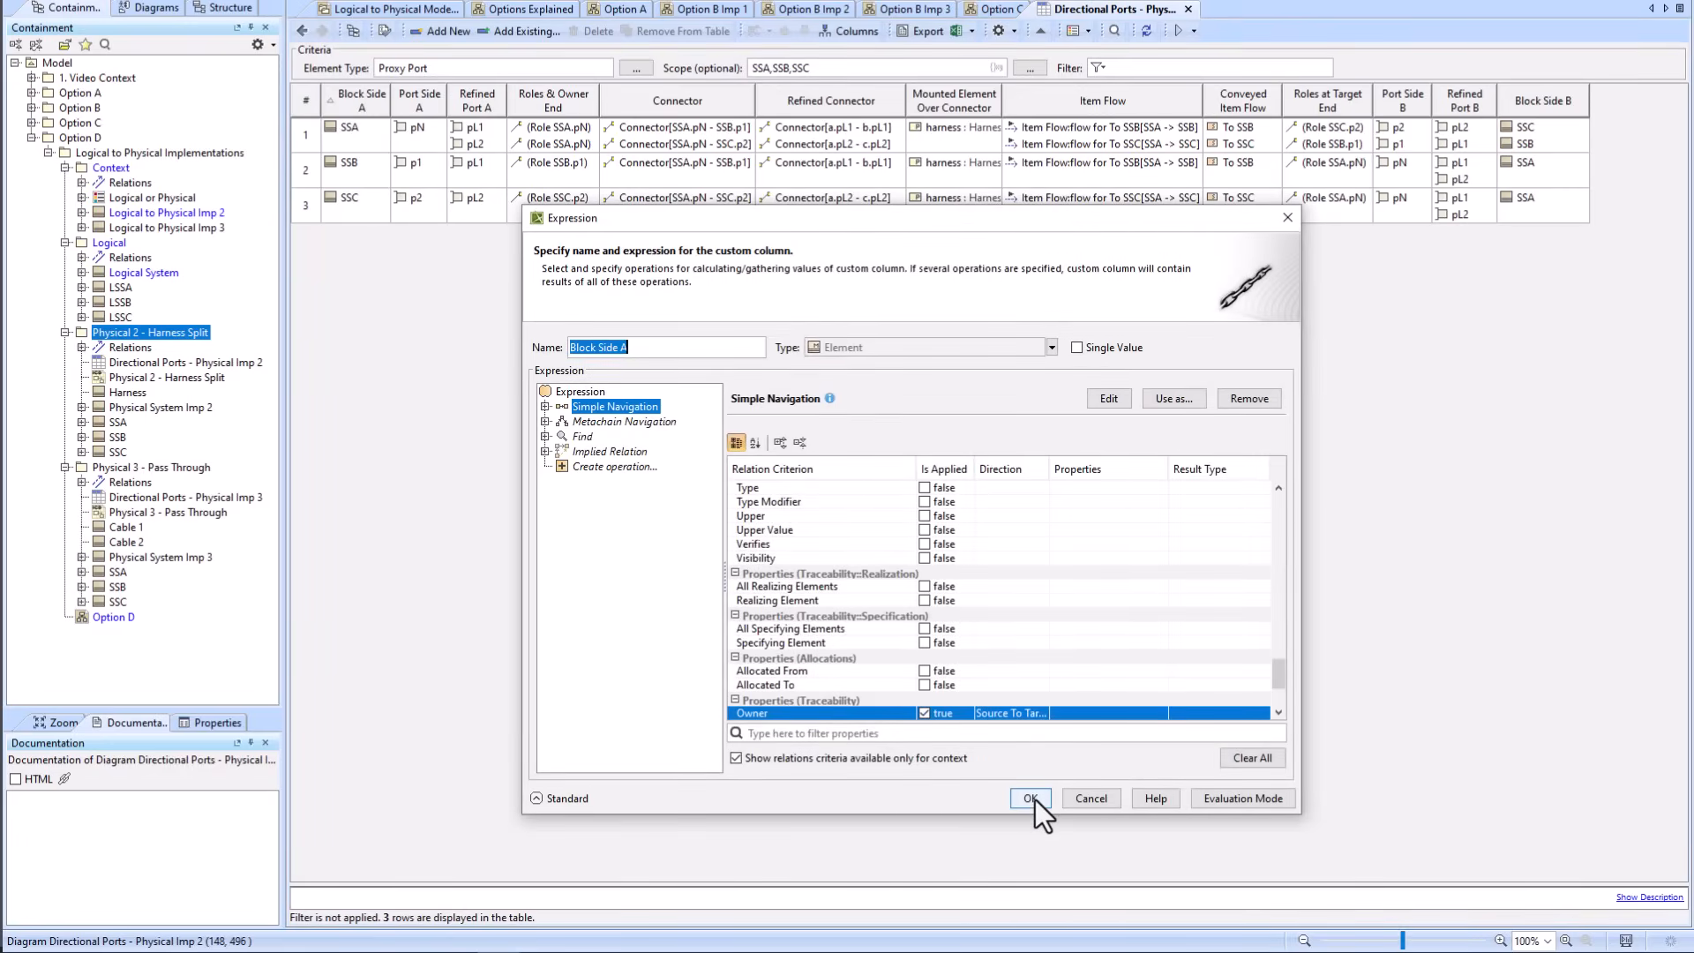
pyautogui.click(590, 421)
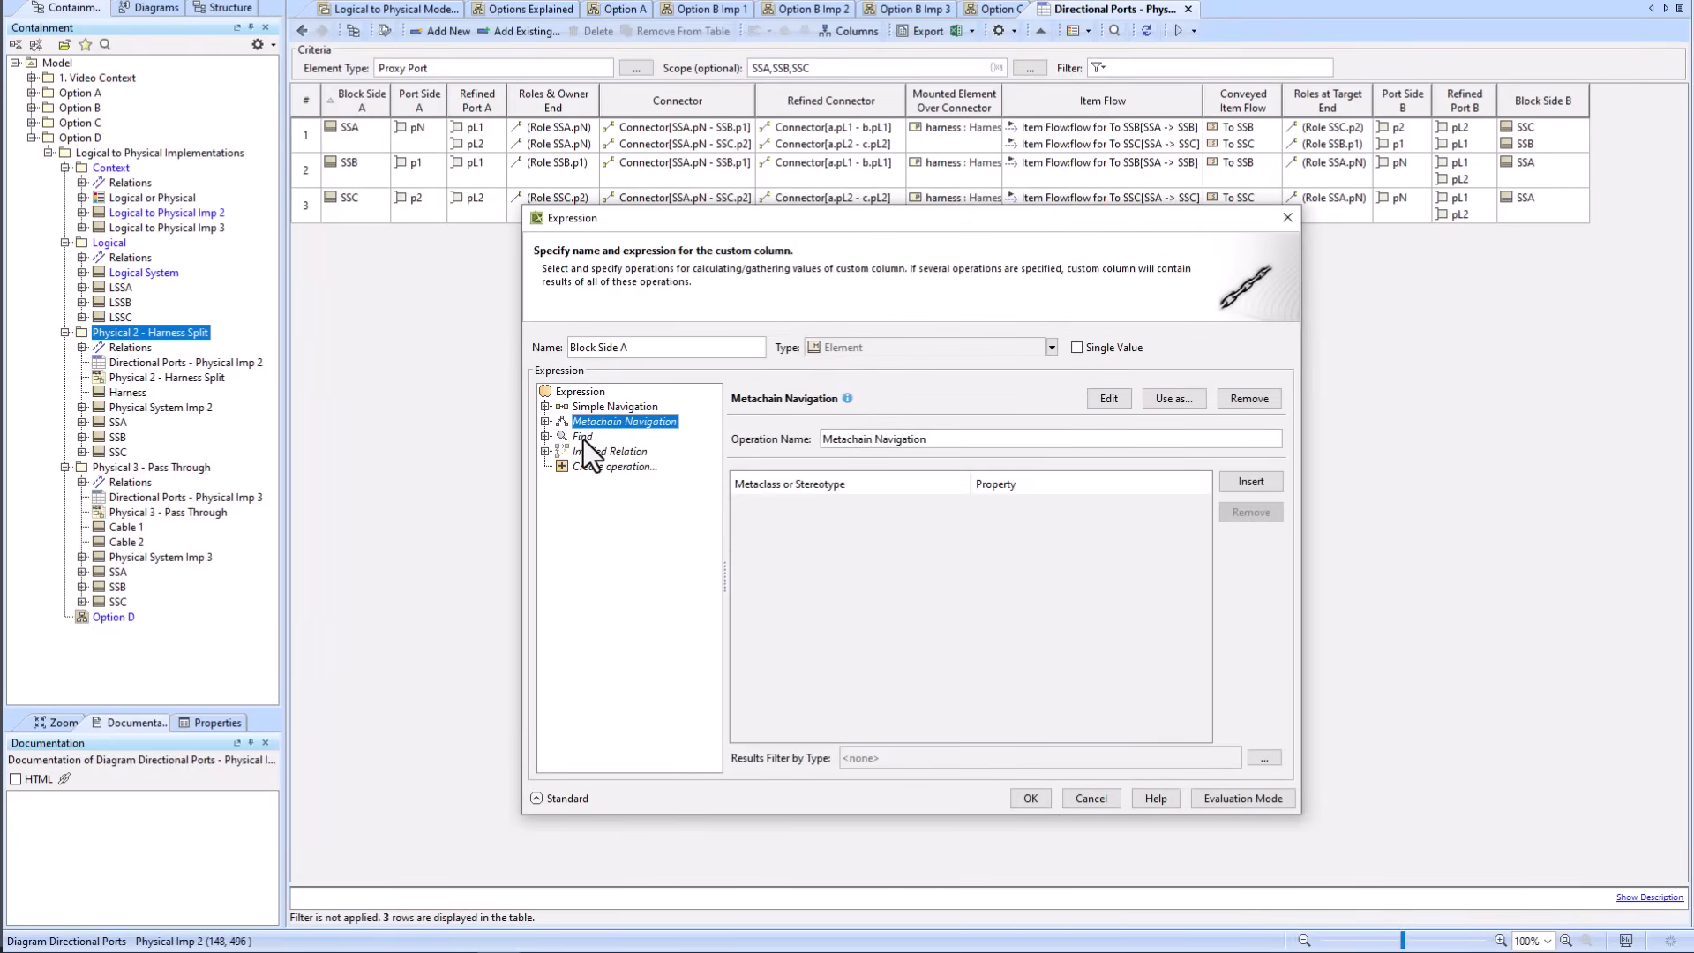
pyautogui.click(585, 438)
pyautogui.click(591, 453)
pyautogui.click(604, 422)
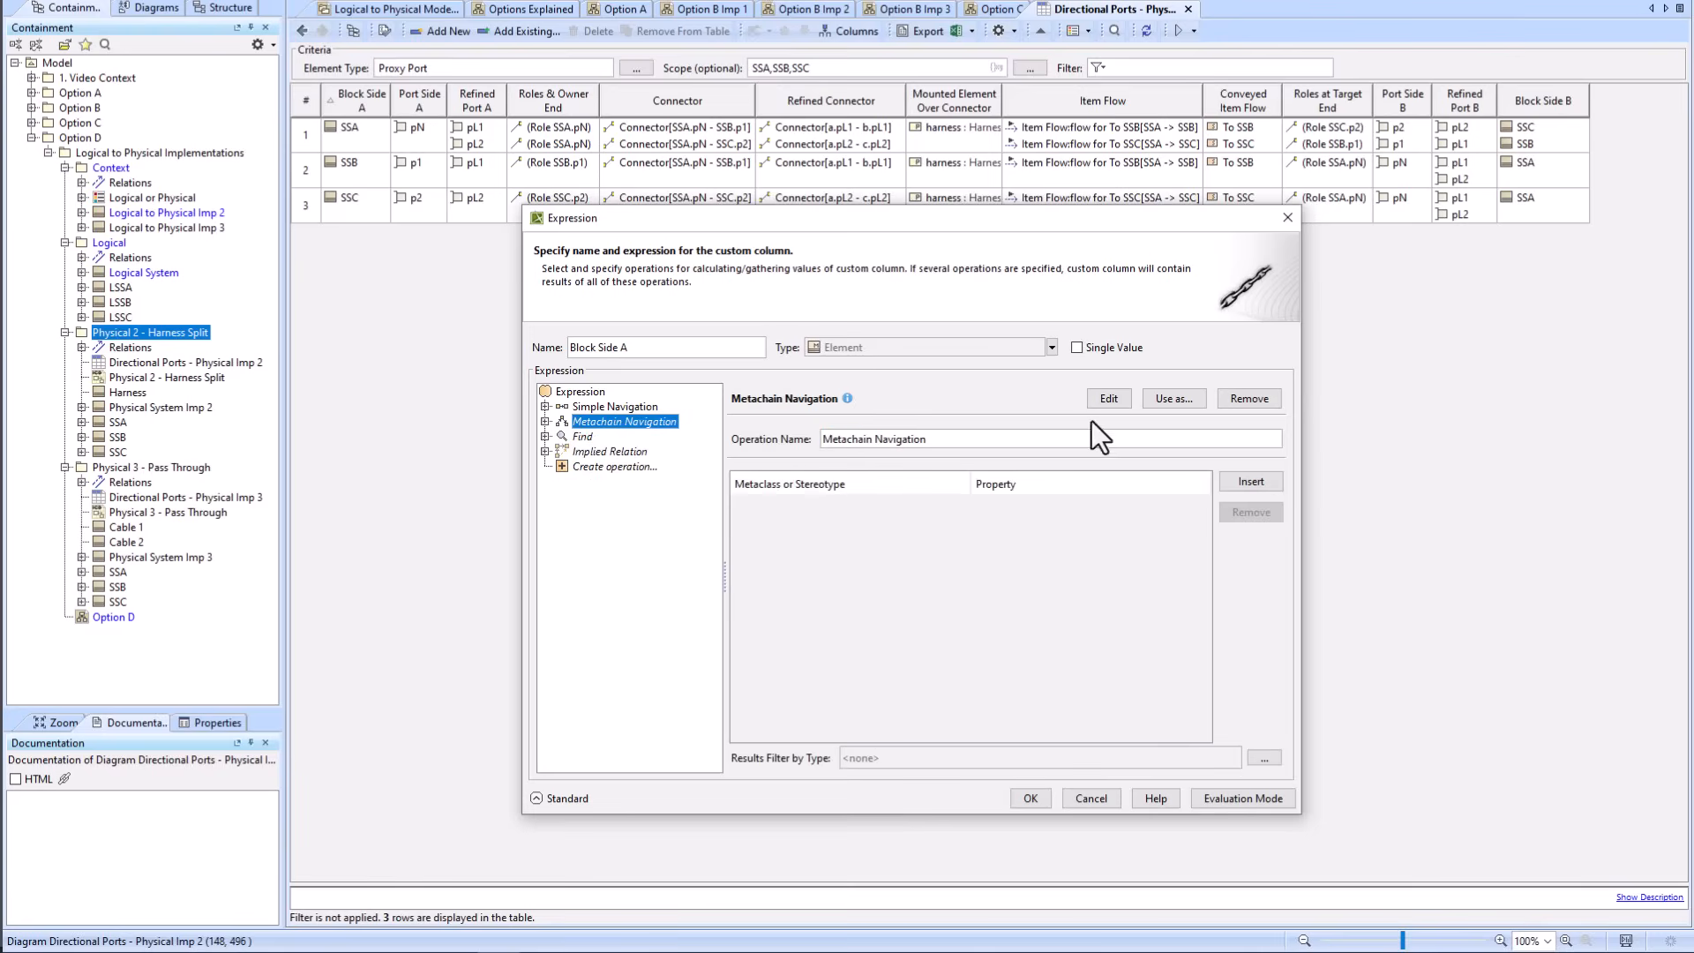
pyautogui.click(1248, 398)
pyautogui.click(1030, 794)
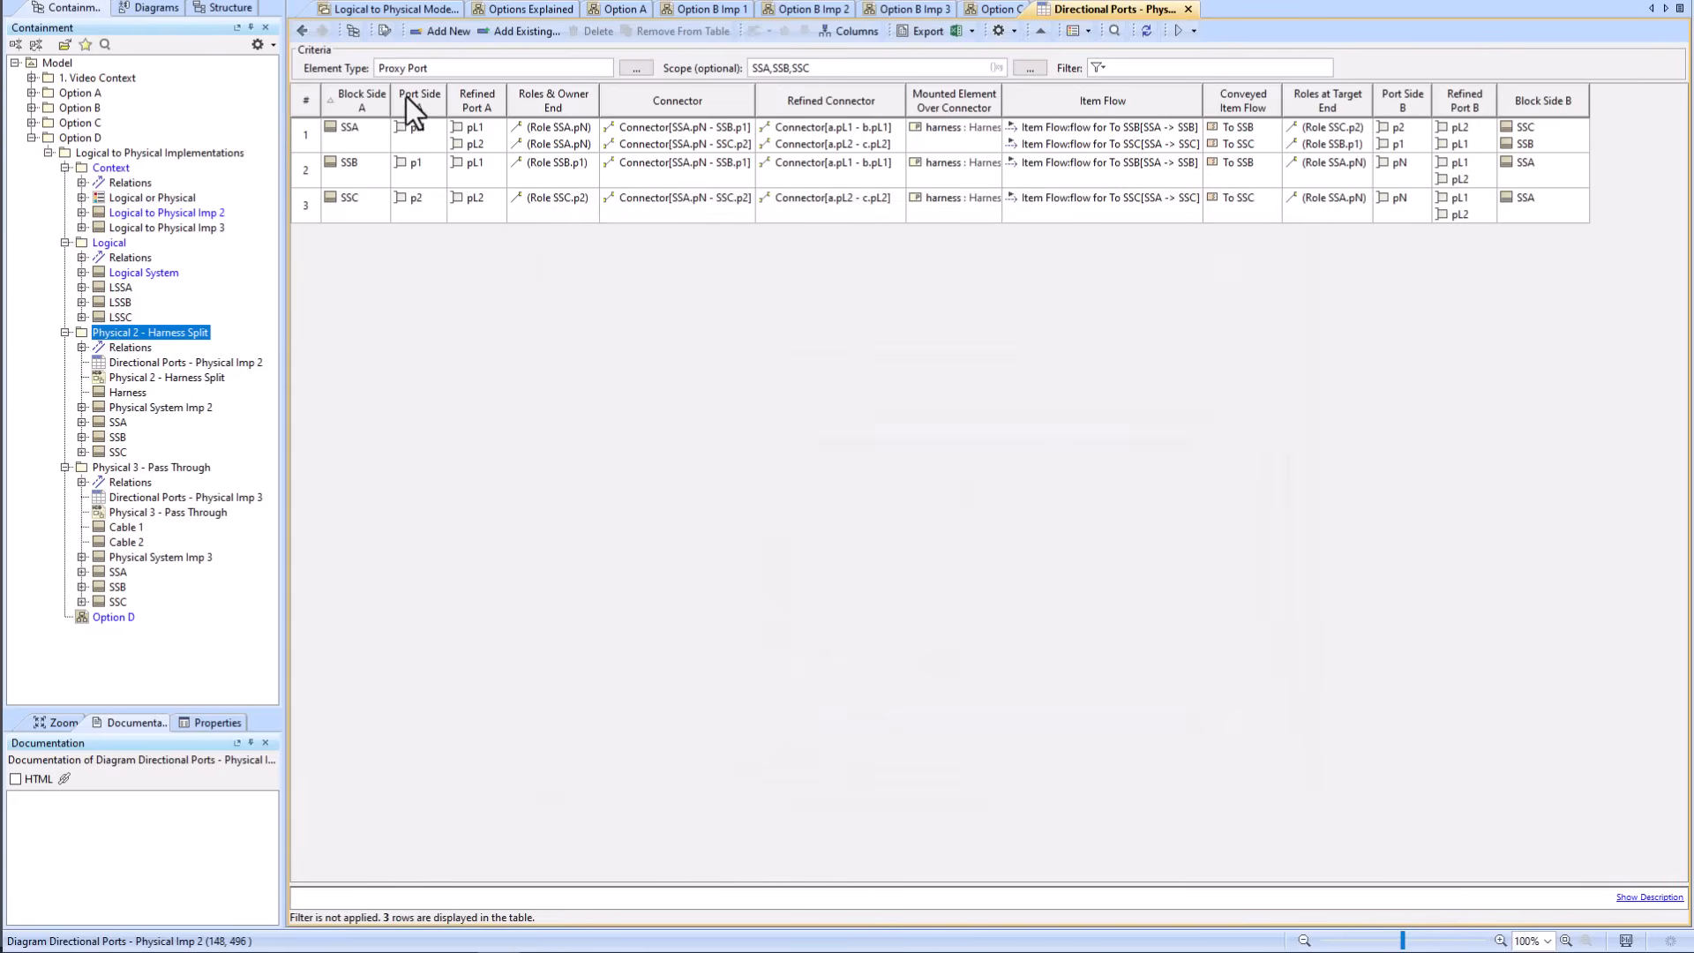
# Step: Remove the unused navigation, Find and Implied Relation operations from the Port Side A column's expression, keeping only THIS, and accept it
pyautogui.rightClick(421, 99)
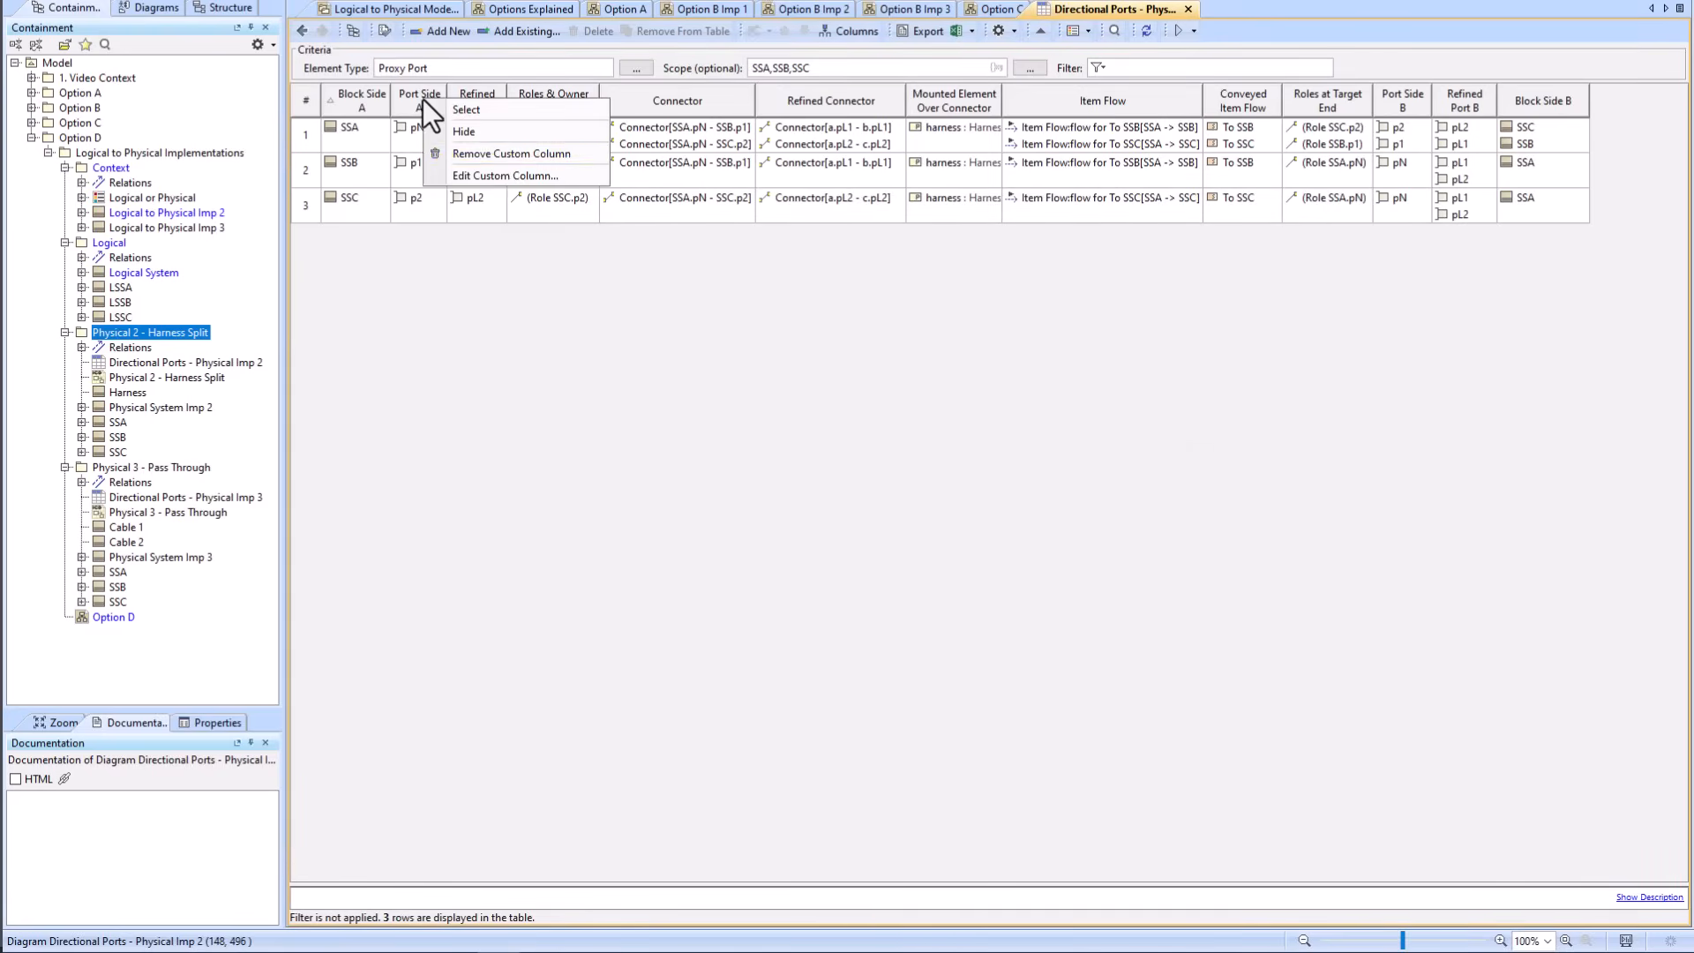
pyautogui.click(506, 176)
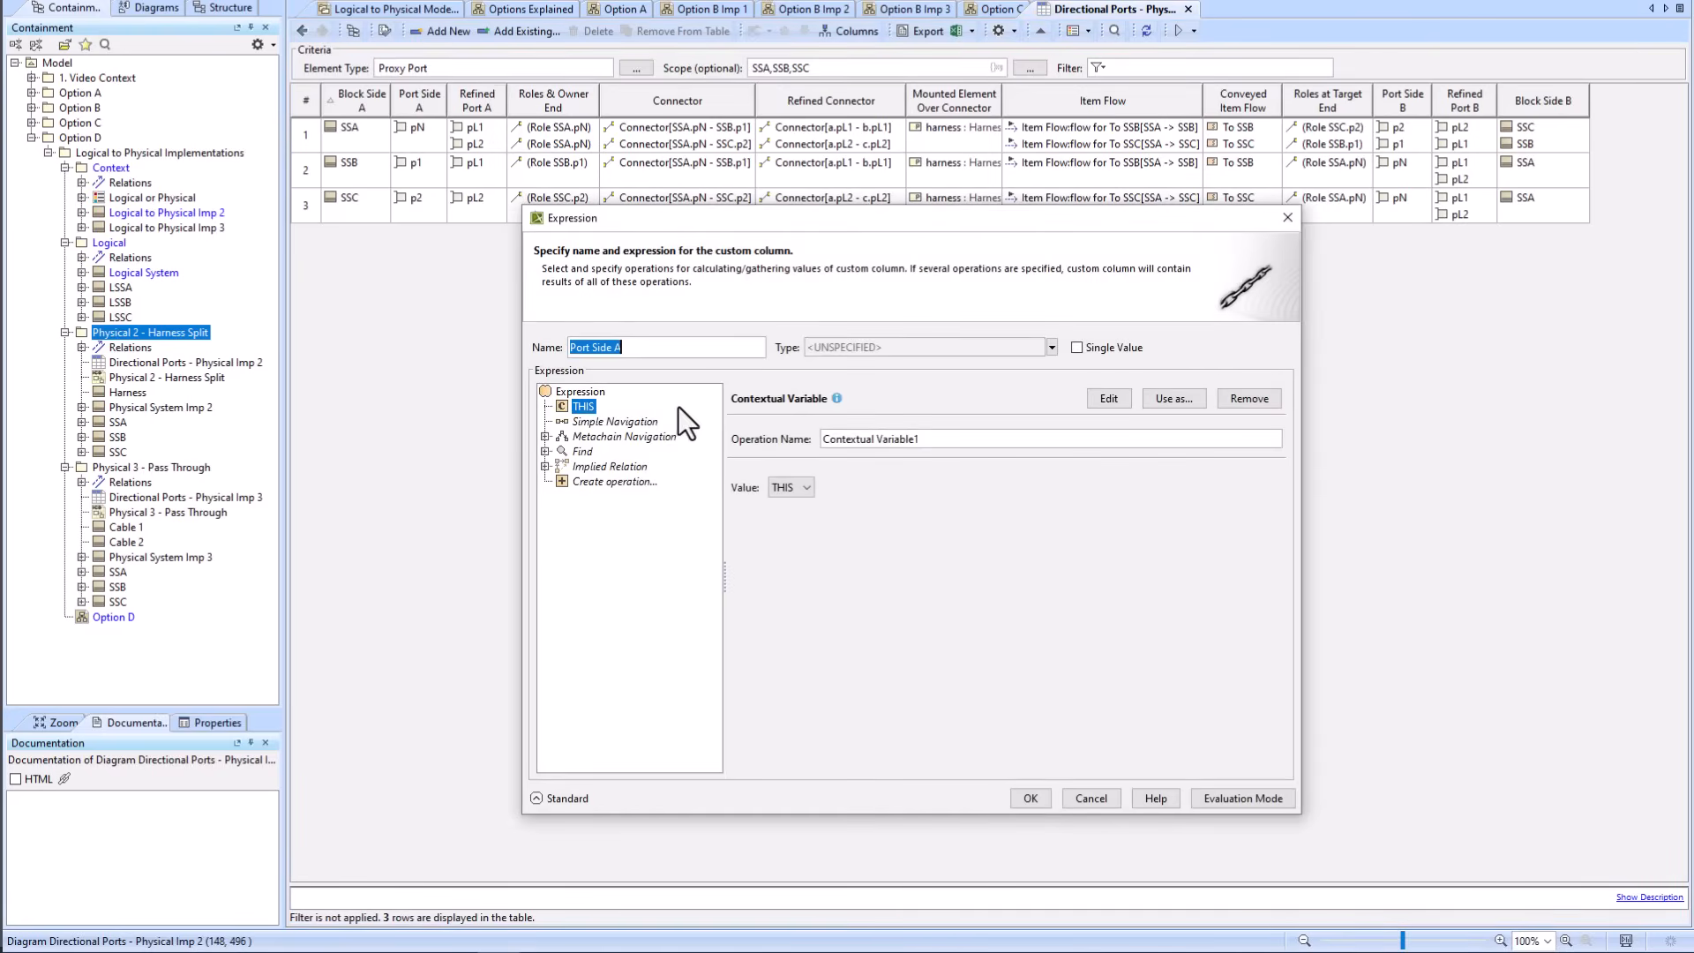
pyautogui.click(585, 421)
pyautogui.click(1265, 397)
pyautogui.click(1248, 398)
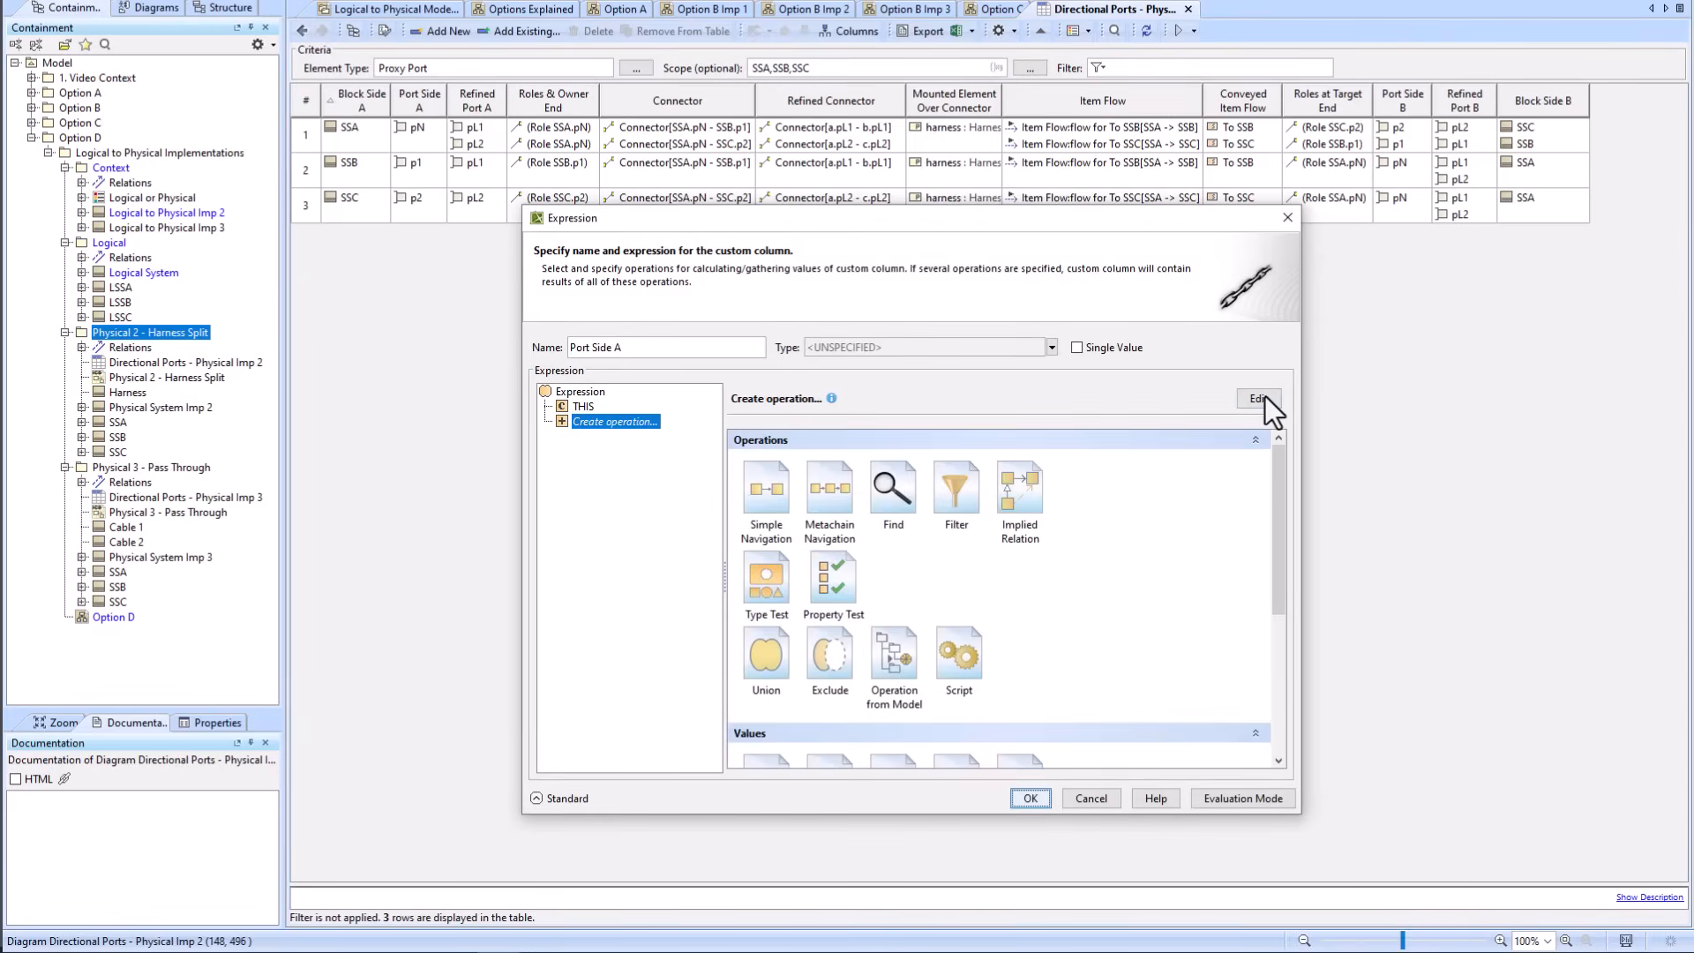
pyautogui.click(1030, 798)
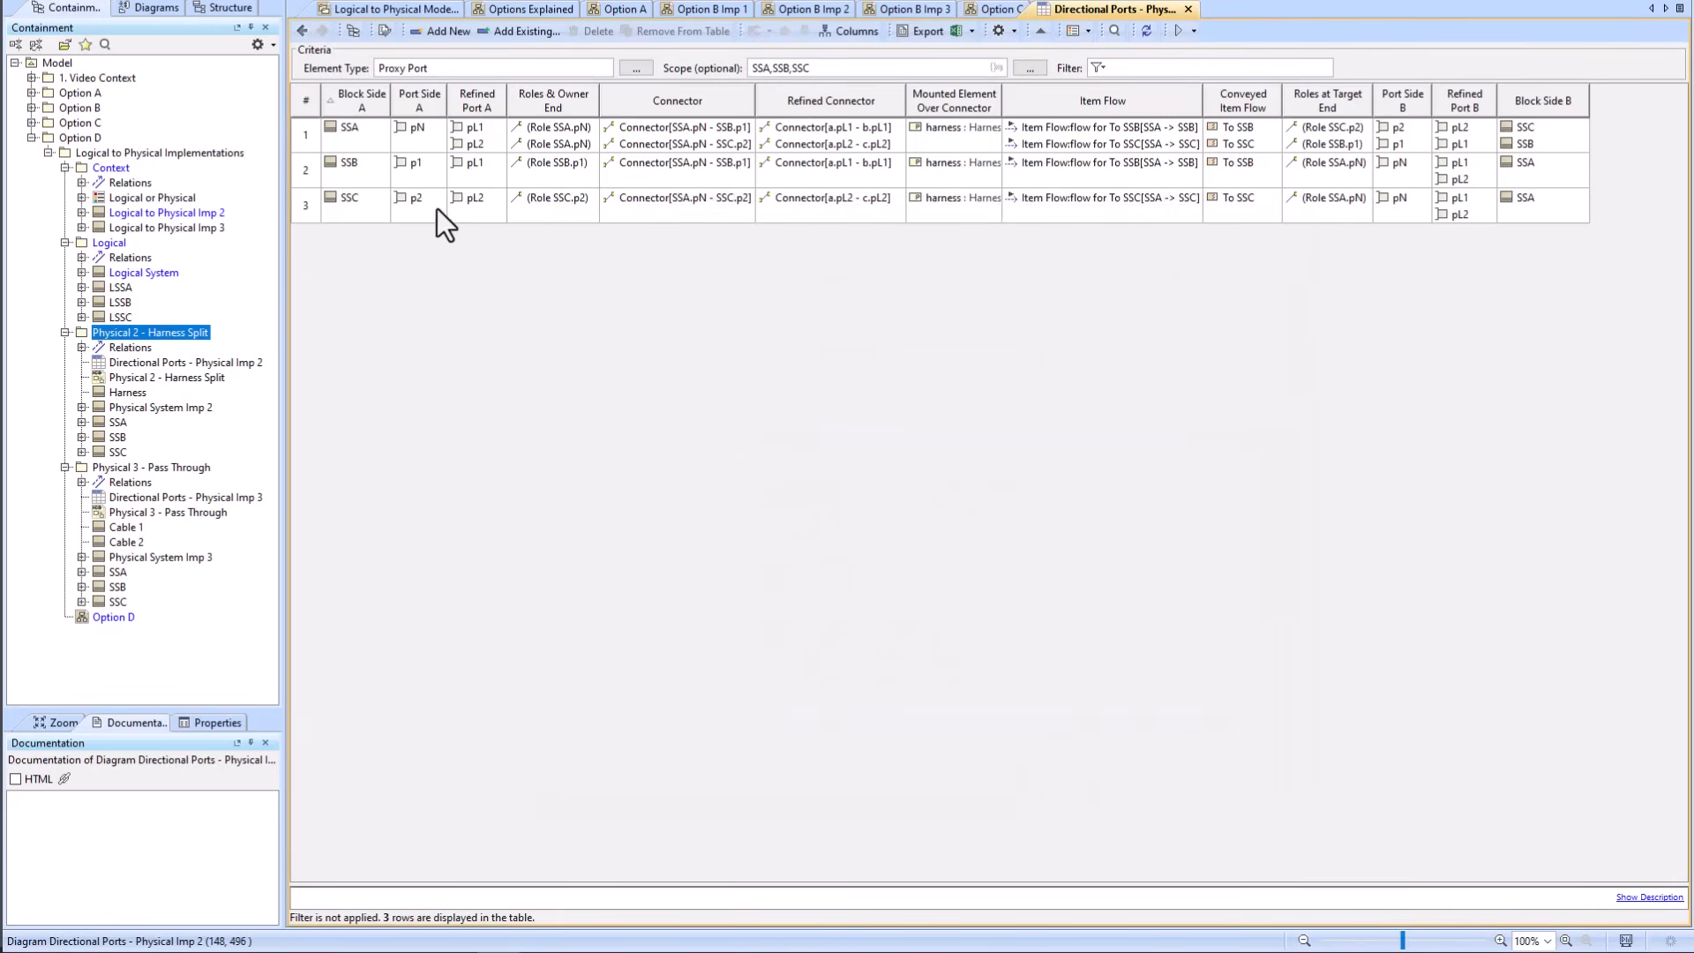
# Step: Remove the unused Metachain Navigation, Find and Implied Relation operations from the Refined Port A column's expression
pyautogui.rightClick(473, 92)
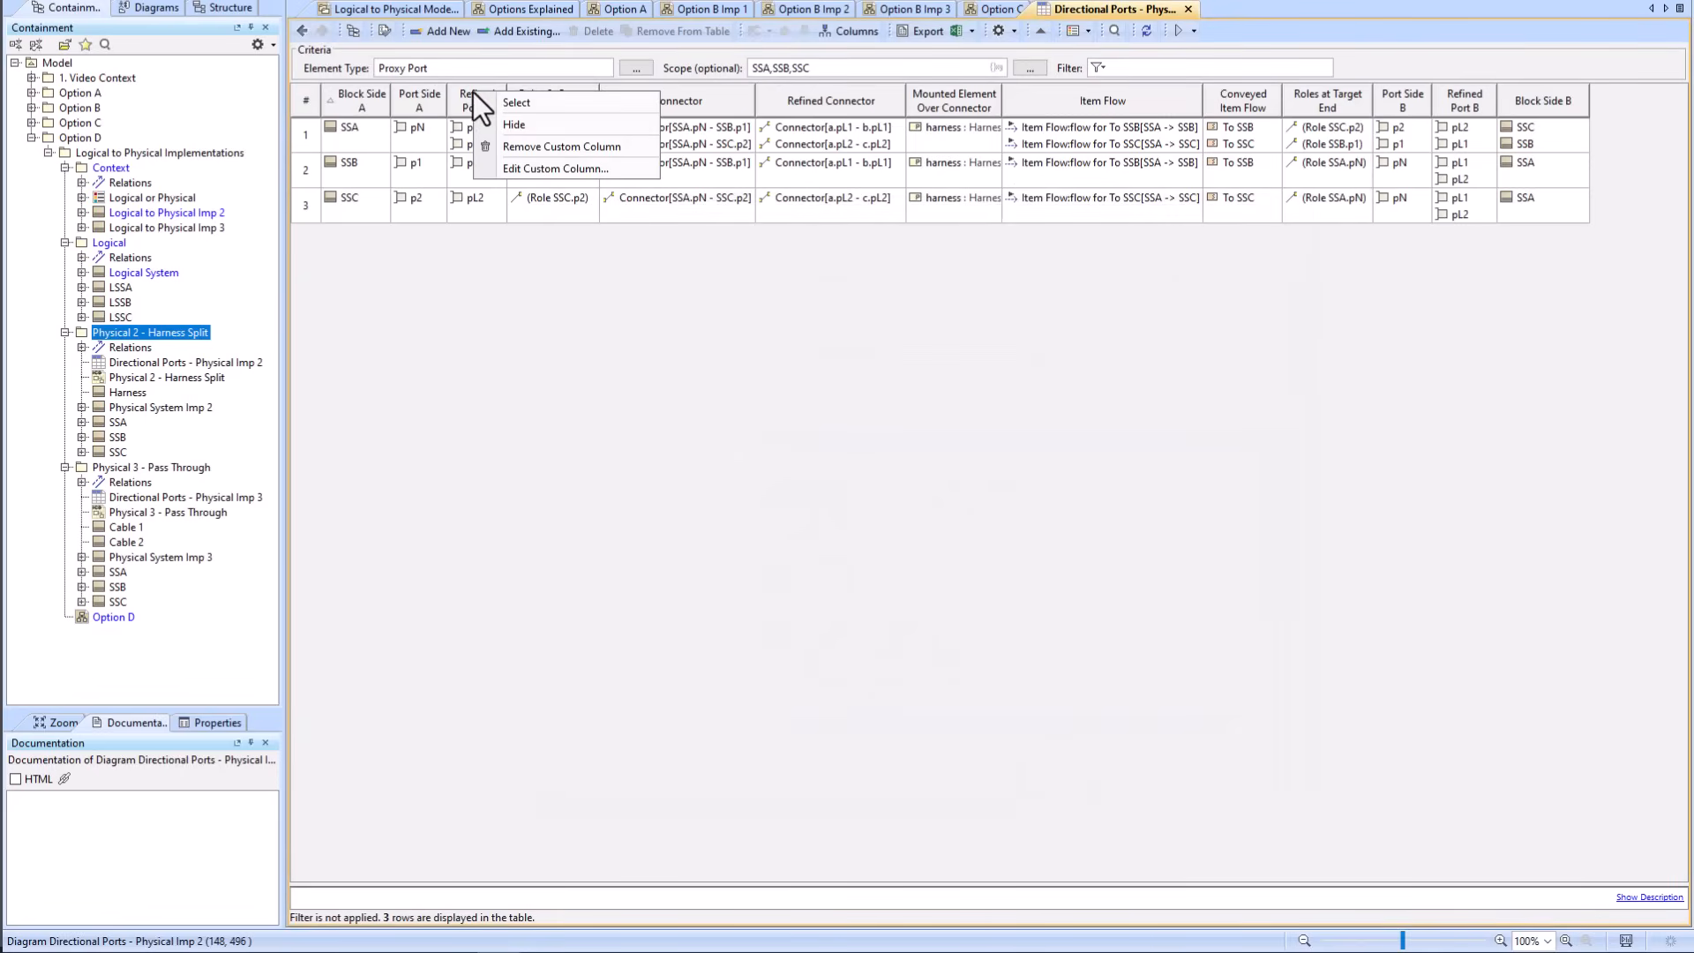
pyautogui.click(546, 164)
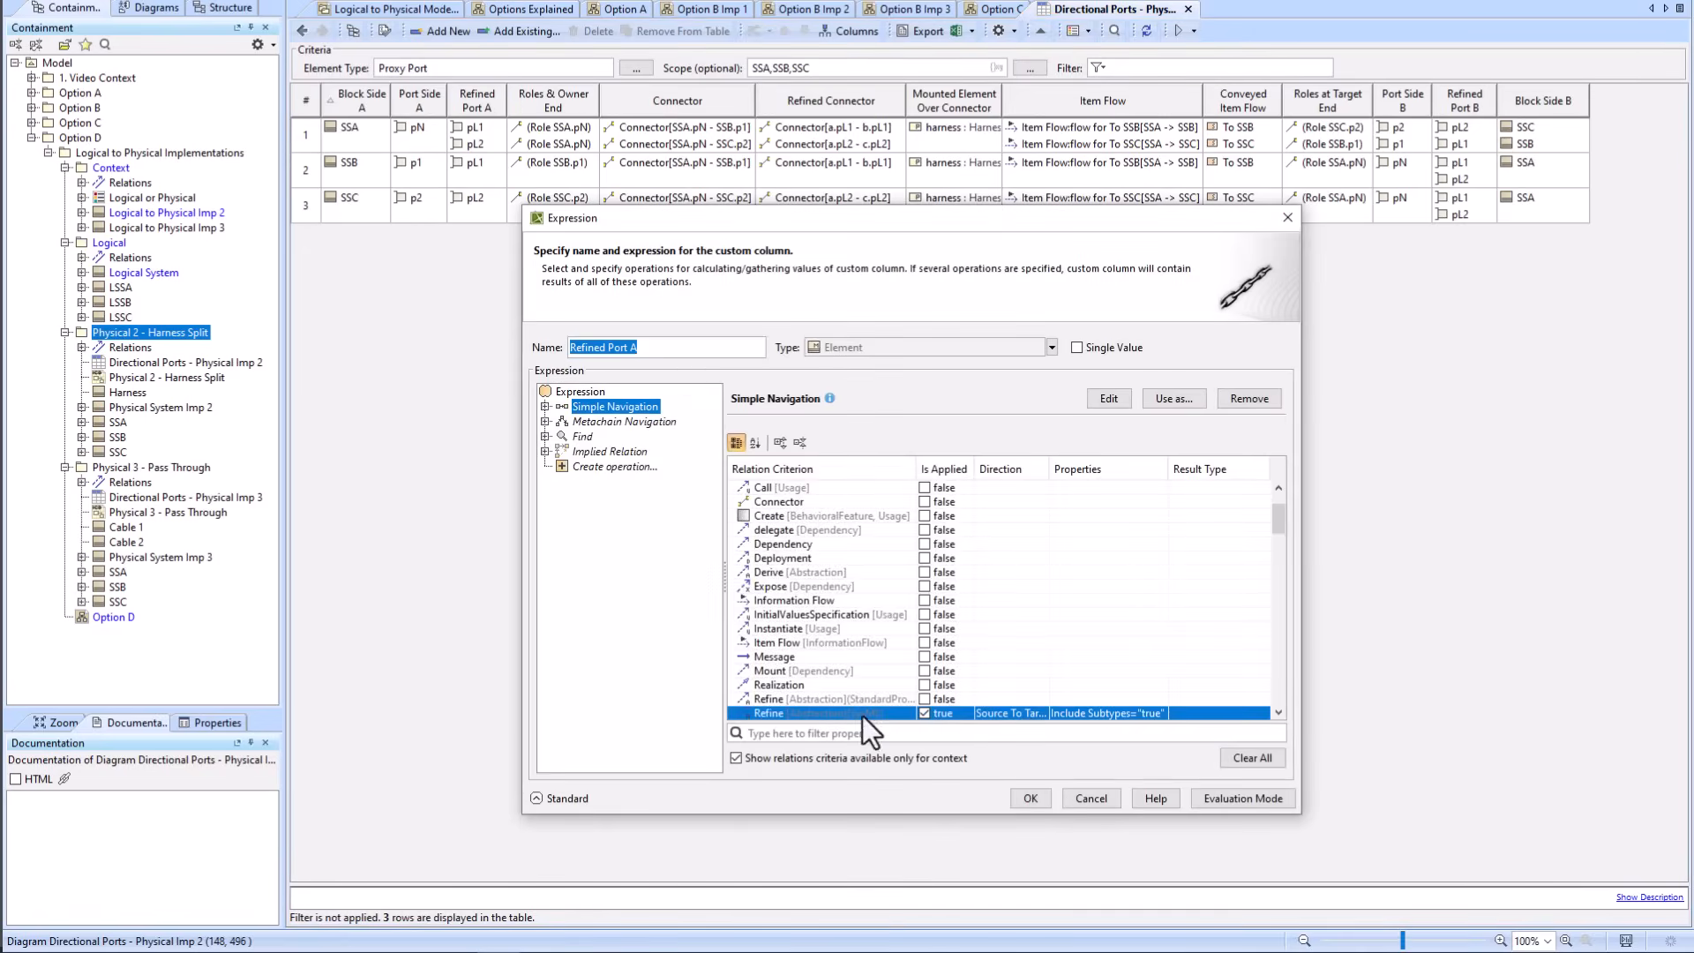
pyautogui.click(586, 422)
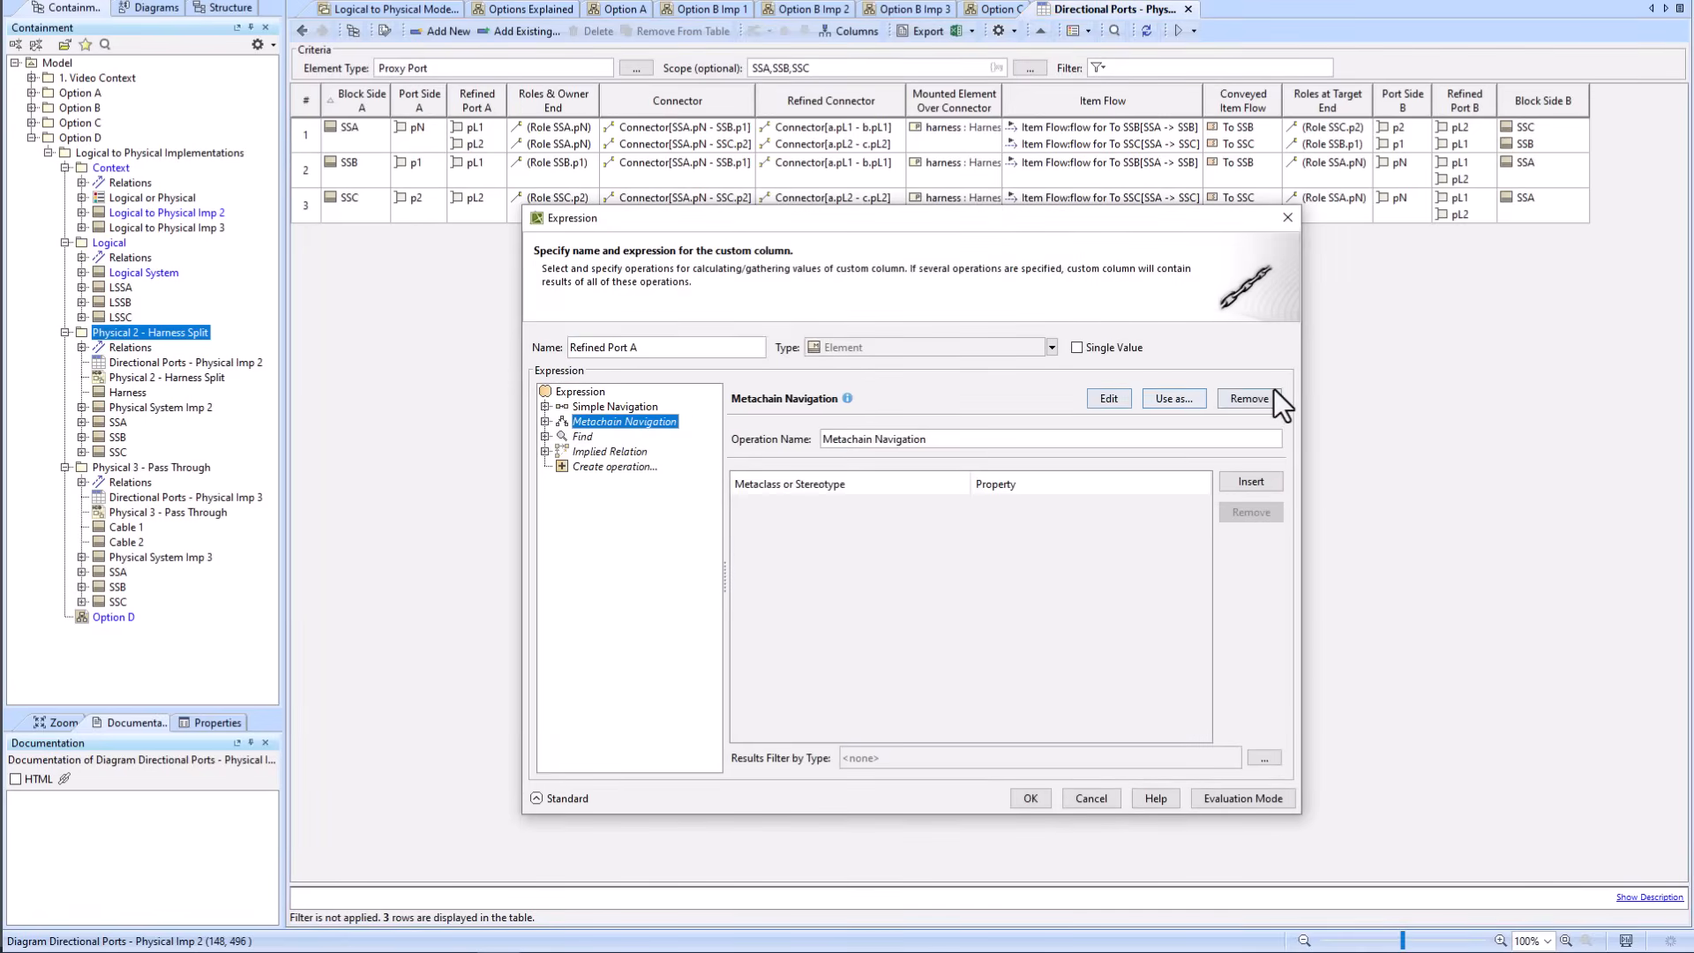
pyautogui.click(1260, 394)
pyautogui.click(1260, 394)
pyautogui.click(1260, 394)
pyautogui.click(1260, 394)
# Step: Examine the Refined Port A column's Simple Navigation, its Refine relation criterion and the THIS context
pyautogui.click(556, 402)
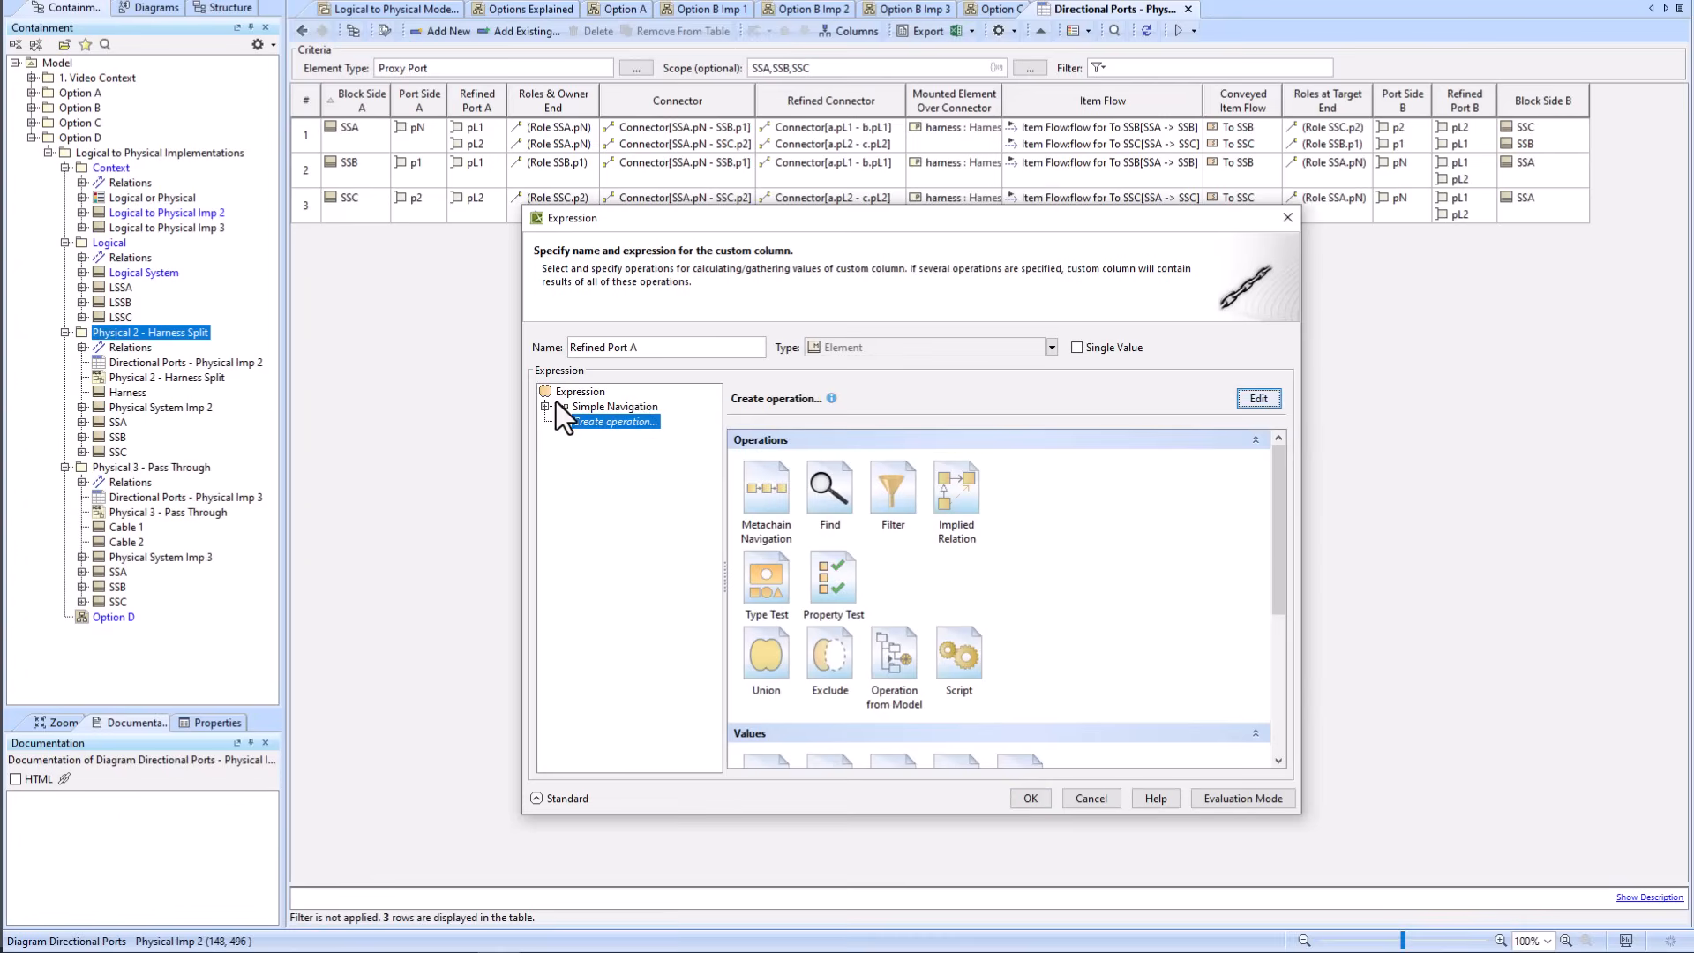
pyautogui.click(545, 405)
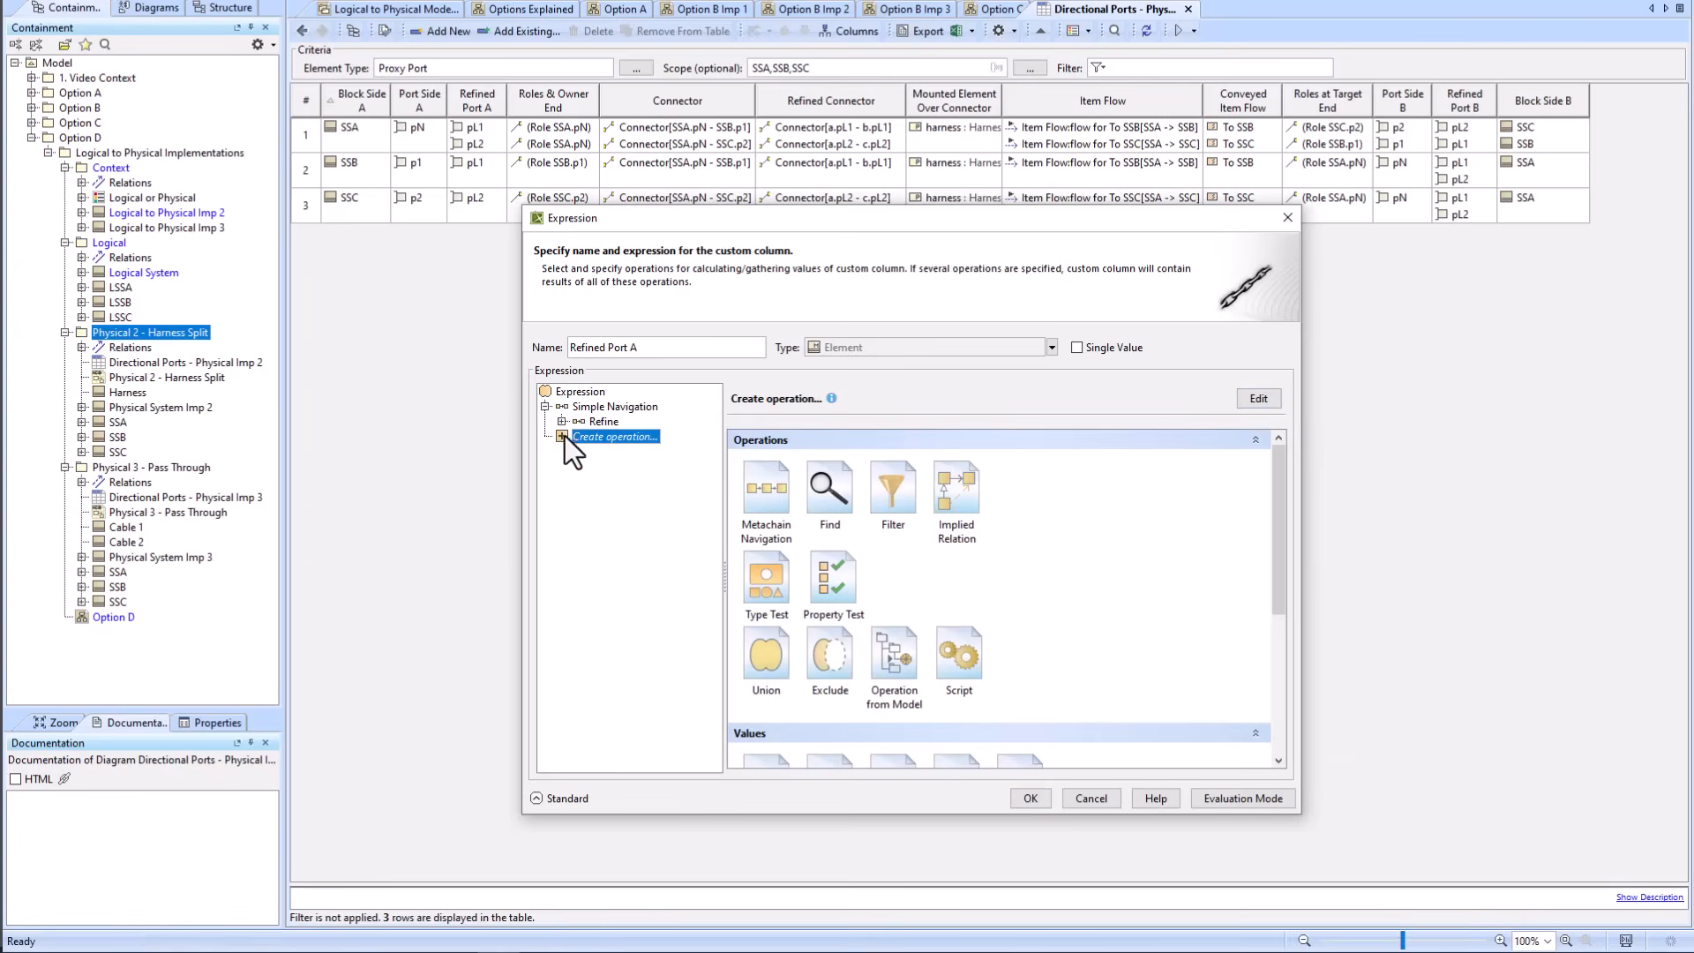
pyautogui.click(562, 421)
pyautogui.click(629, 437)
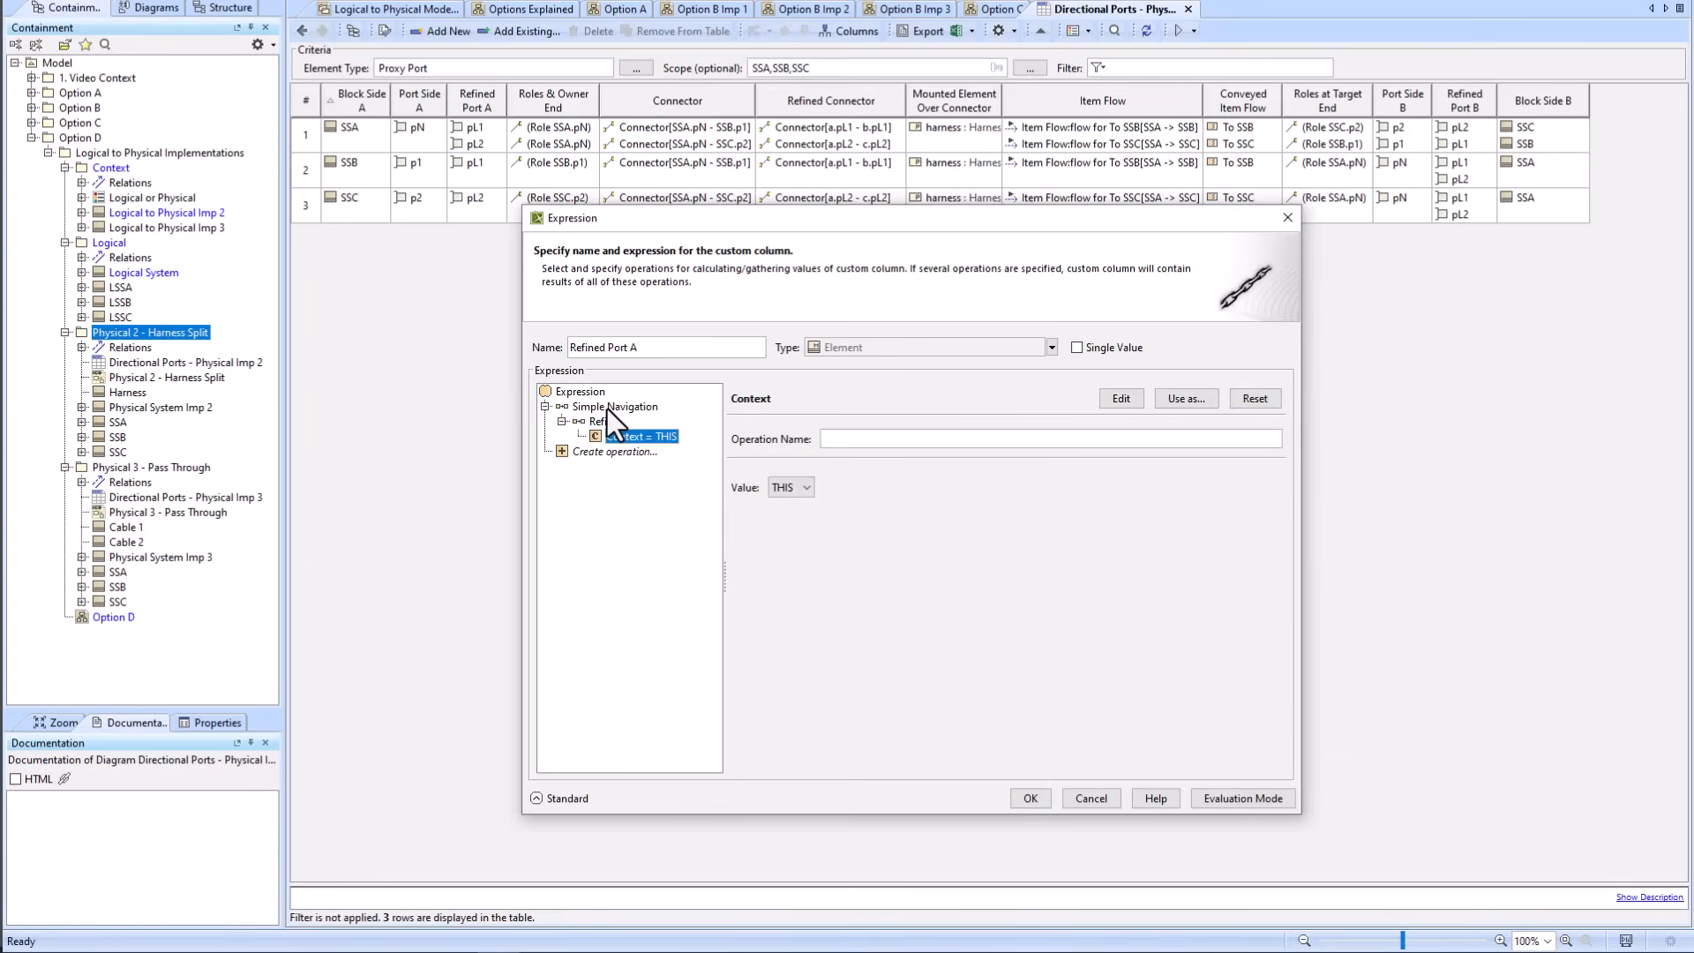
pyautogui.click(607, 406)
pyautogui.click(603, 420)
pyautogui.click(625, 409)
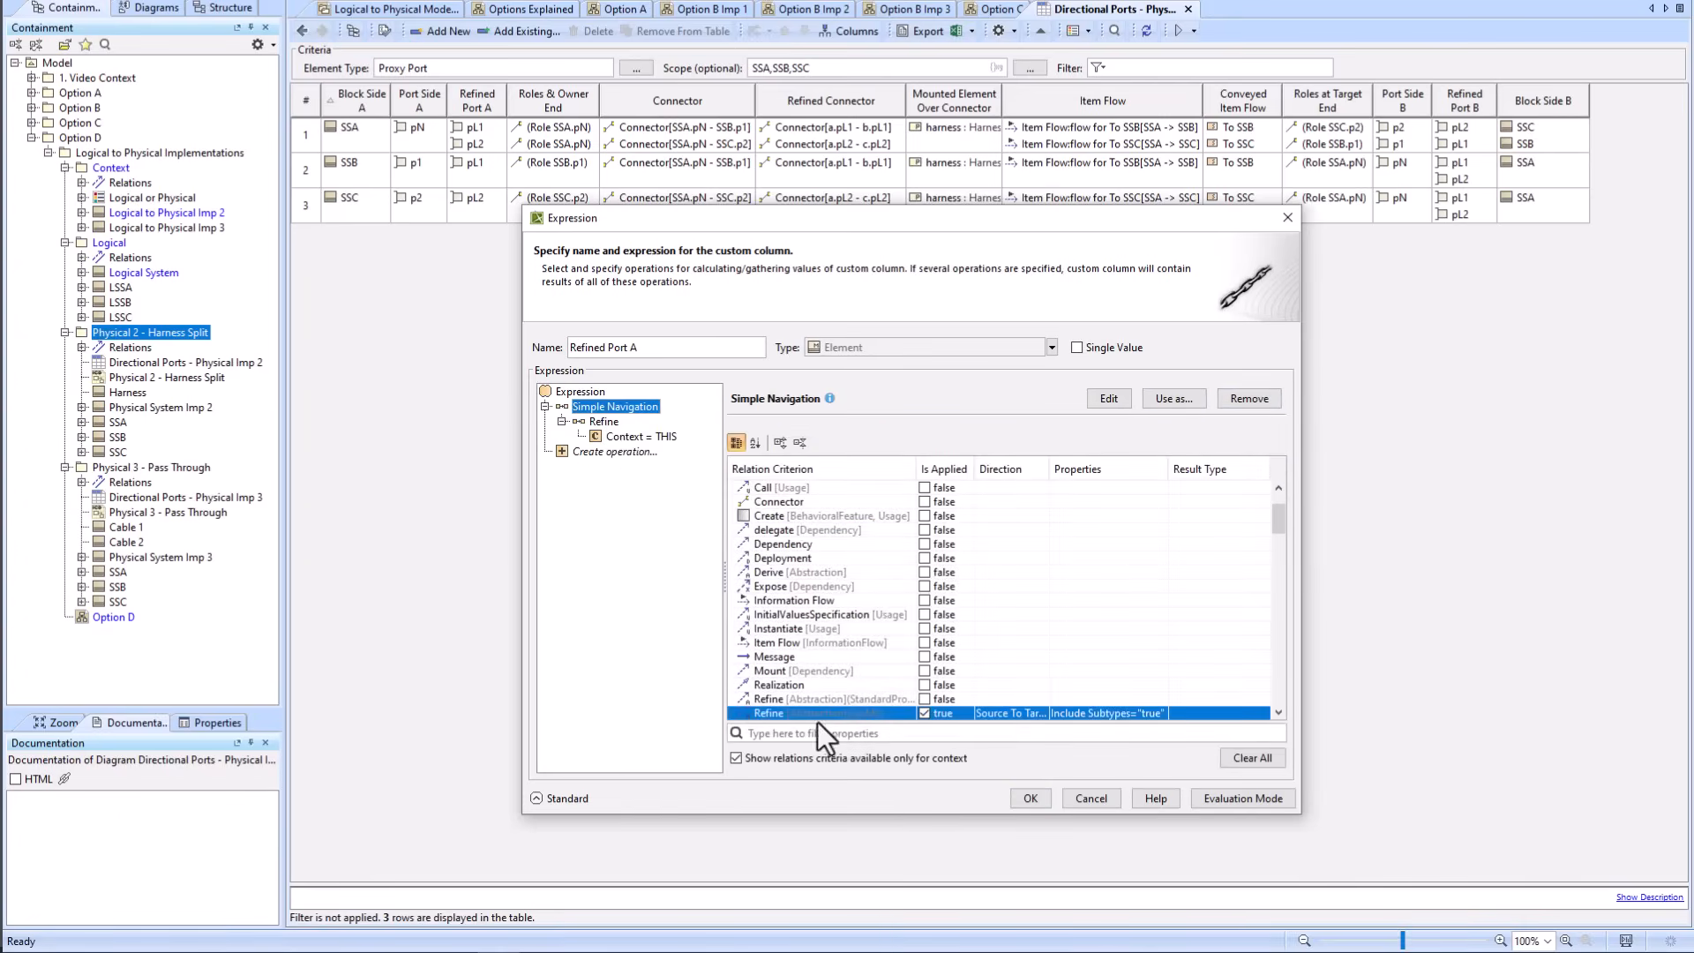
# Step: Accept the edited expression of the Refined Port A column
pyautogui.click(1030, 798)
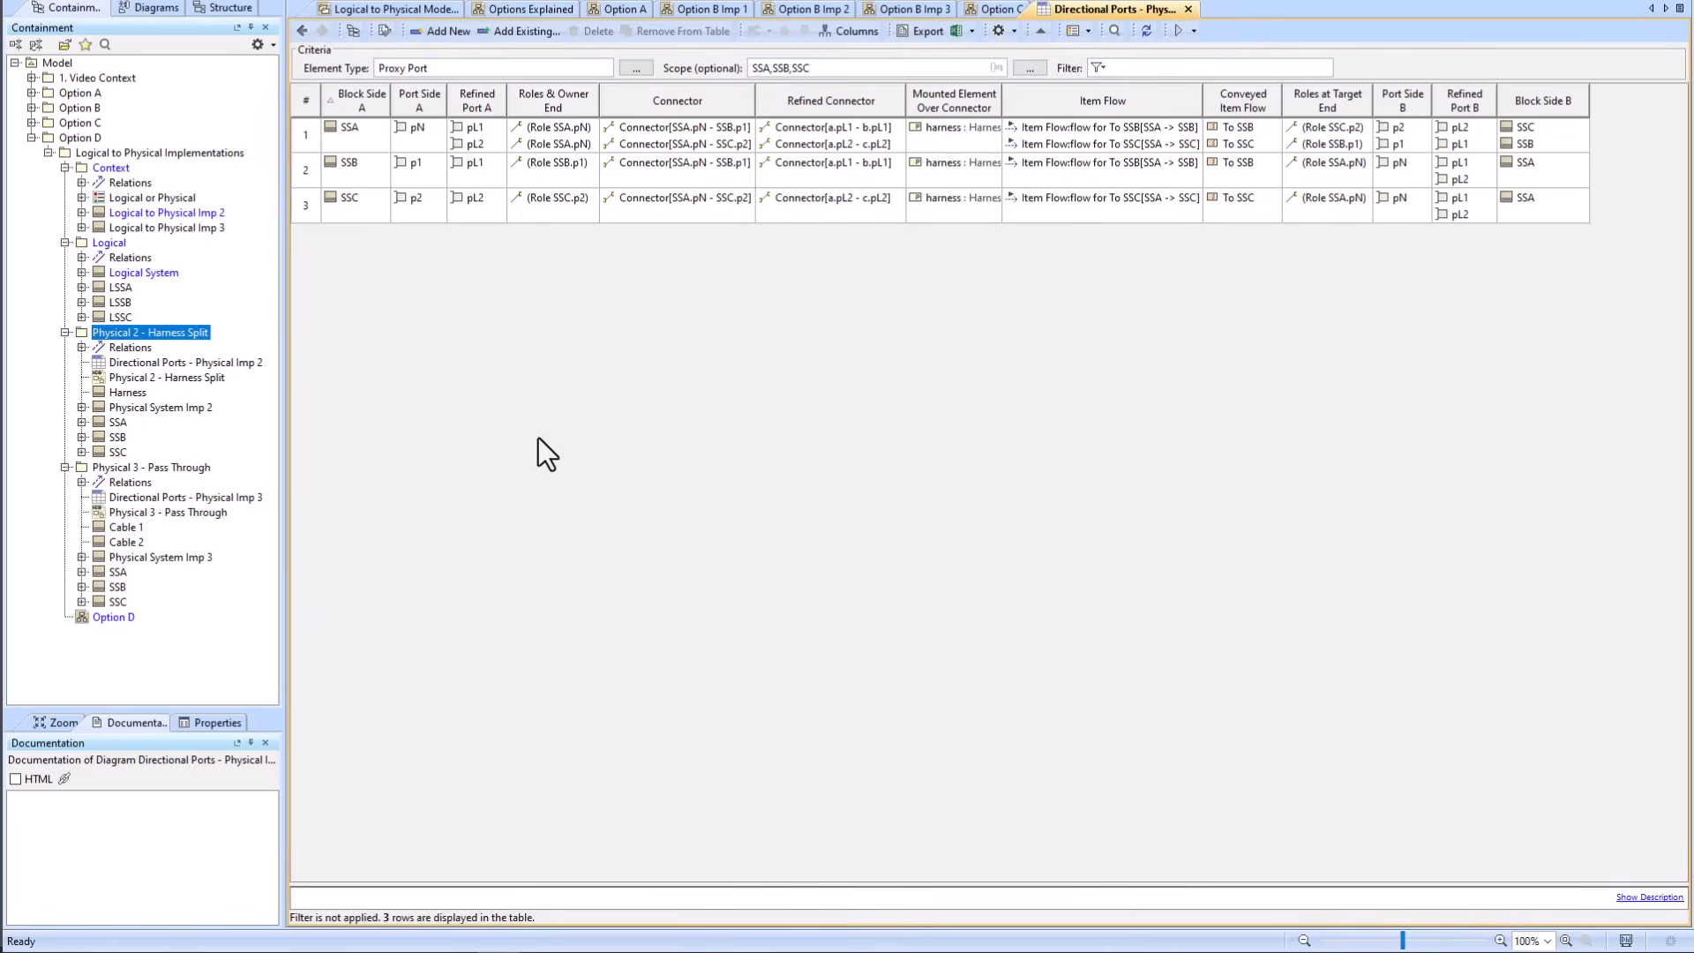
# Step: Examine the Roles & Owner End column's Metachain Navigation and its THIS context, and close the expression without saving
pyautogui.rightClick(546, 108)
pyautogui.click(542, 98)
pyautogui.rightClick(553, 93)
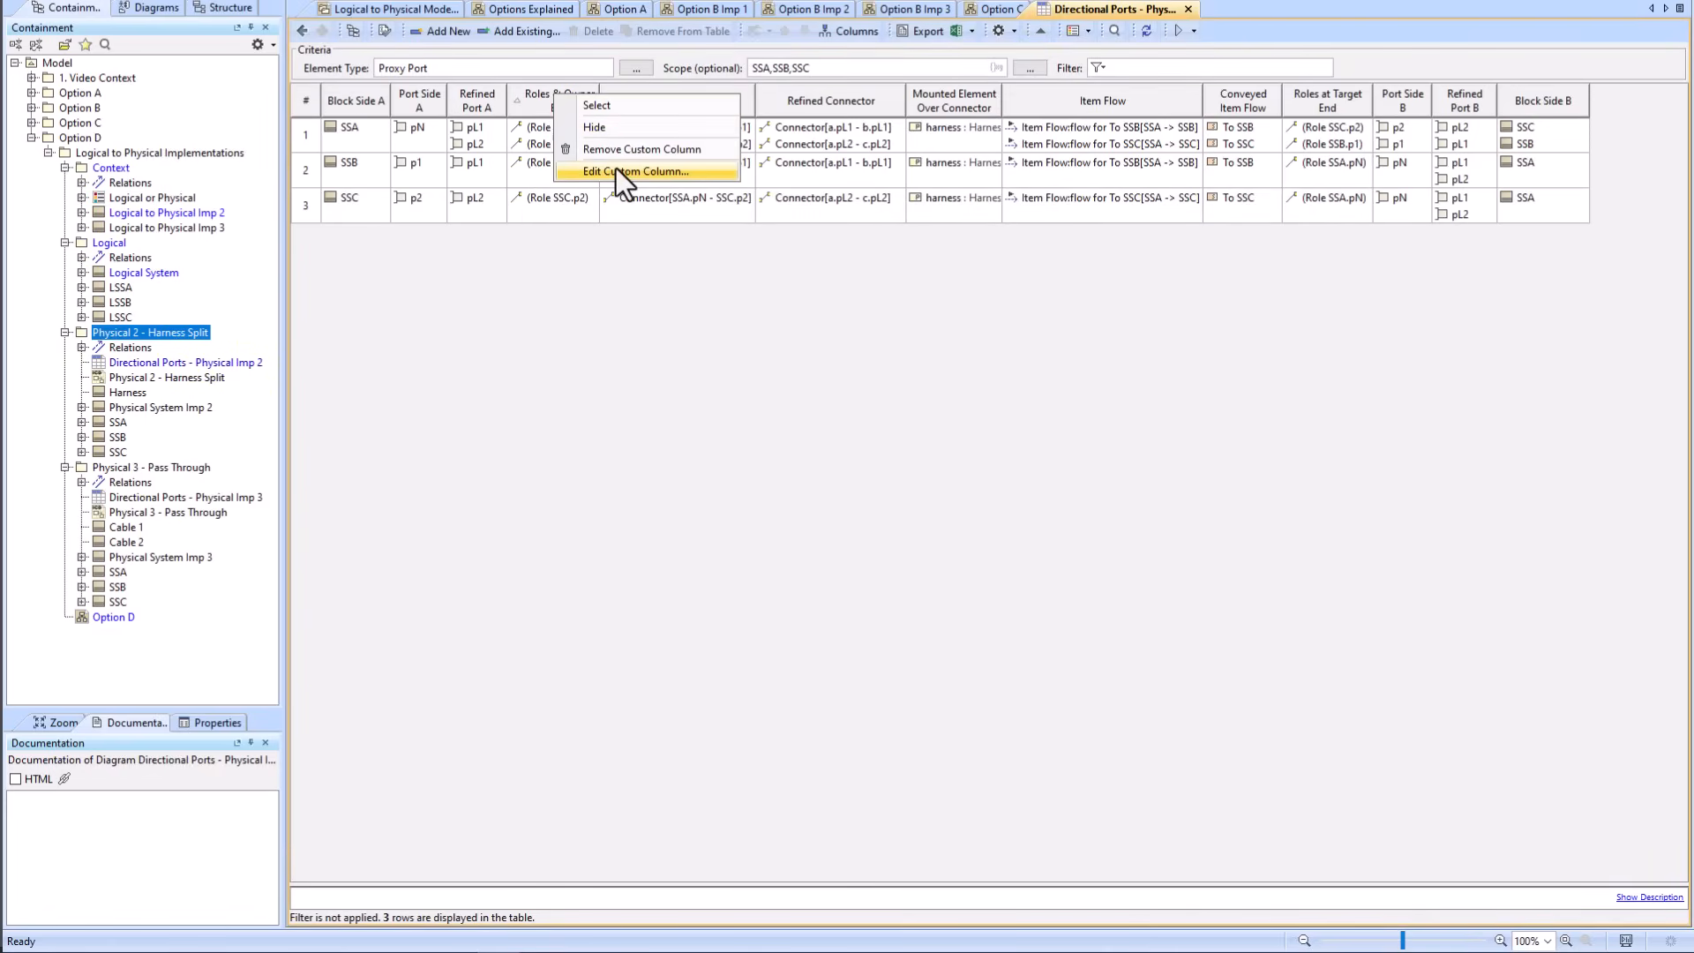
pyautogui.click(616, 168)
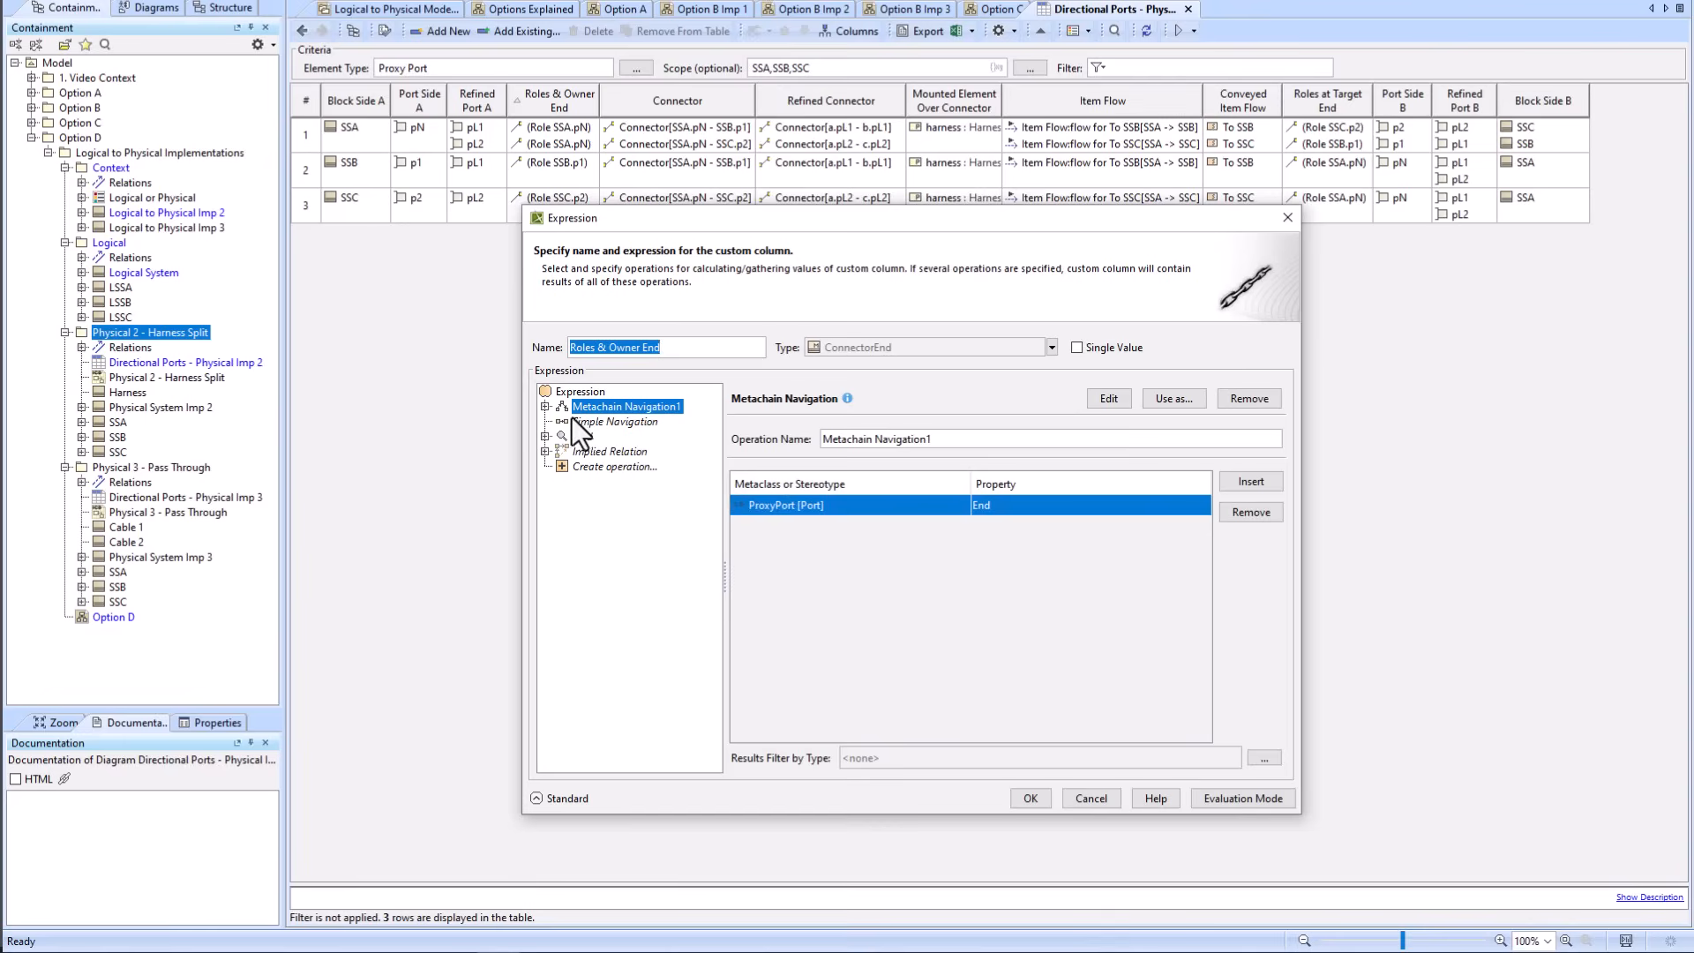
pyautogui.click(545, 406)
pyautogui.click(598, 421)
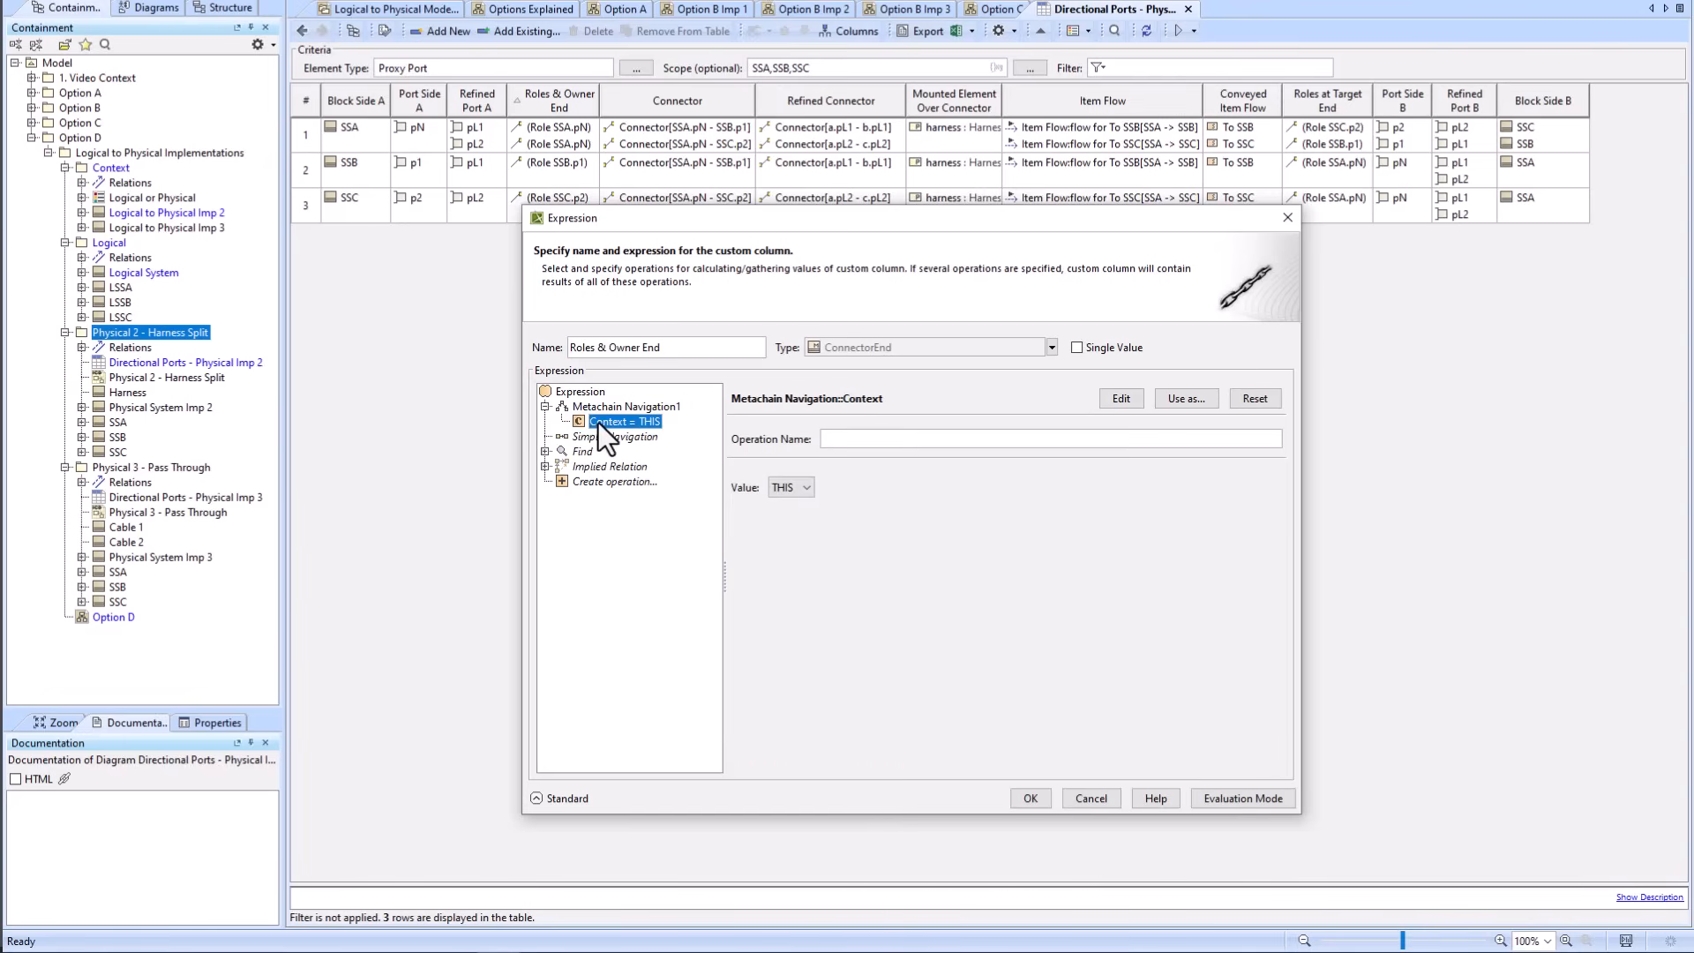
pyautogui.click(607, 408)
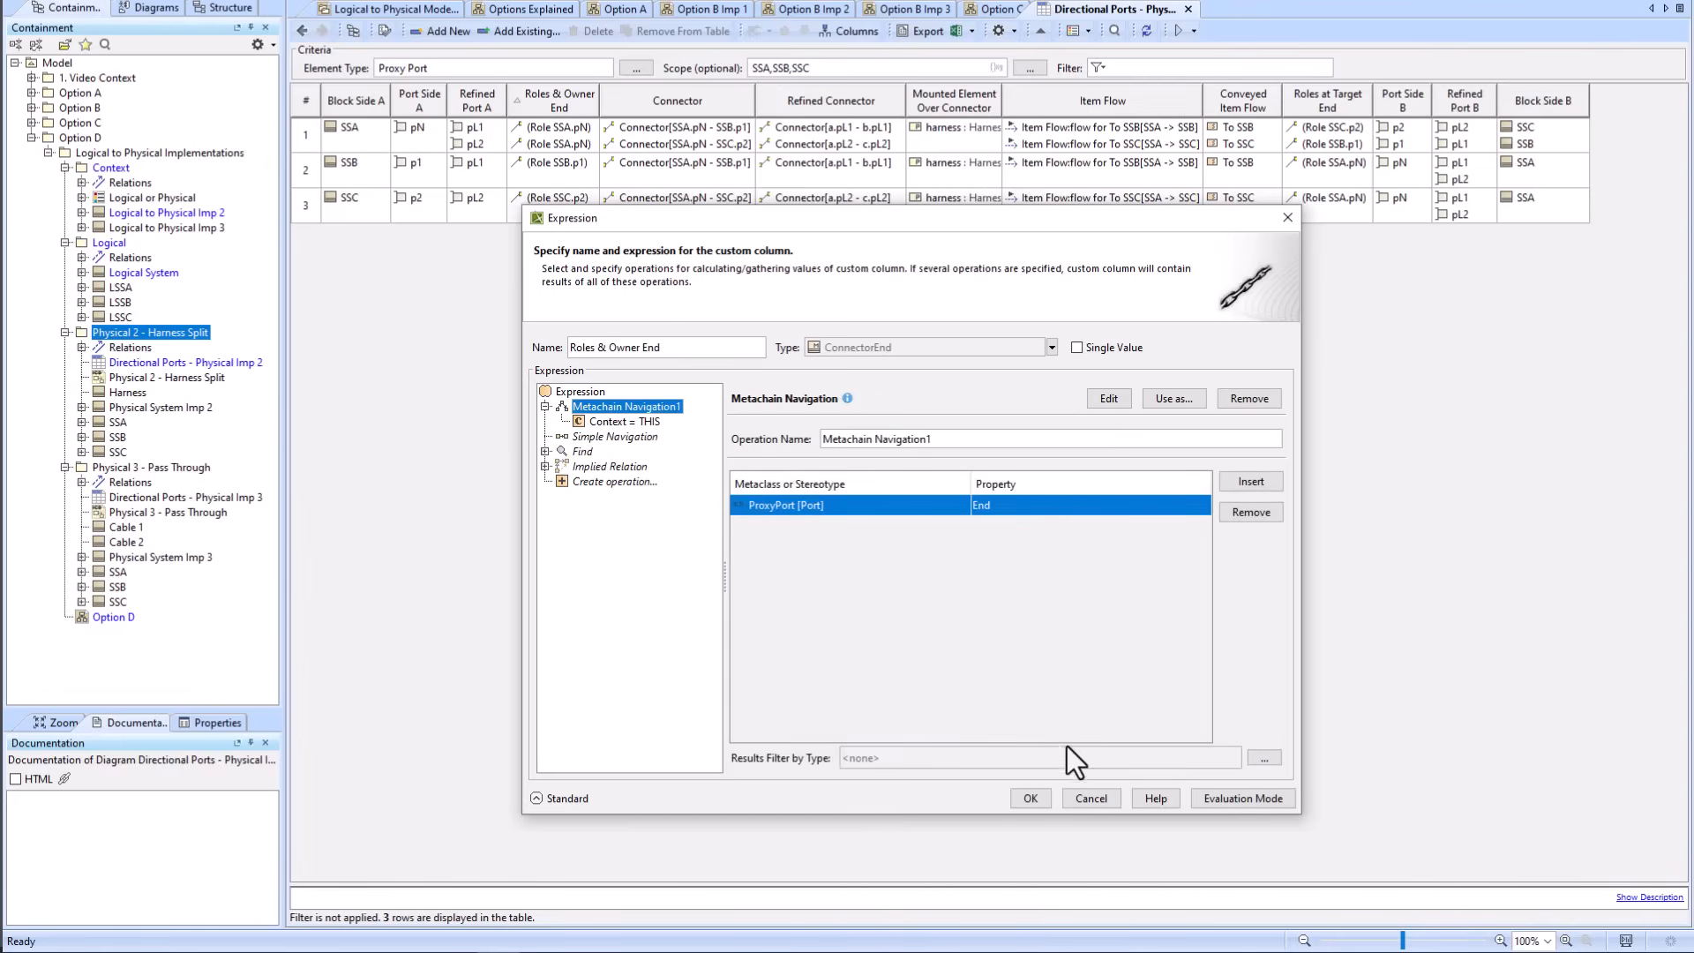
pyautogui.click(1090, 798)
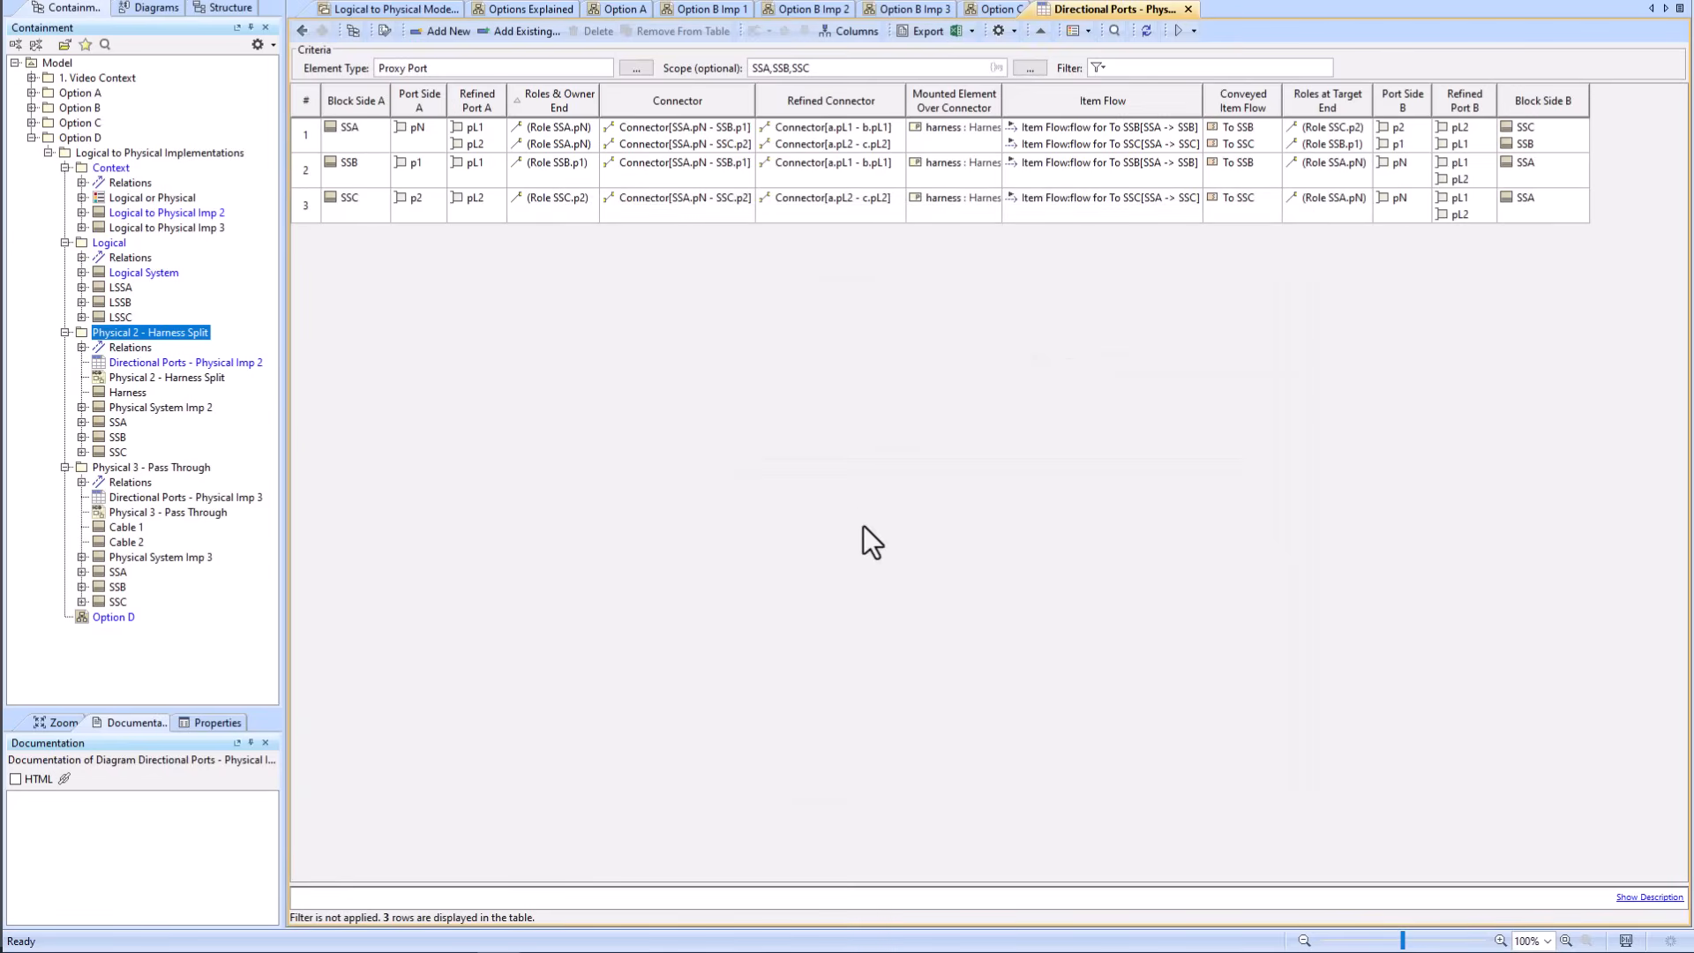
# Step: Examine the Connector column's Roles Owner metachain from ProxyPort End to ConnectorEnd Owner, and close it without saving
pyautogui.rightClick(669, 111)
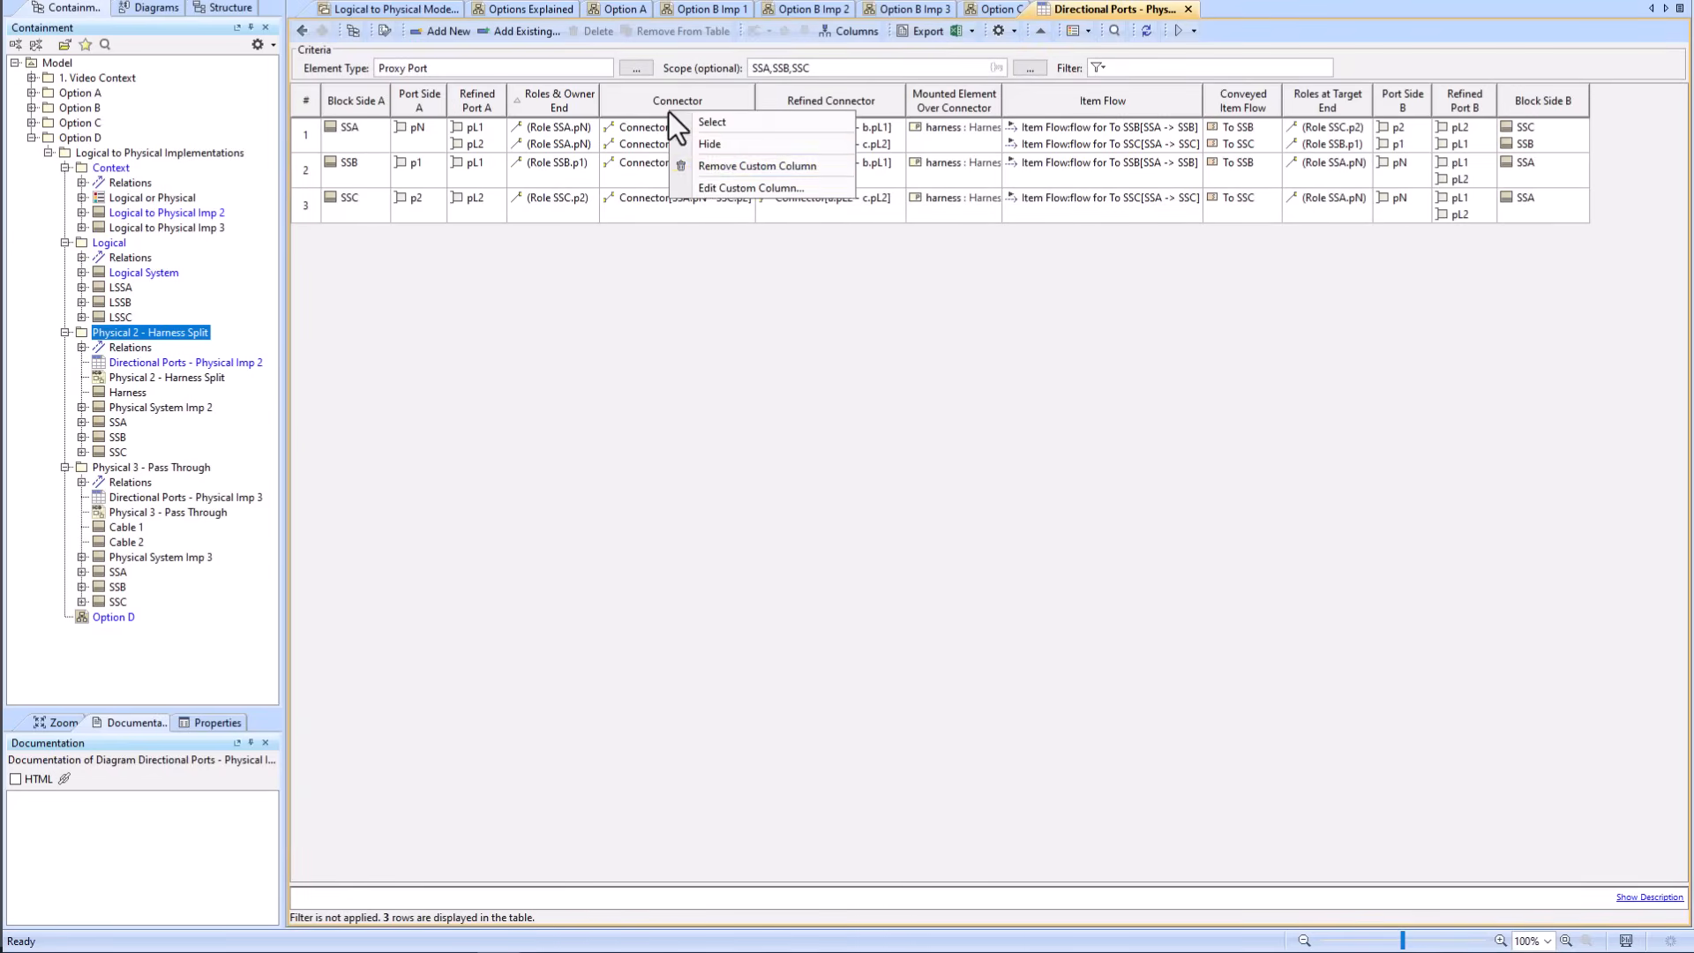
pyautogui.click(713, 188)
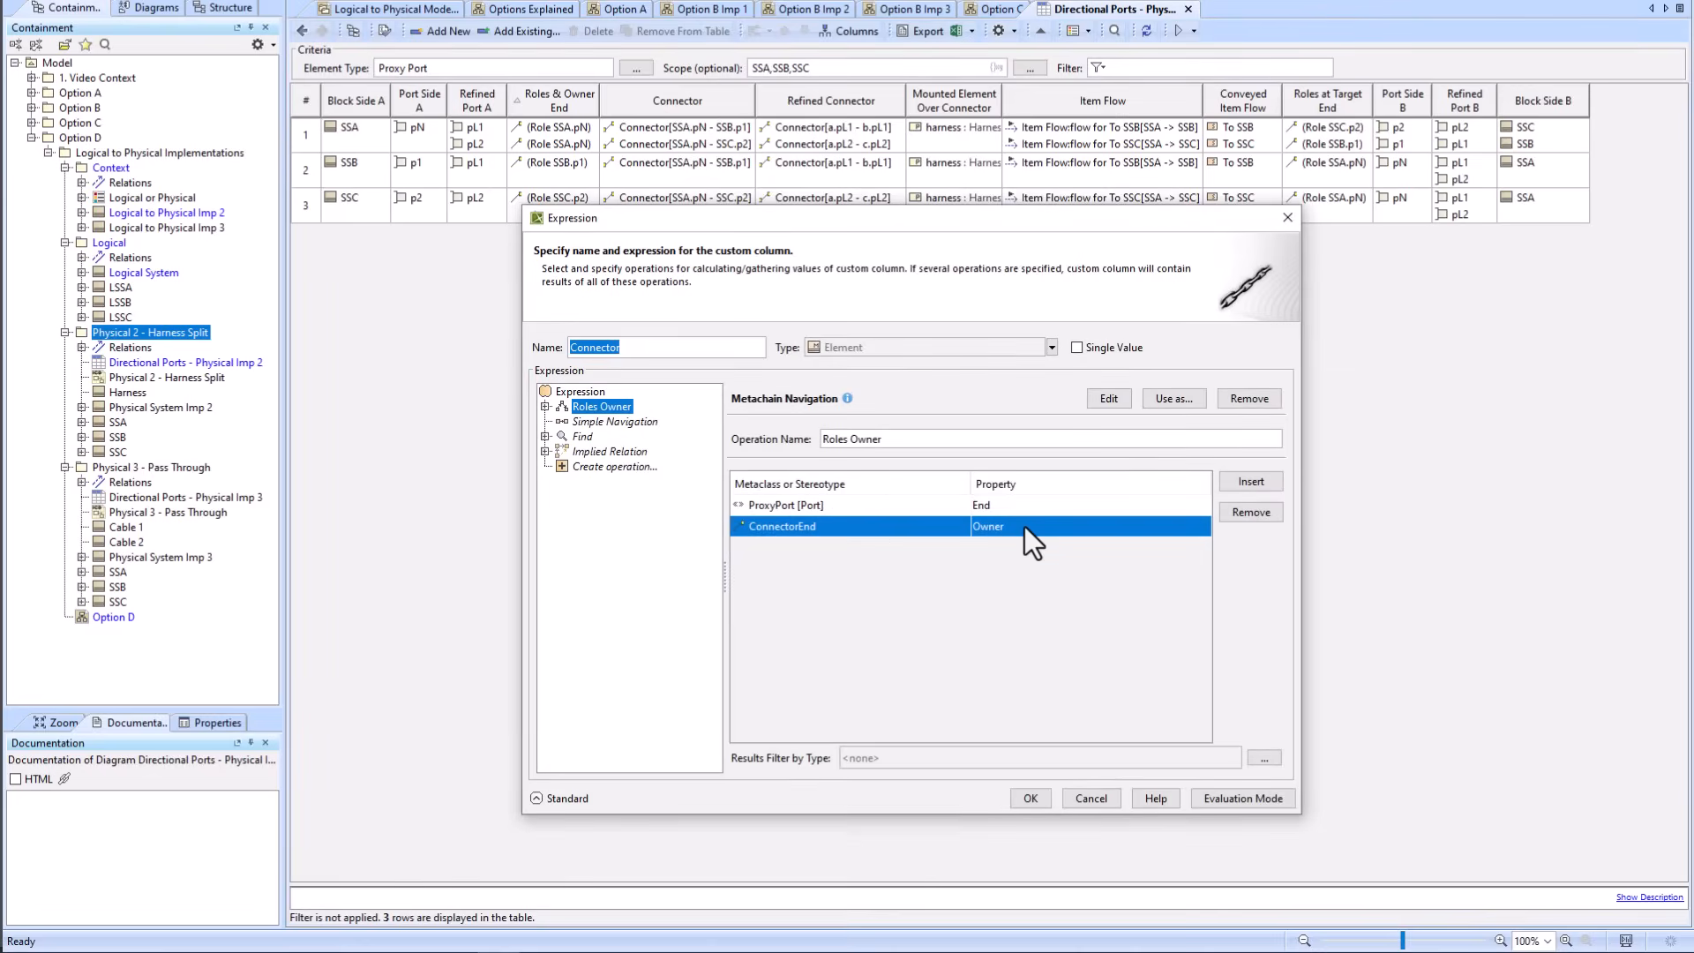
pyautogui.click(545, 405)
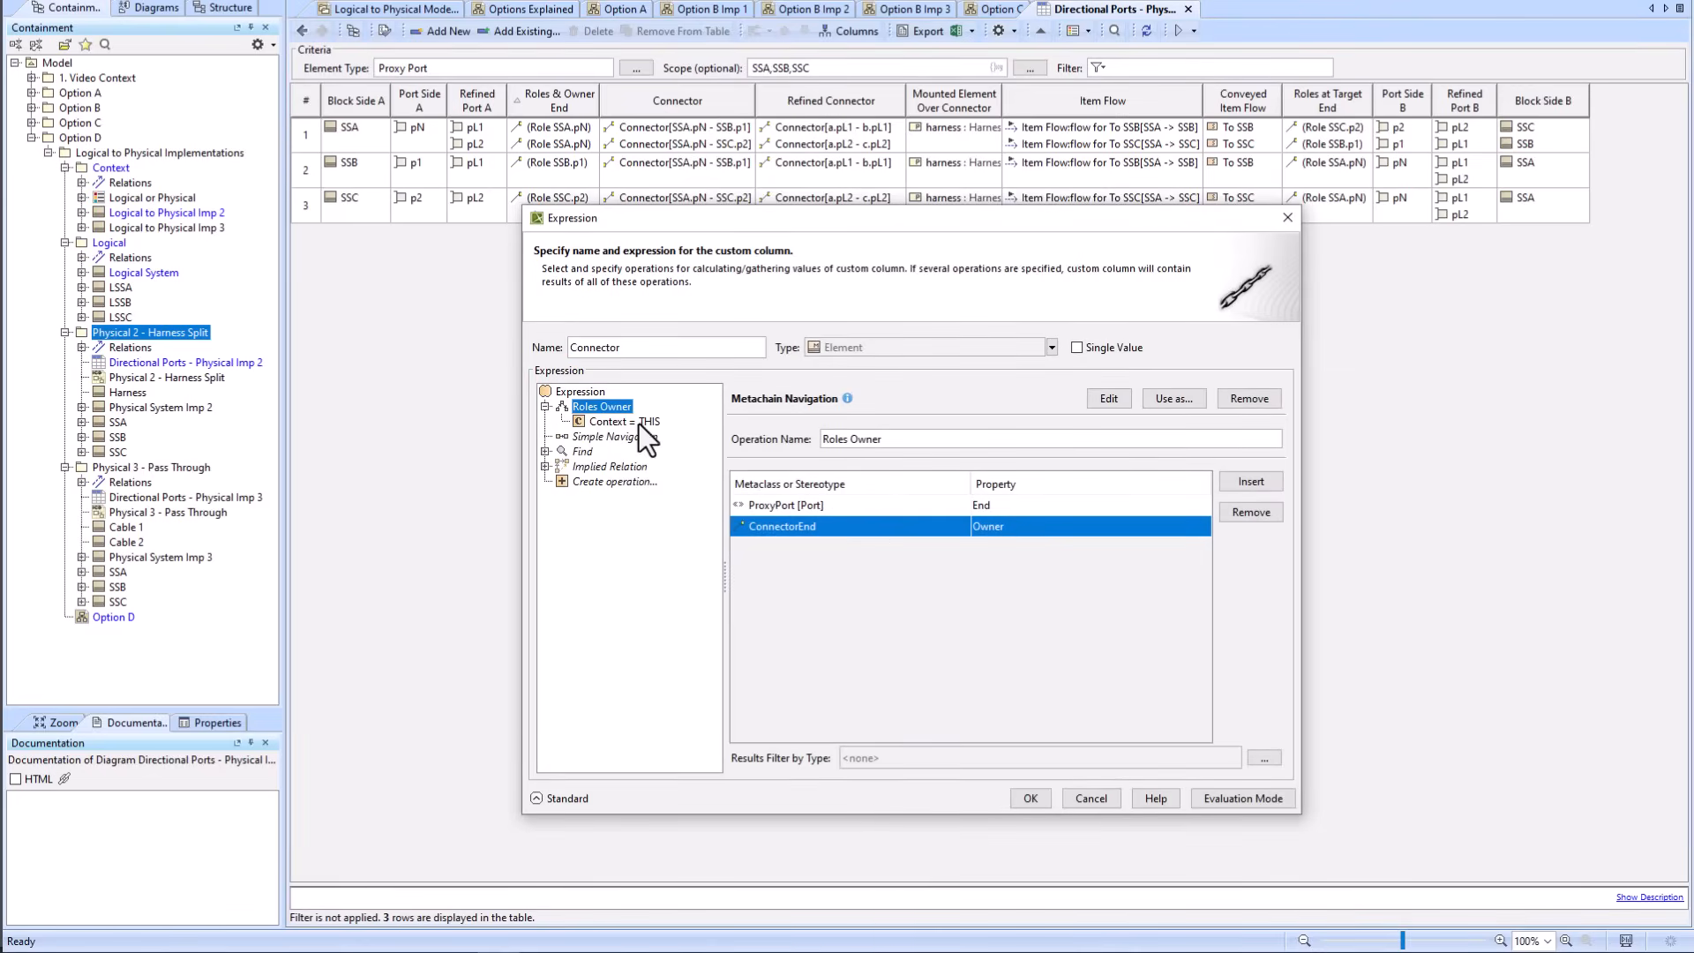
pyautogui.click(1078, 798)
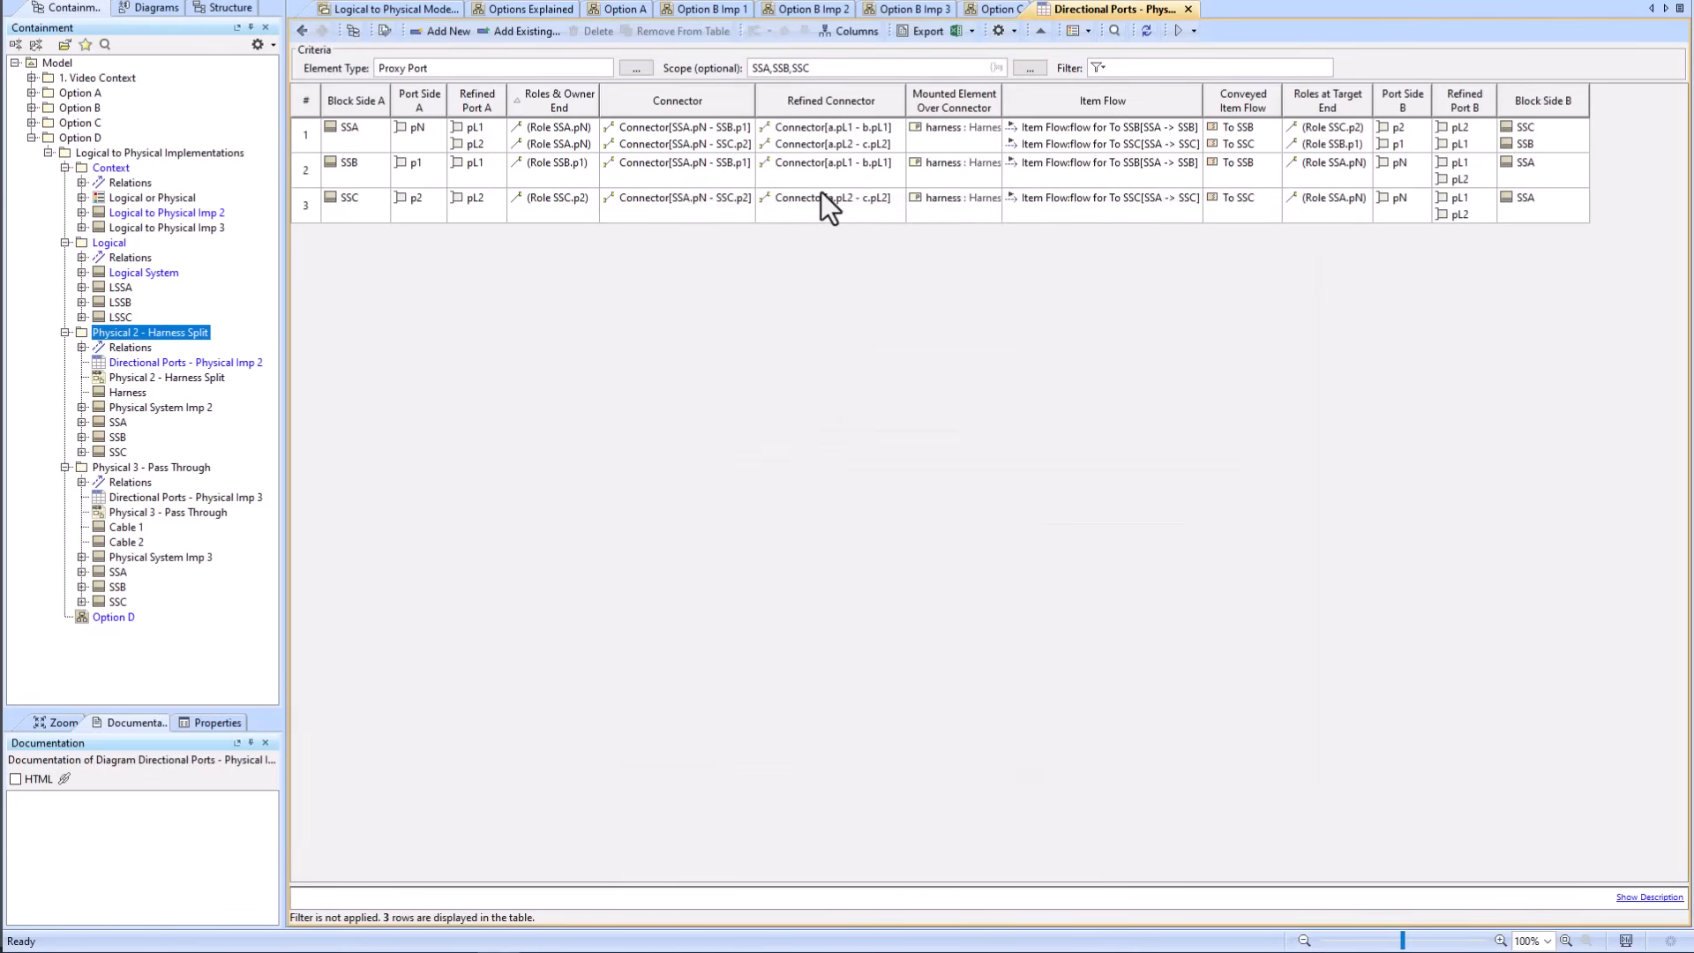
# Step: Examine the Refined Connector column's Roles Owner metachain, including its Connector Refines link, and close it without saving
pyautogui.rightClick(856, 102)
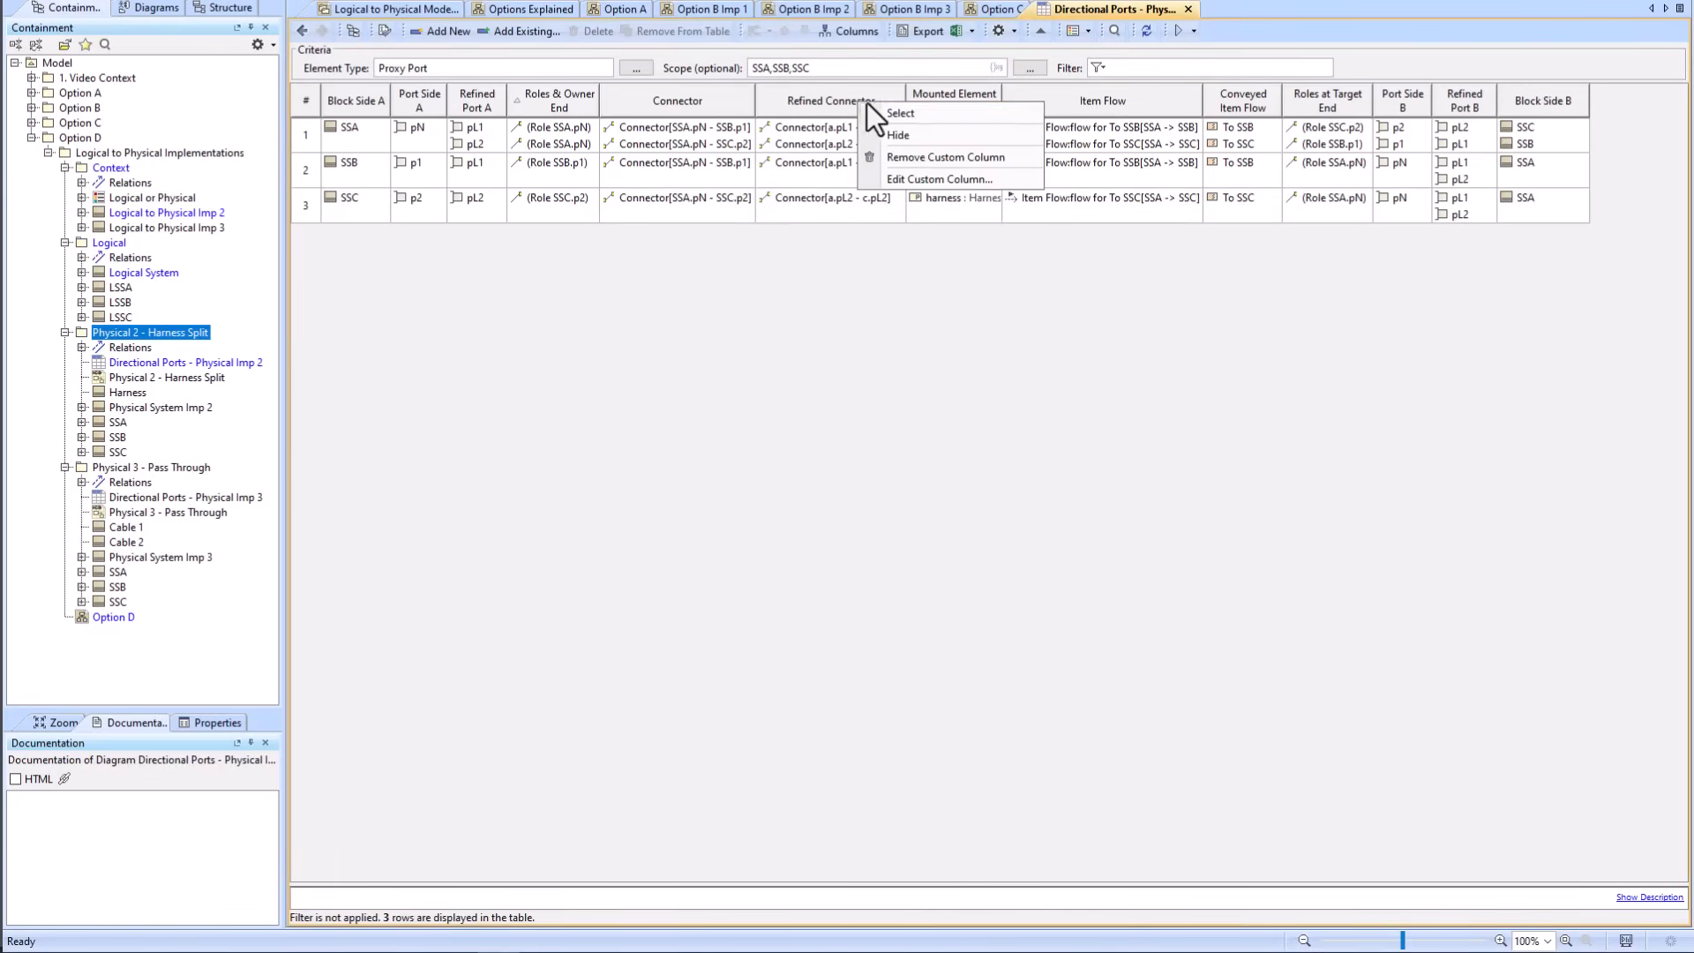
pyautogui.click(924, 182)
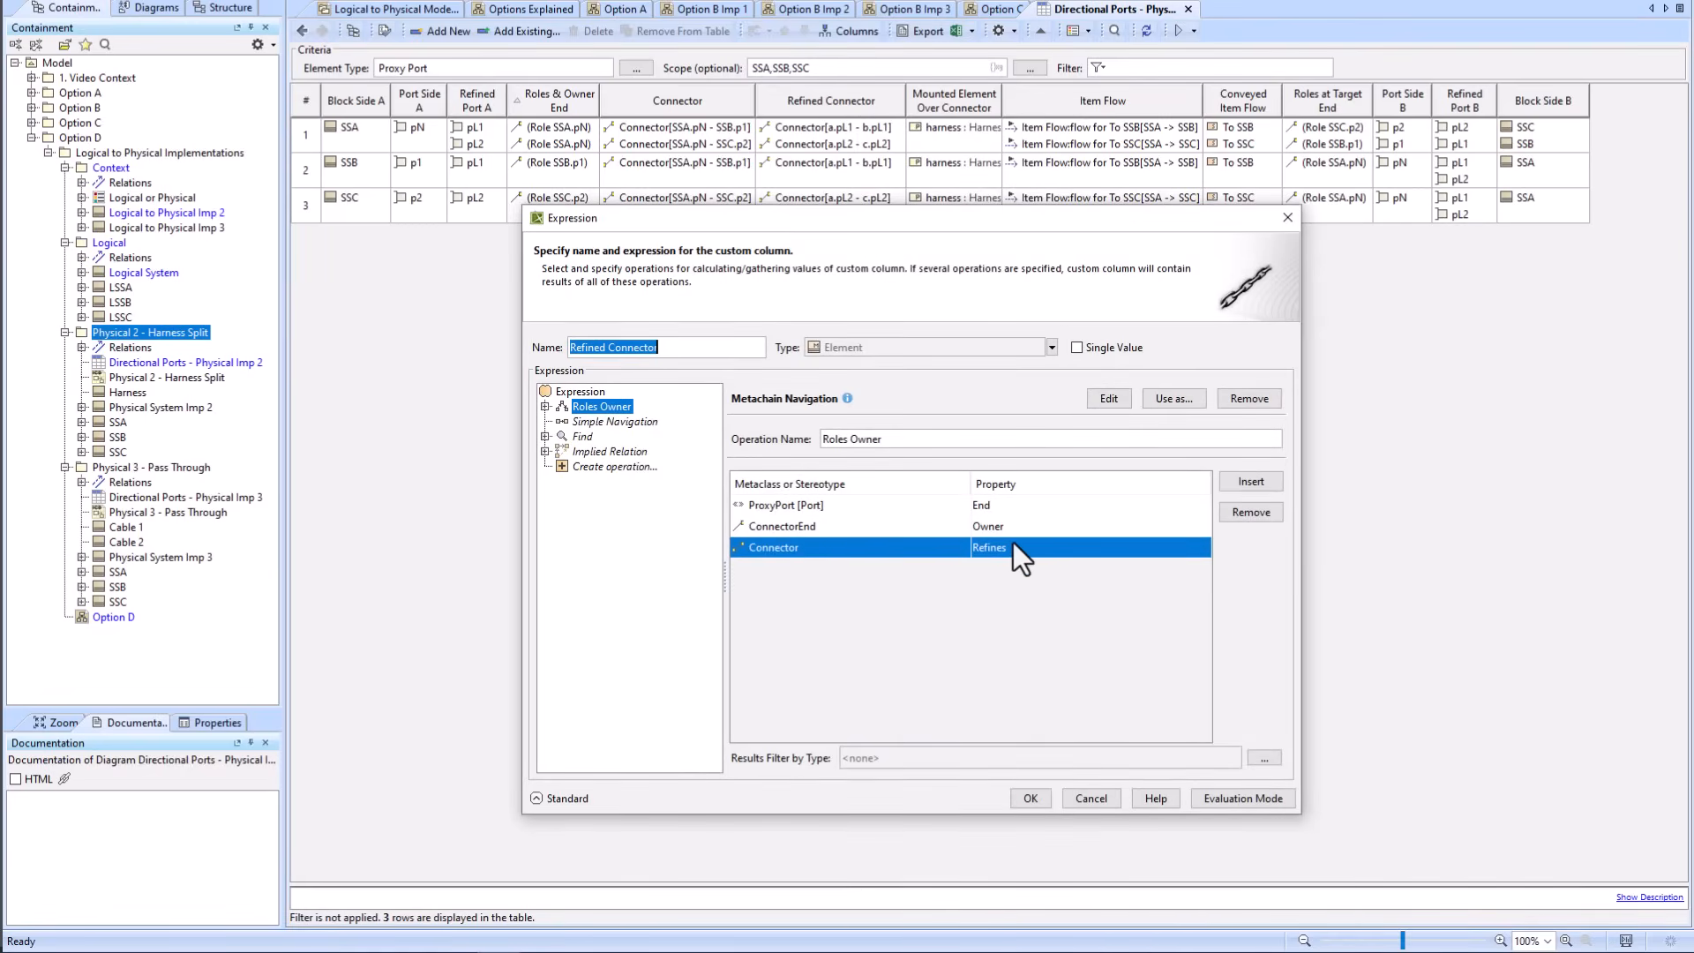
pyautogui.click(545, 401)
pyautogui.click(544, 407)
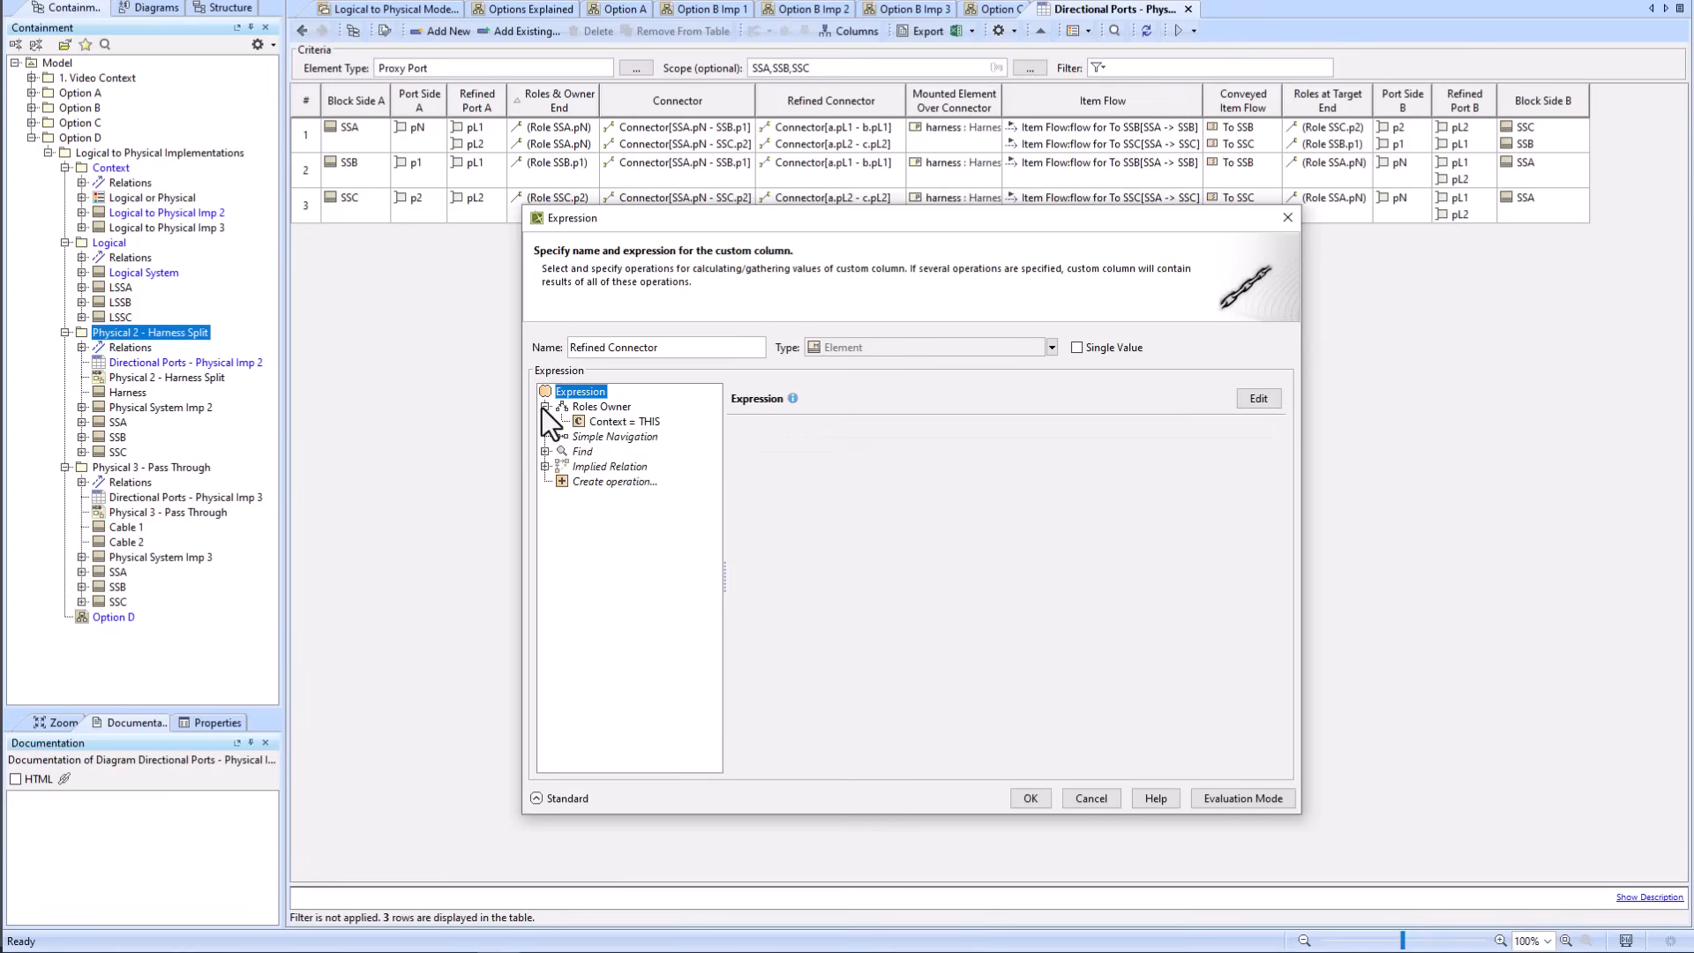
pyautogui.click(1099, 801)
# Step: Remove the unused Simple Navigation, Find and Implied Relation operations from the Mounted Element Over Connector column's expression and accept it
pyautogui.rightClick(966, 99)
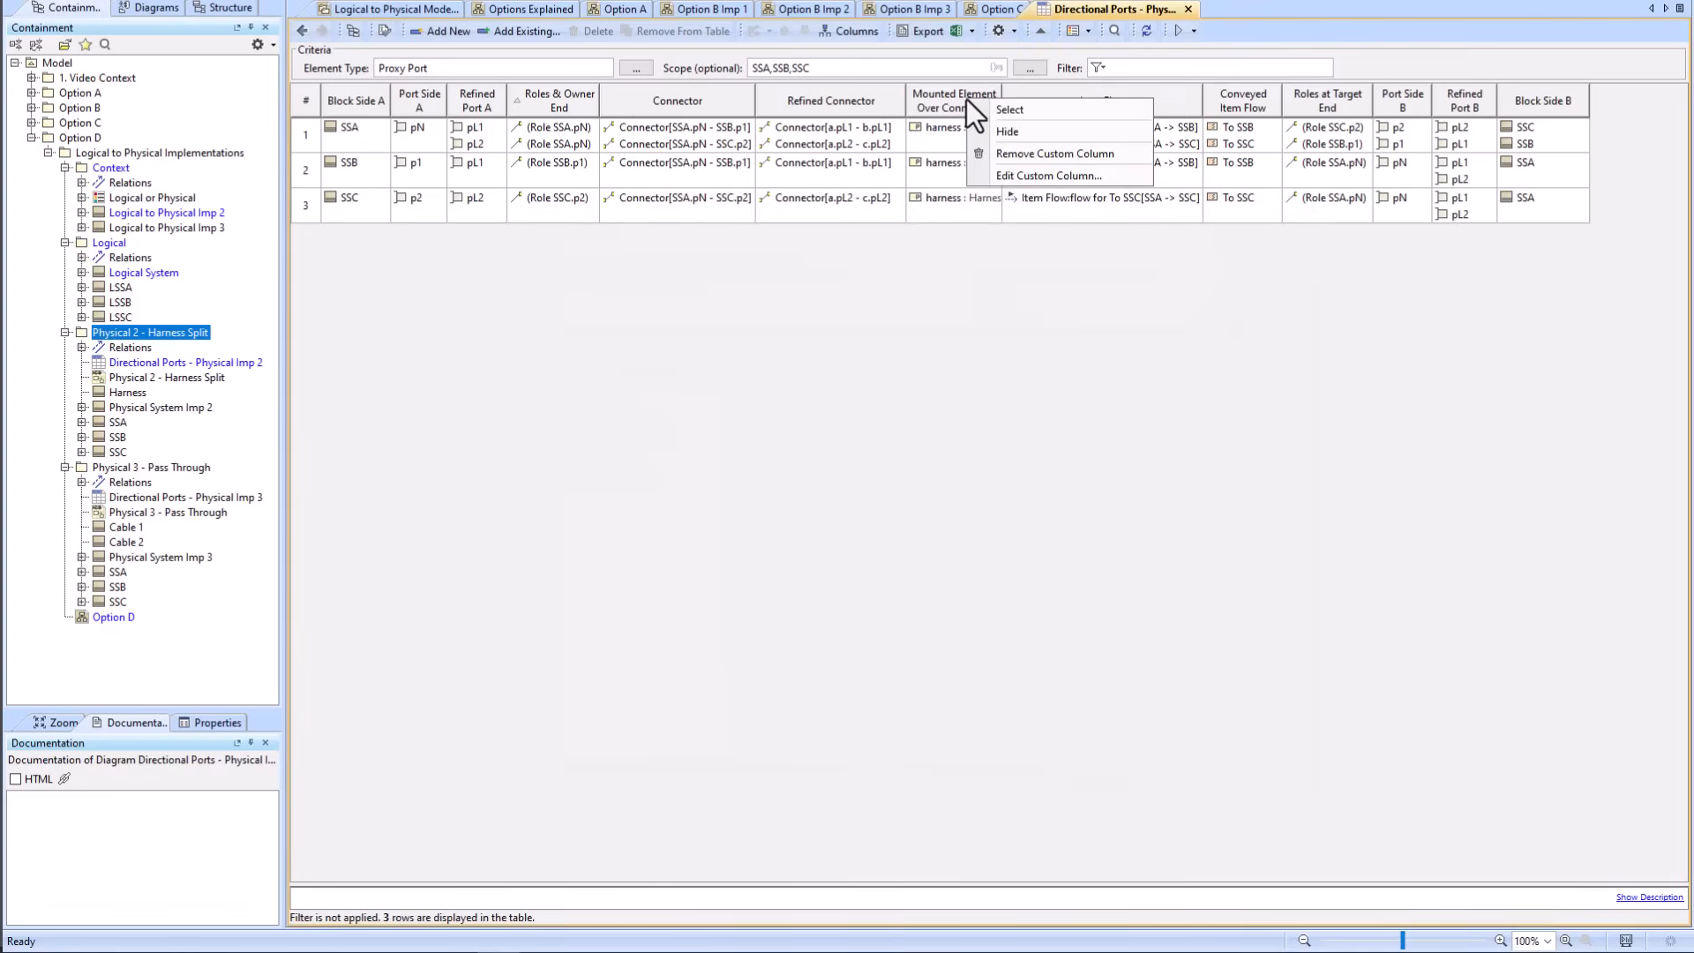
pyautogui.click(1025, 176)
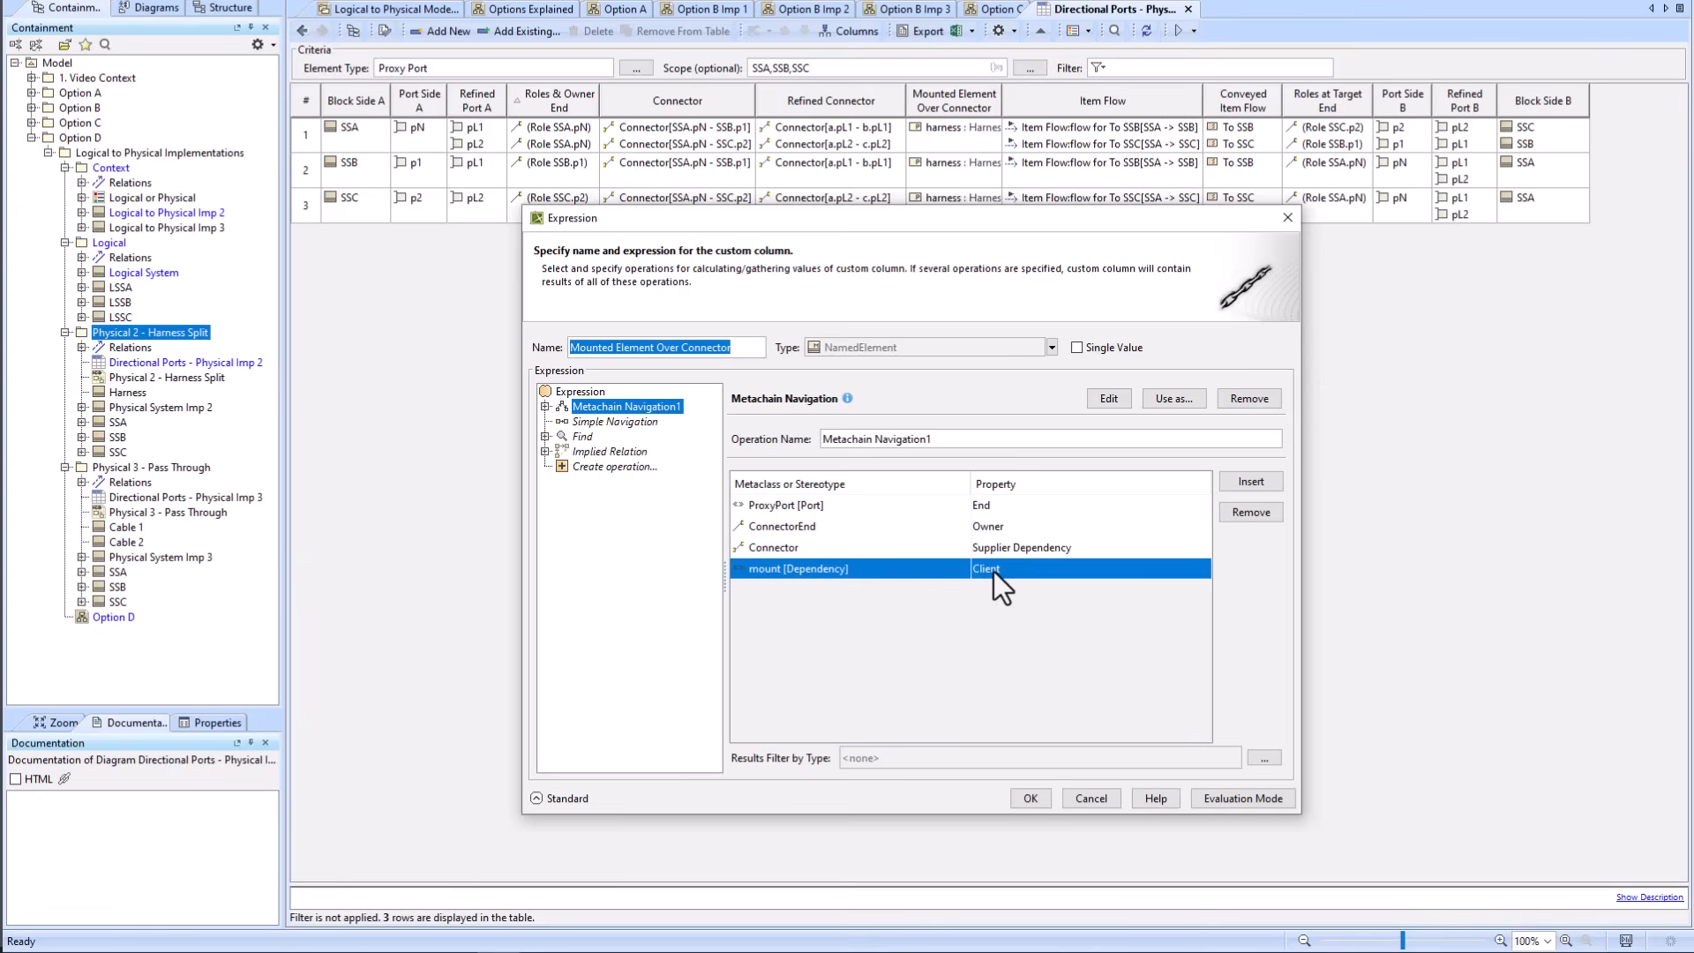
pyautogui.click(586, 421)
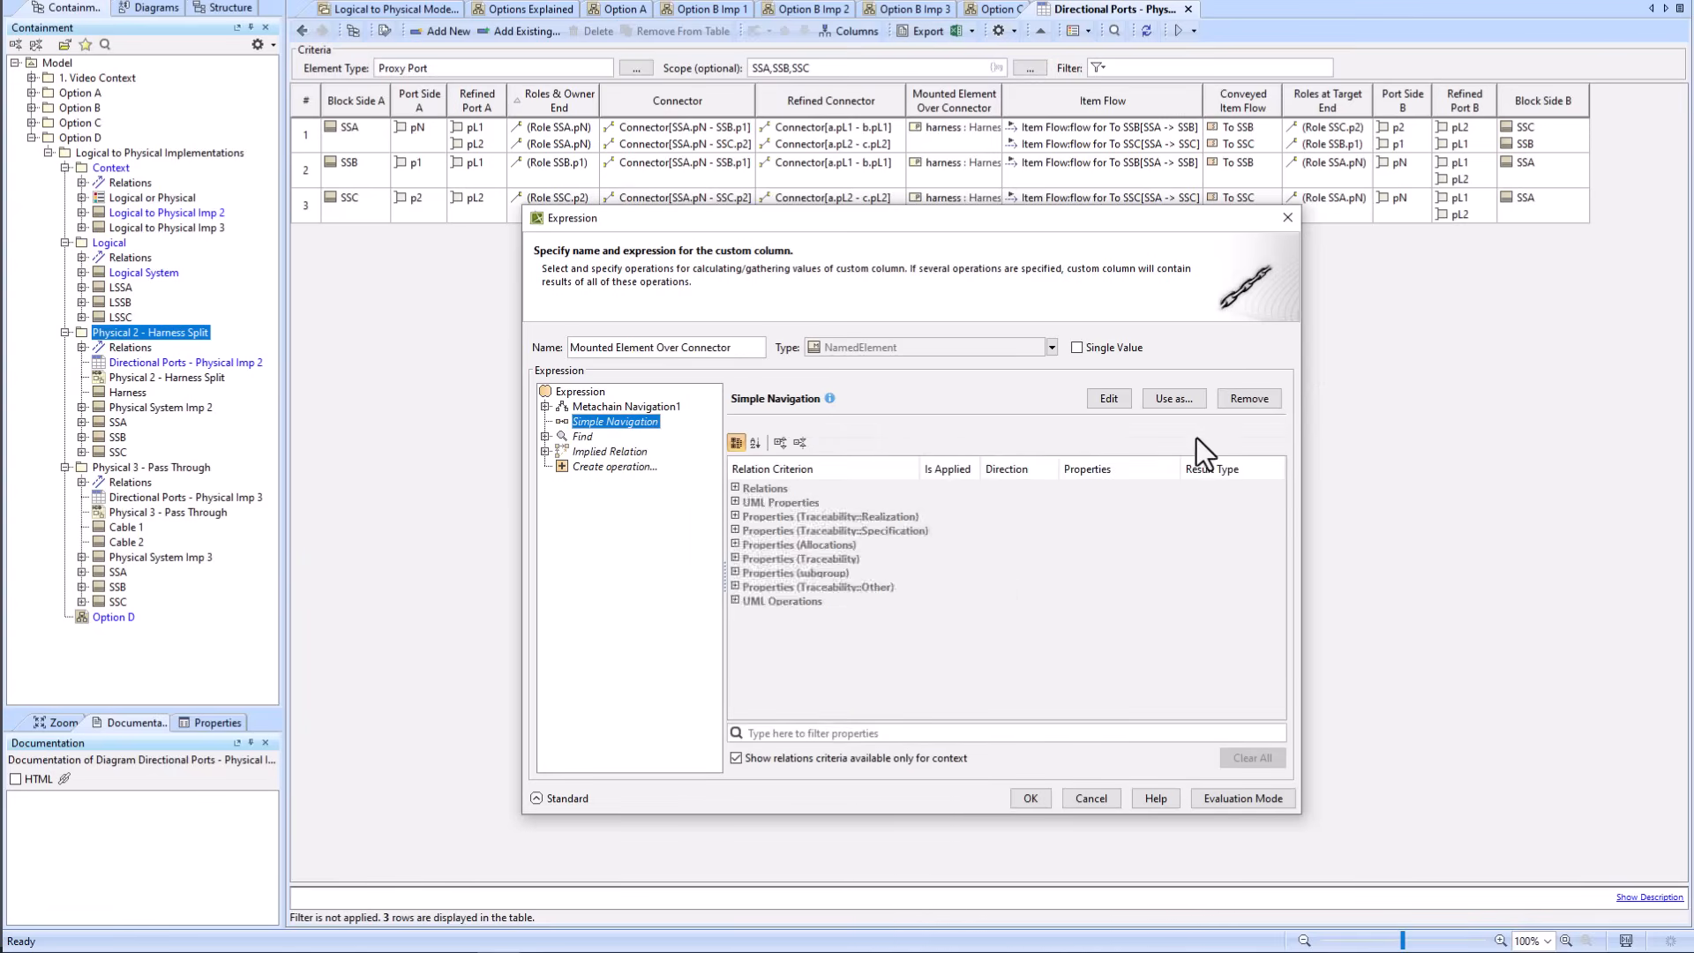
pyautogui.click(1250, 399)
pyautogui.click(1250, 399)
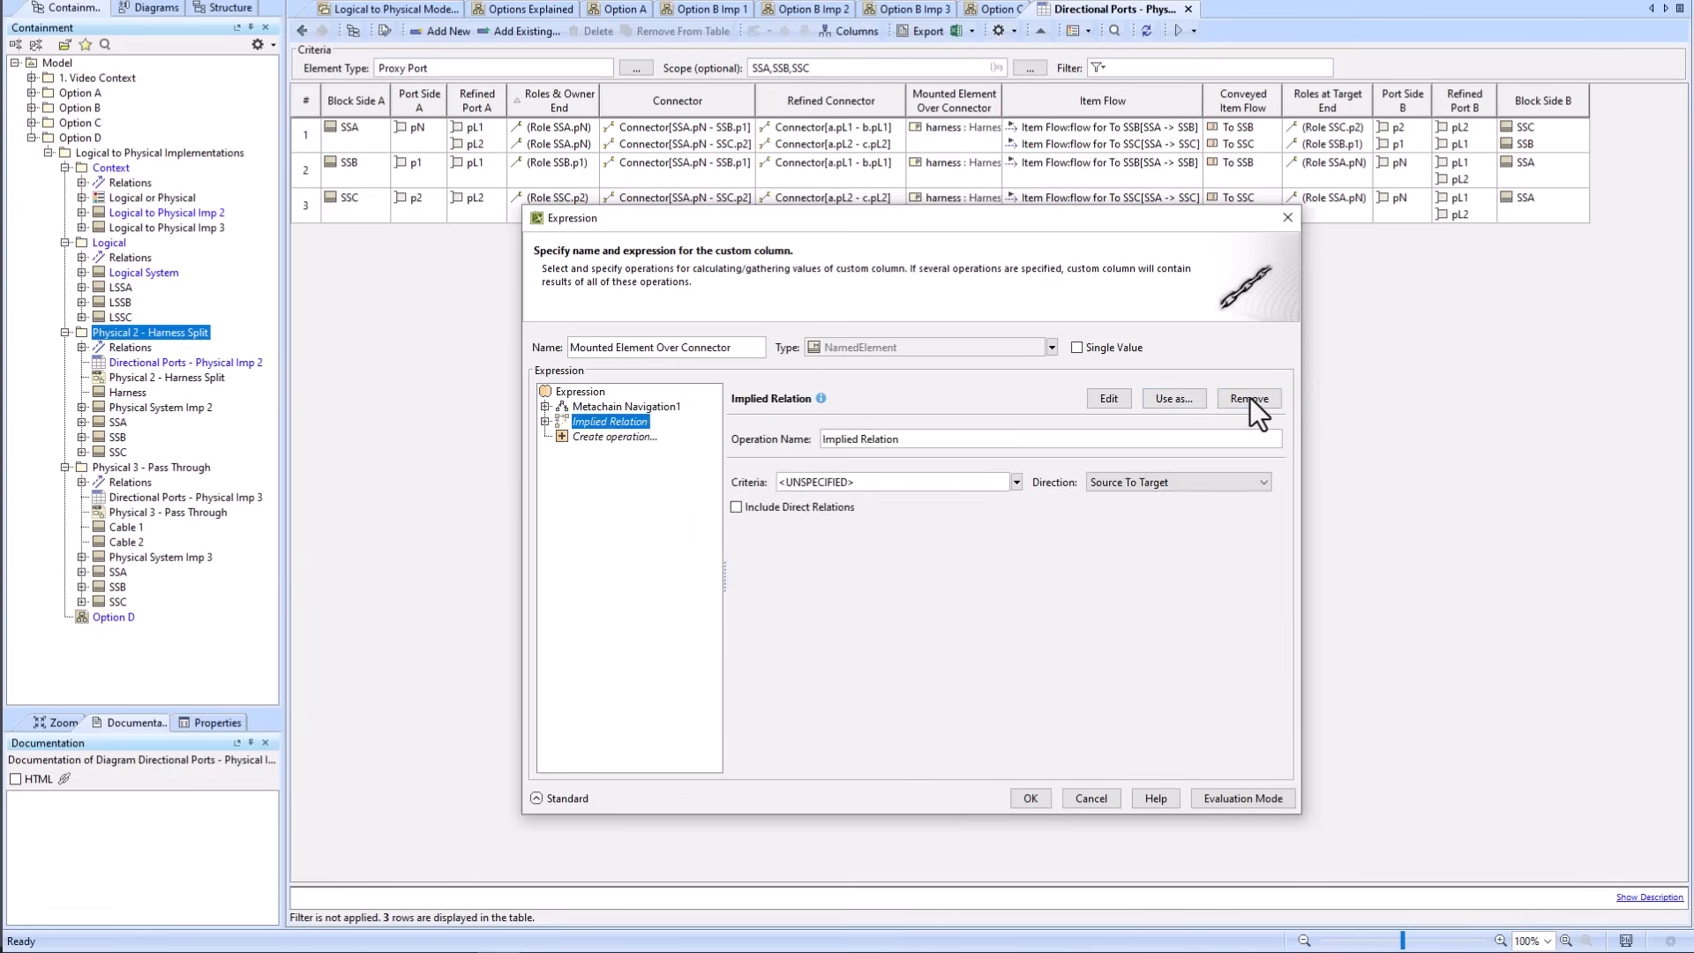
pyautogui.click(1249, 399)
pyautogui.click(544, 407)
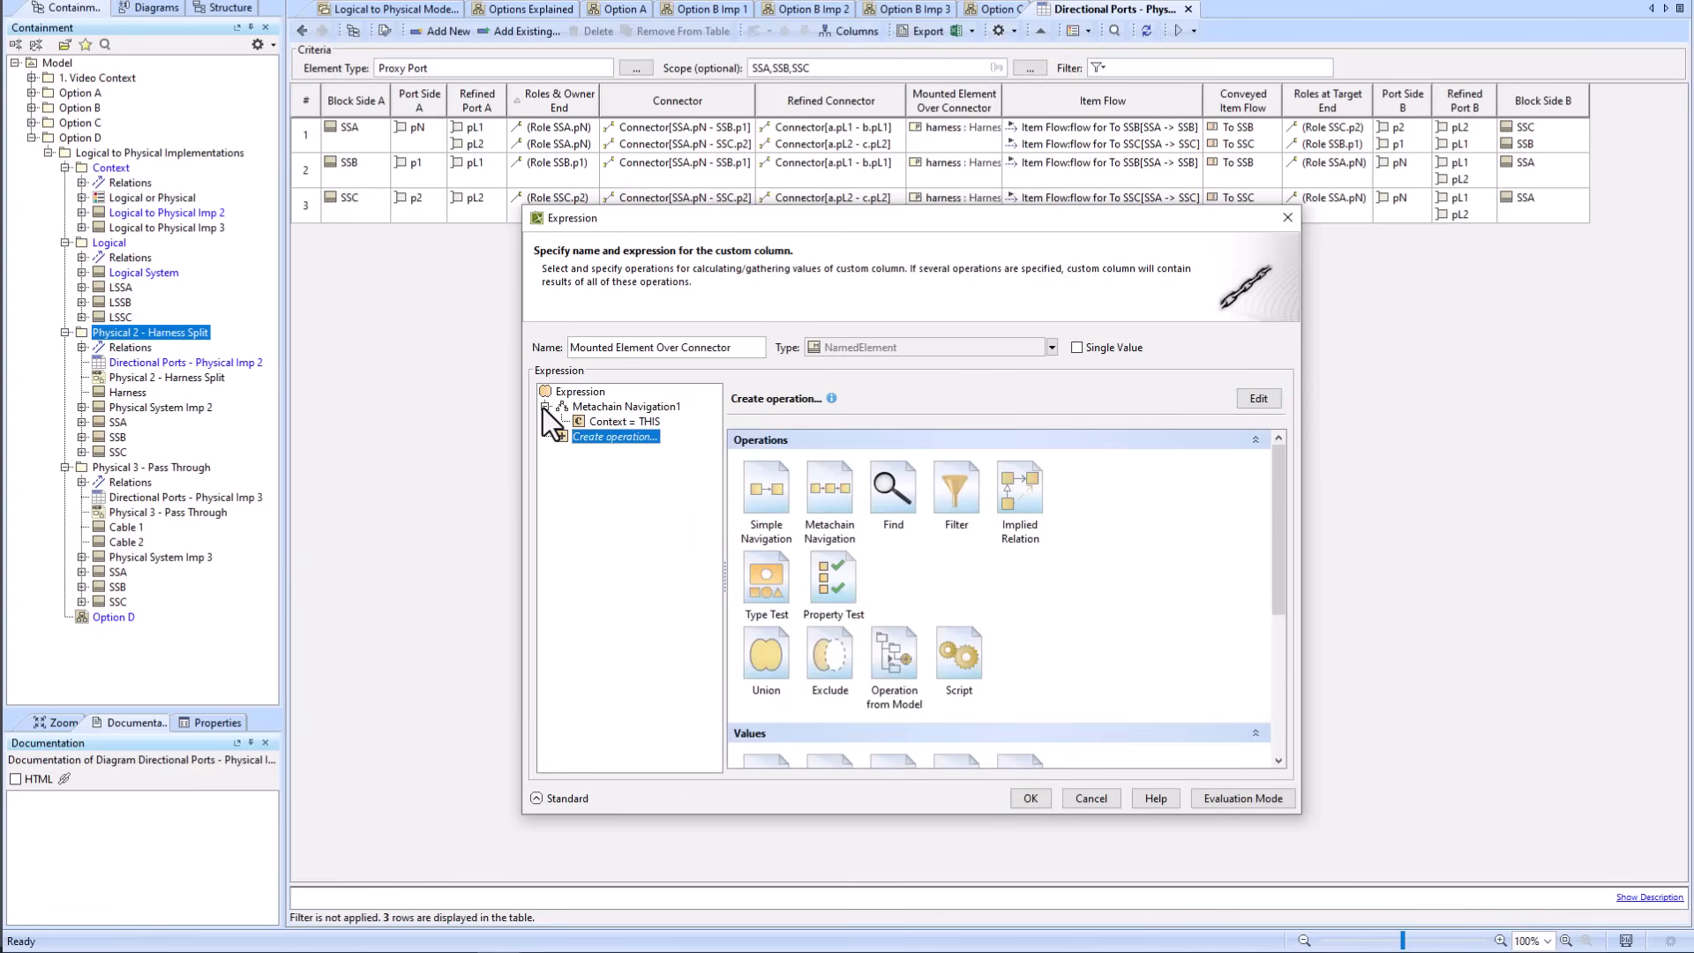
pyautogui.click(602, 405)
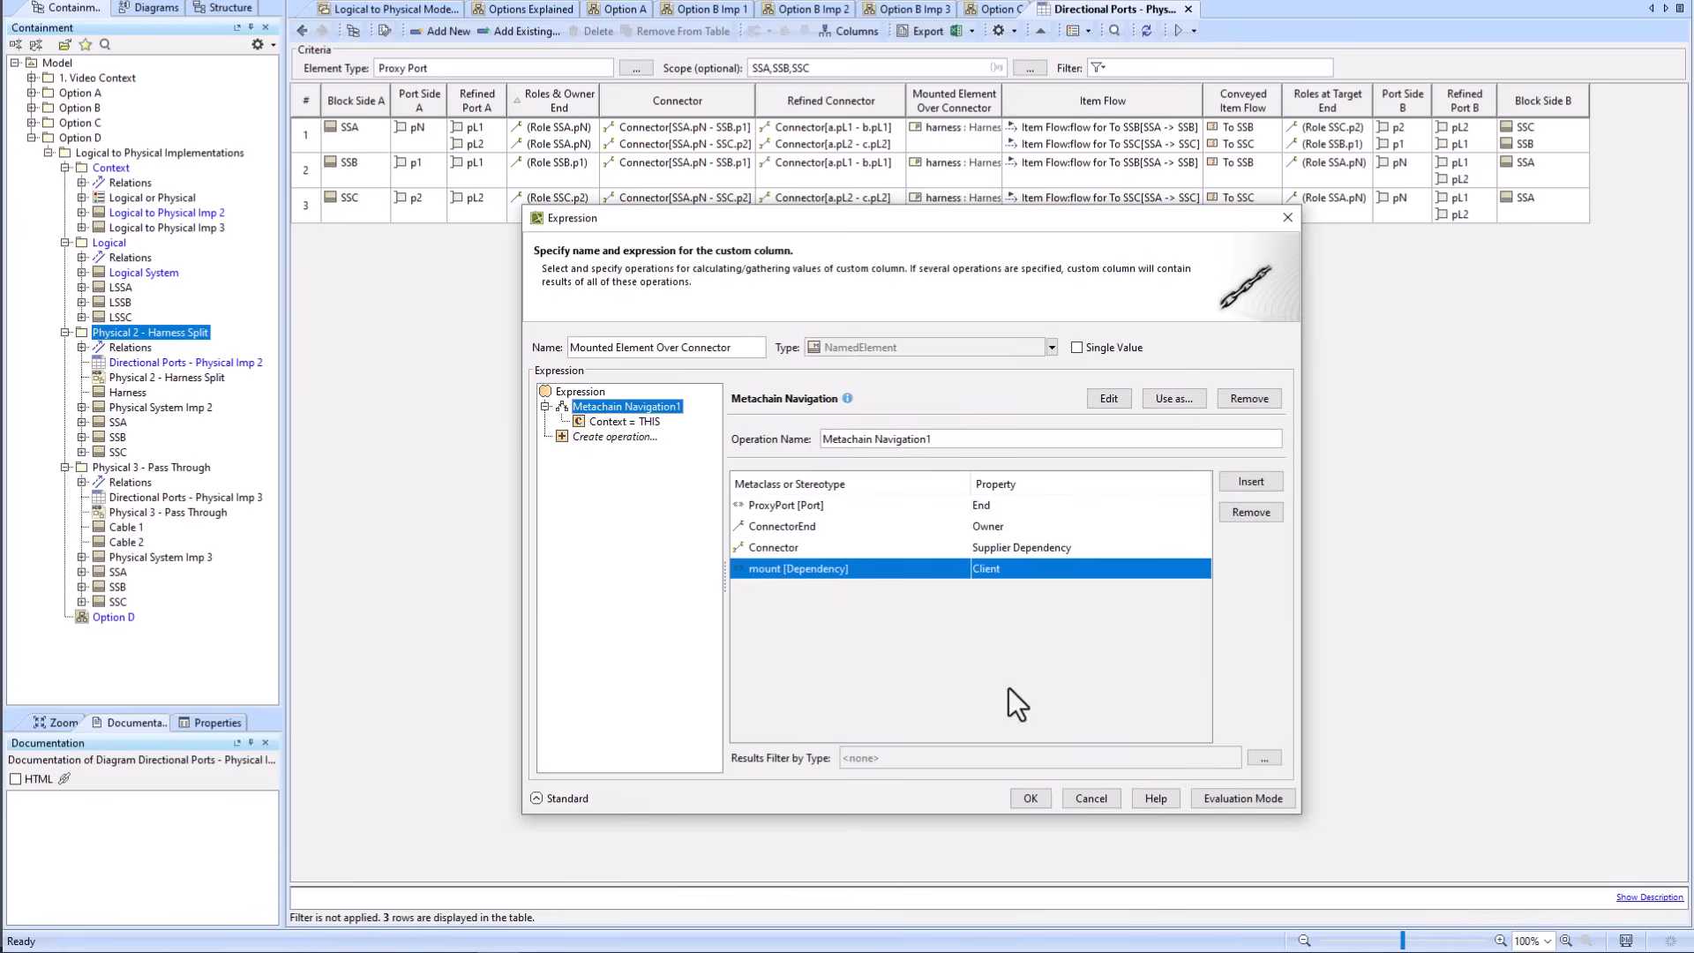
pyautogui.click(1032, 798)
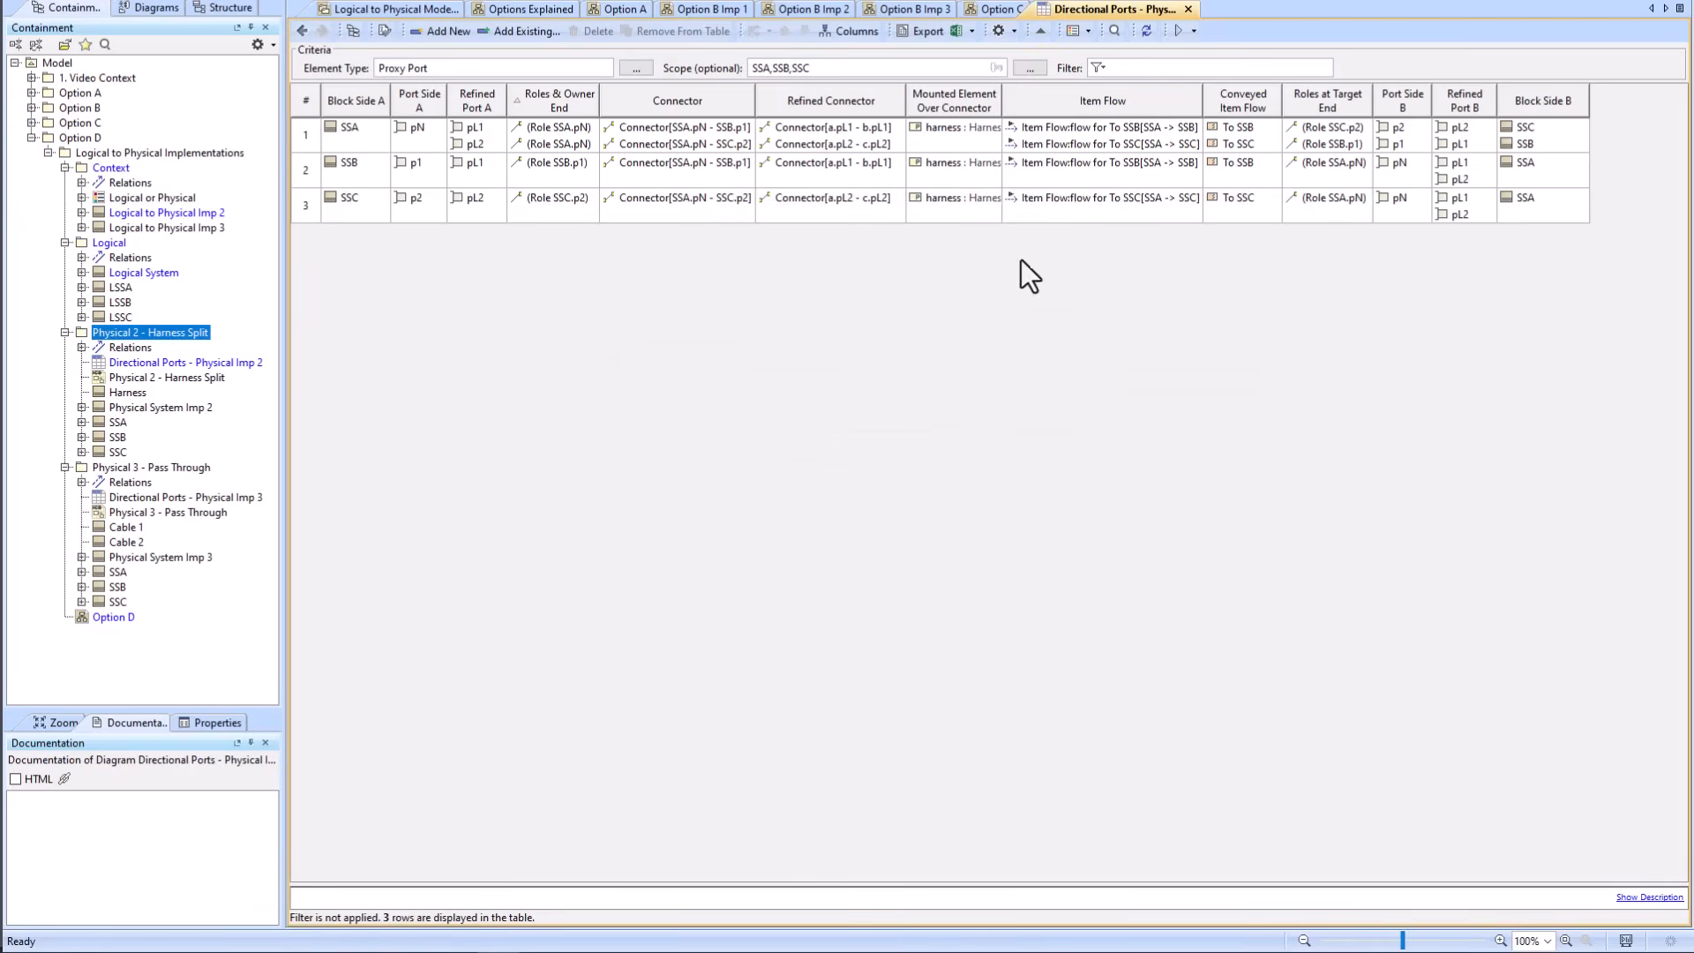
# Step: Remove the unused Simple Navigation, Find and Implied Relation operations from the Item Flow column's expression and accept it
pyautogui.rightClick(1083, 98)
pyautogui.click(1133, 173)
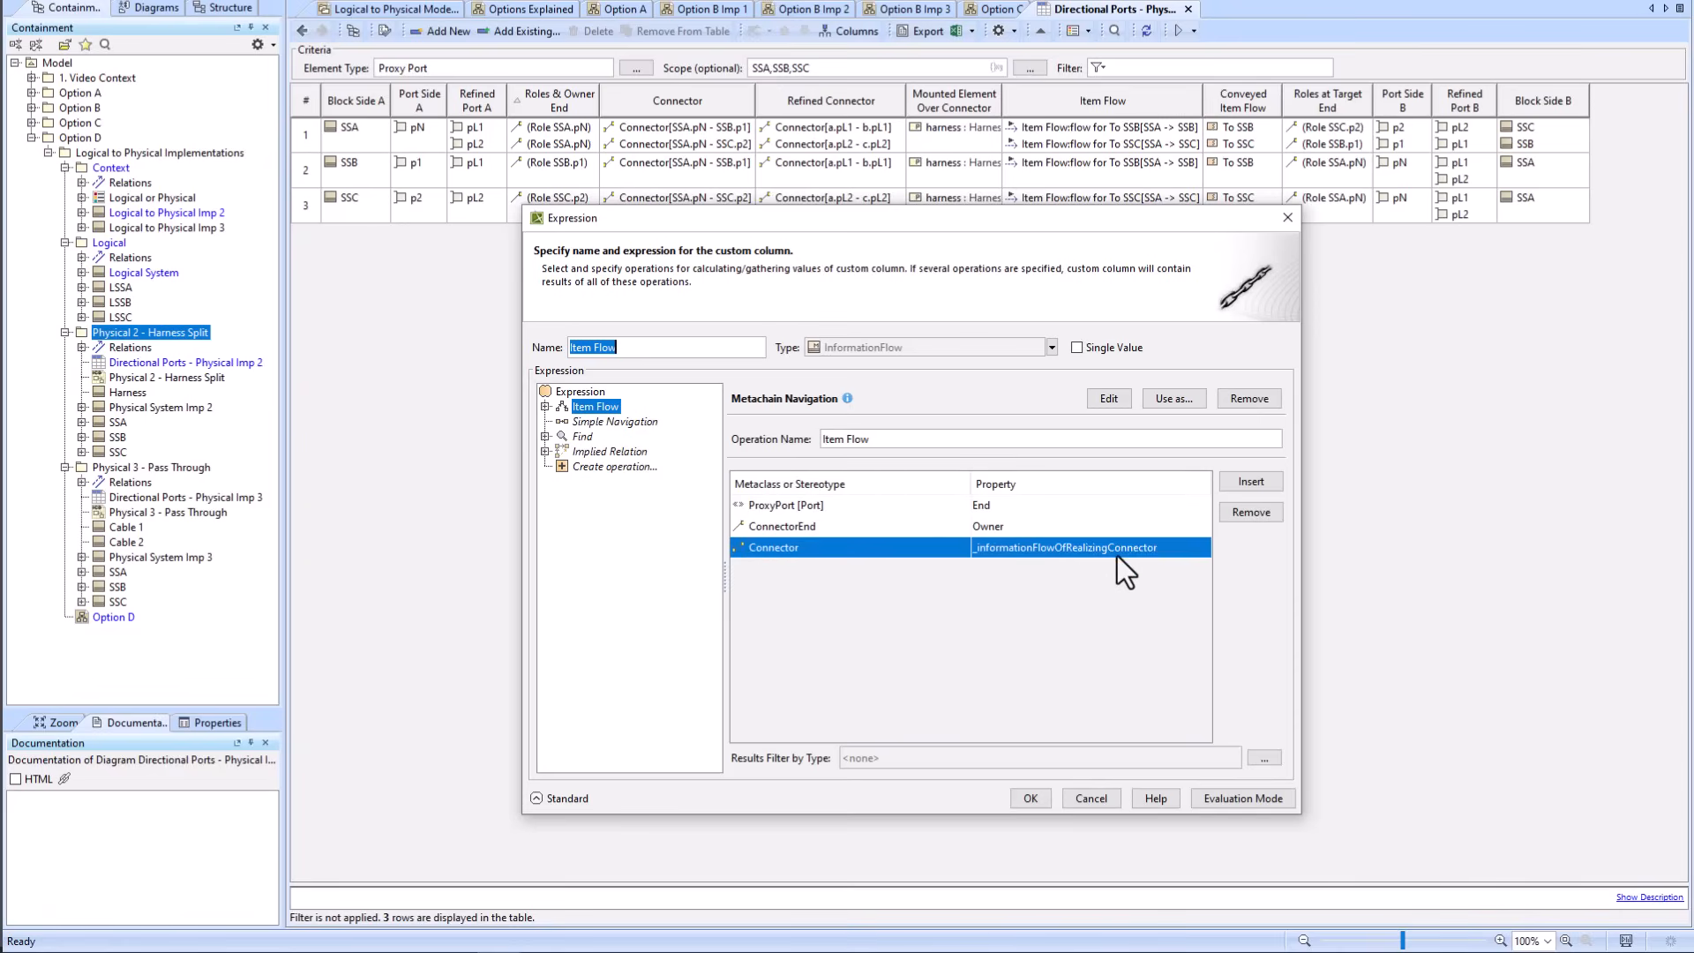
pyautogui.click(545, 406)
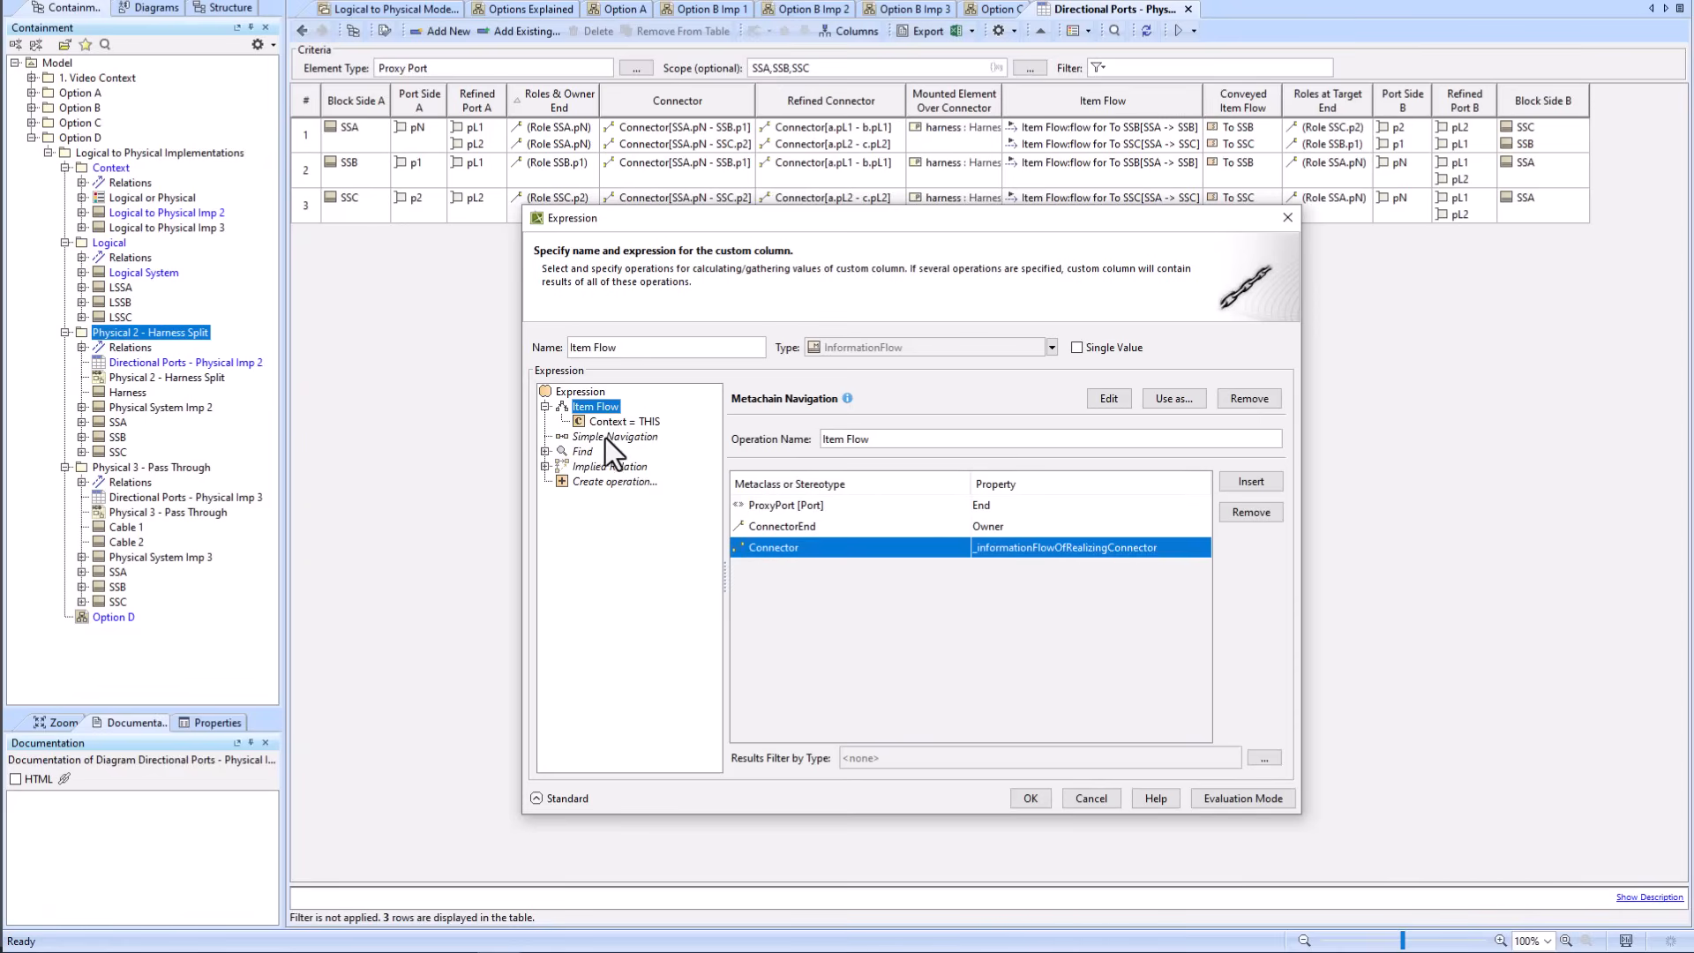
pyautogui.click(605, 438)
pyautogui.click(1244, 397)
pyautogui.click(1244, 397)
pyautogui.click(1244, 397)
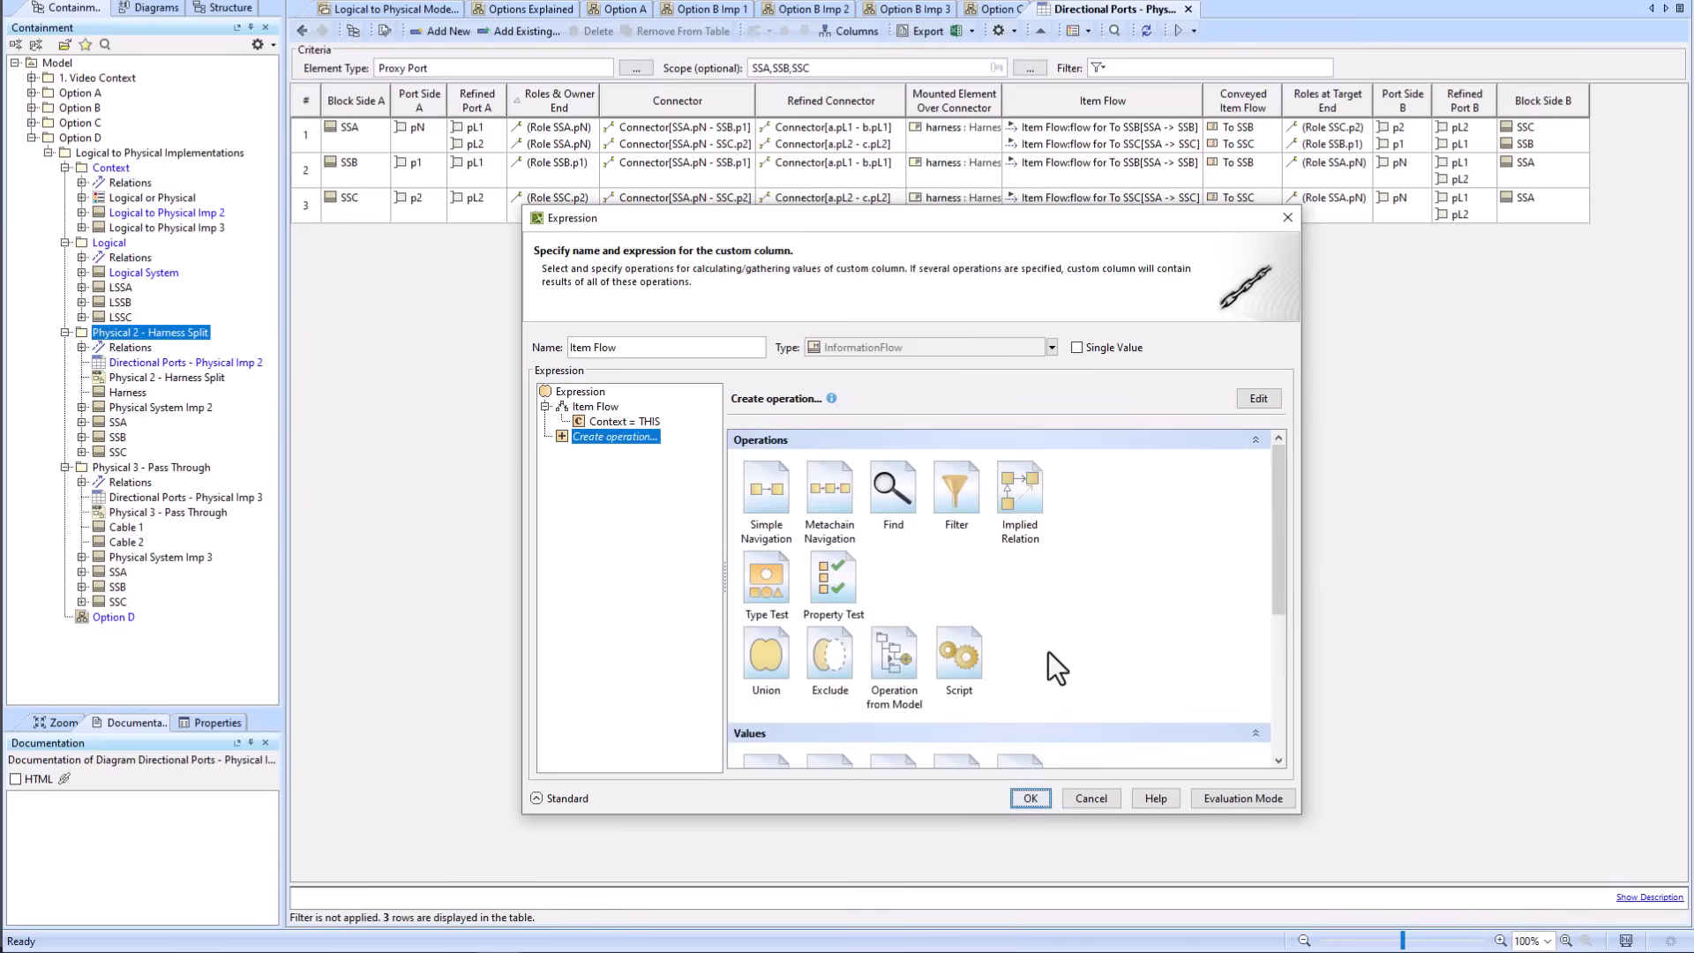
pyautogui.click(1031, 798)
# Step: Remove the unused Simple Navigation, Find and Implied Relation operations from the Conveyed Item Flow column's expression and accept it
pyautogui.rightClick(1244, 98)
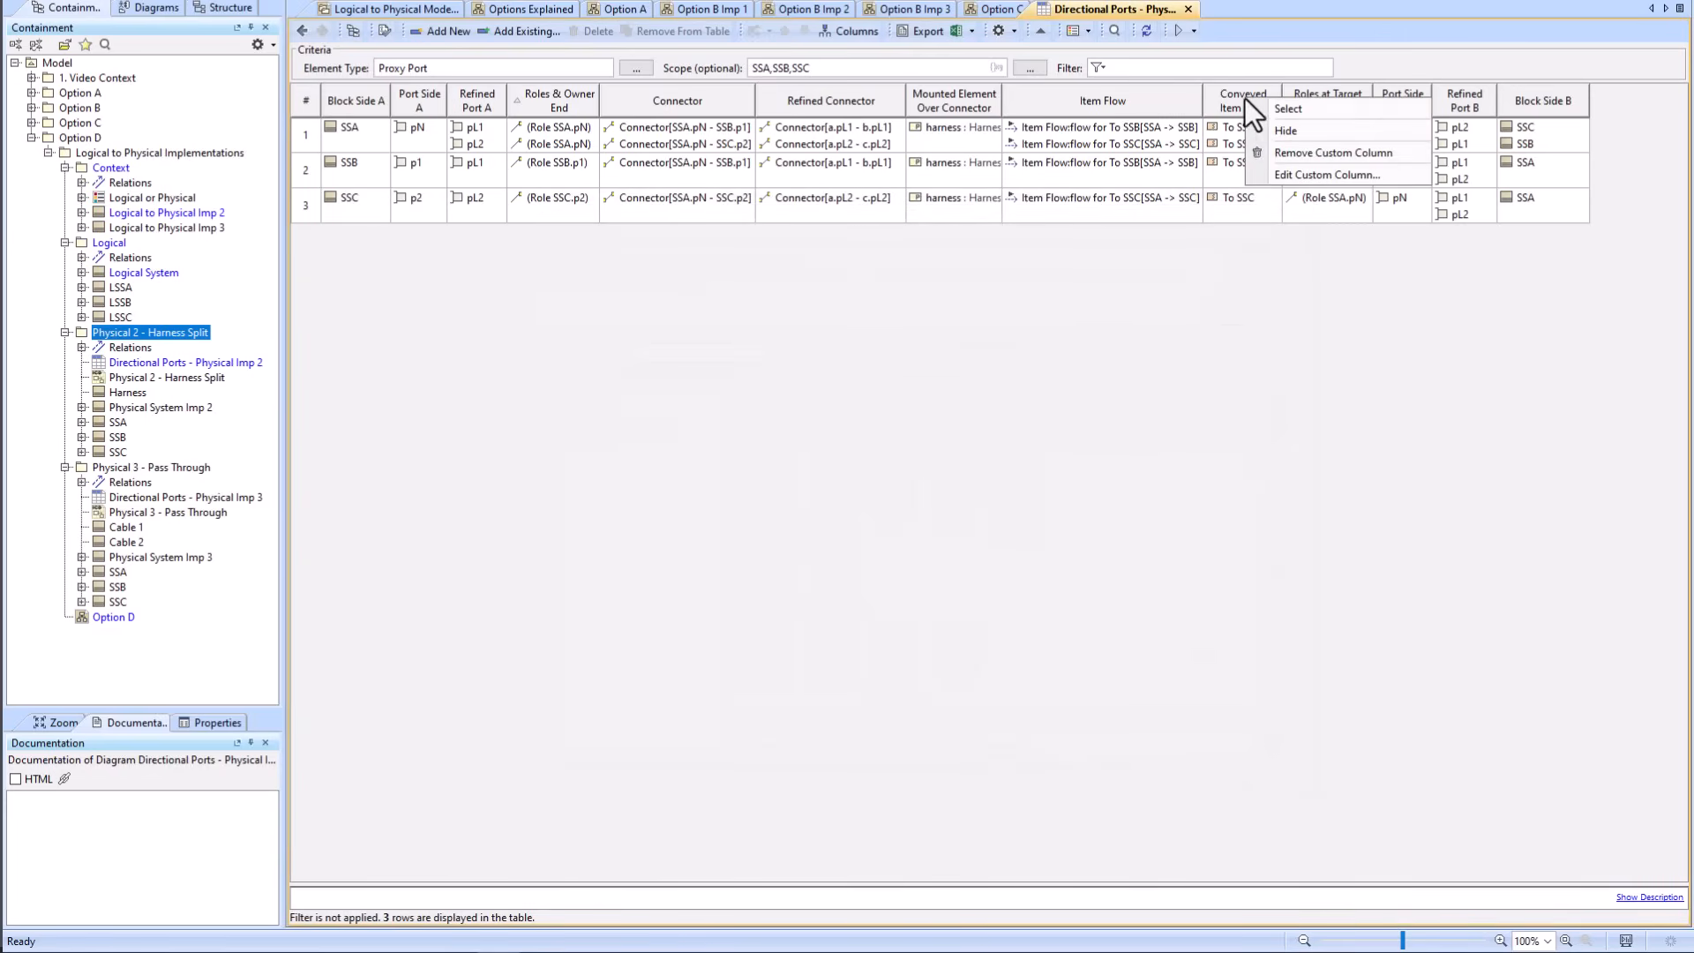
pyautogui.click(1280, 172)
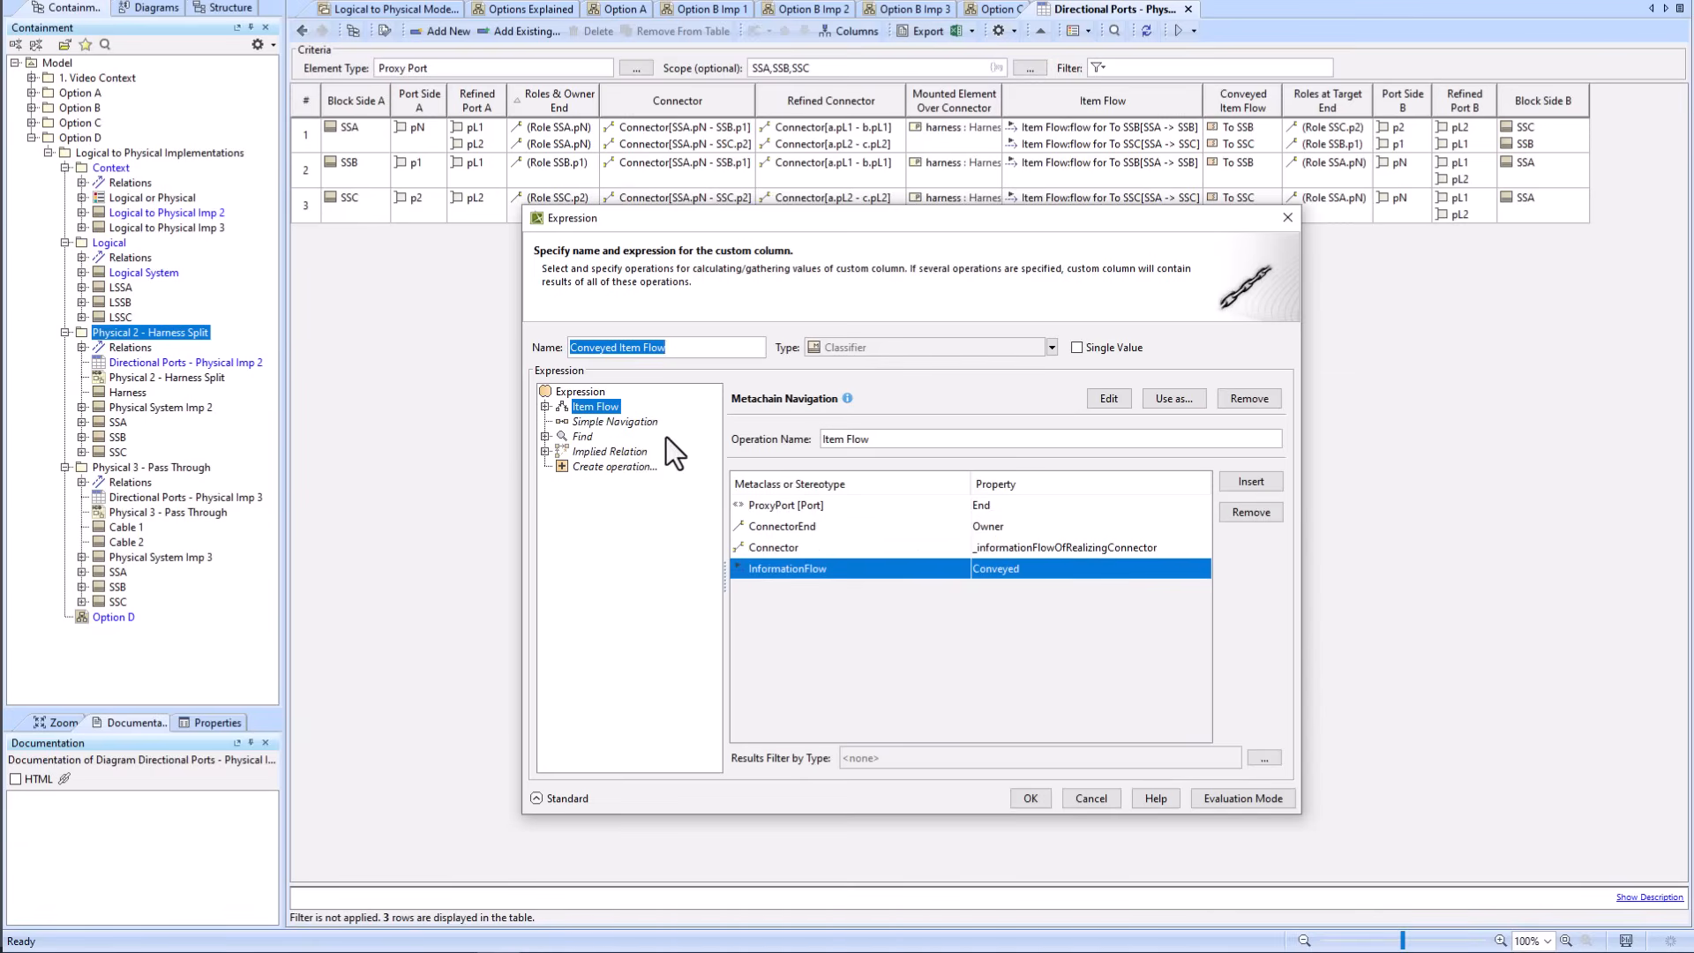
pyautogui.click(618, 424)
pyautogui.click(1267, 402)
pyautogui.click(1265, 400)
pyautogui.click(1265, 400)
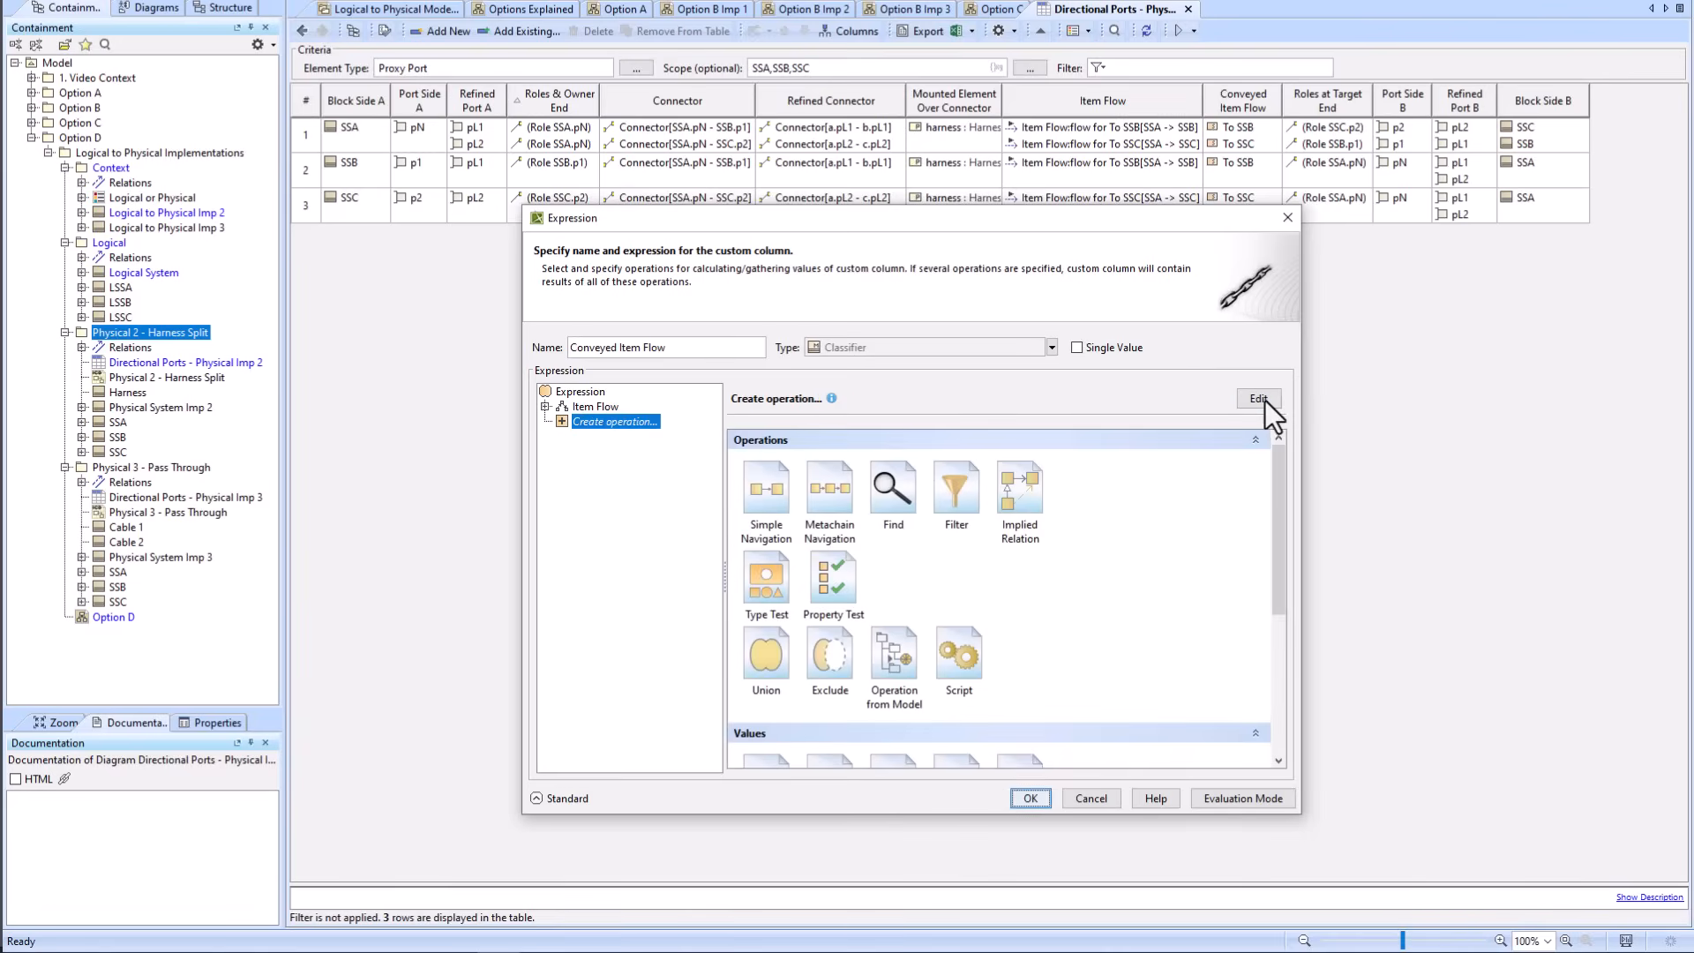
pyautogui.click(1027, 798)
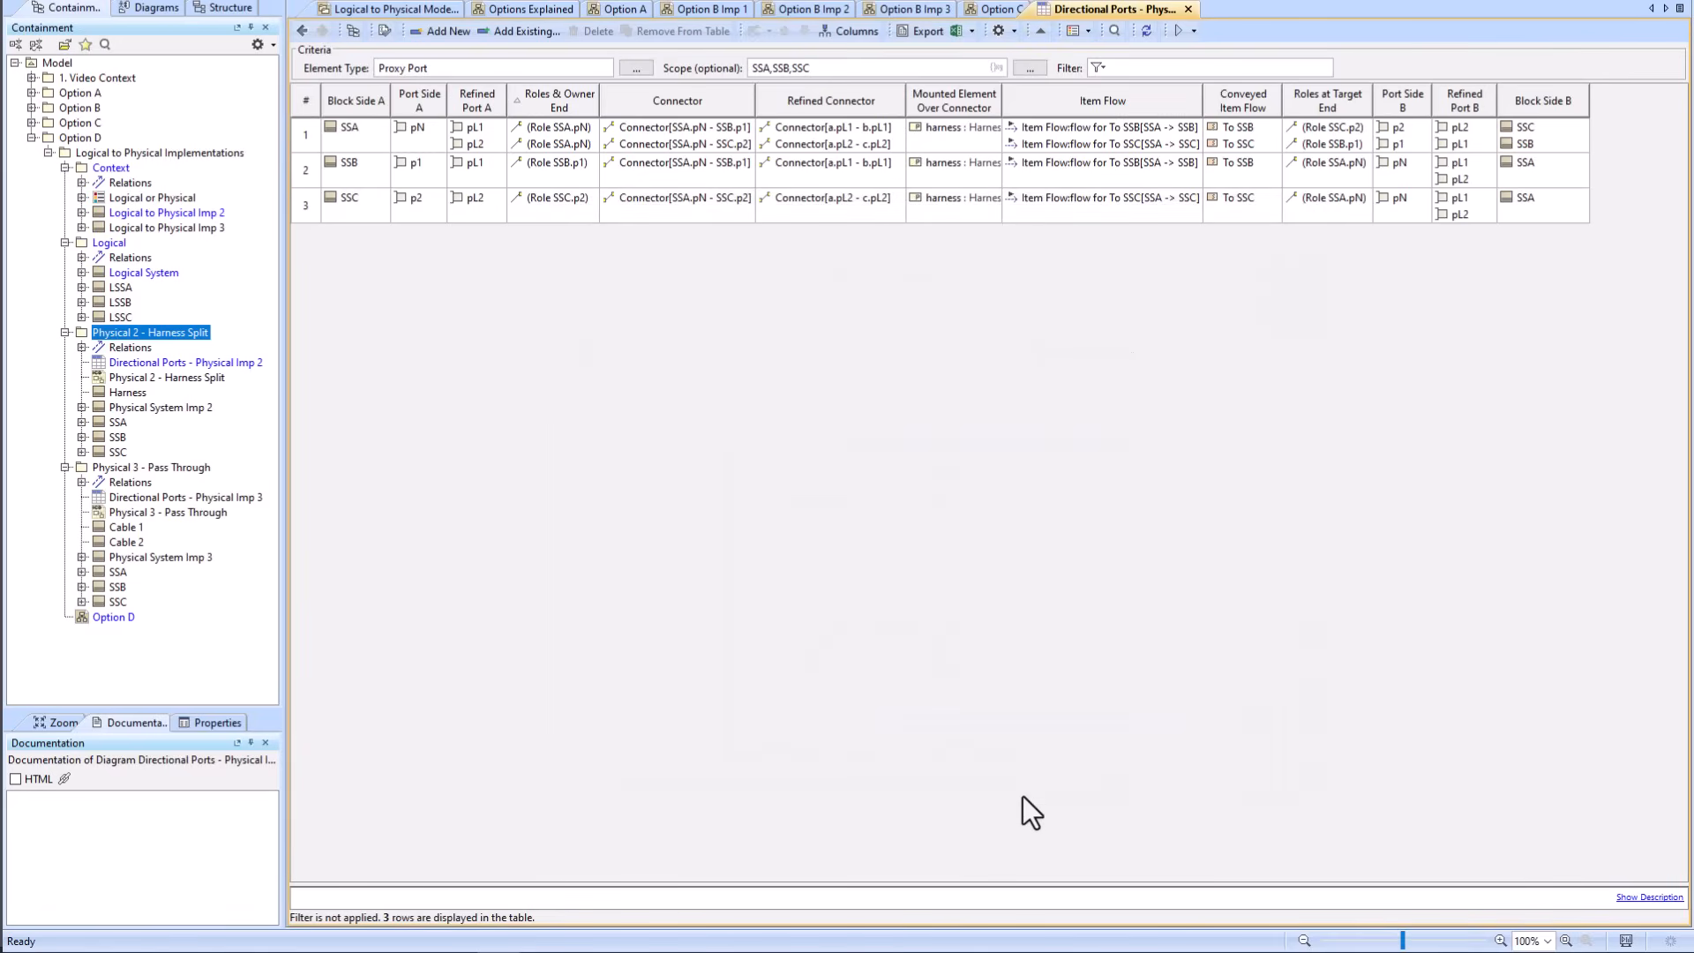
# Step: Open the Roles at Target End column's expression and expand its Exclude operation with the From and Excluded operands
pyautogui.rightClick(1320, 97)
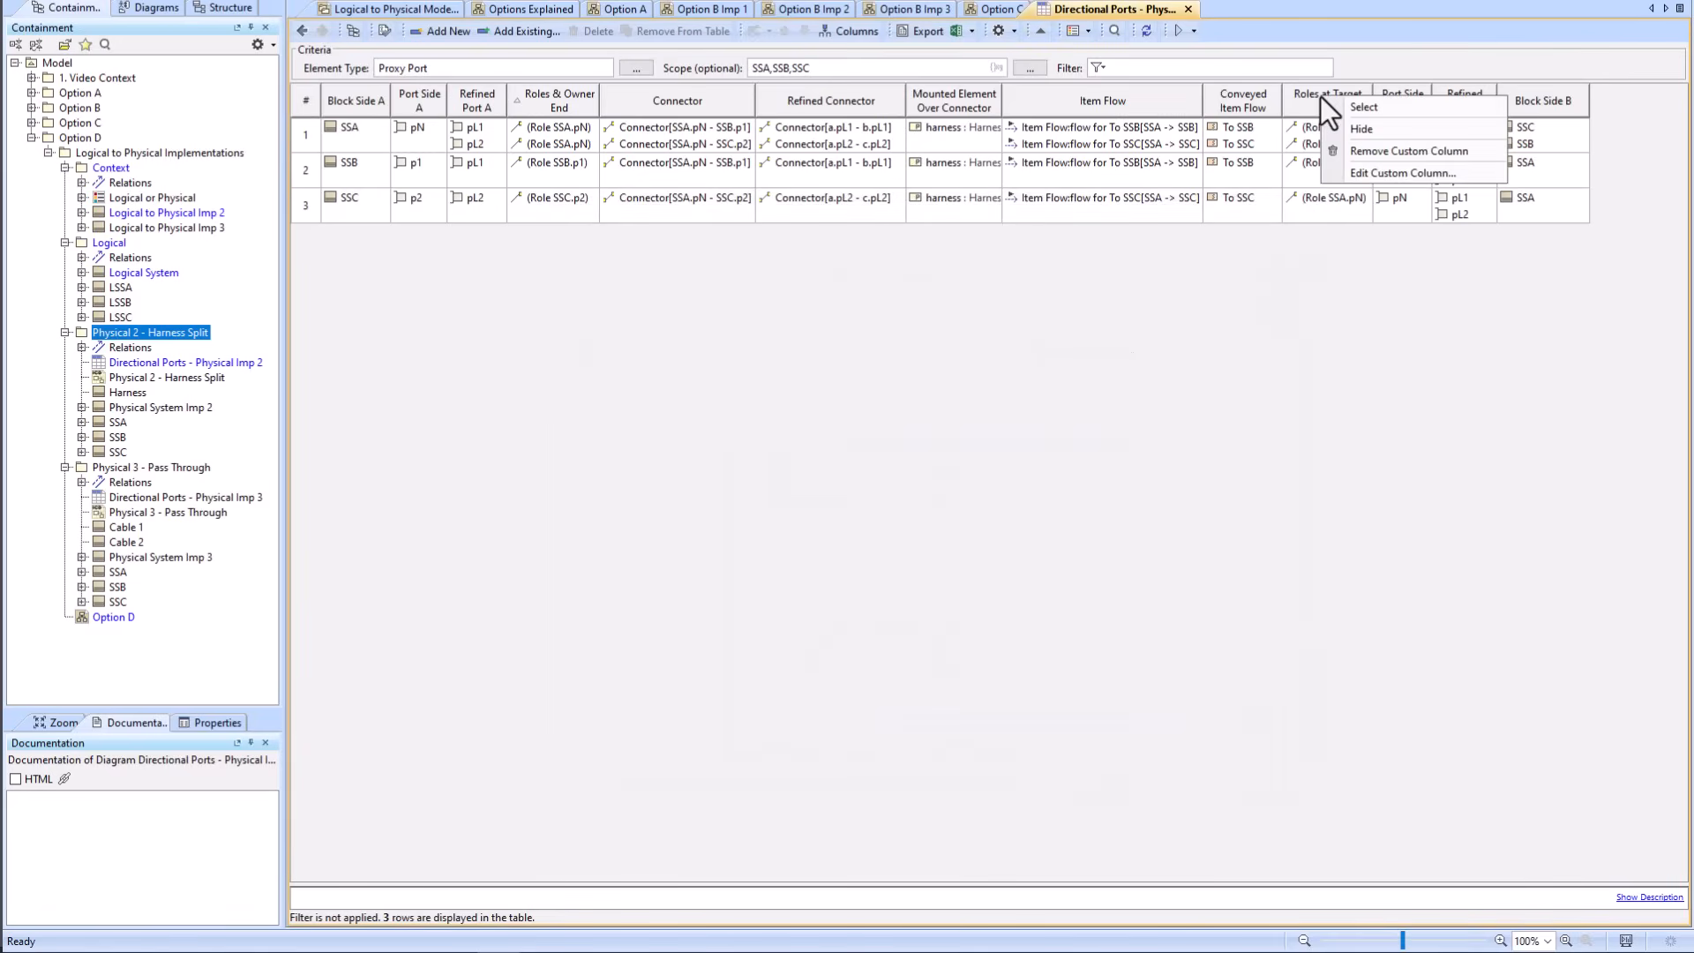
pyautogui.click(1375, 171)
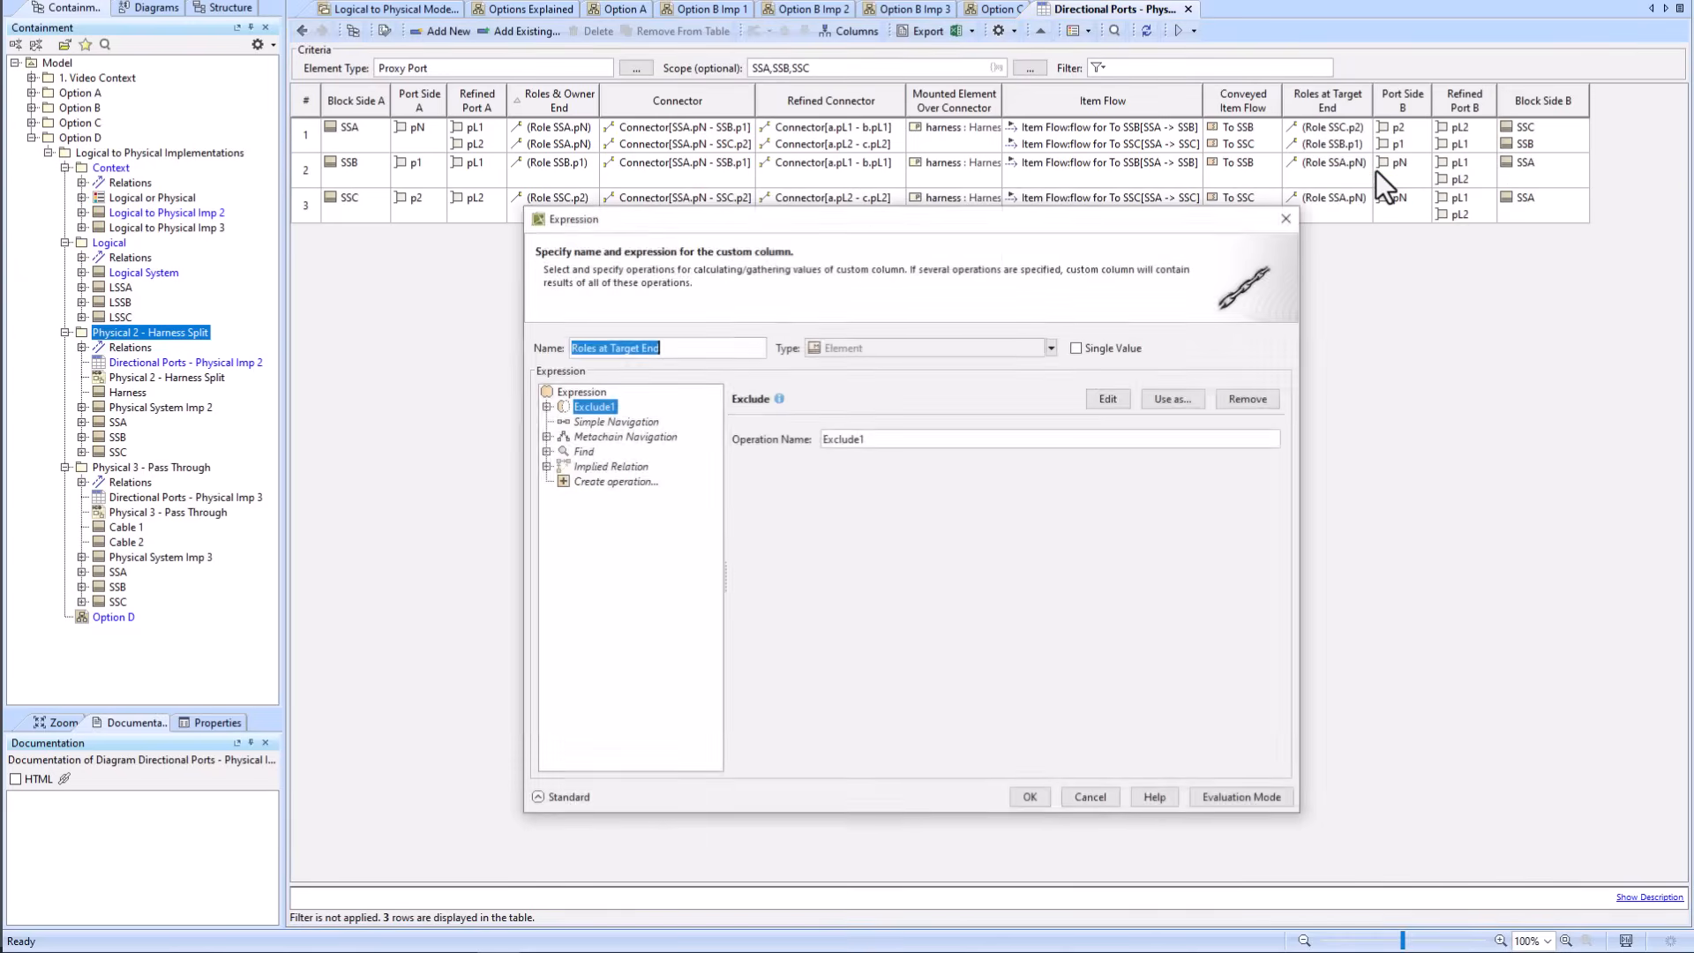
pyautogui.click(545, 406)
pyautogui.click(560, 422)
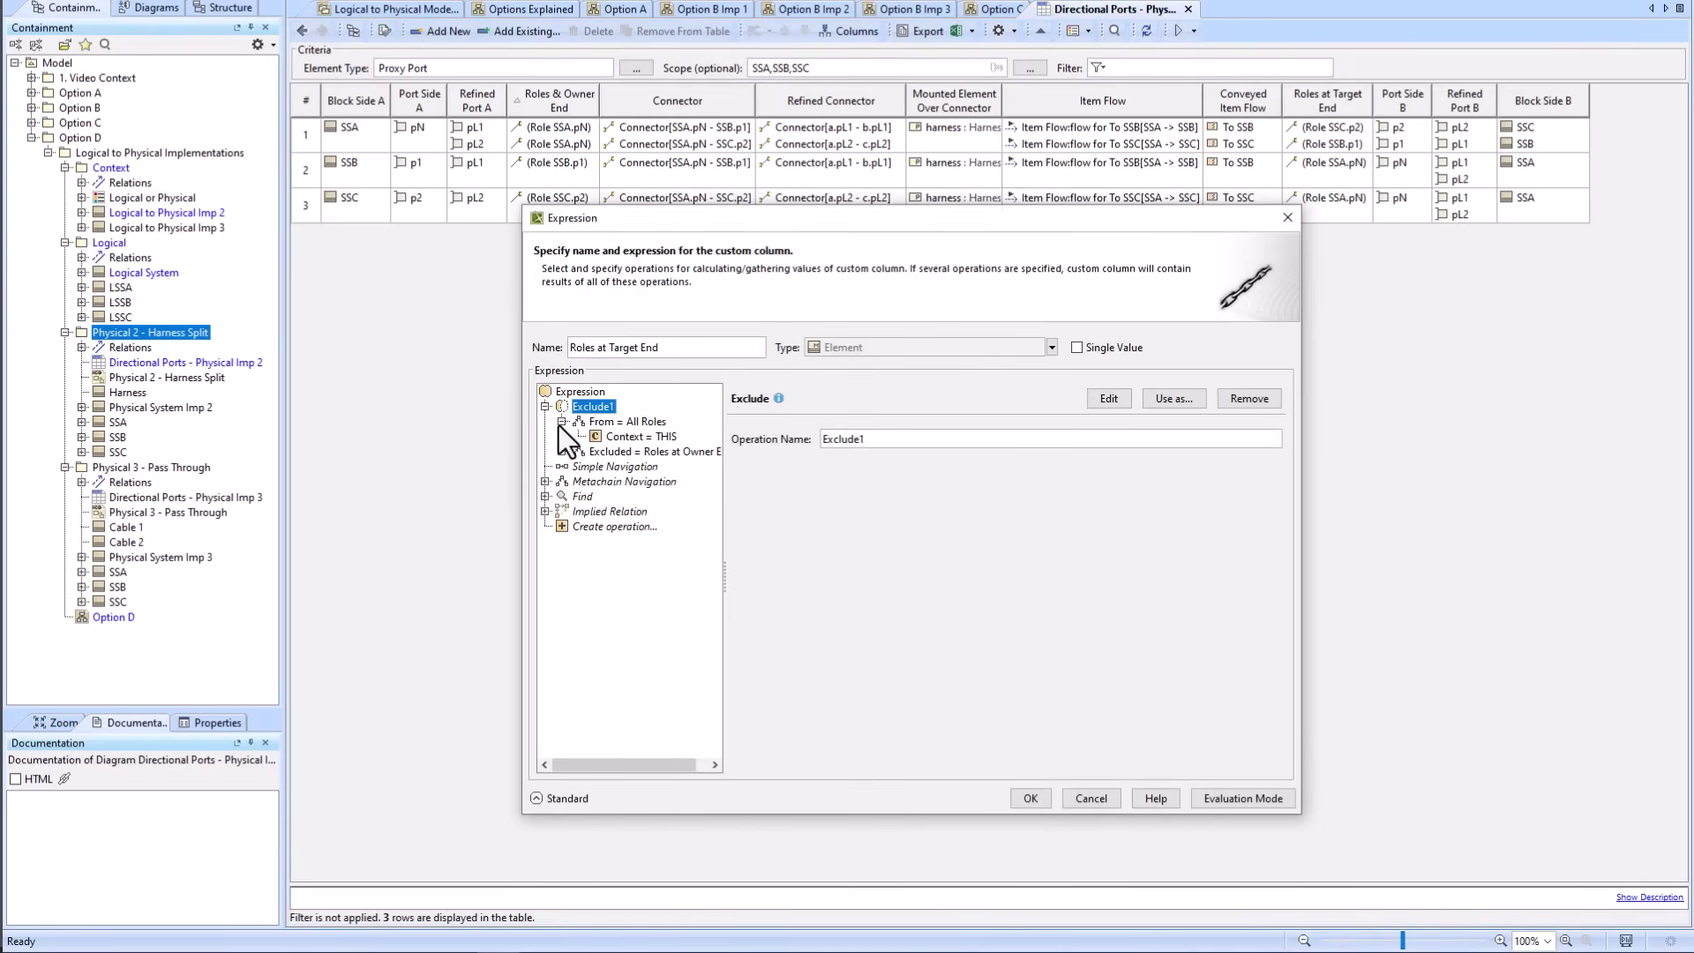
pyautogui.click(559, 449)
# Step: Remove the unused operations below Exclude1 from the Roles at Target End column's expression
pyautogui.click(600, 481)
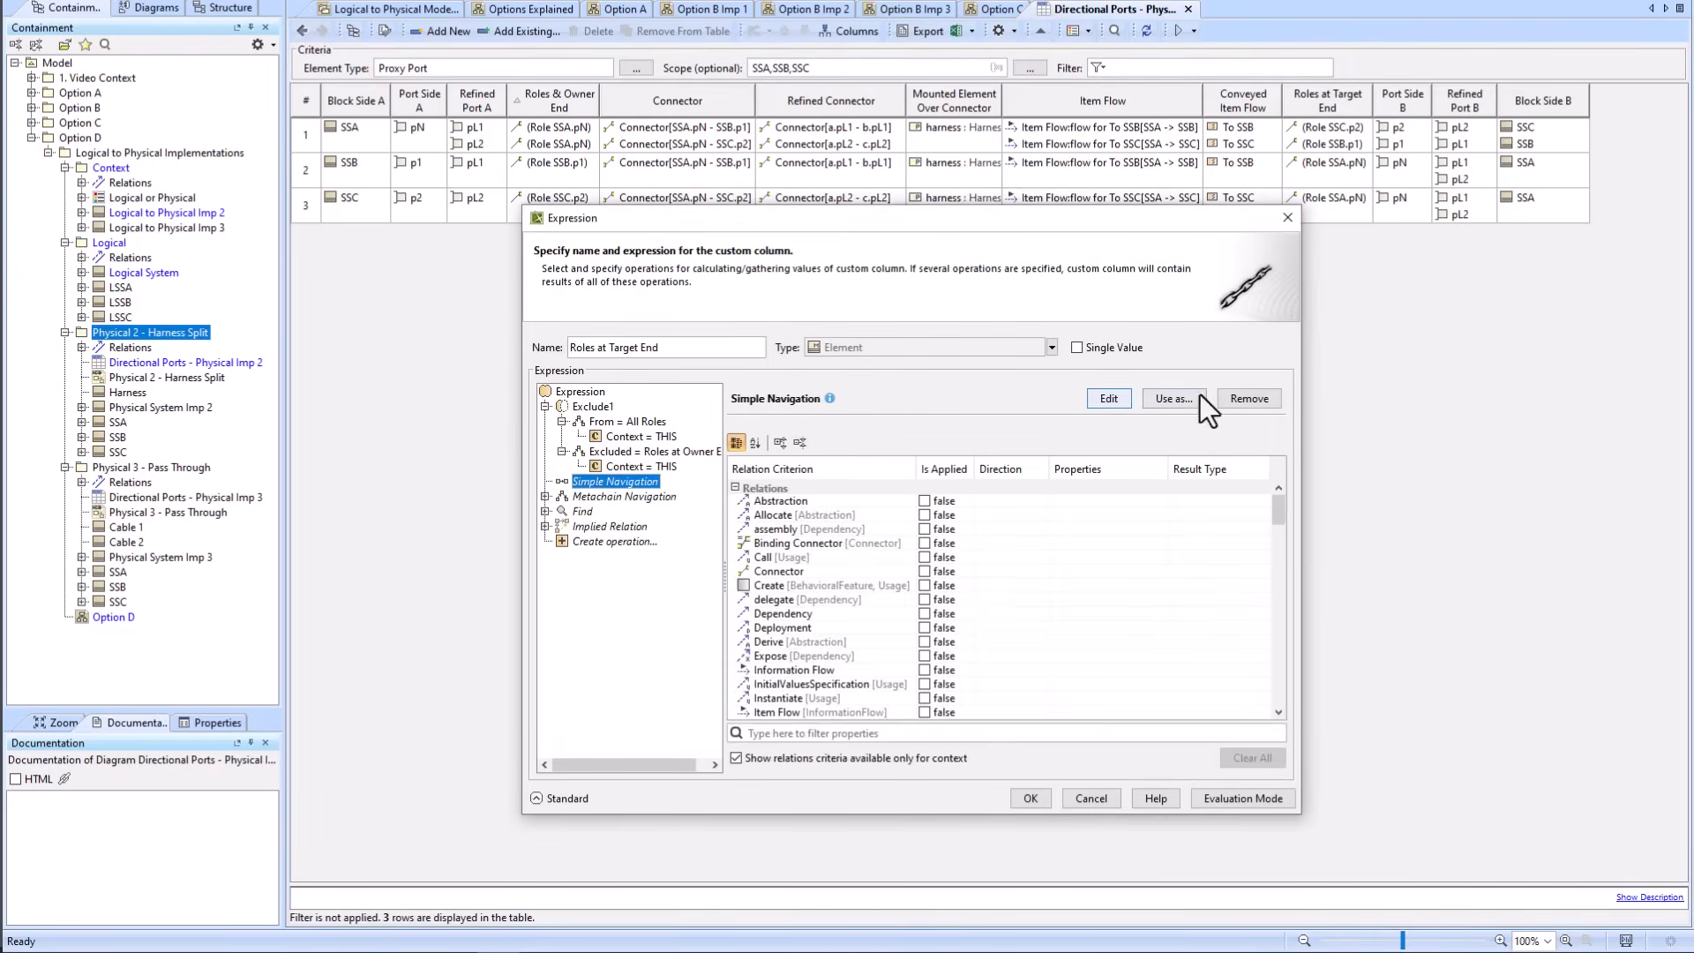
pyautogui.click(1261, 400)
pyautogui.click(1261, 399)
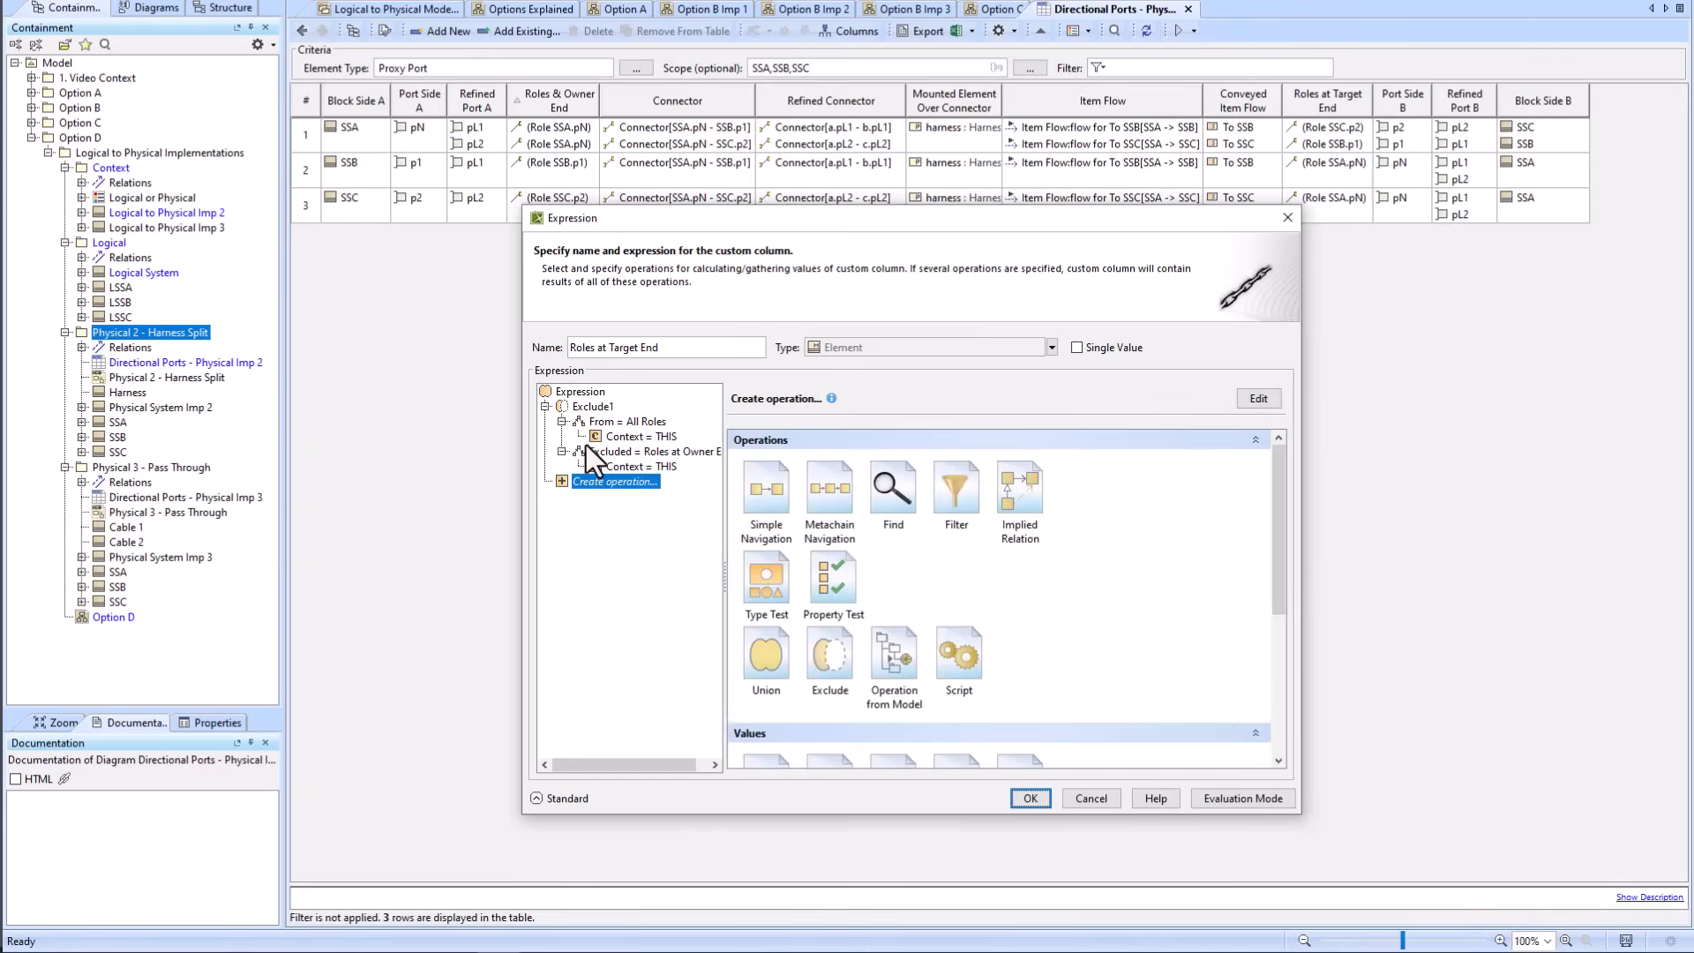
# Step: Examine the Exclude operation's All Roles and Roles at Owner End metachains, and close the expression without saving
pyautogui.click(613, 421)
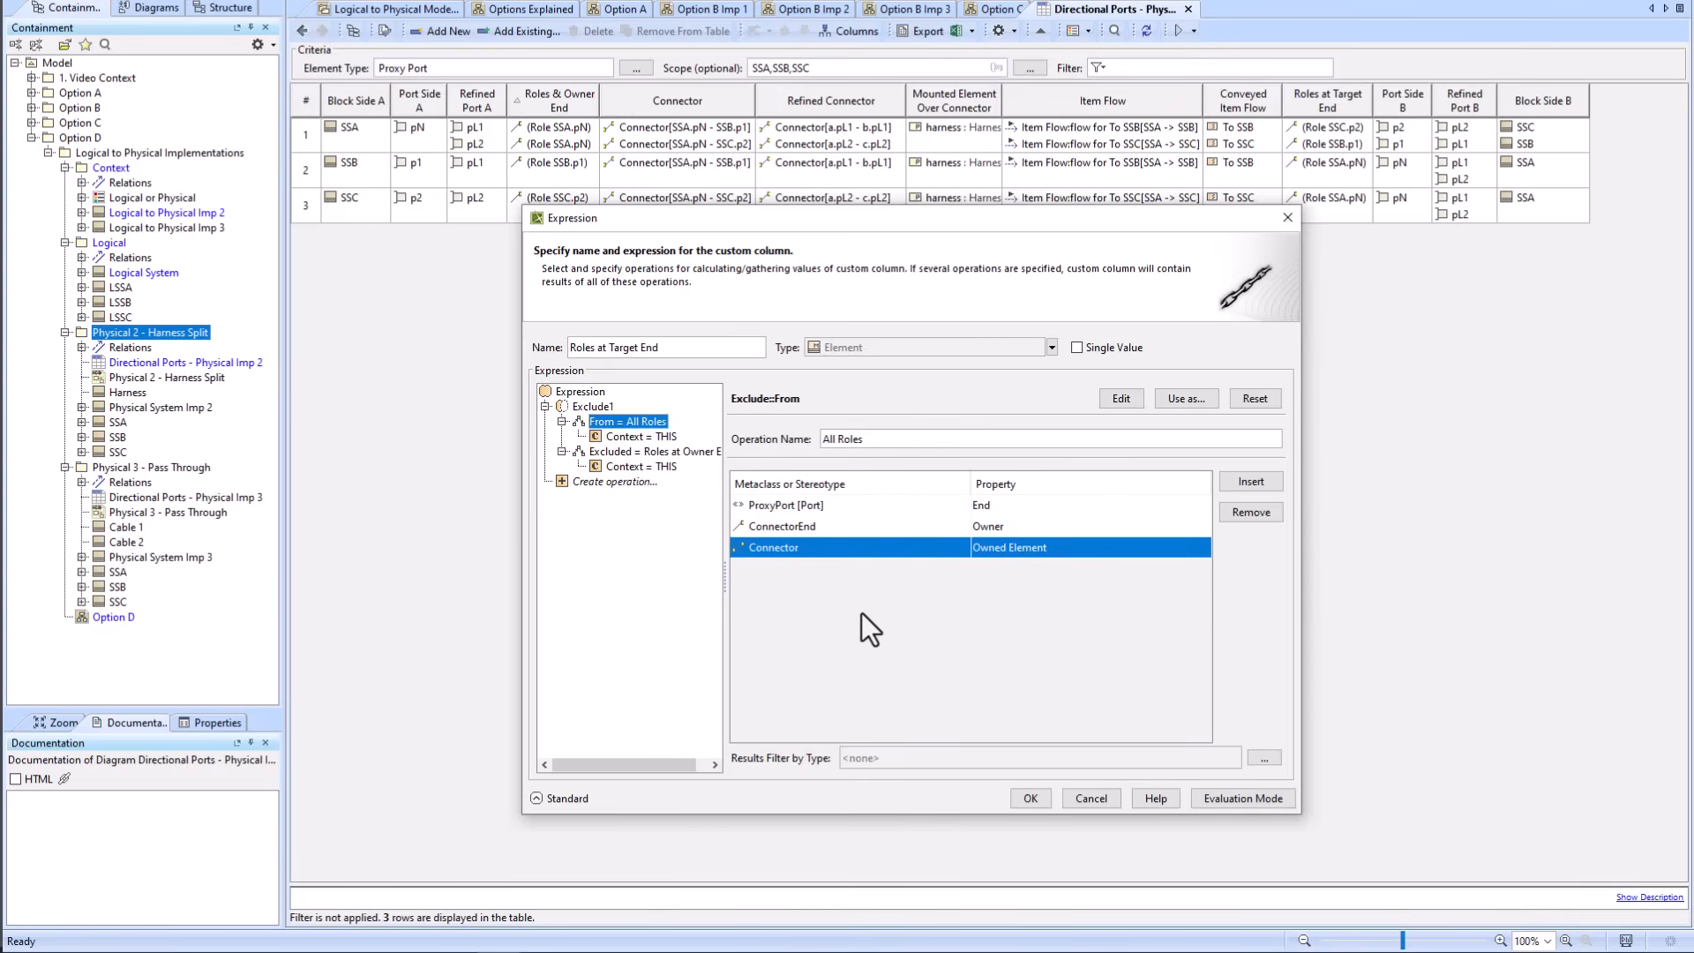
pyautogui.click(641, 447)
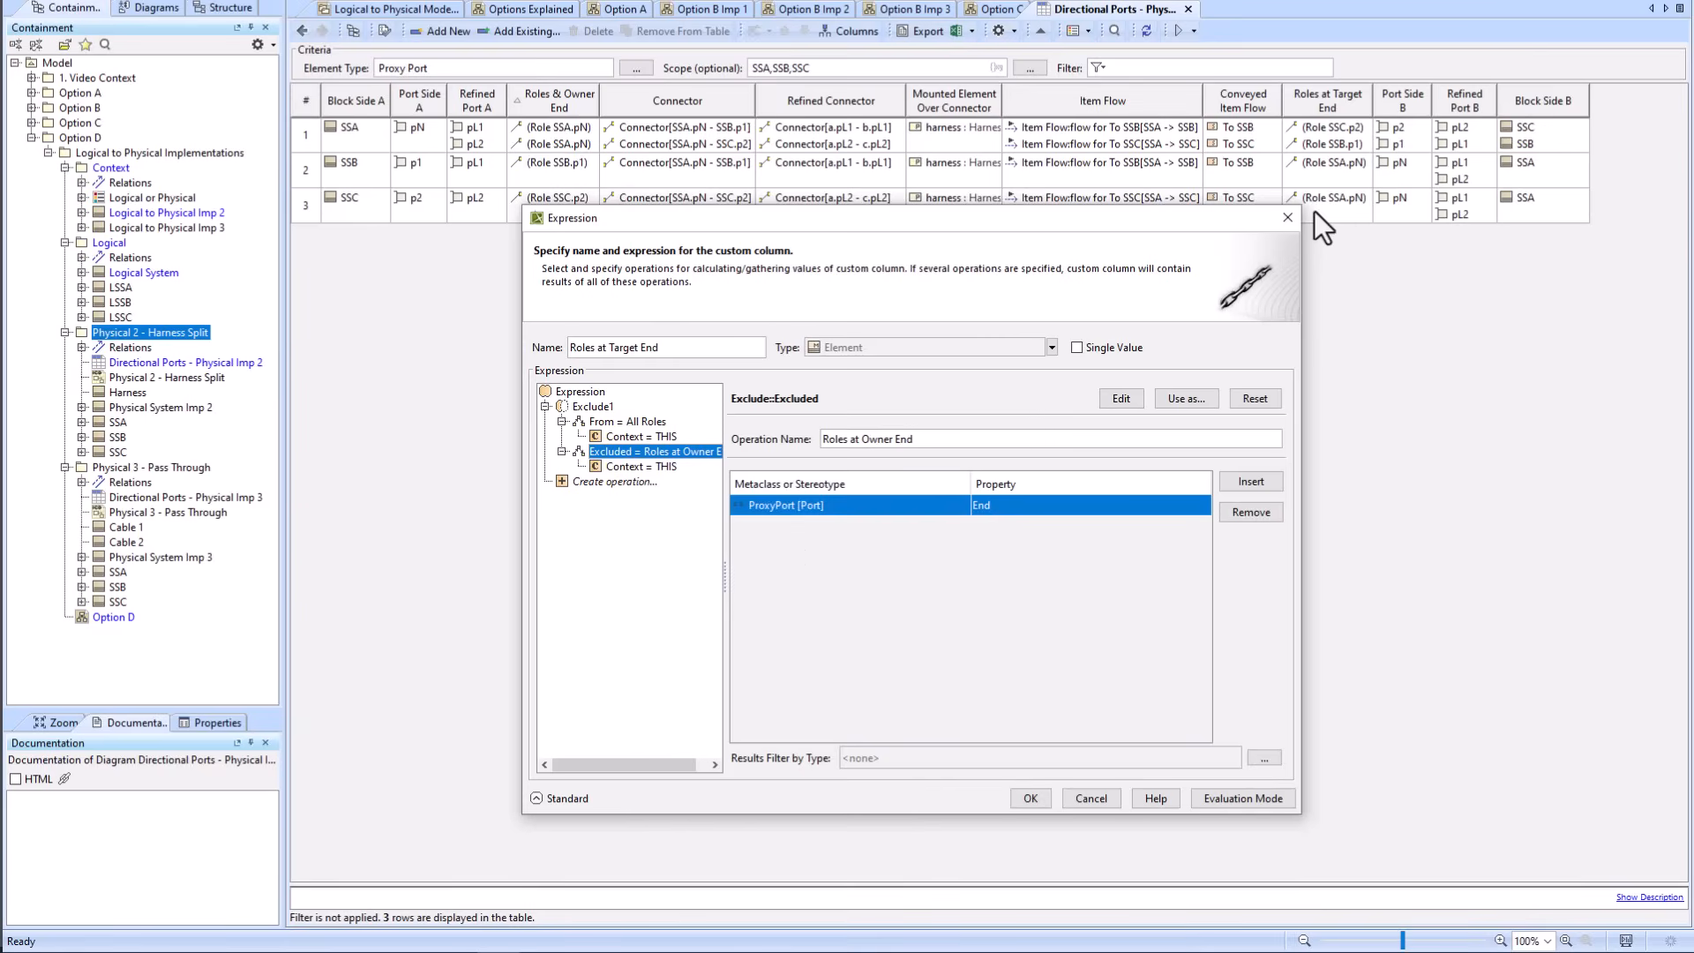
pyautogui.click(1090, 798)
# Step: Review the Port Side B column's Roles Owner metachain and Exclude1 context with unused operations cleared, and close the expression without saving
pyautogui.rightClick(1406, 92)
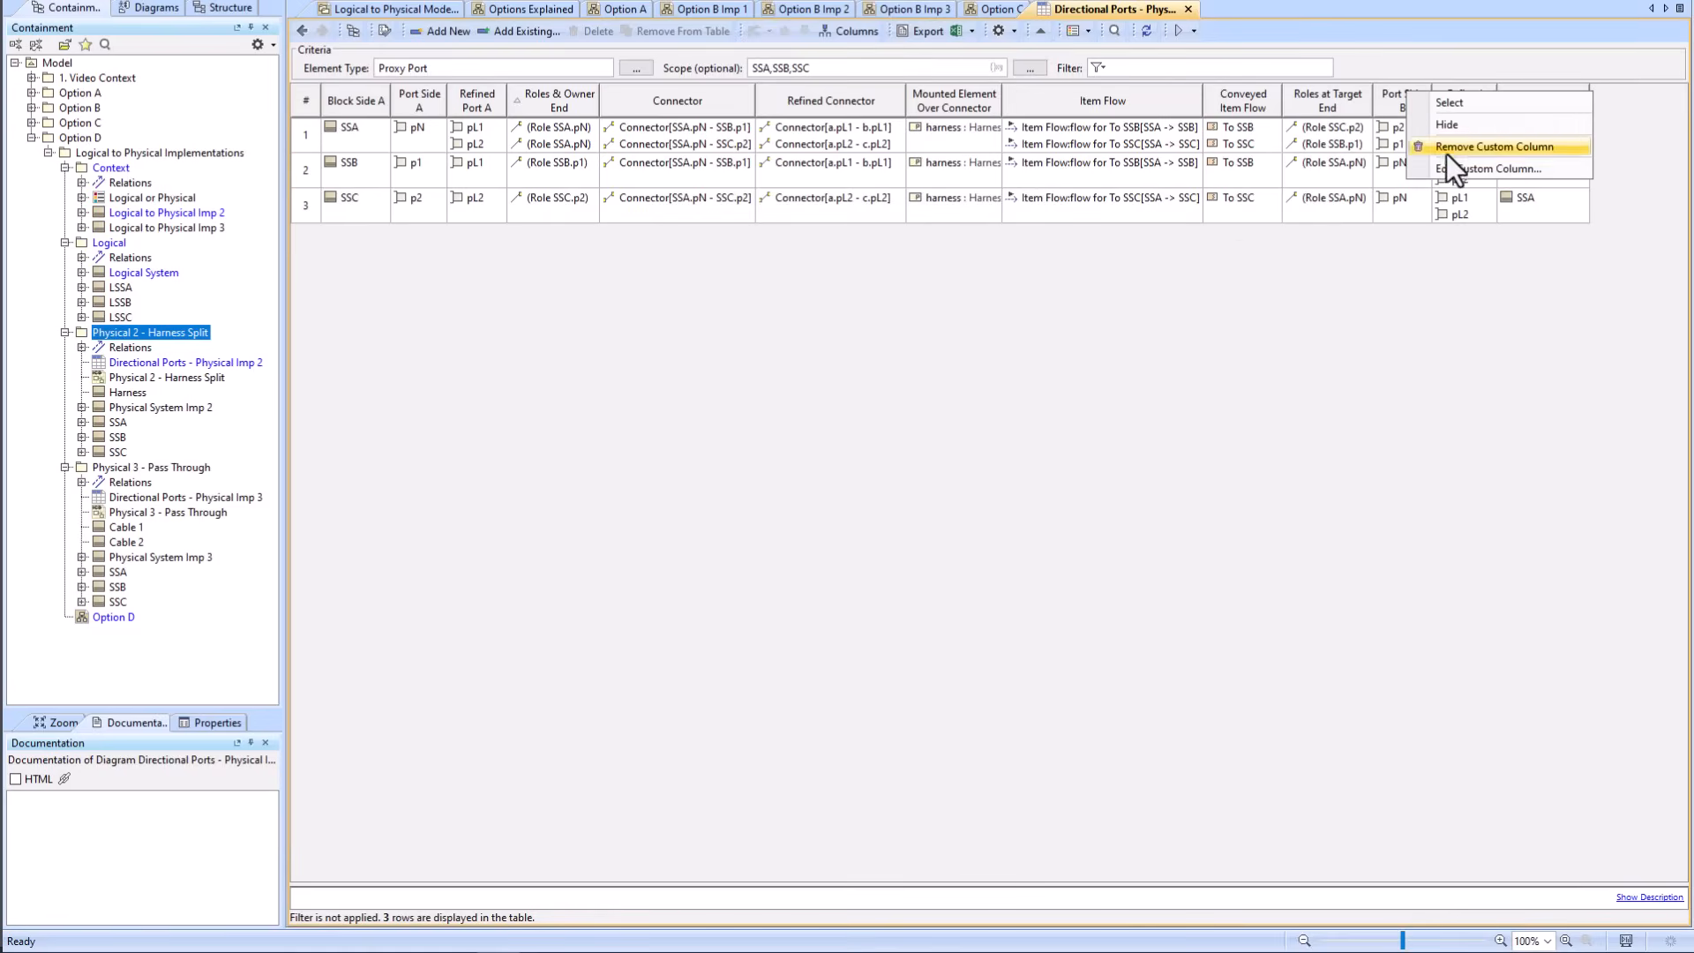
pyautogui.click(1453, 171)
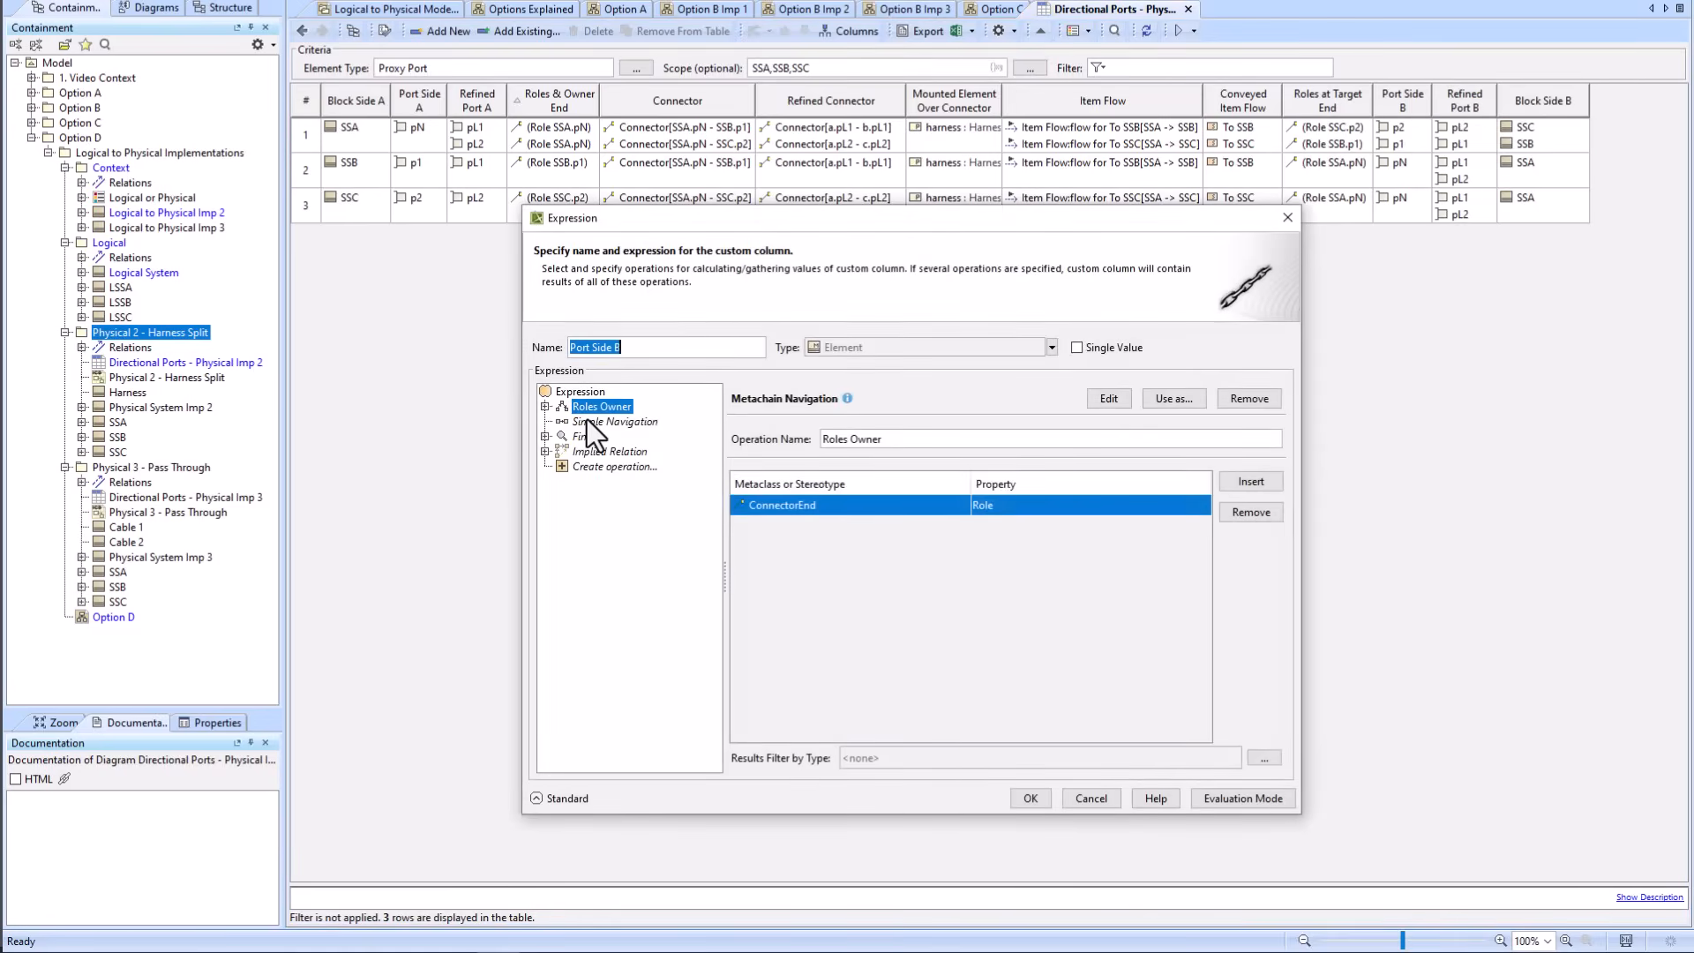
pyautogui.click(586, 420)
pyautogui.click(1247, 393)
pyautogui.click(1247, 393)
pyautogui.click(1247, 394)
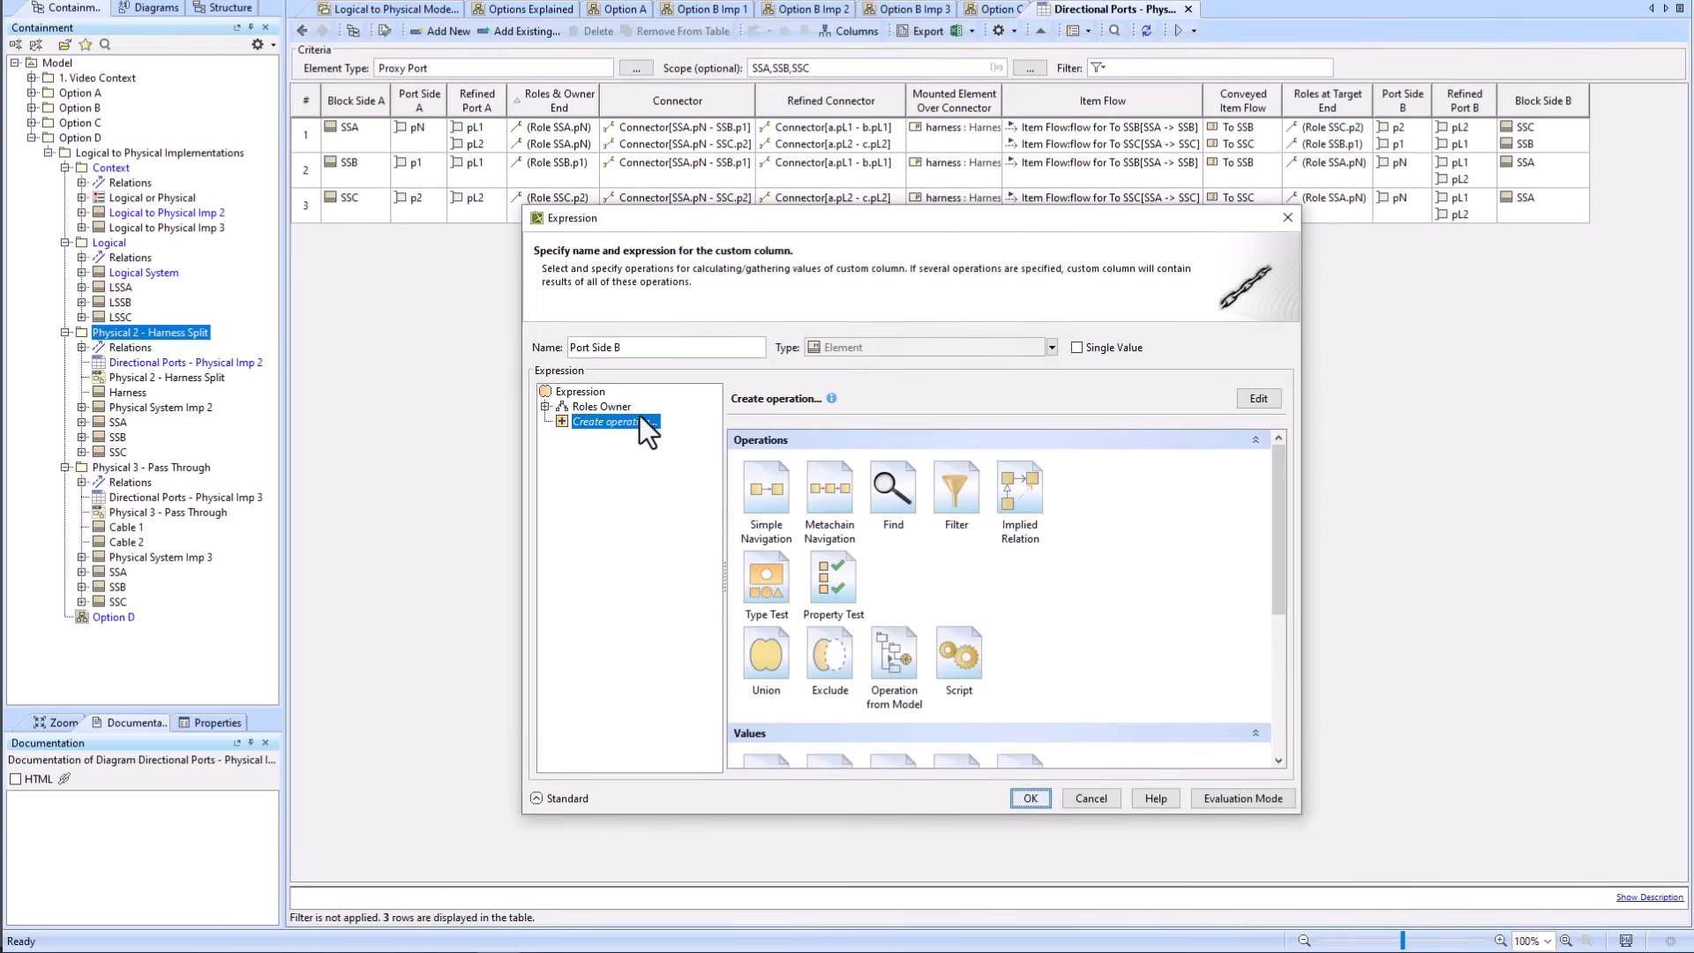
pyautogui.click(545, 407)
pyautogui.click(609, 421)
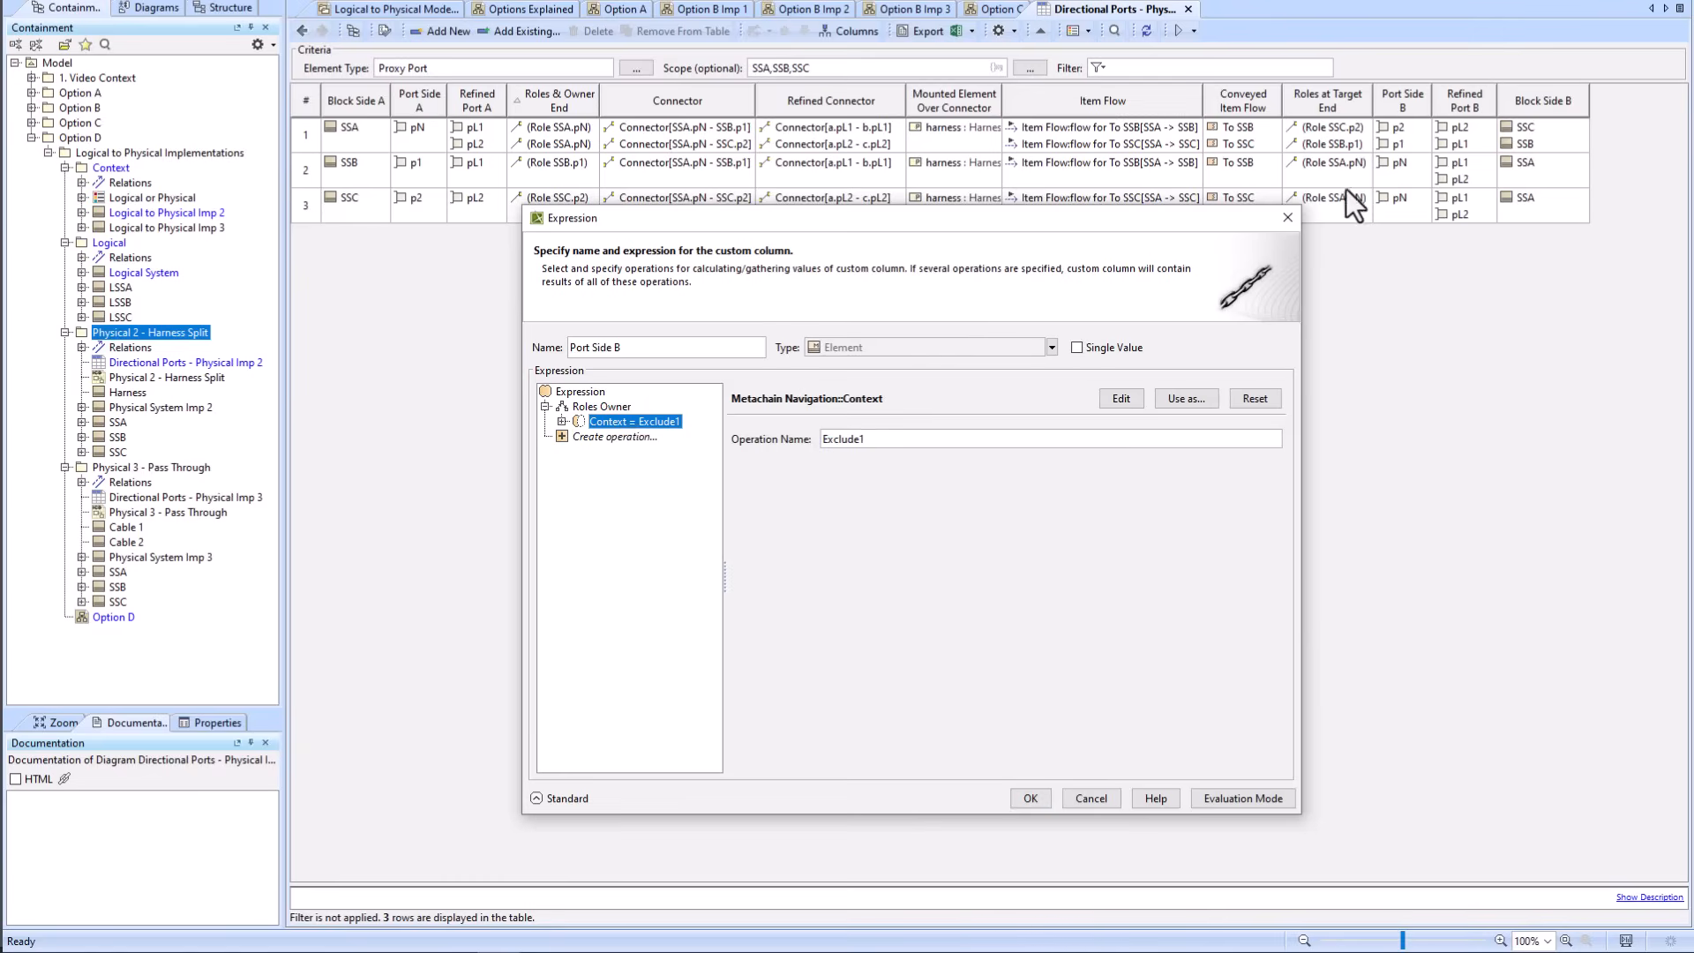
pyautogui.click(600, 407)
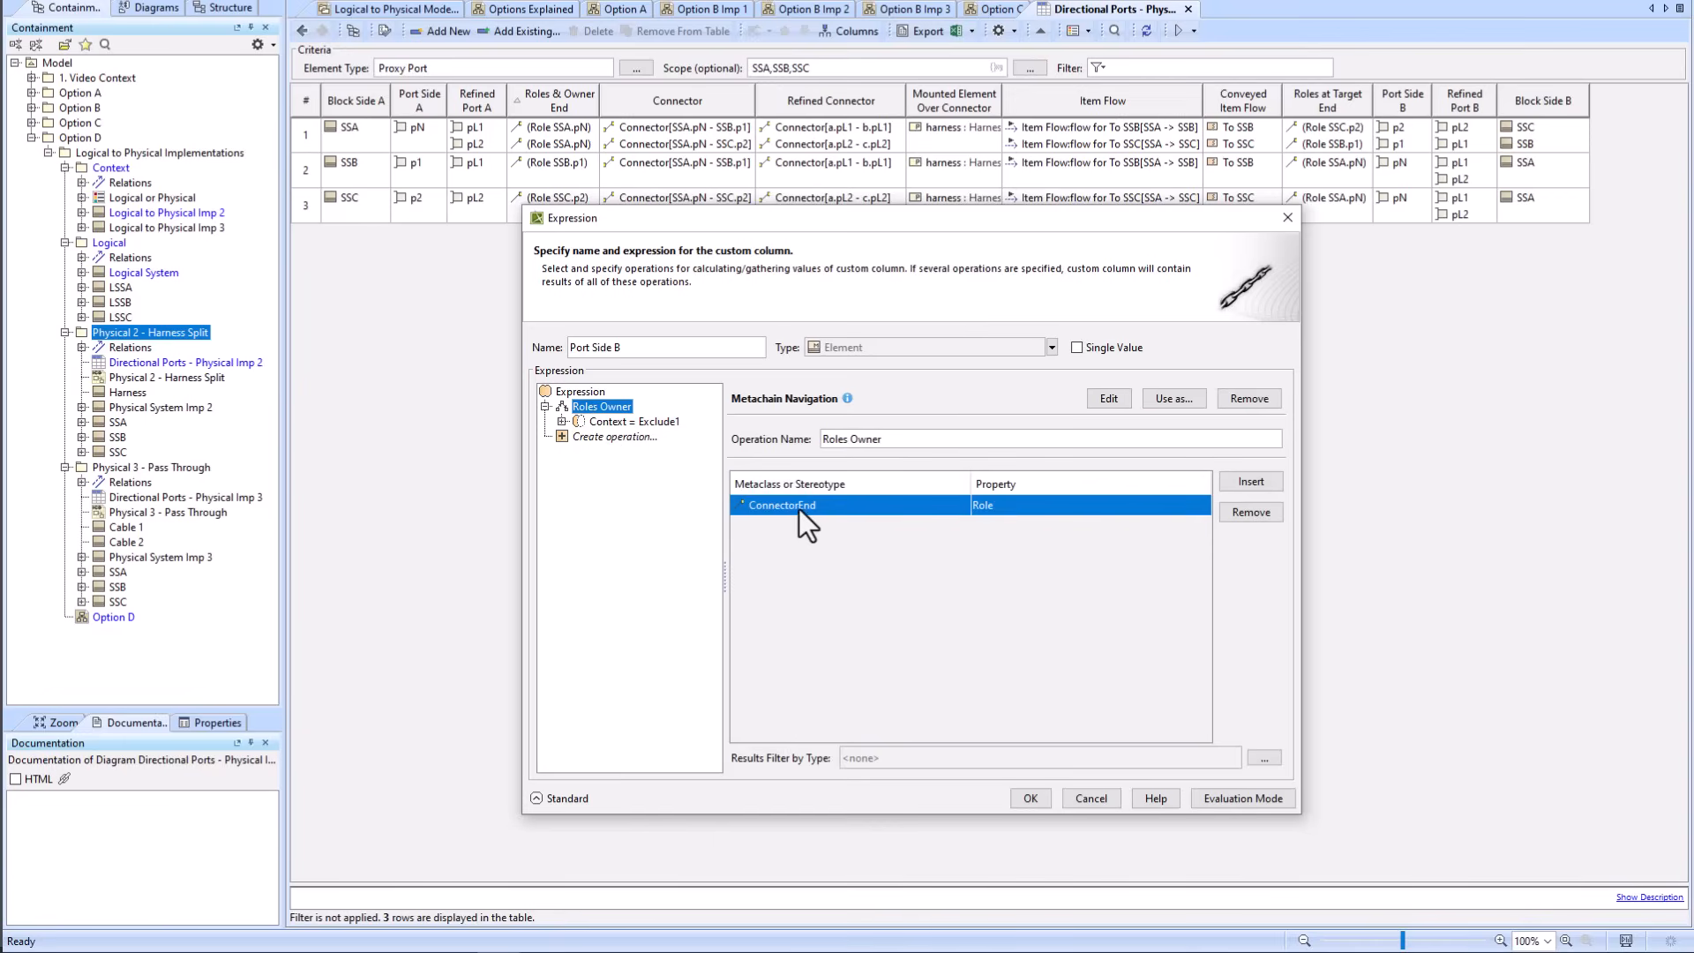
pyautogui.click(1092, 798)
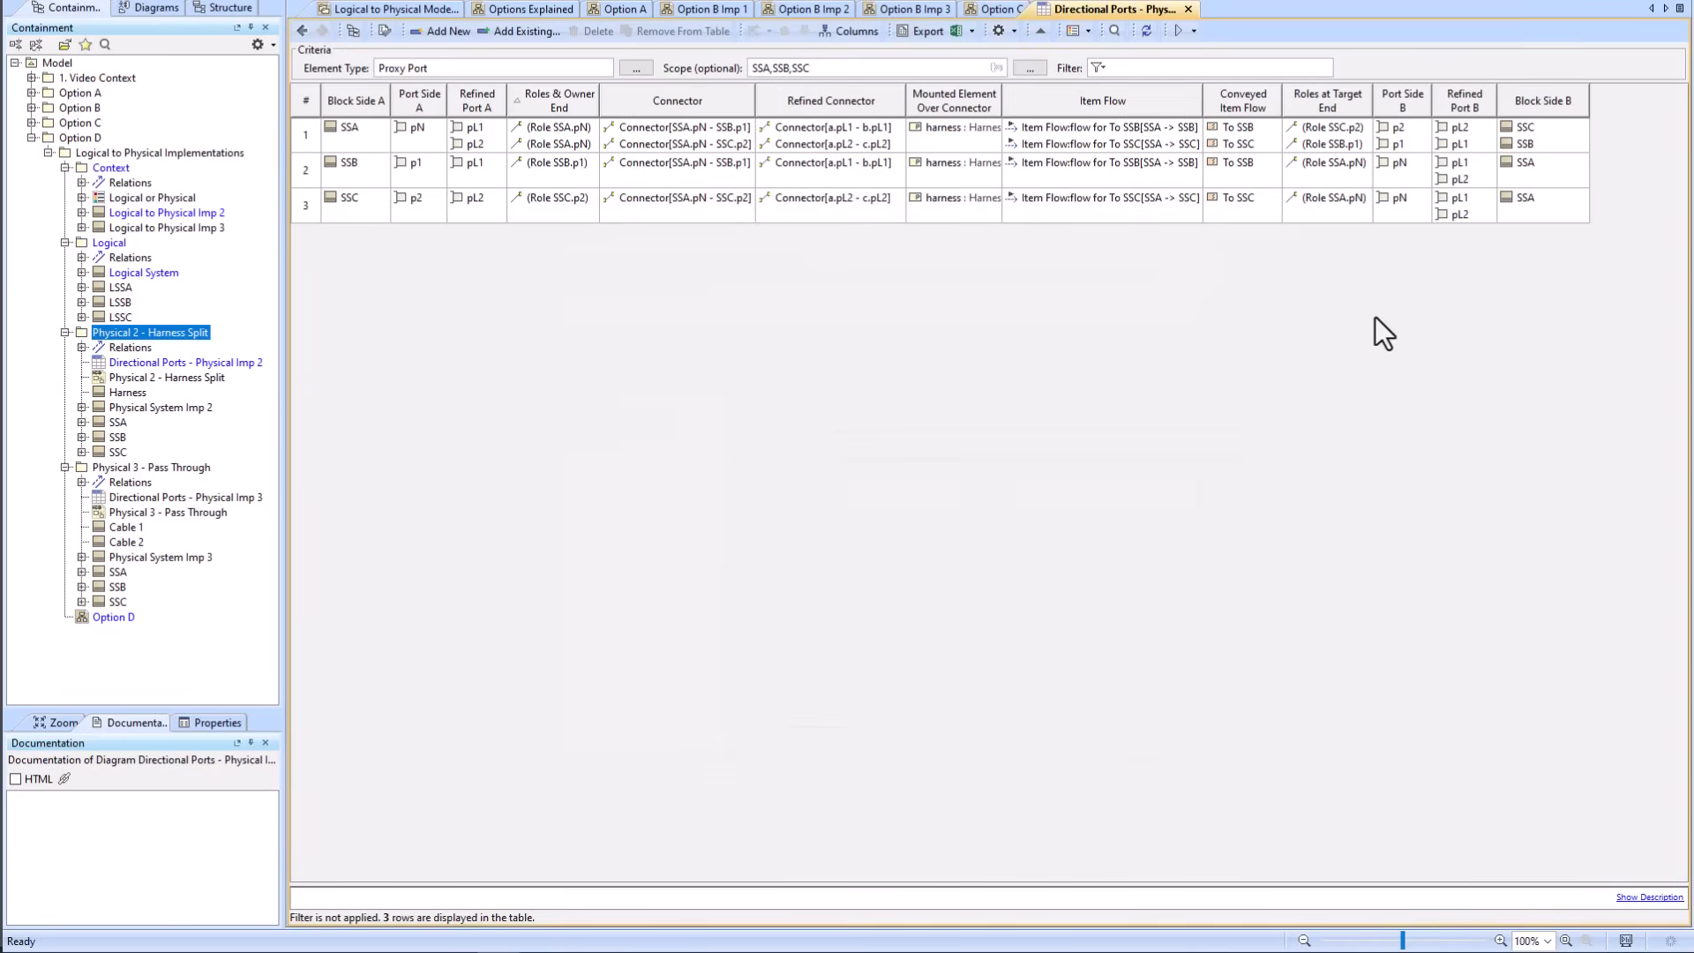
# Step: Examine the Refined Port B column's Roles Owner metachain and its context with unused operations cleared, and close the expression without saving
pyautogui.rightClick(1468, 97)
pyautogui.click(1514, 174)
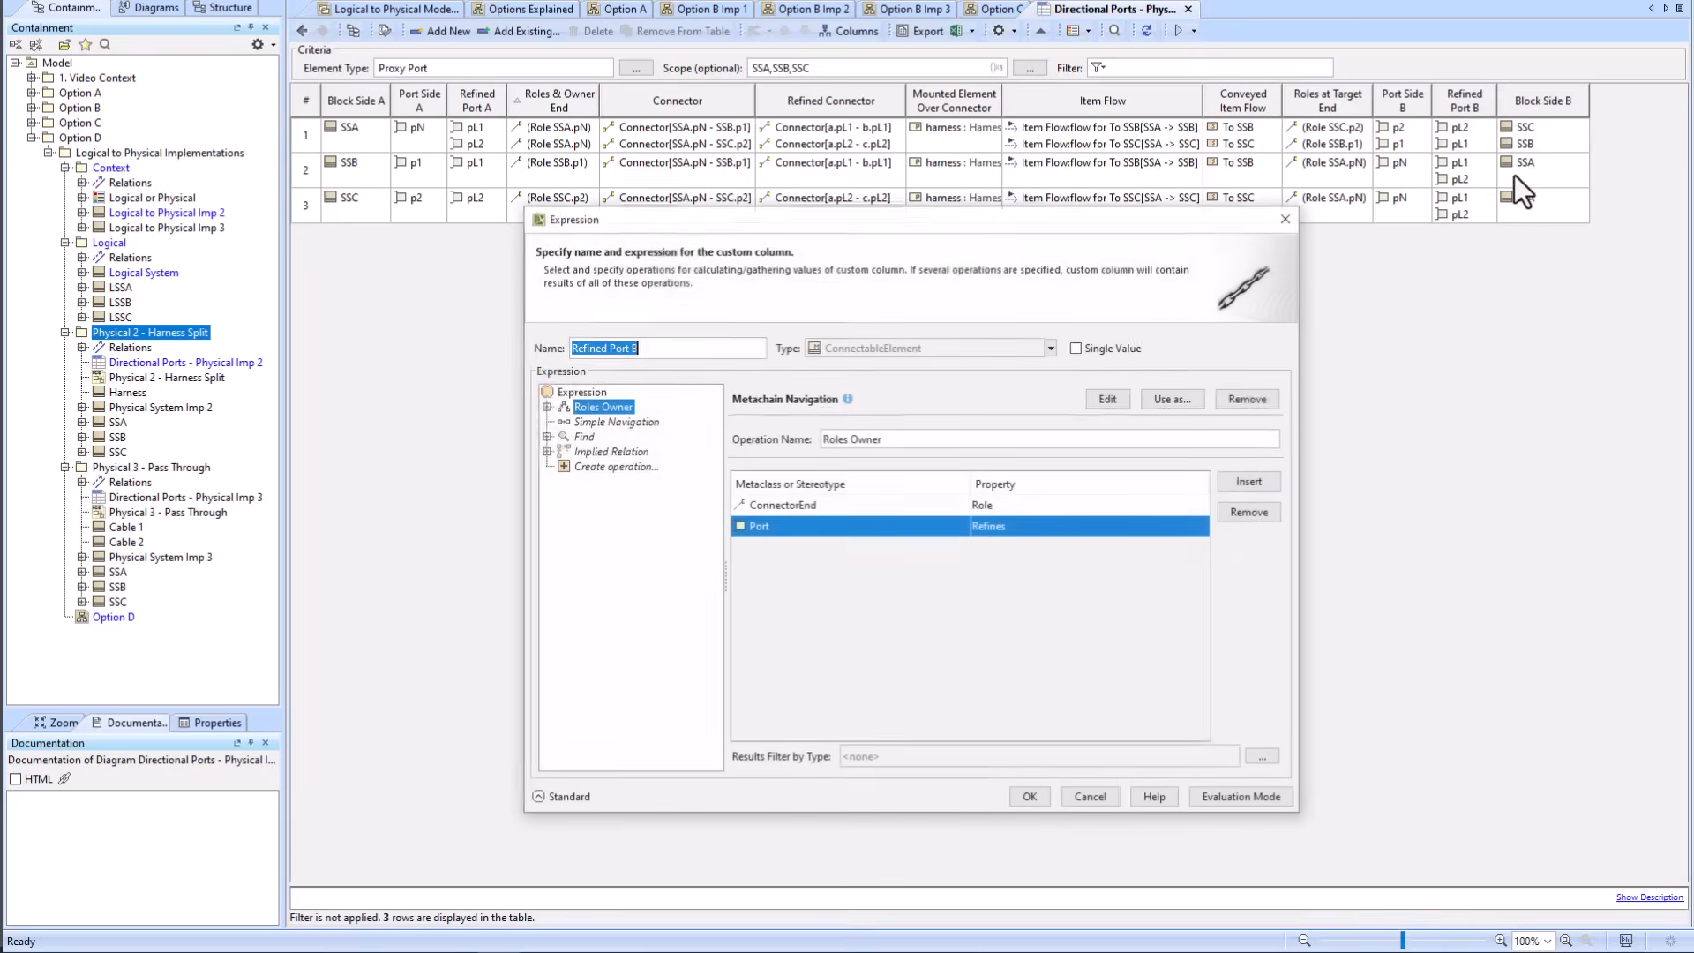
pyautogui.click(593, 419)
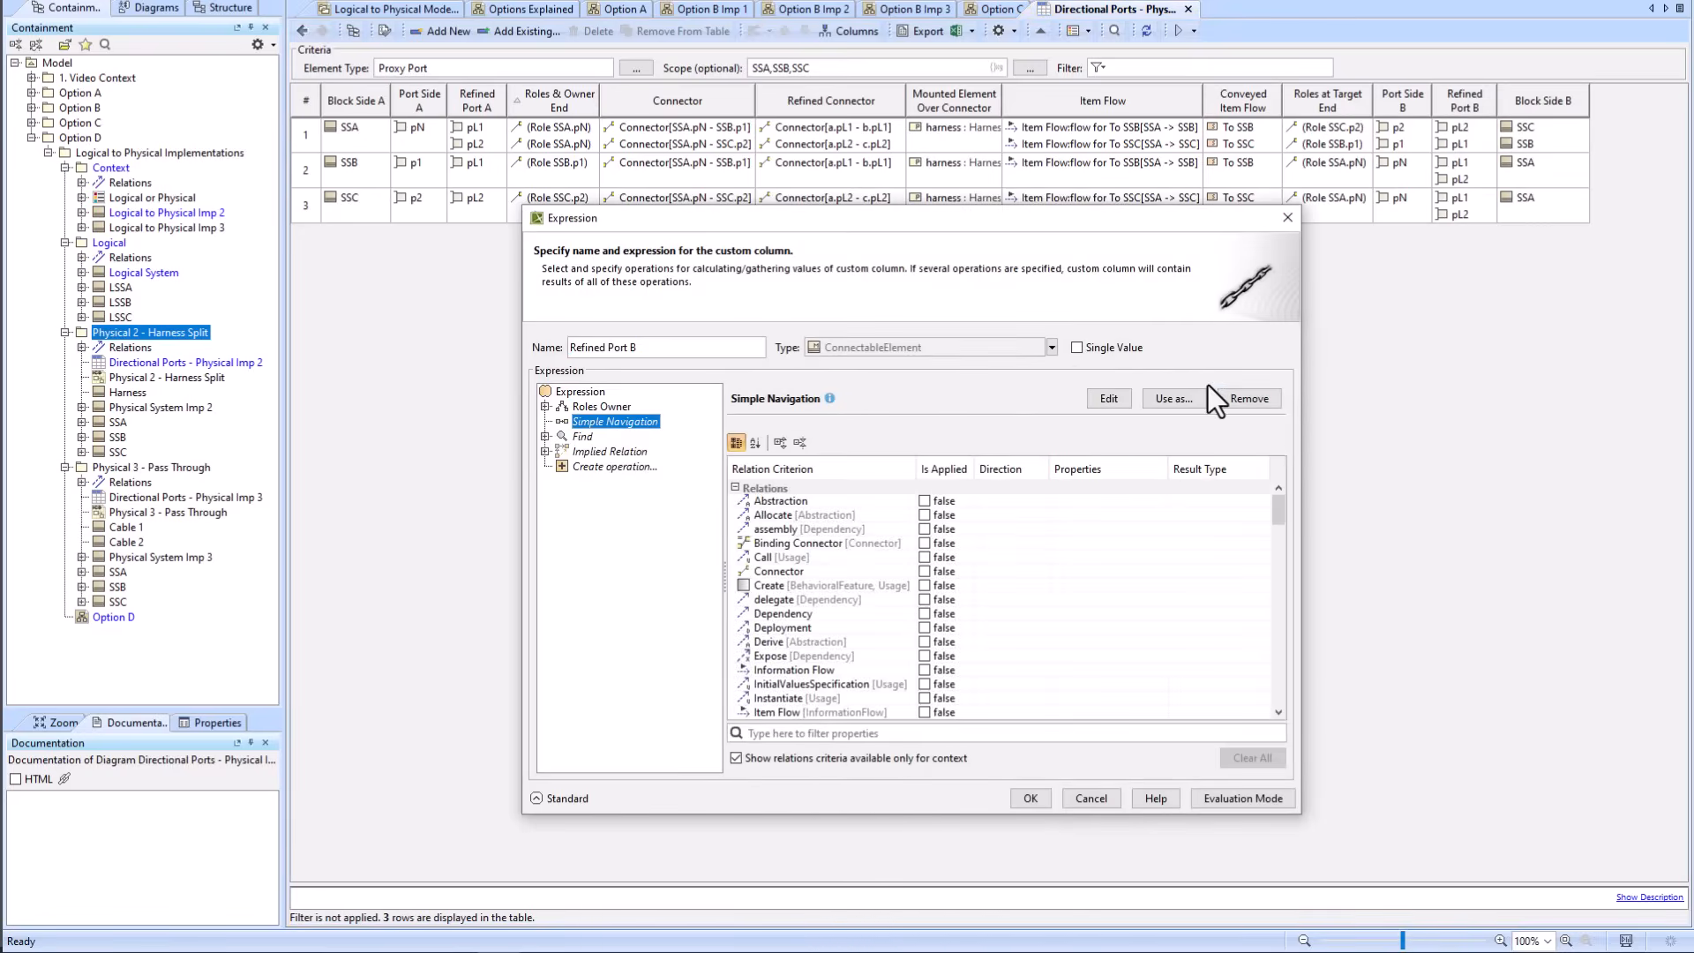
pyautogui.click(1242, 398)
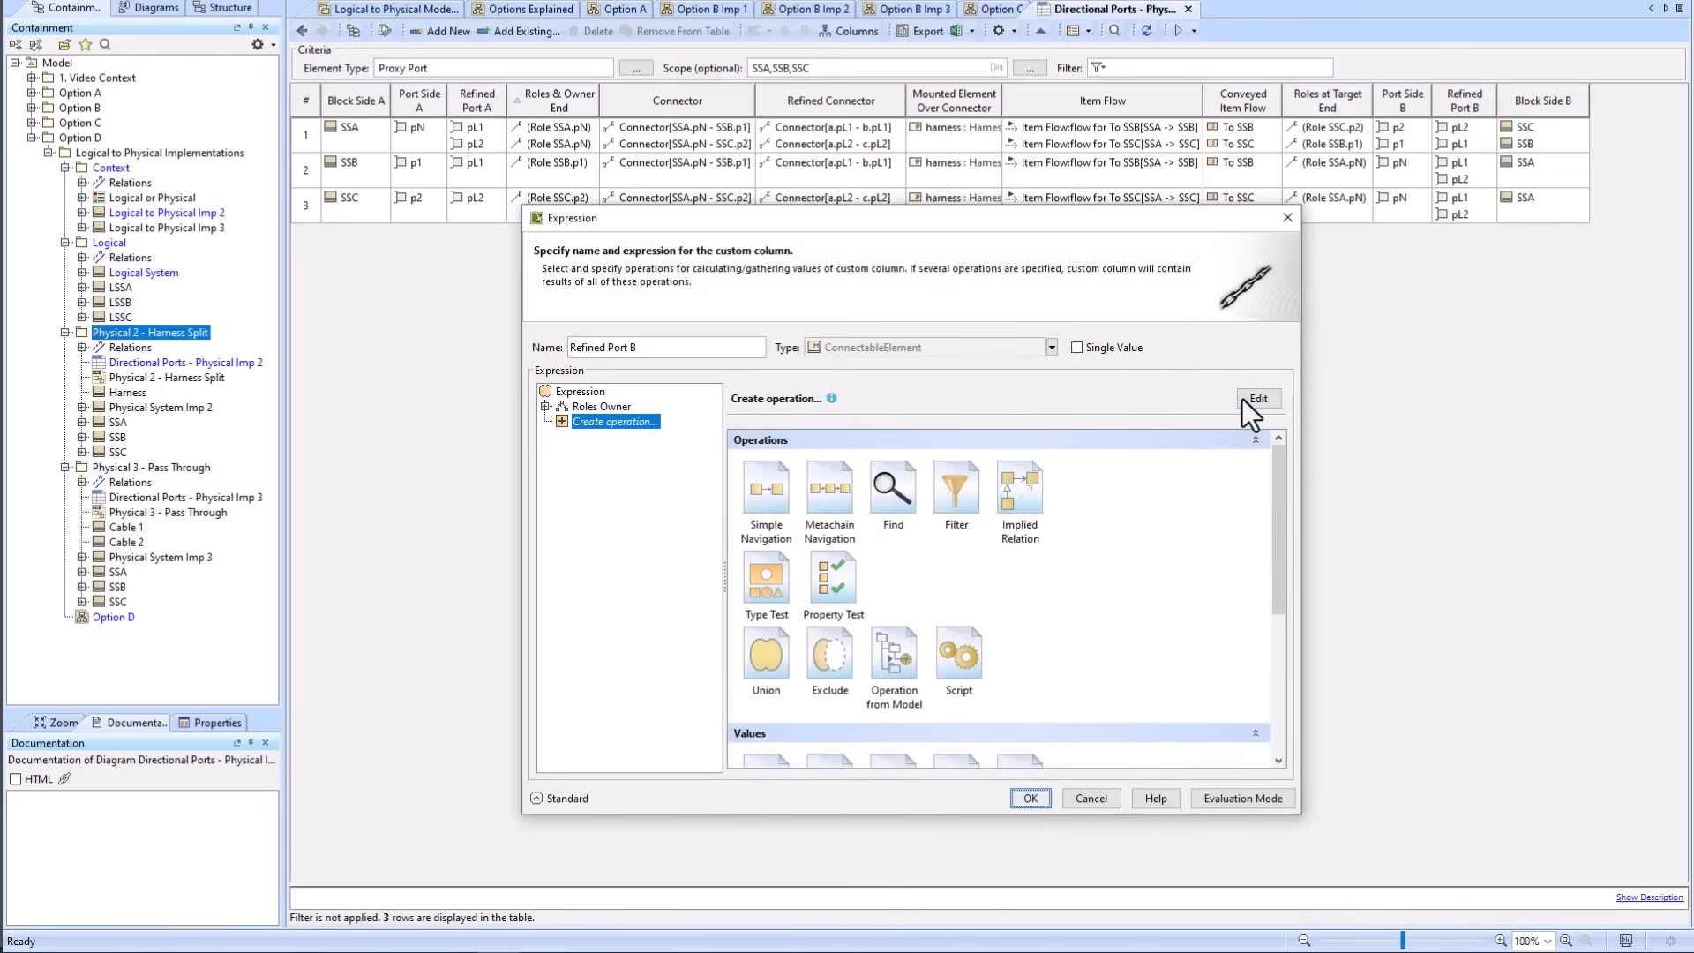
pyautogui.click(545, 407)
pyautogui.click(607, 422)
pyautogui.click(596, 406)
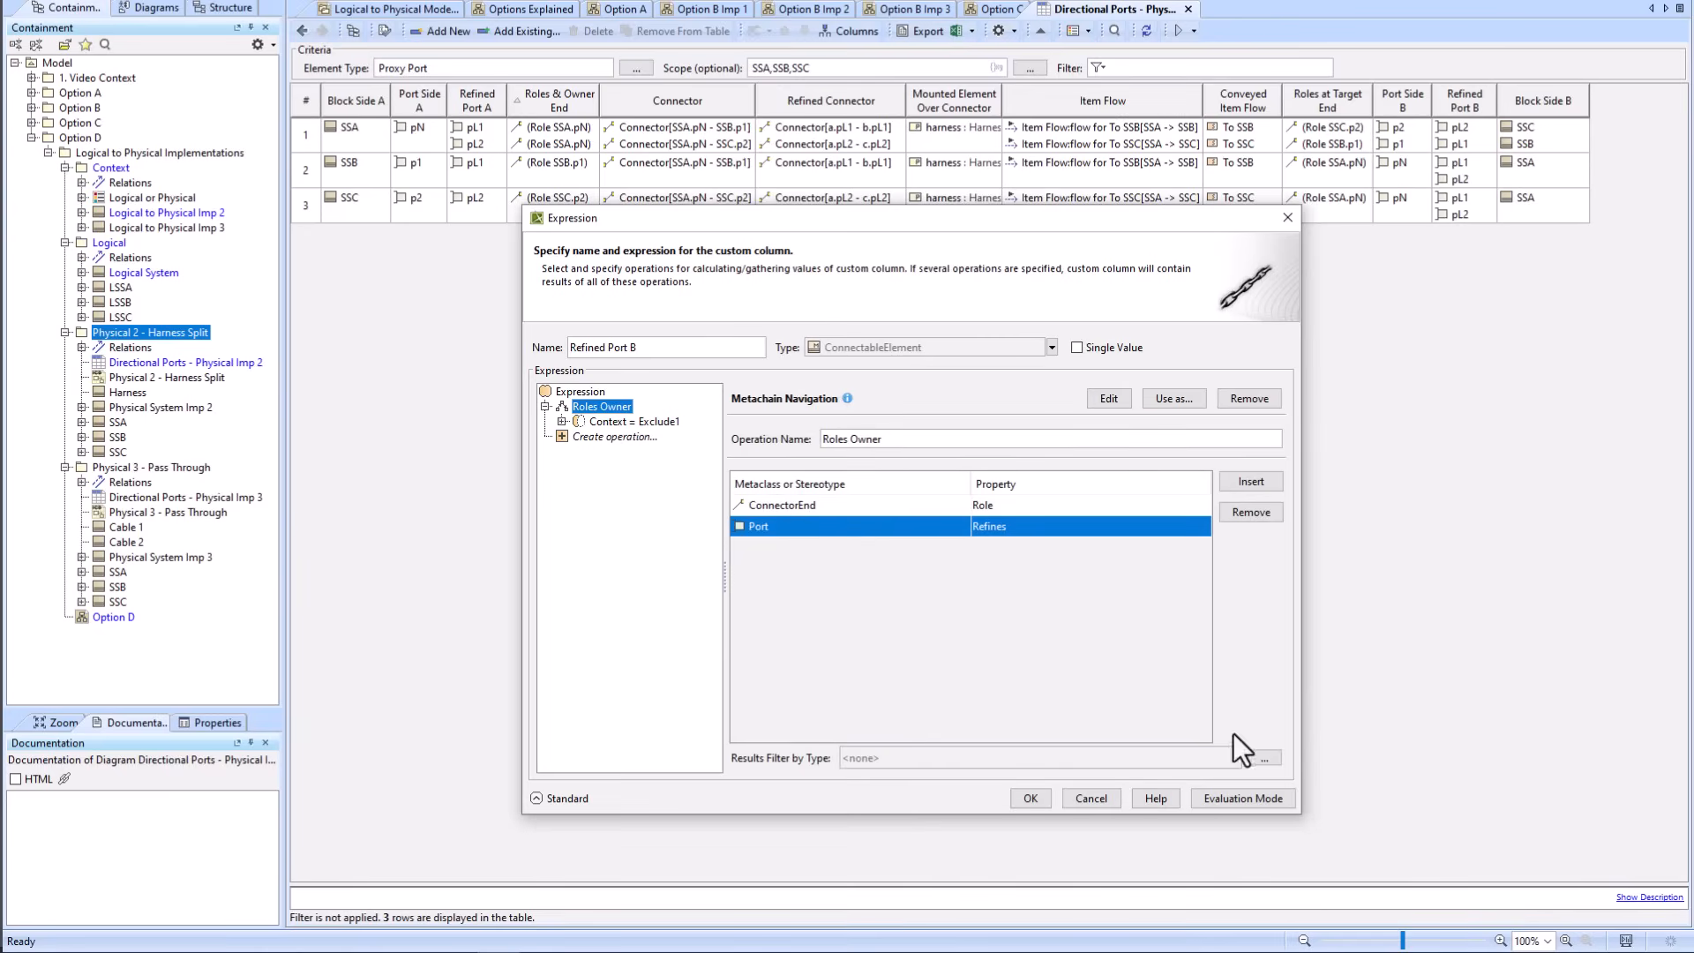
pyautogui.click(1092, 797)
# Step: Open the Block Side B column's expression and expand the Roles Owner context down to the Exclude1 operands
pyautogui.rightClick(1542, 99)
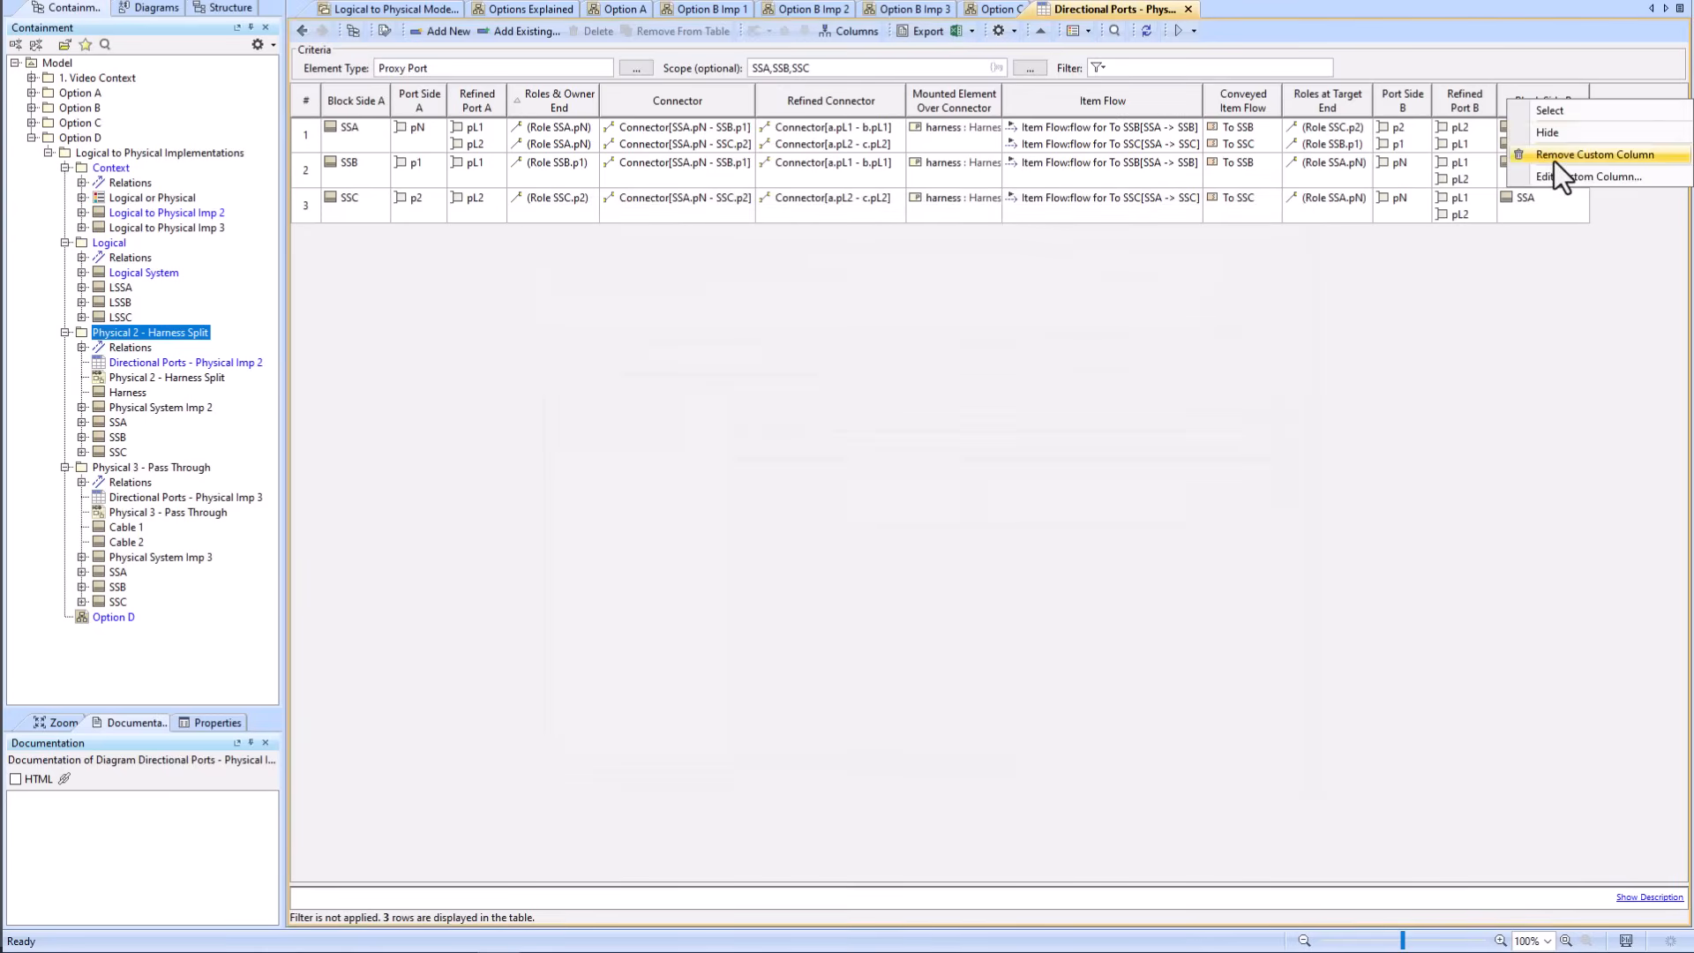
pyautogui.click(1553, 174)
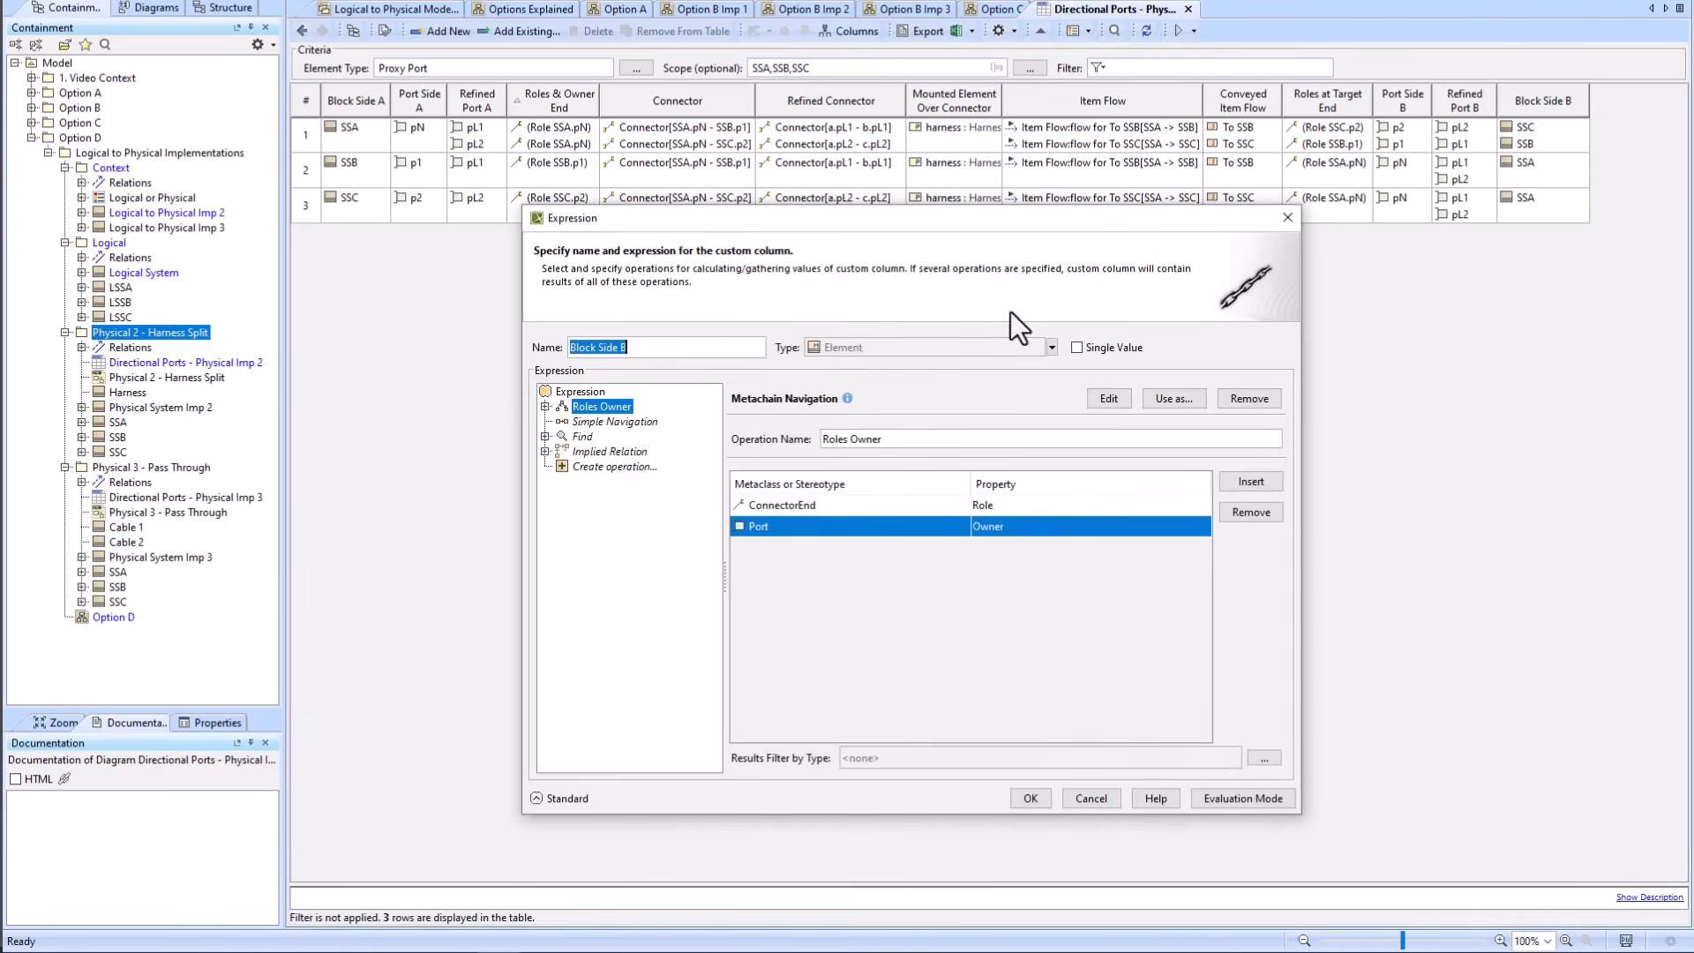
pyautogui.click(546, 409)
pyautogui.click(611, 421)
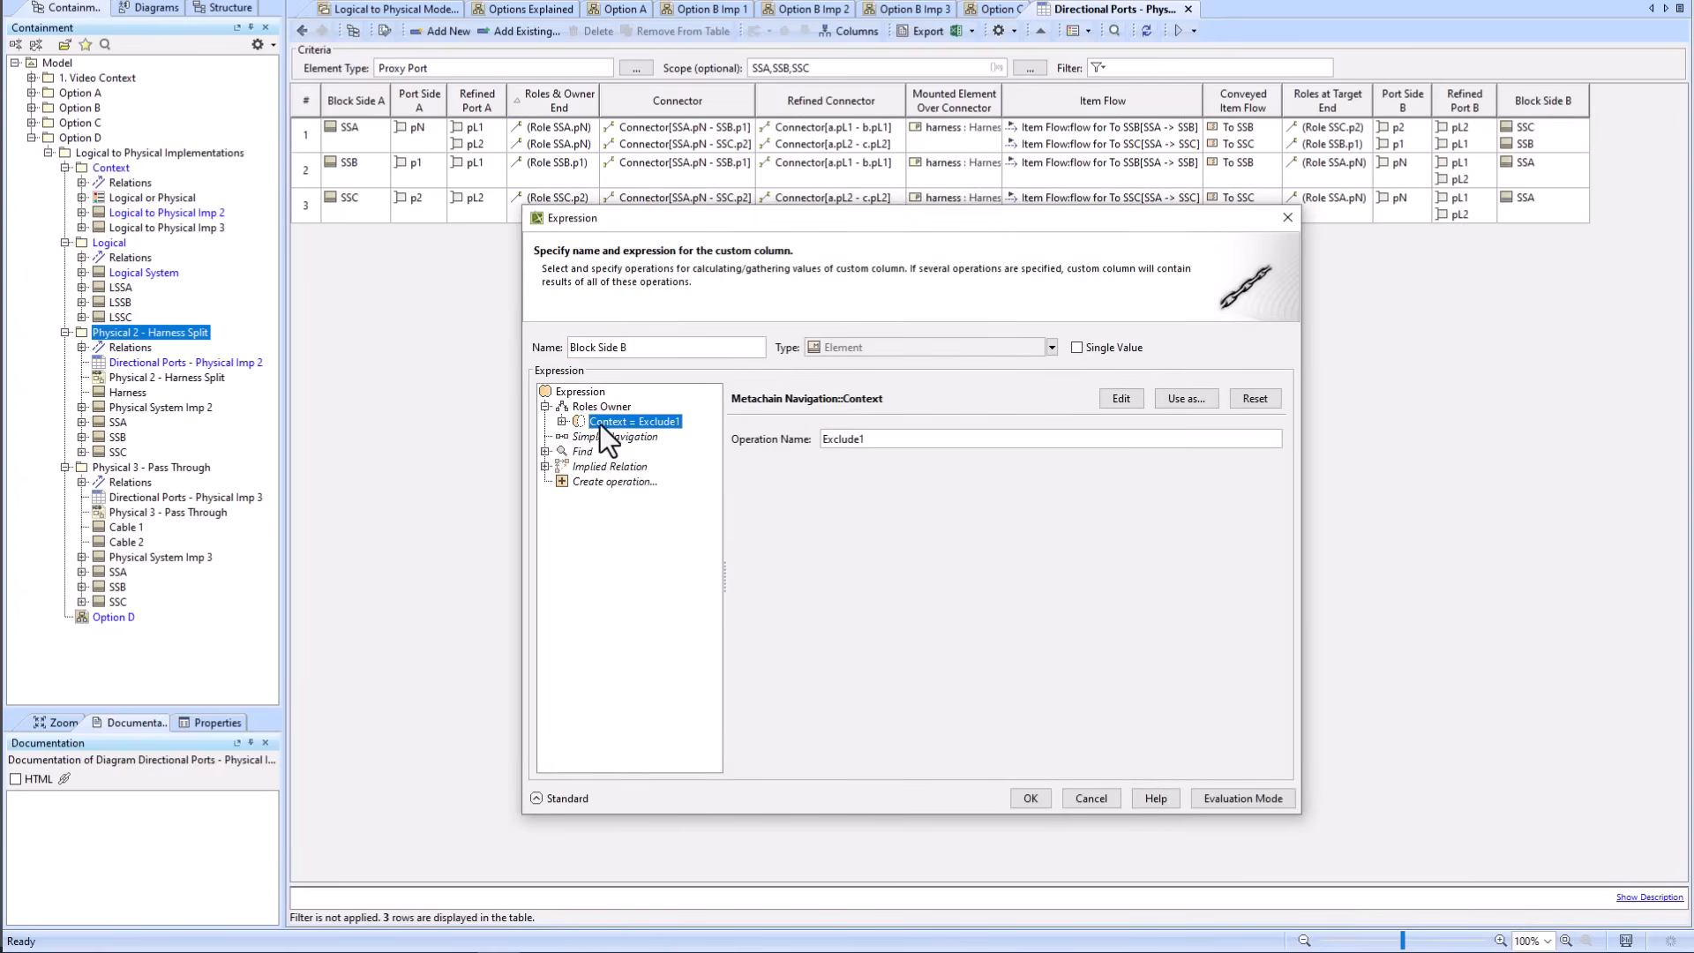
pyautogui.click(562, 423)
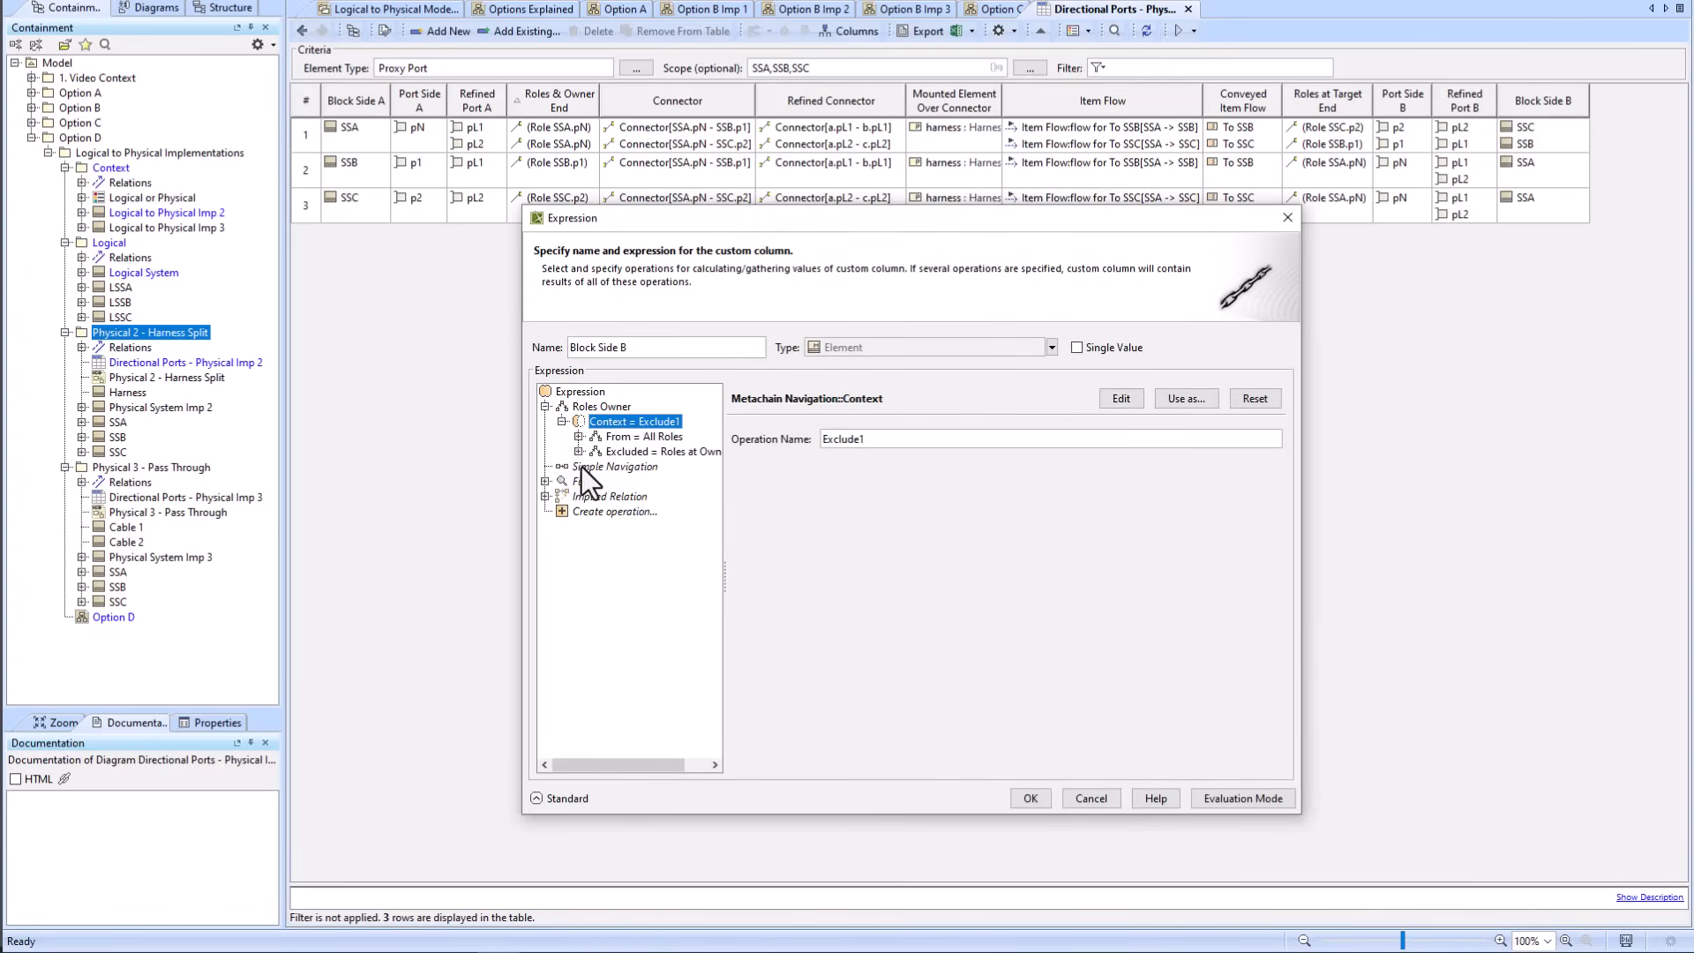
# Step: Clear the unused operations below Roles Owner, examine the Block Side B column's metachain, and close the expression without saving
pyautogui.click(583, 468)
pyautogui.click(1246, 397)
pyautogui.click(1246, 398)
pyautogui.click(1246, 398)
pyautogui.click(1245, 398)
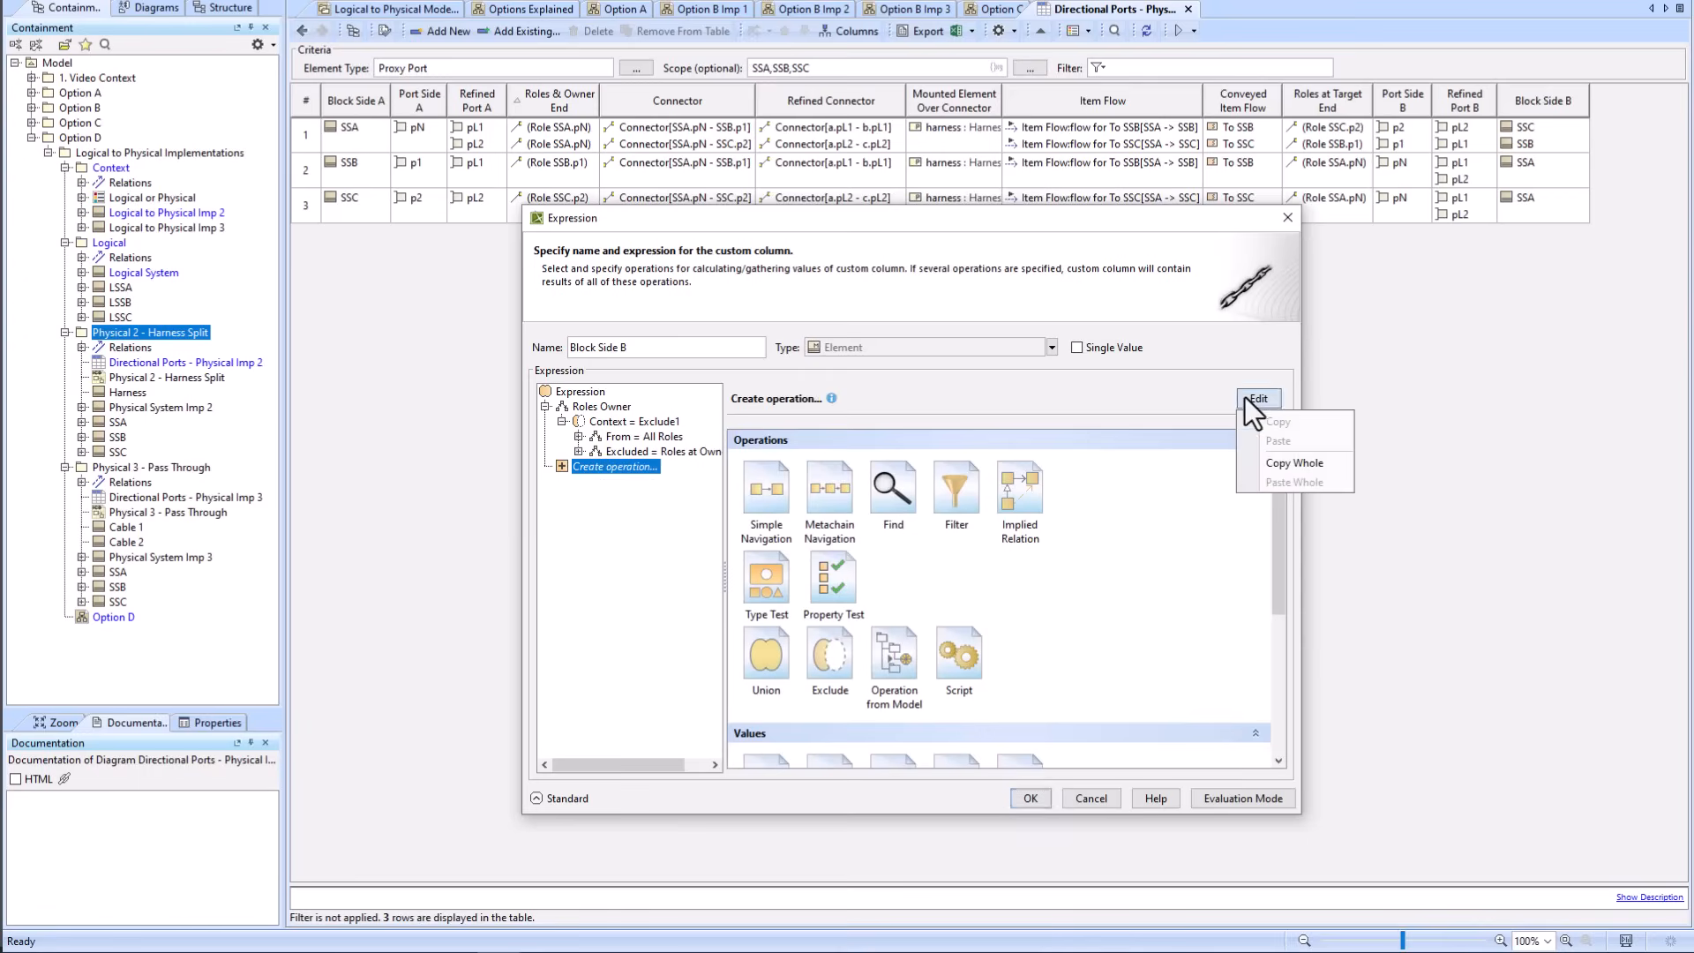
pyautogui.click(591, 408)
pyautogui.click(592, 408)
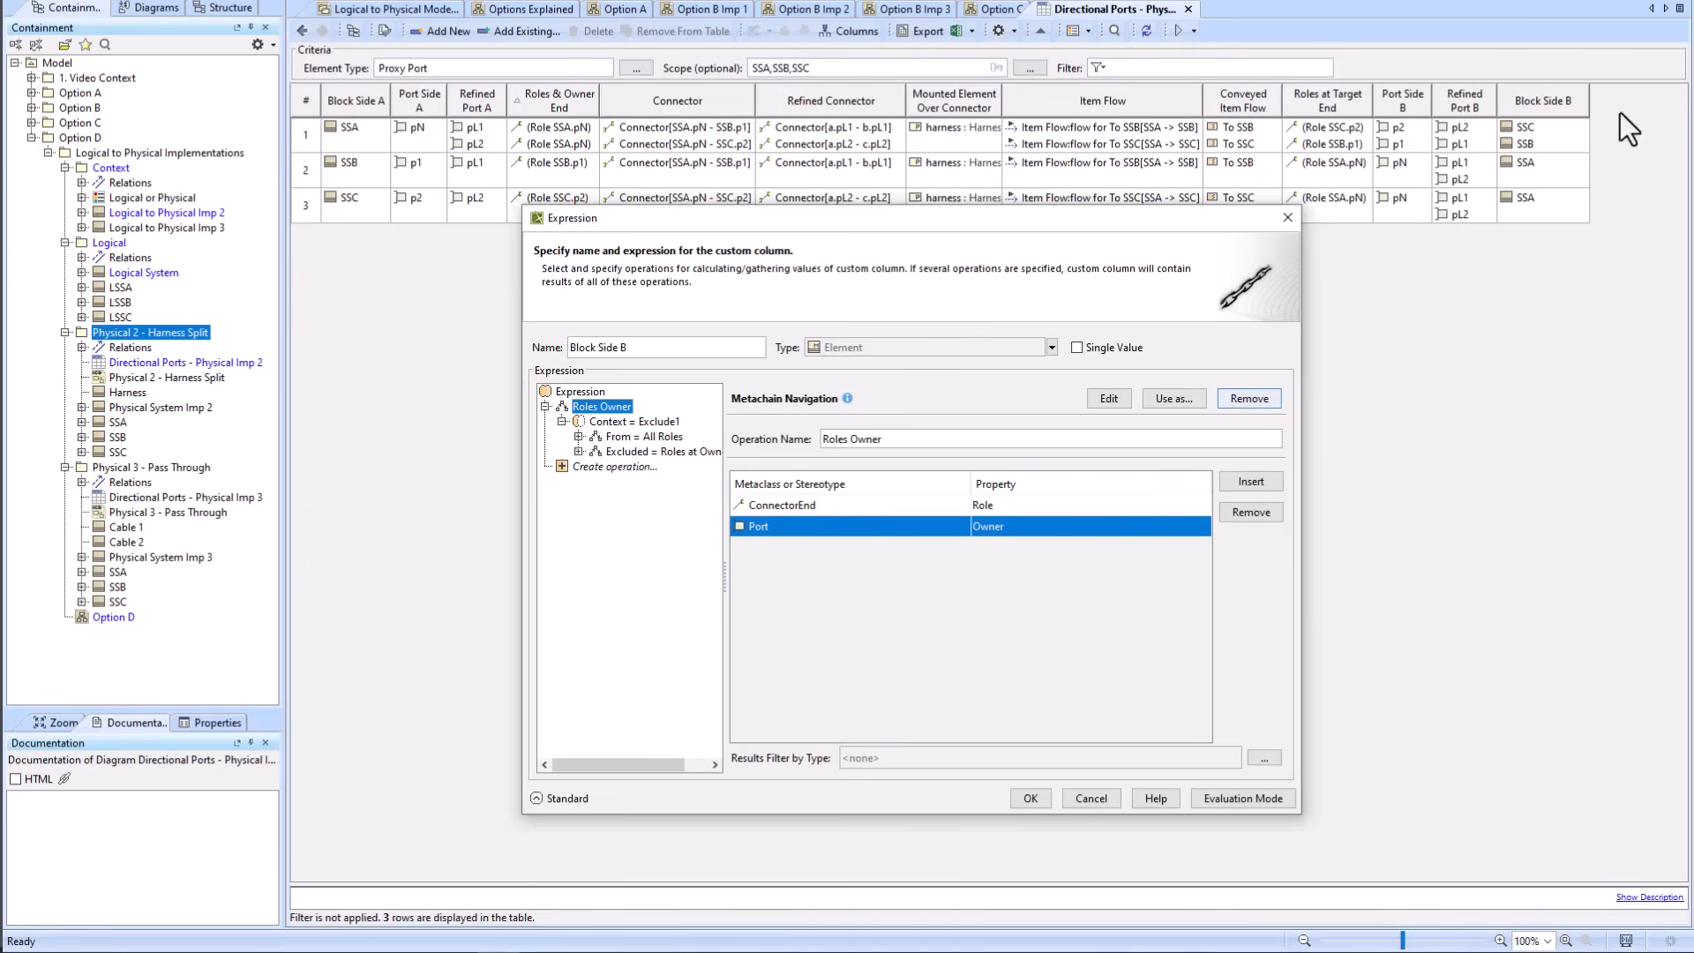
pyautogui.click(1092, 798)
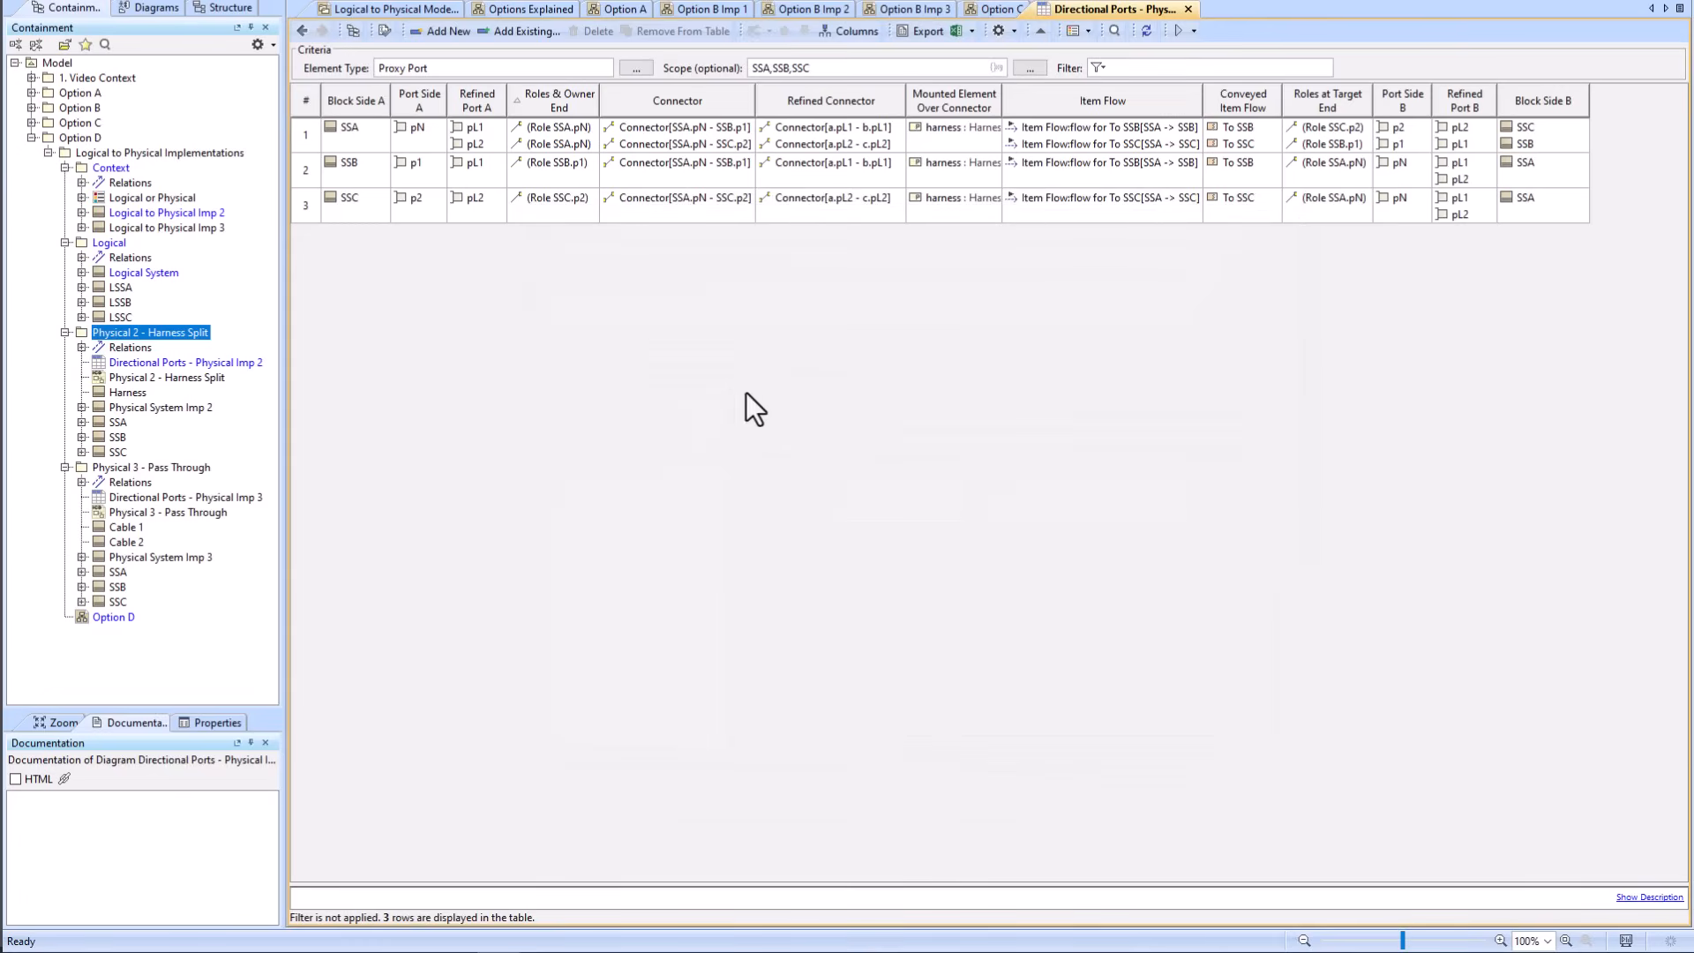
# Step: Return to the Option D diagram and open the Directional Ports - Physical Imp 3 table through the Logical to Physical Imp 3 diagram
pyautogui.click(297, 30)
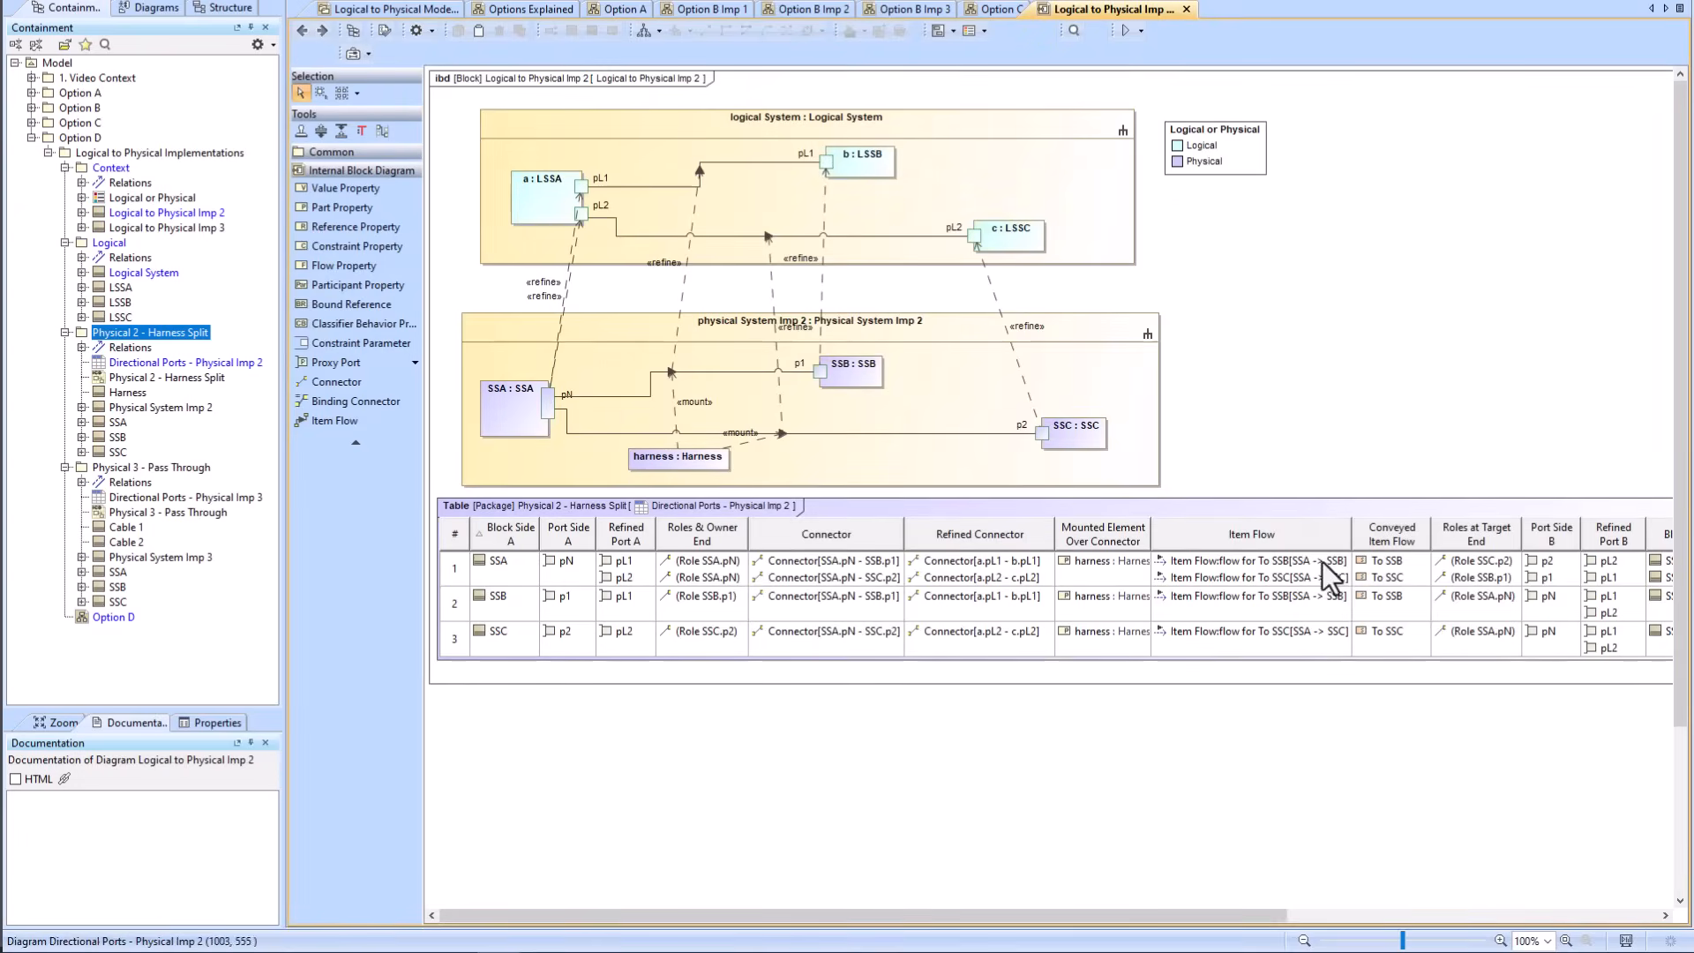
pyautogui.click(302, 29)
pyautogui.doubleClick(594, 622)
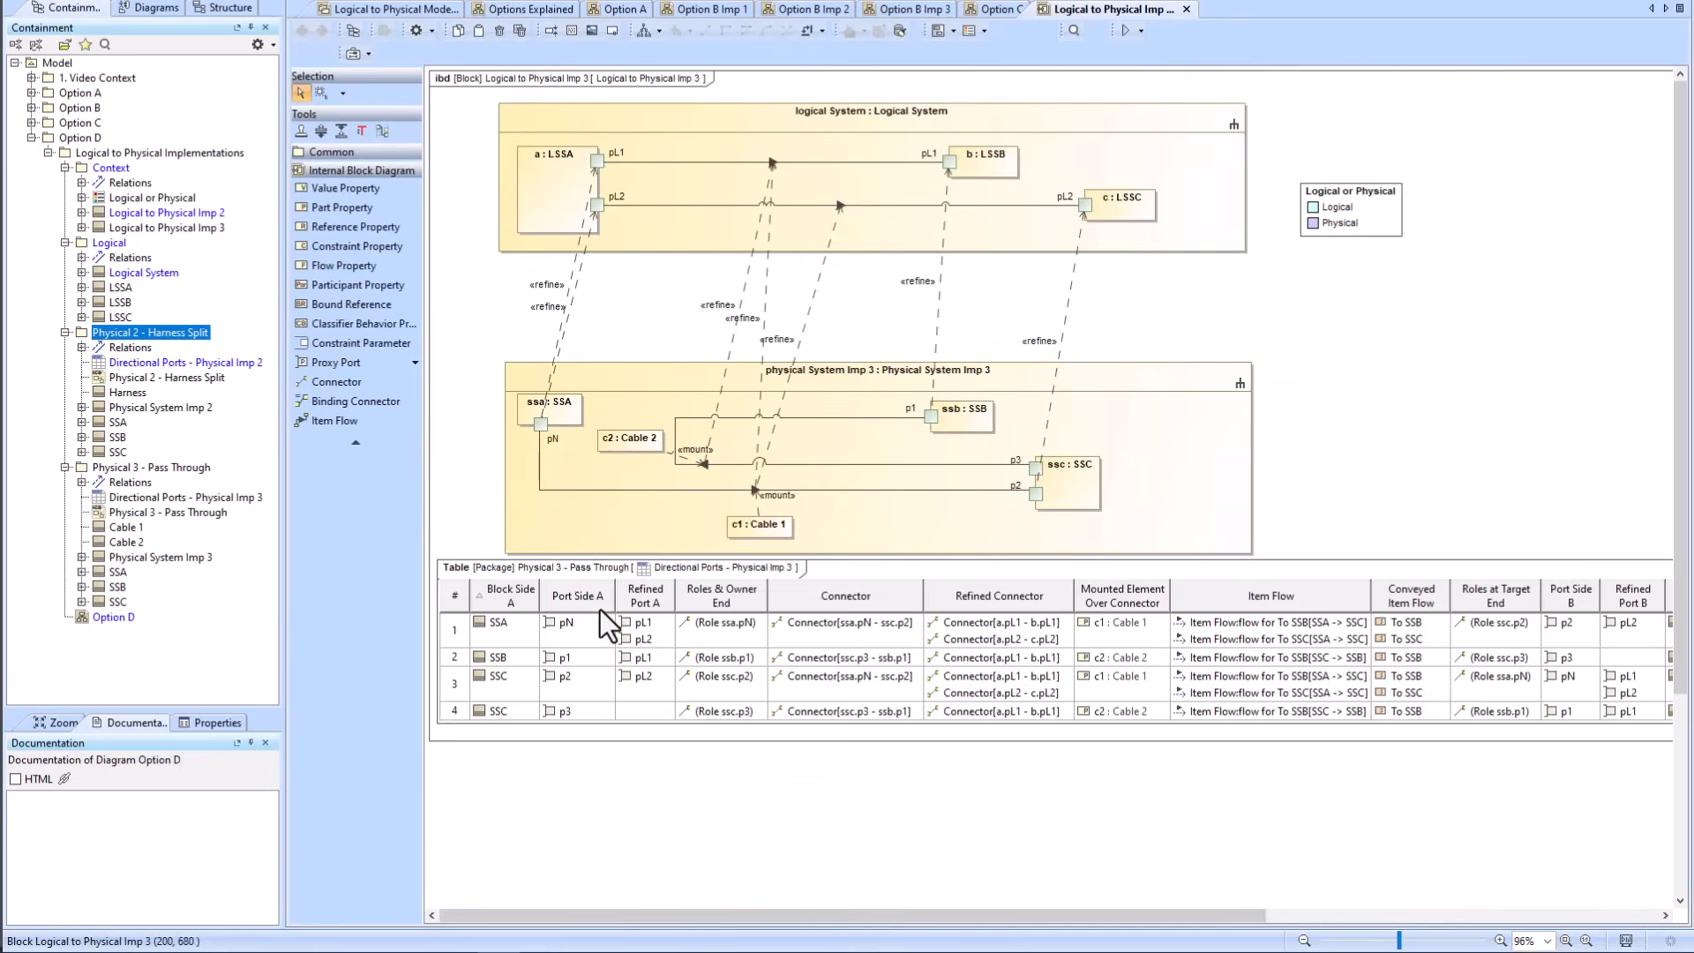
pyautogui.doubleClick(929, 574)
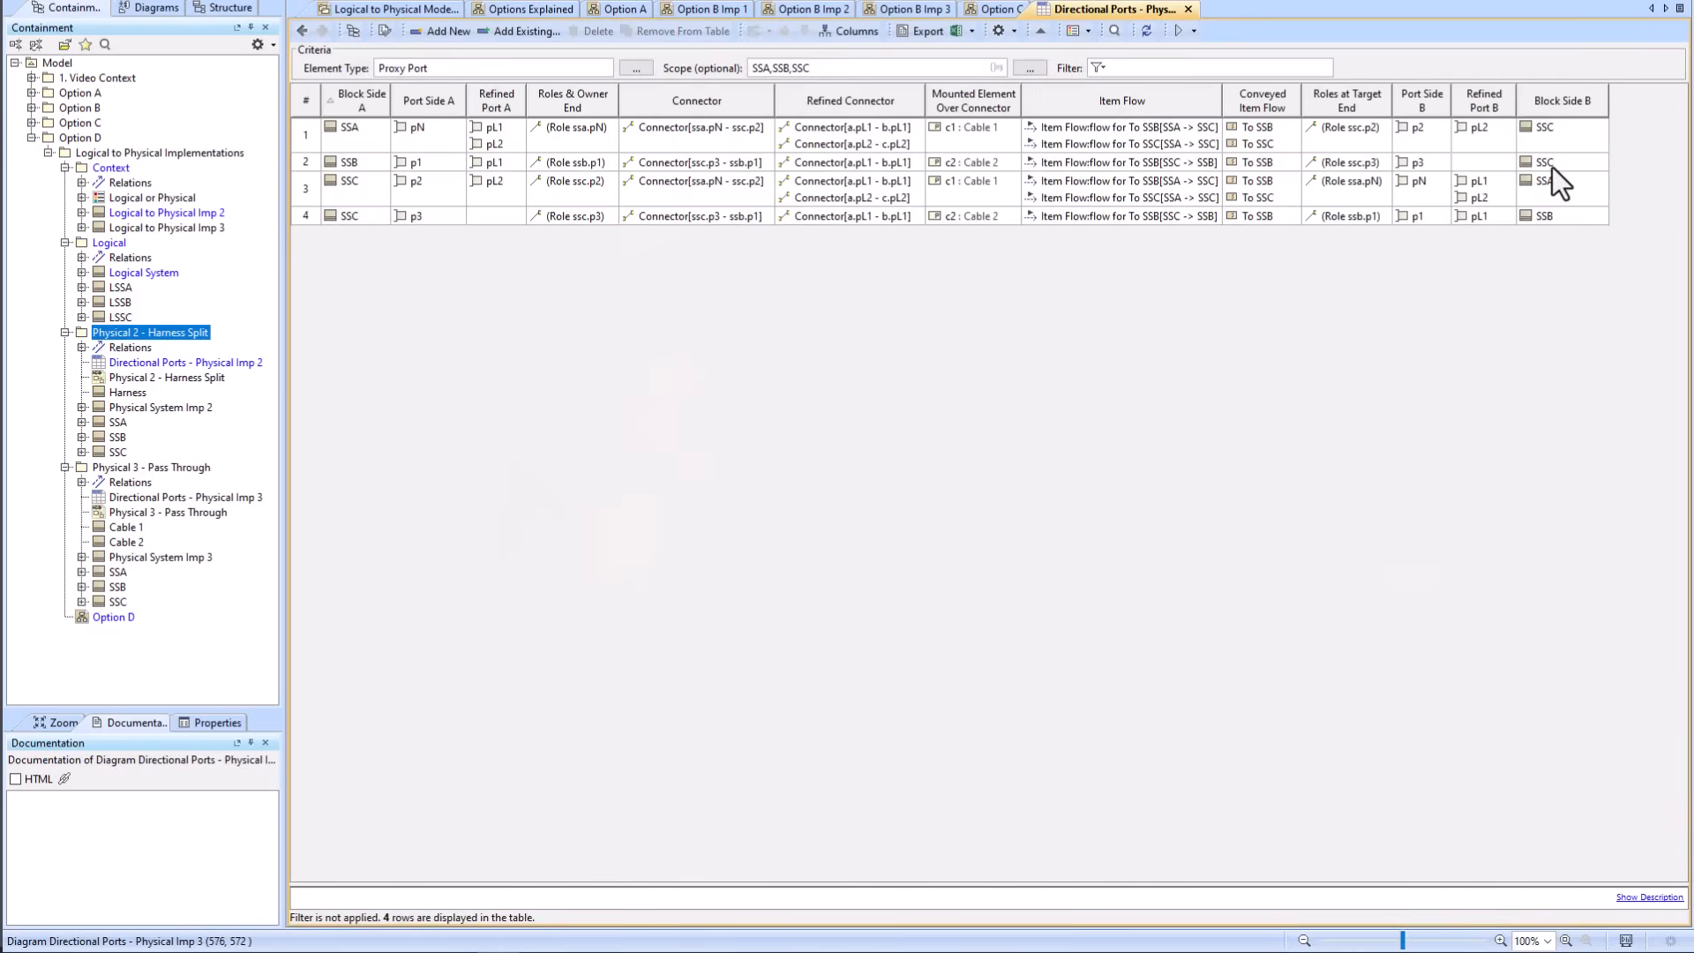
# Step: Revisit the Logical to Physical Imp 3 diagram, check its Logical or Physical legend, and return to the Option D diagram
pyautogui.click(303, 30)
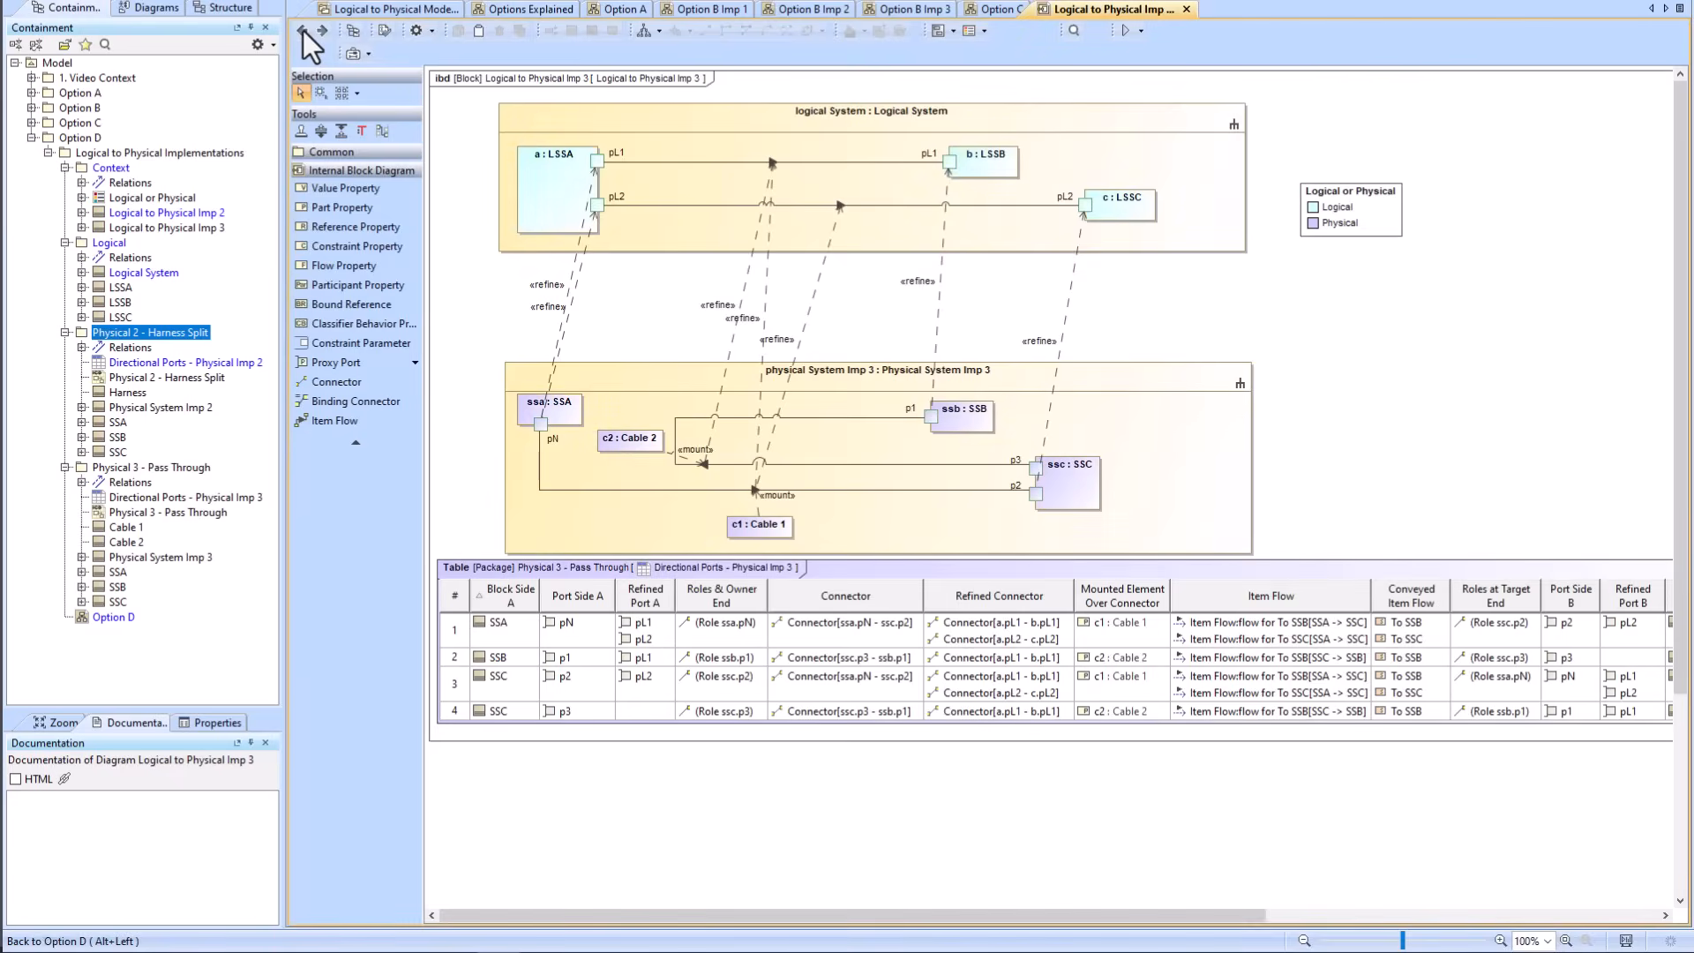
pyautogui.click(303, 30)
pyautogui.click(323, 32)
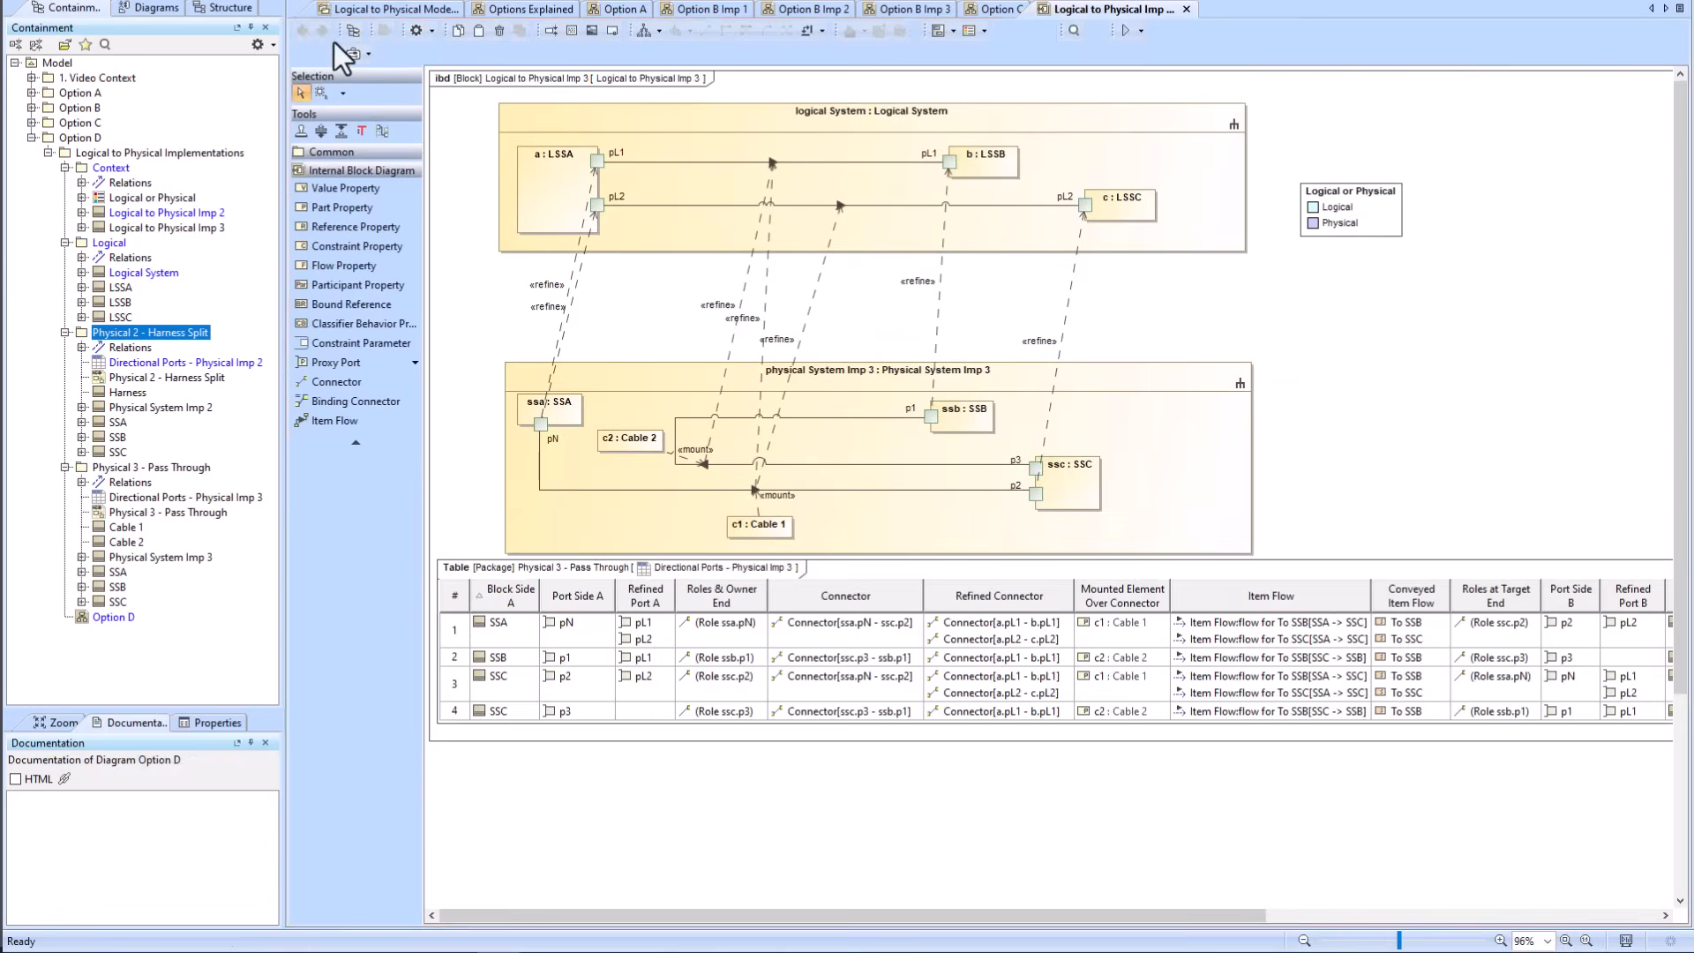
pyautogui.click(1359, 208)
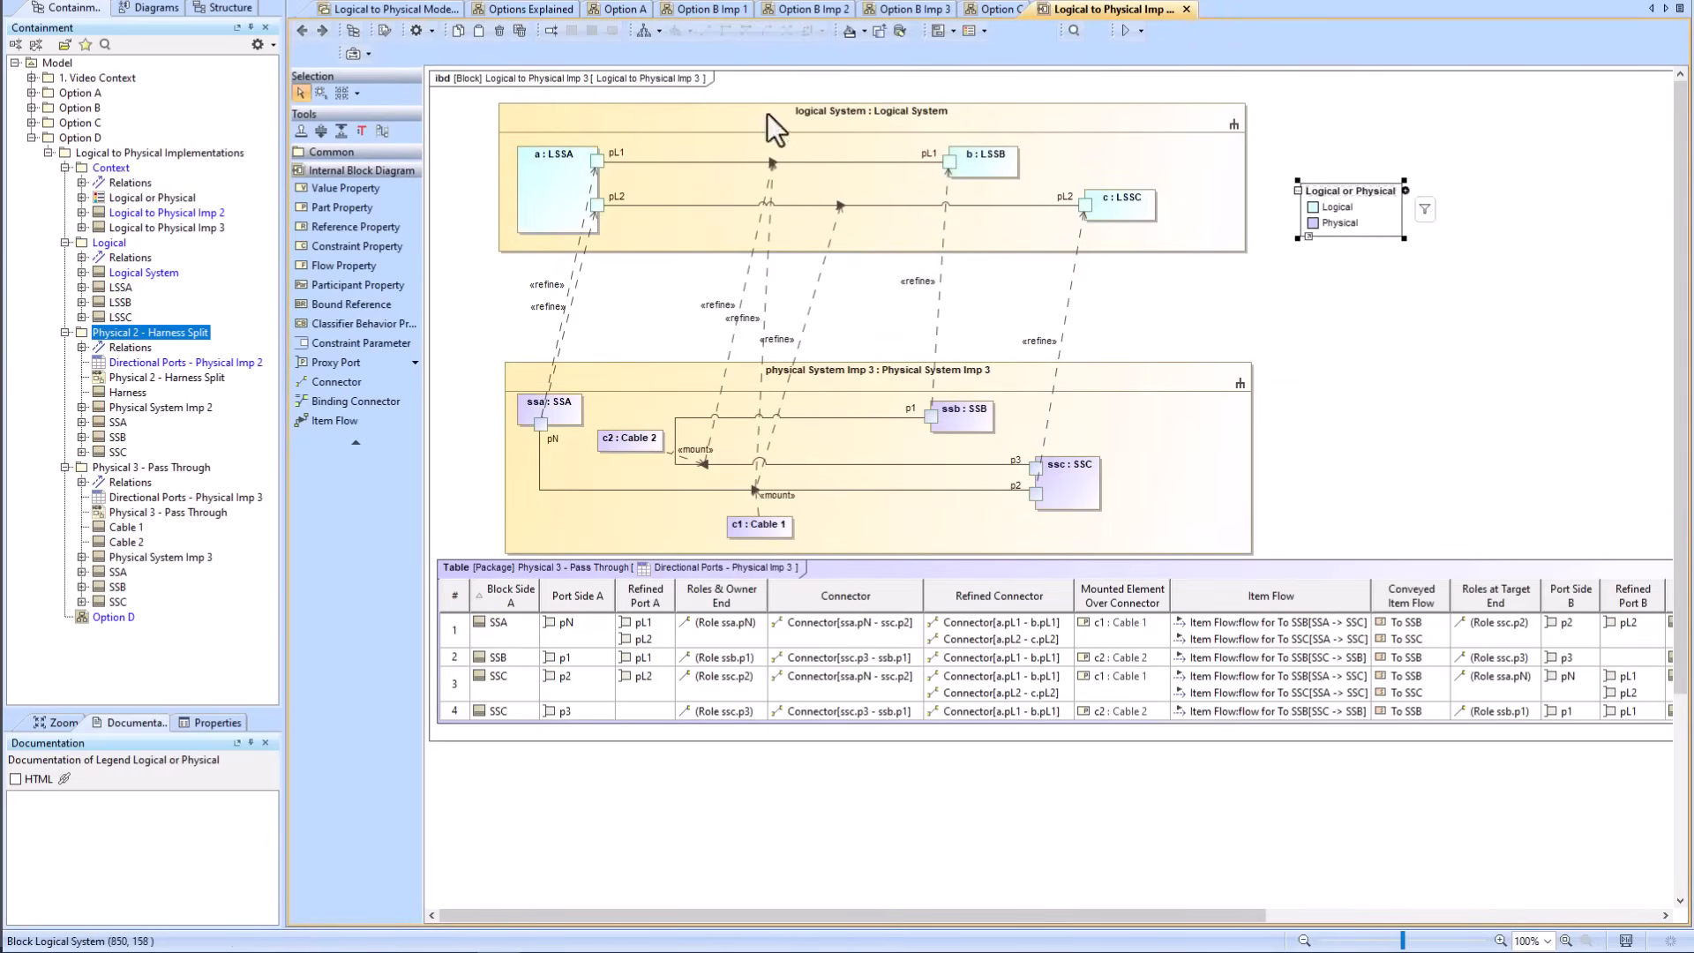
pyautogui.click(305, 32)
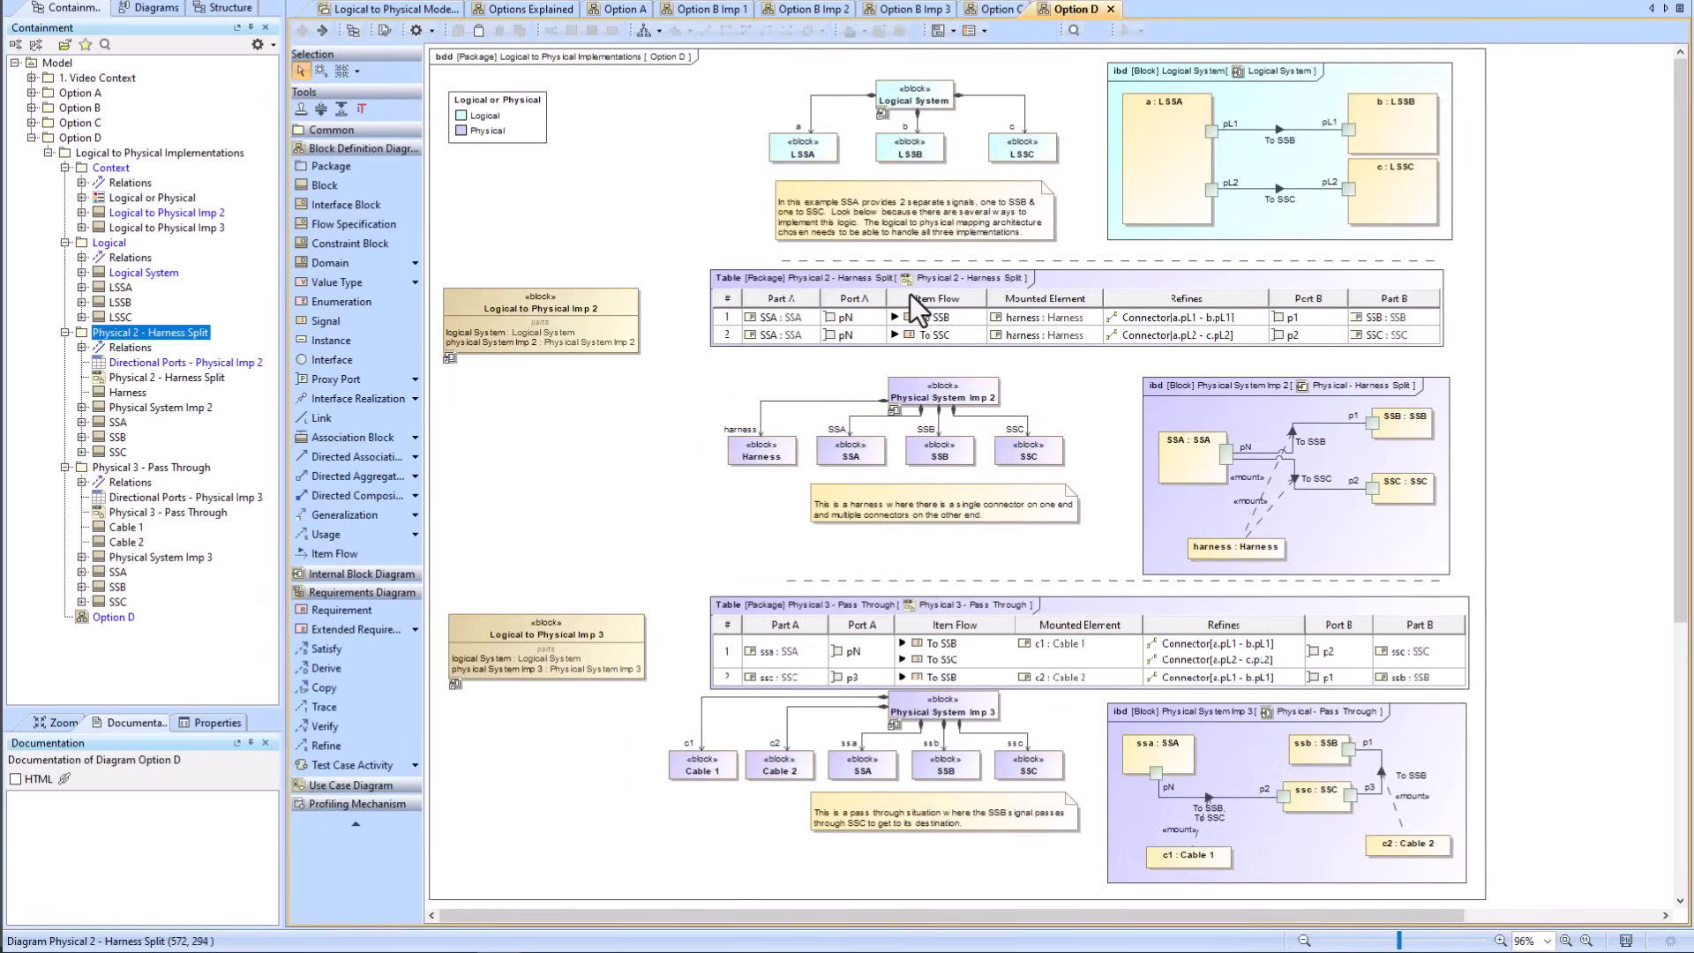
# Step: In the Physical 2 - Harness Split table, remove the unused operations below Metachain Navigation1 from the Mounted Element column's expression and accept it
pyautogui.doubleClick(1069, 277)
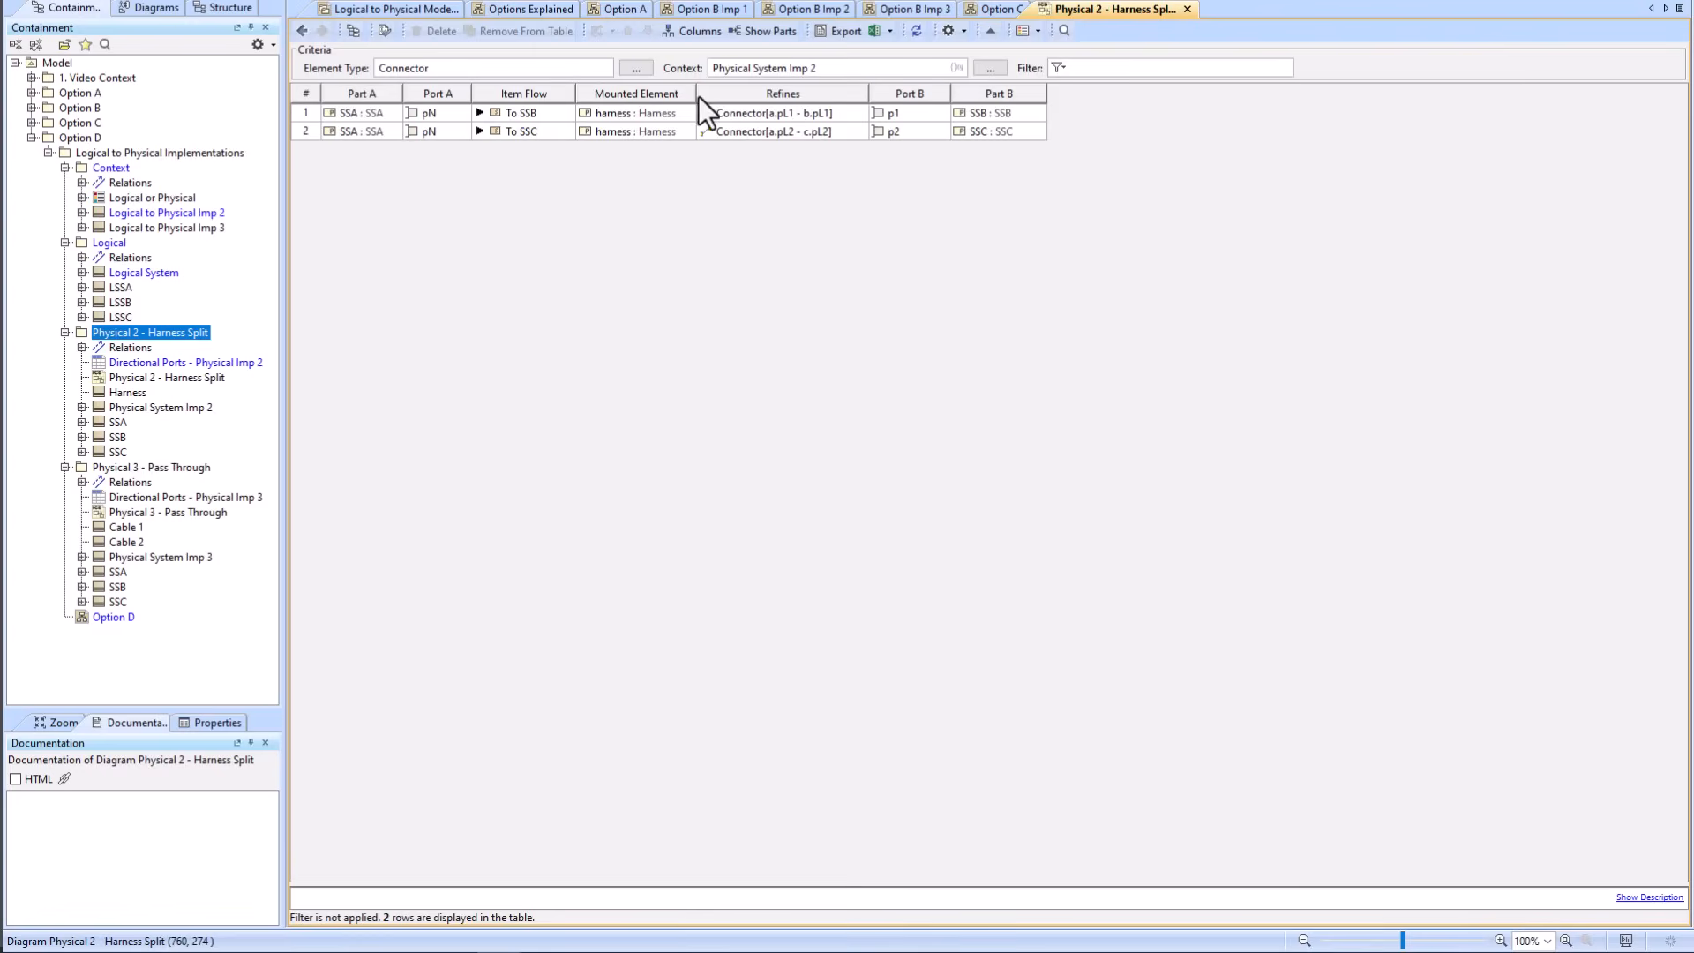
pyautogui.rightClick(626, 95)
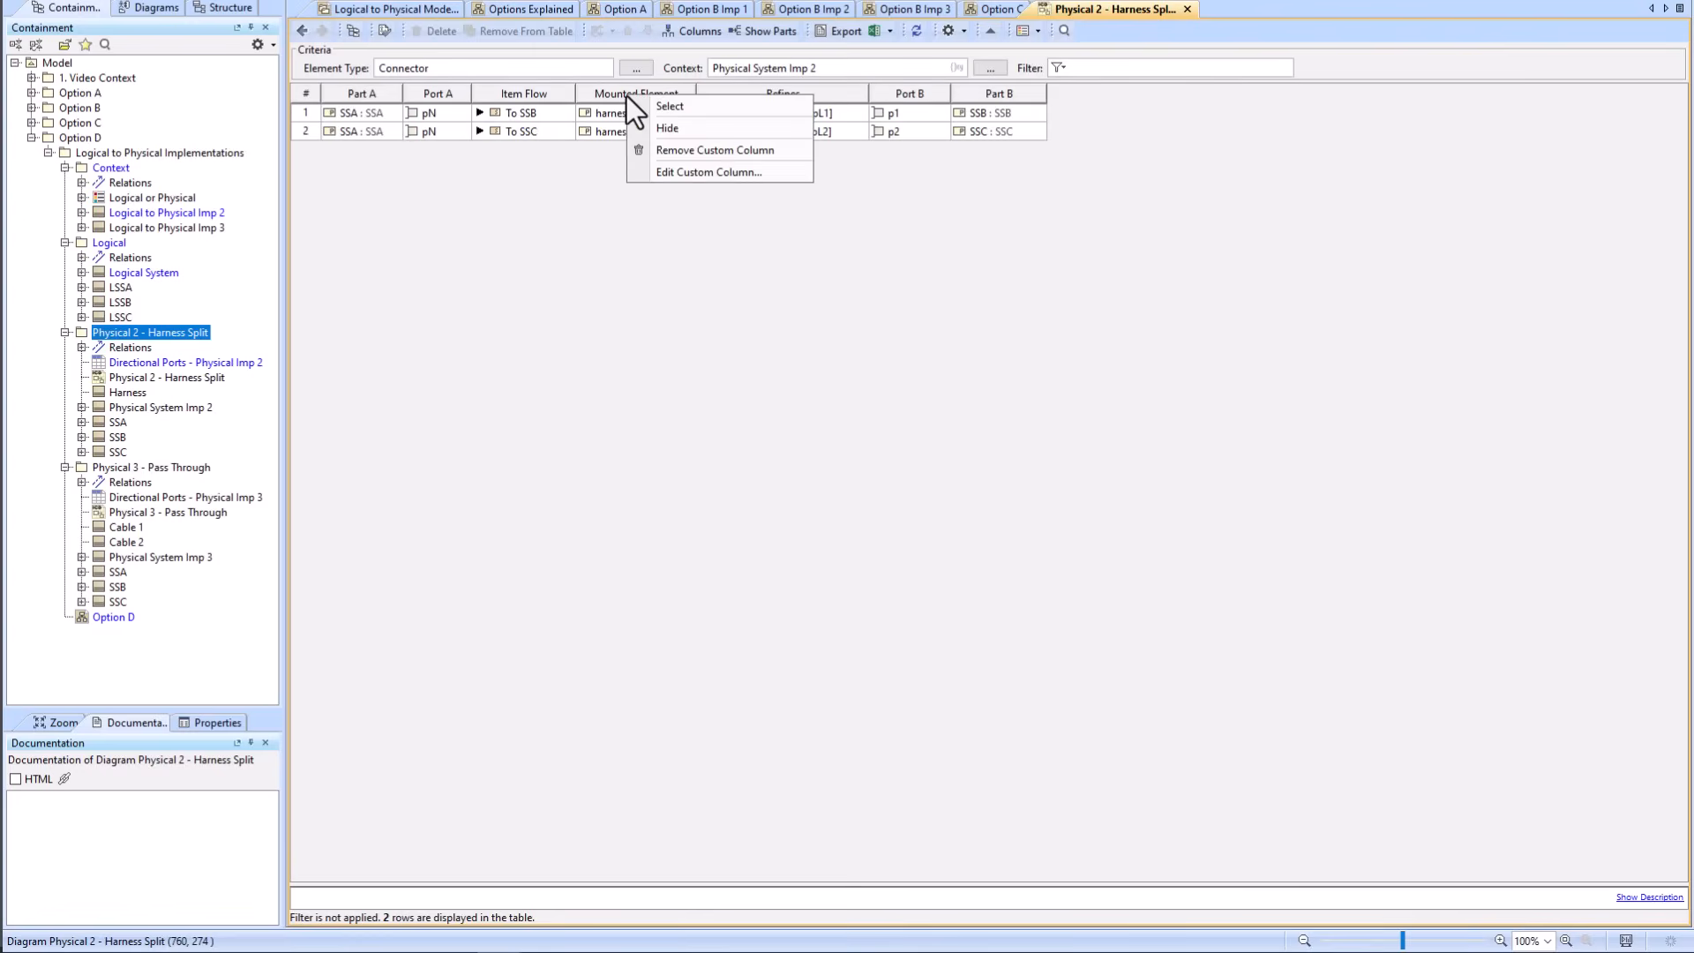
pyautogui.click(670, 172)
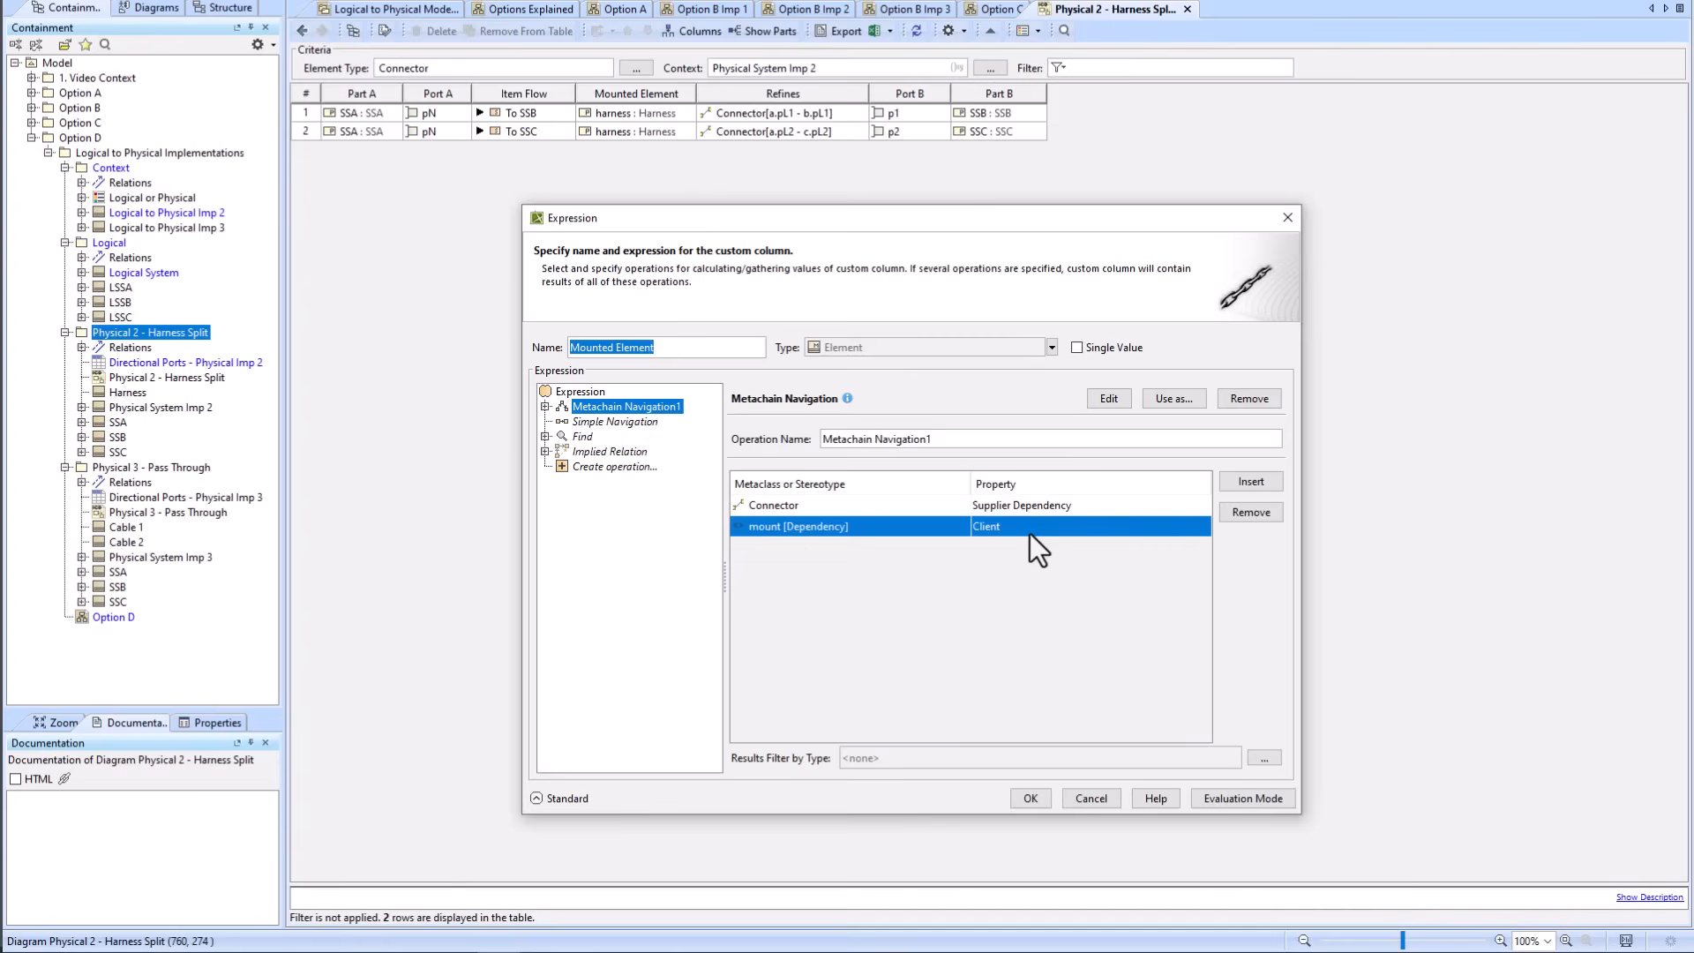
pyautogui.click(544, 407)
pyautogui.click(618, 436)
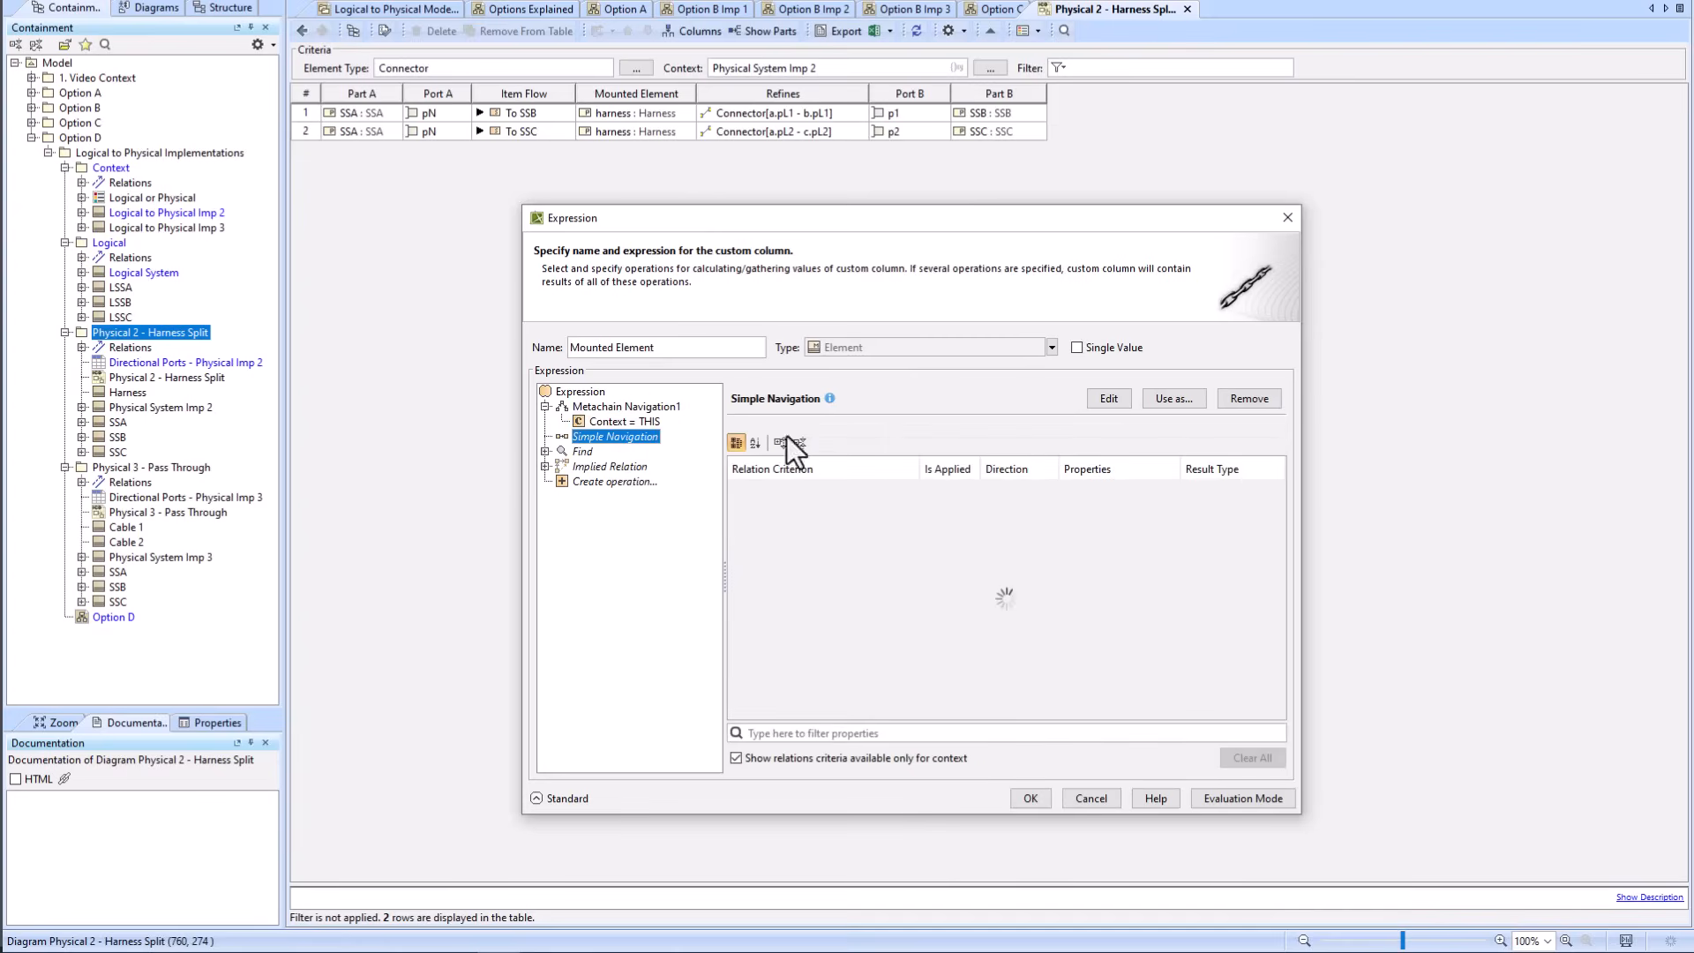
pyautogui.click(1236, 406)
pyautogui.click(1236, 406)
pyautogui.click(1236, 406)
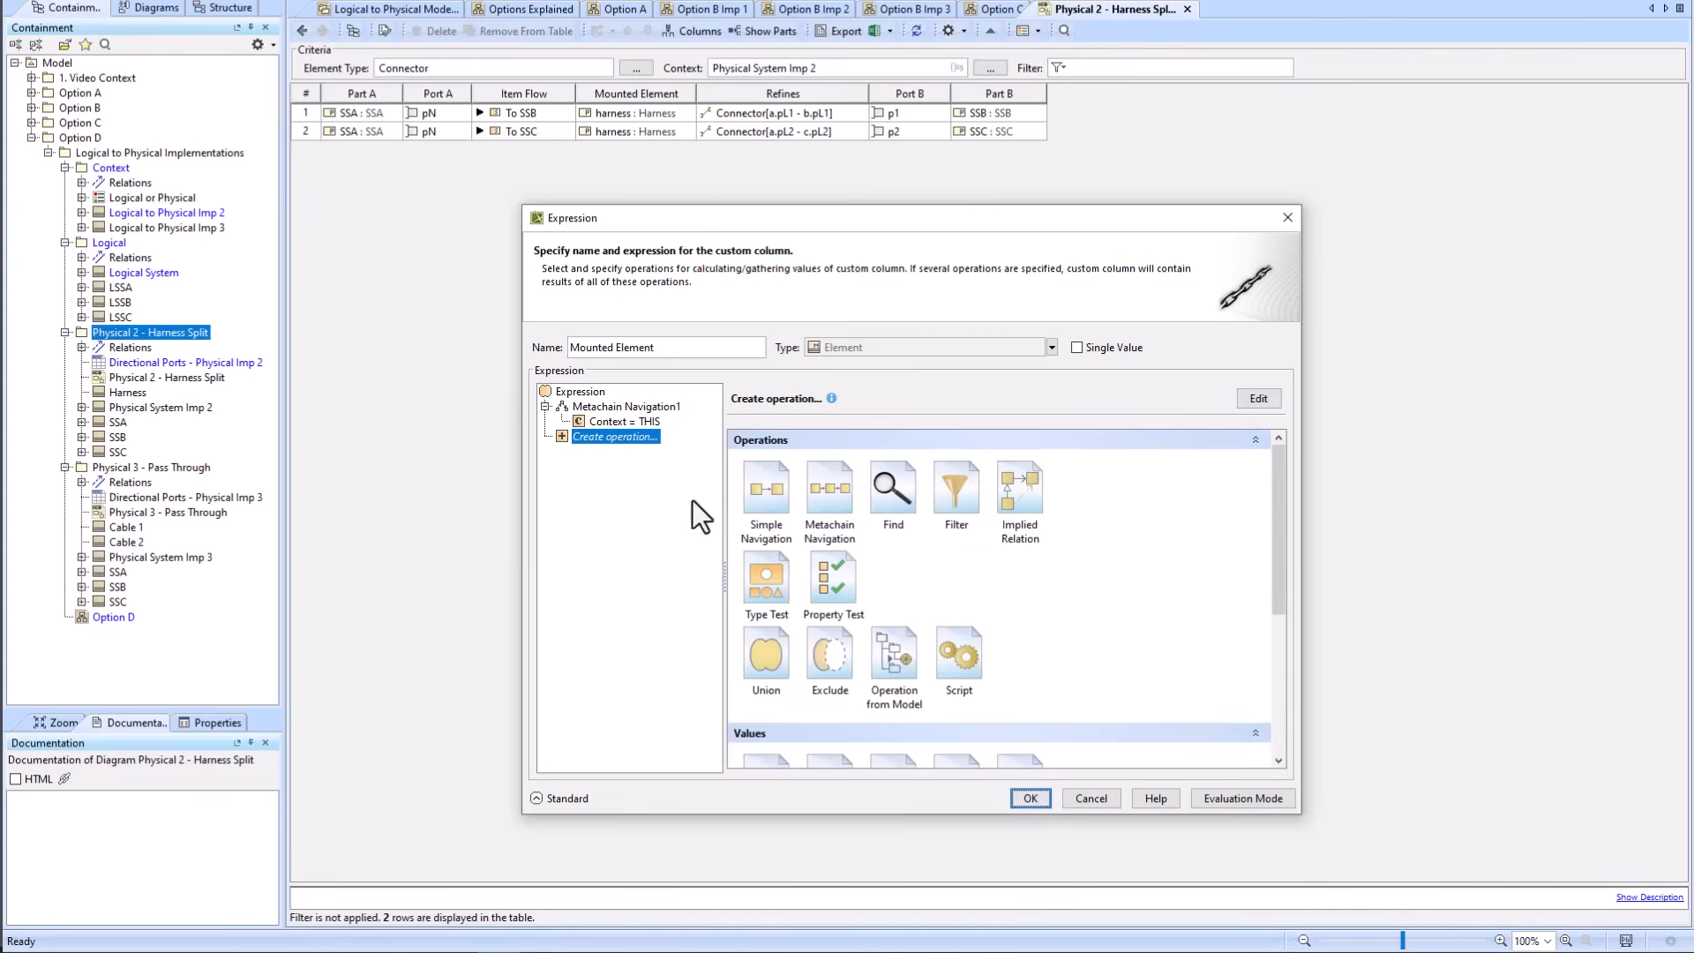
pyautogui.click(1031, 797)
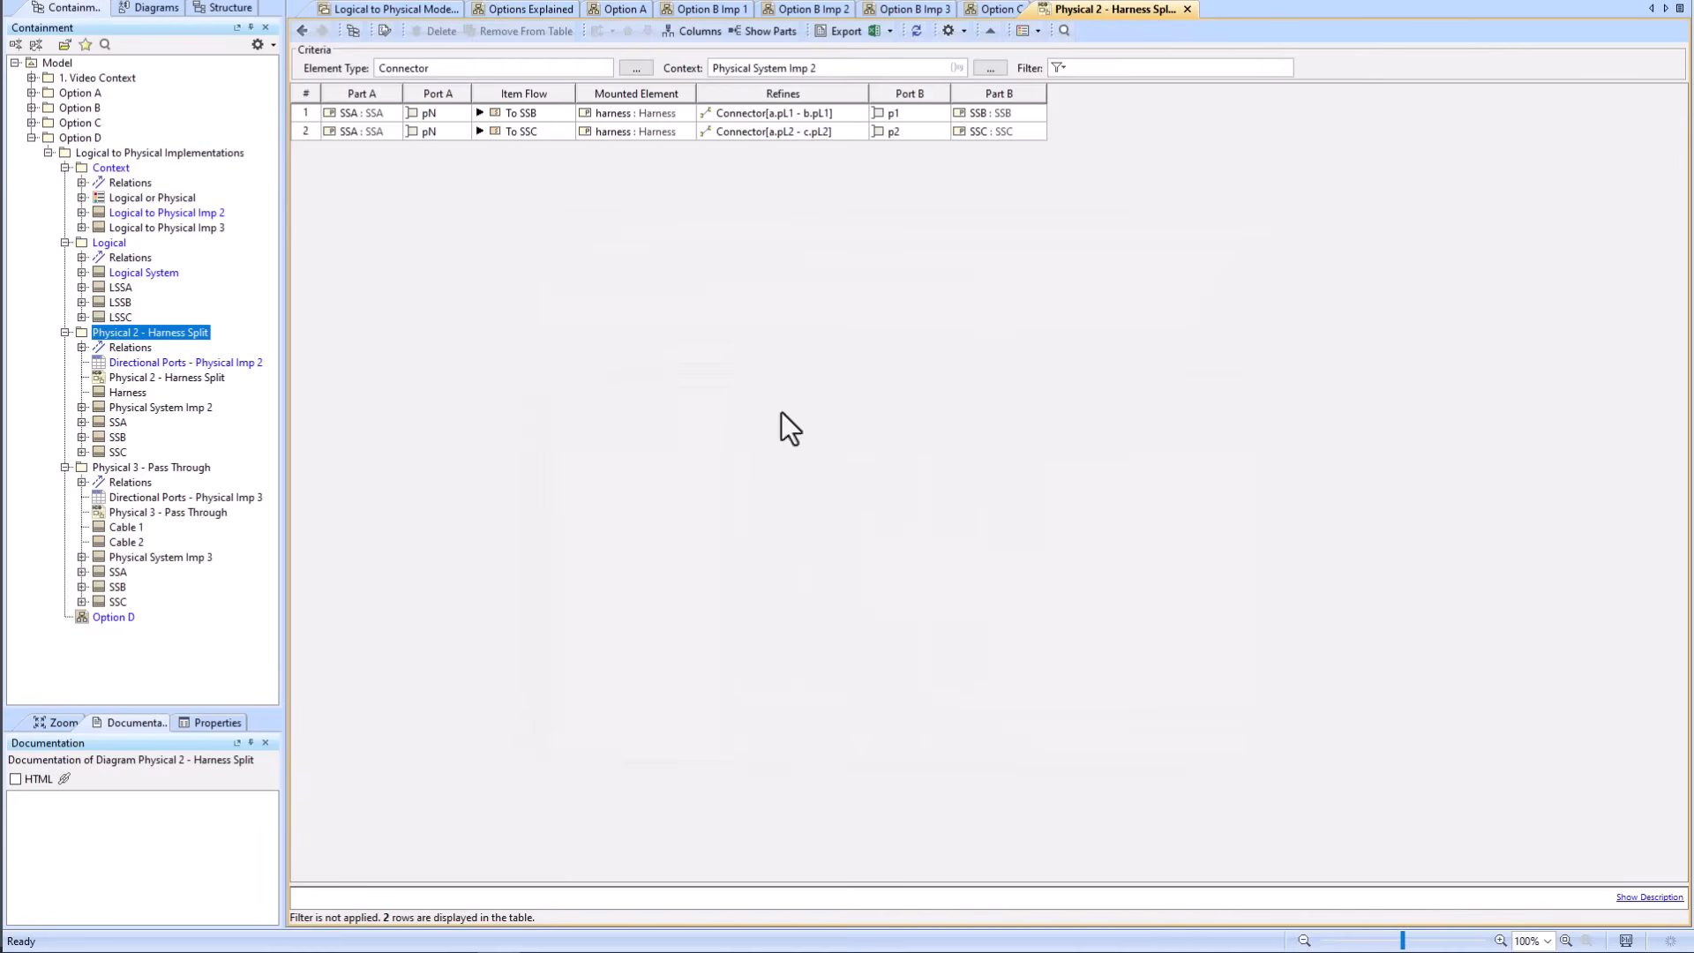
# Step: Remove the unused operations from the Refines column's expression, review its Metachain Navigation1 chain, and accept the expression
pyautogui.rightClick(789, 92)
pyautogui.click(845, 171)
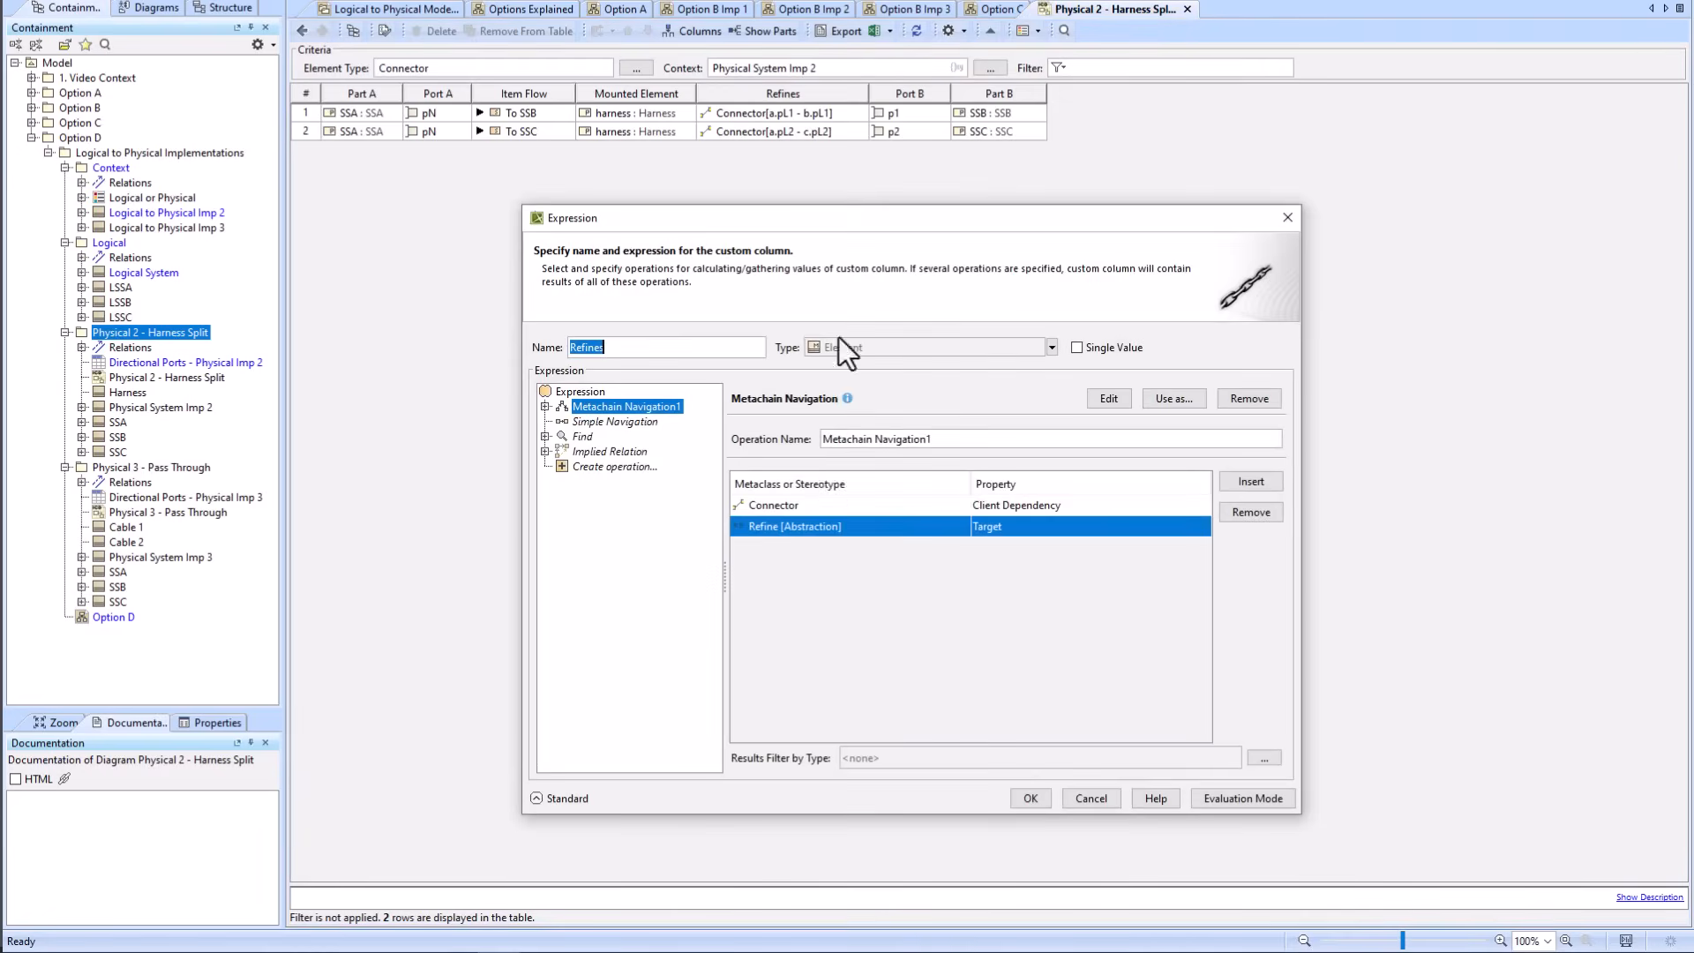
pyautogui.click(545, 406)
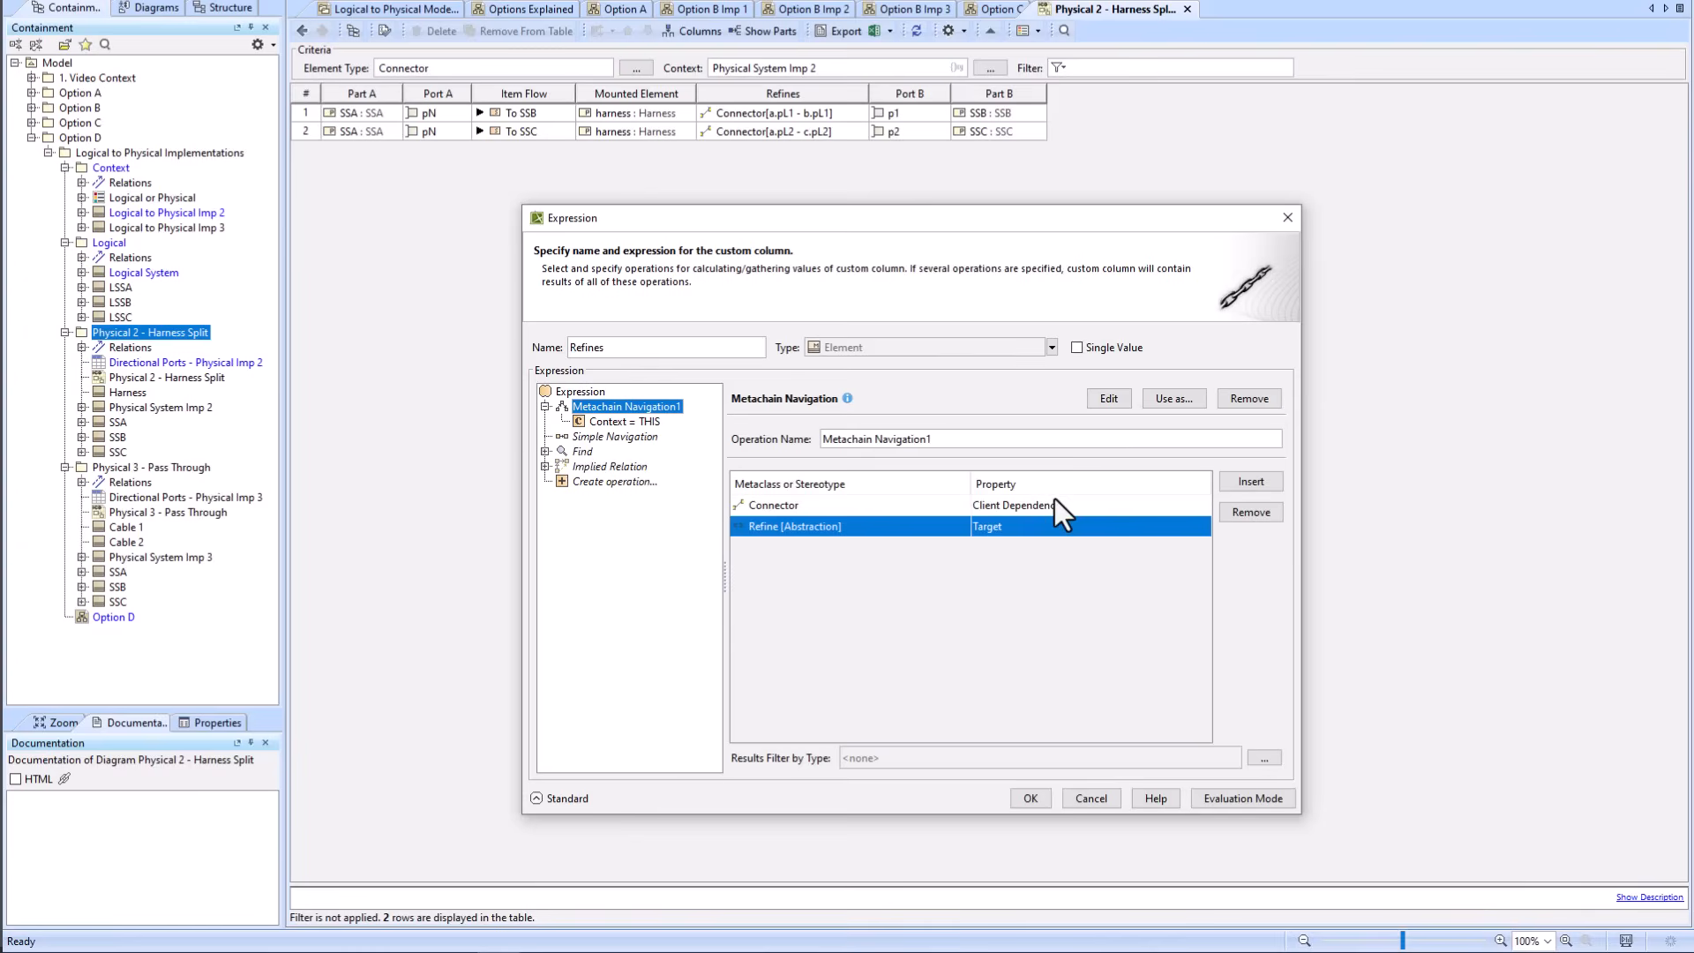
pyautogui.click(622, 438)
pyautogui.click(1242, 399)
pyautogui.click(1242, 399)
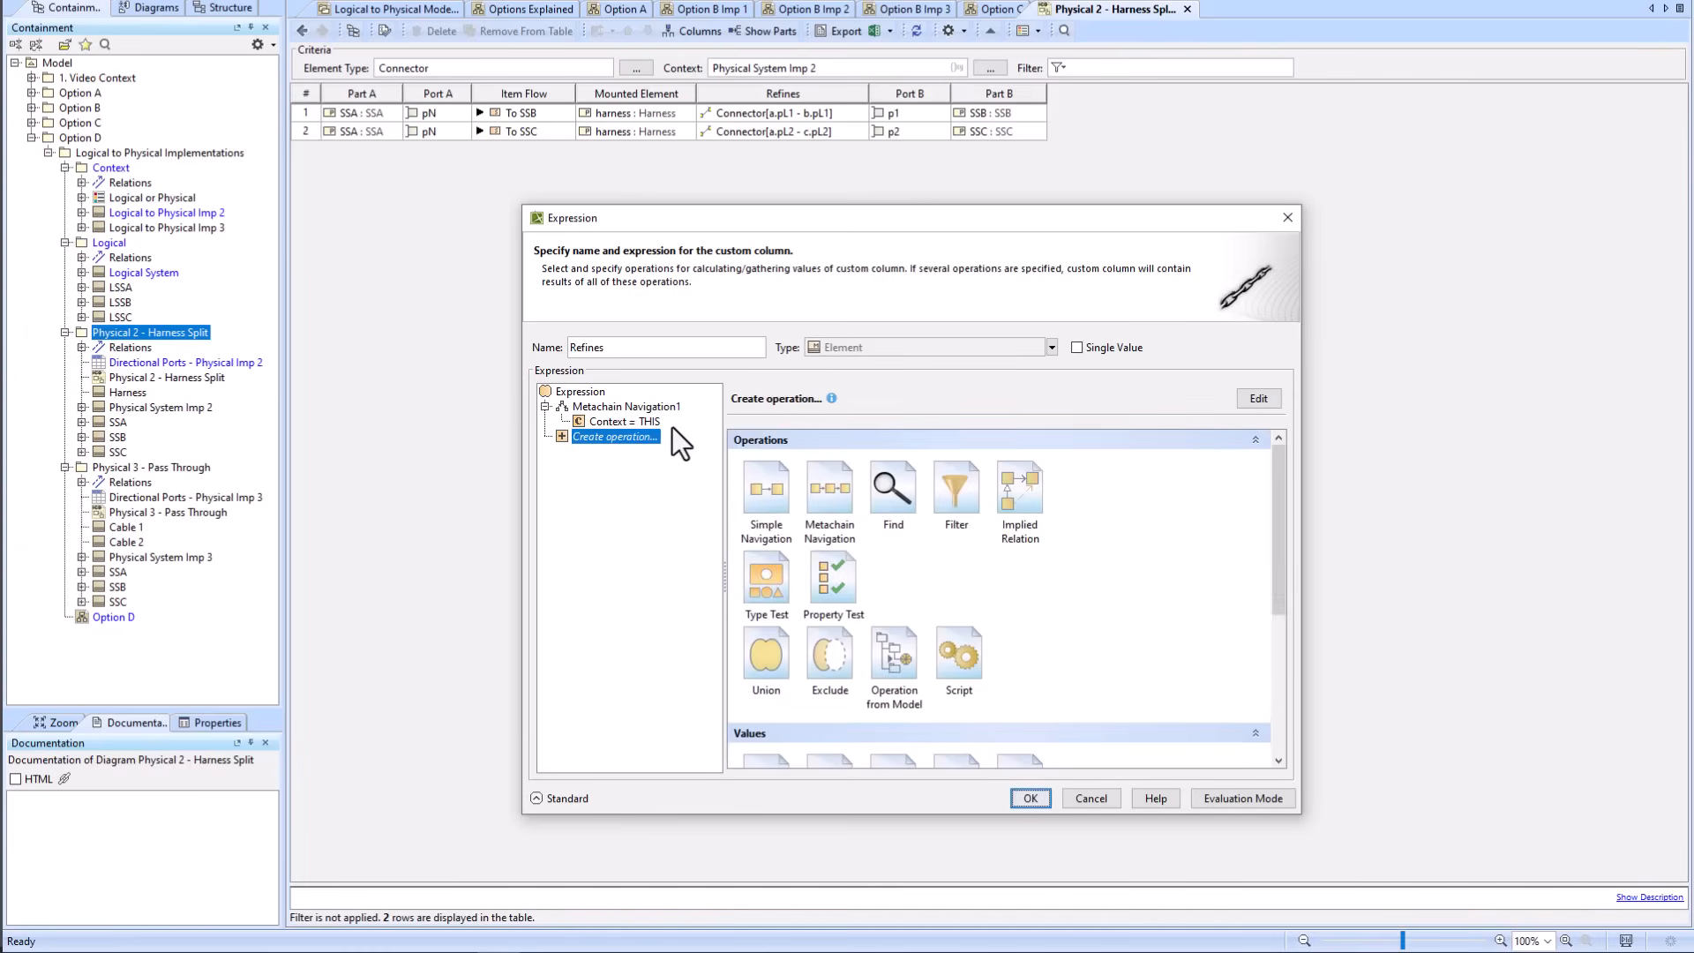
pyautogui.click(618, 406)
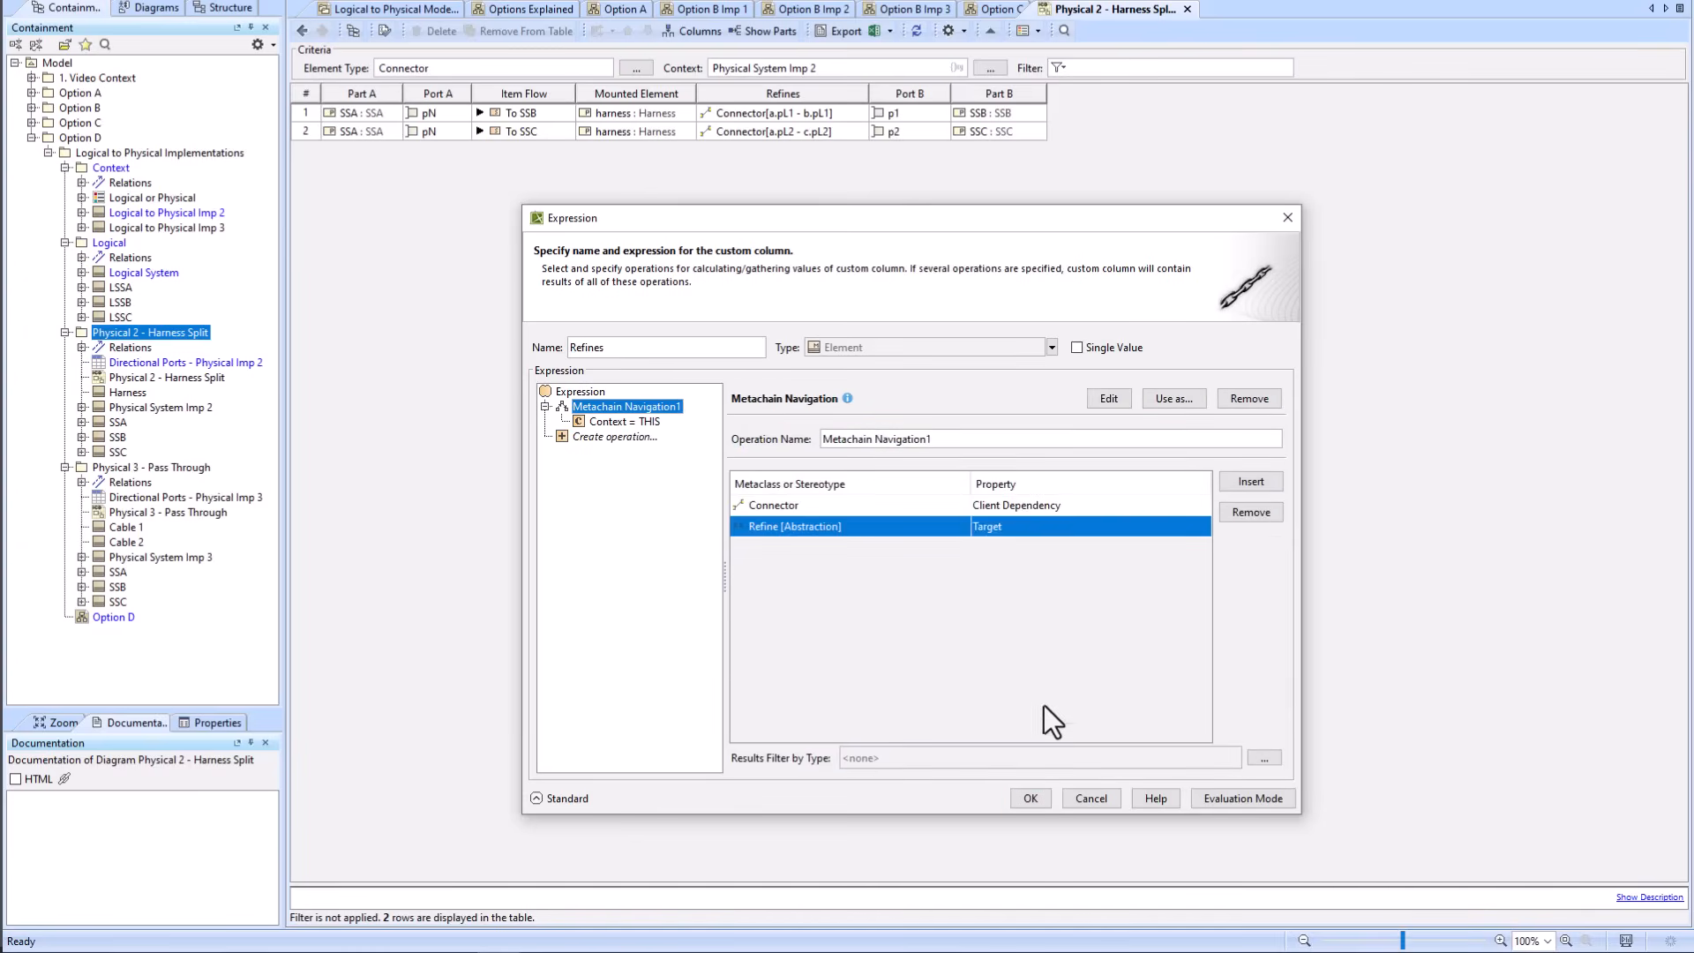
pyautogui.click(1029, 797)
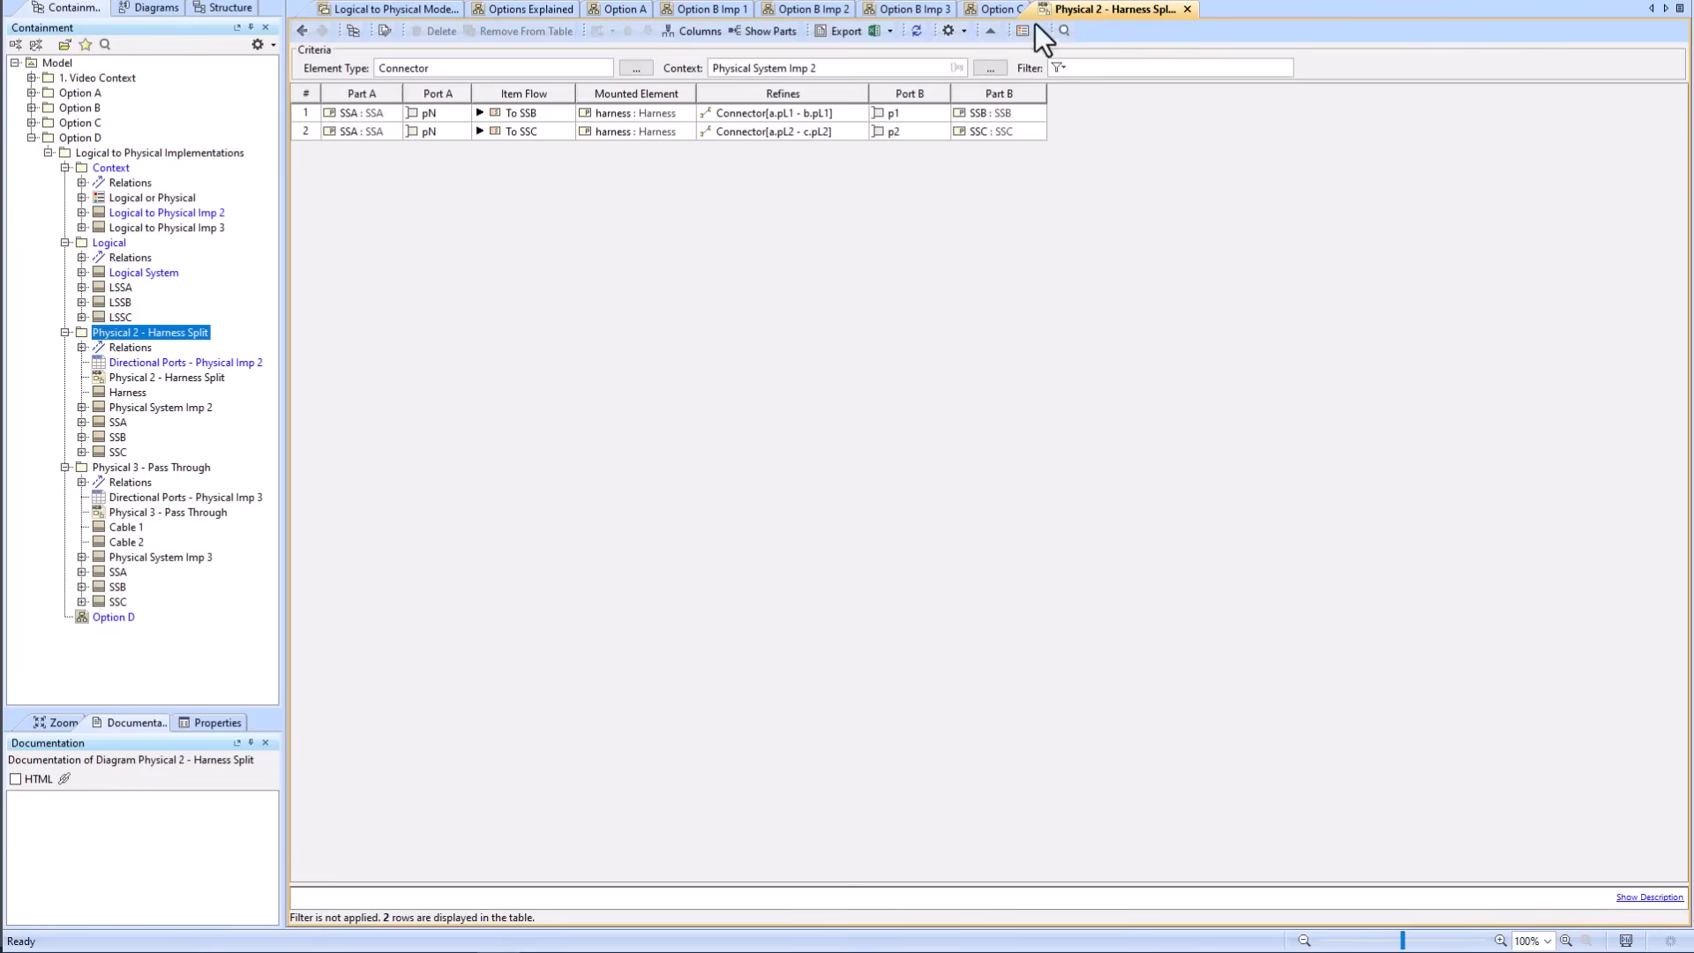
# Step: Compare the Context criteria of the Physical 2 - Harness Split and Physical 3 - Pass Through tables, and return to the Option D diagram
pyautogui.click(530, 221)
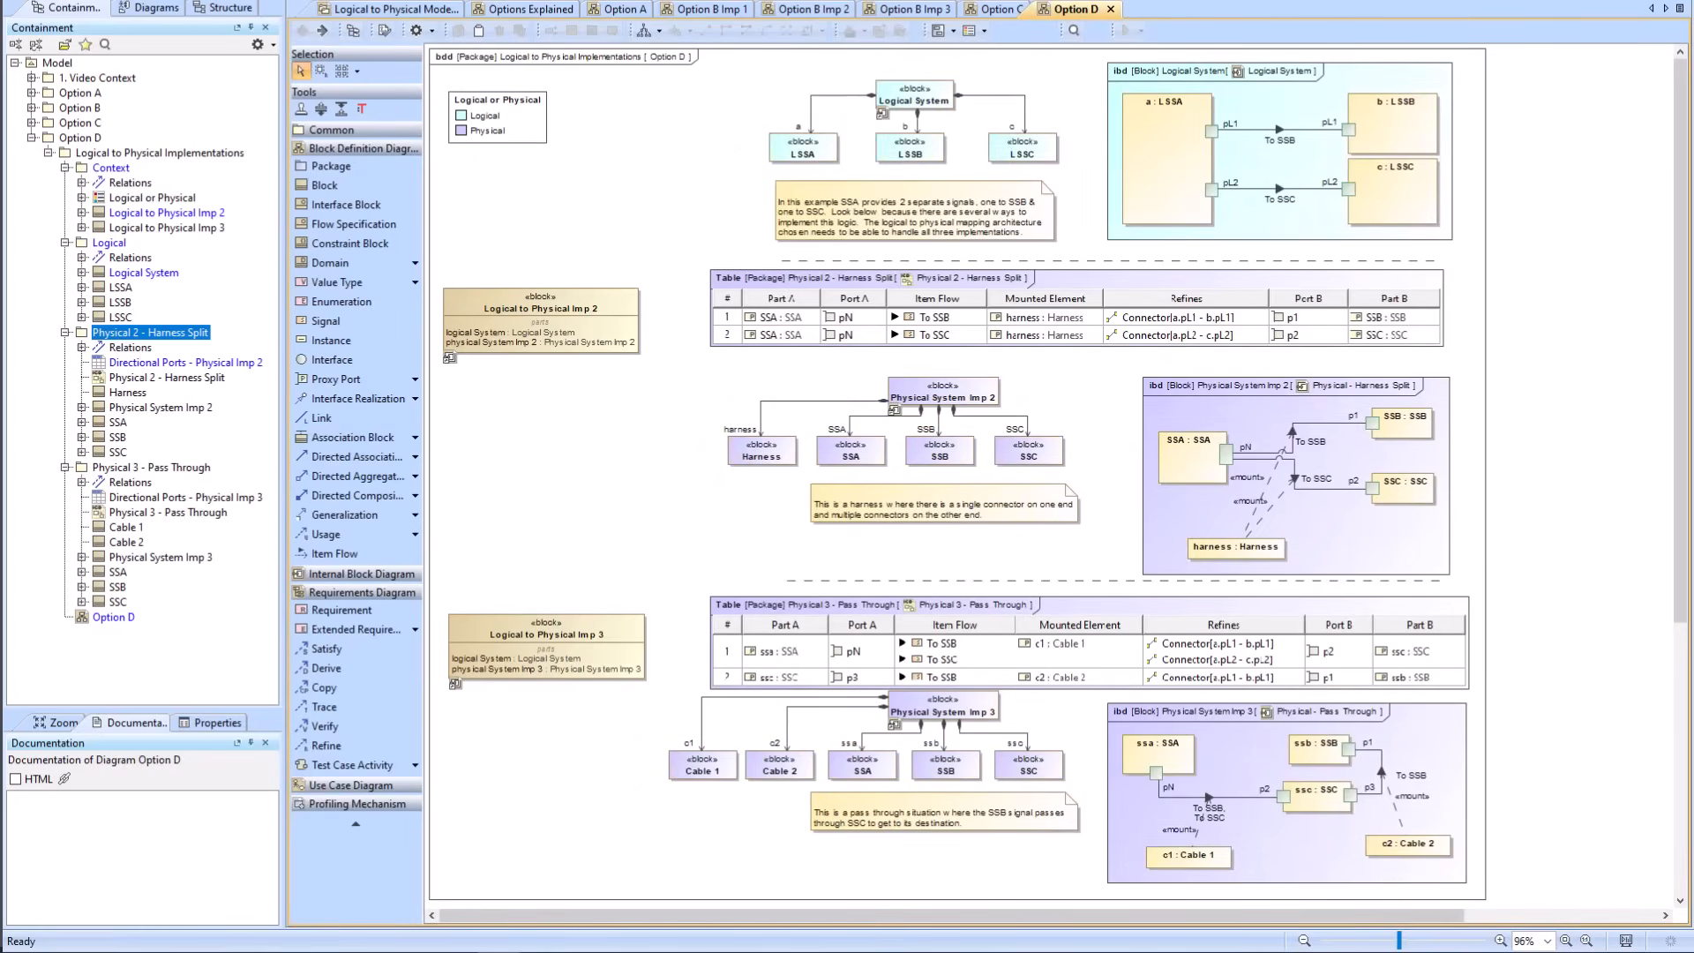
pyautogui.click(741, 311)
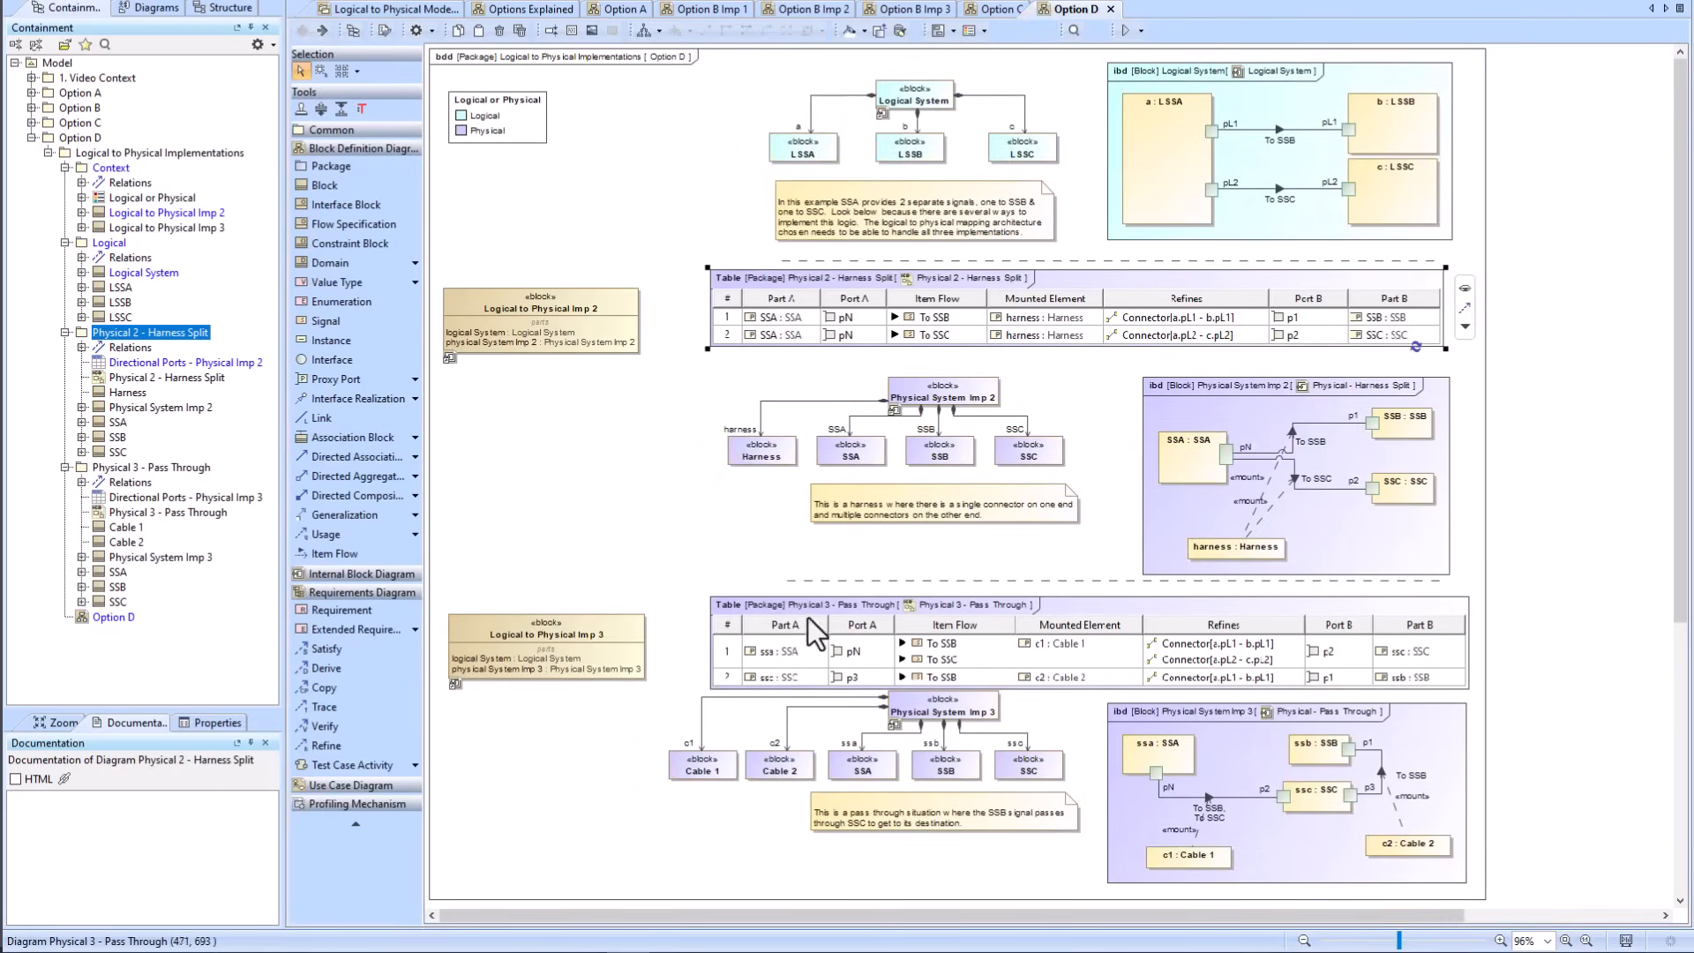
pyautogui.doubleClick(875, 284)
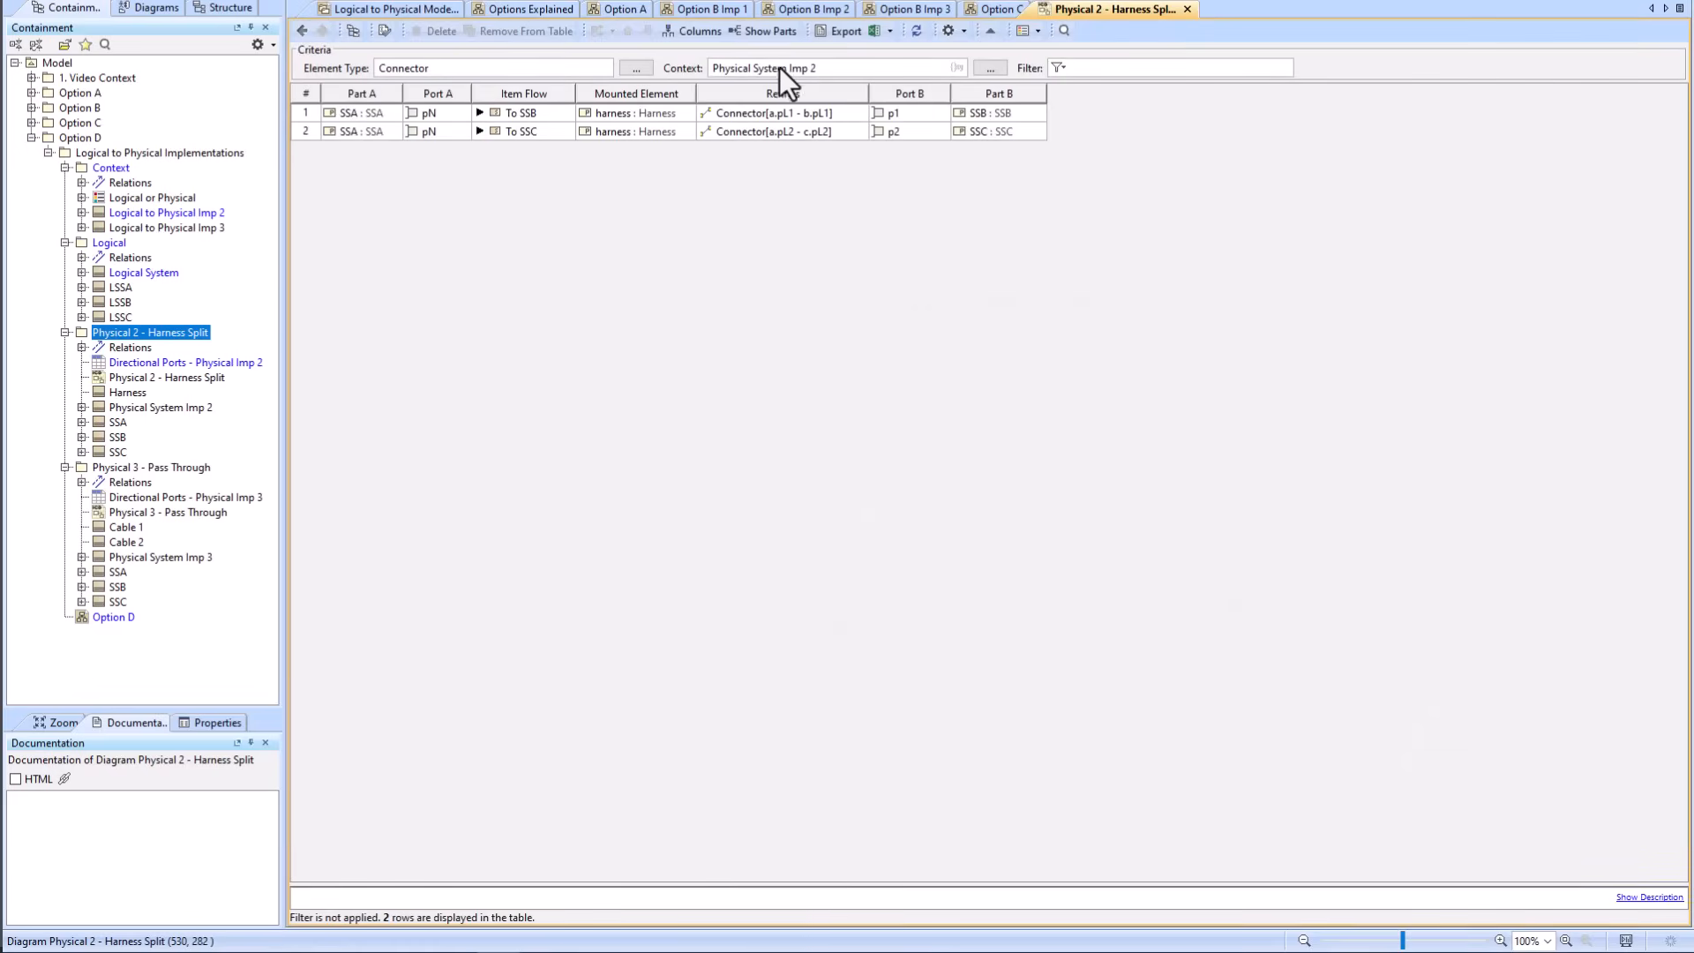
pyautogui.click(300, 30)
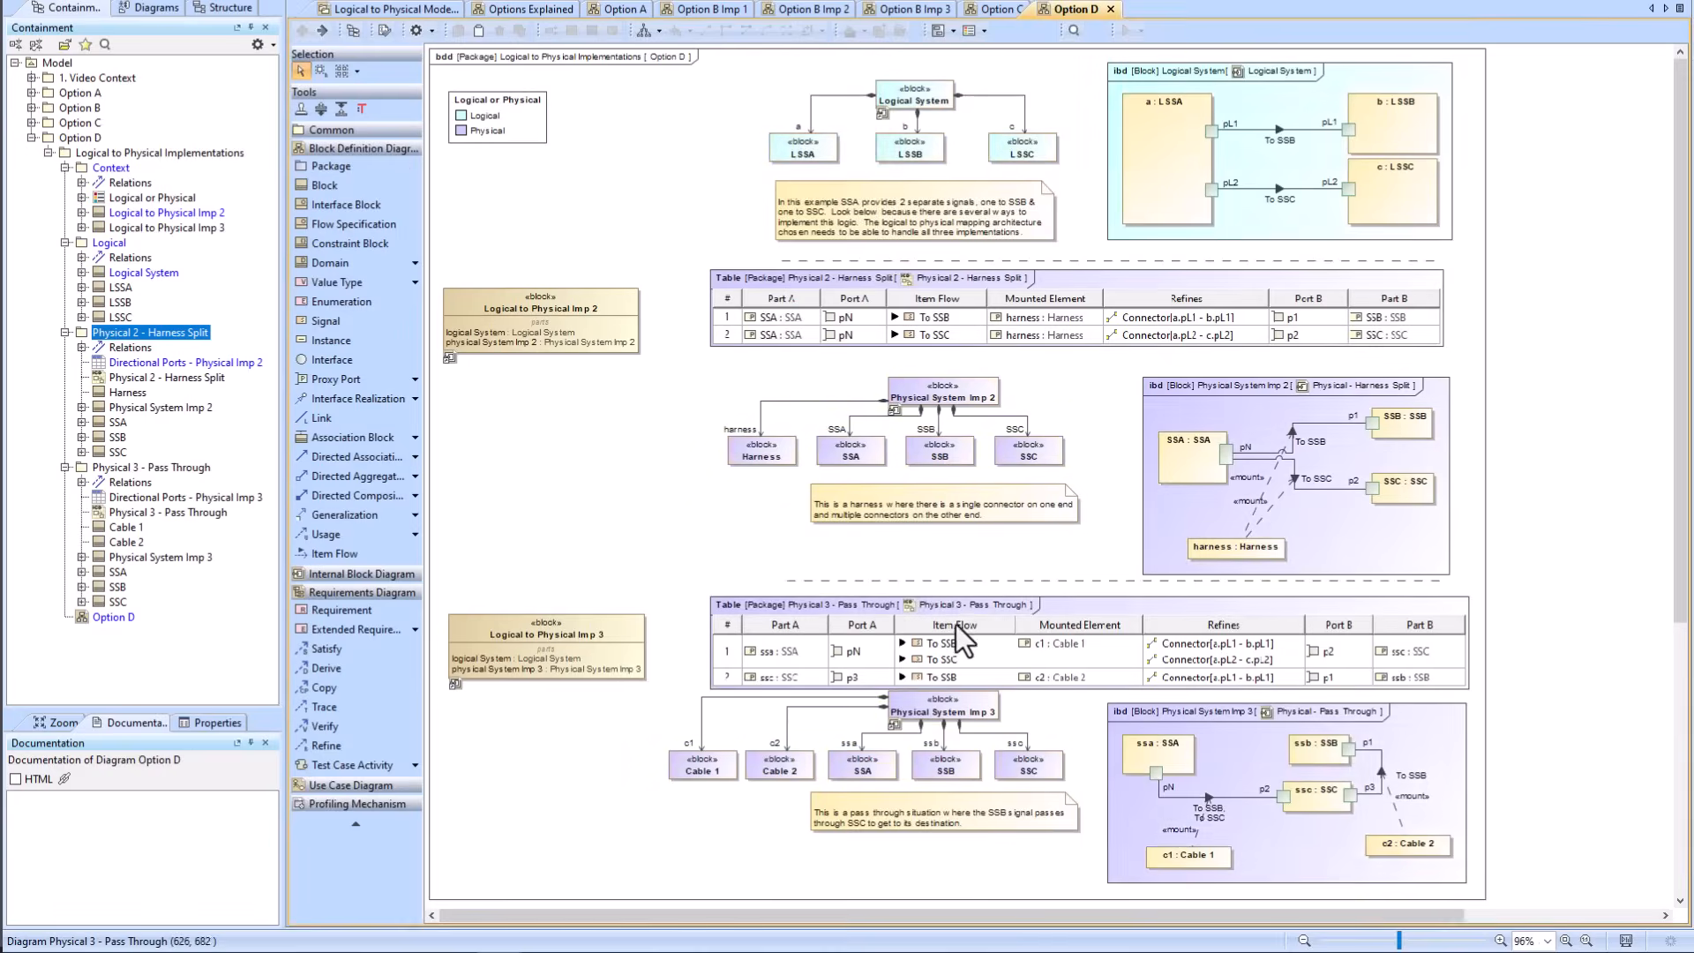
pyautogui.doubleClick(966, 612)
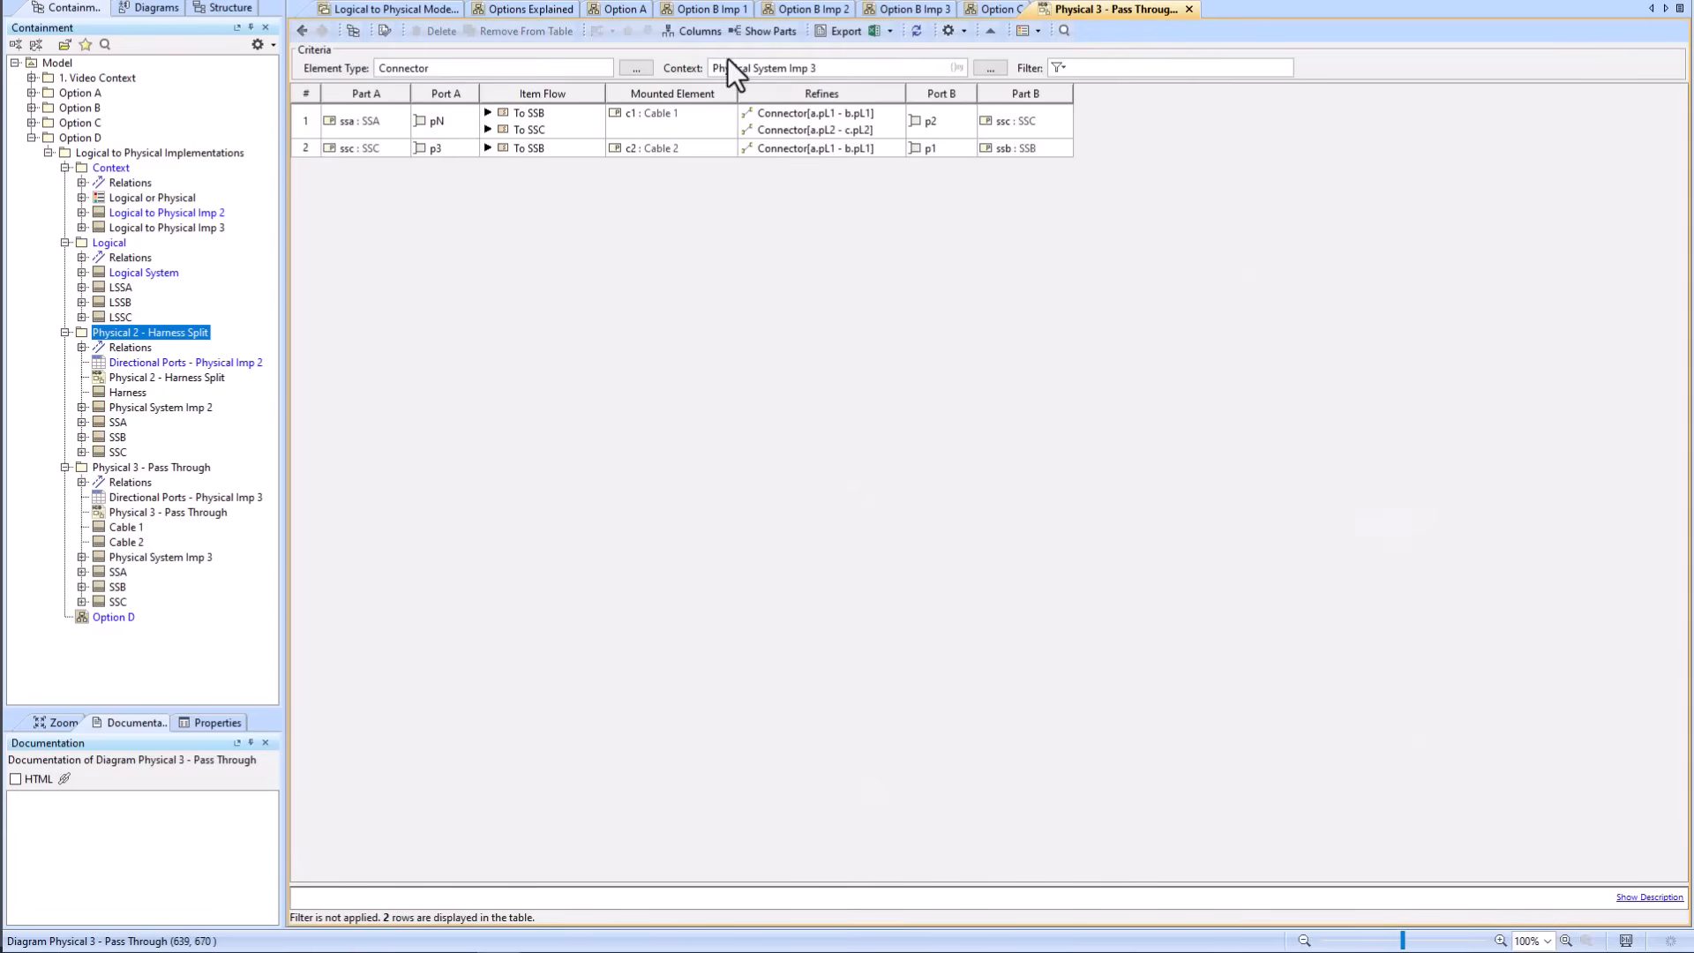
pyautogui.click(302, 32)
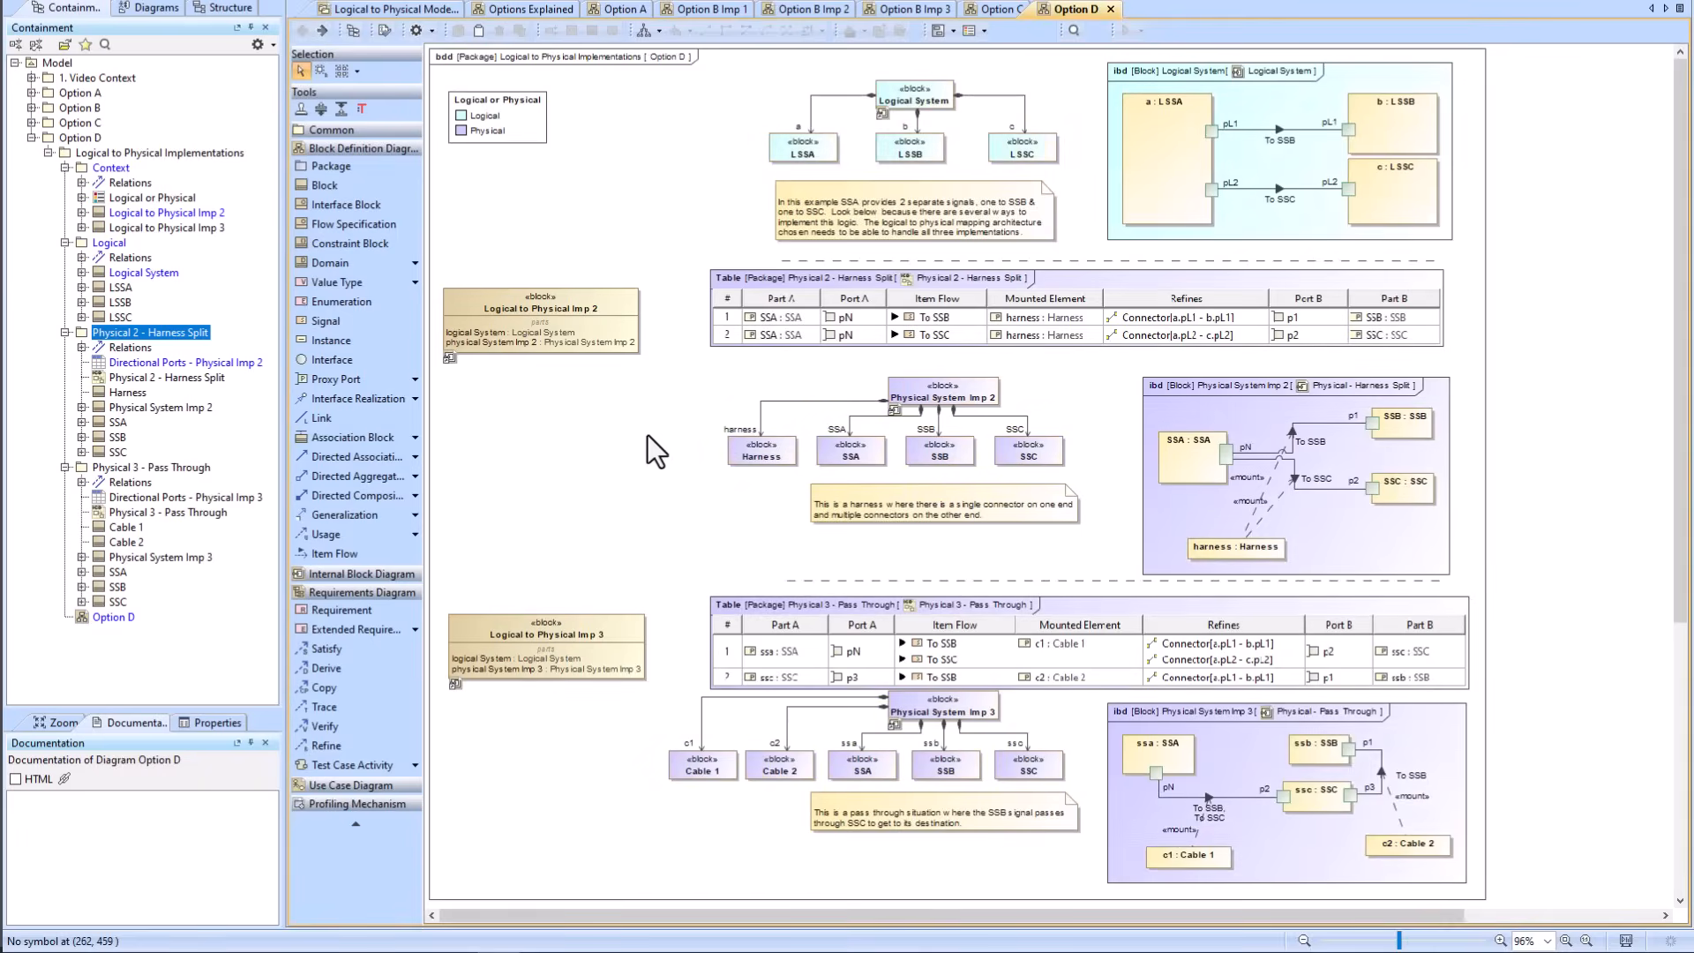